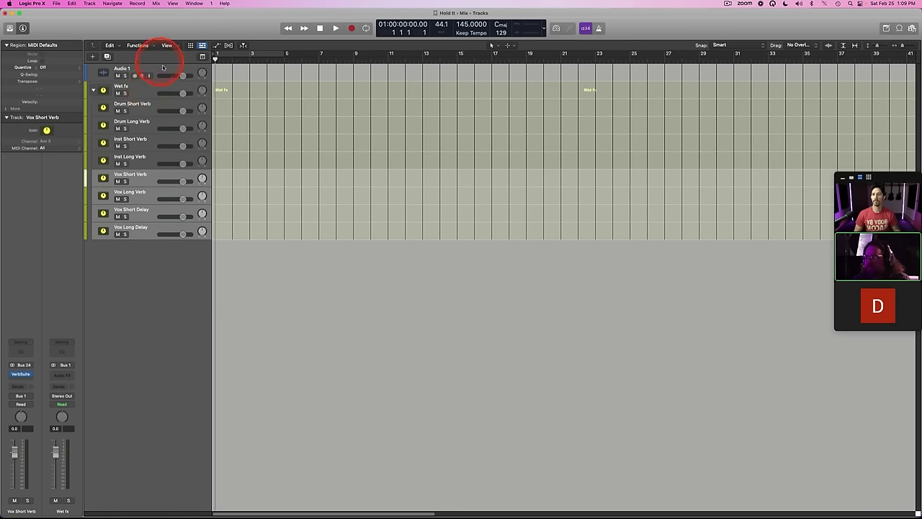
Step: Collapse the Wet fx track stack and import the song's audio files at bar 1 from Audio 1 onward, using existing tracks
click(147, 70)
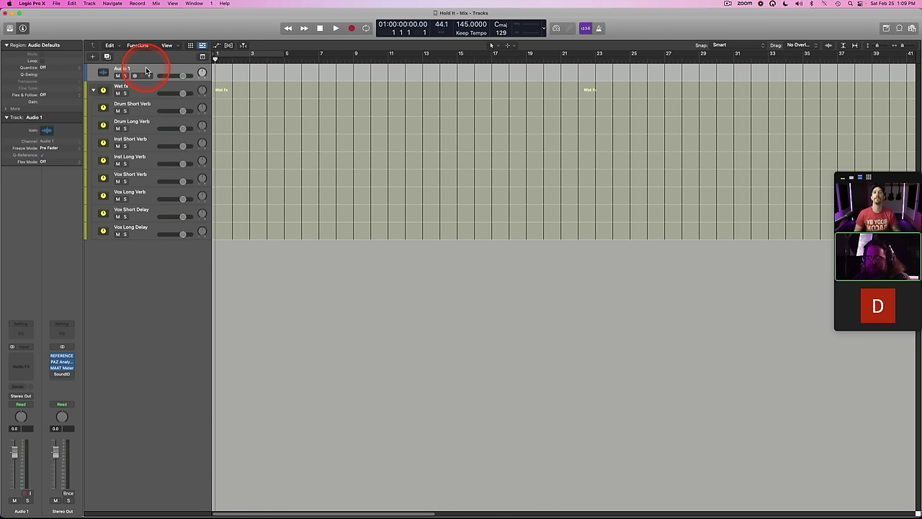
click(92, 89)
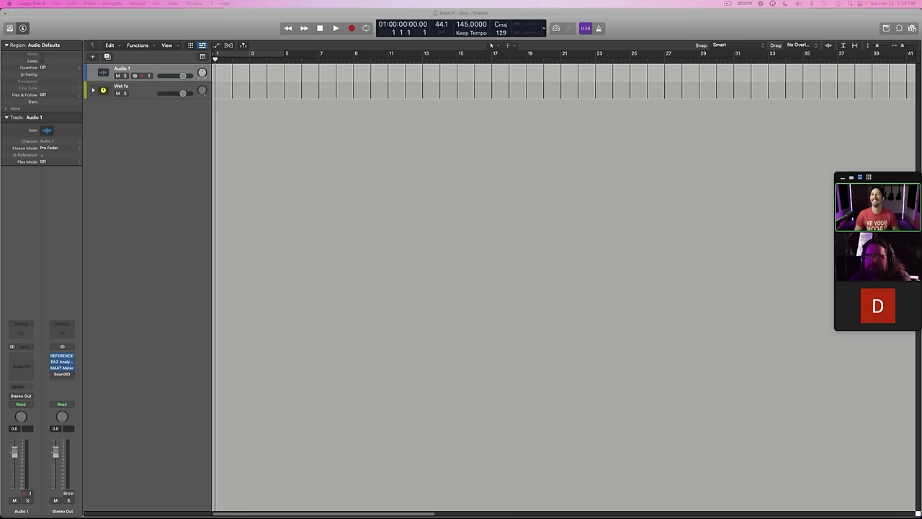
drag(216, 1, 216, 72)
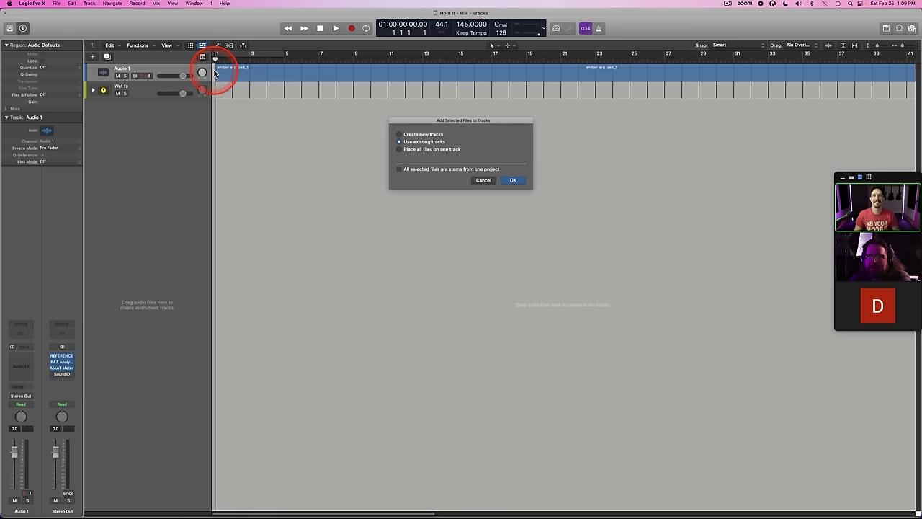
click(513, 181)
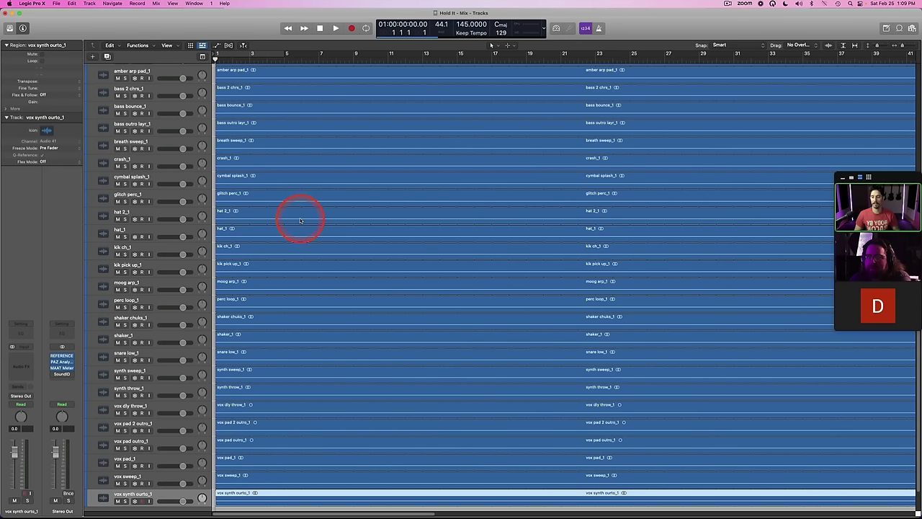
Step: Move the collapsed Wet fx stack below all imported audio tracks and fit the whole song horizontally in the arrangement
scroll(301, 221, up, 10)
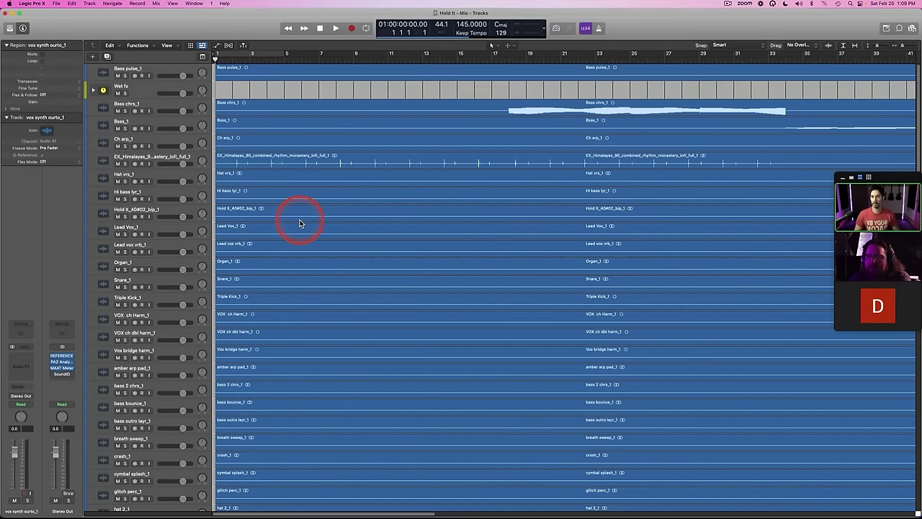
drag(144, 88, 137, 472)
scroll(257, 362, up, 10)
click(855, 46)
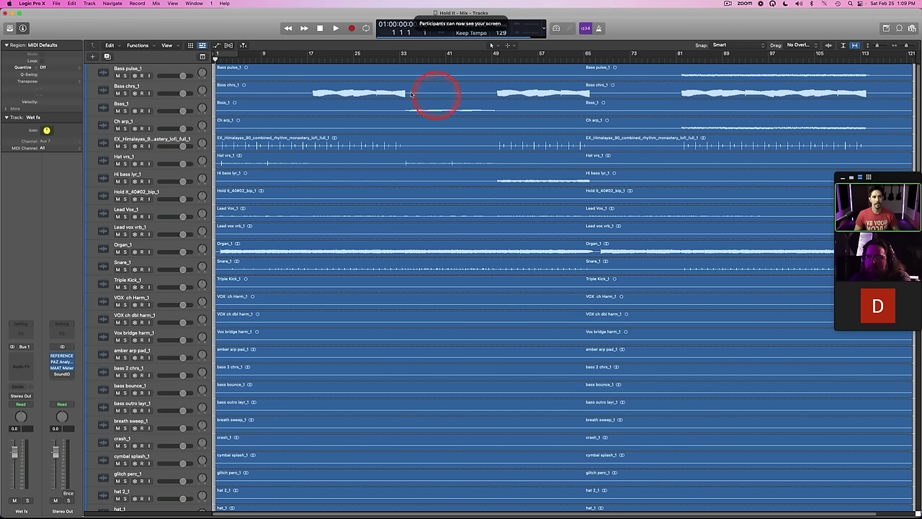
click(340, 157)
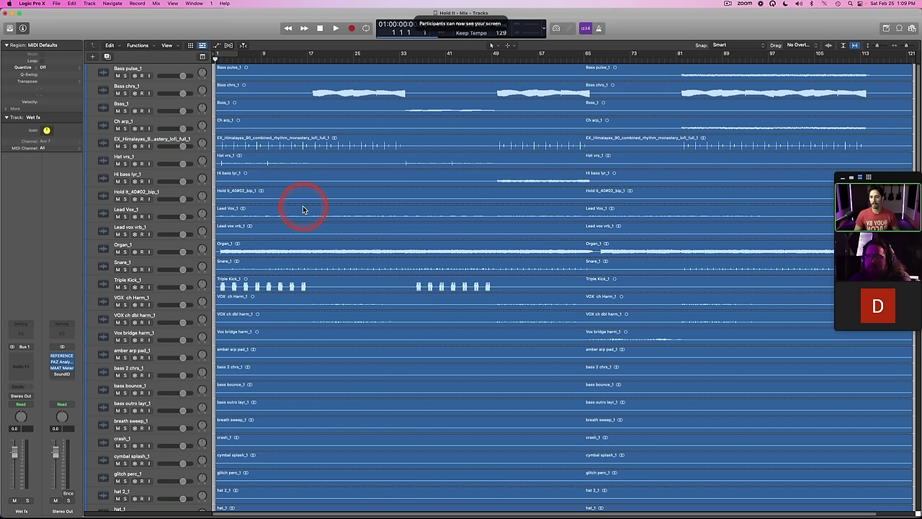
click(287, 200)
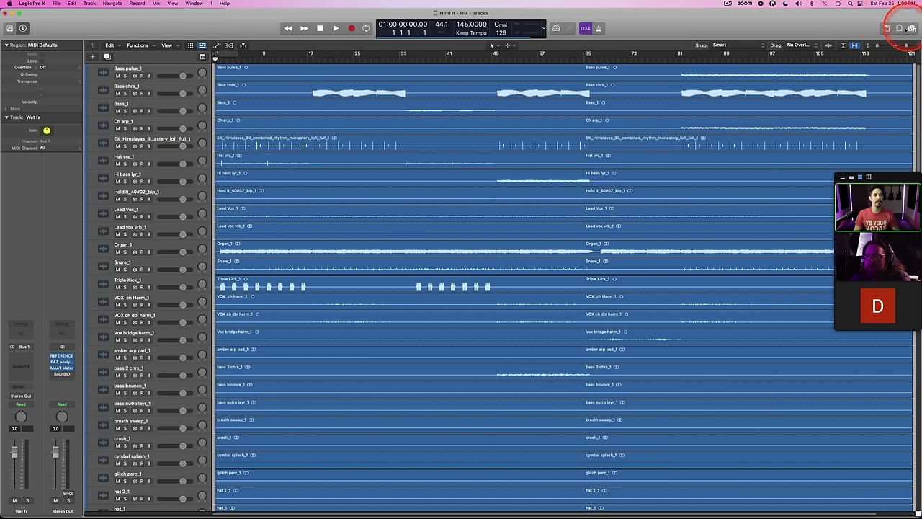
Step: Write "1. ORGANIZATION" and "2. NORMALIZING" in the project note pad, then close the notes
click(886, 28)
click(892, 57)
click(827, 96)
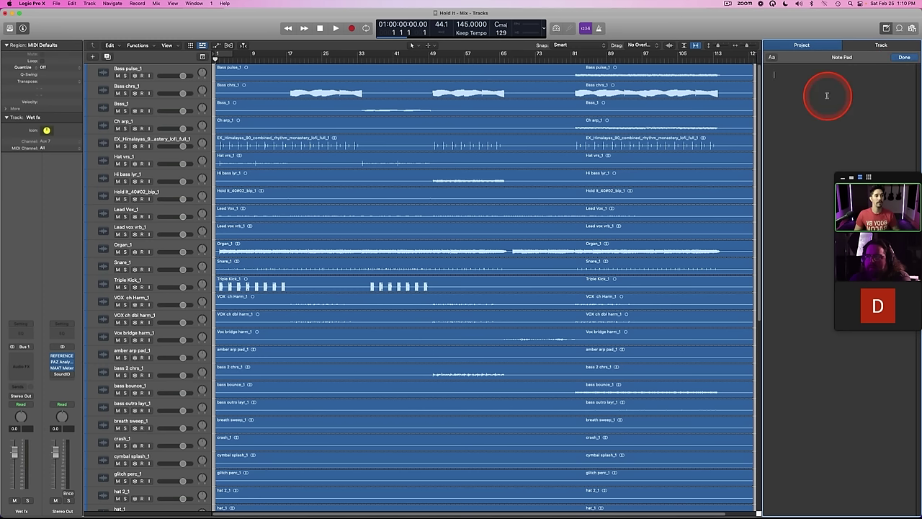
text(OR)
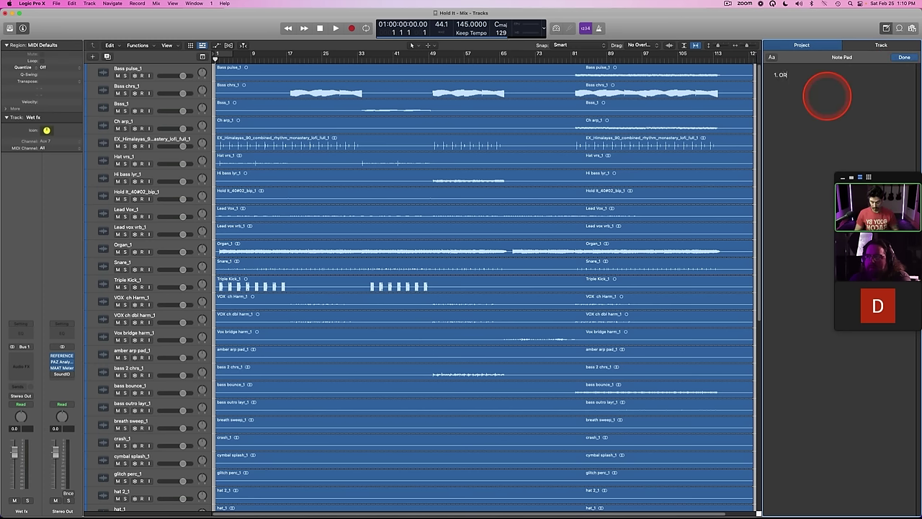
text(GANIZATION 2.)
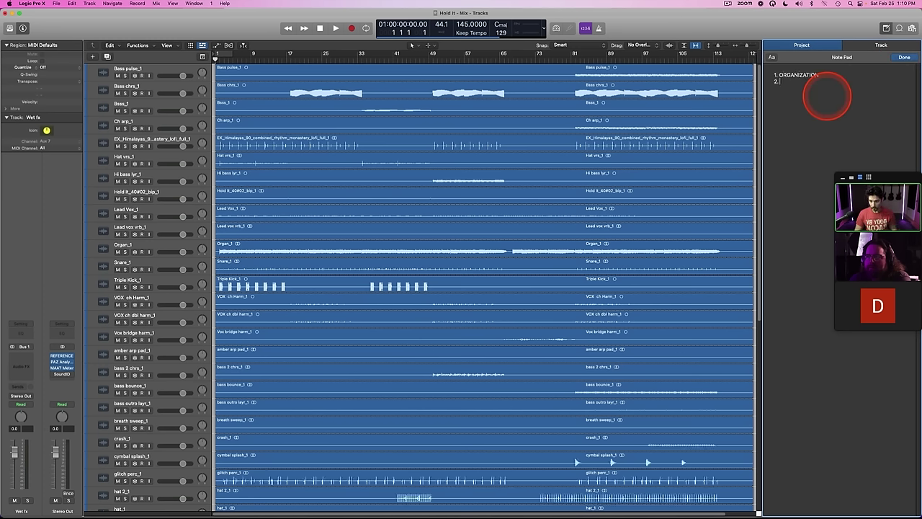
text( NORMALIZING)
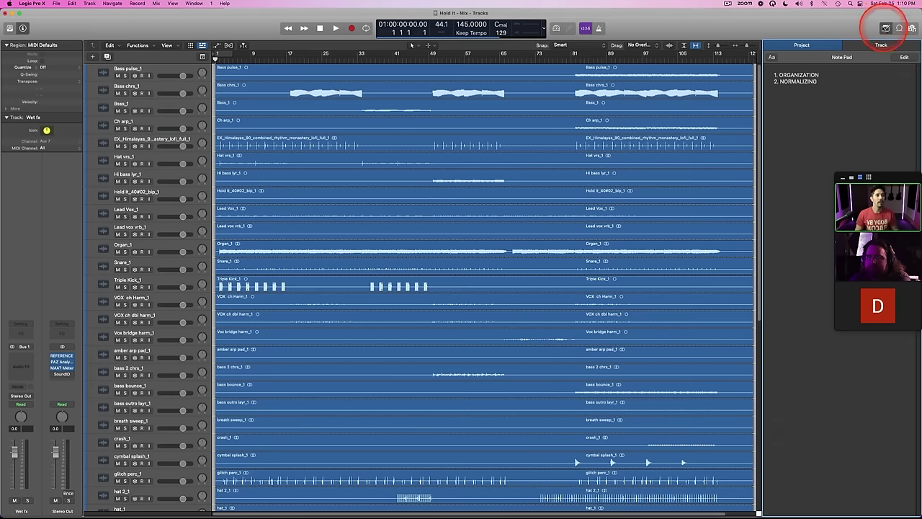
click(885, 28)
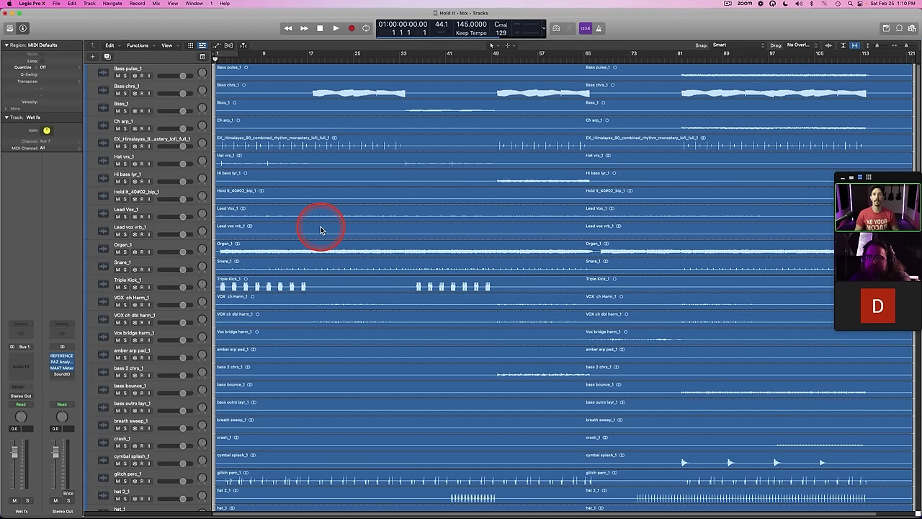
Step: Select the snare low, shaker, shaker chuks, perc loop, kik pick up, kik ch, hat and hat 2 tracks together
click(135, 72)
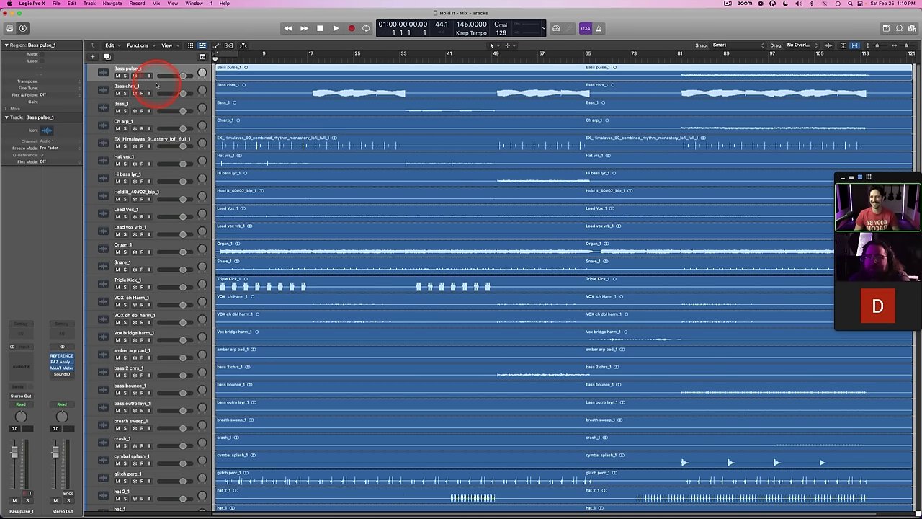
scroll(290, 180, down, 10)
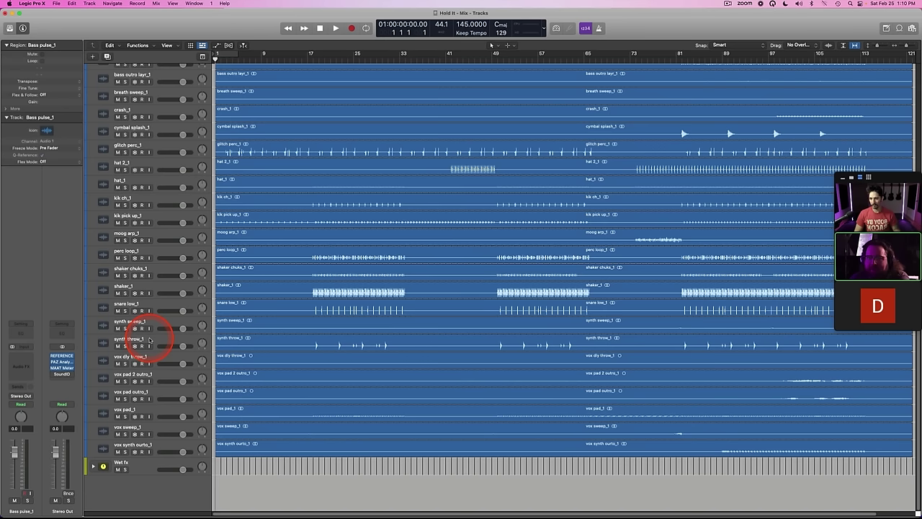
click(137, 303)
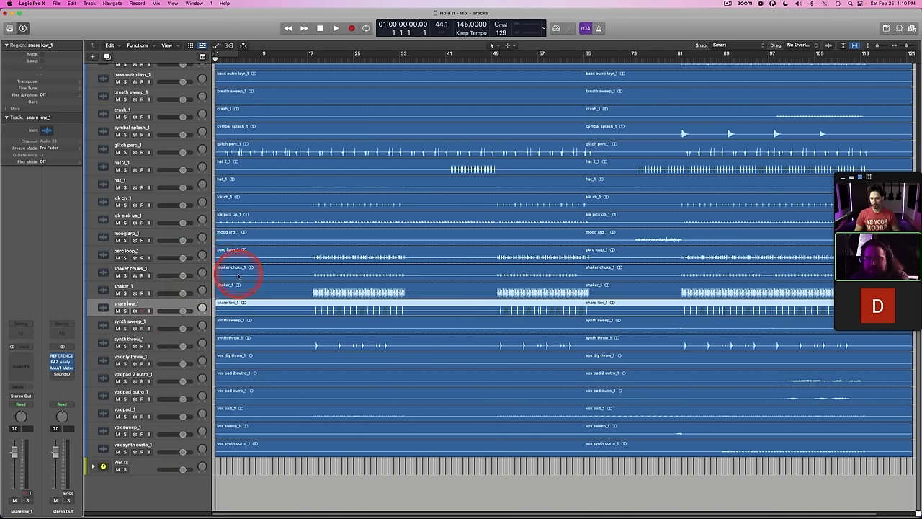
scroll(238, 275, up, 3)
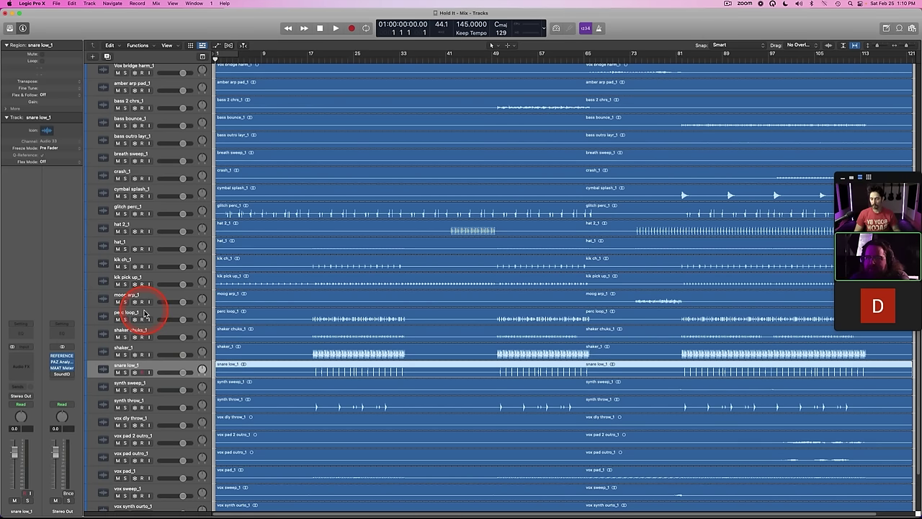
shift+click(143, 314)
super+click(136, 277)
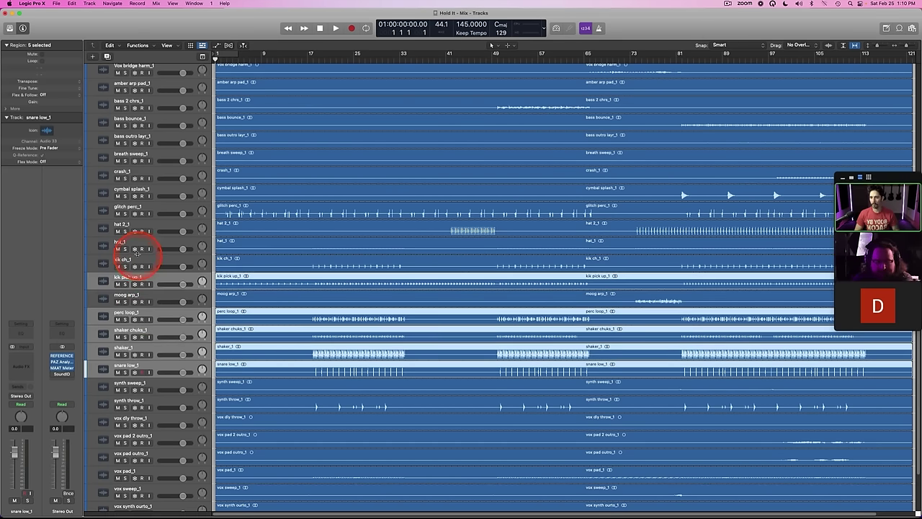
super+click(138, 258)
super+click(134, 243)
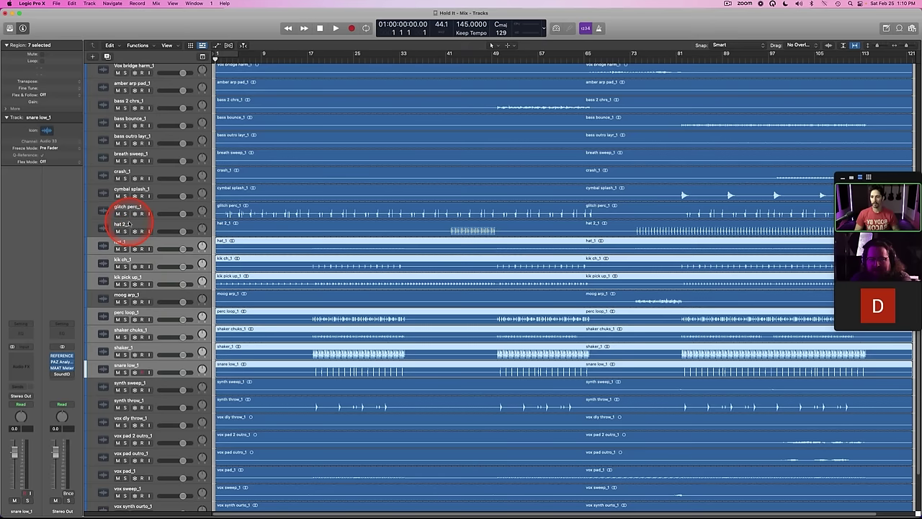
super+click(133, 226)
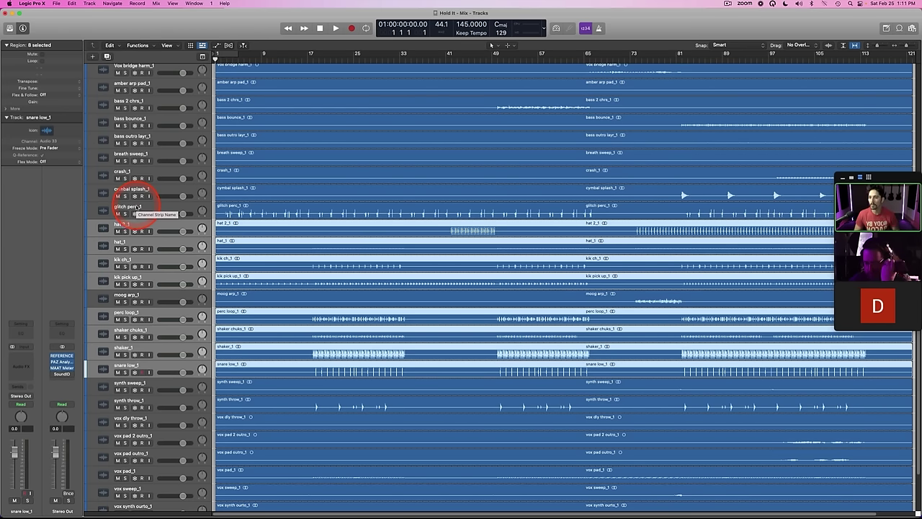
Step: Add the glitch perc, cymbal splash, crash, Snare, Triple Kick and Hat vrs tracks to the drum track selection
shift+click(136, 207)
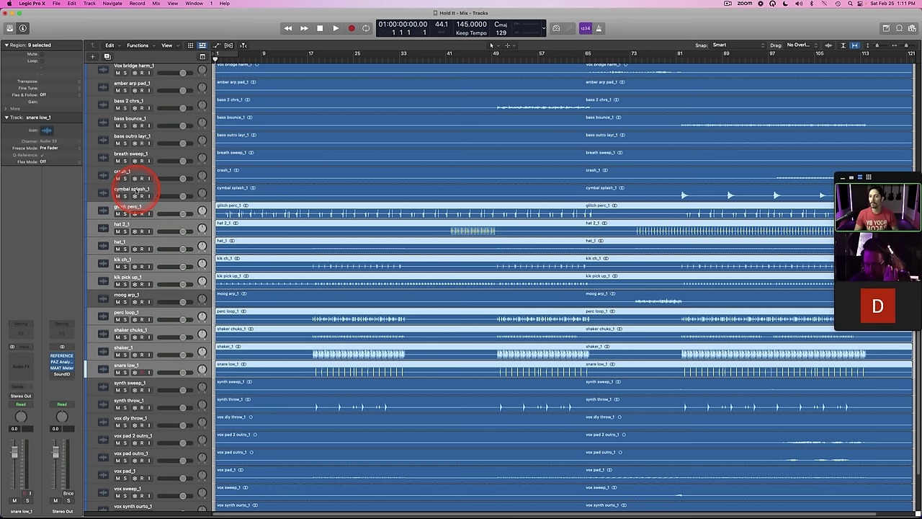
shift+click(129, 191)
shift+click(130, 173)
scroll(258, 167, up, 1)
scroll(252, 172, up, 4)
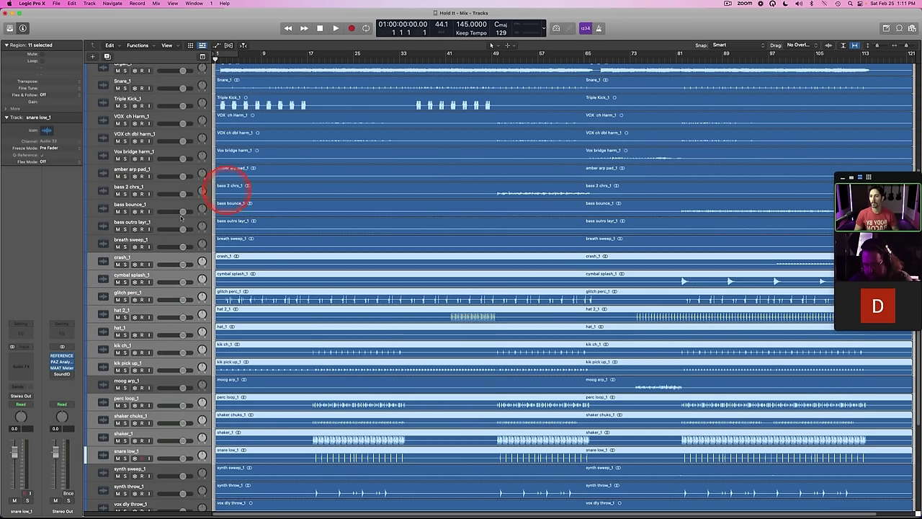
scroll(243, 216, up, 6)
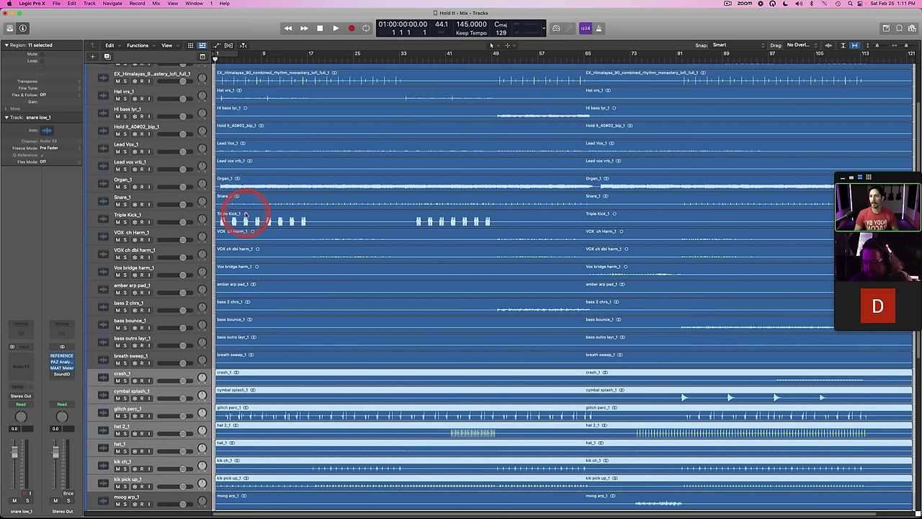
shift+click(132, 200)
shift+click(136, 214)
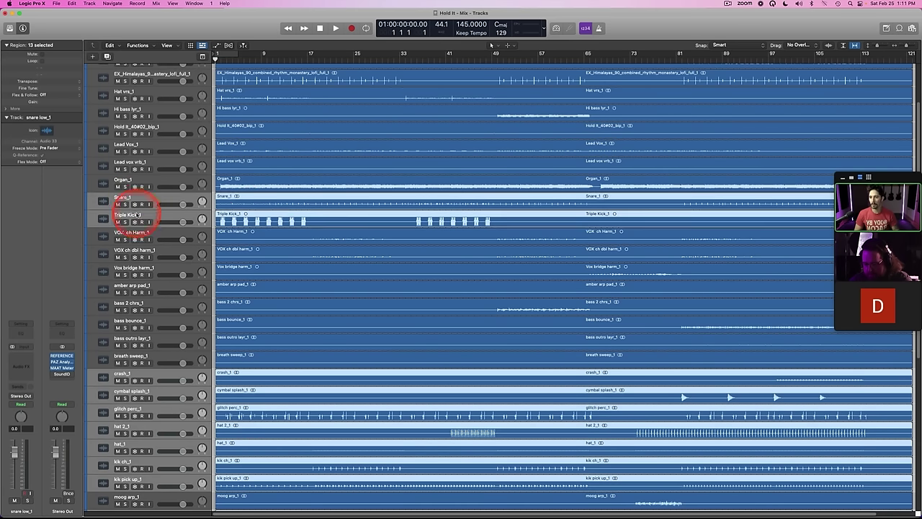
scroll(302, 212, up, 3)
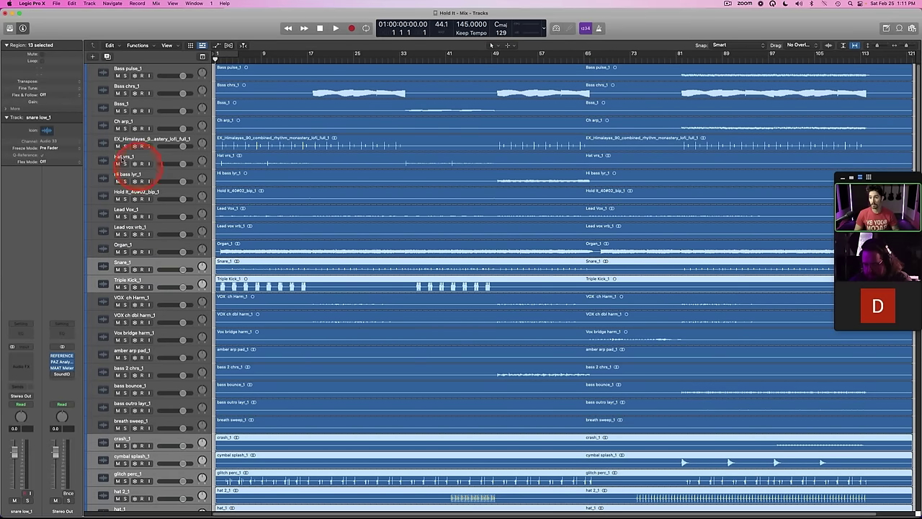
shift+click(126, 156)
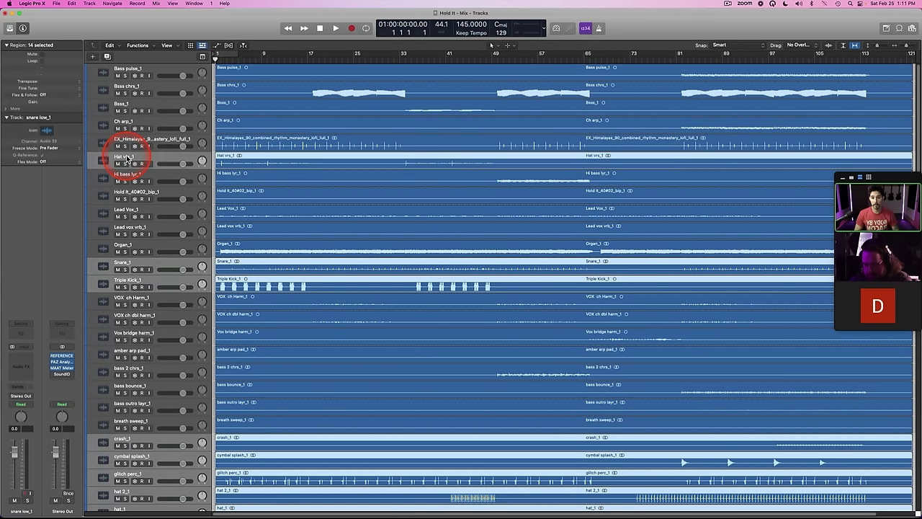
Step: Enlarge the waveform display and move the selected drum tracks above all other tracks
click(828, 45)
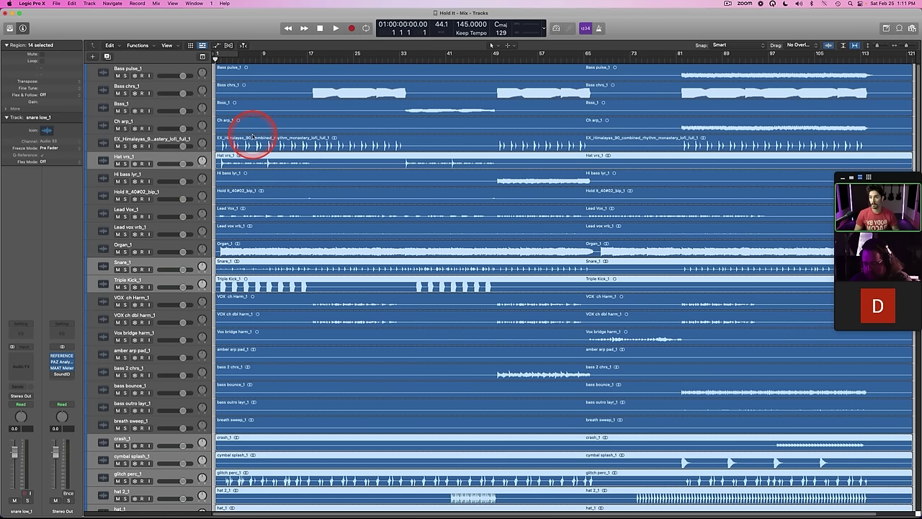
drag(147, 156, 144, 59)
Step: Color the regions of the selected drum tracks orange and close the color palette
key(alt+c)
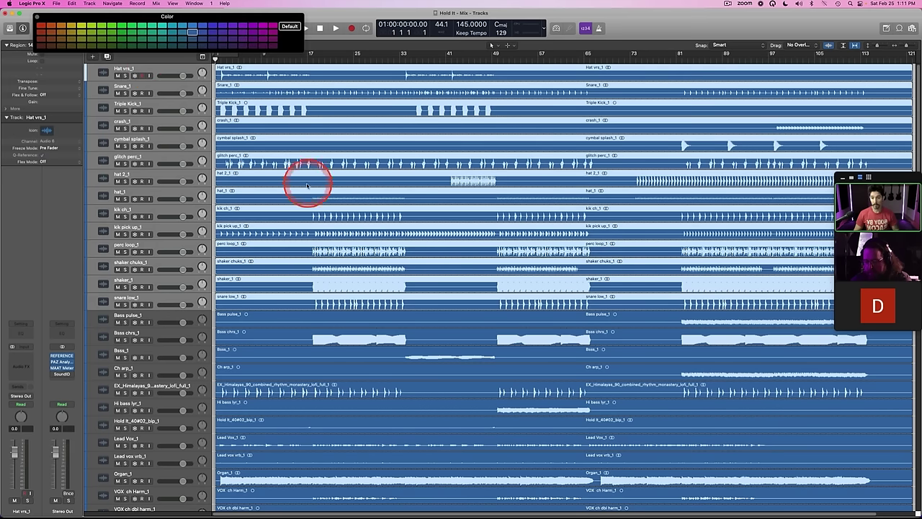
click(50, 25)
click(37, 16)
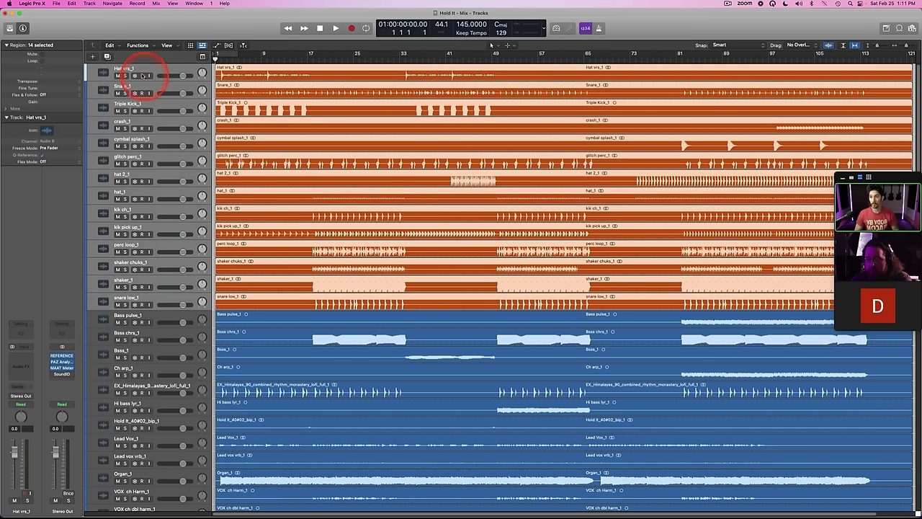
Step: Reorder the drum tracks so they begin with Triple Kick, kik ch, Snare and snare low
click(138, 70)
drag(138, 113, 141, 66)
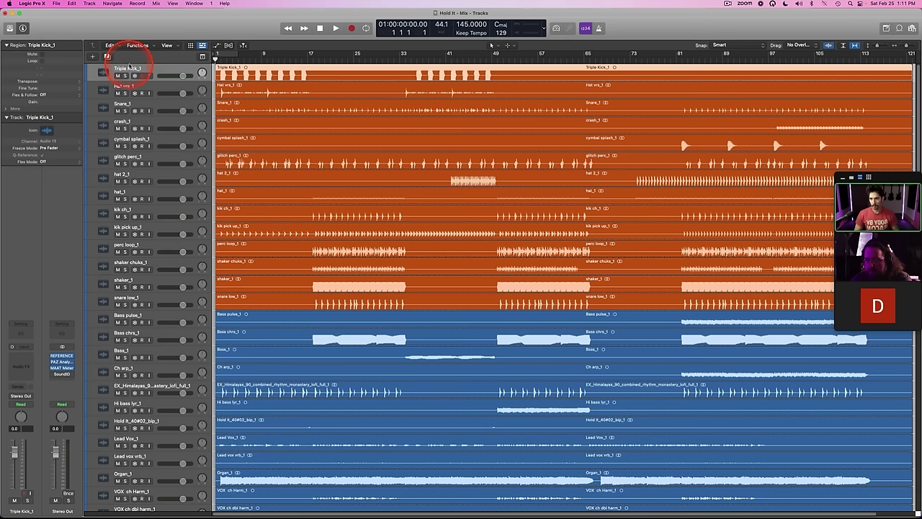
mouse_move(137, 105)
mouse_down()
mouse_move(128, 86)
mouse_move(134, 90)
mouse_up()
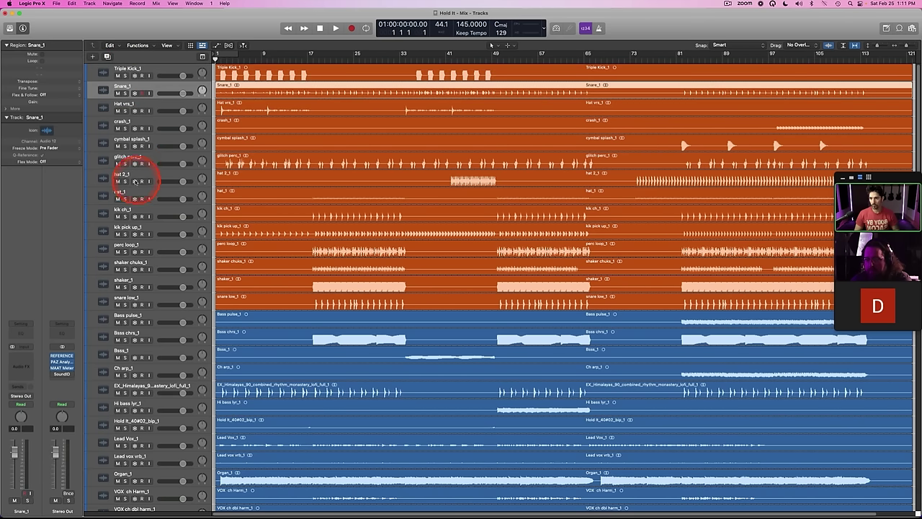
drag(132, 209, 128, 85)
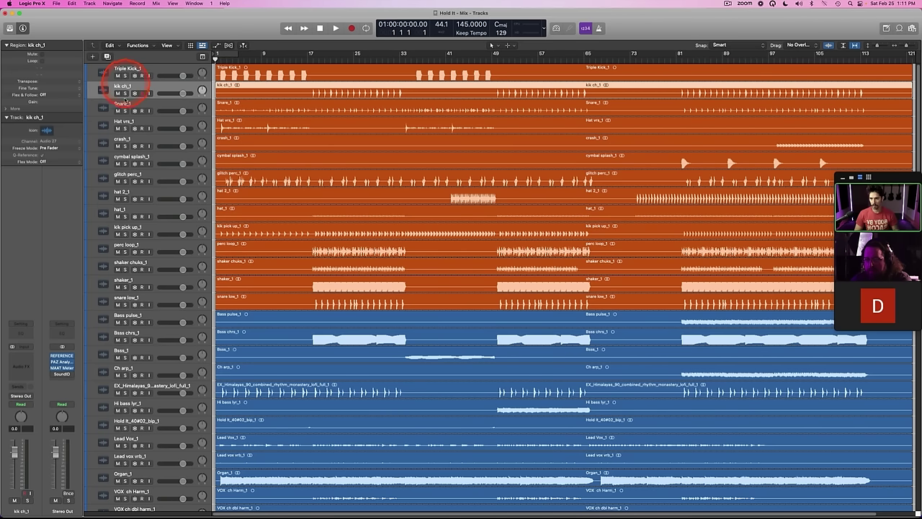
drag(128, 297, 133, 113)
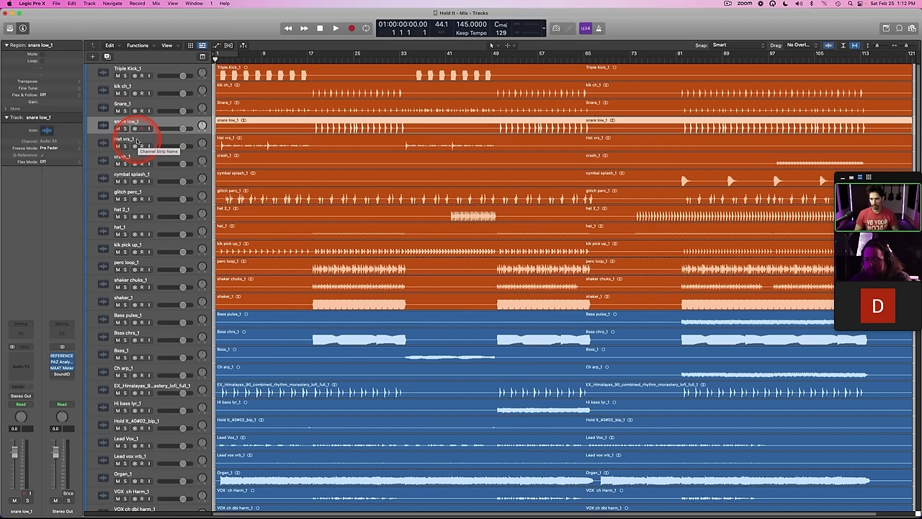
Step: Move the kik pick up track to the top of the drum tracks, above Triple Kick
click(128, 193)
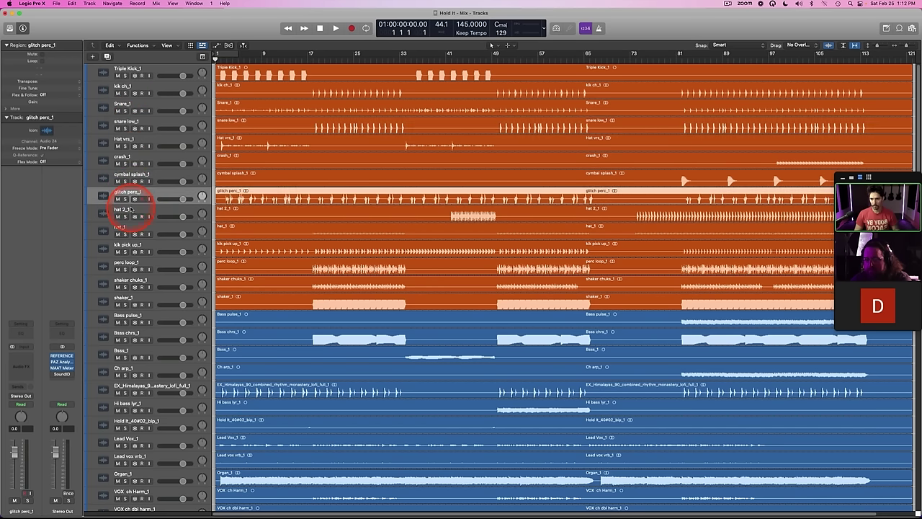
click(131, 210)
click(126, 229)
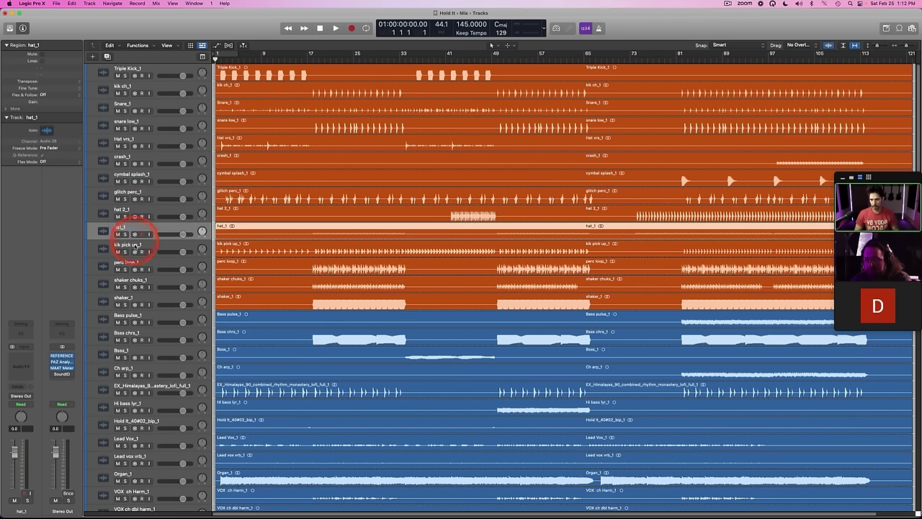
click(136, 246)
drag(132, 238, 129, 68)
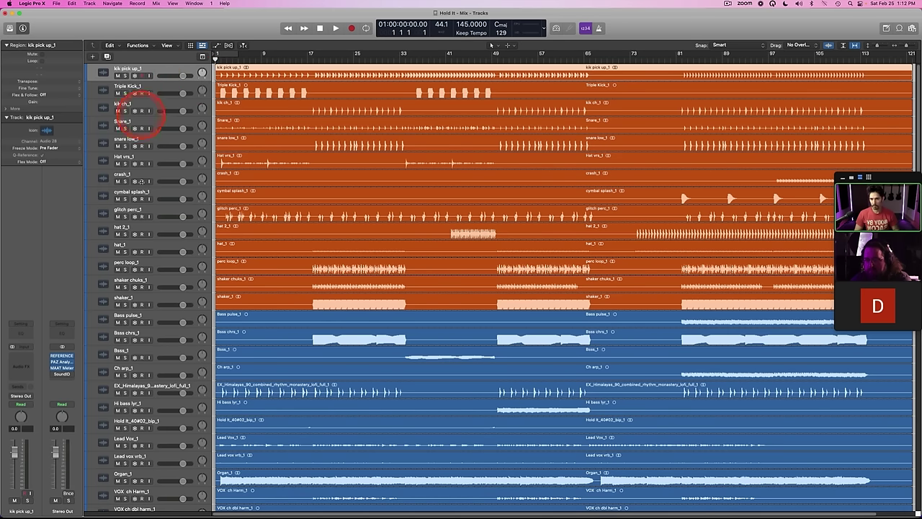
Step: Go through the drum tracks from perc loop and shaker up to kik pick up to review their order
click(140, 260)
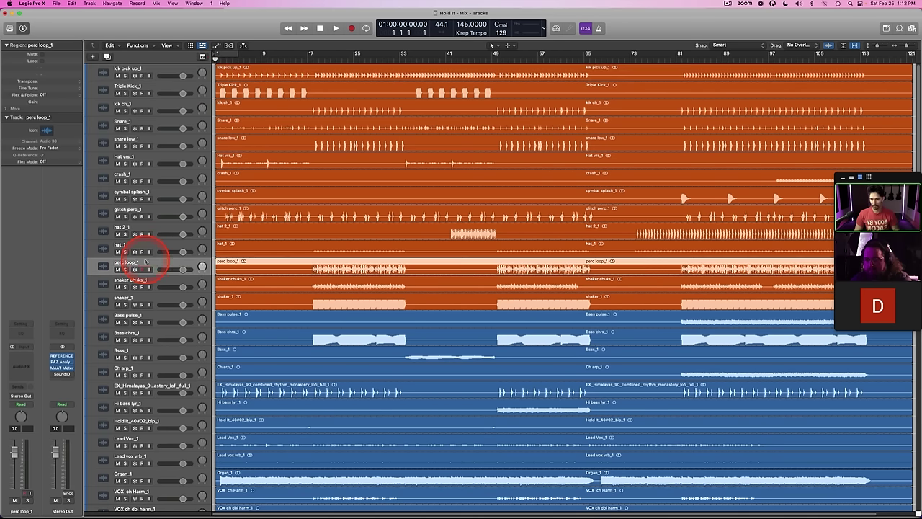
click(142, 299)
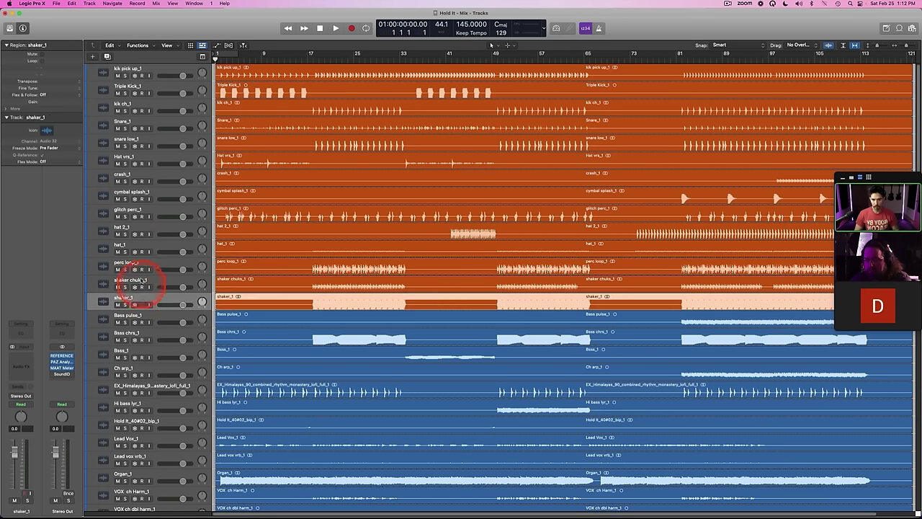
click(140, 244)
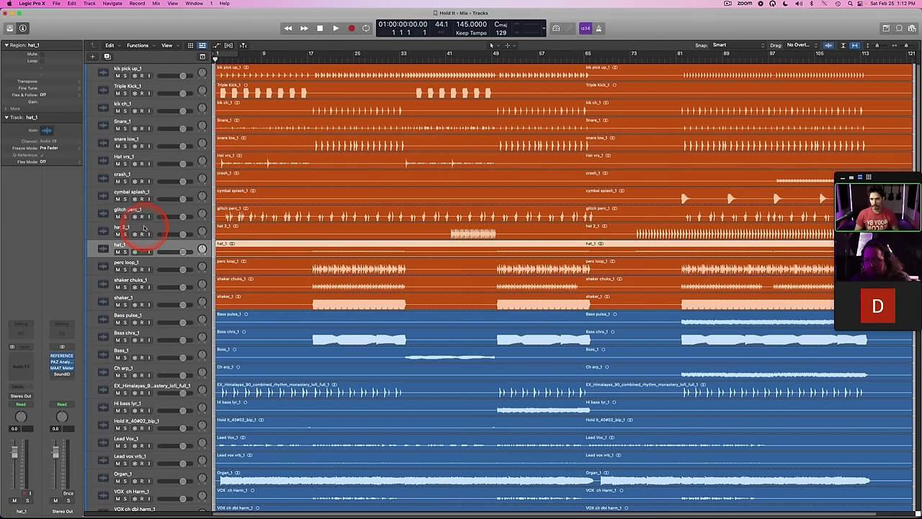
click(141, 229)
click(143, 209)
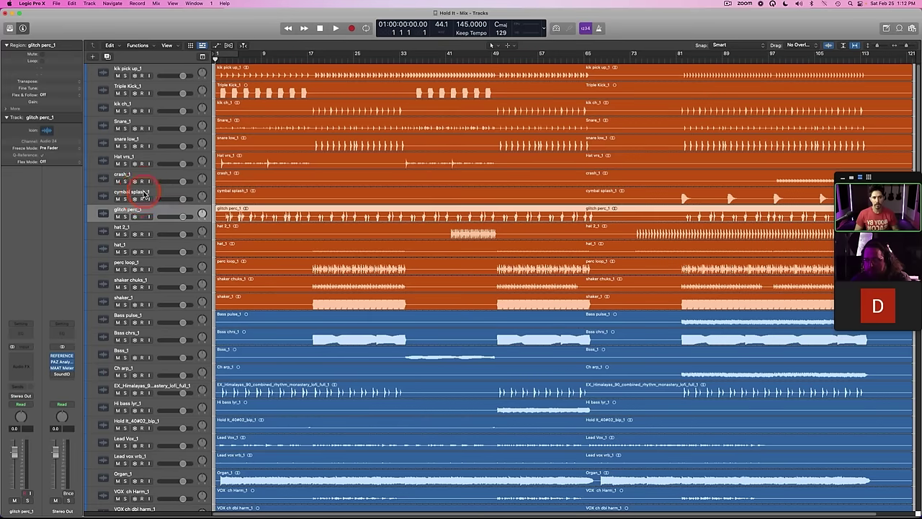
click(141, 192)
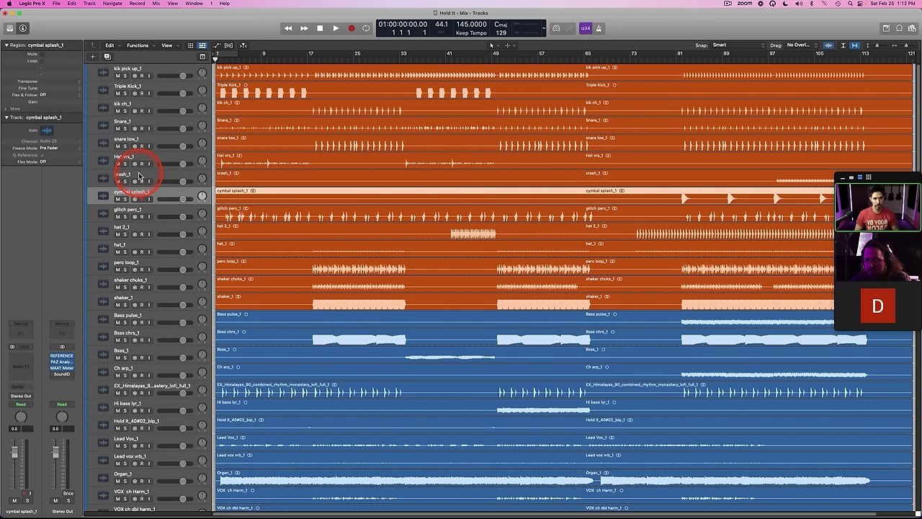
click(140, 176)
click(129, 156)
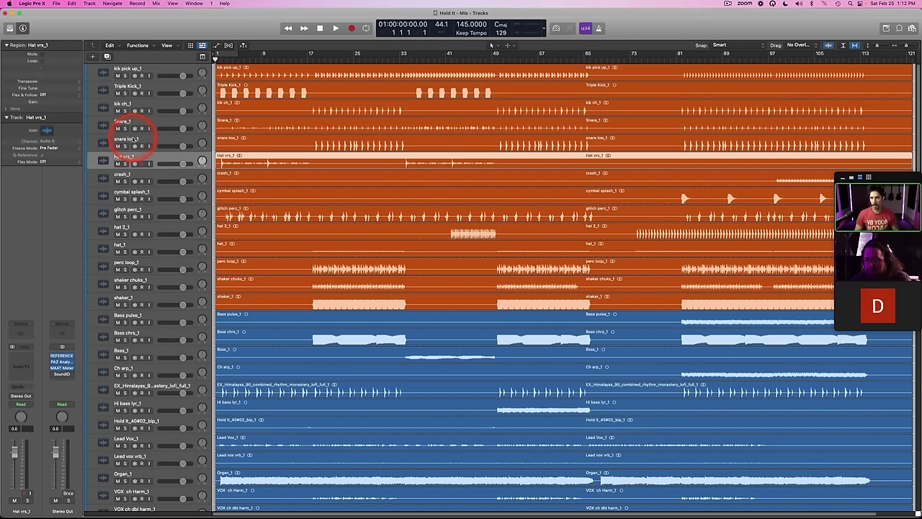
click(133, 141)
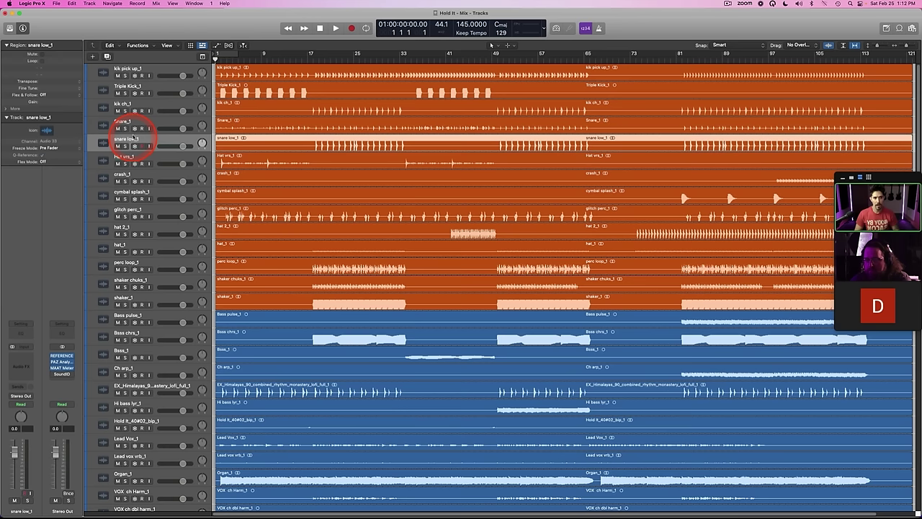
click(128, 70)
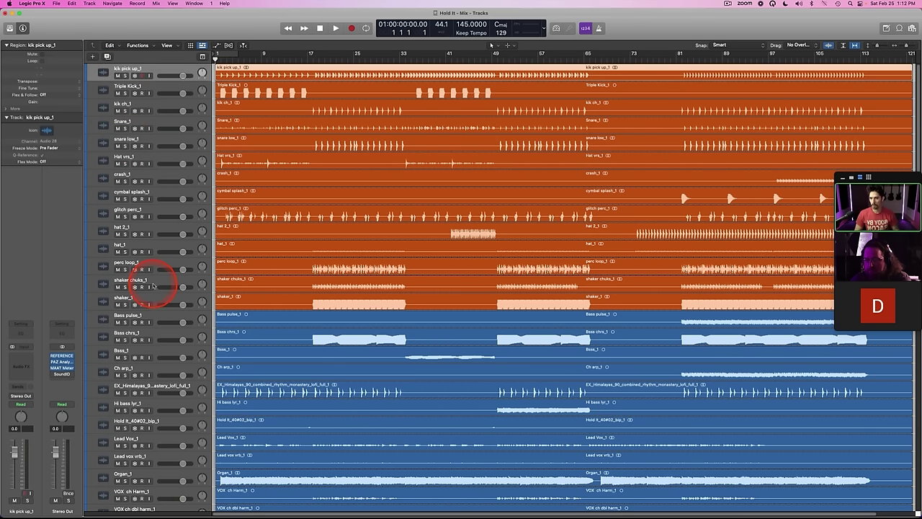
Step: Solo the kik pick up track and play its opening bars
key(s)
key(s)
key(s)
key(space)
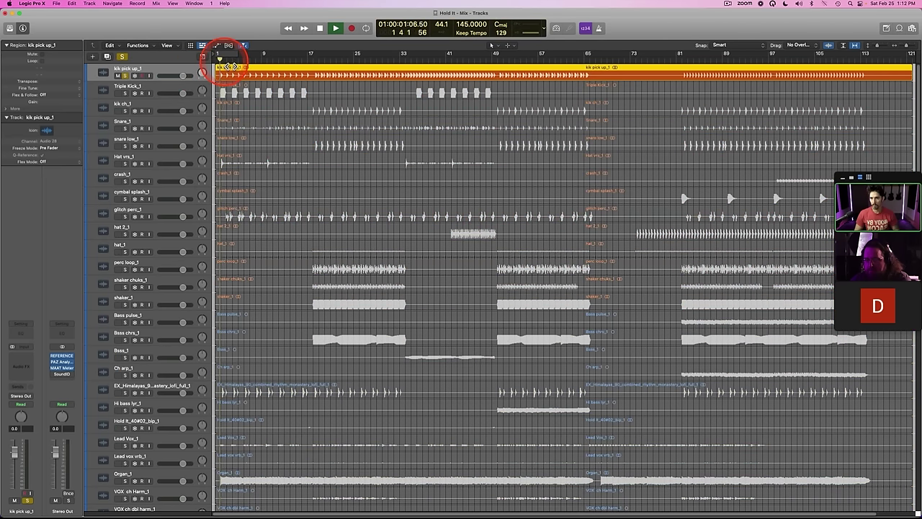
key(space)
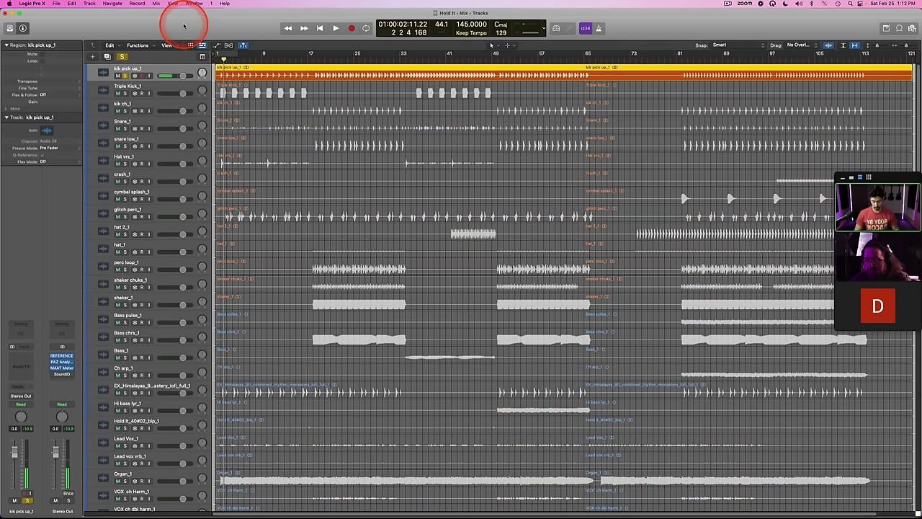
Step: Look into the audio preferences, close them and play the soloed kik pick up track again
key(alt+comma)
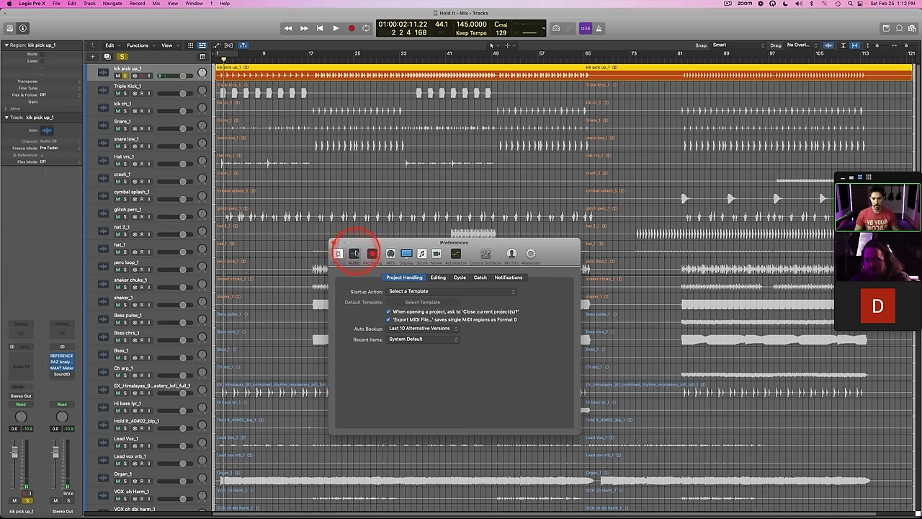
click(354, 254)
click(333, 242)
key(space)
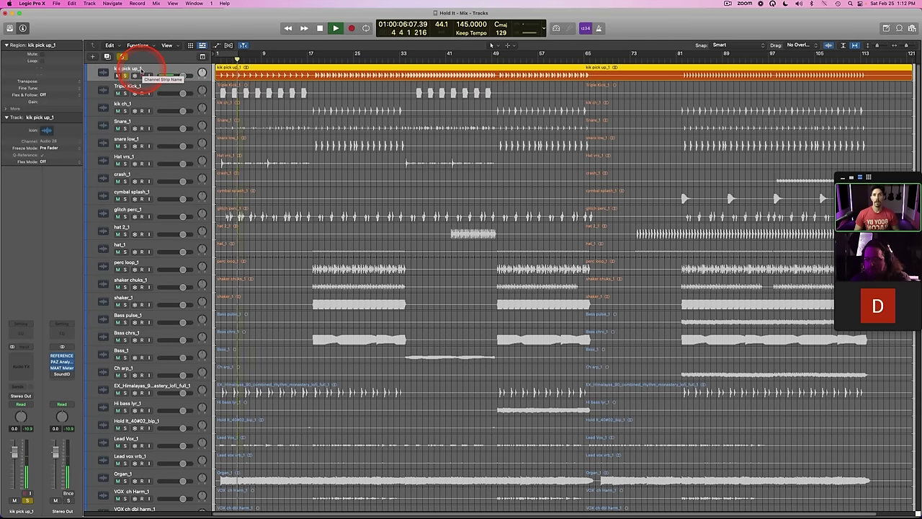
key(space)
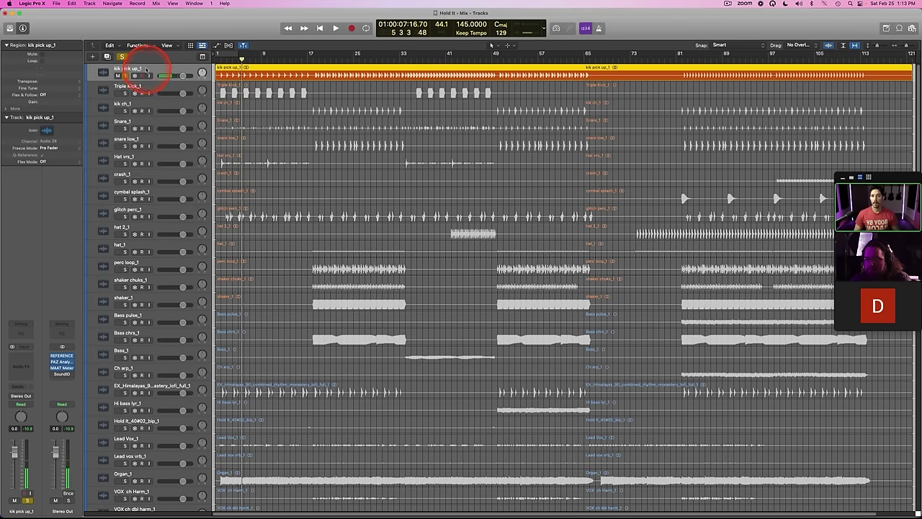
Step: Compare the full mix with the soloed kik pick up track during playback, then stop and unsolo it
key(s)
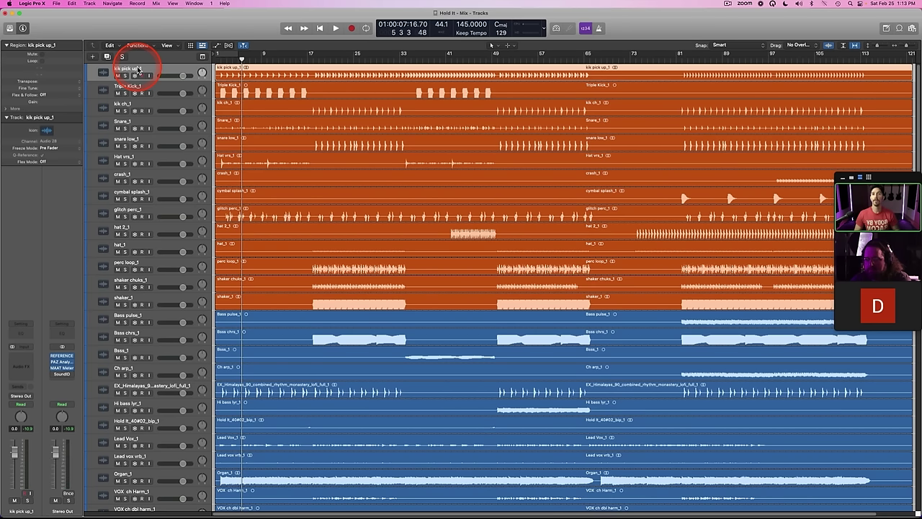
key(space)
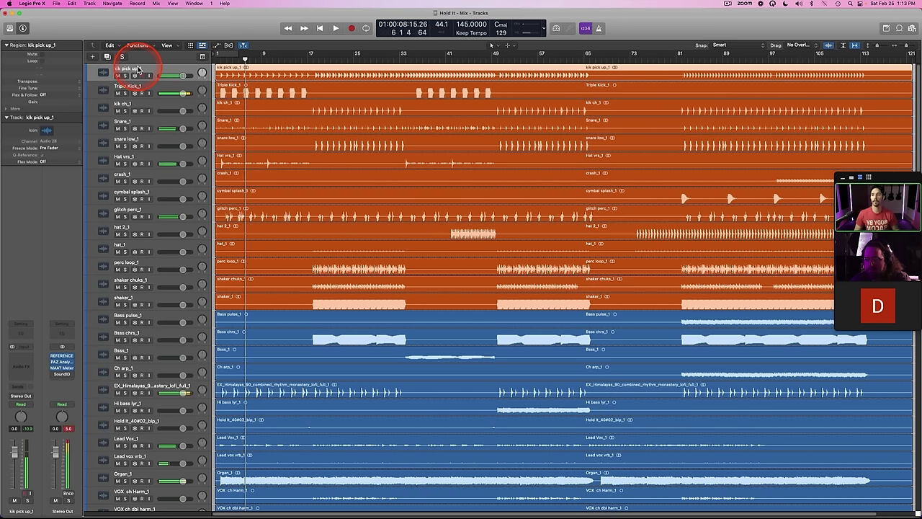
key(s)
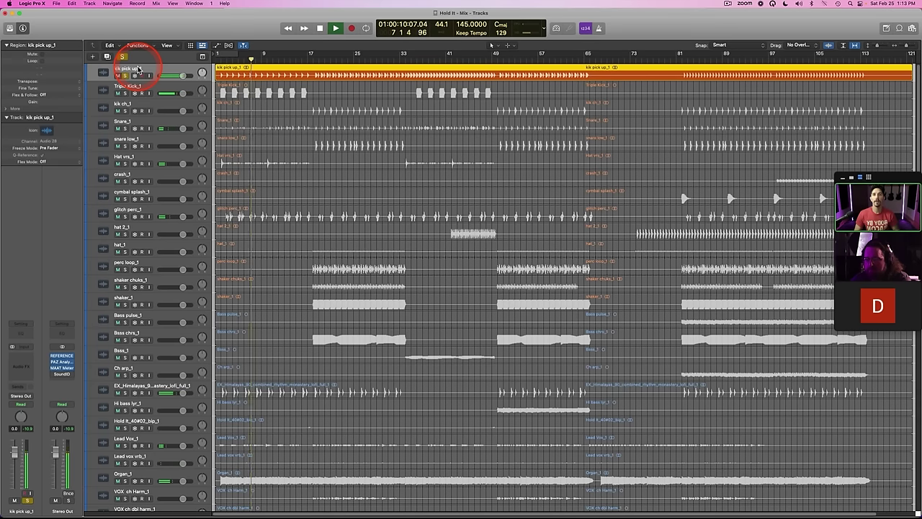
key(space)
key(s)
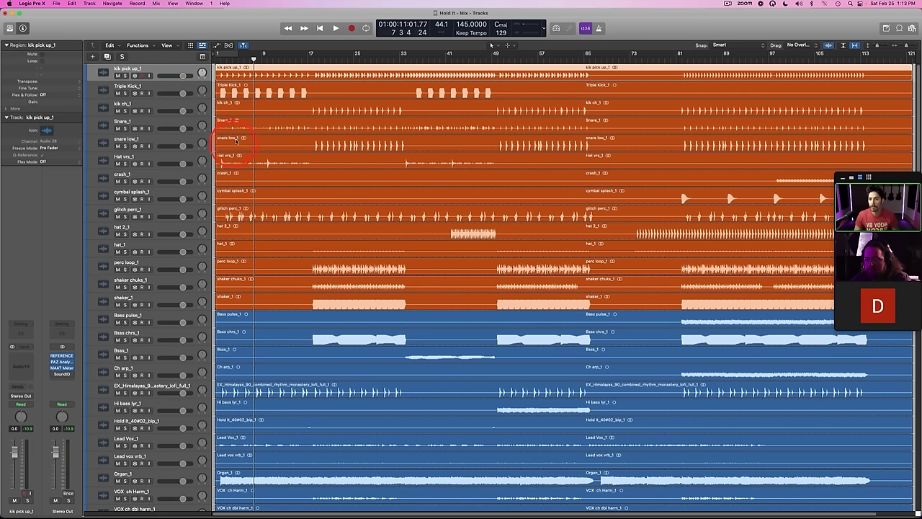
Step: Rename the kik pick up track as Kick
click(238, 94)
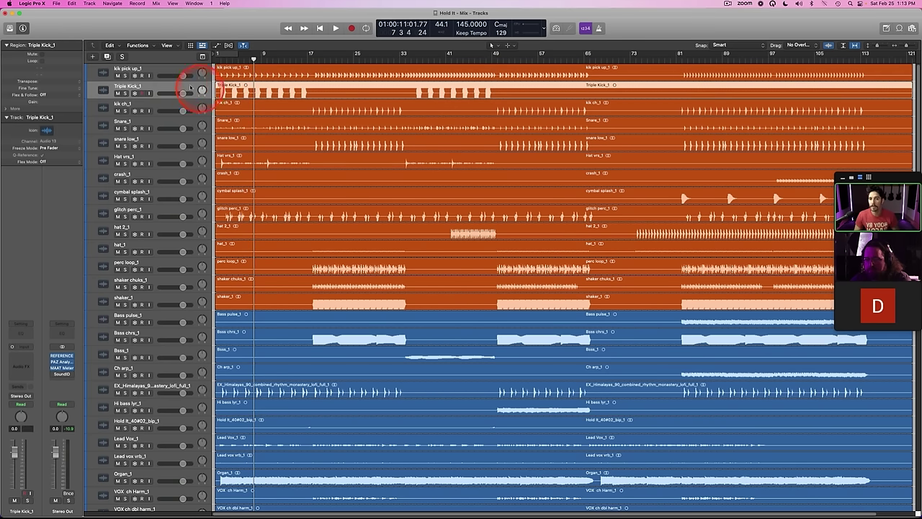
click(132, 68)
double_click(130, 68)
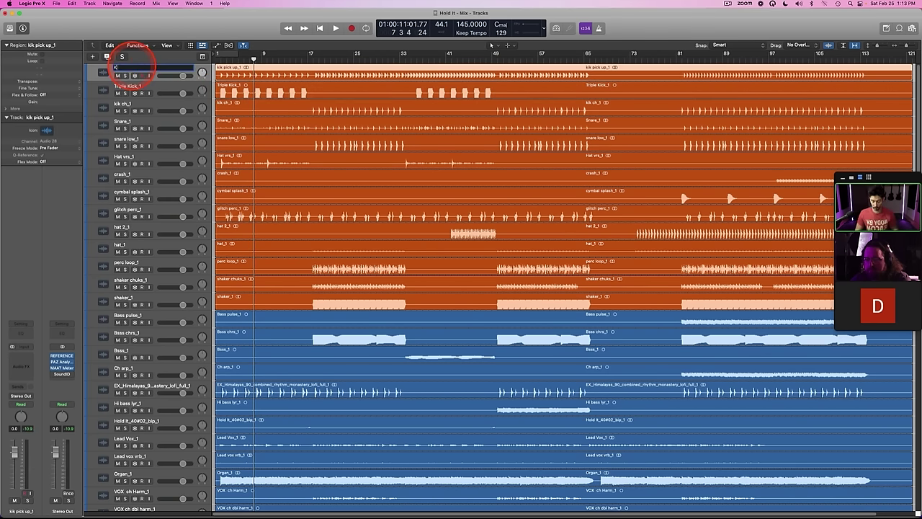
key(Return)
double_click(124, 68)
text(Kick)
key(Tab)
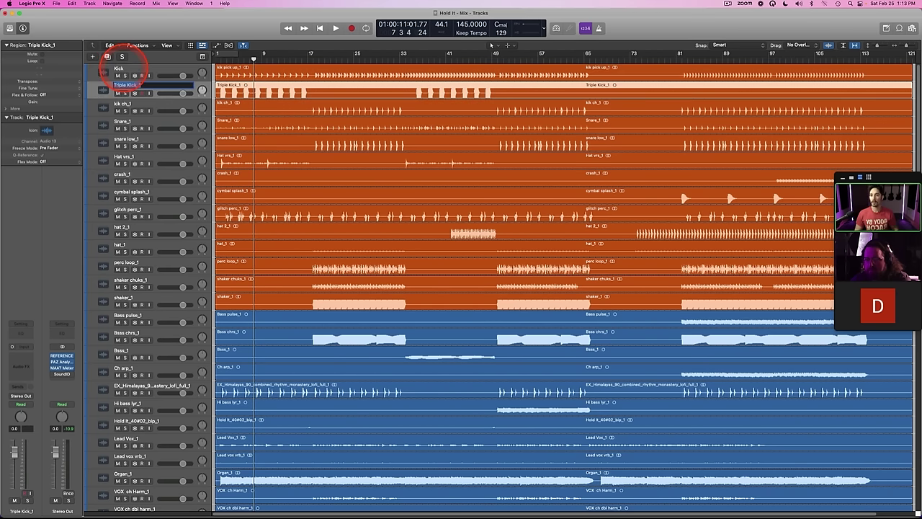
Step: Rename the next two kick tracks as Triple Kick and Chorus Kick
text(Triple Kick)
key(Tab)
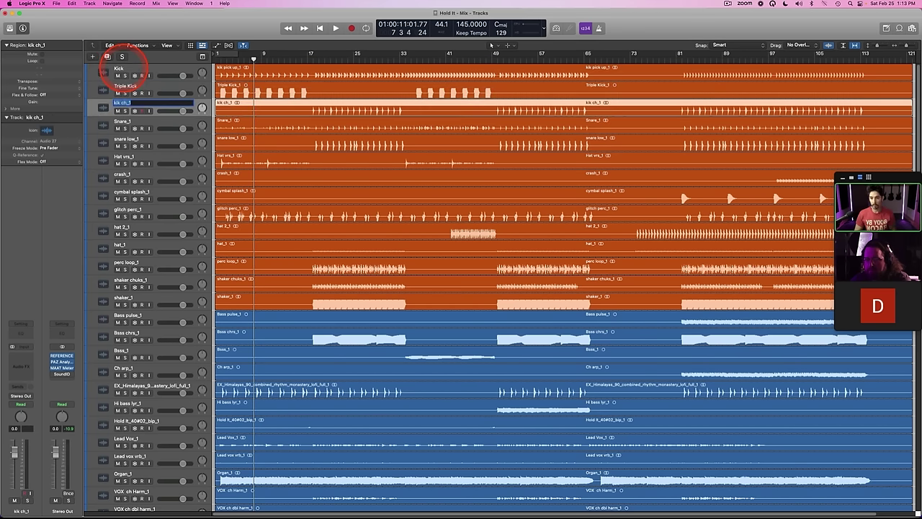
text(Chorus Kick)
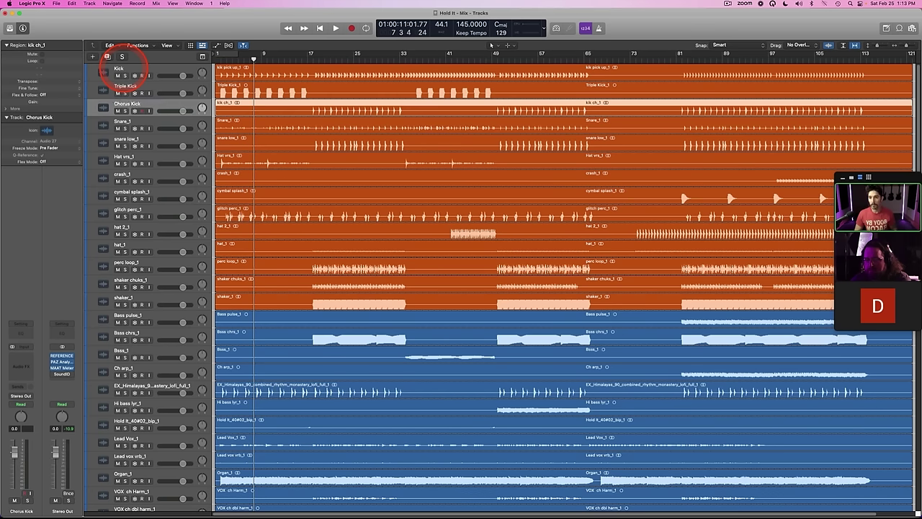
key(Tab)
Step: Rename the two snare tracks as Snare and Snare Low
text(Snare)
key(Tab)
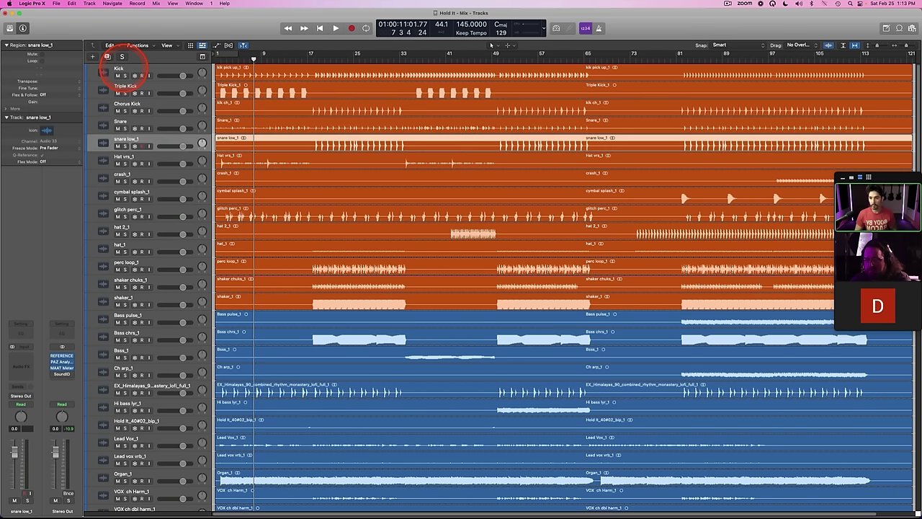
text(Snare Lo)
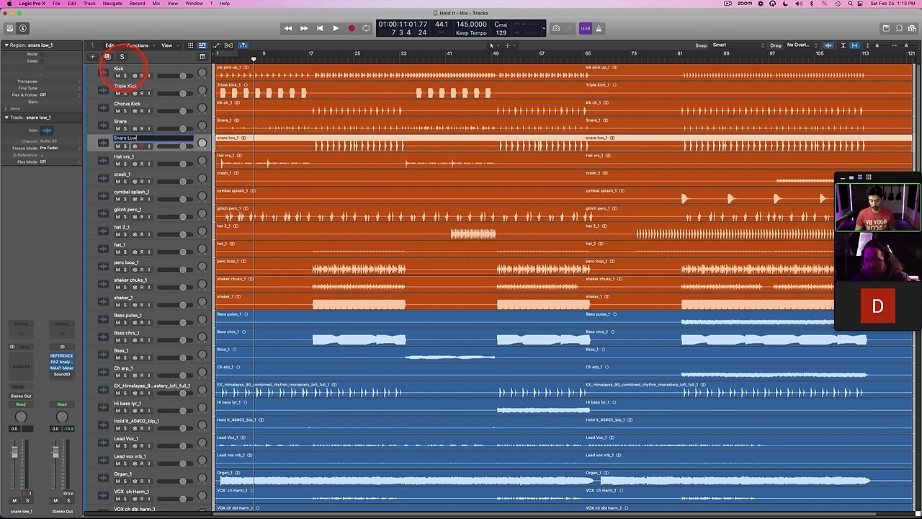
text(w)
key(Tab)
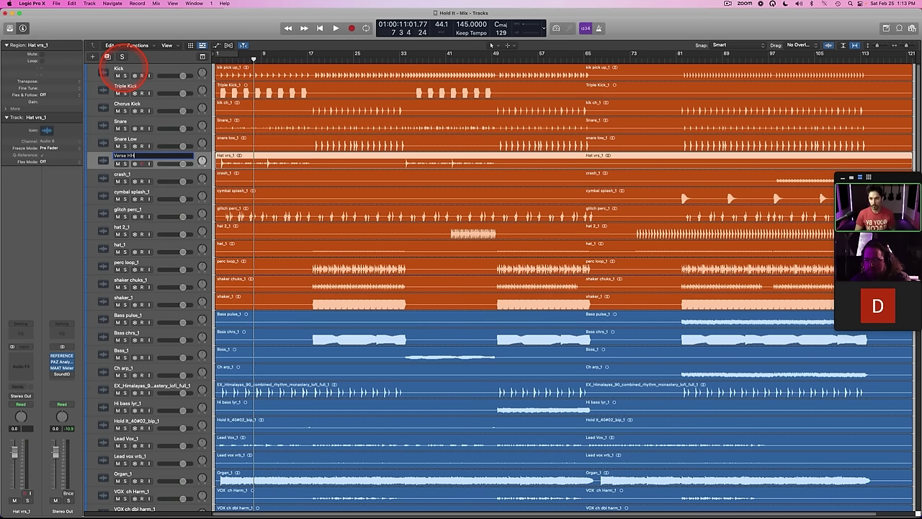
Step: Rename the Hat vrs, crash, cymbal splash and glitch perc tracks as Verse HH, Crash, Splash and Glitch Perc
text(Verse HH)
key(Tab)
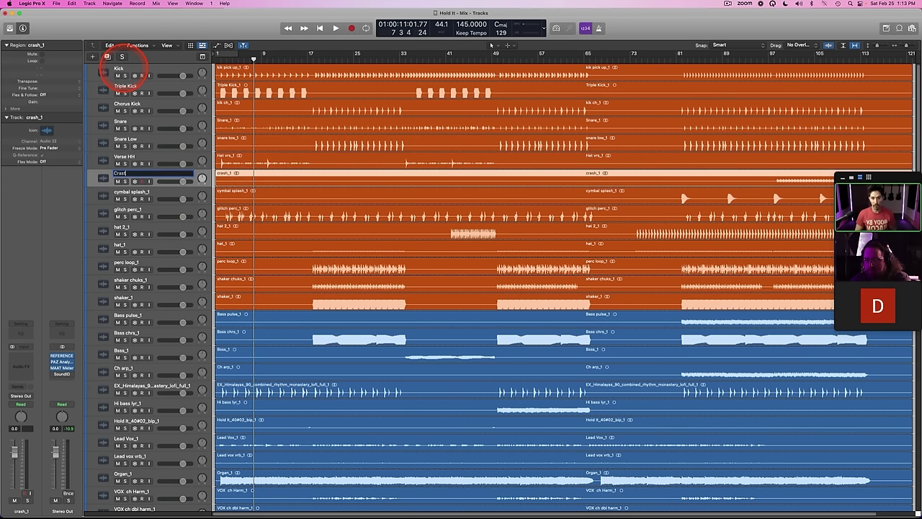
key(Tab)
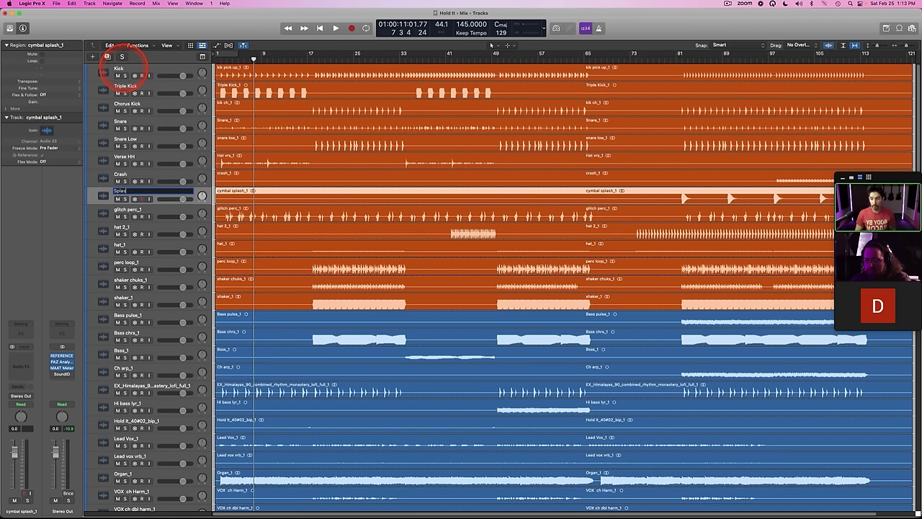
key(Tab)
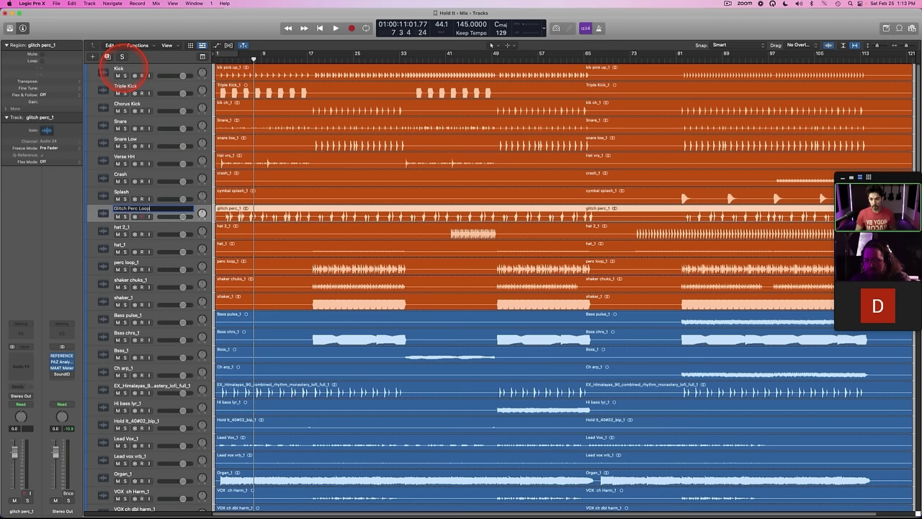
key(Tab)
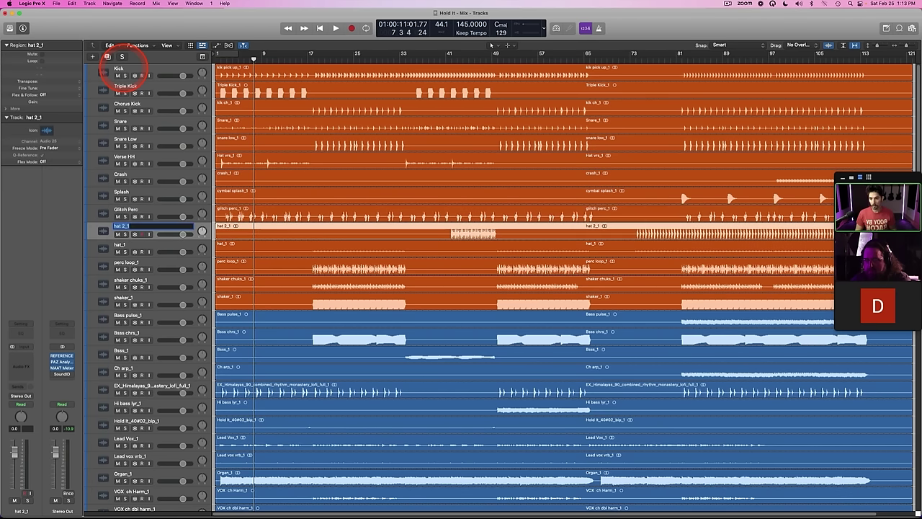
Step: Rename the hat 2 track as HH and the hat track below it as HH1
text(HH)
key(Tab)
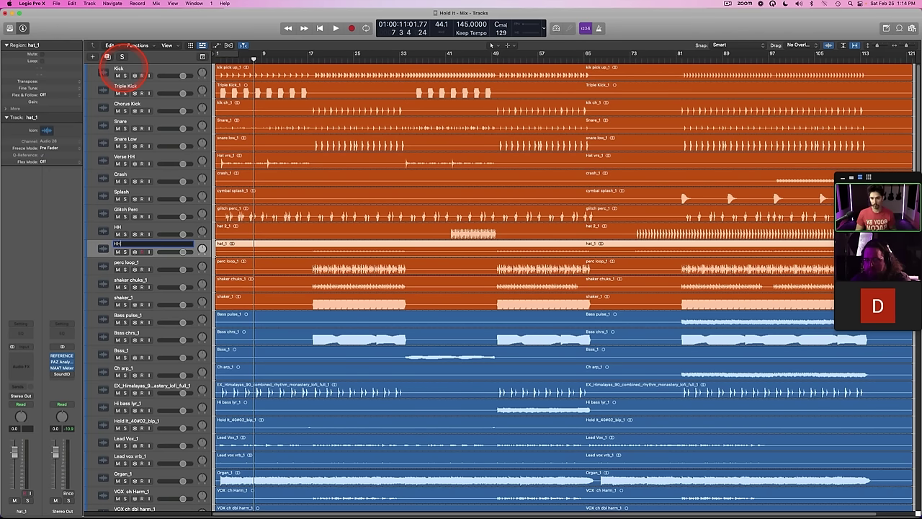
key(Return)
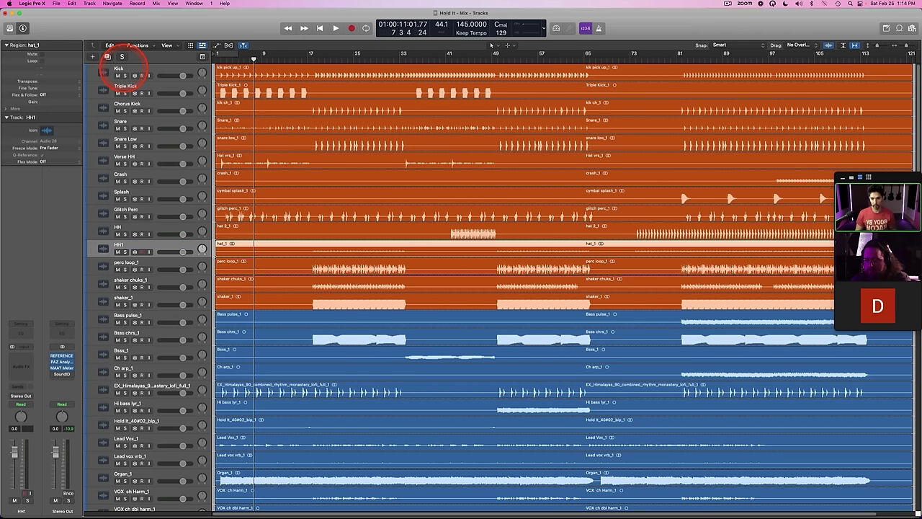
Step: Move the HH1 track above the HH track and rename HH as HH2
drag(138, 245, 134, 219)
double_click(136, 243)
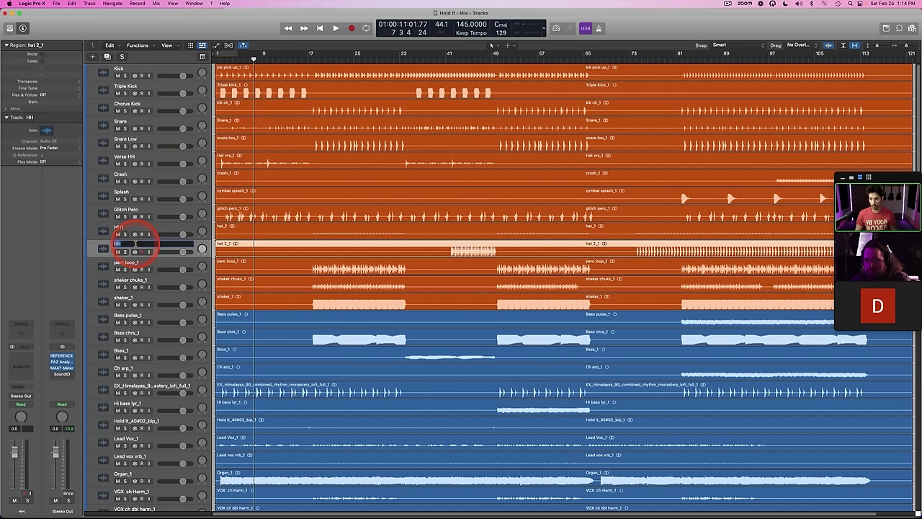
text(HH2)
key(Return)
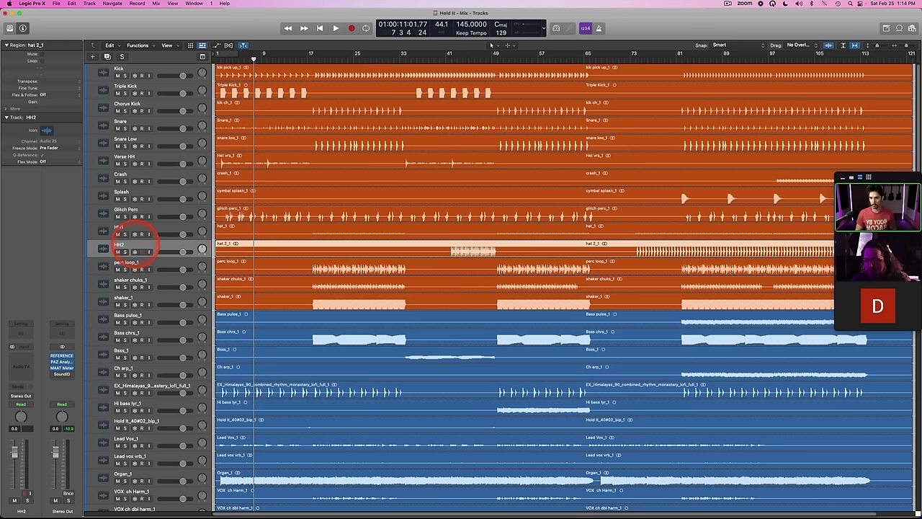
Step: Rename the perc loop, shaker chuks and shaker tracks as Perc Loop, Shaker Chuck and Shaker
double_click(144, 262)
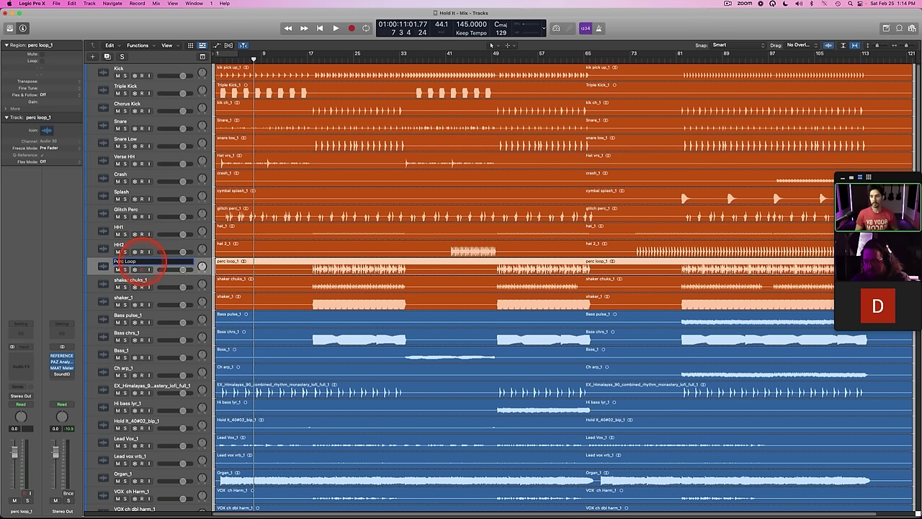
key(Return)
click(143, 272)
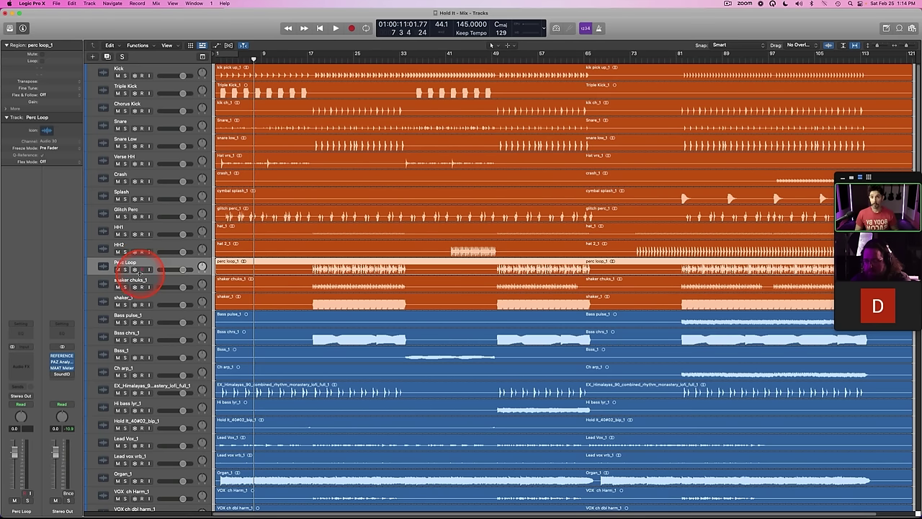
double_click(134, 279)
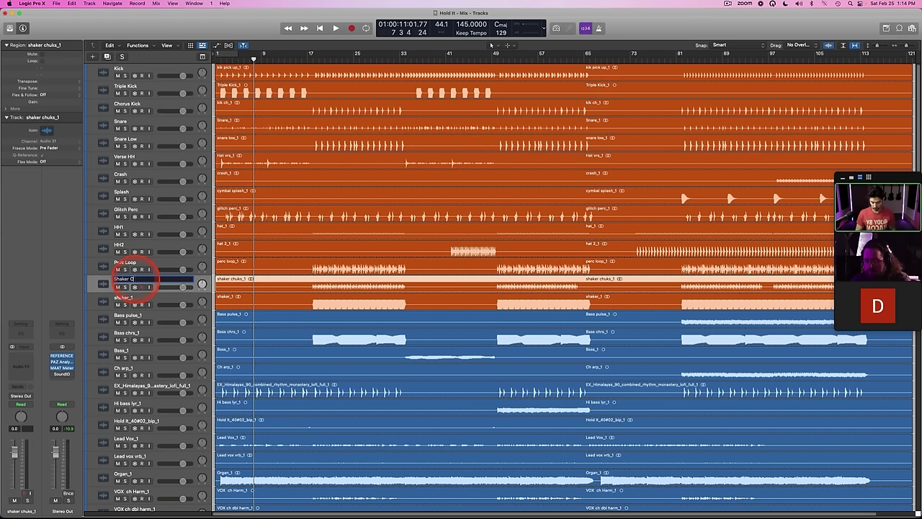
text(Shaker Chuck)
key(Tab)
text(Shakert)
key(Return)
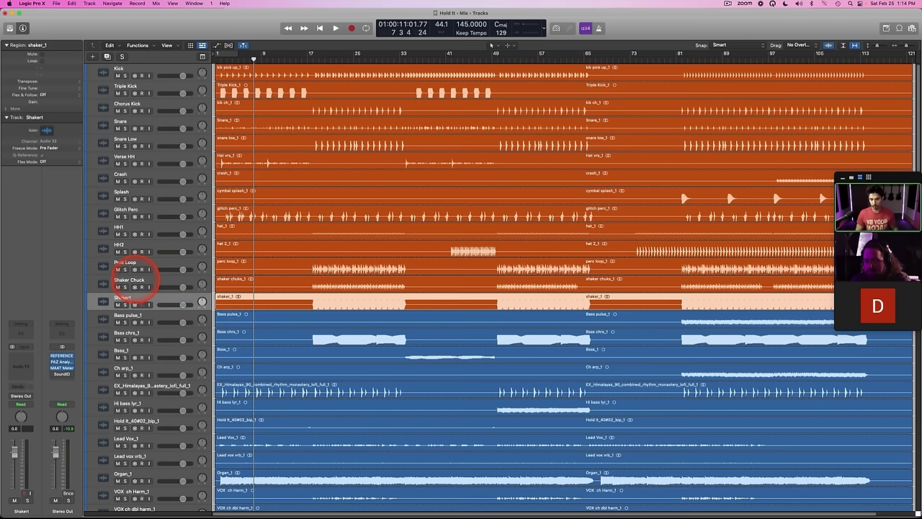
double_click(135, 297)
click(140, 296)
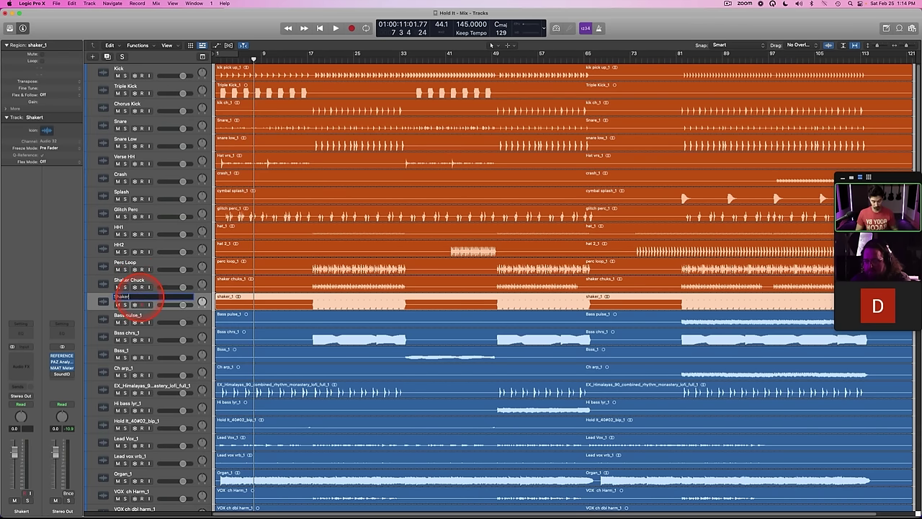
key(Return)
Step: Name the regions on all drum tracks from Kick to Shaker after their tracks
shift+click(139, 68)
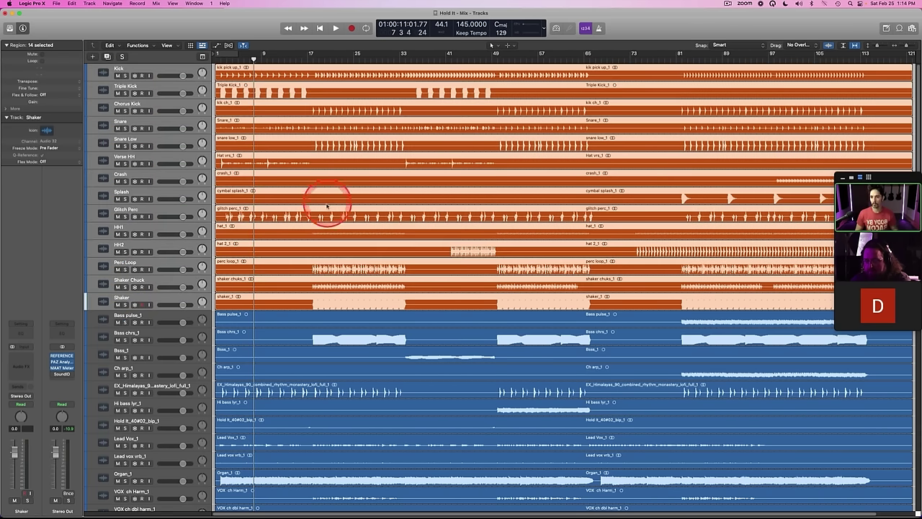
key(alt+shift+n)
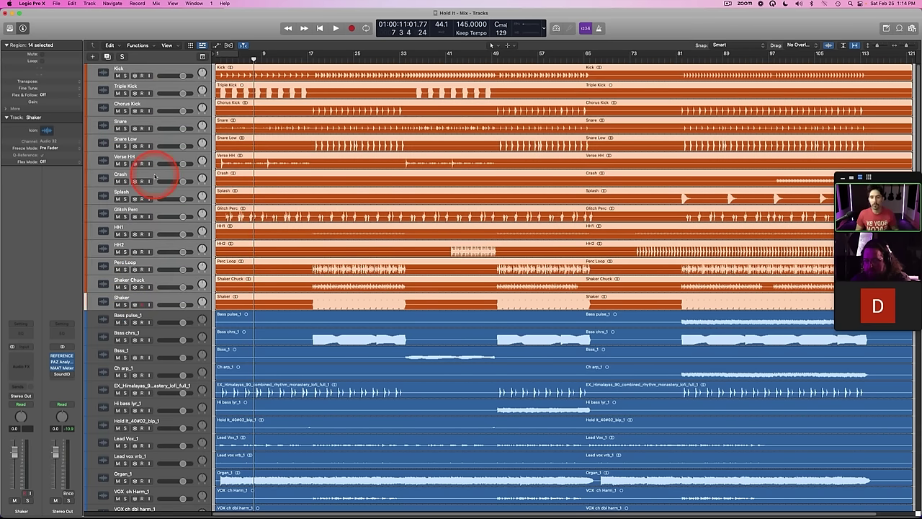
click(141, 192)
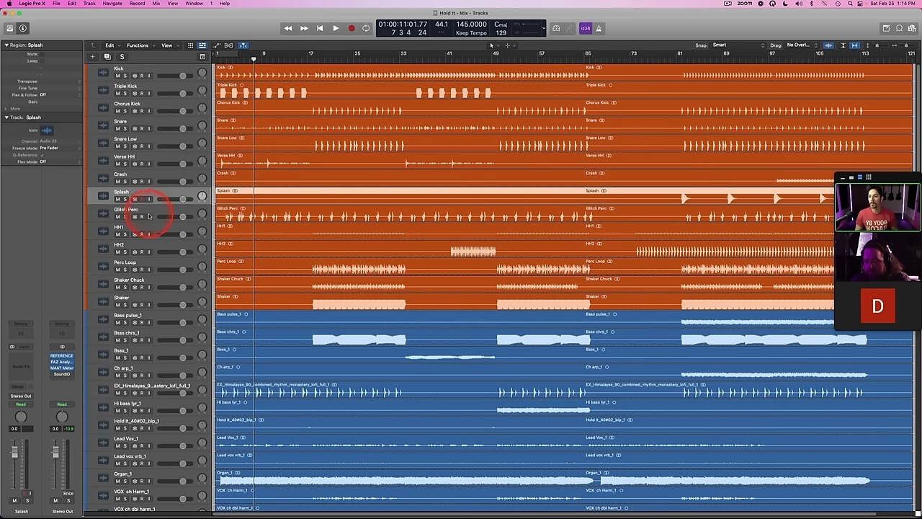
Step: Reorder the tracks below Snare Low so that Verse HH comes first, followed by Glitch Perc
drag(145, 210, 132, 103)
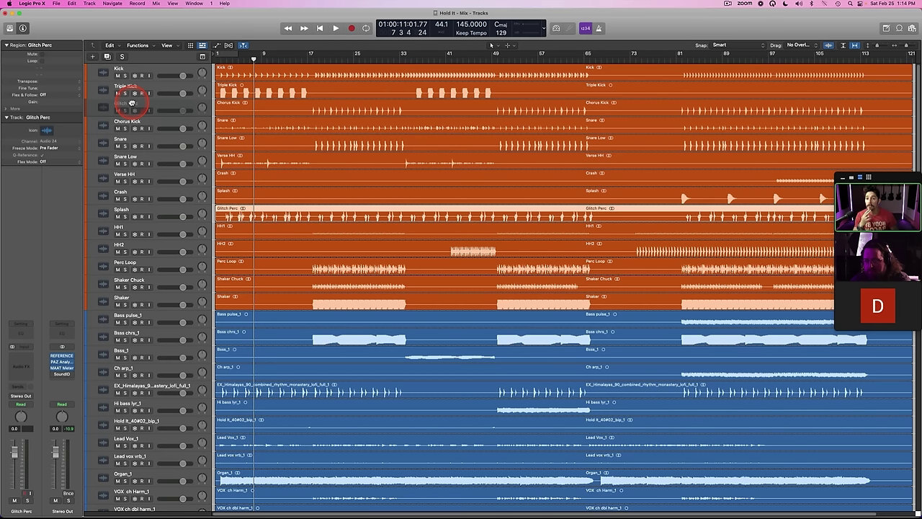
drag(132, 103, 131, 157)
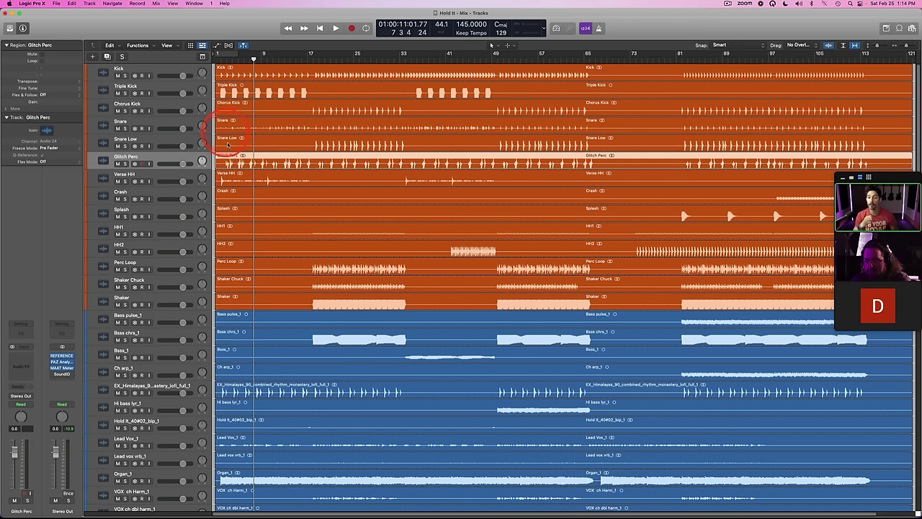
drag(143, 171, 141, 154)
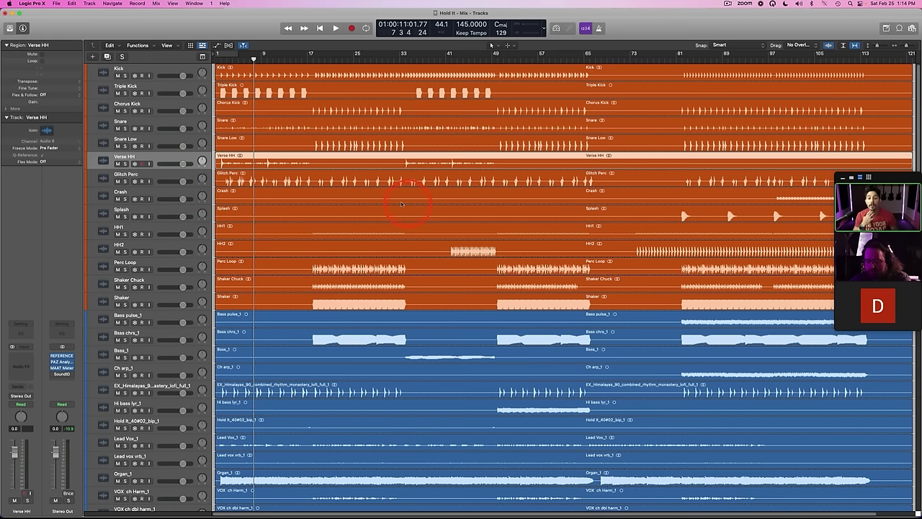
Step: Arrange the remaining drum tracks below Glitch Perc as HH1, Perc Loop, Shaker Chuck, Shaker, HH2, Splash and Crash
drag(142, 228, 134, 191)
shift+click(149, 296)
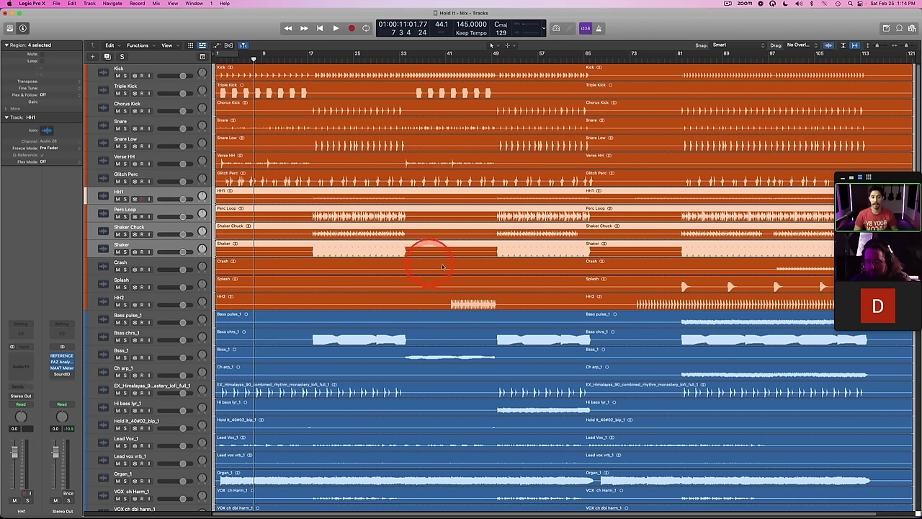
drag(150, 296, 153, 262)
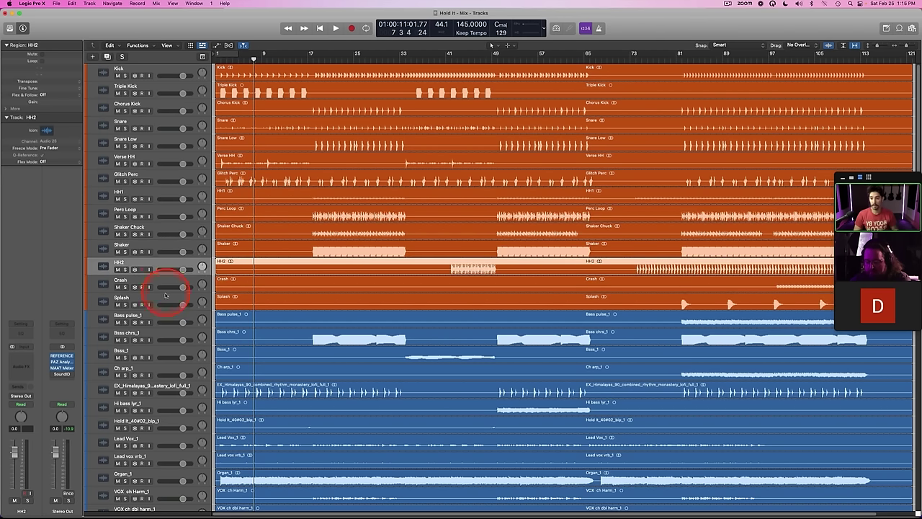
drag(153, 297, 149, 274)
scroll(644, 294, right, 2)
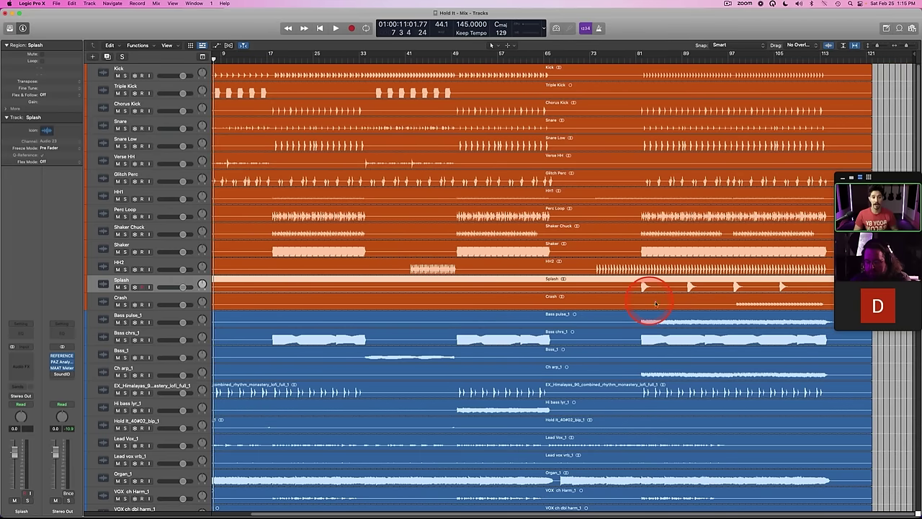
scroll(612, 292, left, 2)
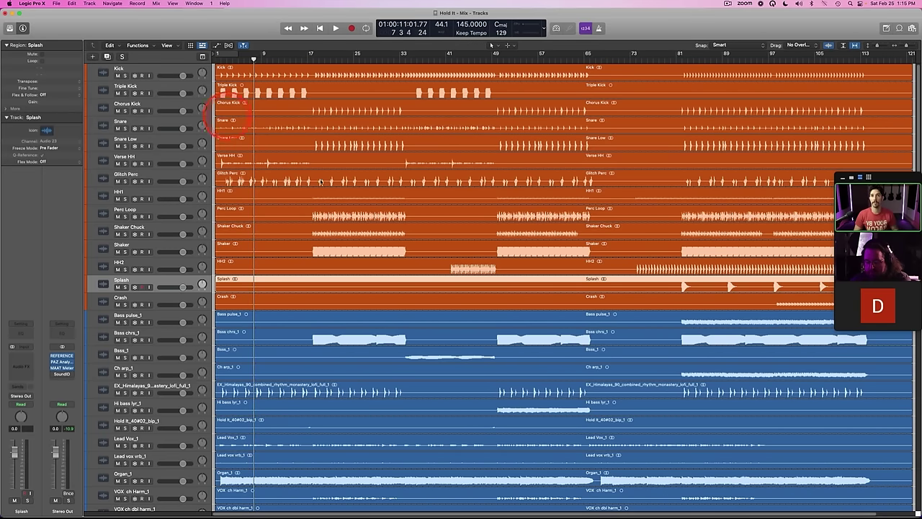
Step: Group the drum tracks from Kick to Crash into a summing track stack named Drums
click(114, 75)
shift+click(144, 300)
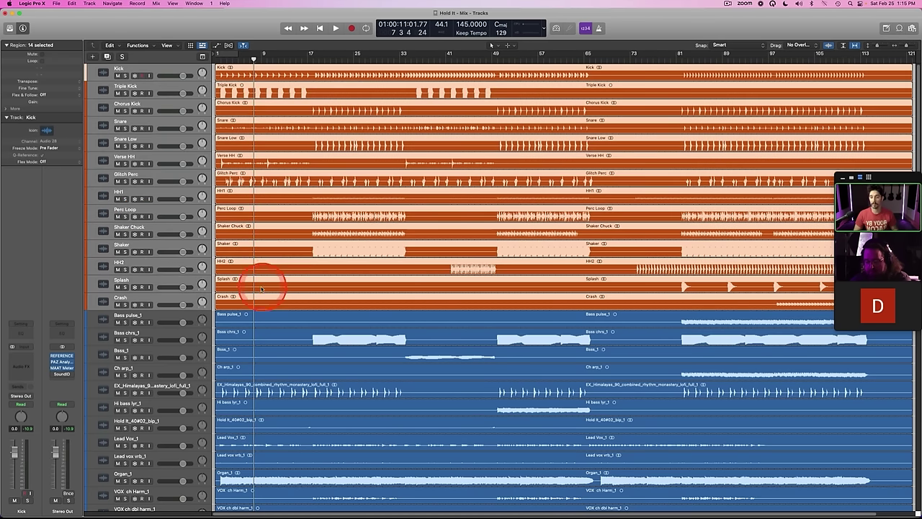
key(super+shift+d)
key(Return)
double_click(115, 67)
text(Drums)
key(Return)
Step: Color the Drums stack orange to match its drum tracks and collapse it
key(alt+c)
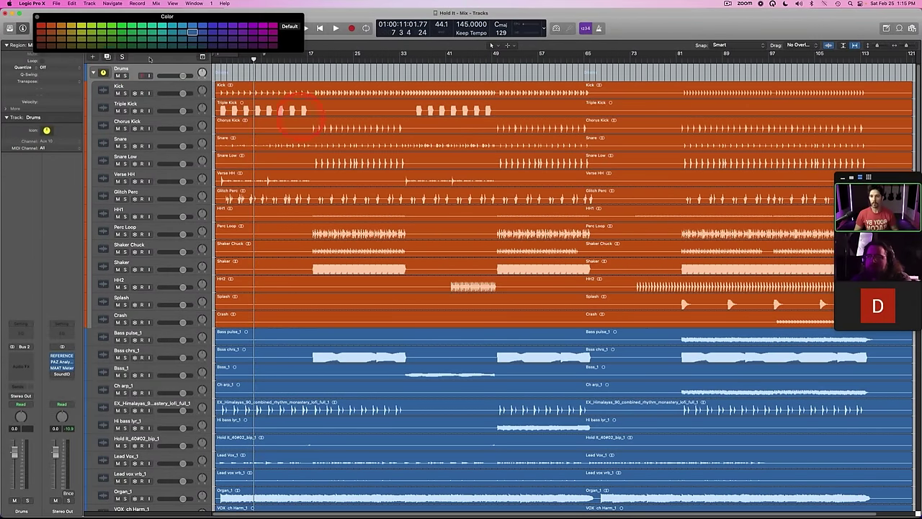
click(36, 16)
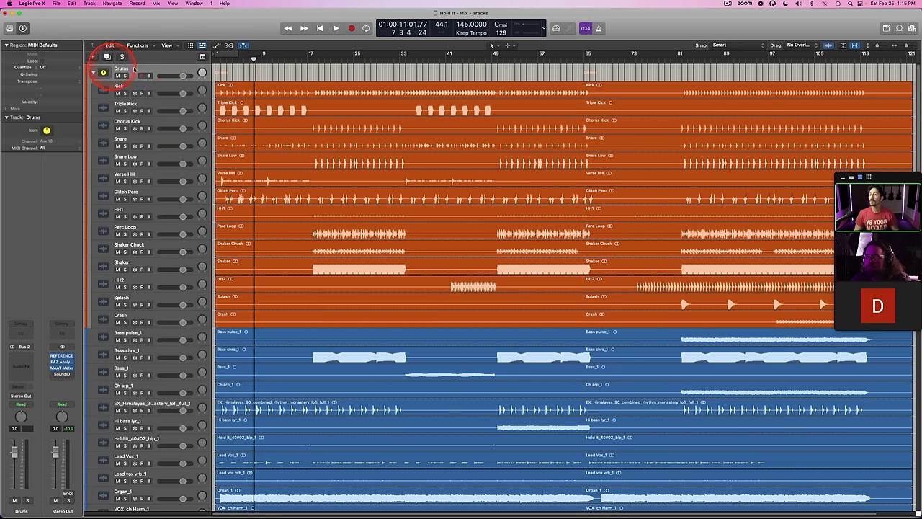
scroll(311, 141, down, 3)
scroll(297, 147, up, 3)
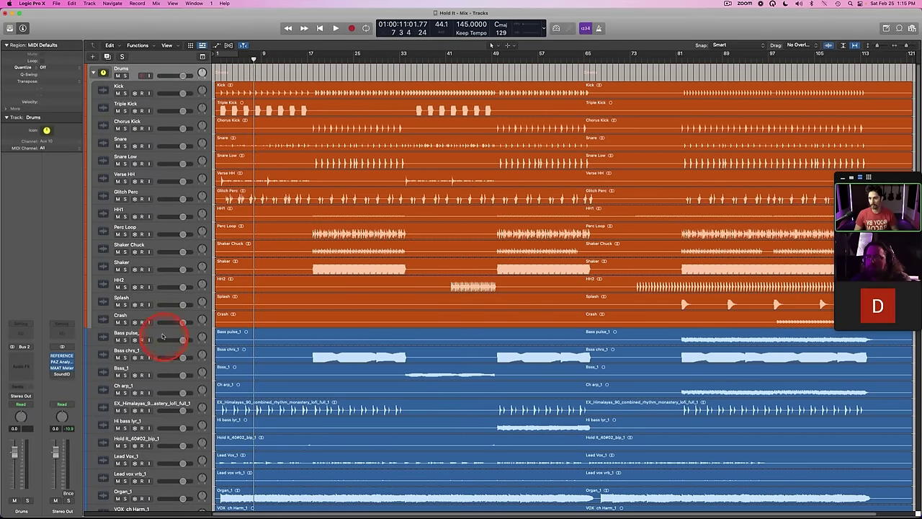
click(93, 72)
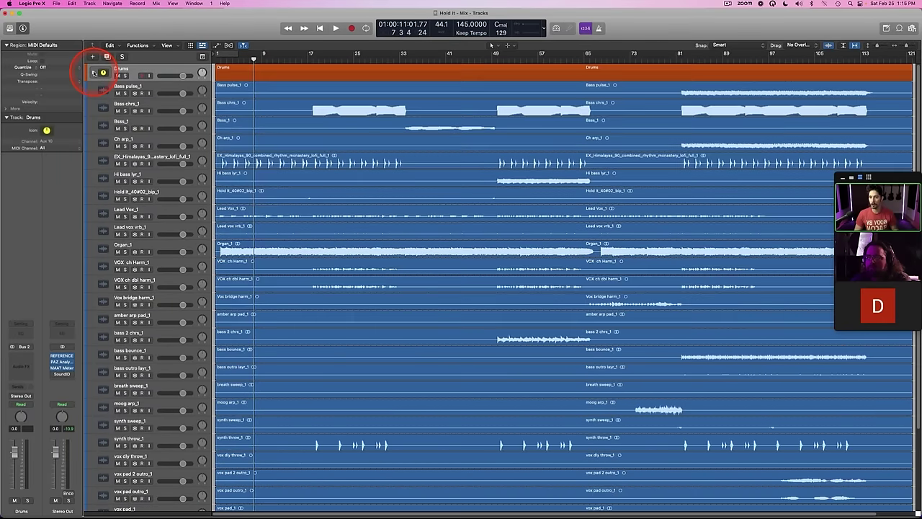
Step: Rename the Bass pulse, Bsss chrs and Bsss tracks as Bass Pulse, Chorus Bass and Bass2
click(143, 89)
click(143, 105)
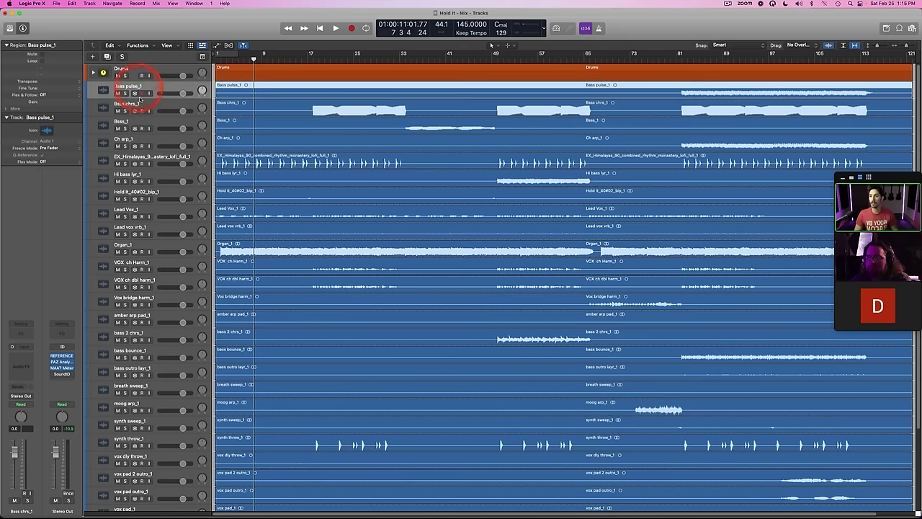
double_click(126, 85)
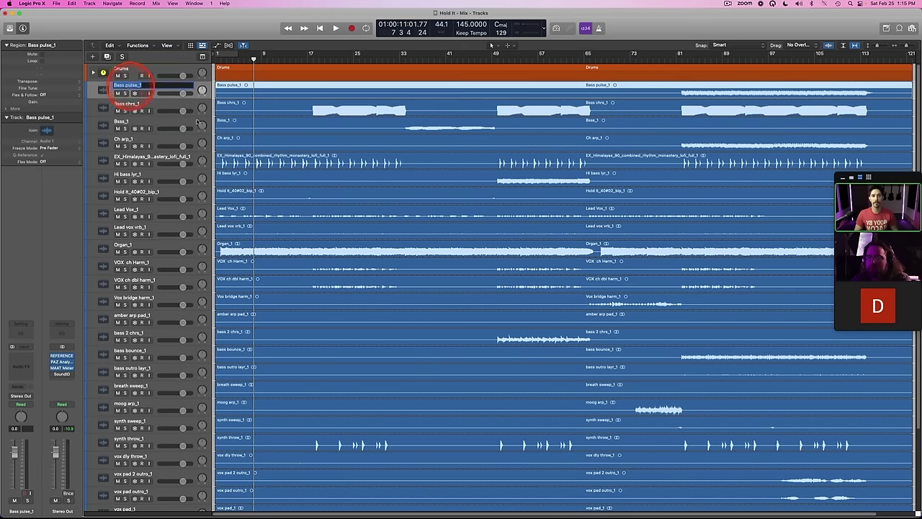
text(Bass Pulse)
key(Tab)
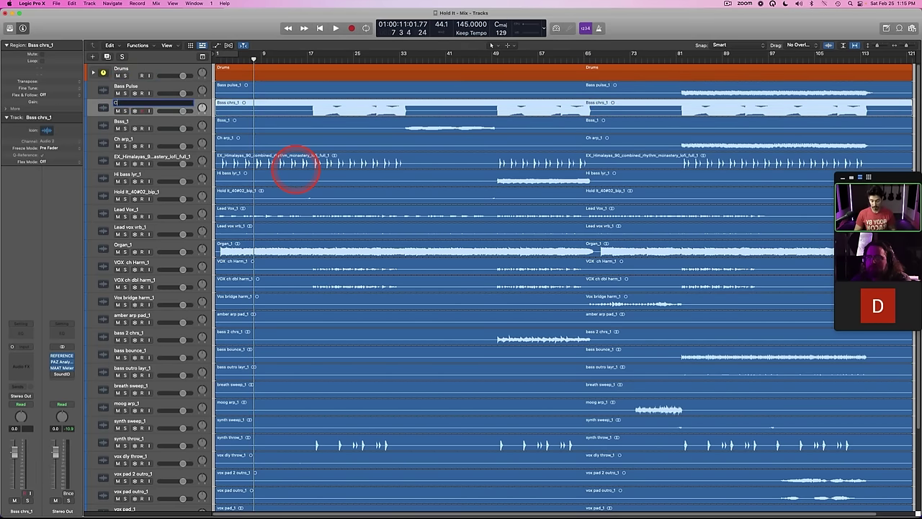
text(Chorus Bass)
key(Tab)
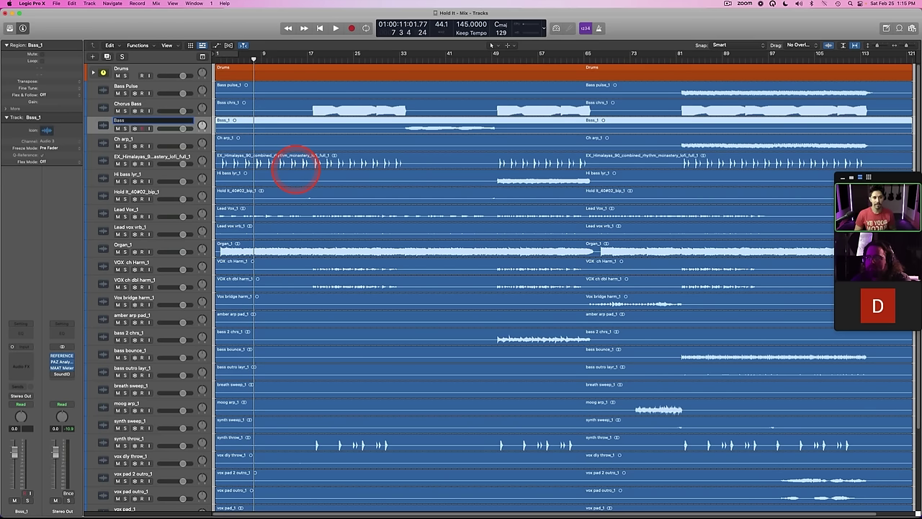
text(Bass2)
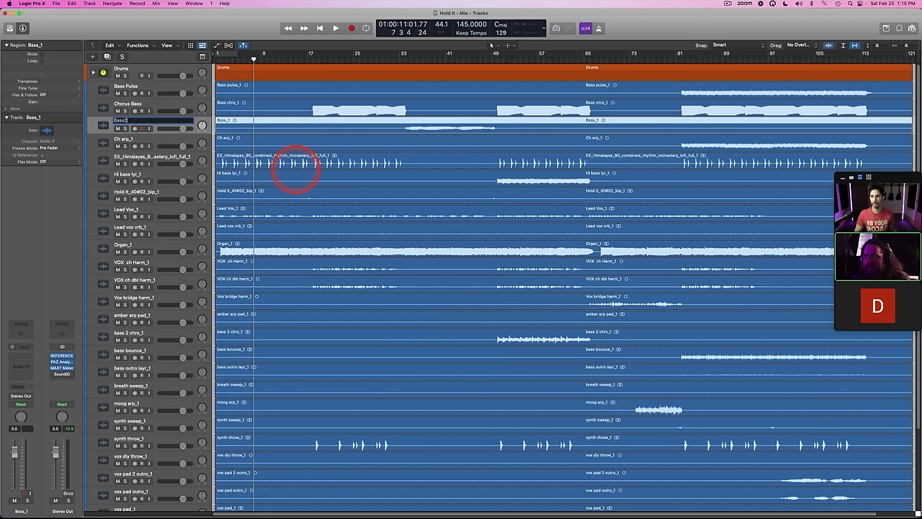
key(Tab)
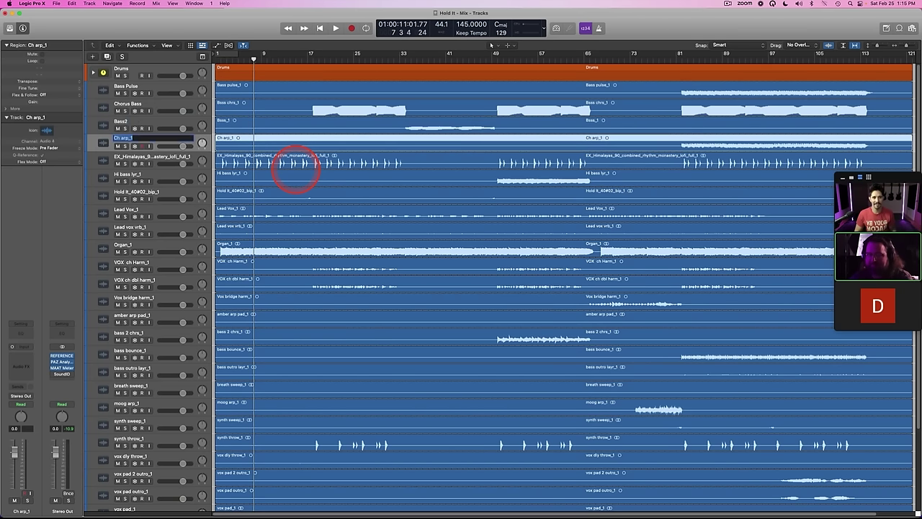
Step: Solo the Hi bass lyr track and listen to it from bar 49 together with the Chorus Bass track
click(157, 173)
key(s)
click(497, 56)
key(space)
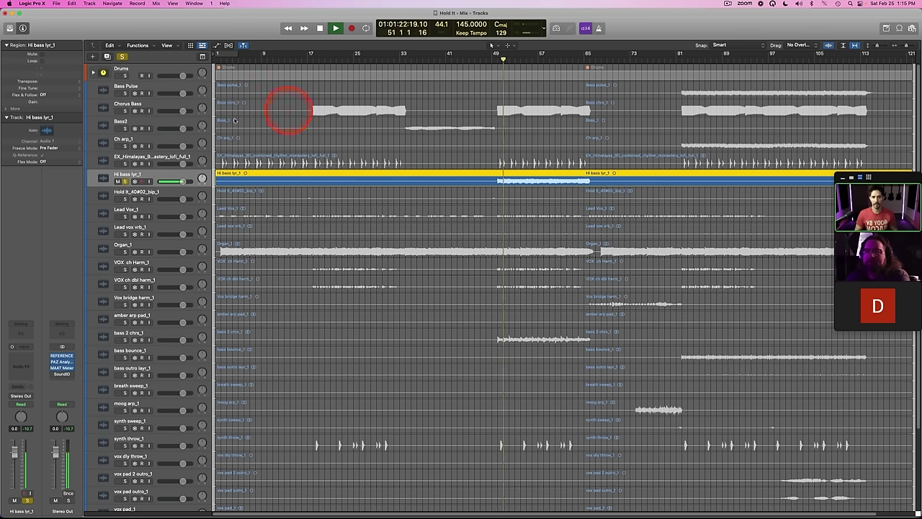
click(151, 106)
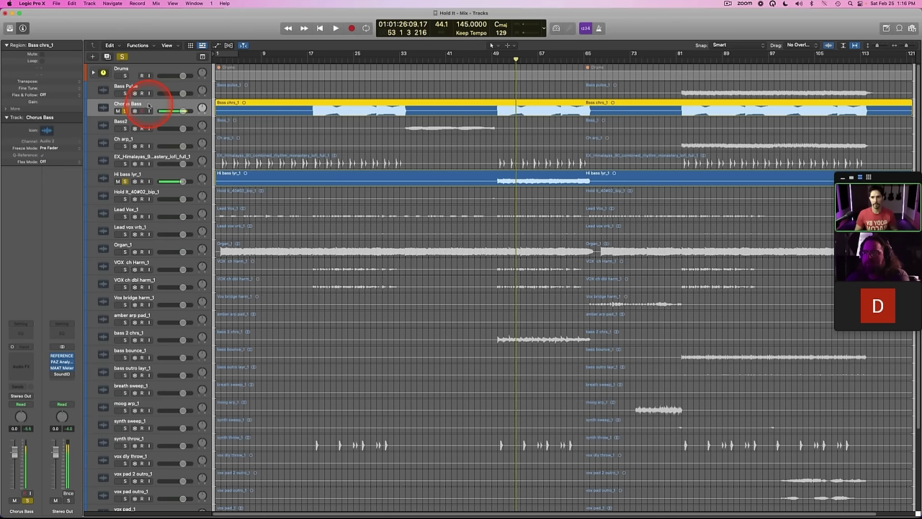
click(144, 176)
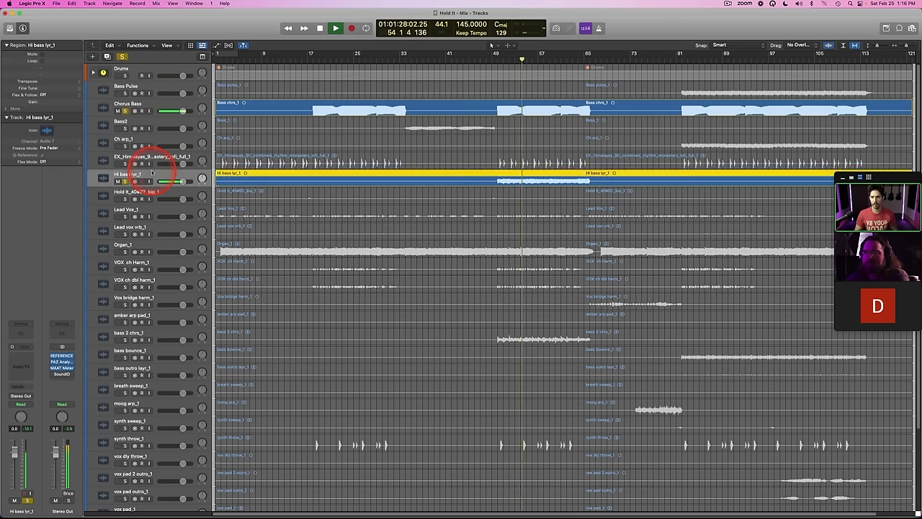
key(s)
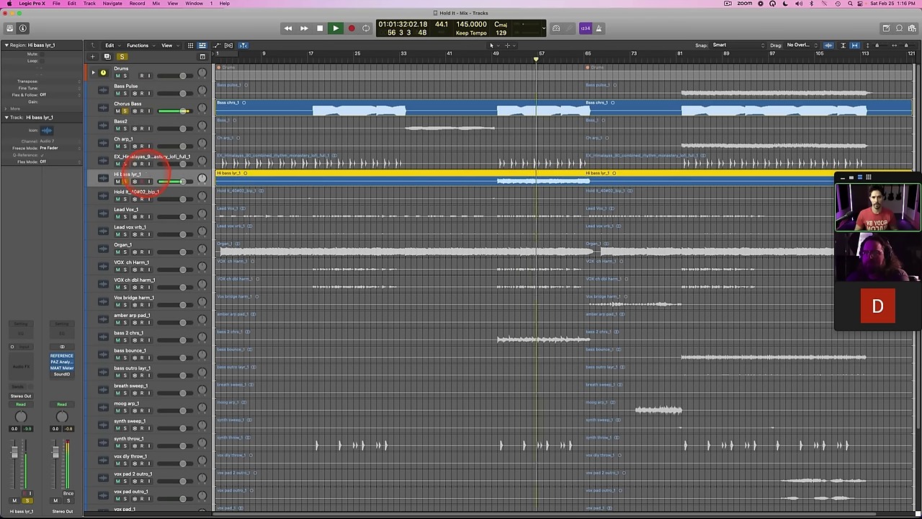
key(space)
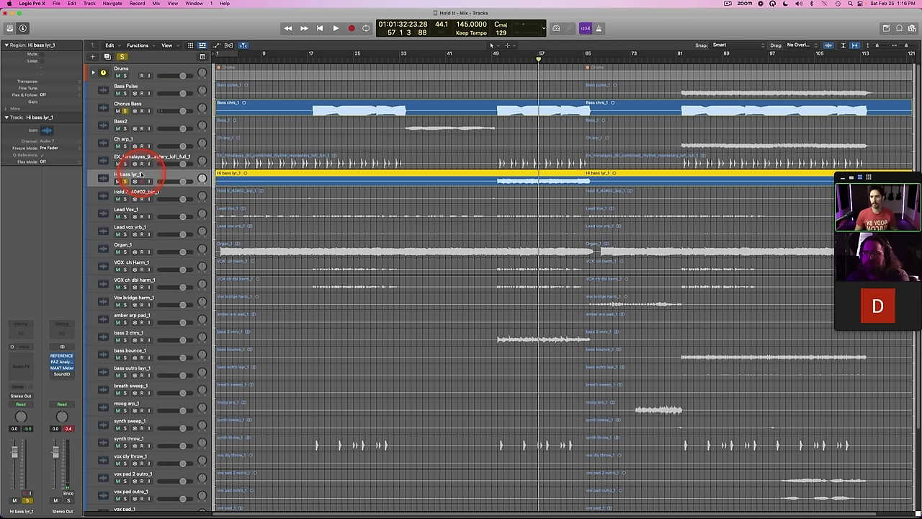
Step: Move the Hi bass lyr track directly below Chorus Bass and rename it as Bass Grit
drag(142, 175, 139, 122)
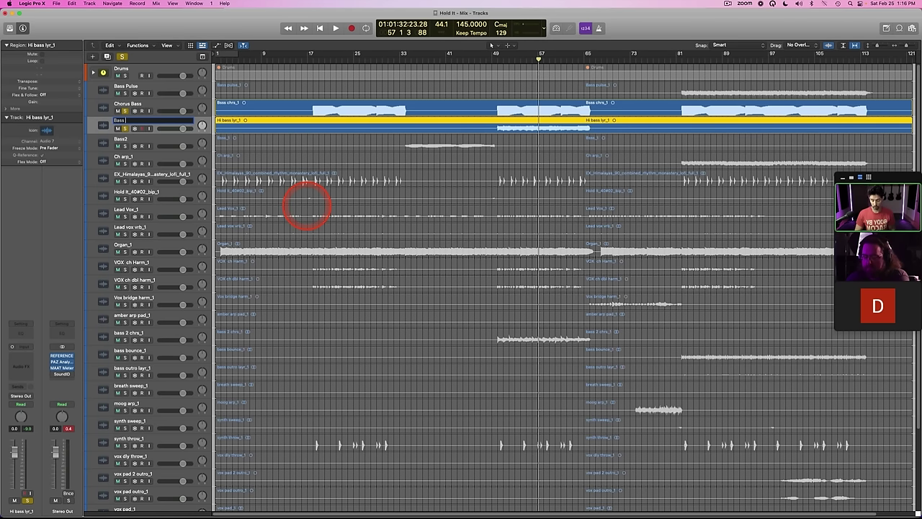
text(t)
key(Return)
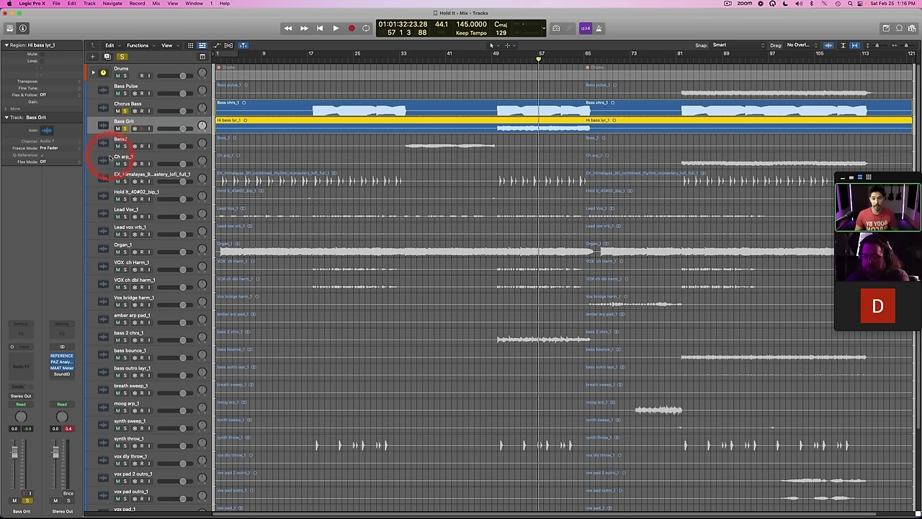
Step: Solo the EX_Himalayas rhythm track and listen to it from the start of the song
click(134, 173)
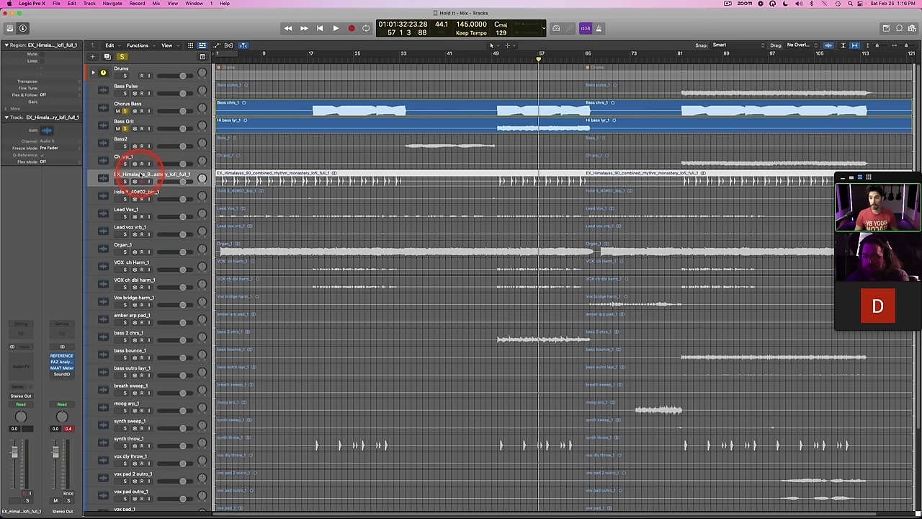
key(s)
double_click(222, 61)
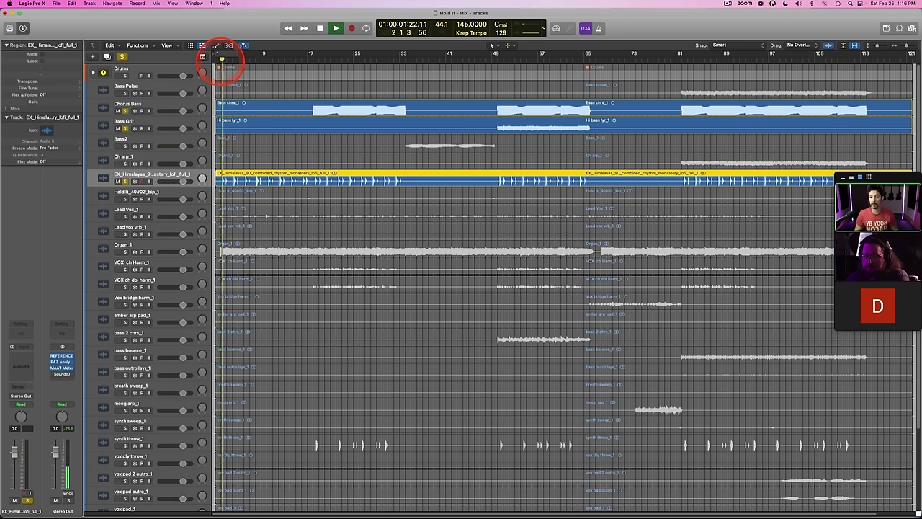
key(space)
Step: Move the EX_Himalayas track into the Drums stack directly below Glitch Perc and rename it Sticks
click(93, 72)
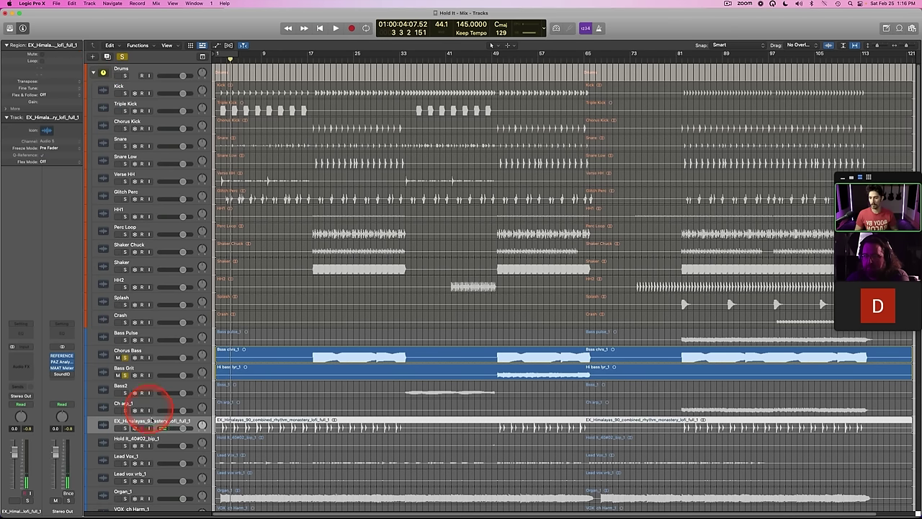
drag(148, 420, 147, 209)
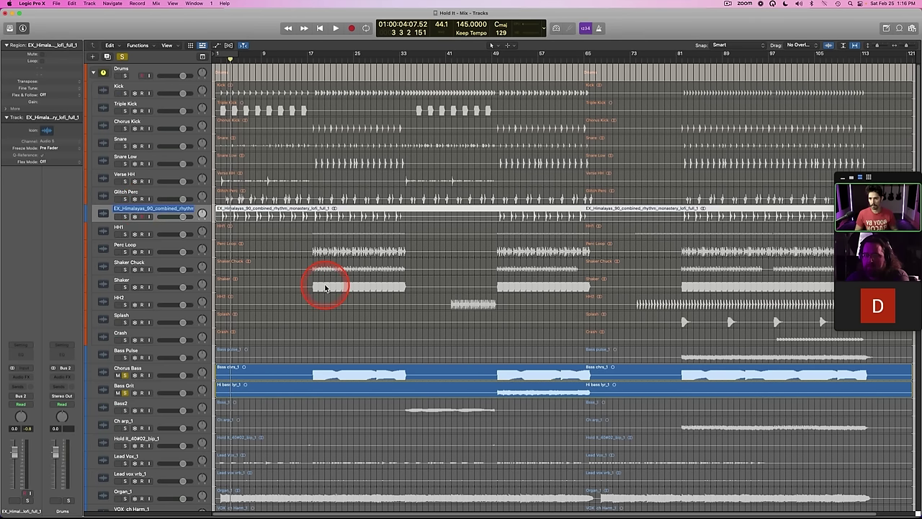
text(S)
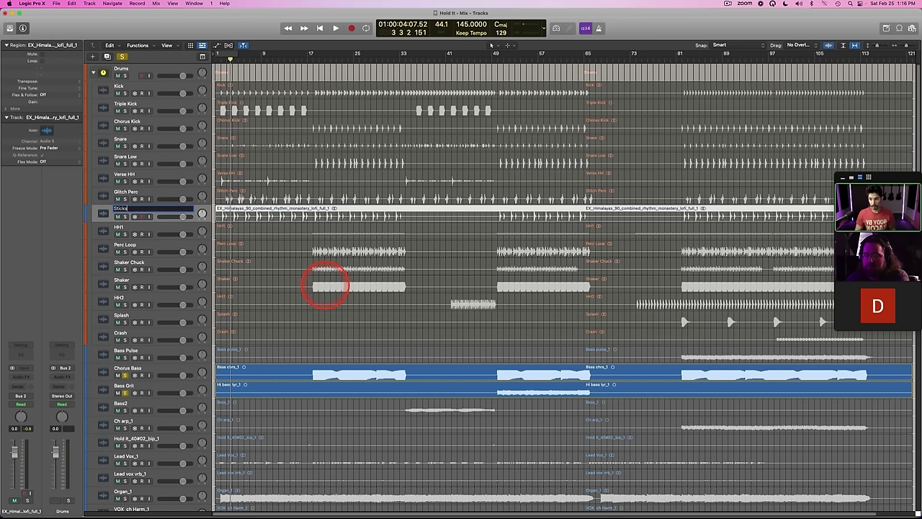
text(ticks)
key(Return)
Step: Color the Sticks track orange like the other drum tracks, name its region after the track, and collapse the stack
key(alt+c)
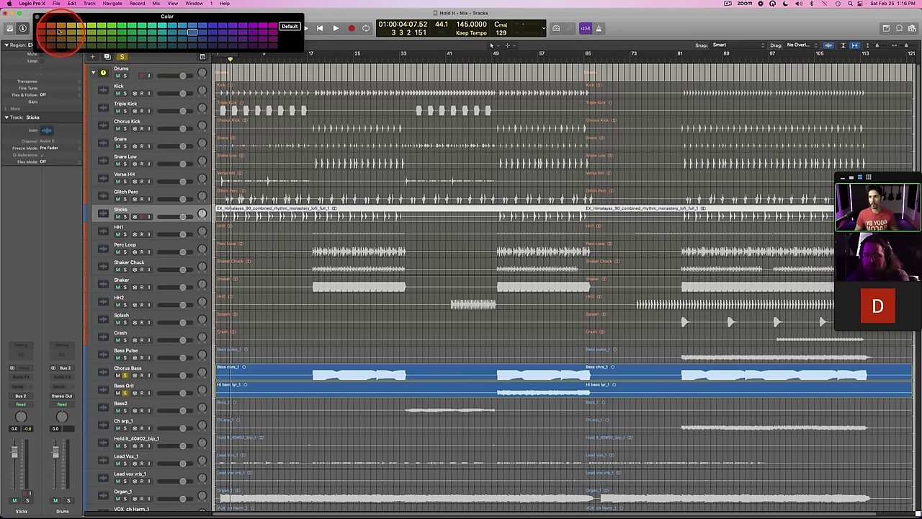
click(41, 16)
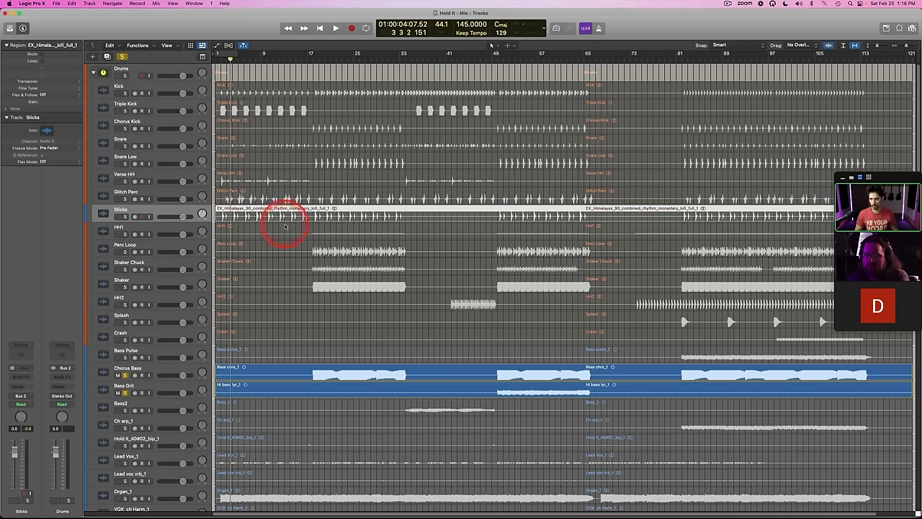
key(alt+shift+n)
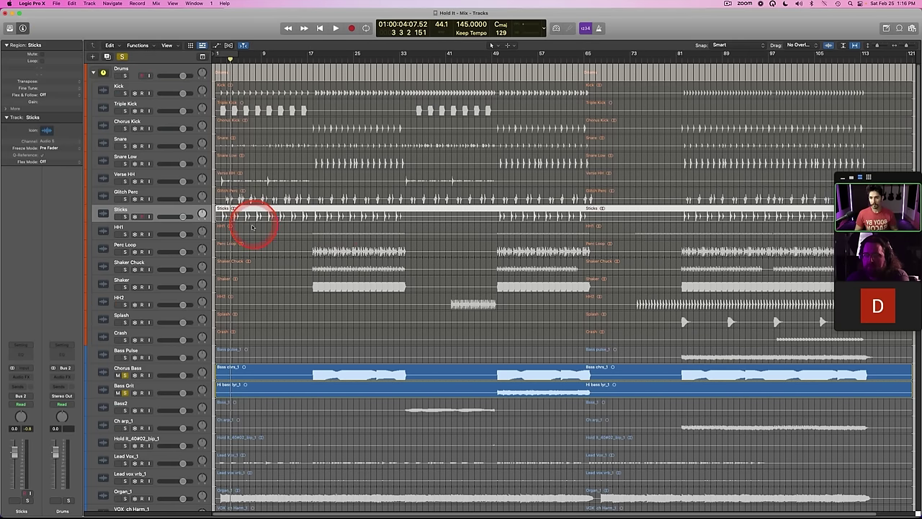
click(94, 73)
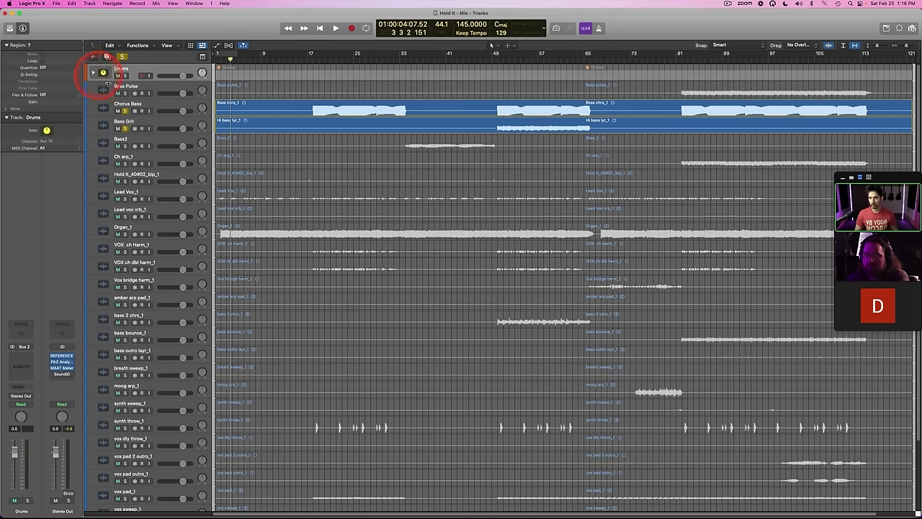
Step: Move the bass 2 chrs, bass bounce and bass outro layr tracks together directly below Bass2
click(149, 111)
click(152, 140)
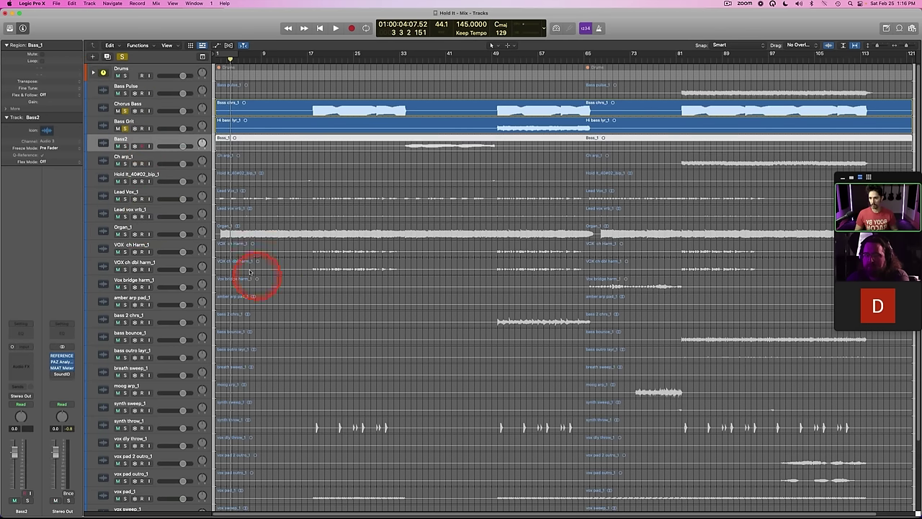
scroll(231, 274, down, 1)
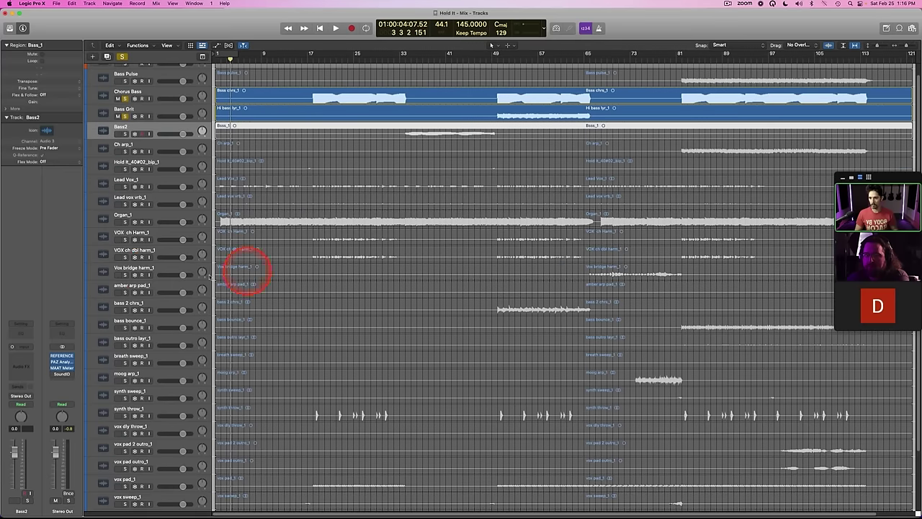
click(147, 305)
shift+click(144, 322)
shift+click(140, 339)
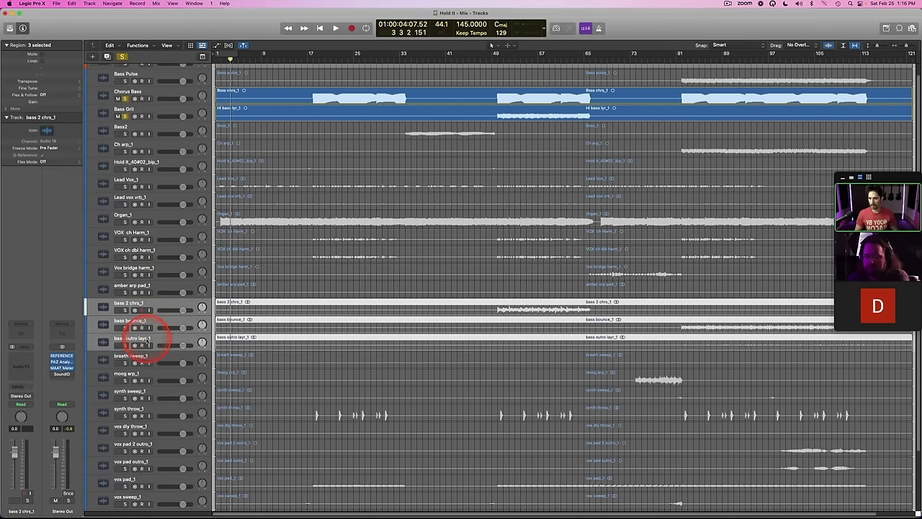
scroll(269, 355, down, 4)
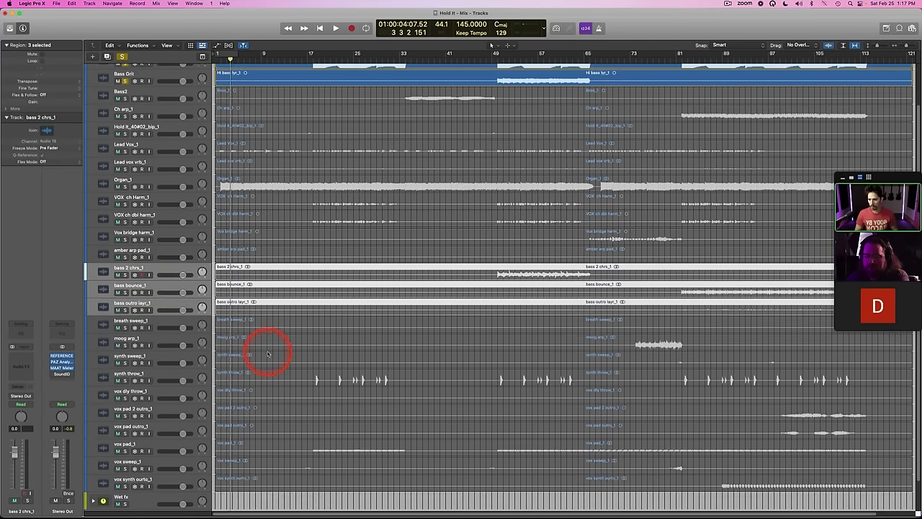
scroll(292, 319, up, 5)
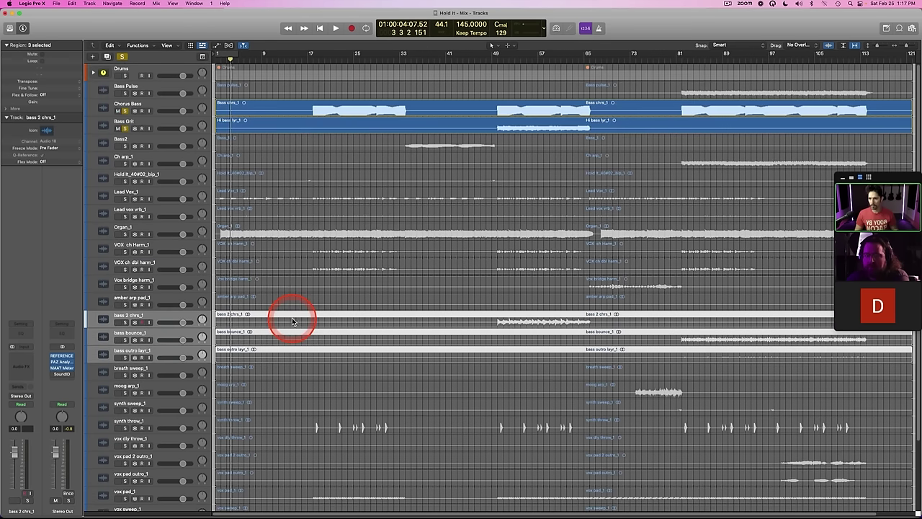
drag(144, 317, 152, 155)
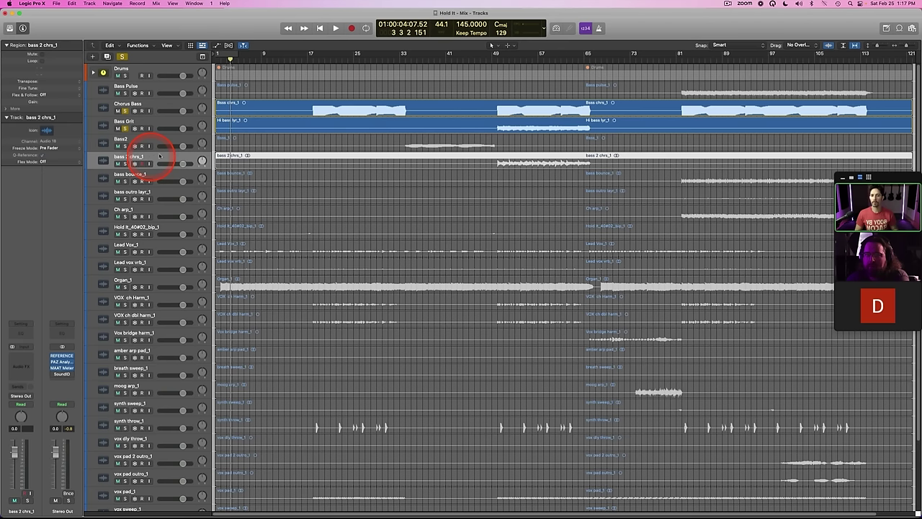
Step: Solo only the bass 2 chrs track, removing the Chorus Bass and Bass Grit solos, and listen from about bar 49
click(126, 164)
drag(126, 128, 127, 110)
double_click(500, 57)
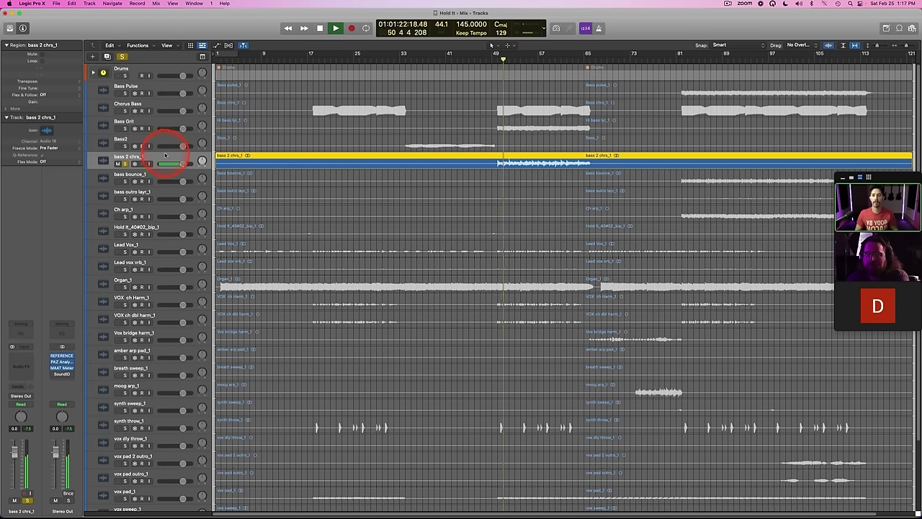
key(space)
click(125, 163)
Step: Move the bass 2 chrs track directly below Bass Grit and audition it soloed from bar 49
drag(129, 158, 131, 138)
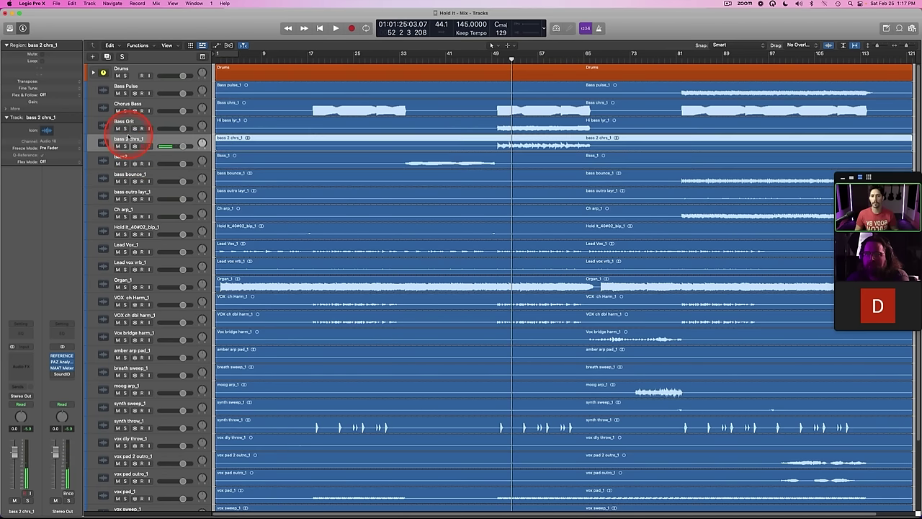
key(s)
click(497, 65)
key(space)
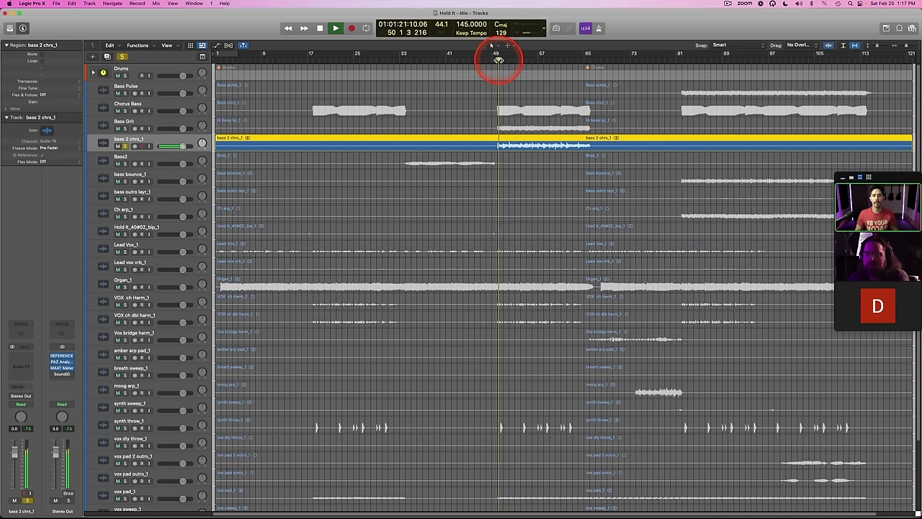
key(space)
key(s)
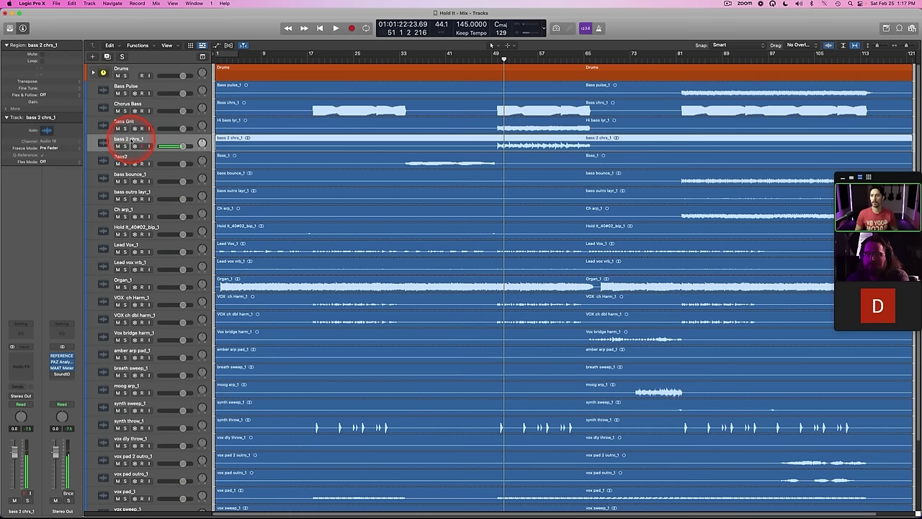
Step: Rename the bass 2 chrs track as Bass Attack
double_click(130, 138)
text(Bass Att)
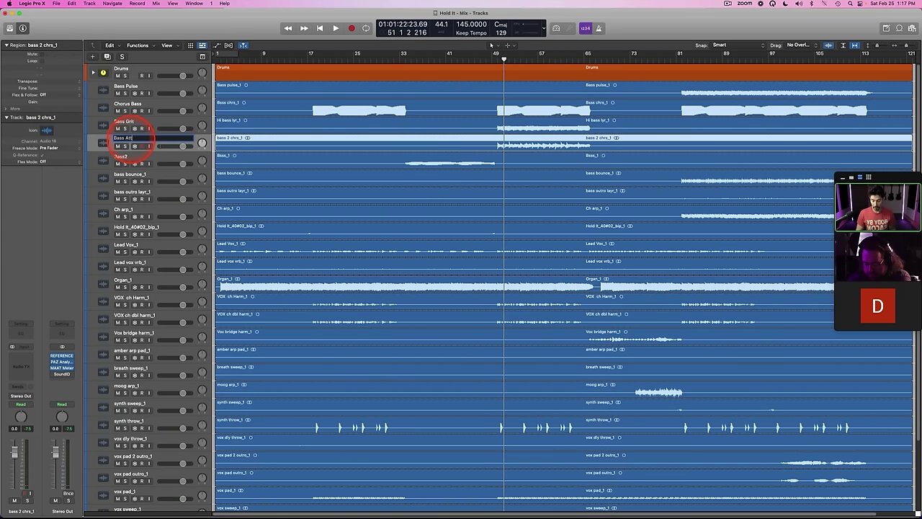
key(Return)
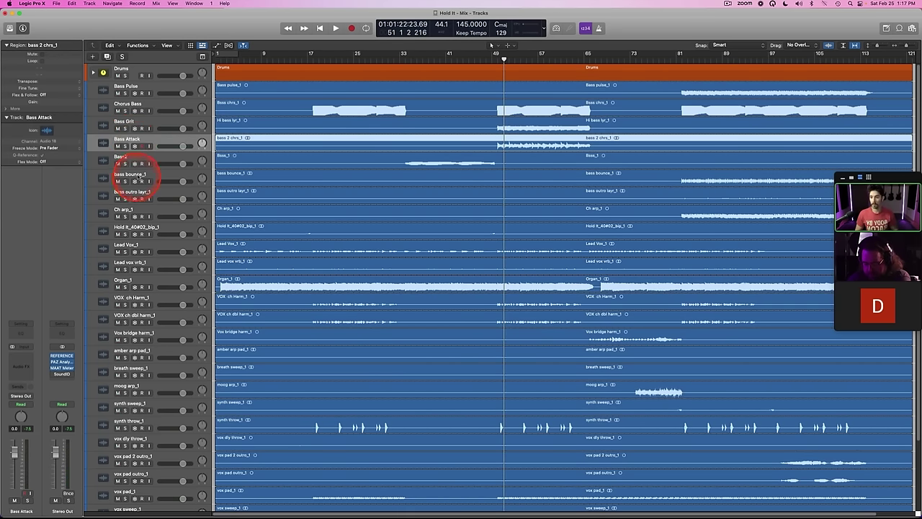
Step: Solo the bass bounce track and listen to it from about bar 81
click(120, 177)
key(s)
click(684, 65)
key(space)
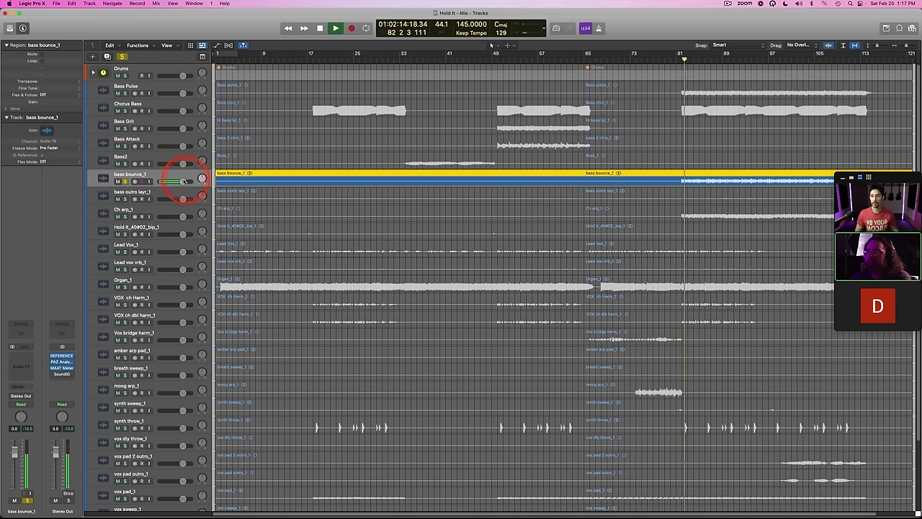
Step: Compare the bass bounce track with Bass Pulse and Chorus Bass during playback by switching their solos on and off
click(148, 87)
key(s)
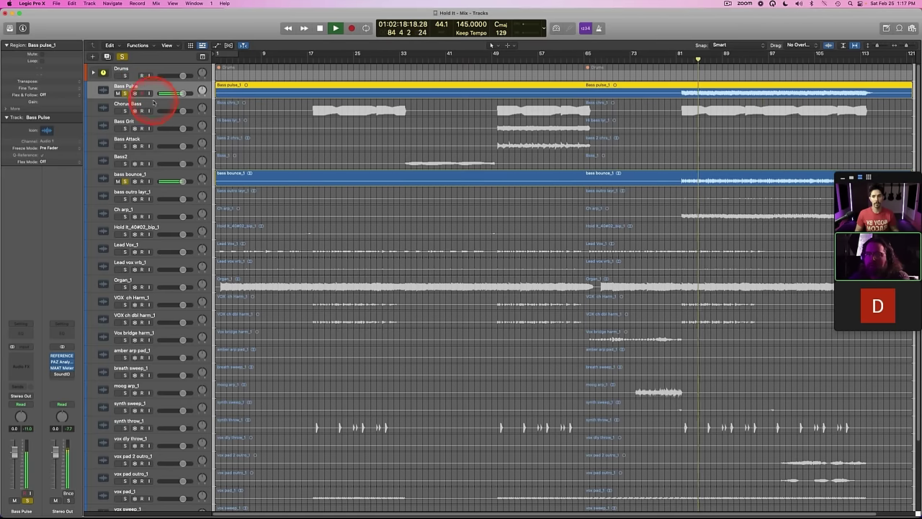
click(154, 106)
key(s)
key(s)
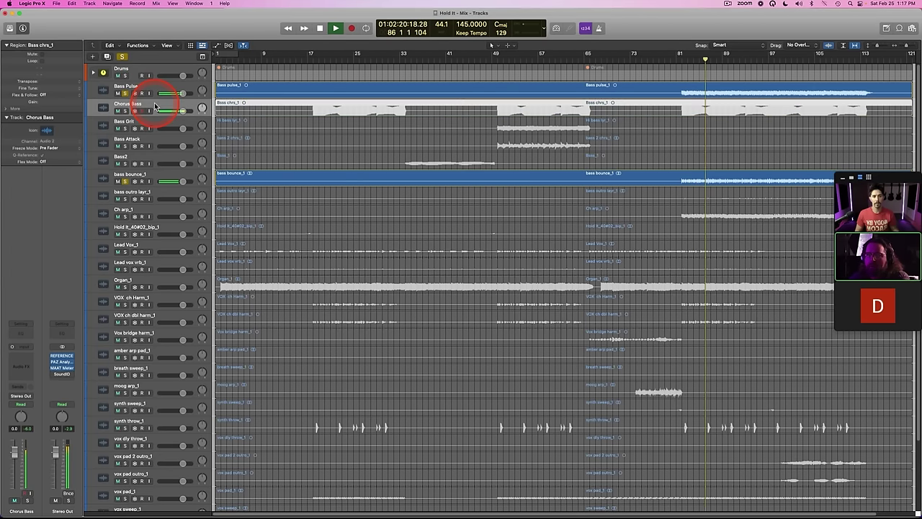
click(143, 175)
key(s)
key(s)
key(s)
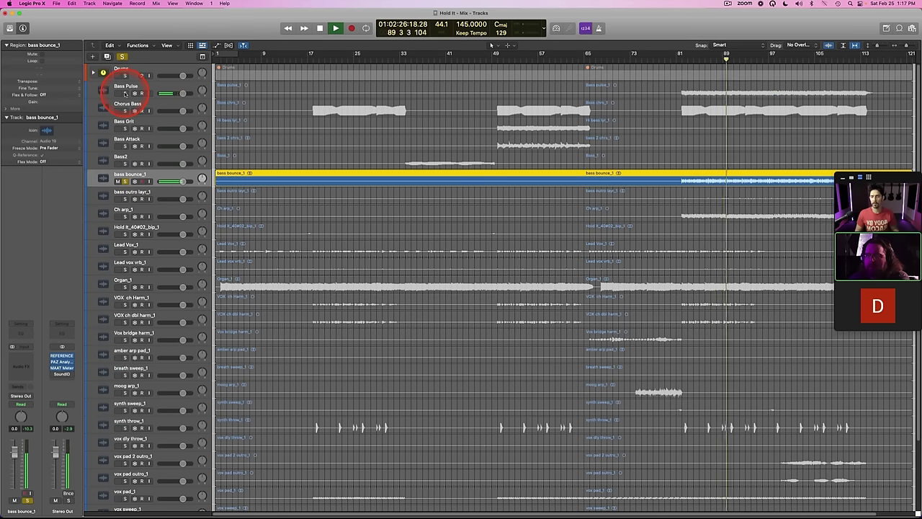
Step: Move the bass bounce track directly below Bass Pulse, stop the soloed playback, and rename it Bass Lo Pulse
drag(136, 165, 133, 105)
key(space)
key(s)
double_click(166, 103)
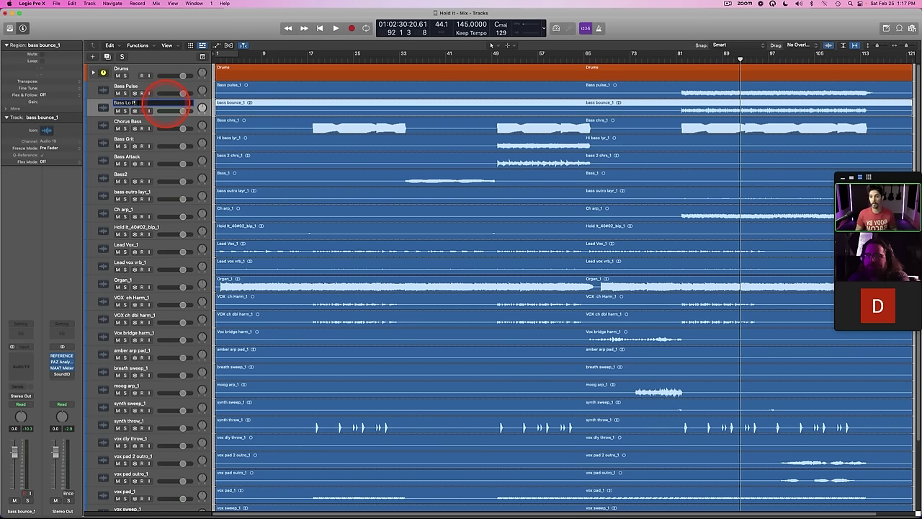
text(Bass Lo Pulse)
key(Return)
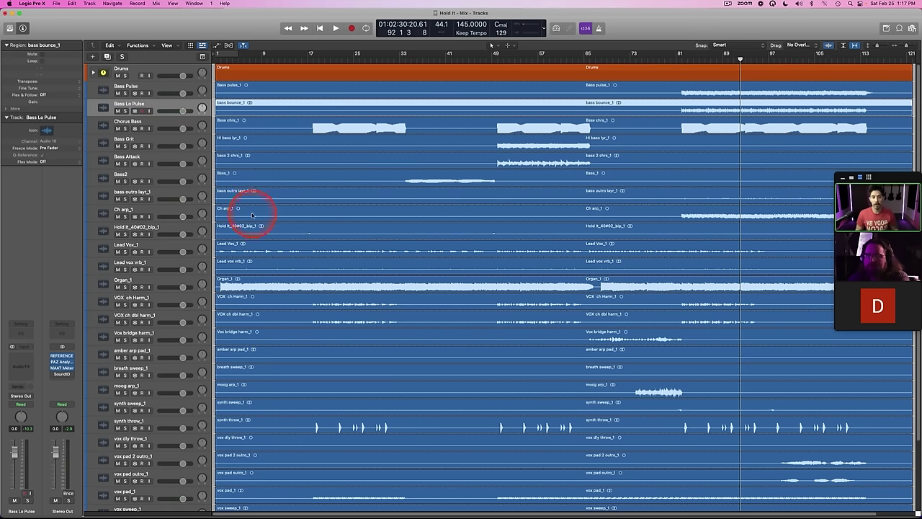
Step: Solo the Ch arp track and listen briefly to it from bar 92
click(147, 209)
key(s)
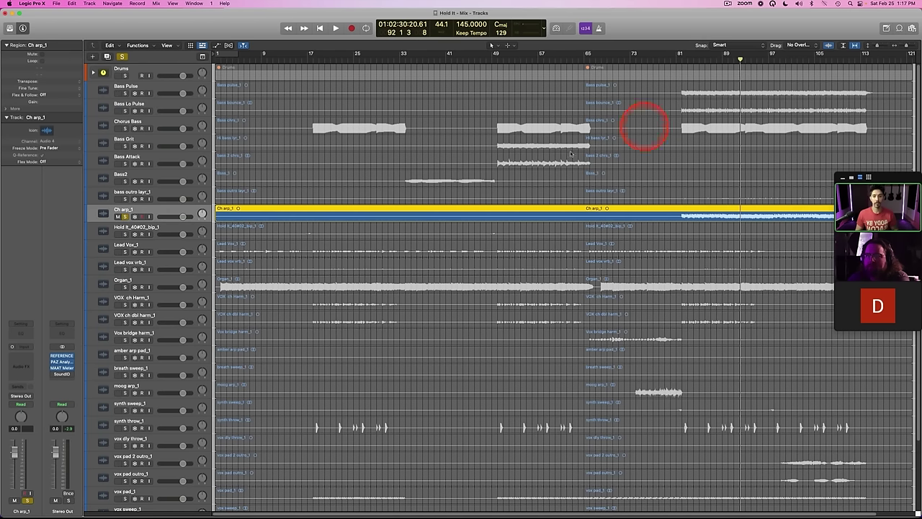
key(space)
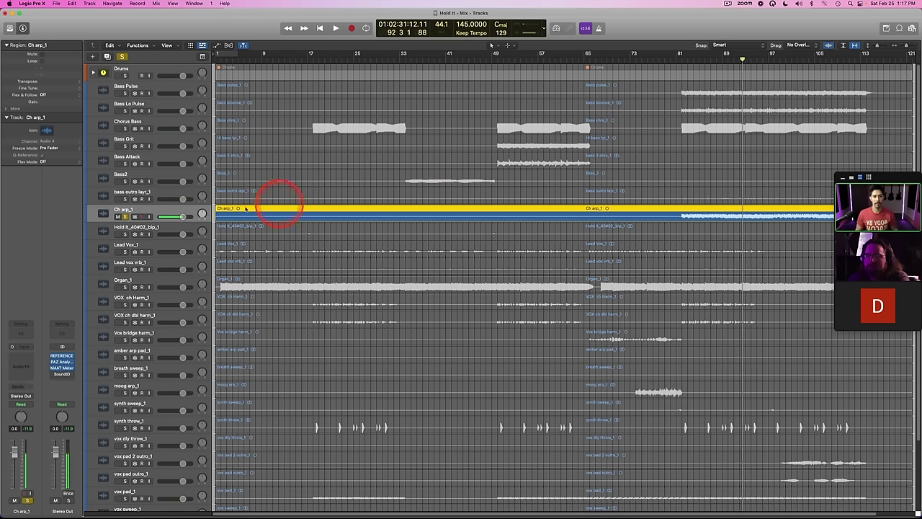
Step: Solo the bass outro layr track and listen to it from about bars 81 and 89, then remove the solo
click(170, 192)
key(s)
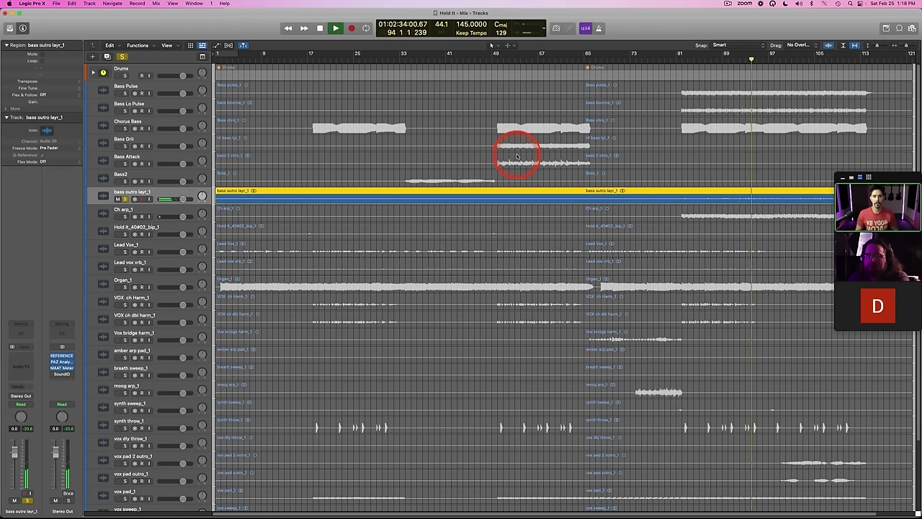
key(space)
click(681, 58)
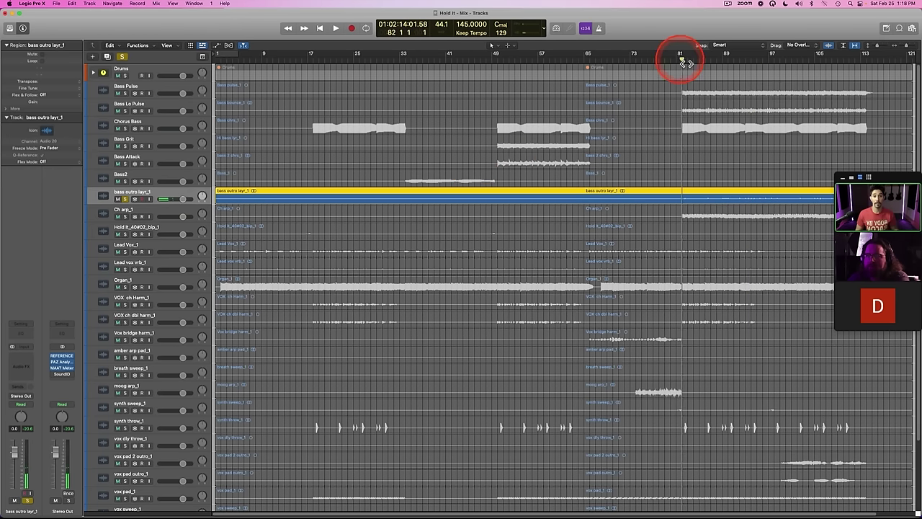
key(space)
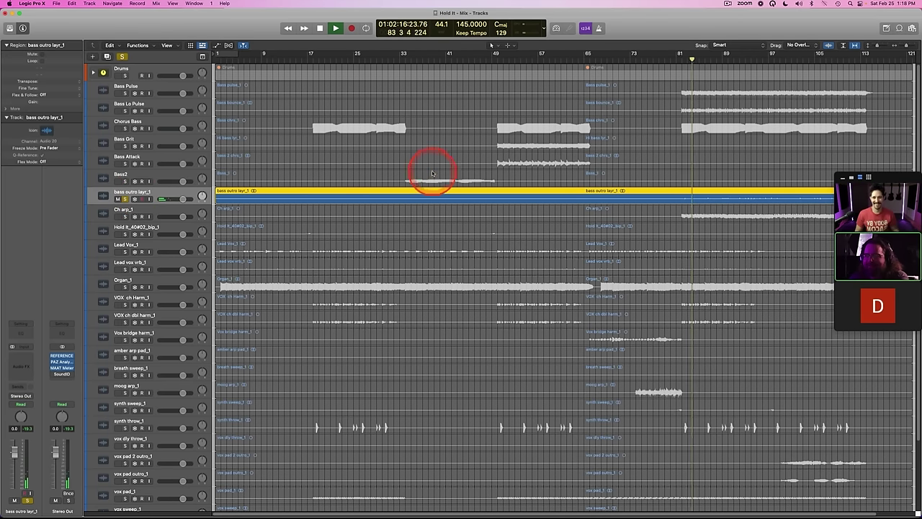
click(724, 58)
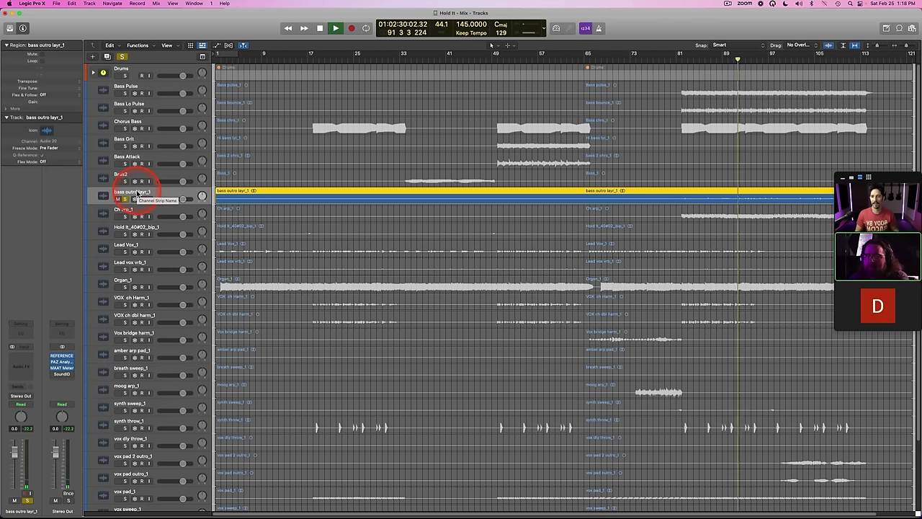
key(space)
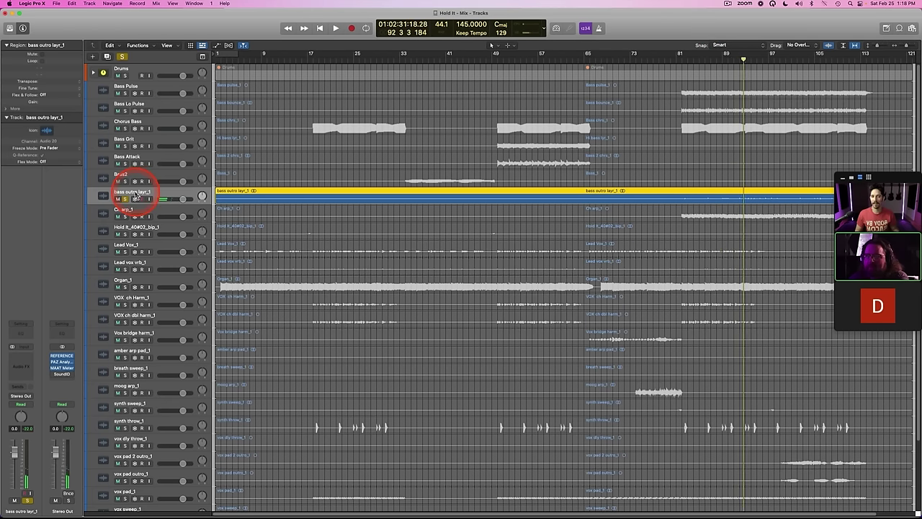
key(s)
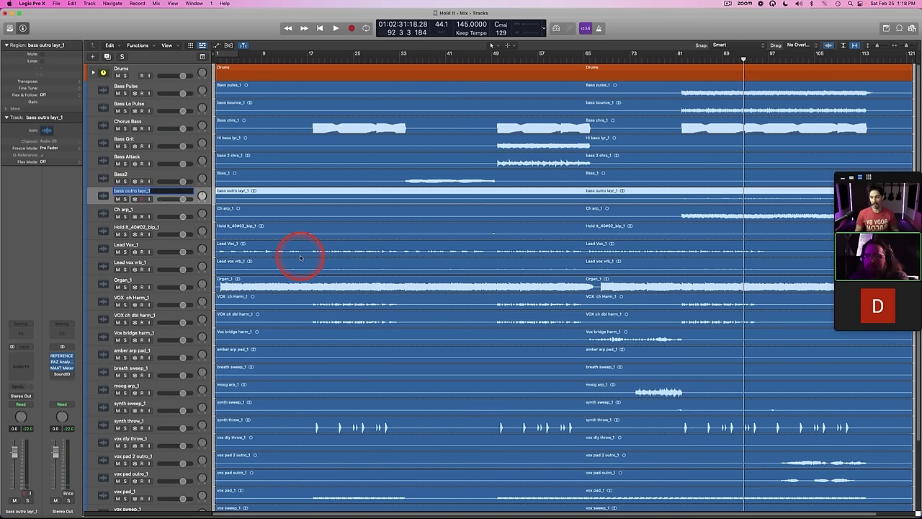
Step: Rename the bass outro layr_1 track as Synth Horn
text(nth Horn)
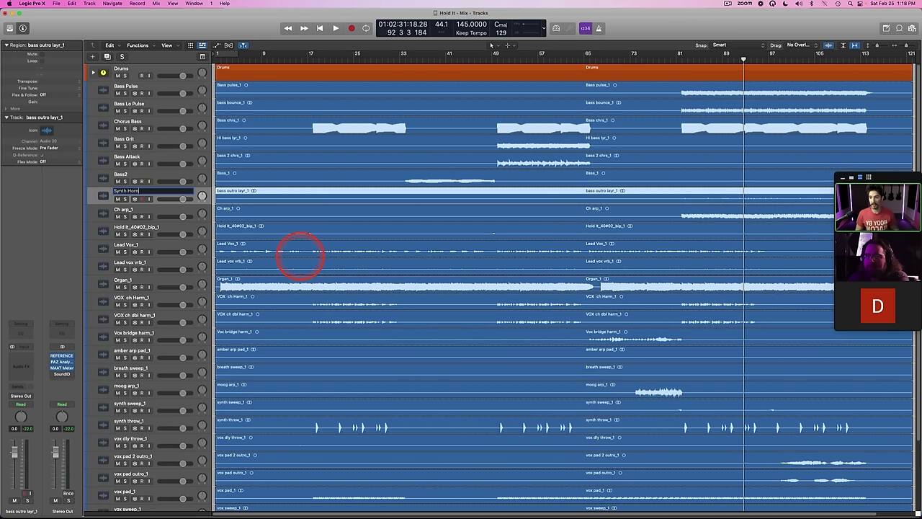
click(301, 252)
click(265, 190)
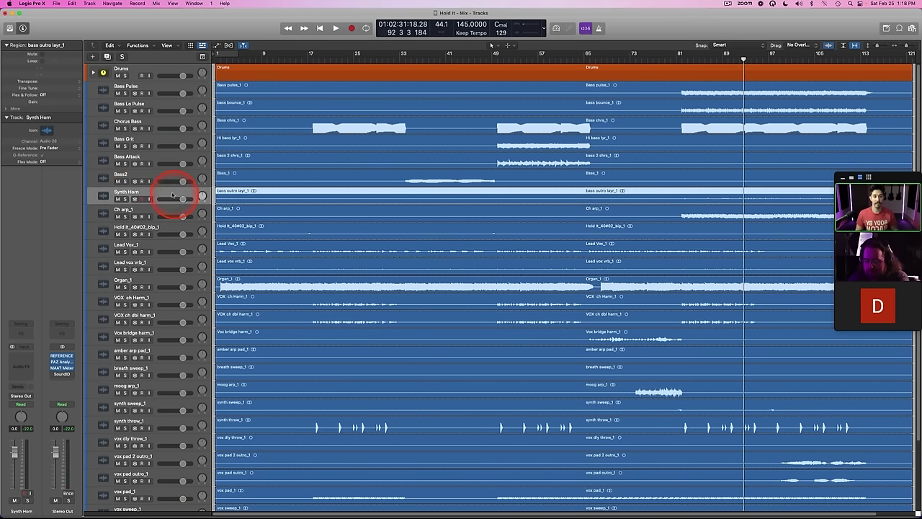
Step: Listen to the soloed Synth Horn and Ch arp_1 tracks from about bar 92, stopping playback and removing the solo at the end
key(s)
key(space)
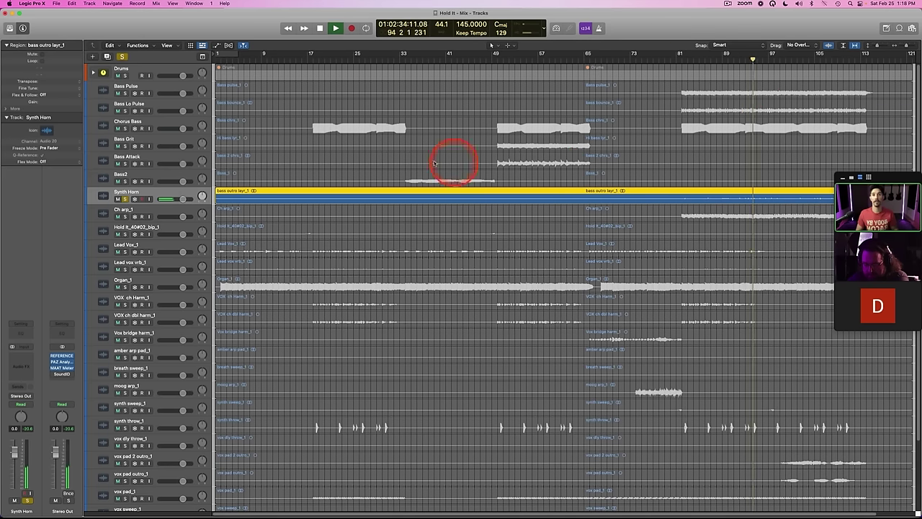
click(152, 209)
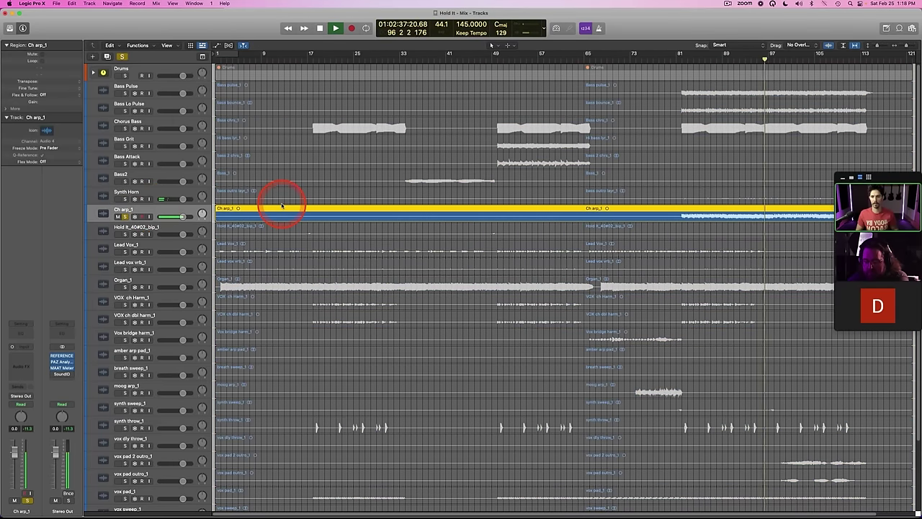
key(ctrl+s)
click(152, 283)
scroll(351, 264, down, 4)
scroll(348, 272, up, 4)
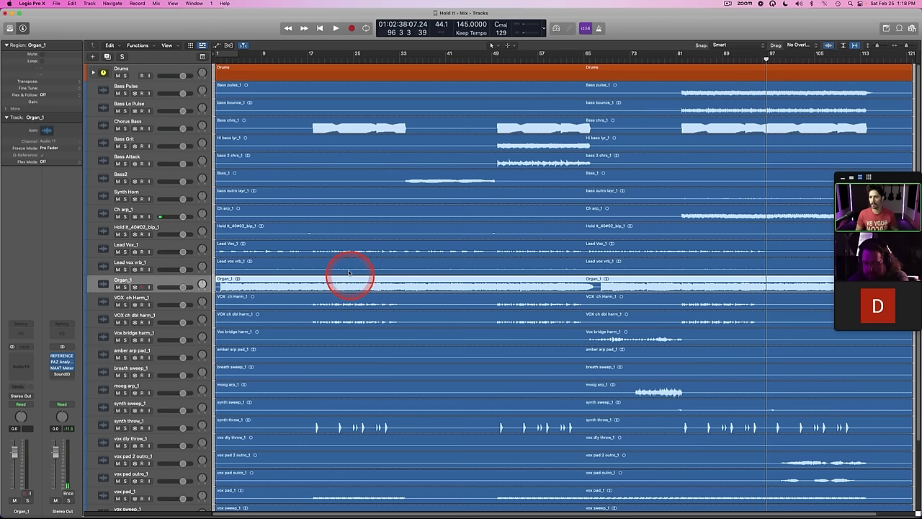
Step: Color the six tracks from Bass Pulse to Bass2 bright blue and name their regions after the tracks
click(149, 176)
shift+click(129, 92)
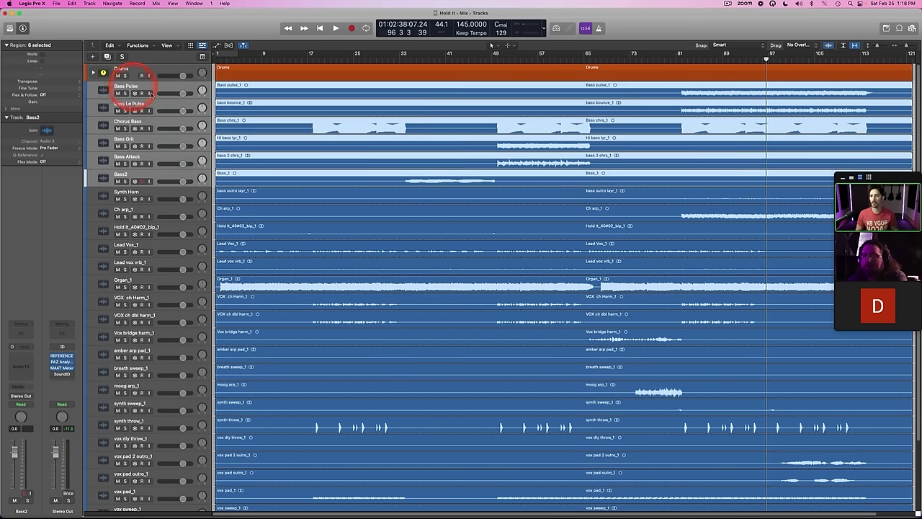
key(alt+c)
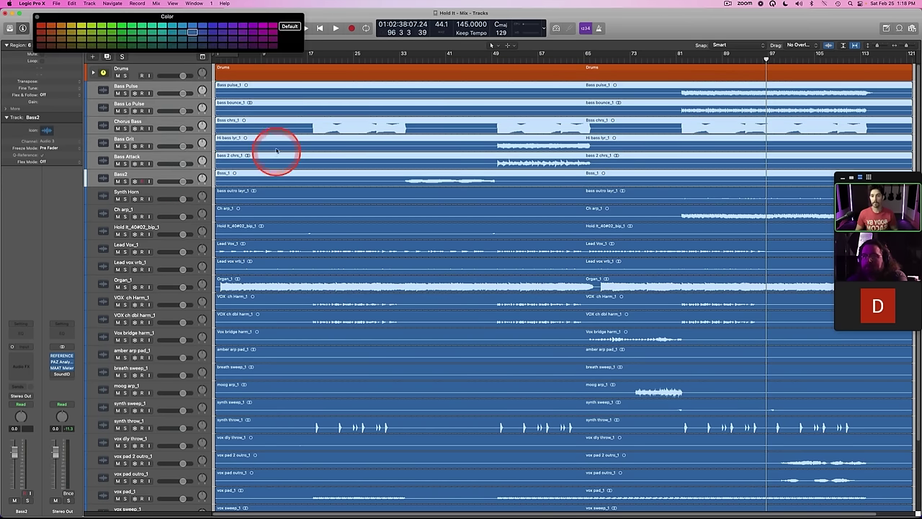
click(192, 26)
key(alt+shift+n)
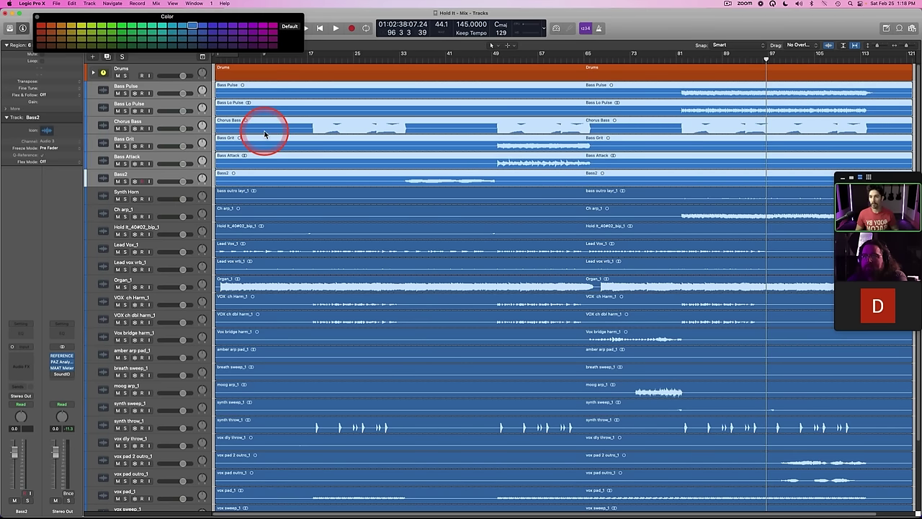
Step: Group the six bass tracks into a summing stack named Bass and color the stack the same bright blue
key(shift+super+d)
key(Return)
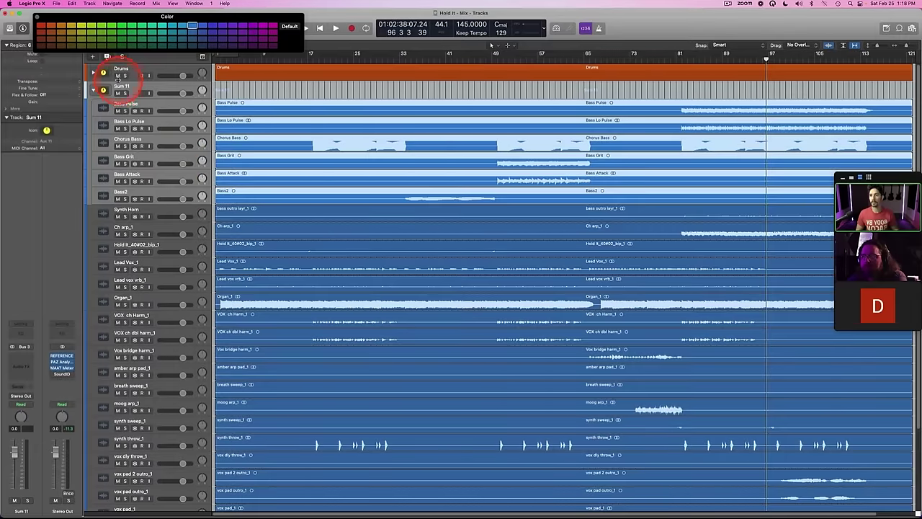
double_click(120, 86)
text(Bass)
key(Return)
click(192, 26)
click(38, 17)
click(293, 133)
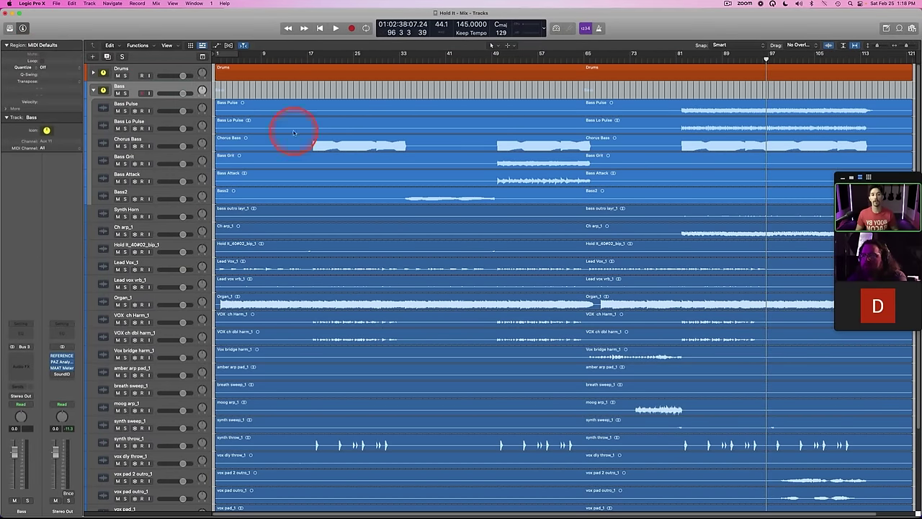
Step: Reorder the Bass stack so Chorus Bass comes first, followed by Bass2, Bass Grit and Bass Attack, above the two pulse tracks
drag(165, 140, 157, 97)
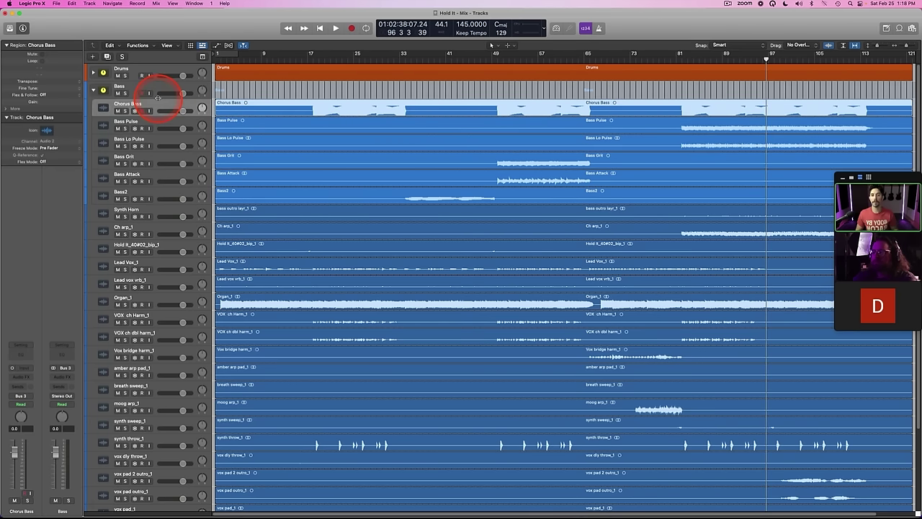
click(147, 158)
drag(147, 188, 142, 123)
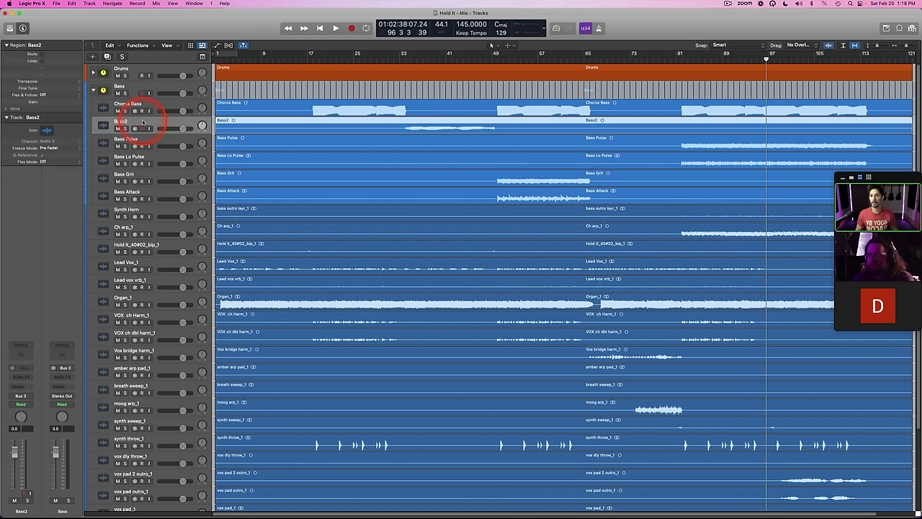
click(145, 175)
shift+click(142, 185)
drag(142, 166, 138, 139)
click(664, 159)
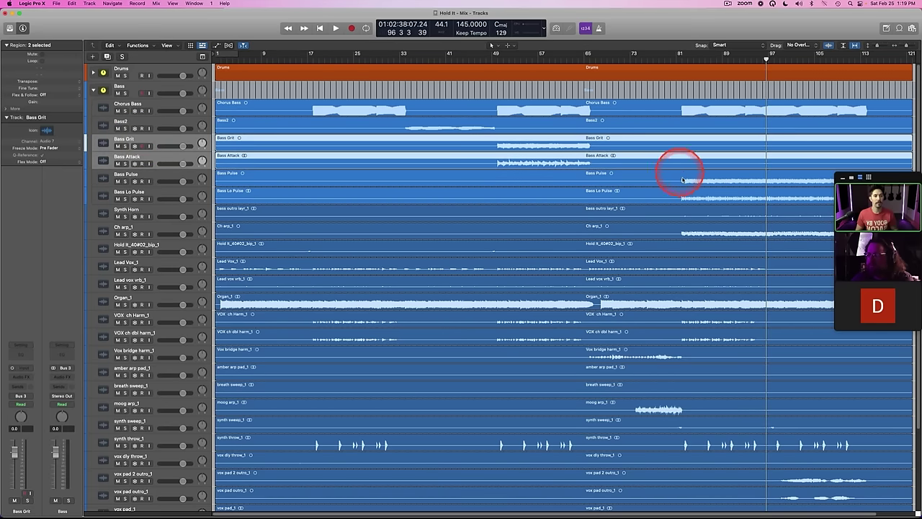
Step: Collapse the Bass stack to hide its individual tracks
click(172, 175)
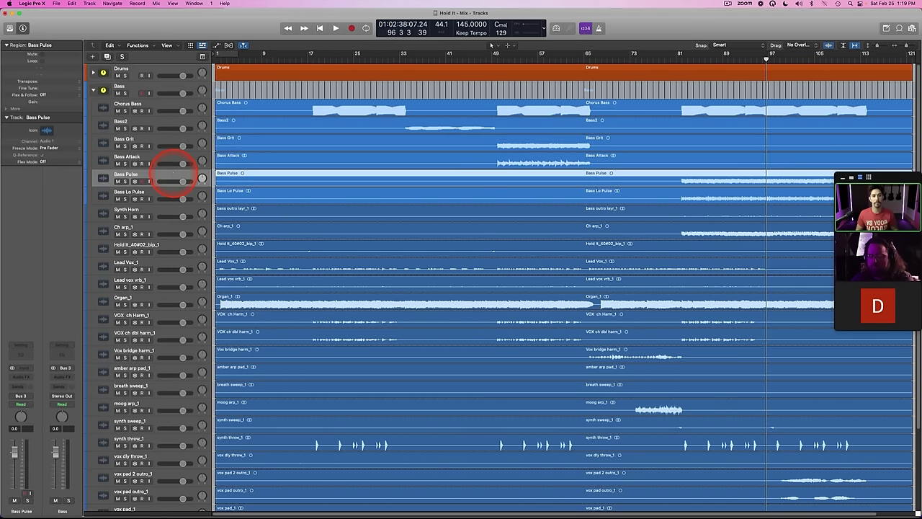
click(164, 189)
click(285, 94)
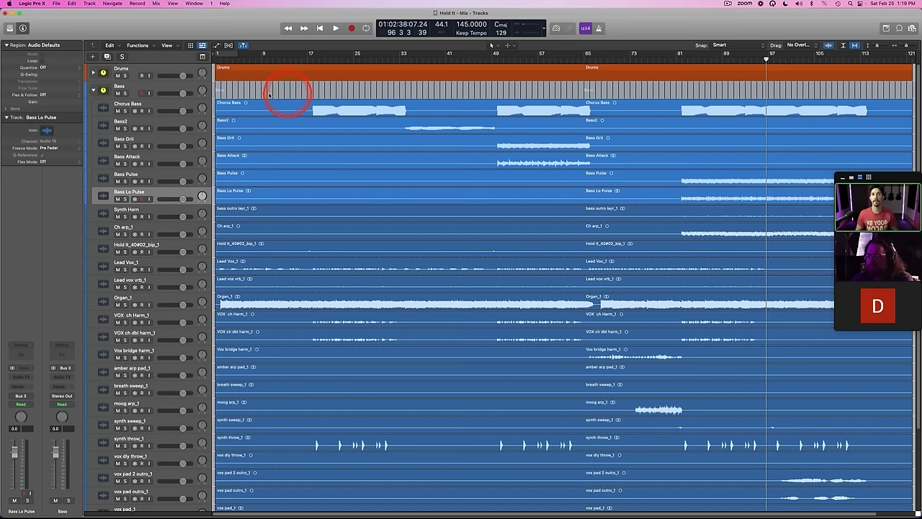
click(94, 90)
click(258, 128)
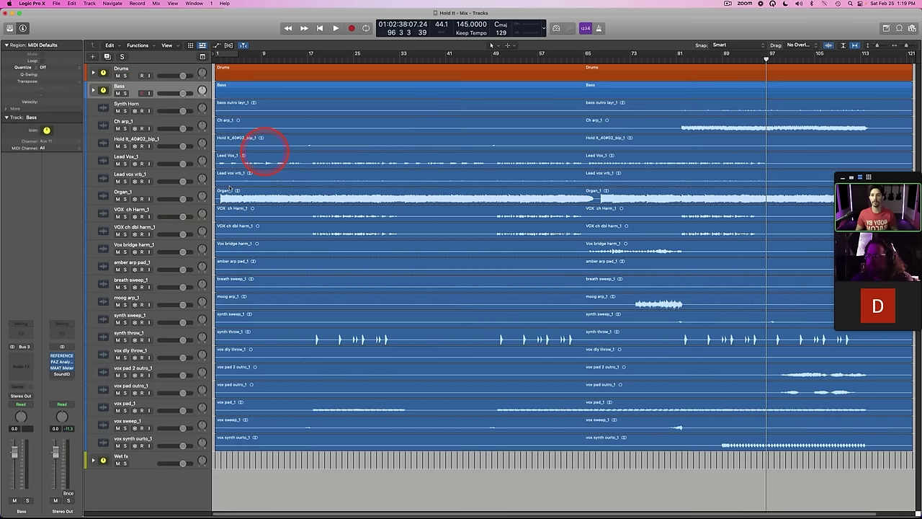
Step: Move the vox pad_1 track directly below the Bass stack
click(147, 106)
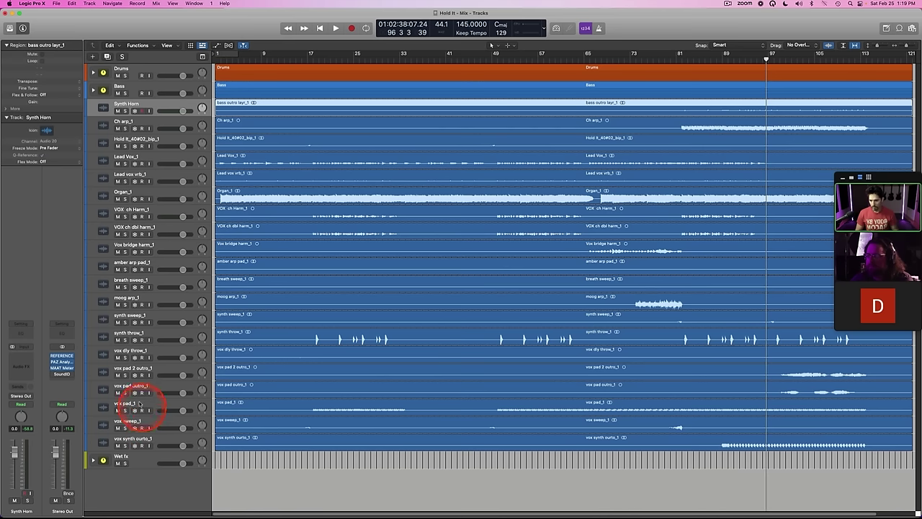
drag(138, 404, 144, 105)
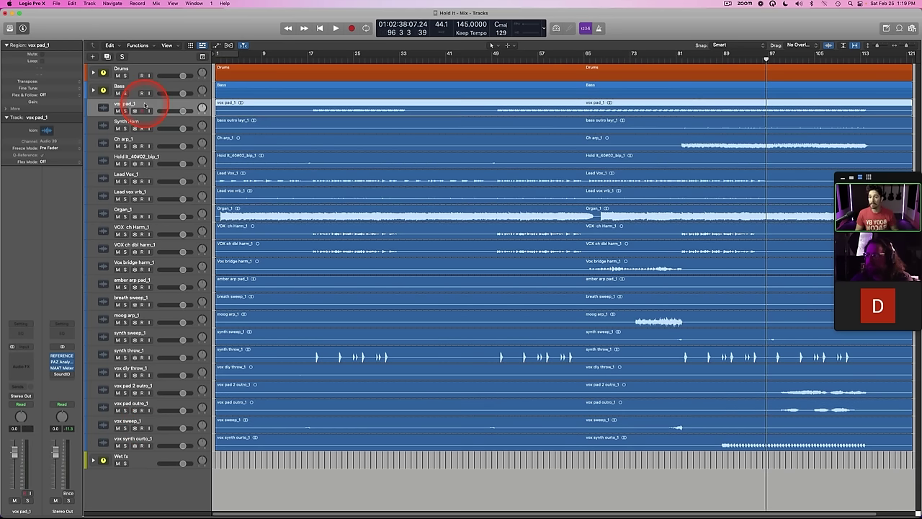
click(146, 140)
Step: Solo the Hold It_40#02_bip_1 track, listen to it briefly around bar 17, and remove the solo
click(149, 156)
key(s)
click(305, 57)
key(space)
click(302, 58)
key(space)
key(s)
Step: Rename the Hold It_40#02_bip_1 track as Swell and color it golden yellow
double_click(138, 156)
text(Swe)
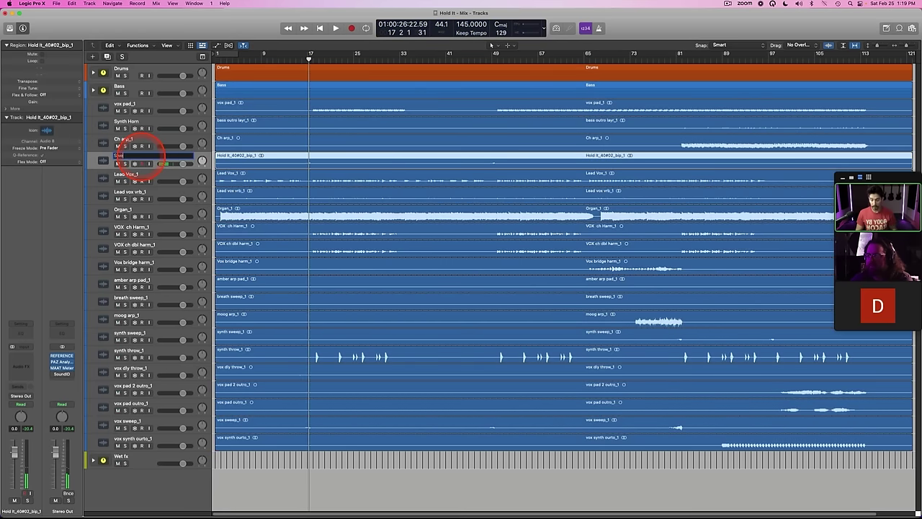
key(Return)
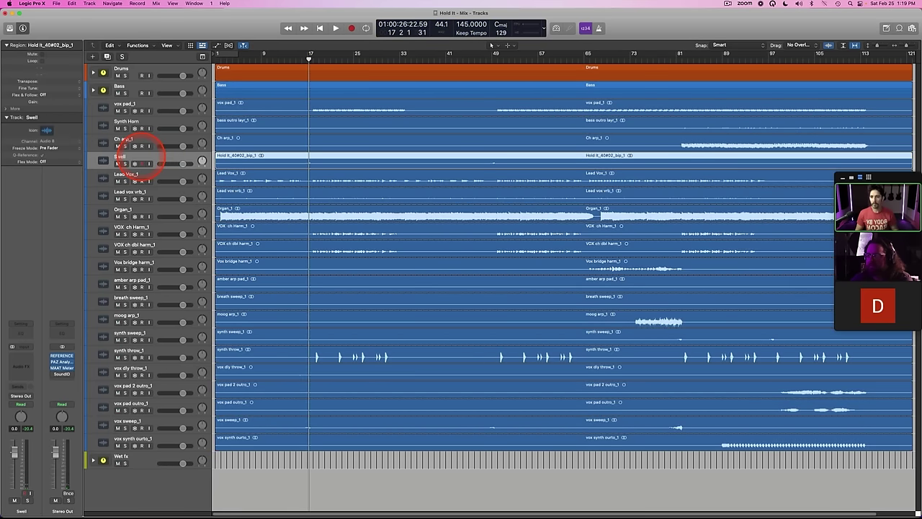
key(alt+c)
click(71, 26)
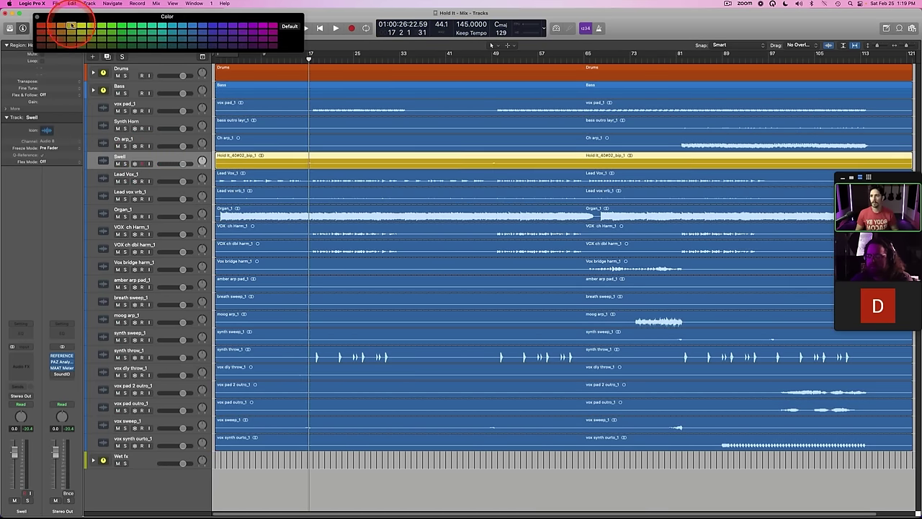
click(34, 15)
Step: Move Swell below Lead vox vrb_1 and Organ_1 below Ch arp_1, and color the four tracks from vox pad_1 to Organ_1 purple
mouse_move(128, 154)
mouse_down()
mouse_move(144, 272)
mouse_move(139, 154)
mouse_move(147, 214)
mouse_move(132, 150)
mouse_up()
shift+click(129, 104)
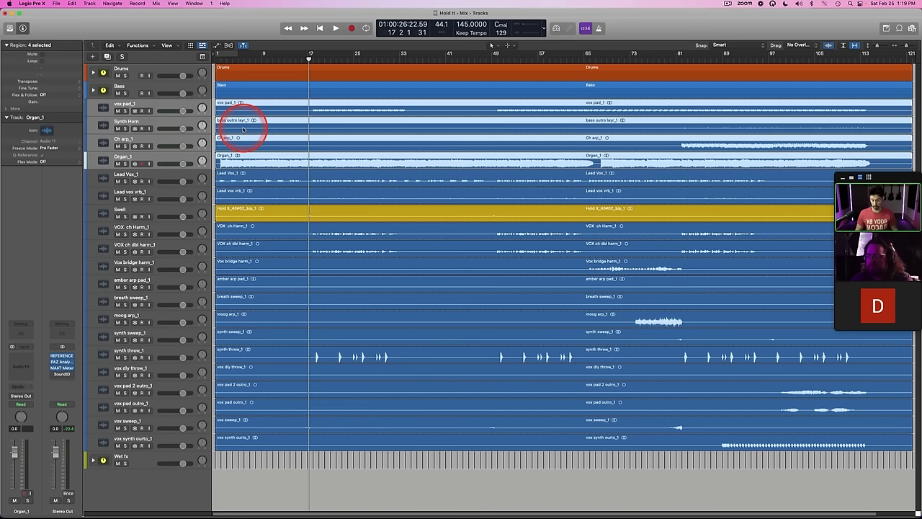
key(alt+c)
click(233, 26)
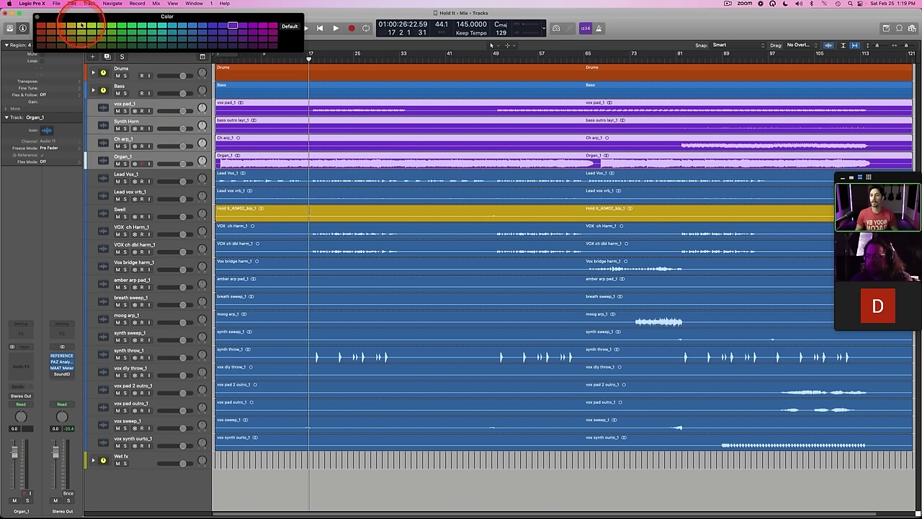
click(38, 16)
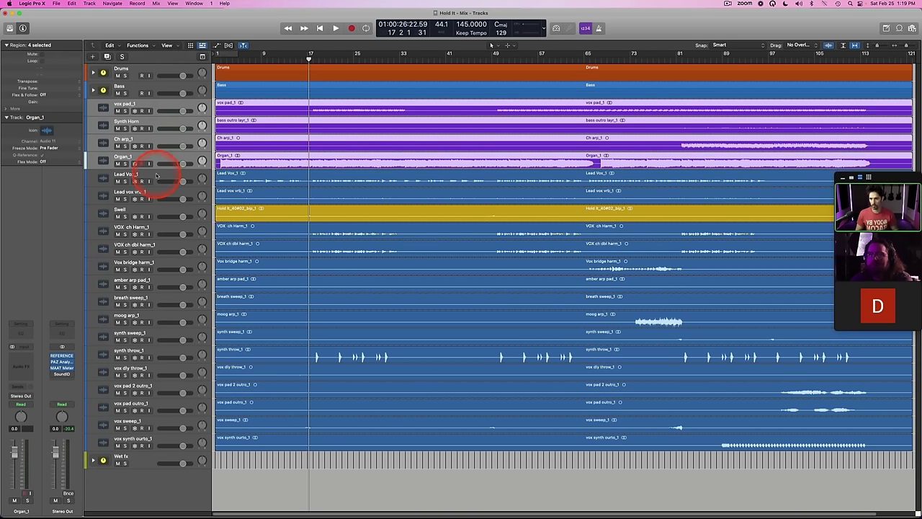
Step: Enlarge the amber arp pad_1 waveform, listen to the track soloed around bar 100, and remove the solo
click(151, 279)
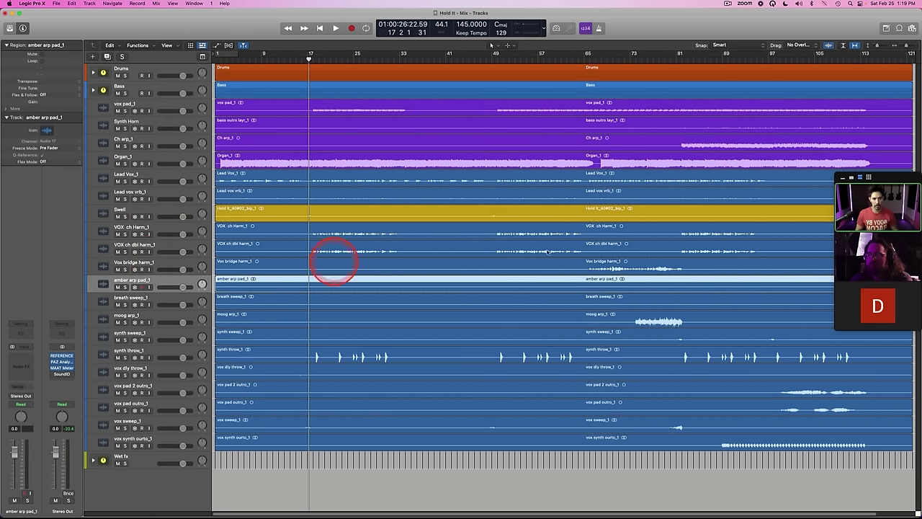
drag(886, 178, 893, 96)
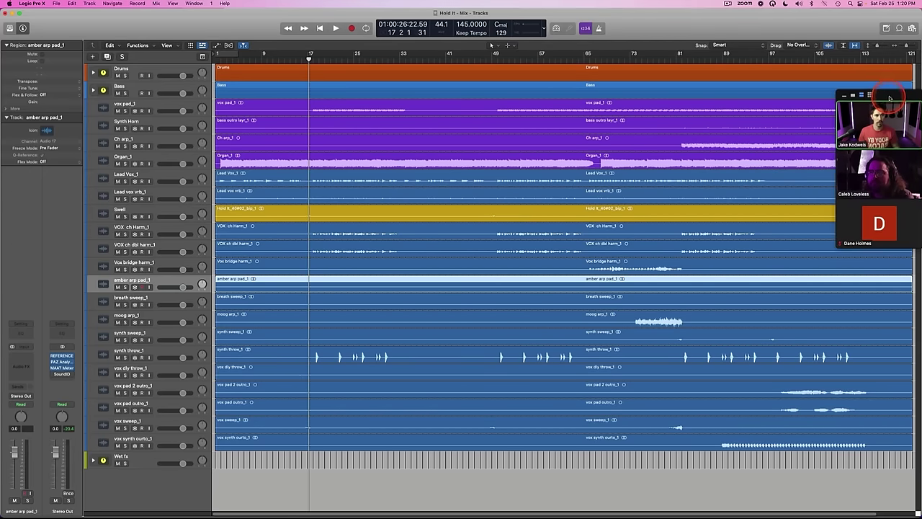
drag(864, 44, 884, 46)
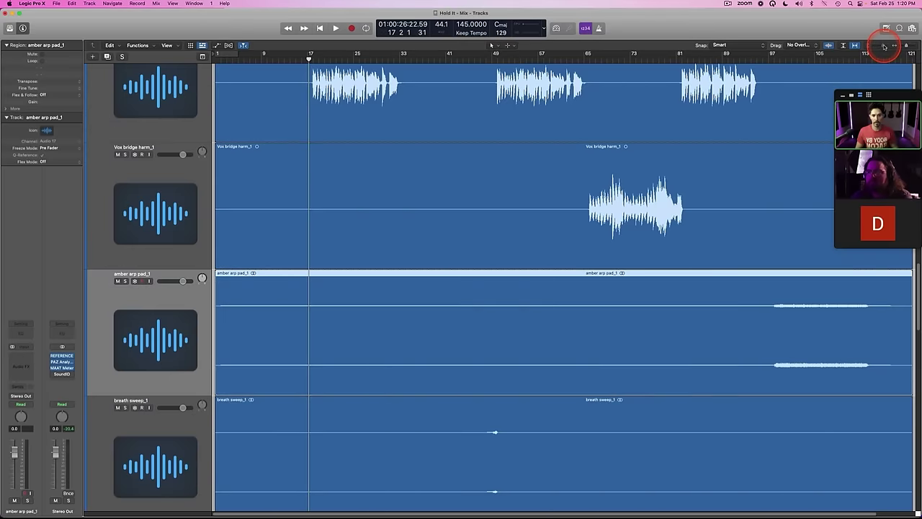
key(s)
click(788, 62)
key(space)
key(space)
key(s)
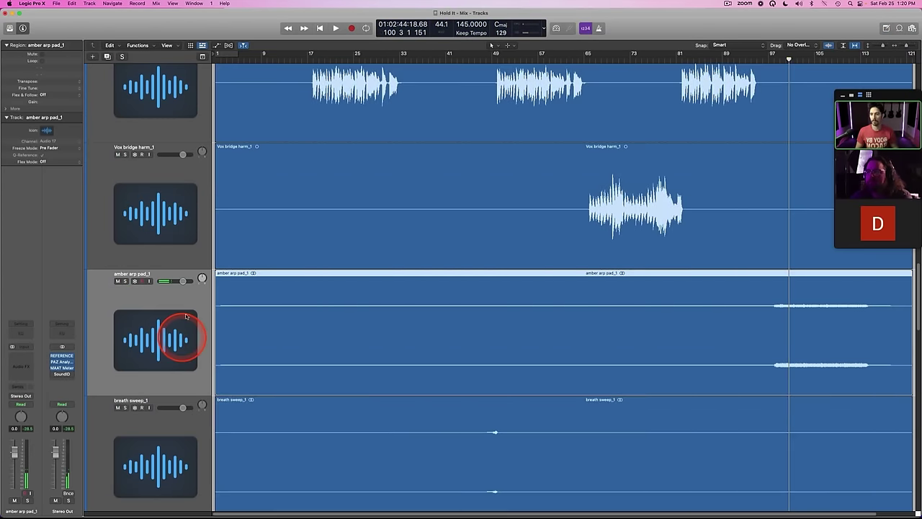
Step: Reduce the track height again and move amber arp pad_1 directly below Organ_1
drag(883, 46, 877, 45)
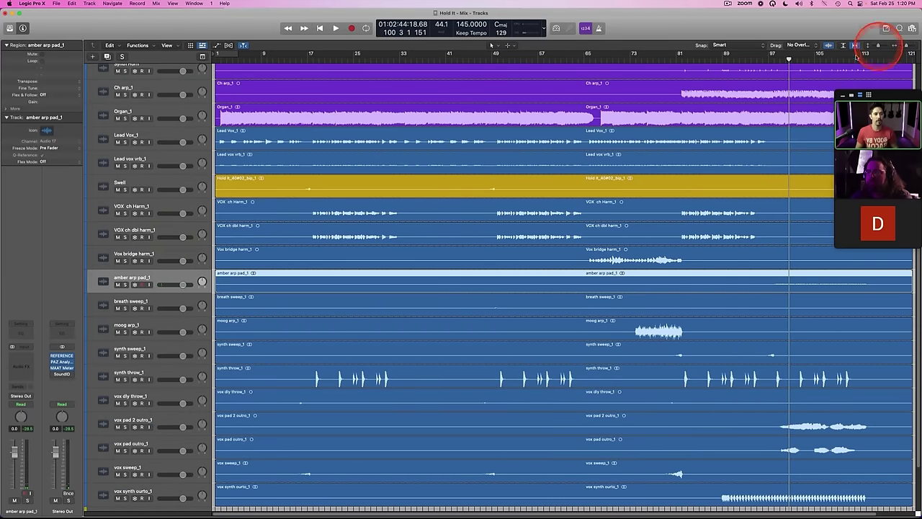
drag(153, 278, 165, 131)
click(284, 204)
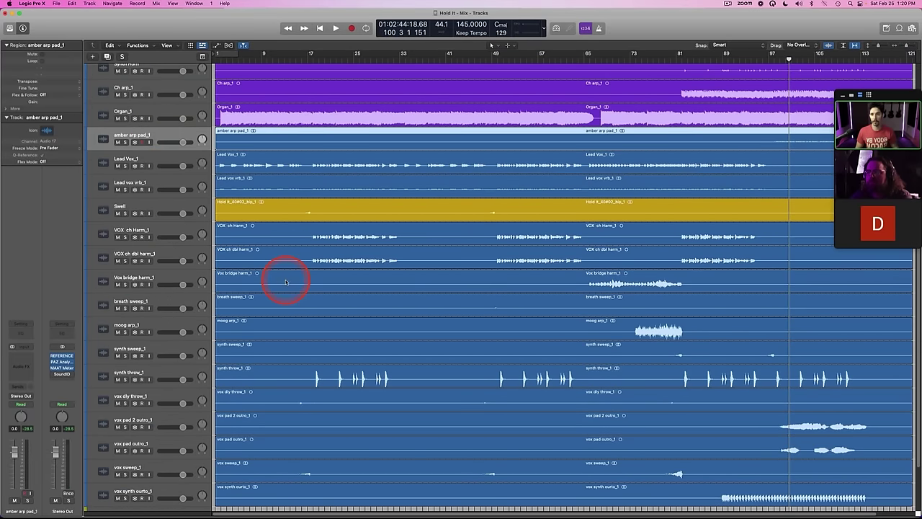
Step: Listen to moog arp_1 soloed around bar 75, remove the solo, and move the track directly below Organ_1
scroll(285, 285, down, 2)
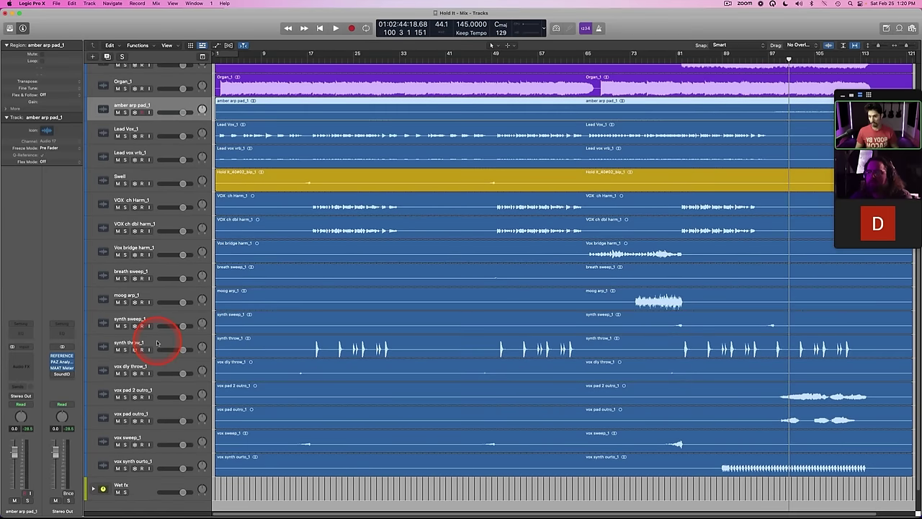
click(157, 343)
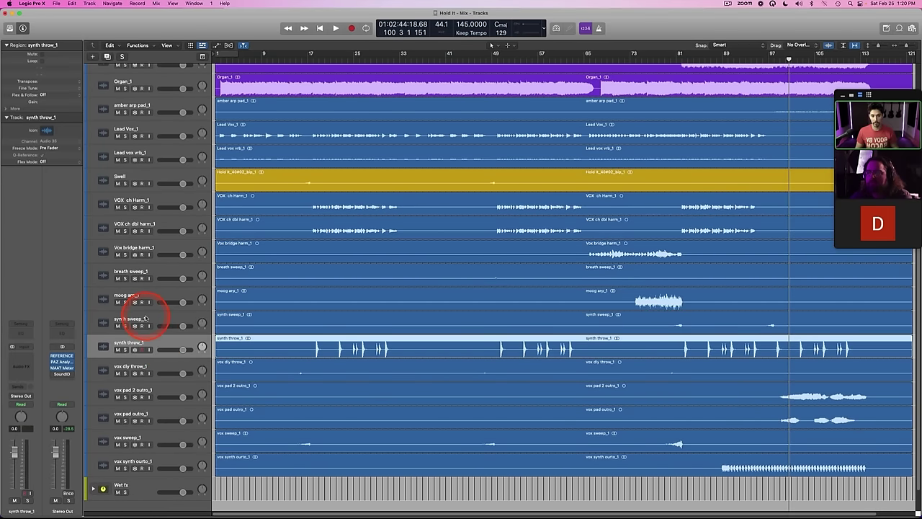
click(145, 319)
click(126, 299)
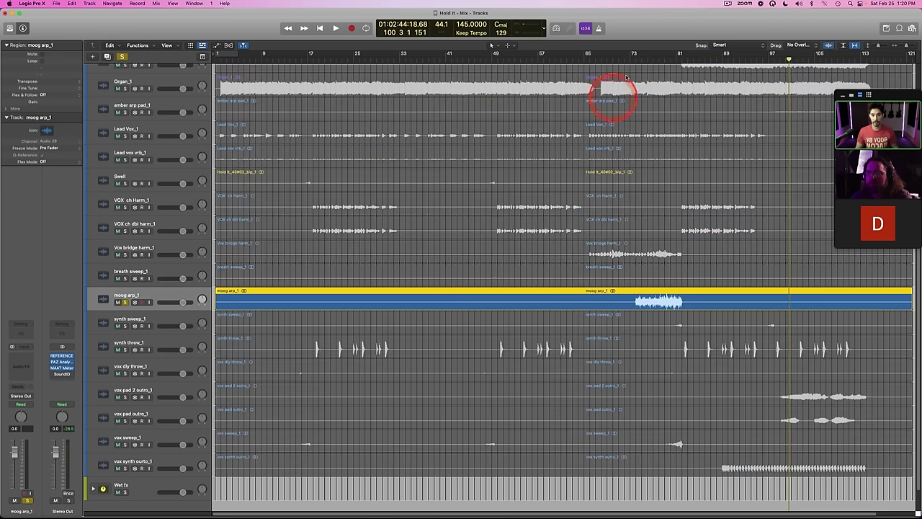
click(644, 62)
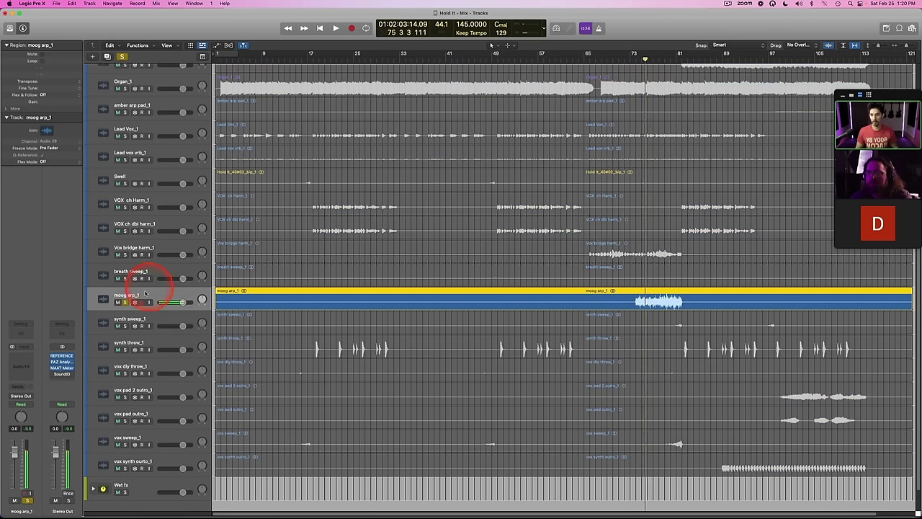
key(s)
drag(144, 294, 165, 96)
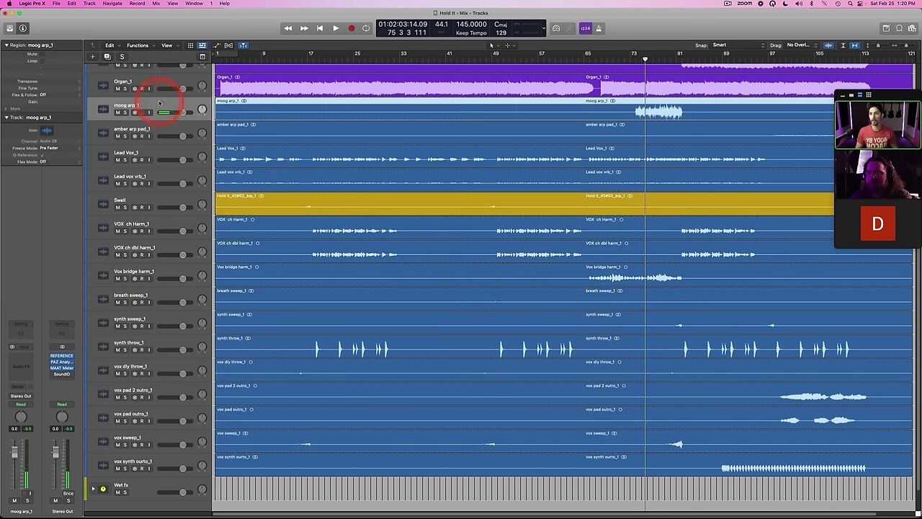
Step: Listen to Vox bridge harm_1 soloed around bar 75 and remove the solo
click(131, 270)
key(s)
key(space)
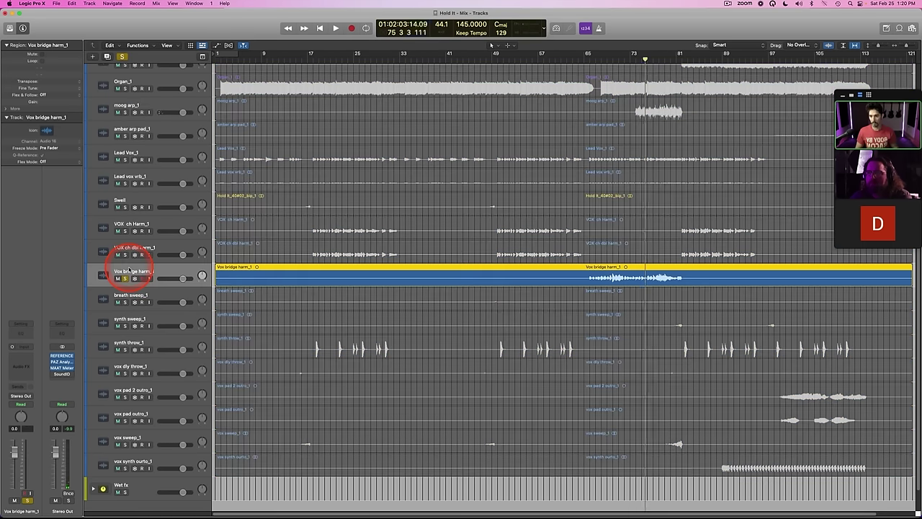
key(space)
key(s)
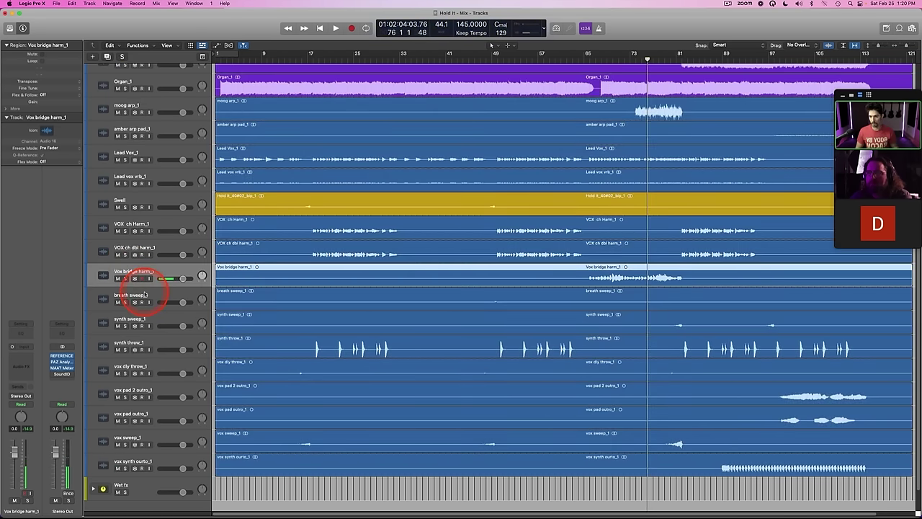
Step: Listen to breath sweep_1 soloed around bar 49 and remove the solo
click(146, 294)
key(s)
click(240, 286)
click(492, 62)
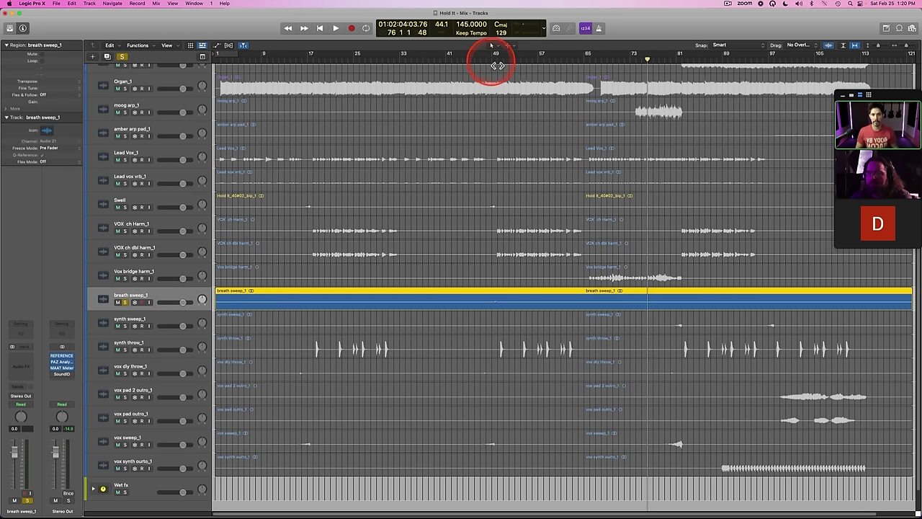
key(space)
key(space)
key(s)
Step: Listen to synth throw_1 soloed from about bar 17, remove the solo, and move the track directly below Organ_1
click(141, 319)
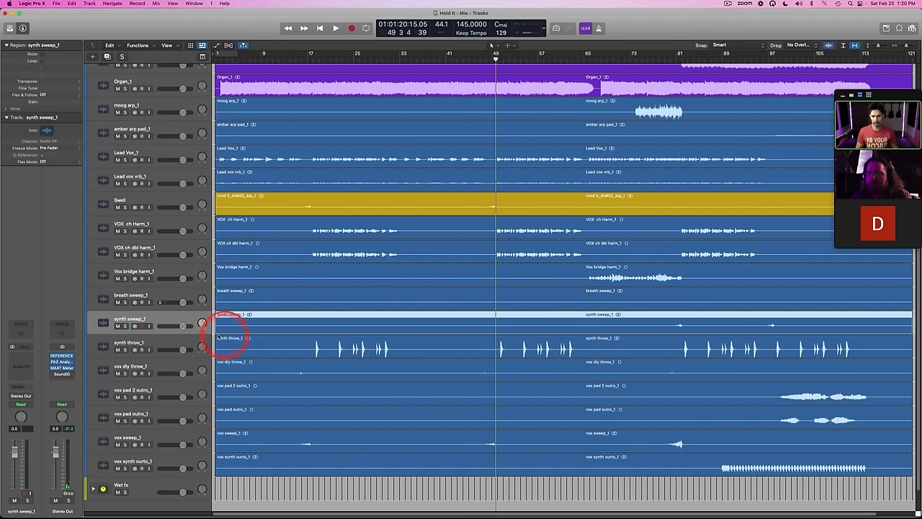
click(167, 340)
key(s)
click(311, 60)
key(space)
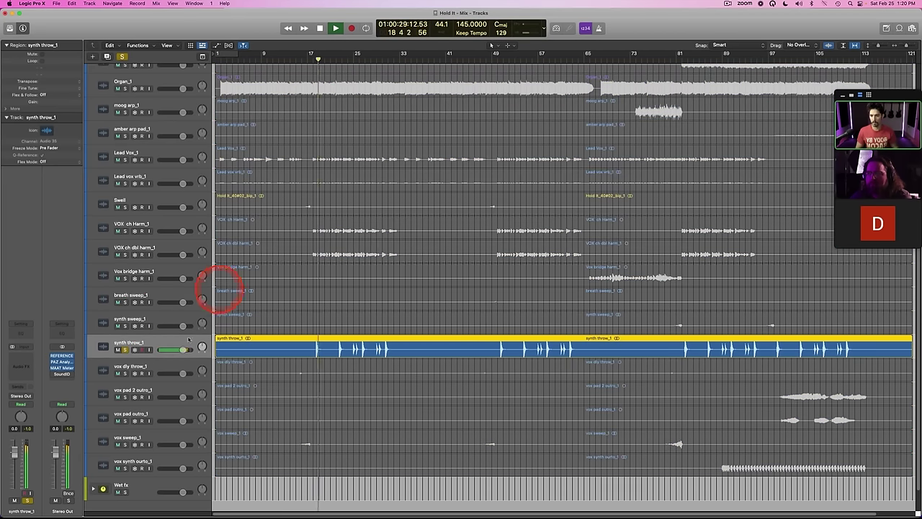
key(space)
key(s)
drag(148, 342, 134, 97)
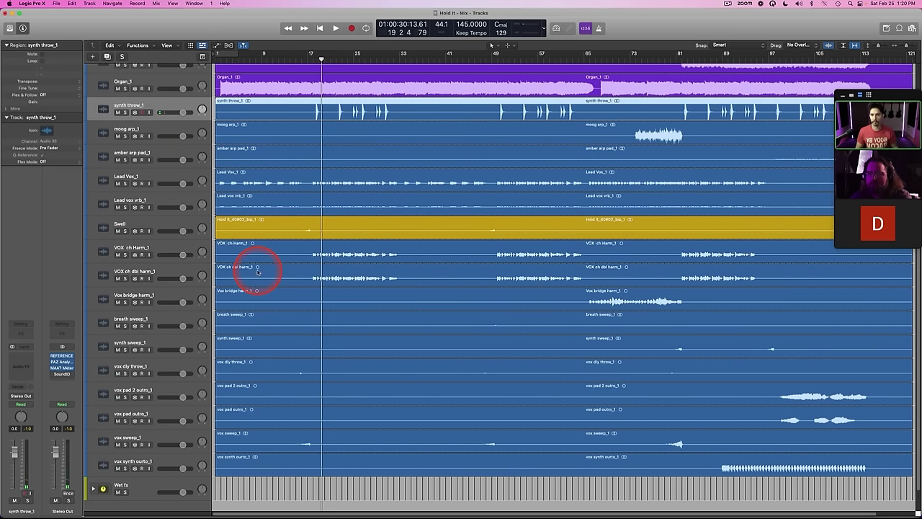
Step: Color the three tracks from synth throw_1 to amber arp pad_1 purple and close the color palette
shift+click(155, 153)
key(alt+c)
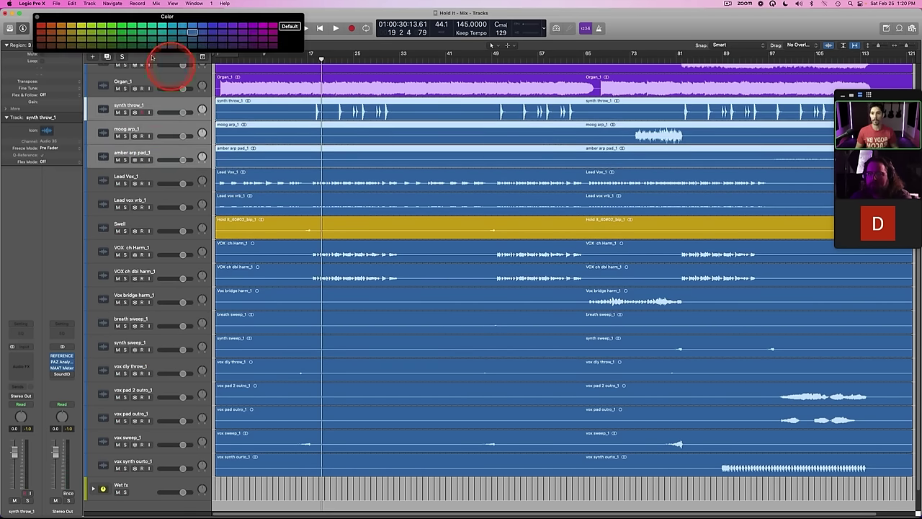
click(234, 27)
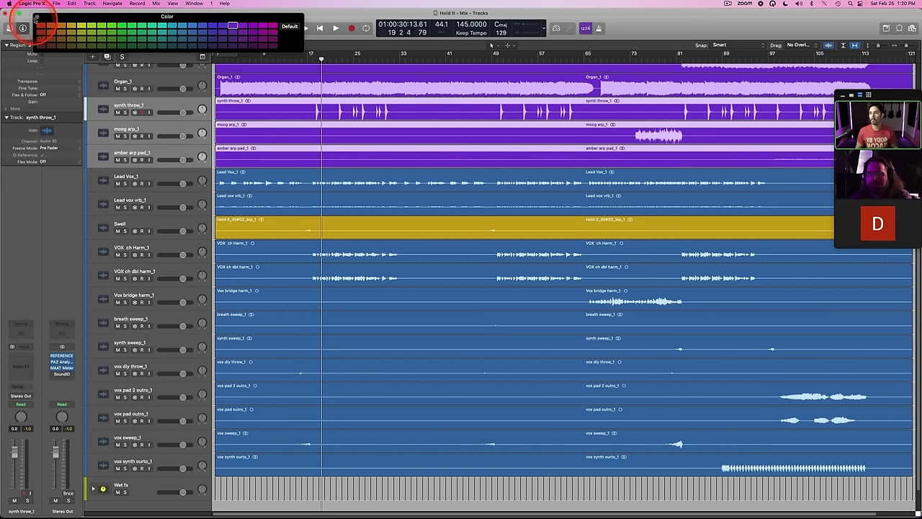
click(40, 16)
click(297, 324)
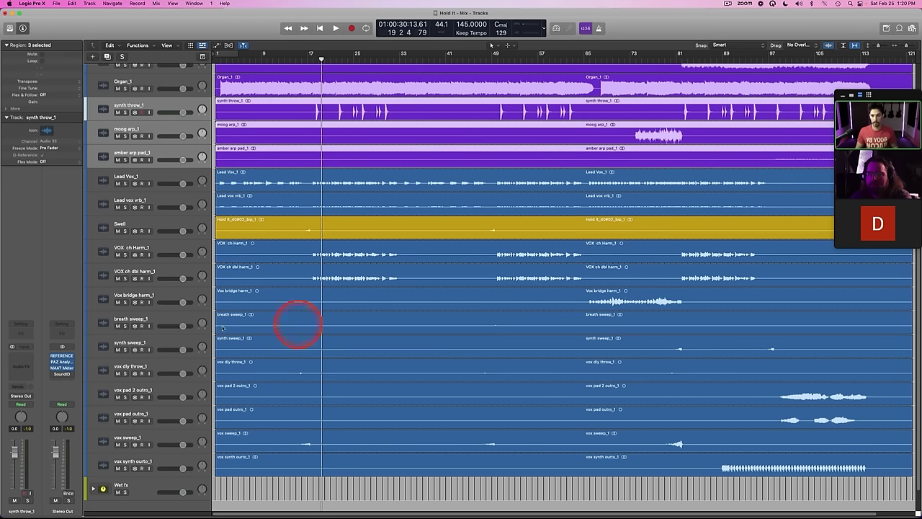
Step: Move vox pad 2 outro_1 and vox pad outro_1 directly below amber arp pad_1 and color both tracks purple
click(147, 322)
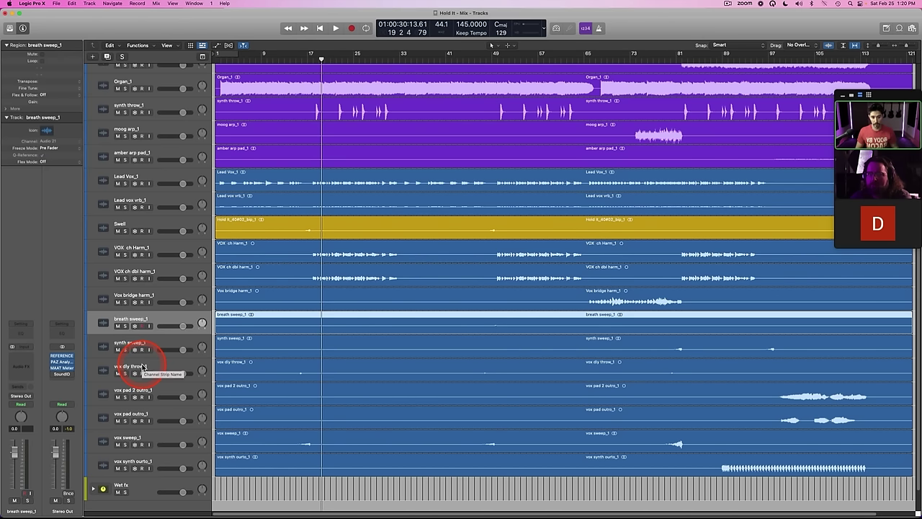
click(141, 391)
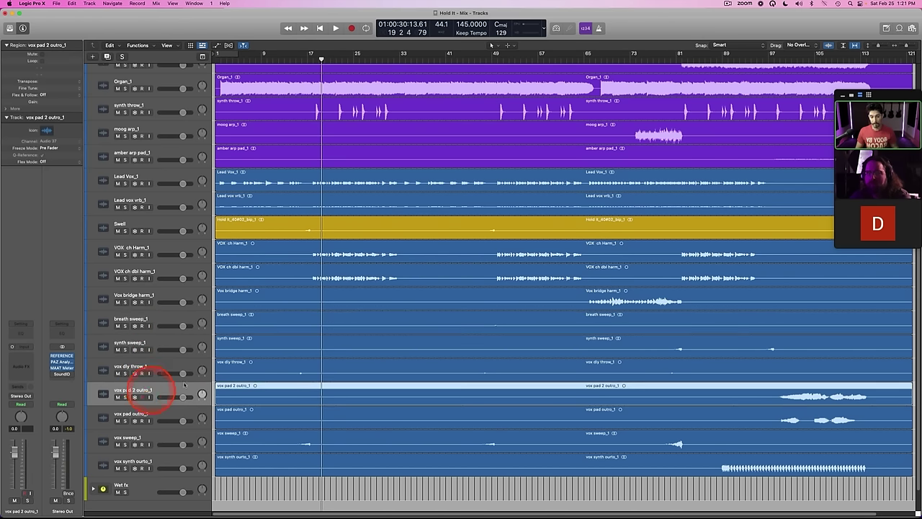
shift+click(142, 416)
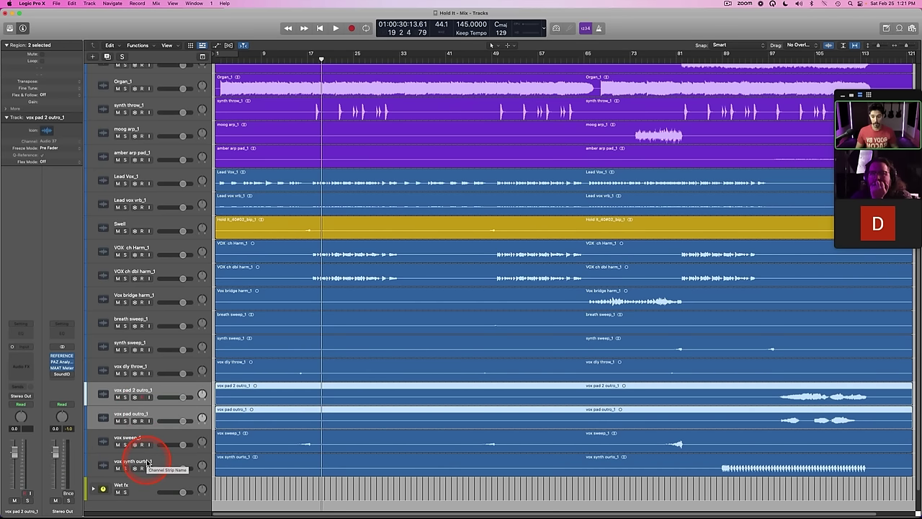
drag(133, 390, 153, 168)
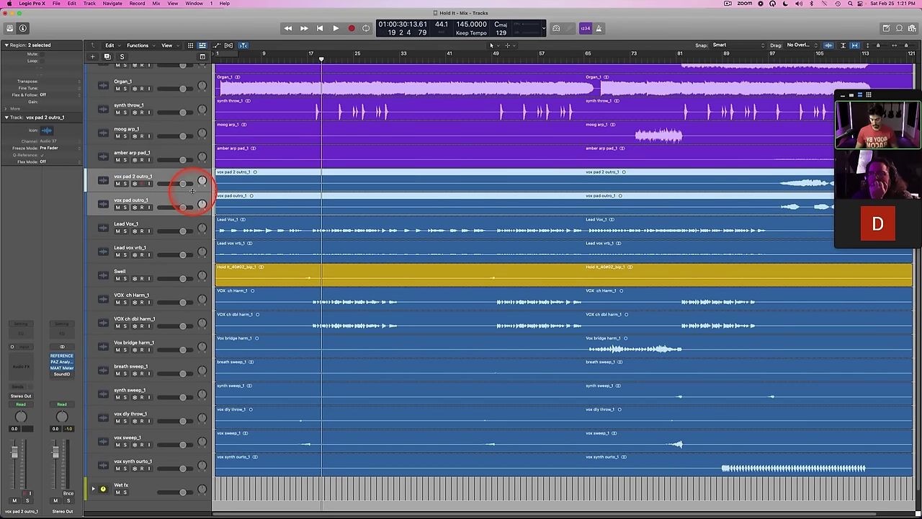
key(alt+c)
click(232, 26)
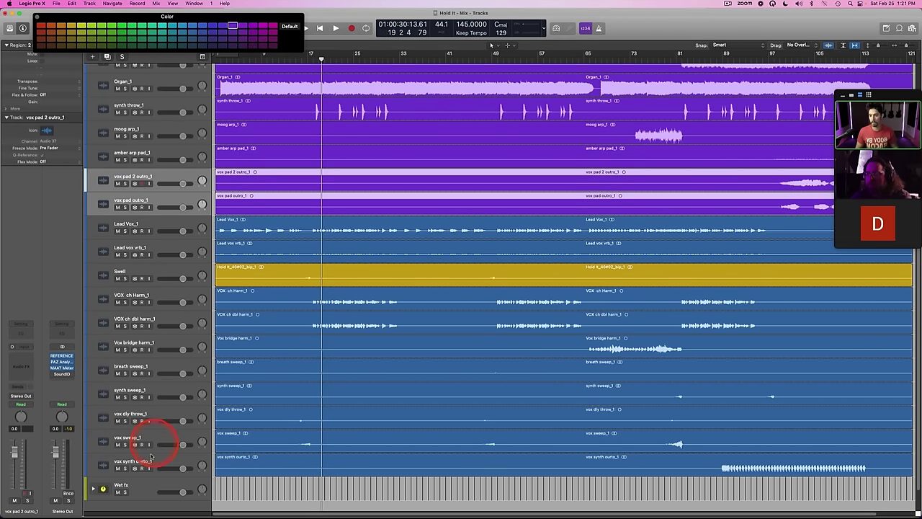
Step: Listen to vox synth ourto_1 soloed from about bar 88
click(149, 466)
click(715, 61)
key(space)
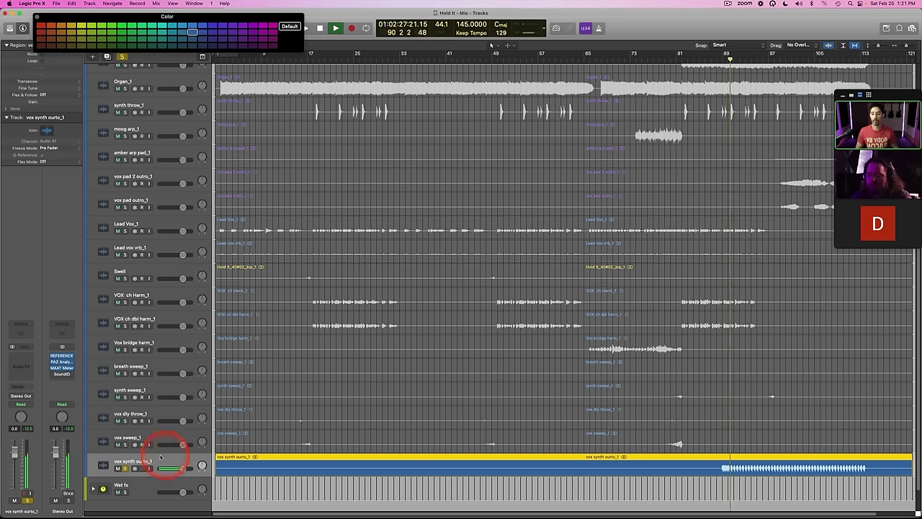
Step: Place vox synth ourto_1, colored purple, directly below vox pad outro_1, and move Swell directly below vox sweep_1
drag(146, 459, 164, 221)
click(233, 26)
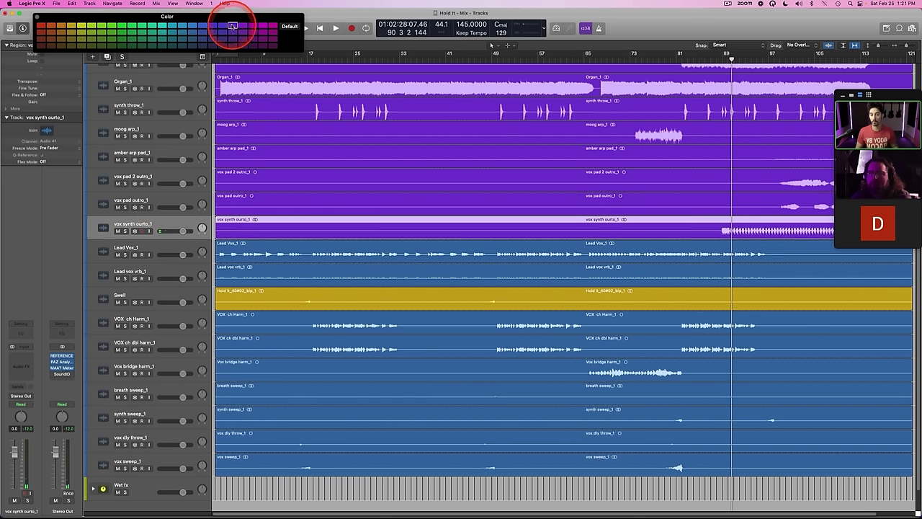
drag(139, 294, 135, 468)
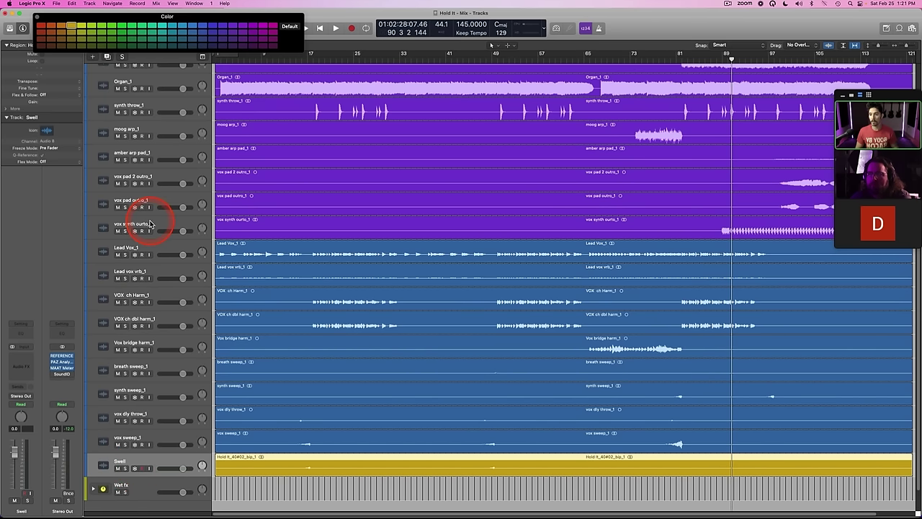
Step: Move Organ_1 directly below the Bass stack and synth throw_1 directly below vox pad_1
click(150, 224)
scroll(292, 220, up, 5)
click(163, 120)
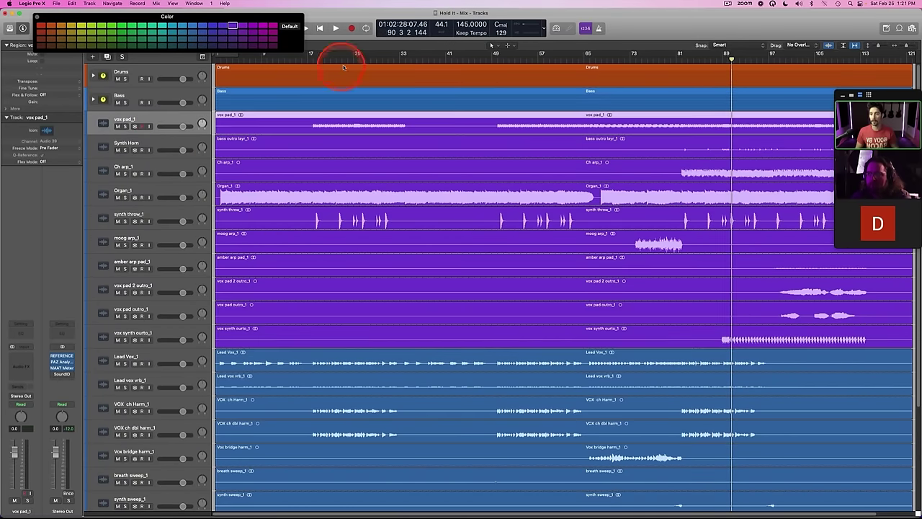
key(s)
click(324, 55)
drag(165, 189, 169, 120)
click(125, 150)
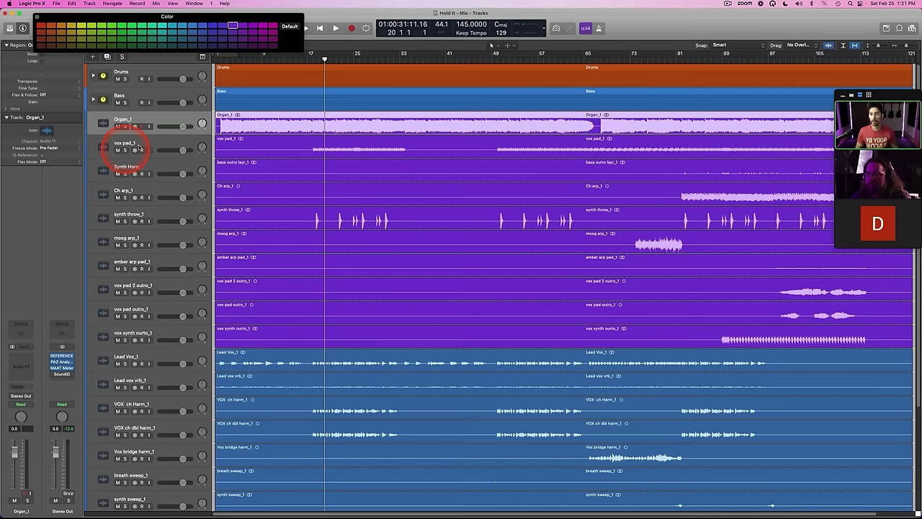
drag(154, 213, 164, 156)
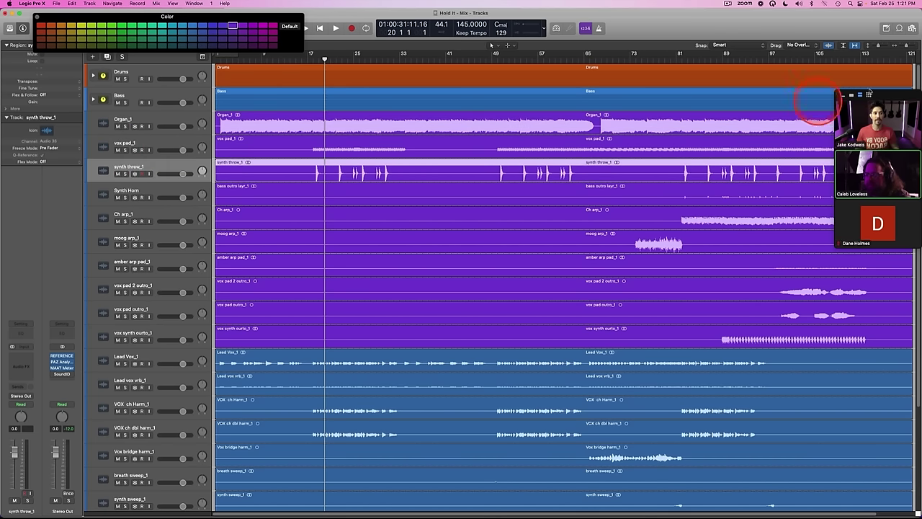
Step: Move moog arp_1 directly below synth throw_1, and vox synth ourto_1 directly below Ch arp_1
drag(881, 95, 881, 237)
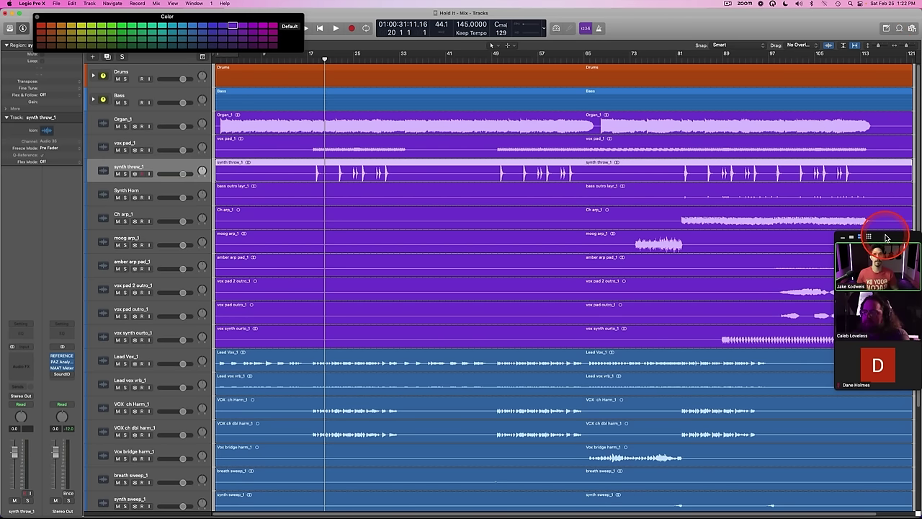
mouse_move(885, 238)
mouse_down()
mouse_move(826, 285)
mouse_move(872, 327)
mouse_move(867, 285)
mouse_move(877, 334)
mouse_move(870, 250)
mouse_move(882, 257)
mouse_move(885, 231)
mouse_up()
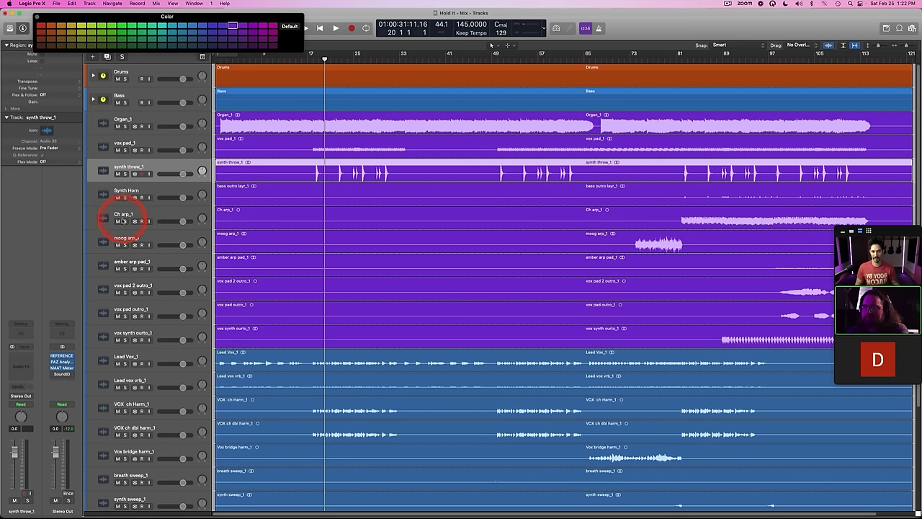
drag(137, 235, 151, 185)
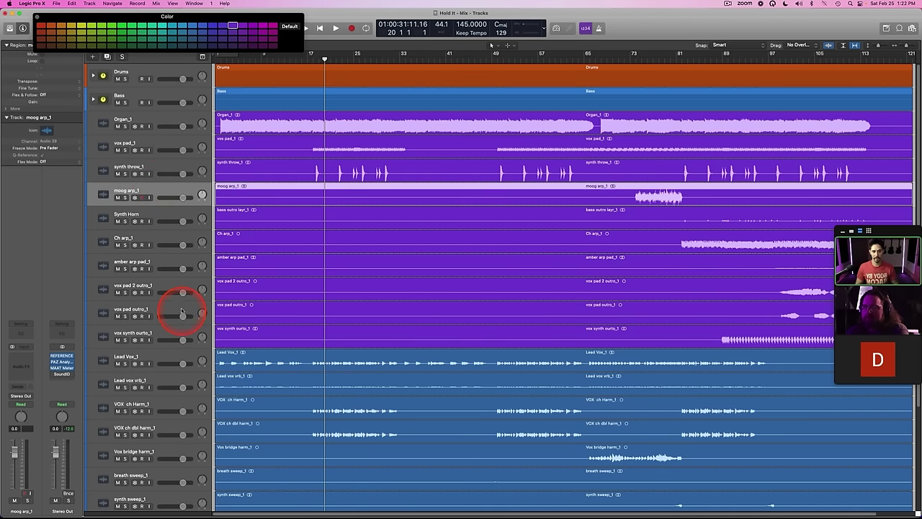
drag(157, 330, 160, 250)
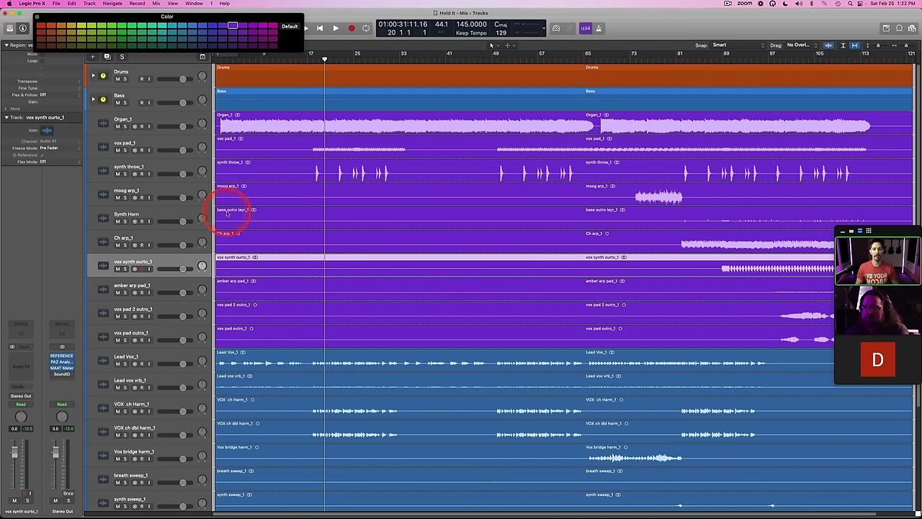
Step: Rename the Organ_1 track as Organ
double_click(147, 115)
text(Organ)
key(Return)
Step: Listen to vox pad_1 soloed from about bar 20, remove the solo, and rename the track Weird Vocal Pulse
click(154, 143)
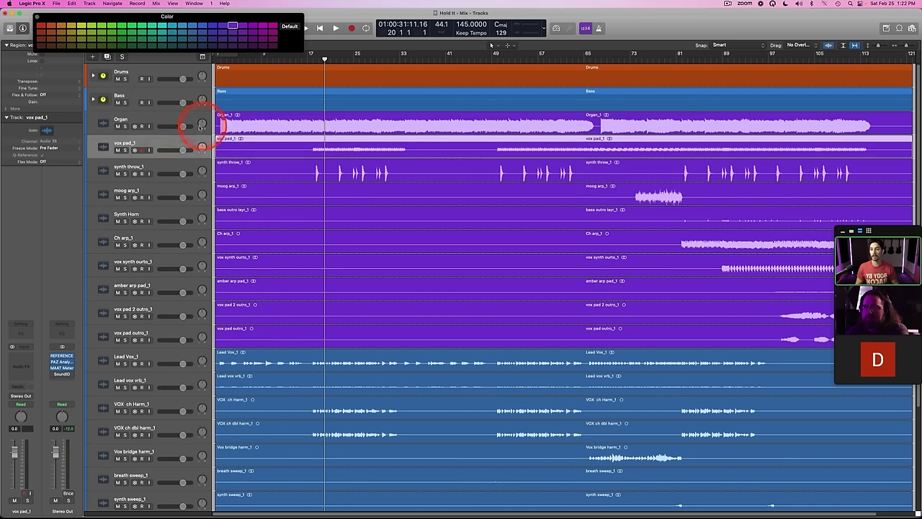
key(s)
key(space)
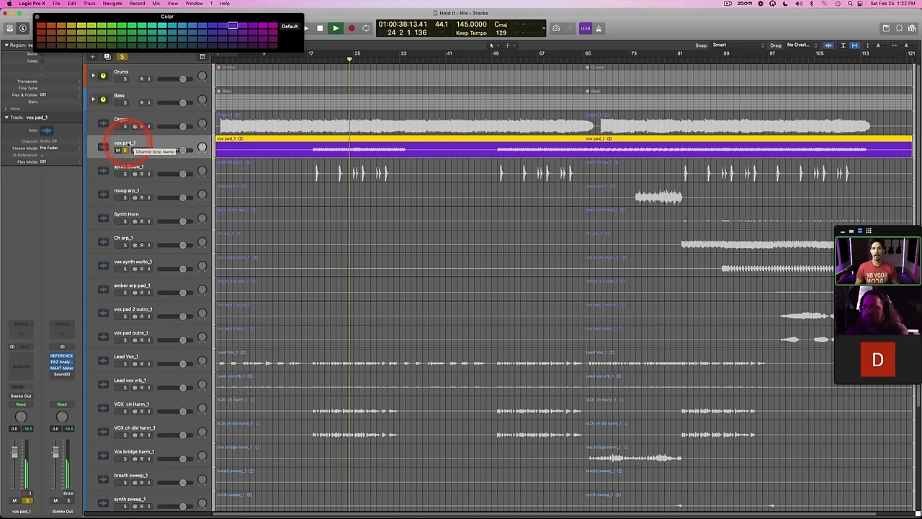
click(124, 150)
key(space)
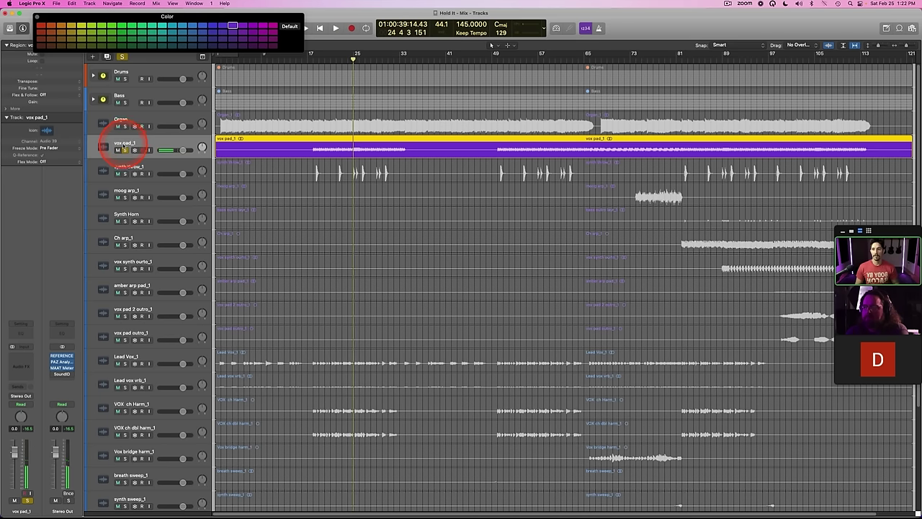
click(125, 150)
double_click(129, 143)
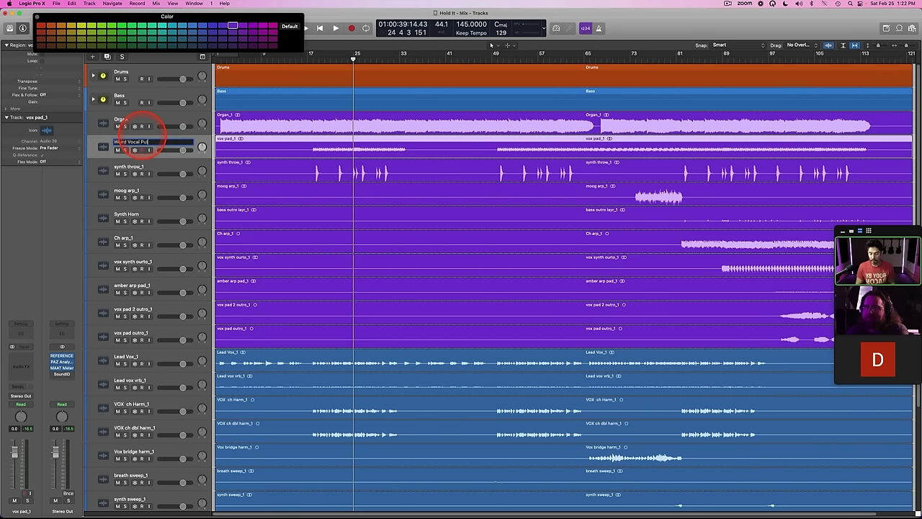
text(se)
key(Return)
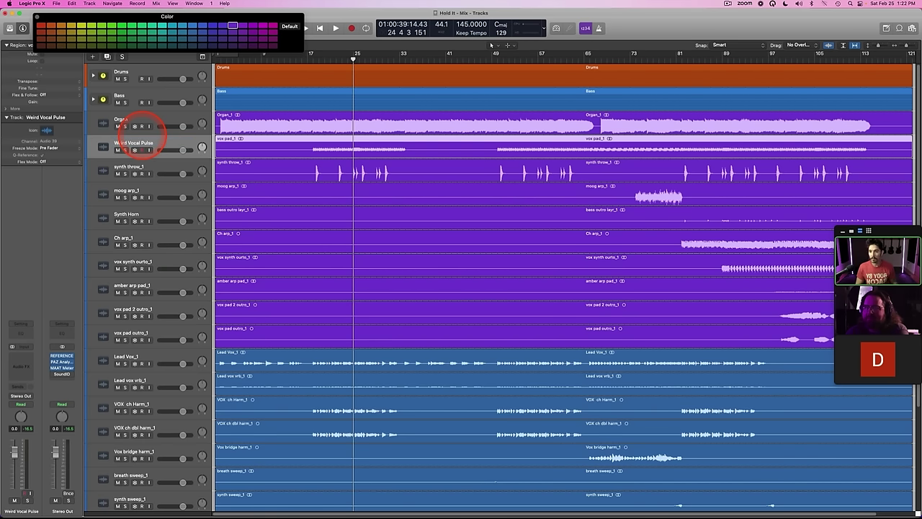
Step: Listen to synth throw_1 soloed around bar 17, remove the solo, and rename the track Synth Throw
click(132, 166)
key(s)
click(305, 55)
key(space)
key(space)
key(s)
double_click(131, 167)
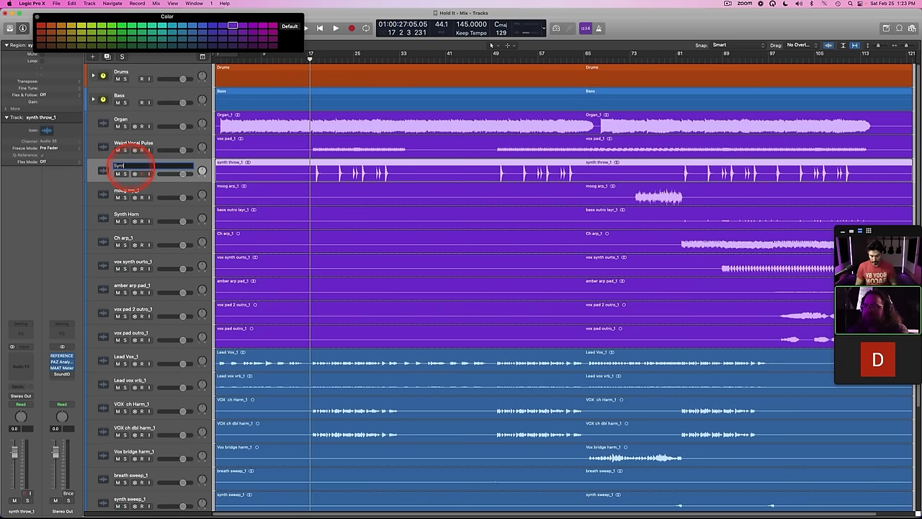
text(Synth Throw)
key(Return)
Step: Listen to moog arp_1 soloed around bar 73, remove the solo, and rename the track Mooooooog Arp
key(Down)
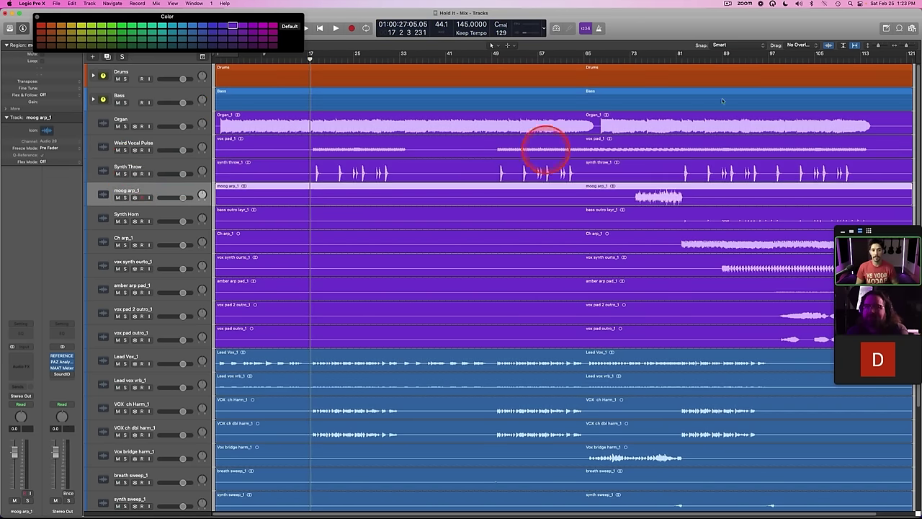
key(s)
click(629, 55)
key(space)
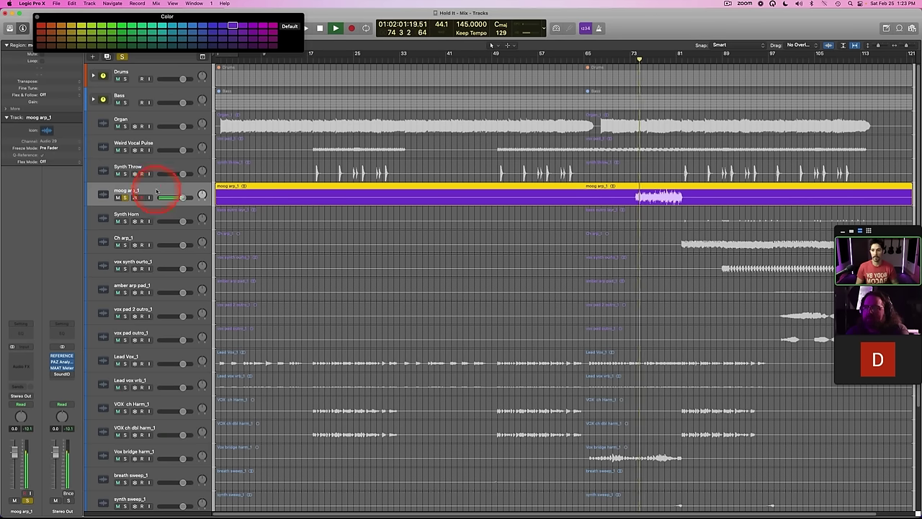
key(s)
double_click(127, 189)
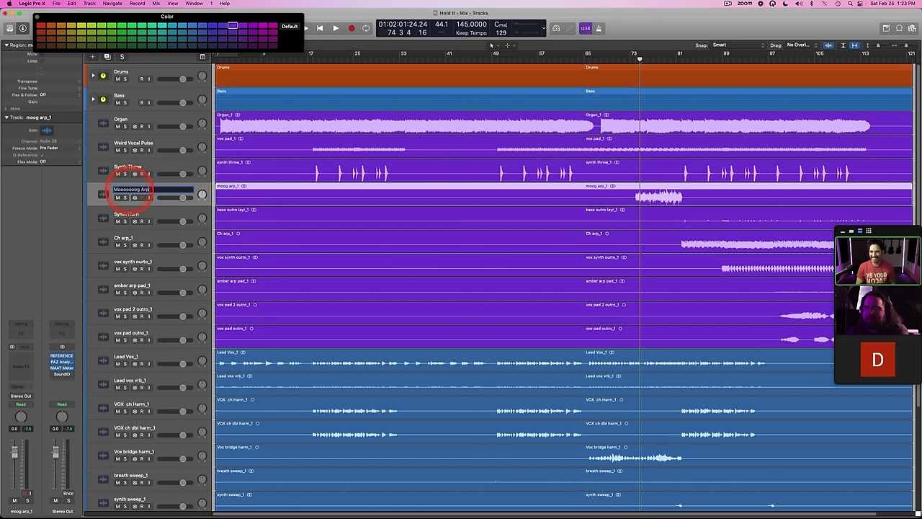
key(Return)
Step: Listen to the Synth Horn track soloed from about bar 81, and remove its solo
click(137, 209)
key(s)
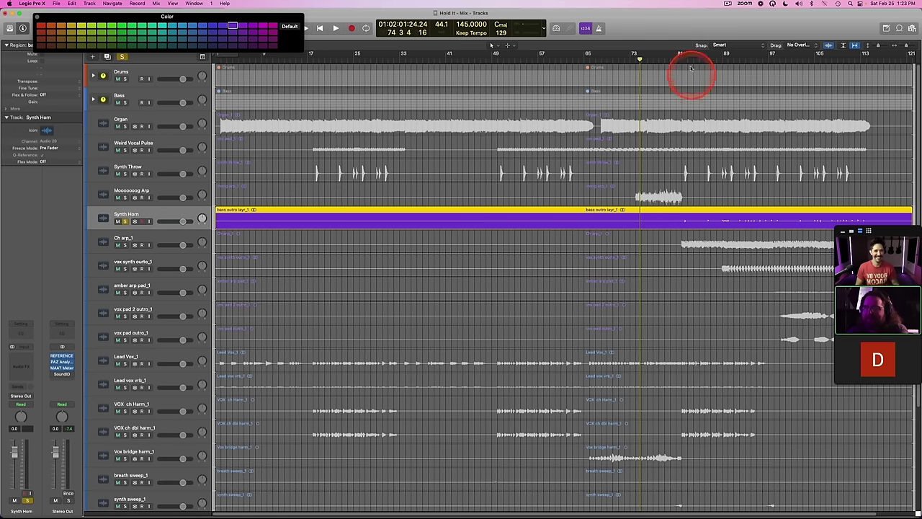
click(682, 61)
key(space)
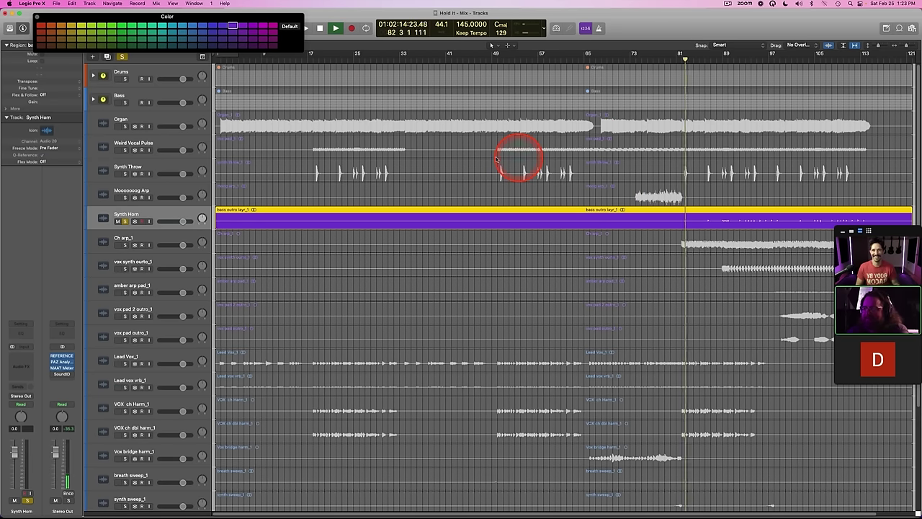
key(space)
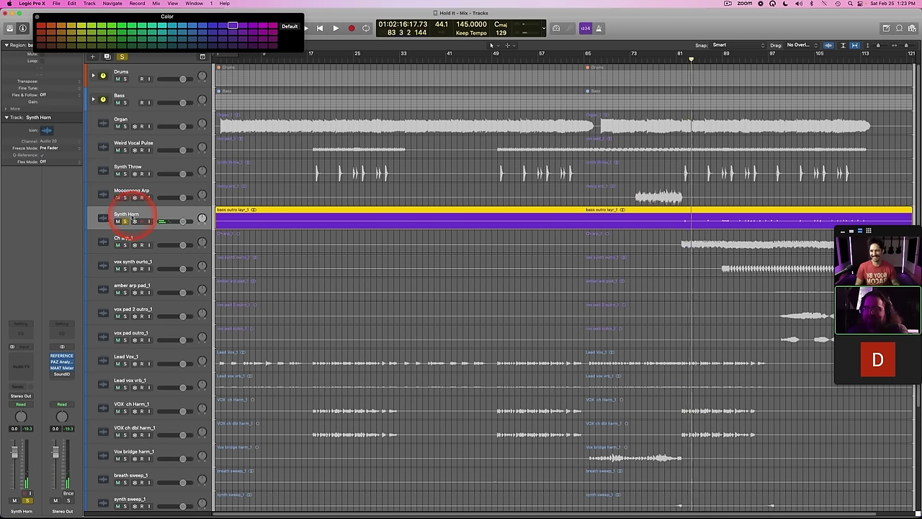
click(125, 220)
Step: Listen to Ch arp_1 soloed around bar 84, remove the solo, and rename the track Arp
click(126, 236)
key(s)
key(space)
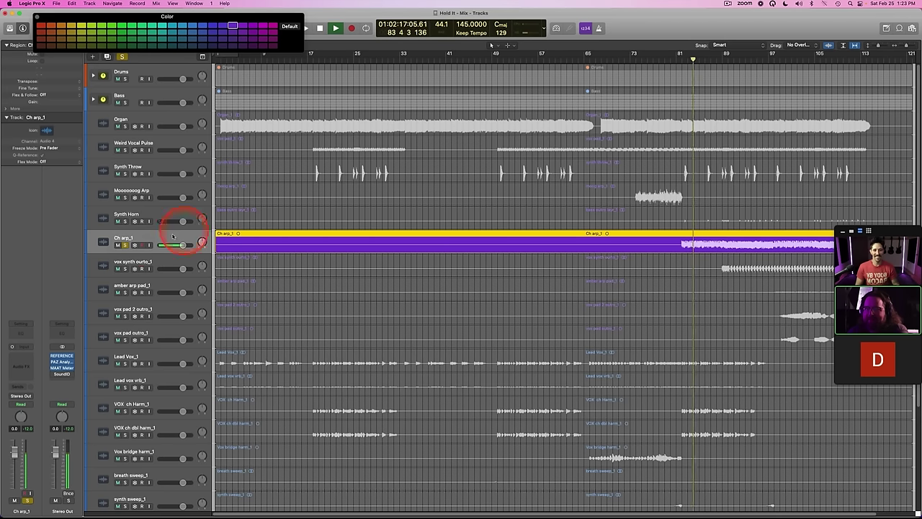
key(space)
key(s)
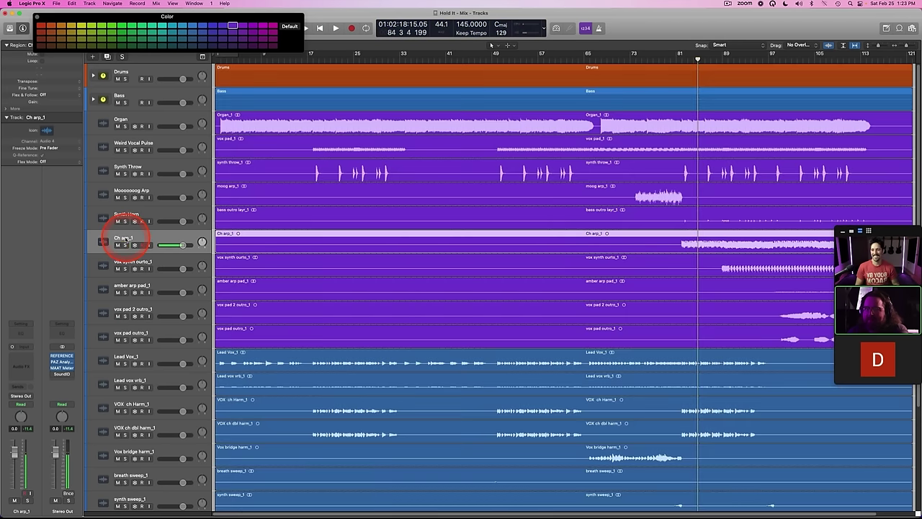
double_click(124, 237)
text(Arp)
key(Return)
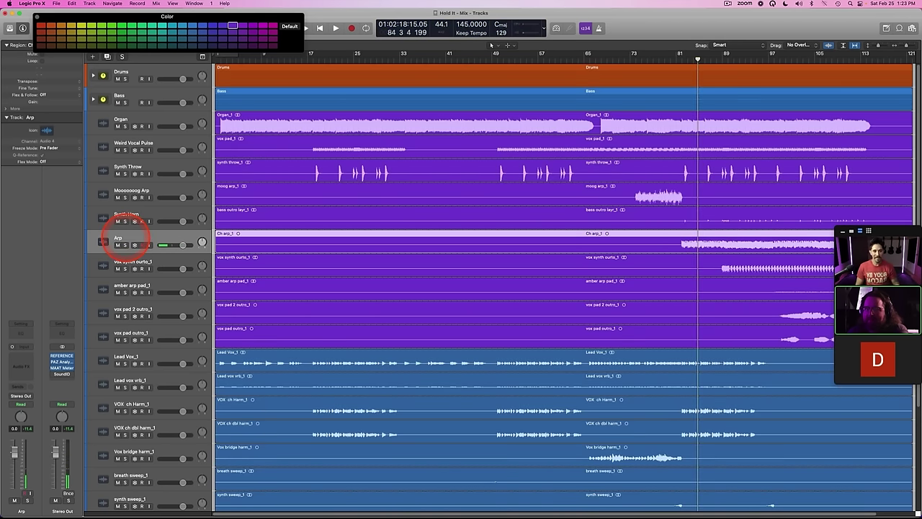
Step: Listen to vox synth ourto_1 soloed from about bar 89, remove the solo, and rename the track Vocal Synth
click(123, 260)
key(s)
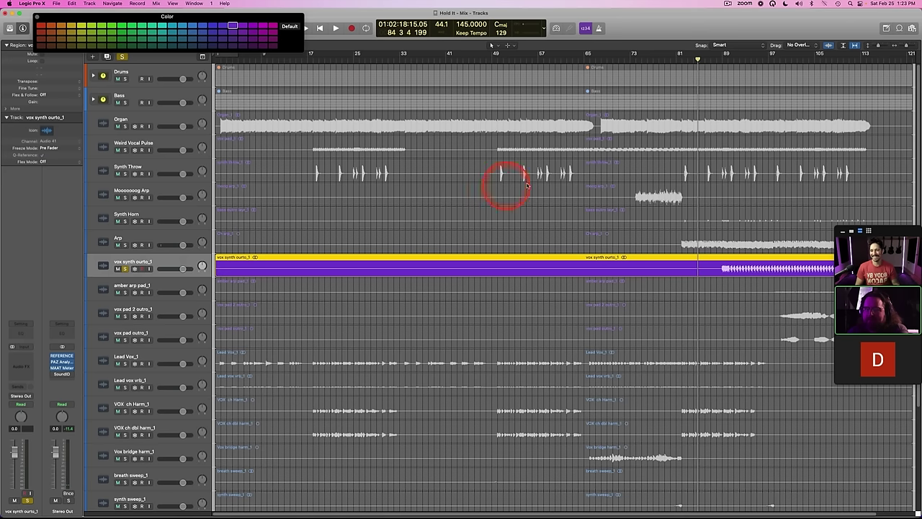
click(724, 59)
key(space)
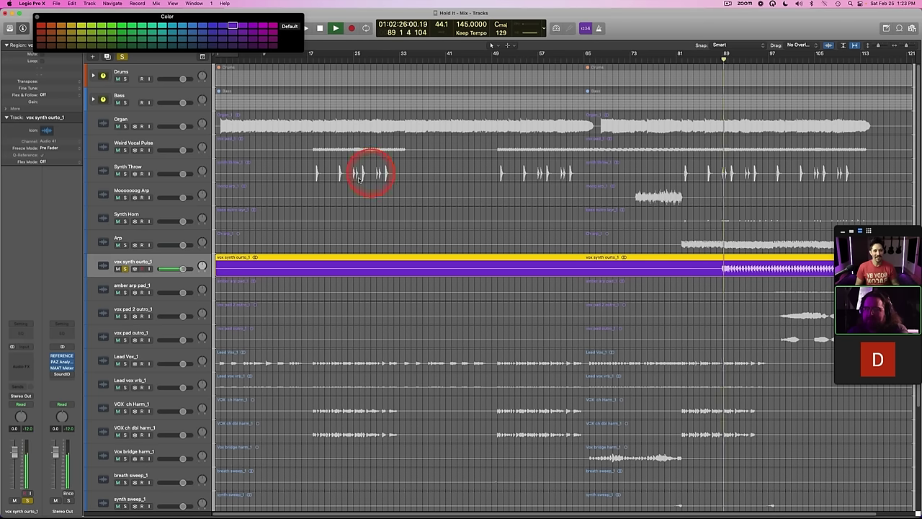
key(space)
key(s)
double_click(132, 261)
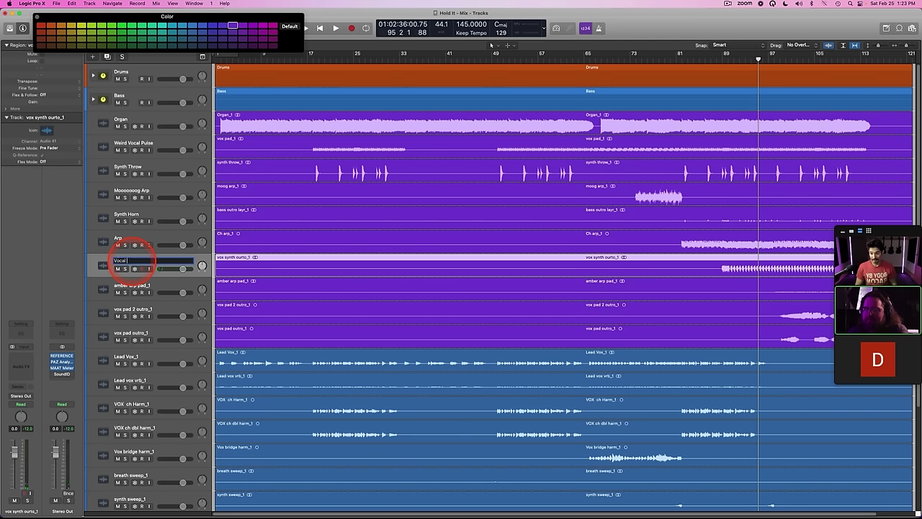
key(Return)
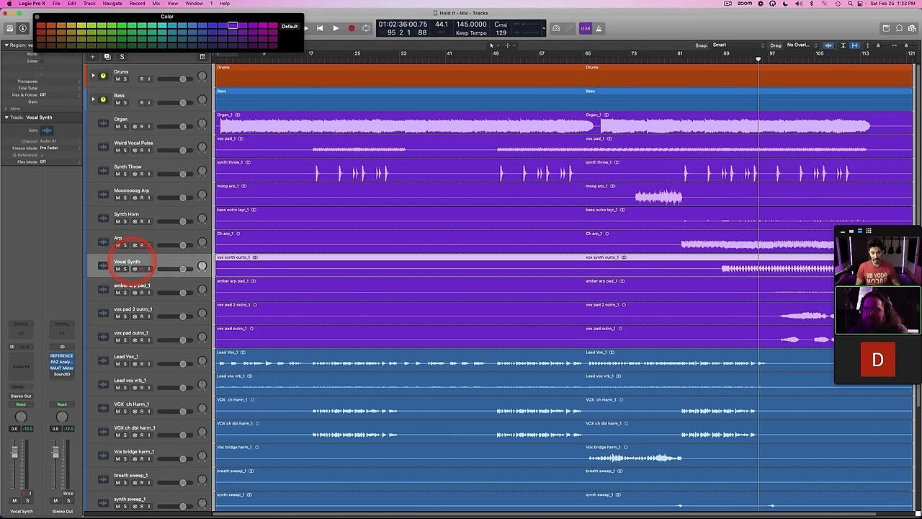
Step: Listen to amber arp pad_1 soloed from about bar 99, rename the track Tickle Pad, and remove the solo
click(135, 286)
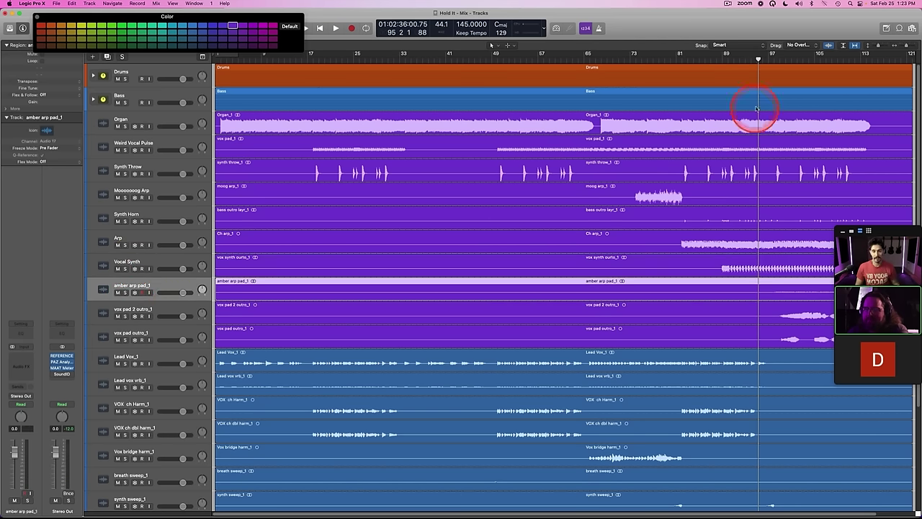
key(s)
click(785, 62)
key(space)
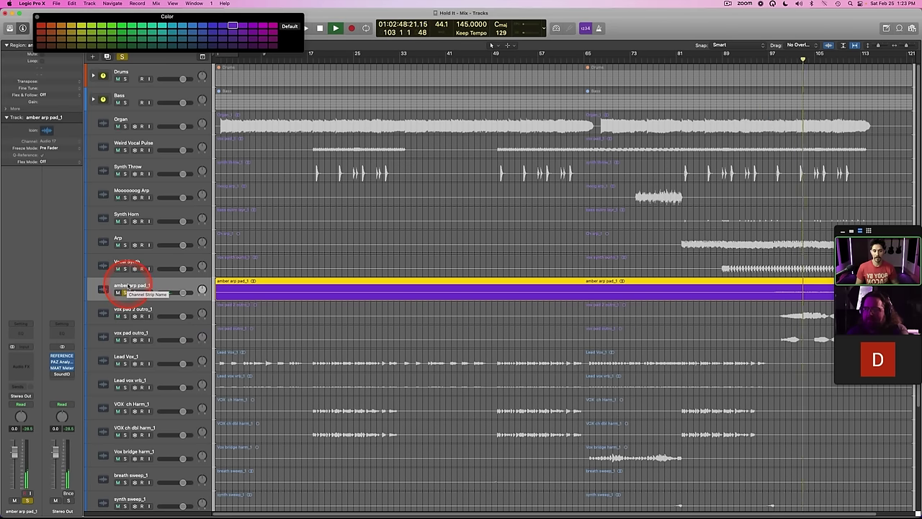
key(space)
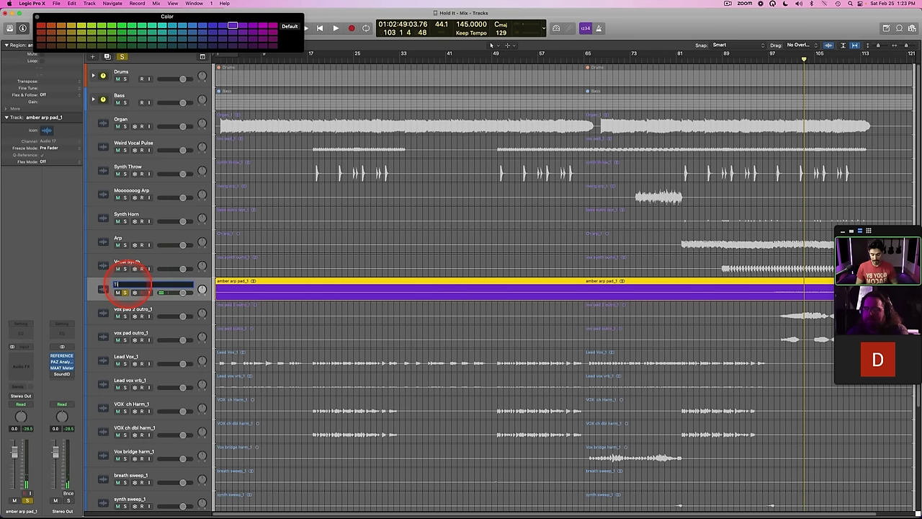
key(Return)
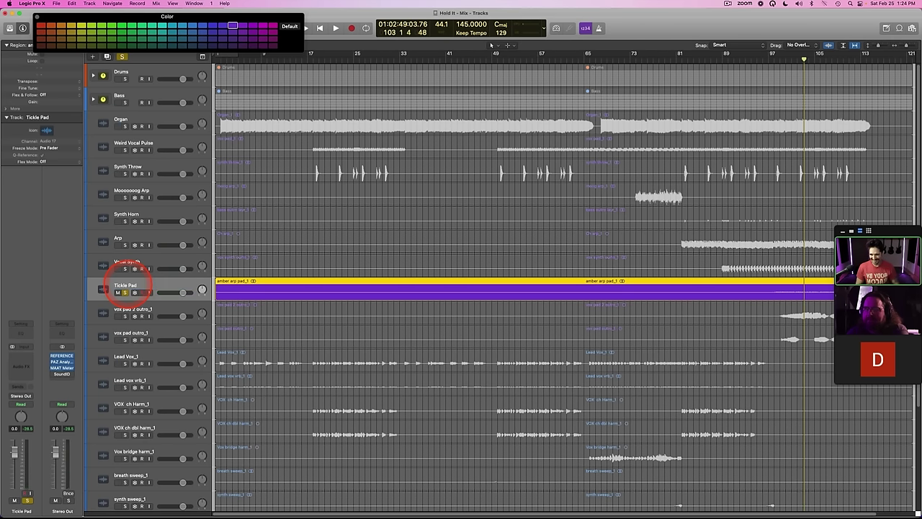
key(s)
Step: Solo vox pad 2 outro_1 and listen to it from about bar 103 through the outro
click(137, 309)
key(s)
key(space)
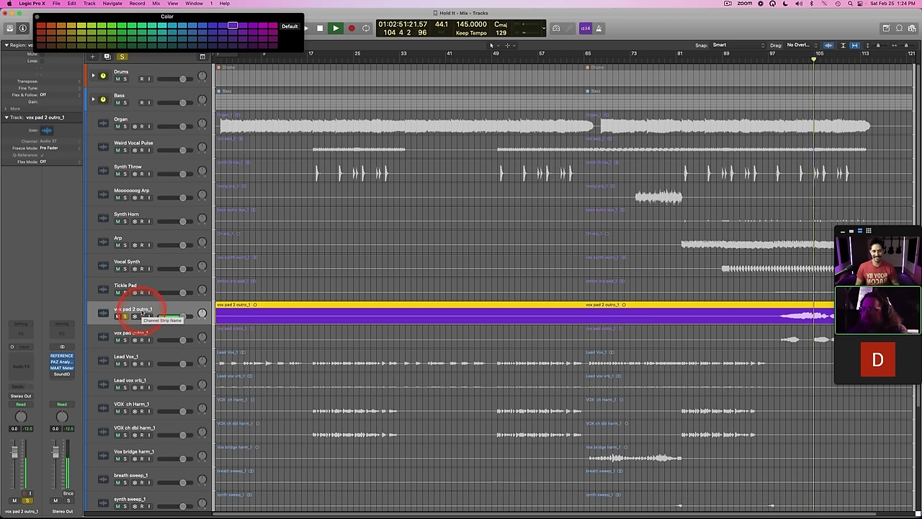
scroll(421, 312, right, 3)
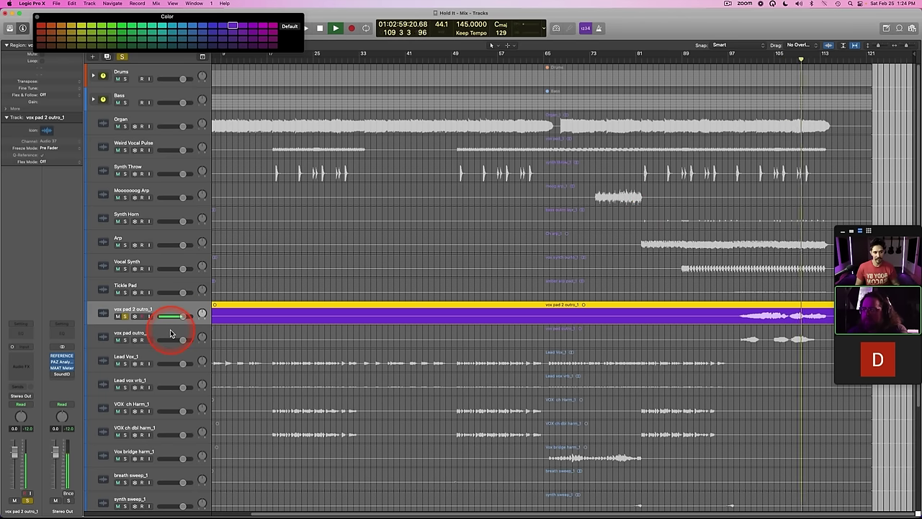
key(space)
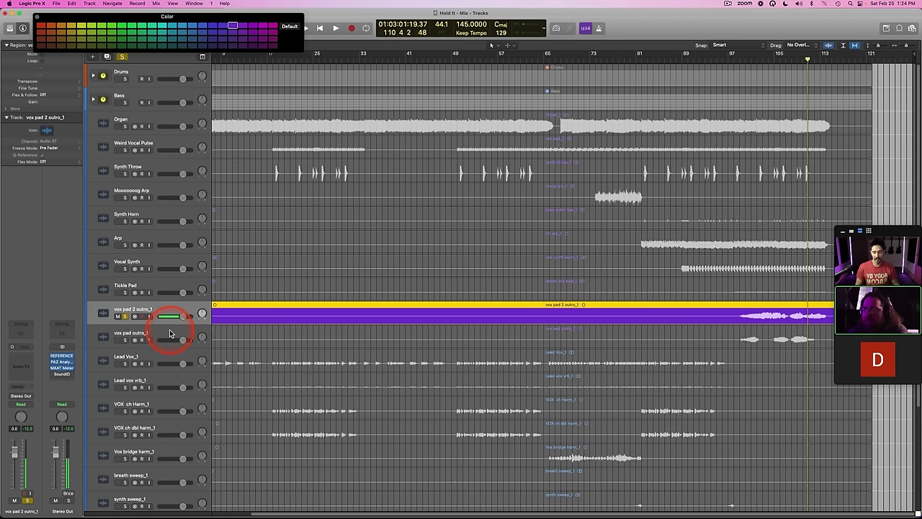
Step: Solo vox pad outro_1 and listen to it from about bar 97 through the outro
click(170, 333)
double_click(736, 60)
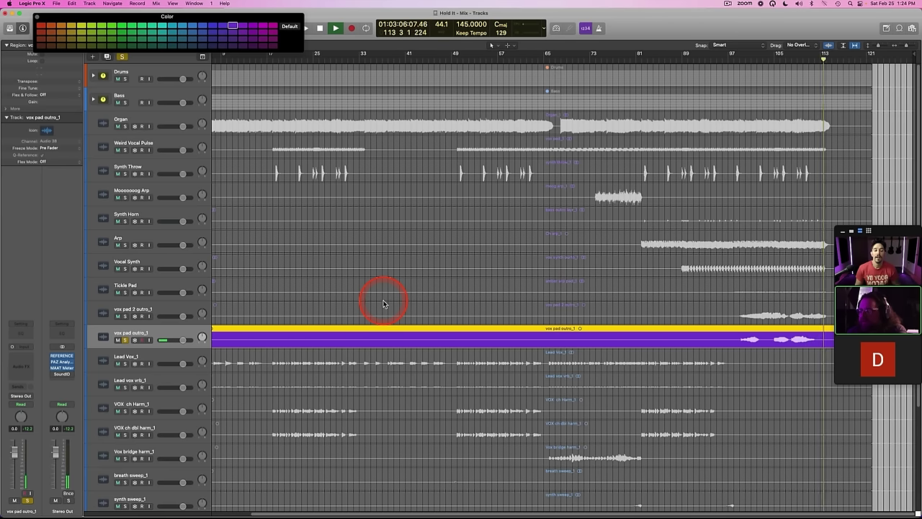
key(space)
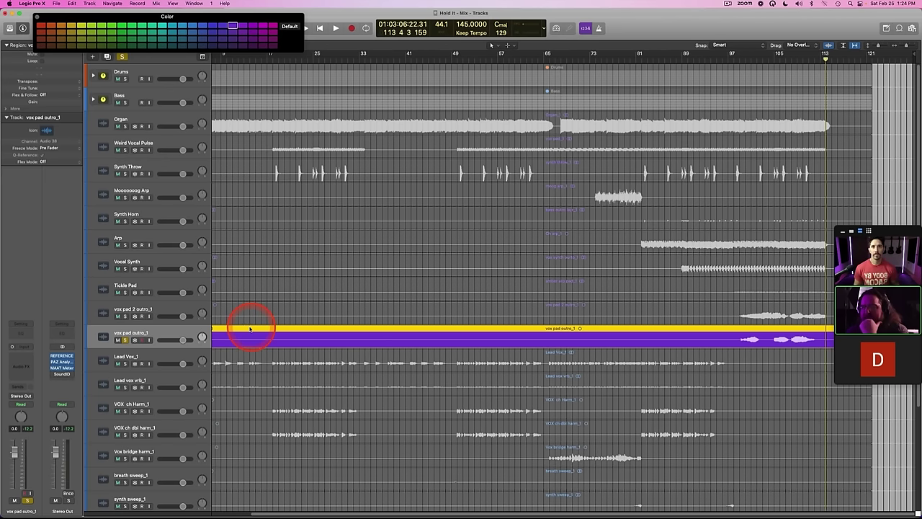
Step: Solo both outro vox pad tracks together and color them magenta
click(137, 311)
key(s)
scroll(310, 309, down, 5)
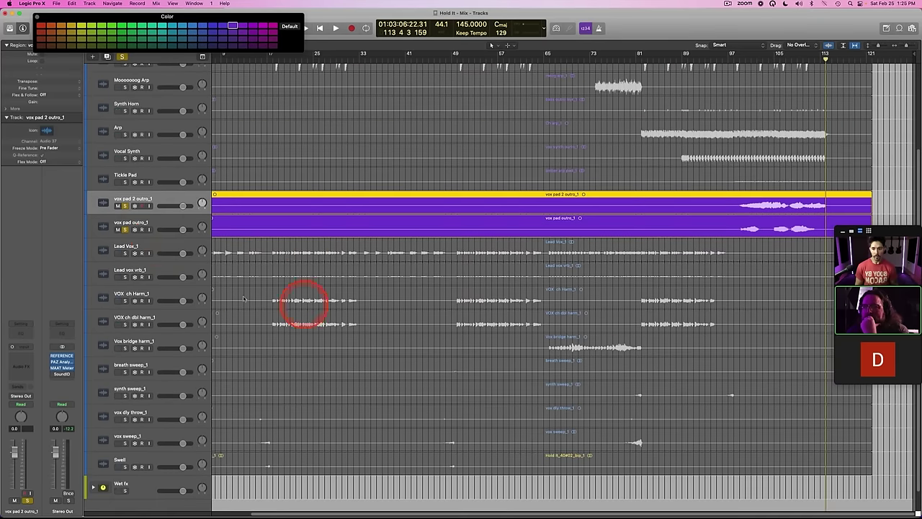
shift+click(146, 197)
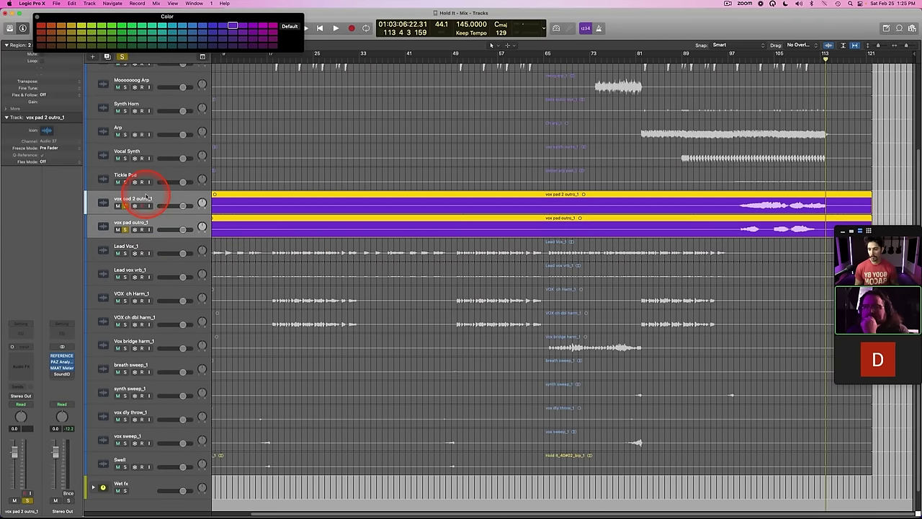
click(272, 26)
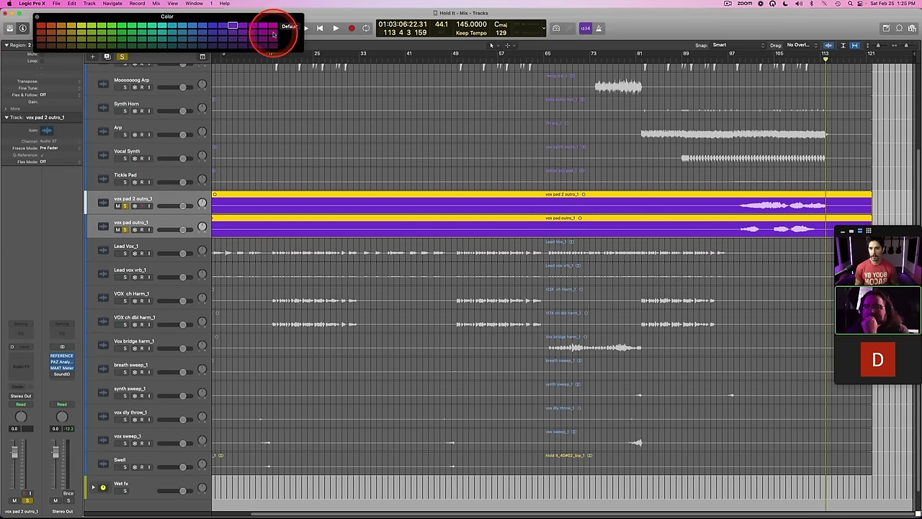
click(273, 33)
Step: Group the tracks from Organ through Tickle Pad into a summing stack named Keys and color the stack purple
click(174, 178)
scroll(313, 175, up, 5)
shift+click(122, 119)
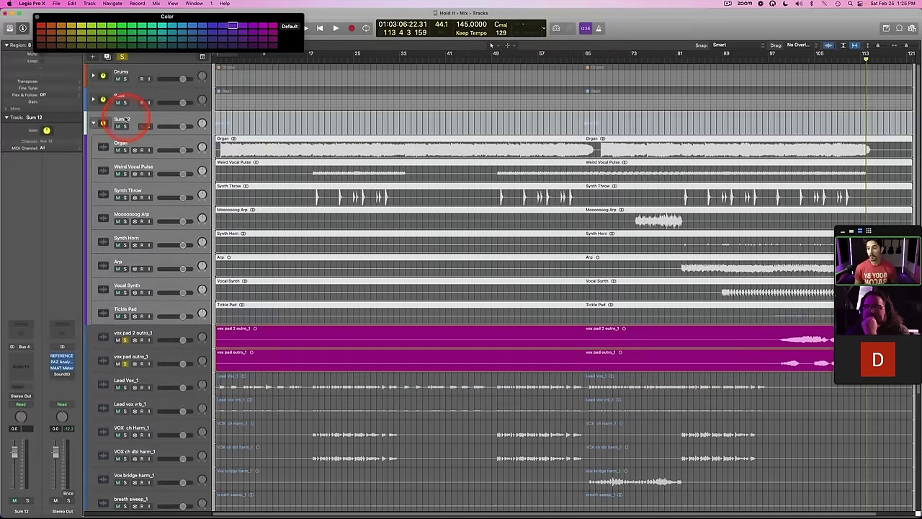
double_click(122, 118)
click(232, 25)
click(110, 133)
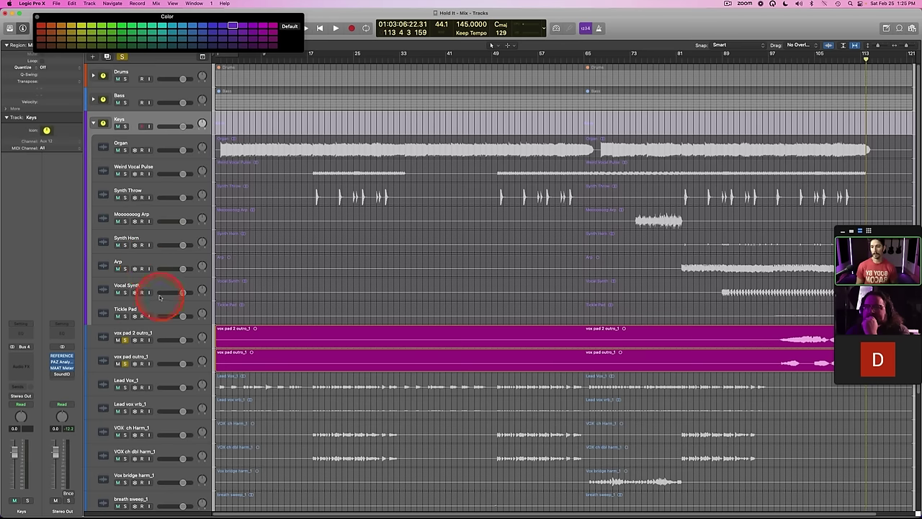
Step: Collapse the Keys stack and remove the solo from both magenta vox pad tracks
click(93, 123)
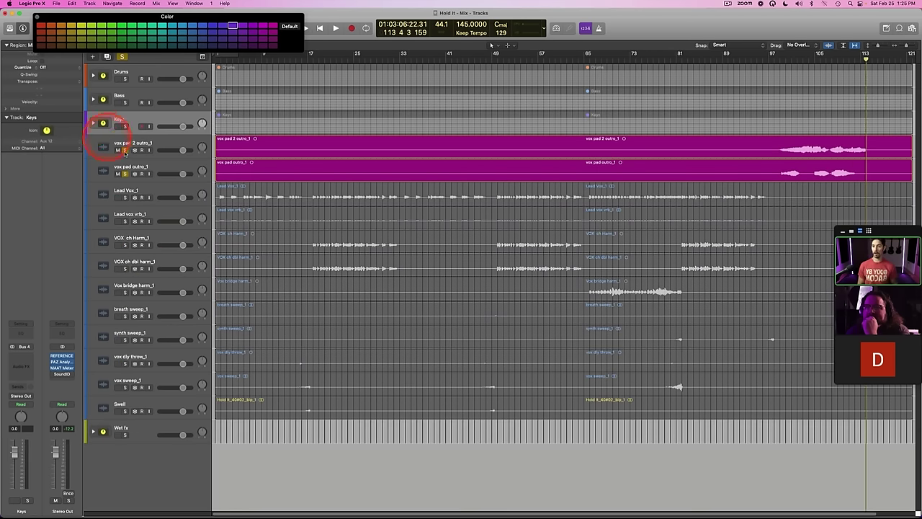
click(125, 170)
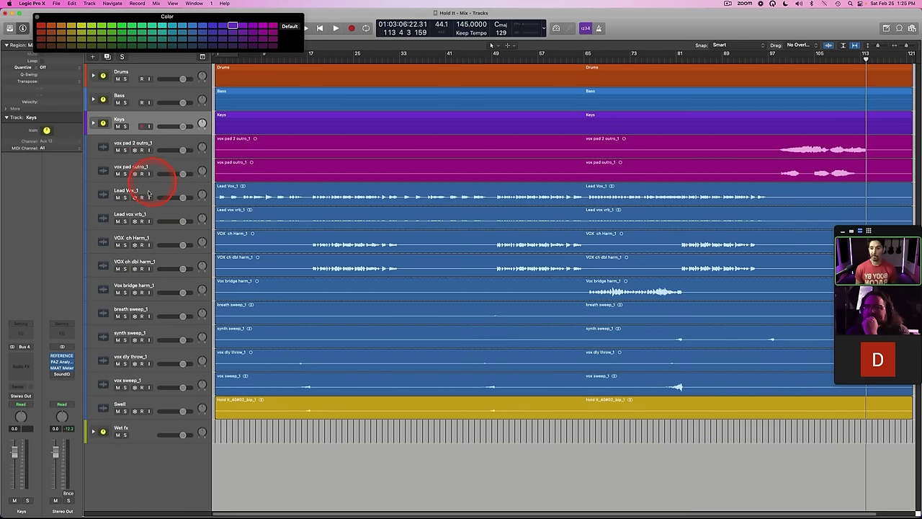
Step: Move Lead Vox_1 and Swell up directly beneath the Keys stack, with Swell above Lead Vox_1
drag(144, 190, 141, 139)
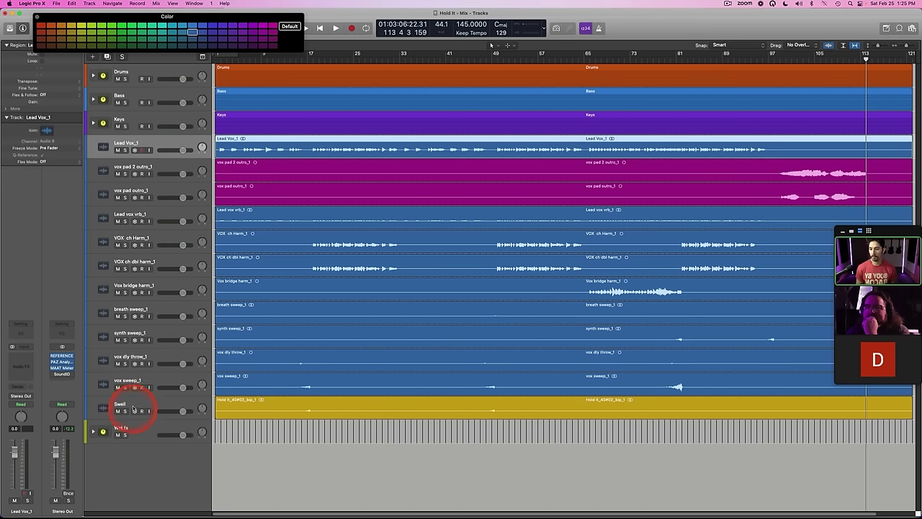
drag(128, 400, 137, 144)
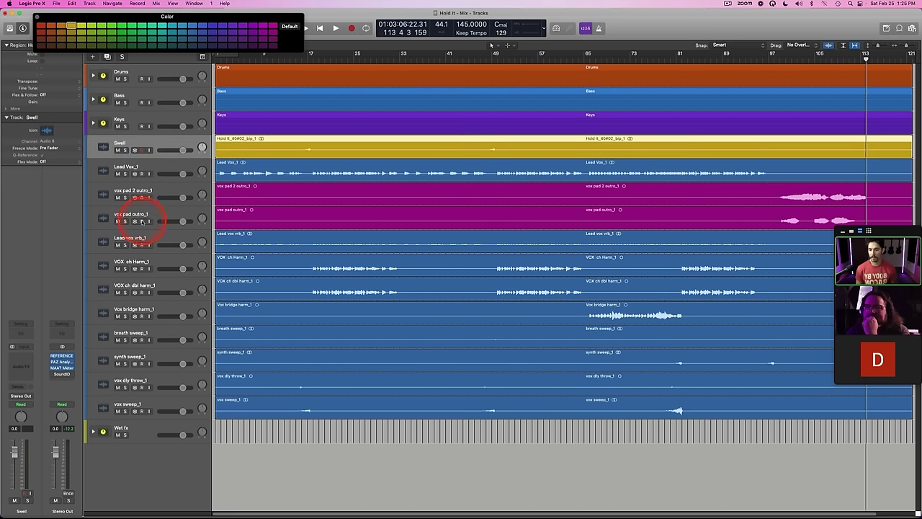
Step: Select the breath sweep_1, synth sweep_1 and vox sweep_1 tracks and move them directly beneath Swell
click(140, 237)
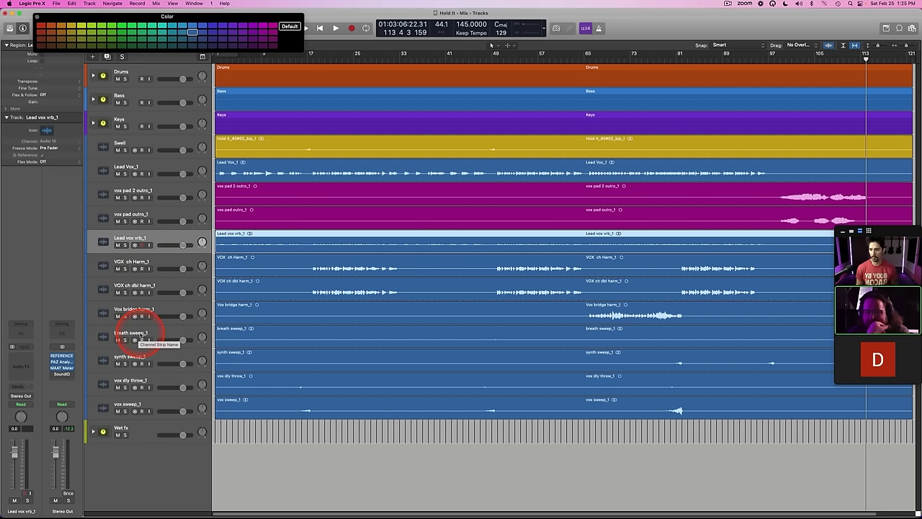
click(140, 335)
shift+click(141, 357)
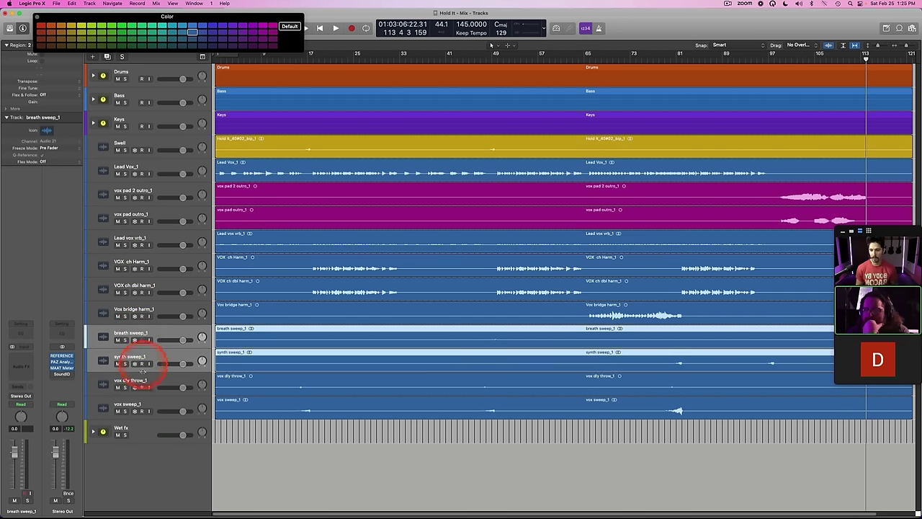
shift+click(140, 403)
drag(131, 335, 137, 166)
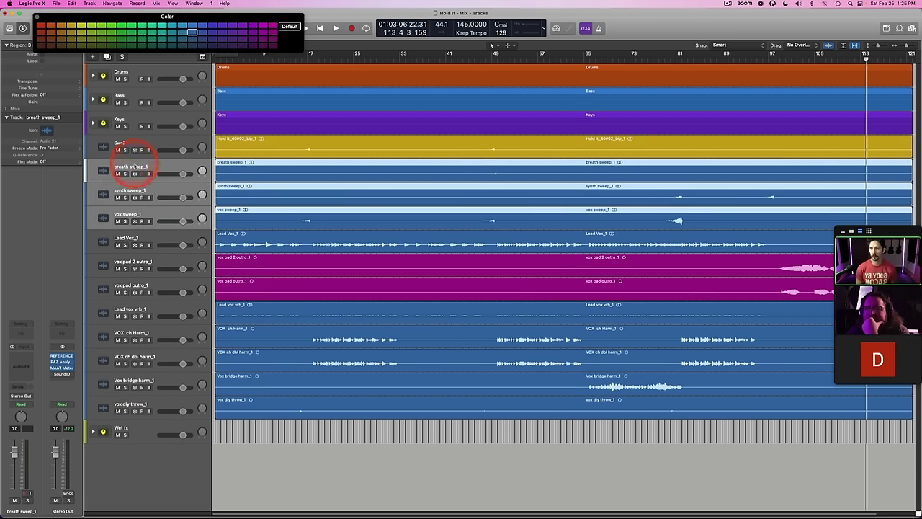
Step: Rename the three sweep tracks Breath Sweep, Synth Sweep and Vox Sweep
double_click(134, 165)
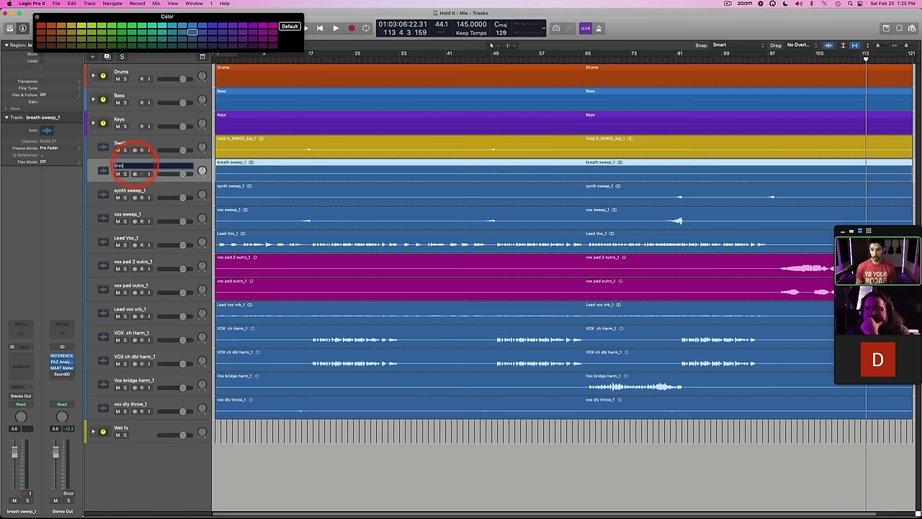
text(ath Sweep)
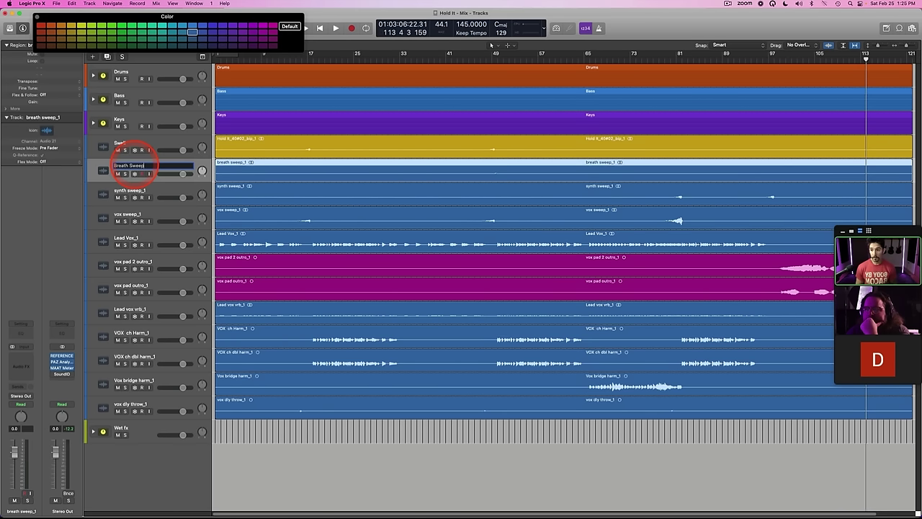
key(Tab)
text(Synth Sweep)
key(Tab)
text(V)
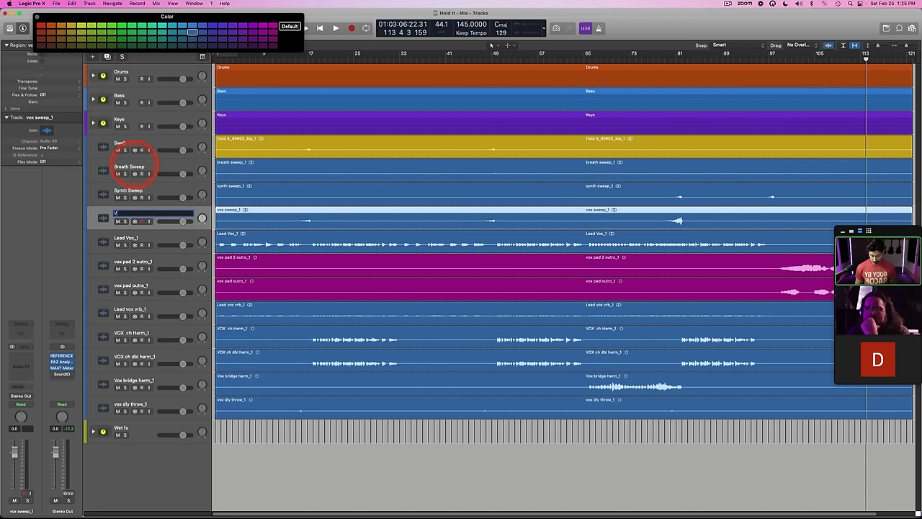
text(ox Sweep)
key(Return)
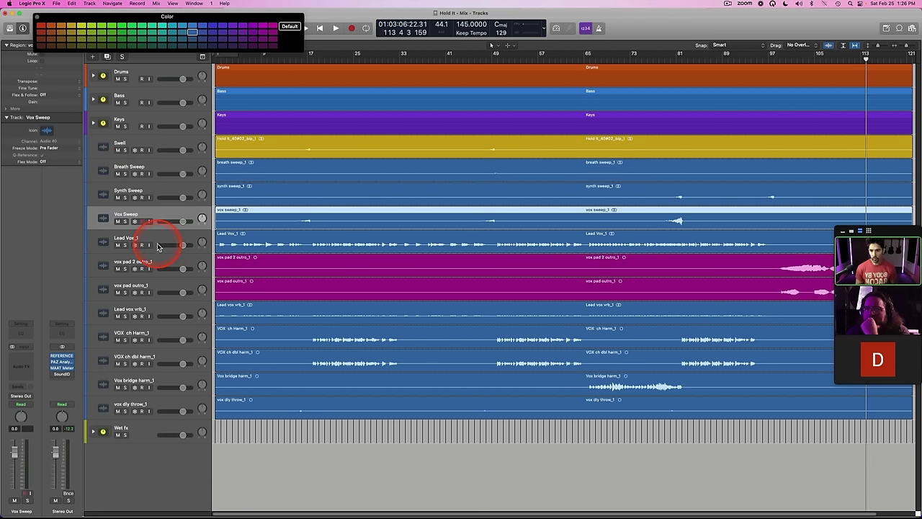
Step: Place Vox Sweep directly beneath Swell, and make the four effects tracks and their regions yellow, with regions named after their tracks
drag(144, 226, 151, 155)
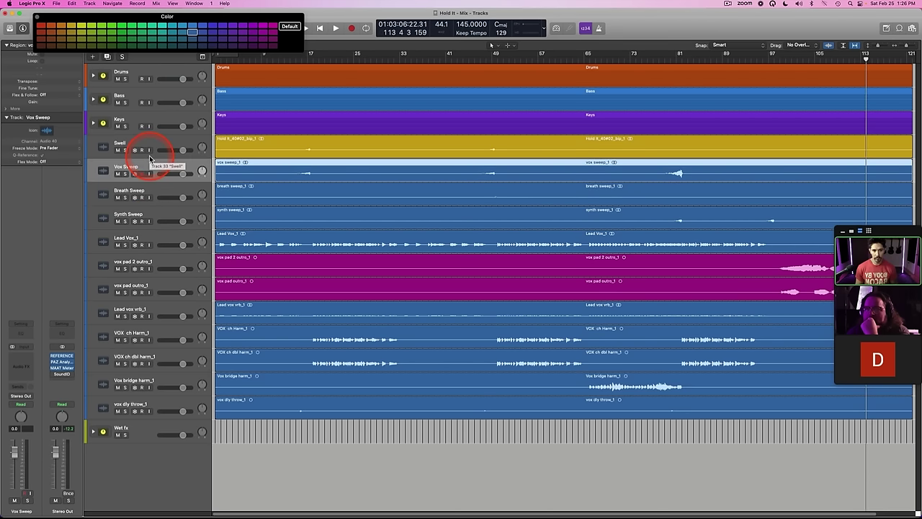
click(144, 149)
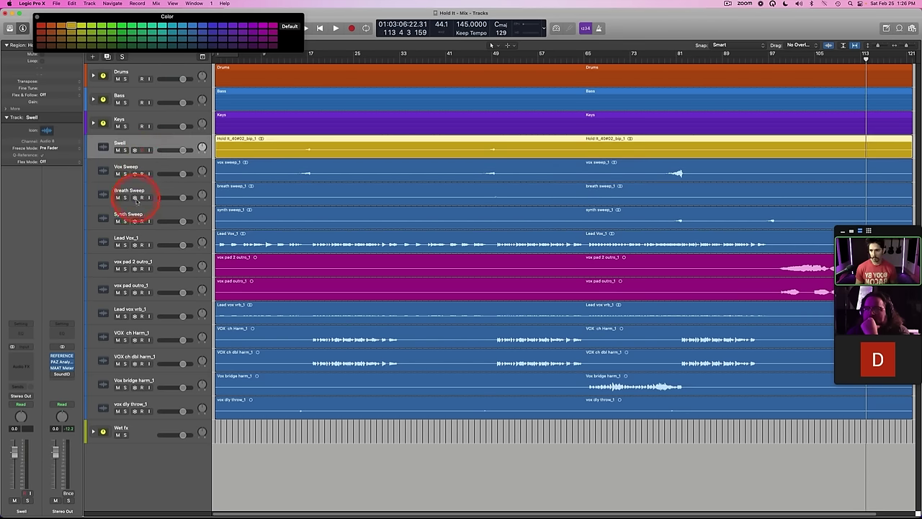
shift+click(139, 208)
click(72, 27)
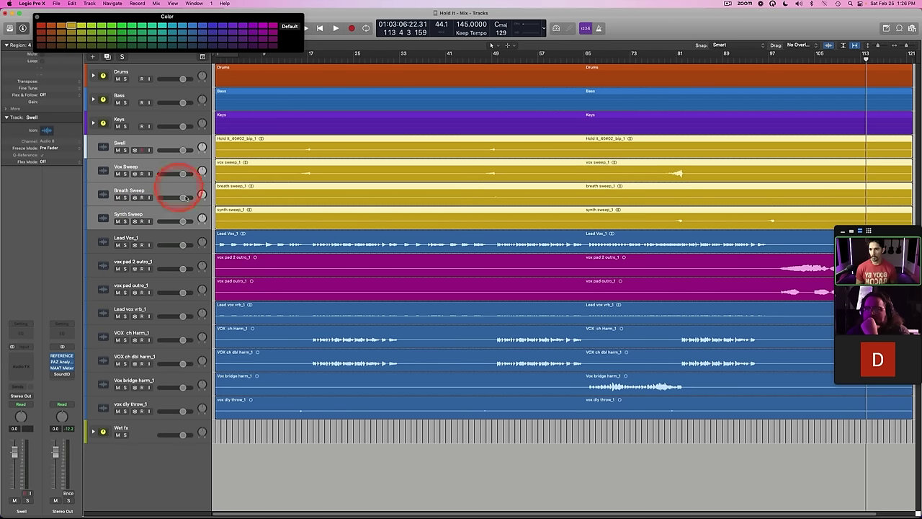
key(alt+shift+super+c)
key(alt+shift+n)
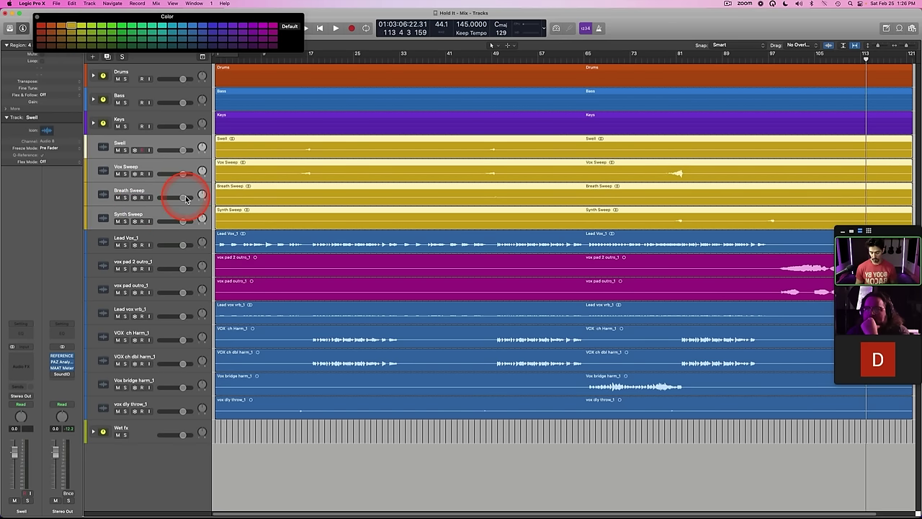
Step: Group Swell and the three sweep tracks into a summing stack named Sfx and color it yellow
key(shift+super+d)
key(Return)
double_click(124, 142)
text(Sfx)
key(Return)
click(69, 25)
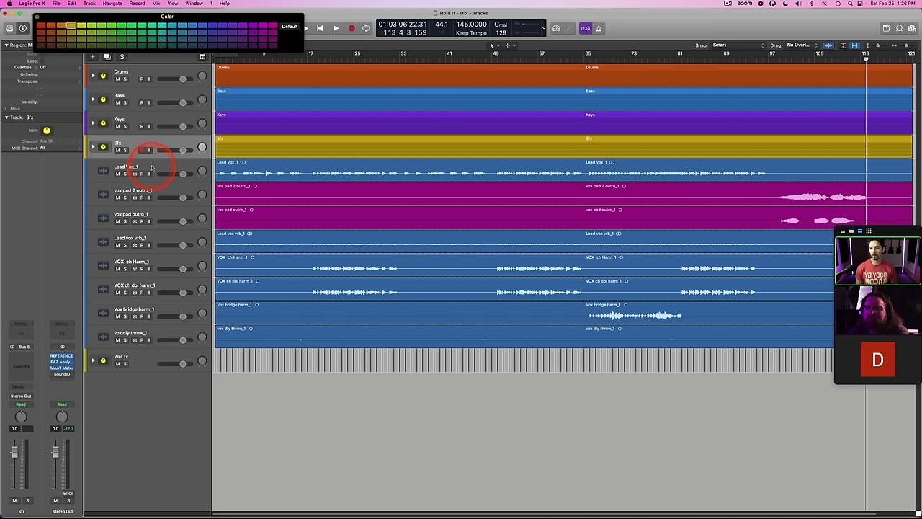
Step: Reorder the vocal tracks beneath Lead Vox_1 as VOX ch Harm_1, VOX ch dbl harm_1, Lead vox vrb_1 and Vox bridge harm_1
click(151, 169)
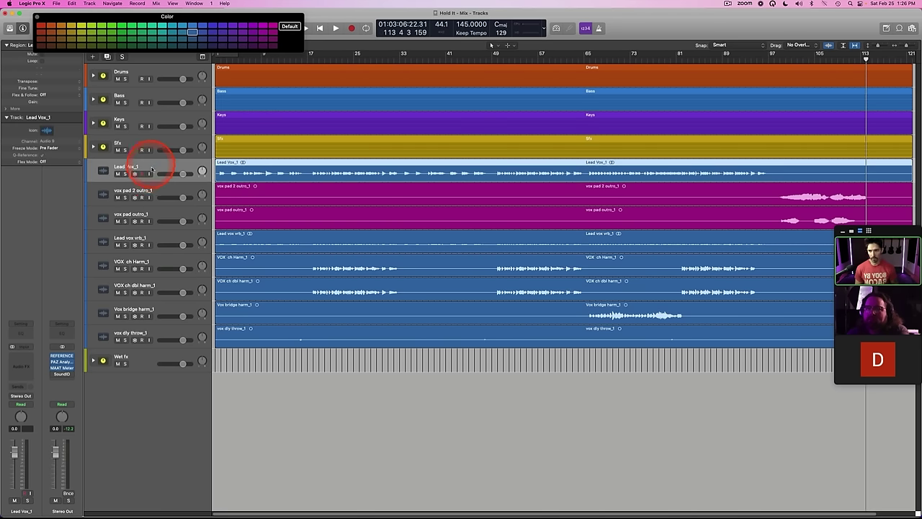
drag(147, 236, 146, 176)
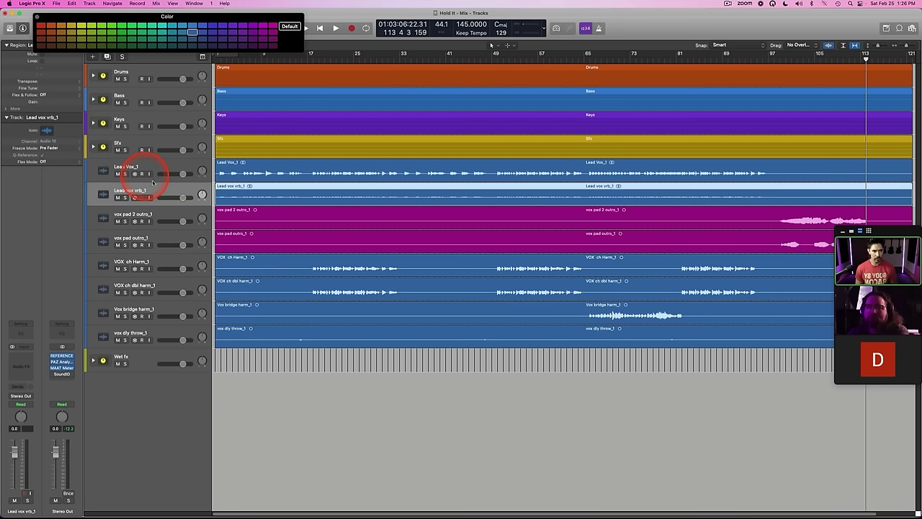
click(146, 272)
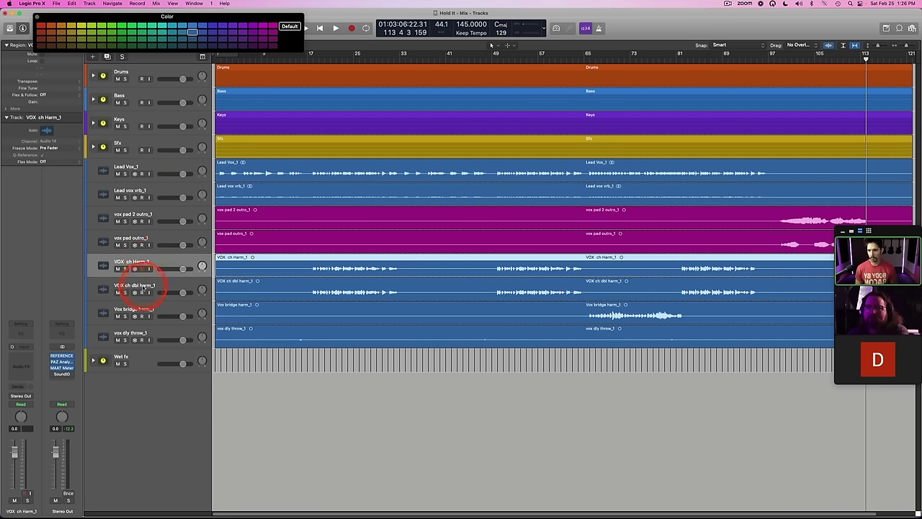
shift+click(138, 285)
drag(141, 264, 137, 191)
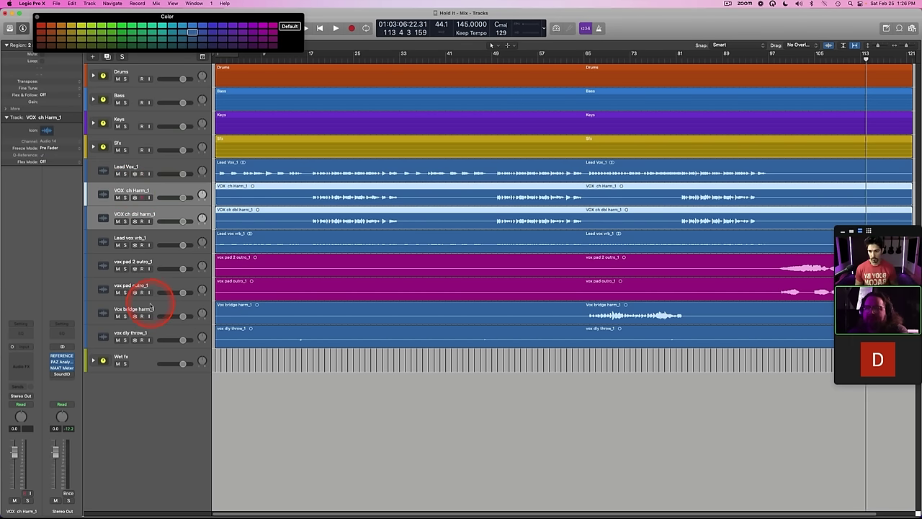
drag(150, 308, 143, 256)
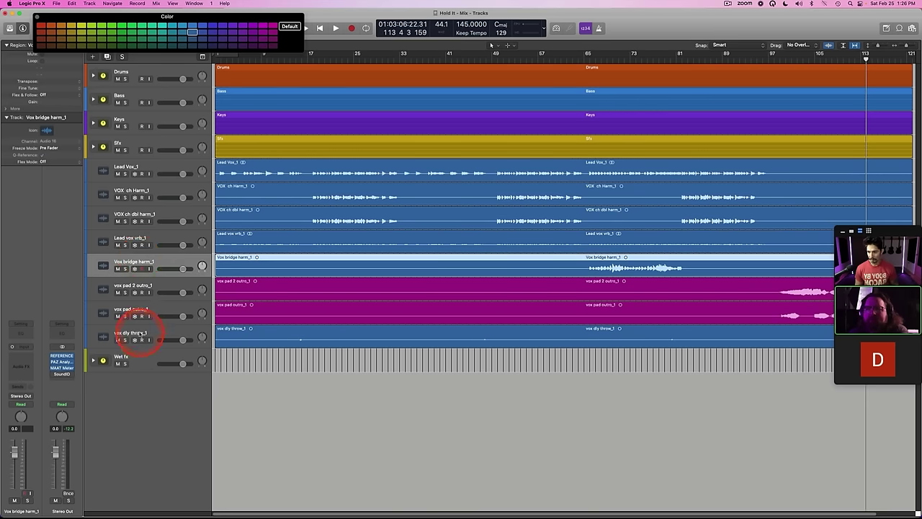
Step: Solo the vox dly throw_1 track, audition it from about bar 15, and remove the solo
scroll(259, 313, right, 3)
scroll(329, 314, left, 3)
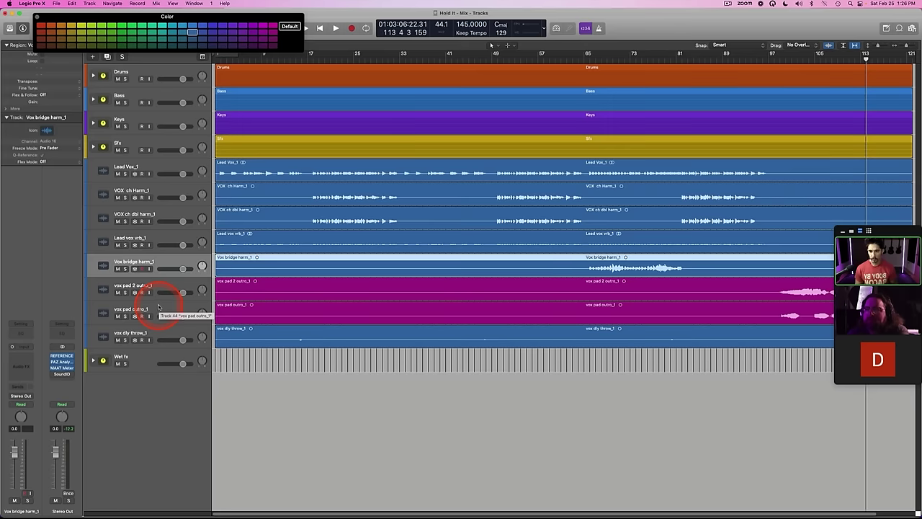
scroll(324, 316, right, 2)
scroll(236, 335, left, 2)
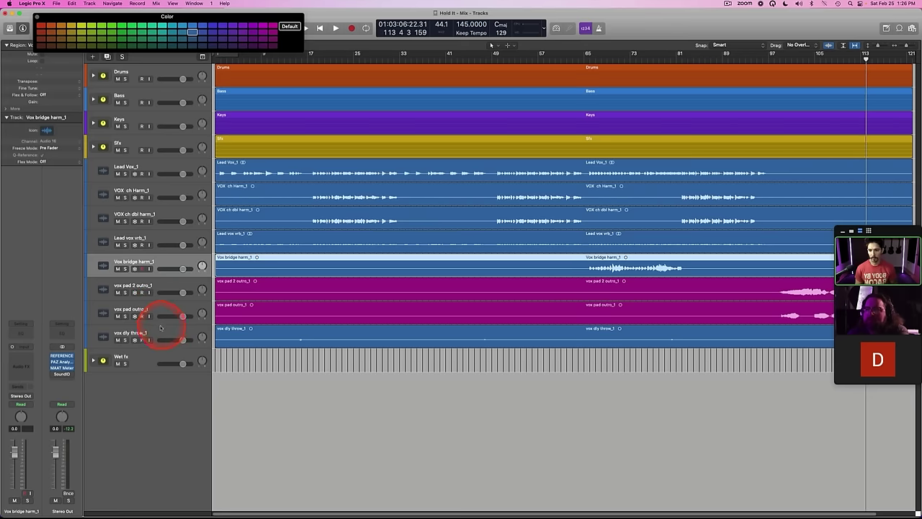
click(156, 331)
click(301, 57)
click(297, 61)
key(s)
key(space)
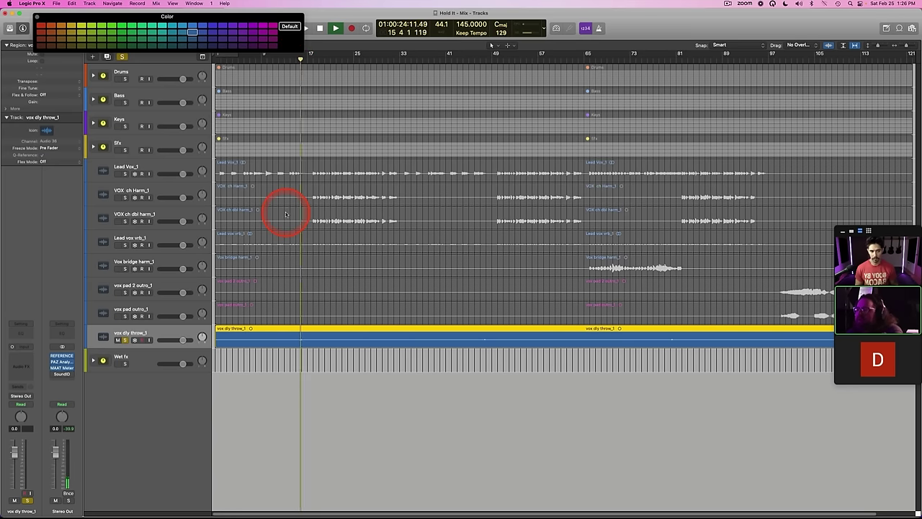
key(space)
click(297, 62)
key(s)
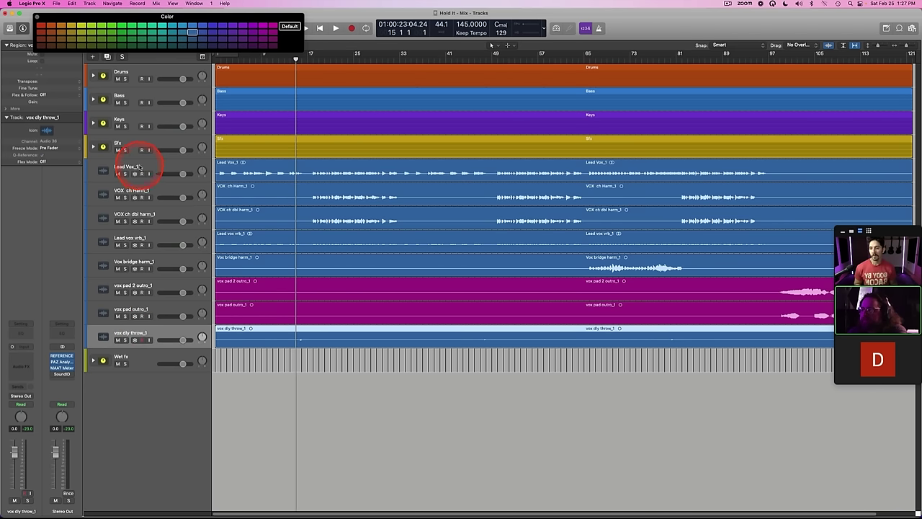
Step: Color the regions of all eight vocal tracks magenta and rename Lead Vox_1 as LV
shift+click(138, 168)
click(272, 26)
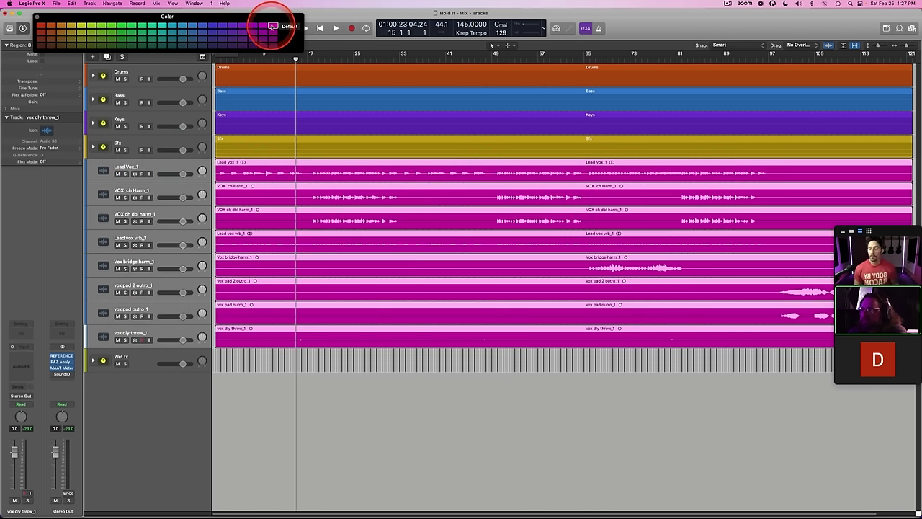
double_click(125, 165)
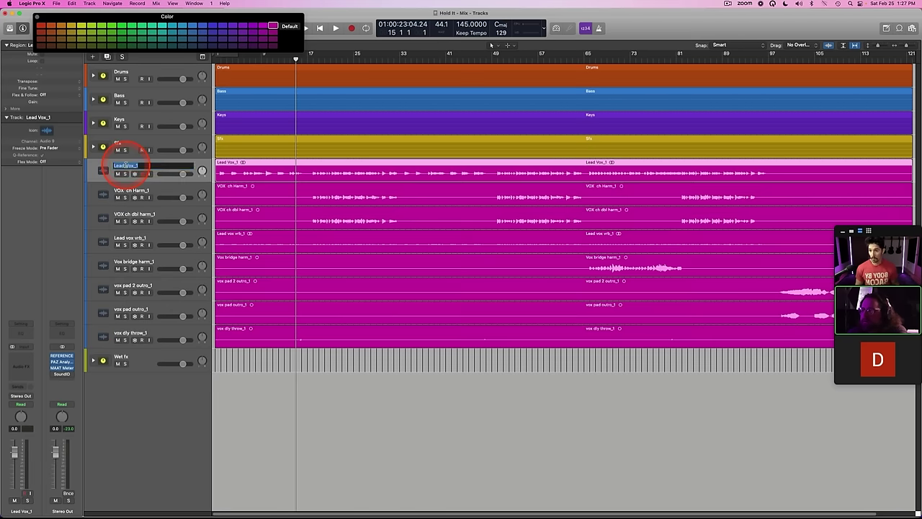
text(LV)
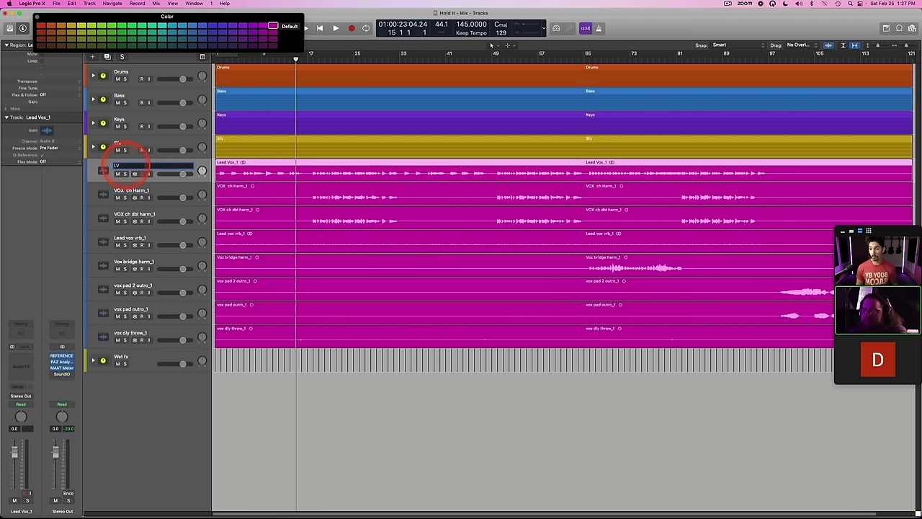
key(Tab)
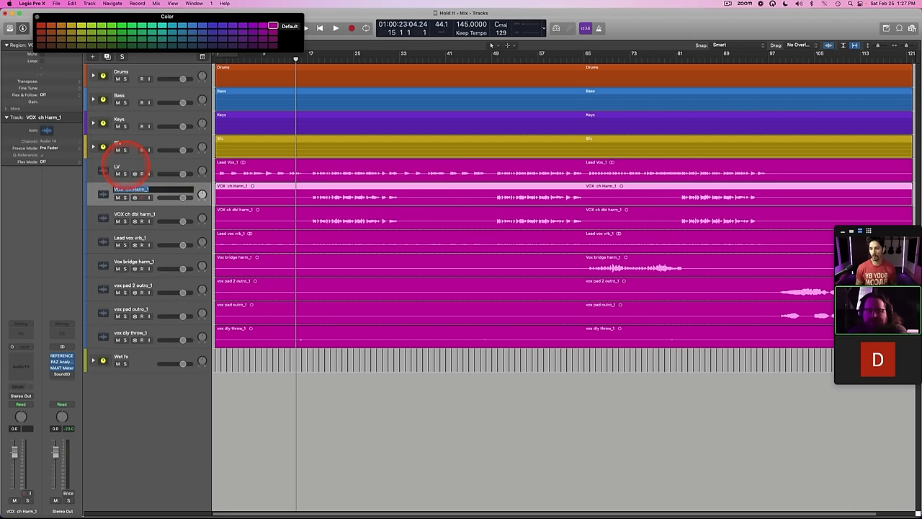
Step: Rename the two chorus harmony tracks Harm1 and HarmR and the lead reverb track LV Verb, placing LV Verb beneath LV
text(HarmL)
key(Tab)
text(Ha)
key(Tab)
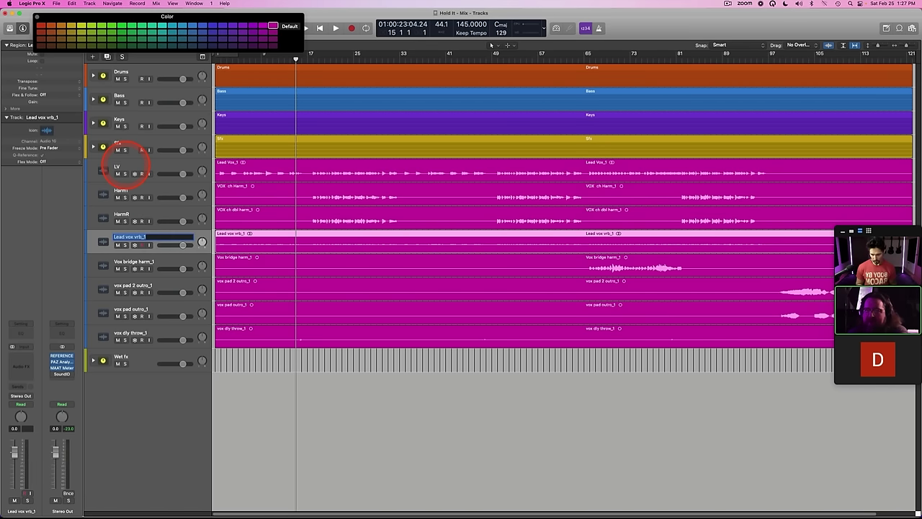
text(LV Verb)
key(Return)
drag(137, 242, 146, 188)
Step: Rename the bridge harmony, the two outro pads and the delay throw as Bridge Harm, Outro Vox1, Outro Vox2 and Vocal Throw
double_click(137, 261)
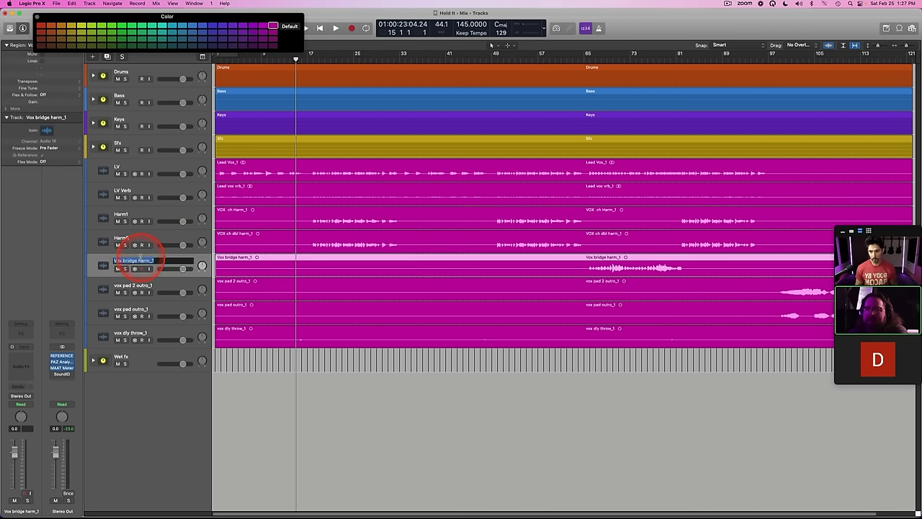
text(Bridge Harm)
key(Tab)
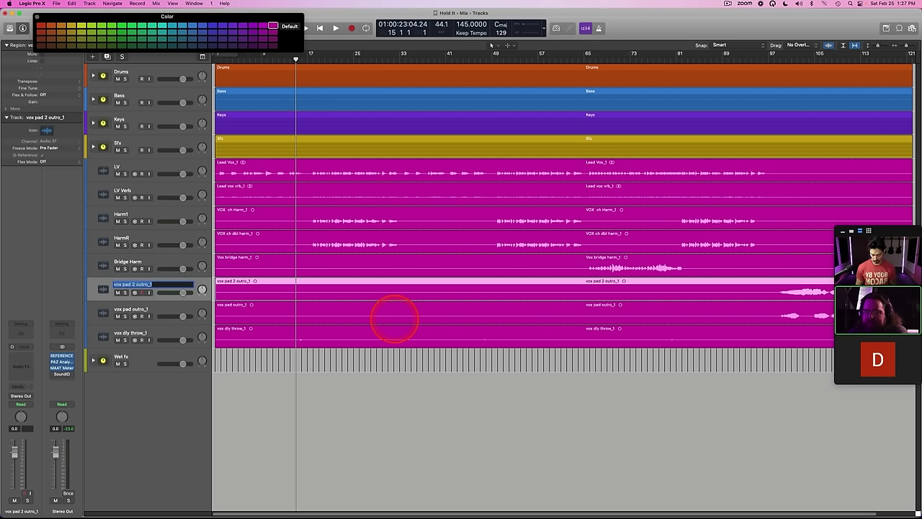
text(C)
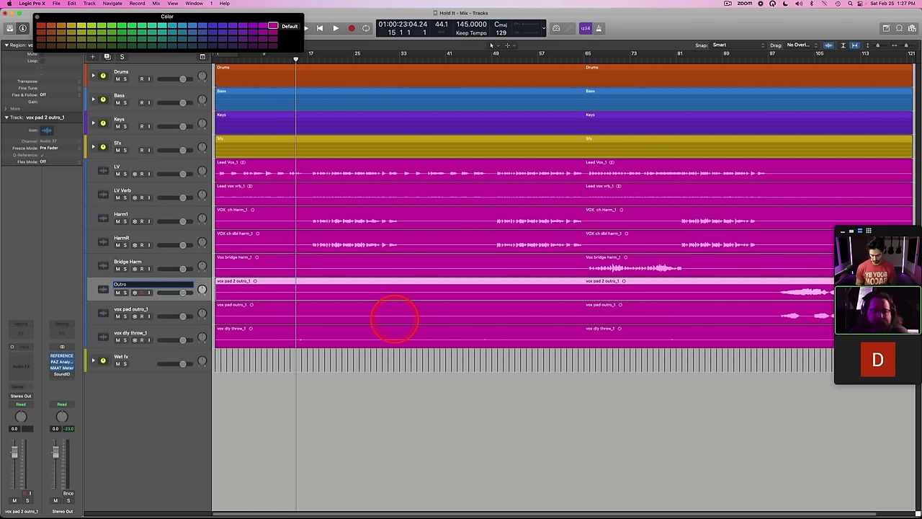
text(utro Vox1)
key(Tab)
text(C)
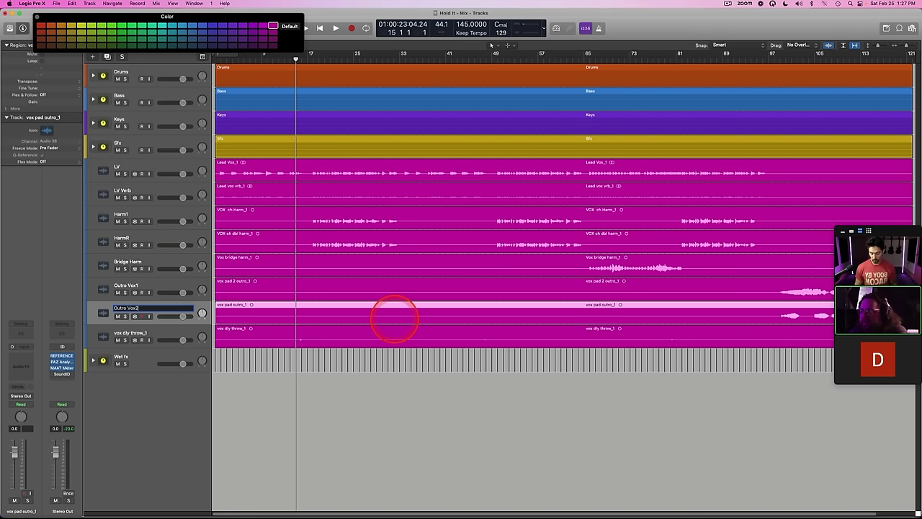
key(Tab)
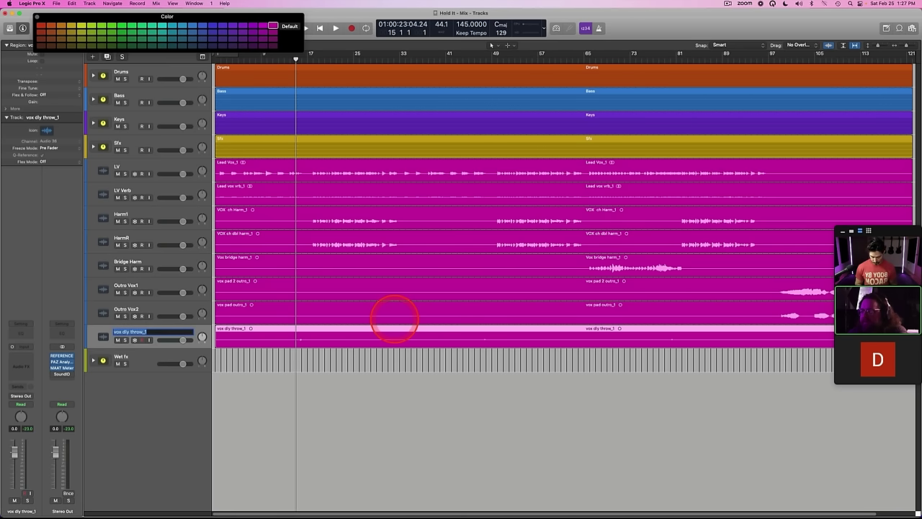
text(Vocal)
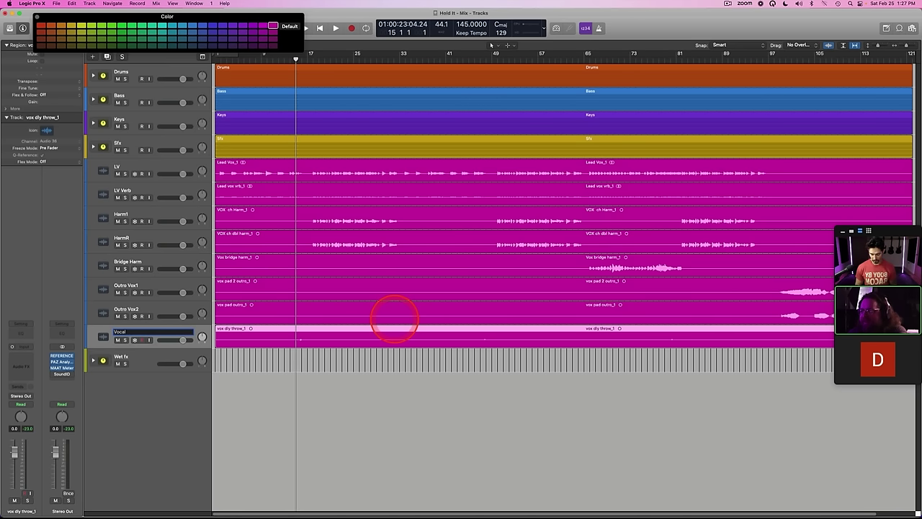
text( Throw)
key(Return)
Step: Select all the vocal tracks from LV to Vocal Throw and name their regions after the tracks, matching track colors to regions
key(Up)
key(Up)
key(Down)
key(Down)
key(Up)
key(Up)
key(Up)
key(Up)
key(Up)
key(Up)
key(Up)
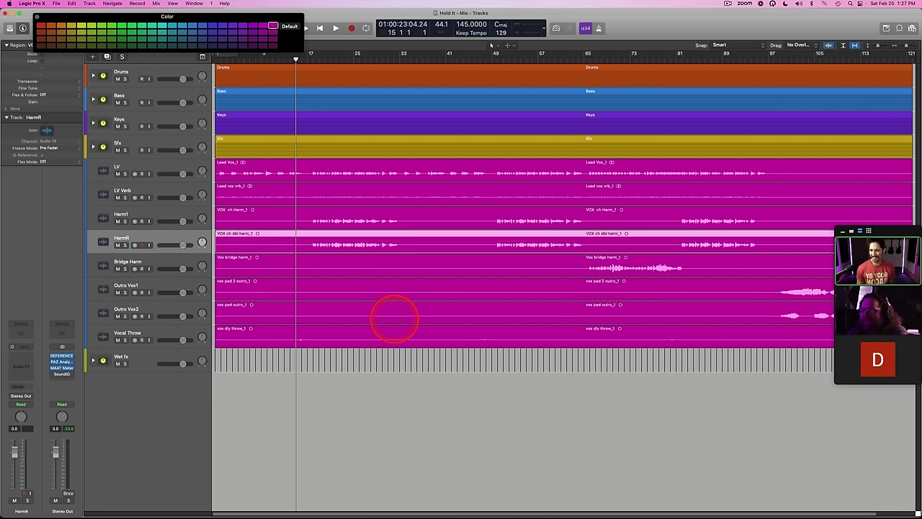
key(shift+Down)
key(shift+Down)
key(shift+Down)
key(shift+Down)
key(shift+Down)
key(shift+Down)
key(shift+Down)
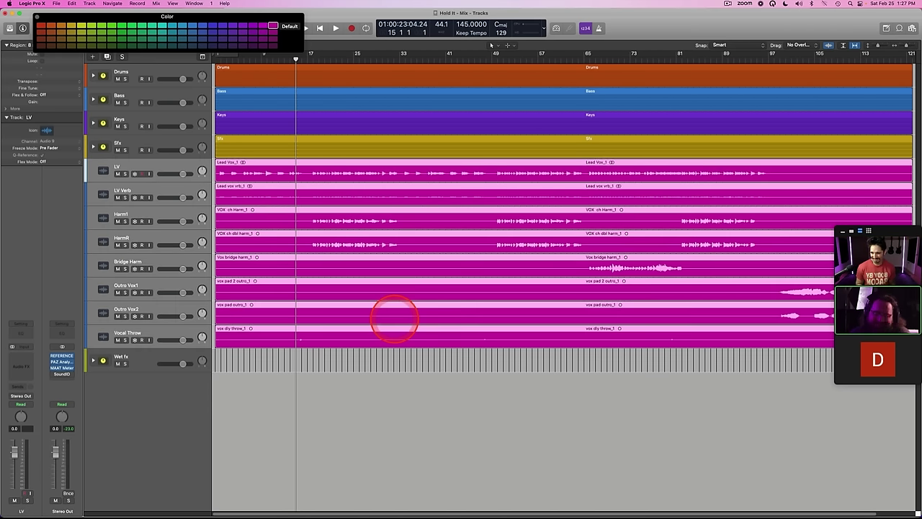
key(alt+shift+n)
Step: Group the eight vocal tracks into a summing stack named Vocals, color it magenta and collapse it
key(super+shift+d)
key(Return)
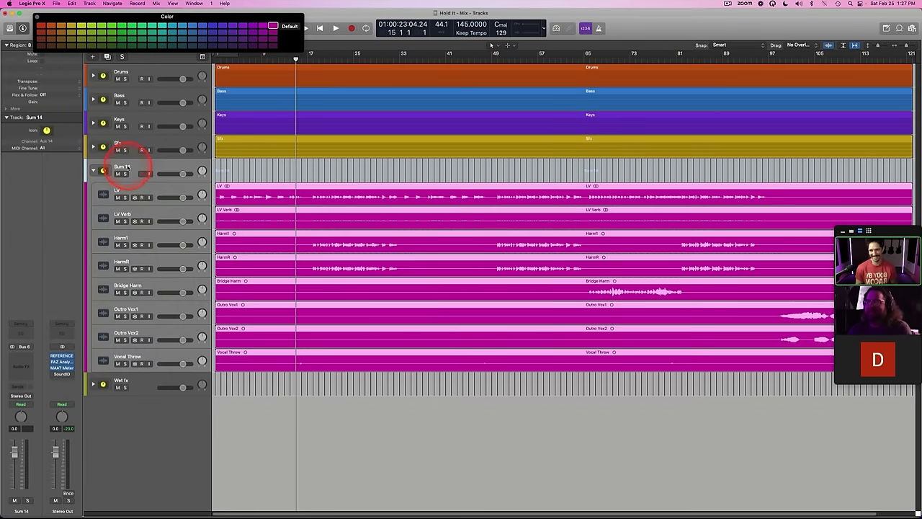
double_click(126, 166)
text(Vocals)
key(Return)
click(273, 26)
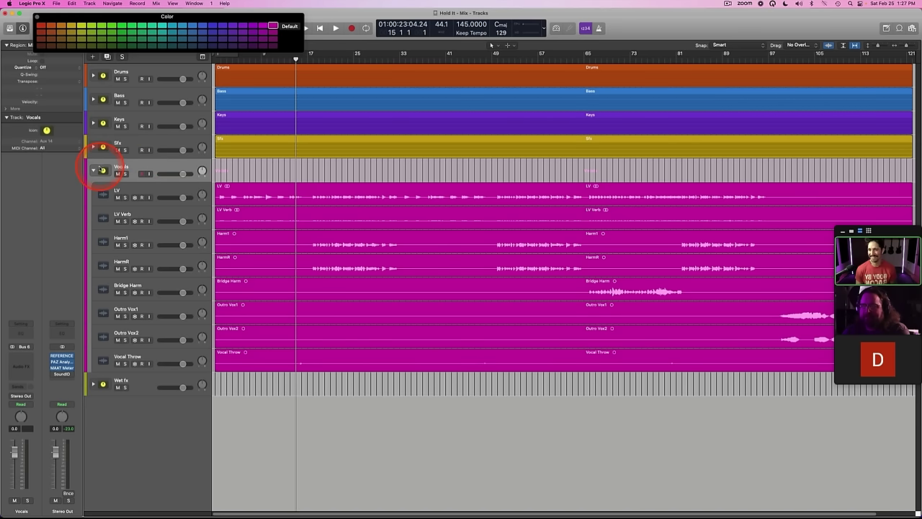
click(93, 170)
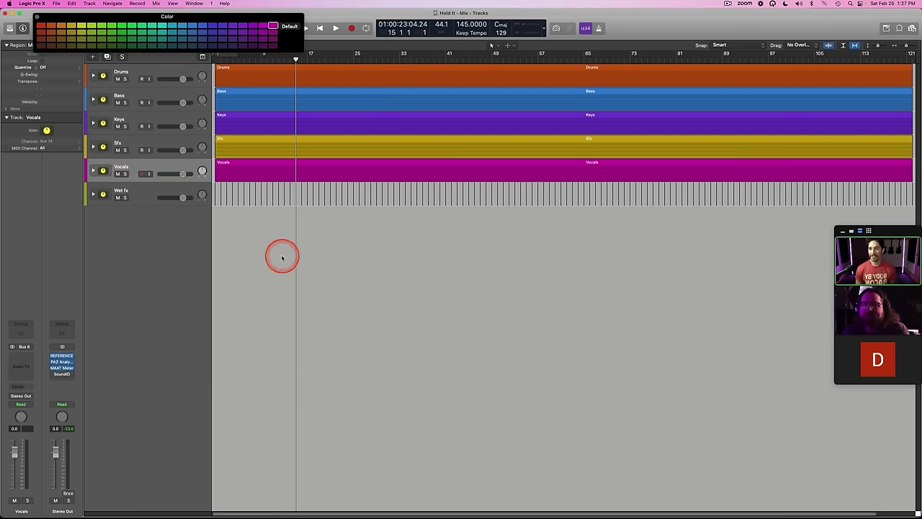
Step: Expand all the track stacks and clear the region selection
click(160, 142)
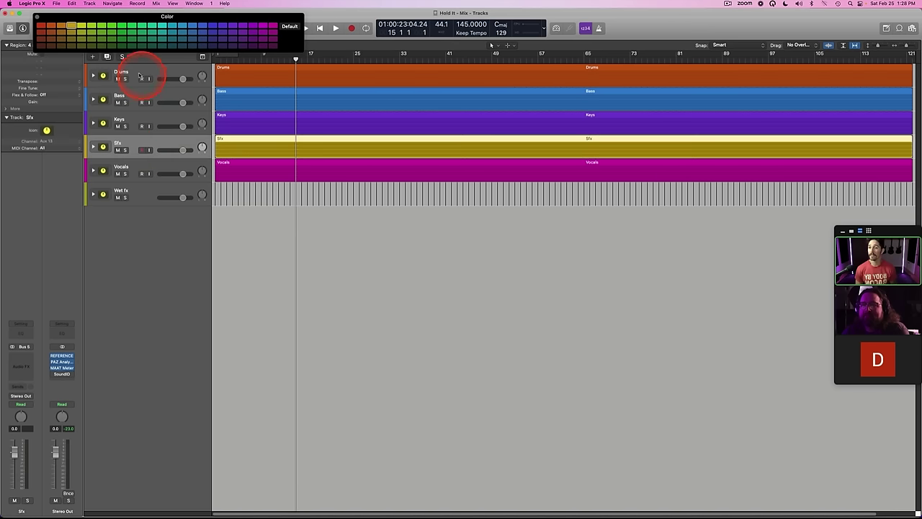
click(141, 77)
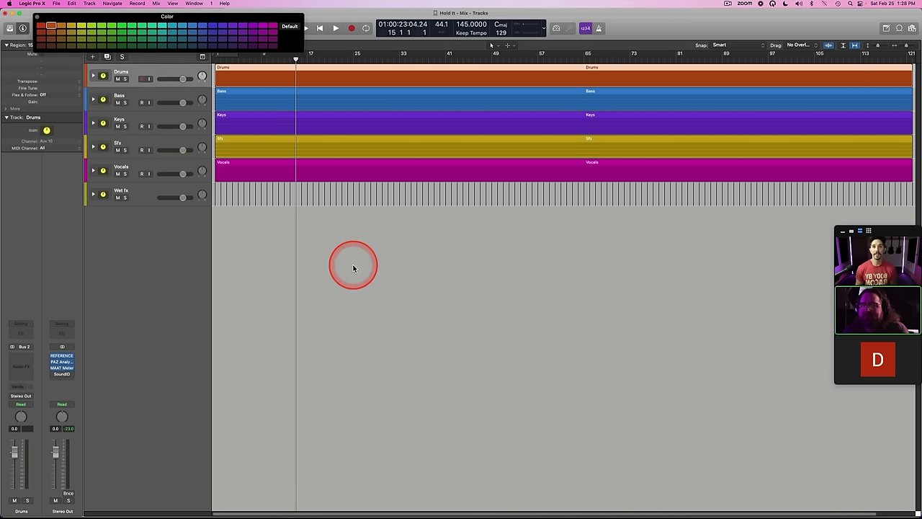
key(ctrl+super+Right)
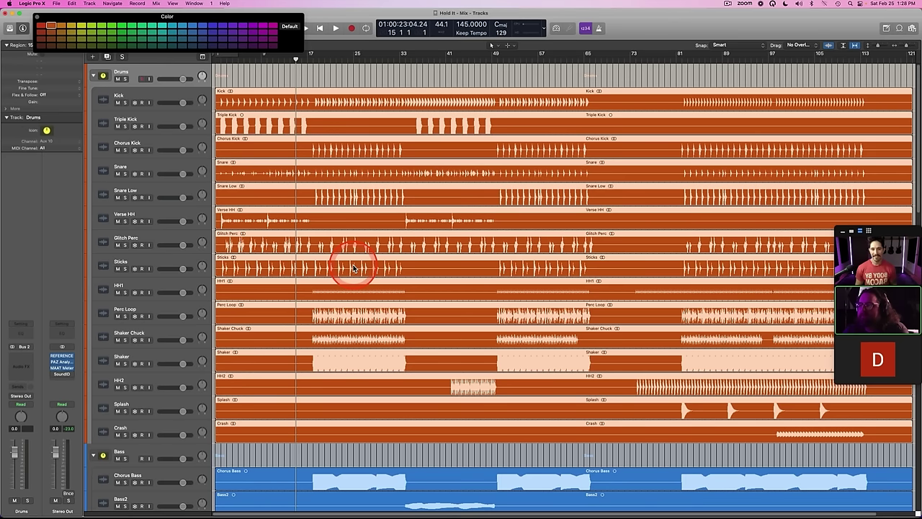
click(311, 75)
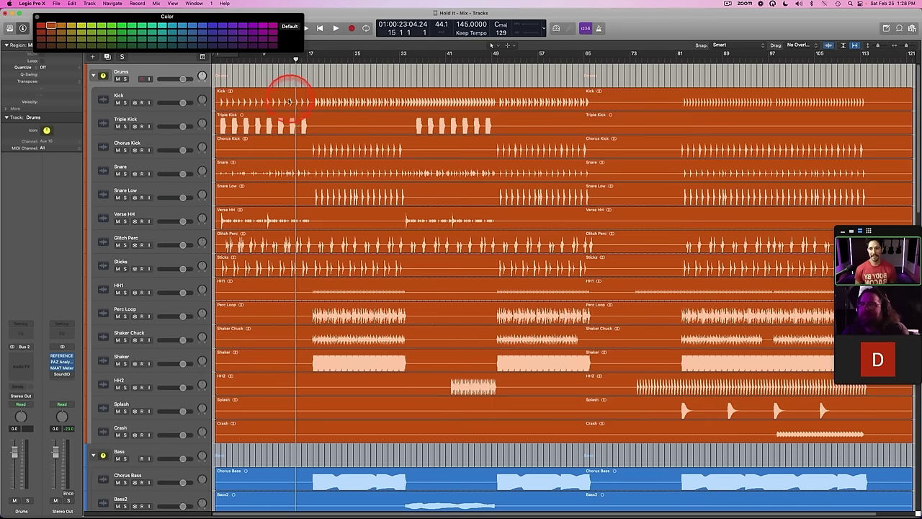
Step: Open the project Note Pad for editing and delete the first list item above "2. NORMALIZING"
click(886, 27)
click(904, 57)
drag(823, 73, 745, 74)
key(BackSpace)
key(Down)
key(BackSpace)
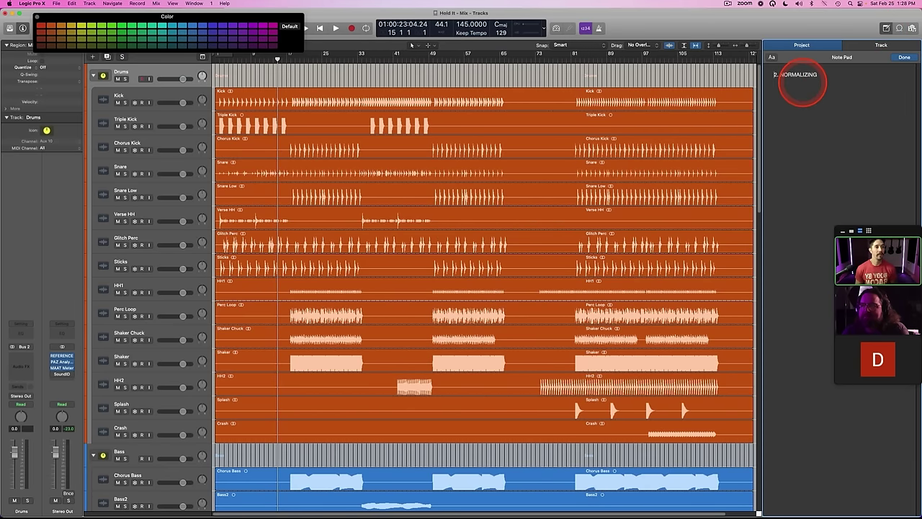
Step: Close the floating color palette
click(895, 57)
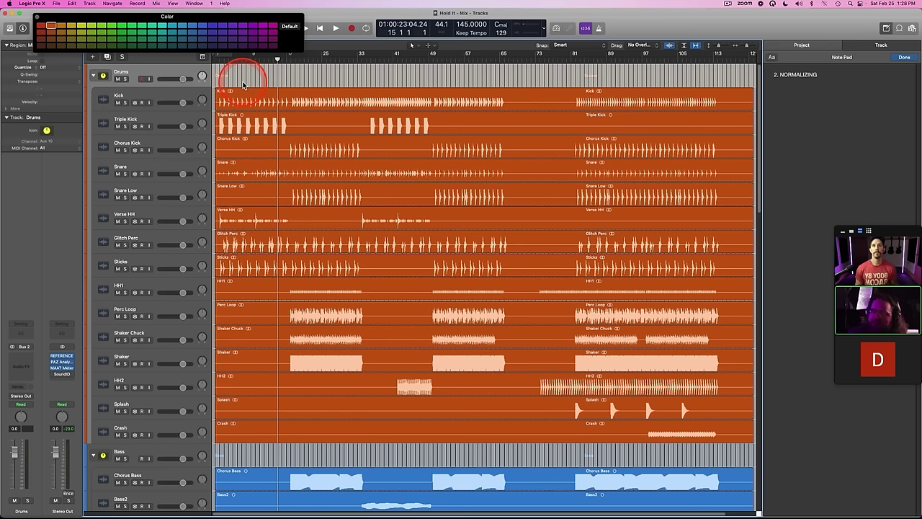
right_click(139, 69)
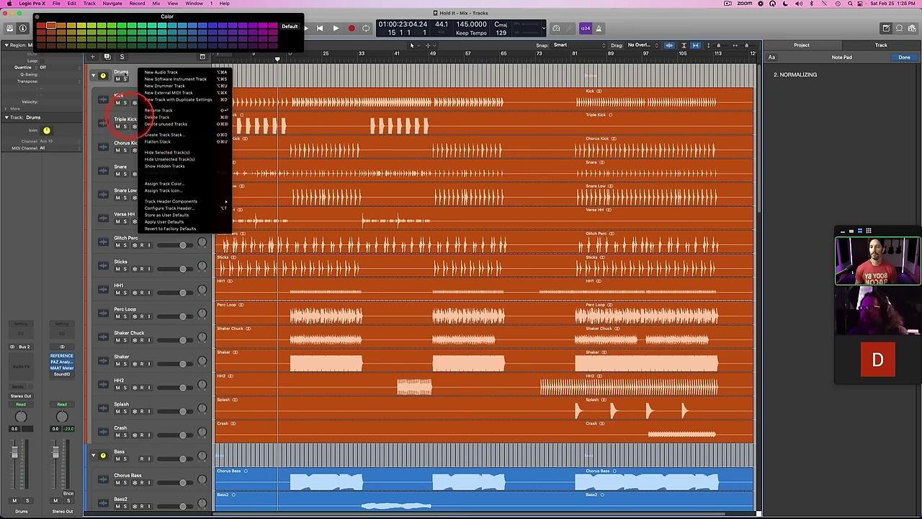
click(127, 70)
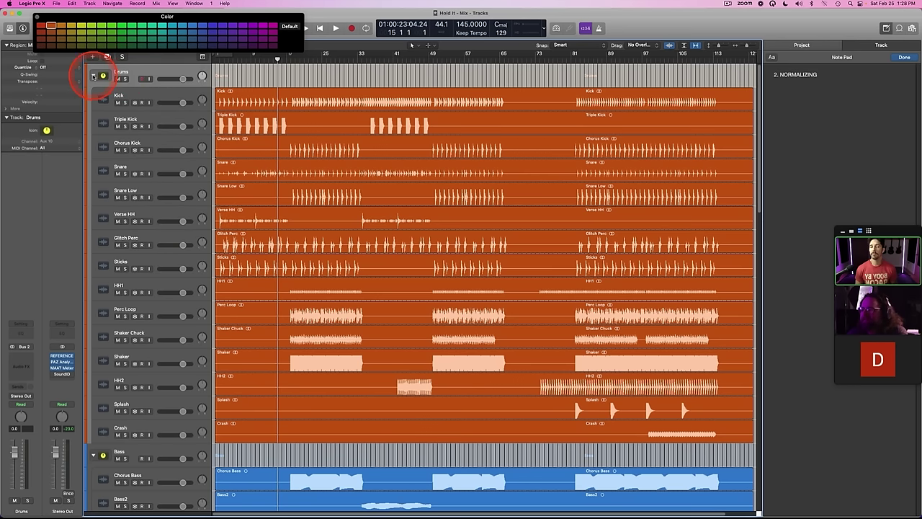
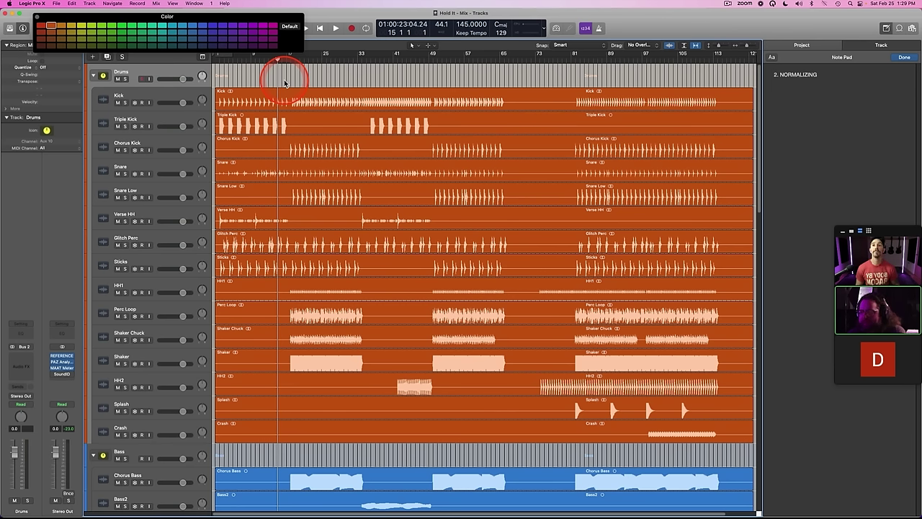
click(40, 16)
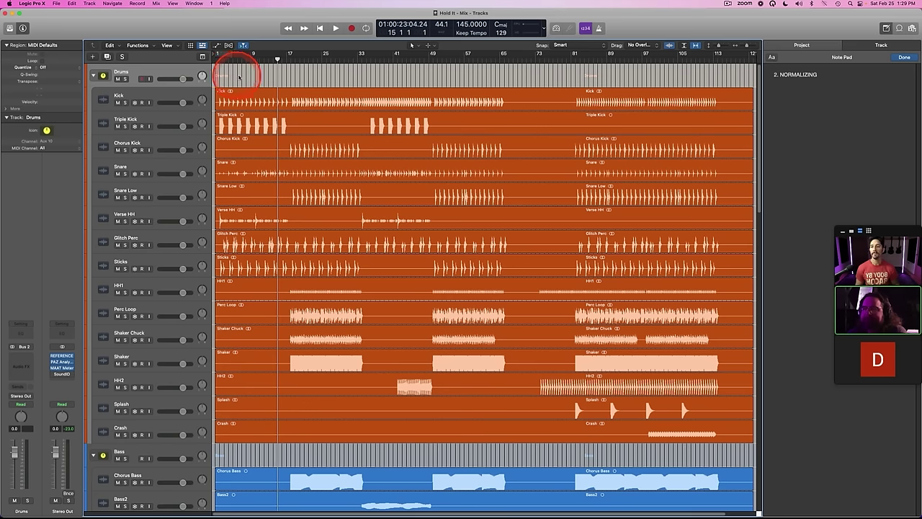
key(super+a)
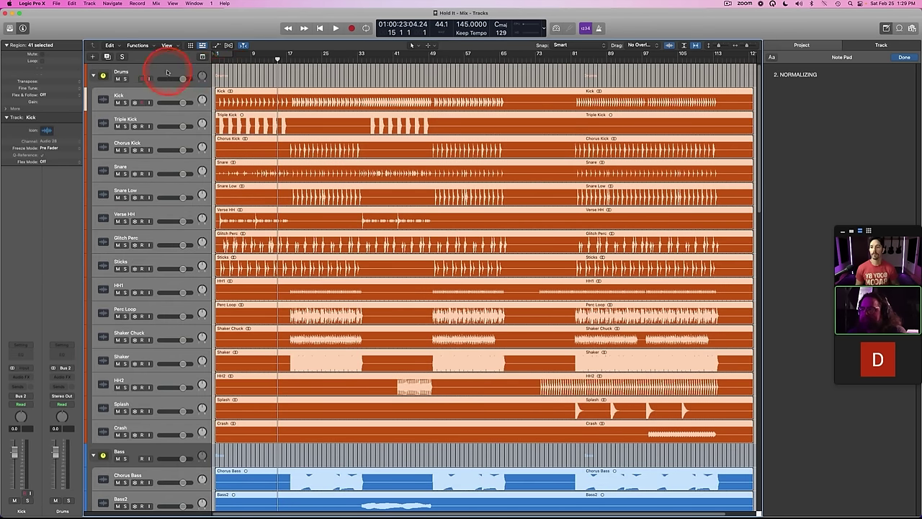
click(260, 79)
click(157, 74)
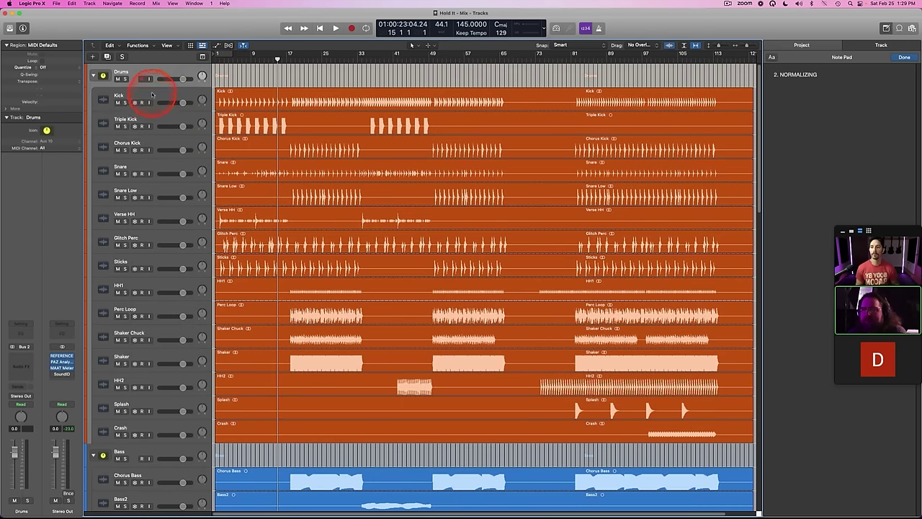
click(156, 97)
click(231, 84)
click(165, 74)
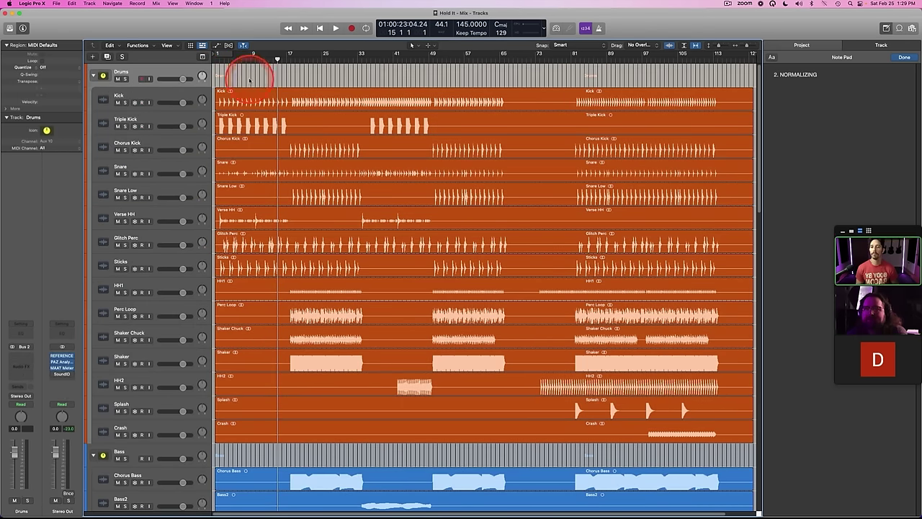
Step: Normalize the gain of all regions individually with the Peak algorithm and a -10.0 dB target level, clearing the selection at the end
key(super+a)
key(super+a)
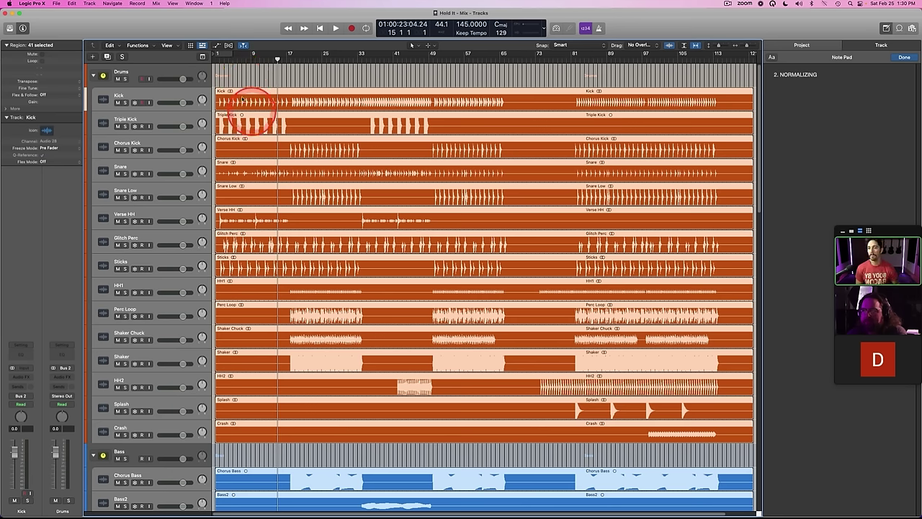
click(137, 46)
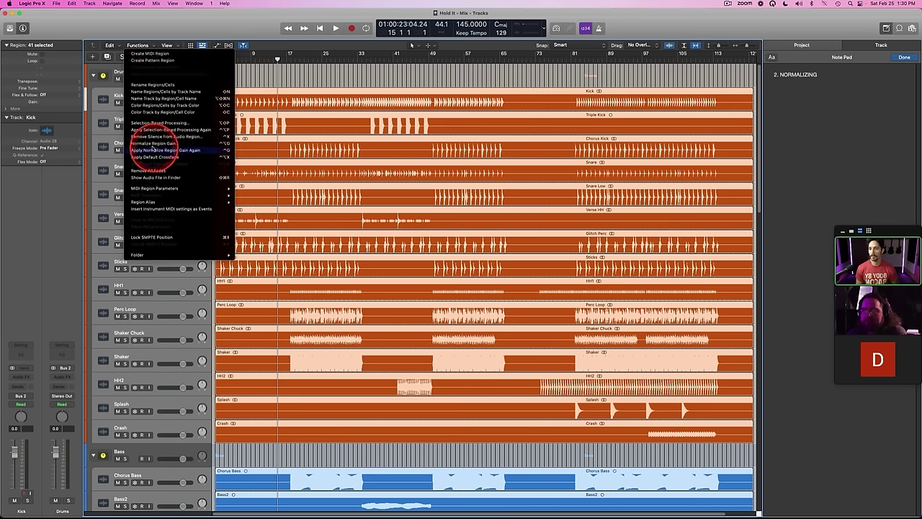
click(154, 143)
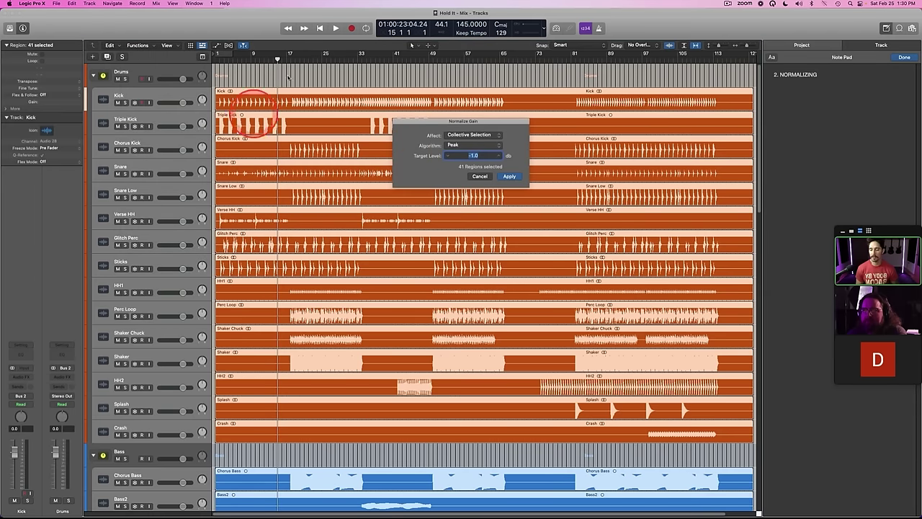
click(474, 135)
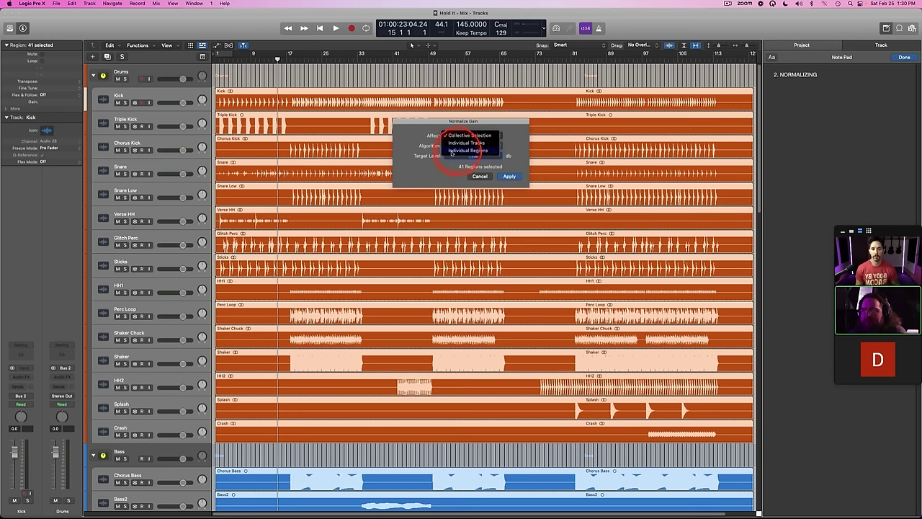
click(468, 150)
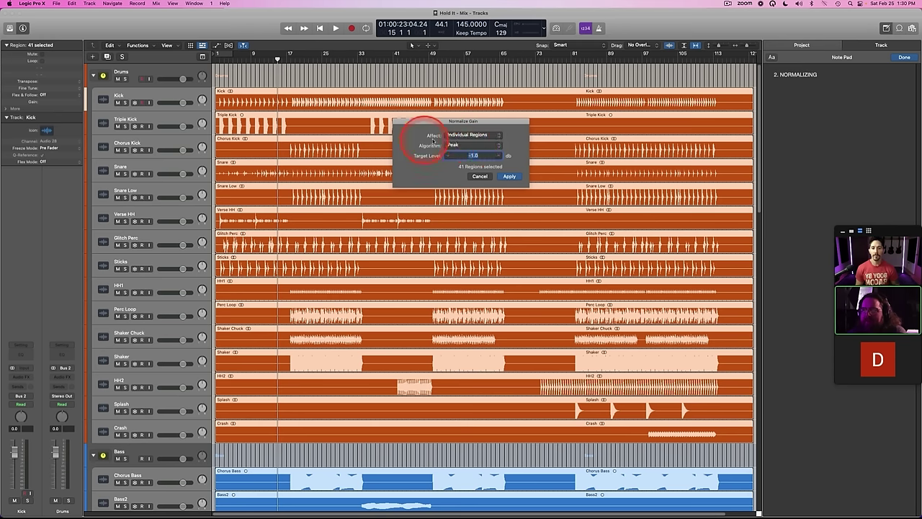
drag(473, 154, 482, 155)
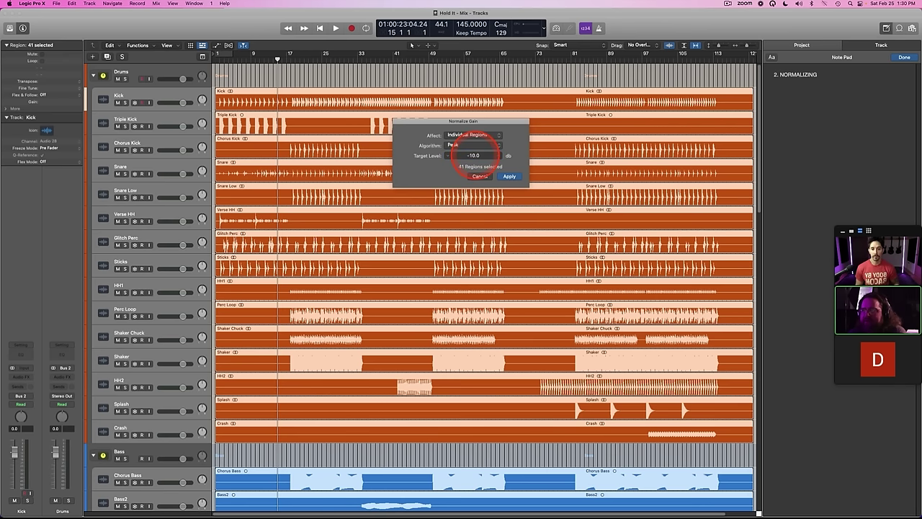
key(Return)
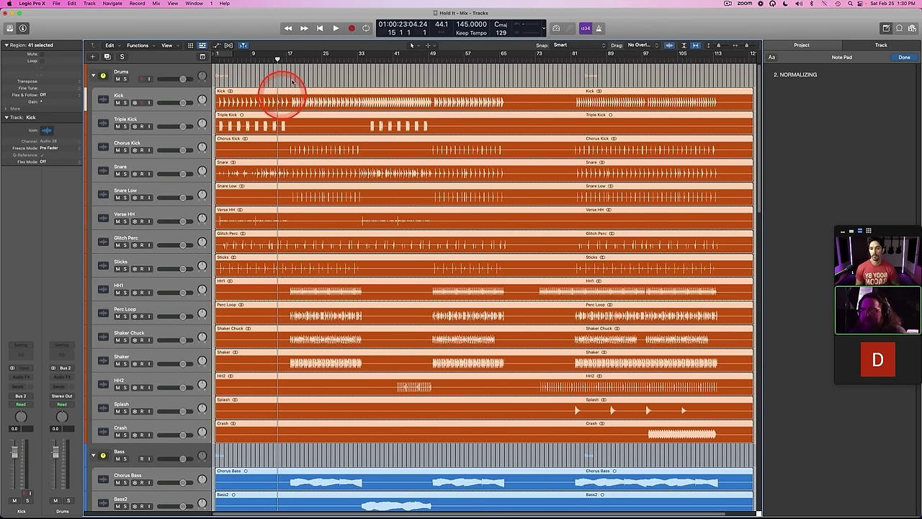
click(332, 71)
Step: Examine the normalized waveforms across all the track stacks from Drums to Wet fx, ending with the Kick track selected
scroll(288, 166, down, 10)
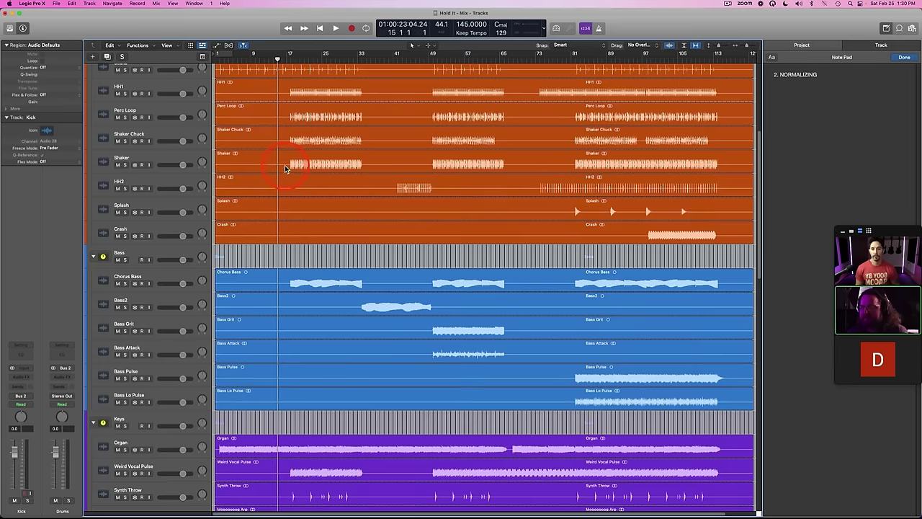
scroll(294, 211, down, 15)
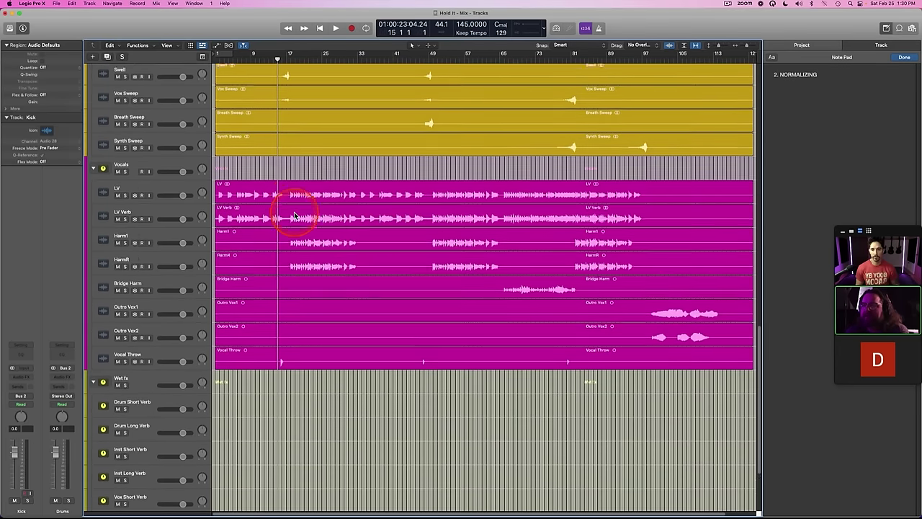
scroll(300, 239, down, 2)
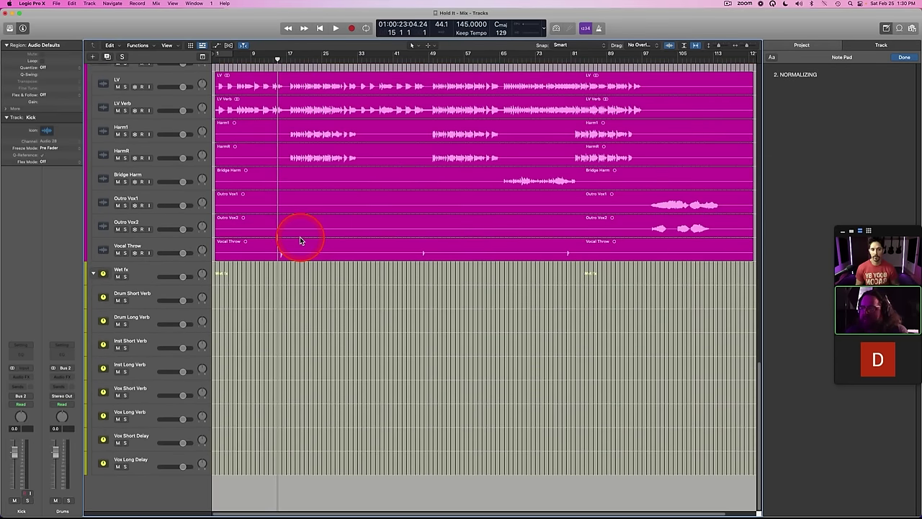
scroll(300, 240, up, 14)
scroll(300, 240, up, 15)
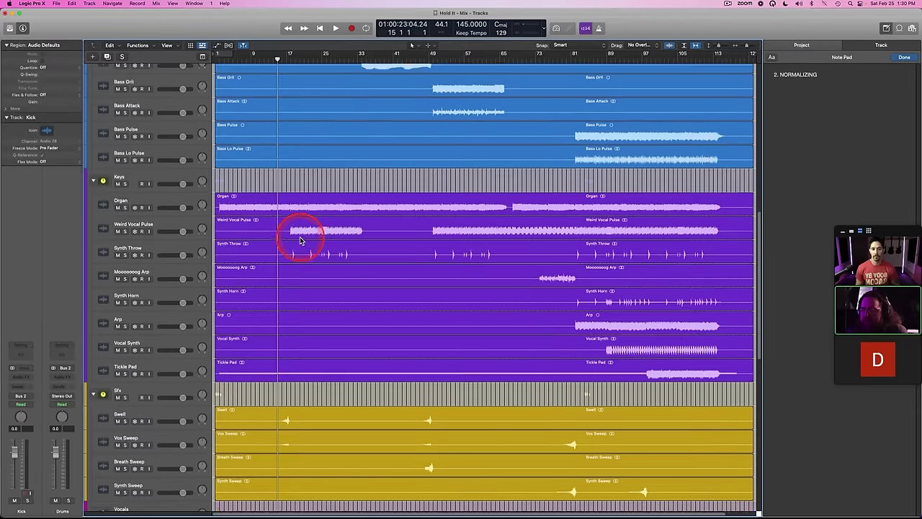
scroll(300, 241, up, 5)
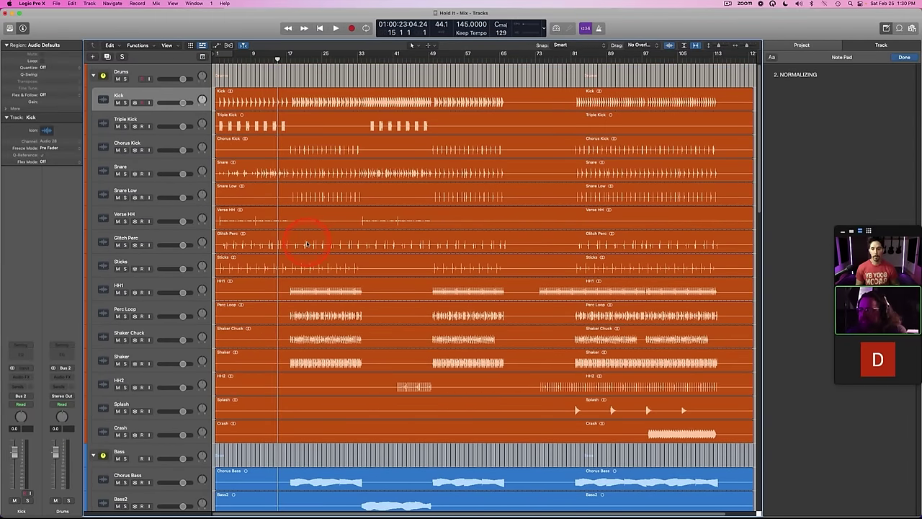
scroll(306, 245, down, 12)
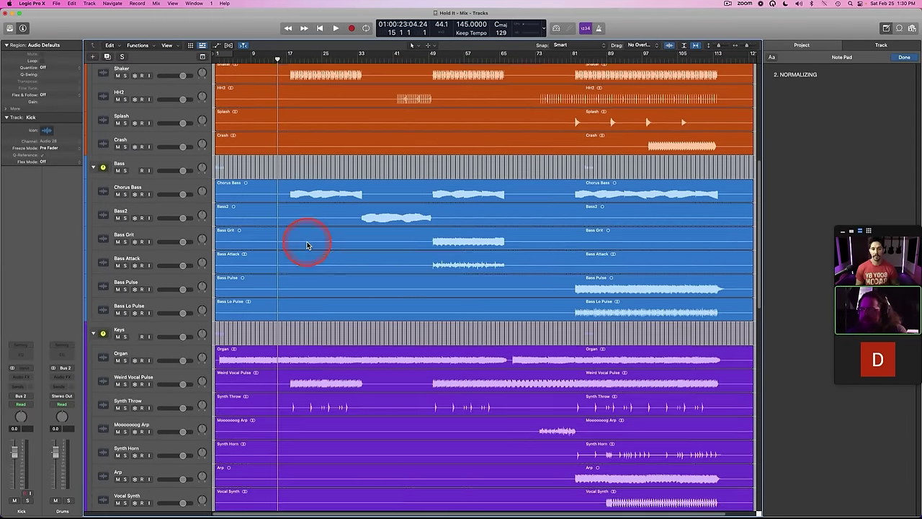
scroll(306, 245, up, 12)
click(147, 76)
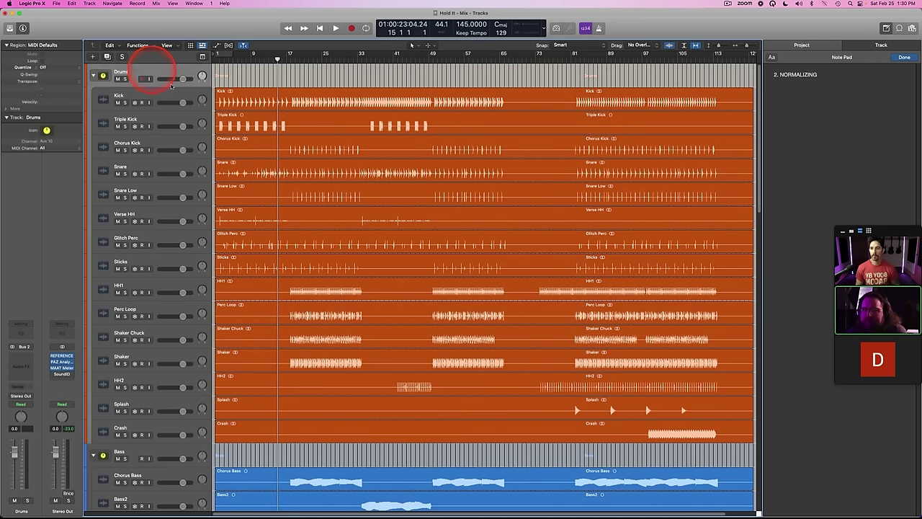
click(177, 95)
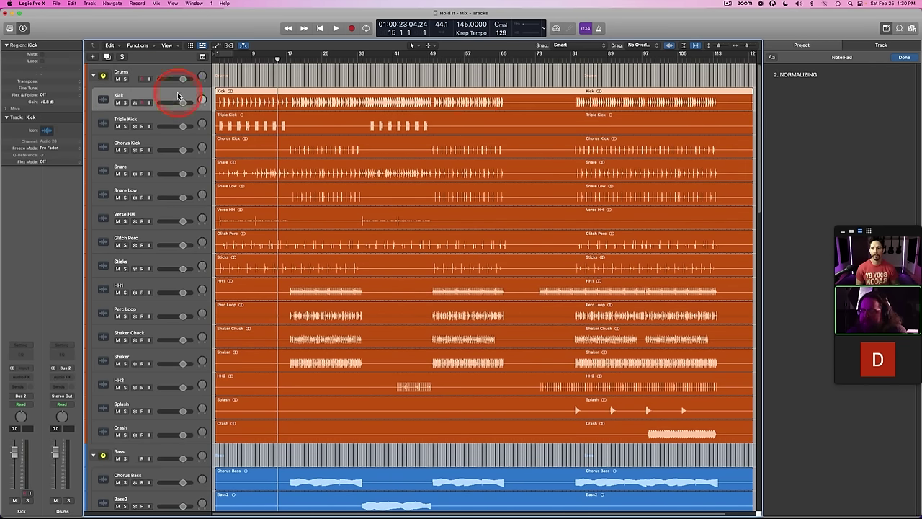
Step: Delete the "2. NORMALIZING" item from the project Note Pad
click(896, 78)
drag(896, 74, 768, 70)
key(BackSpace)
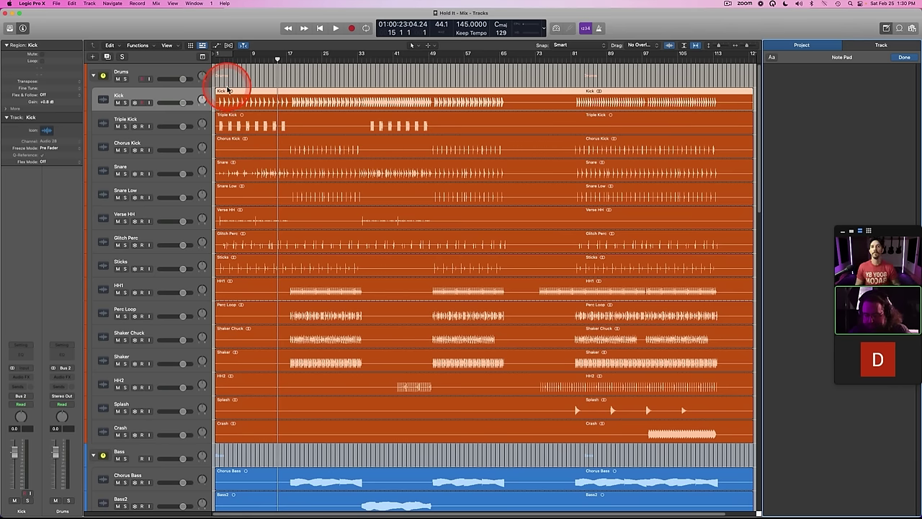
Step: Solo the LV vocal track and audition it from around bar 17 before stopping playback
scroll(267, 155, down, 15)
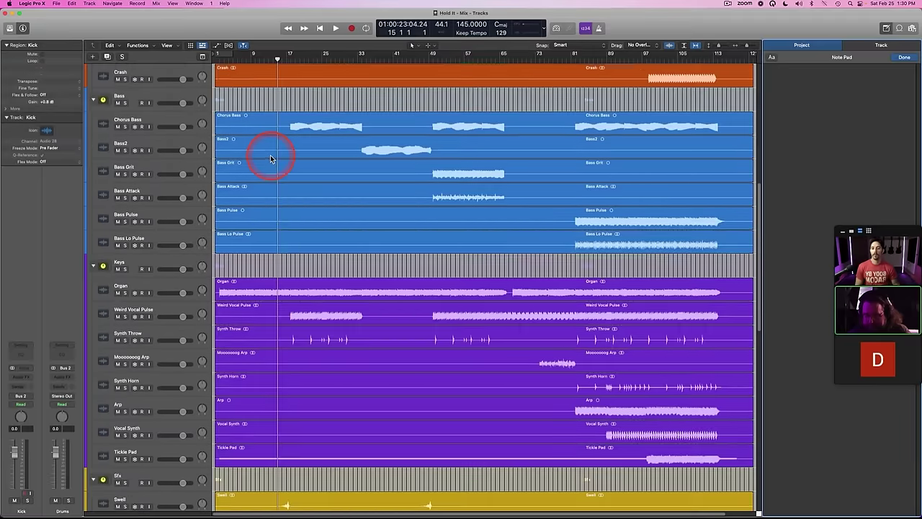
scroll(270, 157, down, 5)
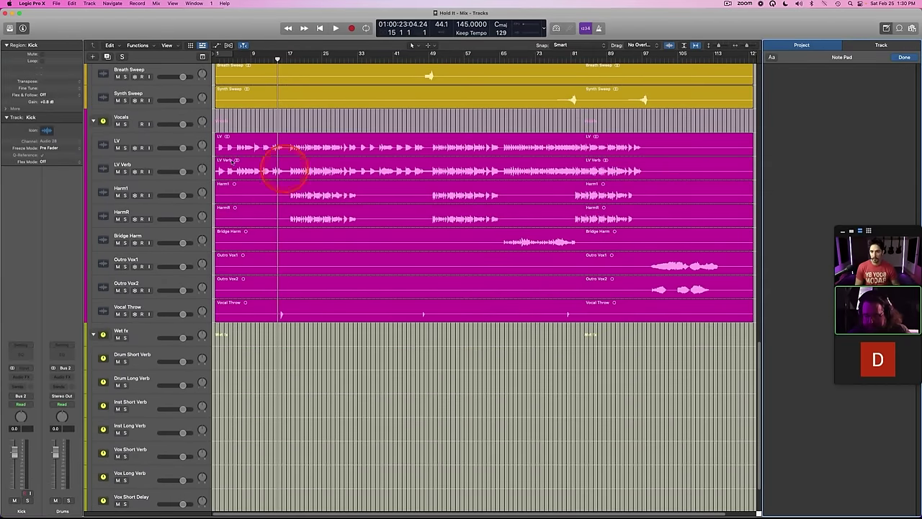
click(162, 141)
key(s)
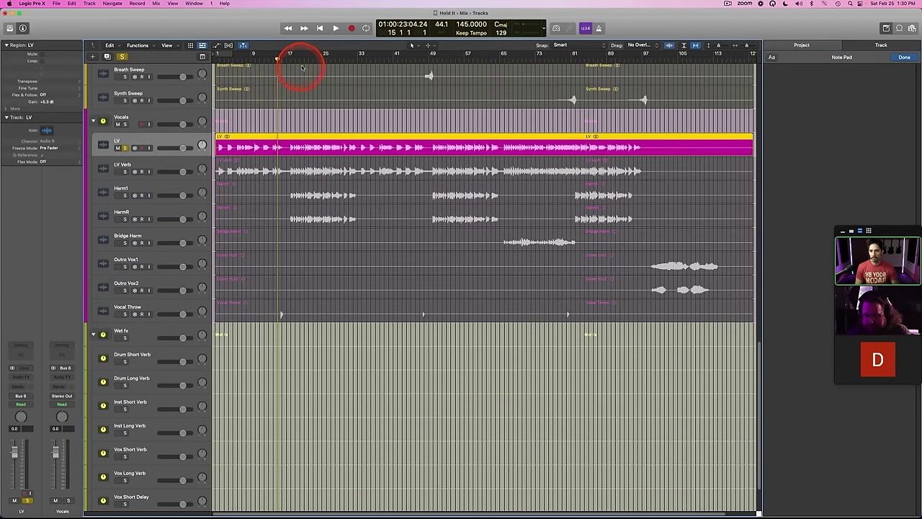
double_click(293, 61)
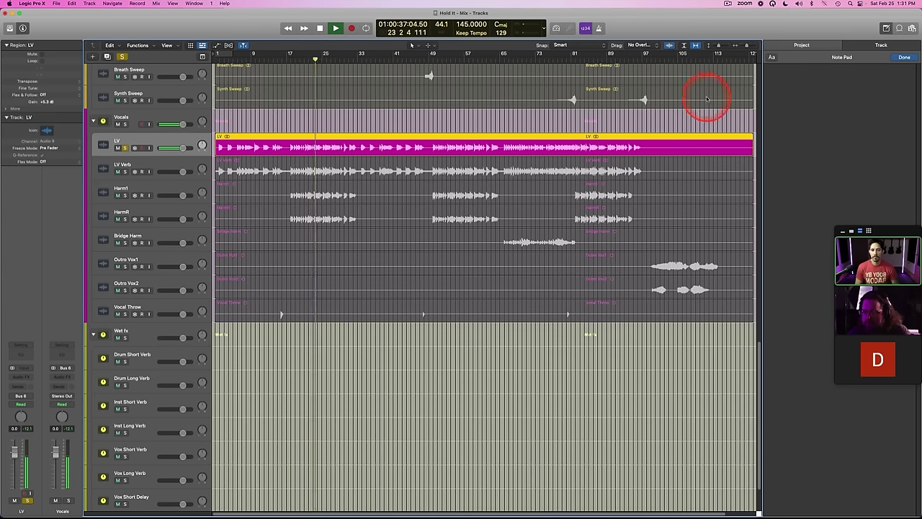
key(space)
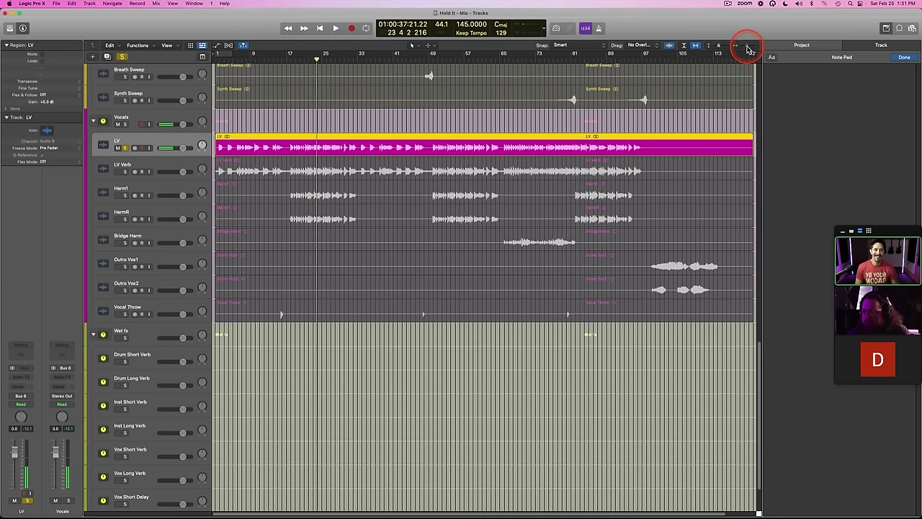
Step: Examine the LV vocal waveform up close from the verse through the chorus, toggling its solo off and back on
drag(746, 47, 721, 47)
scroll(562, 154, left, 10)
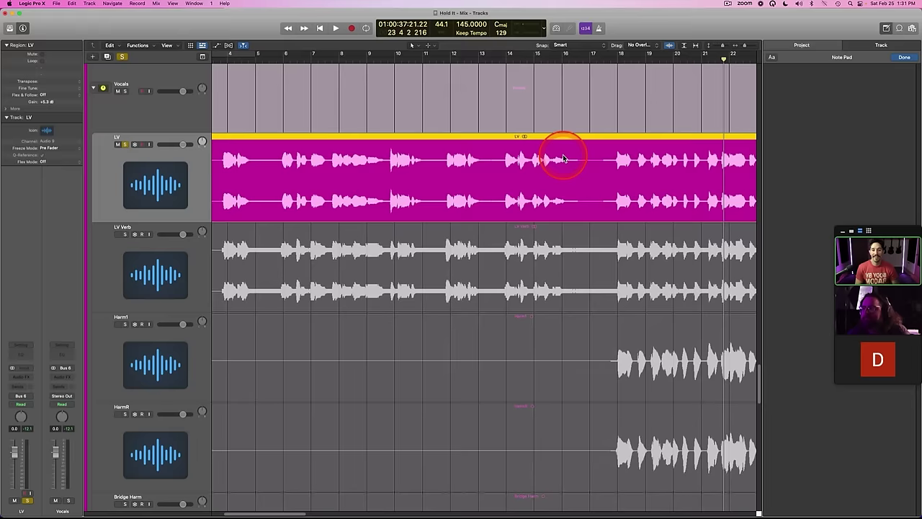
scroll(564, 157, right, 4)
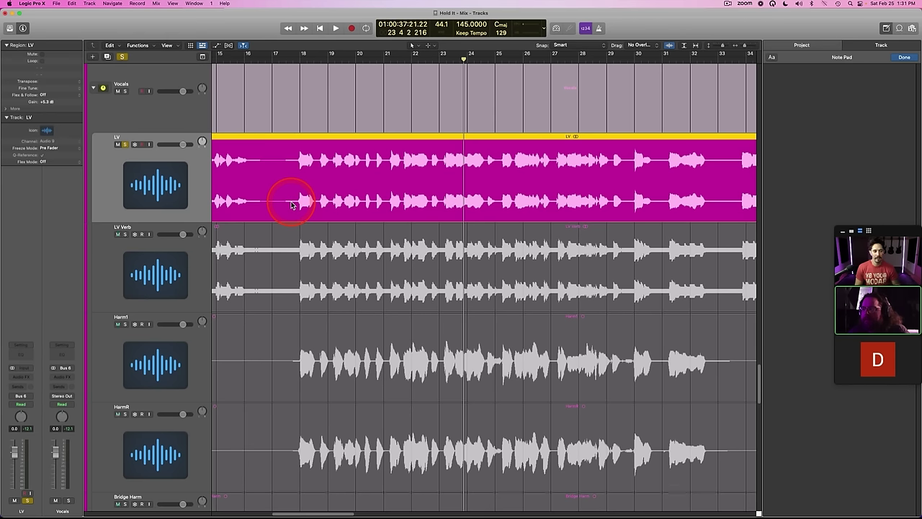
drag(743, 45, 721, 46)
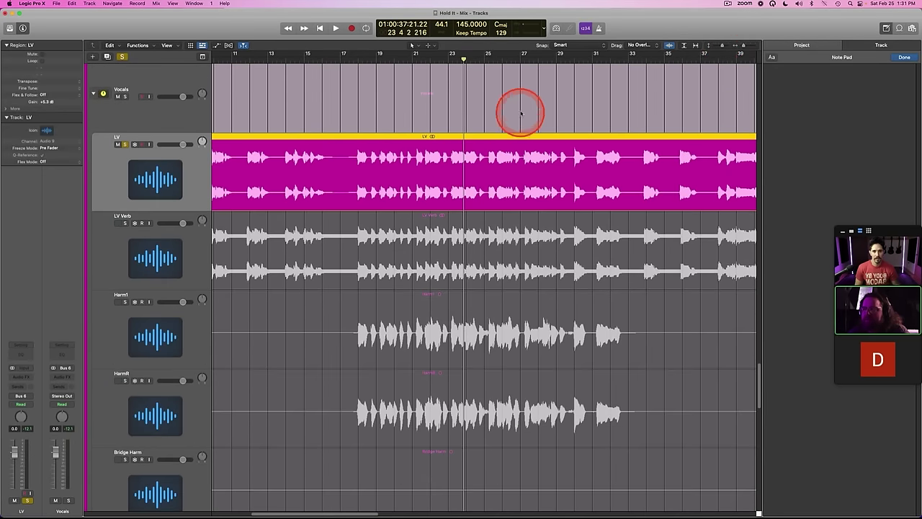
key(s)
scroll(413, 166, left, 5)
scroll(413, 166, right, 5)
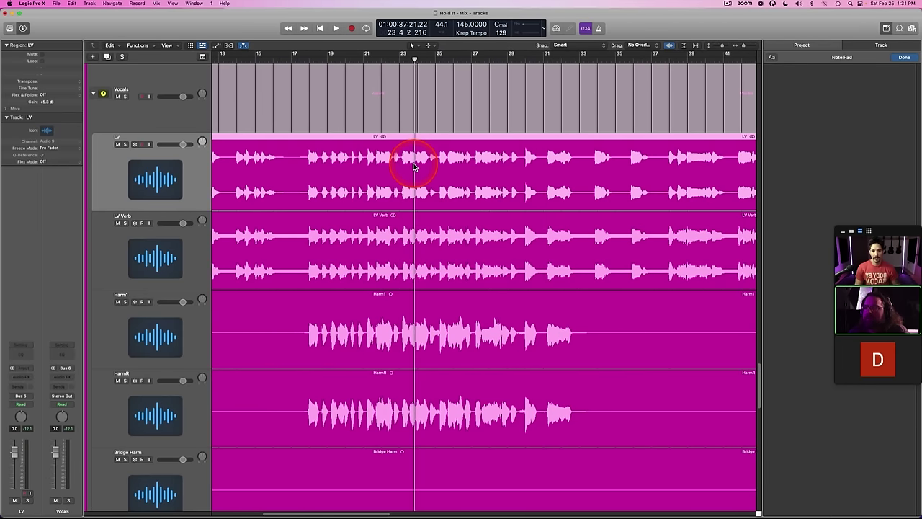
key(s)
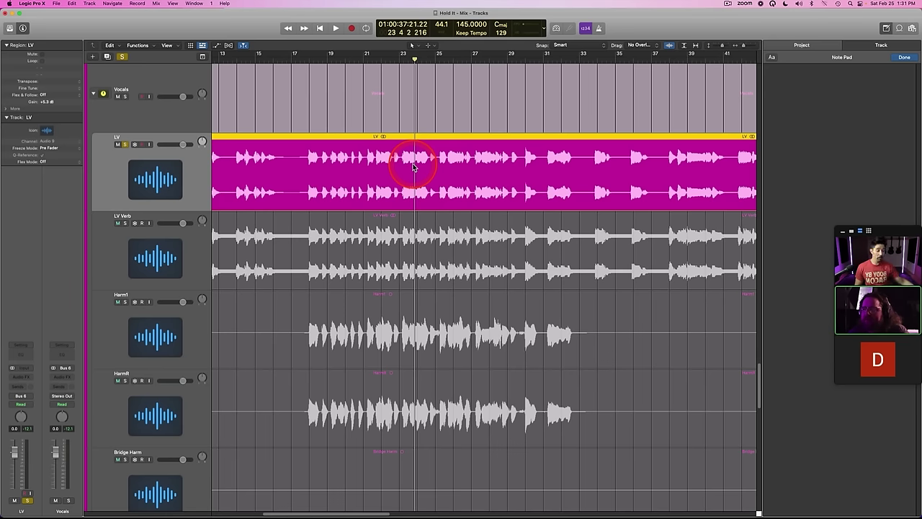
scroll(396, 179, left, 5)
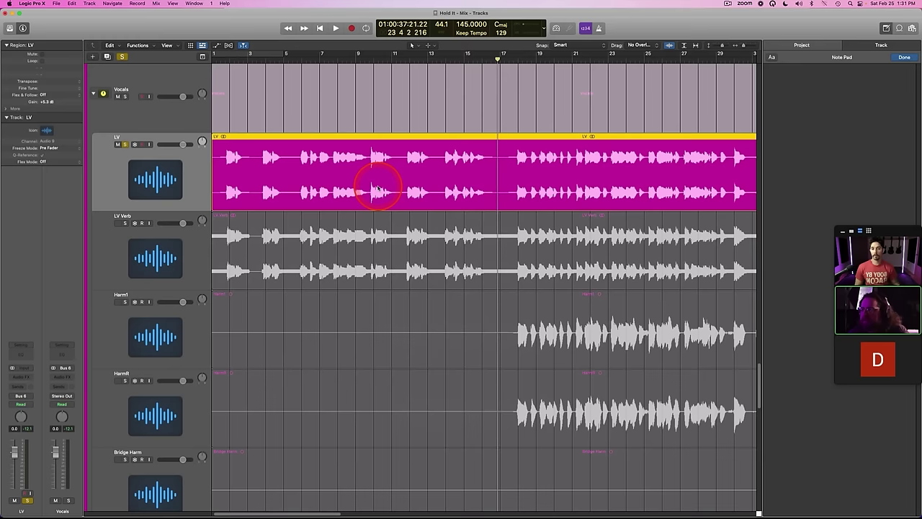
Step: Examine the LV lead vocal waveform across the whole song, comparing the verses, choruses, bridge and final phrases
scroll(375, 182, right, 3)
scroll(376, 182, right, 3)
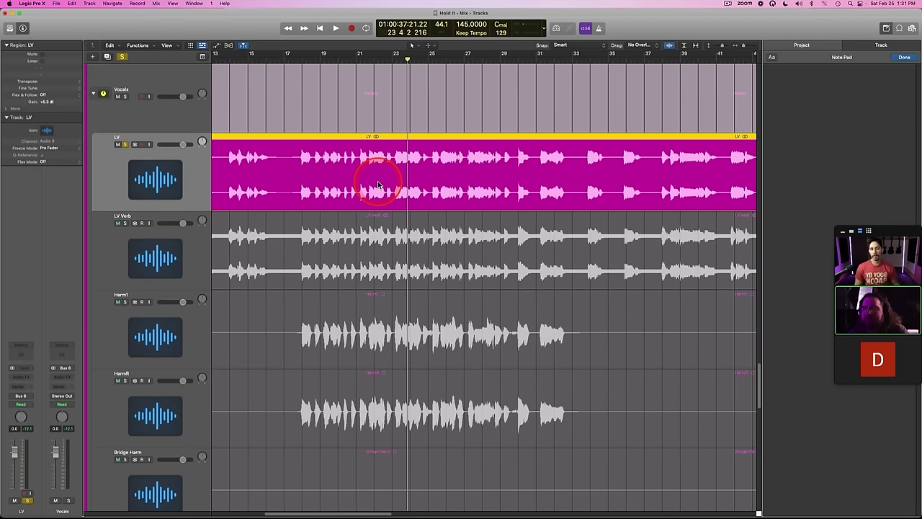
scroll(378, 184, right, 20)
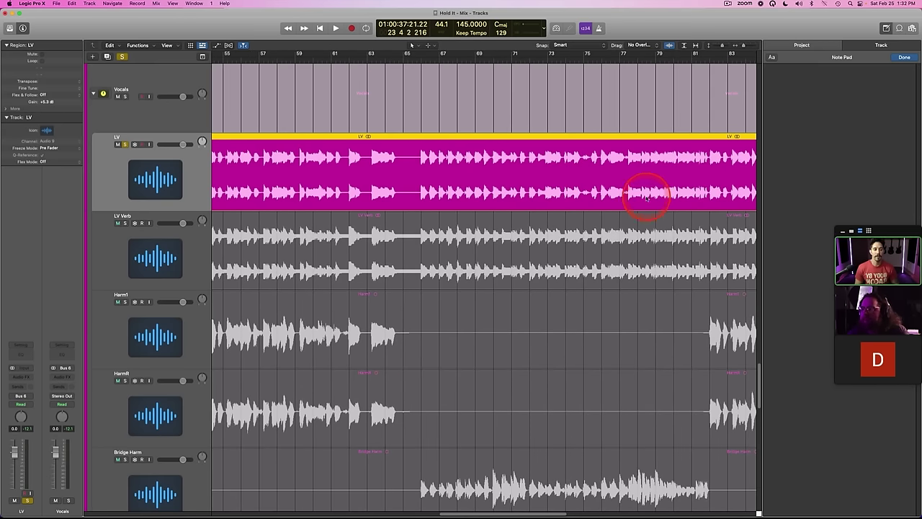
scroll(648, 194, left, 6)
scroll(646, 200, left, 6)
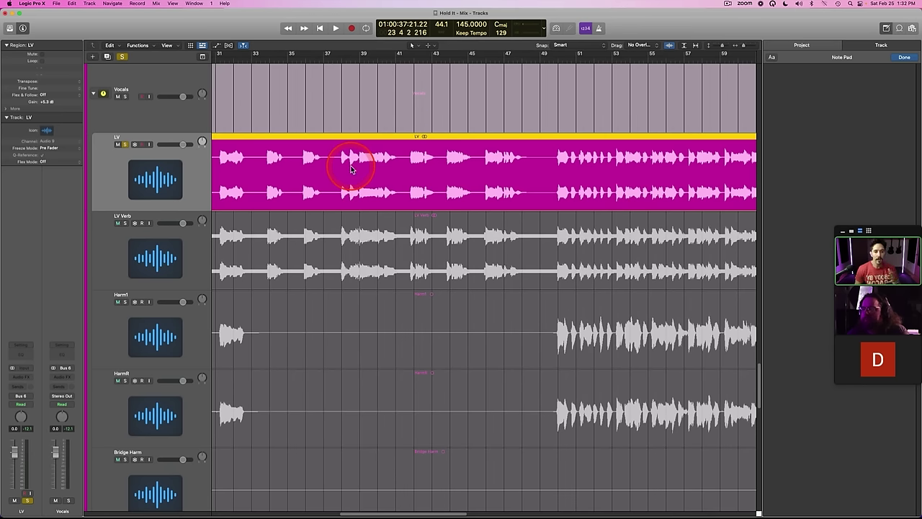
scroll(446, 162, left, 4)
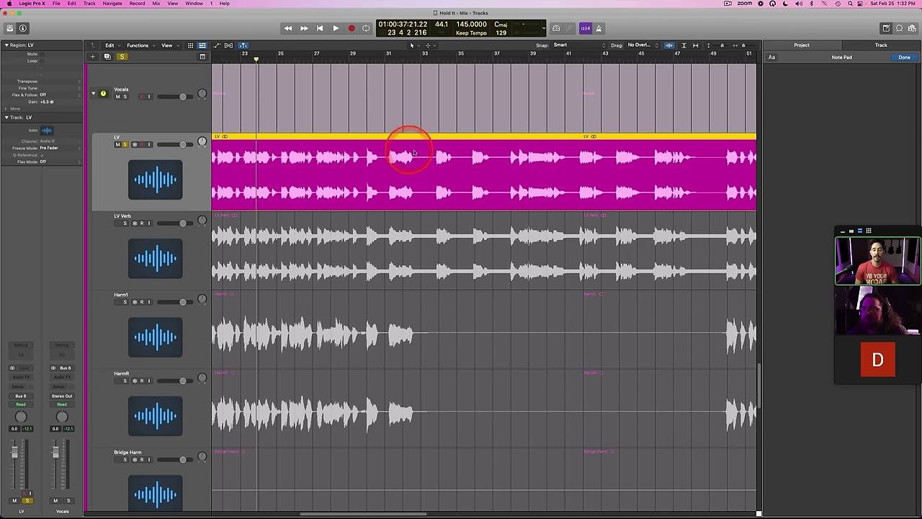
scroll(406, 151, left, 5)
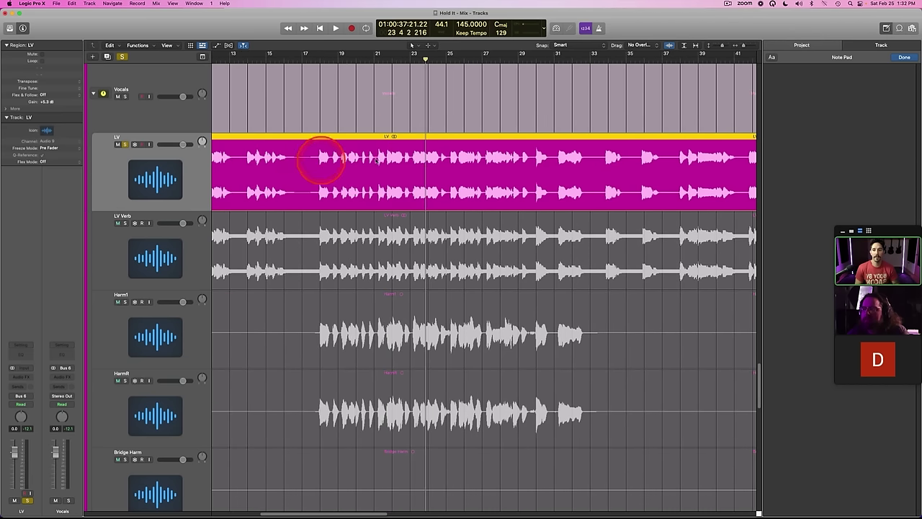
scroll(376, 156, left, 6)
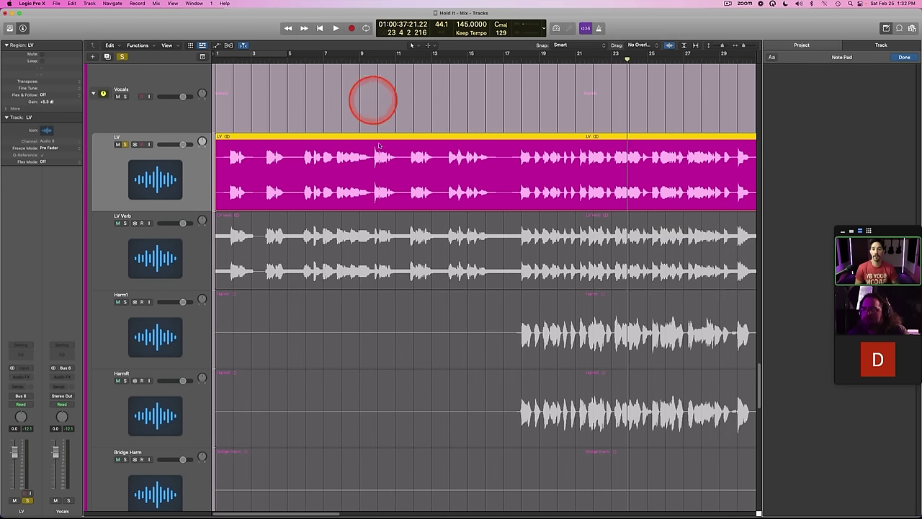
scroll(389, 151, right, 5)
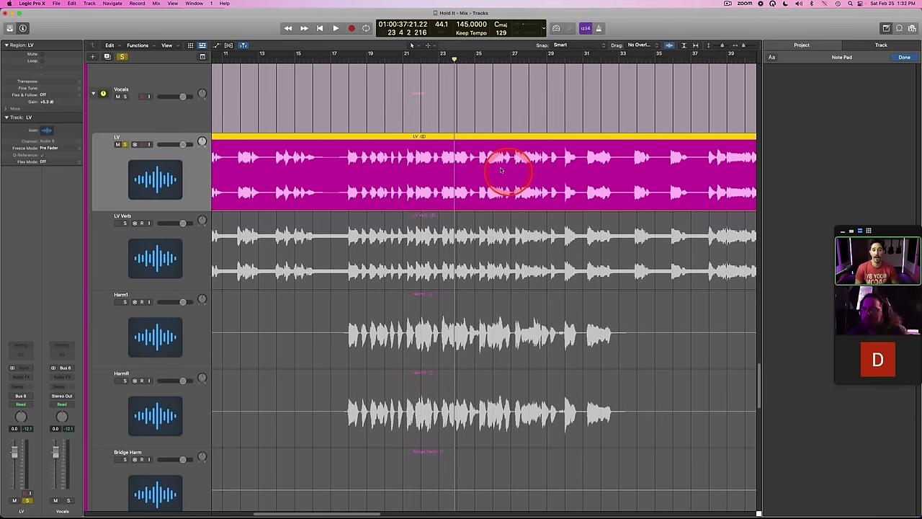
scroll(494, 160, right, 2)
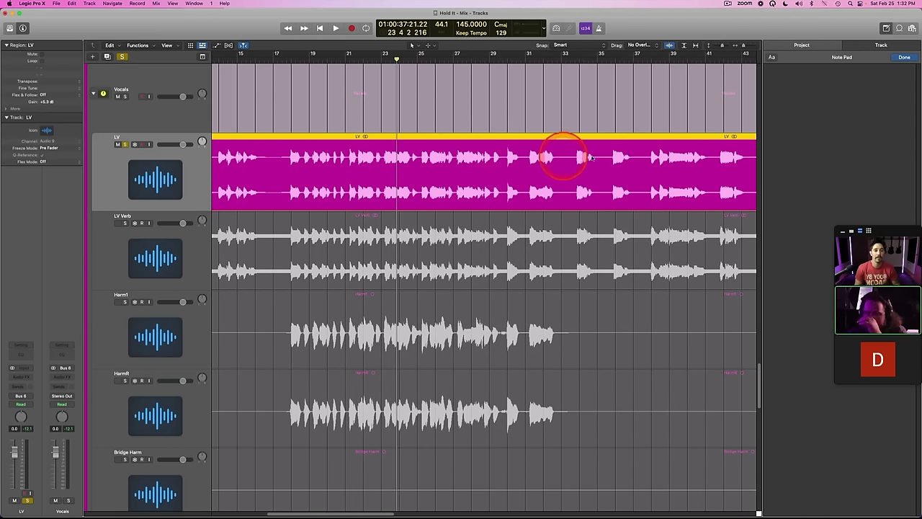
scroll(592, 157, right, 4)
scroll(592, 157, right, 4)
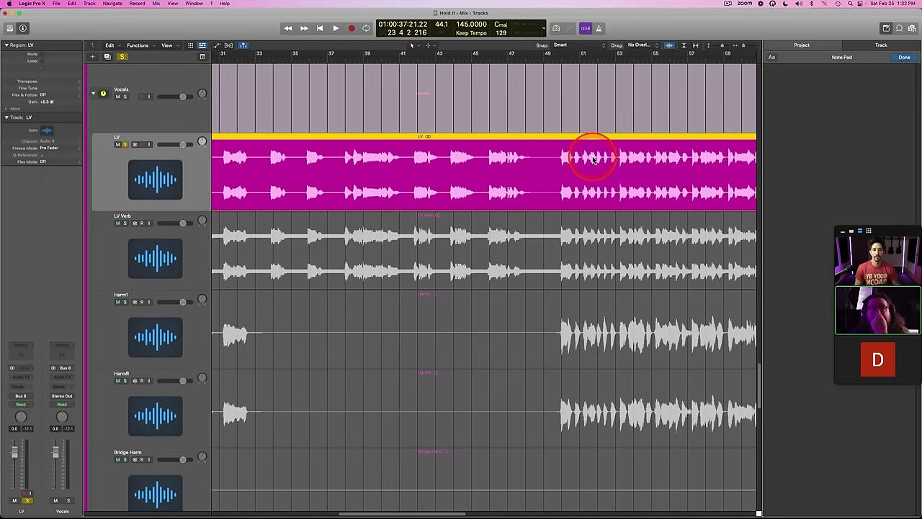
scroll(593, 160, right, 2)
scroll(594, 159, right, 6)
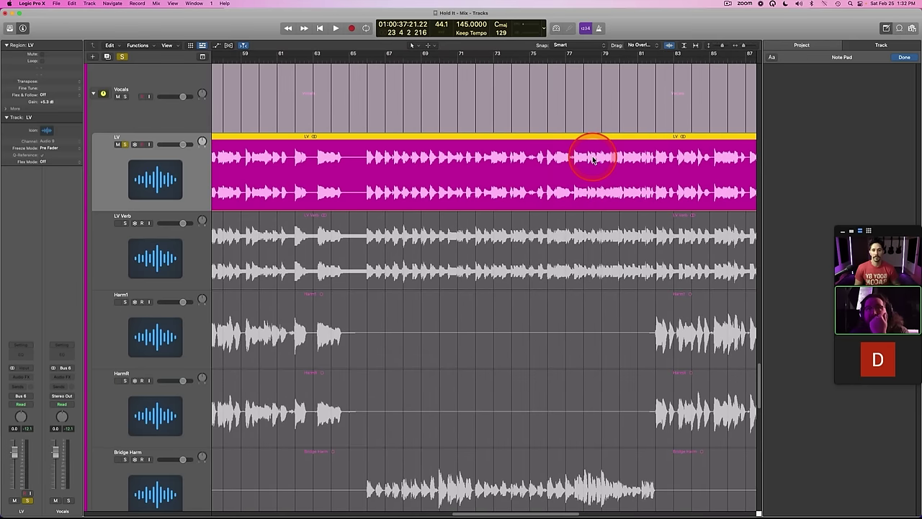
scroll(594, 159, right, 6)
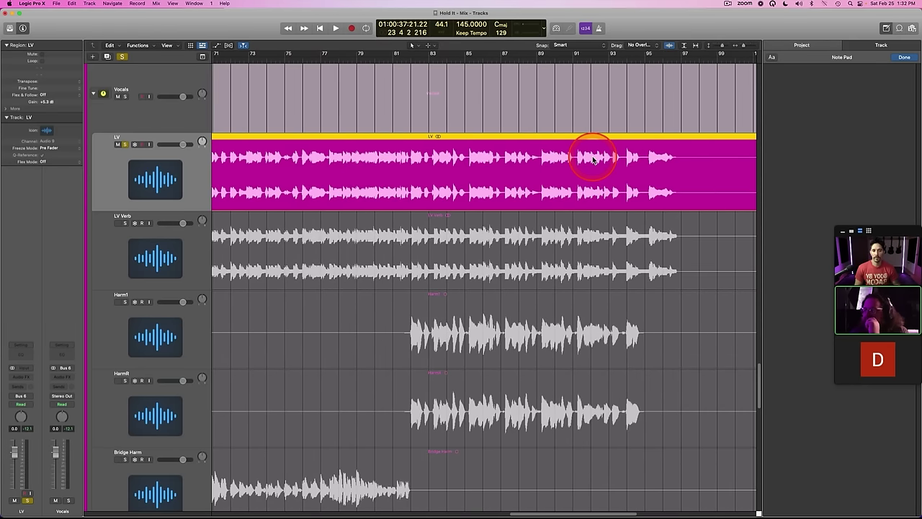
scroll(593, 159, left, 20)
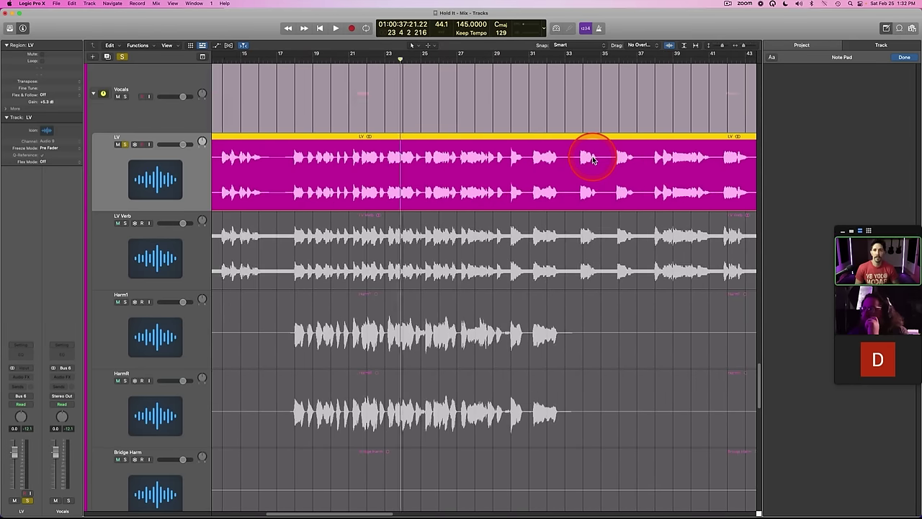
Step: Turn off the solo on the LV lead vocal track and deselect its region
click(159, 168)
key(s)
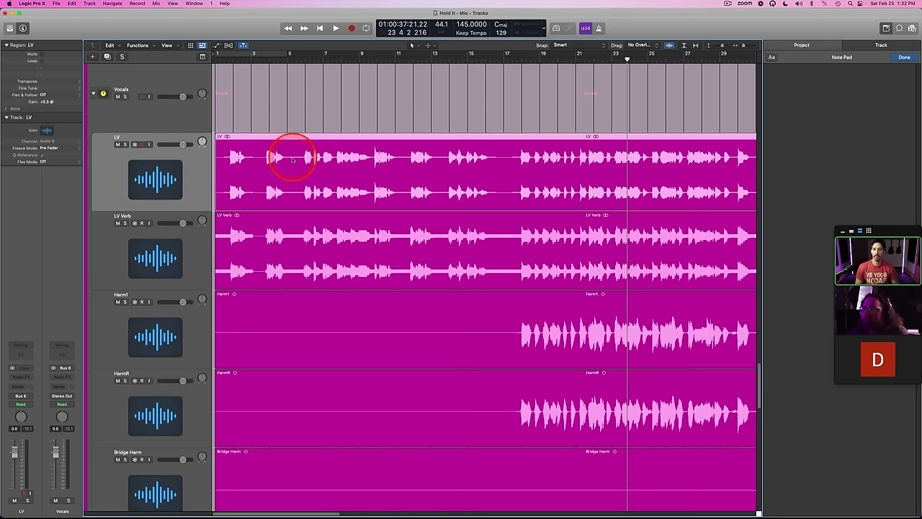
click(249, 108)
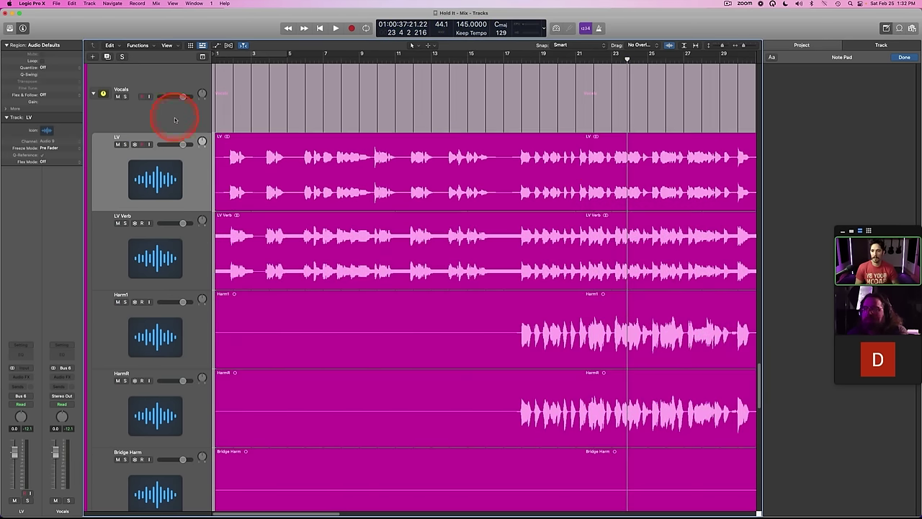
click(175, 116)
click(190, 174)
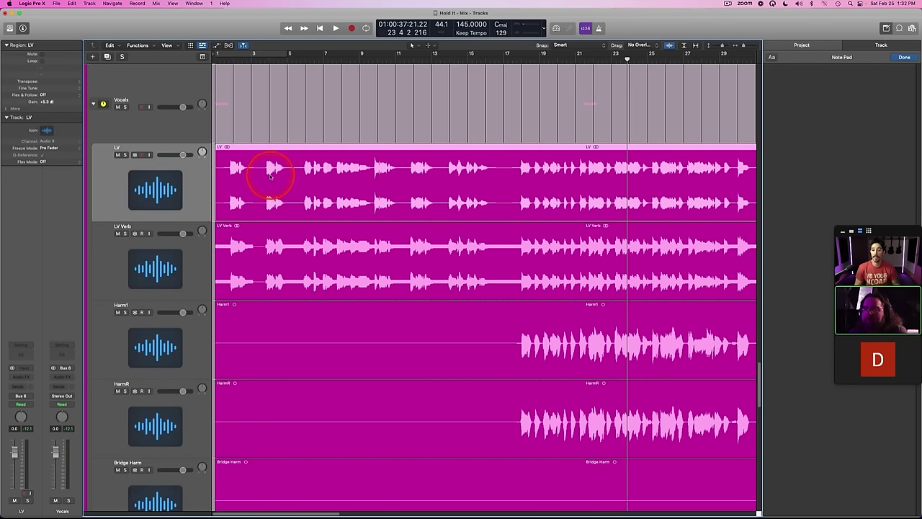
click(276, 124)
click(181, 124)
click(170, 195)
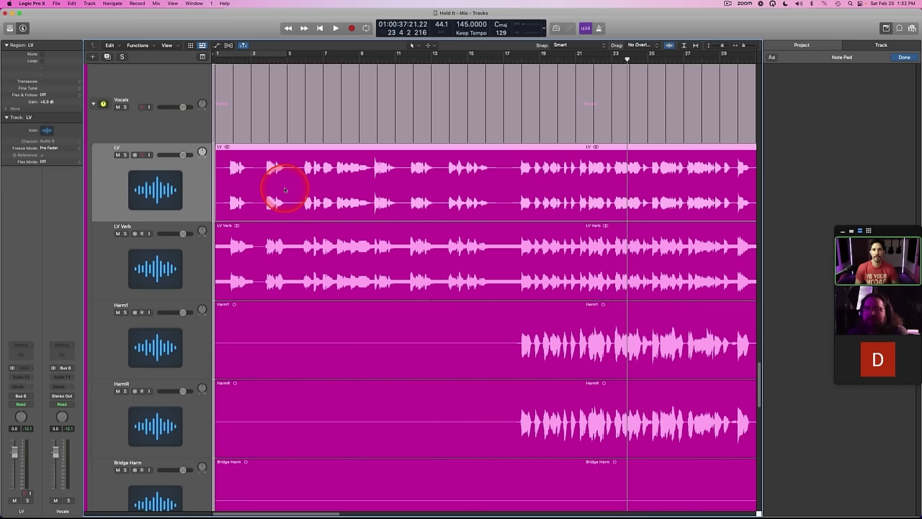
click(174, 126)
click(188, 180)
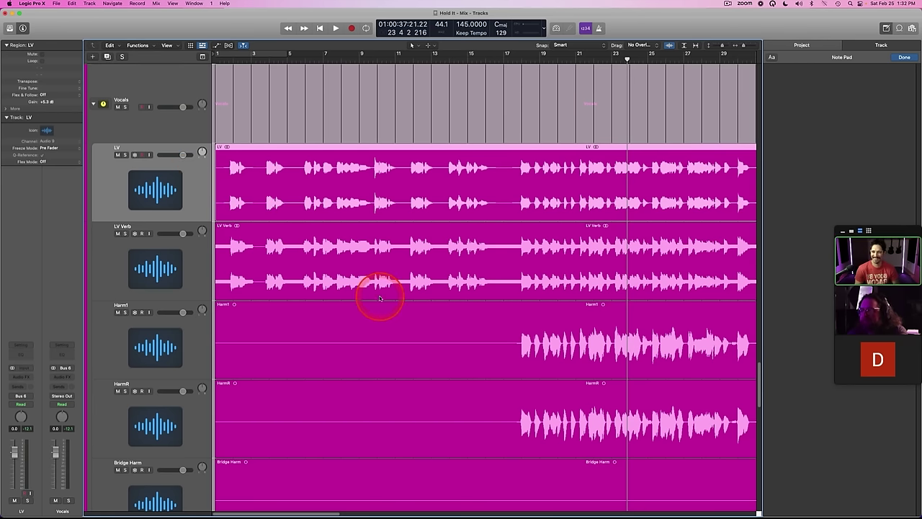
scroll(364, 292, down, 3)
scroll(356, 286, up, 6)
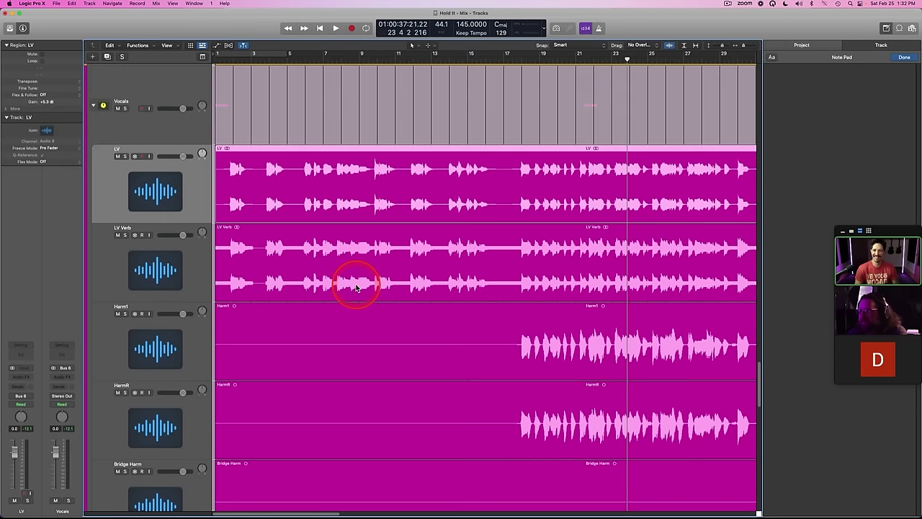
Step: Select all regions with their tracks and lower the tracks' volume together to -∞ dB, leaving nothing selected
drag(743, 46, 713, 41)
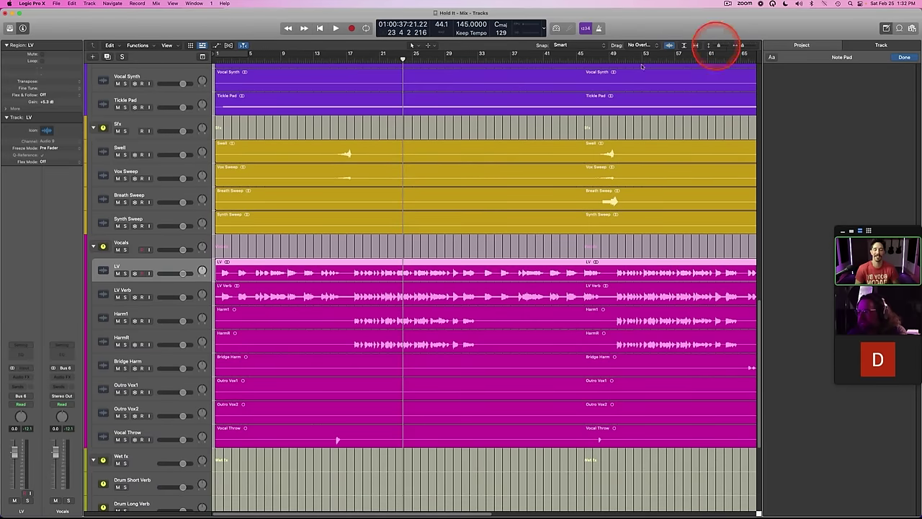
click(181, 264)
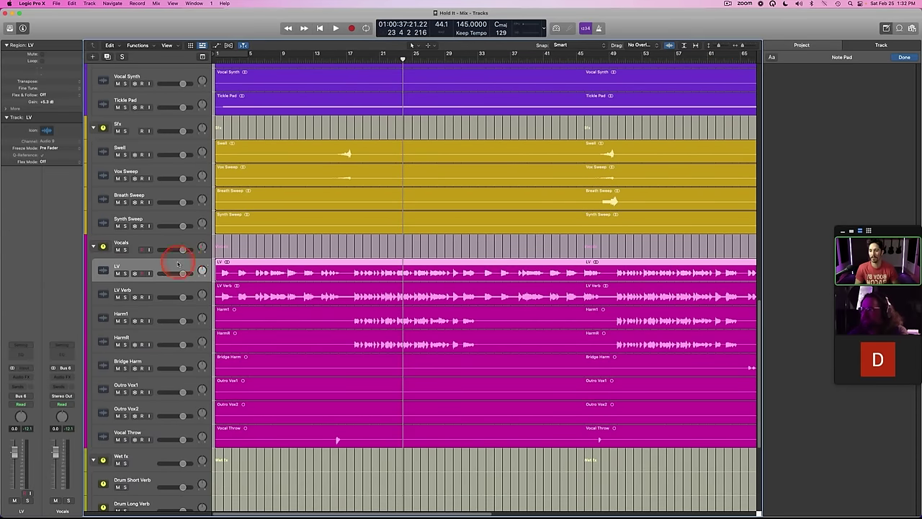
click(279, 250)
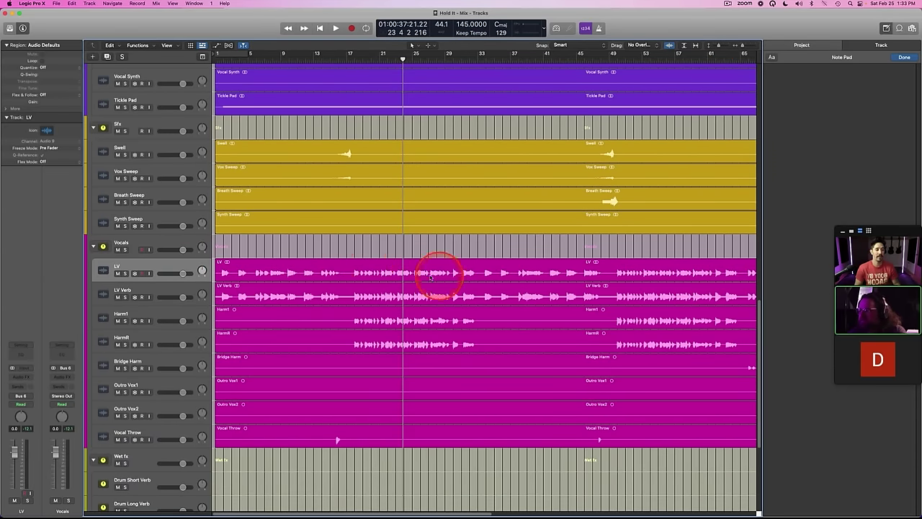
click(368, 279)
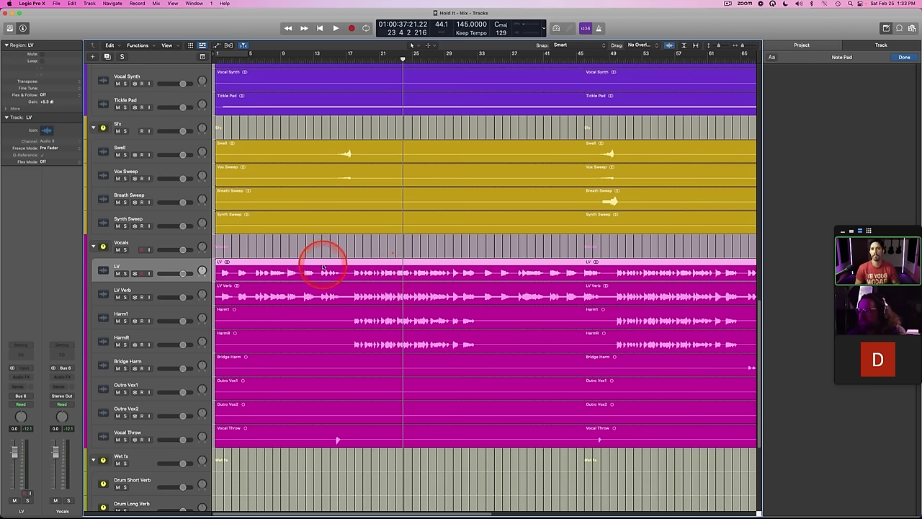
click(299, 249)
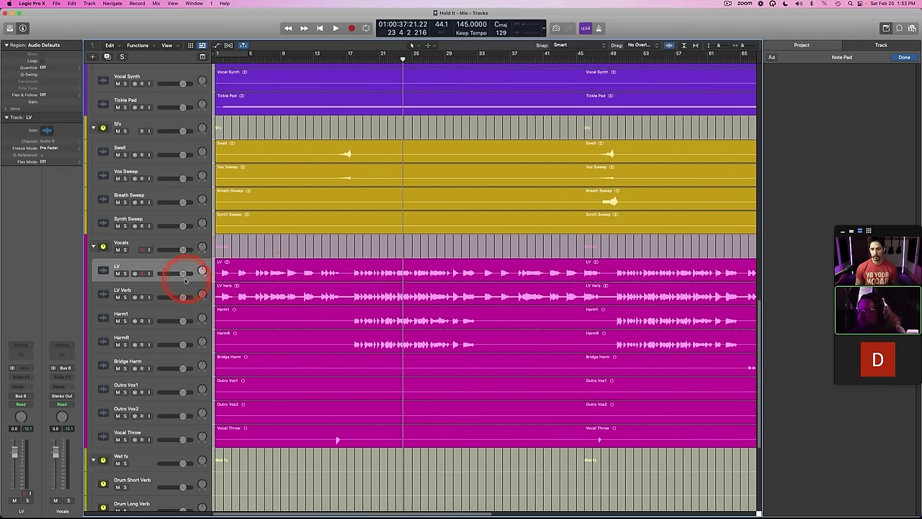
key(super+a)
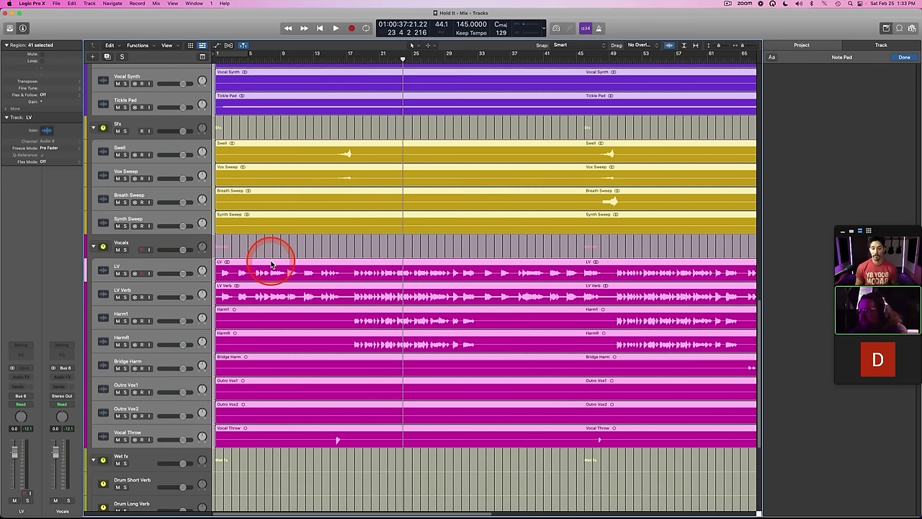
scroll(295, 292, up, 1)
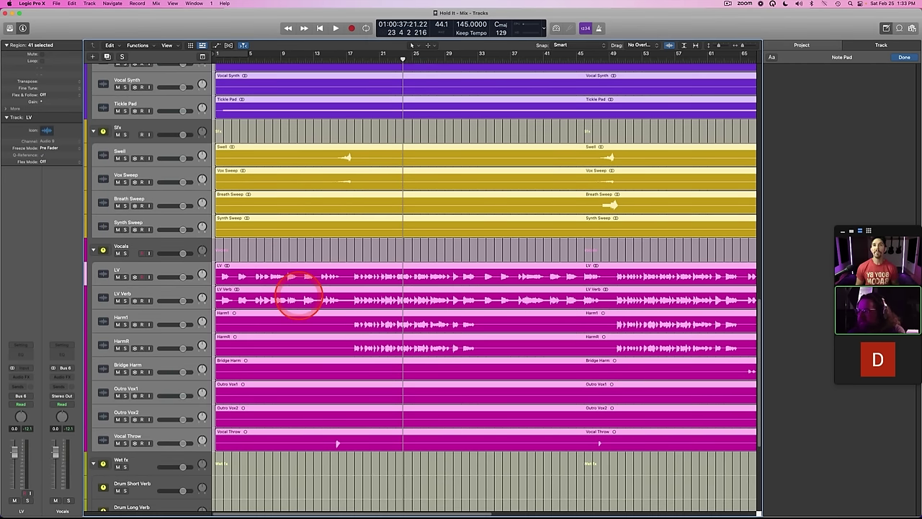
scroll(290, 256, up, 10)
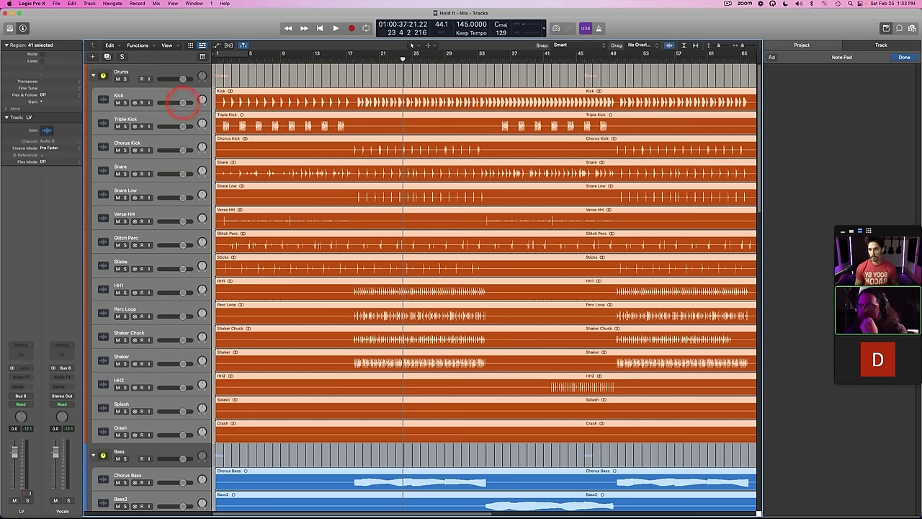
drag(182, 102, 104, 101)
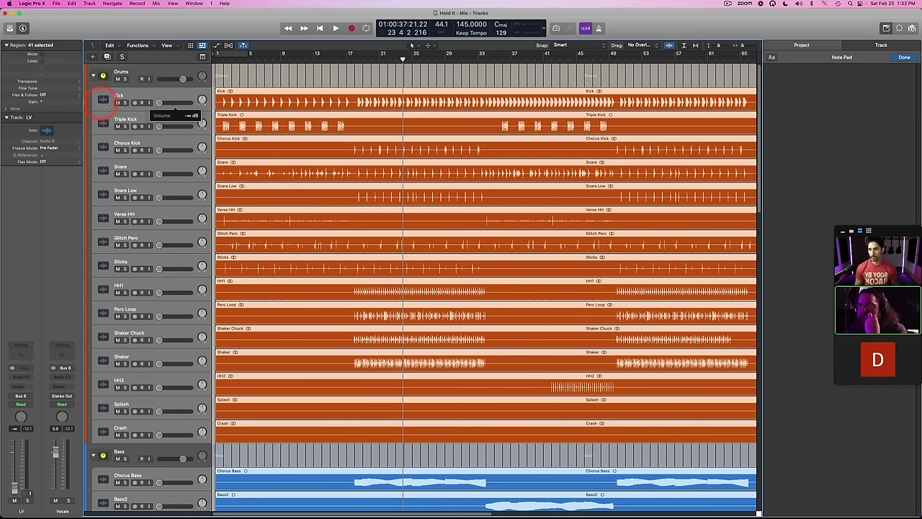
click(251, 83)
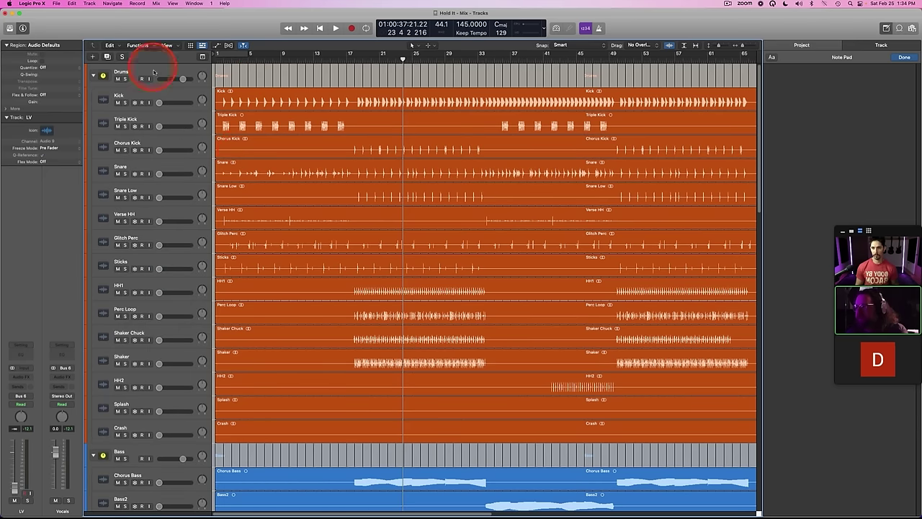
Step: Review the drum regions through to the end of the song and place the playhead at bar 18
click(305, 146)
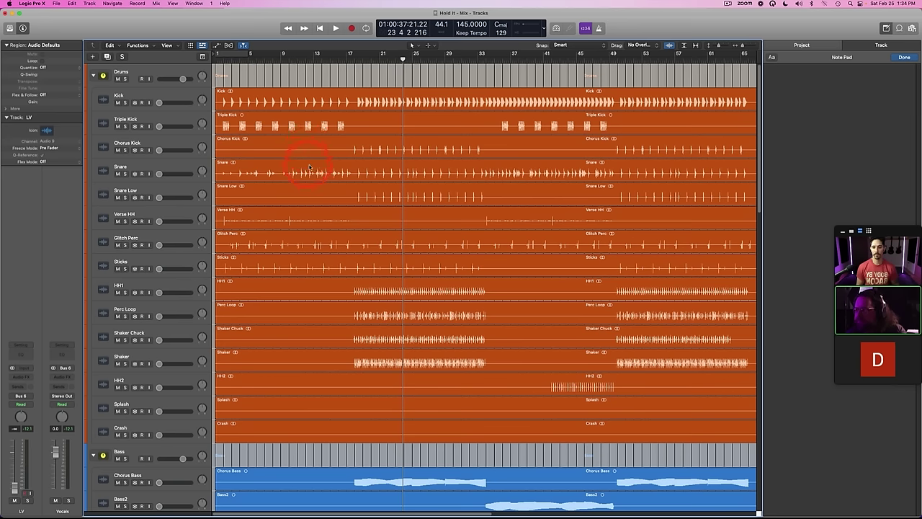
scroll(319, 195, right, 10)
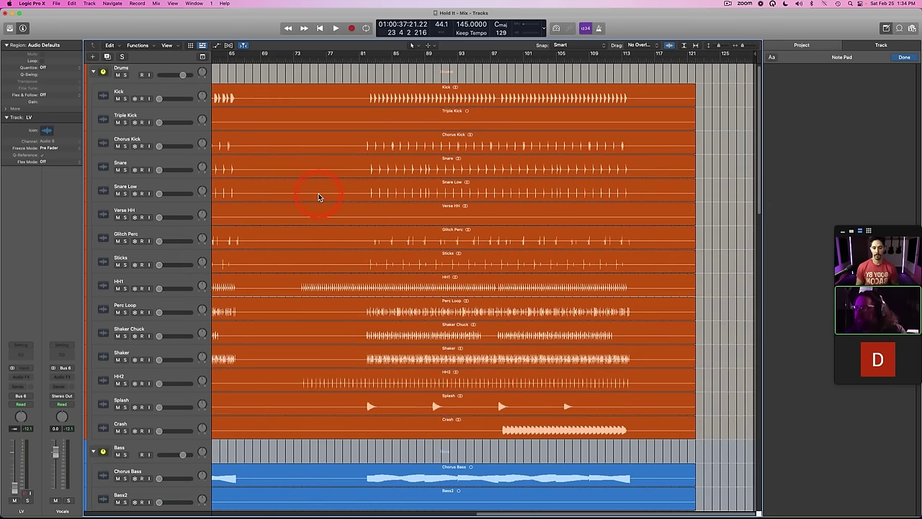
scroll(319, 197, left, 10)
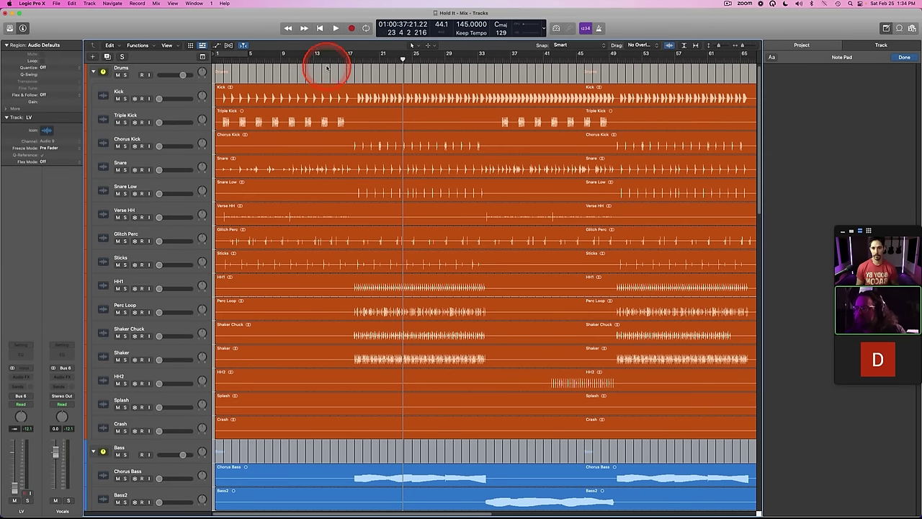
click(355, 56)
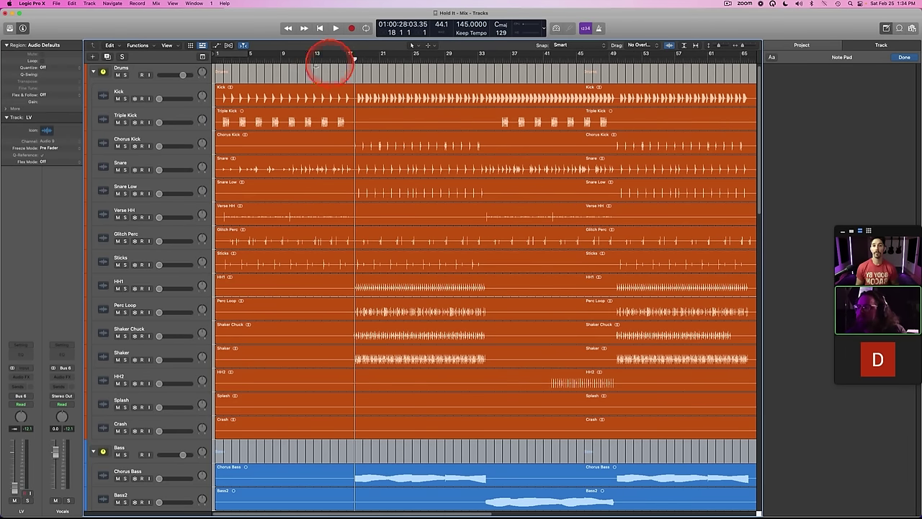
scroll(304, 119, up, 1)
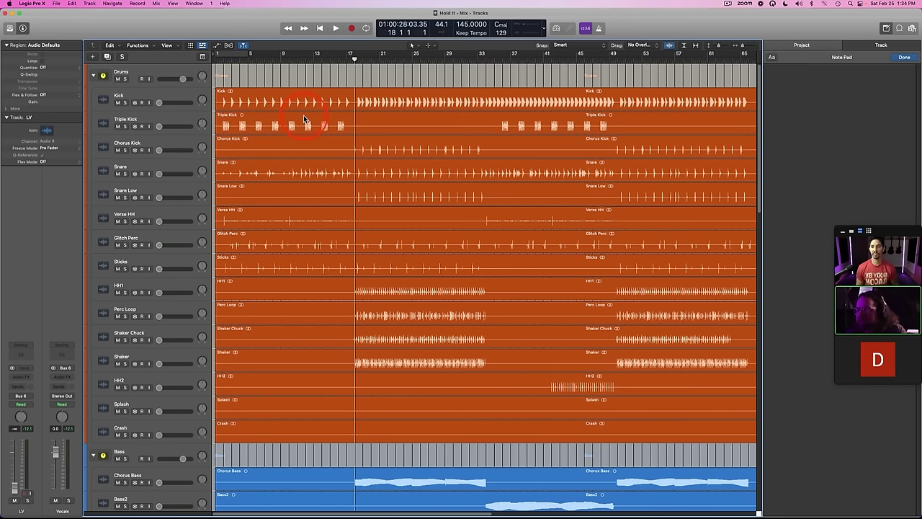
Step: Return the playhead to the project start and reset the Kick track's volume to its default level
key(Return)
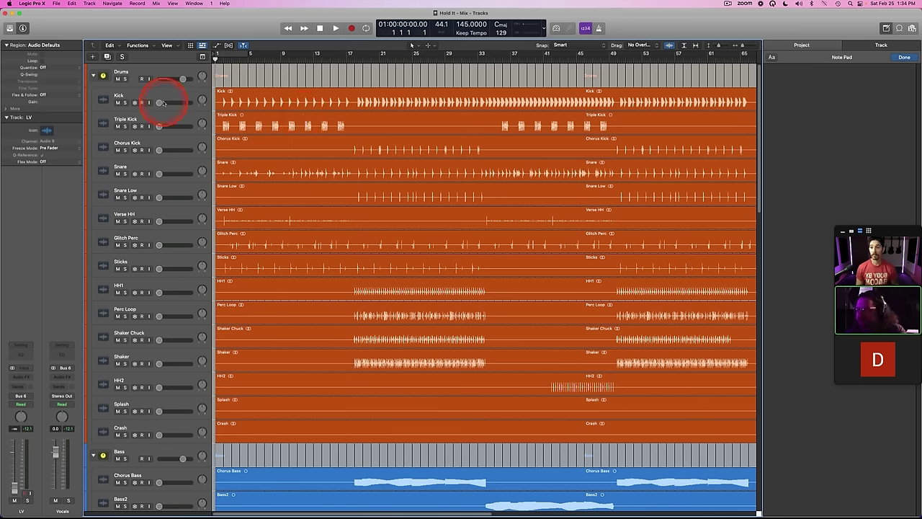
alt+click(159, 102)
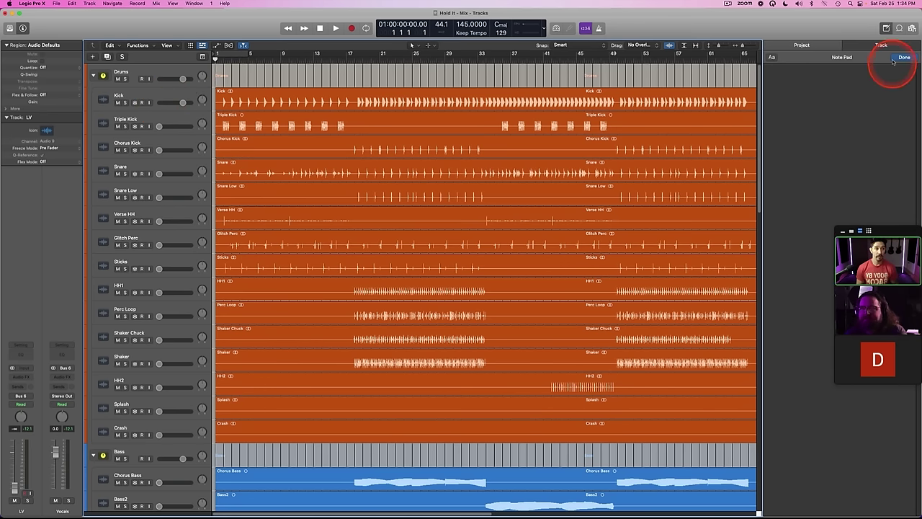
Step: Write "1. BRING ALL TRACKS TO -INF" in the project notes and start the second line with "2. CHOOSE"
click(833, 110)
text(1.)
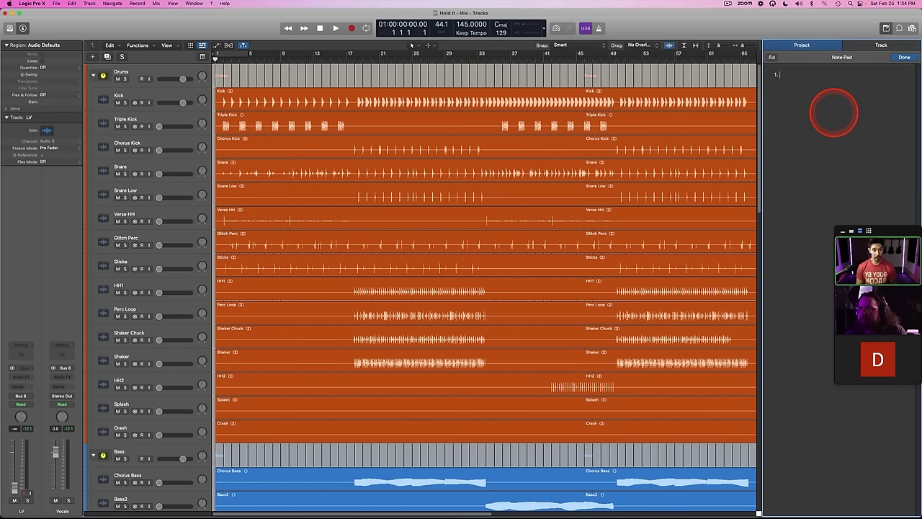
text( BRING ALL TRACKS)
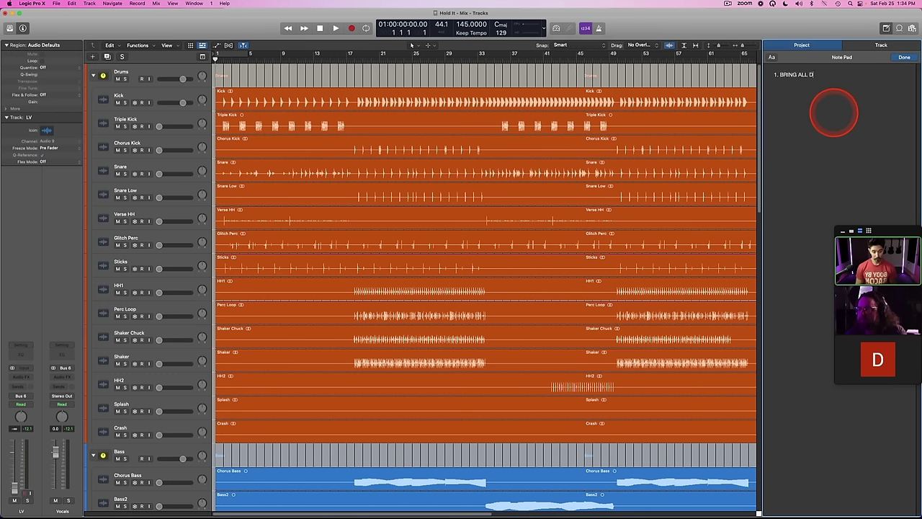
text( TO 0)
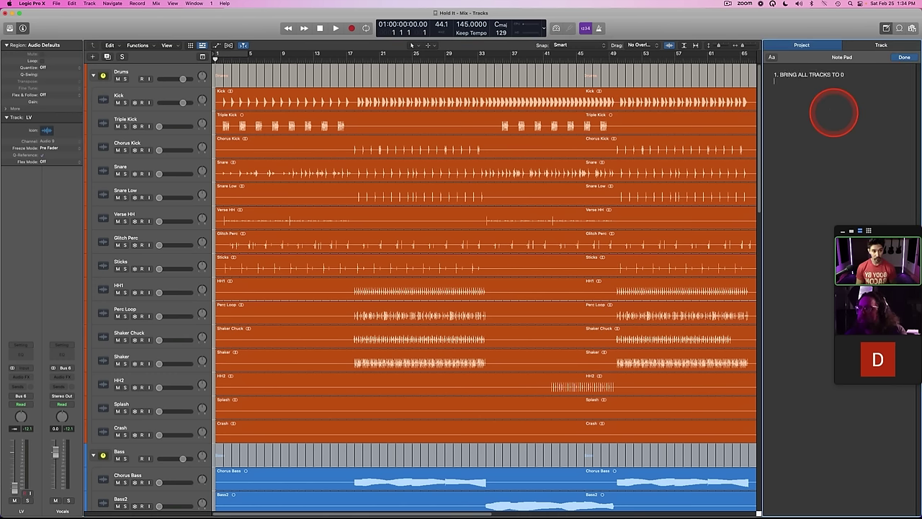
key(Return)
text(2.)
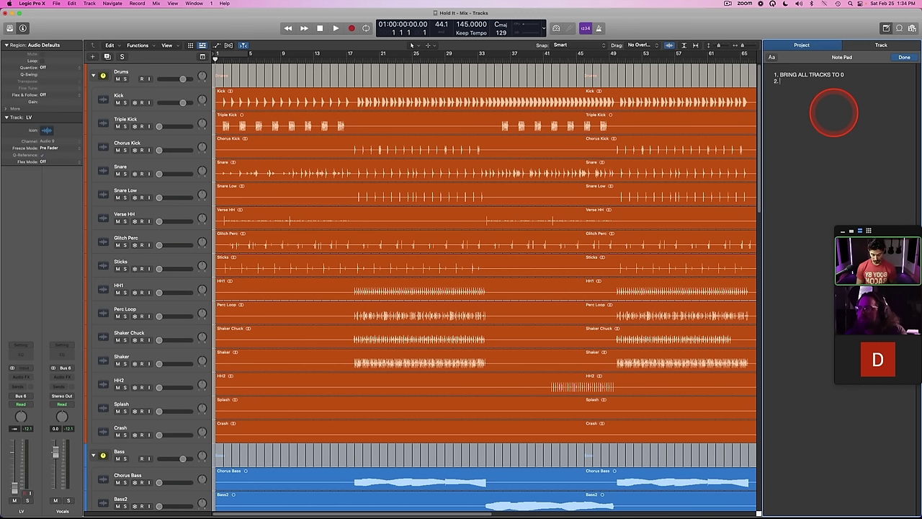
text( CHOOSE)
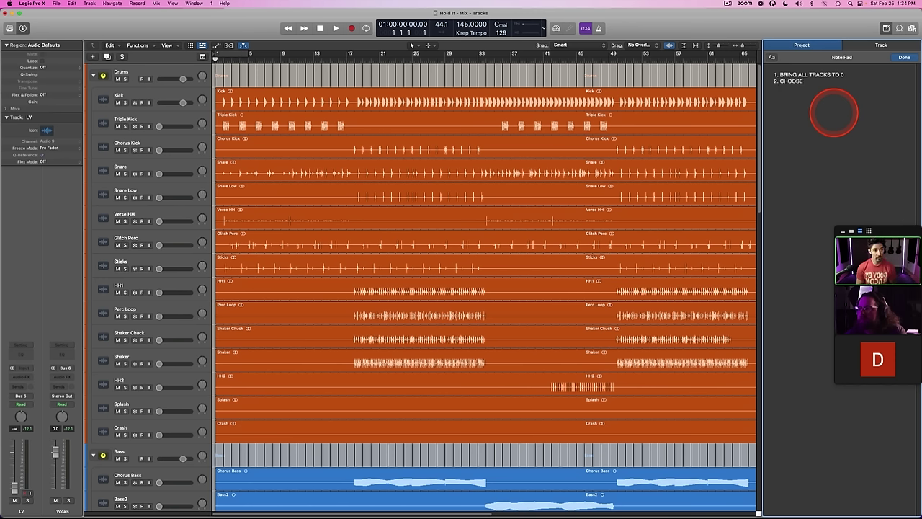
click(844, 75)
key(BackSpace)
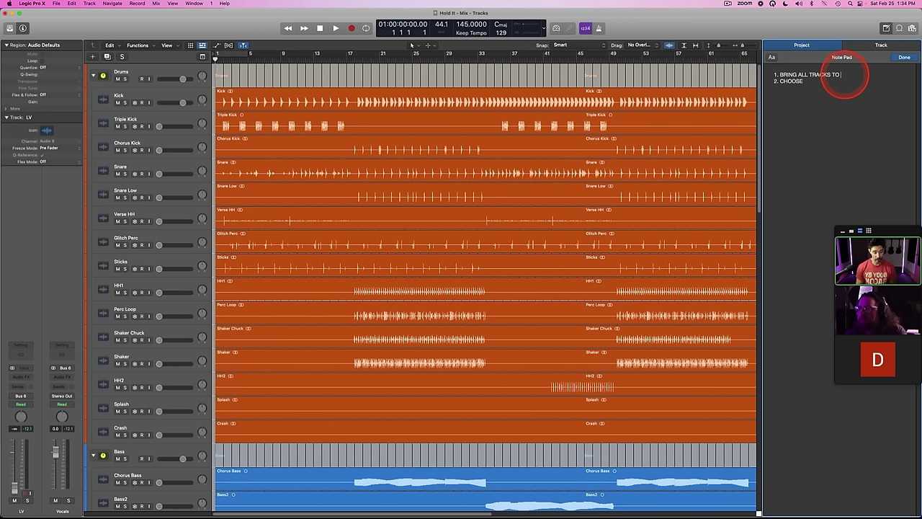
text(-INF)
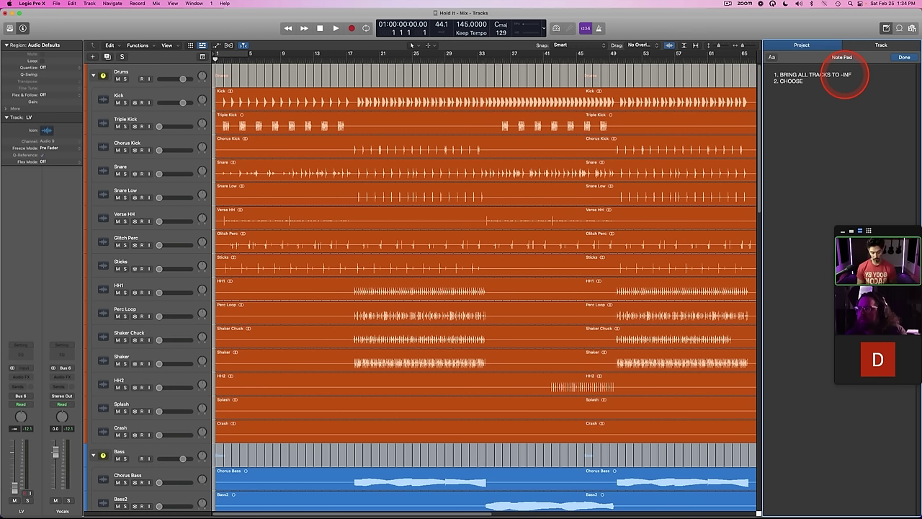
Step: Complete the second line of the project notes so it reads "2. CHOOSE ONE TRACK TO BRING TO 0/UNITY"
text( ONE TRAC)
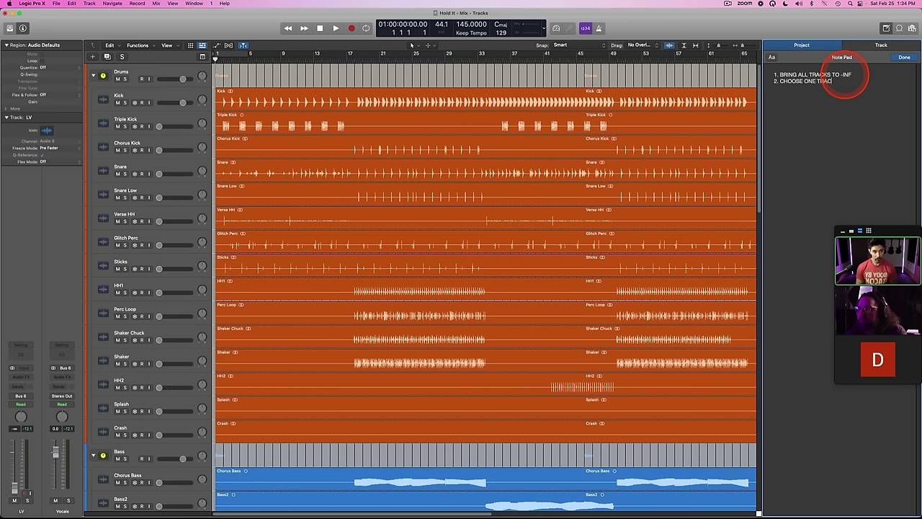
text(K TO PRING TO)
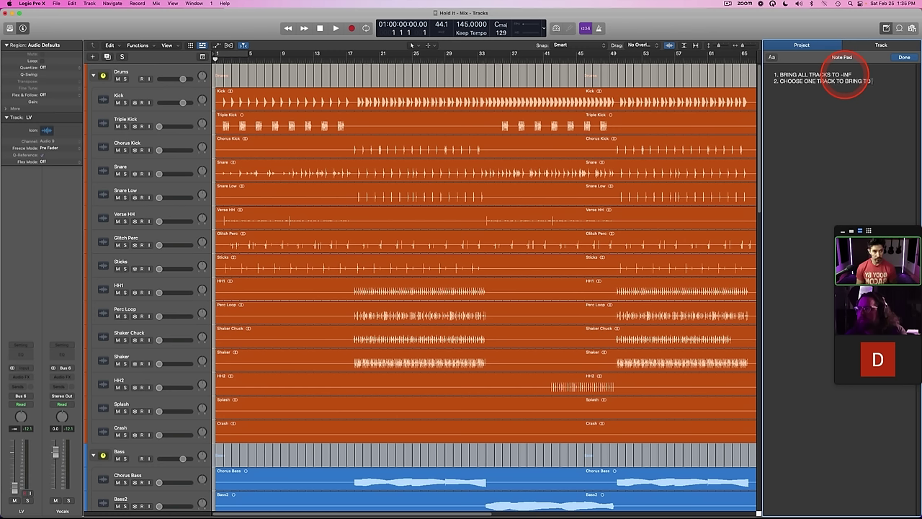
text( 0/UNITY)
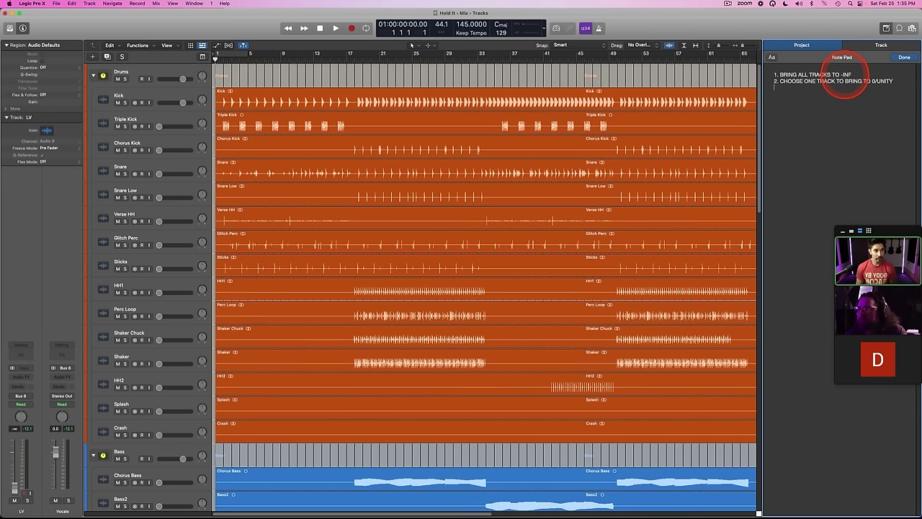
Step: Add "3. MIX EVERYTHING ELSE AROUND IT" as the third line of the project notes
key(Return)
text(3)
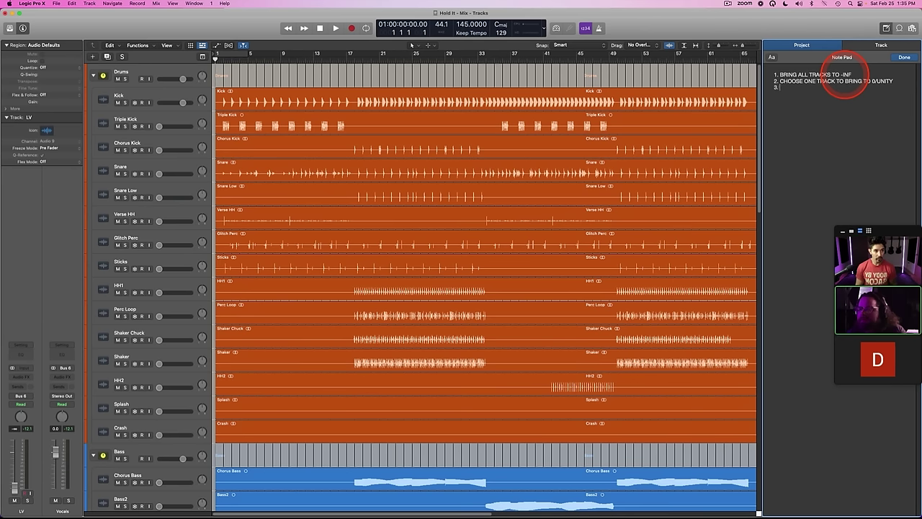
text(. MIX E)
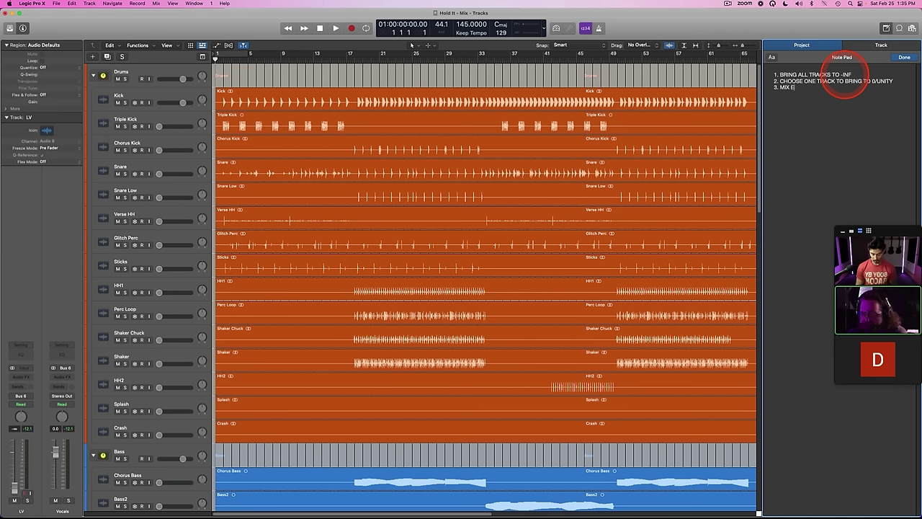
text(VERYTHING ELSE AROUDN IT)
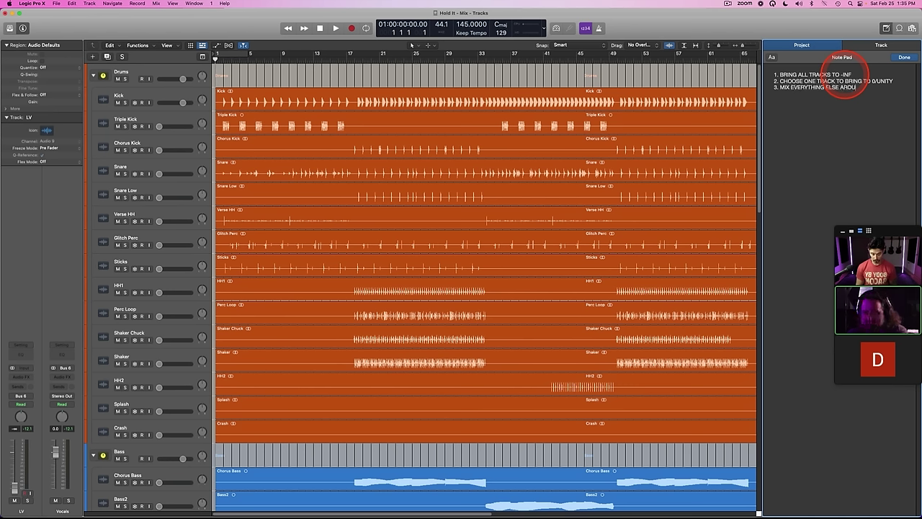
key(BackSpace)
key(BackSpace)
key(BackSpace)
key(BackSpace)
key(BackSpace)
text(ND IT)
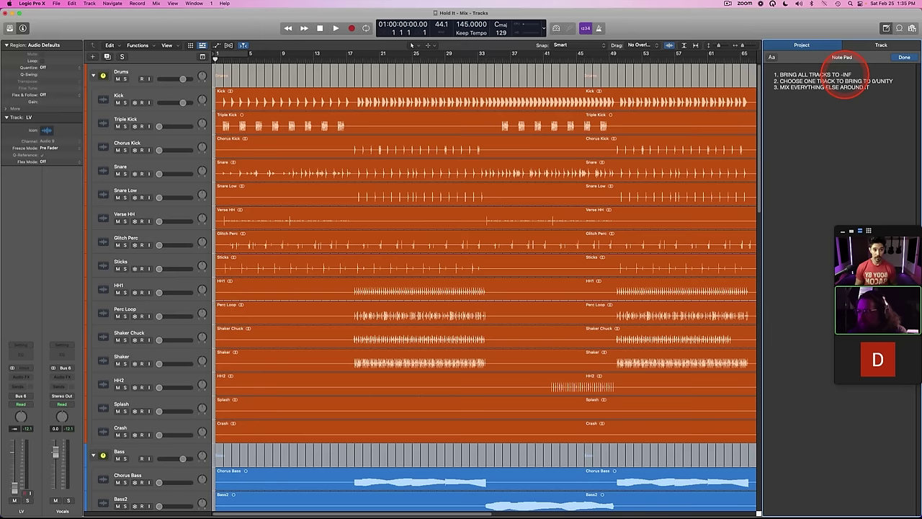
Step: Insert the heading "VOLUME" on its own line above the numbered list in the project notes
click(774, 74)
key(Return)
text(VOLUME)
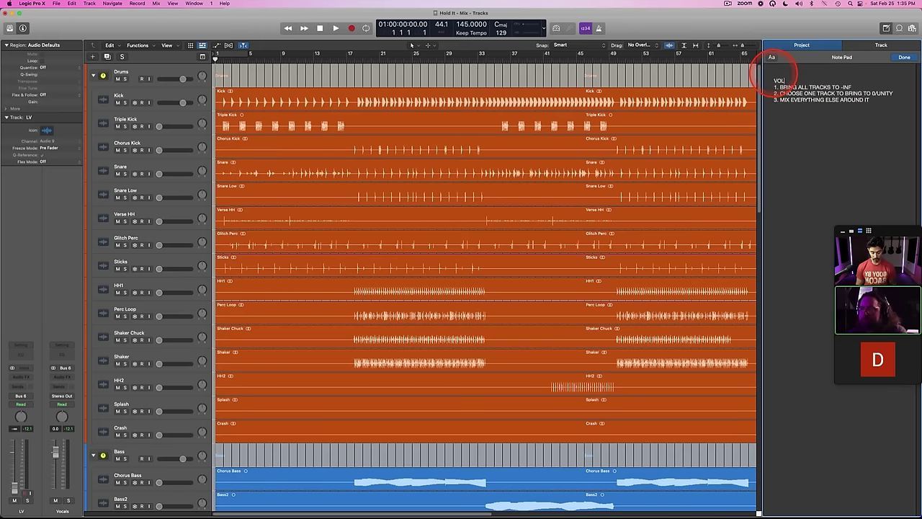
Step: Add "4. VOLUME/GAIN AUTOMATION" as the last numbered item in the project notes, followed by blank lines
click(882, 101)
key(Return)
text(4. VOLUME)
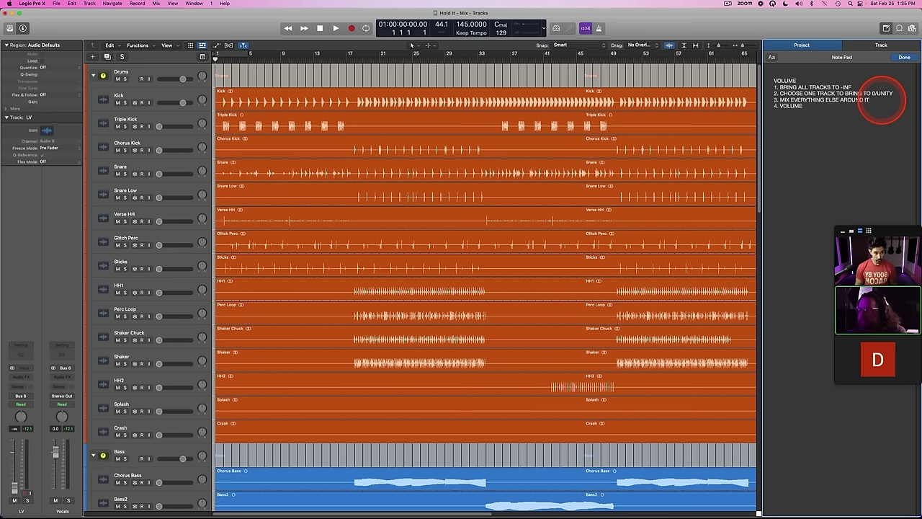
text(/GAIN AUTOMATION)
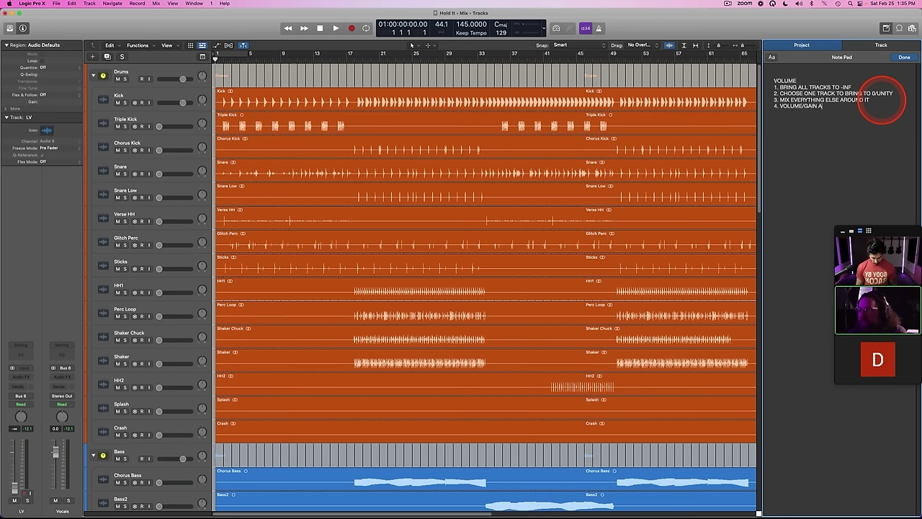
key(Return)
text(5.)
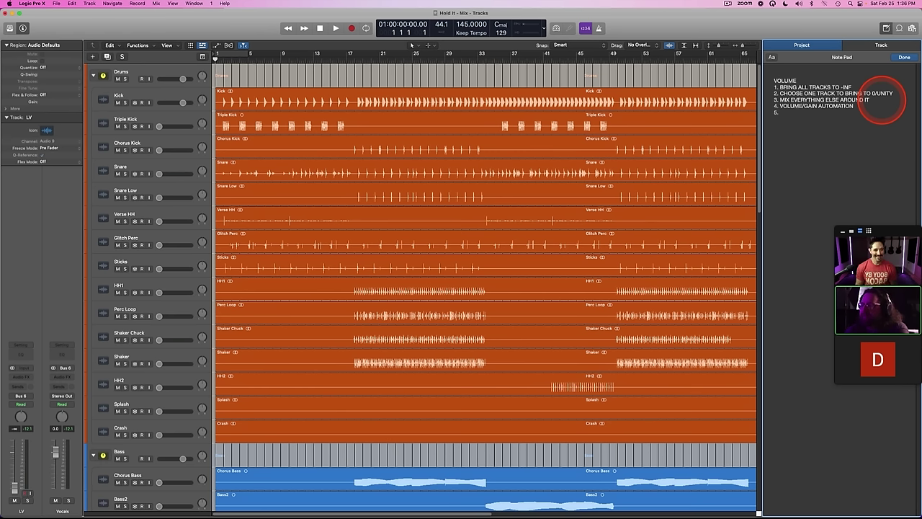
key(BackSpace)
key(Return)
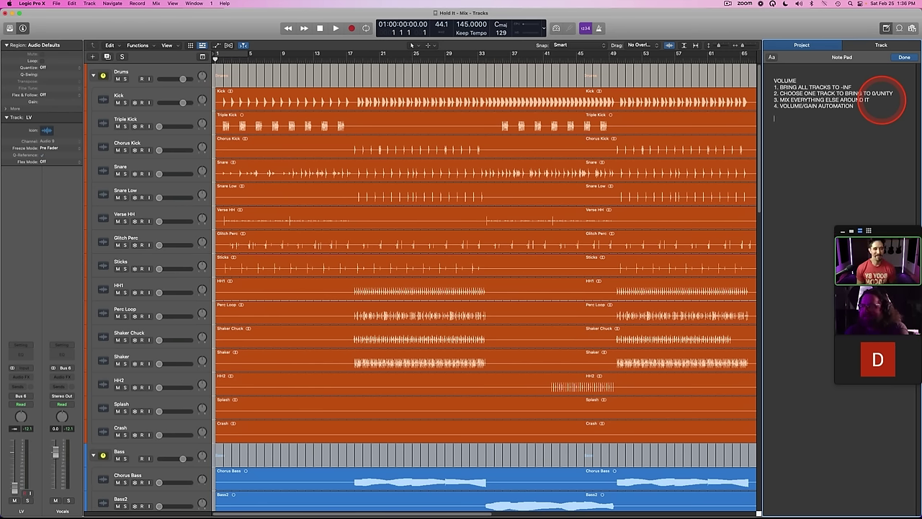
key(Return)
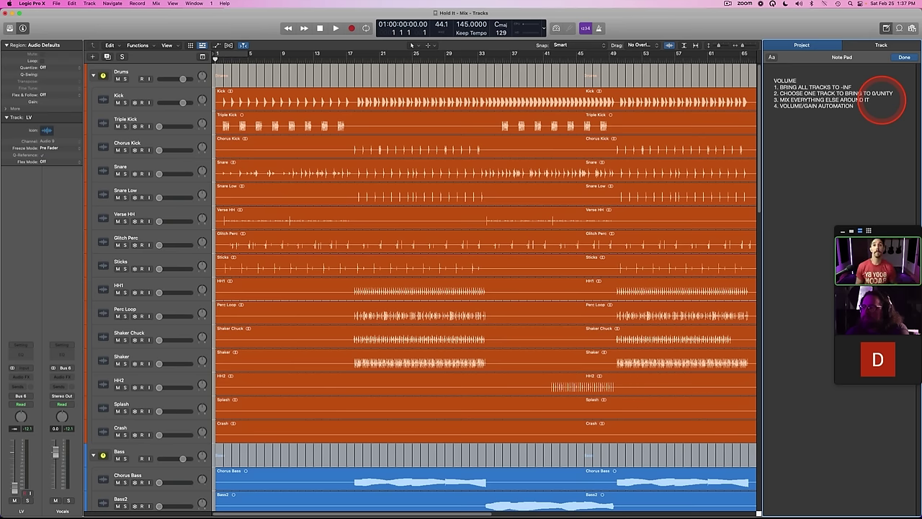
Step: Add a colon after the "VOLUME" heading in the project notes
click(836, 162)
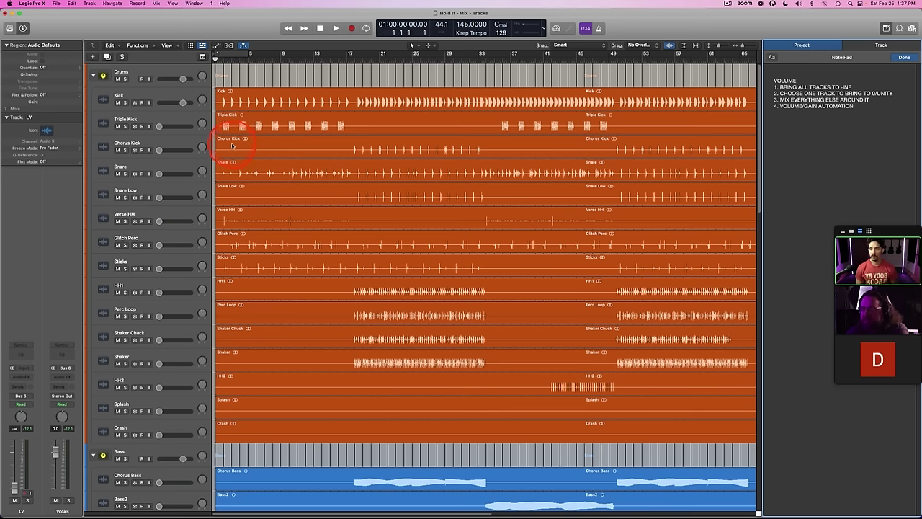
click(794, 158)
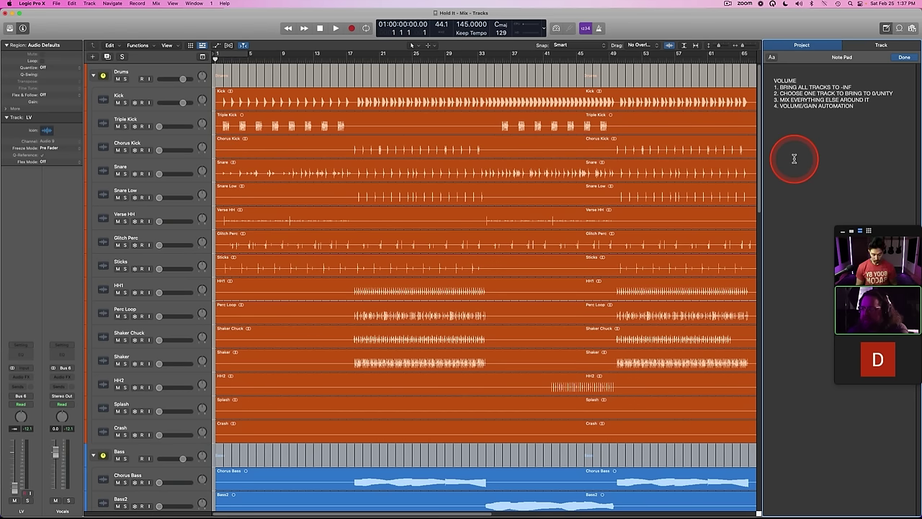
click(807, 80)
text(:)
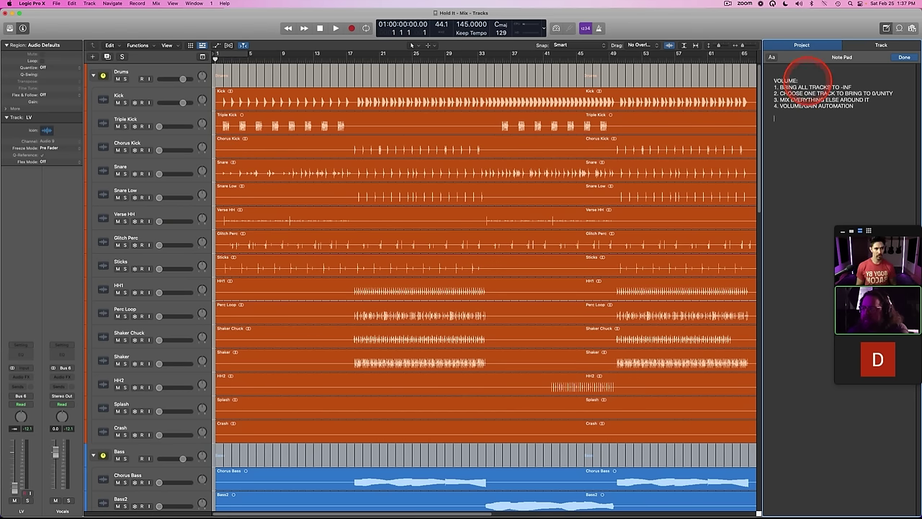
Step: Below the numbered list, add a tips heading with the tip-giver's first name and the bullet "- RHYTHMIC ELEMENTS FIRST"
text(TIPS:)
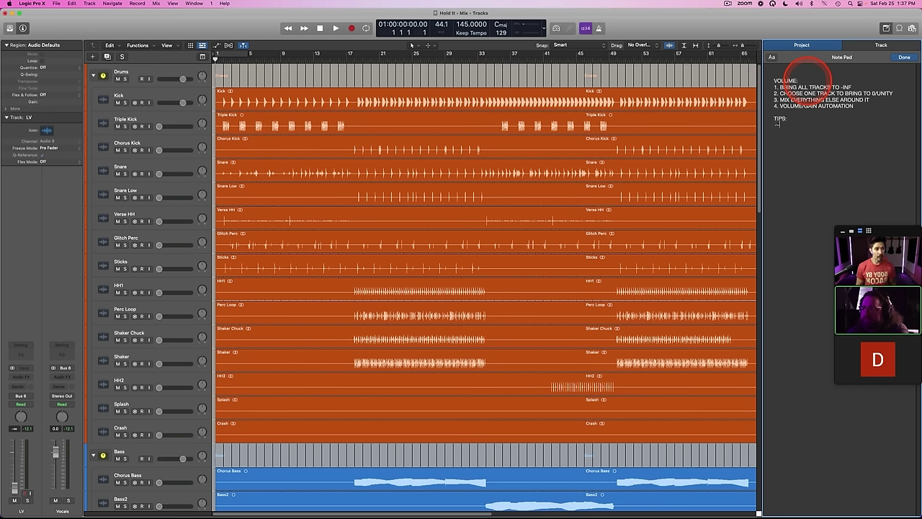
key(BackSpace)
key(BackSpace)
key(BackSpace)
key(BackSpace)
text(JAKE'S TIPS)
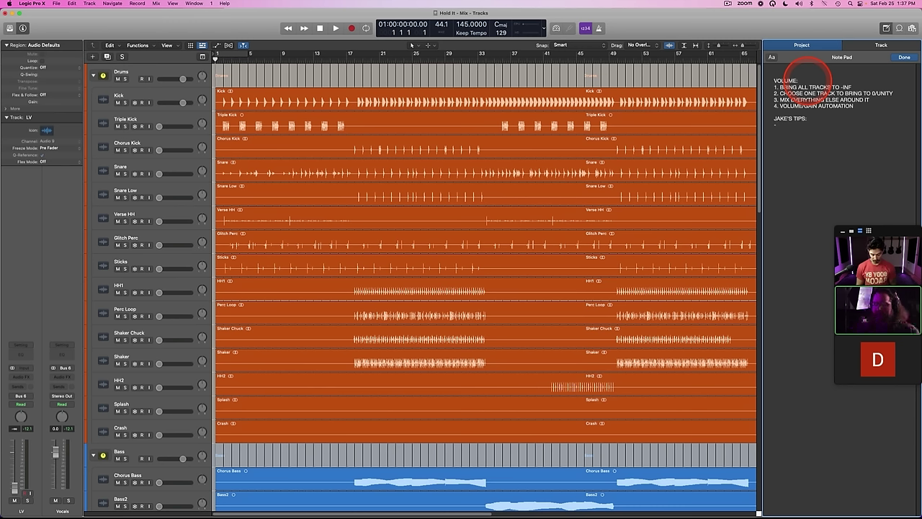
text(RHYTHM)
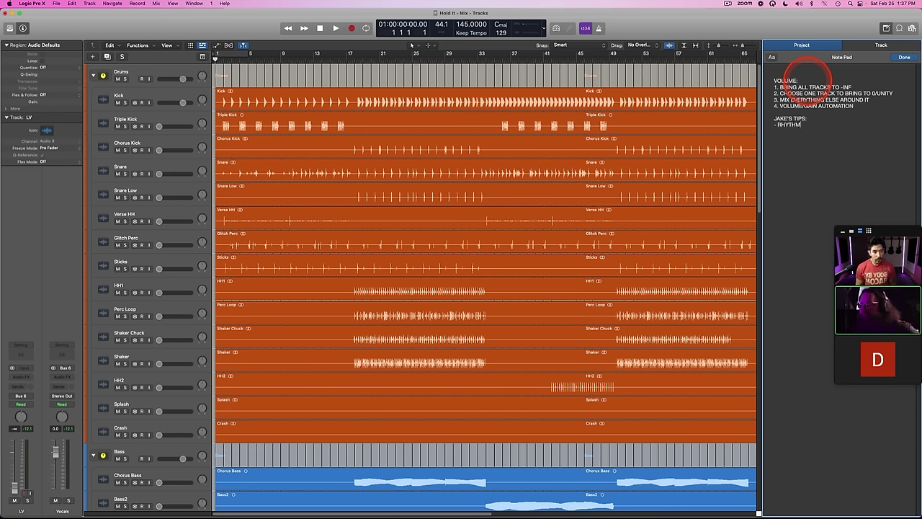
text(IC ELEM)
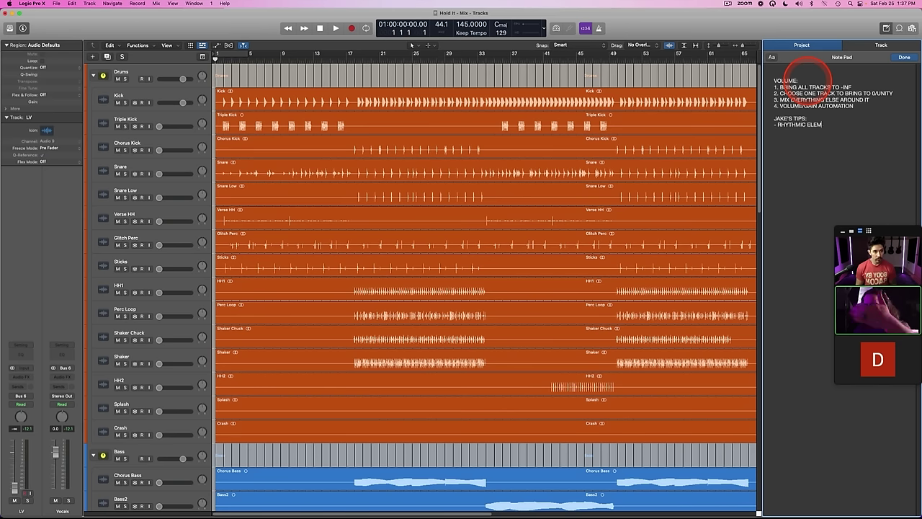
text(ENTS FIRST)
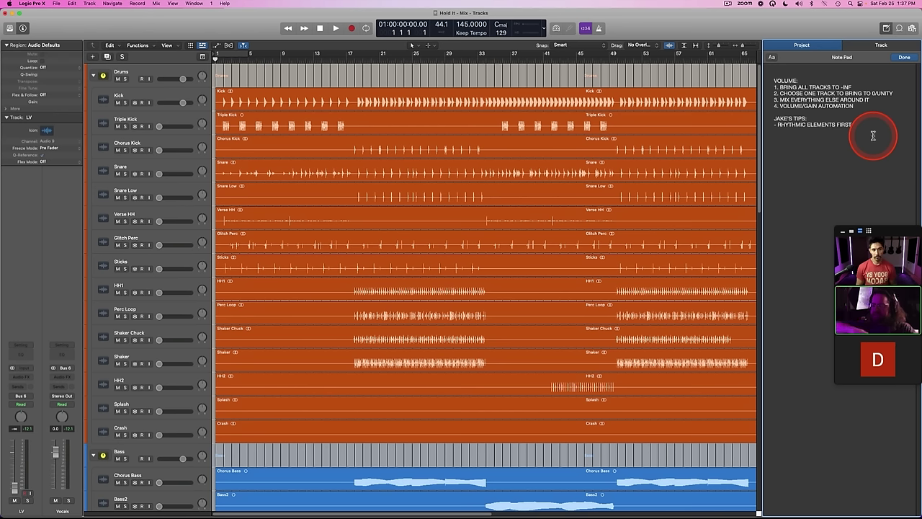
Step: Add the bullet "- MOVE QUICKLY" under the tips heading, correcting any misspelling
key(Return)
text(- MOVE WU)
key(BackSpace)
key(BackSpace)
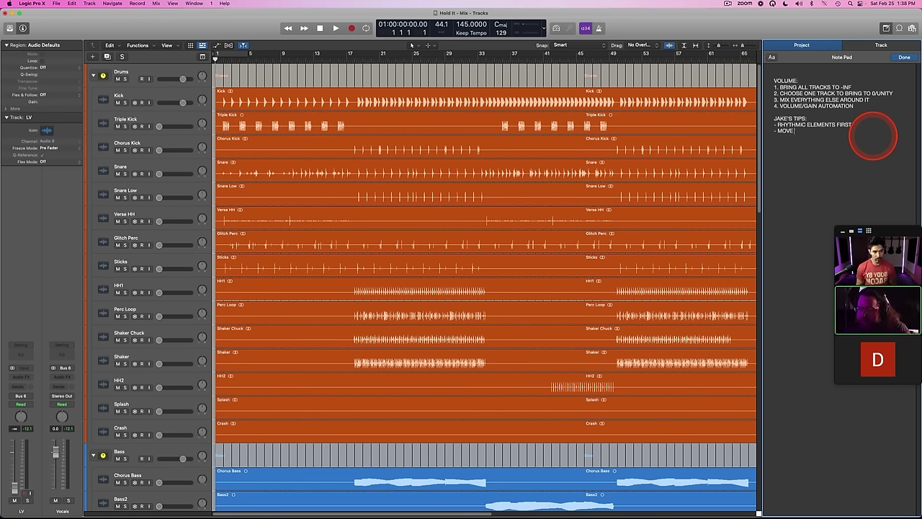
text(WU)
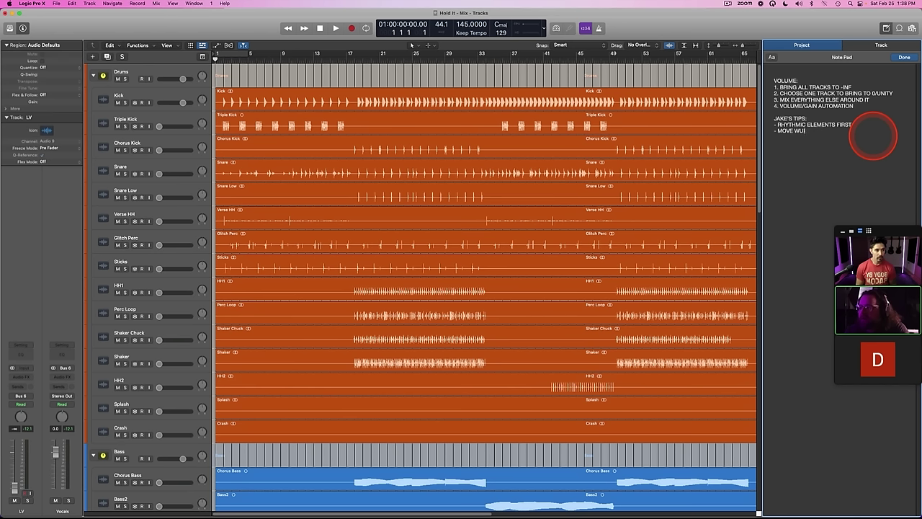
key(BackSpace)
key(BackSpace)
text(WUICKLY)
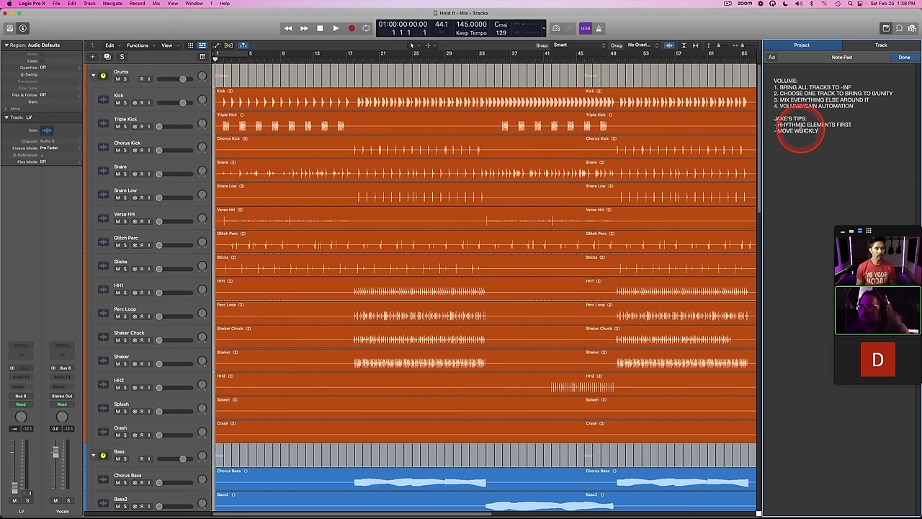
click(798, 131)
key(BackSpace)
text(Q)
Step: Add "- TAKE NOTES" as the third bullet of the tips list in the project notes
click(842, 133)
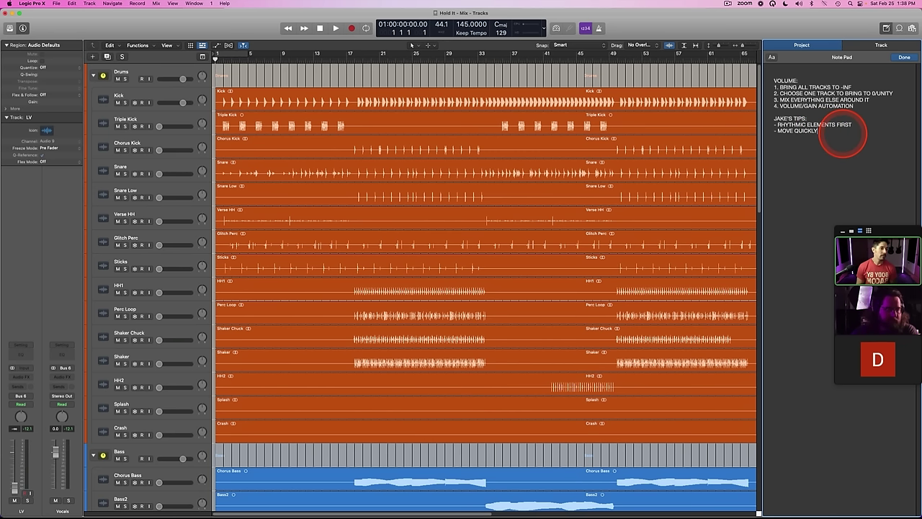
text(- TAKE NOTES)
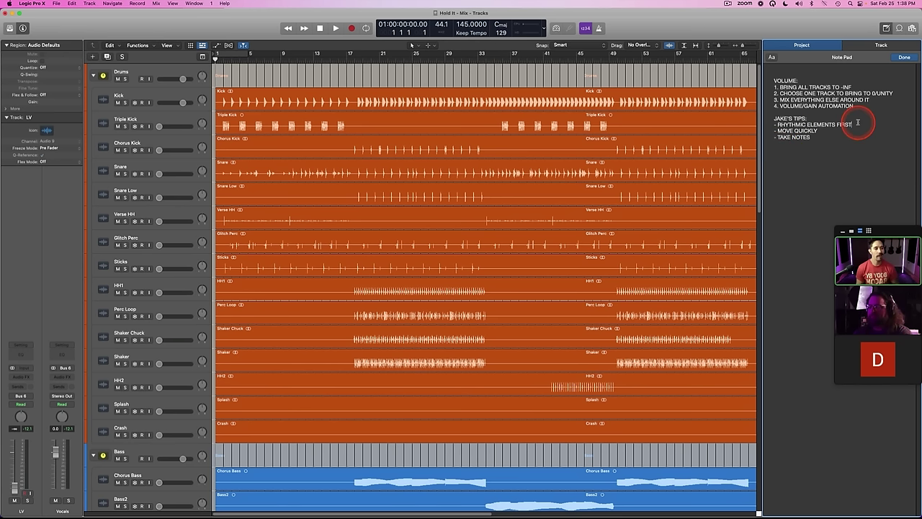
drag(854, 124, 773, 122)
click(795, 131)
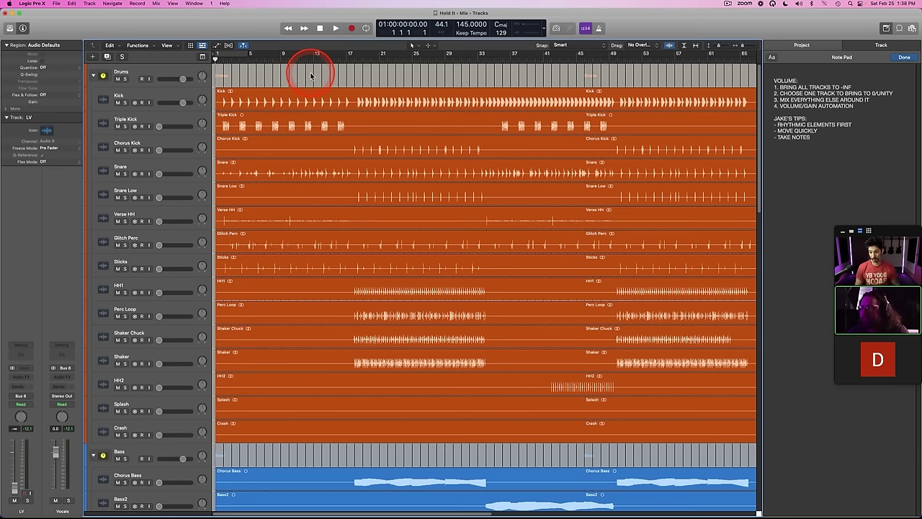
Step: Show the Mixer below the track arrangement
key(x)
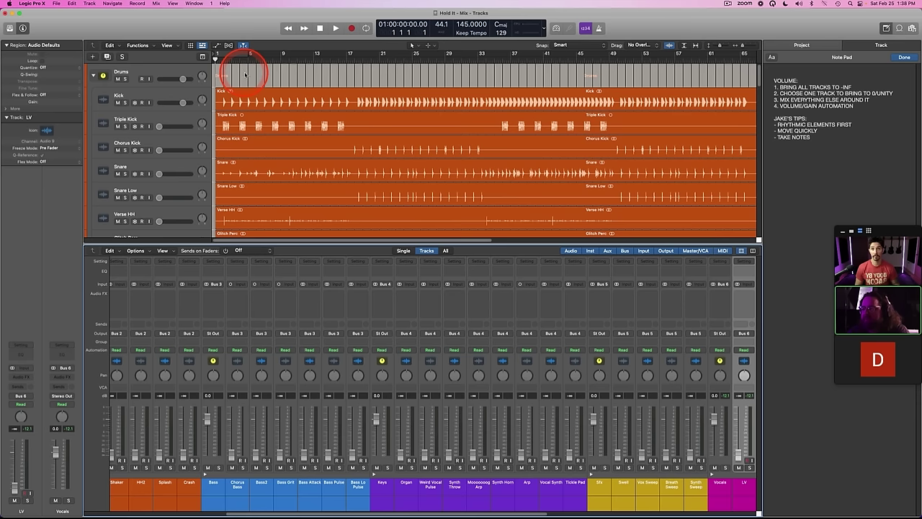
Step: Collapse every track stack except Drums in the arrangement and show the Mixer with the individual drum channels
key(x)
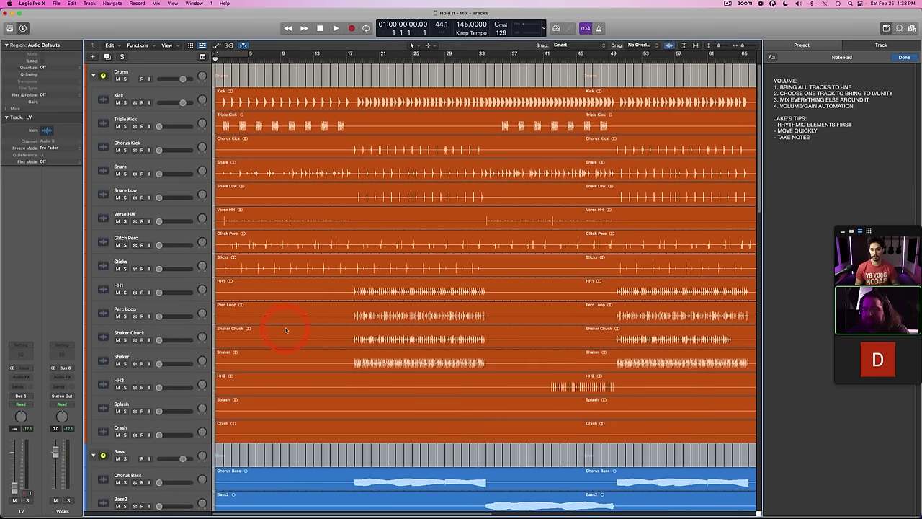
key(ctrl+shift+f)
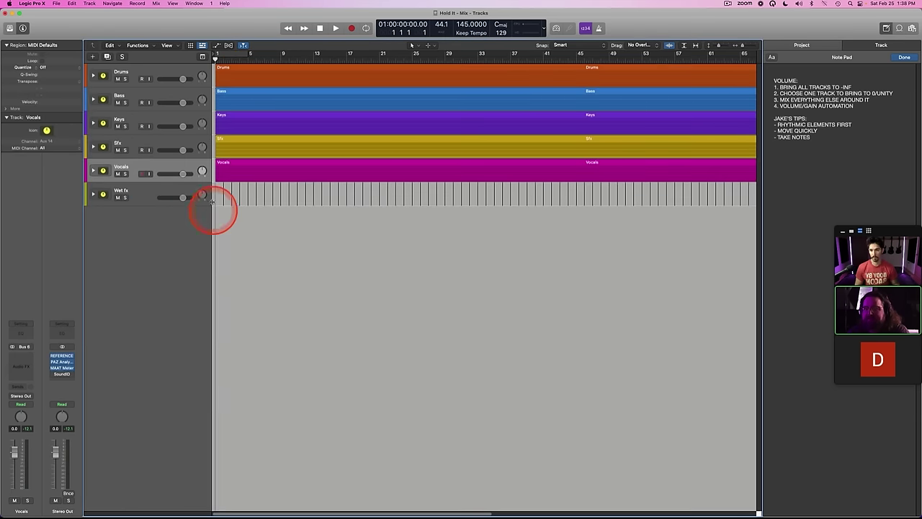
click(93, 73)
key(x)
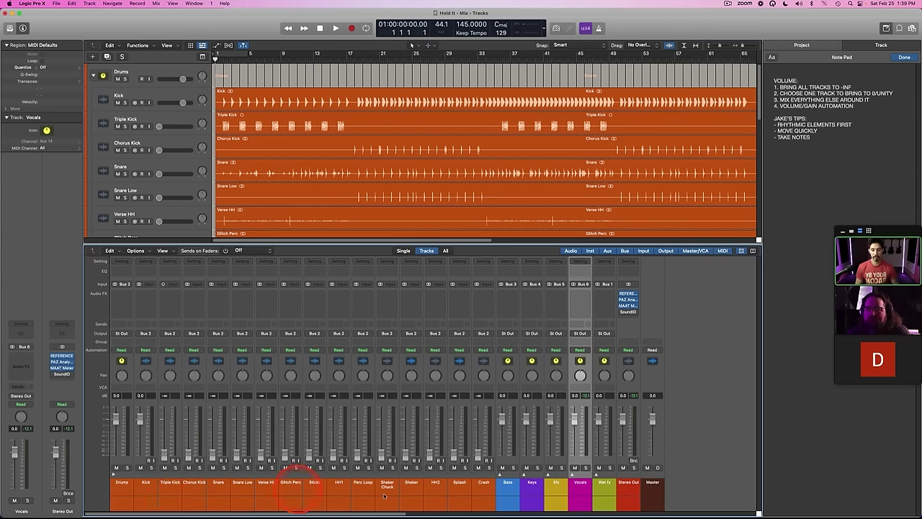
Step: While playing the song from bar 1, bring Verse HH and Chorus Kick up to 0.0 dB and set the Snare to -2.8 dB
click(233, 80)
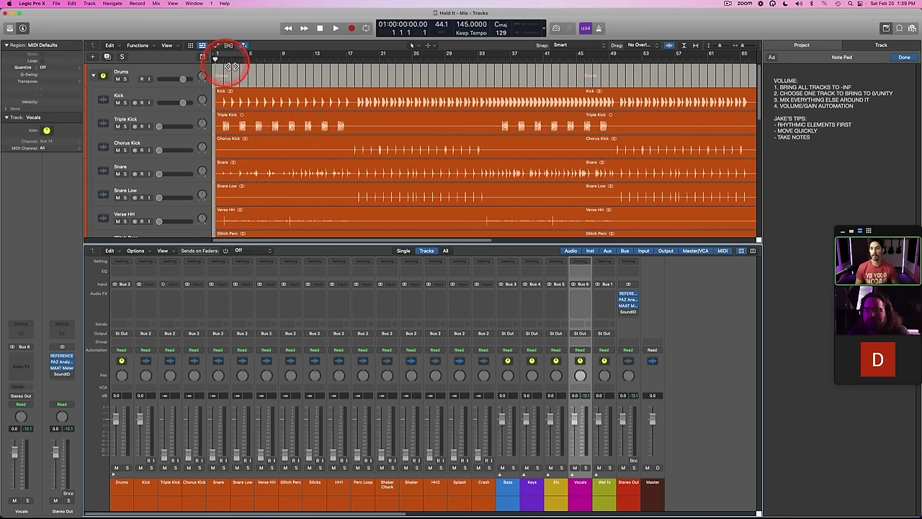
drag(223, 60, 213, 59)
key(space)
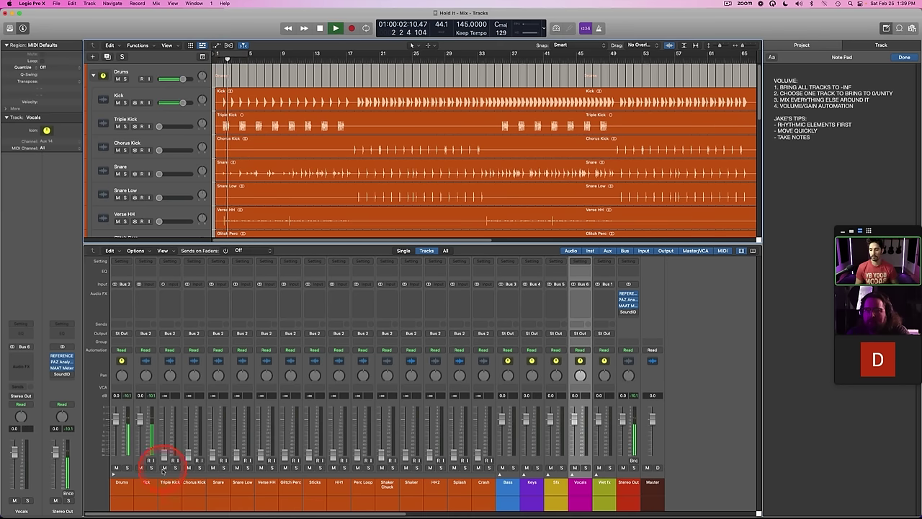
alt+click(212, 455)
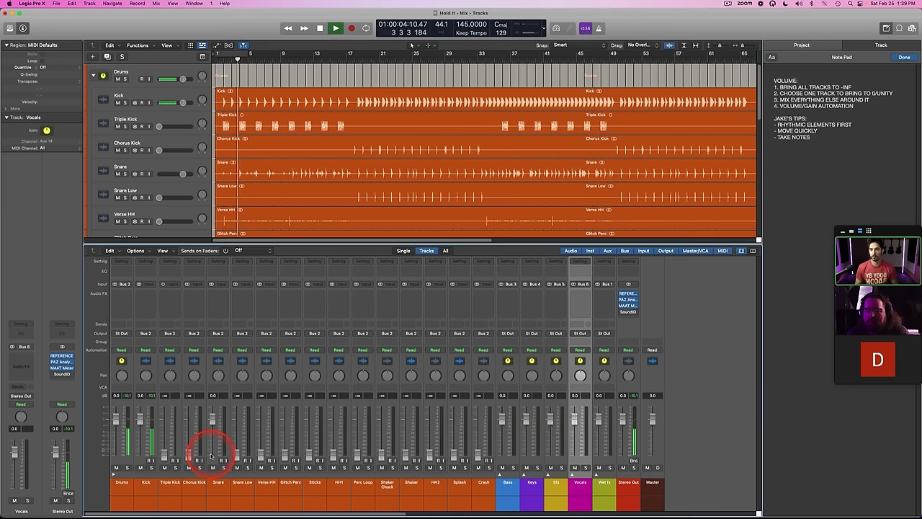
alt+click(261, 455)
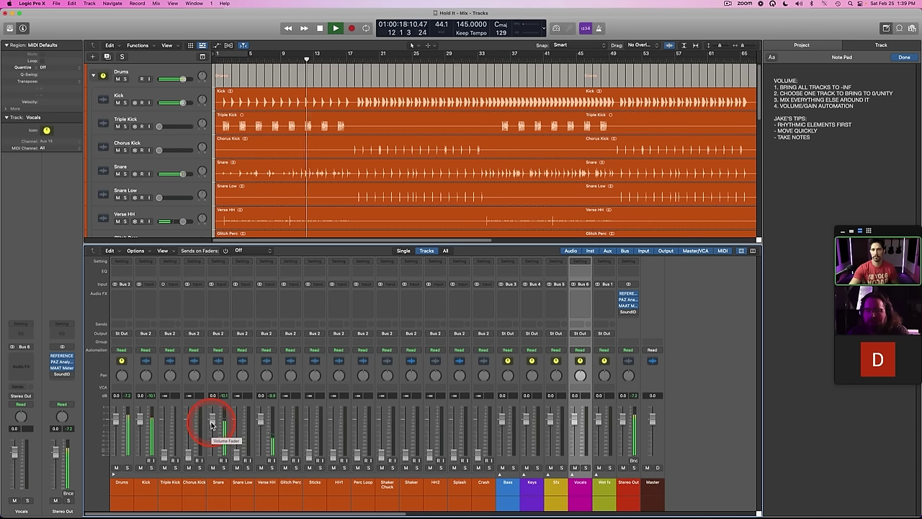
drag(211, 424, 212, 430)
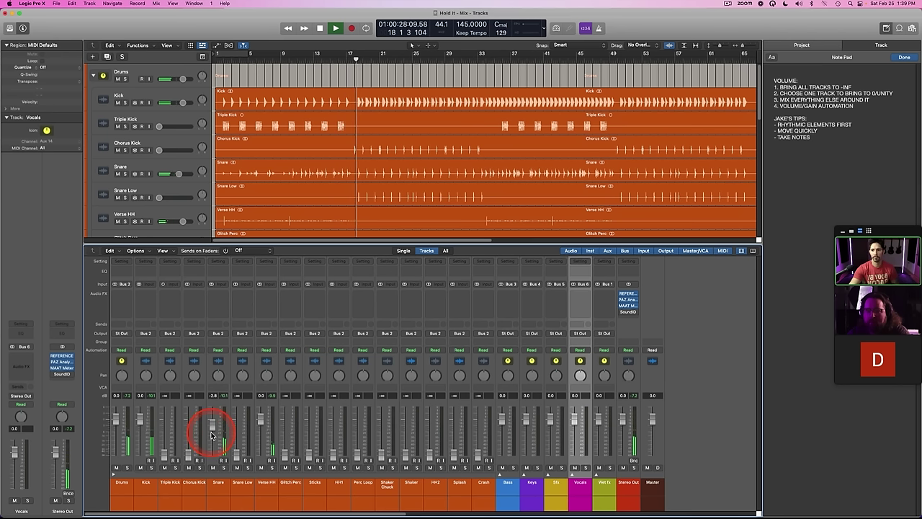
drag(189, 457, 189, 429)
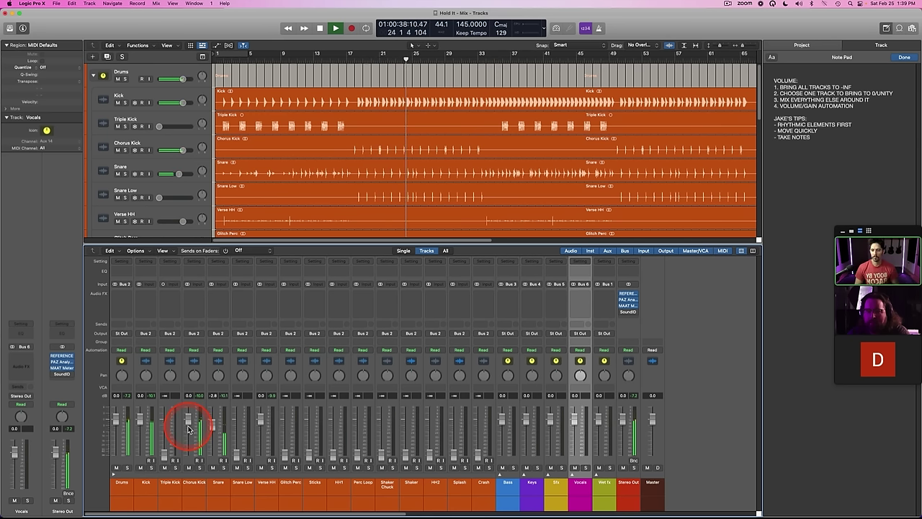
Step: Add the note "tame rumble" to the Kick channel strip in the Mixer
click(145, 500)
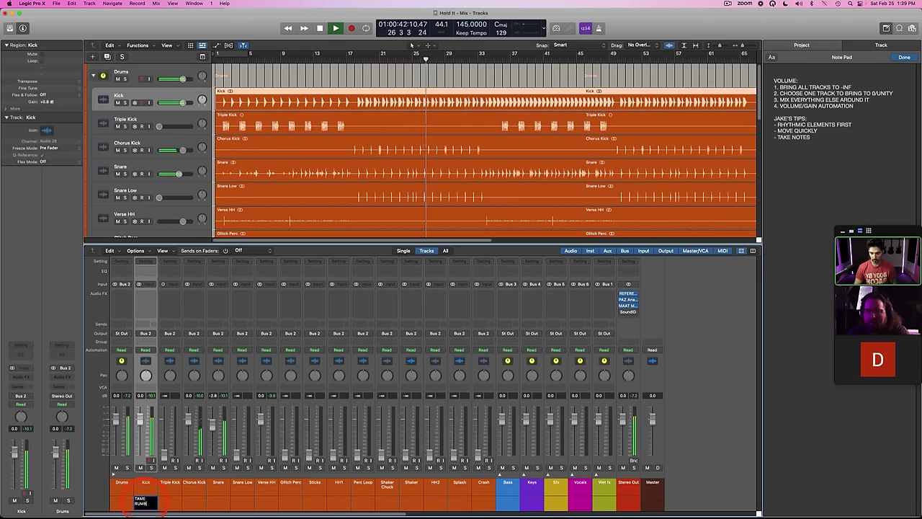
key(super+a)
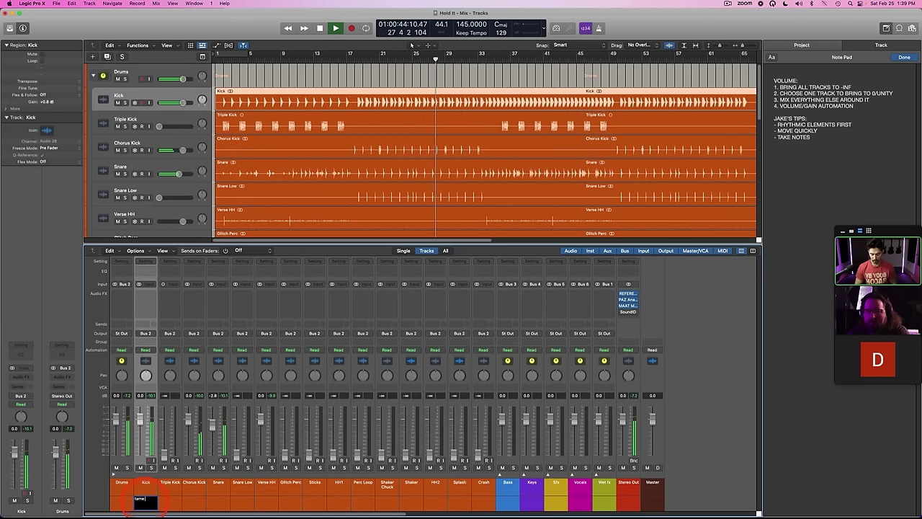
click(193, 498)
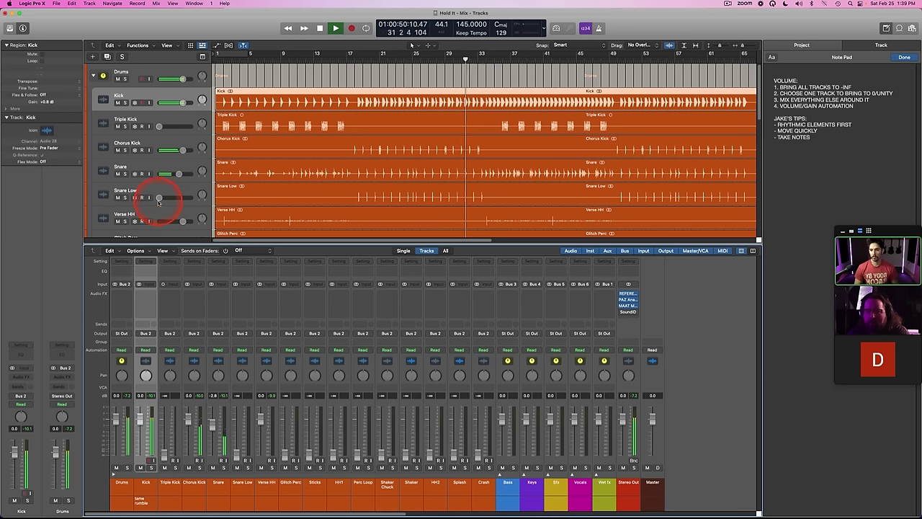
Step: Raise the Snare Low track's volume to 0.0 dB during playback
drag(159, 199, 183, 198)
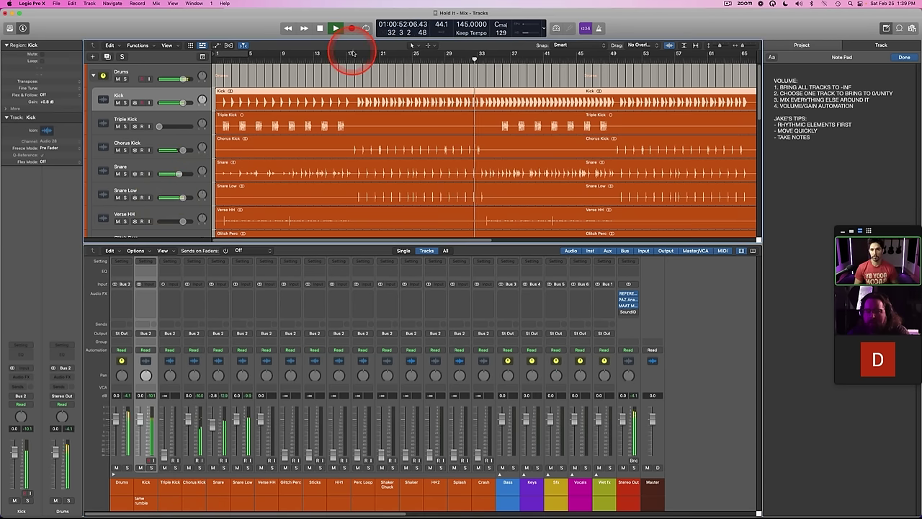
Step: Stop playback and move the Sticks track directly above the Glitch Perc track
key(space)
scroll(270, 158, down, 3)
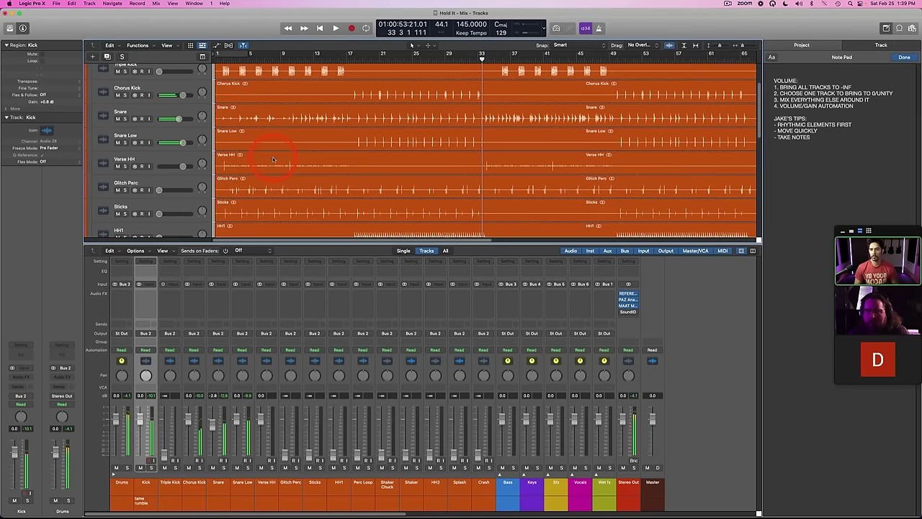
scroll(238, 158, down, 2)
click(163, 170)
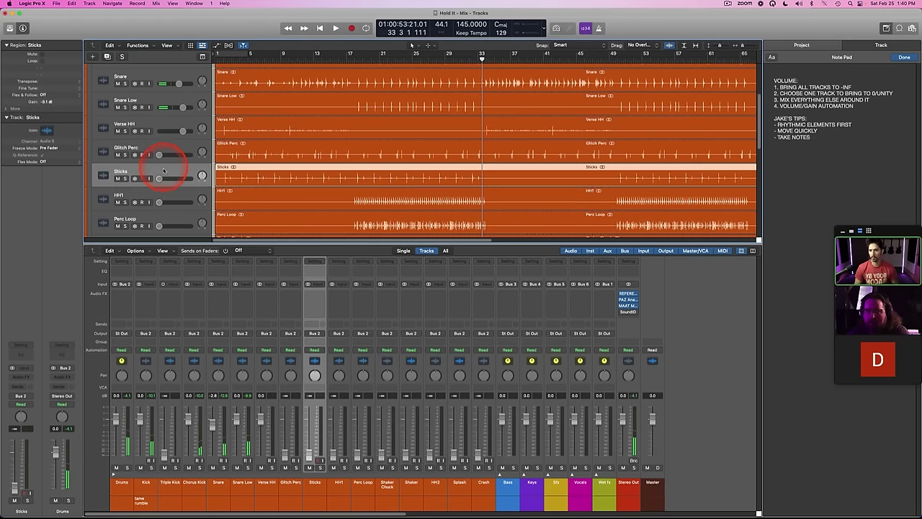
drag(153, 167, 189, 149)
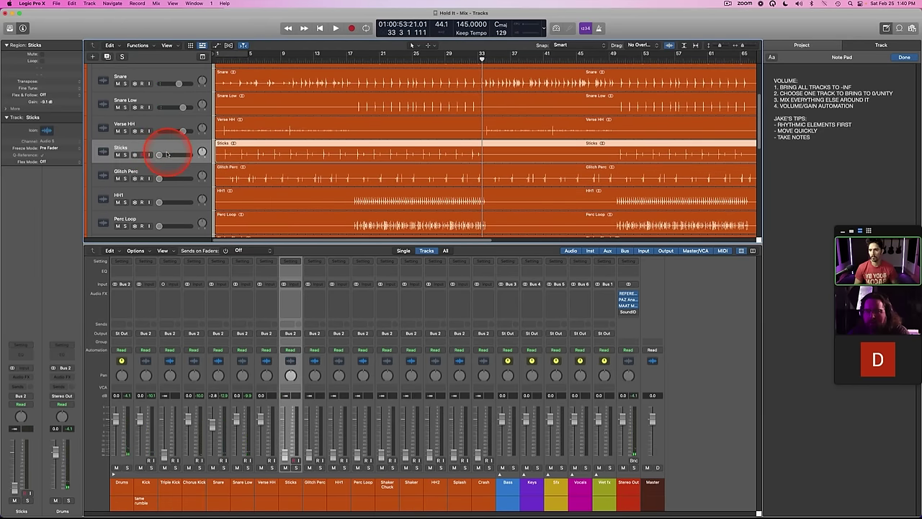
Step: Set the Sticks and Glitch Perc volumes to 0.0 dB, select both channels and play from the start of the song
alt+click(160, 155)
alt+click(160, 179)
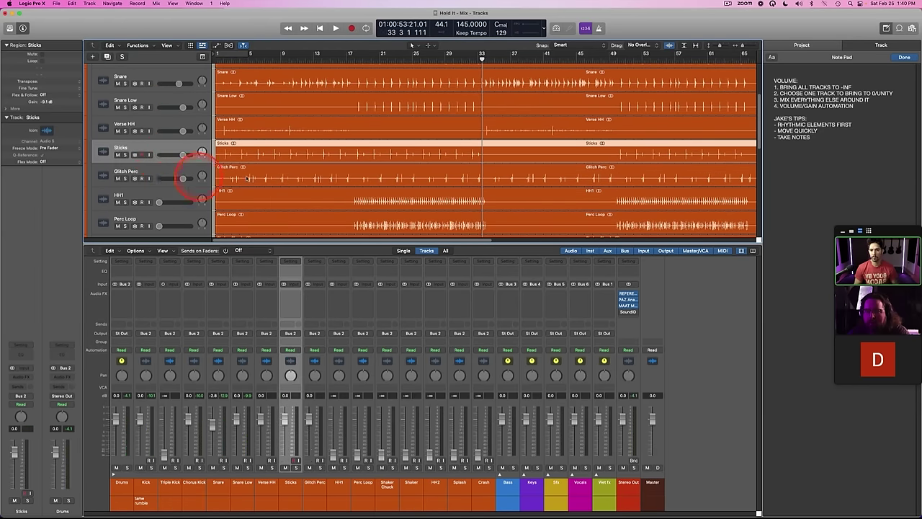
shift+click(311, 489)
key(Return)
key(space)
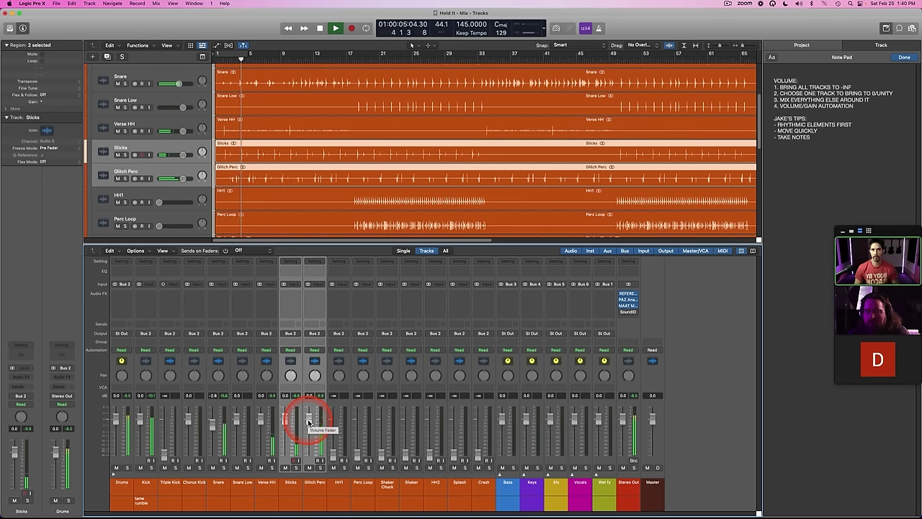
Step: Lower Glitch Perc alone to -1.6 dB and raise Triple Kick to -7.2 dB, replaying the song from bar 1
click(316, 490)
drag(312, 419, 310, 426)
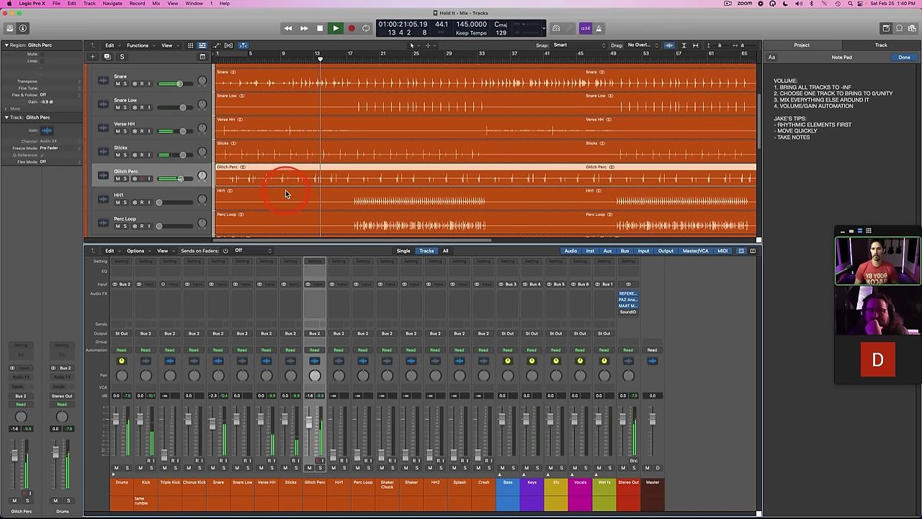
scroll(285, 194, up, 4)
drag(160, 126, 178, 128)
click(218, 60)
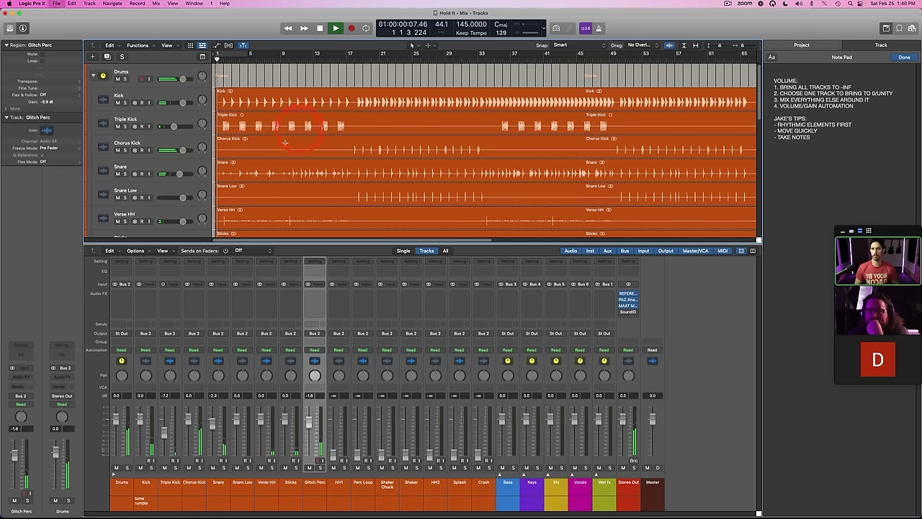
Step: Raise the Snare channel's volume to -1.5 dB while the verse plays
scroll(265, 157, down, 2)
scroll(265, 157, down, 10)
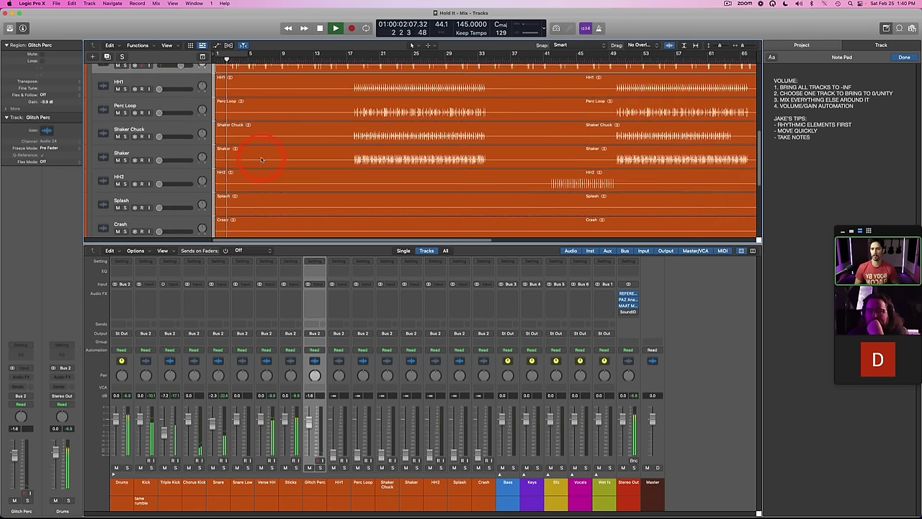
scroll(261, 157, up, 15)
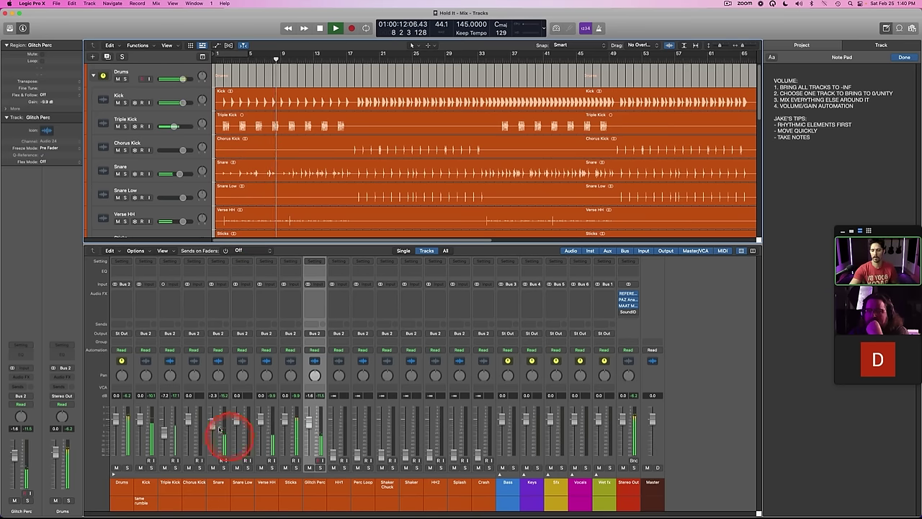
drag(212, 421, 213, 425)
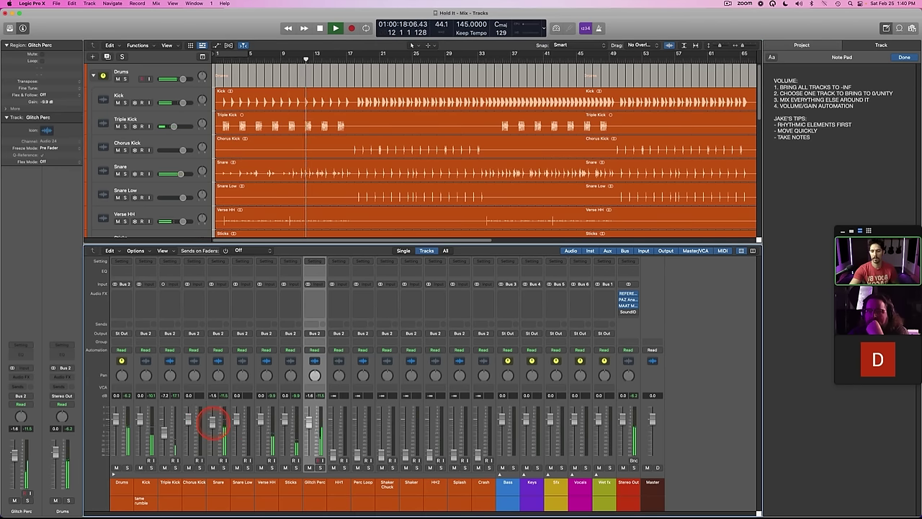
click(298, 162)
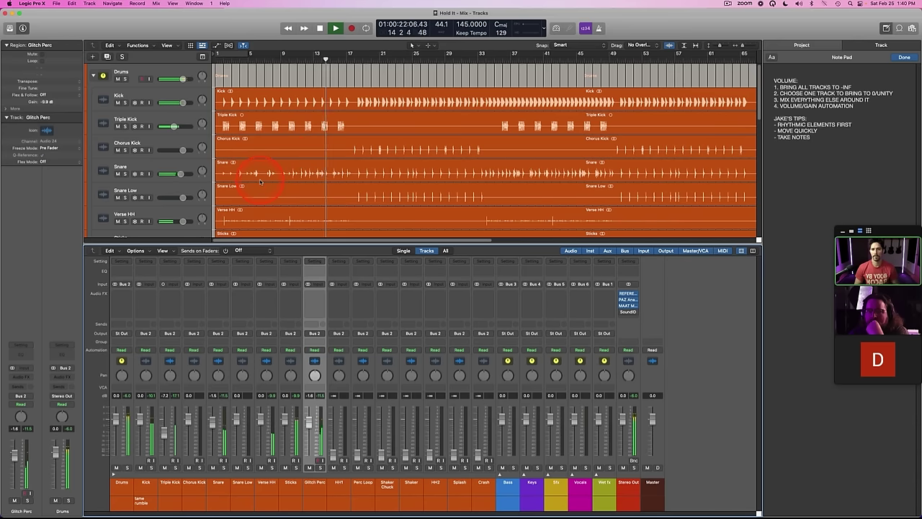
Step: Park the playhead at bar 18 and show the global tracks with only Marker displayed, hiding Arrangement, Signature and Tempo
scroll(268, 190, down, 3)
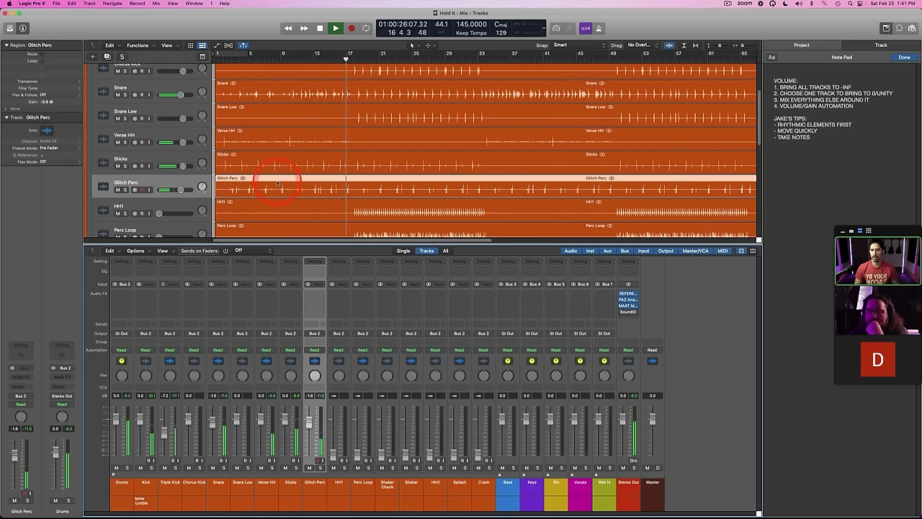
drag(365, 59, 352, 59)
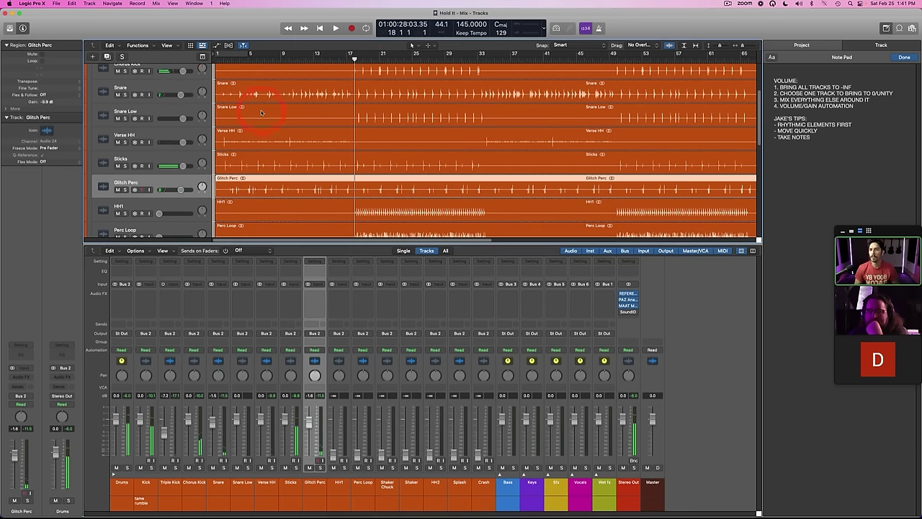
scroll(261, 112, up, 5)
click(203, 56)
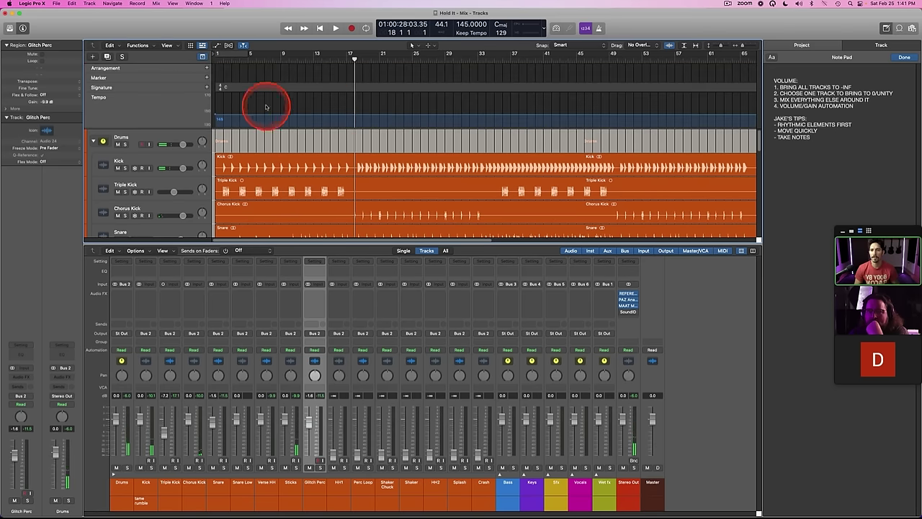
right_click(164, 71)
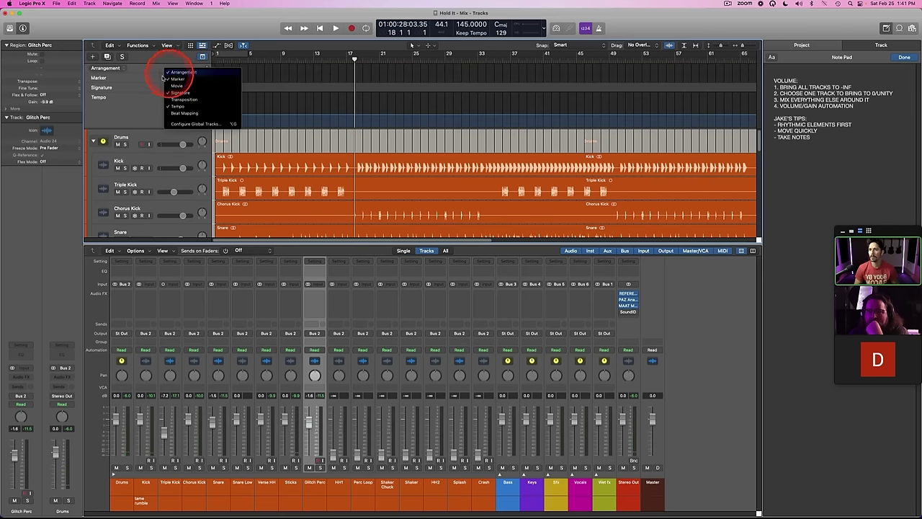
click(169, 72)
right_click(156, 81)
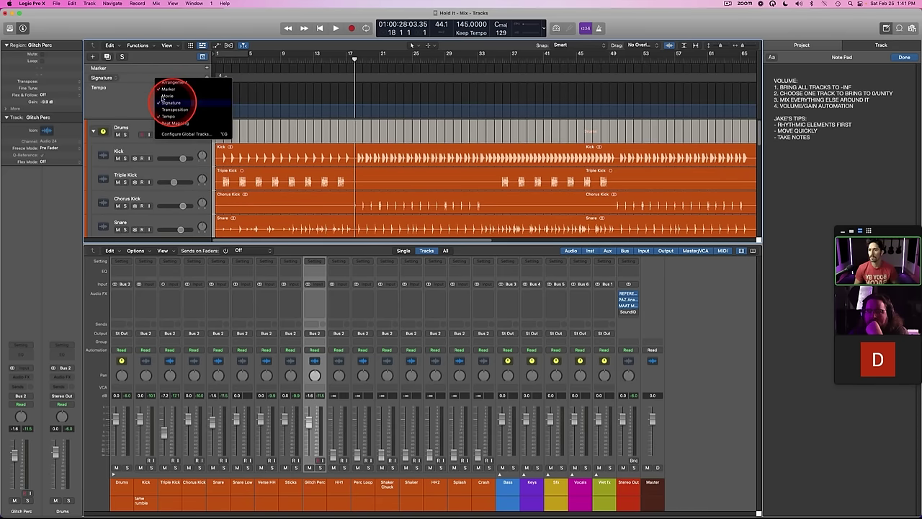
click(171, 103)
right_click(147, 82)
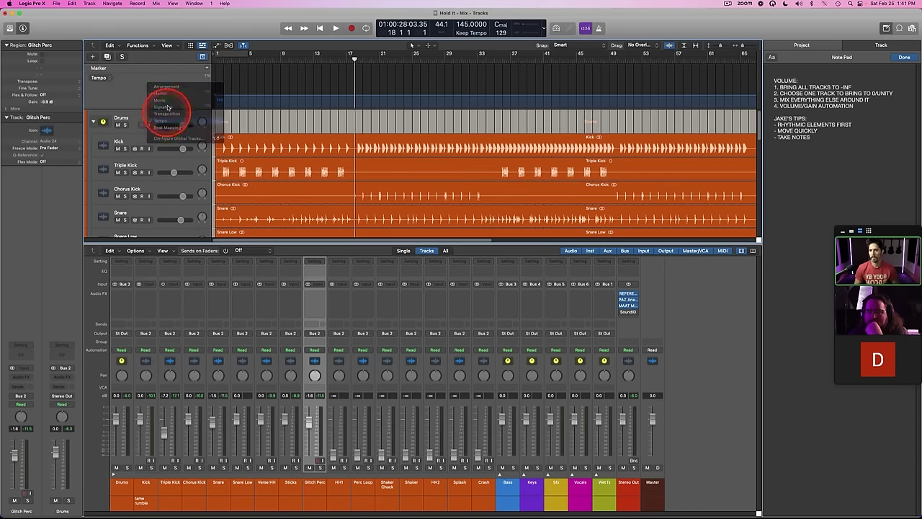
click(162, 120)
Step: Create a marker at the bar 18 playhead position and name it Chorus
click(207, 67)
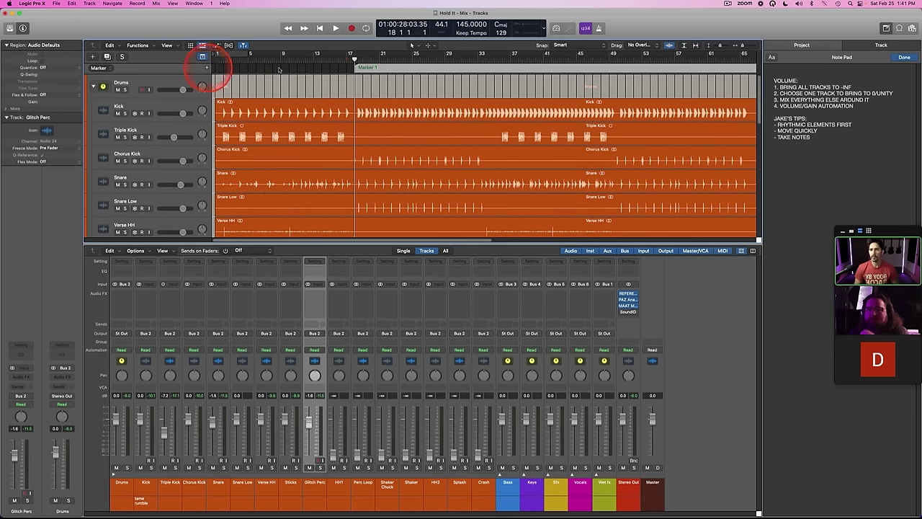
double_click(368, 71)
text(Chorus)
key(Return)
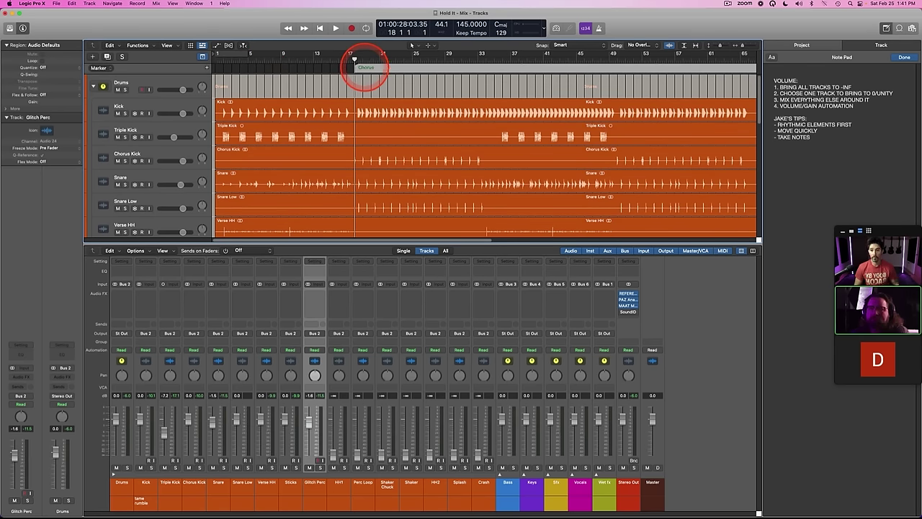
Step: Place the playhead at bar 2 and check the regions inside the Vocals stack for the start of the verse
click(222, 62)
drag(220, 61, 225, 62)
scroll(274, 134, down, 10)
click(274, 134)
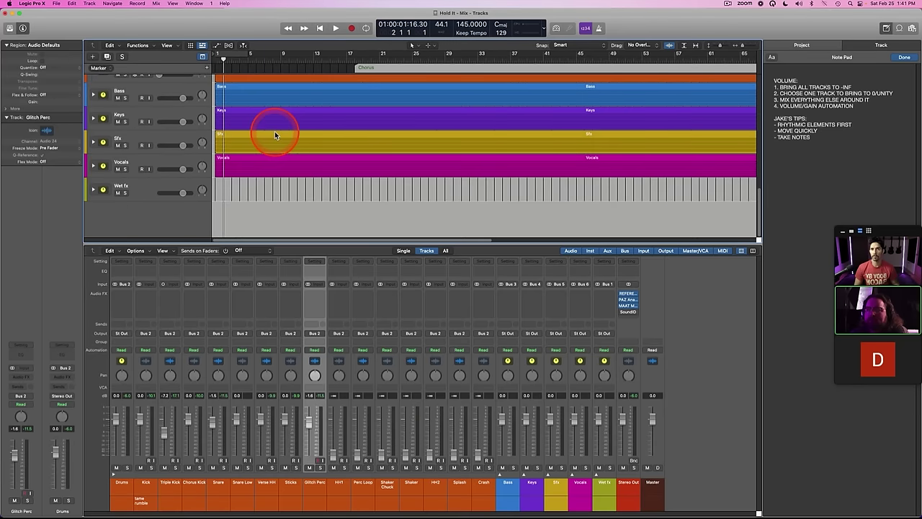
click(92, 166)
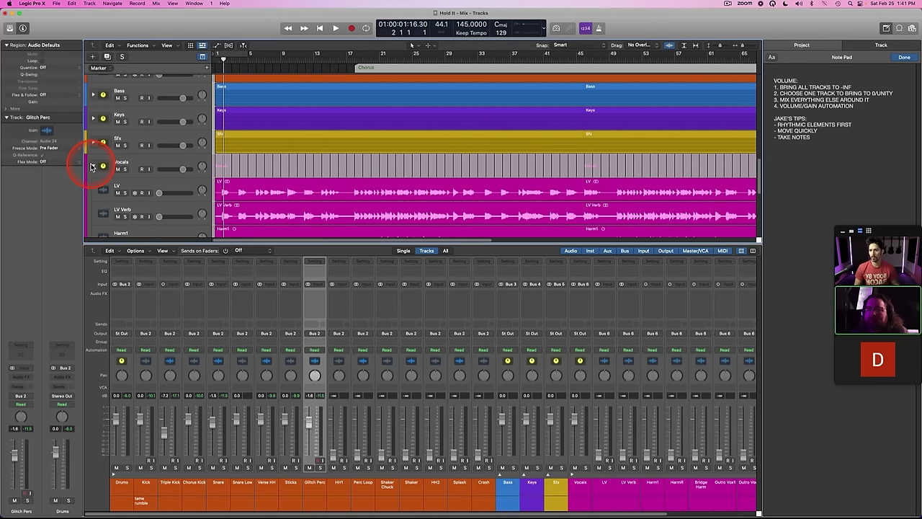
click(92, 166)
click(276, 158)
scroll(276, 159, up, 10)
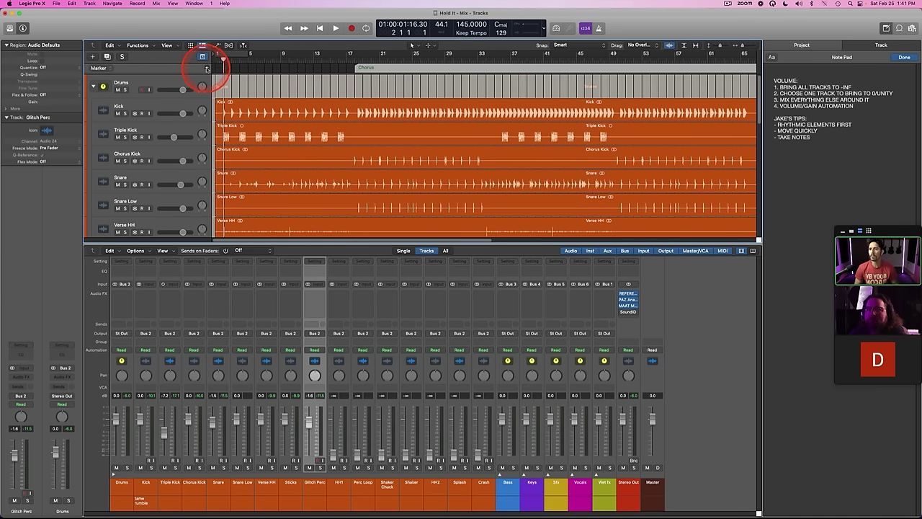
Step: Create a marker at the bar 2 playhead position and name it Verse 1
click(207, 68)
double_click(249, 66)
text(Verse 12)
key(Return)
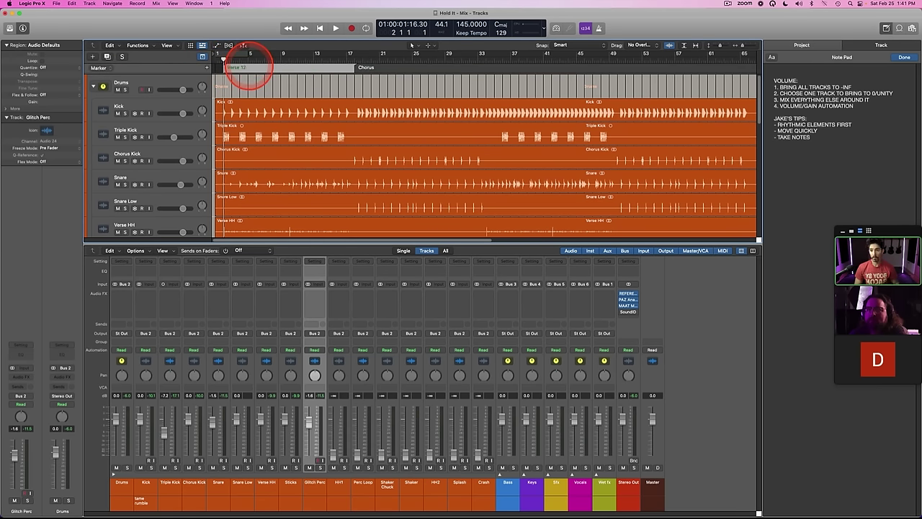
double_click(258, 67)
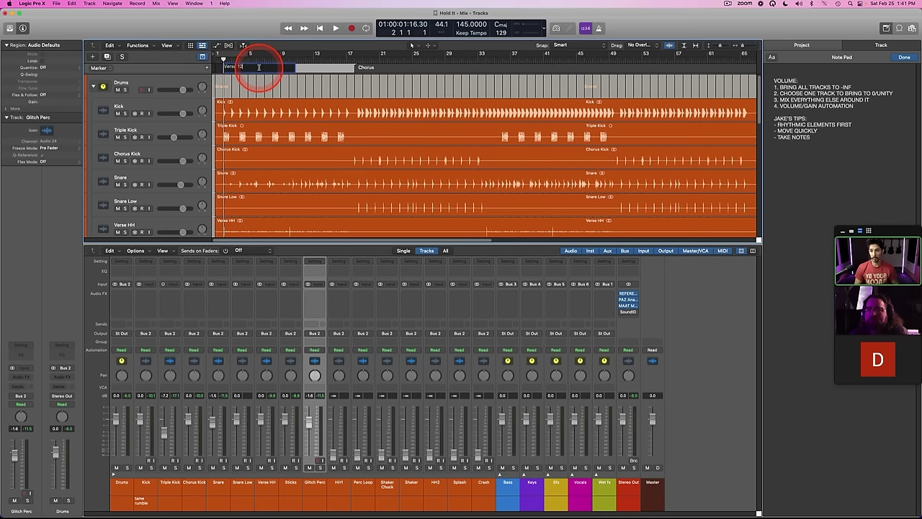
Step: Rename the Chorus marker as Chorus 1
double_click(382, 66)
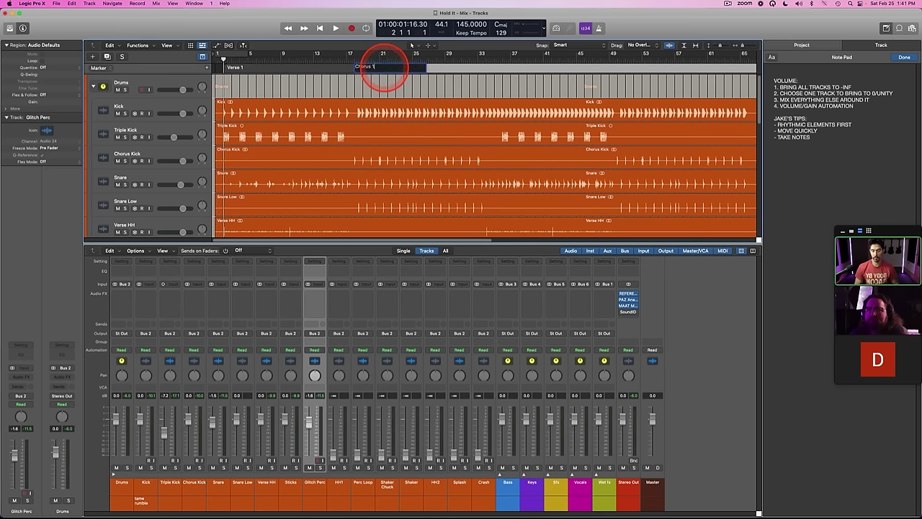
text(Chorus 1)
click(278, 93)
Step: Hide the mixer so the track area fills the full window height
scroll(252, 121, down, 2)
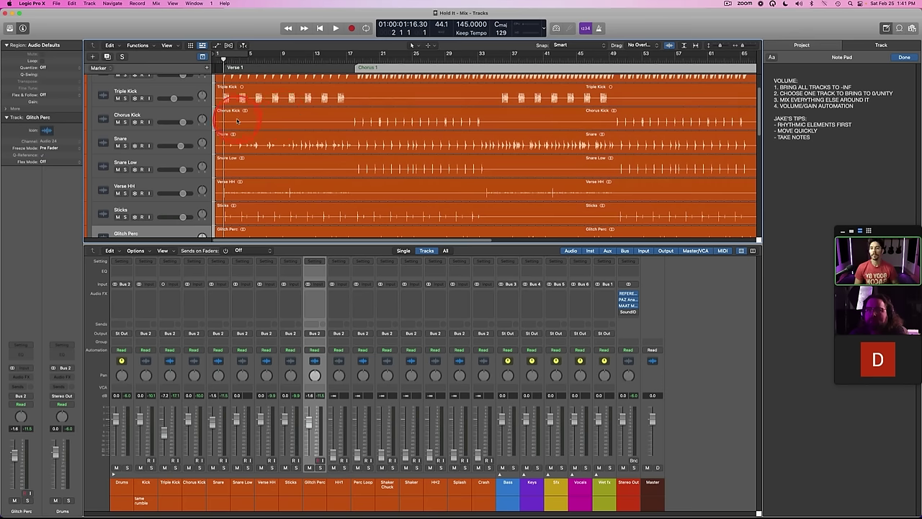
scroll(256, 145, down, 10)
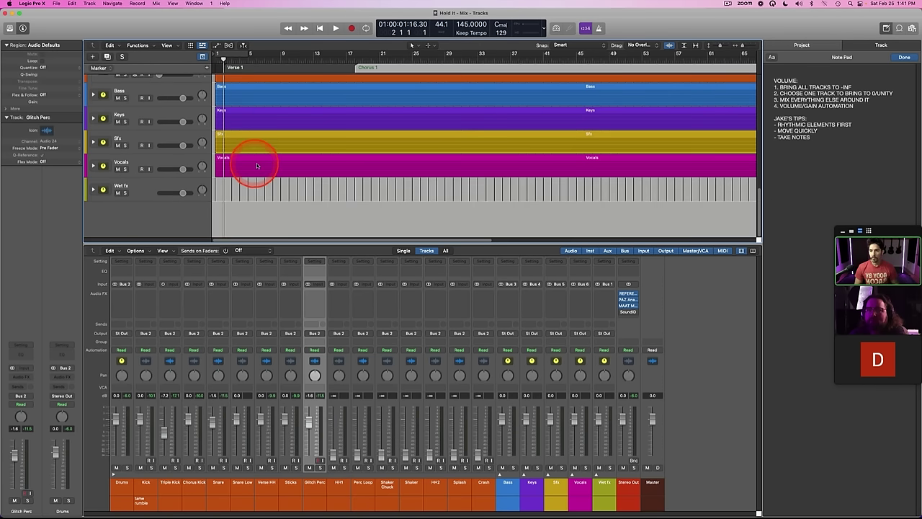
scroll(253, 162, up, 3)
key(x)
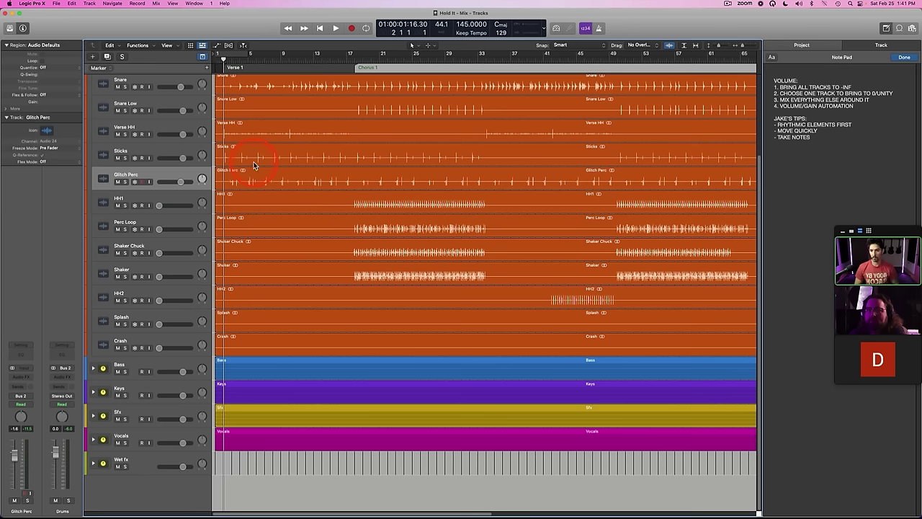
scroll(277, 144, up, 4)
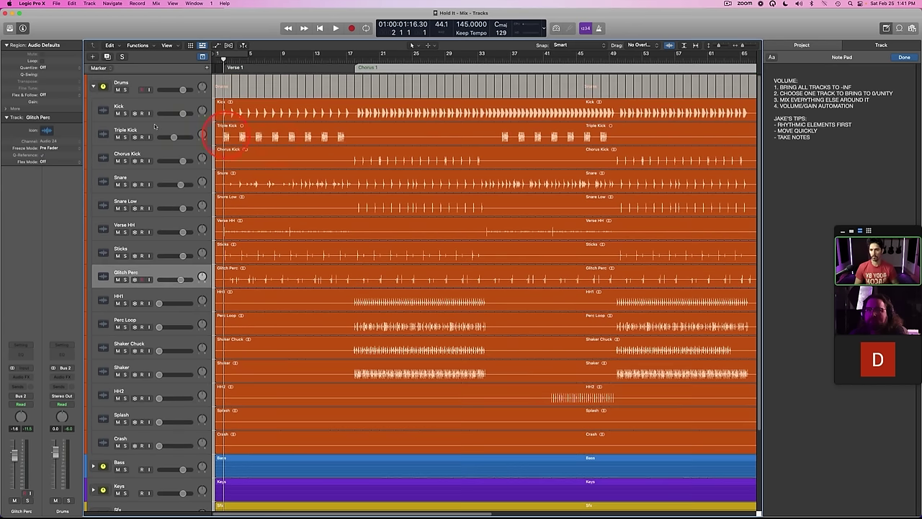
Step: Collapse the Drums stack and expand the Keys stack, briefly checking the tracks inside the Sfx stack
click(93, 87)
click(92, 134)
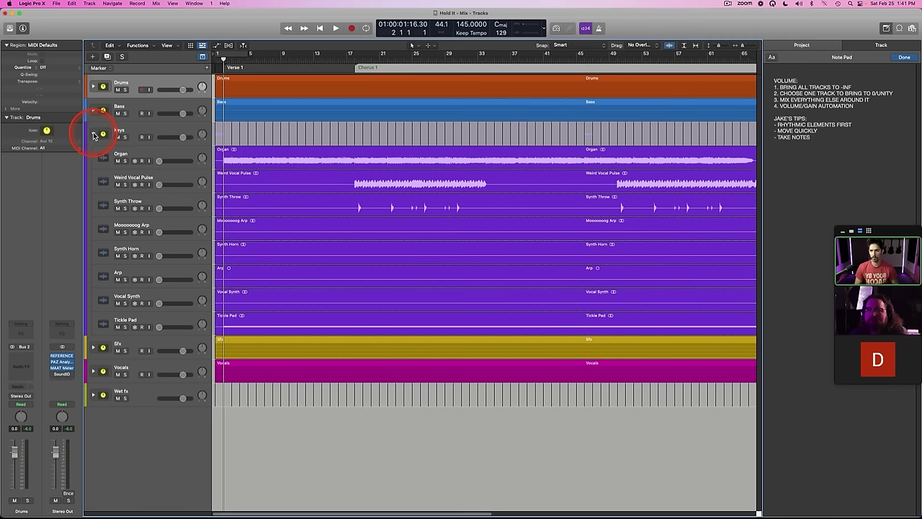
click(92, 346)
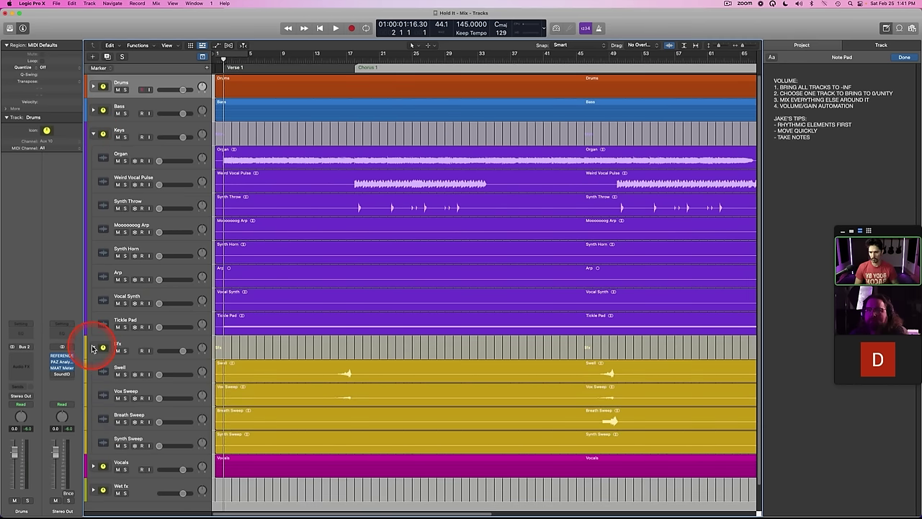
click(93, 347)
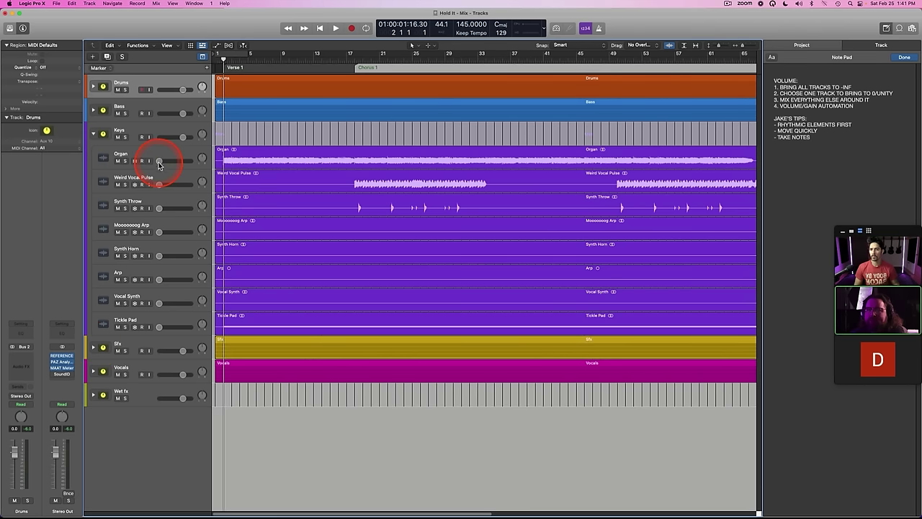
Step: Play the verse from bar 2 and bring the Organ track's volume up to blend with the drums, checking the Tickle Pad track
key(space)
drag(159, 160, 184, 161)
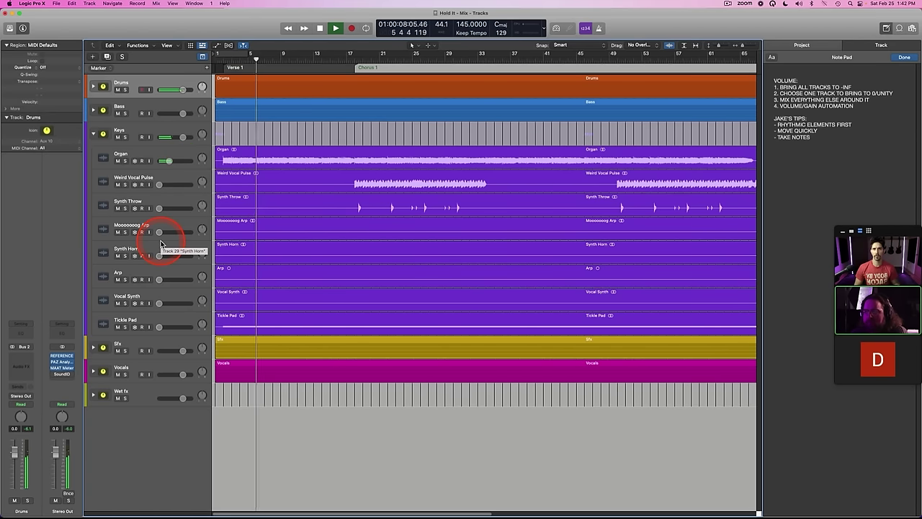
drag(157, 327, 136, 325)
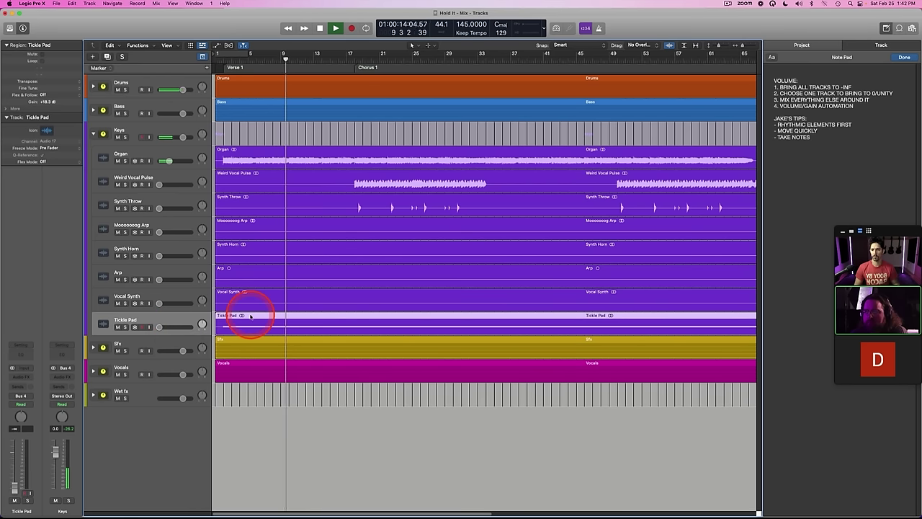
mouse_move(168, 159)
mouse_down()
mouse_move(180, 165)
mouse_move(175, 159)
mouse_up()
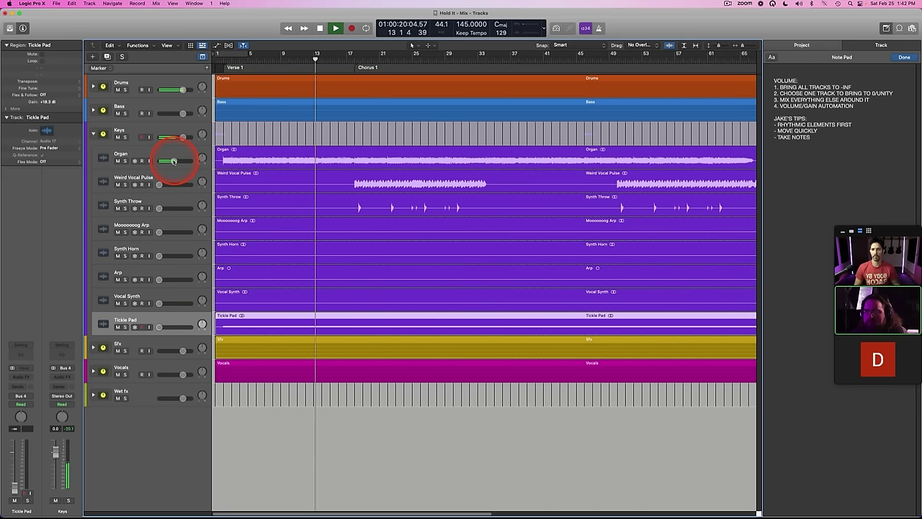
Step: Set the Organ track's volume to about -5.4 dB with the mixer briefly shown, and return the stopped playhead to the song start
key(x)
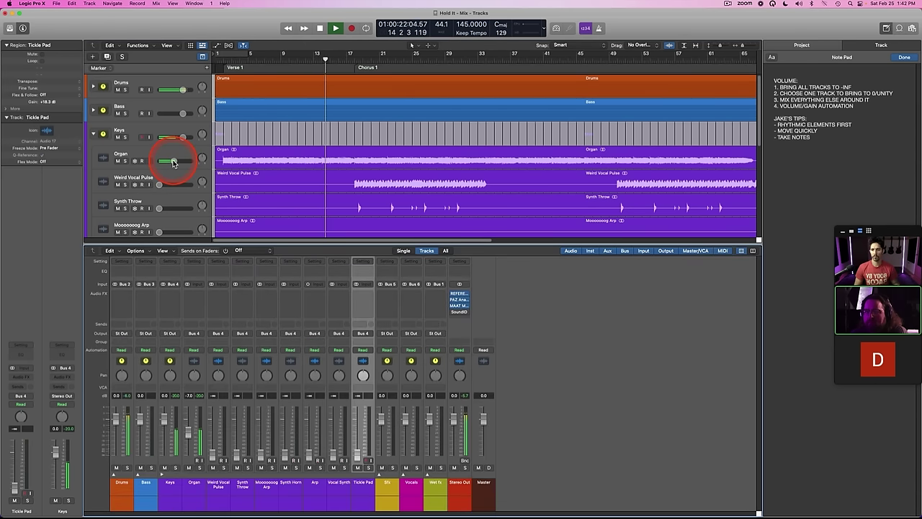
drag(174, 163, 176, 163)
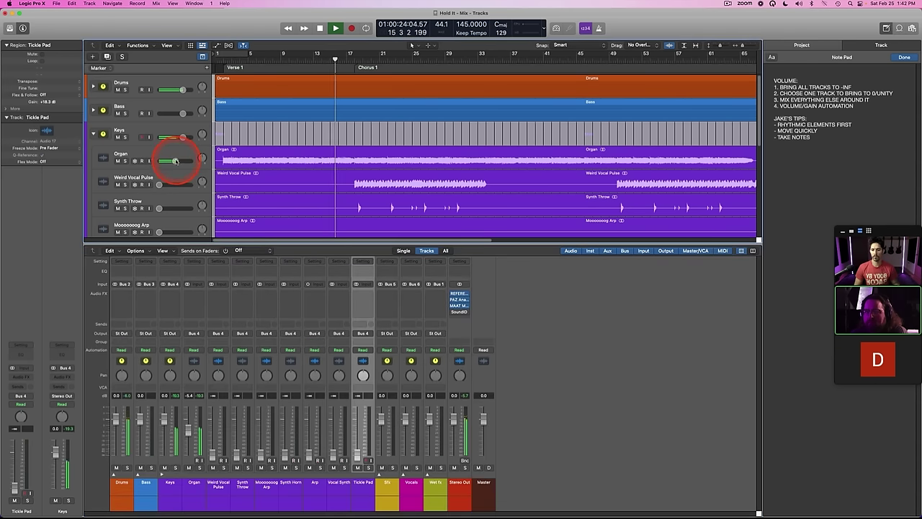
key(x)
key(space)
key(Return)
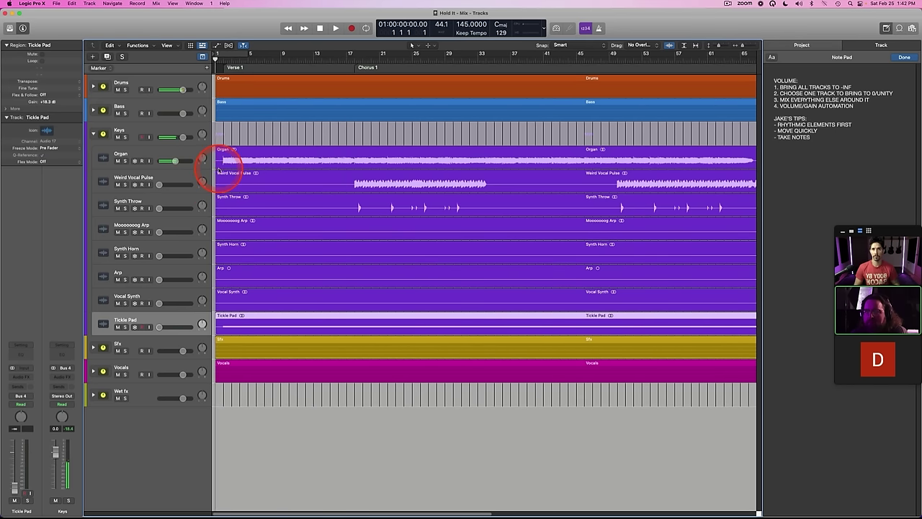
Step: Expand all the track stacks and look through their tracks from Drums down to Vocals
click(92, 110)
click(91, 110)
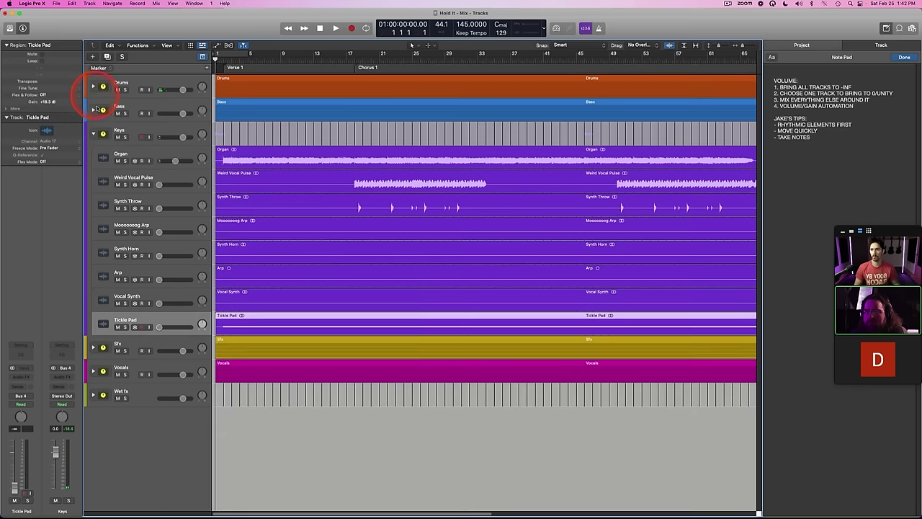
alt+click(93, 109)
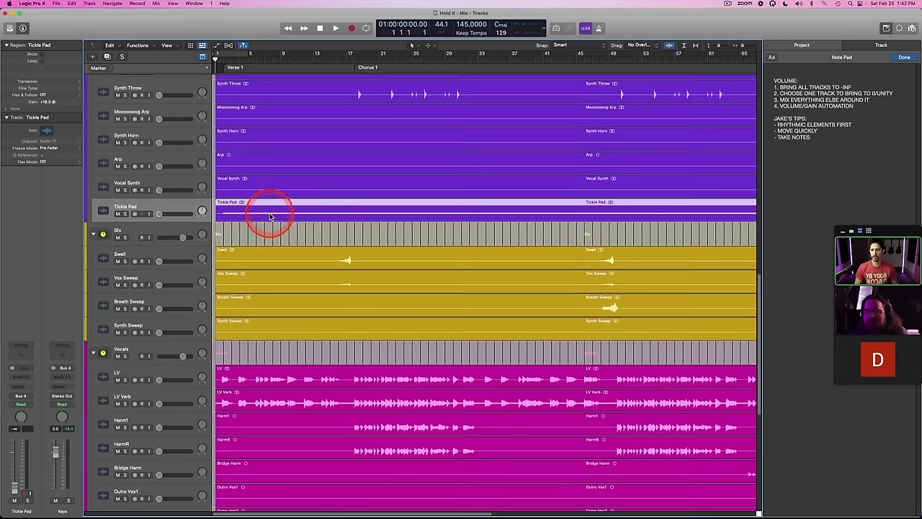
scroll(270, 215, down, 5)
scroll(270, 216, up, 15)
scroll(270, 216, up, 5)
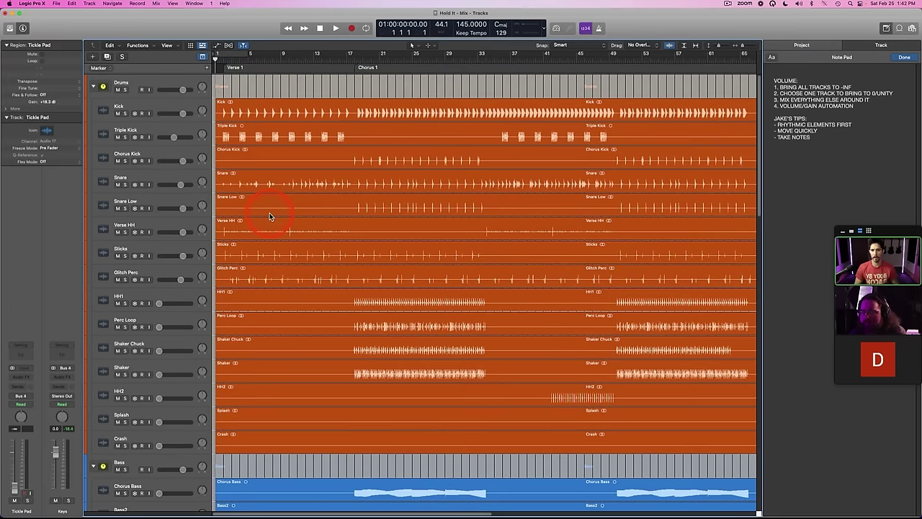
scroll(270, 216, down, 12)
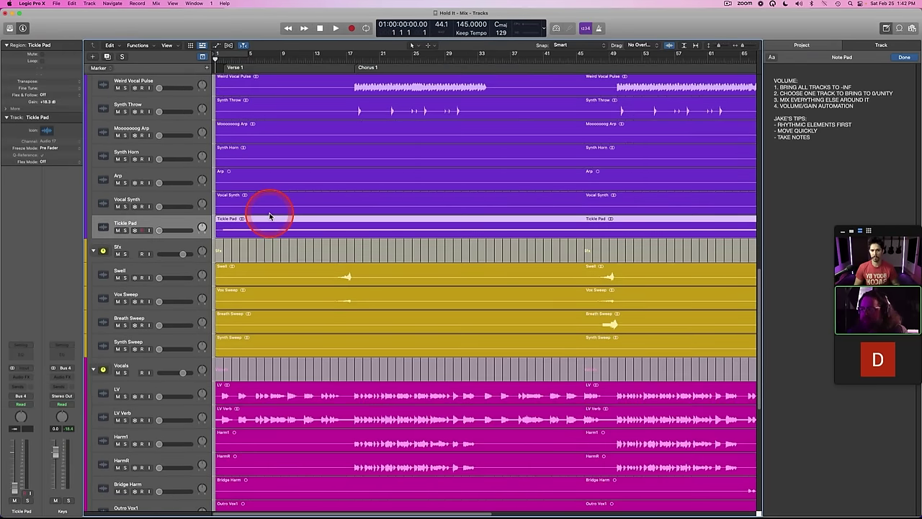
scroll(270, 216, down, 5)
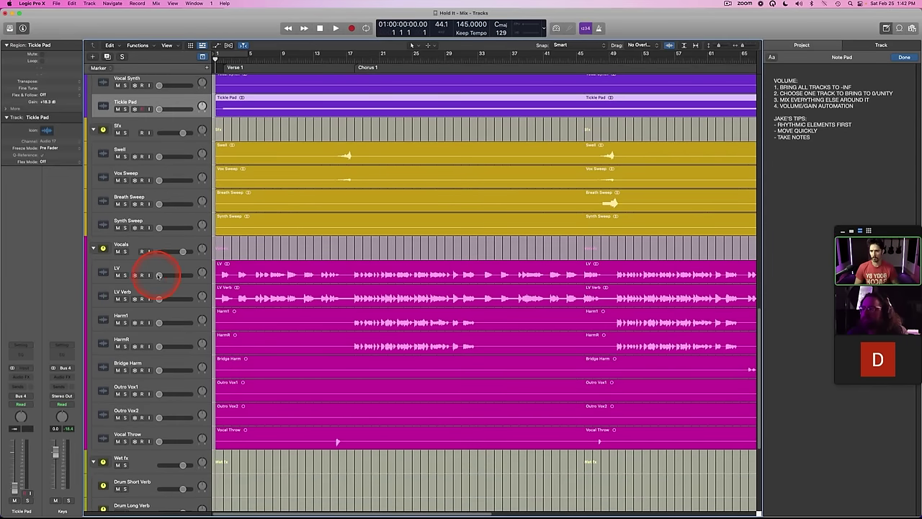
Step: Play the song from the start and bring the LV track's volume up to sit over the verse
key(space)
drag(159, 274, 177, 275)
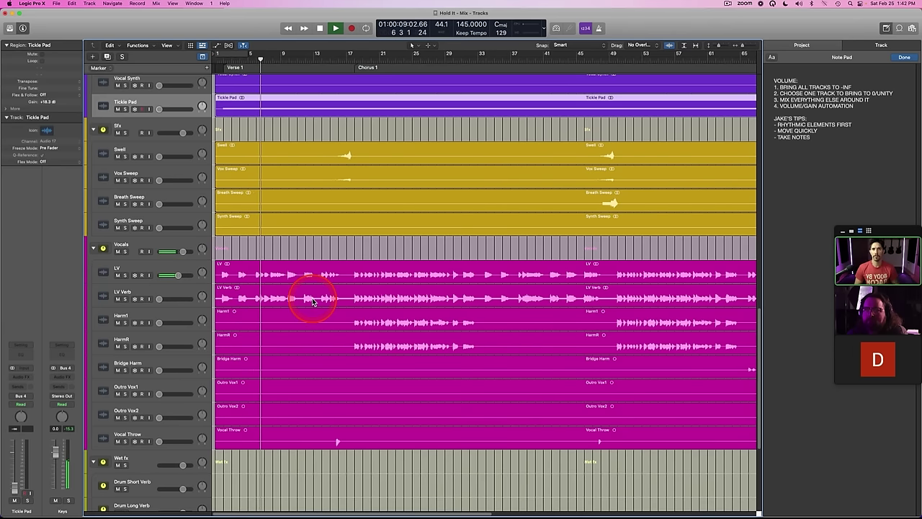
click(177, 275)
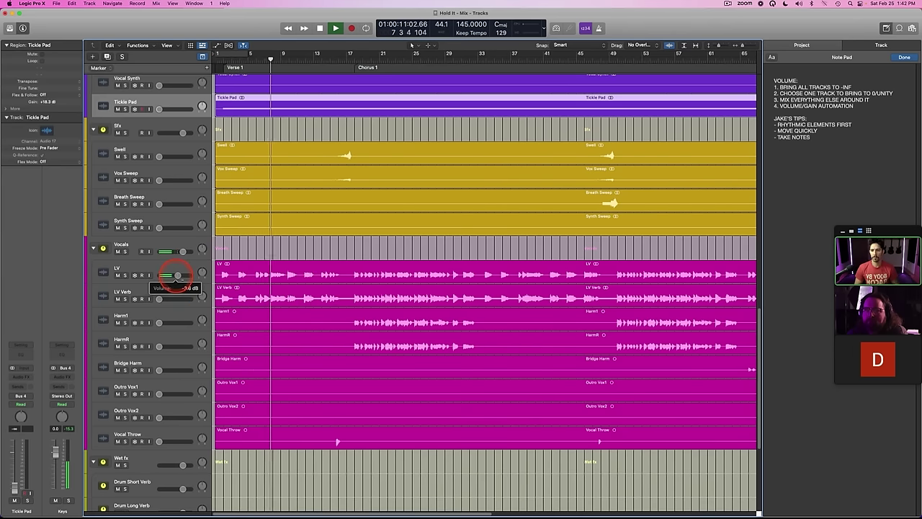
drag(178, 275, 178, 275)
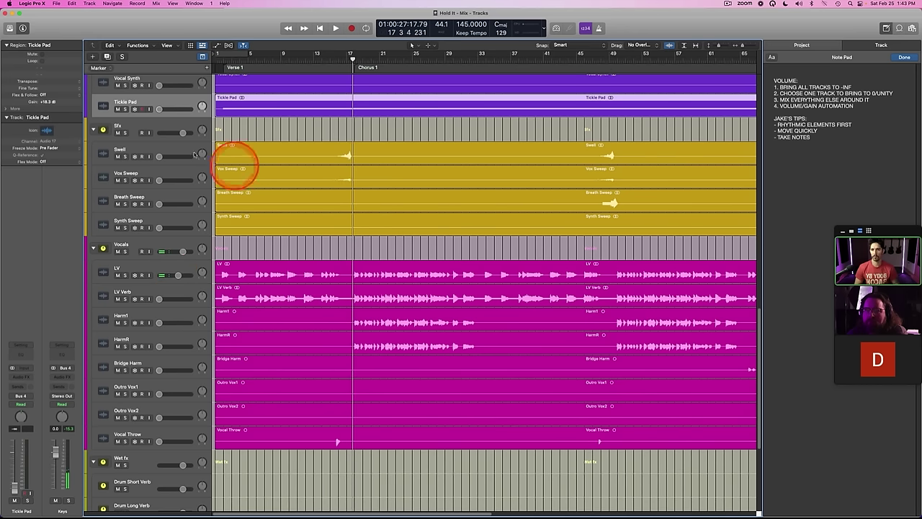
Step: Select the Swell and Vox Sweep tracks and raise their volumes together to -11.0 dB while playing the lead-in to Chorus 1
click(175, 150)
shift+click(170, 172)
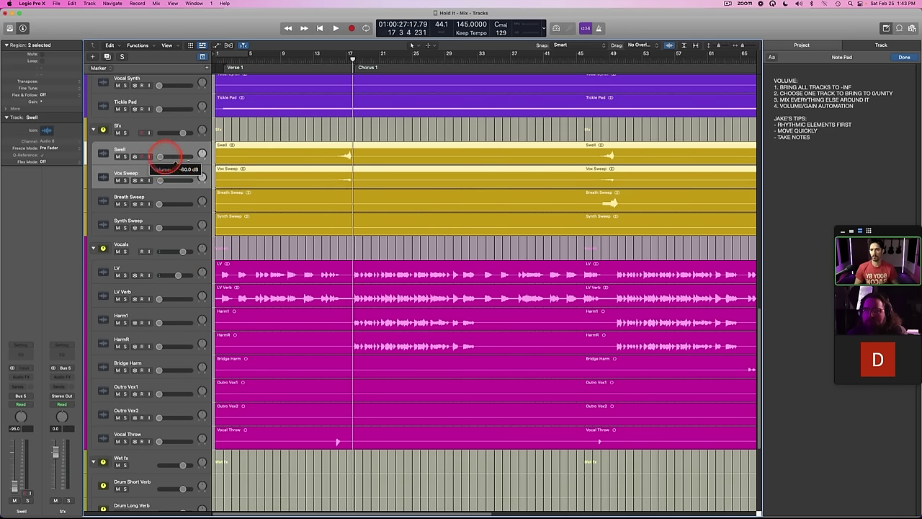
click(337, 59)
key(space)
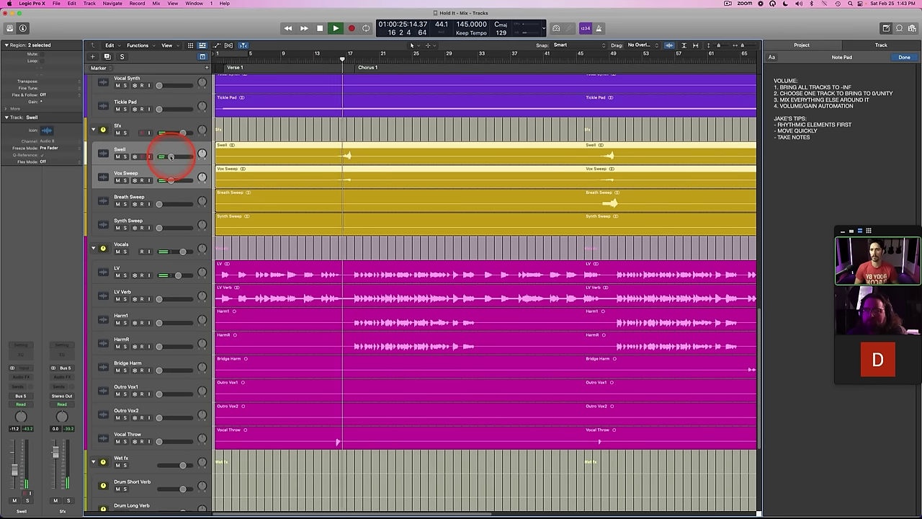
drag(171, 154, 173, 156)
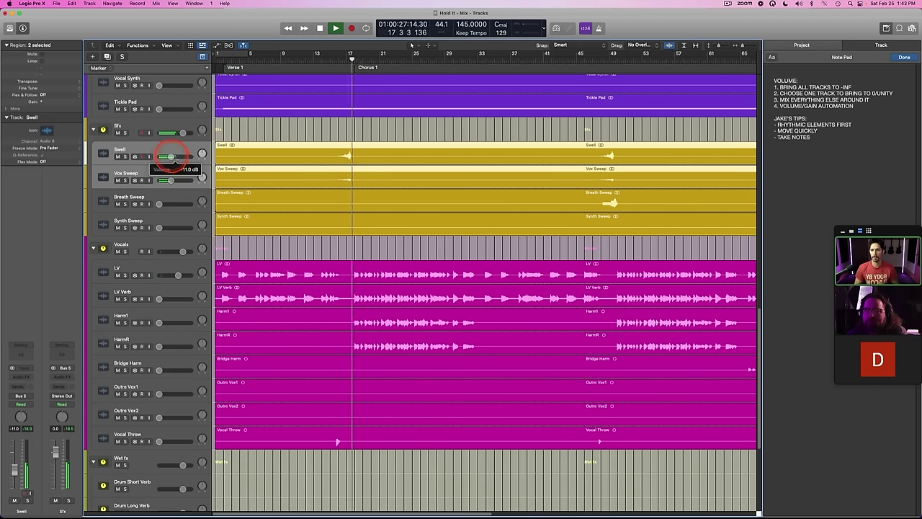
key(space)
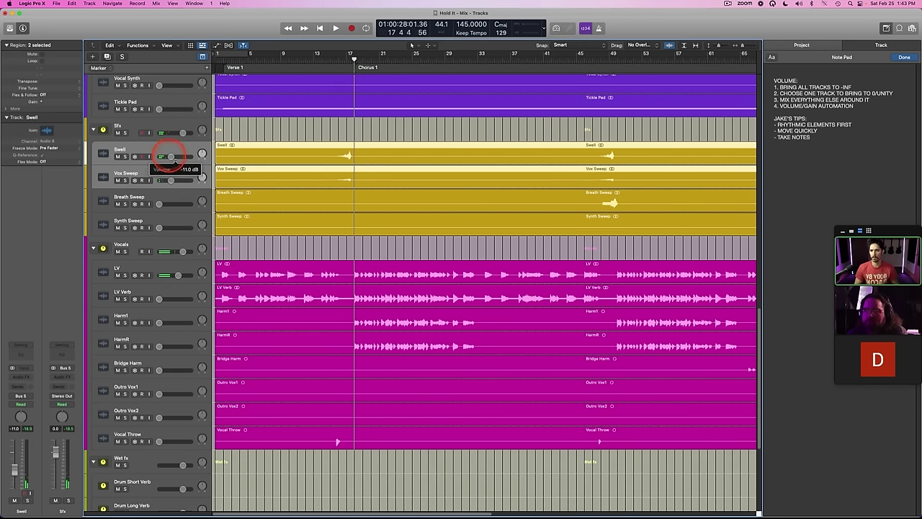
Step: Play the verse from bar 11, setting the LV track's volume to -2.8 dB and bringing LV Verb up to about -4.4 dB
click(299, 61)
key(space)
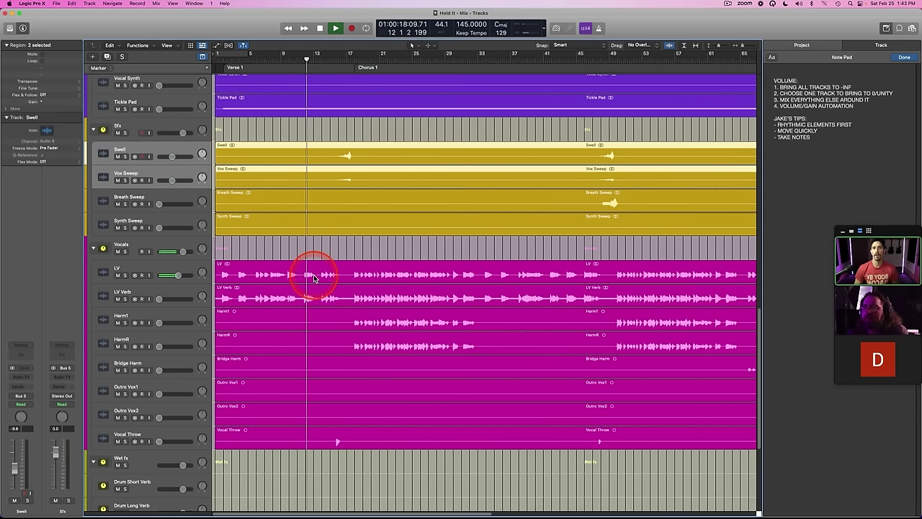
drag(178, 275, 179, 275)
key(space)
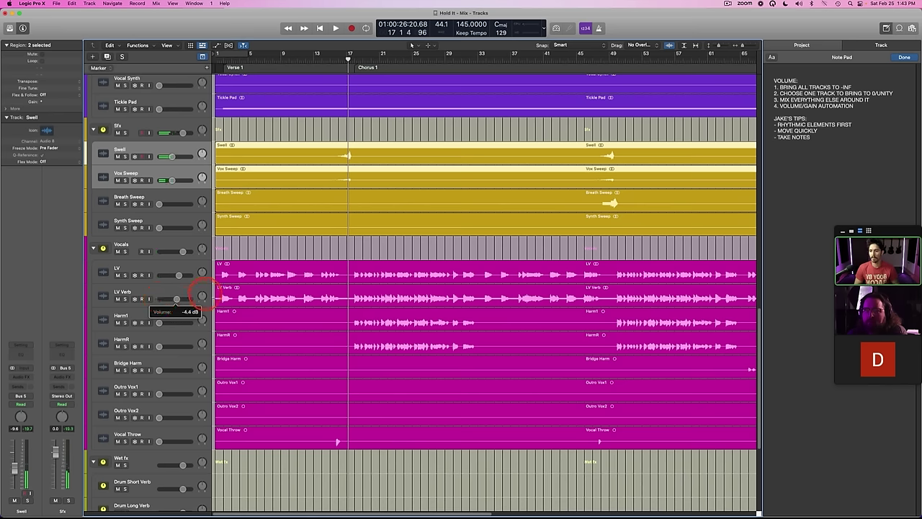
Step: Play from the song start and solo the LV Verb track to hear what it contains
click(298, 251)
key(Return)
key(space)
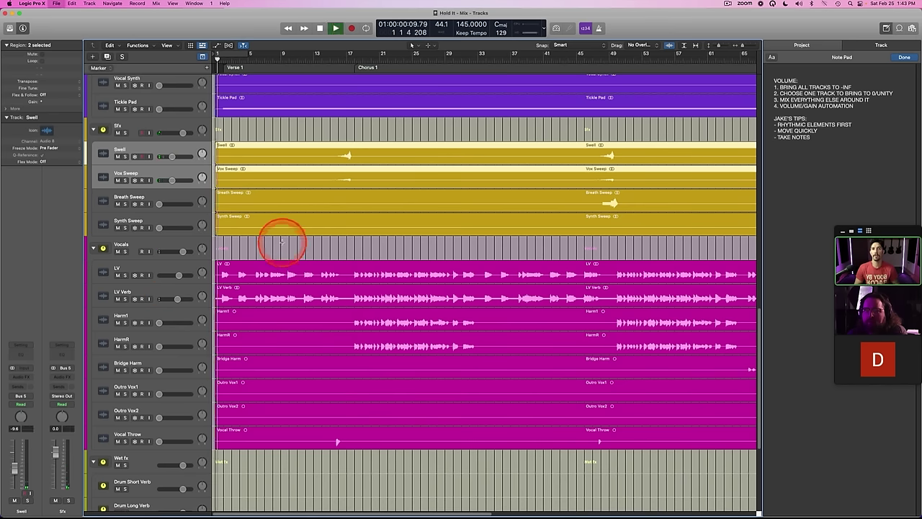
click(177, 299)
key(s)
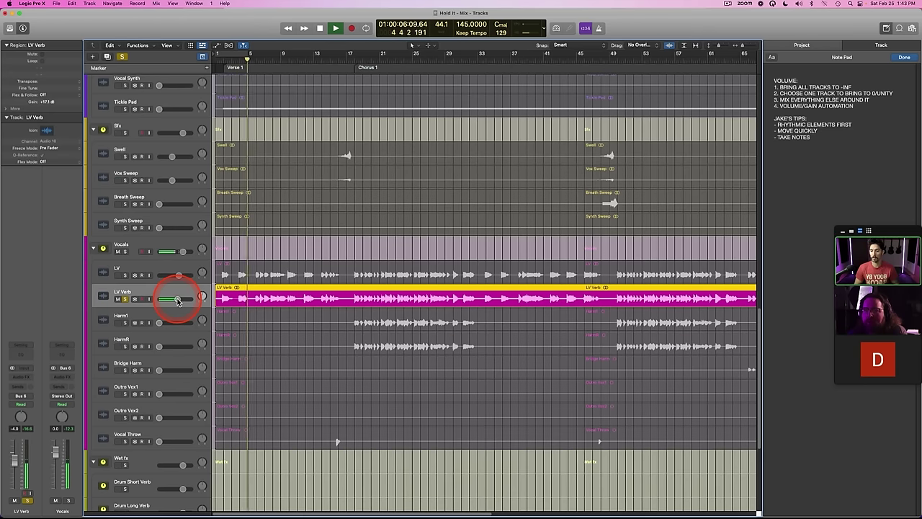
Step: Unsolo the LV Verb track and rename it LV DT
key(space)
key(s)
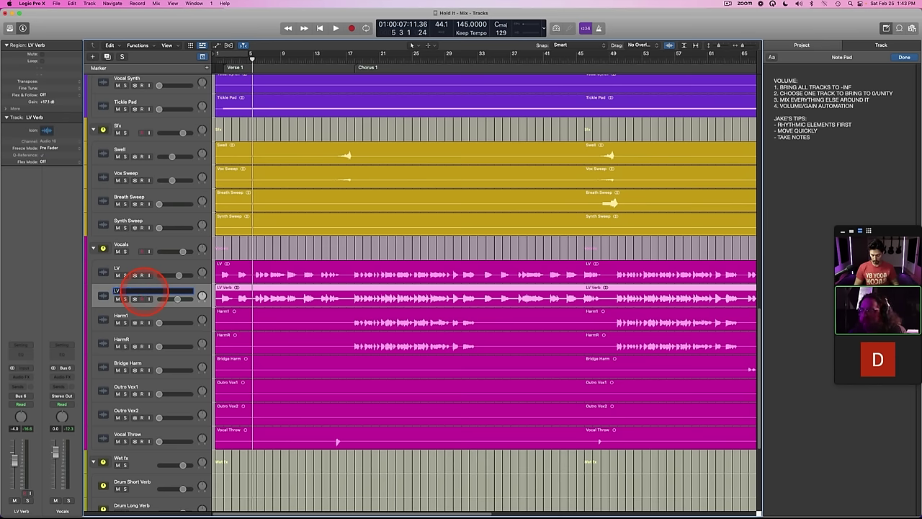
key(space)
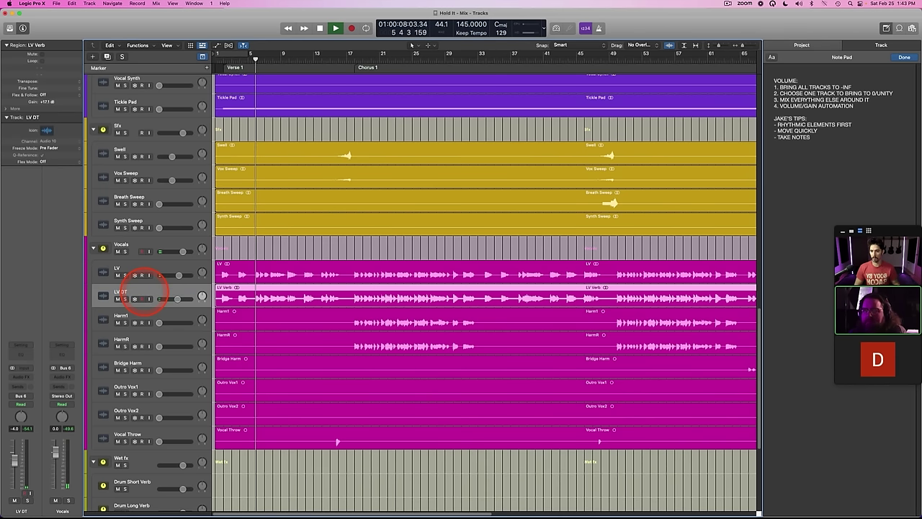
Step: Replay the verse from bar 2 and set the LV DT track's volume to about -8.4 dB under the lead vocal
drag(177, 299, 165, 300)
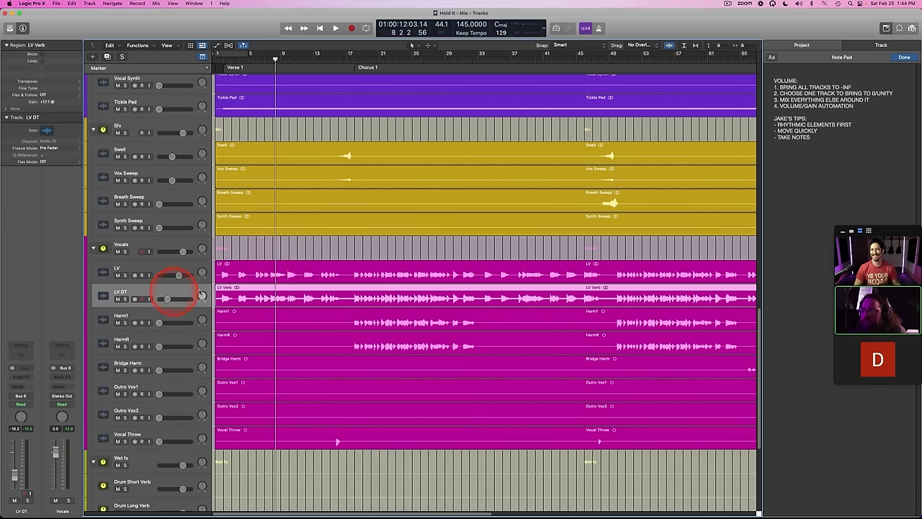
click(224, 61)
key(space)
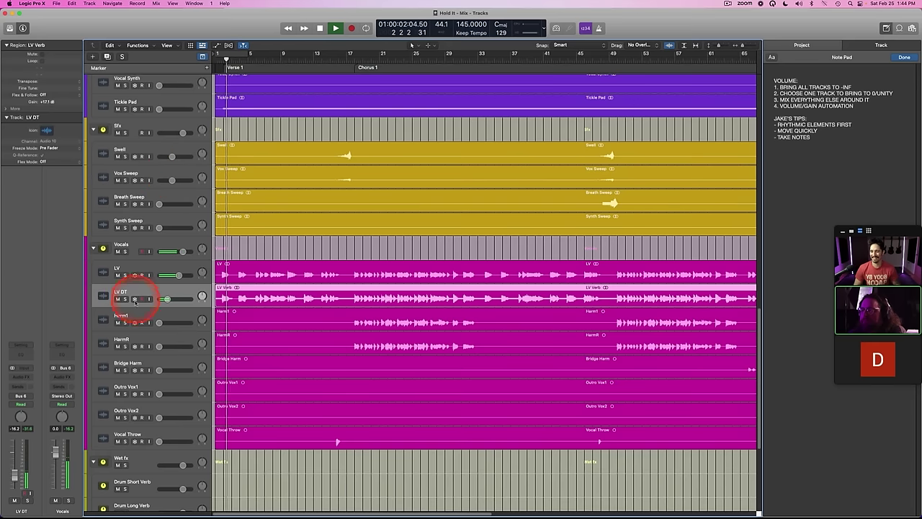
mouse_move(167, 299)
mouse_down()
mouse_move(187, 298)
mouse_move(180, 298)
mouse_up()
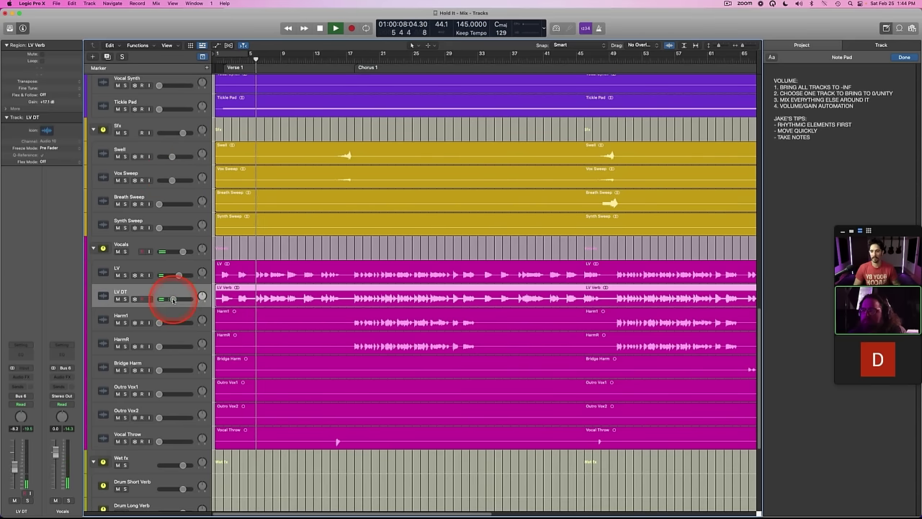
drag(173, 301, 173, 301)
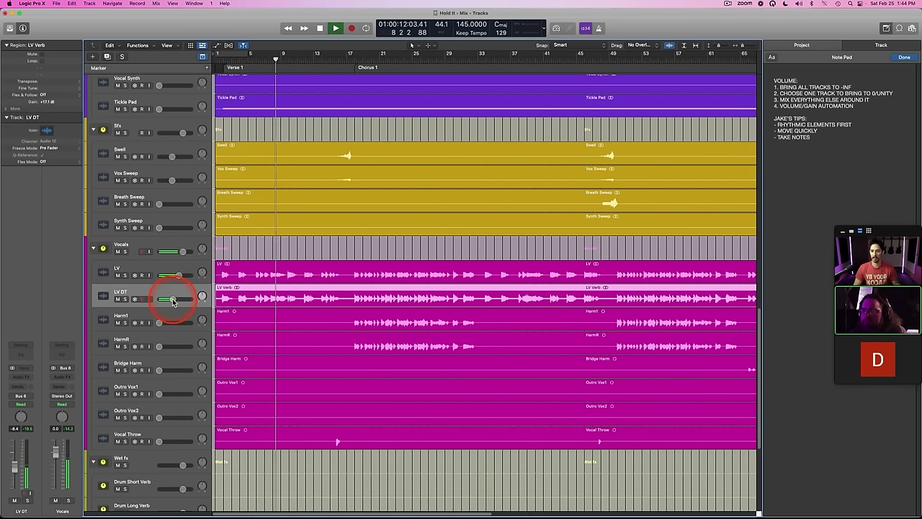
Step: Compare the LV and LV DT tracks by soloing them in turn and together while replaying parts of Verse 1
key(s)
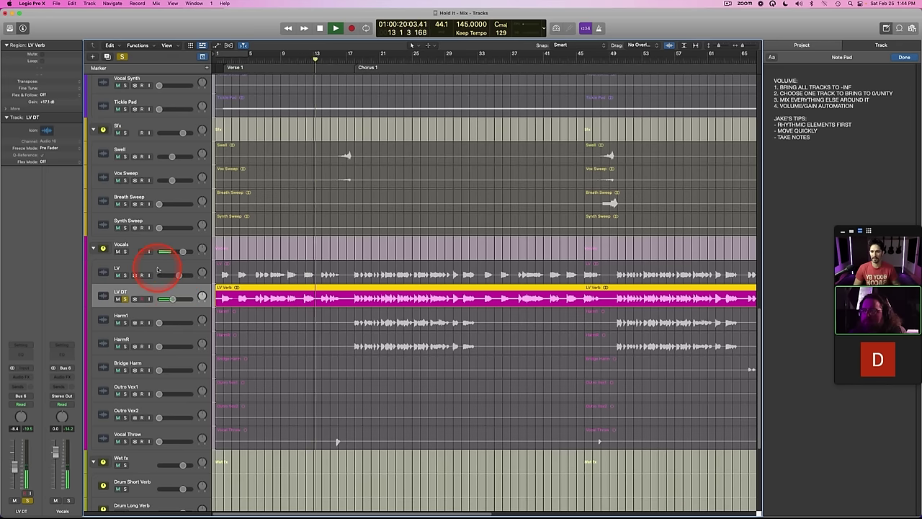
click(157, 270)
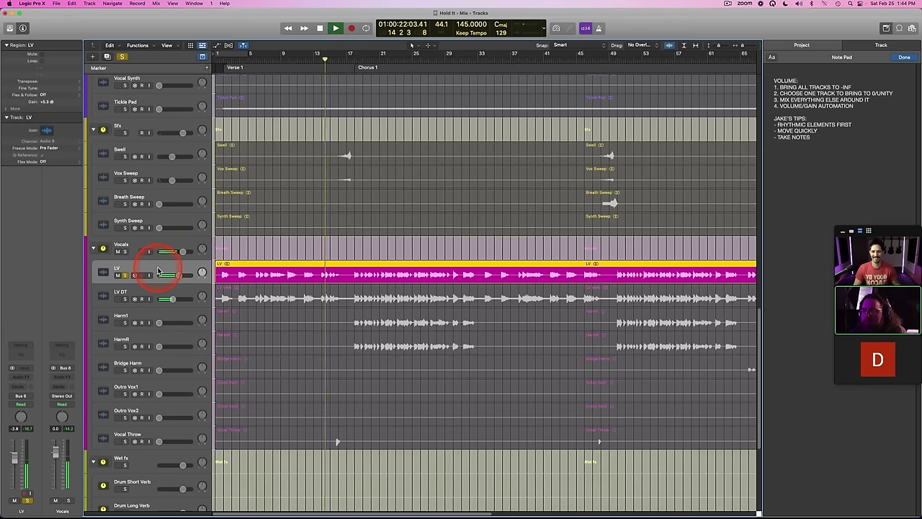
click(290, 62)
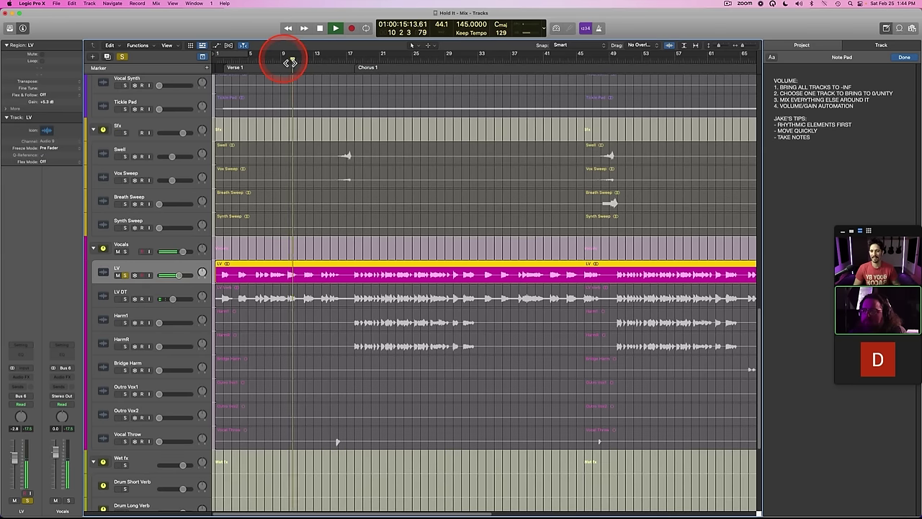
click(266, 63)
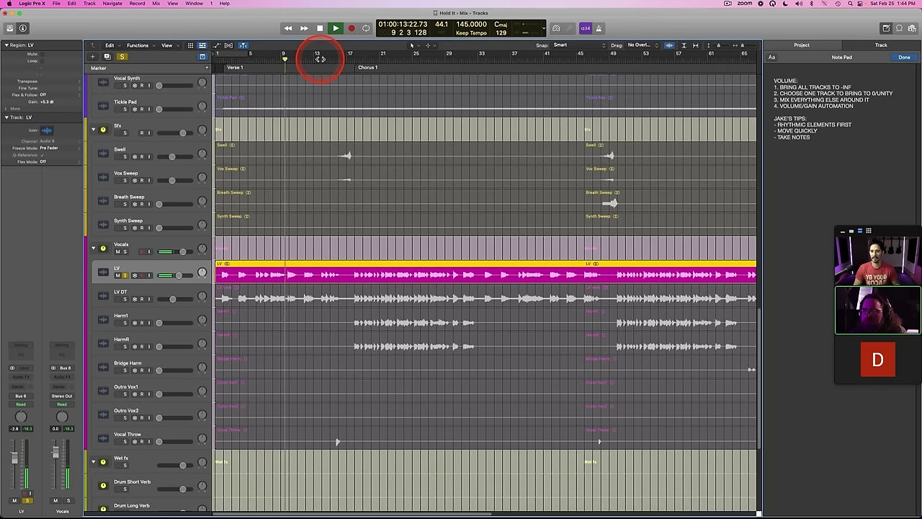
click(219, 56)
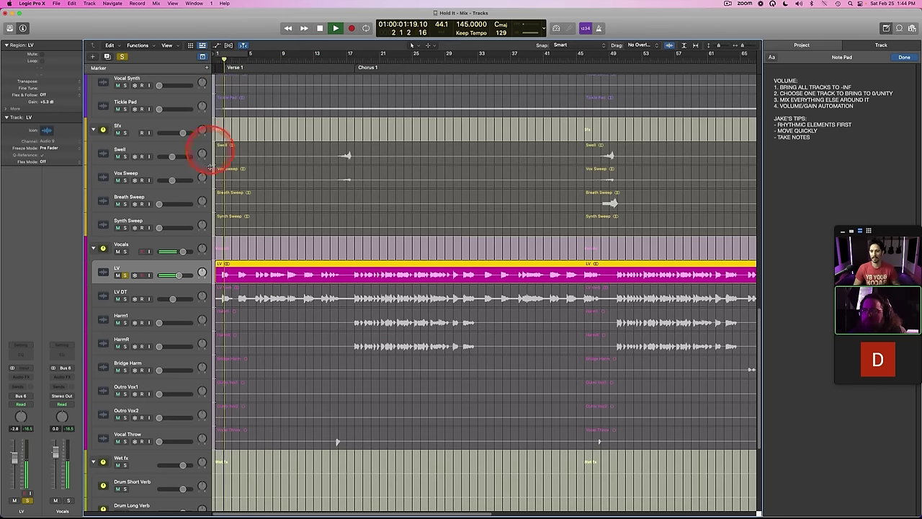
click(138, 289)
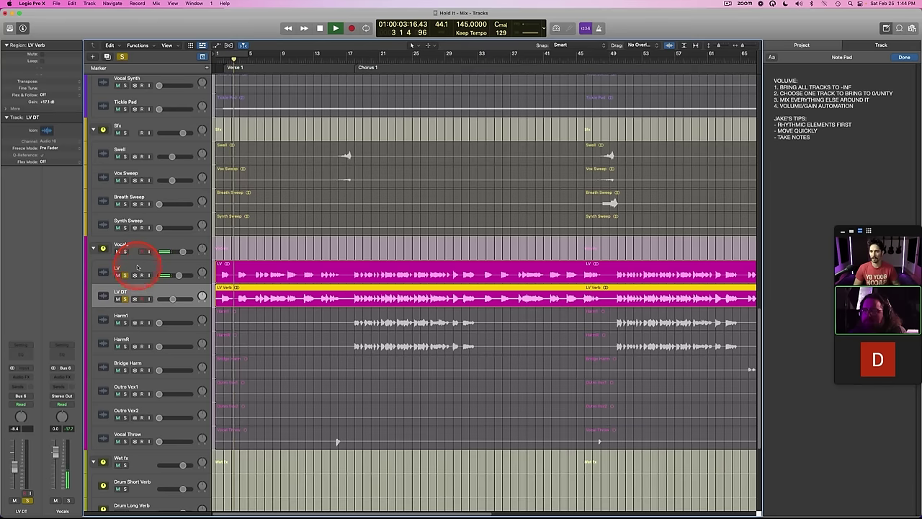
click(138, 267)
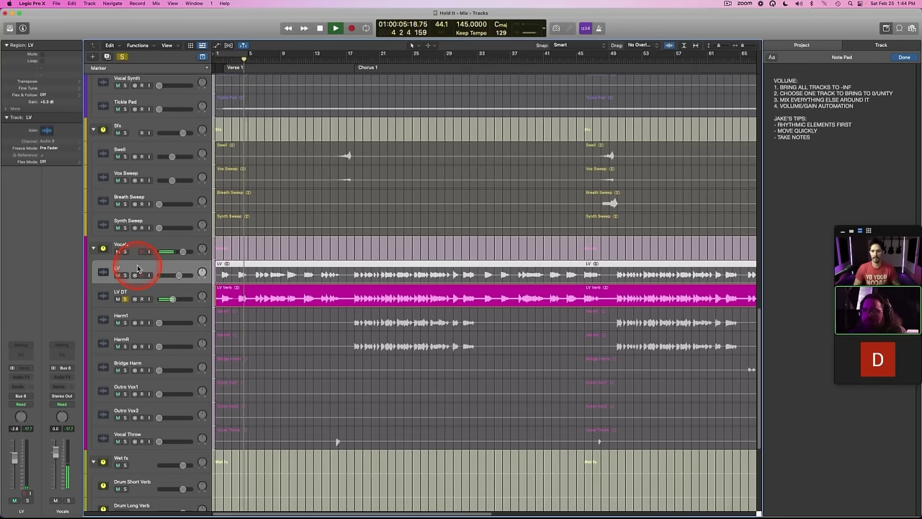
click(144, 293)
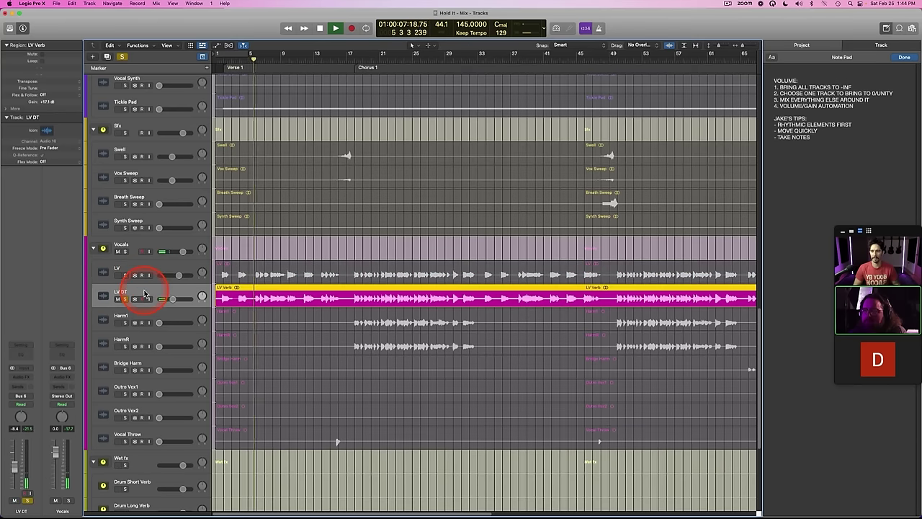
Step: Switch the solo from LV DT to the LV track, save the project and resume playback of the verse
key(space)
key(s)
click(141, 268)
key(s)
key(space)
key(space)
key(super+s)
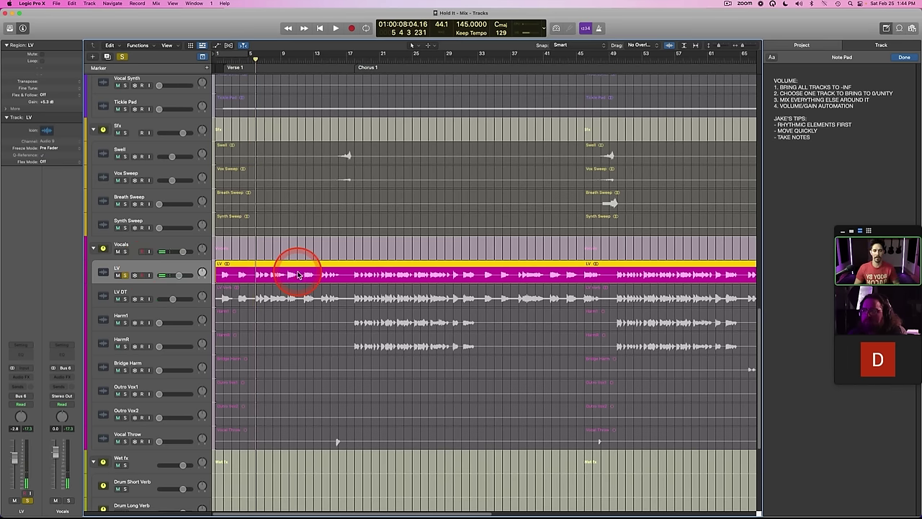
key(space)
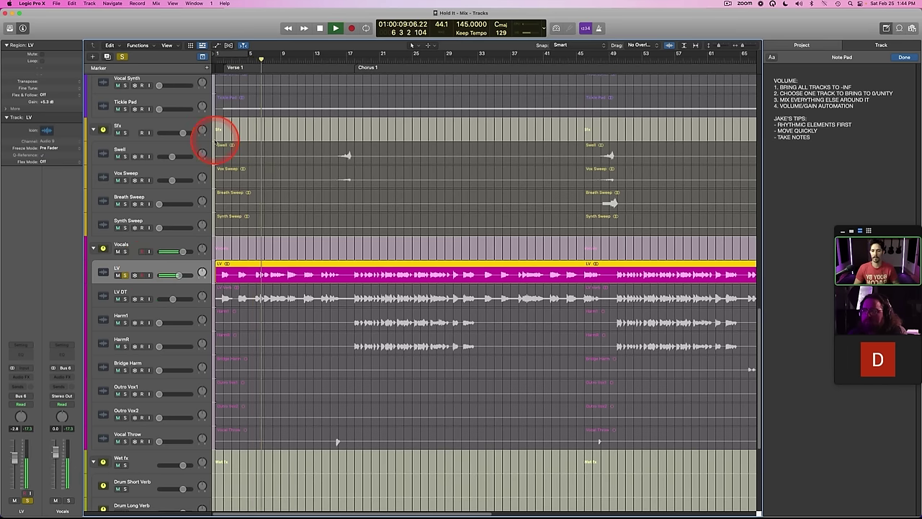
Step: Unsolo the LV track and listen to Verse 1 in the full mix, briefly muting and unmuting the LV DT track
key(space)
key(s)
key(space)
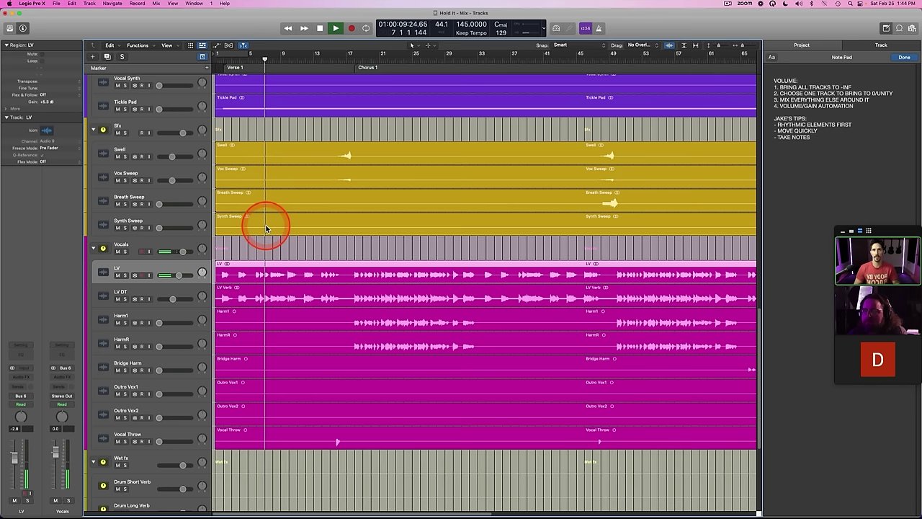
click(128, 295)
click(118, 299)
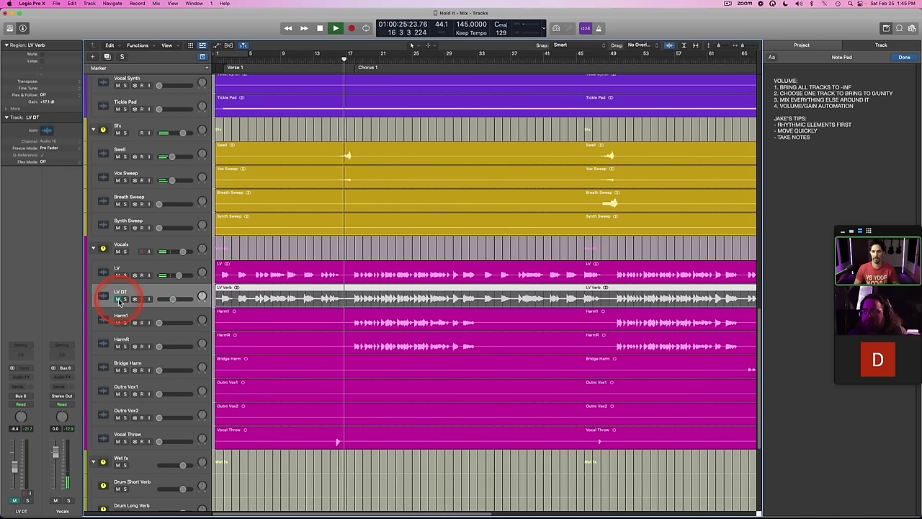
click(119, 299)
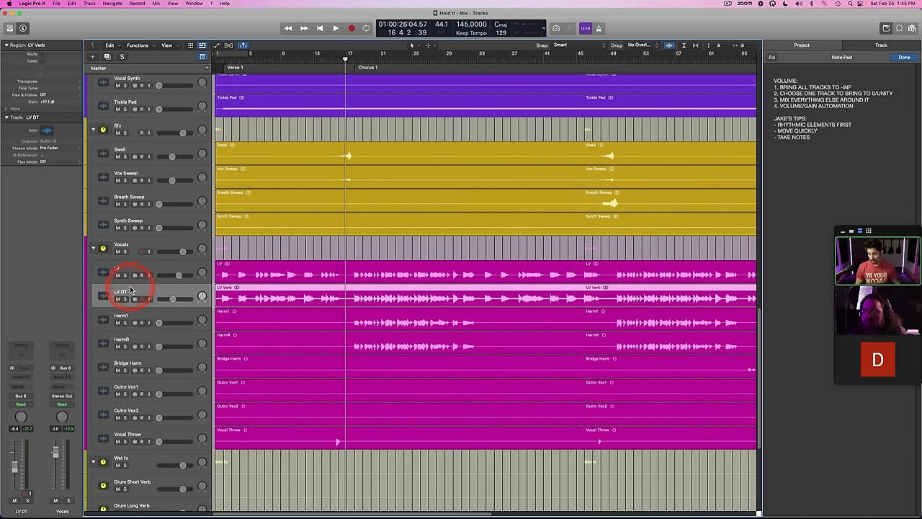
Step: Replay the opening of Verse 1, mute the LV DT track and save the project
click(163, 268)
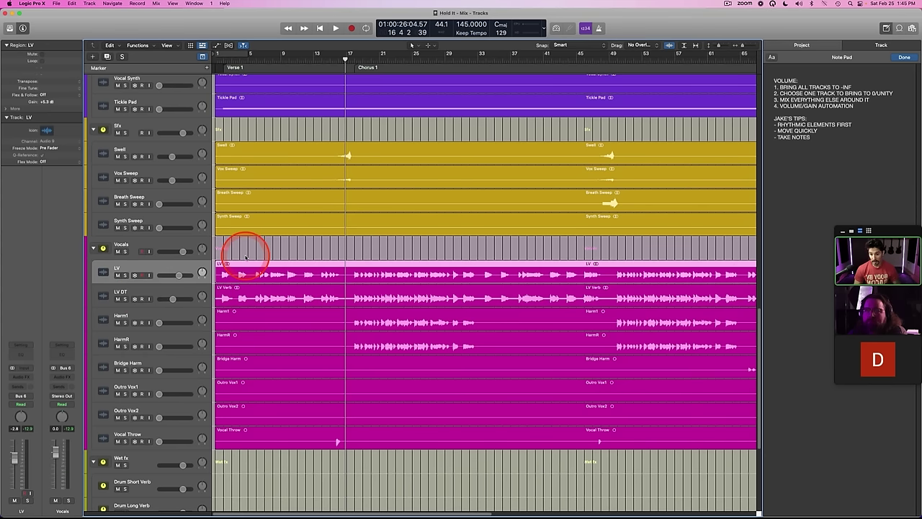
click(234, 255)
click(162, 270)
click(261, 257)
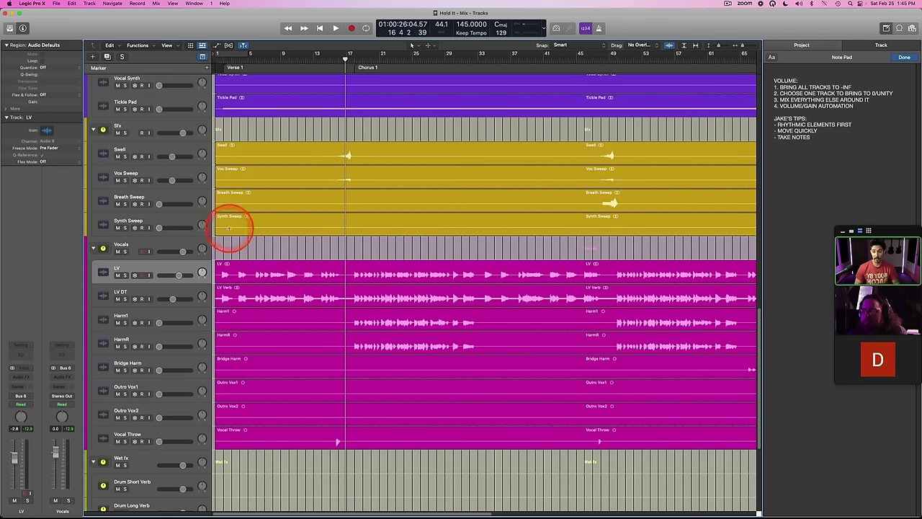
click(223, 54)
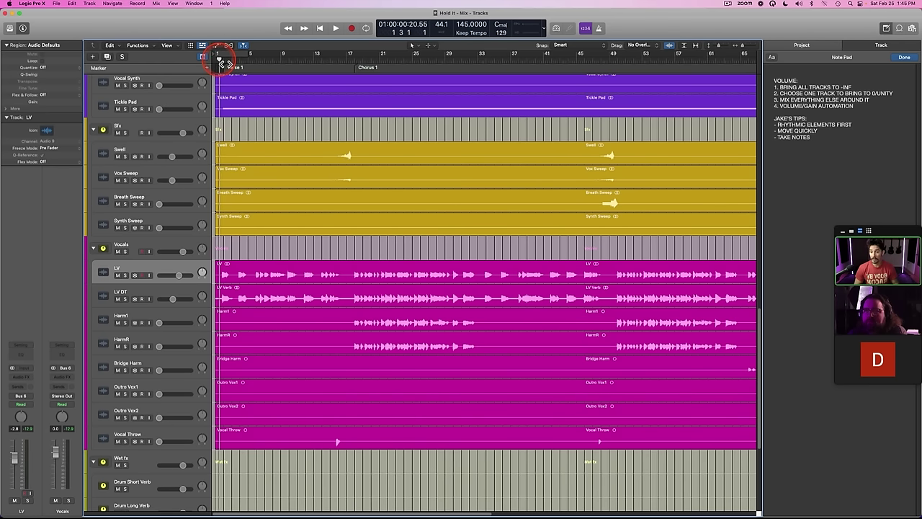
key(space)
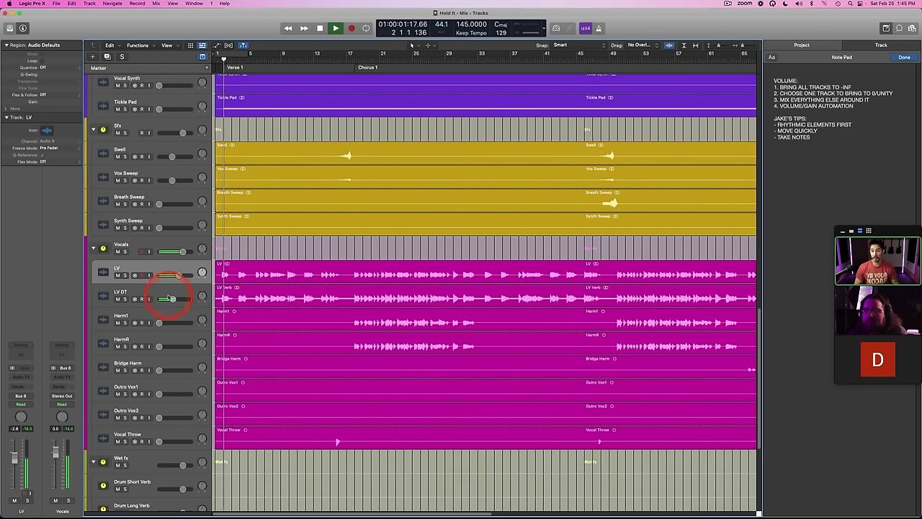
click(118, 298)
click(127, 272)
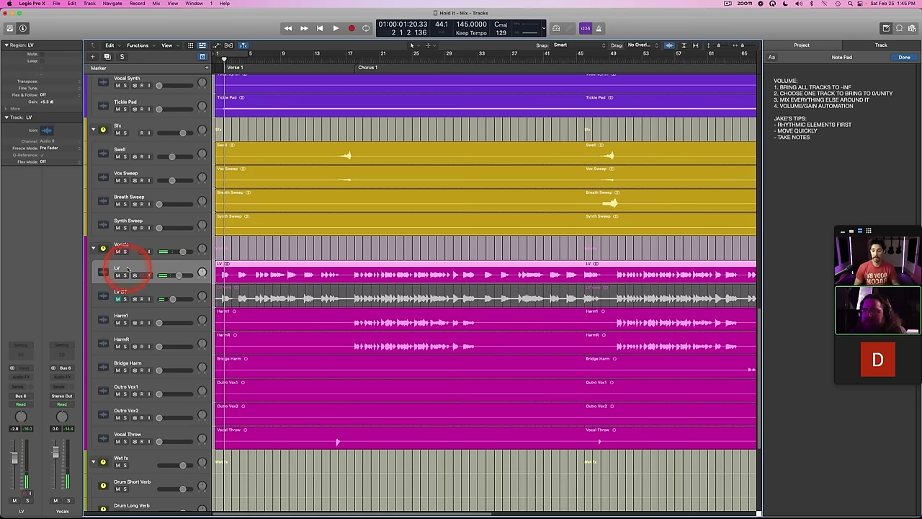
key(super+s)
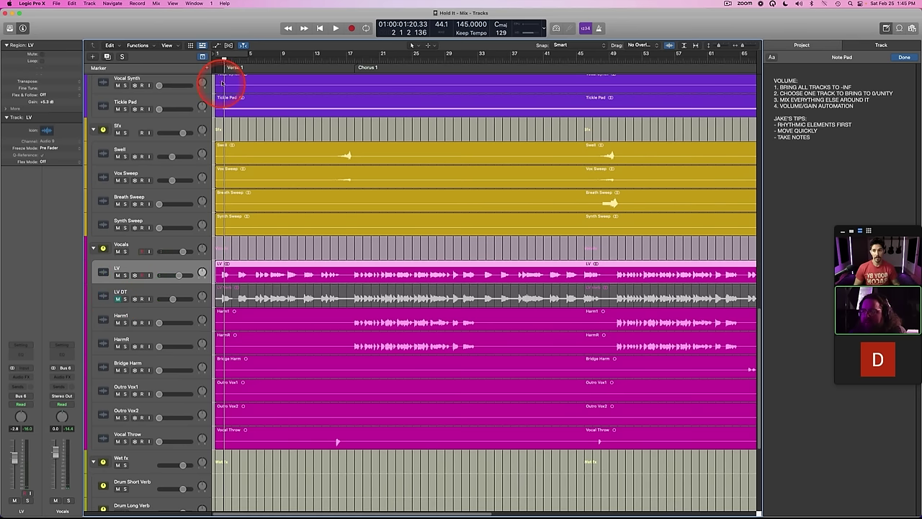
Step: Compare Verse 1 with the LV DT track muted and unmuted, replaying from the start of the verse each time
drag(238, 63, 225, 64)
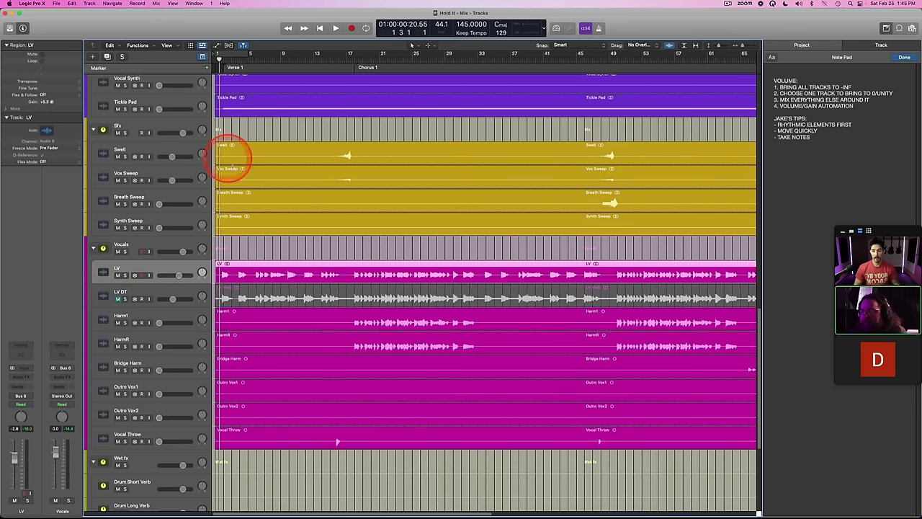
key(space)
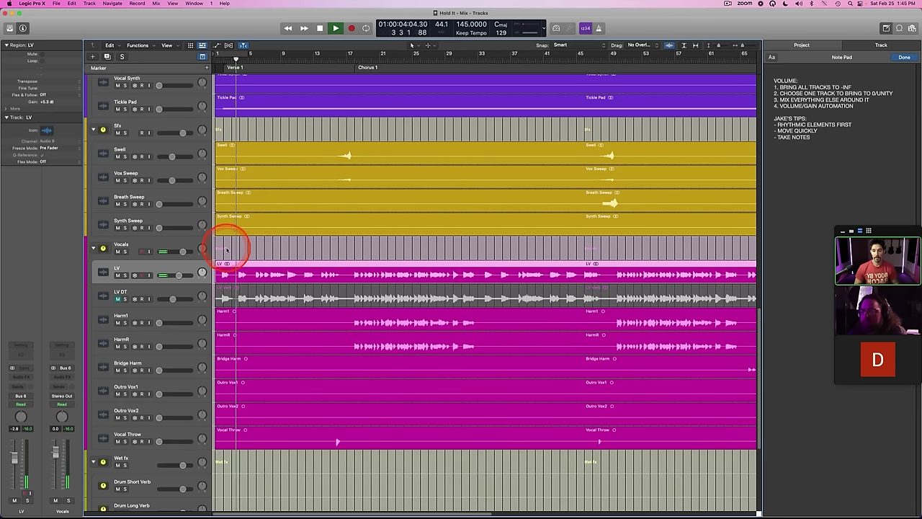
key(space)
click(118, 298)
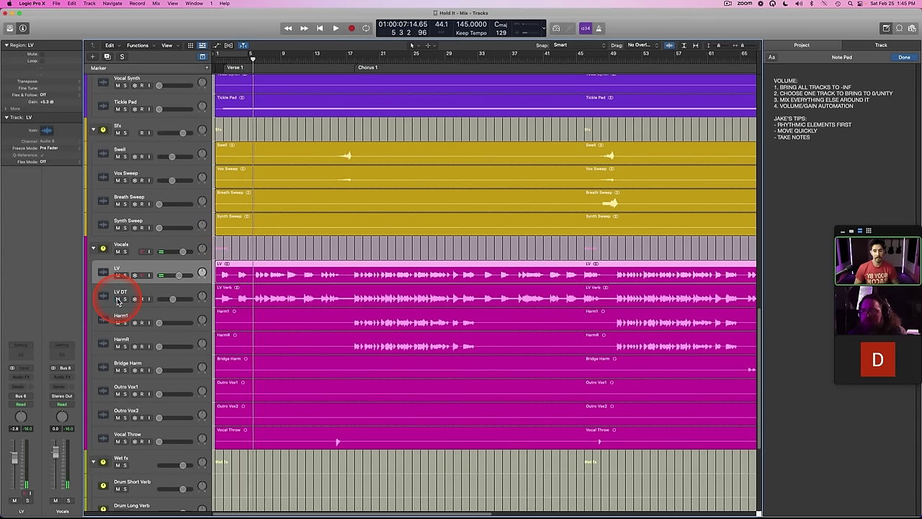
click(224, 59)
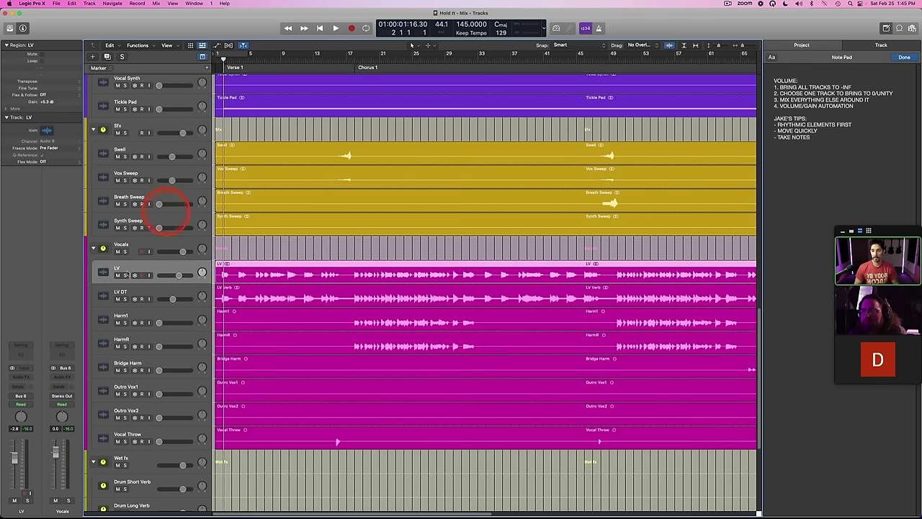
key(space)
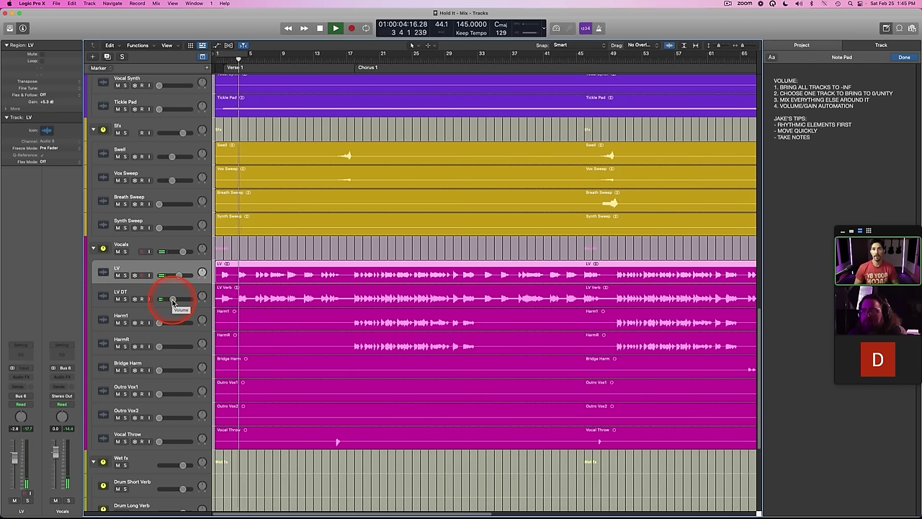
click(264, 258)
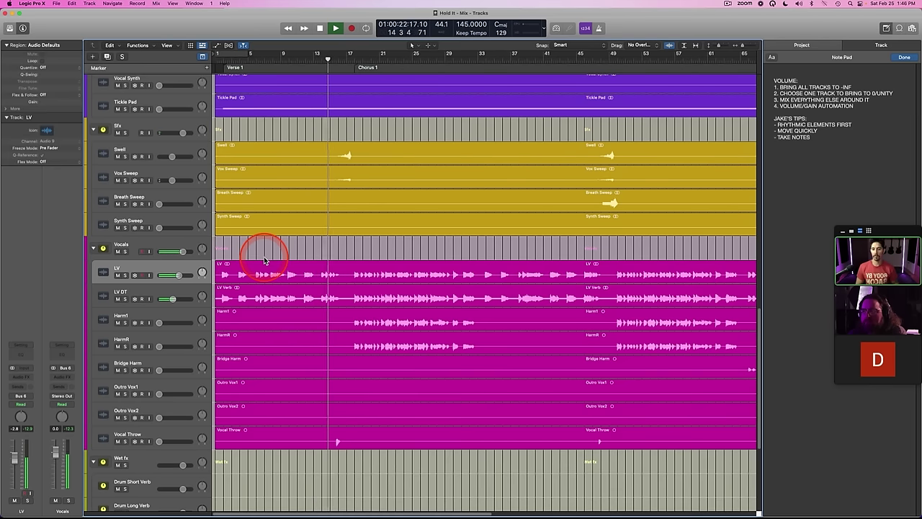
Step: Set the Vocal Throw track's volume to 0.0 dB while replaying the end of Verse 1 from about bar 15
drag(158, 440, 173, 440)
click(331, 60)
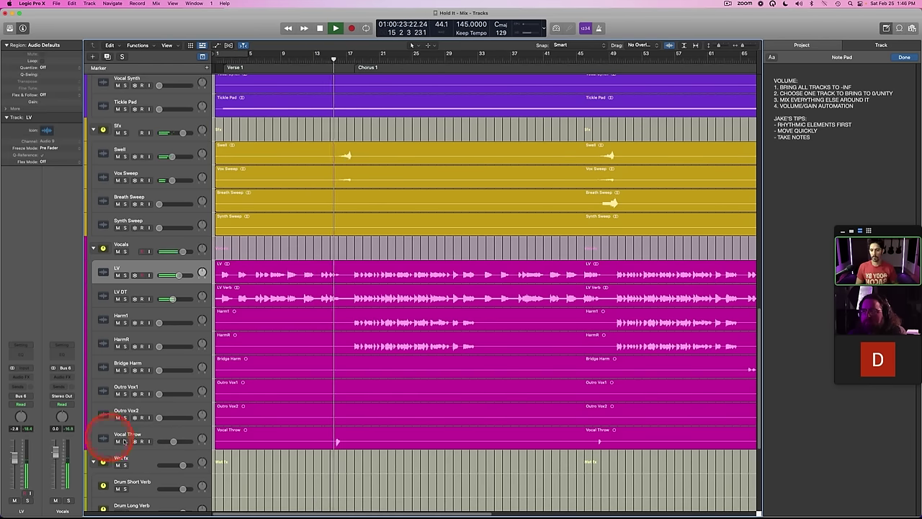
click(173, 443)
key(space)
click(329, 57)
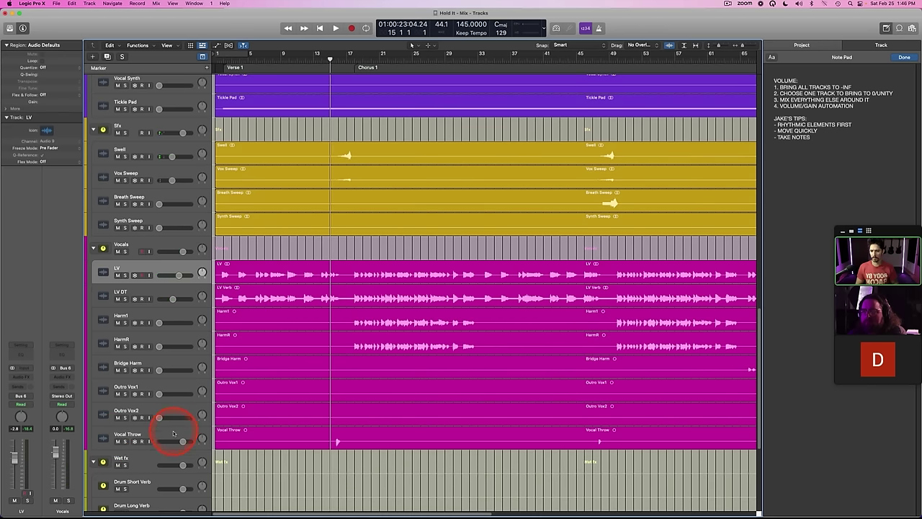
Step: Solo the Vocal Throw track, listen to its part at the end of Verse 1, and unsolo it
click(173, 433)
key(s)
key(space)
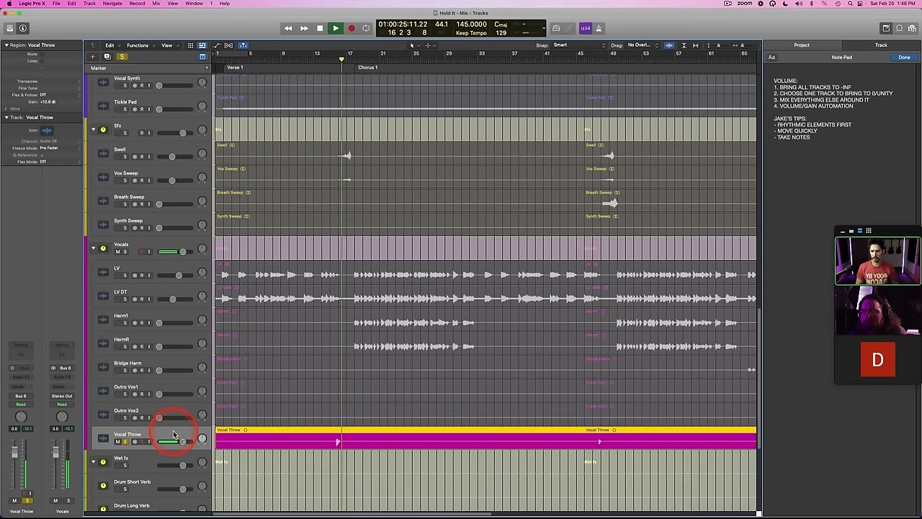
key(space)
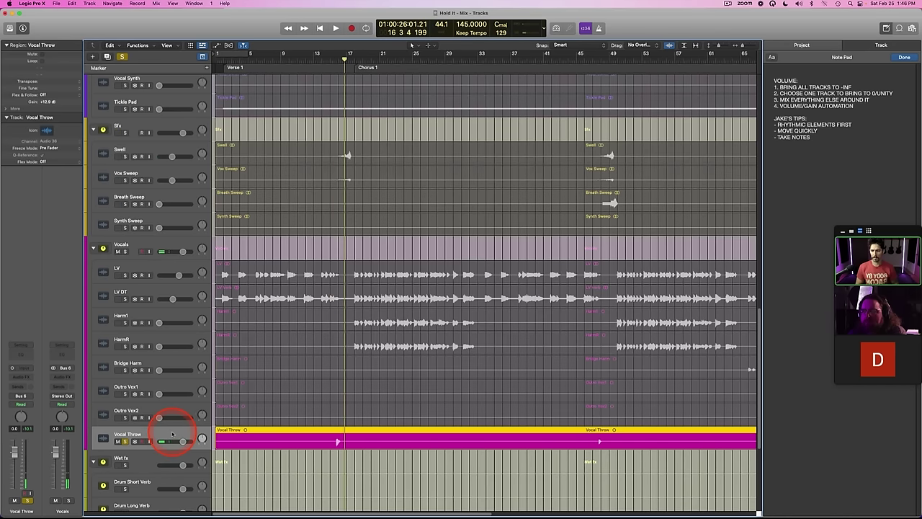
key(s)
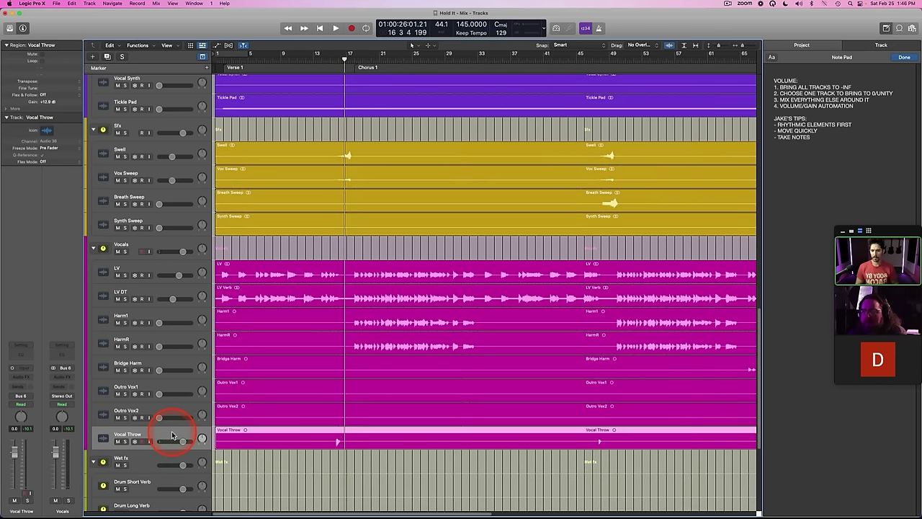
Step: Mute the Vocal Throw track and replay the end of Verse 1 without it
click(119, 442)
double_click(322, 60)
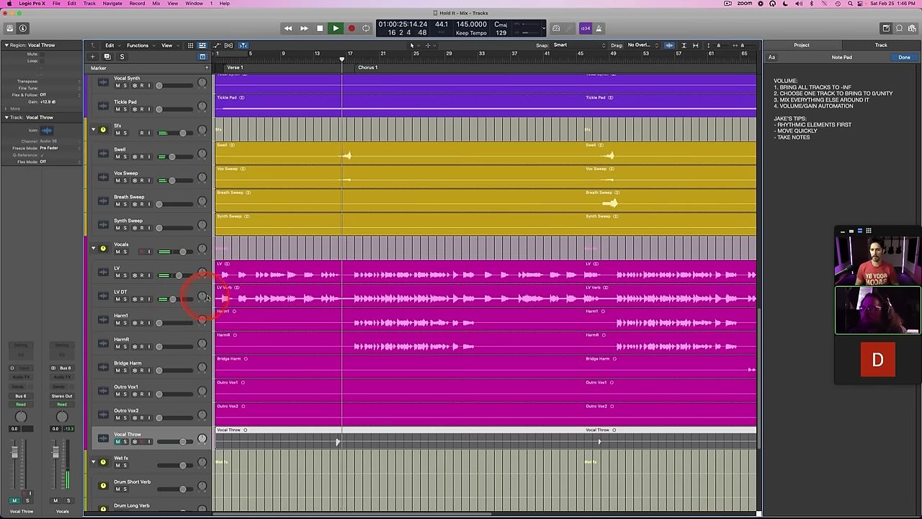
key(space)
drag(217, 298, 346, 297)
click(240, 250)
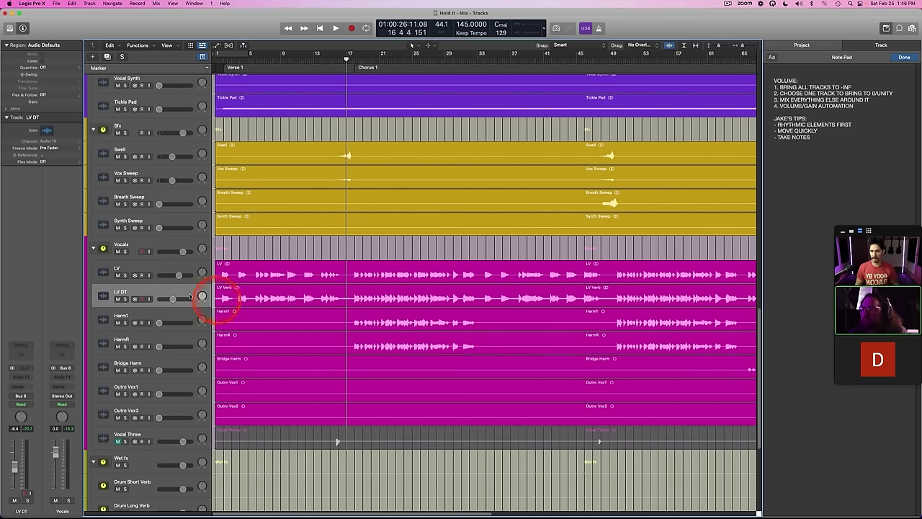
click(172, 286)
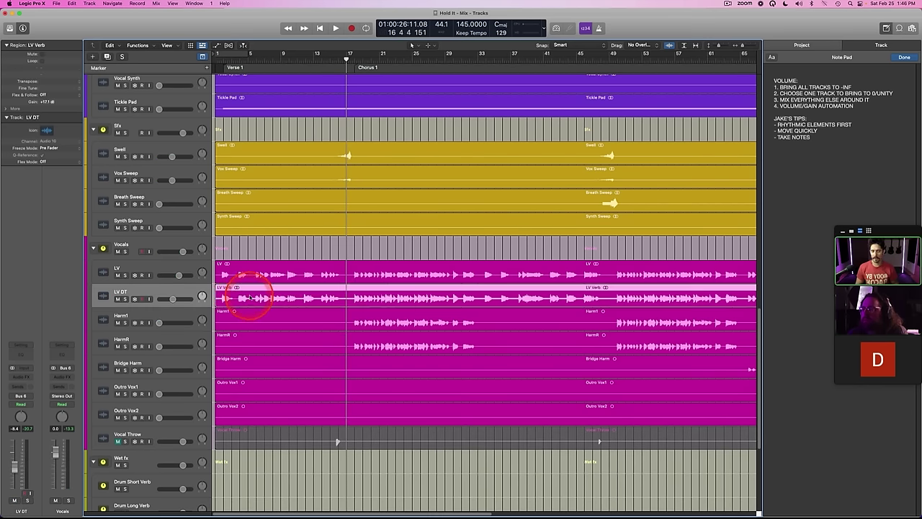
drag(217, 298, 346, 298)
click(330, 258)
click(162, 289)
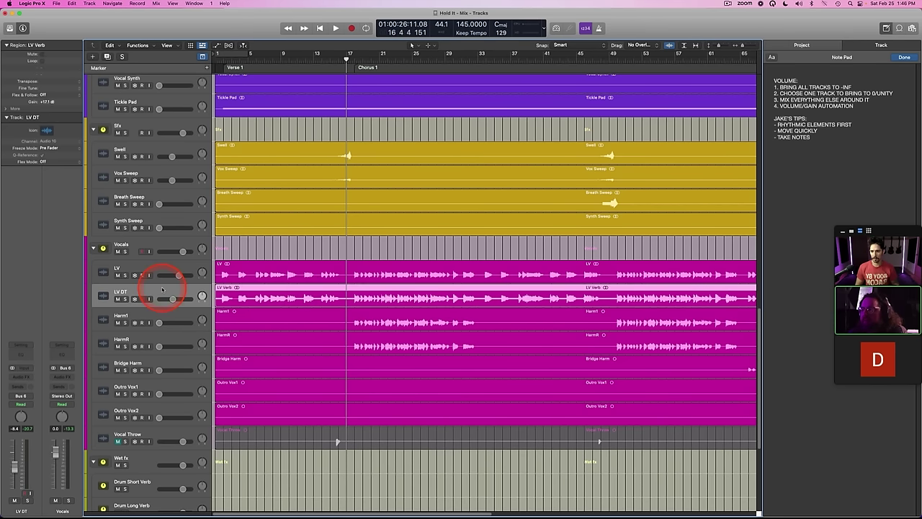
Step: Split the LV DT region at bar 17, where Verse 1 ends, and mute only its verse portion
click(218, 64)
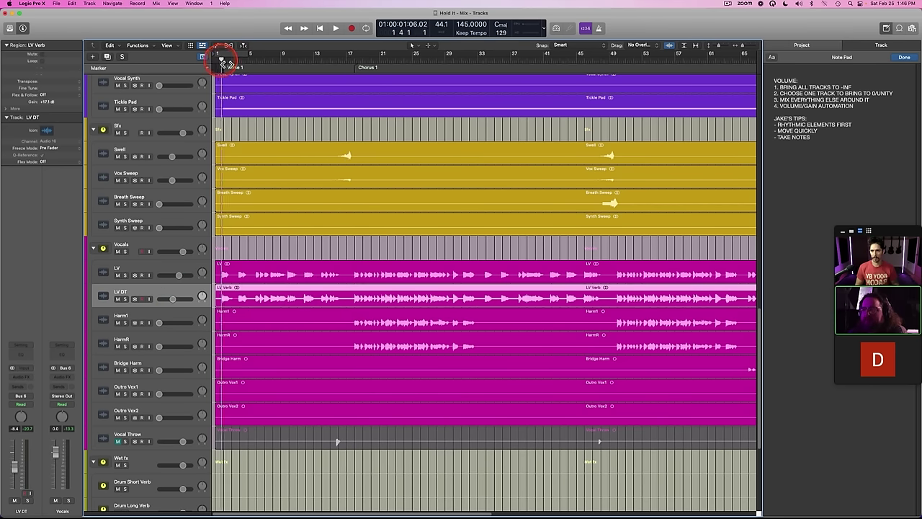
drag(220, 296, 341, 294)
click(253, 271)
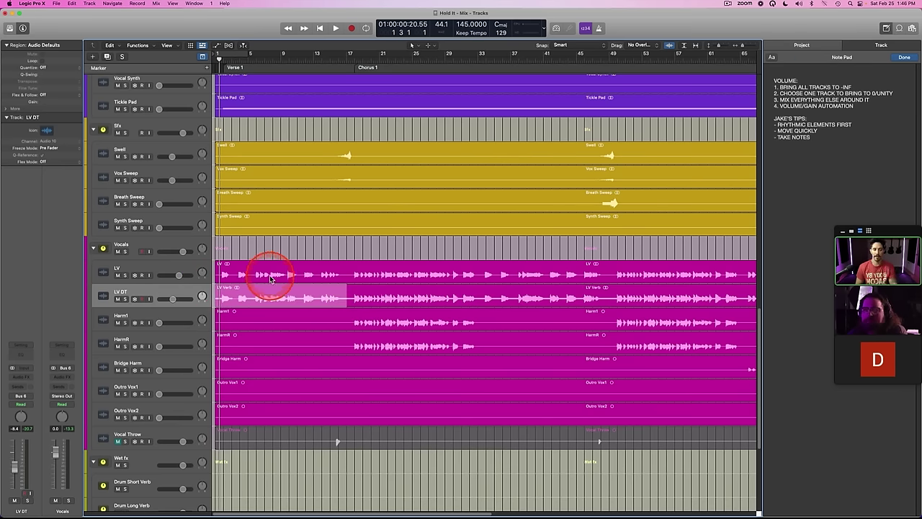
click(272, 305)
click(270, 300)
right_click(270, 298)
click(279, 303)
Step: Raise the LV track's volume slightly to about -2.5 dB while replaying Verse 1 without the double track
key(space)
click(267, 257)
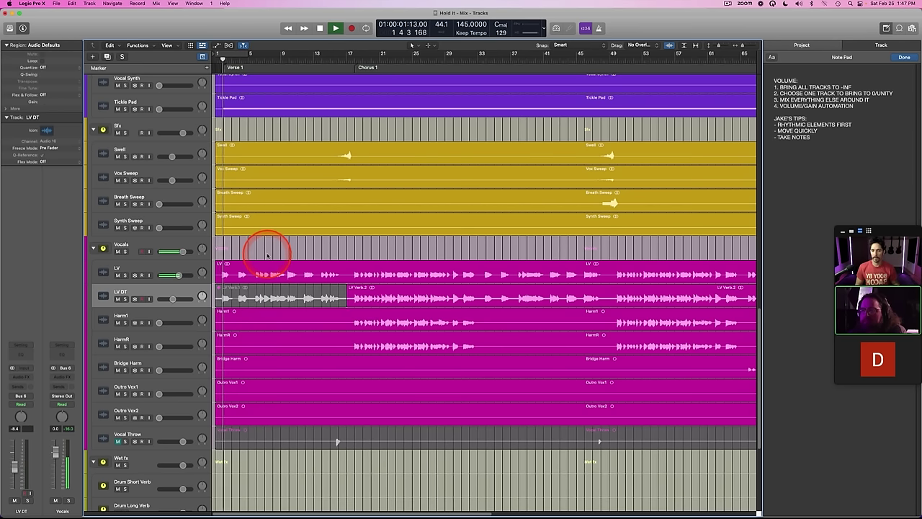
click(177, 276)
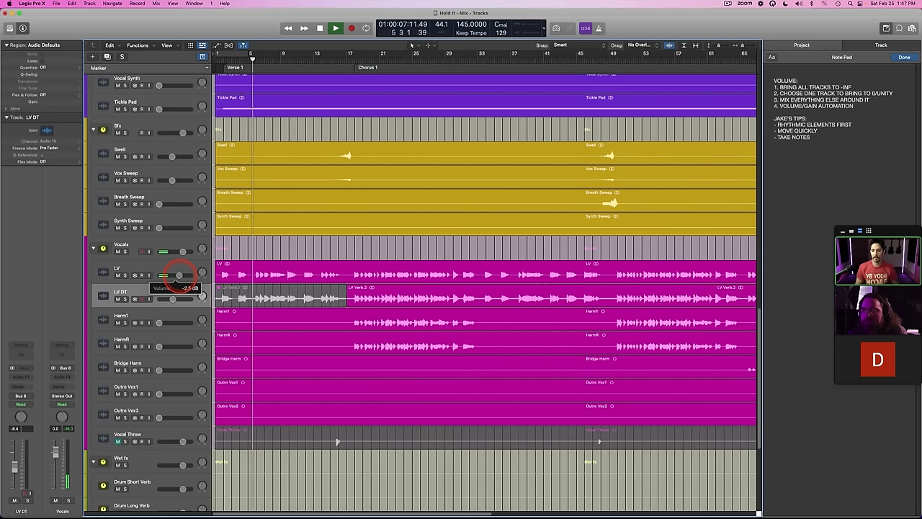
drag(180, 276, 181, 276)
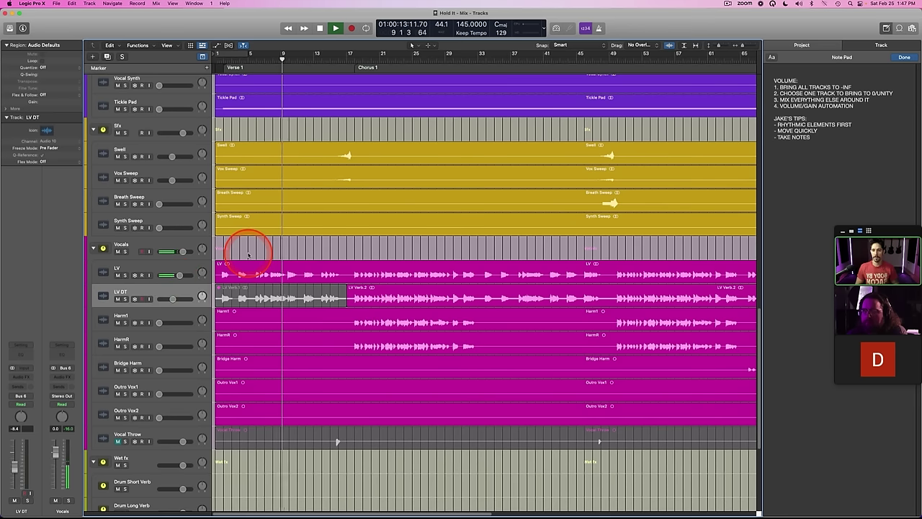
key(space)
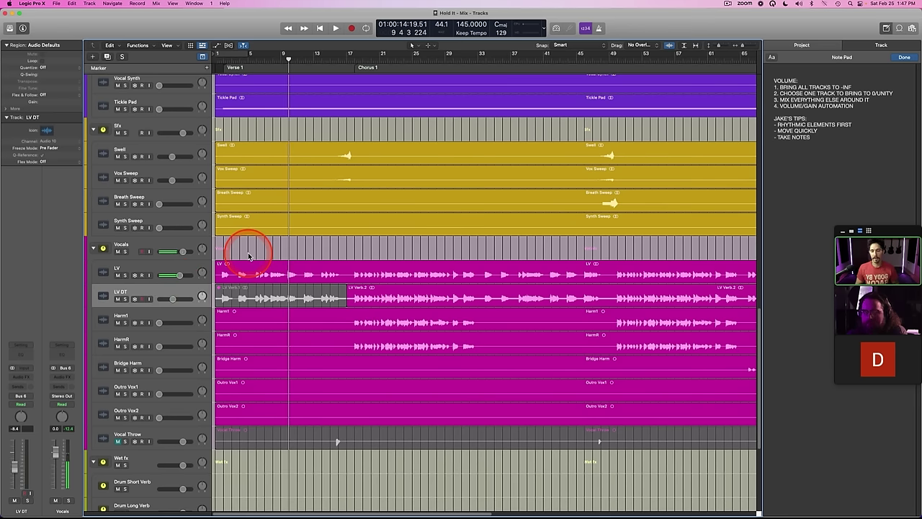
key(space)
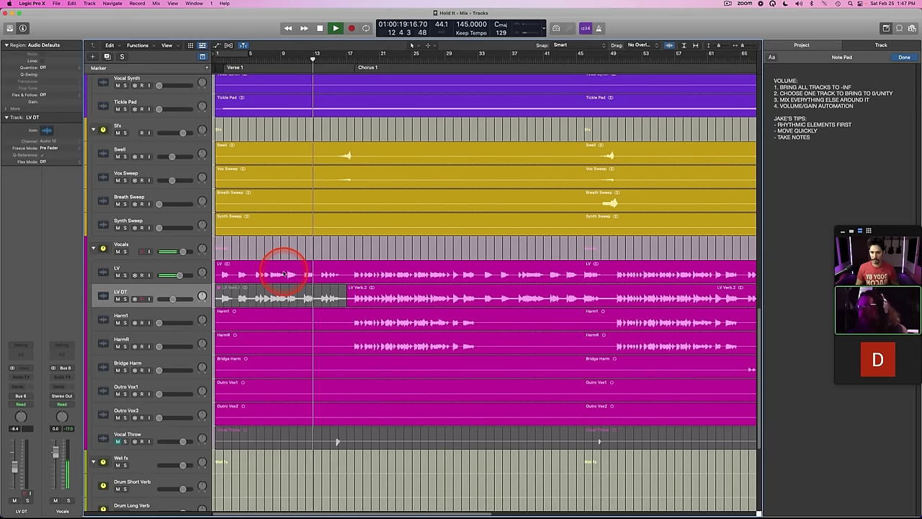
scroll(284, 273, right, 1)
scroll(230, 291, left, 1)
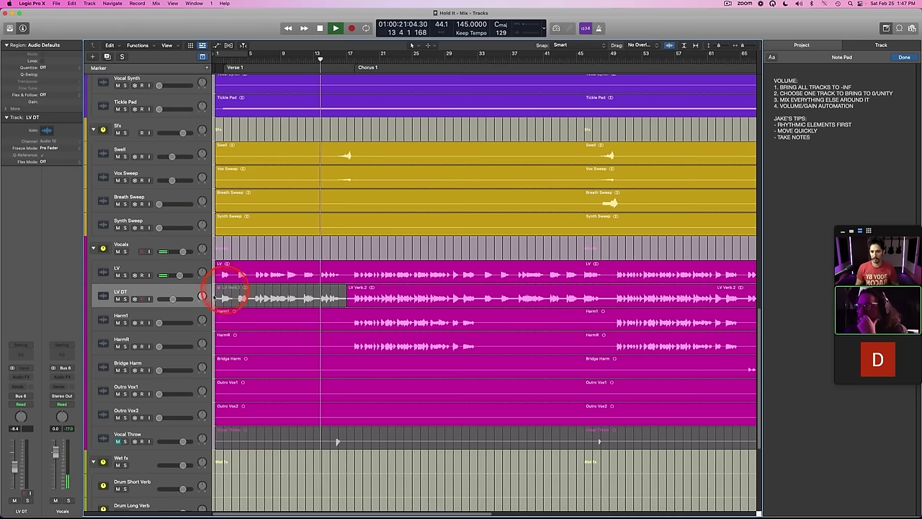
Step: Stop playback, mute the Vocals group and place the playhead at bar 17, just ahead of Chorus 1
click(196, 318)
mouse_move(200, 318)
mouse_down()
mouse_move(197, 344)
mouse_move(197, 312)
mouse_up()
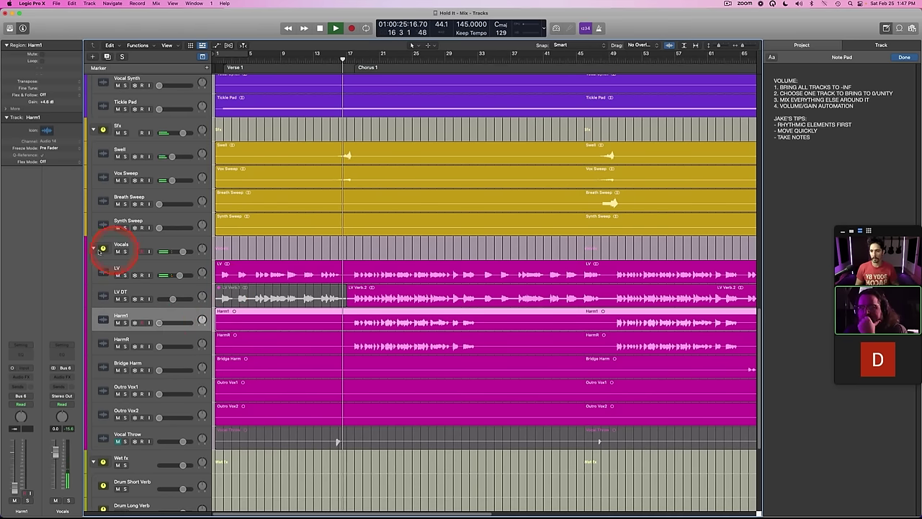
scroll(322, 280, up, 6)
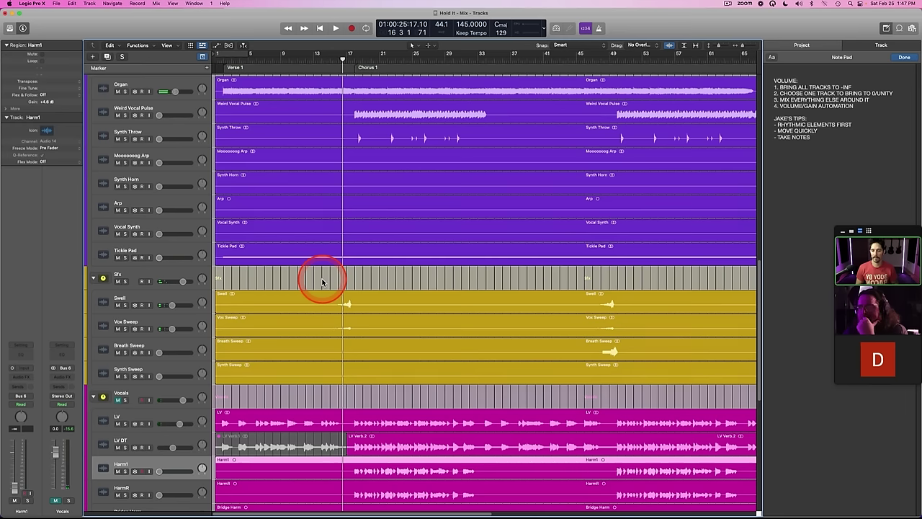
scroll(322, 281, up, 6)
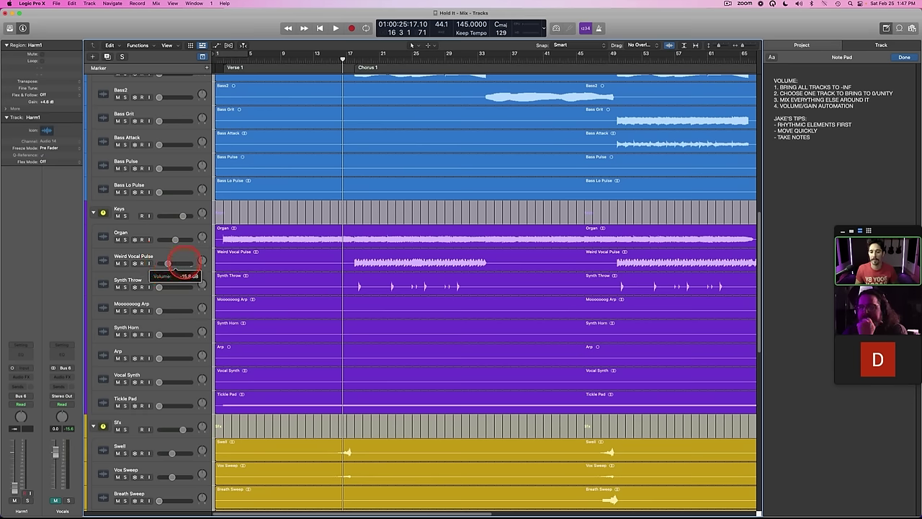
scroll(312, 267, up, 16)
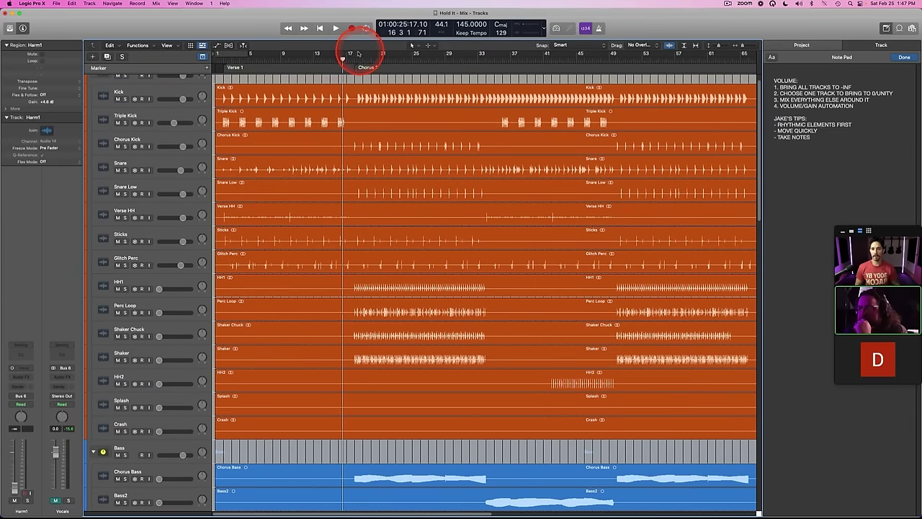
drag(349, 62, 347, 62)
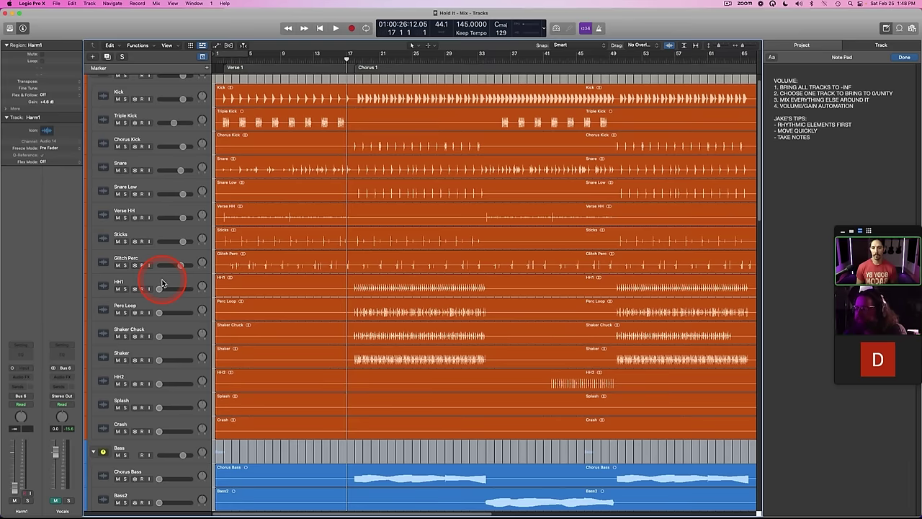
Step: Select the HH1 track, start playback and set a loop over the Chorus 1 section
scroll(314, 283, down, 5)
scroll(315, 284, down, 2)
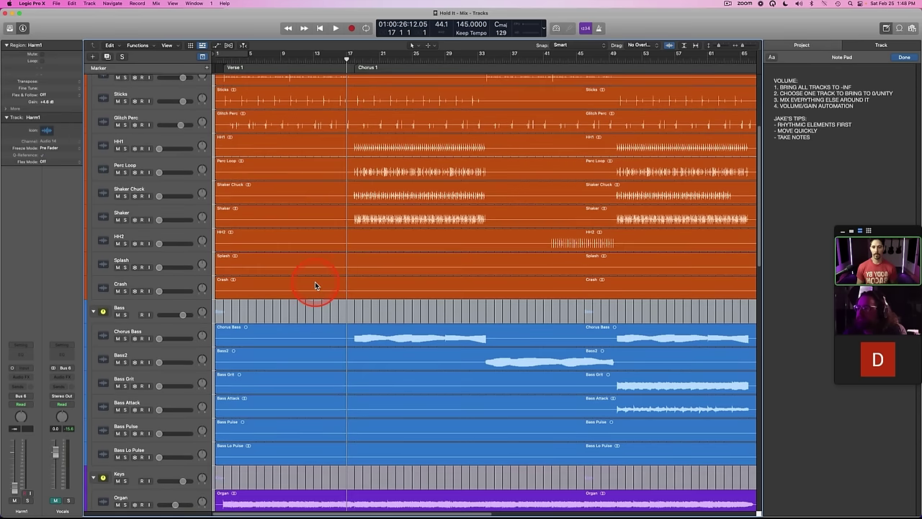
scroll(315, 284, up, 4)
click(173, 238)
key(space)
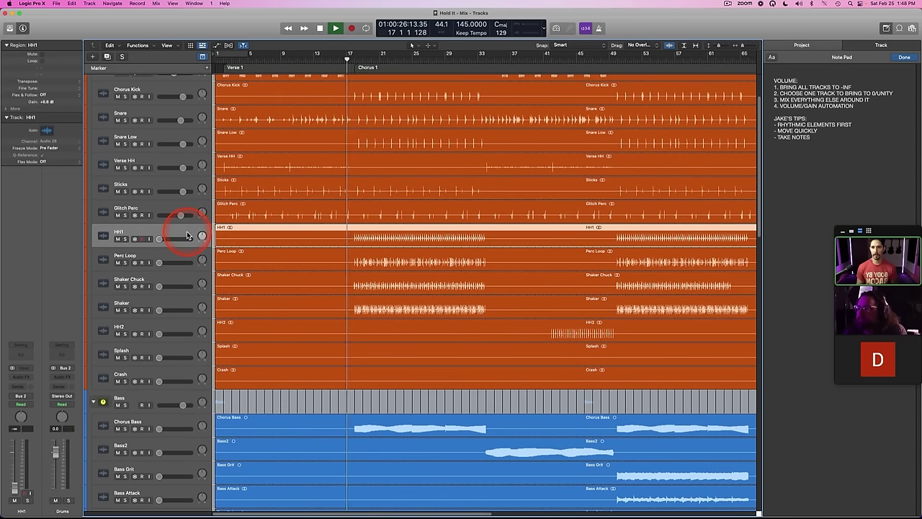
drag(350, 55, 486, 56)
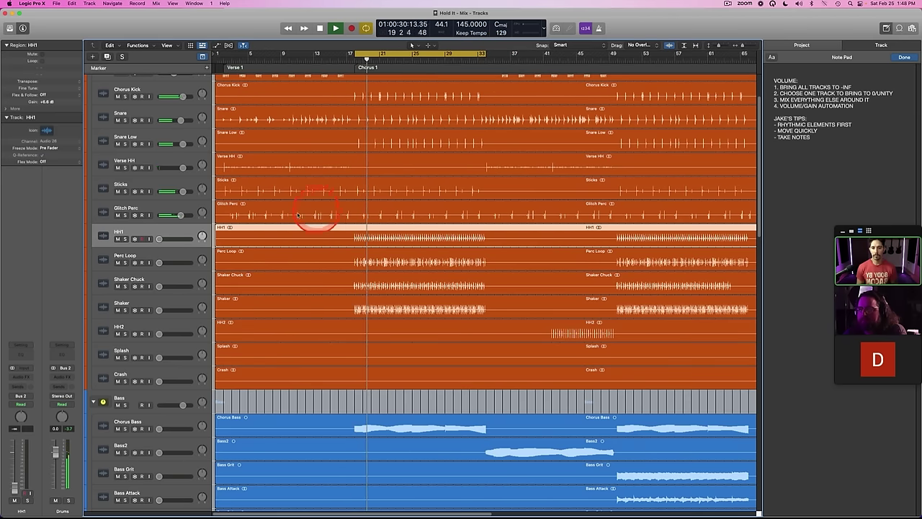
scroll(281, 257, up, 2)
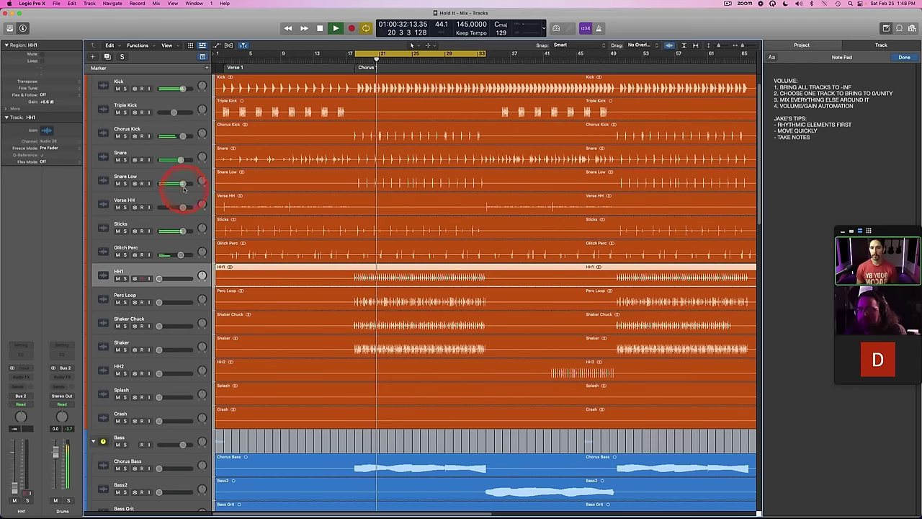
Step: Lower the Snare Low track's volume to minus infinity and extend the playback loop's start back to bar 16
drag(182, 183, 159, 183)
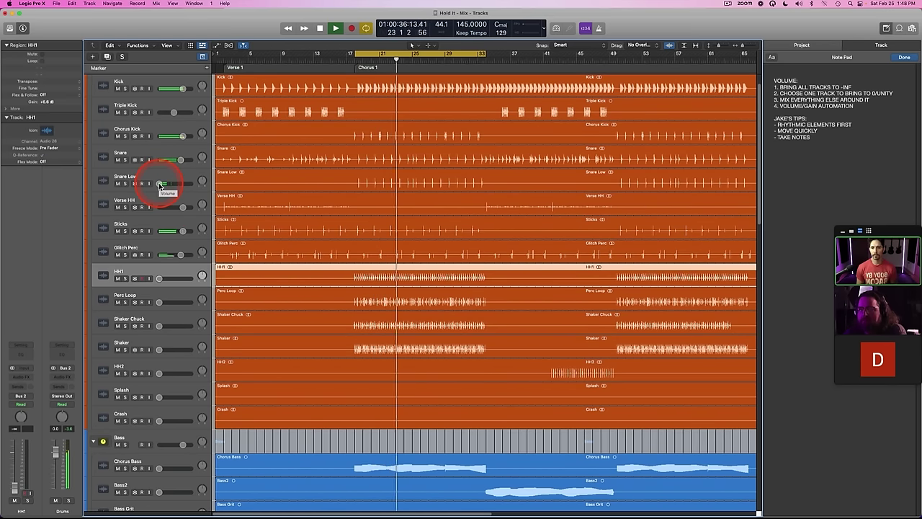
drag(356, 54, 341, 54)
click(160, 183)
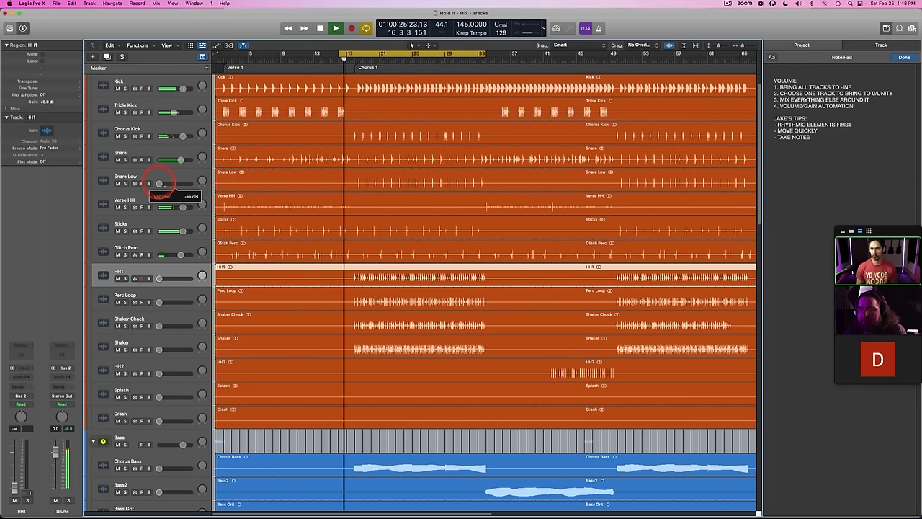
drag(160, 183, 140, 180)
Step: Bring up the volumes of HH1, Perc Loop, Shaker Chuck and Shaker during Chorus 1, with HH1 at about -7.2 dB
mouse_move(150, 274)
mouse_down()
mouse_move(191, 278)
mouse_move(154, 276)
mouse_move(158, 286)
mouse_up()
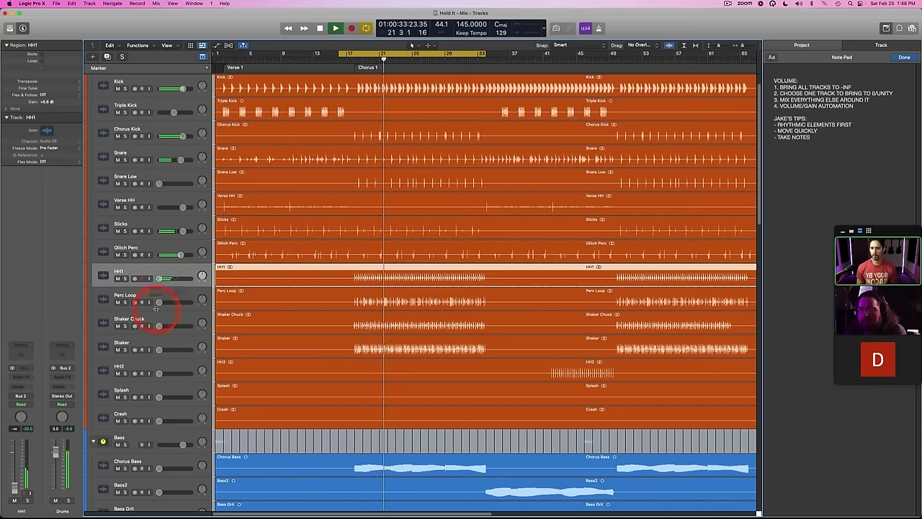
drag(158, 325, 199, 278)
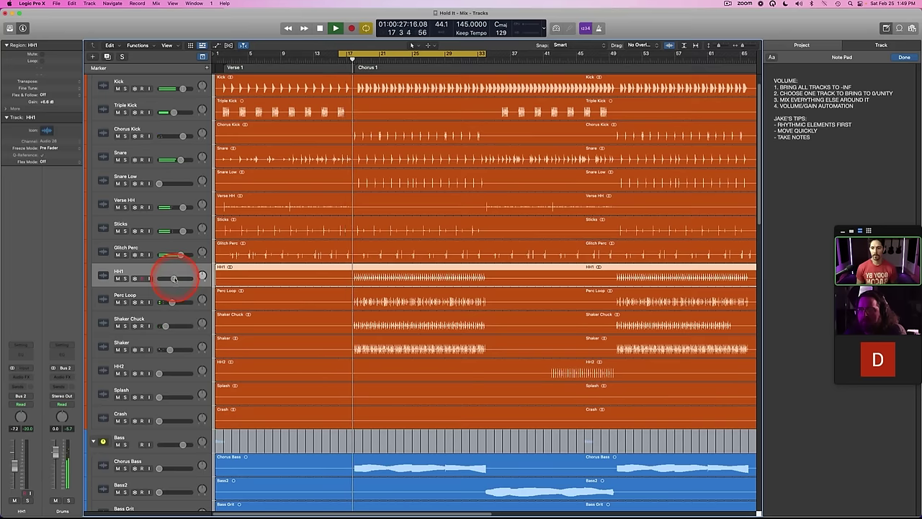
Step: Lower the HH1 track to about -14.0 dB, checking it in solo and against the drums with it muted
click(125, 277)
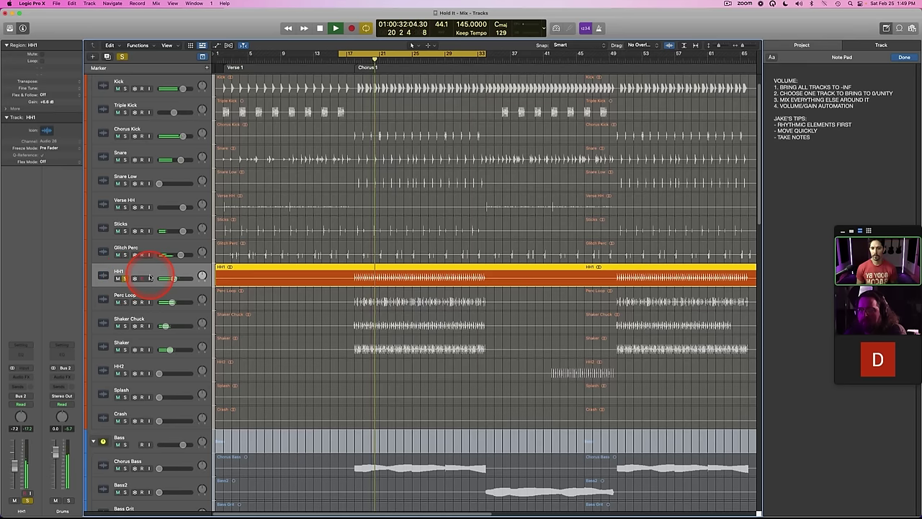
key(s)
drag(177, 278, 153, 280)
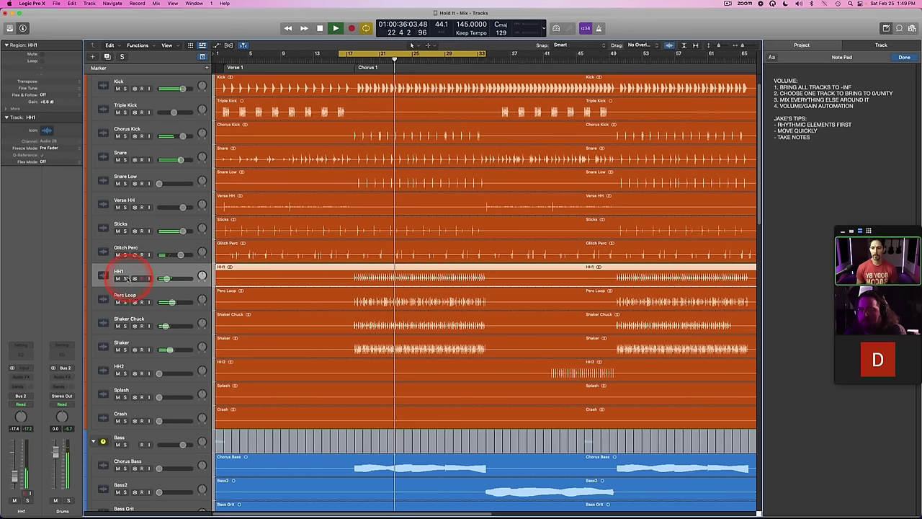
click(117, 278)
click(116, 278)
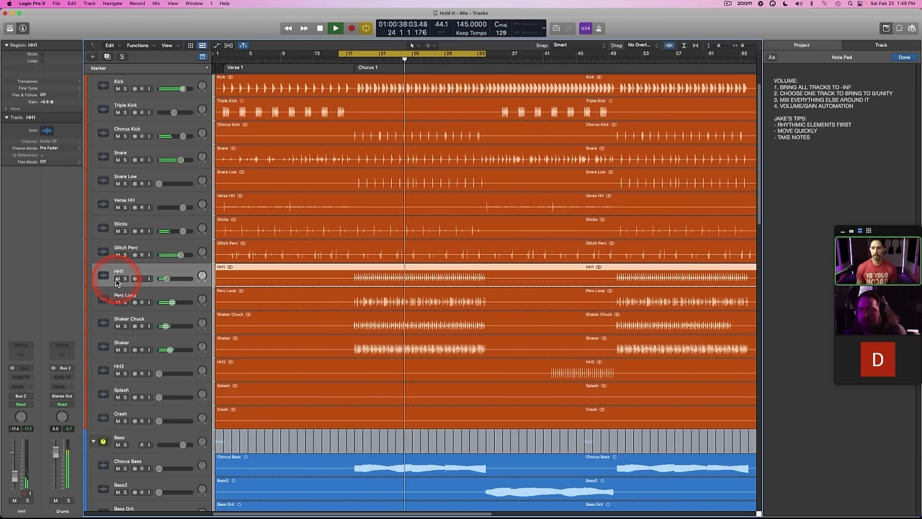
drag(165, 278, 171, 278)
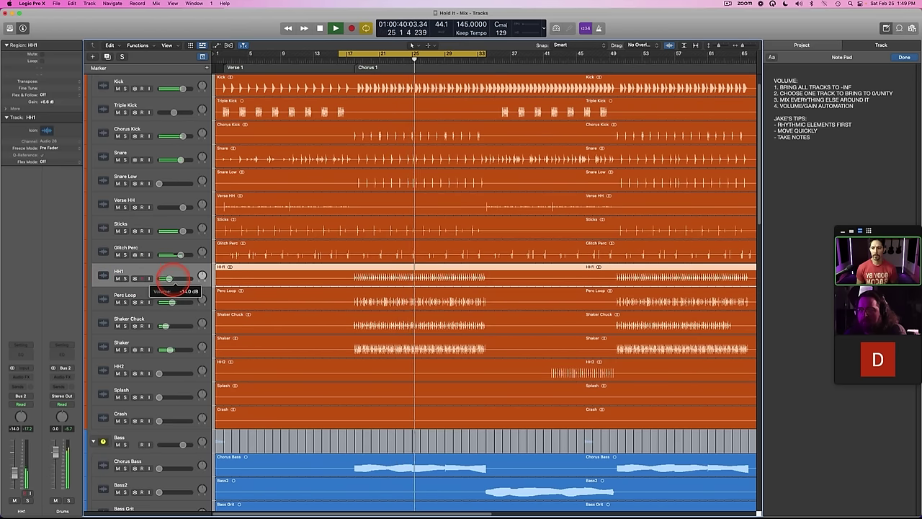
key(s)
key(s)
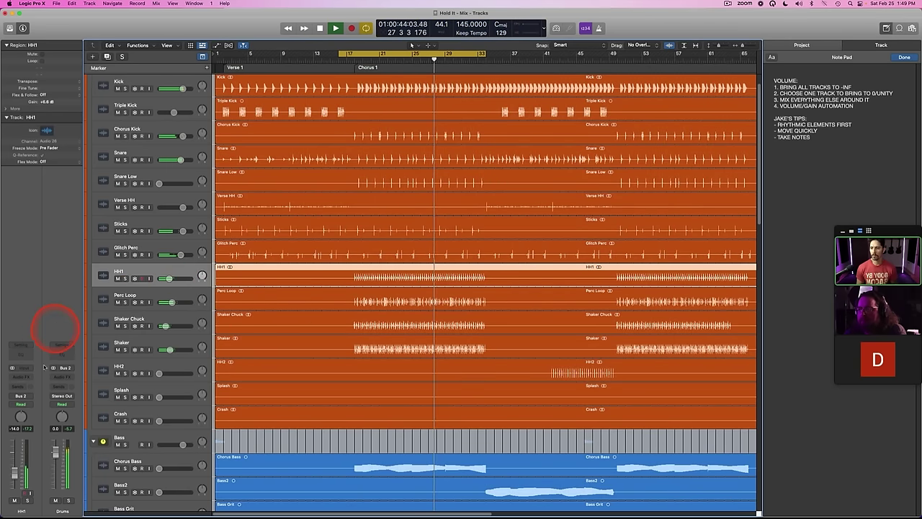
Step: Insert a stereo Direction Mixer on HH1, set its direction to about -27 and audition the track in solo
click(22, 375)
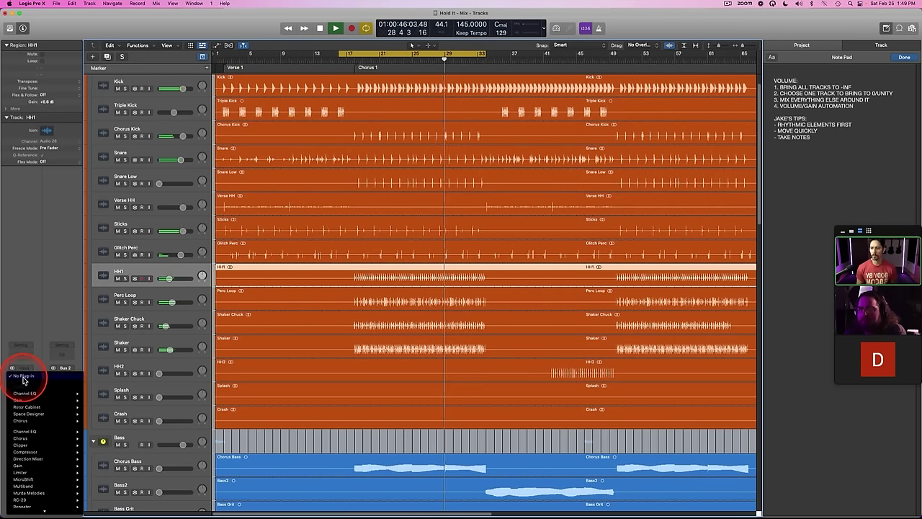
mouse_move(29, 459)
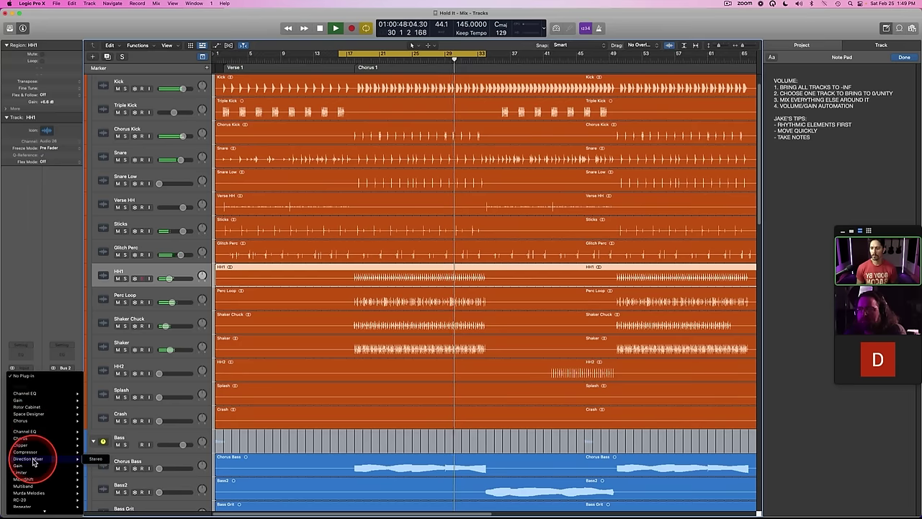
click(95, 459)
drag(371, 164, 373, 168)
key(s)
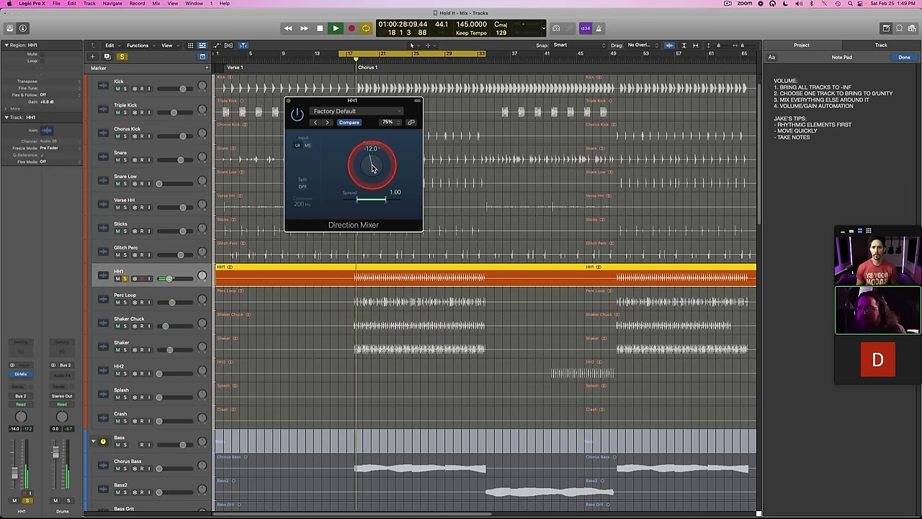
key(s)
click(287, 101)
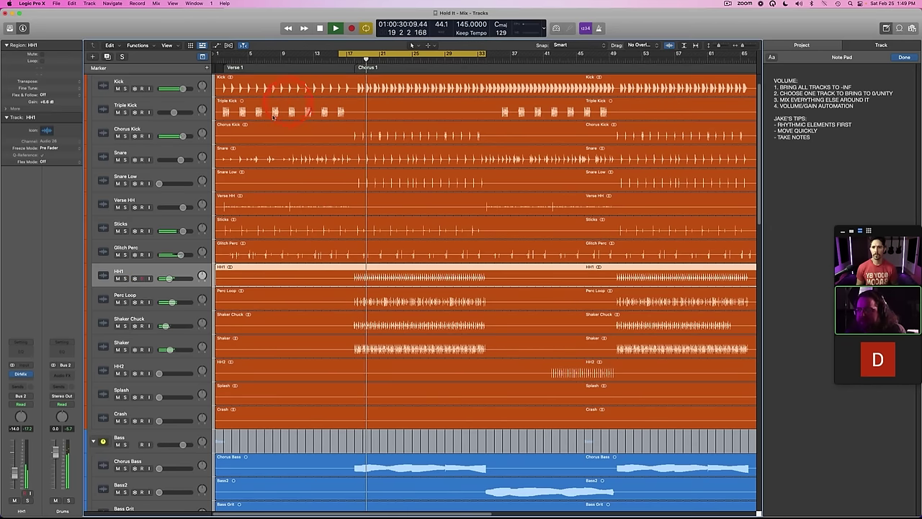
Step: Set the HH1 volume to about -13.0 dB and review its Direction Mixer setting while replaying Chorus 1
key(space)
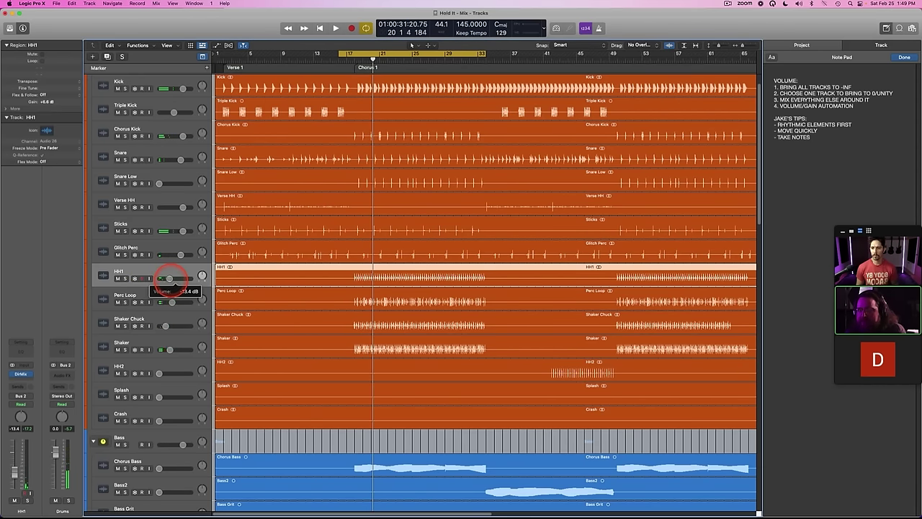
click(21, 373)
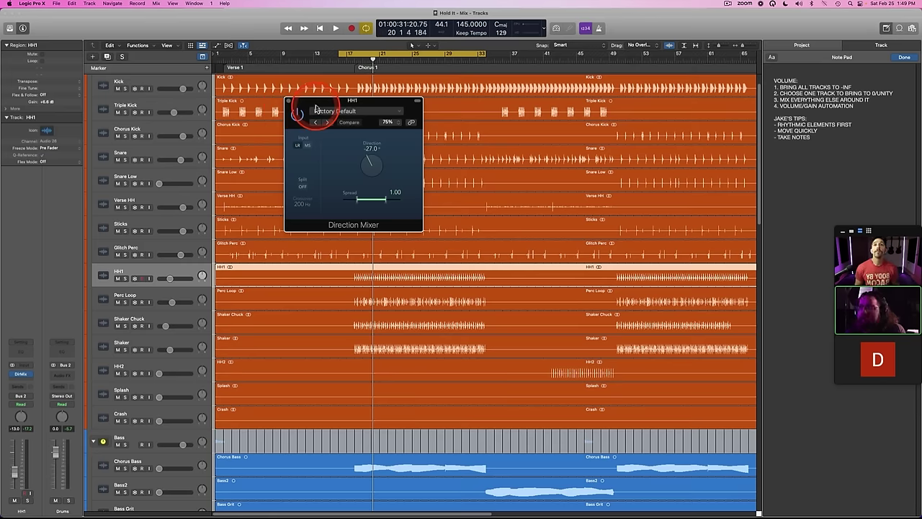
key(space)
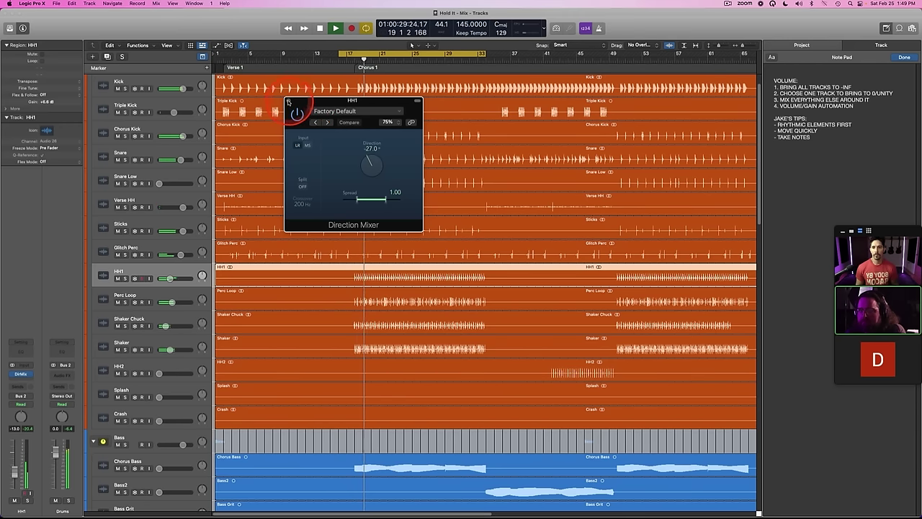
click(289, 100)
Step: Solo the Perc Loop track, adjust its volume to about -9.0 dB and unsolo it
click(183, 293)
key(s)
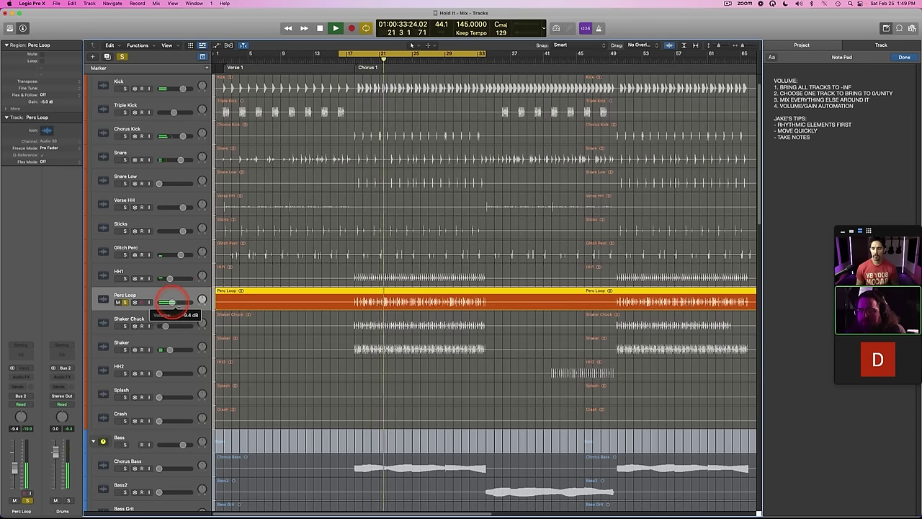
key(s)
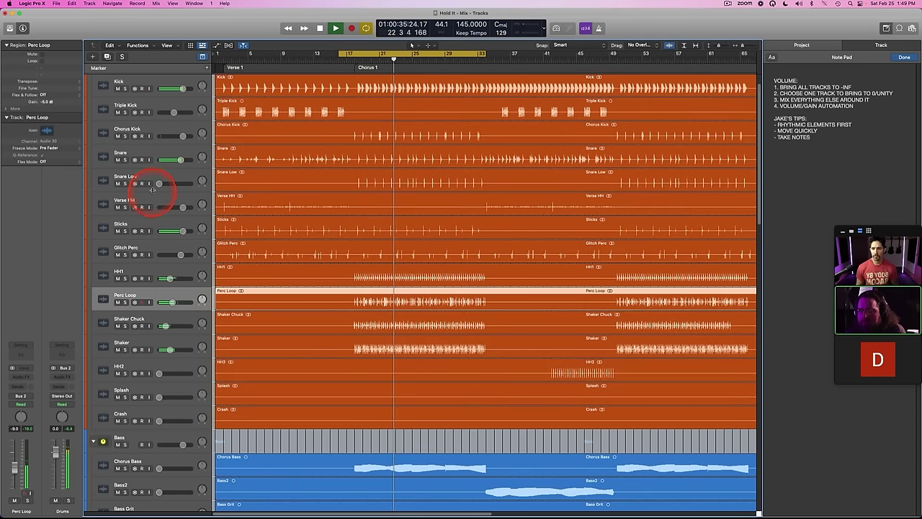
Step: Bring the Snare Low track back in at about -4.5 dB while Chorus 1 loops
drag(156, 185, 204, 183)
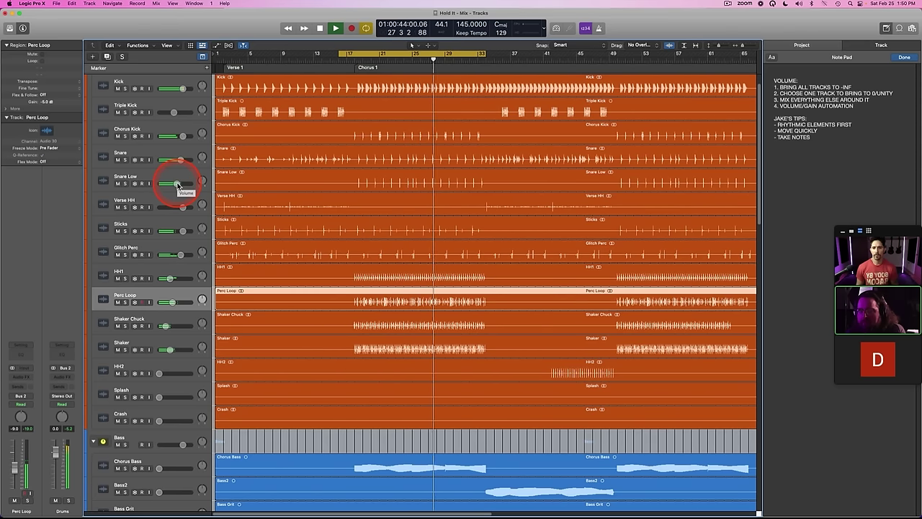
scroll(309, 220, up, 2)
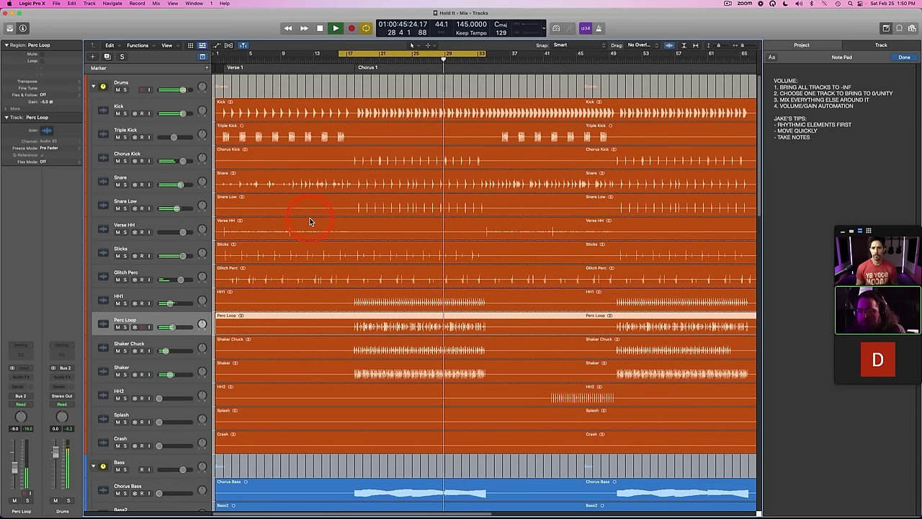
click(264, 164)
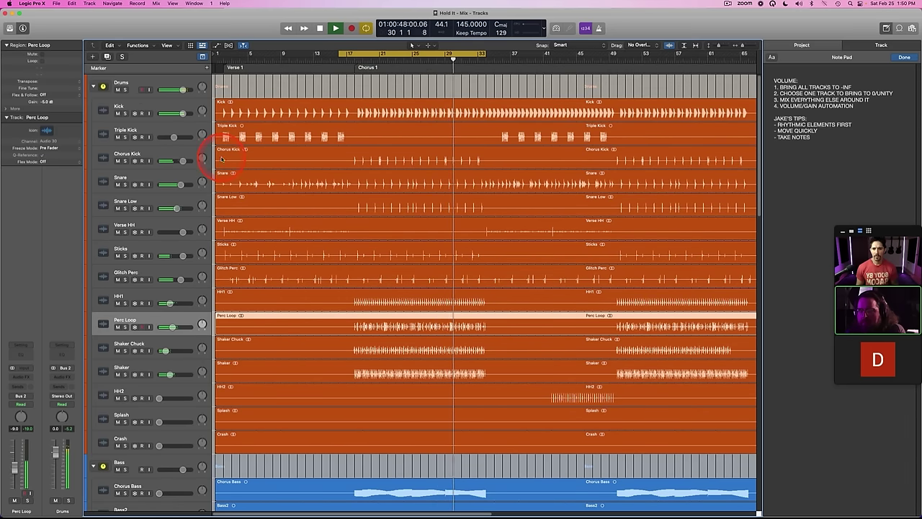
Step: Solo Kick, Chorus Kick and Snare Low together, briefly including Snare, to hear how they combine in Chorus 1
click(148, 105)
key(s)
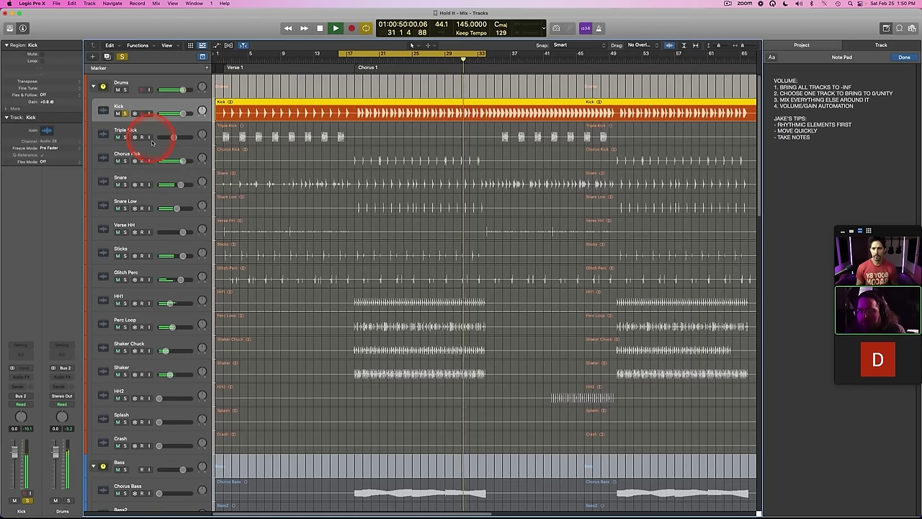
click(149, 154)
key(s)
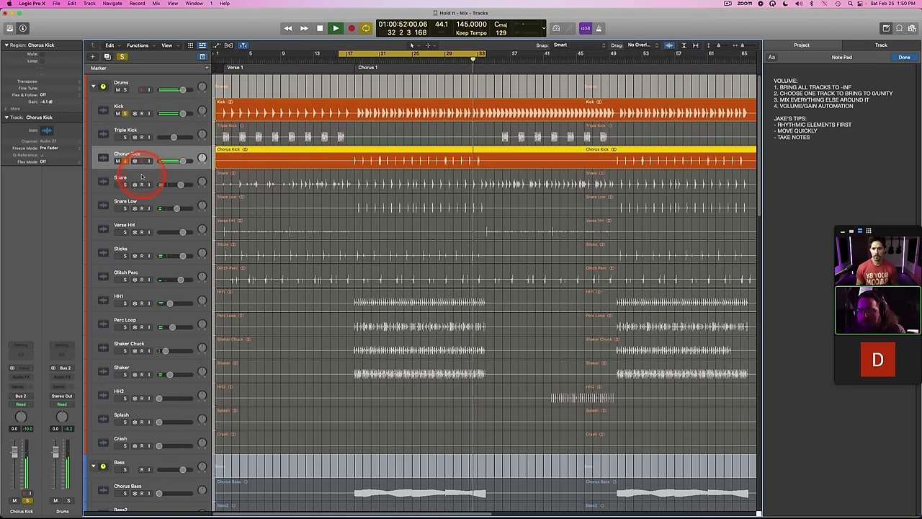
click(170, 180)
key(s)
key(s)
click(160, 200)
key(s)
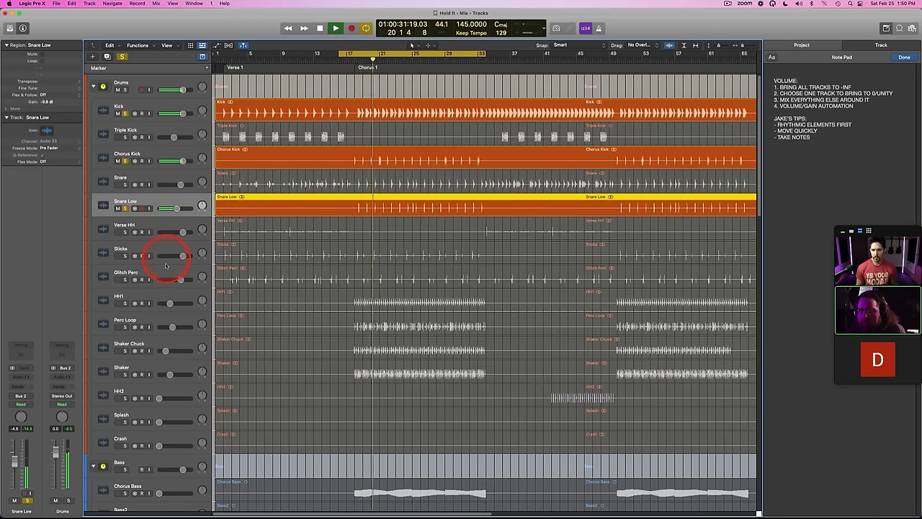
Step: Add Perc Loop to the solo, and unsolo Snare Low, Chorus Kick and Kick to hear the loop alone
click(162, 320)
key(s)
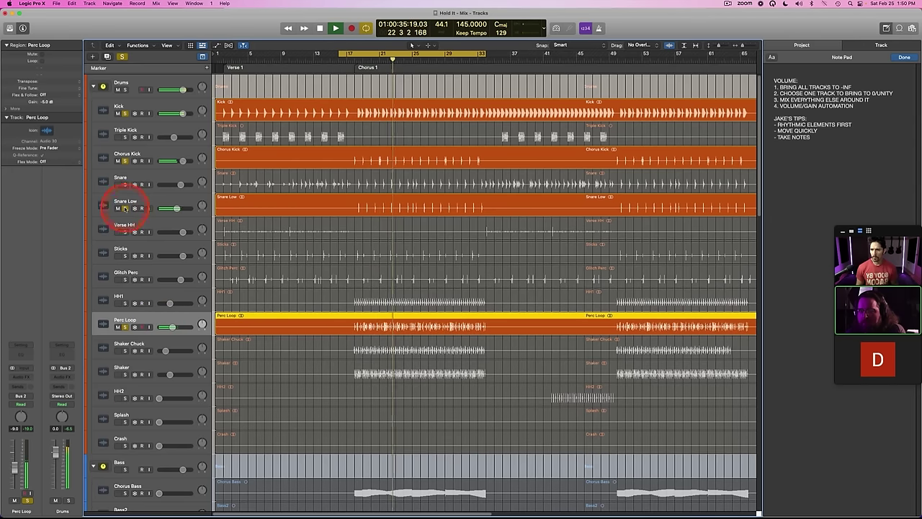
click(125, 208)
click(124, 160)
click(124, 113)
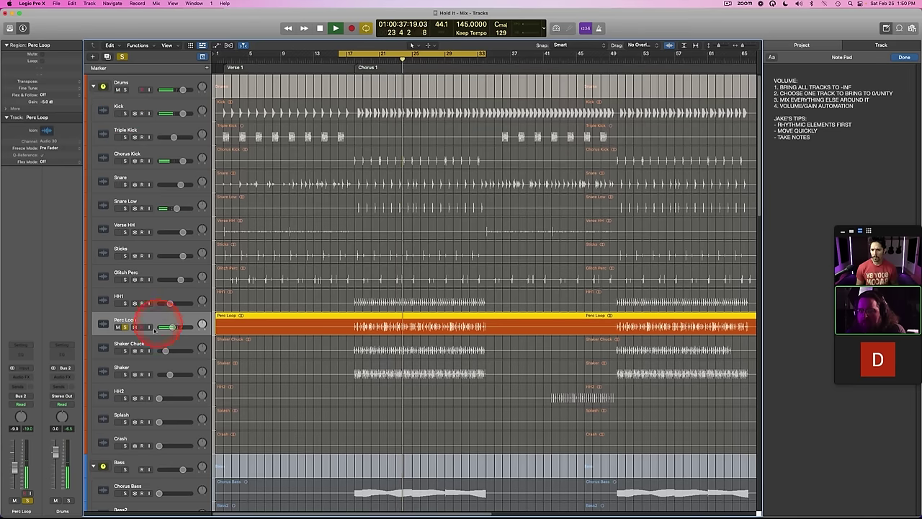
Step: Solo Glitch Perc and Sticks together, replay them from the start of Chorus 1, unsolo both and stop playback
click(140, 276)
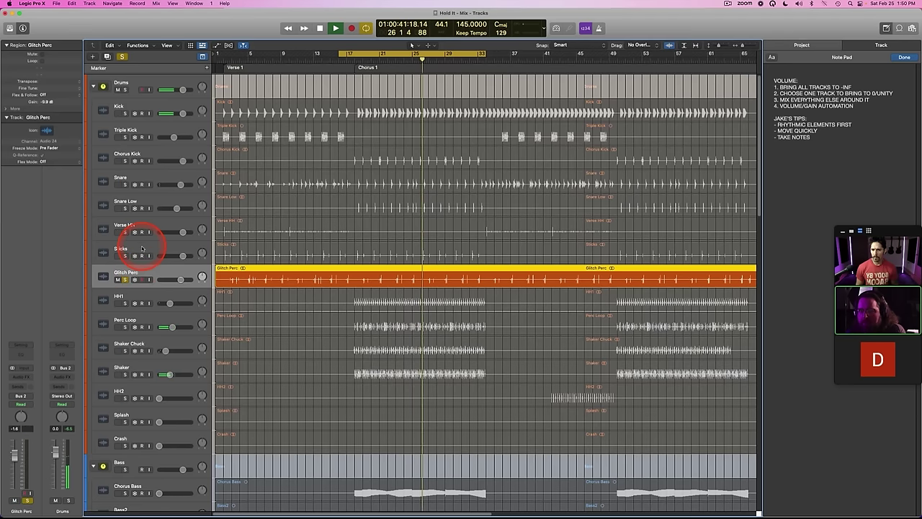
click(142, 249)
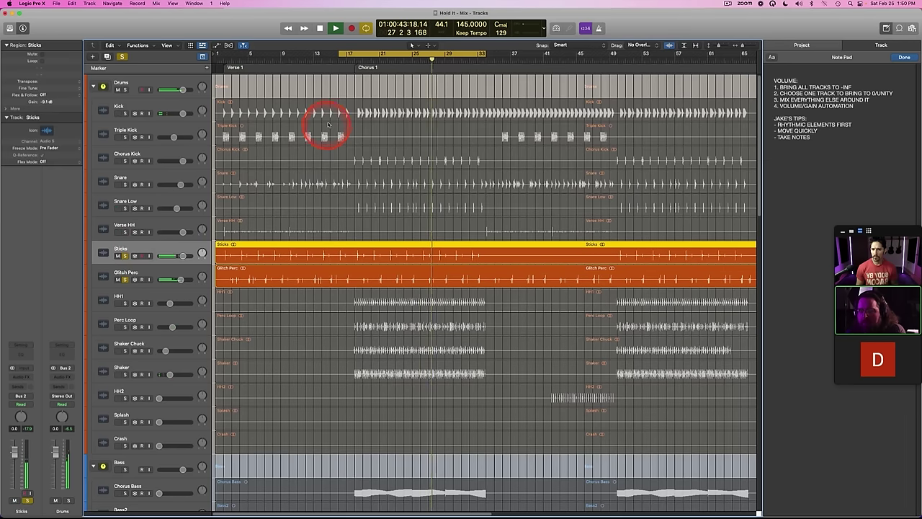
click(365, 60)
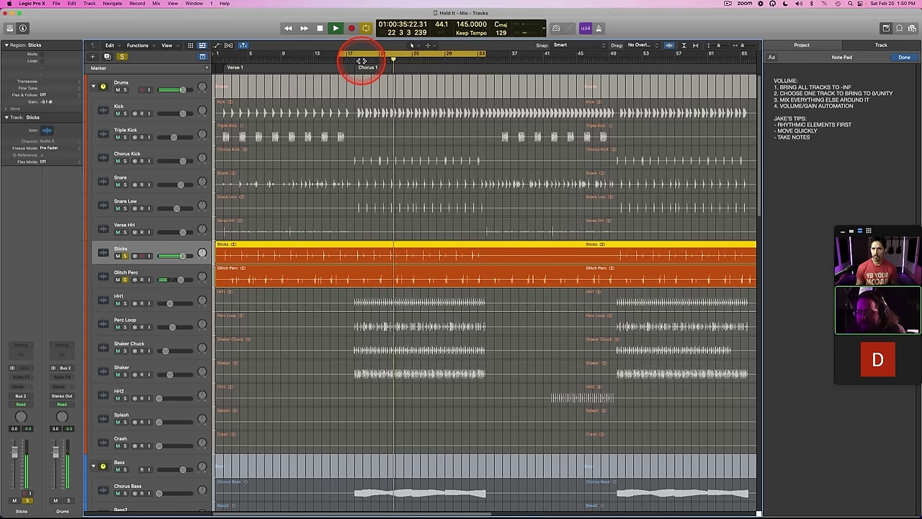
shift+click(154, 271)
key(ctrl+s)
key(space)
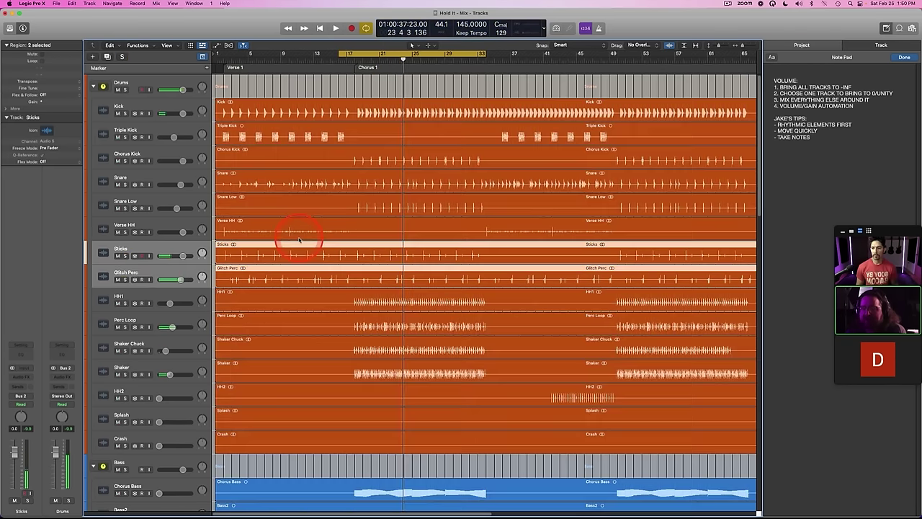
Step: Bring the Weird Vocal Pulse track into the Chorus 1 loop at about -15.0 dB
scroll(317, 245, down, 5)
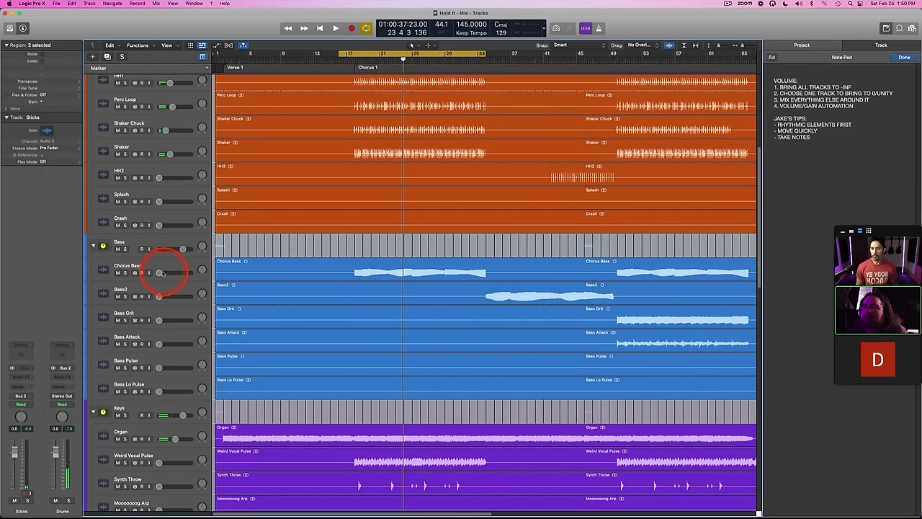
key(space)
scroll(288, 274, down, 3)
drag(155, 318, 185, 318)
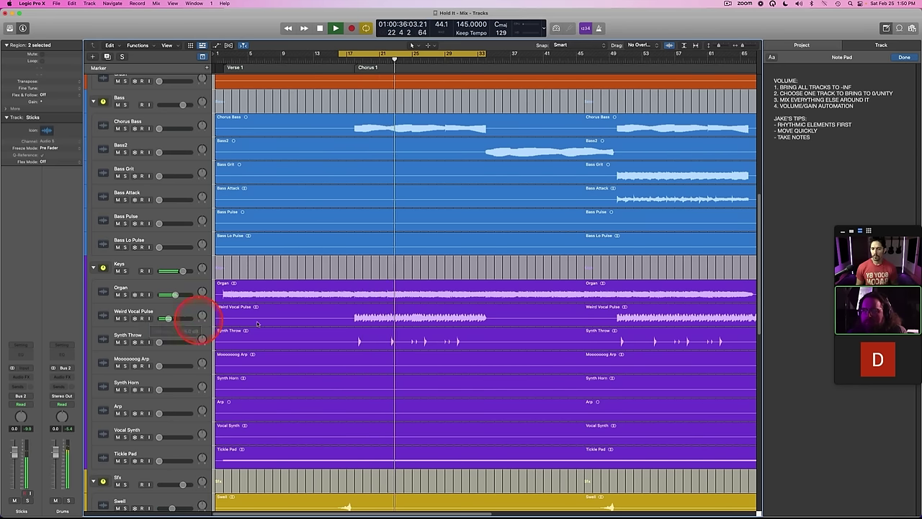
Step: Bring the Chorus Bass track in at about -7.8 dB and briefly solo it to hear it alone
scroll(262, 319, down, 3)
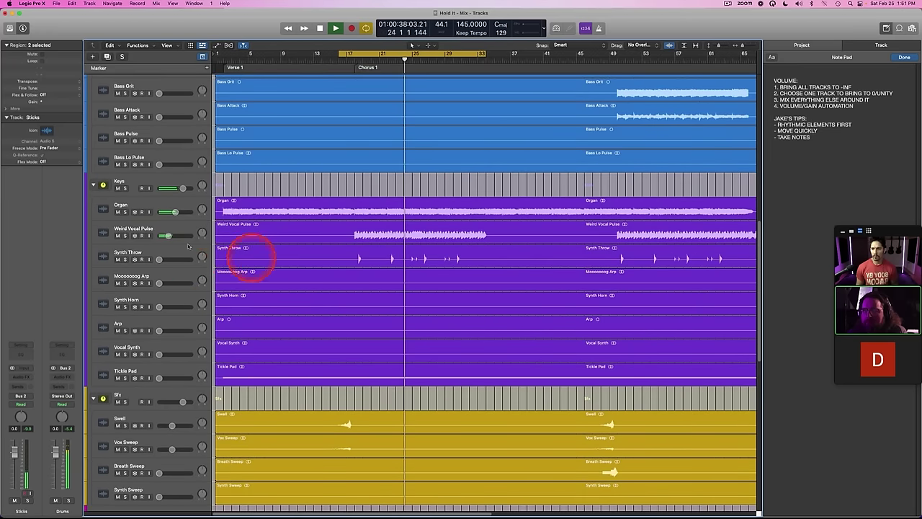
scroll(262, 247, down, 10)
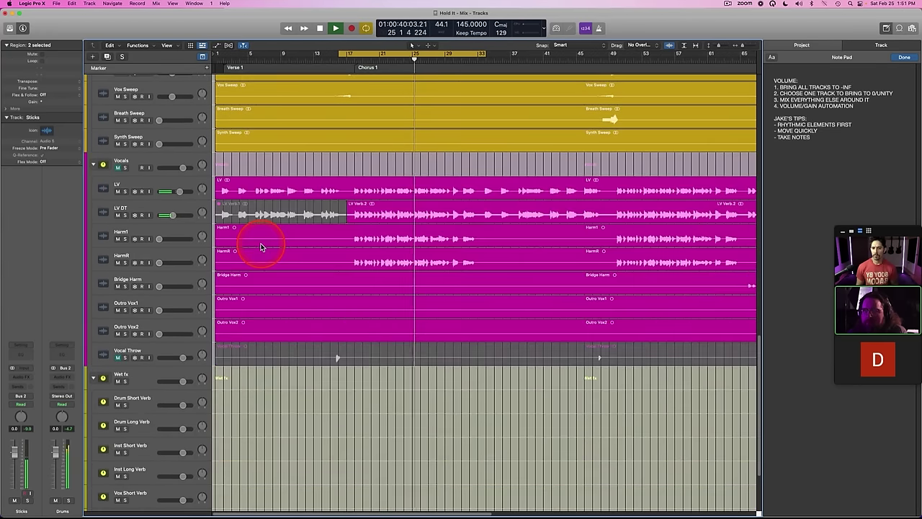
scroll(261, 247, up, 12)
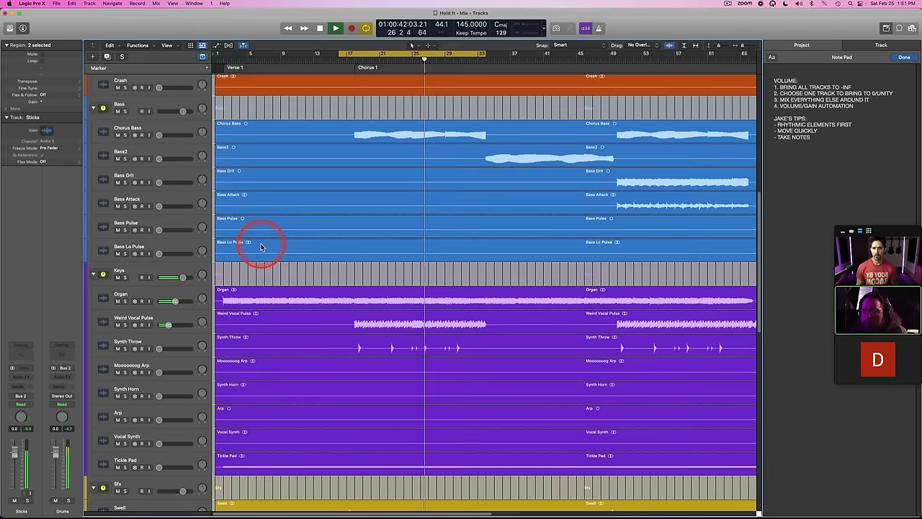
drag(160, 139, 190, 139)
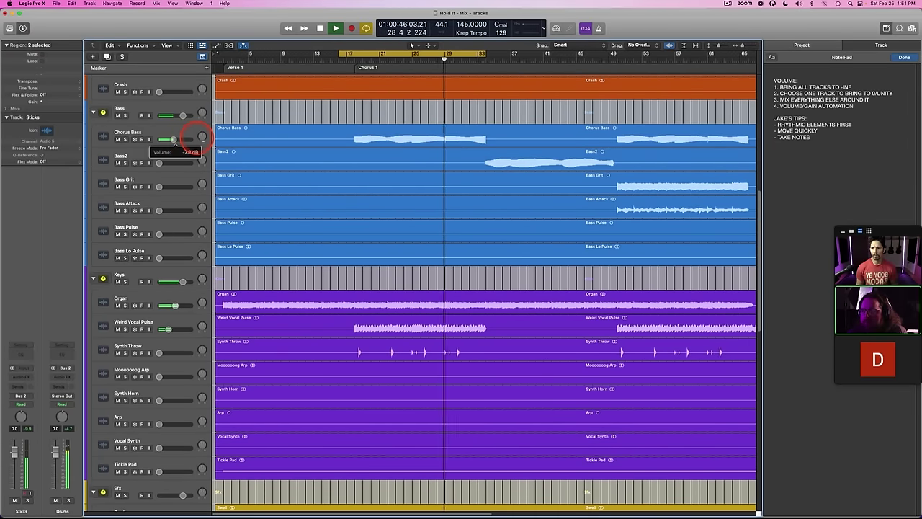
key(s)
key(s)
click(180, 130)
key(s)
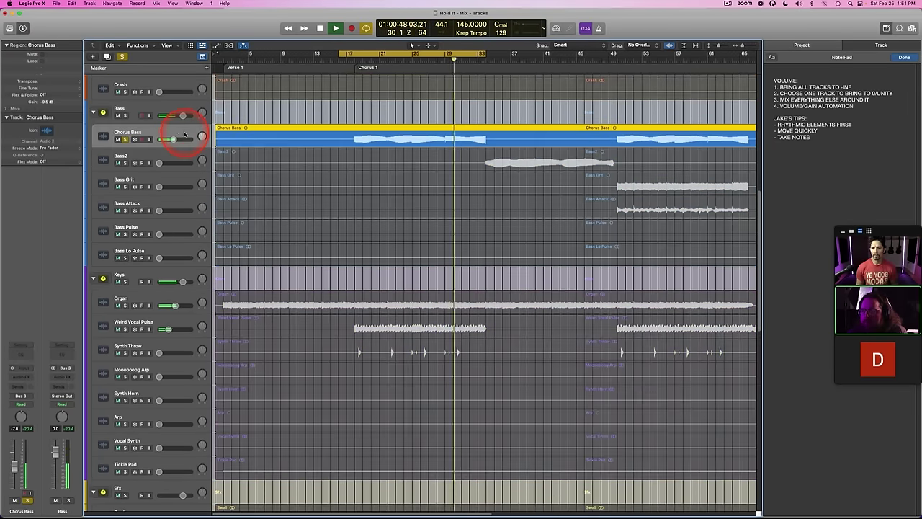
key(s)
Step: Raise Chorus Bass to about -3.5 dB, check it soloed, and trim it to about -4.1 dB against the full mix
drag(174, 139, 178, 139)
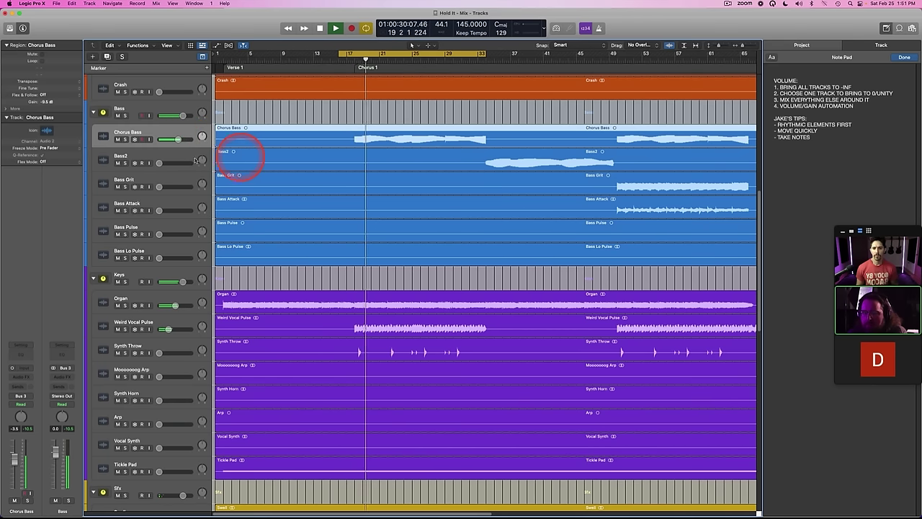
key(s)
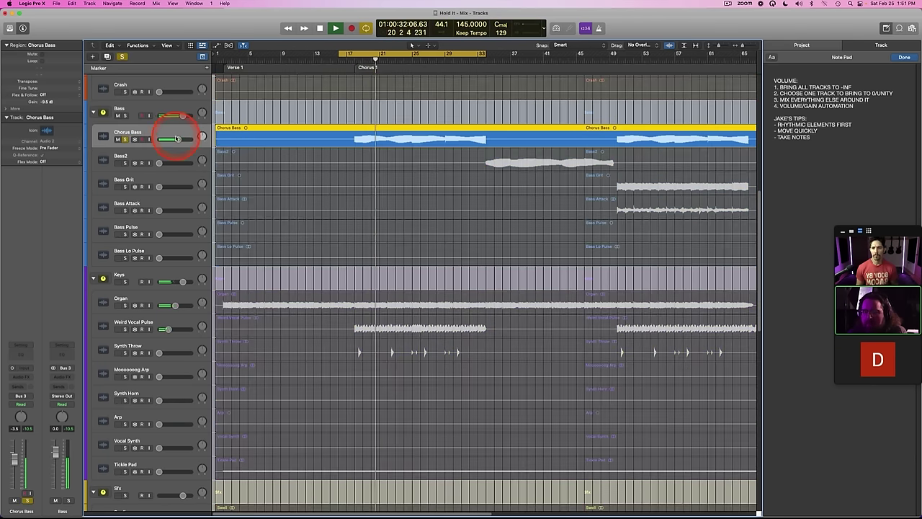
key(s)
drag(177, 139, 176, 140)
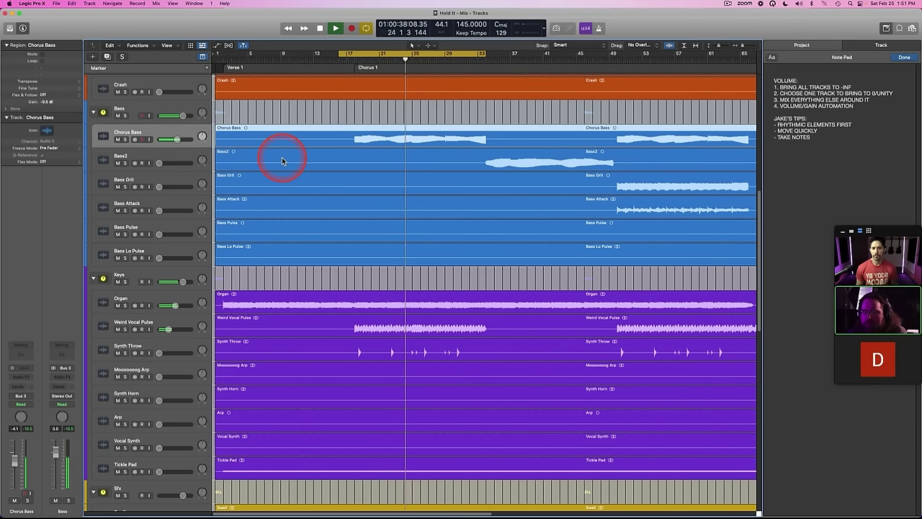
Step: Solo Chorus Bass, add a mixer comment starting "dyn con" to its channel, close the mixer and unsolo the track
key(s)
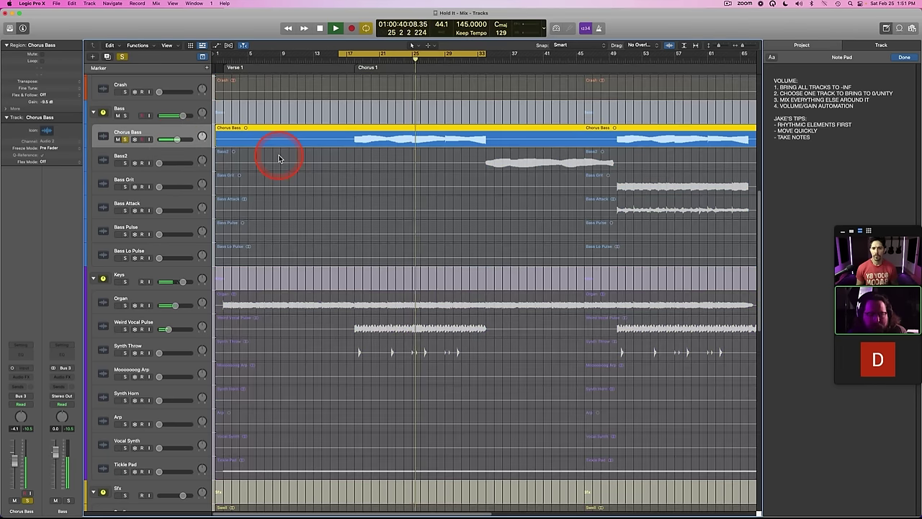
key(x)
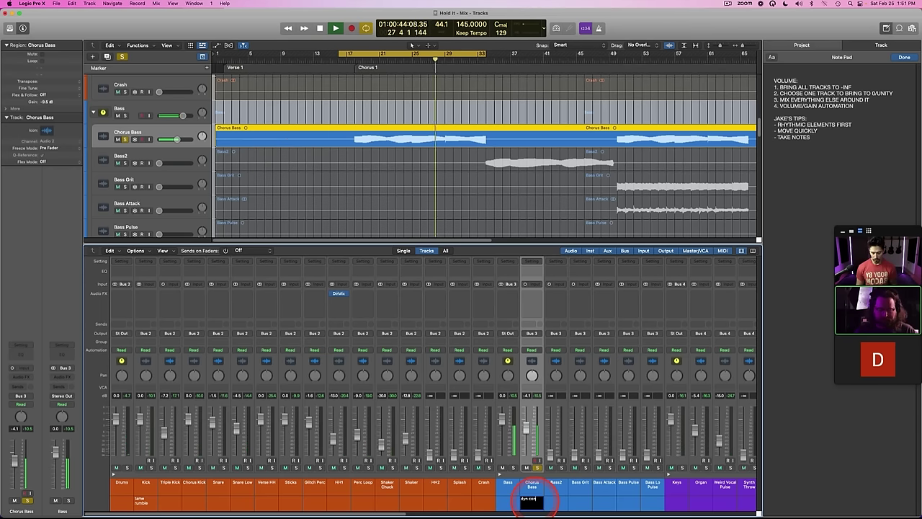
key(x)
key(s)
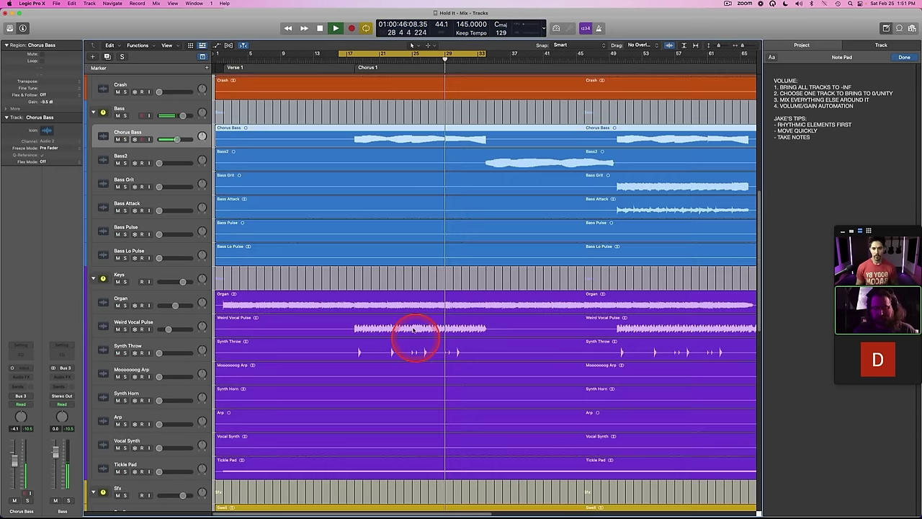
Step: Unmute the Vocals group and restart the Chorus 1 loop to hear the lead vocals in the mix
scroll(350, 252, down, 2)
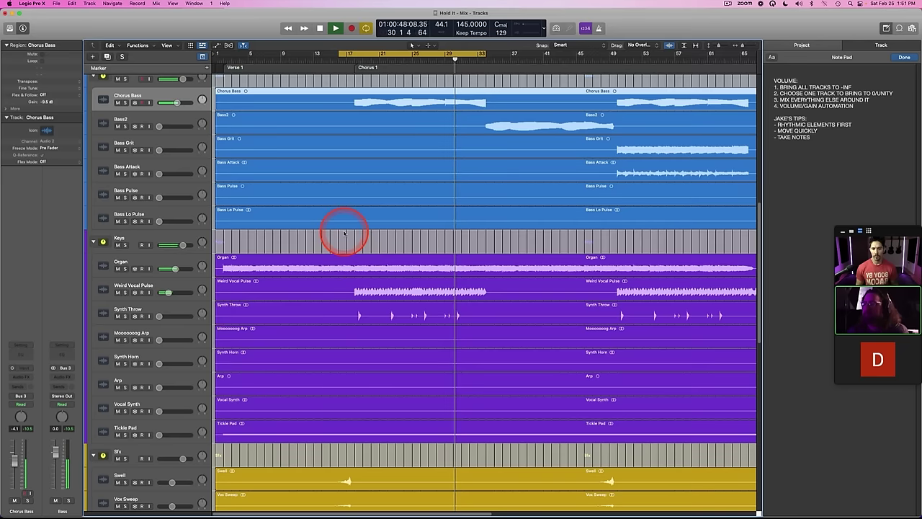
scroll(344, 232, down, 5)
scroll(314, 314, down, 5)
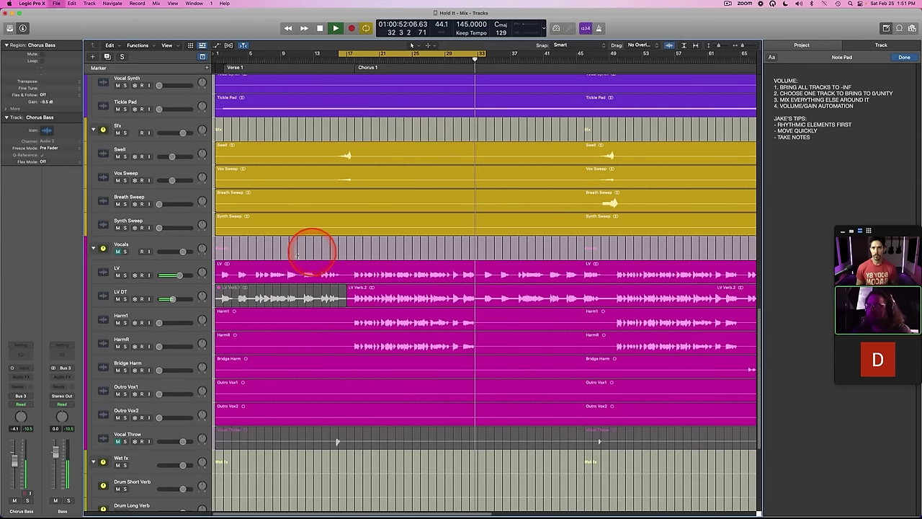
key(space)
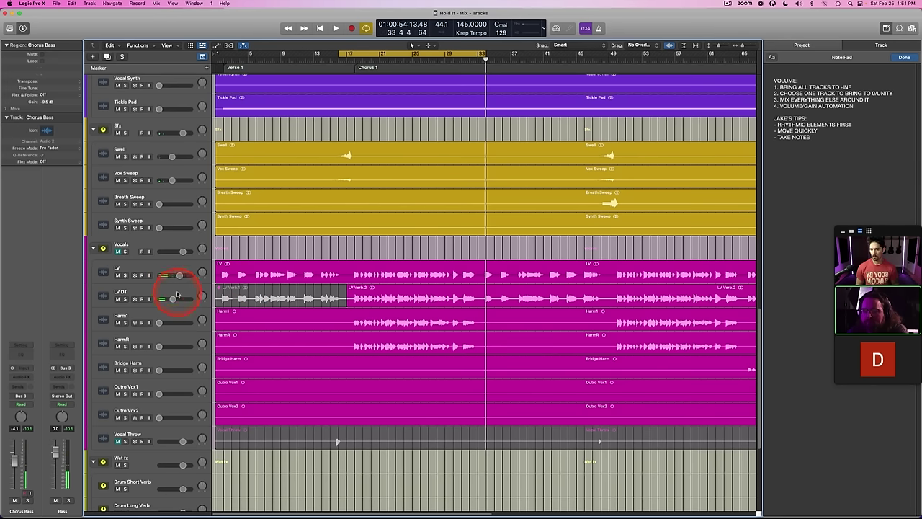
key(space)
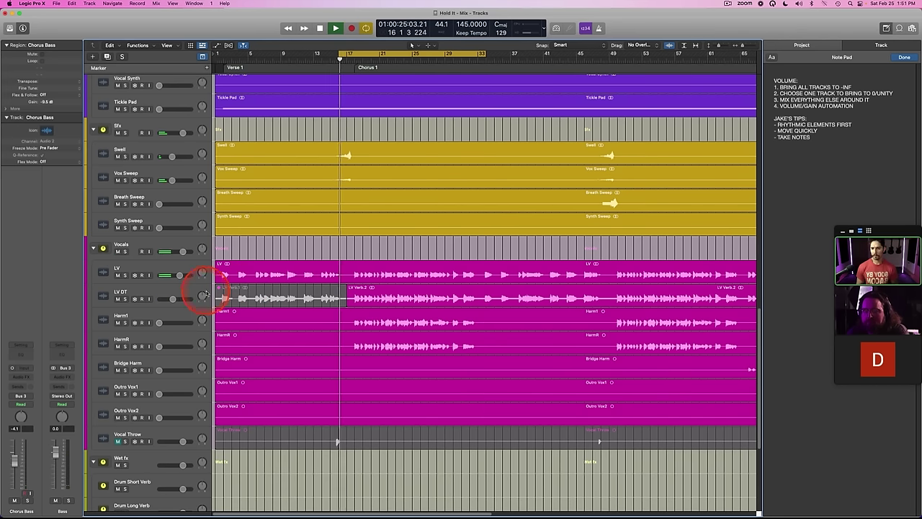
Step: Raise the LV DT volume close to the lead vocal's level and select the Harm1 and HarmR tracks
click(160, 318)
shift+click(157, 340)
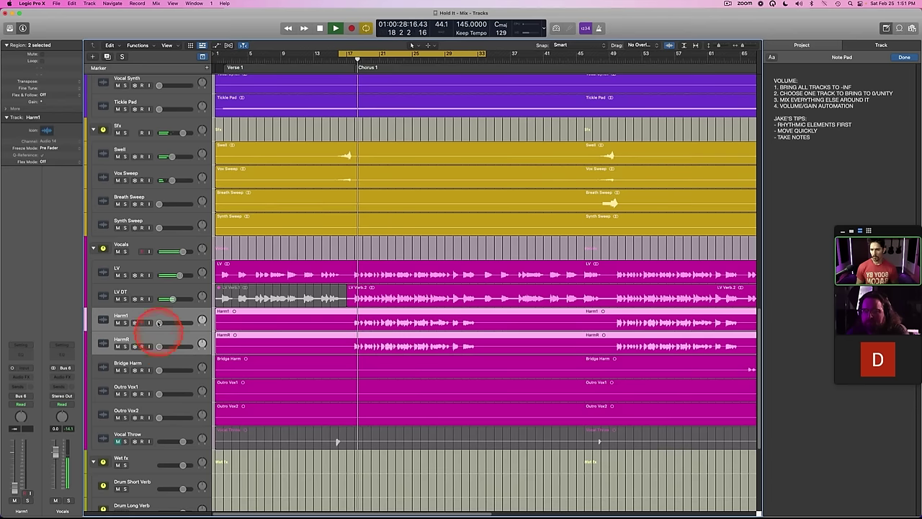
mouse_move(170, 298)
mouse_down()
mouse_move(186, 298)
mouse_move(172, 302)
mouse_move(173, 294)
mouse_up()
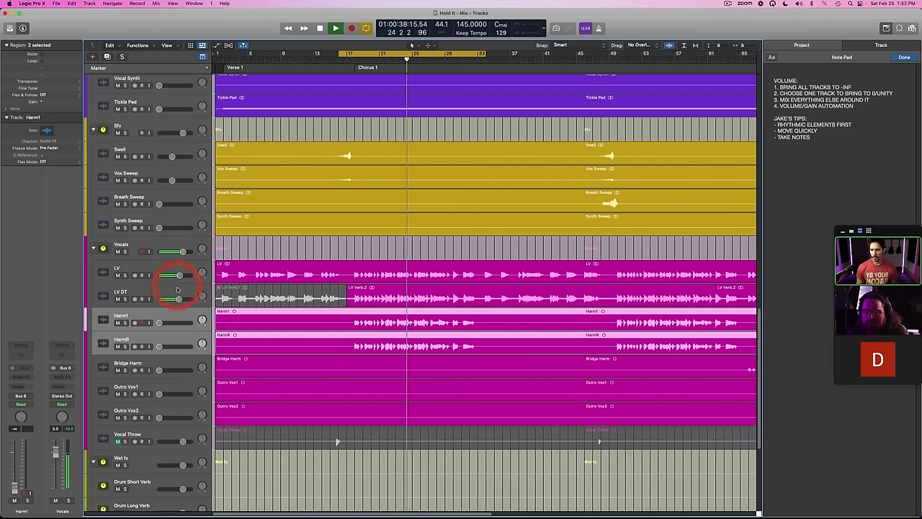
Step: Pan Harm1 to -64 and HarmR to about +63, and set both harmony tracks to about -9.0 dB
drag(175, 322, 198, 249)
click(188, 316)
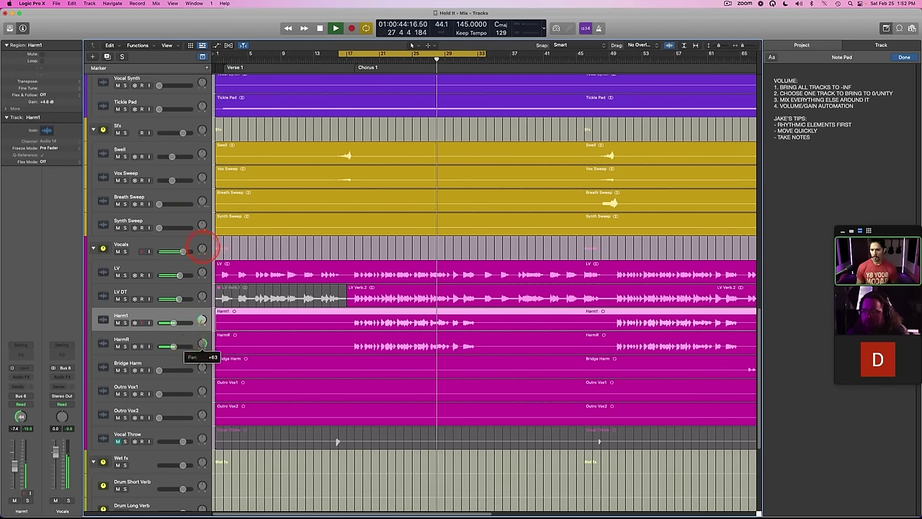
shift+click(180, 336)
mouse_move(174, 322)
mouse_down()
mouse_move(189, 322)
mouse_move(178, 322)
mouse_up()
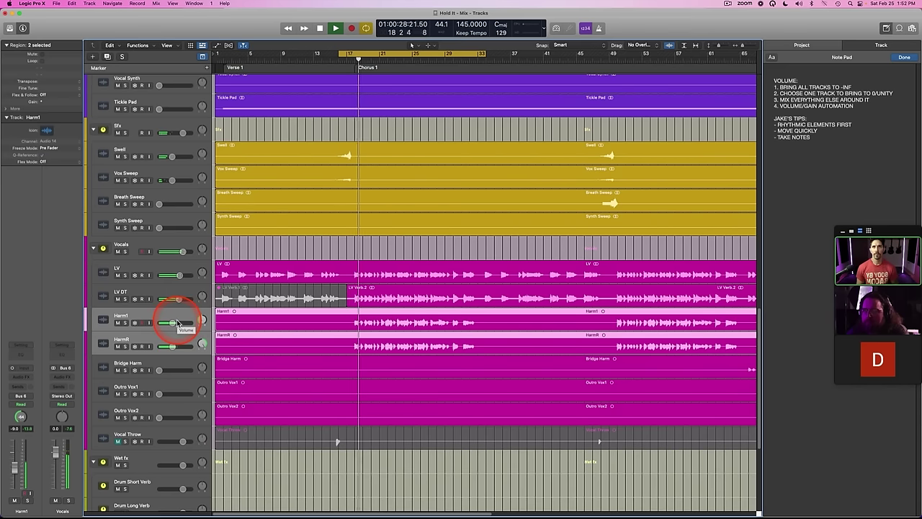
drag(173, 323, 173, 325)
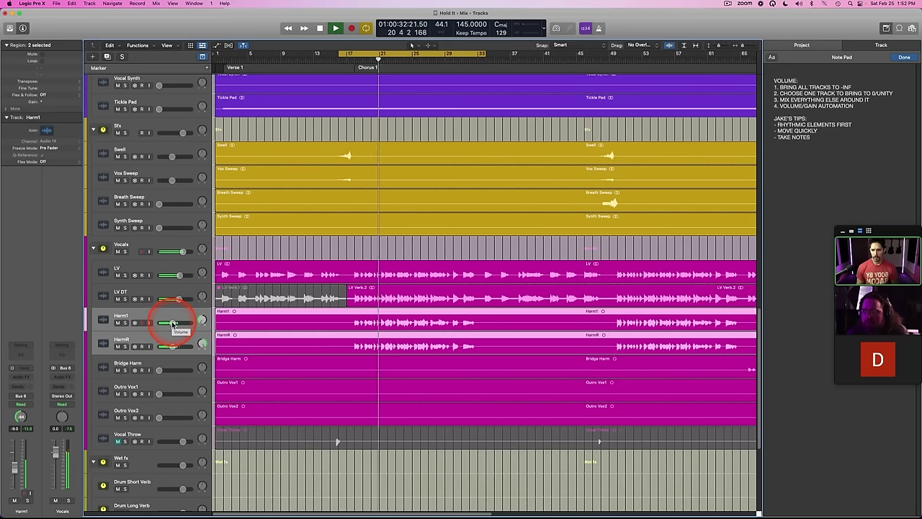
Step: Move playback to bar 13 before Chorus 1 and turn off cycle looping
click(313, 60)
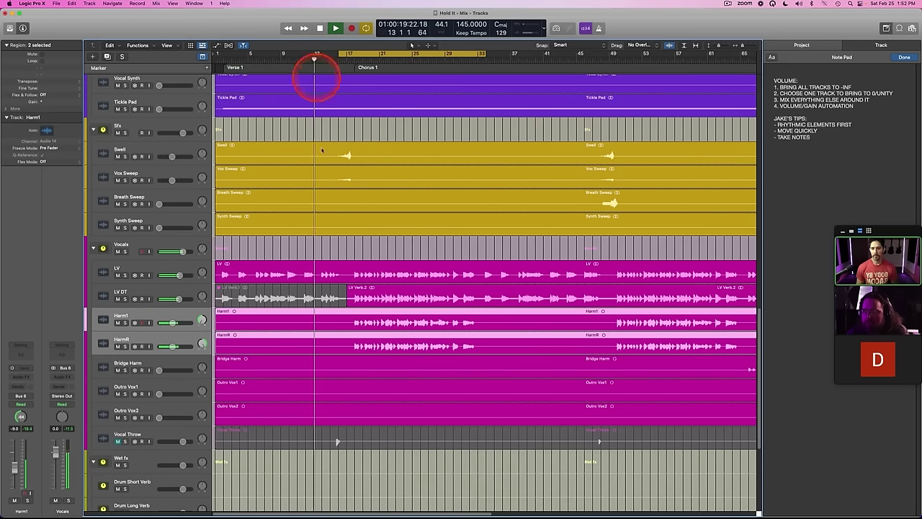
click(369, 55)
key(space)
key(space)
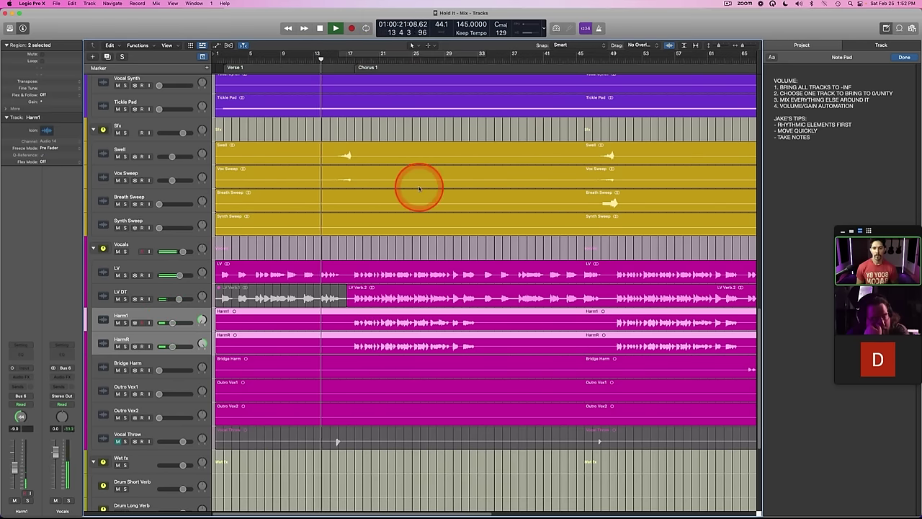
Step: Bring Synth Throw in at about -11.8 dB and play it soloed from bar 18, then unsolo it
scroll(421, 213, up, 10)
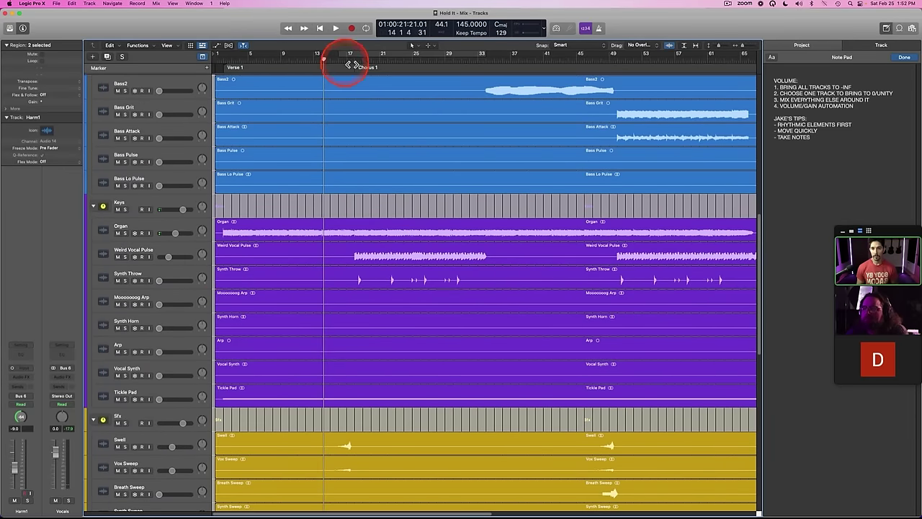
drag(353, 63, 358, 65)
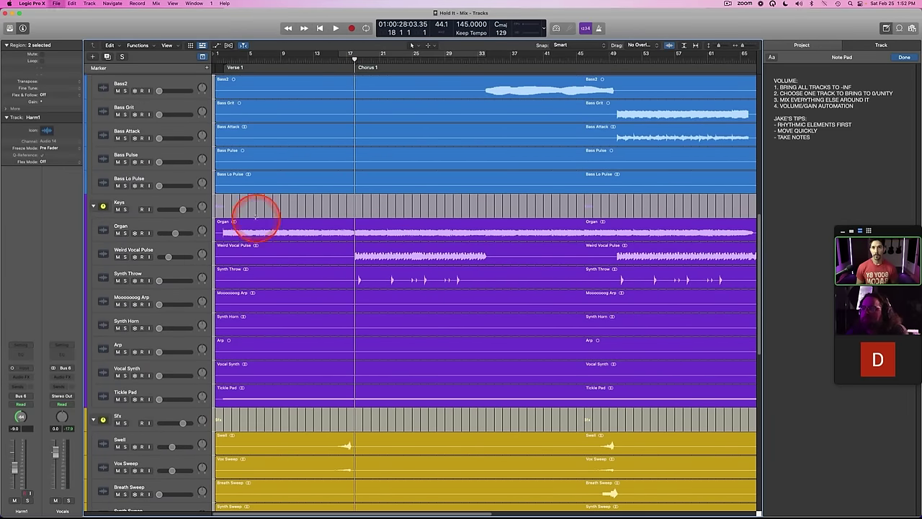
click(175, 271)
key(s)
key(space)
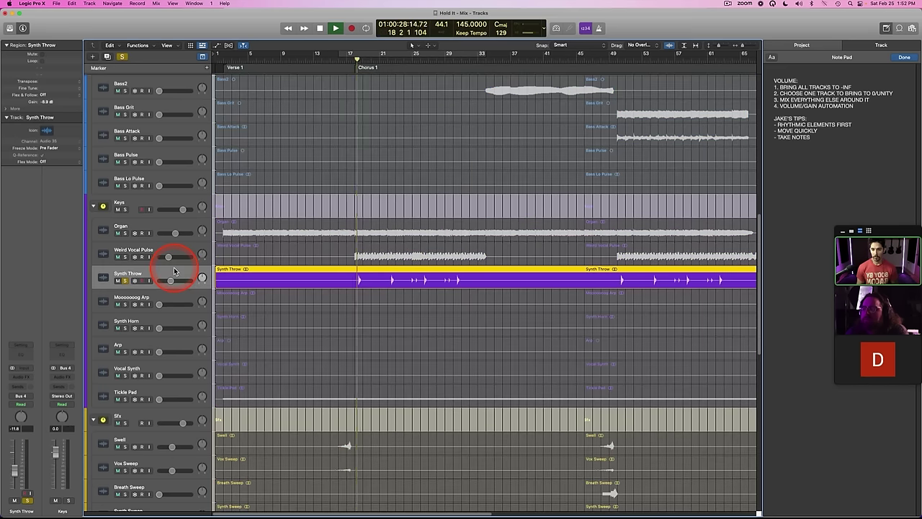
key(s)
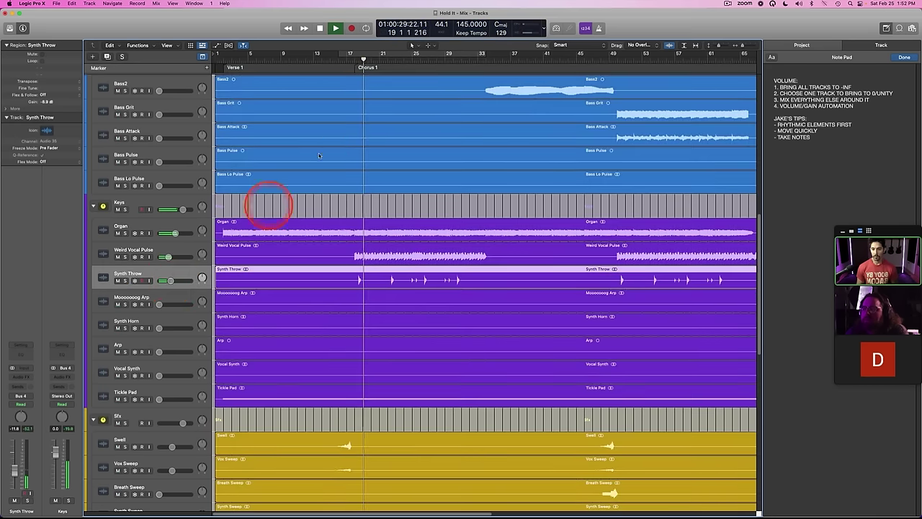
Step: Replay the start of Chorus 1 and raise Synth Throw to about -8.8 dB in the full mix
click(360, 64)
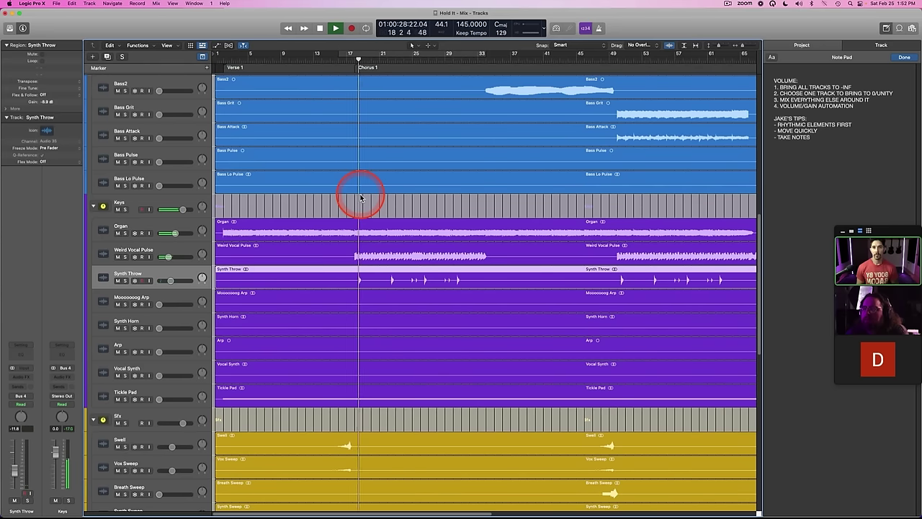
drag(170, 280, 173, 281)
scroll(385, 270, up, 15)
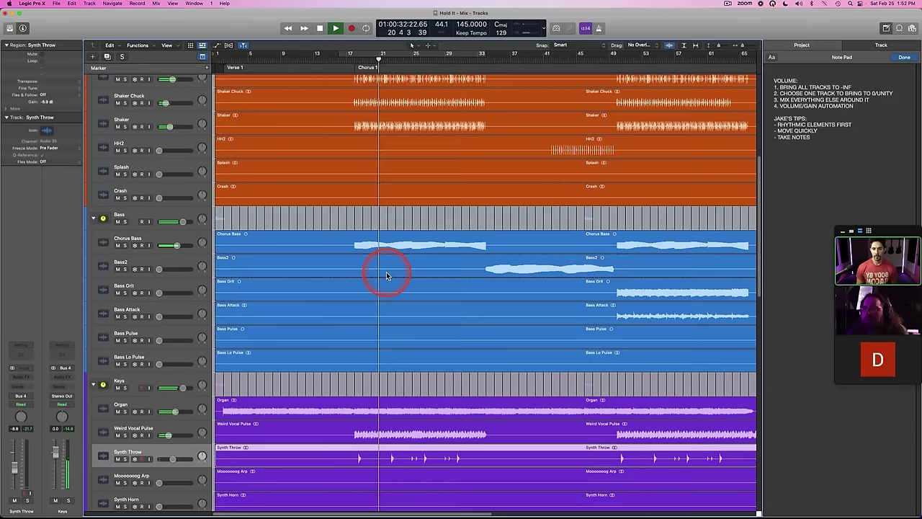
scroll(386, 275, up, 1)
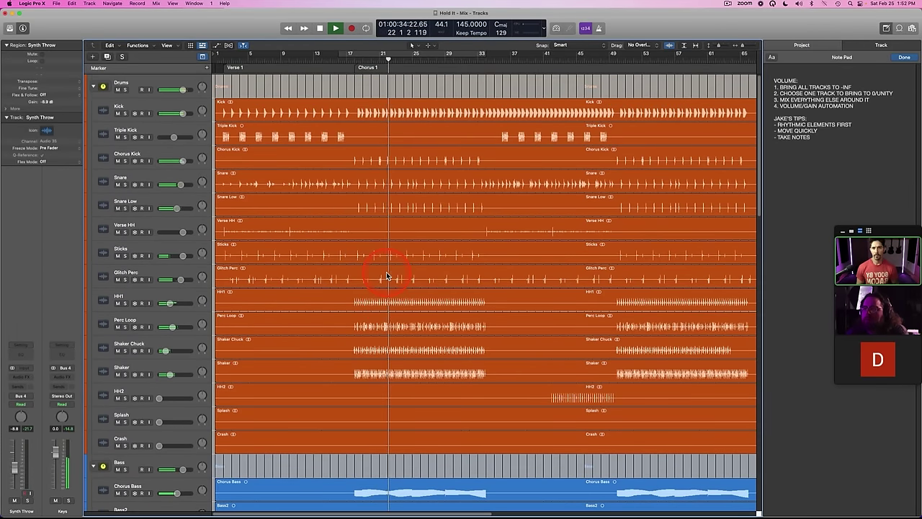
Step: Mute the Vocals stack and add the channel note "dyn control / sc?" to Chorus Bass in the mixer
scroll(341, 207, down, 20)
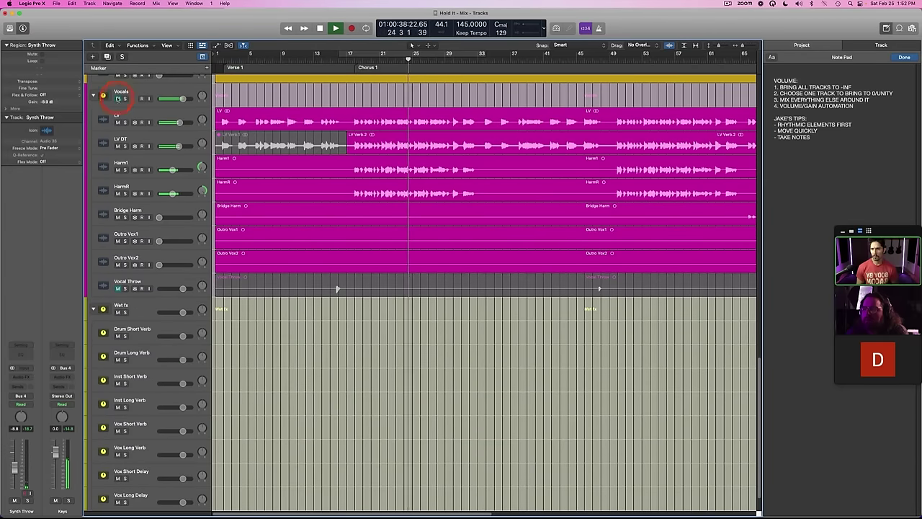
scroll(346, 162, up, 12)
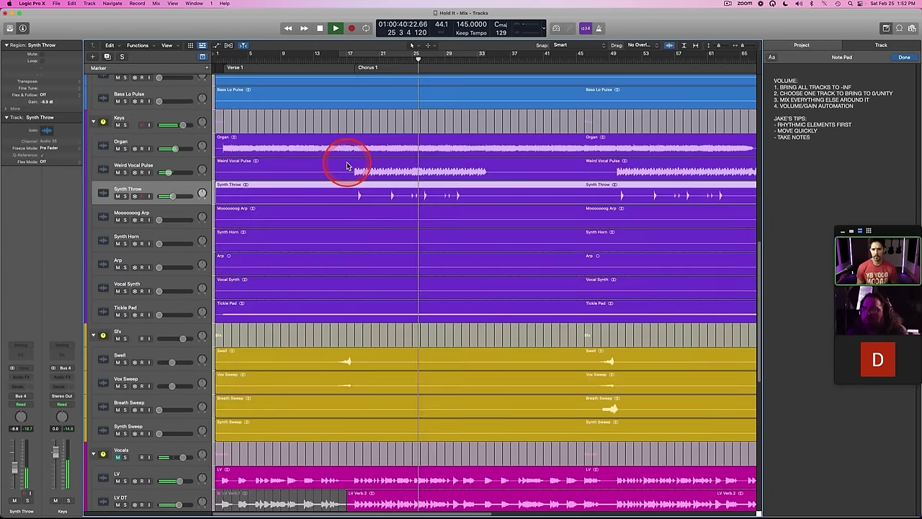
scroll(346, 162, up, 8)
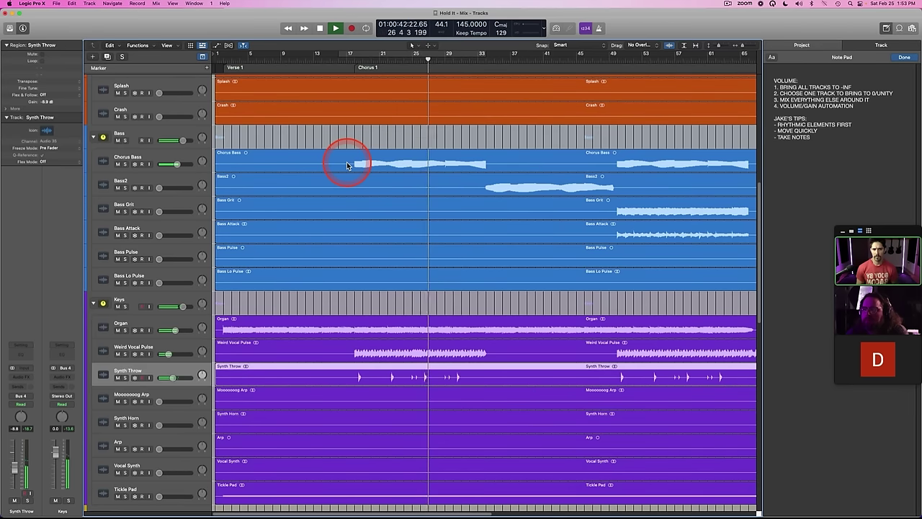
scroll(346, 165, down, 2)
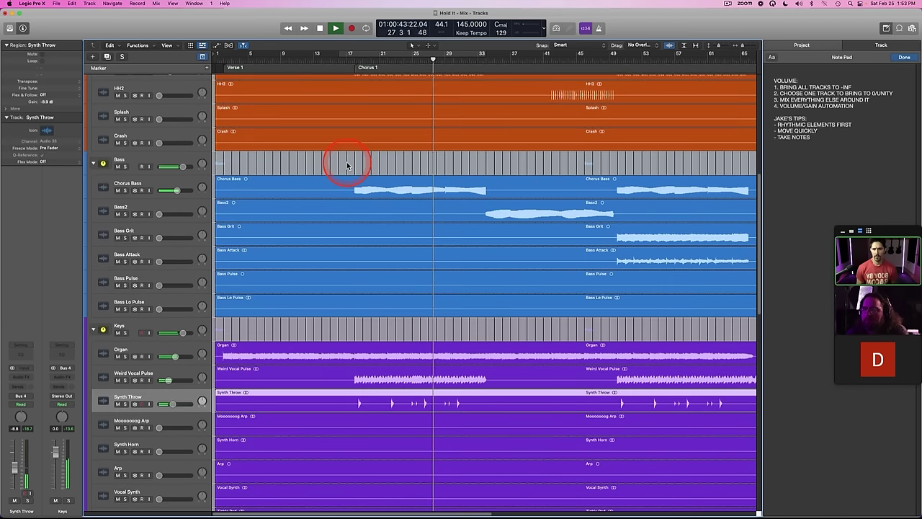
click(158, 184)
key(x)
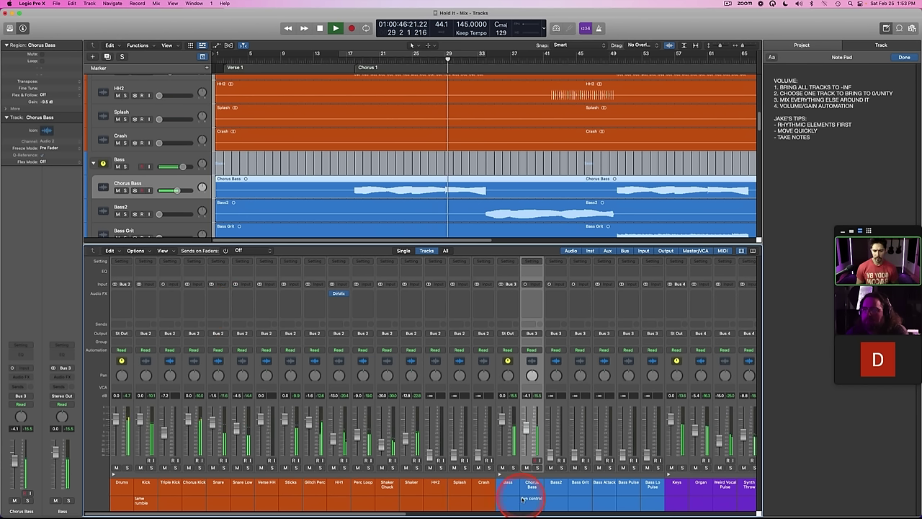
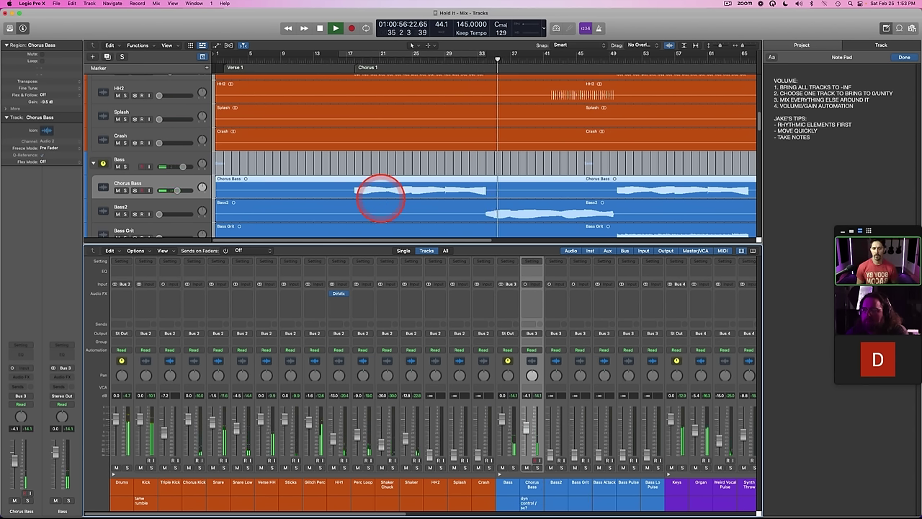
key(x)
Step: Unmute the Vocals stack while the second verse plays
scroll(388, 231, right, 2)
scroll(382, 252, down, 6)
scroll(382, 252, right, 1)
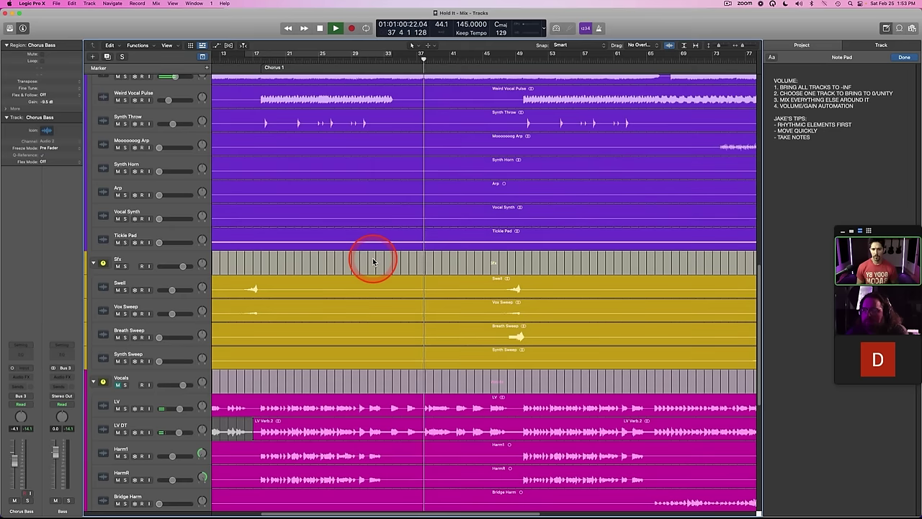
scroll(373, 262, up, 3)
scroll(373, 261, down, 6)
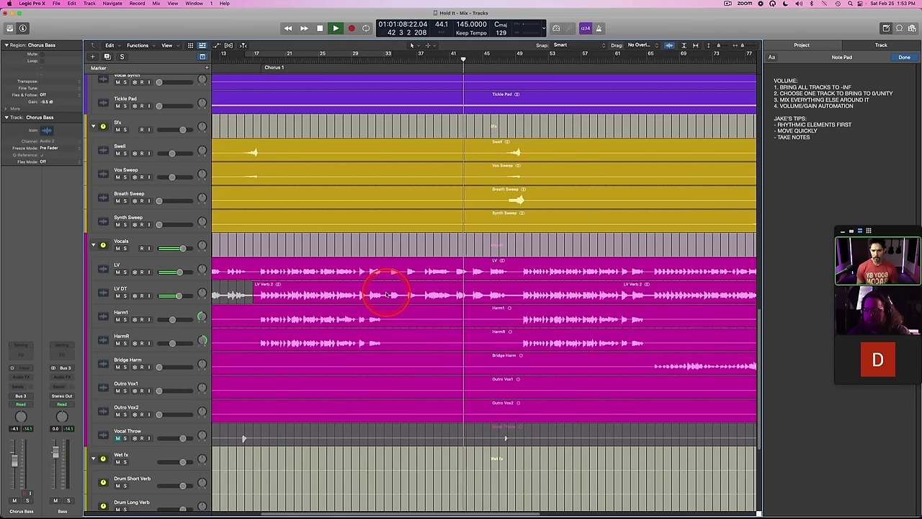
Step: Bring Breath Sweep into the mix, trim it slightly below the other sweeps, and replay the transition into bar 49
scroll(386, 295, right, 5)
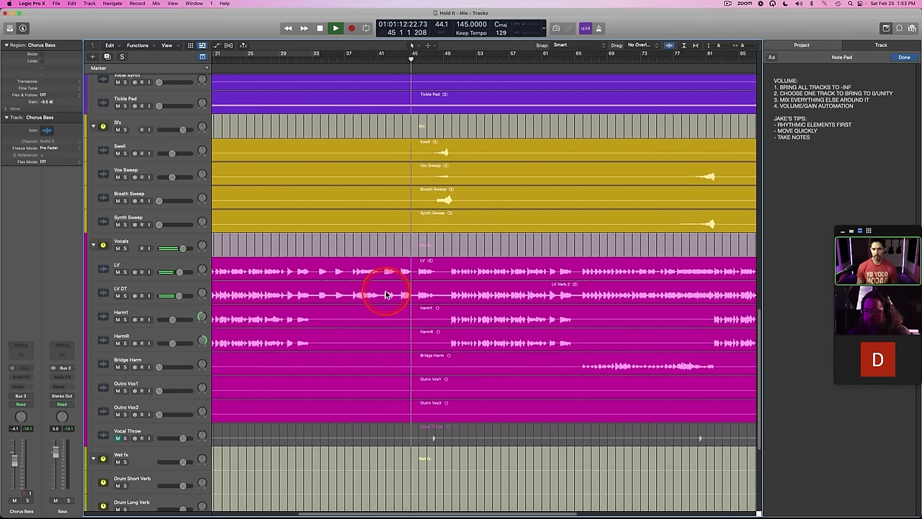
scroll(345, 274, up, 4)
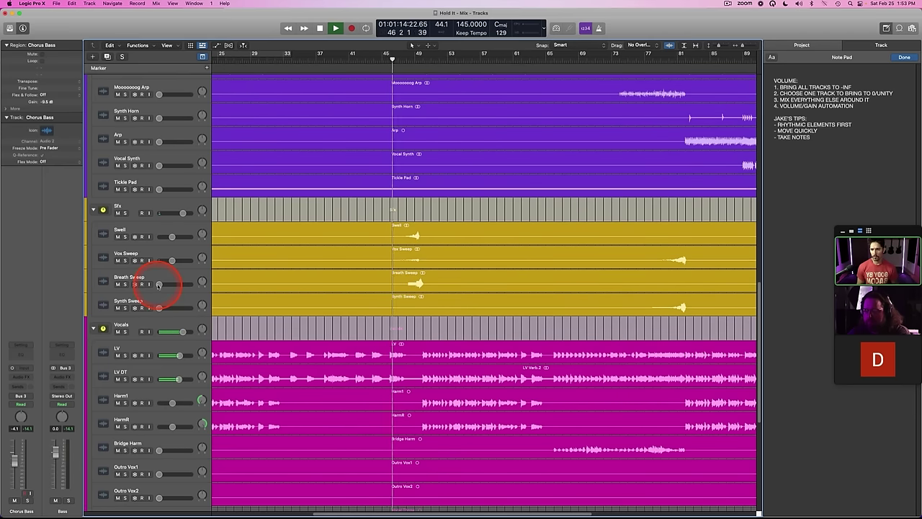
drag(158, 284, 187, 283)
click(312, 276)
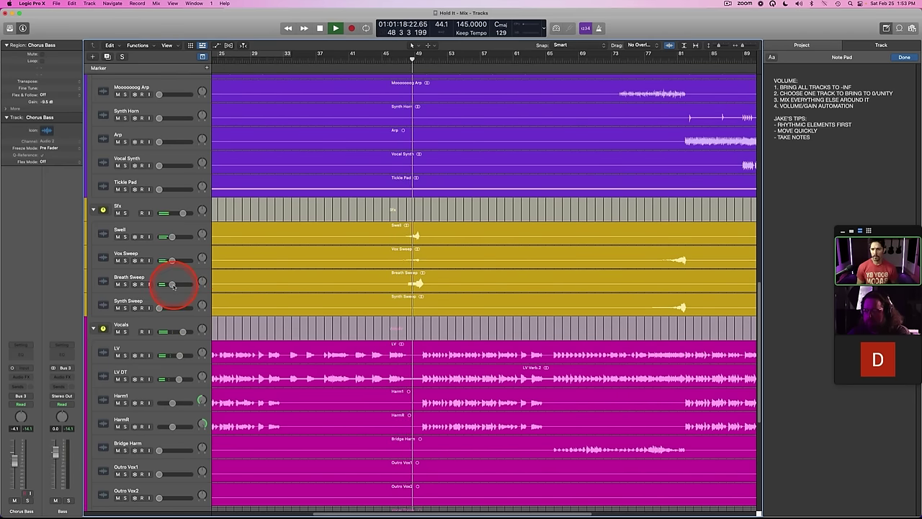
drag(172, 287, 169, 286)
click(408, 63)
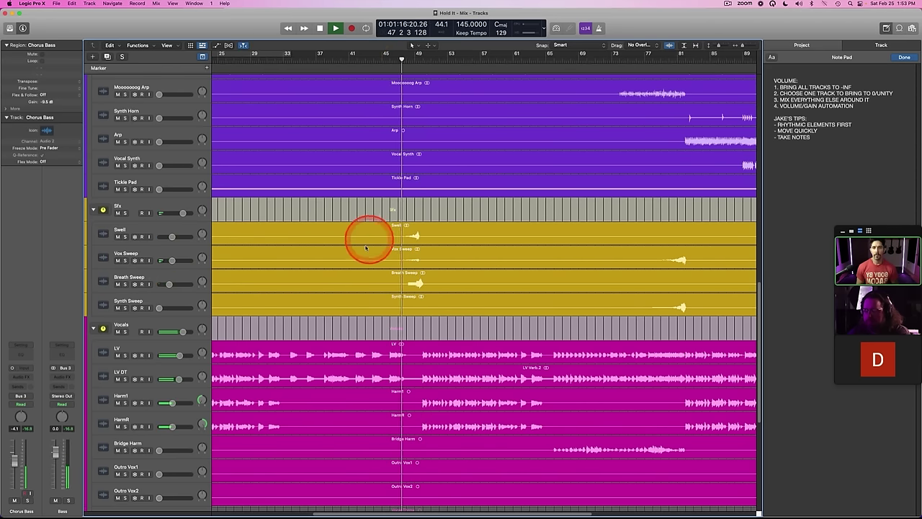
Step: Move playback to bar 41 and bring HH2 into the mix, trimming it to about the Shaker's fader level
scroll(365, 248, up, 10)
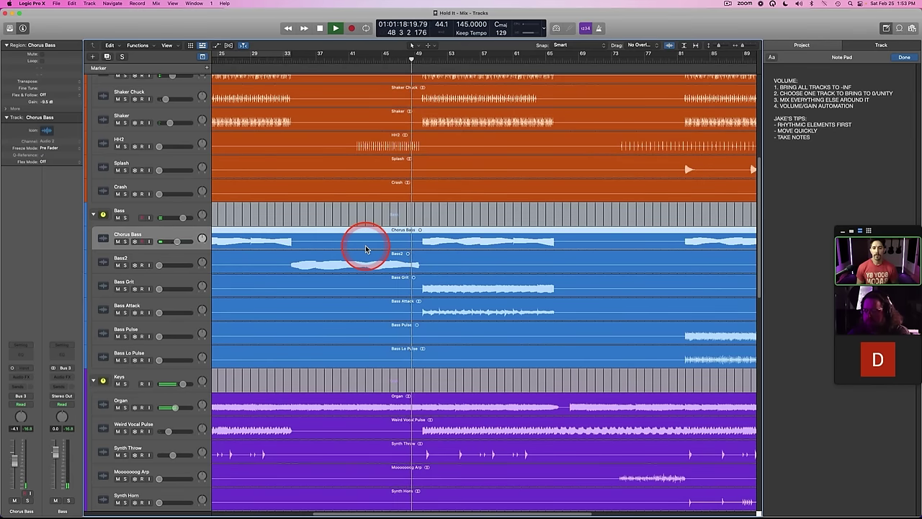
scroll(365, 248, up, 1)
click(352, 62)
drag(164, 149, 266, 180)
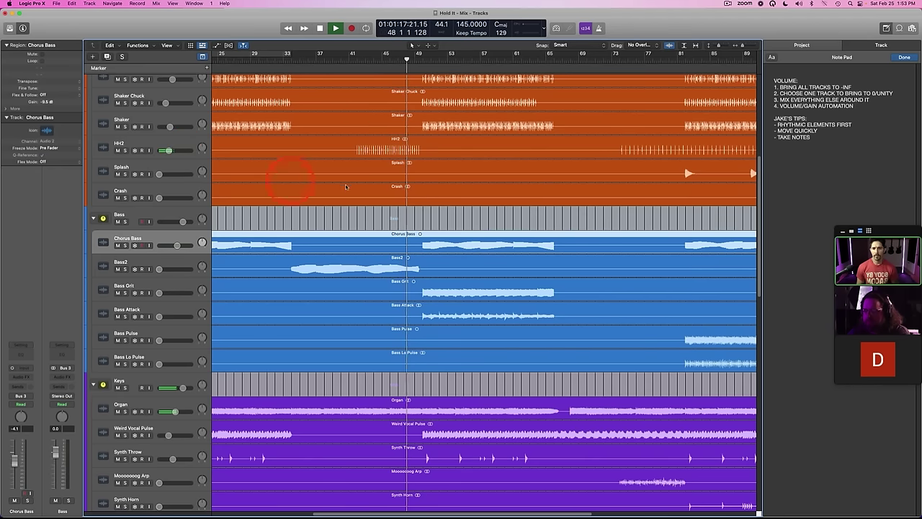
drag(171, 149, 170, 150)
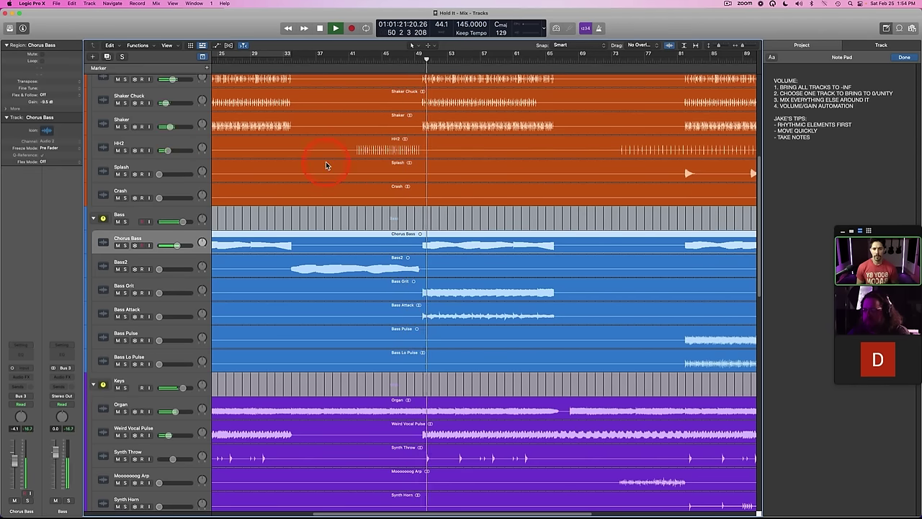
Step: Select Bass Grit and Bass Attack together and bring both in at about -13.6 dB
scroll(326, 165, up, 5)
scroll(351, 189, down, 10)
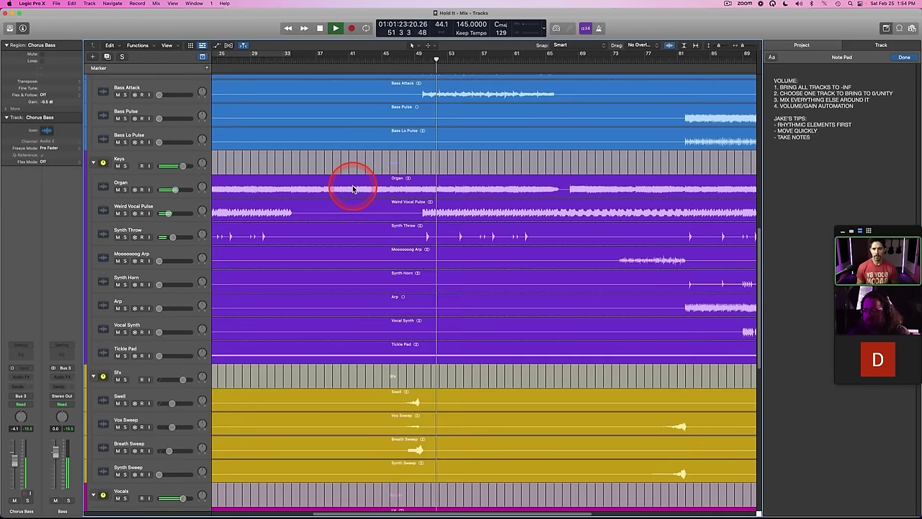
scroll(353, 188, down, 6)
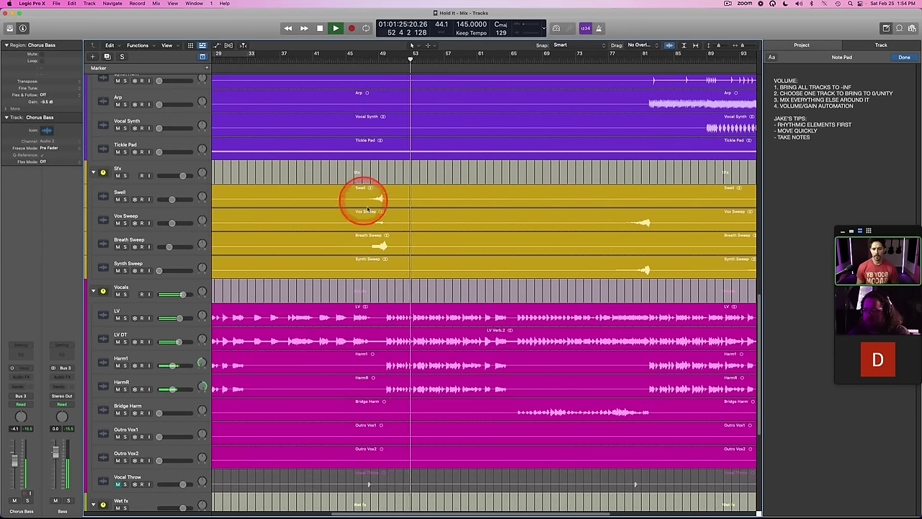
scroll(364, 208, down, 4)
scroll(371, 219, up, 7)
scroll(375, 229, up, 6)
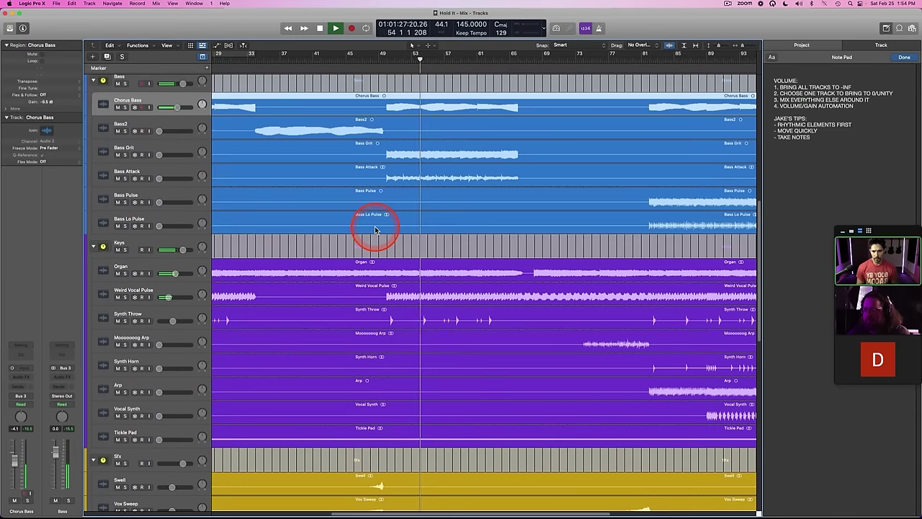
scroll(373, 312, up, 4)
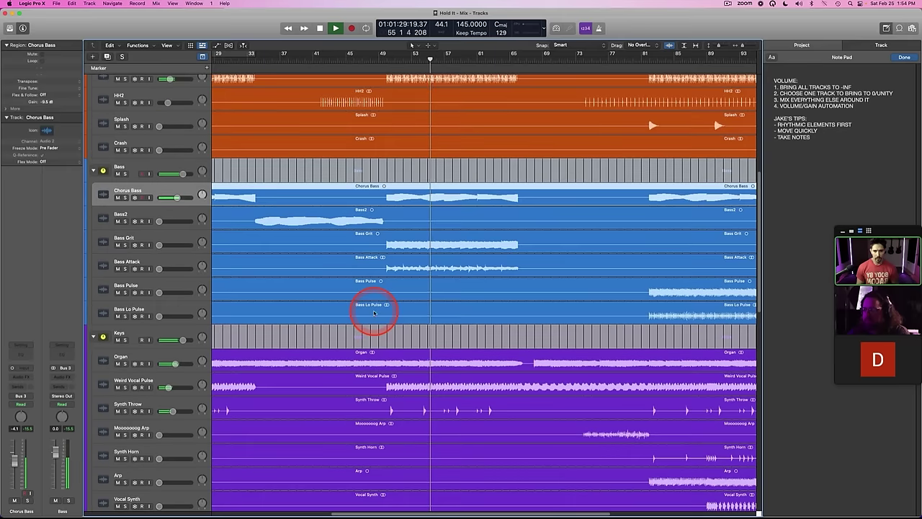
click(136, 239)
shift+click(153, 261)
drag(159, 246, 185, 245)
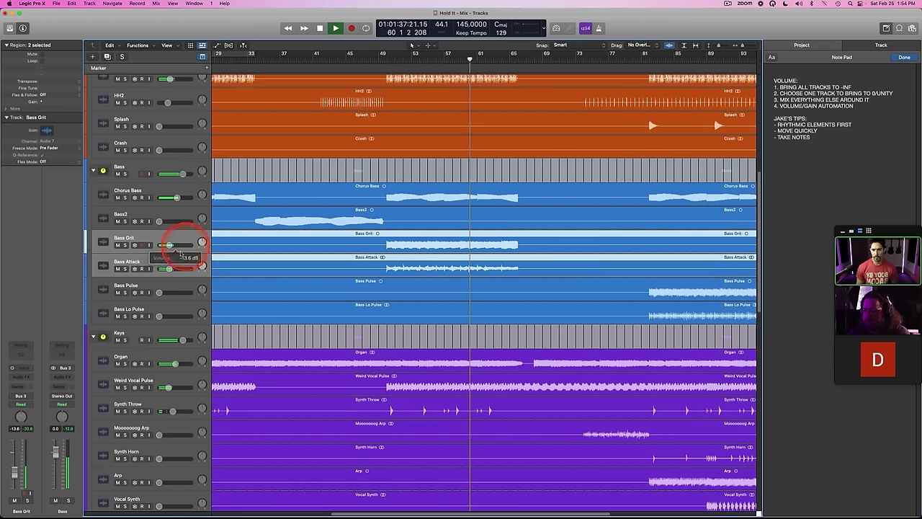
Step: Check Bass Attack and then Bass Grit by briefly soloing and unsoloing each one
click(180, 260)
key(s)
key(s)
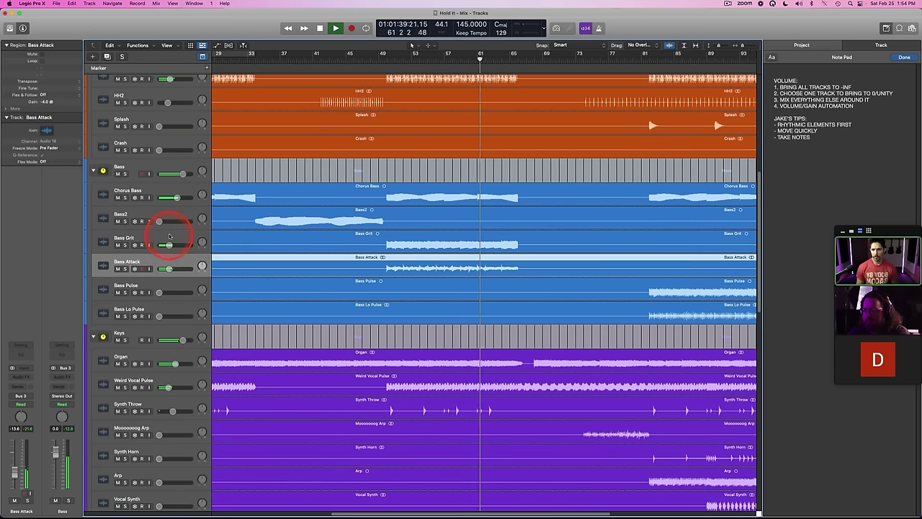
click(170, 246)
key(s)
key(s)
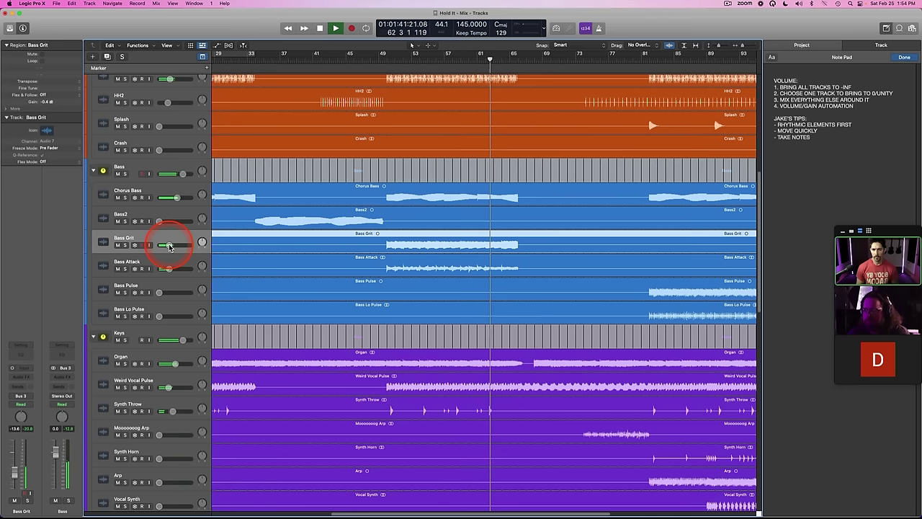
Step: Raise Bass Grit and Bass Attack together to about -10.8 dB, then clear the track selection
shift+click(166, 261)
drag(168, 246, 172, 245)
click(383, 170)
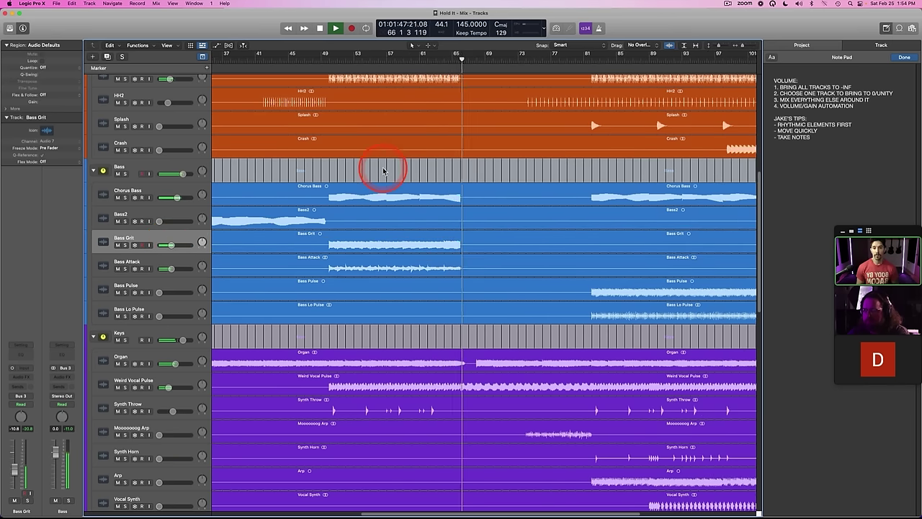
Step: Bring Mooooooog Arp into the mix at about the Synth Throw's fader level before its part begins near bar 73
scroll(382, 170, up, 10)
scroll(383, 171, up, 2)
scroll(383, 171, right, 2)
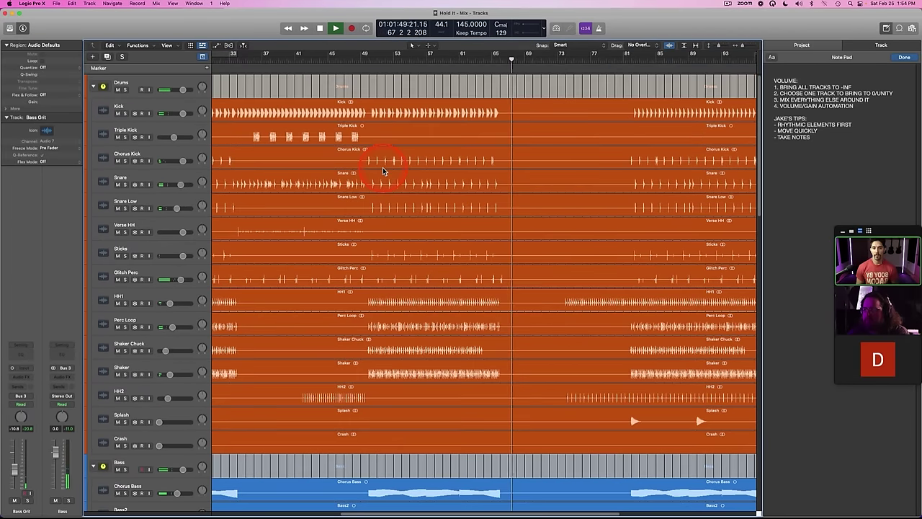
scroll(430, 195, right, 3)
scroll(429, 197, down, 5)
scroll(429, 197, down, 20)
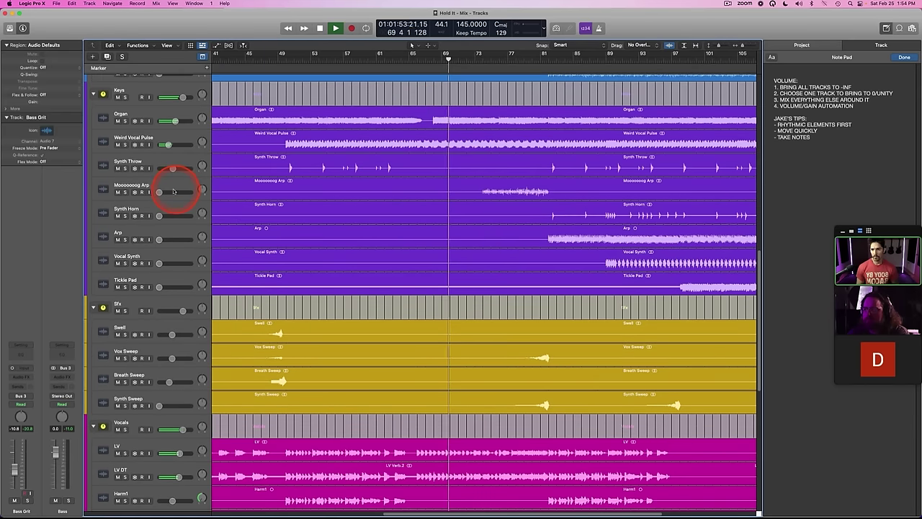
drag(160, 191, 190, 192)
Step: Bring Synth Sweep in and nudge Breath Sweep up to match the other sweeps, then raise Mooooooog Arp further
scroll(438, 223, down, 3)
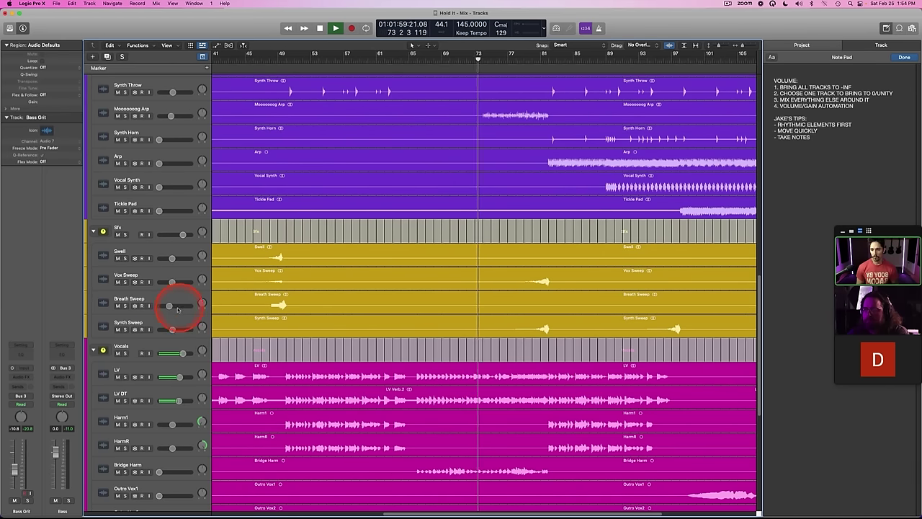
scroll(403, 284, up, 5)
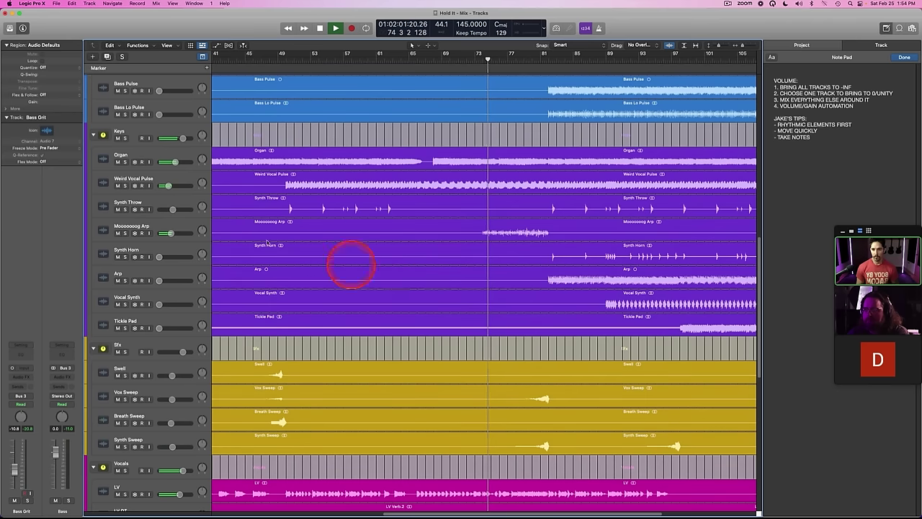
drag(170, 234, 174, 234)
Step: Select Synth Horn and Arp together and bring both in at about -11.6 dB
scroll(325, 239, down, 2)
scroll(237, 237, right, 2)
drag(158, 222, 186, 211)
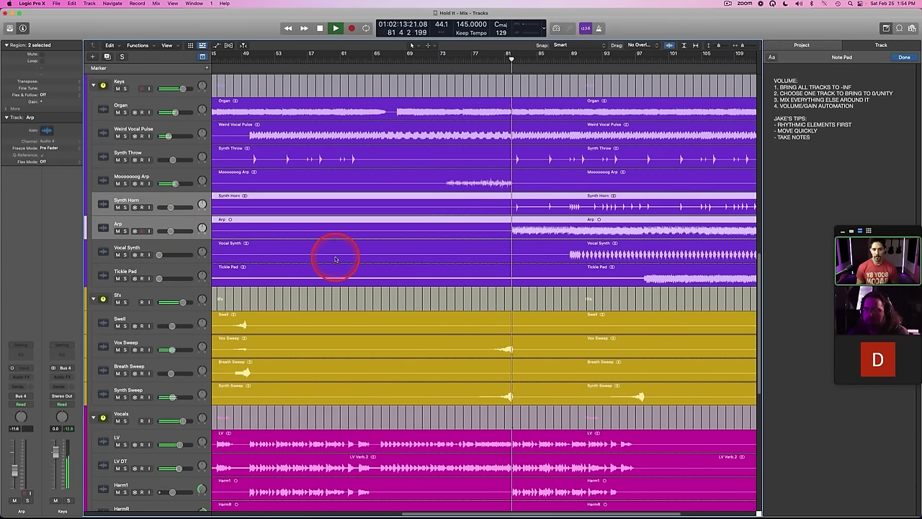
Step: Check Arp and Synth Horn individually in solo, then raise Synth Horn to about -8.4 dB in the full mix
click(151, 216)
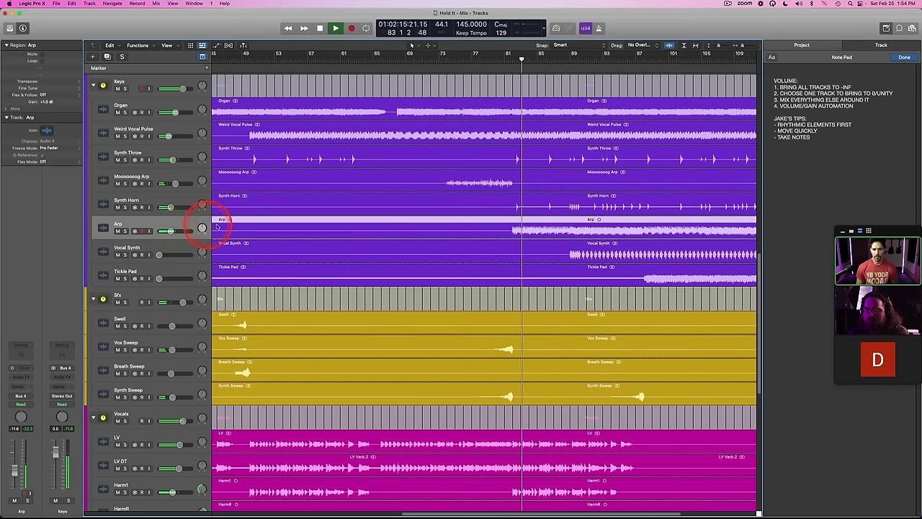
key(s)
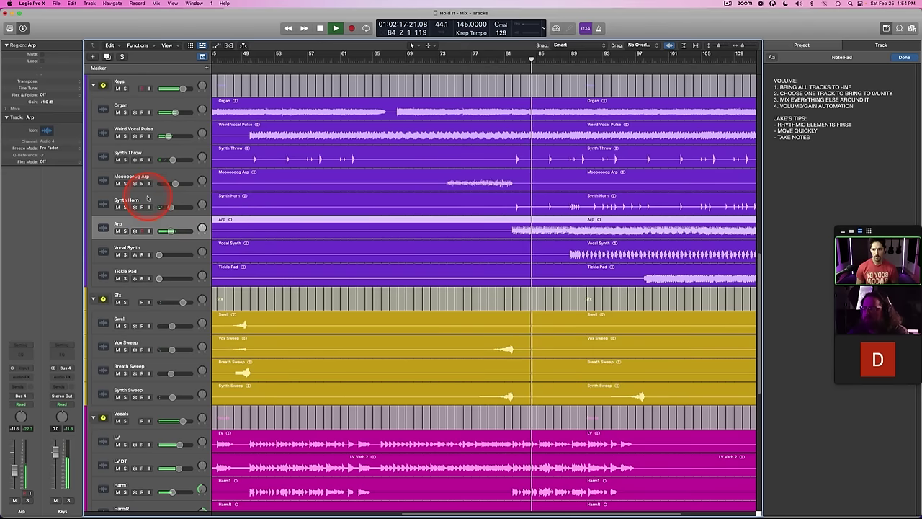
click(146, 198)
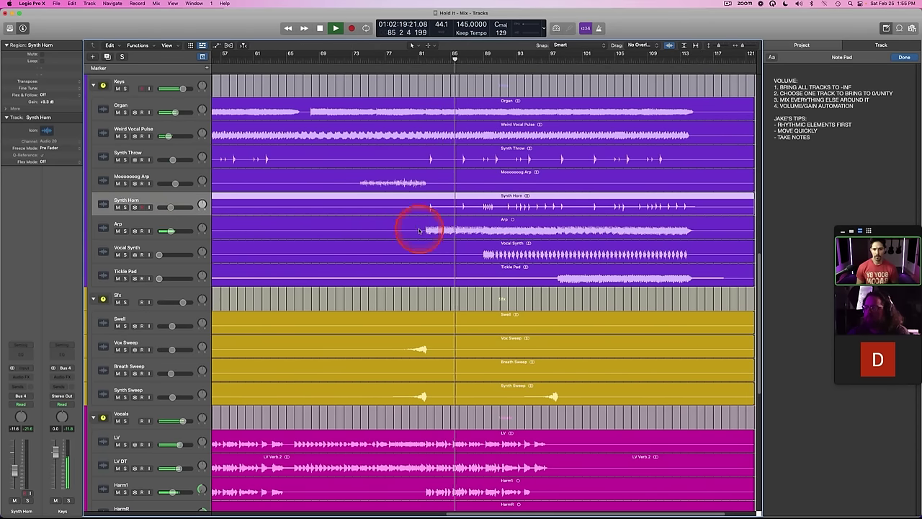
key(s)
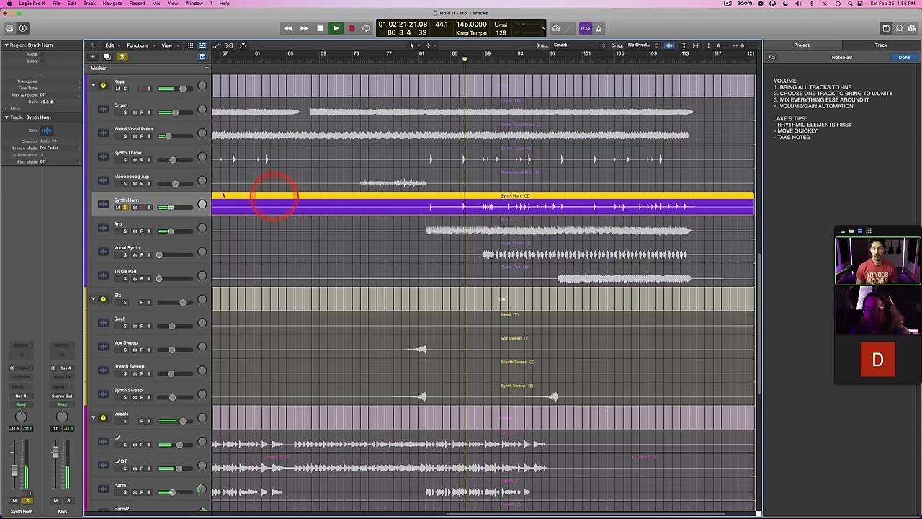
key(s)
drag(171, 207, 172, 207)
key(space)
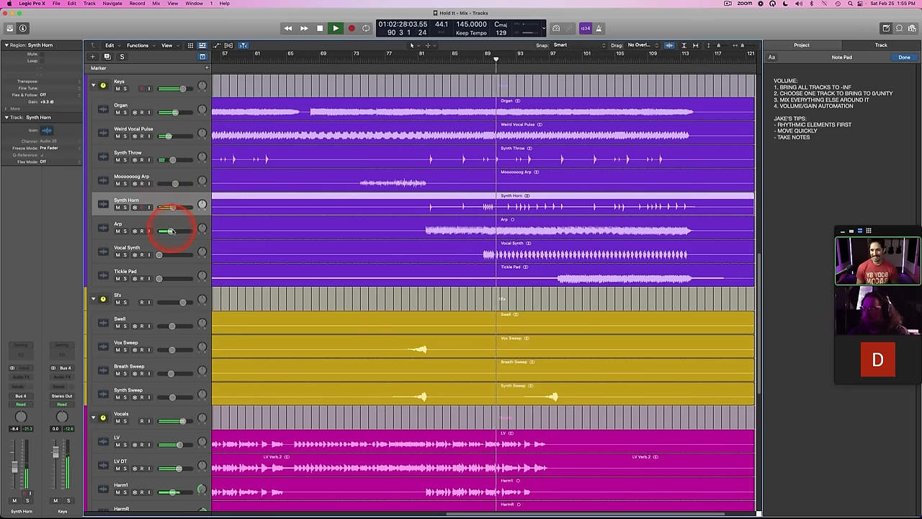
Step: Bring Vocal Synth into the mix and trim it slightly below the Arp's fader level
click(171, 231)
drag(160, 254, 192, 254)
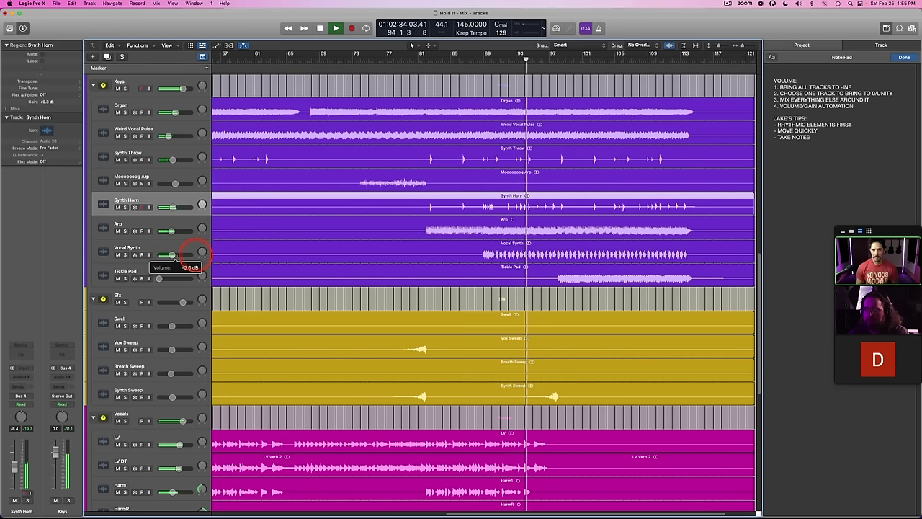
drag(192, 252, 189, 257)
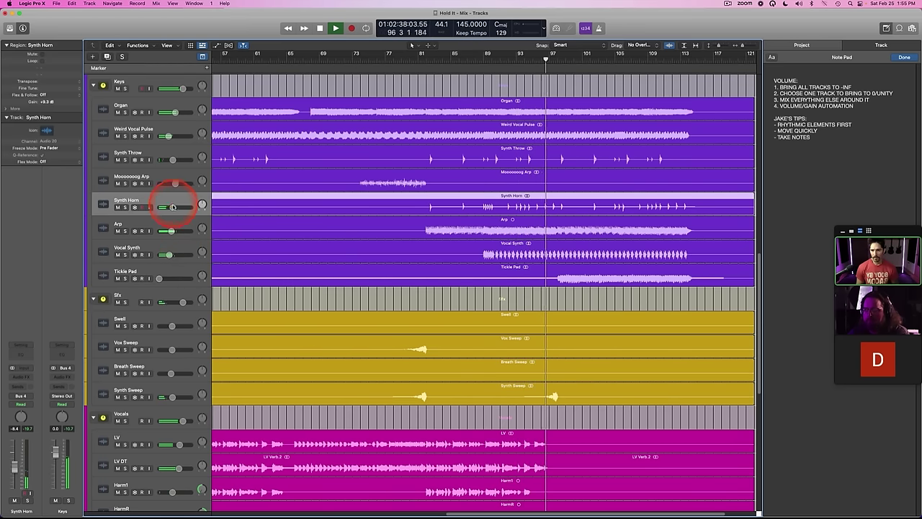
Step: Lower Arp to about -14.4 dB and bring Tickle Pad in at about -14.6 dB
click(172, 230)
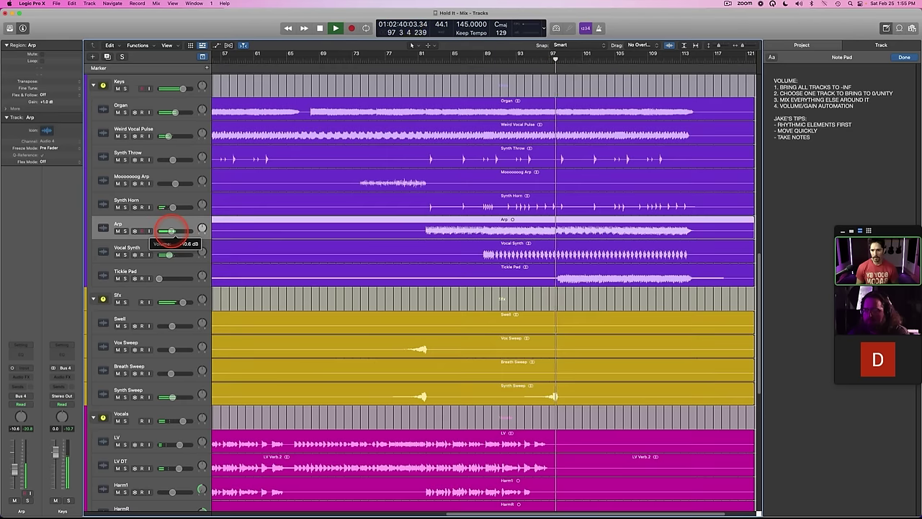
drag(171, 232, 167, 232)
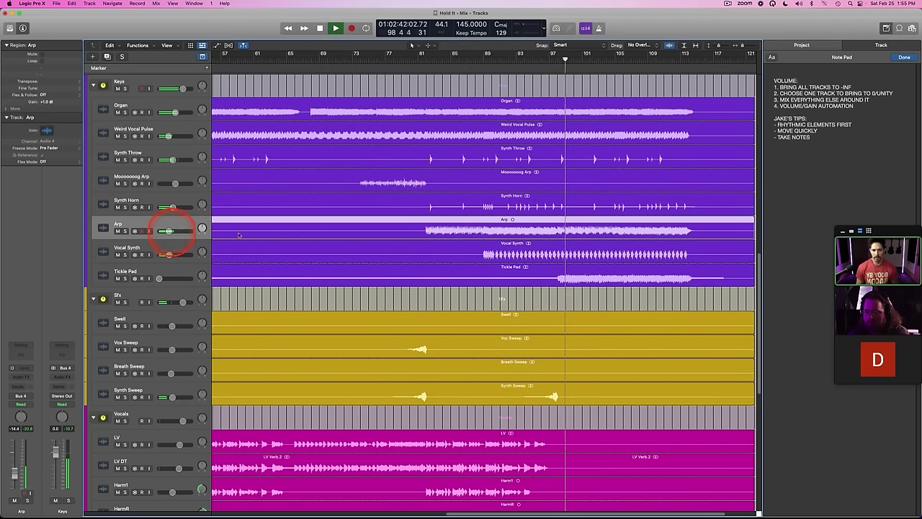
drag(160, 278, 186, 280)
Step: Play the bridge from around bar 65 and bring Bridge Harm in at about -4.5 dB
scroll(345, 257, down, 5)
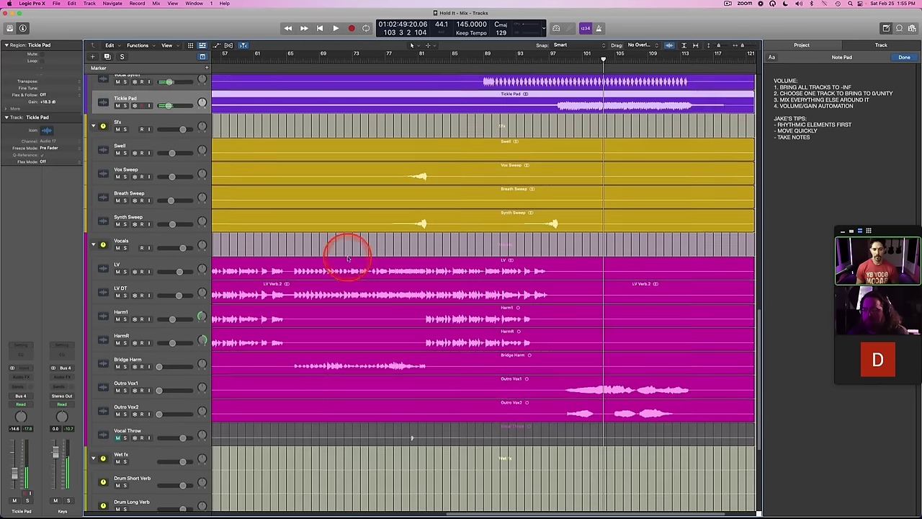
scroll(347, 258, down, 1)
scroll(369, 221, down, 4)
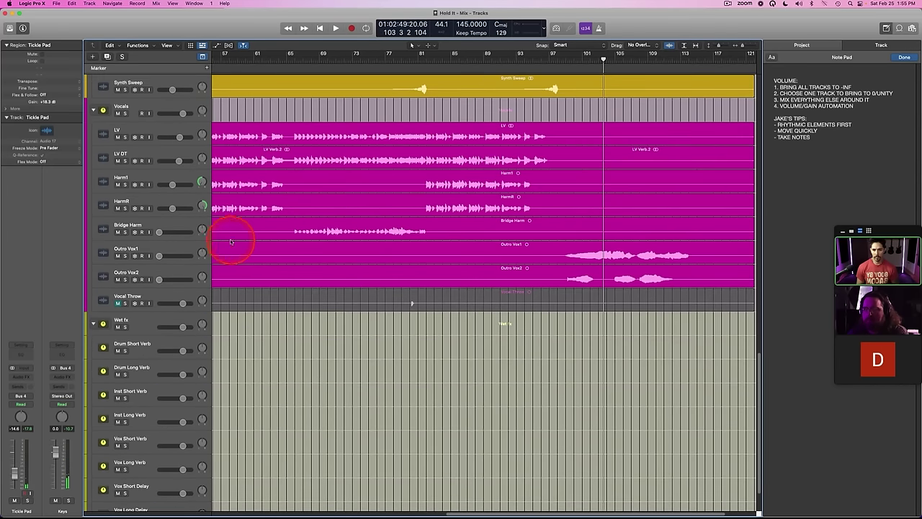
click(290, 67)
key(space)
drag(184, 229, 206, 231)
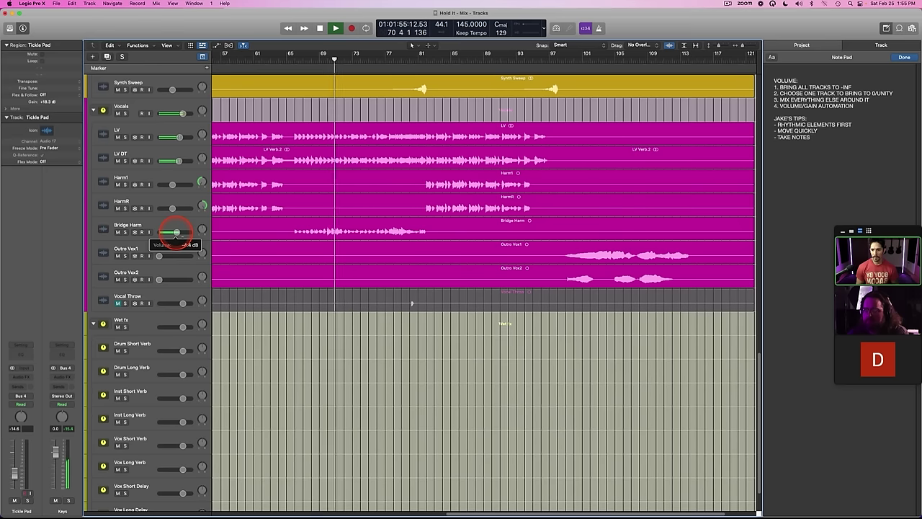
click(173, 222)
key(space)
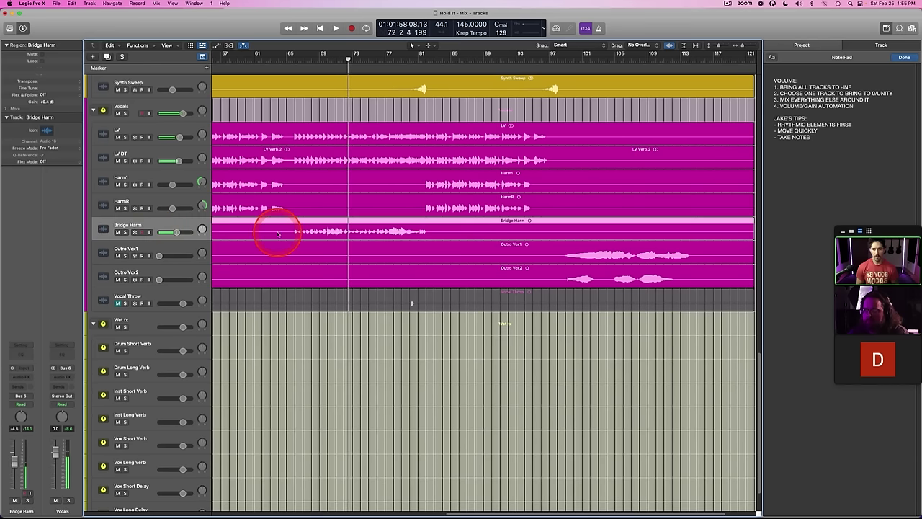
Step: Select Outro Vox1 and Outro Vox2 together and bring both in at about -11.6 dB while playing the outro
click(137, 248)
shift+click(160, 268)
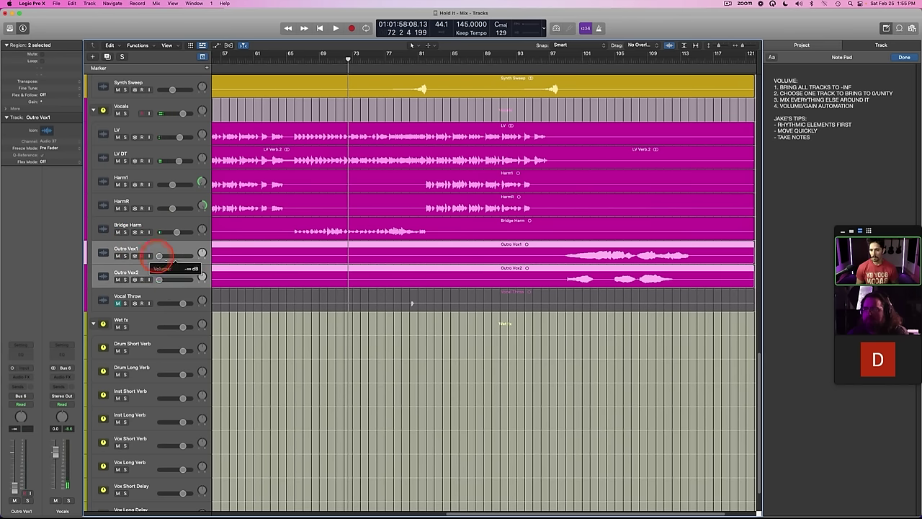
click(552, 60)
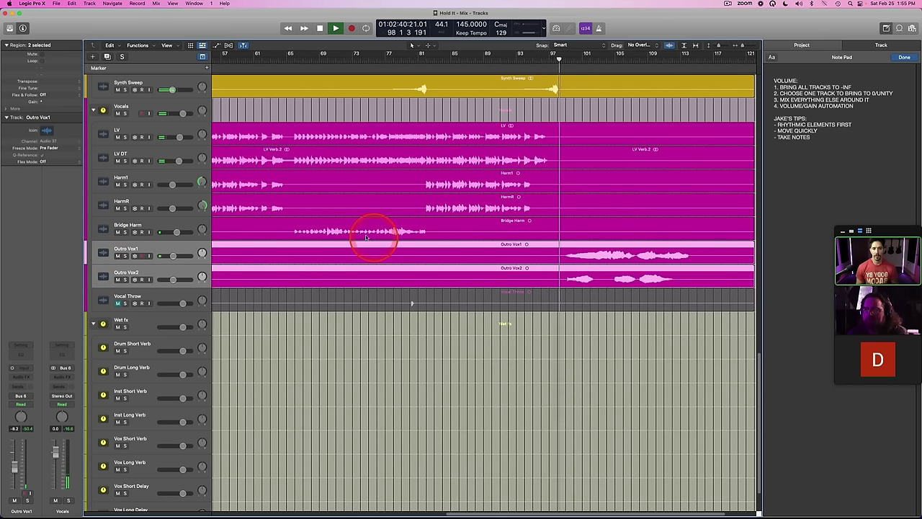
scroll(358, 234, right, 2)
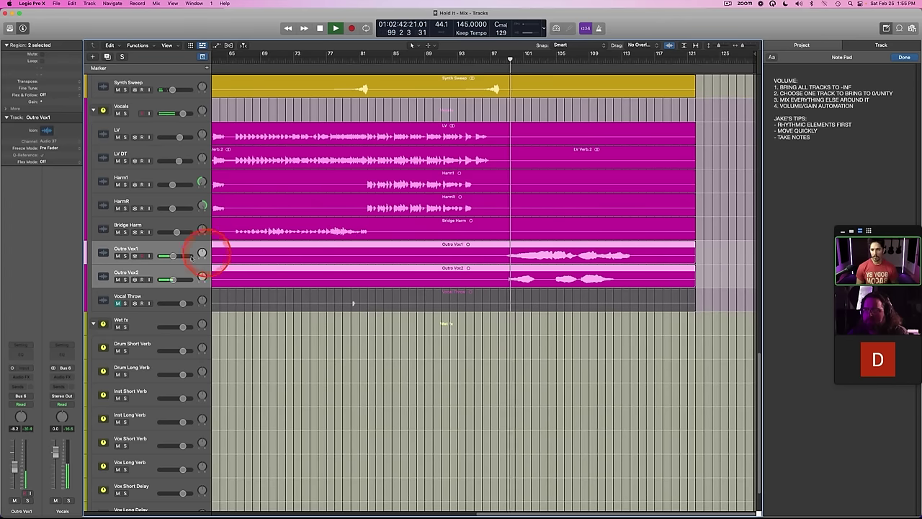
drag(173, 256, 170, 256)
Step: Check Outro Vox1 and Outro Vox2 individually in solo, then raise Outro Vox1 to about -8.8 dB
key(s)
key(s)
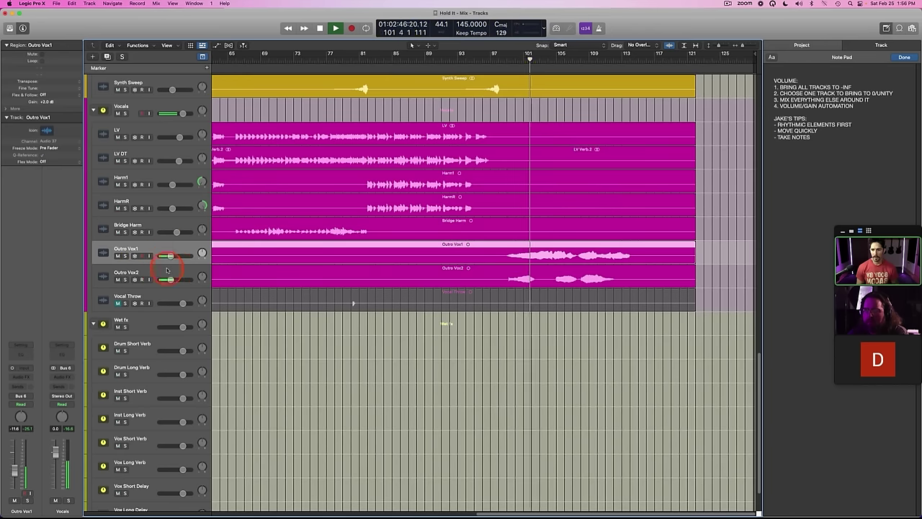
click(169, 269)
key(s)
key(s)
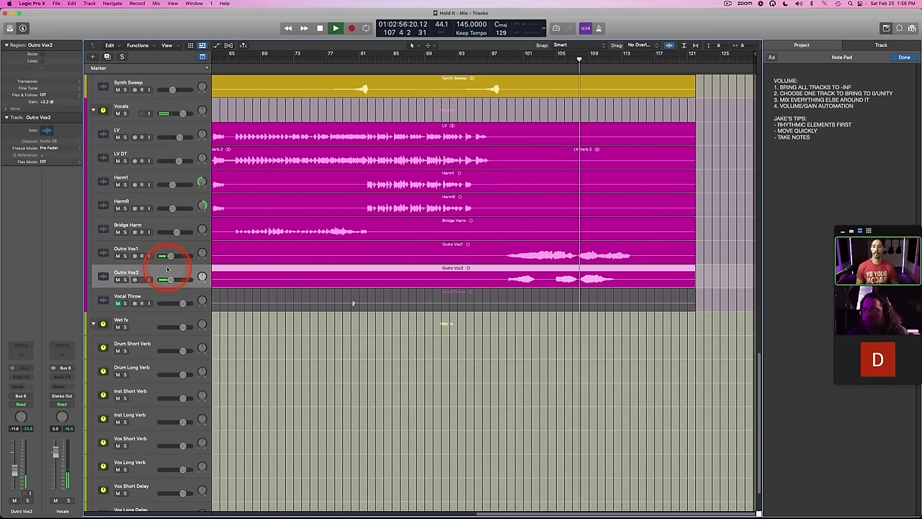
drag(167, 256, 173, 257)
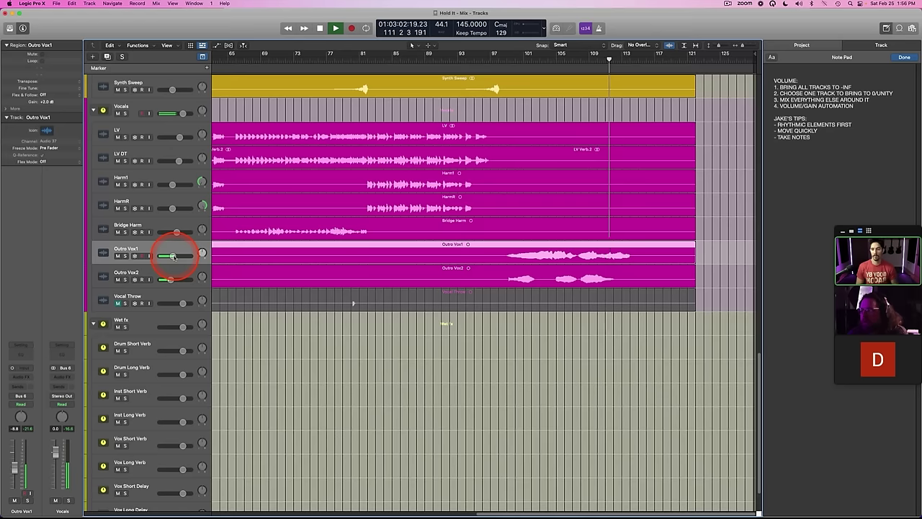
Step: Add the channel note "wet" to both Outro Vox1 and Outro Vox2
key(x)
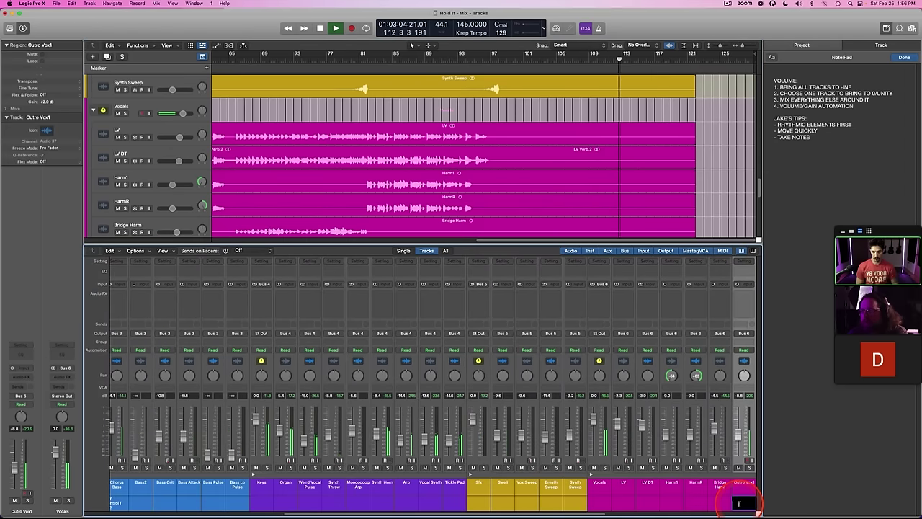
scroll(702, 497, right, 5)
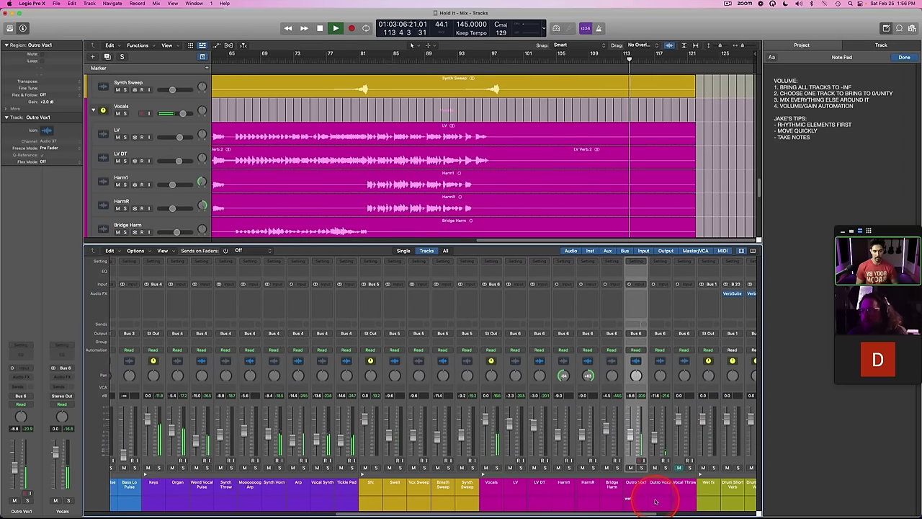
click(655, 502)
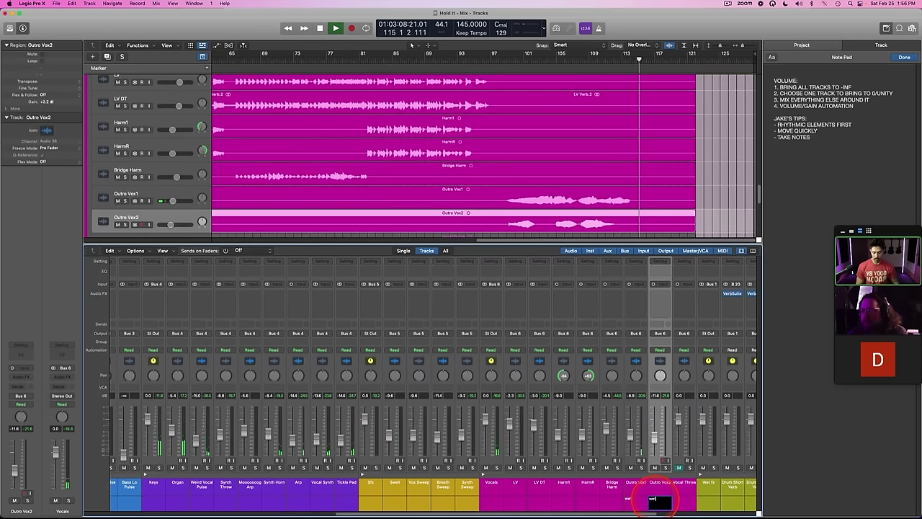
key(x)
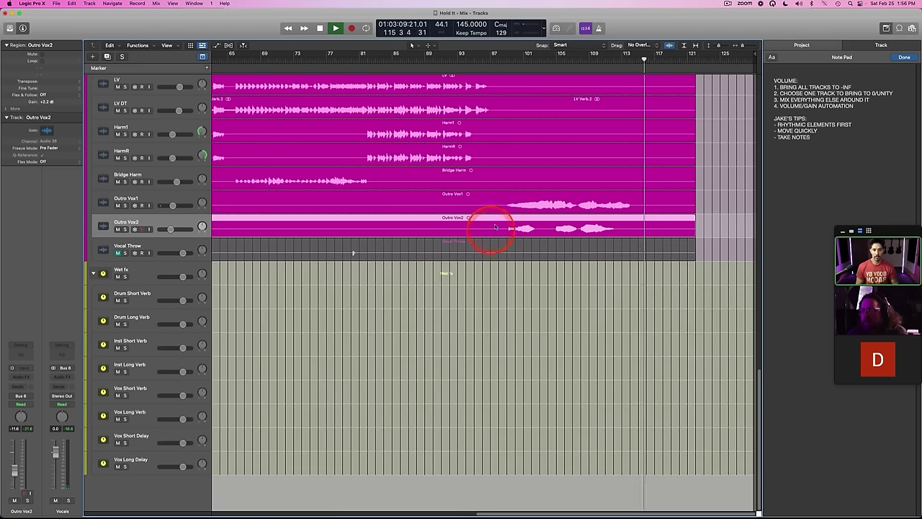
Step: Replay the entry of the outro vocals from around bar 98
click(501, 64)
key(space)
key(space)
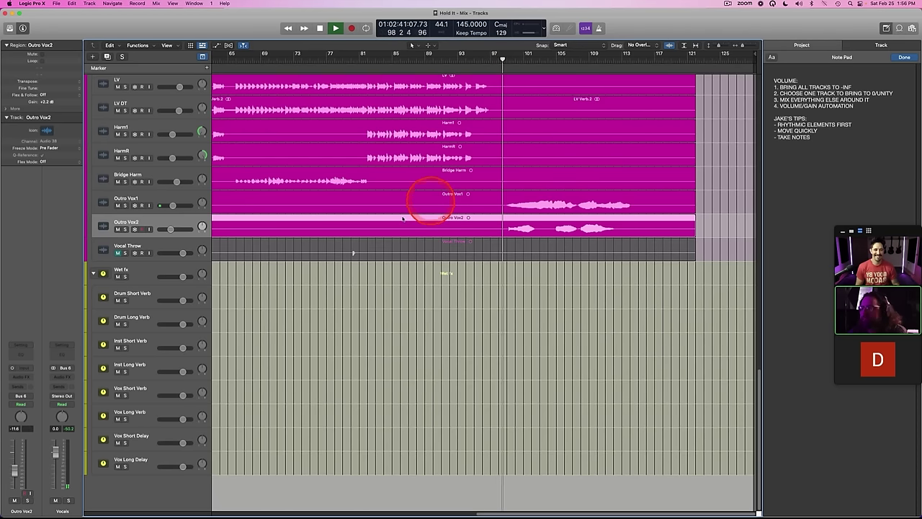
scroll(389, 225, left, 10)
key(space)
scroll(389, 227, up, 3)
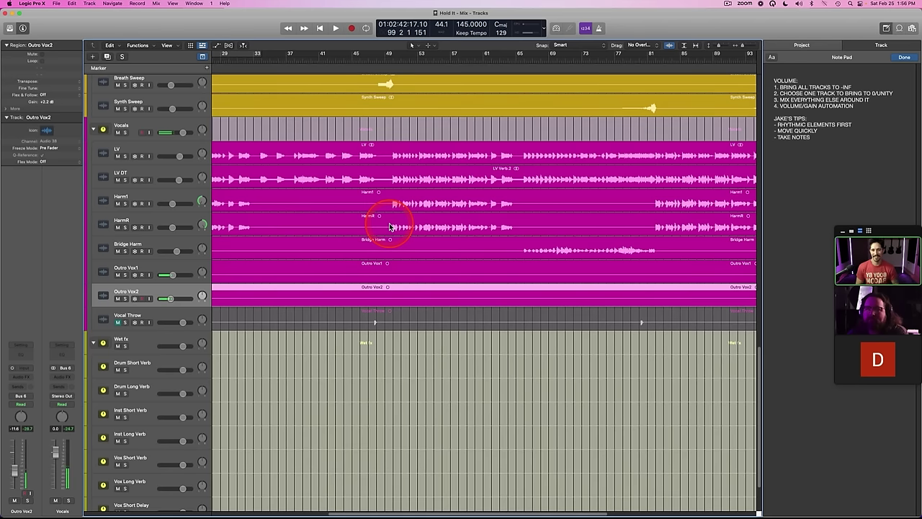
Step: Play the mix from the start of the song with the whole arrangement fitted across the timeline
key(Return)
key(space)
scroll(391, 227, up, 5)
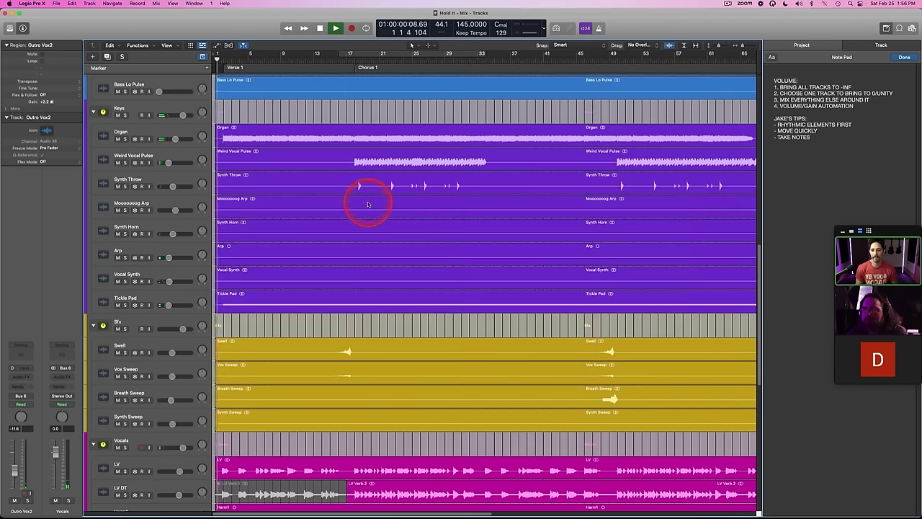
scroll(366, 199, down, 2)
scroll(304, 130, up, 5)
scroll(310, 150, up, 5)
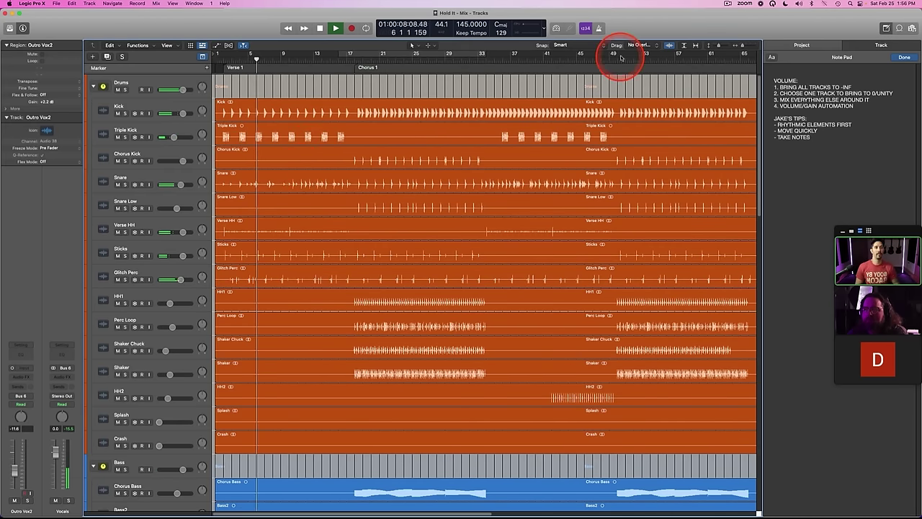
click(696, 46)
scroll(382, 185, down, 5)
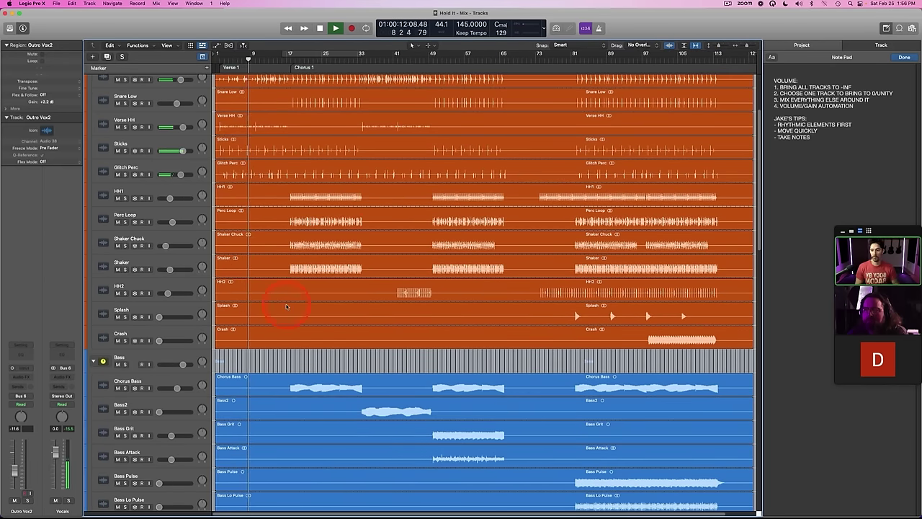
Step: Bring Bass2 into the mix at about -12.8 dB
scroll(281, 309, down, 6)
scroll(287, 308, up, 4)
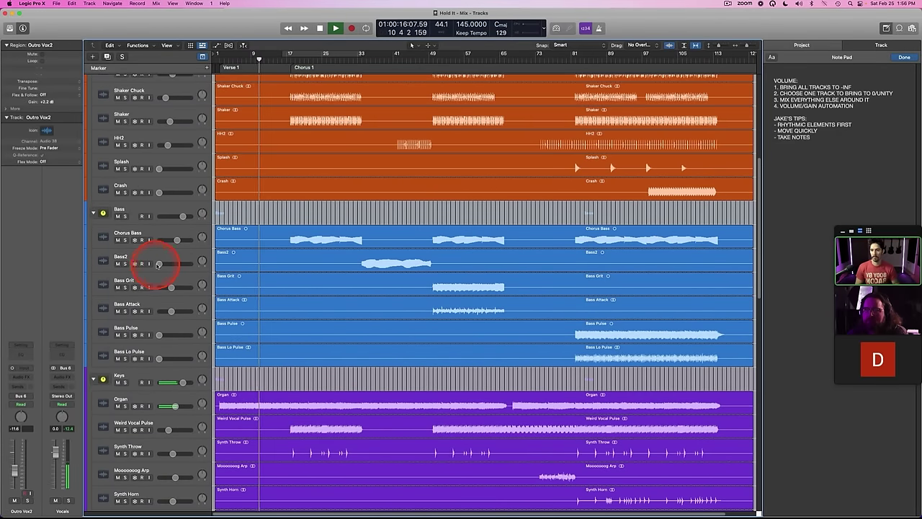
drag(161, 262, 188, 268)
Step: Lower LV DT to about the fader level of Harm1 and HarmR during Chorus 1
scroll(329, 269, down, 6)
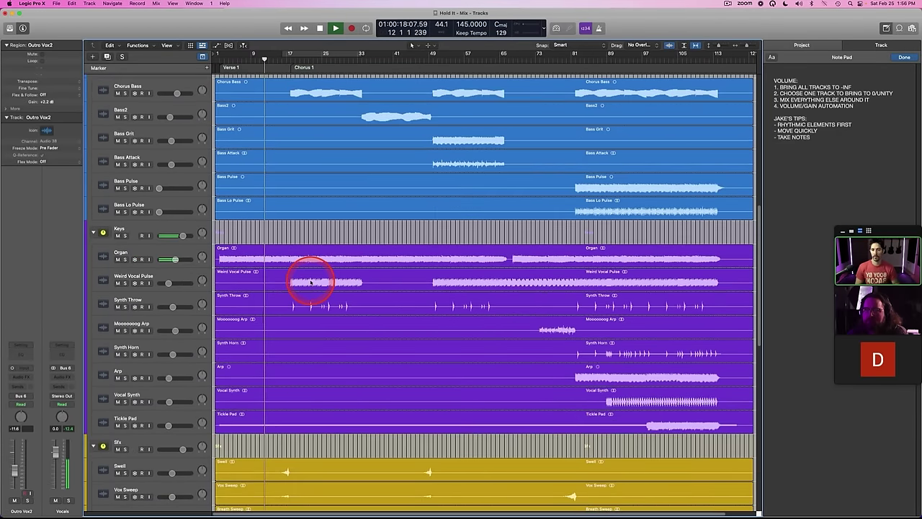
scroll(310, 280, down, 3)
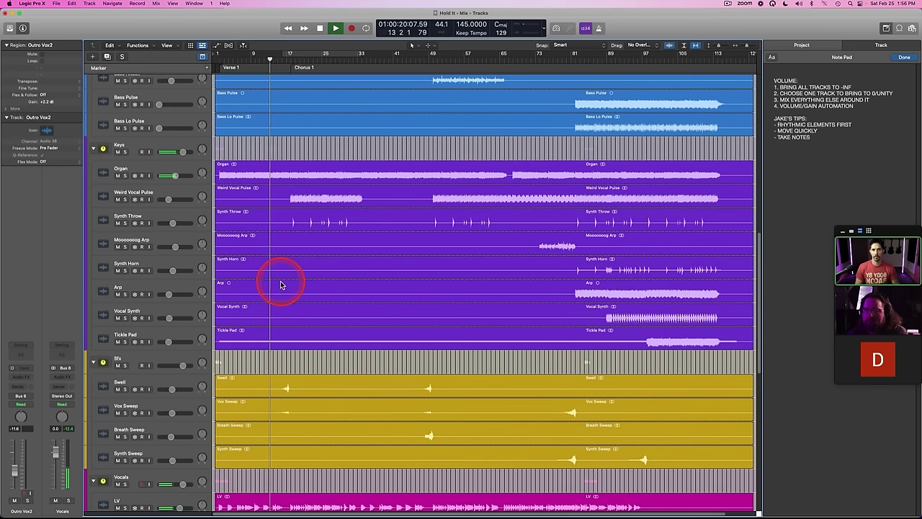
scroll(263, 298, down, 2)
scroll(262, 300, down, 2)
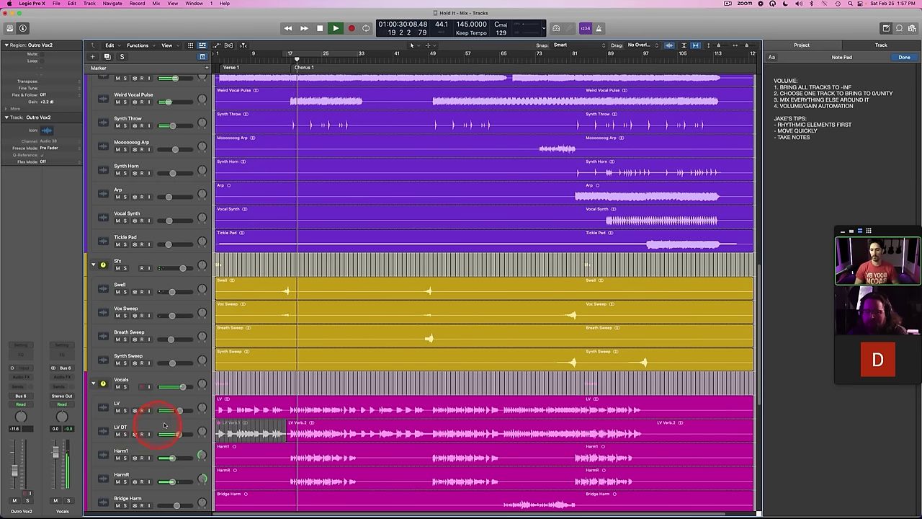
drag(175, 434, 165, 434)
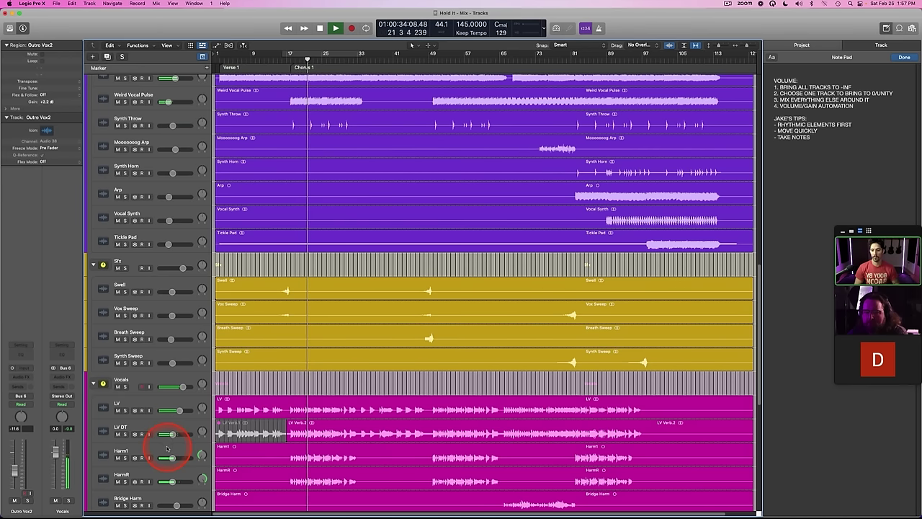
click(179, 411)
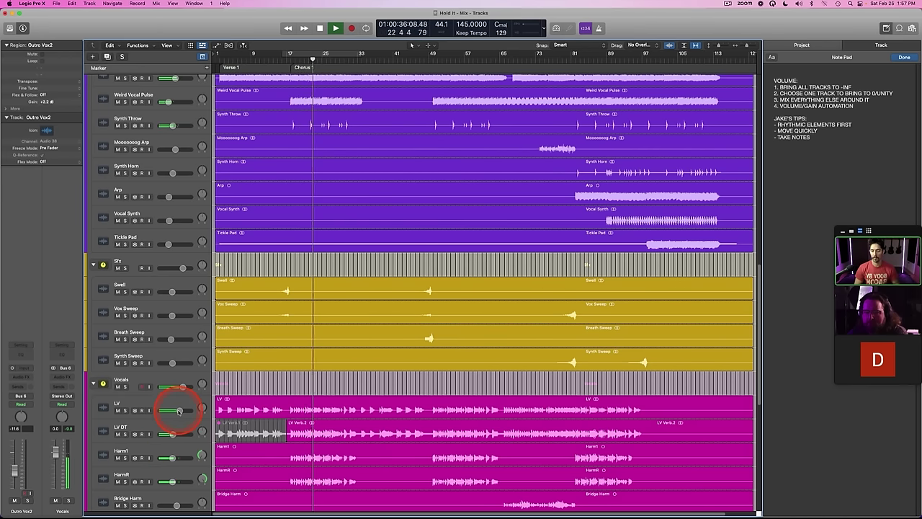
Step: Extend the Chorus Bass channel's "dyn control" note with further reminders beginning "sc? / tame"
scroll(239, 316, up, 5)
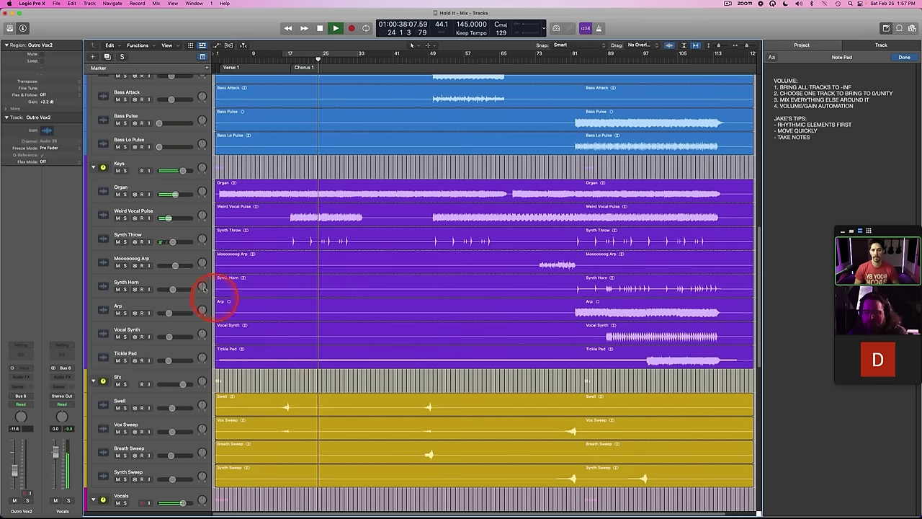
click(141, 211)
scroll(266, 226, up, 6)
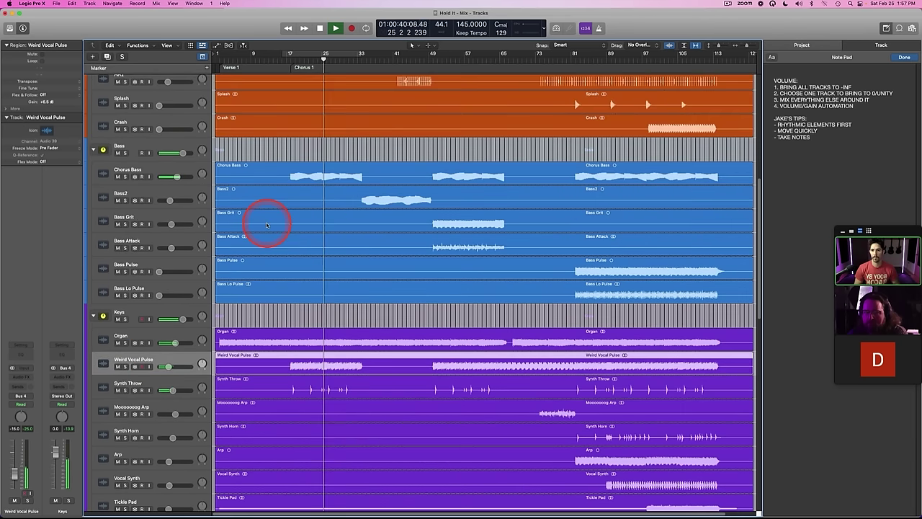
click(140, 167)
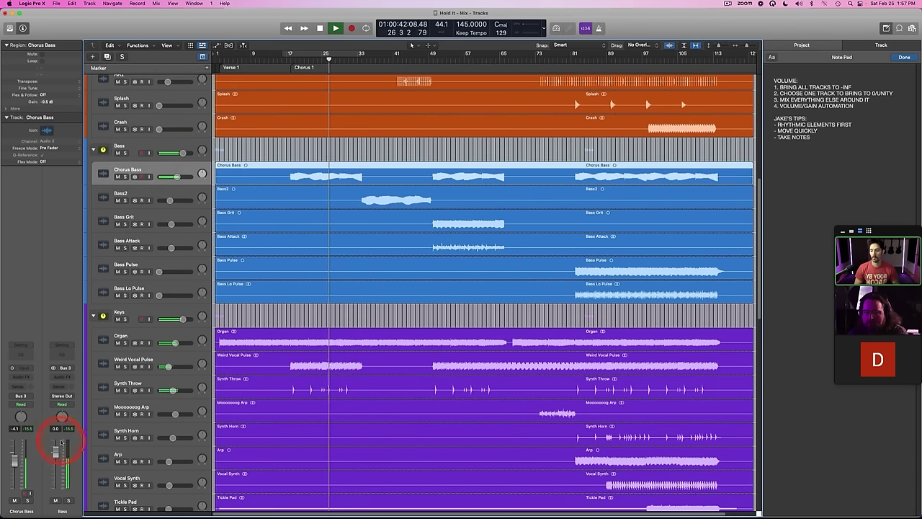
key(x)
scroll(245, 490, left, 5)
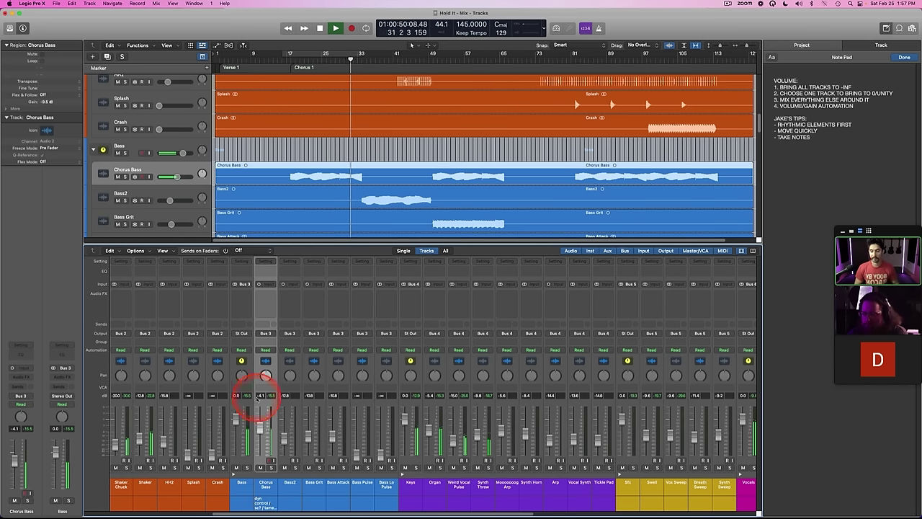
key(x)
Step: Raise Weird Vocal Pulse to about -12.6 dB, replay Chorus 1 and raise Synth Throw to about -7.6 dB
scroll(299, 247, down, 5)
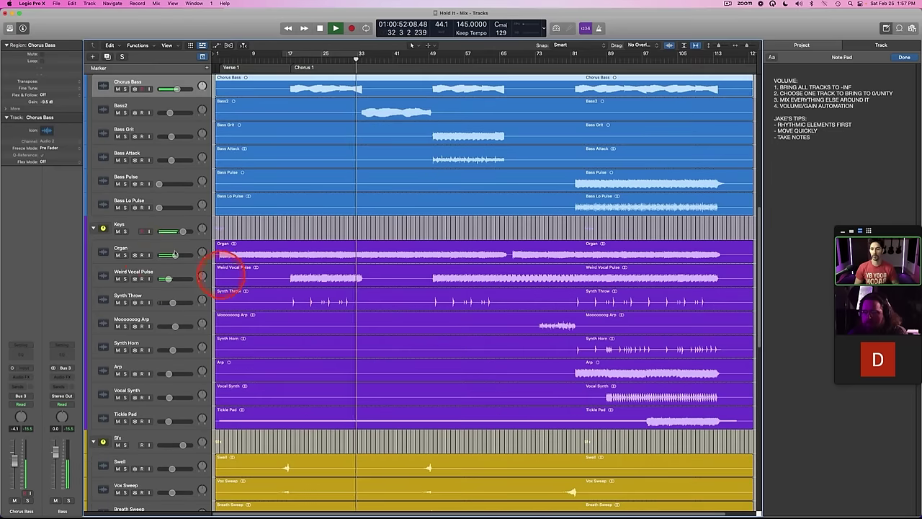
click(163, 273)
drag(169, 279, 172, 279)
click(284, 52)
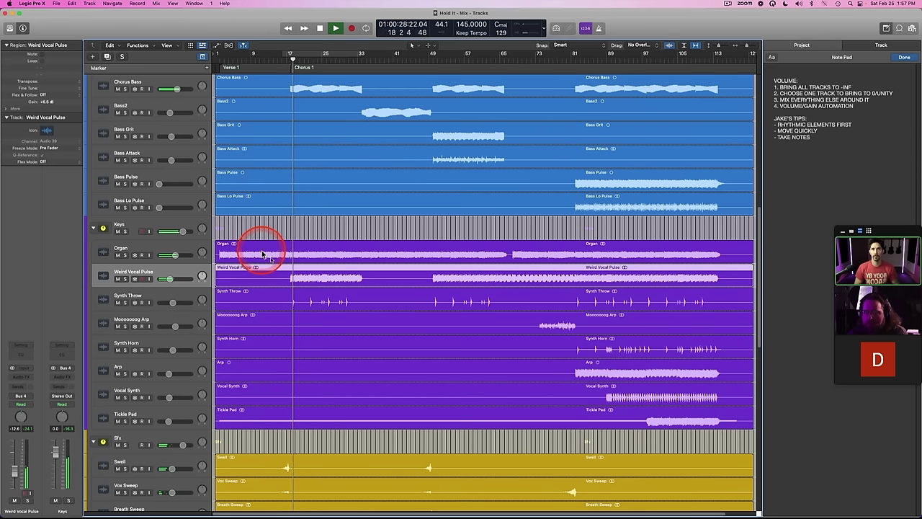
click(173, 302)
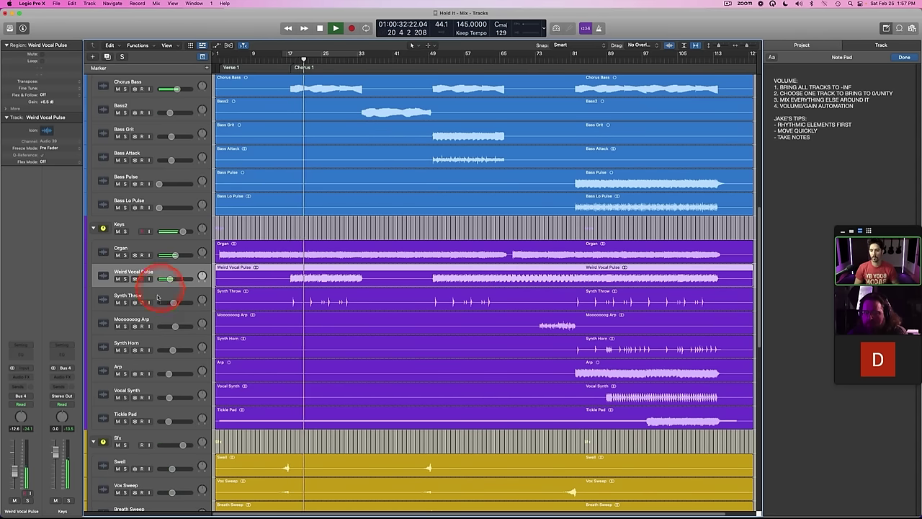
click(155, 296)
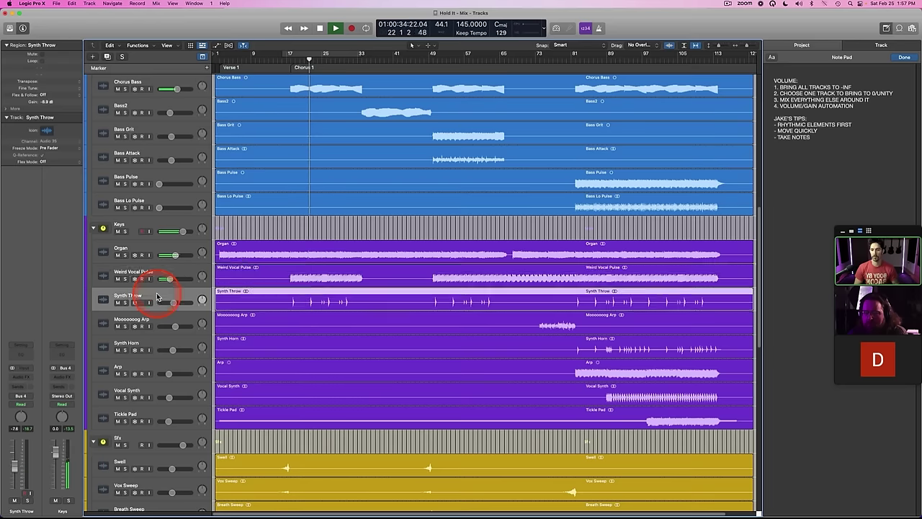
Step: Add the note "wet" to the Synth Throw channel in the mixer
key(x)
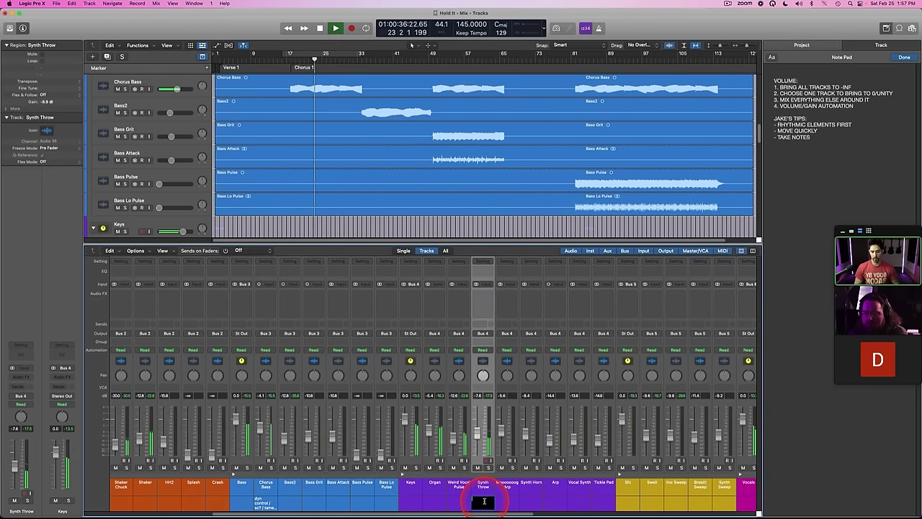
key(x)
Step: Audition Weird Vocal Pulse in solo and add the note "width/movement?" to its mixer channel
scroll(288, 292, down, 1)
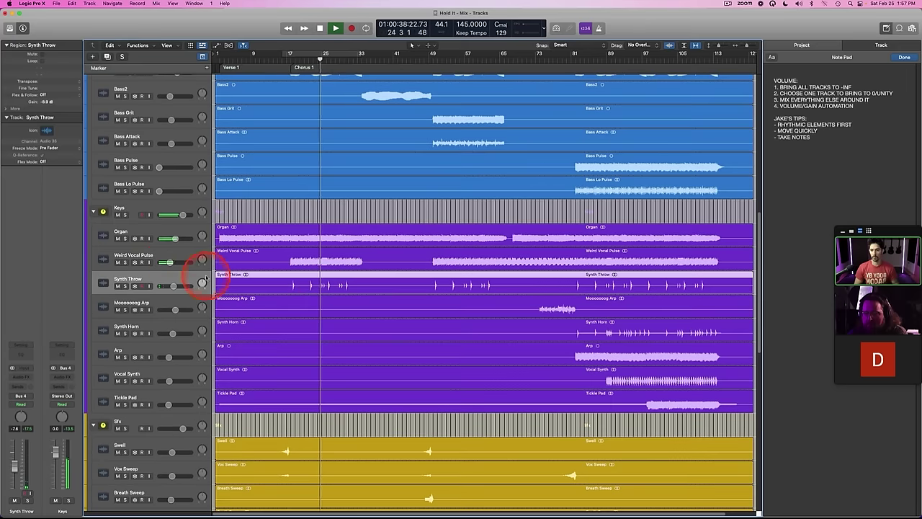
click(259, 258)
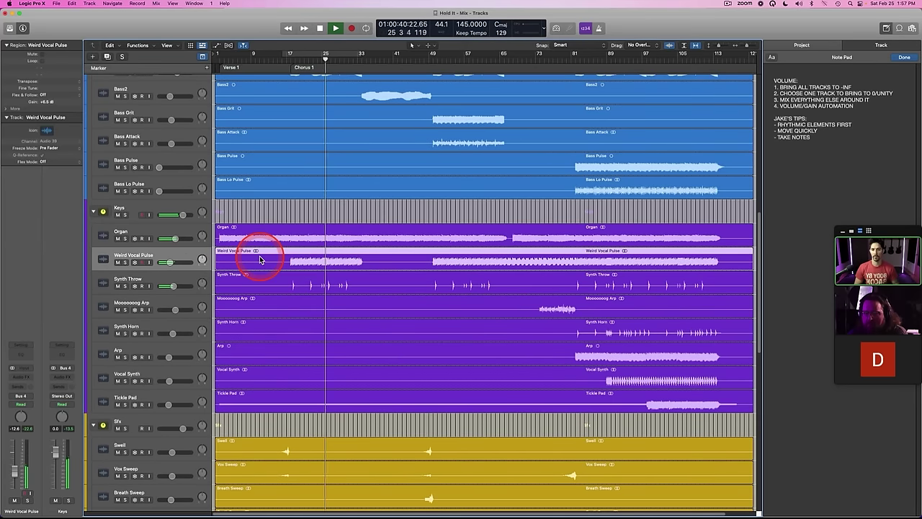
click(238, 259)
key(s)
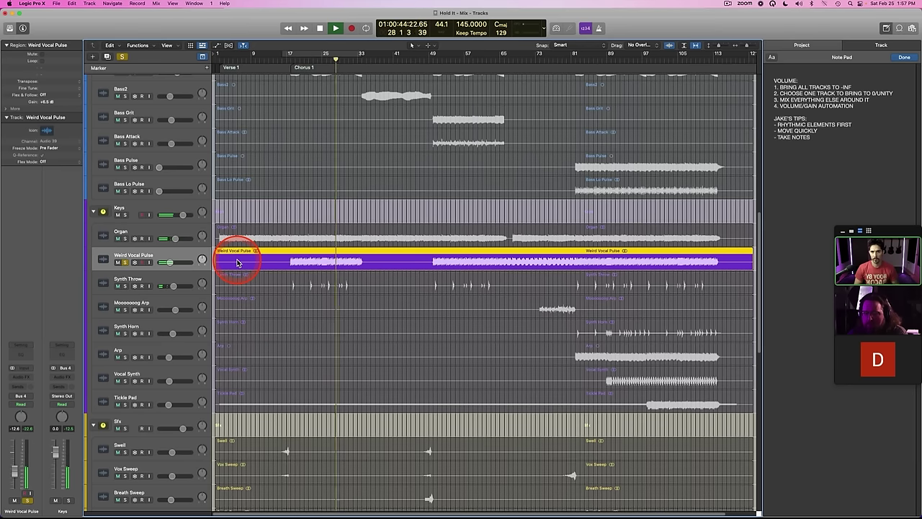
key(s)
key(x)
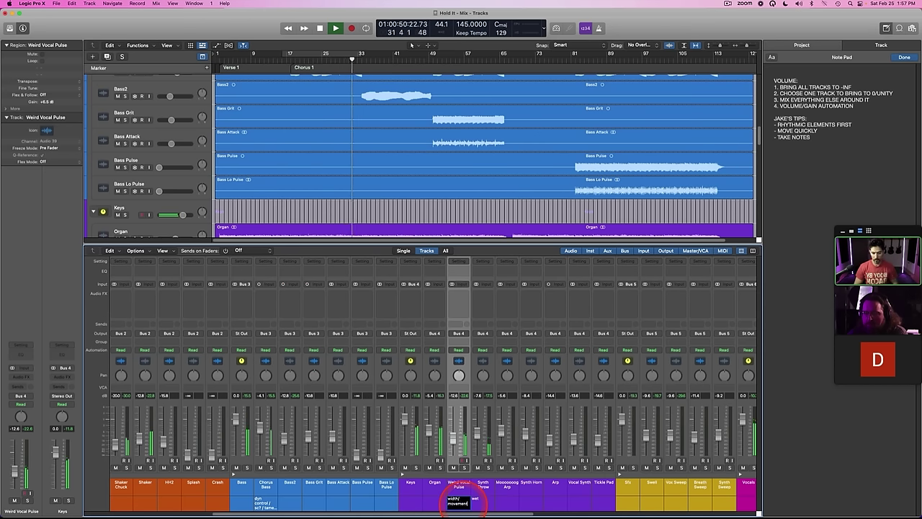
key(x)
Step: Audition Bass2 briefly in solo during the second verse, returning to the full mix
scroll(366, 294, up, 5)
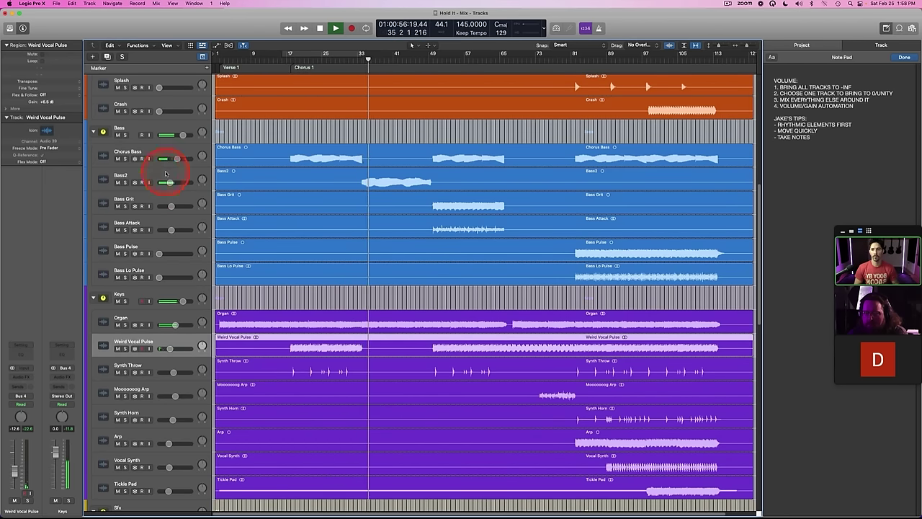
click(170, 185)
key(s)
key(s)
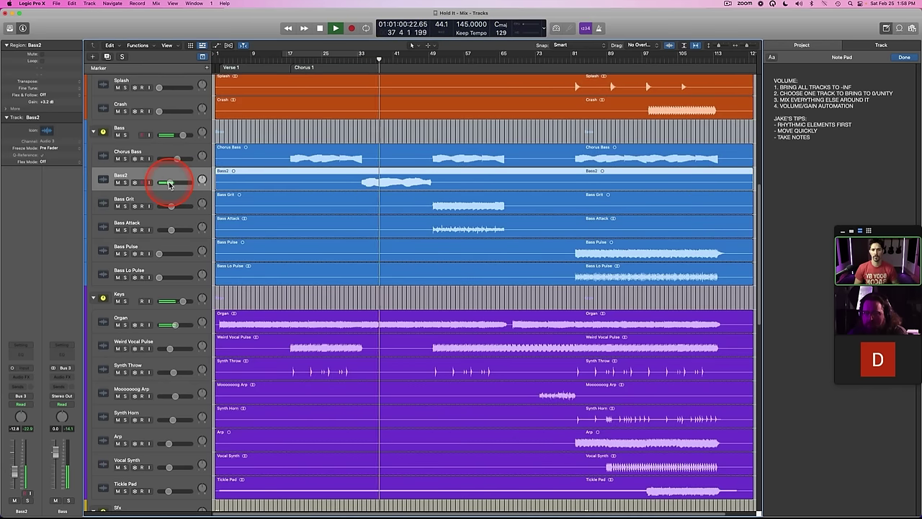
Step: Audition Kick and Triple Kick one at a time in solo, and check the drum channels' notes in the mixer
scroll(283, 212, up, 10)
click(173, 106)
key(s)
key(s)
key(x)
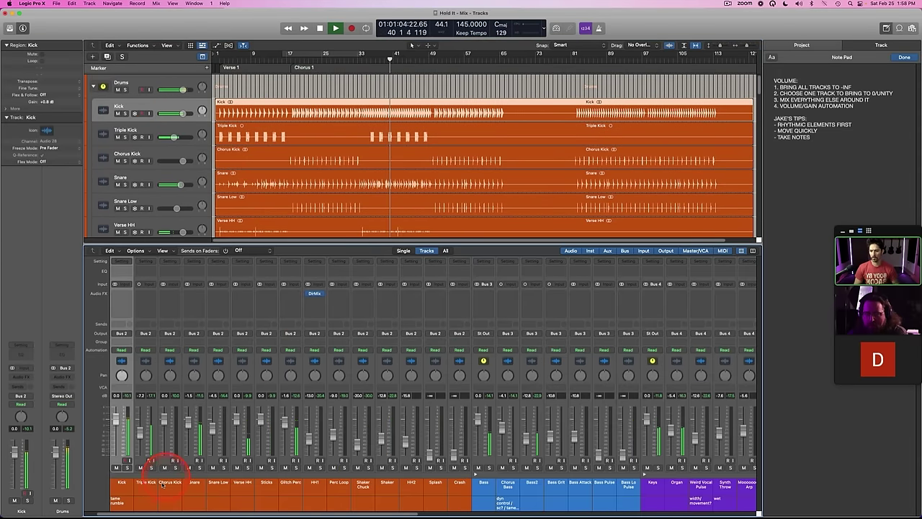
key(x)
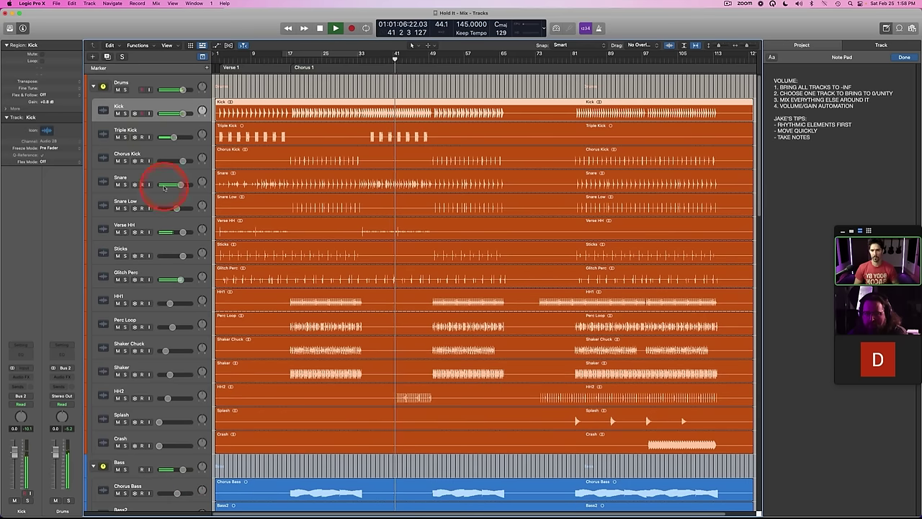
click(148, 129)
key(s)
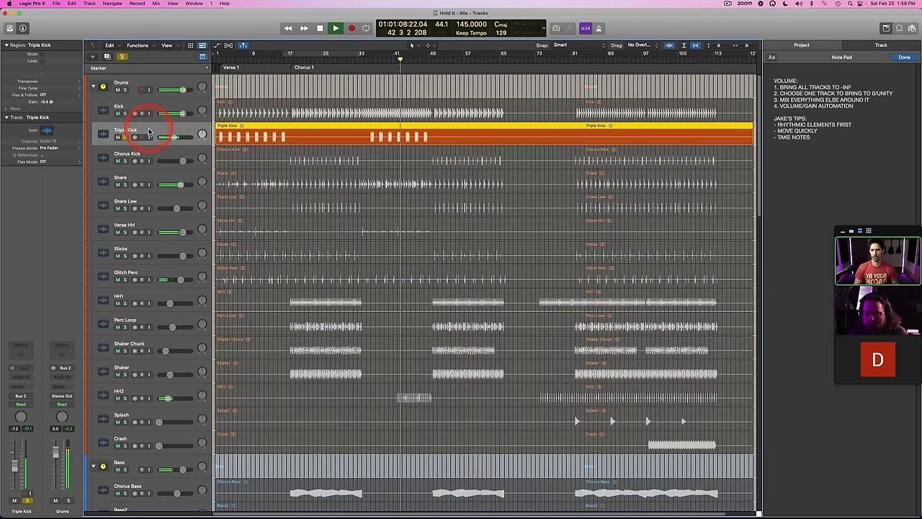
key(s)
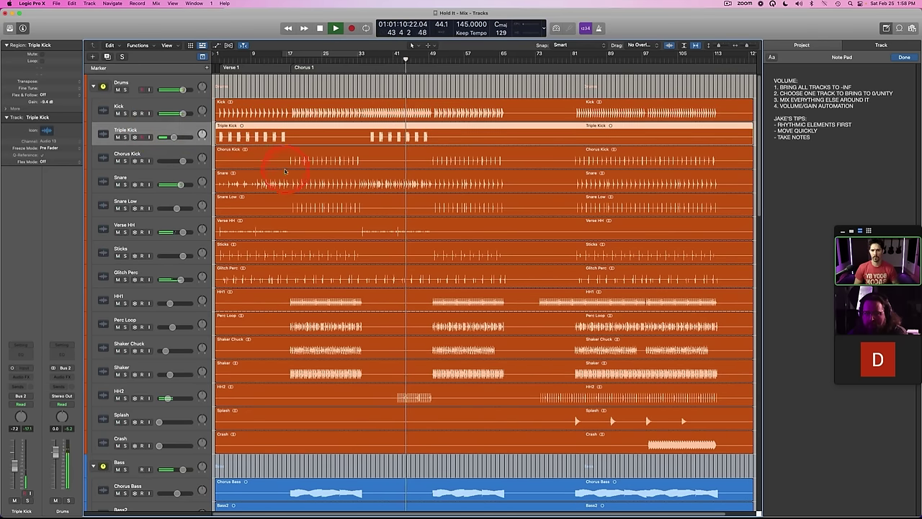
Step: Replay the end of Chorus 1 from about bar 32 and stop playback
scroll(161, 142, down, 2)
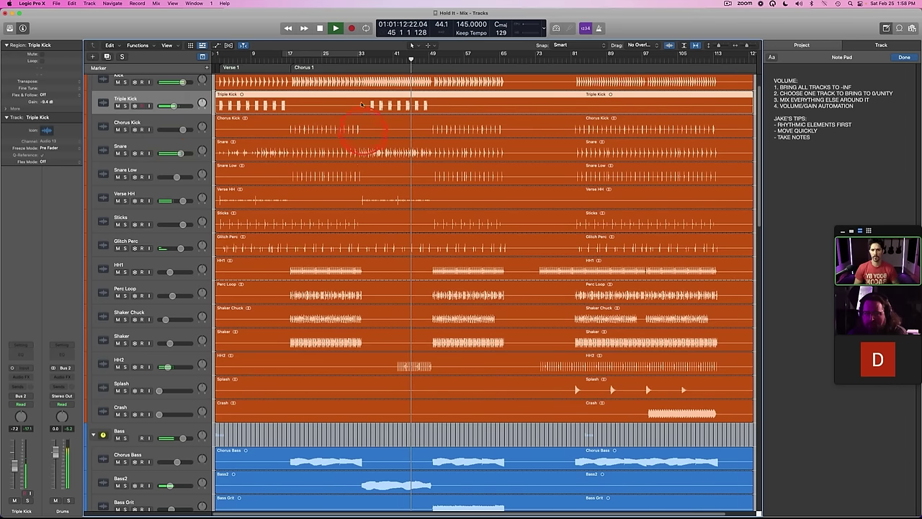
click(350, 56)
scroll(349, 185, down, 2)
key(space)
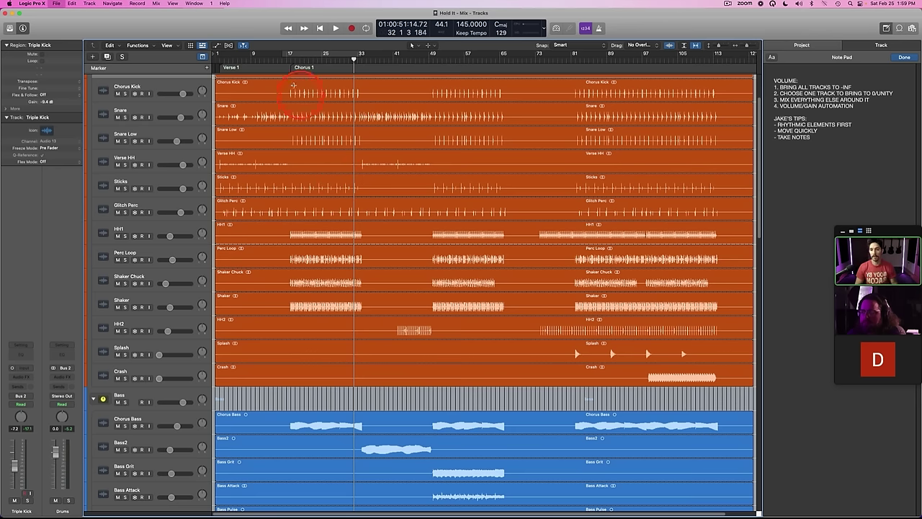
Step: Play Chorus 1 from bar 17 and audition Chorus Kick in solo against the full mix
click(290, 66)
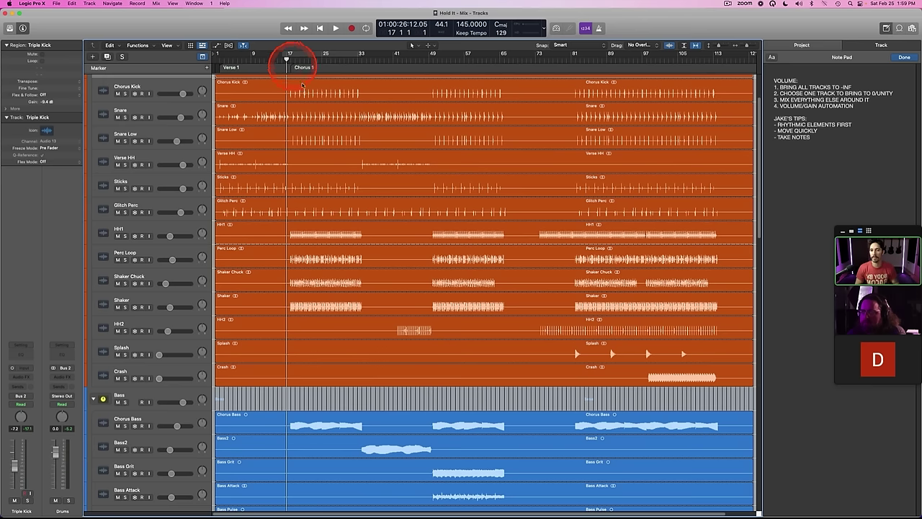
key(space)
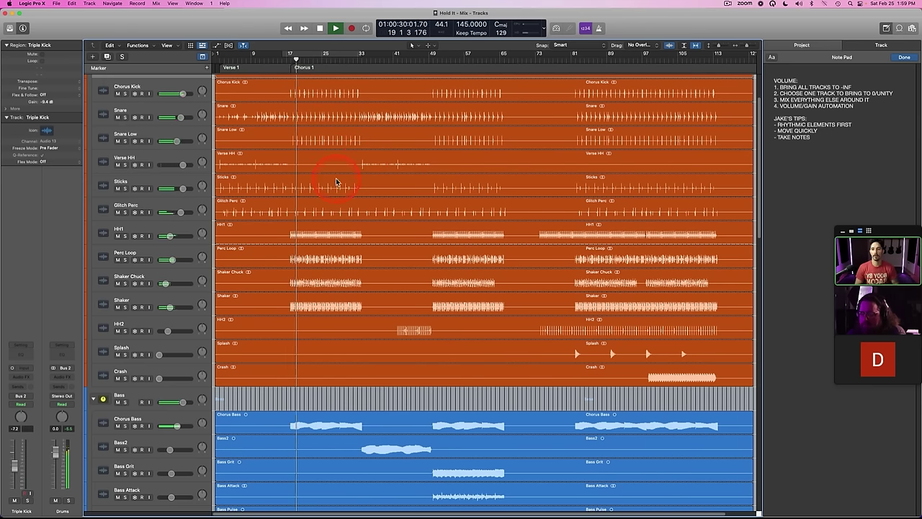
scroll(333, 181, up, 3)
click(165, 157)
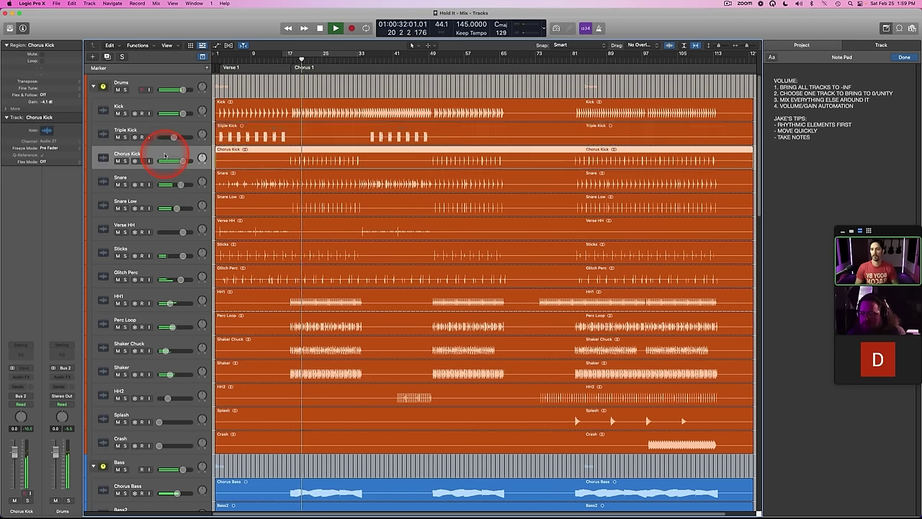
key(s)
key(s)
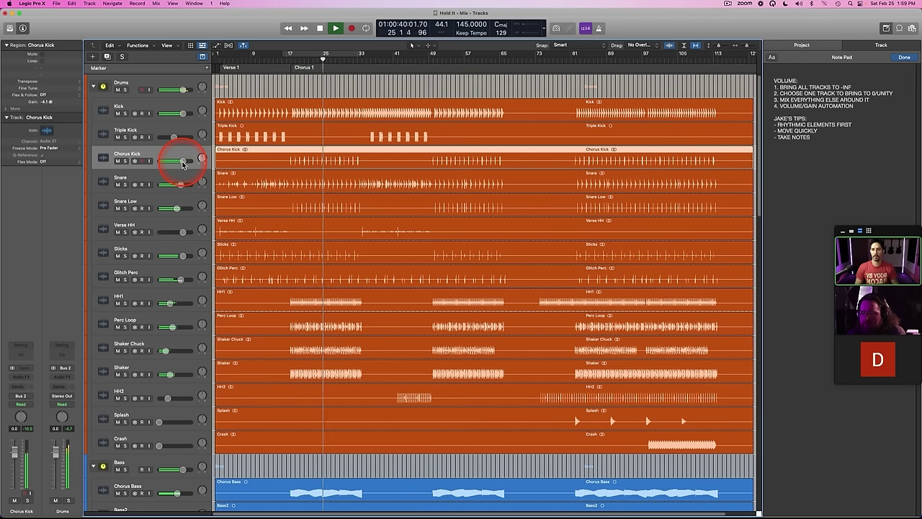
Step: Raise Chorus Kick to 1 dB, listen, and set its volume to 2 dB
double_click(182, 161)
text(1)
key(Return)
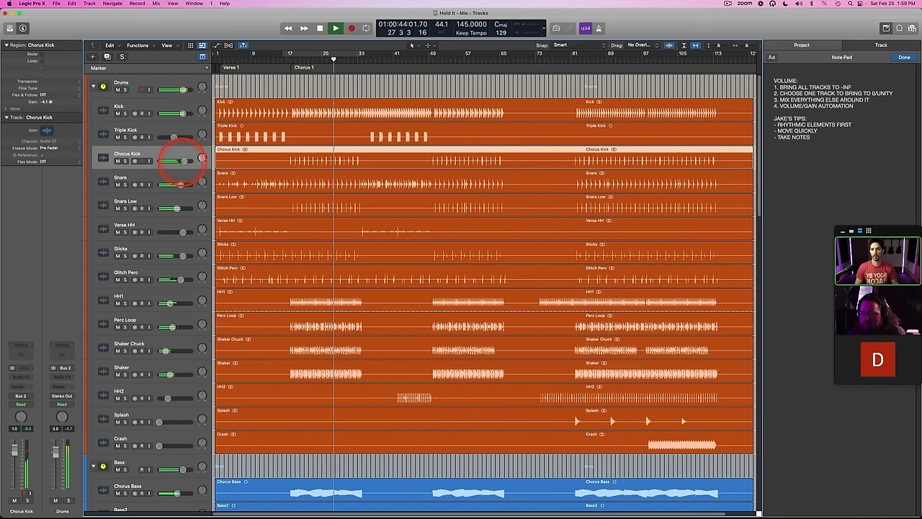
double_click(183, 160)
text(2)
key(Return)
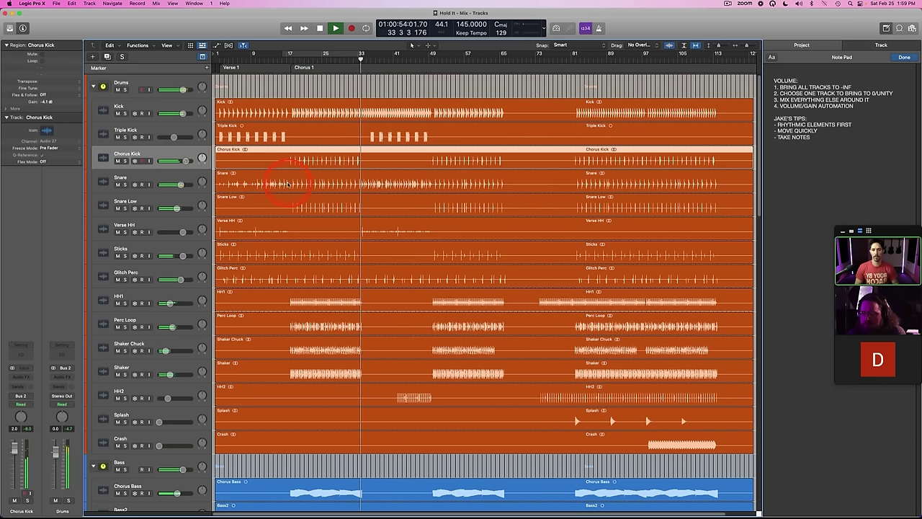
Step: Add the note "width" to the LV DT channel in the mixer
scroll(270, 205, down, 10)
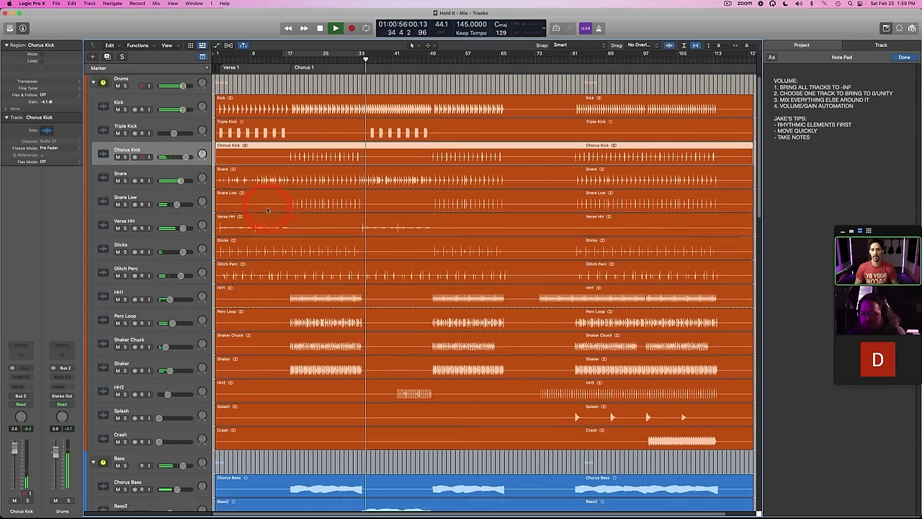
scroll(267, 211, down, 10)
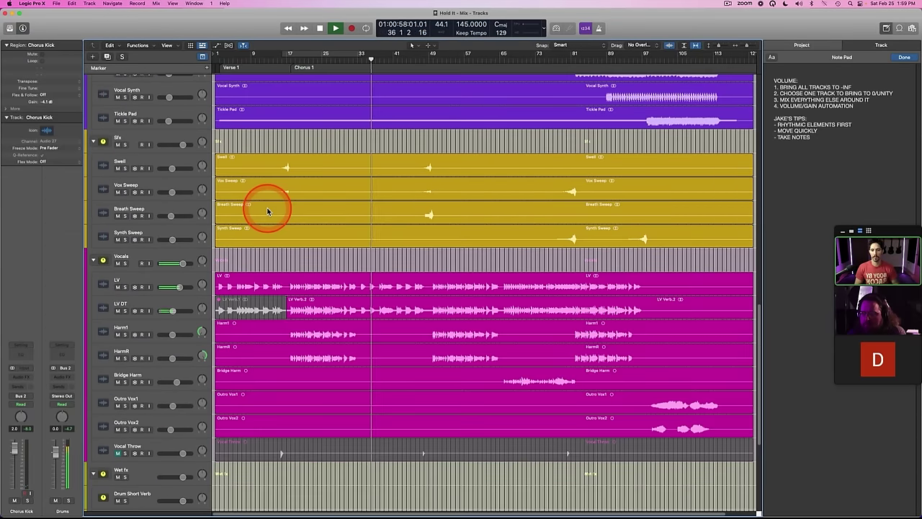
scroll(267, 211, down, 3)
click(163, 241)
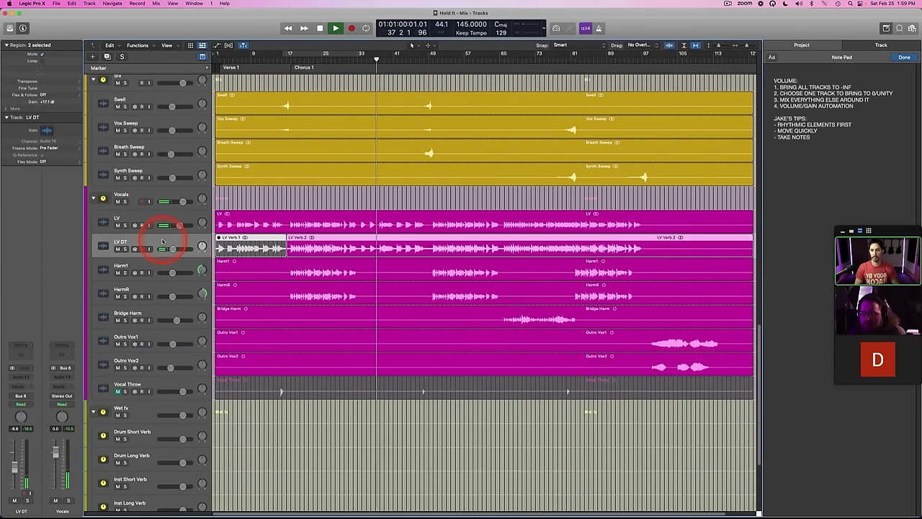
key(x)
scroll(608, 494, right, 5)
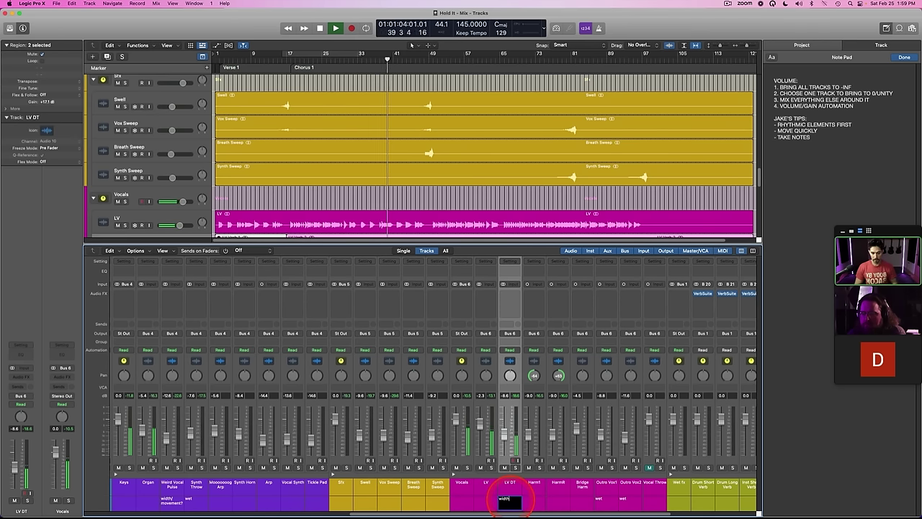
key(x)
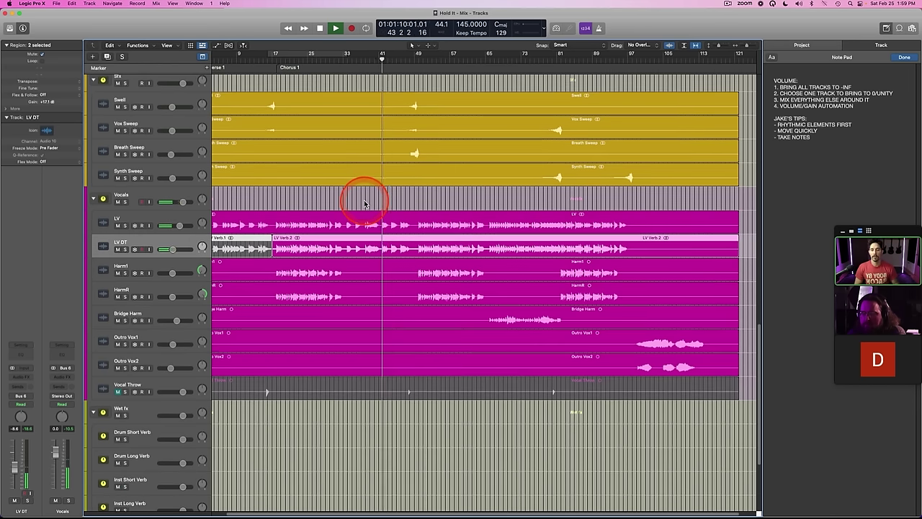
Step: Fine-tune HH2 to about -15.6 dB and raise Organ to about -4.4 dB during the second verse
scroll(364, 203, up, 10)
scroll(365, 203, up, 5)
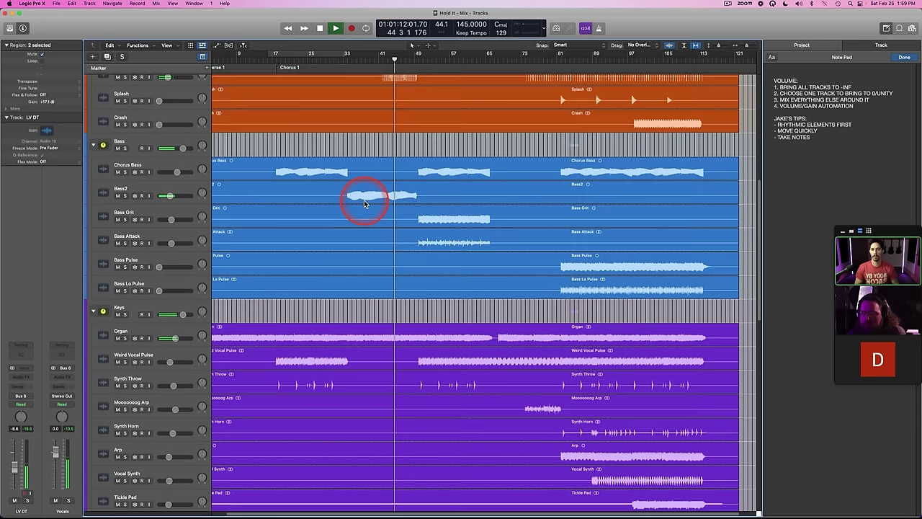
scroll(365, 203, up, 3)
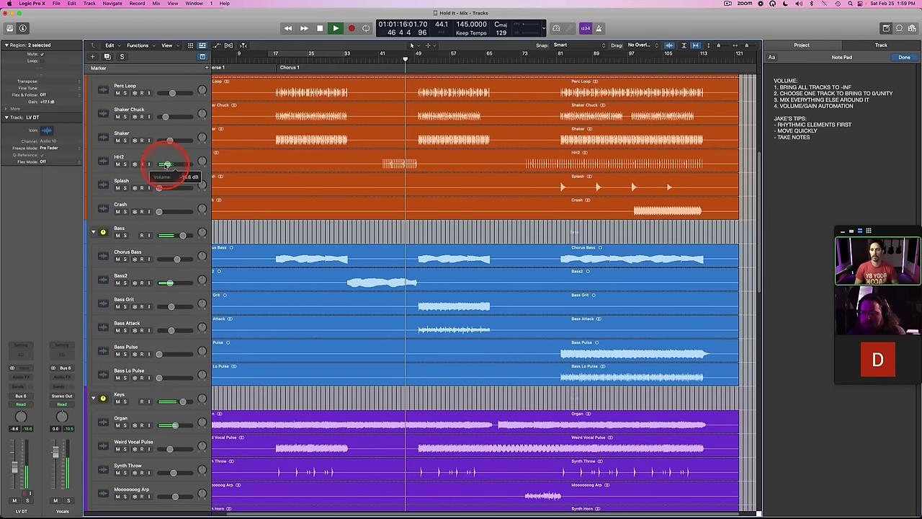
scroll(375, 201, down, 3)
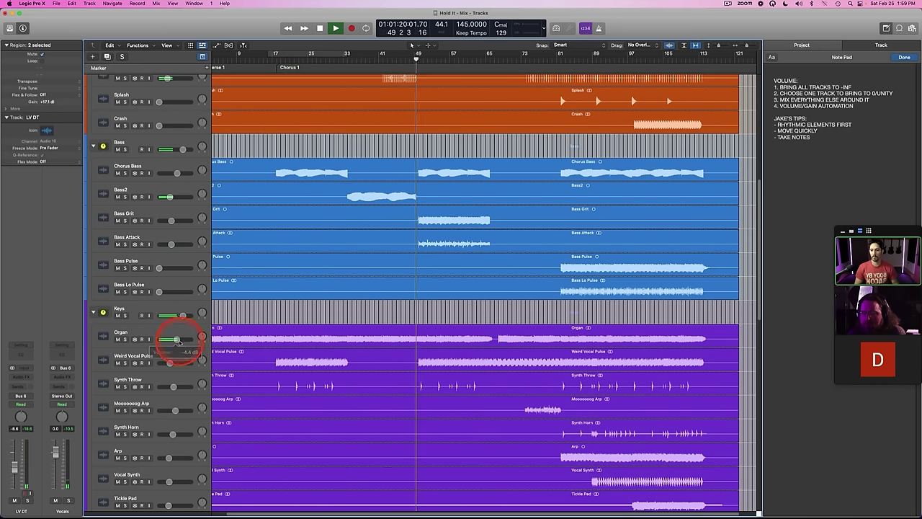
Step: Lower Breath Sweep slightly and raise Synth Throw slightly while the second chorus plays
scroll(353, 296, down, 10)
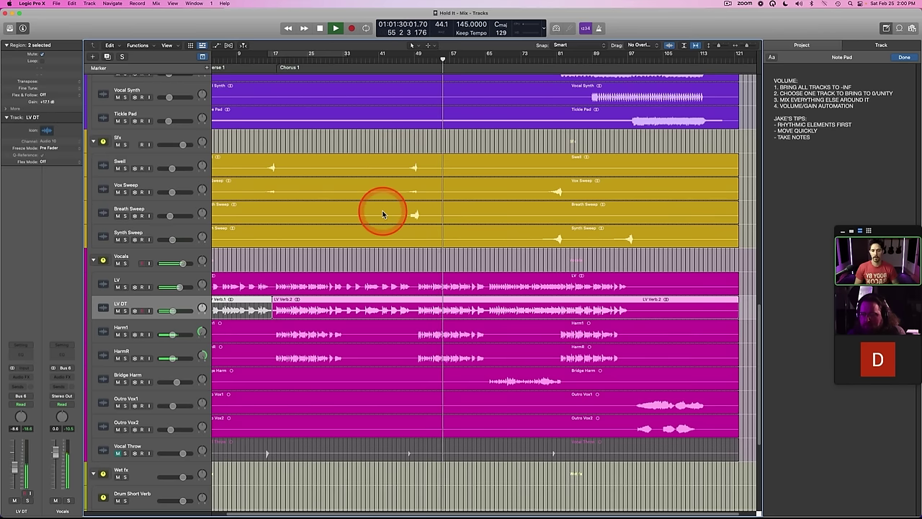
scroll(382, 214, up, 5)
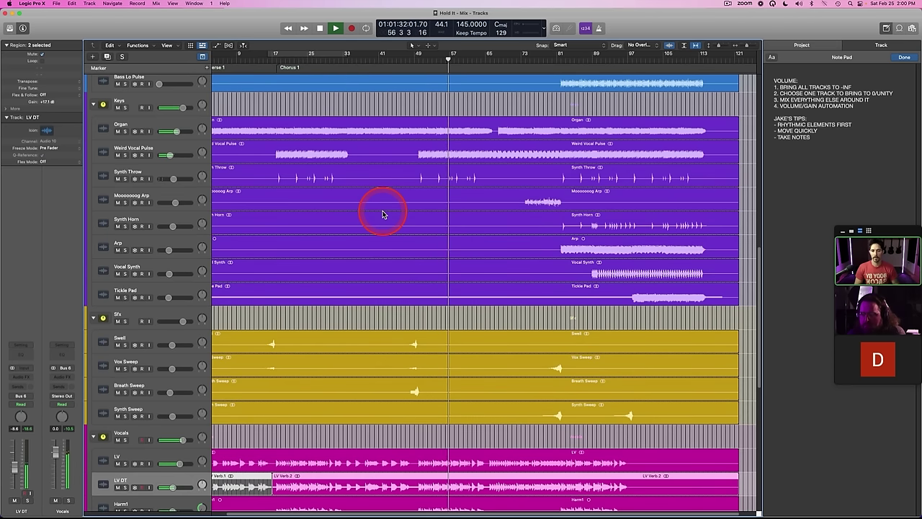
drag(165, 180, 173, 180)
click(416, 194)
scroll(301, 201, up, 1)
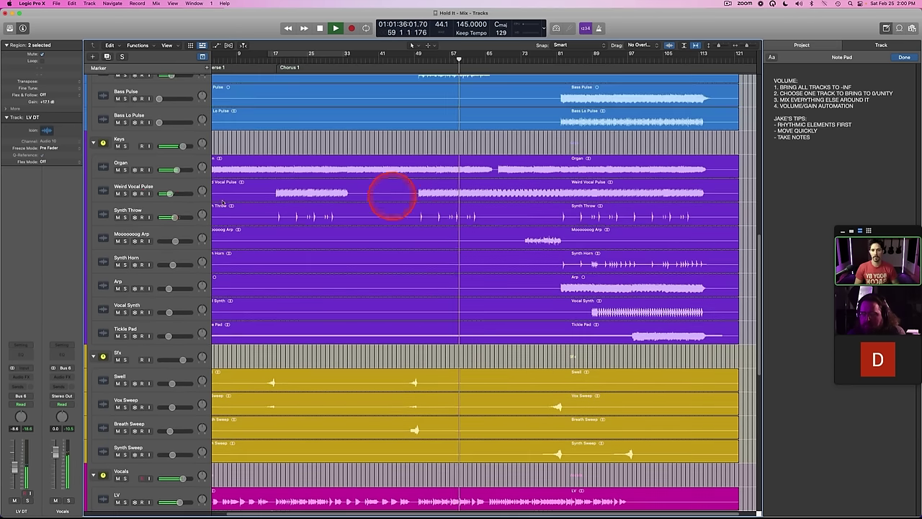
scroll(317, 211, up, 4)
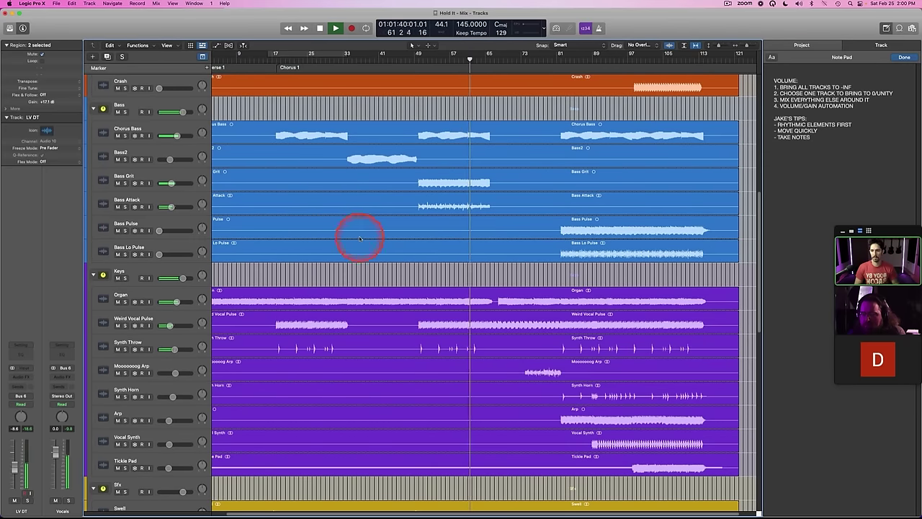
Step: Listen through the bridge while reviewing the Bridge Harm channel and the keys tracks for level and note decisions
scroll(359, 238, down, 9)
scroll(359, 239, up, 3)
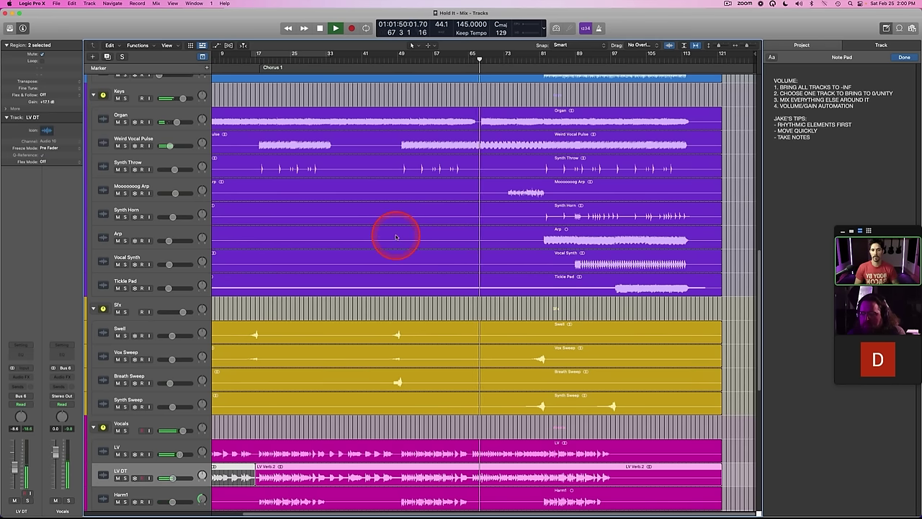
scroll(395, 237, down, 8)
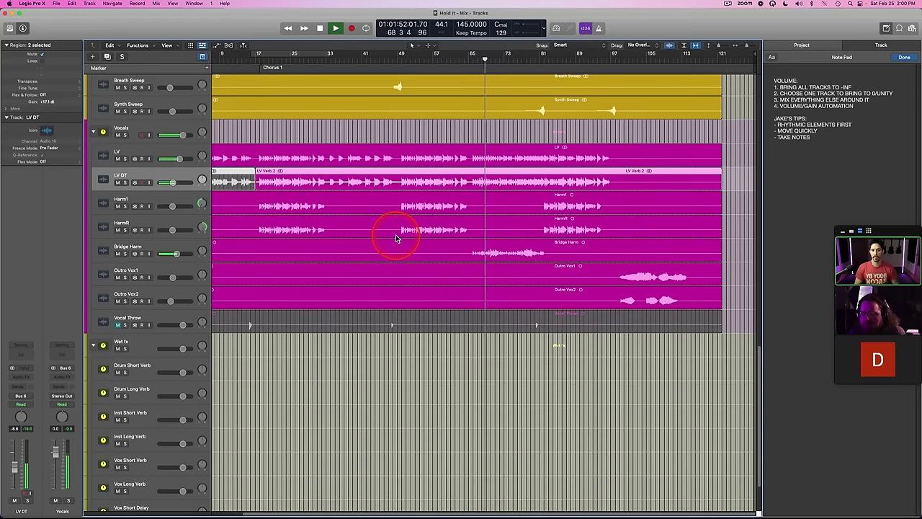
click(149, 244)
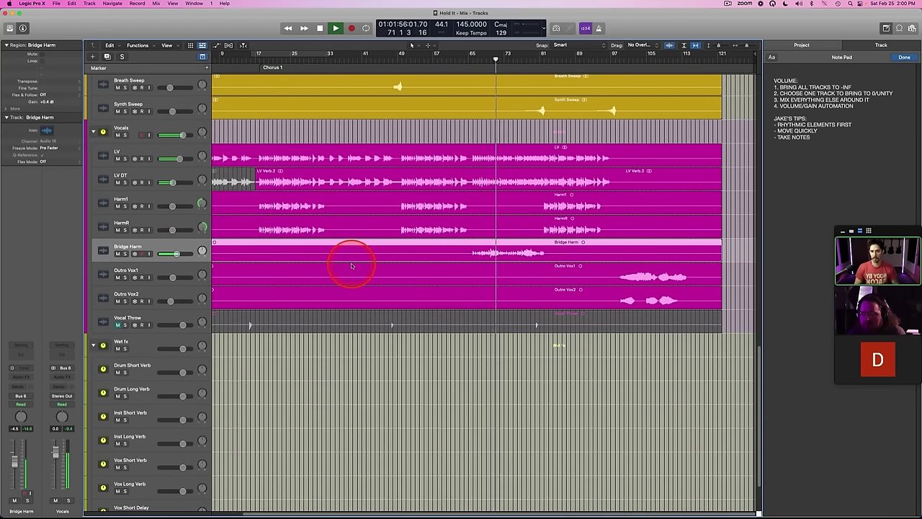
scroll(384, 262, up, 5)
scroll(384, 265, up, 6)
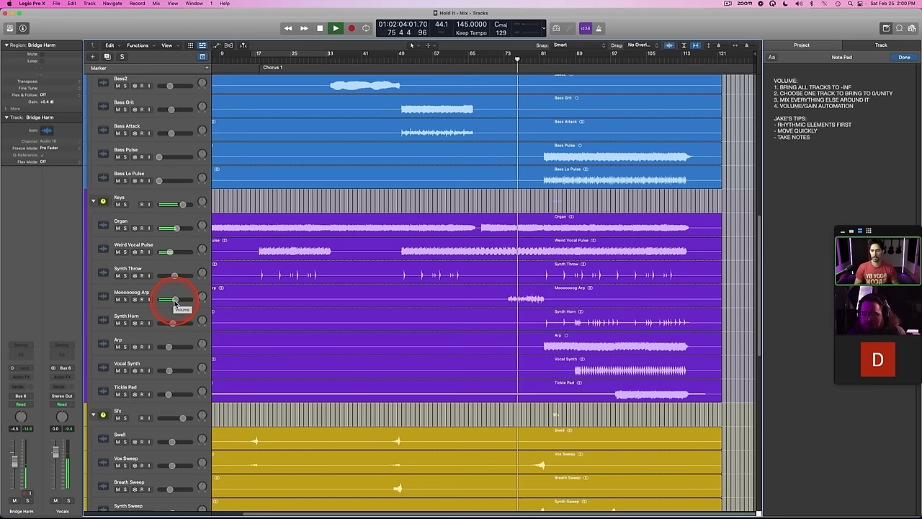
key(x)
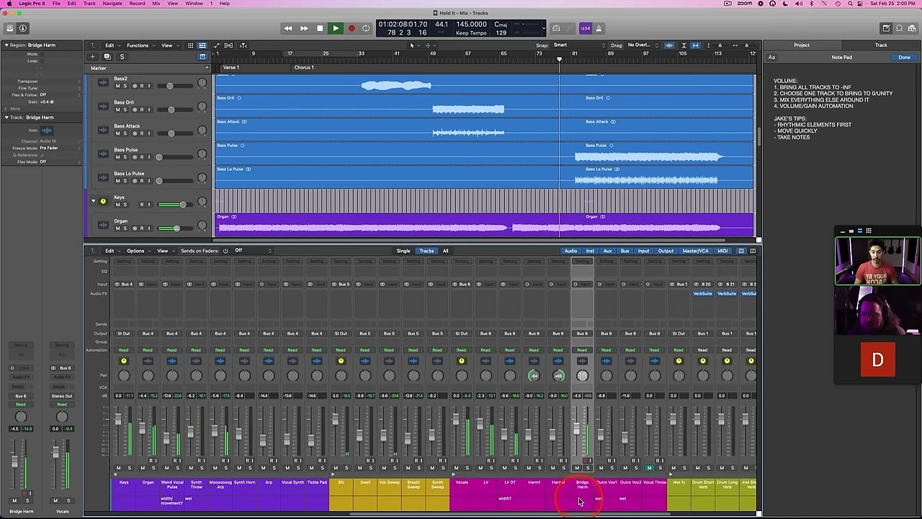
key(x)
Step: Solo Mooooooog Arp, replay it from around bar 78, and add the note "wet cresc" to its mixer channel
click(175, 298)
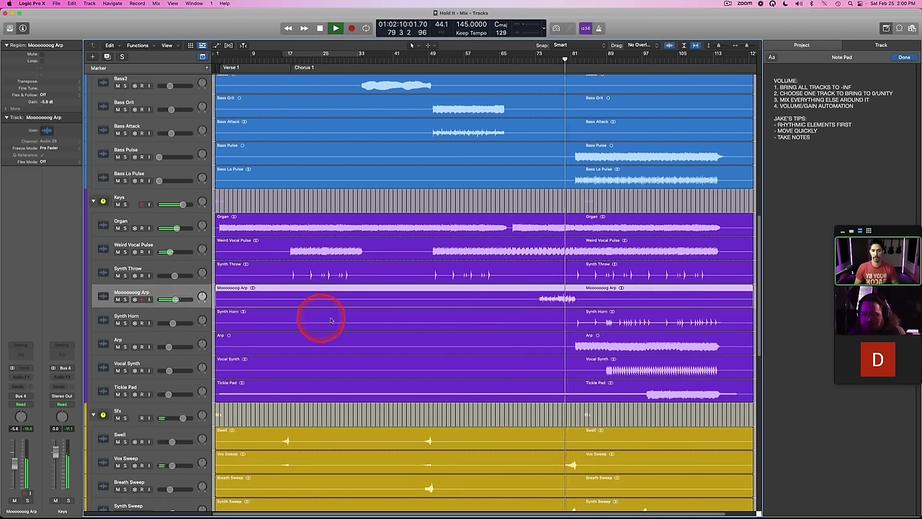
key(x)
double_click(216, 502)
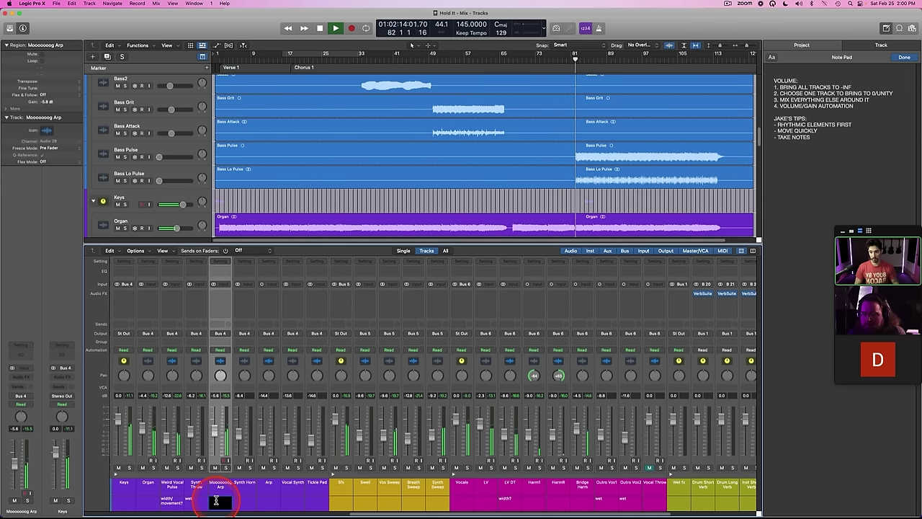
click(219, 490)
click(226, 467)
click(550, 61)
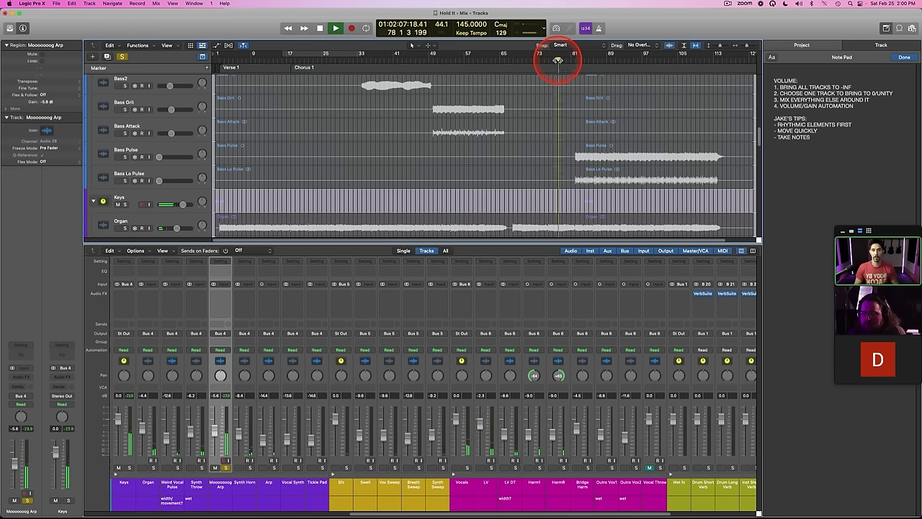
key(space)
key(s)
double_click(220, 501)
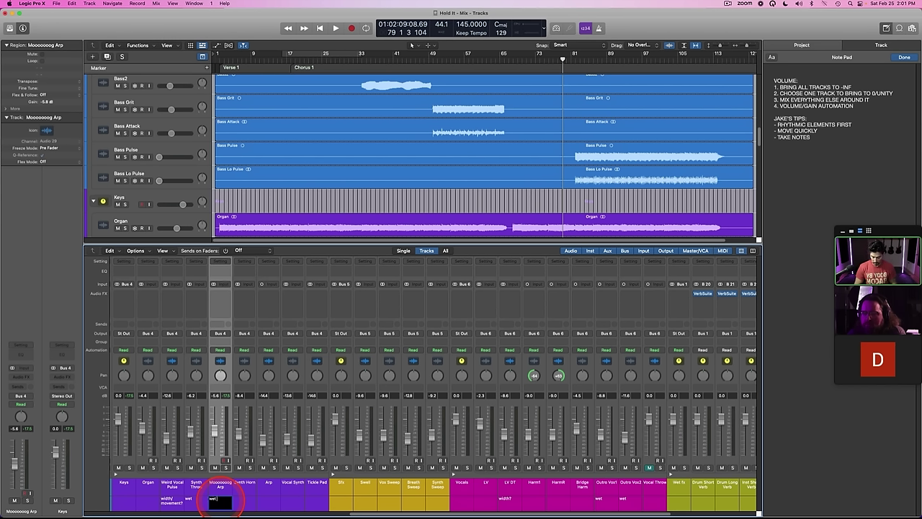
key(x)
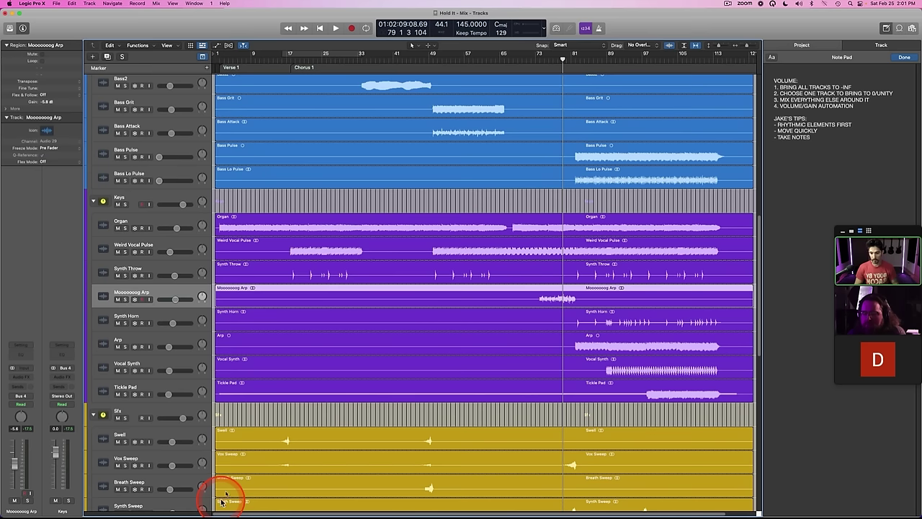
Step: Resume playback into the final chorus and select the Arp track to check its level
key(space)
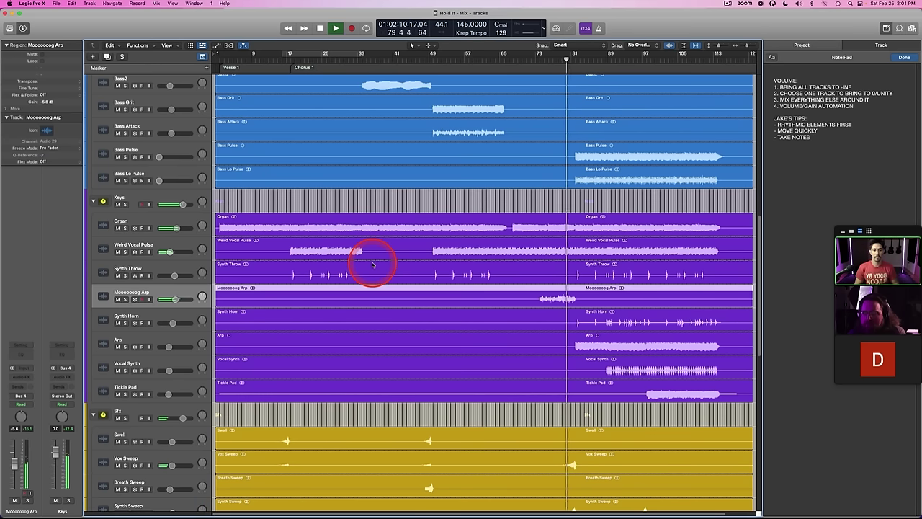
scroll(377, 342, right, 4)
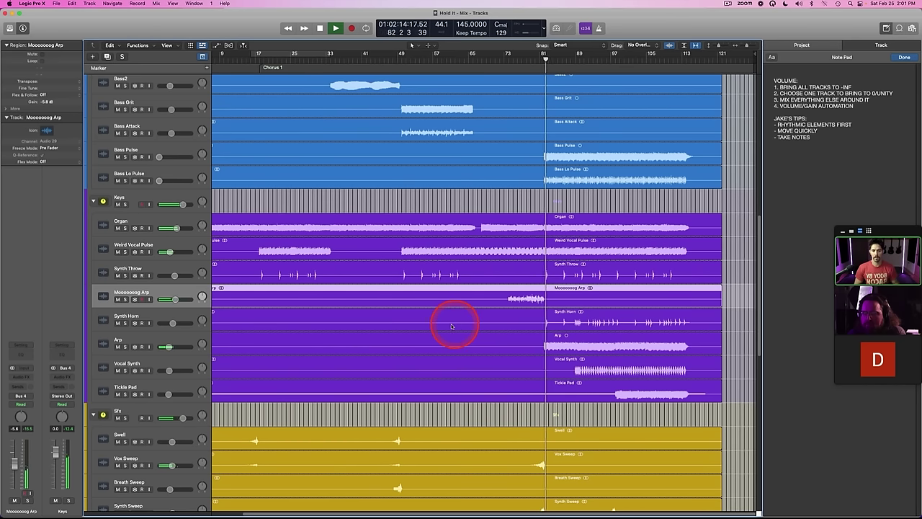
click(172, 338)
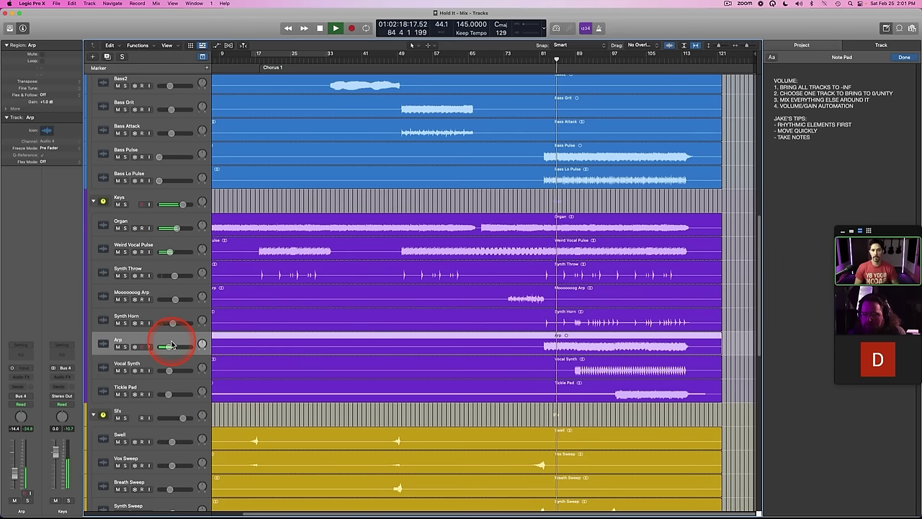
Step: Raise Bass Pulse and Bass Lo Pulse together to about -11.8 dB while playing into the final chorus
click(150, 150)
shift+click(151, 177)
key(space)
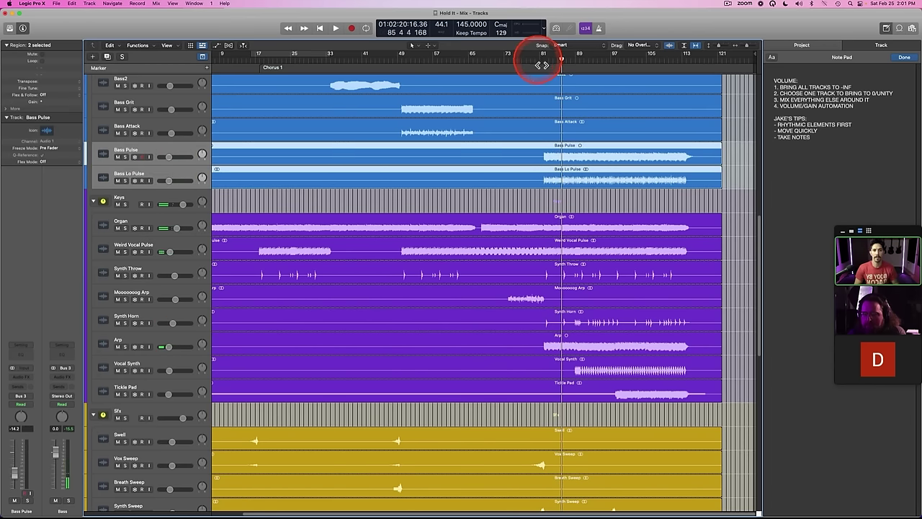
key(space)
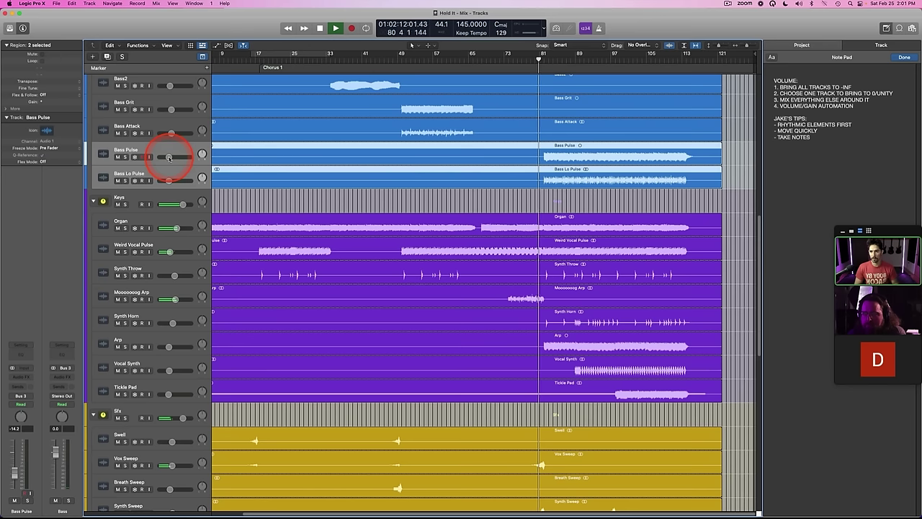
drag(170, 159, 179, 160)
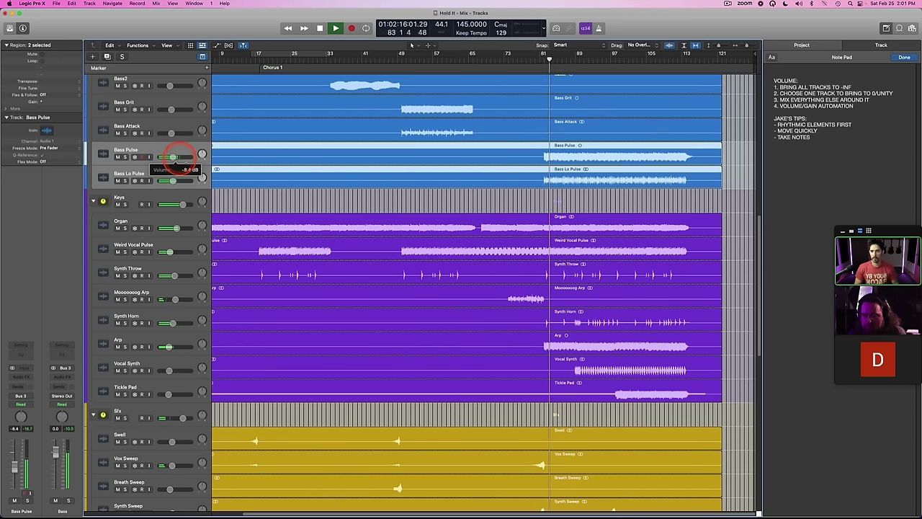
drag(176, 158, 172, 158)
Step: Mute Bass Lo Pulse and set the volume of Bass Pulse alone to -11 dB
click(164, 149)
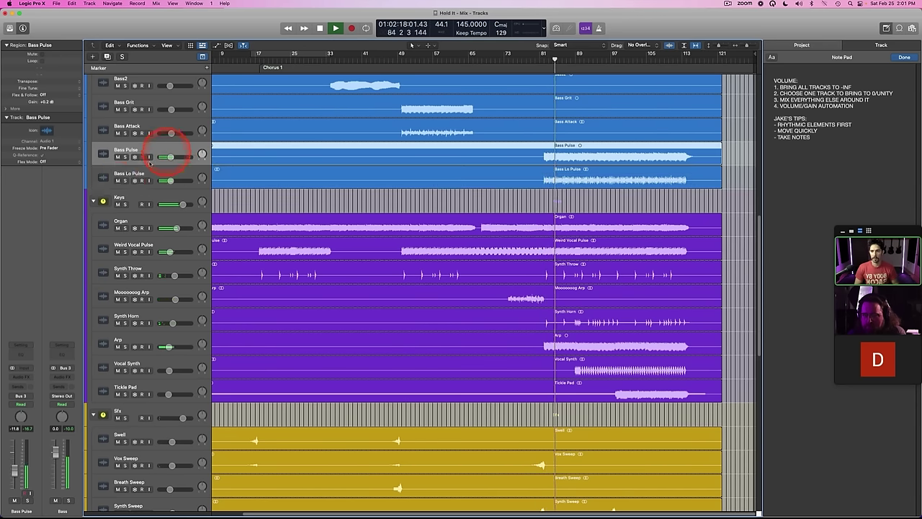
click(117, 180)
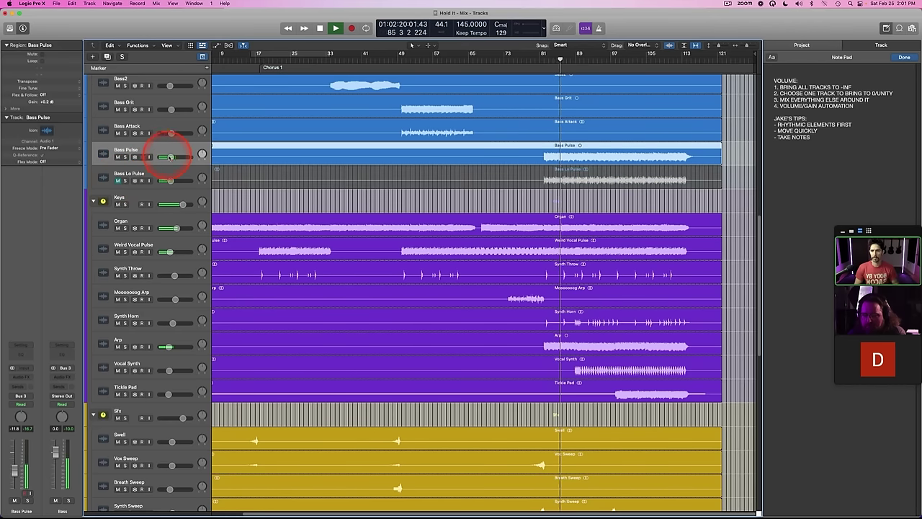
drag(171, 157, 171, 157)
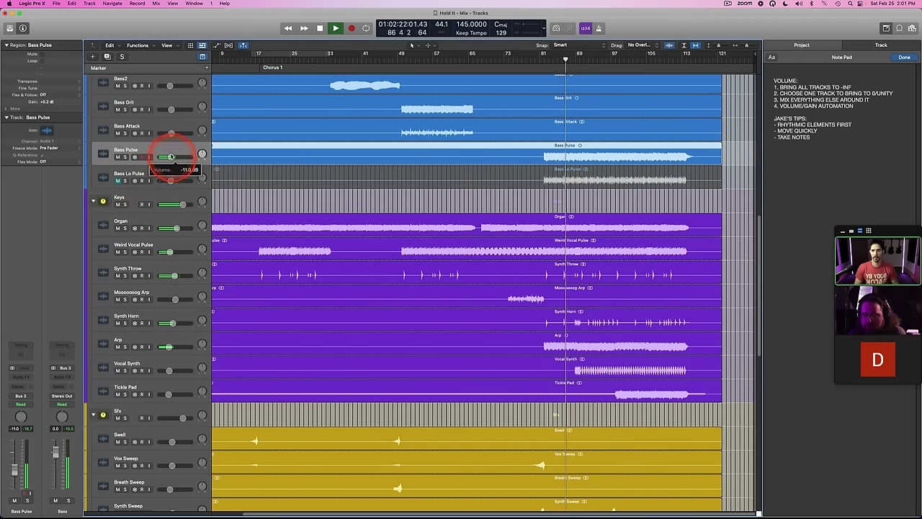
Step: Listen to Bass Pulse soloed, return to the full mix, and set its volume to -12.8 dB
key(s)
scroll(336, 182, up, 5)
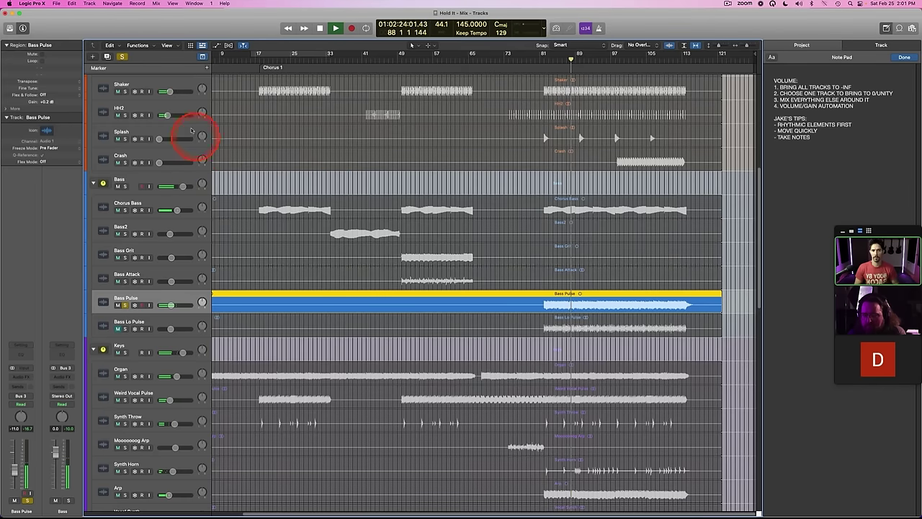
scroll(216, 202, up, 4)
scroll(225, 319, down, 4)
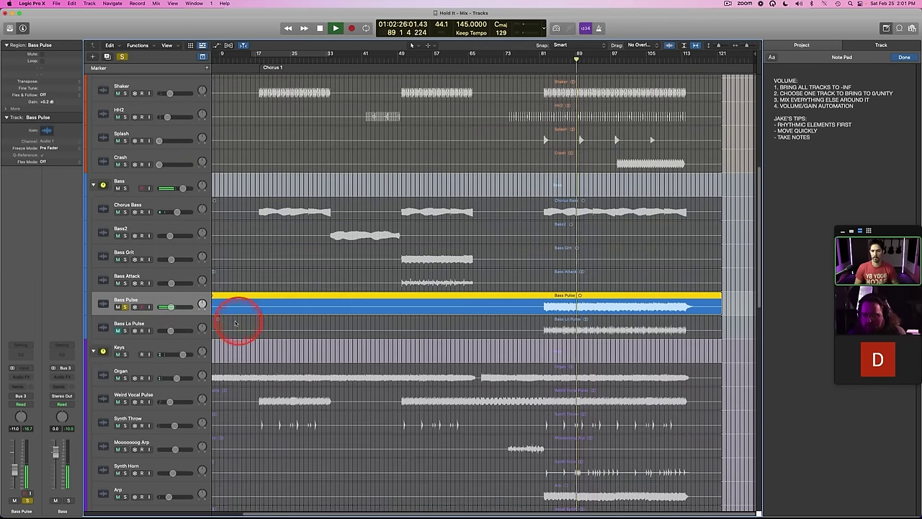
key(s)
drag(171, 308, 168, 308)
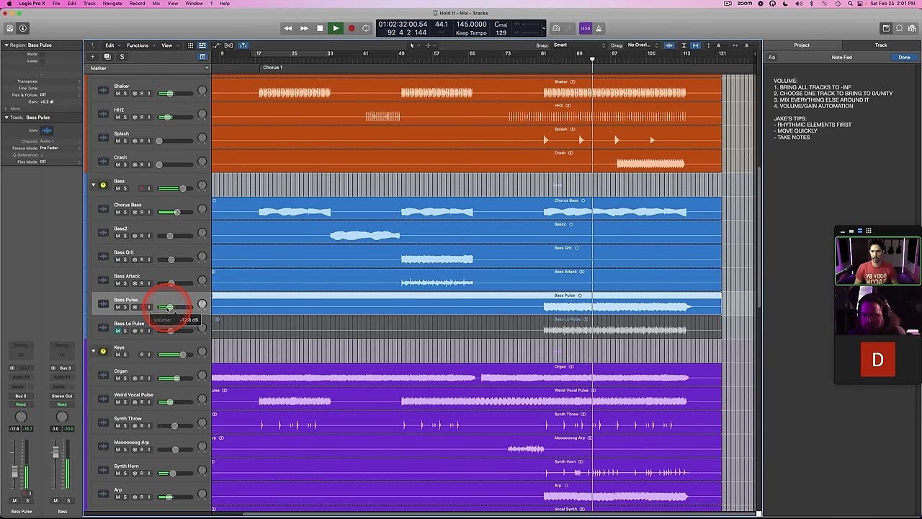
key(x)
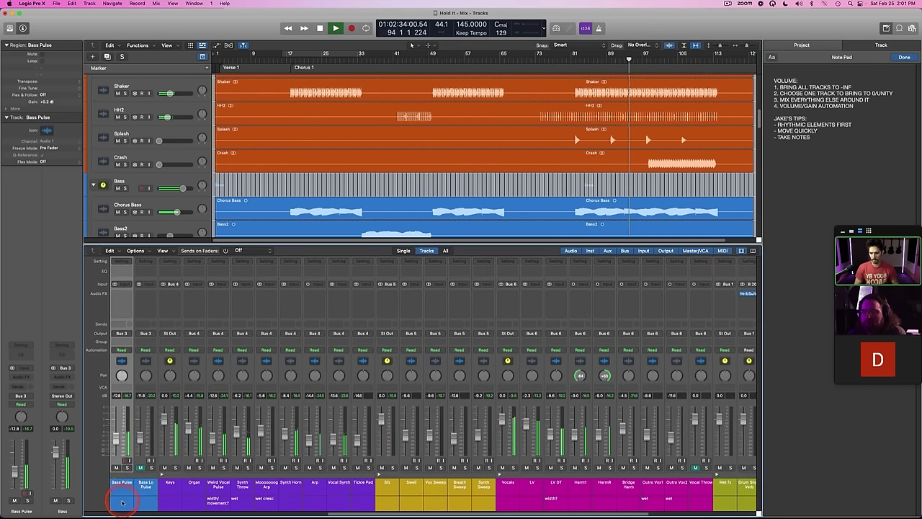
key(x)
click(265, 299)
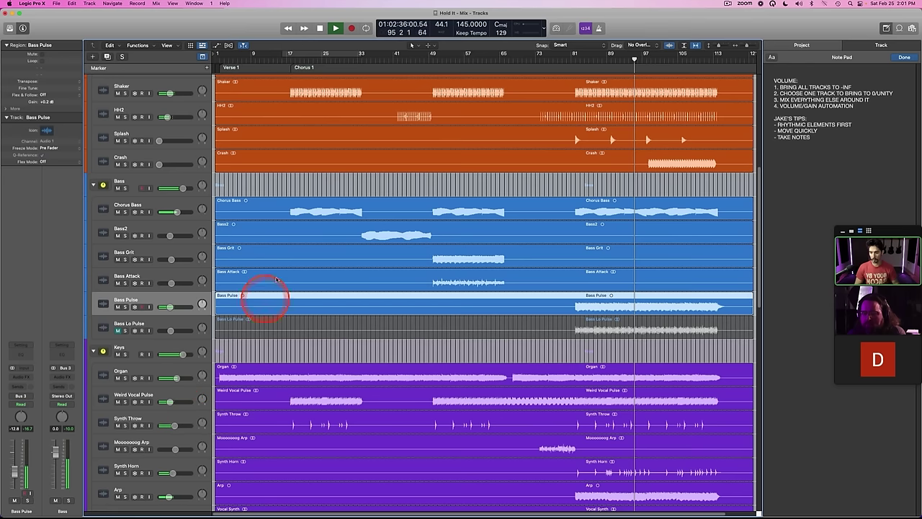
Step: Solo Bass Lo Pulse briefly, move its track above Bass Pulse, and return it to muted
click(165, 318)
key(s)
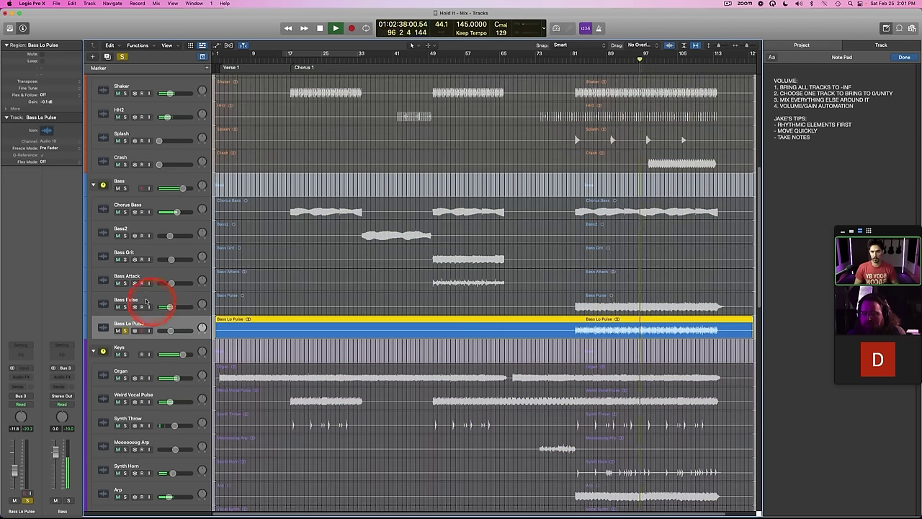
mouse_move(142, 320)
mouse_down()
mouse_move(134, 321)
mouse_move(137, 297)
mouse_move(149, 317)
mouse_up()
key(s)
key(m)
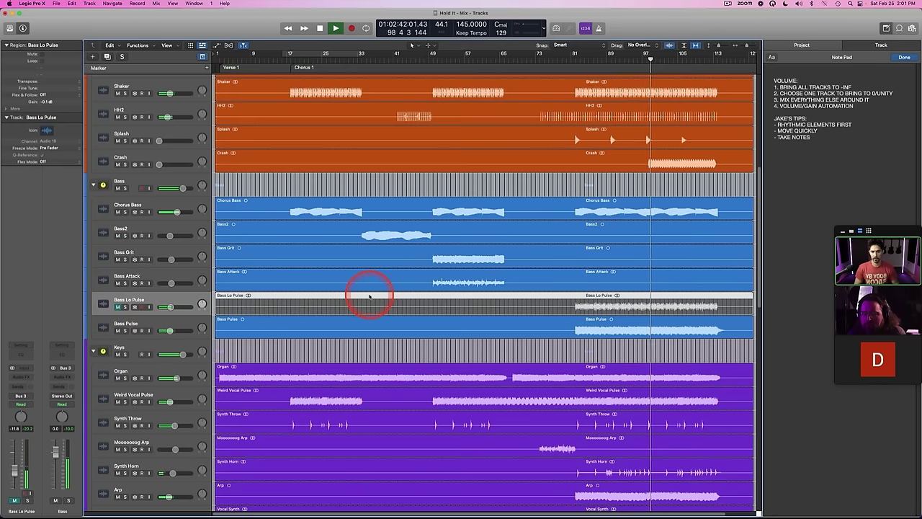
Step: Unmute Bass Lo Pulse and raise its volume to -8 dB, checking it soloed
click(116, 307)
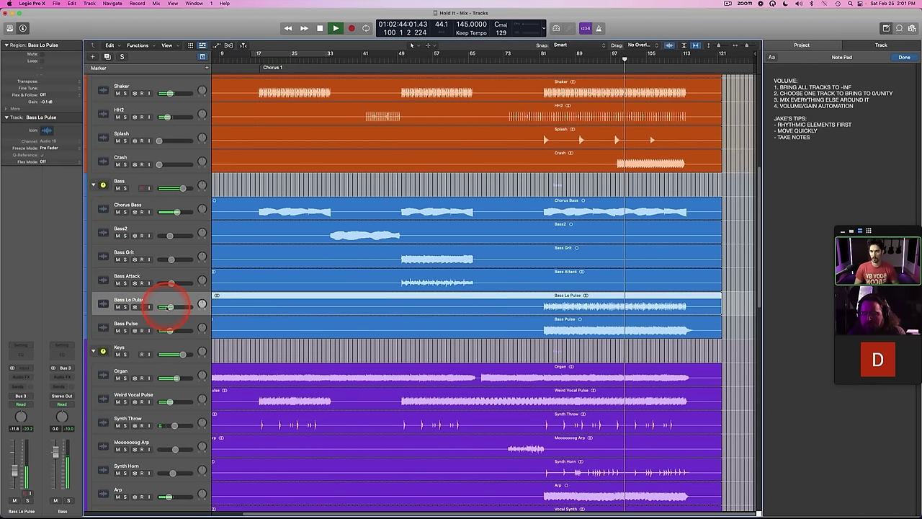
key(s)
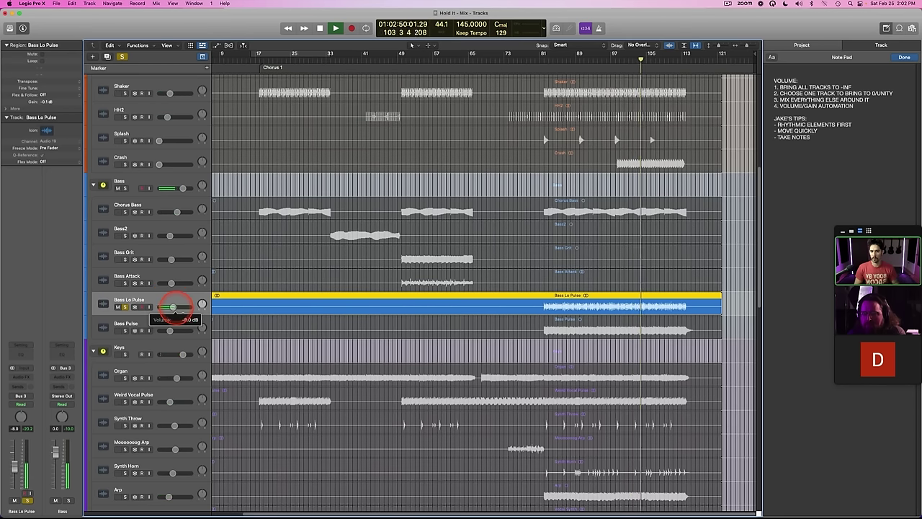
key(s)
Step: Play from bar 81 with Bass Lo Pulse and Bass Pulse soloed, toggling the Bass Pulse solo to compare them
click(544, 68)
shift+click(160, 322)
key(s)
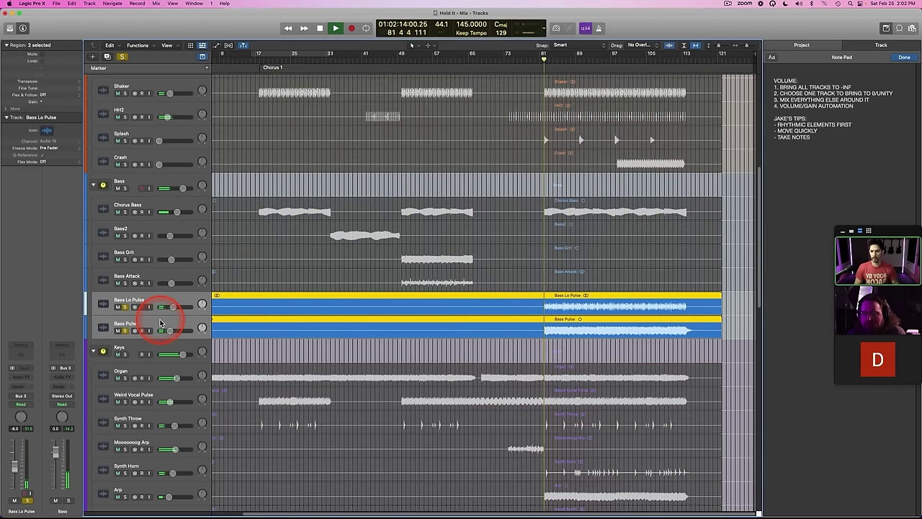
click(337, 308)
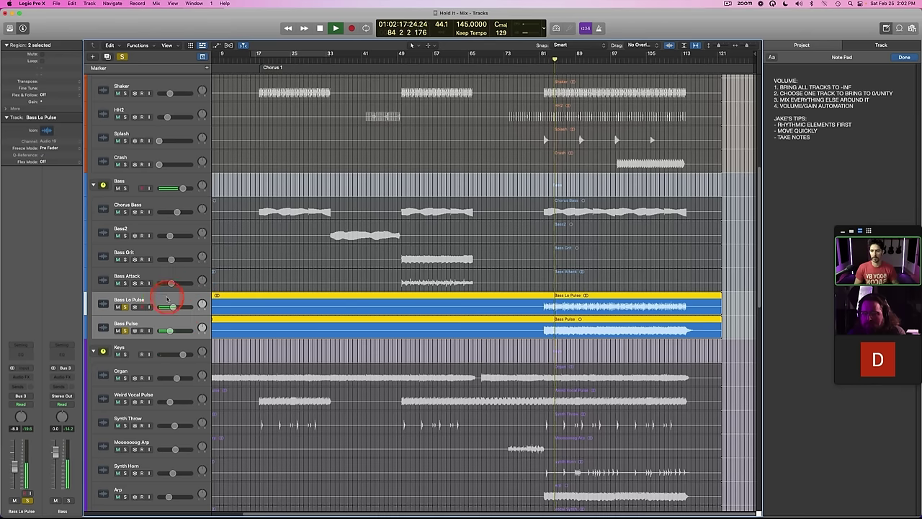
click(150, 324)
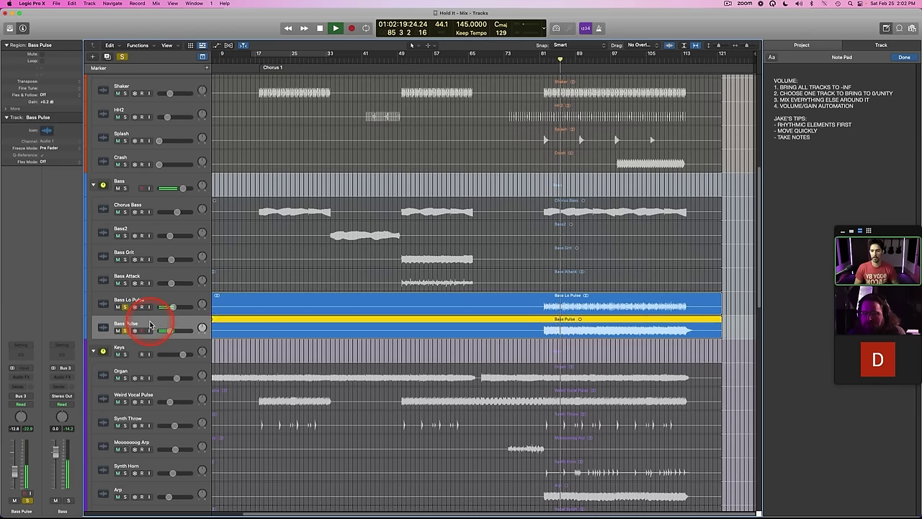
key(s)
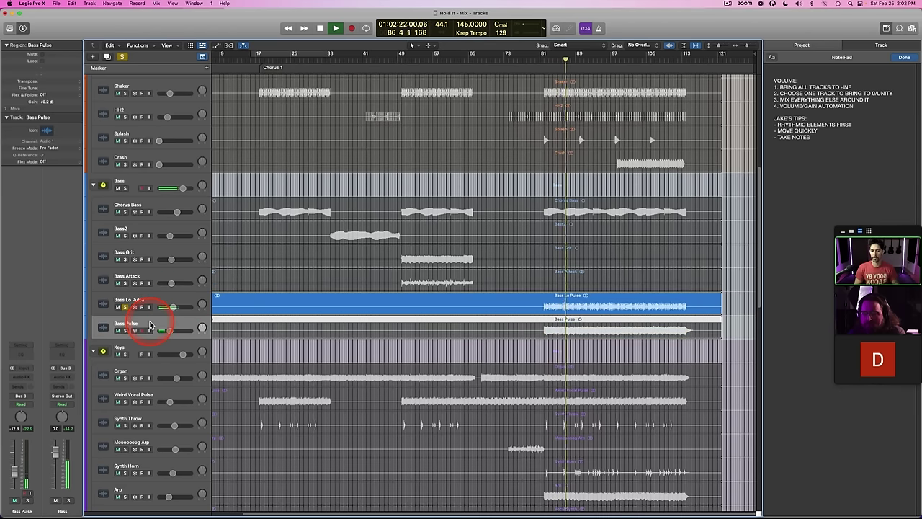
key(s)
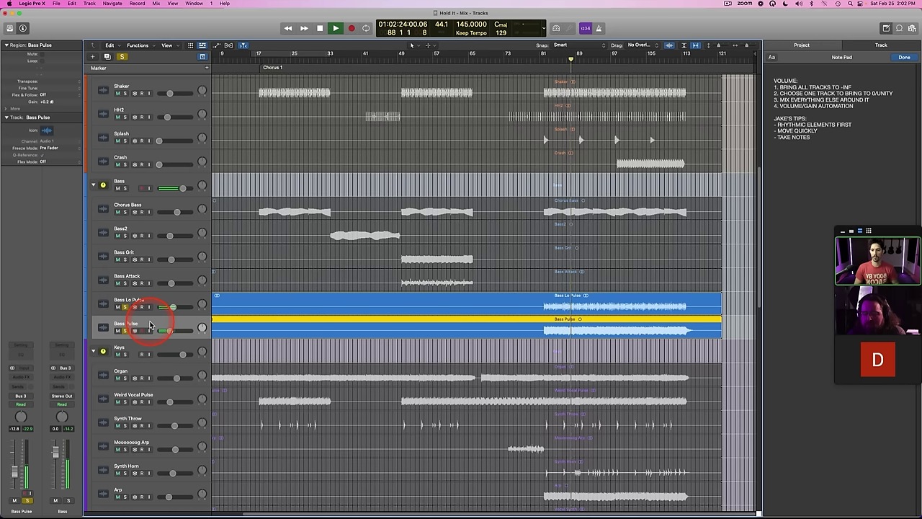
Step: Compare the soloed pair of Bass Lo Pulse and Bass Pulse against the full mix
click(140, 301)
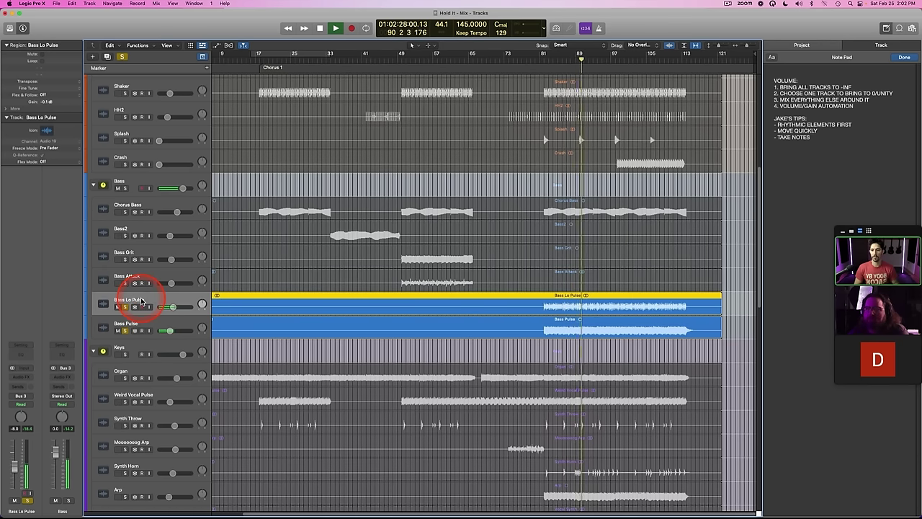
click(142, 322)
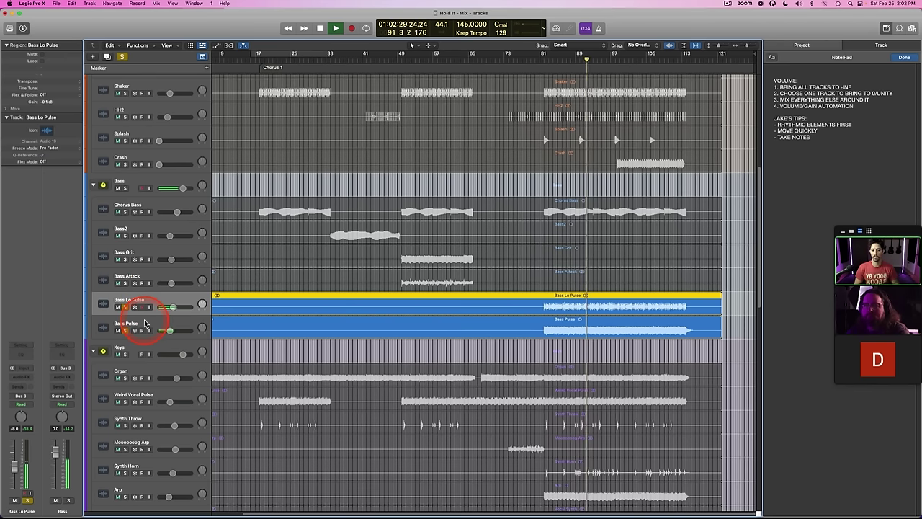
scroll(371, 329, left, 4)
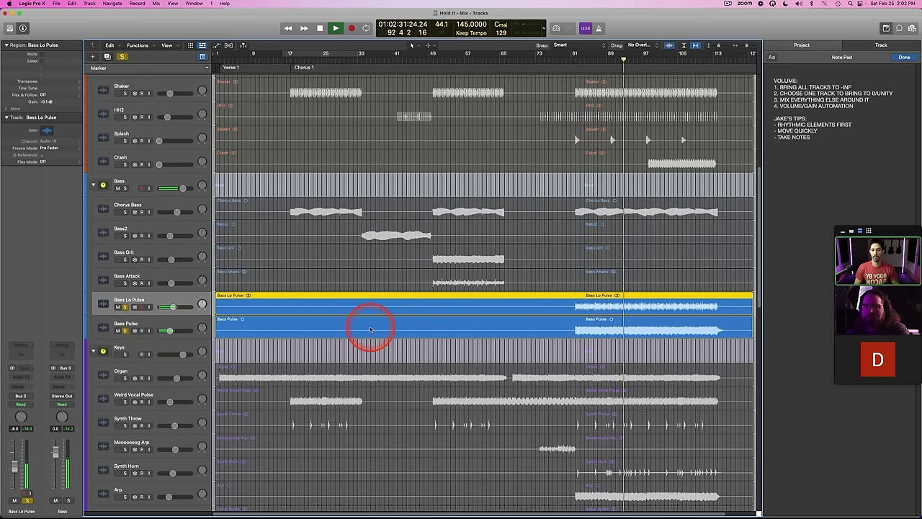
scroll(370, 329, right, 4)
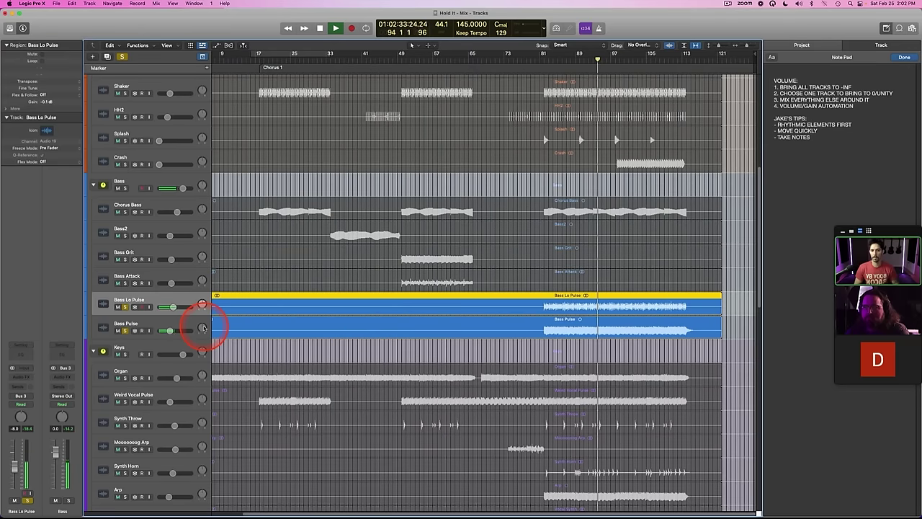
shift+click(157, 323)
key(s)
key(s)
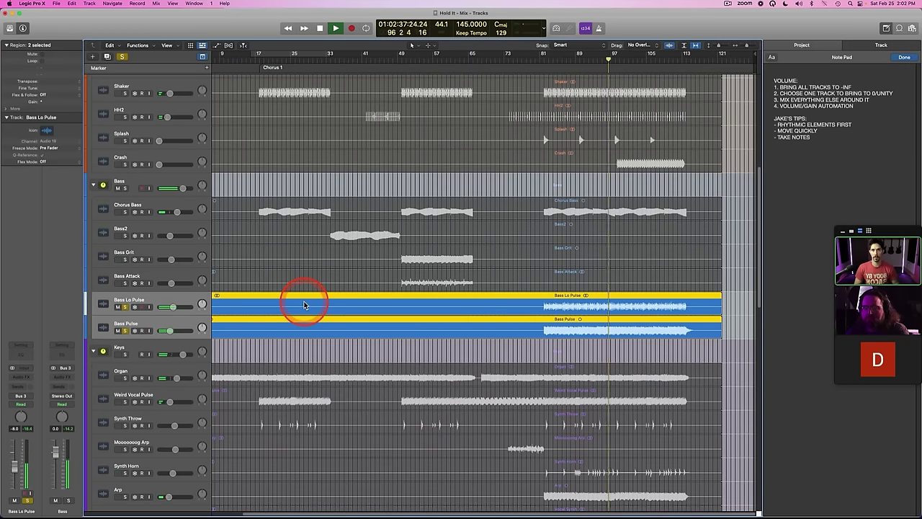
Step: Stop playback, adjust the volumes of Bass Lo Pulse and Bass Pulse together, and bounce both in place onto one new track
key(space)
alt+click(173, 308)
drag(184, 307, 154, 309)
key(space)
key(space)
key(ctrl+b)
key(Return)
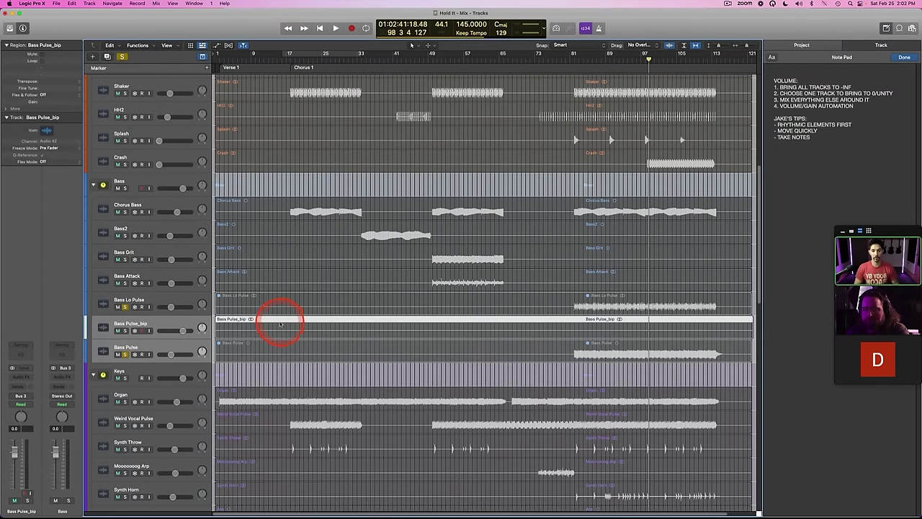
Step: Solo the bounced Bass Pulse_bip track and lower its region gain to -3.7 dB
click(172, 325)
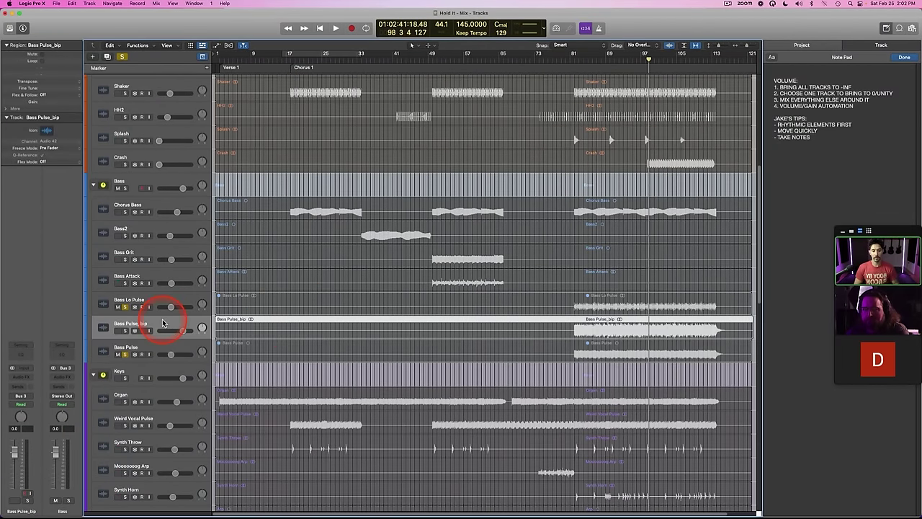
key(s)
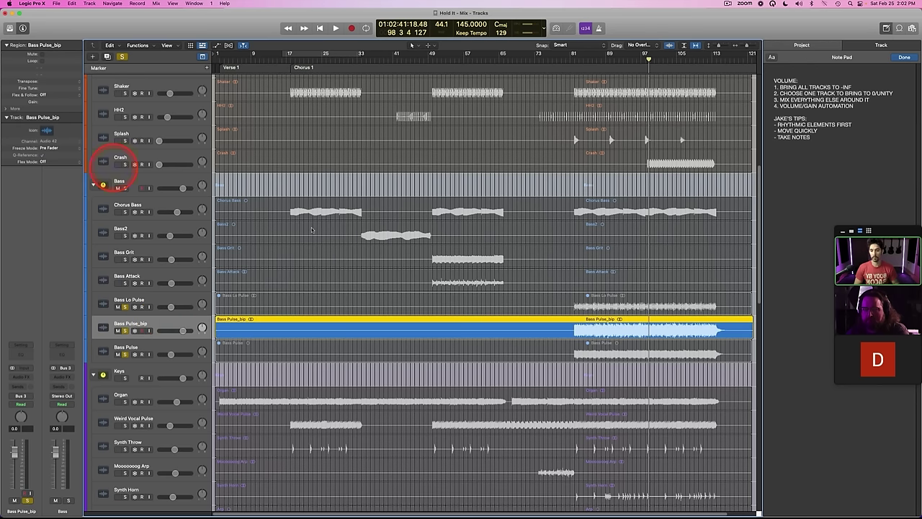
drag(44, 97, 46, 131)
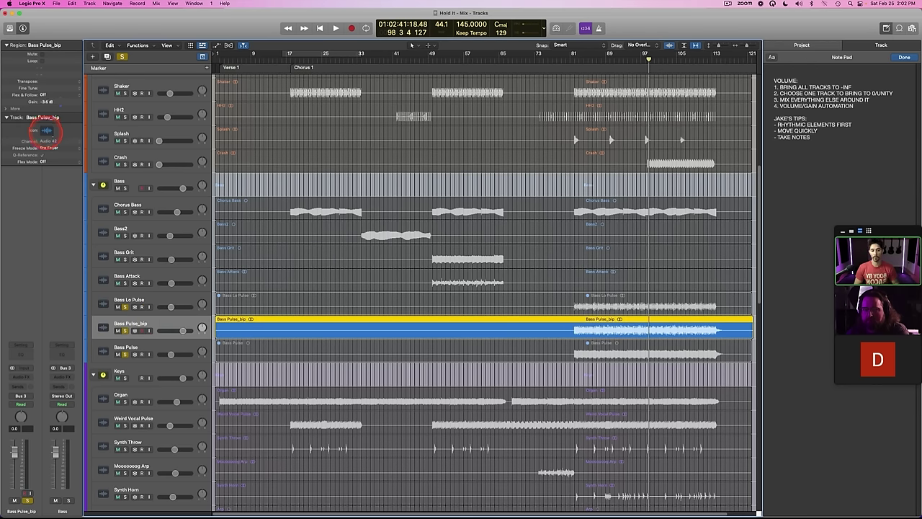
Step: Delete the original Bass Lo Pulse and Bass Pulse tracks and rename the bounced track as Bass Pulse
click(151, 300)
super+click(152, 347)
key(BackSpace)
key(BackSpace)
click(150, 306)
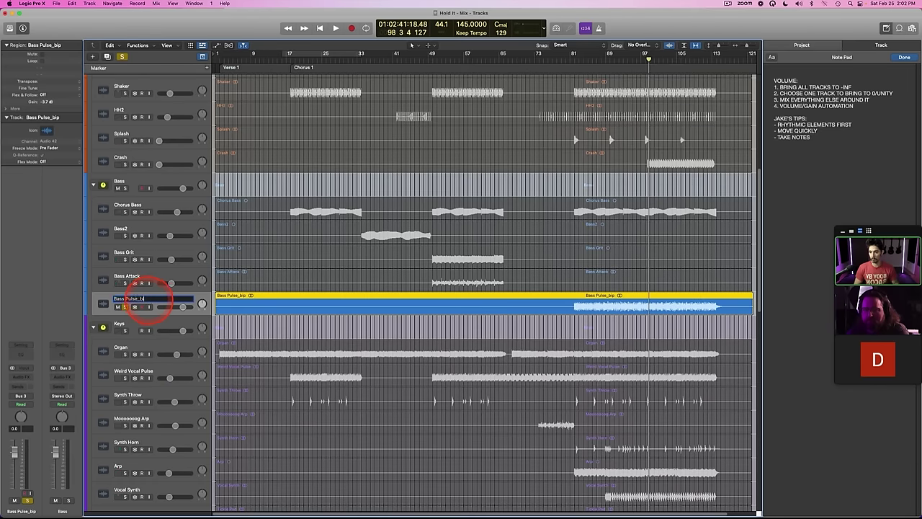
Step: Set the new Bass Pulse track's volume to -8.6 dB, balancing it soloed and in the full mix from bar 79
key(space)
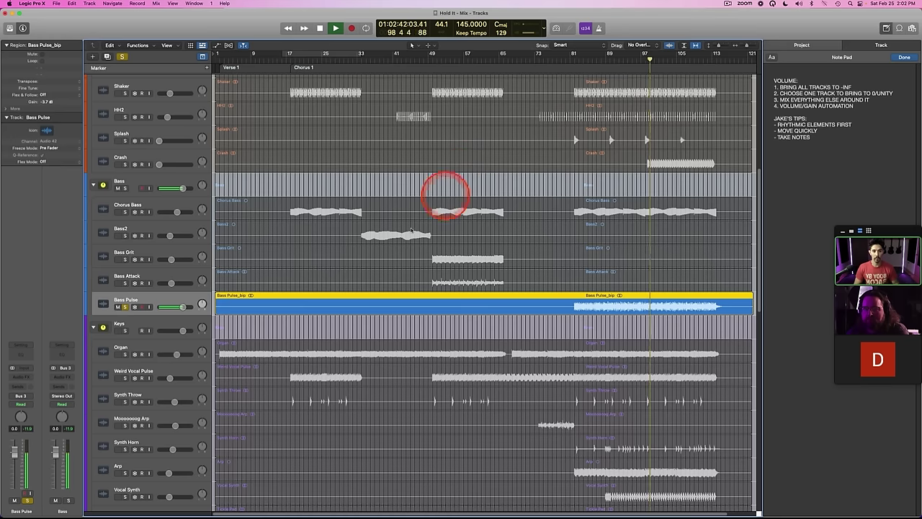
drag(183, 307, 103, 305)
click(124, 307)
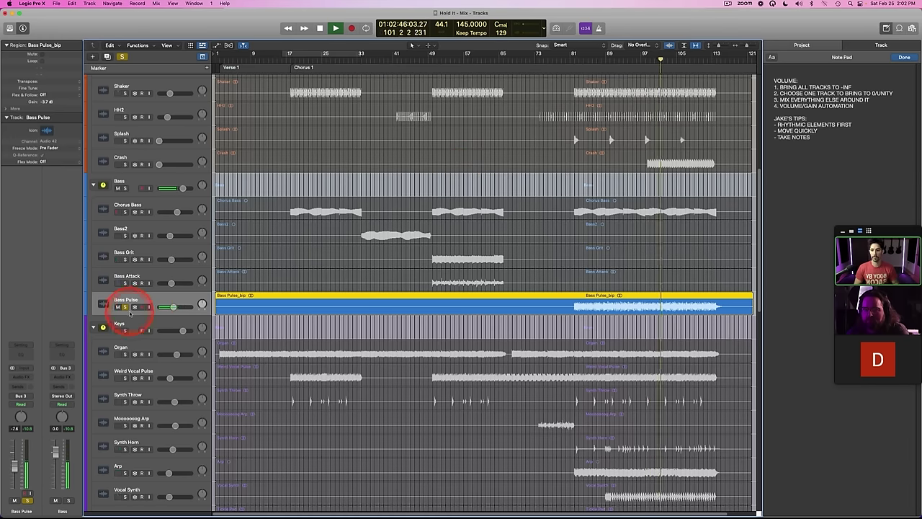
click(559, 64)
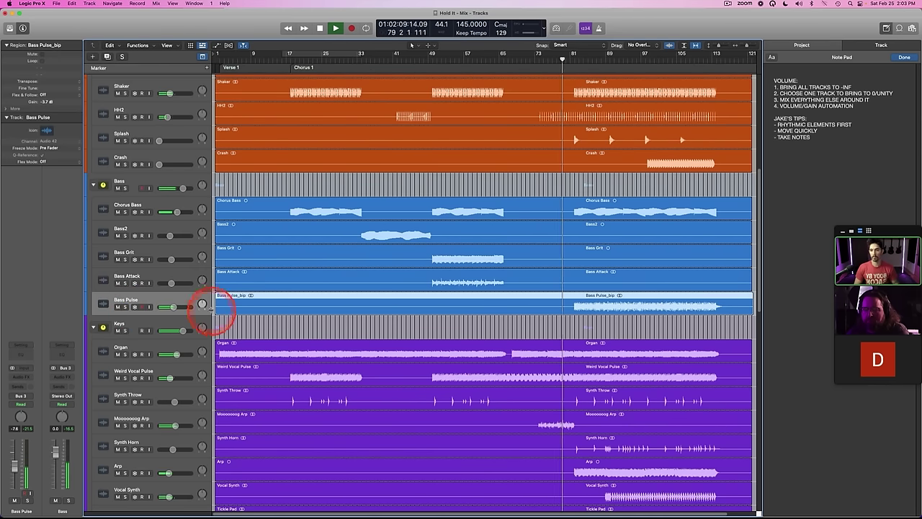
drag(181, 307, 171, 308)
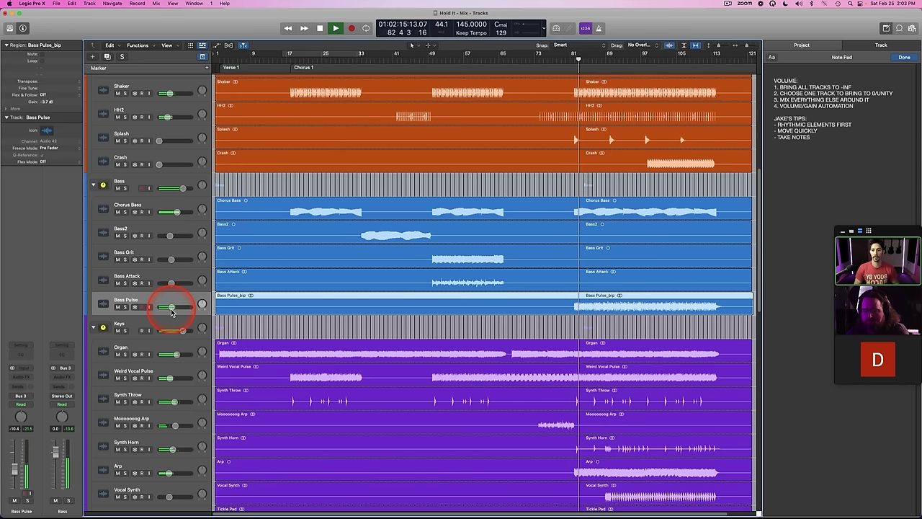
drag(171, 308, 173, 308)
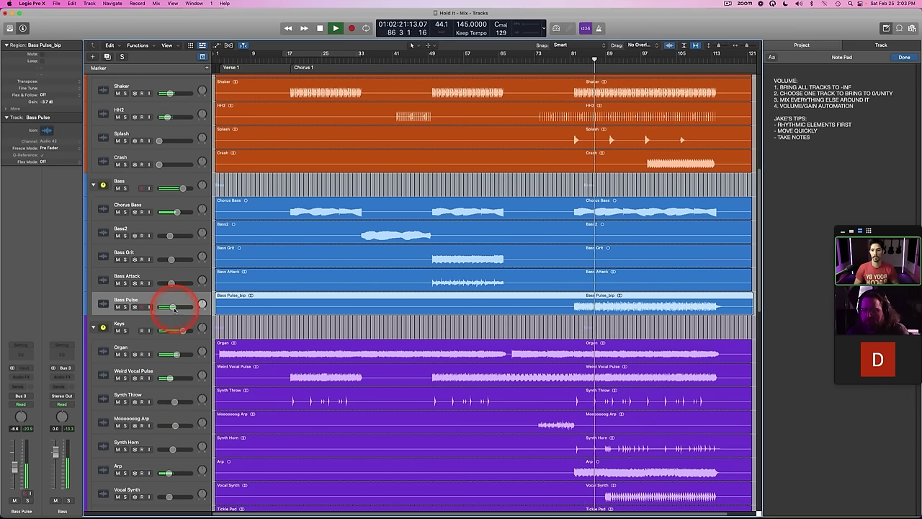
Step: Lower the volume of the LV DT vocal track to about -14 dB
scroll(398, 295, down, 3)
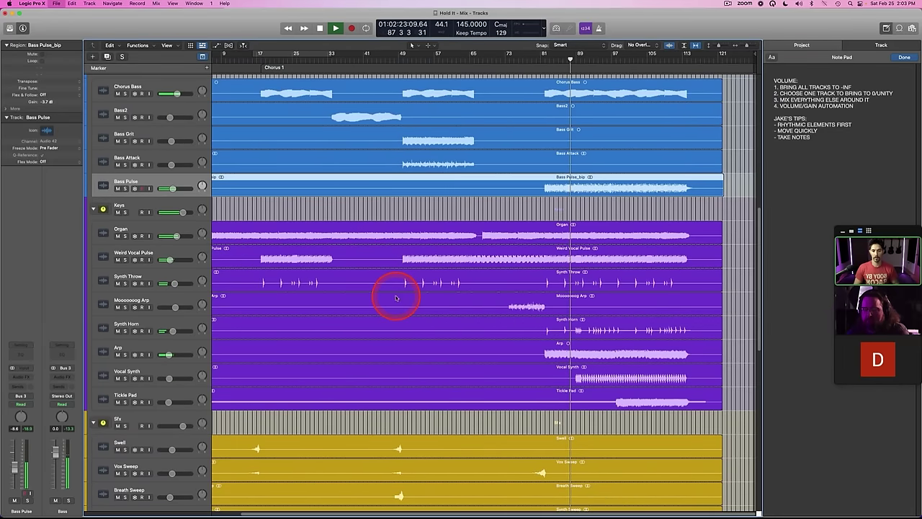
scroll(394, 296, left, 2)
scroll(391, 294, down, 9)
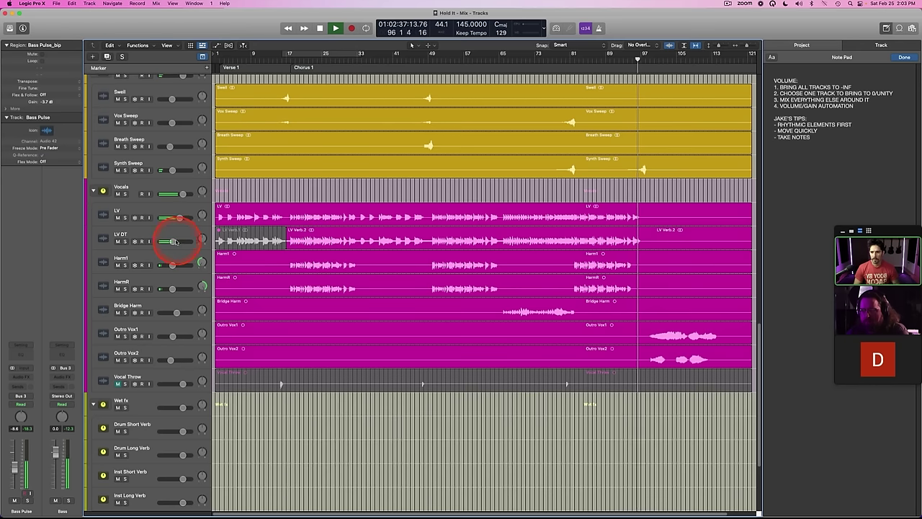
drag(171, 241, 164, 242)
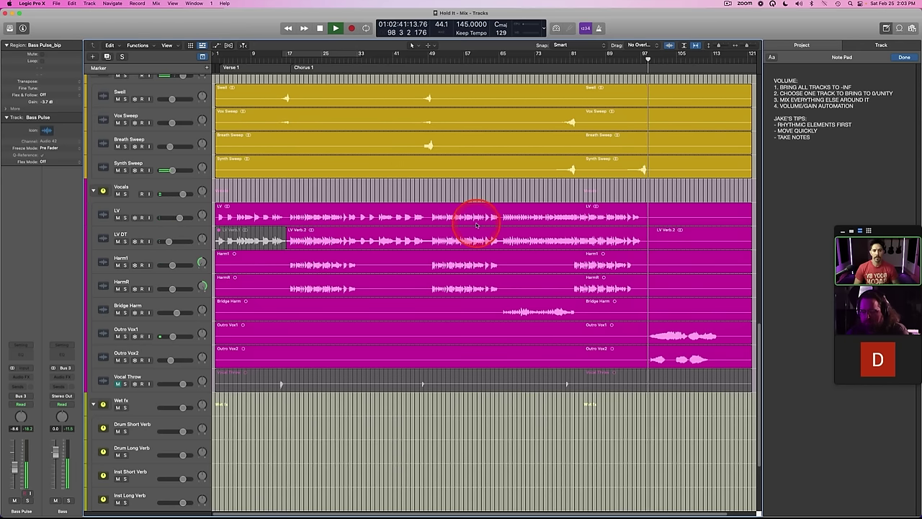
Step: Set the Tickle Pad volume to -13.6 dB, checking it soloed, and open its channel note in the mixer
scroll(515, 235, up, 5)
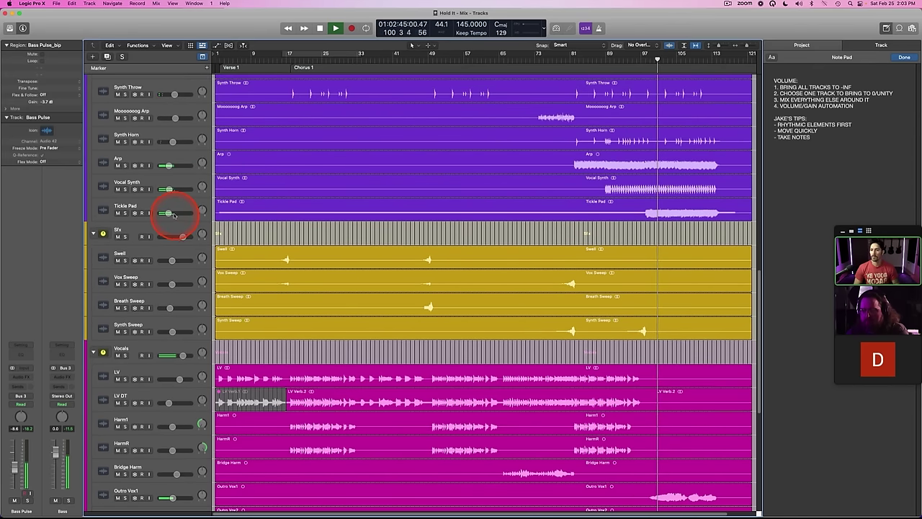
drag(169, 214, 170, 214)
click(153, 204)
key(s)
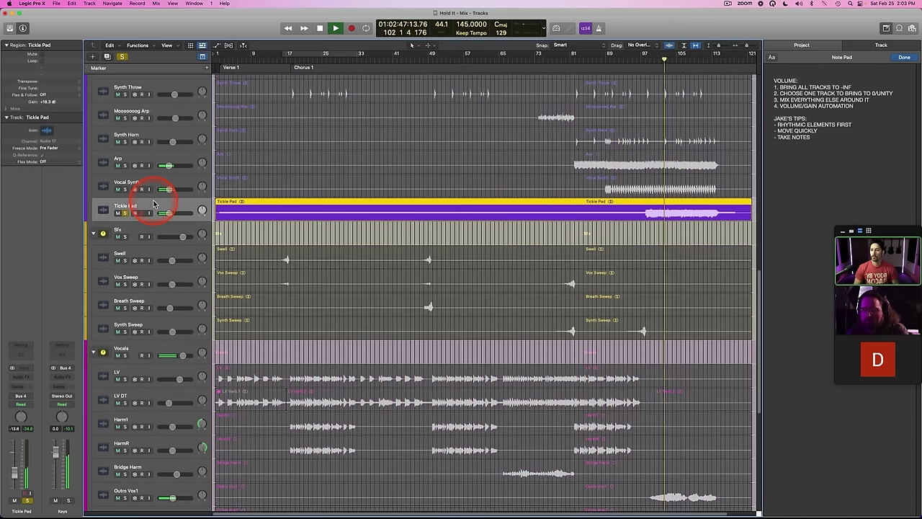
key(s)
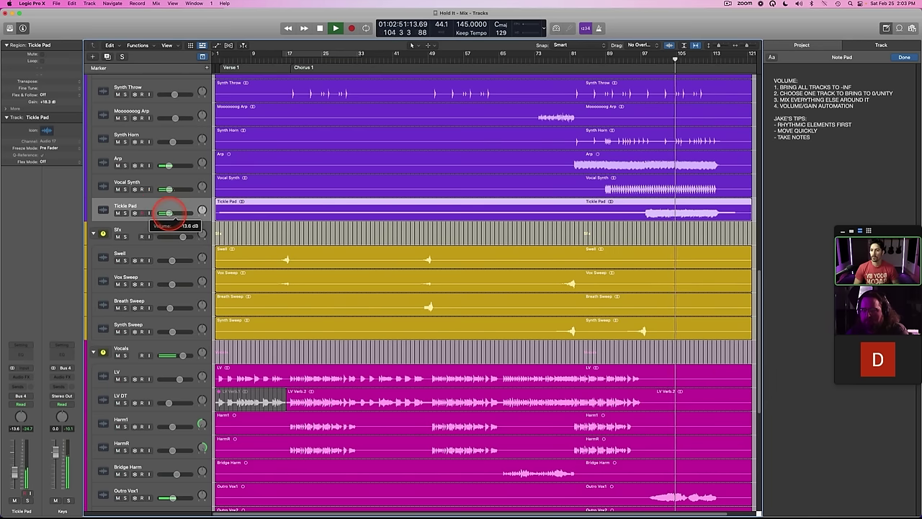
key(x)
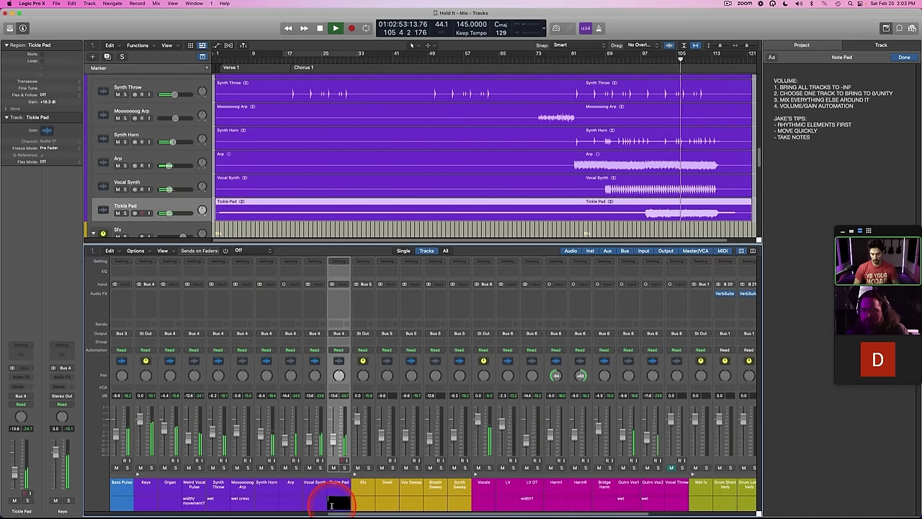
key(x)
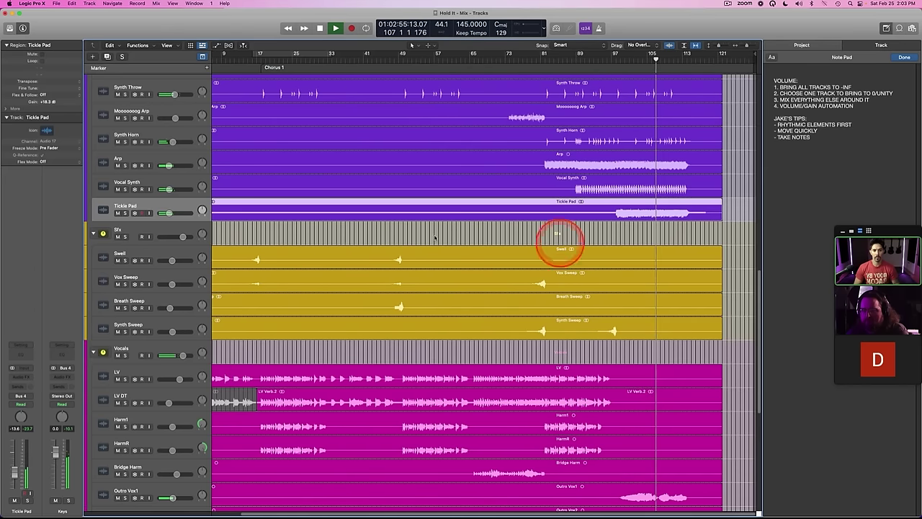
Step: Check Vocal Synth soloed and raise its volume to -12.6 dB
click(137, 179)
key(s)
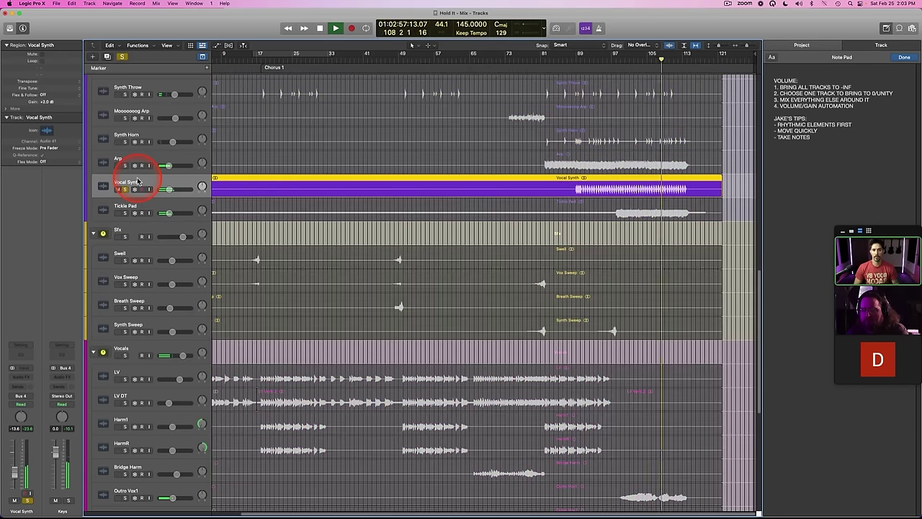
key(s)
Step: Look over the tracks from drums to vocals, stop playback, and return the playhead to bar 79
scroll(370, 192, up, 1)
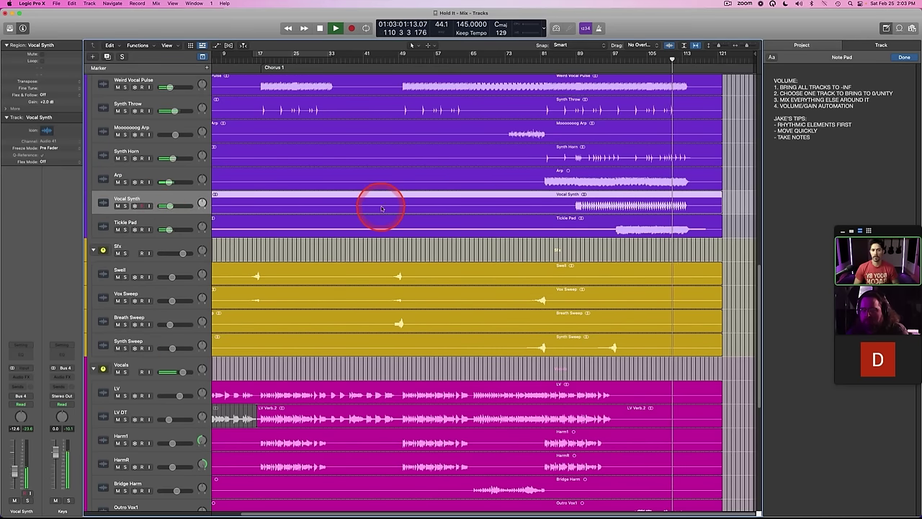
scroll(389, 207, left, 2)
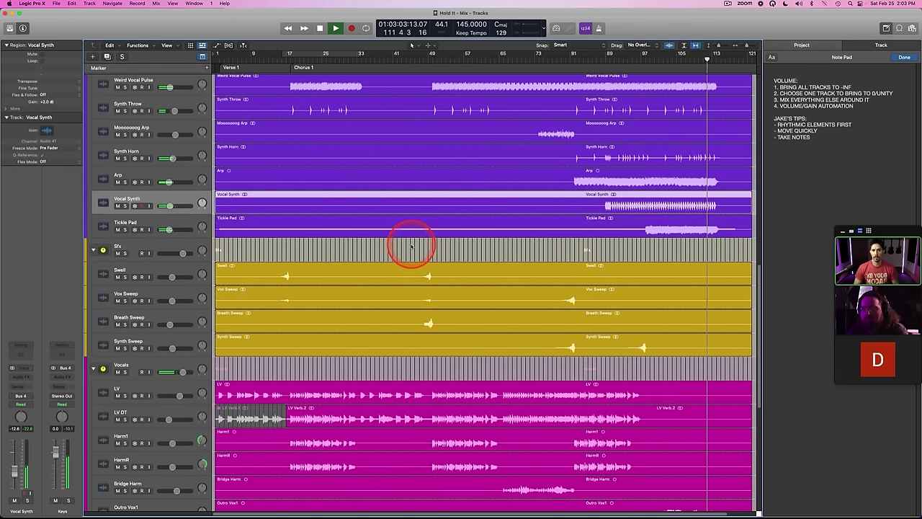
scroll(437, 176, up, 5)
scroll(438, 182, up, 3)
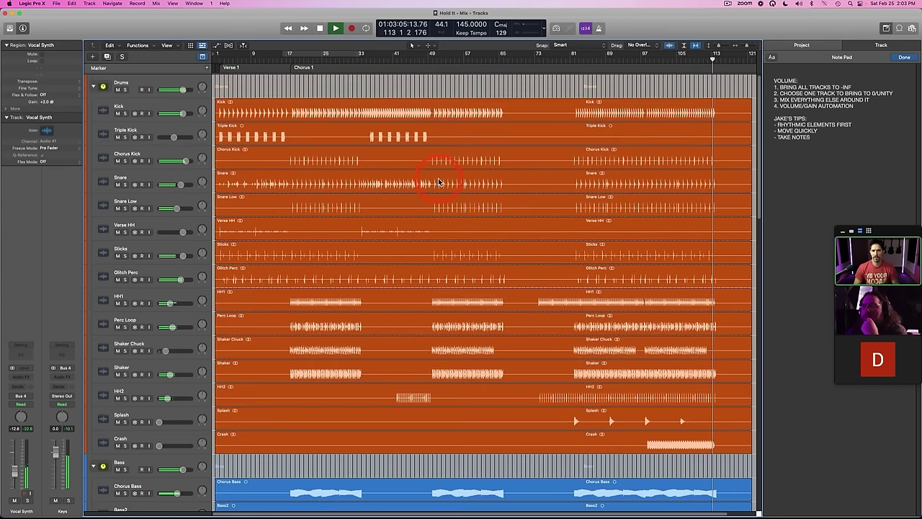
key(space)
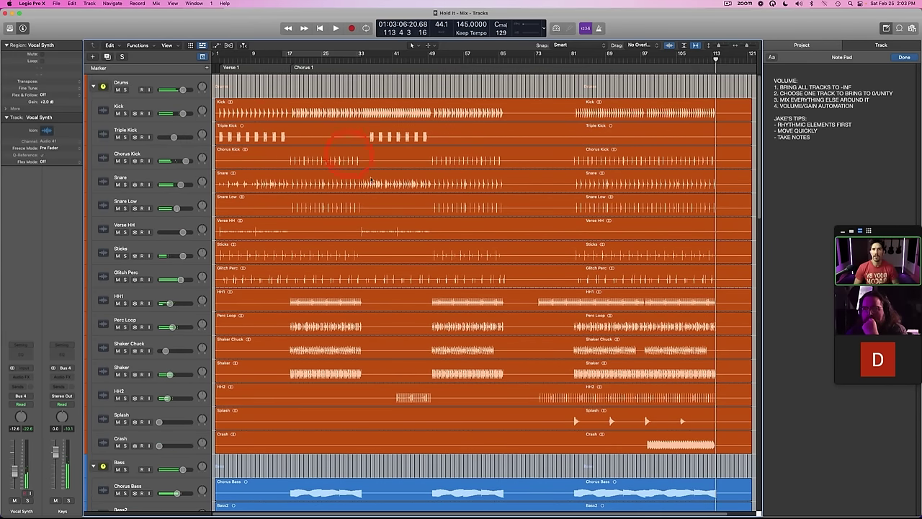
scroll(383, 188, down, 15)
scroll(382, 187, up, 10)
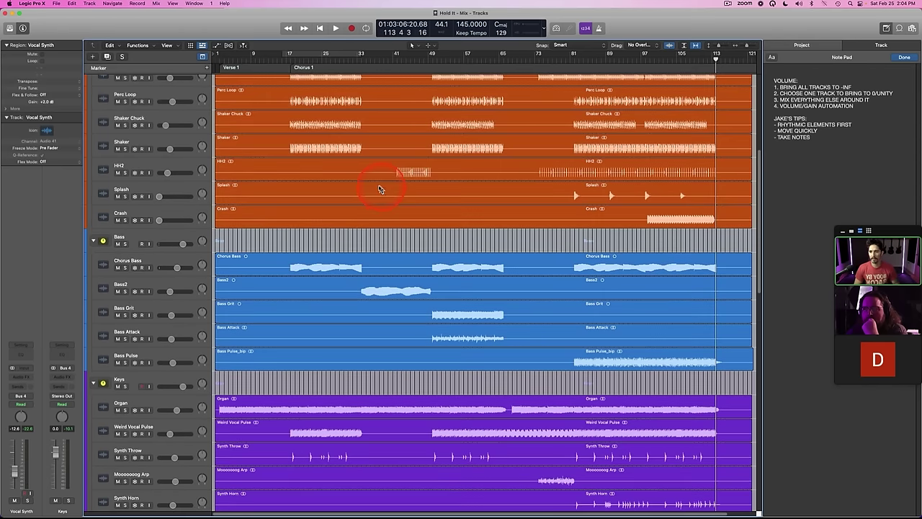
click(561, 72)
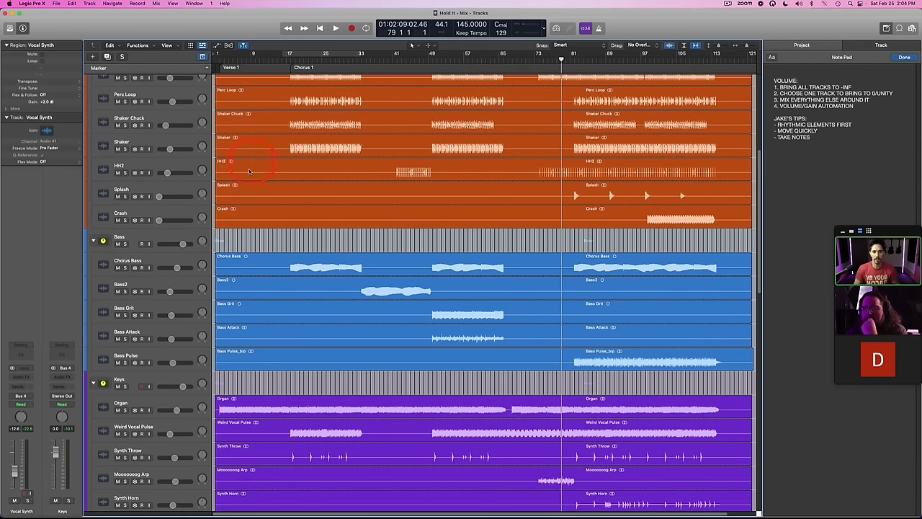
Step: Play from bar 79 and set the Splash track's volume to about -16.8 dB
key(space)
drag(159, 195, 168, 198)
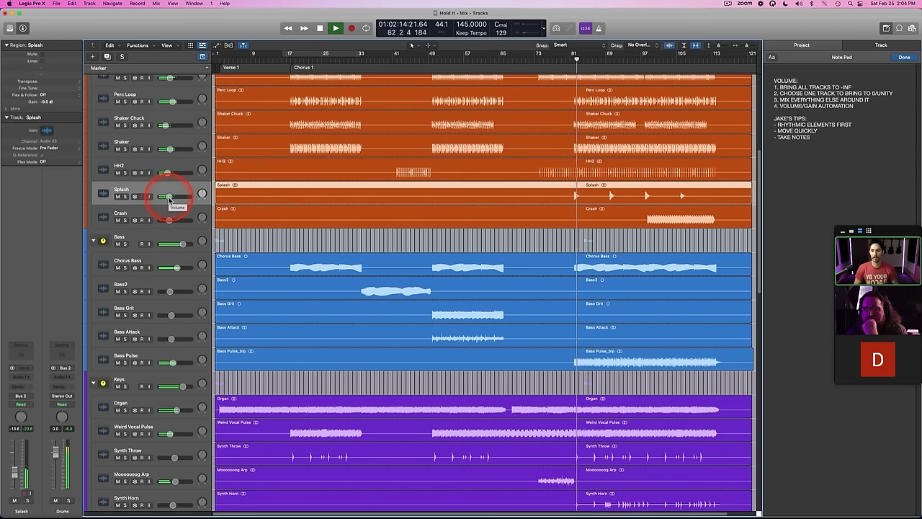
drag(169, 197, 165, 197)
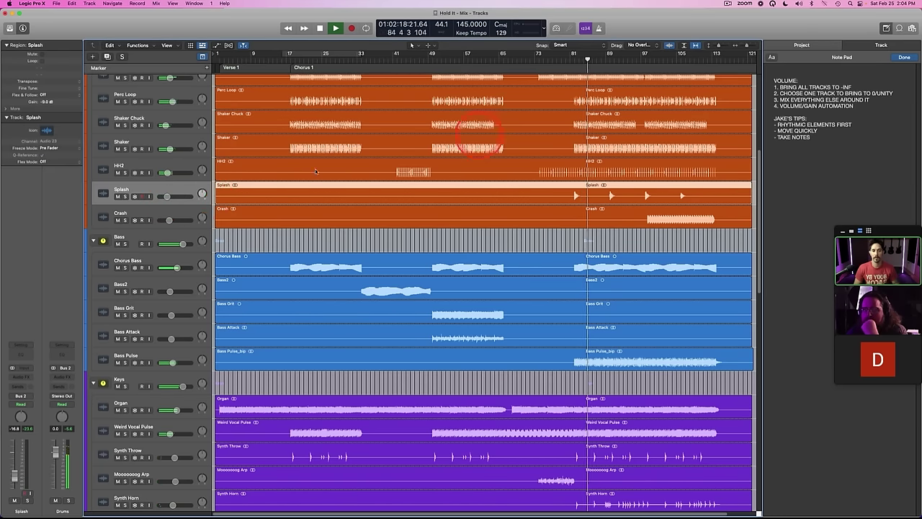
Step: Play from around bar 95 and lower the Crash track's volume to -20.5 dB
click(636, 64)
key(space)
key(space)
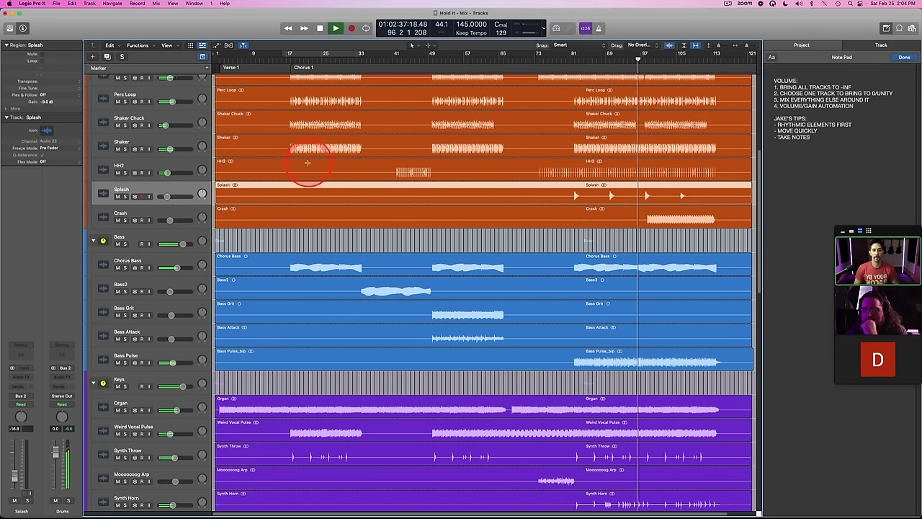
click(169, 220)
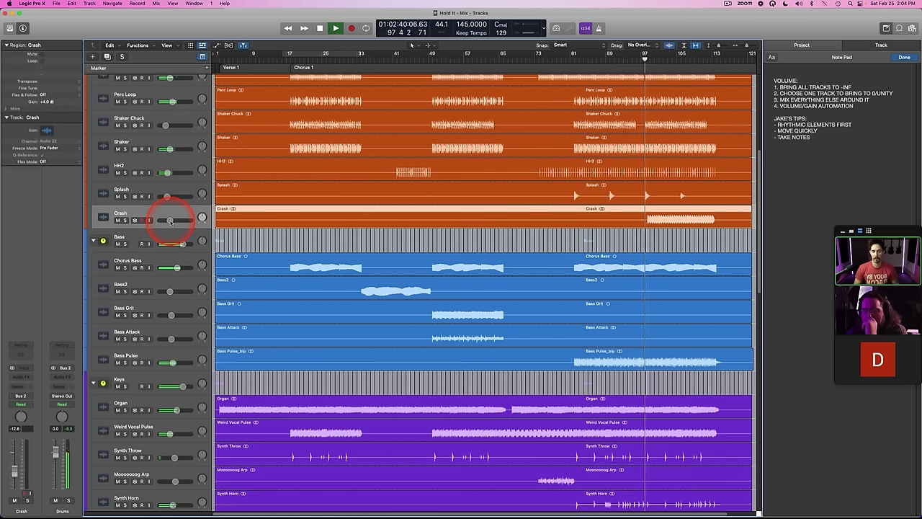
drag(170, 224, 160, 221)
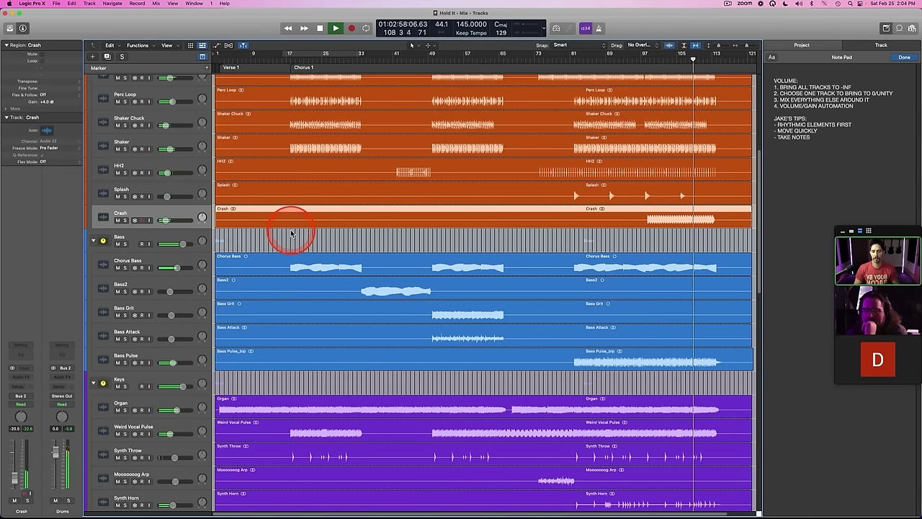
Step: Stop playback, unmute the Vocal Throw track in the Vocals group, and deselect its region
scroll(290, 232, down, 5)
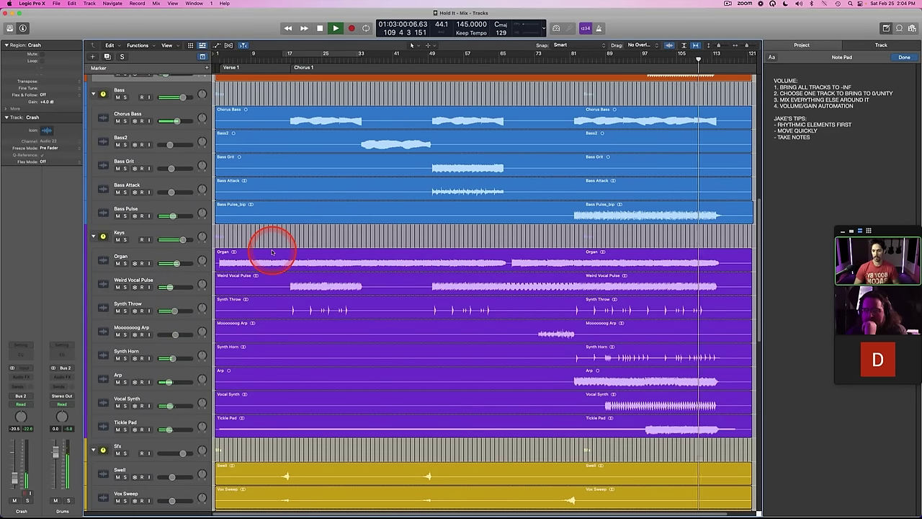
scroll(272, 252, down, 10)
key(space)
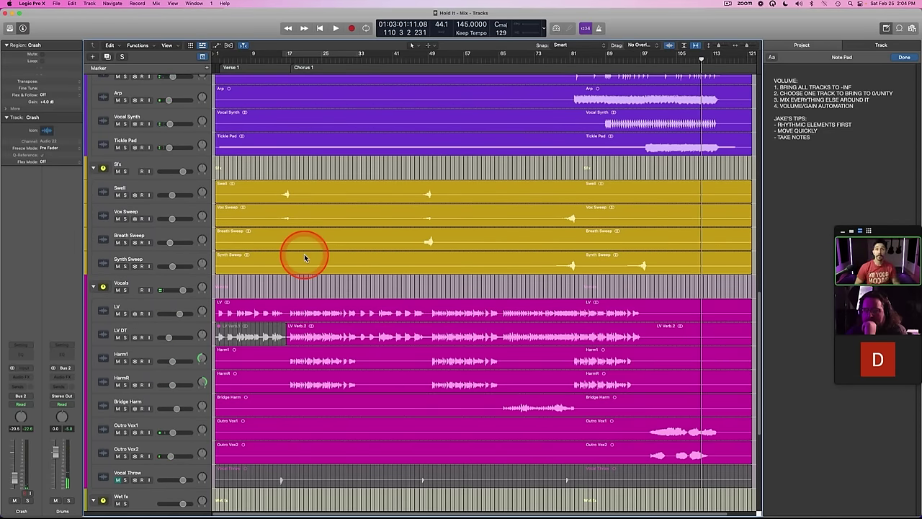
scroll(304, 255, down, 8)
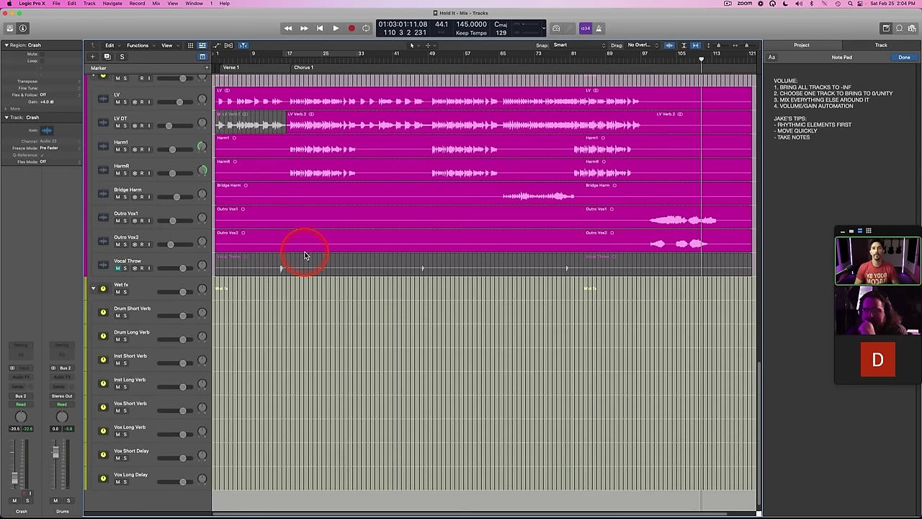
scroll(304, 254, up, 4)
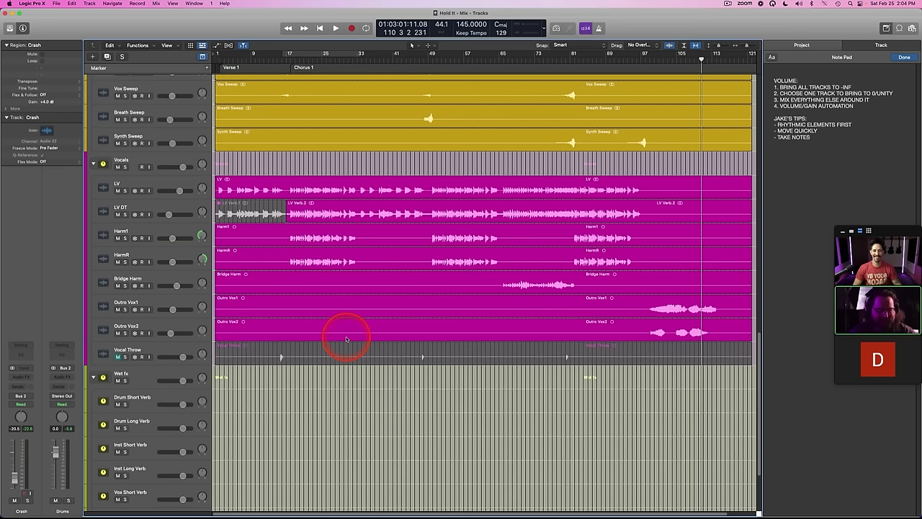
click(163, 349)
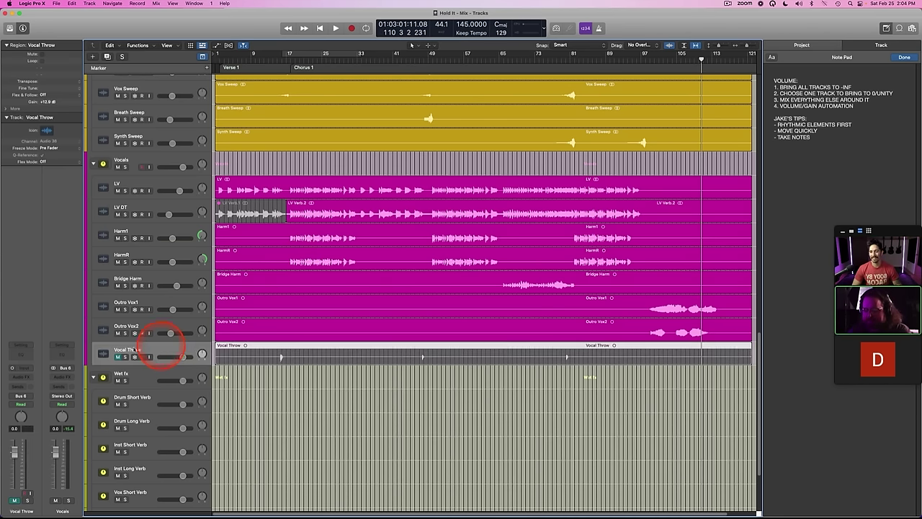
click(118, 357)
scroll(266, 298, up, 3)
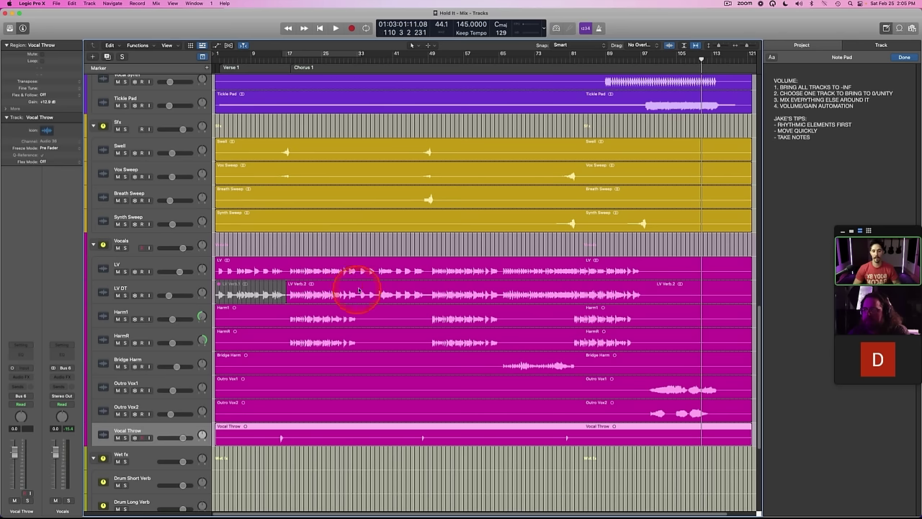
click(321, 246)
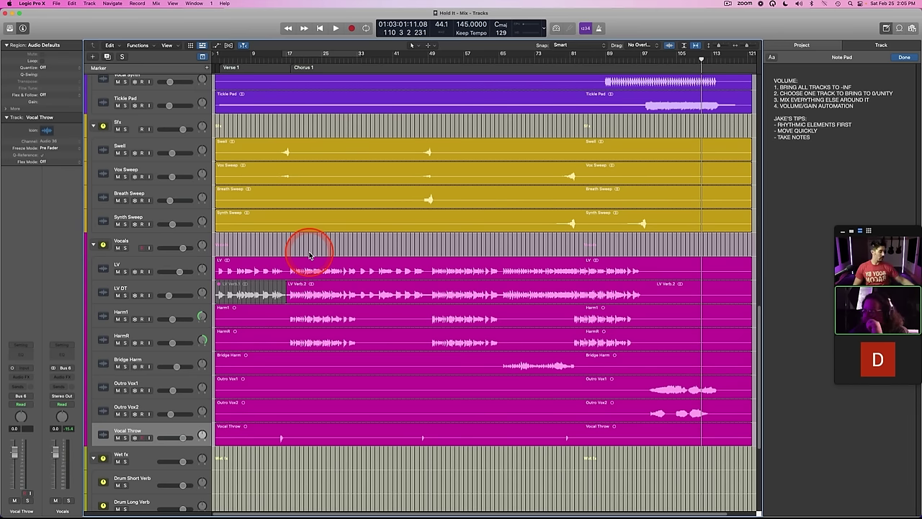
Step: Listen to the lead-in and start of Chorus 1, playing short passages from bars 17 and 14
scroll(341, 296, up, 5)
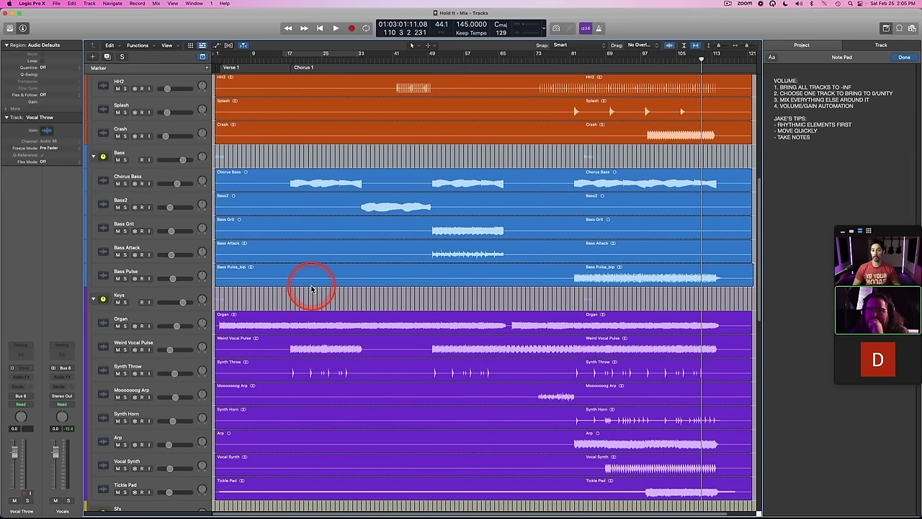
click(288, 58)
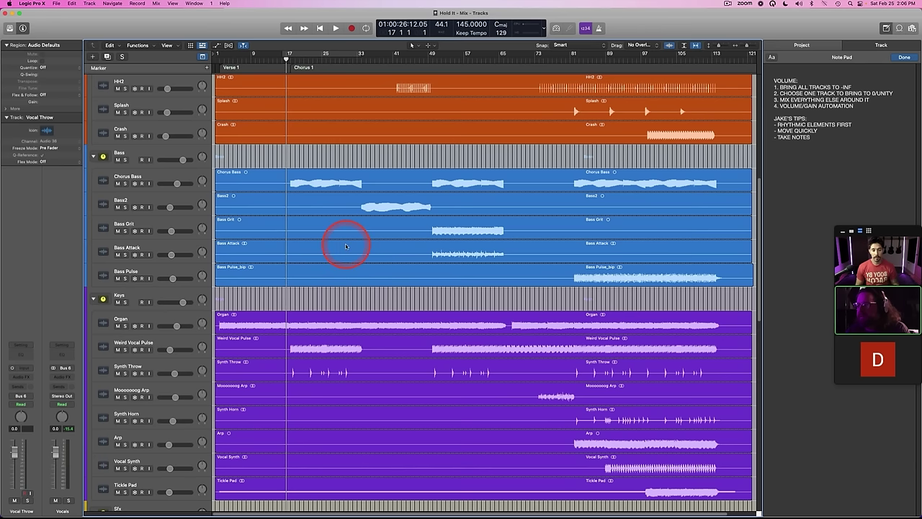
key(space)
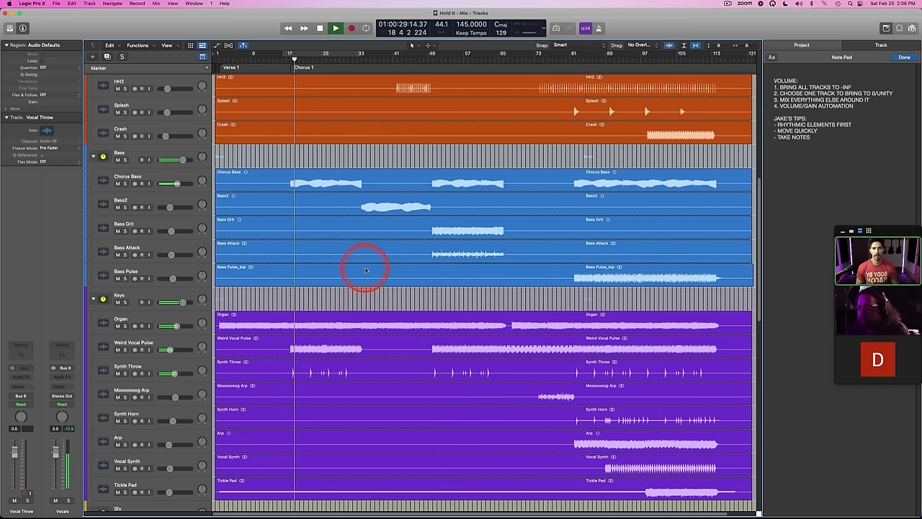
key(space)
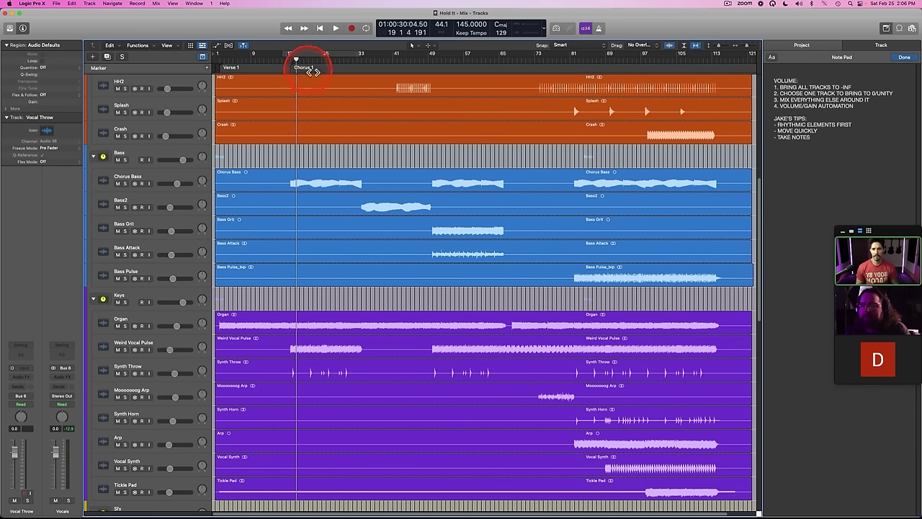
click(284, 64)
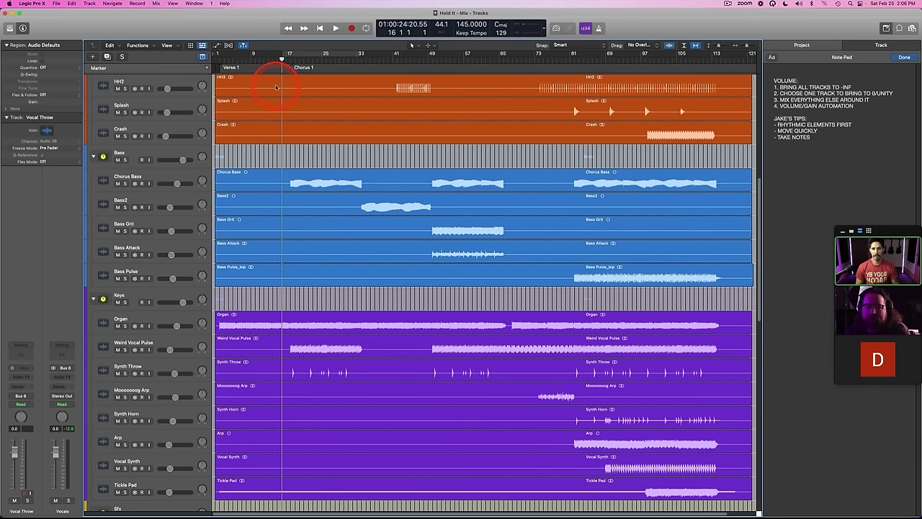
click(271, 57)
key(space)
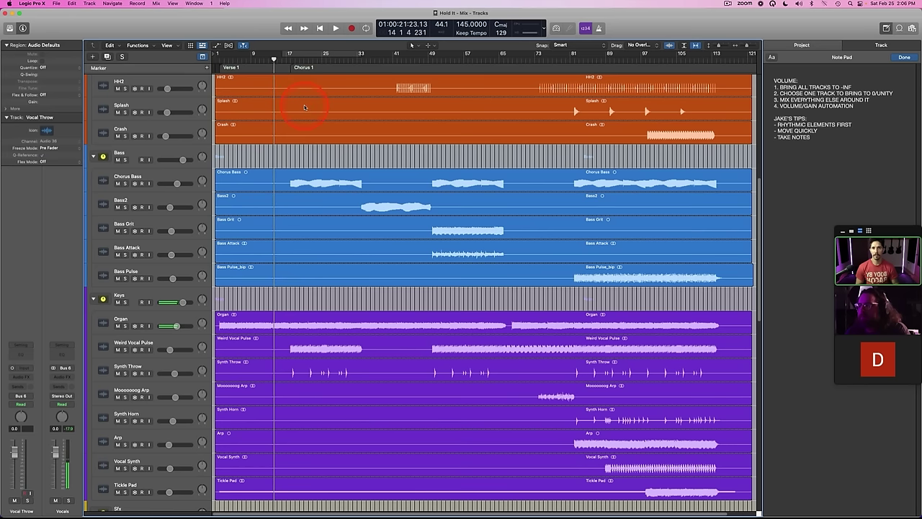
key(space)
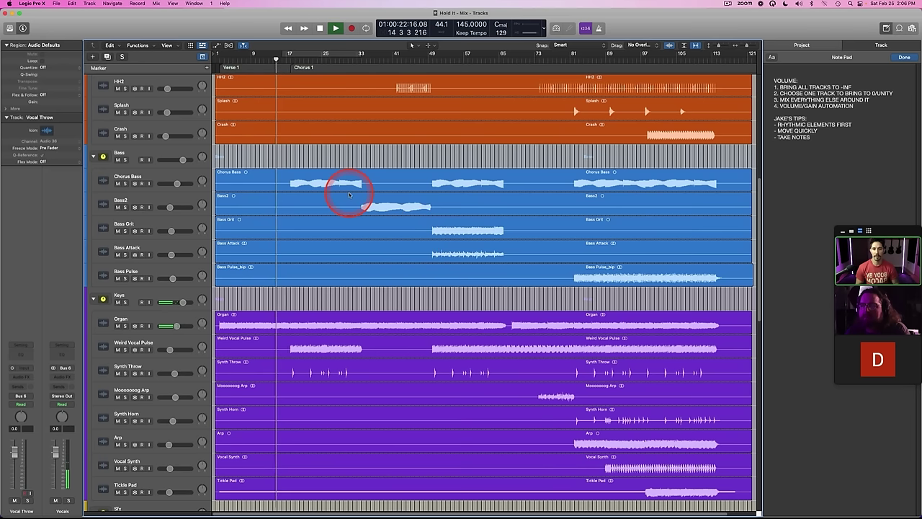
key(space)
Step: Reset the Bass Grit and Bass Attack volumes to 0 dB and solo both tracks
click(165, 247)
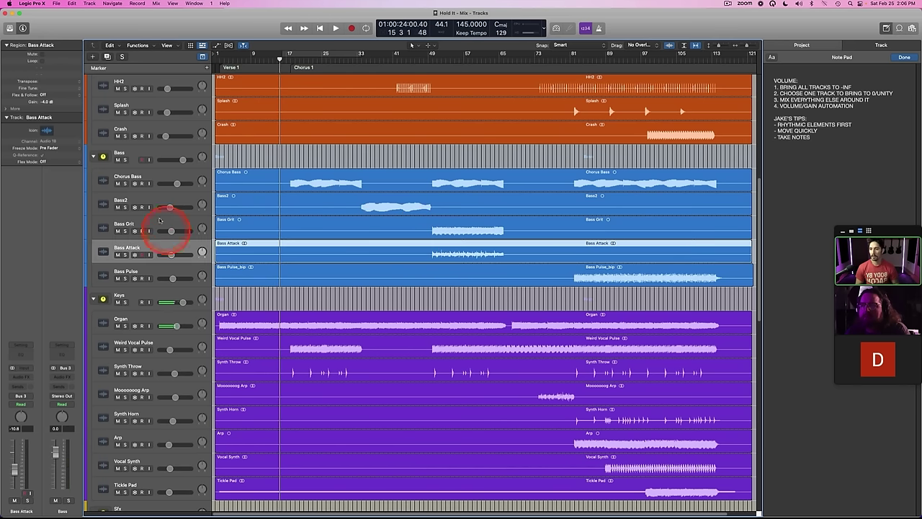
alt+click(171, 232)
alt+click(172, 254)
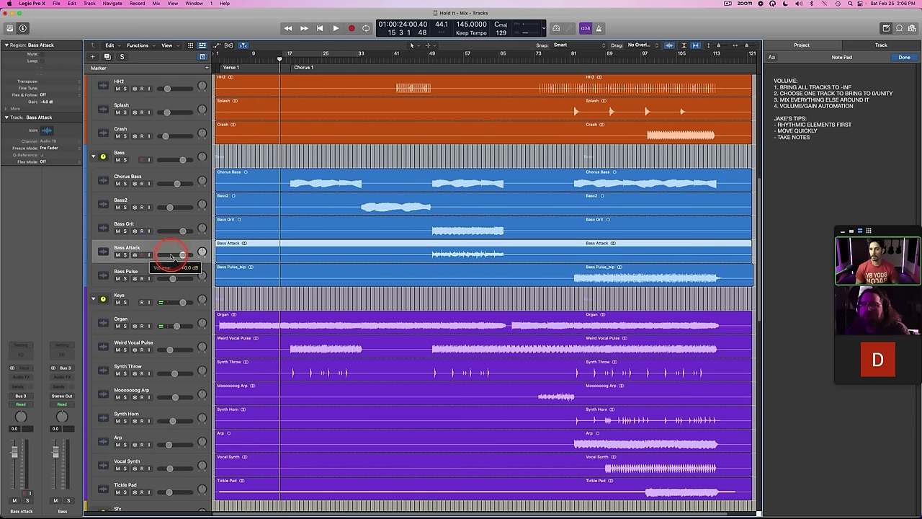
shift+click(165, 229)
key(s)
Step: Lower Bass Grit and Bass Attack equally, bounce them in place together, and set the bounced region's gain to -4.7 dB
click(429, 58)
drag(182, 231, 173, 231)
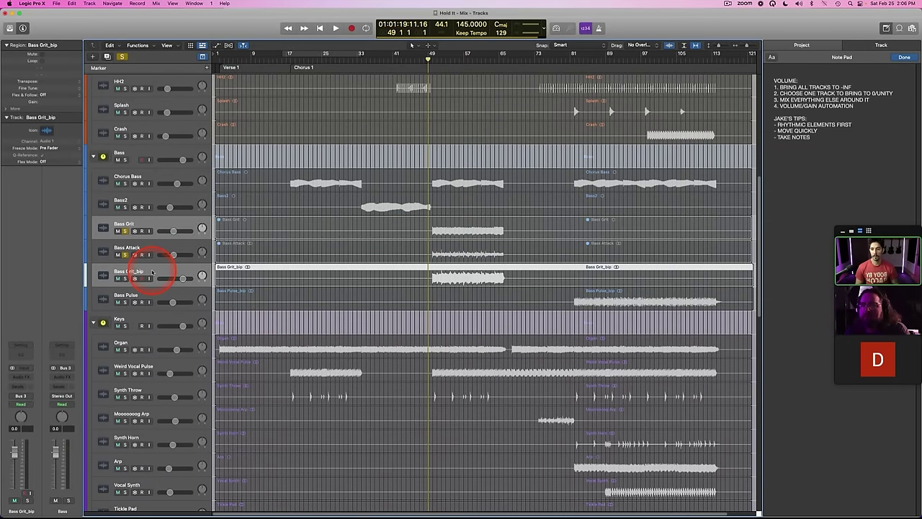
drag(48, 101, 33, 149)
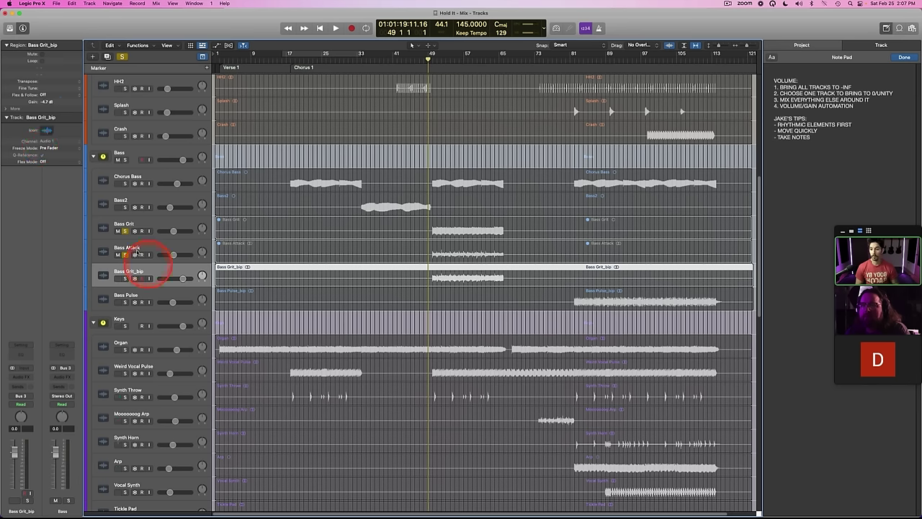
Step: Delete the original Bass Grit and Bass Attack tracks together with their regions
click(137, 247)
shift+click(137, 225)
key(Delete)
key(Delete)
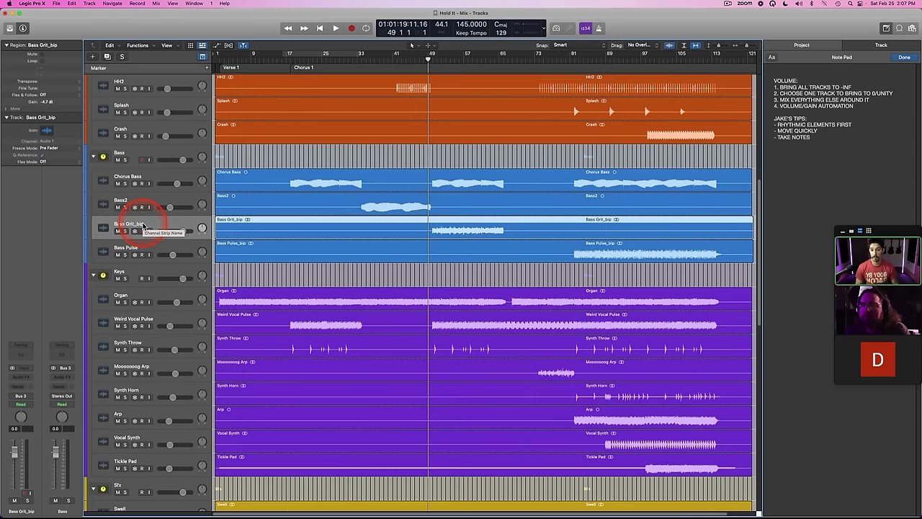
Step: Rename the Bass2 track as Verse Bass
double_click(135, 199)
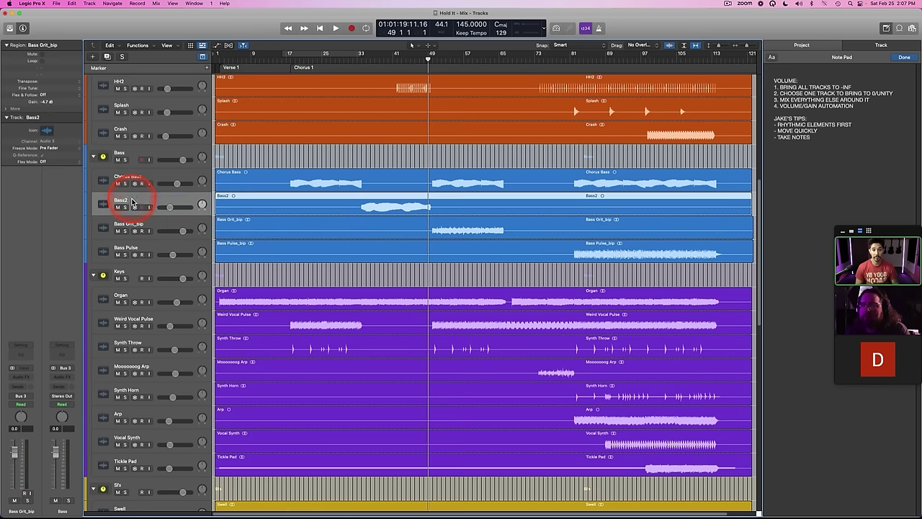
text(Verse)
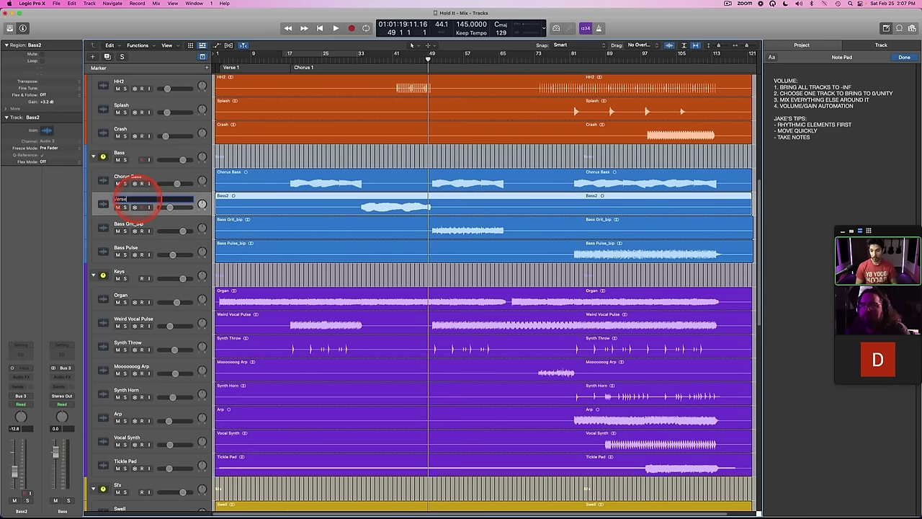
text( Bass)
key(Return)
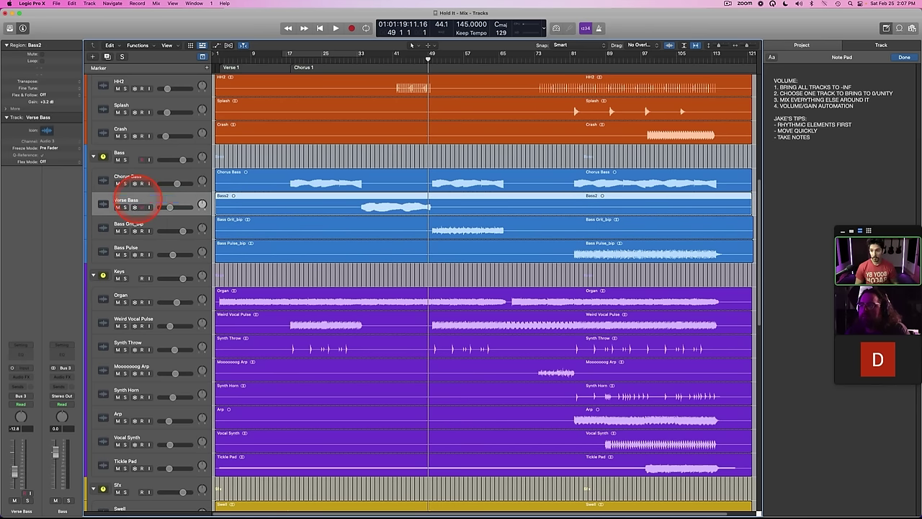
Step: Rename the bounced Bass Grit_bip track as Bass Grit
click(162, 225)
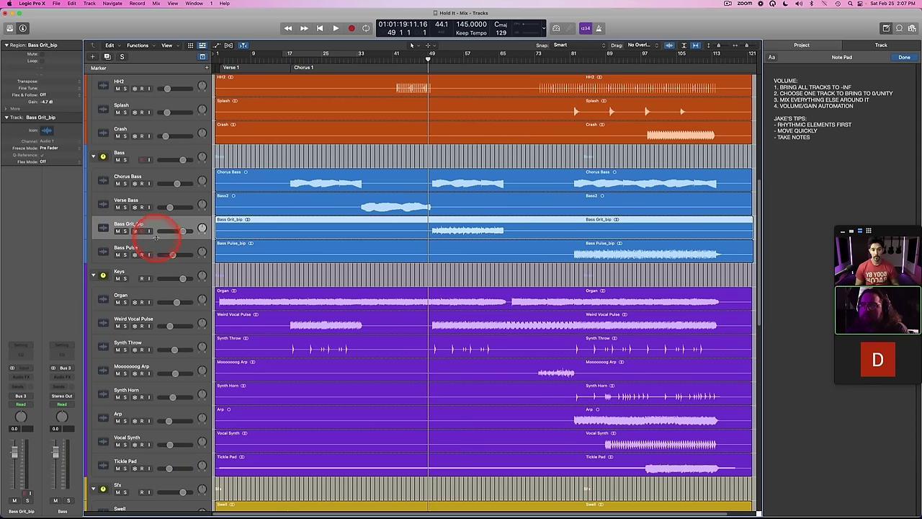
shift+click(150, 247)
double_click(134, 224)
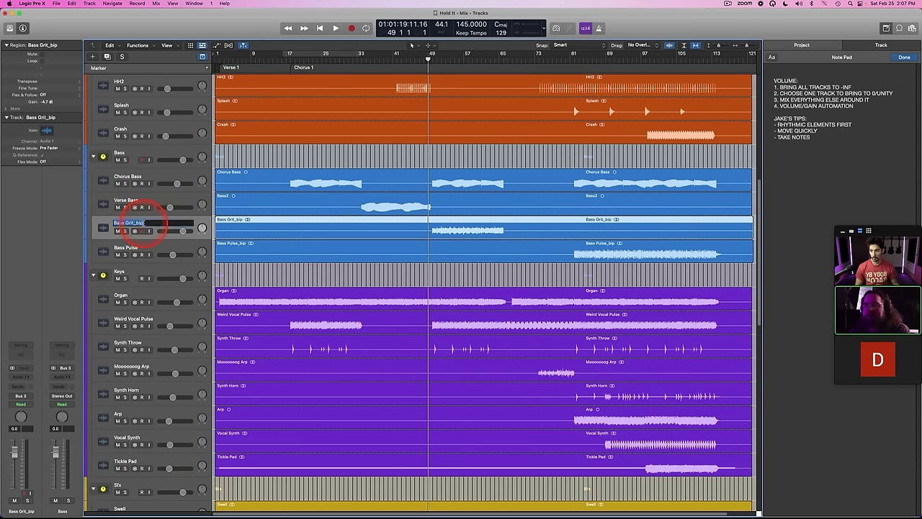
text(Bass Grit)
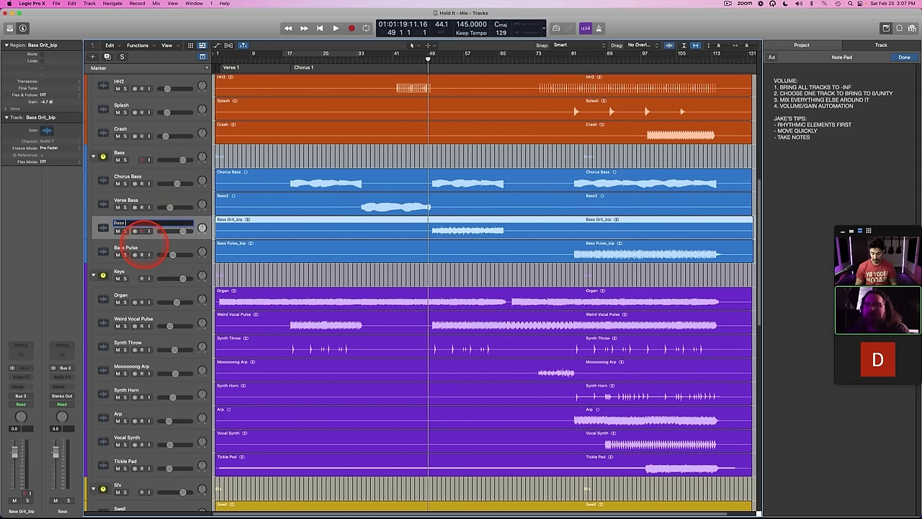
key(Return)
Step: Select the four bass tracks from Chorus Bass to Bass Pulse and name their regions after the tracks
key(shift+Down)
key(Up)
key(Down)
key(Down)
key(shift+Up)
key(shift+Up)
key(shift+Up)
key(alt+shift+n)
key(x)
key(x)
Step: Select the LV track in the Vocals group
scroll(339, 288, down, 3)
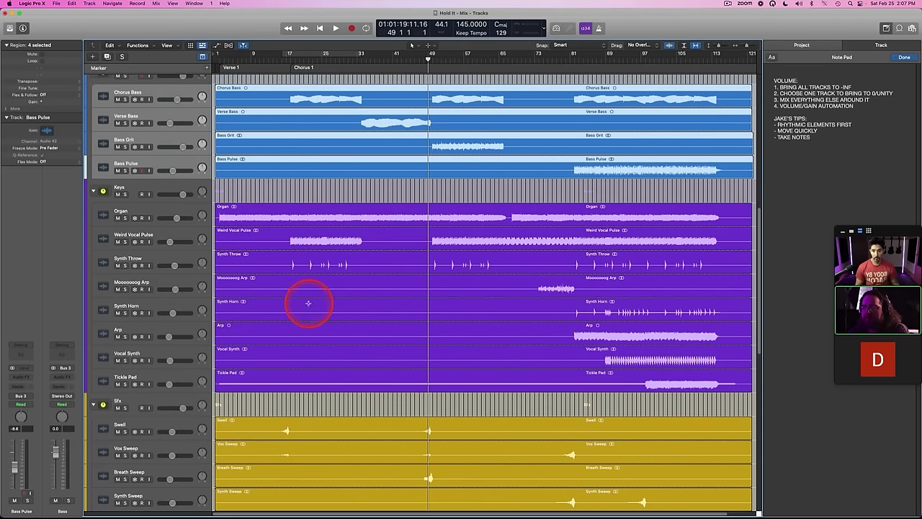
scroll(308, 303, down, 8)
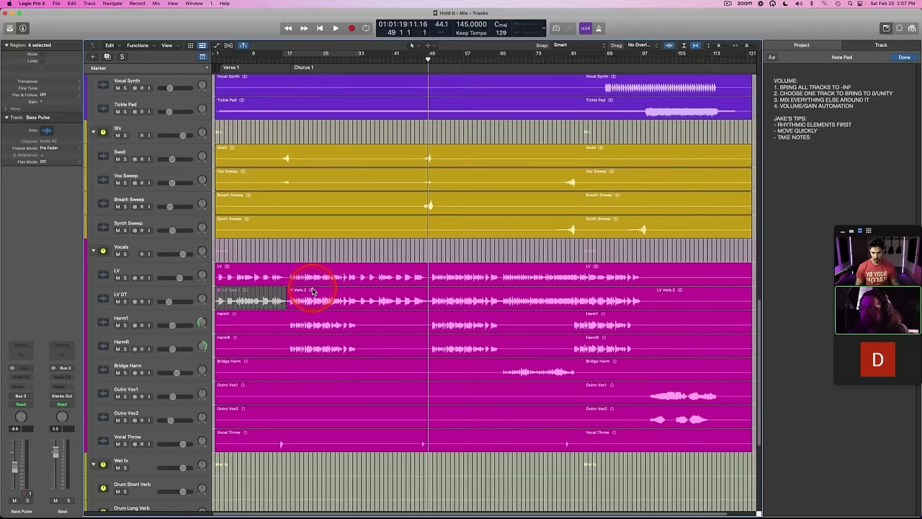
scroll(312, 290, down, 3)
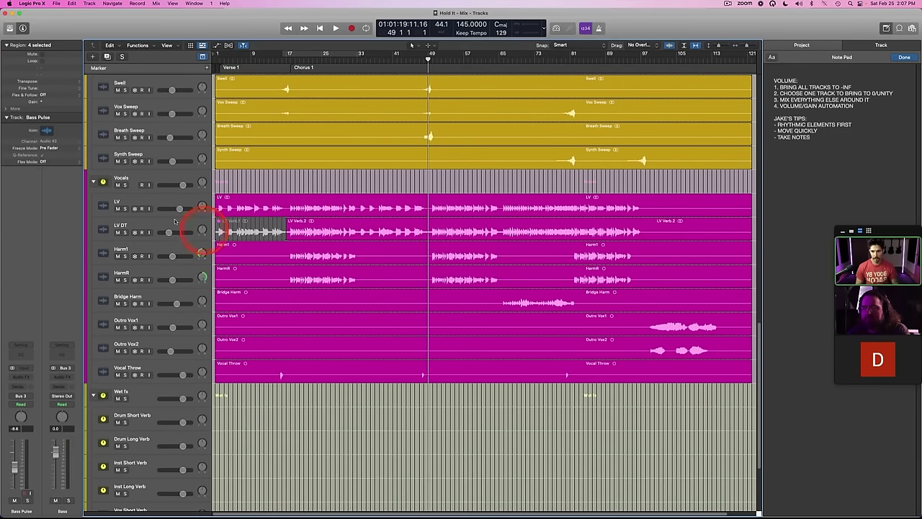
click(155, 202)
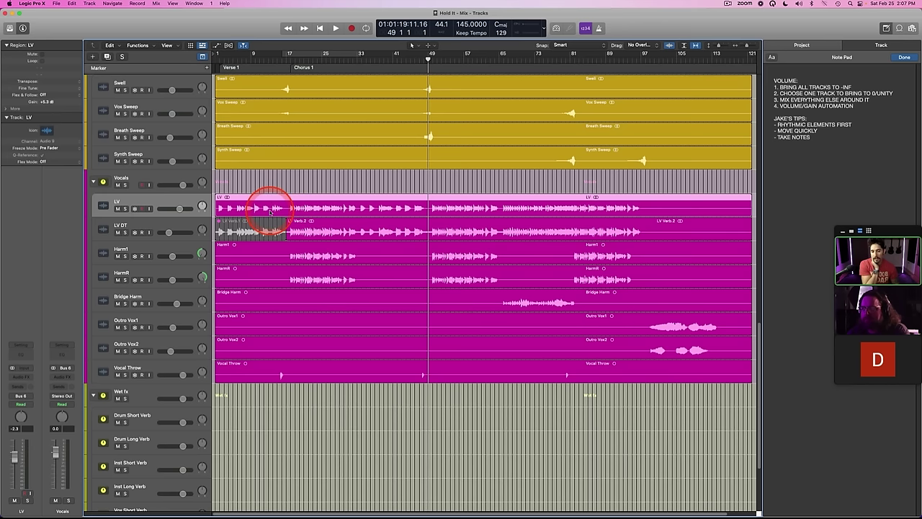
click(329, 187)
click(178, 200)
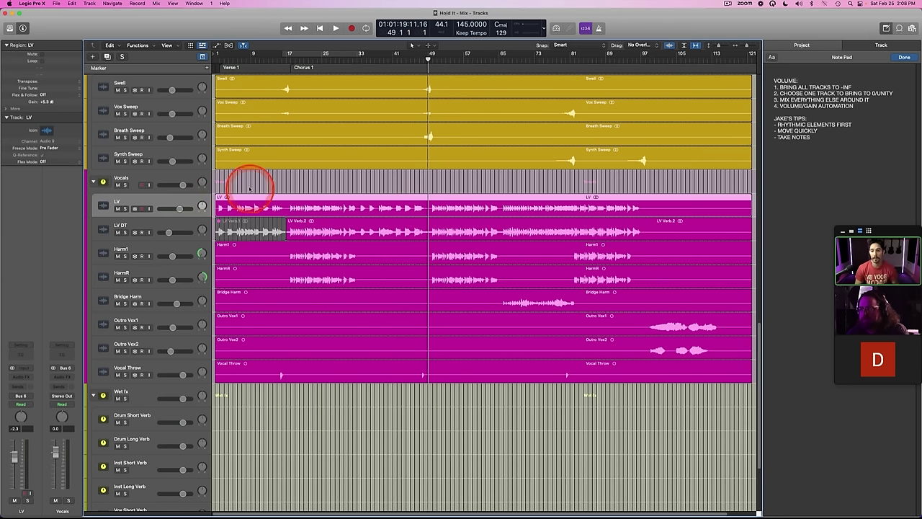
Step: Select the Vocals stack and look through the arrangement's drum, bass, keys, effects and vocal tracks
click(164, 184)
click(162, 201)
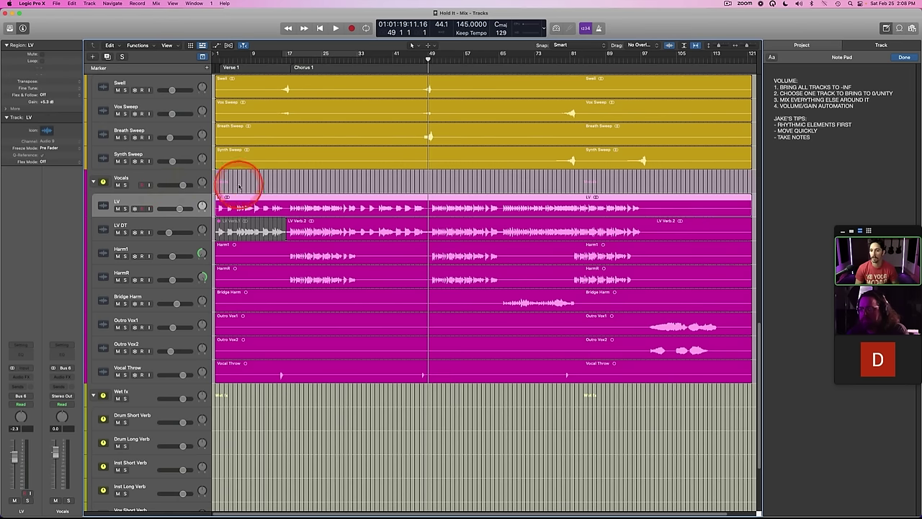
click(239, 186)
click(170, 178)
scroll(235, 179, up, 15)
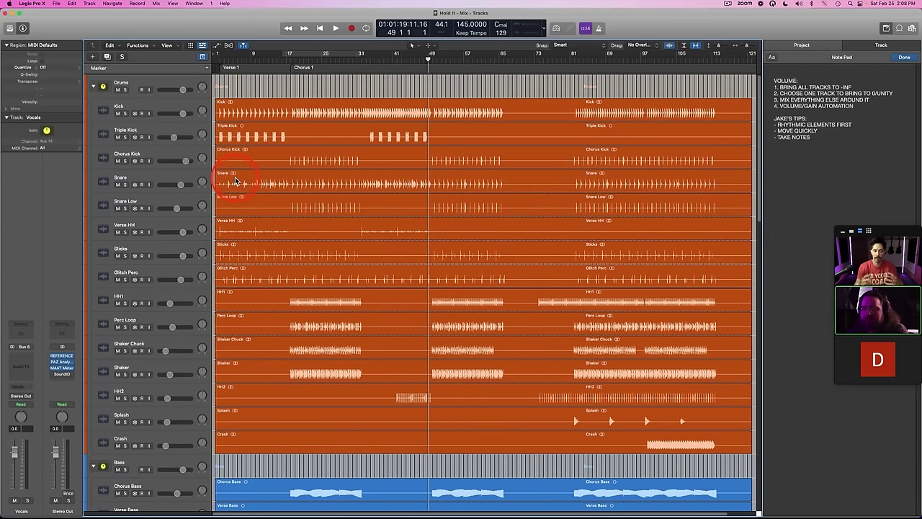
click(285, 258)
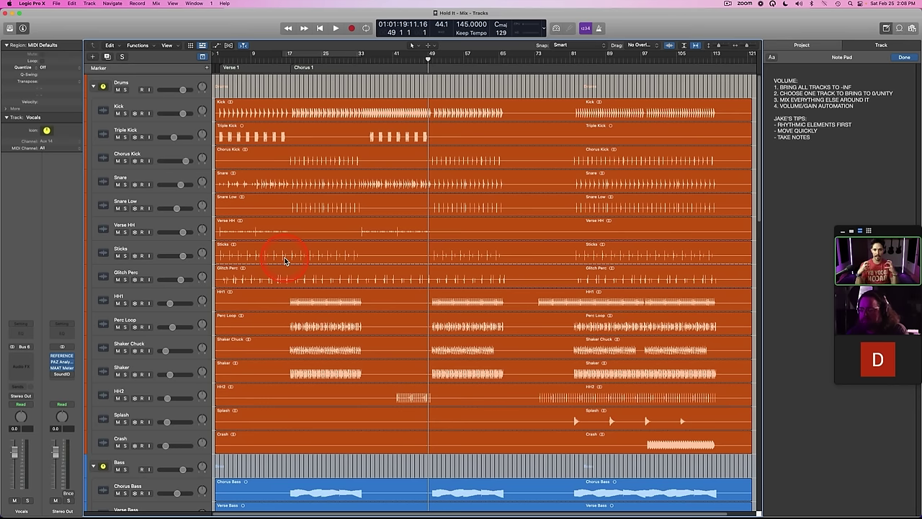
scroll(288, 260, down, 10)
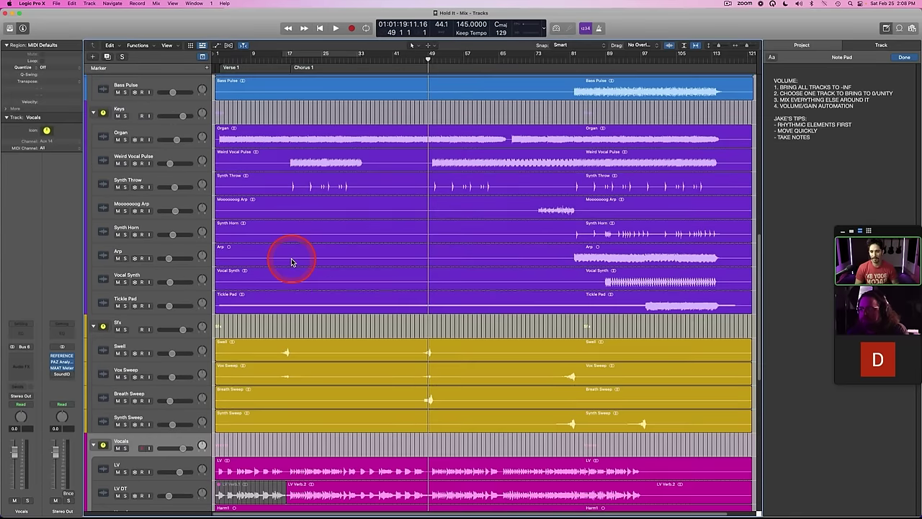
scroll(292, 261, down, 5)
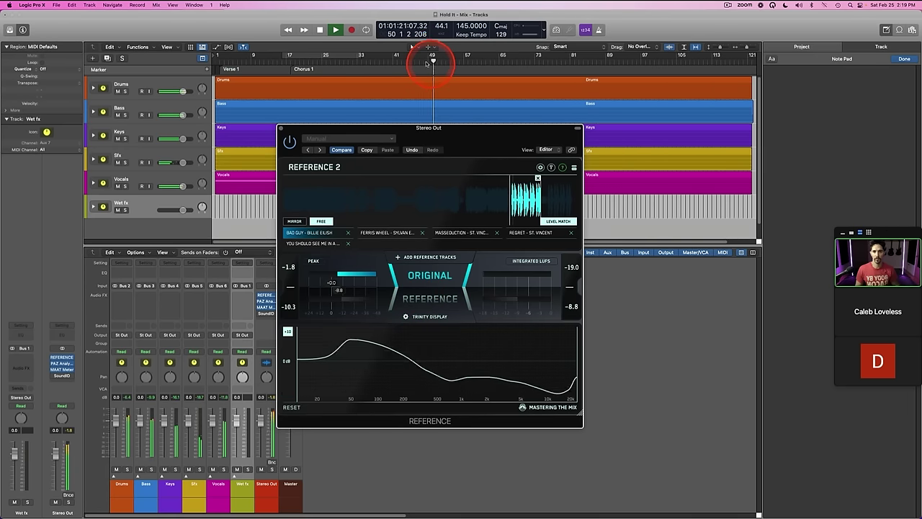
Step: Find the start of the second chorus at bar 50 and add a marker there named Chorus 2
click(436, 58)
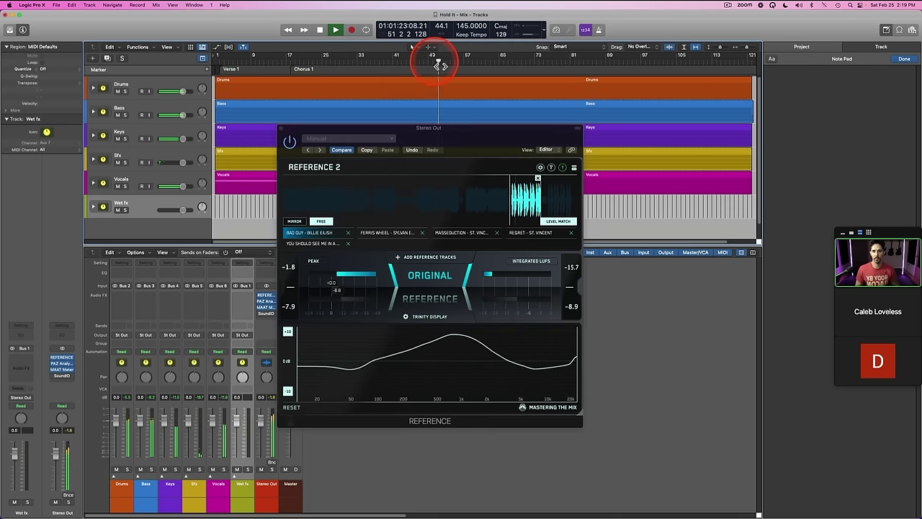
key(space)
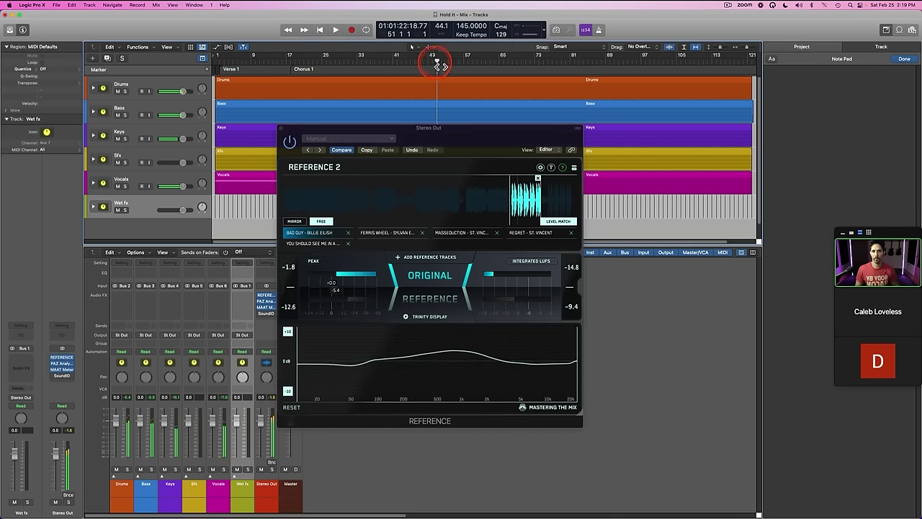
click(208, 70)
double_click(450, 68)
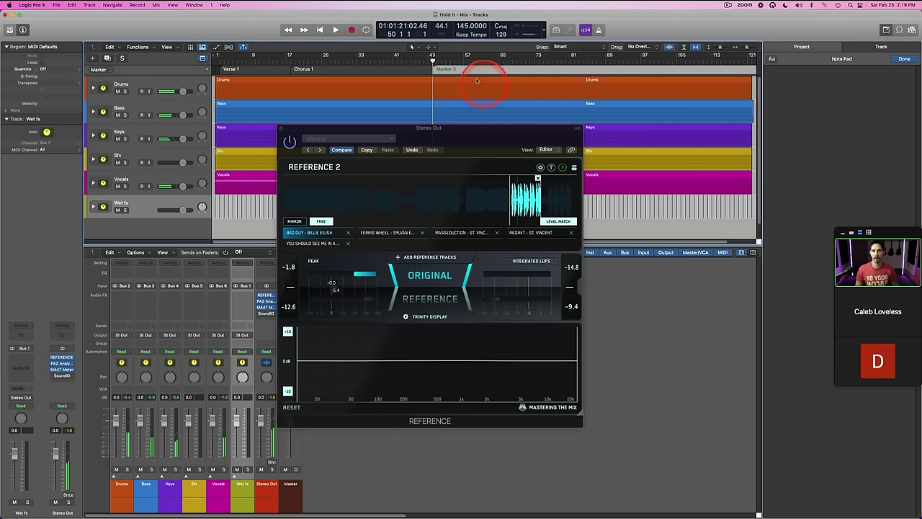
text(Chorus )
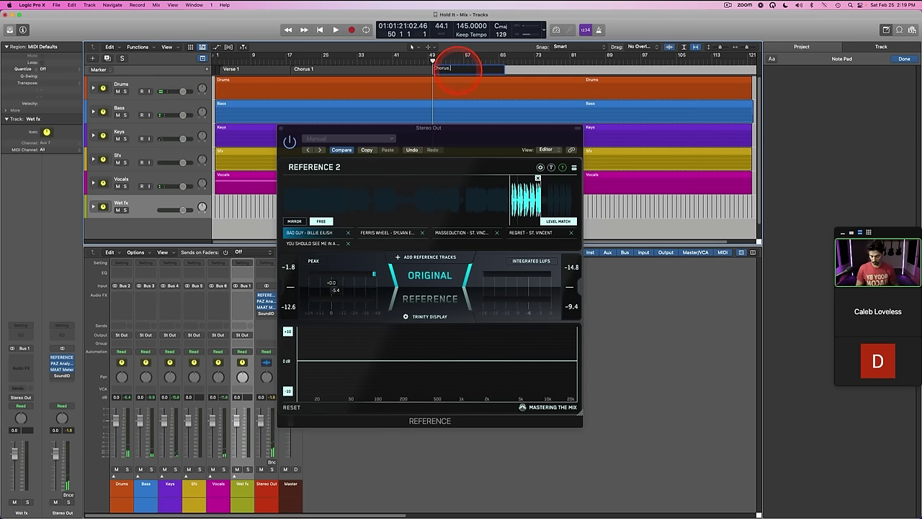
text(2)
key(Return)
Step: Find the start of the second verse at bar 34 and add a marker there named Verse 2
click(363, 64)
key(space)
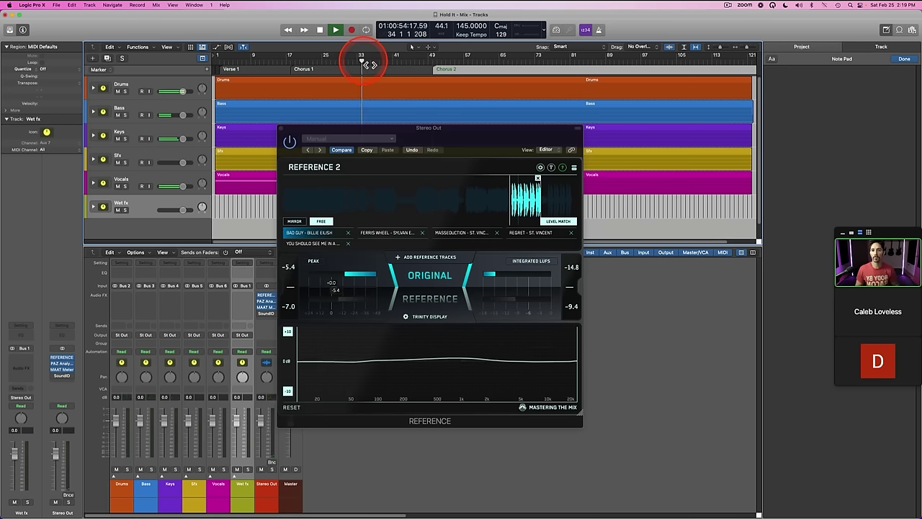
click(351, 62)
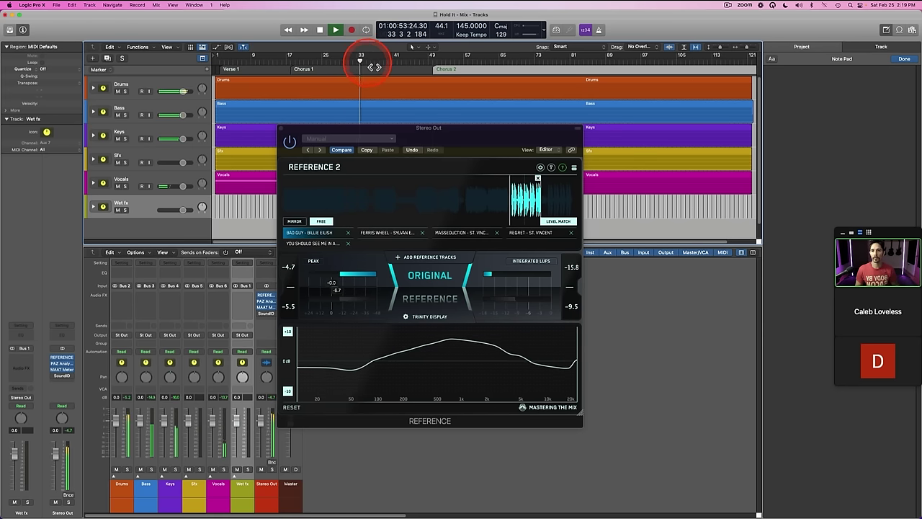
drag(369, 61, 361, 62)
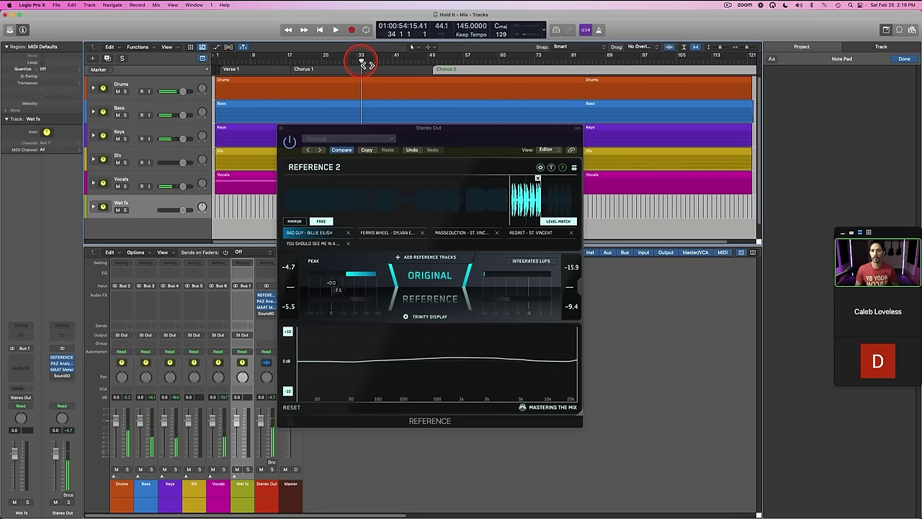
key(alt+apostrophe)
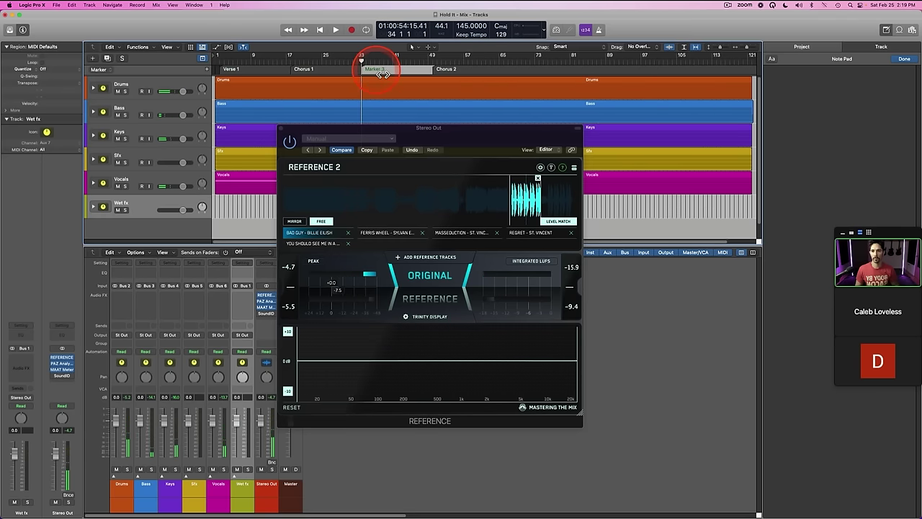
double_click(375, 69)
text(Verse 2)
key(Return)
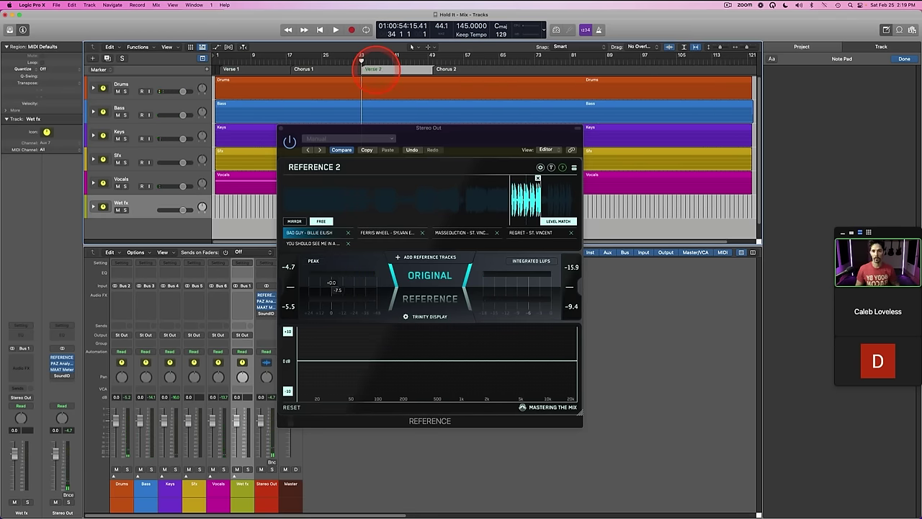
Step: Play the end of Chorus 2 and add a marker named Bridge at bar 66
click(491, 62)
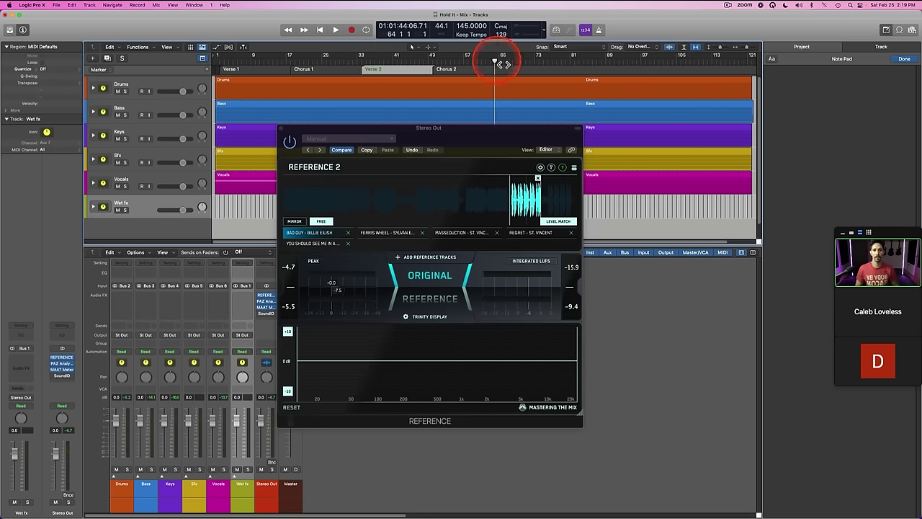
key(space)
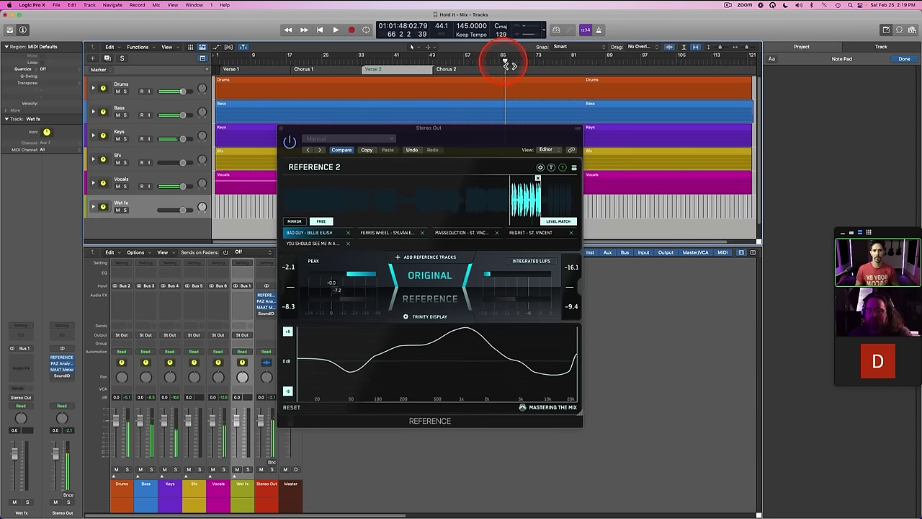
key(space)
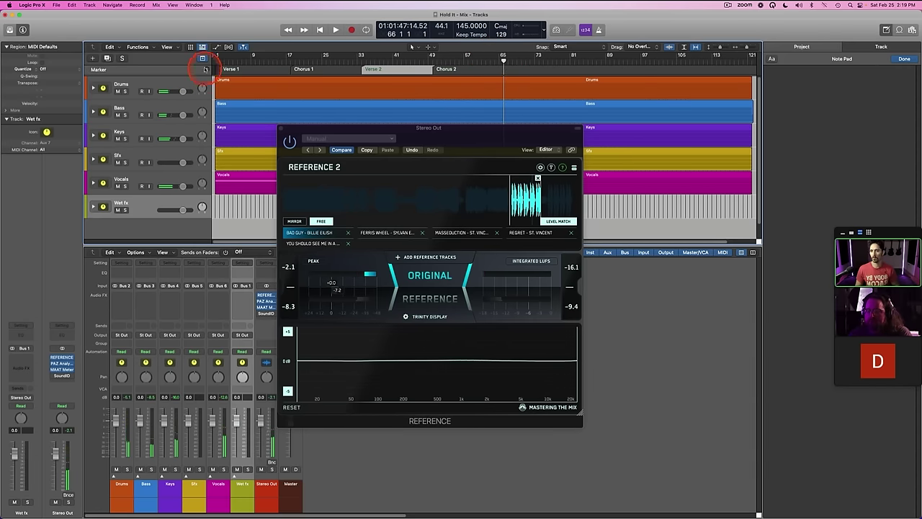
click(552, 69)
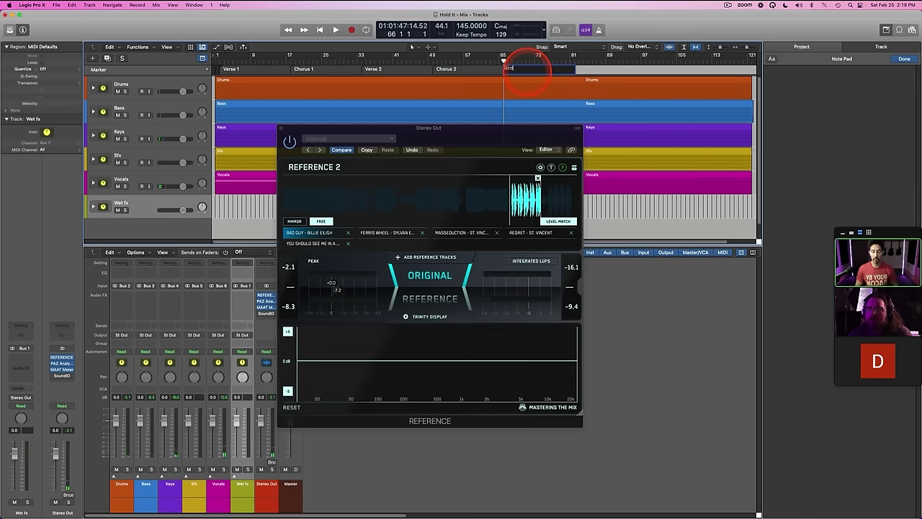
text(Bridge)
key(Return)
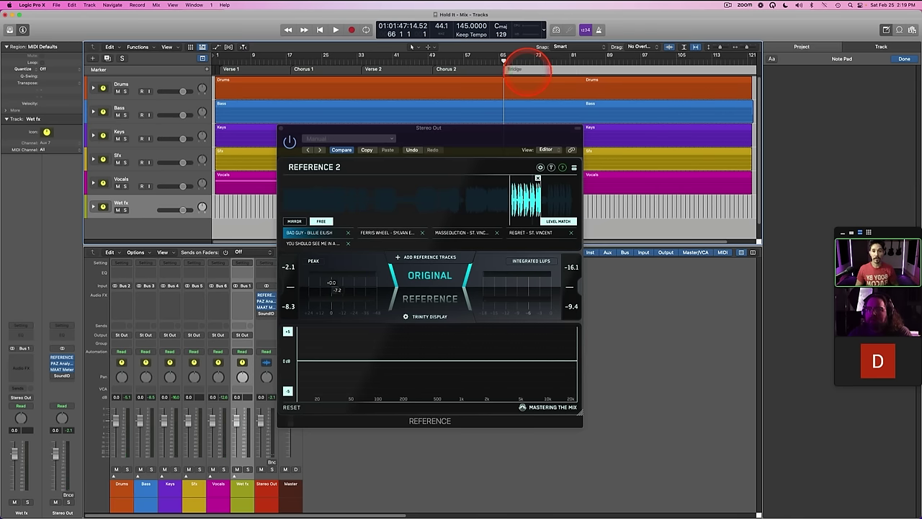
Step: Play the last part of the bridge from about bar 78 and expand the Drums track stack
double_click(558, 62)
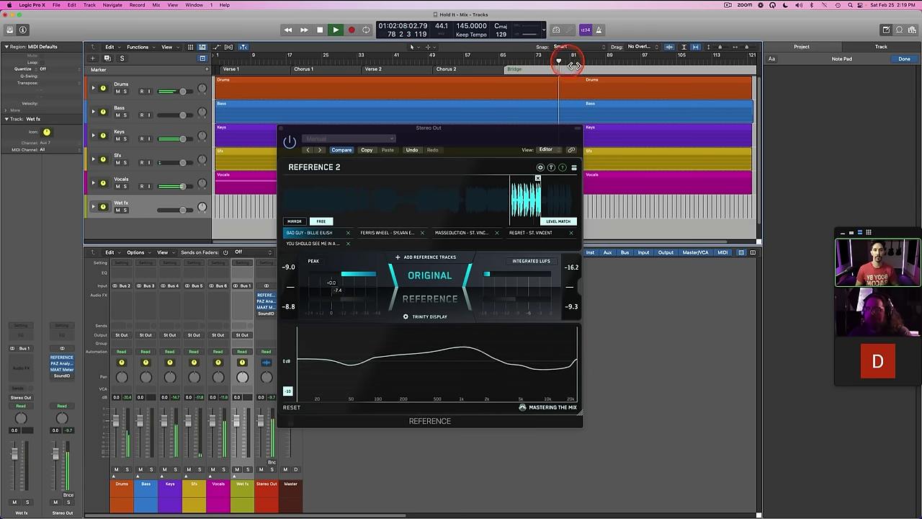
click(132, 80)
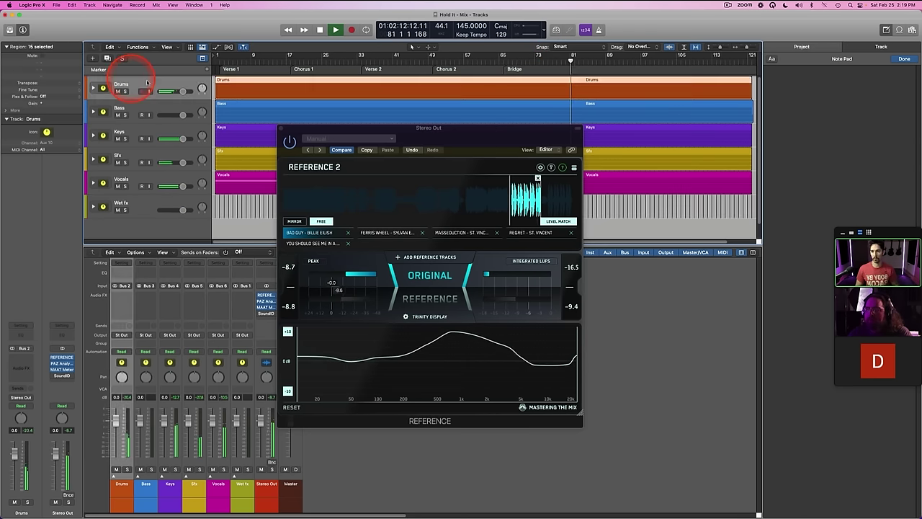
key(ctrl+super+Right)
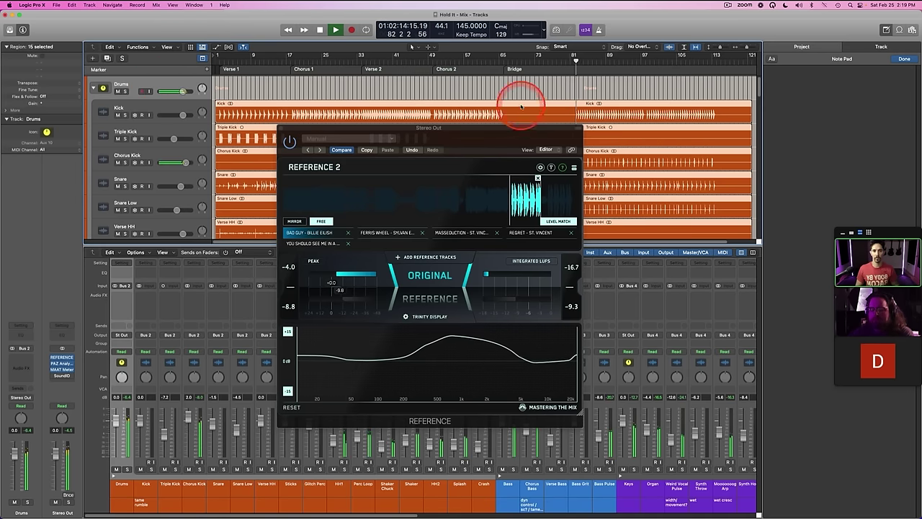
Step: Stop playback at bar 82 and add an arrangement marker there named "Chorus 3"
key(space)
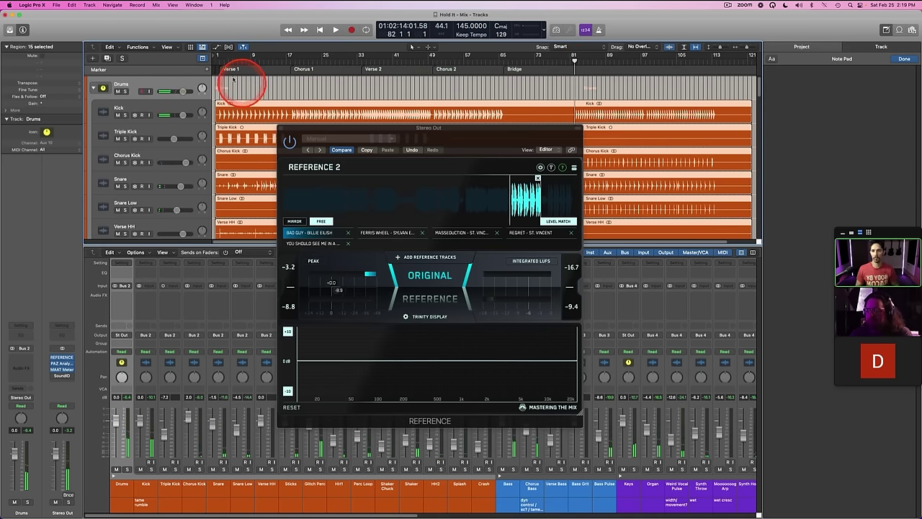
click(207, 69)
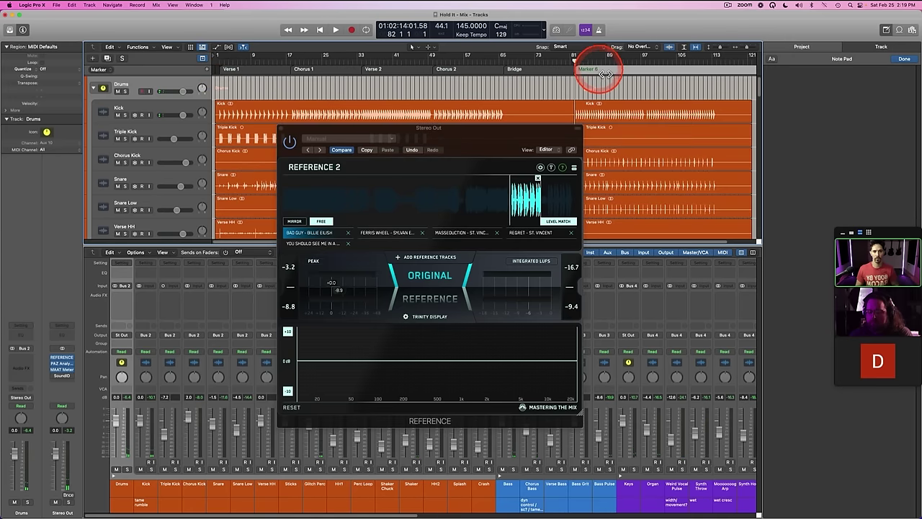
double_click(598, 69)
text(Chorus )
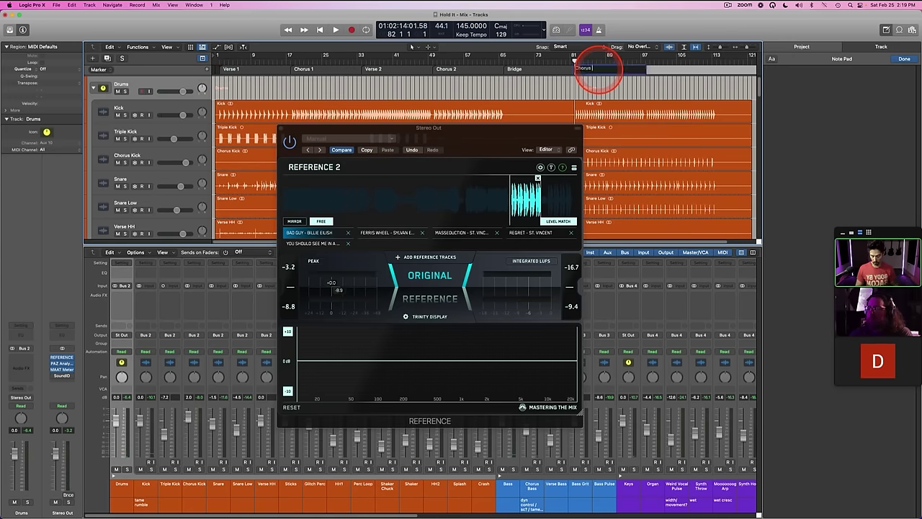
text(3)
key(Return)
Step: Add an arrangement marker named "Outro" at the end of Chorus 3, around bar 98
click(639, 61)
key(space)
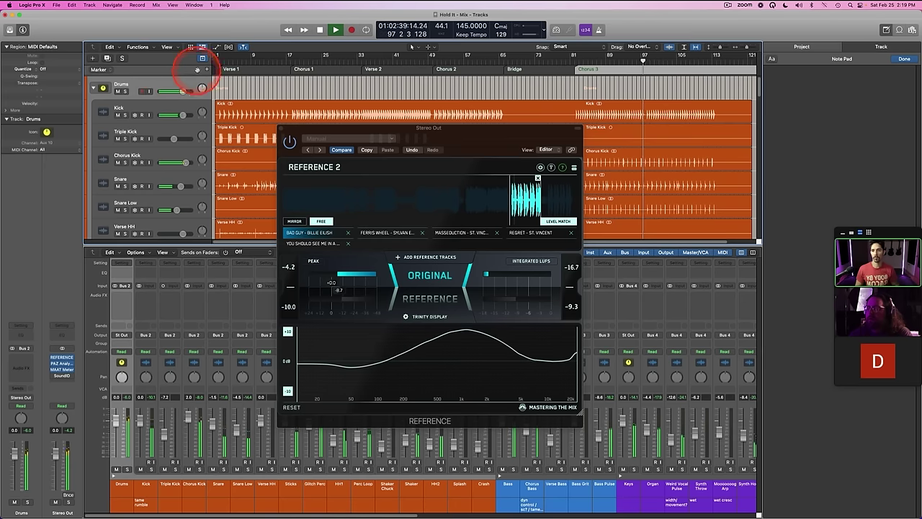
double_click(653, 67)
text(Outro)
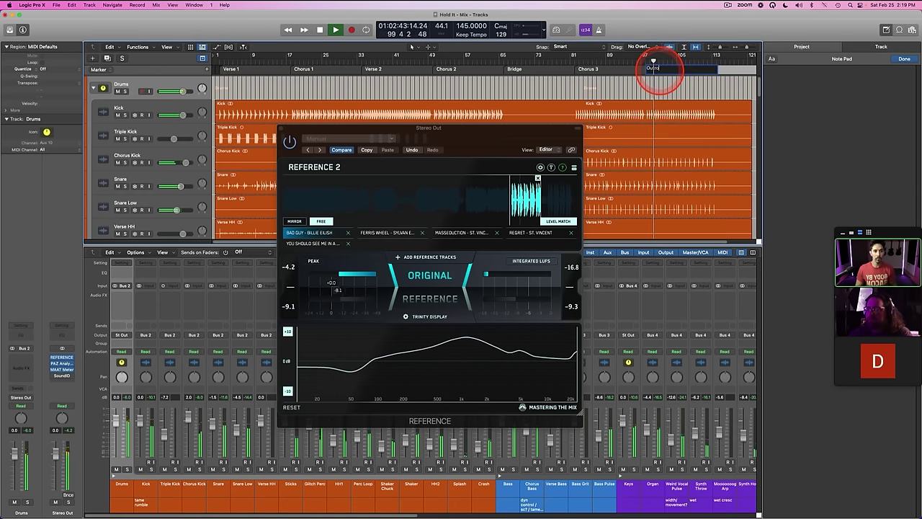
key(Return)
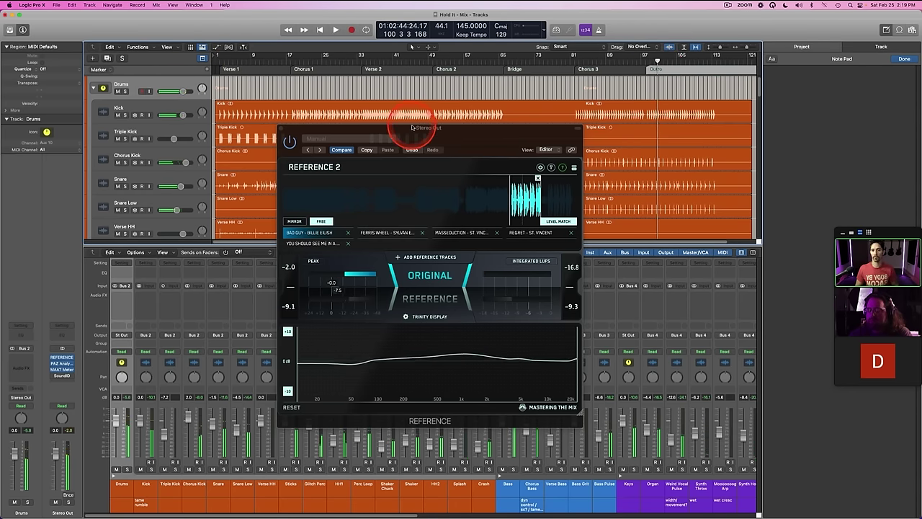
Step: Cycle the Chorus 3 section of the project and loop a section about two thirds through the Bad Guy reference waveform
drag(412, 128, 403, 111)
click(429, 281)
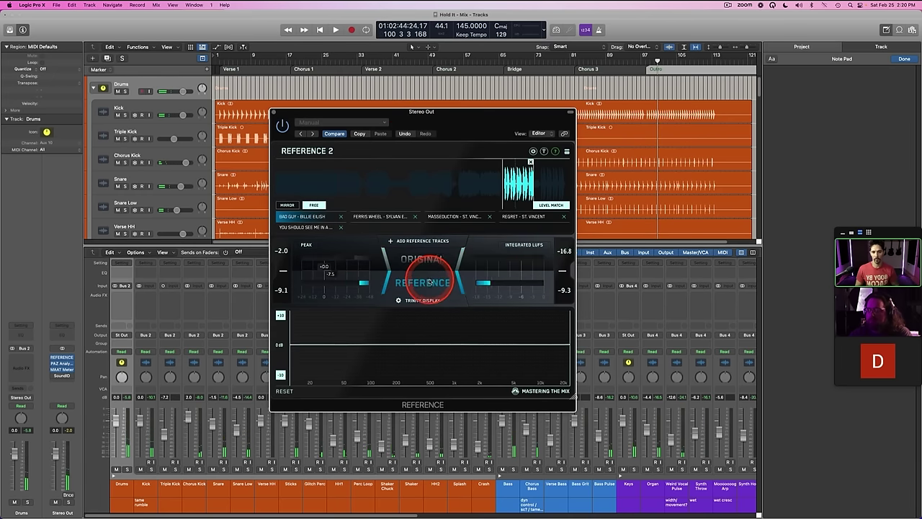
drag(574, 55, 645, 56)
drag(459, 181, 499, 185)
Step: Play the Chorus 3 cycle and compare the original mix with the looped Bad Guy reference by alternating between them
key(space)
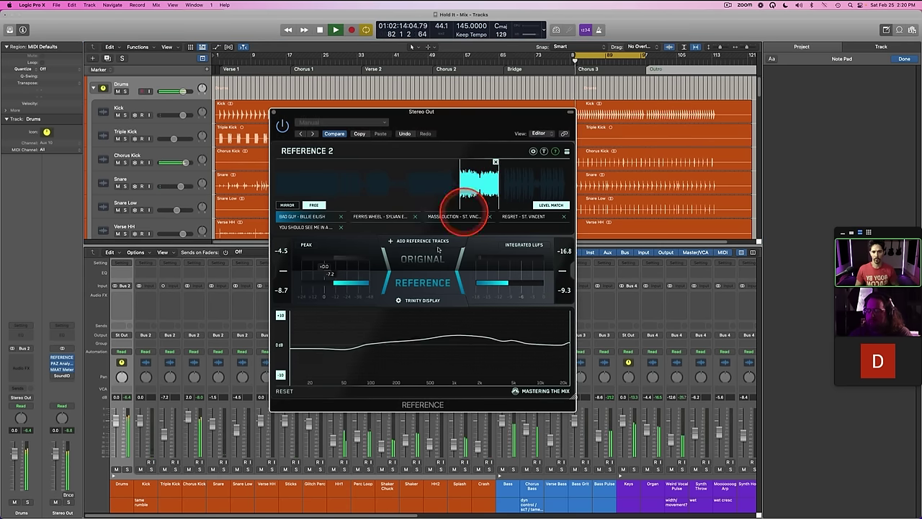
click(421, 261)
click(422, 282)
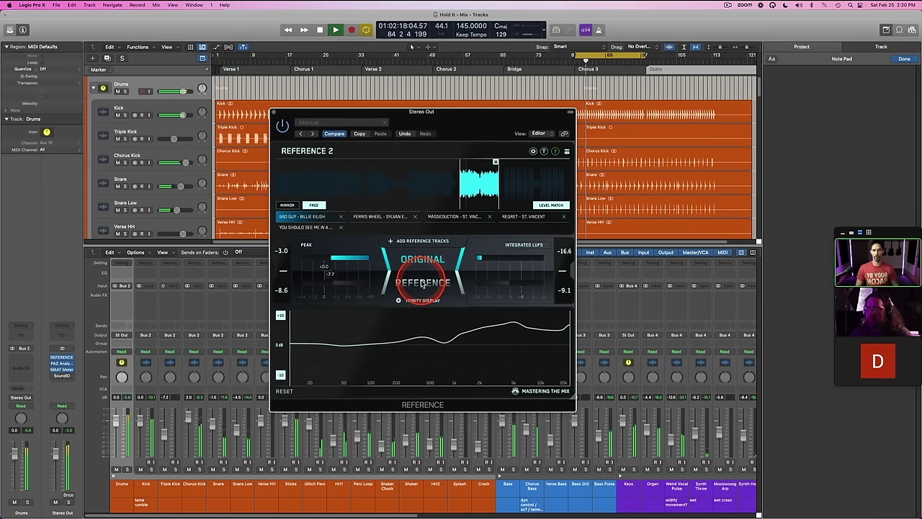
click(422, 283)
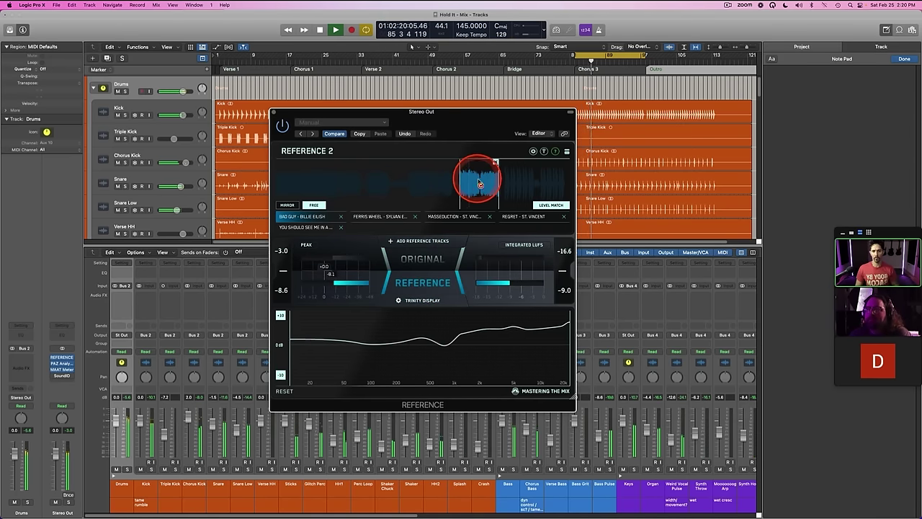
click(421, 260)
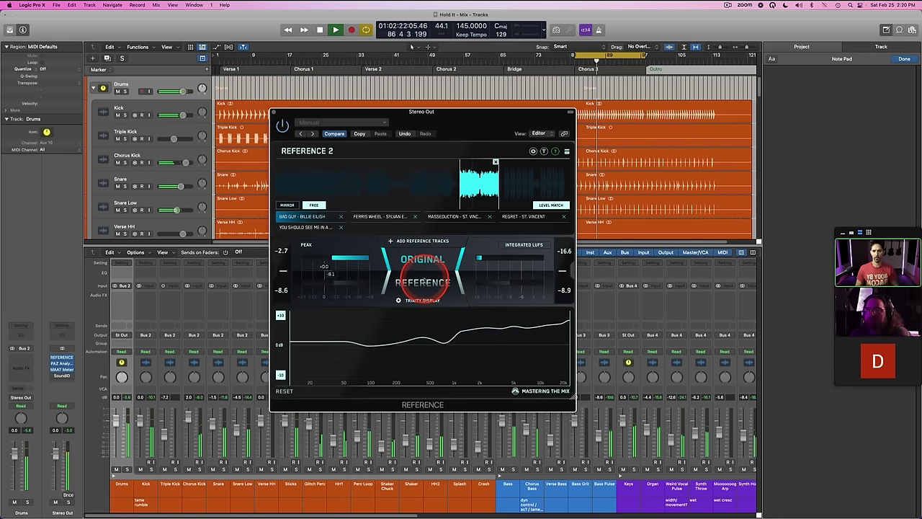
click(423, 271)
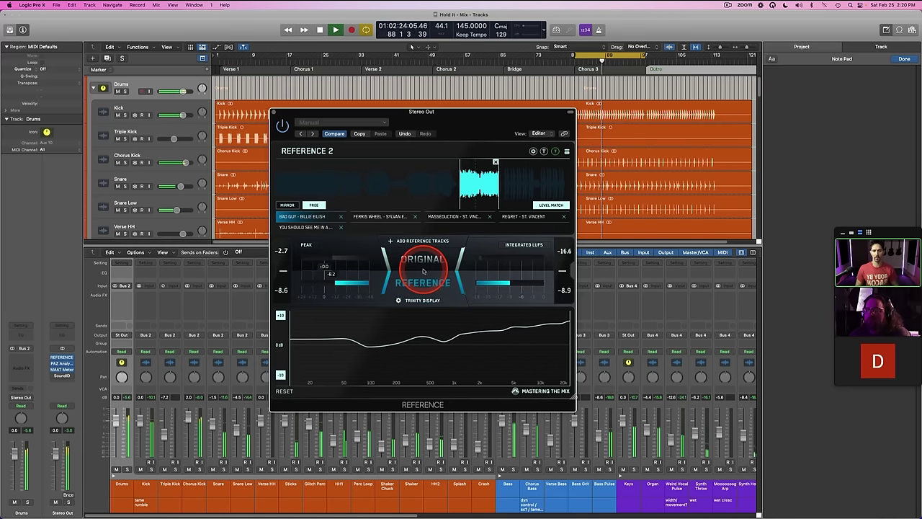
click(418, 265)
key(space)
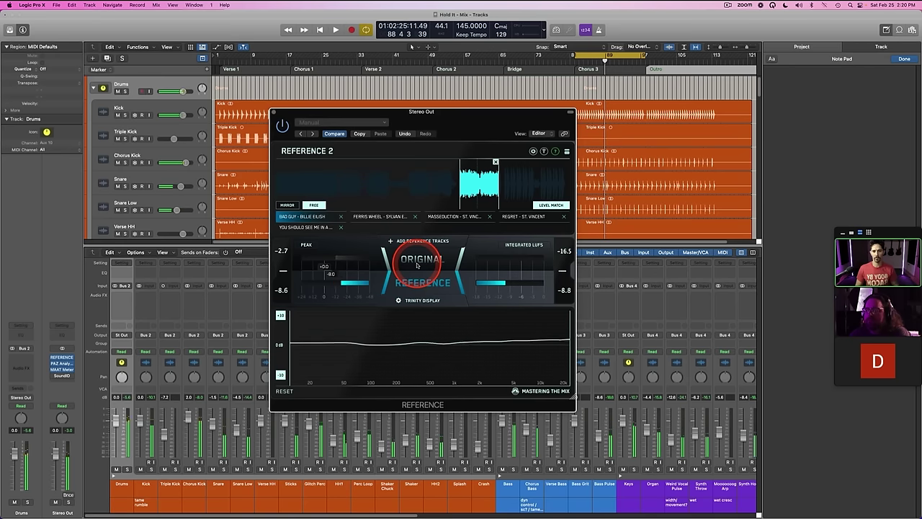
key(space)
click(418, 264)
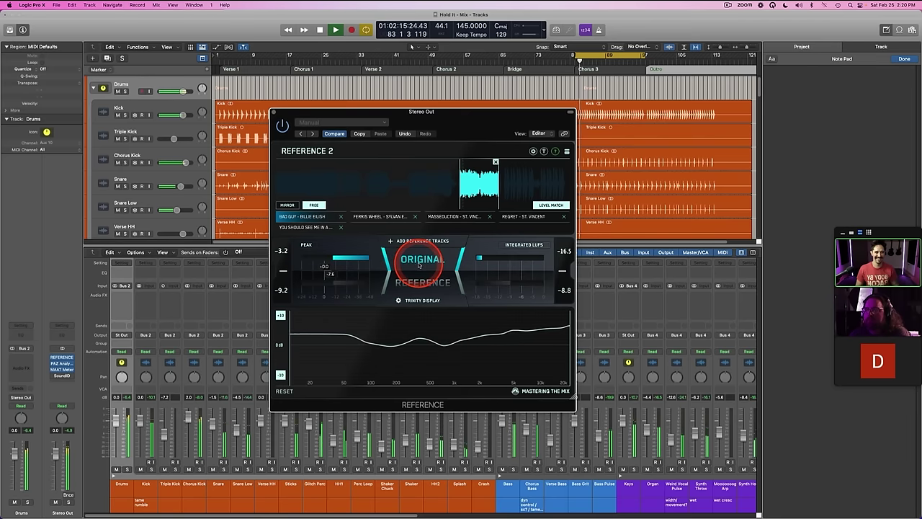
click(418, 265)
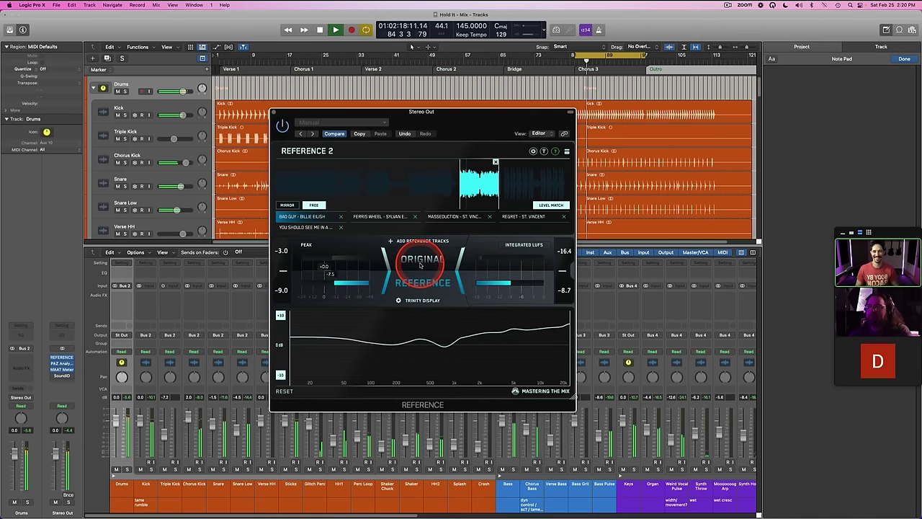
click(420, 265)
click(419, 273)
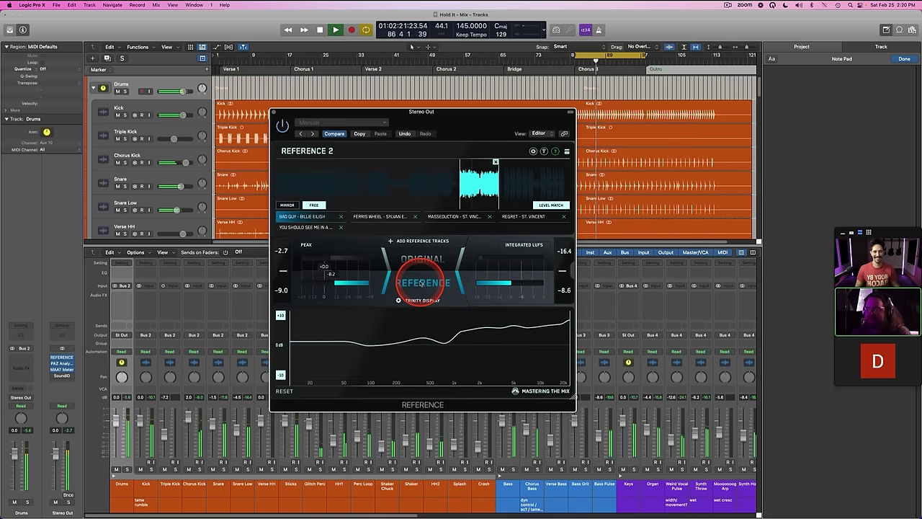
key(space)
drag(510, 359, 486, 335)
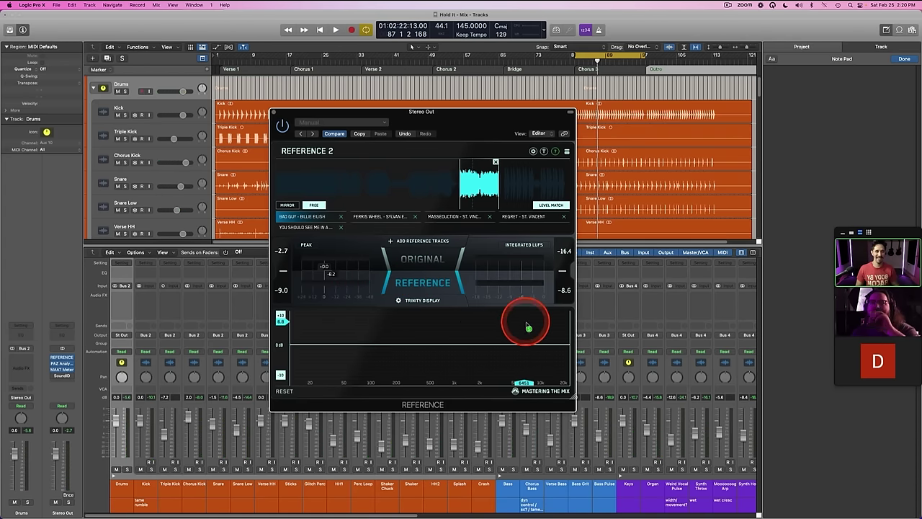
drag(483, 329, 478, 333)
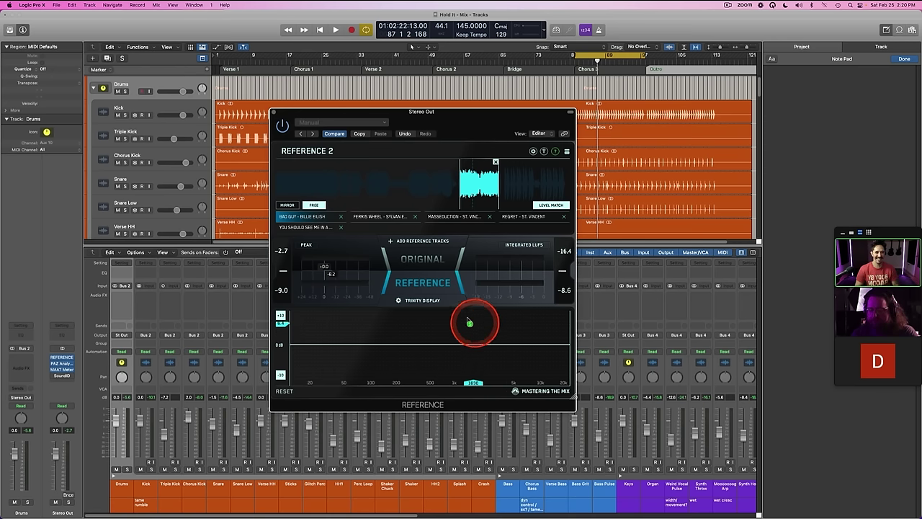
Step: Compare the opening bars of Chorus 3 against the Bad Guy reference again in short playback bursts
click(421, 261)
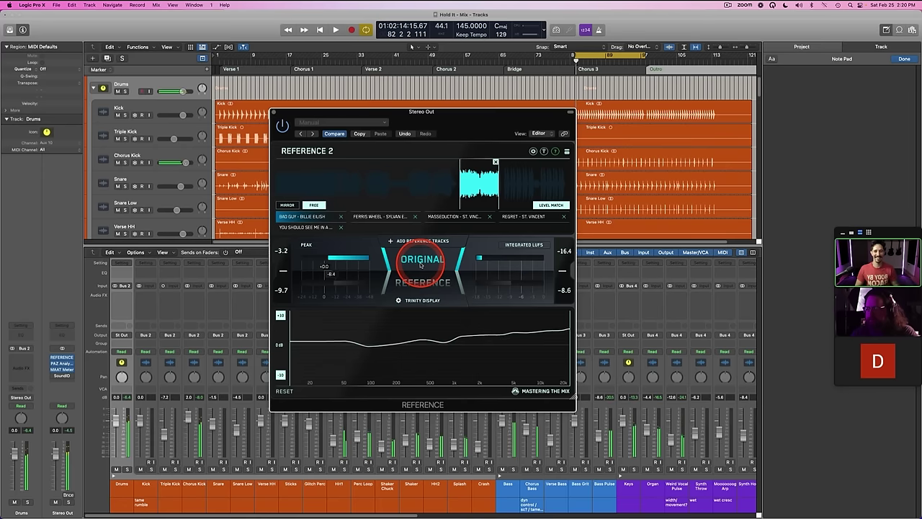
click(424, 281)
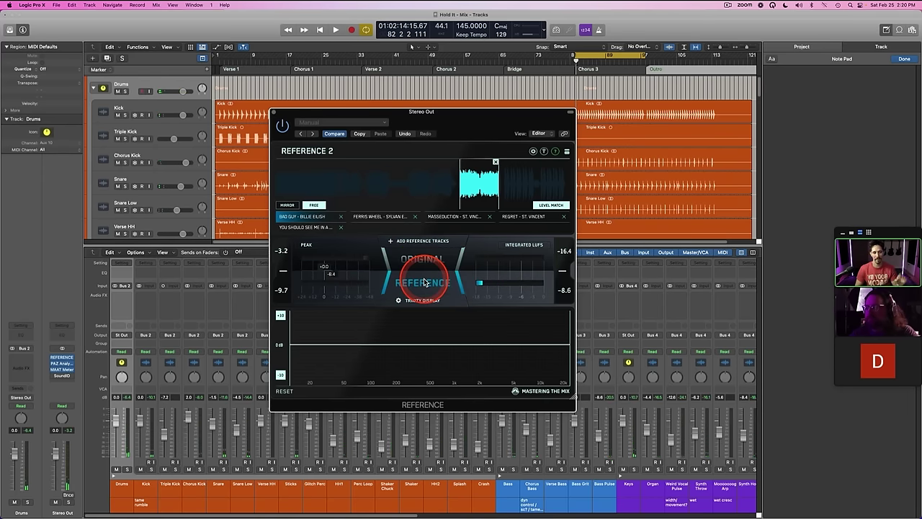
key(space)
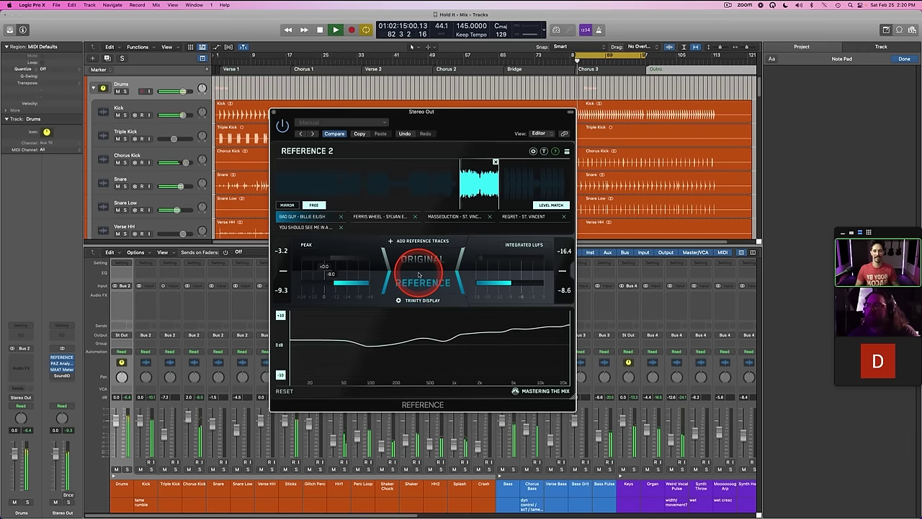
click(420, 260)
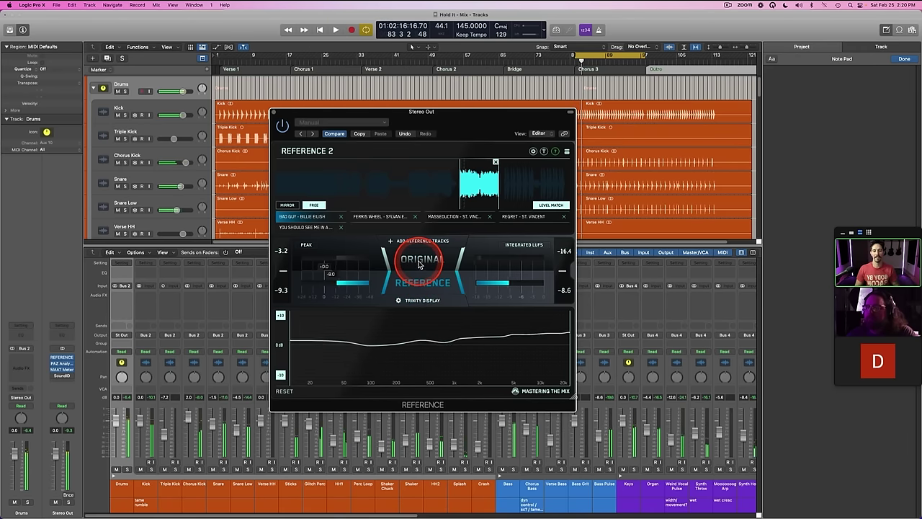
click(422, 281)
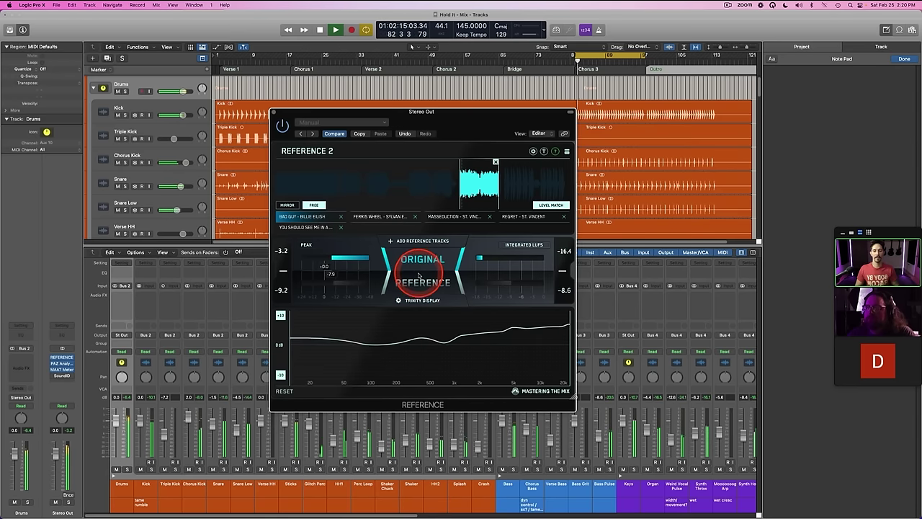
key(space)
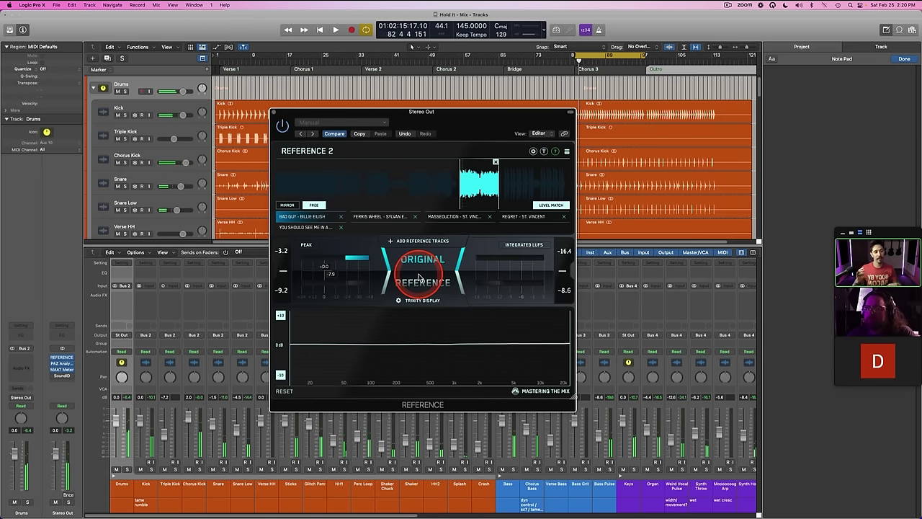
click(418, 272)
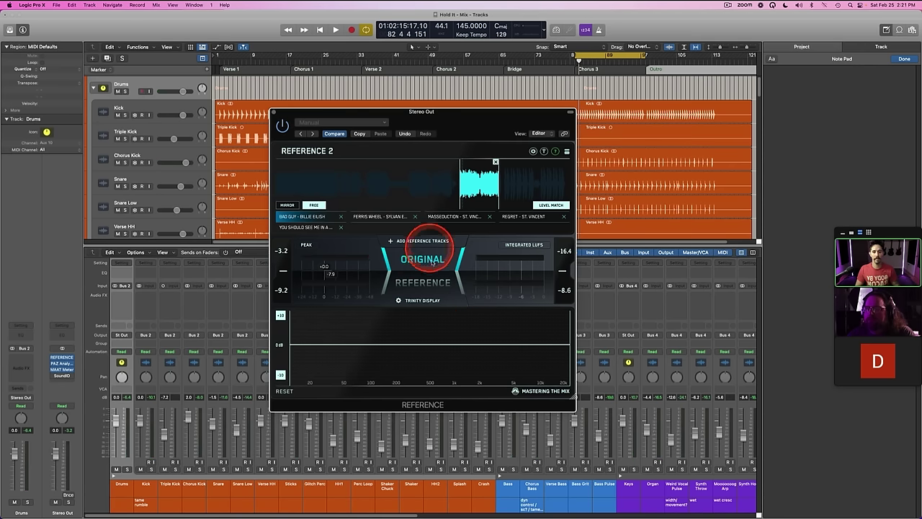
Step: Switch the reference track to Ferris Wheel, loop a section just past its middle, and compare it with the mix
click(365, 219)
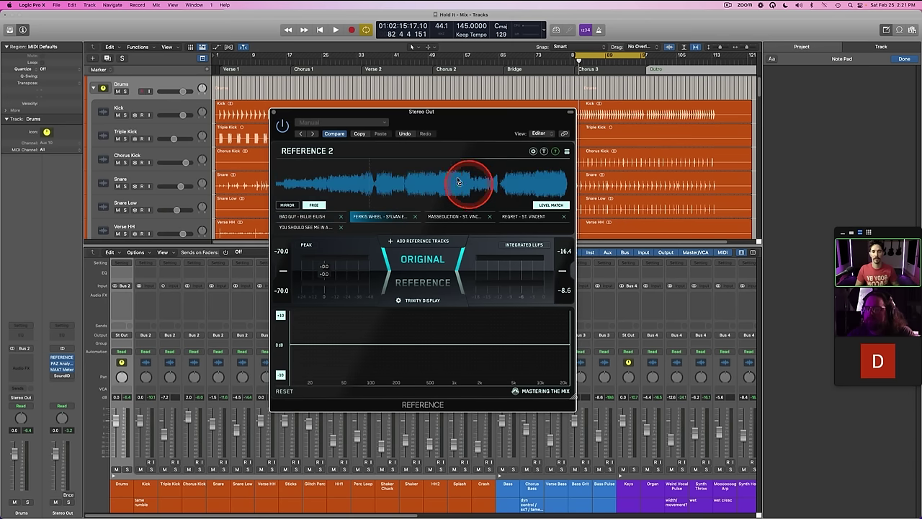
drag(441, 181, 470, 188)
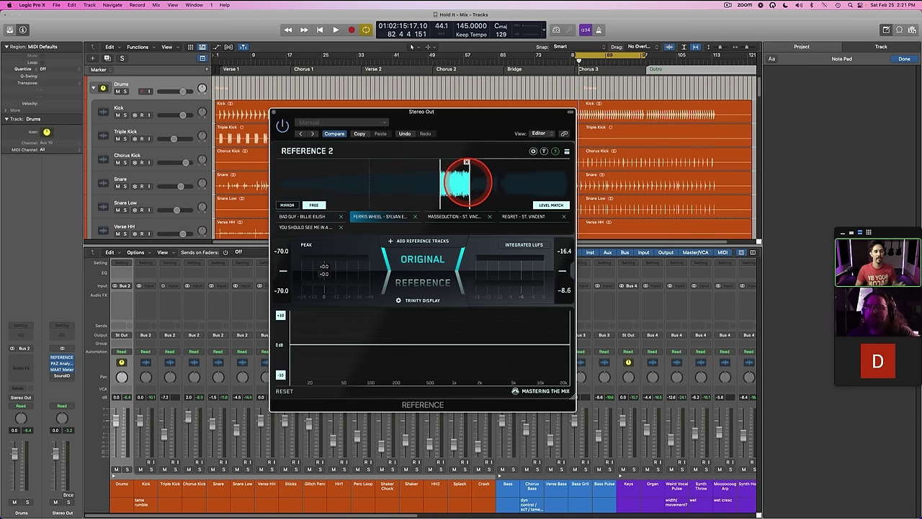
key(space)
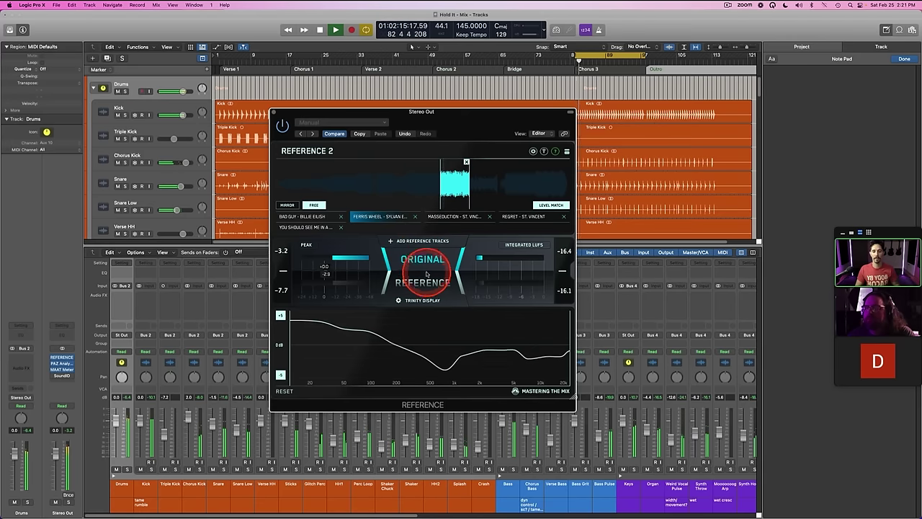
click(425, 265)
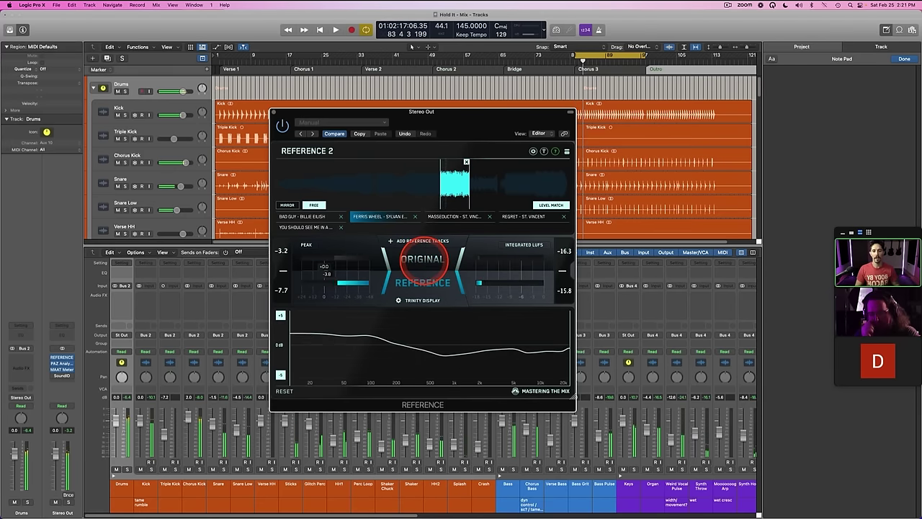
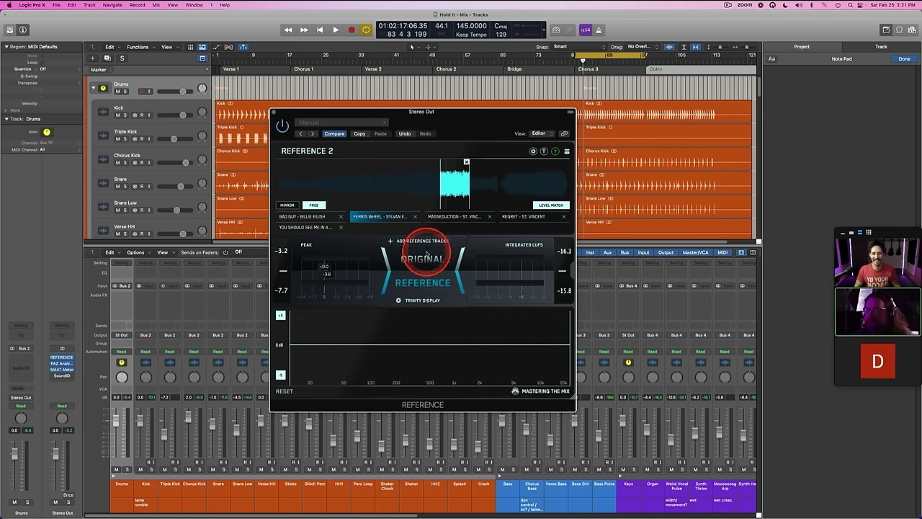
Step: Audition the Ferris Wheel reference and move its loop to a section in the final quarter of the track
key(space)
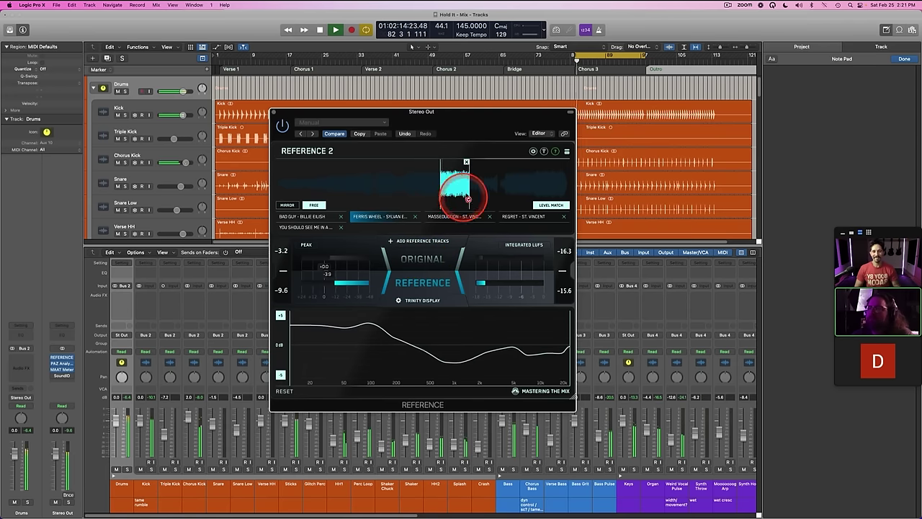
mouse_move(479, 183)
mouse_down()
mouse_move(472, 177)
mouse_move(551, 178)
mouse_move(533, 180)
mouse_up()
mouse_move(440, 180)
mouse_down()
mouse_move(528, 179)
mouse_move(432, 180)
mouse_move(535, 185)
mouse_move(436, 180)
mouse_move(511, 185)
mouse_up()
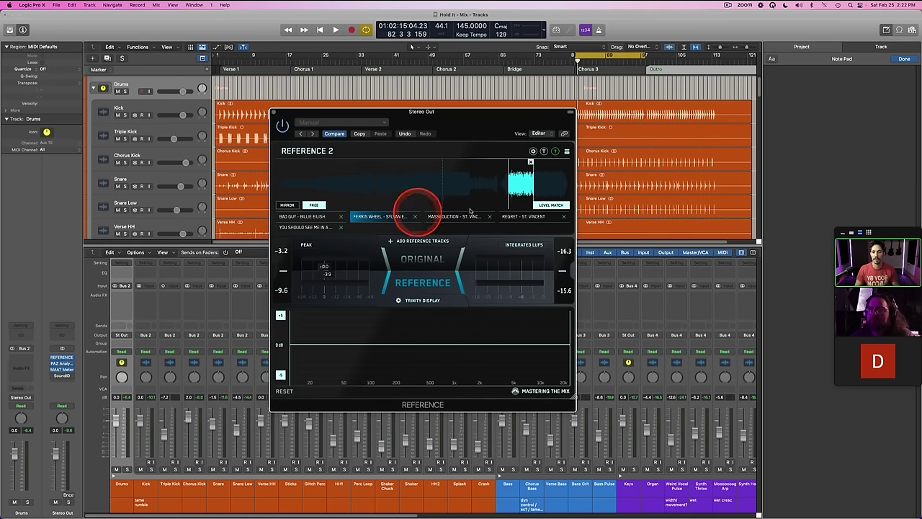
Step: Play Chorus 3 and compare the original mix with the new Ferris Wheel loop by alternating between them
key(space)
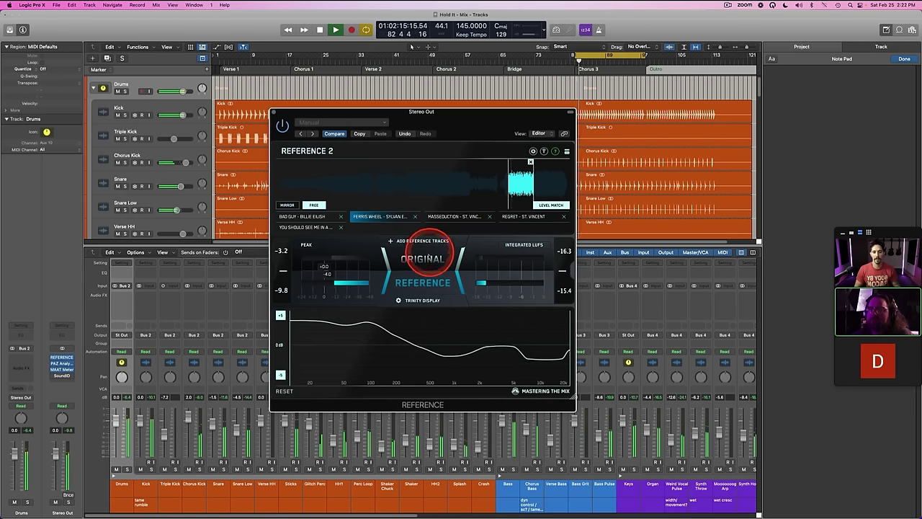
click(423, 260)
click(423, 281)
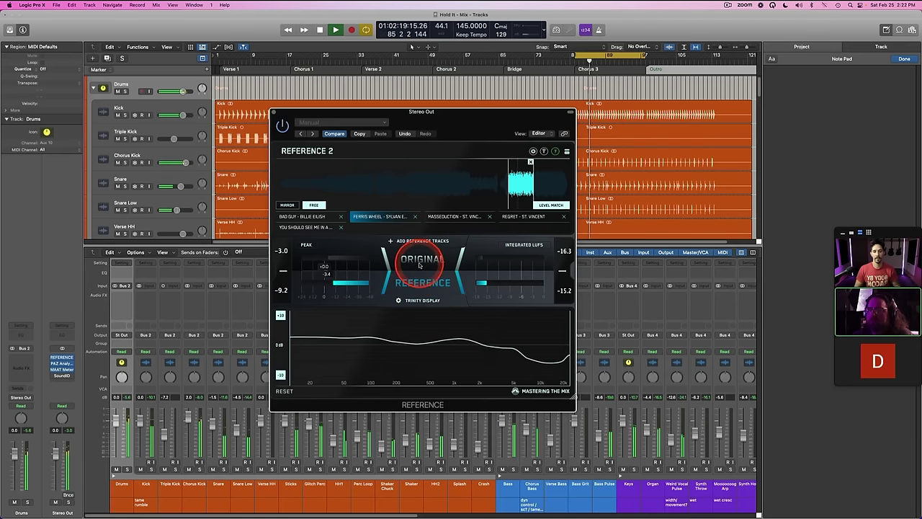
click(419, 264)
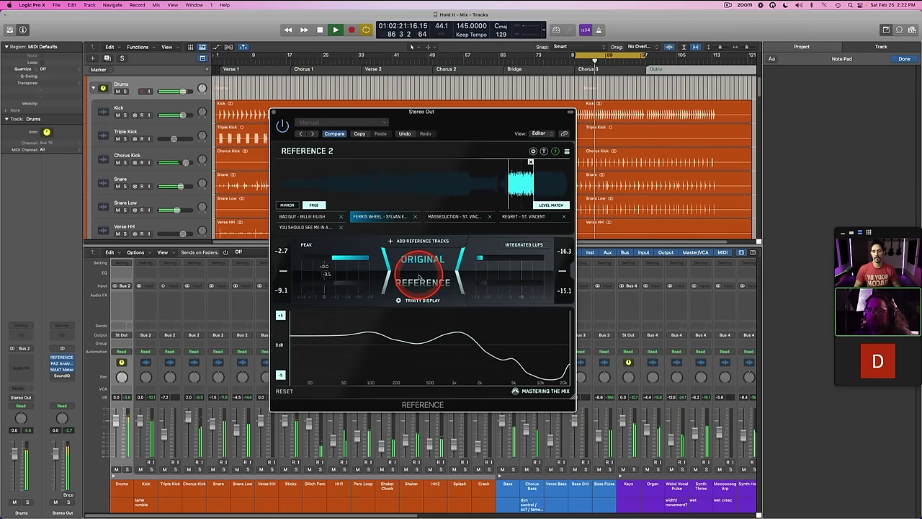
Step: Alternate once more between the mix and the Ferris Wheel loop, and switch the reference track to Bad Guy
click(416, 281)
click(419, 260)
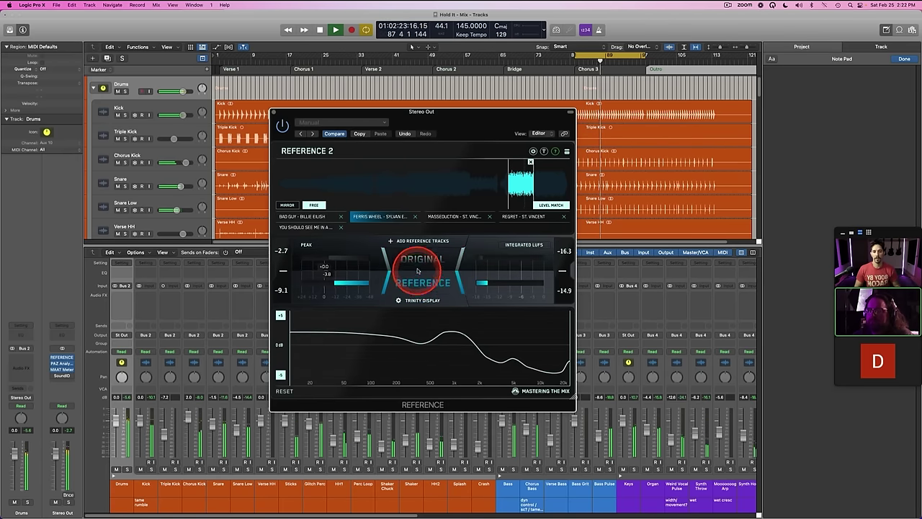
click(324, 216)
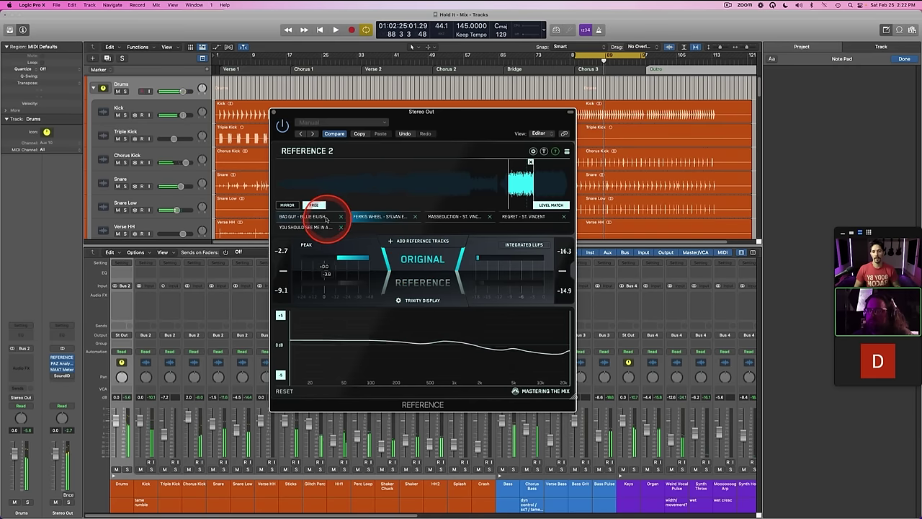
Step: Play Chorus 3 against the Bad Guy reference and move its loop to a short section just past the track's middle
click(425, 282)
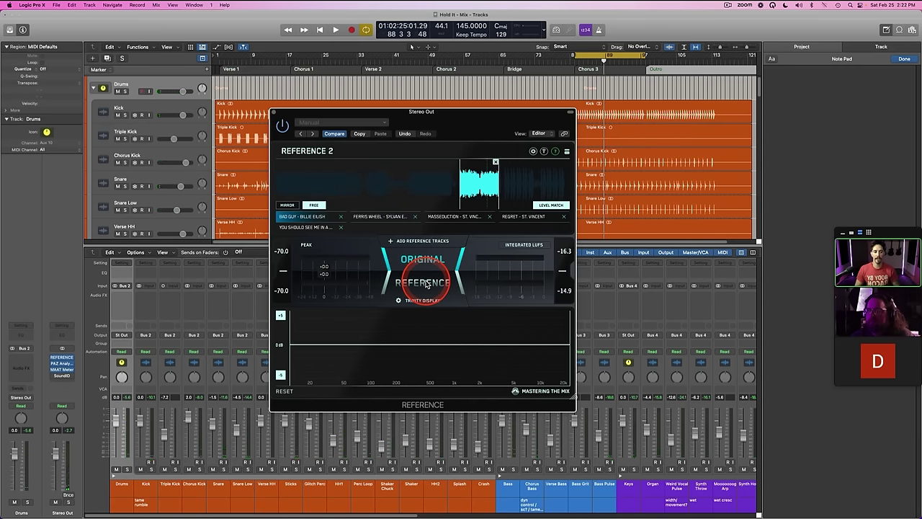
click(421, 259)
key(space)
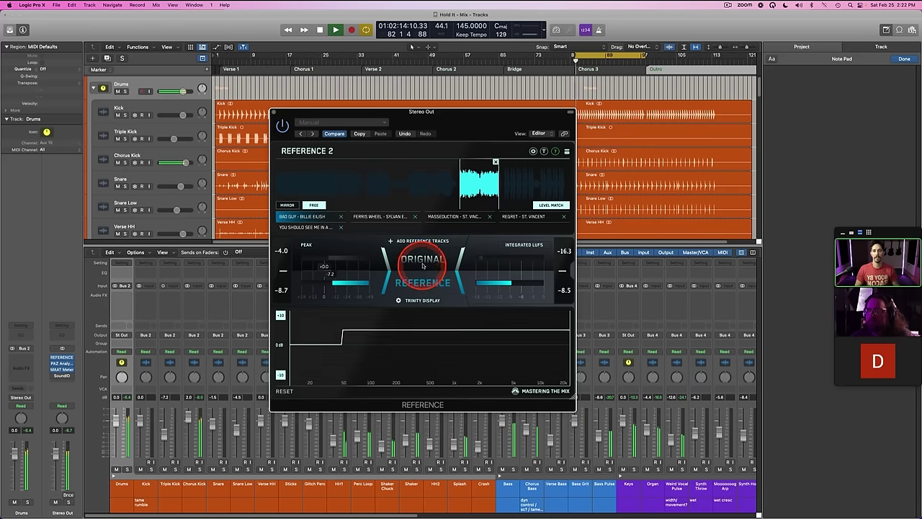
click(419, 267)
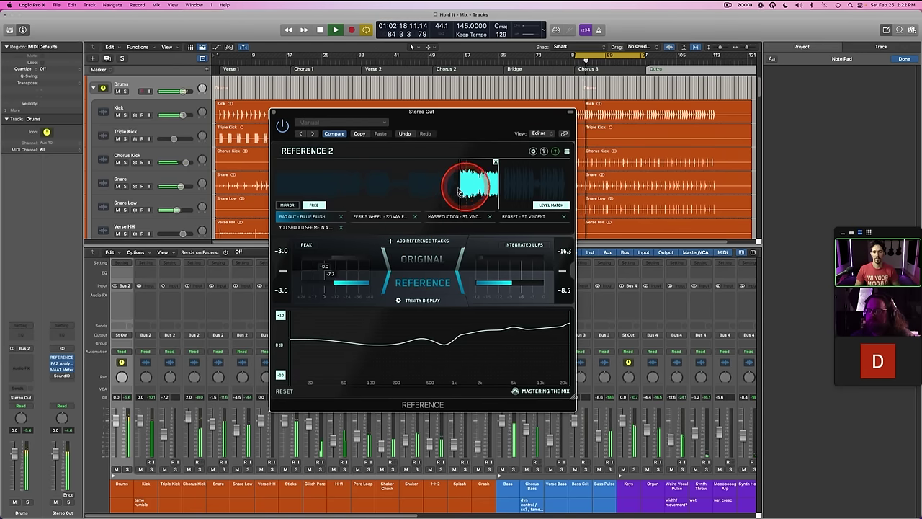
mouse_move(462, 193)
mouse_down()
mouse_move(502, 189)
mouse_move(474, 180)
mouse_move(483, 181)
mouse_up()
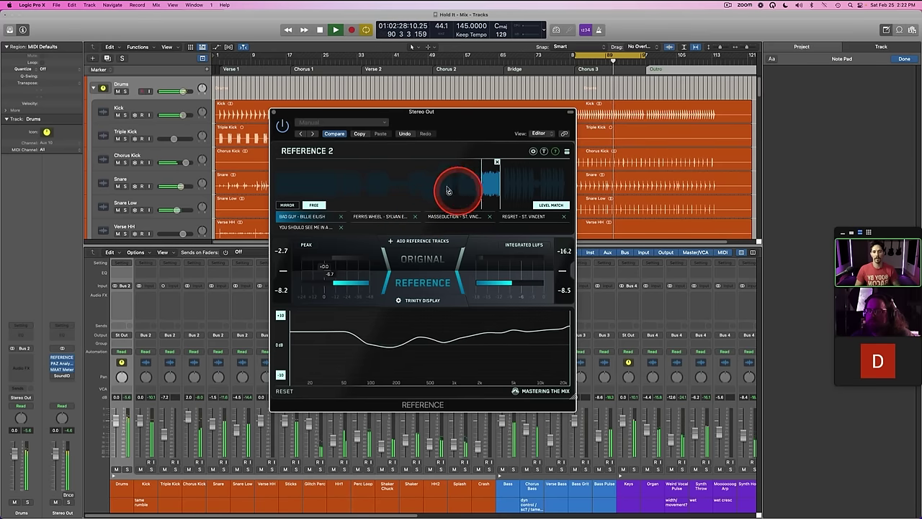
drag(433, 183, 451, 185)
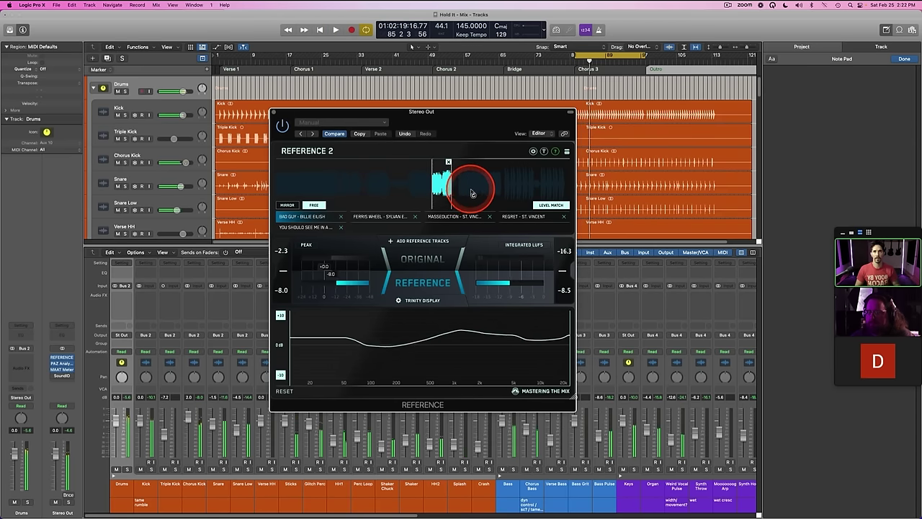
Step: Switch the reference to Masseduction, loop a section just past its middle, and audition it
click(466, 217)
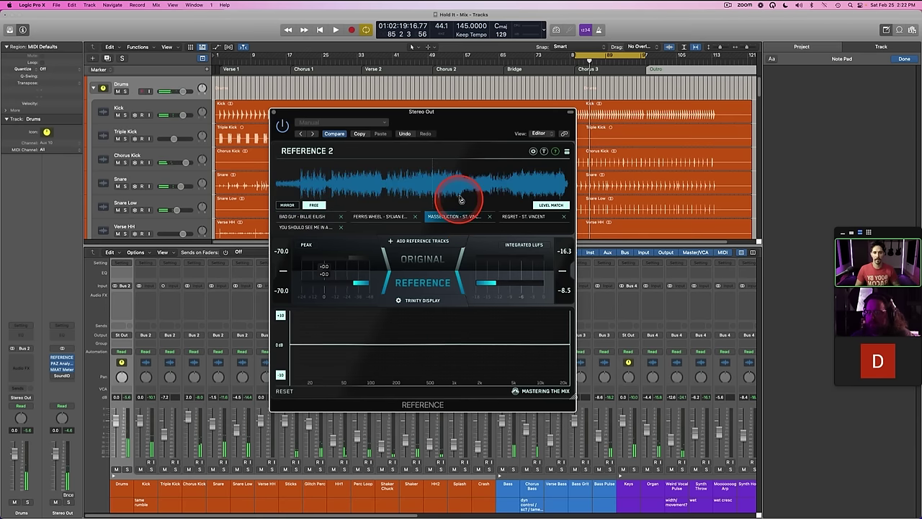
drag(432, 182, 458, 175)
key(space)
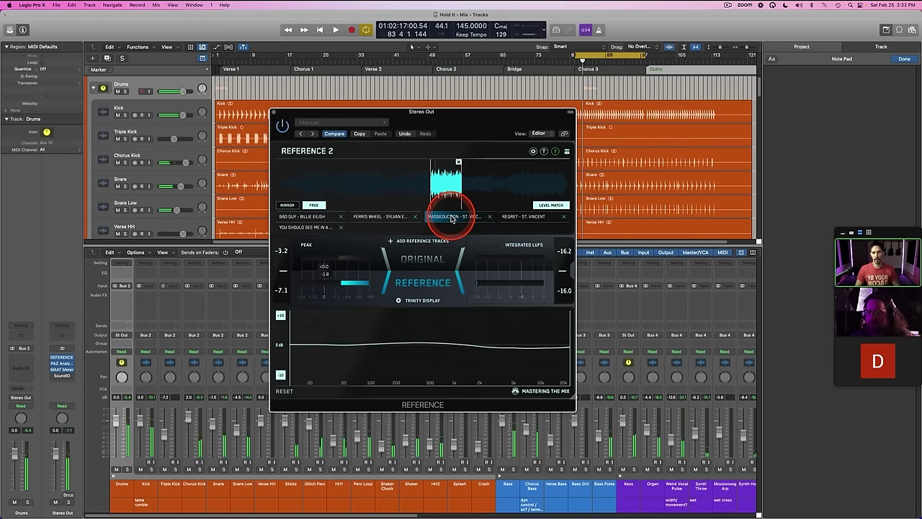
key(space)
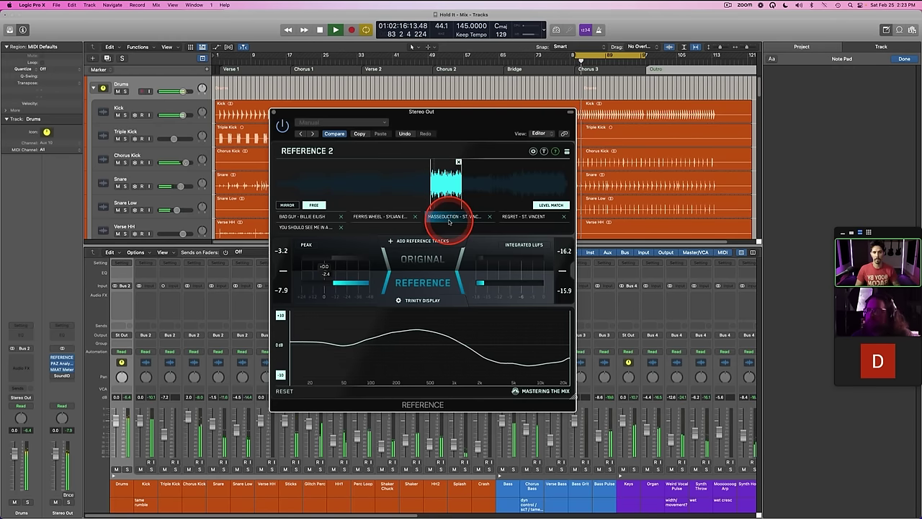
Step: Compare the Chorus 3 mix with the Masseduction loop by alternating between original and reference
click(434, 261)
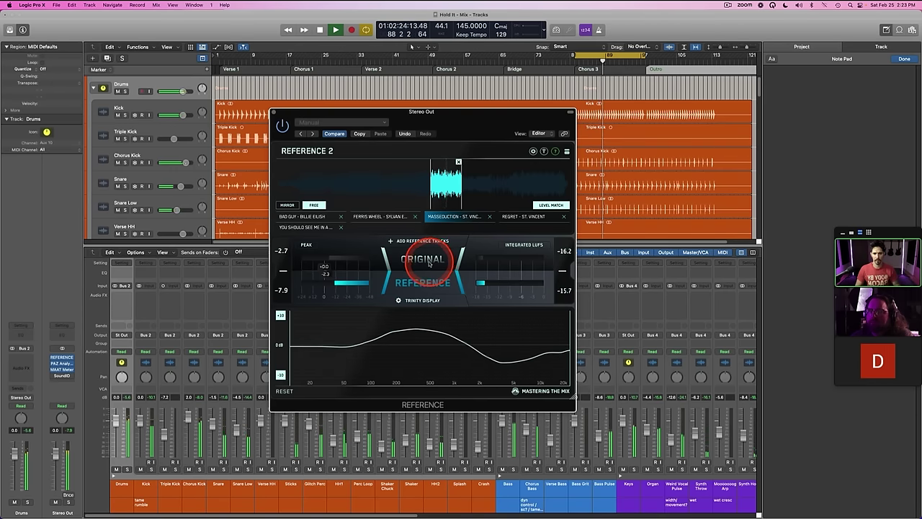
click(427, 280)
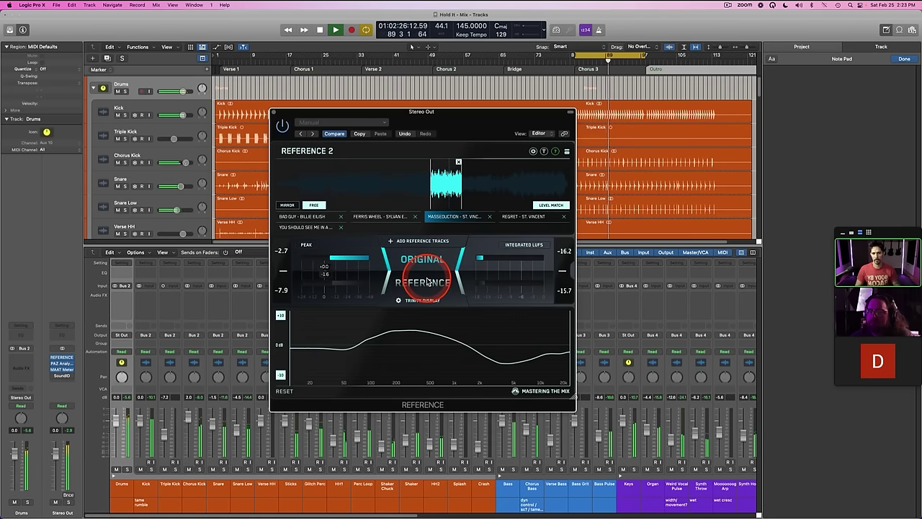
click(427, 280)
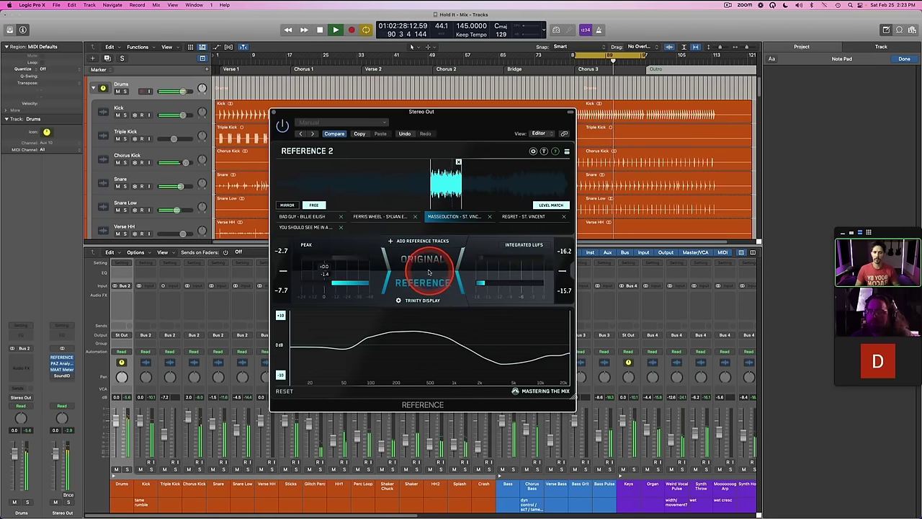
Step: Switch the reference to Regret, loop the section right after its late break, and audition it
click(453, 216)
click(526, 216)
click(527, 217)
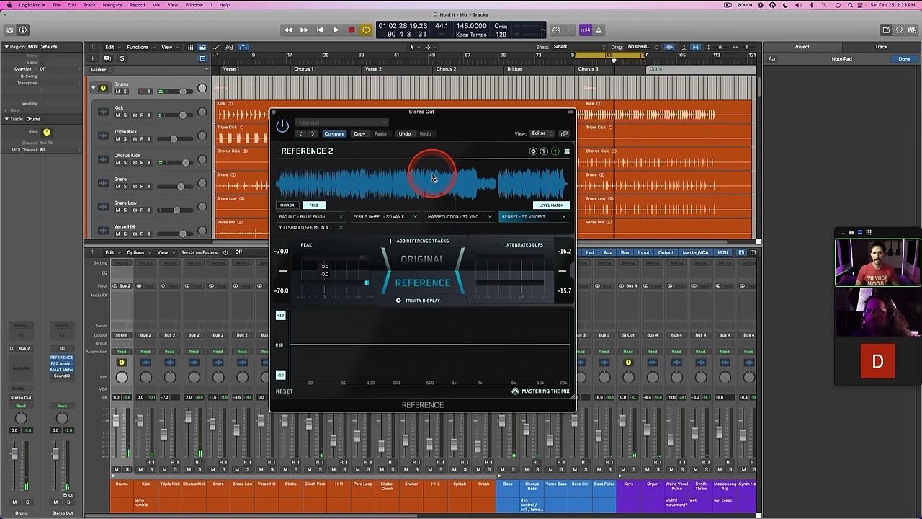
drag(496, 181, 524, 183)
key(space)
key(space)
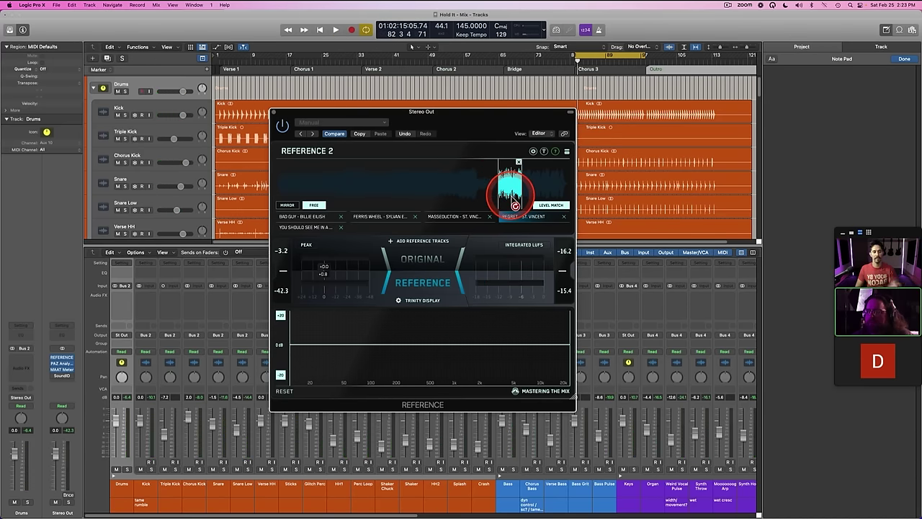
key(space)
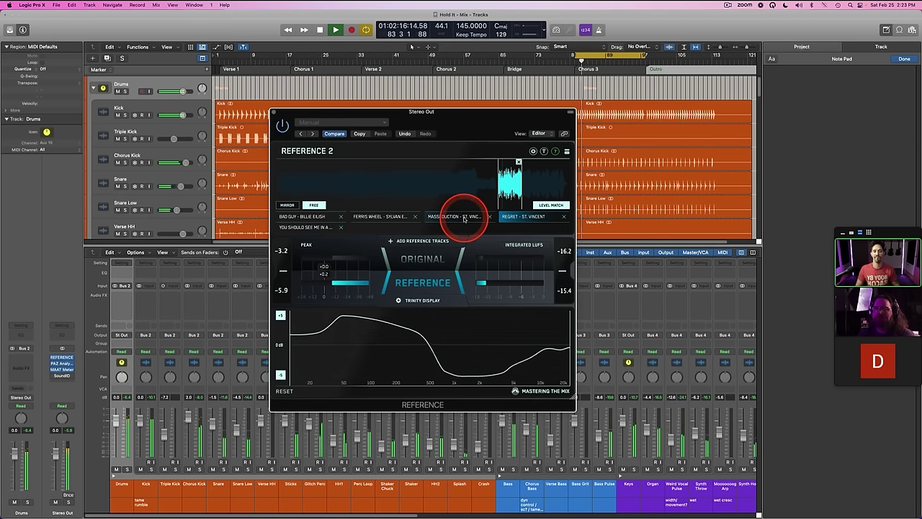
Step: Compare the Regret loop with the original Chorus 3 mix and stop playback
key(space)
key(space)
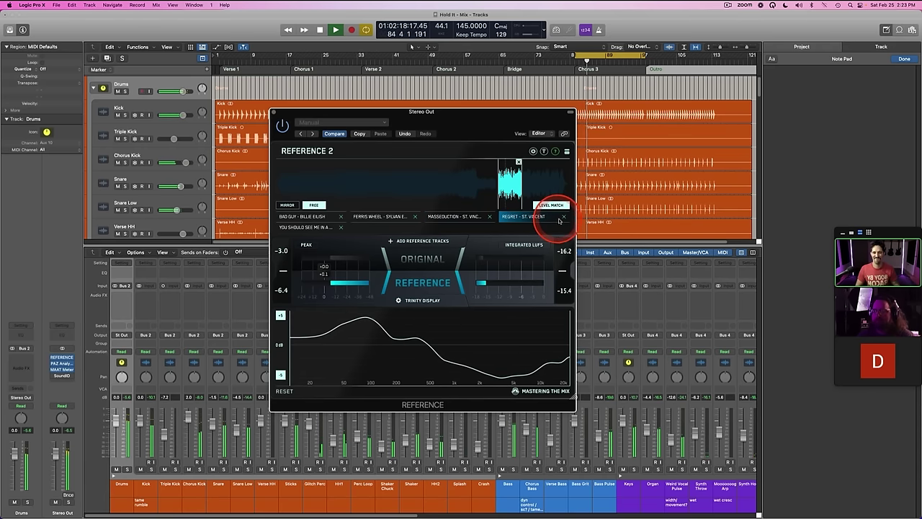
click(432, 262)
click(433, 263)
key(space)
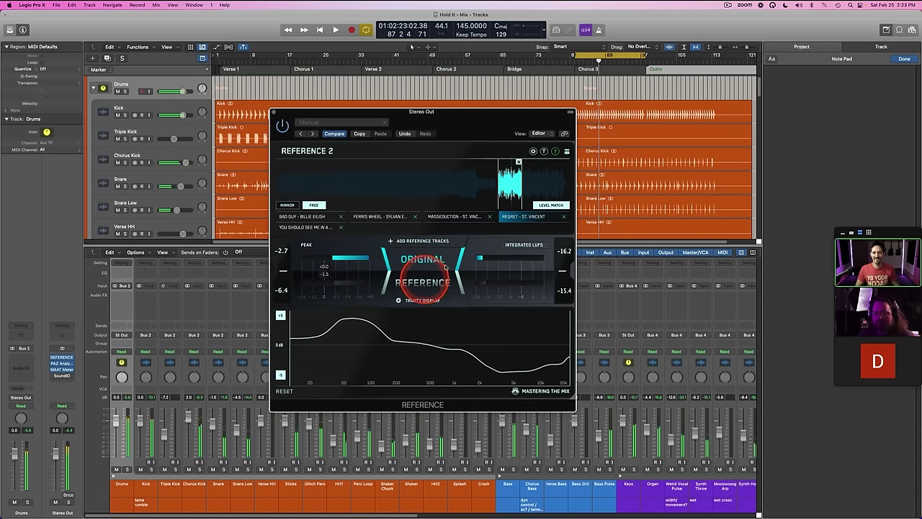
Step: Remove Regret from the references and loop a section about two-thirds into the You Should See Me track for playback
click(564, 216)
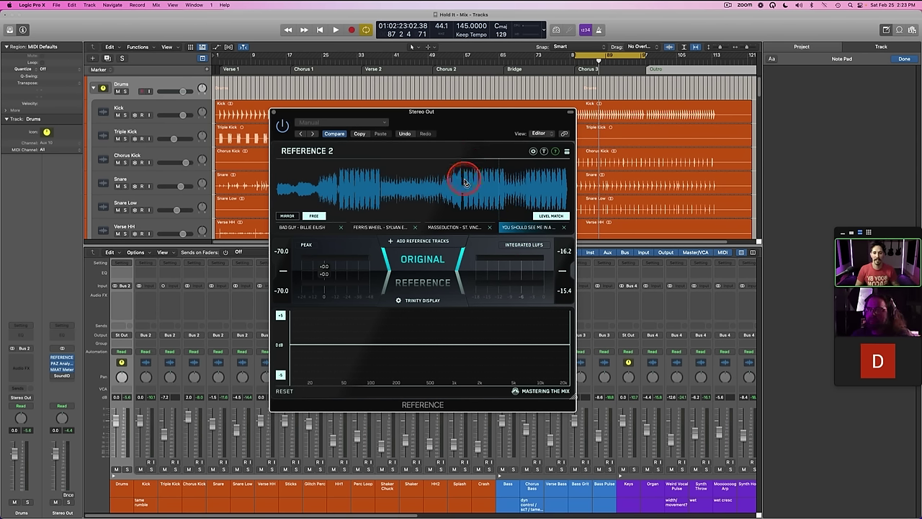
key(space)
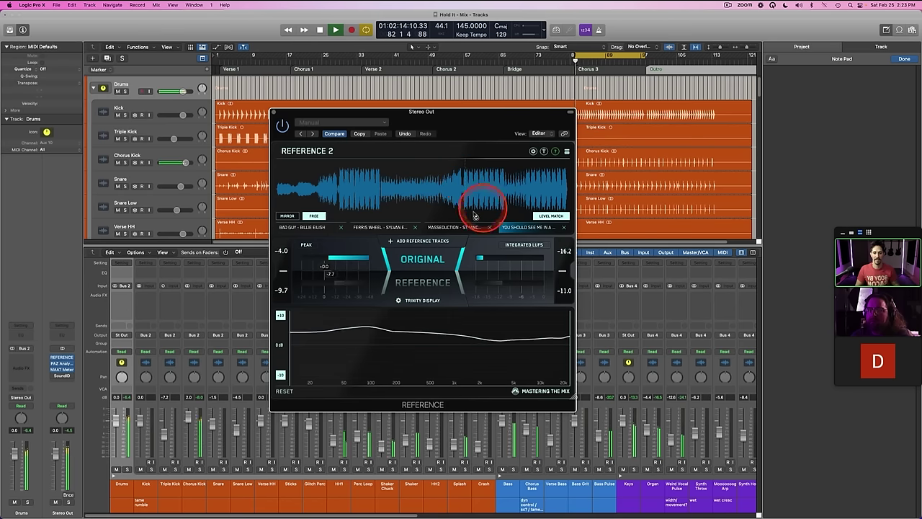
click(432, 281)
drag(463, 176, 504, 176)
key(space)
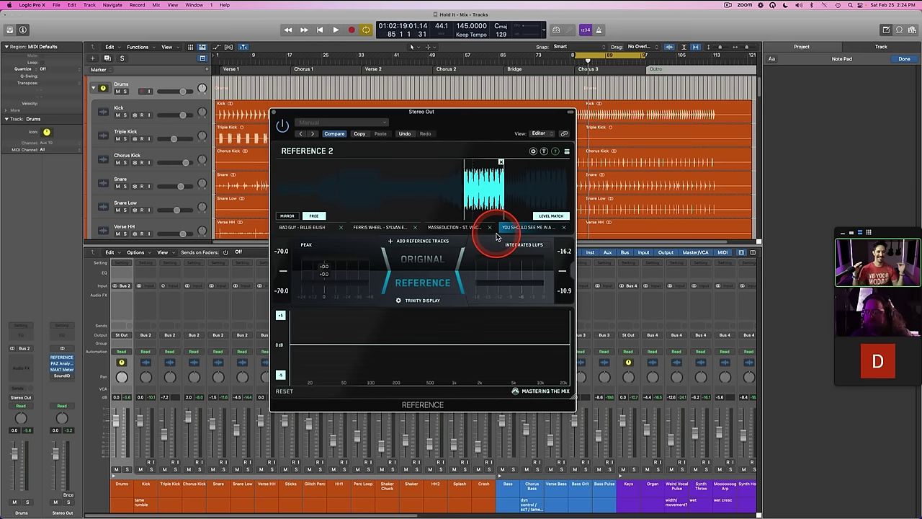
key(space)
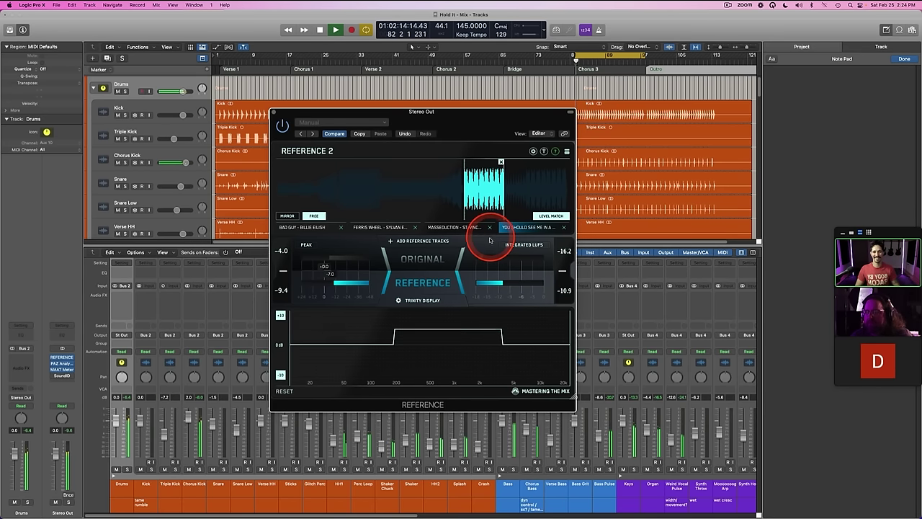
Step: Compare the Chorus 3 mix with the You Should See Me loop and close the REFERENCE 2 plug-in
click(422, 262)
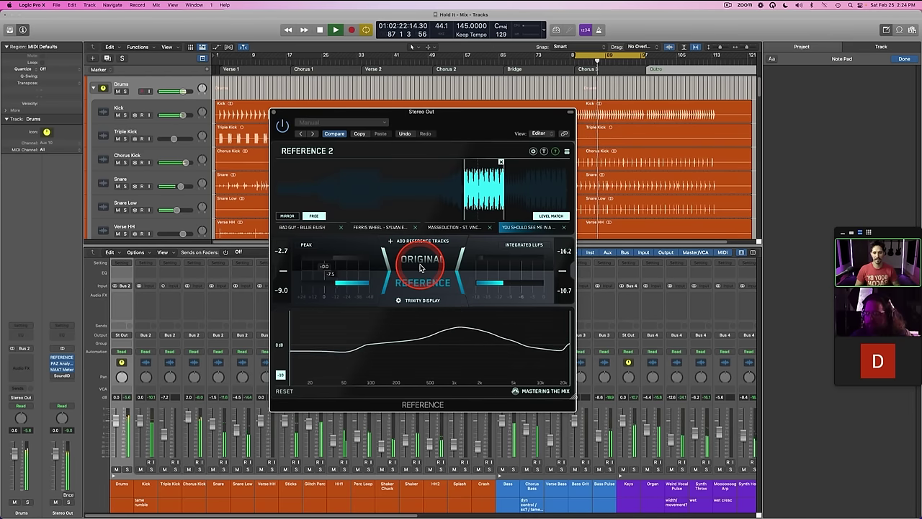
click(421, 268)
click(421, 283)
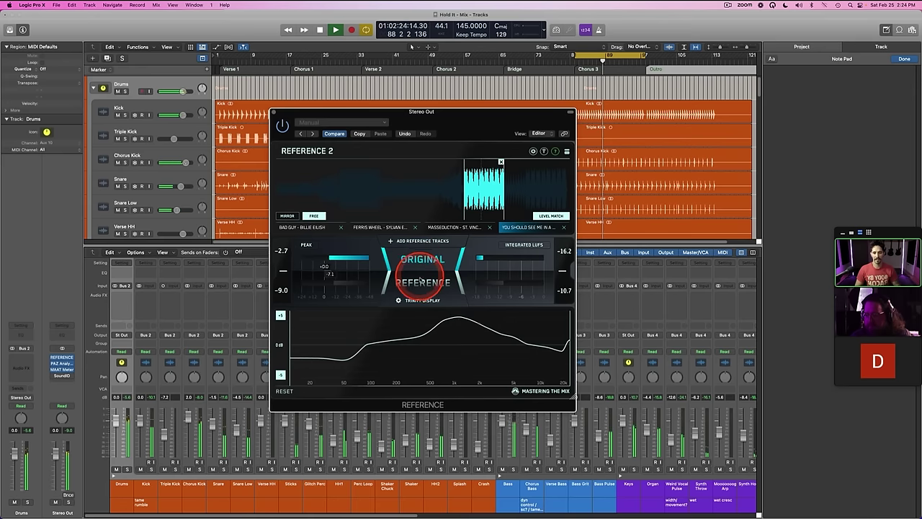
click(421, 260)
click(274, 114)
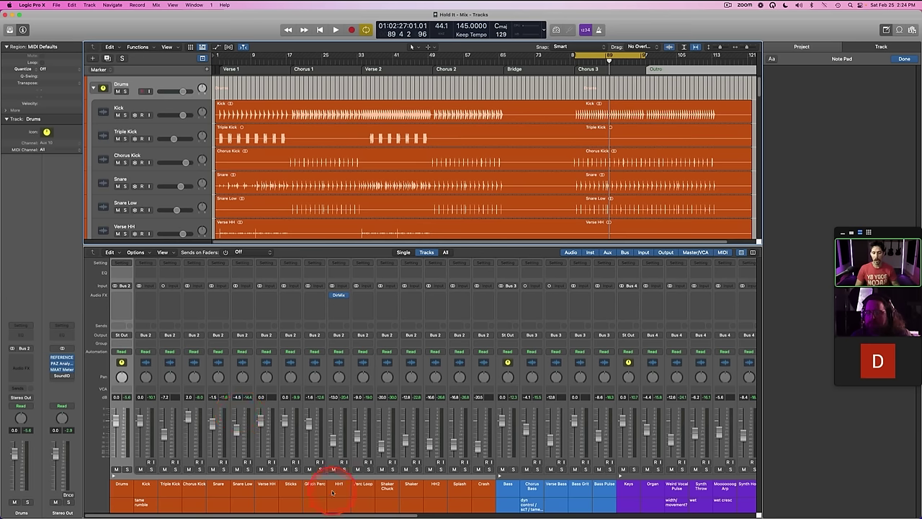
Step: Collapse all track stacks and expand only the Vocals stack to look over its tracks
alt+click(114, 476)
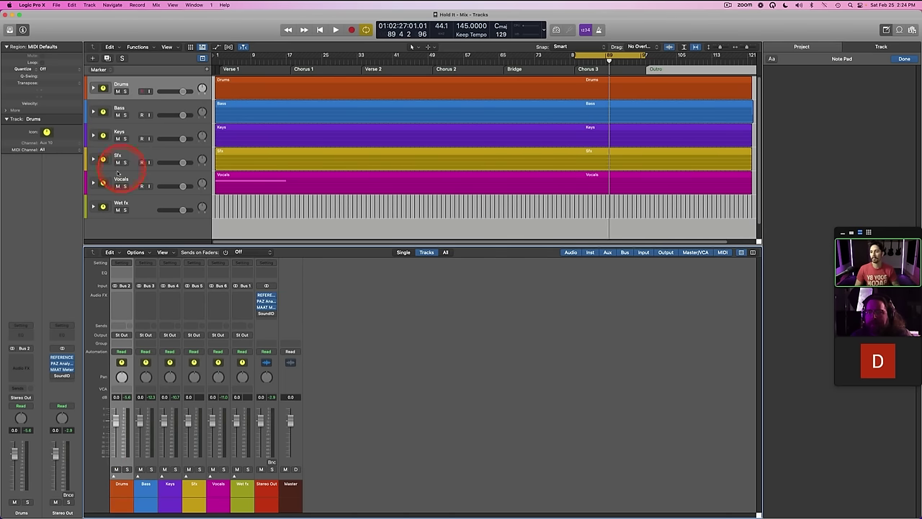
click(93, 183)
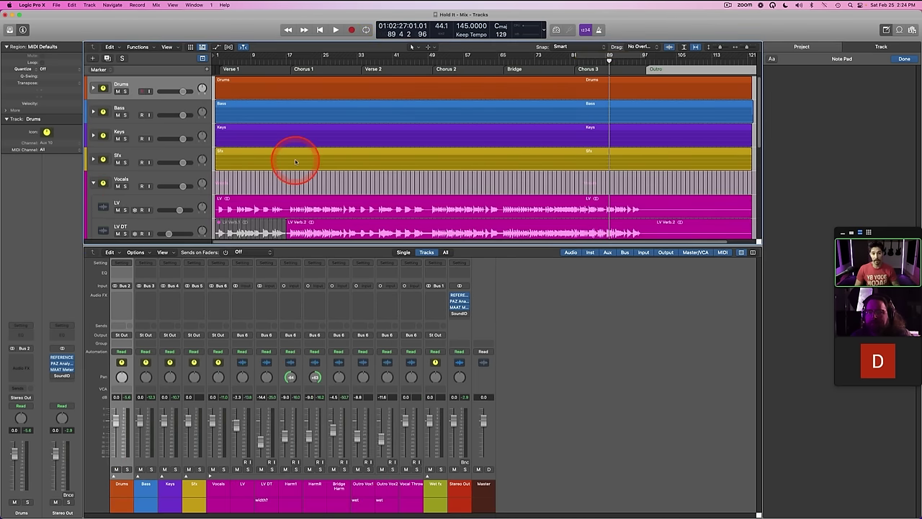
scroll(294, 160, down, 5)
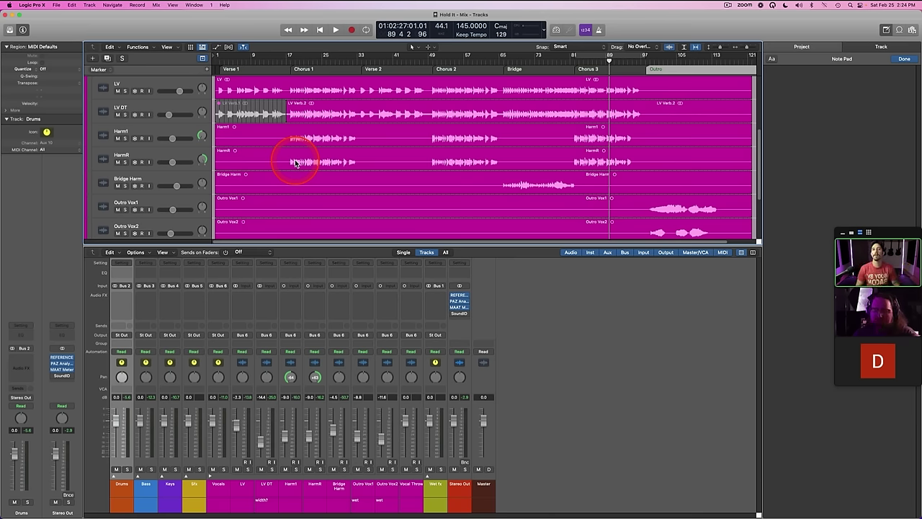
scroll(294, 163, up, 5)
scroll(294, 159, down, 1)
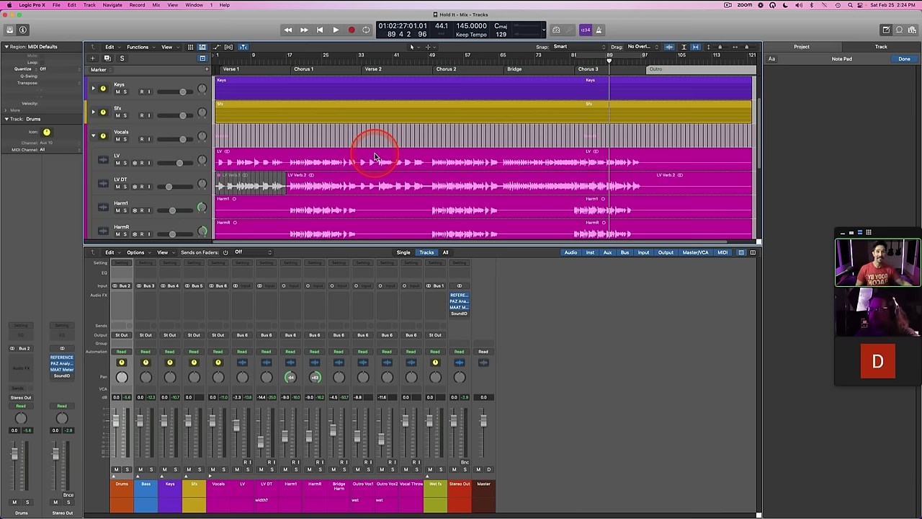
Step: Return the playhead to the song's start and enlarge the tracks both horizontally and vertically around the lead vocal
click(224, 65)
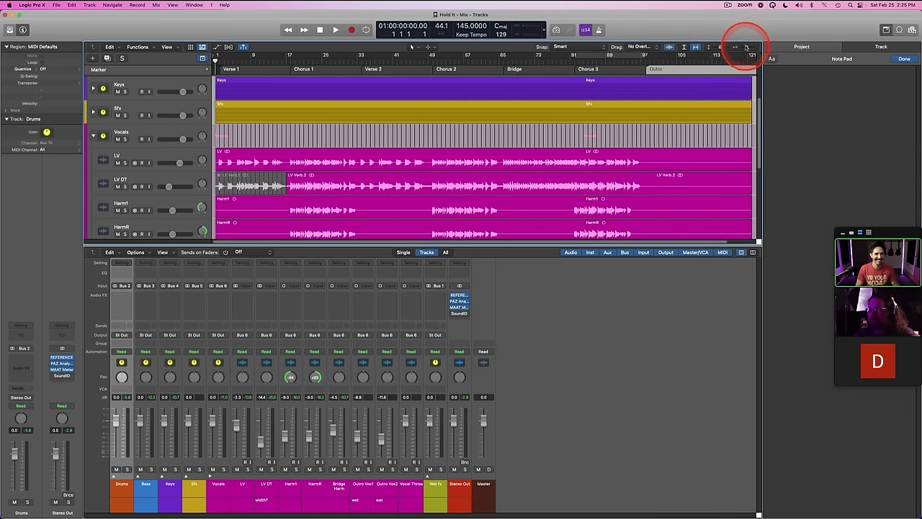
mouse_move(745, 48)
mouse_down()
mouse_move(723, 46)
mouse_move(742, 47)
mouse_up()
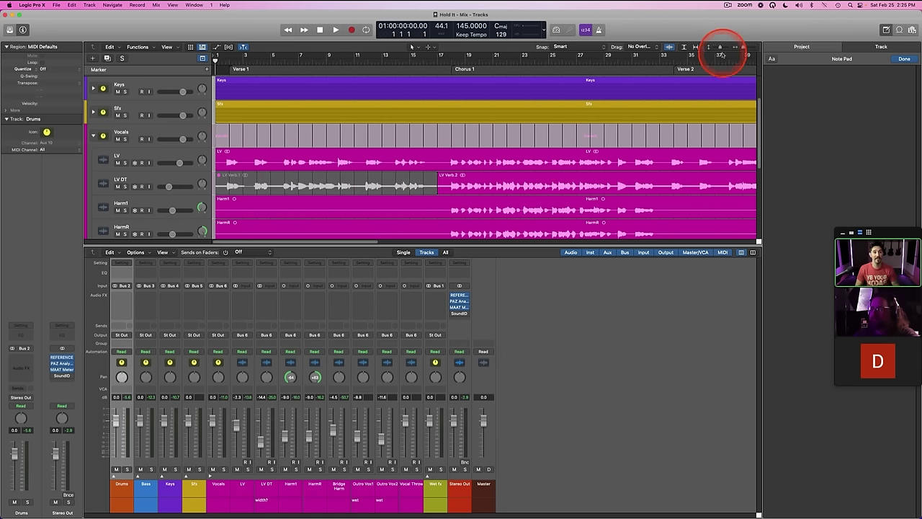
drag(719, 47, 722, 49)
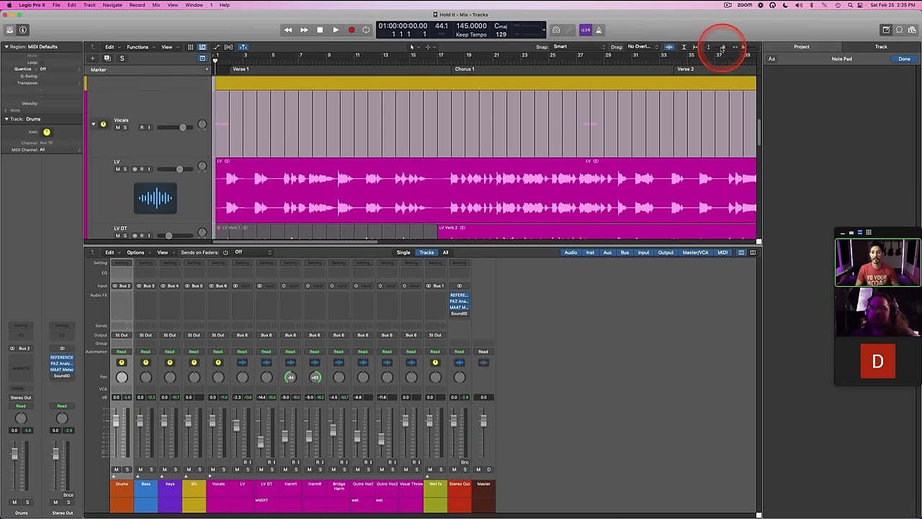
Step: Select the LV region and insert a Gain plug-in on the LV channel
click(388, 183)
scroll(259, 182, down, 2)
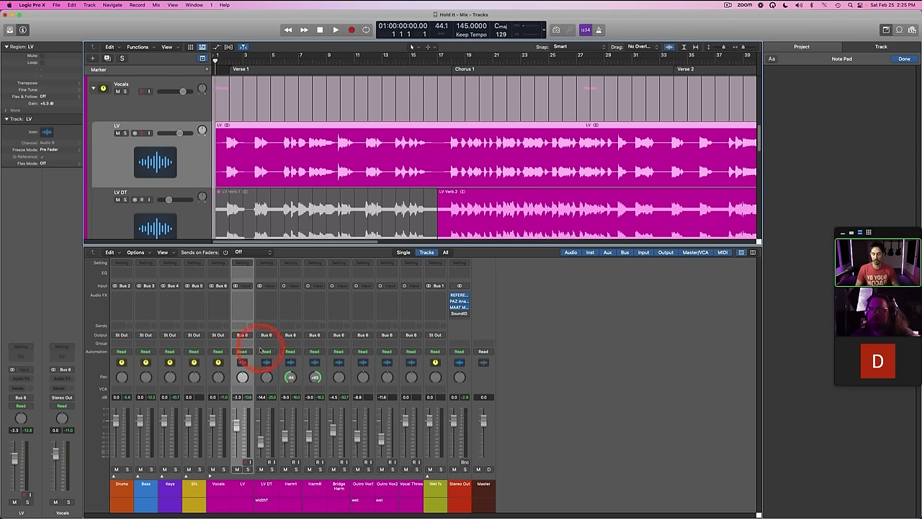
click(244, 294)
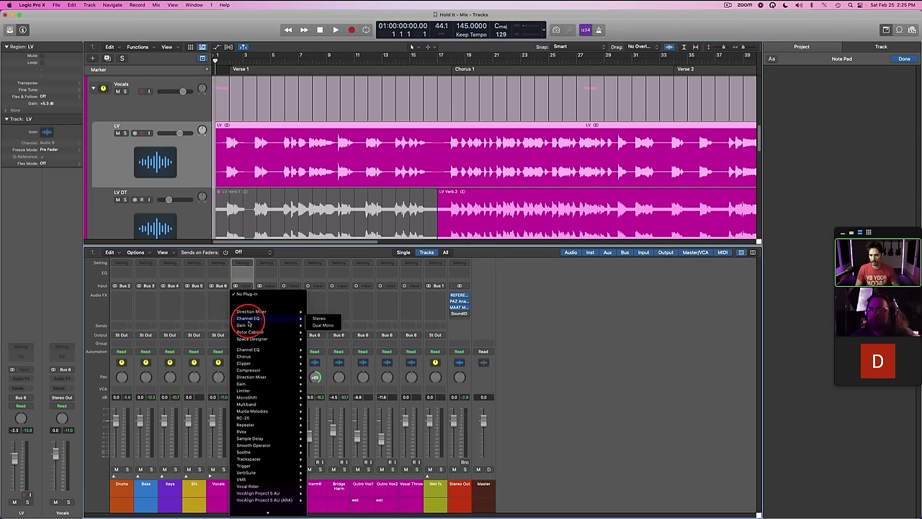
click(317, 326)
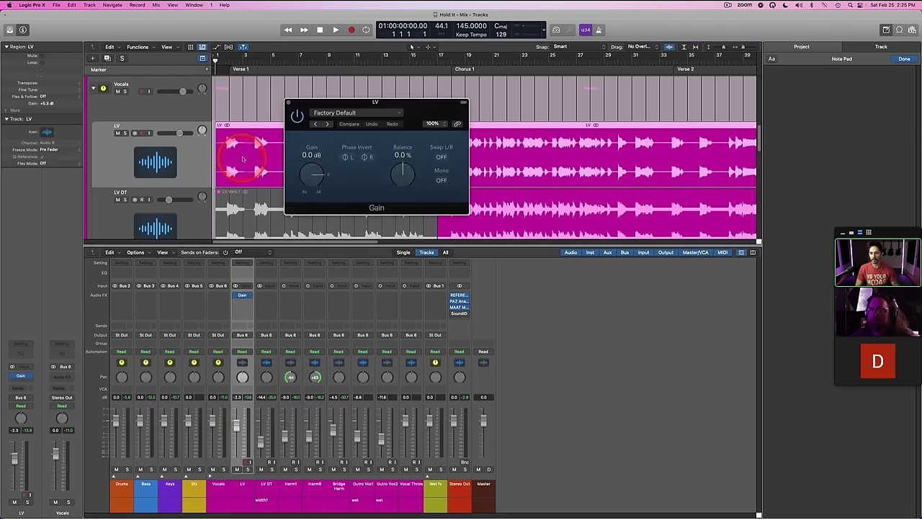
Step: Hide the mixer, enlarge the tracks around the lead vocal, and play the LV track soloed from the song's start
key(x)
drag(719, 49, 747, 46)
key(ctrl+s)
key(space)
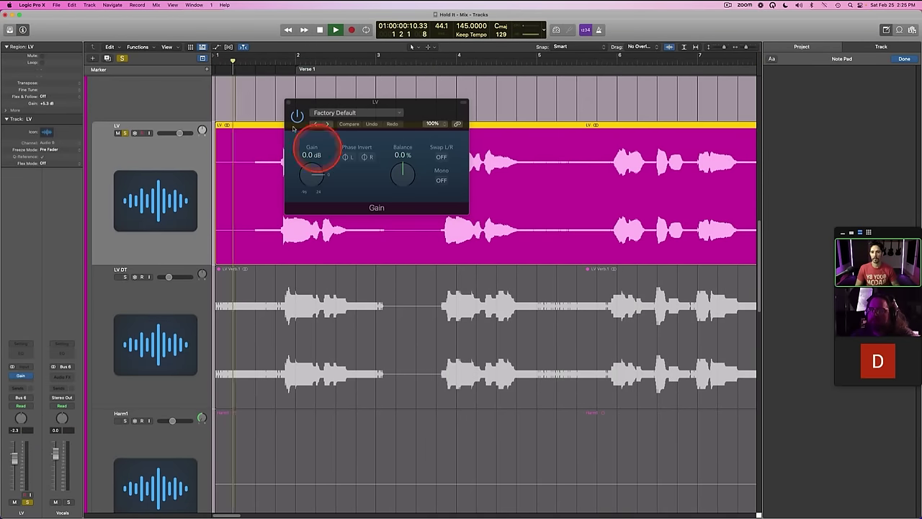
Step: Show track automation, move the Gain plug-in window clear, and set the LV automation parameter to the plug-in's Gain
key(a)
drag(304, 105, 410, 193)
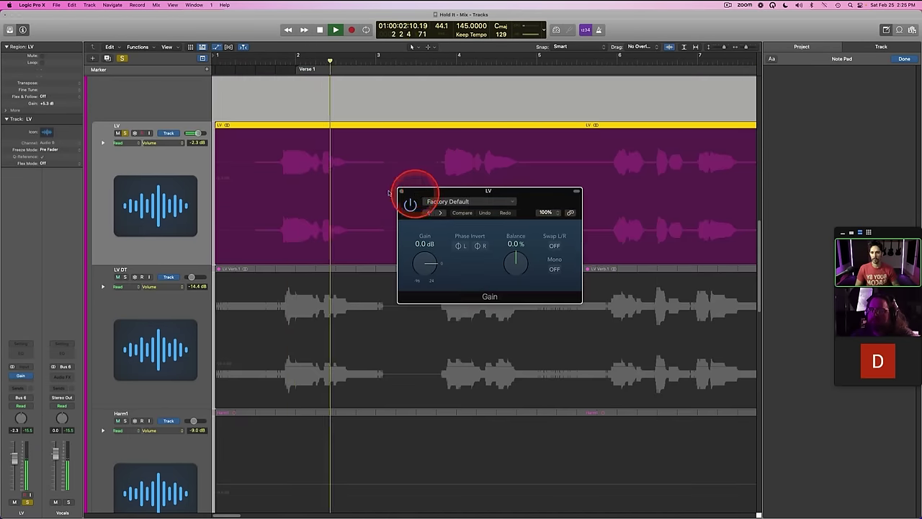
click(157, 142)
mouse_move(180, 199)
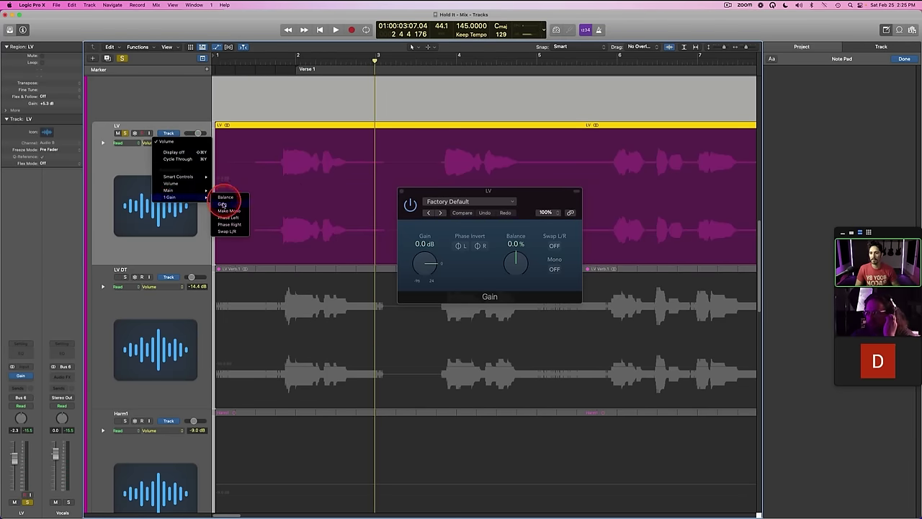
click(223, 204)
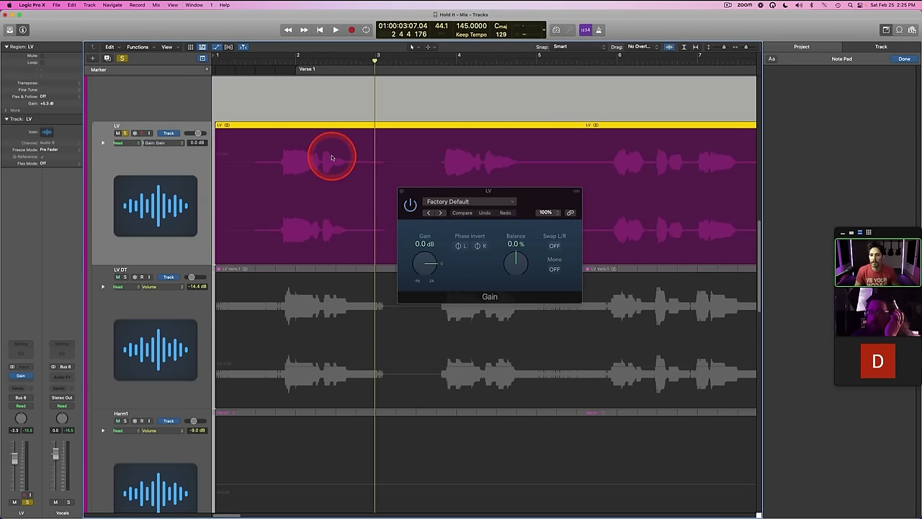
Step: Raise LV's Gain automation to +6.6 dB from mid-bar 2 to just past bar 3, and audition it with and without solo
click(331, 157)
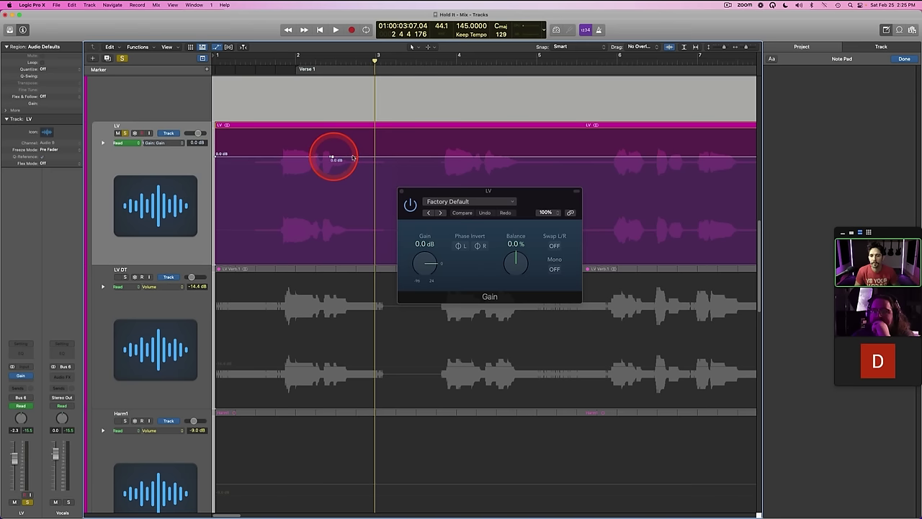
drag(381, 159, 381, 149)
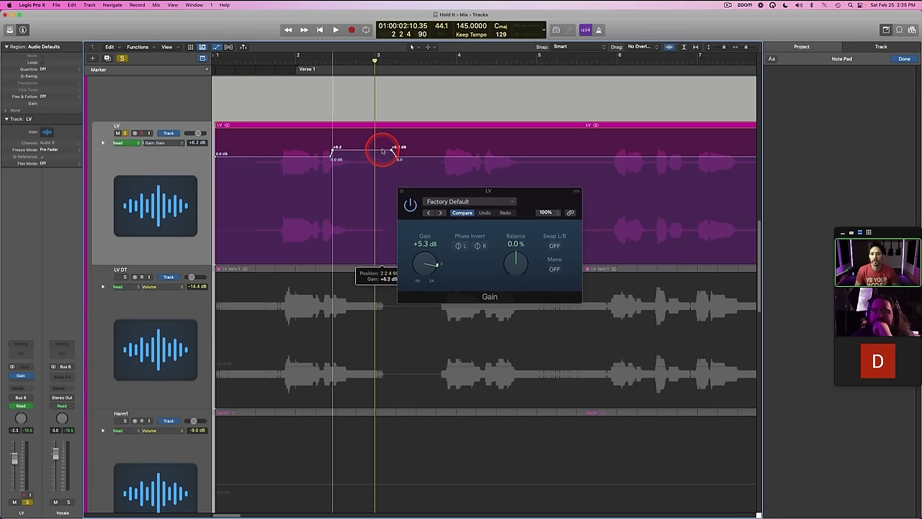
click(298, 60)
key(space)
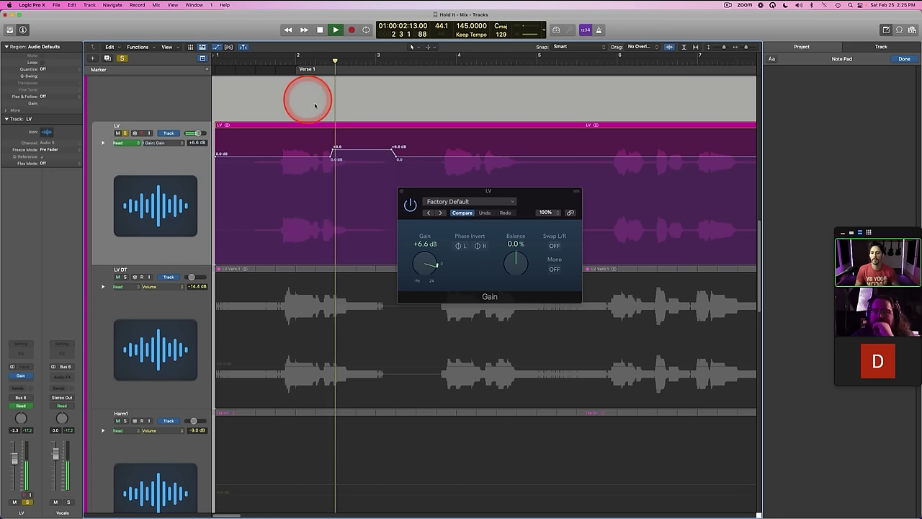
key(space)
click(274, 66)
key(space)
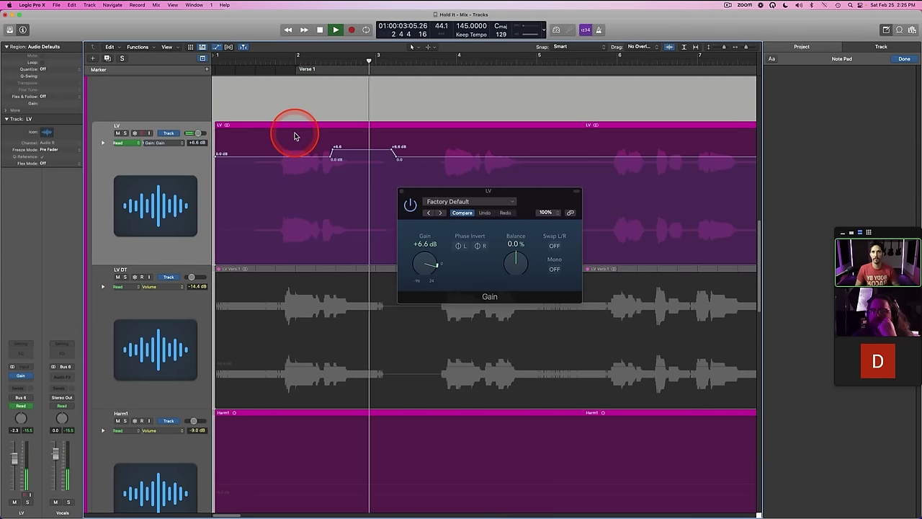
key(space)
Step: Add a Gain automation boost on LV from late bar 4 to early bar 5, audition it, and set it to +5.0 dB
scroll(329, 165, right, 2)
scroll(328, 164, right, 3)
key(space)
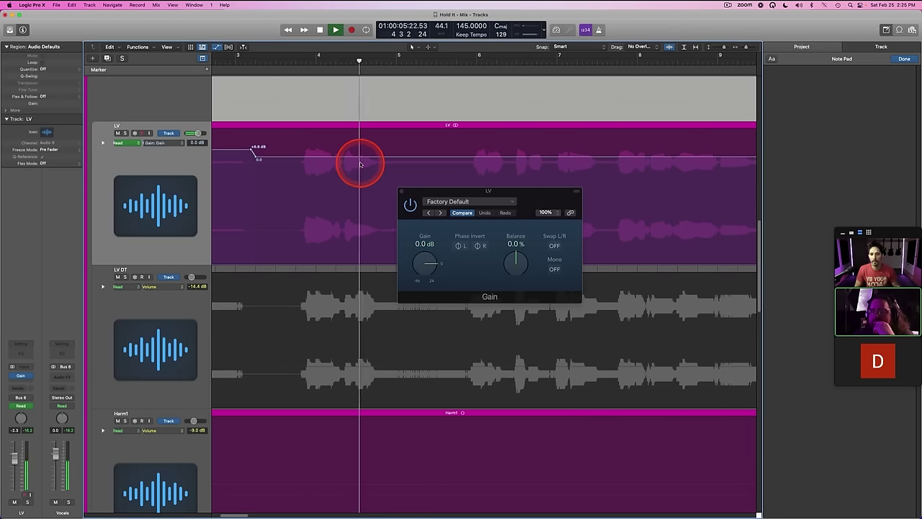
key(space)
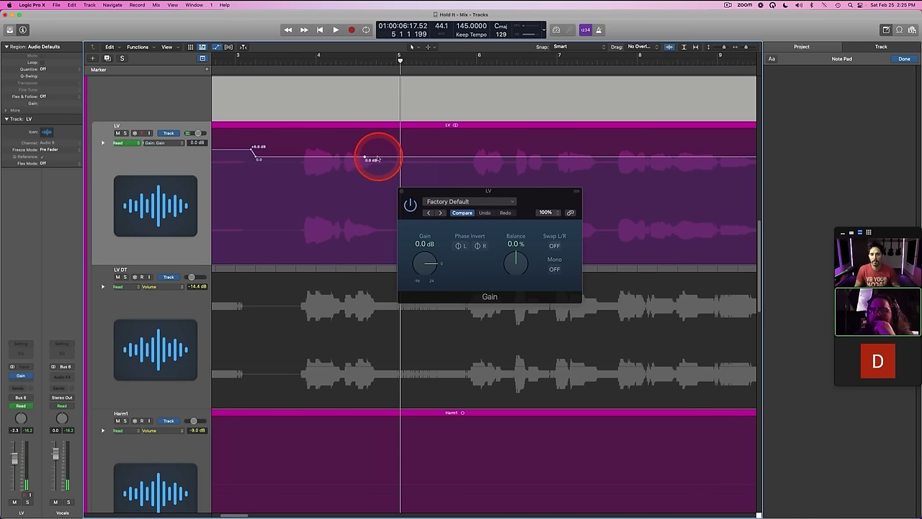
drag(364, 157, 360, 157)
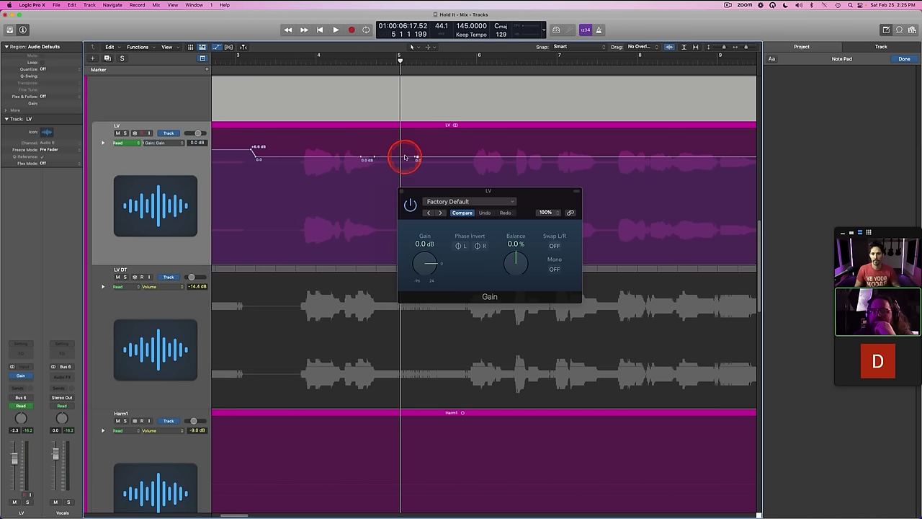
double_click(337, 69)
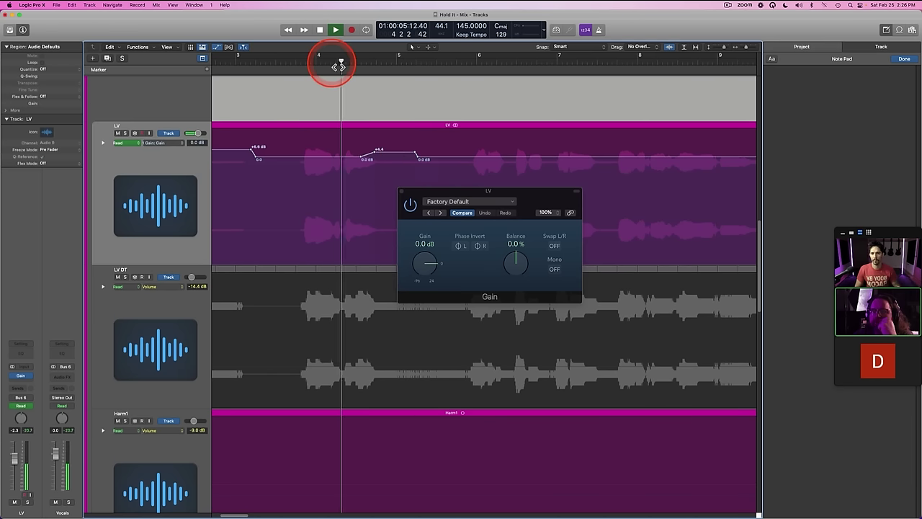
click(396, 155)
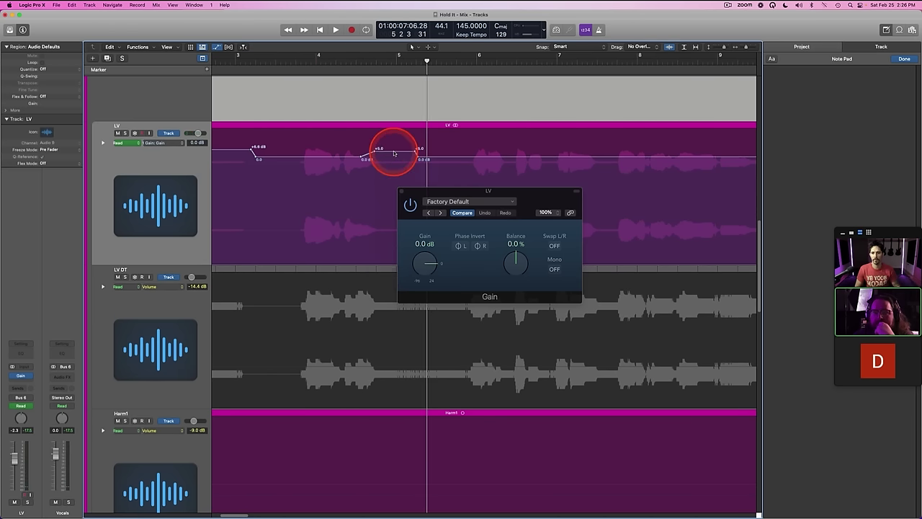
Step: Boost LV's Gain automation to +9.1 dB between mid-bar 5 and the phrase entering at bar 6, and audition it
scroll(392, 151, right, 3)
key(space)
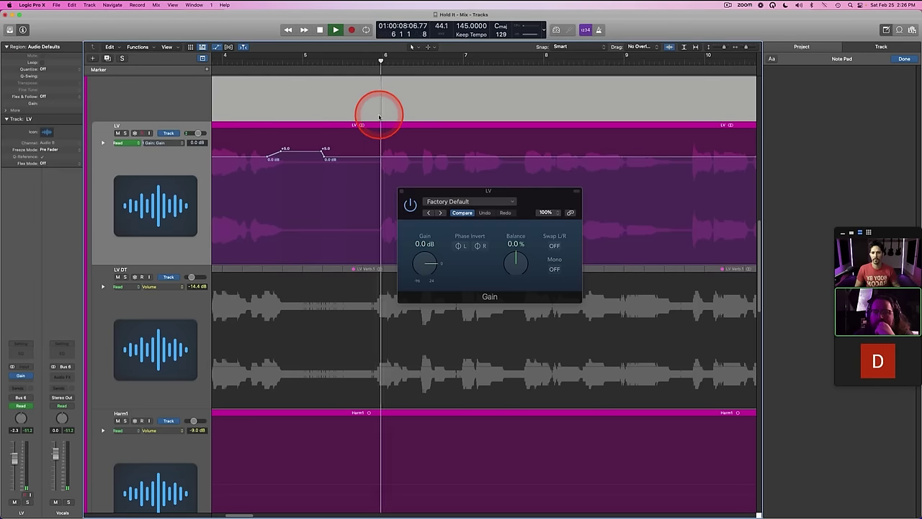
click(315, 62)
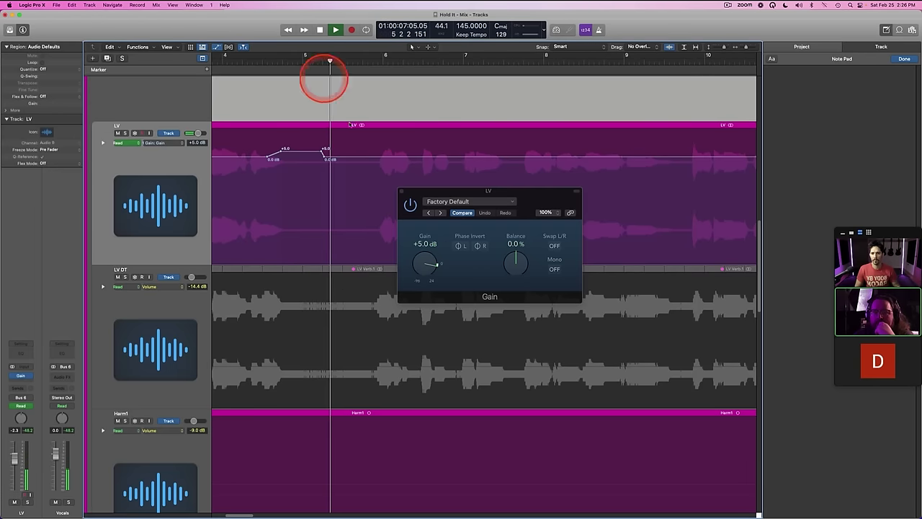
key(space)
drag(337, 157, 360, 154)
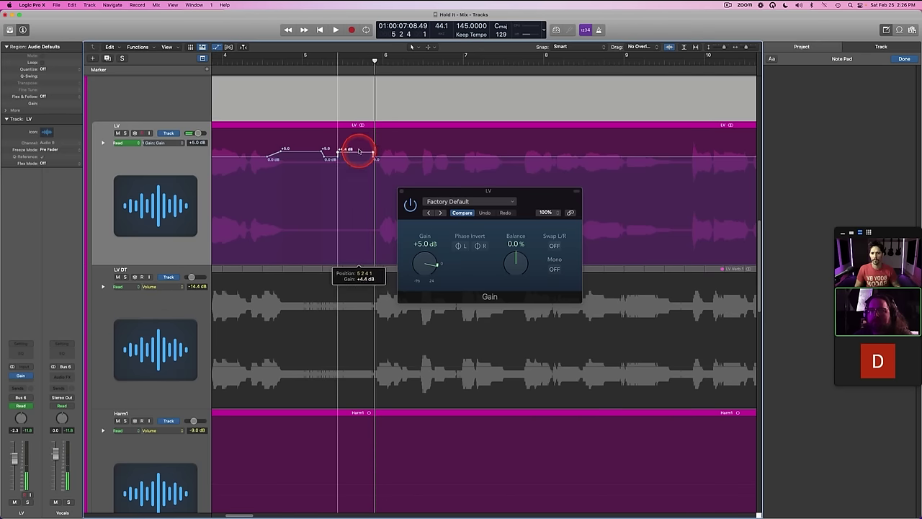
double_click(285, 66)
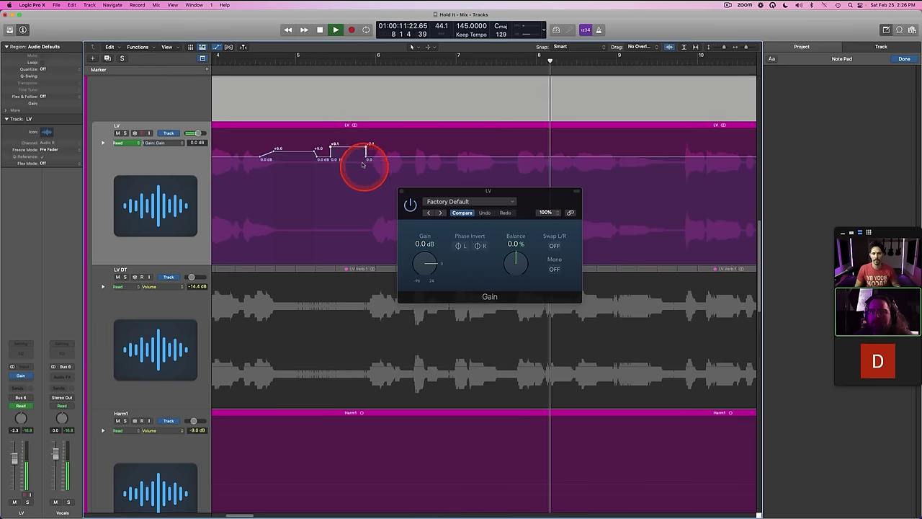
click(277, 65)
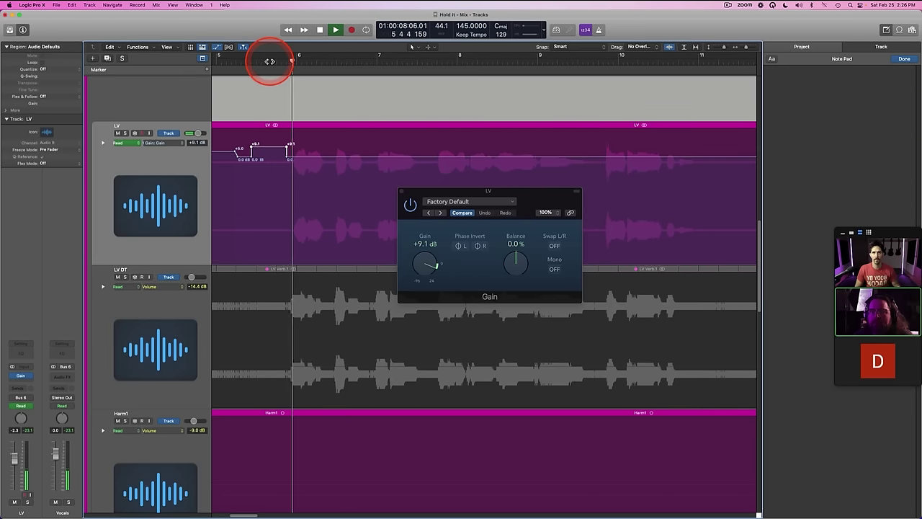
Step: Raise LV's Gain automation to +6.2 dB for the short quiet passage in the middle of bar 7, and play it back
key(space)
click(336, 62)
key(space)
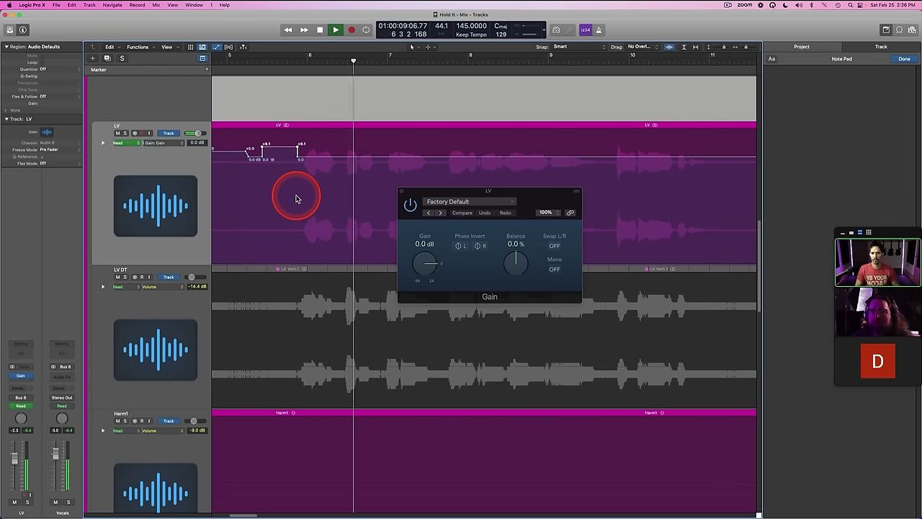
key(space)
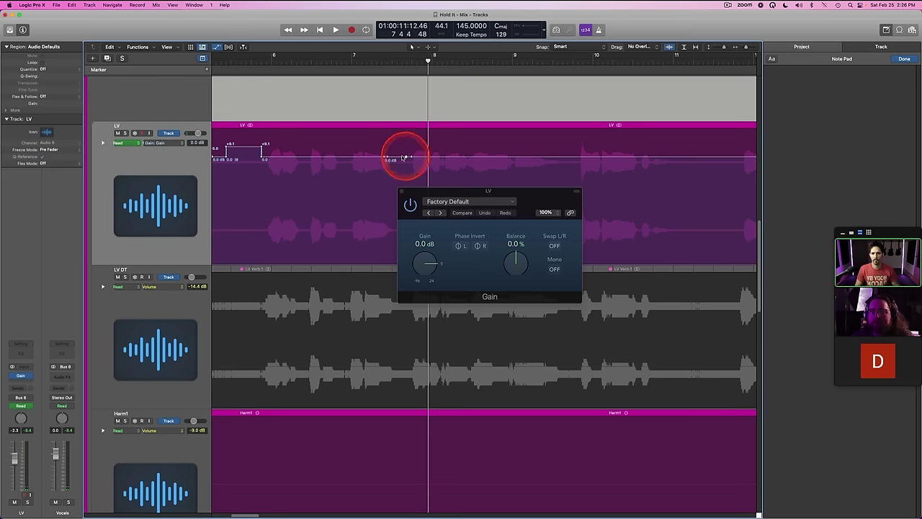
drag(402, 153, 401, 149)
click(370, 65)
key(space)
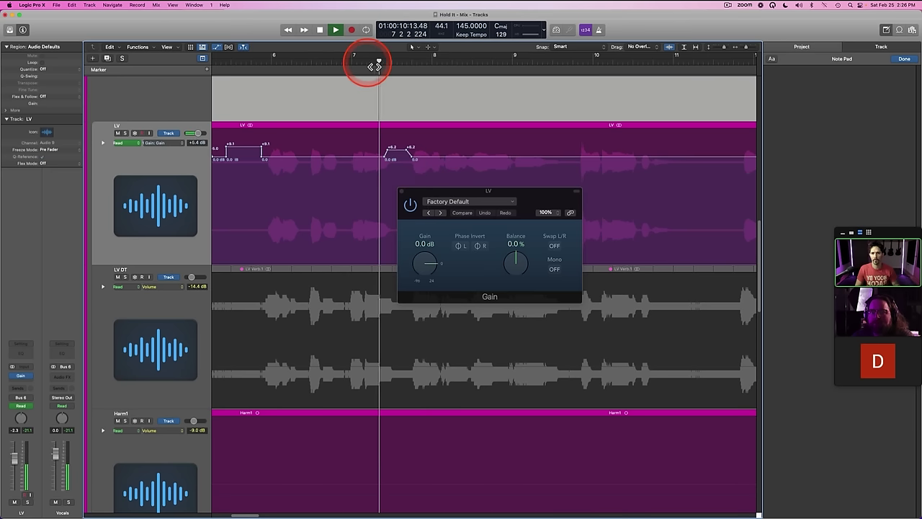
Step: Replay bars 6 and 7 and lower the Gain boost just before bar 6 to +6.3 dB, comparing it with the earlier boosts
key(space)
click(332, 65)
key(space)
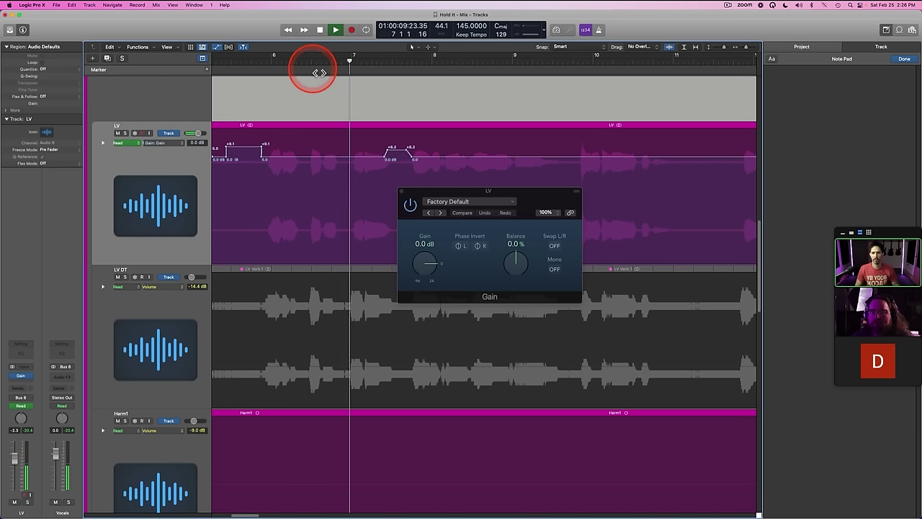
key(space)
click(286, 66)
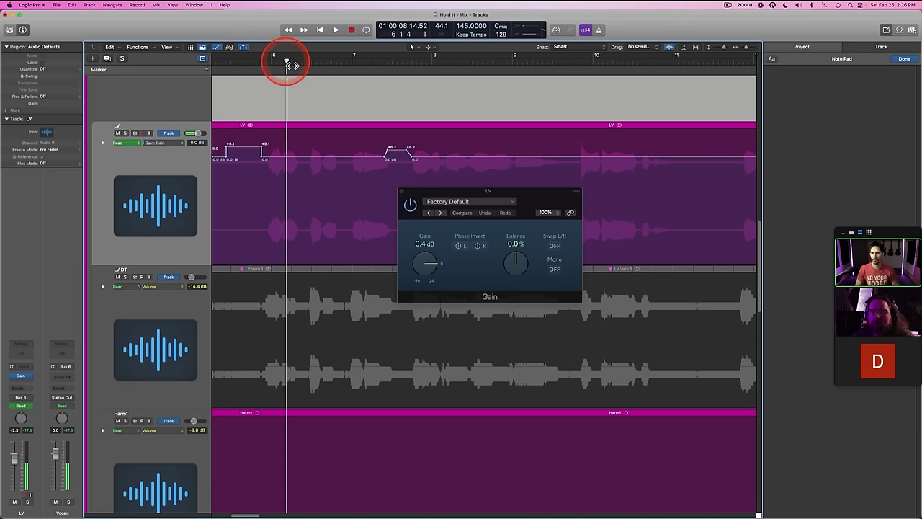
key(space)
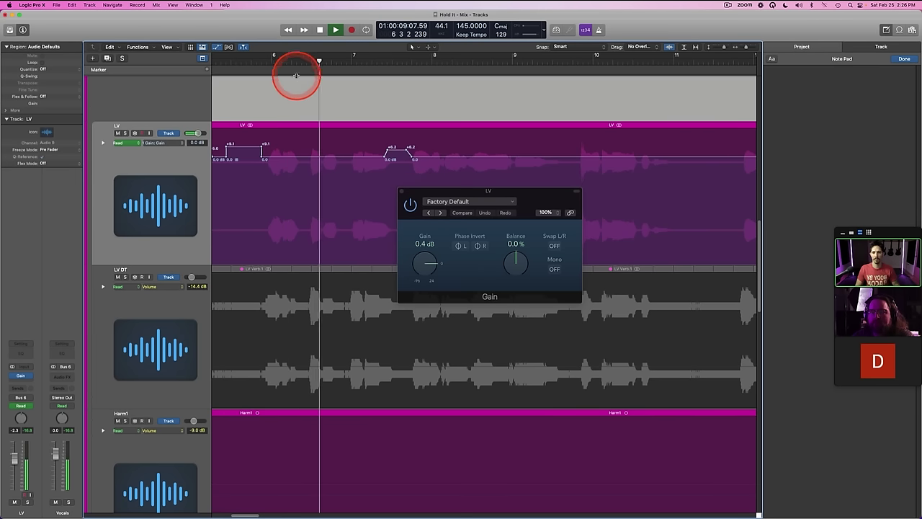
key(space)
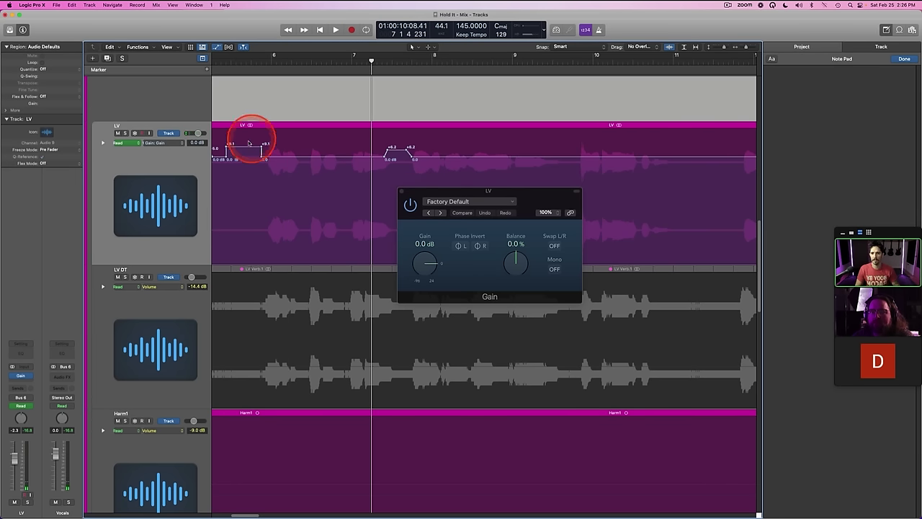
drag(251, 148, 252, 151)
scroll(330, 144, left, 8)
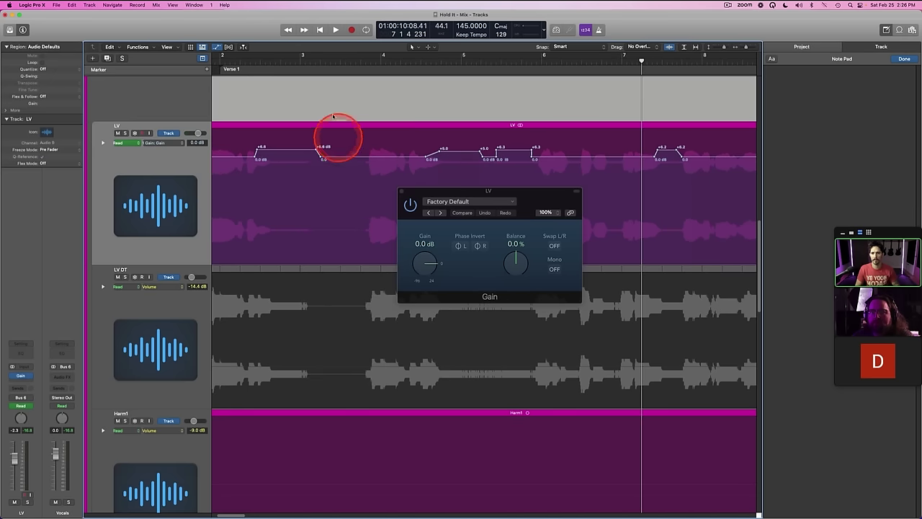
Step: Raise LV's Gain automation in bar 9 to +1.5 dB, stepping up to +4.4 dB before bar 10, and audition it
scroll(425, 123, right, 8)
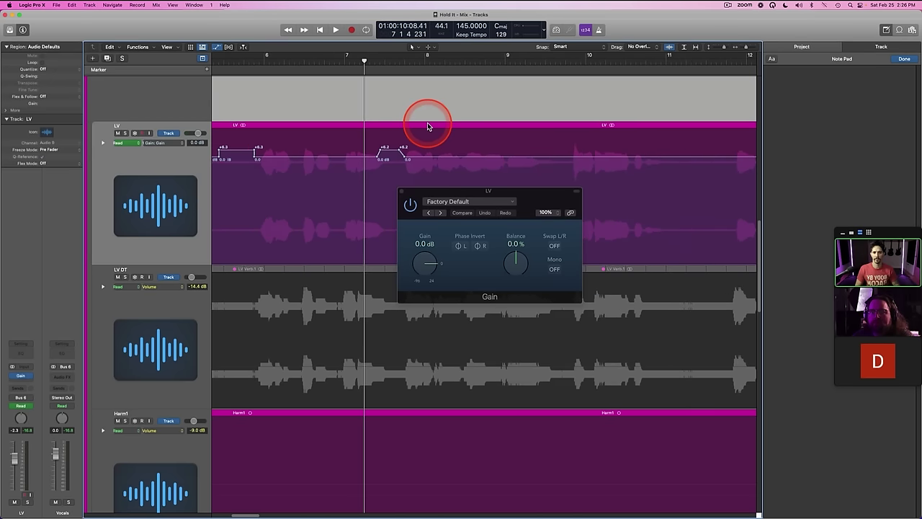
key(space)
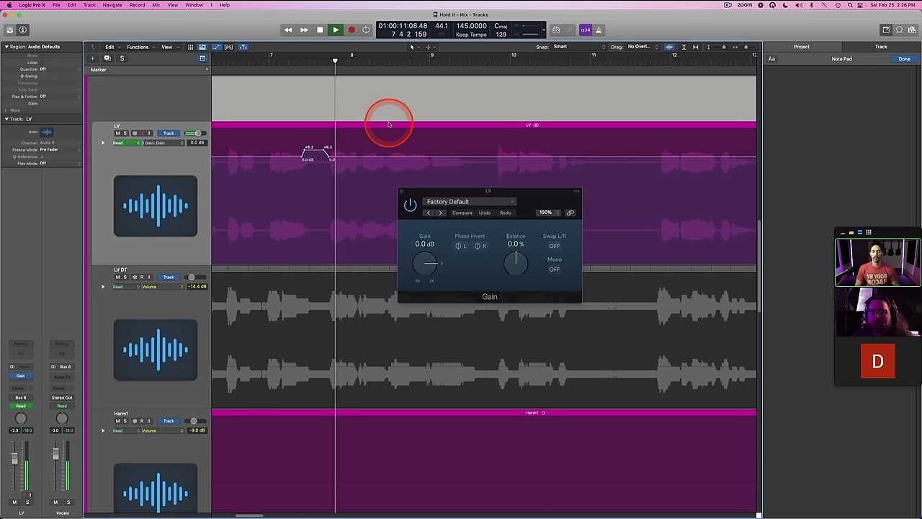
scroll(391, 129, right, 2)
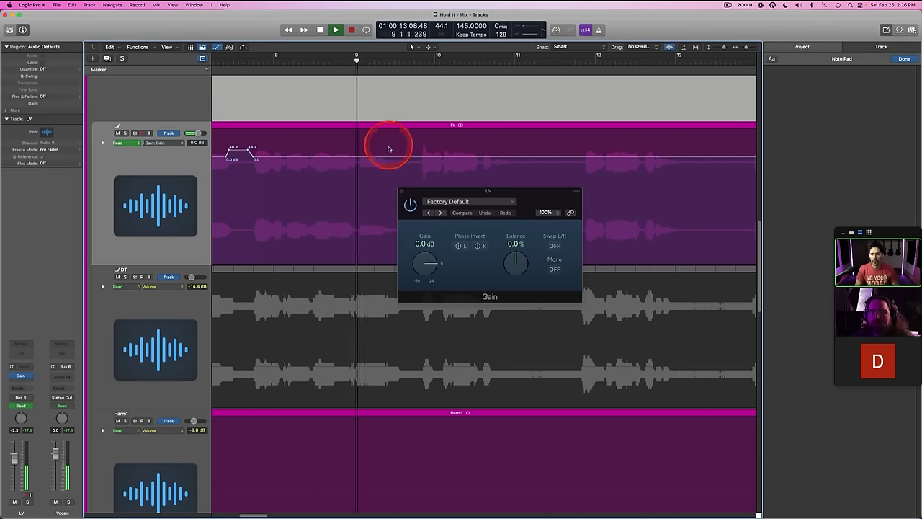
key(space)
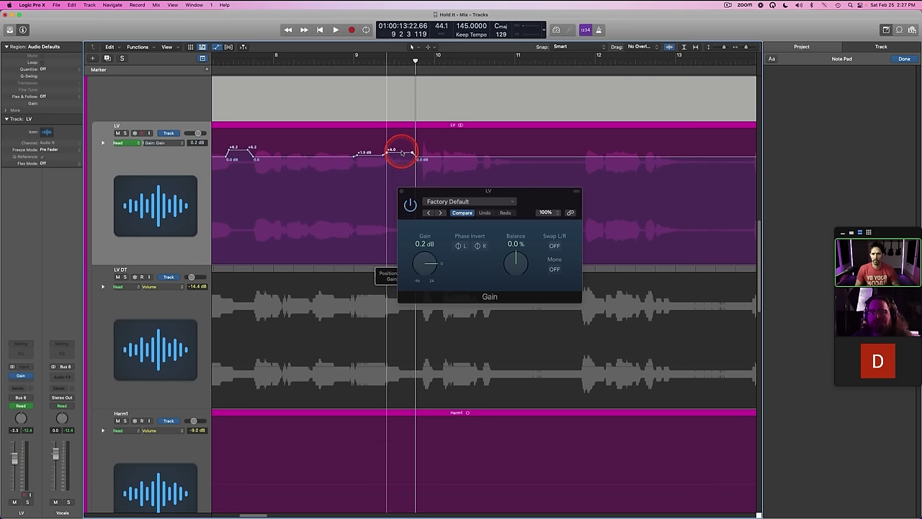
double_click(339, 67)
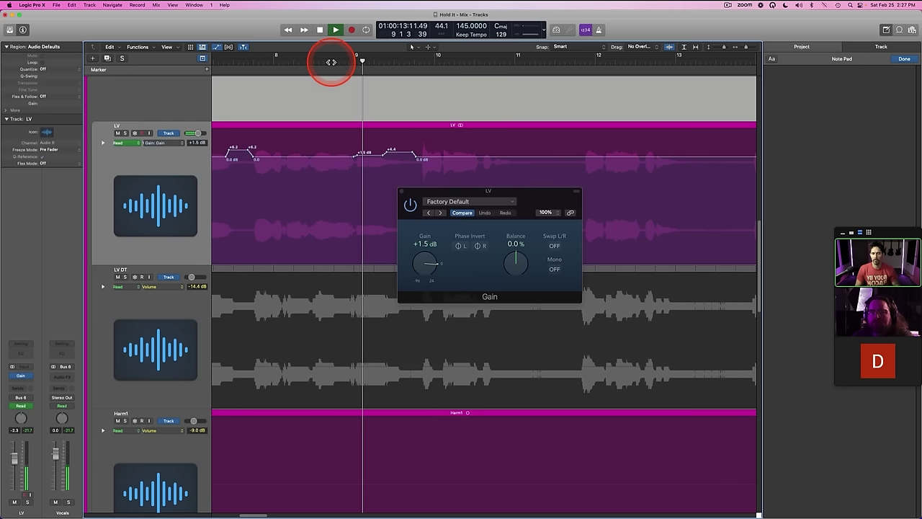
click(253, 65)
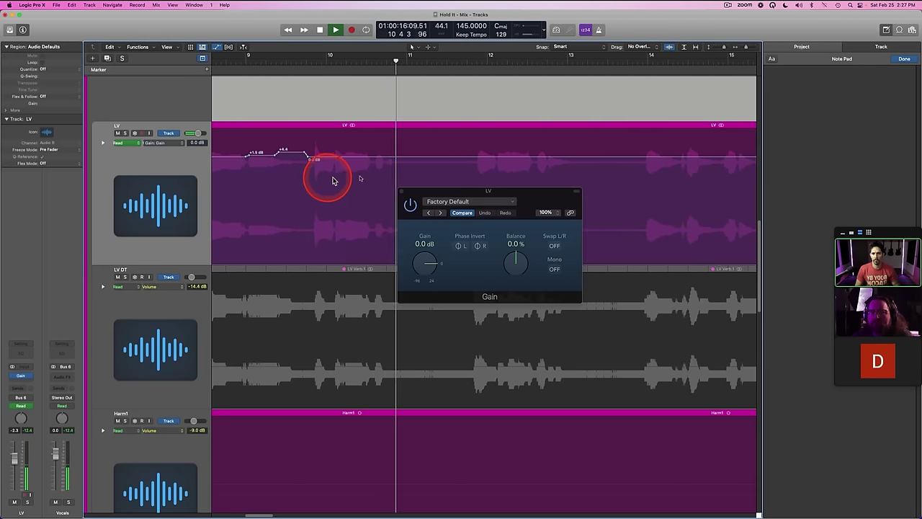
Step: Boost LV's Gain automation to +5.3 dB from late bar 10 into bar 11, and play the passage back
key(space)
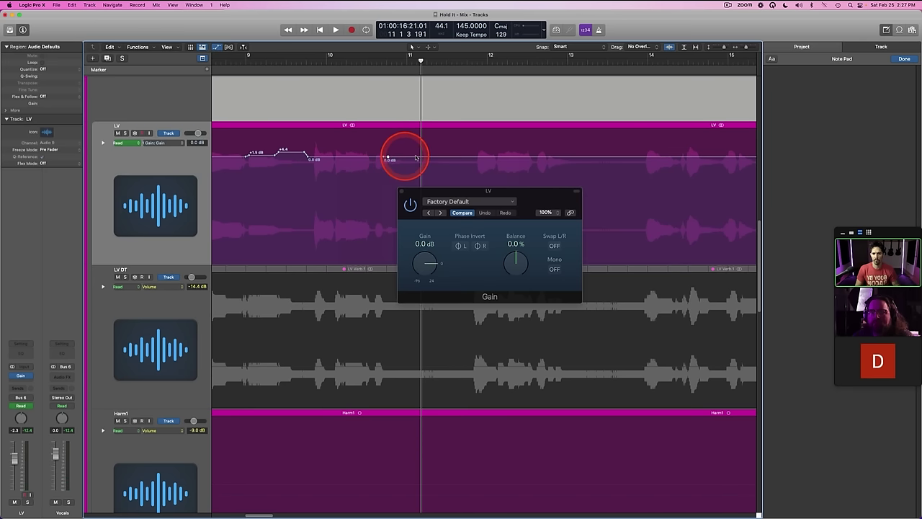
drag(423, 154, 418, 119)
click(350, 58)
key(space)
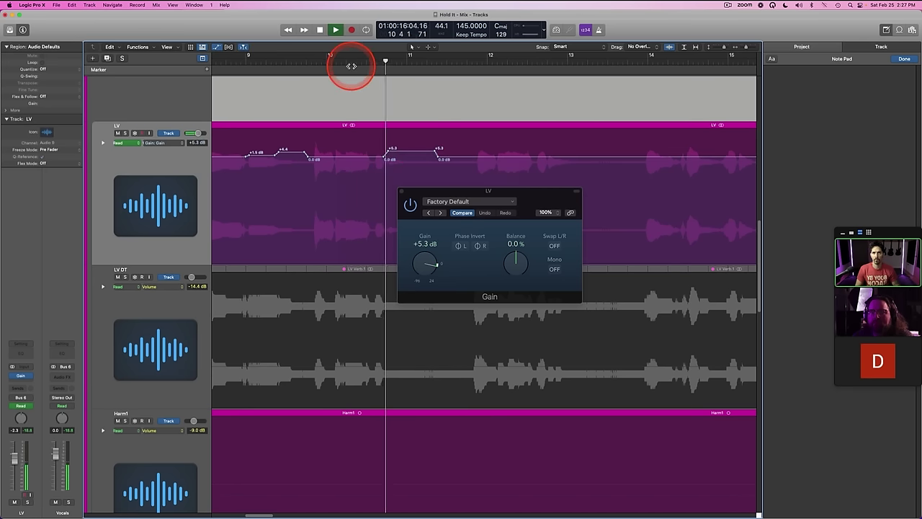
key(space)
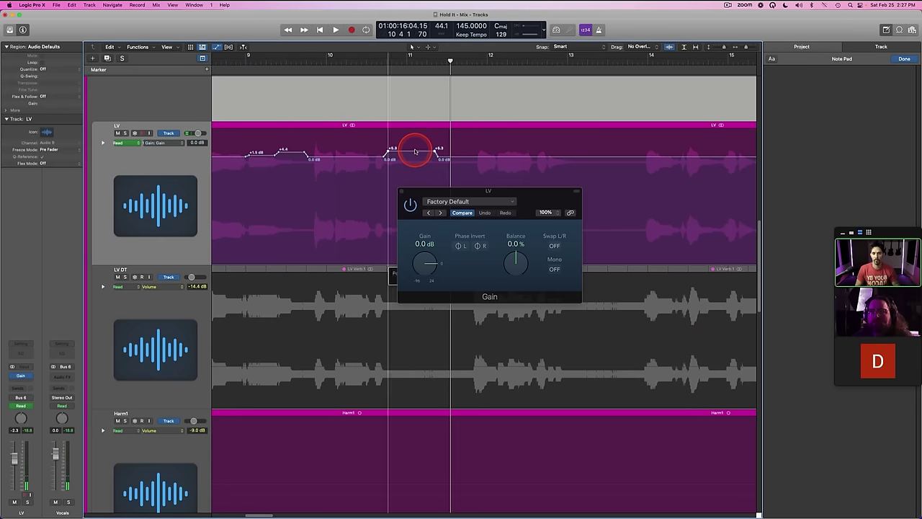
Step: Play LV from bar 10, raise its Gain automation to +3.5 dB from late bar 12 into bar 13, and audition the boost
click(345, 65)
key(space)
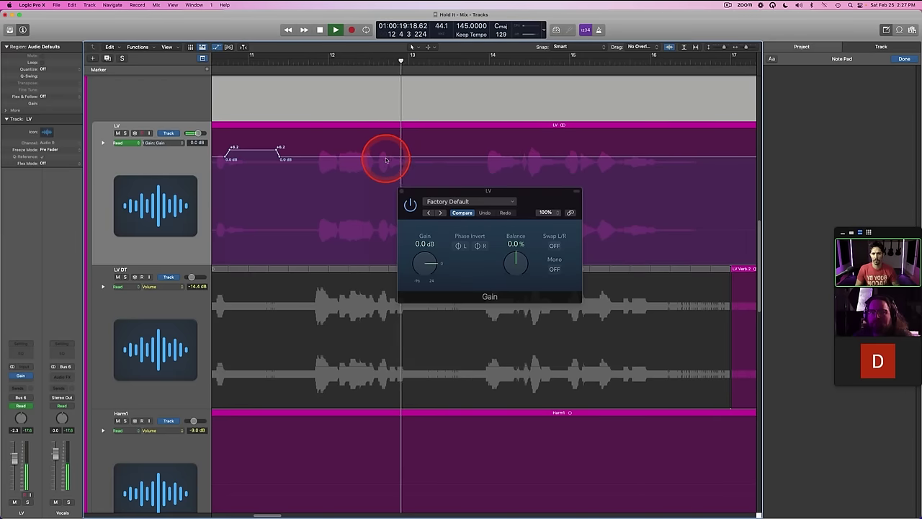
key(space)
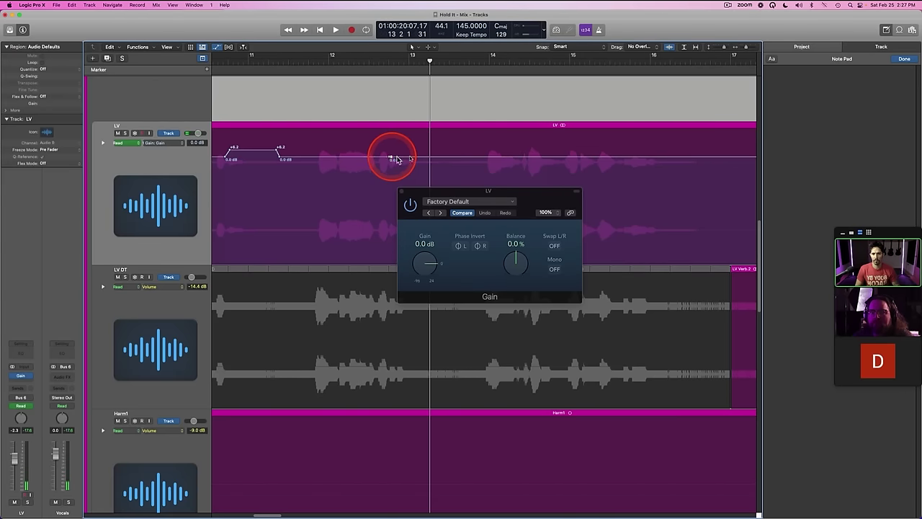
drag(428, 157, 411, 150)
click(352, 55)
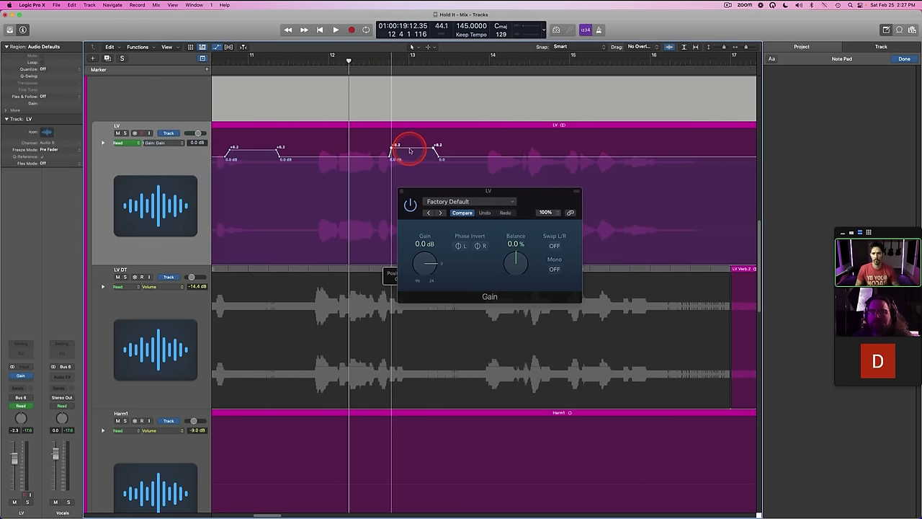
key(space)
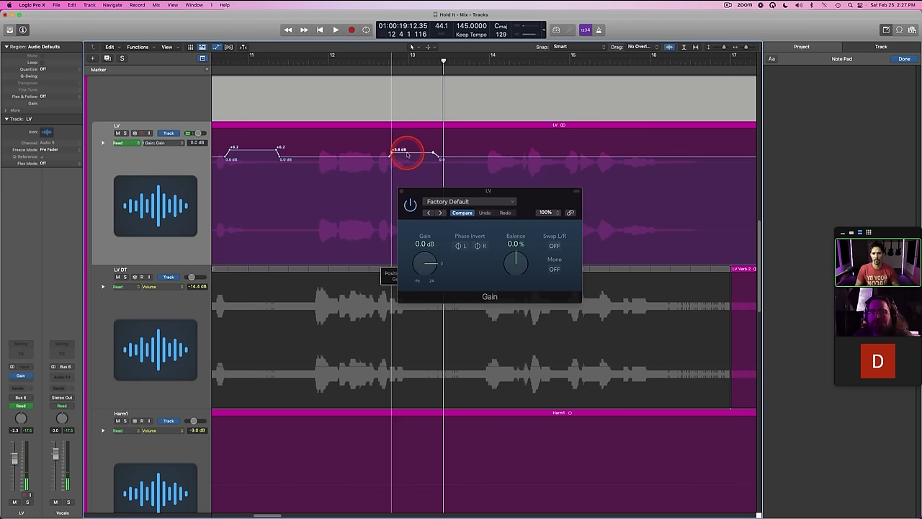
double_click(308, 63)
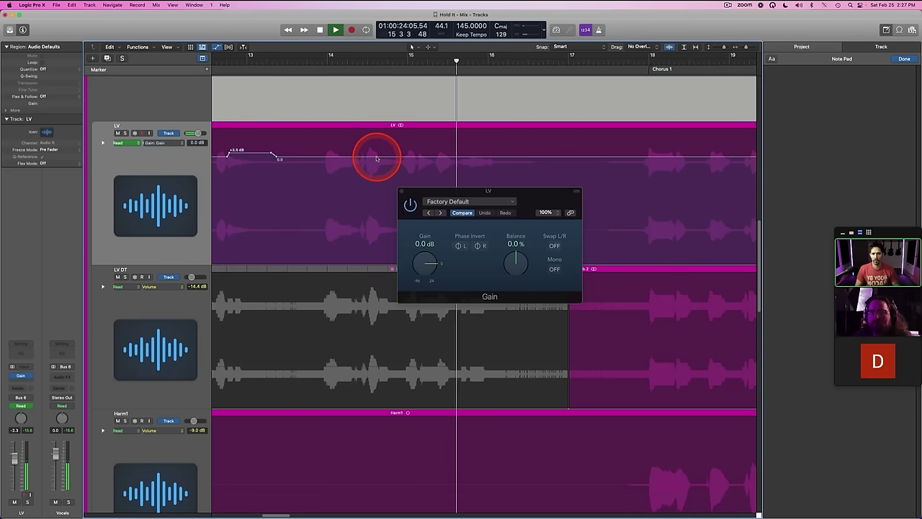
Step: Place the playhead in bar 14 and mute the Vocal Throw track
click(362, 67)
scroll(358, 182, down, 15)
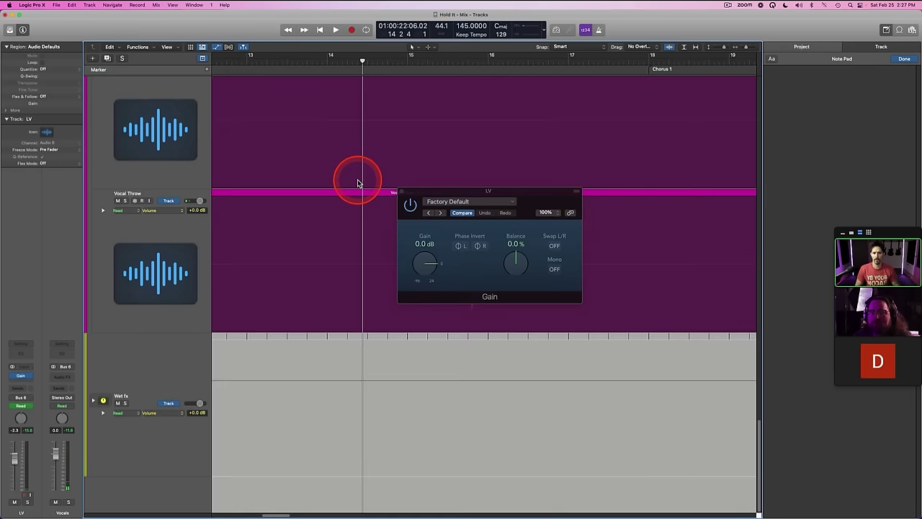
scroll(358, 181, up, 5)
click(120, 330)
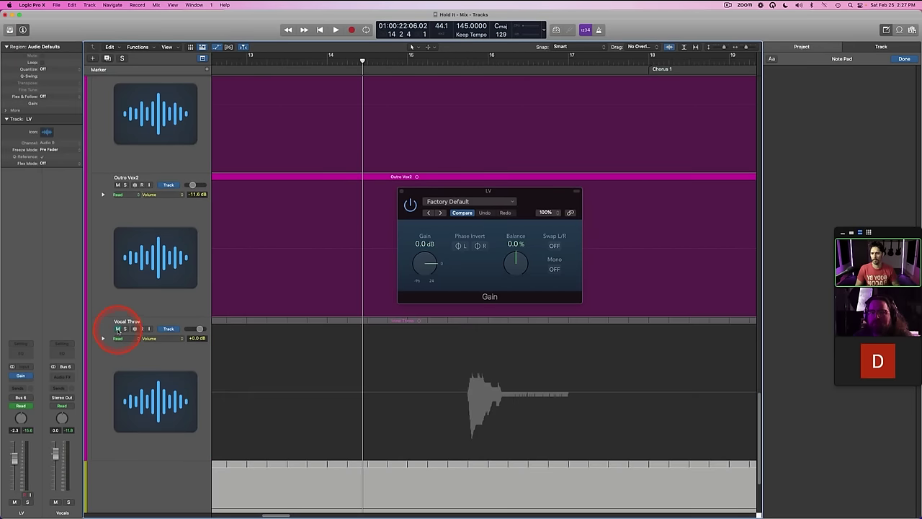
scroll(305, 274, up, 10)
Step: Play to bar 16 and boost LV's Gain automation to +7.2 dB from mid bar 15 to late bar 16, then replay it
key(space)
scroll(306, 279, down, 3)
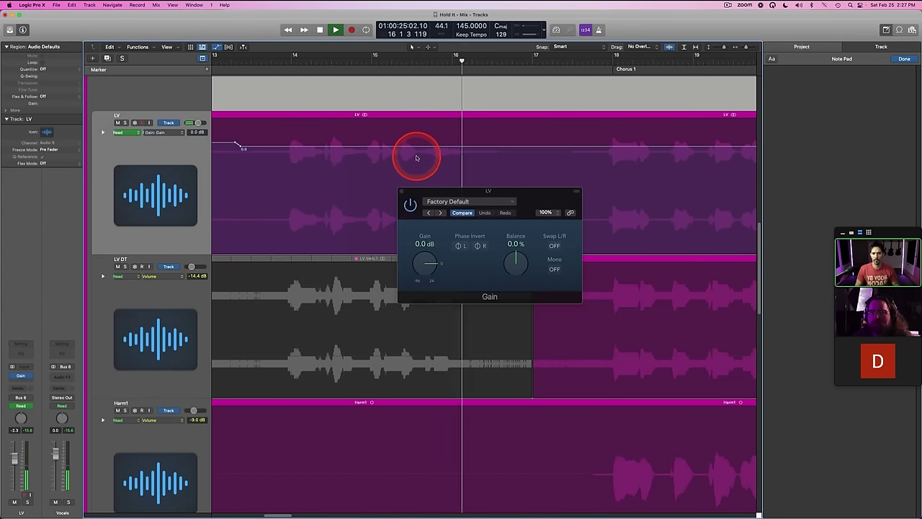
key(space)
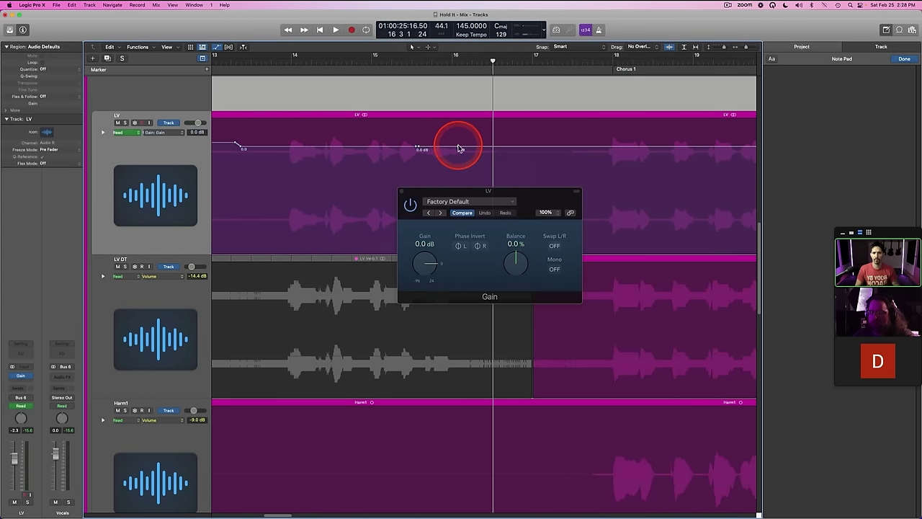
drag(460, 147, 489, 137)
double_click(325, 68)
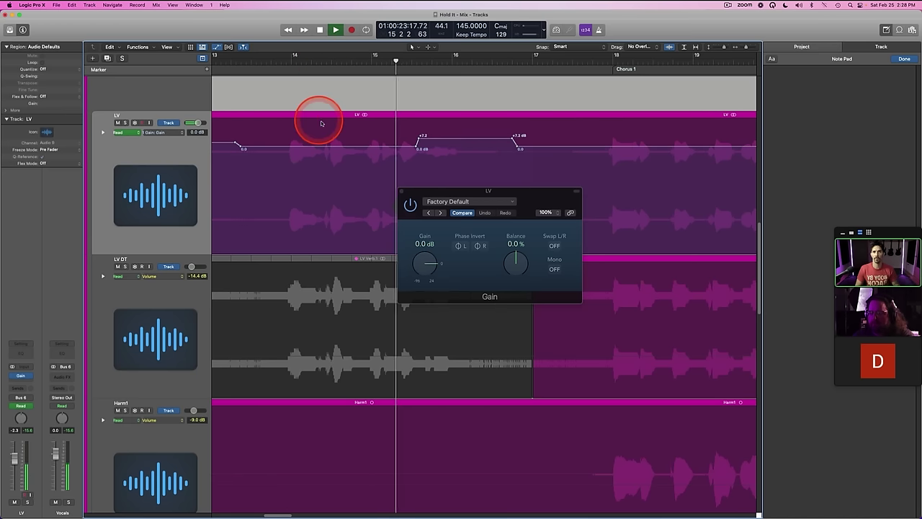
Step: Replay bars 13 and 14 and boost LV's Gain automation to +4.0 dB for the short passage in late bar 14, auditioning the result
key(space)
double_click(288, 66)
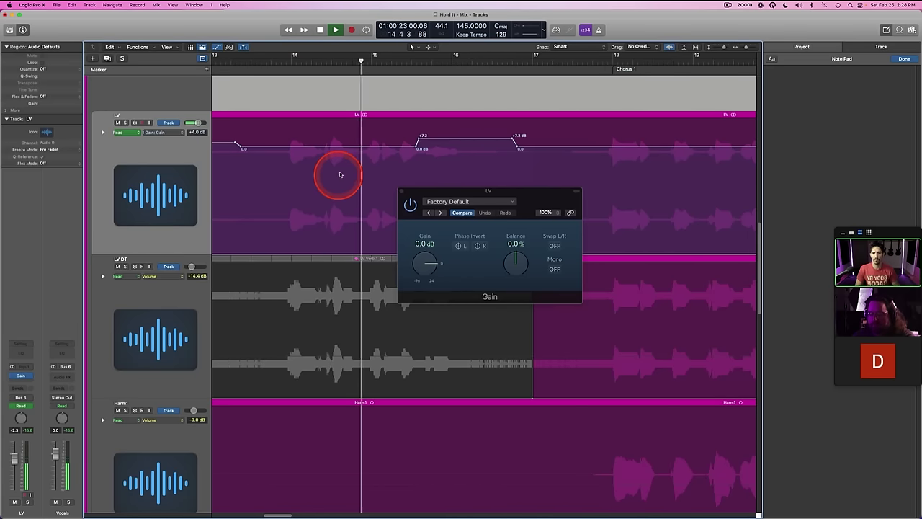
click(289, 61)
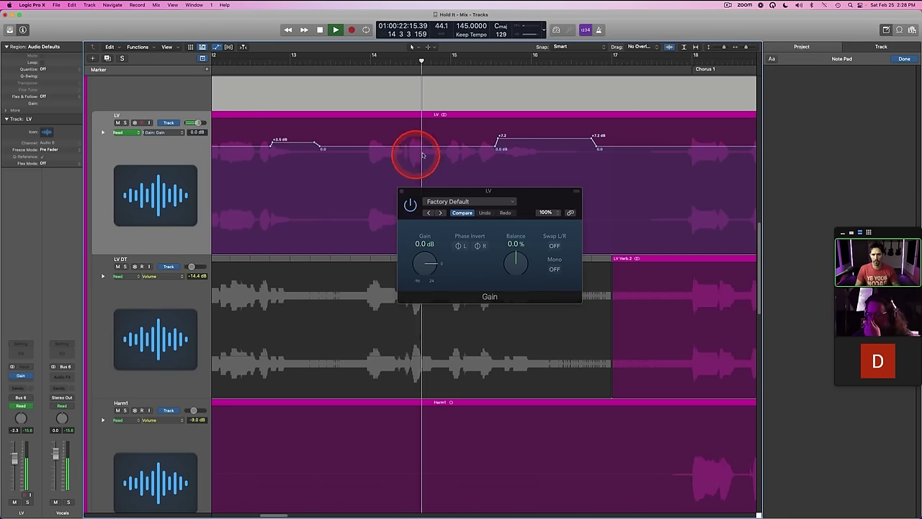
key(space)
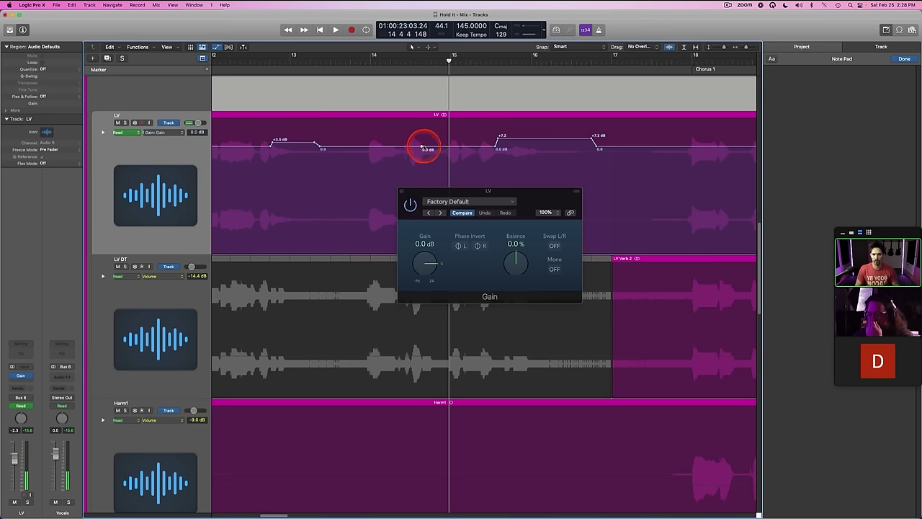
drag(447, 147, 443, 143)
click(383, 62)
key(space)
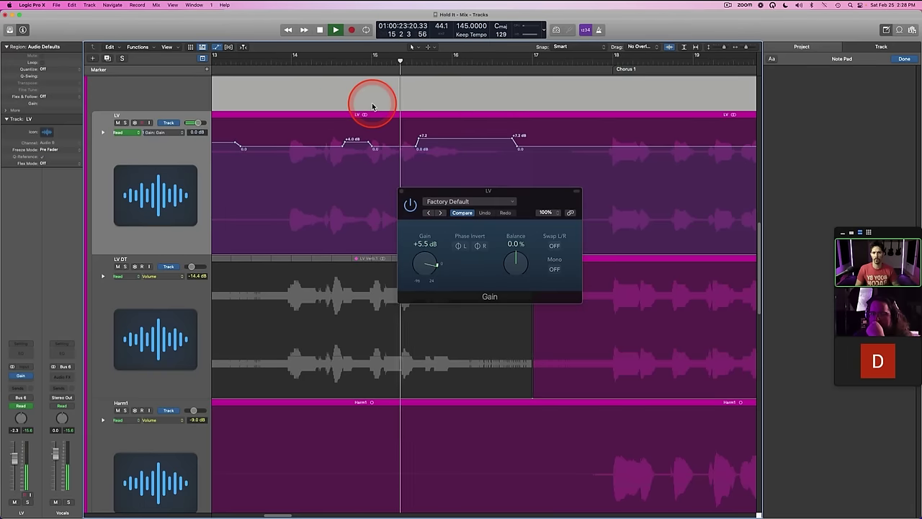
Step: Lower LV's Gain boost across bars 15 and 16 to +6.0 dB and return the playhead to mid bar 14
key(space)
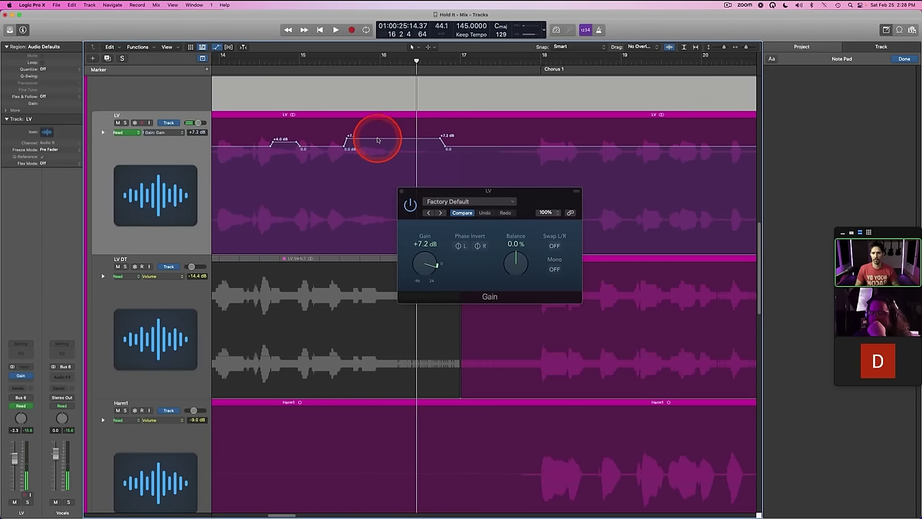
drag(378, 138, 379, 140)
click(266, 65)
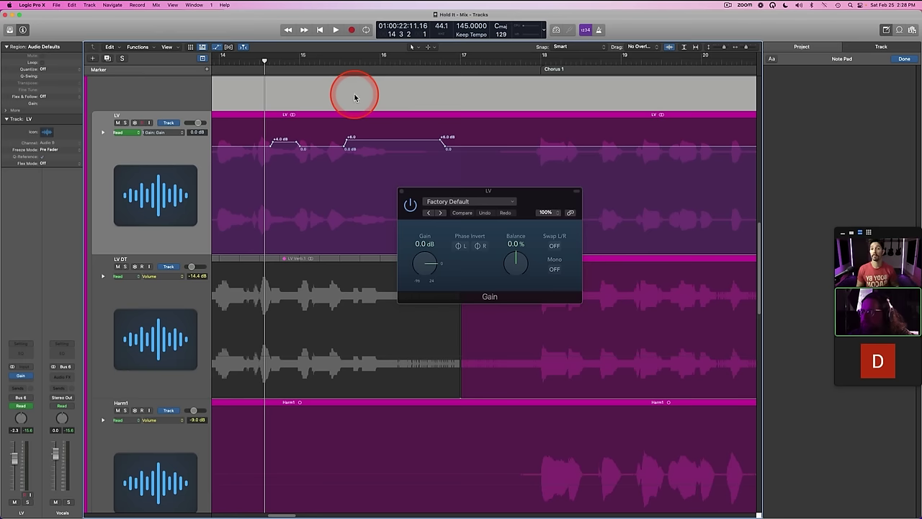
Step: Play back LV from mid bar 12, and again from late bar 11 through bar 16, to check how even the Gain boosts sound
scroll(324, 112, left, 6)
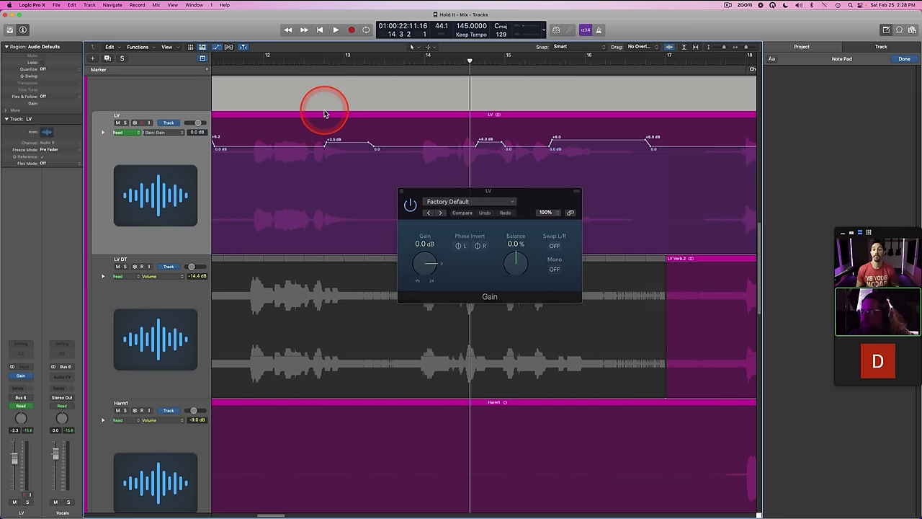
click(308, 66)
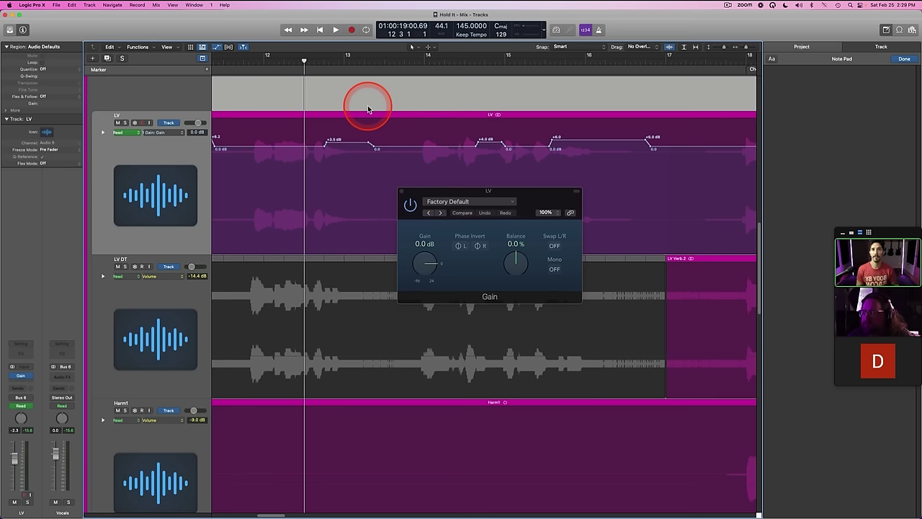
scroll(378, 124, right, 5)
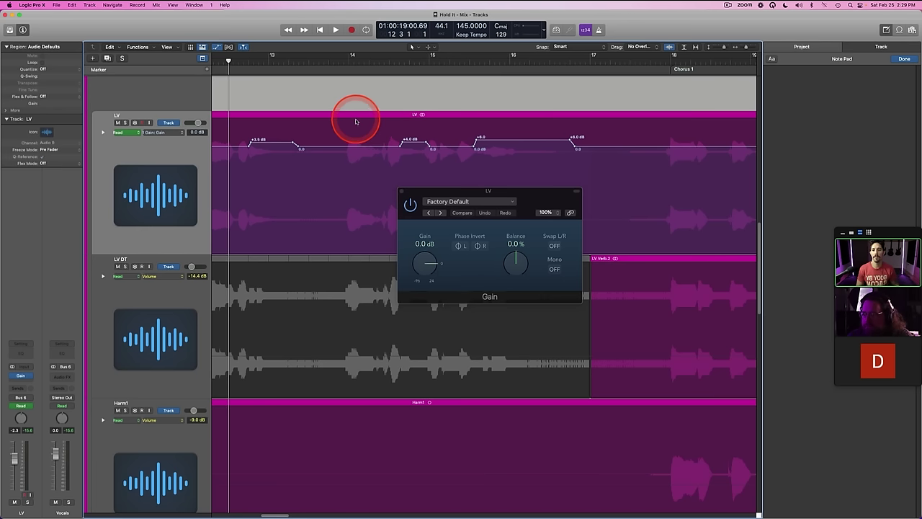
scroll(355, 121, left, 2)
key(space)
scroll(282, 140, right, 2)
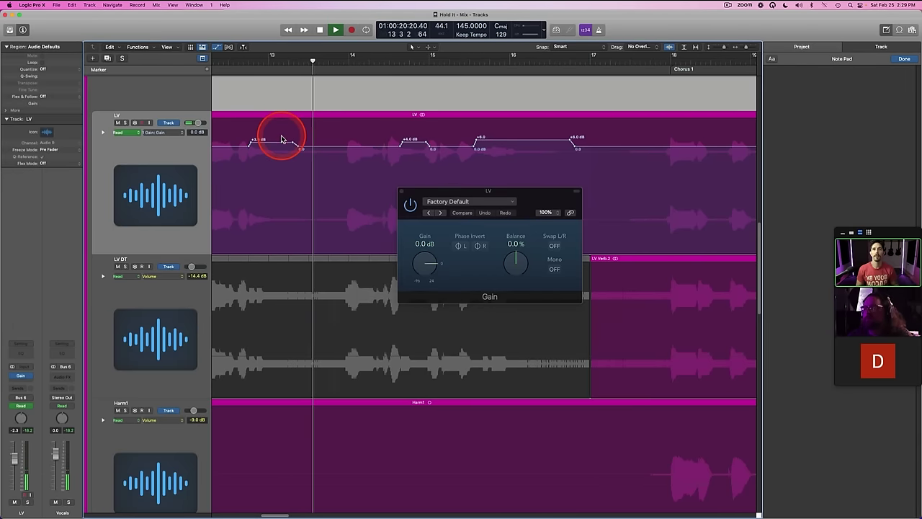
scroll(282, 139, right, 3)
key(space)
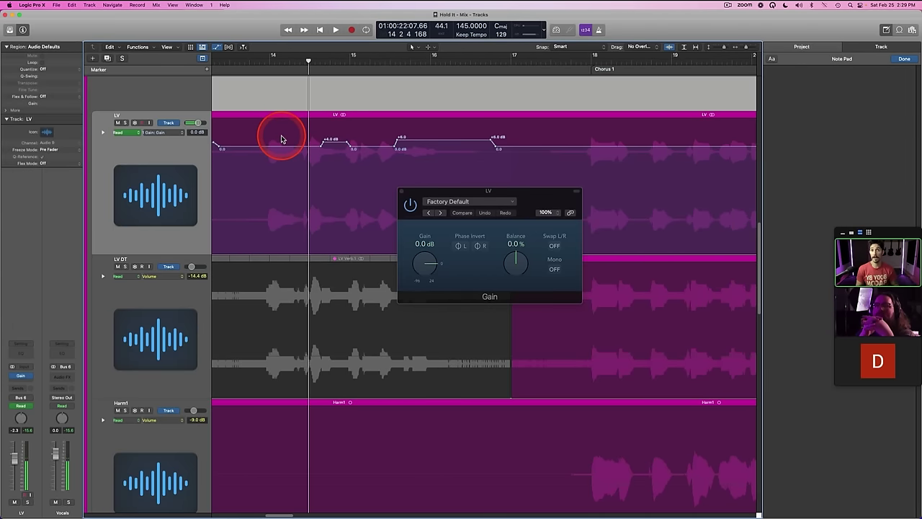
scroll(334, 130, left, 8)
click(295, 67)
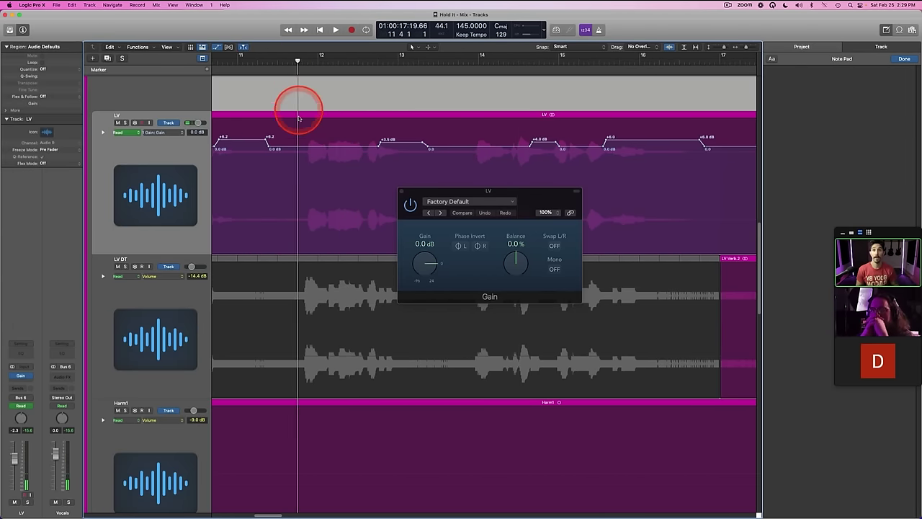
scroll(299, 118, right, 2)
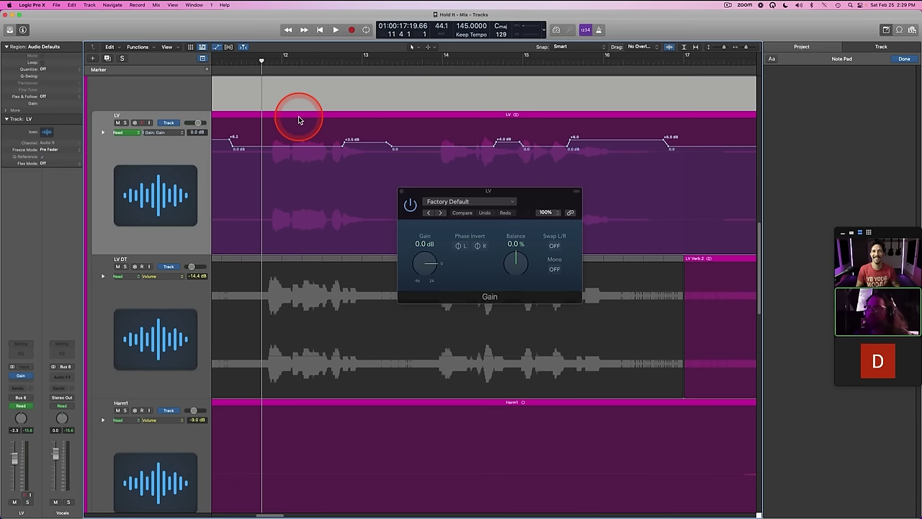
key(space)
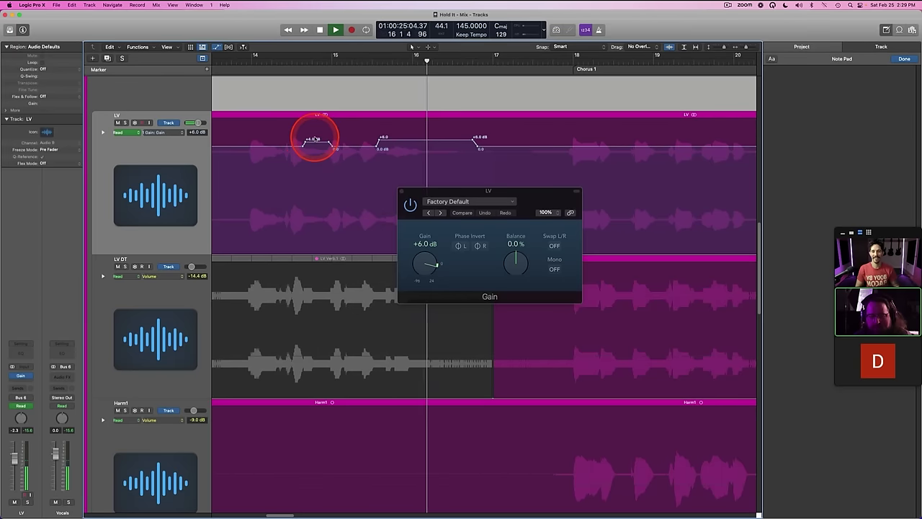
Step: Reduce LV's Gain boost across bars 15 and 16 to +4.2 dB and play the end of the phrase back twice
key(space)
drag(393, 140, 391, 142)
click(342, 62)
key(space)
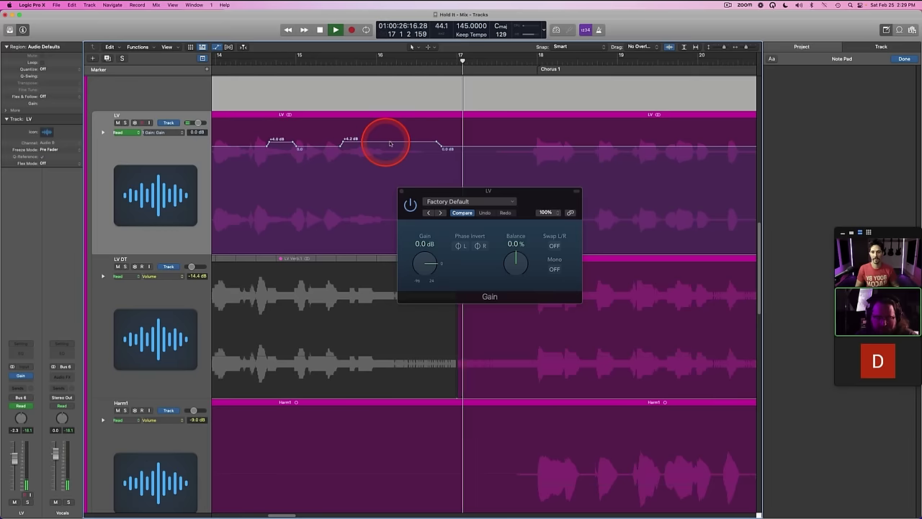
click(353, 62)
key(space)
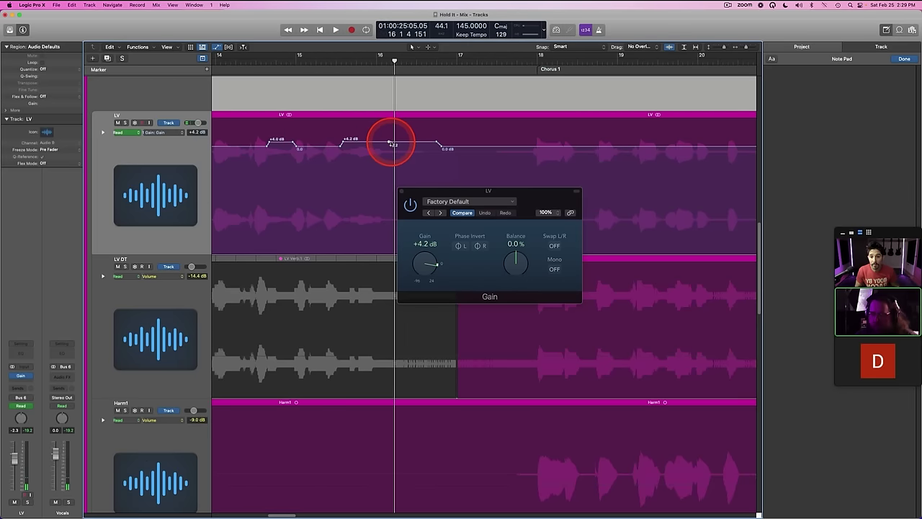
Step: Step LV's Gain automation up to +8.6 dB from early to late bar 16, and play the passage from bar 15
drag(413, 139, 390, 93)
drag(360, 64, 346, 65)
key(space)
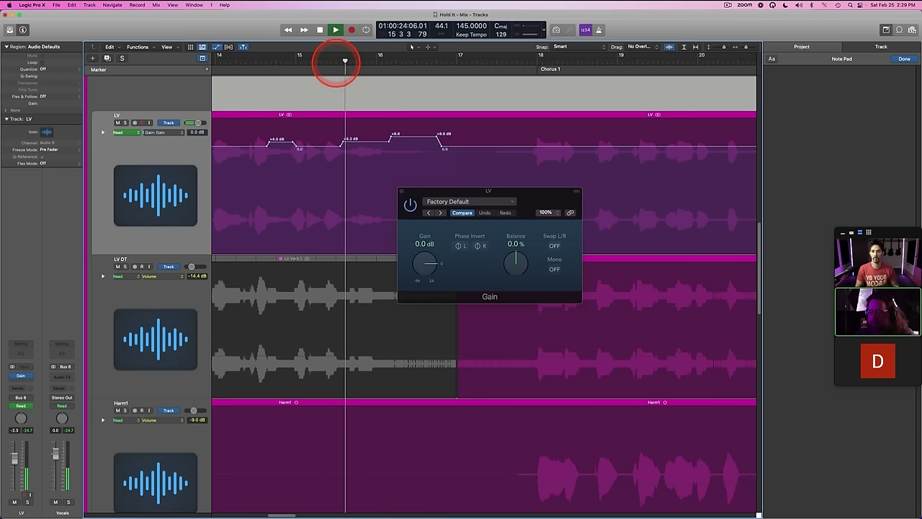
click(320, 65)
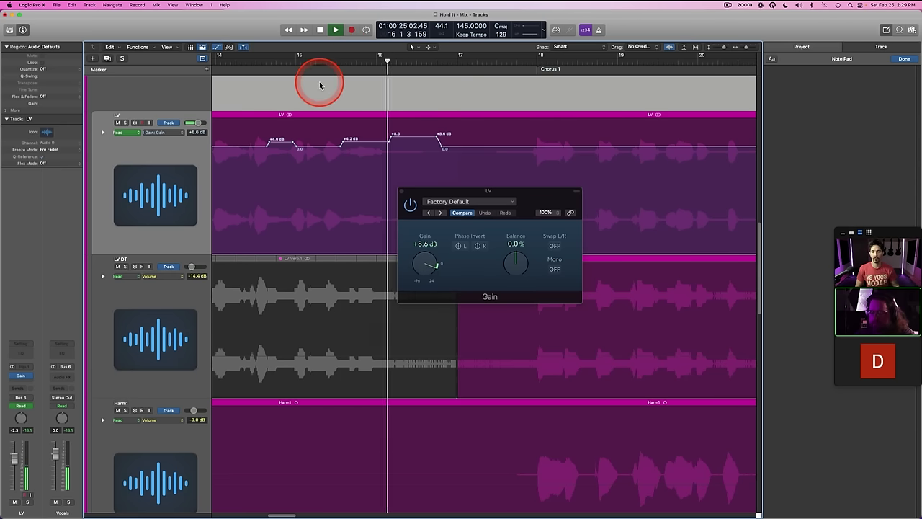
key(space)
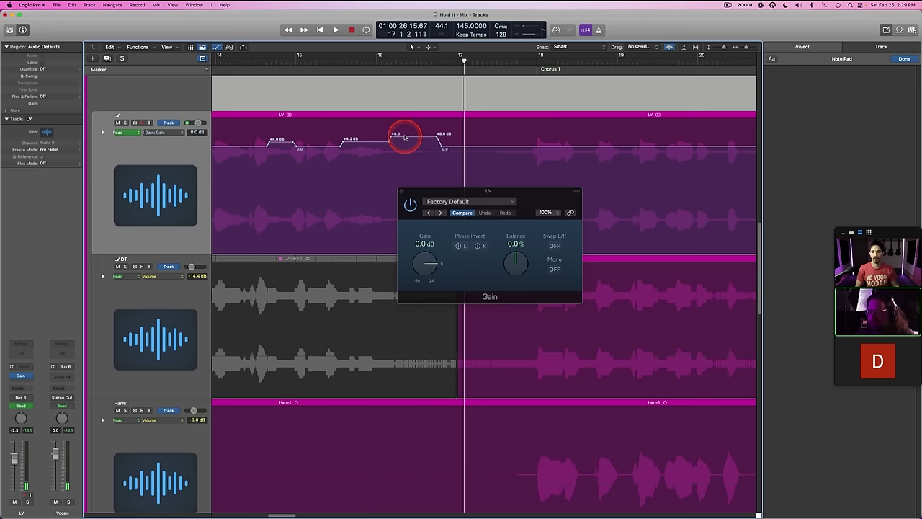
Step: Raise LV's bar 16 Gain boost in stages to +11.7, +15.7 and +18.8 dB, starting it slightly earlier and auditioning each change
click(268, 70)
key(space)
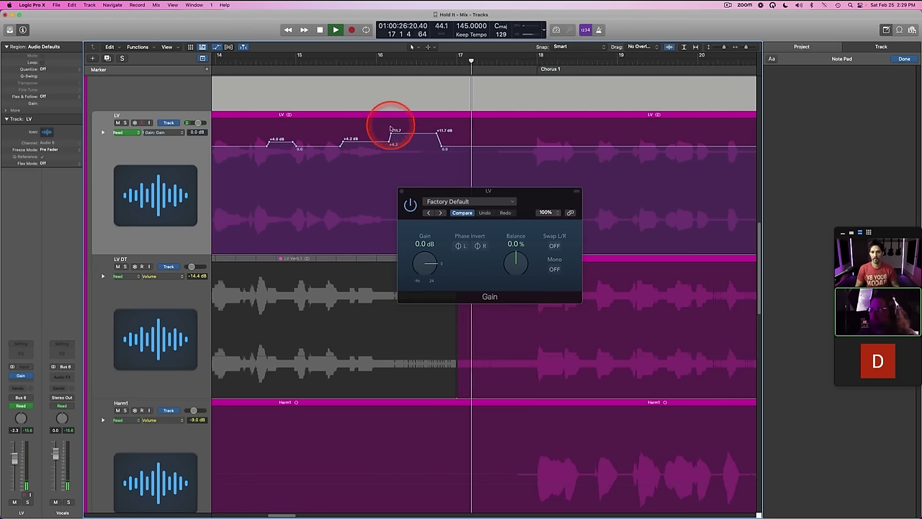
drag(399, 134, 398, 128)
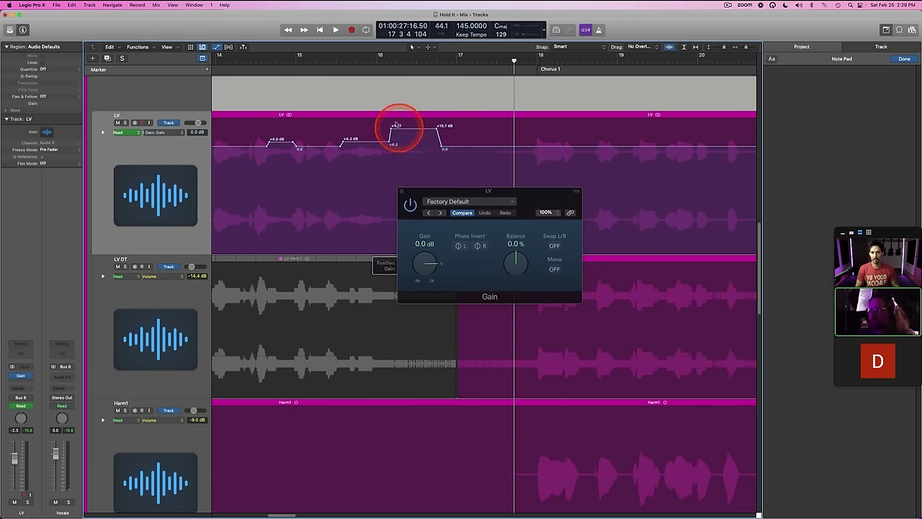
double_click(310, 66)
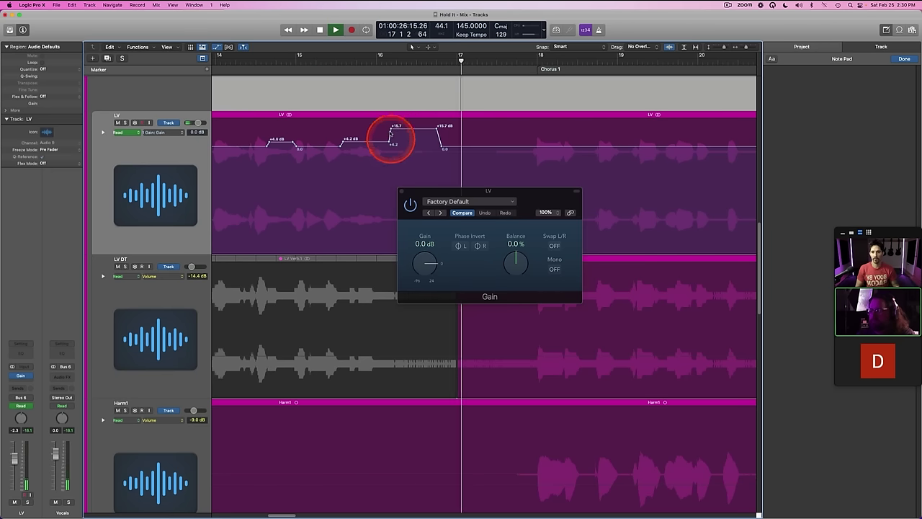
click(378, 63)
key(space)
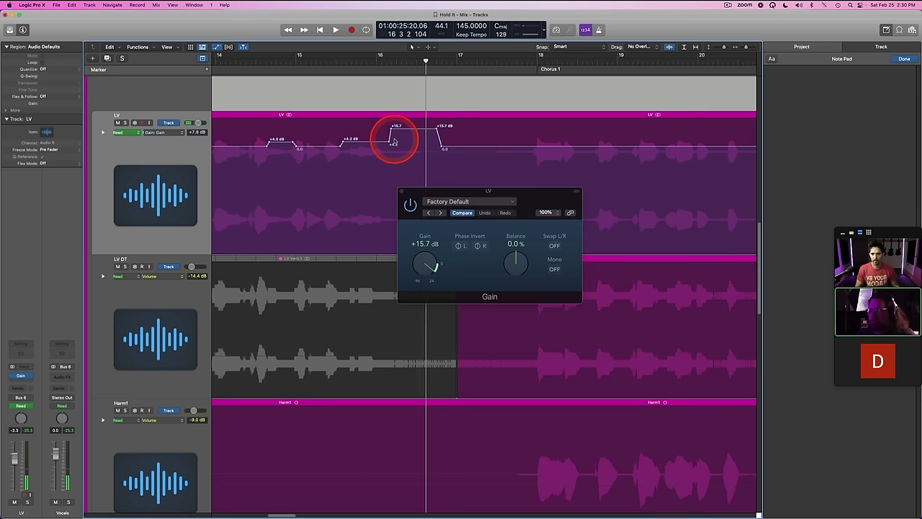
drag(391, 130, 388, 130)
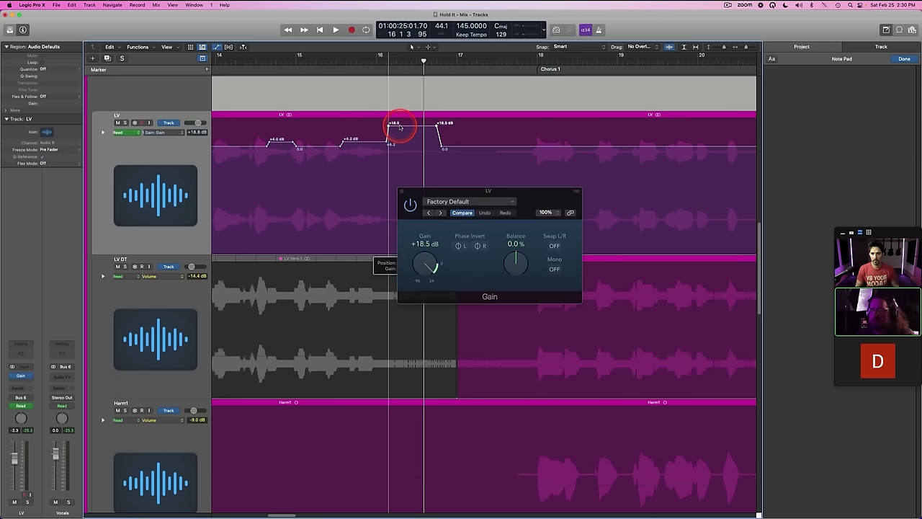
click(238, 56)
key(space)
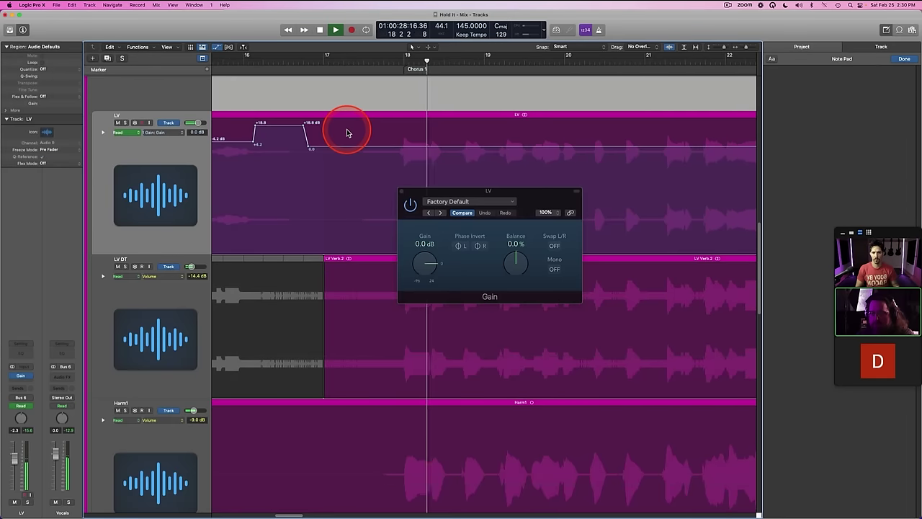
Step: Skip ahead to play Verse 2, close LV's Gain plug-in window, and return the playhead to late bar 33
key(space)
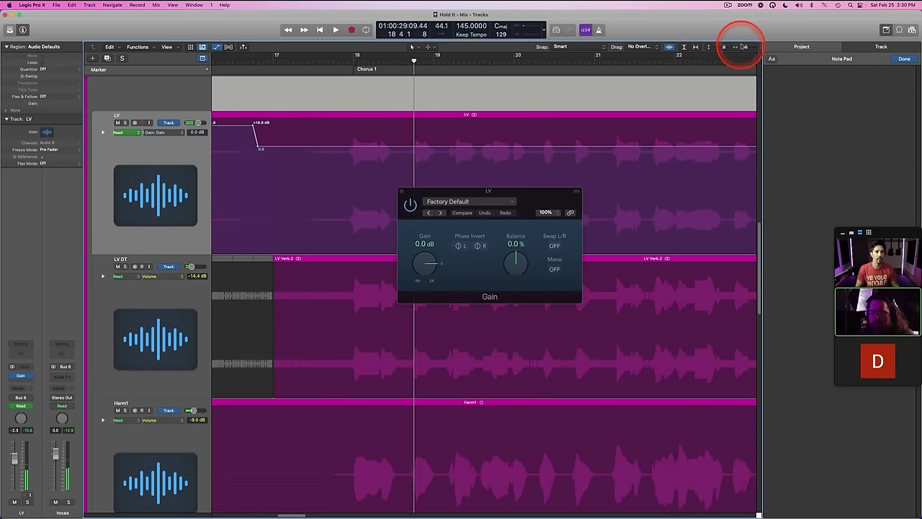
drag(747, 48, 719, 49)
key(space)
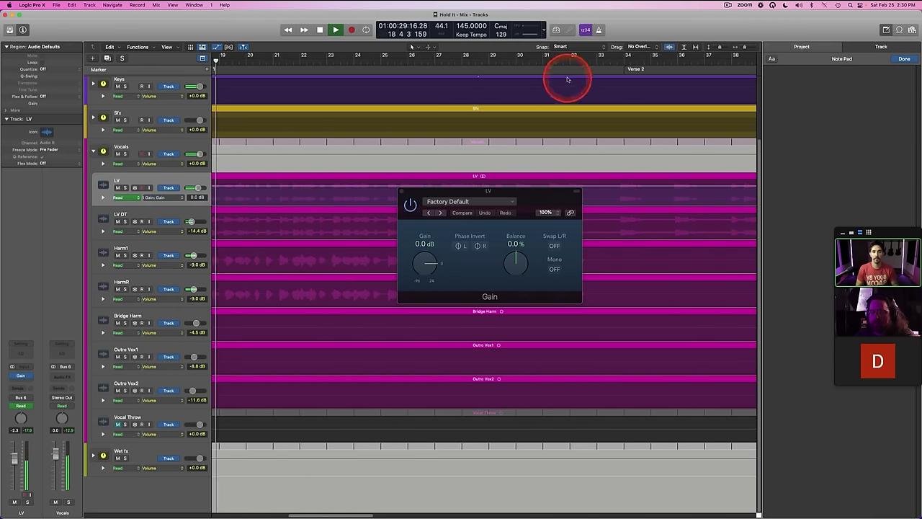
click(618, 59)
scroll(382, 154, right, 2)
scroll(372, 152, right, 3)
scroll(372, 153, right, 1)
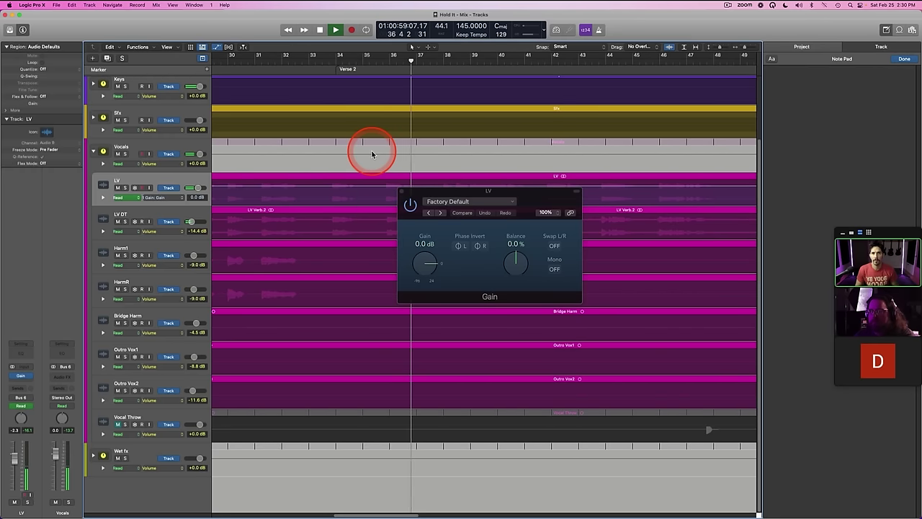
click(401, 193)
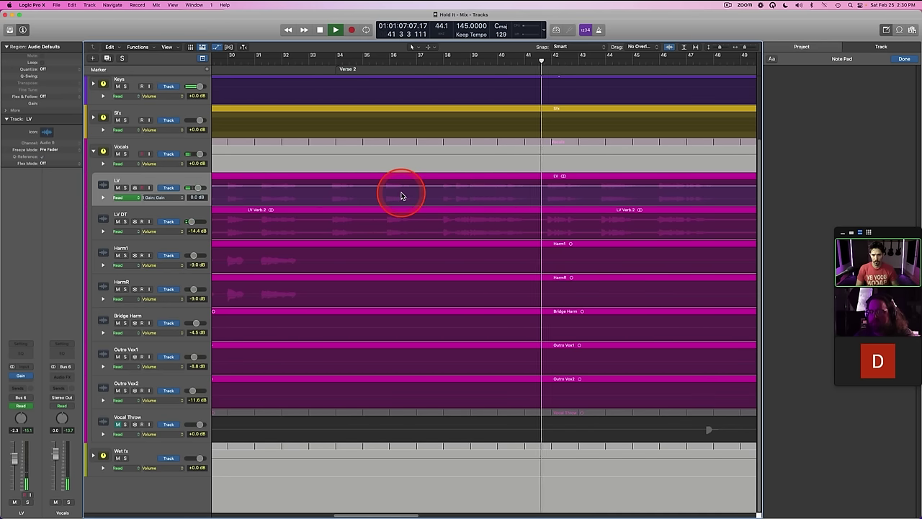
click(322, 62)
key(space)
Step: Audition the first Verse 2 phrase, raise LV's Gain automation to +8.5 dB from mid bar 34 to early bar 35, and play it back
click(753, 48)
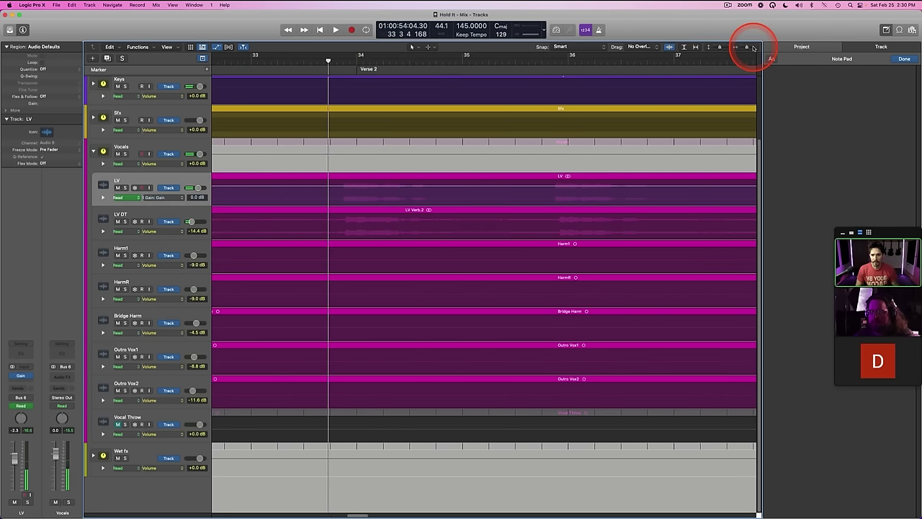
click(723, 48)
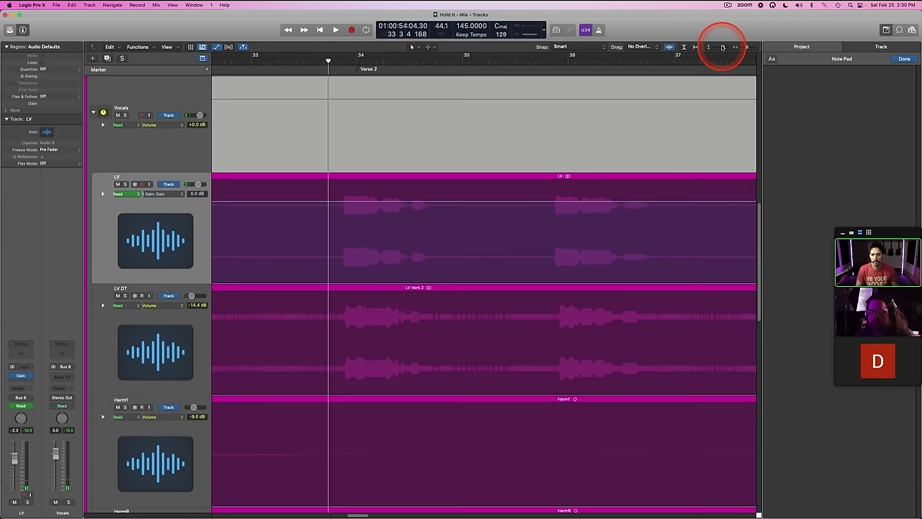
click(721, 48)
click(723, 48)
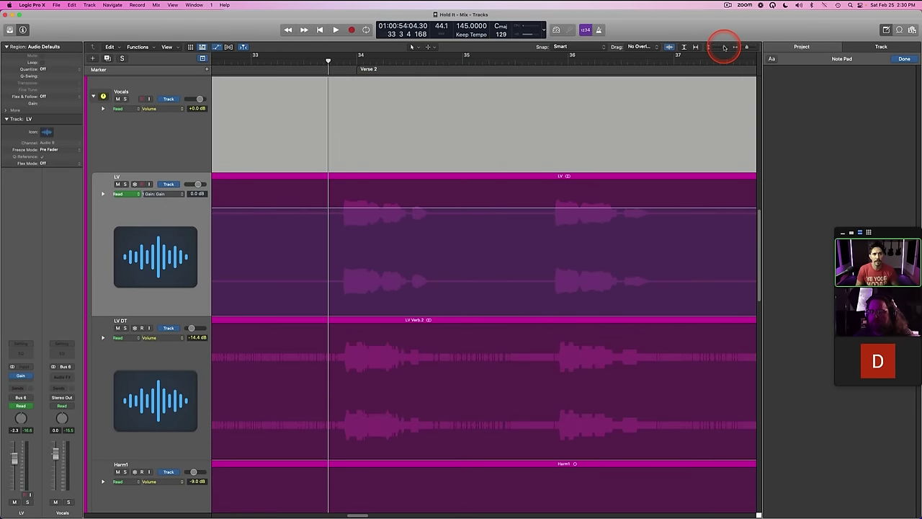
scroll(416, 204, right, 3)
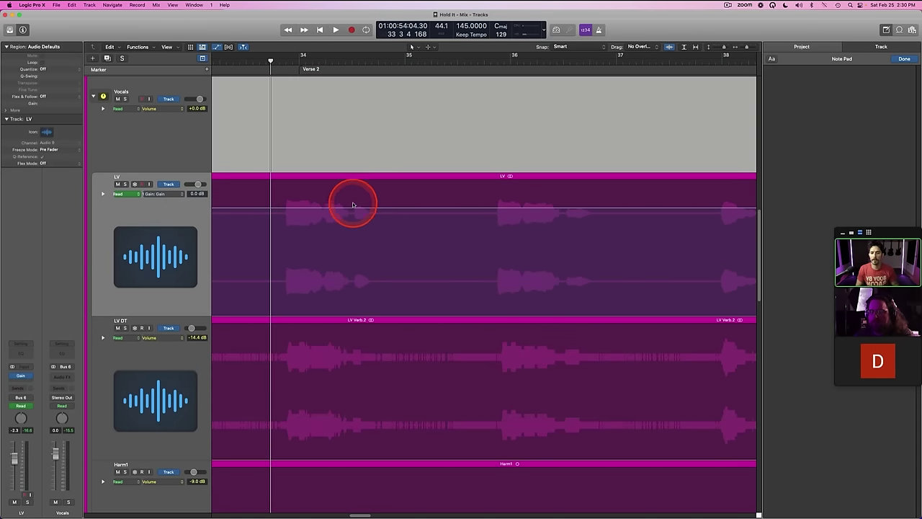
key(space)
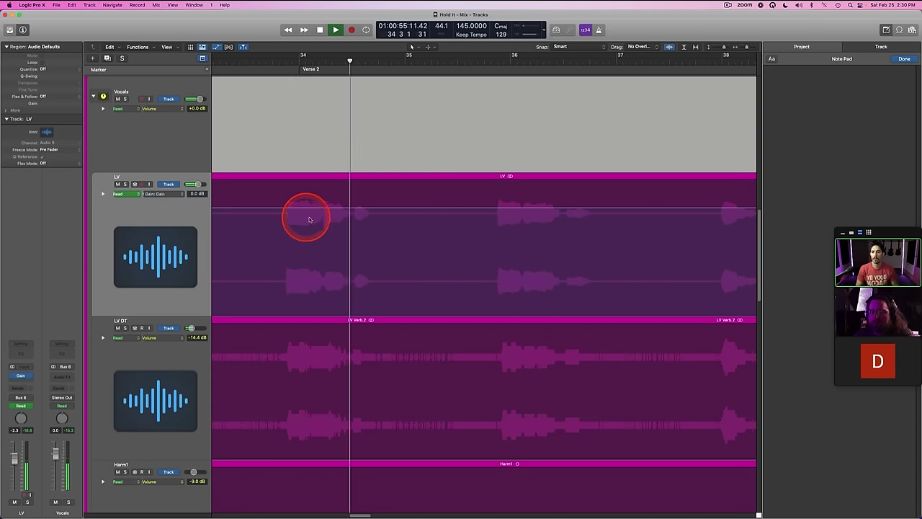
key(space)
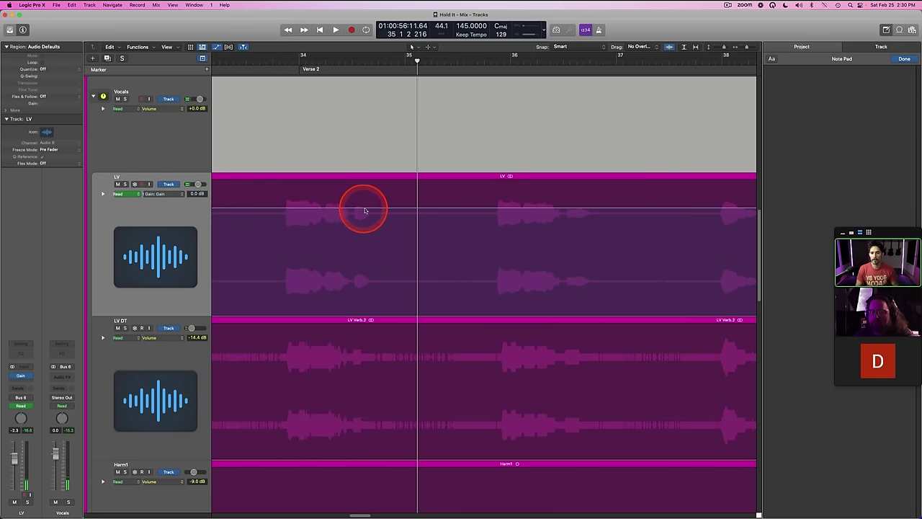
click(362, 209)
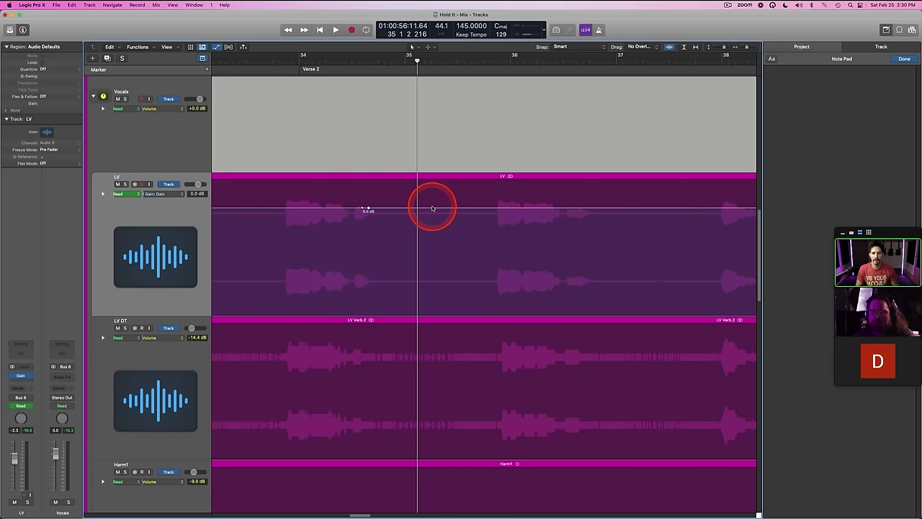
drag(412, 209, 411, 197)
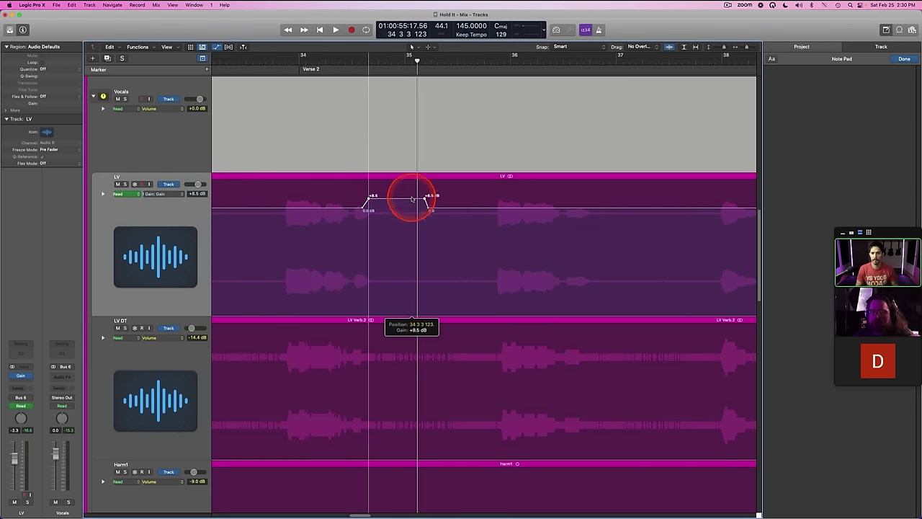
click(281, 57)
key(space)
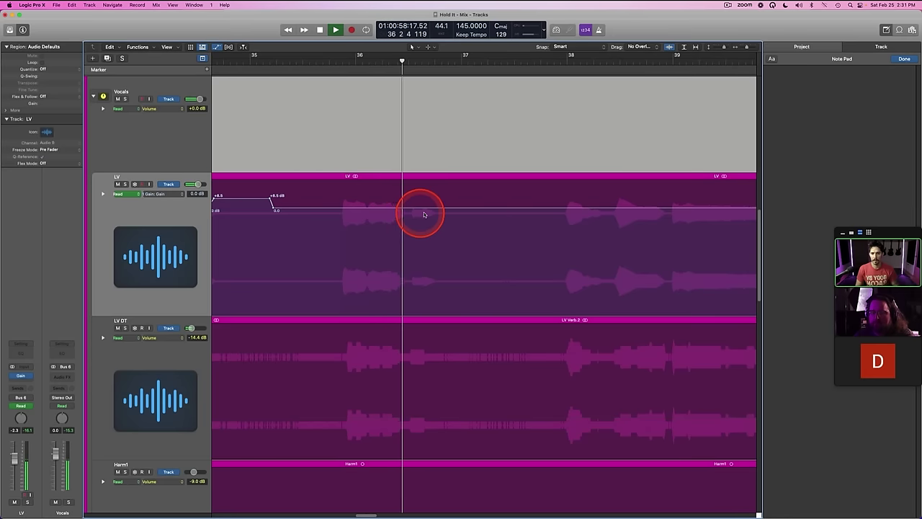
Step: Raise LV's Gain automation to +5.0 dB over the quiet phrase ending in mid to late bar 36, and play it from early bar 36
key(space)
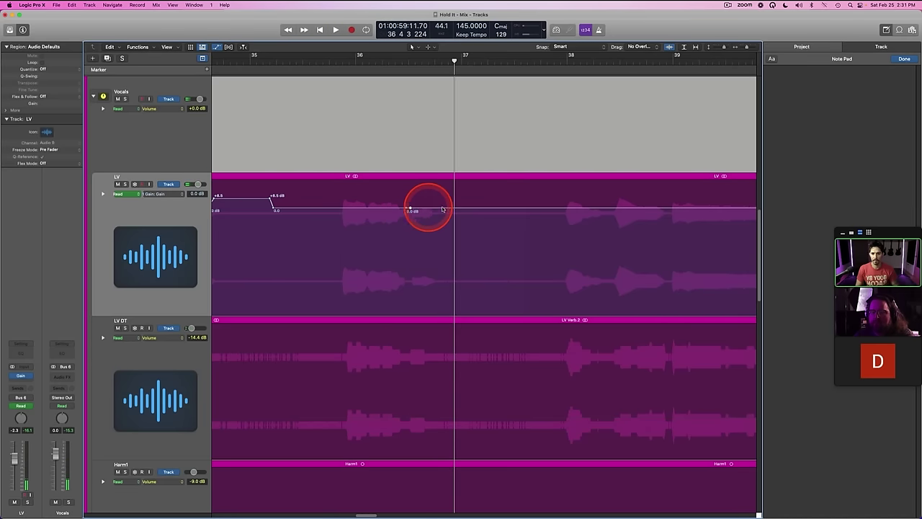
drag(454, 209, 453, 202)
click(375, 60)
key(space)
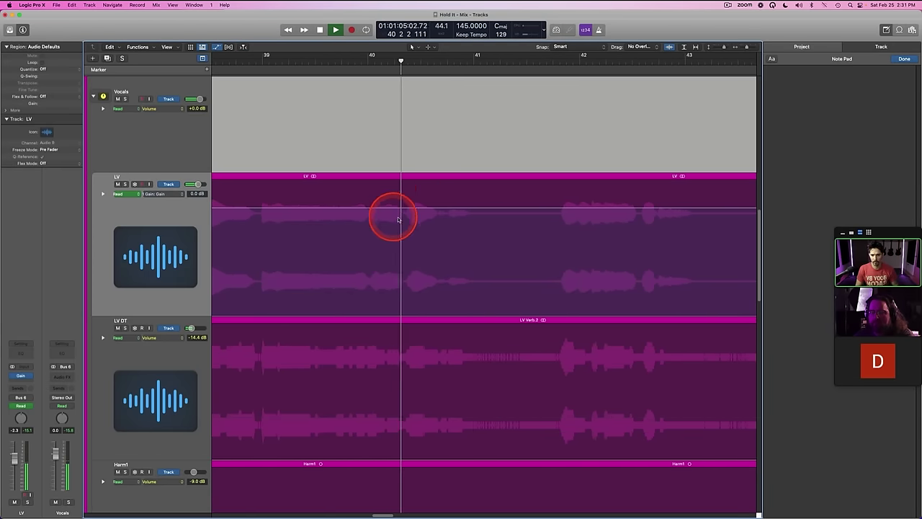
Step: Boost LV's Gain automation from mid bar 40 to early bar 41 to +8.1 dB, reduce it to +6.3 dB, and audition both levels
key(space)
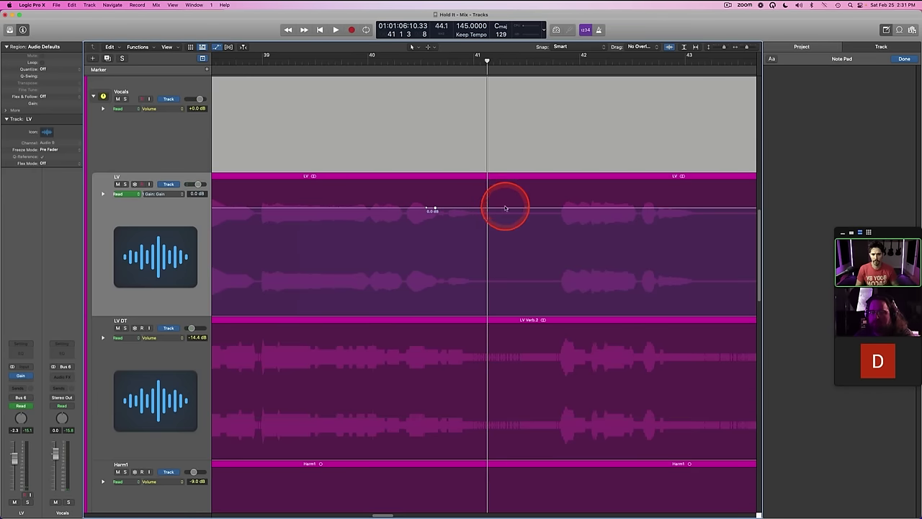
drag(489, 208, 490, 195)
click(404, 75)
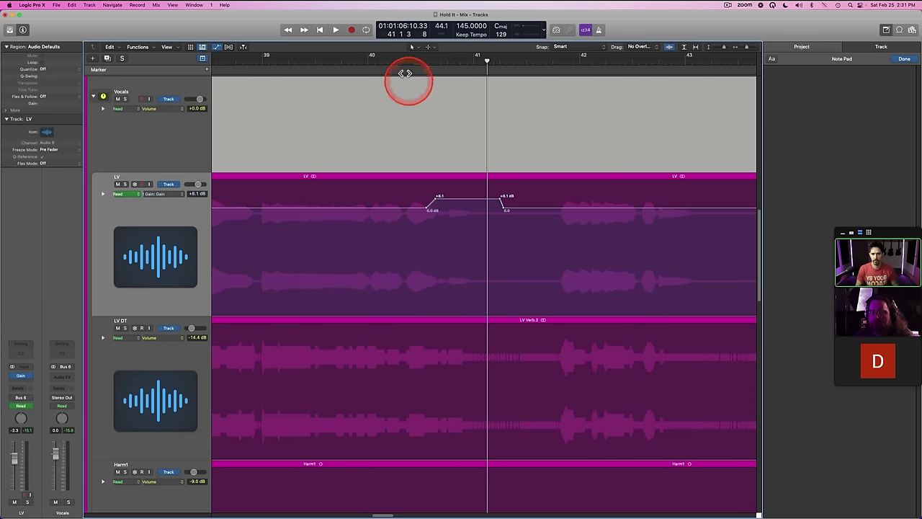
double_click(369, 67)
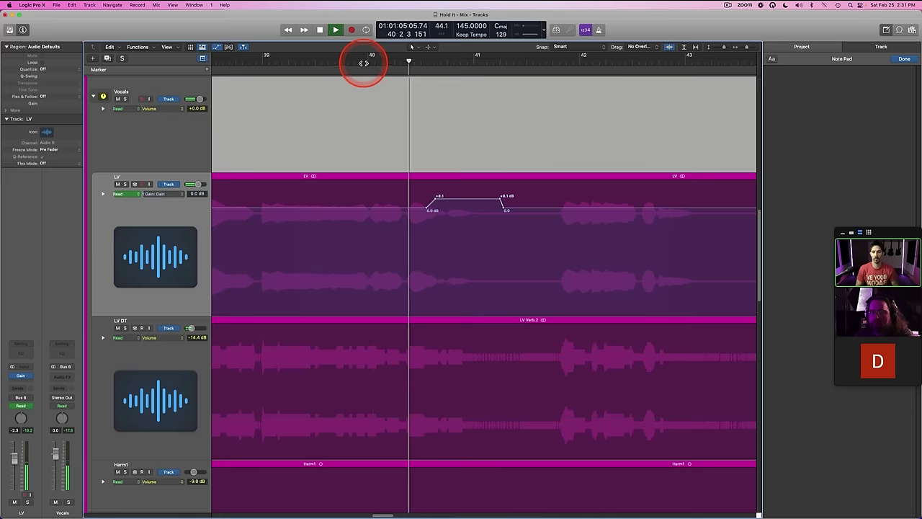
key(space)
drag(461, 199, 460, 202)
double_click(353, 63)
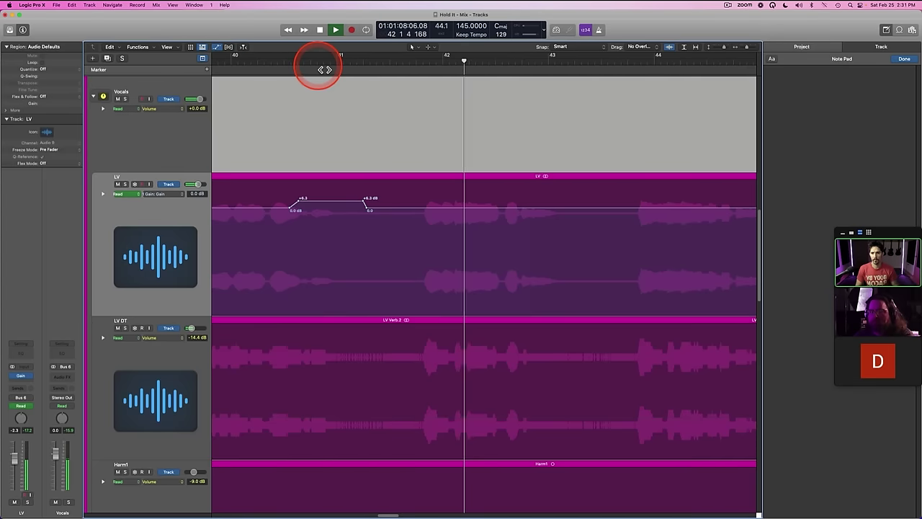
Step: Raise LV's Gain automation to +5.9 dB from late bar 42 to early bar 43 and play it back from bar 42
scroll(379, 210, right, 3)
key(space)
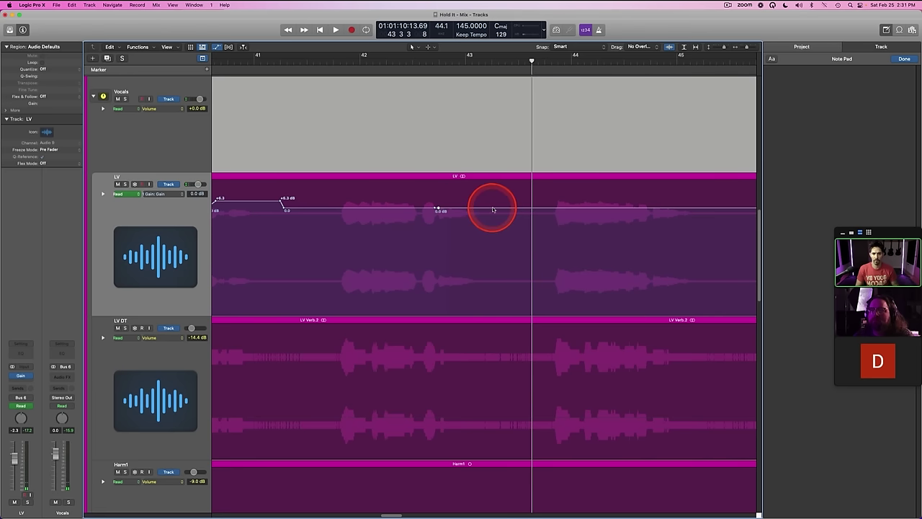
drag(490, 209, 487, 196)
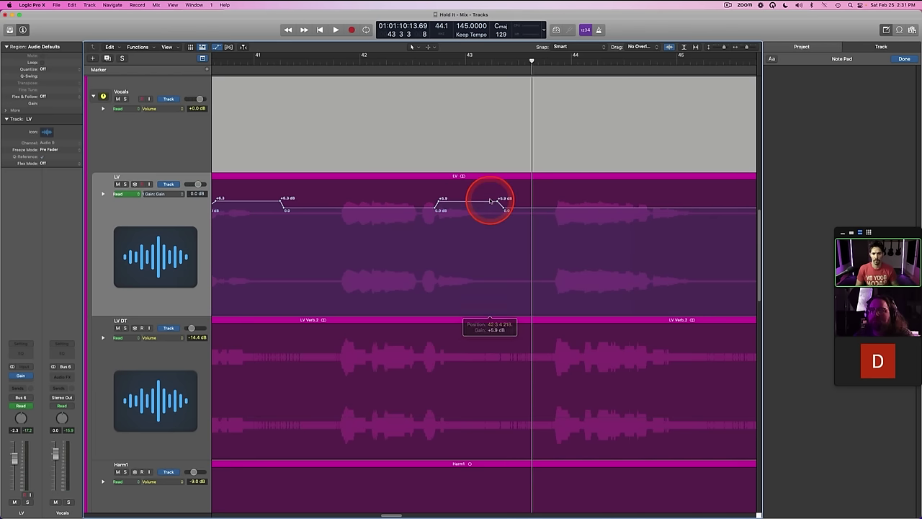
click(378, 61)
key(space)
scroll(336, 205, right, 4)
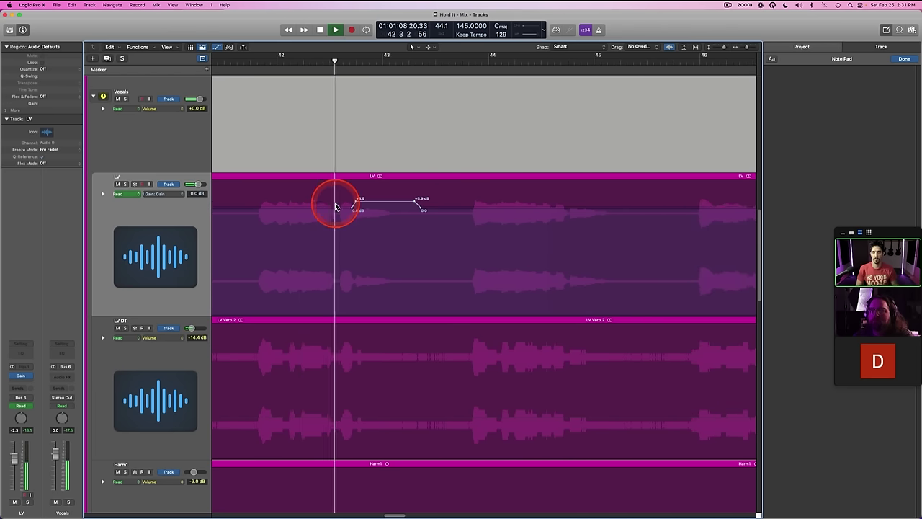
Step: Try the boost across bars 42 and 43 at +3.7 dB, listen back, and raise it to +6.5 dB
key(space)
drag(372, 201, 372, 204)
click(316, 55)
key(space)
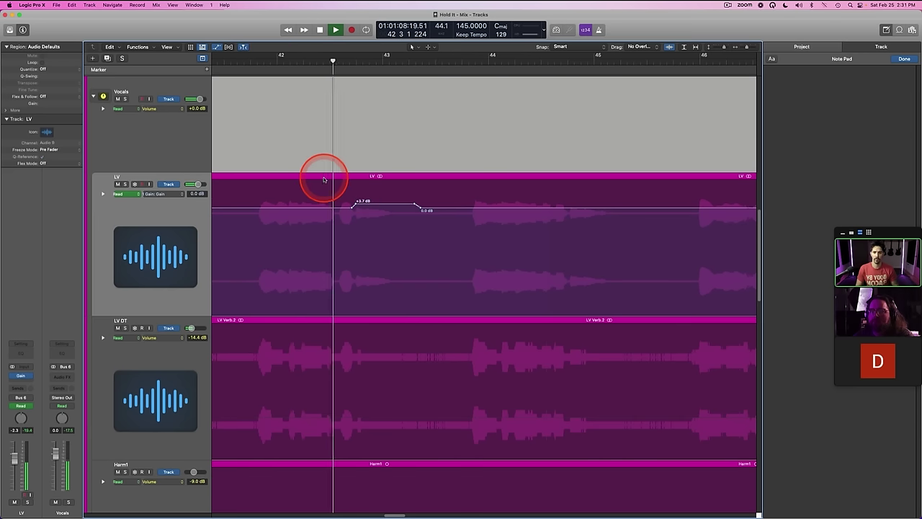
scroll(323, 181, right, 8)
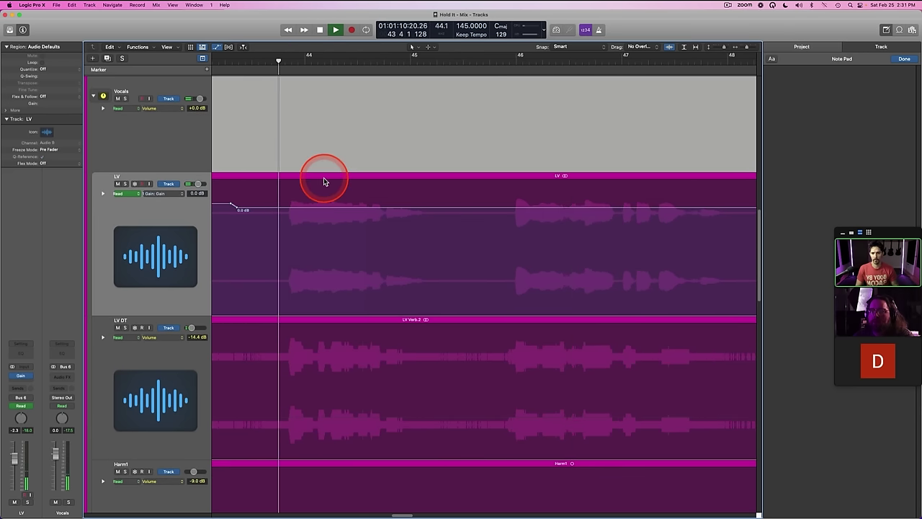
scroll(271, 204, left, 5)
key(space)
drag(339, 204, 339, 198)
key(space)
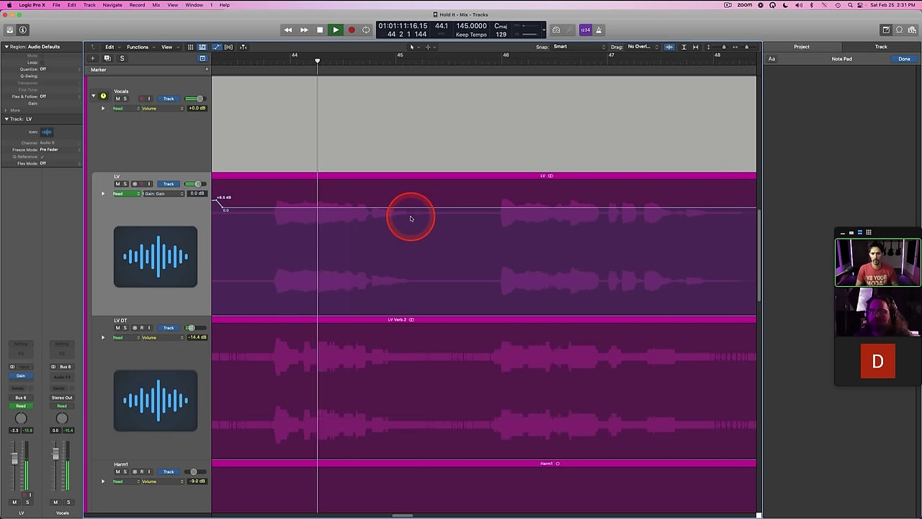
Step: Boost LV's Gain from late bar 44 to mid bar 45 to +5.0 dB, trim it to +3.5 dB, and save the project
key(space)
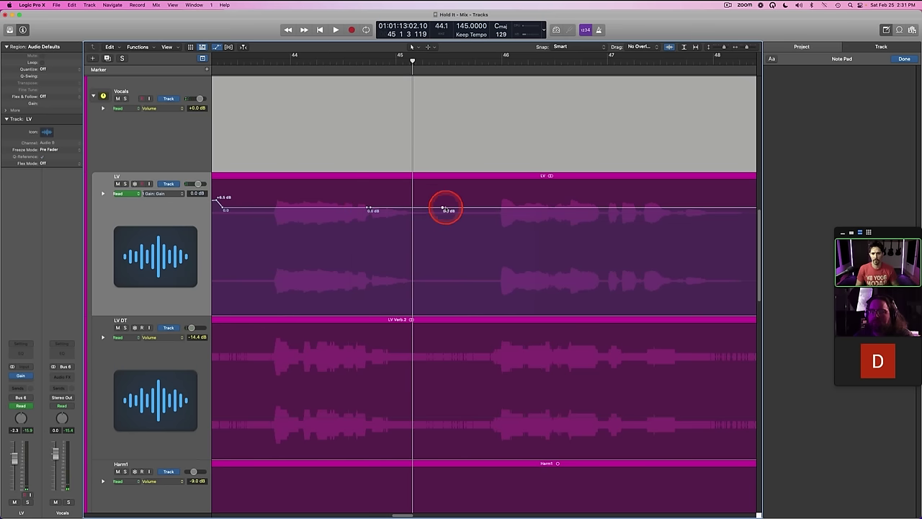
drag(427, 209, 425, 200)
click(319, 62)
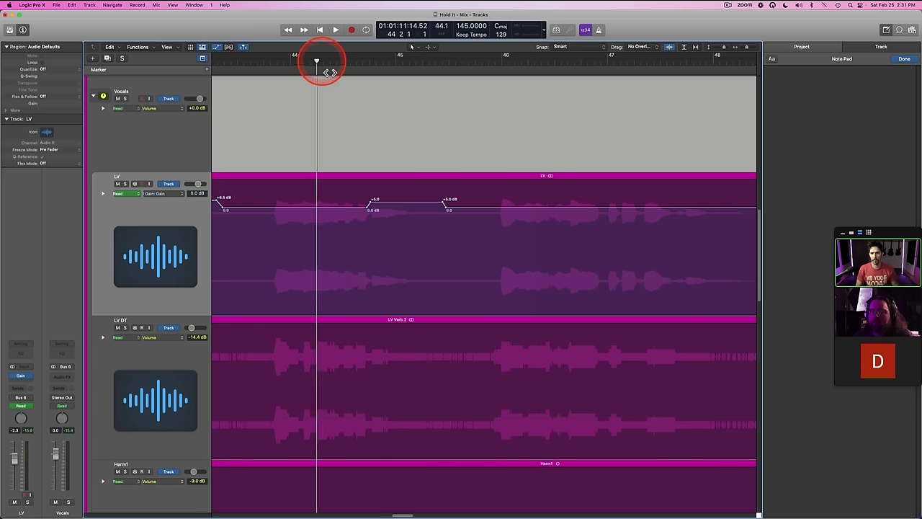
key(space)
drag(391, 201, 391, 206)
key(space)
key(super+s)
Step: Listen on through bar 46, raise LV's Gain automation to +5.3 dB from mid bar 47 to mid bar 48, and audition it
scroll(415, 174, left, 3)
click(379, 61)
key(space)
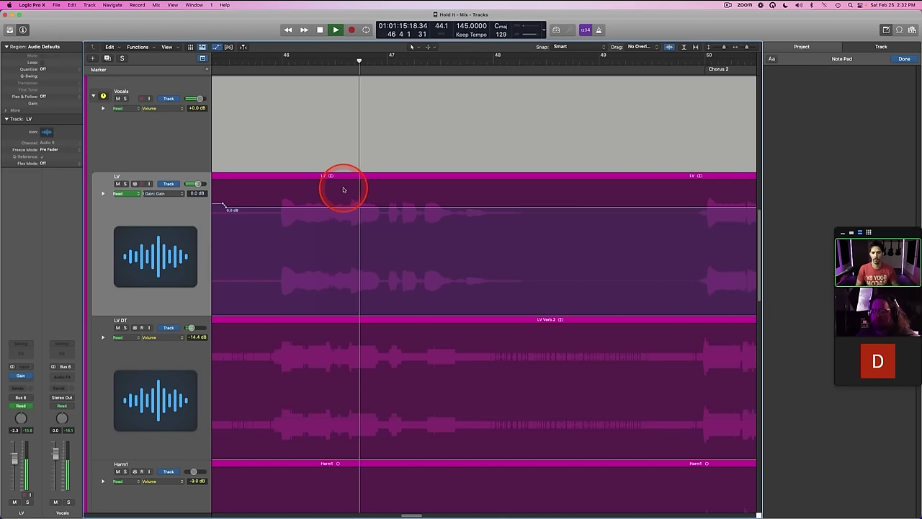
key(space)
click(502, 208)
drag(496, 208, 497, 200)
click(344, 61)
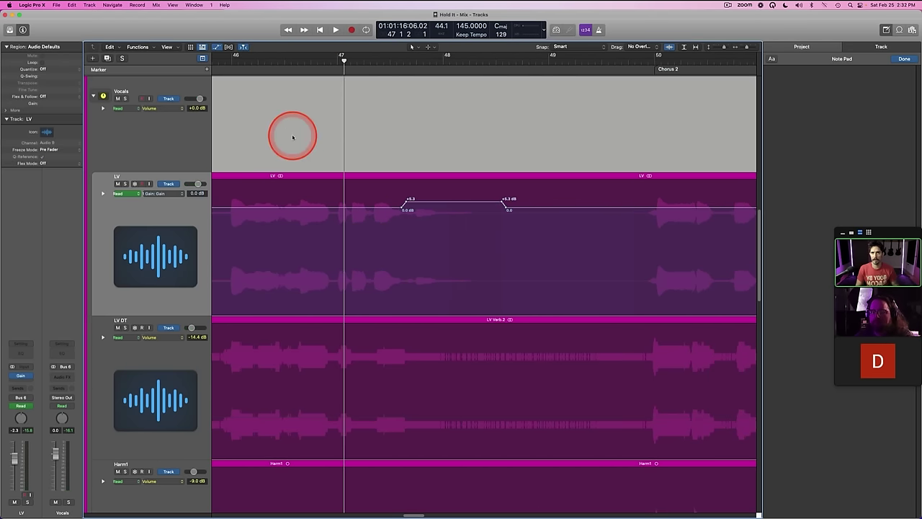
key(space)
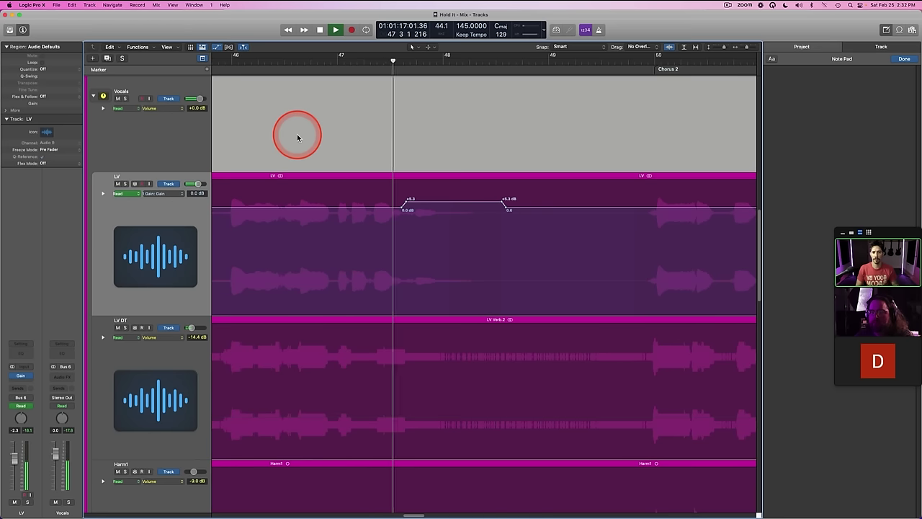
Step: Shift the start of LV's bar 47 Gain ramp slightly earlier and play the phrase again from the start of bar 46
key(space)
click(401, 208)
drag(401, 208, 395, 209)
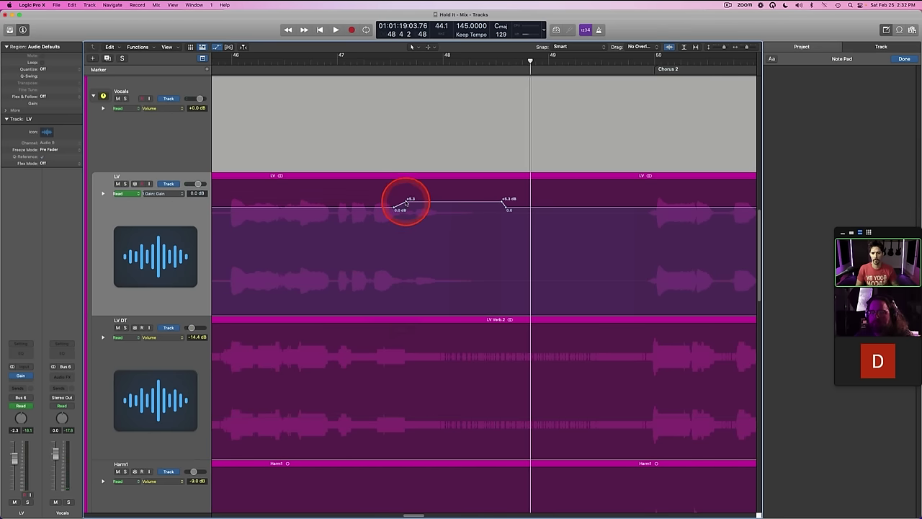
click(232, 61)
key(space)
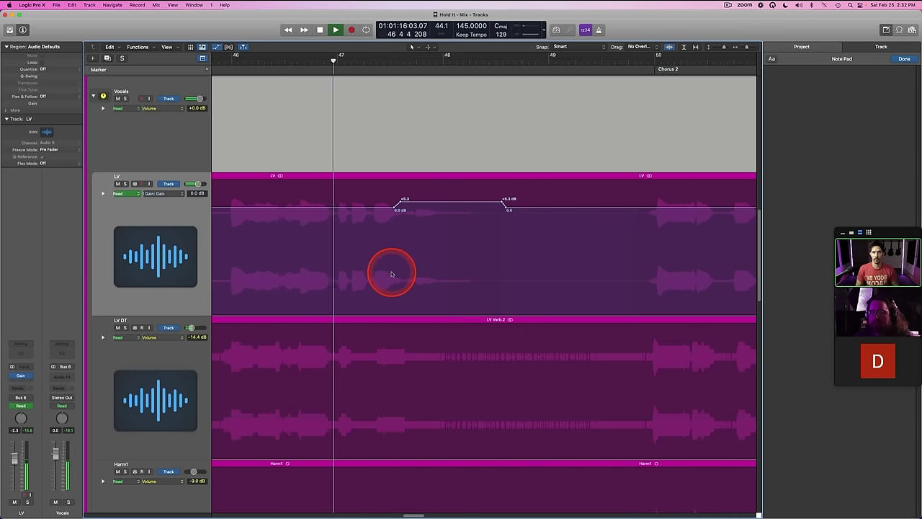
Step: Increase LV's Gain boost across bars 47 and 48 to +7.1 dB and play from bar 46 on into Chorus 2
key(space)
drag(352, 202, 352, 199)
scroll(353, 180, left, 4)
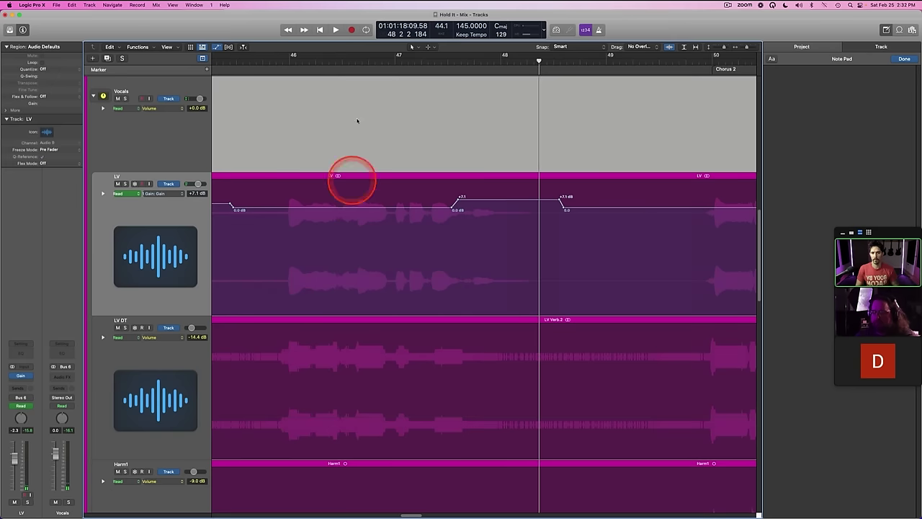
double_click(361, 64)
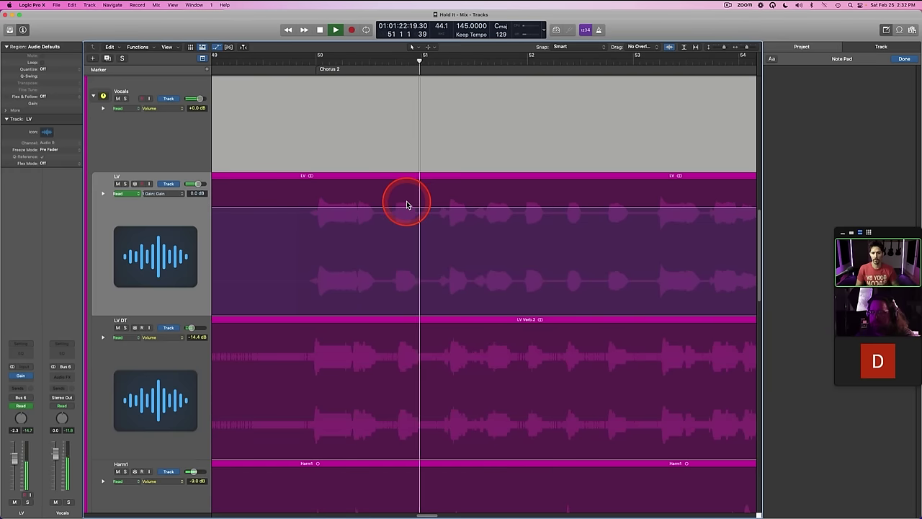
drag(747, 47, 719, 47)
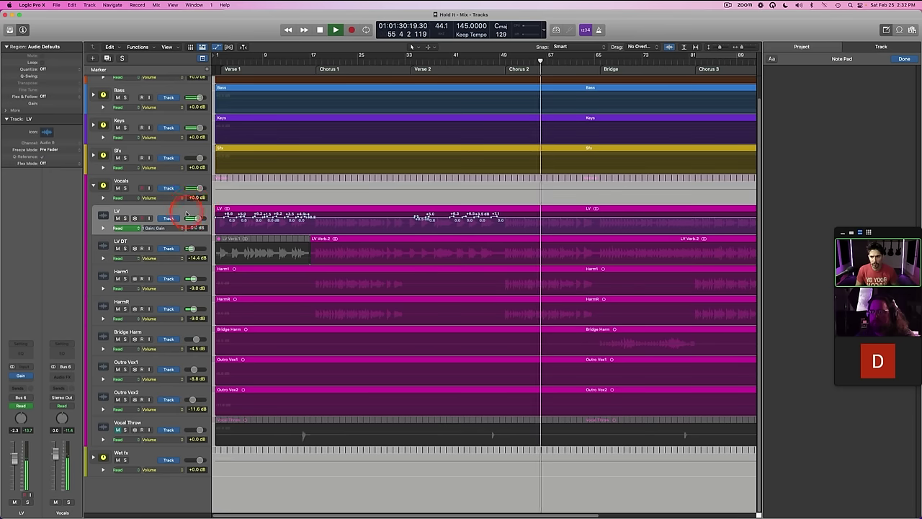
Step: Rename the LV track as Verse Lead and hide the automation lanes
click(186, 213)
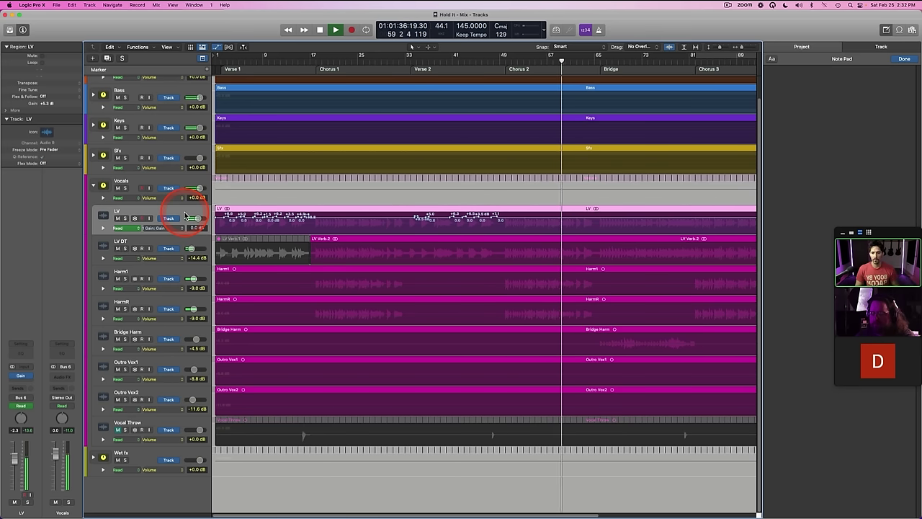
double_click(134, 210)
text(Verse Lead)
key(Return)
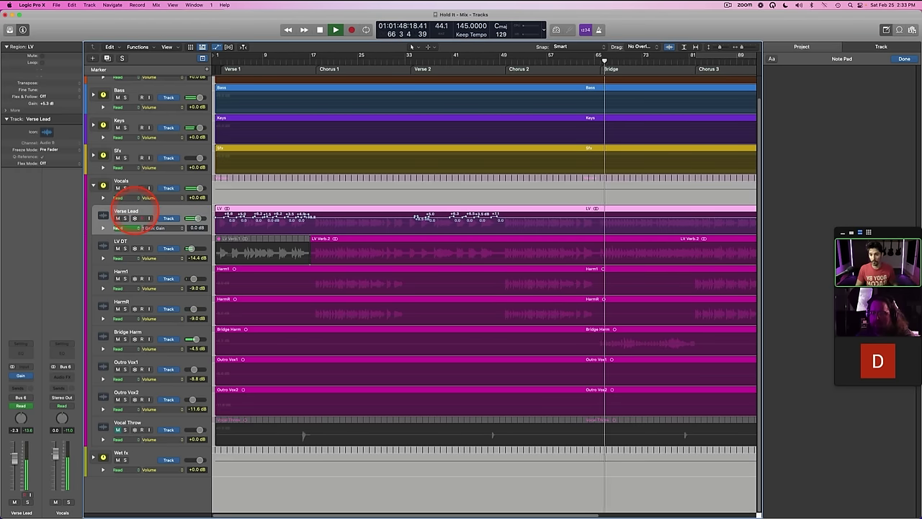
key(a)
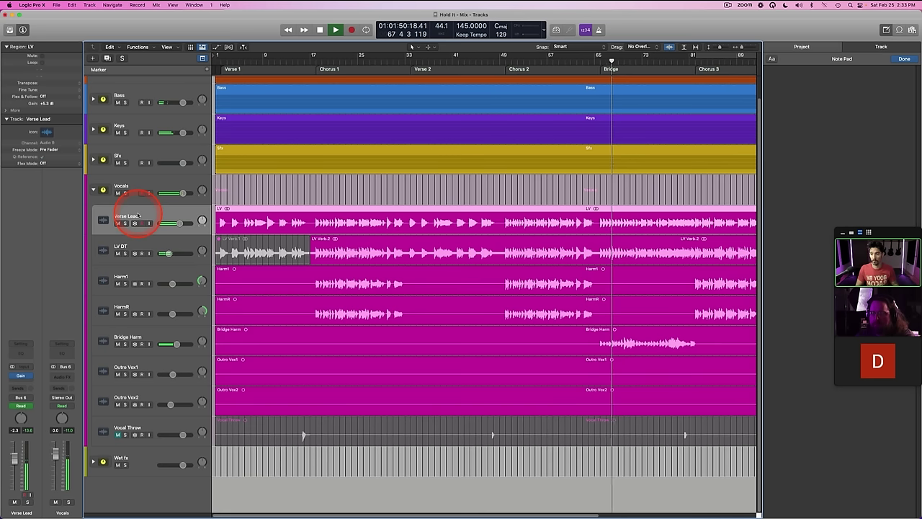
Step: Add a new track with LV DT's settings, place it directly under Verse Lead, and set its volume to -2.6 dB
click(121, 247)
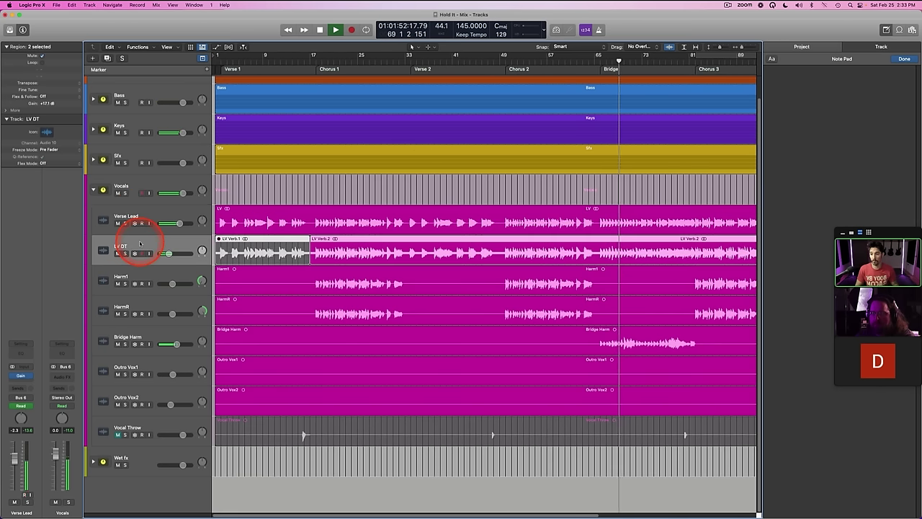
key(super+d)
drag(141, 277, 176, 256)
alt+click(169, 254)
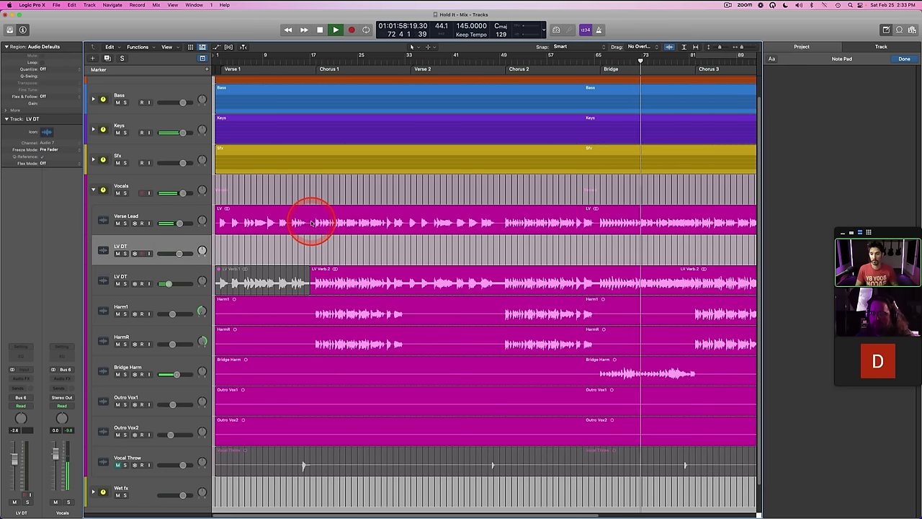
Step: Stop playback, move the Chorus 1 vocal from Verse Lead to the new track below, and rename that track as Chorus Lead
key(space)
drag(313, 221, 380, 223)
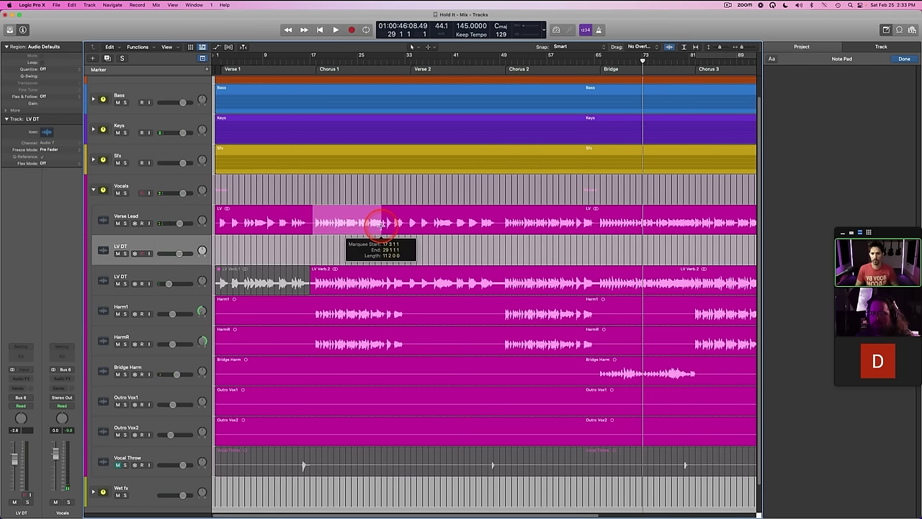
drag(379, 224, 367, 244)
double_click(134, 244)
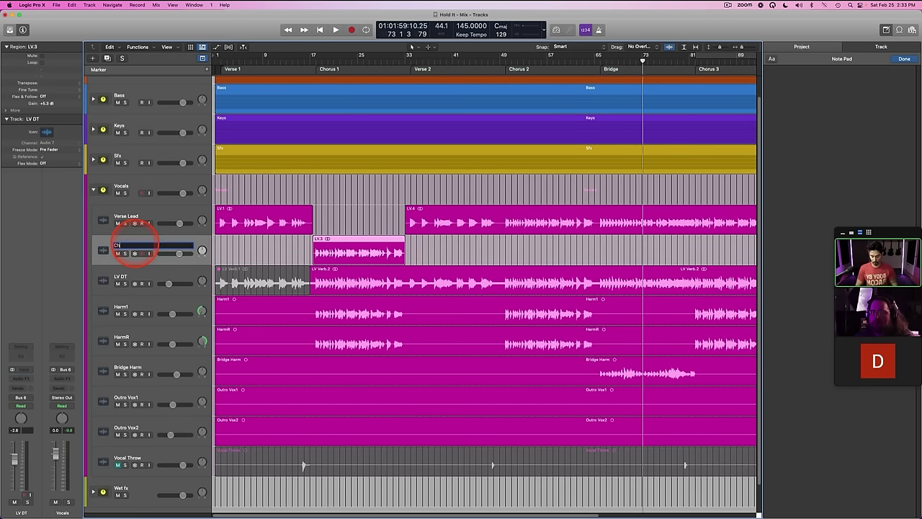
Step: Cut the Chorus 2 section out of the Verse Lead vocal and move it down to the Chorus Lead track
scroll(358, 223, right, 5)
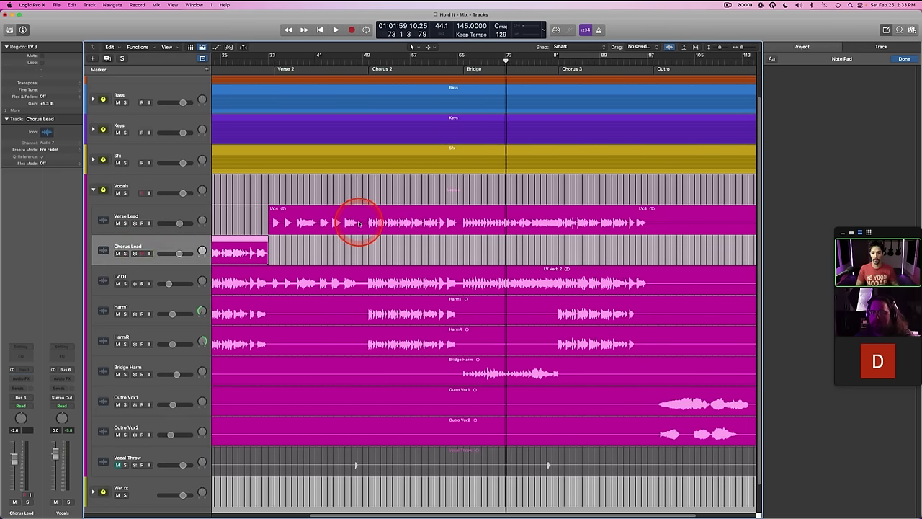
click(365, 220)
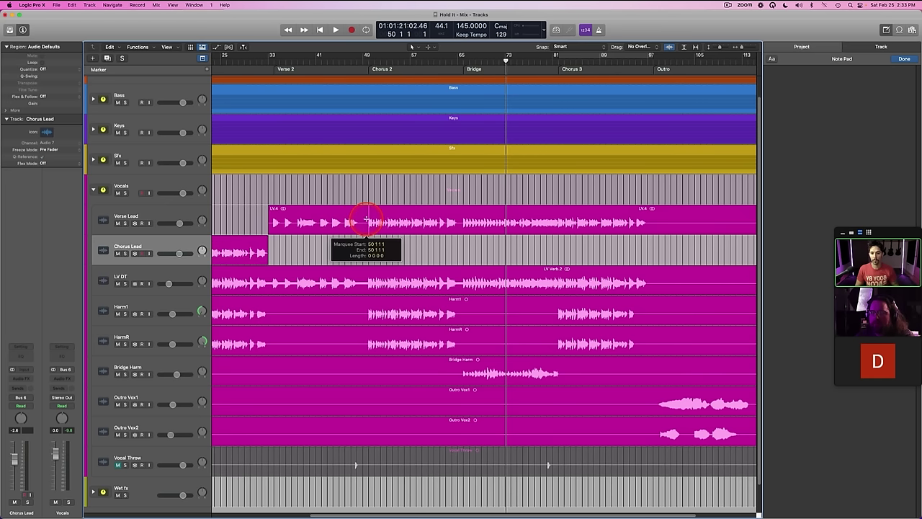
drag(366, 220, 423, 241)
scroll(376, 238, left, 5)
click(389, 225)
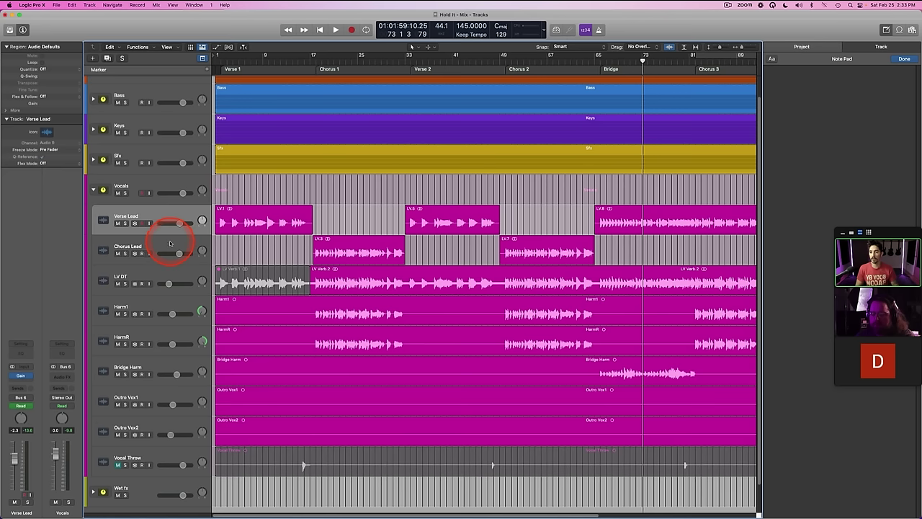
click(170, 243)
click(335, 224)
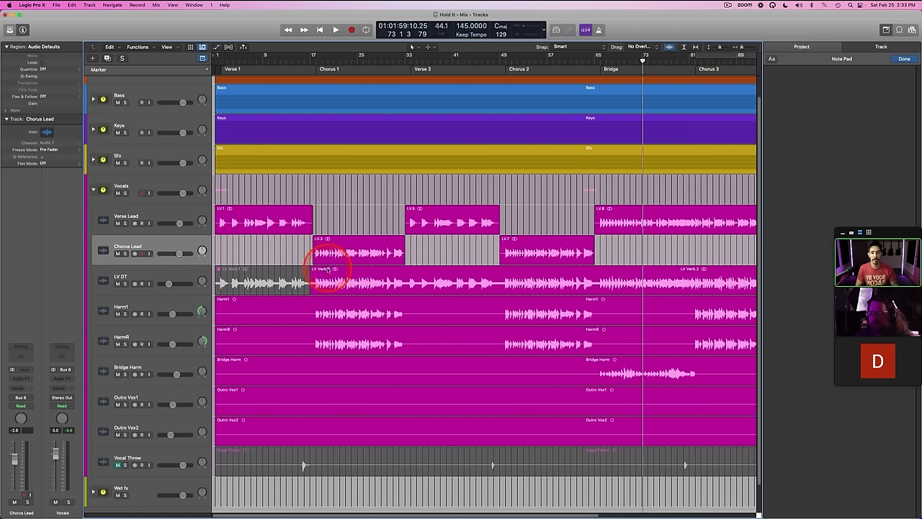
click(328, 274)
click(144, 284)
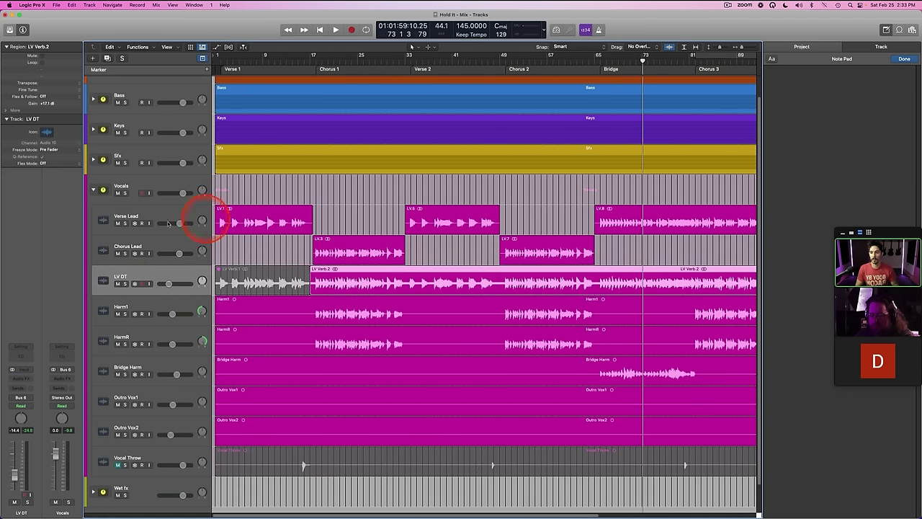
click(157, 221)
click(160, 245)
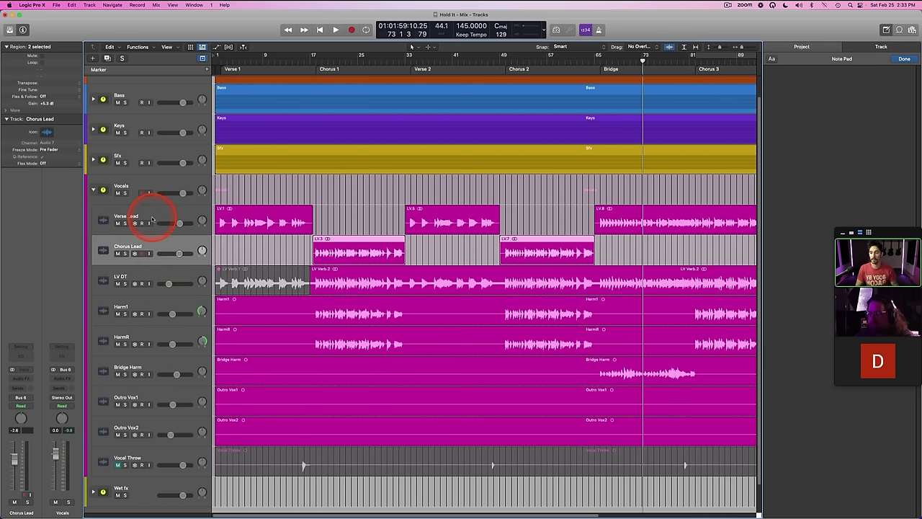
shift+click(153, 216)
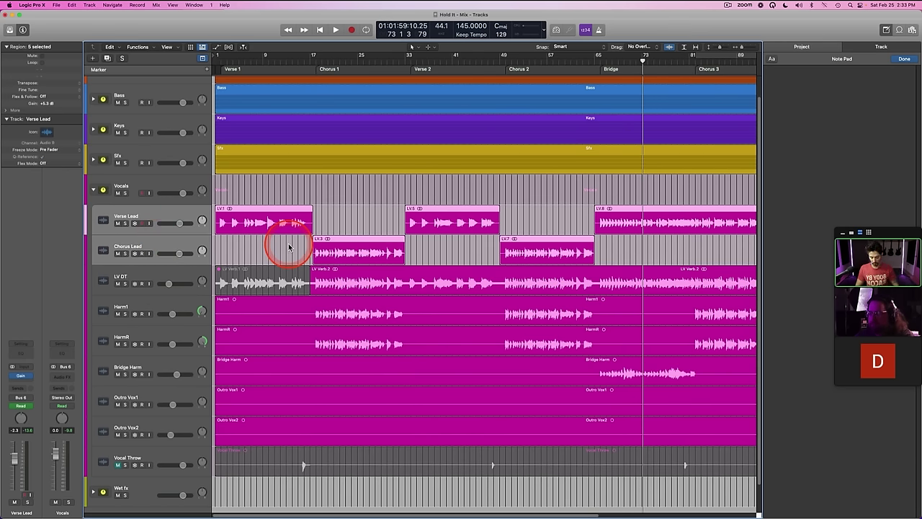
click(160, 247)
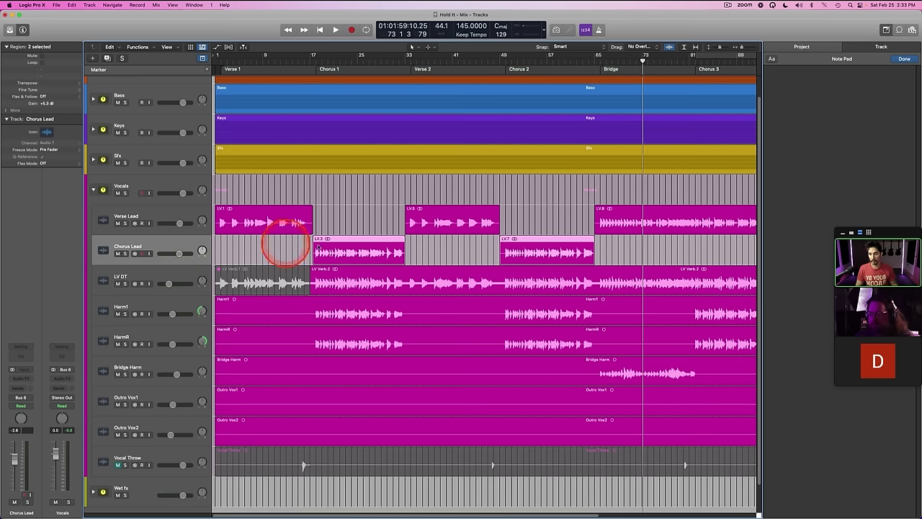
shift+click(146, 214)
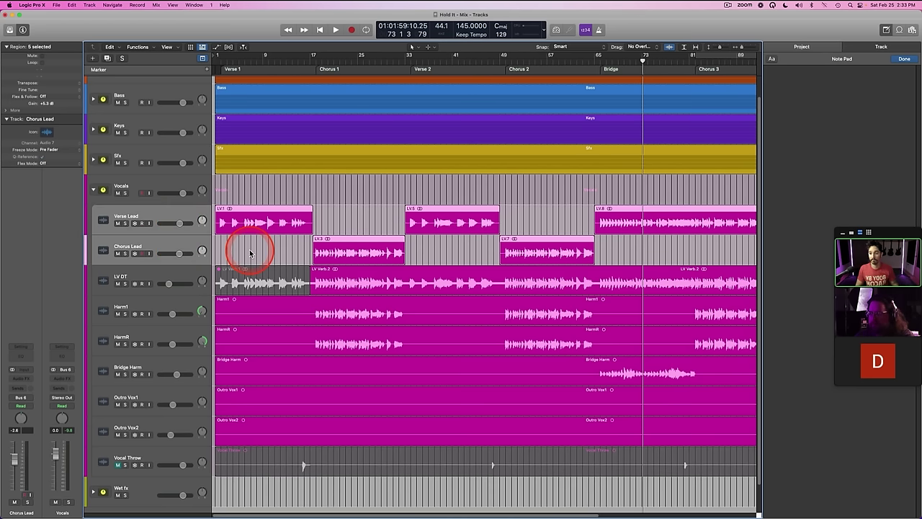
click(250, 252)
Step: Select both lead vocal tracks and name their regions after the tracks, Verse Lead and Chorus Lead
click(169, 213)
scroll(298, 223, right, 3)
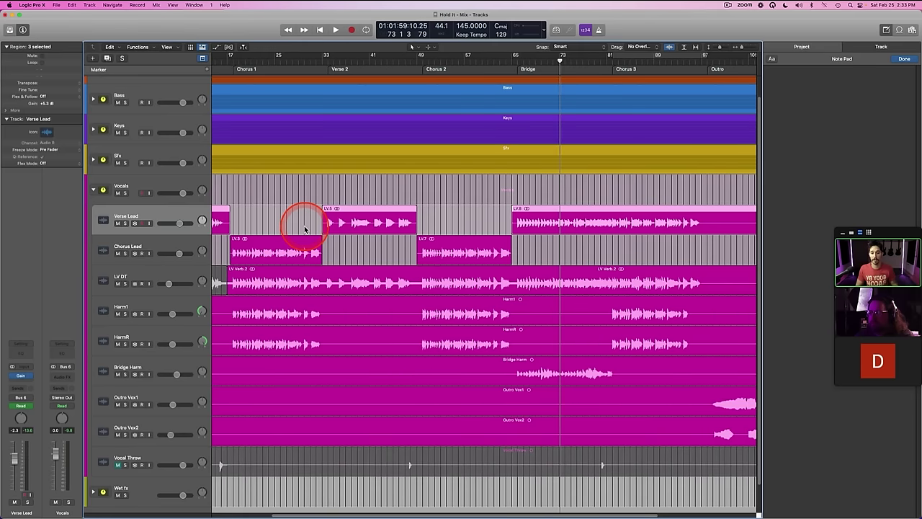
shift+click(155, 246)
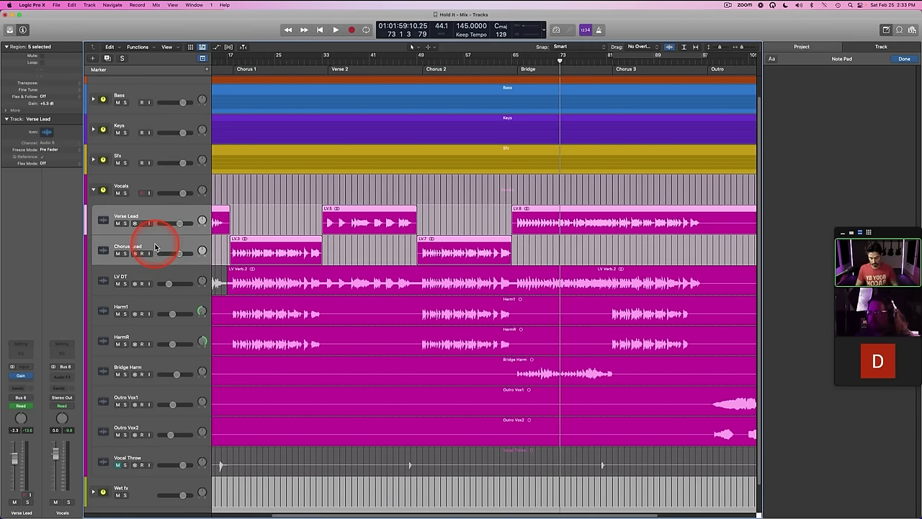
click(347, 239)
scroll(347, 240, right, 5)
click(413, 243)
Step: Play from the start of Chorus 3, then move the Verse Lead vocal from there to the end onto Chorus Lead
key(space)
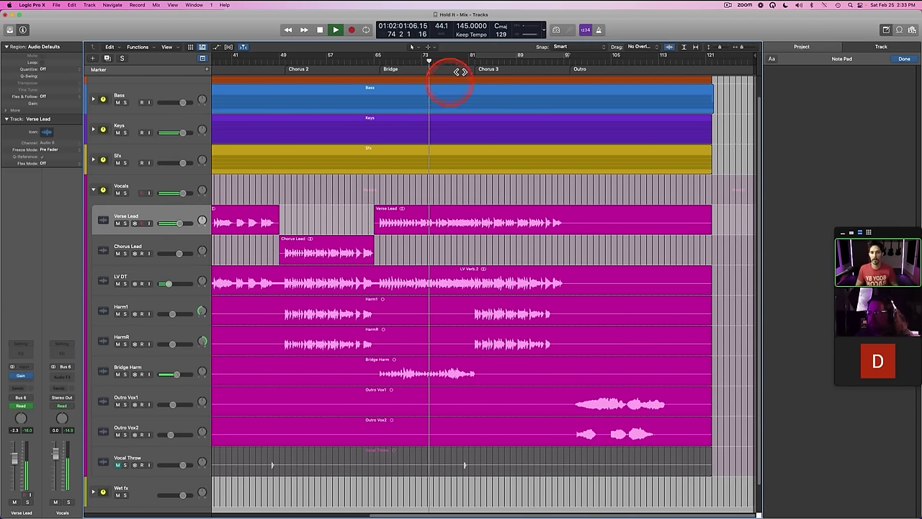
click(471, 61)
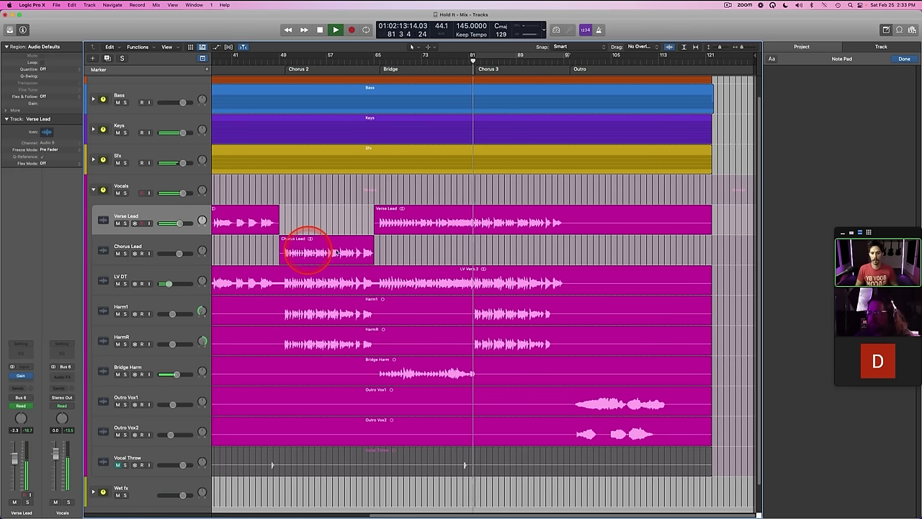
drag(475, 217, 720, 222)
drag(577, 227, 576, 240)
click(542, 209)
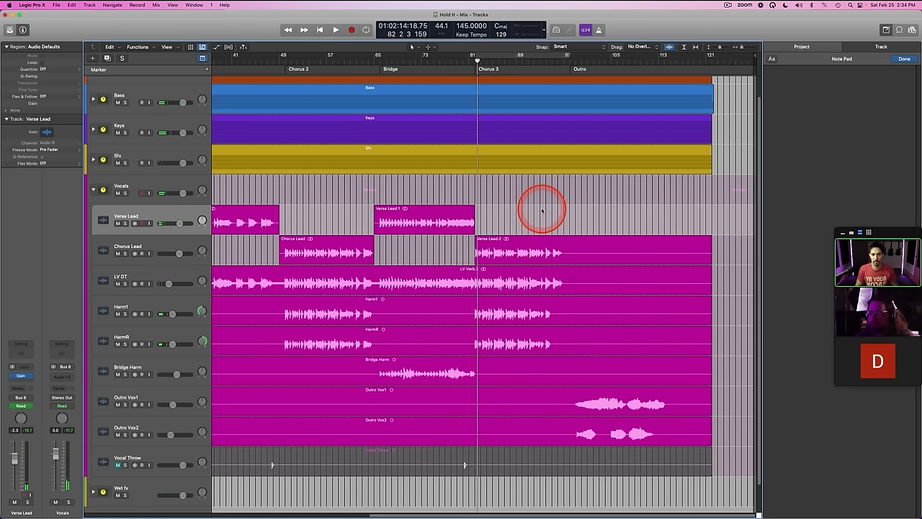
Step: Play the Bridge from its start, briefly soloing Verse Lead to hear it alone before returning to the full mix
scroll(432, 234, left, 5)
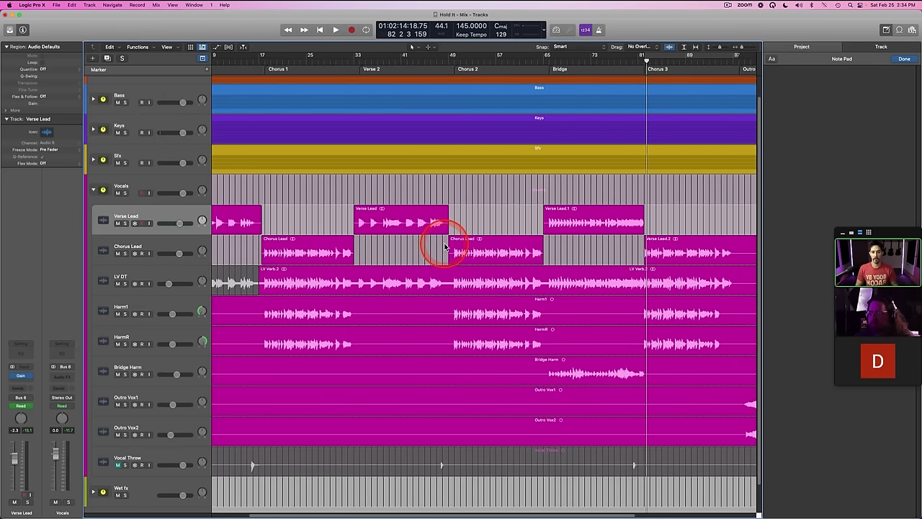
click(550, 65)
scroll(498, 170, right, 4)
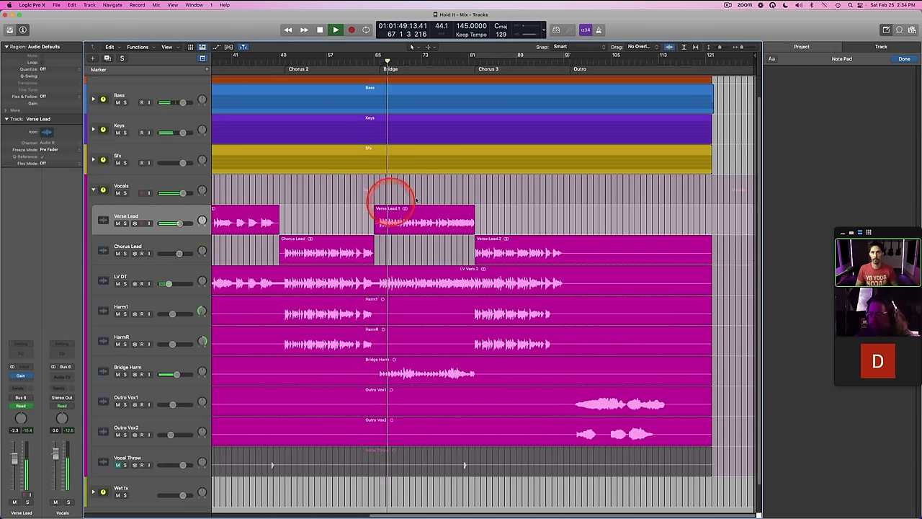
key(s)
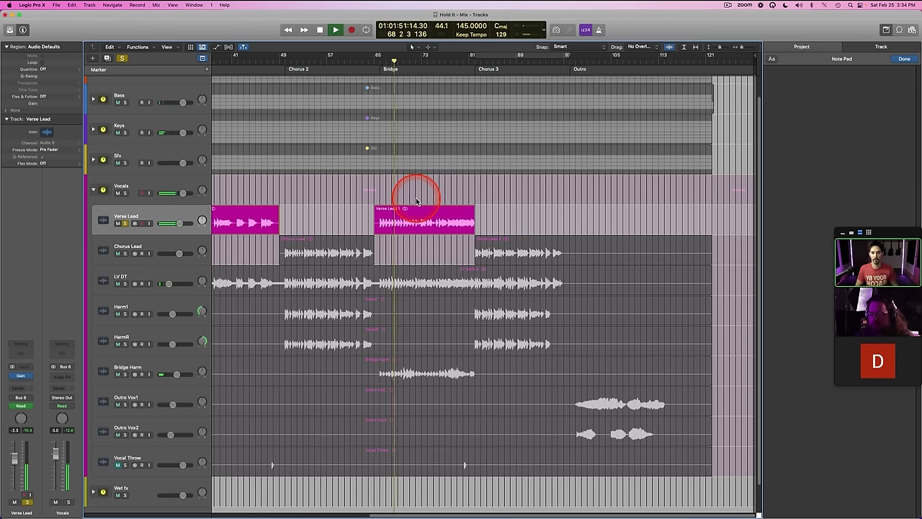
key(s)
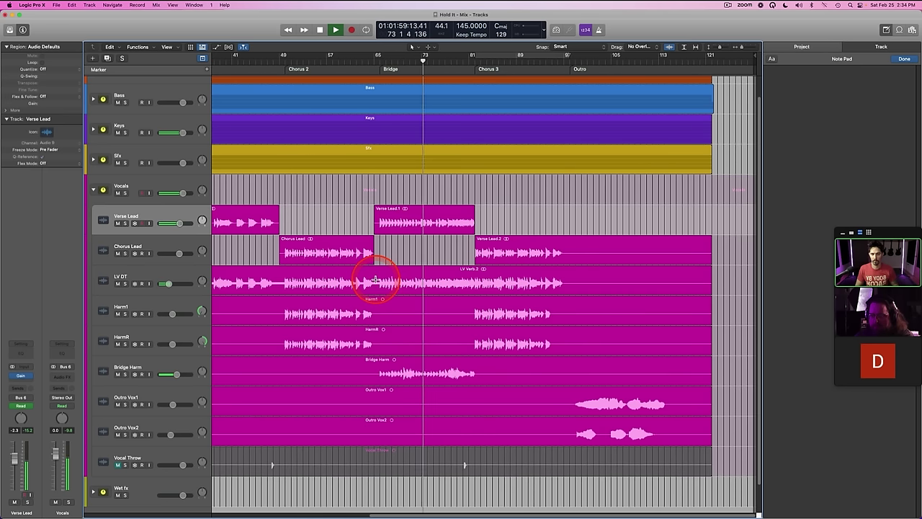
Step: Separate the LV DT section from bar 65 to bar 74, mute it, and play again from just before the Bridge
drag(375, 280, 428, 283)
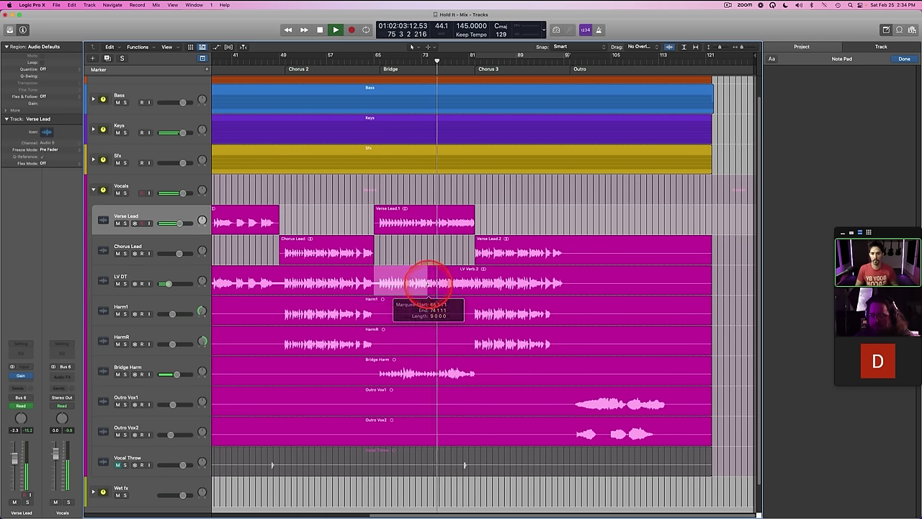
click(412, 283)
right_click(400, 283)
click(412, 241)
key(ctrl+m)
click(413, 241)
drag(374, 62, 362, 62)
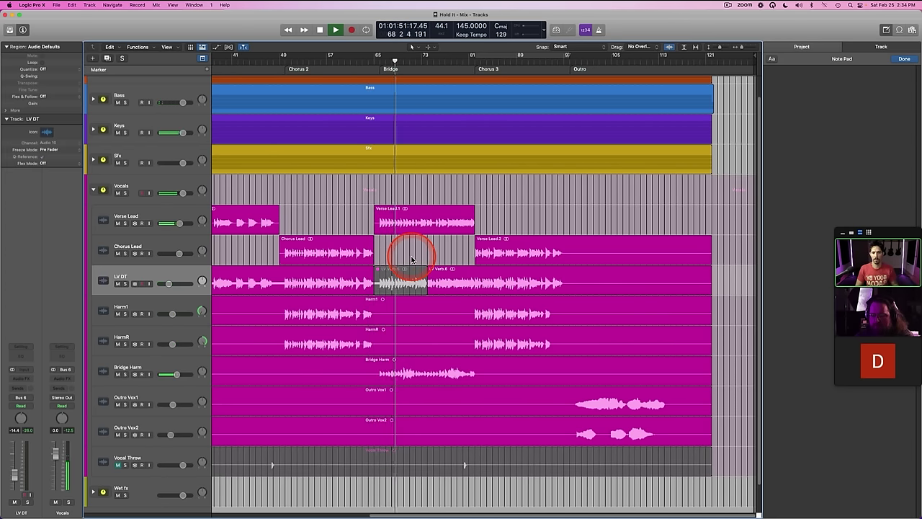
Step: Select the Bridge Harm track, raise LV DT's volume slightly, and listen on into Chorus 3
click(176, 374)
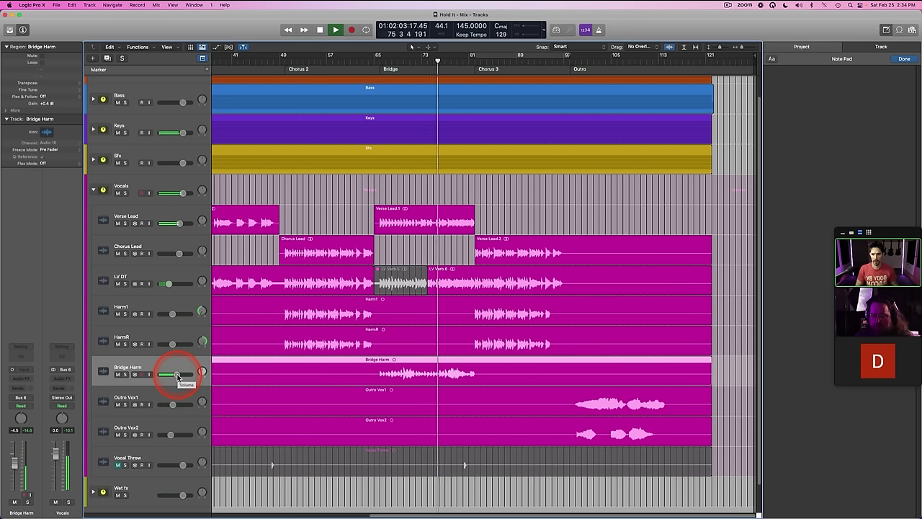
drag(167, 284, 171, 287)
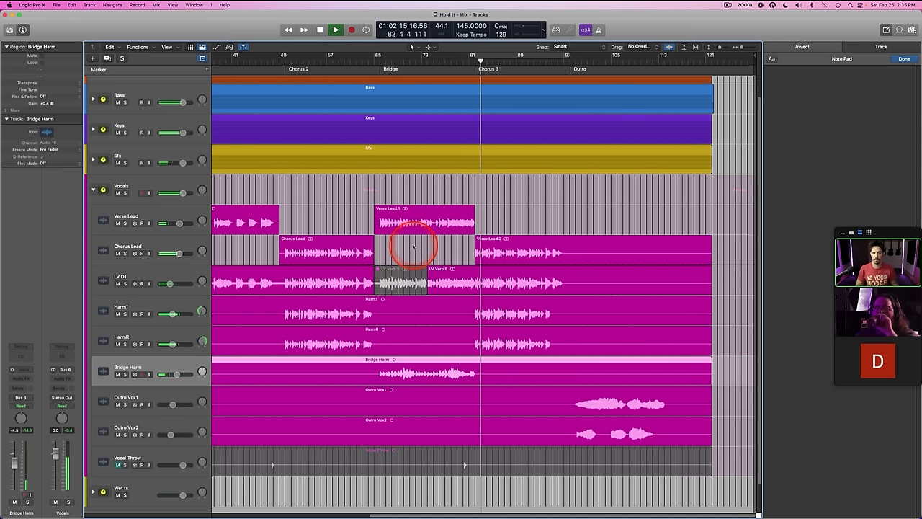
scroll(412, 242, left, 5)
scroll(413, 244, right, 5)
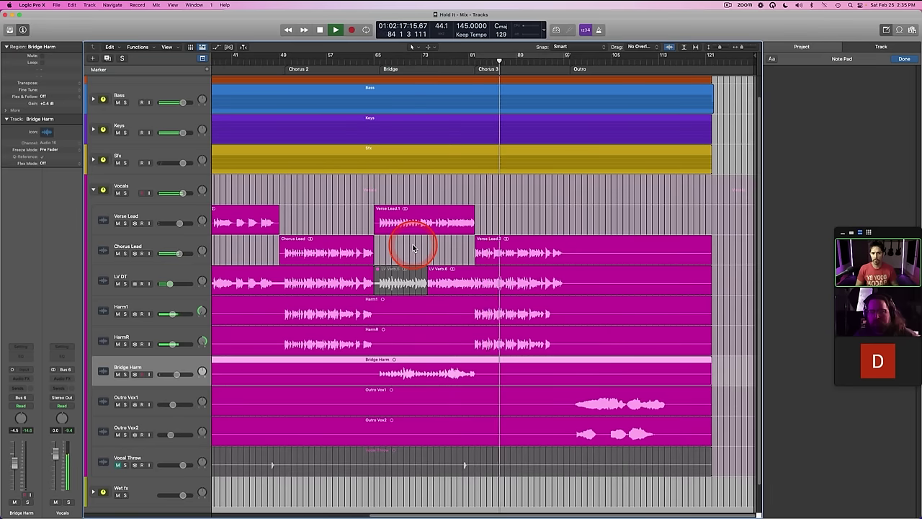
Step: Expand the Drums stack and examine the Snare and Snare Low tracks across the song while Chorus 3 plays
scroll(413, 245, up, 1)
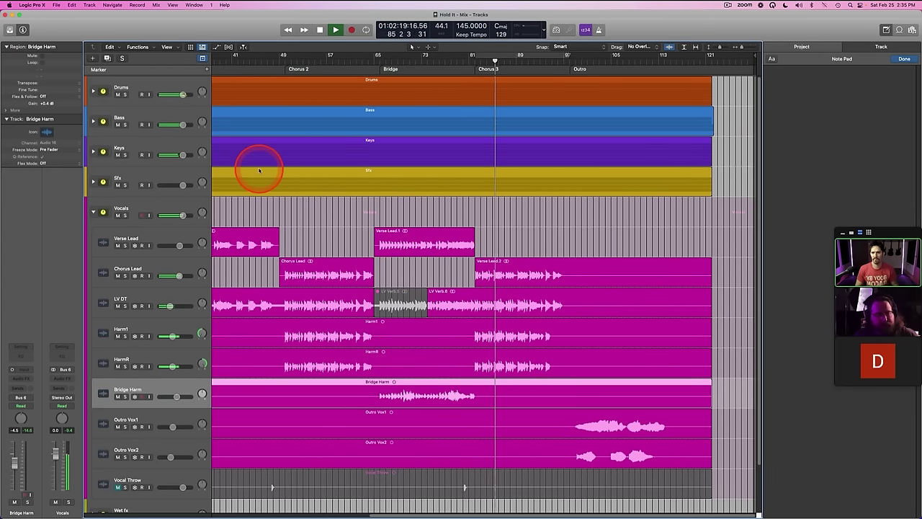
scroll(257, 168, left, 5)
click(93, 91)
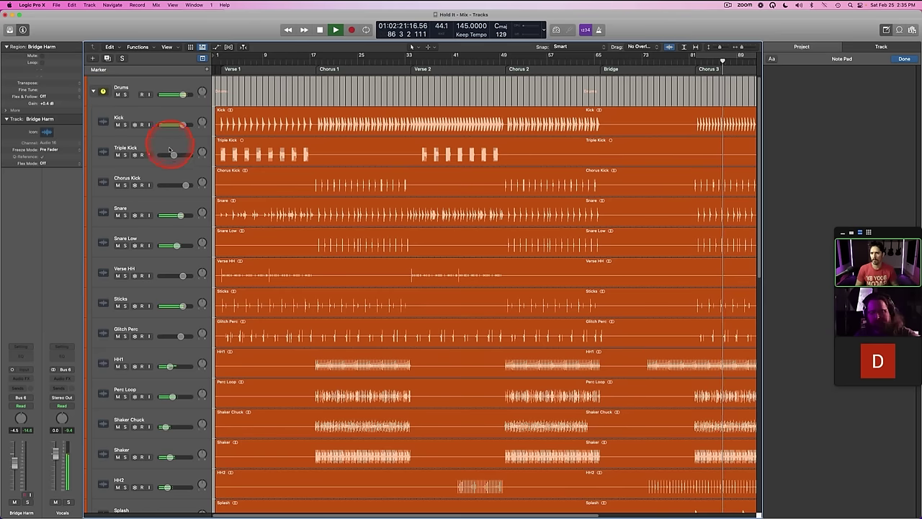
click(164, 216)
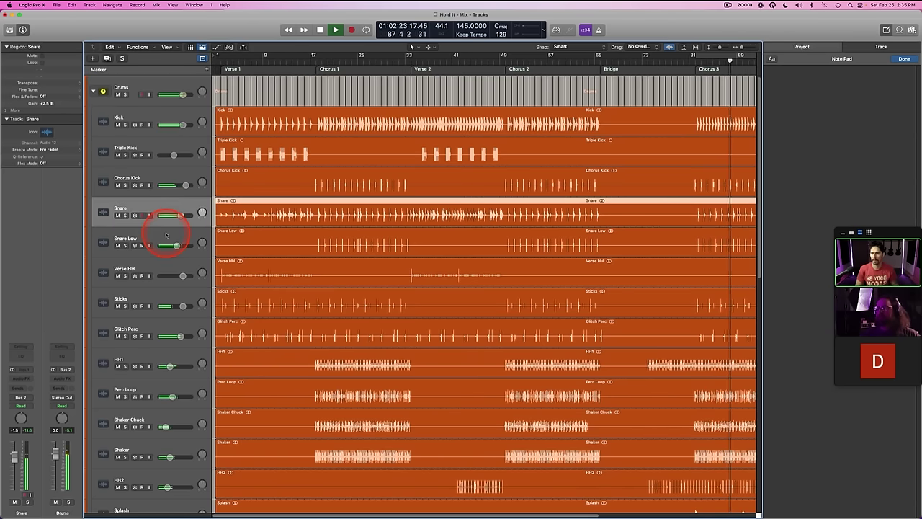
click(166, 234)
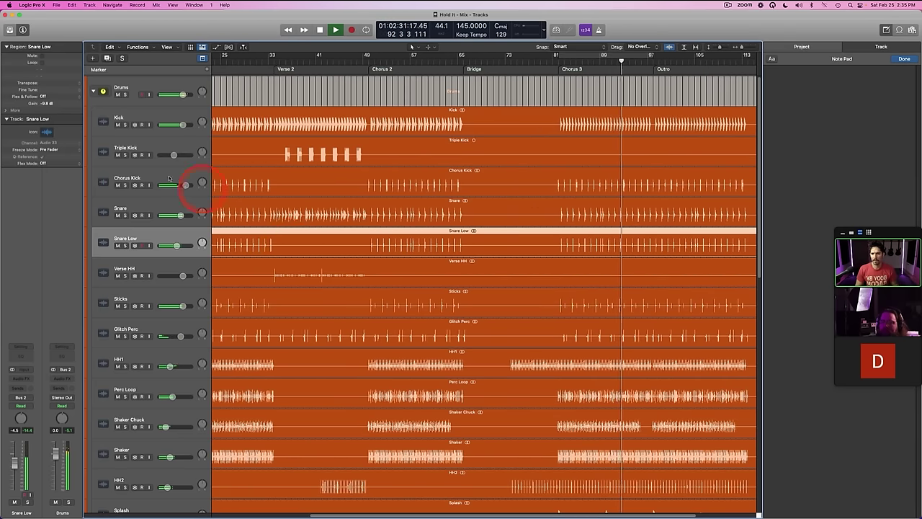
scroll(306, 189, left, 5)
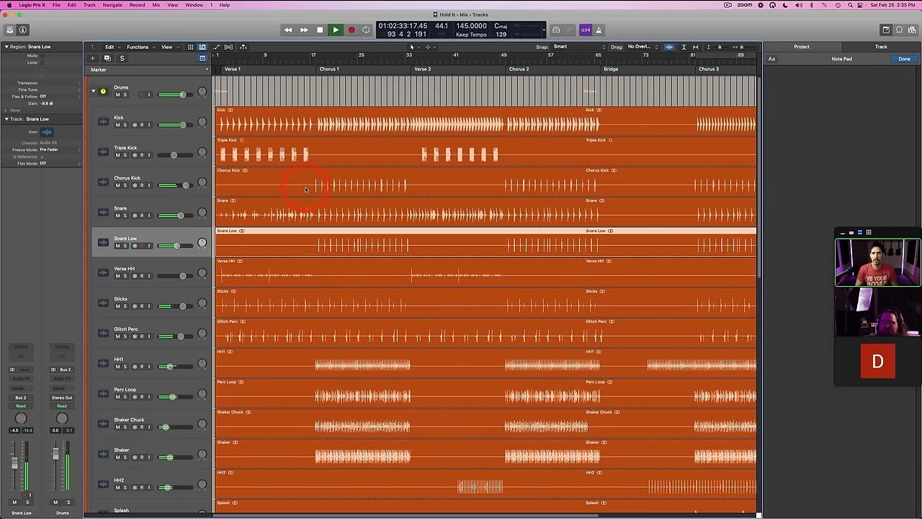
Step: Collapse the Drums stack and examine the lead vocal regions around the end of the Bridge, playing briefly from bar 80
click(93, 90)
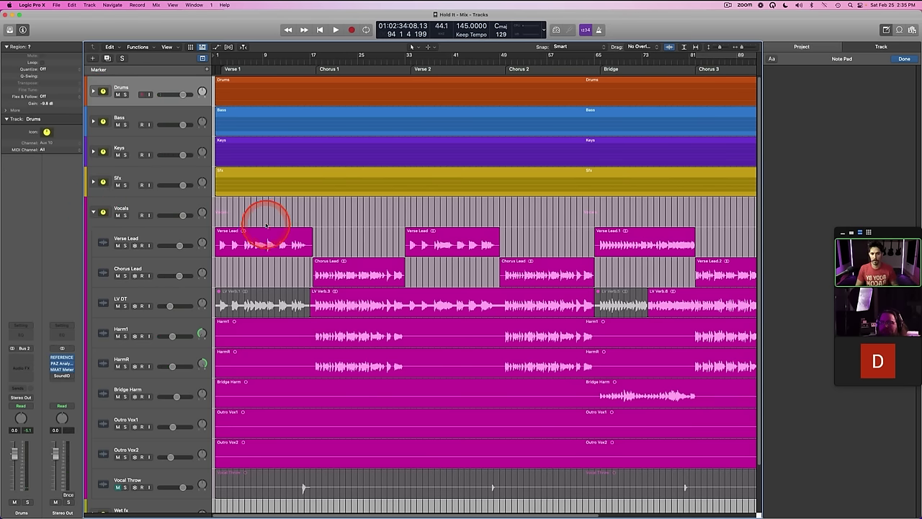
scroll(411, 230, right, 8)
click(465, 68)
drag(743, 47, 749, 48)
scroll(573, 269, right, 4)
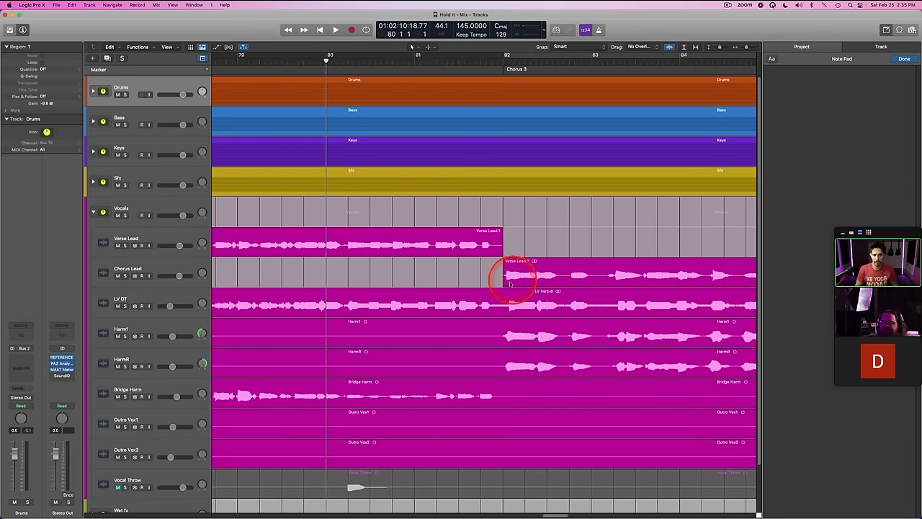
drag(510, 287, 496, 285)
click(418, 274)
key(space)
scroll(382, 270, left, 10)
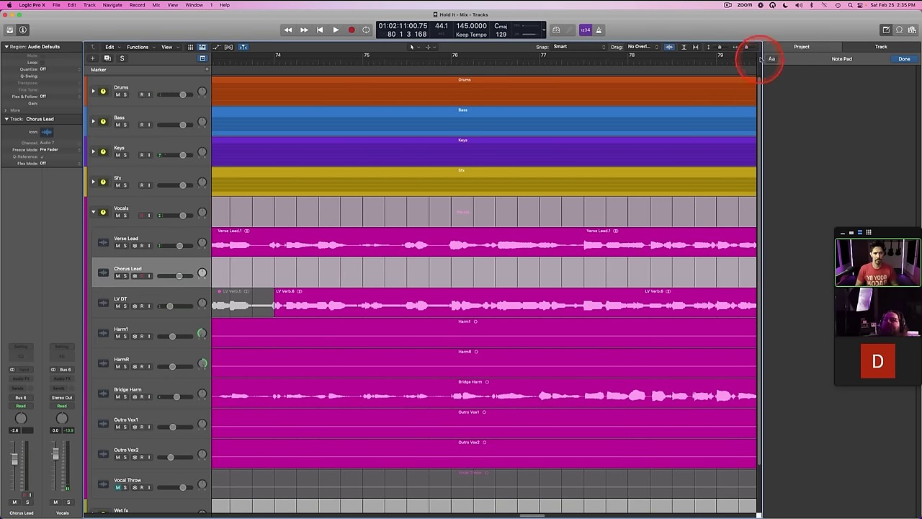
Step: Show the whole song, select the Verse Lead and Chorus Lead tracks in turn, and play briefly from near the start
drag(745, 47, 378, 158)
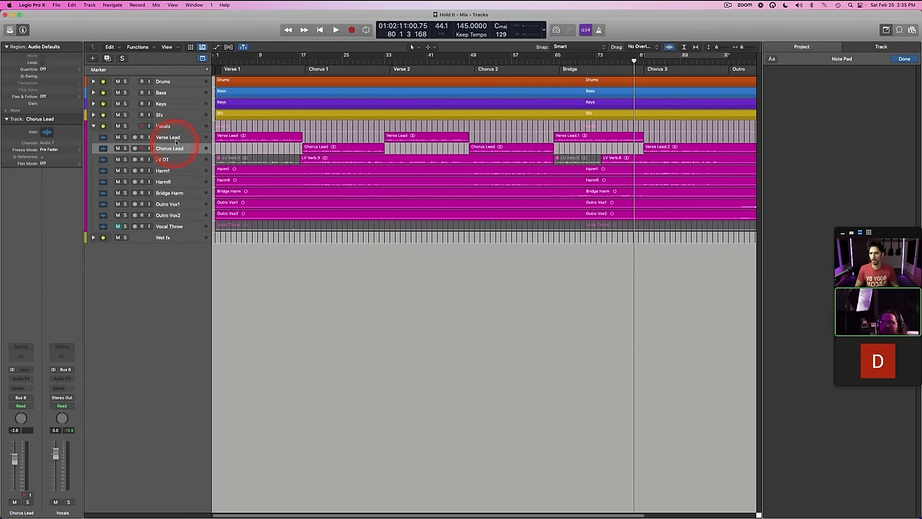
click(176, 137)
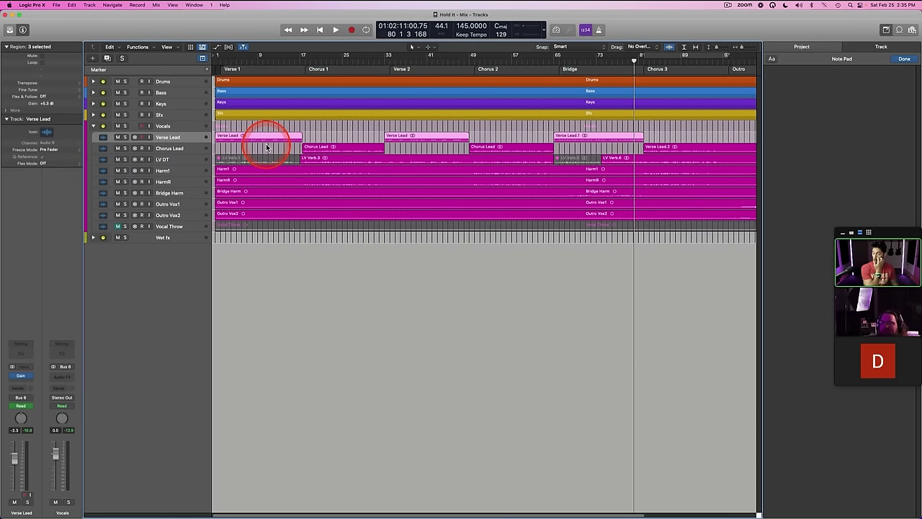
click(190, 149)
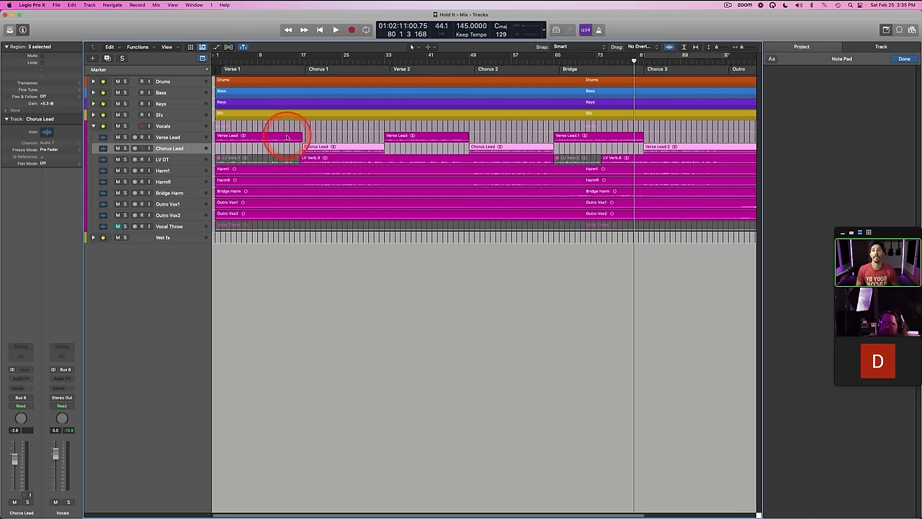
click(221, 59)
key(space)
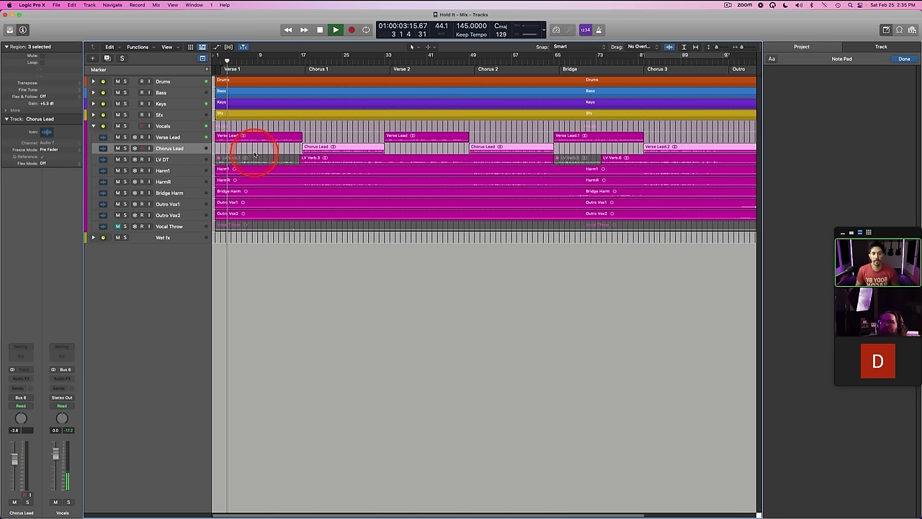
key(space)
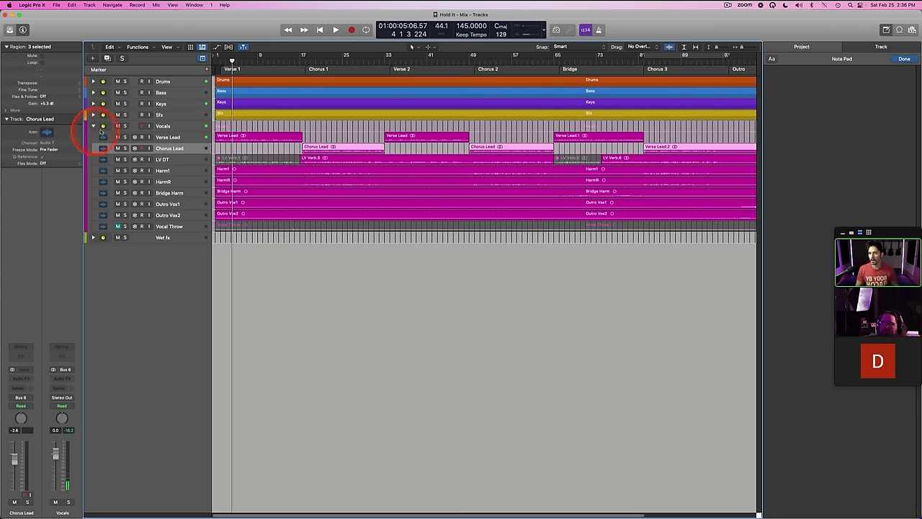
Step: Collapse the Vocals stack, open the REFERENCE plug-in on Stereo Out, and play with Chorus 3 set as the cycle range
click(93, 126)
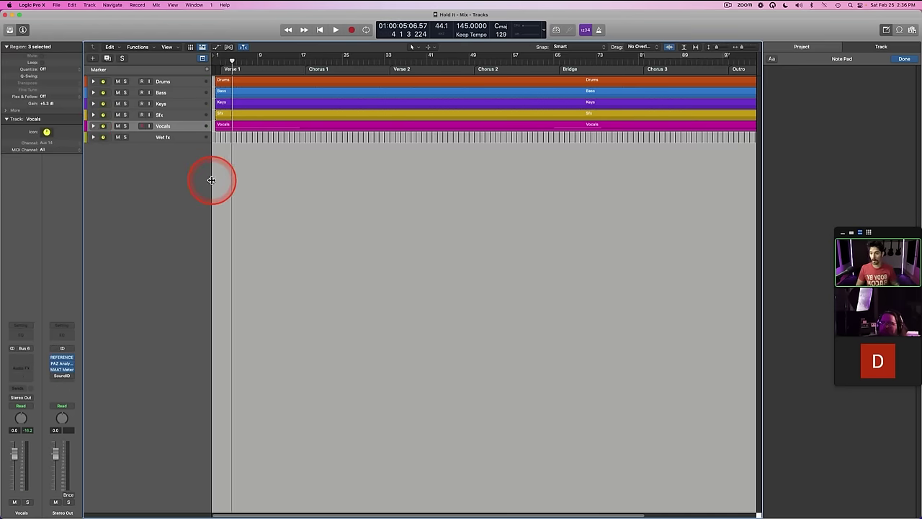
click(62, 358)
drag(422, 111, 431, 142)
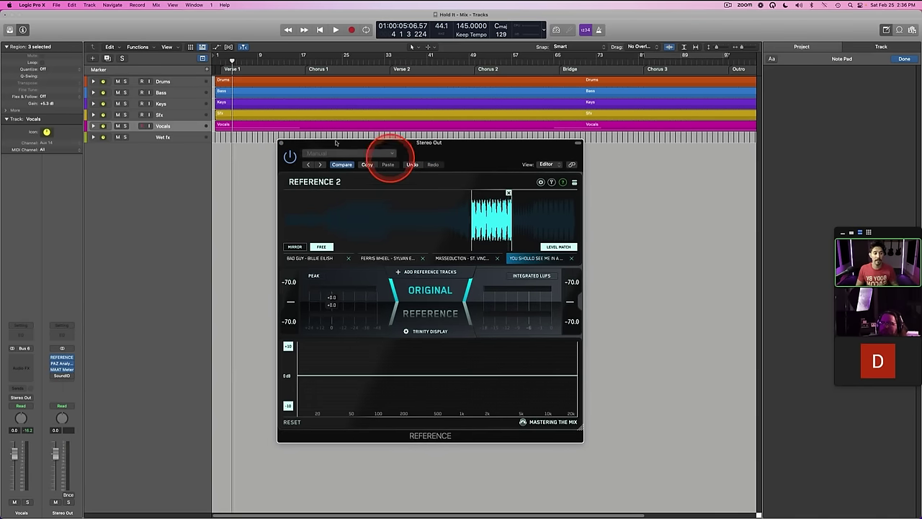
key(space)
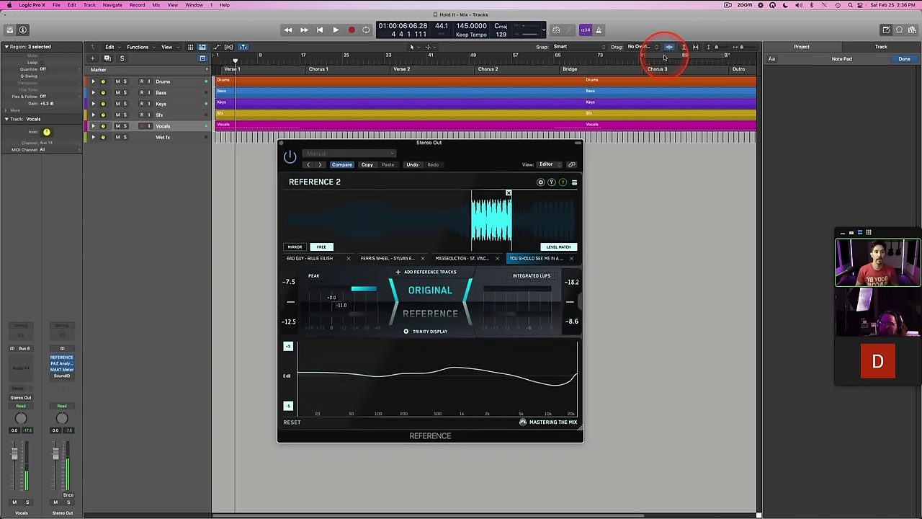
click(664, 57)
drag(443, 145, 464, 144)
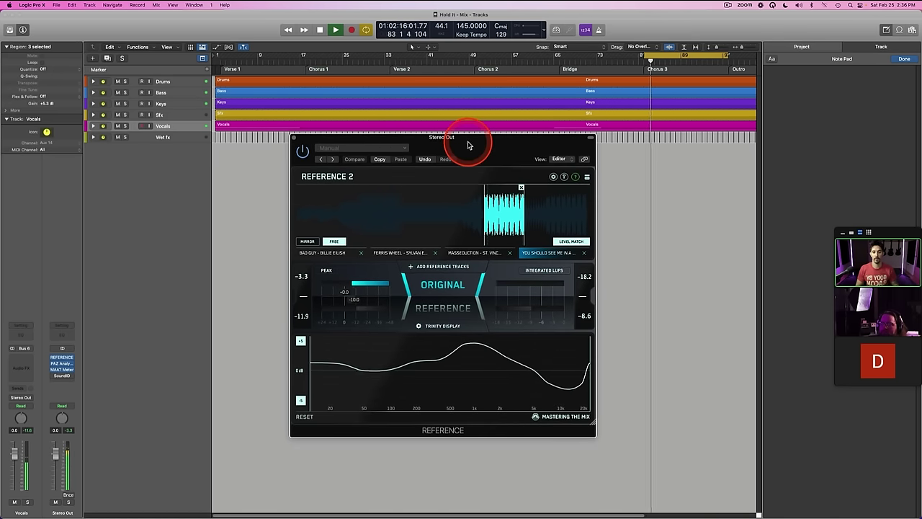
Step: Compare the Chorus 3 mix with the You Should See Me In A... reference by alternating between Original and Reference
click(455, 278)
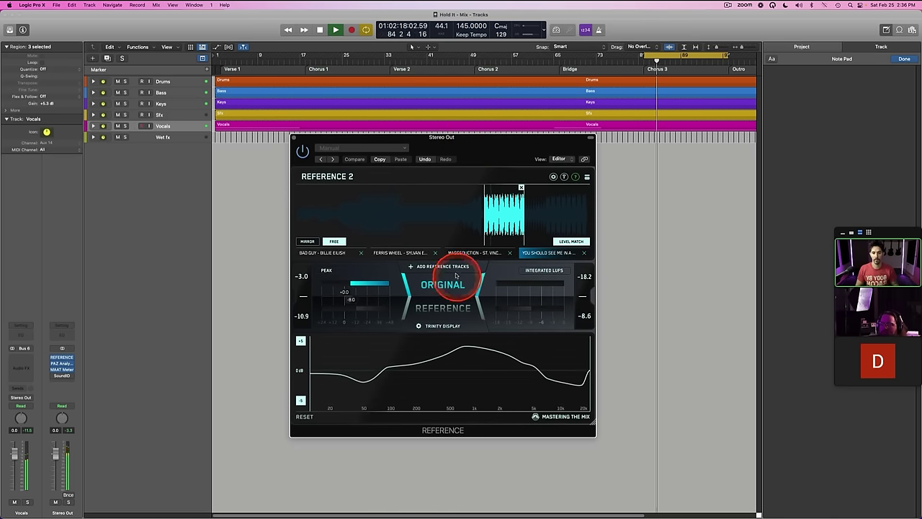
click(443, 308)
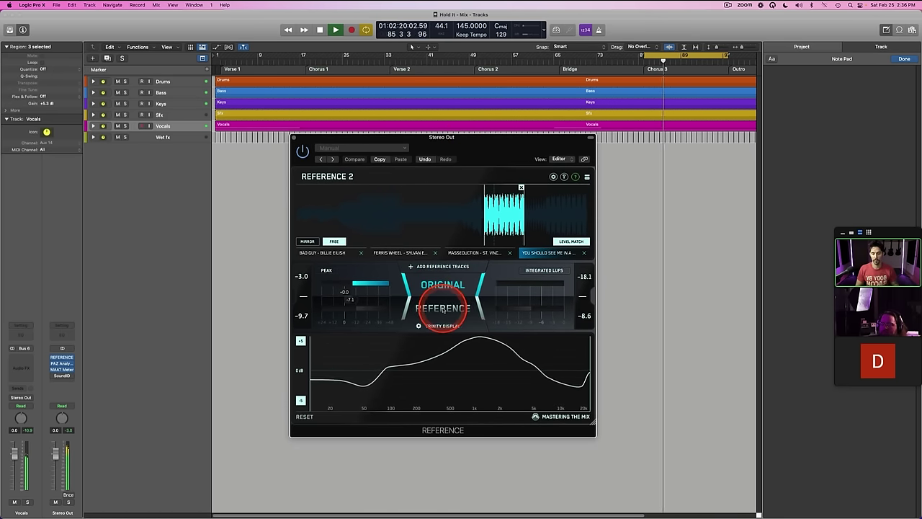
click(439, 290)
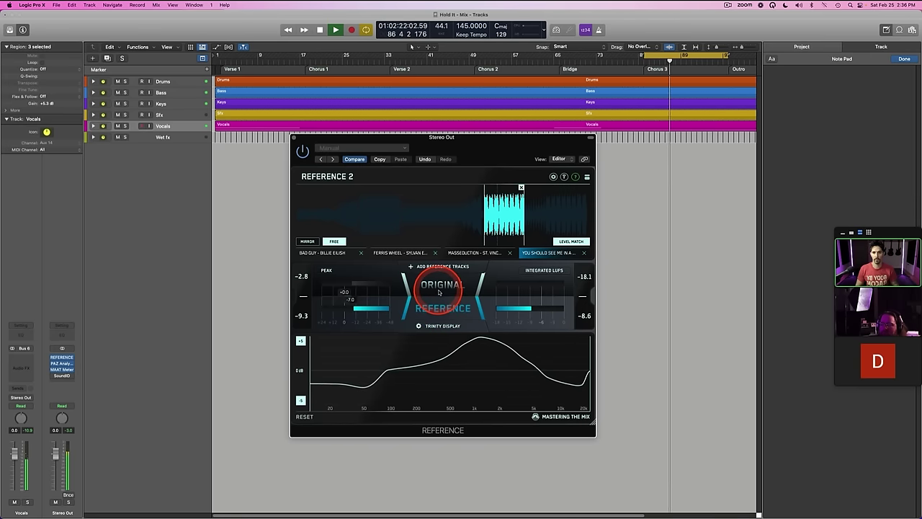
click(439, 308)
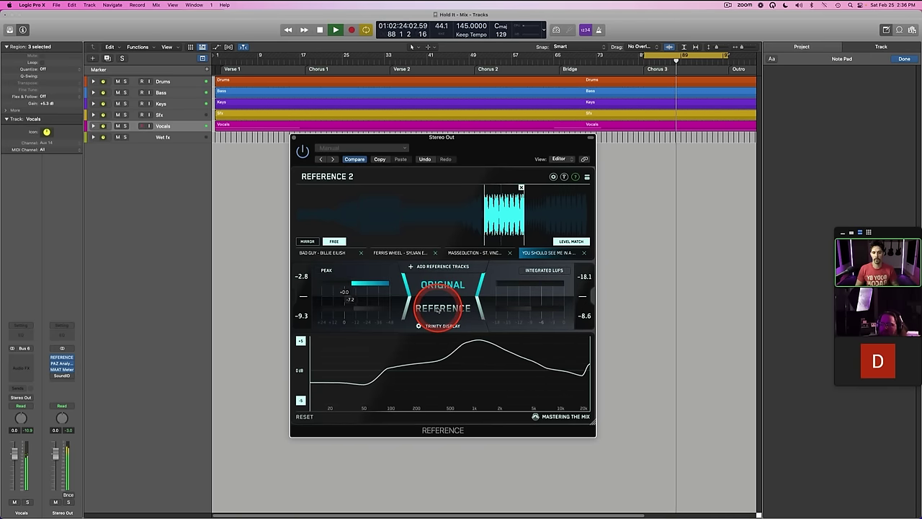
click(434, 287)
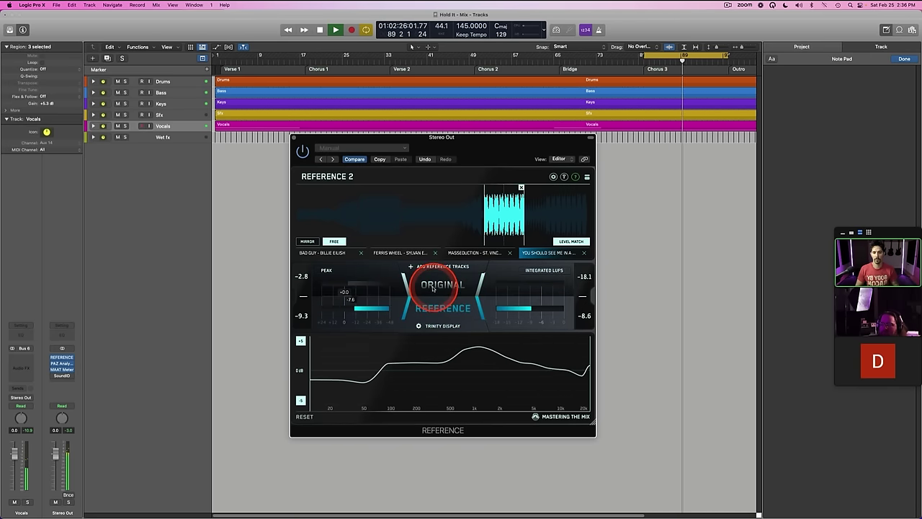
click(435, 308)
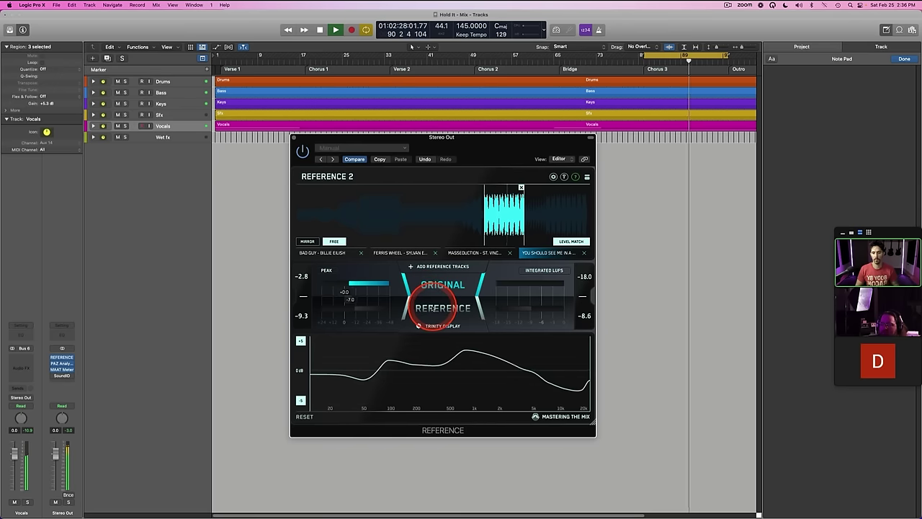
click(436, 287)
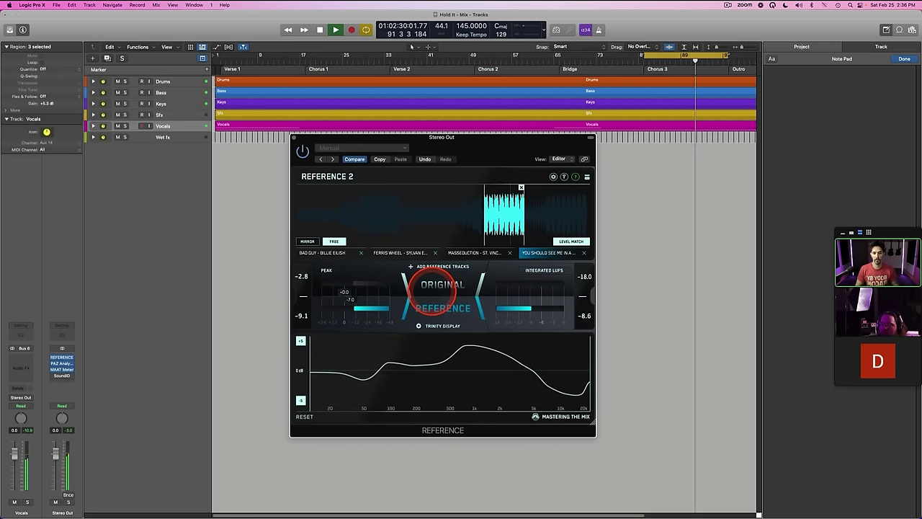
click(438, 309)
Step: Stop playback and write a project note headed FIXING listing more Vocal highs, more percussion highs and low end control
click(769, 173)
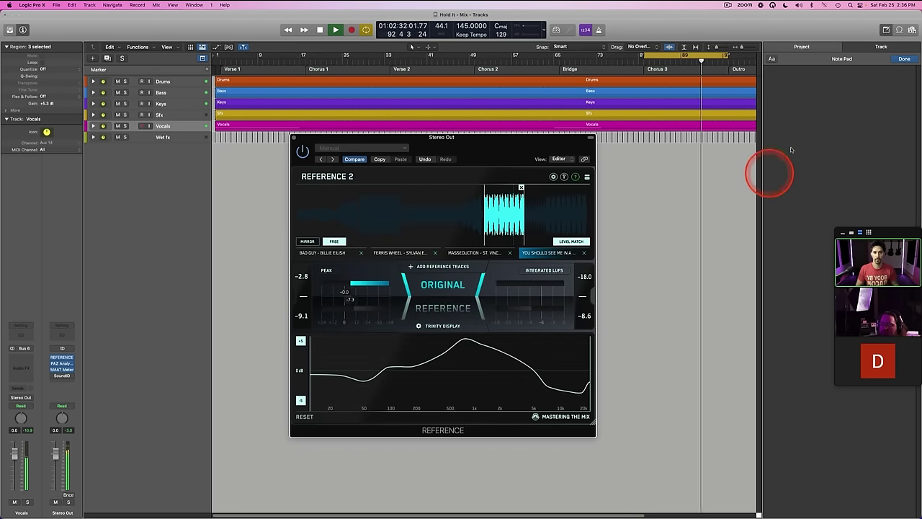
key(space)
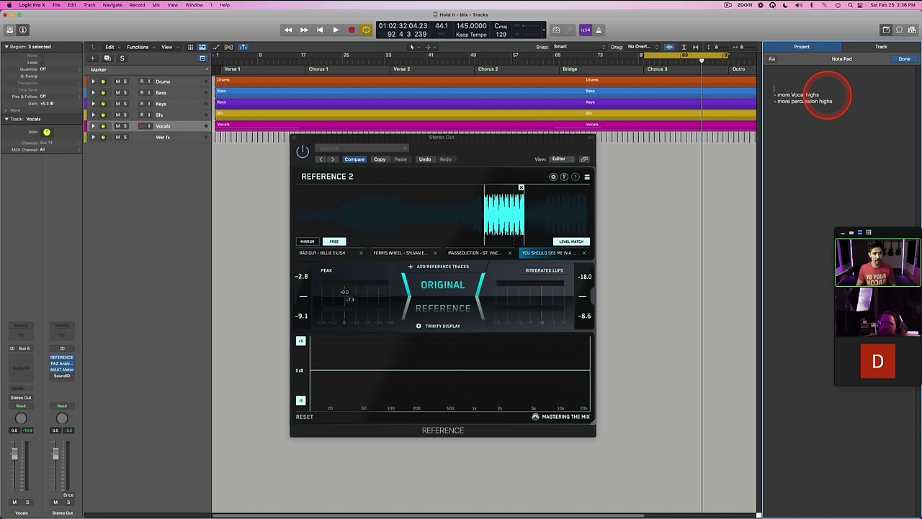
click(835, 102)
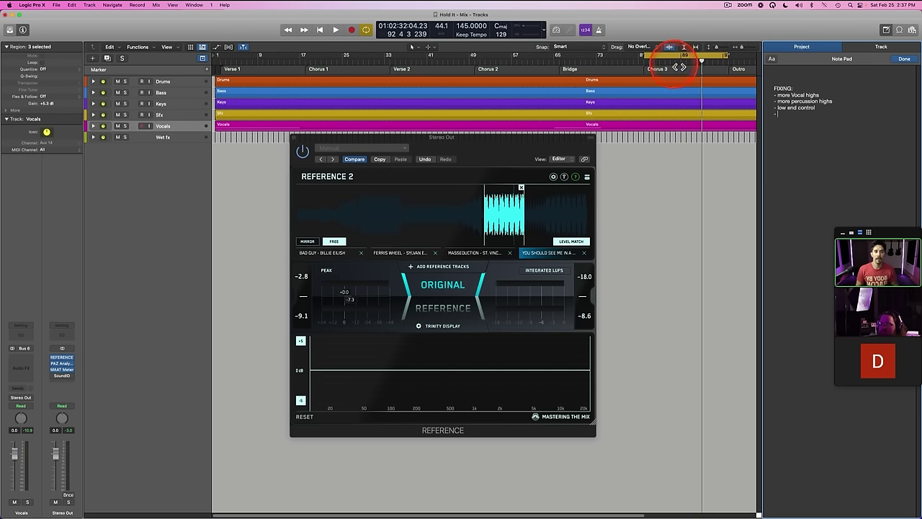
Step: Play Chorus 3 again and compare the mix with the Ferris Wheel reference by alternating between Original and Reference
click(653, 67)
key(space)
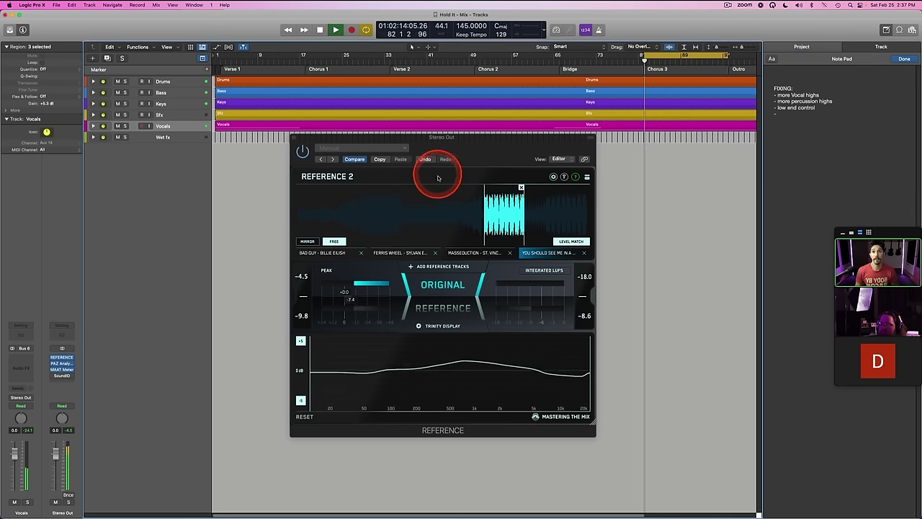
click(393, 253)
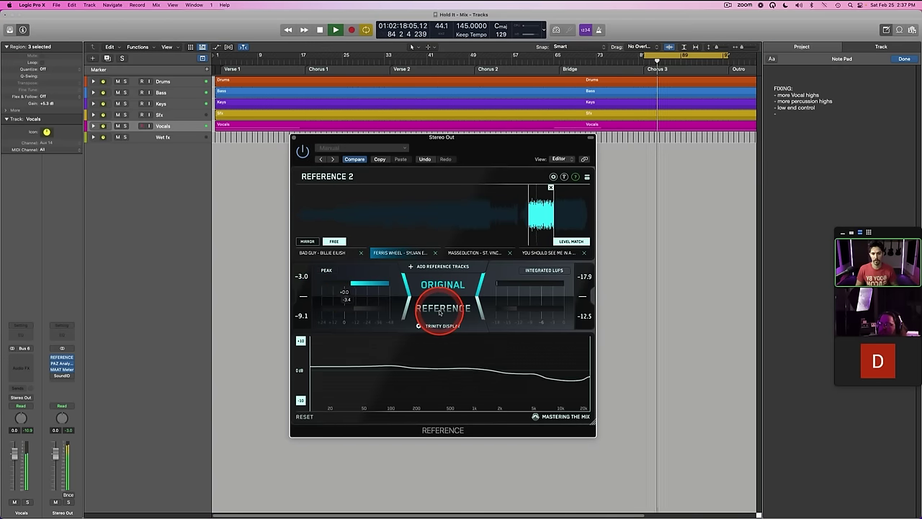
click(432, 287)
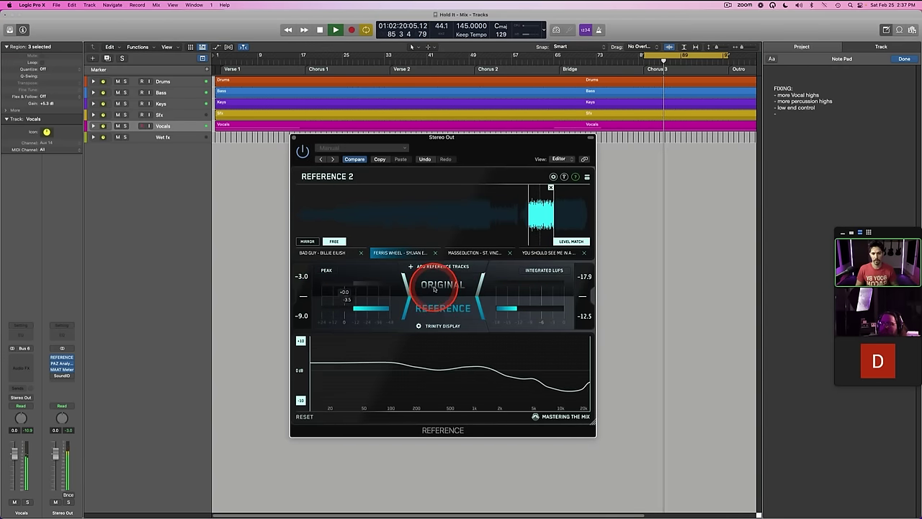
key(space)
key(space)
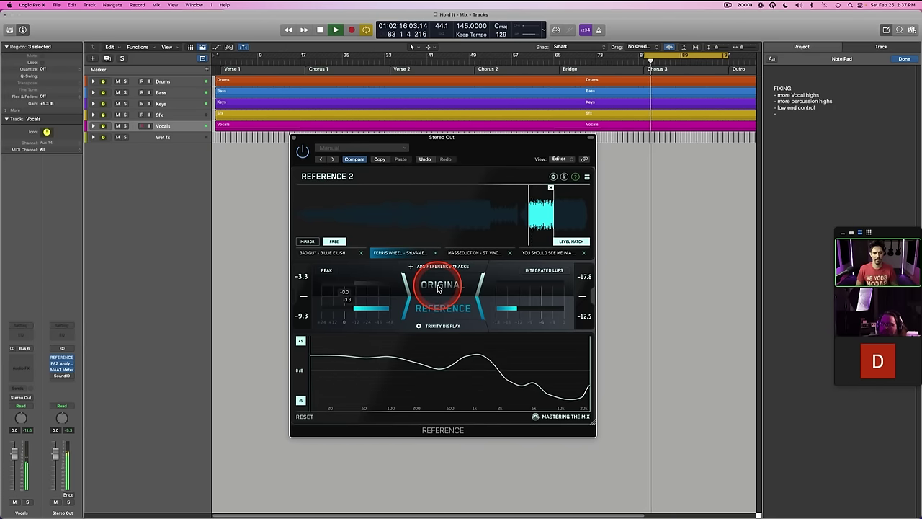
click(438, 292)
click(438, 306)
click(438, 306)
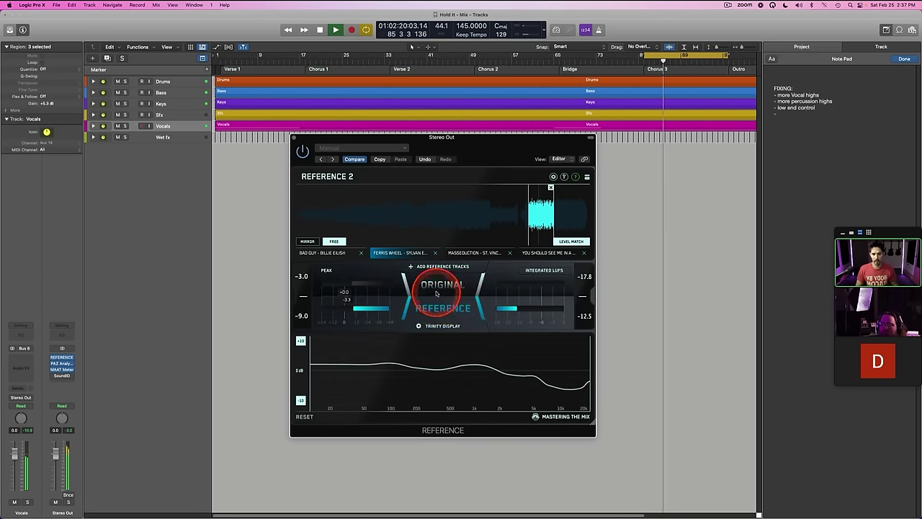
click(437, 288)
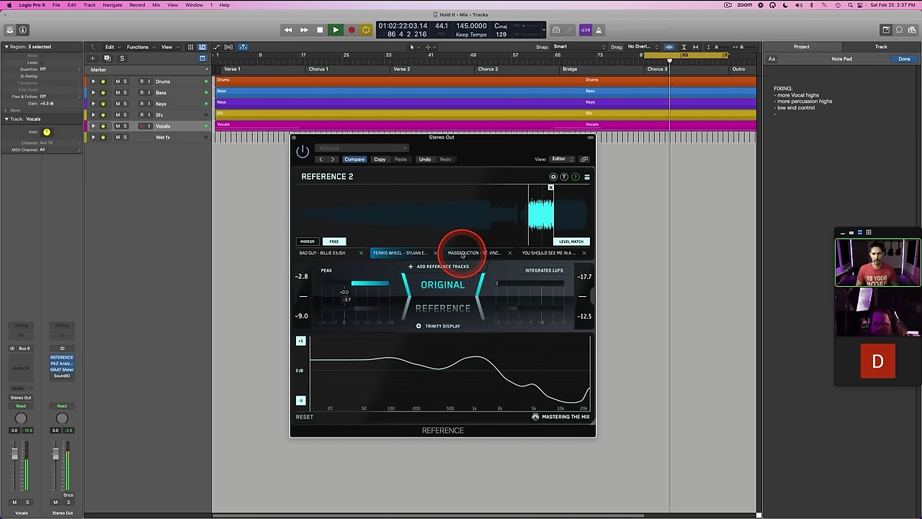
key(space)
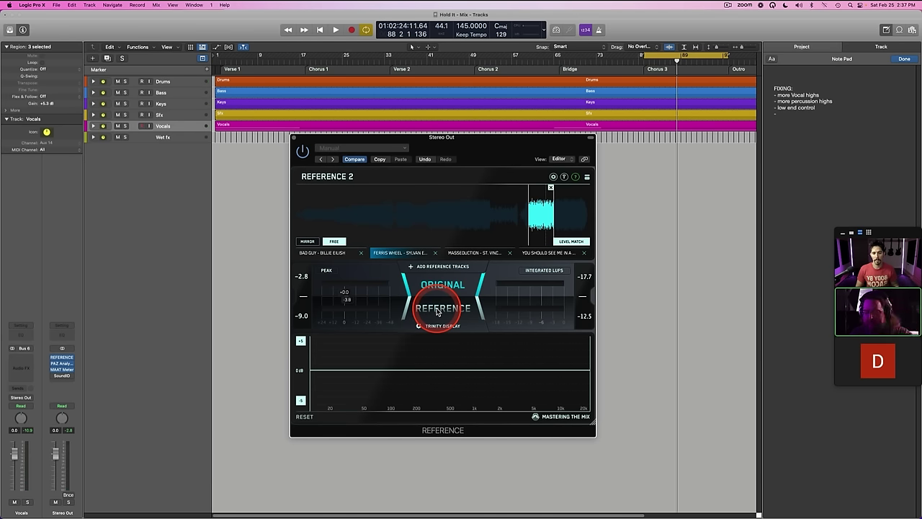
Step: Check the Level Match options for the Ferris Wheel reference, then review the vocal and percussion items in the project notes
click(402, 251)
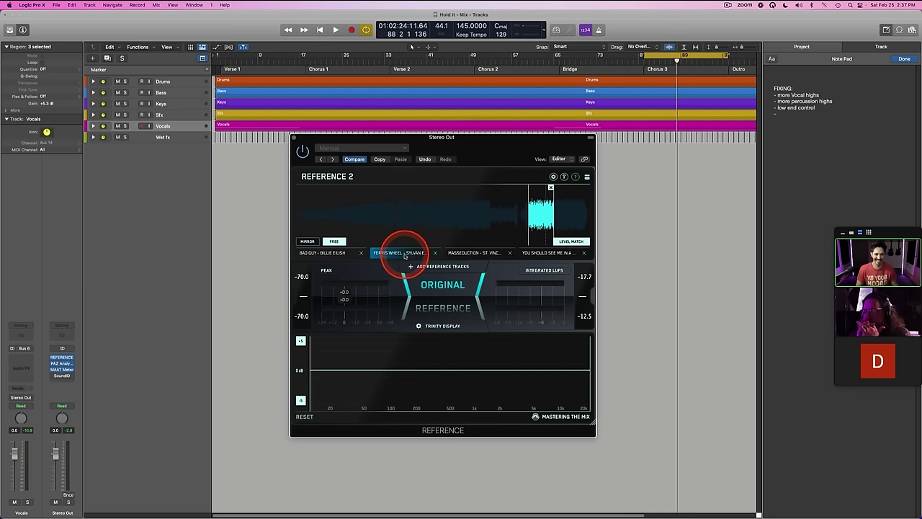
click(568, 241)
click(791, 97)
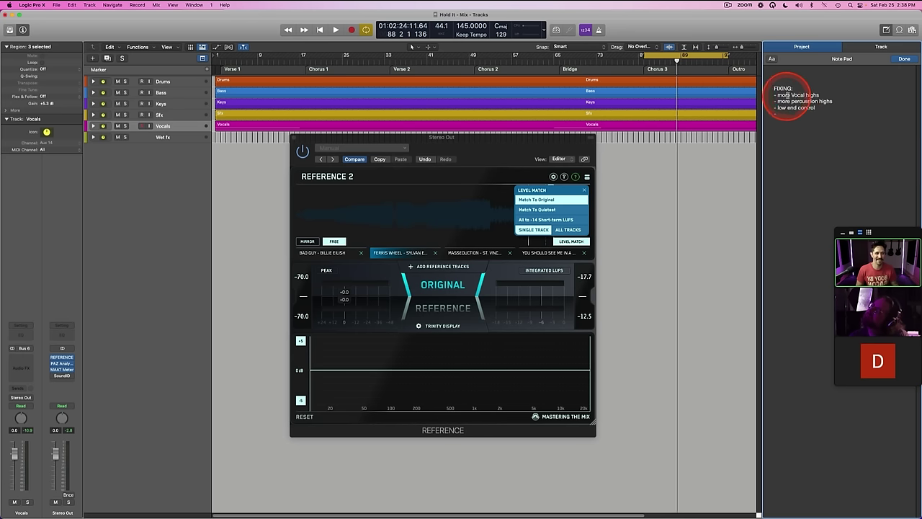
click(797, 97)
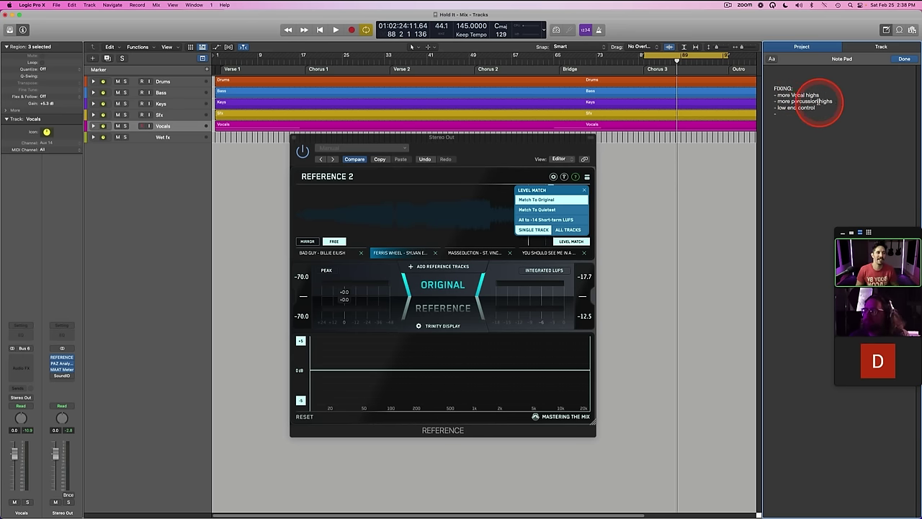
click(531, 262)
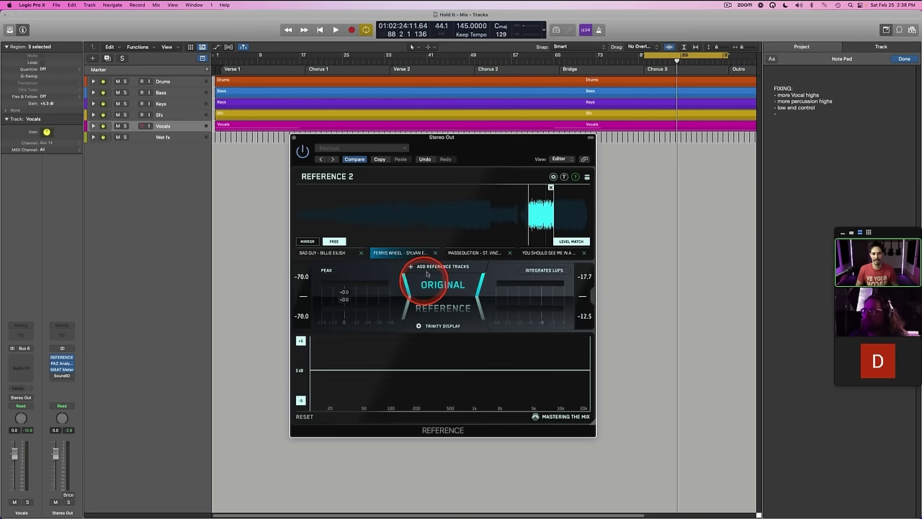
Step: Play Chorus 3 and compare the mix with the Masseduction reference by alternating between Original and Reference
key(space)
click(461, 253)
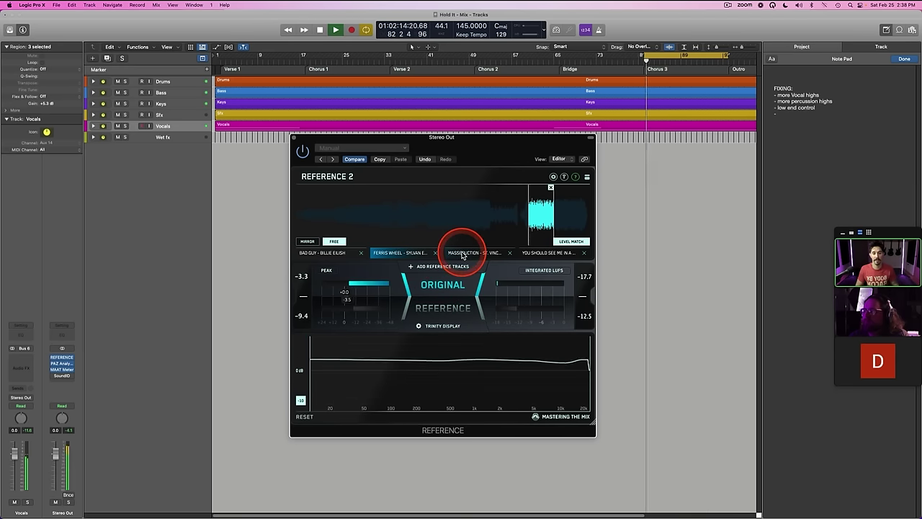
click(440, 308)
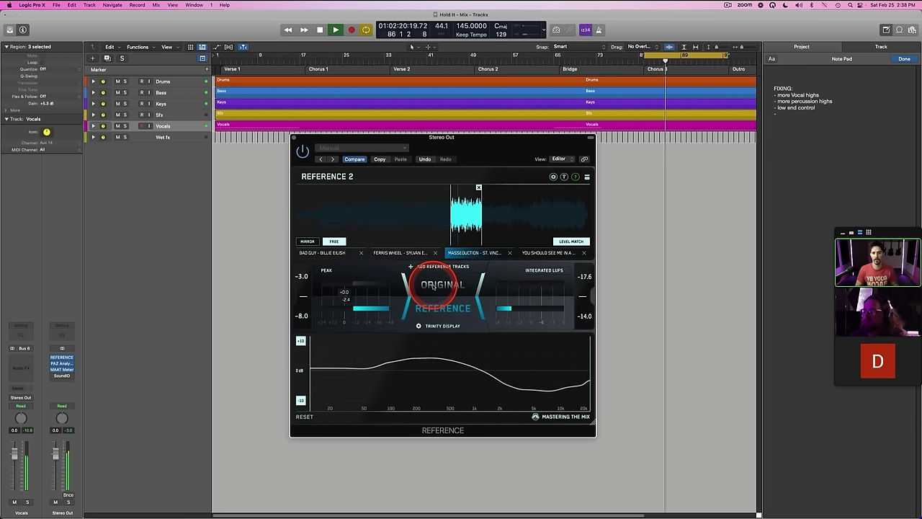
click(441, 285)
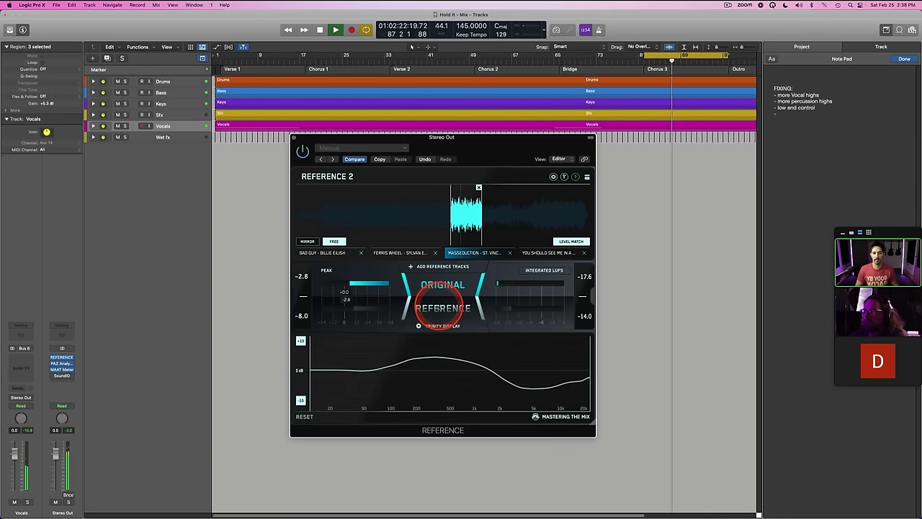
click(440, 307)
click(434, 288)
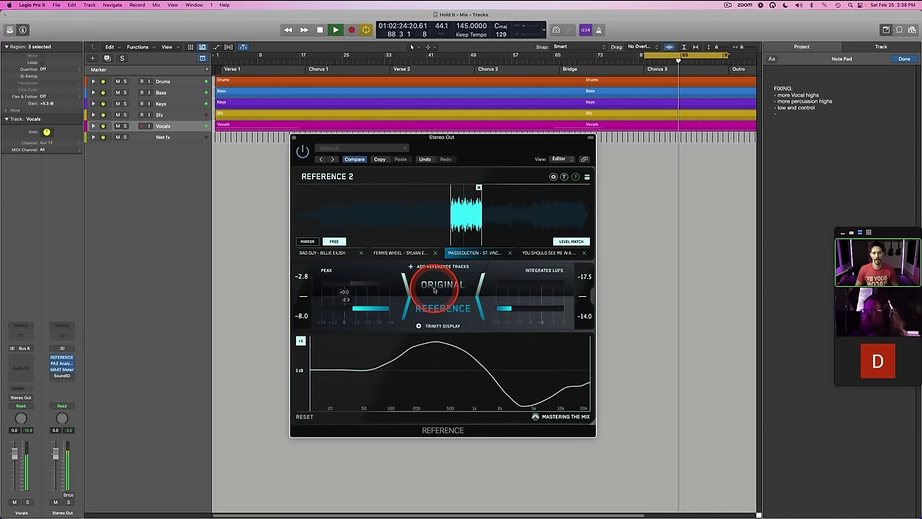
click(461, 229)
key(space)
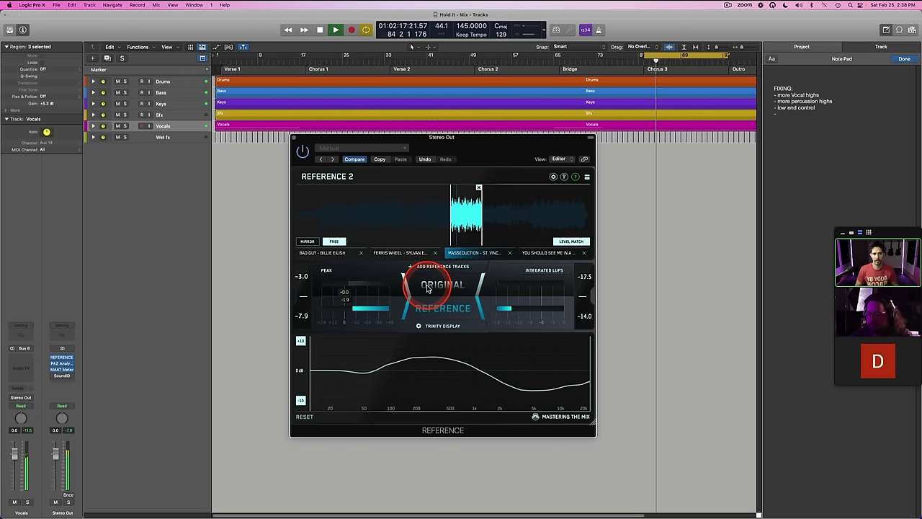
Step: Add a midrange cleaning item to the FIXING list in the project notes
click(790, 114)
key(space)
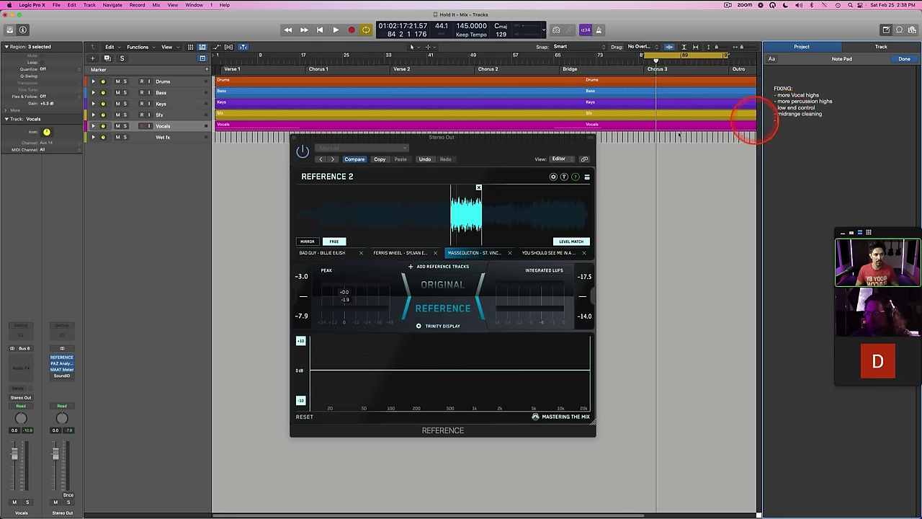
Step: Play Chorus 3 and compare the mix with the Bad Guy reference by alternating between Original and Reference
click(324, 255)
key(space)
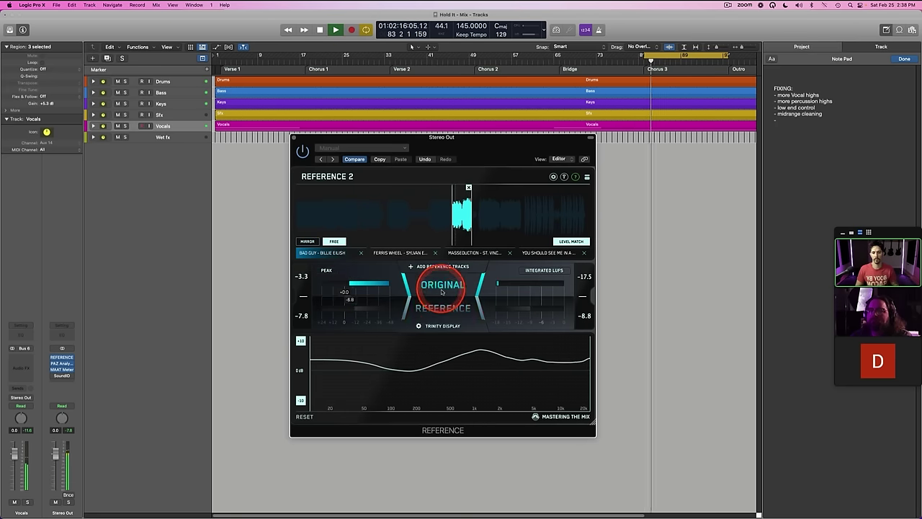
click(443, 308)
click(443, 309)
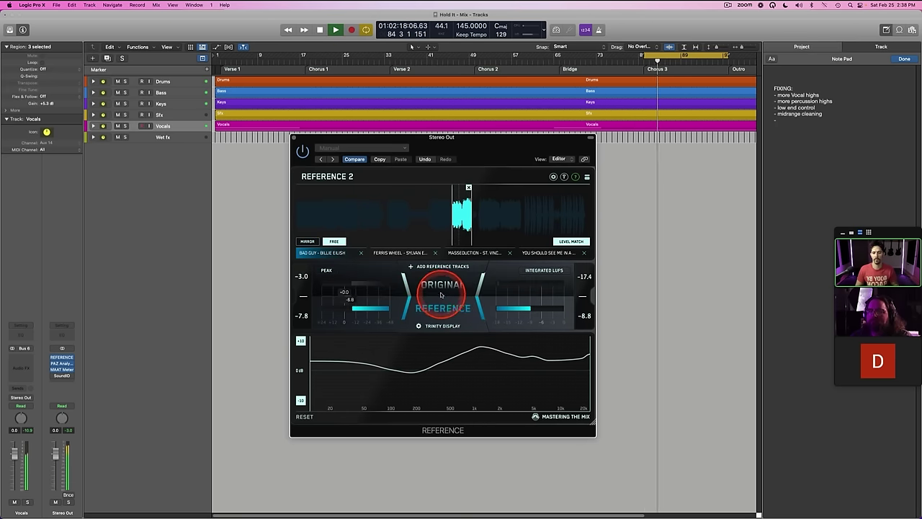
click(442, 287)
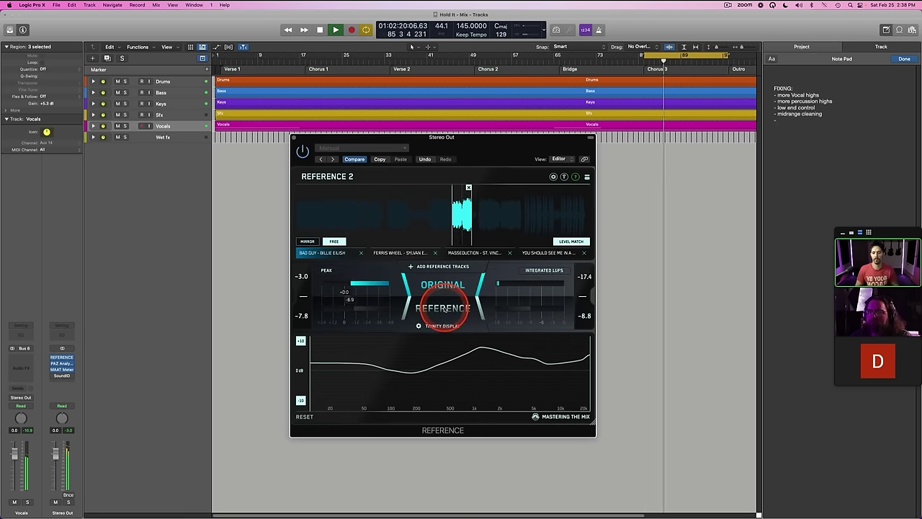
click(440, 287)
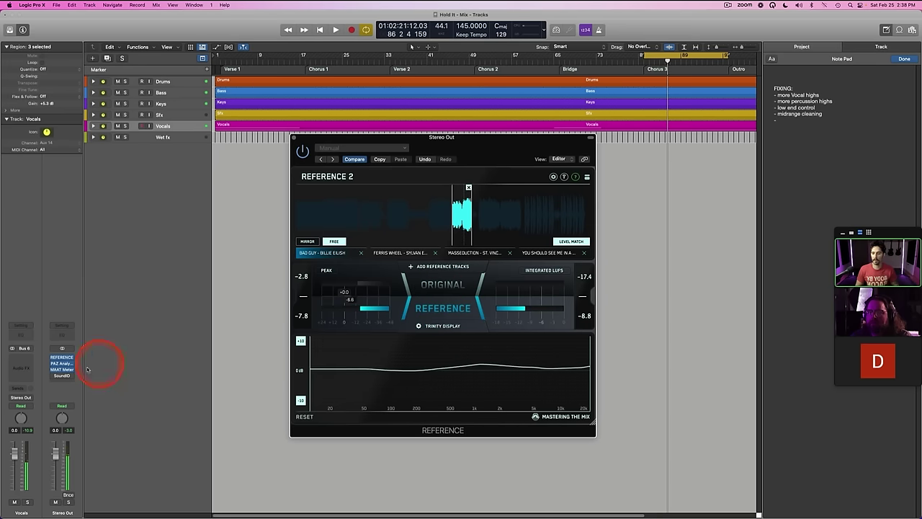
Step: Open the PAZ Analyzer on the Stereo Out and examine the frequency spectrum while playing Chorus 3
click(61, 363)
drag(422, 105, 506, 159)
key(space)
key(space)
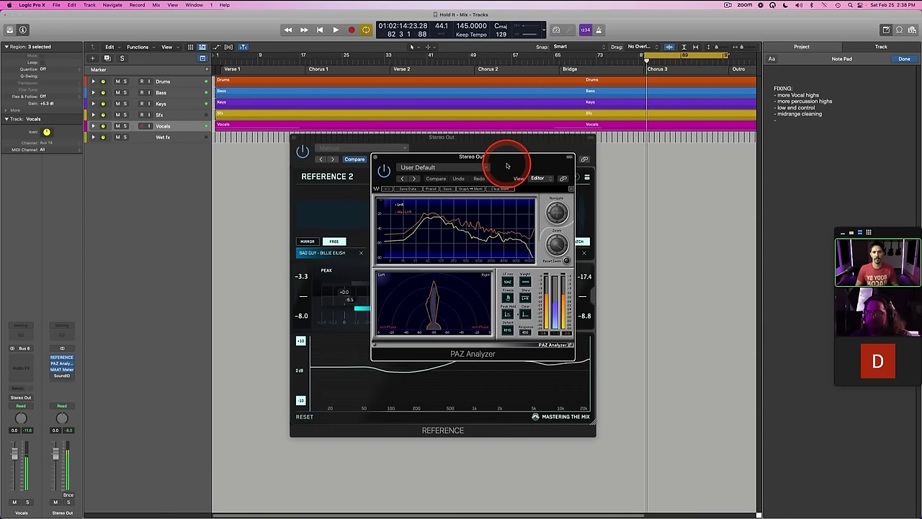
key(space)
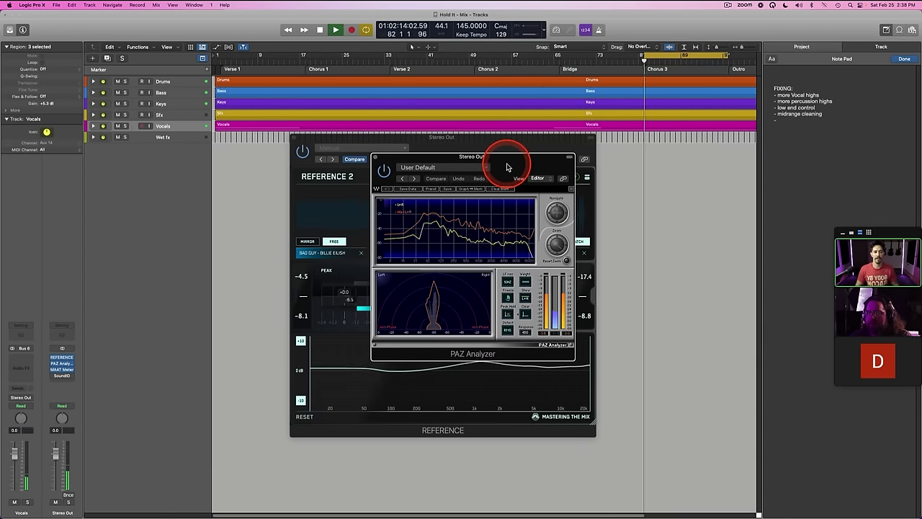
key(space)
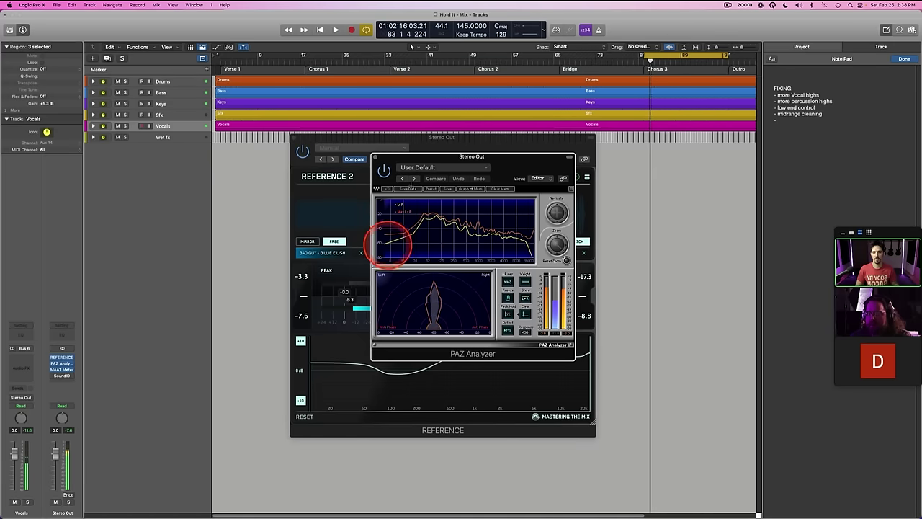
Step: Move the PAZ Analyzer out of the way and place the Reference plugin window in front of it
drag(423, 155, 564, 184)
click(448, 284)
drag(623, 190, 434, 198)
click(314, 141)
click(251, 199)
click(292, 197)
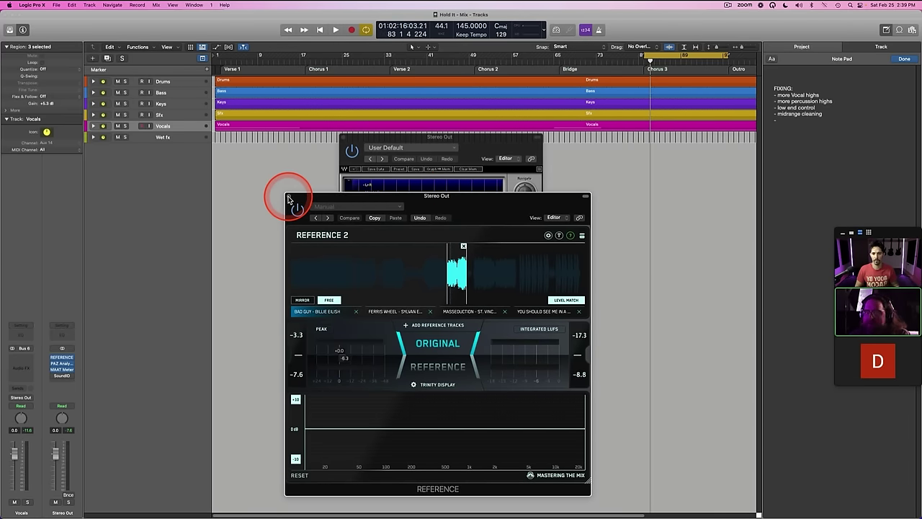
drag(335, 198, 349, 136)
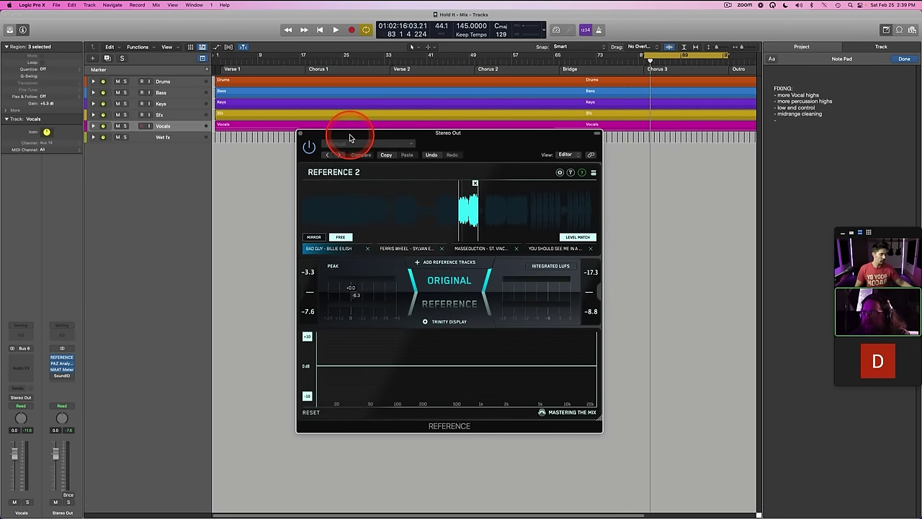
Step: Compare Chorus 3 with the Bad Guy reference once more, alternating between Original and Reference, and stop playback
click(441, 299)
click(441, 292)
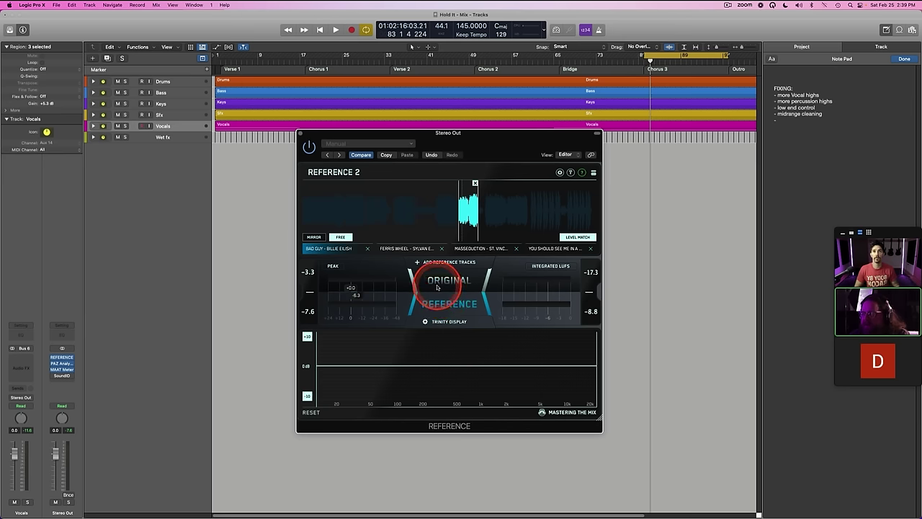
key(space)
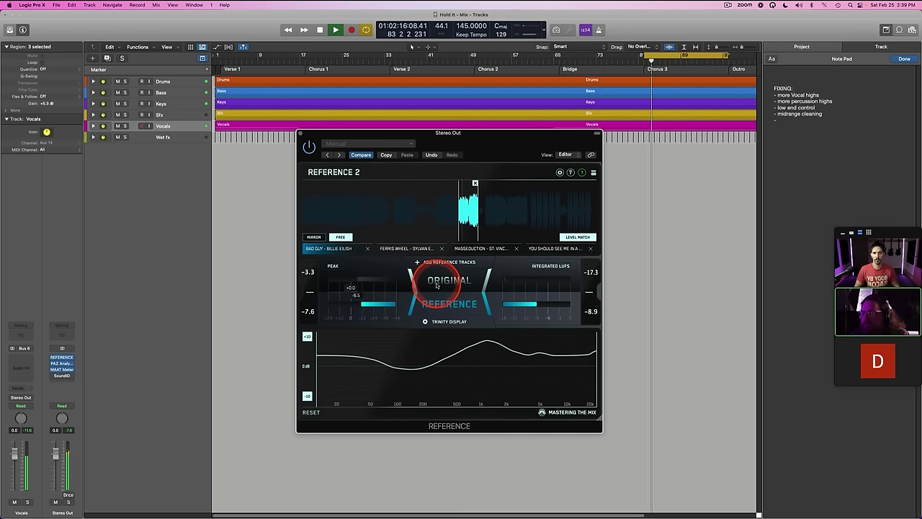
click(441, 298)
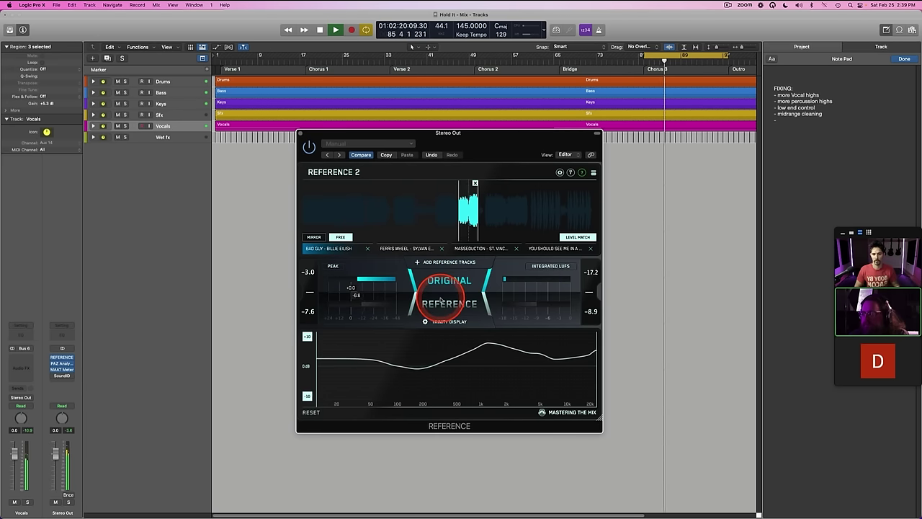
click(439, 291)
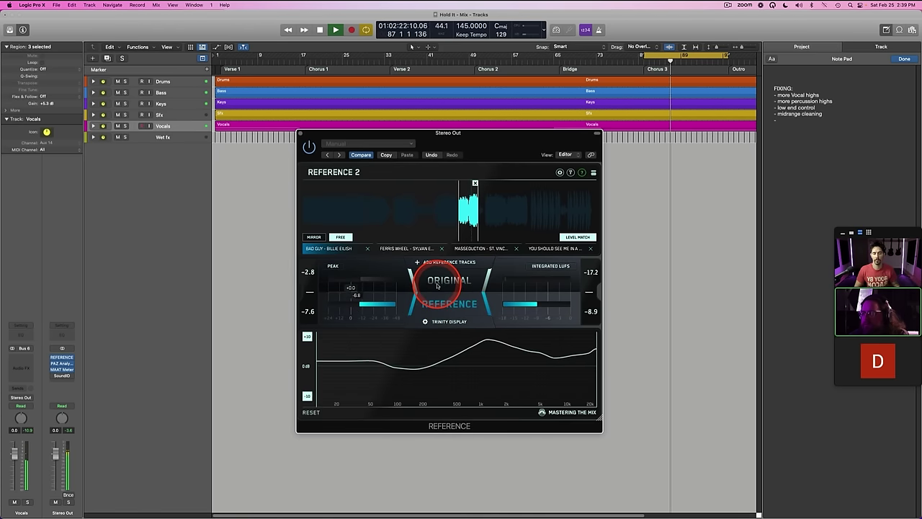
click(436, 286)
click(434, 301)
key(space)
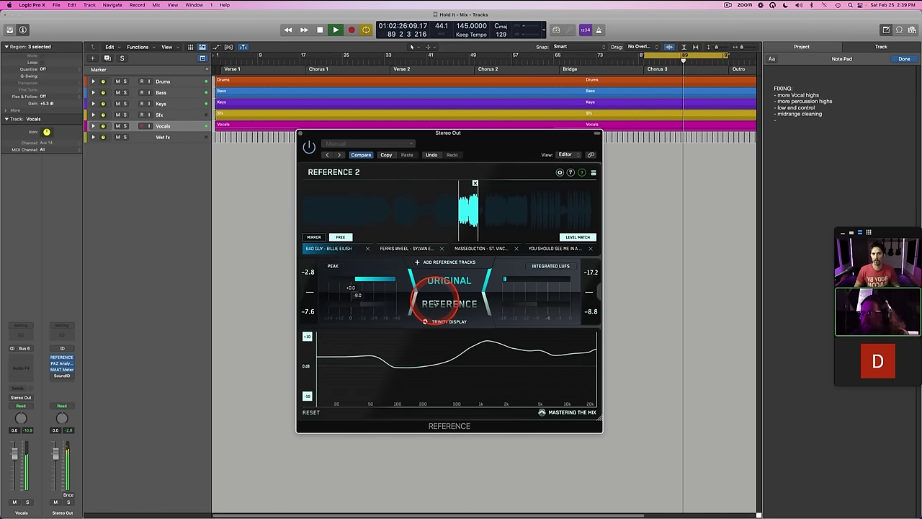
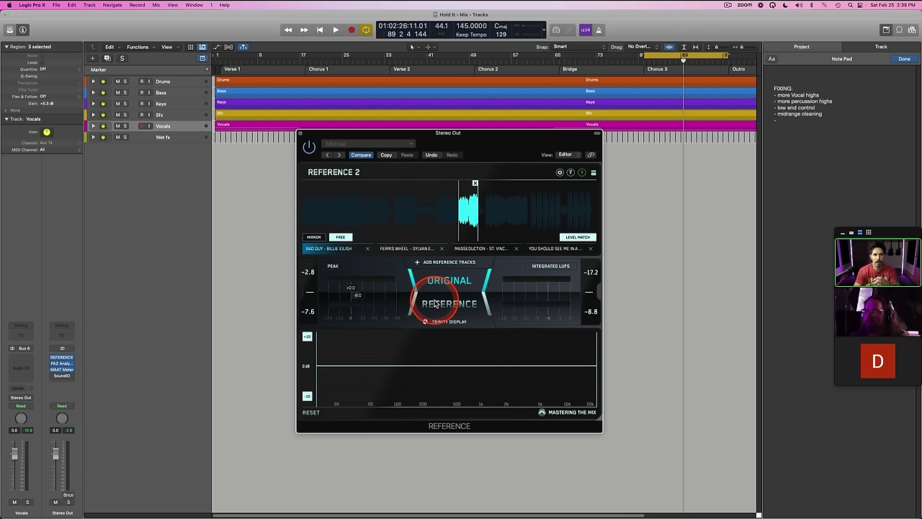
Step: Add the items more vocal mids and lead vocal can come up to the FIXING list in the project notes
click(435, 303)
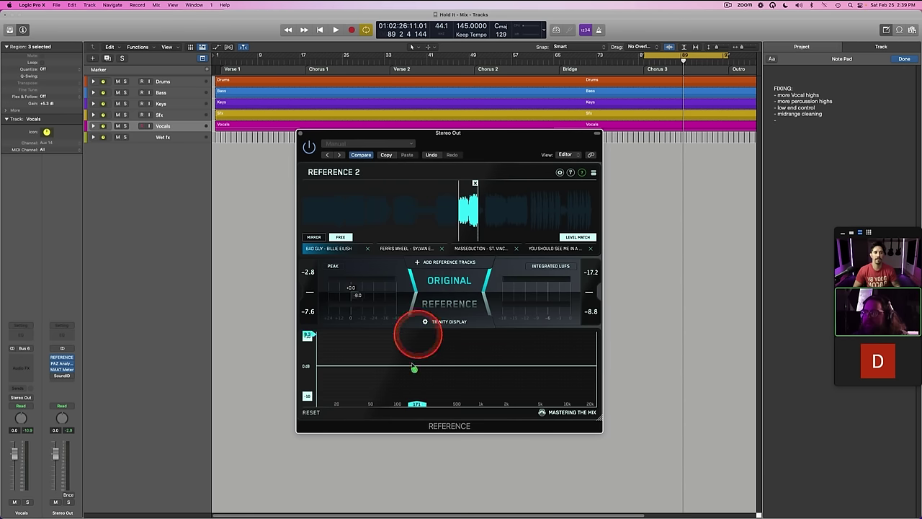
click(789, 121)
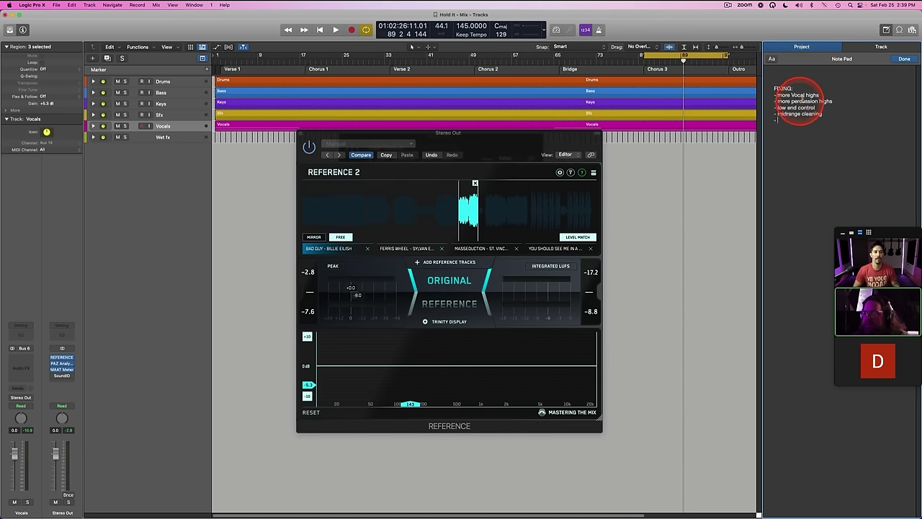
drag(821, 95, 798, 94)
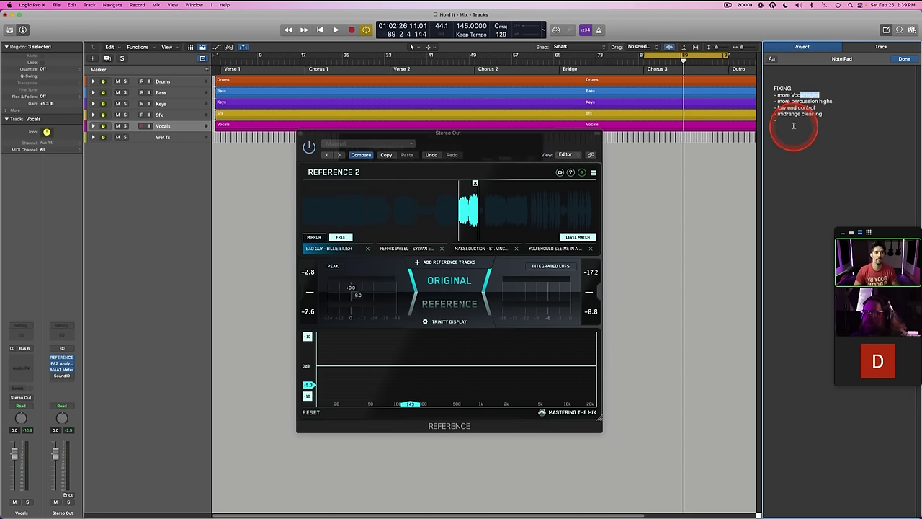
click(844, 95)
click(802, 120)
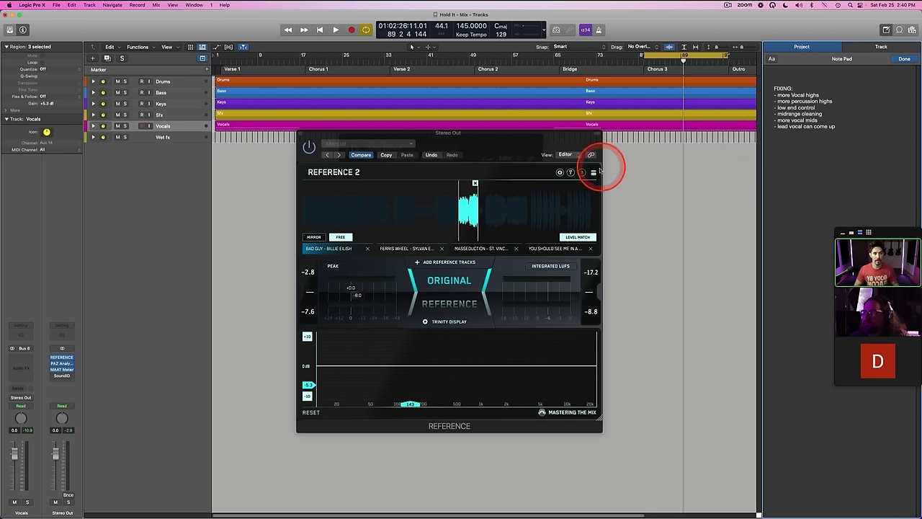
Step: Play Chorus 3, expand the Vocals track stack and raise the Chorus Lead volume to 0.0 dB
click(459, 132)
key(space)
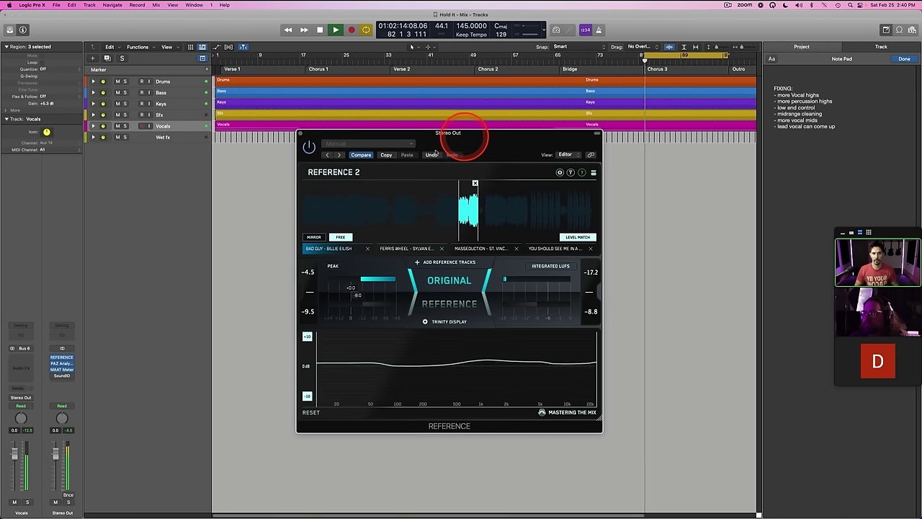
click(162, 126)
click(94, 126)
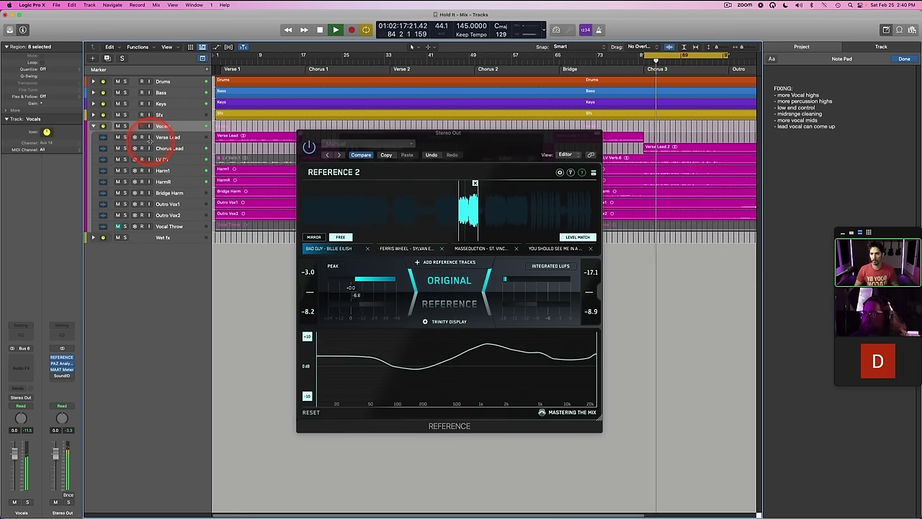
click(142, 150)
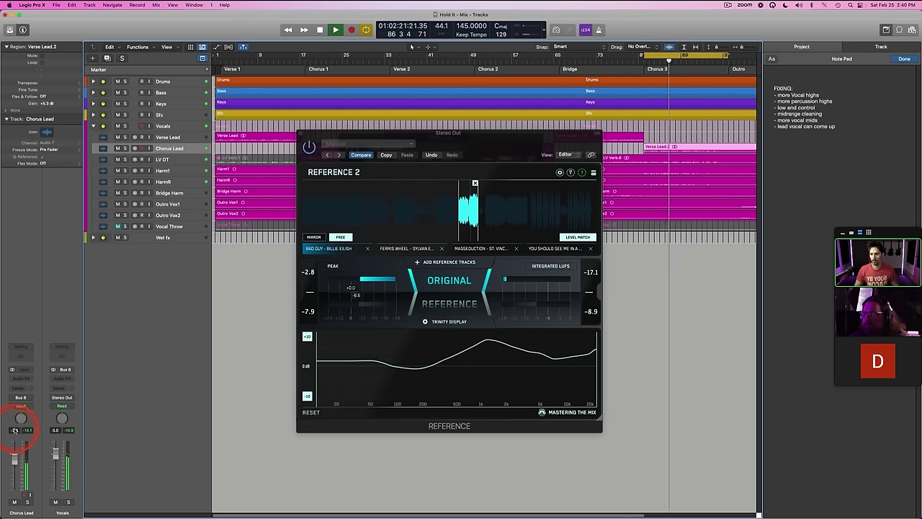
drag(15, 460, 14, 456)
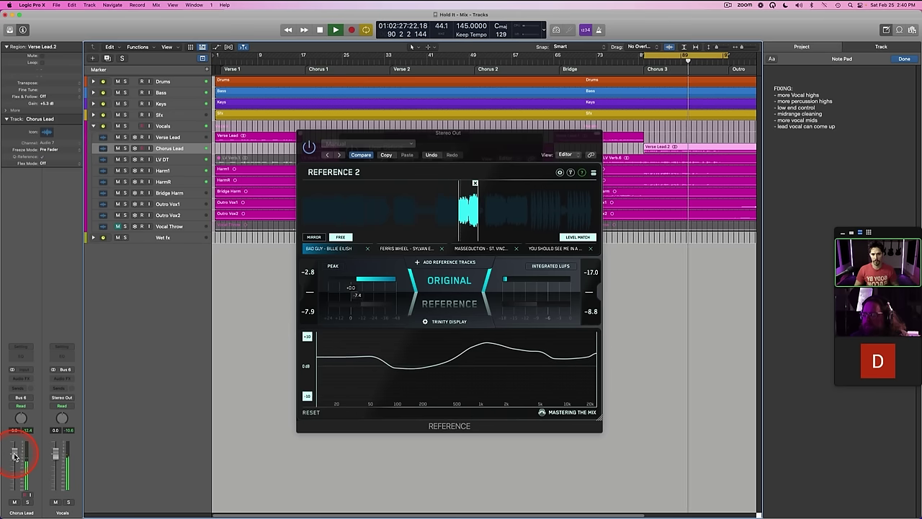
Step: Play from the middle of Verse 1 and set the Verse Lead track's volume to -1.2 dB
click(798, 142)
drag(453, 137, 437, 137)
click(279, 62)
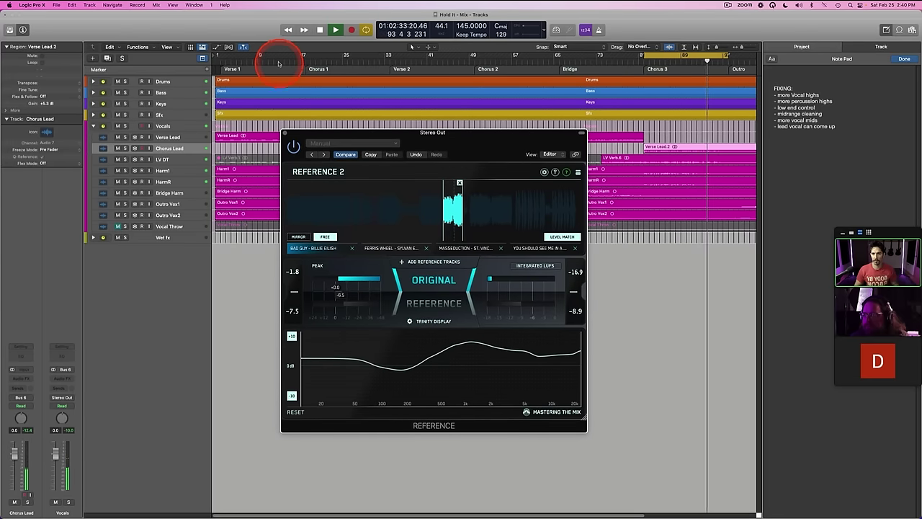
click(268, 62)
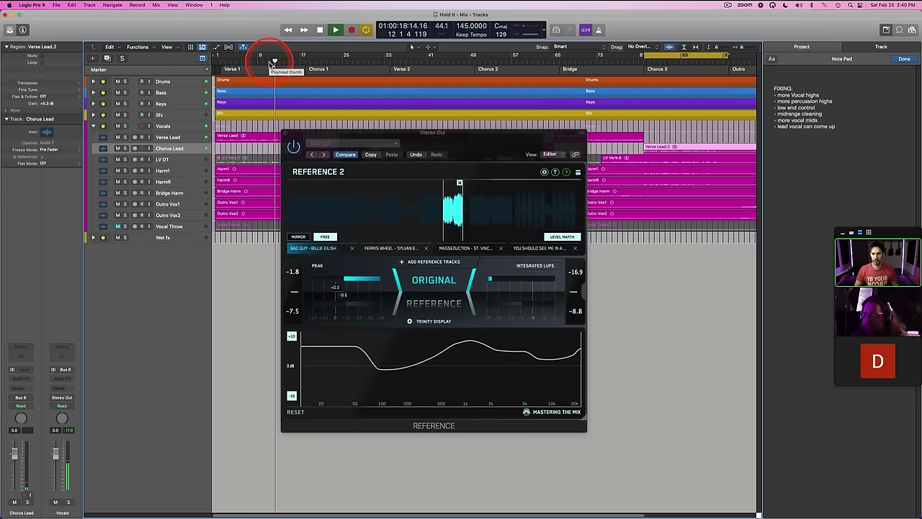
click(189, 137)
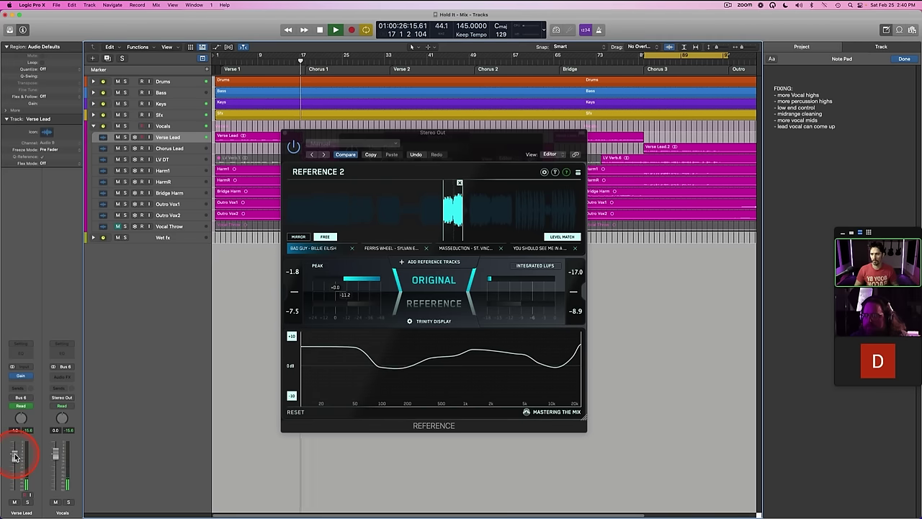
click(234, 354)
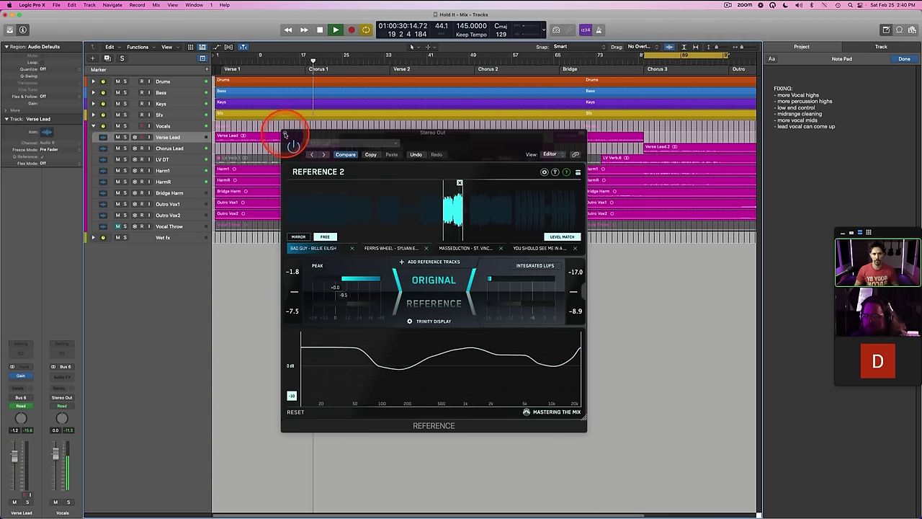
Step: Close the Reference plugin window and clear the mark in the PAZ Analyzer
click(285, 133)
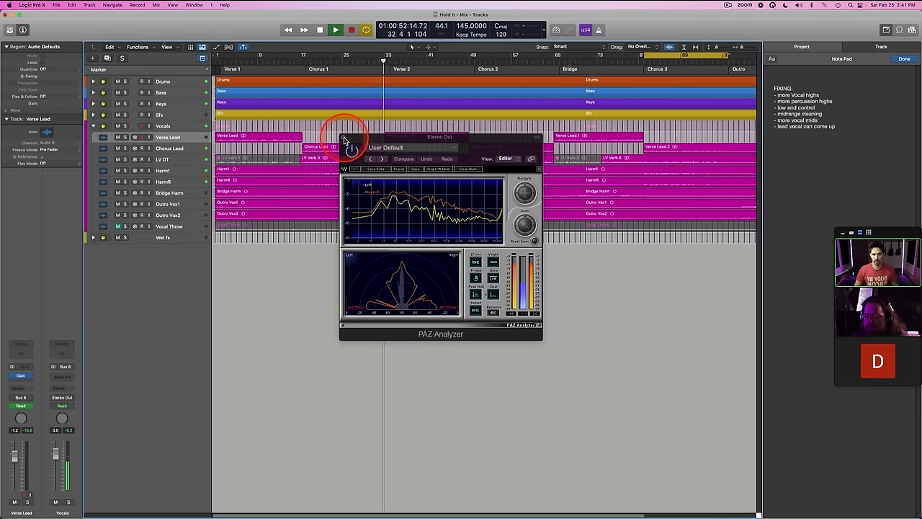
click(472, 169)
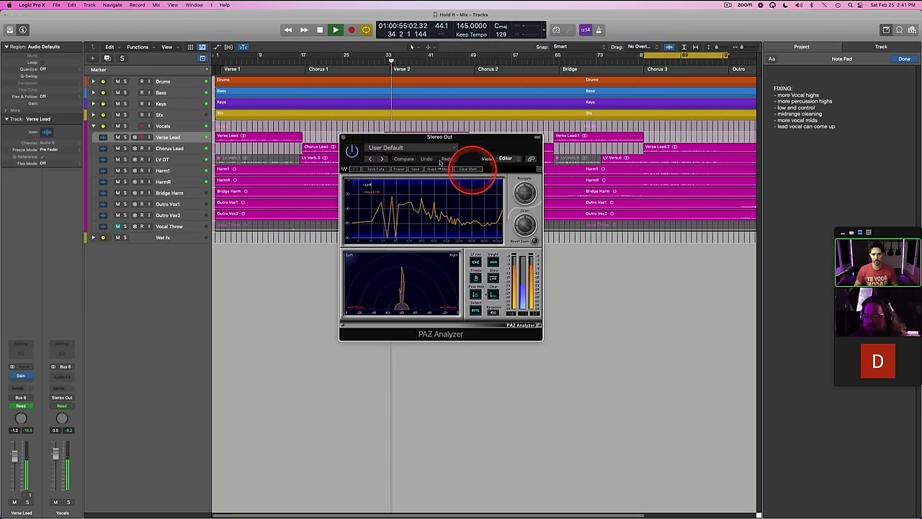
Step: Close the PAZ Analyzer window and add the items clean up kick drums and dynamic control on bass to the FIXING list
click(343, 138)
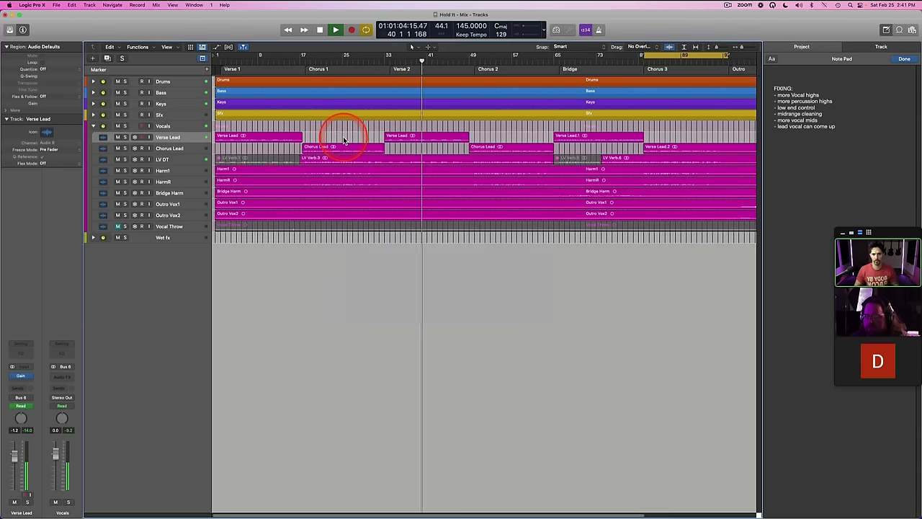
click(825, 135)
key(Return)
text(- clean up)
text(kick drums)
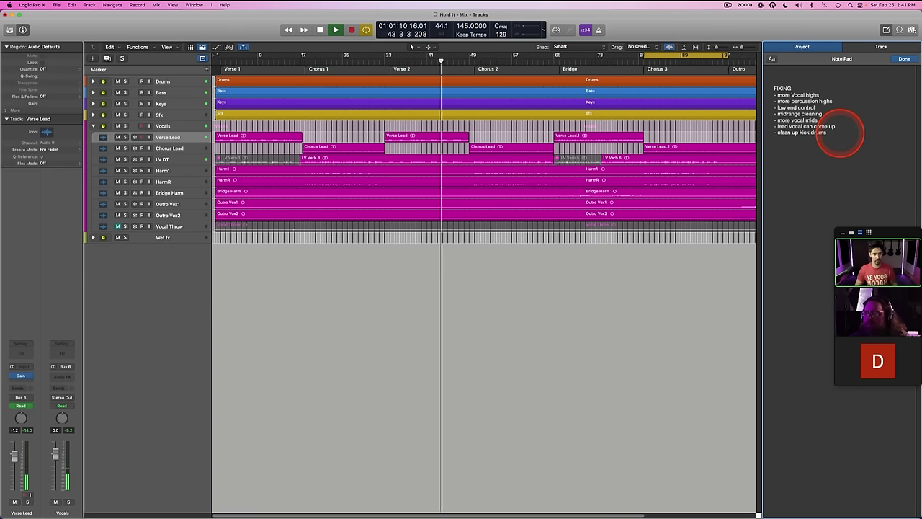
key(Return)
text(- dyna)
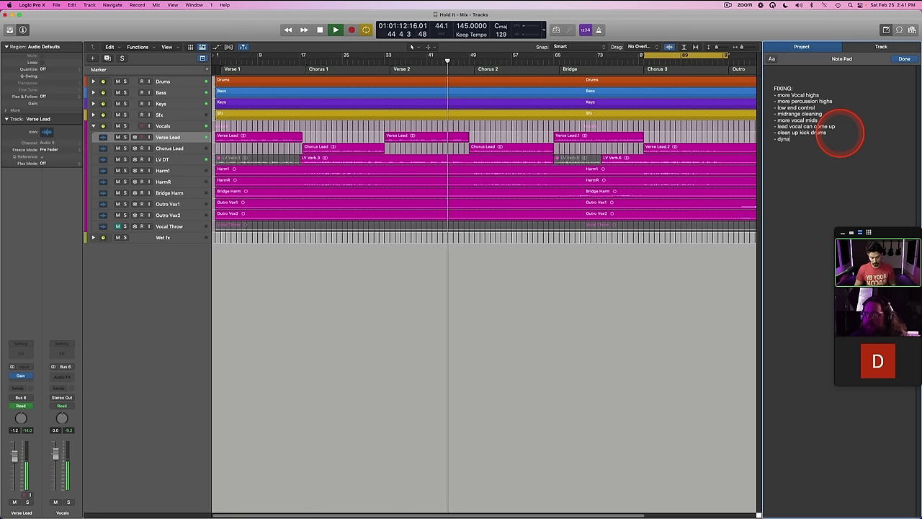
text(mic control on bass)
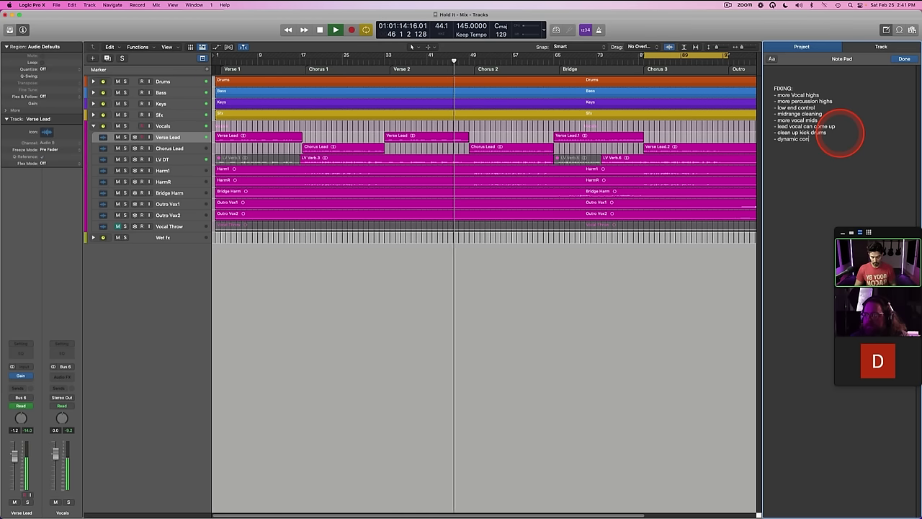
key(Return)
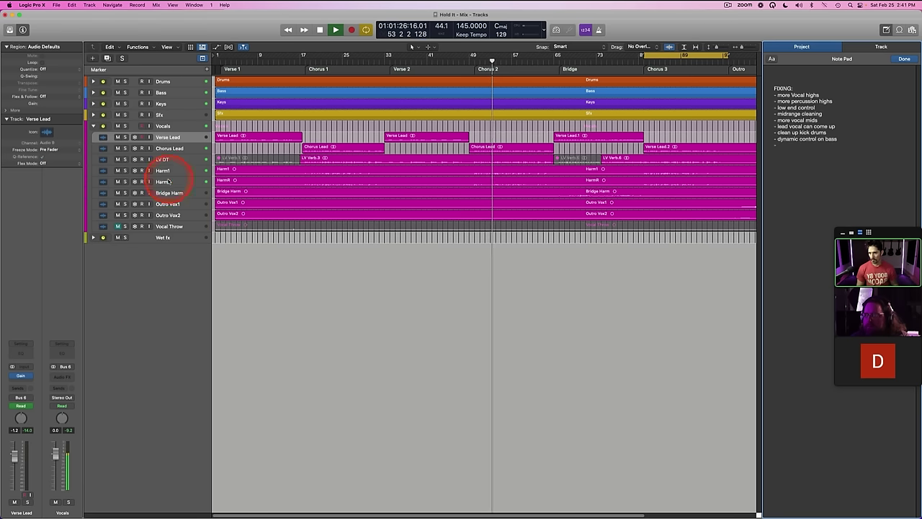
Step: Expand the Bass track stack and lower the Bass Grit track's volume to -3.2 dB
click(170, 149)
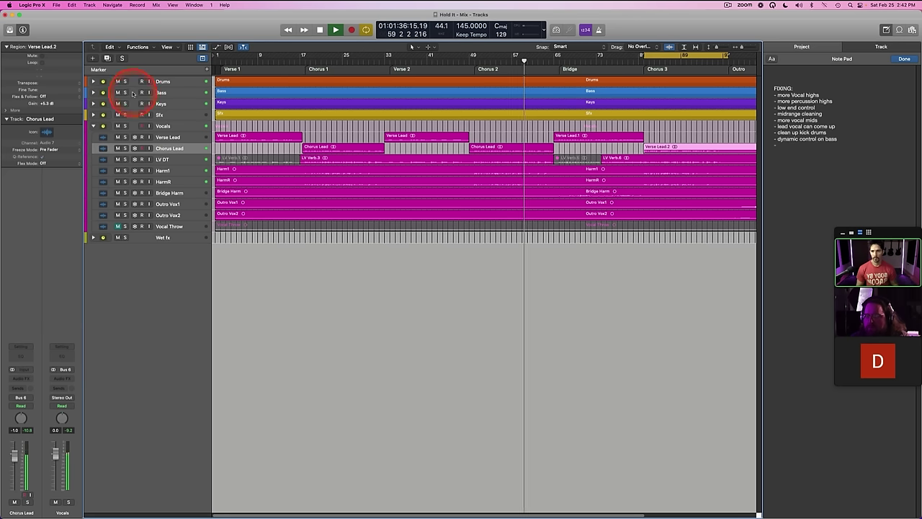
click(93, 92)
click(172, 127)
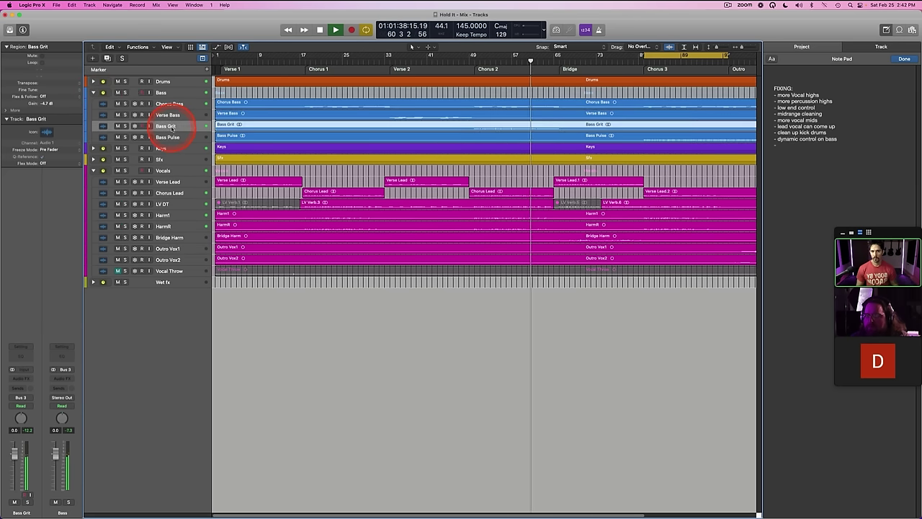
drag(21, 457, 15, 461)
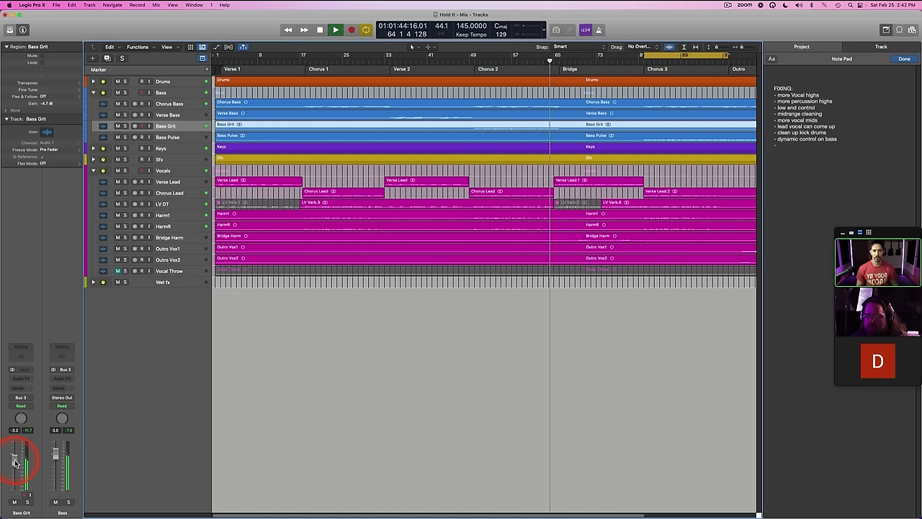
Step: Play Chorus 2, compare the mix with Bass Grit muted and unmuted, and lower its volume to -6.6 dB
click(465, 62)
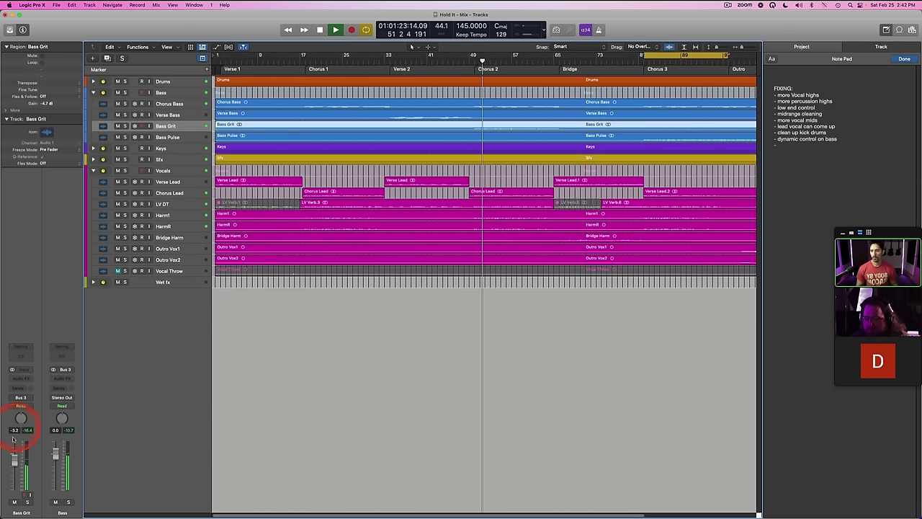
click(15, 501)
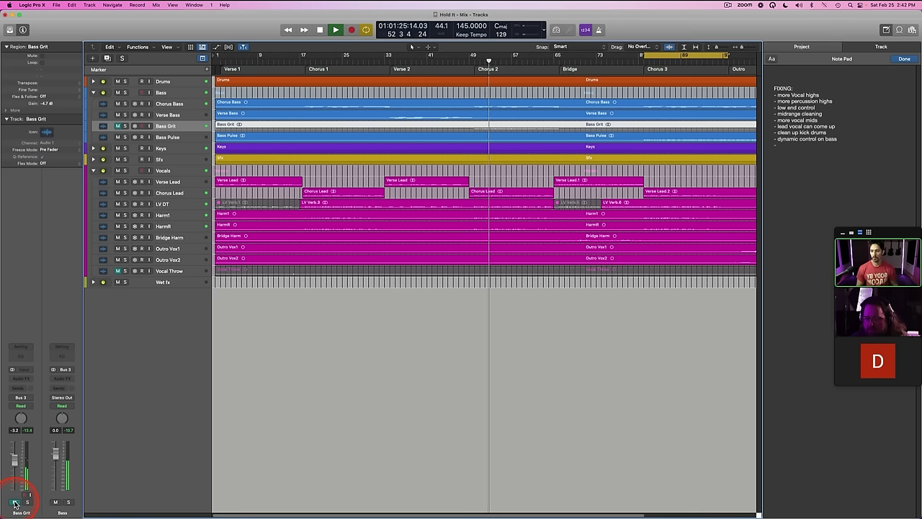
drag(15, 460, 14, 466)
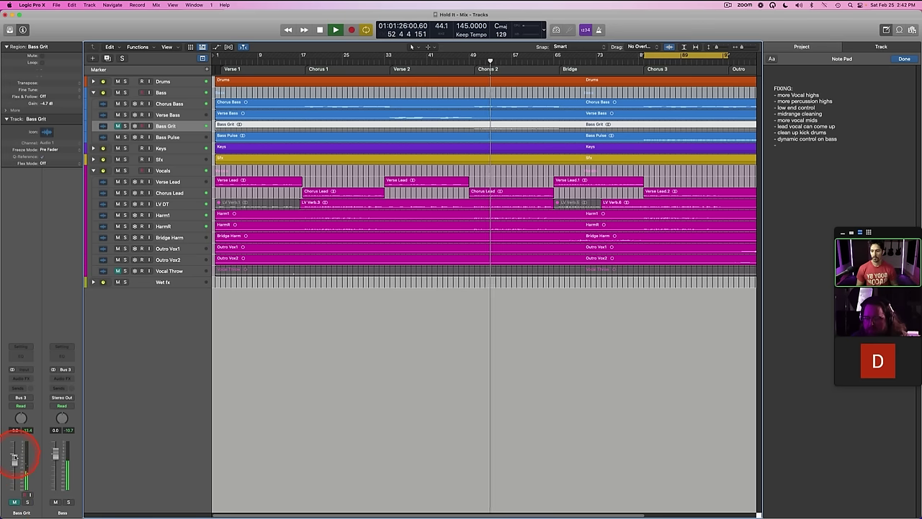
click(15, 501)
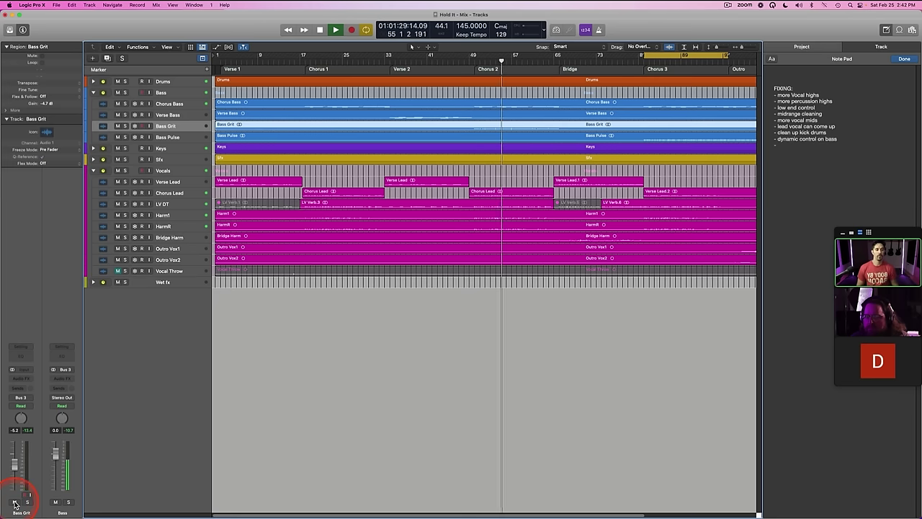
drag(14, 464, 14, 466)
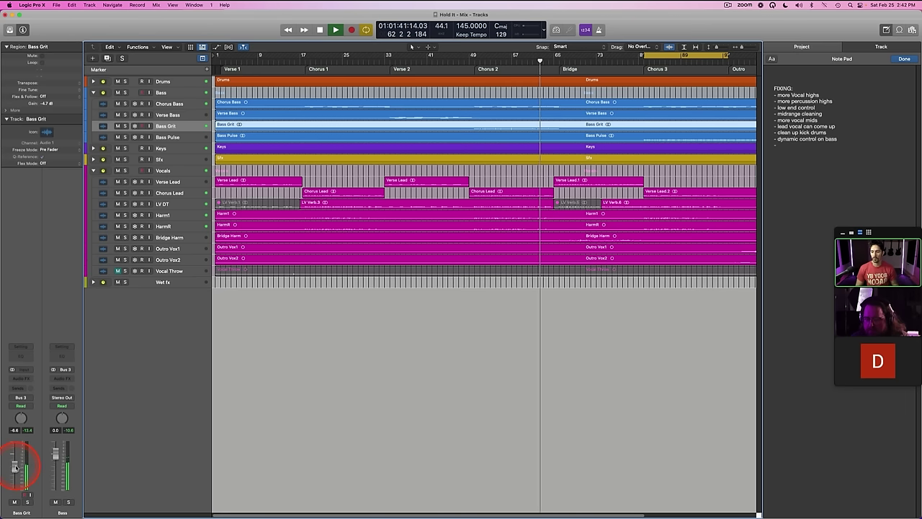
Step: Stop playback and split the Bass Grit audio spanning Chorus 2 into its own region
click(162, 193)
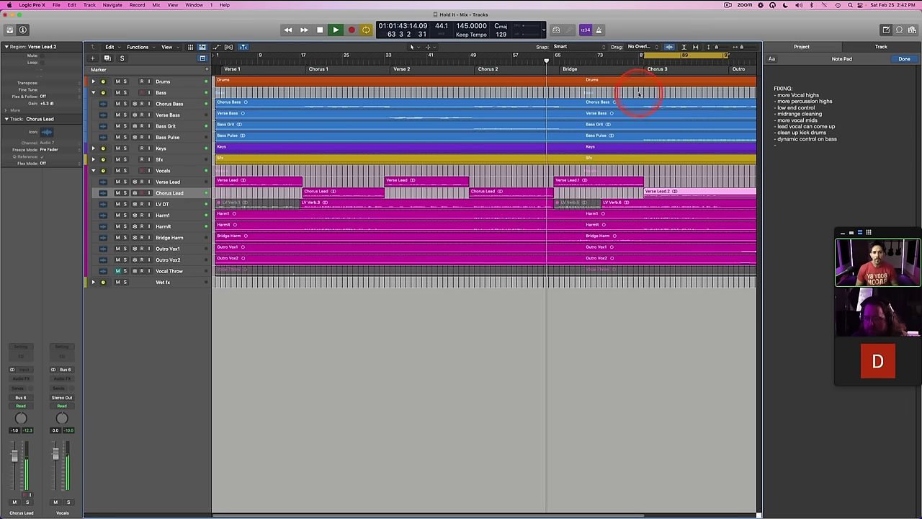
mouse_move(741, 47)
mouse_down()
mouse_move(718, 47)
mouse_move(745, 48)
mouse_up()
key(space)
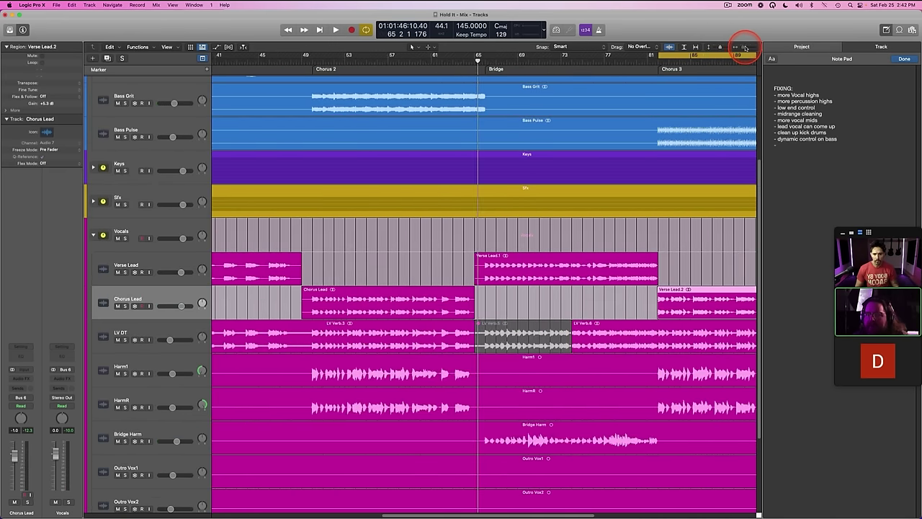
scroll(573, 238, left, 10)
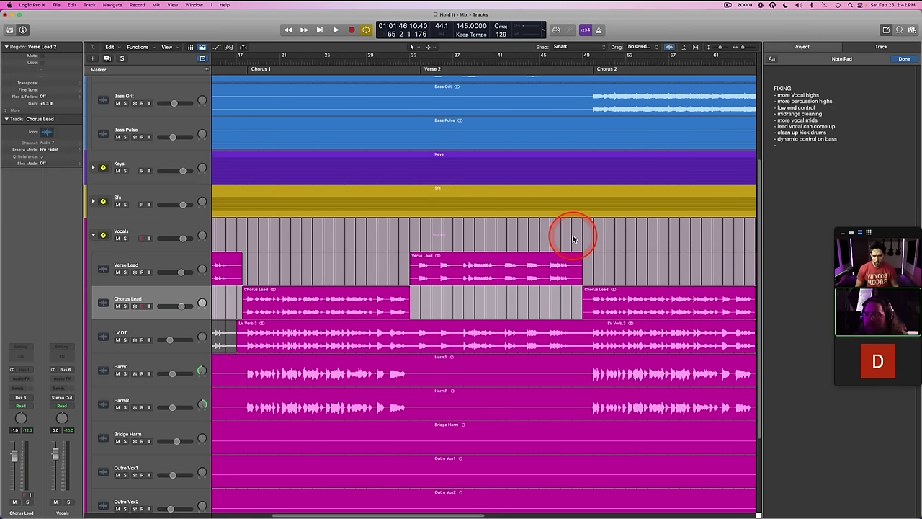
scroll(573, 238, right, 2)
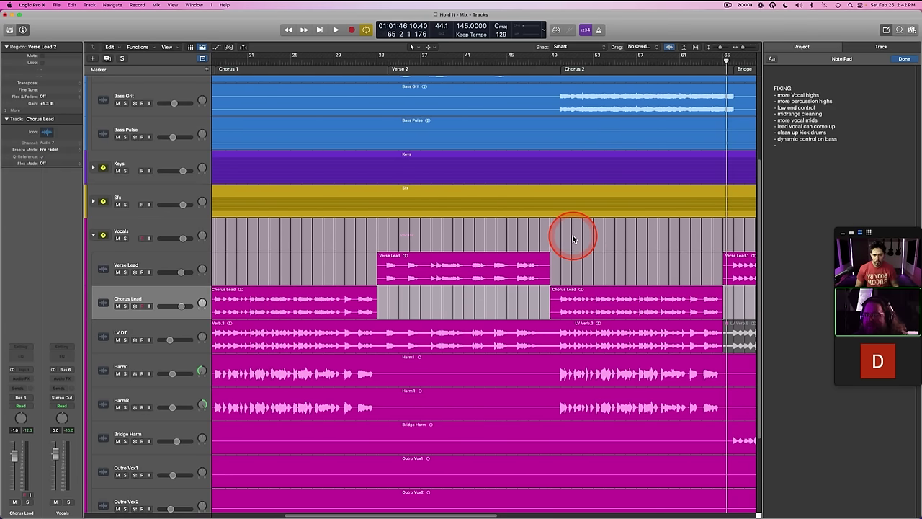
scroll(572, 238, up, 5)
scroll(572, 238, right, 6)
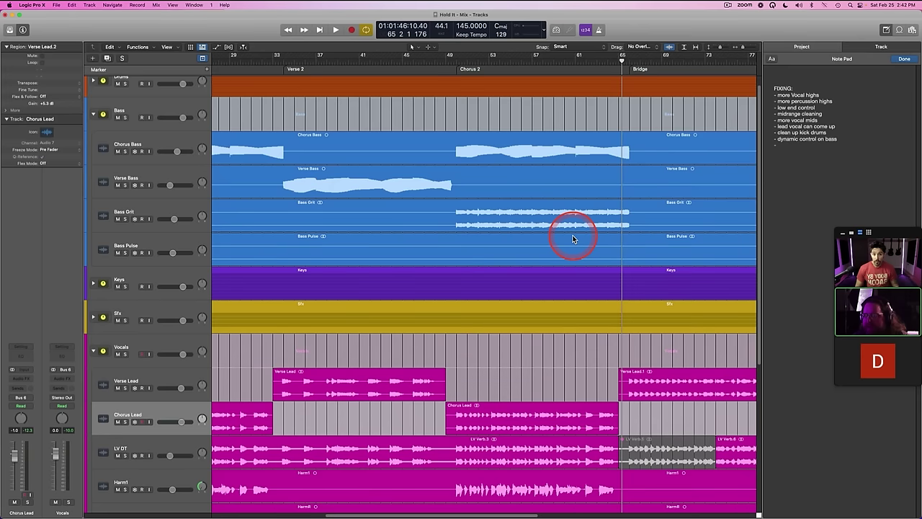
drag(416, 208, 592, 211)
click(502, 215)
Step: Paste a copy of the Chorus 2 Bass Grit region at the start of Chorus 1, bar 18
scroll(461, 224, left, 10)
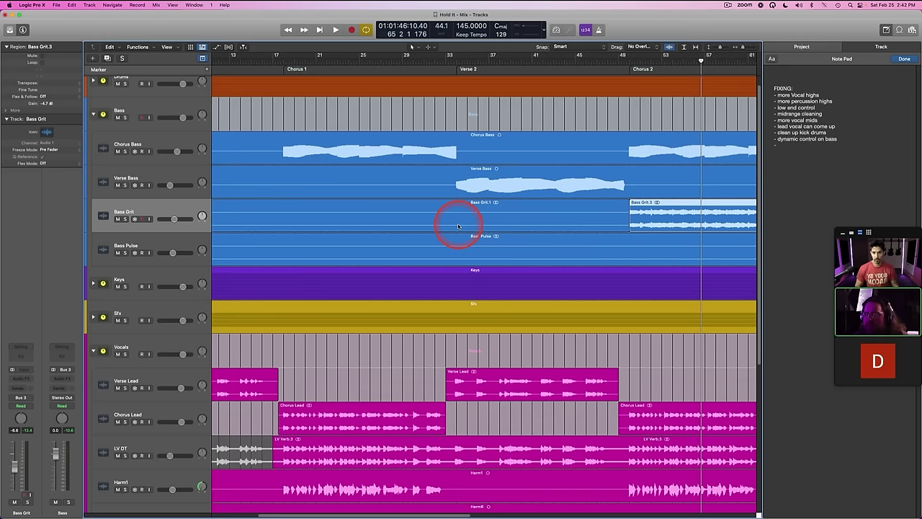
click(405, 68)
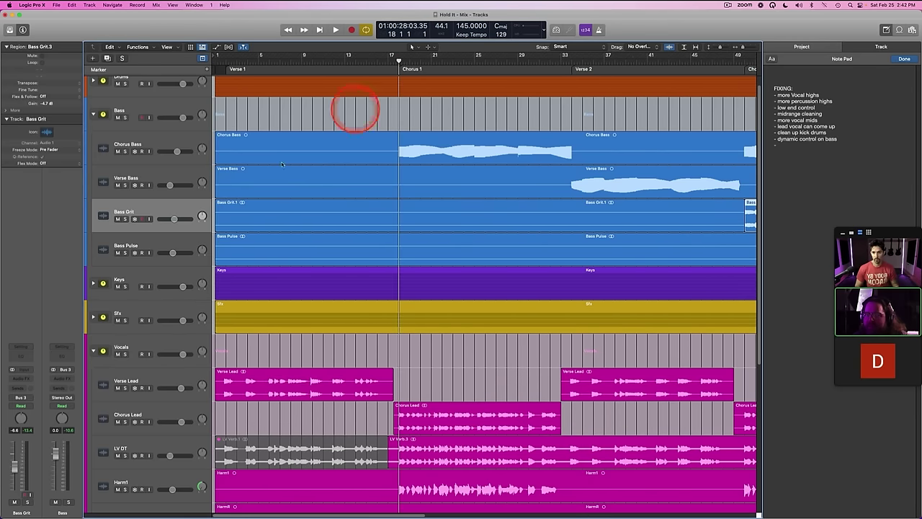
key(super+v)
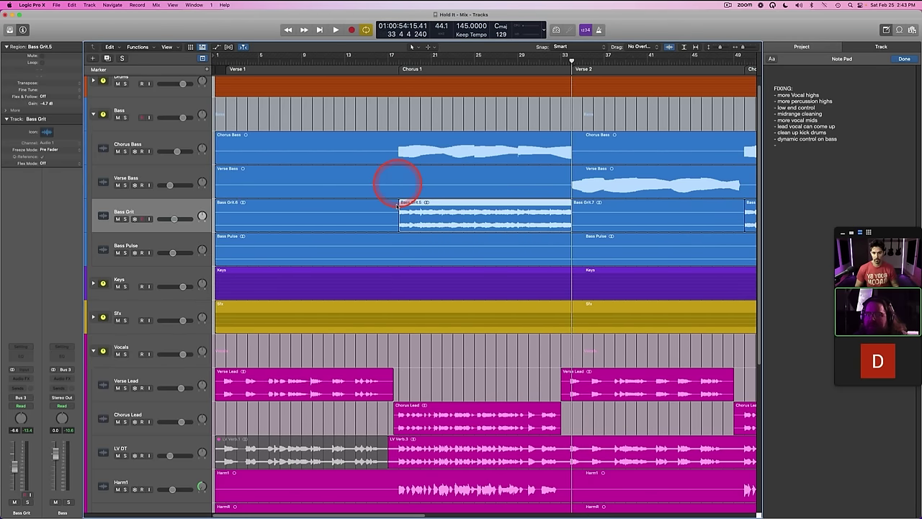
click(424, 217)
key(a)
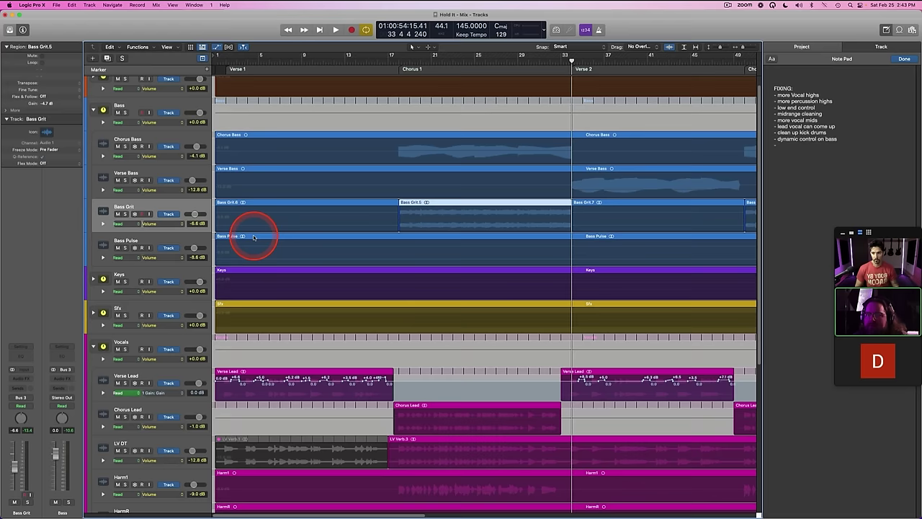
key(a)
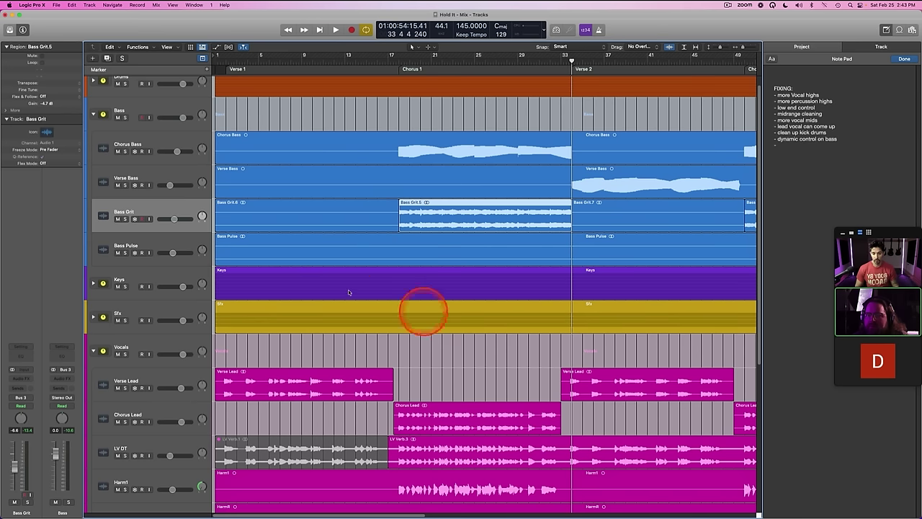
Step: Delete the silent Bass Grit regions before Chorus 1, between Choruses 1 and 2, and after Chorus 2
click(185, 211)
click(350, 224)
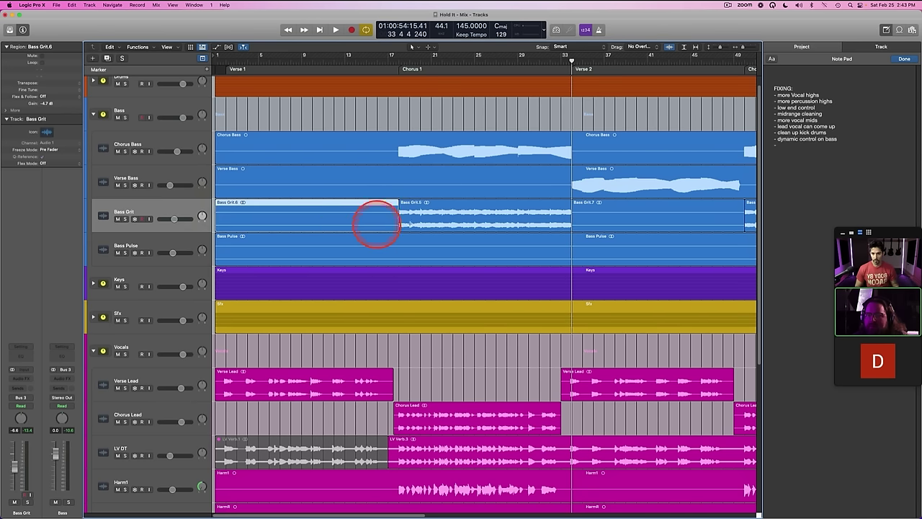
key(Delete)
scroll(411, 222, right, 5)
click(429, 221)
key(Delete)
scroll(429, 222, right, 8)
scroll(430, 222, right, 5)
click(442, 219)
key(Delete)
scroll(382, 229, left, 10)
scroll(382, 230, left, 5)
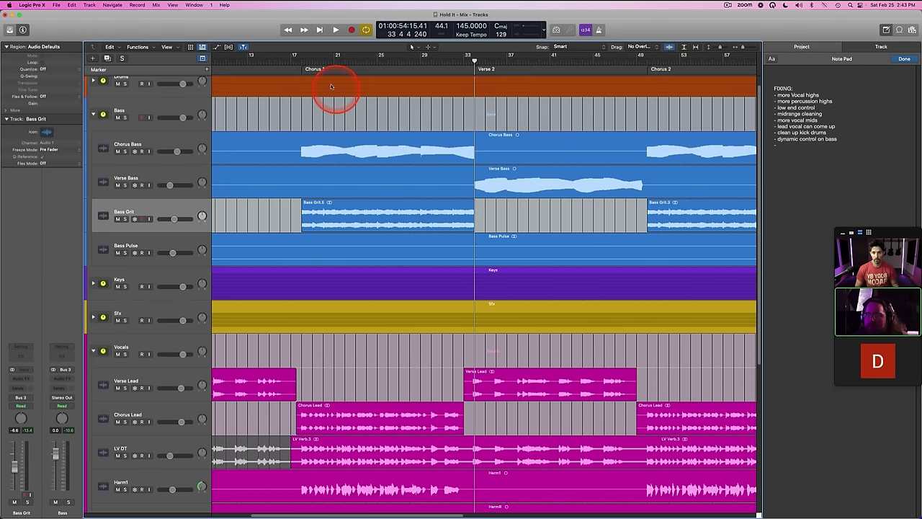
Step: Place the playhead at bar 17 and insert a stereo Gain plug-in on the Bass Grit track
click(292, 64)
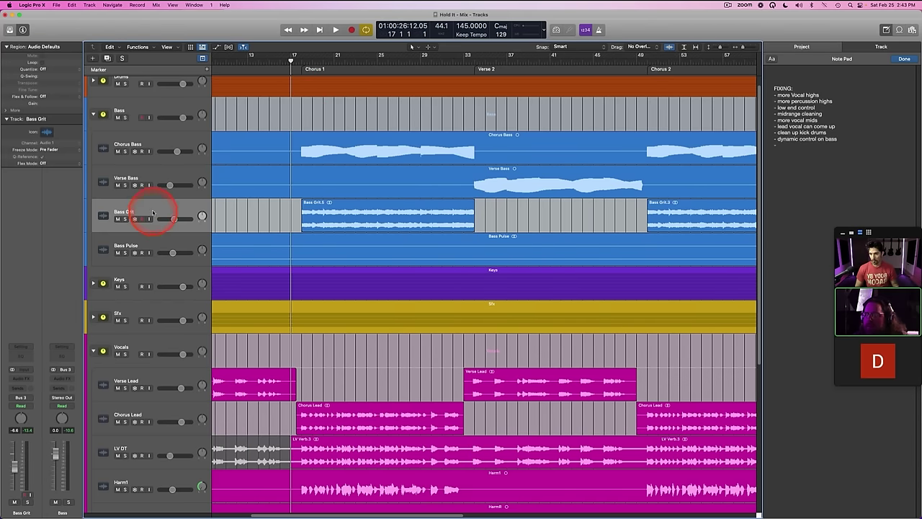
click(20, 379)
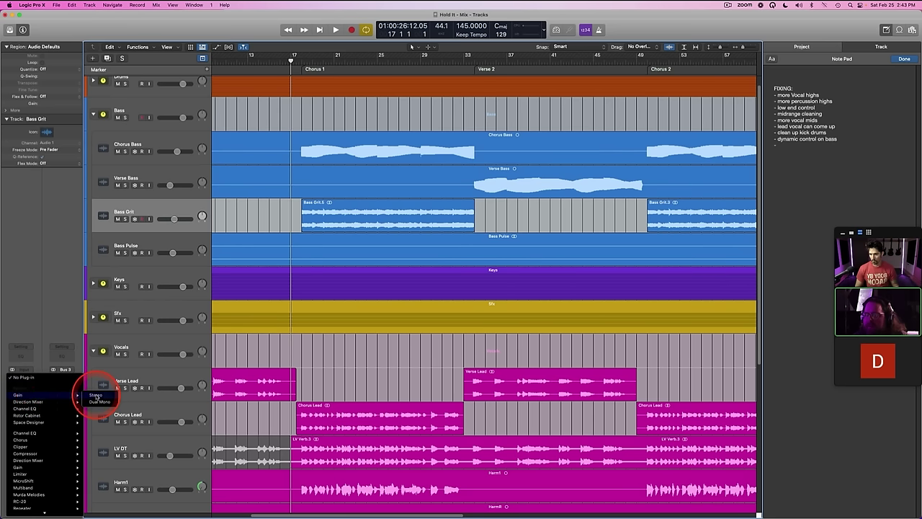
click(97, 395)
click(21, 376)
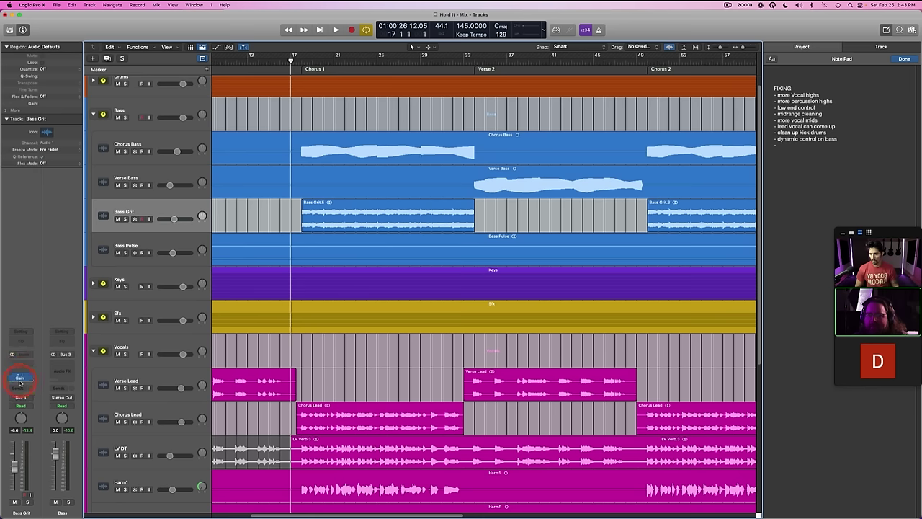
click(21, 376)
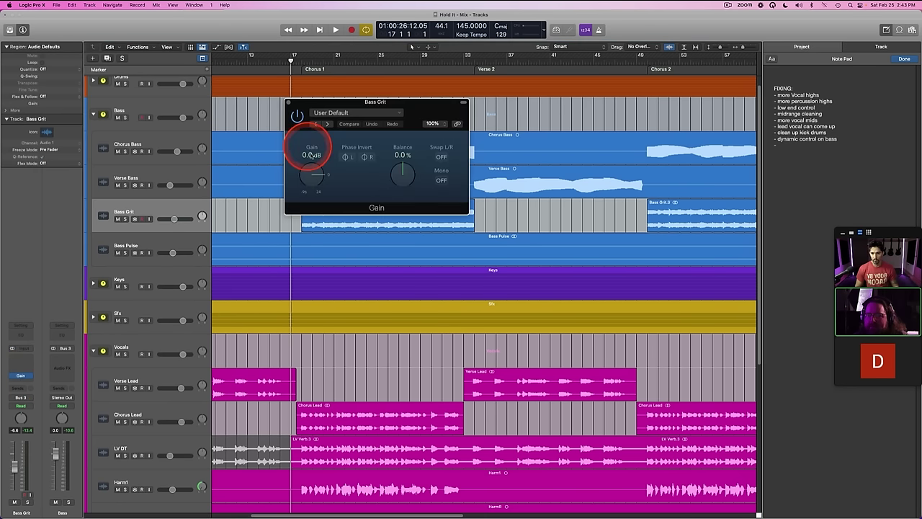
Step: Show track automation, close the Gain window and set the Bass Grit lane to the Gain parameter
key(a)
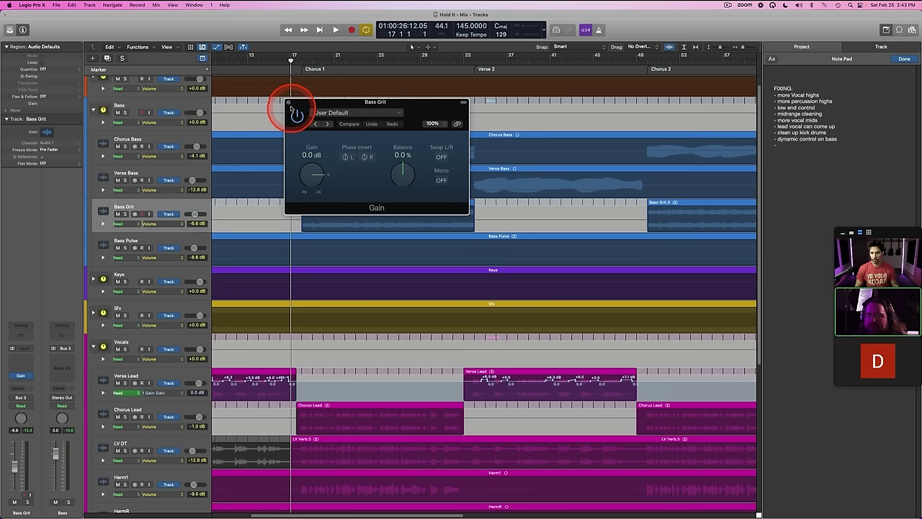
click(288, 102)
click(178, 225)
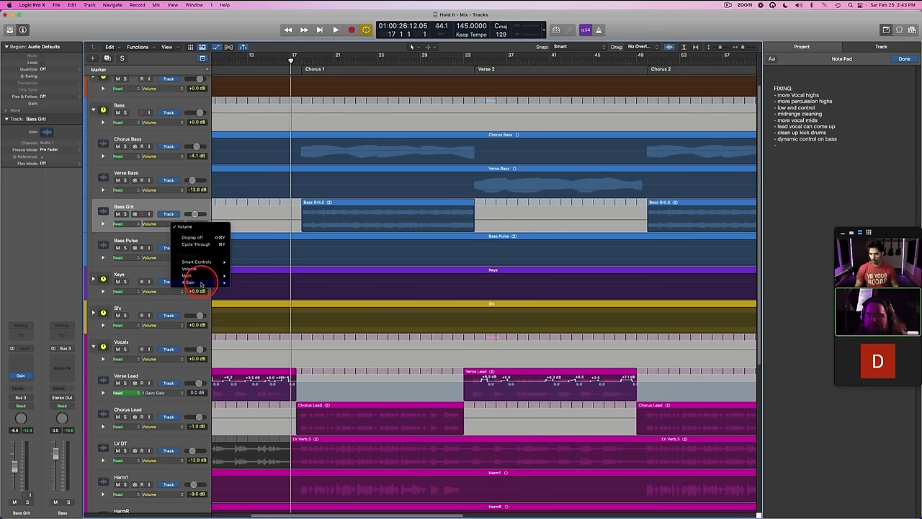
click(240, 289)
Step: Automate the Bass Grit gain down to -9.6 dB across Chorus 1 and play the result from bar 17
drag(294, 214, 429, 213)
click(430, 211)
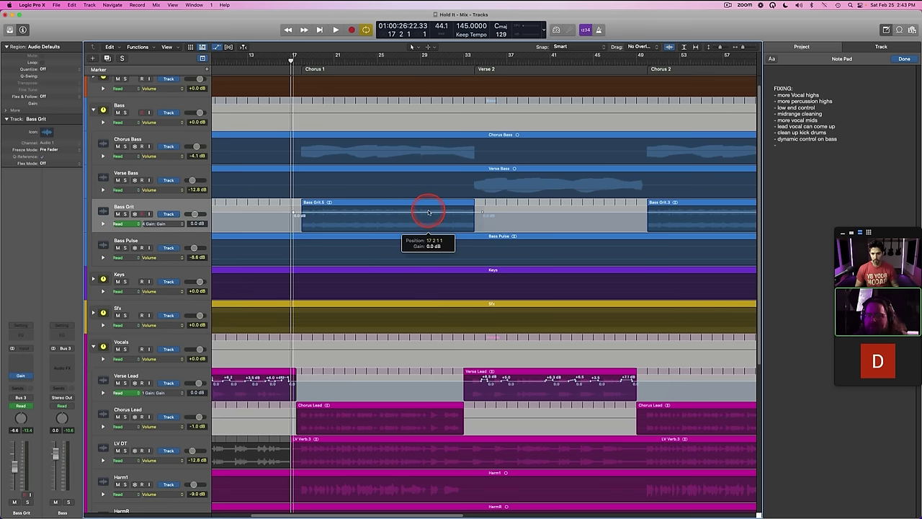
key(space)
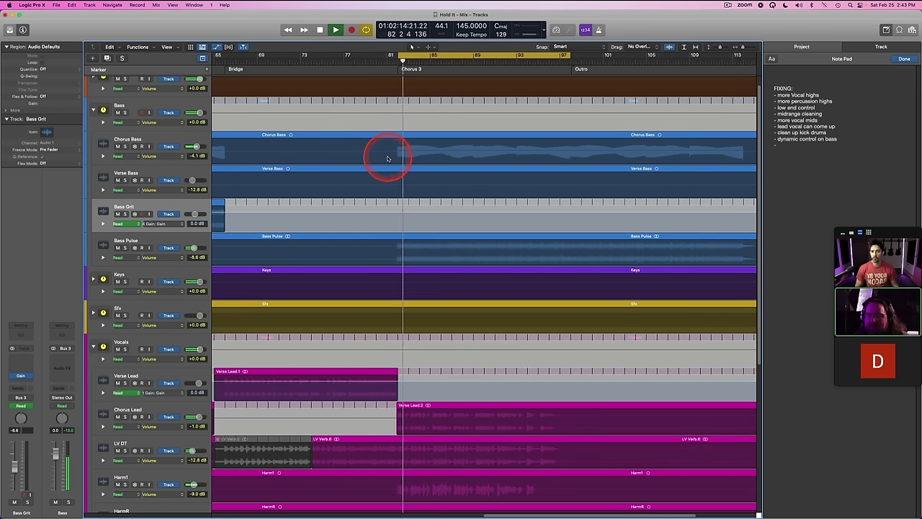
scroll(387, 159, left, 15)
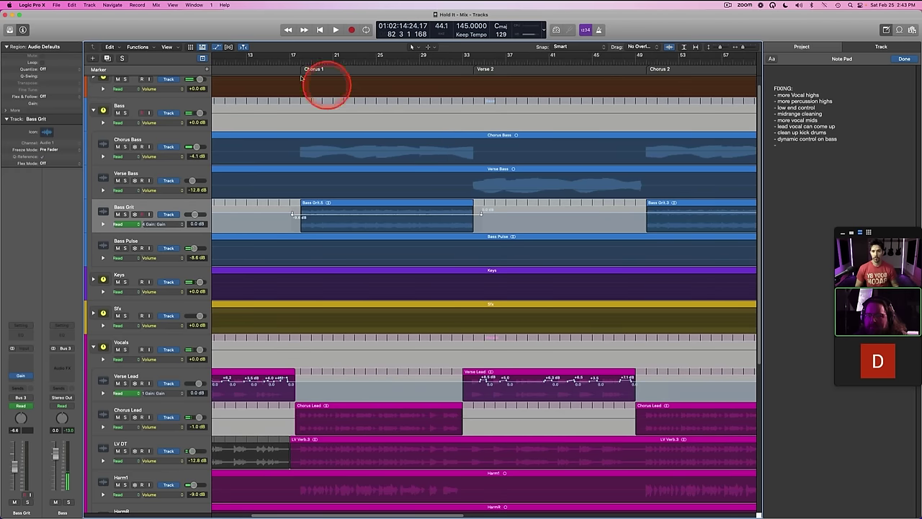
double_click(289, 67)
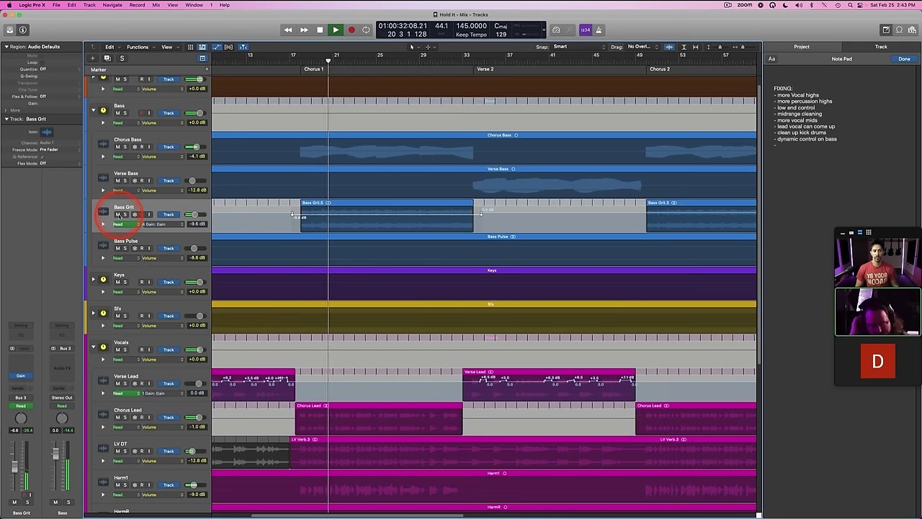
Step: Compare Chorus 1 with Bass Grit muted and unmuted, and check the Bass Grit regions across the following sections
click(118, 214)
click(118, 214)
click(351, 219)
scroll(350, 220, right, 15)
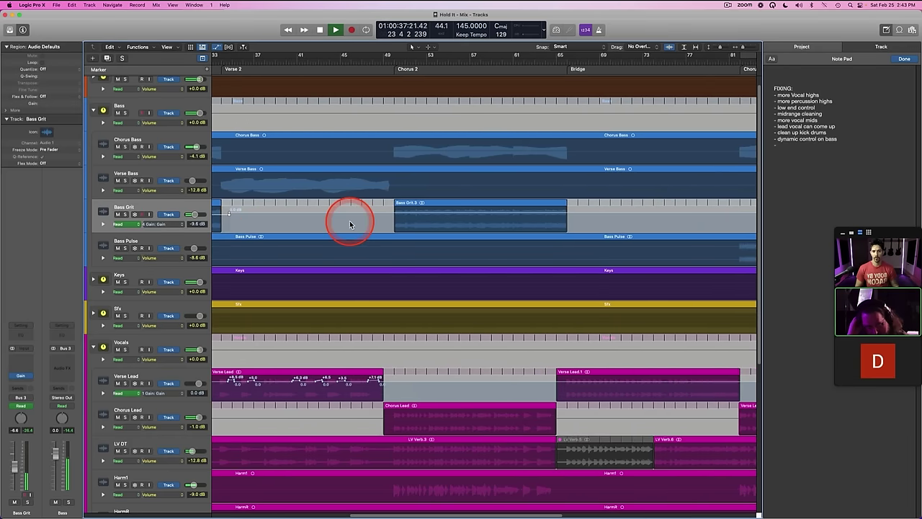
scroll(350, 221, right, 4)
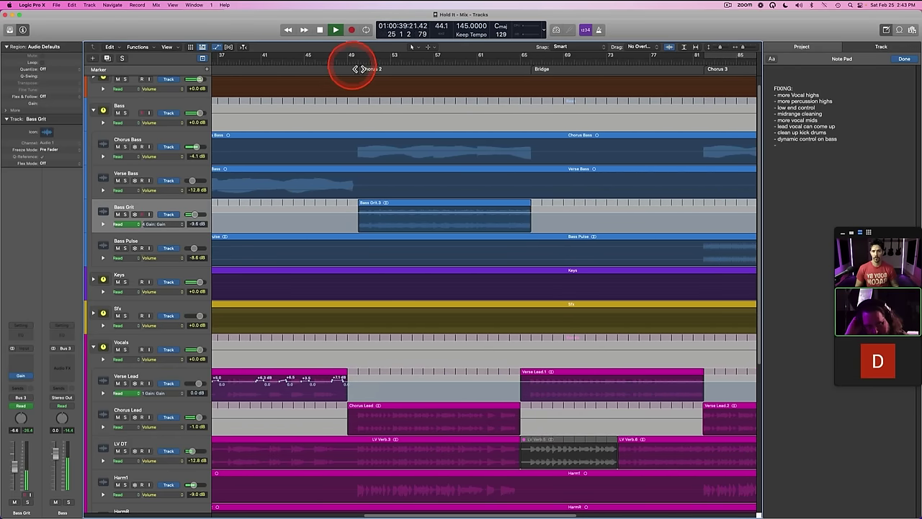
scroll(349, 179, left, 8)
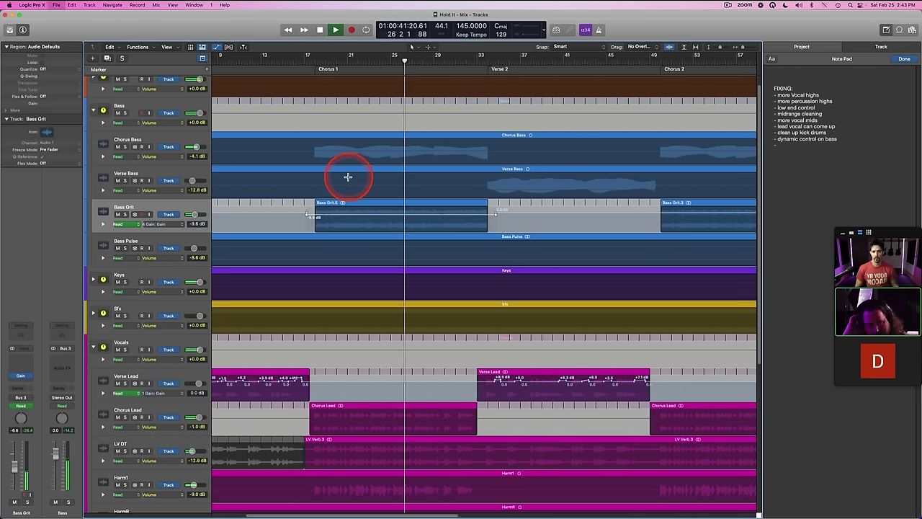
scroll(348, 180, left, 12)
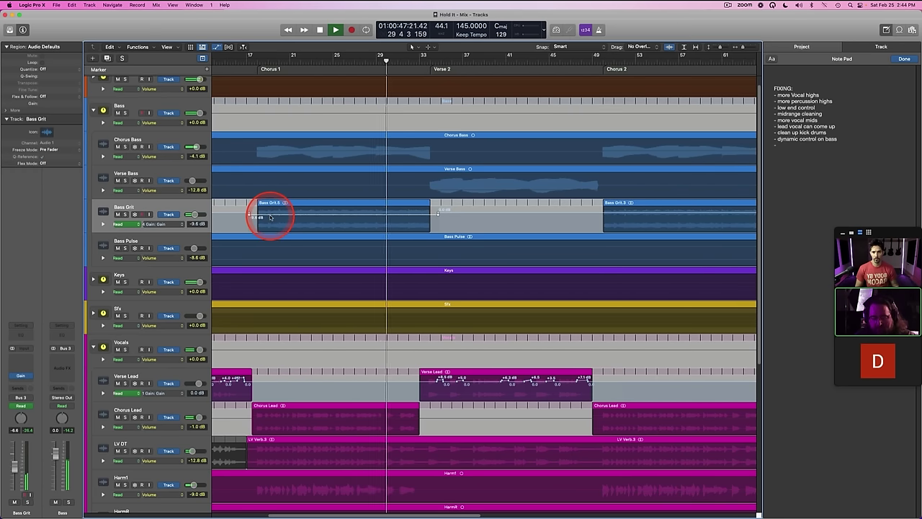
scroll(370, 257, down, 5)
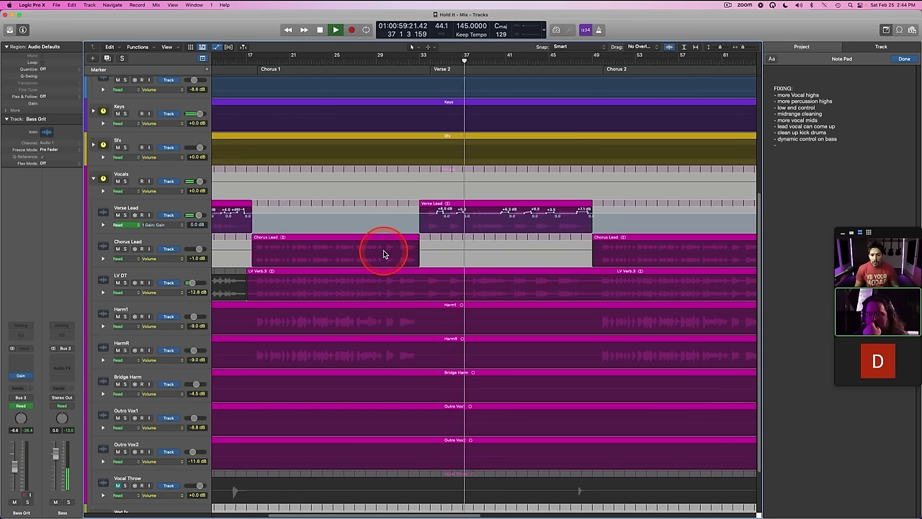
Step: Replay from about bar 29, hide track automation, split off the Chorus Lead phrase ending near bar 31 and set its region gain to +10.7 dB
click(376, 59)
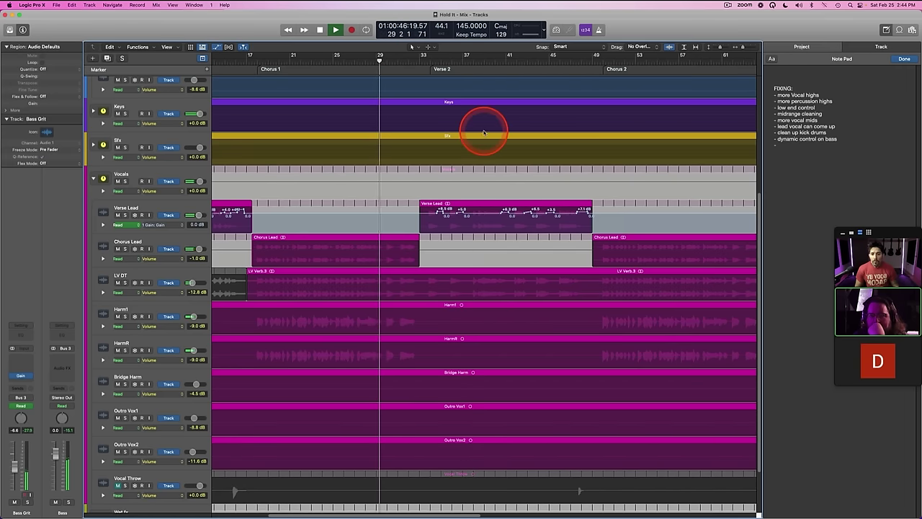
drag(744, 48, 726, 46)
key(space)
scroll(508, 230, up, 5)
scroll(504, 236, down, 1)
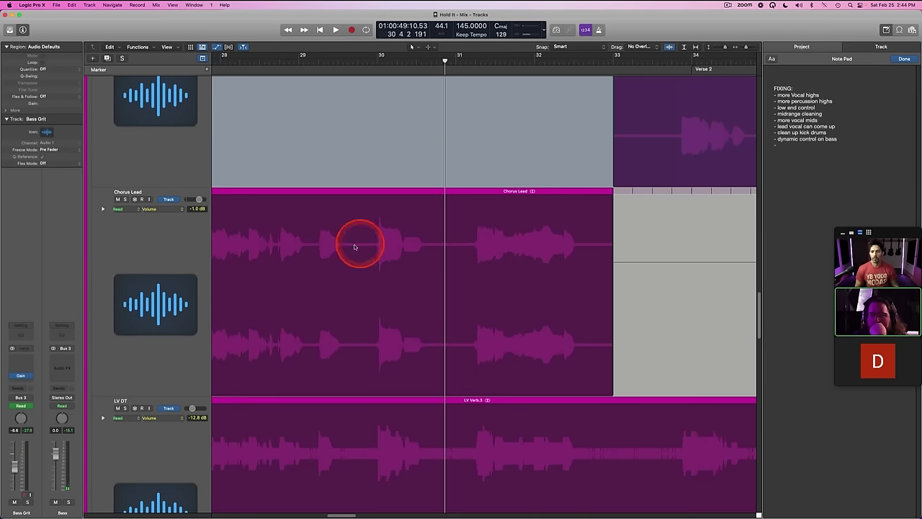
key(a)
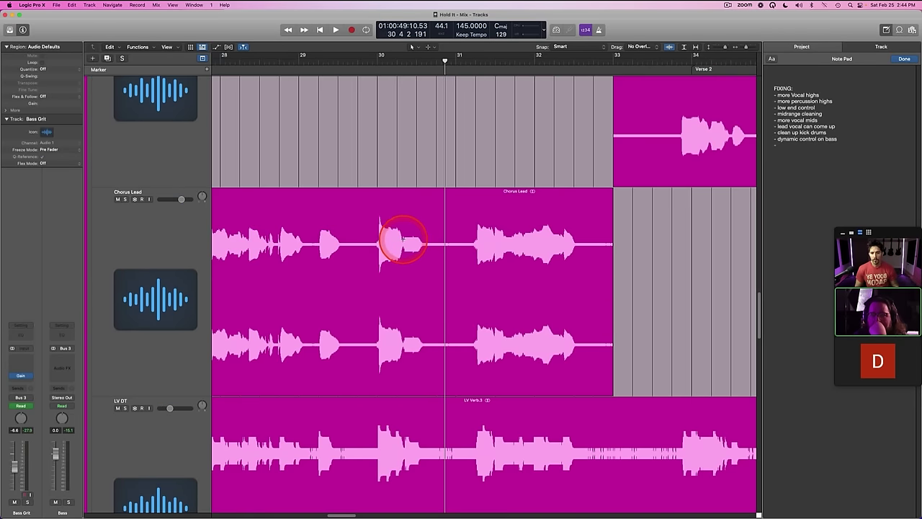
drag(402, 238, 455, 246)
click(428, 248)
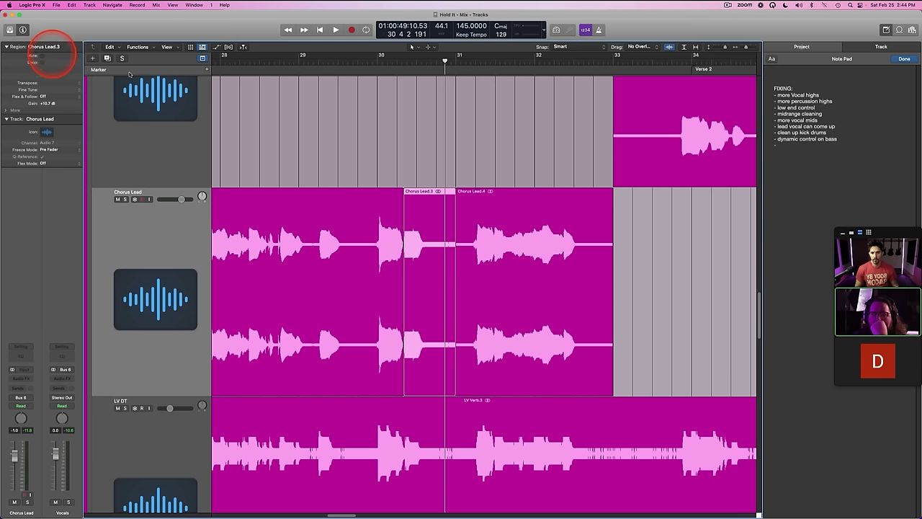
Step: Crossfade the start of the boosted Chorus Lead phrase after bar 30 and play the edit from bar 30
click(378, 64)
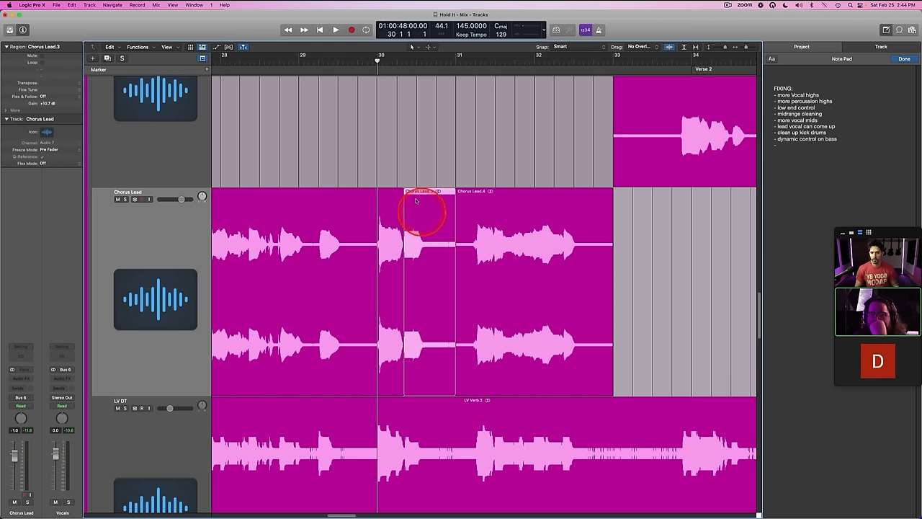
drag(402, 191, 403, 191)
key(space)
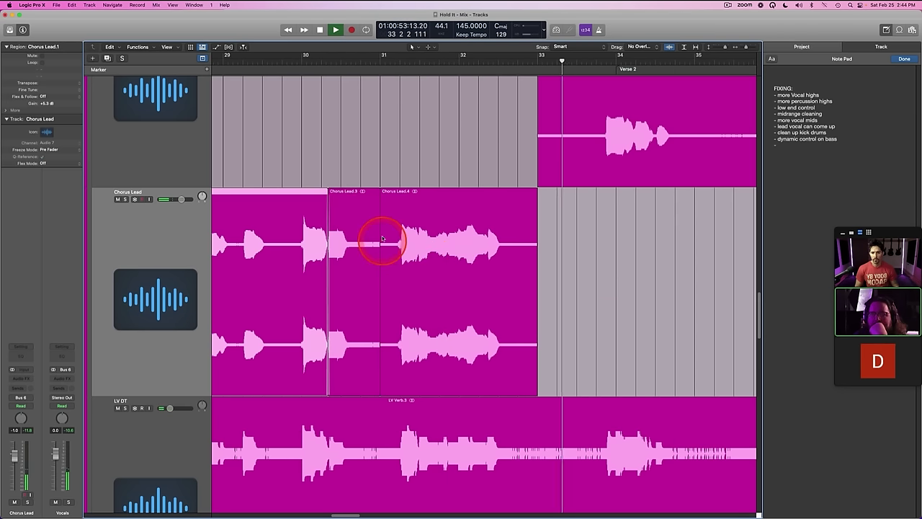
click(298, 60)
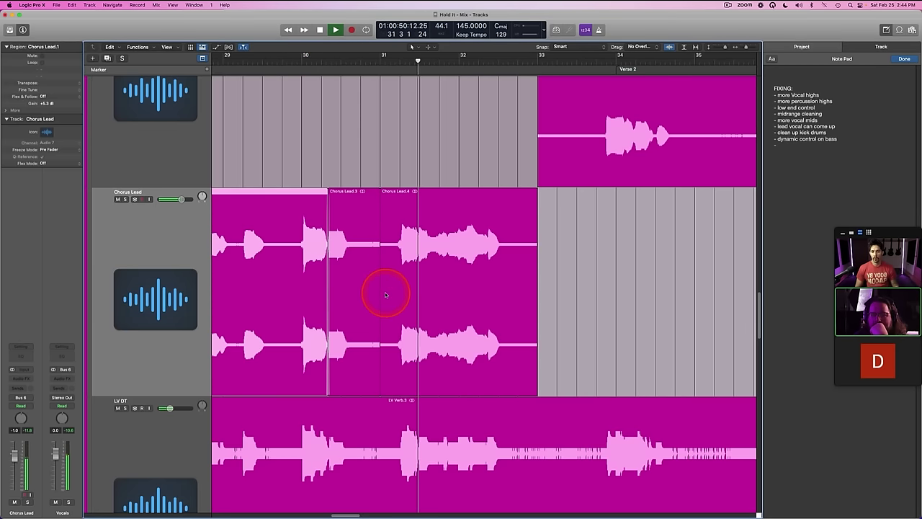
Step: Crossfade the Chorus Lead edit at bar 31 into the following region and play it from bar 31
drag(385, 295, 384, 278)
drag(383, 195, 388, 192)
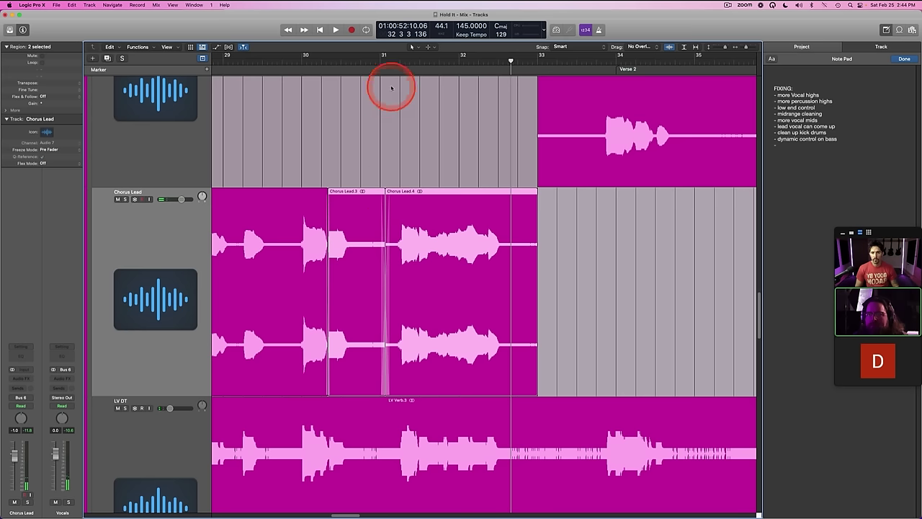
click(381, 64)
key(space)
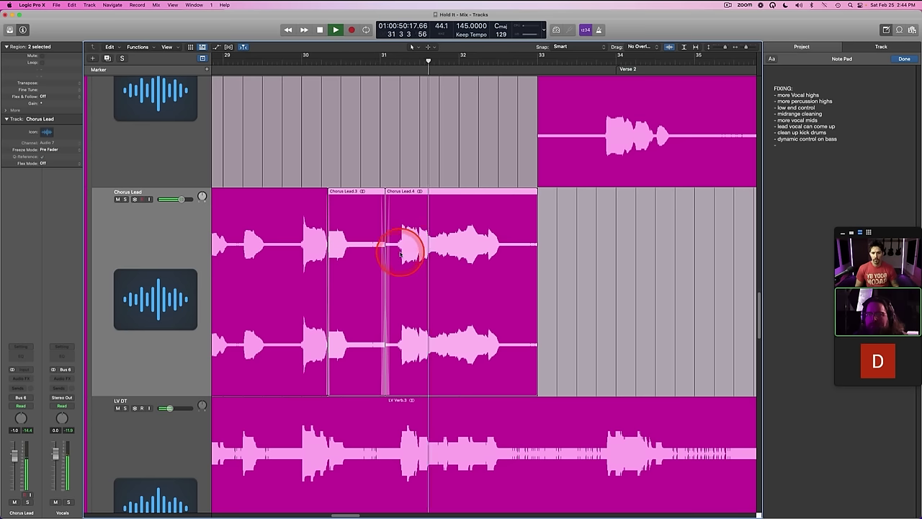
Step: Split off the quieter Chorus Lead section from 31 3 1 to 31 4 3, set its region gain to +7.5 dB and play it
key(space)
drag(418, 232, 451, 247)
drag(447, 246, 447, 245)
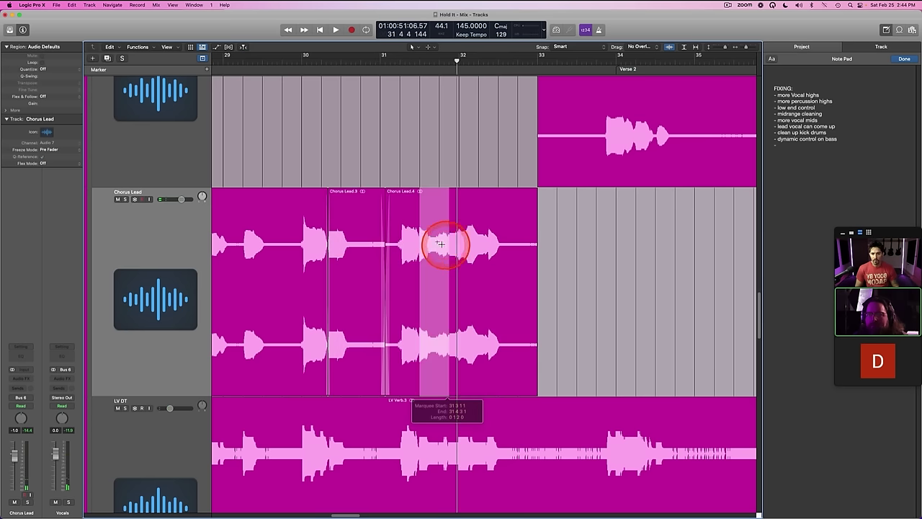
click(437, 245)
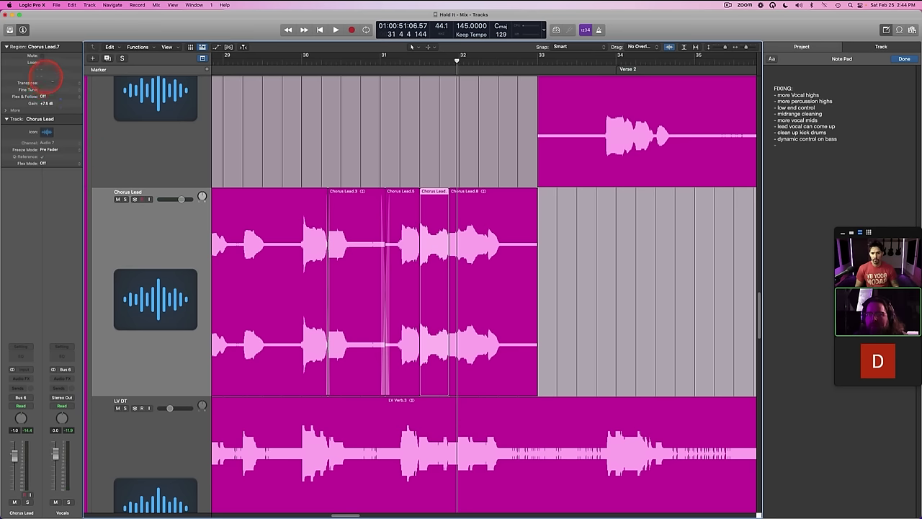
double_click(398, 65)
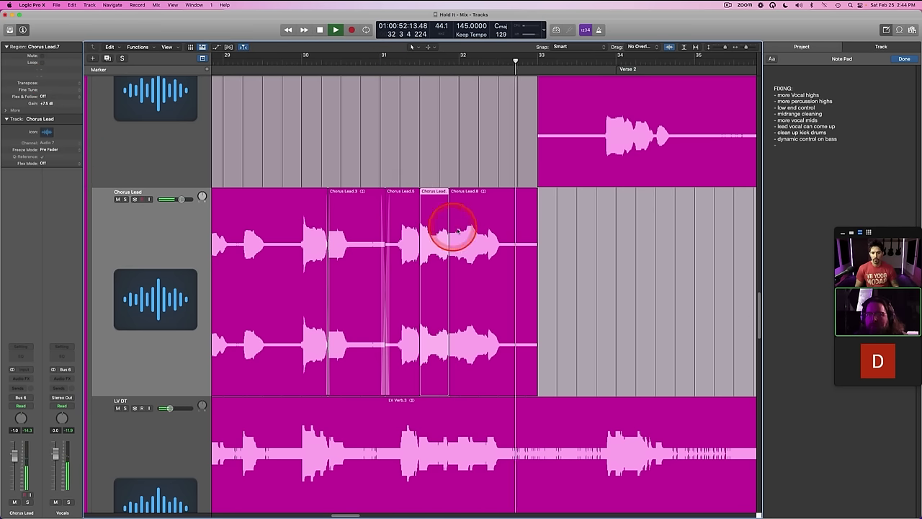
Step: Split off the Chorus Lead tail between about the middle of bar 32 and bar 33 and adjust its region gain
drag(487, 235, 537, 237)
click(497, 241)
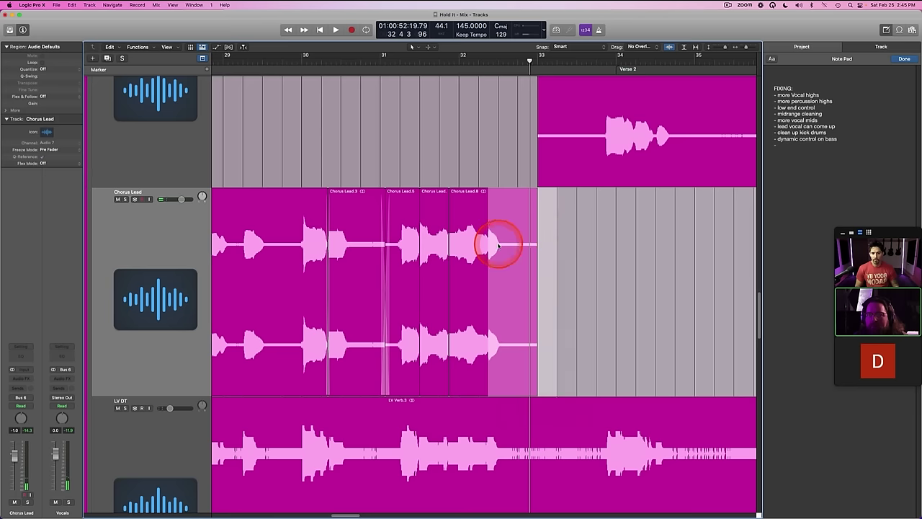
click(174, 133)
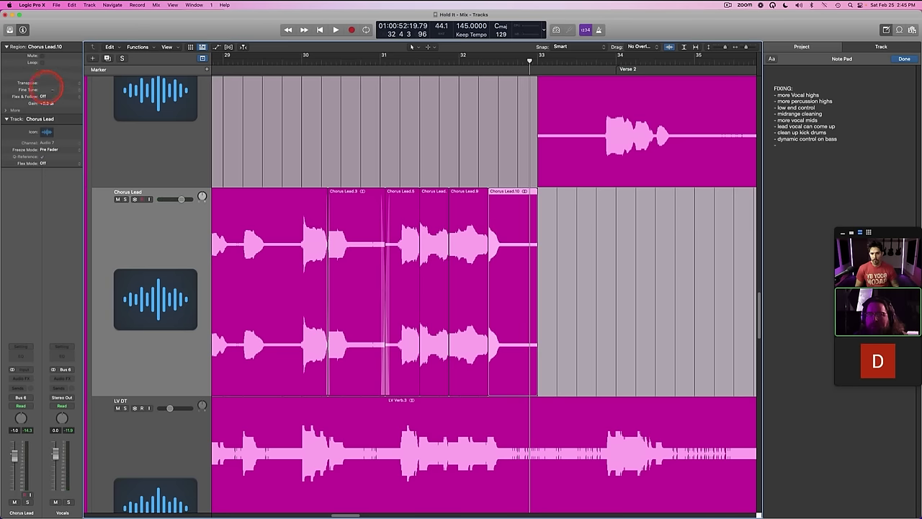
Step: Add crossfades between the last four Chorus Lead regions before Verse 2 and play them from bar 31
drag(401, 186, 482, 240)
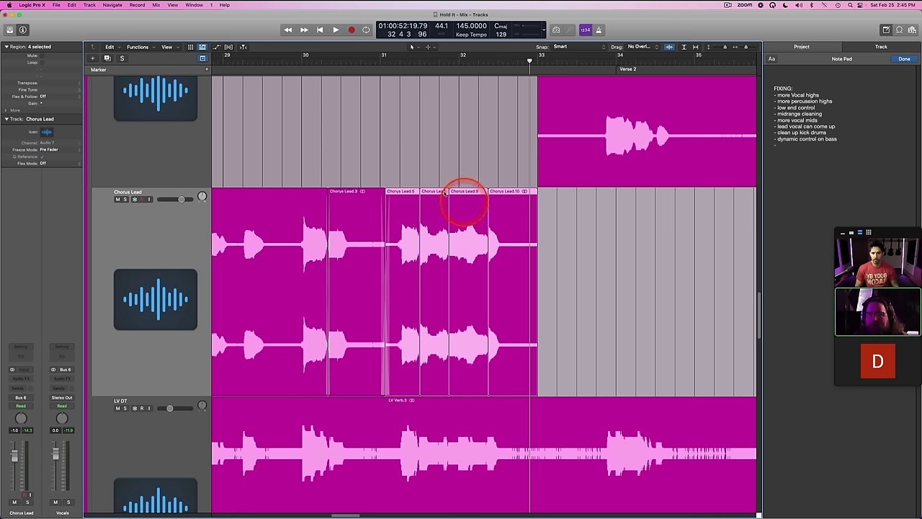
drag(447, 191, 452, 193)
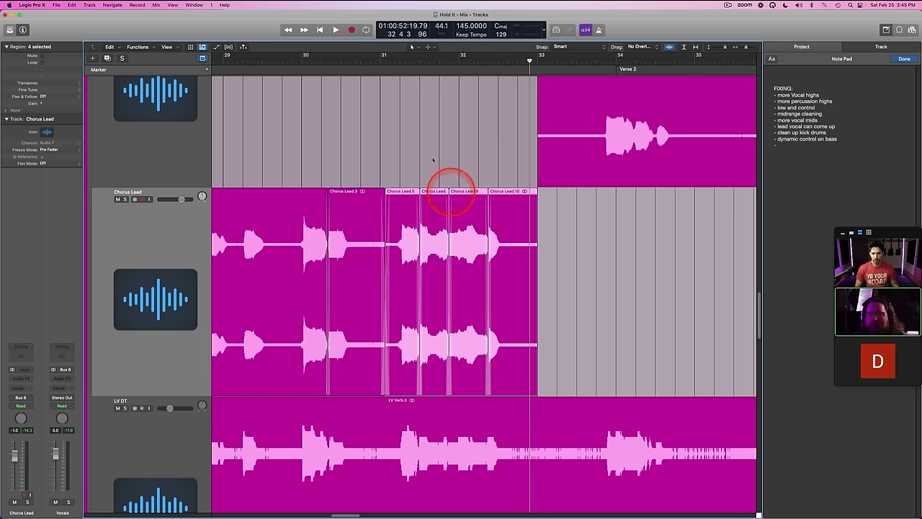
click(389, 57)
key(space)
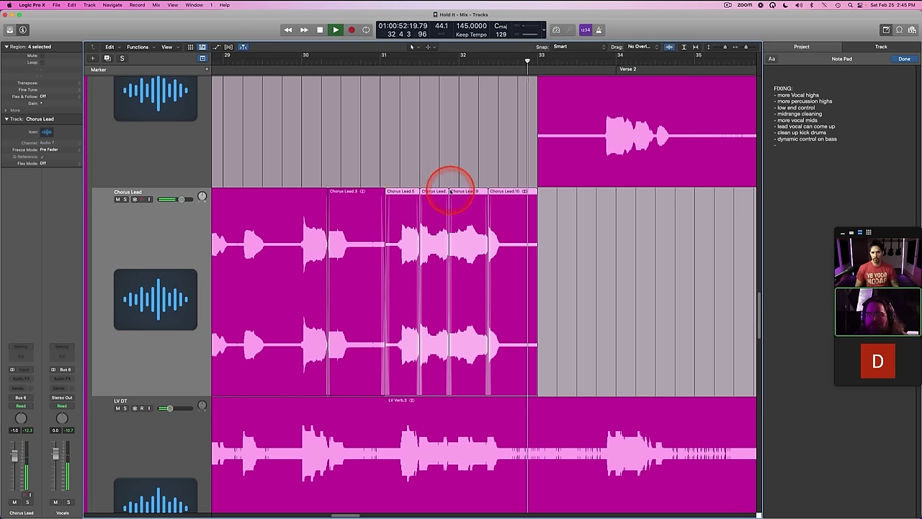
Step: Listen to the Chorus Lead from bar 27 and replay the phrase before bar 28 to judge its level
scroll(446, 189, left, 5)
scroll(456, 194, right, 3)
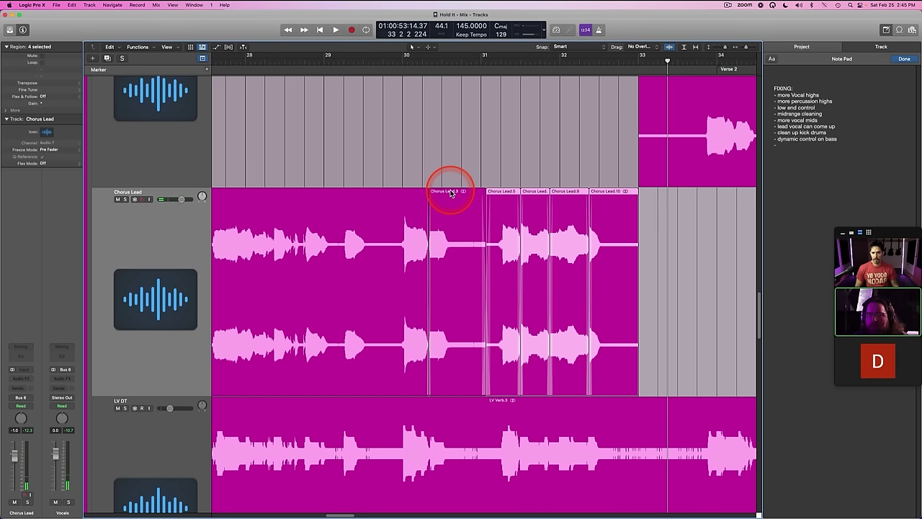
scroll(451, 193, left, 4)
double_click(372, 64)
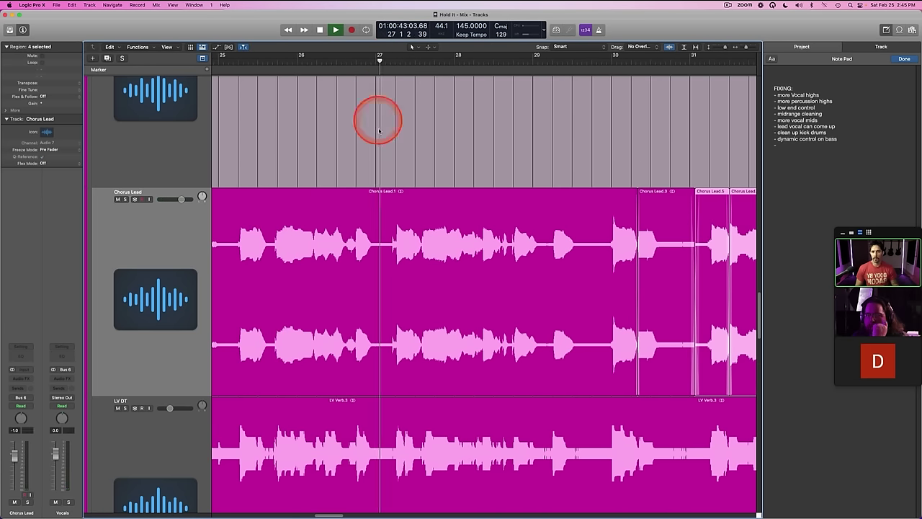
scroll(381, 169, left, 5)
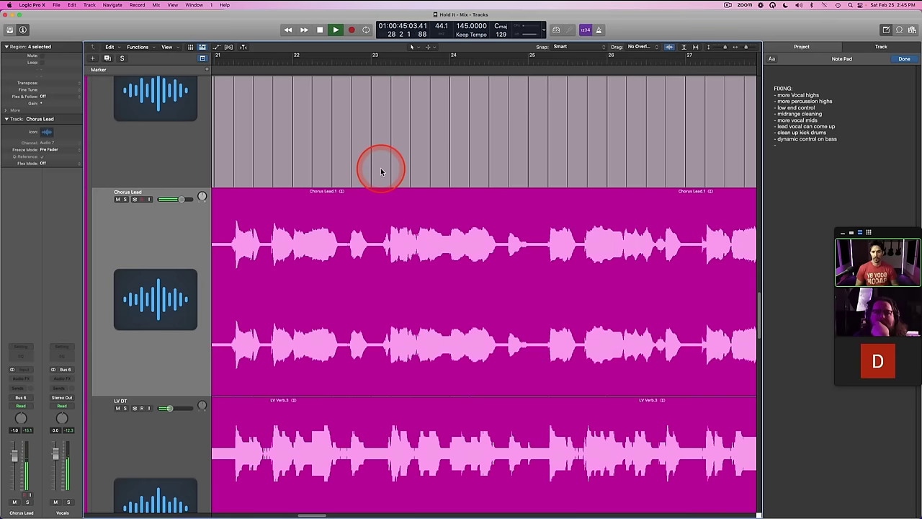
scroll(381, 168, right, 5)
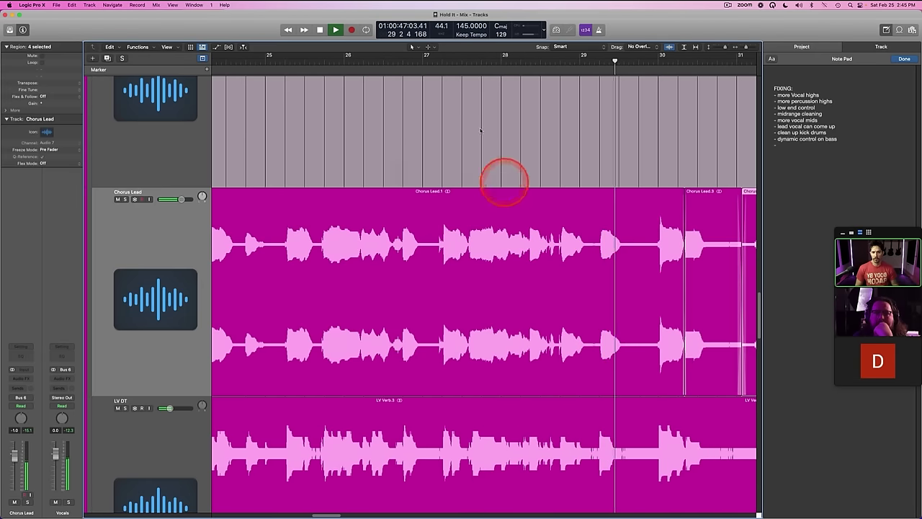
click(472, 64)
scroll(424, 178, right, 2)
key(space)
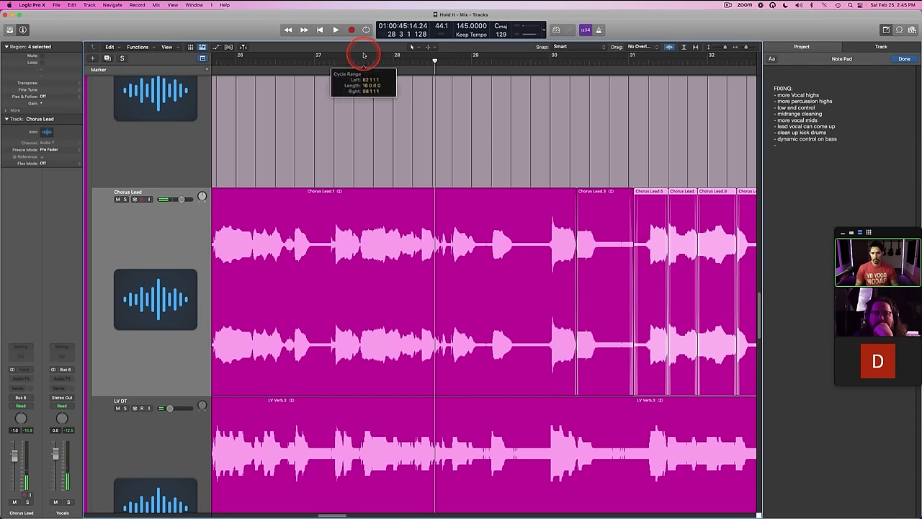
Step: Cycle from about bar 27.5 to bar 29, split off the Chorus Lead phrase around bar 28 and set its region gain to +7.7 dB
drag(363, 55, 472, 56)
key(space)
drag(387, 237, 446, 245)
click(437, 243)
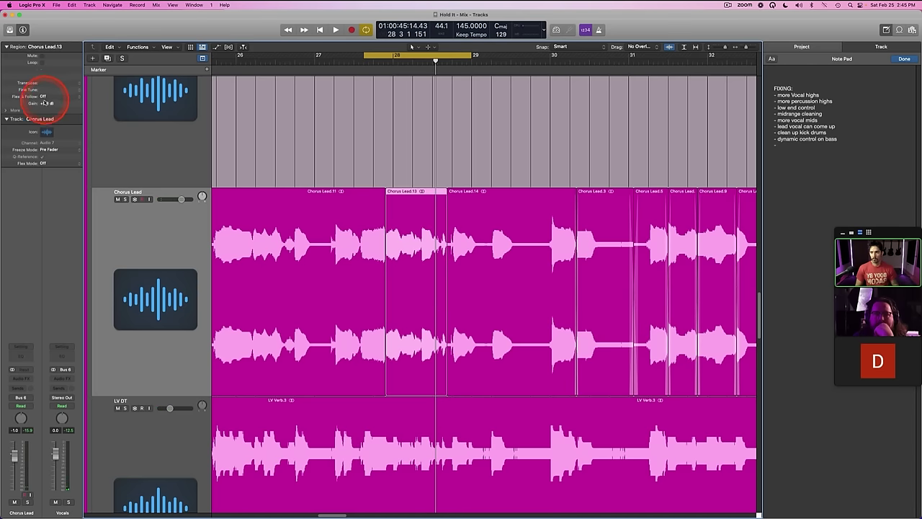
drag(44, 103, 44, 81)
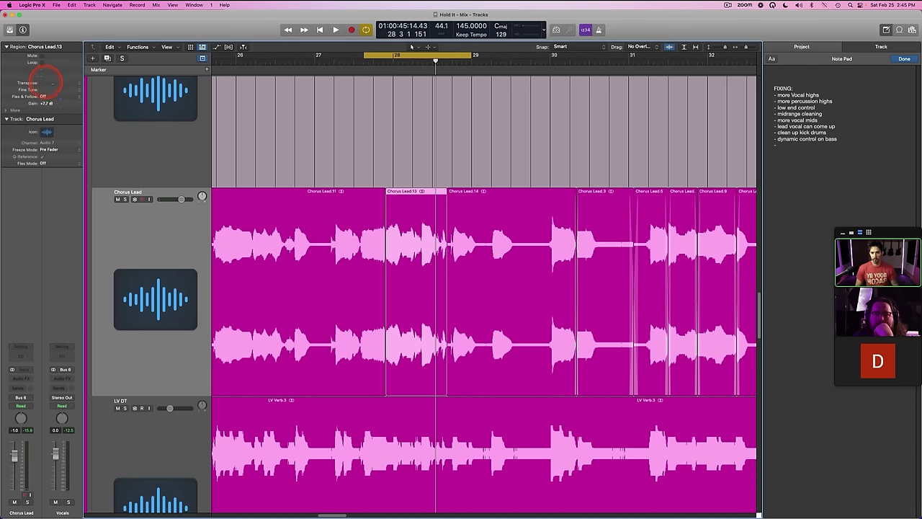
Step: Crossfade both edges of the boosted Chorus Lead phrase around bar 28 while playing the cycled section
click(379, 191)
key(space)
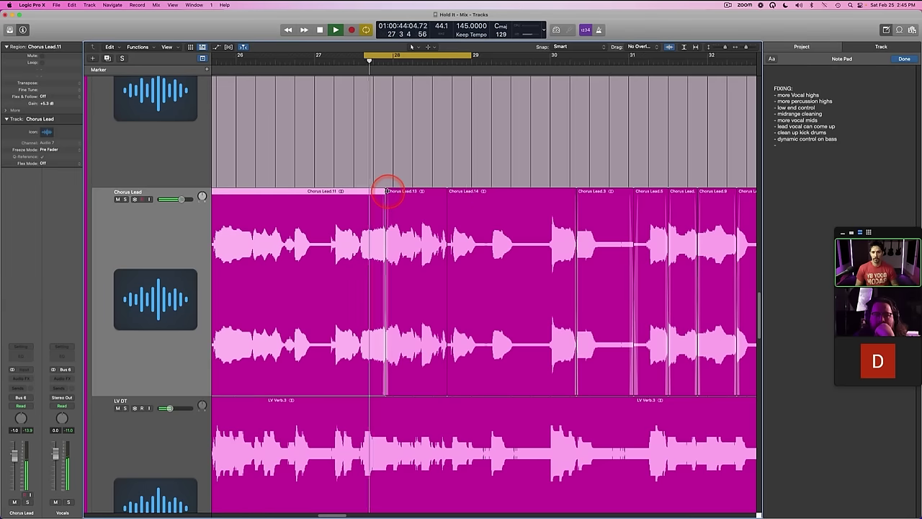
click(447, 191)
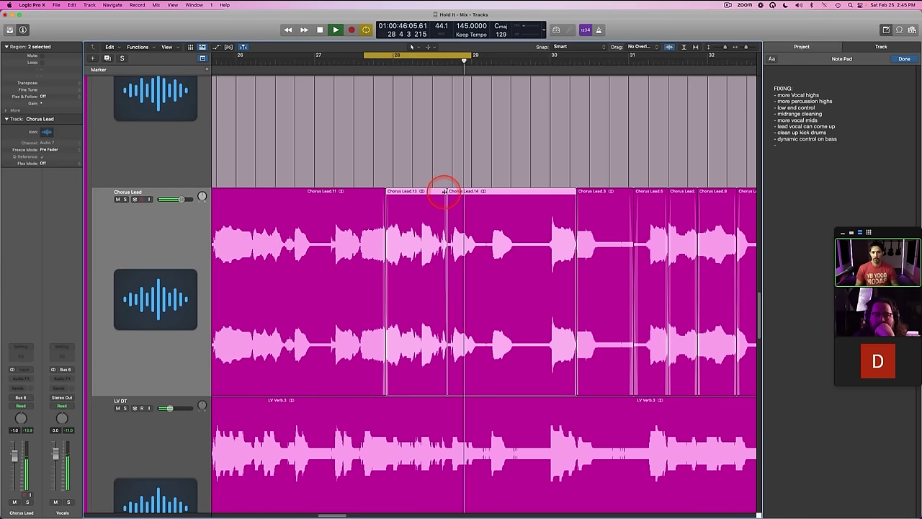
key(space)
click(417, 179)
Step: Turn off cycling, play from the start of Chorus 1 and select all regions on the Chorus Lead track
scroll(417, 179, left, 5)
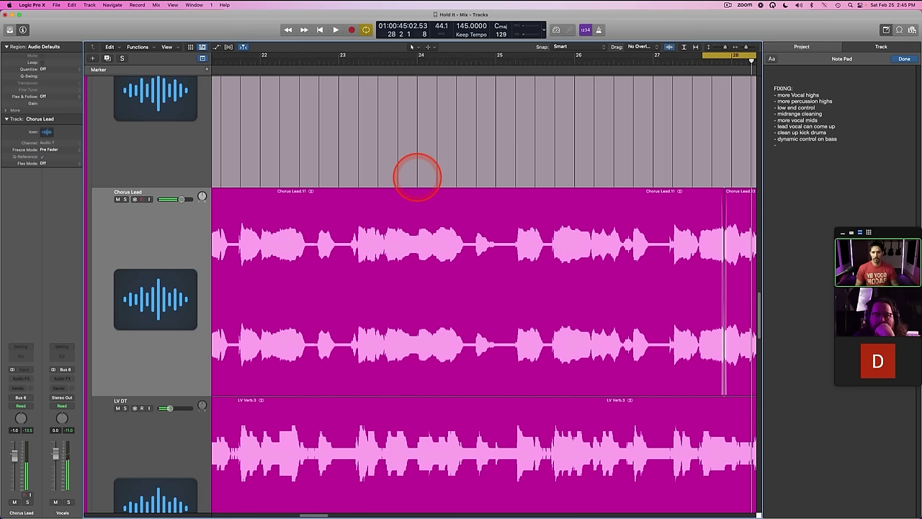
key(c)
scroll(380, 161, left, 6)
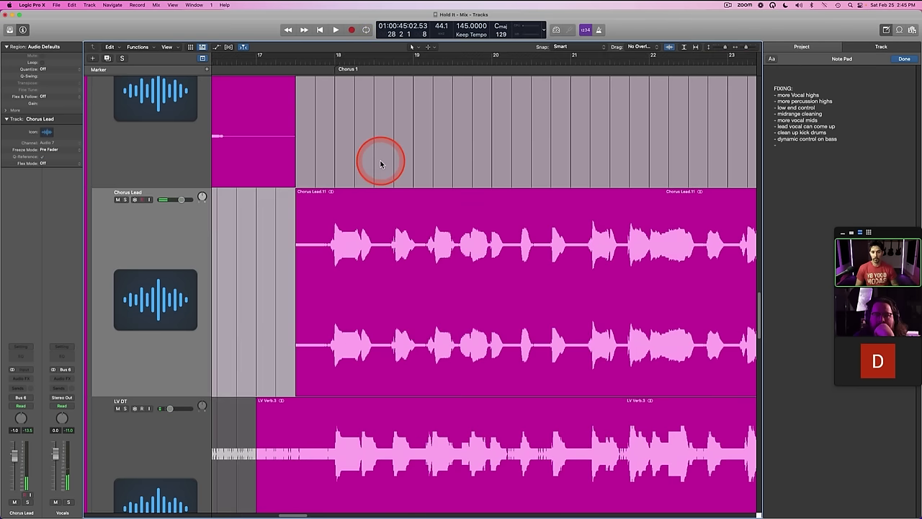
click(330, 65)
key(space)
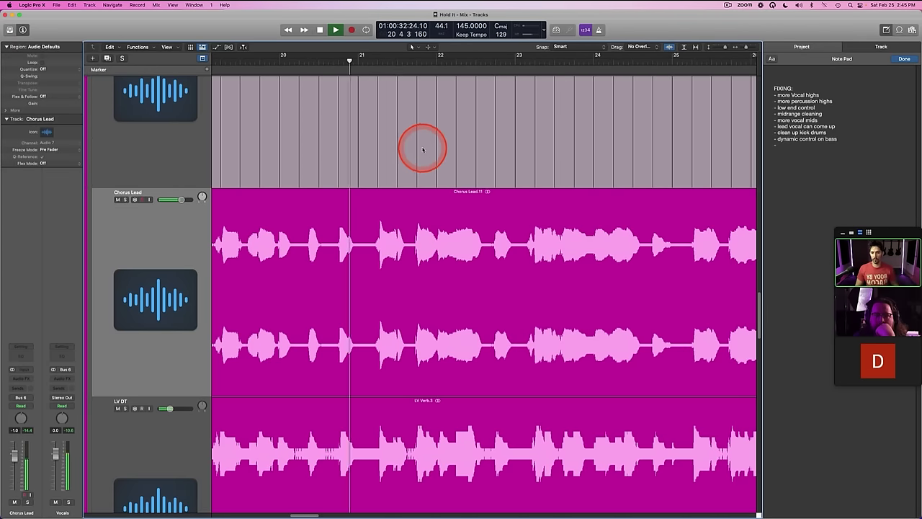
click(175, 255)
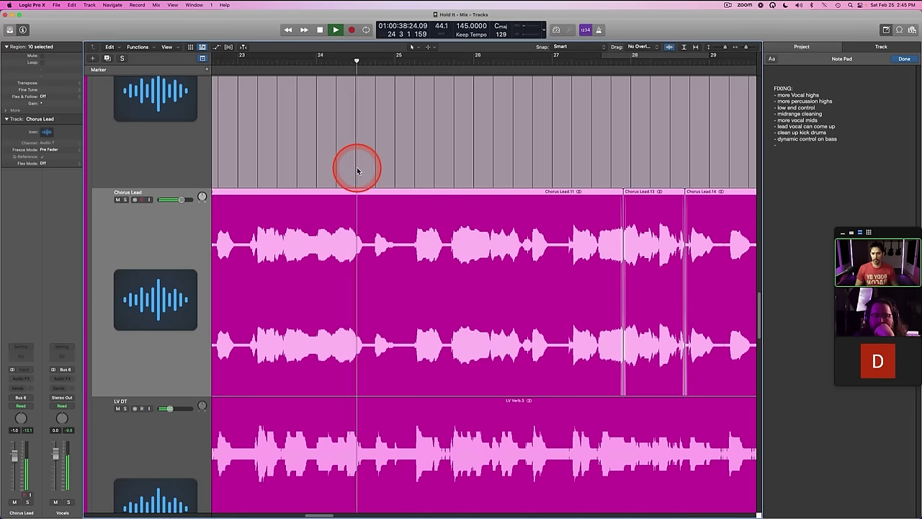
Step: Stop playback, split off the short Chorus Lead phrase just before bar 25 and crossfade both of its edges
key(space)
drag(331, 245, 368, 245)
click(342, 245)
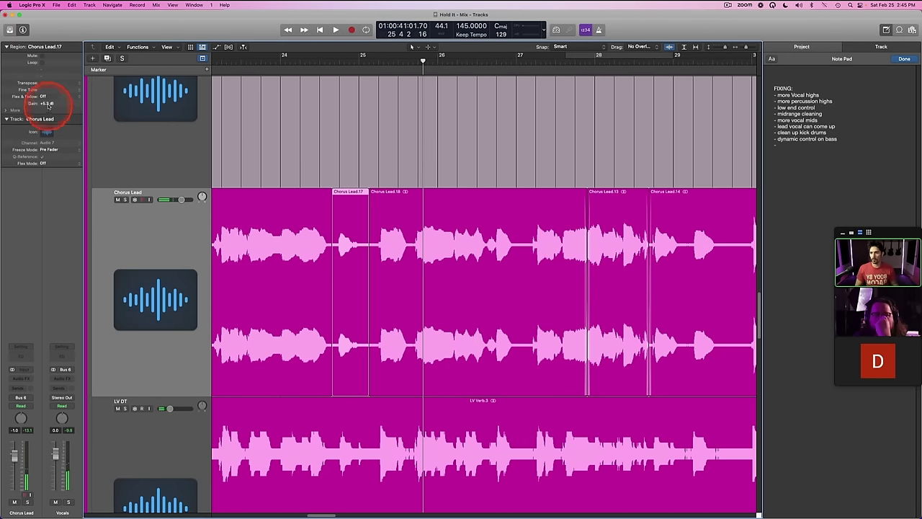
drag(316, 170, 373, 214)
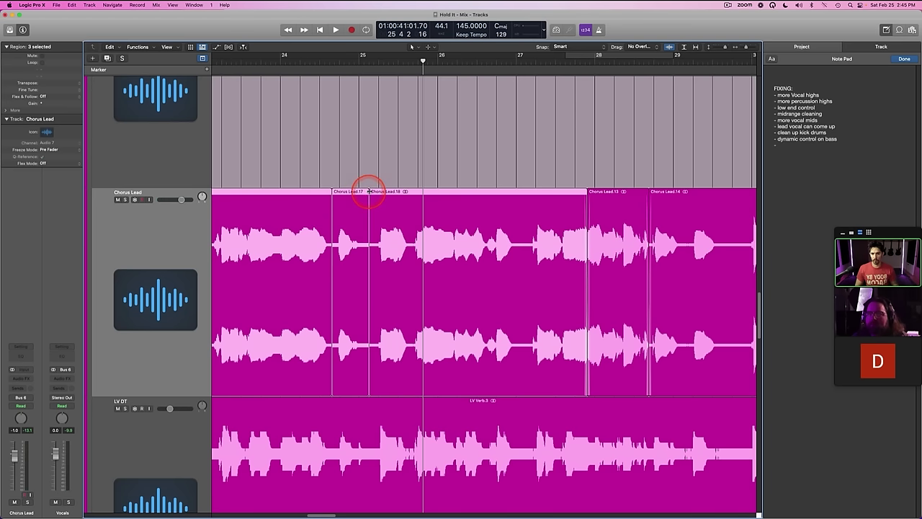
Step: Listen to the Chorus Lead edits from just after bar 24 through the end of Chorus 1
click(312, 59)
key(space)
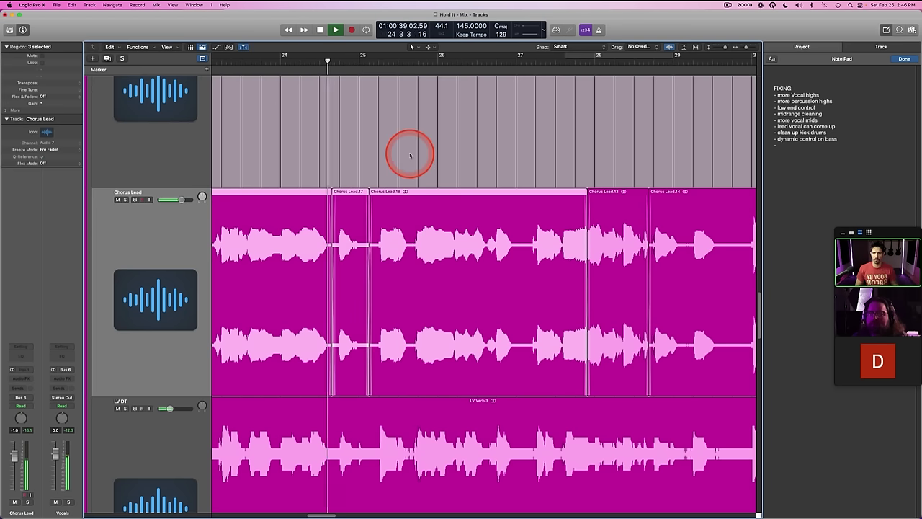
click(410, 155)
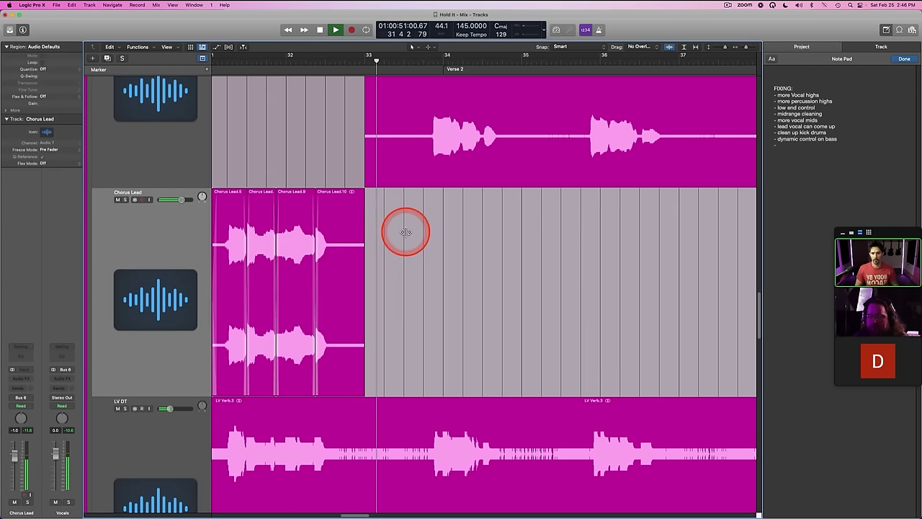
scroll(405, 232, right, 10)
key(space)
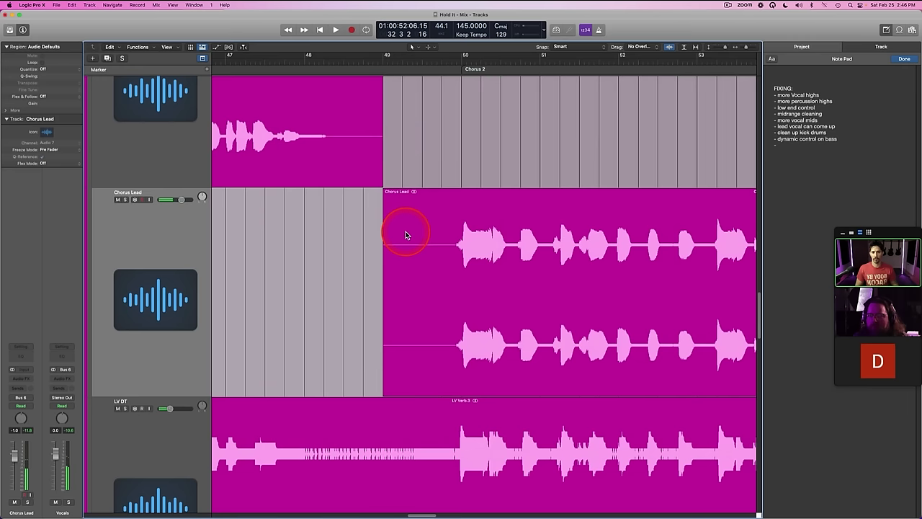
Step: Extend the first Chorus Lead region of Chorus 1 back to bar 17 and copy all the Chorus 1 lead regions
scroll(406, 232, right, 3)
drag(746, 47, 740, 48)
scroll(551, 219, left, 8)
scroll(551, 218, left, 6)
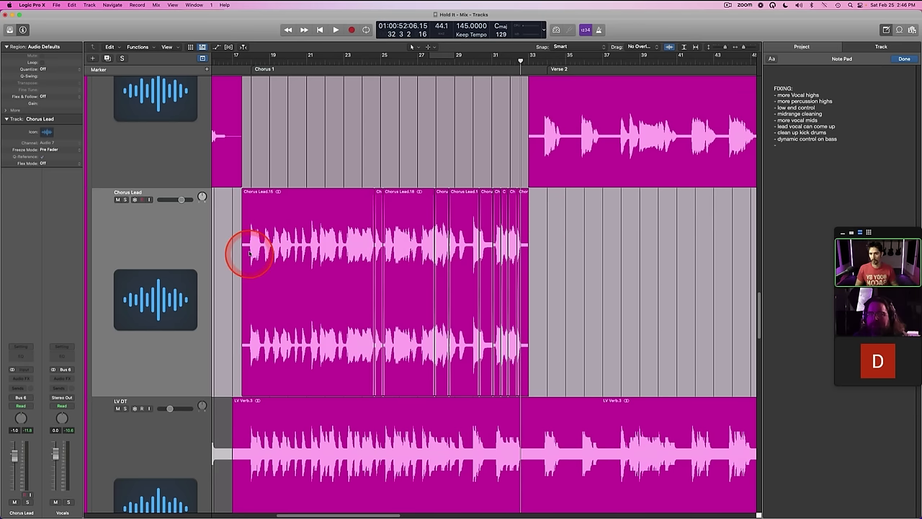
drag(248, 394, 233, 391)
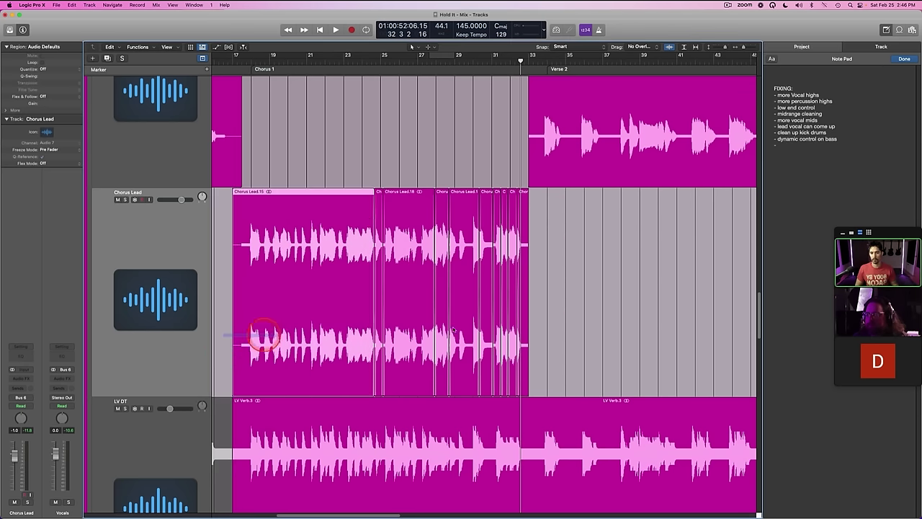
drag(453, 329, 532, 331)
Step: Replace the Chorus Lead region in Chorus 2 with the copied Chorus 1 regions, pasted at bar 49
scroll(529, 331, right, 15)
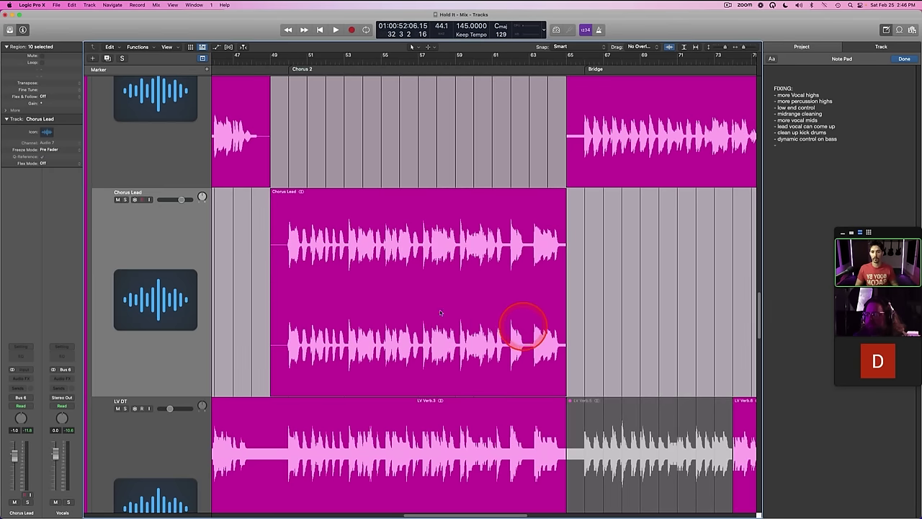
scroll(371, 286, left, 4)
click(415, 60)
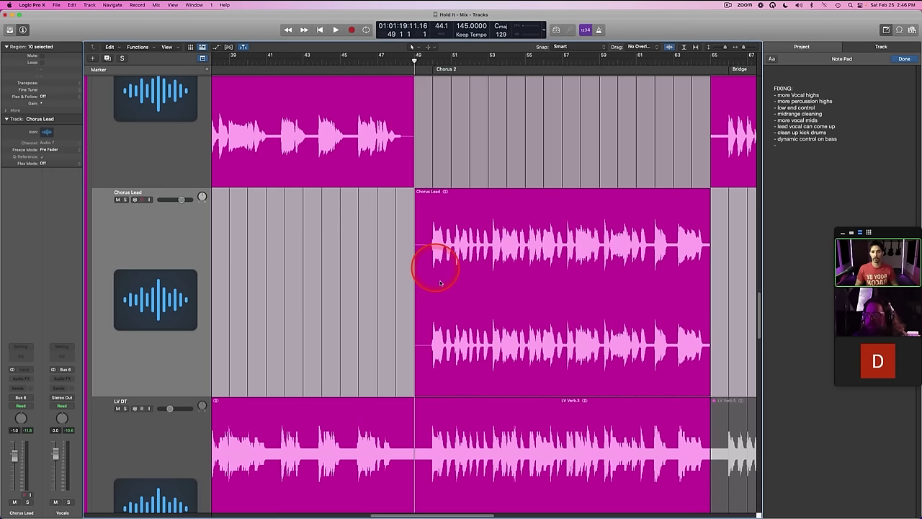
click(442, 285)
key(Delete)
key(super+v)
Step: Replace the Verse Lead.2 region in Chorus 3 on the Chorus Lead track with the copied Chorus 1 regions, starting at bar 81
scroll(416, 273, right, 18)
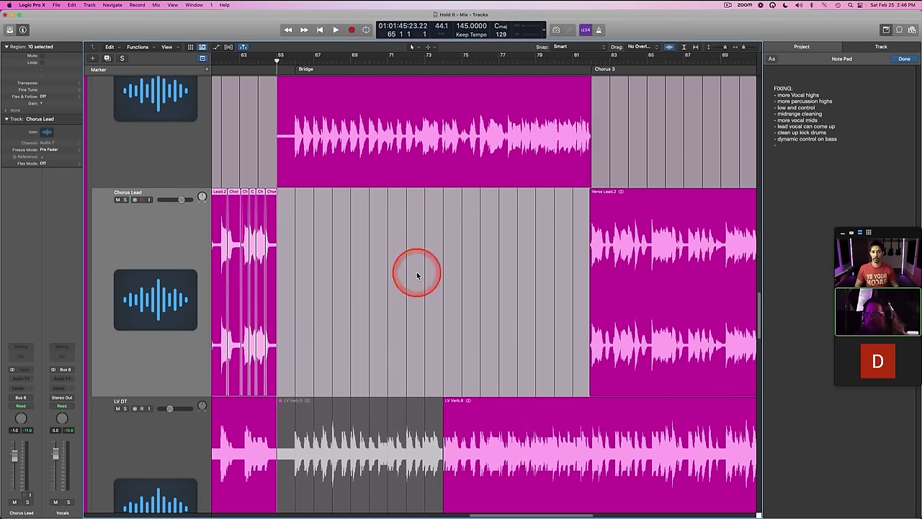
scroll(415, 270, left, 8)
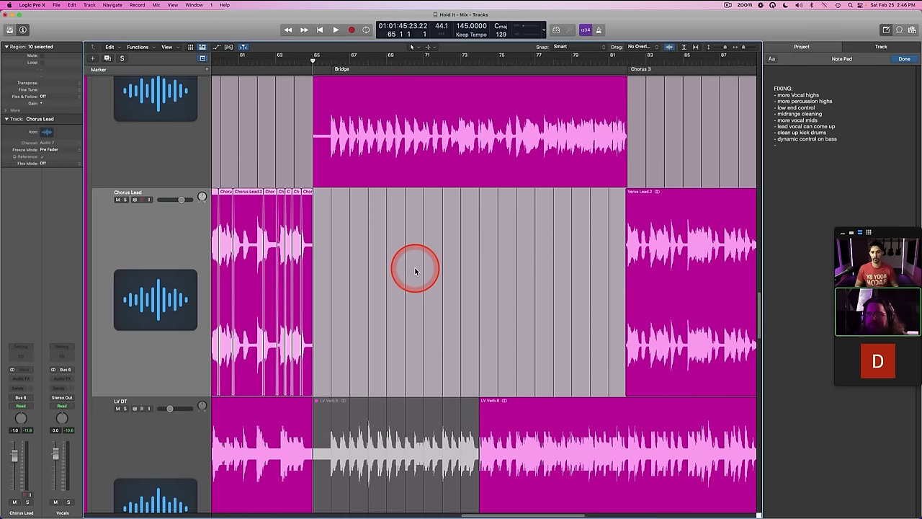
scroll(415, 271, right, 6)
click(549, 241)
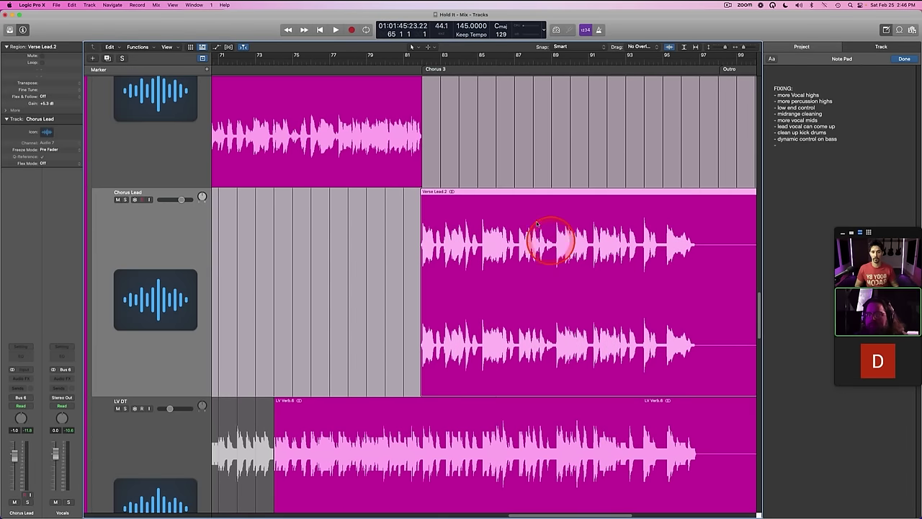
scroll(498, 223, left, 6)
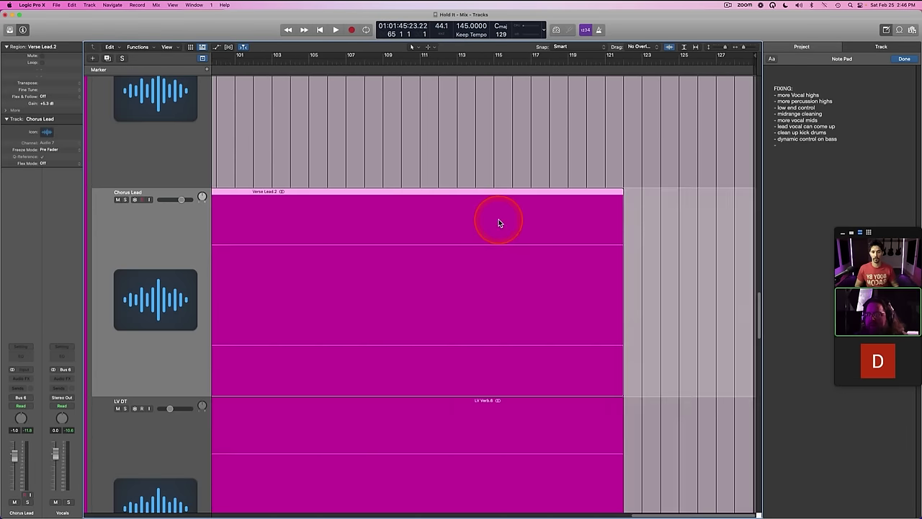
key(Delete)
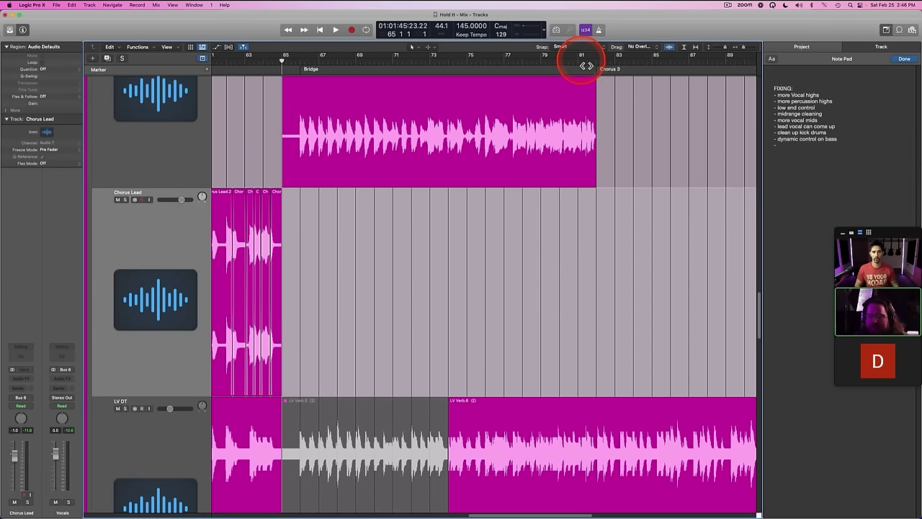
scroll(562, 202, left, 10)
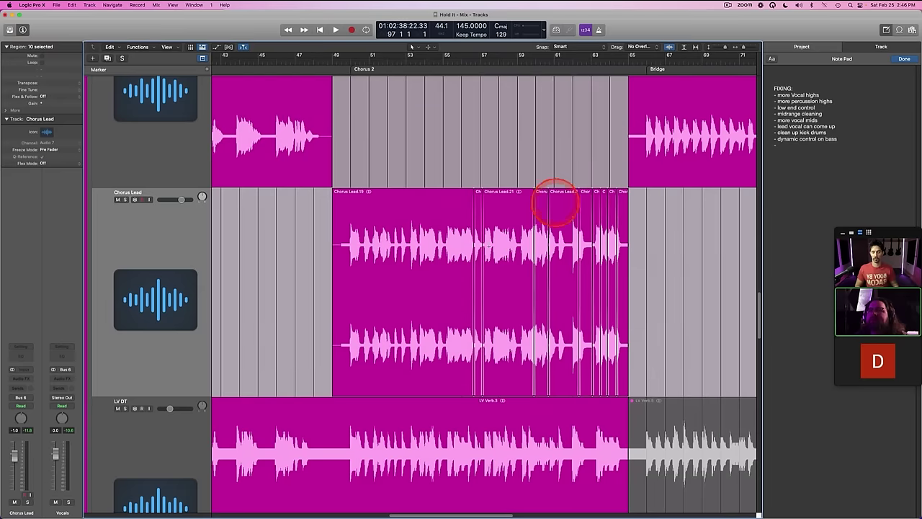
Step: Check the placement of the edited Chorus Lead regions in Chorus 1 and Chorus 2 against the other vocal tracks
scroll(449, 264, left, 15)
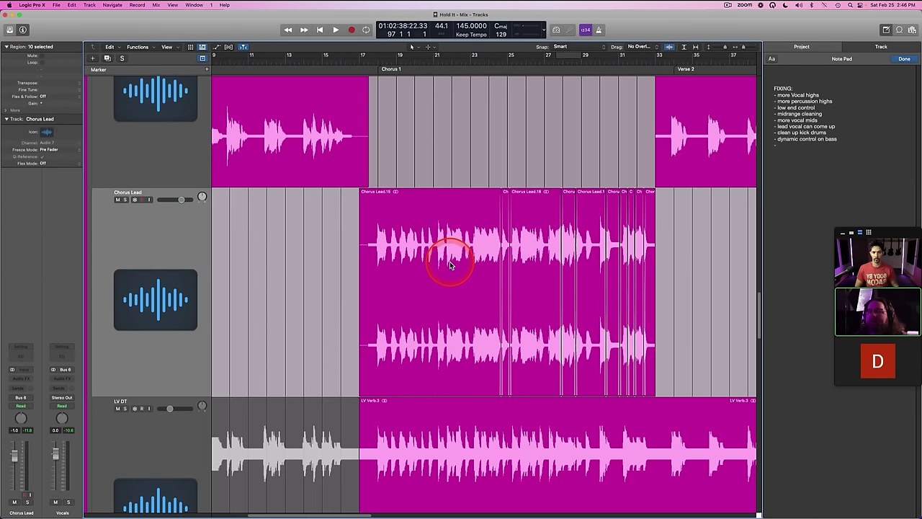
scroll(450, 265, right, 5)
scroll(491, 286, right, 15)
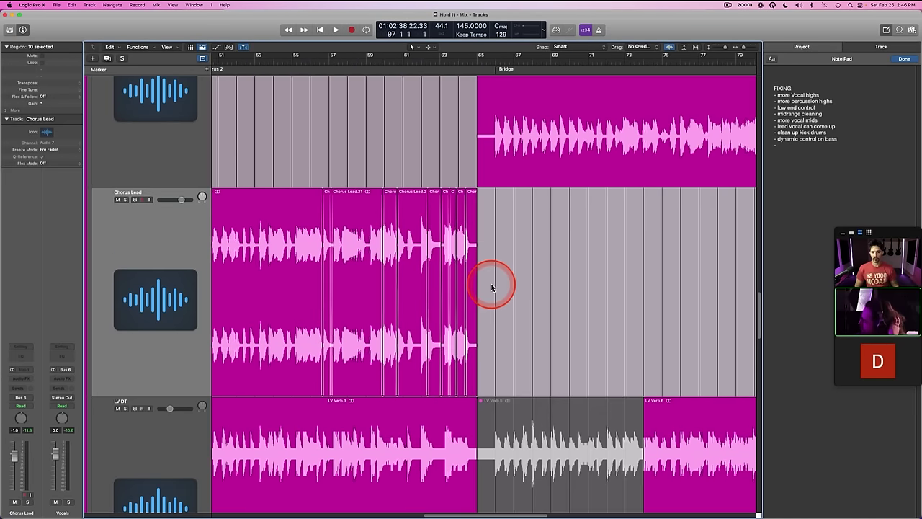
scroll(310, 189, left, 7)
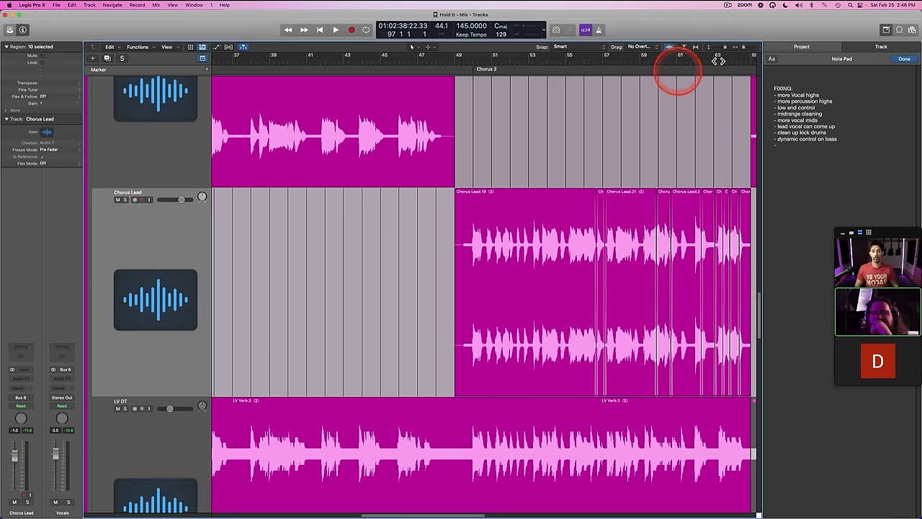
drag(744, 48, 720, 49)
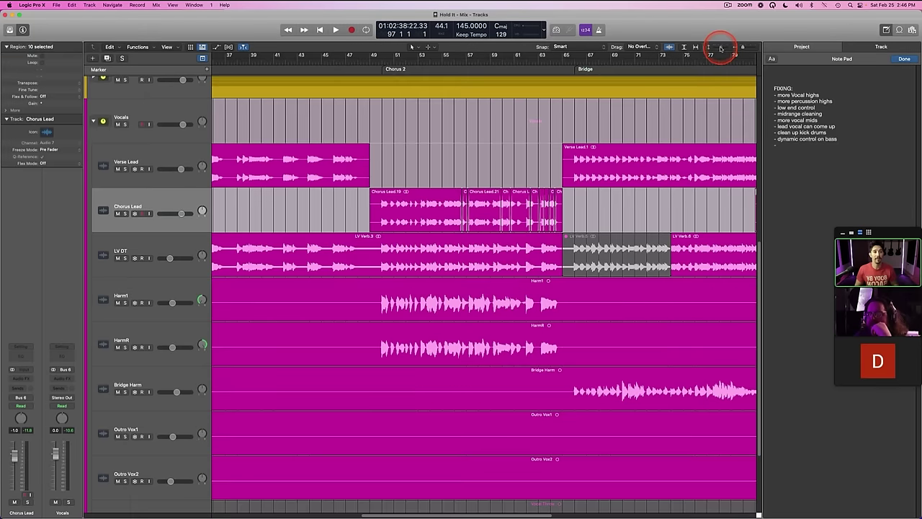
click(513, 163)
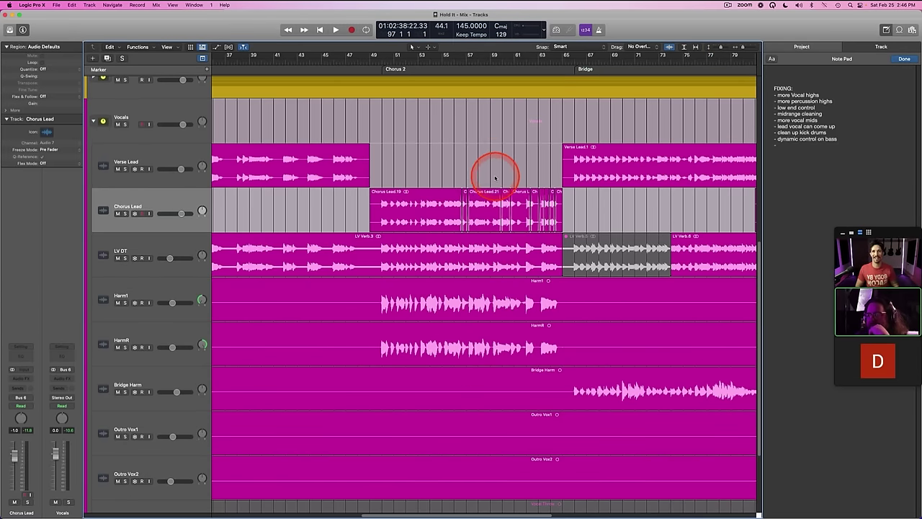
scroll(495, 178, left, 15)
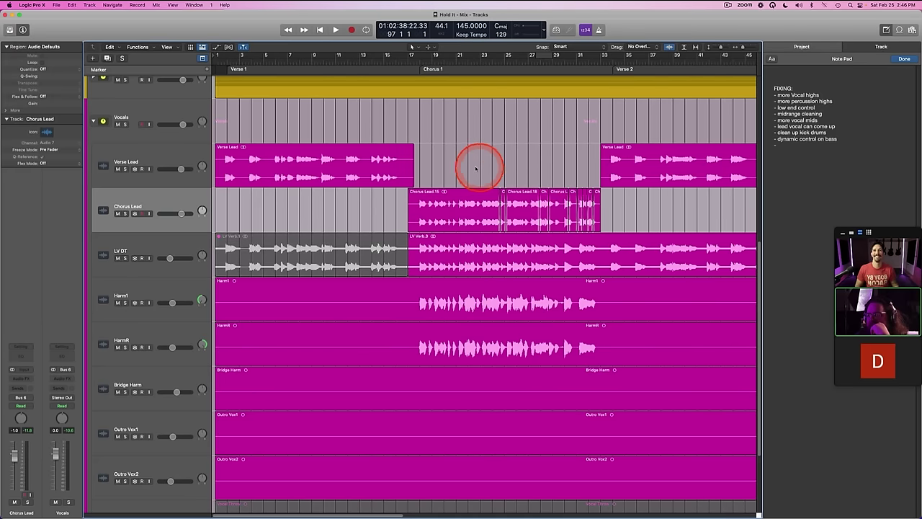
Step: Play from bar 17 into Chorus 1 and set the Chorus Lead track volume to -0.7 dB
click(409, 62)
key(space)
scroll(372, 214, right, 5)
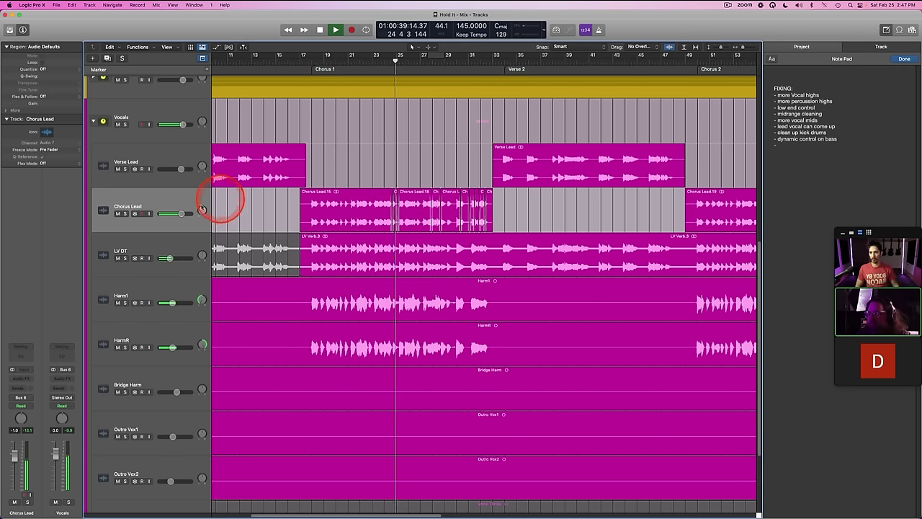
drag(180, 214, 184, 214)
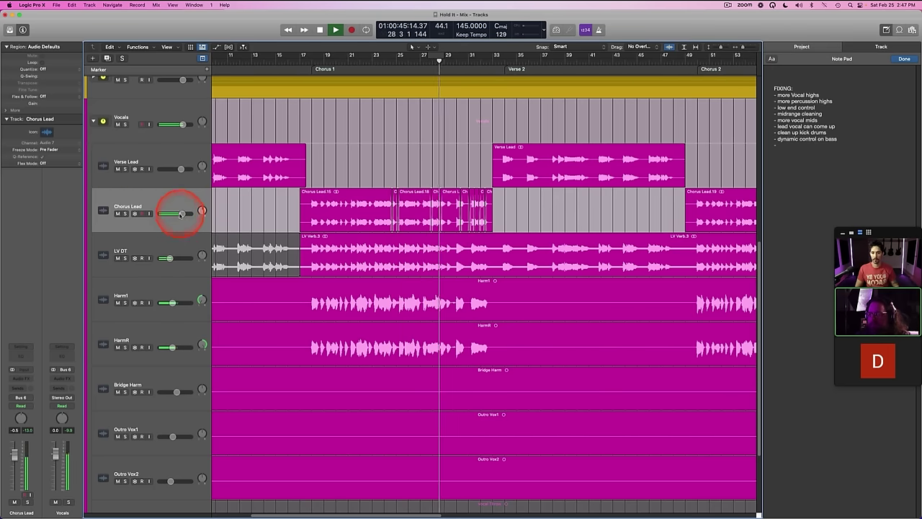
drag(181, 214, 182, 214)
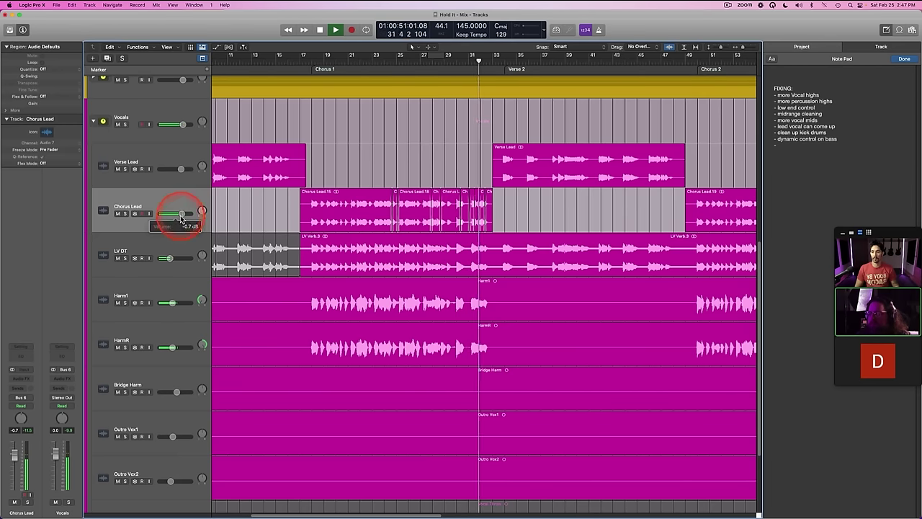
Step: Select the Harm1 and HarmR tracks together and lower their volume while auditioning Chorus 1, with HarmR at about -8.2 dB
click(171, 338)
shift+click(172, 296)
key(space)
drag(173, 303, 173, 304)
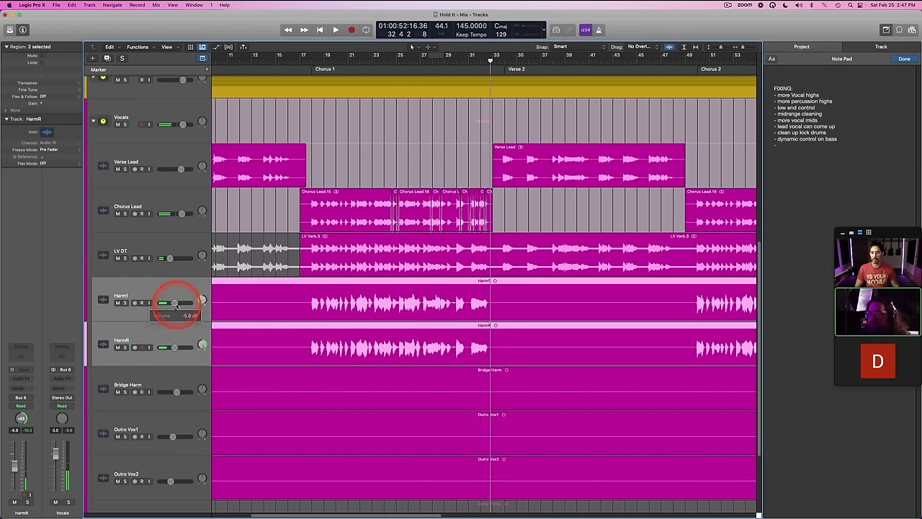
click(309, 62)
key(space)
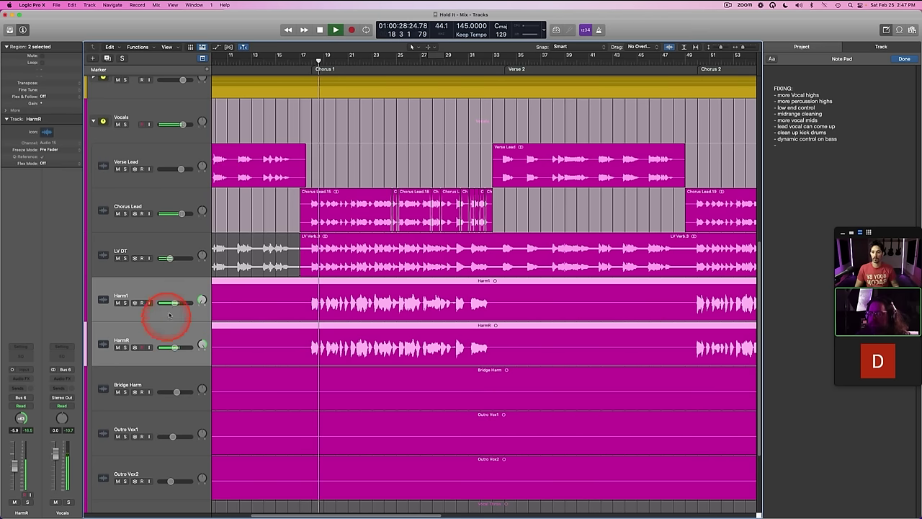
drag(173, 304, 173, 303)
key(space)
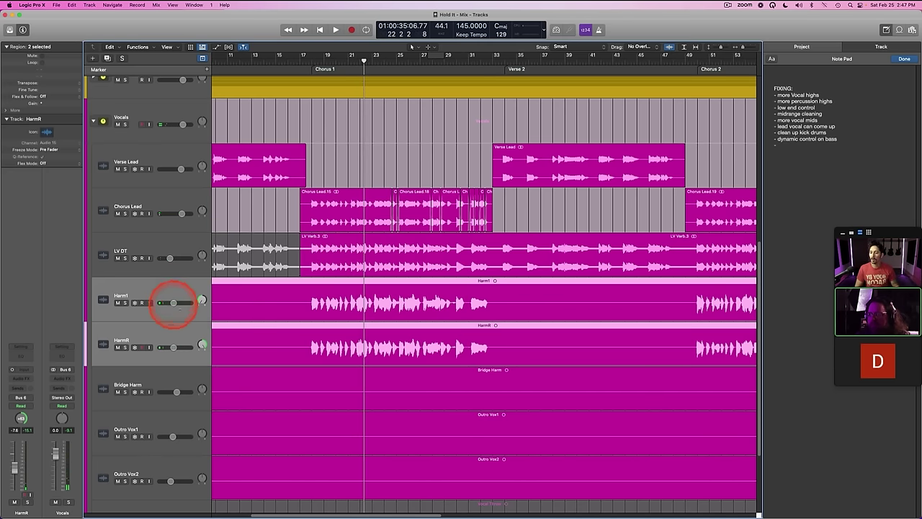
drag(172, 302, 173, 301)
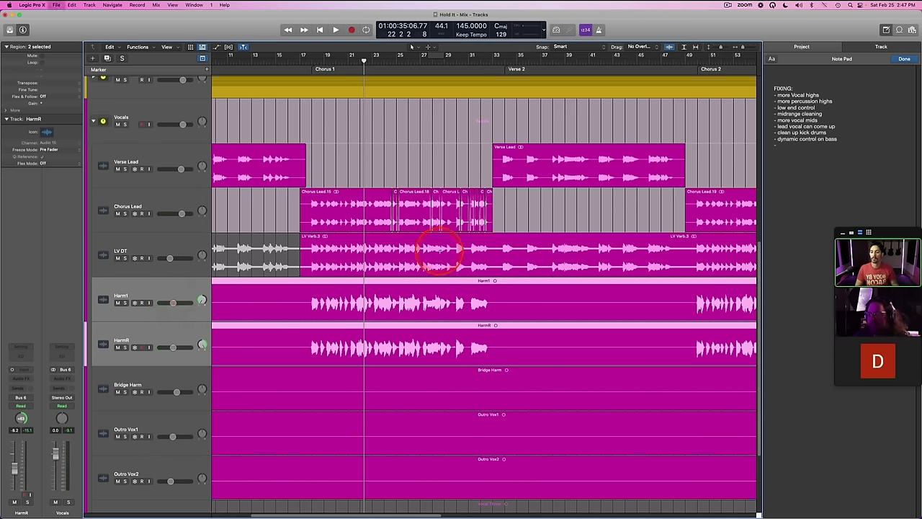
Step: Add the line "dynamic control on backing vox" to the FIXING list in the project notes
click(818, 157)
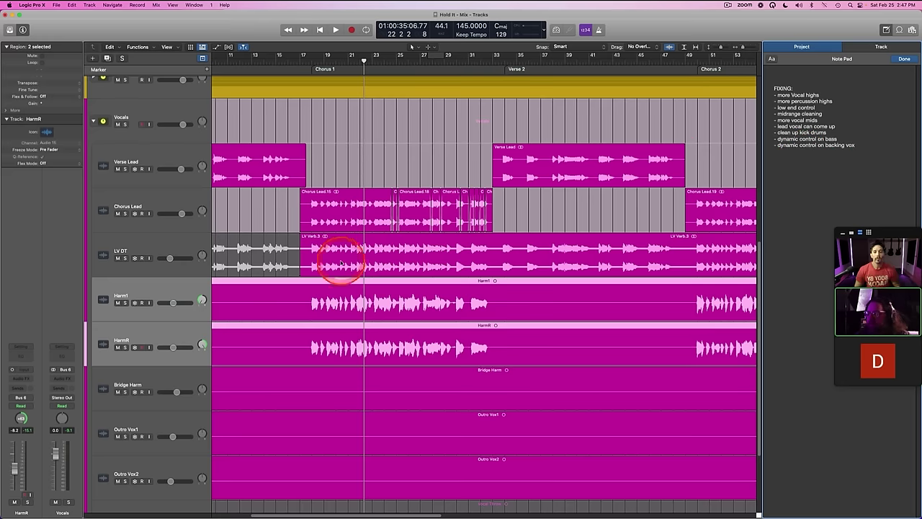
Step: Look over the vocal arrangement through Chorus 3, collapse the Vocals track stack and mute it
click(108, 135)
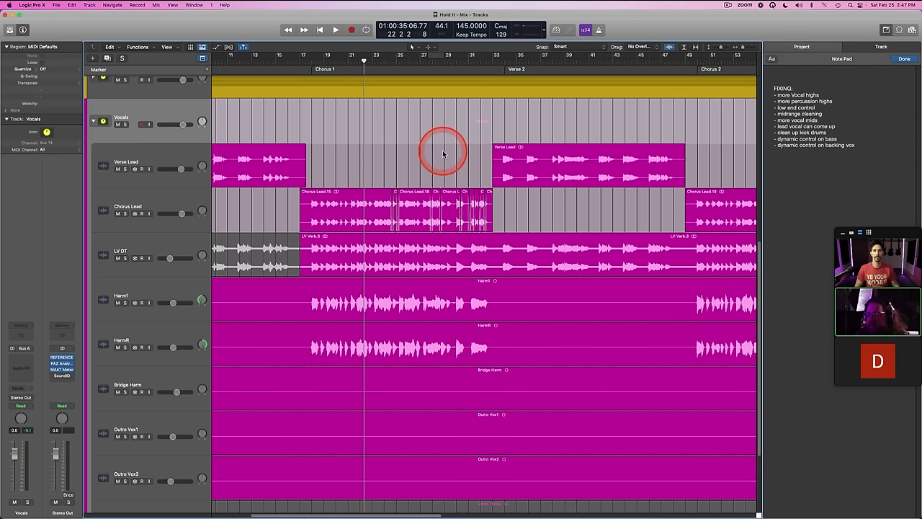
scroll(436, 173, right, 10)
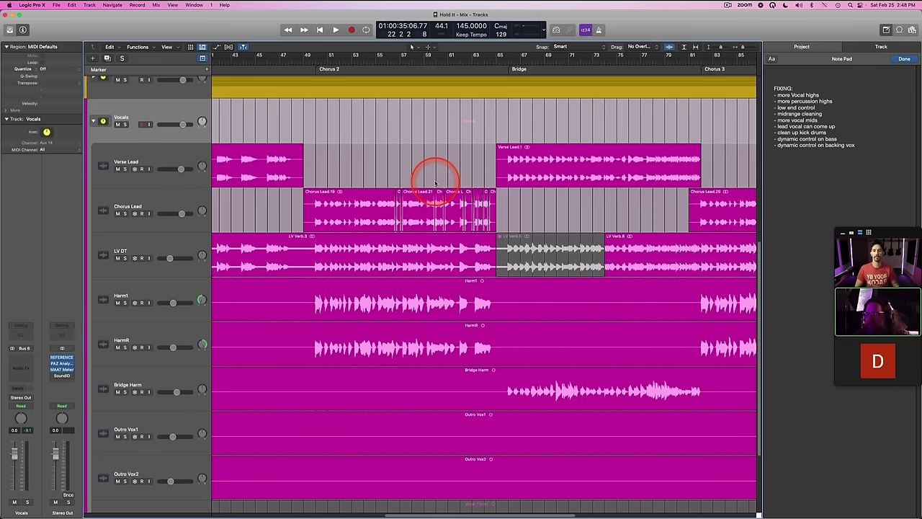
scroll(435, 183, right, 7)
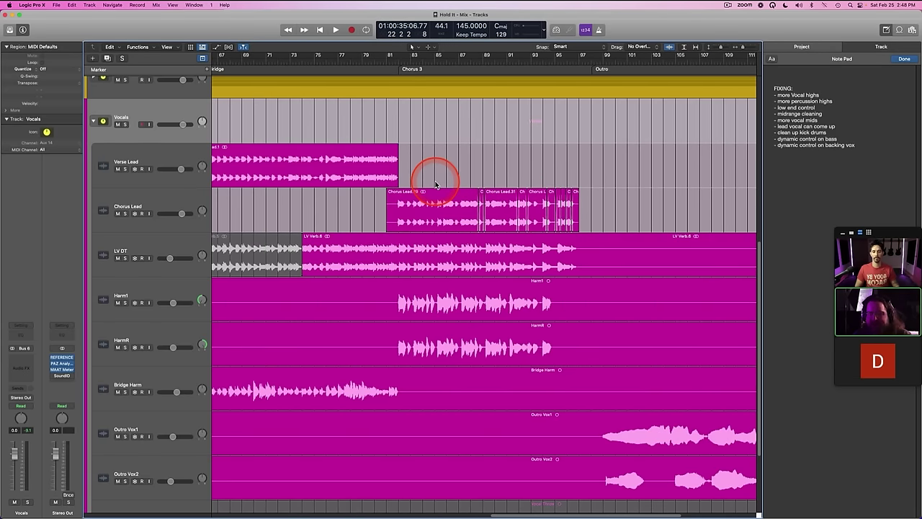
scroll(435, 183, left, 6)
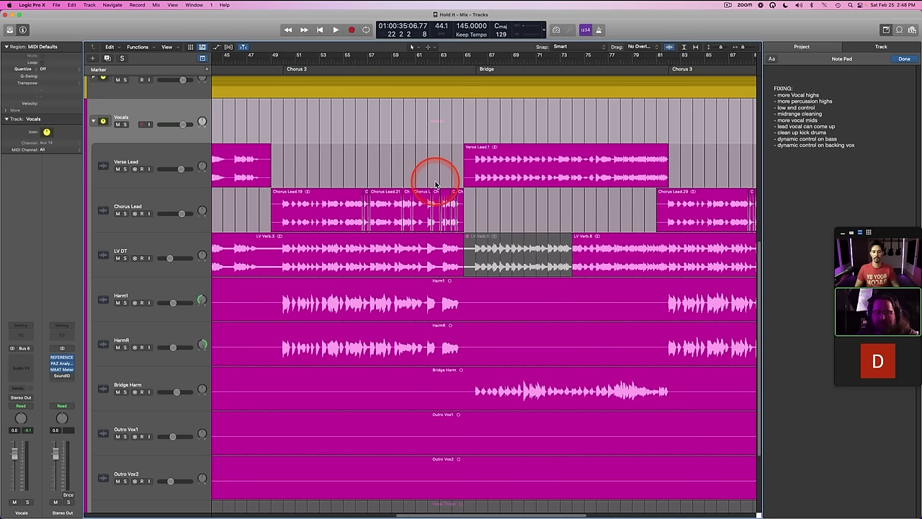
scroll(434, 183, right, 4)
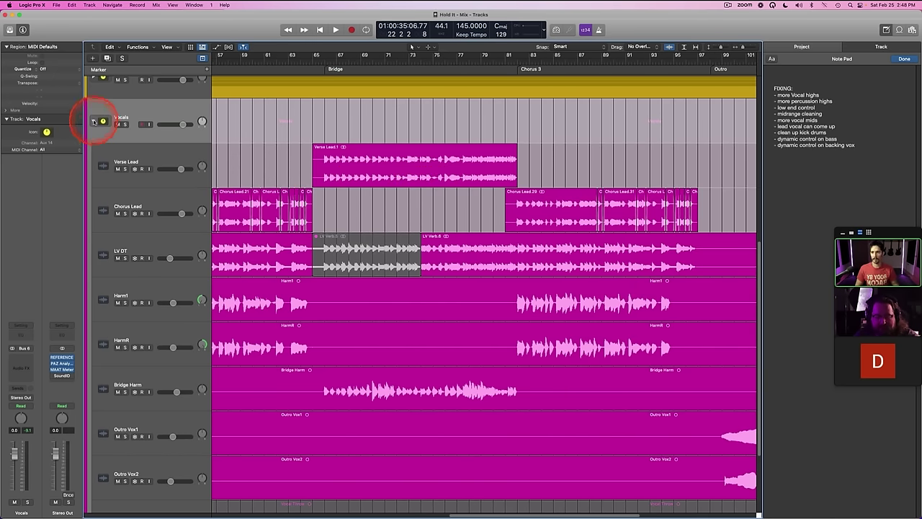
click(94, 121)
click(117, 412)
click(414, 242)
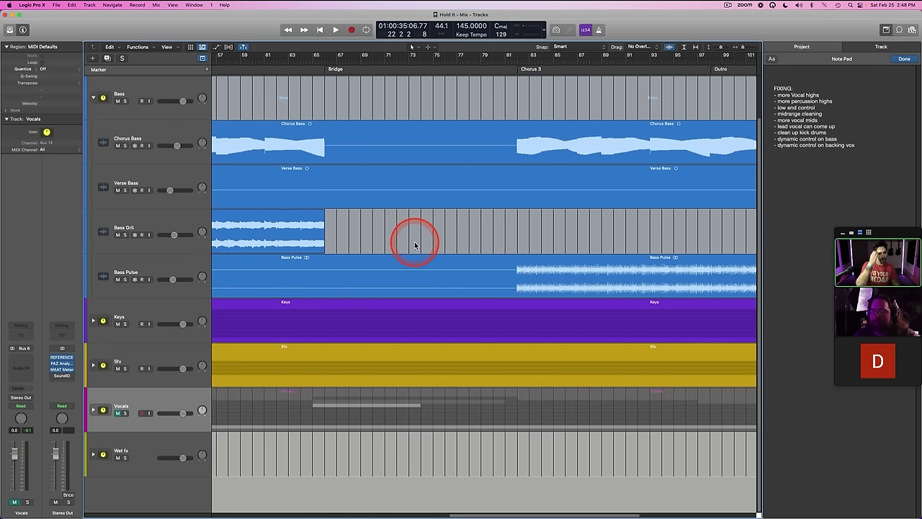
Step: Move the "more Vocal highs" note below "dynamic control on backing vox" and separate these two lines from the rest with blank lines
drag(821, 94, 756, 97)
key(super+c)
key(BackSpace)
click(858, 144)
key(Return)
key(super+v)
click(843, 139)
key(Return)
key(Return)
key(Return)
key(Return)
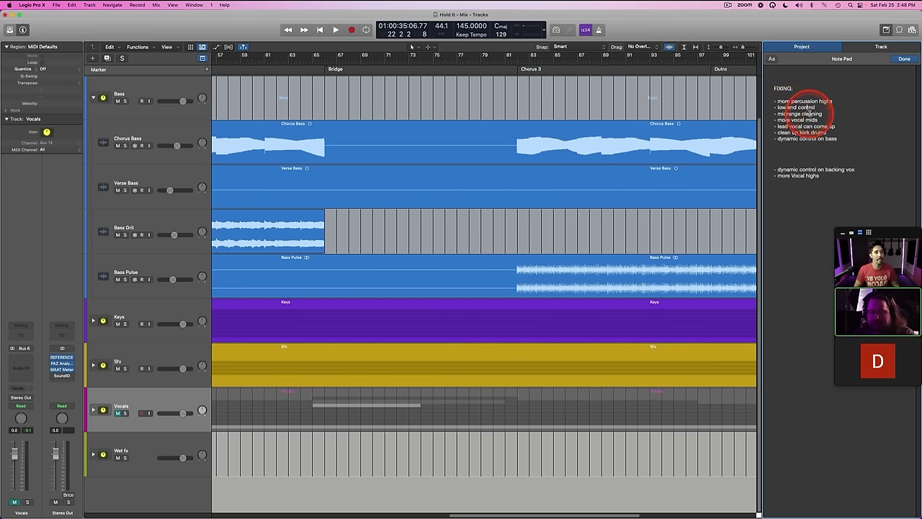
Step: Delete the "lead vocal can come up" line from the FIXING list
drag(813, 120, 766, 119)
drag(836, 126, 771, 127)
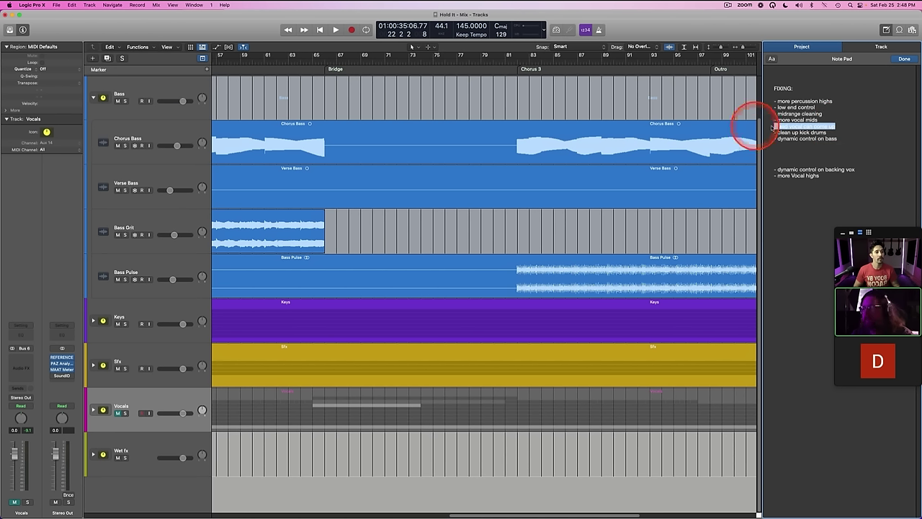
key(BackSpace)
key(BackSpace)
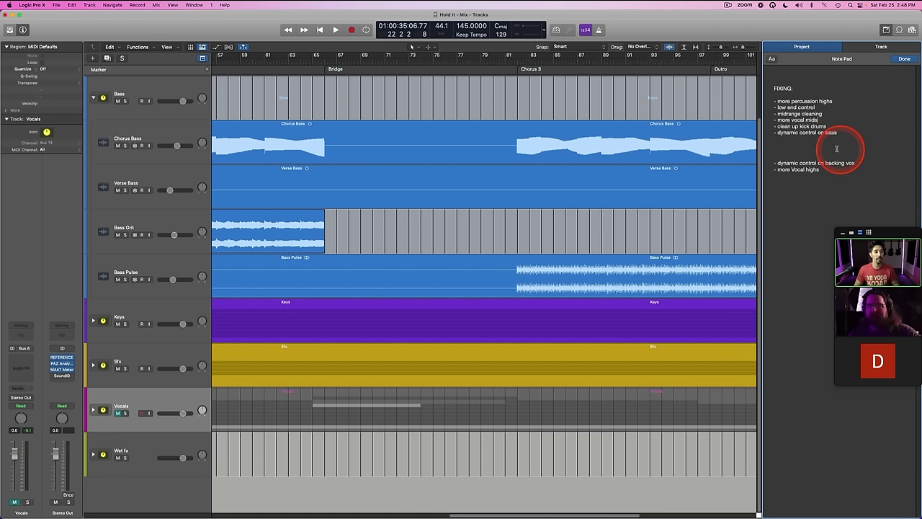
Step: Move the "more vocal mids" note into the separate vocal group, directly above "dynamic control on backing vox"
key(super+x)
click(780, 156)
key(super+v)
click(795, 146)
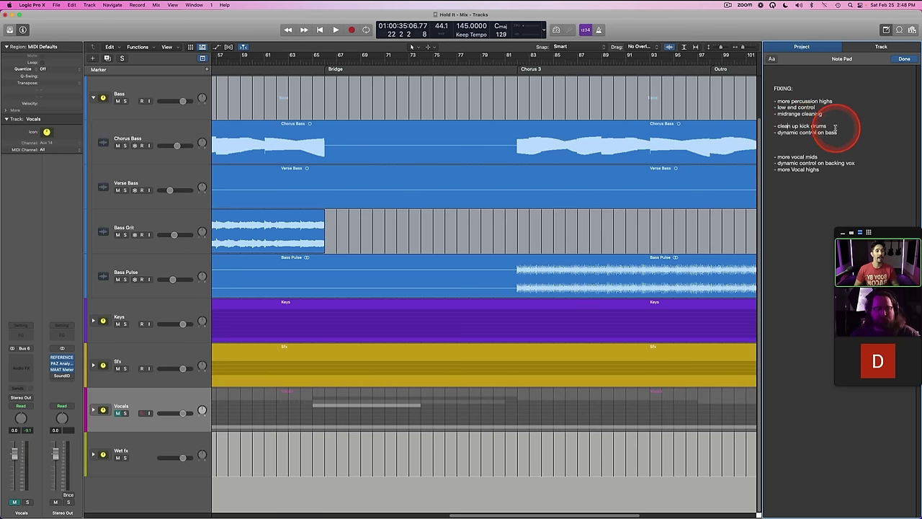
Step: Group "clean up kick drums", "low end control" and "dynamic control on bass" in that order at the start of the FIXING list
key(Return)
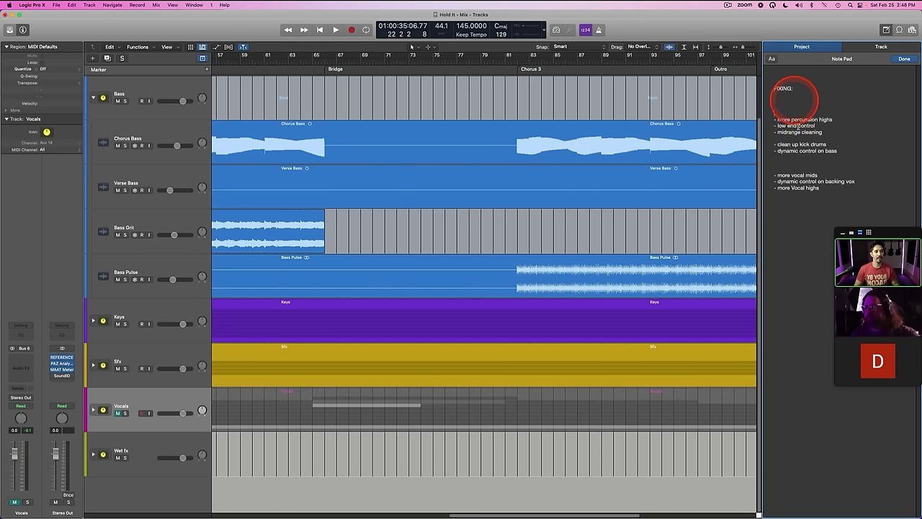
double_click(823, 144)
drag(776, 144, 778, 103)
drag(816, 126, 779, 105)
drag(837, 150, 745, 149)
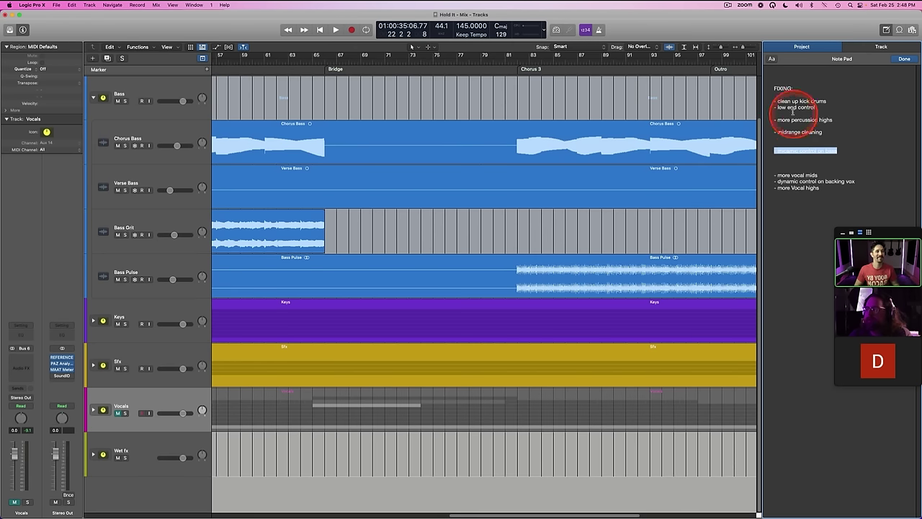
drag(793, 113, 788, 114)
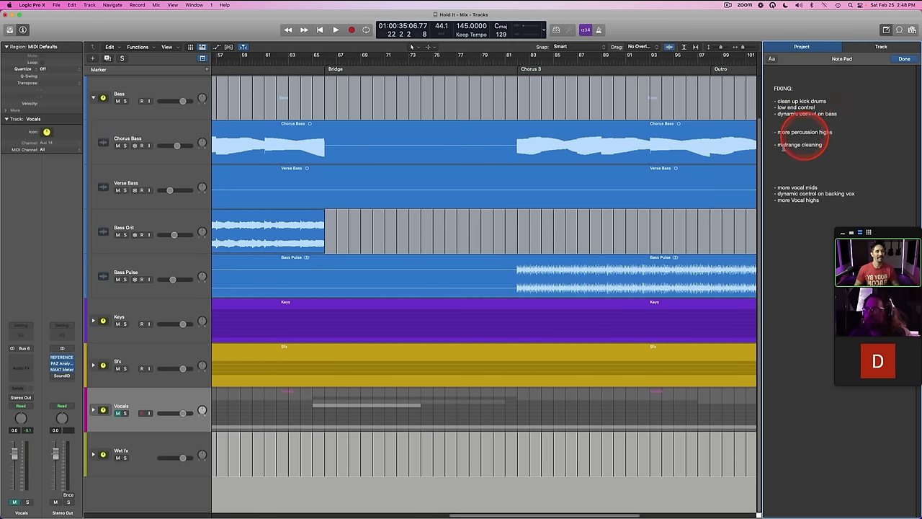
Step: Place "midrange cleaning" above "more percussion highs" as a separate group beneath the low-end notes
drag(833, 145, 771, 127)
key(super+x)
click(773, 121)
key(Return)
key(Return)
key(Return)
key(super+v)
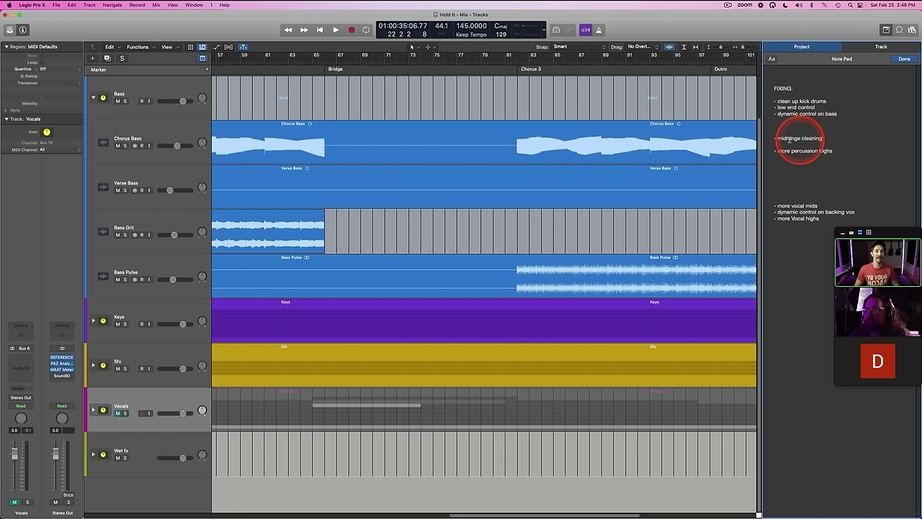
Step: Remove the surplus blank lines between "more percussion highs" and the vocal notes
drag(783, 194, 776, 165)
key(BackSpace)
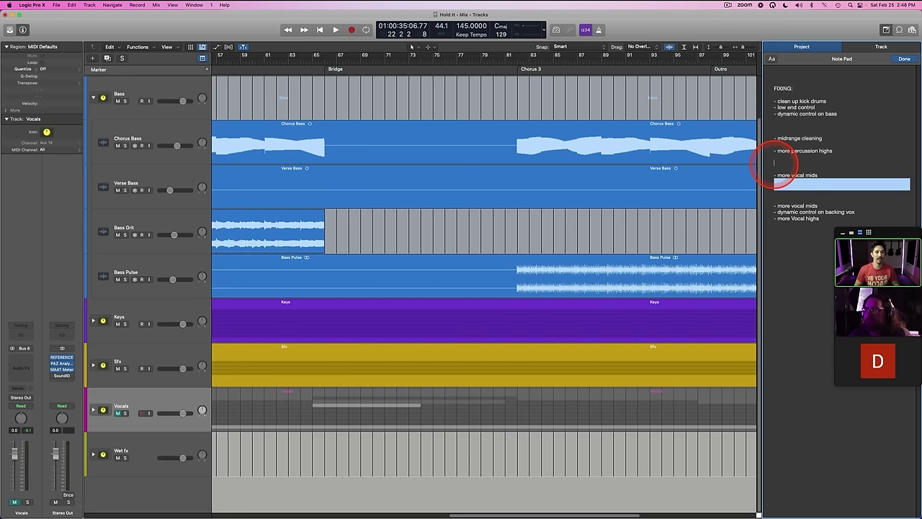
key(BackSpace)
key(BackSpace)
key(BackSpace)
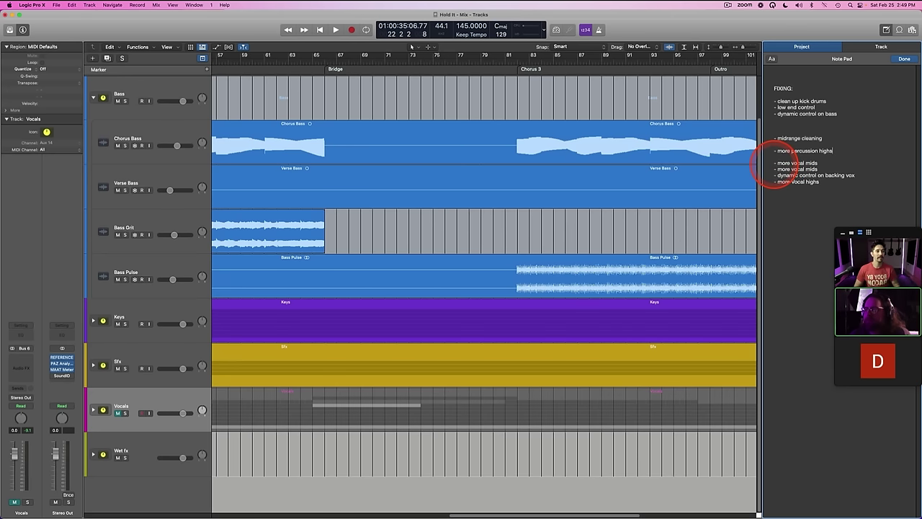
Step: Tidy the FIXING list in the project notes by removing the extra blank lines and the duplicate "more vocal mids" entry
click(780, 132)
key(BackSpace)
key(BackSpace)
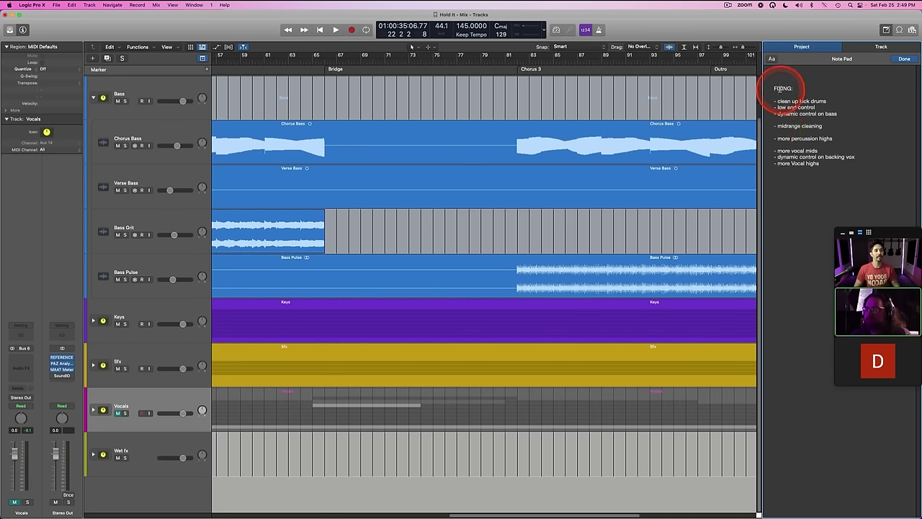
click(847, 108)
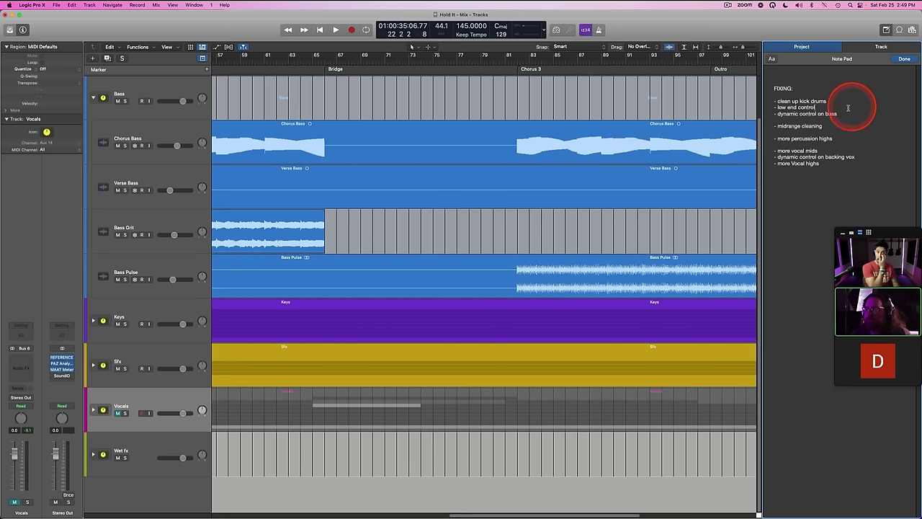
drag(841, 115, 772, 100)
click(829, 114)
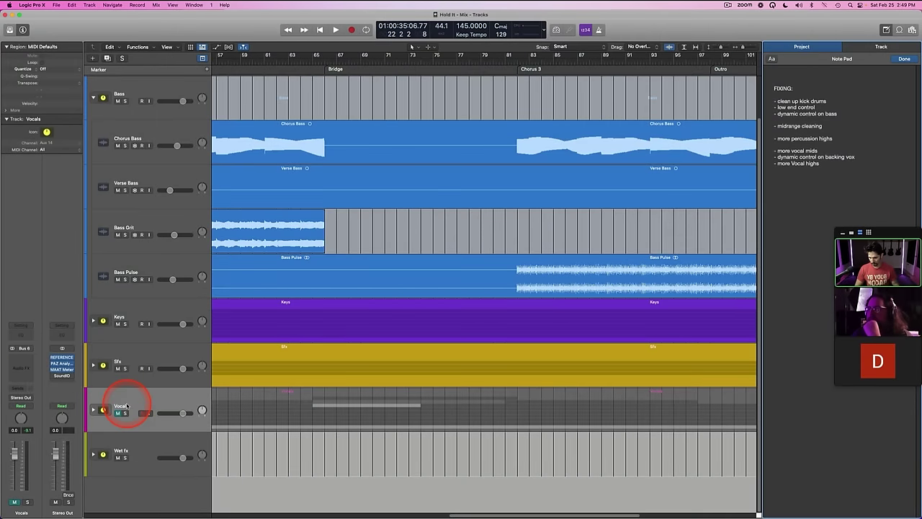
Step: Select the Drums track stack
scroll(375, 356, left, 15)
scroll(375, 356, up, 2)
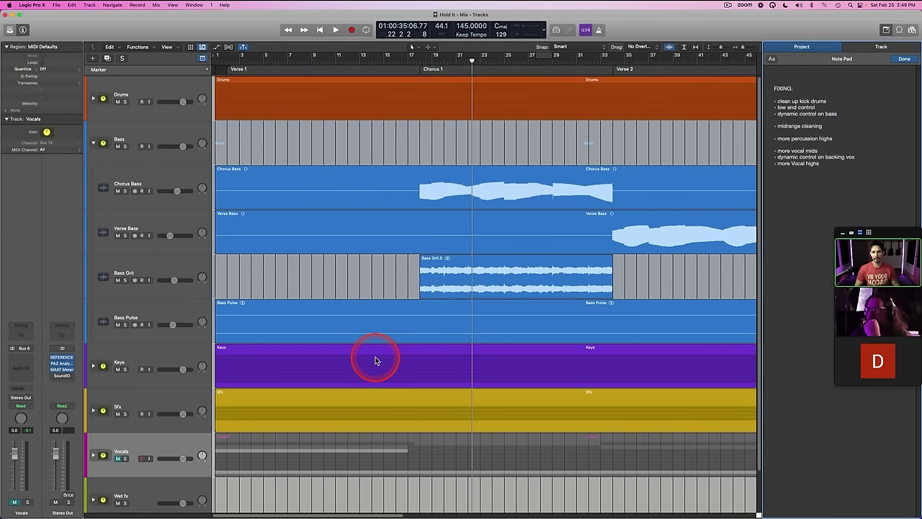
click(147, 85)
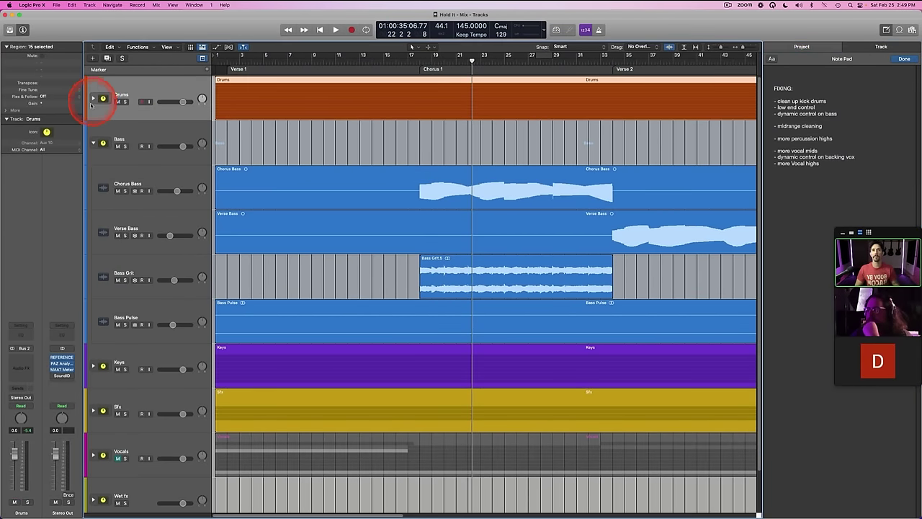
click(147, 101)
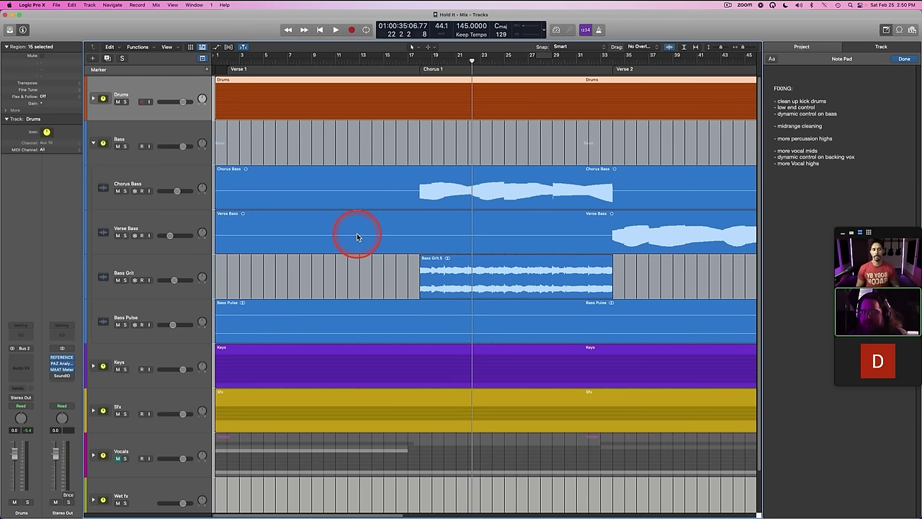
click(785, 95)
key(Return)
key(Down)
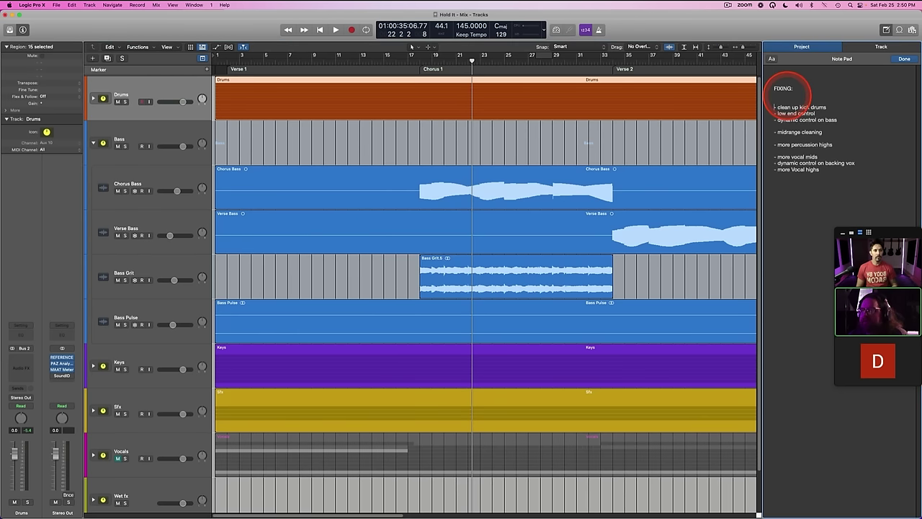
key(BackSpace)
key(Down)
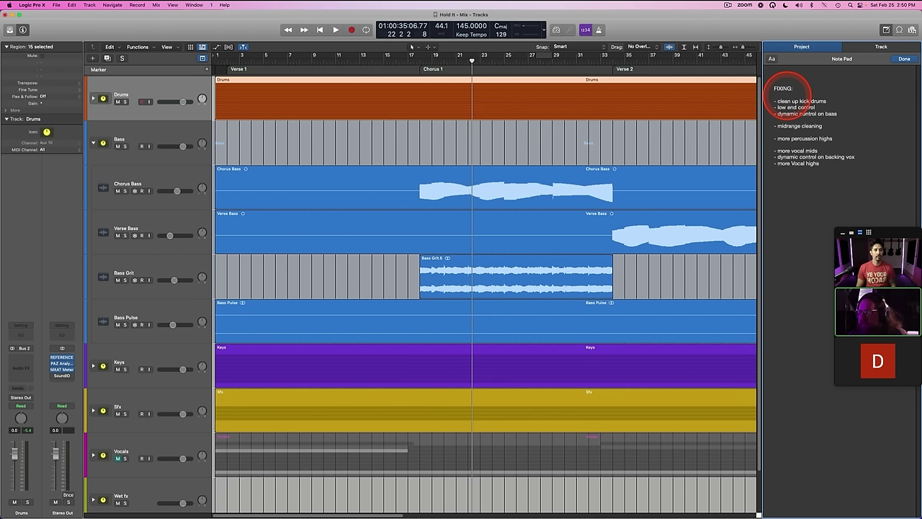
Step: Append "(kicks/bass)" to the "low end control" entry in the project notes
click(825, 107)
text((kick)
text(/bass)
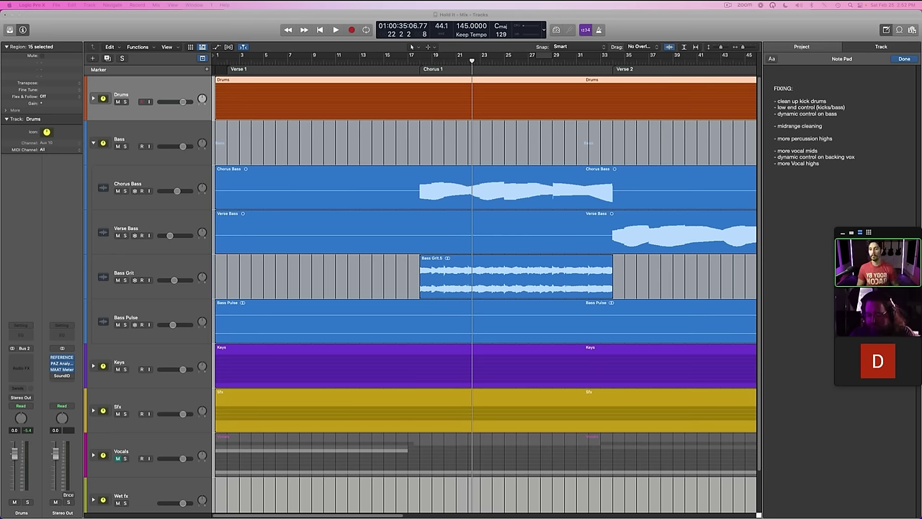
Step: Collapse the Bass stack, expand the Drums stack and select the Kick track
click(362, 278)
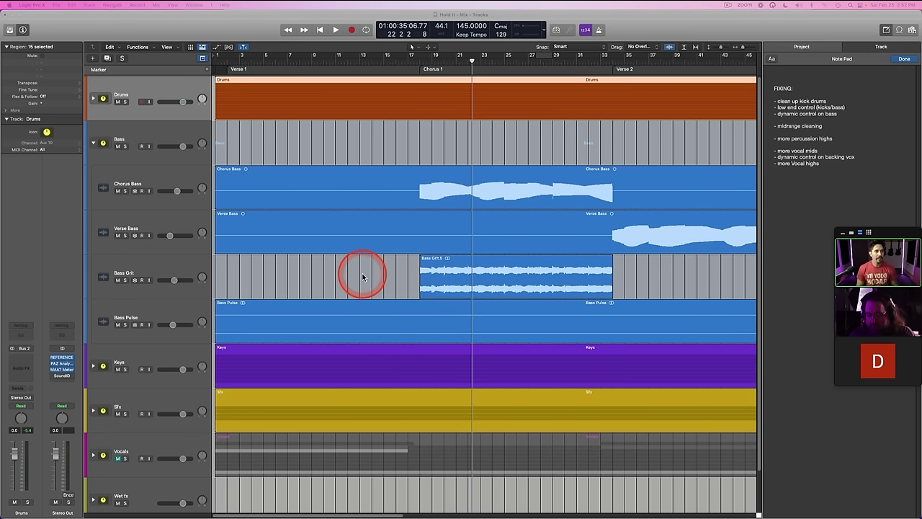
scroll(362, 276, right, 3)
scroll(362, 276, left, 2)
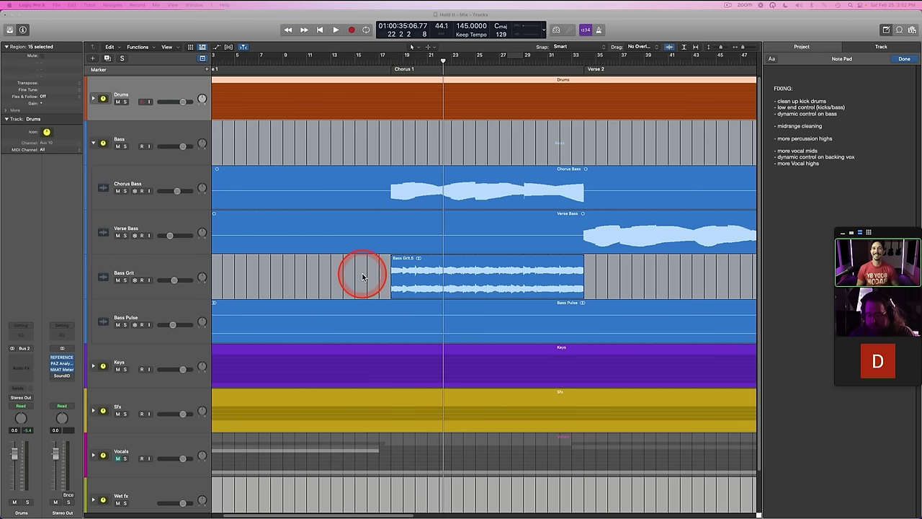
click(94, 142)
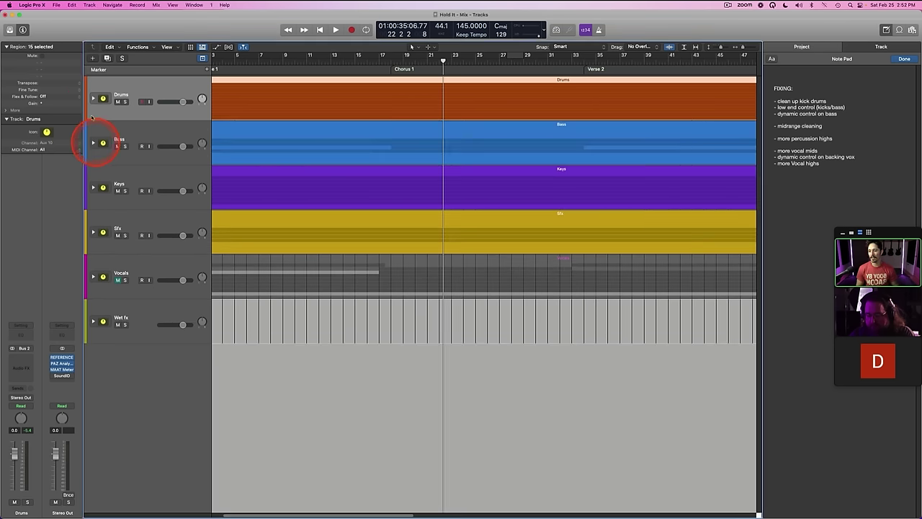
click(93, 94)
scroll(411, 147, down, 2)
scroll(183, 147, up, 2)
click(160, 138)
scroll(392, 173, left, 2)
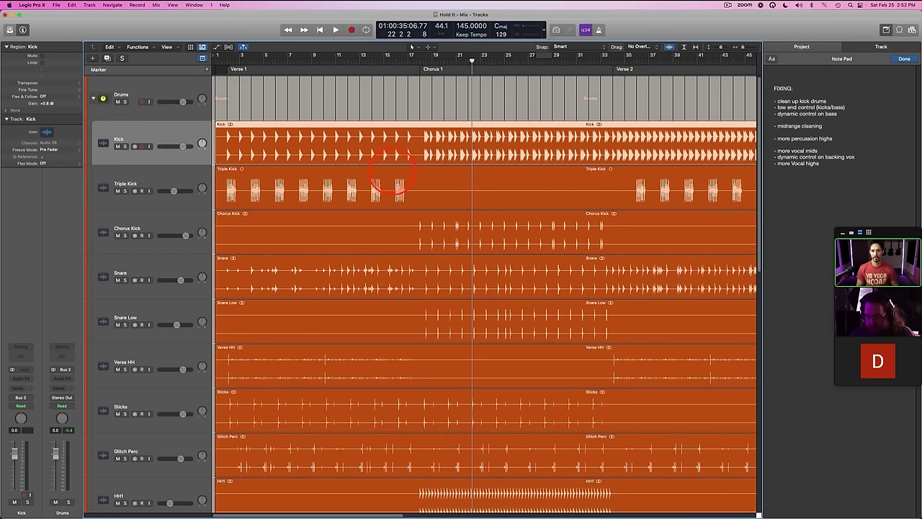
Step: Solo the Kick, Triple Kick and Chorus Kick tracks and inspect their waveforms across the whole arrangement
click(124, 146)
click(125, 191)
click(124, 235)
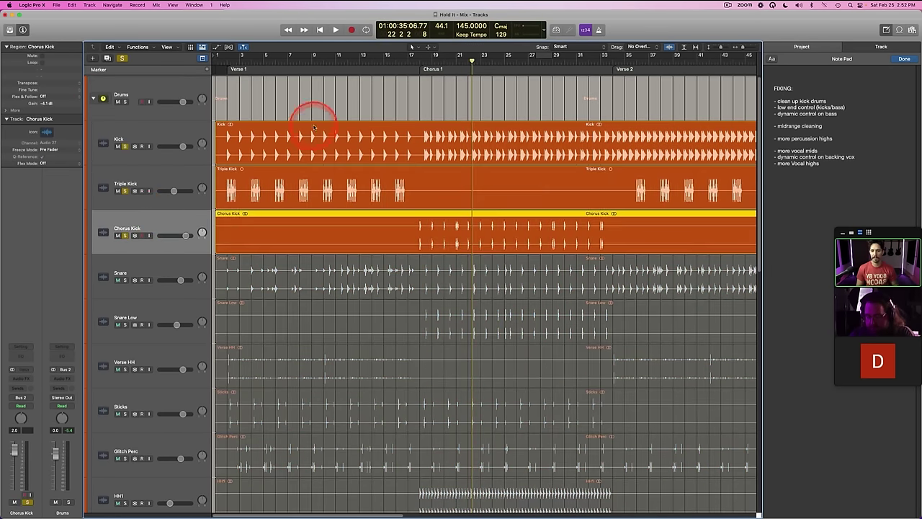
scroll(402, 164, right, 15)
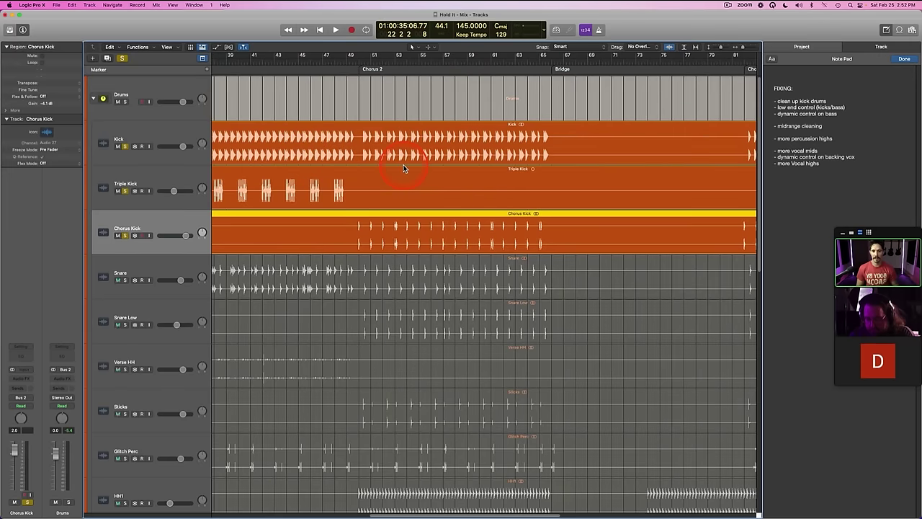
scroll(403, 167, right, 3)
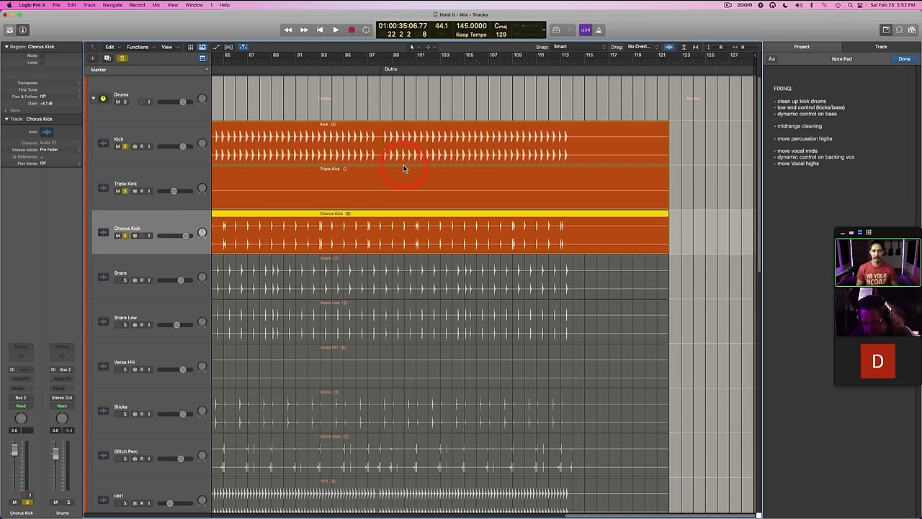
scroll(403, 168, left, 18)
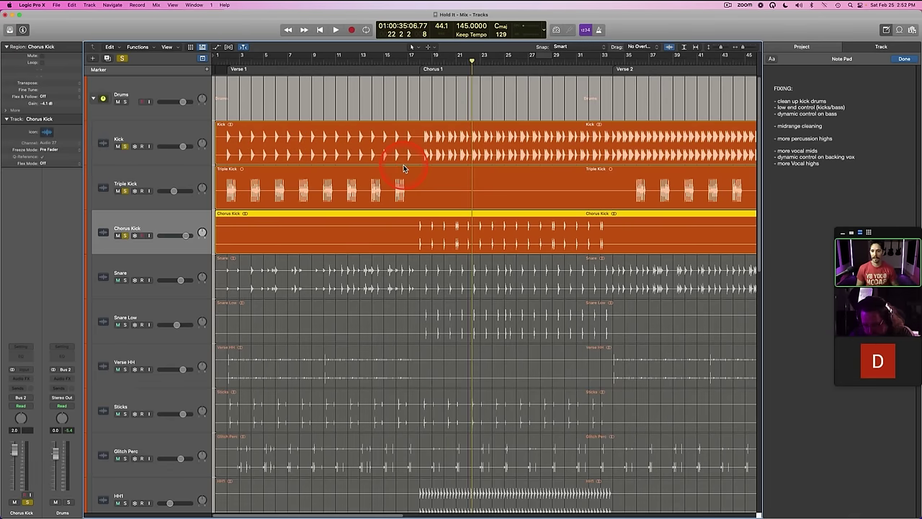
Step: Unsolo Chorus Kick and Triple Kick so that only the Kick track stays soloed
key(s)
key(Up)
key(s)
key(Up)
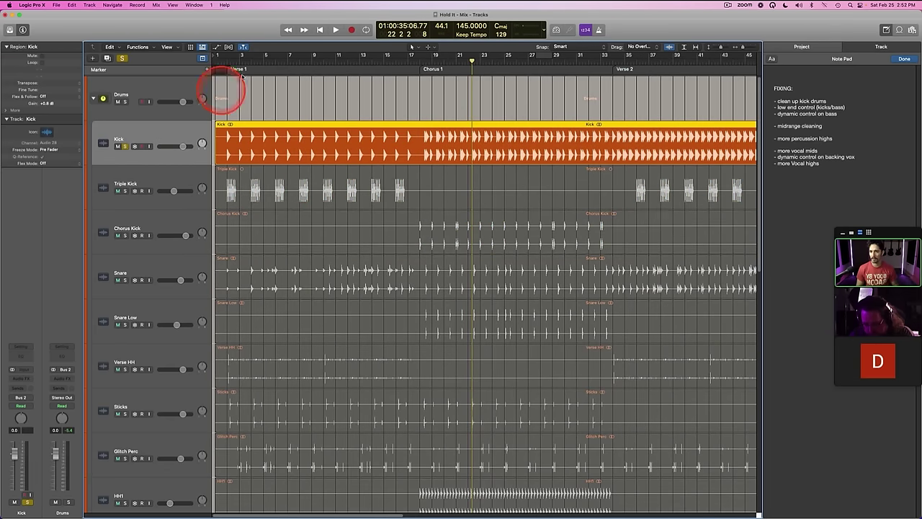
Step: Play the Kick track from the start of Verse 1 and solo Triple Kick with it during playback
click(235, 66)
click(151, 179)
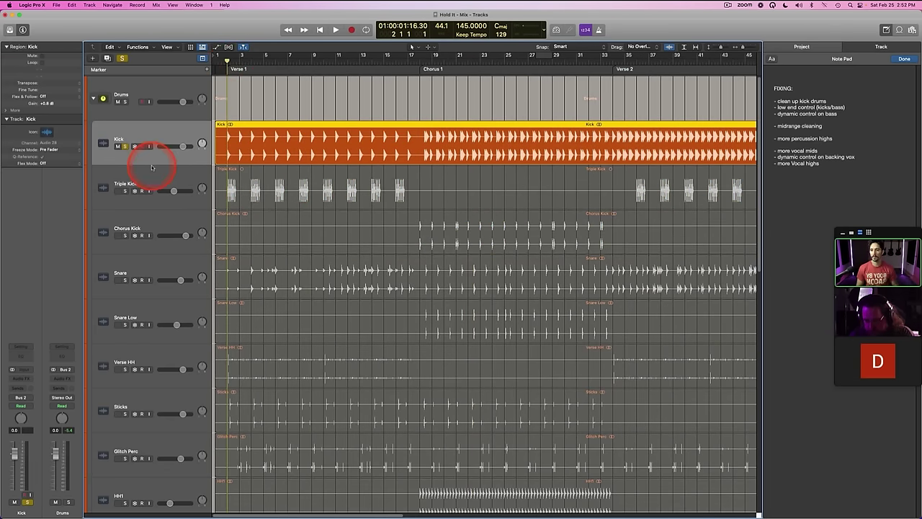
key(space)
click(284, 199)
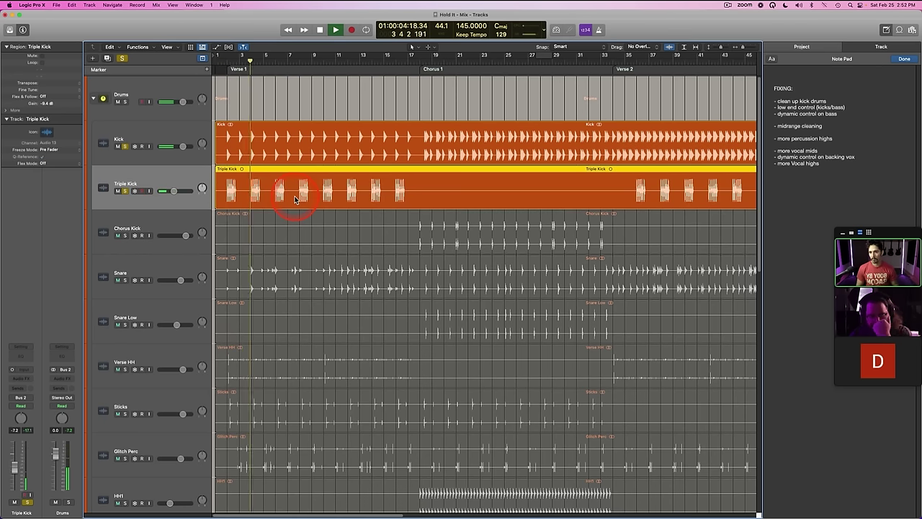
click(235, 127)
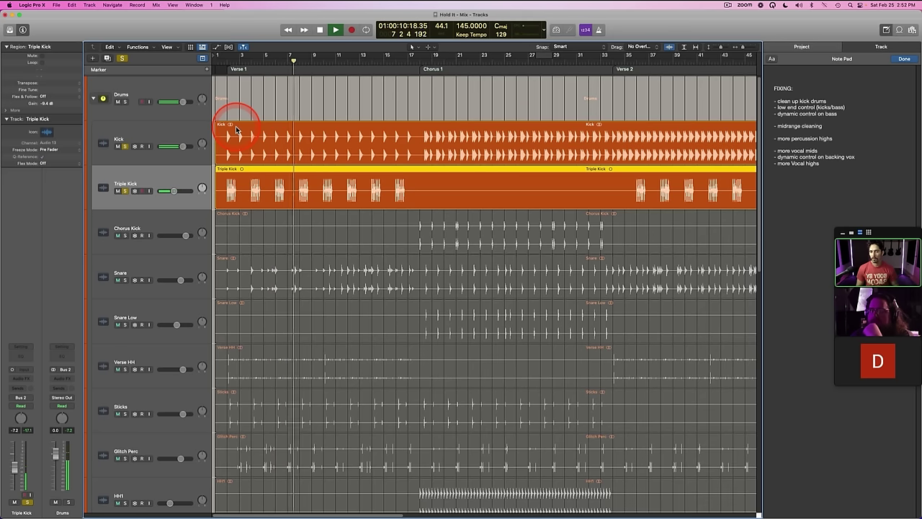
key(space)
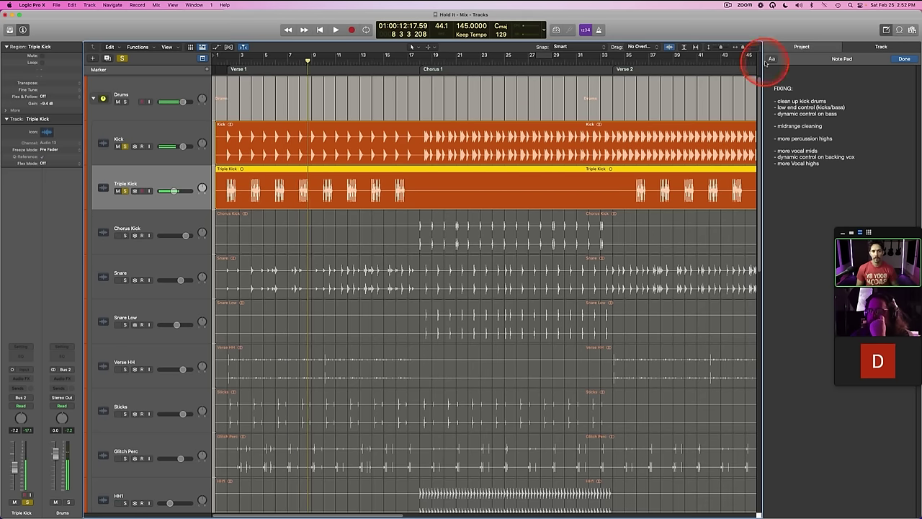
Step: Delete the first Triple Kick hit at bar 2, where it coincides with the main kick
click(749, 43)
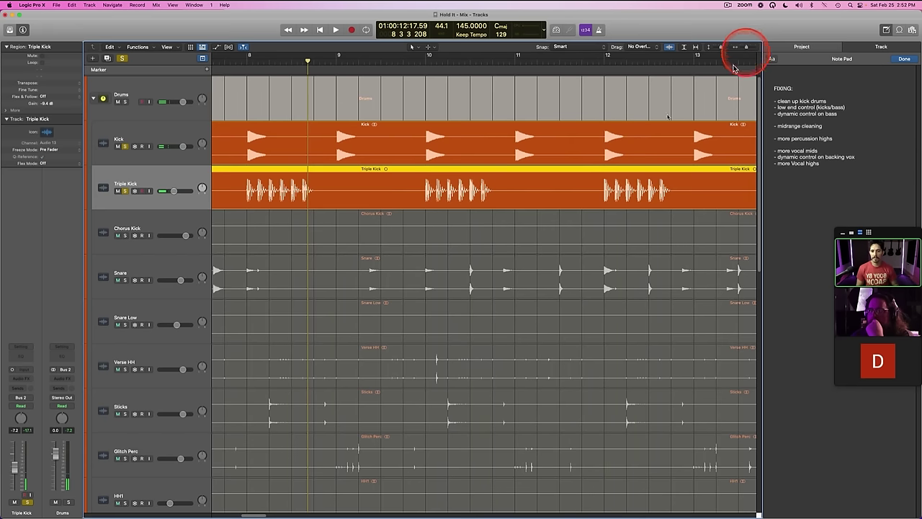
click(579, 186)
scroll(231, 198, left, 10)
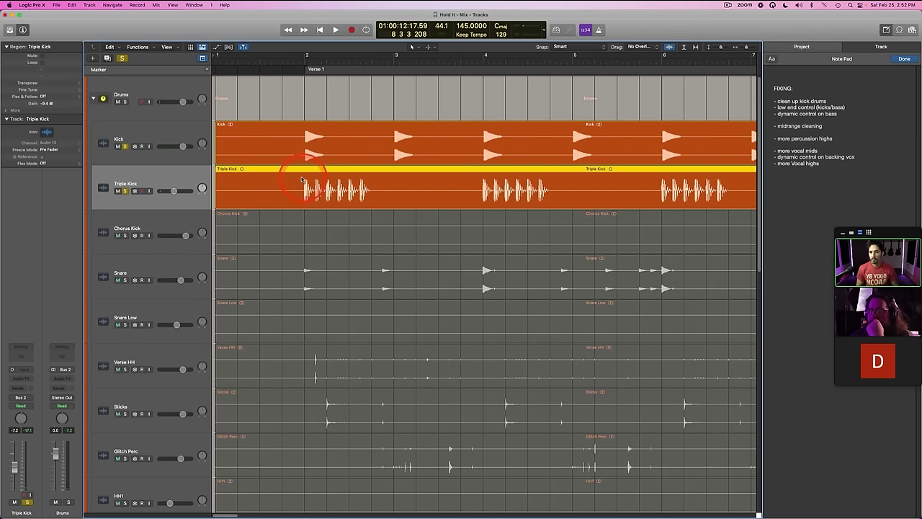
drag(304, 180, 316, 188)
key(Delete)
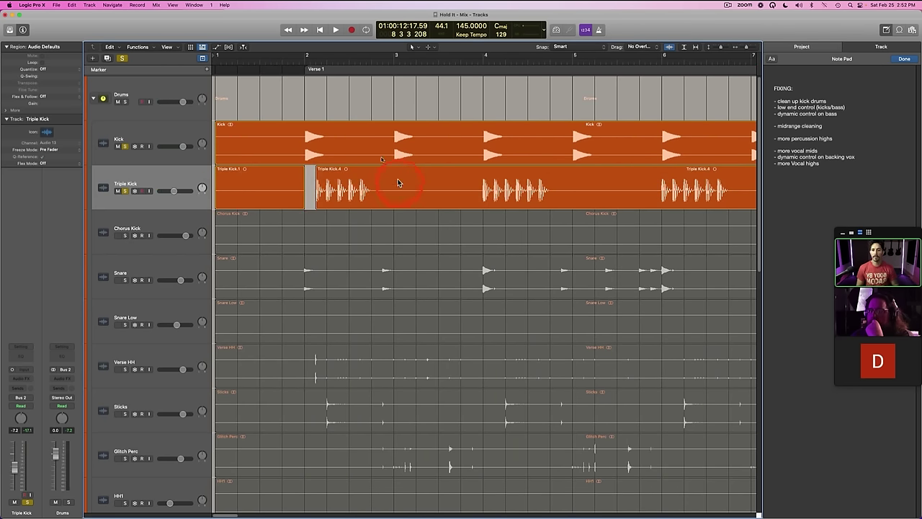
Step: Delete the first Triple Kick hit at bar 4 and the silent Triple Kick region before Verse 1
click(293, 62)
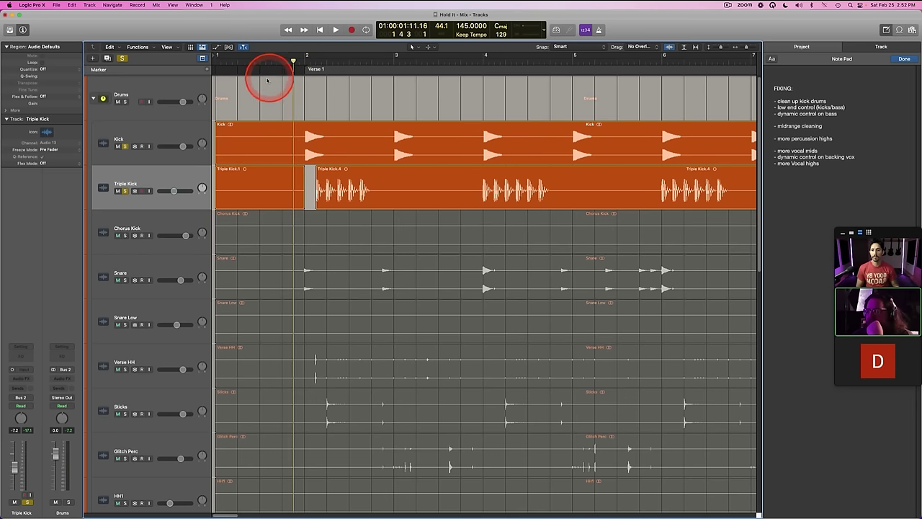
drag(481, 178, 494, 186)
key(Delete)
click(267, 188)
key(Delete)
Step: Audition the edited kicks, and extend the start of the first remaining Triple Kick region slightly earlier
click(329, 191)
key(space)
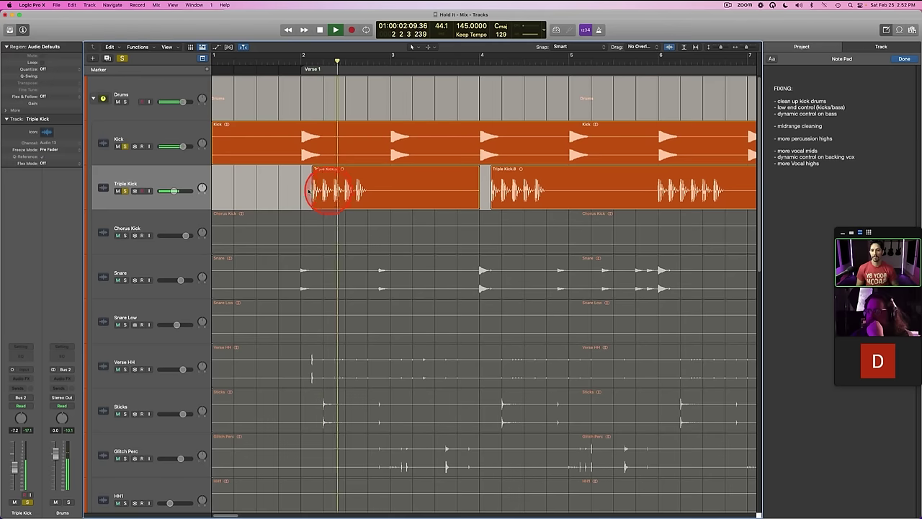
key(space)
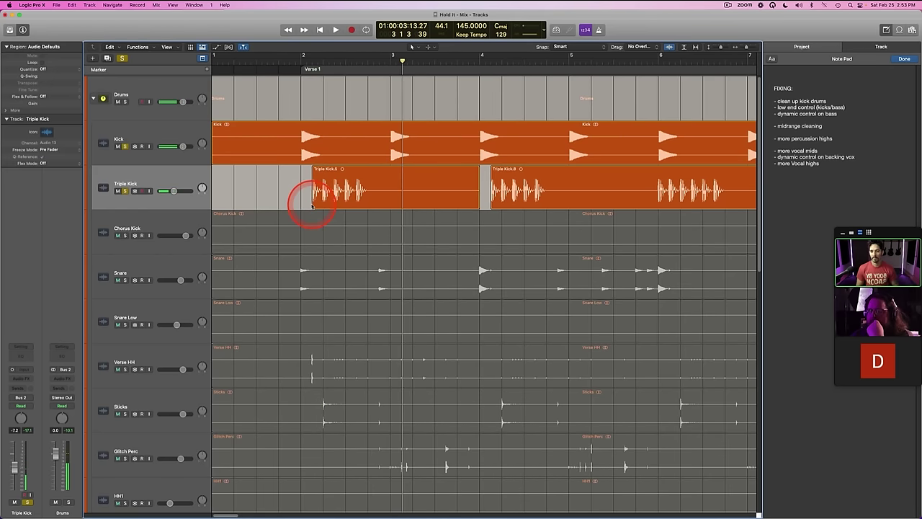
mouse_move(321, 210)
mouse_down()
mouse_move(310, 208)
mouse_move(319, 208)
mouse_up()
click(308, 172)
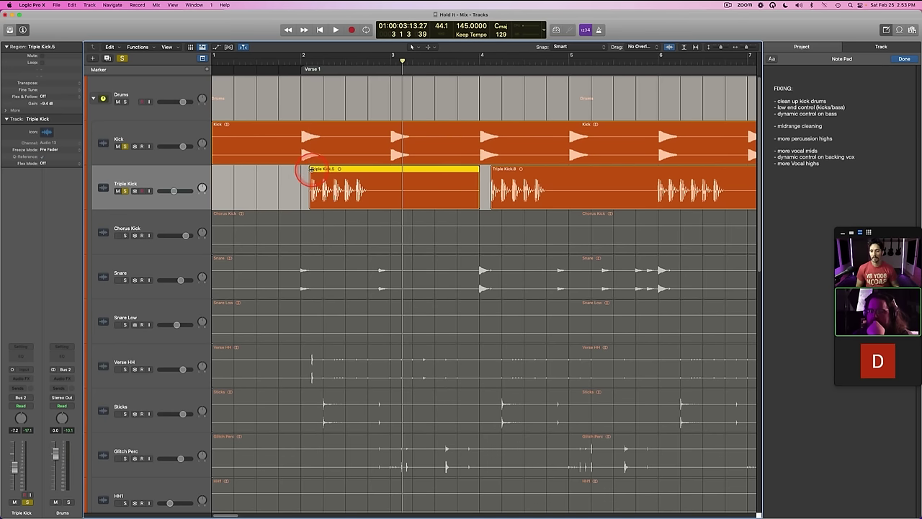
click(292, 180)
Step: Copy the Triple Kick range from bar 2 to bar 4 and place the playhead at bar 4
click(303, 62)
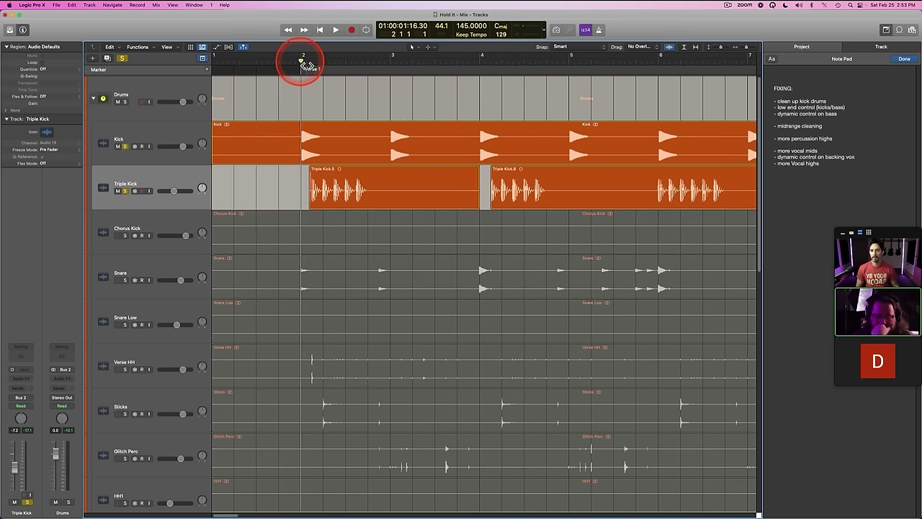
drag(303, 189, 479, 187)
click(403, 189)
scroll(401, 188, right, 3)
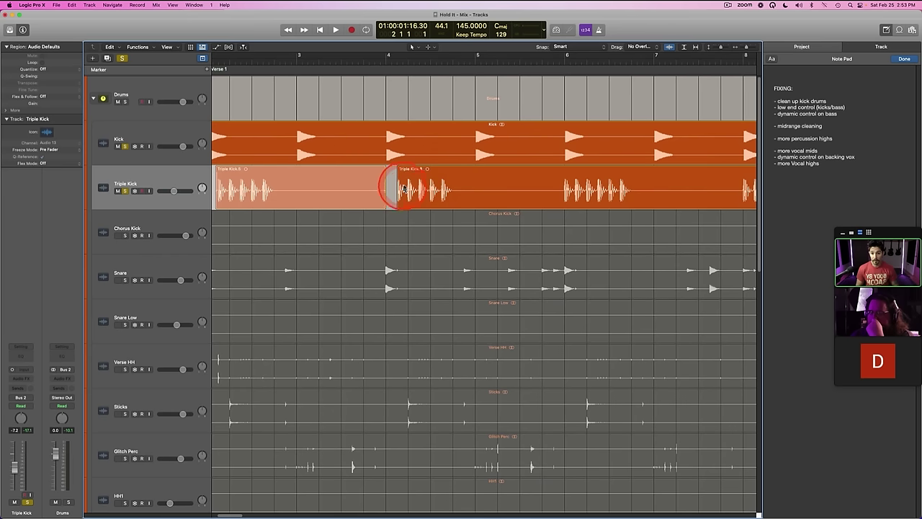
click(410, 186)
click(384, 61)
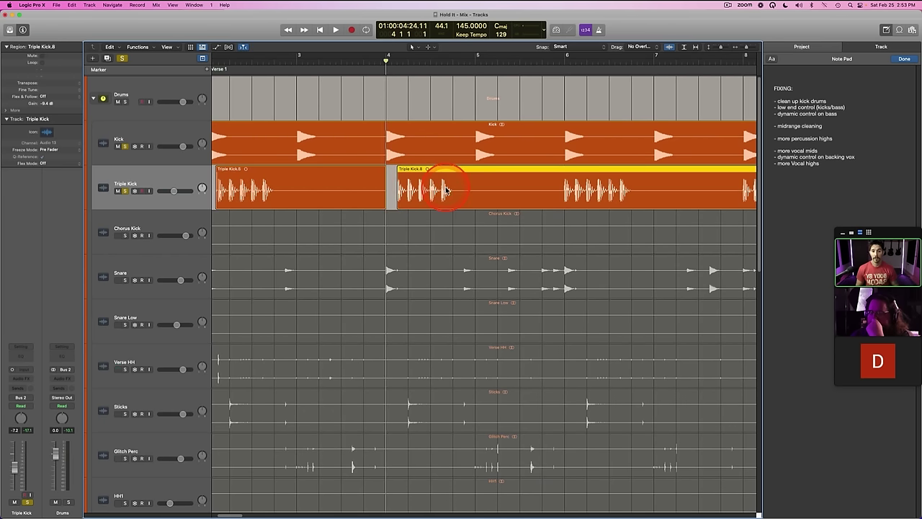
Step: Add a new Triple Kick track with duplicate settings and paste the copied phrase onto it at bar 2
drag(748, 48, 743, 49)
click(369, 187)
key(super+d)
click(148, 206)
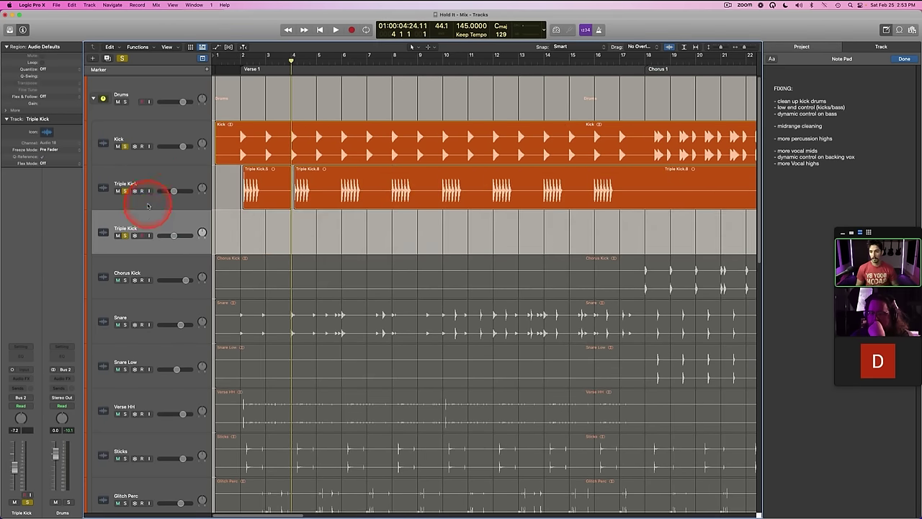
click(241, 62)
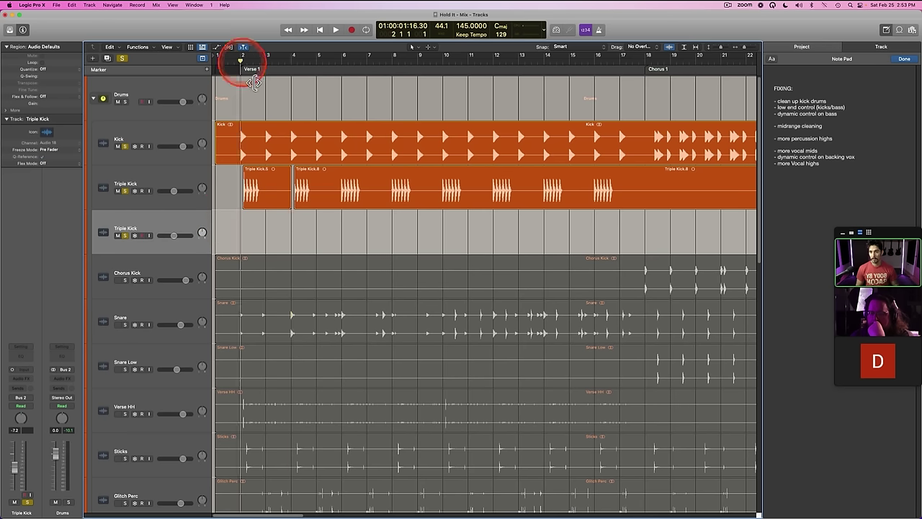
key(super+v)
drag(303, 65, 291, 63)
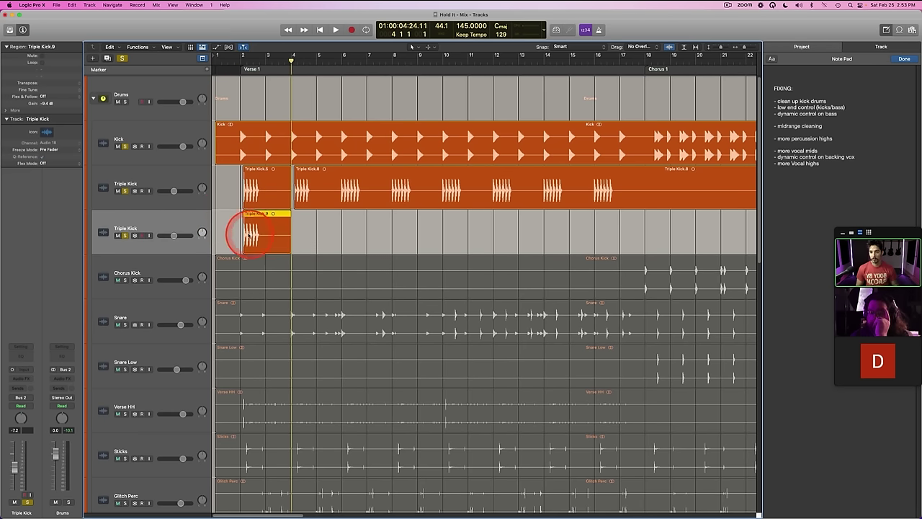
Step: Repeat the bar 2–4 phrase on the new Triple Kick track seven times so it fills Verse 1 up to bar 18
drag(240, 228, 291, 229)
key(super+r)
key(super+r)
key(super+r)
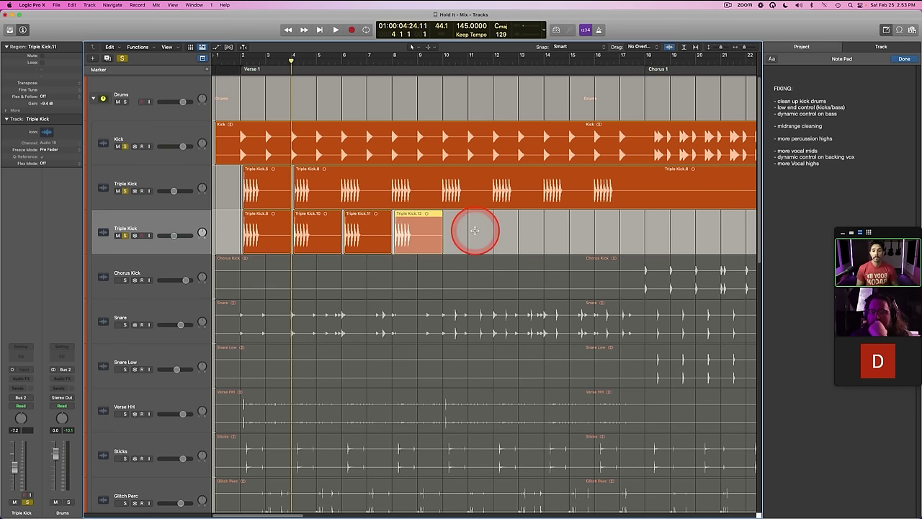
key(super+r)
key(super+r)
key(super+r)
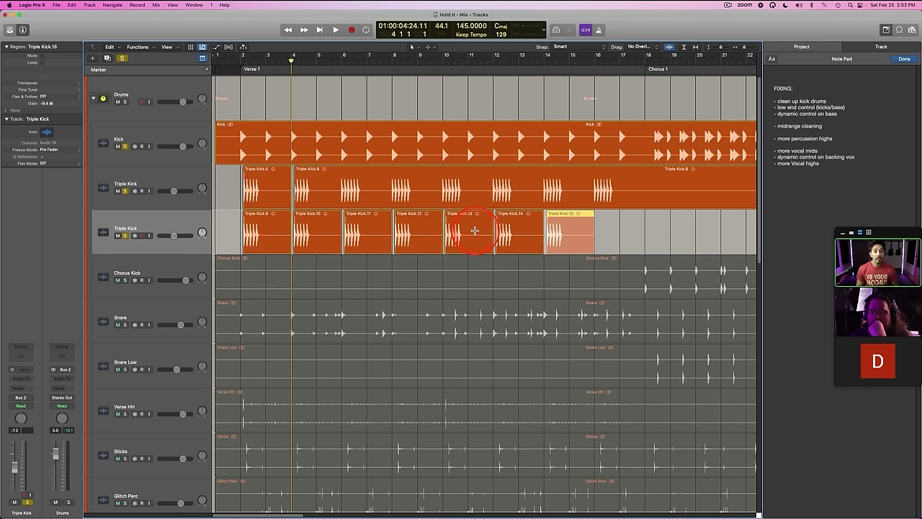
key(super+r)
scroll(519, 232, right, 10)
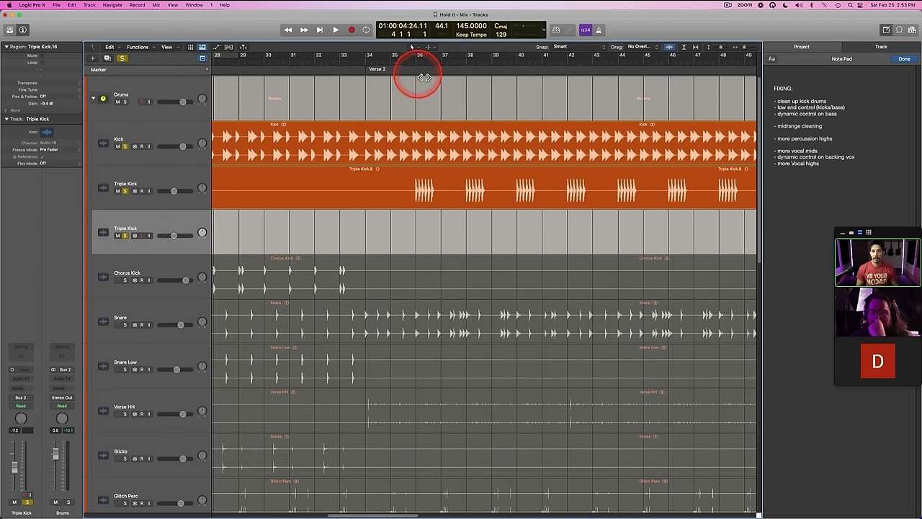
click(416, 58)
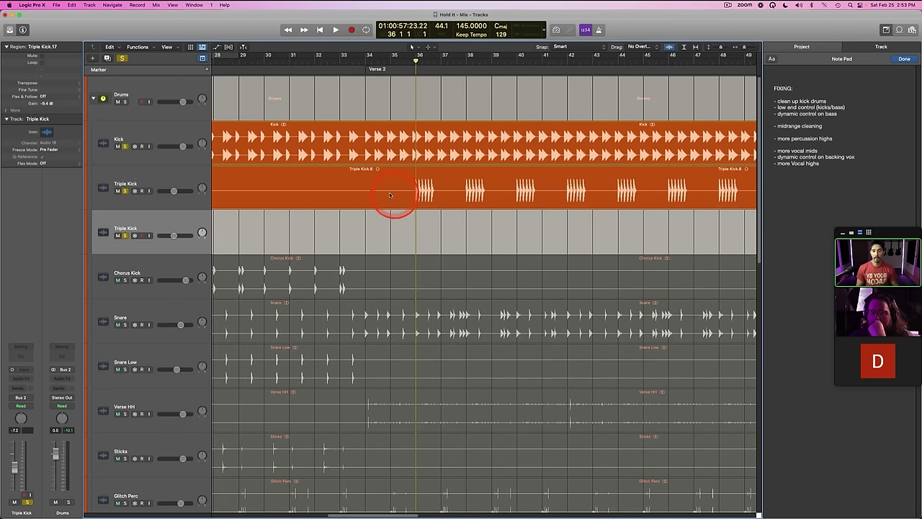
key(super+r)
key(super+z)
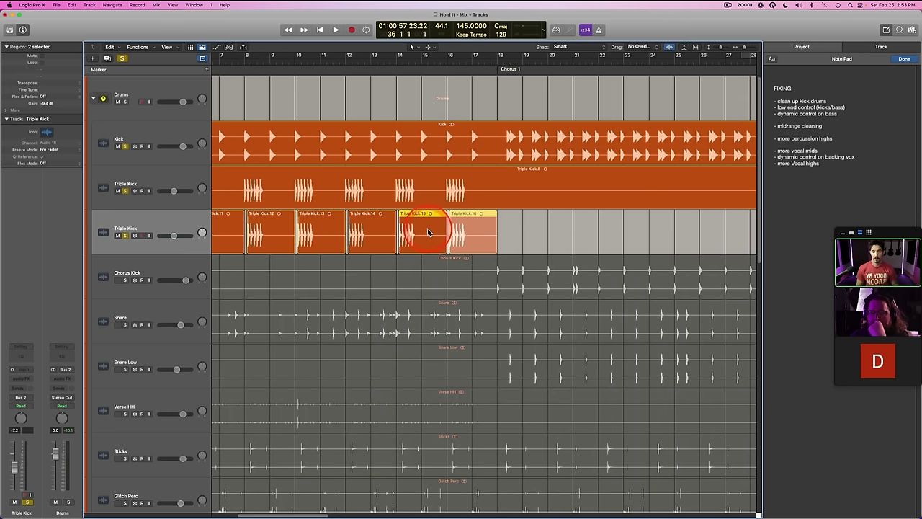
scroll(486, 236, right, 10)
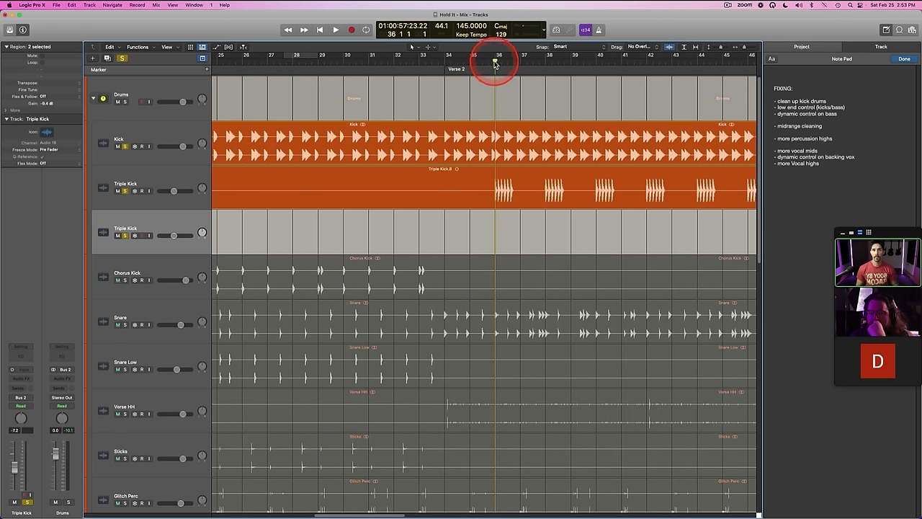
key(super+r)
key(super+z)
click(381, 228)
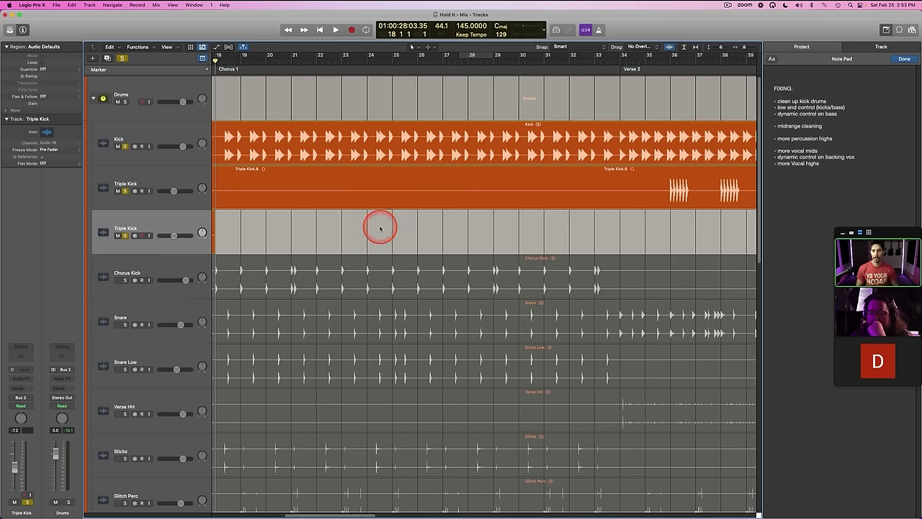
Step: Paste the copied kick phrase at bar 36 in Verse 2 on the new Triple Kick track
scroll(380, 229, right, 8)
click(373, 64)
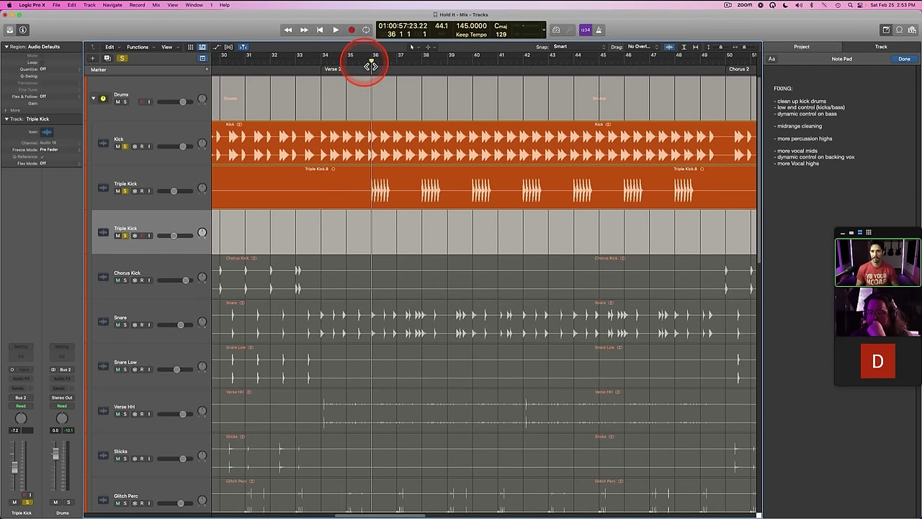
key(super+v)
Step: Repeat the bar 36–38 phrase six times so it fills the new Triple Kick track up to Chorus 2 at bar 50
drag(372, 219, 422, 224)
scroll(425, 225, right, 4)
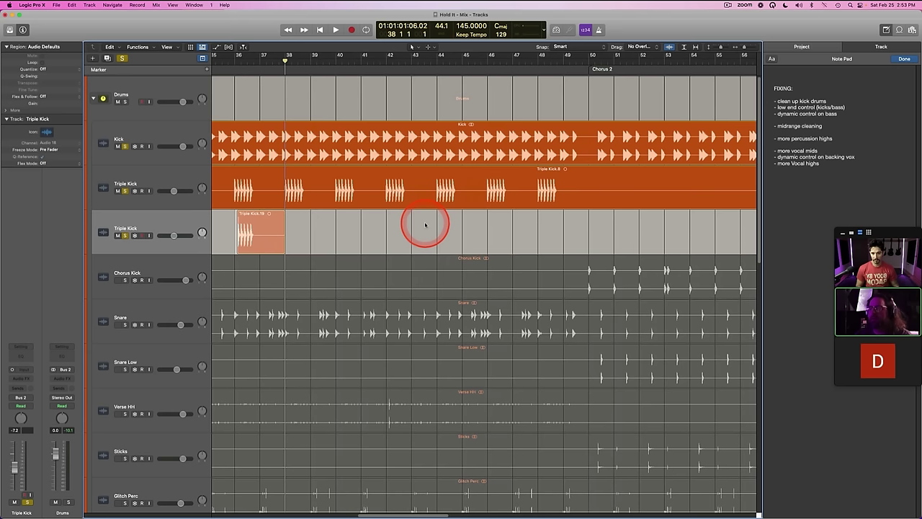
key(super+r)
key(super+r)
key(super+r)
key(super+r)
key(super+r)
key(super+r)
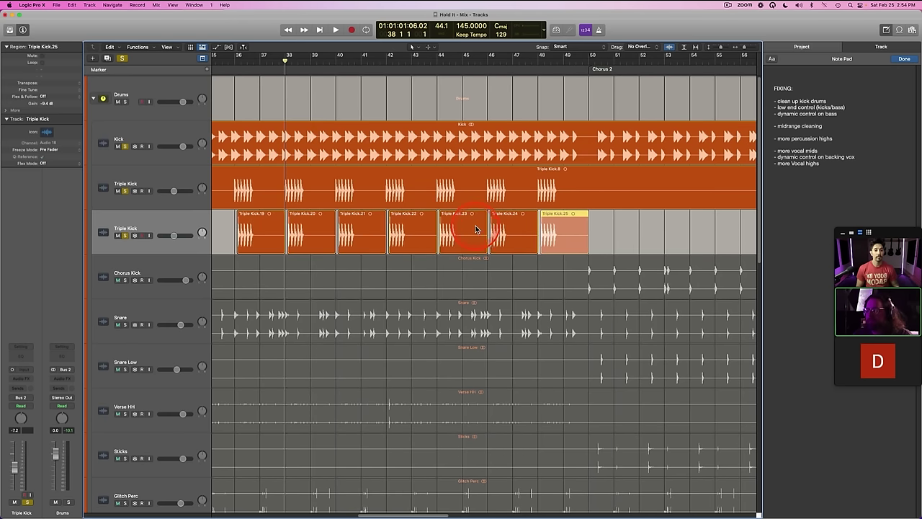
scroll(475, 229, right, 20)
scroll(475, 229, left, 20)
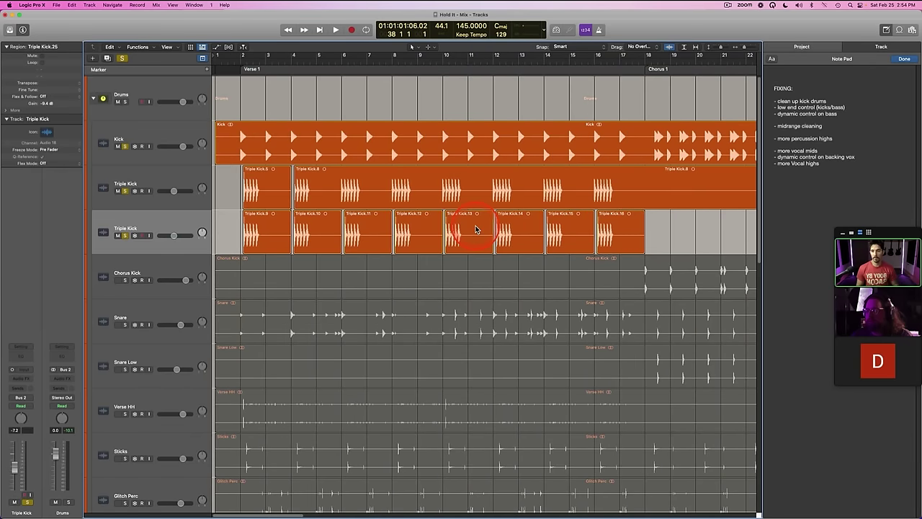
click(149, 175)
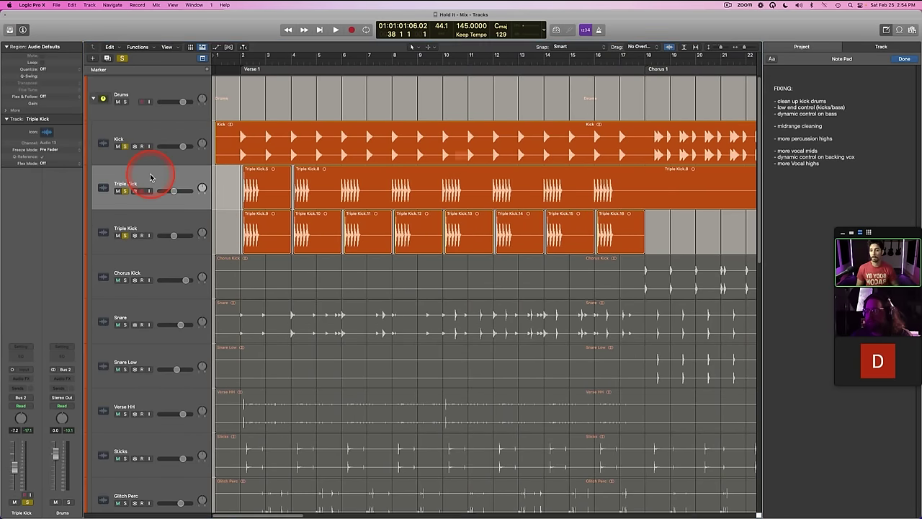
key(super+BackSpace)
click(475, 181)
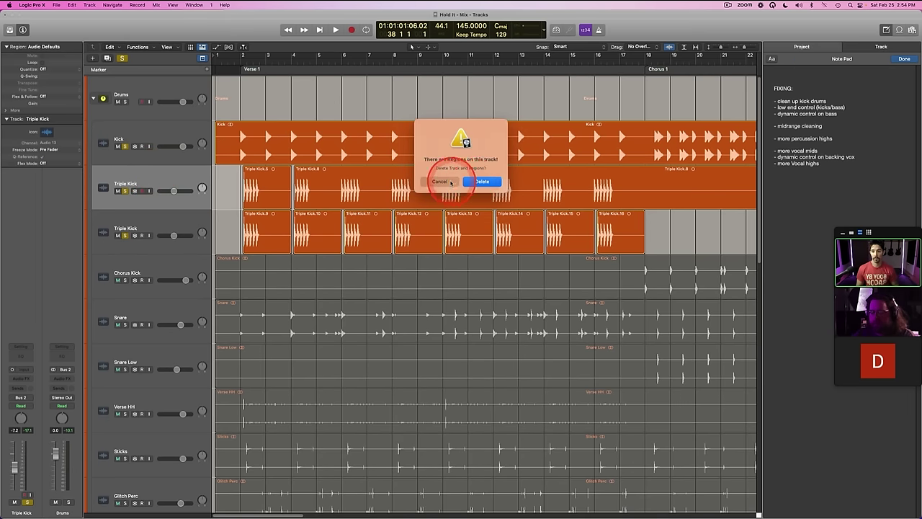
click(440, 181)
click(181, 180)
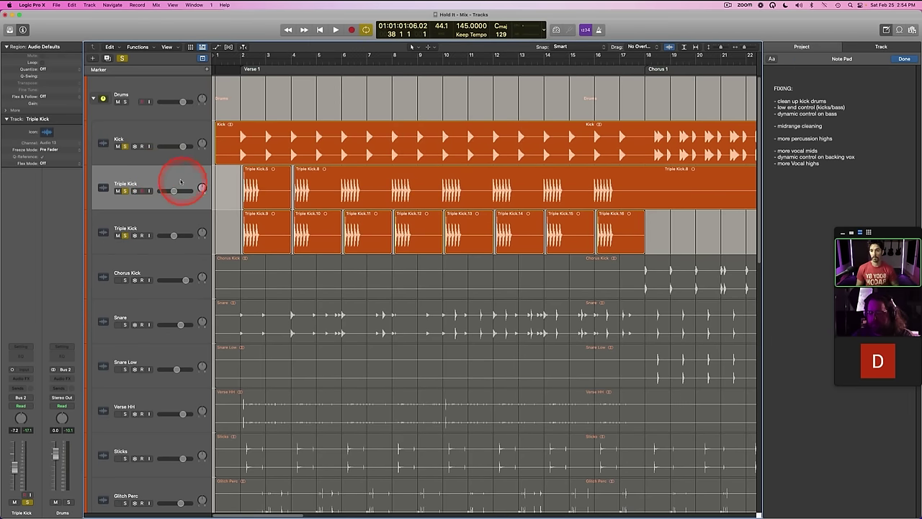
click(179, 181)
click(218, 175)
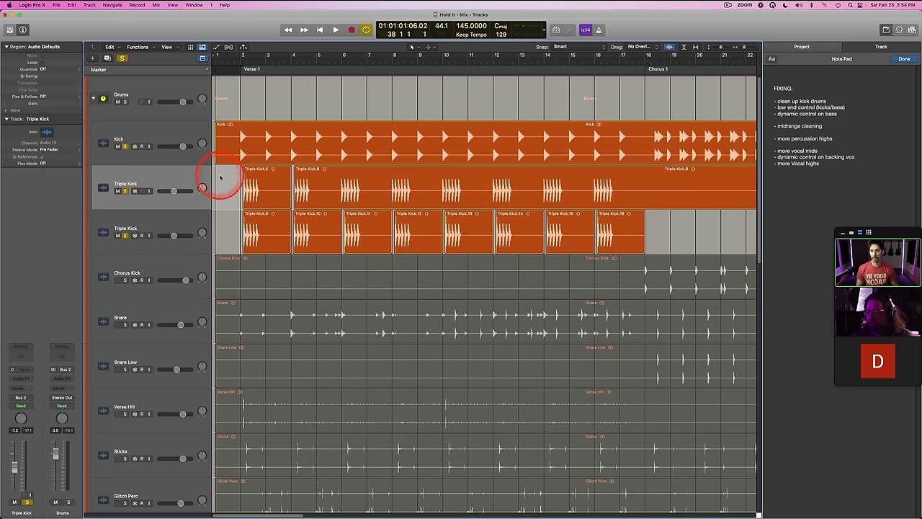
click(179, 178)
click(179, 178)
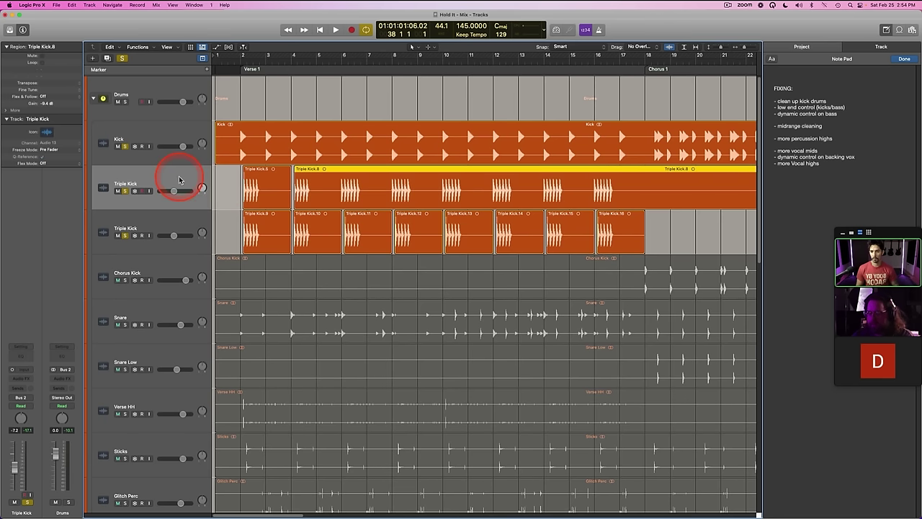
click(222, 181)
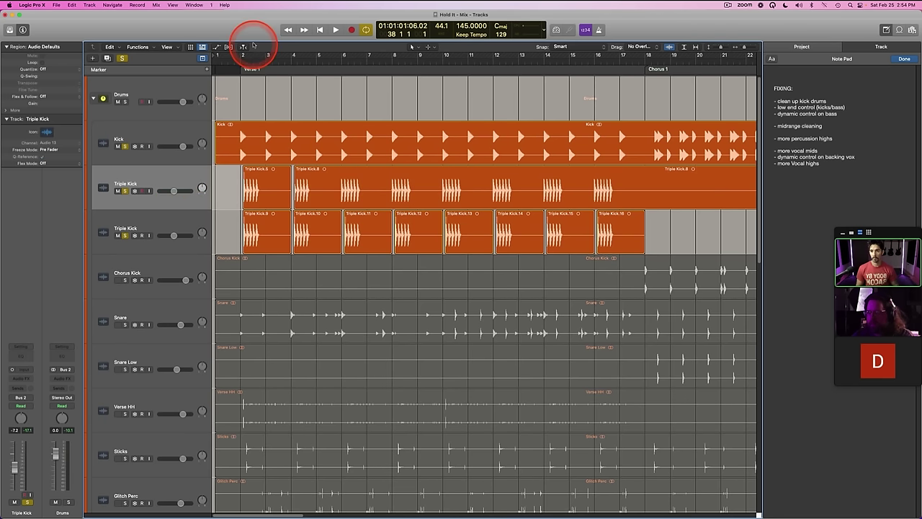
drag(241, 56, 694, 56)
key(c)
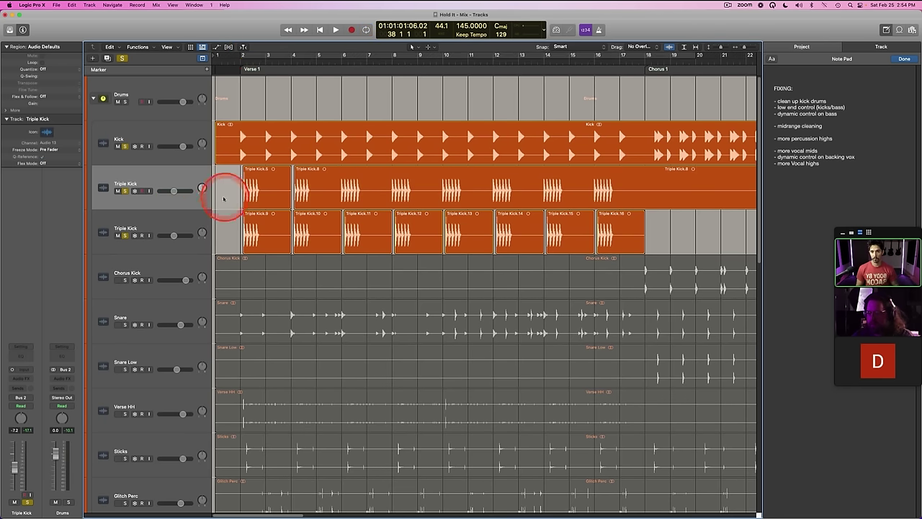
Step: Delete all regions on the original upper Triple Kick track and remove the emptied track
click(165, 179)
key(Delete)
key(Delete)
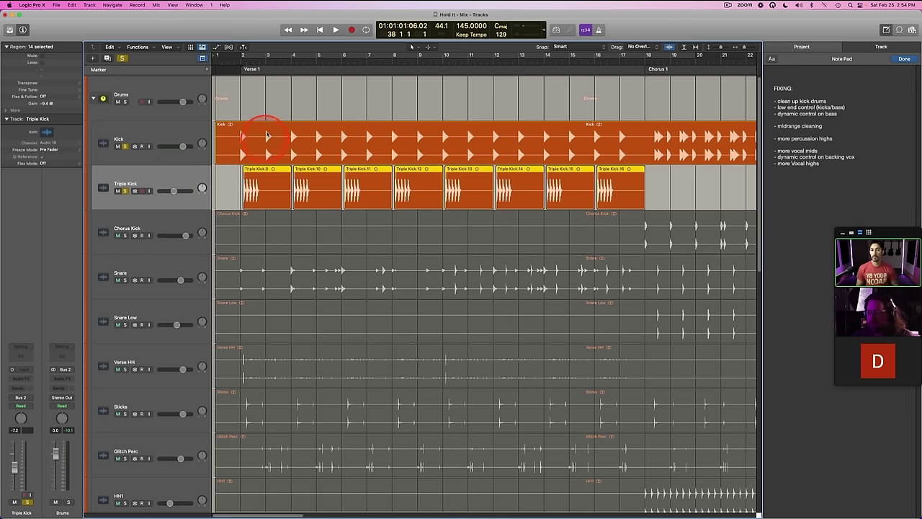
Step: Set the playhead at bar 2 and examine a magnified view of the Triple Kick regions against the Kick hits
click(267, 100)
click(242, 63)
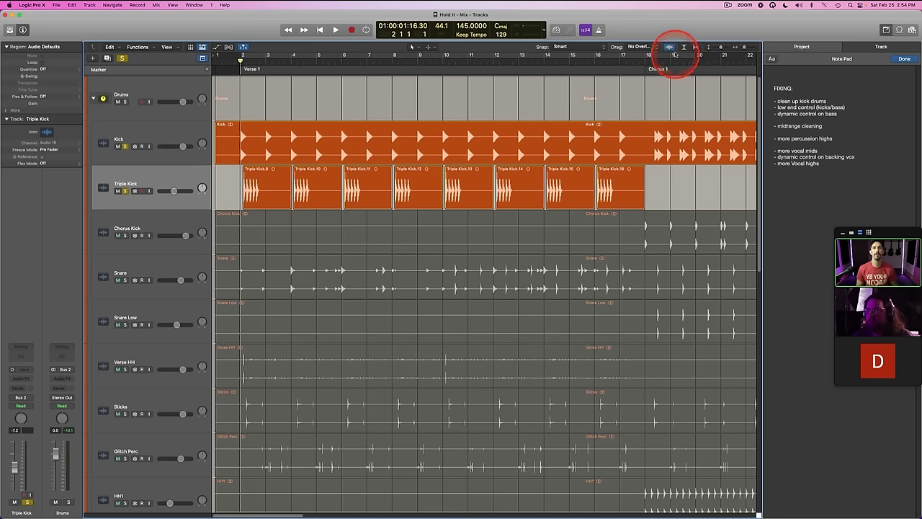
drag(720, 48, 748, 48)
scroll(514, 174, left, 3)
click(292, 173)
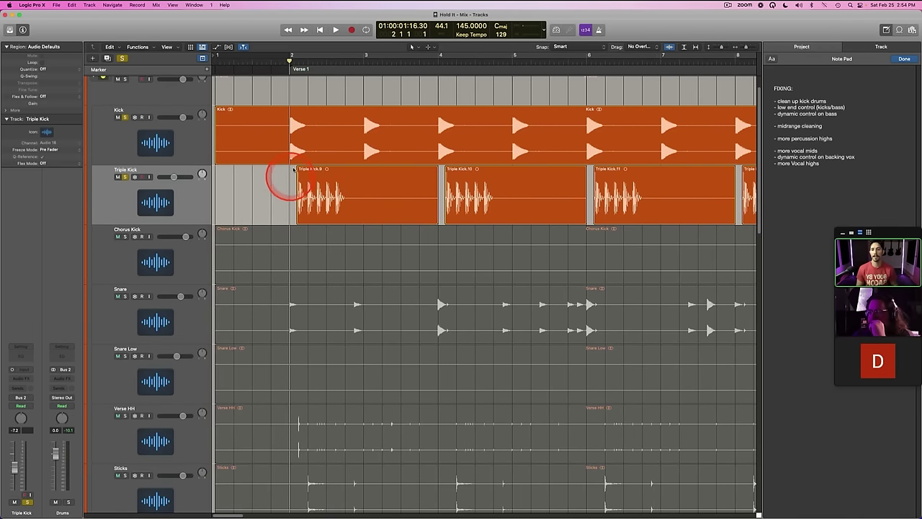
scroll(505, 186, right, 6)
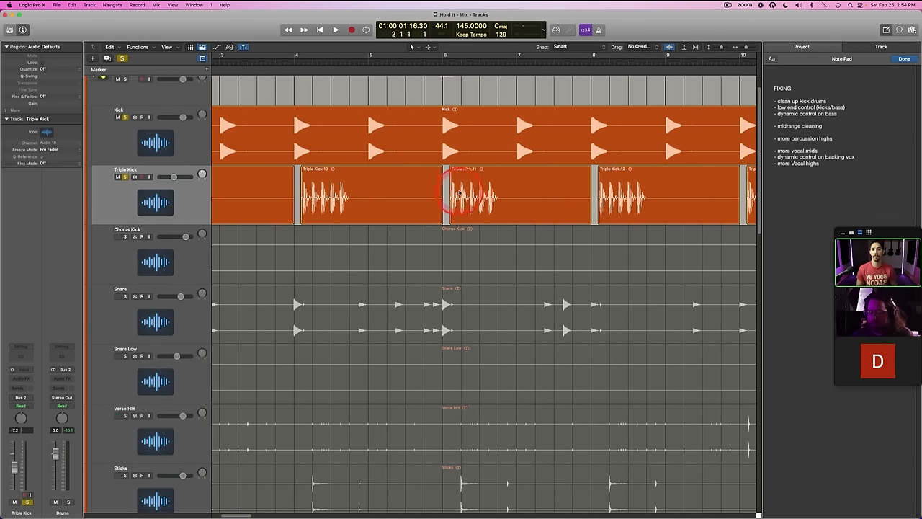
scroll(542, 188, right, 3)
scroll(508, 189, left, 9)
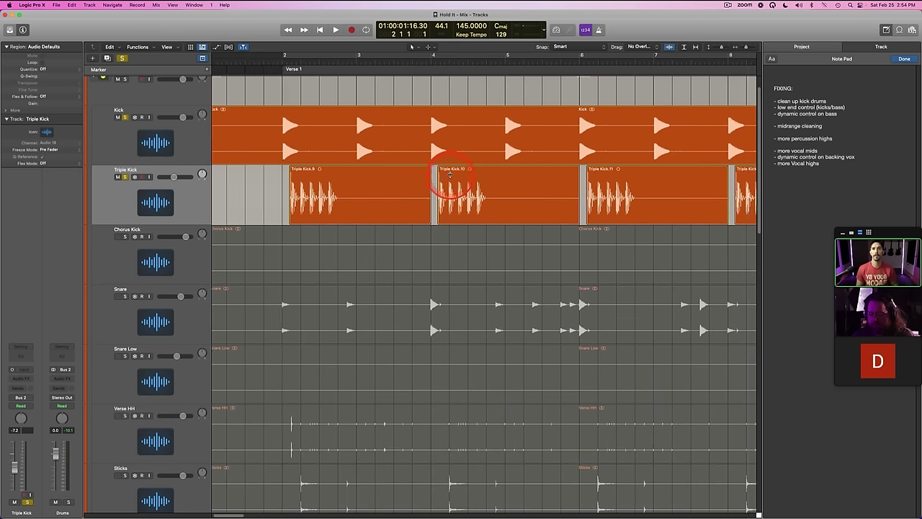
Step: Play the soloed kicks from bar 2 to around bar 6 to check how the two kick tracks fit together
key(space)
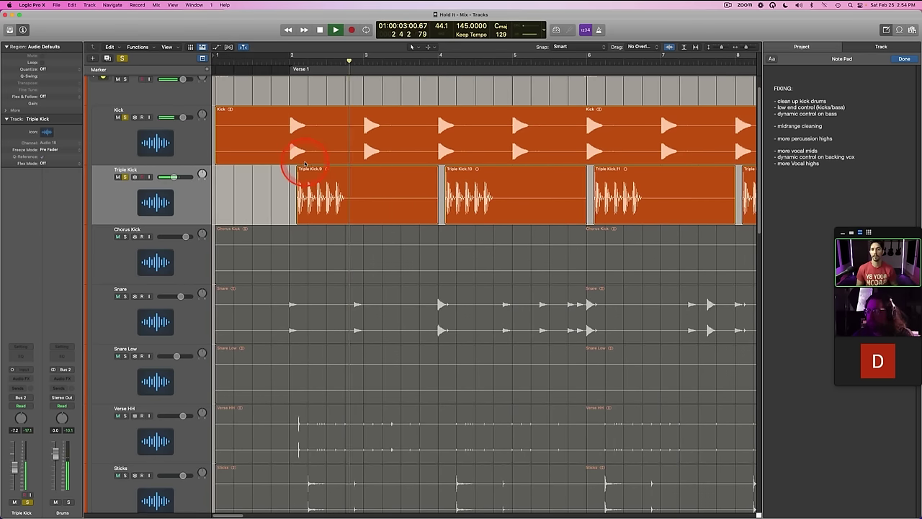
scroll(297, 170, right, 2)
scroll(288, 169, right, 3)
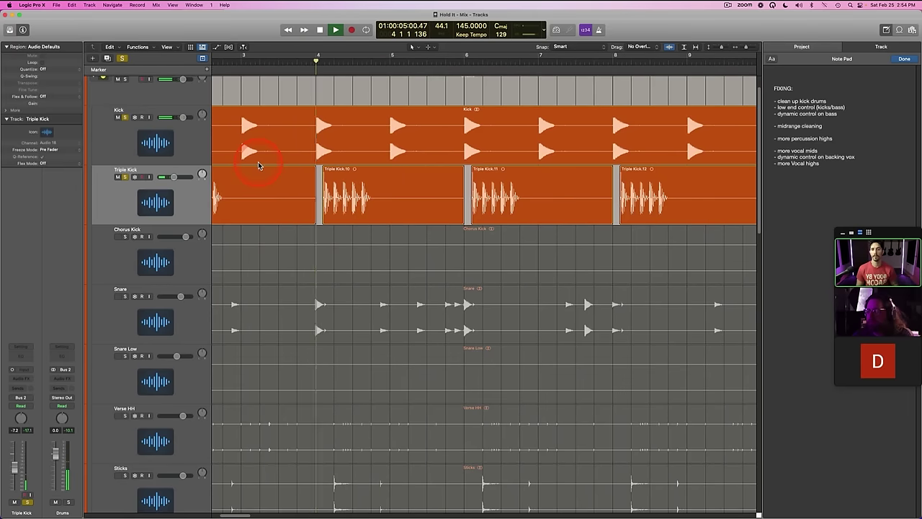
scroll(274, 164, right, 3)
key(space)
scroll(299, 162, right, 1)
key(space)
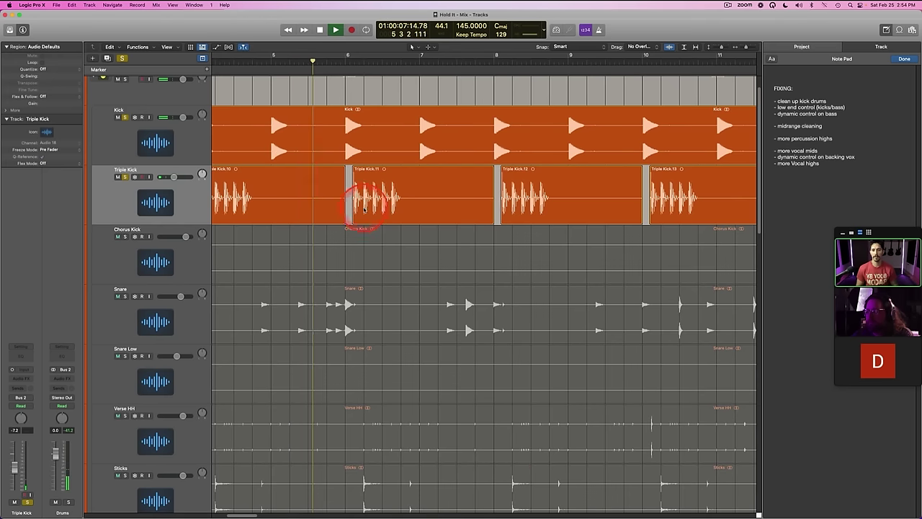
key(space)
Step: Extend the bar 6 Triple Kick region's start slightly ahead of the bar, and audition it with a cycle reaching the middle of bar 7
drag(360, 223, 346, 214)
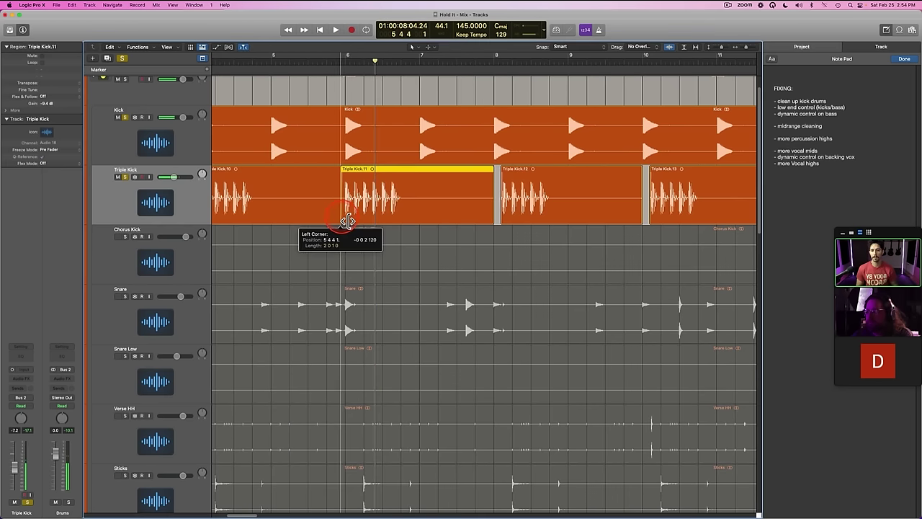
drag(333, 59, 463, 56)
key(space)
key(space)
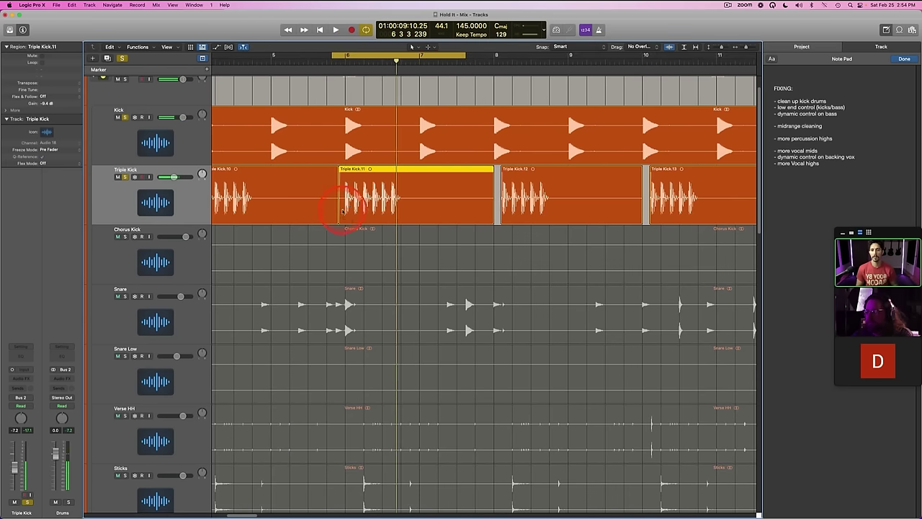
Step: Undo the bar 6 region's start extension and replay the cycled passage without the extra kick hit
key(space)
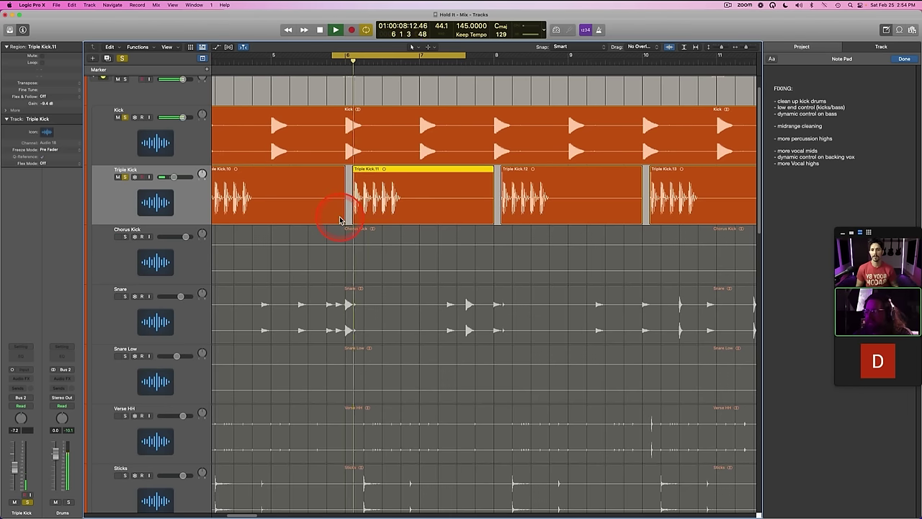
key(space)
key(space)
key(space)
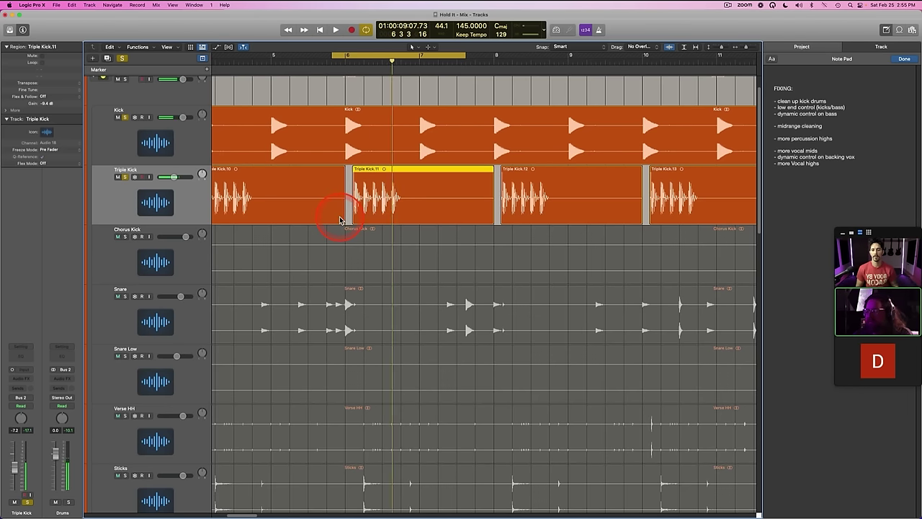
Step: Bring back the bar 6 region's extended start for a listening comparison, and remove the extension again
key(super+z)
key(space)
key(space)
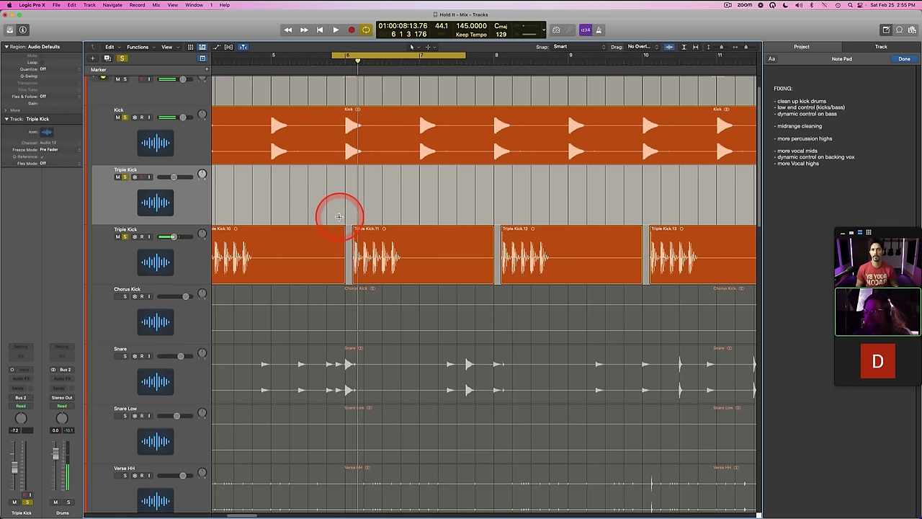
key(super+shift+z)
key(space)
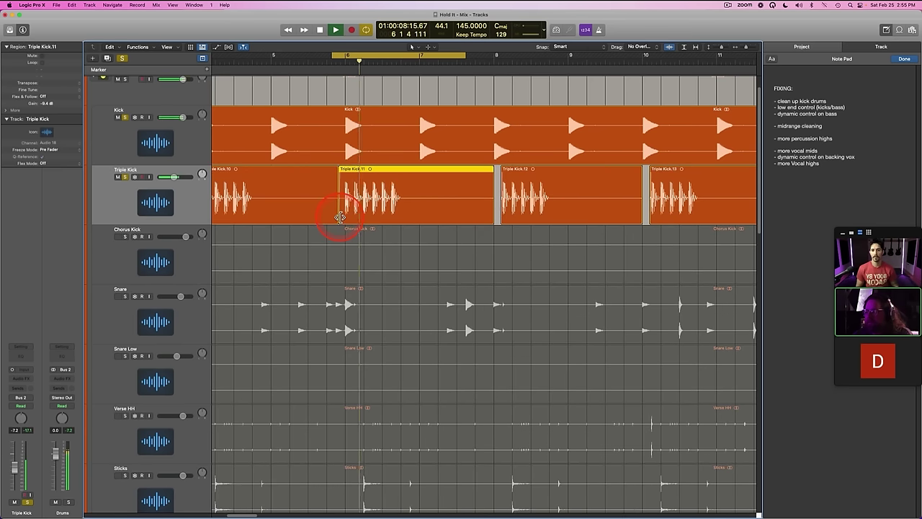
key(space)
key(space)
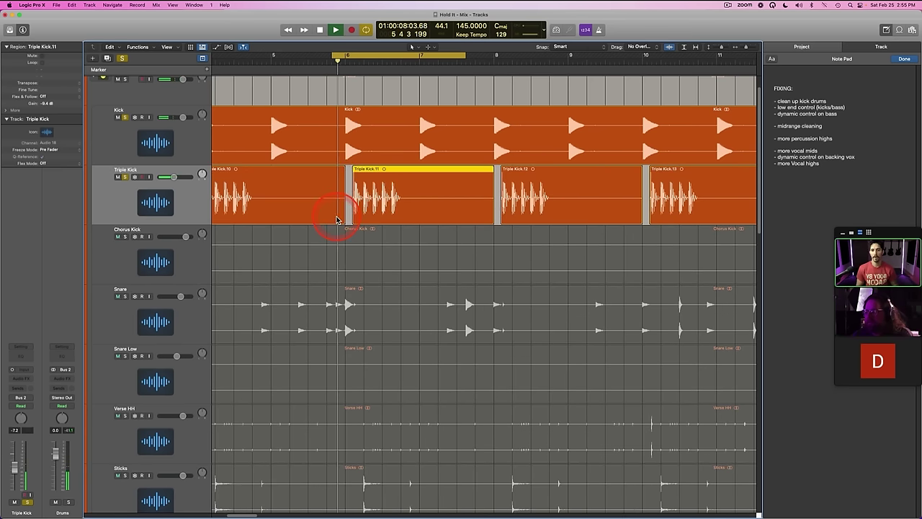
Step: Turn off solo on the Triple Kick and Kick tracks and save the project
key(s)
click(185, 142)
key(s)
key(super+s)
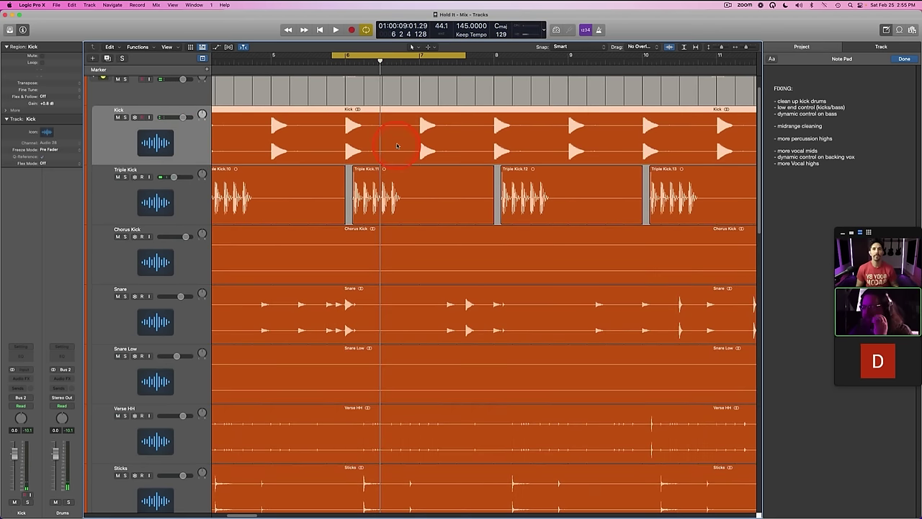
click(695, 46)
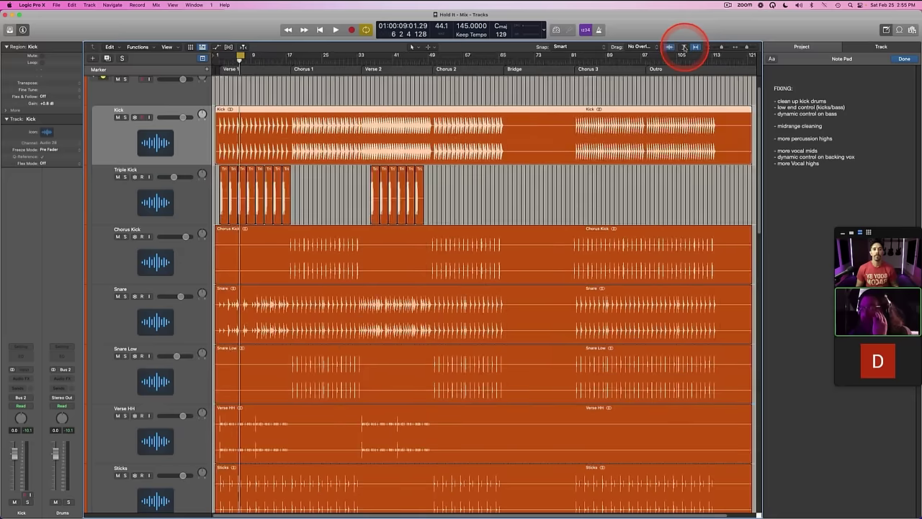
Step: Solo the Chorus Kick track and play a cycle over Chorus 1 from just before bar 18 to the middle of bar 25
drag(296, 56, 289, 64)
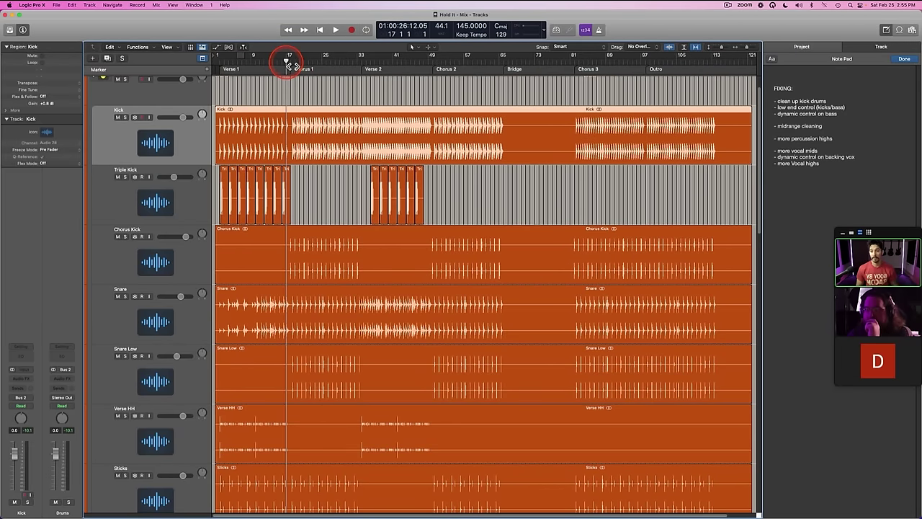
click(173, 259)
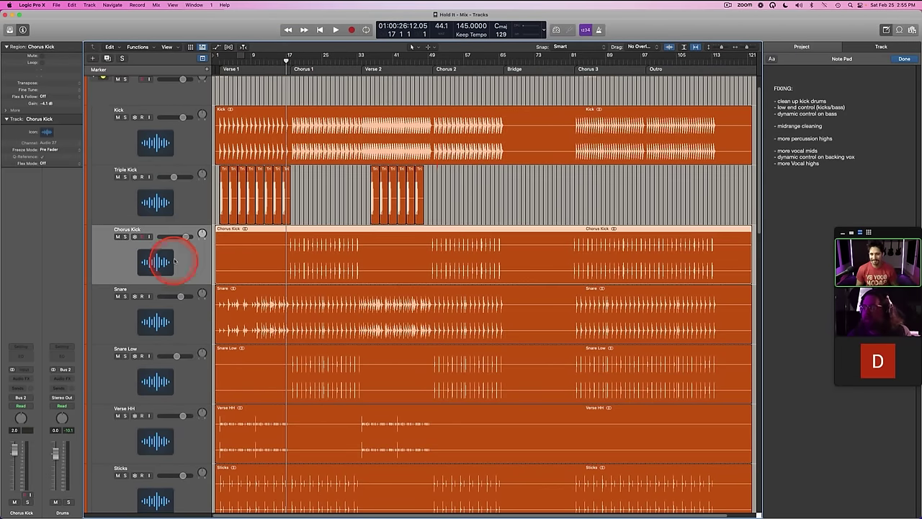
click(747, 47)
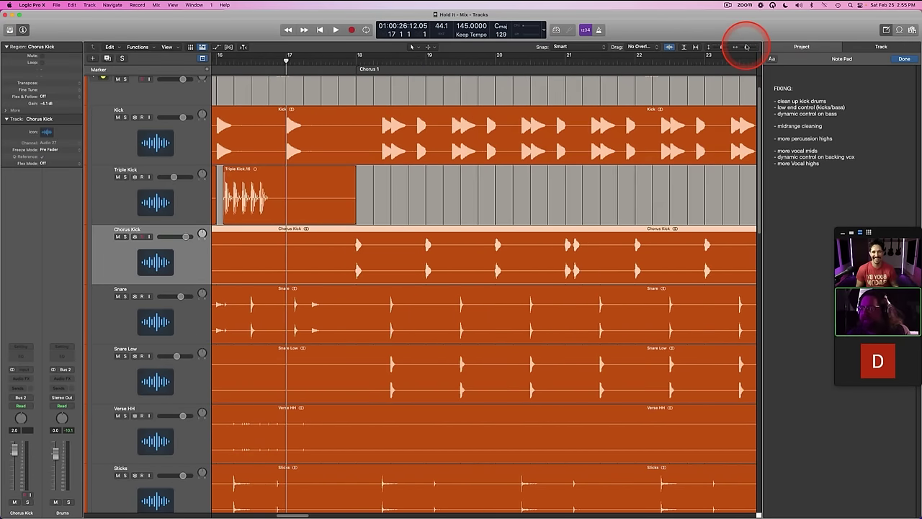
drag(722, 47, 724, 46)
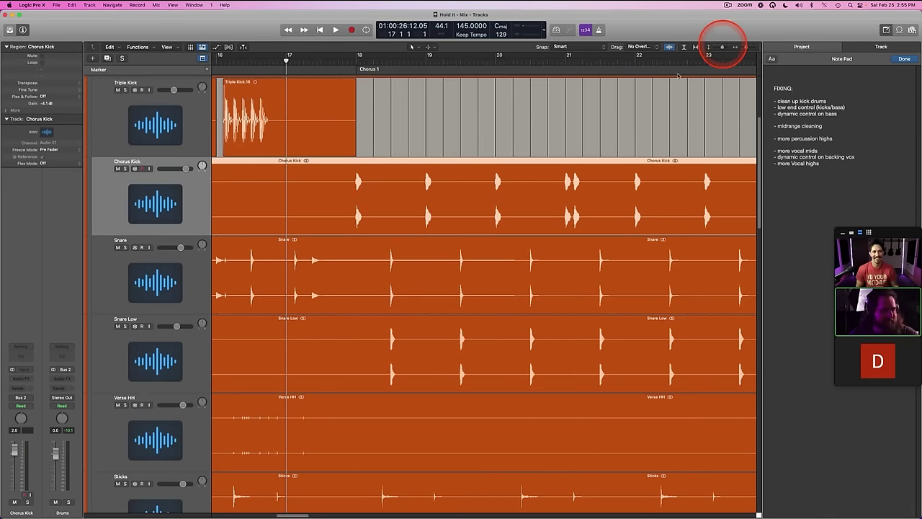
scroll(373, 191, right, 3)
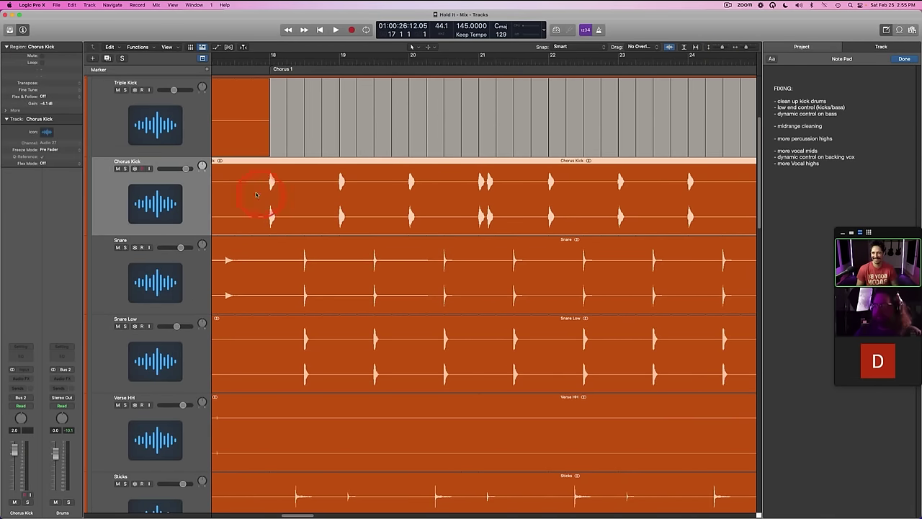
key(s)
key(space)
drag(281, 57, 770, 79)
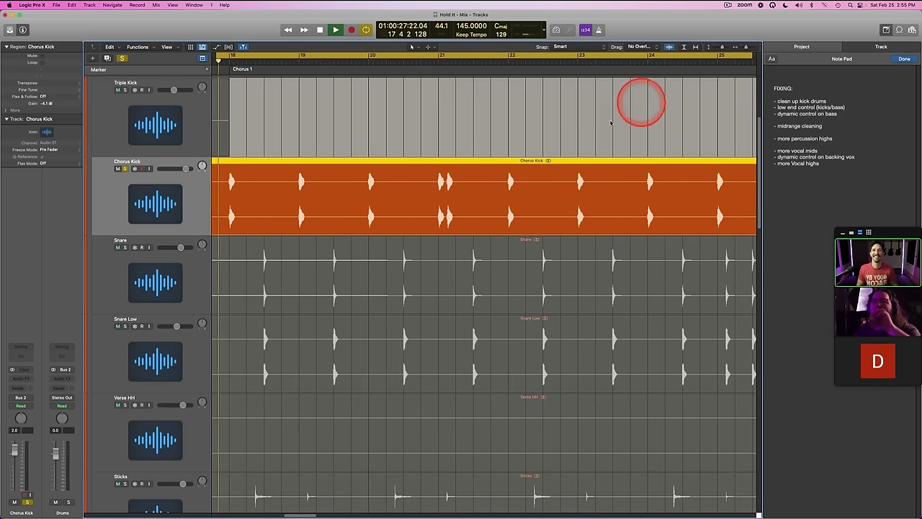
Step: Replay the soloed Chorus Kick from the cycle start, comparing its hits with the Kick track's waveform
scroll(592, 126, left, 5)
scroll(490, 141, right, 2)
key(space)
scroll(367, 168, up, 5)
scroll(367, 168, down, 3)
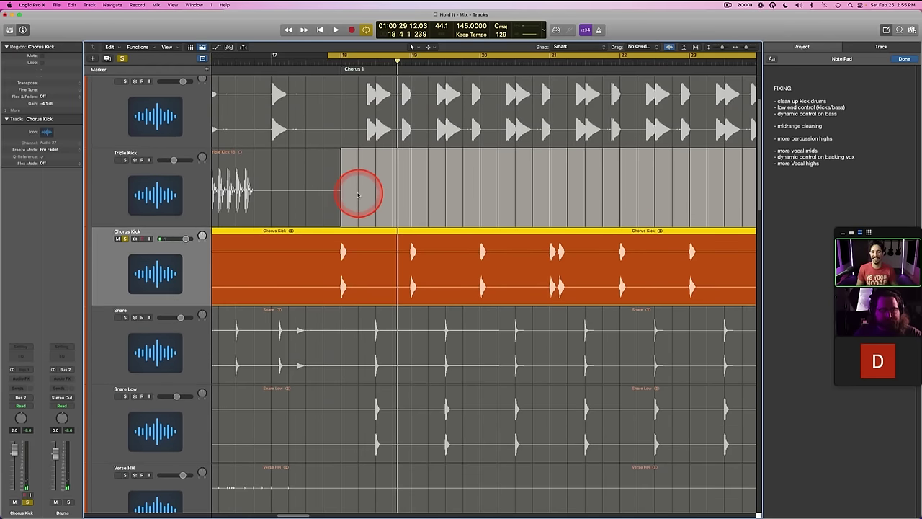
key(space)
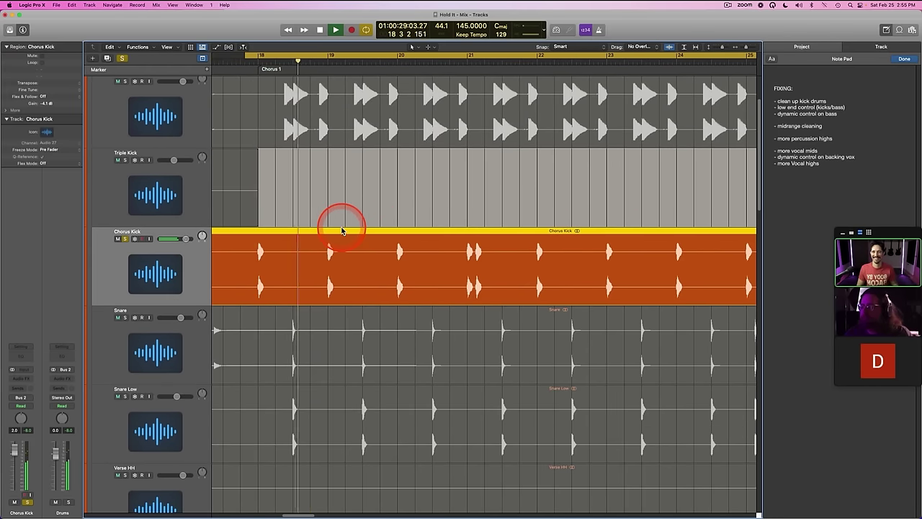
Step: Add the Kick track to the solo and audition both kicks together across the Chorus 1 cycle
click(164, 124)
key(s)
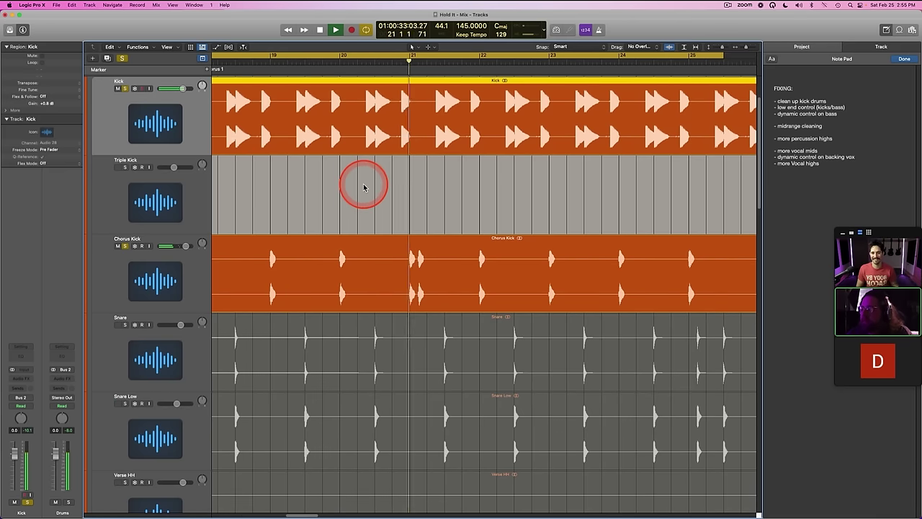
key(space)
scroll(363, 187, right, 2)
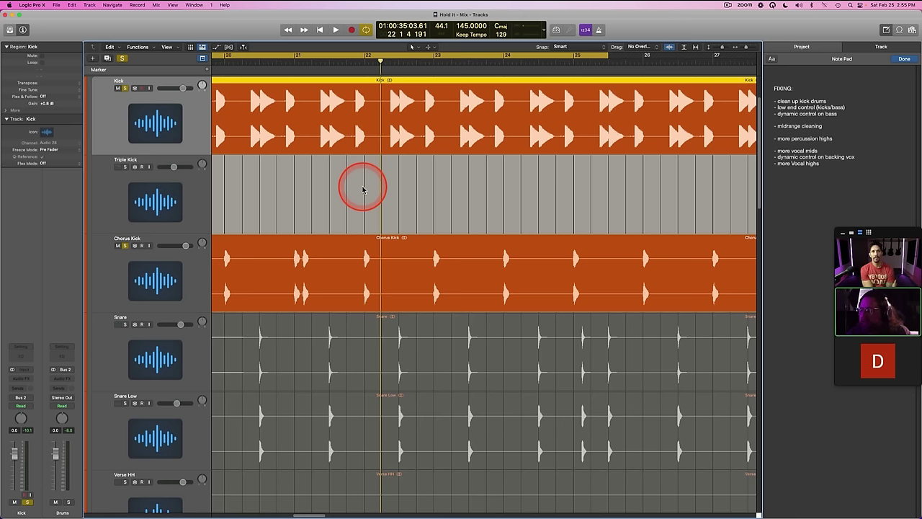
key(space)
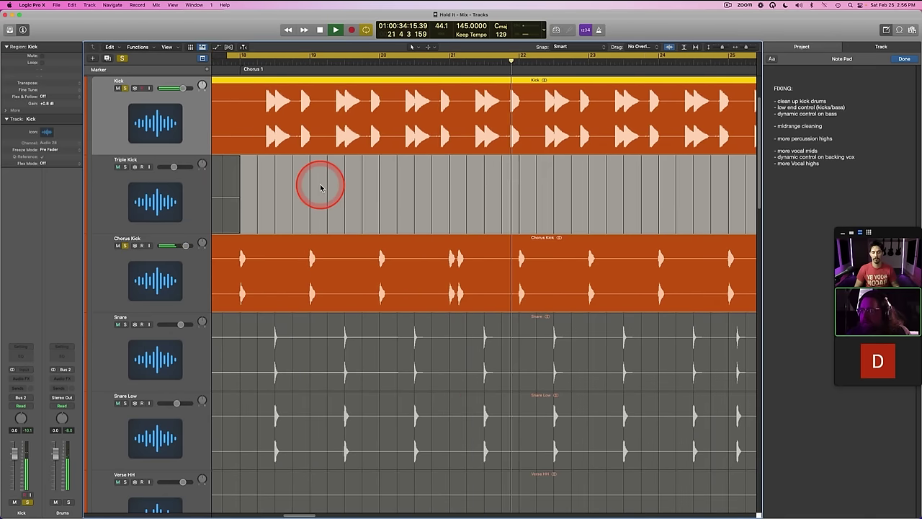
key(space)
Step: Take the Chorus Kick track out of solo and keep only the Kick track soloed and selected
click(160, 261)
click(153, 132)
key(s)
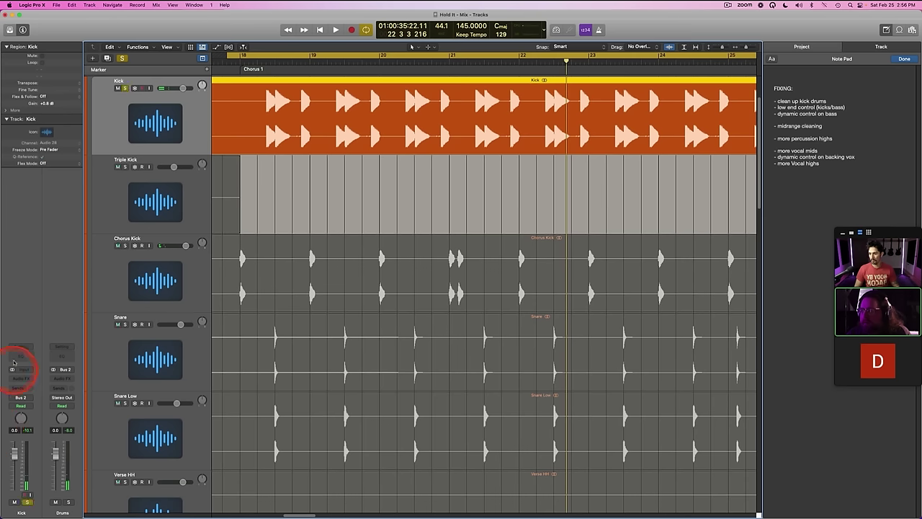
Step: Insert a Channel EQ on the Kick track and set a steep low cut just above 30 Hz while auditioning it
click(15, 356)
key(space)
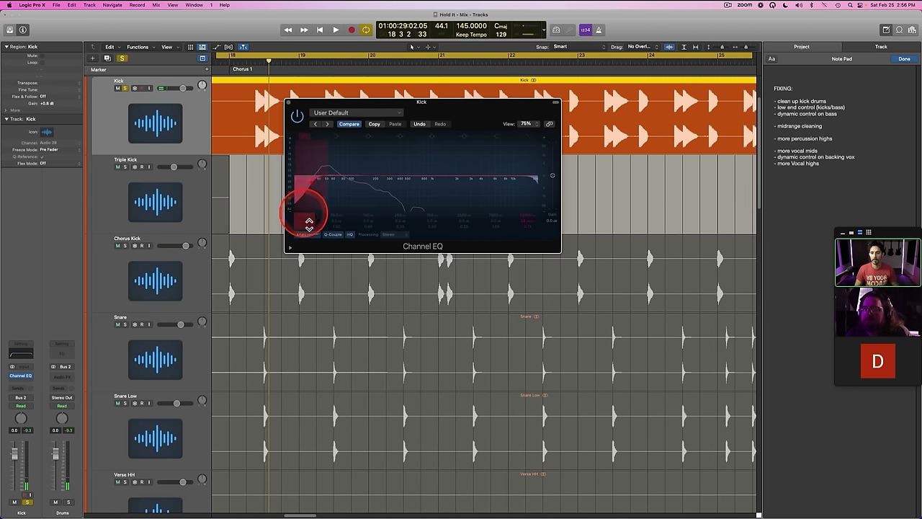
key(space)
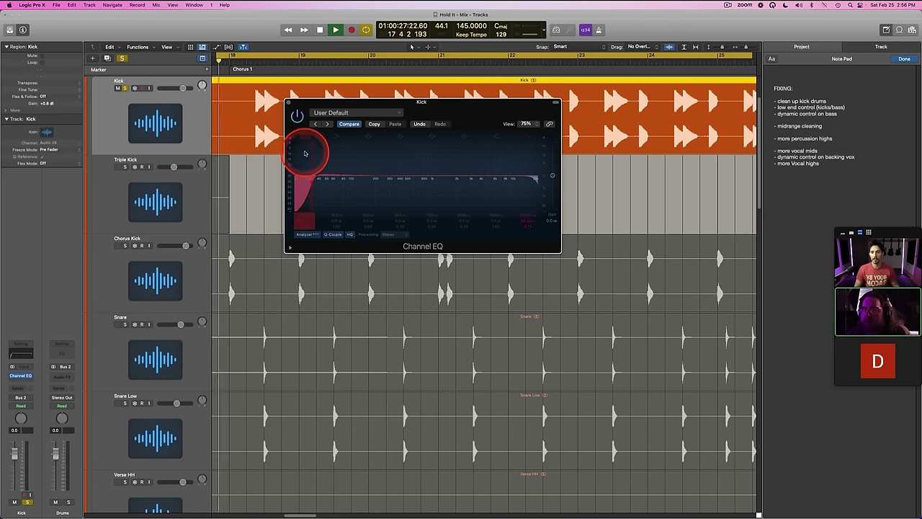
key(space)
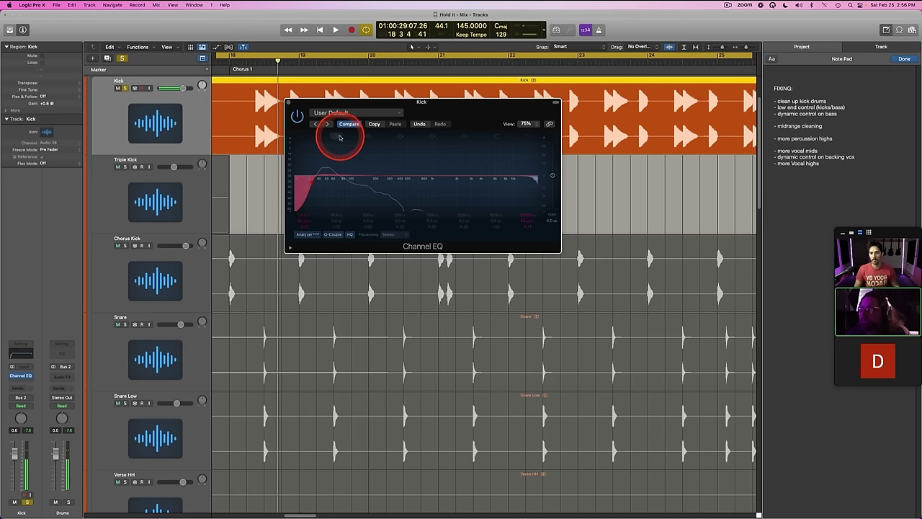
Step: Add a wide EQ dip of about 2.3 dB around 49 Hz on the Kick, bypassing and re-enabling the band to compare
drag(350, 177, 325, 182)
key(space)
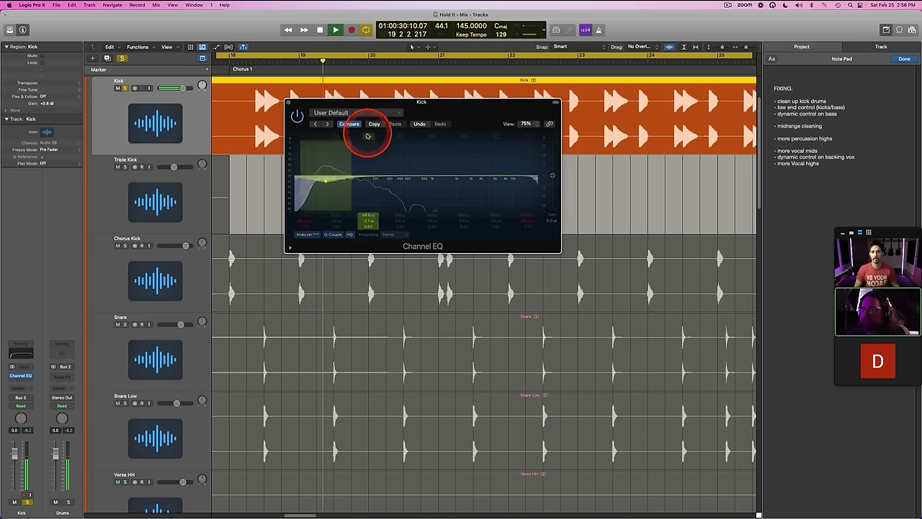
click(366, 138)
click(367, 139)
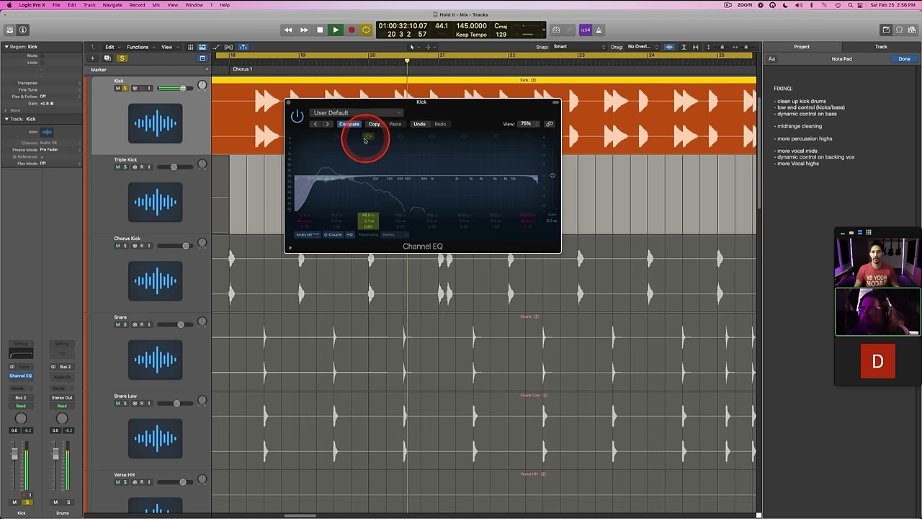
click(325, 180)
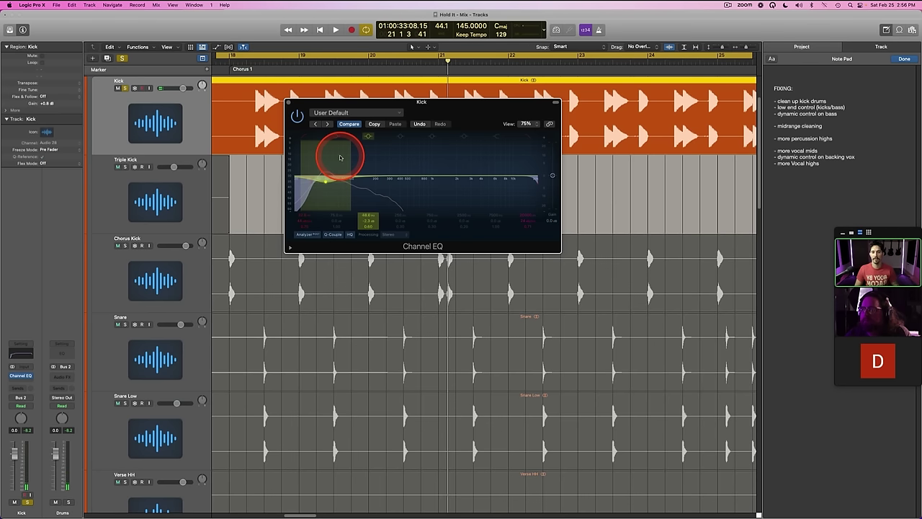
key(space)
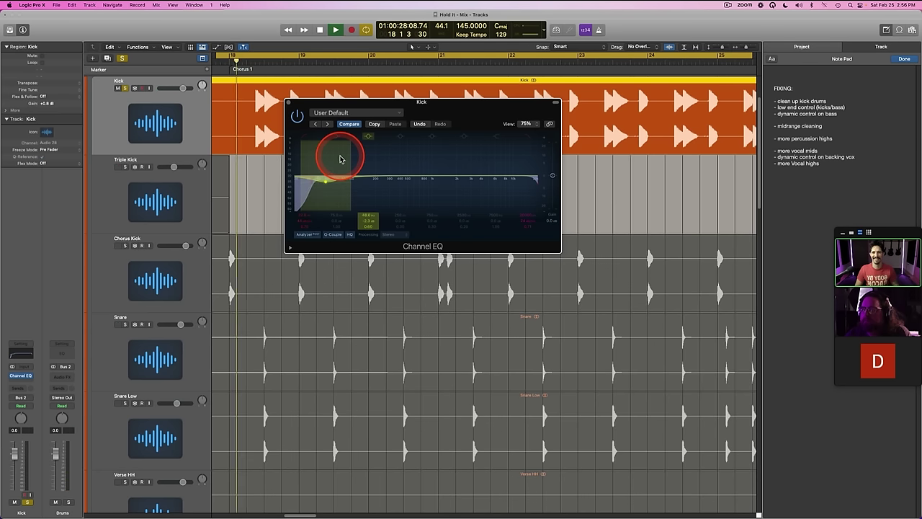
click(368, 137)
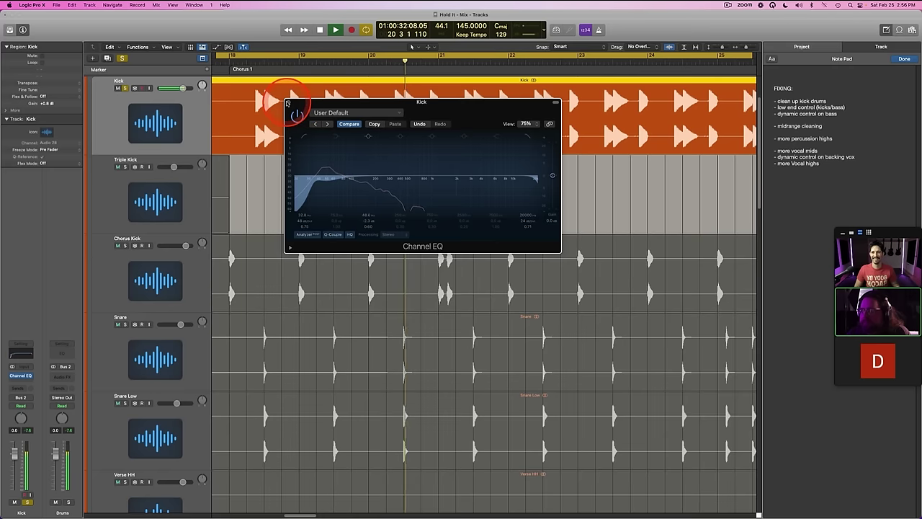
Step: Close the Kick's Channel EQ, save the project, and play the Chorus 1 cycle with nothing soloed
key(space)
click(289, 102)
key(super+s)
key(super+a)
key(space)
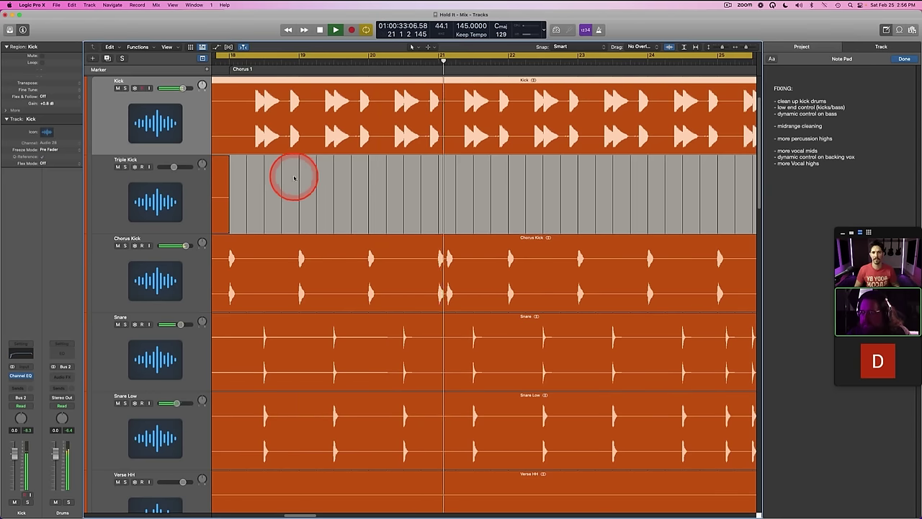
Step: Compare the Kick soloed against the full mix during playback, and select the Chorus Kick track
key(s)
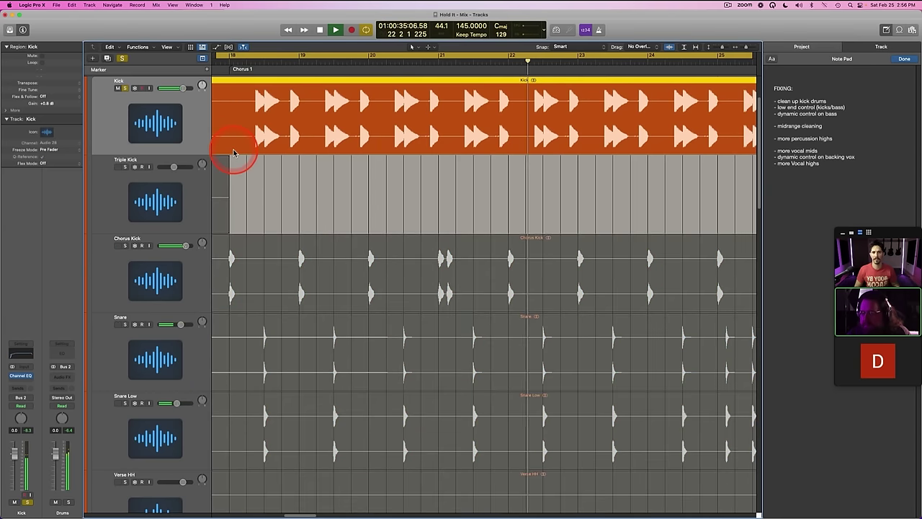
key(s)
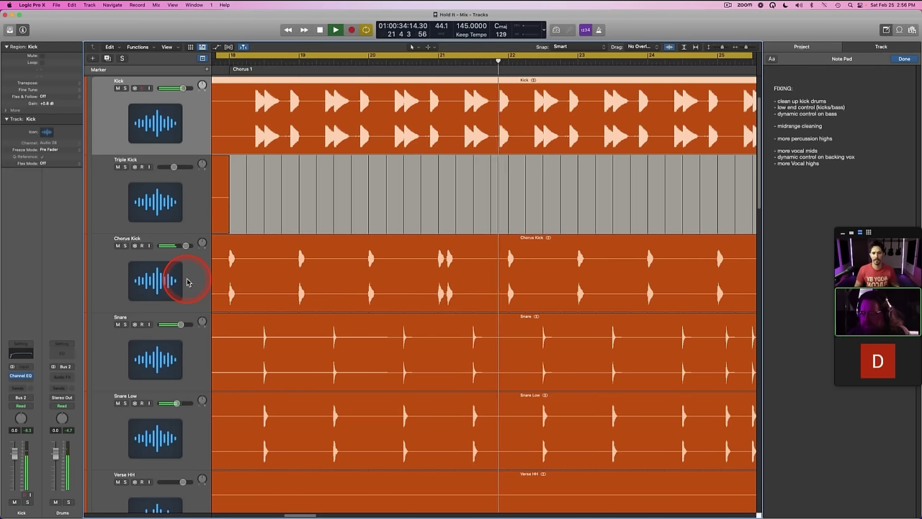
click(185, 281)
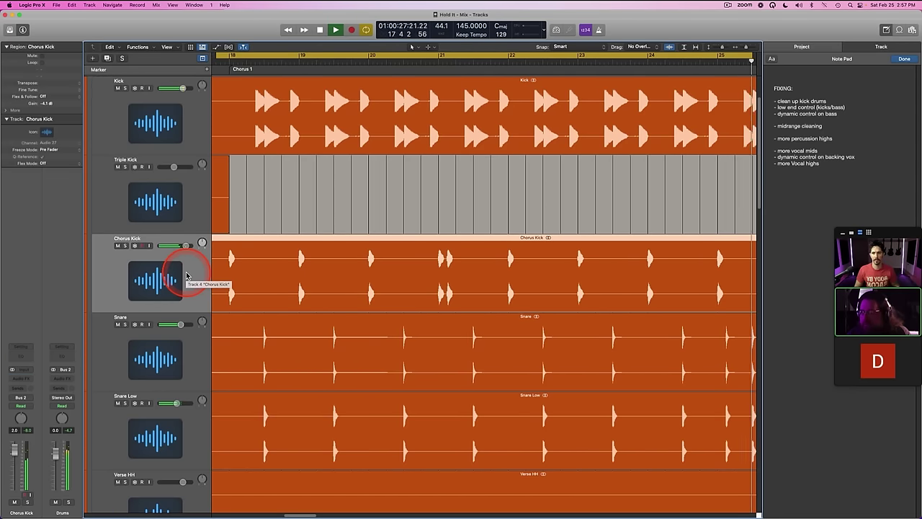
Step: Solo the Kick track and deepen its Channel EQ dip around 49 Hz to -3.0 dB
click(185, 117)
key(s)
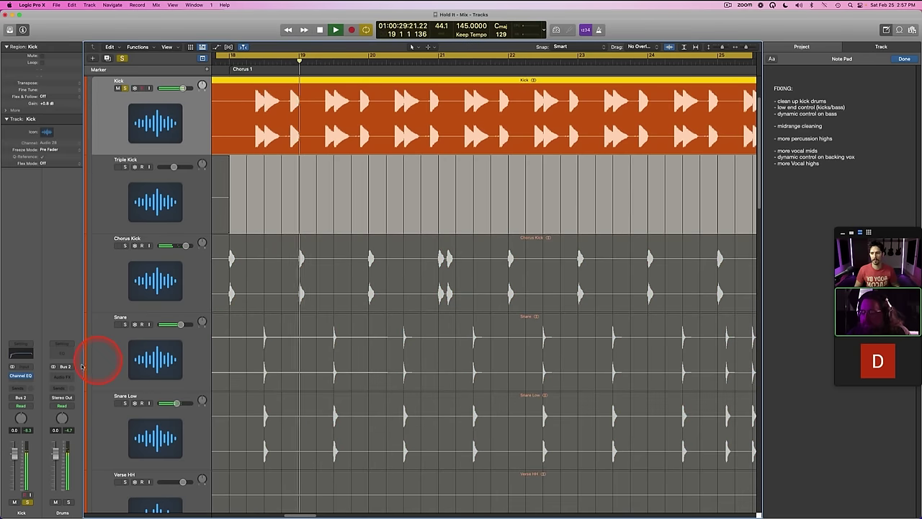
click(21, 354)
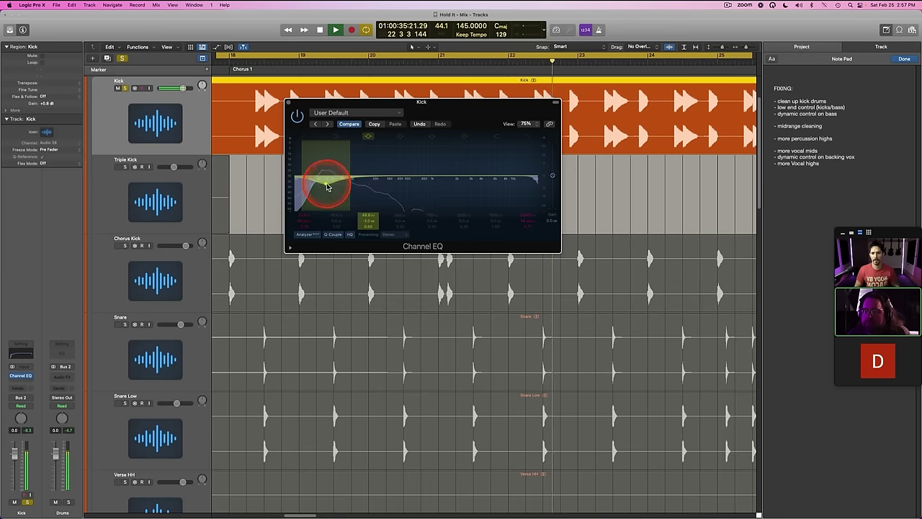
Step: Try strong treble boosts on the Kick's EQ in the full mix, first a high shelf and a wide bell, and switch both bands off
drag(529, 137, 459, 155)
key(s)
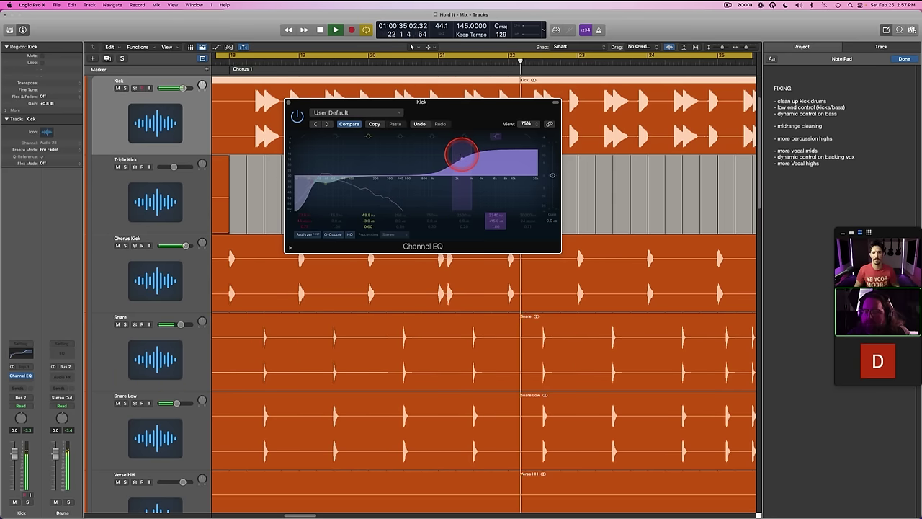
drag(462, 157, 432, 154)
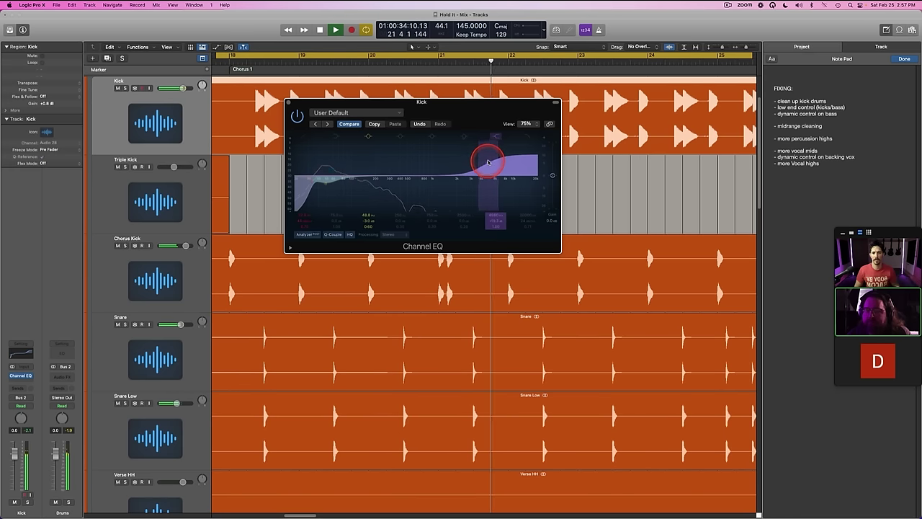
drag(494, 138, 507, 155)
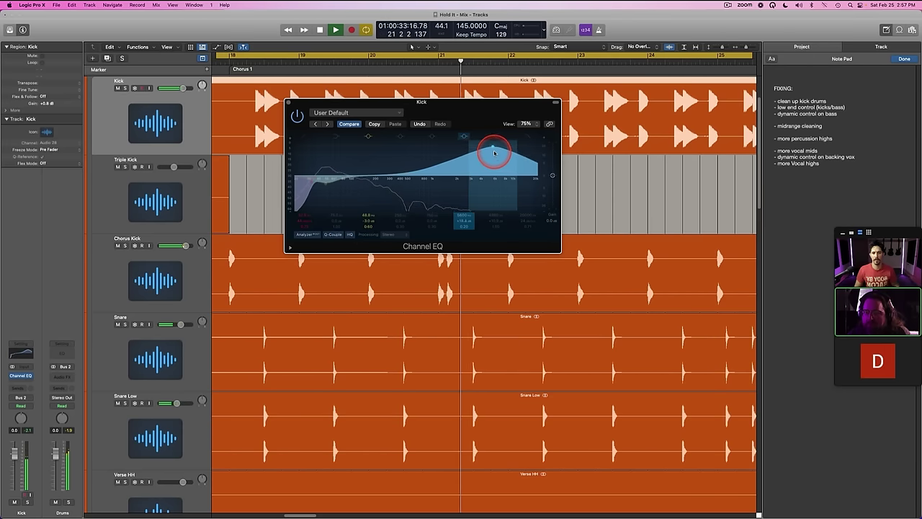
mouse_move(488, 152)
mouse_down()
mouse_move(475, 149)
mouse_move(501, 146)
mouse_up()
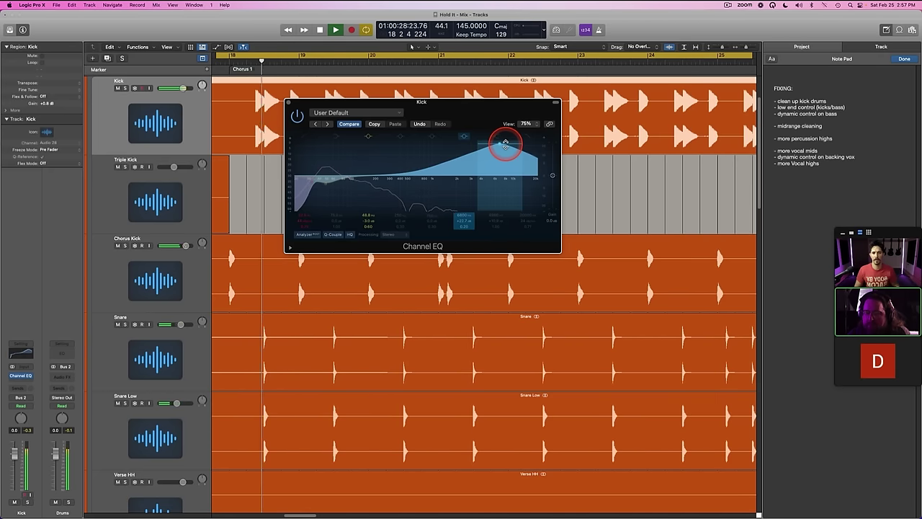
click(464, 135)
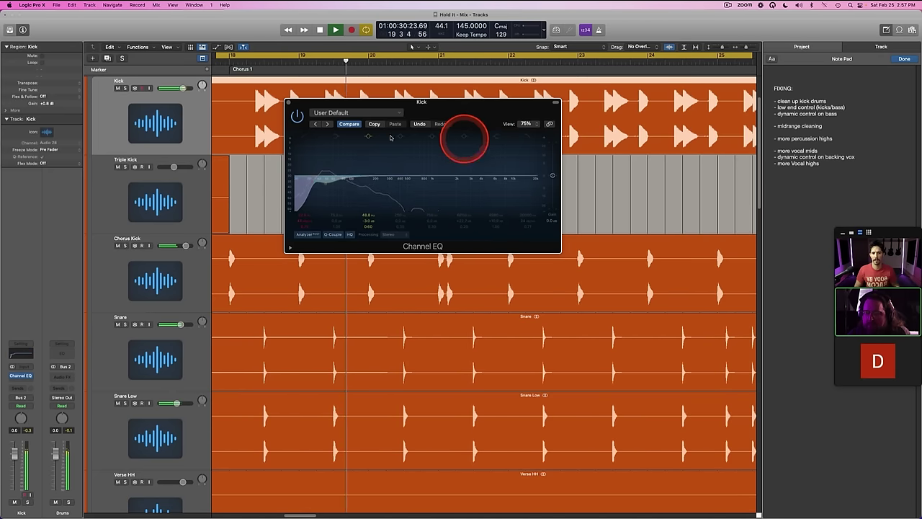
Step: Solo the Kick track and close its Channel EQ, and look over the plug-ins available for its insert slot
key(s)
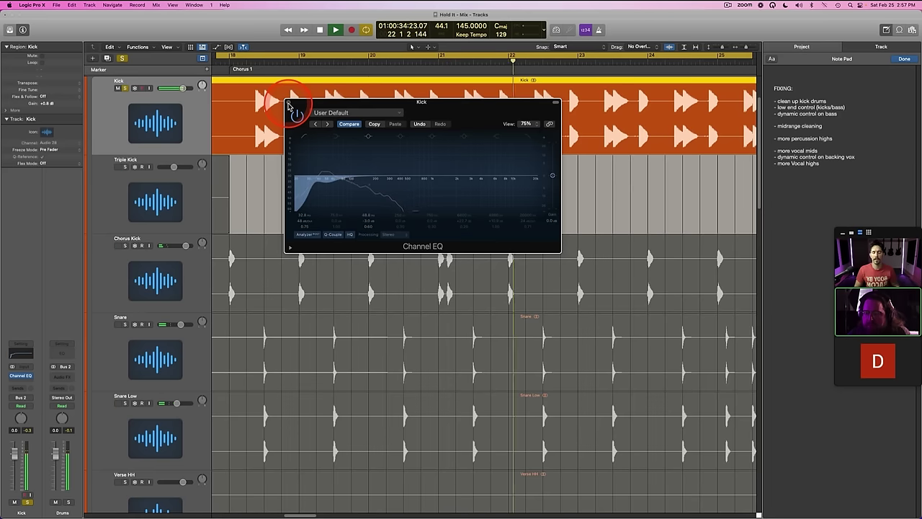
click(288, 106)
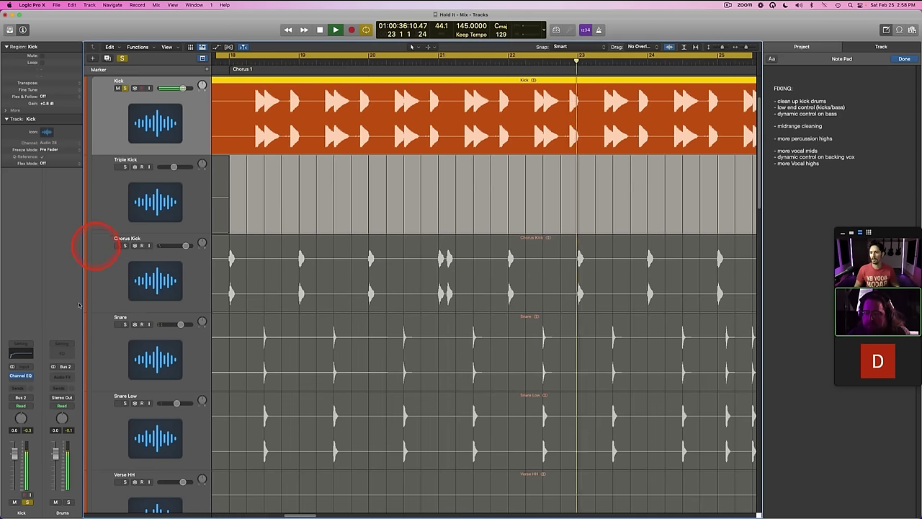
key(space)
click(20, 375)
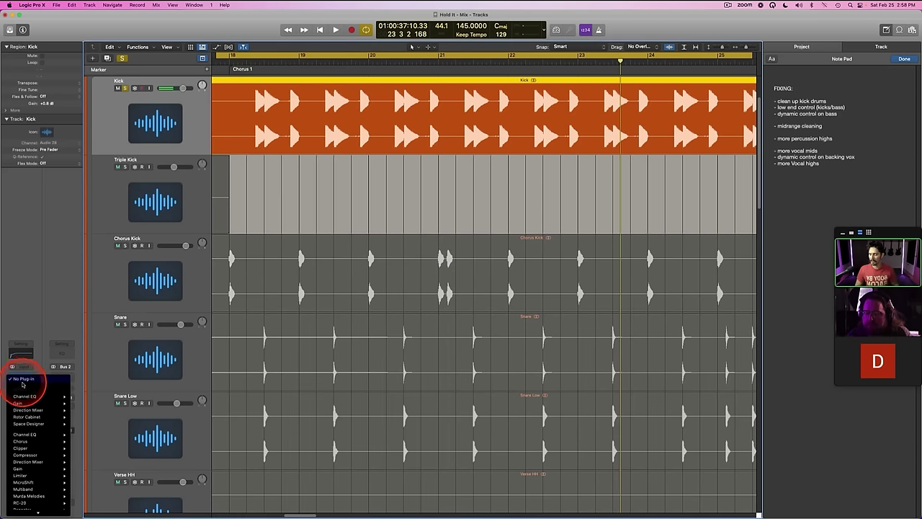
click(22, 300)
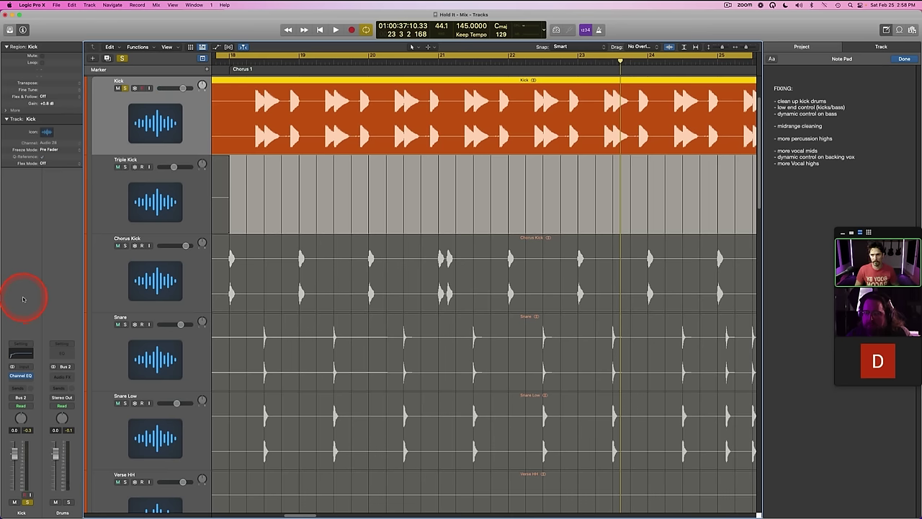
Step: Dismiss the plug-in choices for the Kick's insert slot and turn off solo on the Kick track
click(20, 376)
click(35, 296)
key(ctrl+s)
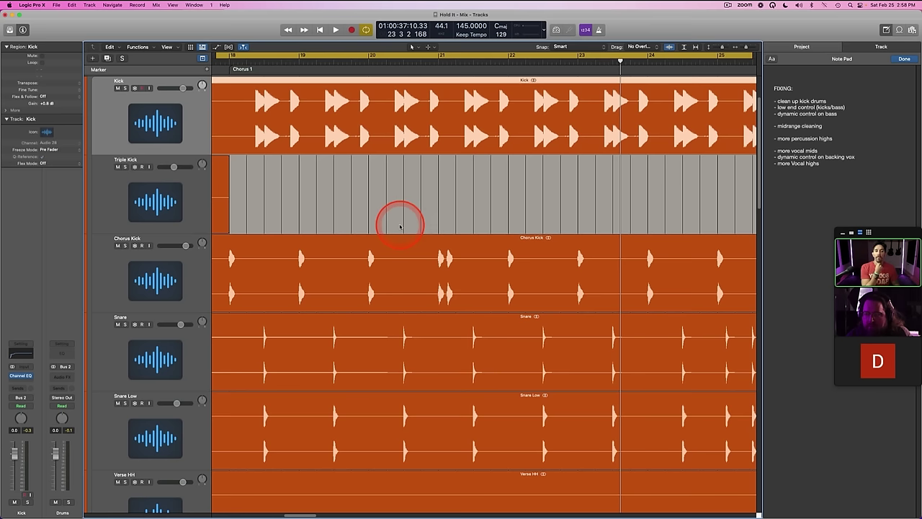
Step: Add "- kick attack" below the fix list in the project notes and delete the "- clean up kick drums" line
click(789, 199)
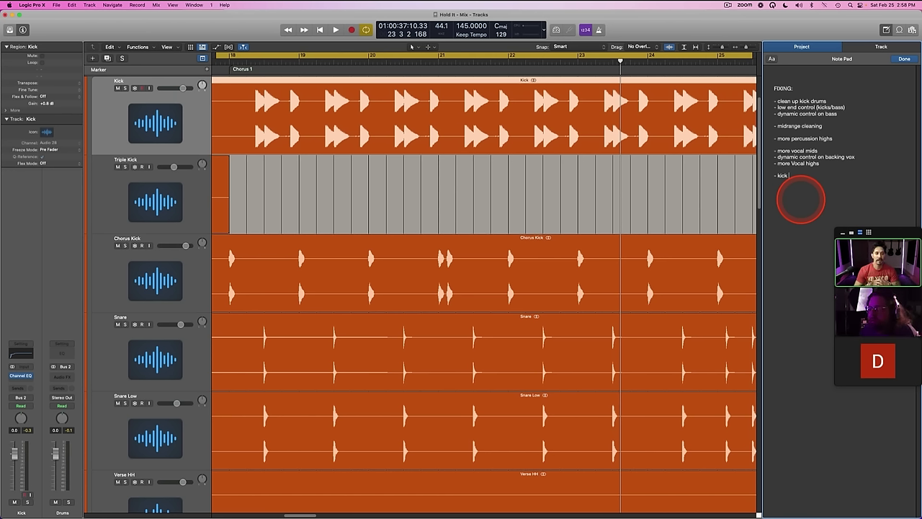
text(k)
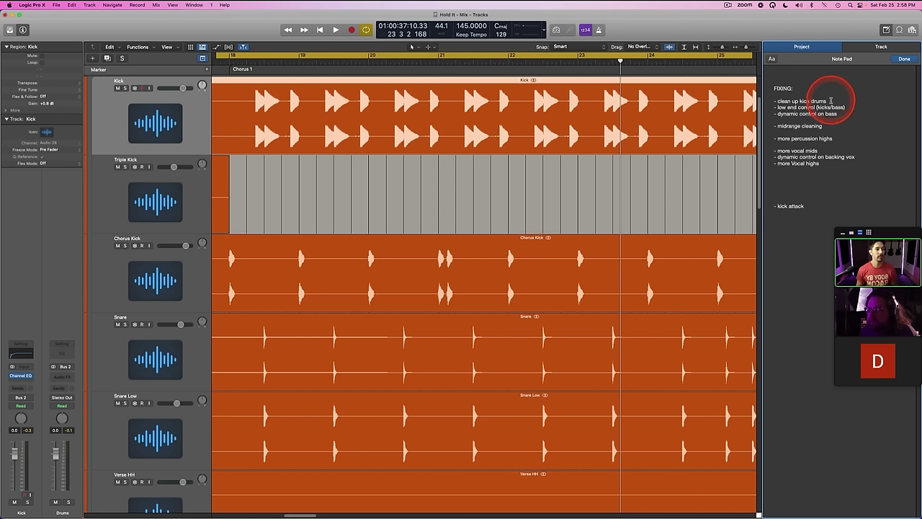
drag(830, 100, 767, 102)
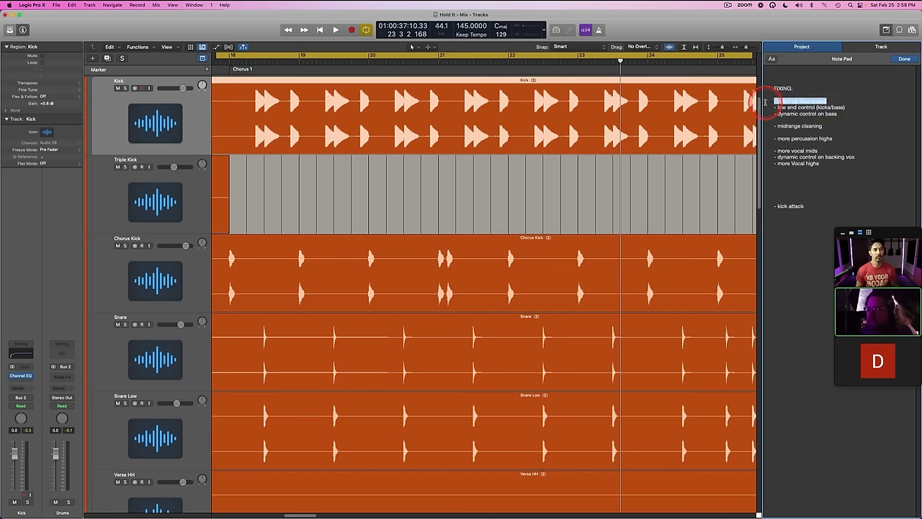
key(BackSpace)
key(BackSpace)
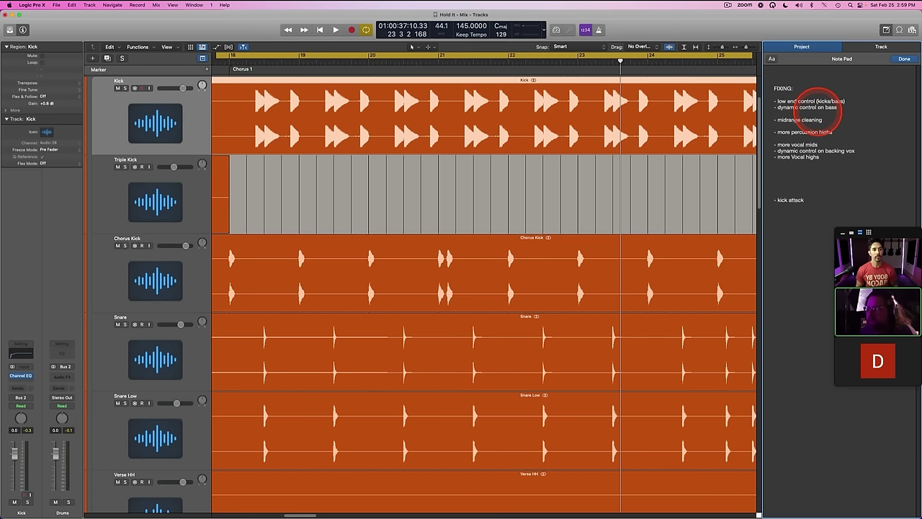
Step: Insert Kush's stereo Clariphonic DSP MKII after the Channel EQ on the Kick track and place its window below the Kick region
scroll(420, 191, down, 2)
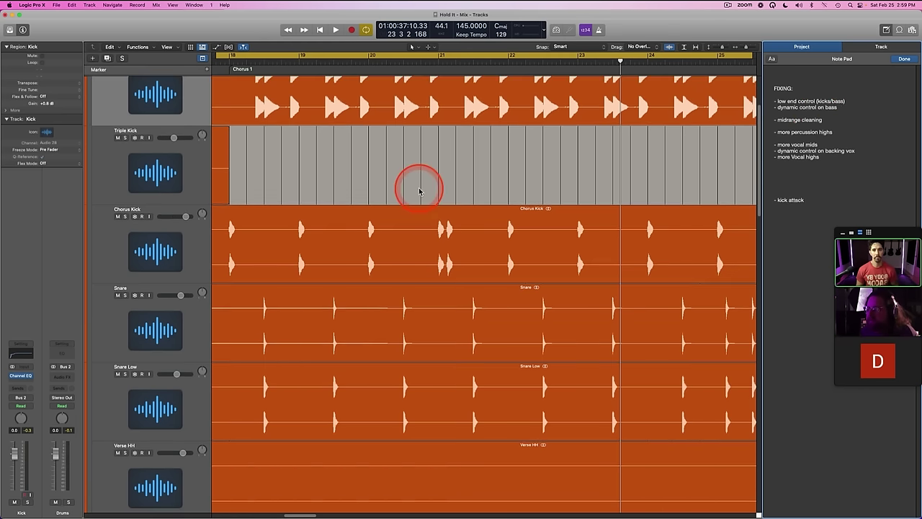
scroll(420, 191, up, 5)
scroll(380, 168, down, 4)
scroll(454, 178, up, 3)
scroll(458, 184, down, 1)
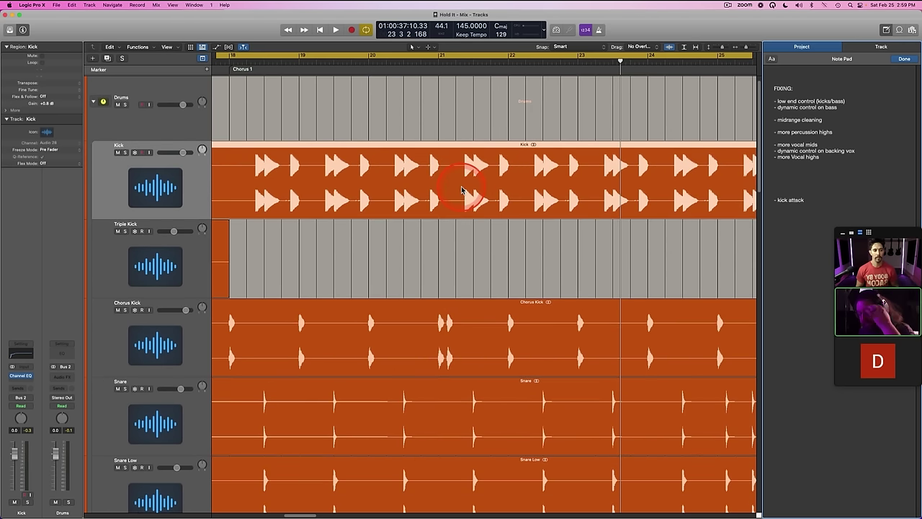
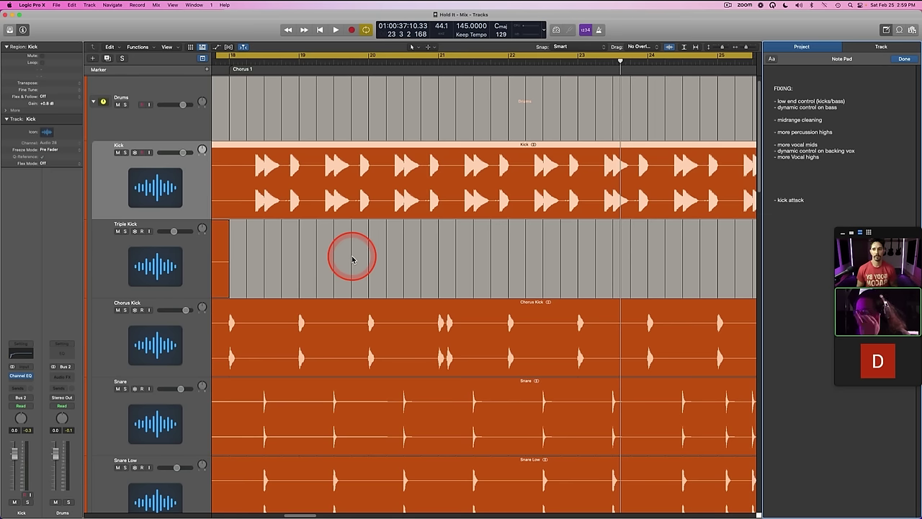
click(25, 380)
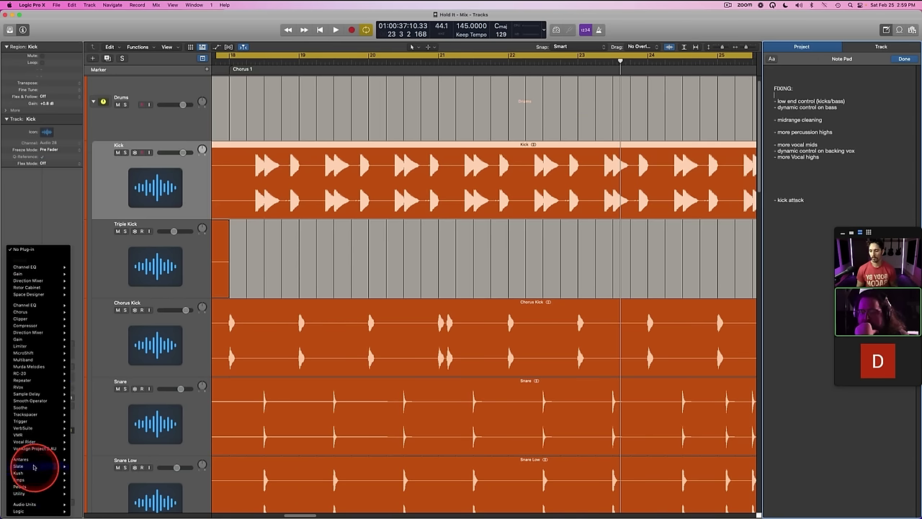
mouse_move(32, 469)
mouse_move(97, 429)
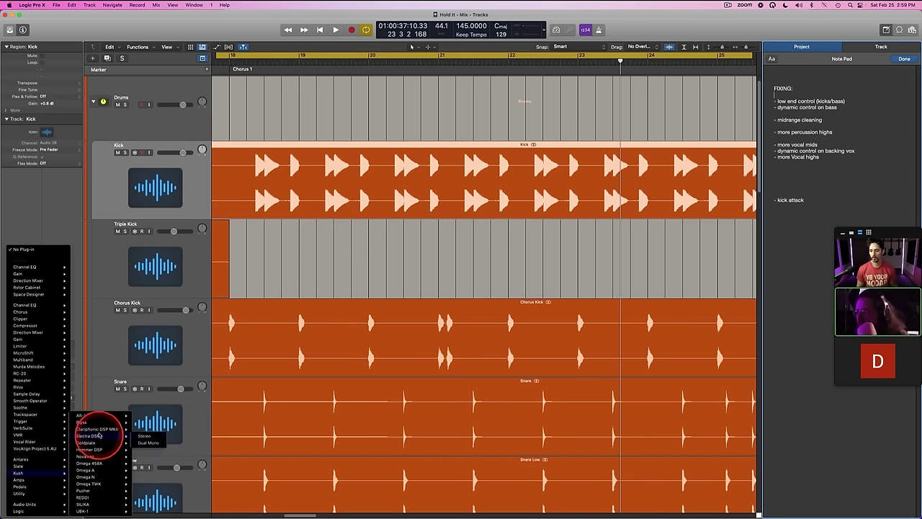
click(142, 431)
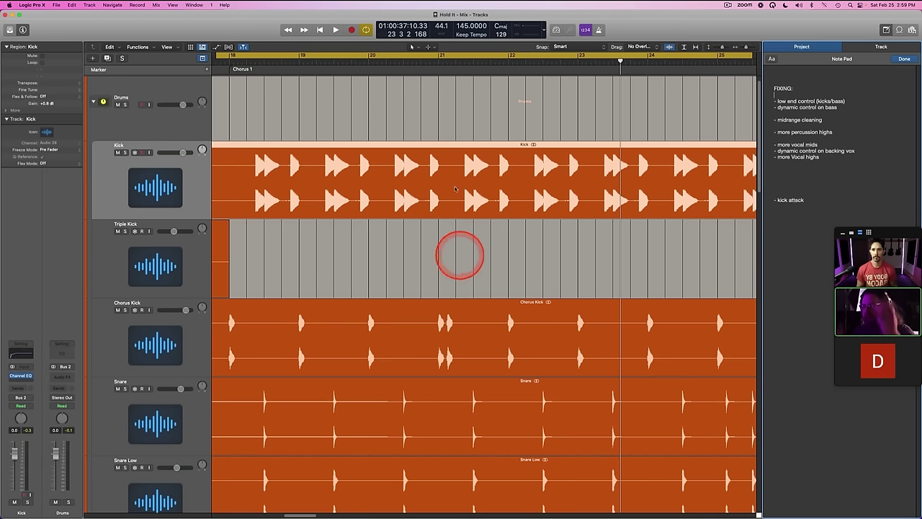
drag(463, 107, 421, 276)
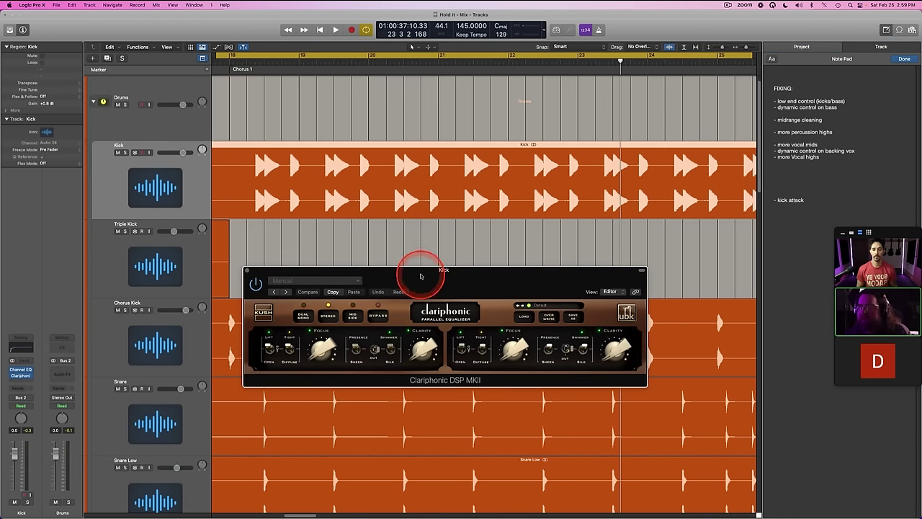
Step: Try the Clariphonic's Lift/Open and Presence/Sheen switch positions, settling on Open for Focus and Sheen for Clarity
click(375, 349)
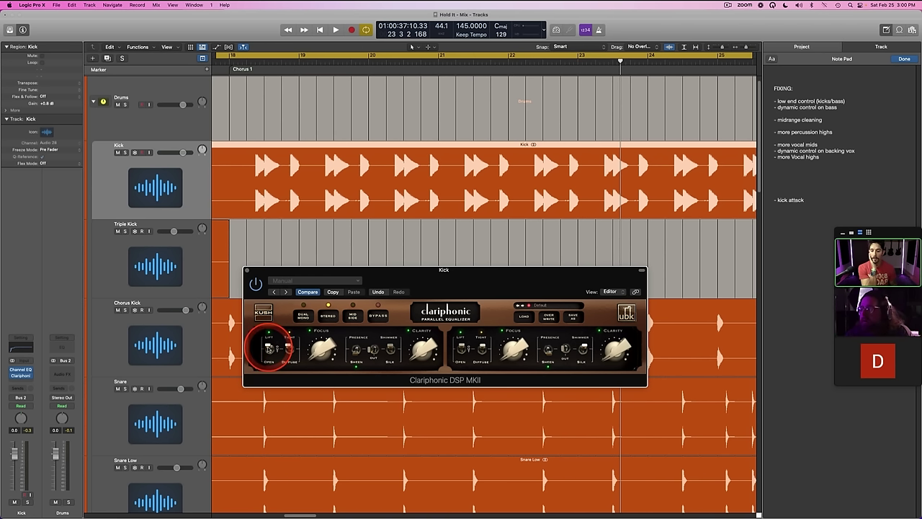
mouse_move(269, 348)
mouse_down()
mouse_move(267, 370)
mouse_move(268, 336)
mouse_up()
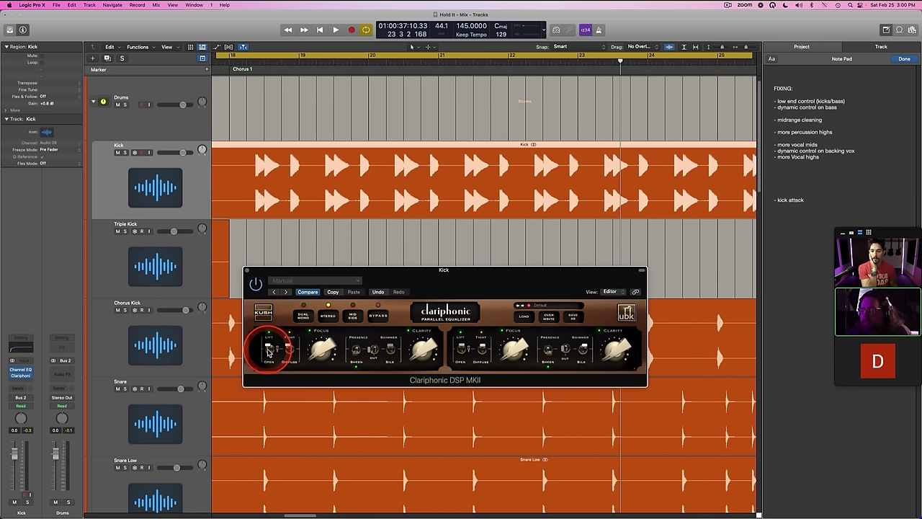
drag(269, 350, 265, 365)
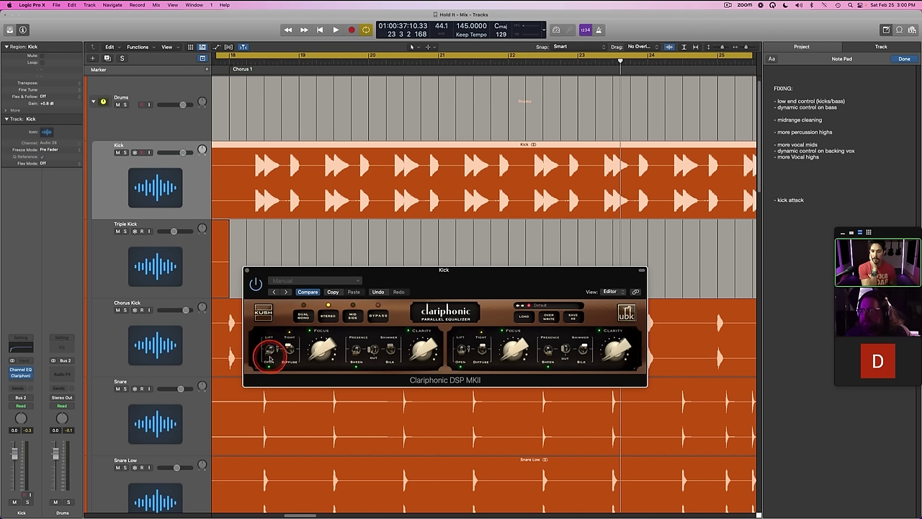
drag(269, 358, 269, 317)
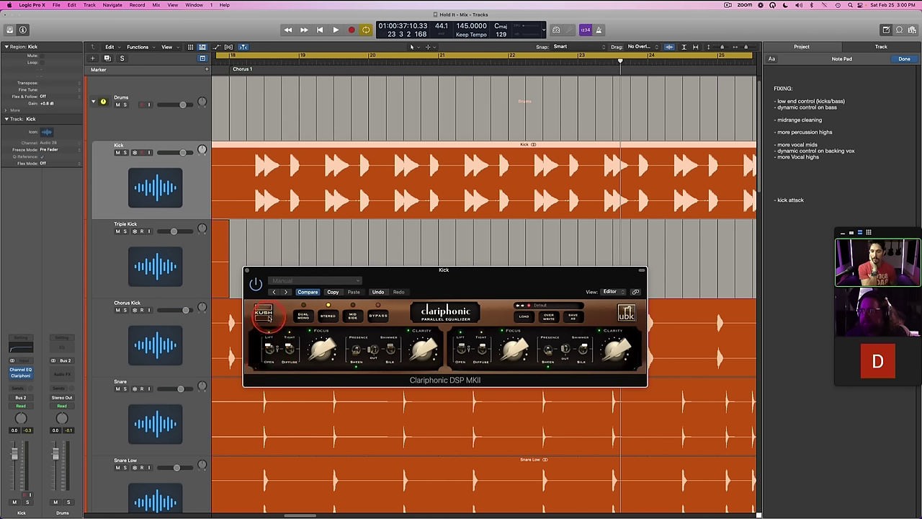
click(260, 397)
drag(260, 396, 260, 346)
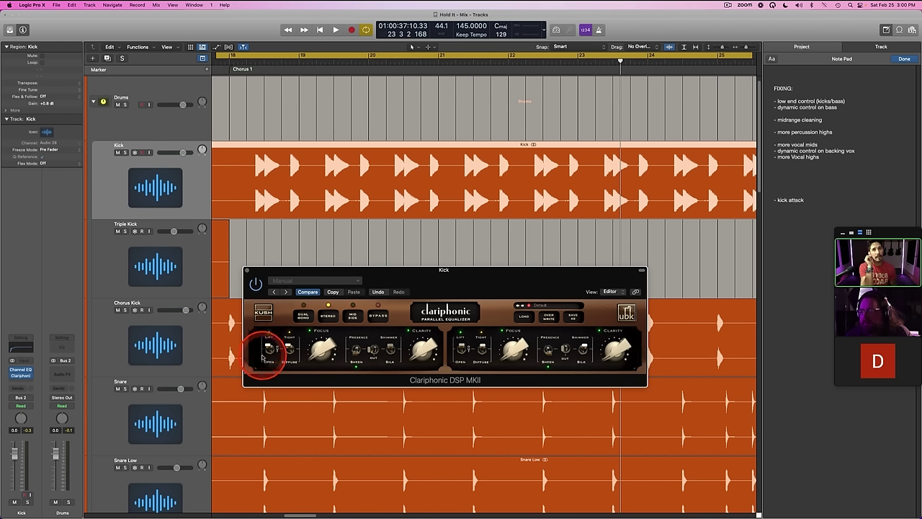
drag(264, 348, 267, 381)
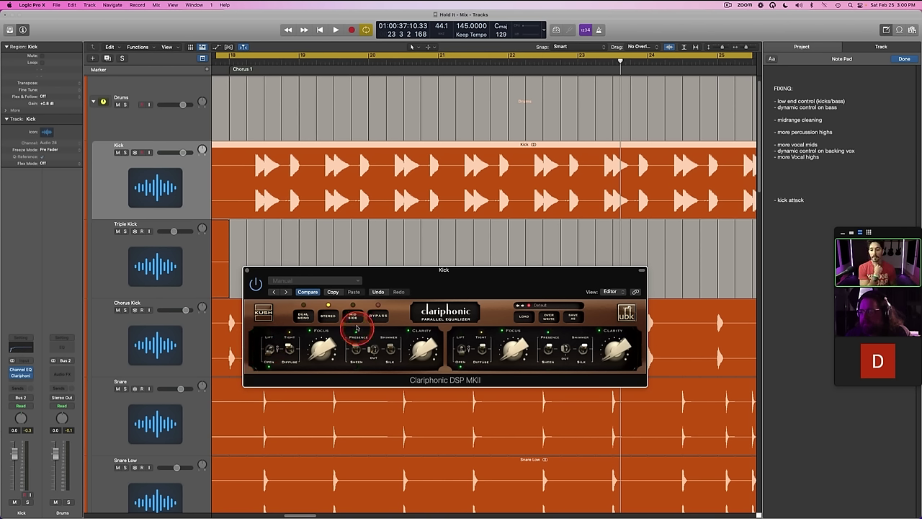
drag(356, 346, 356, 374)
drag(391, 347, 390, 369)
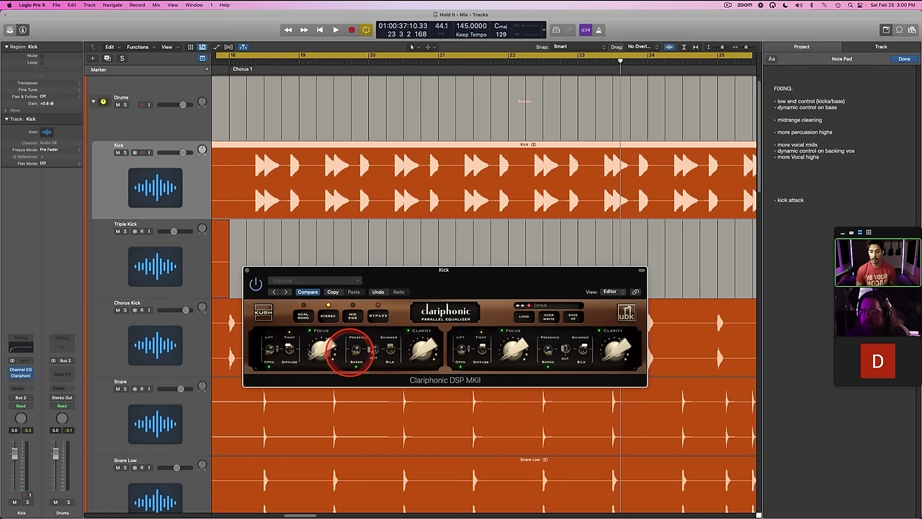
Step: Adjust the Clariphonic's Clarity amount while the soloed Kick plays, and return to the full mix
key(space)
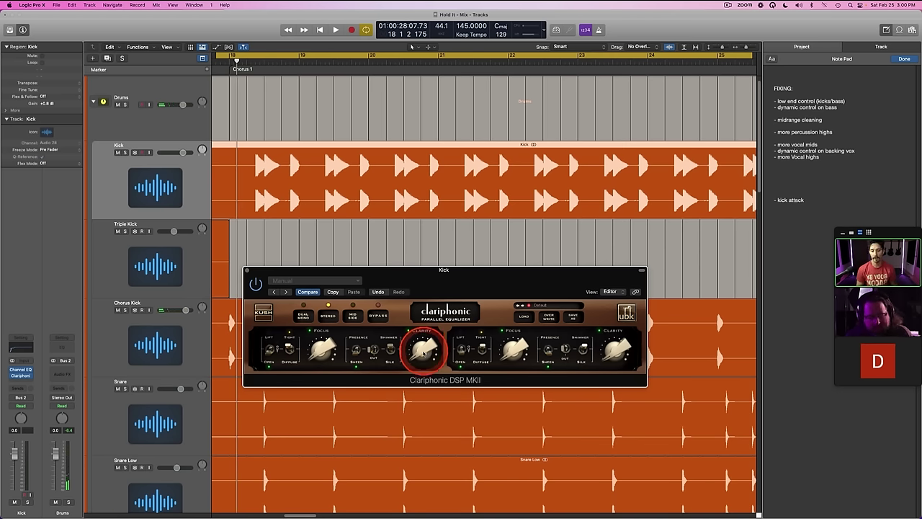
key(space)
key(s)
drag(424, 353, 424, 268)
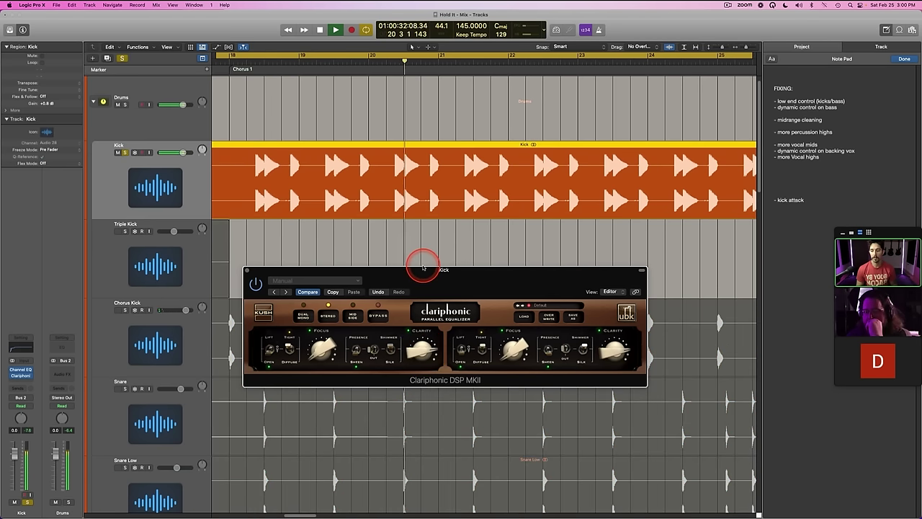
key(s)
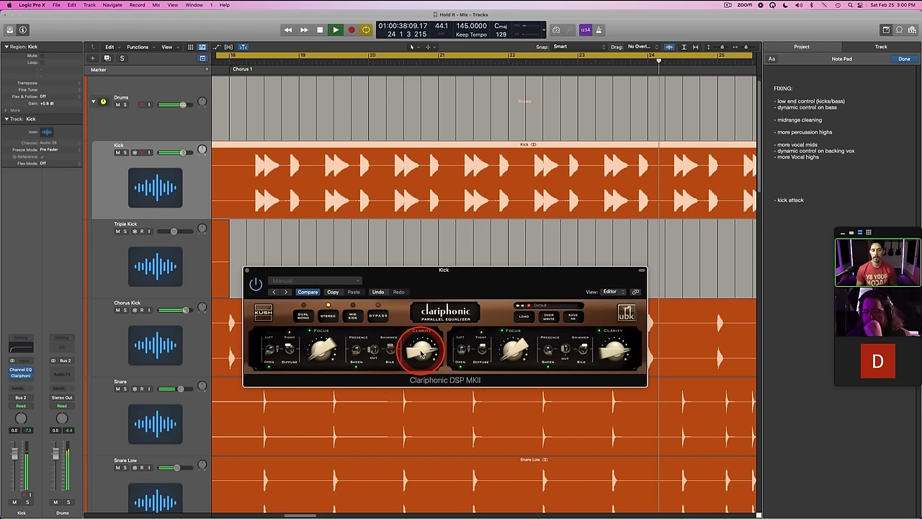
Step: Compare the Kick with the Clariphonic bypassed and active, readjust its Clarity amount, and stop playback
click(256, 286)
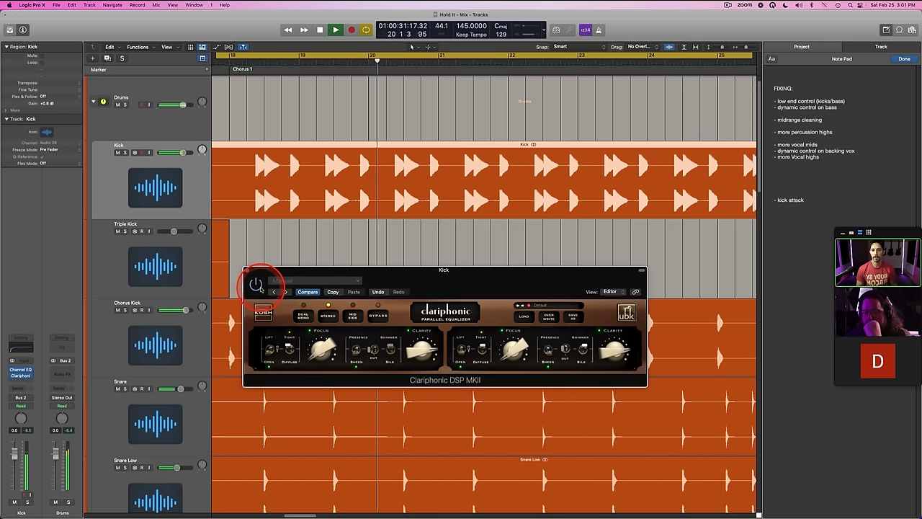
click(256, 285)
drag(407, 351, 413, 351)
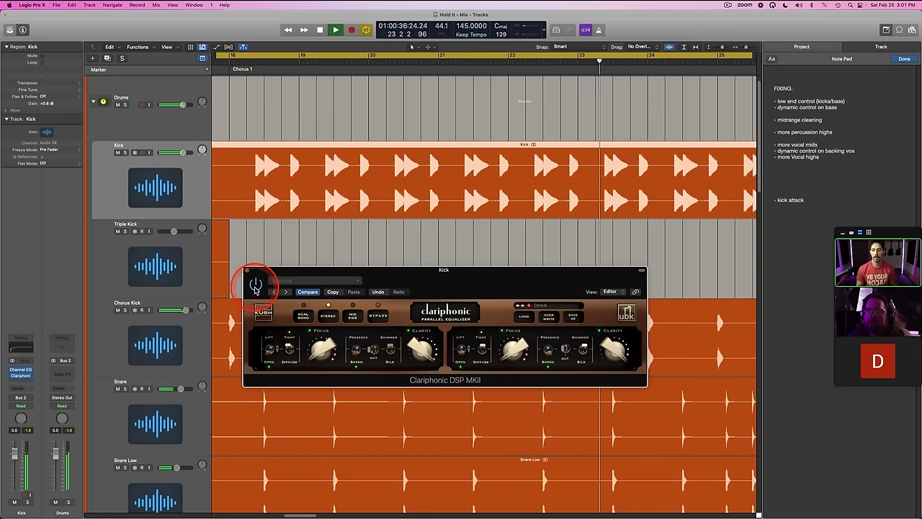
key(space)
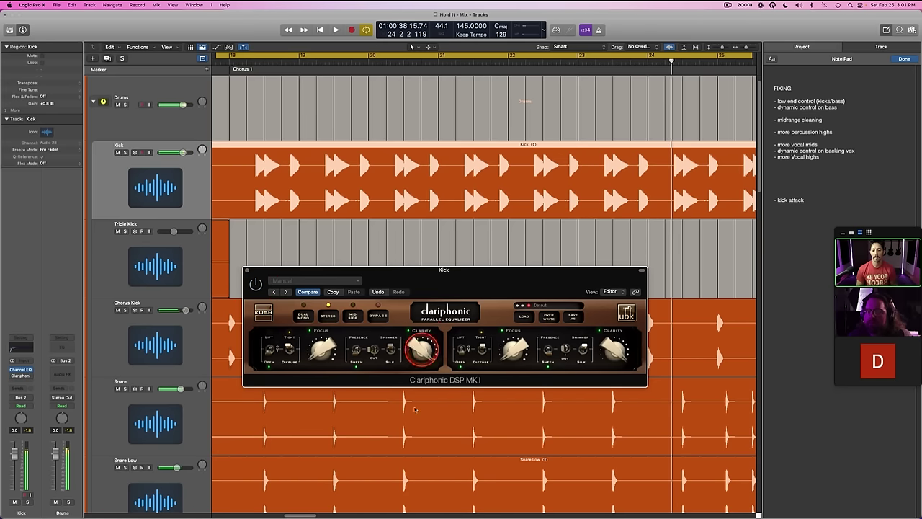
Step: Close the Clariphonic and remove it from the Kick's insert slot
click(247, 273)
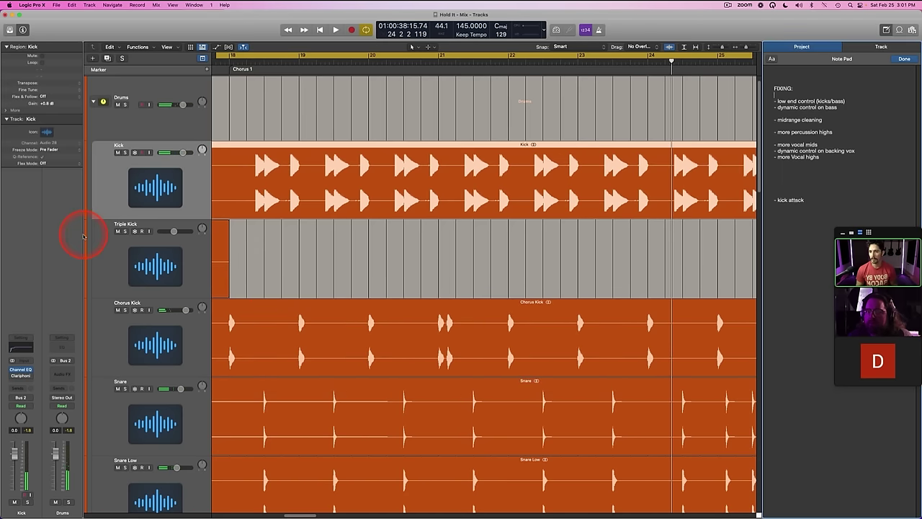
click(25, 372)
click(41, 248)
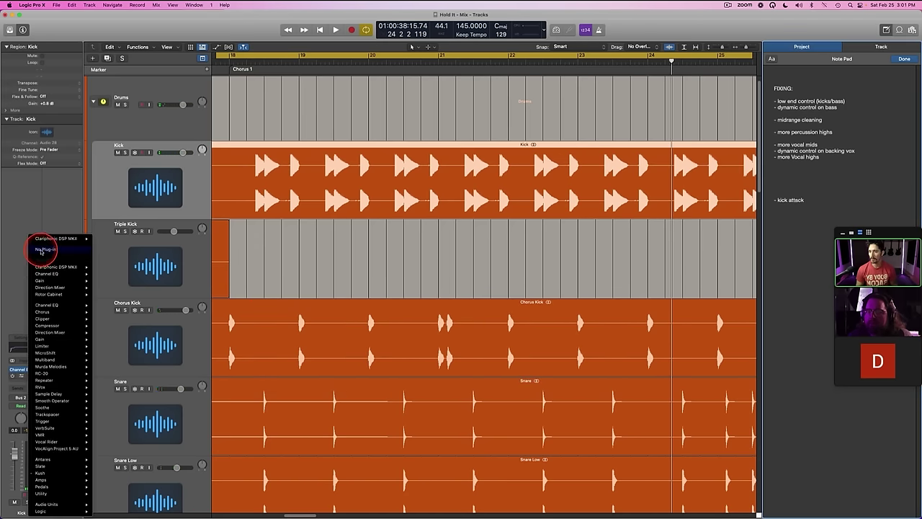
click(351, 211)
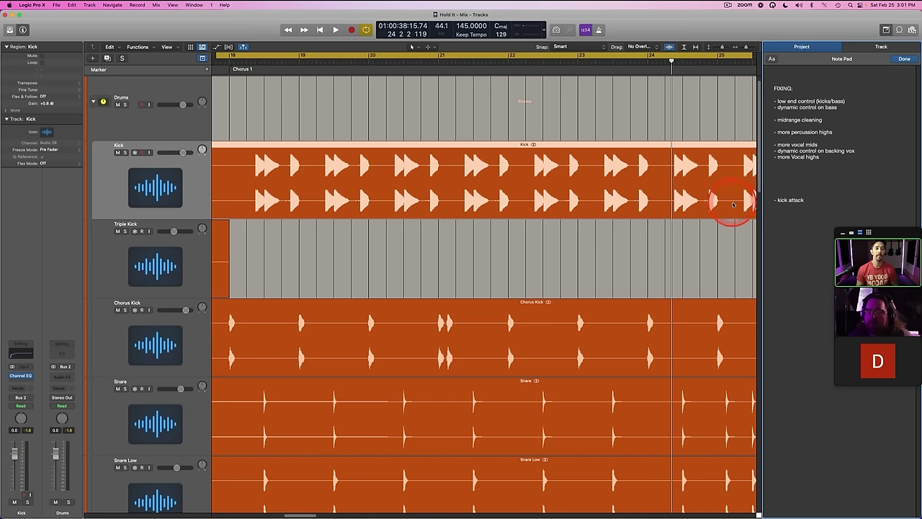
Step: Play the start of Chorus 1 and compare the Chorus Kick track soloed against the full mix
click(391, 135)
key(space)
key(space)
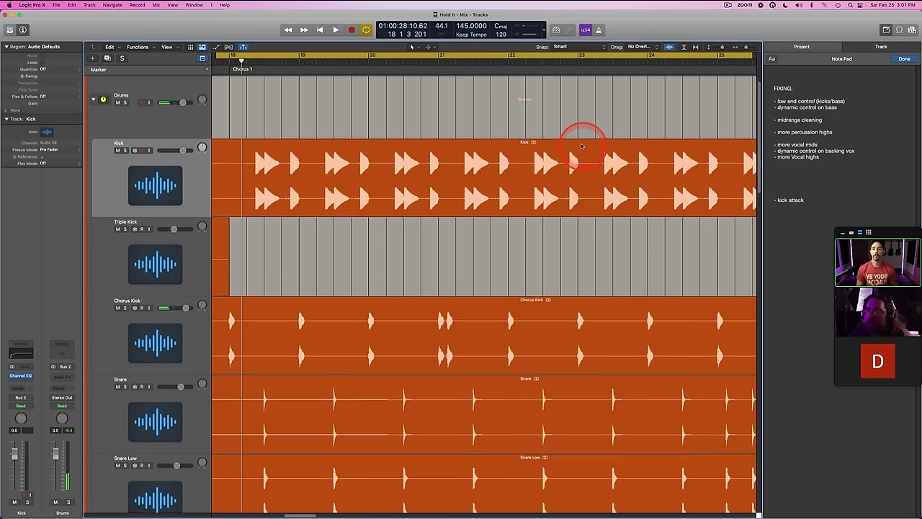
scroll(360, 175, down, 3)
click(749, 121)
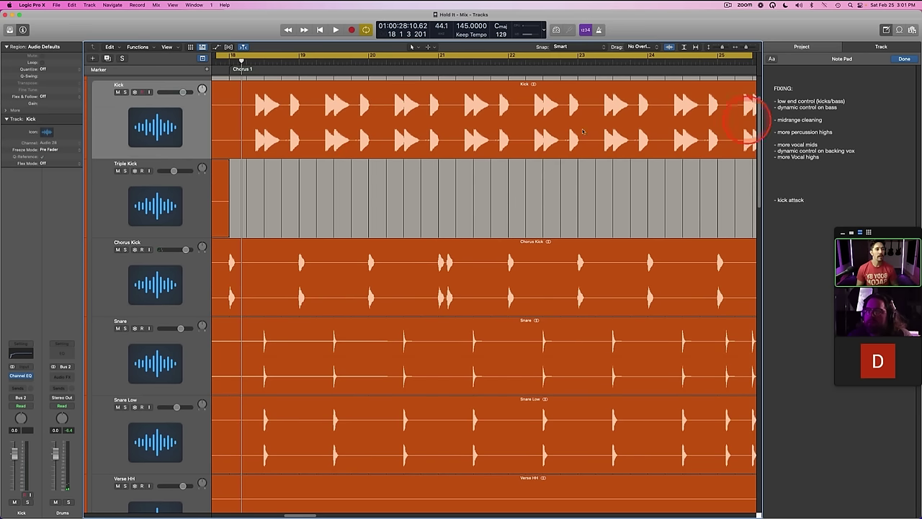
click(164, 263)
key(s)
key(space)
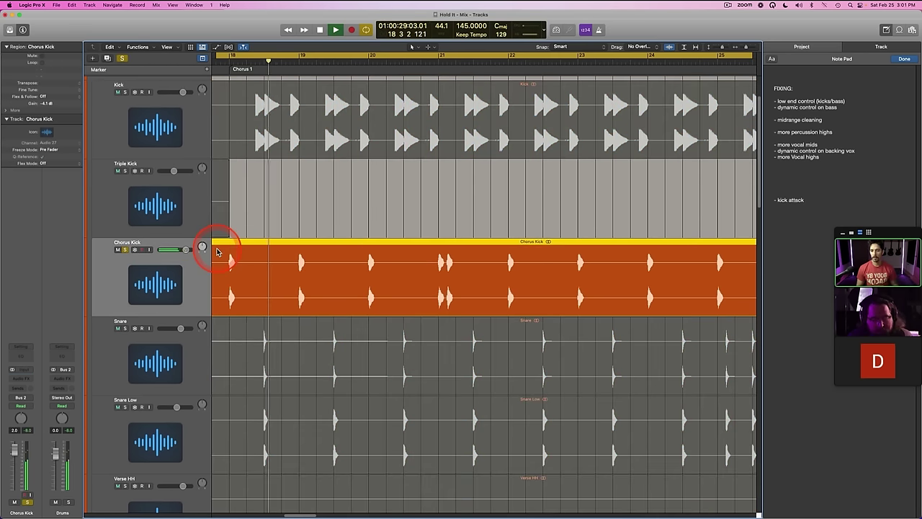
key(s)
Step: Listen to Chorus 1 in the full mix while looking through the drum and percussion tracks, and stop playback
scroll(278, 229, down, 3)
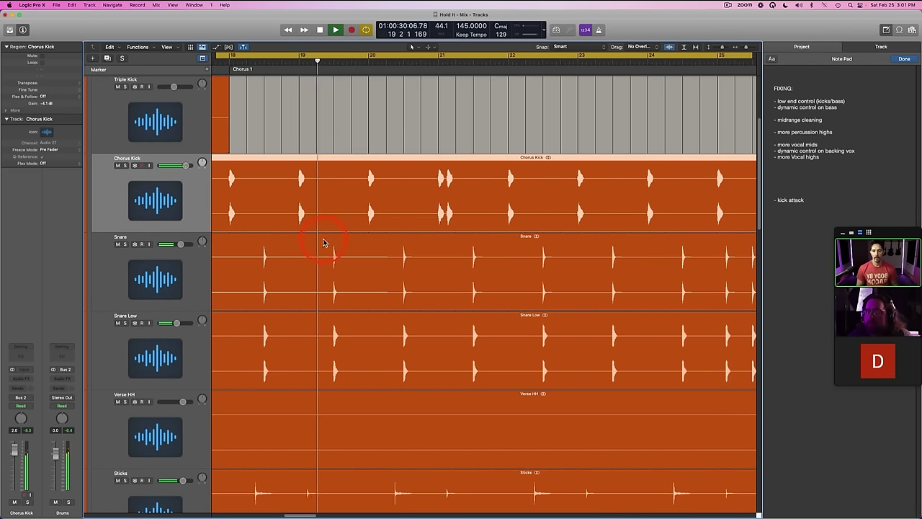
scroll(321, 241, down, 10)
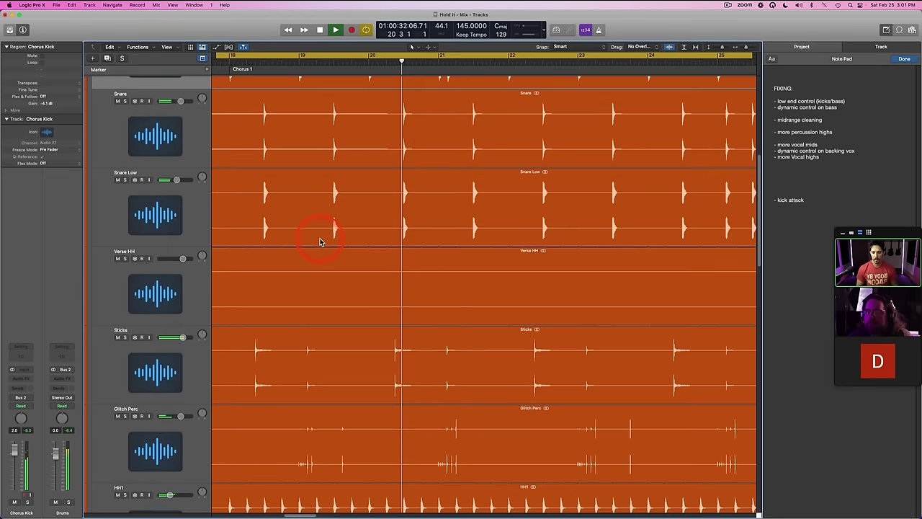
scroll(320, 242, down, 2)
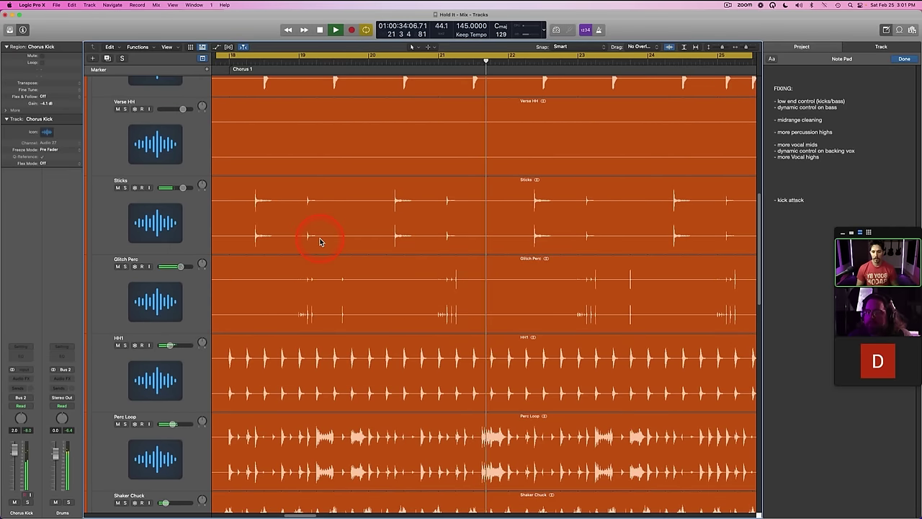
scroll(320, 241, down, 4)
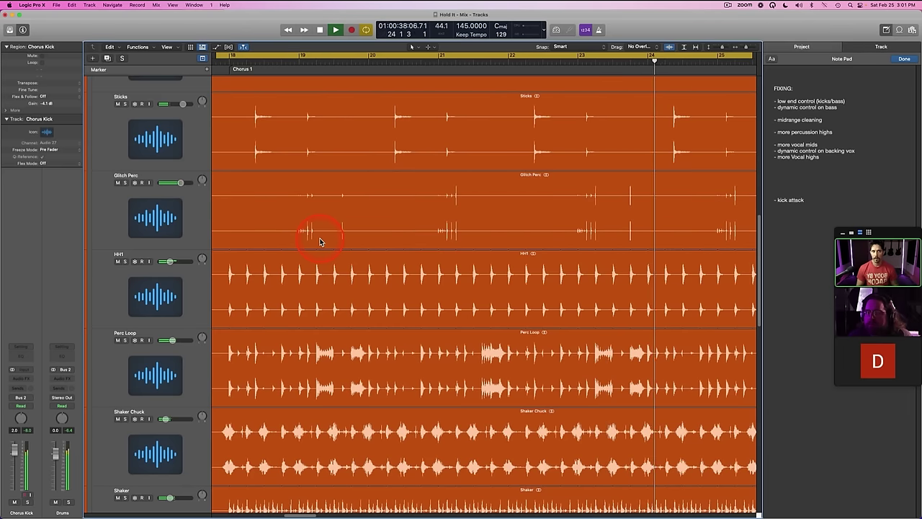
key(space)
Step: Expand the Bass stack, solo the Chorus Bass track and show its channel in the mixer
scroll(321, 241, down, 15)
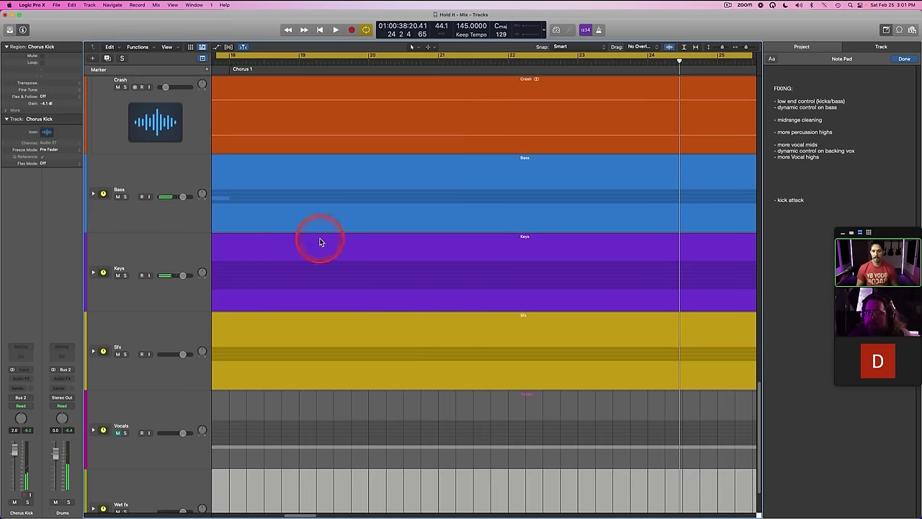
click(92, 194)
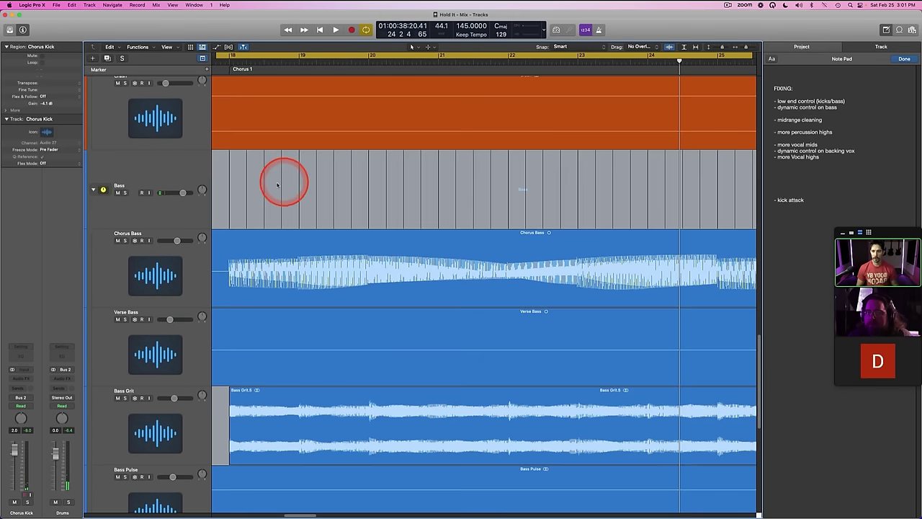
click(231, 243)
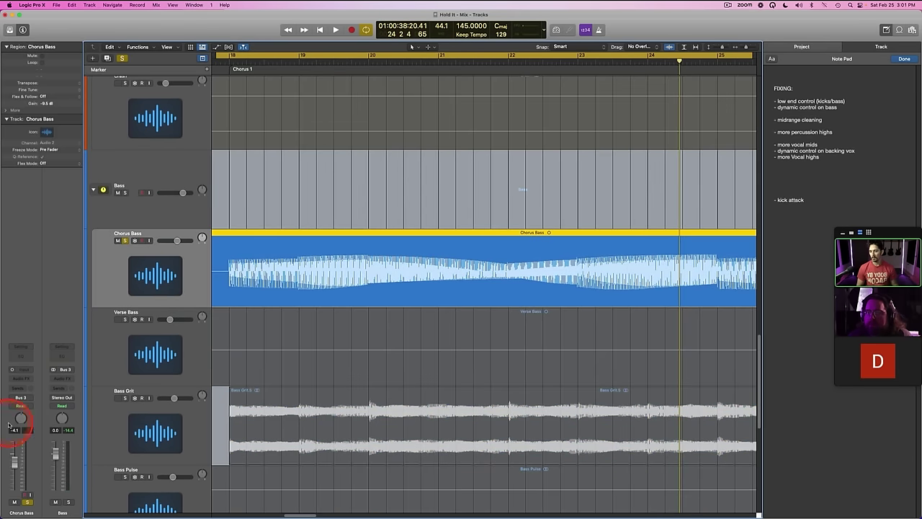
key(x)
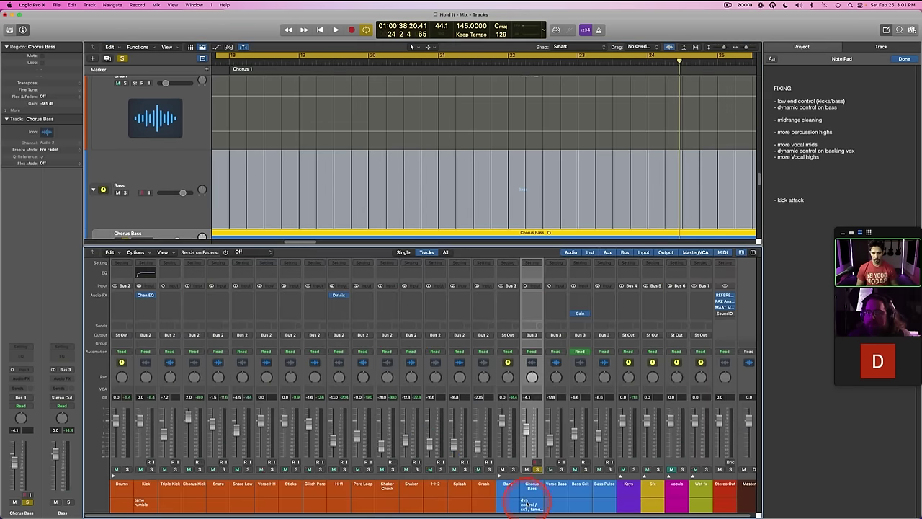
Step: Add a Channel EQ to the Chorus Bass and low-cut its sub-bass during playback, closing the EQ when finished
click(530, 277)
key(space)
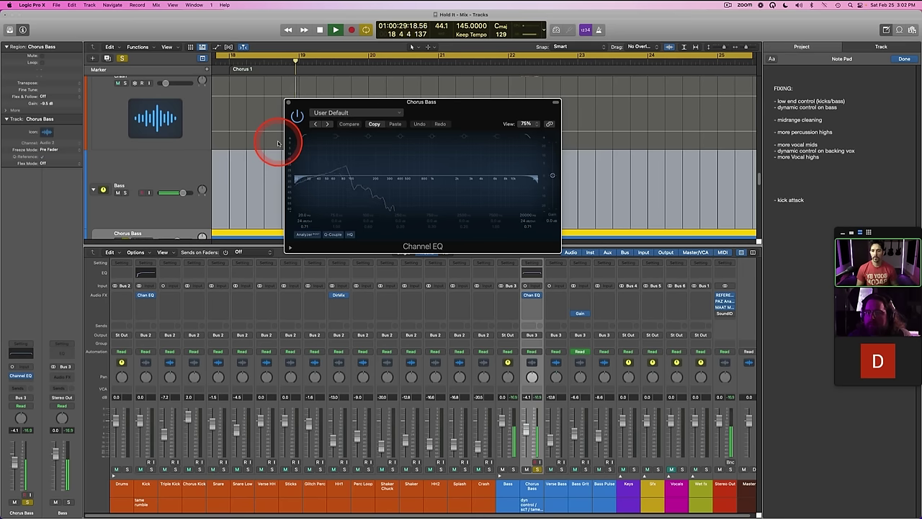
mouse_move(298, 182)
mouse_down()
mouse_move(339, 183)
mouse_move(324, 185)
mouse_move(316, 167)
mouse_move(325, 188)
mouse_move(341, 119)
mouse_move(367, 137)
mouse_up()
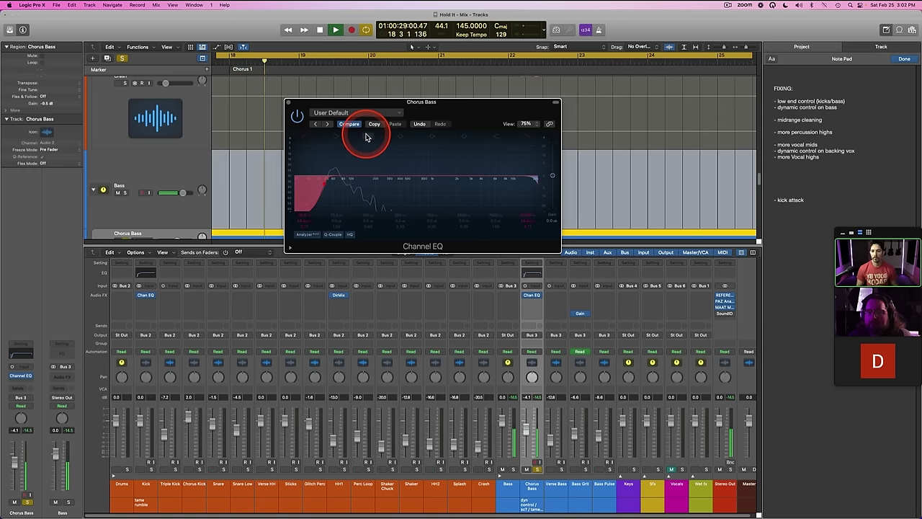
click(290, 104)
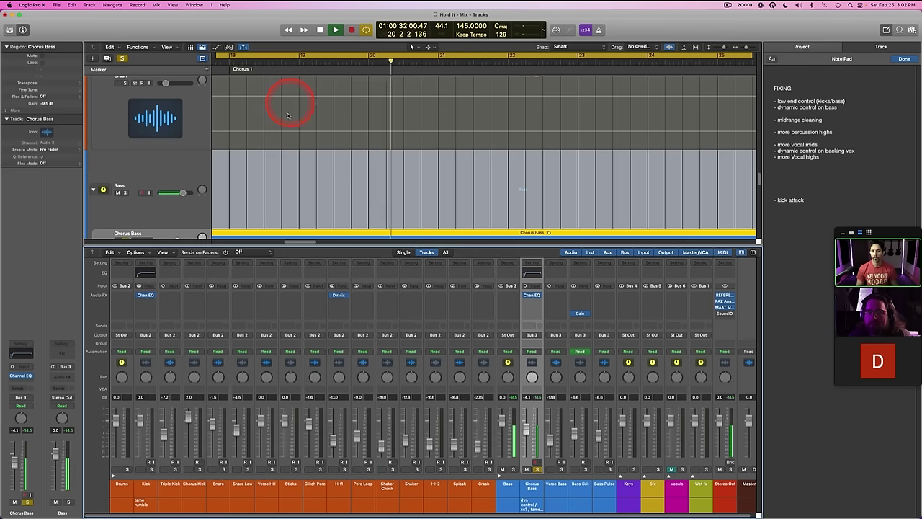
key(space)
Step: Insert Smooth Operator after the Channel EQ on the Chorus Bass and start playback
click(530, 296)
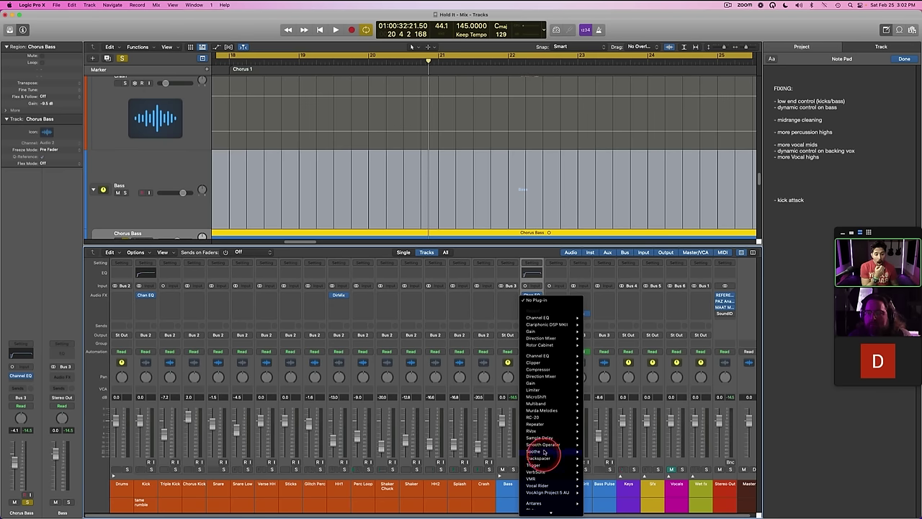
mouse_move(550, 445)
click(594, 445)
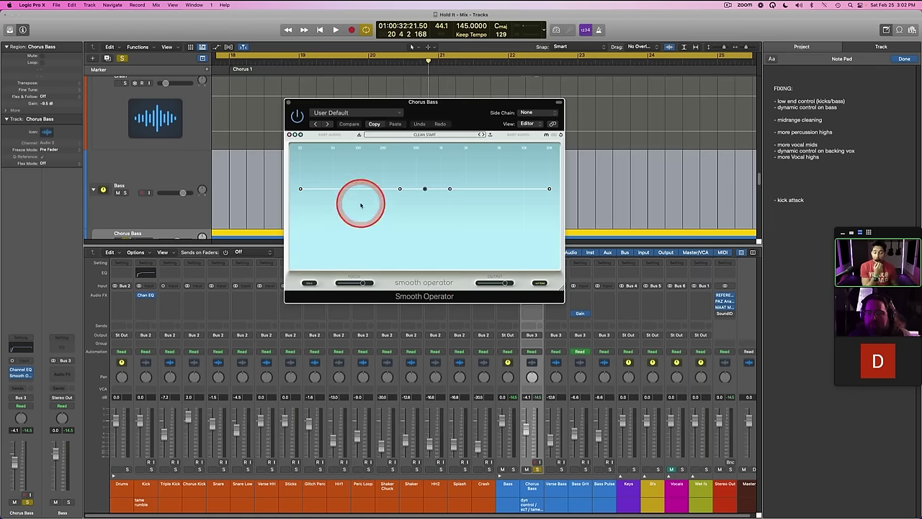
drag(413, 106, 435, 172)
key(space)
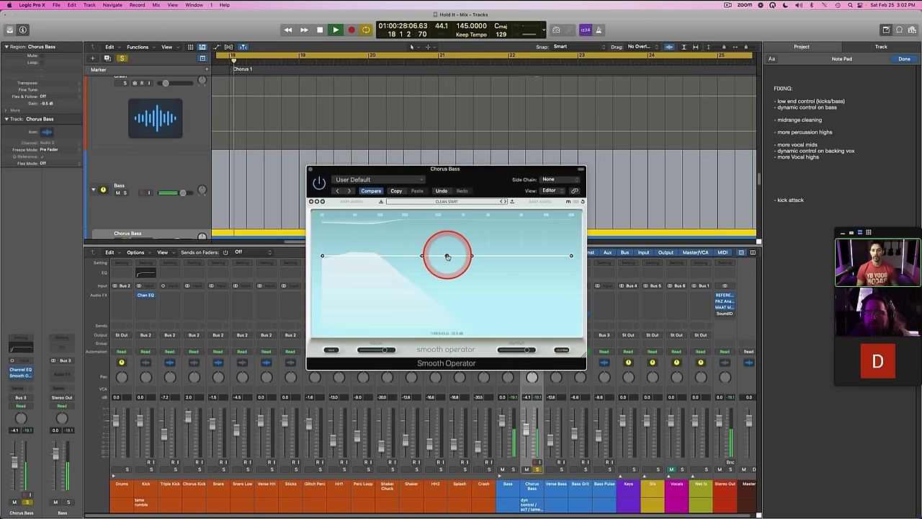
Step: Lower Smooth Operator's overall threshold slightly, compare the Chorus Bass with it bypassed and active, and close it
drag(442, 255, 446, 260)
click(234, 162)
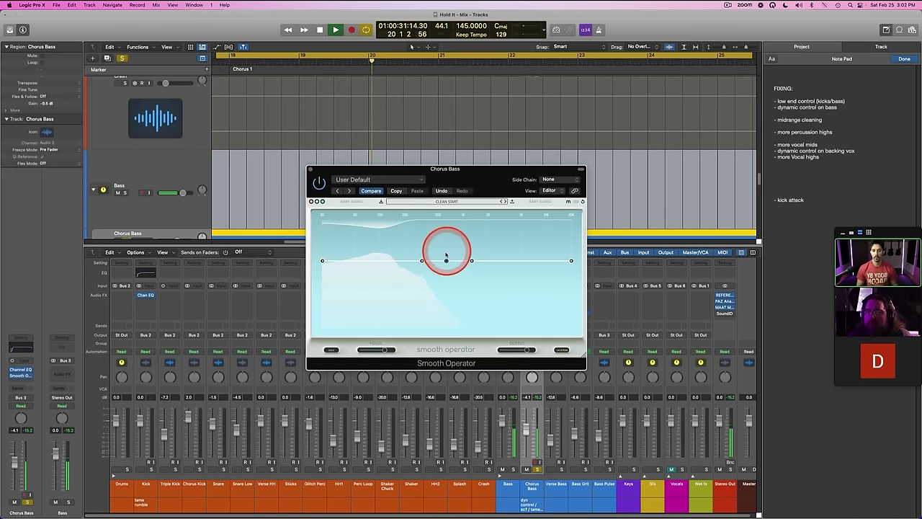
drag(446, 261, 446, 257)
click(312, 181)
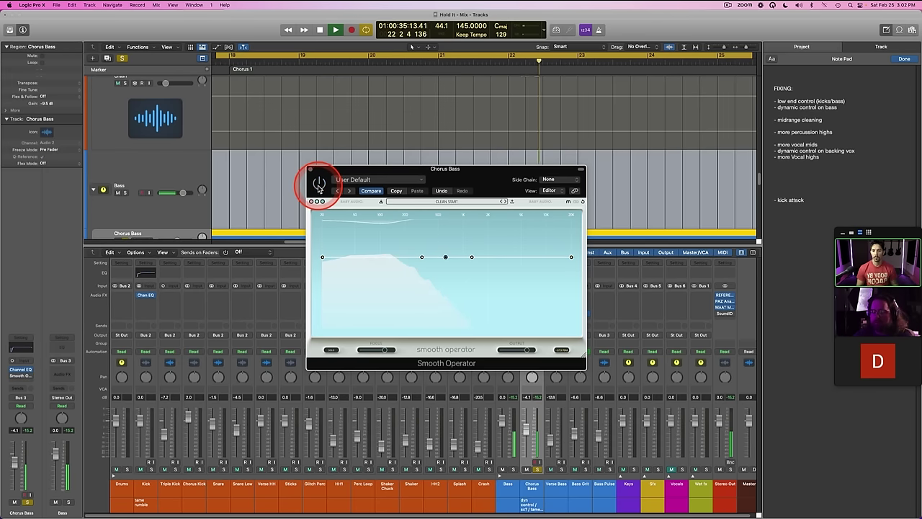
click(319, 186)
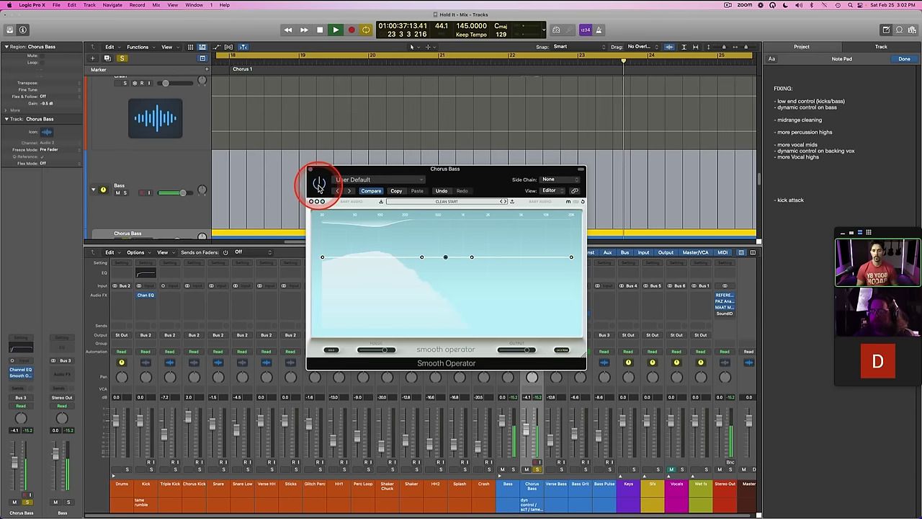
click(311, 171)
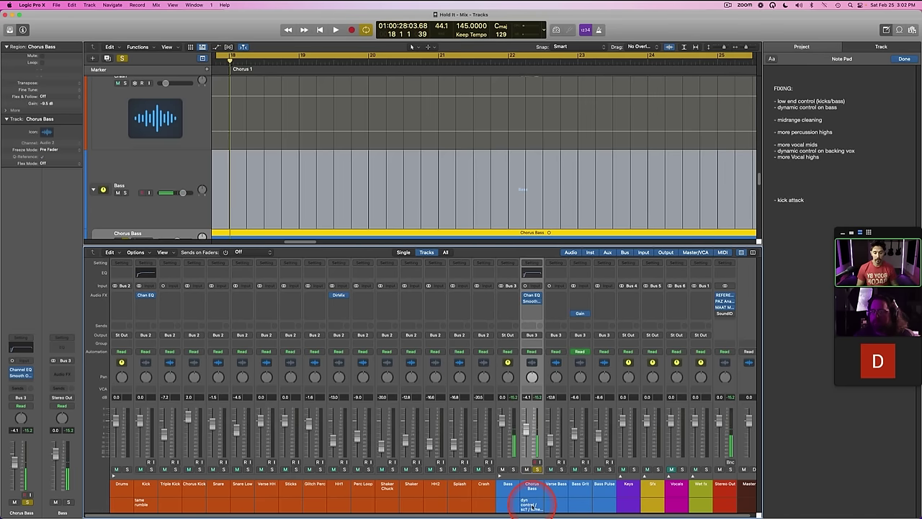
Step: Shorten the Chorus Bass channel note to "sc?" and compare the bass soloed against the full mix
drag(536, 507, 547, 516)
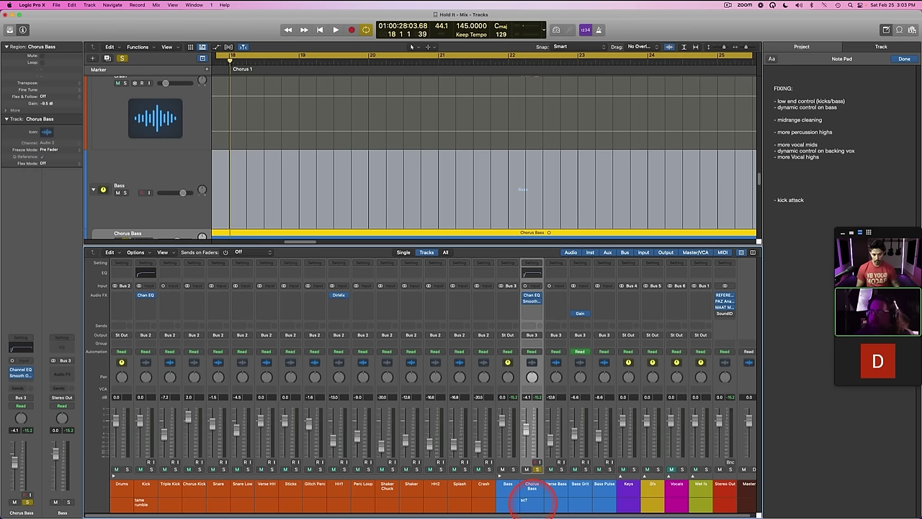
key(space)
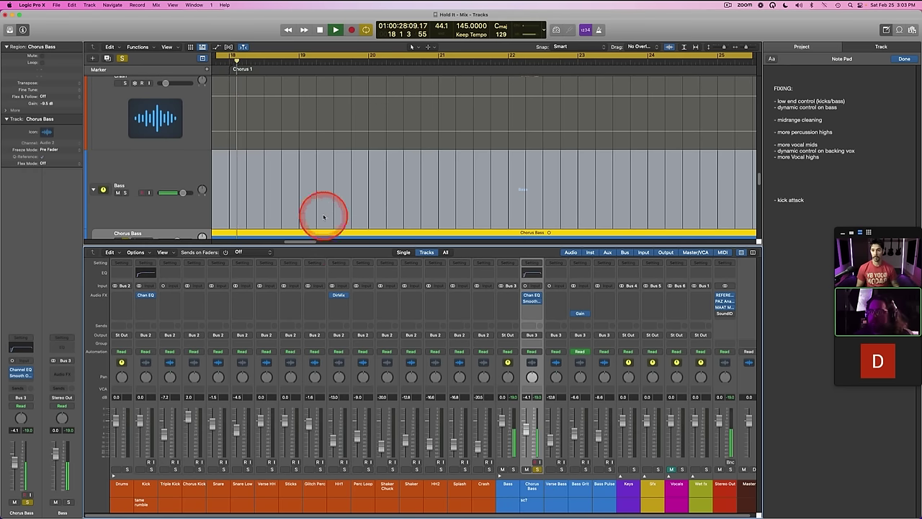
scroll(389, 212, down, 2)
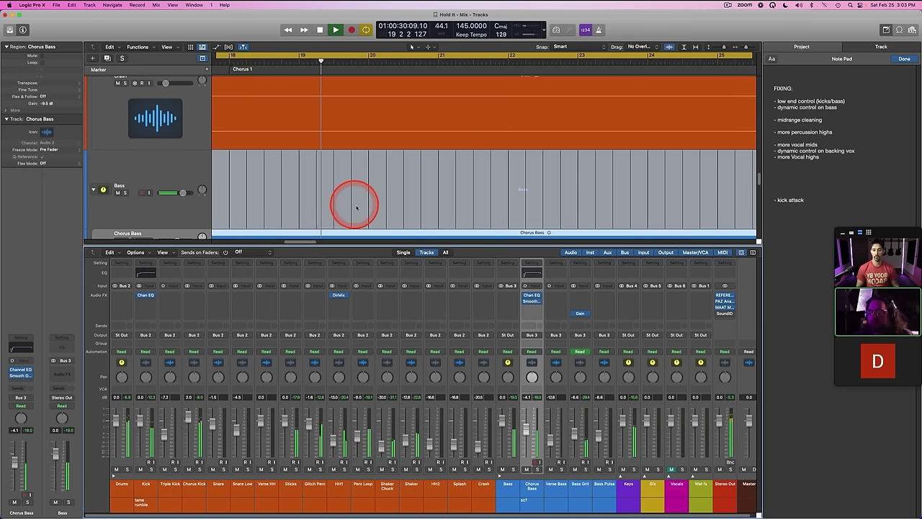
scroll(356, 205, down, 2)
scroll(356, 205, down, 2)
key(s)
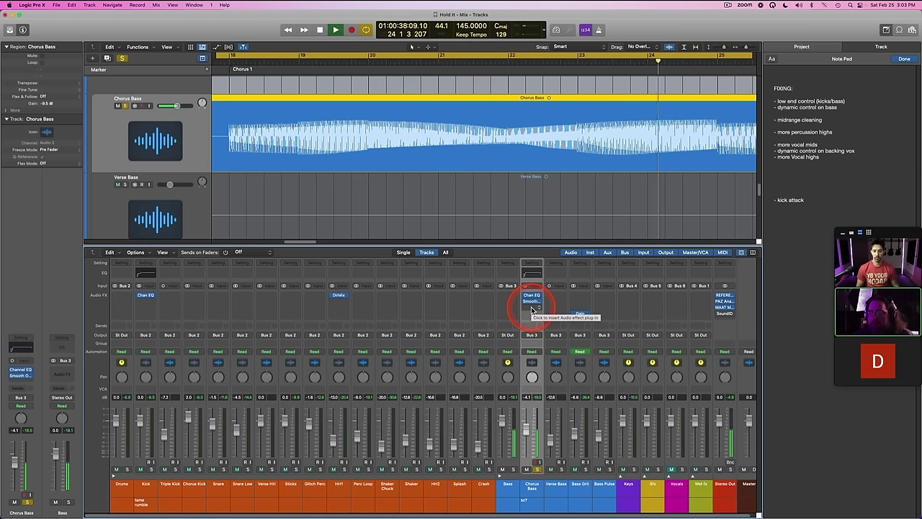
Step: Insert a Limiter after Smooth Operator on the Chorus Bass and set its threshold to -19.1 dB during playback
click(532, 308)
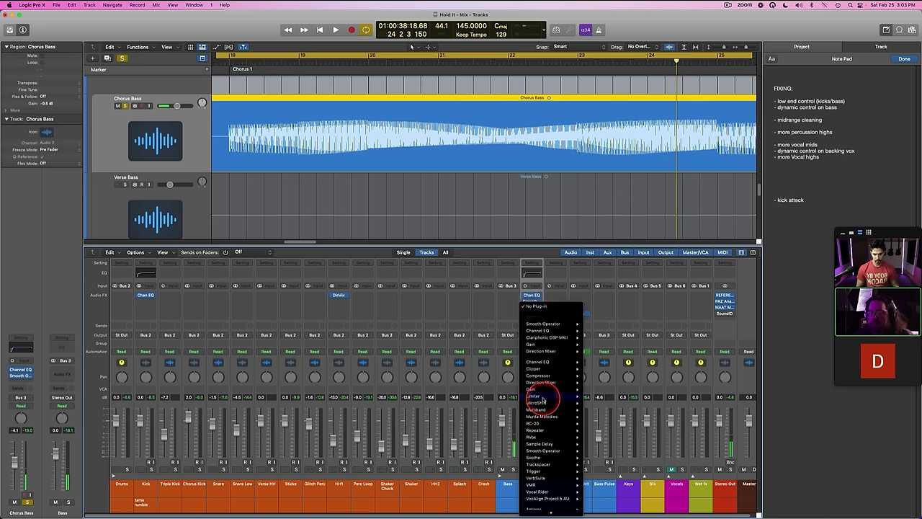
click(594, 397)
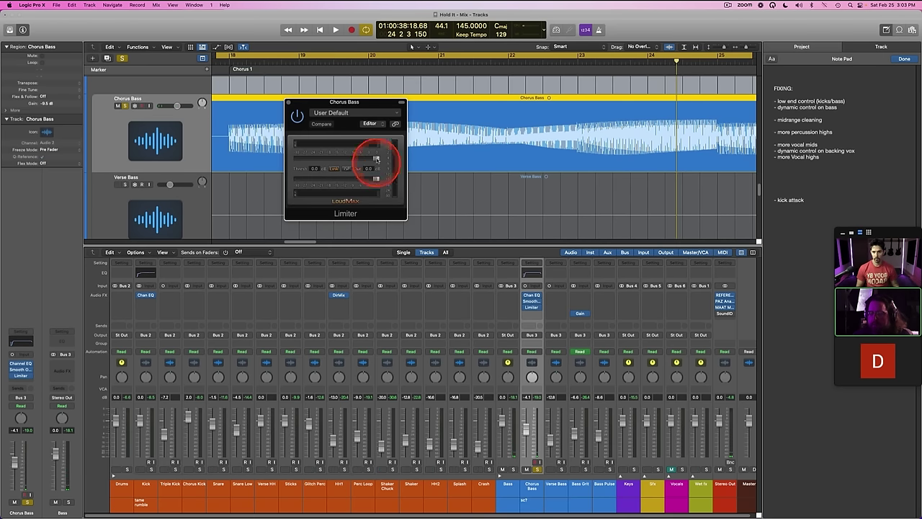
drag(359, 159, 334, 155)
key(space)
drag(334, 160, 329, 158)
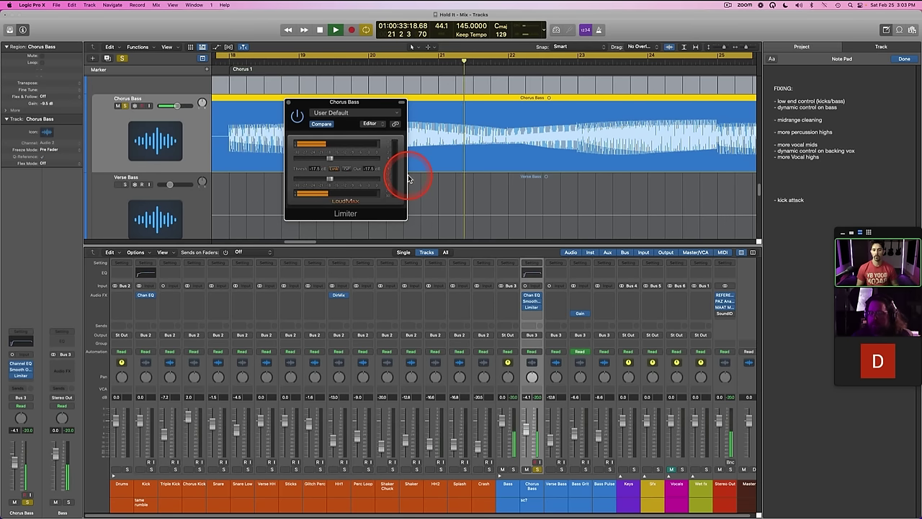
drag(331, 157, 324, 159)
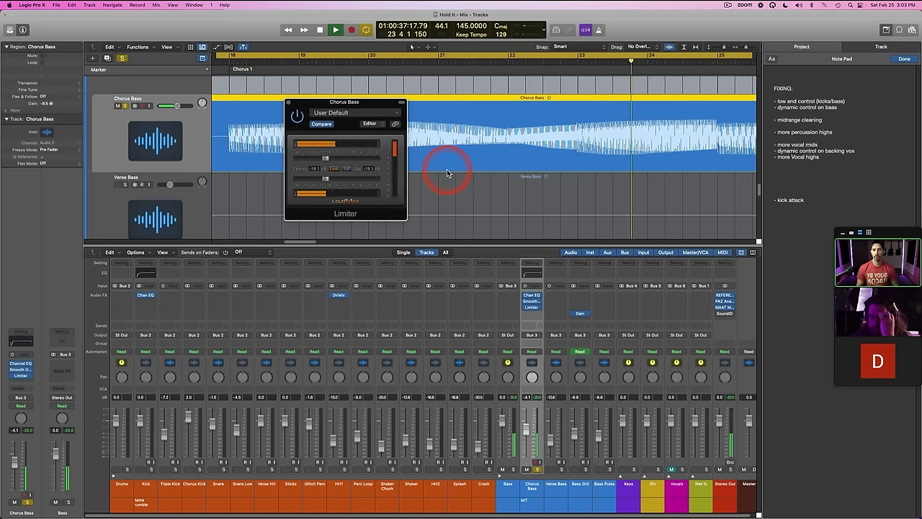
Step: Set the Limiter's output to -17.8 dB, compare it bypassed and active, and close it
drag(325, 180, 345, 180)
click(296, 115)
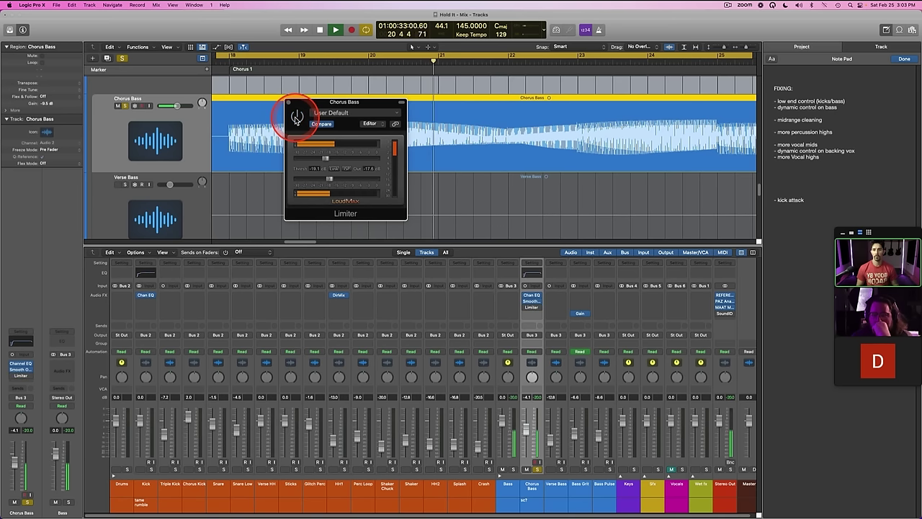
click(296, 117)
click(288, 105)
key(space)
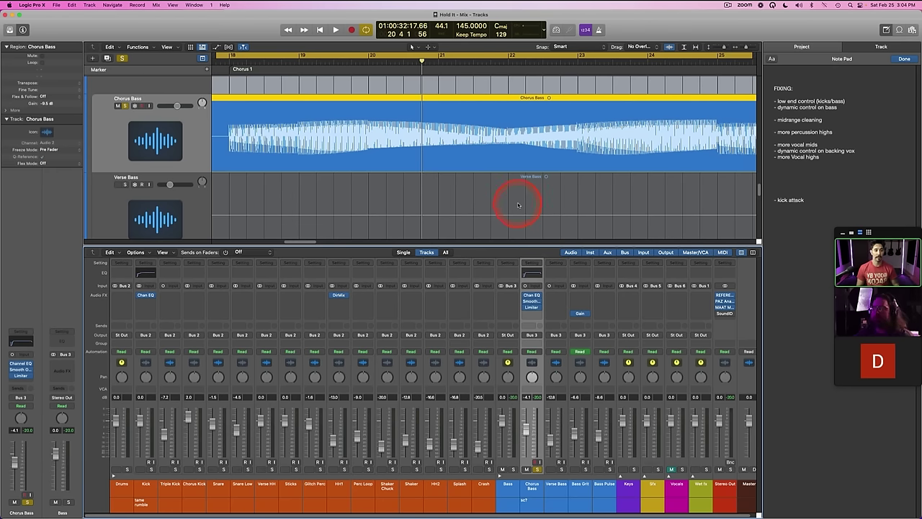
Step: Audition the Chorus Bass in the full mix and insert a mono Compressor after its Limiter
key(space)
key(s)
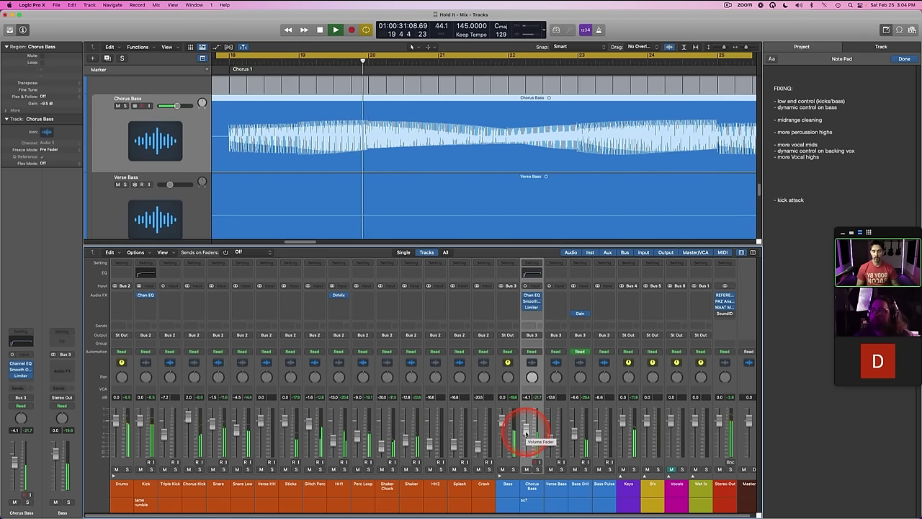
click(532, 315)
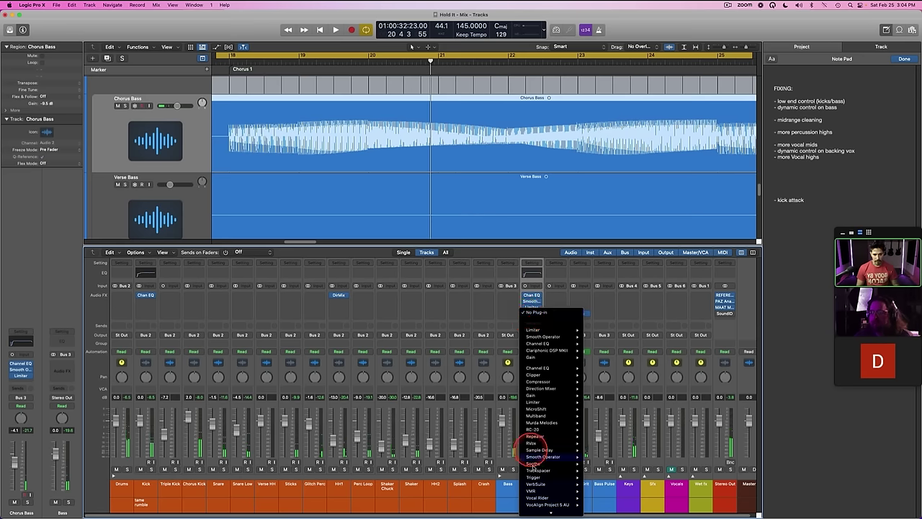
scroll(533, 461, down, 3)
mouse_move(547, 348)
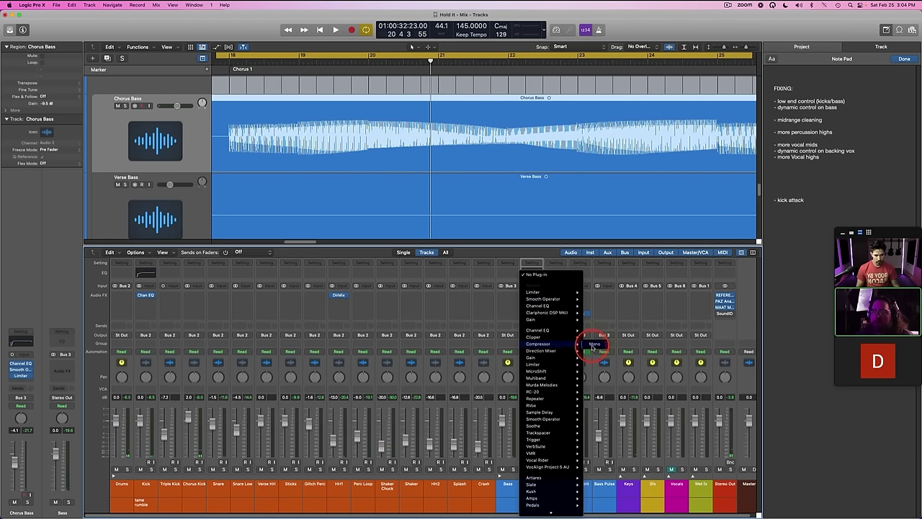
click(592, 344)
drag(424, 115, 358, 165)
Step: Set the Compressor's side chain to Kick (Audio 28) and raise its ratio
click(555, 162)
mouse_move(561, 182)
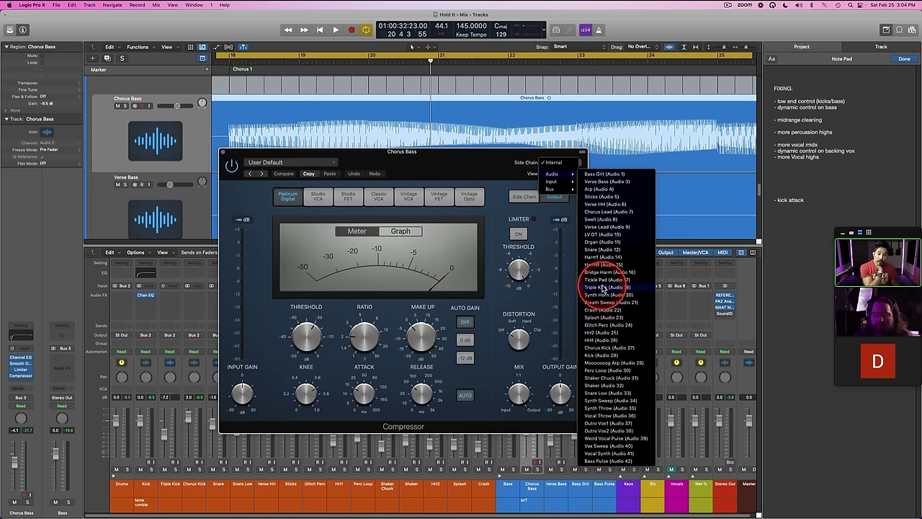
click(606, 355)
drag(473, 153, 509, 160)
mouse_move(400, 341)
drag(400, 341, 397, 312)
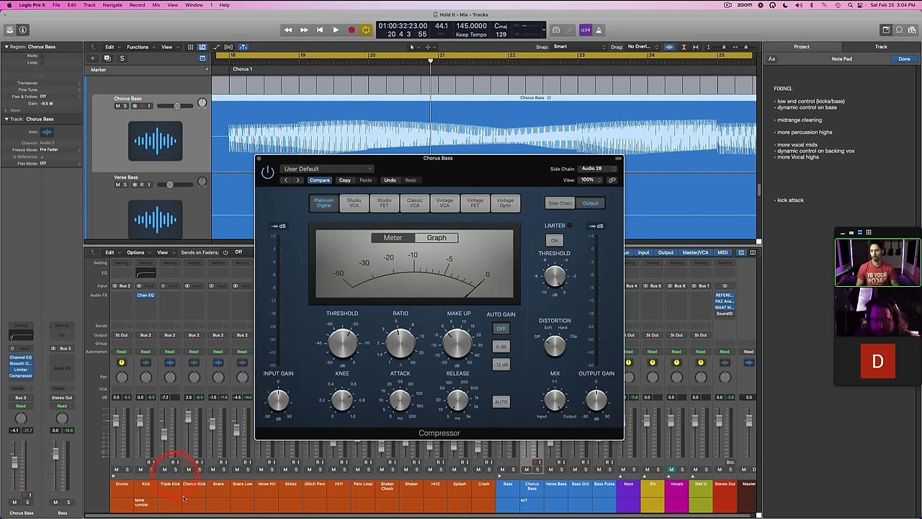
Step: Solo the Bass and Drums stacks together and play Chorus 1 with the Compressor open
click(512, 493)
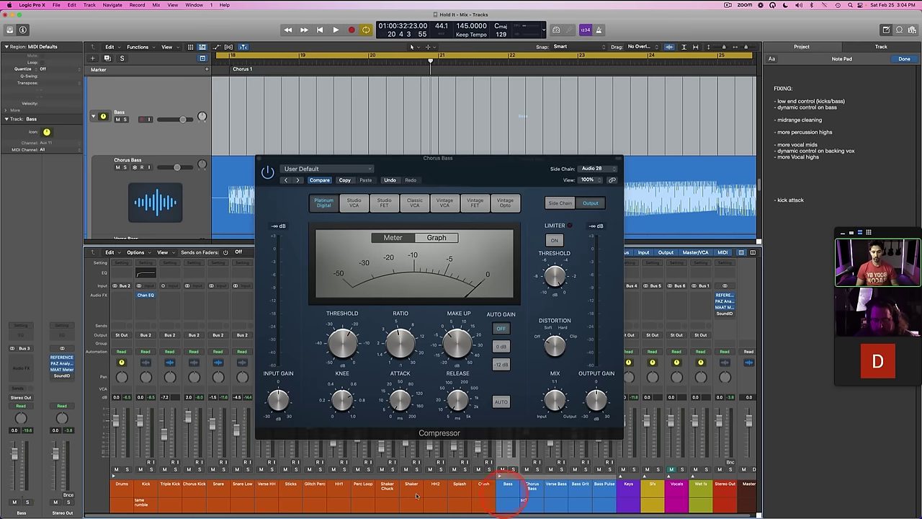
click(124, 493)
key(space)
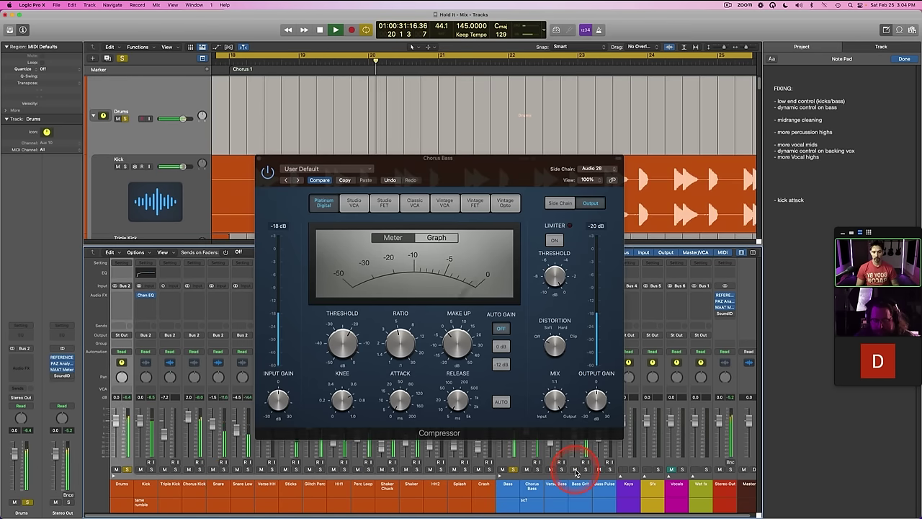
Step: Narrow the bass solo to the Chorus Bass track alone, keeping it soloed together with the Drums stack
click(512, 490)
click(530, 491)
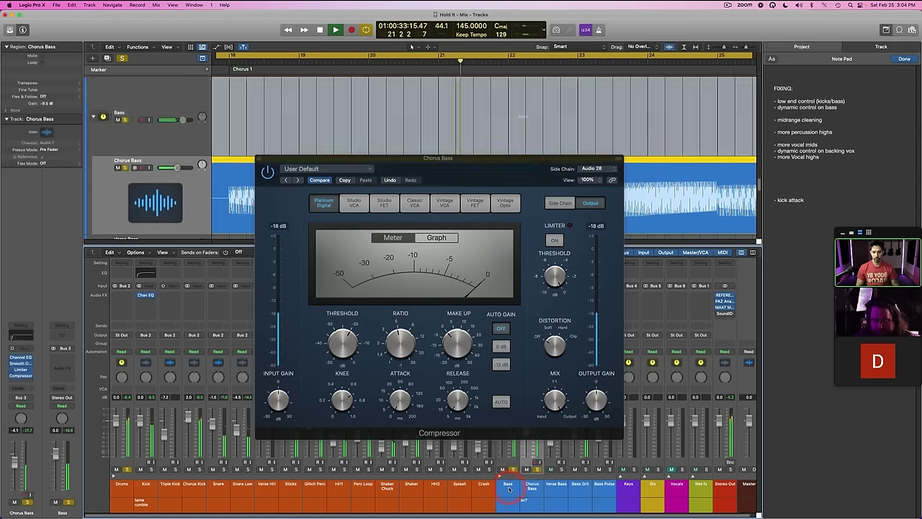
click(509, 490)
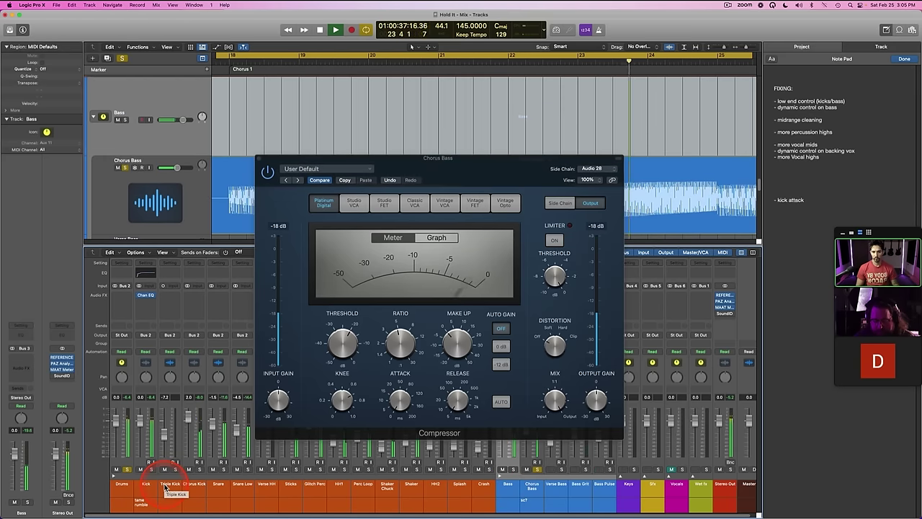
Step: Save the project, set the Chorus Bass Compressor's threshold to about -20.5 dB during playback, and close the plug-in
mouse_move(348, 350)
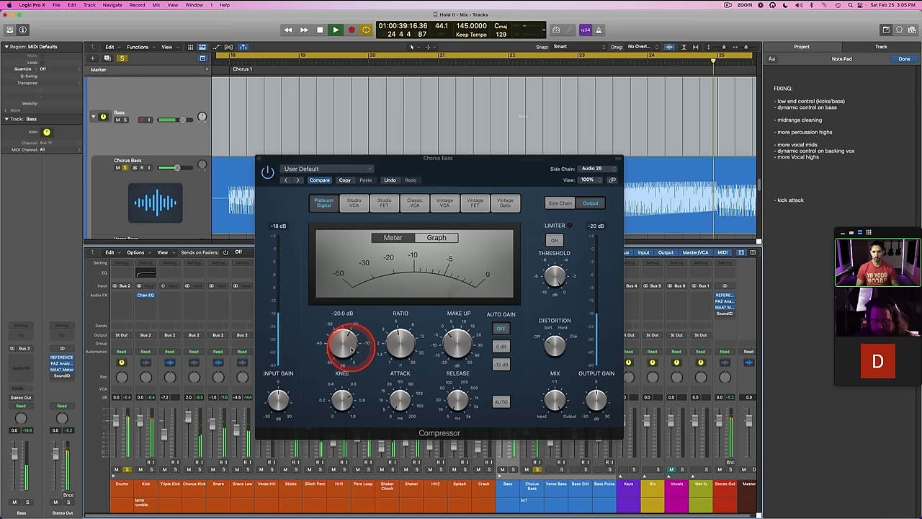
key(super+s)
key(space)
mouse_move(326, 335)
mouse_down()
mouse_move(340, 370)
mouse_move(336, 336)
mouse_move(342, 340)
mouse_up()
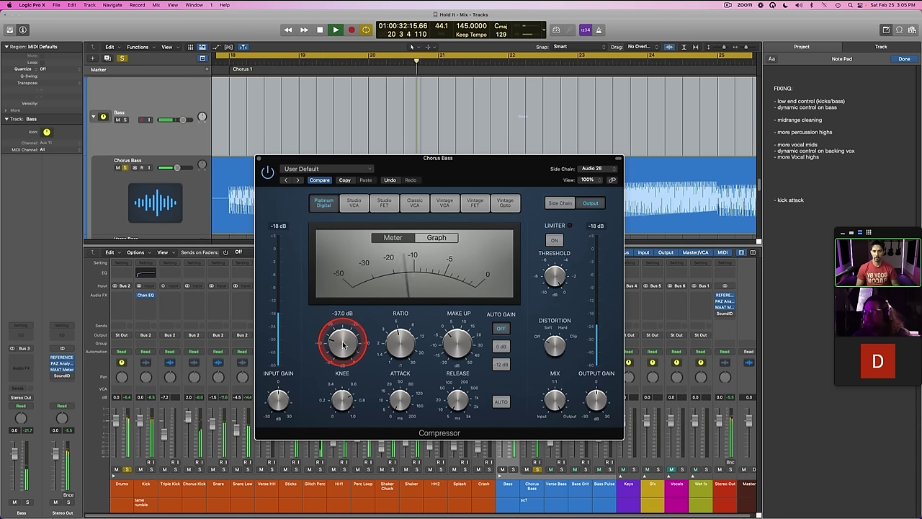
drag(343, 346, 347, 339)
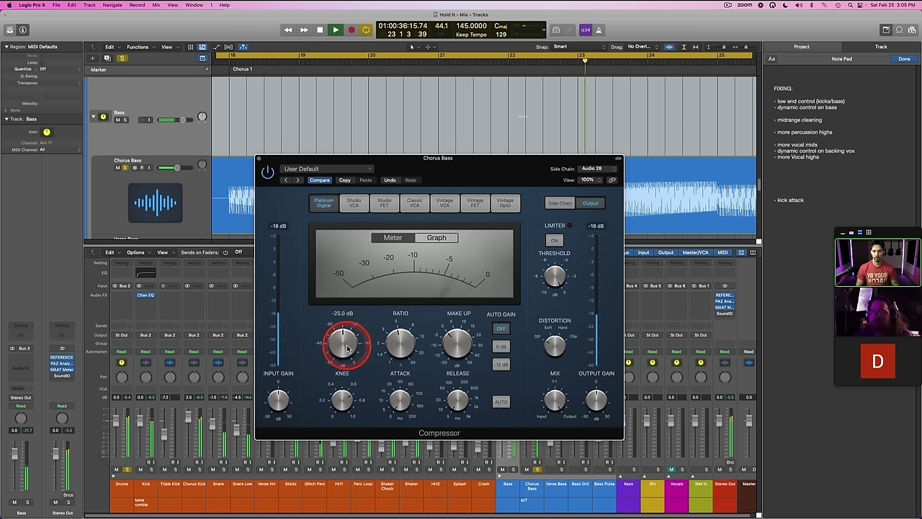
drag(347, 349, 348, 337)
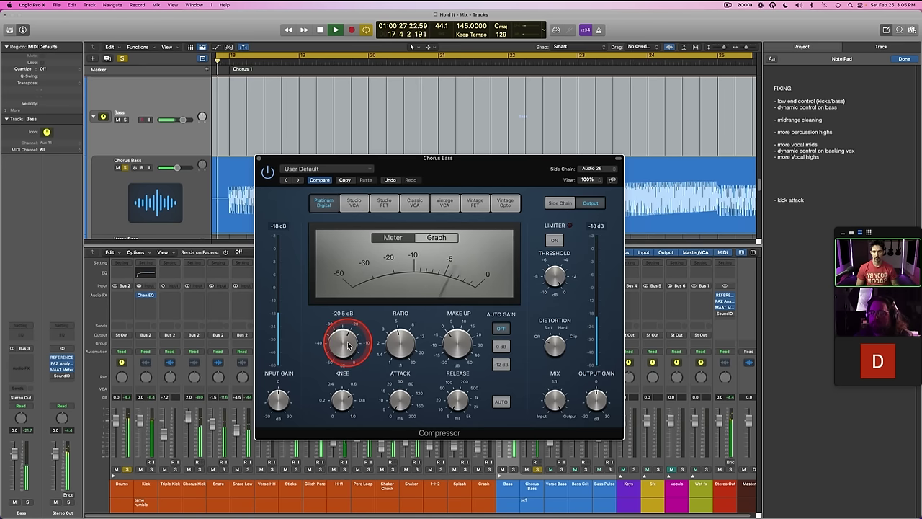
drag(348, 344, 348, 346)
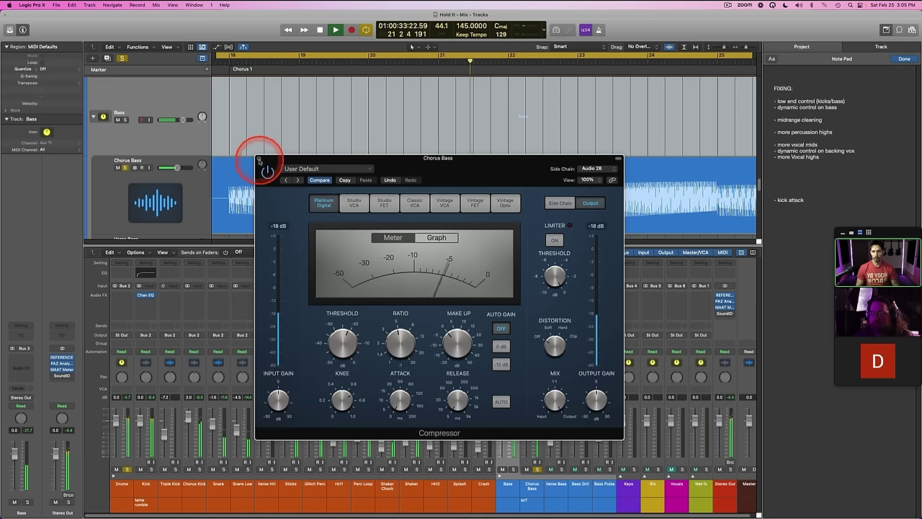
click(259, 158)
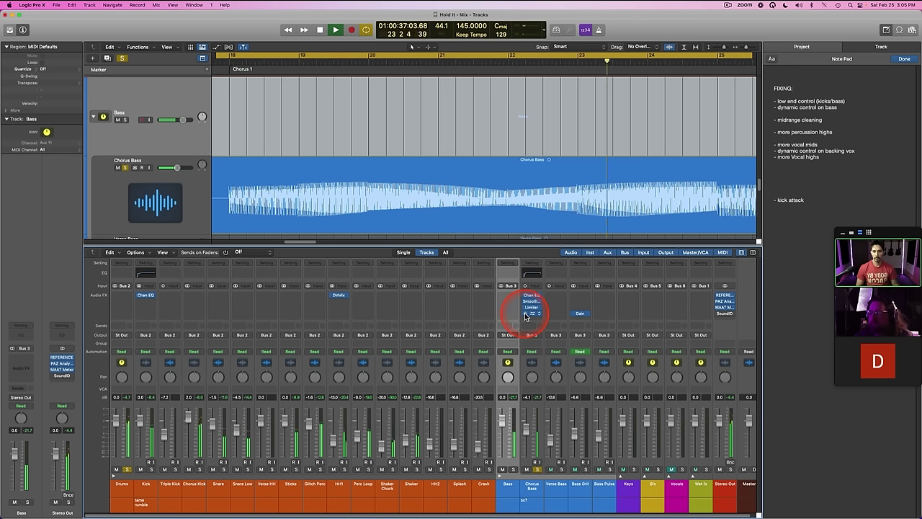
Step: Replay Chorus 1 with the side-chained Chorus Bass and the Drums soloed to judge the kick and bass balance
key(space)
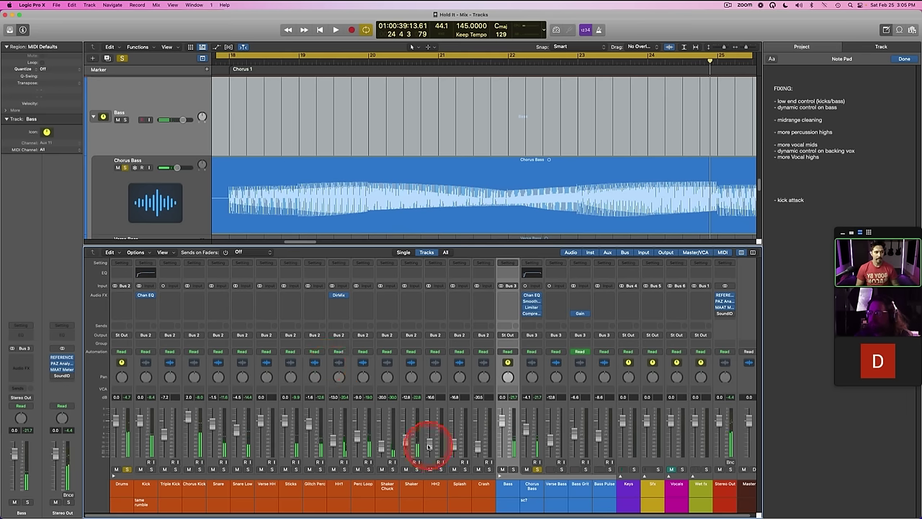
key(space)
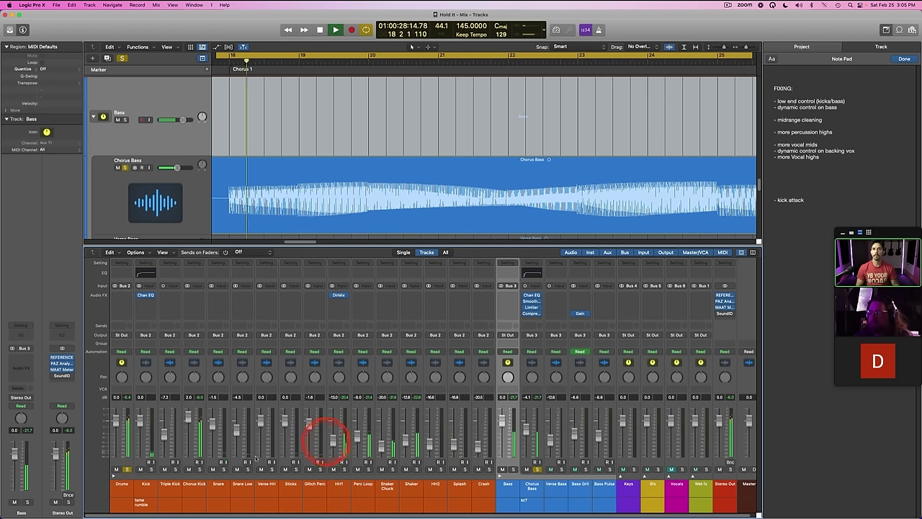
click(123, 491)
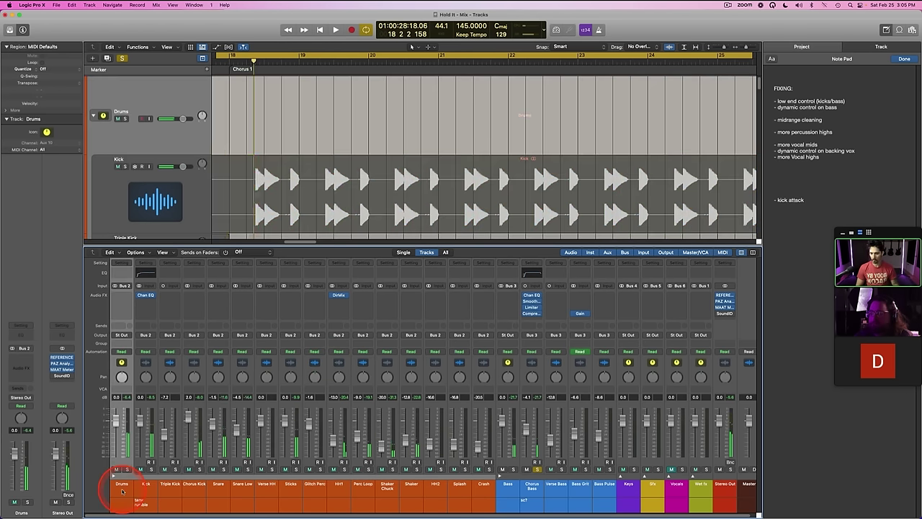
Step: Delete the mixer notes "sc?" from Chorus Bass and "tame rumble" from Kick, stop playback and clear the remaining solos
click(530, 492)
double_click(530, 509)
key(BackSpace)
key(Return)
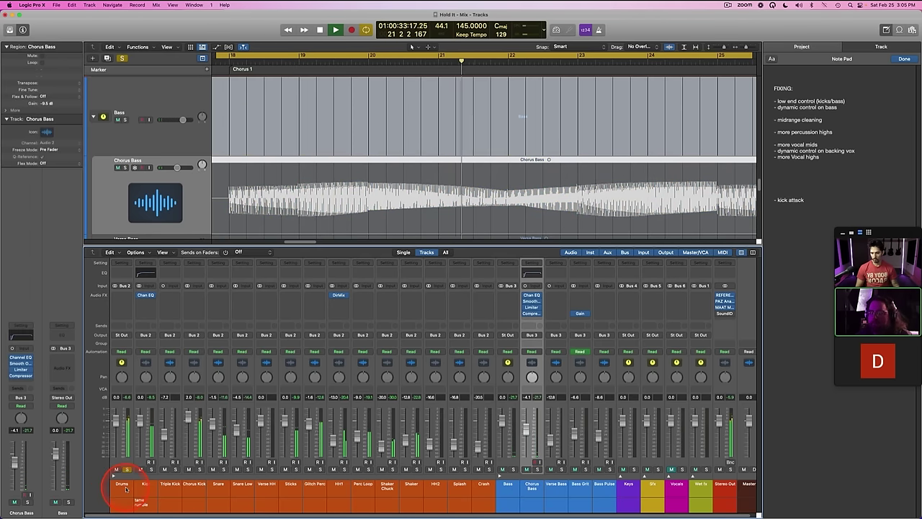
double_click(144, 501)
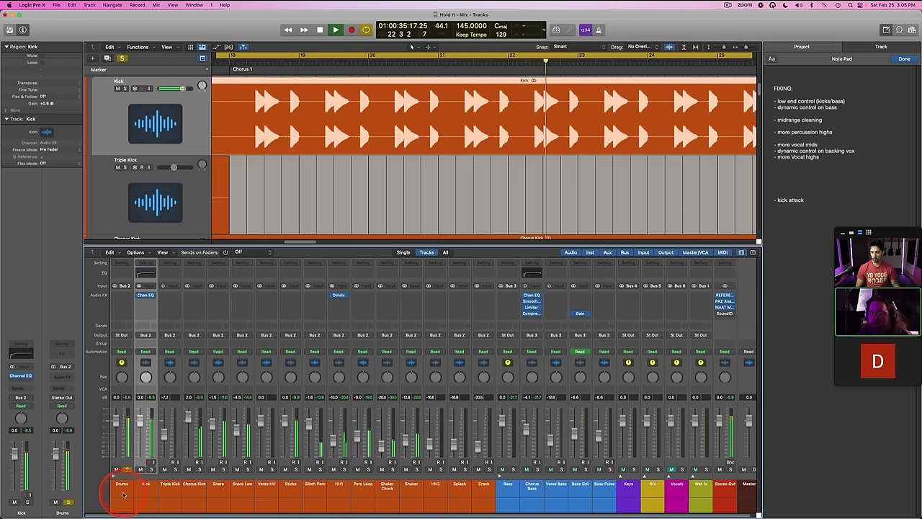
click(120, 494)
key(space)
key(s)
Step: Remove the "low end control (kicks/bass)" and "dynamic control on bass" lines from the project's FIXING list
mouse_move(844, 102)
mouse_down()
mouse_move(746, 92)
mouse_move(853, 101)
mouse_up()
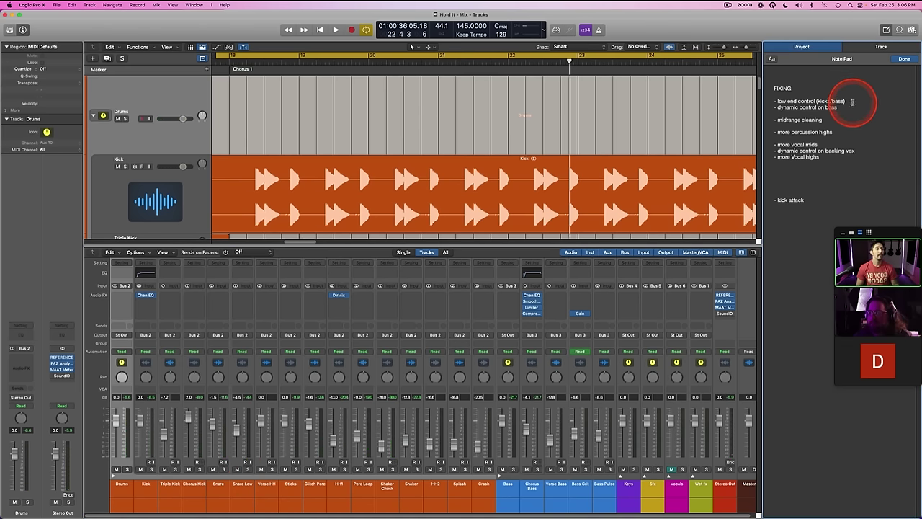
drag(849, 101, 798, 103)
key(BackSpace)
key(BackSpace)
key(BackSpace)
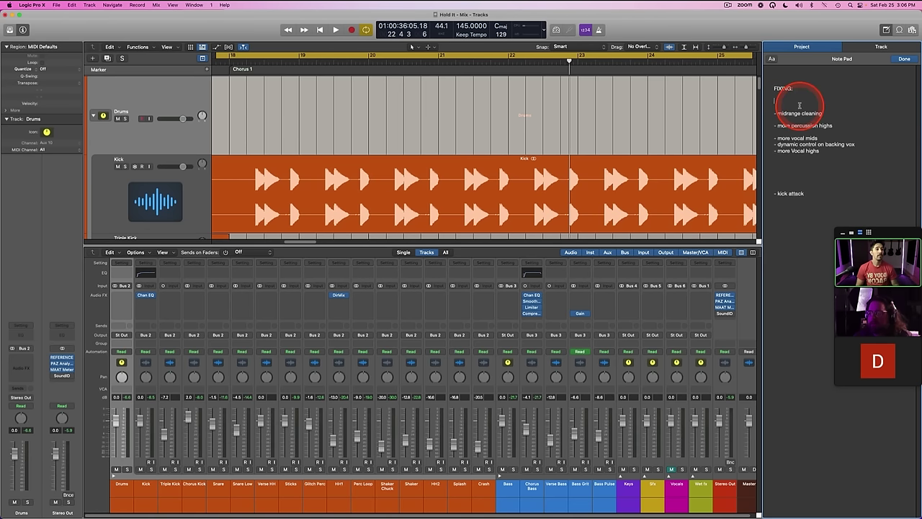
click(340, 311)
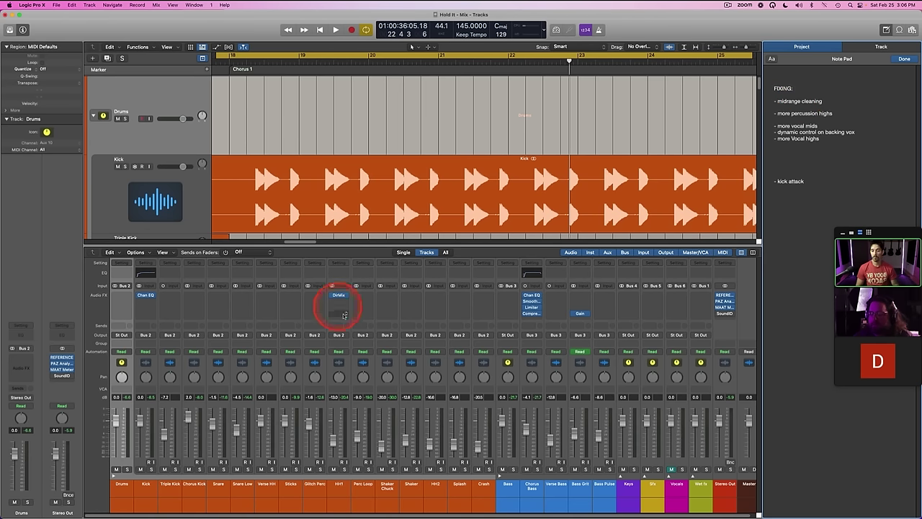
Step: Play Chorus 1 in the full mix and briefly solo the Kick to examine its attack
click(339, 160)
key(space)
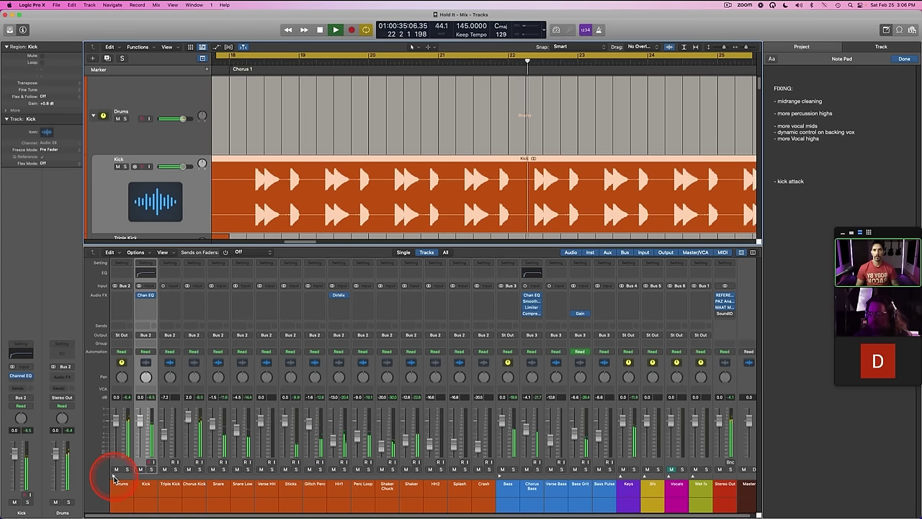
click(113, 479)
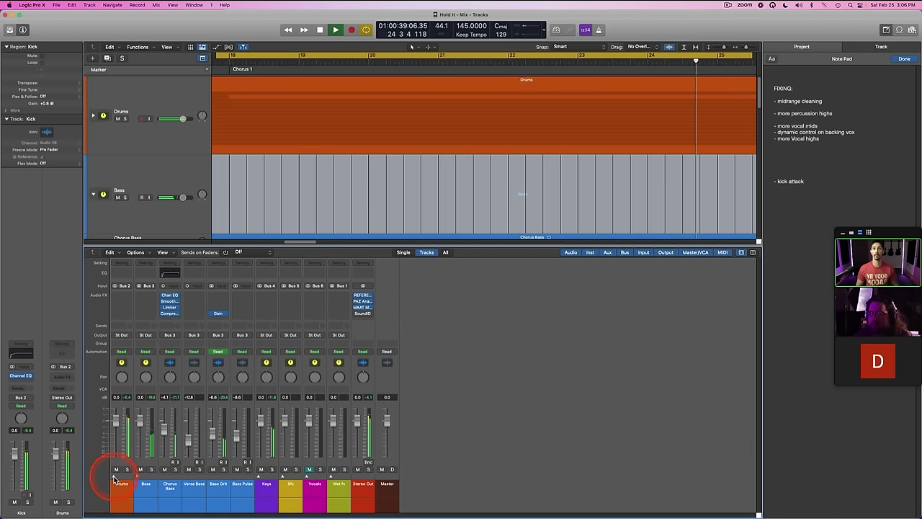
click(113, 479)
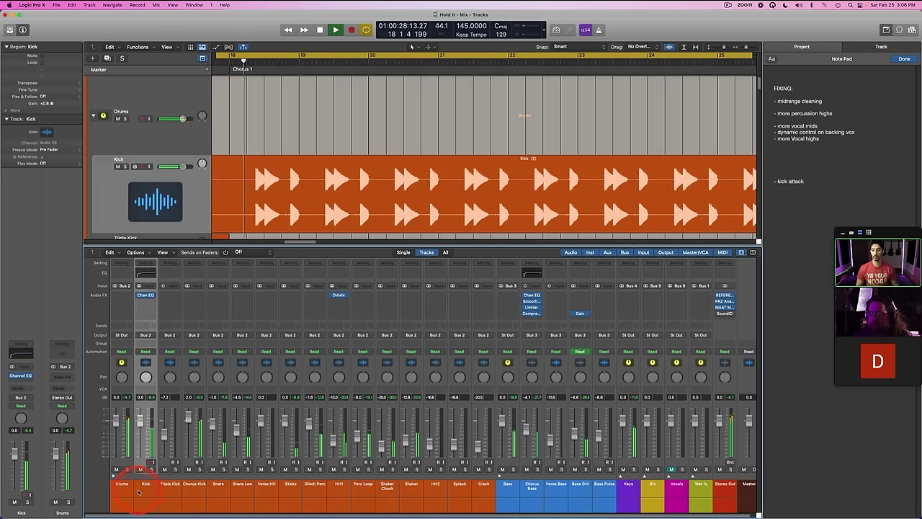
key(s)
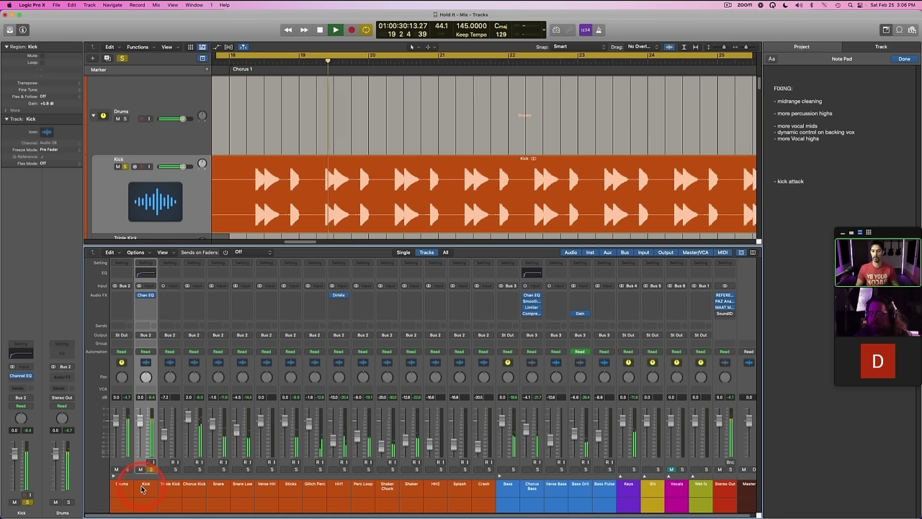
key(s)
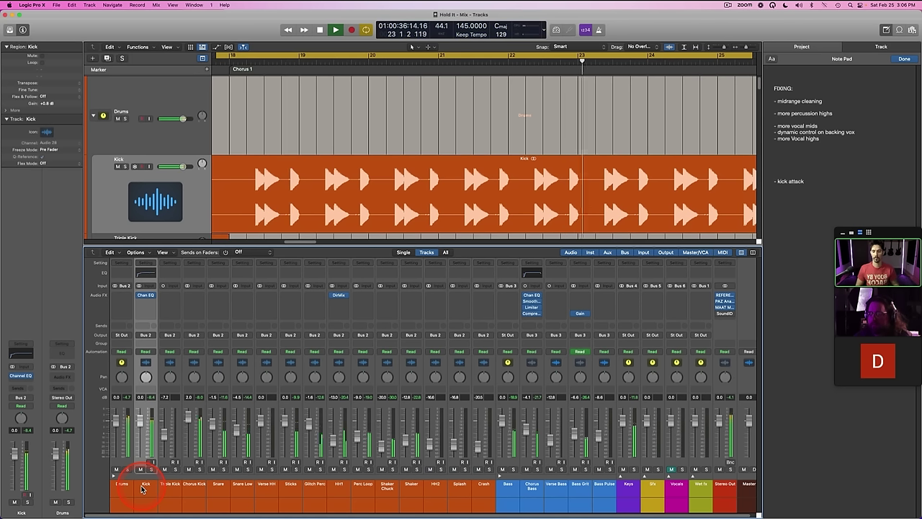
Step: Mute the Bass stack, listen to the kick in Chorus 1 without it, and stop playback
click(502, 469)
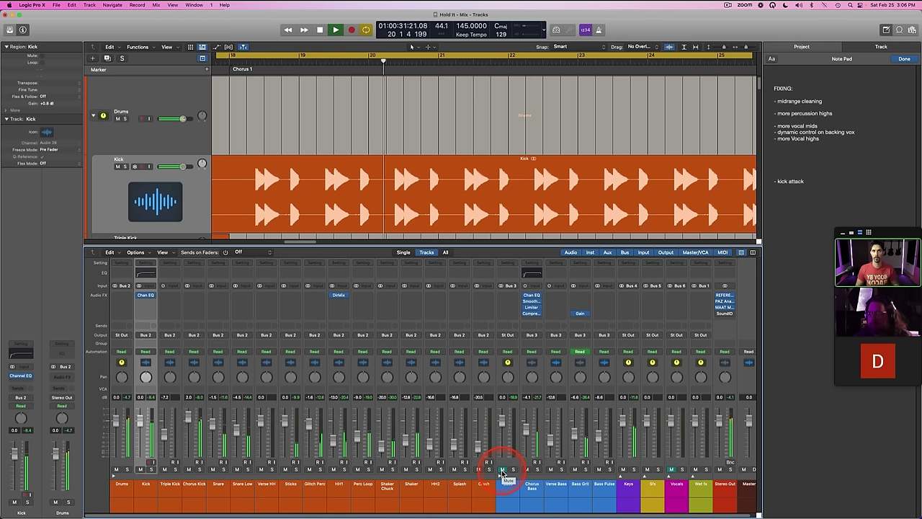
click(499, 491)
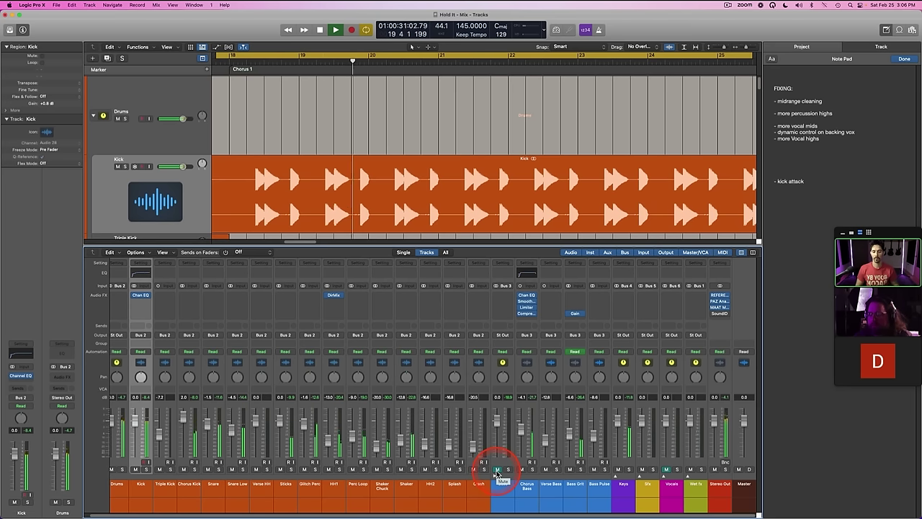
key(space)
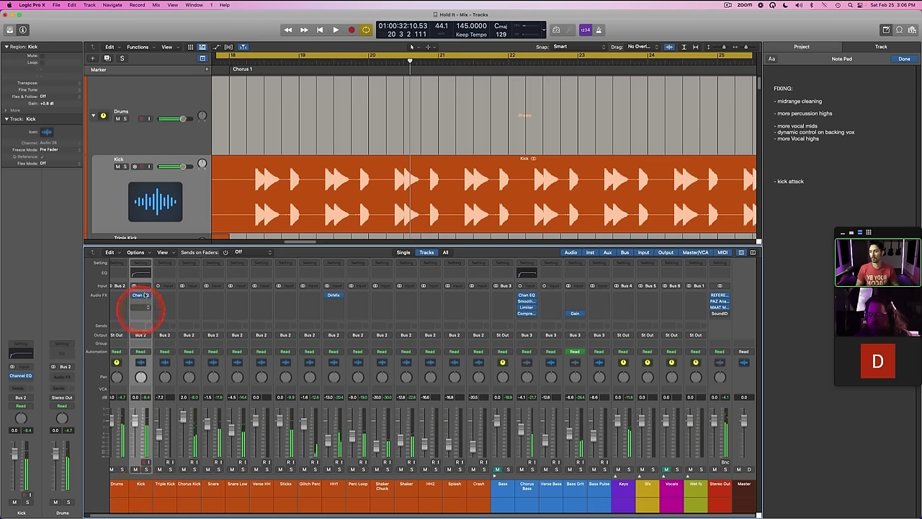
Step: Insert VMR on the Kick after its Channel EQ and load The Monster dynamics module into the first slot
click(143, 303)
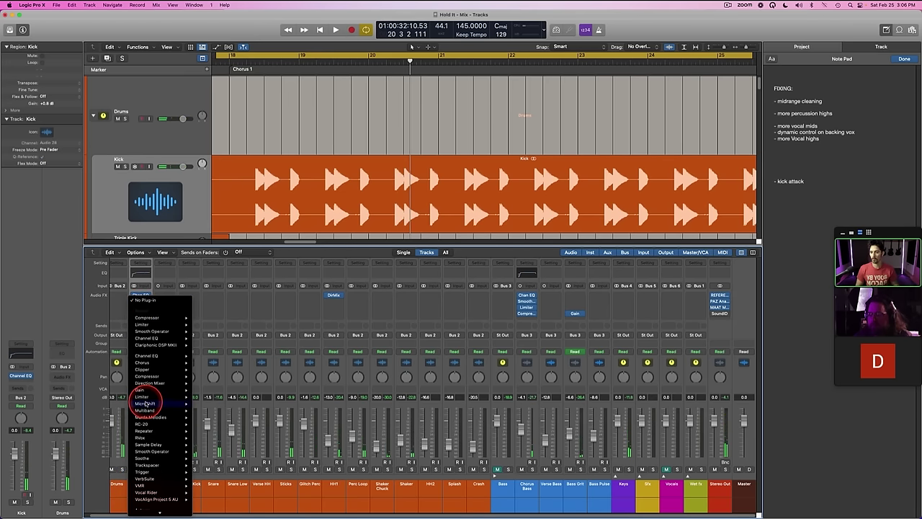
mouse_move(152, 488)
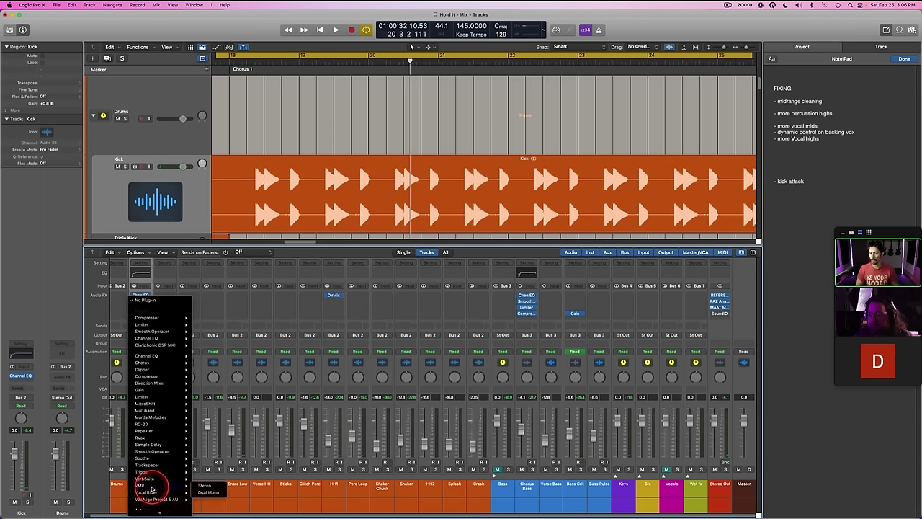
click(208, 488)
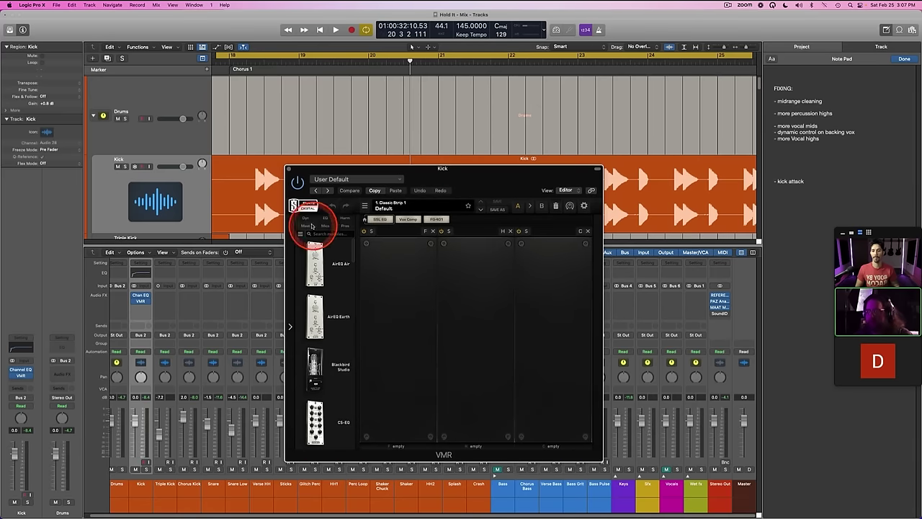
click(305, 218)
scroll(315, 316, down, 5)
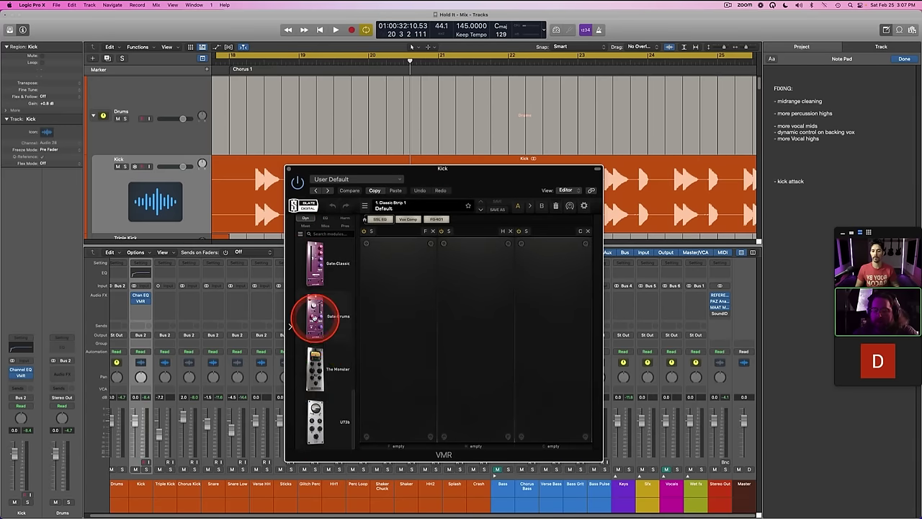
drag(309, 366, 403, 356)
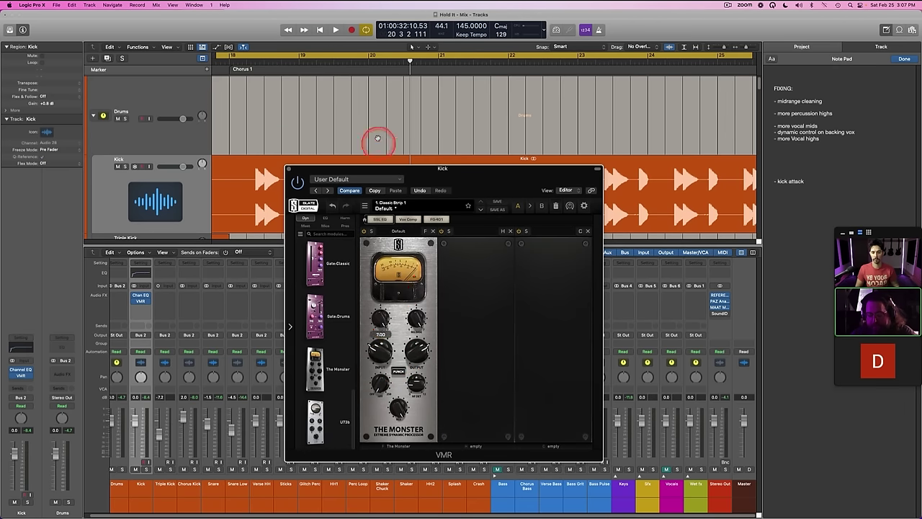
Step: Set The Monster's input to about 2.05 dB and, with the Kick soloed in playback, its output to about -11.8 dB
drag(381, 364, 380, 327)
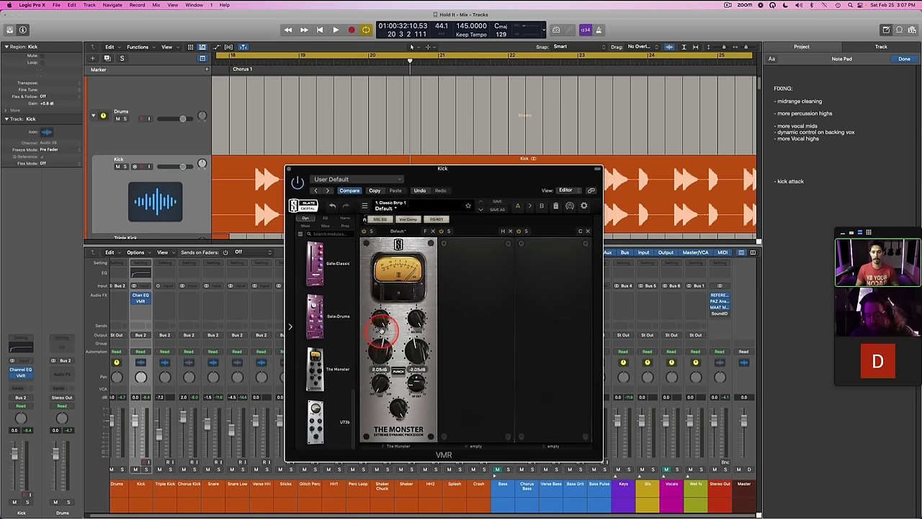
key(s)
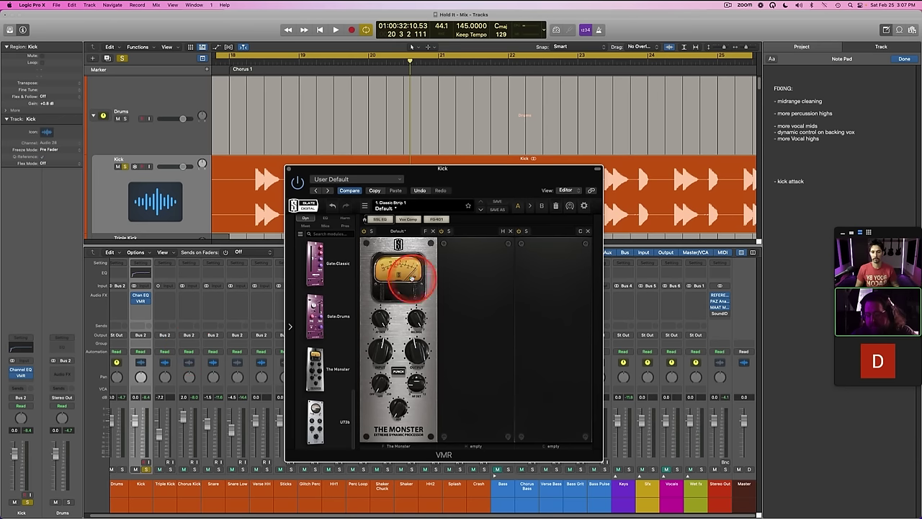
key(space)
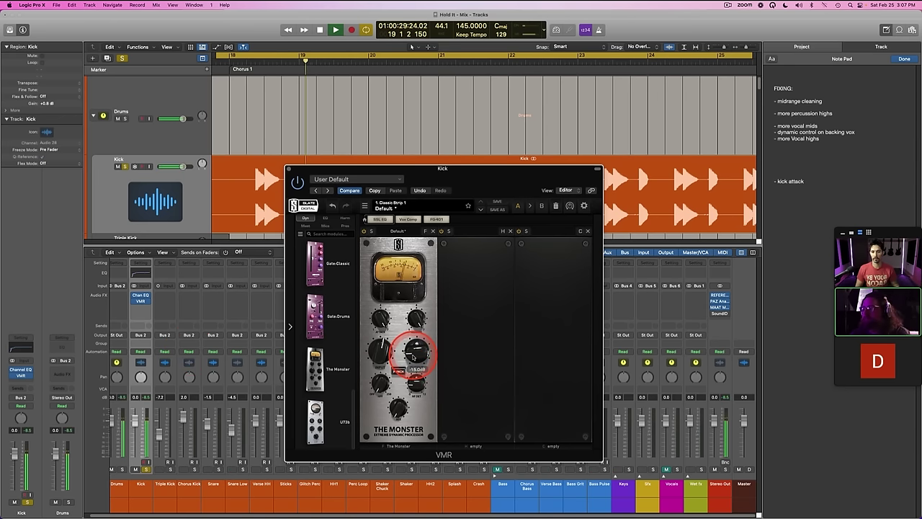
click(412, 356)
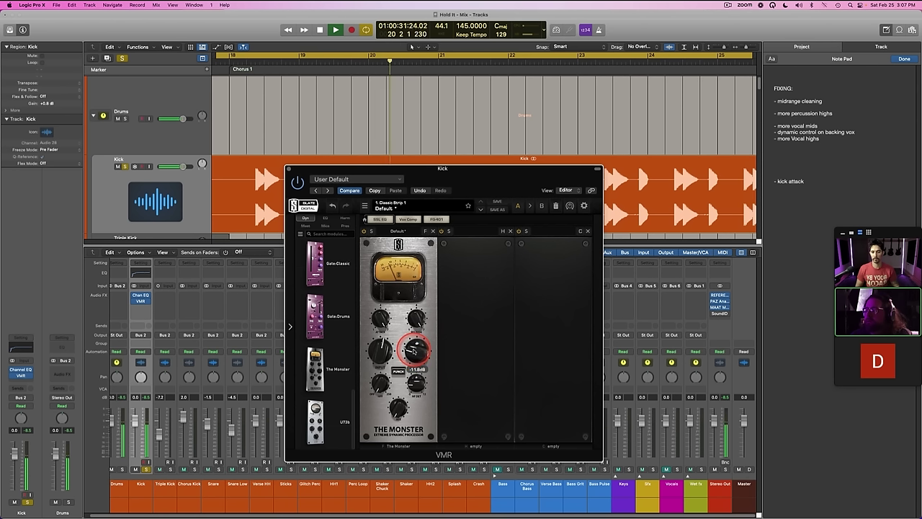
Step: Enable Punch on The Monster and replay the soloed Kick from the start of Chorus 1
drag(396, 415, 398, 371)
key(space)
click(380, 322)
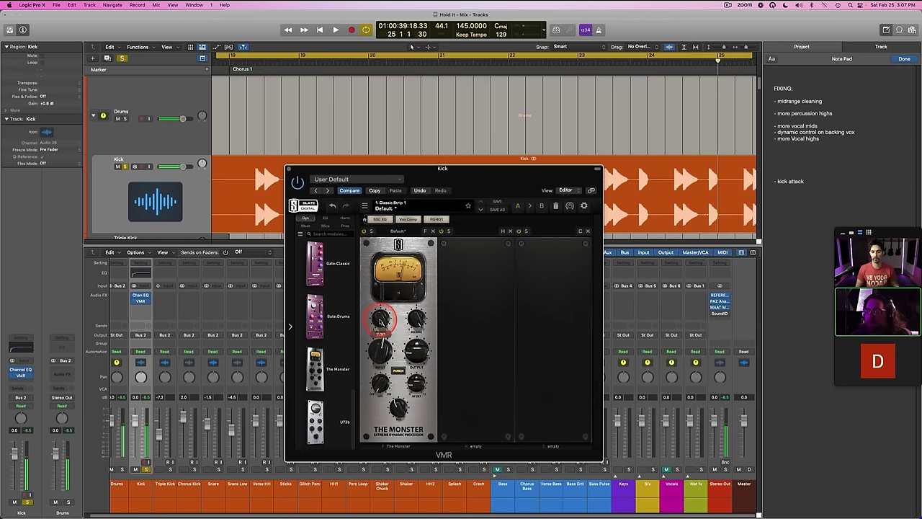
key(space)
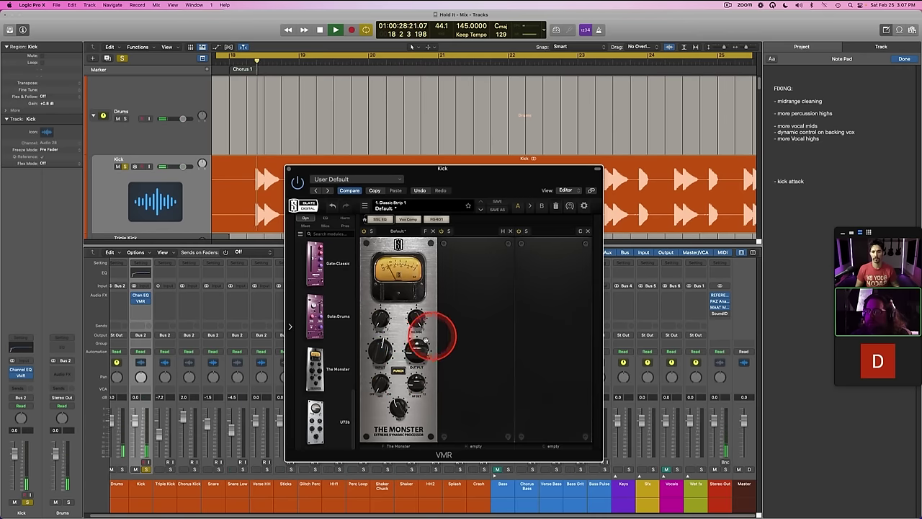
Step: Raise The Monster's output while auditioning the soloed Kick in Chorus 1, and close VMR with the full mix playing
drag(415, 349, 416, 324)
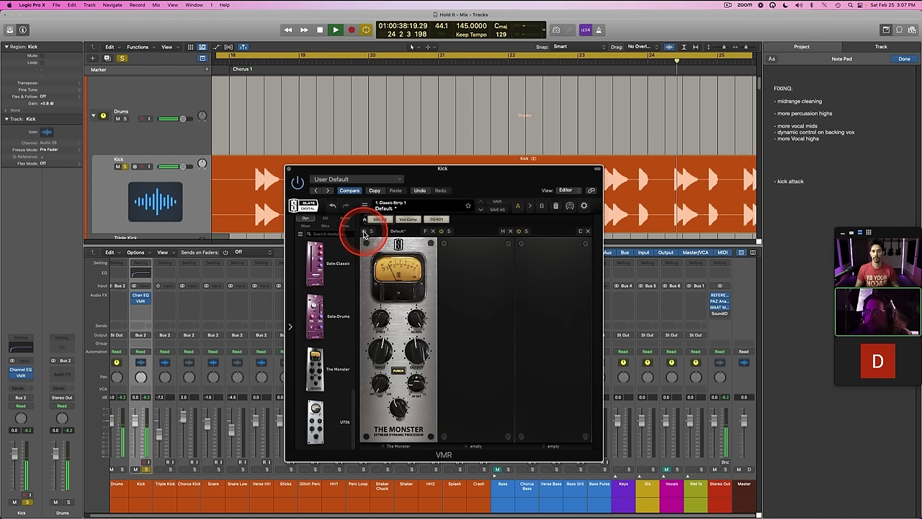
key(space)
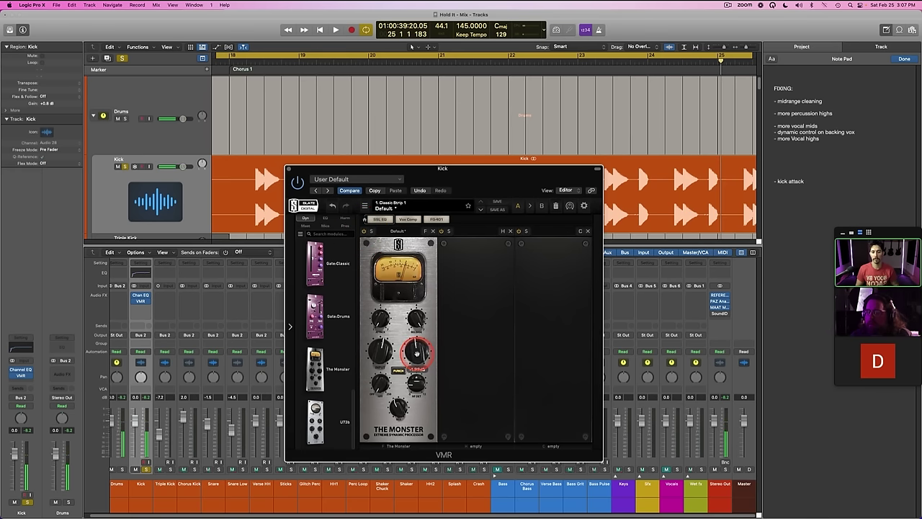
key(space)
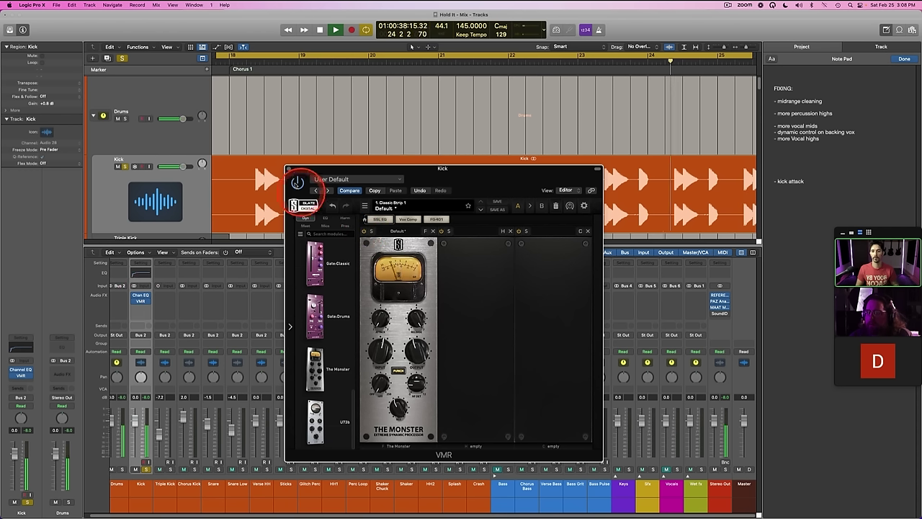
click(288, 168)
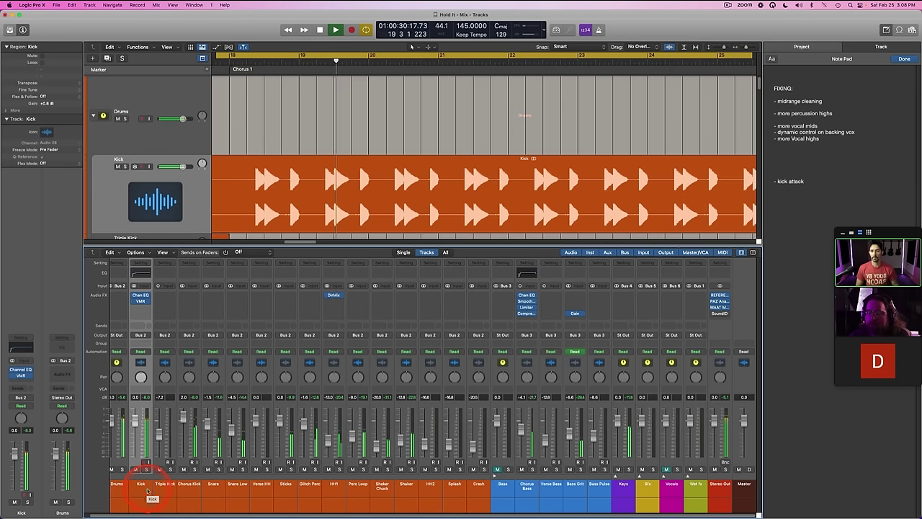
Step: Dip the Kick's Channel EQ by about 1.5 dB around 48 Hz, check it soloed and in the mix, and save the project
scroll(304, 214, left, 5)
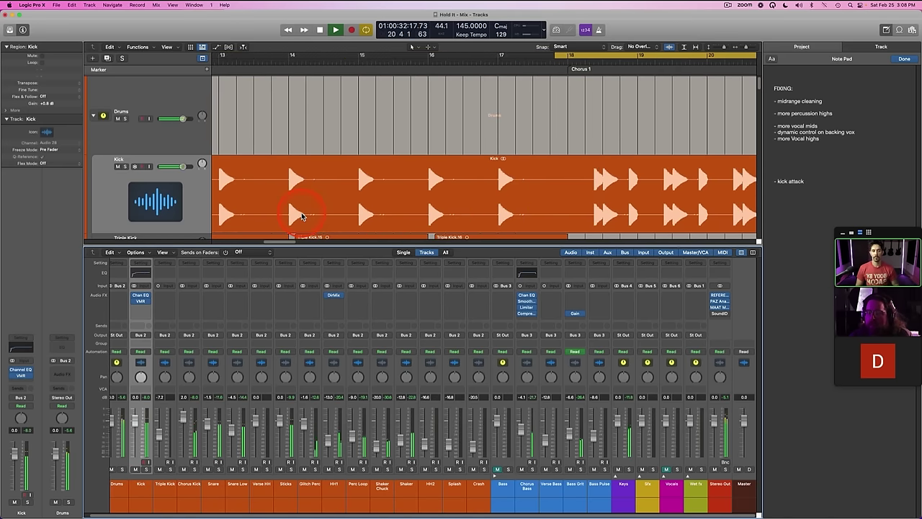
scroll(408, 195, right, 5)
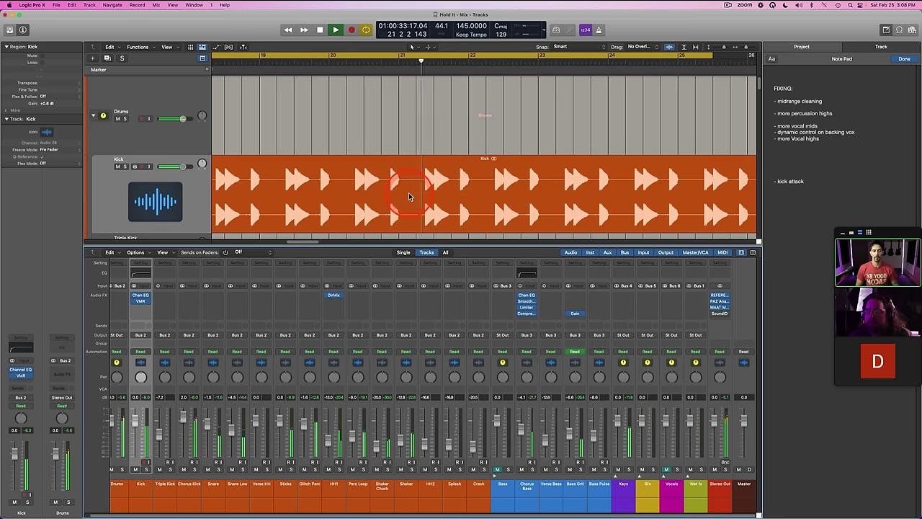
click(140, 296)
click(346, 176)
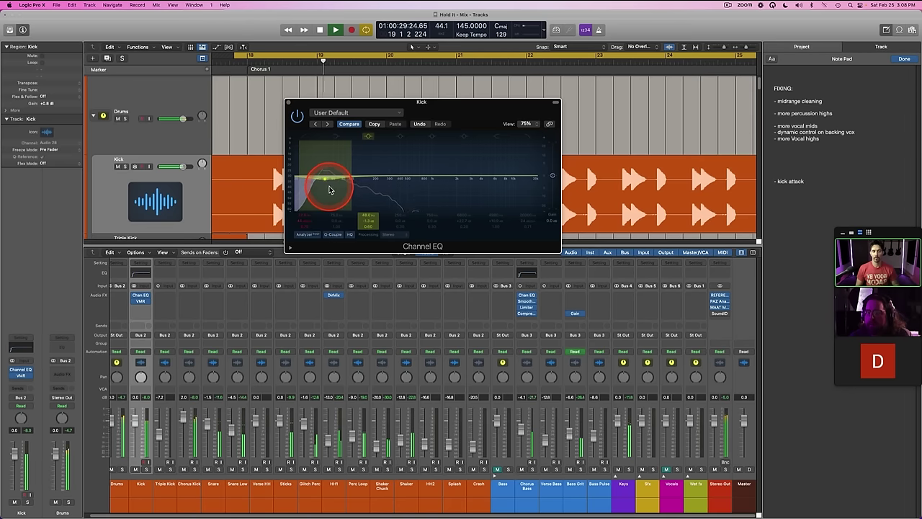
key(s)
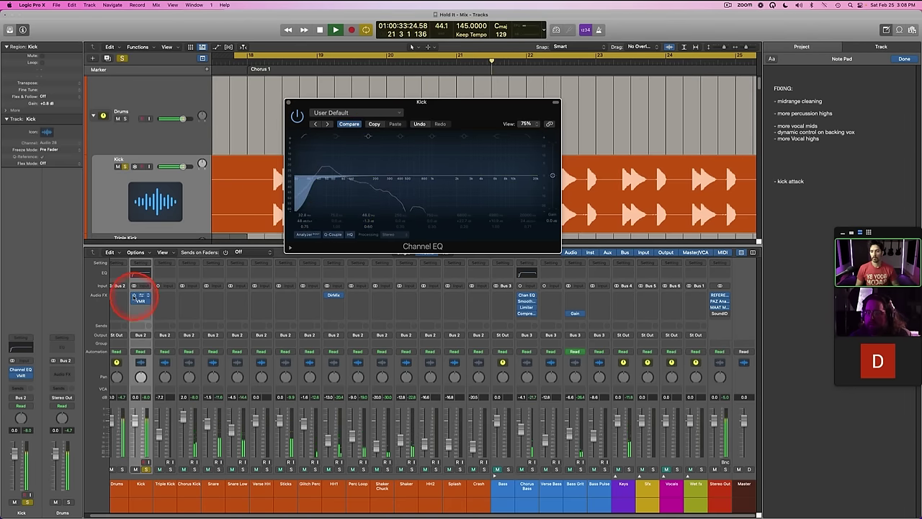
click(134, 295)
key(s)
key(super+s)
drag(372, 108, 350, 103)
click(267, 104)
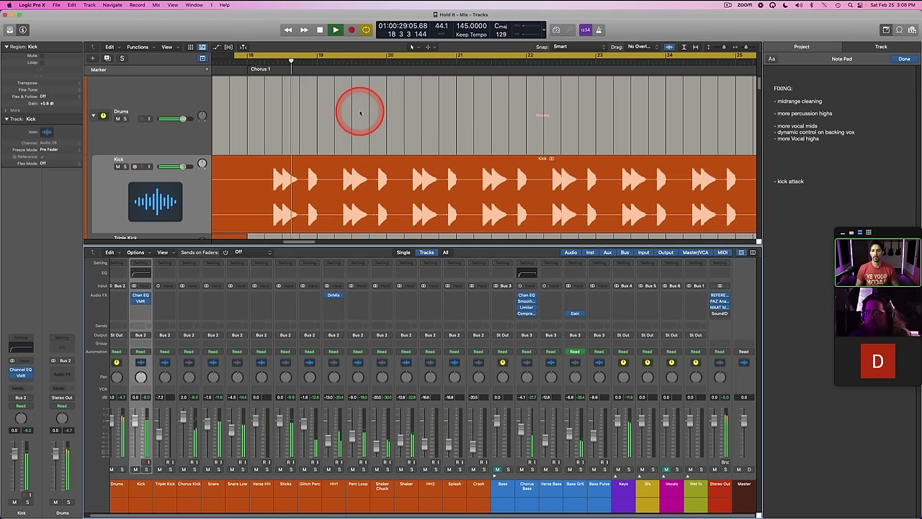
Step: Hide the mixer, turn off the cycle range, and play the song from just before Verse 1
key(x)
scroll(425, 208, left, 10)
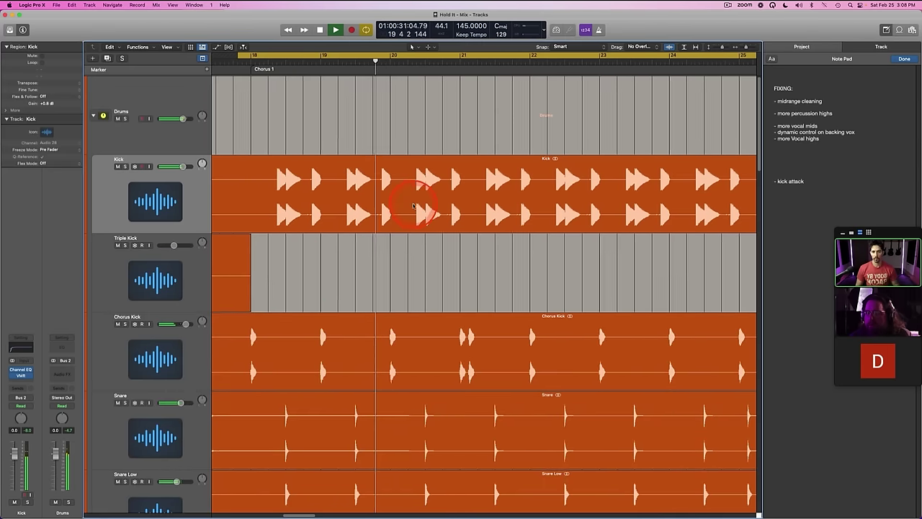
key(space)
scroll(413, 208, left, 10)
click(271, 57)
key(space)
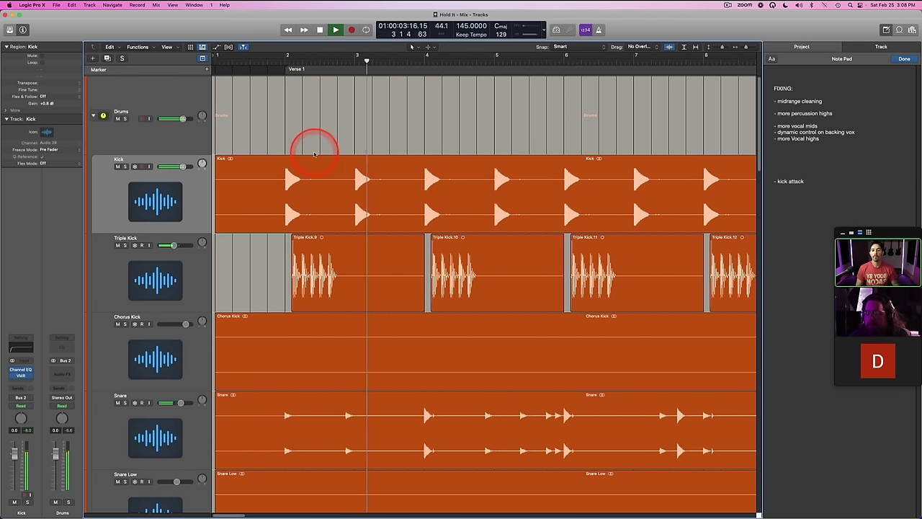
Step: Check the Kick soloed and in the full mix during Verse 1, and view its Channel EQ curve
scroll(303, 148, right, 2)
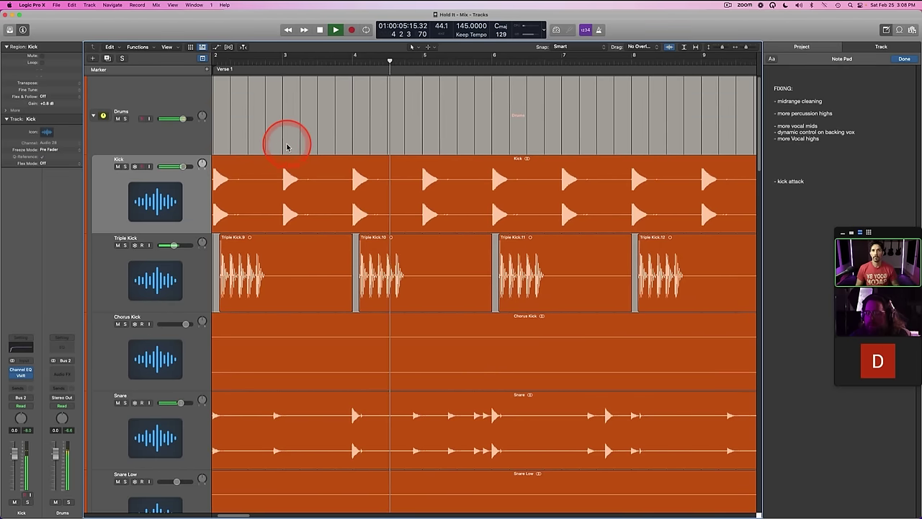
scroll(285, 147, right, 2)
key(s)
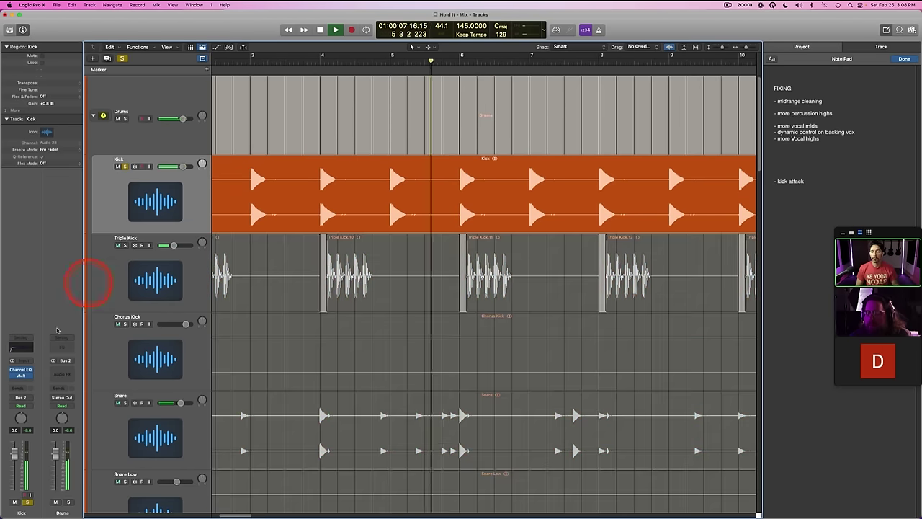
key(s)
click(23, 349)
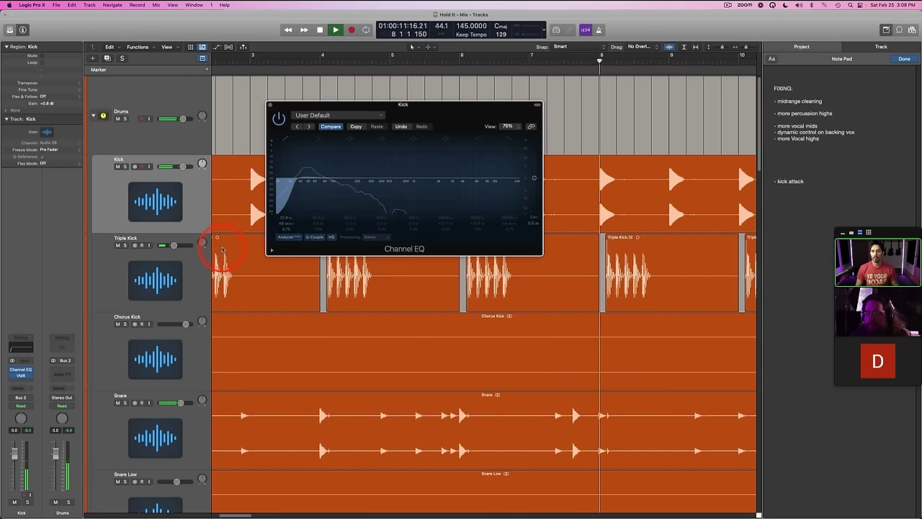
click(270, 106)
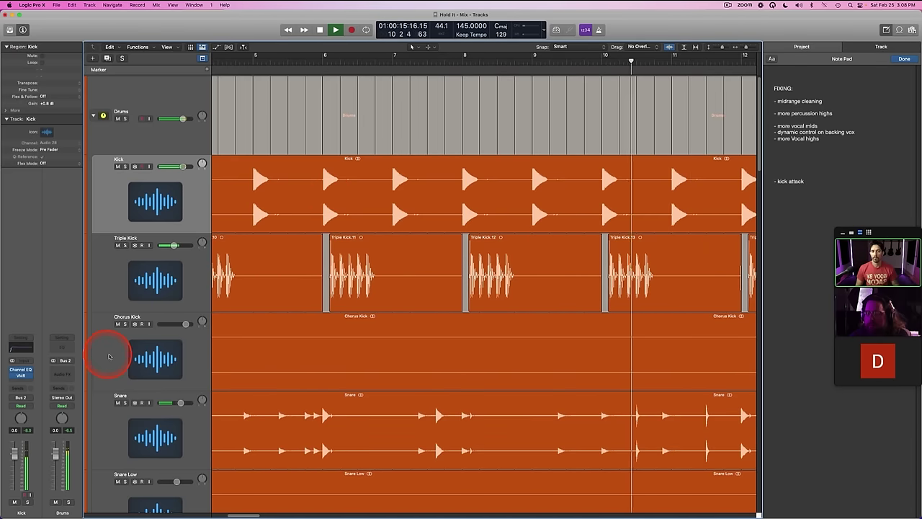
Step: Raise the Triple Kick track's volume to -5.4 dB during Verse 1 playback and stop
click(149, 282)
drag(173, 247, 175, 246)
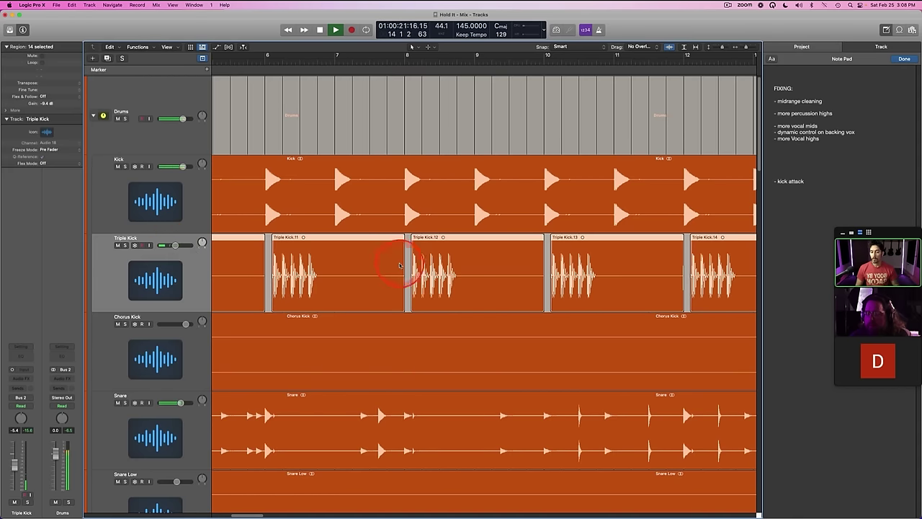
scroll(400, 265, right, 5)
key(space)
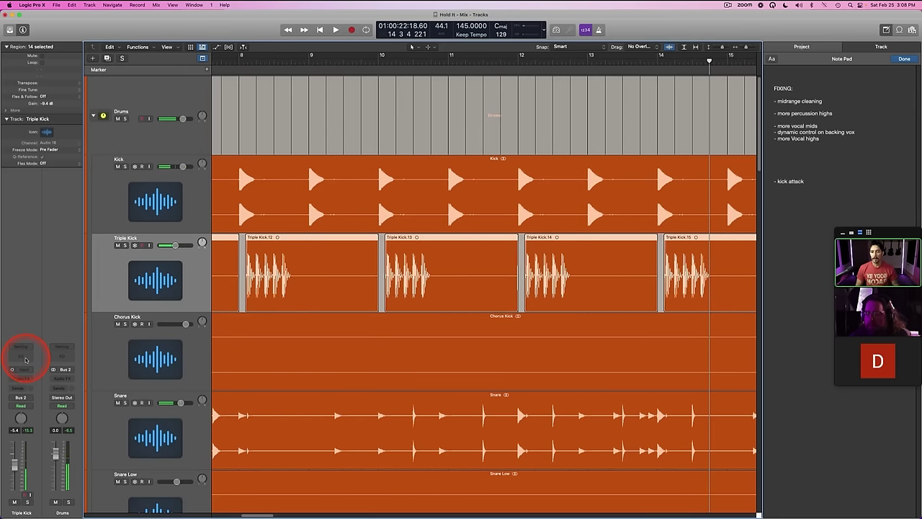
Step: Insert a Channel EQ on Triple Kick and, playing from Verse 1, set a 24 dB/Oct low cut at about 89 Hz
click(25, 360)
scroll(490, 291, left, 10)
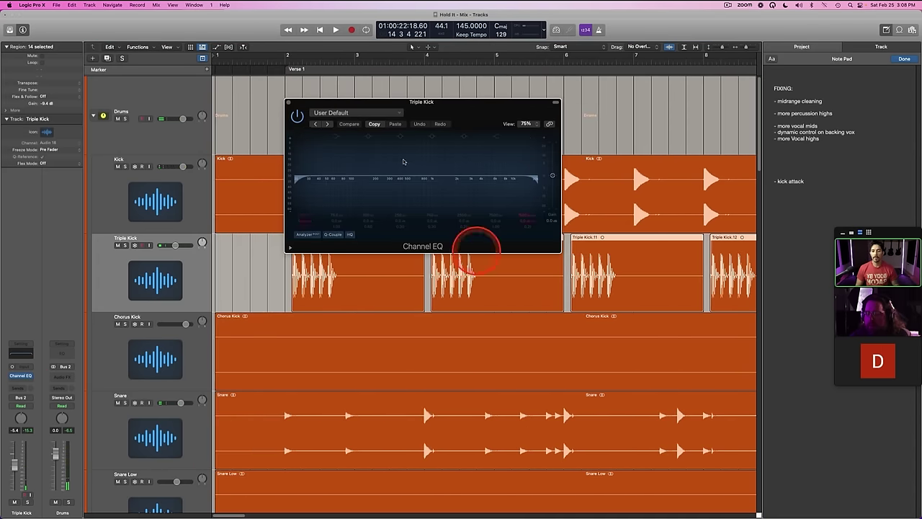
click(276, 62)
key(space)
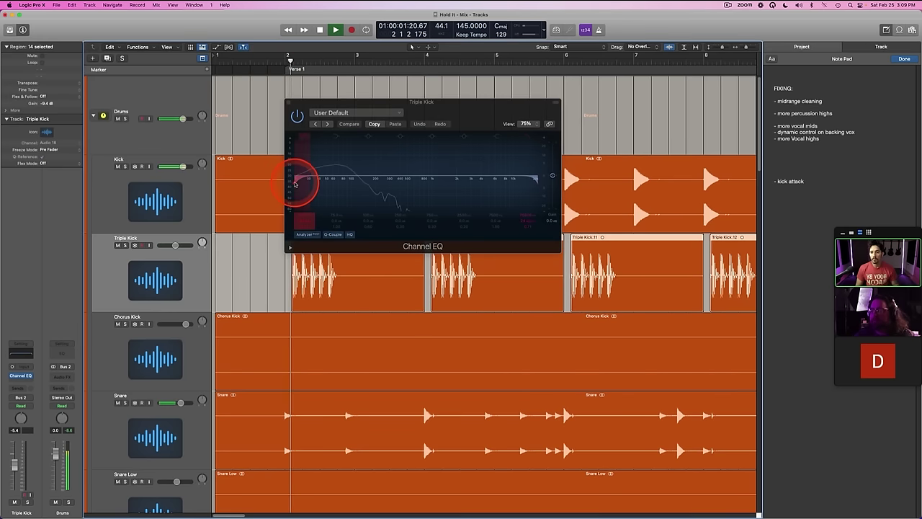
drag(297, 182, 338, 184)
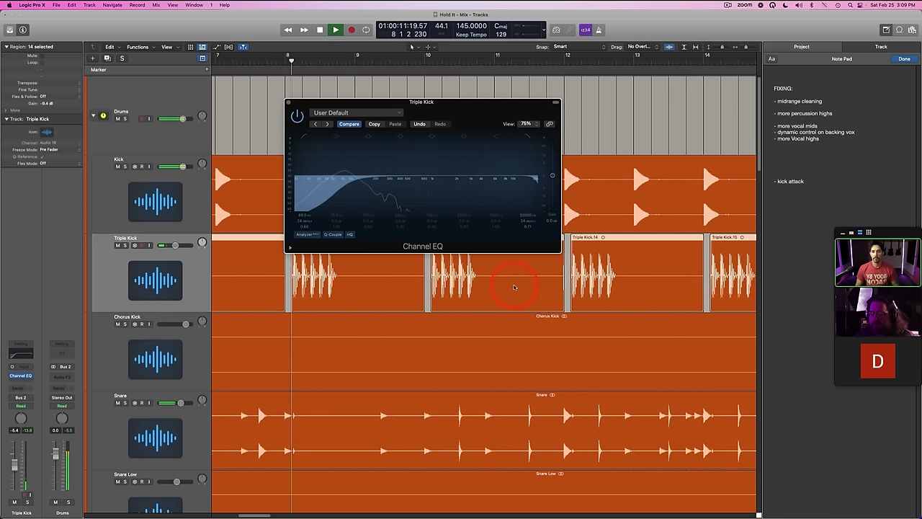
click(290, 102)
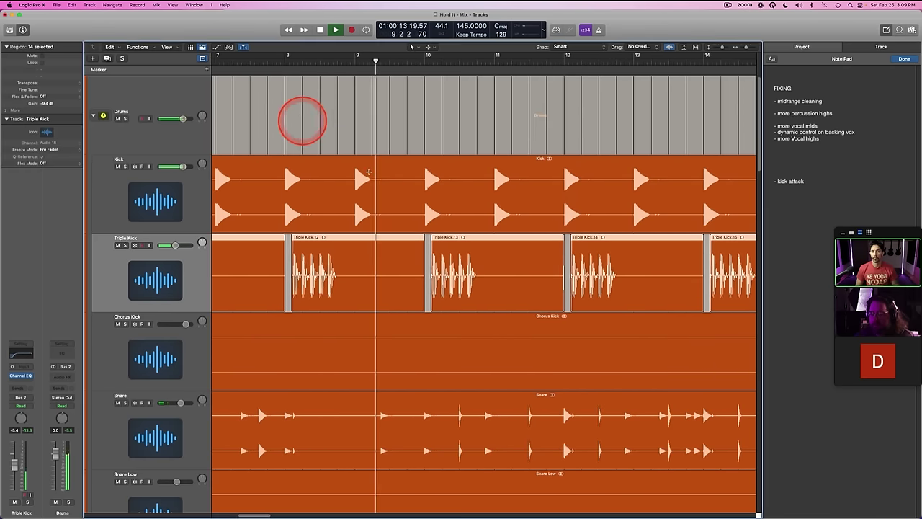
Step: Inspect the end of the Triple Kick.13 region while listening through the rest of Verse 1, and stop playback
scroll(405, 210, right, 6)
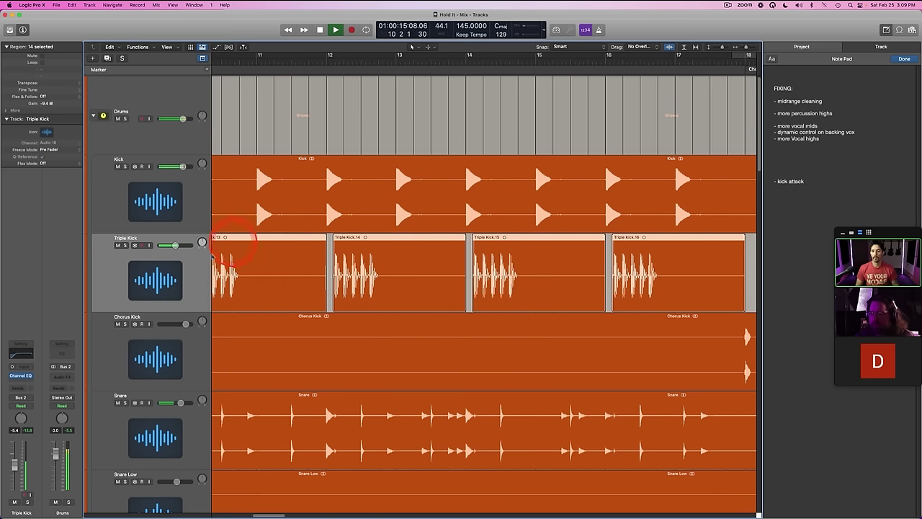
click(329, 291)
click(327, 309)
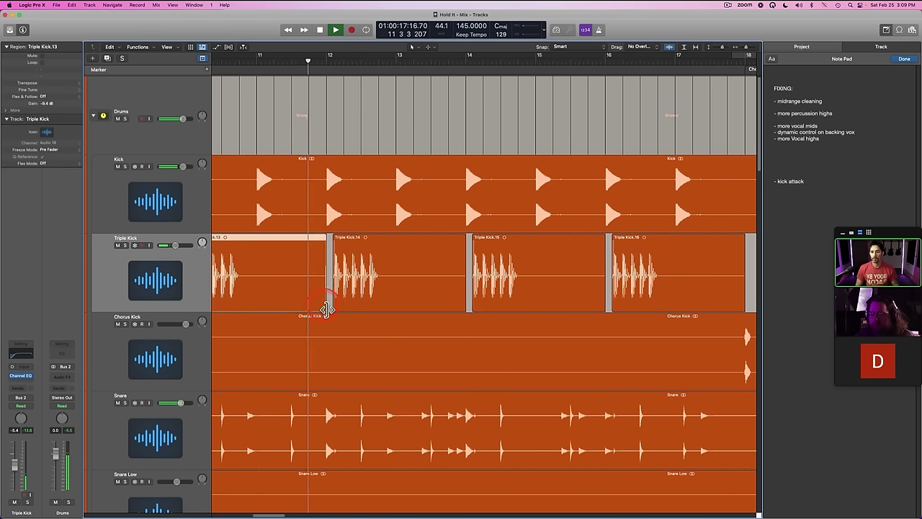
scroll(331, 306, left, 8)
scroll(331, 304, right, 10)
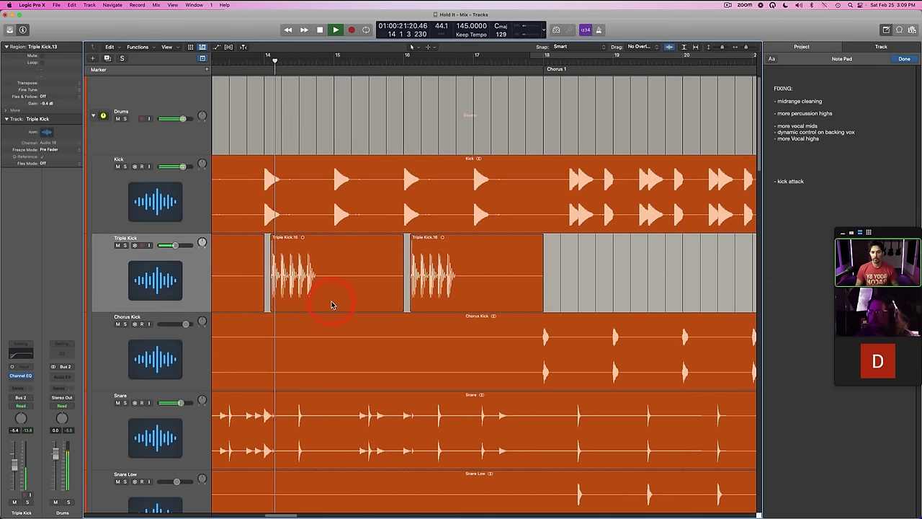
key(space)
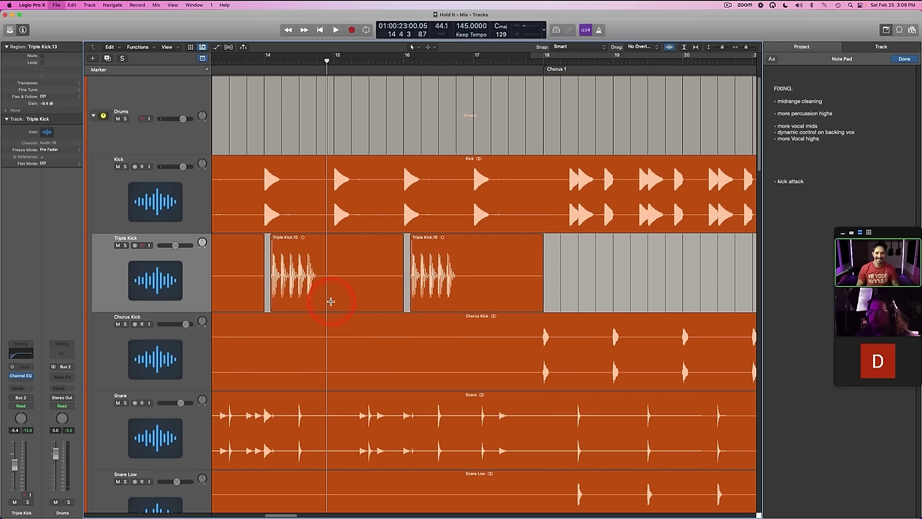
Step: Turn on the cycle range over Chorus 1, play it, and select the Kick track
scroll(330, 301, right, 5)
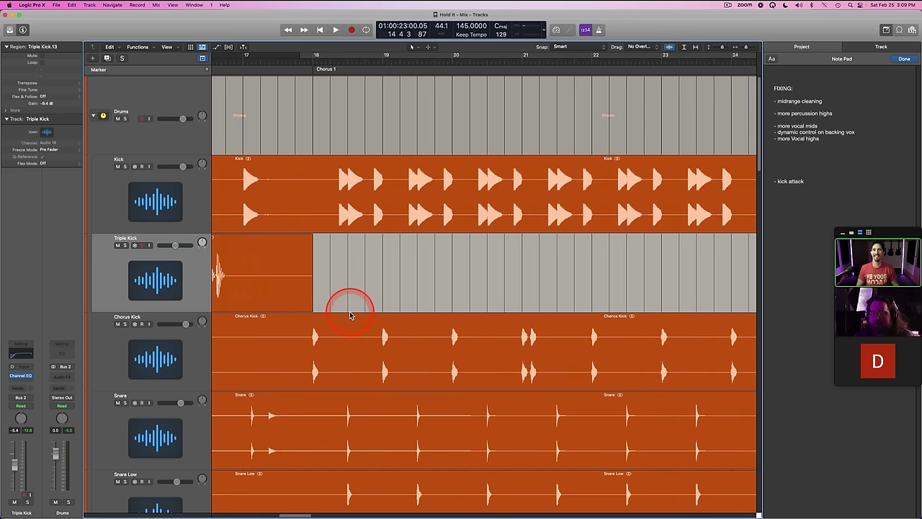
click(319, 57)
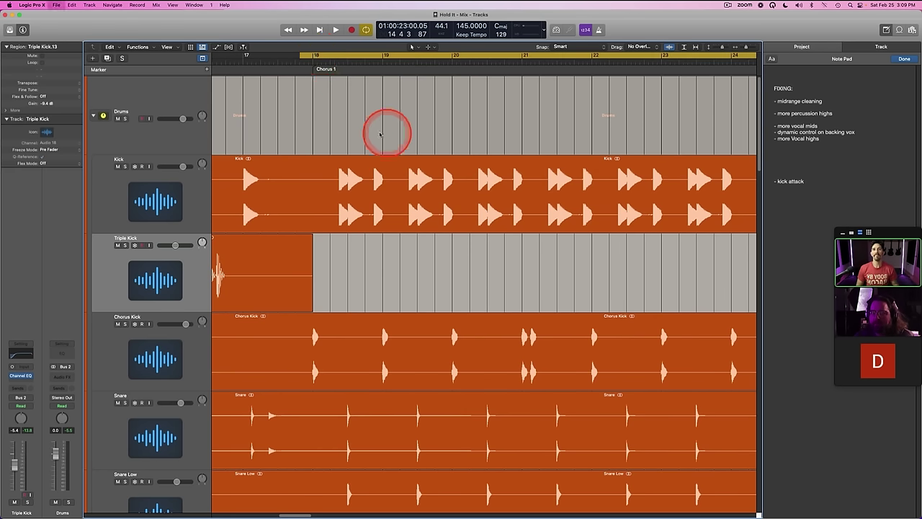
key(space)
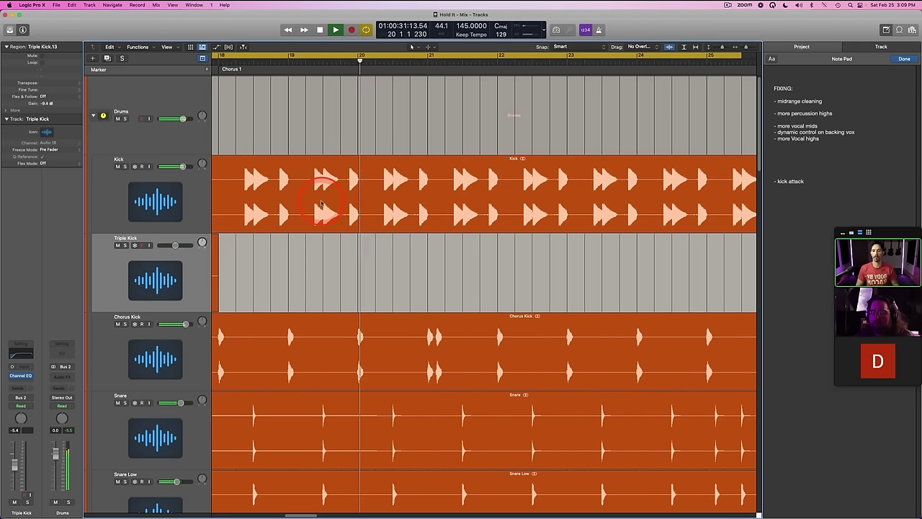
click(190, 193)
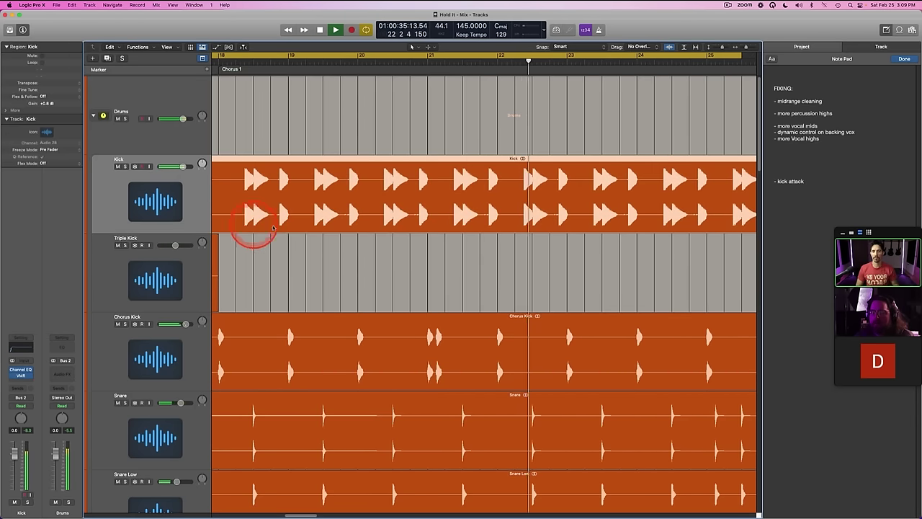
Step: Audition the HH1, Perc Loop and Shaker Chuck tracks, soloed and against the full mix, while Chorus 1 loops
scroll(346, 234, down, 3)
scroll(346, 237, down, 10)
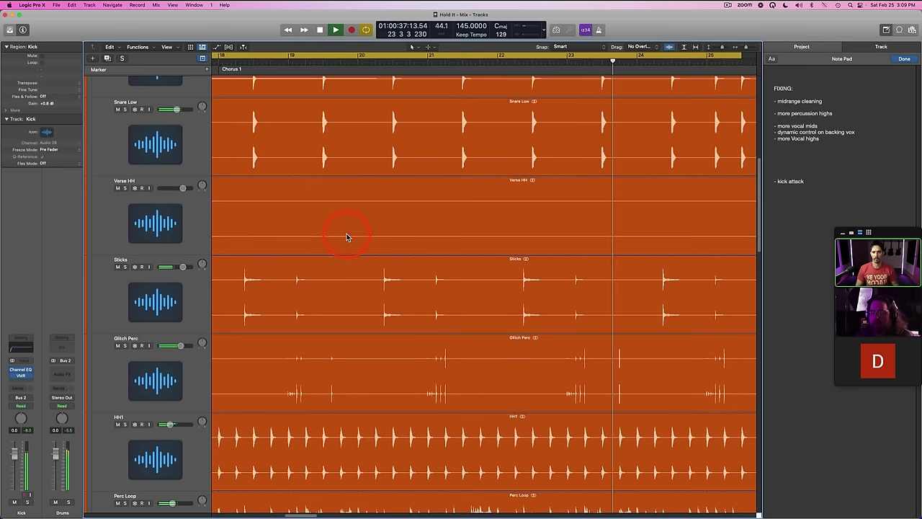
click(176, 243)
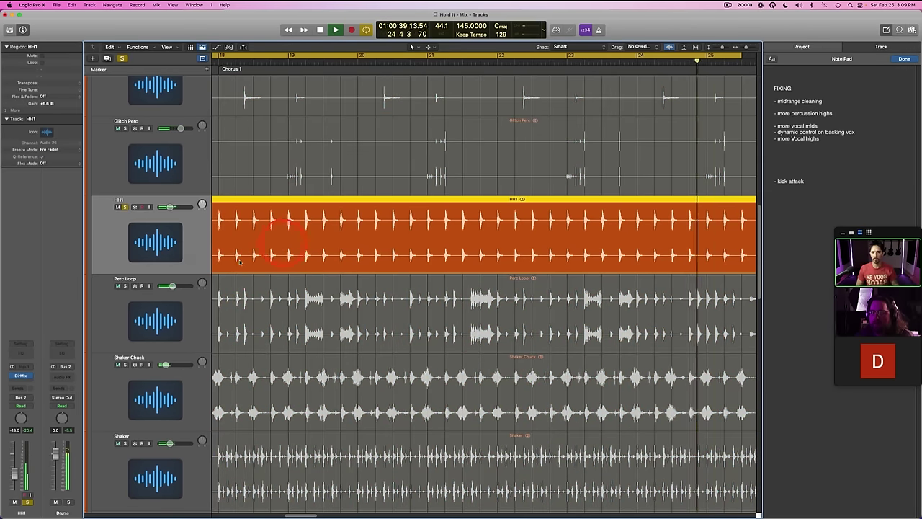
click(165, 319)
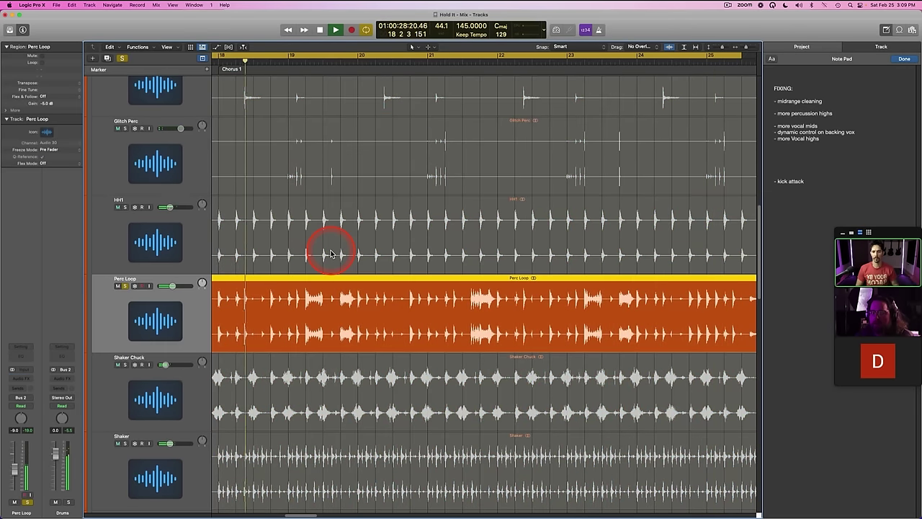
key(s)
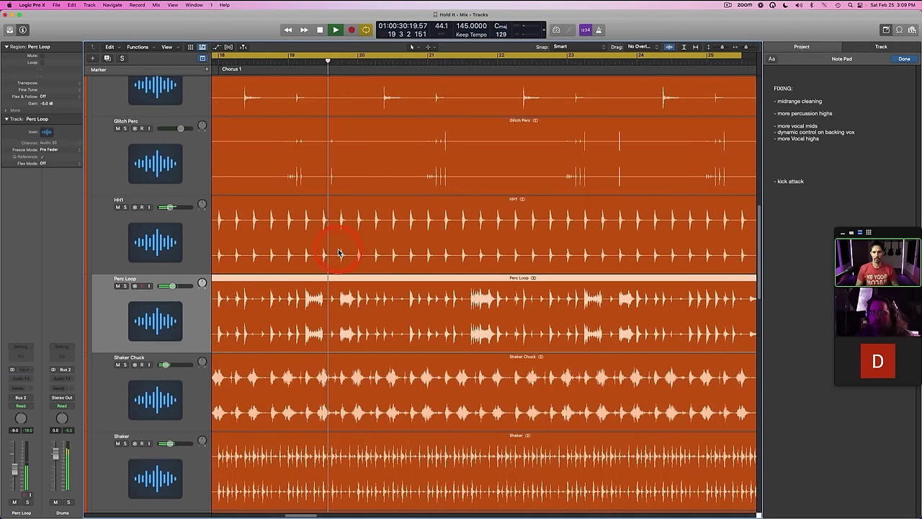
scroll(339, 252, down, 2)
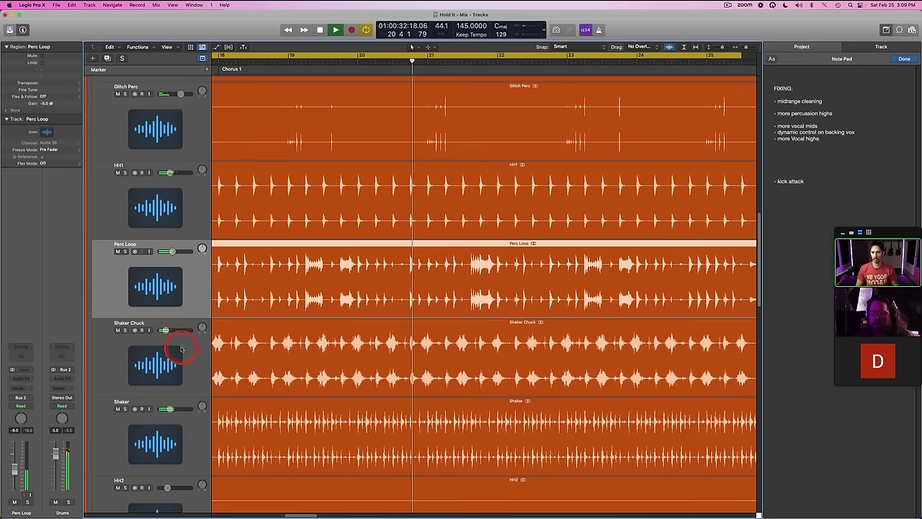
click(189, 327)
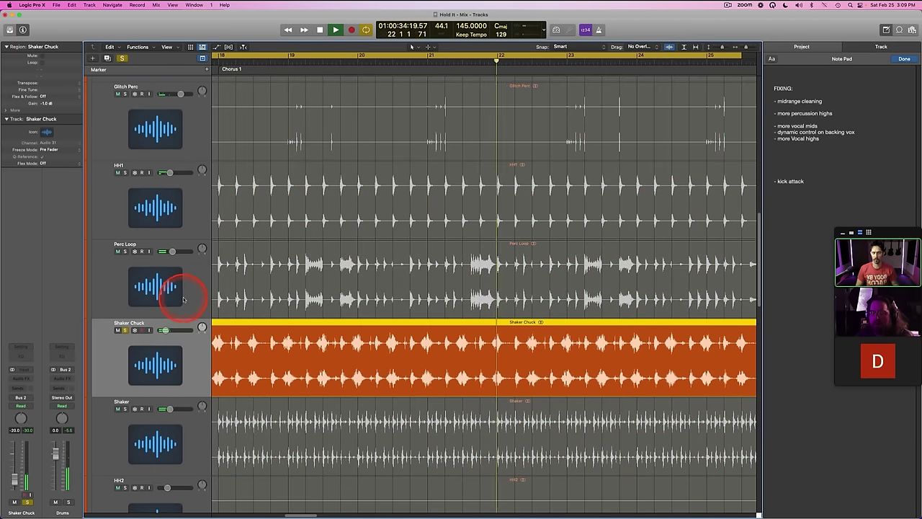
key(s)
click(245, 271)
key(s)
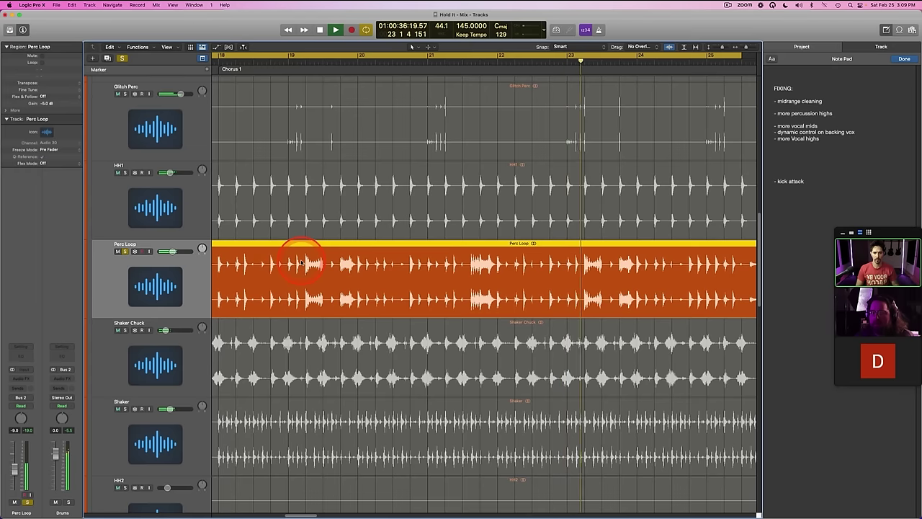
key(s)
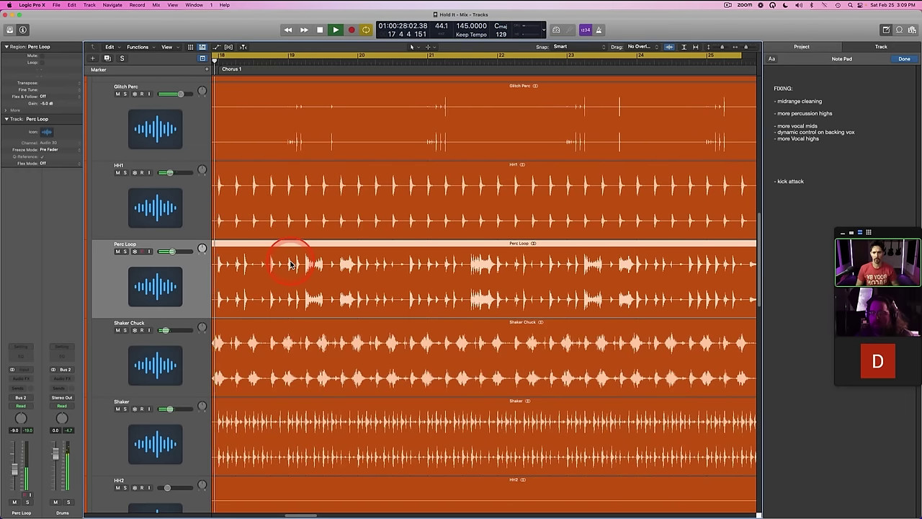
Step: Stop playback with the mixer open and add "- drum groove" below "- kick attack" in the project notes
key(x)
key(space)
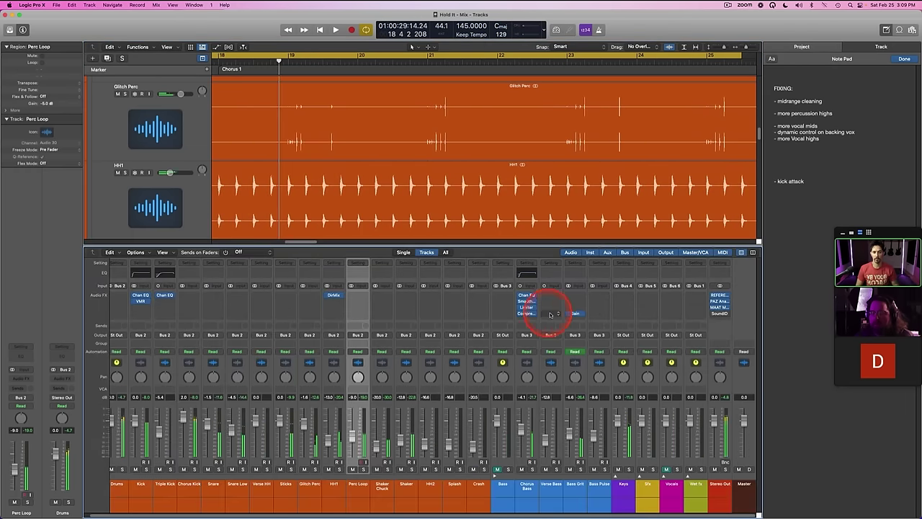
drag(358, 314, 360, 313)
key(super+z)
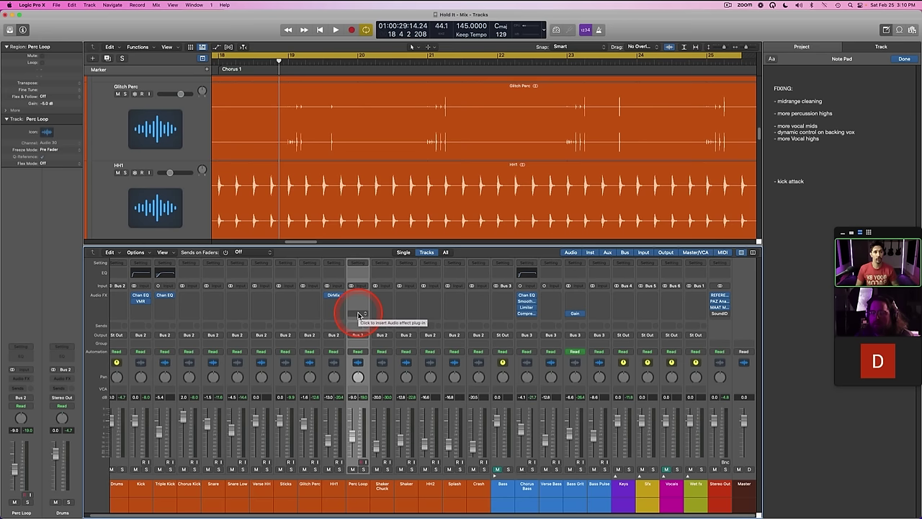
click(802, 195)
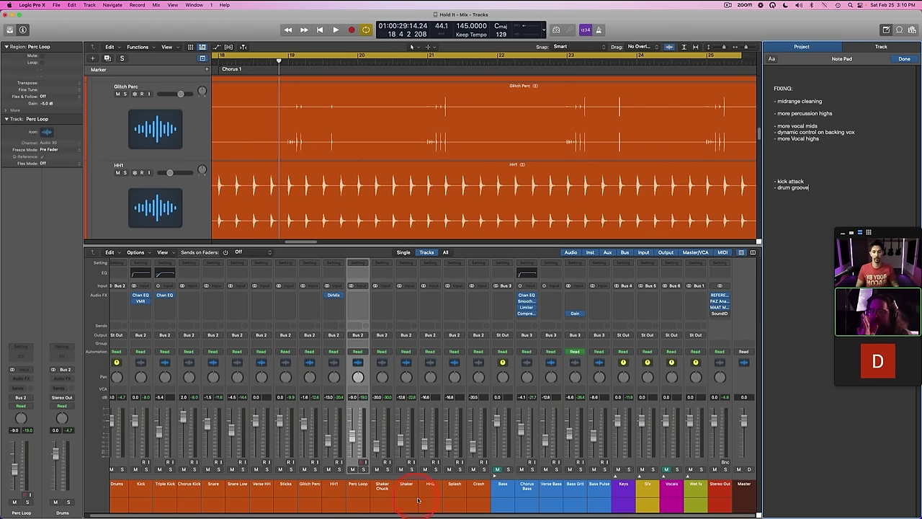
Step: Solo the Drums summing track and play the Chorus 1 loop
click(361, 491)
scroll(358, 492, left, 1)
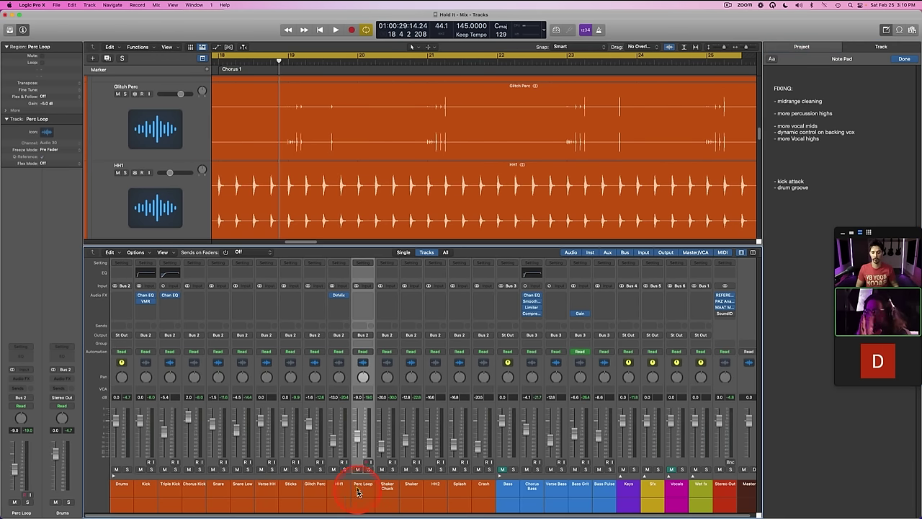
click(131, 493)
click(145, 492)
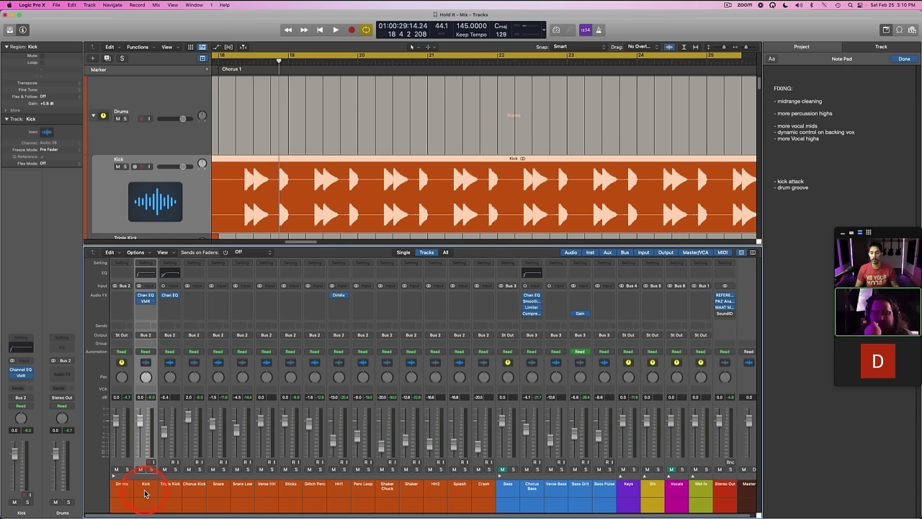
click(121, 496)
key(s)
key(space)
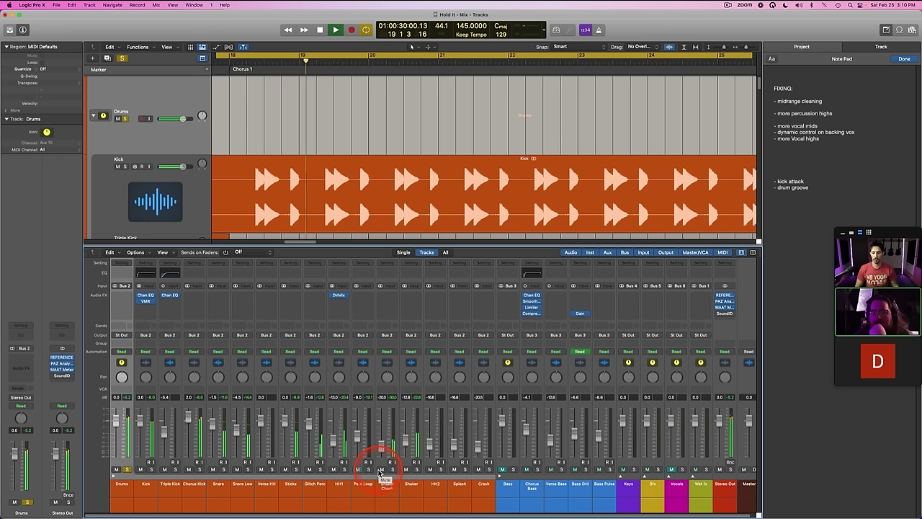
Step: Compare the drum groove with Snare, Sticks and Perc Loop muted and unmuted, and check the Sticks track in solo
click(213, 471)
click(285, 469)
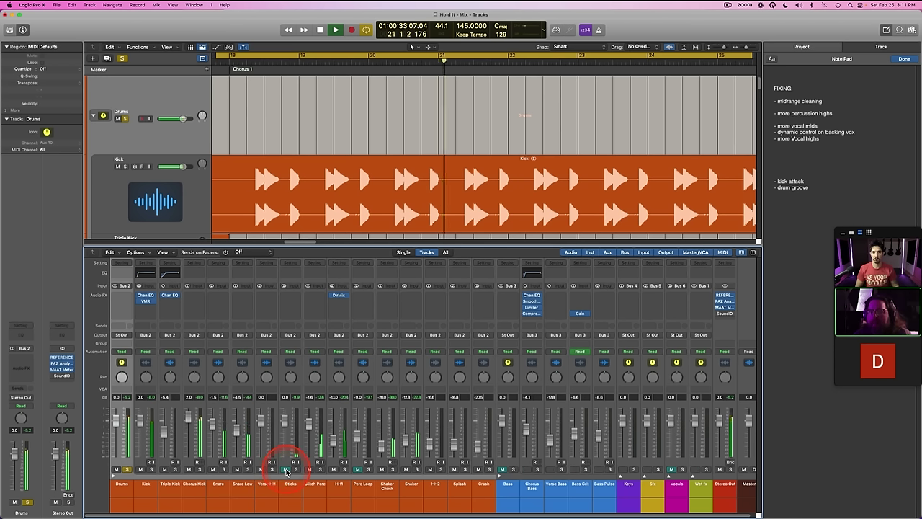
click(213, 469)
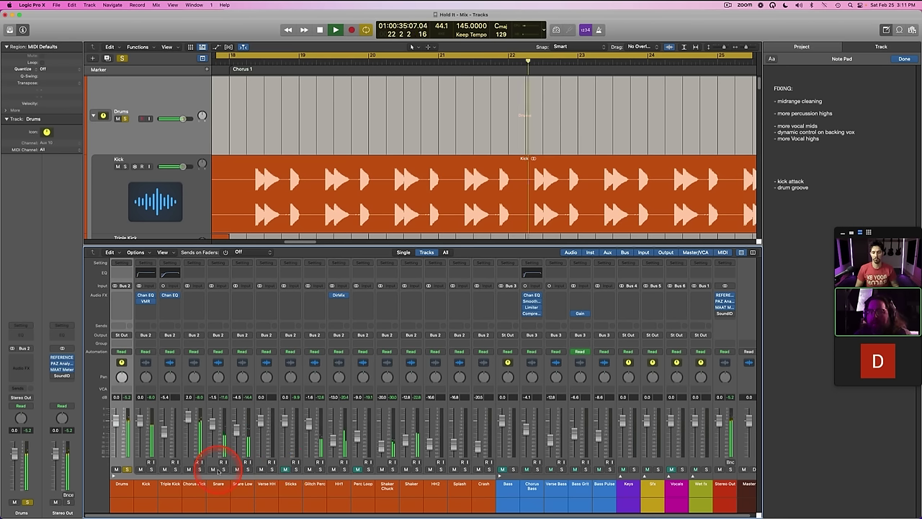
click(285, 470)
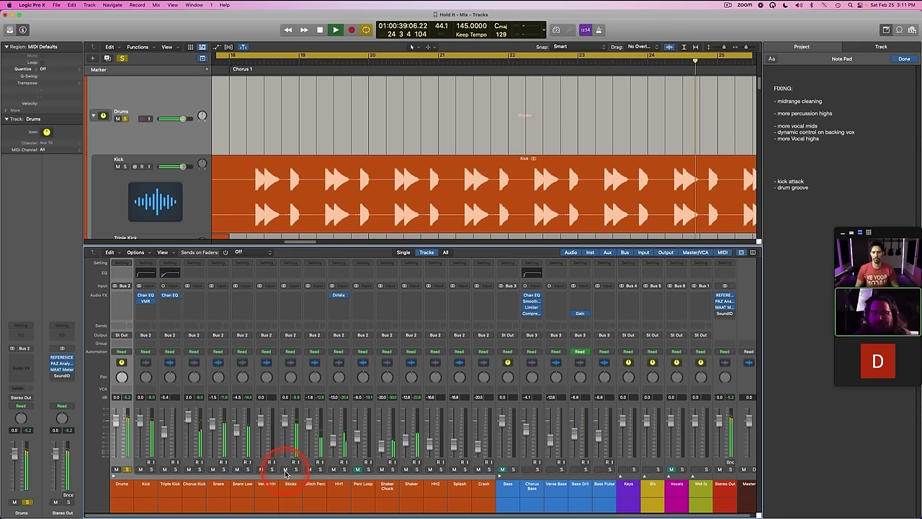
click(285, 470)
click(287, 490)
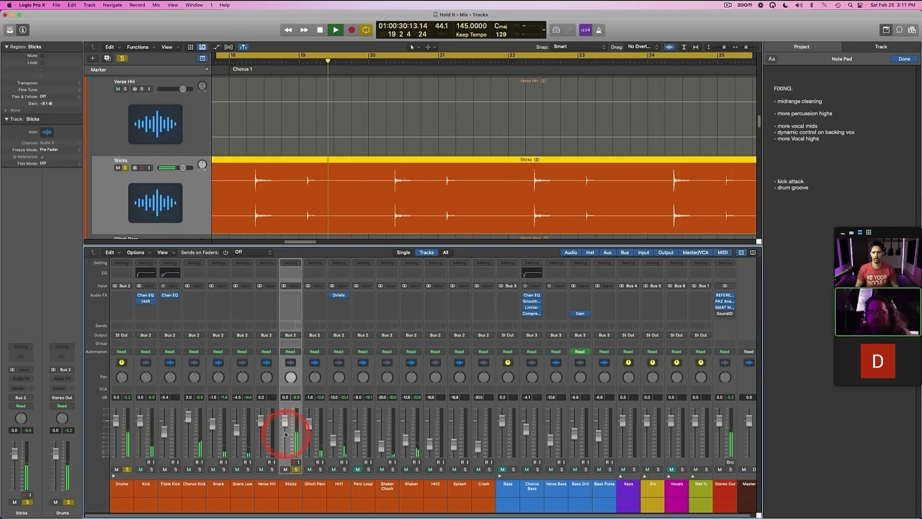
Step: Lower the Sticks track's volume to -5.2 dB while the drums play, and stop playback
drag(285, 422, 285, 430)
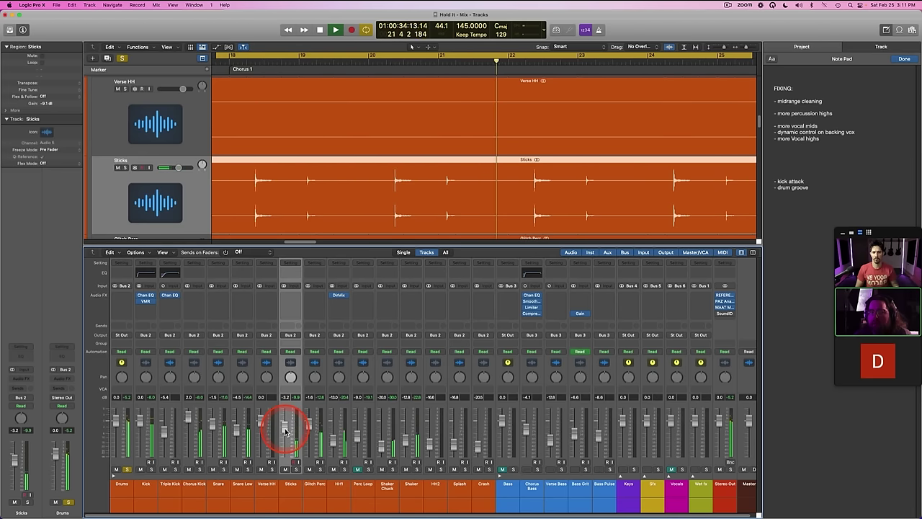
drag(285, 430, 286, 433)
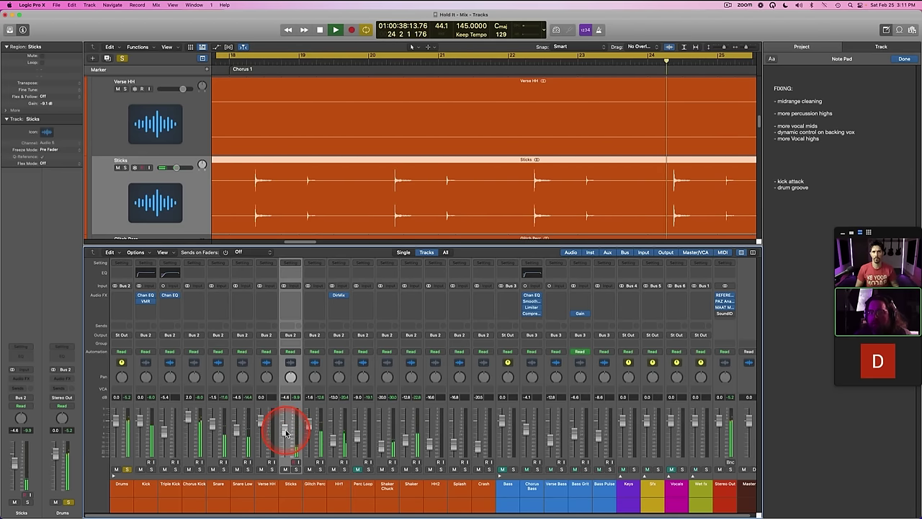
drag(285, 432, 285, 435)
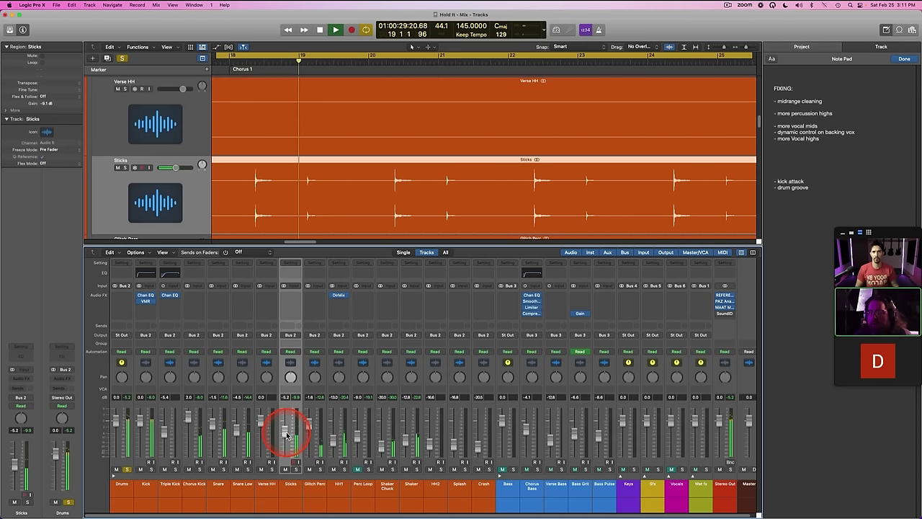
key(space)
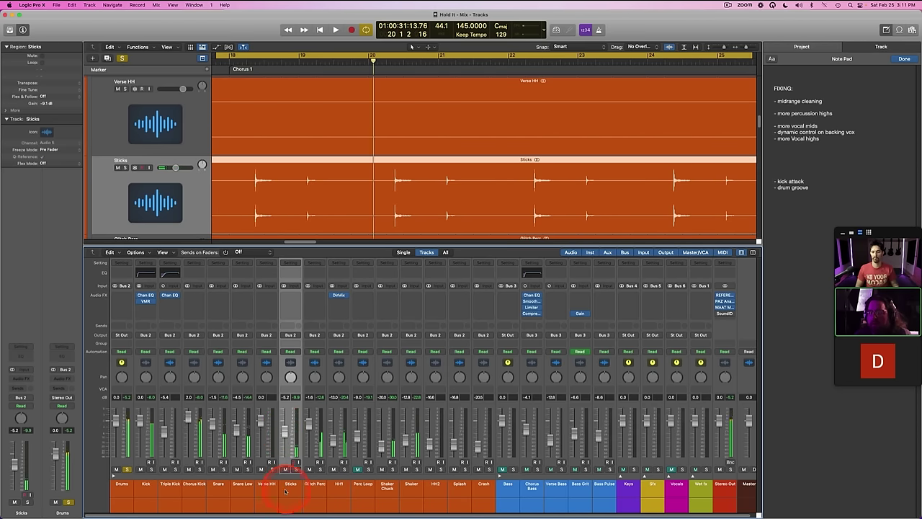
Step: Note "sc" on the Perc Loop and Shaker Chuck channel strips and take the Drums track out of solo
click(221, 492)
click(285, 492)
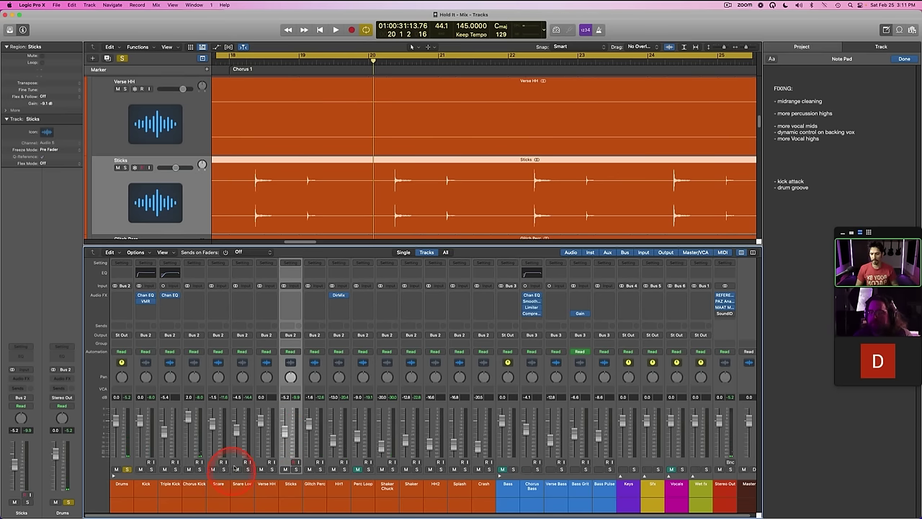
click(197, 495)
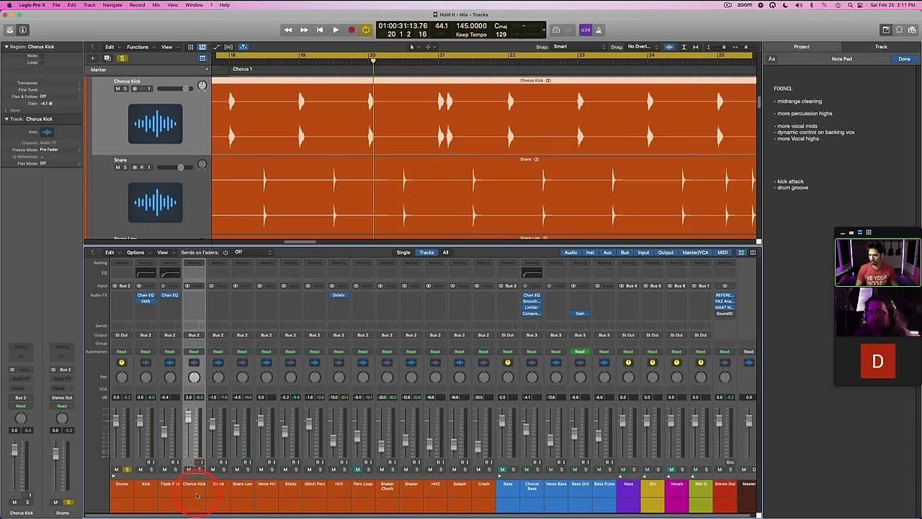
click(366, 487)
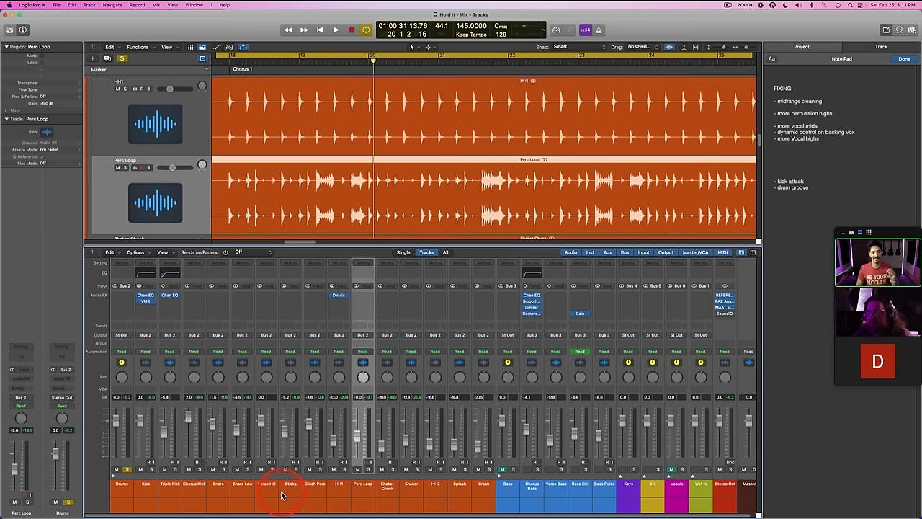
double_click(386, 503)
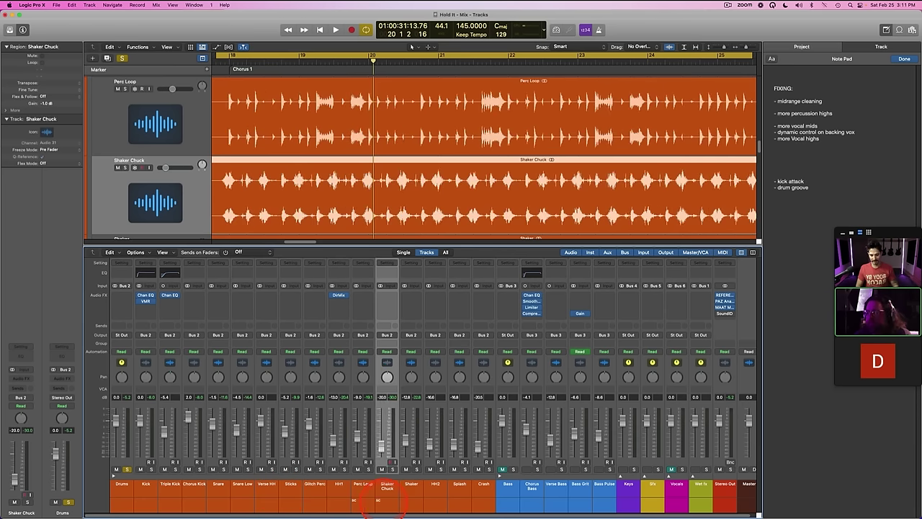
click(116, 499)
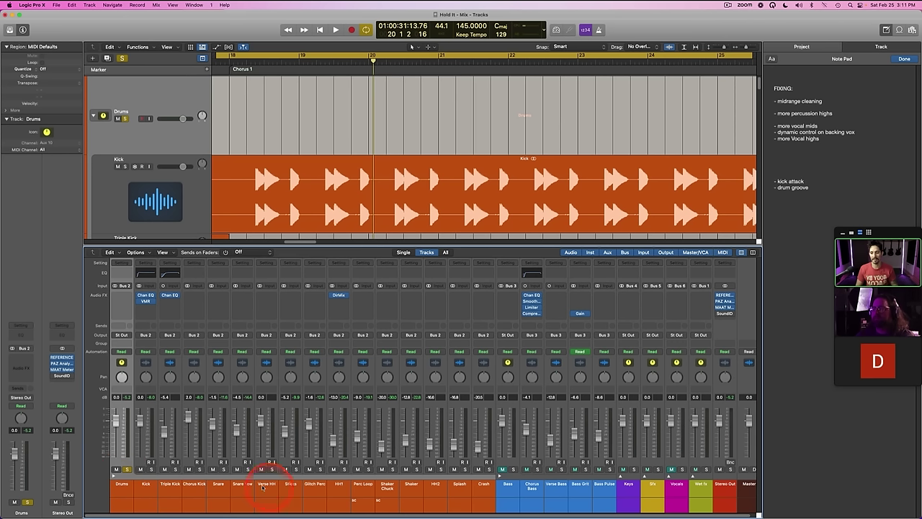
key(s)
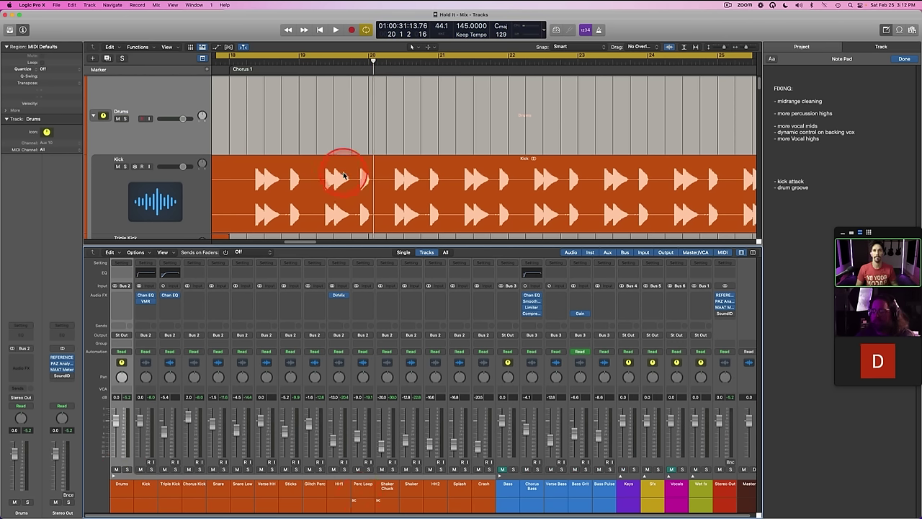
Step: Replace "- kick attack" in the project notes with an "ENHANCEMENTS:" heading above "- drum groove" and rename the first heading "FIXES:"
click(798, 180)
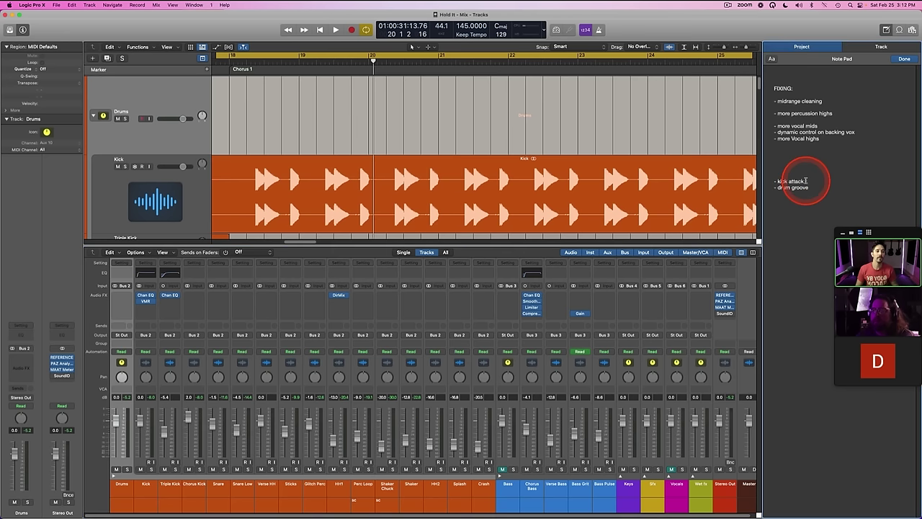
drag(806, 180, 777, 170)
key(super+x)
click(786, 175)
click(781, 170)
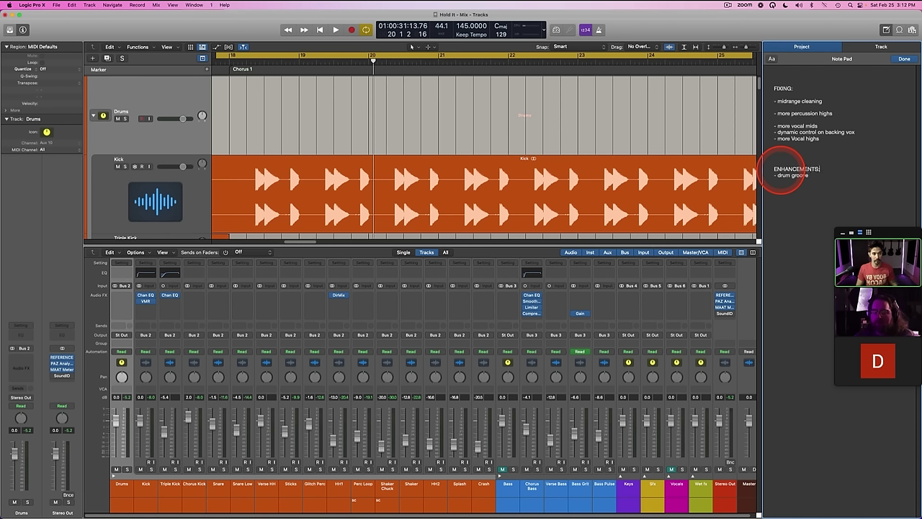
click(791, 87)
text(ES:)
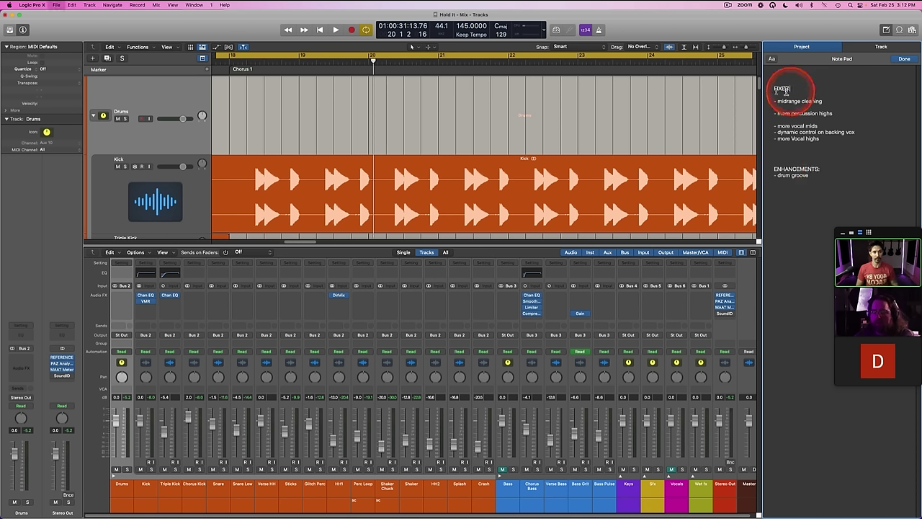
Step: Hide the mixer, save the project, and select the Bass Grit track with the whole song and all tracks fitted in the arrangement
click(336, 277)
key(x)
key(super+s)
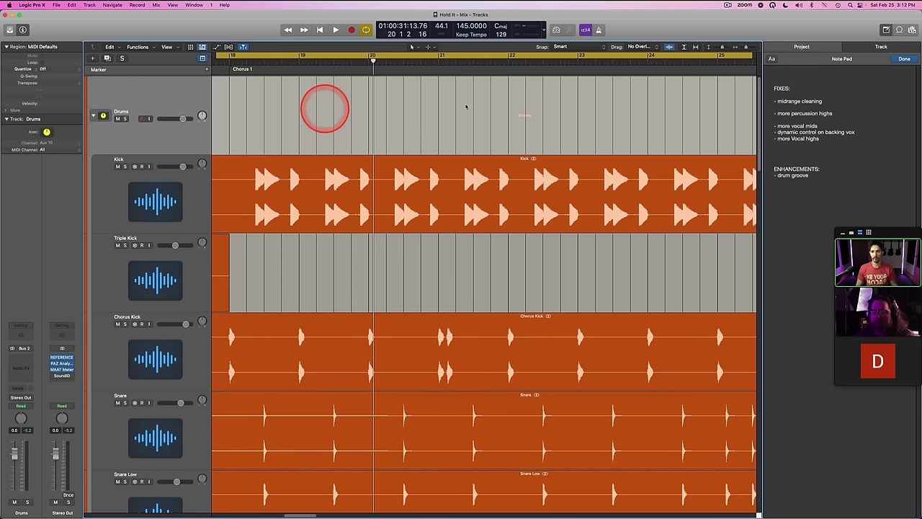
click(694, 47)
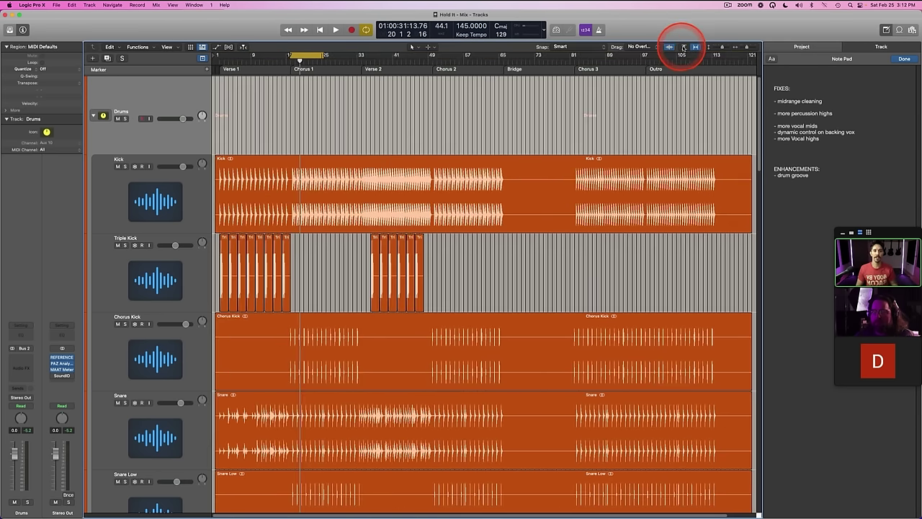
click(684, 47)
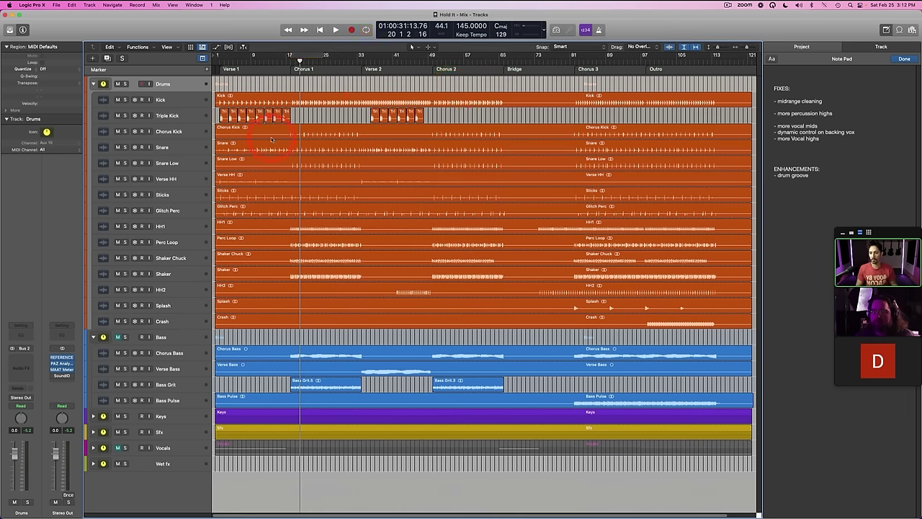
click(192, 385)
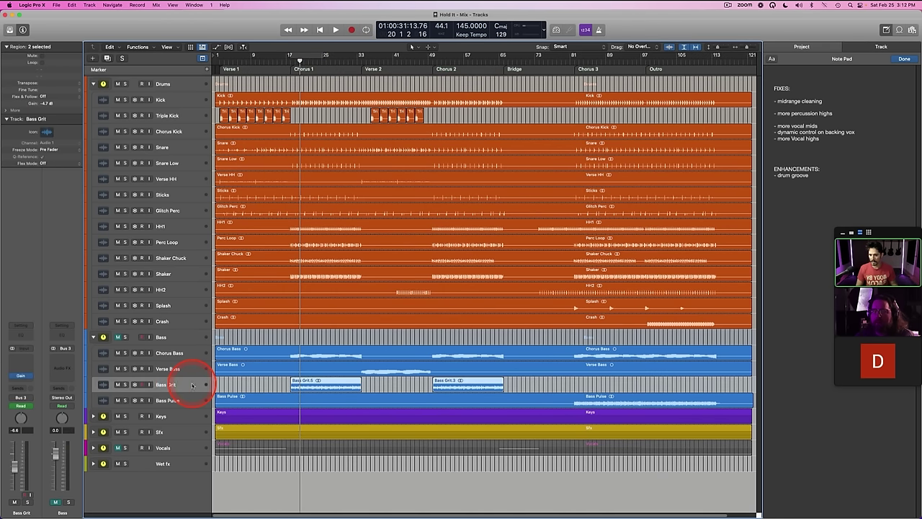
Step: Unmute the Bass stack during playback and add a Channel EQ to Bass Grit with a 24 dB/oct low cut at about 119 Hz
click(169, 353)
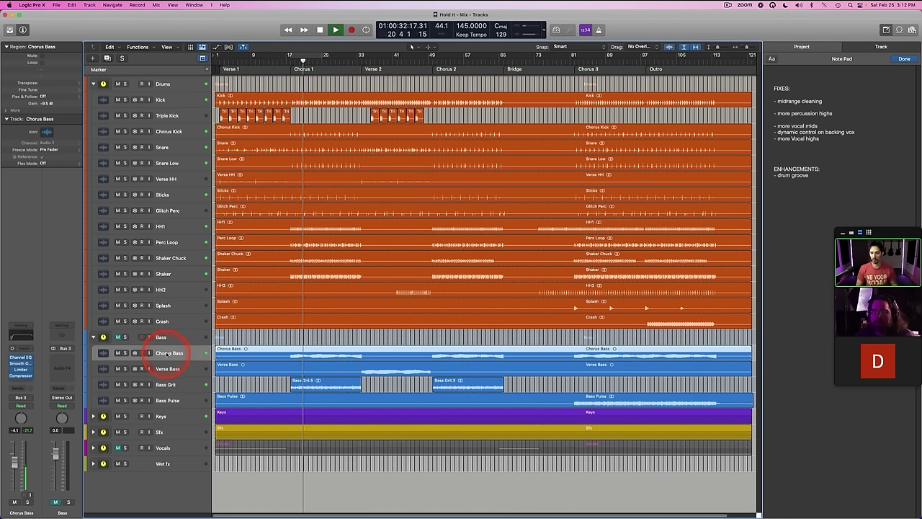
click(167, 386)
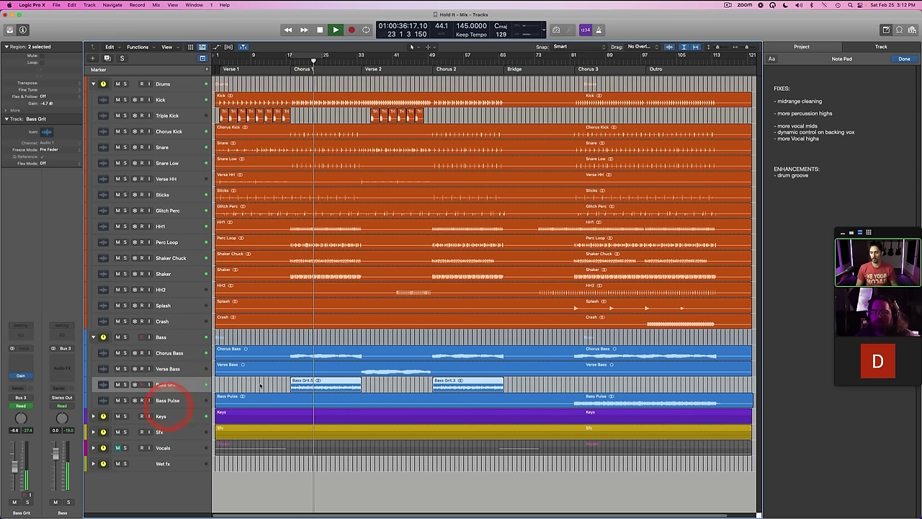
click(22, 339)
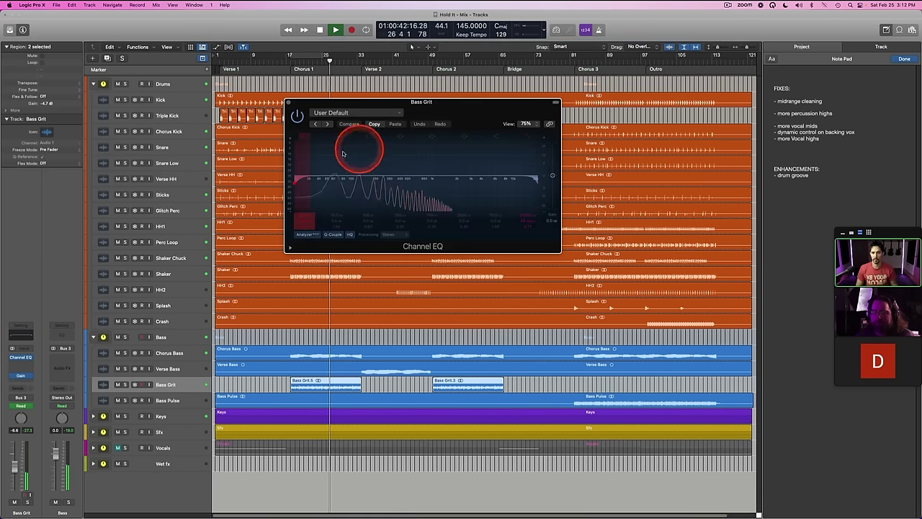
drag(299, 182, 358, 184)
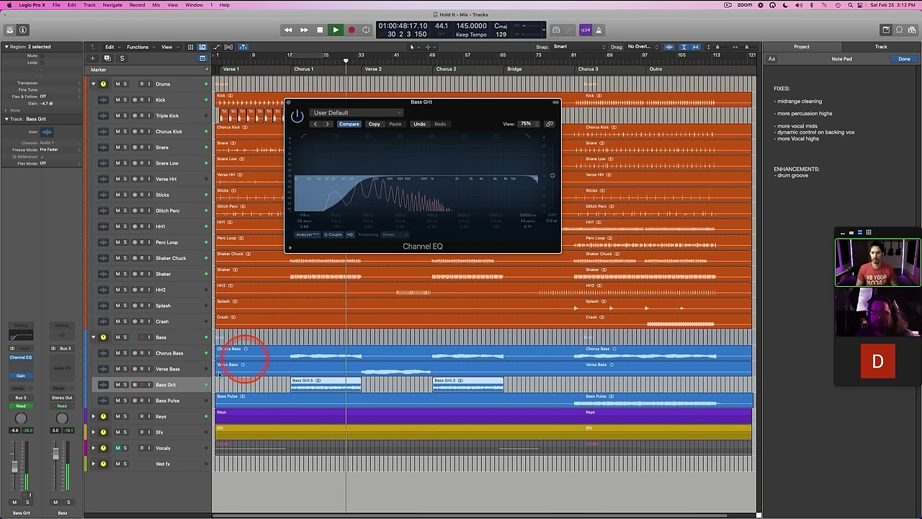
Step: Solo Chorus Bass and Bass Grit, compare Bass Grit's low cut off and on, and raise it to about 154 Hz
click(175, 353)
key(s)
click(165, 383)
key(s)
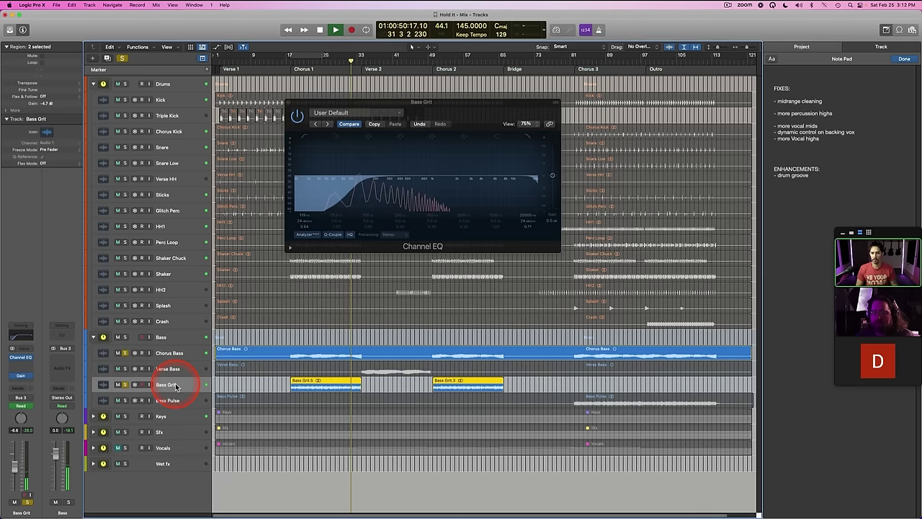
click(303, 138)
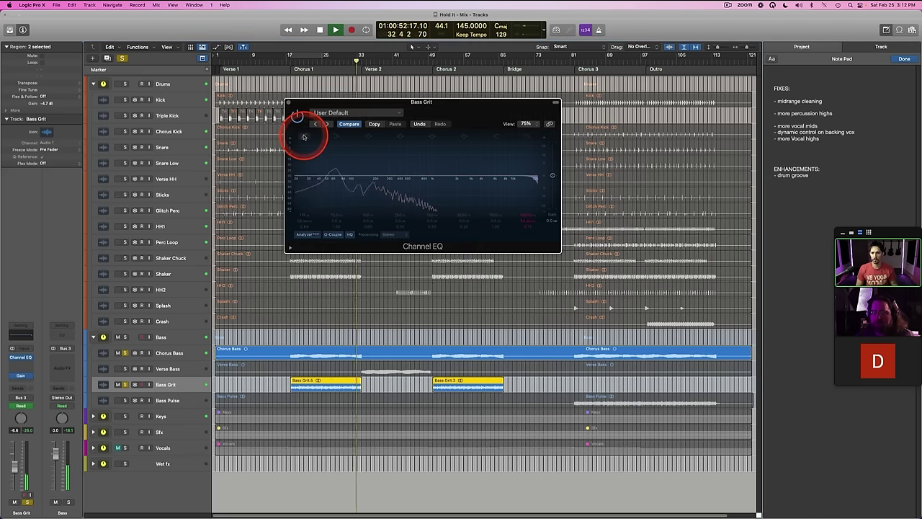
click(303, 138)
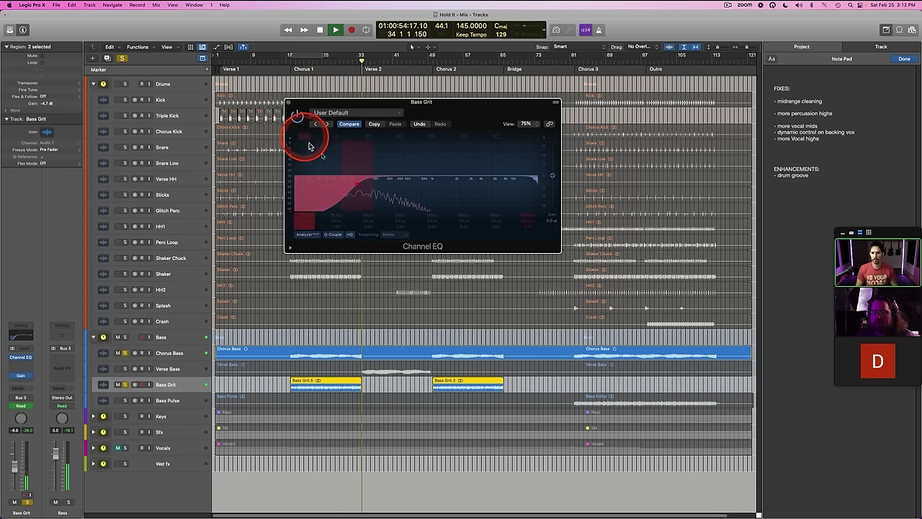
drag(359, 185, 368, 186)
Step: Play from the start of Chorus 2 and compare the soloed Chorus Bass with and without Bass Grit
click(431, 54)
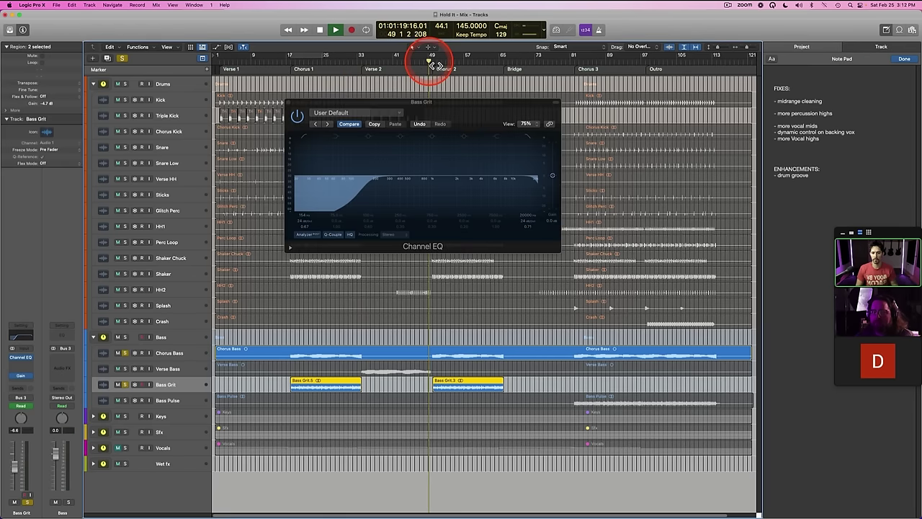
click(124, 384)
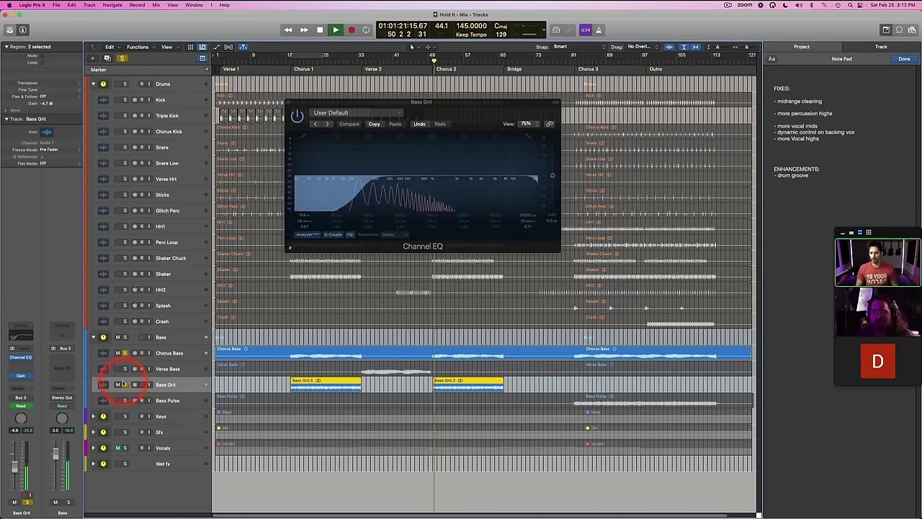
click(126, 384)
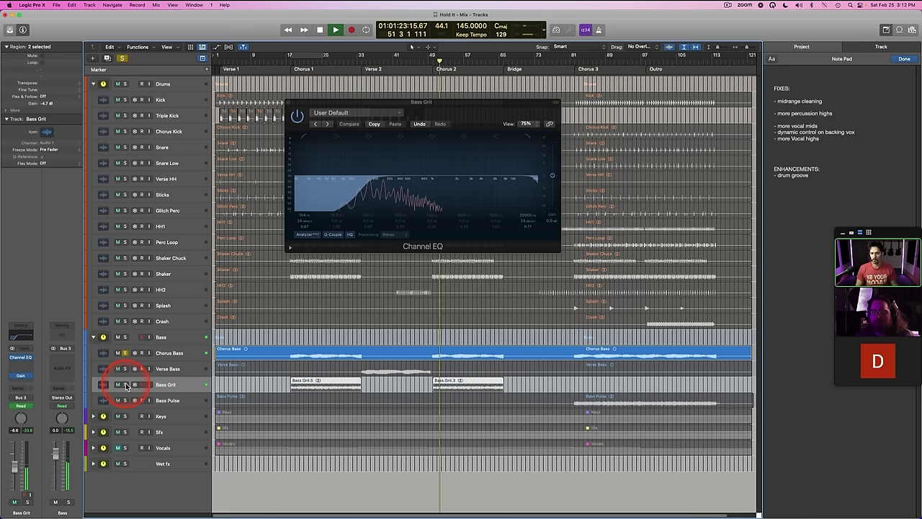
click(125, 385)
click(125, 385)
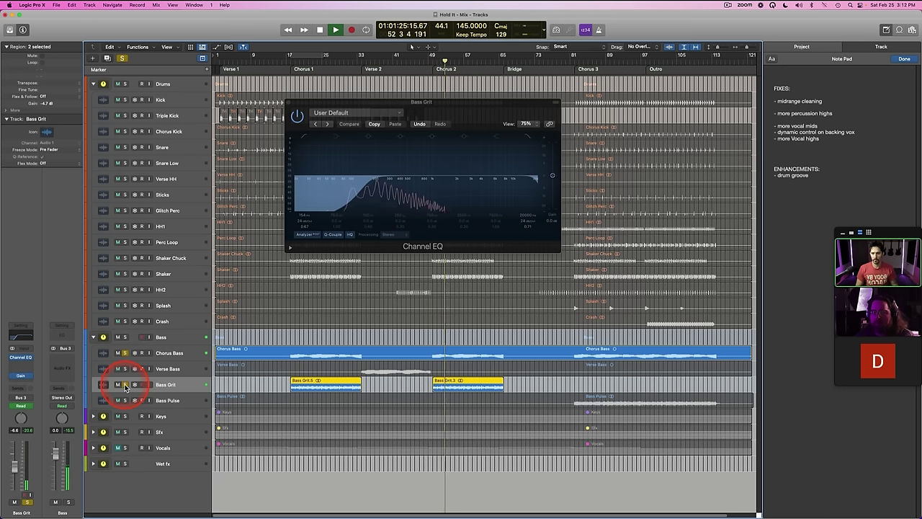
Step: Compare Bass Grit's low cut off and on again, raise it to about 173 Hz, and stop playback at Chorus 2
click(306, 136)
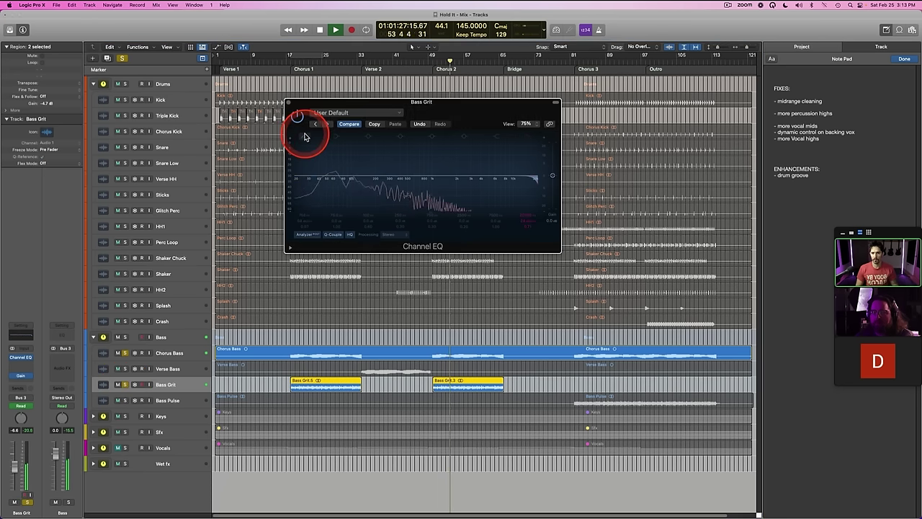
click(305, 136)
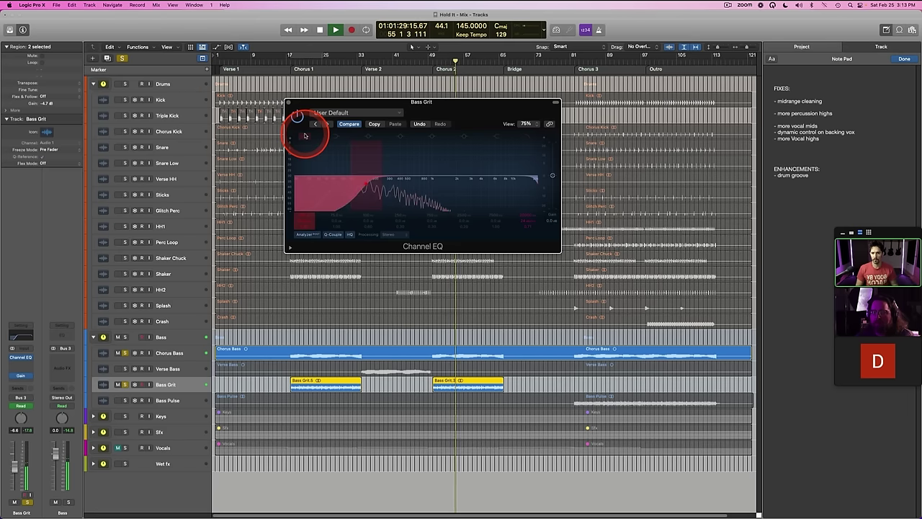
key(space)
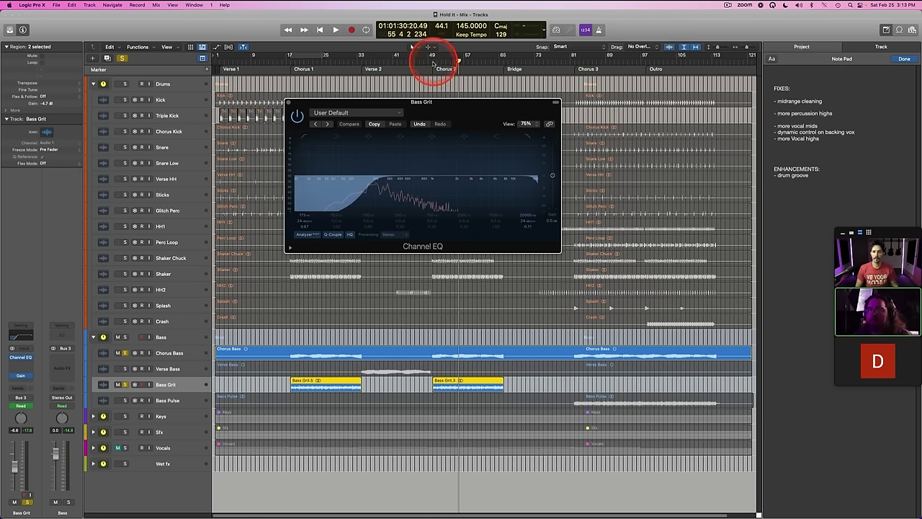
click(344, 187)
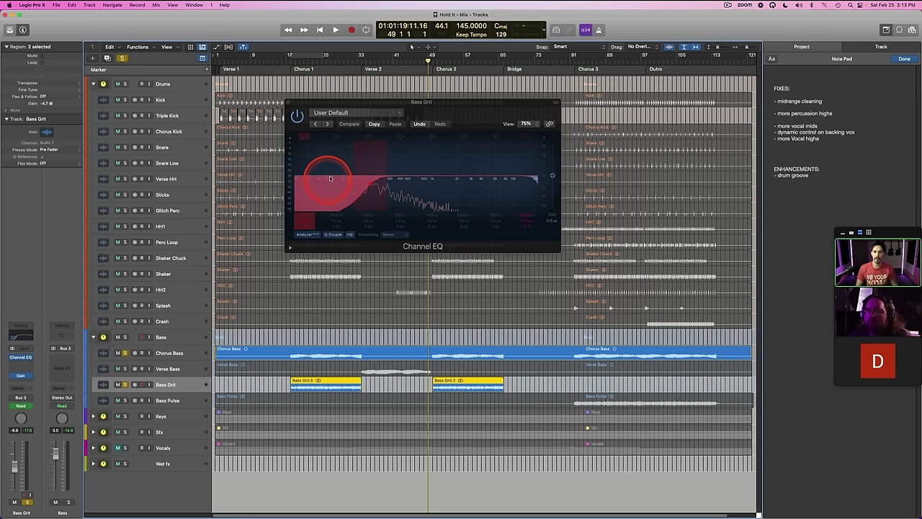
click(409, 273)
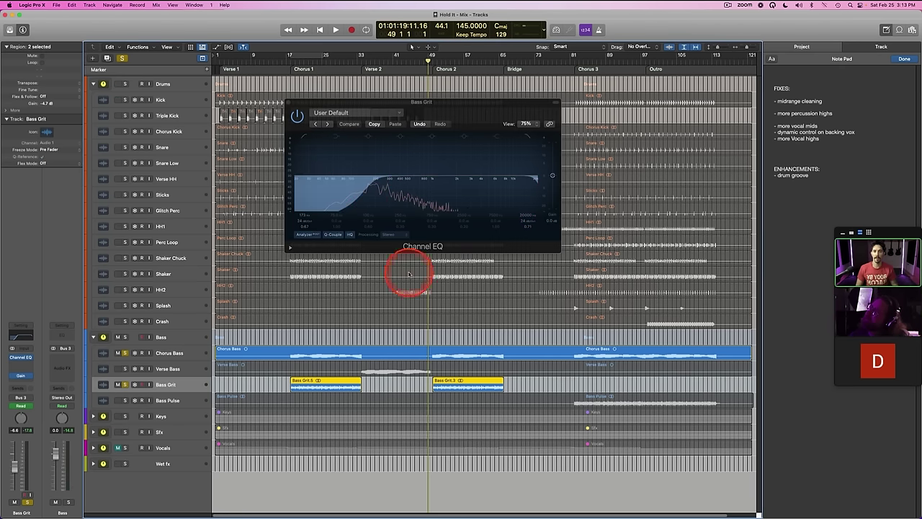
Step: Clear all solos and play Chorus 2 in the full mix to check Chorus Bass and Bass Grit
click(161, 354)
key(ctrl+alt+super+s)
key(space)
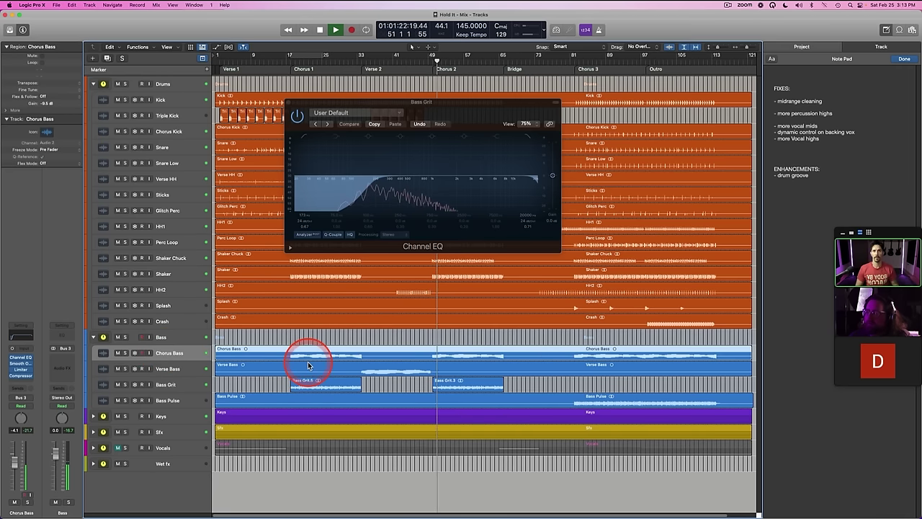
click(176, 388)
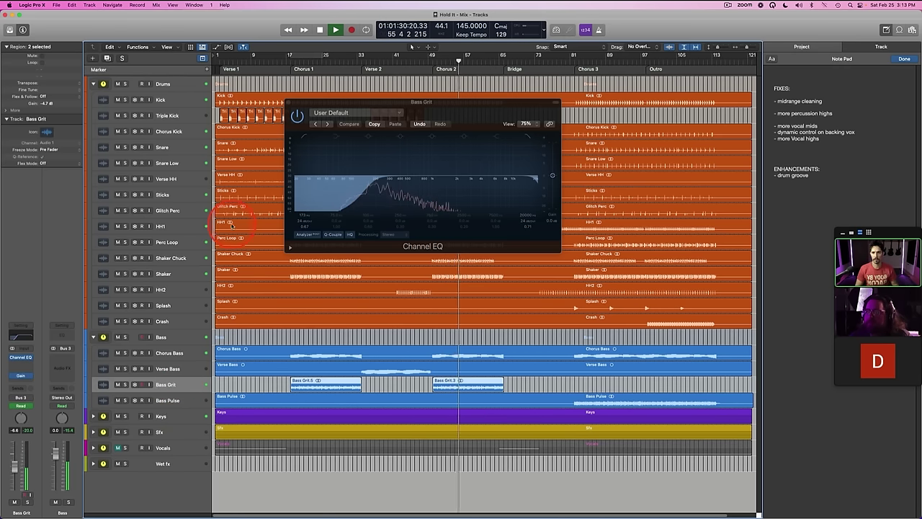
Step: Audition the Chorus Kick and the Drums stack in solo against the mix, and close the Bass Grit EQ after stopping playback
click(171, 100)
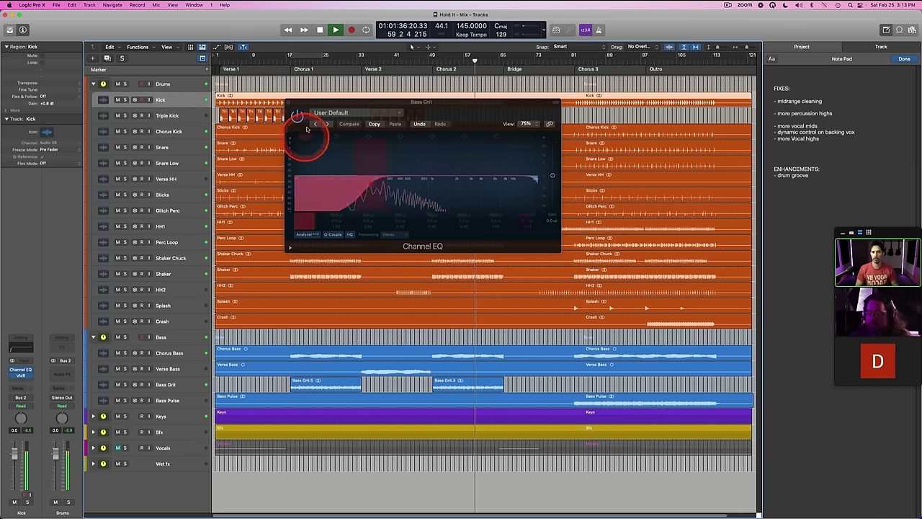
drag(324, 106, 341, 237)
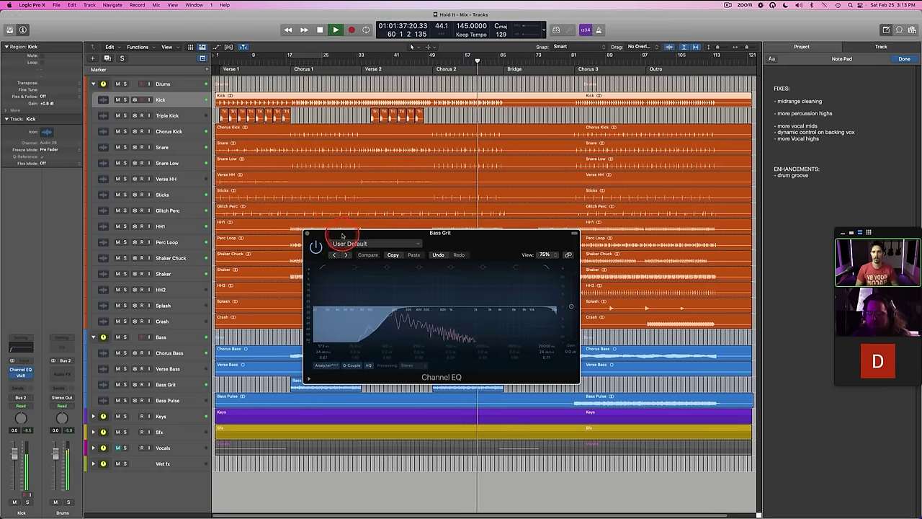
click(176, 132)
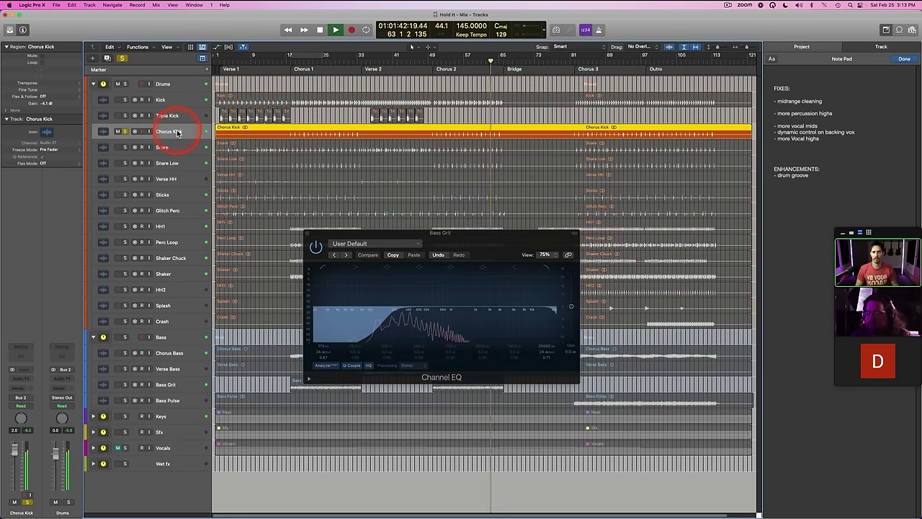
click(167, 101)
click(164, 85)
key(s)
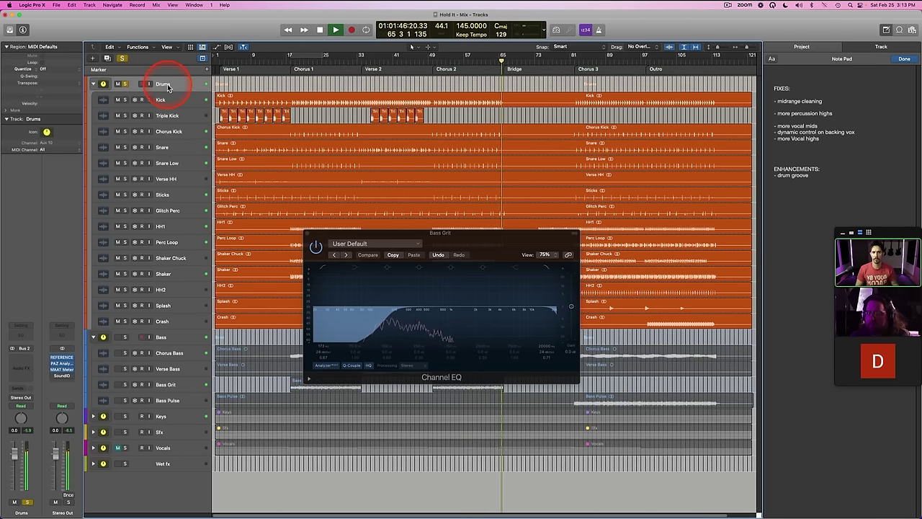
key(s)
key(space)
click(307, 233)
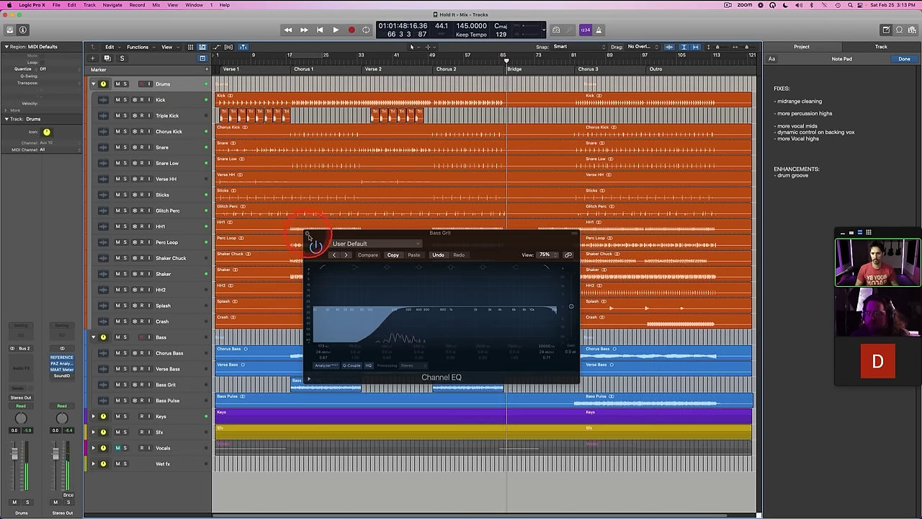
Step: Solo Bass Pulse from Chorus 3, add a Channel EQ with a 24 dB/oct low cut at about 190 Hz, and unsolo it
click(824, 102)
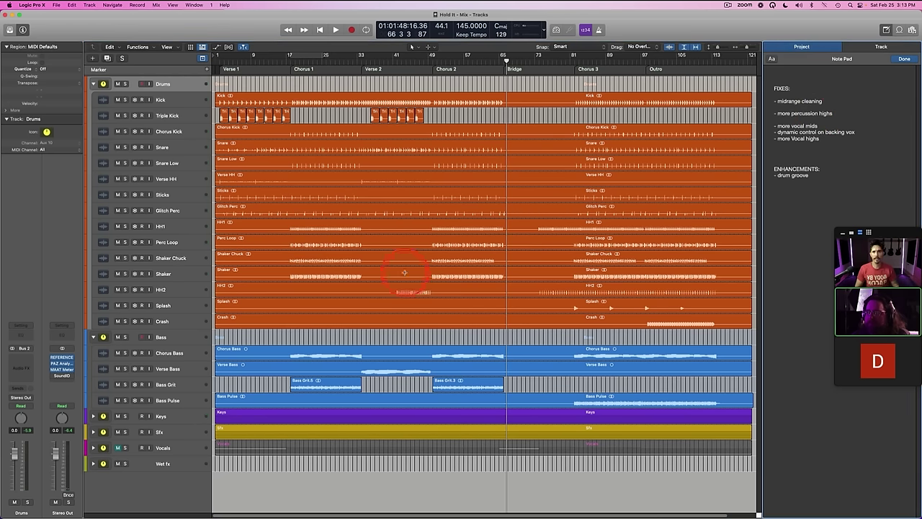
scroll(404, 274, right, 2)
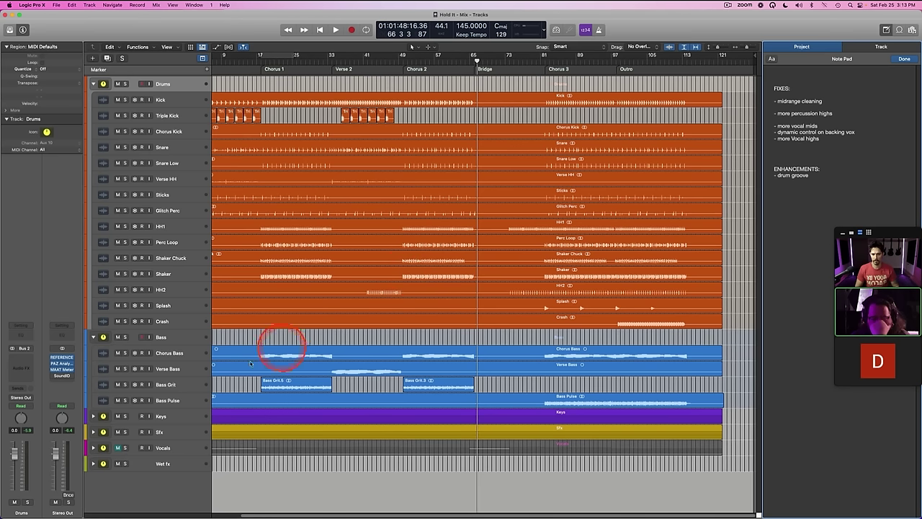
click(174, 400)
click(546, 63)
key(s)
key(space)
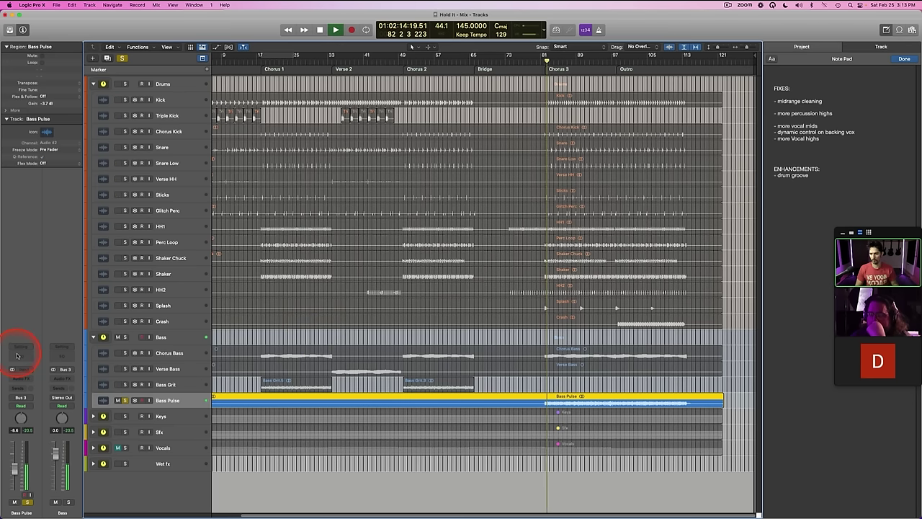
click(20, 359)
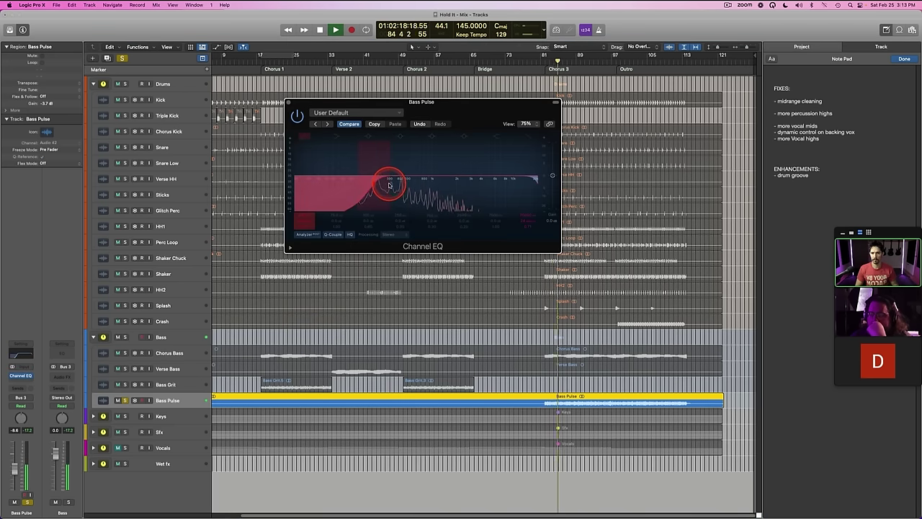
key(s)
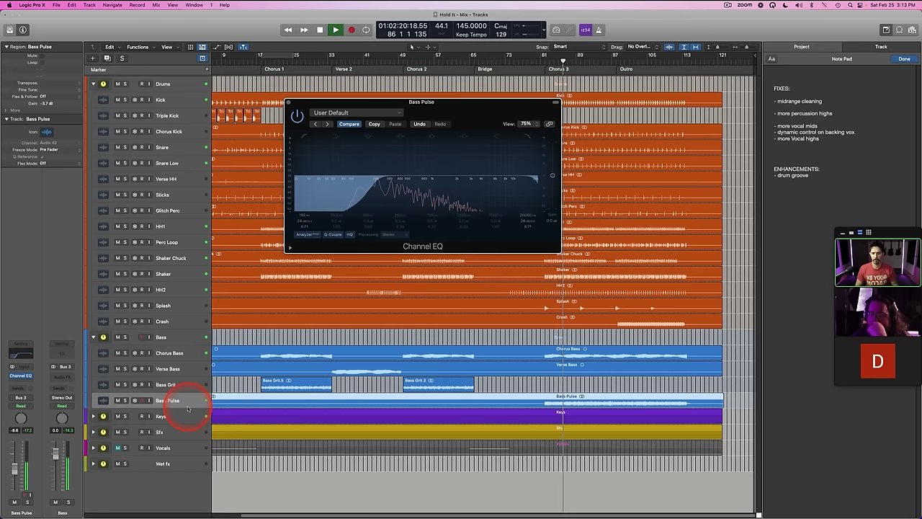
Step: Replay Chorus 3 from its start with all tracks to check the Bass Pulse low cut, and save the project
click(403, 63)
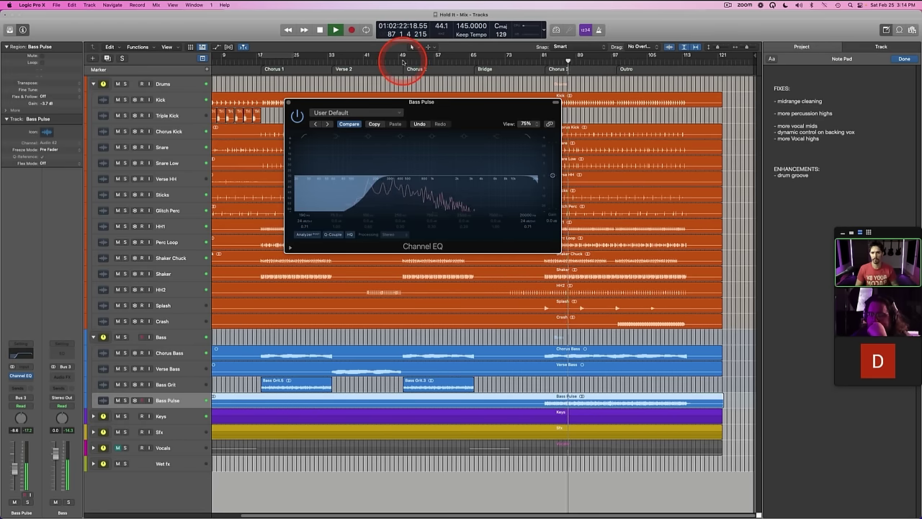
click(543, 64)
key(space)
click(234, 362)
key(super+s)
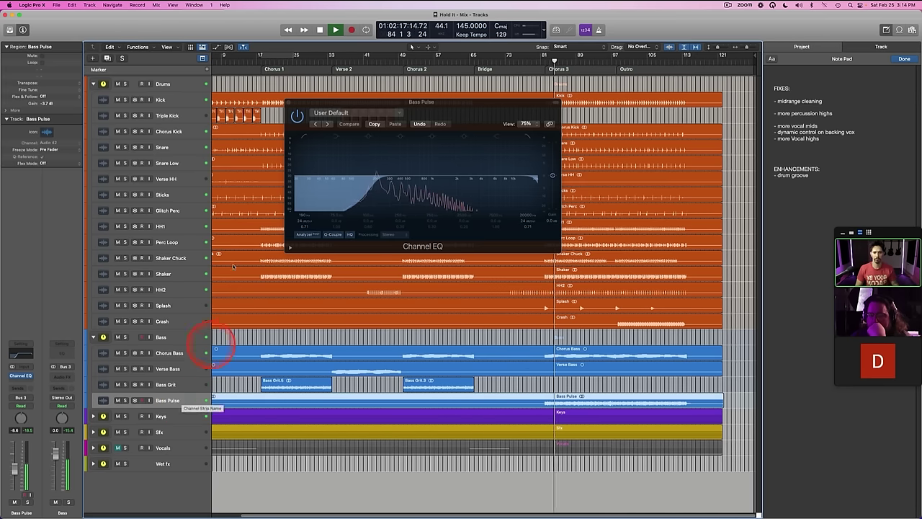
Step: Solo Bass Pulse, add a 24 dB/oct high cut at about 4 kHz in its Channel EQ, and return it to the mix
key(s)
drag(536, 186, 477, 185)
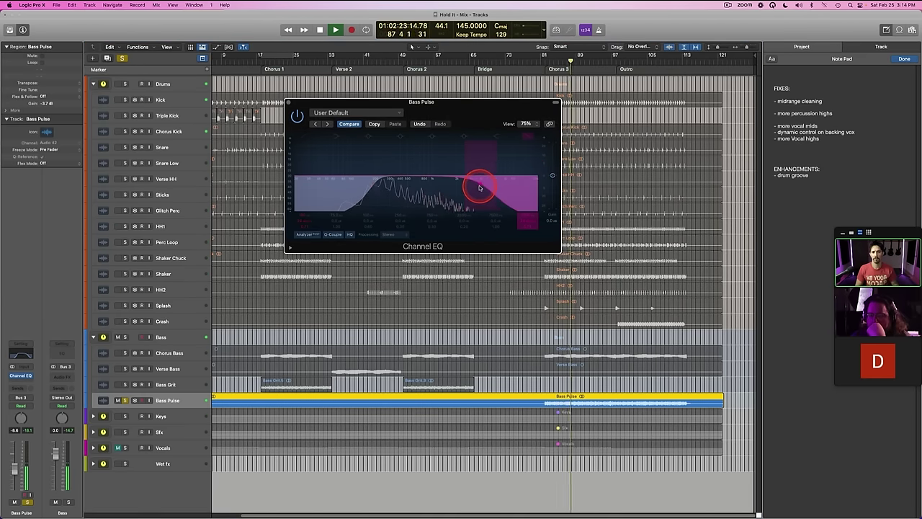
key(s)
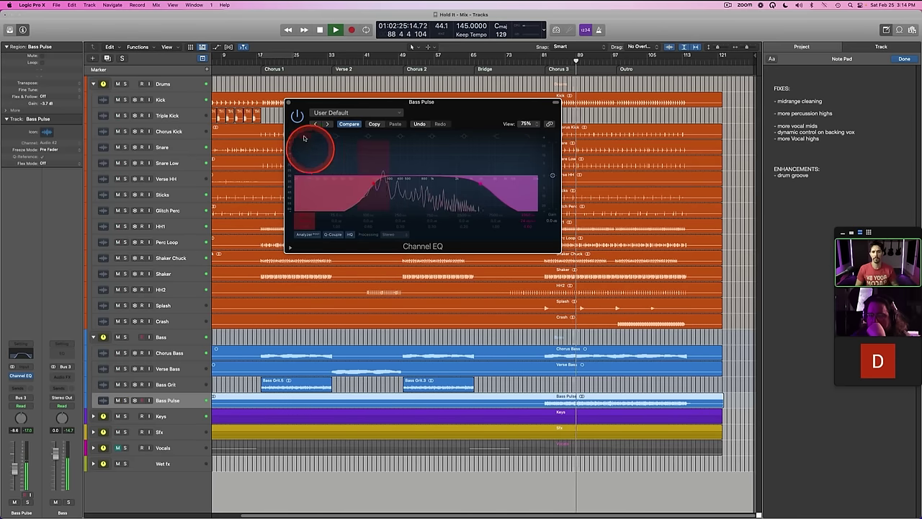
Step: Play the mix from Chorus 2 with Bass Grit selected, and add a 24 dB/oct high cut in its Channel EQ
click(165, 384)
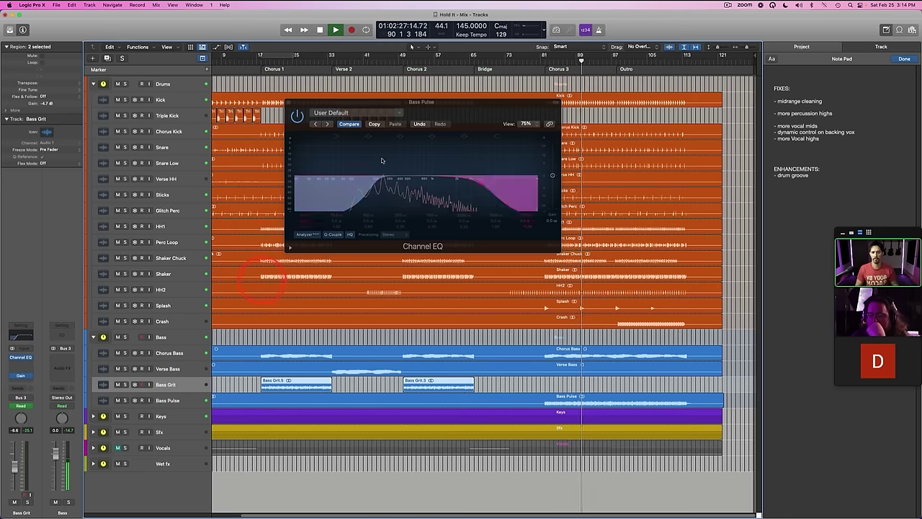
click(403, 61)
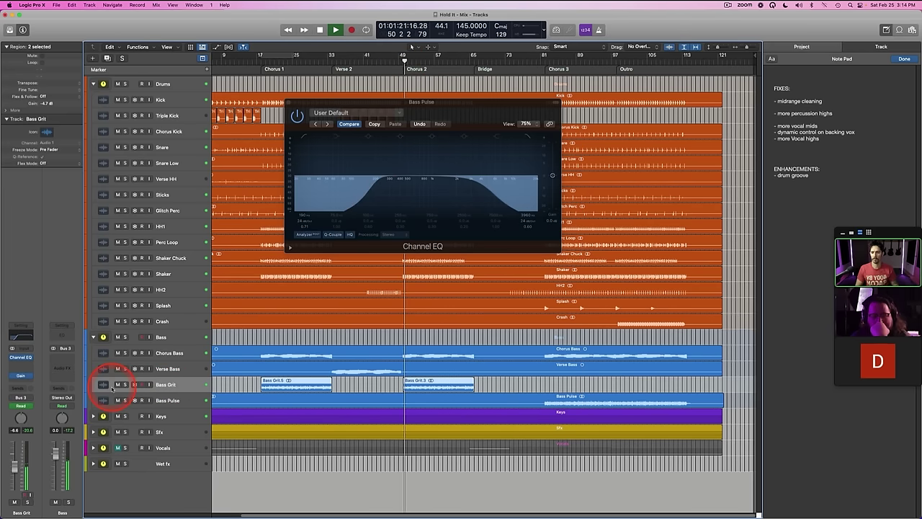
click(21, 340)
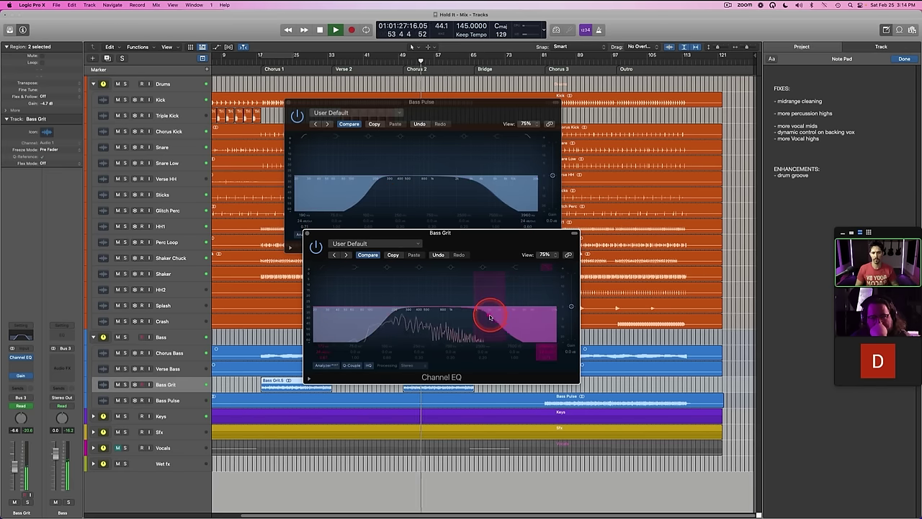
click(548, 270)
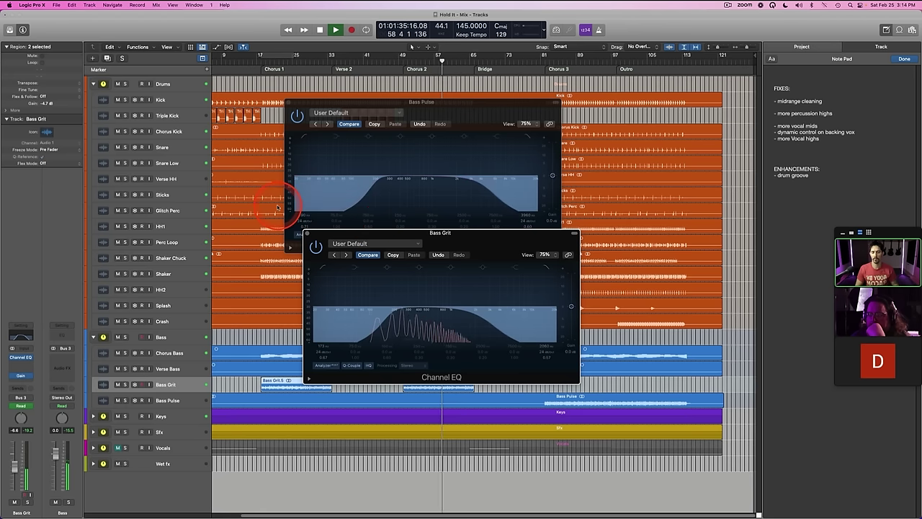
Step: Compare Bass Grit with and without its high cut during playback, leave the cut on, and close the open EQs
click(548, 269)
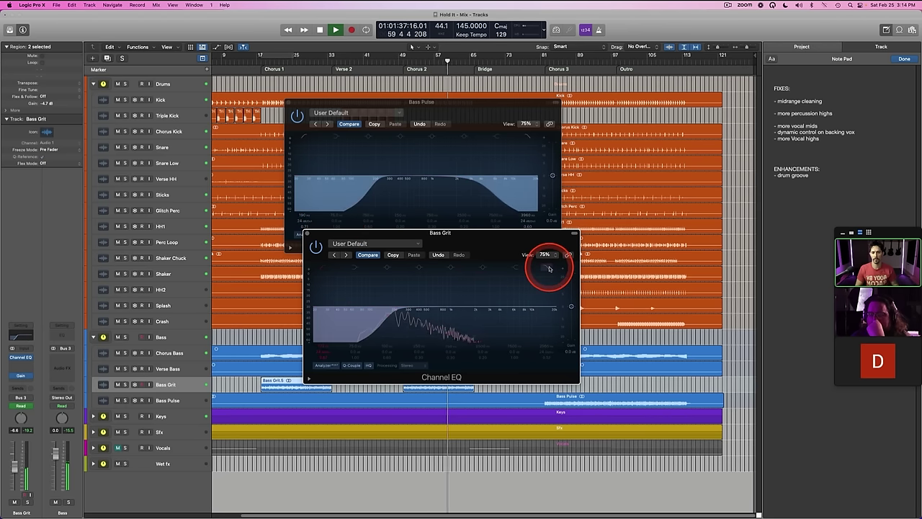
click(549, 270)
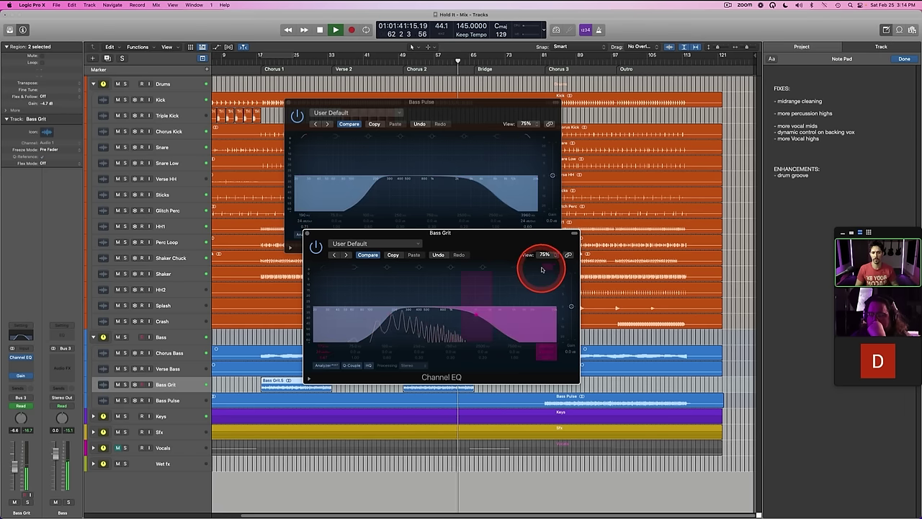
click(545, 267)
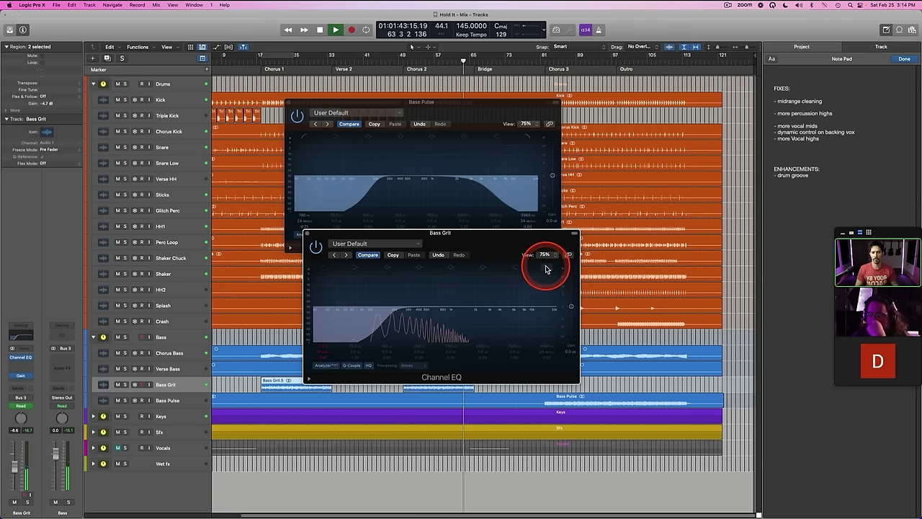
click(545, 268)
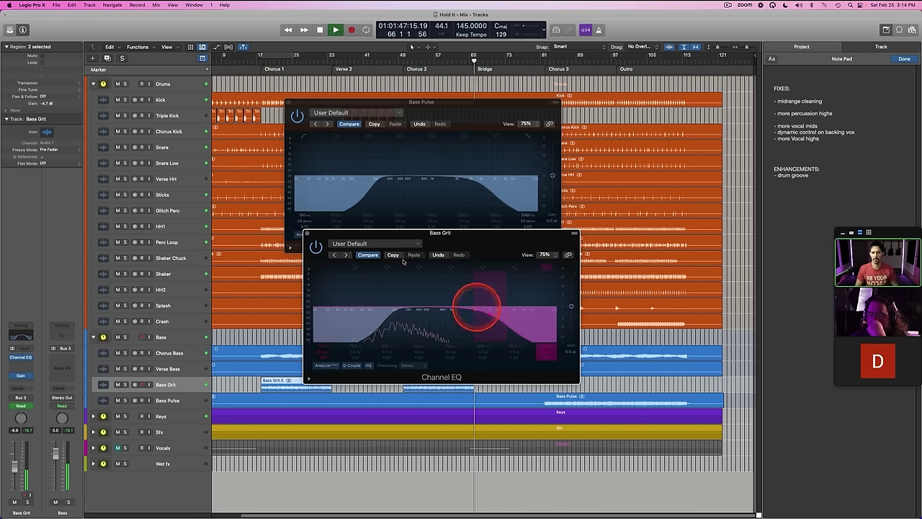
click(307, 232)
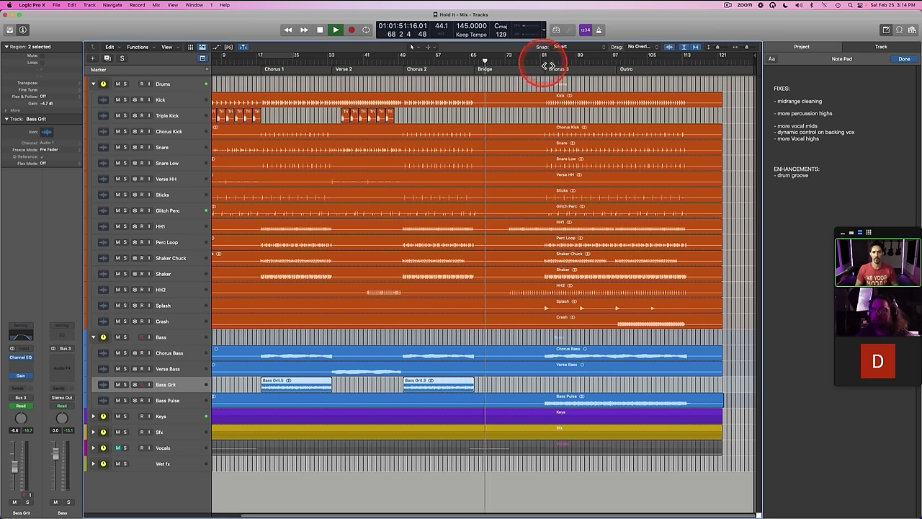
Step: Play from Chorus 3, lower the high cut in the Bass Pulse Channel EQ to about 2600 Hz, and close the EQ
click(545, 61)
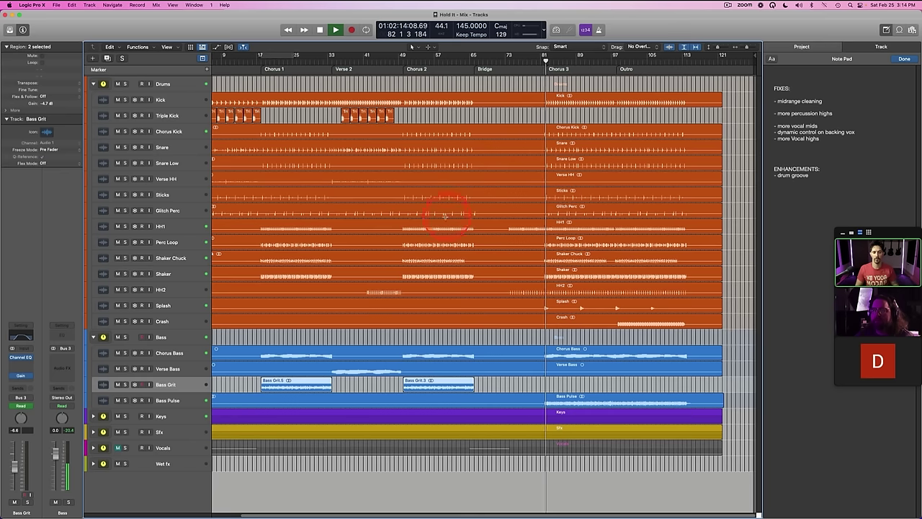
click(185, 401)
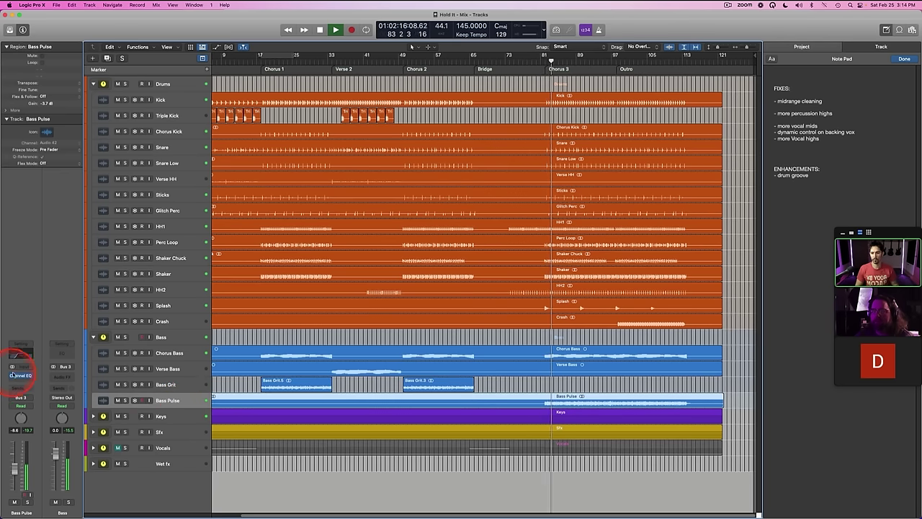
click(23, 357)
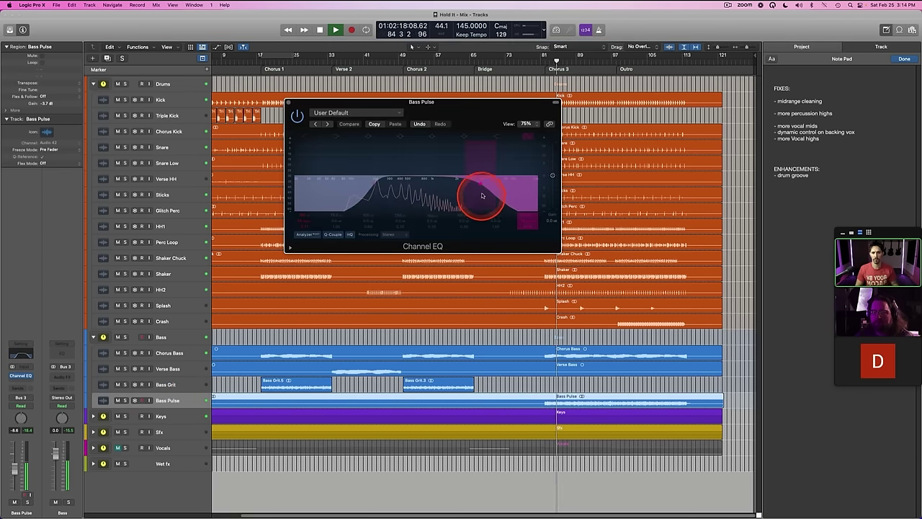
drag(480, 183, 465, 186)
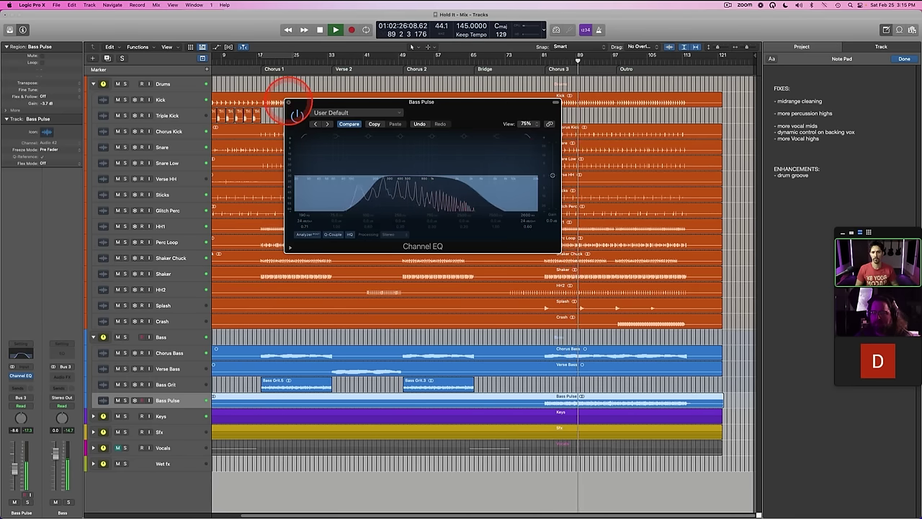
click(290, 103)
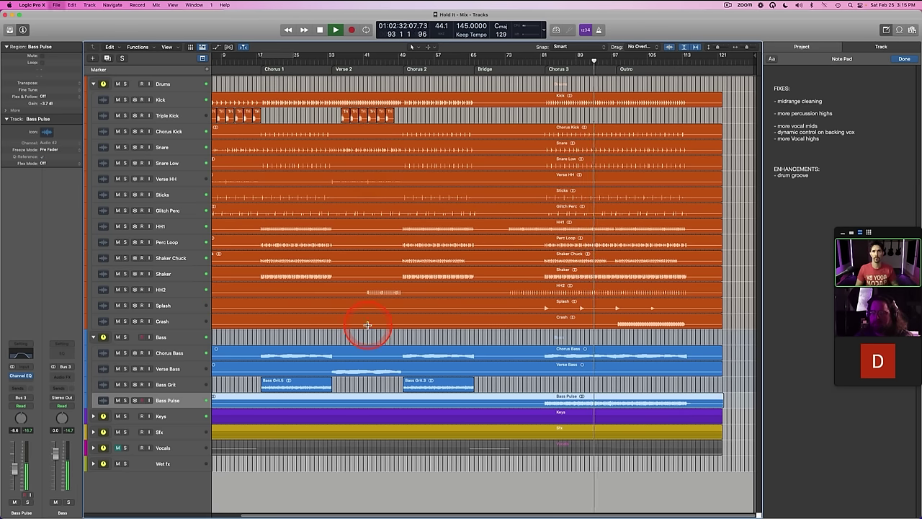
Step: Stop playback, collapse the Bass and Drums track stacks, and save the project
scroll(371, 327, left, 2)
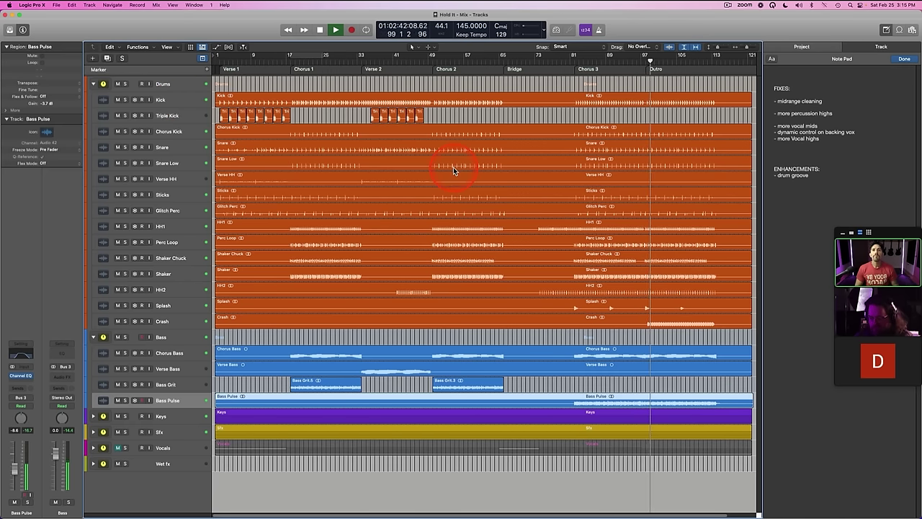
key(space)
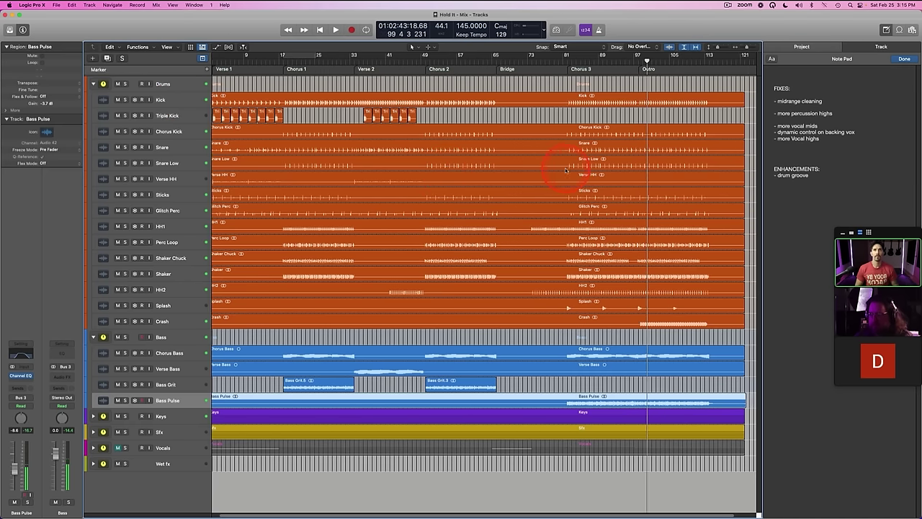
click(831, 116)
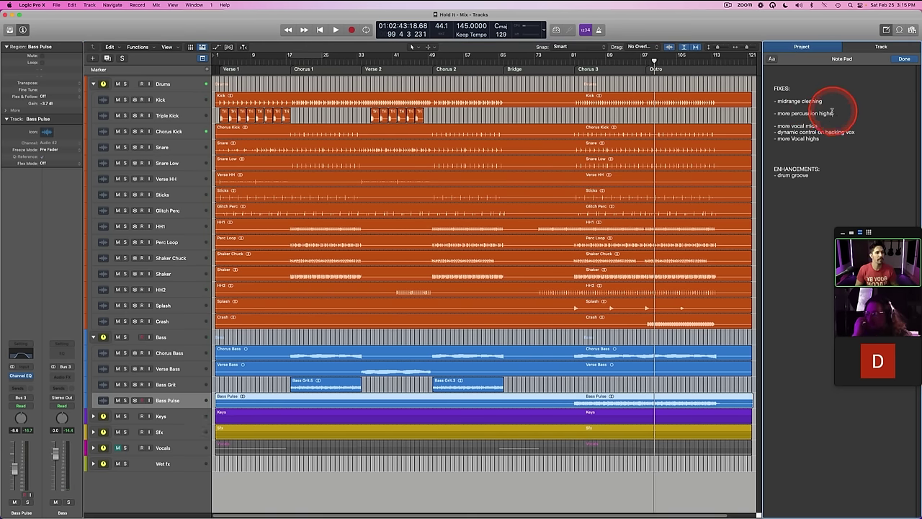
click(91, 337)
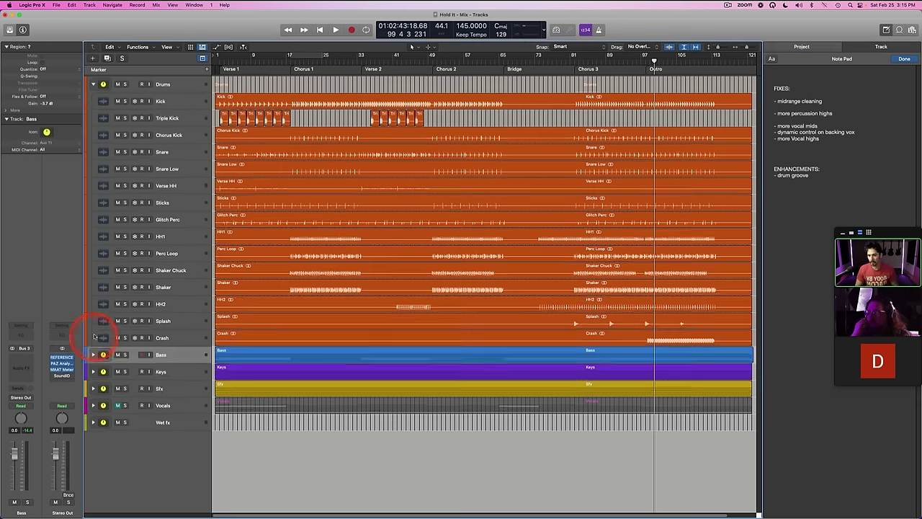
click(103, 87)
click(93, 86)
key(super+s)
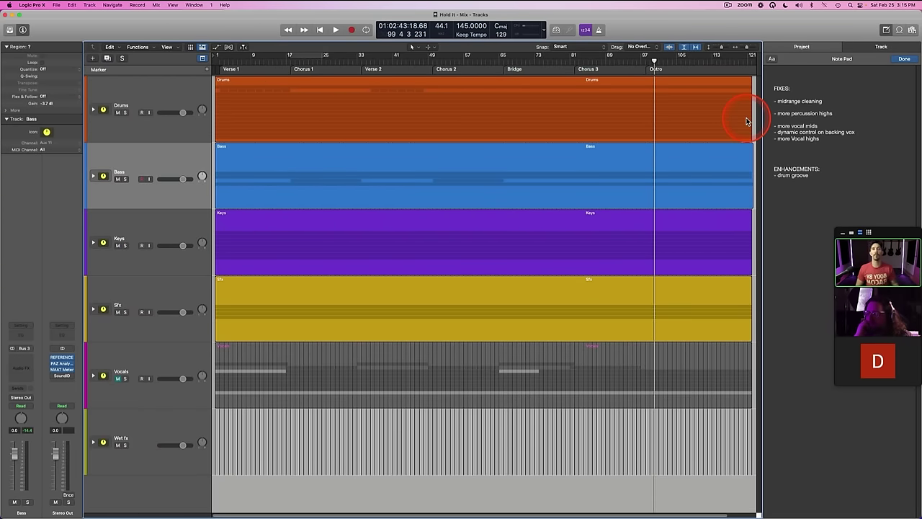
click(775, 106)
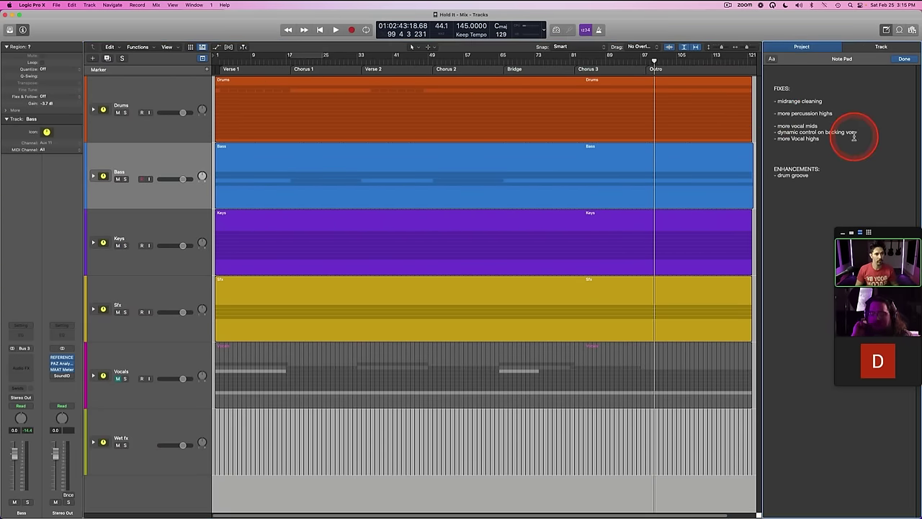
key(BackSpace)
key(super+s)
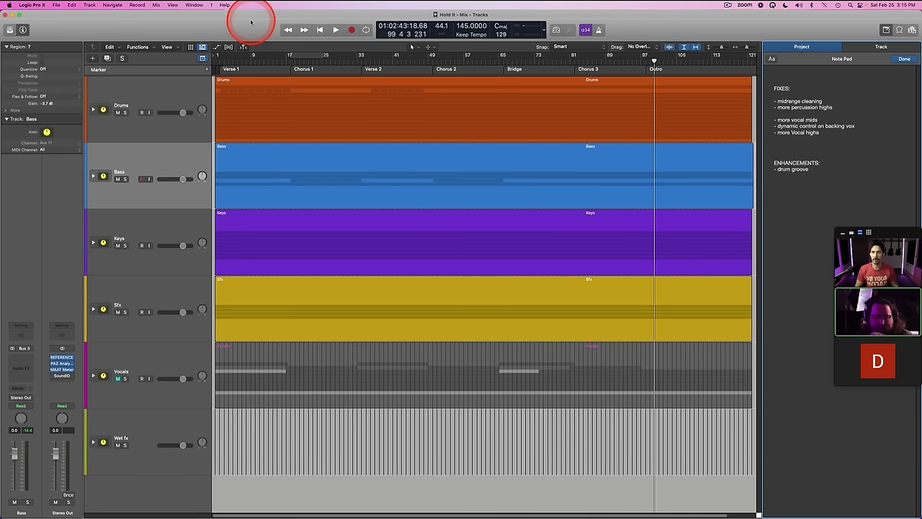
click(845, 102)
key(Return)
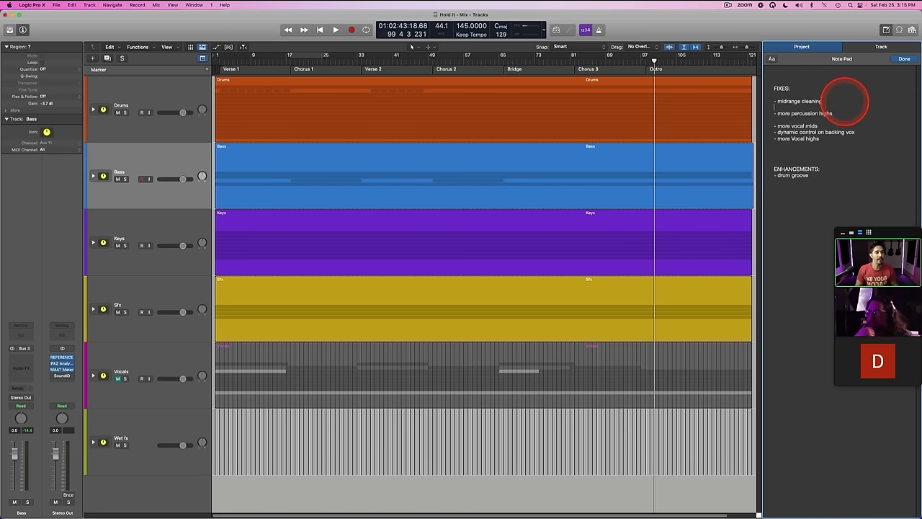
Step: Group the fixes in the project notes under a Mids heading for midrange cleaning and a Highs heading for the percussion and vocal items
click(806, 119)
key(BackSpace)
key(Return)
key(Return)
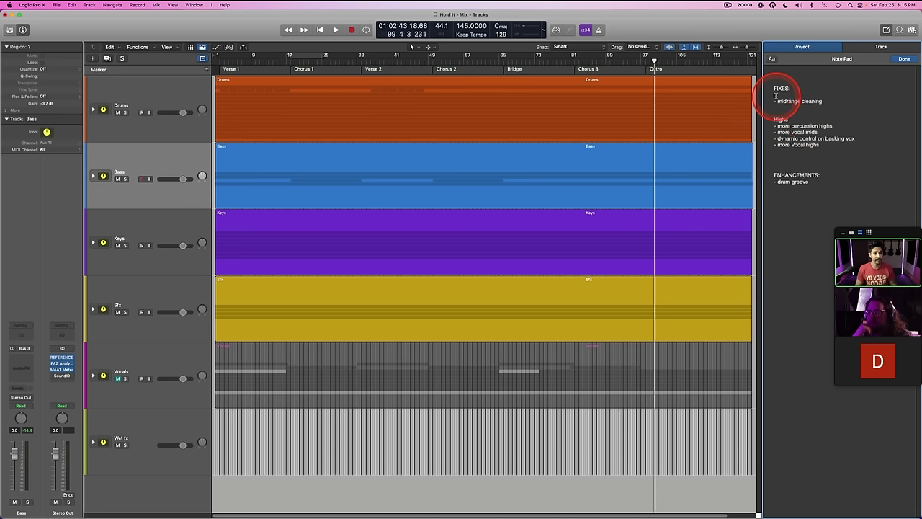
click(775, 95)
key(Return)
click(776, 116)
key(BackSpace)
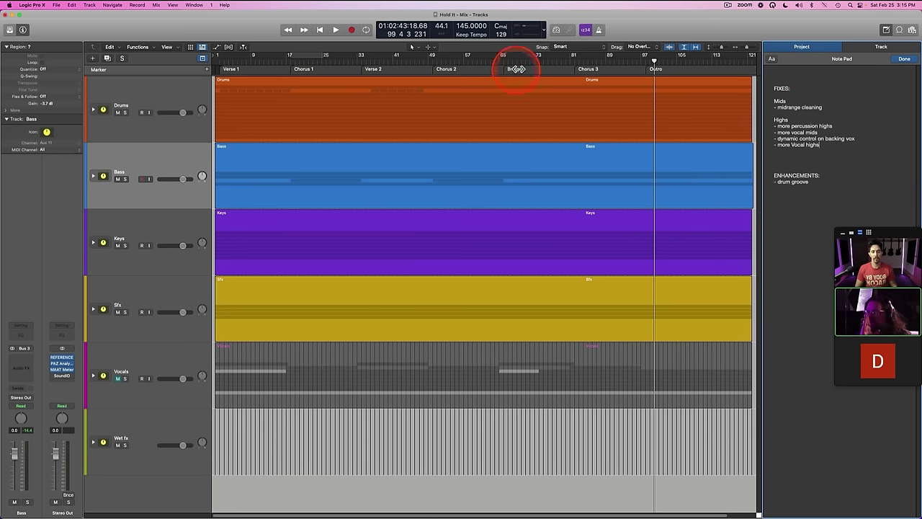
Step: Set a cycle range over Chorus 3 and play it with the Stereo Out's PAZ Analyzer open
drag(573, 56, 645, 56)
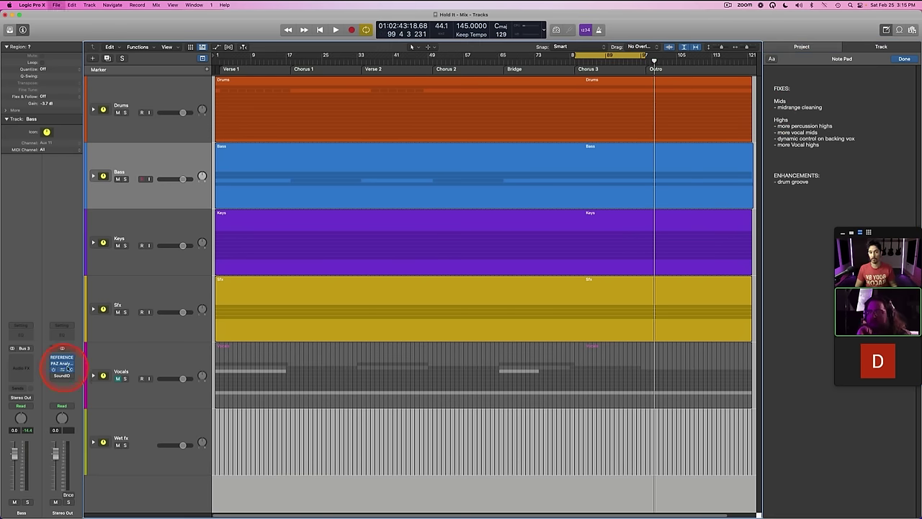
key(space)
click(62, 363)
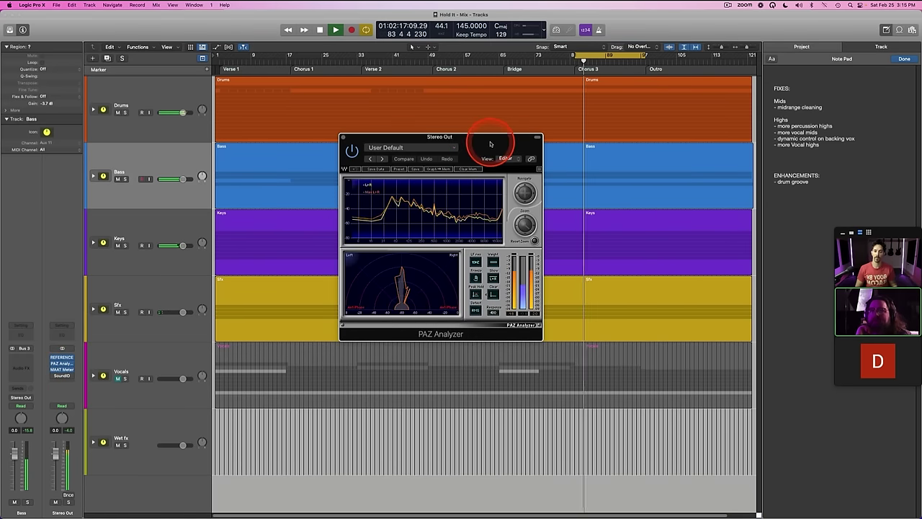
key(space)
Step: Unmute the Vocals stack and replay the Chorus 3 loop to check the full mix's spectrum in the PAZ Analyzer
click(117, 378)
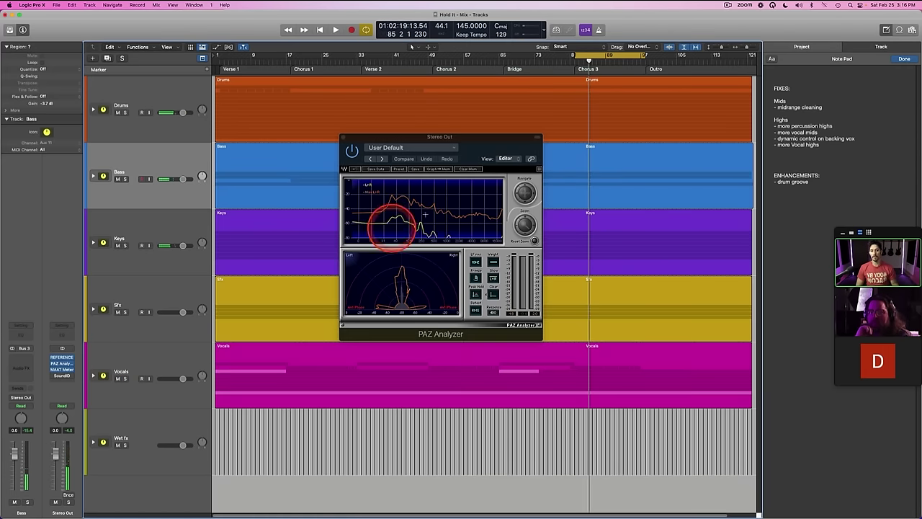
key(space)
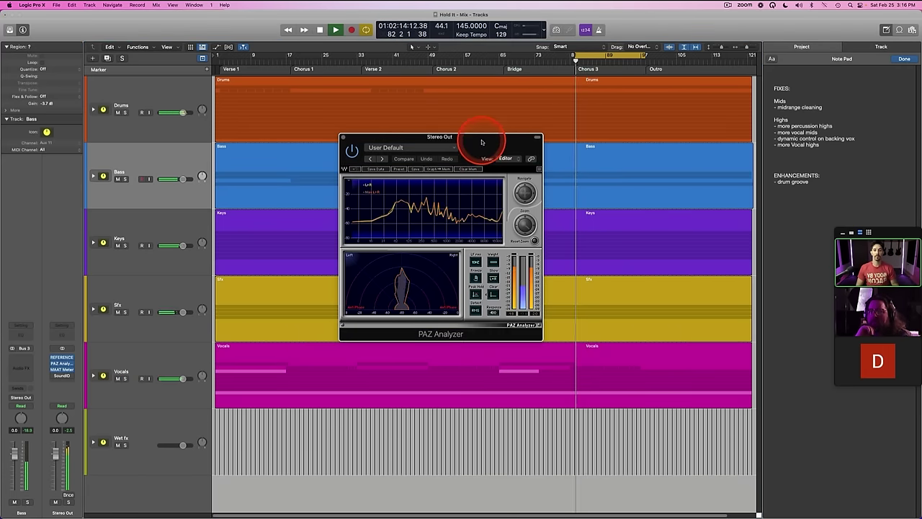
drag(482, 144, 480, 143)
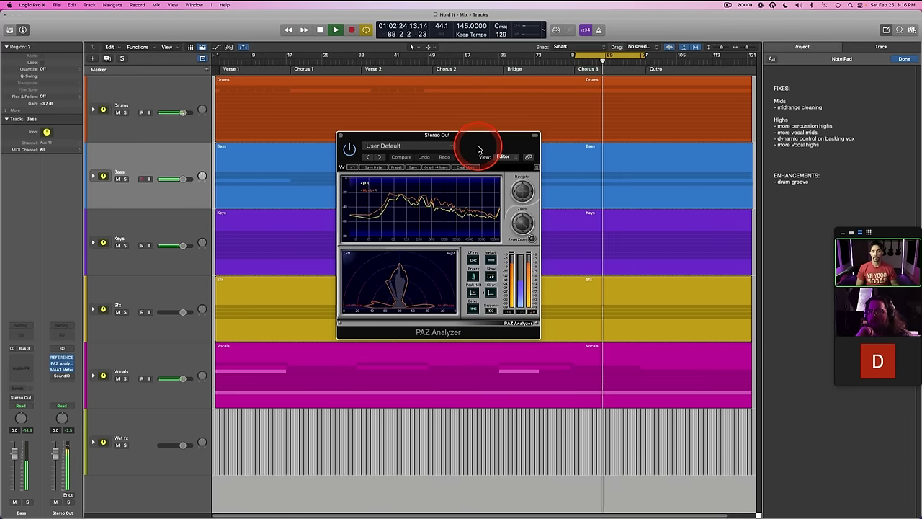
key(space)
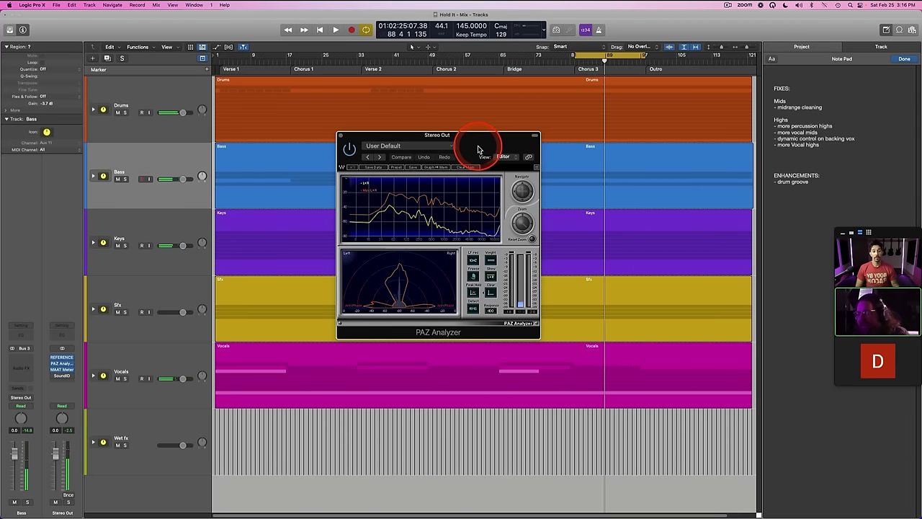
drag(478, 149, 476, 143)
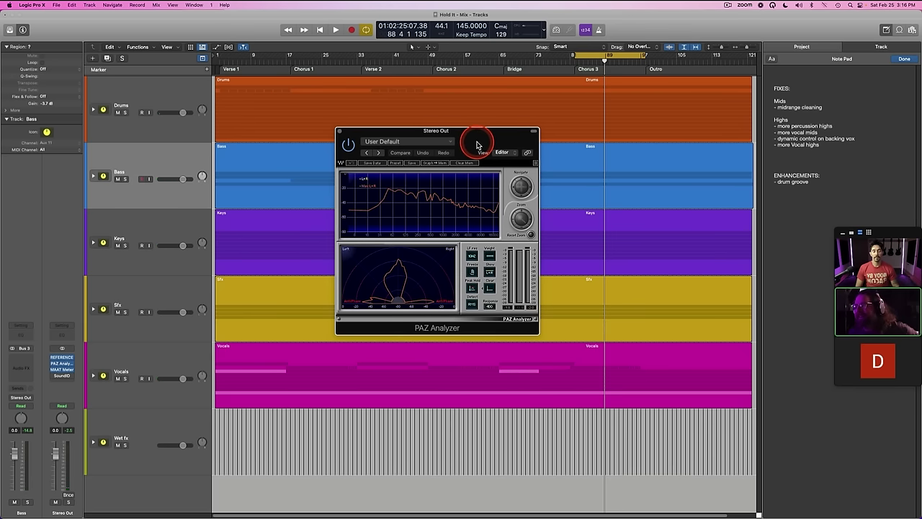
Step: Expand the Vocals stack and extend the last Chorus 2 region on the Chorus Lead track to the start of the Outro
click(93, 375)
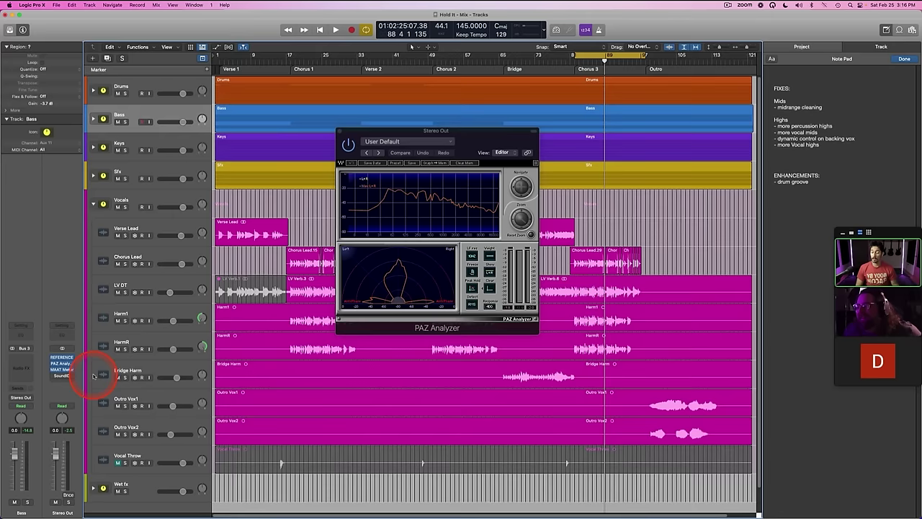
click(341, 132)
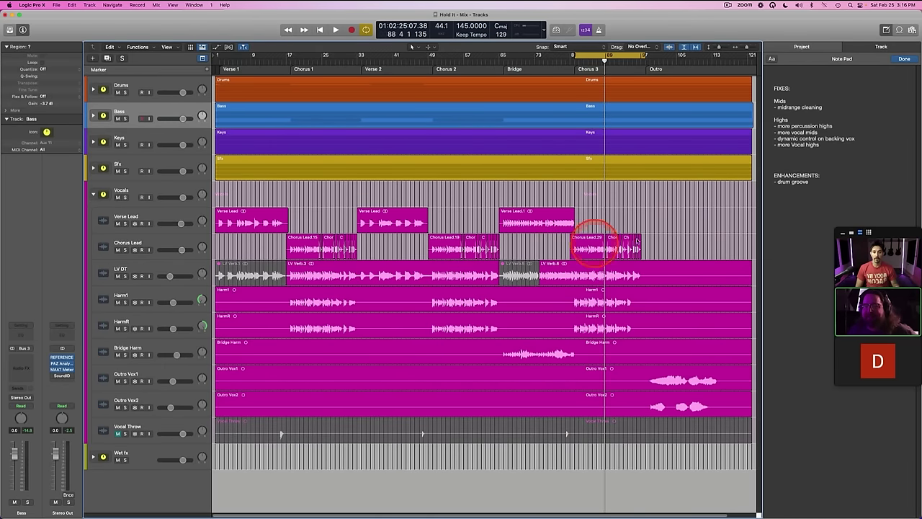
drag(747, 48, 736, 48)
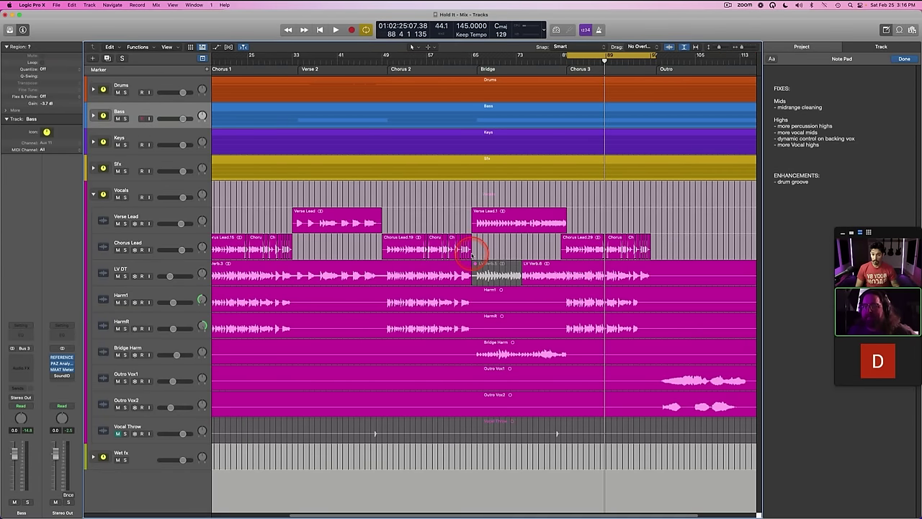
drag(472, 254, 658, 252)
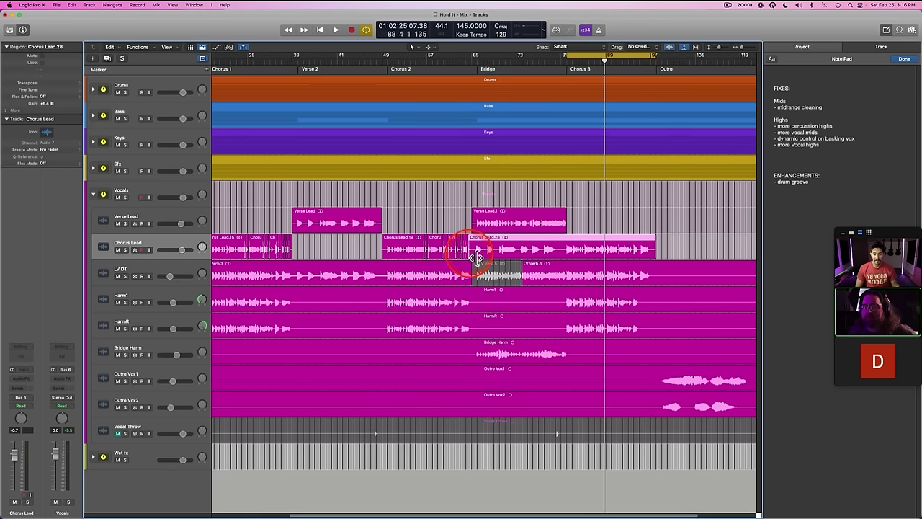
Step: Remove the extended Bridge portion of the Chorus Lead region and delete the leftover part over Chorus 3
drag(475, 251, 566, 244)
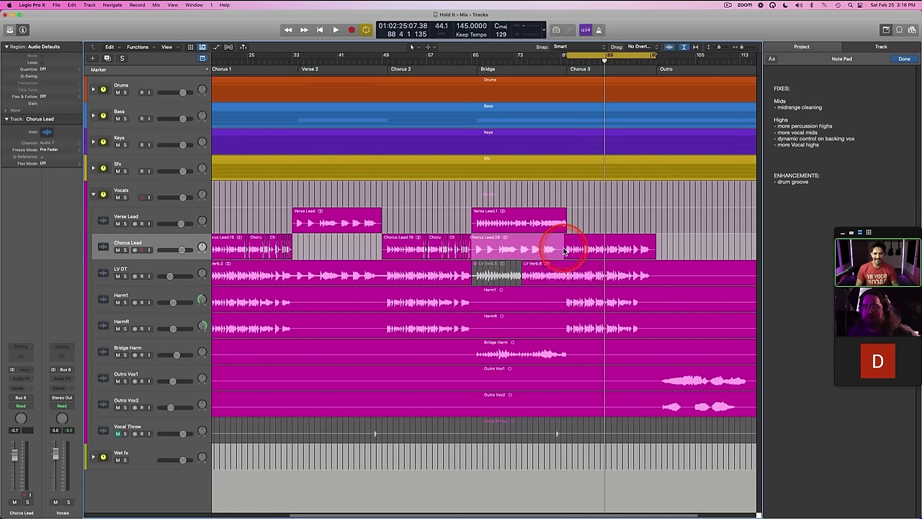
key(Delete)
click(564, 237)
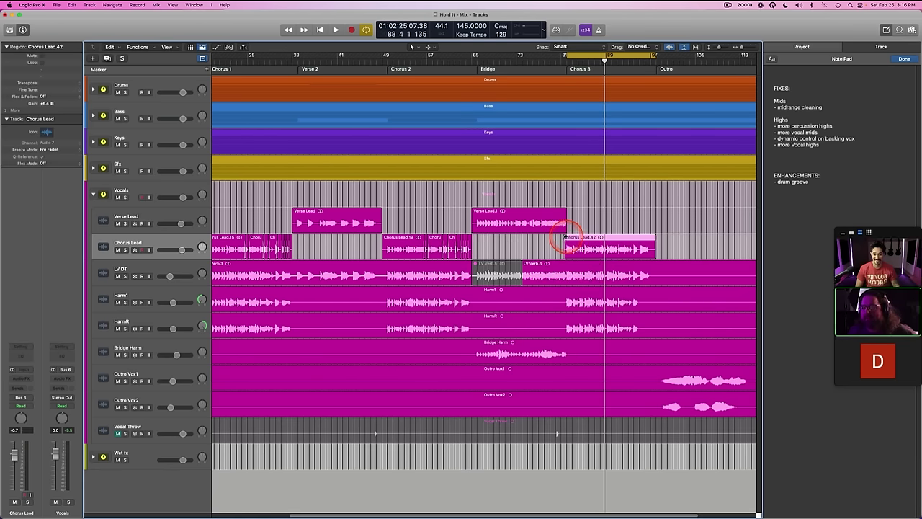
mouse_move(655, 253)
mouse_down()
mouse_move(662, 257)
mouse_move(651, 249)
mouse_up()
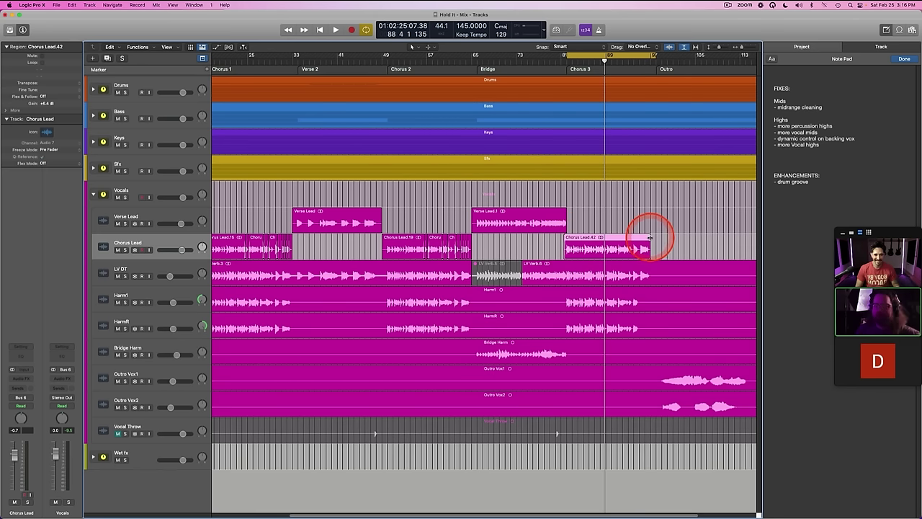
scroll(634, 249, right, 3)
scroll(588, 253, left, 6)
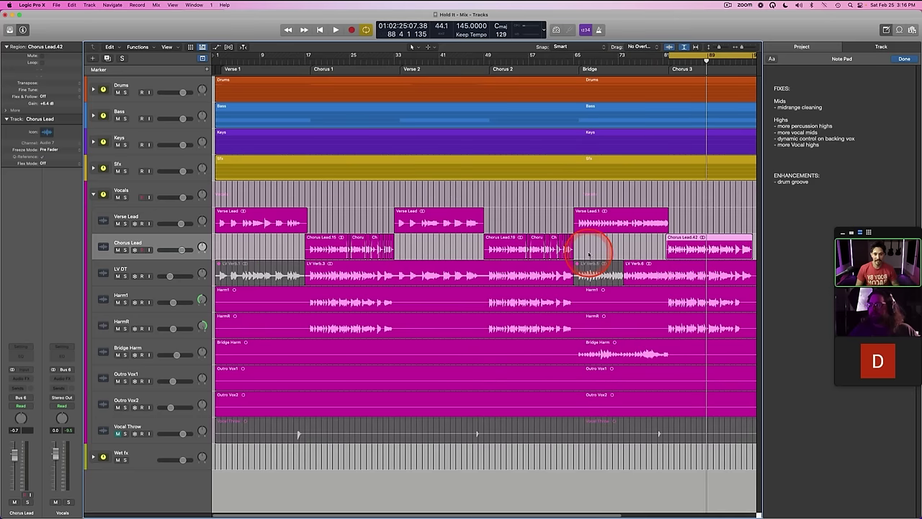
key(Delete)
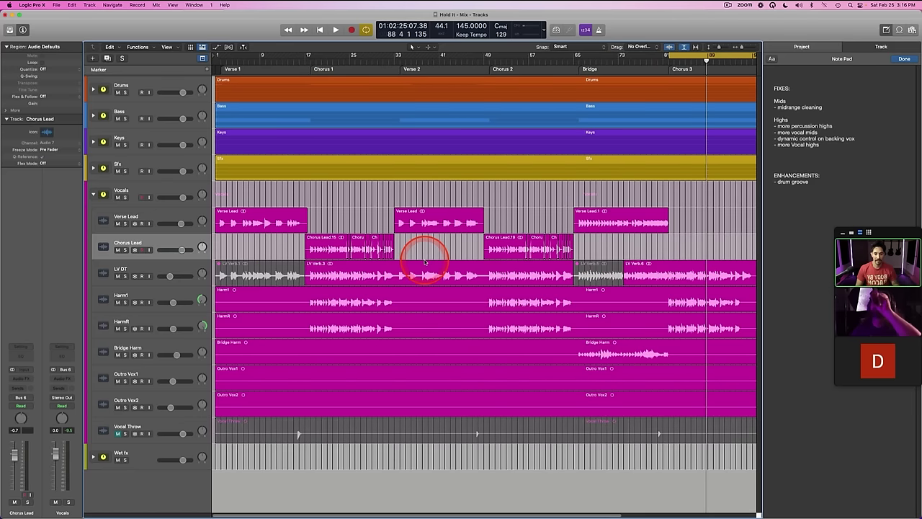
Step: Duplicate the Chorus Lead track and copy the first Chorus 1 region onto the new track at the same position
click(319, 251)
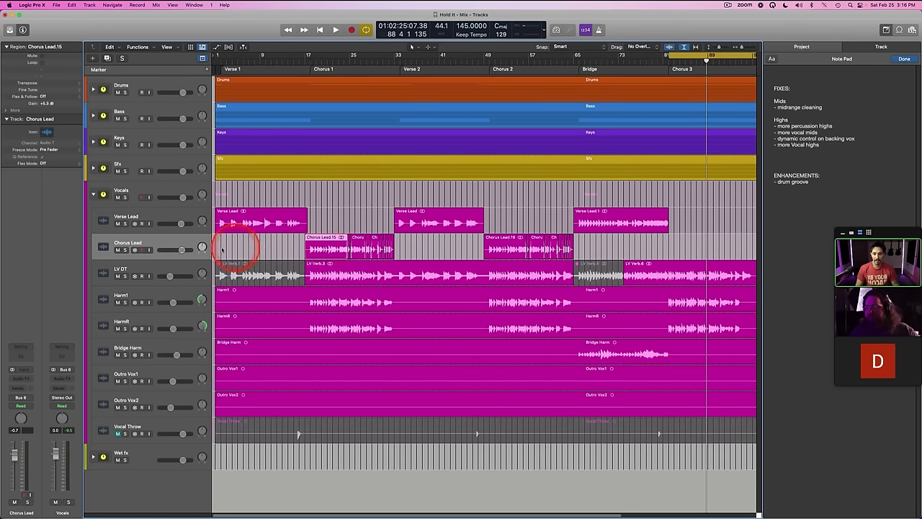
key(super+d)
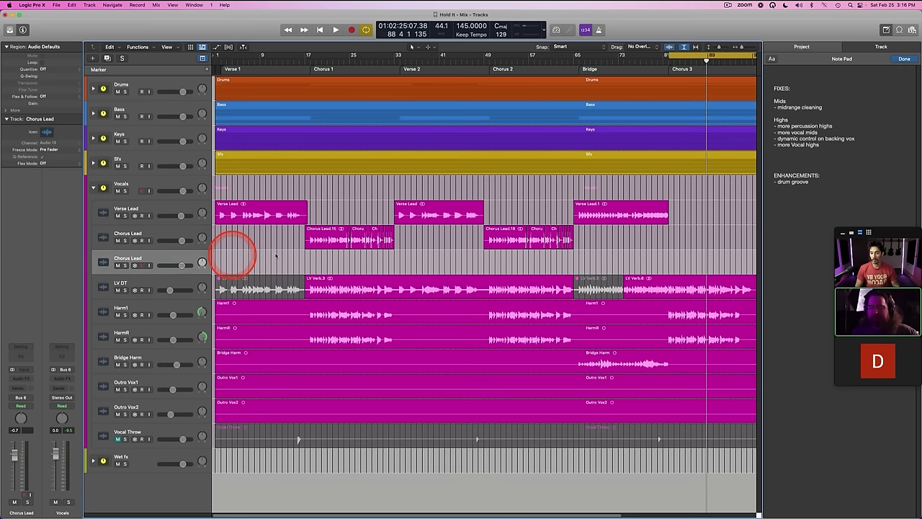
click(311, 65)
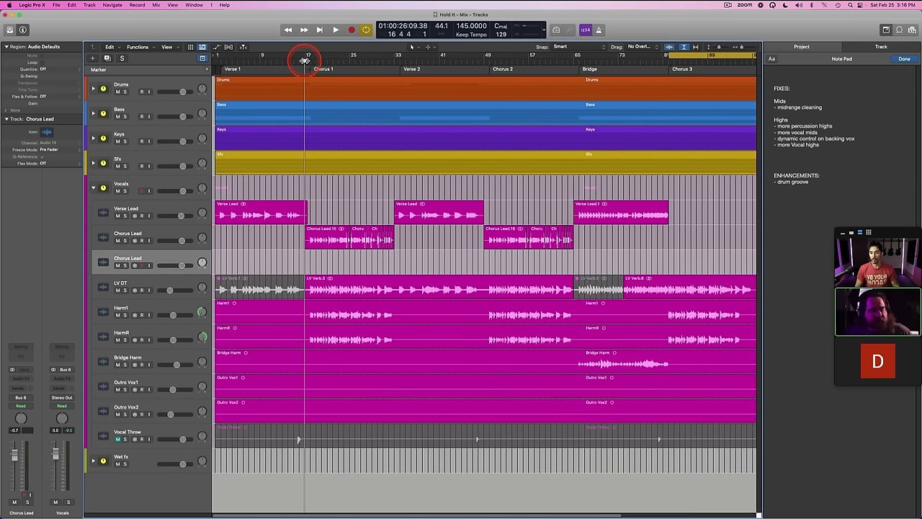
click(256, 216)
key(super+v)
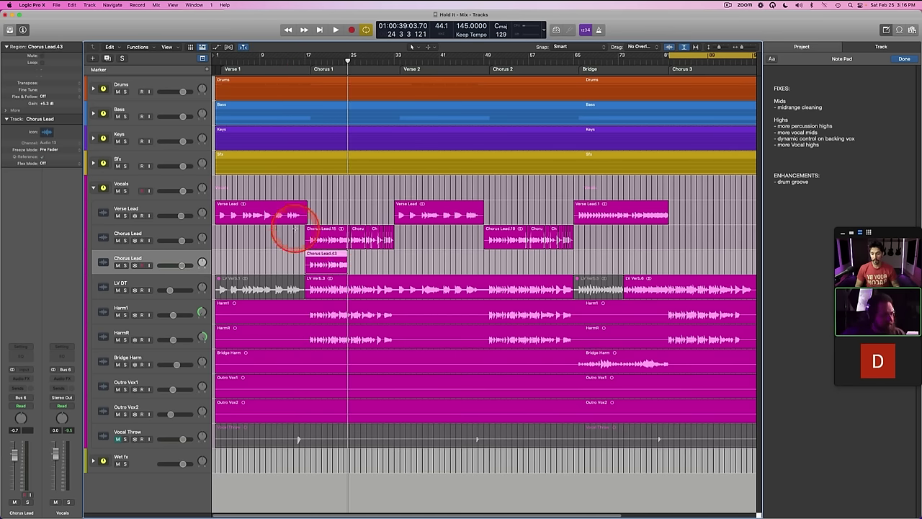
Step: Extend the copied region past the start of the Outro and delete its portion before Chorus 3
drag(349, 269, 670, 267)
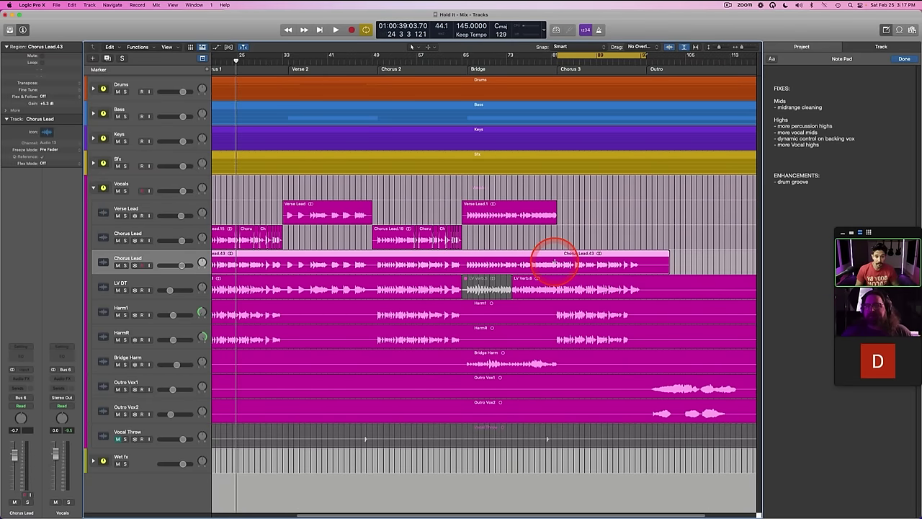
drag(556, 261, 192, 263)
key(Delete)
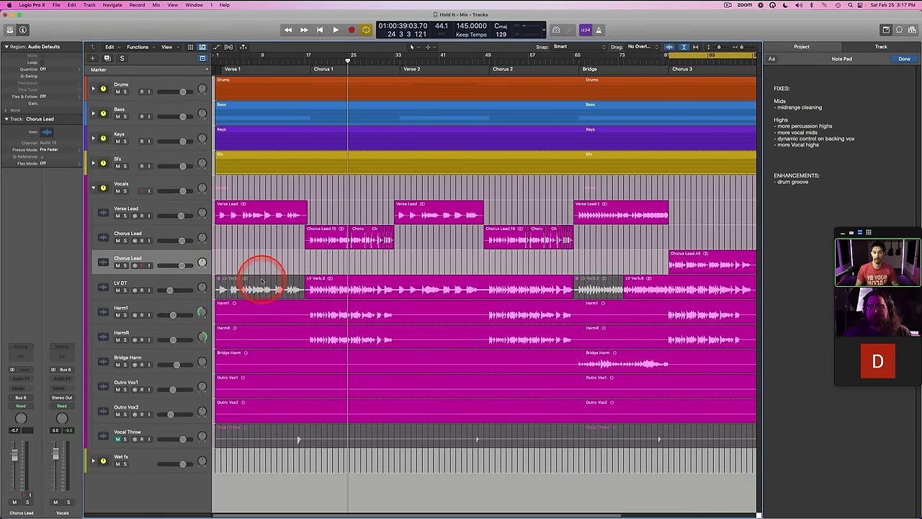
Step: Move the remaining Chorus 3 region onto the original Chorus Lead track and adjust its start at the Chorus 3 marker
scroll(484, 278, right, 6)
drag(561, 266, 561, 231)
drag(533, 245, 532, 244)
Step: Delete the emptied duplicate Chorus Lead track and turn off the cycle
click(148, 256)
key(super+BackSpace)
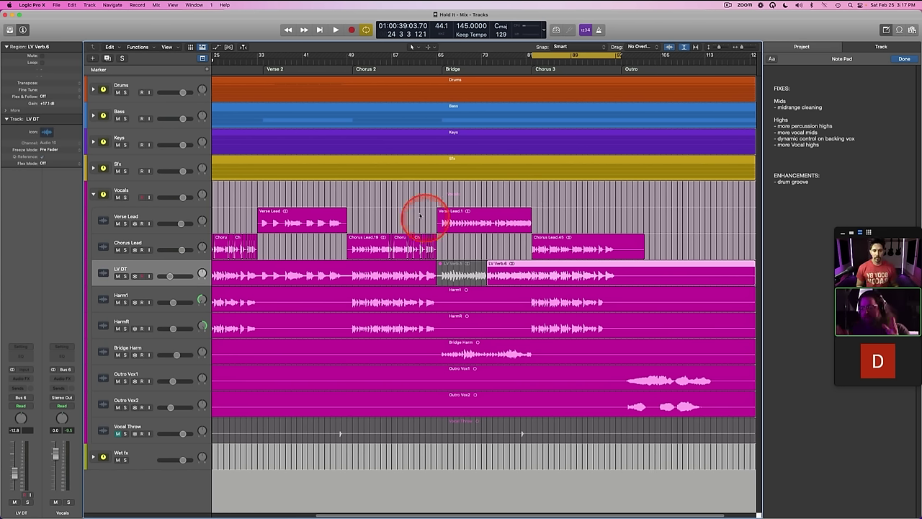
click(569, 57)
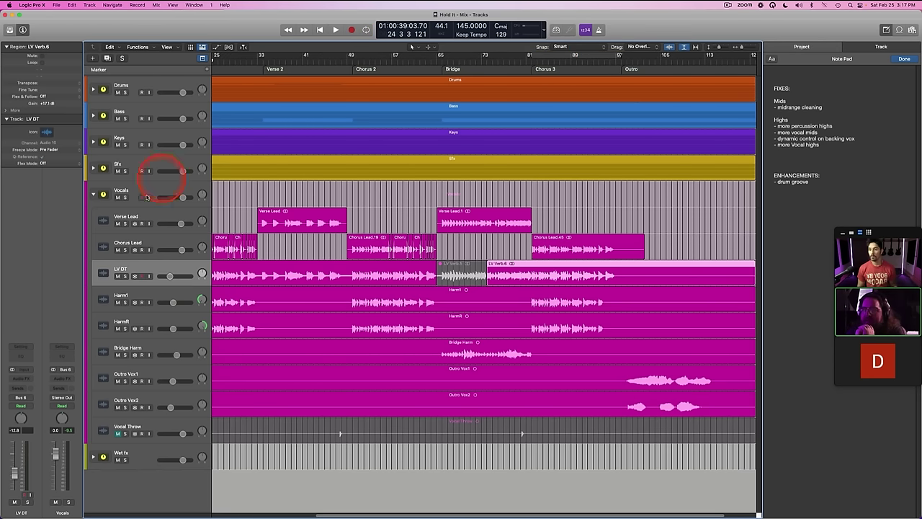
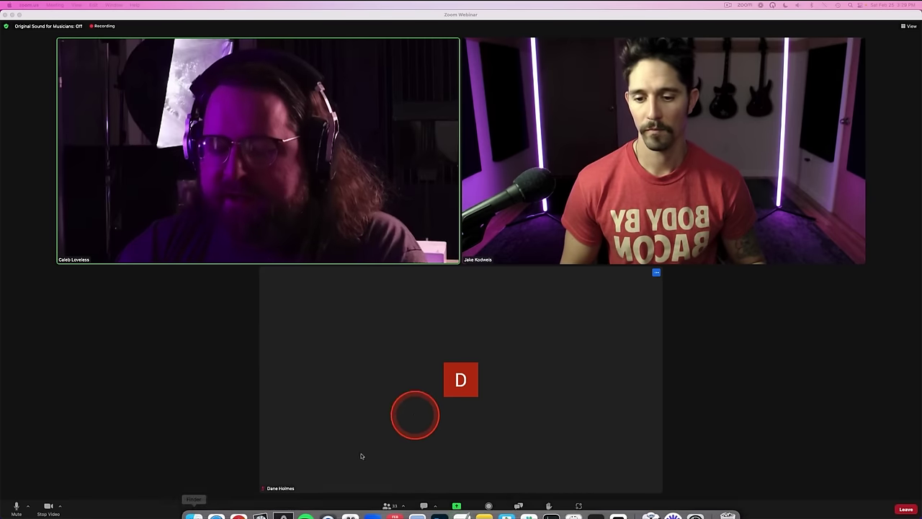
Step: Switch to the Zoom webinar and share Desktop 1 with sound
click(457, 506)
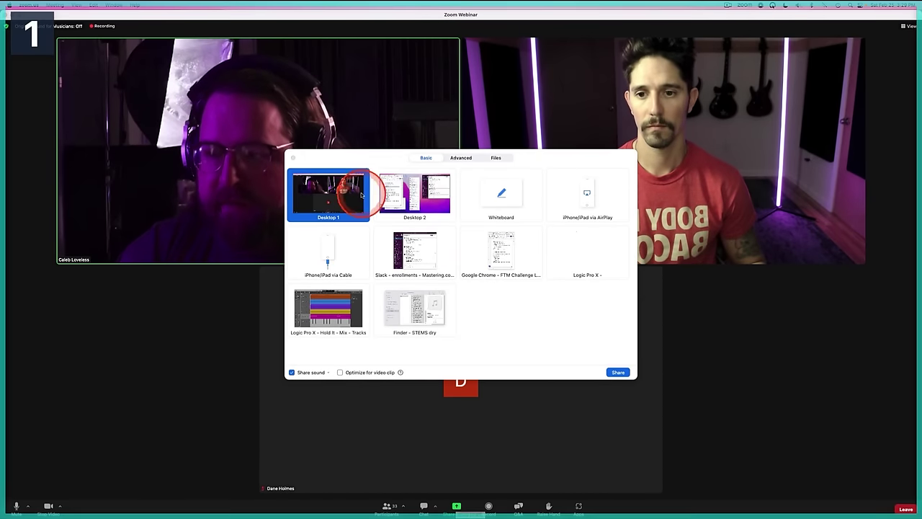
click(419, 193)
click(339, 196)
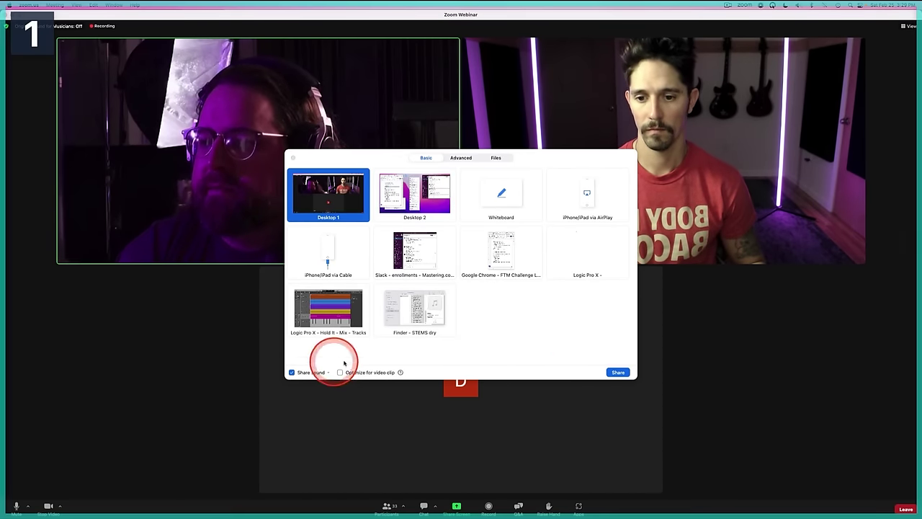
click(618, 372)
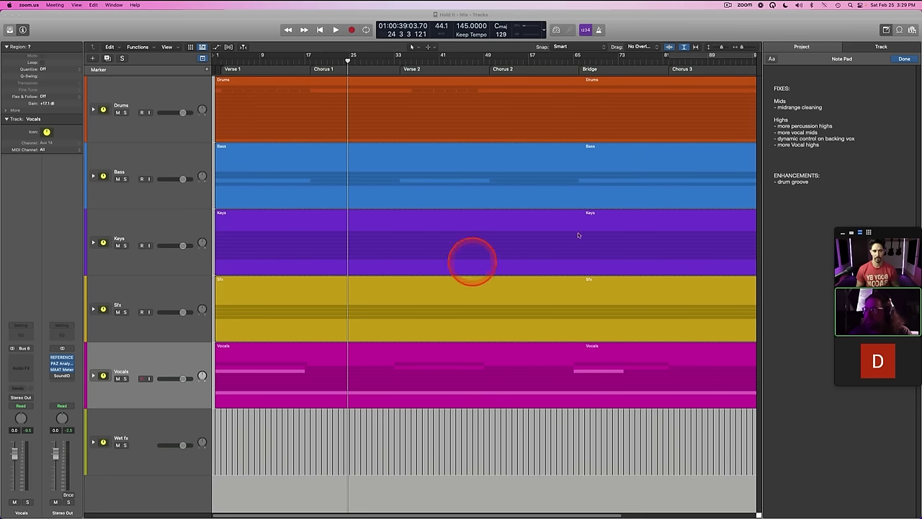
Step: Switch back to Logic Pro, show the mixer and open the REFERENCE plug-in on the Stereo Out
click(278, 19)
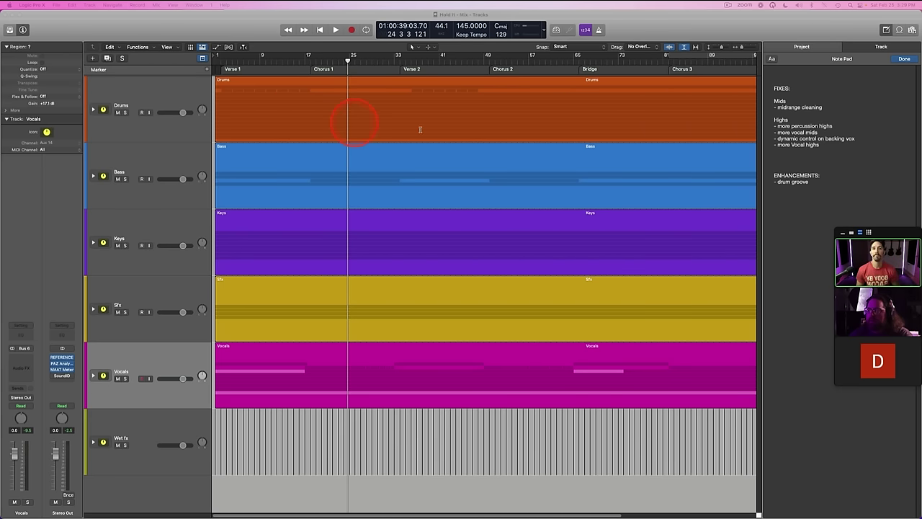
click(800, 109)
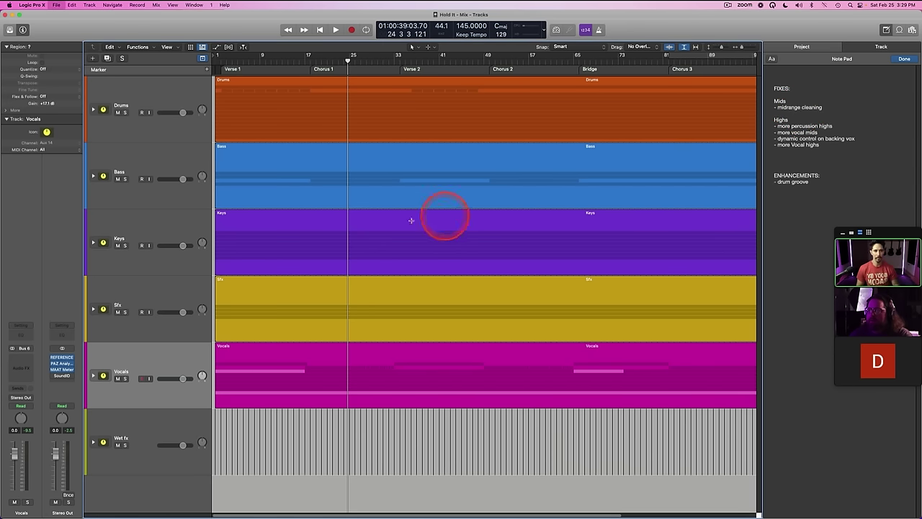
key(x)
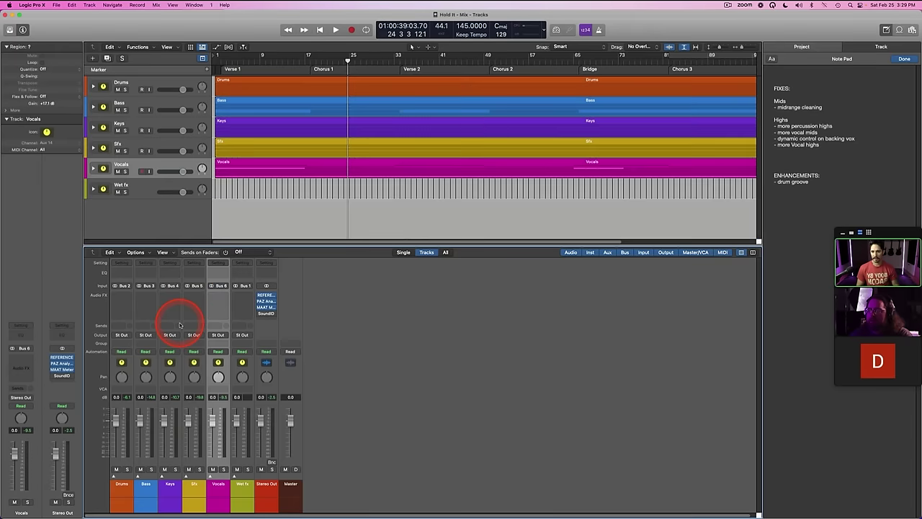
click(266, 295)
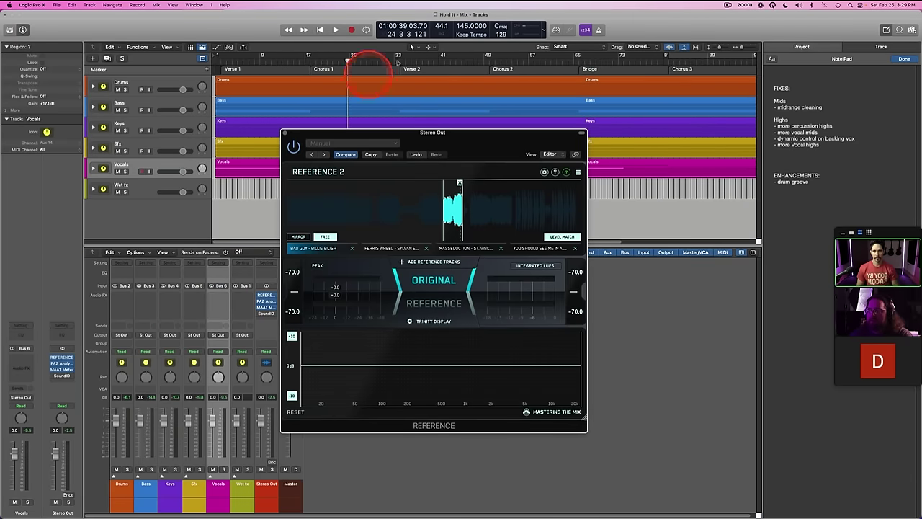
Step: Turn on the Chorus 3 cycle and start looped playback with the REFERENCE plug-in open
click(663, 56)
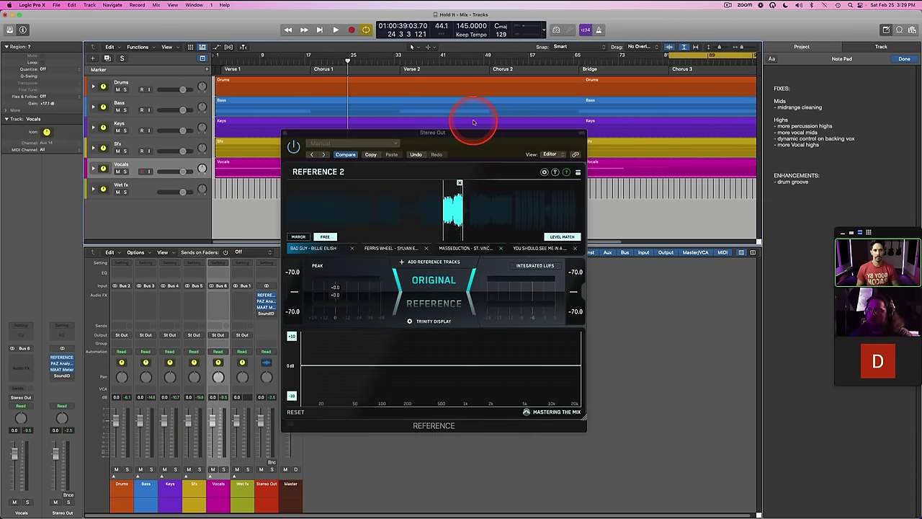
scroll(473, 108, right, 5)
key(space)
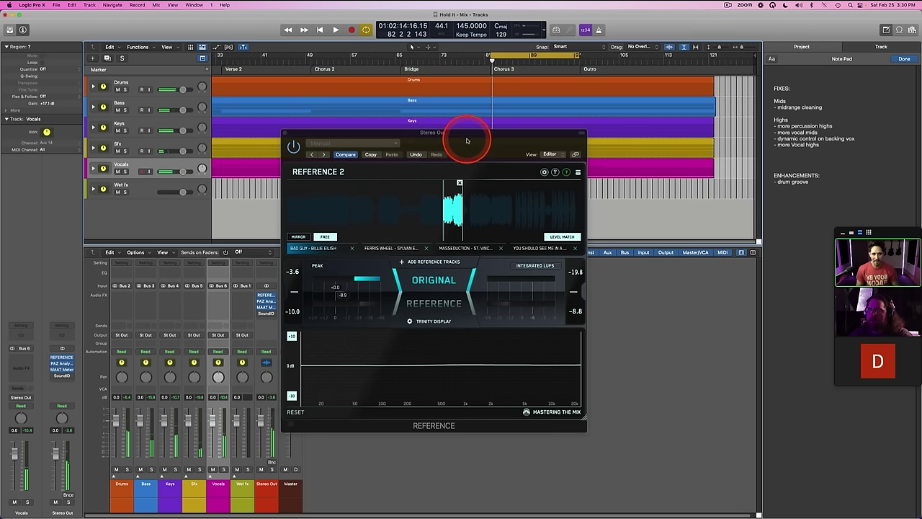
key(space)
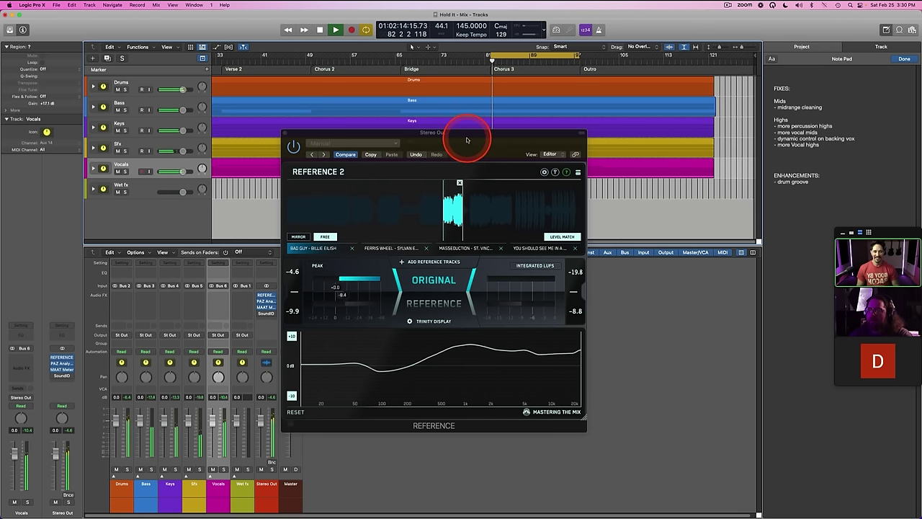
Step: Compare the mix with the Bad Guy - Billie Eilish reference by alternating between Original and Reference
click(424, 296)
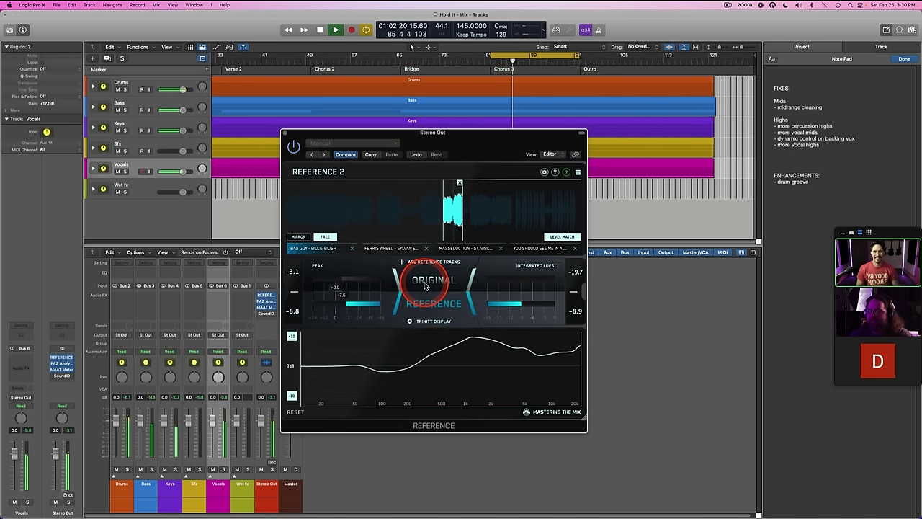
click(424, 286)
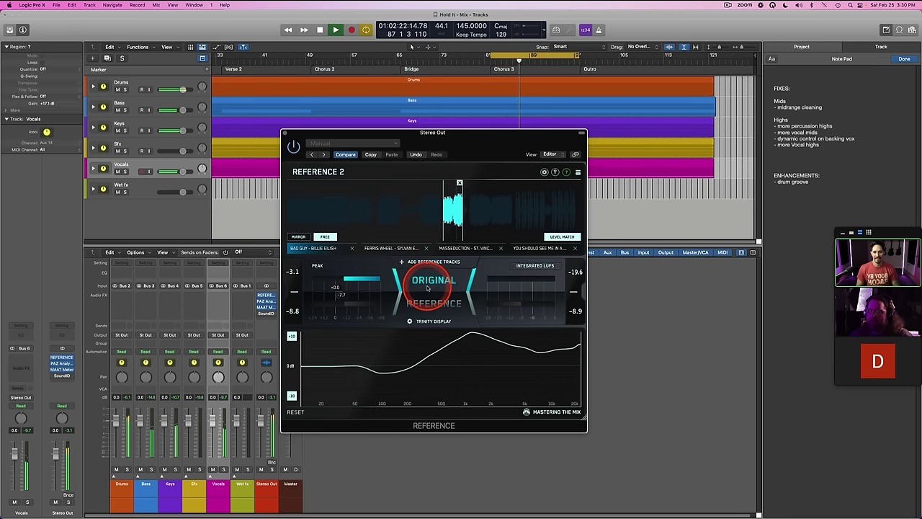
click(429, 304)
click(426, 284)
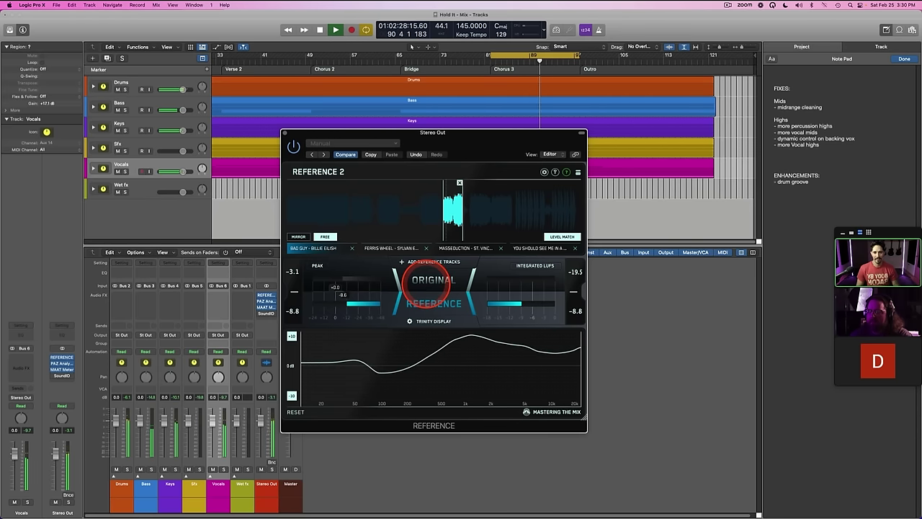
click(427, 284)
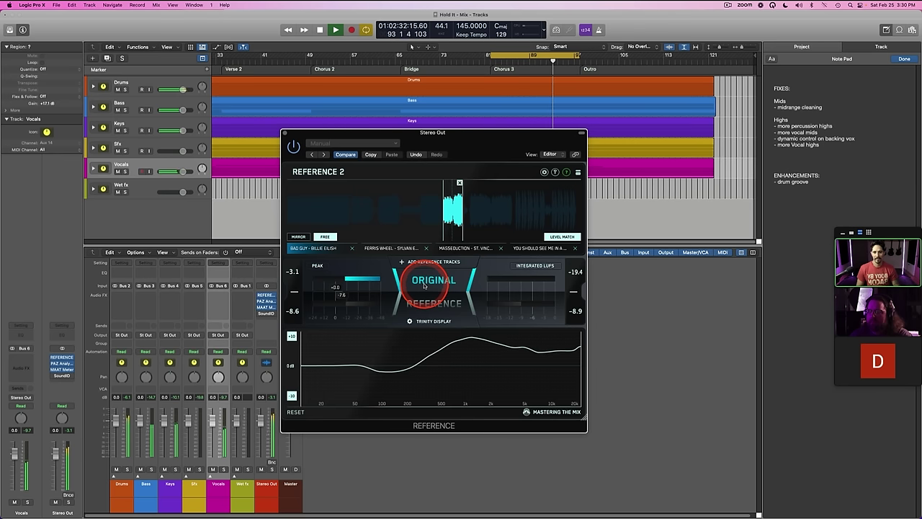
Step: Select the You Should See Me in a... reference track and alternate between it and the original mix
click(529, 248)
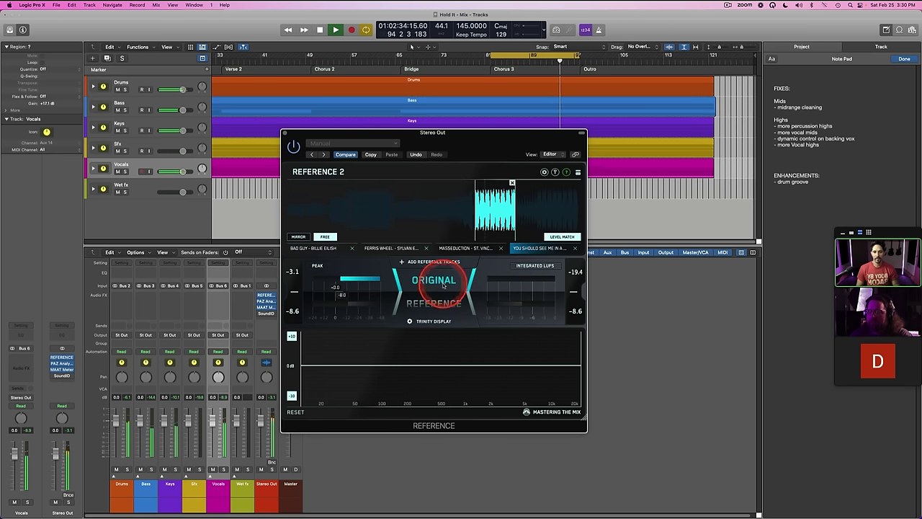
click(432, 296)
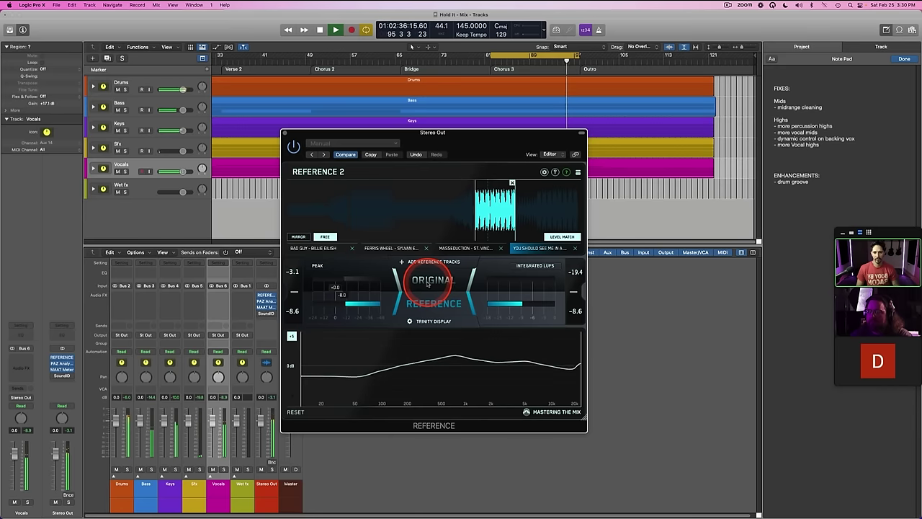
click(428, 290)
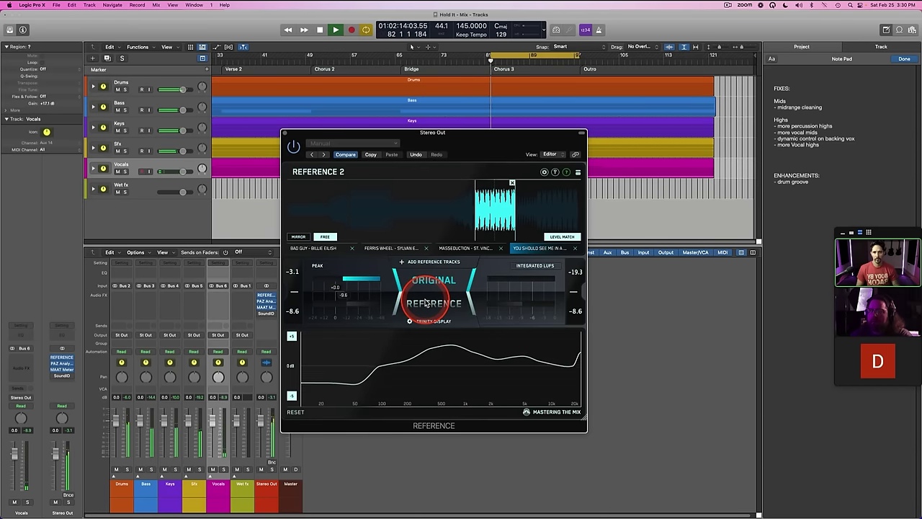
click(425, 291)
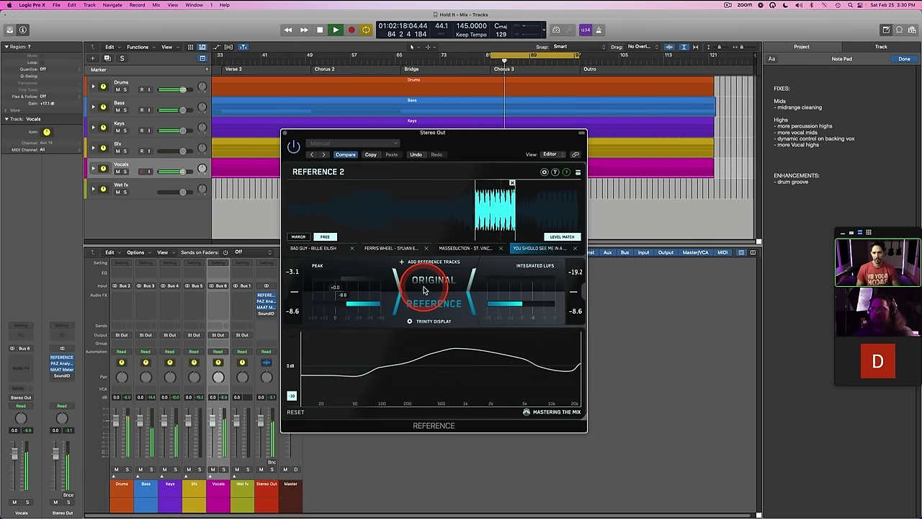
click(426, 291)
Step: Return to the Bad Guy - Billie Eilish reference and audition it against the original Chorus 3 mix once more
click(320, 250)
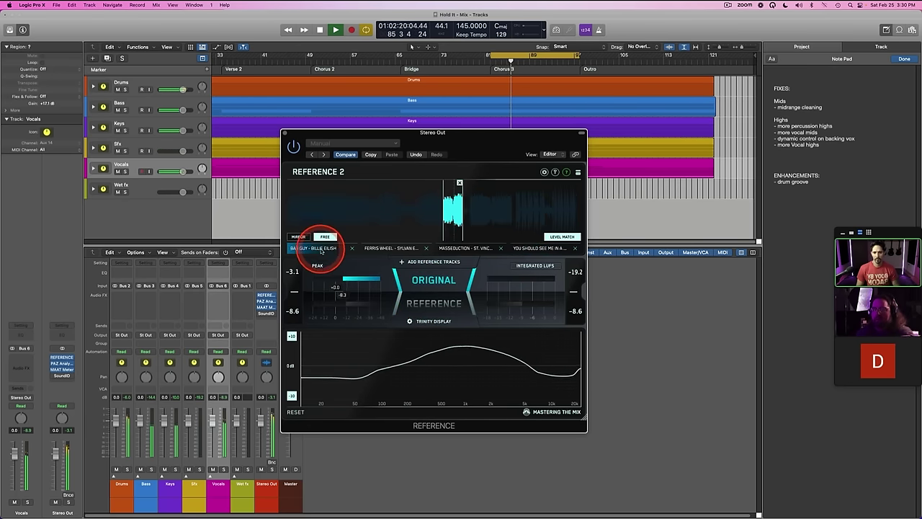
click(430, 286)
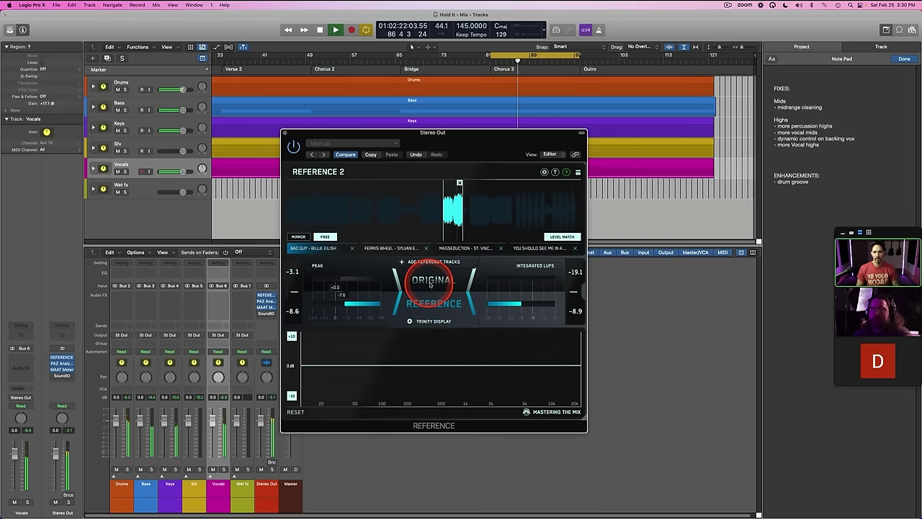
click(429, 287)
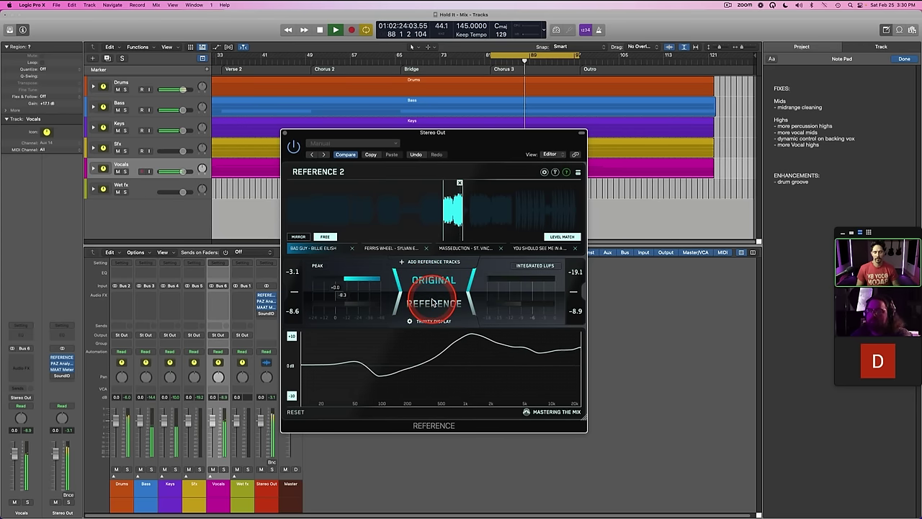
Step: Audition the Bad Guy - Billie Eilish reference again, stopping playback and closing the REFERENCE plug-in when finished
click(431, 299)
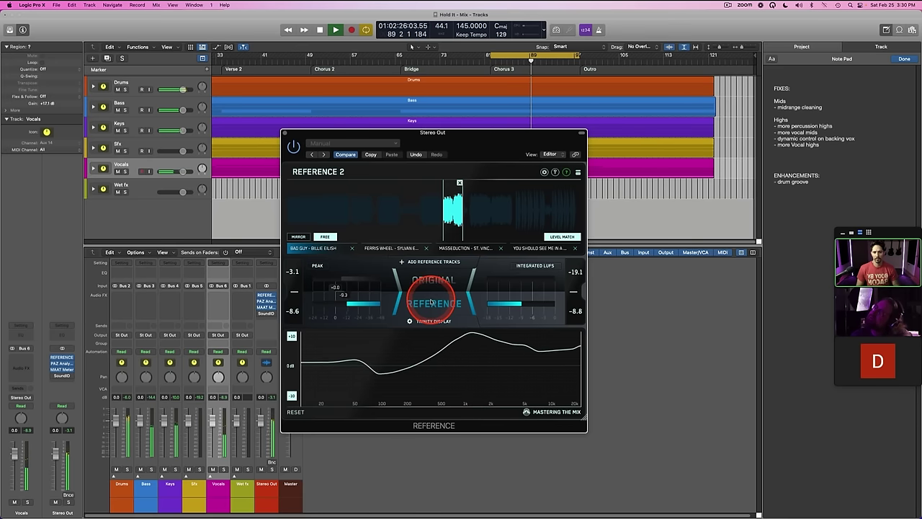
key(space)
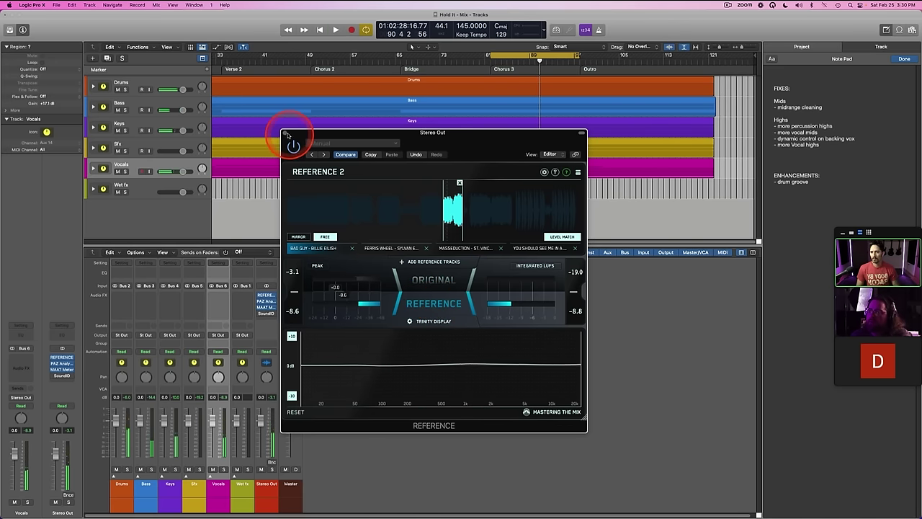
key(super+w)
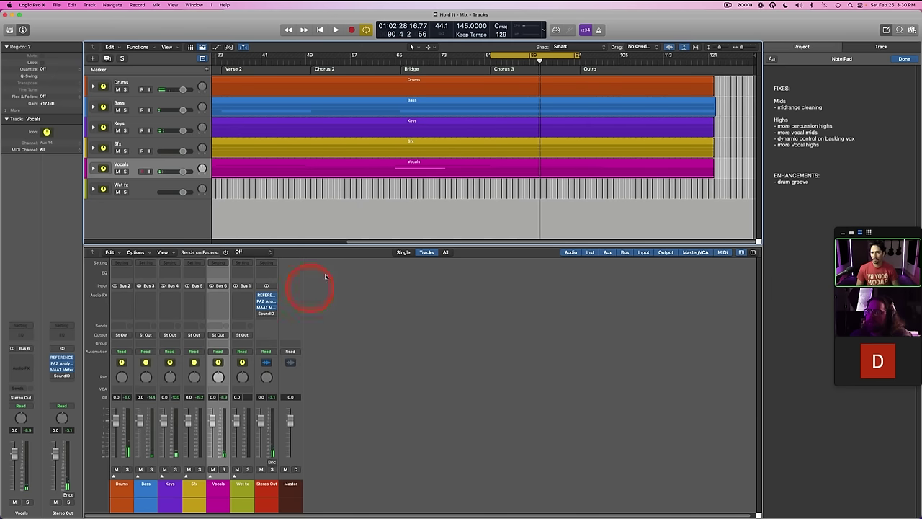
Step: Open the PAZ Analyzer on the Stereo Out and play the start of Chorus 3 through it
click(265, 303)
key(space)
drag(483, 134, 522, 182)
click(502, 203)
key(space)
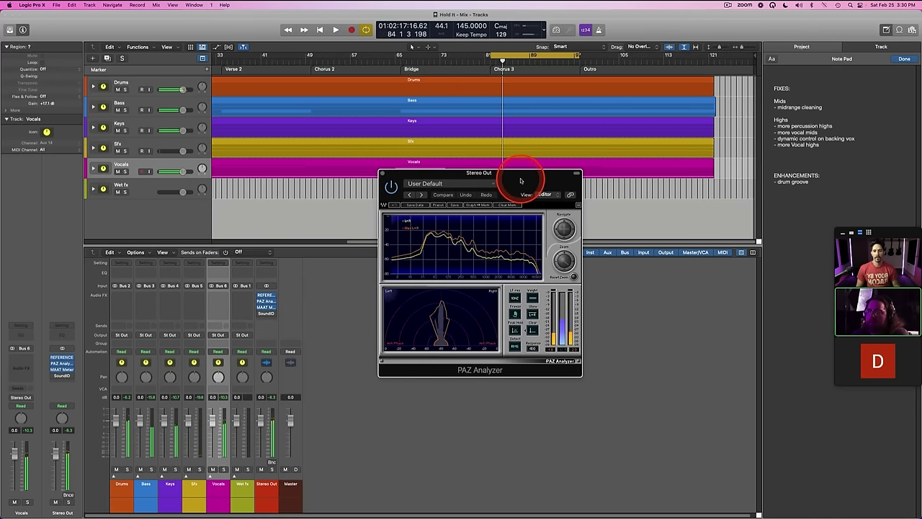
Step: Expand the Keys track stack and enlarge the track height until the waveforms are readable
click(92, 128)
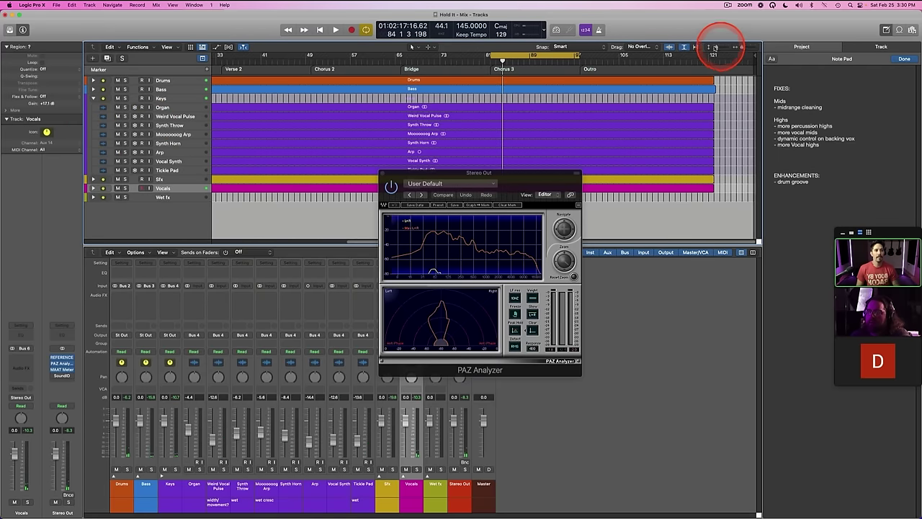
drag(713, 48, 718, 47)
scroll(625, 134, up, 5)
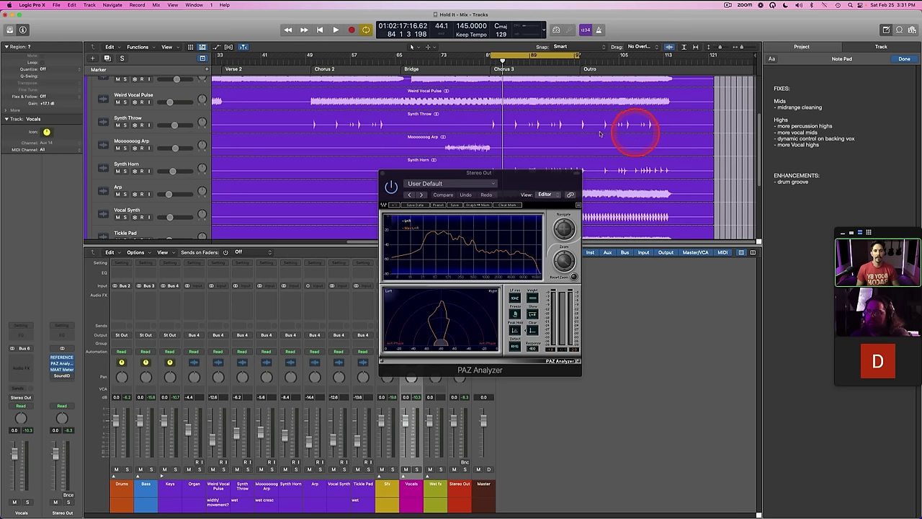
Step: Hide the mixer and place the PAZ Analyzer below the upper Keys tracks
drag(513, 173, 350, 226)
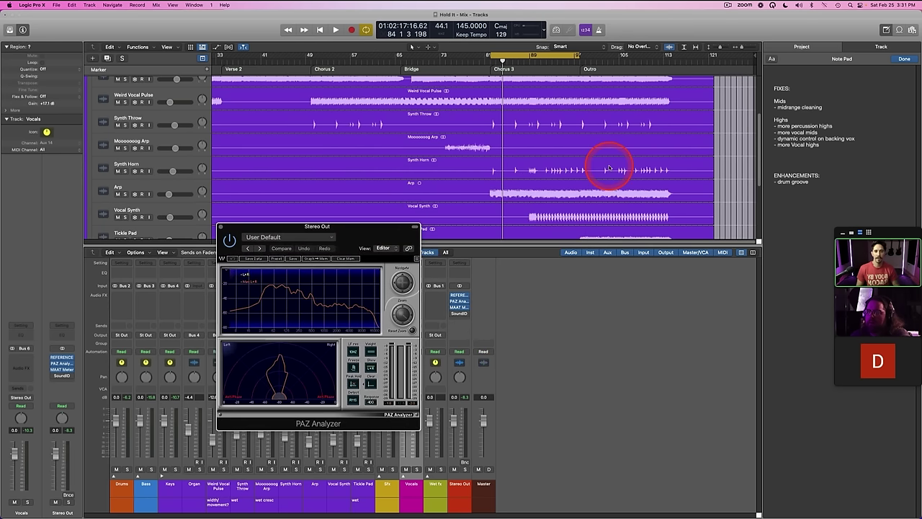
scroll(405, 153, up, 3)
scroll(468, 154, up, 2)
scroll(478, 168, down, 4)
key(x)
drag(279, 231, 288, 301)
Step: Solo the Keys stack for Chorus 3 playback and set the REFERENCE plug-in back to Original
click(133, 128)
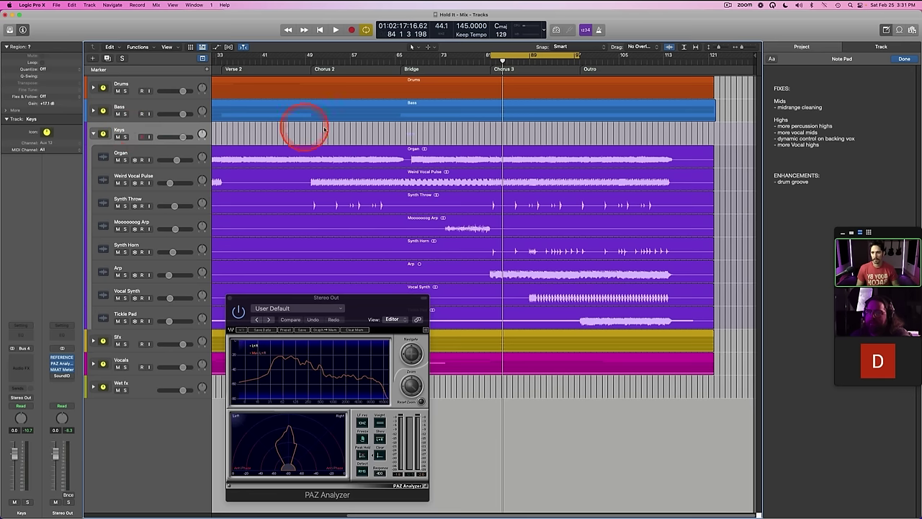
key(s)
key(space)
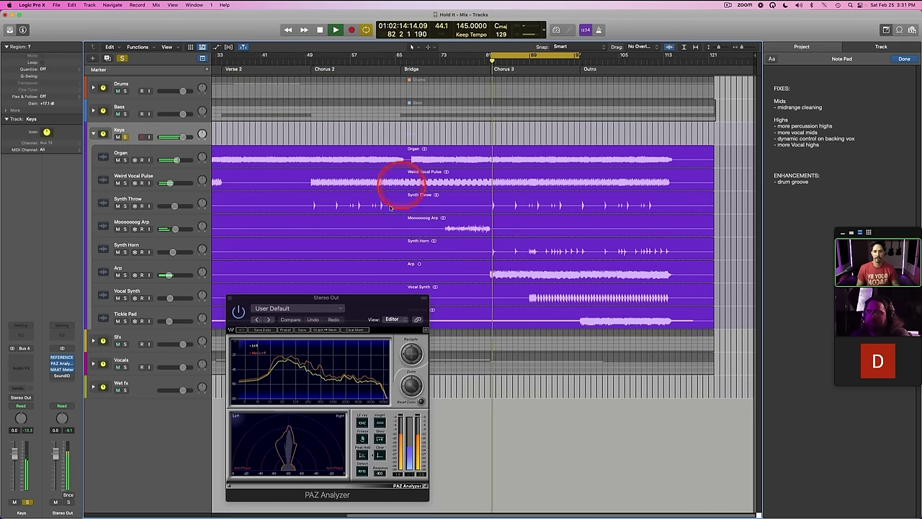
click(62, 357)
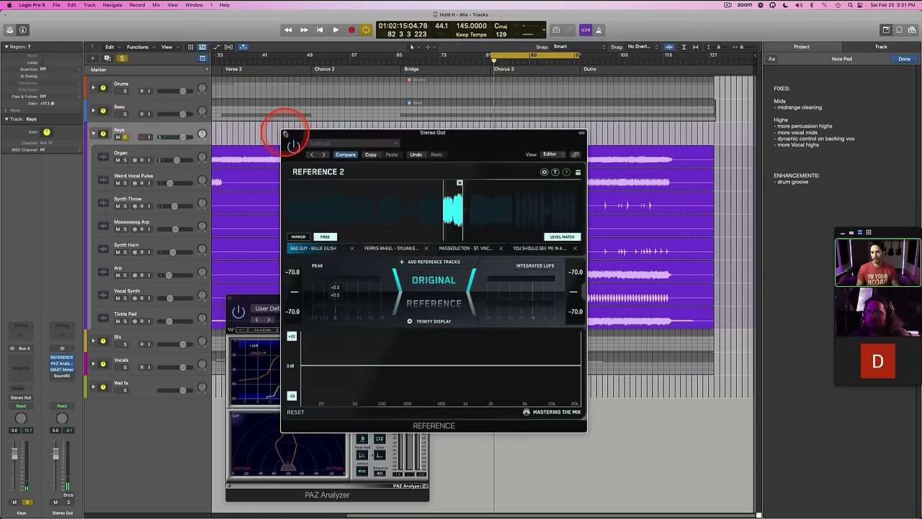
click(286, 134)
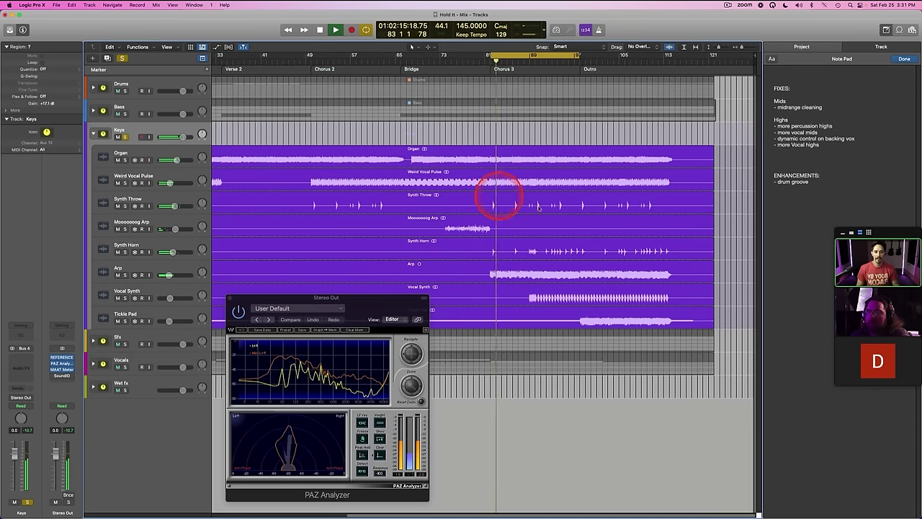
Step: Move the cycle range to the Outro and audition the soloed Keys stack there
drag(535, 58, 619, 63)
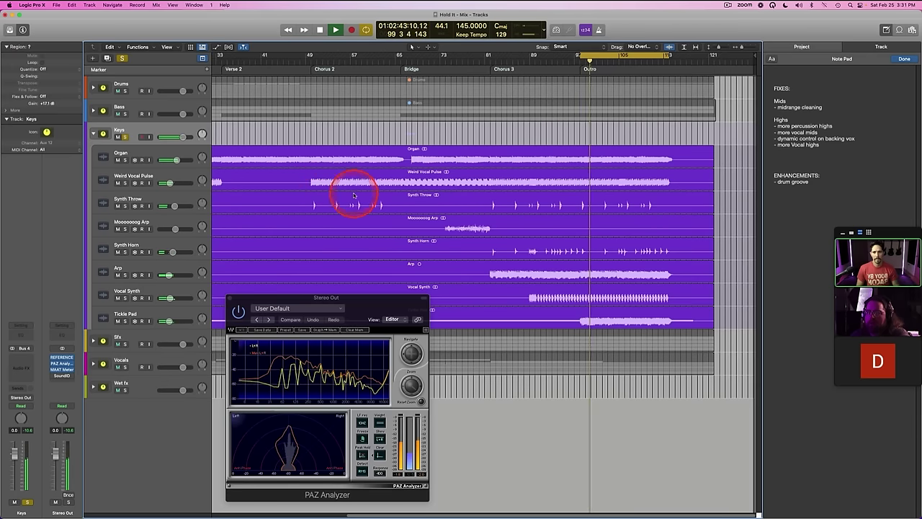
key(space)
key(space)
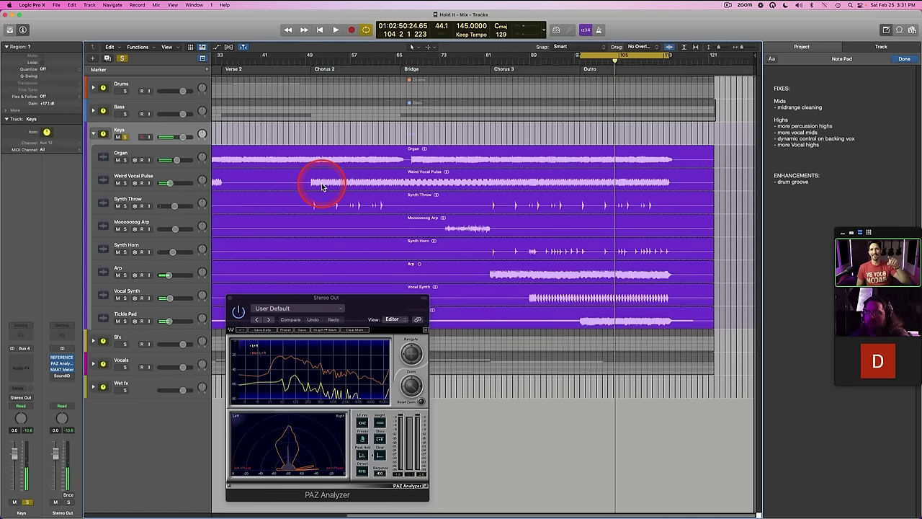
key(space)
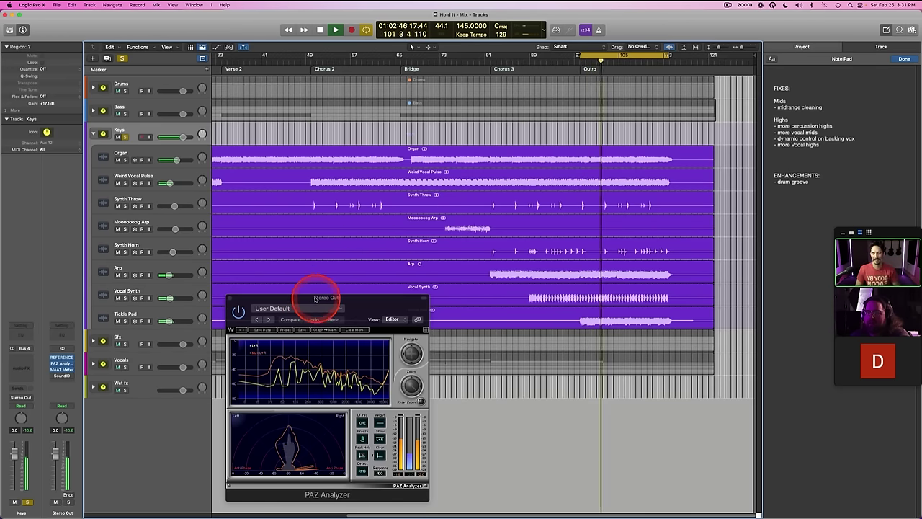
Step: Compare the Outro Keys with and without the Tickle Pad by muting and unmuting it, then stop playback
click(118, 320)
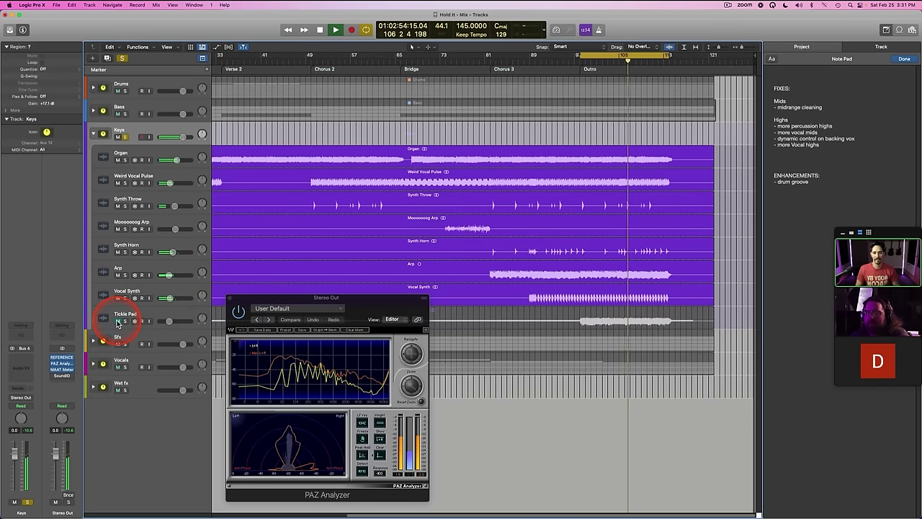
click(117, 322)
key(space)
Step: Clear the PAZ Analyzer's peak trace and restart the looped Outro playback
click(345, 272)
drag(355, 292, 360, 297)
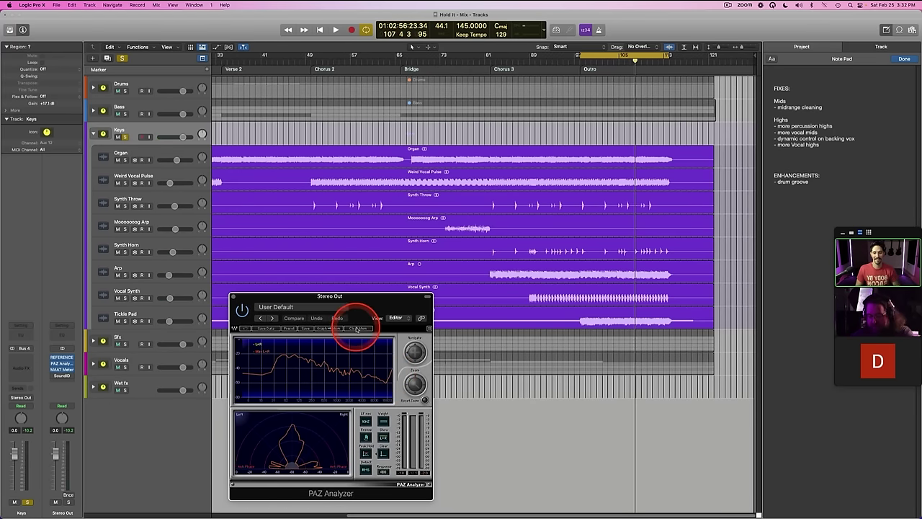
drag(355, 305, 361, 307)
key(space)
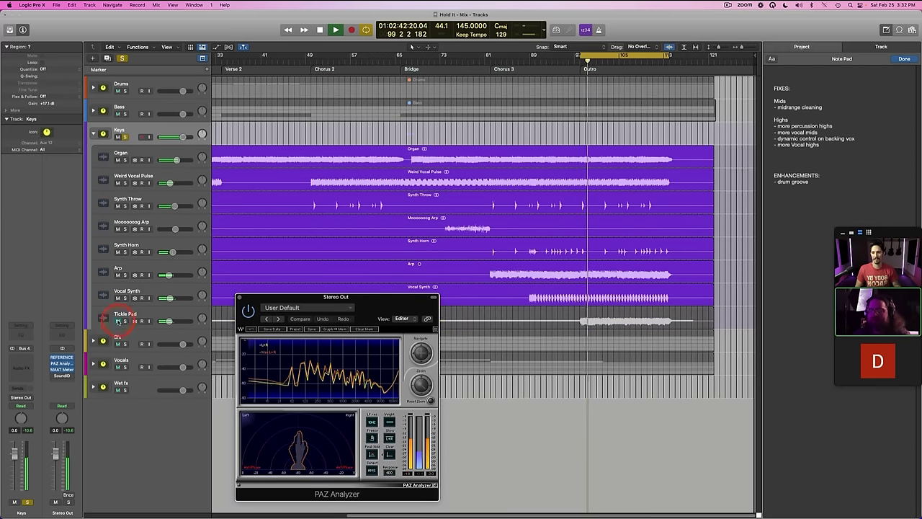
Step: Mute the Tickle Pad, Vocal Synth and Arp tracks one after another while watching the analyzer
click(118, 321)
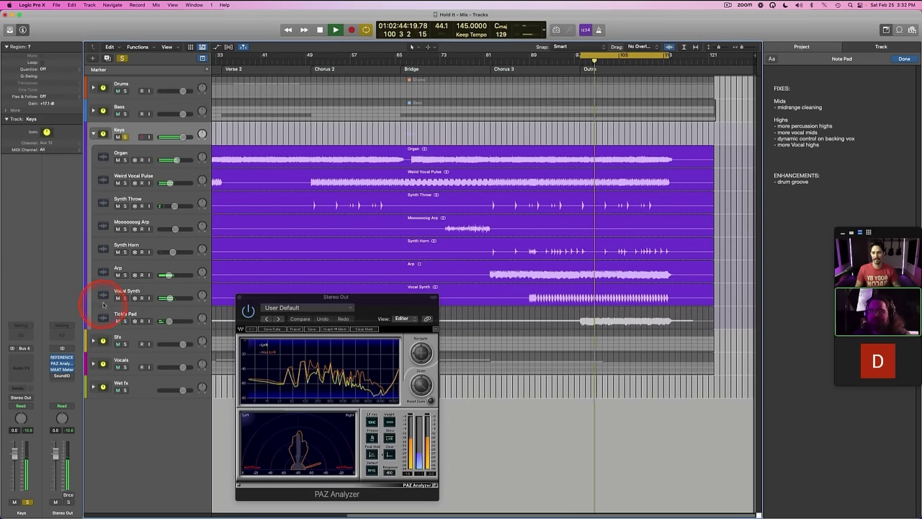
click(118, 297)
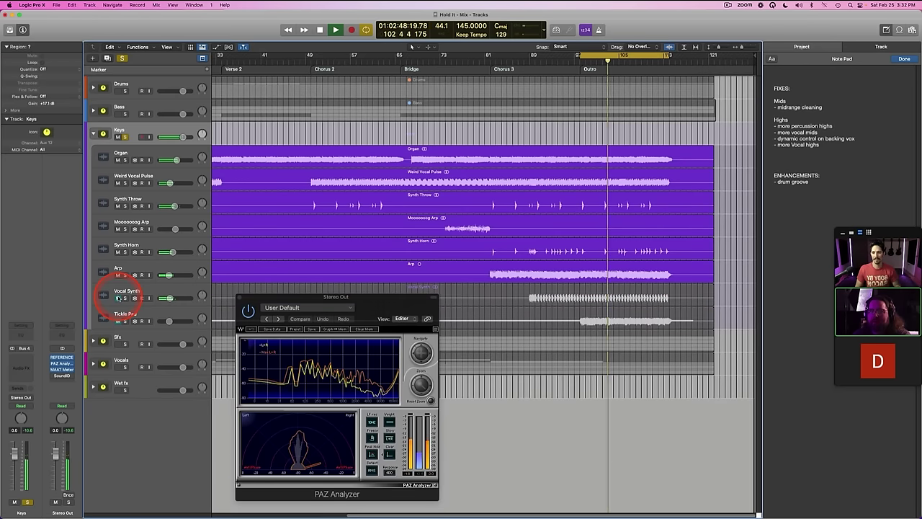
click(118, 275)
Step: Briefly toggle the mutes of Synth Horn and Weird Vocal Pulse, then mute the Organ track
click(118, 252)
click(118, 252)
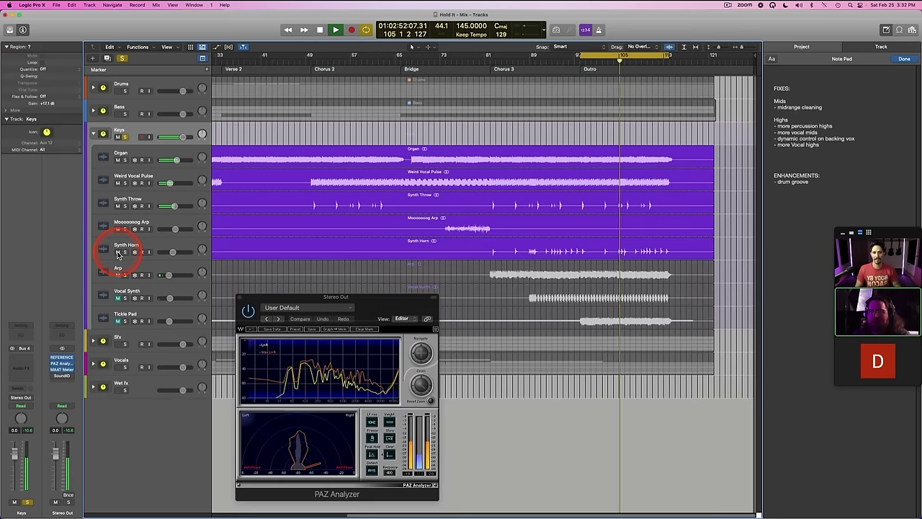
click(118, 183)
click(118, 182)
click(118, 160)
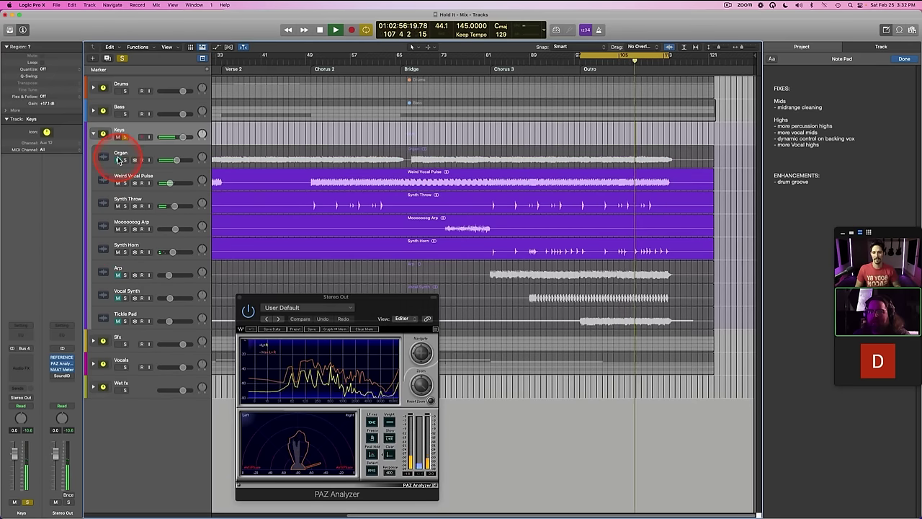
Step: Unmute the Organ track in the Keys stack and solo it during playback of the looped Outro
click(372, 163)
key(space)
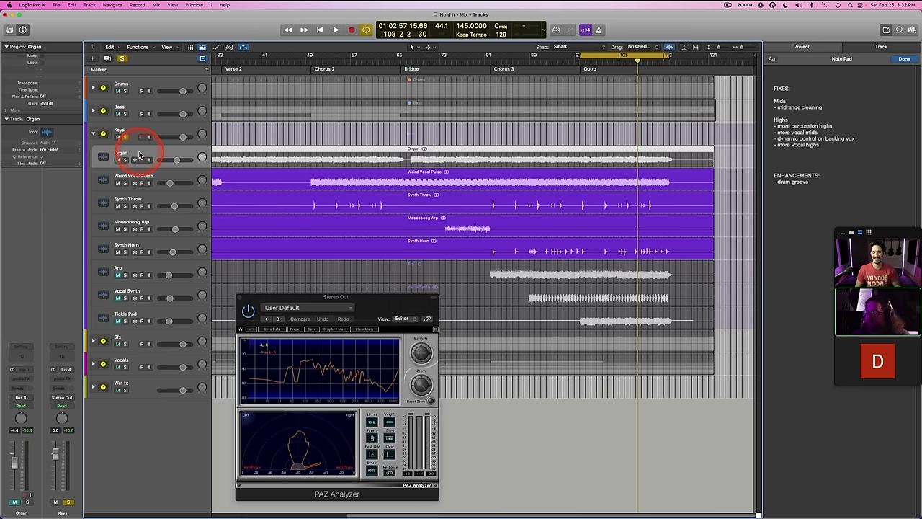
click(118, 160)
key(space)
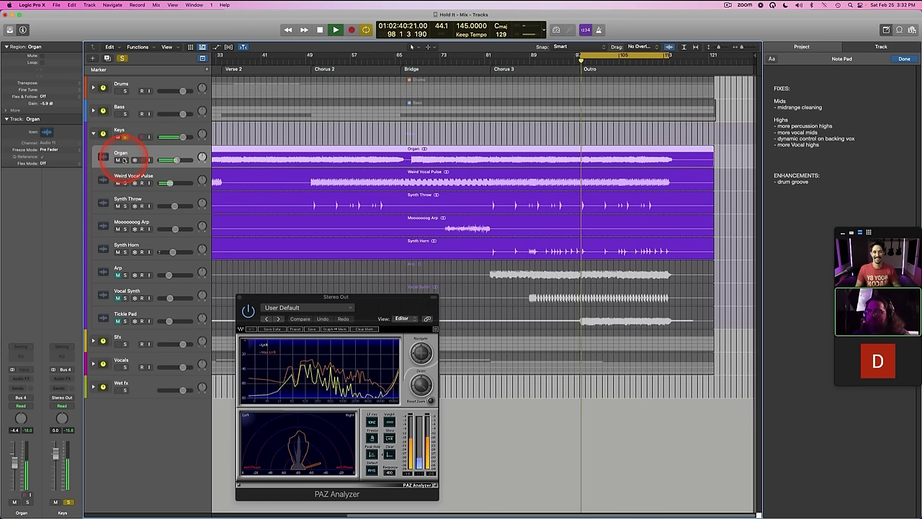
click(125, 159)
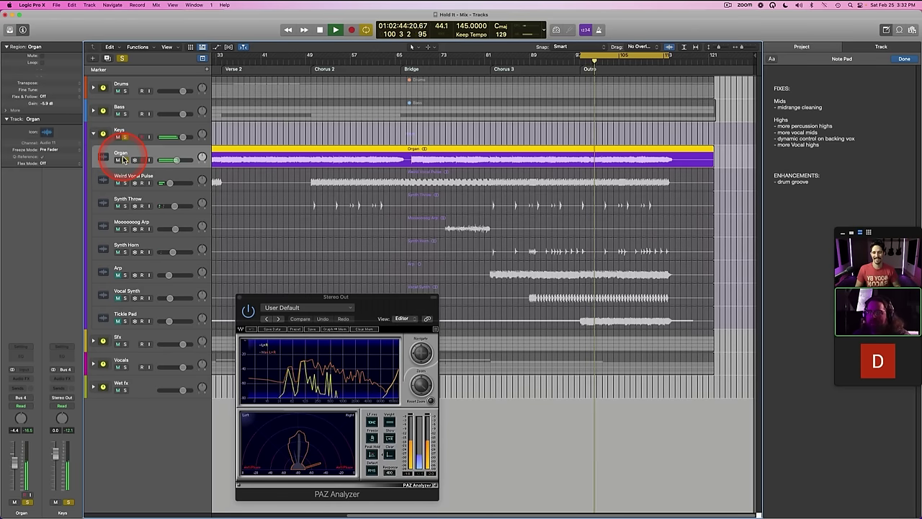
Step: Add a Channel EQ to the Organ track and set its high-cut filter to about 7250 Hz
click(24, 353)
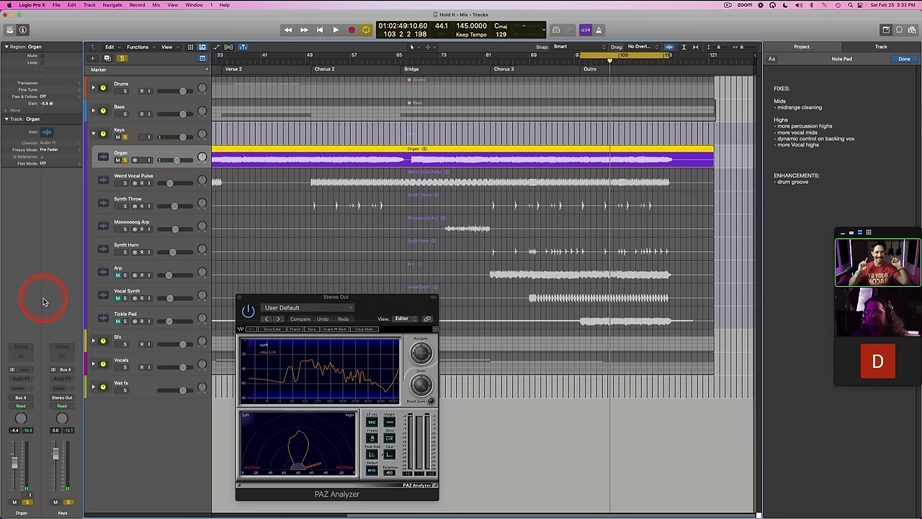
key(space)
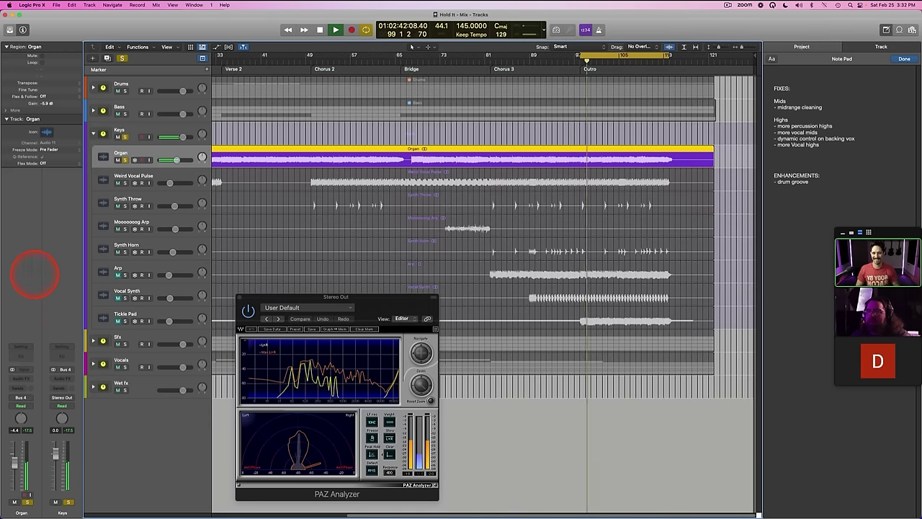
click(21, 352)
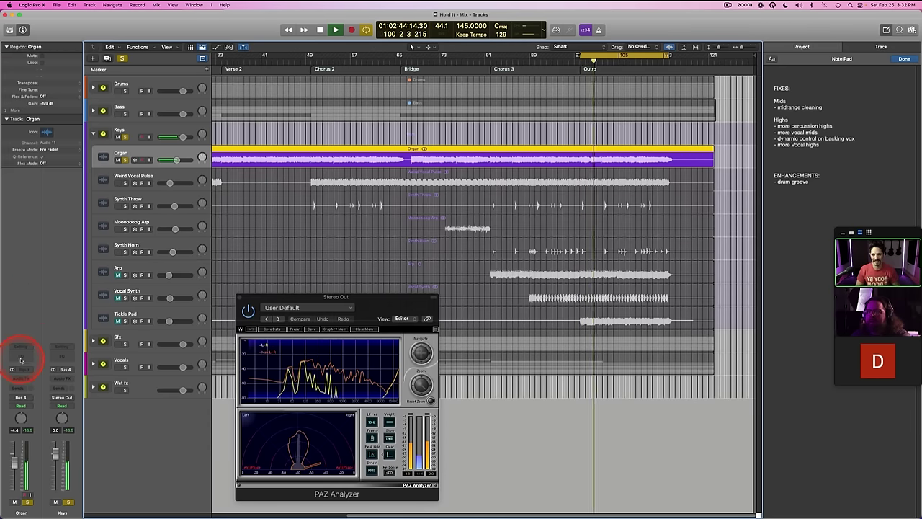
click(306, 230)
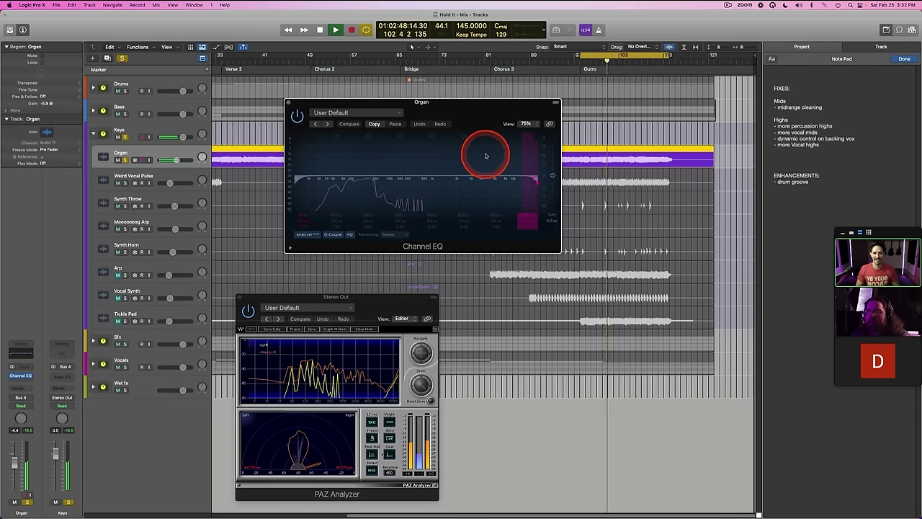
key(space)
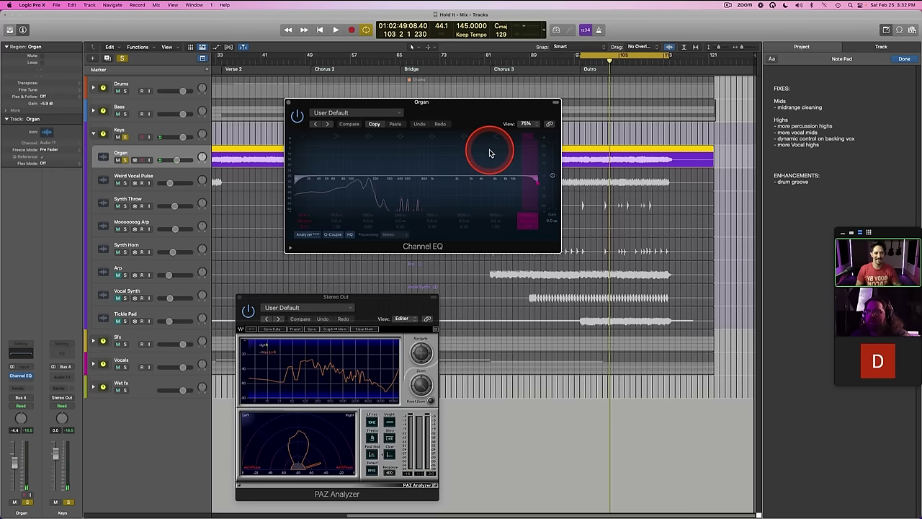
key(space)
drag(536, 185, 501, 185)
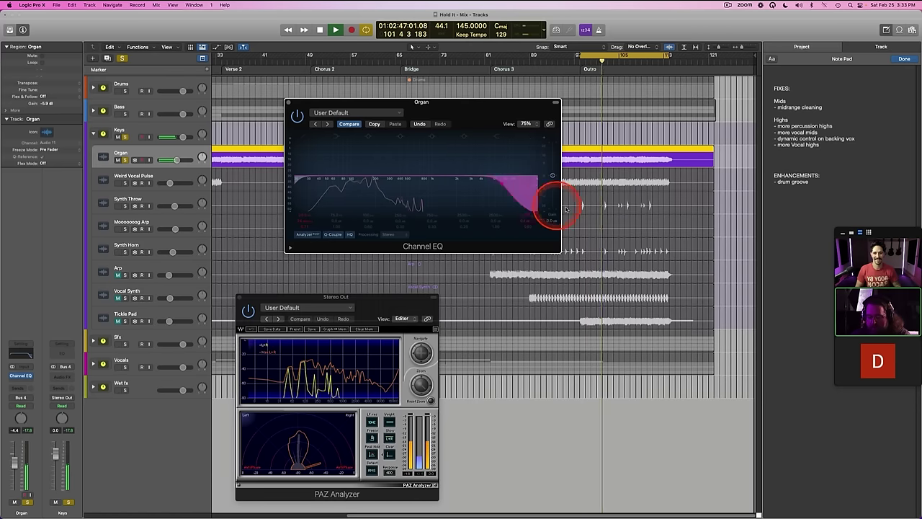
Step: Stop playback, switch off the high-cut band in the Organ's Channel EQ and close the EQ window
key(space)
click(525, 136)
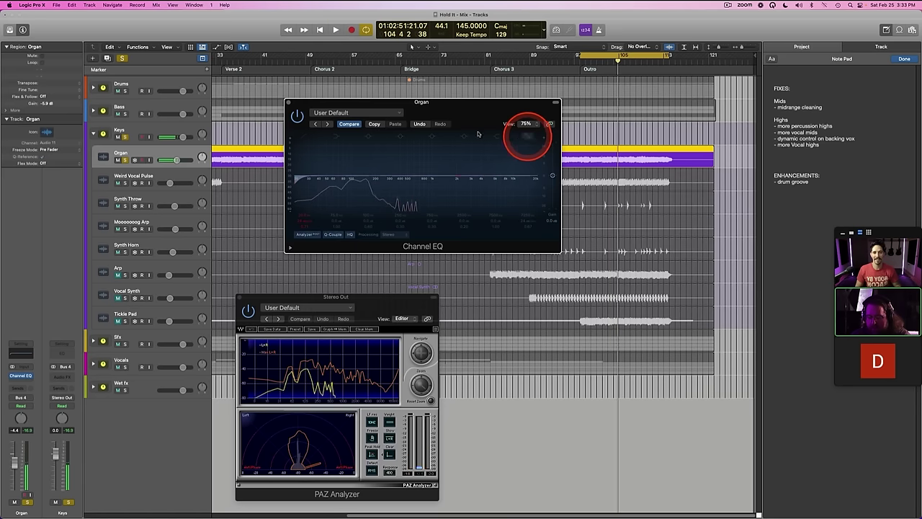
click(288, 103)
Step: Duplicate the Organ track with its settings as Organ Air and copy the Organ region onto it
click(163, 140)
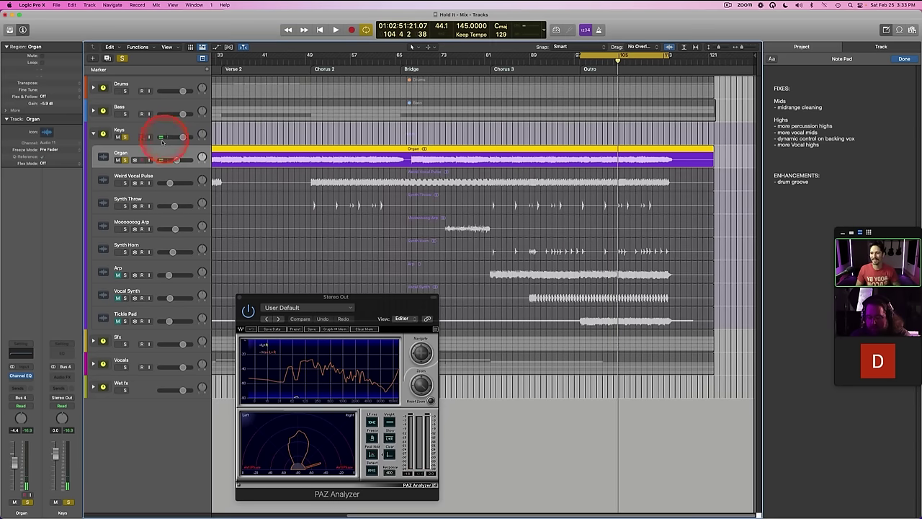
key(super+d)
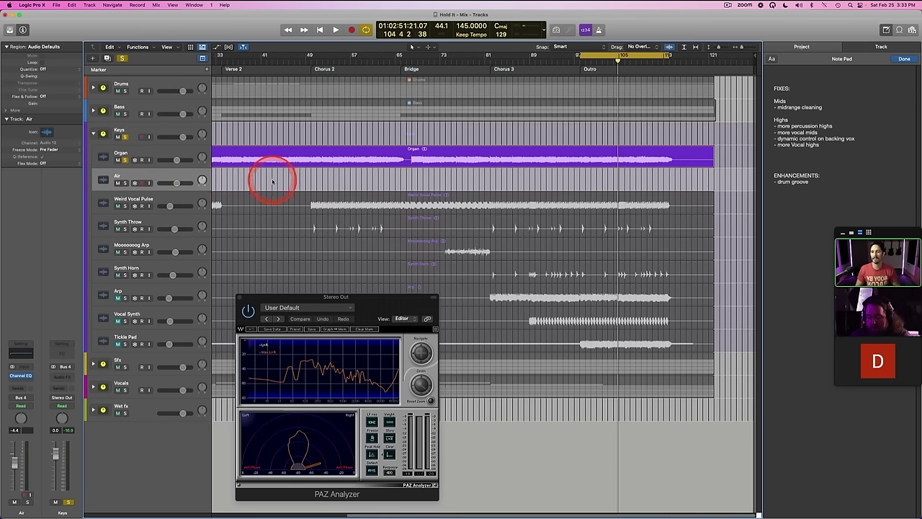
scroll(272, 182, left, 10)
drag(257, 161, 257, 177)
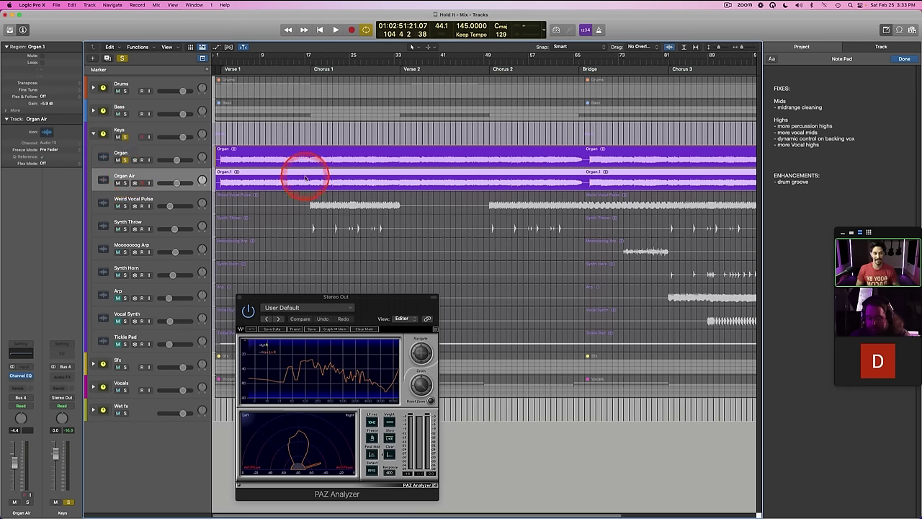
scroll(335, 182, right, 5)
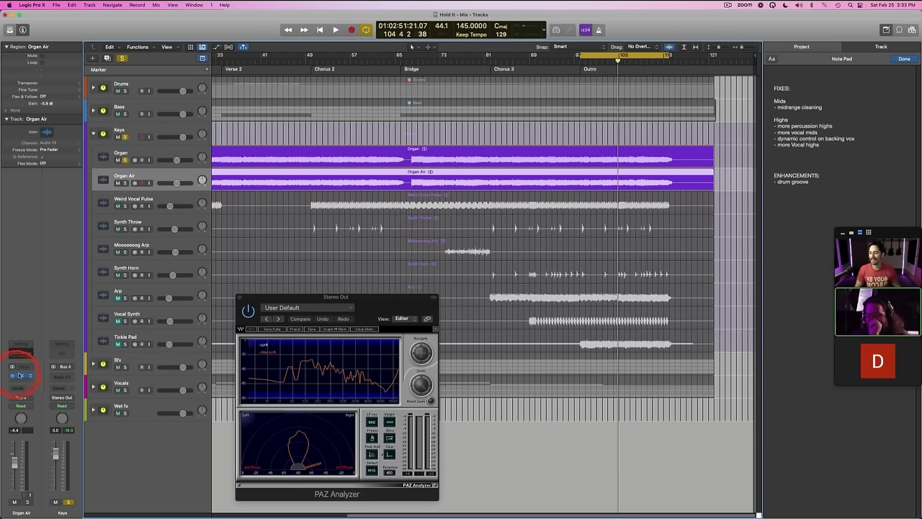
Step: In Organ Air's Channel EQ, set the low-cut filter to about 13100 Hz at 48 dB/oct and audition it
click(21, 376)
drag(309, 175, 476, 182)
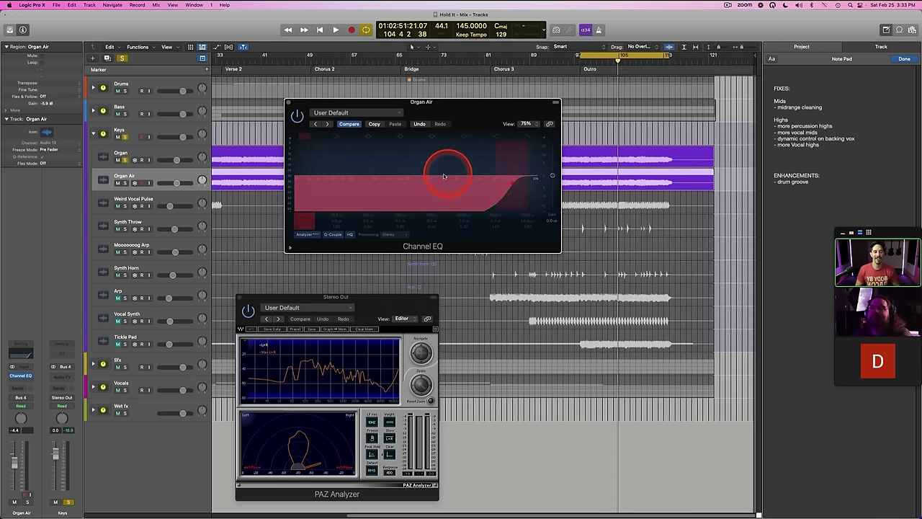
drag(441, 177, 523, 182)
key(space)
key(space)
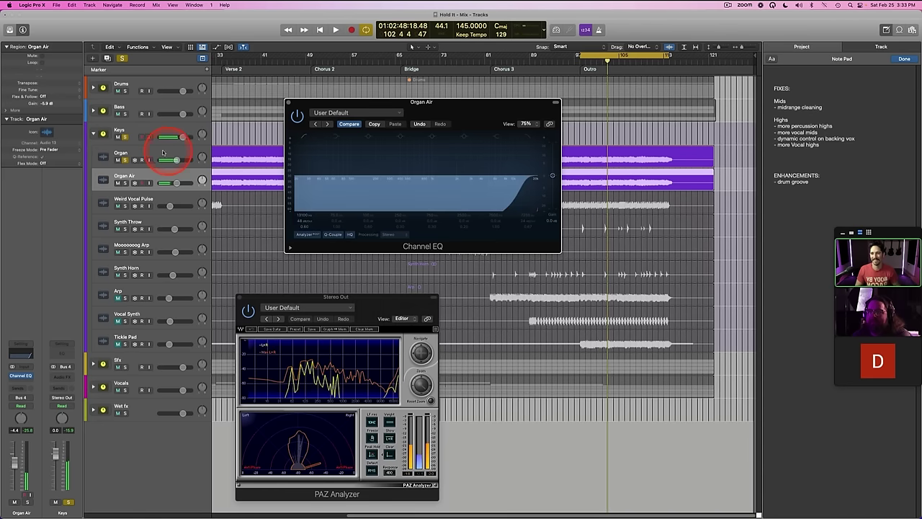
Step: Switch the high-cut band back on in the Organ's Channel EQ and close both EQ windows
click(153, 158)
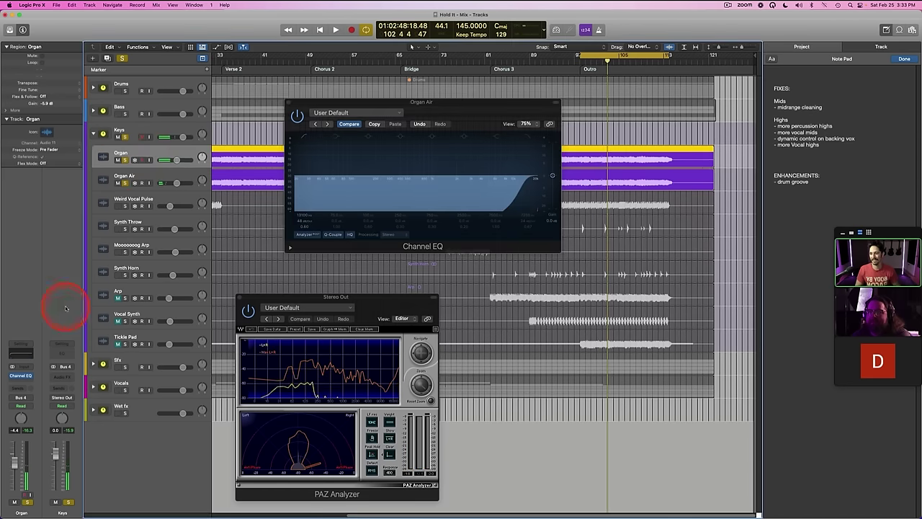
click(26, 353)
click(527, 136)
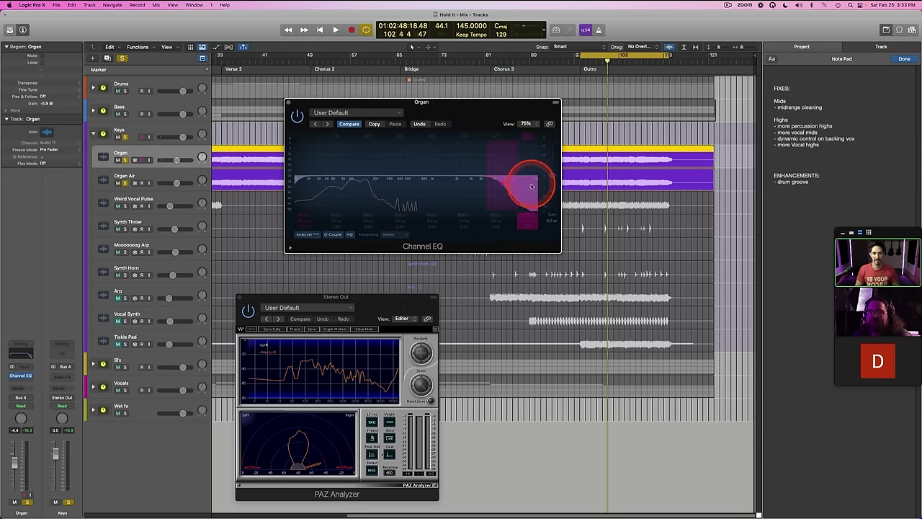
click(288, 103)
key(space)
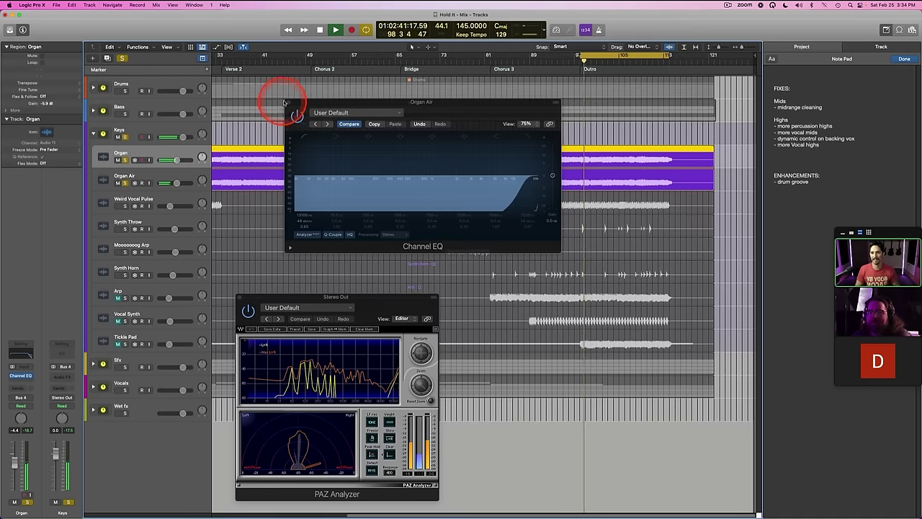
click(288, 103)
Step: Unsolo the Keys stack and check the high-cut band in the Organ's Channel EQ during playback, closing the EQ window
click(128, 176)
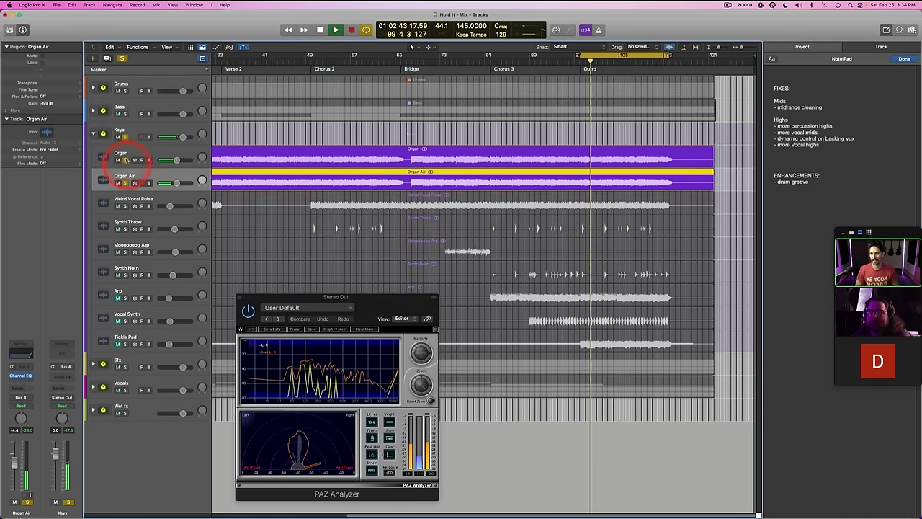
click(126, 160)
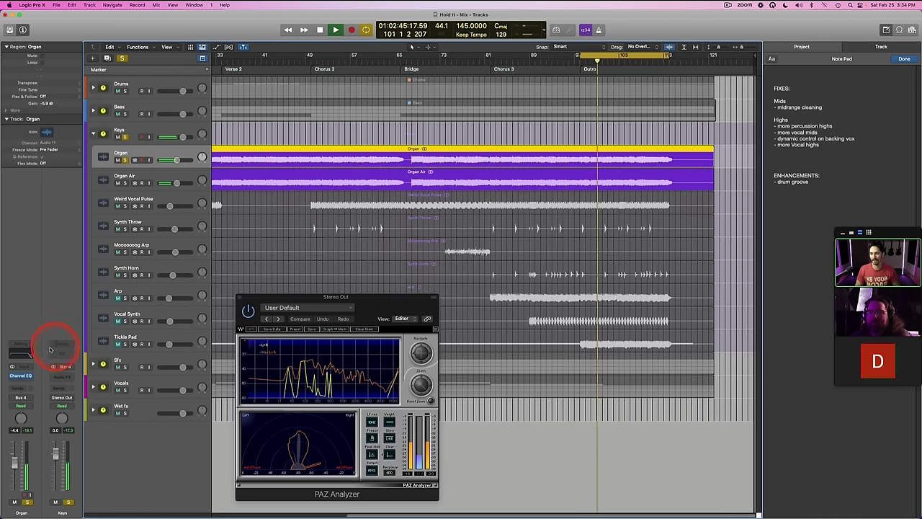
click(25, 355)
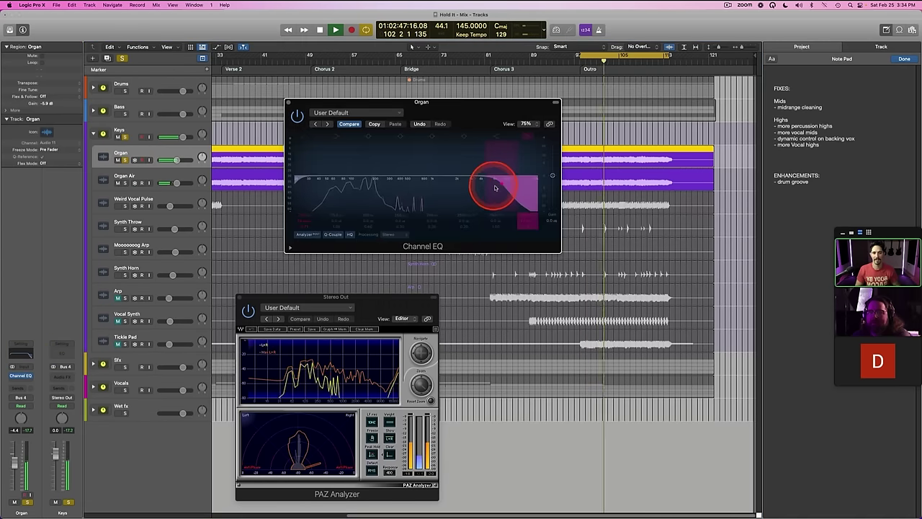
click(124, 136)
click(501, 187)
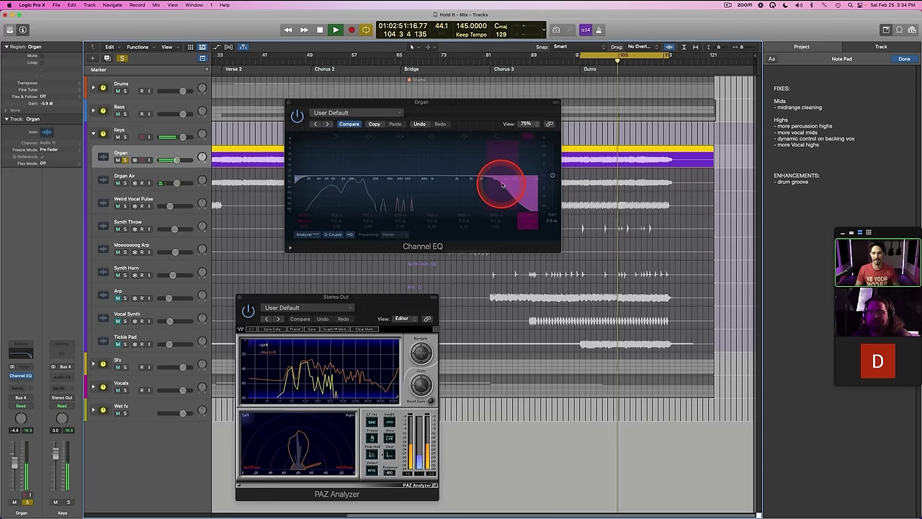
click(288, 102)
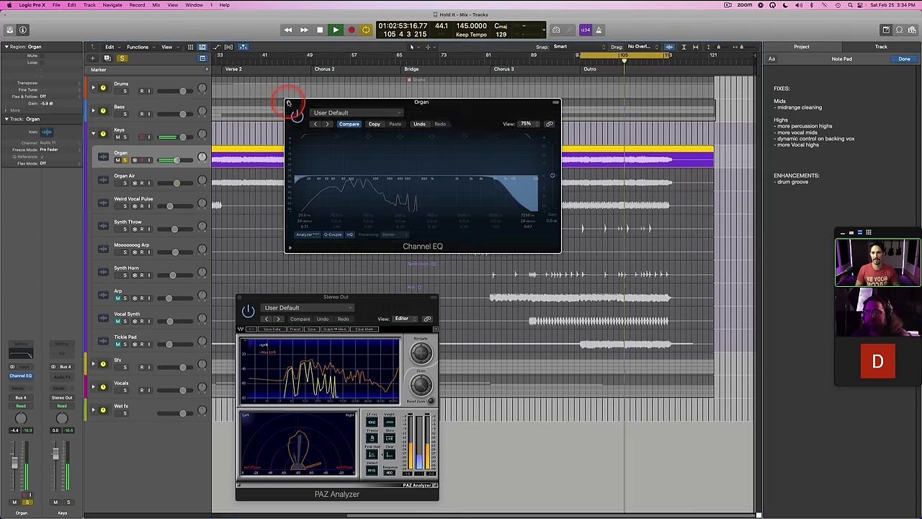
click(289, 102)
Step: Solo Organ Air instead of Organ and reset the Organ Air track volume to 0.0 dB
click(124, 159)
click(124, 183)
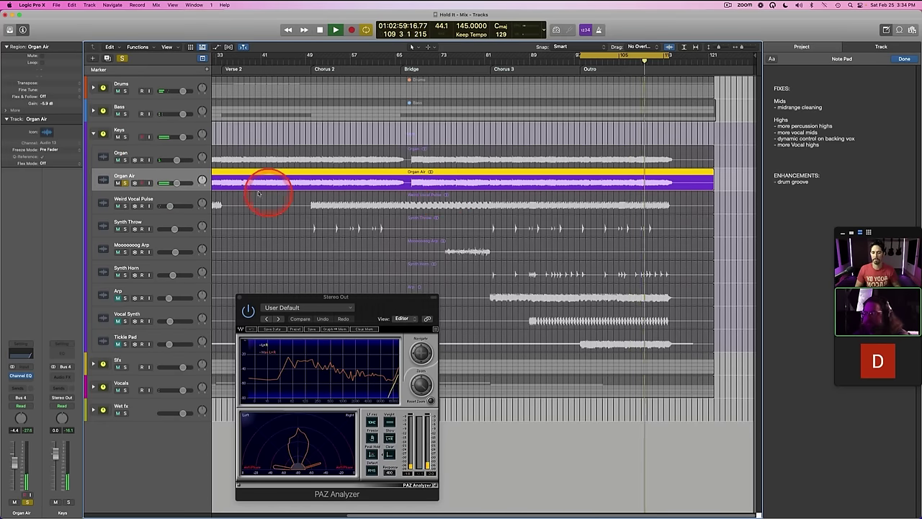
alt+click(177, 183)
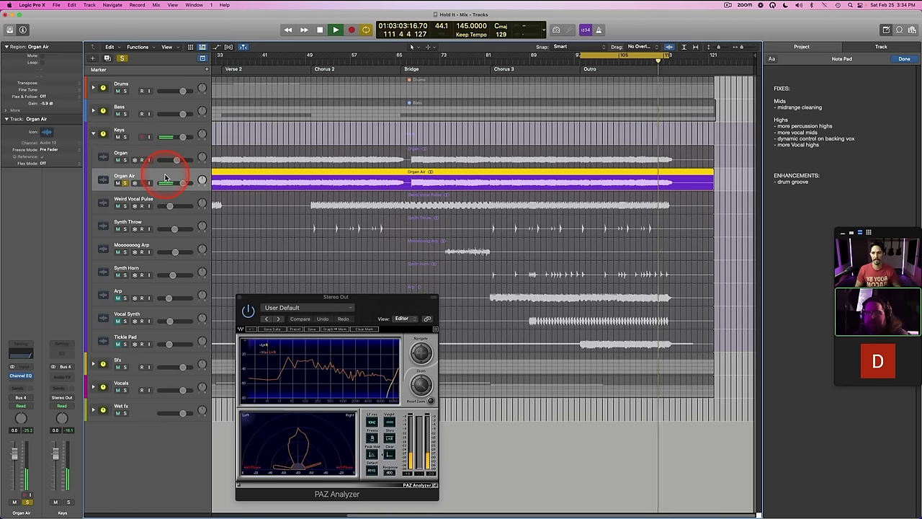
key(space)
Step: Bounce the Organ Air region in place to a new track with normalizing off, and delete the original Organ Air track
scroll(389, 193, left, 5)
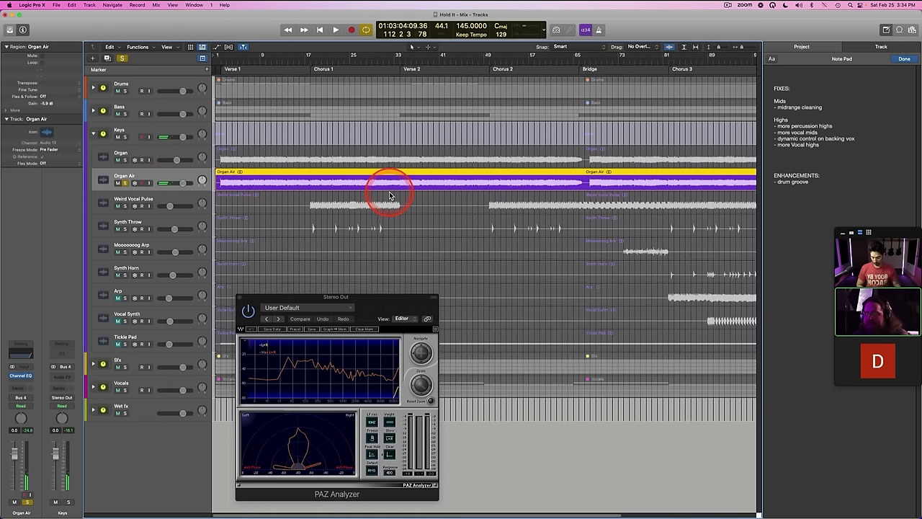
key(ctrl+b)
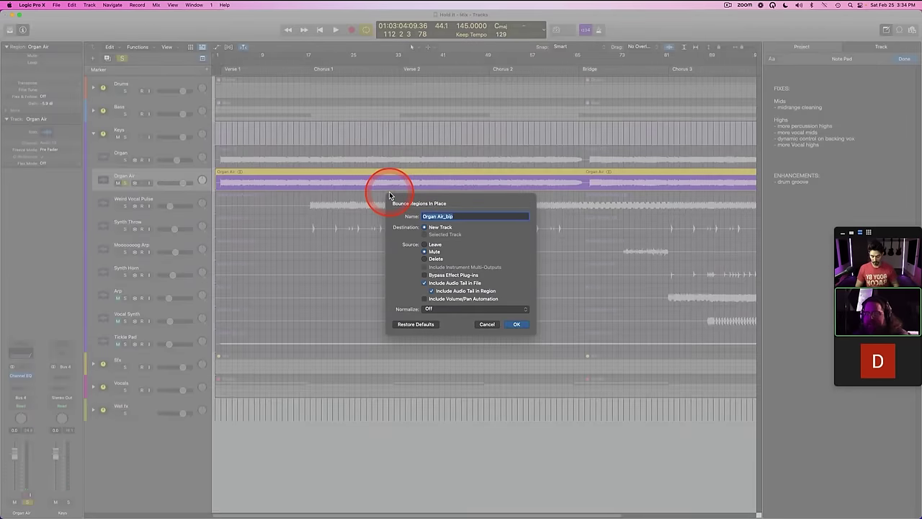
key(Return)
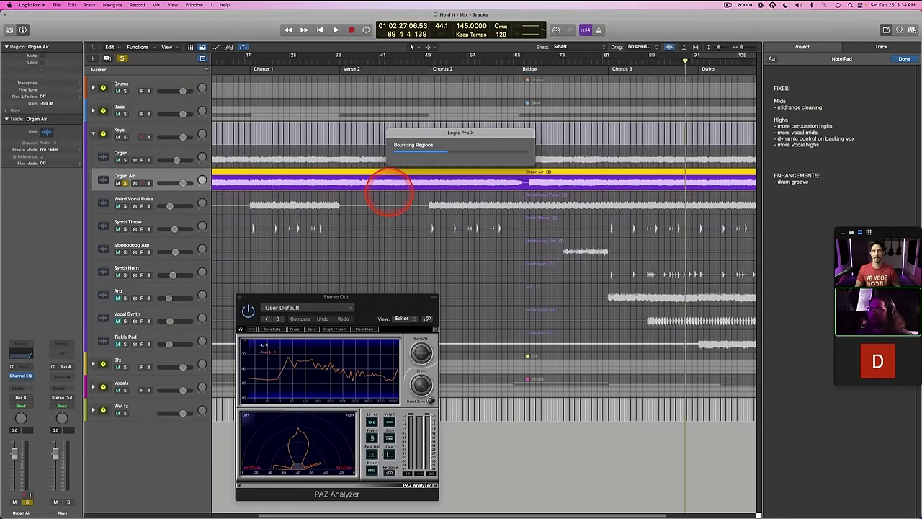
scroll(349, 207, left, 5)
click(172, 176)
key(Delete)
key(Delete)
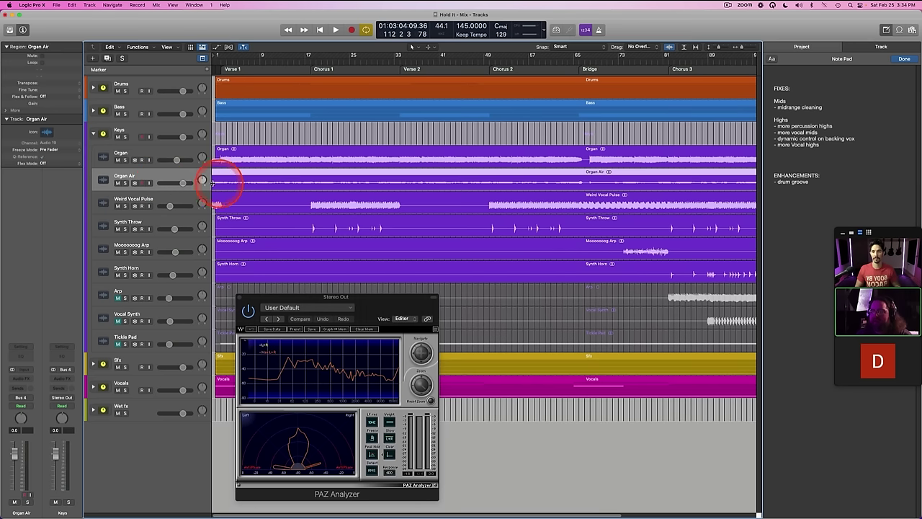
Step: Raise the bounced Organ Air region's gain to +10.2 dB and lower its track volume to about -22 dB
scroll(233, 180, right, 5)
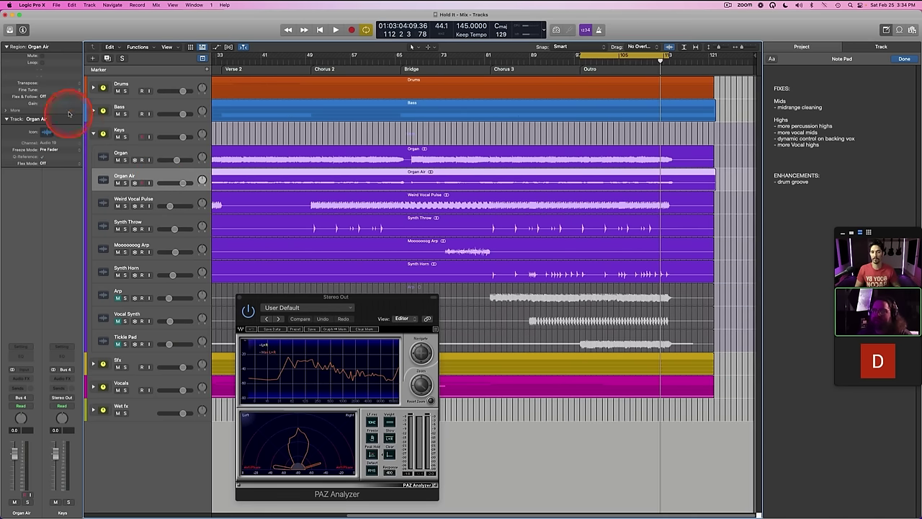
drag(44, 96, 40, 15)
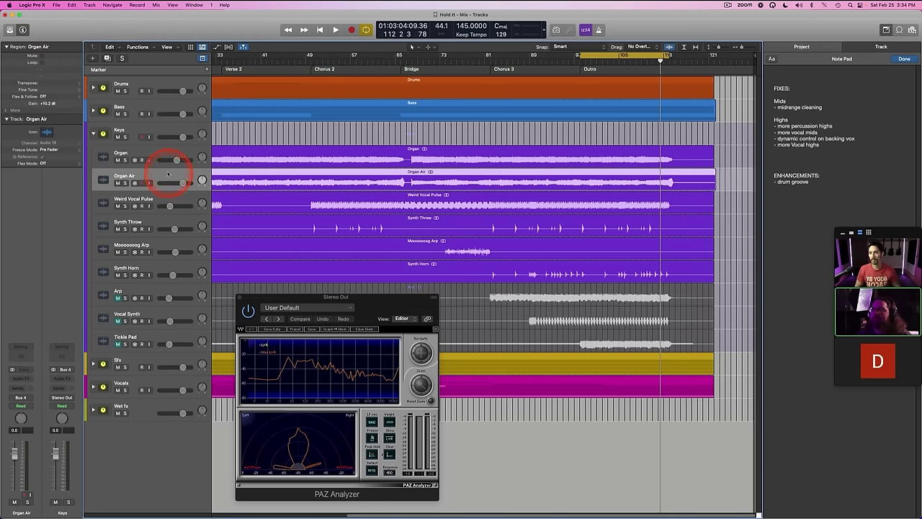
drag(184, 185, 165, 184)
Step: Set Organ Air's volume to about -17.4 dB during playback, and mute the track to compare the mix without it
key(space)
key(s)
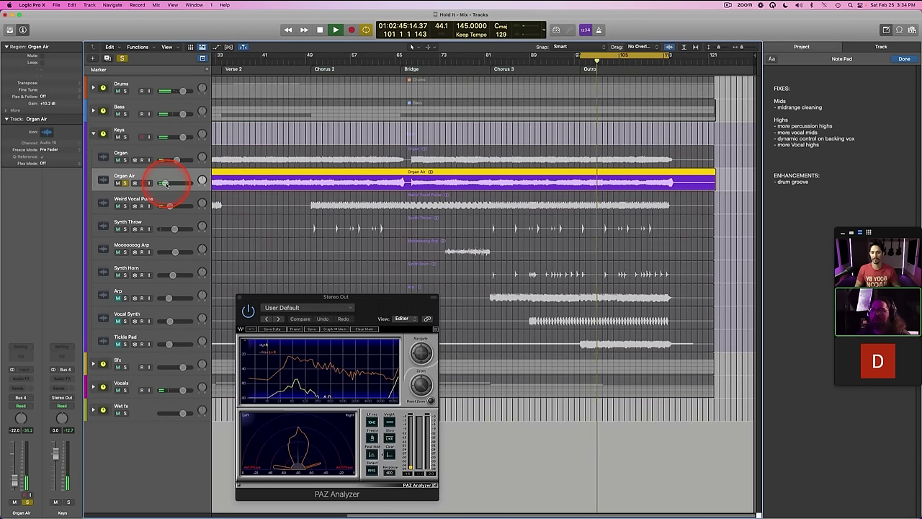
key(s)
mouse_move(166, 186)
mouse_down()
mouse_move(219, 183)
mouse_move(173, 182)
mouse_up()
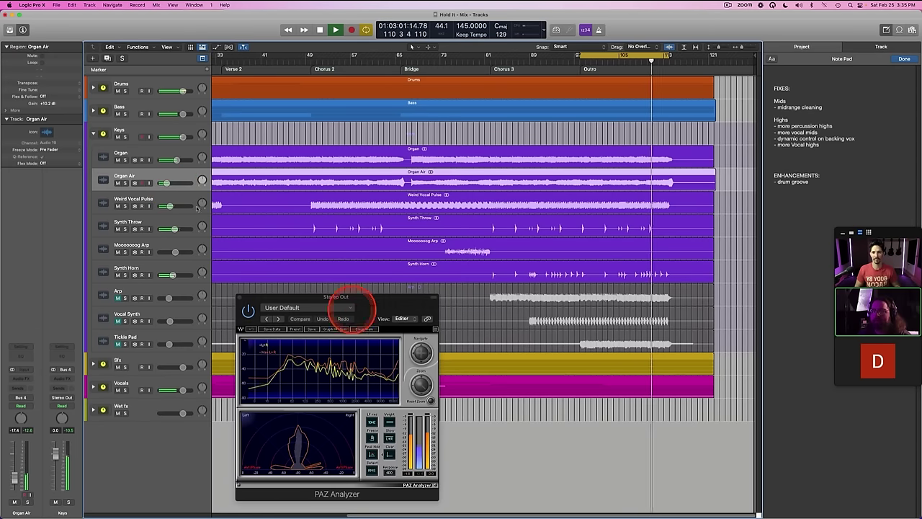
click(118, 184)
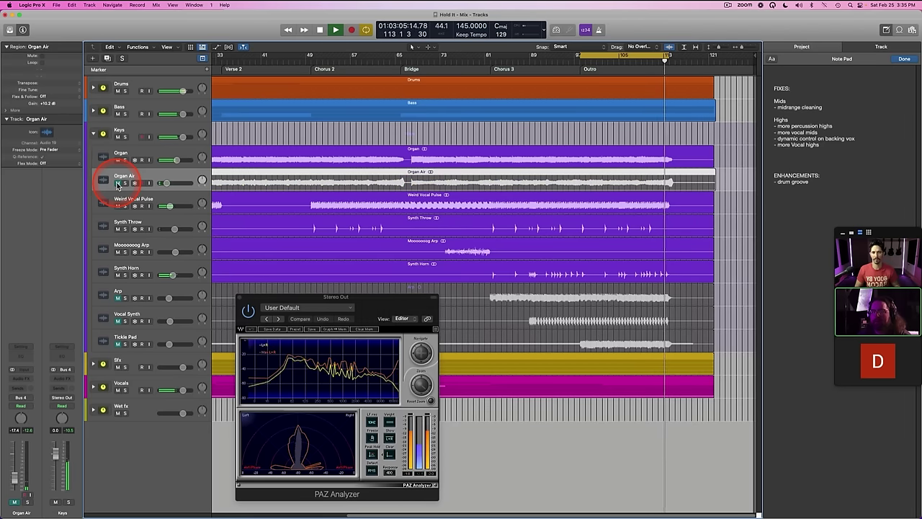
Step: Unmute Organ Air to compare it in the mix, delete its region and track, and save the project
click(117, 184)
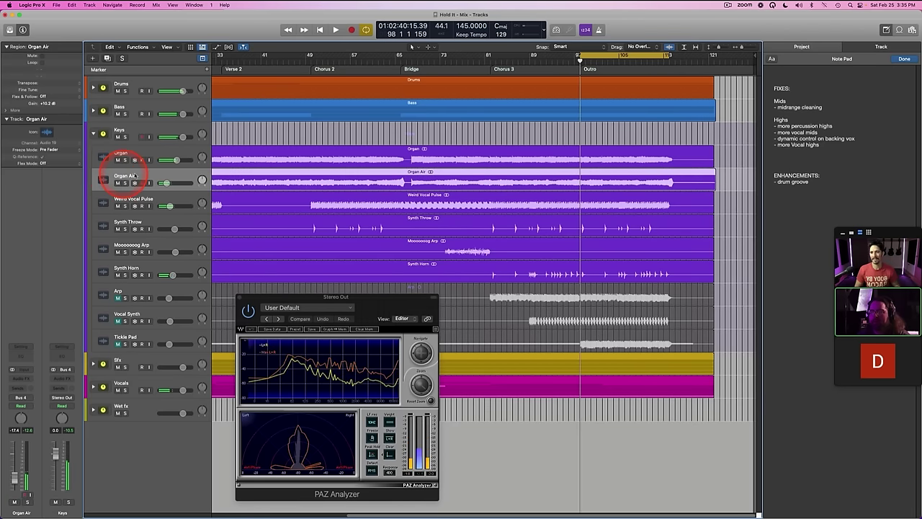
key(Delete)
key(Delete)
key(super+s)
click(459, 132)
Step: Turn off the cycle range and unmute the Arp, Vocal Synth and Tickle Pad tracks
click(596, 56)
scroll(452, 165, left, 5)
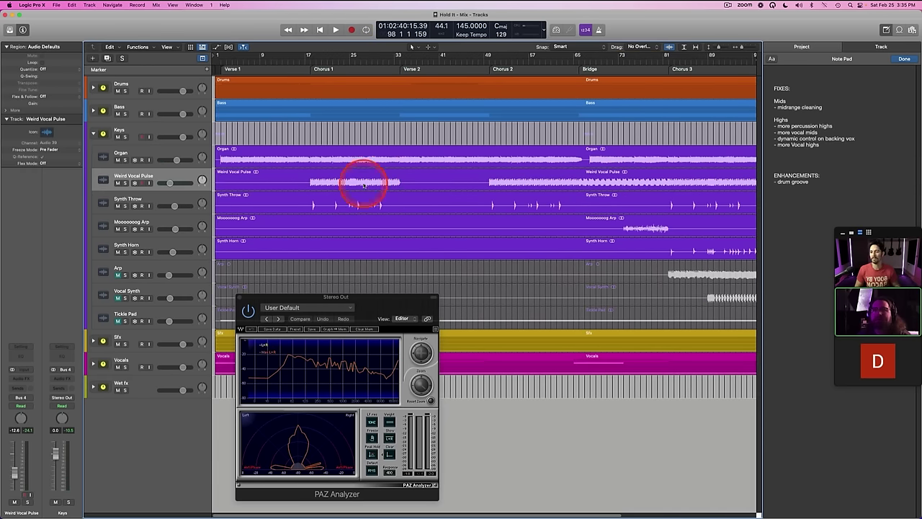
scroll(364, 185, right, 5)
drag(119, 275, 117, 322)
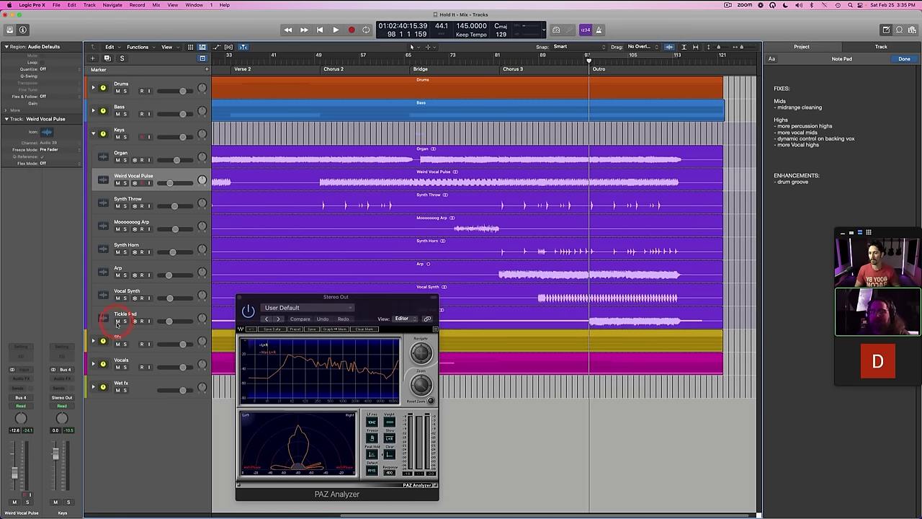
Step: Clear the PAZ Analyzer's memory and examine the full mix's spectrum while the outro plays
click(368, 329)
drag(364, 300, 415, 299)
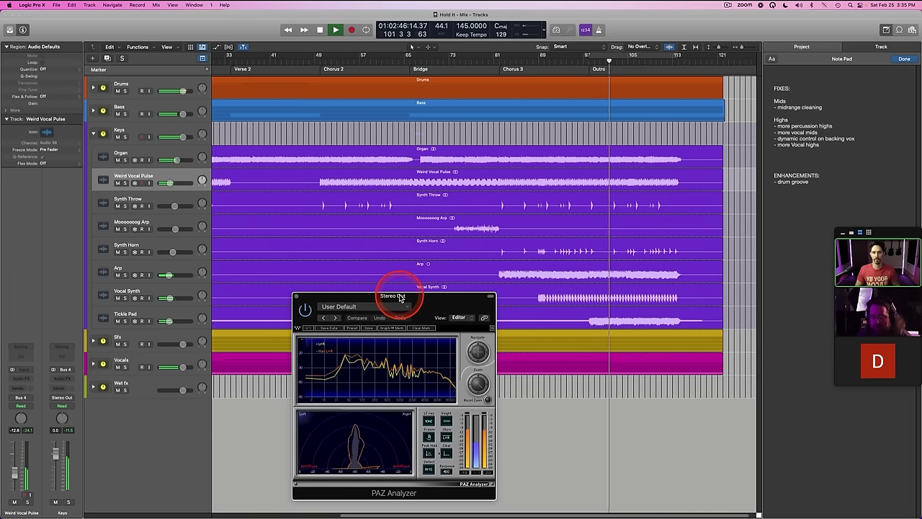
drag(400, 297, 382, 296)
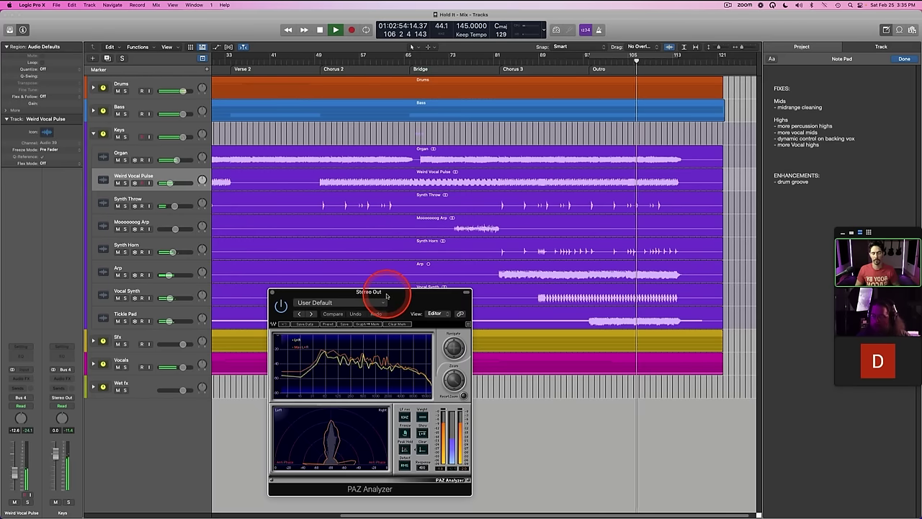
drag(386, 295, 416, 267)
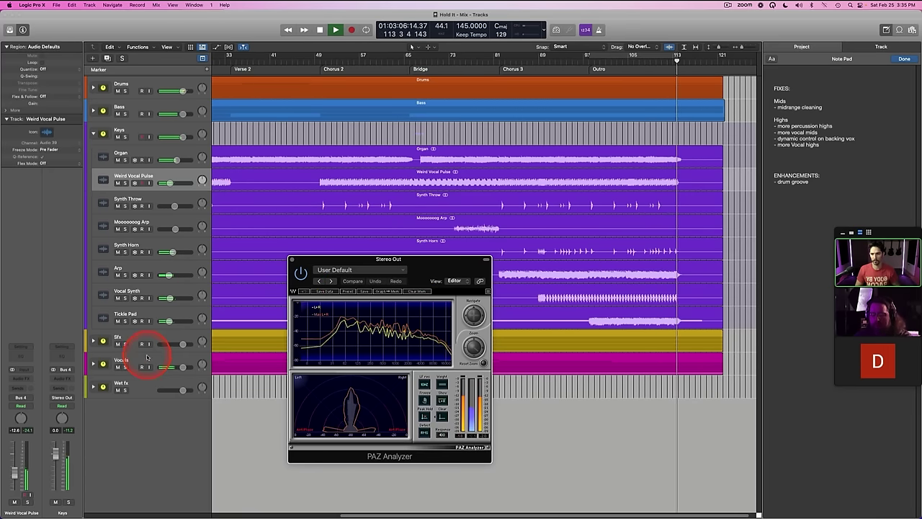
key(space)
Step: Expand the Vocals stack and insert the Smooth Operator plug-in on the Outro Vox1 track
click(94, 363)
scroll(591, 303, down, 5)
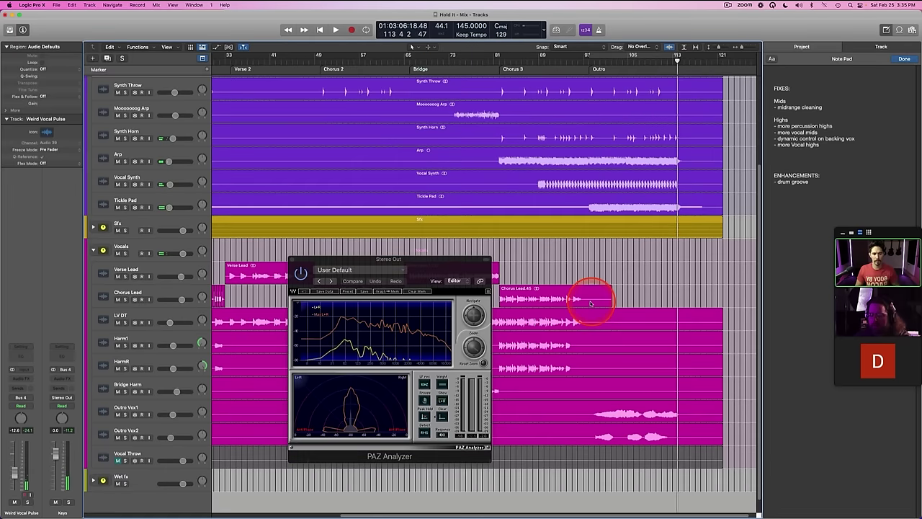
click(151, 407)
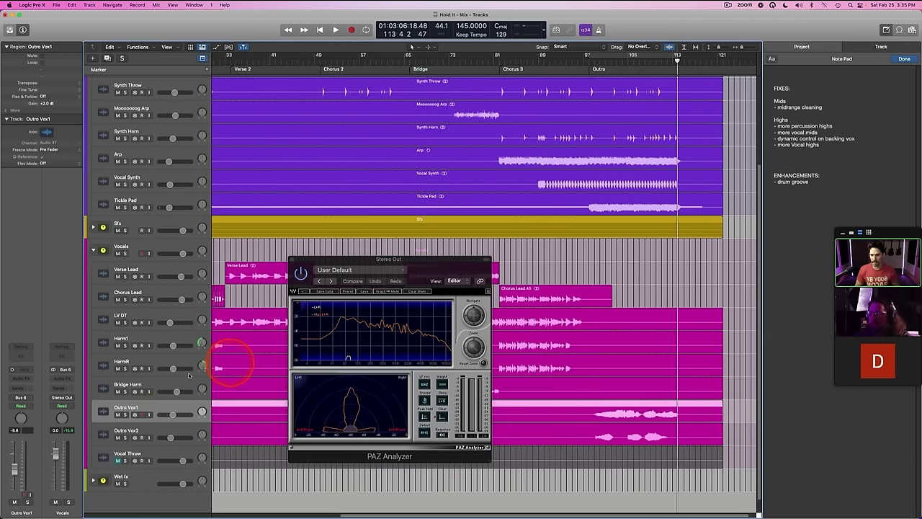
key(x)
key(x)
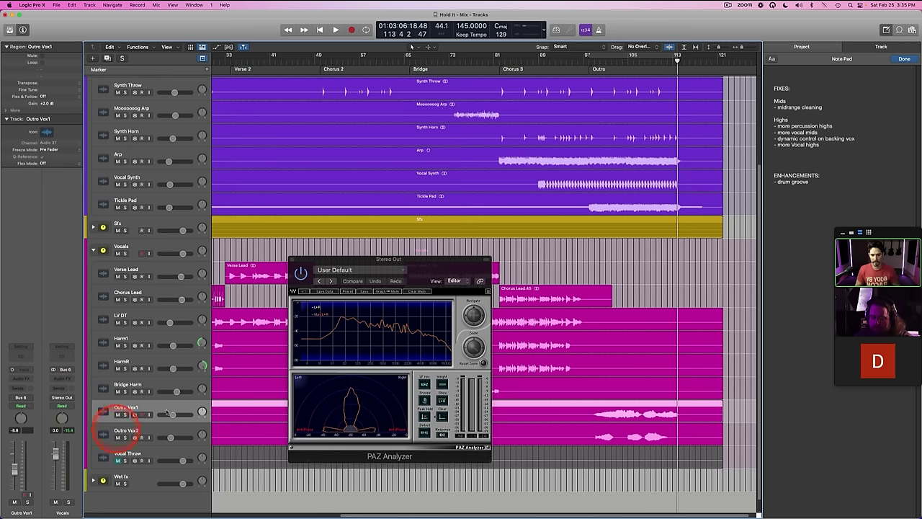
click(22, 378)
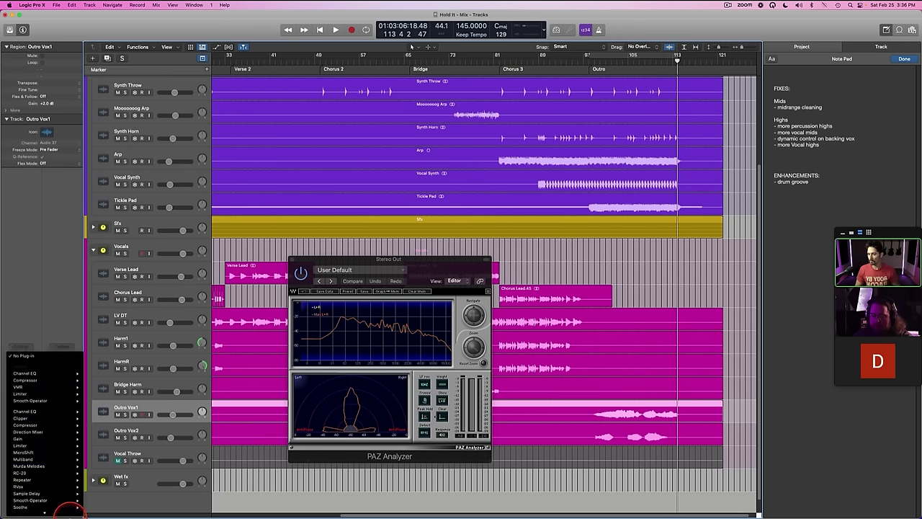
click(87, 364)
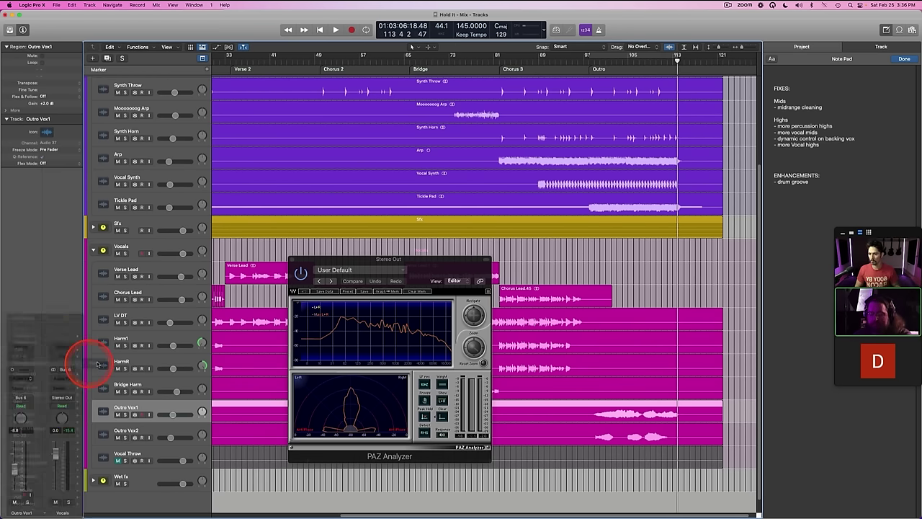
Step: Loop the outro with Outro Vox1 soloed and lower Smooth Operator's overall threshold slightly during playback
click(598, 55)
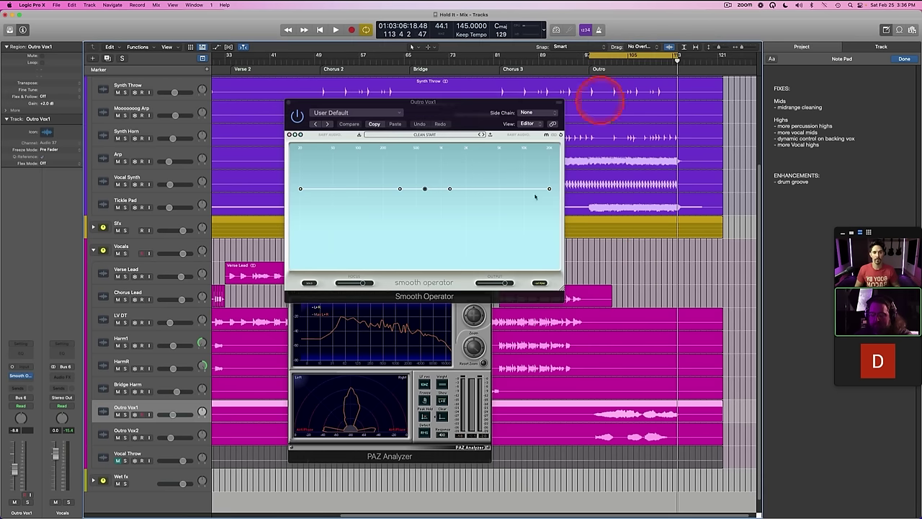
key(s)
key(space)
drag(481, 102, 436, 123)
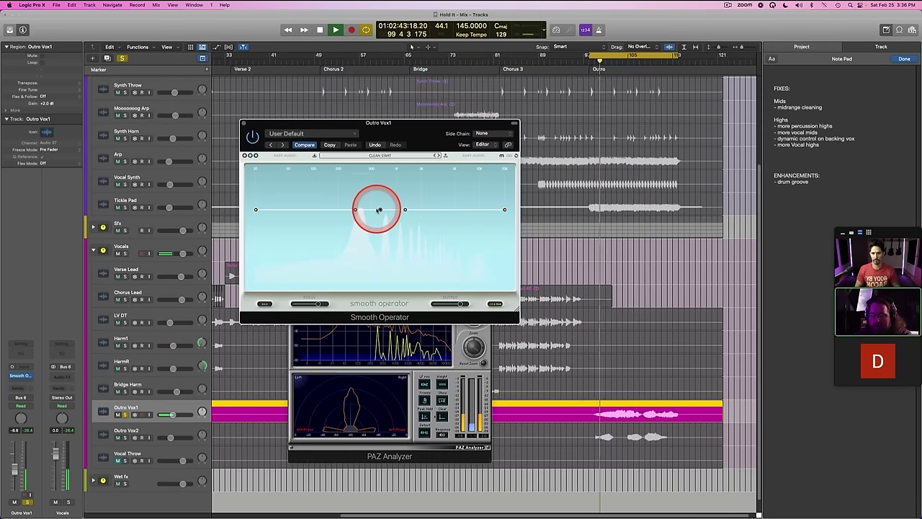
drag(379, 210, 378, 223)
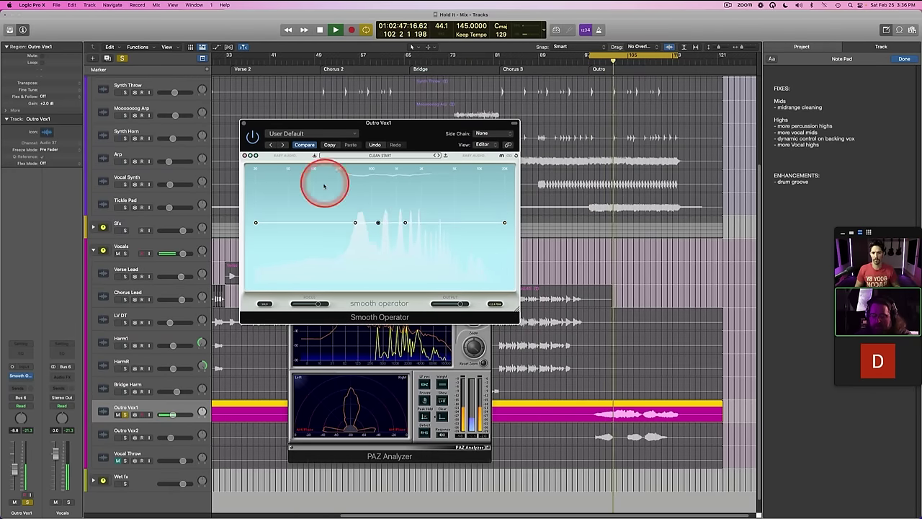
Step: Toggle Smooth Operator's bypass on Outro Vox1 to compare, and narrow the cycle range to bars 108–112
click(253, 138)
click(253, 137)
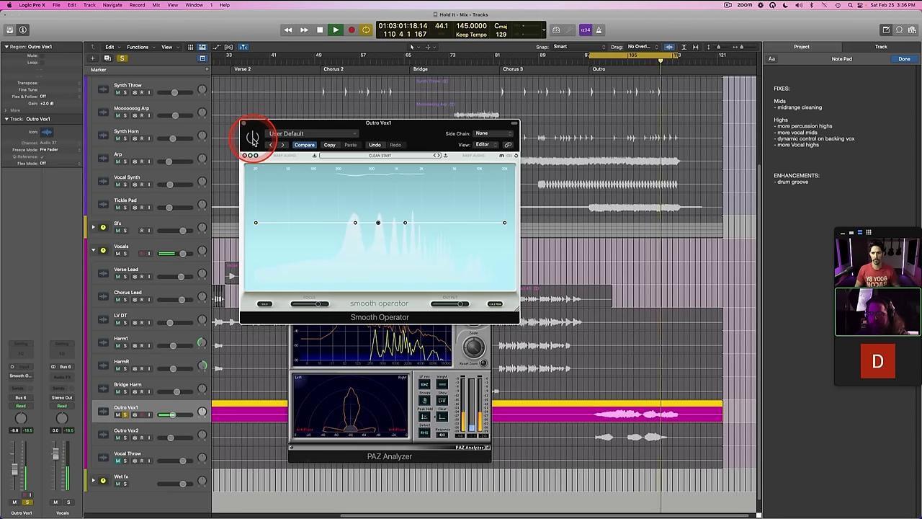
click(624, 58)
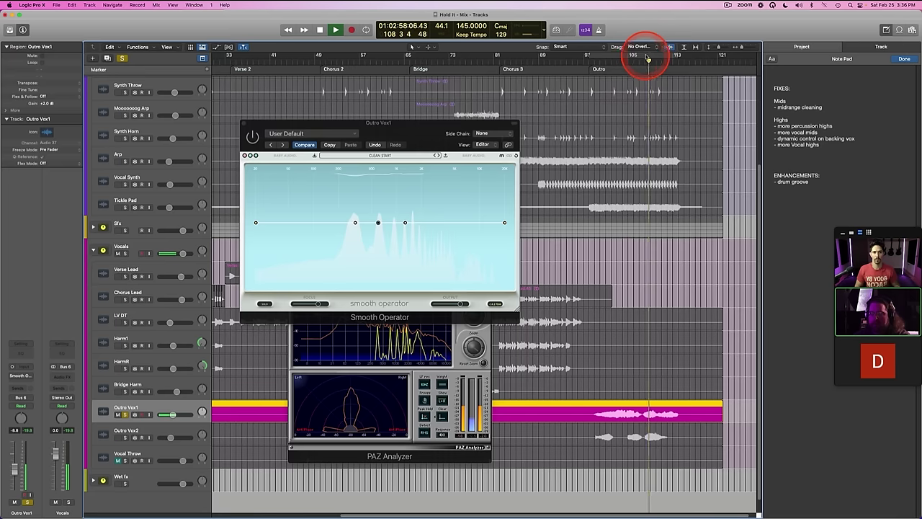
drag(665, 56, 666, 56)
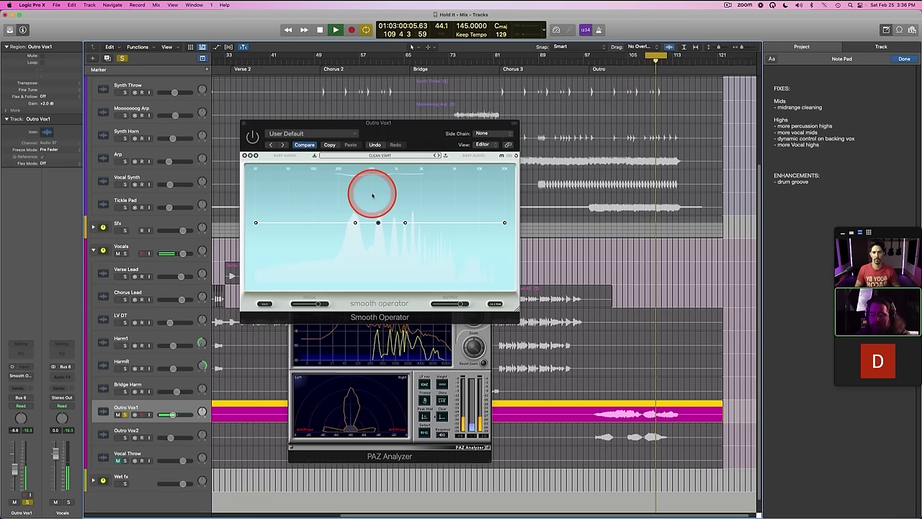
Step: Arrange Smooth Operator and the PAZ Analyzer so both are visible, and re-enable Smooth Operator to compare the looped vocal
drag(370, 138, 231, 114)
drag(433, 263, 469, 223)
key(space)
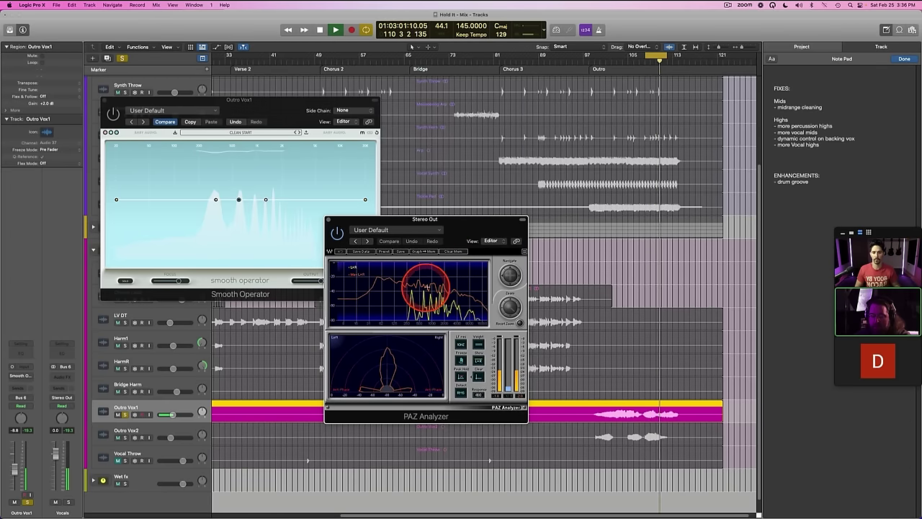
key(space)
click(113, 114)
key(space)
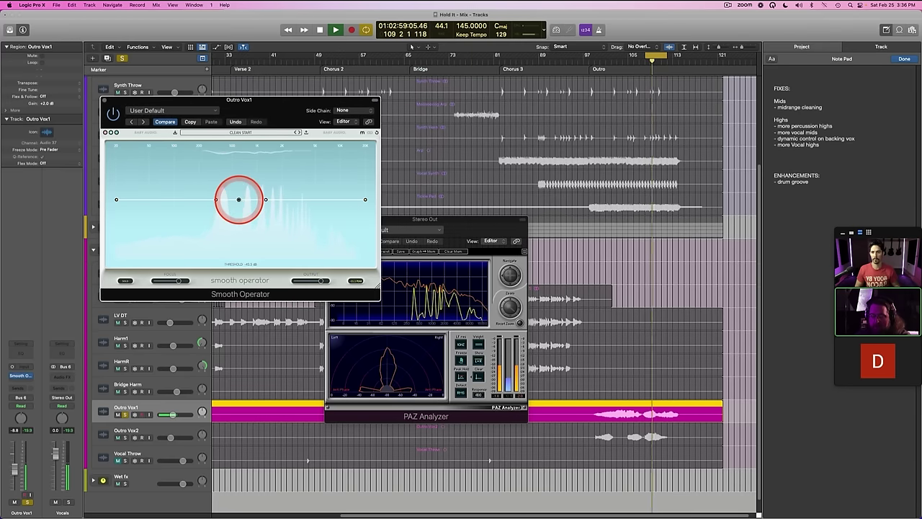
Step: Lower Smooth Operator's threshold on Outro Vox1 a little further, stop playback and close the plug-in
drag(239, 203, 238, 205)
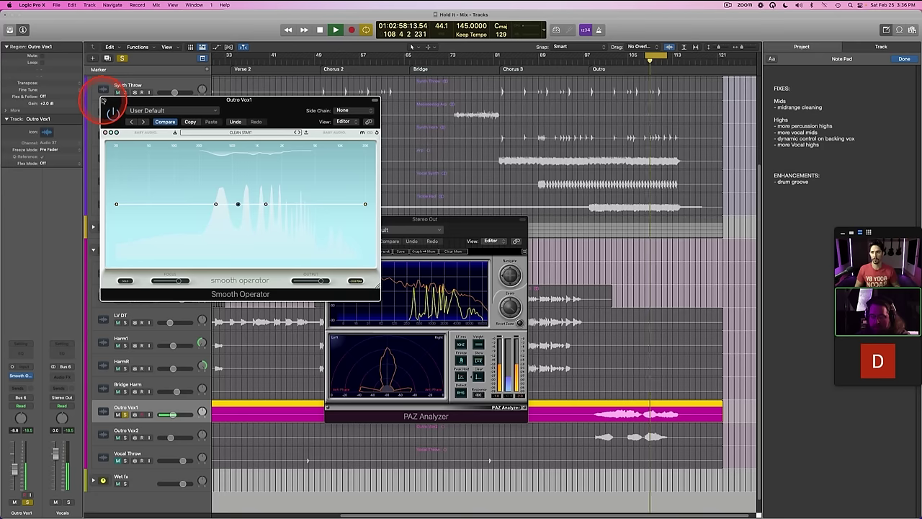
key(space)
click(104, 100)
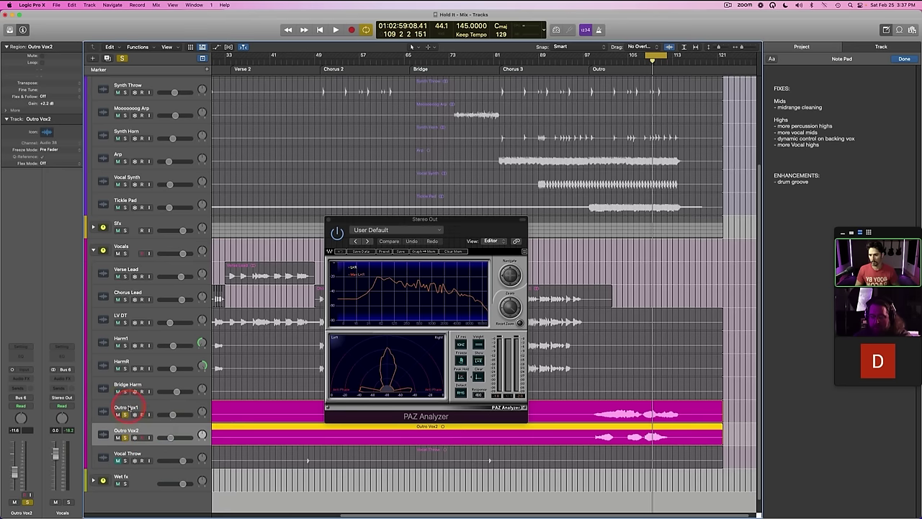
Step: Insert Smooth Operator in mono on the soloed Outro Vox2 track and lower its overall threshold during playback
click(128, 430)
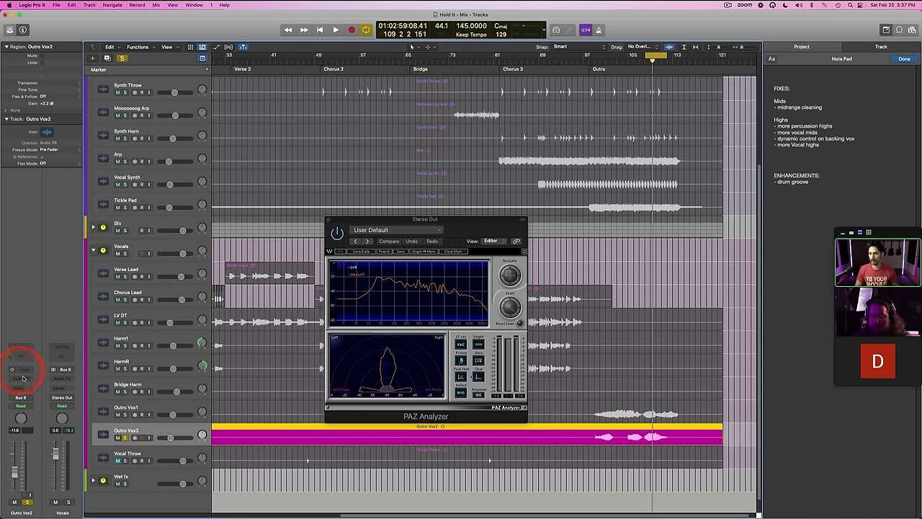
click(23, 378)
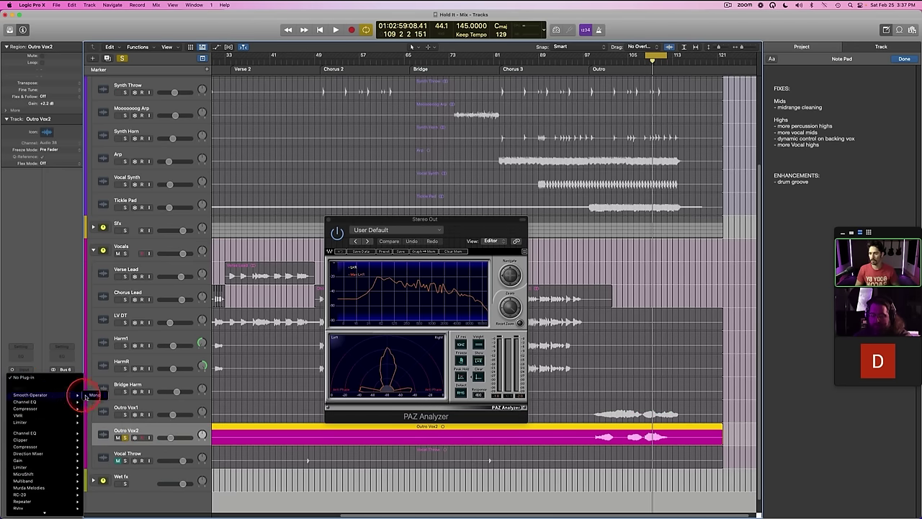
click(94, 396)
key(space)
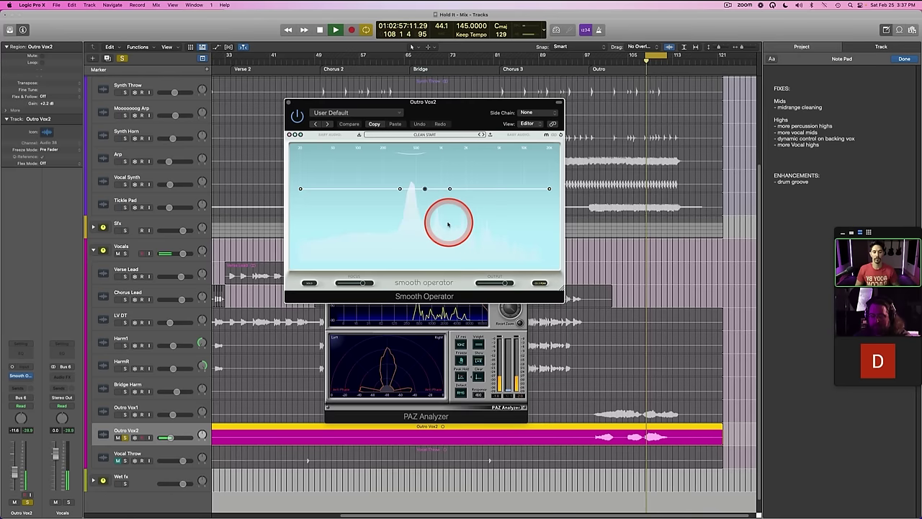
drag(425, 188, 428, 205)
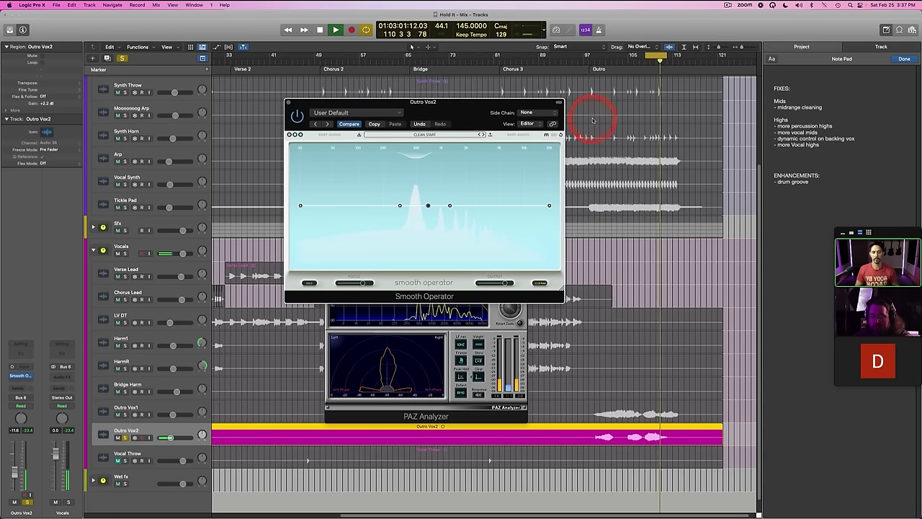
Step: Move the cycle range to bars 100–104, compare Outro Vox2 with Smooth Operator bypassed and active, and close the plug-in
click(598, 62)
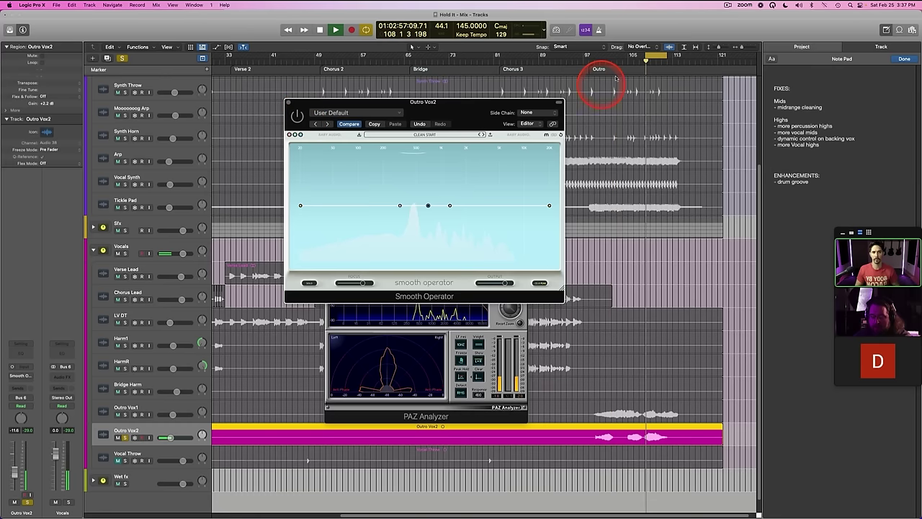
click(651, 57)
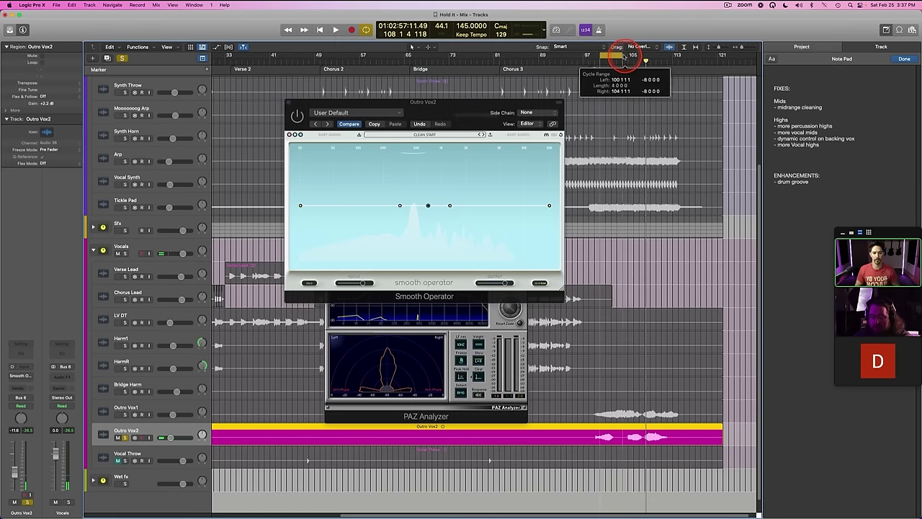
key(space)
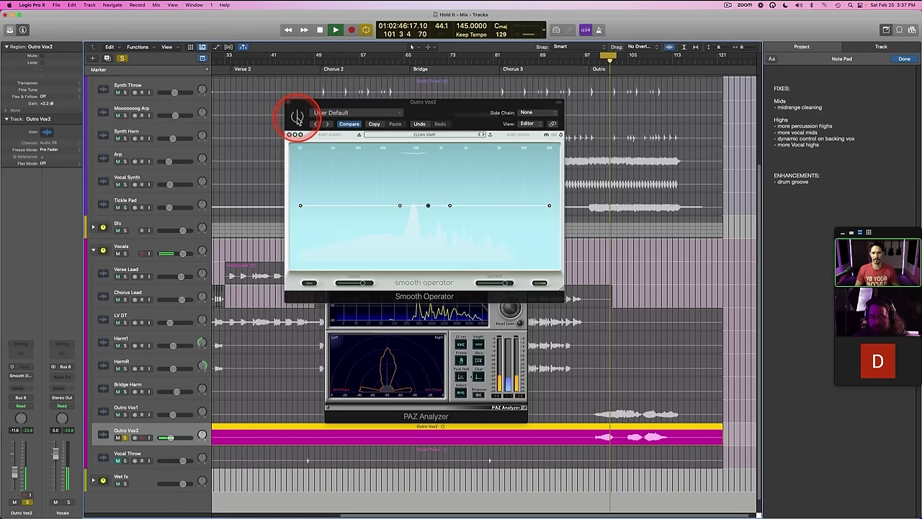
key(space)
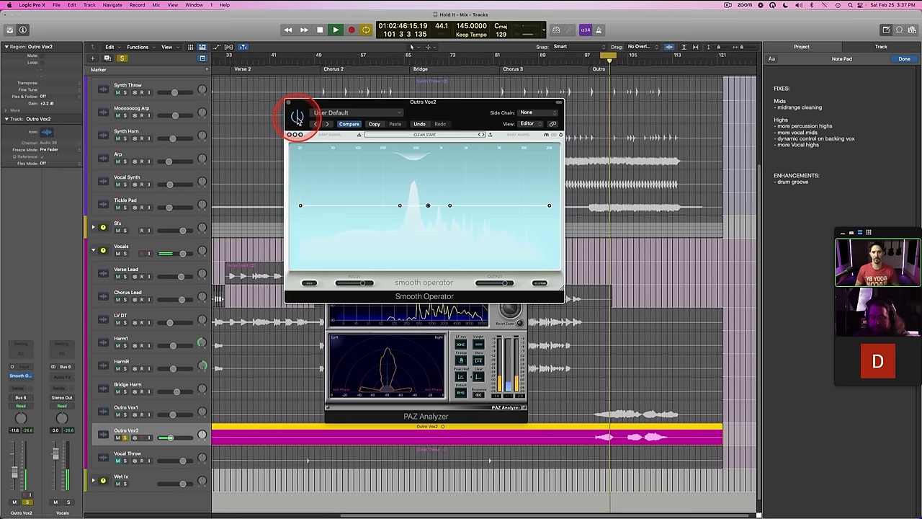
click(288, 103)
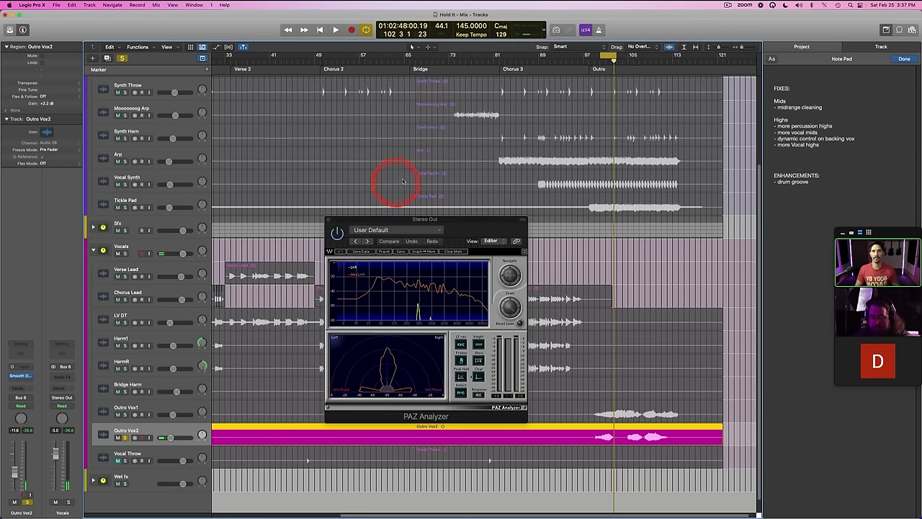
Step: Play the outro with Outro Vox2 unsoloed, close the PAZ Analyzer, turn off the cycle and select the Outro Vox1 track
key(space)
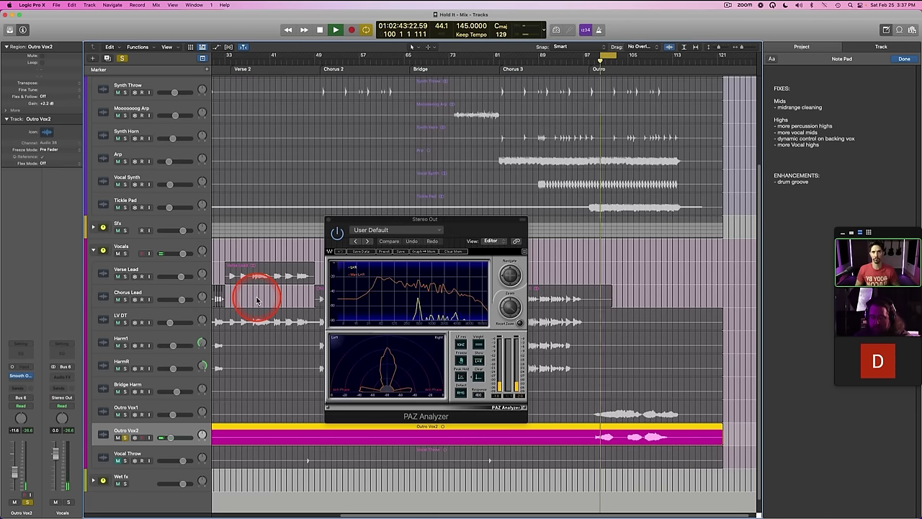
key(s)
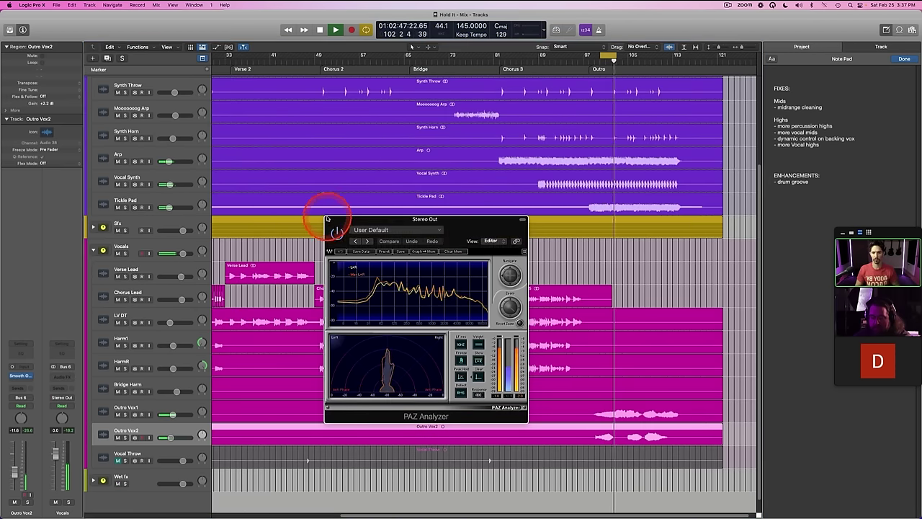
click(329, 220)
click(172, 415)
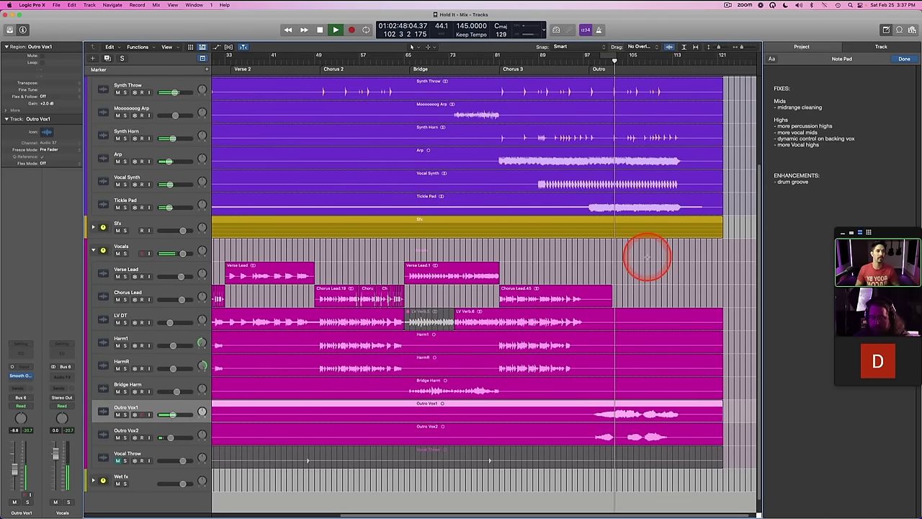
scroll(653, 249, right, 1)
scroll(564, 265, left, 5)
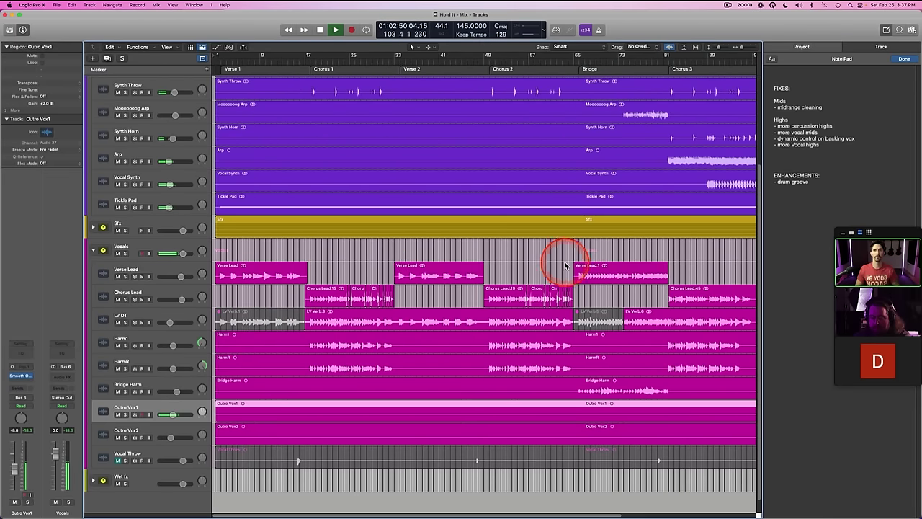
scroll(427, 271, right, 3)
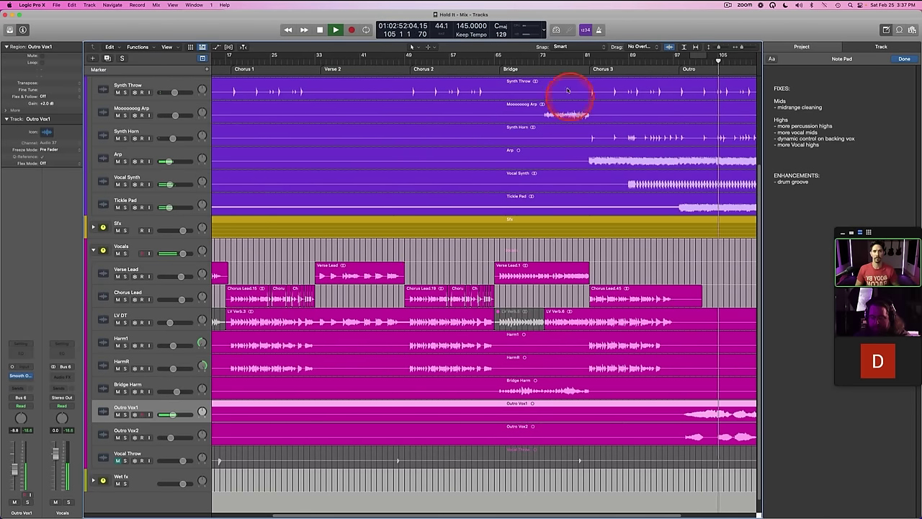
Step: Lower Outro Vox1 to -9.8 dB, expand the Drums stack, and move the stopped playhead to the start of Chorus 3
click(695, 46)
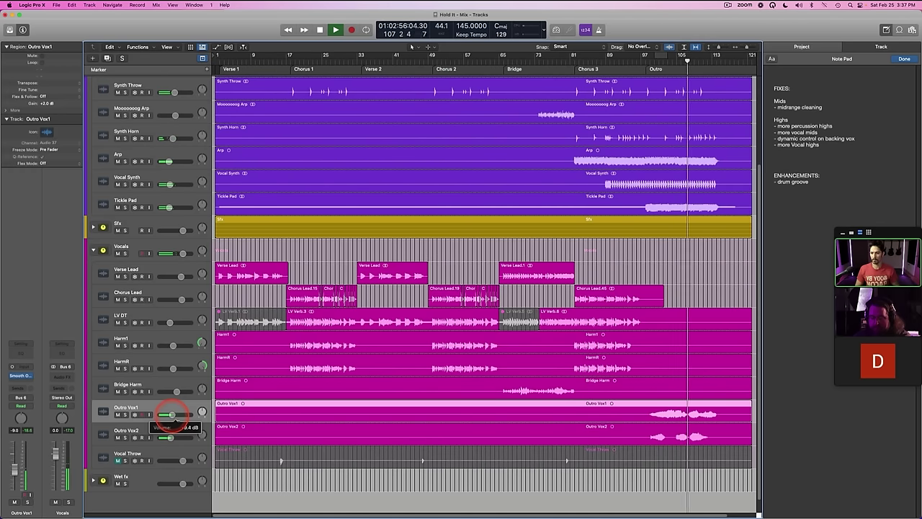
scroll(350, 313, up, 5)
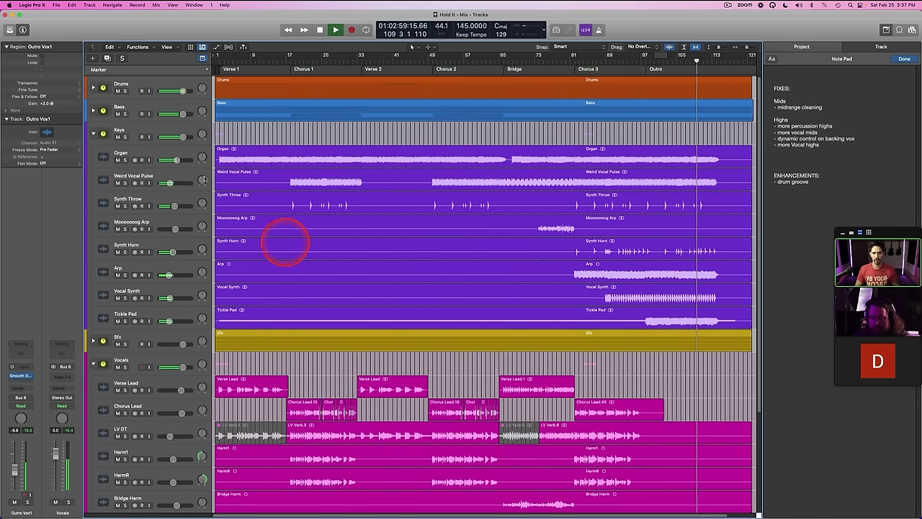
click(93, 87)
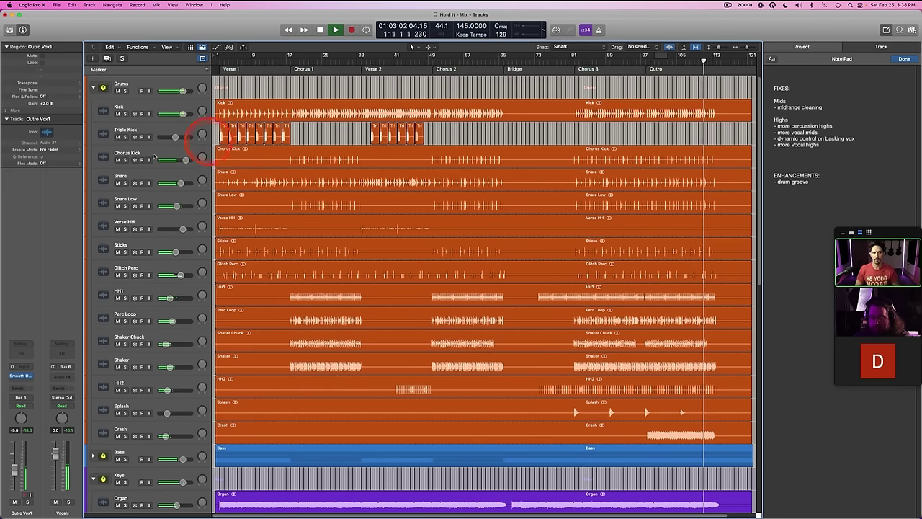
key(space)
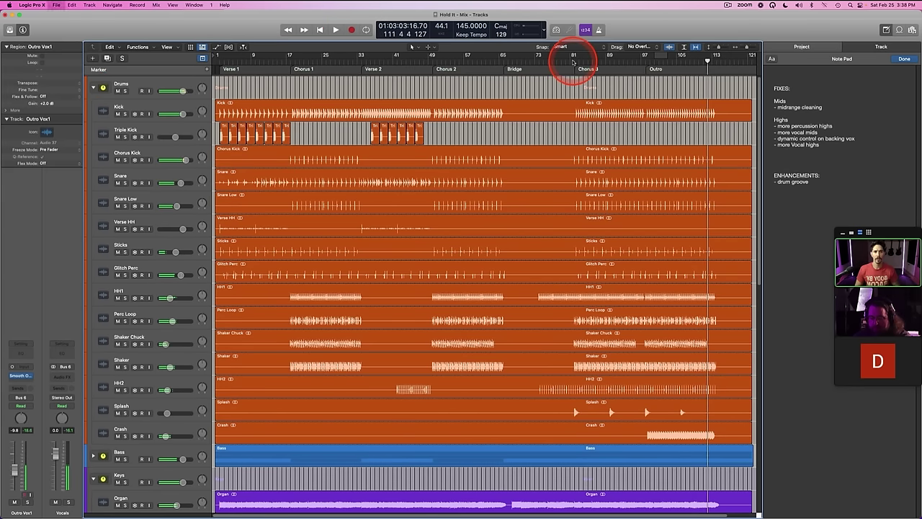
click(580, 68)
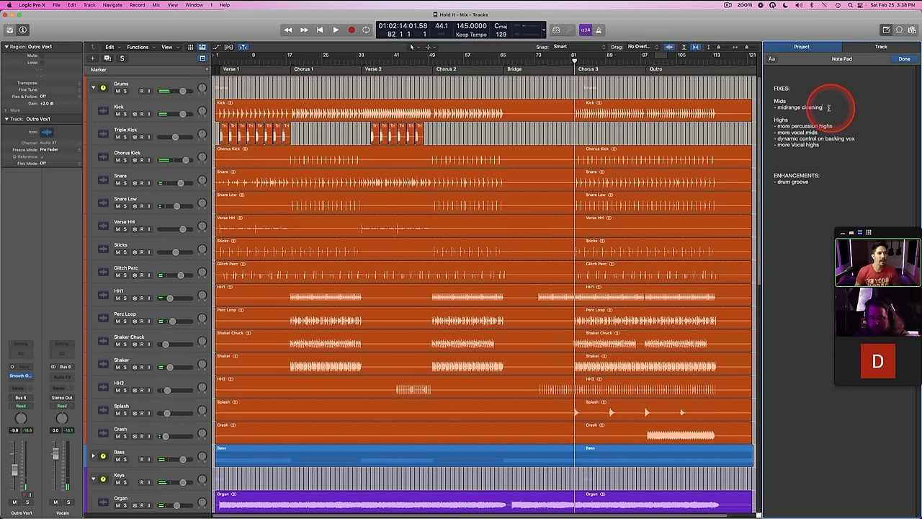
Step: Remove the Mids heading and its "midrange cleaning" item from the FIXES list in the project notes
drag(832, 106, 775, 98)
key(super+x)
key(Delete)
key(Delete)
key(Delete)
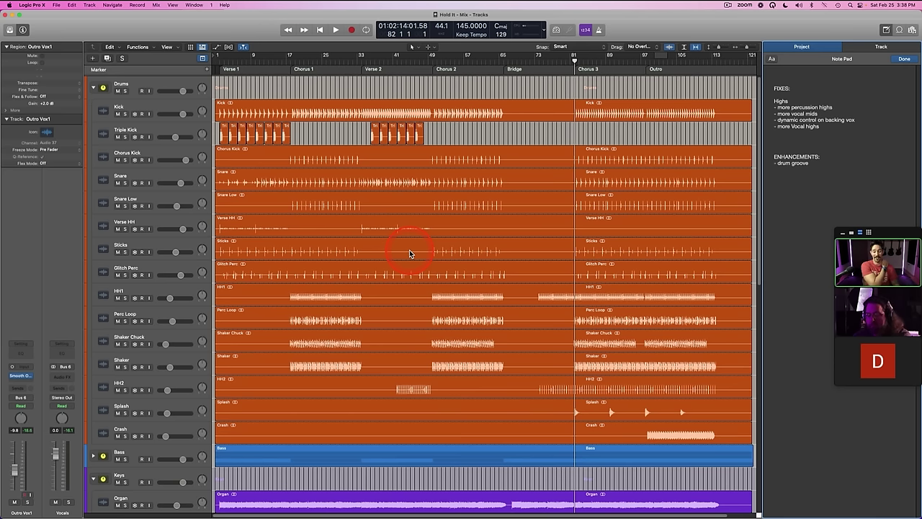
Step: Review the mixer's channel strips from the drums to the stereo output, including inserted plug-ins, and close the mixer
key(x)
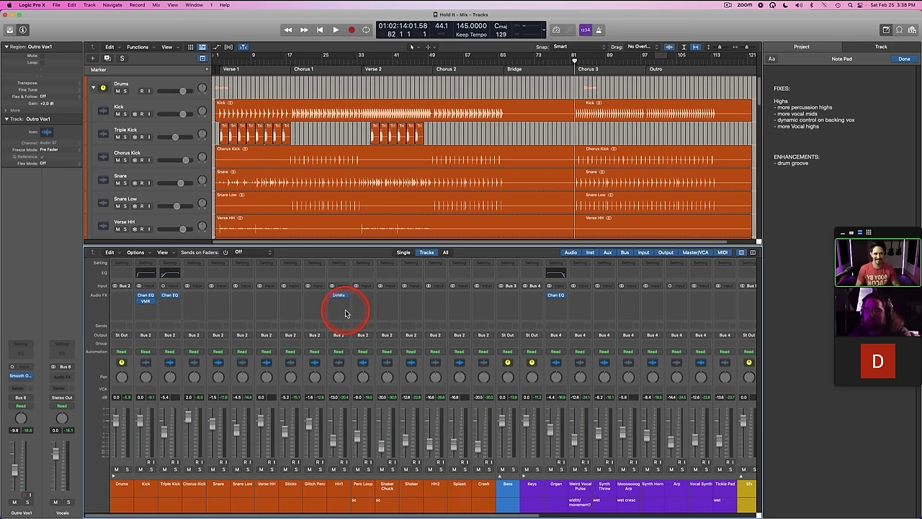
scroll(345, 312, right, 10)
scroll(345, 313, left, 10)
scroll(345, 312, right, 10)
scroll(345, 314, left, 10)
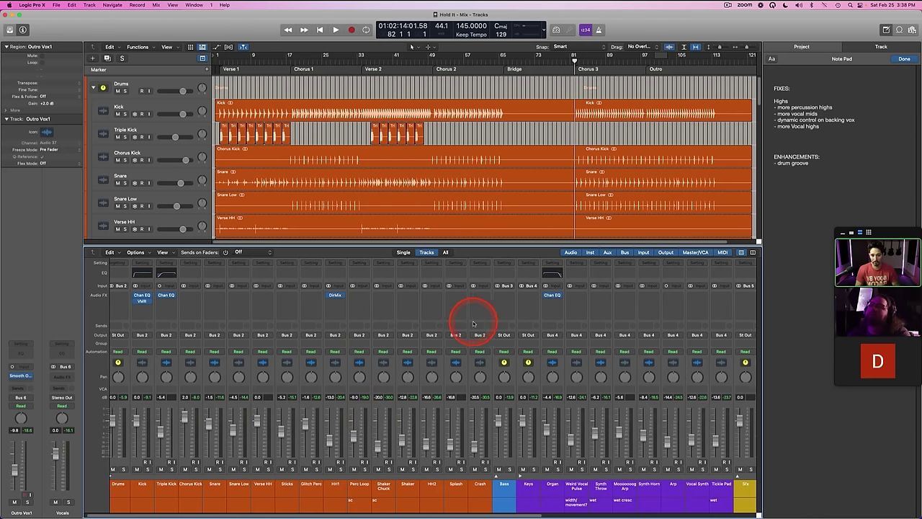
scroll(418, 315, right, 10)
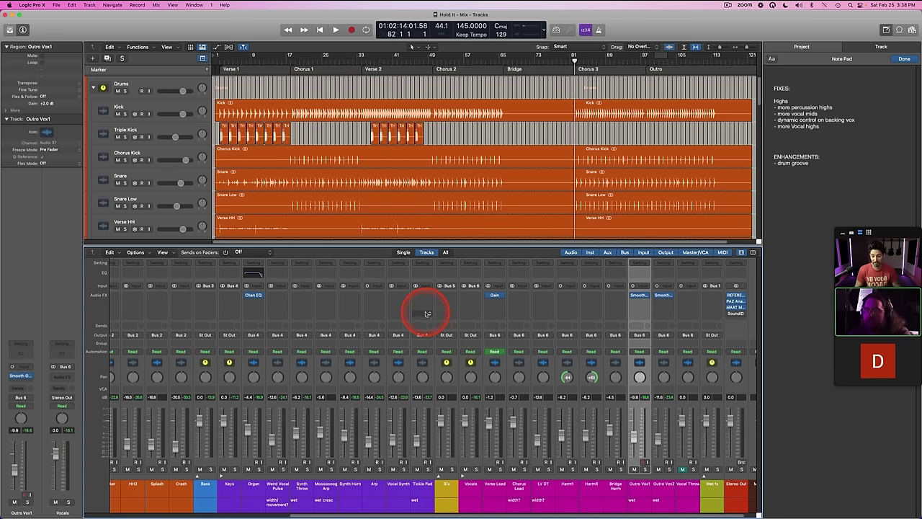
key(x)
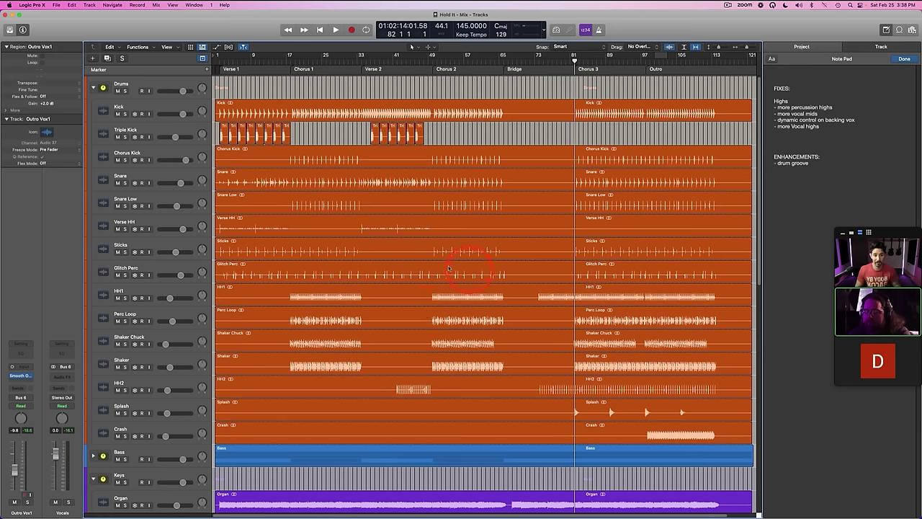
scroll(448, 268, right, 2)
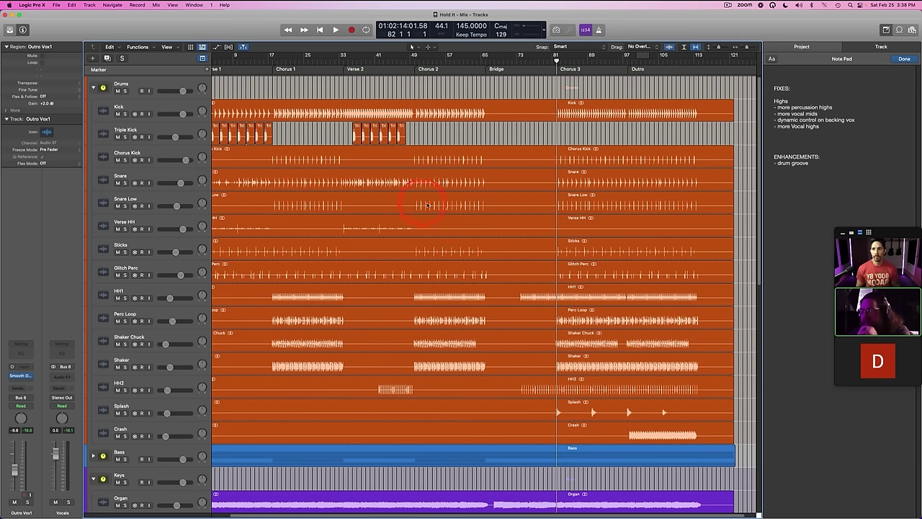
scroll(433, 207, down, 2)
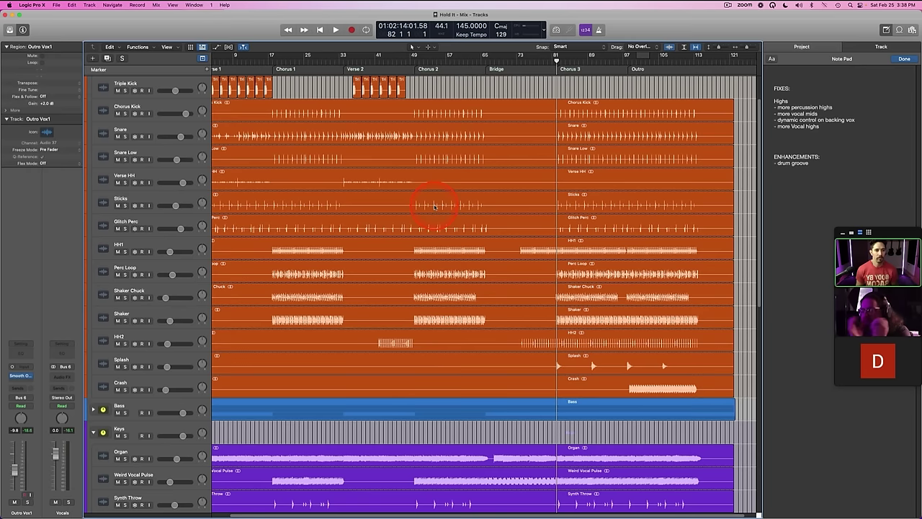
scroll(433, 207, right, 1)
scroll(434, 208, up, 2)
scroll(434, 208, left, 1)
scroll(434, 209, right, 1)
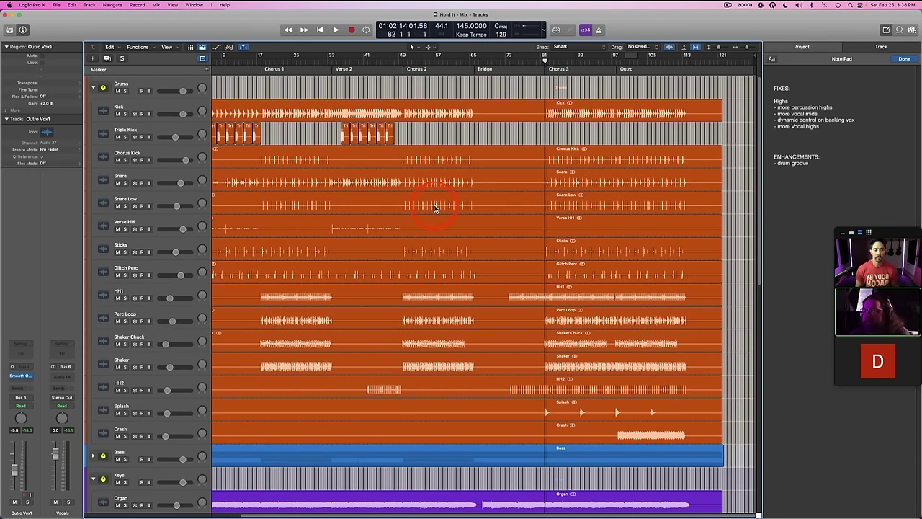
scroll(434, 208, down, 10)
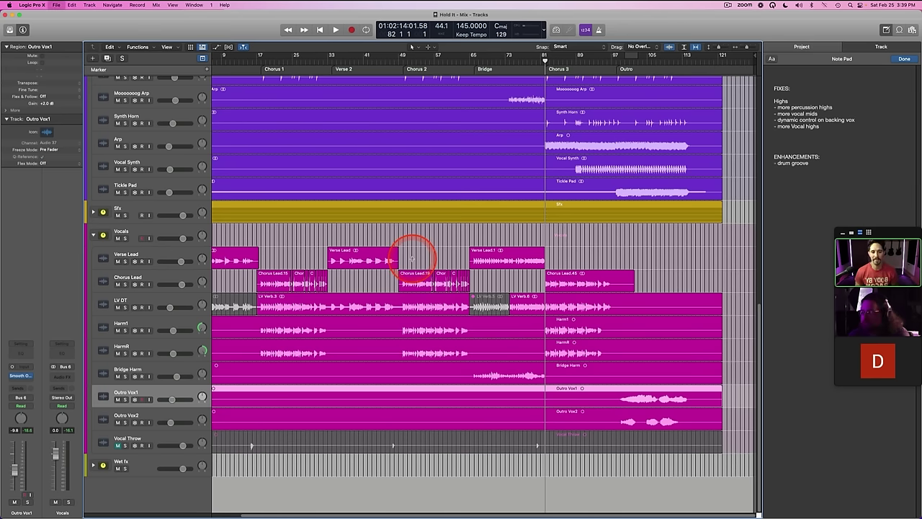
scroll(412, 258, up, 10)
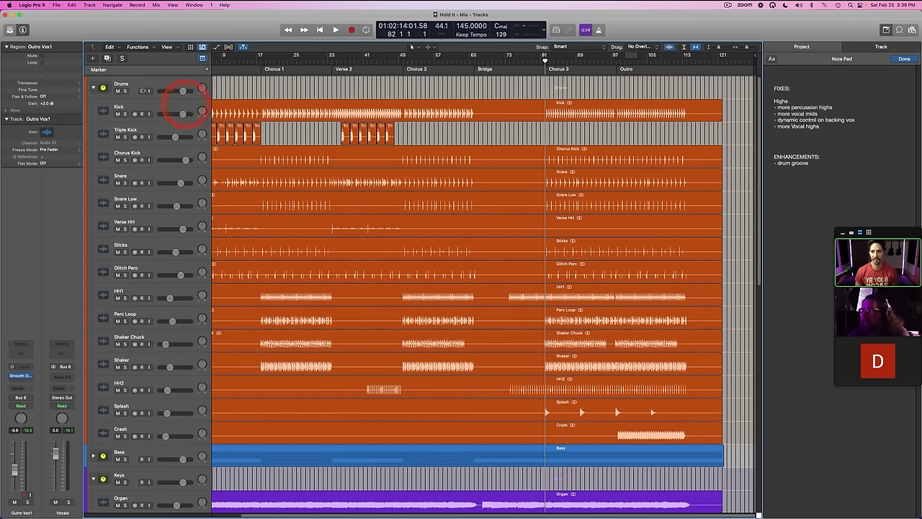
Step: Solo the Drums stack and set an active cycle range over the Chorus 3 section
click(153, 84)
key(s)
scroll(360, 165, down, 10)
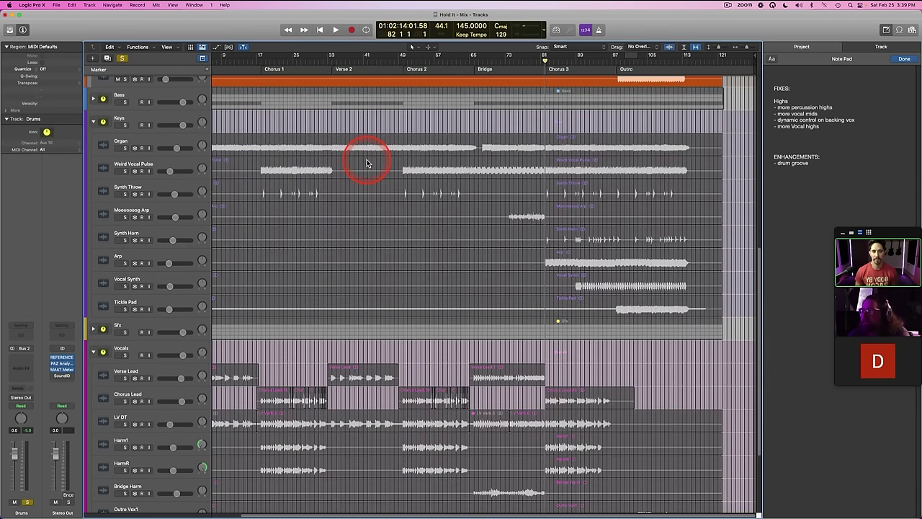
scroll(319, 258, down, 5)
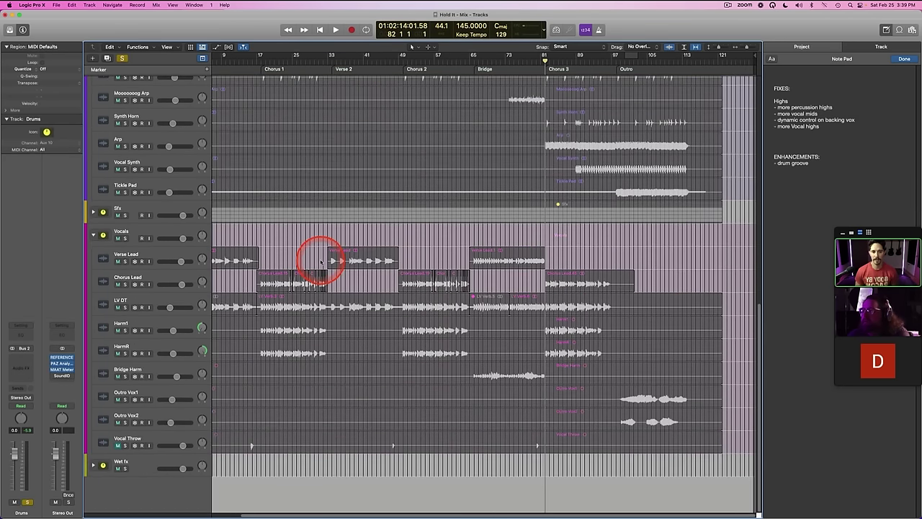
scroll(319, 262, up, 15)
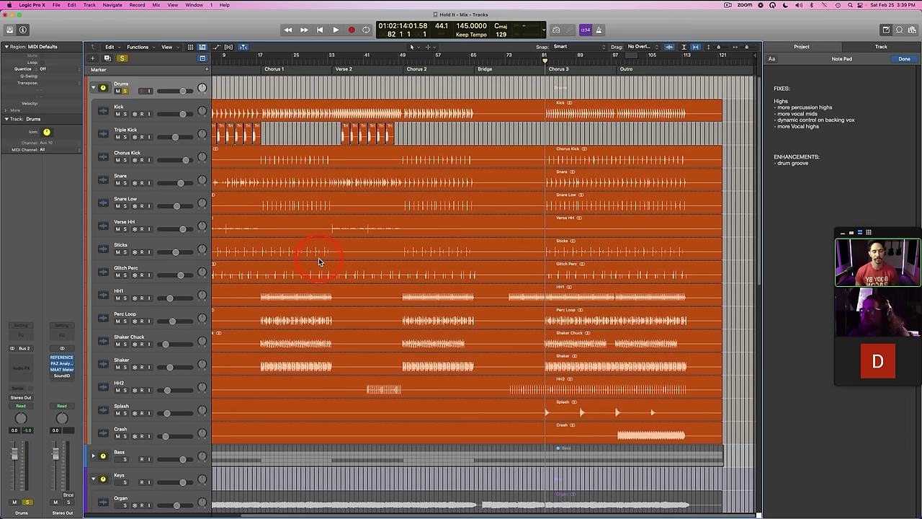
key(s)
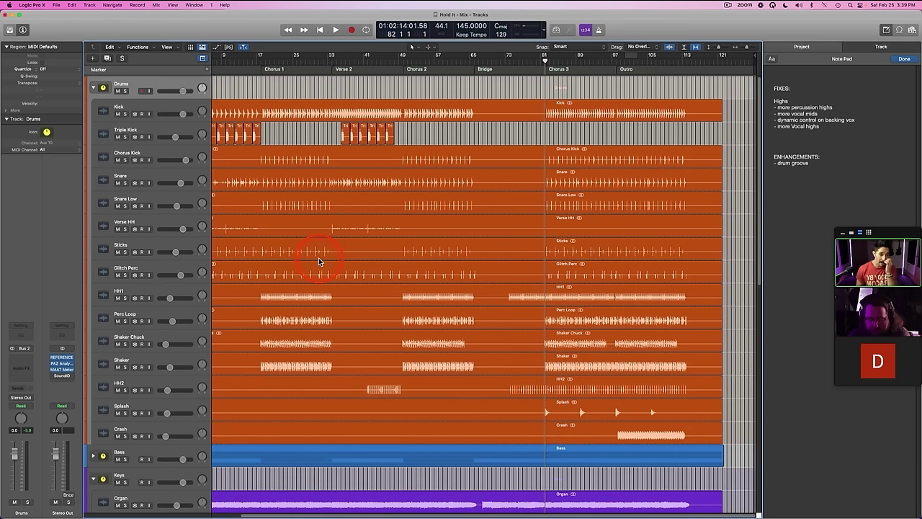
key(s)
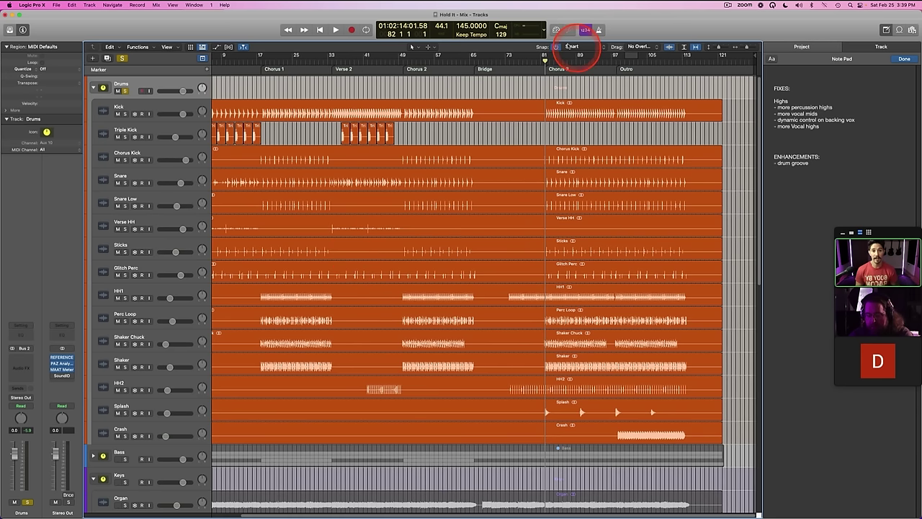
drag(545, 56, 617, 61)
scroll(617, 61, left, 4)
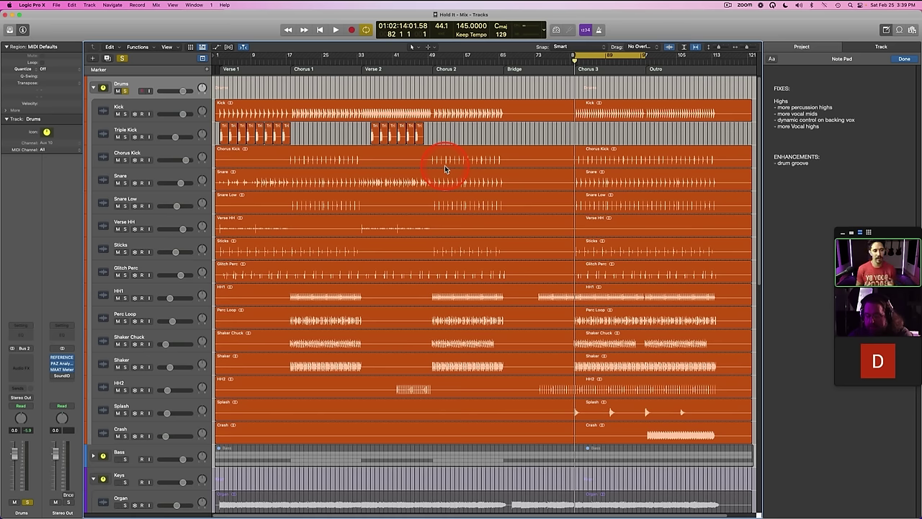
Step: Play the Chorus 3 cycle and solo the Chorus Kick and Kick tracks together
key(space)
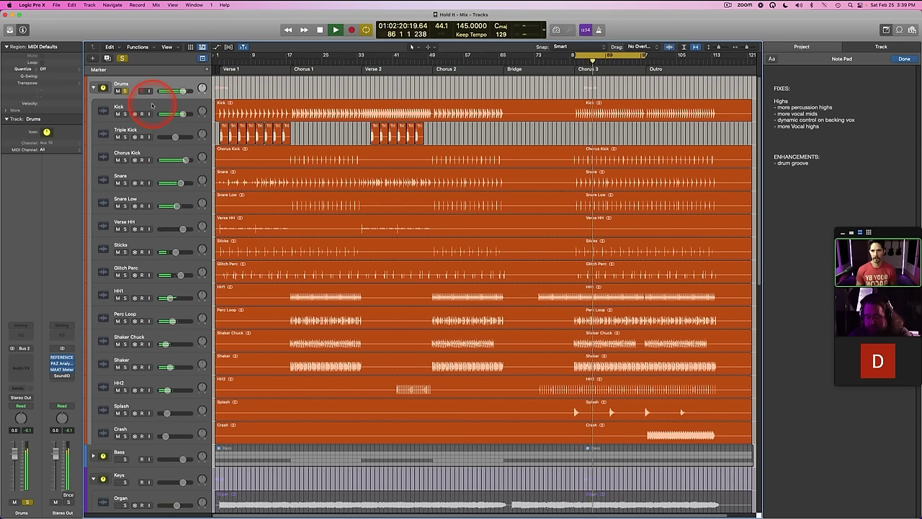
click(154, 156)
key(s)
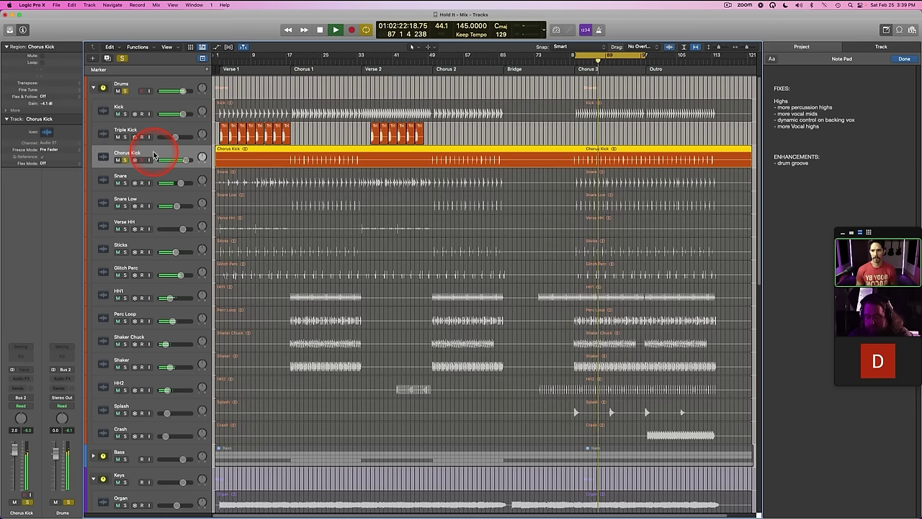
click(131, 105)
key(s)
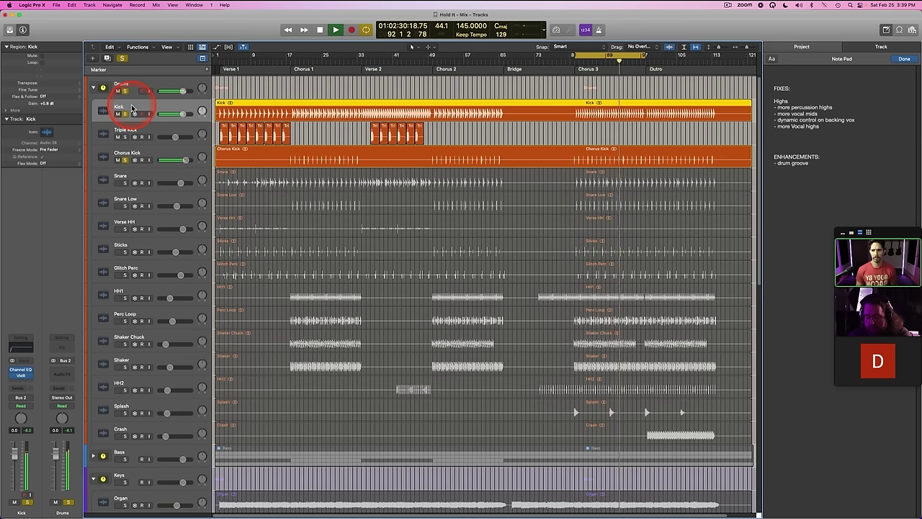
Step: Insert a Channel EQ on Chorus Kick and shape a low-cut filter to roll off its lowest frequencies
click(120, 153)
click(20, 353)
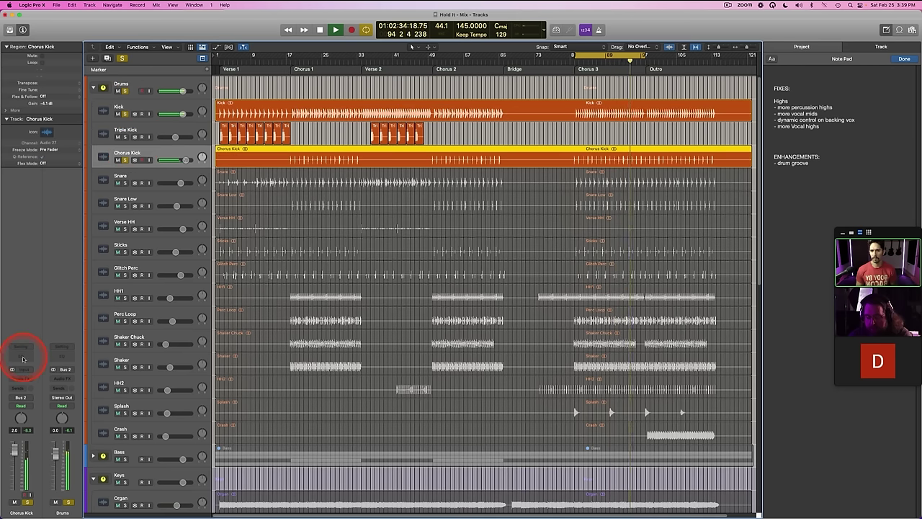
drag(294, 180, 328, 197)
click(298, 118)
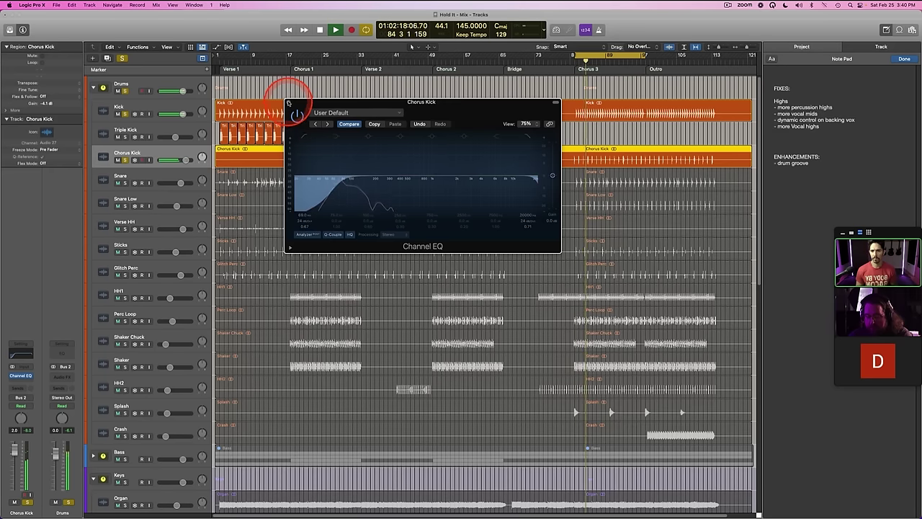
Step: Pull down a high-cut filter on Chorus Kick's Channel EQ and compare it on and off during playback
drag(526, 182, 481, 185)
click(527, 137)
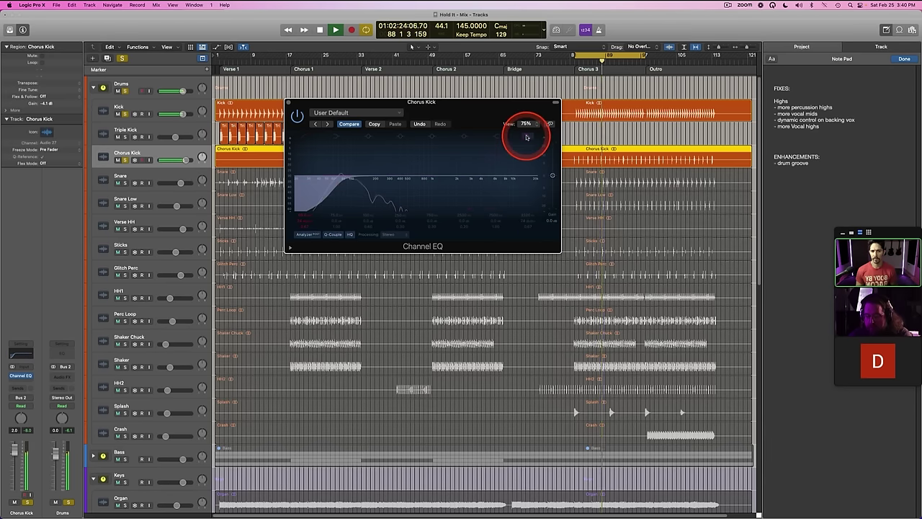
click(527, 137)
click(288, 101)
click(162, 175)
click(21, 353)
key(space)
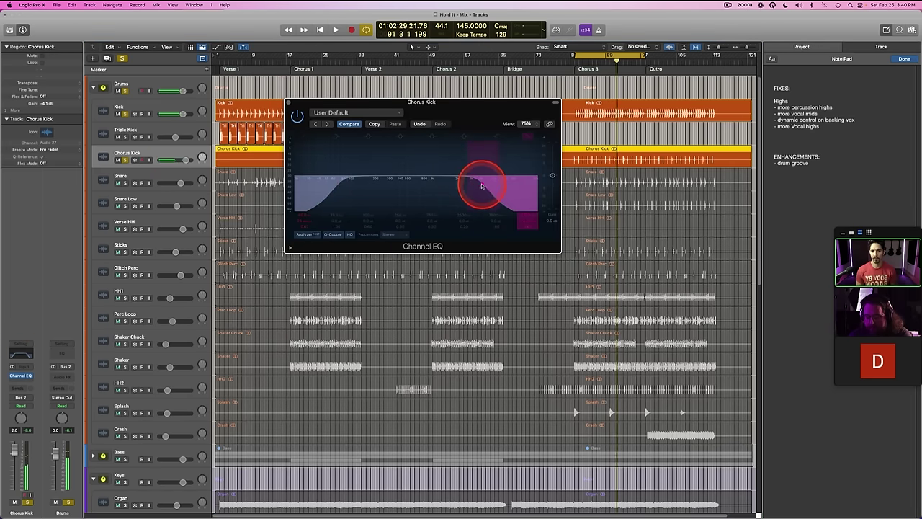
Step: Raise Chorus Kick's high-cut frequency, compare the filter on and off again, and close the Channel EQ
drag(483, 182, 528, 139)
key(space)
key(space)
click(528, 139)
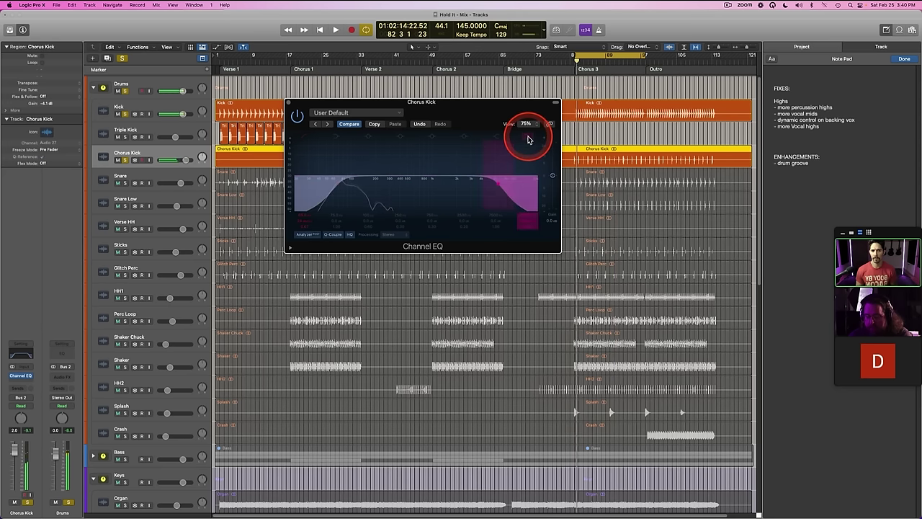
key(space)
key(space)
click(288, 103)
Step: Unsolo Chorus Kick and Kick, stop playback, and solo the Snare track
key(space)
click(124, 159)
click(124, 107)
key(space)
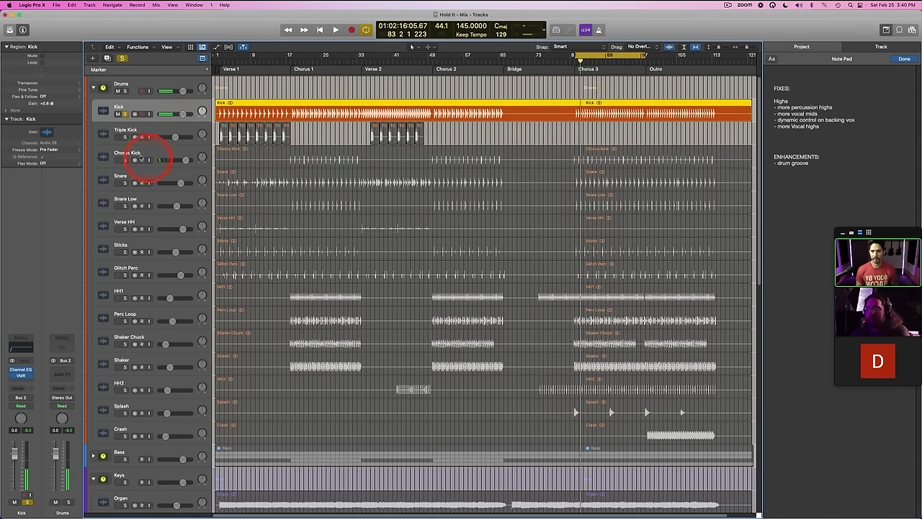
key(s)
click(146, 175)
key(s)
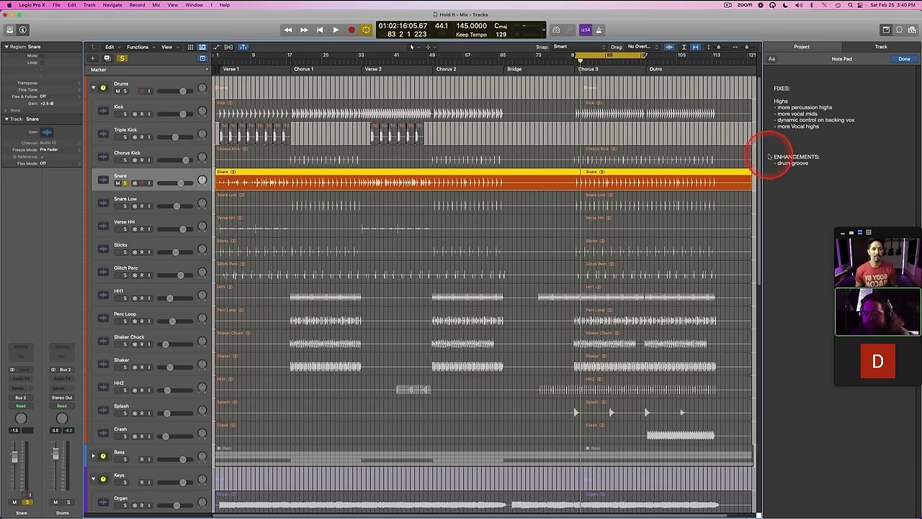
click(801, 164)
double_click(801, 163)
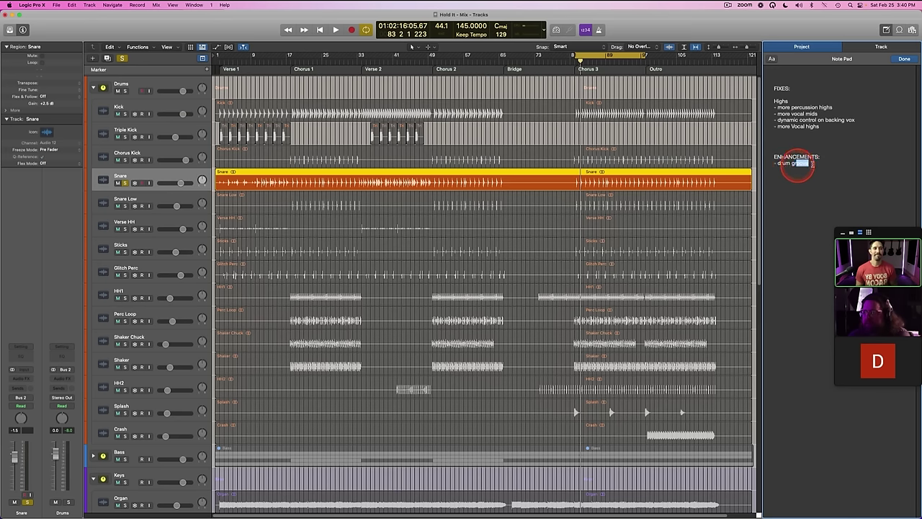
click(798, 164)
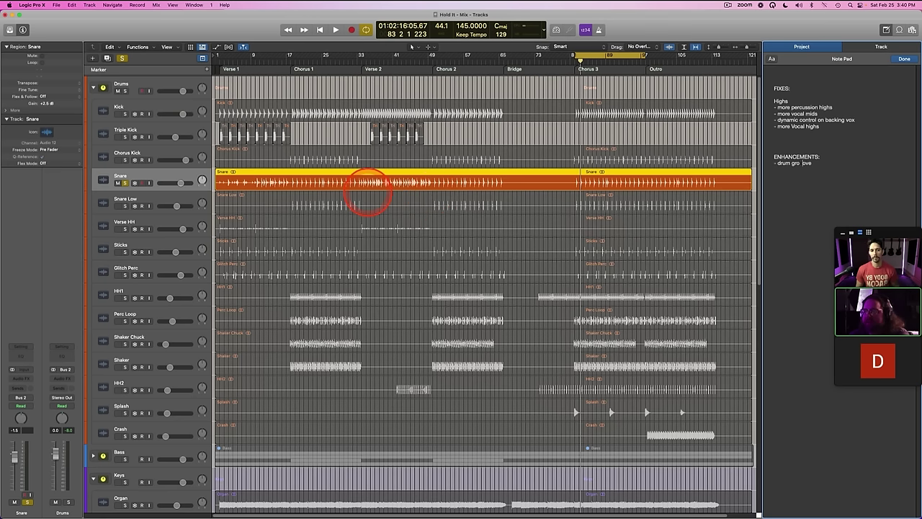
click(561, 151)
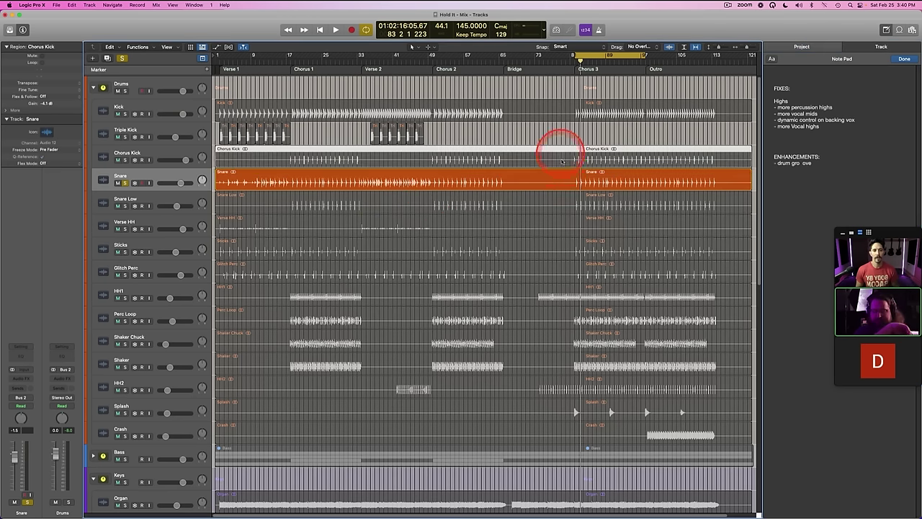
click(563, 183)
click(804, 165)
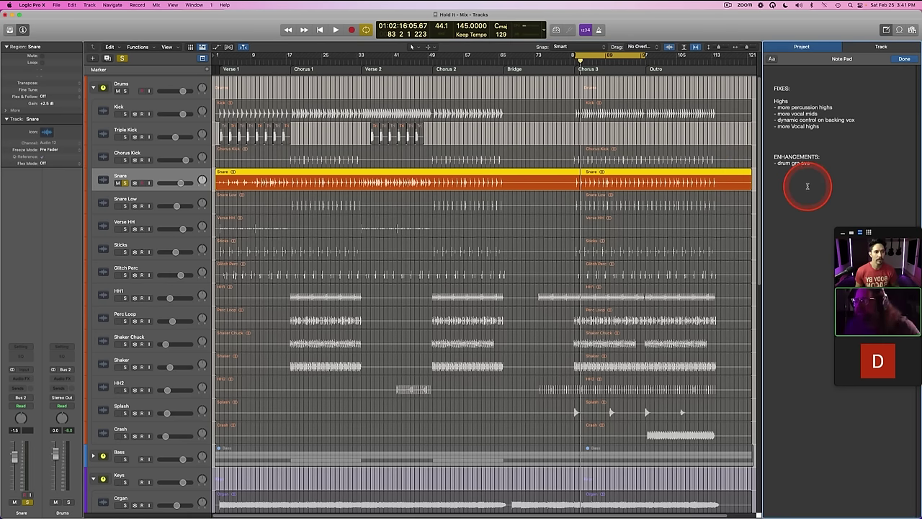
click(656, 141)
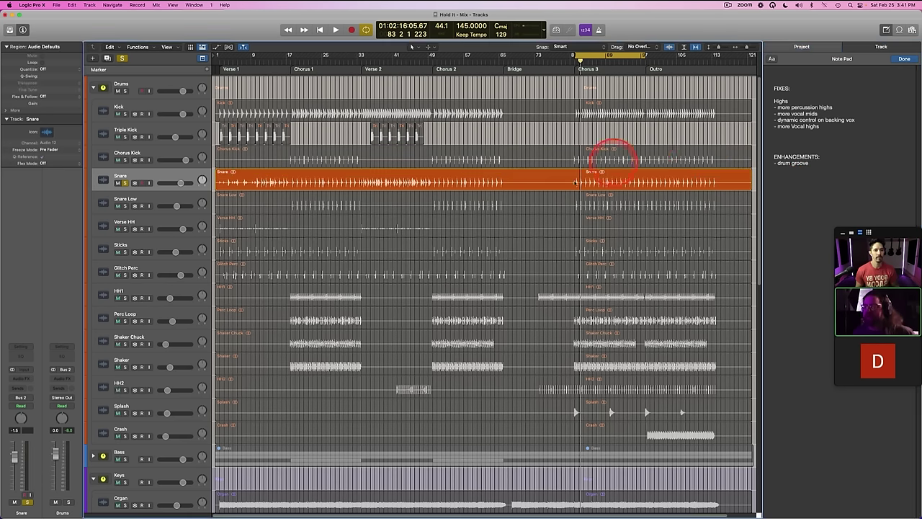
click(566, 185)
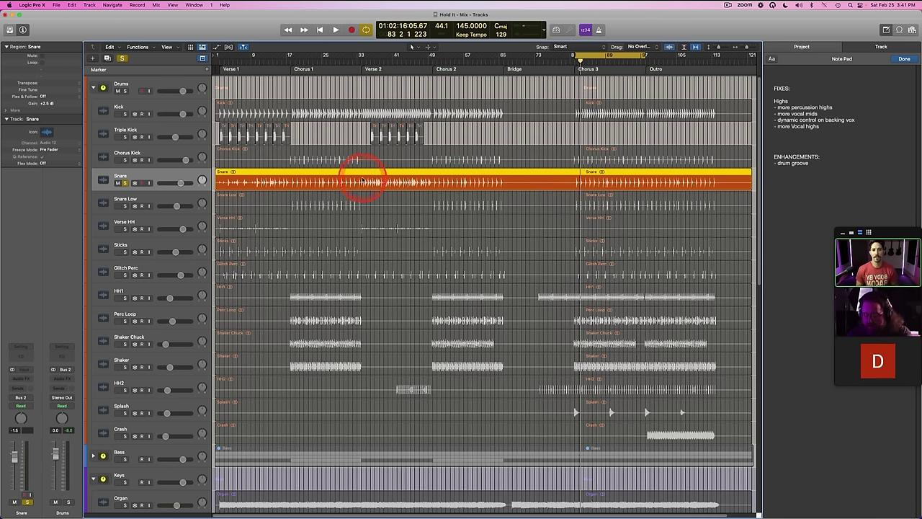
Step: Clear the Snare solo, solo the Kick track alone, and start playback
key(super+a)
key(s)
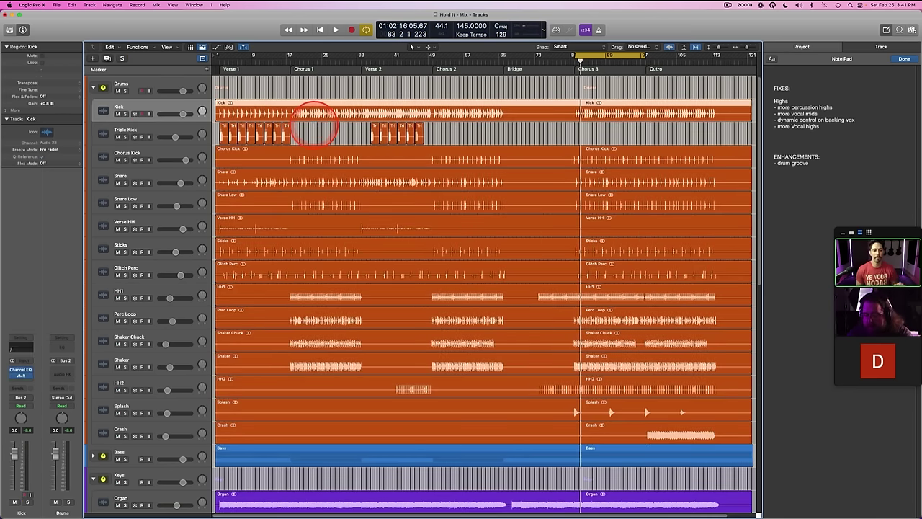
key(s)
key(space)
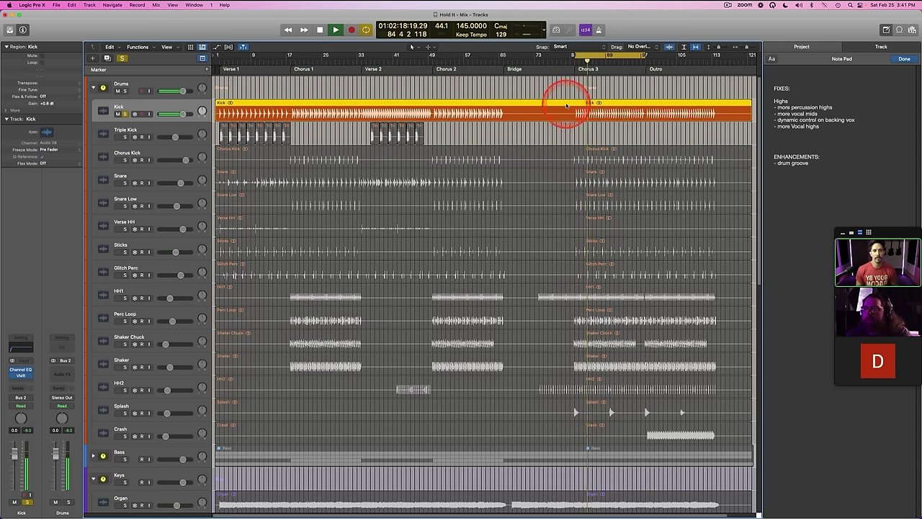
Step: Turn off cycle mode and audition the soloed Kick at Chorus 2, Chorus 1 and the start of Chorus 3
click(609, 63)
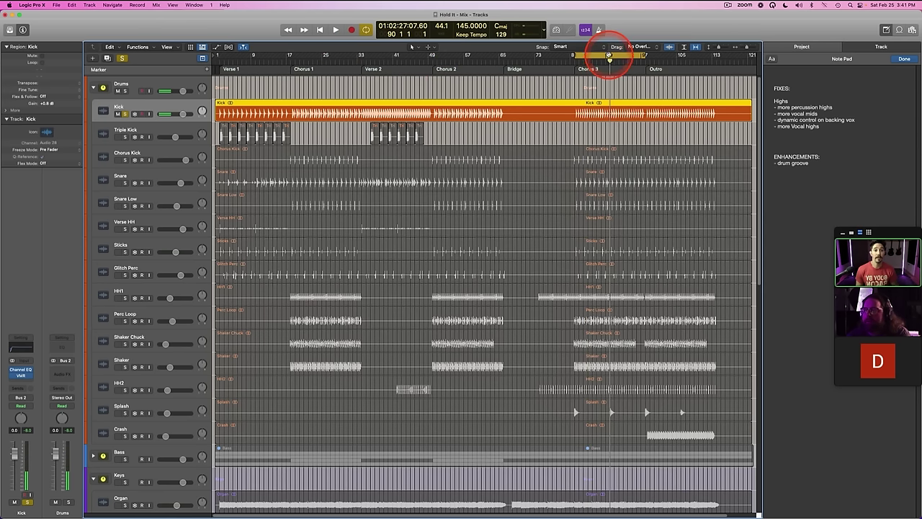
key(space)
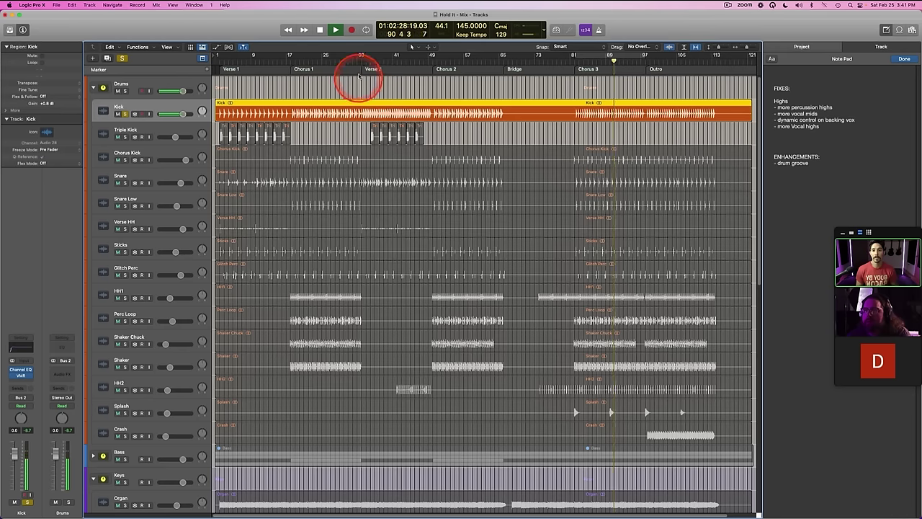
click(434, 57)
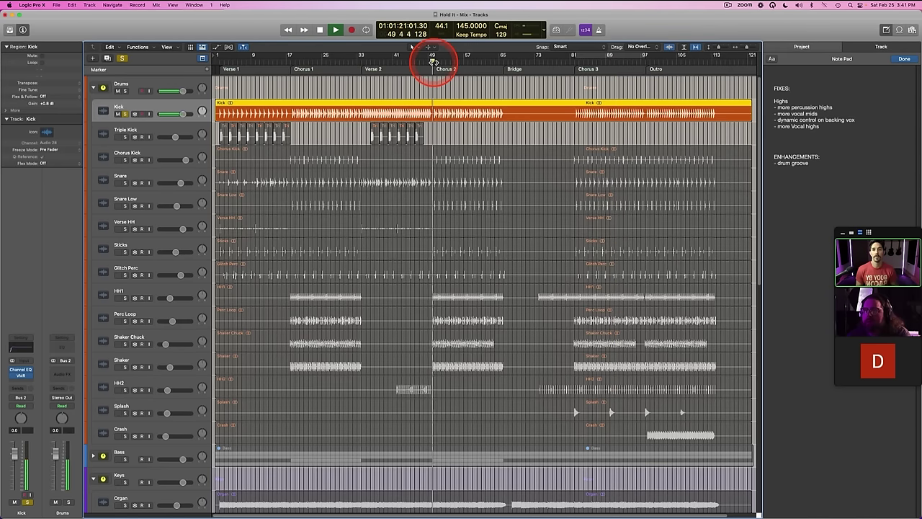
click(290, 57)
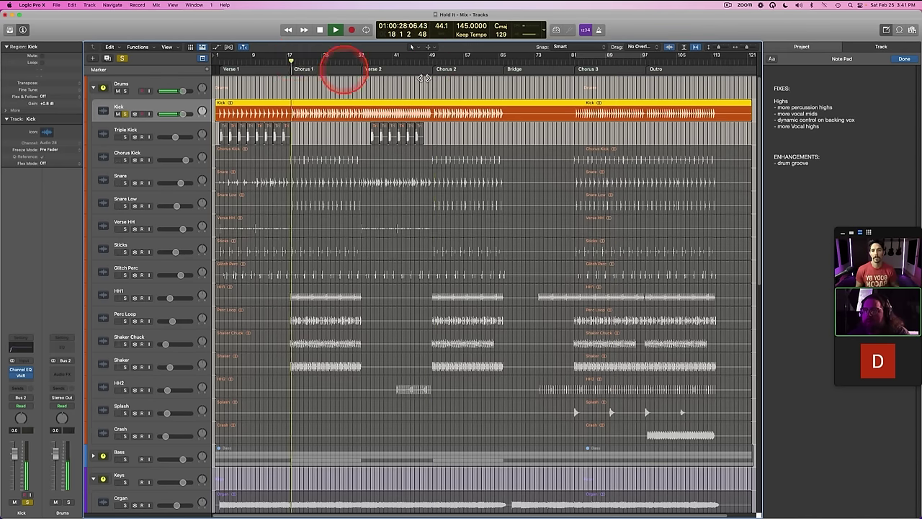
click(576, 58)
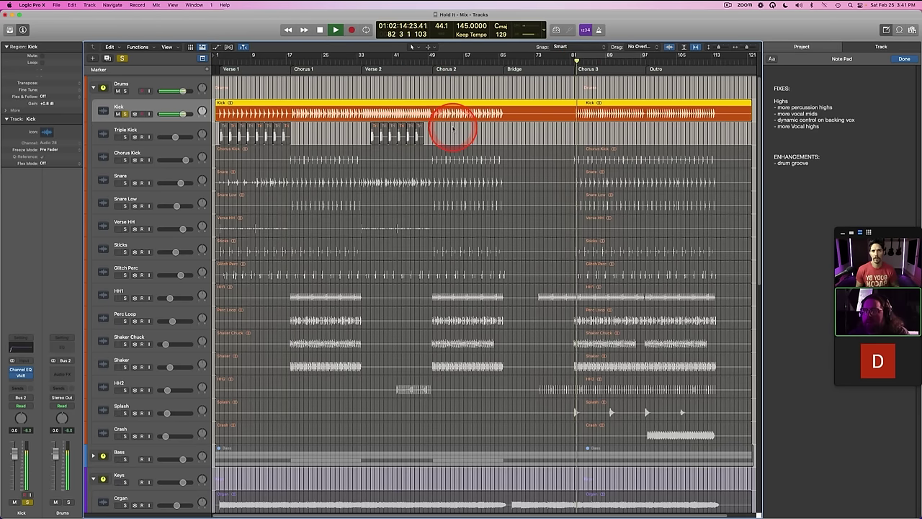
Step: Solo Chorus Kick, Snare and Snare Low alongside the Kick while playback continues
click(152, 150)
click(143, 114)
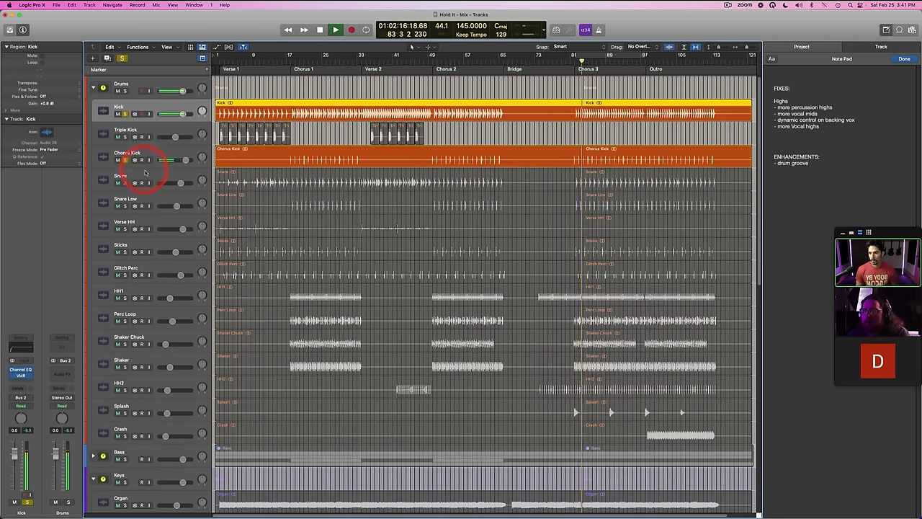
click(237, 178)
click(185, 180)
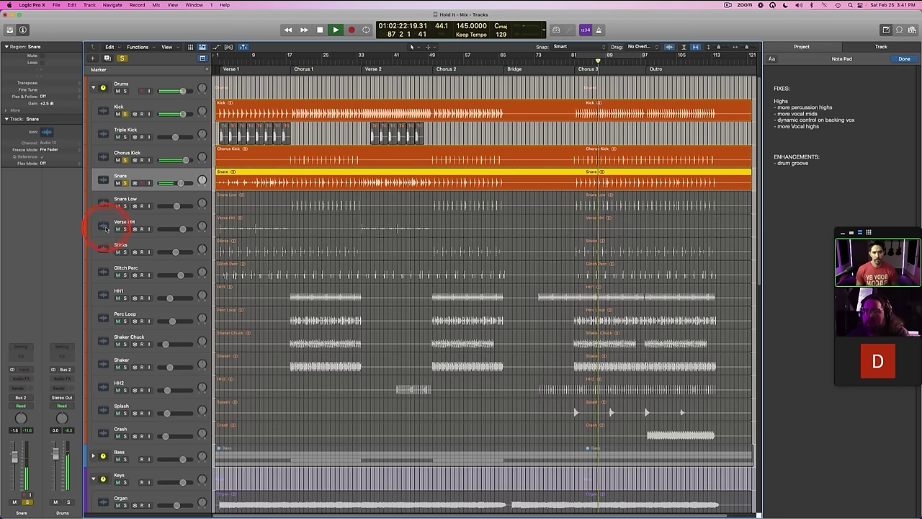
click(123, 203)
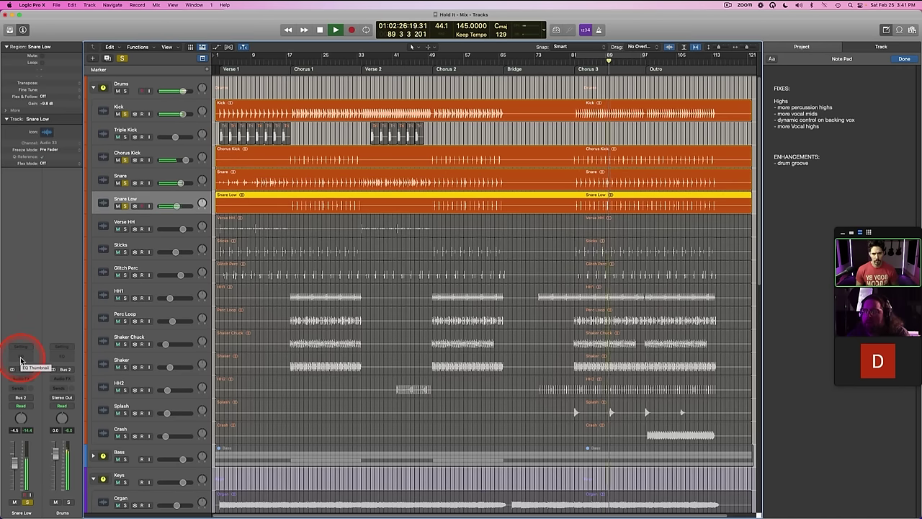
click(20, 360)
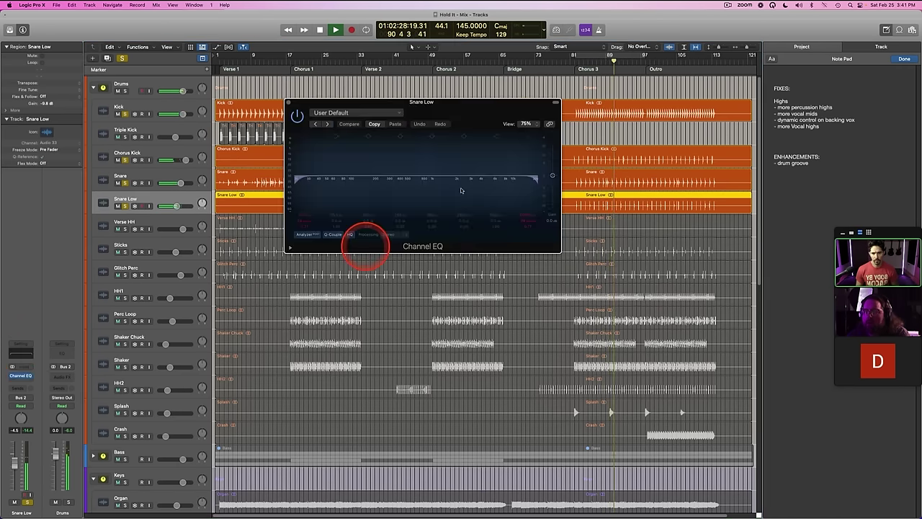
click(287, 103)
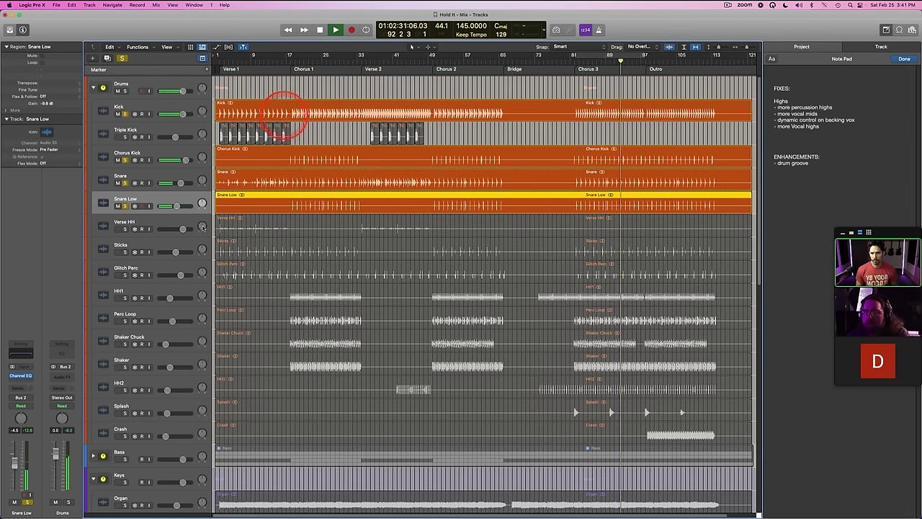
click(22, 375)
click(54, 242)
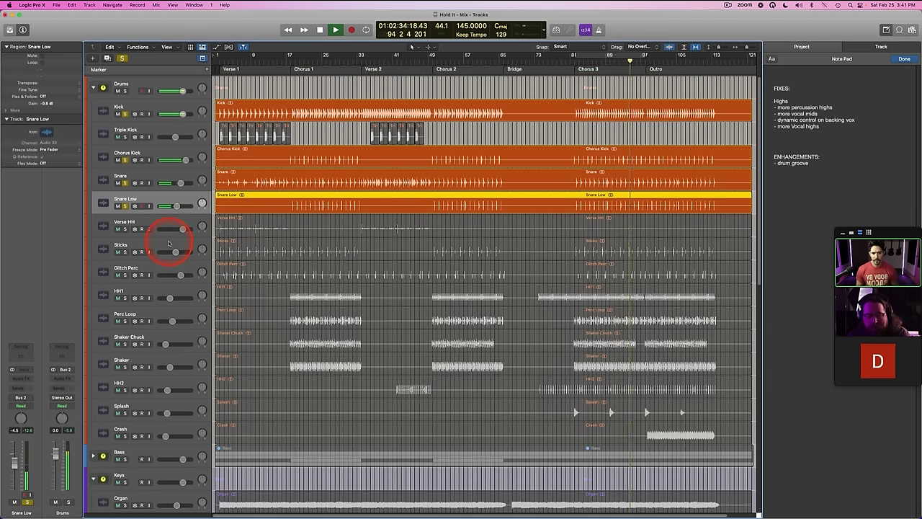
Step: Solo the Sticks track too and insert a Channel EQ with a high-cut filter rolling off its top end
click(161, 244)
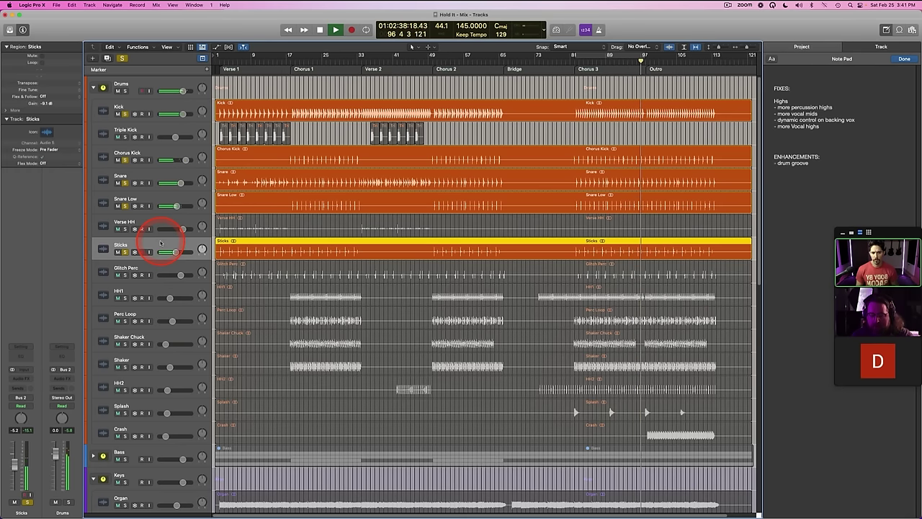
click(23, 357)
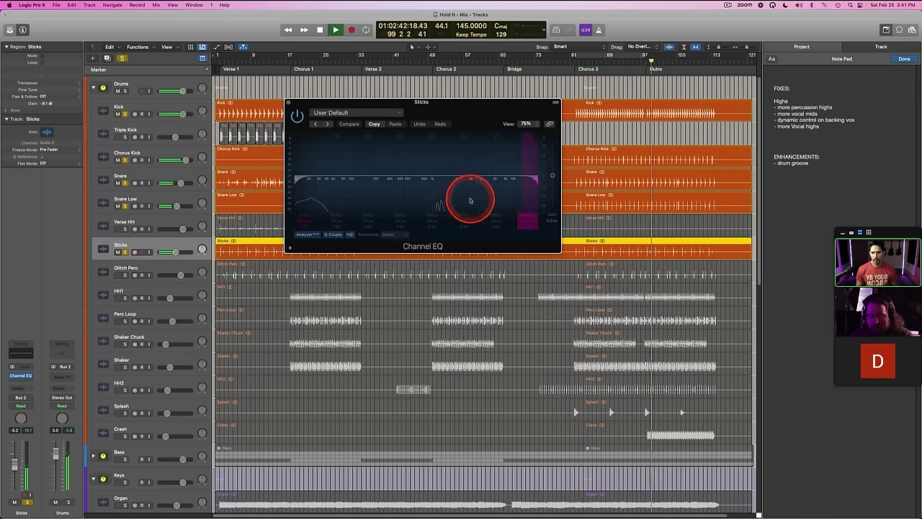
drag(480, 184, 503, 189)
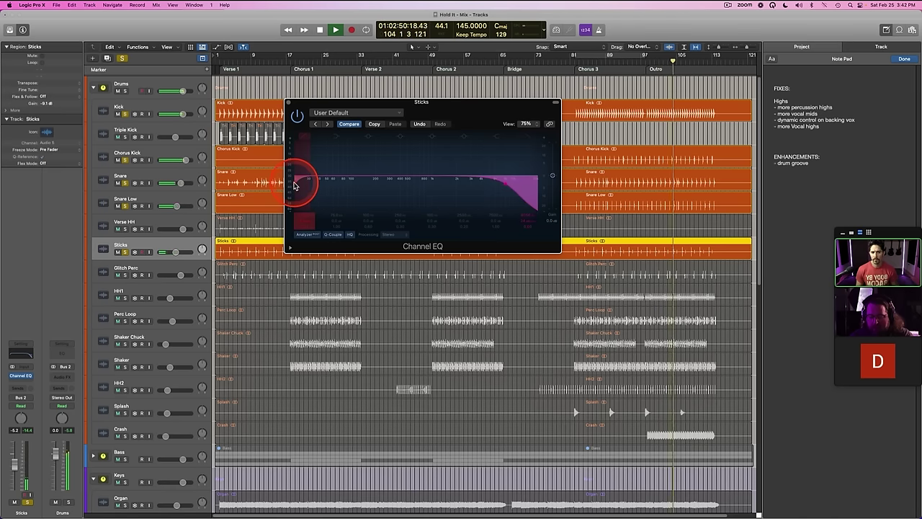
click(288, 103)
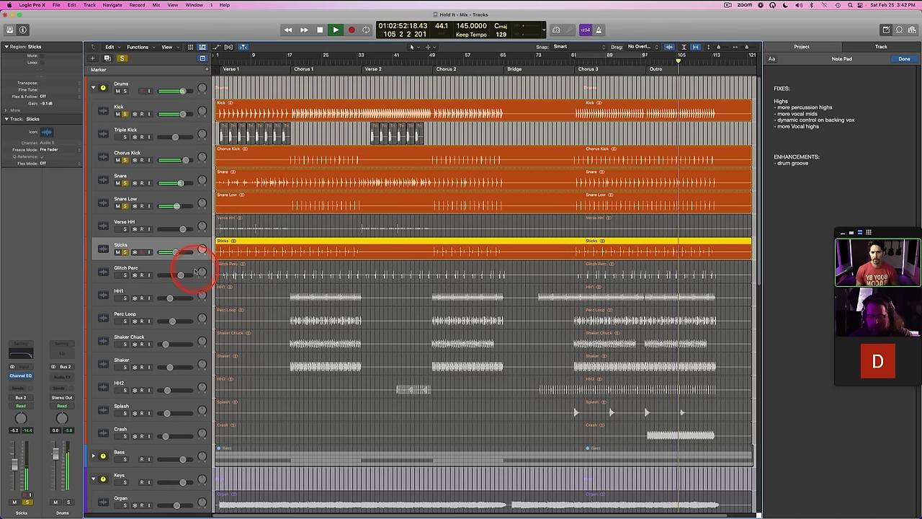
Step: Solo Glitch Perc and insert a Channel EQ with a low cut at about 280 Hz and a high cut on its top end
click(144, 265)
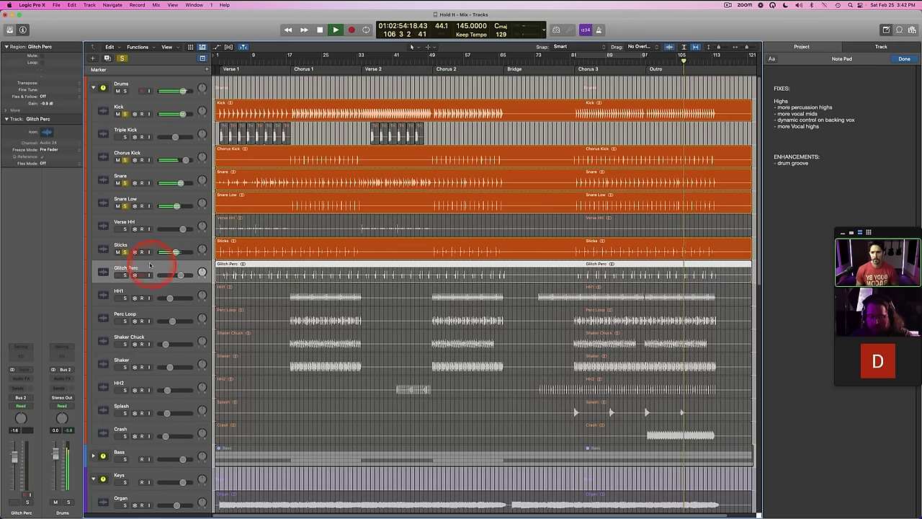
key(s)
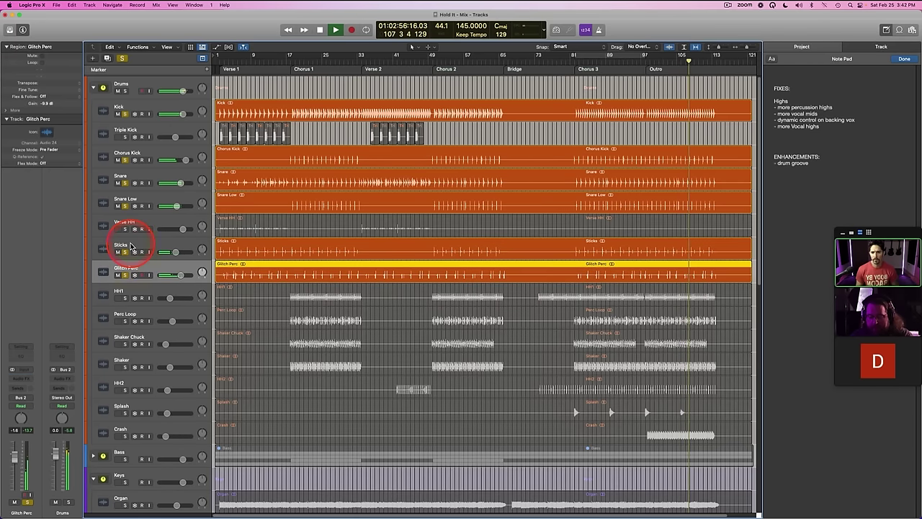
click(130, 246)
click(58, 370)
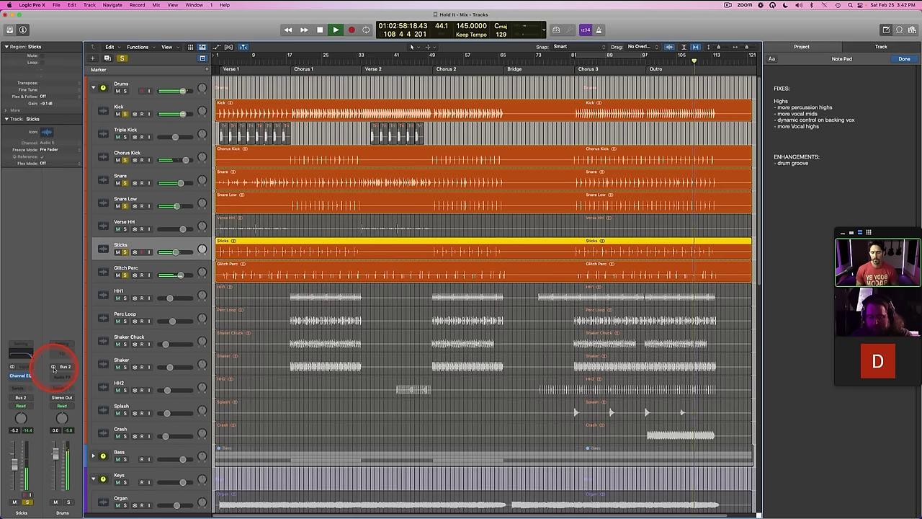
click(129, 267)
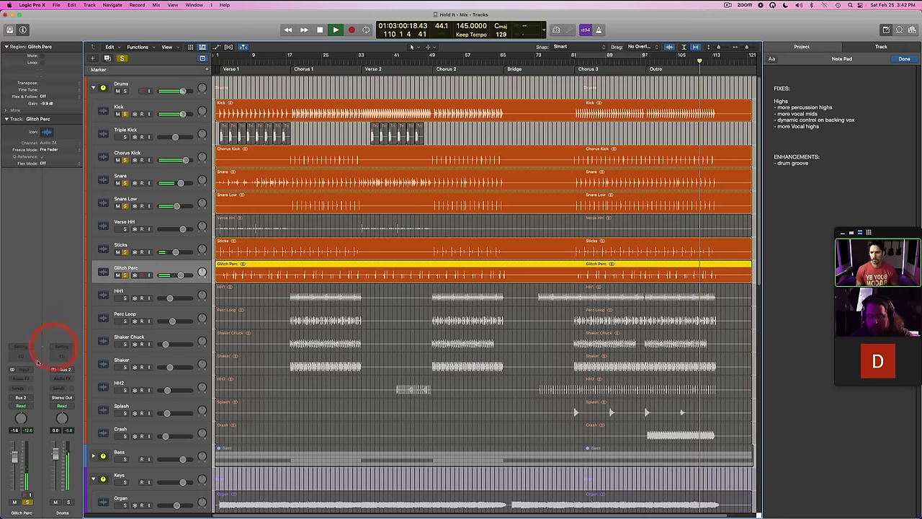
click(21, 353)
drag(529, 186, 495, 188)
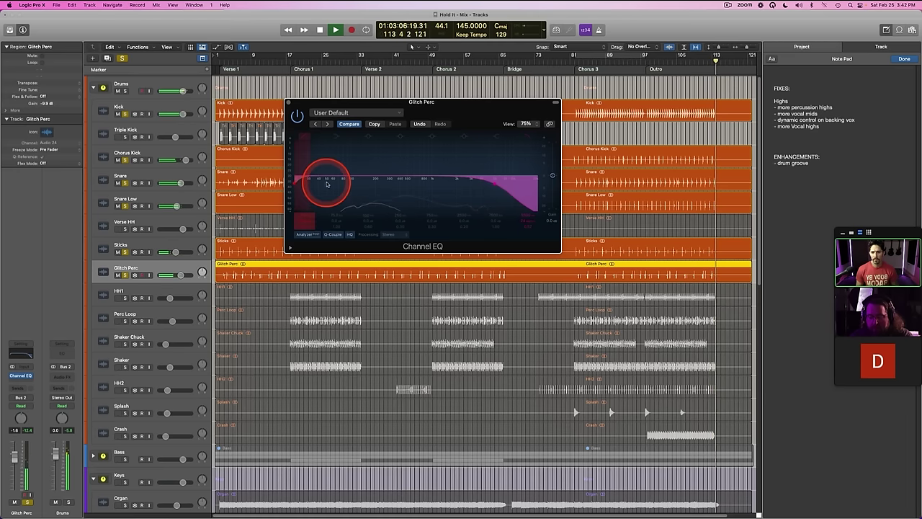
drag(308, 180, 376, 185)
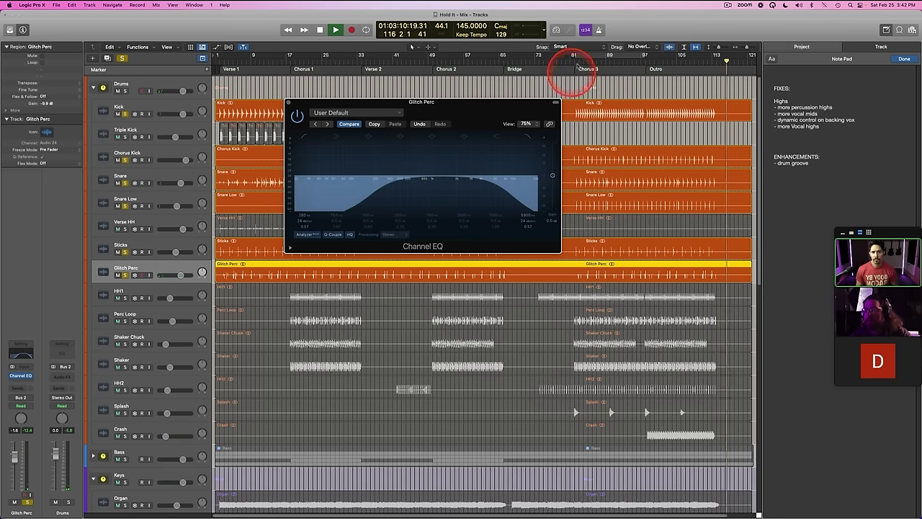
Step: Restart playback from Chorus 3, compare Glitch Perc's Channel EQ on and off, and close it
click(574, 72)
click(291, 158)
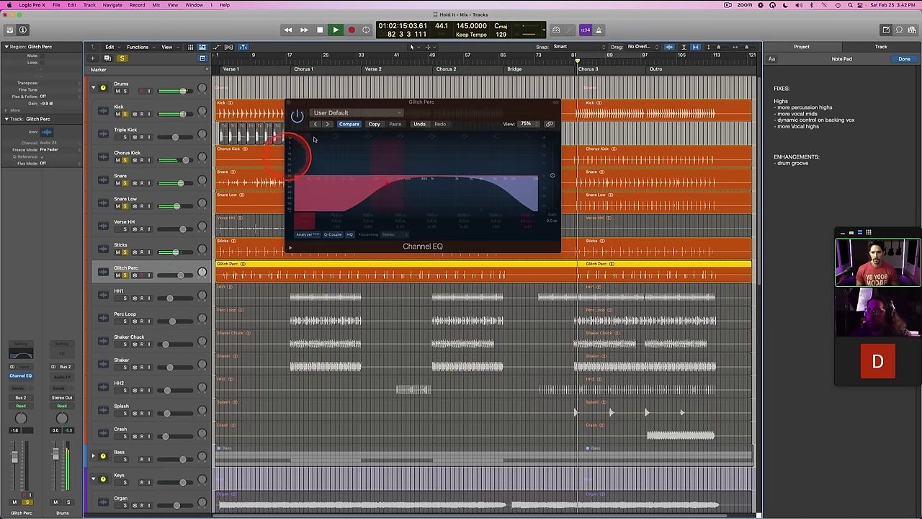
click(296, 115)
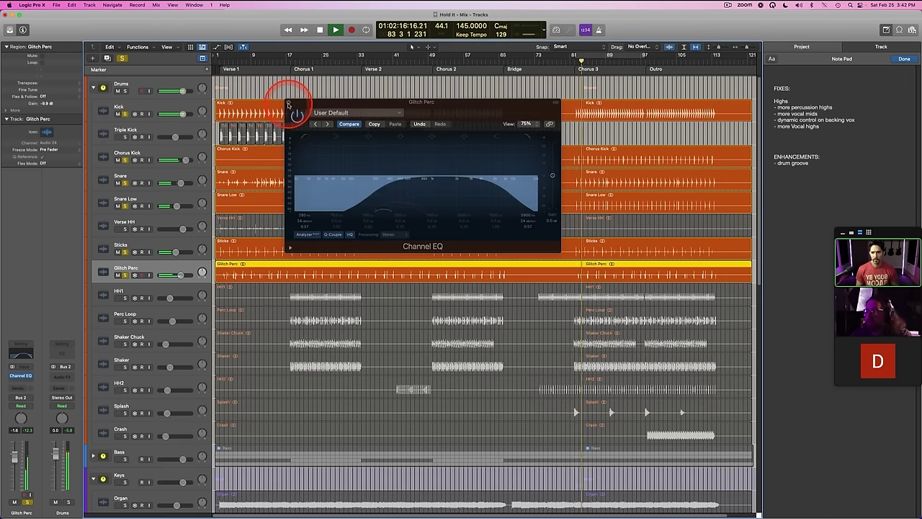
click(287, 104)
Step: Solo HH1 and insert a Channel EQ with a low cut at about 288 Hz and a high cut at about 11600 Hz
click(134, 290)
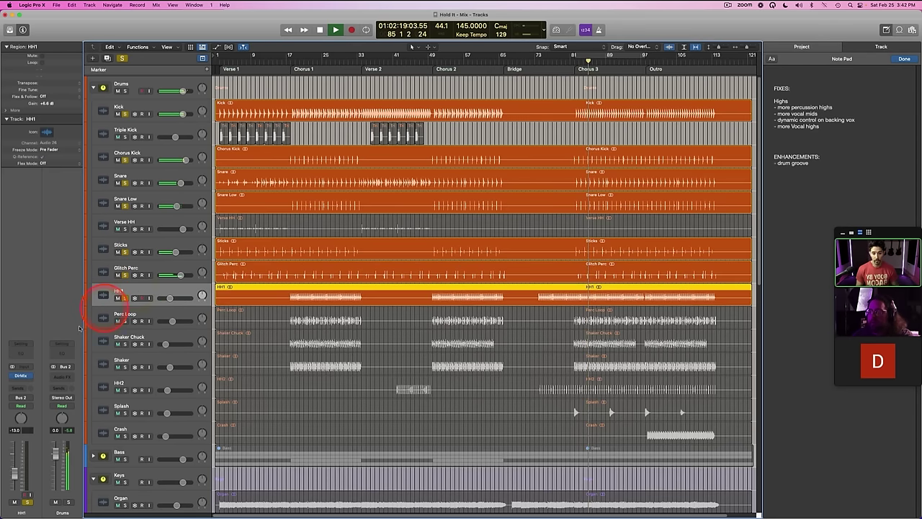
click(26, 355)
mouse_move(309, 206)
mouse_down()
mouse_move(313, 175)
mouse_move(434, 181)
mouse_move(397, 183)
mouse_up()
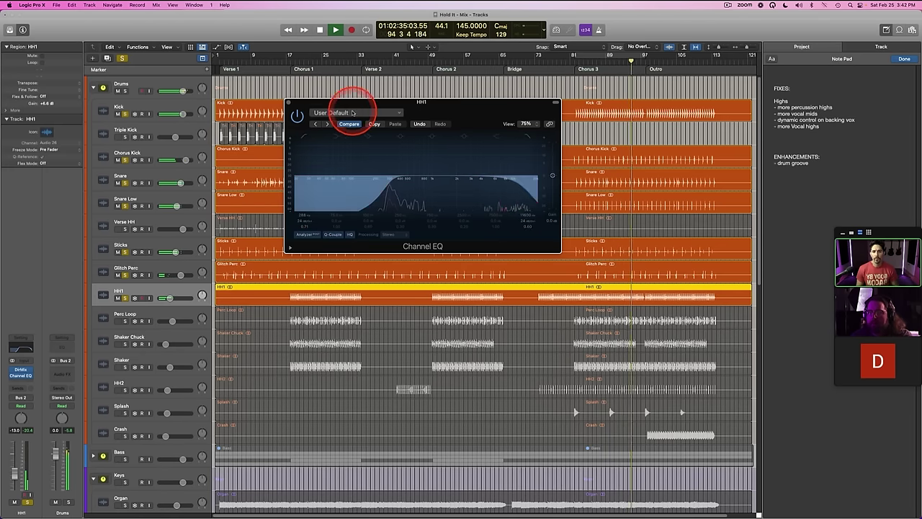
click(288, 102)
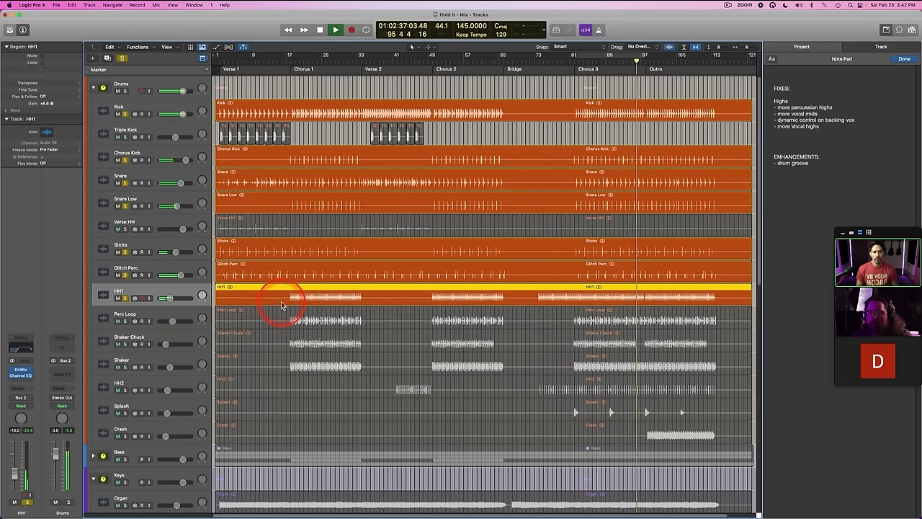
Step: Solo Perc Loop and insert a Channel EQ with a low cut on its low end and a high cut on its top end
click(139, 315)
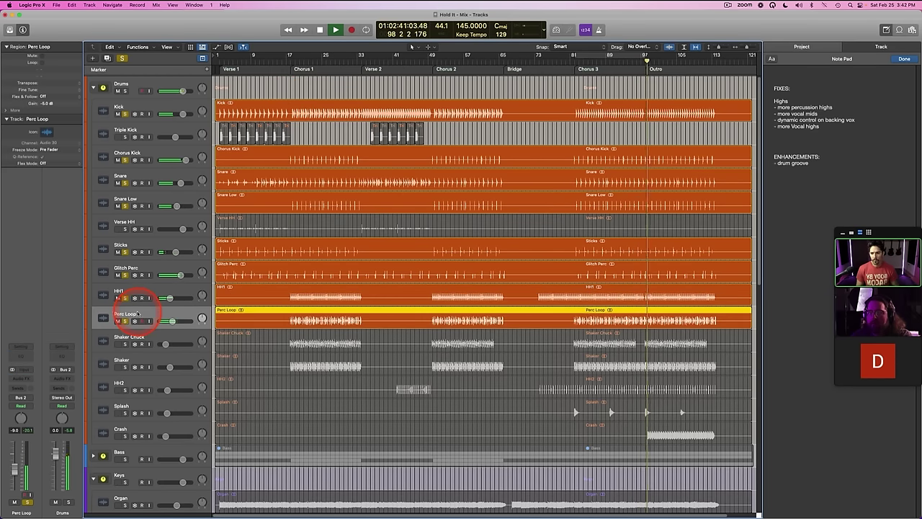
click(23, 357)
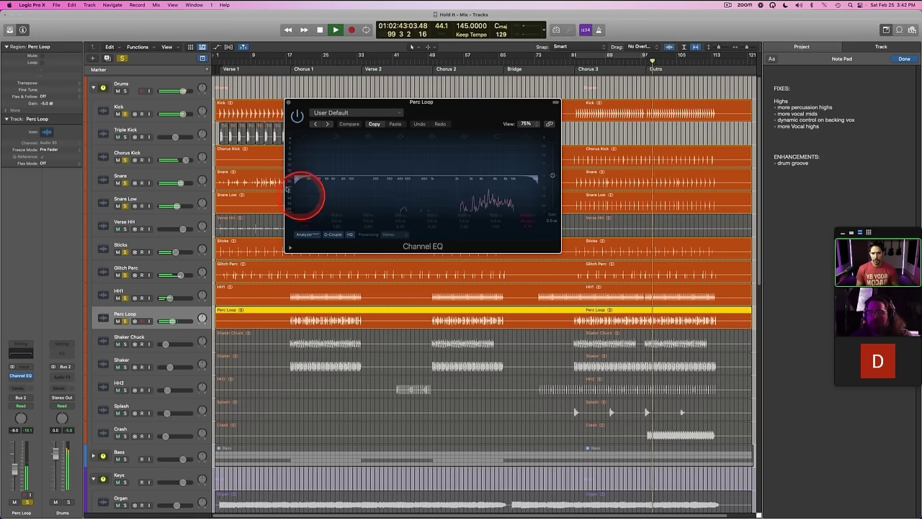
drag(303, 182, 411, 185)
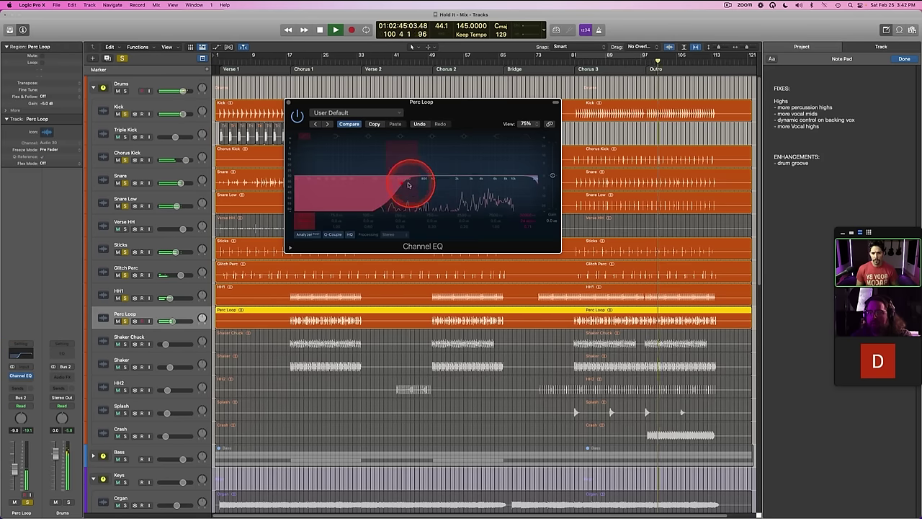
drag(404, 187, 399, 185)
click(530, 181)
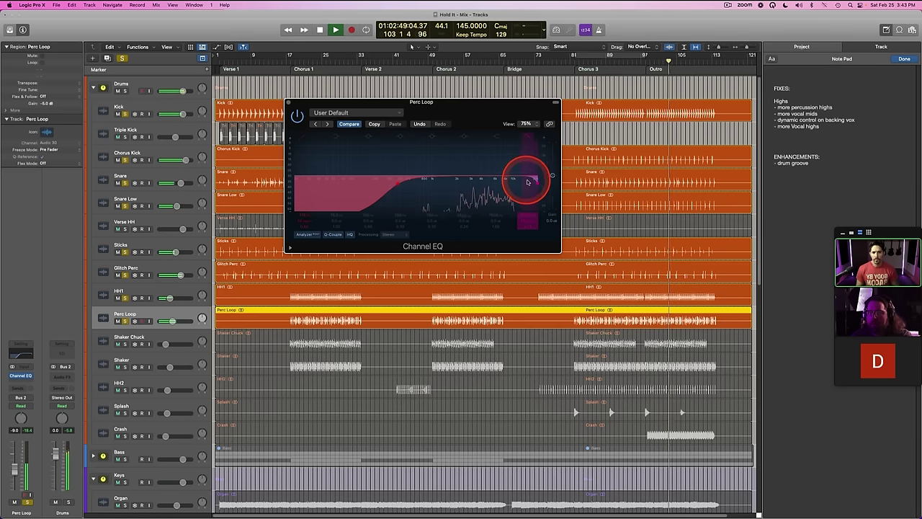
mouse_move(509, 183)
mouse_down()
mouse_move(531, 182)
mouse_move(514, 183)
mouse_up()
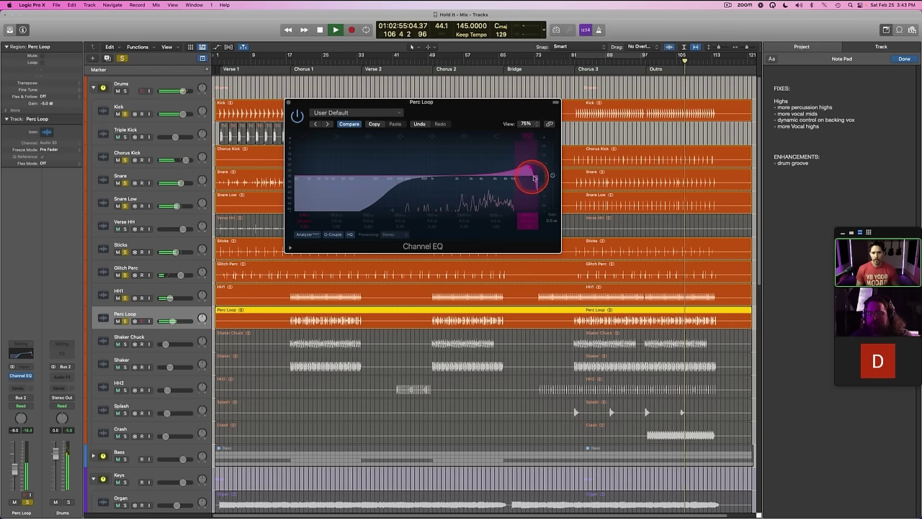
drag(539, 185, 502, 185)
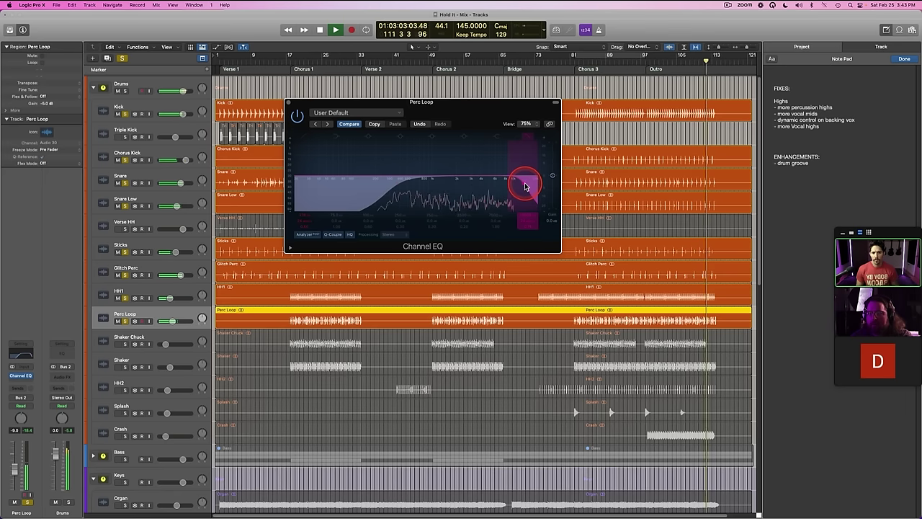
click(290, 102)
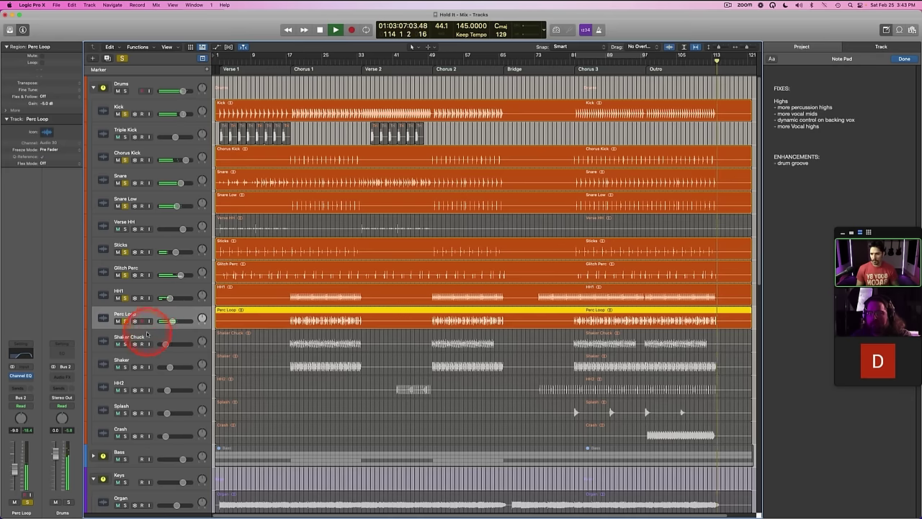
Step: Solo Shaker Chuck and restart playback with Chorus 3 looped
click(146, 336)
key(space)
click(587, 59)
key(space)
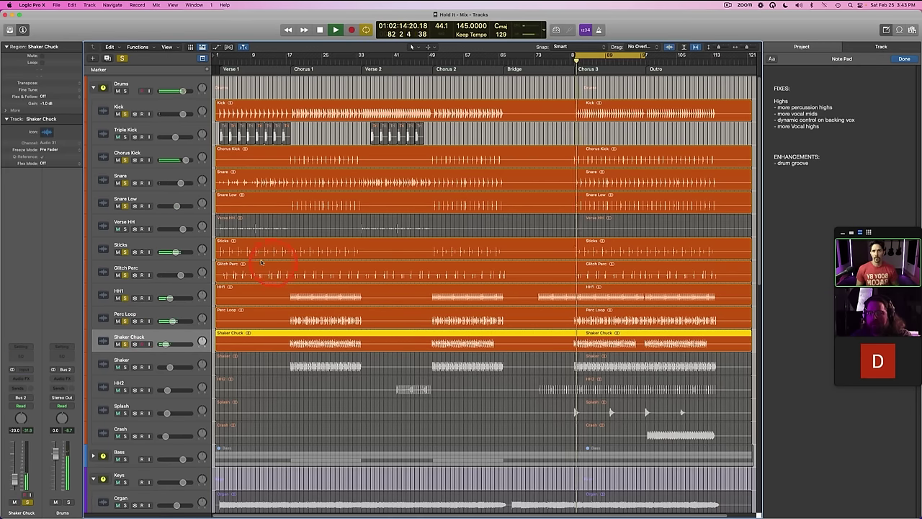
Step: Insert a Channel EQ on Shaker Chuck with a low cut at about 1450 Hz, a high cut at about 9900 Hz and a 2.9 dB dip near 2600 Hz
click(21, 352)
drag(540, 177, 513, 186)
drag(304, 187, 456, 187)
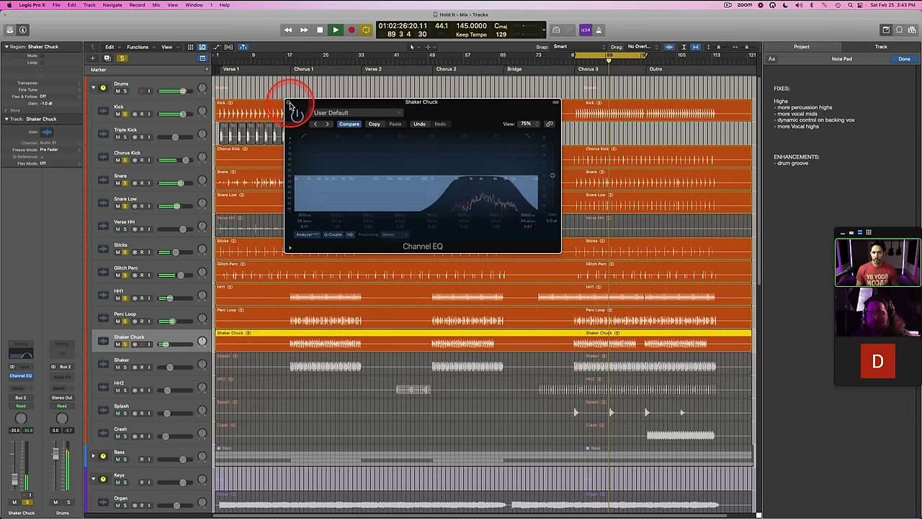
click(291, 106)
drag(466, 140, 494, 160)
click(296, 114)
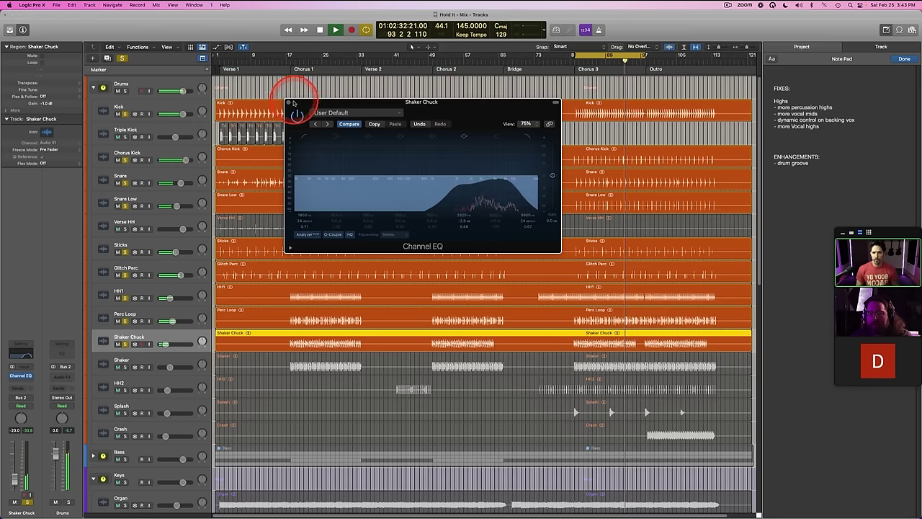
click(288, 102)
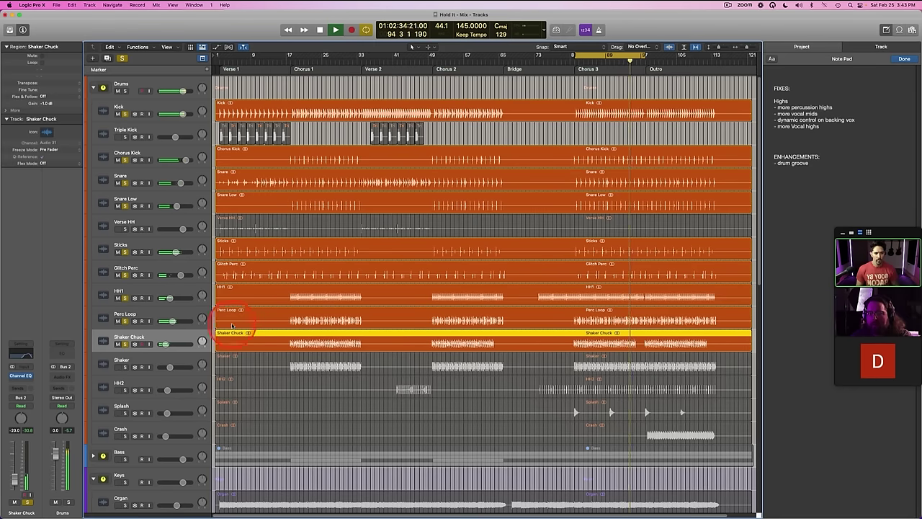
Step: Solo Shaker, try a Channel EQ on it, and remove the plug-in again
click(140, 362)
click(20, 355)
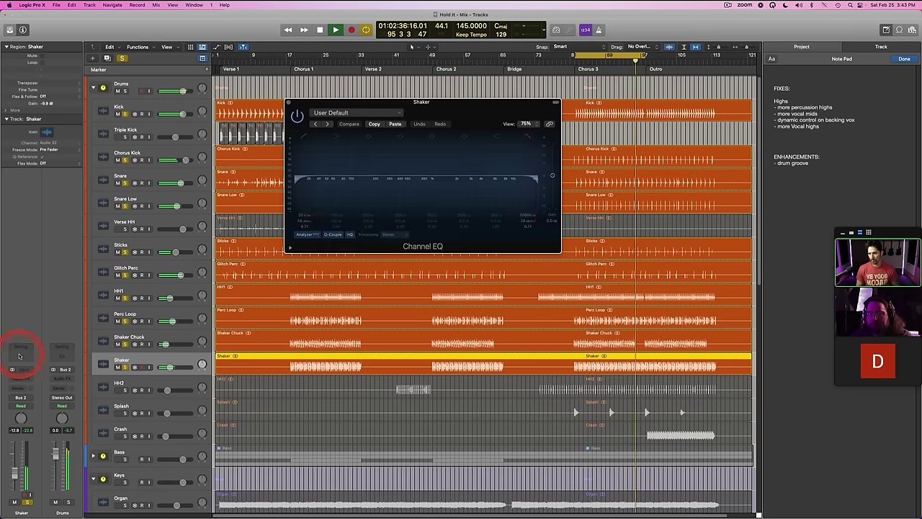
click(289, 103)
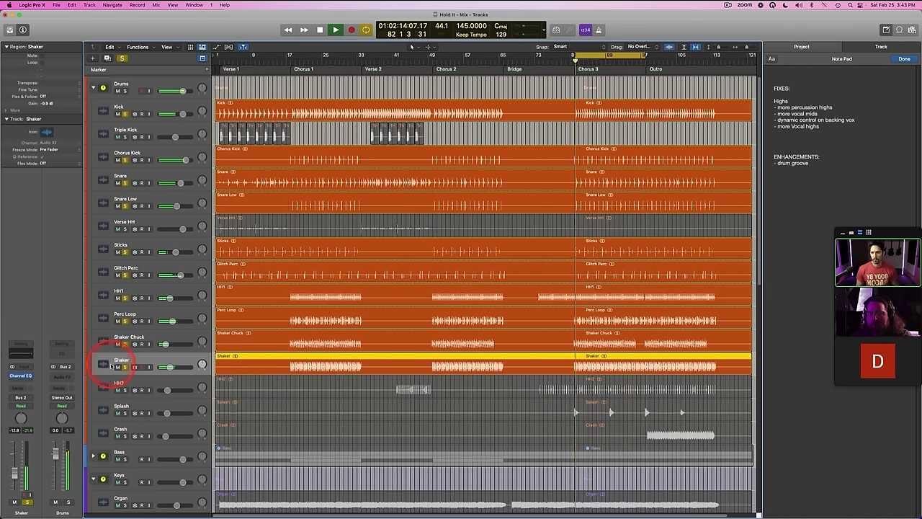
click(20, 375)
click(59, 245)
click(21, 355)
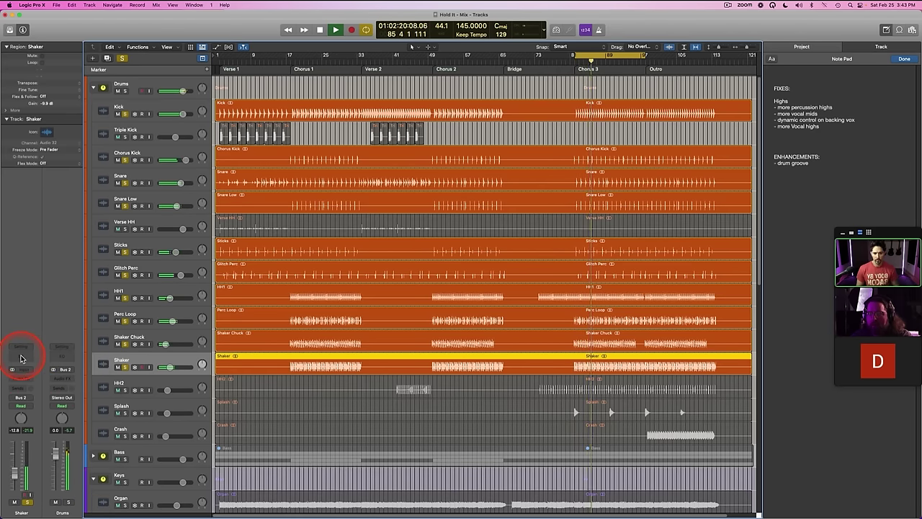
Step: Solo HH2 to hear it with the other drums in the Chorus 3 loop, unsolo it, and select Shaker
scroll(385, 331, down, 10)
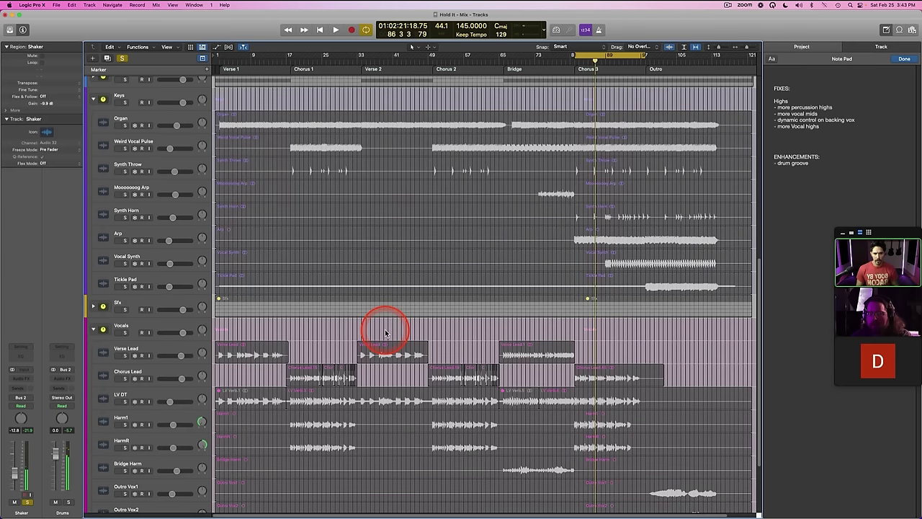
scroll(386, 332, up, 3)
scroll(385, 333, up, 12)
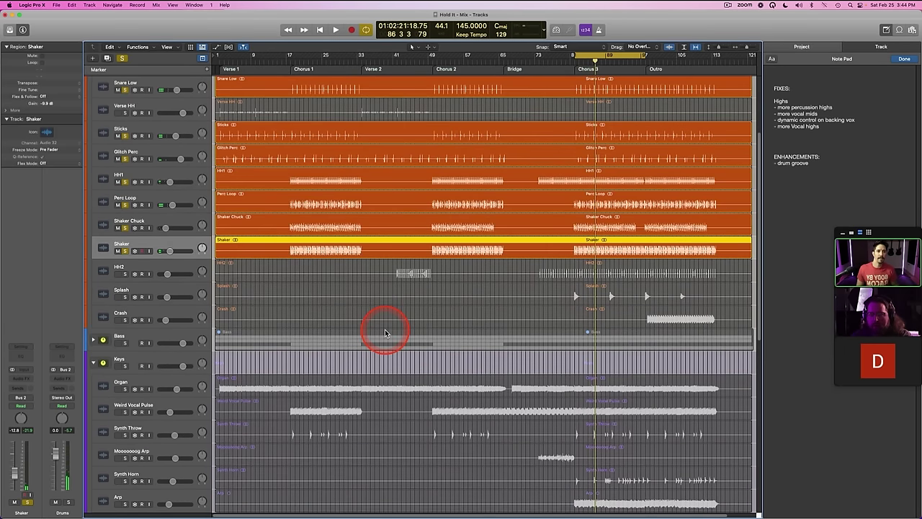
scroll(301, 266, down, 1)
click(151, 255)
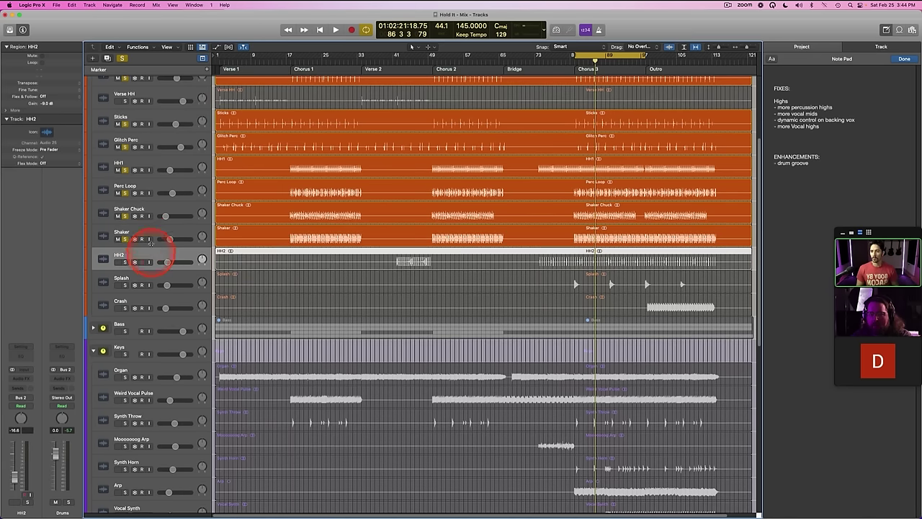
key(space)
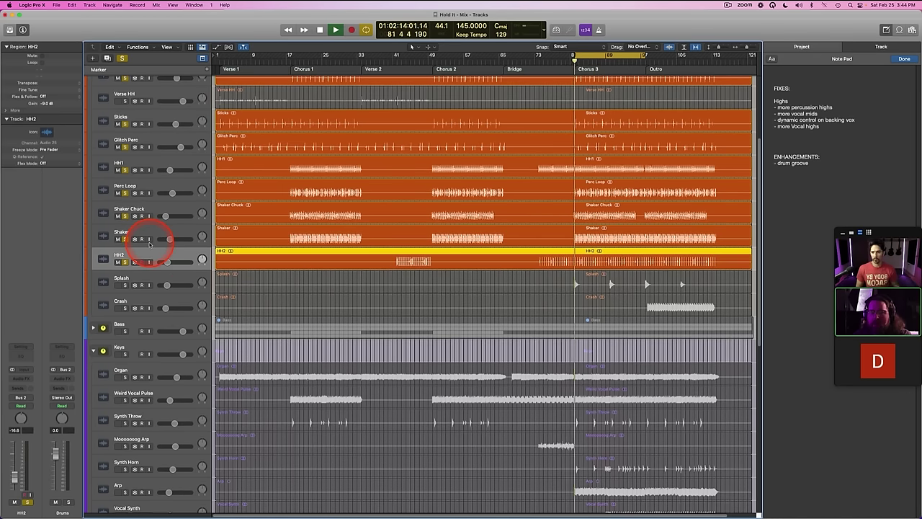
click(117, 262)
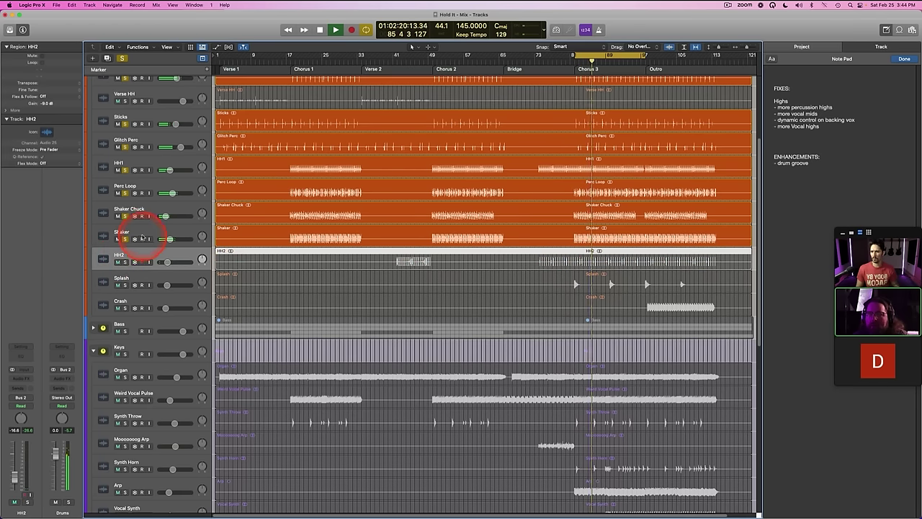
click(144, 230)
click(324, 239)
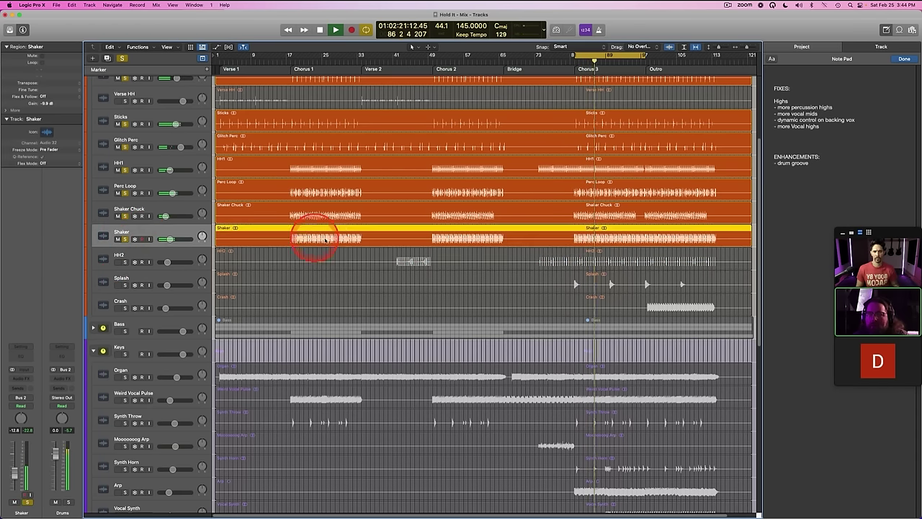
Step: Solo HH2 again, pan it to +63 and set its volume to about -12.4 dB
click(176, 252)
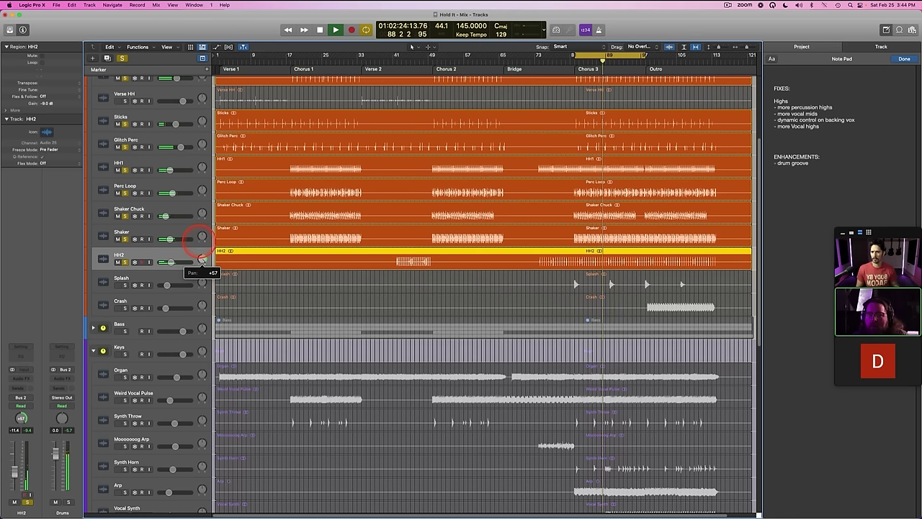
click(320, 327)
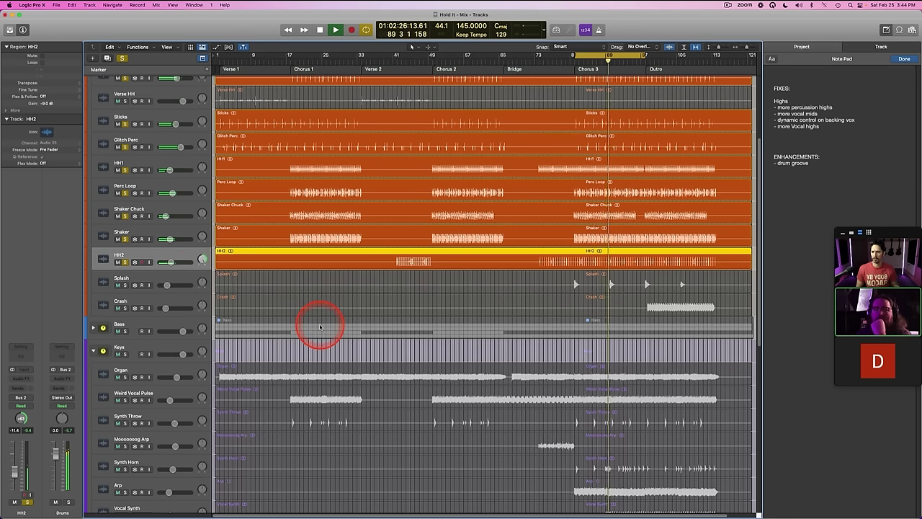
click(371, 290)
click(175, 257)
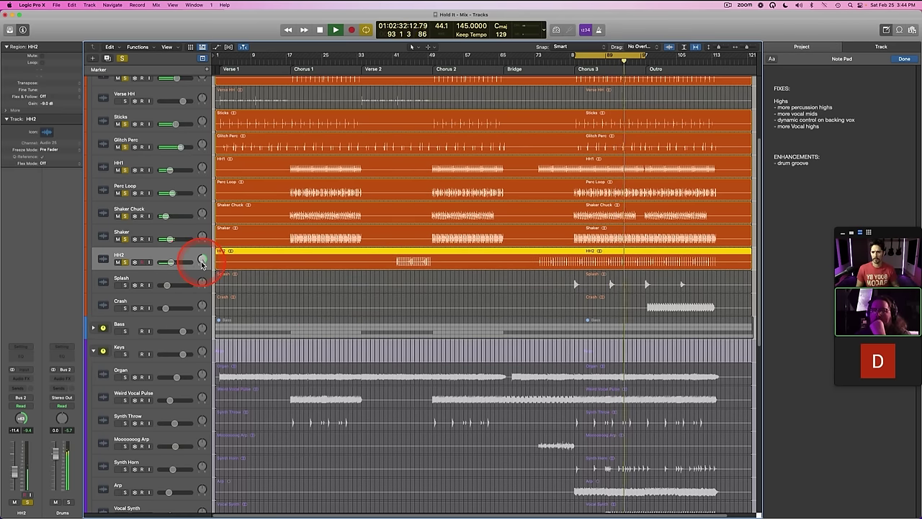
mouse_move(170, 263)
drag(170, 263, 170, 262)
Step: Add the Verse HH, Splash and Crash tracks to the soloed drums
scroll(296, 256, up, 6)
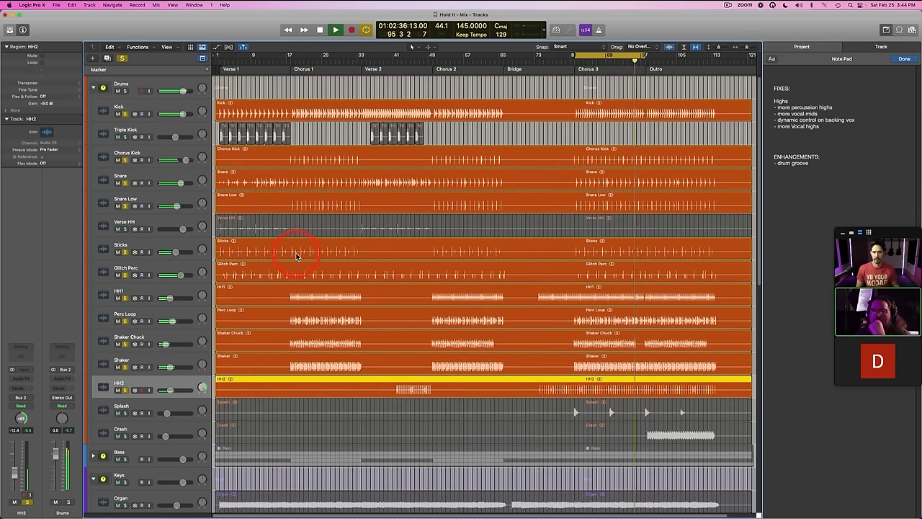
click(355, 224)
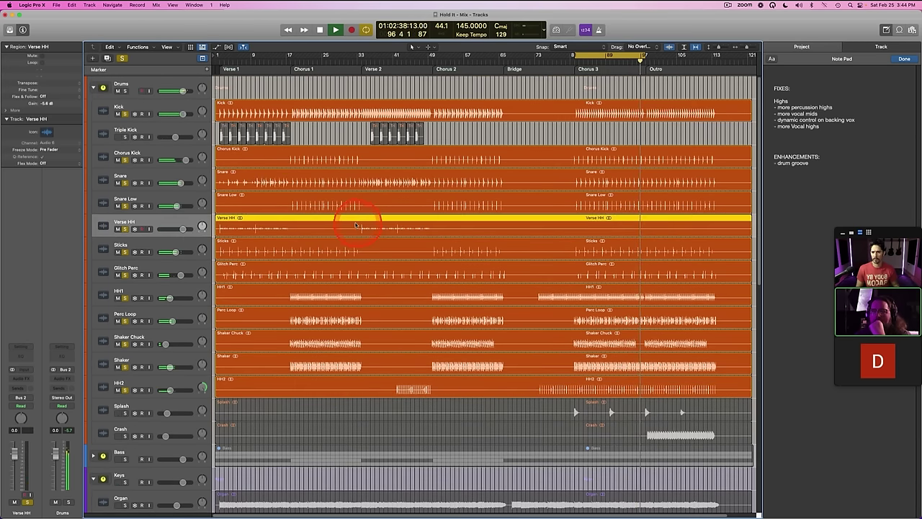
scroll(338, 225, down, 8)
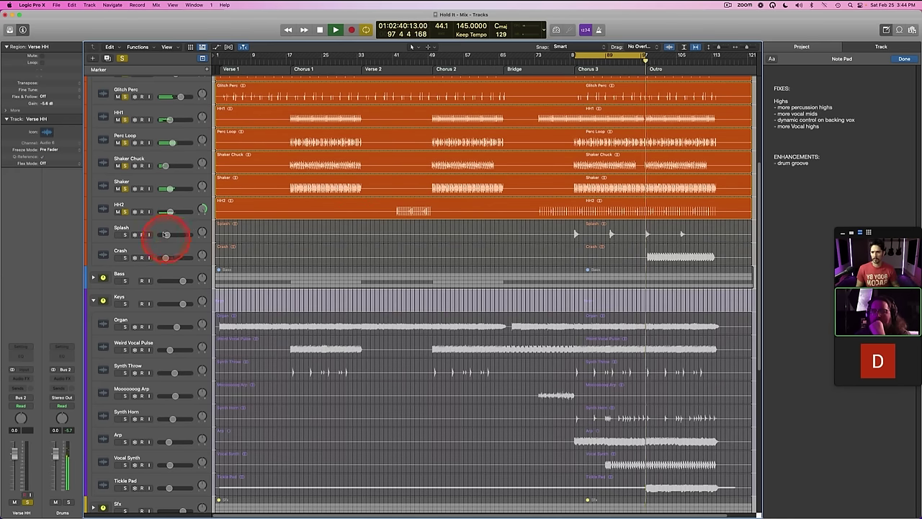
click(160, 231)
key(s)
click(158, 250)
key(s)
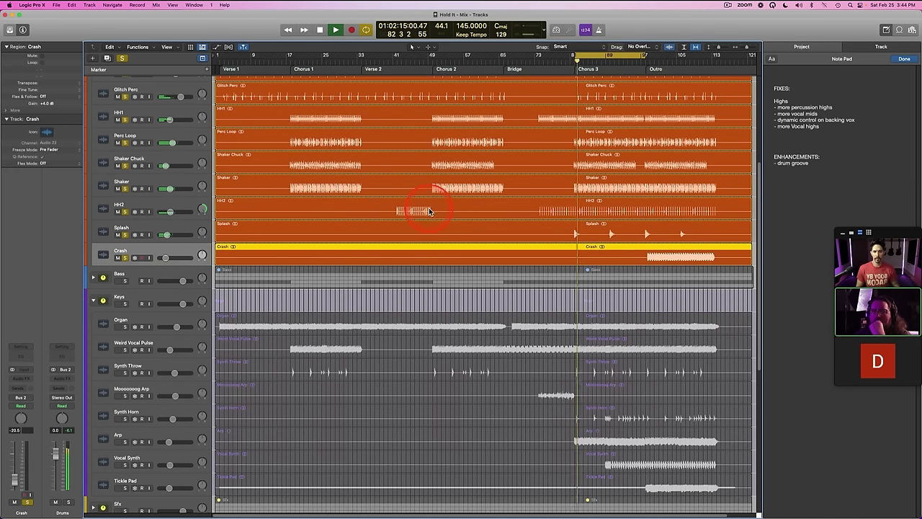
Step: Solo Triple Kick as well, listen to the whole drum group in the loop, and stop playback
scroll(430, 209, up, 8)
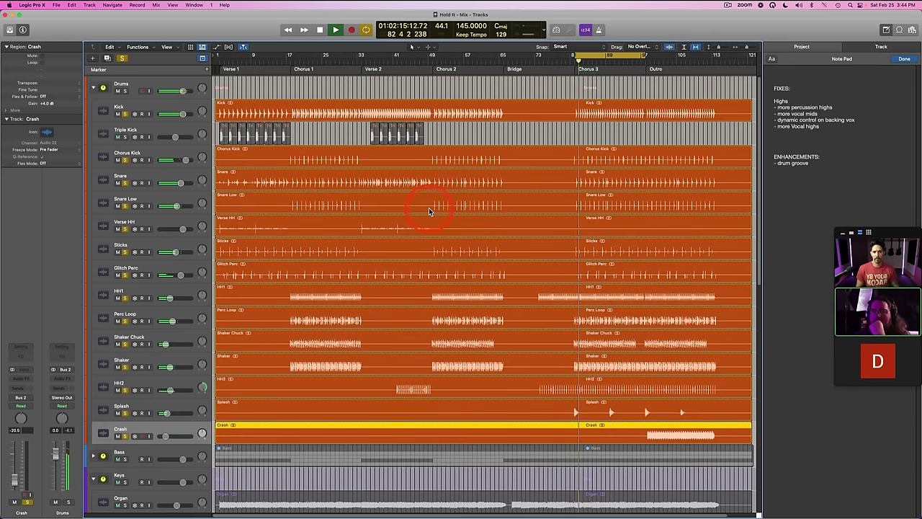
click(149, 106)
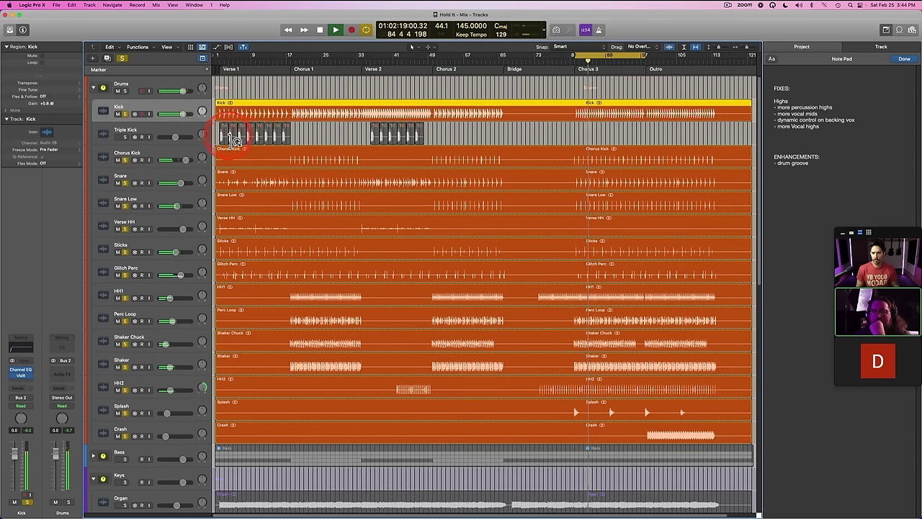
click(125, 137)
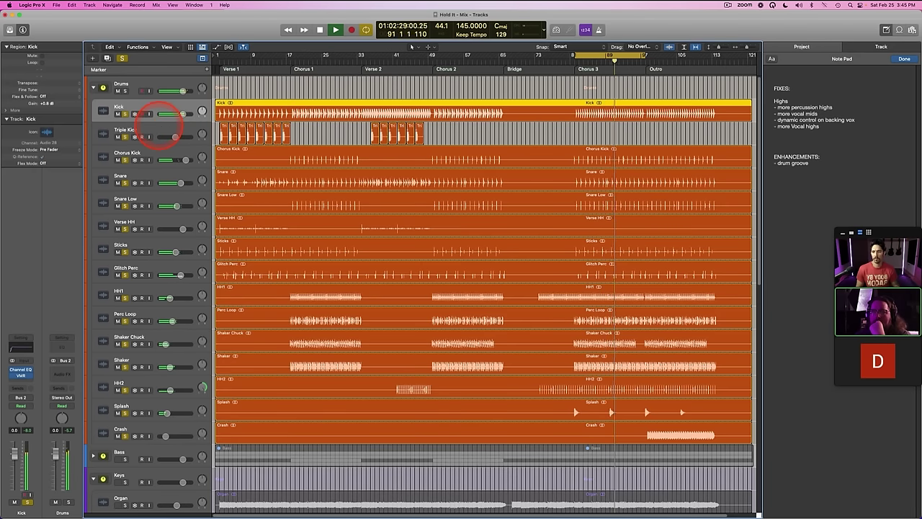
key(space)
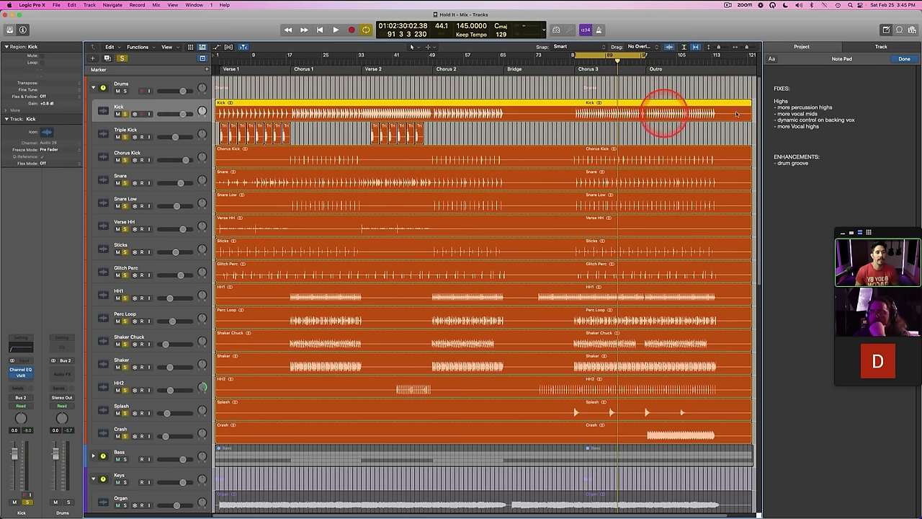
Step: Add the line "- clean up highs" as the first item under Highs in the project notes
click(806, 102)
key(Return)
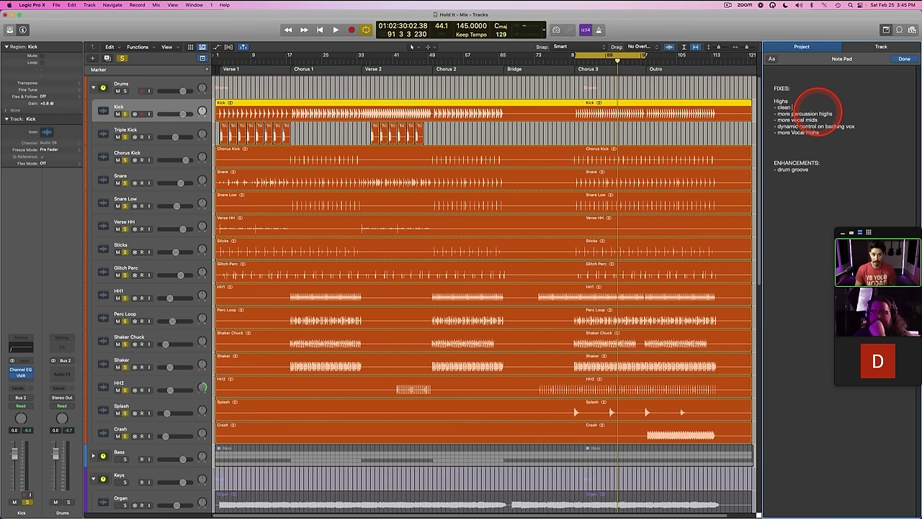
text(- clean up highs)
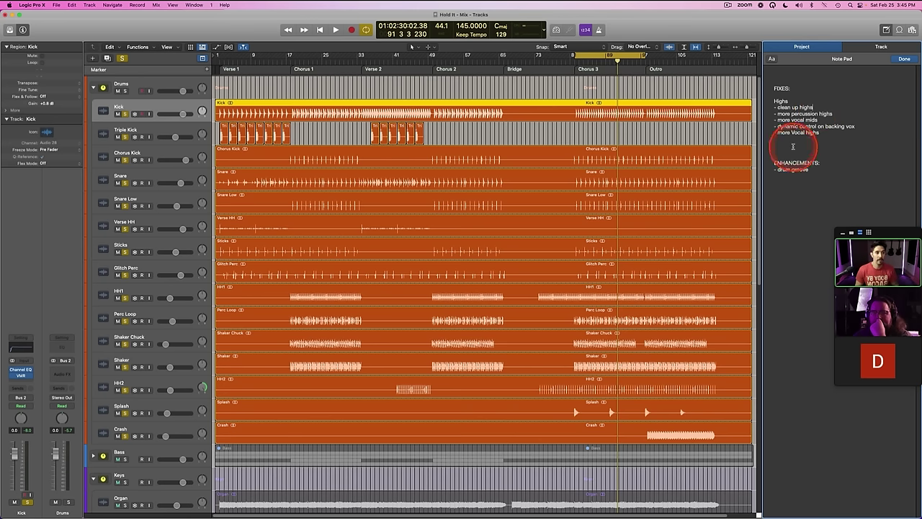
click(662, 134)
Step: Add the Organ track to the soloed drums and start playing the Chorus 3 loop
scroll(427, 188, down, 8)
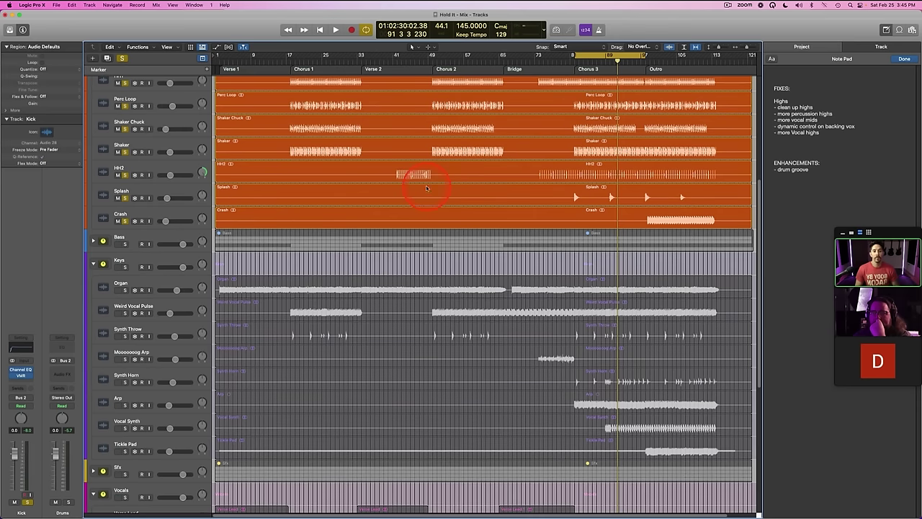
scroll(427, 188, down, 4)
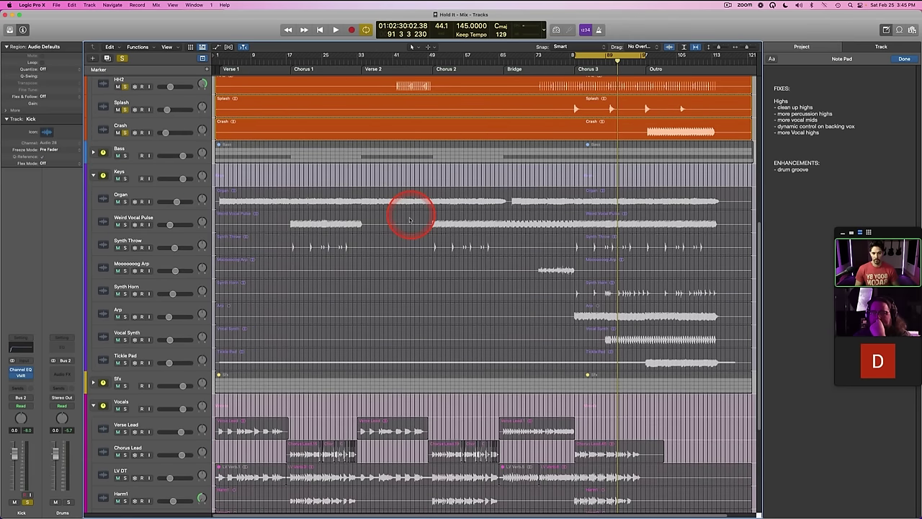
click(148, 191)
key(space)
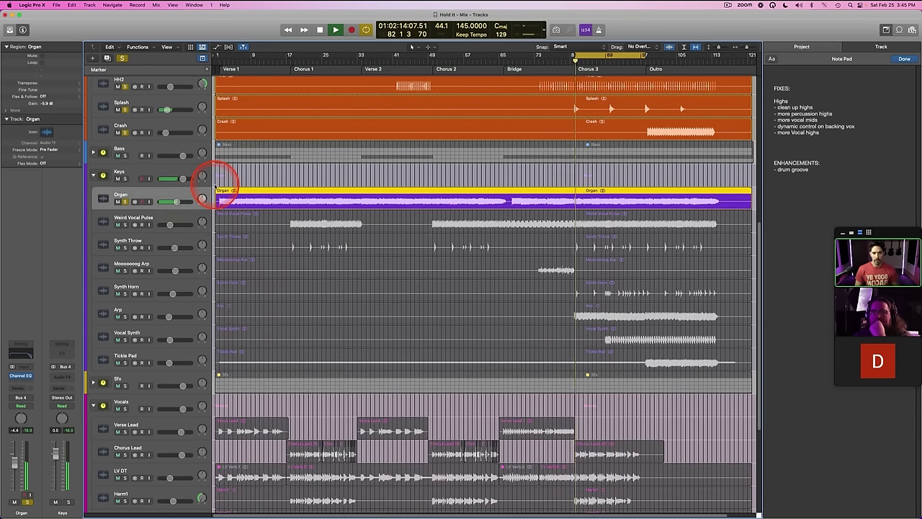
Step: Solo Weird Vocal Pulse as well and insert a Channel EQ on it that rolls off both its highs and its lows
click(160, 216)
scroll(148, 199, down, 2)
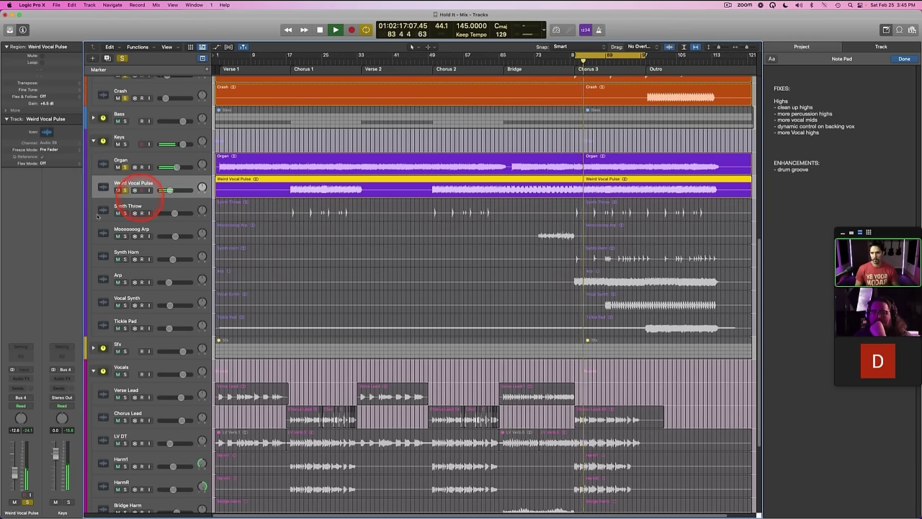
click(23, 352)
drag(536, 179, 496, 187)
drag(294, 182, 369, 186)
click(288, 102)
click(187, 216)
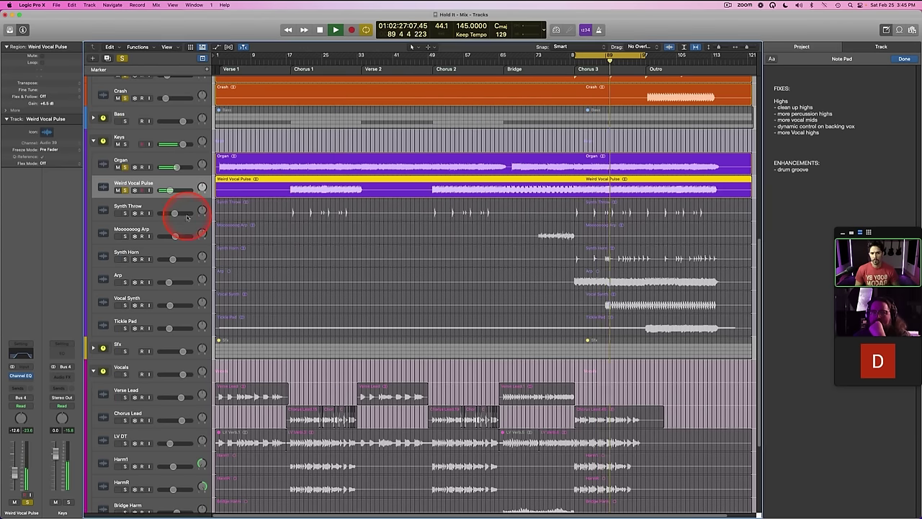
Step: Solo Synth Throw as well and insert a Channel EQ on it with a high-cut that rolls off the top end
click(170, 212)
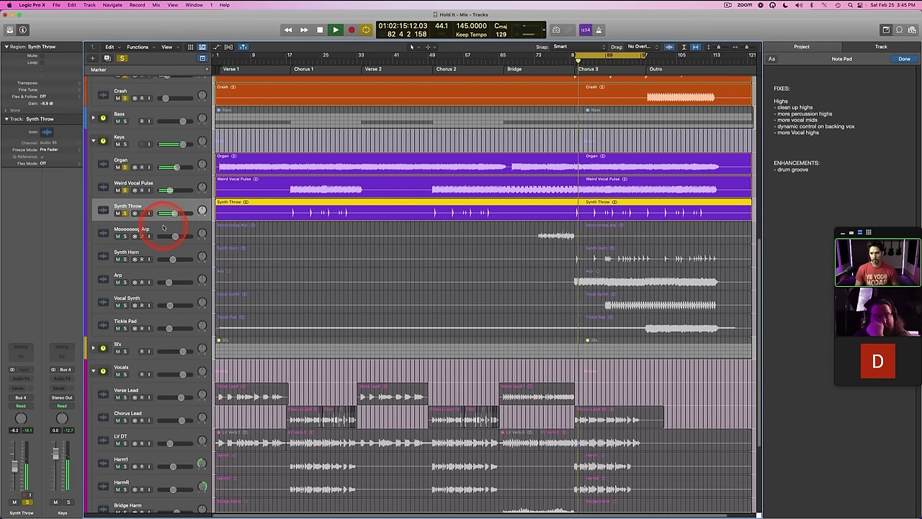
click(24, 358)
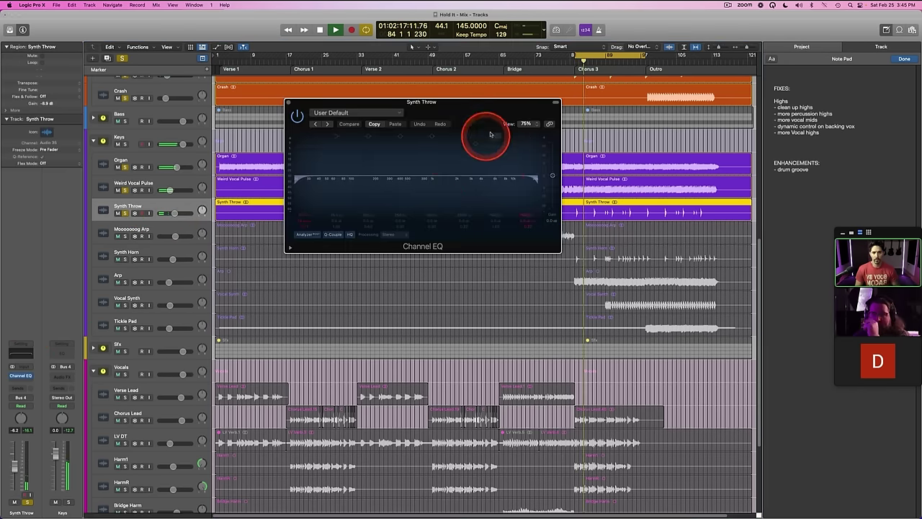
drag(531, 182, 472, 182)
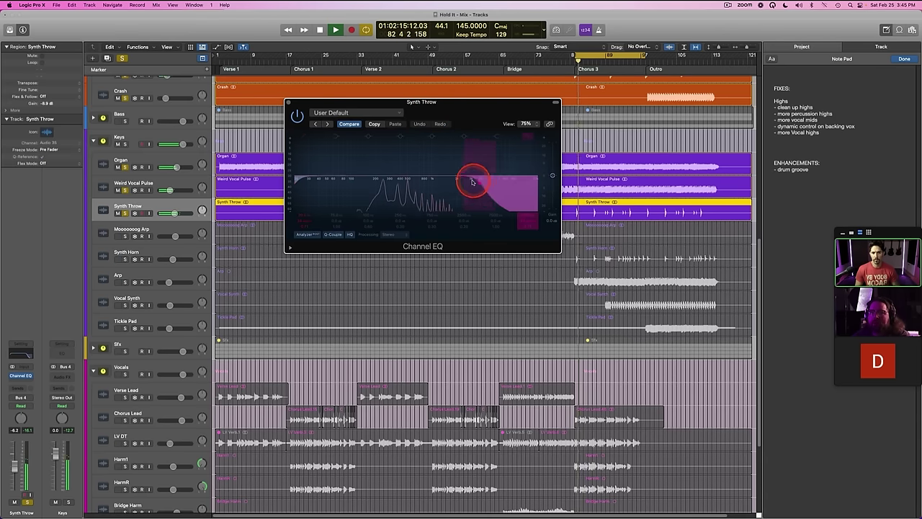
drag(480, 186, 436, 188)
click(289, 102)
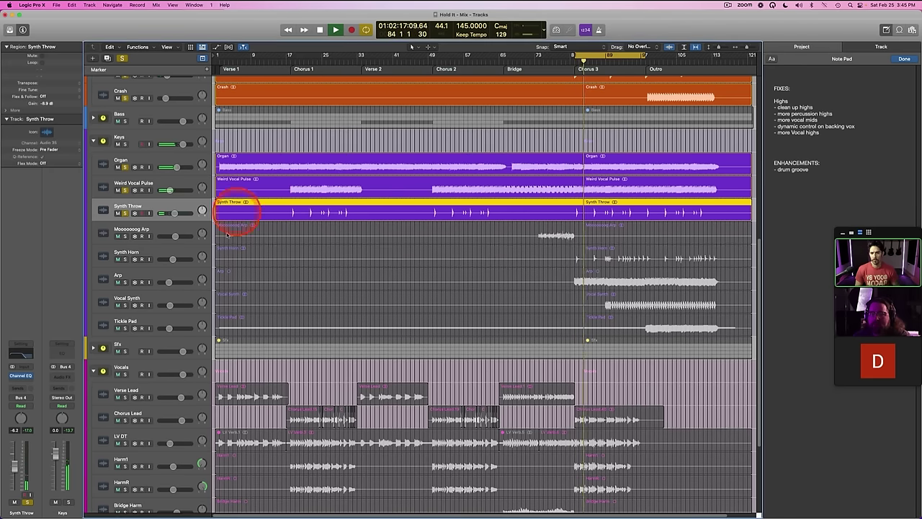
Step: Add Mooooooog Arp and Synth Horn to the solos and raise Synth Horn's volume to about -5.8 dB
click(146, 228)
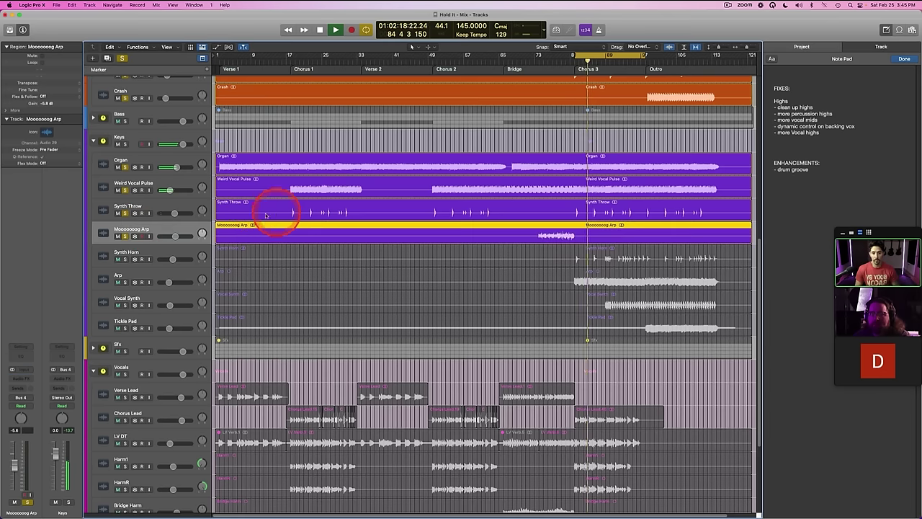
click(151, 254)
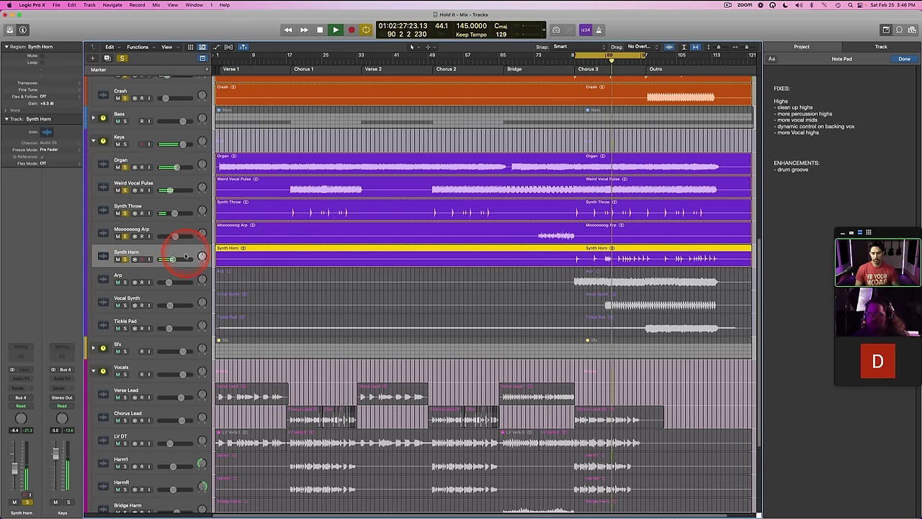
drag(172, 258, 180, 261)
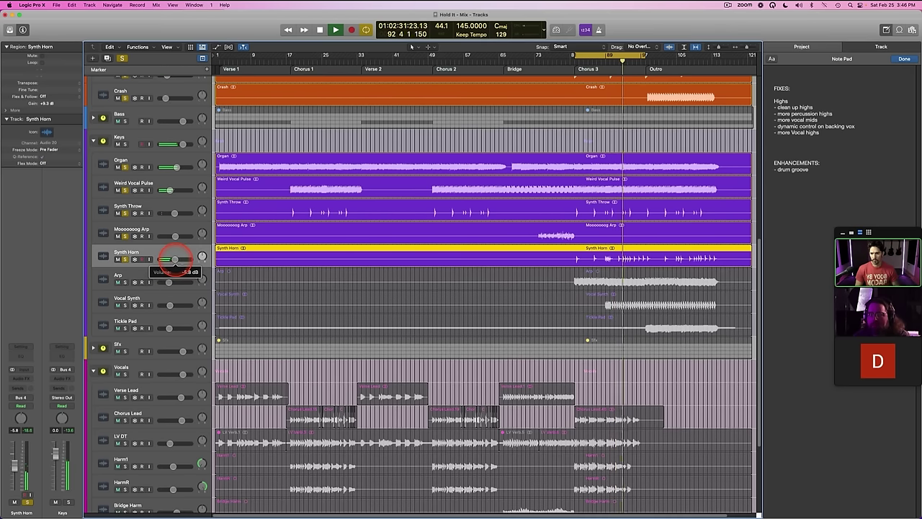
Step: Add the Vocals stack and the Bass stack to the soloed tracks
scroll(346, 244, down, 5)
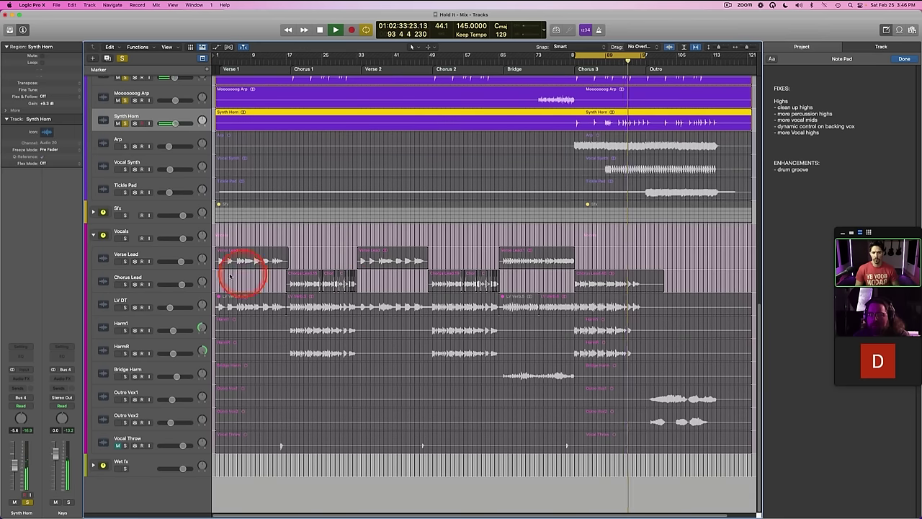
click(168, 276)
click(146, 230)
key(s)
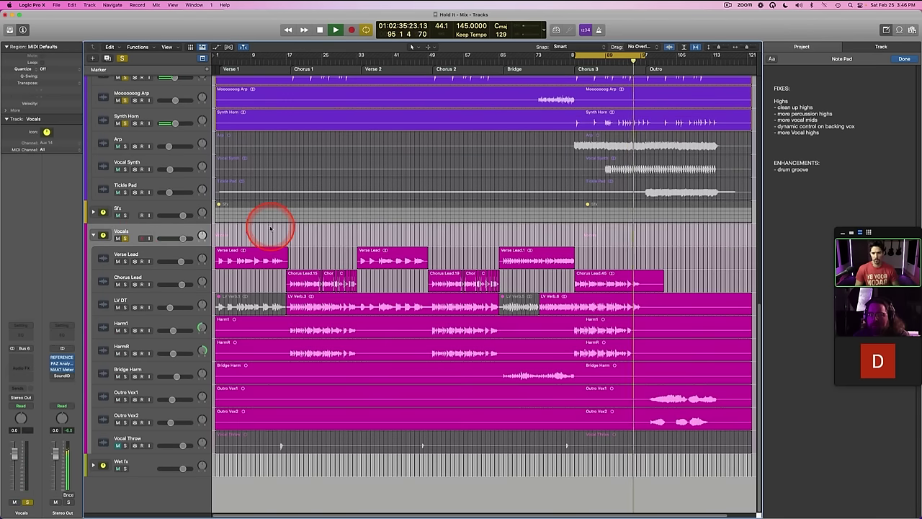
scroll(313, 223, up, 8)
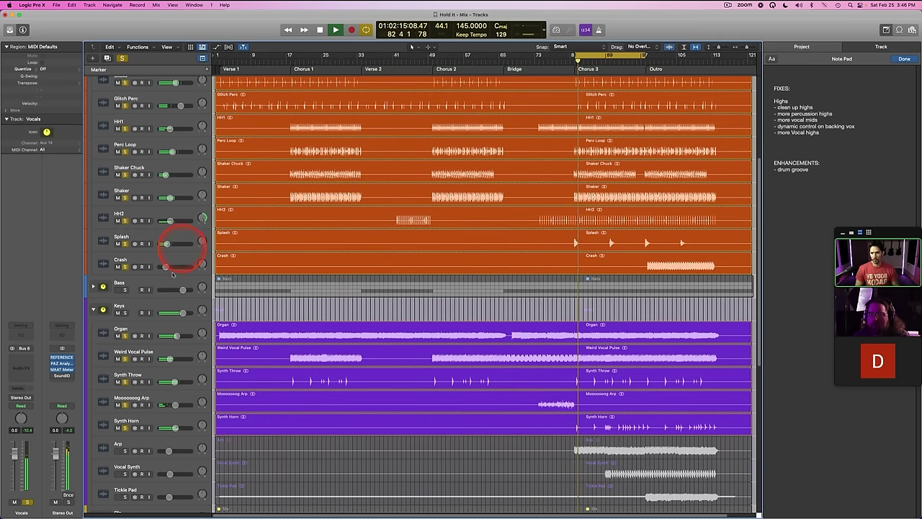
click(127, 291)
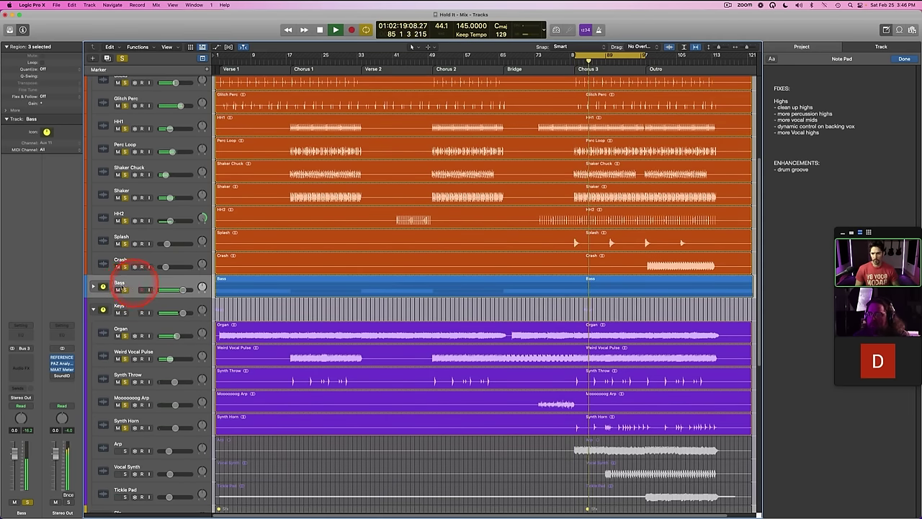
Step: Raise the Synth Horn track's volume to about -4.8 dB
scroll(323, 289, down, 3)
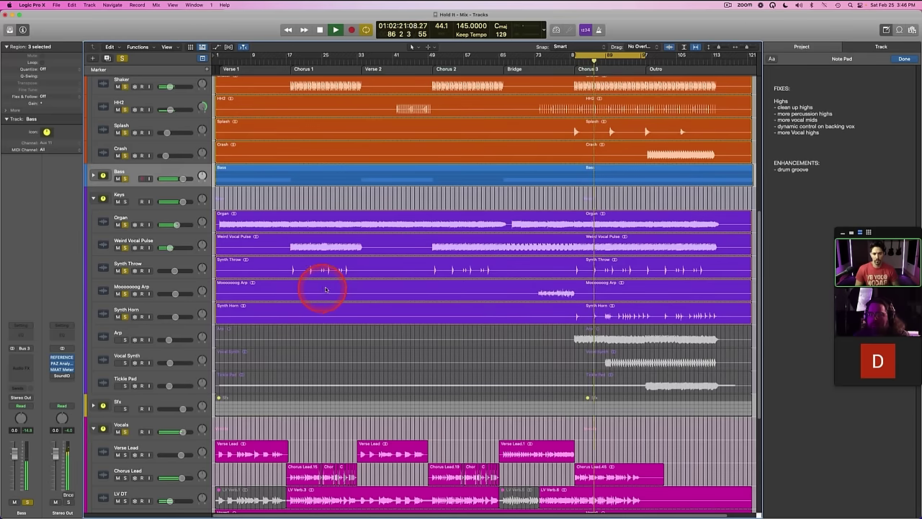
scroll(326, 288, down, 1)
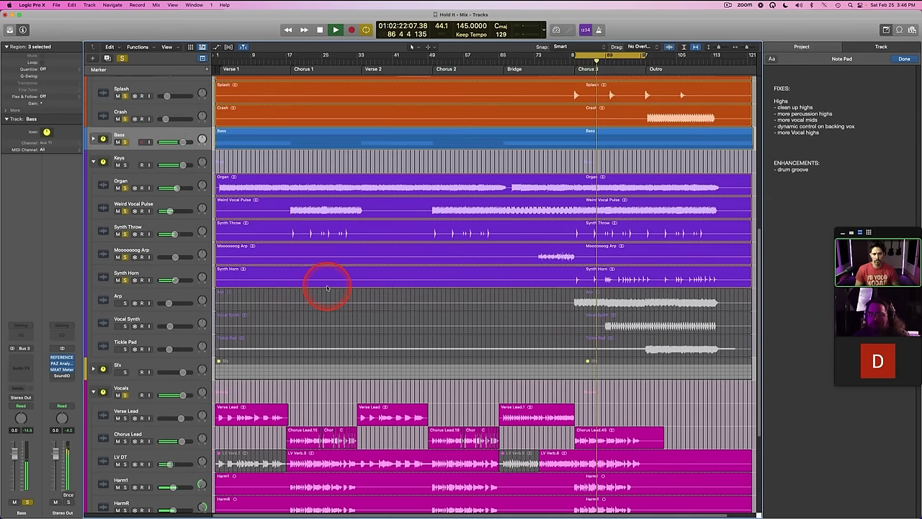
click(158, 270)
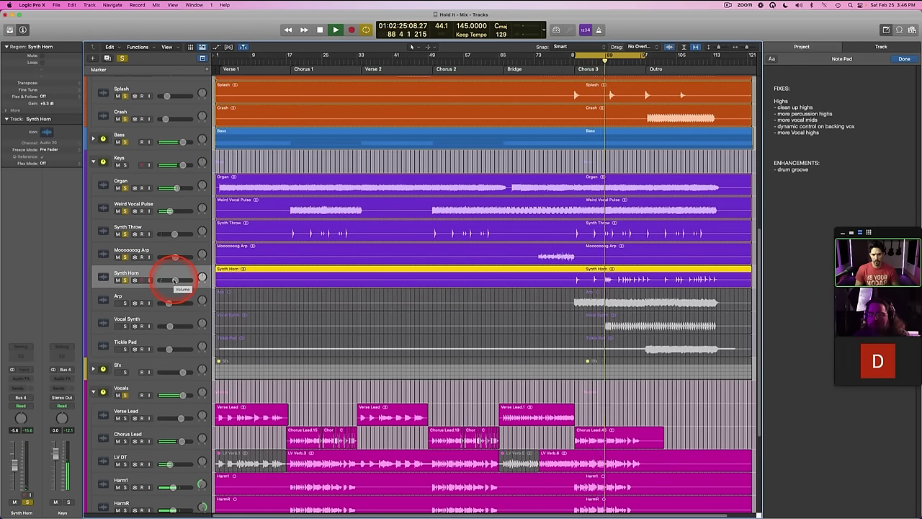
drag(174, 280, 177, 280)
Step: Insert a Channel EQ on Synth Horn, roll off its highs from about 4960 Hz, and compare the mix with the track muted and unmuted
click(22, 353)
drag(525, 206, 495, 187)
key(m)
key(m)
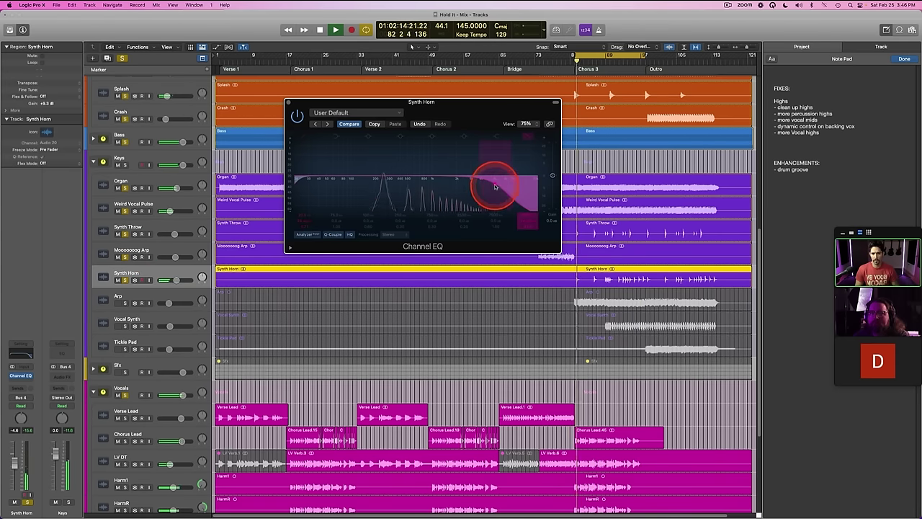
drag(493, 186, 489, 187)
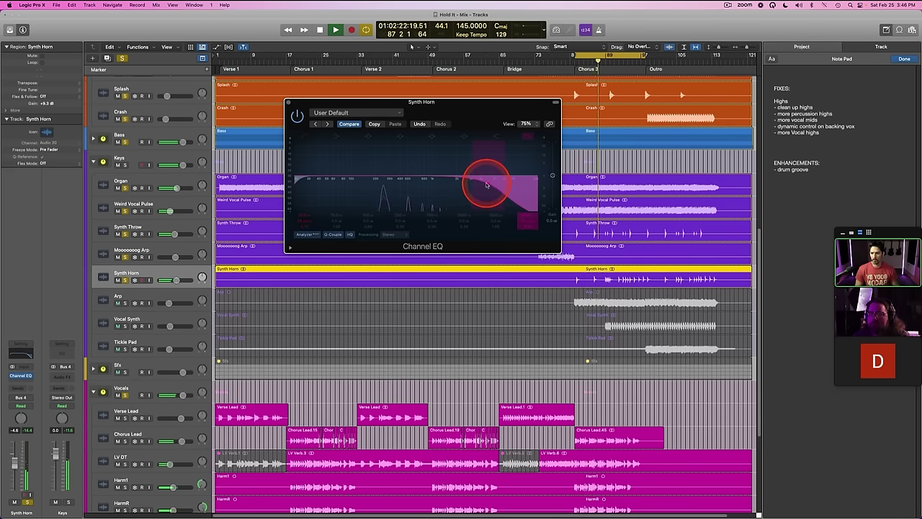
Step: Write the note "width/ movement" on the Synth Horn mixer channel, and close the EQ and the mixer
key(x)
double_click(348, 505)
text(width/ movement?)
click(324, 406)
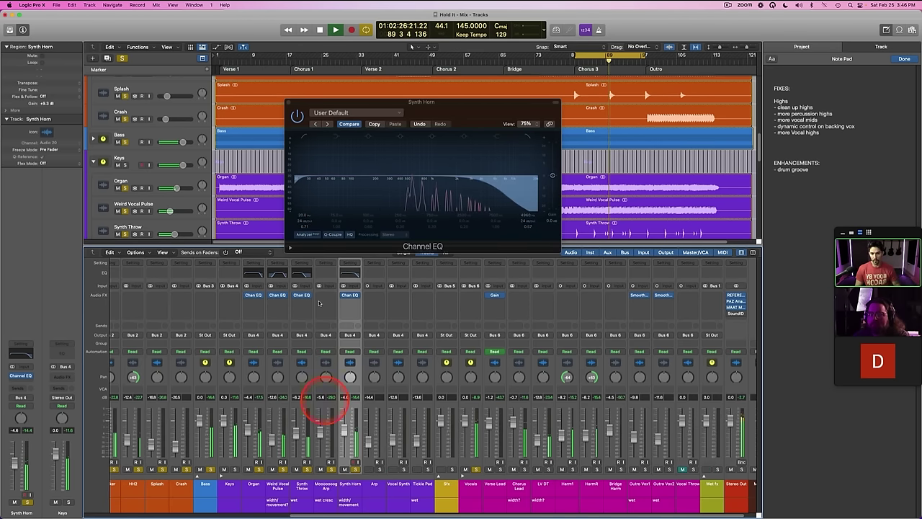
click(289, 102)
key(x)
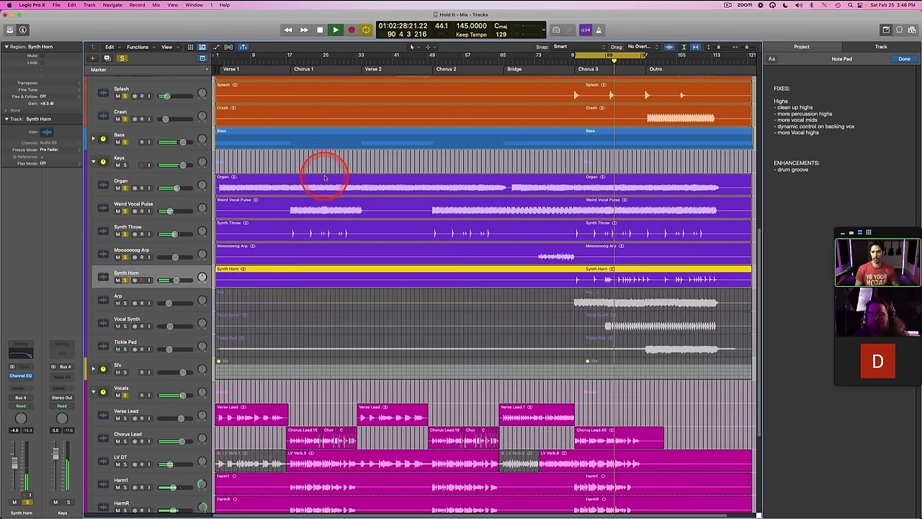
Step: Add the Arp track to the solos, listen to it in the Chorus 3 loop, and stop playback
key(space)
scroll(422, 251, down, 5)
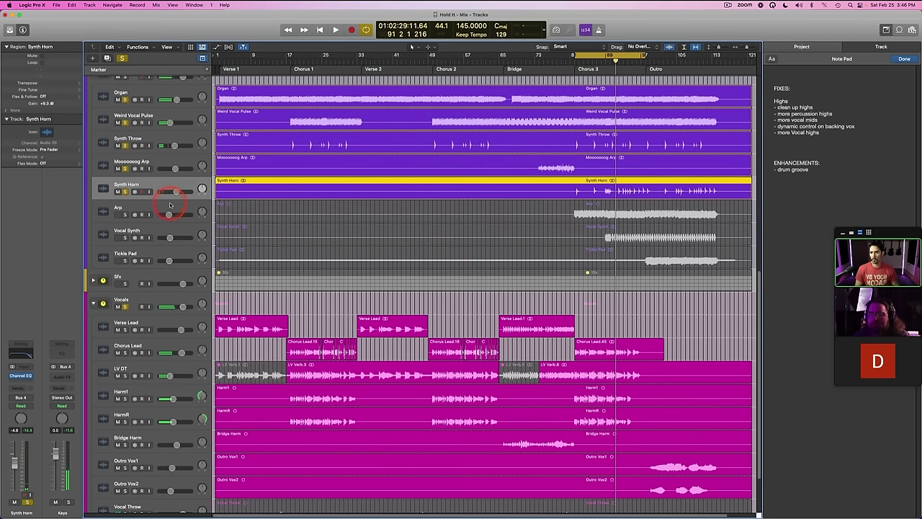
click(170, 206)
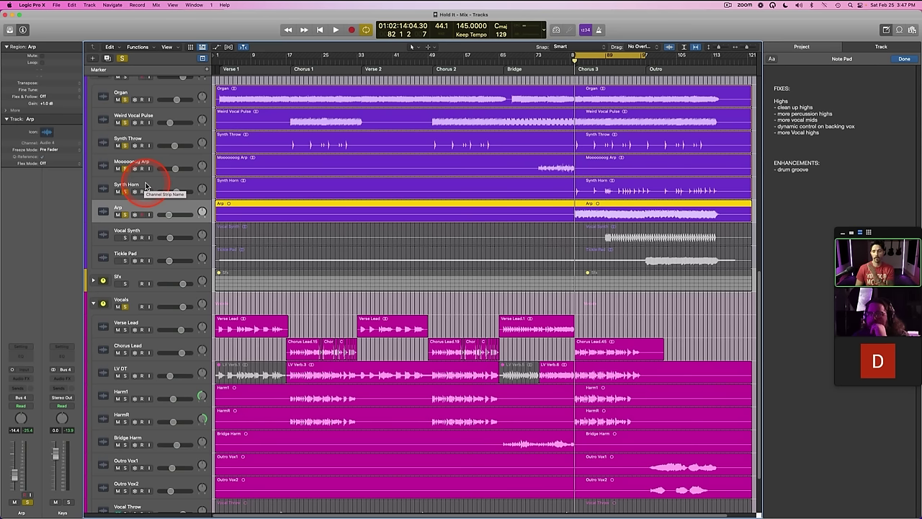
click(316, 230)
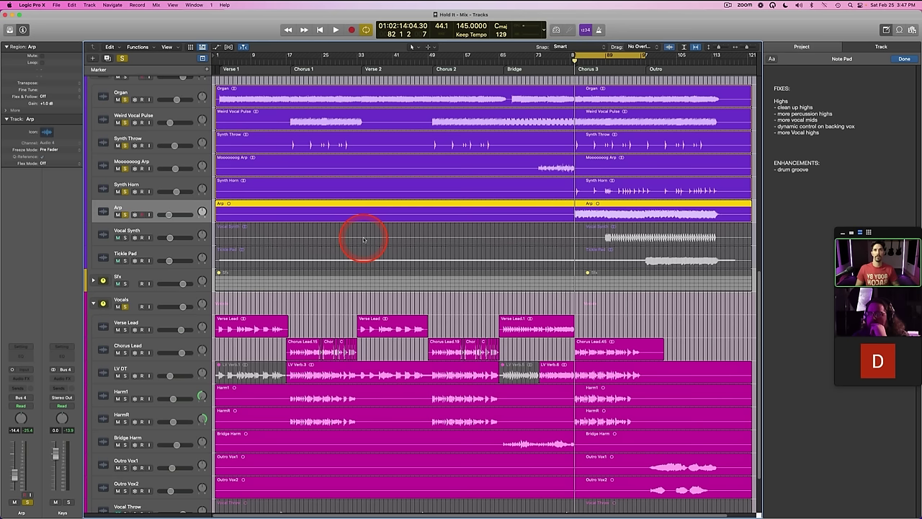
key(space)
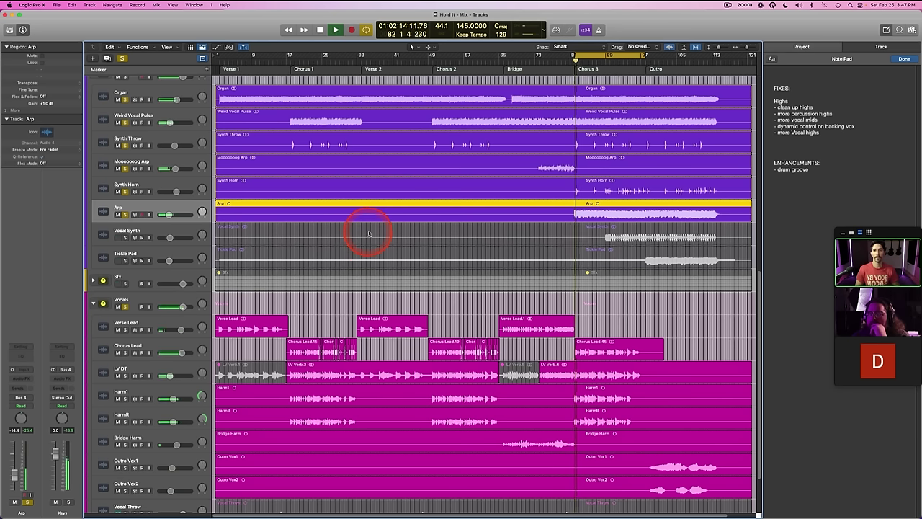
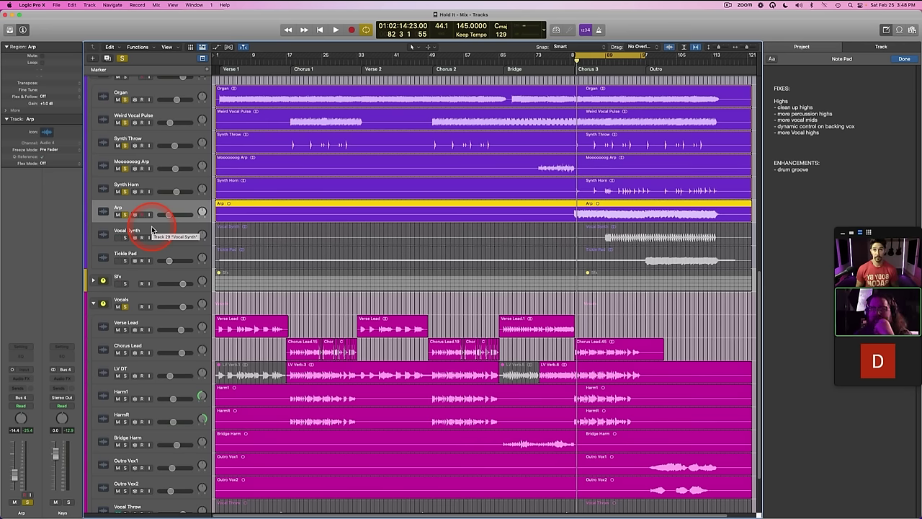
key(space)
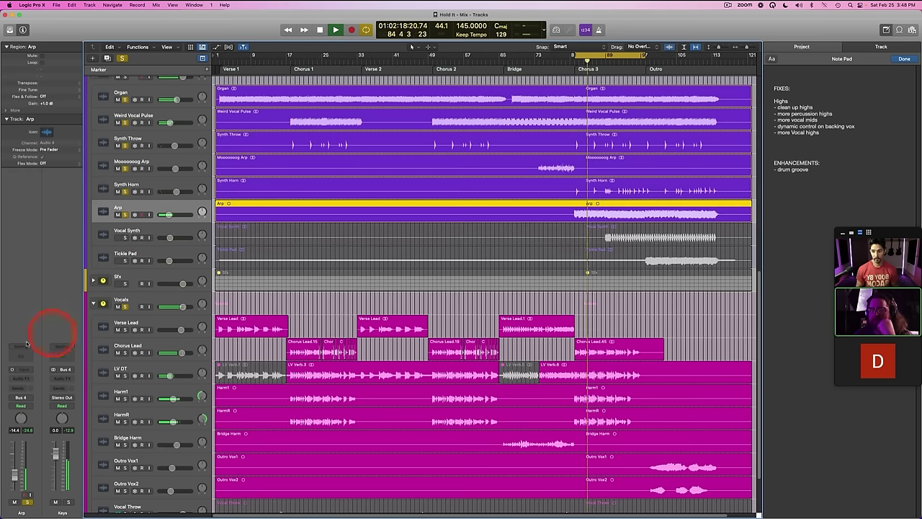
key(space)
Step: Unsolo the Vocals stack and the keys tracks from Organ to Arp, and clear all remaining solos
click(124, 306)
scroll(294, 278, up, 5)
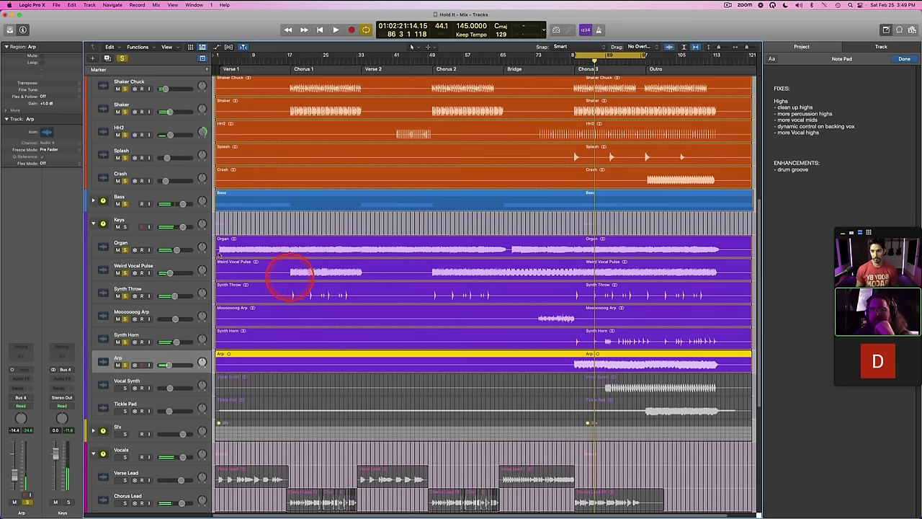
shift+click(156, 240)
key(s)
click(142, 196)
scroll(144, 187, up, 10)
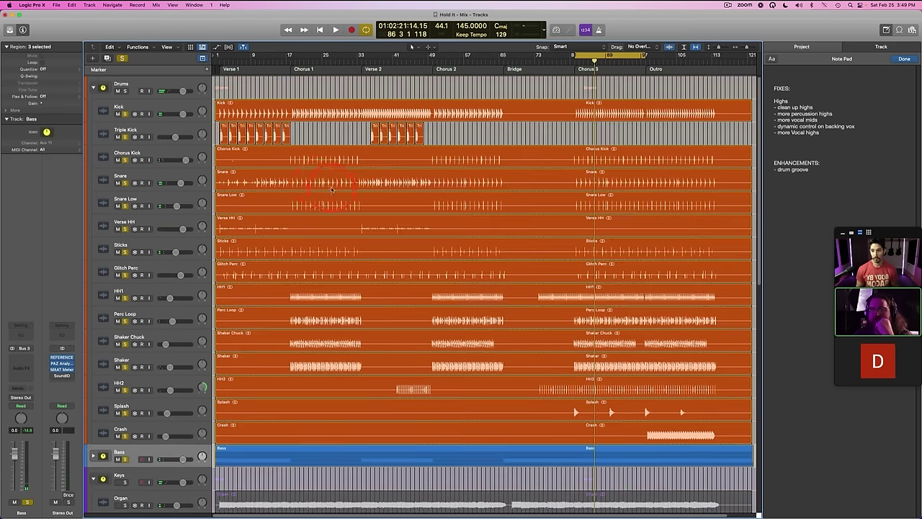
key(ctrl+alt+super+s)
Step: Audition the Drums stack soloed in the Chorus 3 loop, stop playback, and turn its solo off
click(138, 79)
key(s)
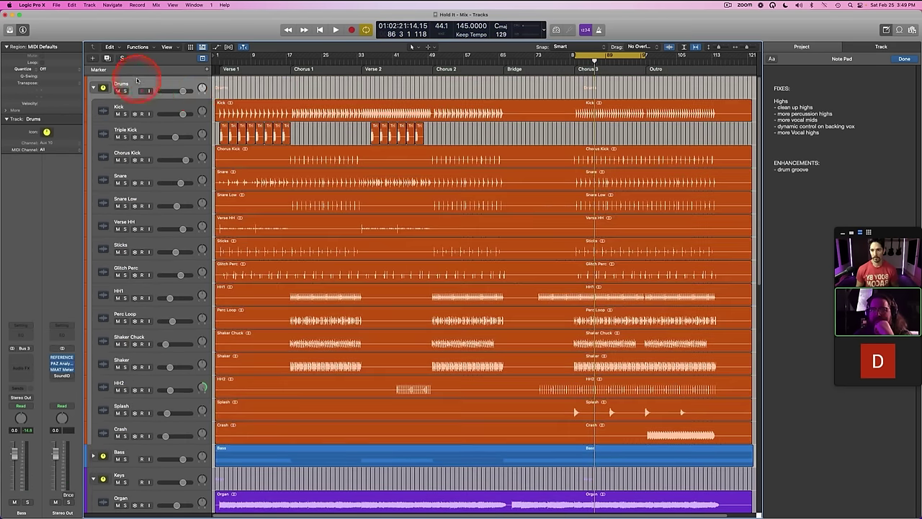
key(space)
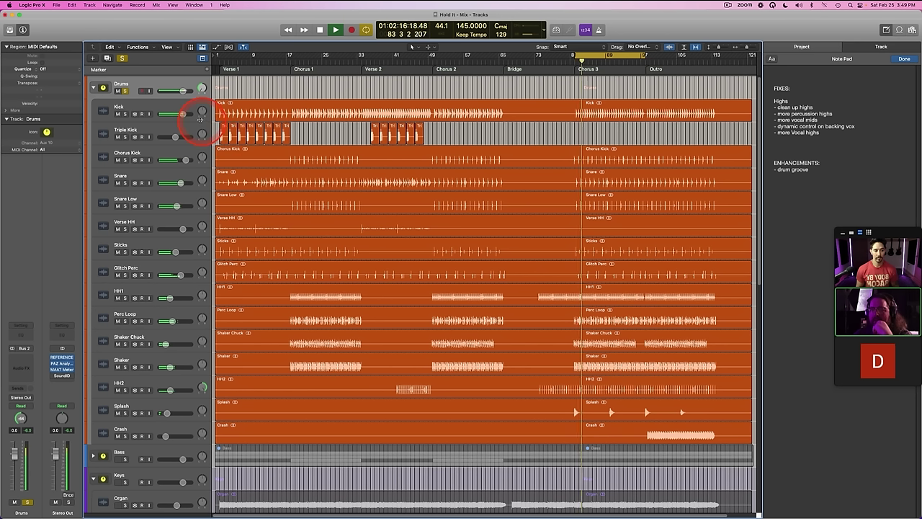
key(space)
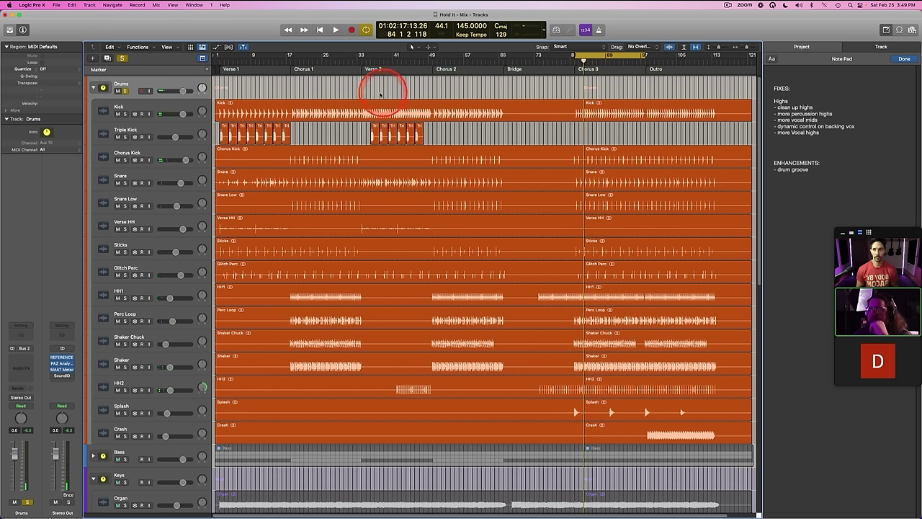
key(s)
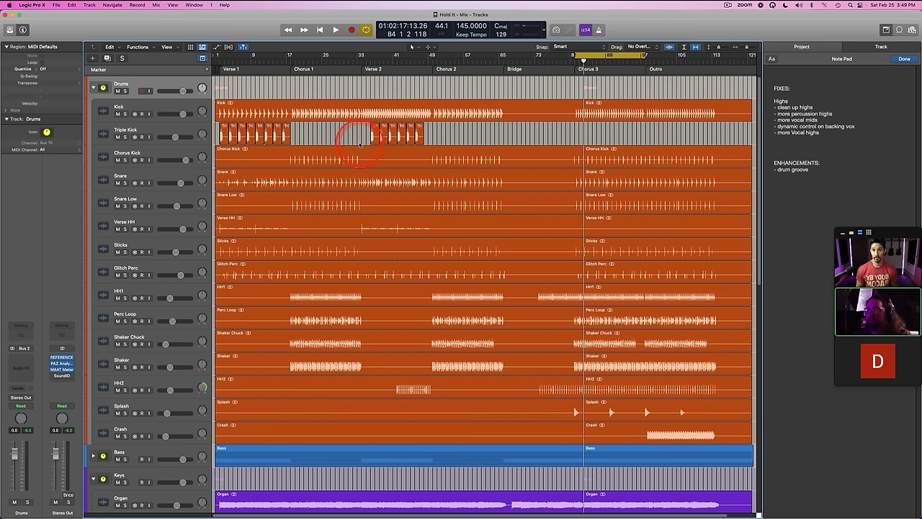
Step: Switch to Zoom, share Desktop 1 with computer sound, and return to the Logic Pro project
key(space)
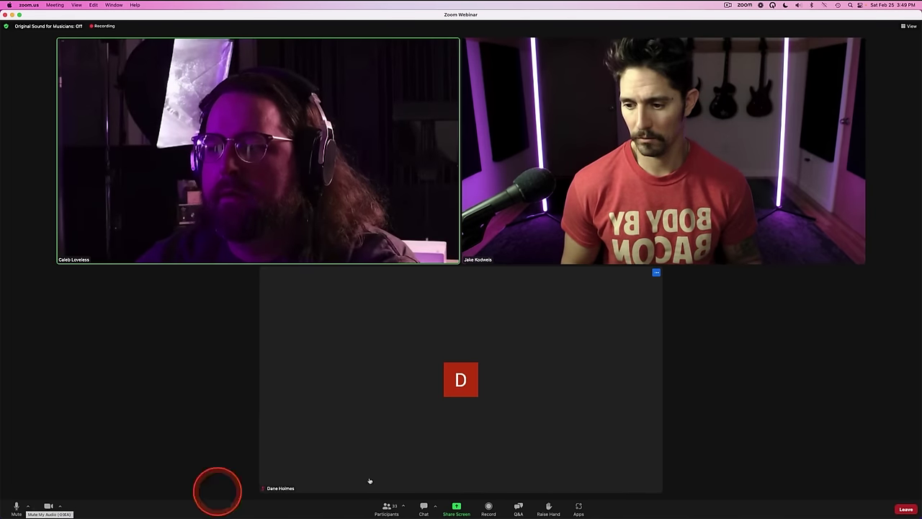
click(457, 507)
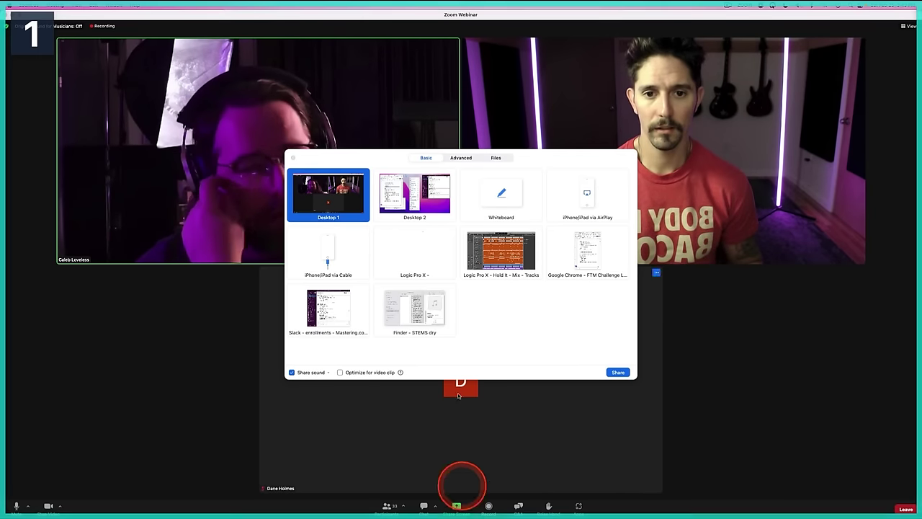
click(333, 372)
click(347, 394)
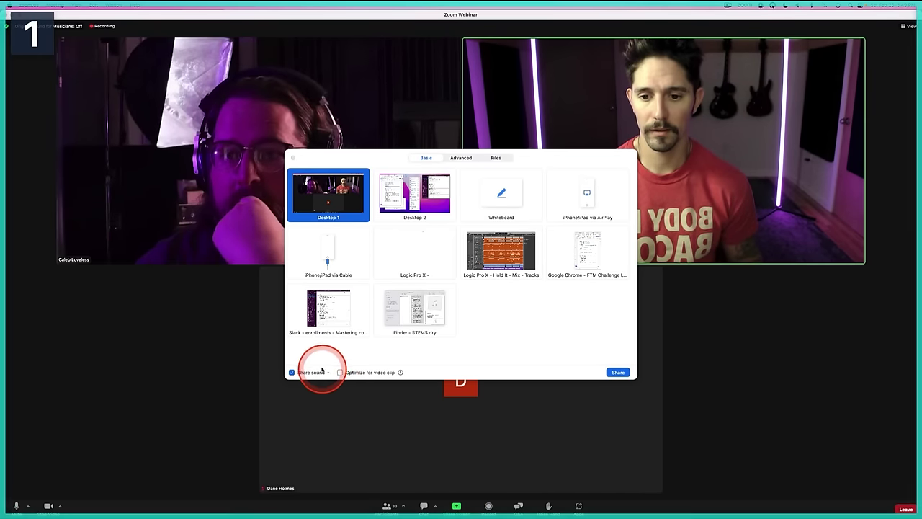
click(617, 372)
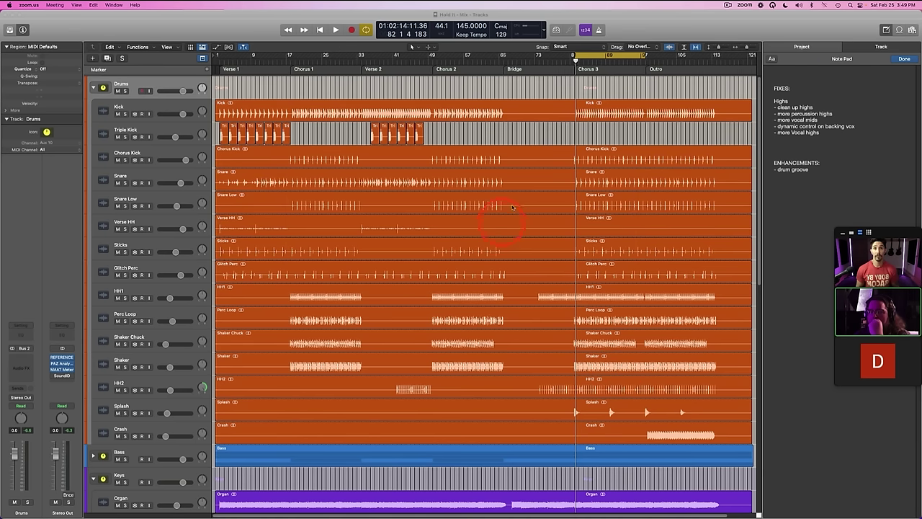
click(583, 139)
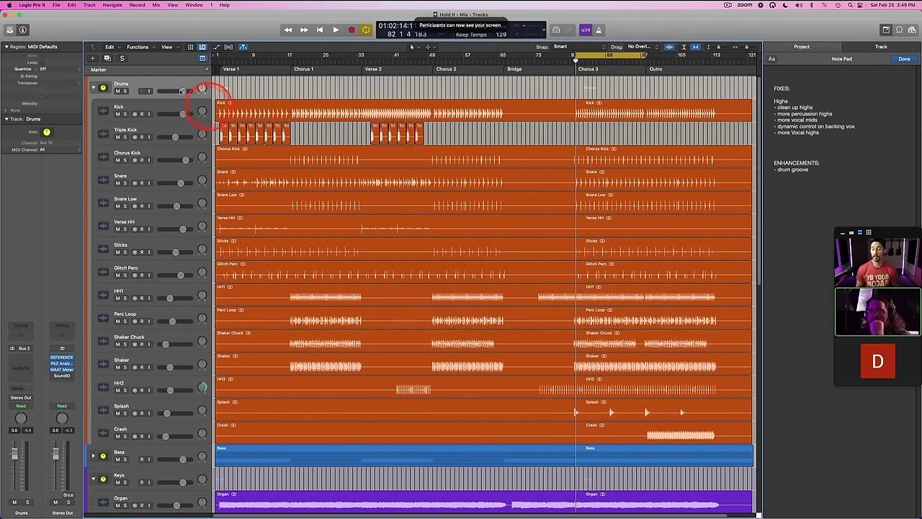
Step: Audition the soloed Drums stack panned to -64 and +63, re-centre its pan, and turn its solo off
key(space)
key(s)
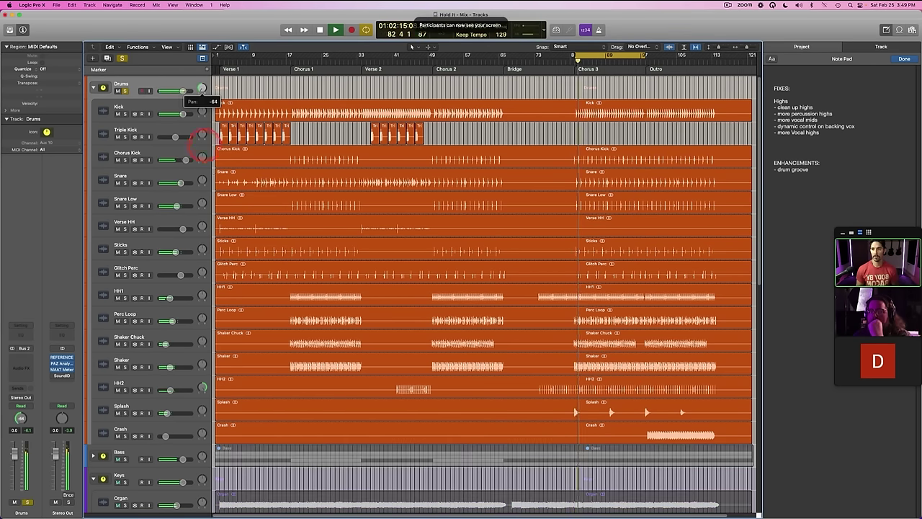
key(space)
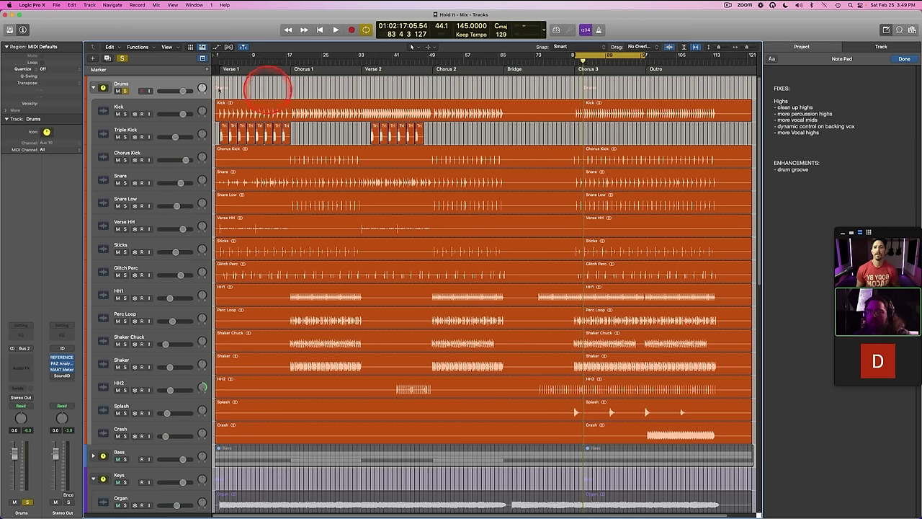
key(space)
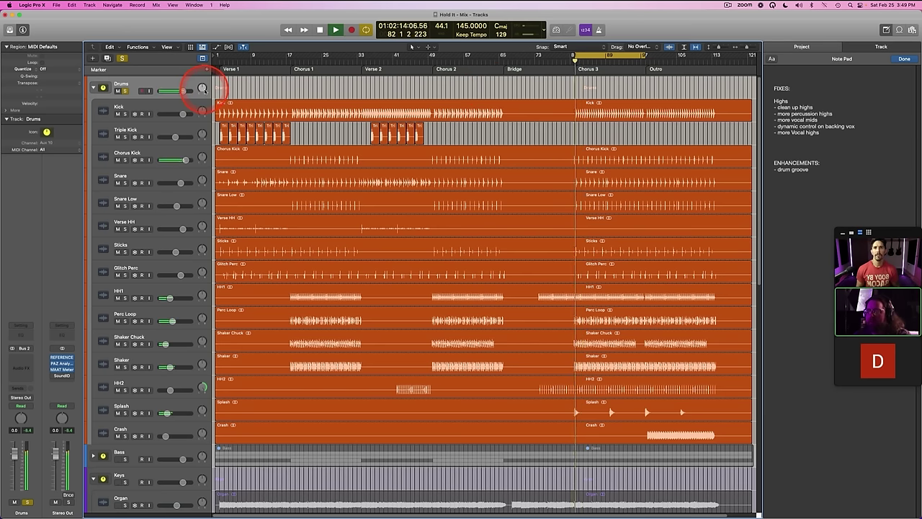
drag(203, 88, 203, 87)
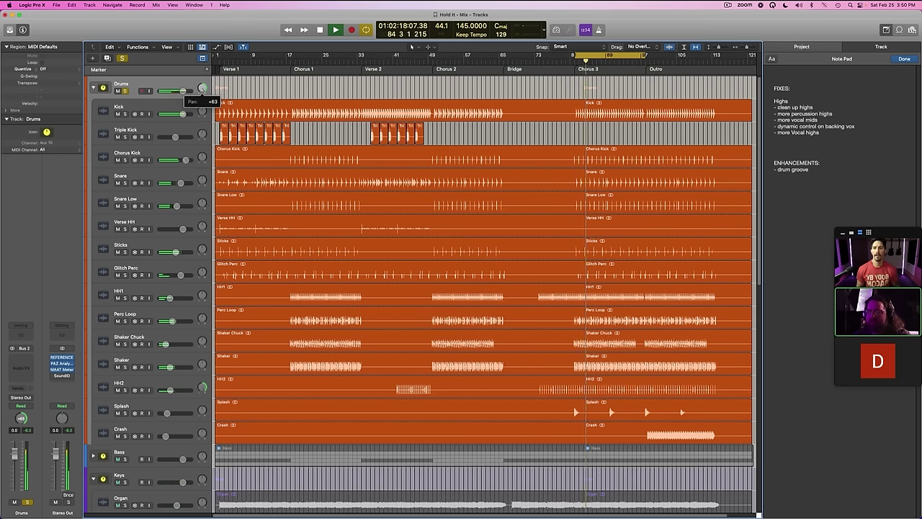
alt+click(202, 88)
key(space)
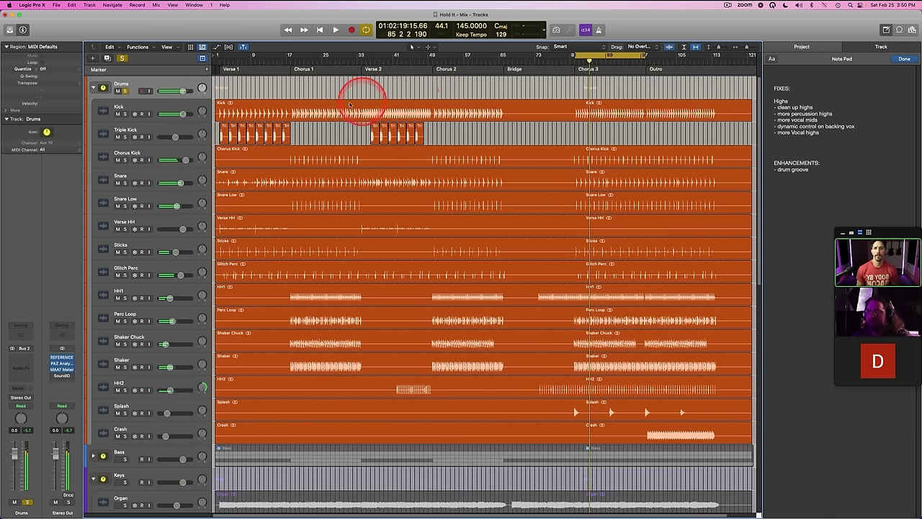
key(s)
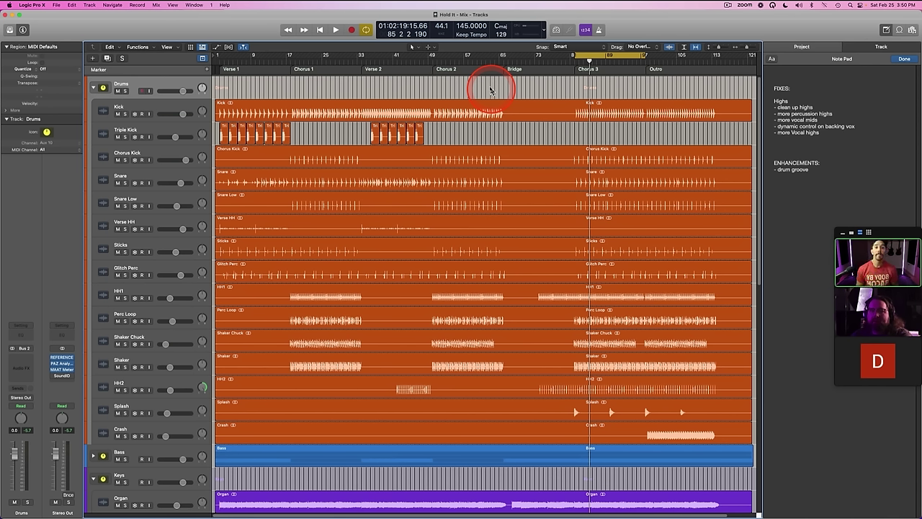
Step: Restart the Zoom screen share of Desktop 1 with sound enabled and switch back to Logic Pro
click(259, 14)
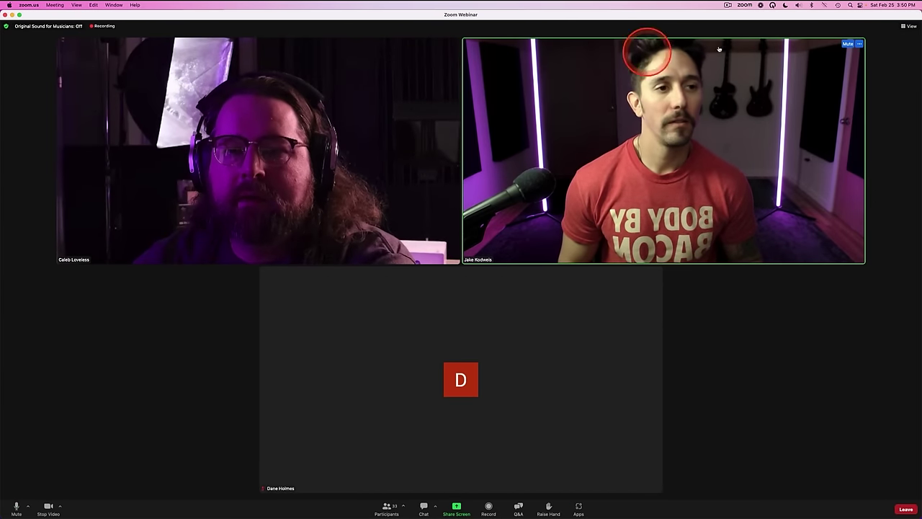
click(456, 508)
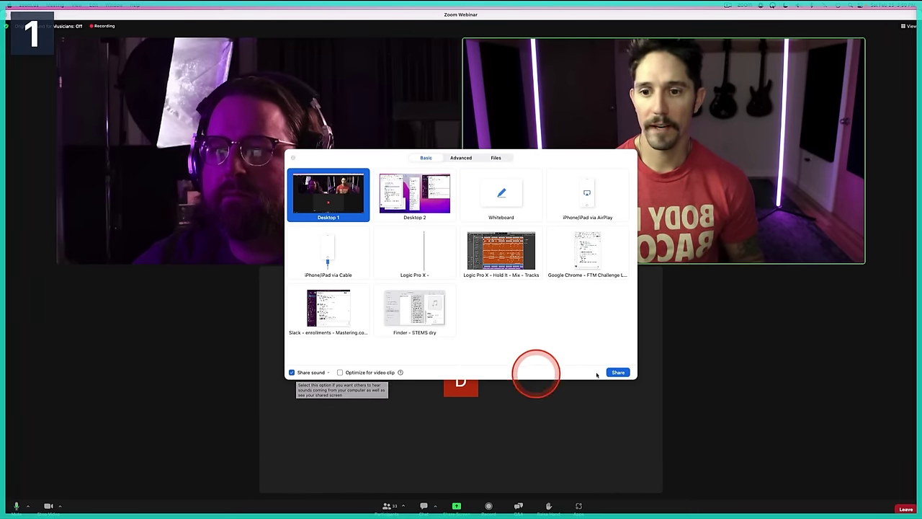
click(623, 372)
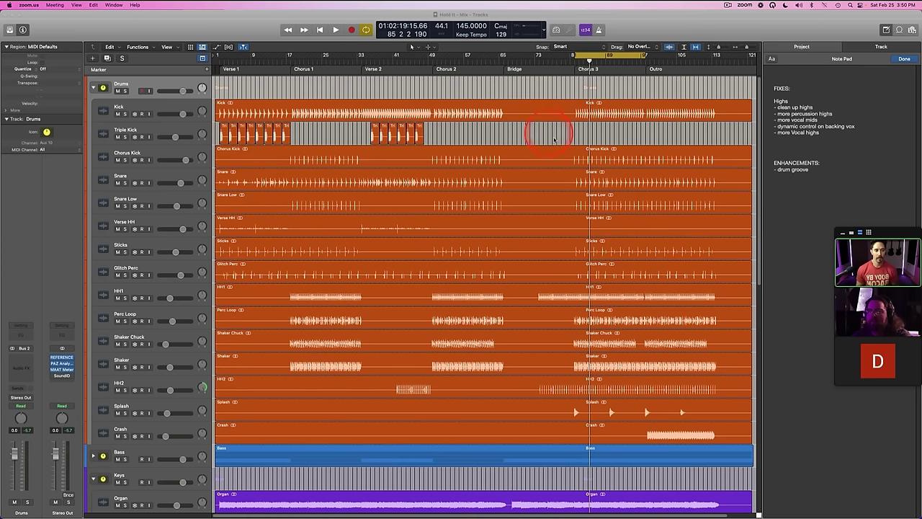
click(341, 14)
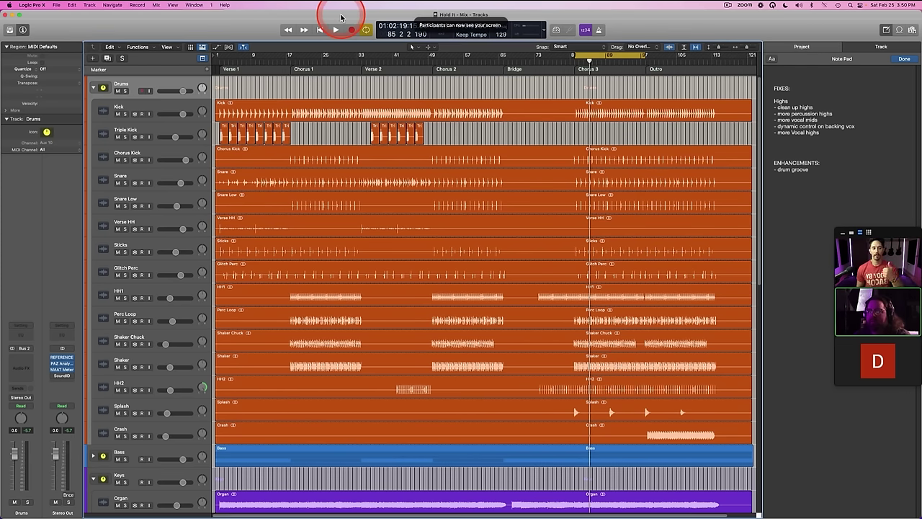
click(576, 131)
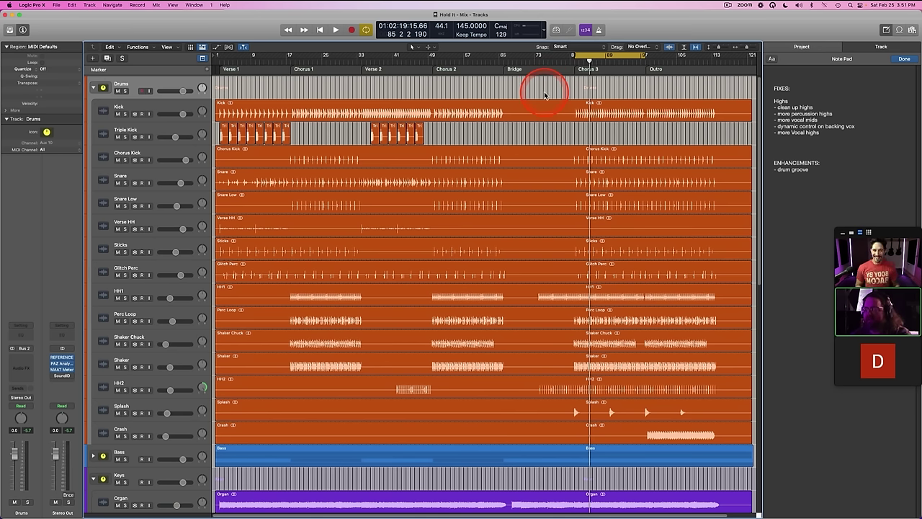
Step: Expand the Bass stack and start playback of the Chorus 3 loop
scroll(497, 97, down, 5)
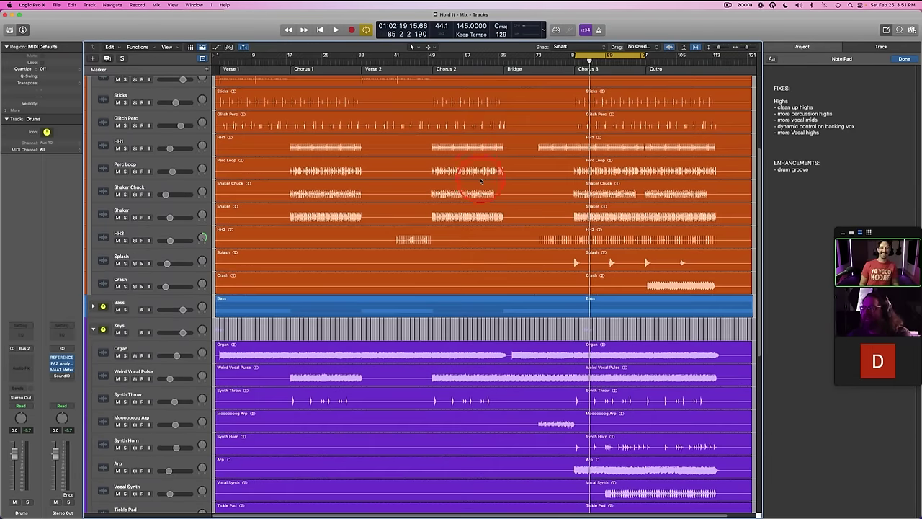
scroll(479, 178, down, 1)
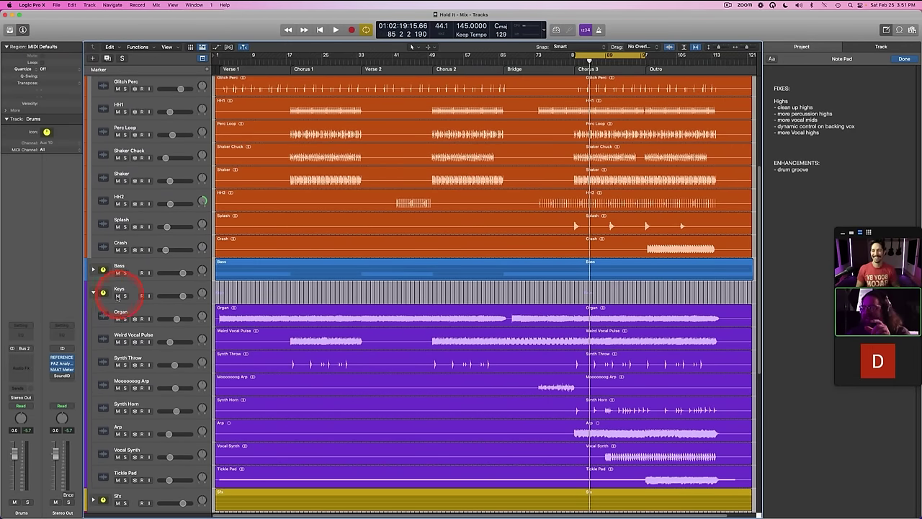
click(93, 269)
key(space)
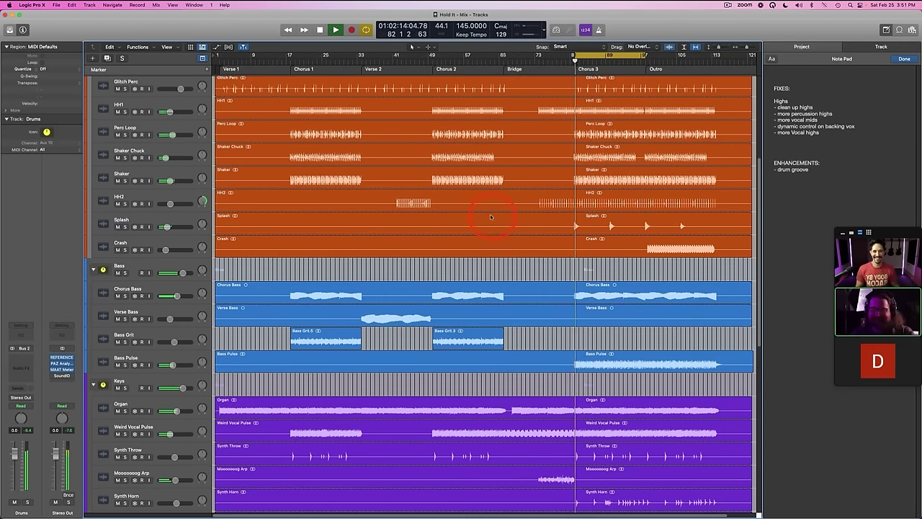
Step: Insert a Channel EQ on the Arp track with a high cut from about 5 kHz, and check the channel notes in the mixer
scroll(477, 212, down, 4)
scroll(432, 233, down, 6)
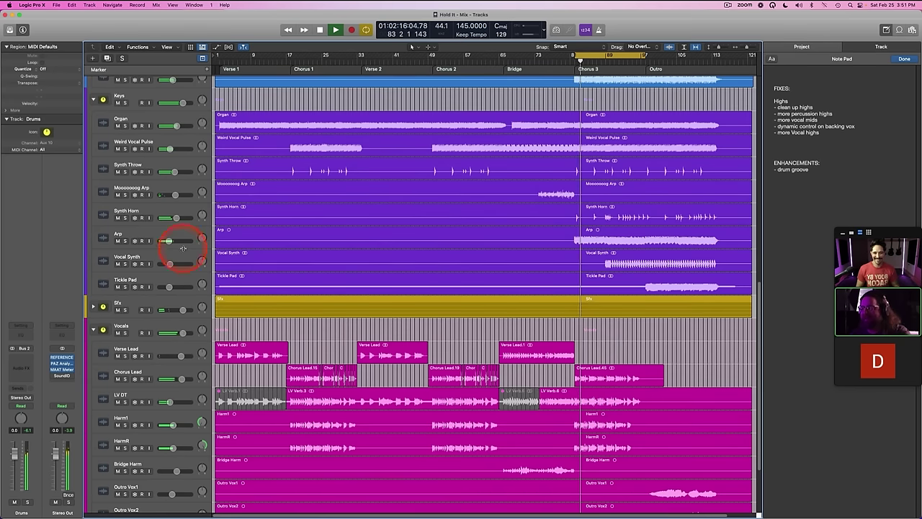
click(125, 241)
click(25, 351)
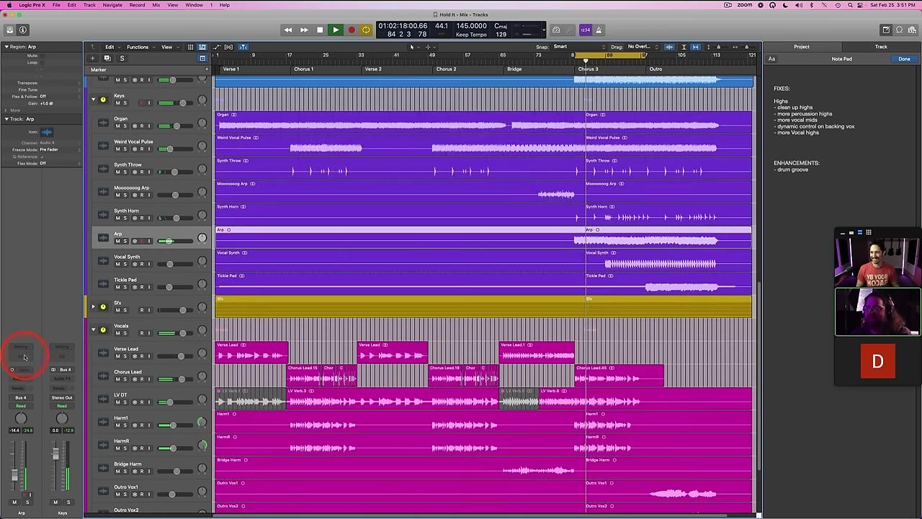
mouse_move(488, 185)
mouse_down()
mouse_move(534, 182)
mouse_move(444, 180)
mouse_move(507, 184)
mouse_move(486, 181)
mouse_move(494, 187)
mouse_up()
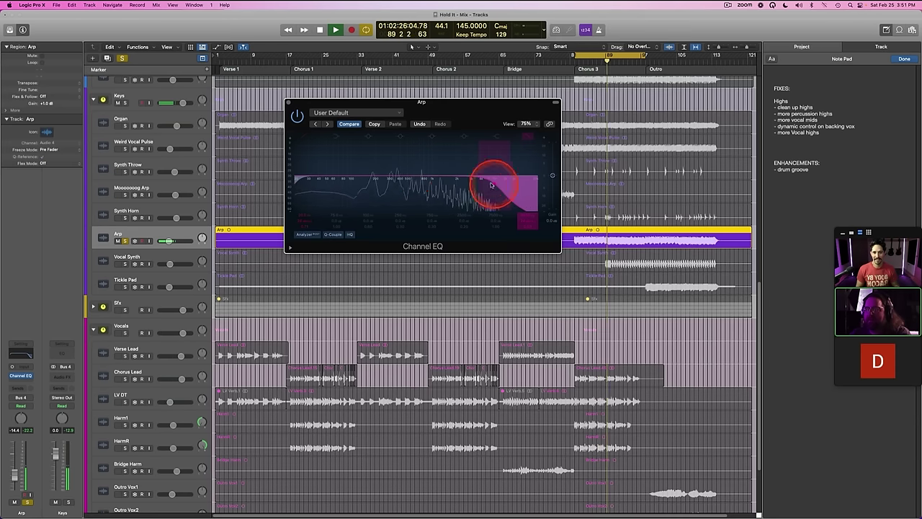
drag(488, 181, 489, 185)
click(290, 104)
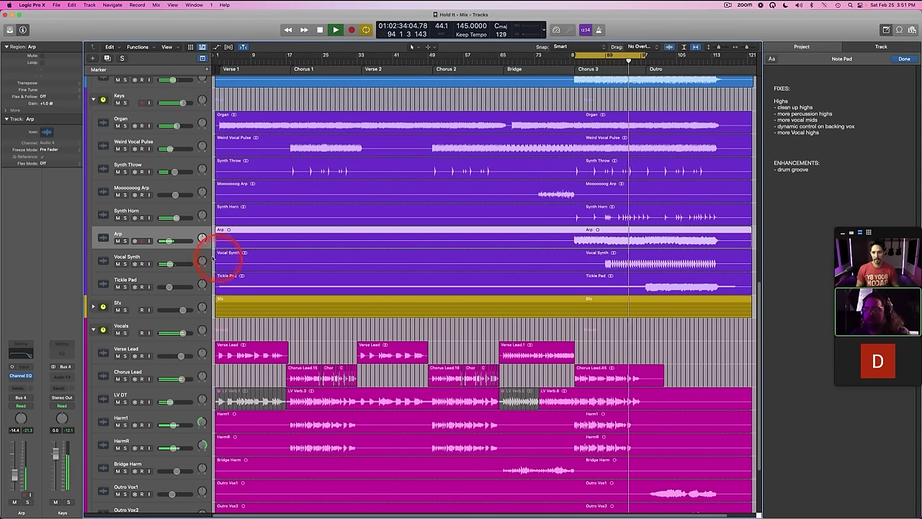
key(x)
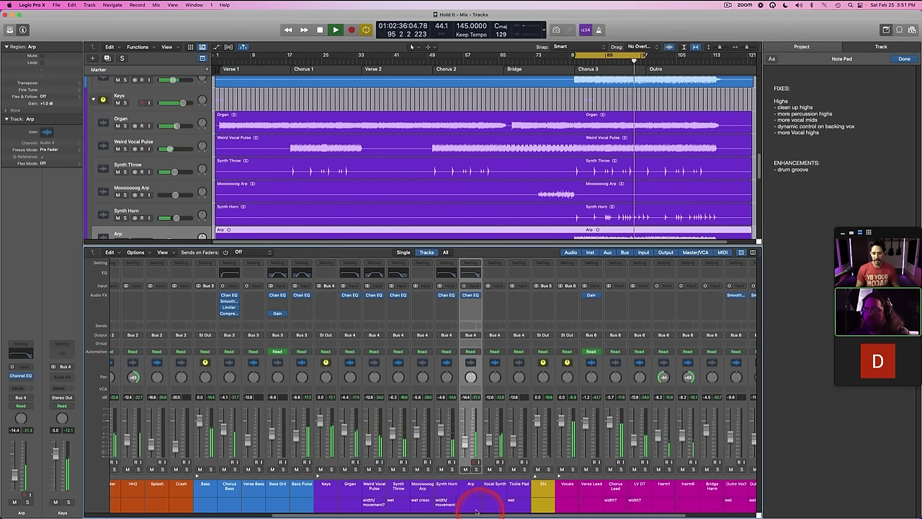
key(x)
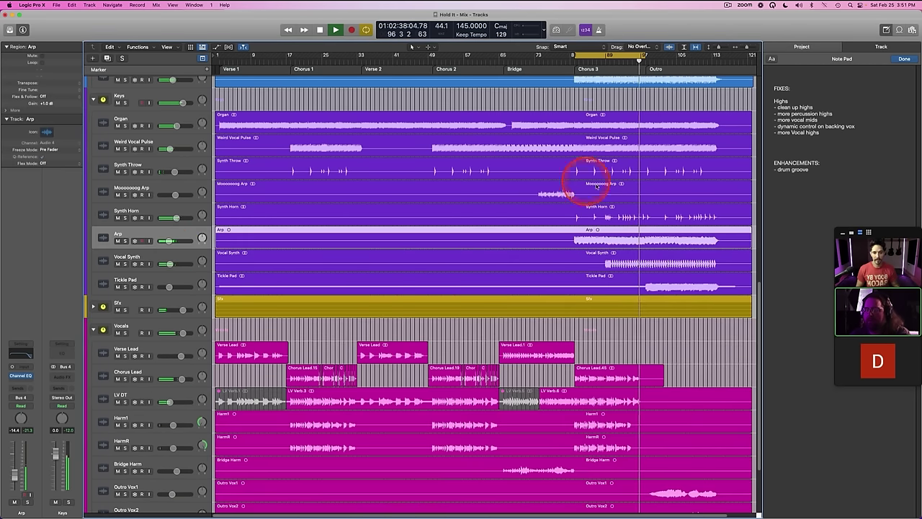
Step: Move the cycle range to start at bar 89 and run into the Outro, with the Vocal Synth track soloed
click(184, 255)
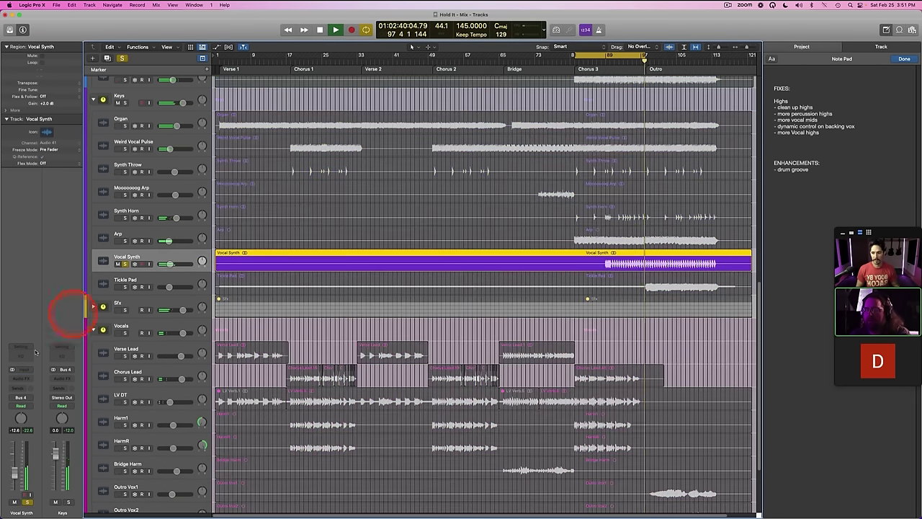
key(s)
key(s)
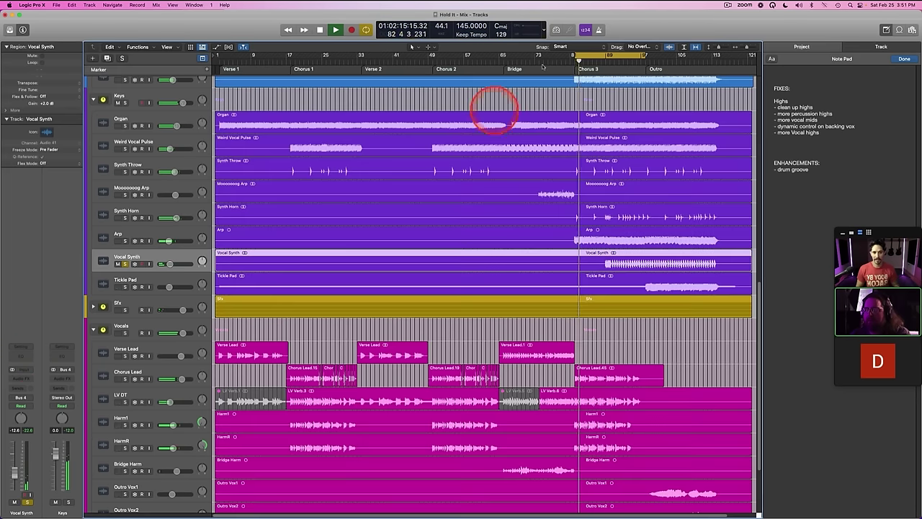
drag(599, 57, 633, 56)
key(s)
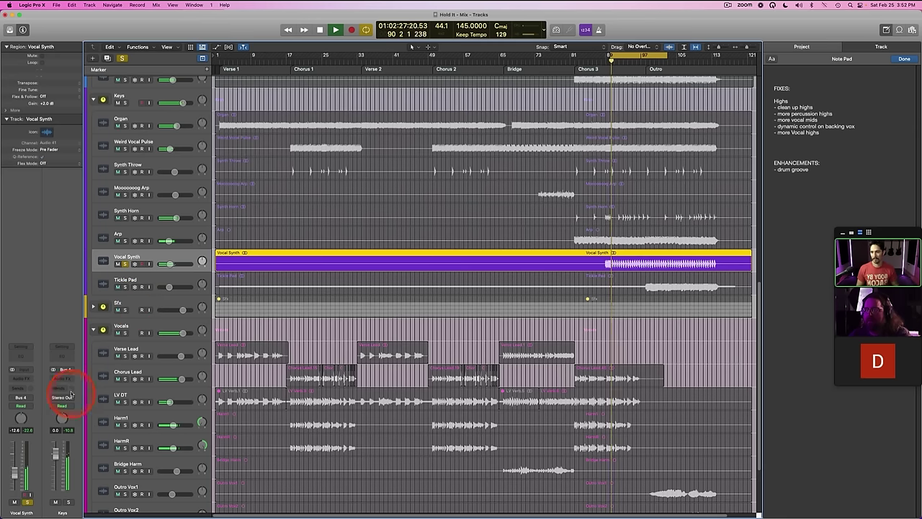
Step: Insert a Channel EQ on Vocal Synth with a high cut and a low cut around 200 Hz, and close it
click(26, 358)
mouse_move(389, 194)
mouse_down()
mouse_move(529, 181)
mouse_move(459, 184)
mouse_move(500, 185)
mouse_move(488, 183)
mouse_move(528, 138)
mouse_up()
click(529, 138)
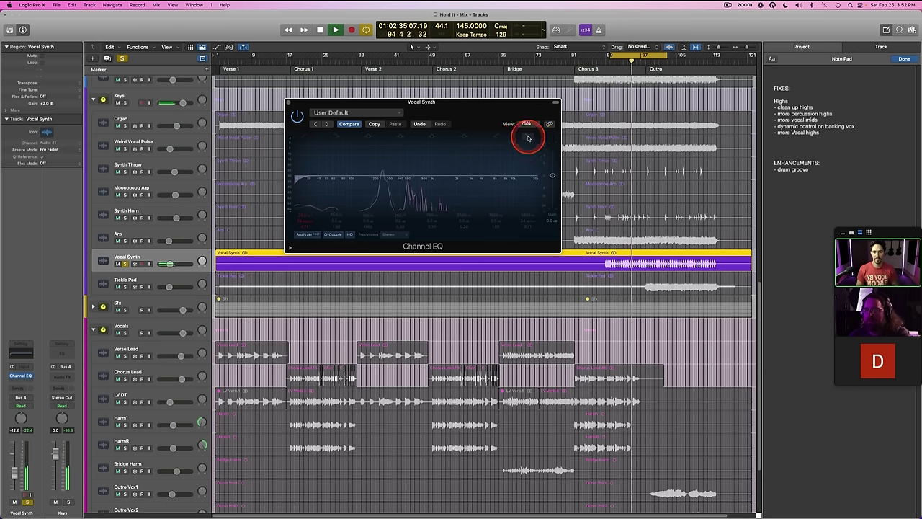
click(307, 182)
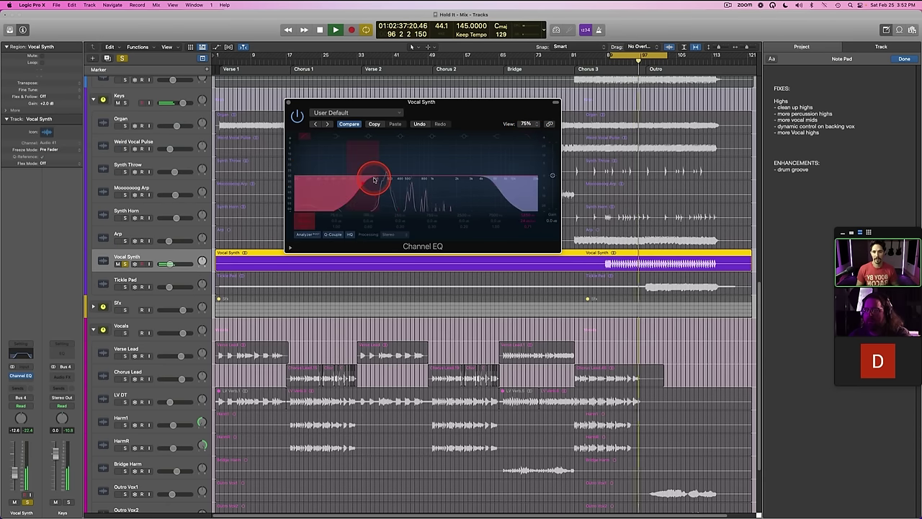
click(288, 103)
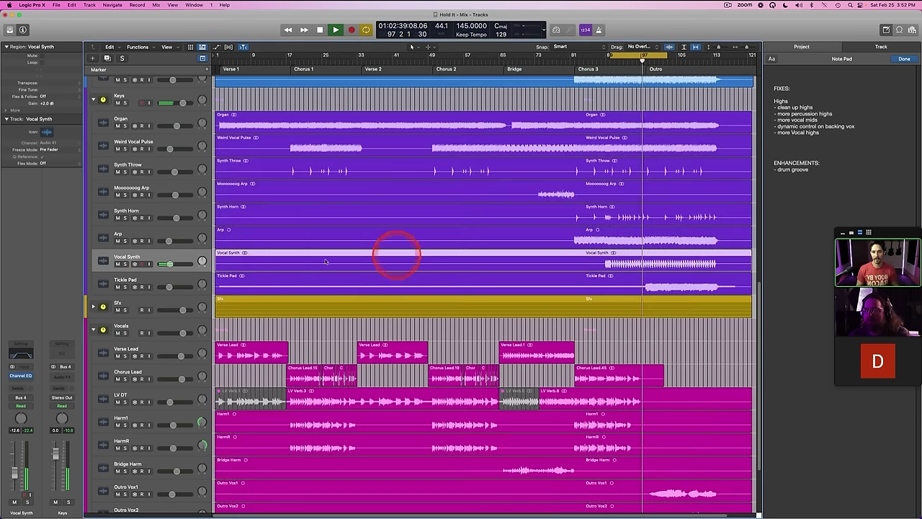
Step: Solo Tickle Pad, insert a Channel EQ with a low cut just below 1 kHz, close it, and turn the solo off
click(173, 278)
key(s)
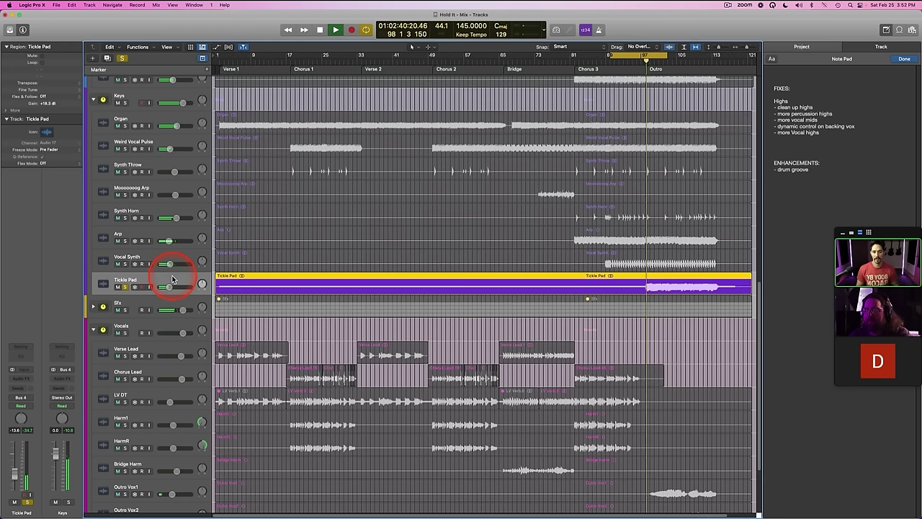
click(21, 352)
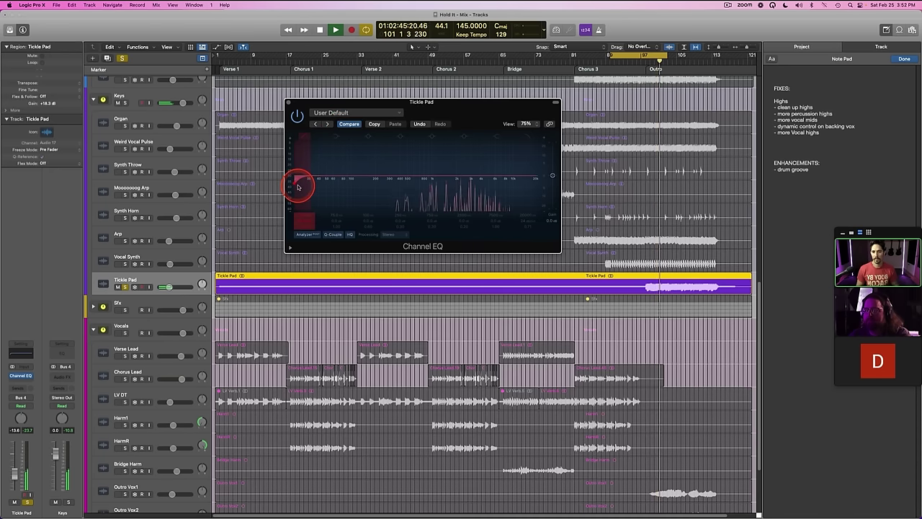
drag(294, 192, 430, 183)
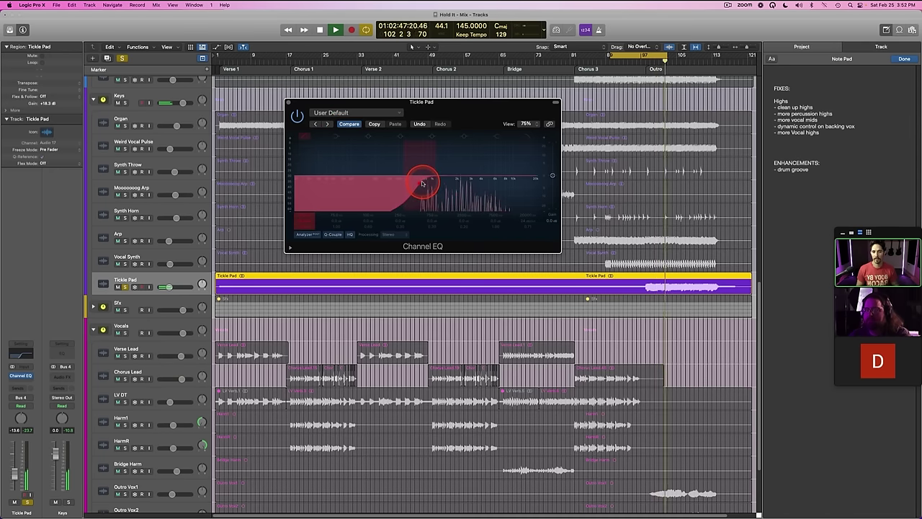
click(289, 102)
key(s)
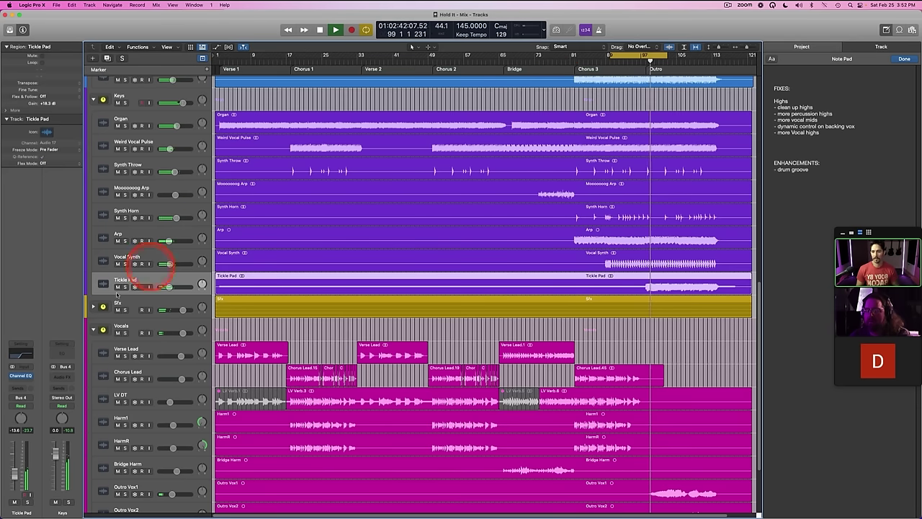
Step: Insert a stereo Soothe plug-in after the Channel EQ on the Tickle Pad track and stop playback
click(20, 375)
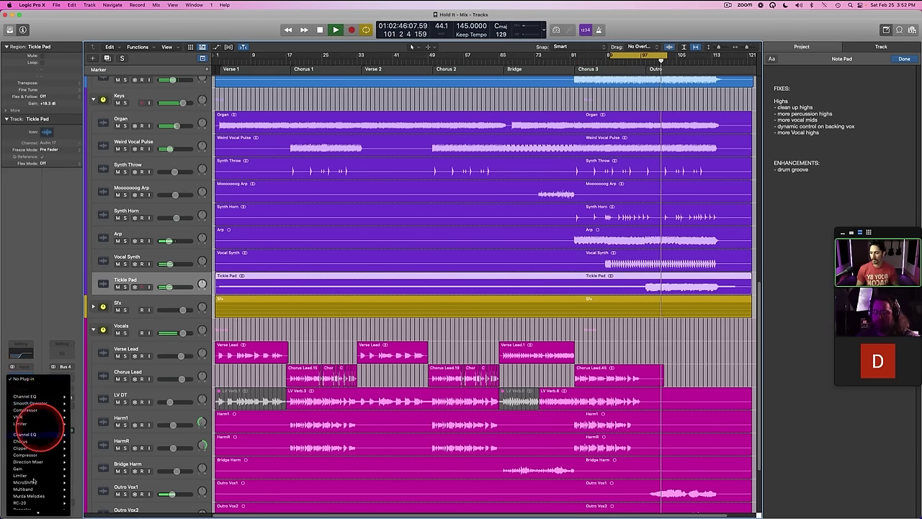
mouse_move(32, 450)
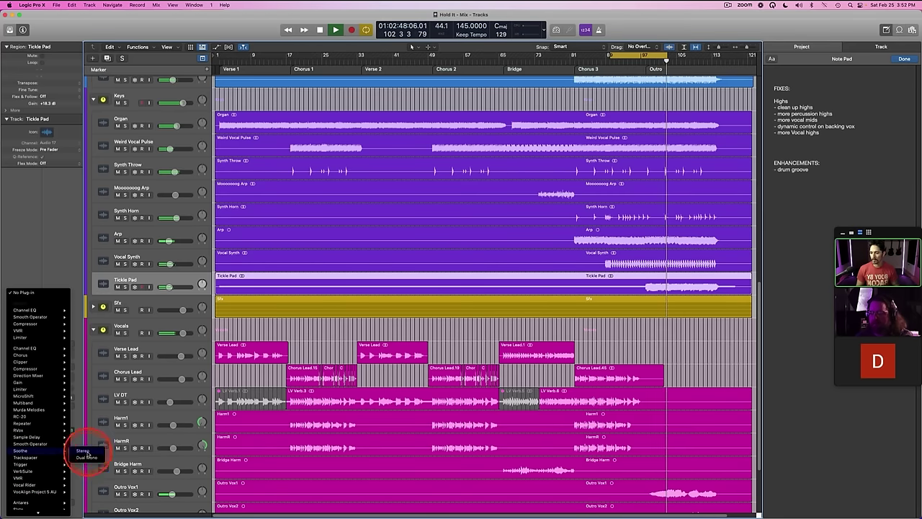
click(82, 451)
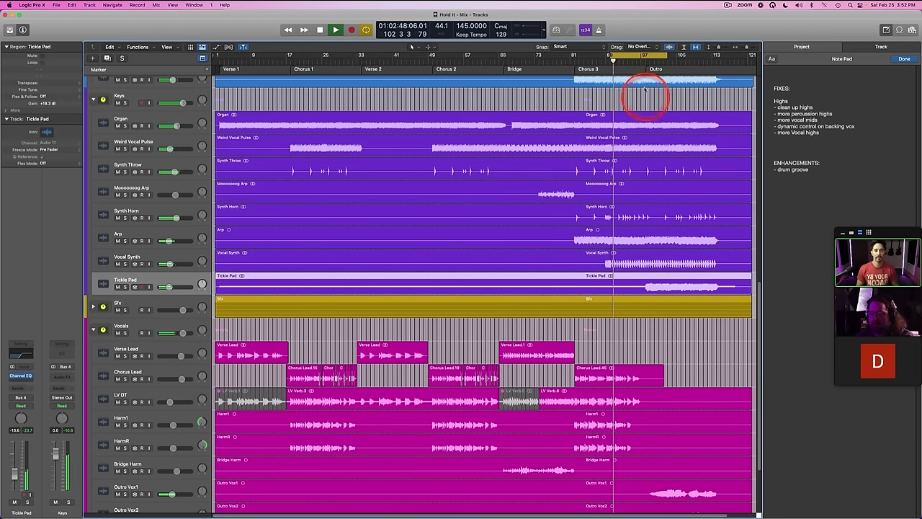
key(space)
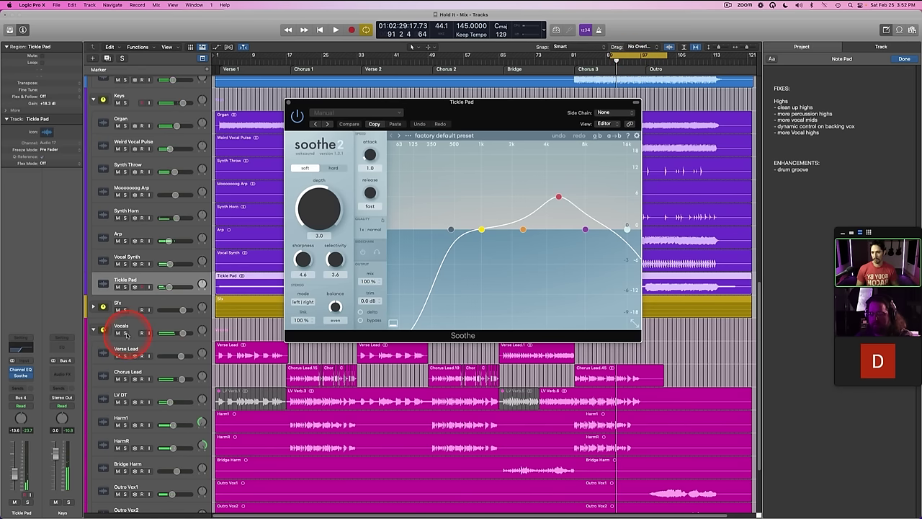
Step: Mute the Vocals stack, move the cycle range to the Outro from bar 97, and audition Soothe's effect on Tickle Pad
drag(638, 51, 670, 55)
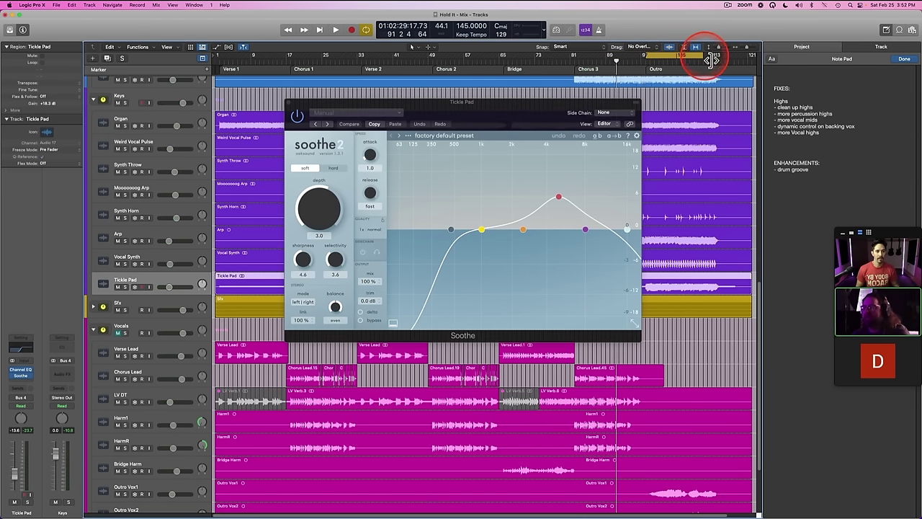
drag(505, 112, 456, 191)
click(497, 264)
click(517, 275)
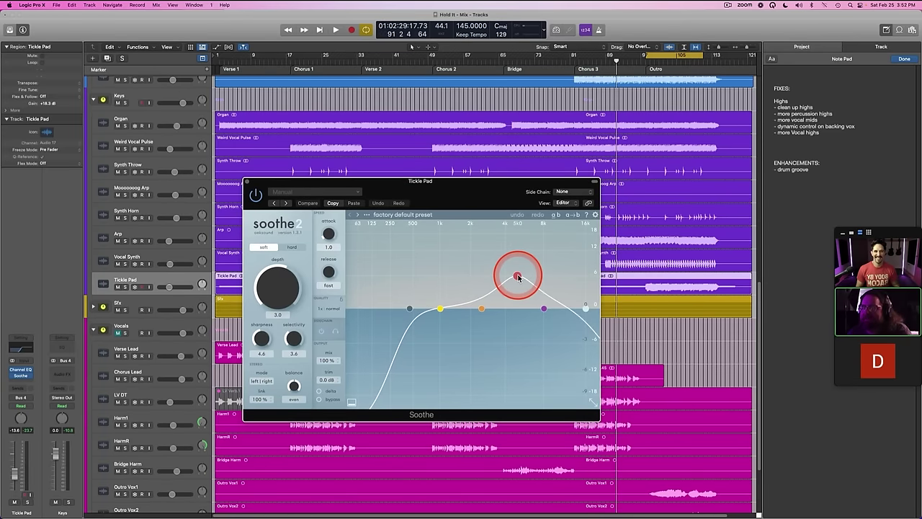
key(space)
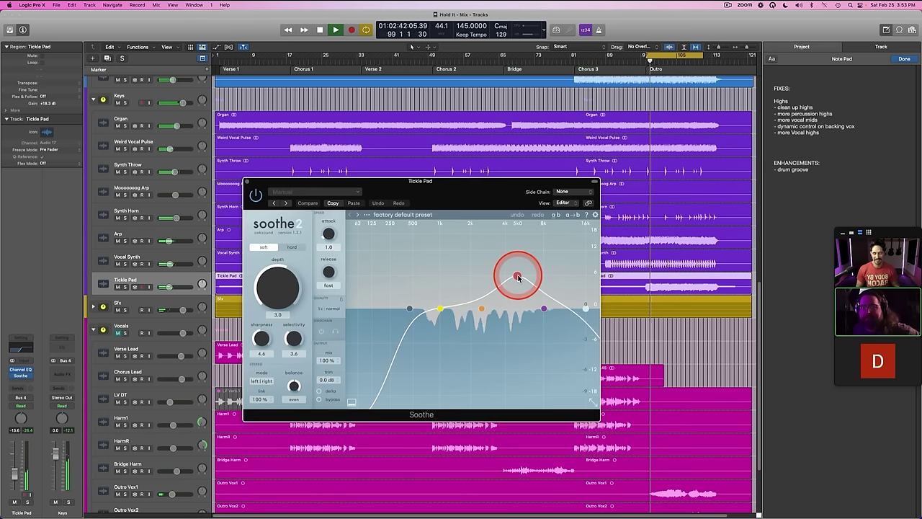
key(space)
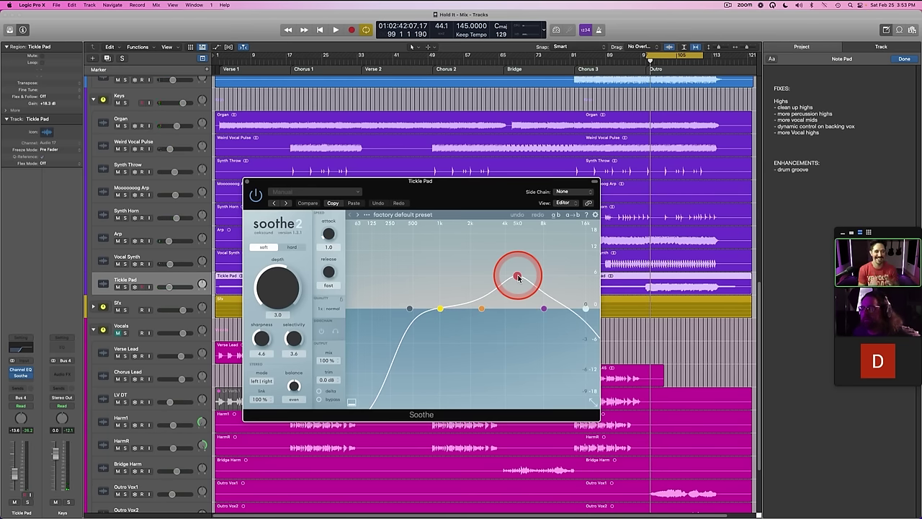
key(space)
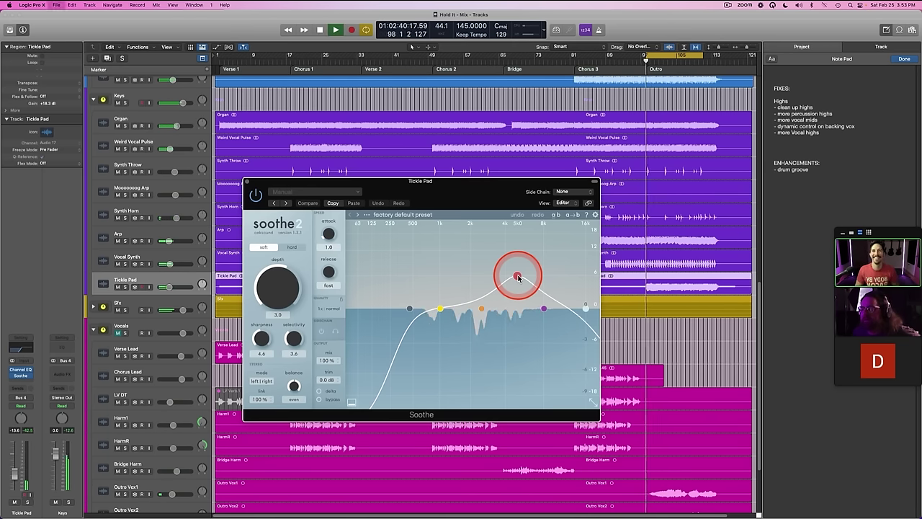
Step: Move Soothe's band 3 to about 3 kHz on Tickle Pad, compare it bypassed and active, and close the plug-in
drag(518, 278, 492, 278)
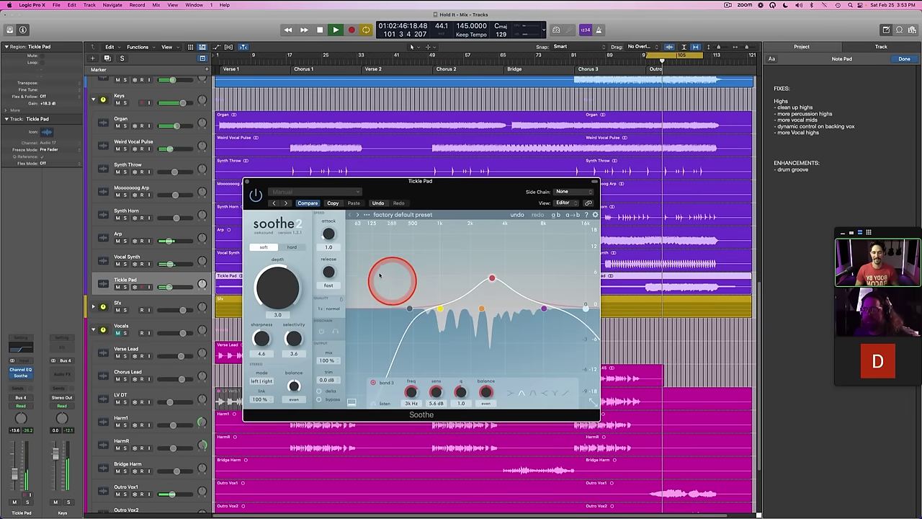
click(256, 195)
click(257, 195)
key(super+w)
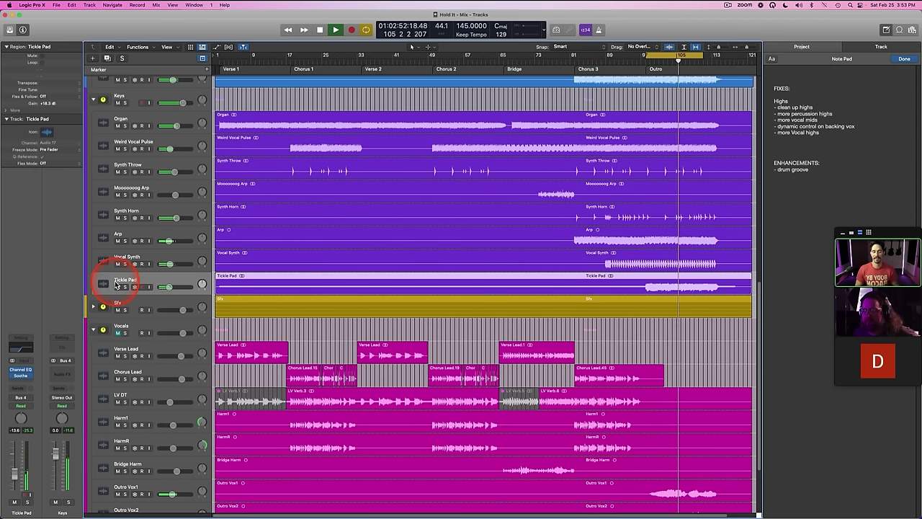
Step: Adjust the Tickle Pad track's volume to about -12.8 dB
drag(169, 286, 171, 286)
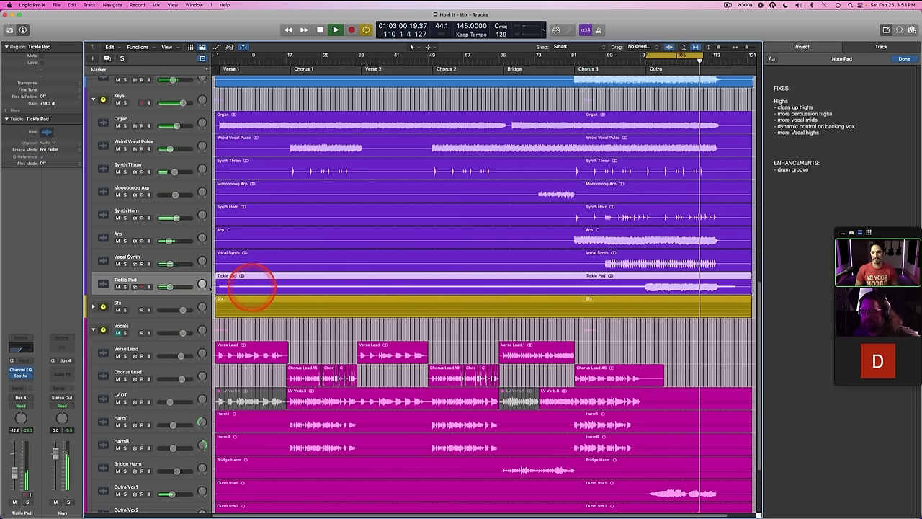
click(169, 287)
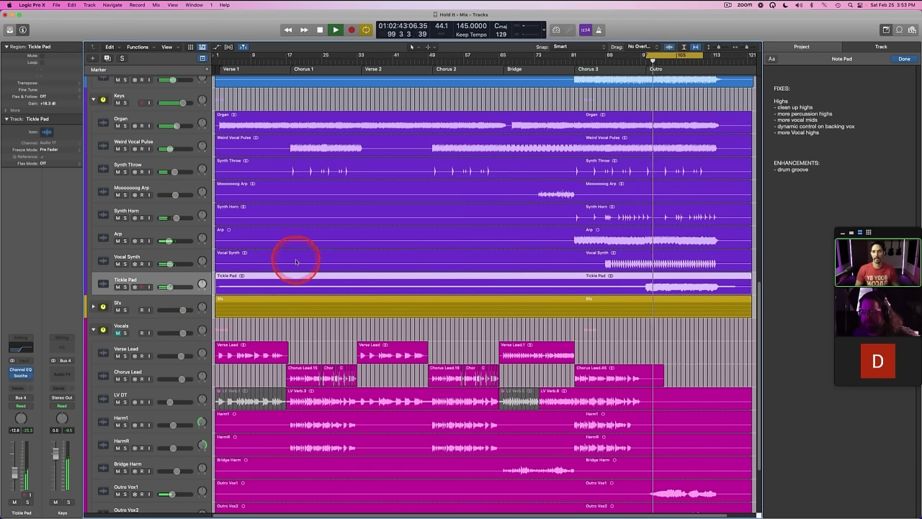
drag(170, 288, 170, 287)
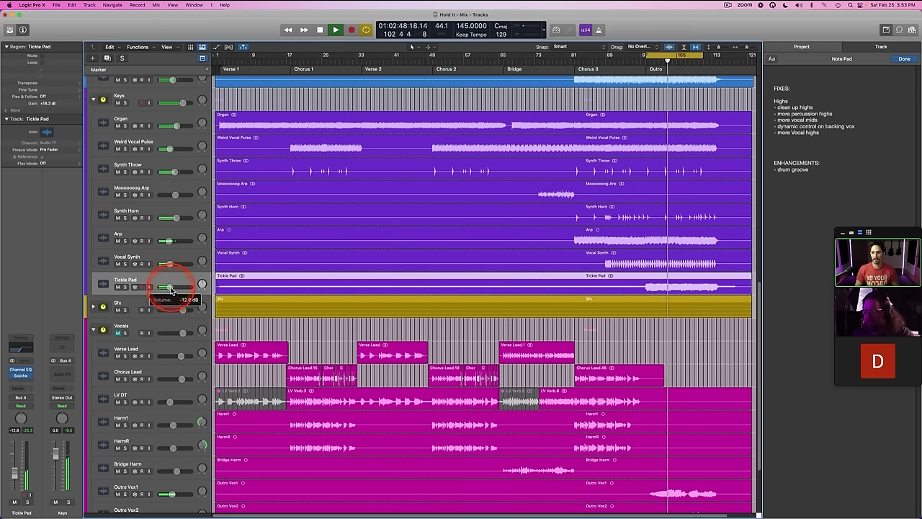
Step: Check Vocal Synth briefly in solo and set its volume to about -11.6 dB
click(178, 256)
key(s)
key(s)
drag(170, 264, 173, 265)
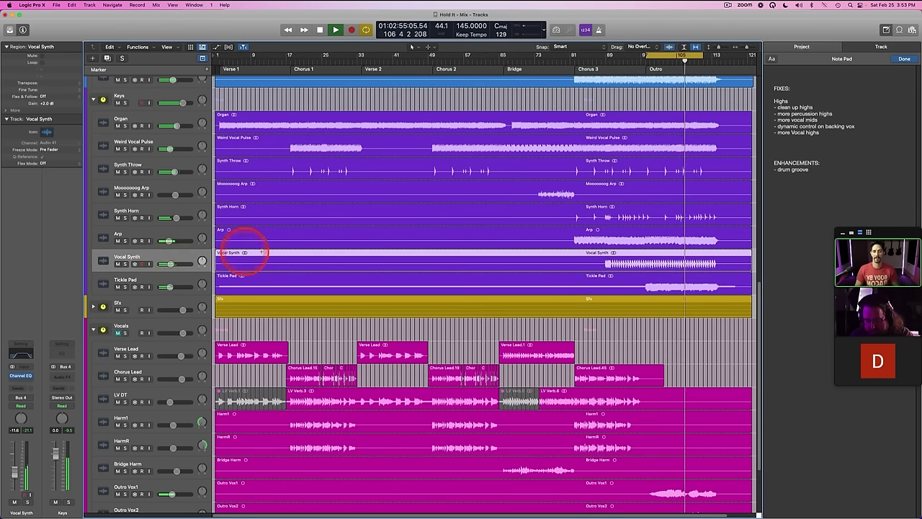
Step: Check the Arp track in solo and set its volume to about -13.4 dB
click(170, 233)
key(s)
key(s)
drag(173, 240, 175, 240)
key(s)
key(s)
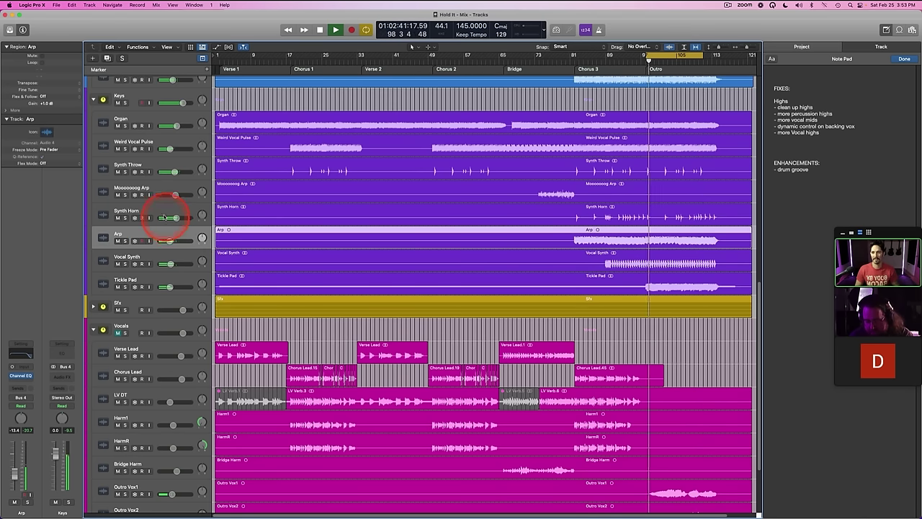
Step: Check Synth Horn briefly in solo, stop playback, and turn the cycle off
click(166, 210)
key(s)
key(s)
key(space)
scroll(346, 190, down, 4)
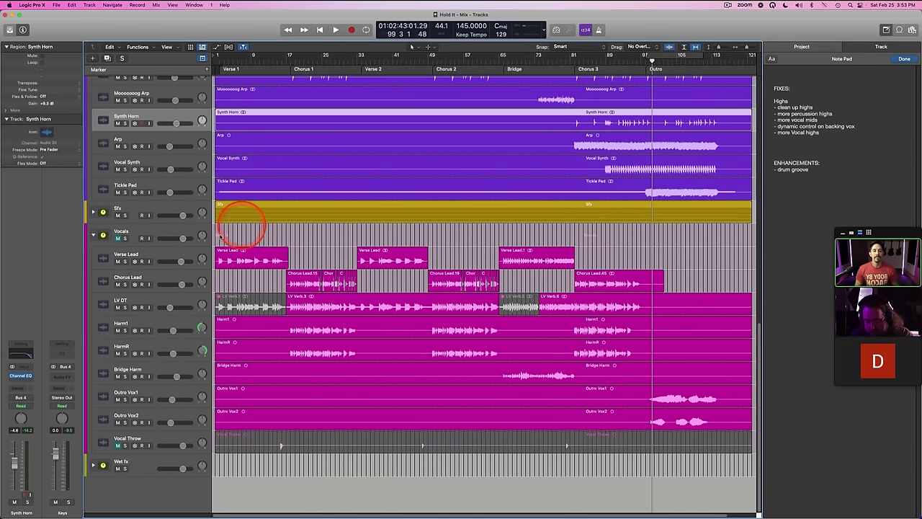
scroll(261, 277, up, 10)
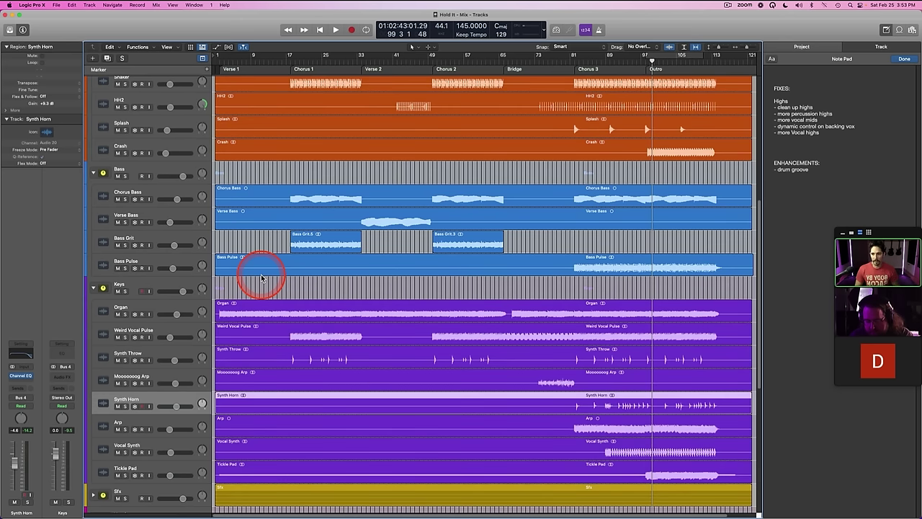
Step: Delete the "clean up highs" entry and its empty line from the project notes
click(796, 121)
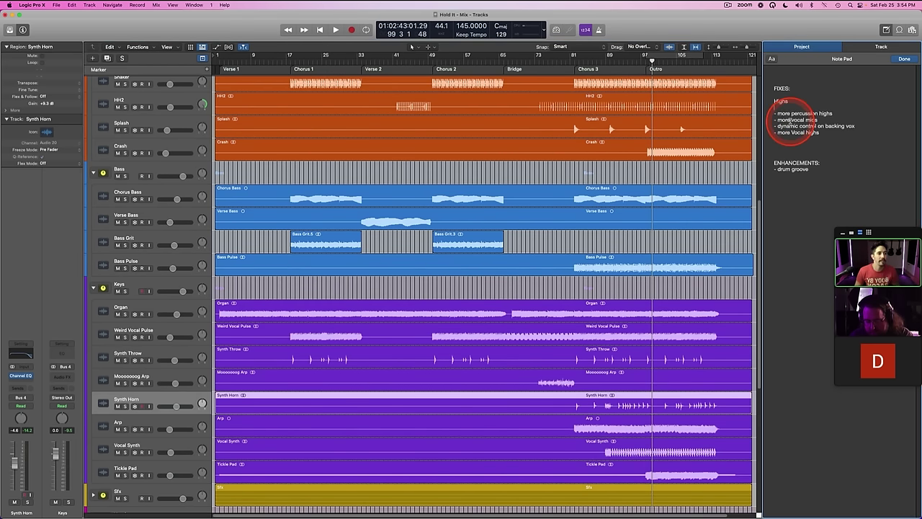
key(BackSpace)
click(840, 107)
click(816, 113)
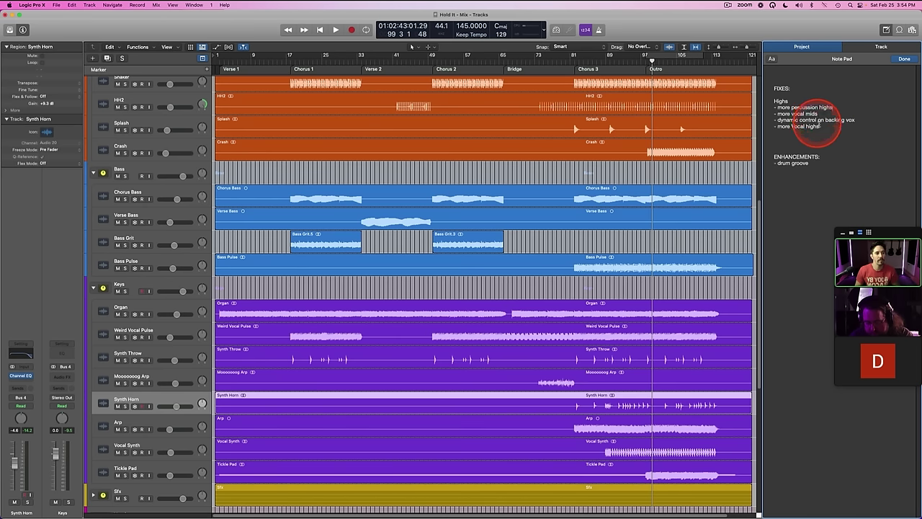
Step: Move the "- more Vocal highs" note to directly below "- more vocal mids"
drag(819, 126, 763, 124)
key(super+c)
key(BackSpace)
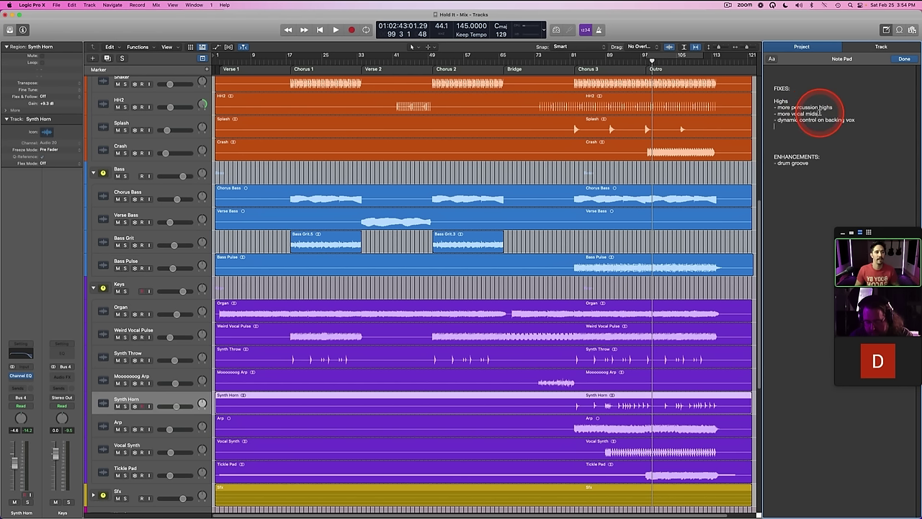
click(819, 113)
key(Return)
key(super+v)
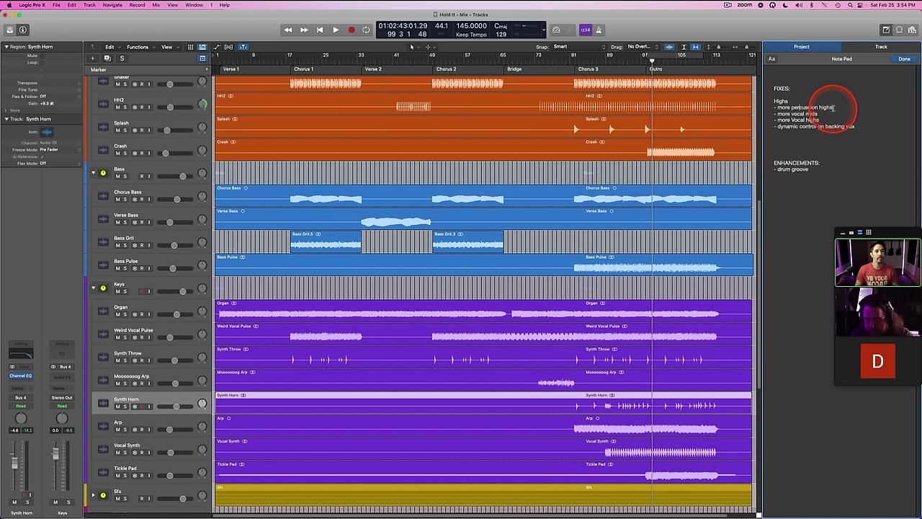
Step: Replace the "- more percussion highs" note with "- perc highs" below the remaining fixes
drag(770, 105, 848, 108)
key(BackSpace)
key(BackSpace)
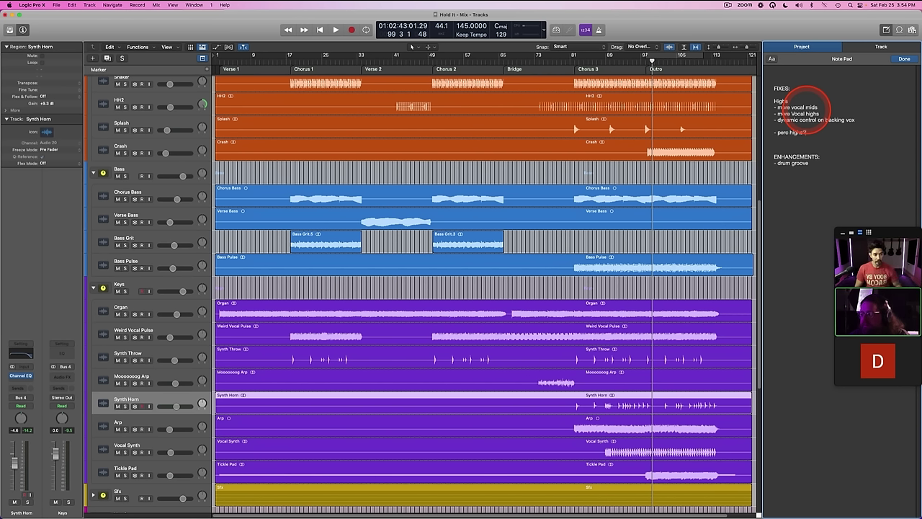
click(811, 133)
key(BackSpace)
Step: Play the drums from bar 83 in Chorus 3, toggle the Crash track's solo on and off, and save the project
click(592, 142)
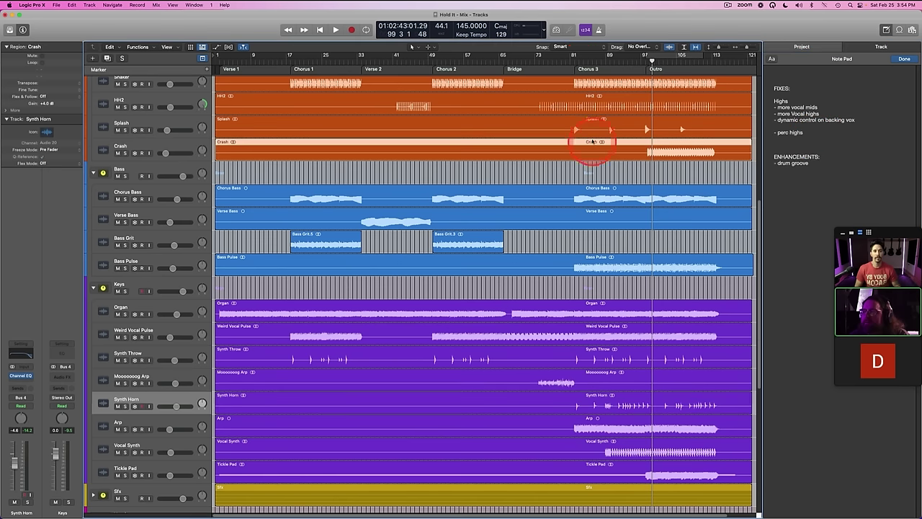
click(581, 61)
click(505, 162)
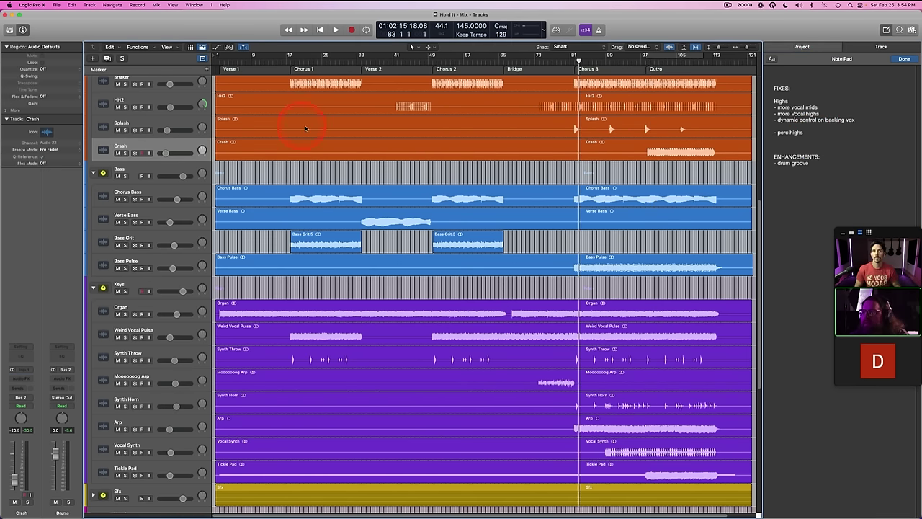
scroll(461, 144, up, 10)
click(490, 144)
key(space)
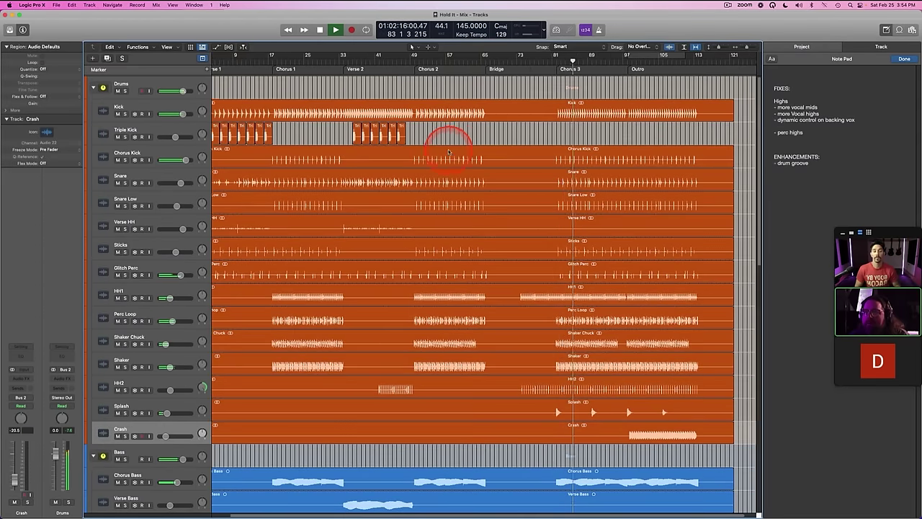
key(s)
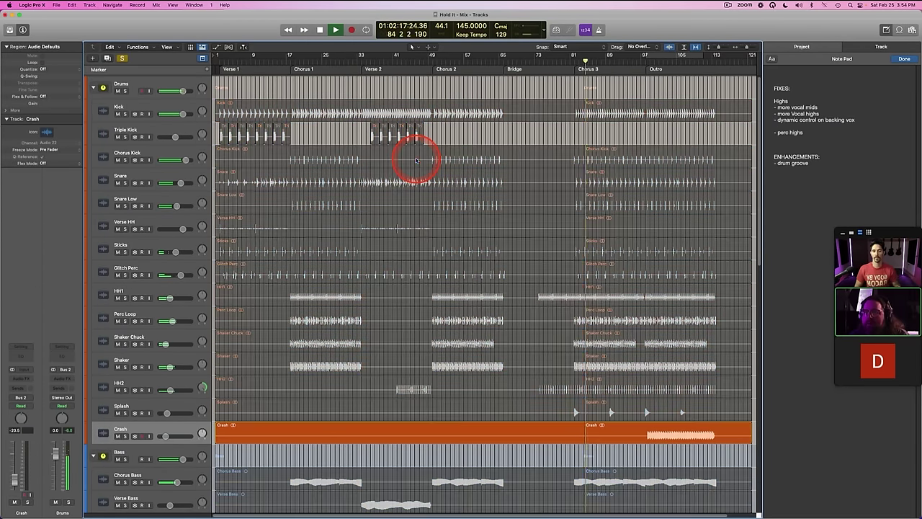
key(s)
key(super+s)
click(306, 298)
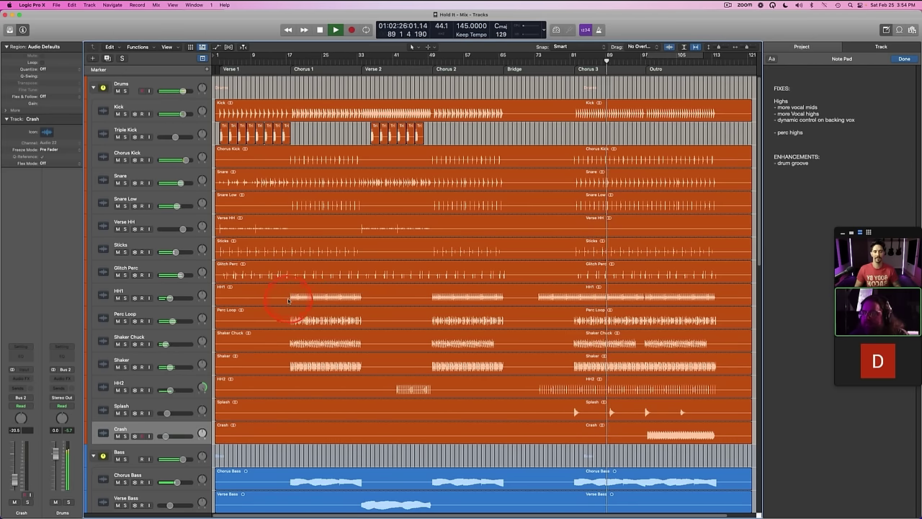
Step: Audition Glitch Perc in solo, add Sticks for comparison, and return to Glitch Perc alone before stopping playback
click(157, 268)
key(s)
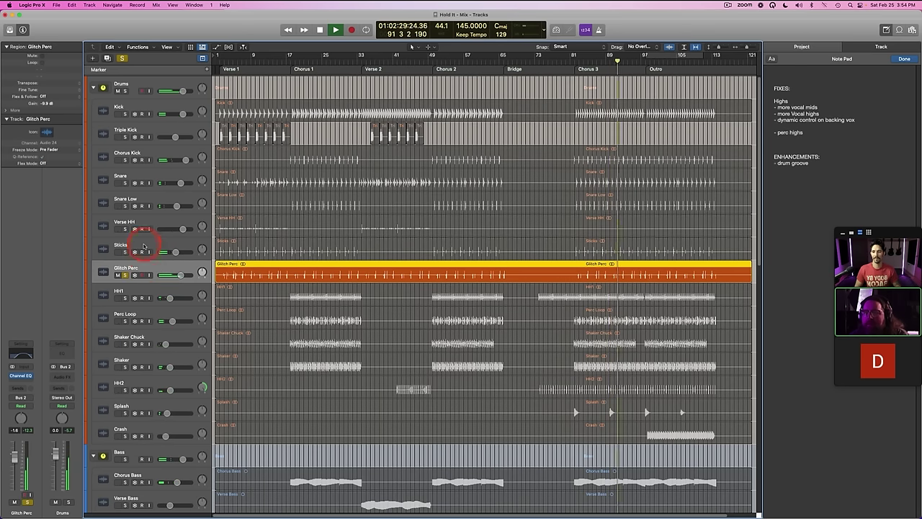
click(215, 251)
key(s)
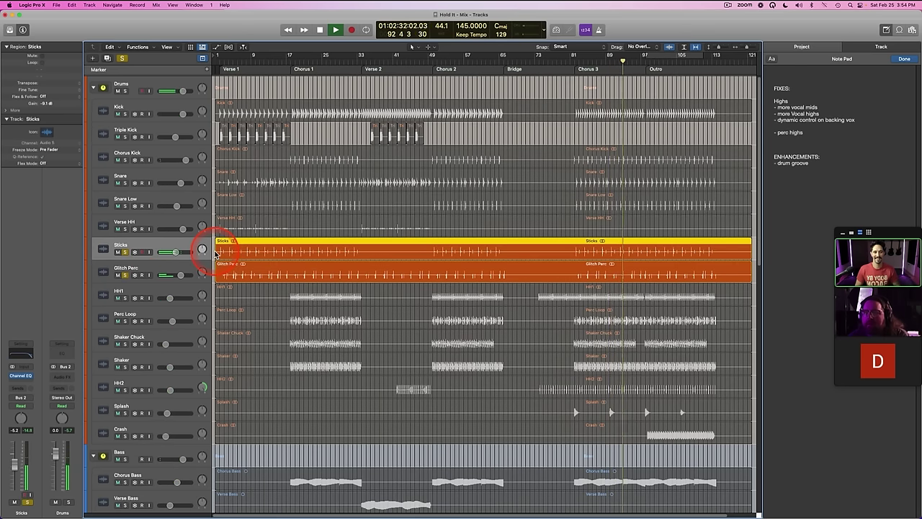
key(s)
click(150, 268)
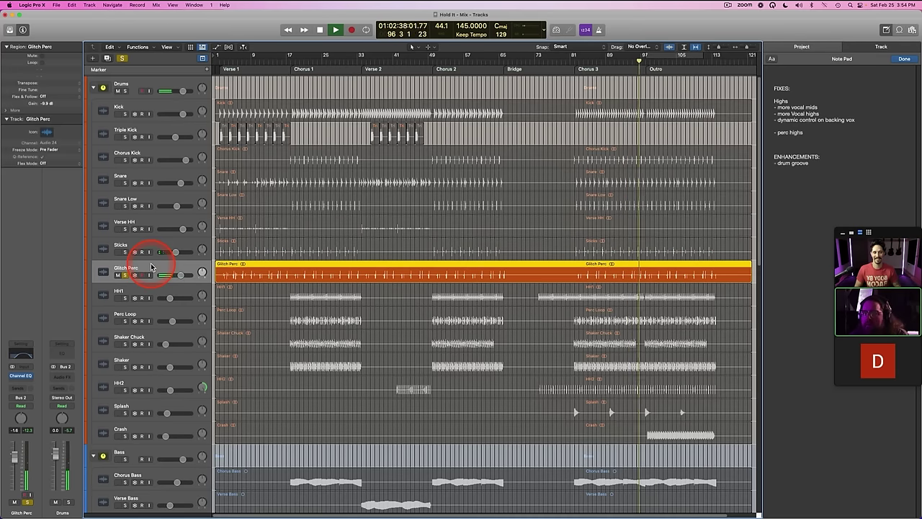
key(space)
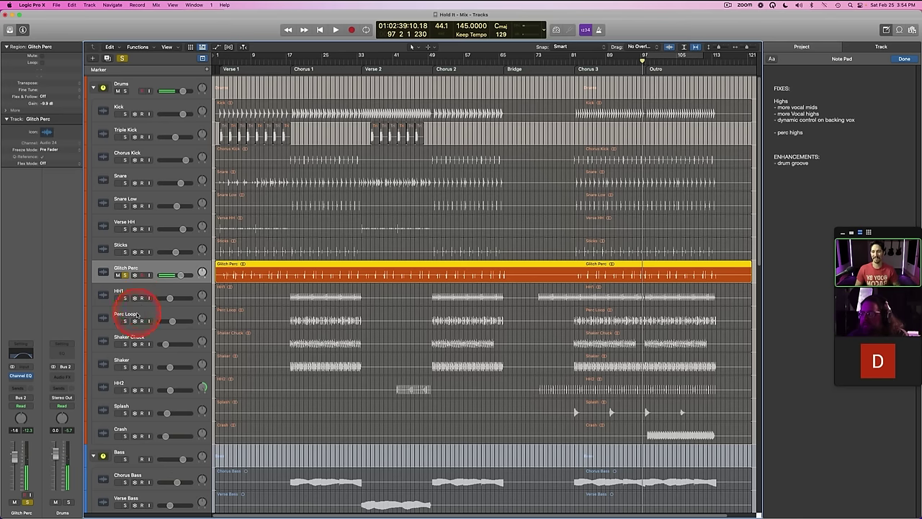
Step: Audition Perc Loop together with Glitch Perc in solo, clear both solos, and play the full mix from early in Verse 1
click(134, 314)
key(space)
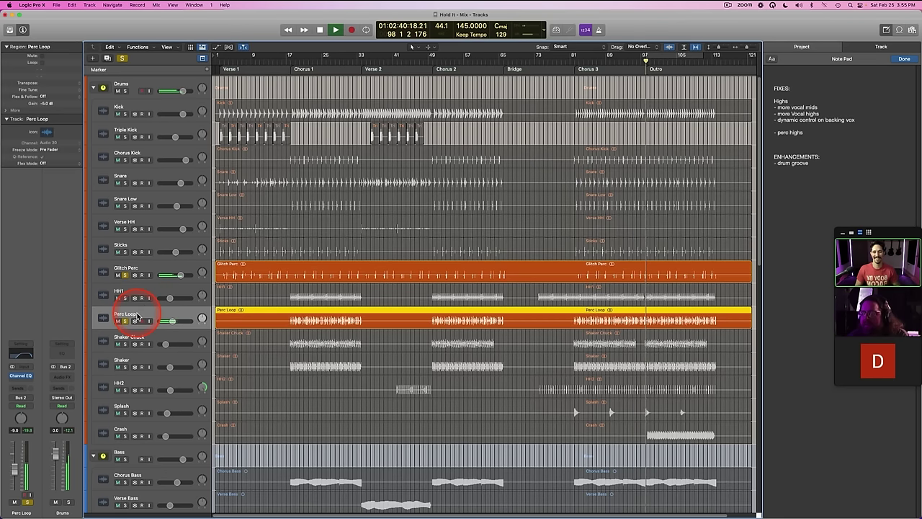
key(s)
click(137, 267)
key(s)
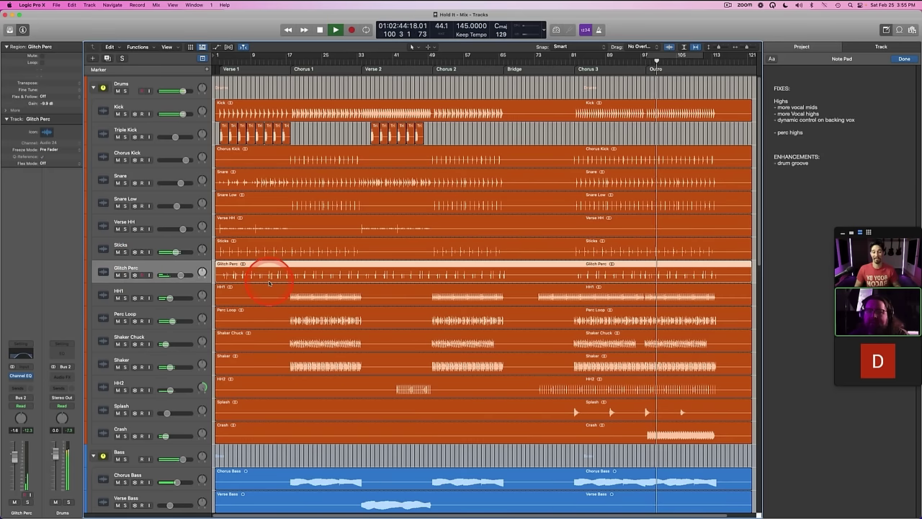
click(221, 62)
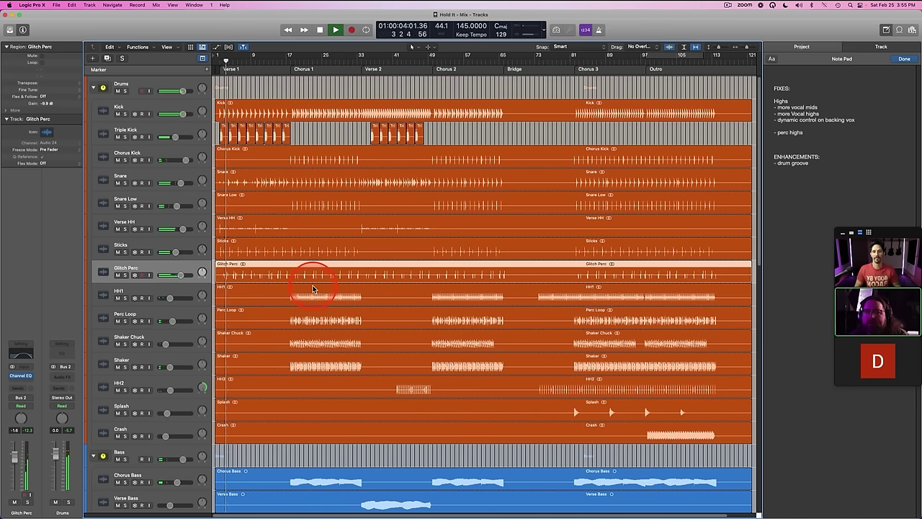
Step: Lower the Glitch Perc track's volume to -3.1 dB
drag(180, 274, 177, 274)
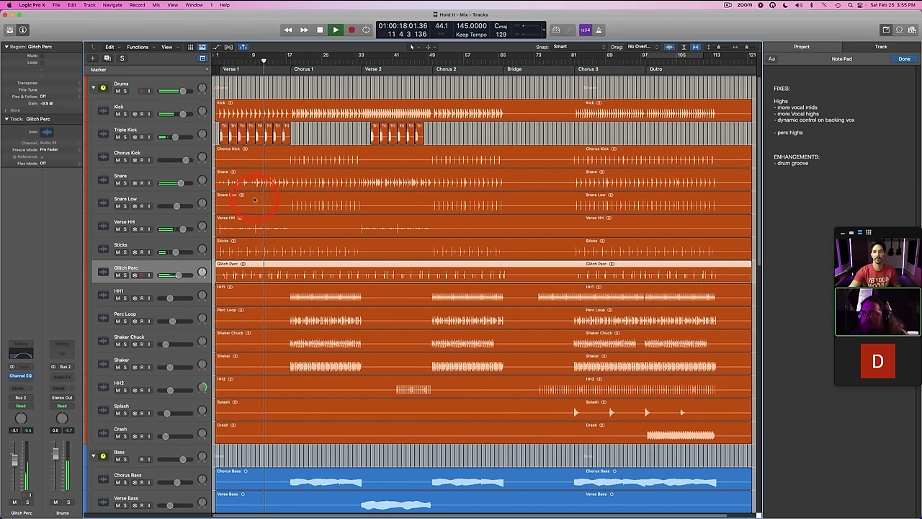
Step: Raise the Organ's low cut to about 121 Hz in its Channel EQ while replaying Verse 1 from the start
scroll(254, 197, down, 1)
scroll(254, 196, down, 10)
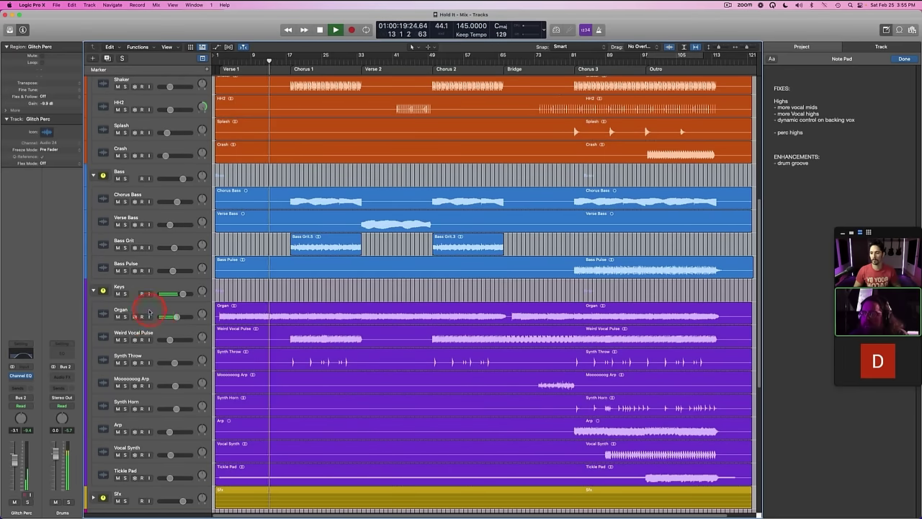
click(148, 310)
click(26, 358)
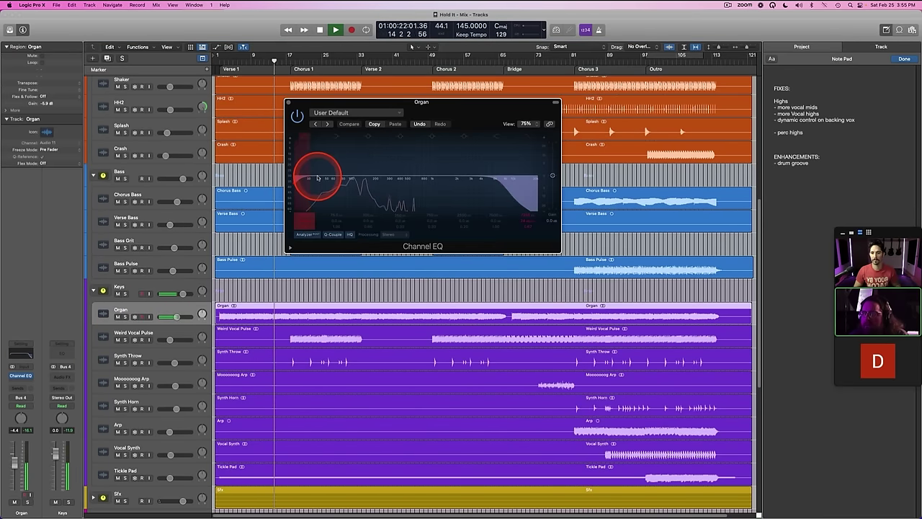
mouse_move(348, 178)
mouse_down()
mouse_move(342, 182)
mouse_move(352, 187)
mouse_up()
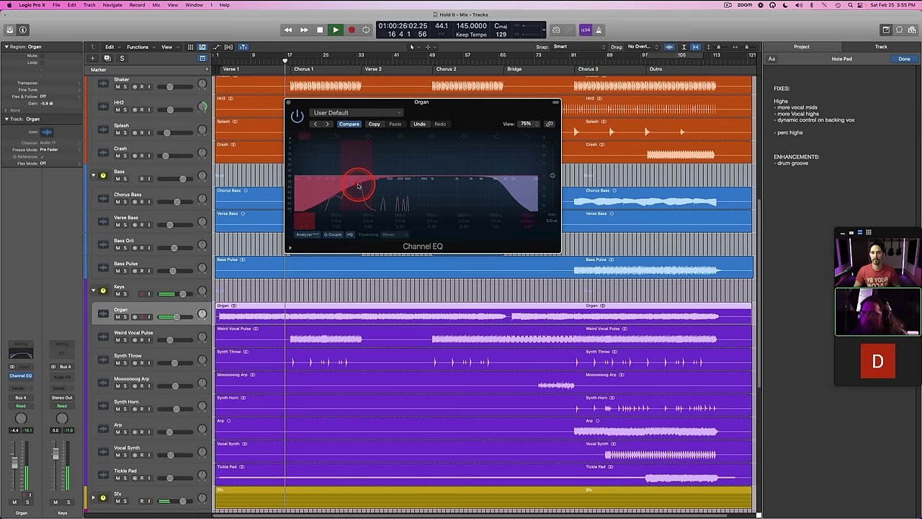
click(218, 56)
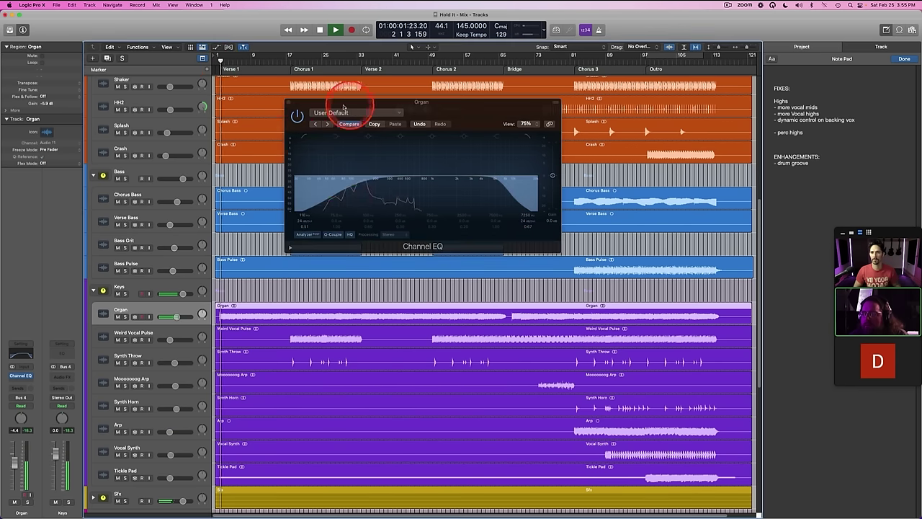
click(350, 123)
click(353, 185)
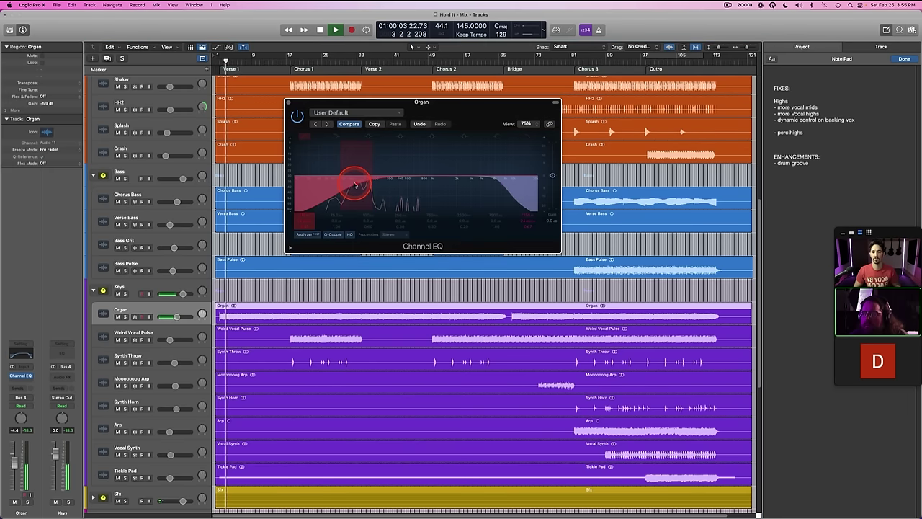
Step: Dip the Organ's low mids by 1.7 dB with a broad EQ band and raise the track's volume to -2.6 dB
click(220, 114)
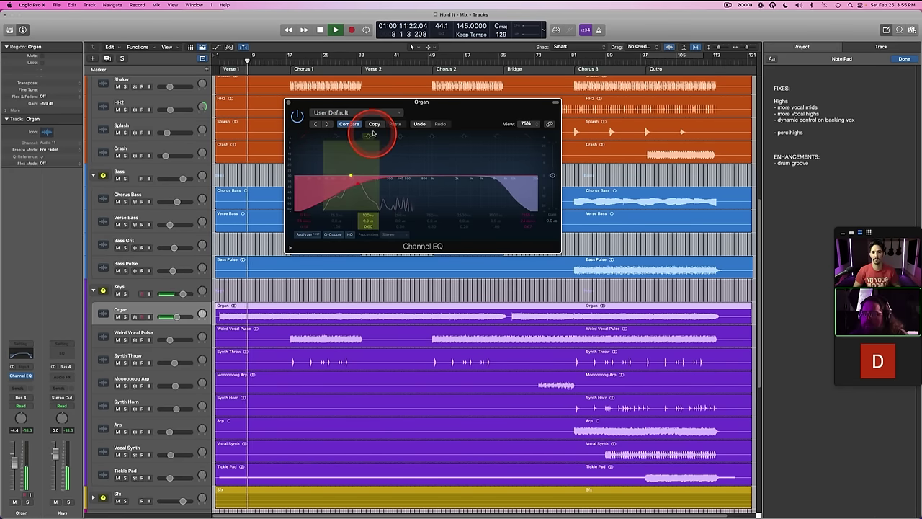
drag(392, 175, 368, 178)
click(298, 116)
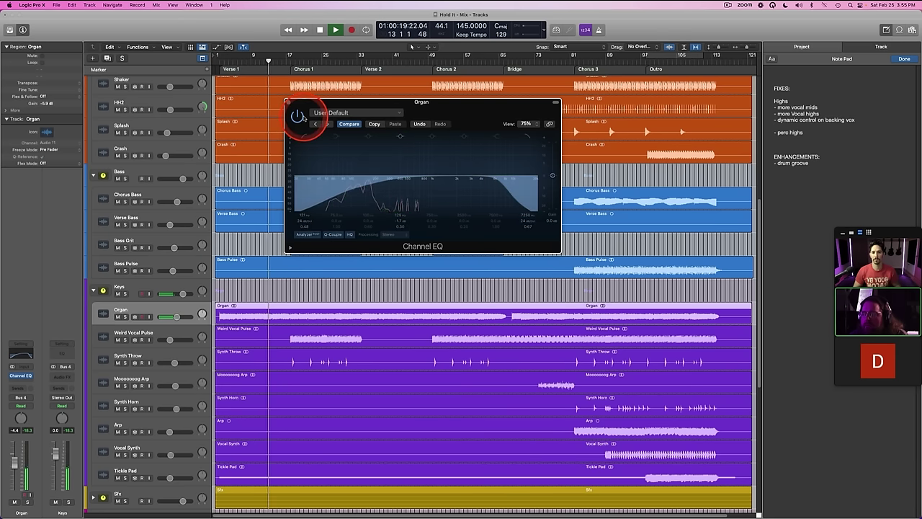
click(297, 116)
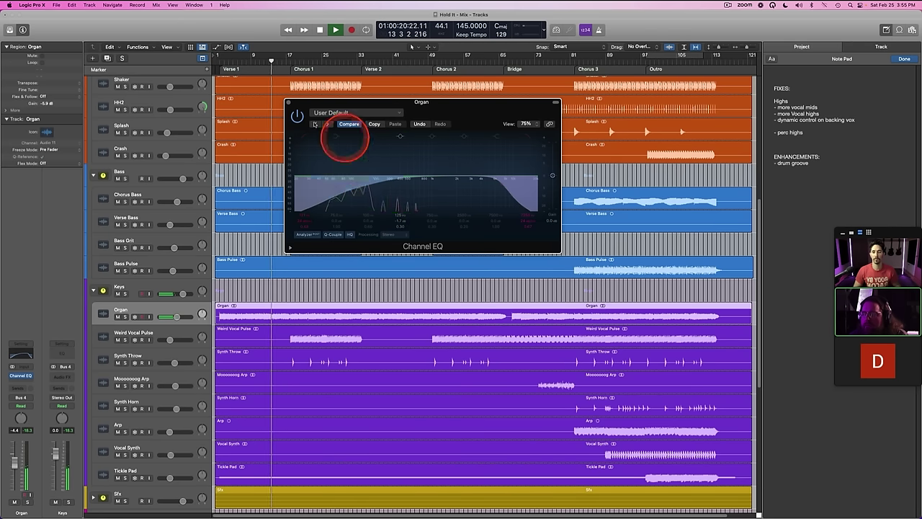
click(288, 103)
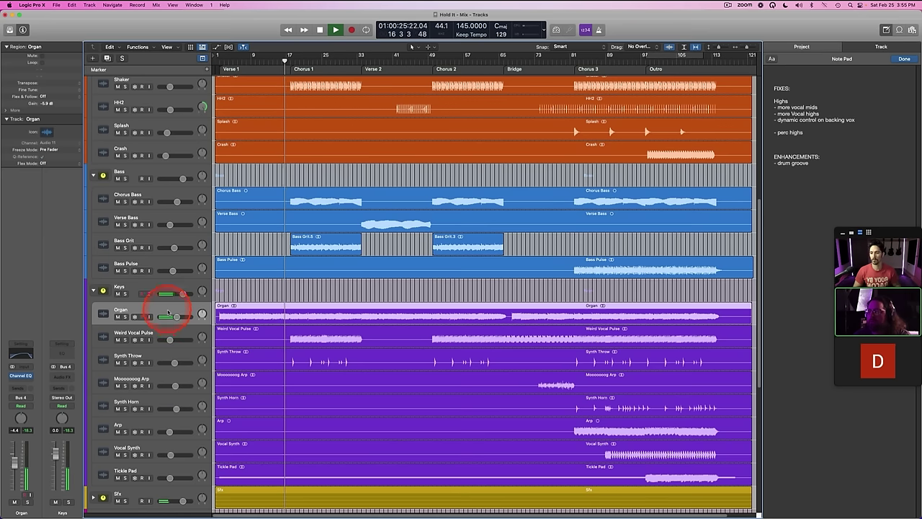
drag(176, 317, 180, 317)
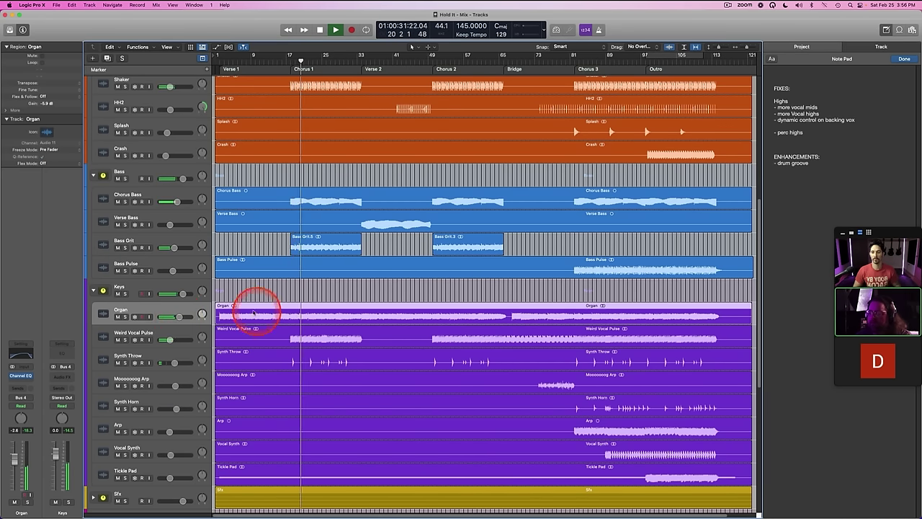
Step: Enter a note on the Bass Pulse channel in the mixer, and return to the full track view
click(144, 239)
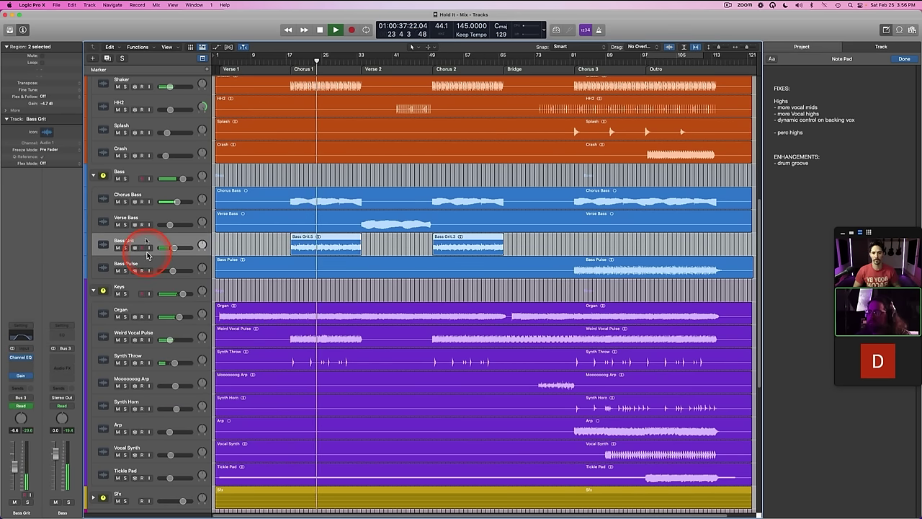
scroll(277, 258, down, 1)
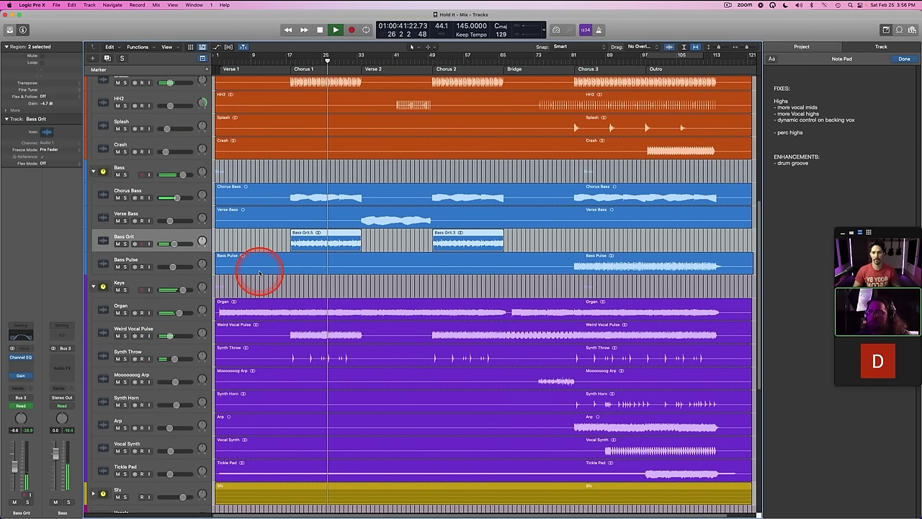
key(x)
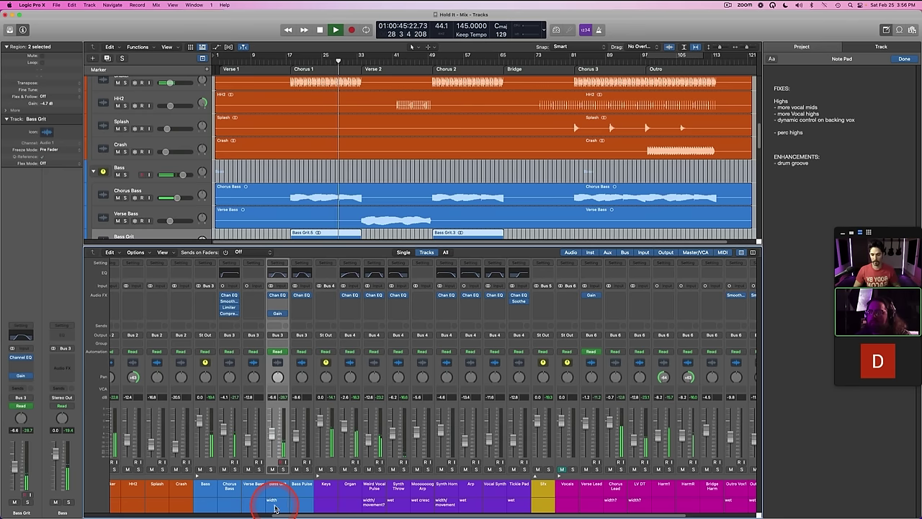
click(295, 504)
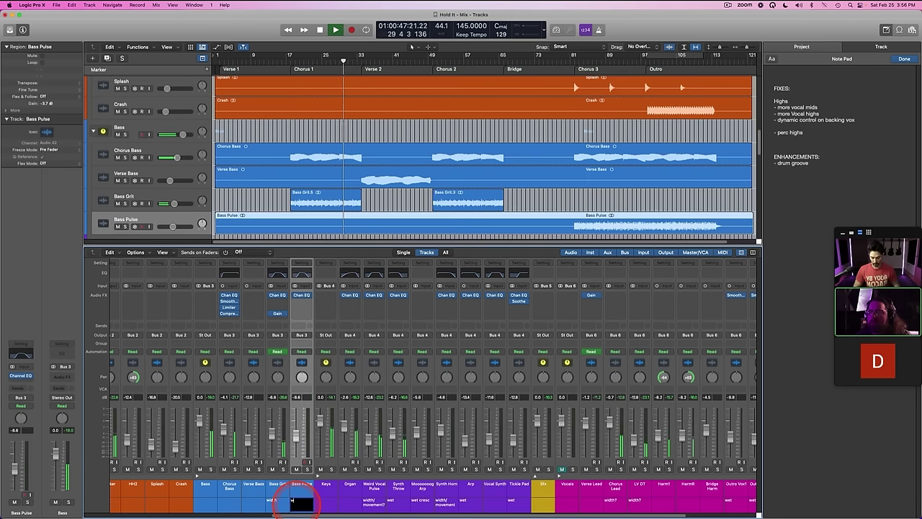
key(x)
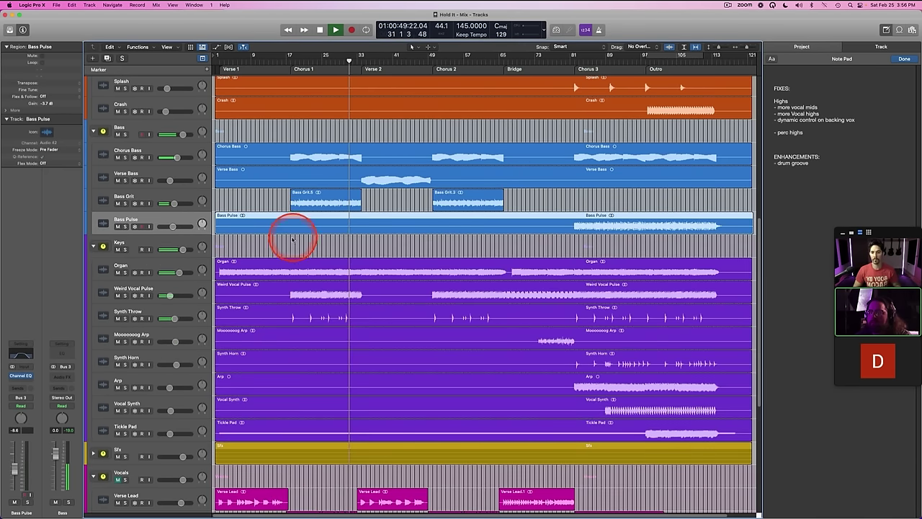
Step: Listen to the mix through the end of Chorus 1 into Verse 2 while reviewing the instrument tracks, and stop playback
click(290, 249)
scroll(288, 247, down, 2)
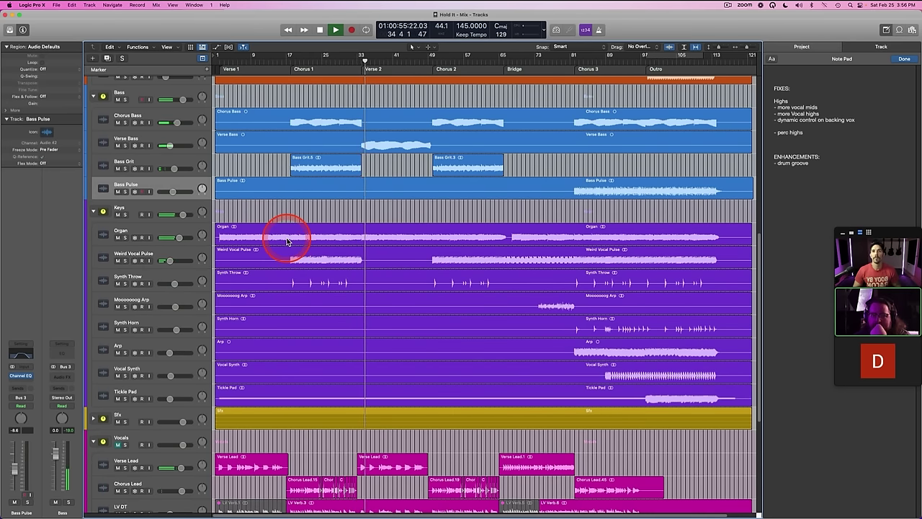
scroll(286, 240, up, 15)
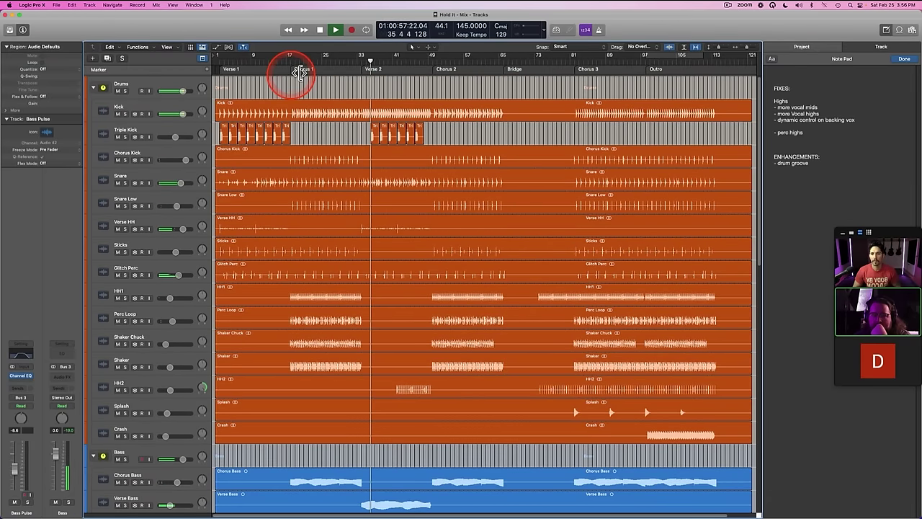
drag(289, 54, 360, 62)
click(325, 56)
key(space)
Step: Unmute the Vocals stack and collapse the Keys, Drums and Bass stacks
scroll(400, 207, down, 15)
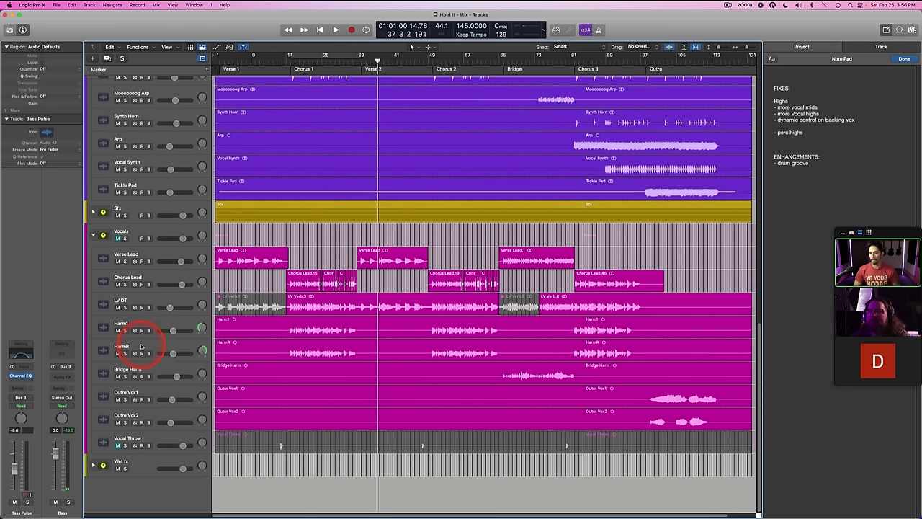
click(117, 232)
scroll(273, 223, up, 5)
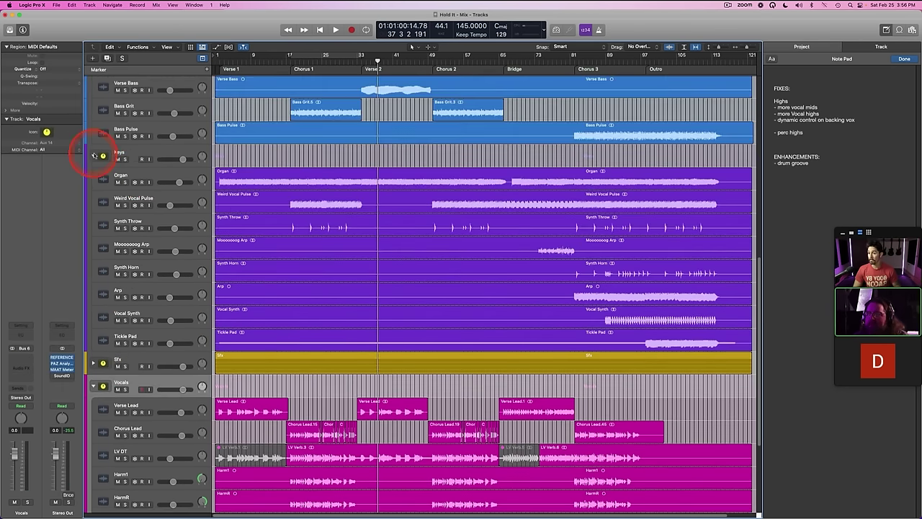
click(93, 155)
scroll(194, 143, up, 10)
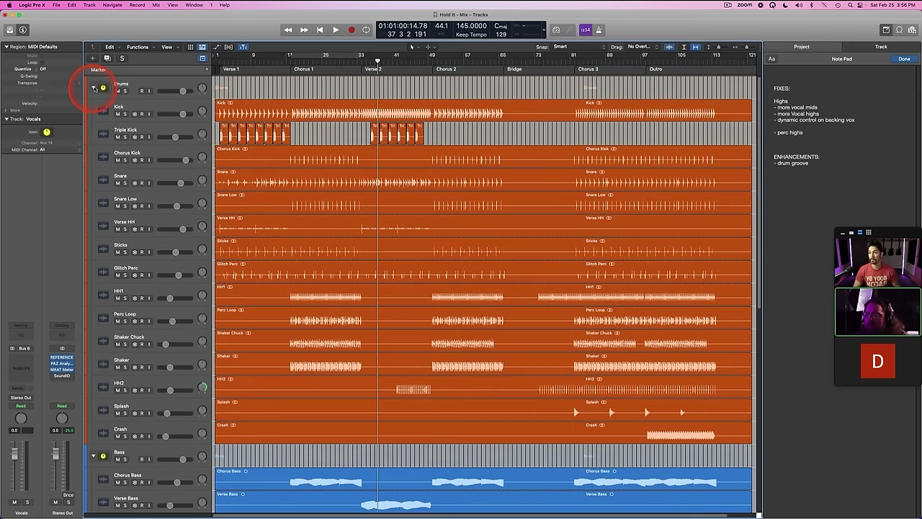
click(94, 87)
click(93, 110)
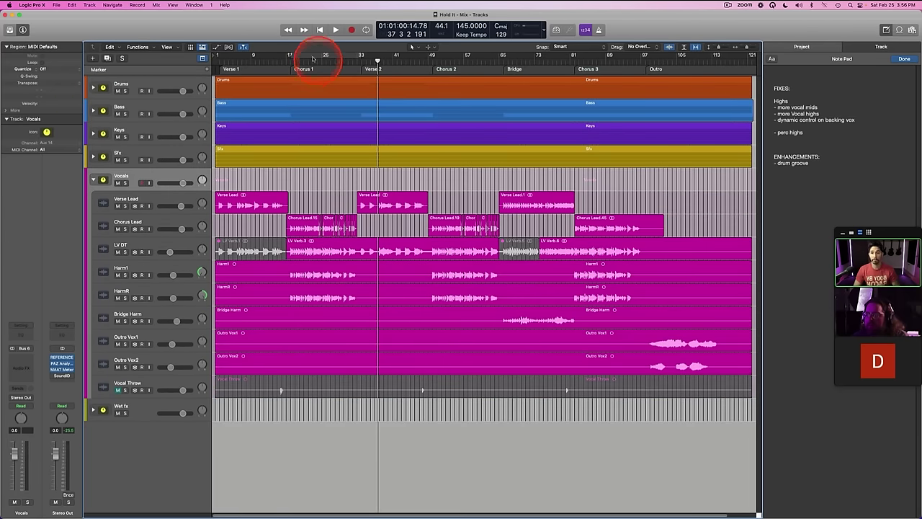
Step: Bounce the Verse Lead regions in place and replace the original track with the bounced one, named Verse Lead
drag(301, 66, 211, 66)
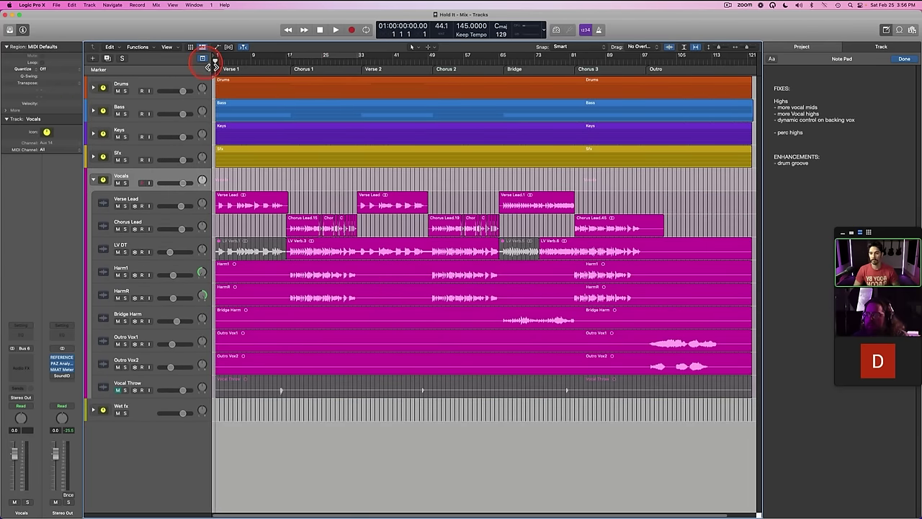
click(137, 198)
key(x)
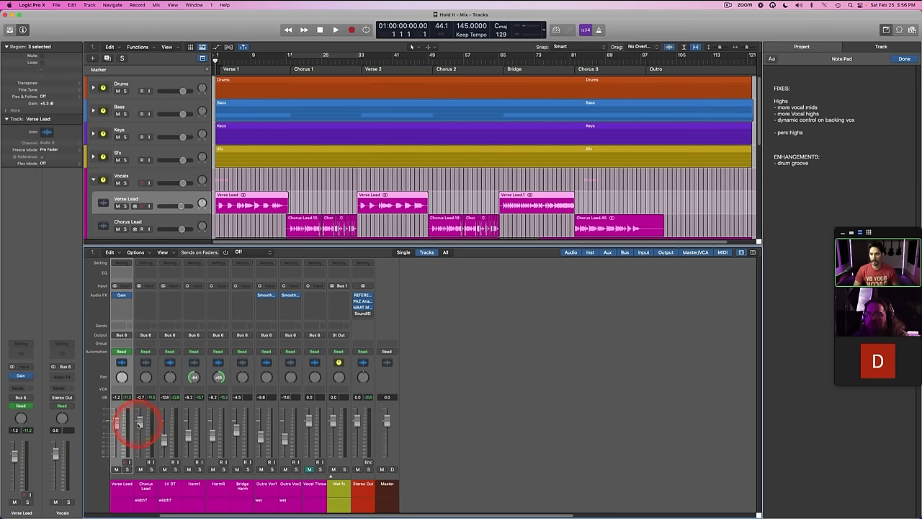
key(x)
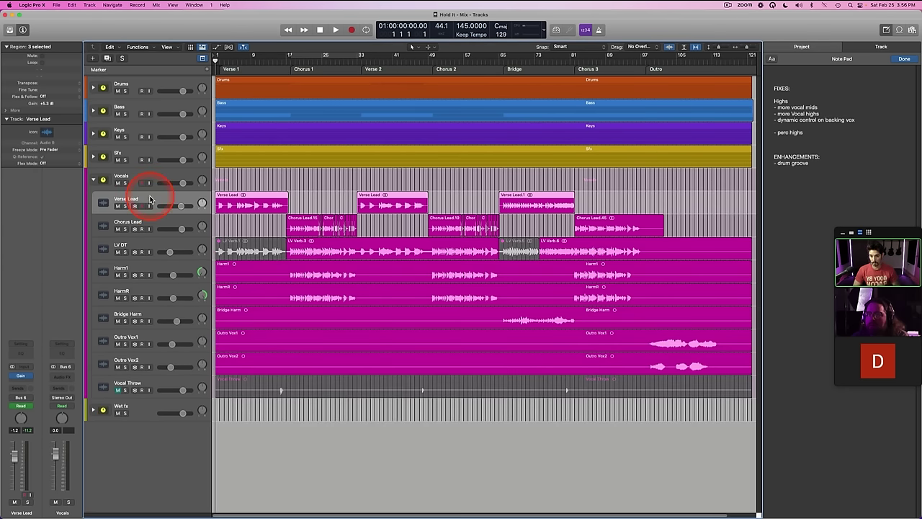
key(ctrl+b)
key(Return)
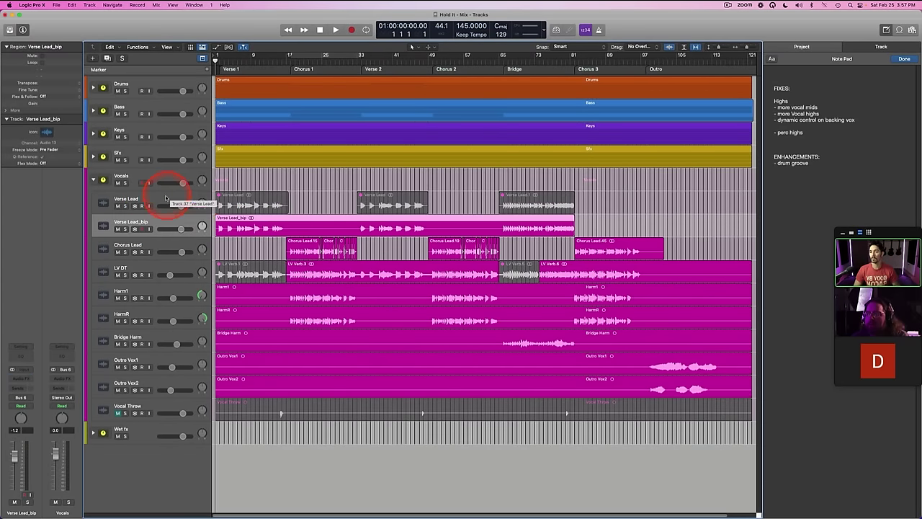
click(165, 198)
key(super+BackSpace)
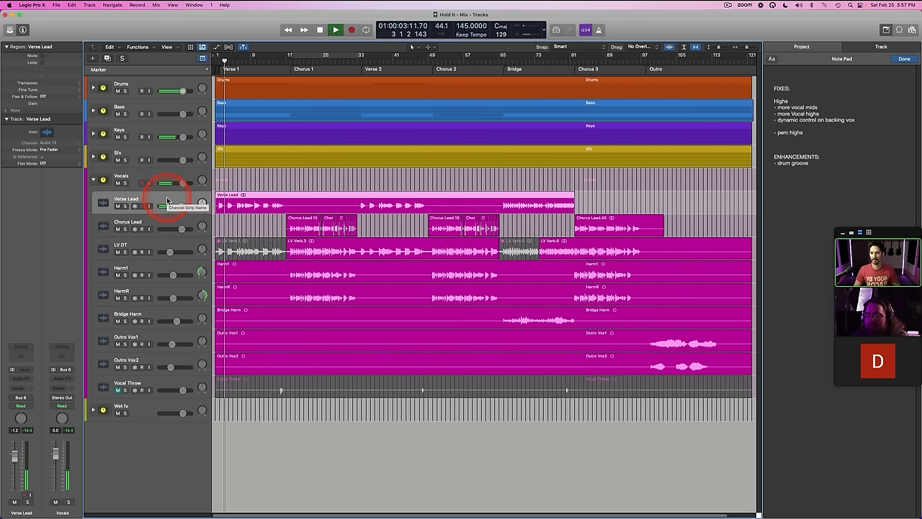
Step: Replay Verse 1 from the start, lower the Verse Lead volume to -3.5 dB, and stop playback
key(space)
key(Return)
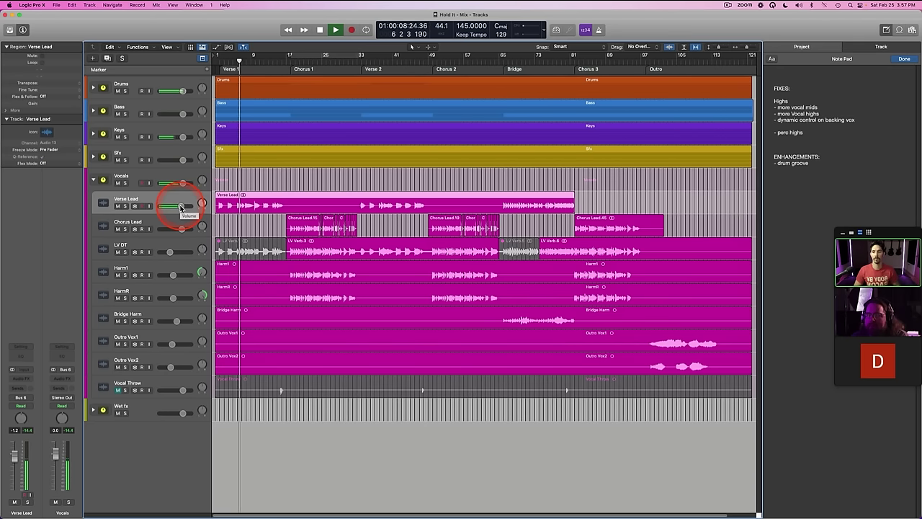
drag(181, 208, 178, 207)
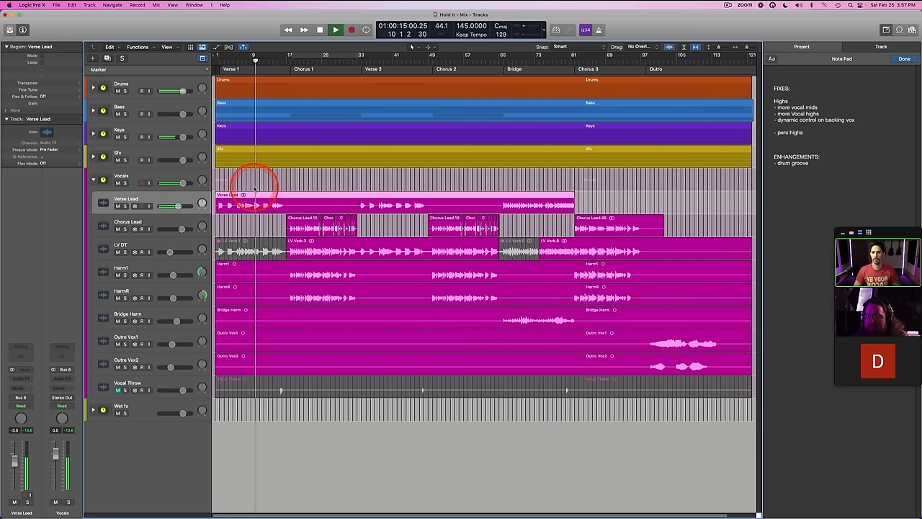
key(space)
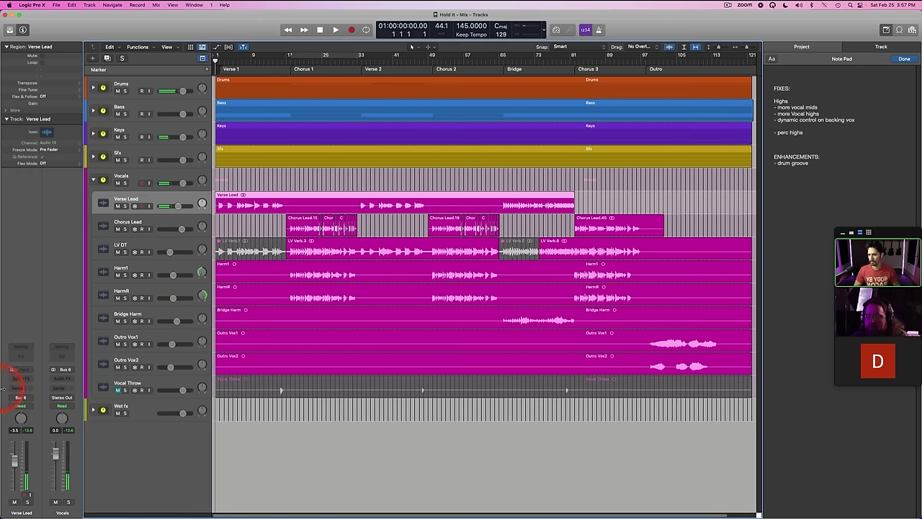
Step: Insert Soothe on Verse Lead and set its low cut to 92 Hz while playing Verse 1, keeping the depth at 3.0
click(26, 379)
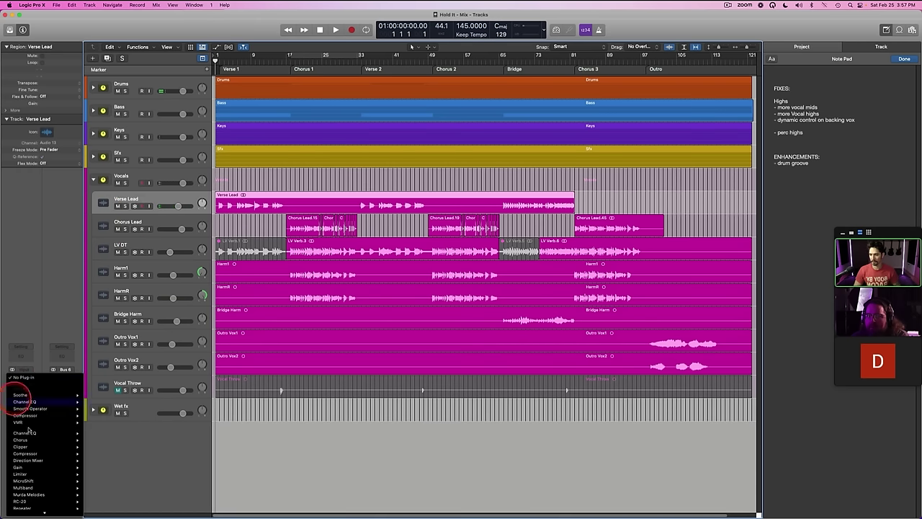
mouse_move(38, 410)
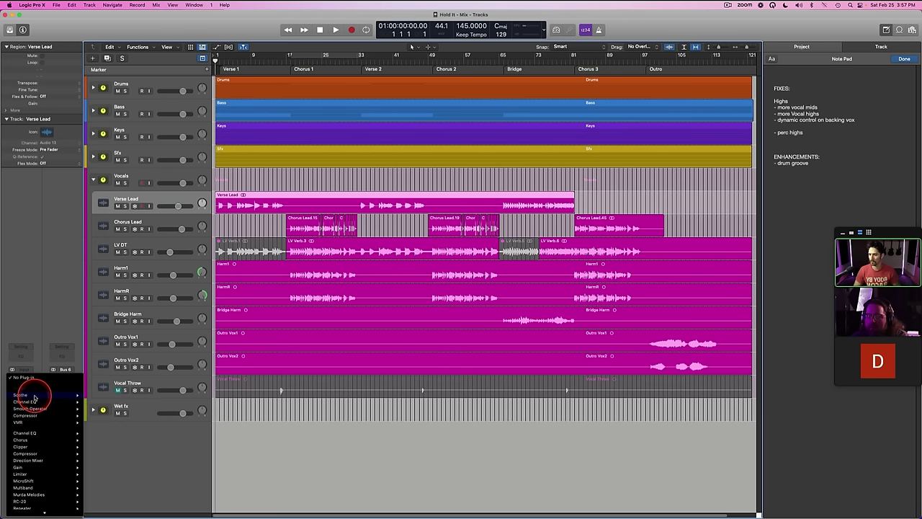
key(space)
drag(391, 92, 408, 176)
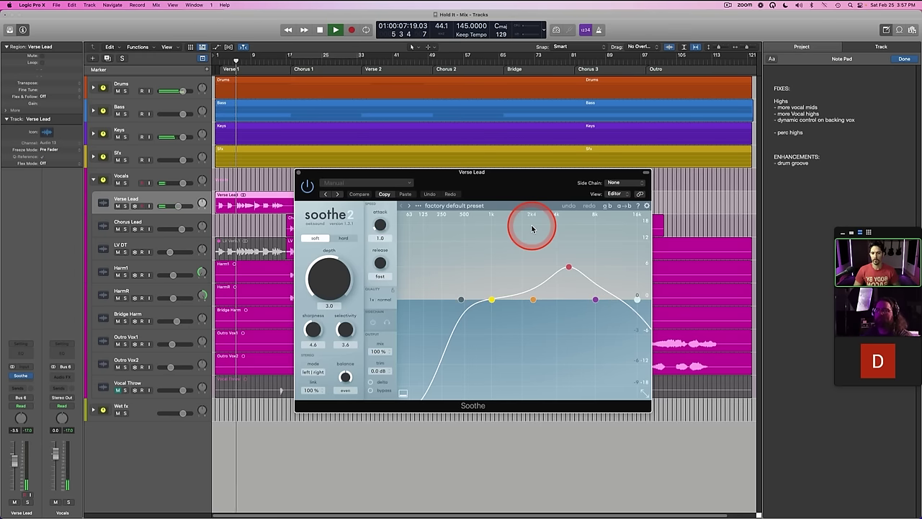
drag(460, 299, 415, 300)
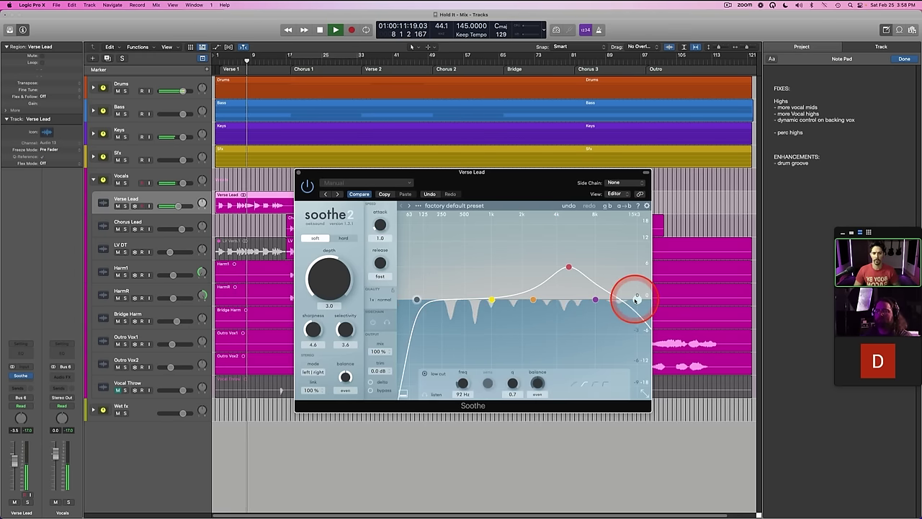
click(298, 173)
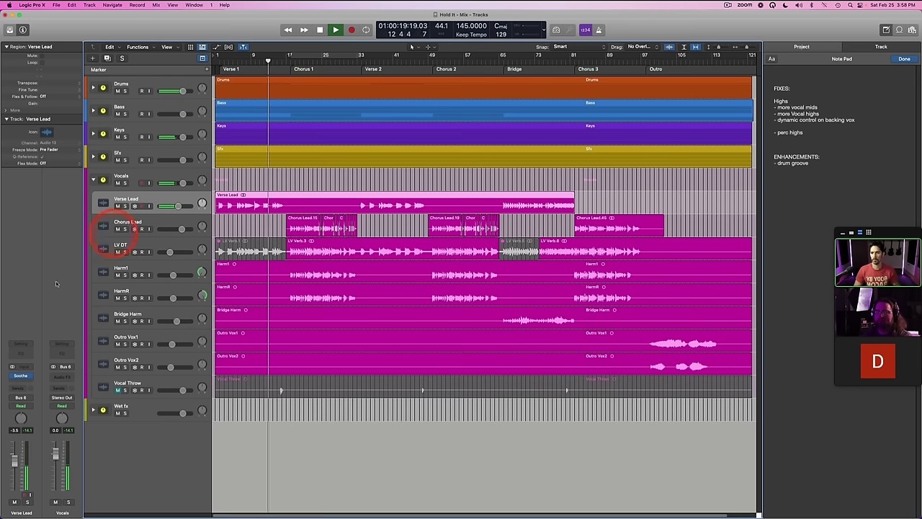
Step: Remove Soothe from the Verse Lead track and replay Verse 1 from the start
click(27, 376)
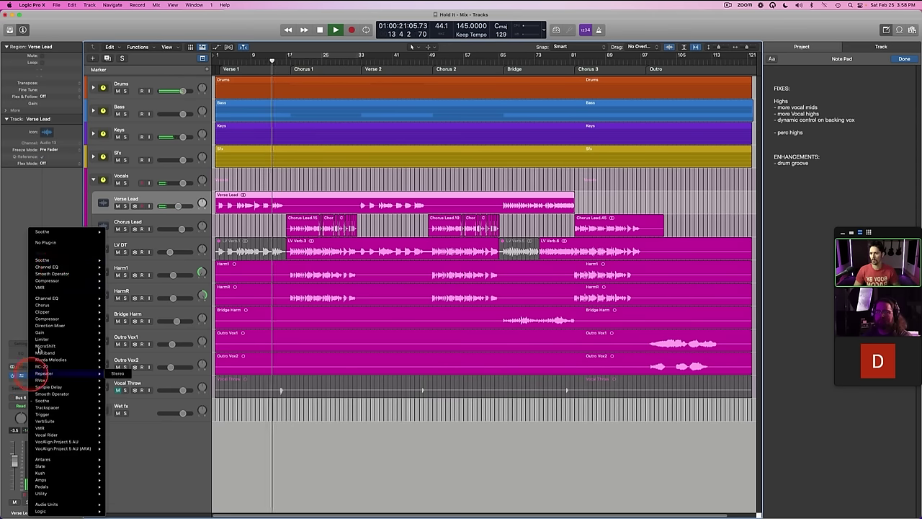
click(47, 242)
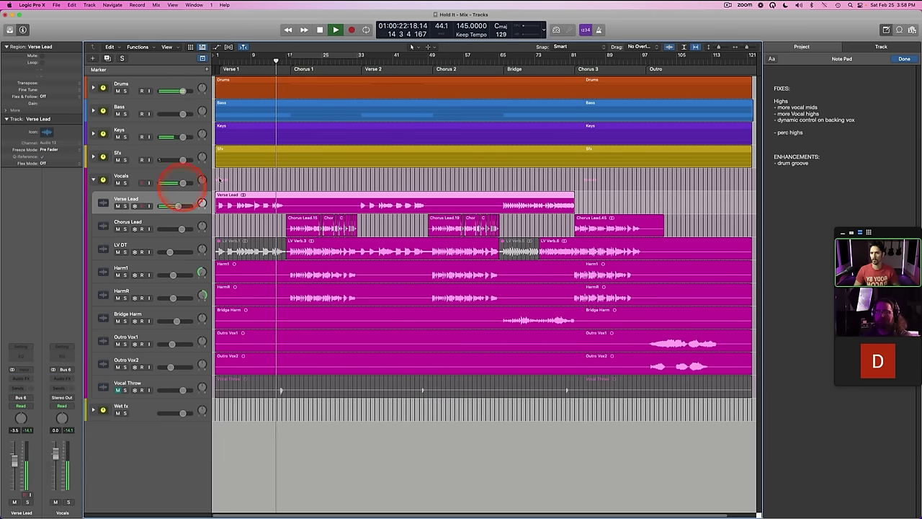
click(216, 58)
key(space)
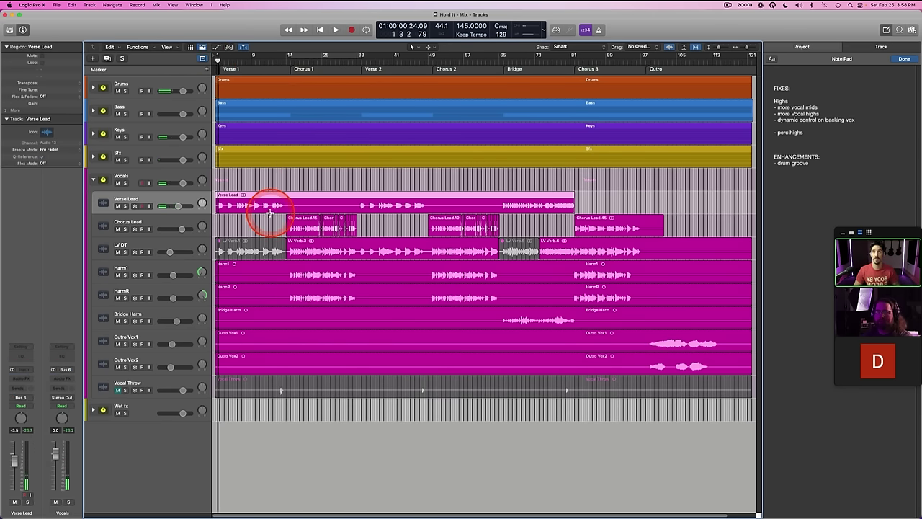
key(space)
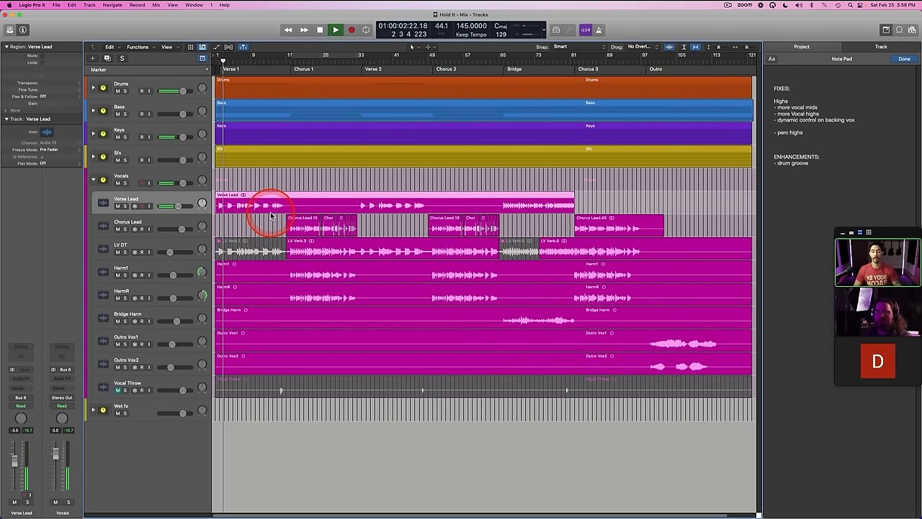
key(space)
Step: Insert a stereo Limiter on Verse Lead and return the playhead to the start of the song
click(24, 380)
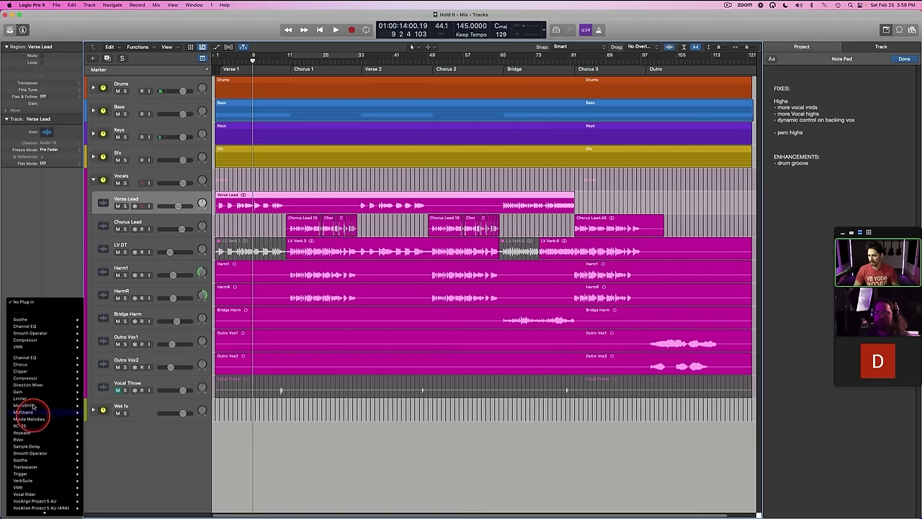
mouse_move(33, 400)
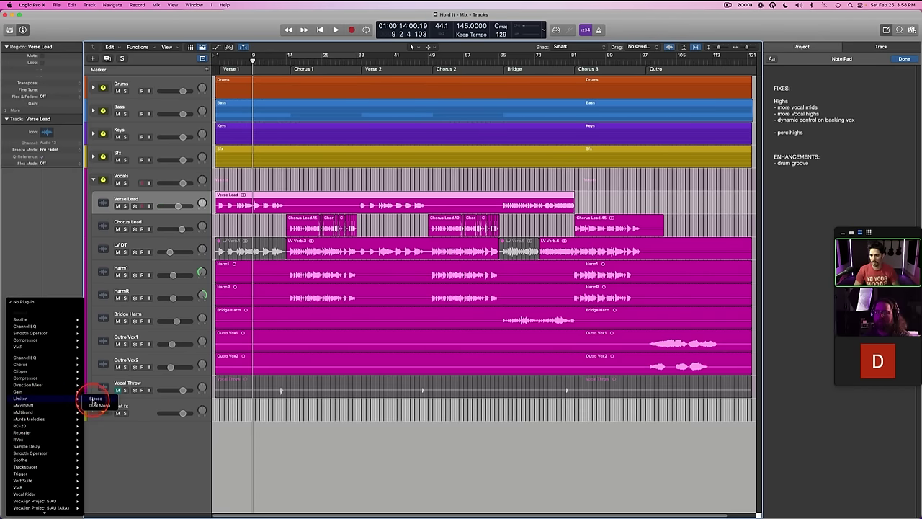
click(93, 401)
click(222, 62)
click(217, 58)
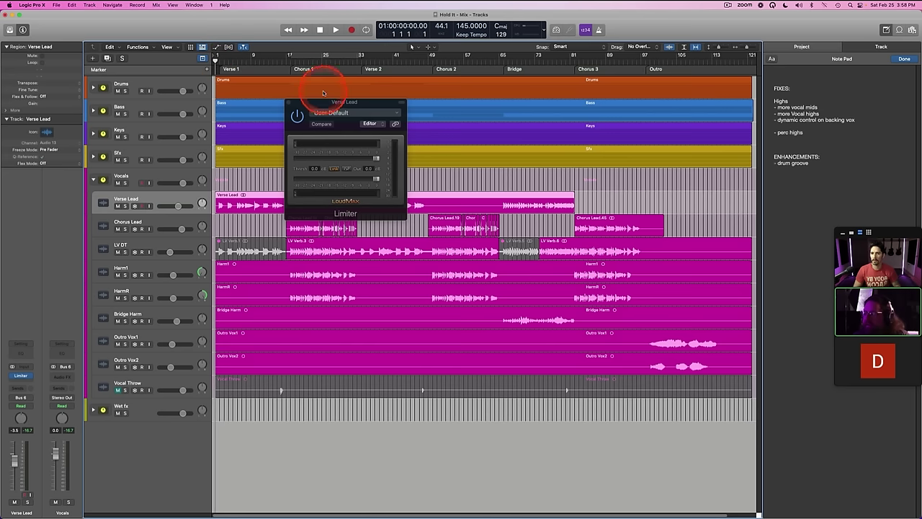
drag(329, 106, 416, 127)
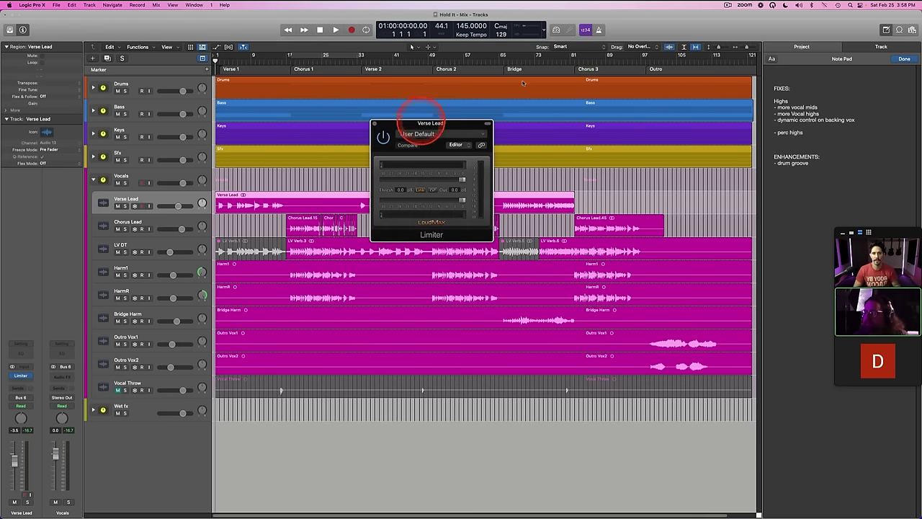
Step: Play the opening of Verse 1 and lower the Limiter's linked threshold and output to -10.4 dB
click(719, 48)
drag(718, 47, 743, 49)
key(space)
drag(436, 125, 501, 166)
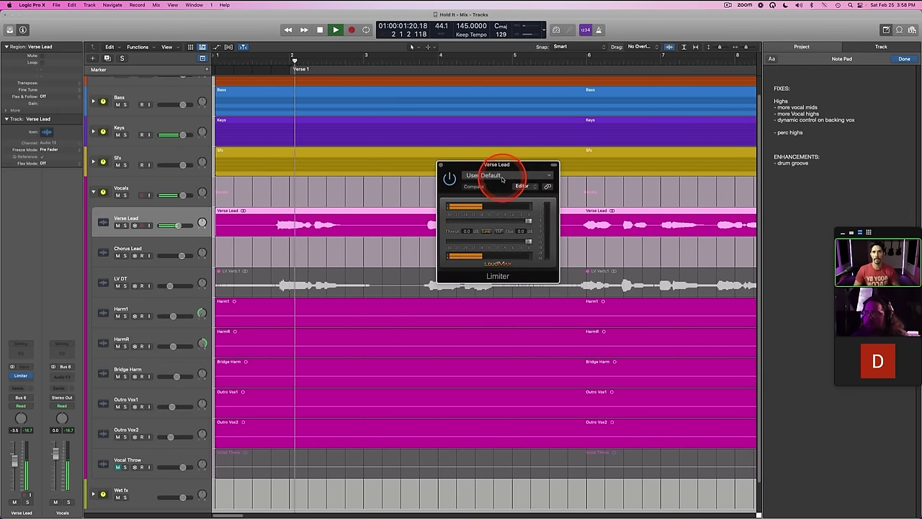
key(space)
drag(529, 222, 500, 220)
Step: Loop the opening vocal phrases up to bar 8 and lower the Limiter's linked threshold and output to -13.1 dB
click(263, 63)
drag(263, 54, 736, 55)
key(space)
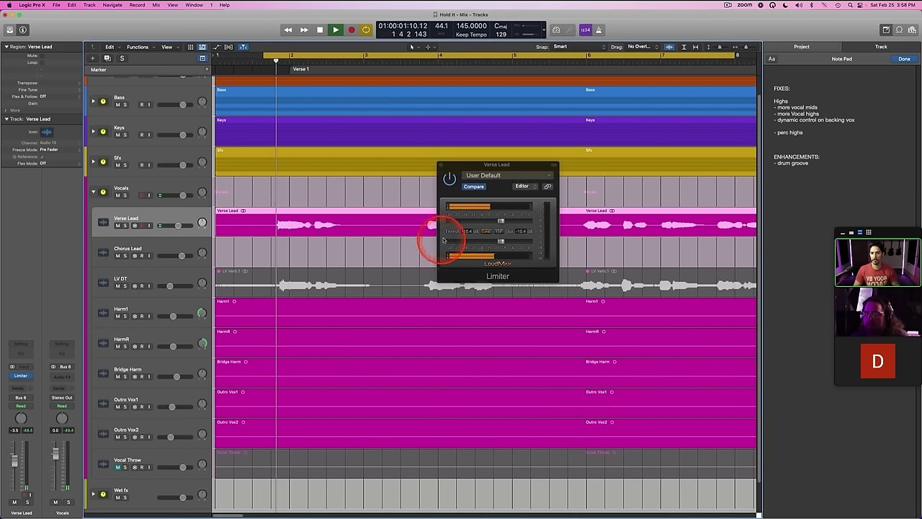
click(501, 221)
drag(500, 221, 478, 251)
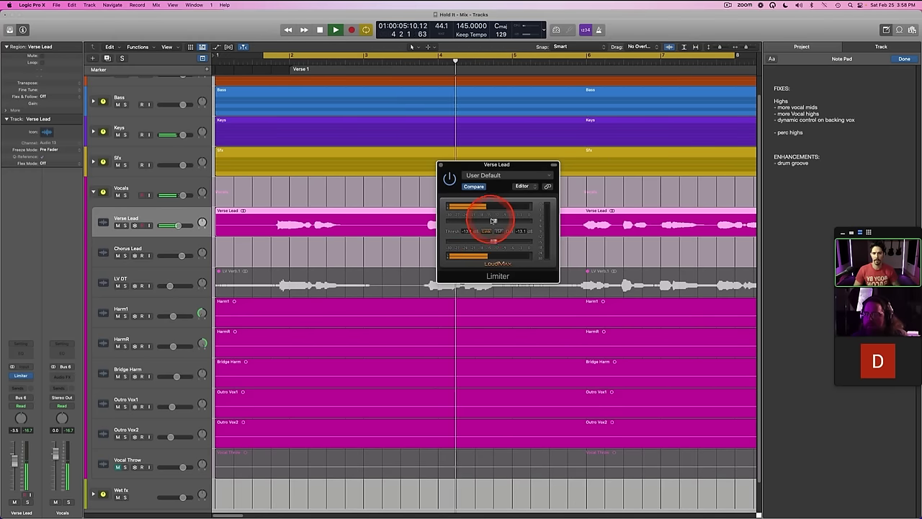
scroll(606, 213, right, 4)
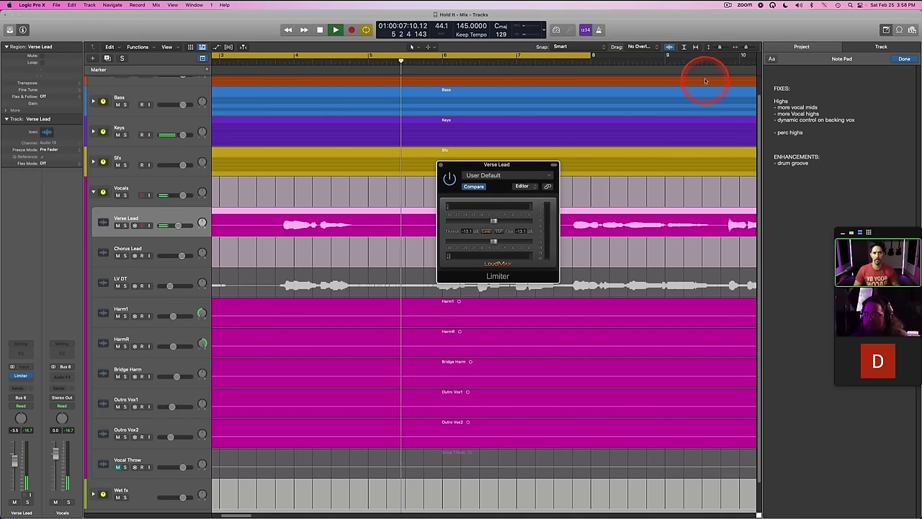
Step: Turn off the loop and lower the Limiter's linked threshold and output to about -16.5 dB as Verse 1 plays
key(c)
drag(747, 47, 741, 47)
drag(490, 169, 441, 287)
click(443, 345)
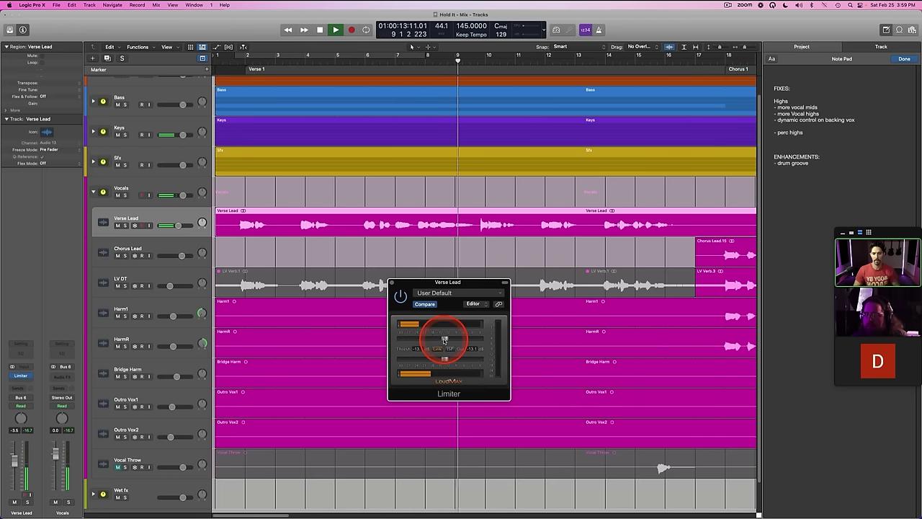
drag(444, 339, 438, 341)
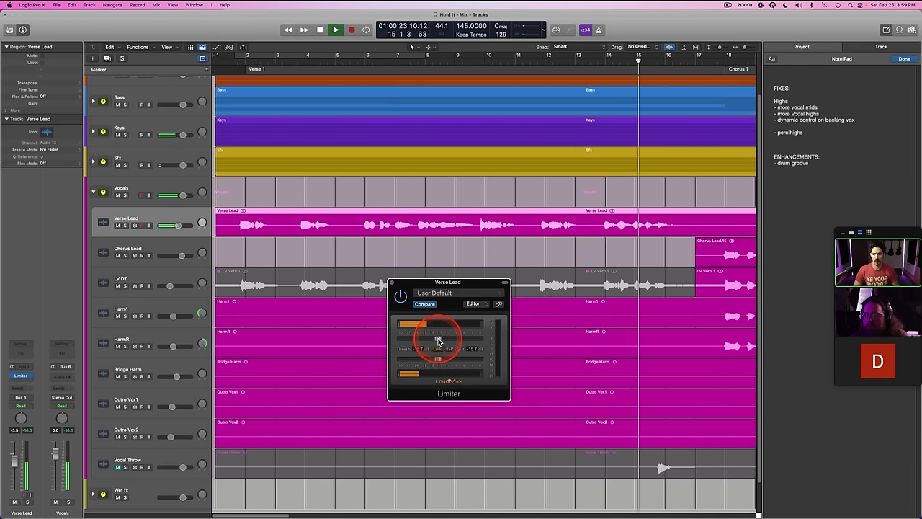
drag(438, 341, 435, 342)
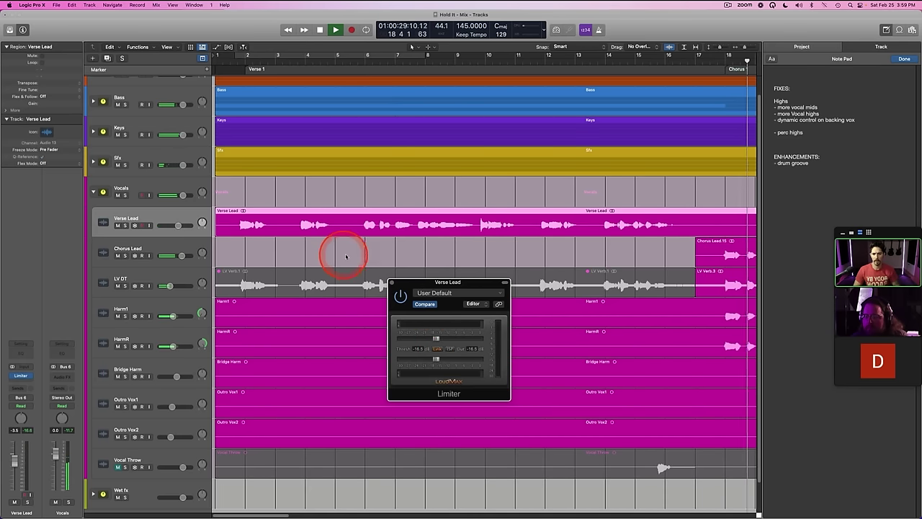
Step: Stop playback, save the project, return to the start and close the Limiter window
key(space)
key(super+s)
key(Return)
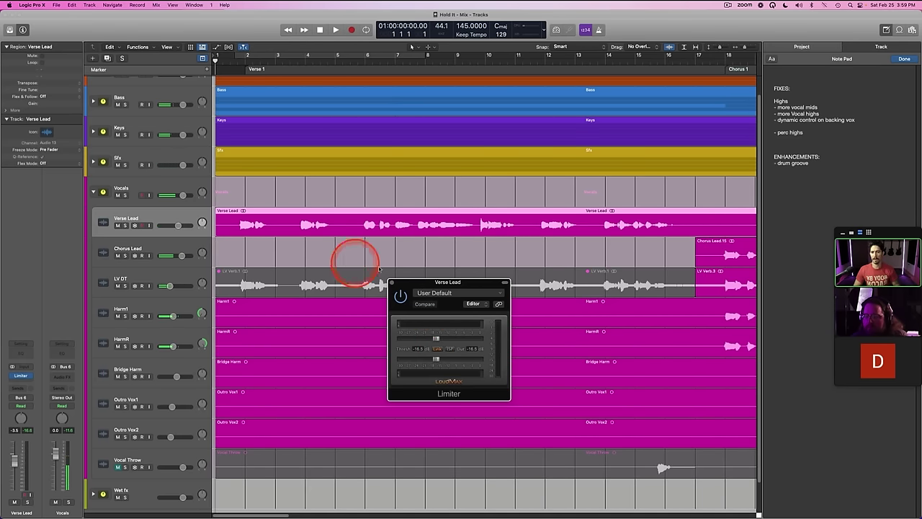
click(392, 286)
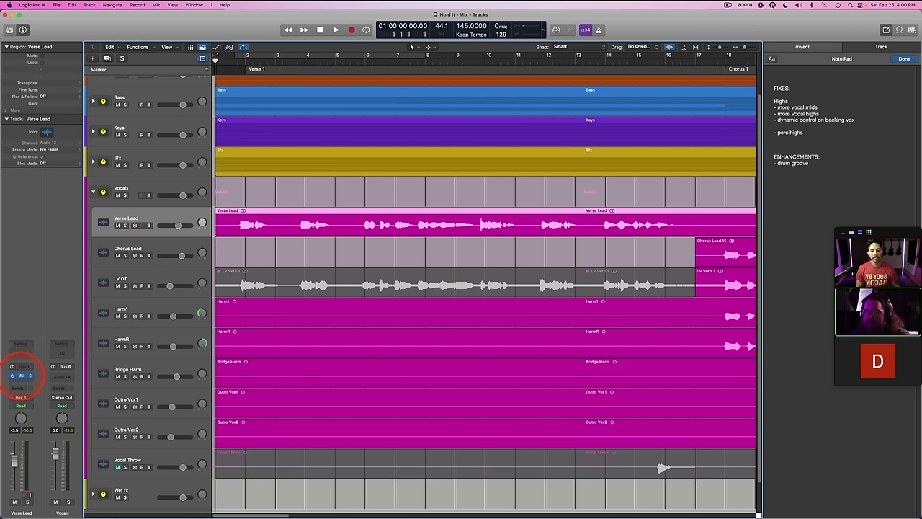
Step: Briefly play Verse 1, then insert a stereo VMR after the Limiter on Verse Lead
key(space)
click(20, 383)
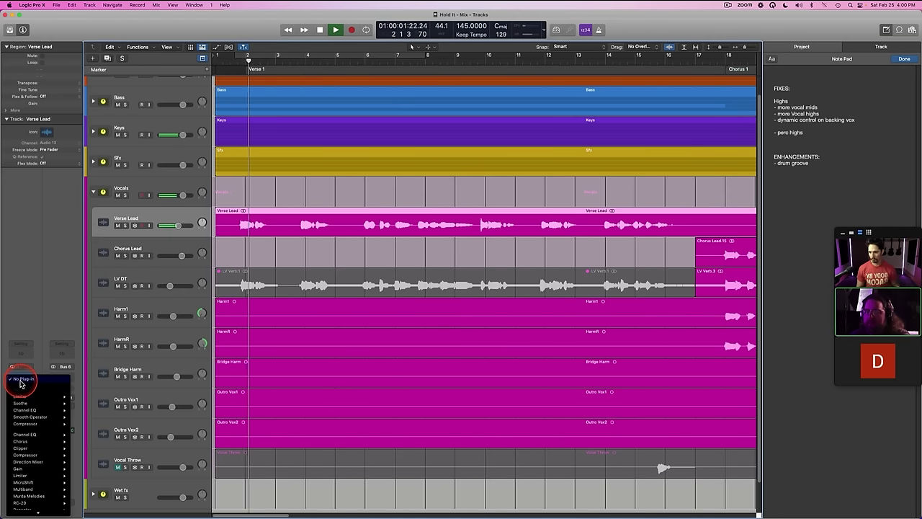
click(26, 346)
key(space)
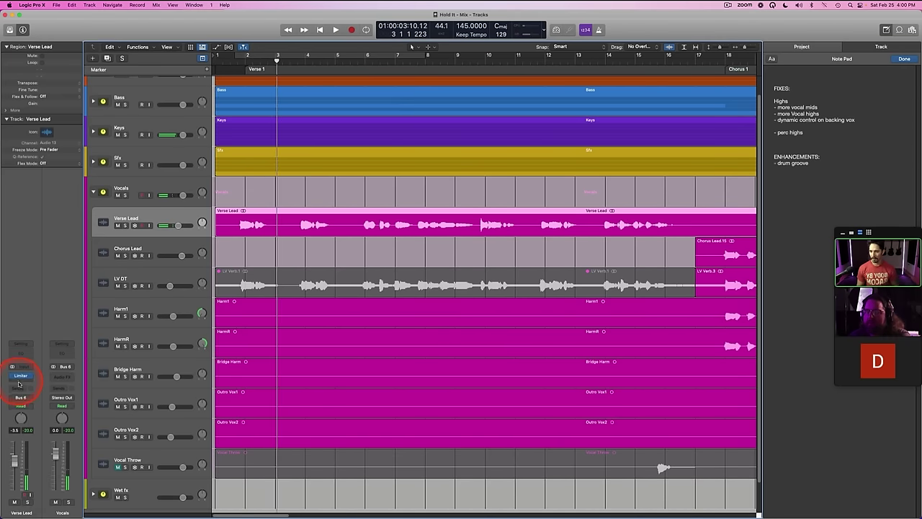
click(19, 376)
scroll(22, 504, down, 5)
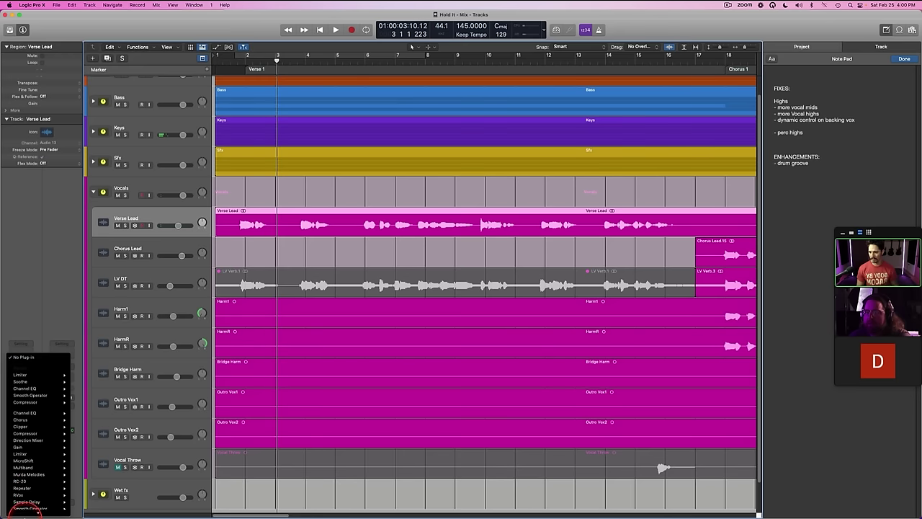
mouse_move(36, 426)
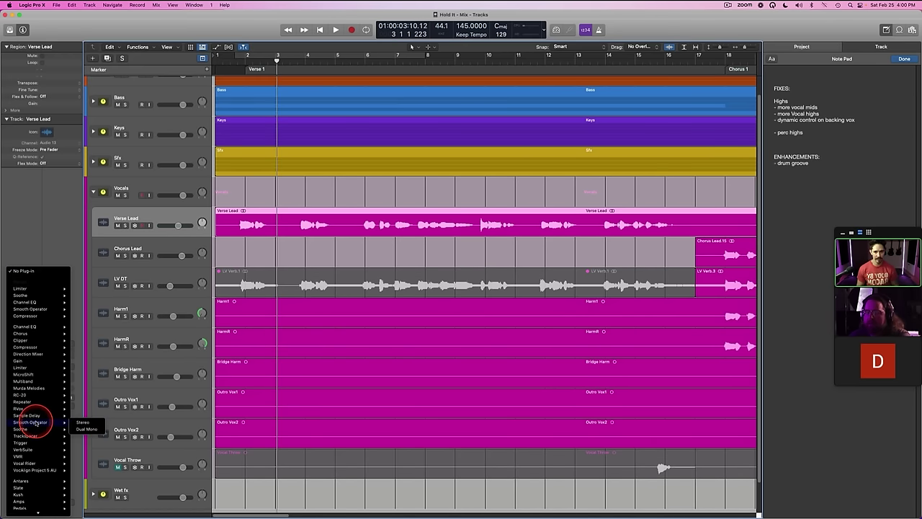
mouse_move(30, 342)
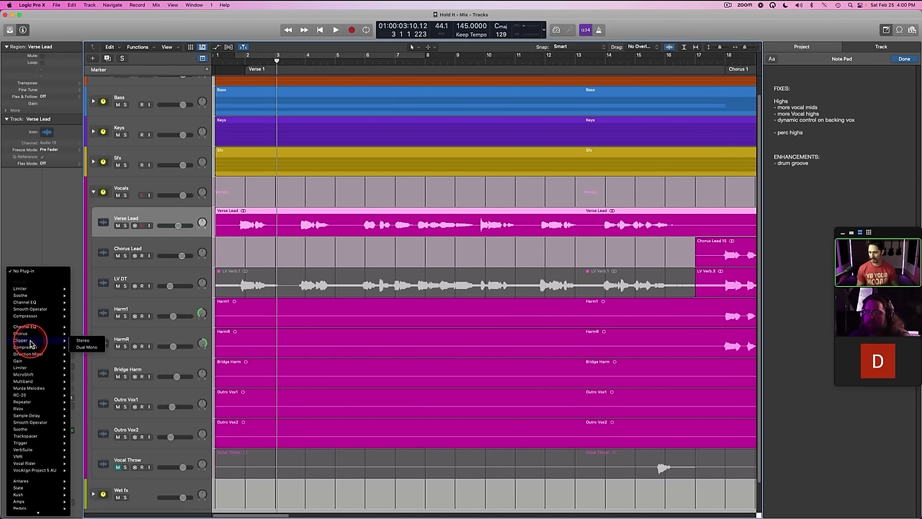
mouse_move(27, 456)
click(82, 457)
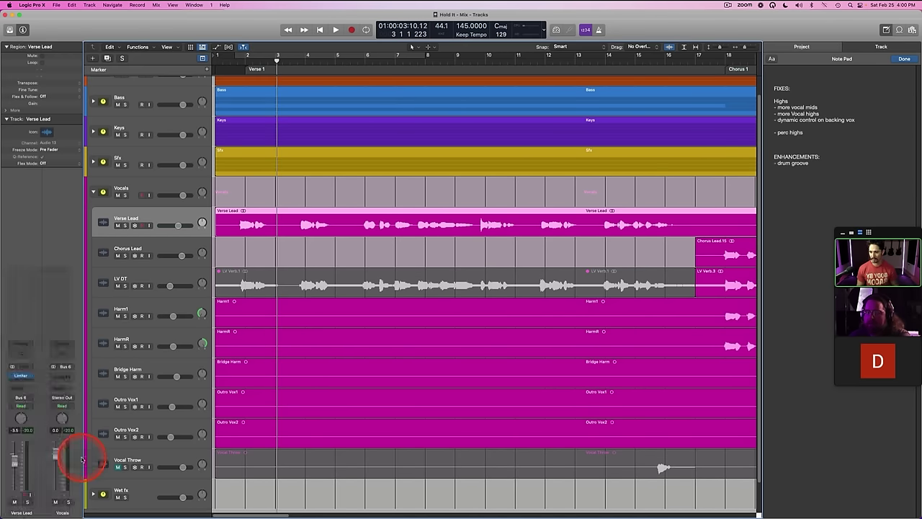
Step: Set a loop over Verse 1 and load the FG-2A dynamics module into VMR's first slot
drag(245, 56, 697, 63)
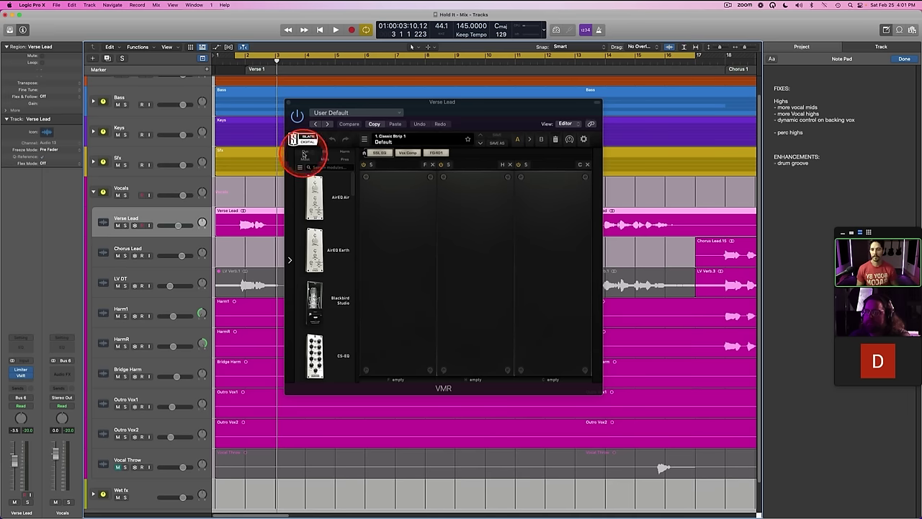
click(306, 151)
scroll(314, 216, down, 2)
scroll(314, 217, down, 3)
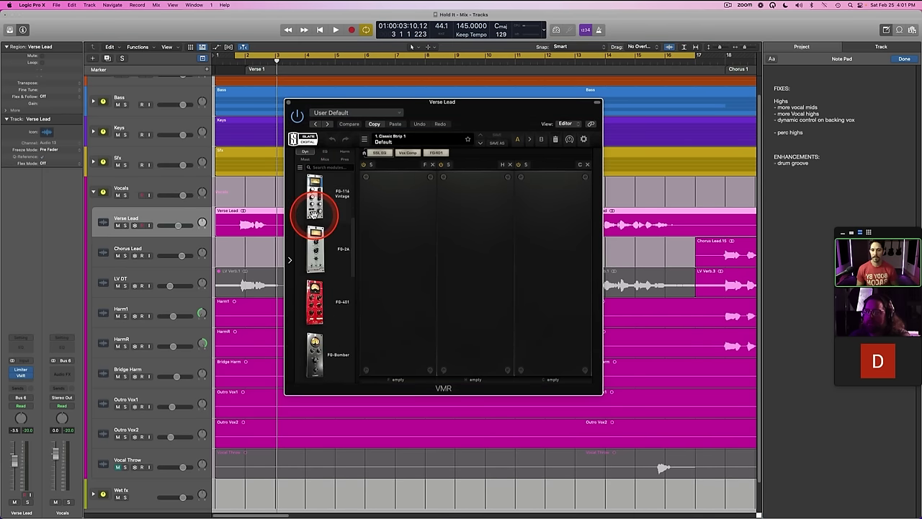
drag(319, 235, 392, 245)
Step: Set the FG-2A gain to 24.0 while auditioning the looped verse
key(space)
key(space)
drag(395, 286, 396, 283)
key(space)
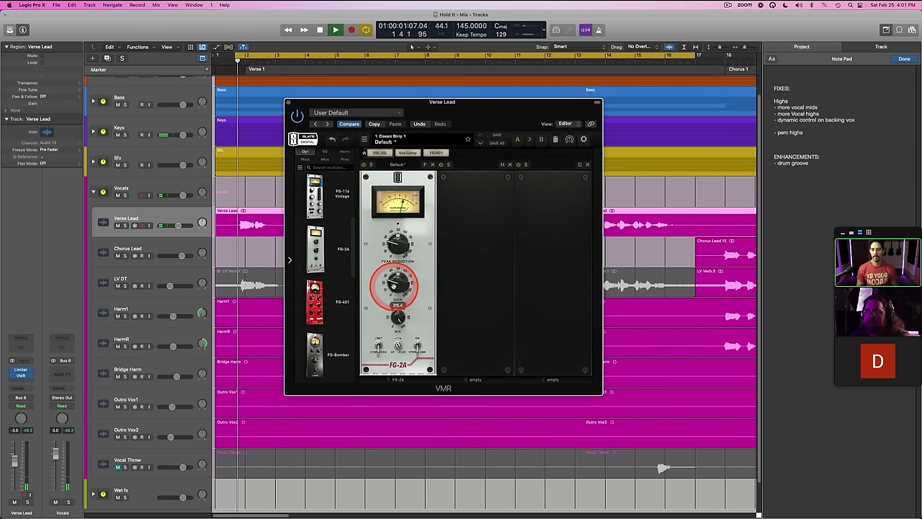
drag(393, 286, 394, 288)
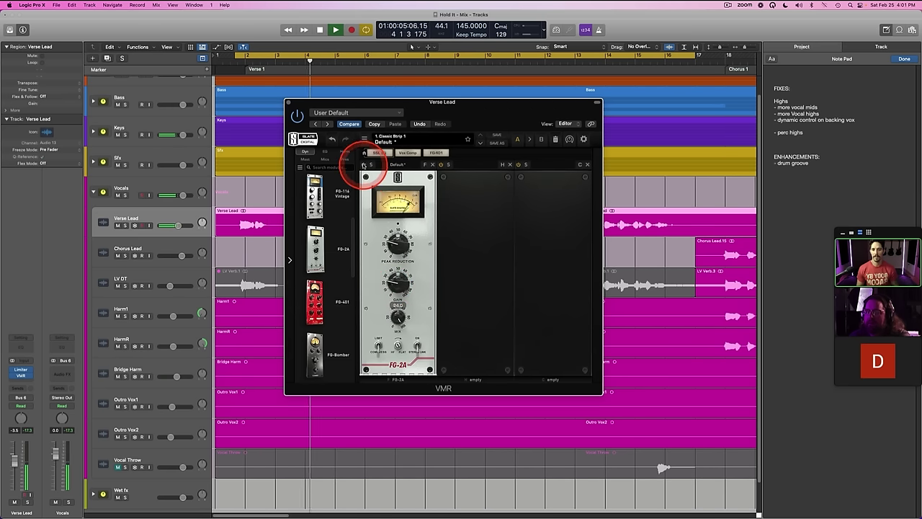
key(space)
key(space)
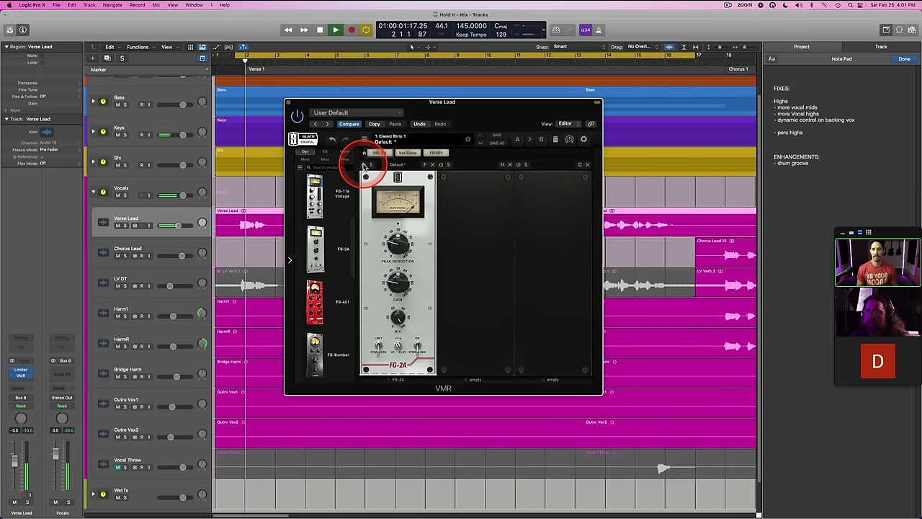
Step: Compare Verse Lead with the FG-2A bypassed and active, and adjust its peak reduction
click(363, 165)
key(space)
key(space)
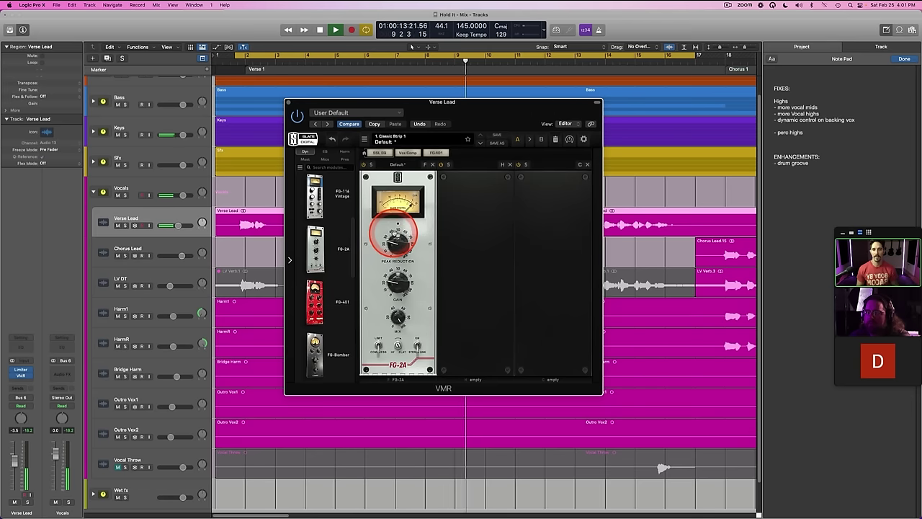
drag(397, 240, 375, 223)
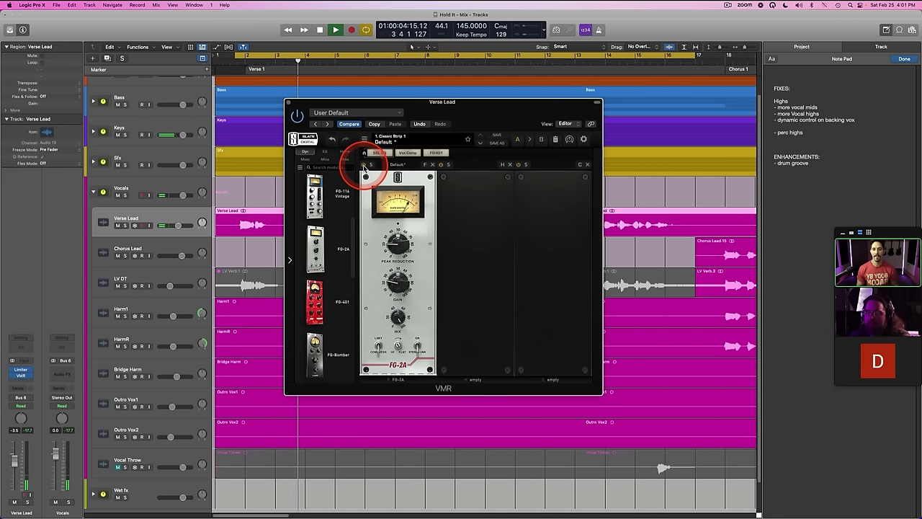
Step: Load the U73b compressor into VMR's second slot, raise its input and set its output to -6.08 dB
click(314, 166)
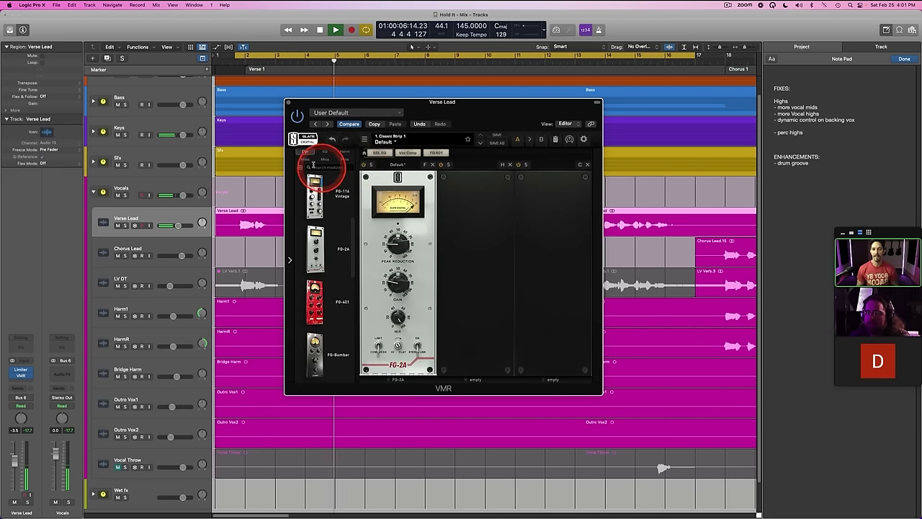
scroll(323, 242, down, 5)
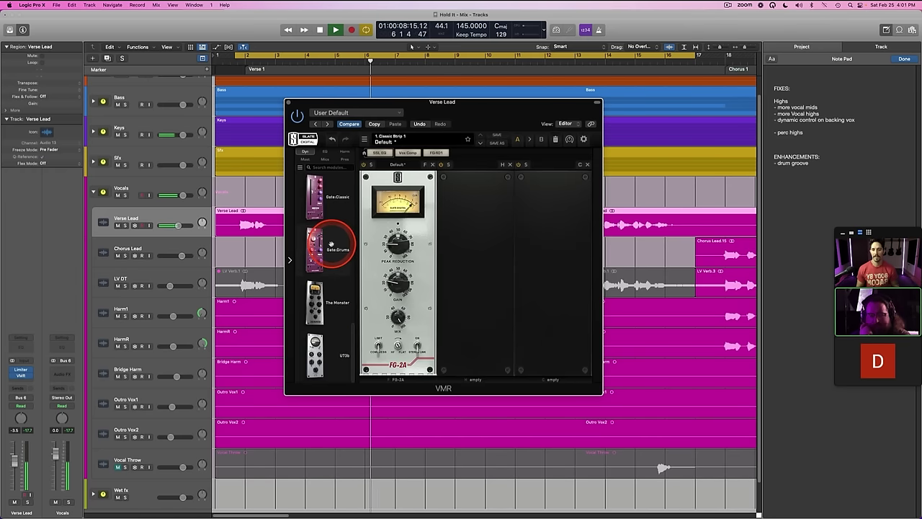
drag(314, 349, 481, 204)
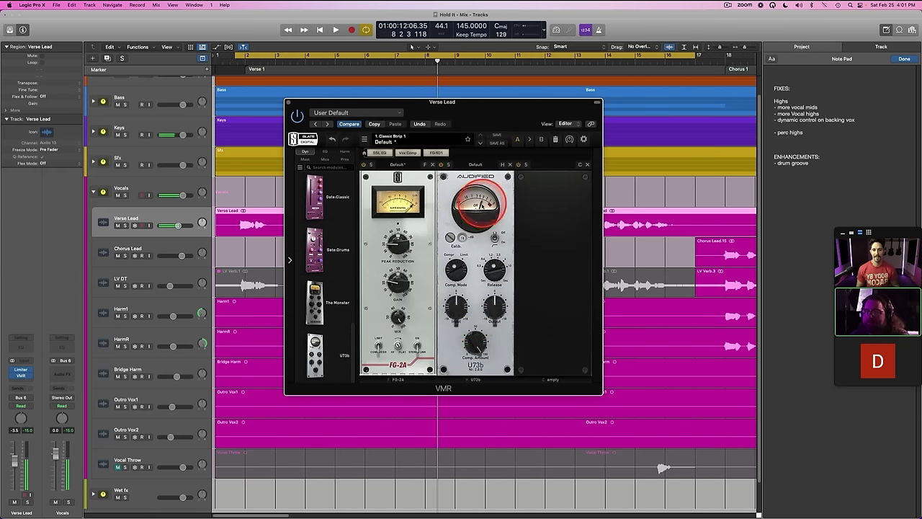
click(492, 308)
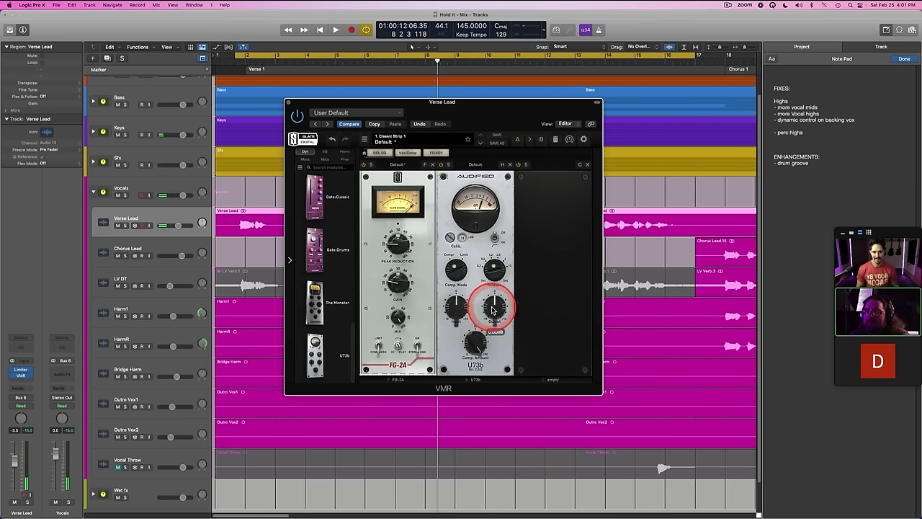
drag(461, 310, 495, 315)
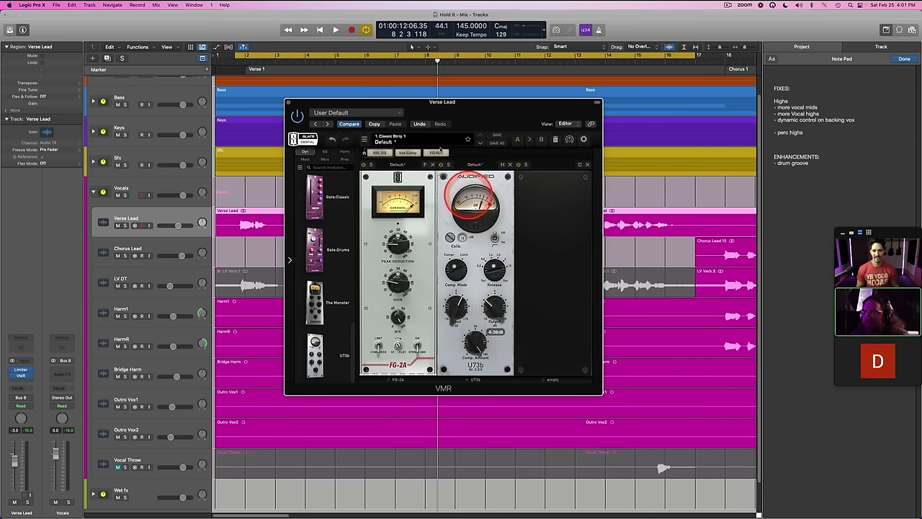
Step: Play the looped verse and adjust the U73b output, setting its input to -1.48 dB
drag(442, 103, 443, 122)
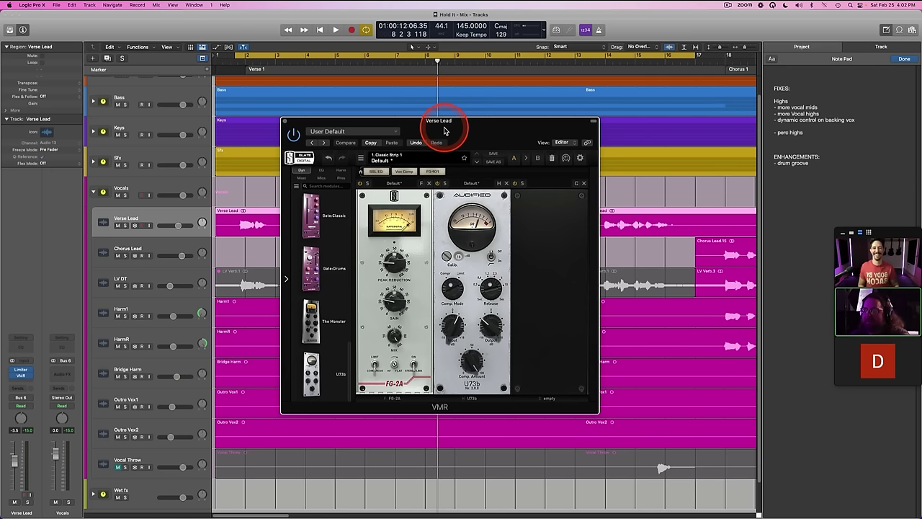
key(space)
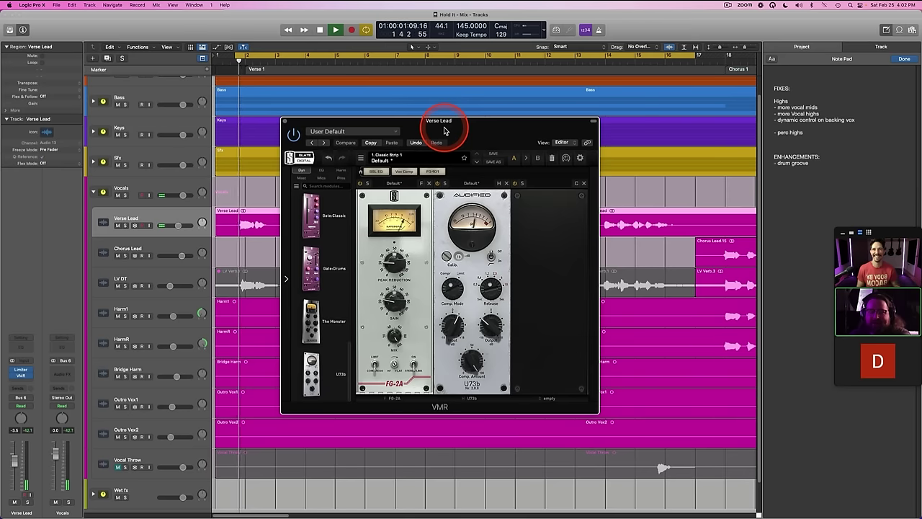
click(487, 326)
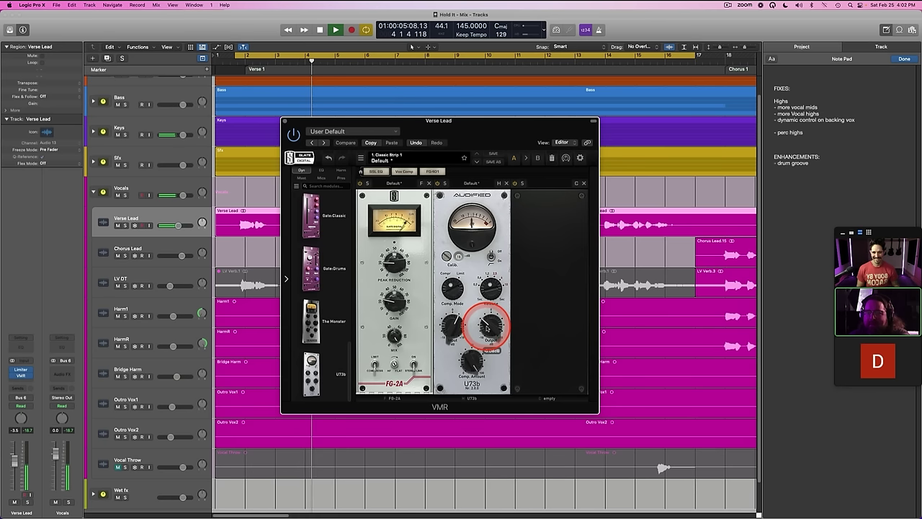
drag(487, 329, 454, 340)
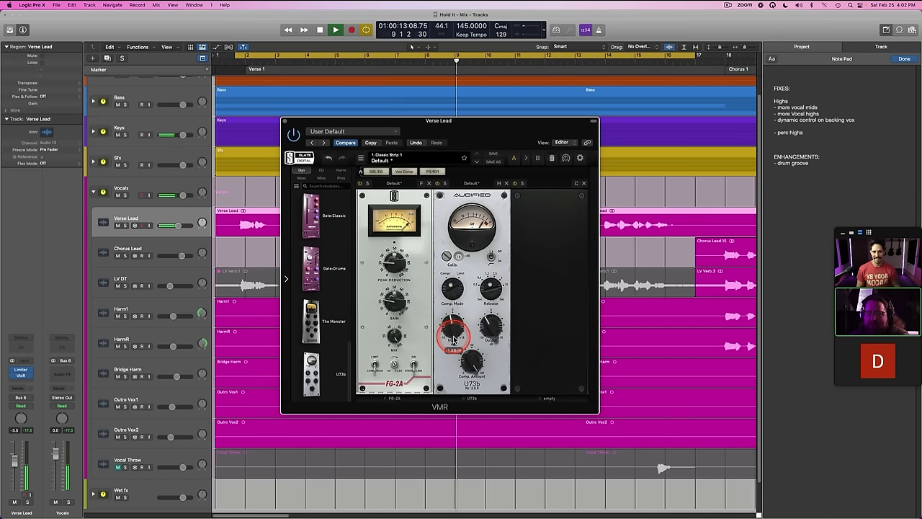
click(491, 257)
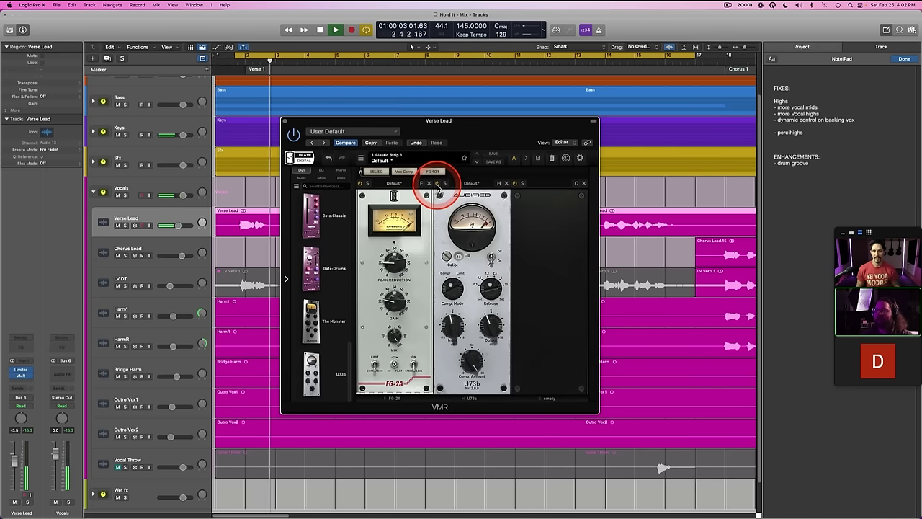
drag(373, 121, 392, 99)
drag(456, 103, 457, 98)
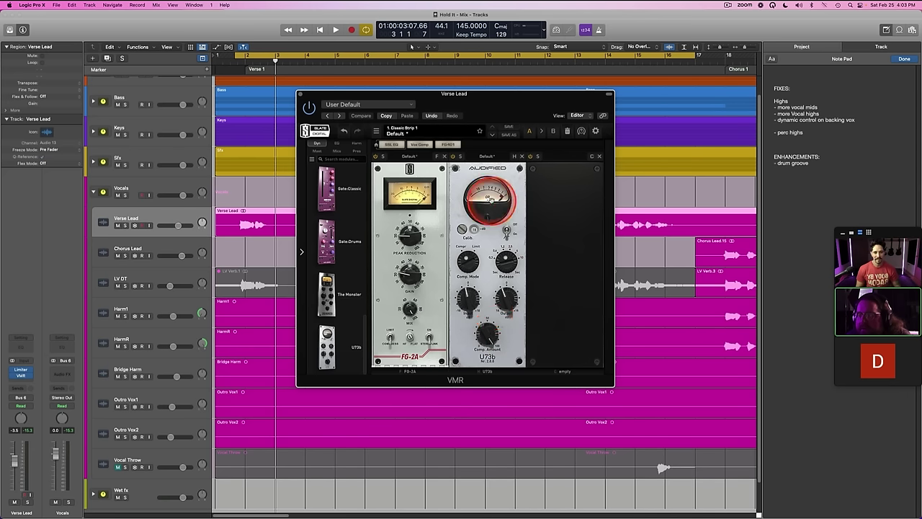
drag(490, 101, 484, 96)
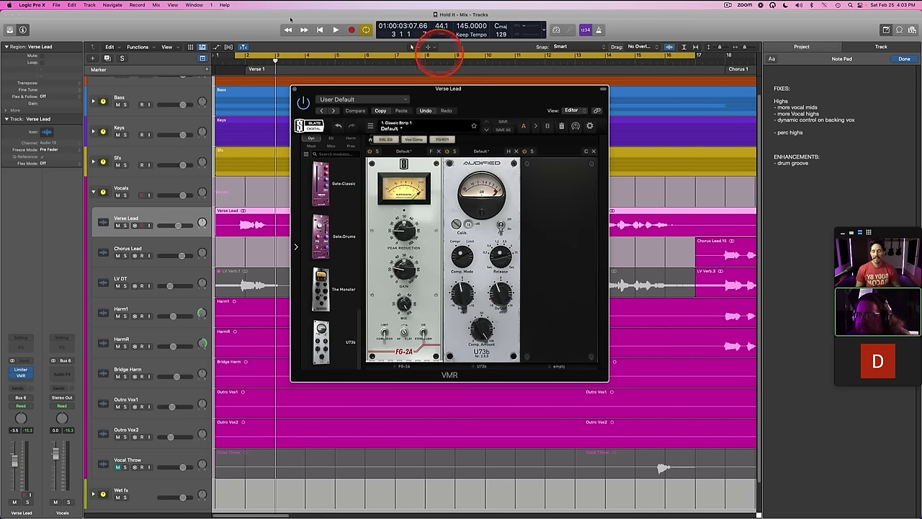
mouse_move(374, 513)
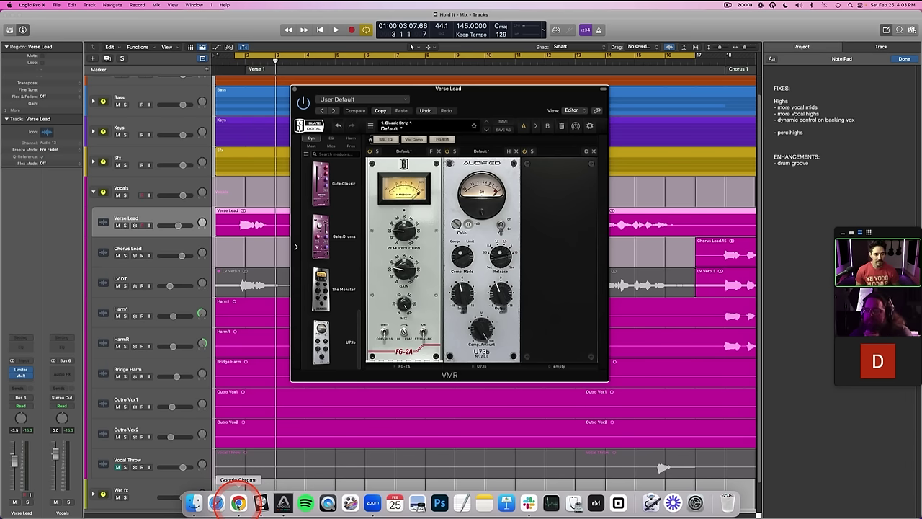
click(238, 502)
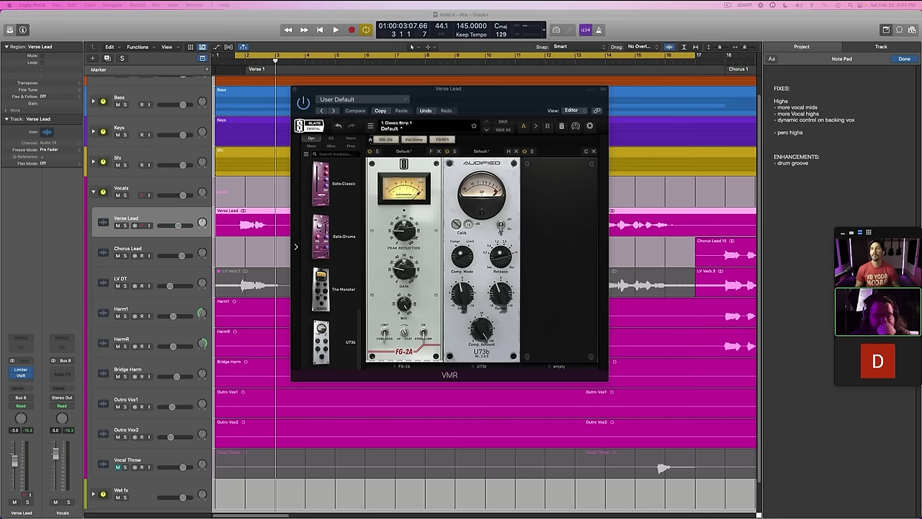
drag(457, 90, 489, 90)
Step: Play Verse 1, close the VMR window and compare Verse Lead with VMR bypassed and active
key(space)
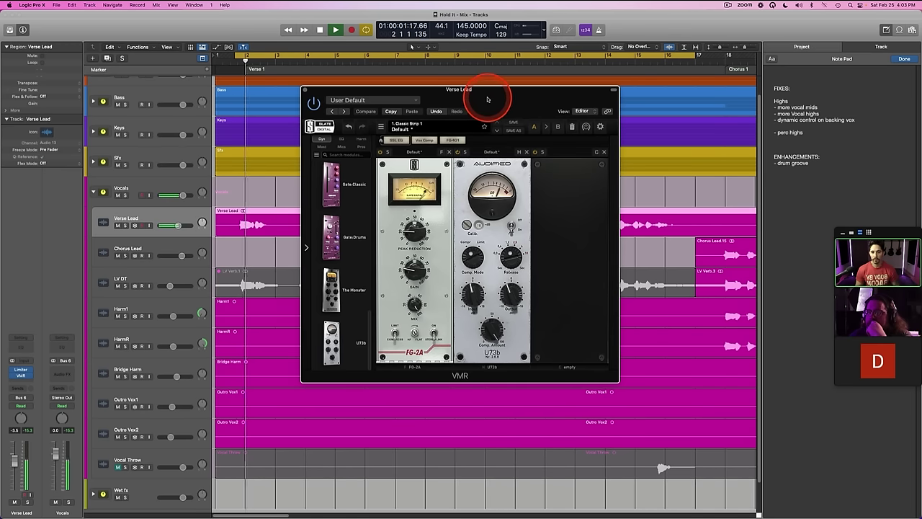
click(305, 91)
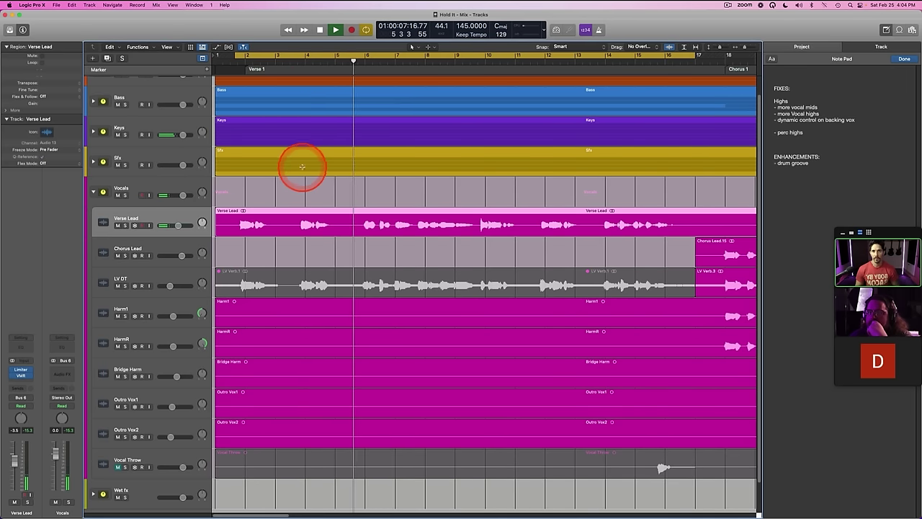
click(12, 376)
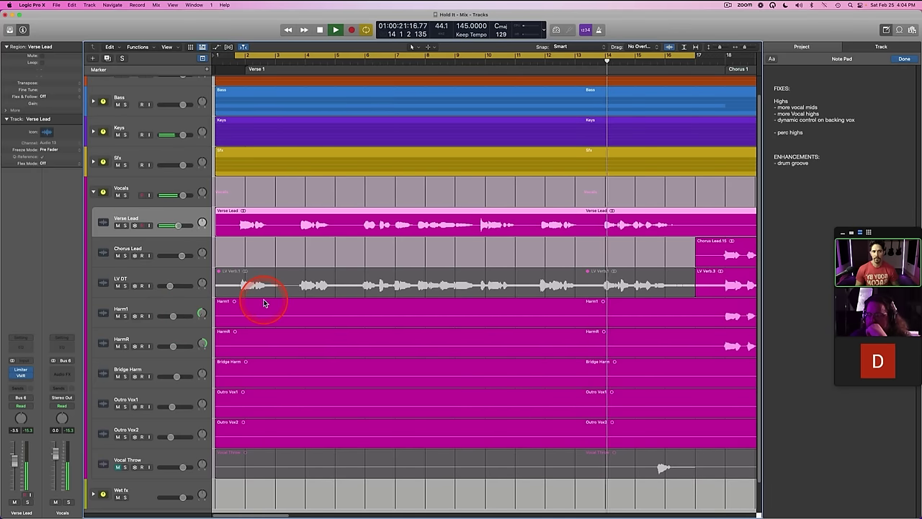
Step: Review the vocal mids and vocal highs entries in the project notes and save the project
click(790, 116)
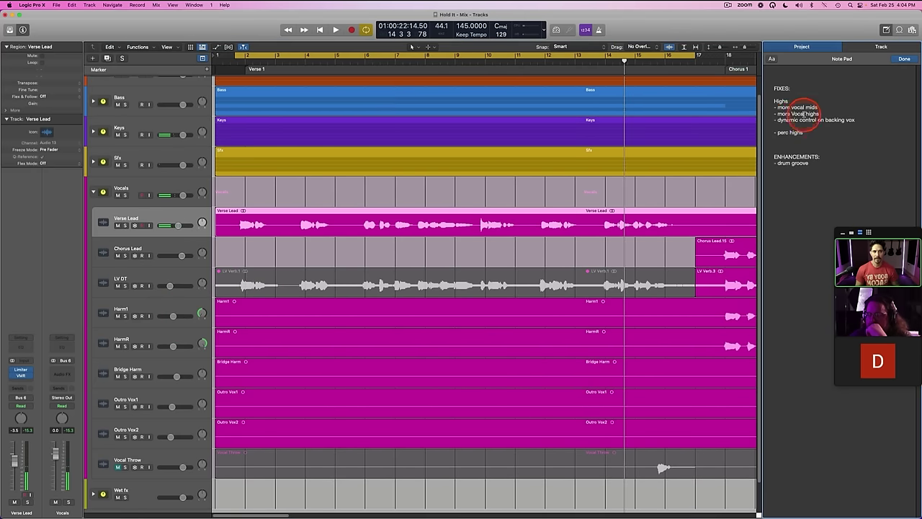
drag(820, 114, 785, 107)
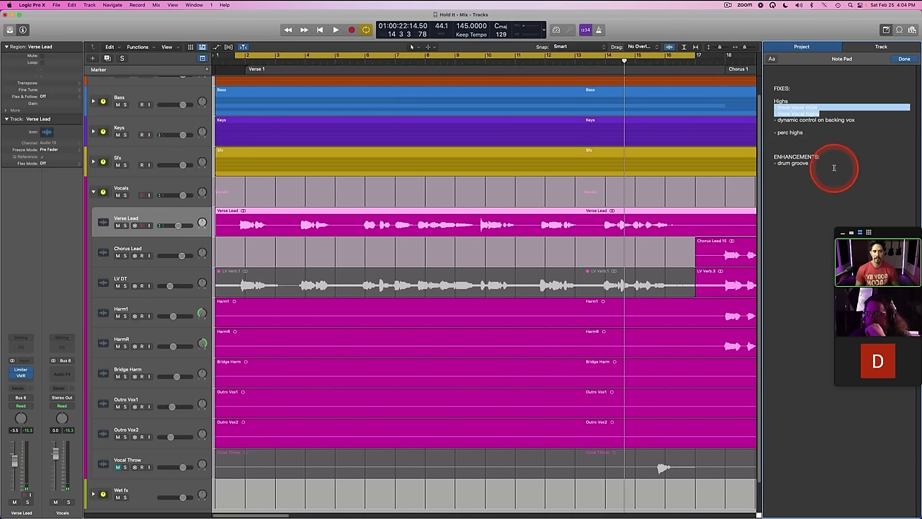
click(824, 147)
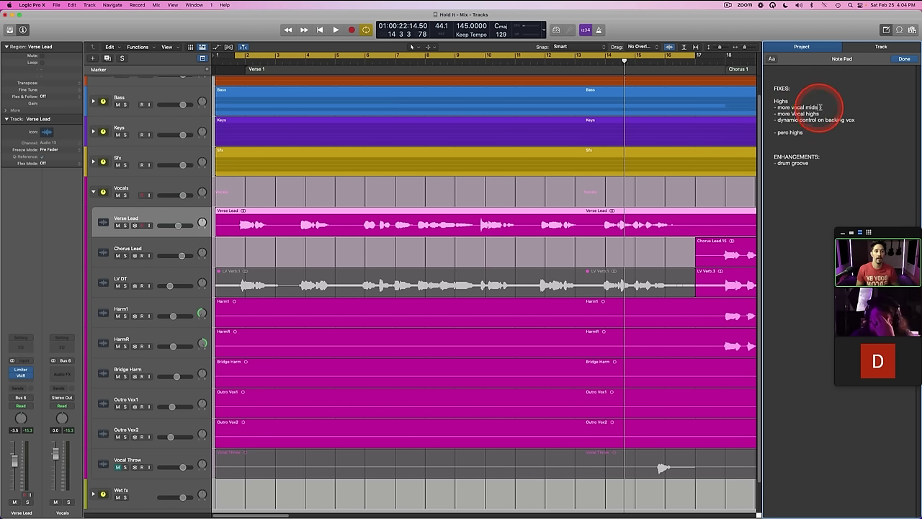
drag(821, 110, 779, 107)
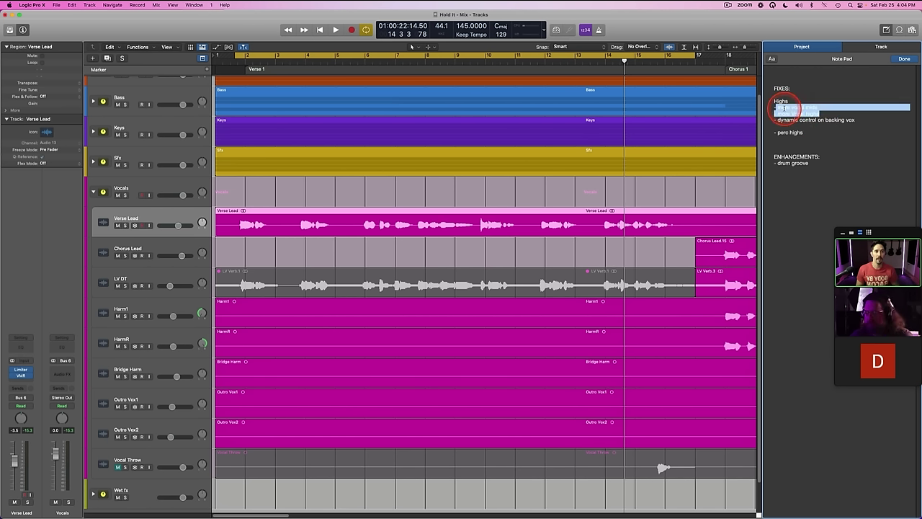
click(799, 101)
drag(821, 114, 747, 103)
click(816, 114)
key(super+s)
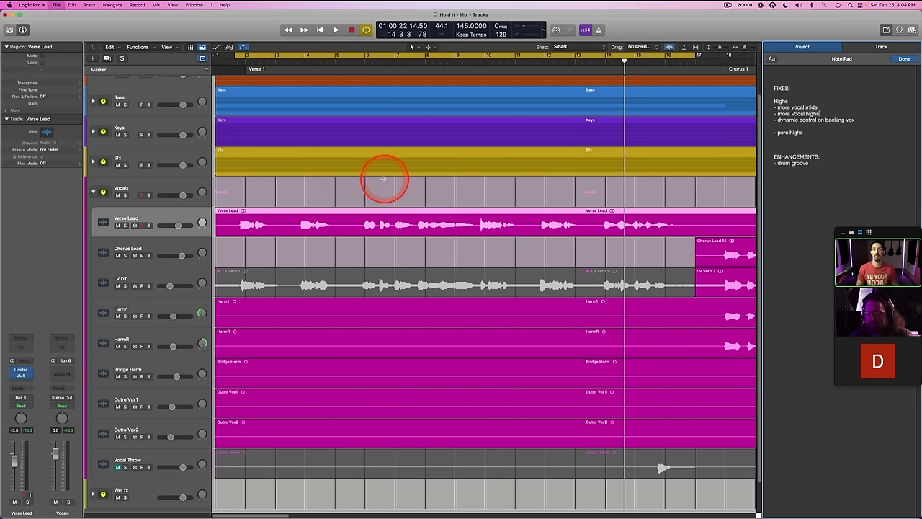
Step: Audition the end of Verse 1 and check the plug-ins available for the next Verse Lead insert
key(space)
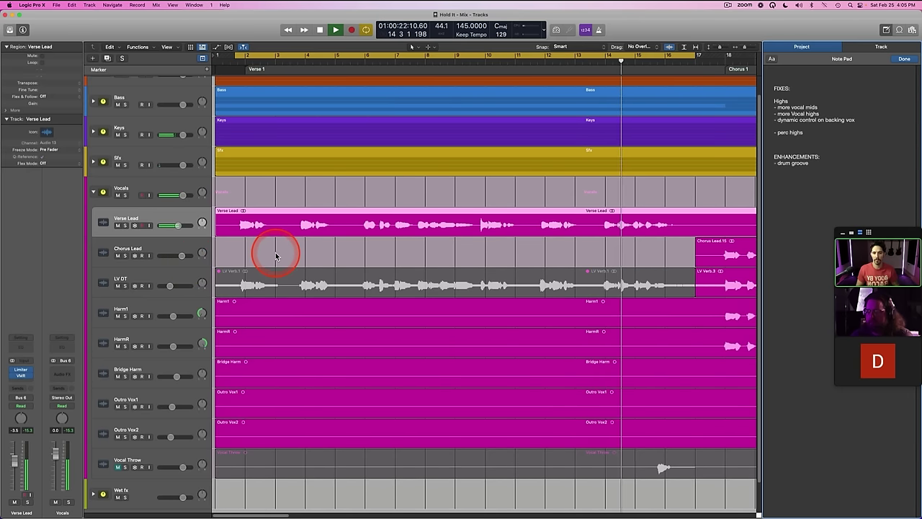
key(space)
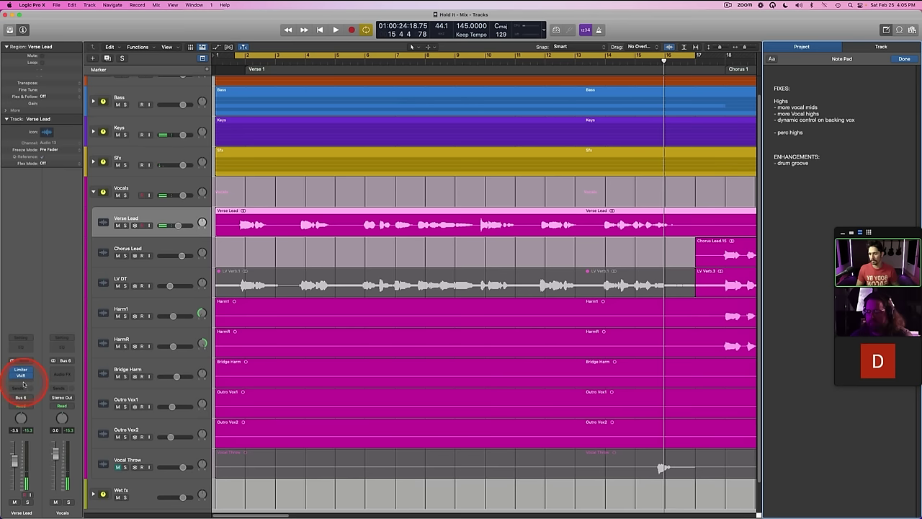
click(22, 381)
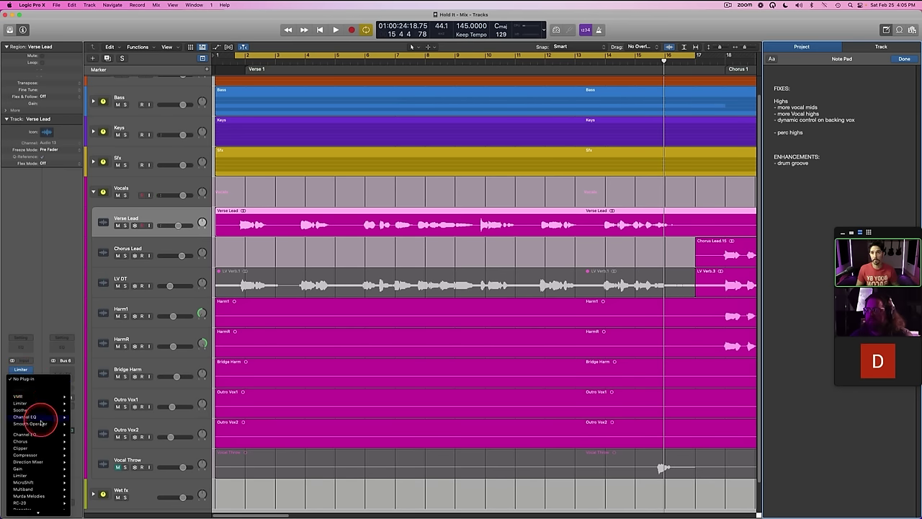
mouse_move(30, 513)
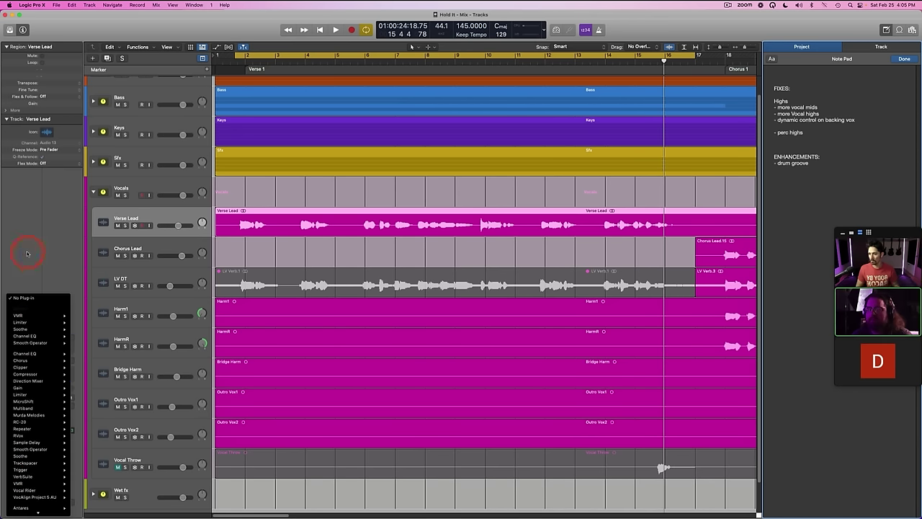
click(28, 254)
Step: Reopen VMR on Verse Lead and load the FG-DS 902 de-esser from the dynamics modules into the third slot
click(21, 376)
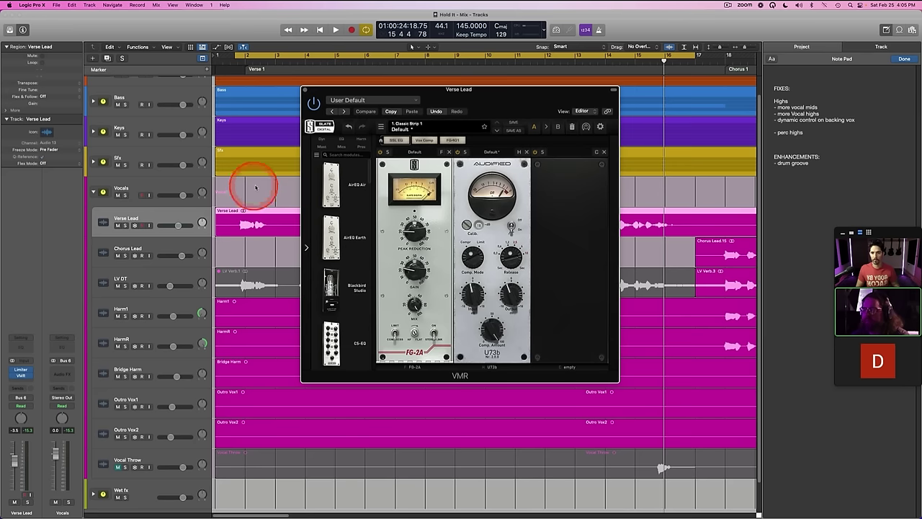
click(324, 147)
click(323, 140)
scroll(339, 237, down, 8)
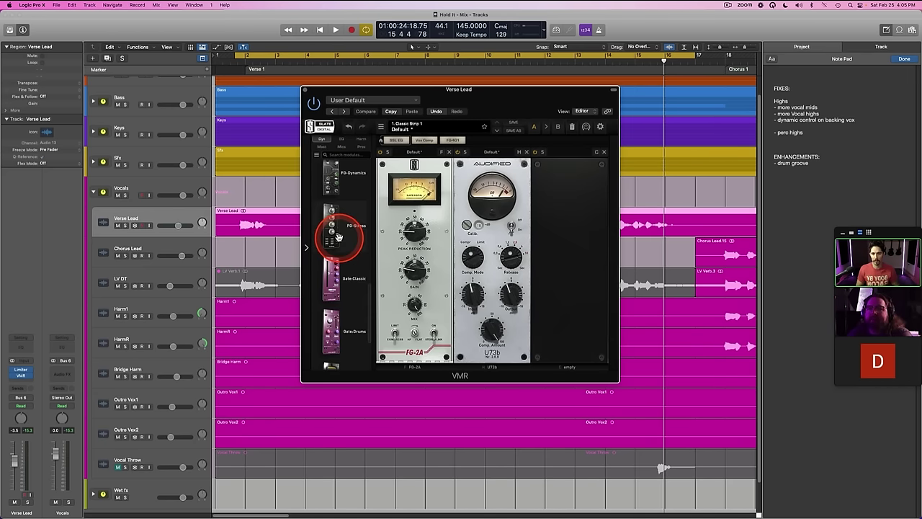
scroll(338, 237, down, 3)
scroll(338, 236, up, 8)
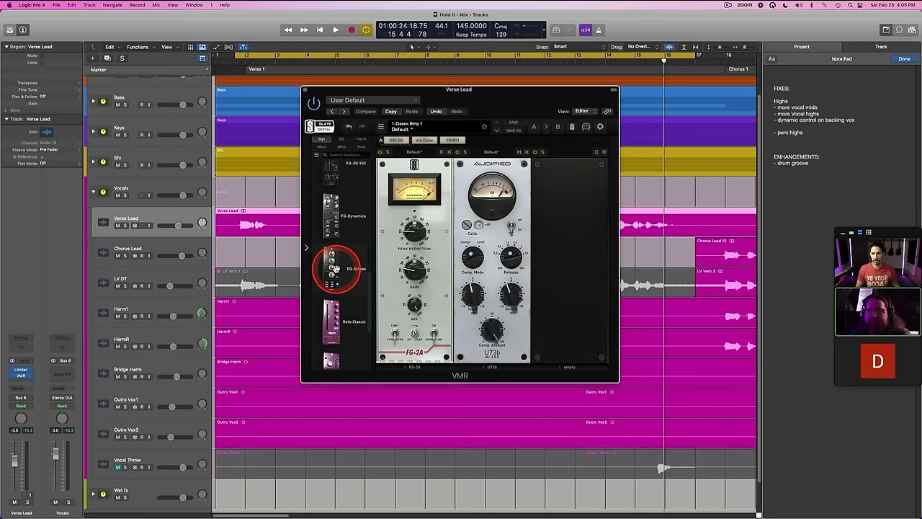
scroll(335, 268, down, 2)
drag(335, 309, 562, 268)
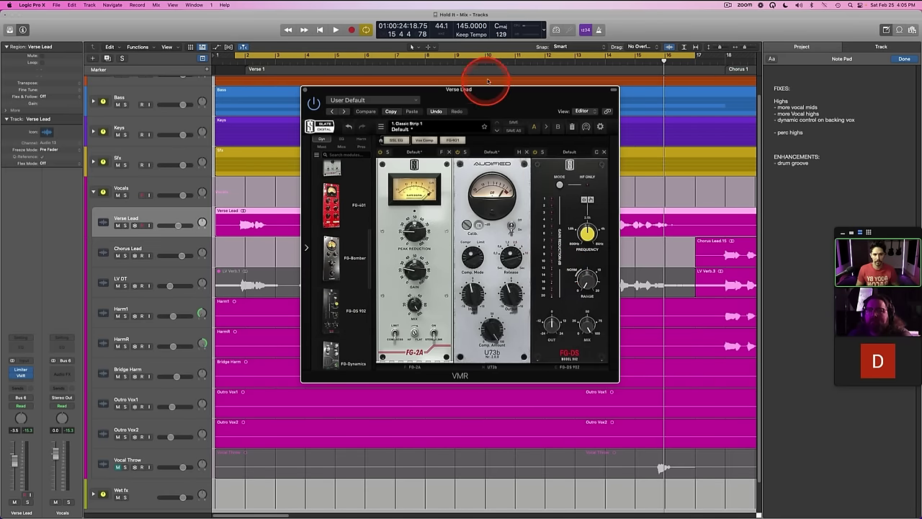
Step: Set the FG-DS 902 frequency to 8.00 kHz and adjust its range while auditioning the verse
click(587, 233)
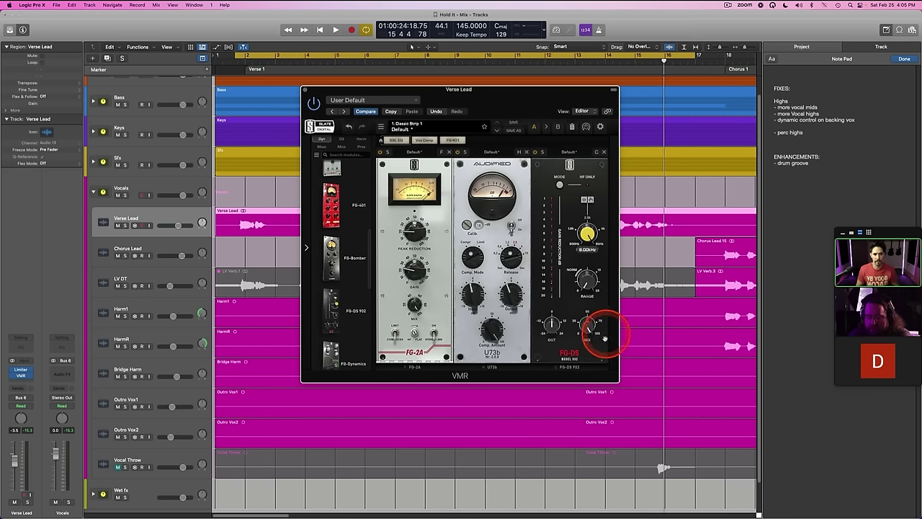
drag(587, 282, 590, 264)
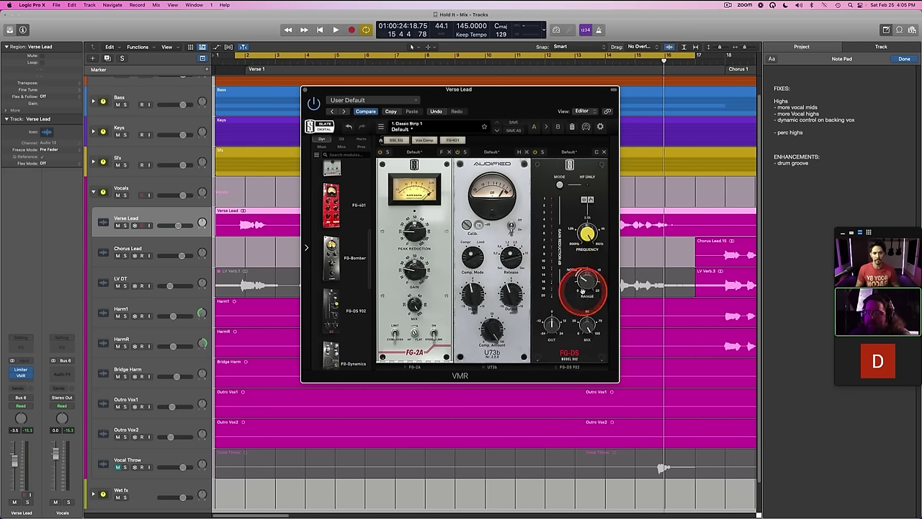
drag(551, 94, 508, 108)
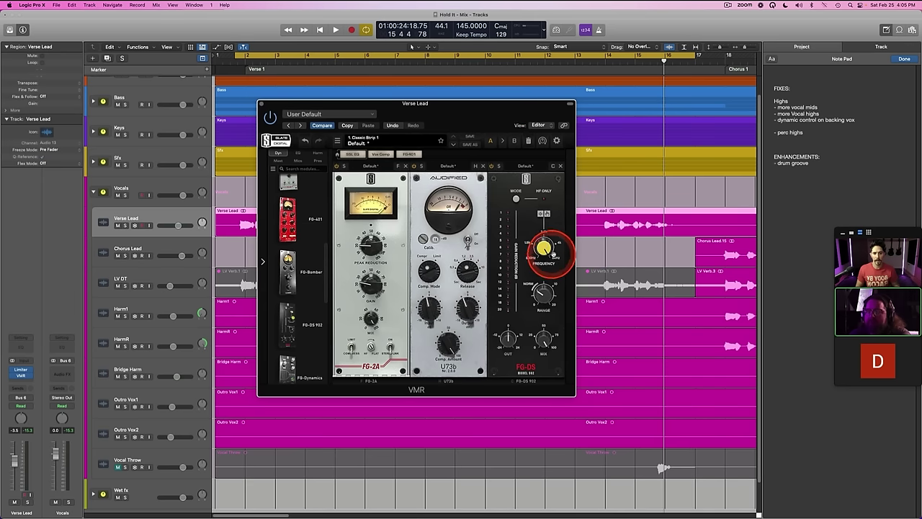
key(space)
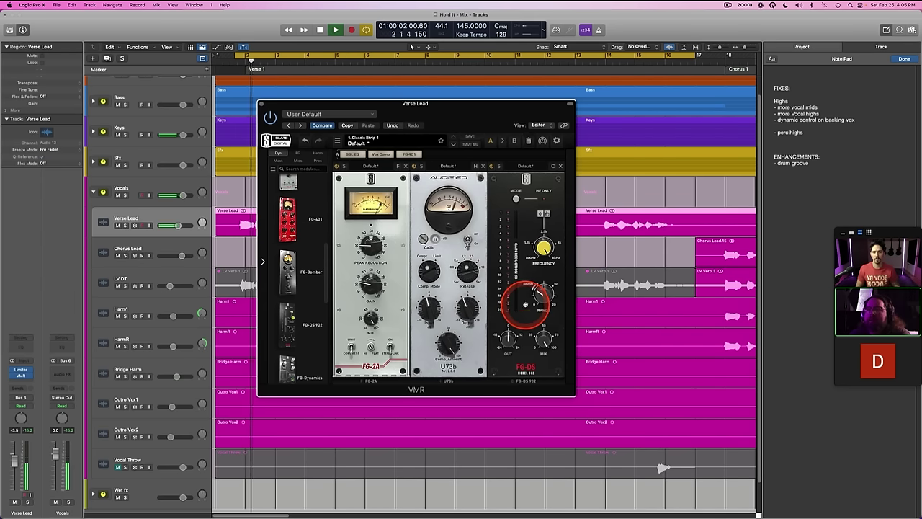
drag(519, 326, 518, 341)
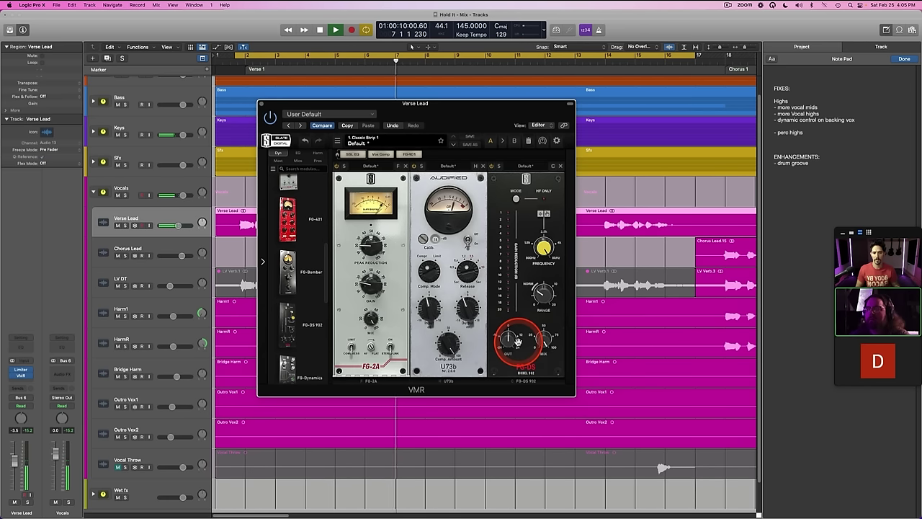
drag(541, 303, 543, 297)
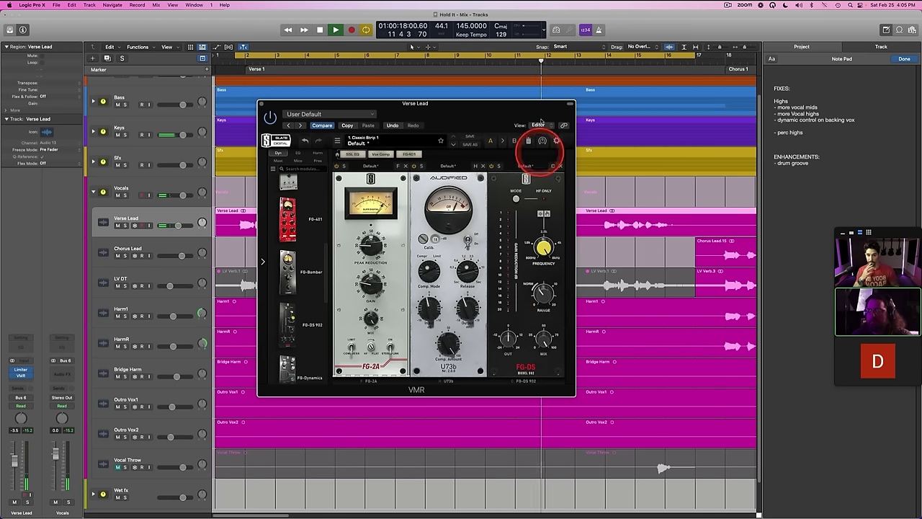
Step: Shorten the loop to bars 13 to 17 and raise the FG-DS 902 range while auditioning that section
click(555, 59)
drag(582, 56, 700, 59)
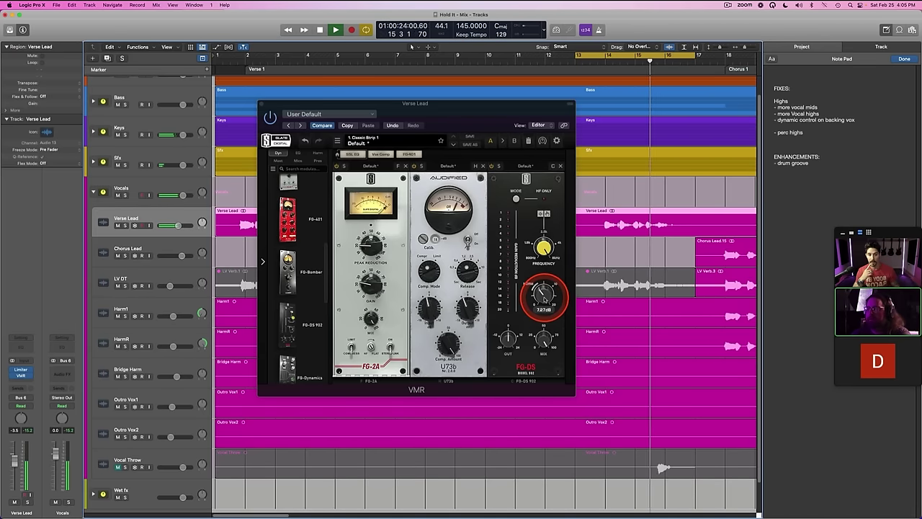
click(544, 294)
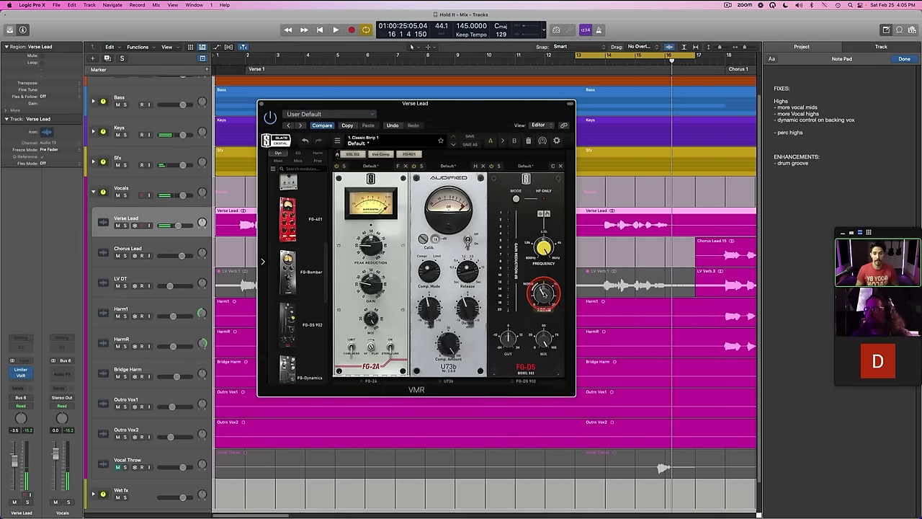
key(space)
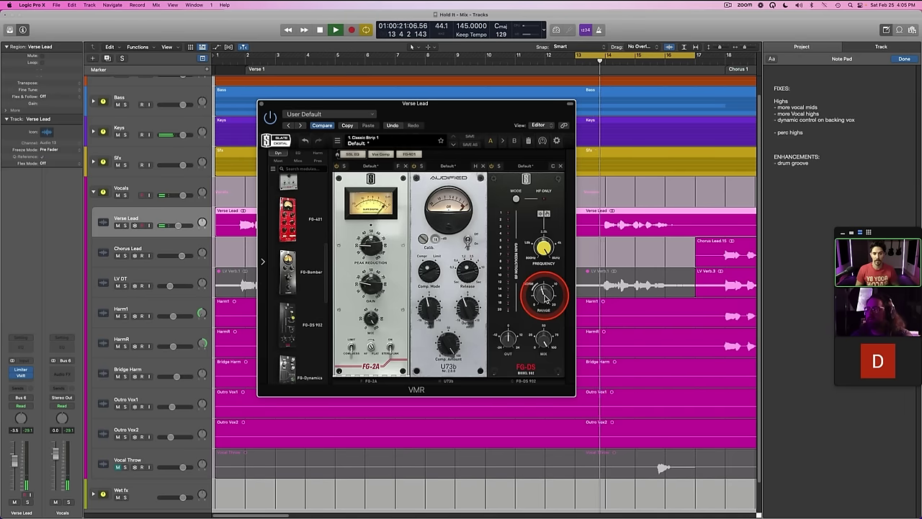
drag(544, 294, 545, 291)
key(space)
key(space)
drag(544, 294, 545, 294)
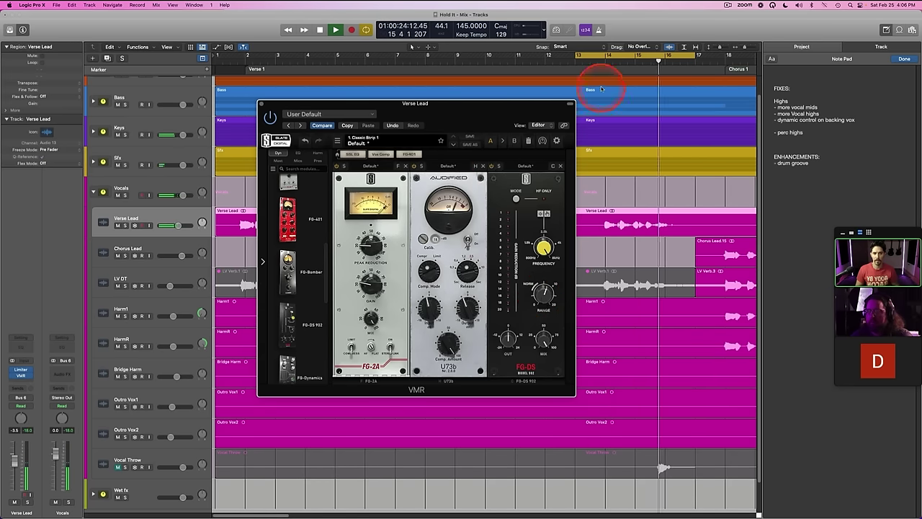
Step: Shorten the loop to run from bar 15 to about halfway through bar 16 and audition it with Verse Lead soloed
key(space)
click(649, 57)
drag(639, 56, 680, 55)
key(space)
key(s)
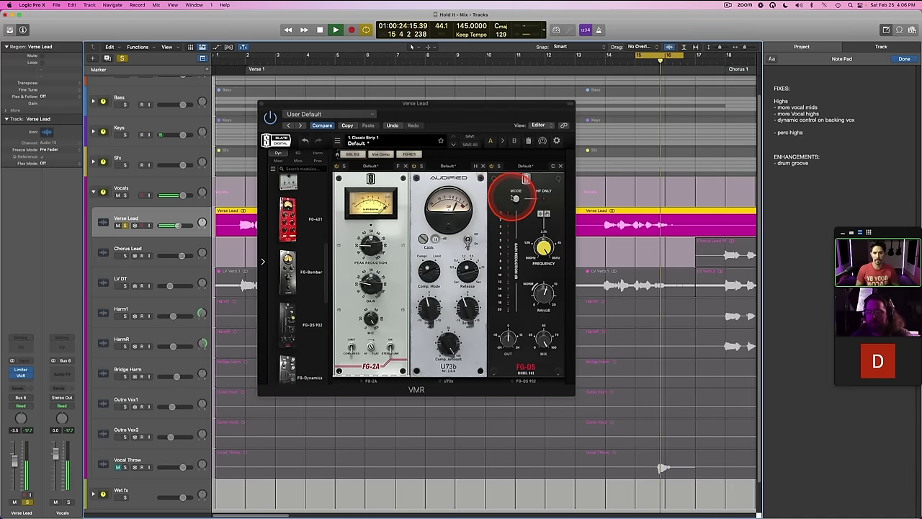
Step: Compare the vocal with the FG-DS 902 bypassed and active, and raise the de-esser's range slightly
click(491, 166)
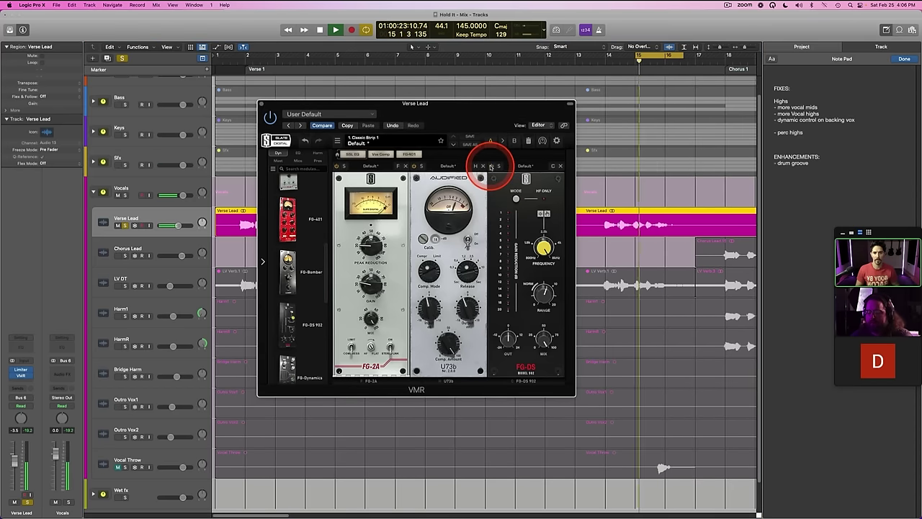
click(491, 168)
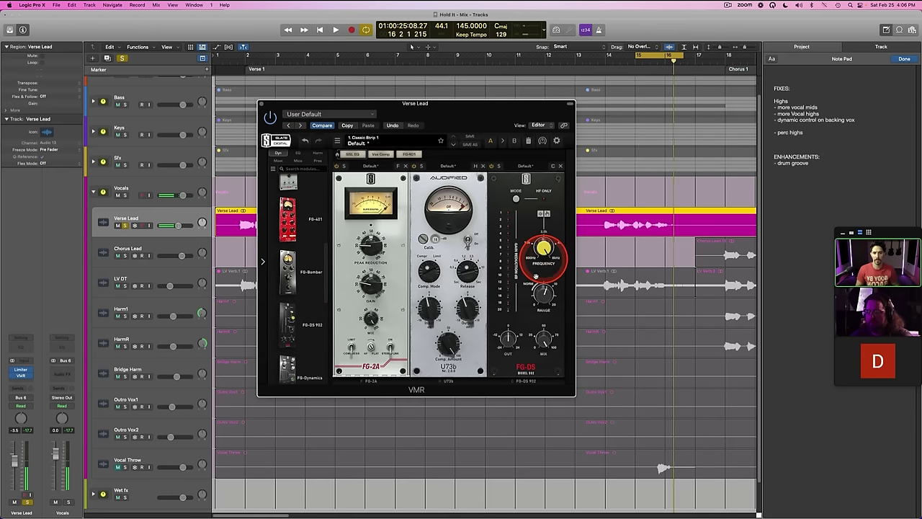
drag(540, 297, 544, 292)
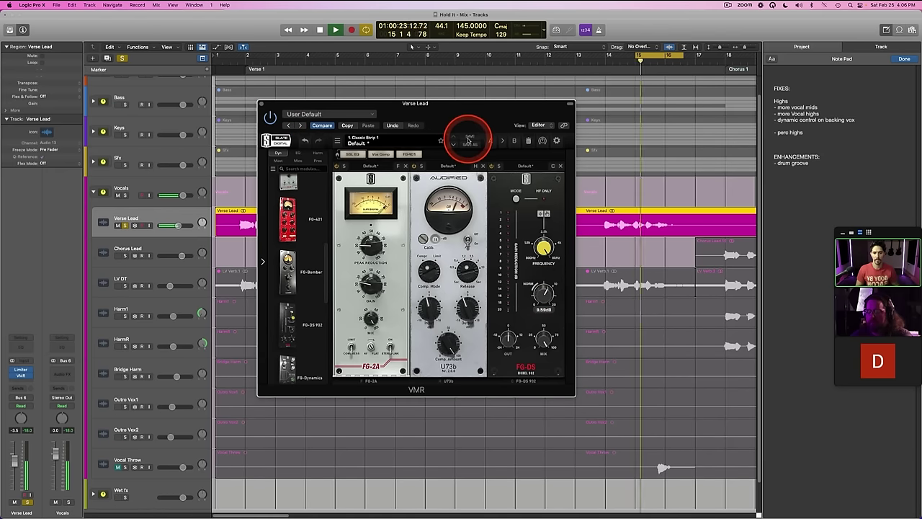
Step: Close the VMR window, stop playback, and turn off the Verse Lead solo and the loop
click(264, 104)
key(space)
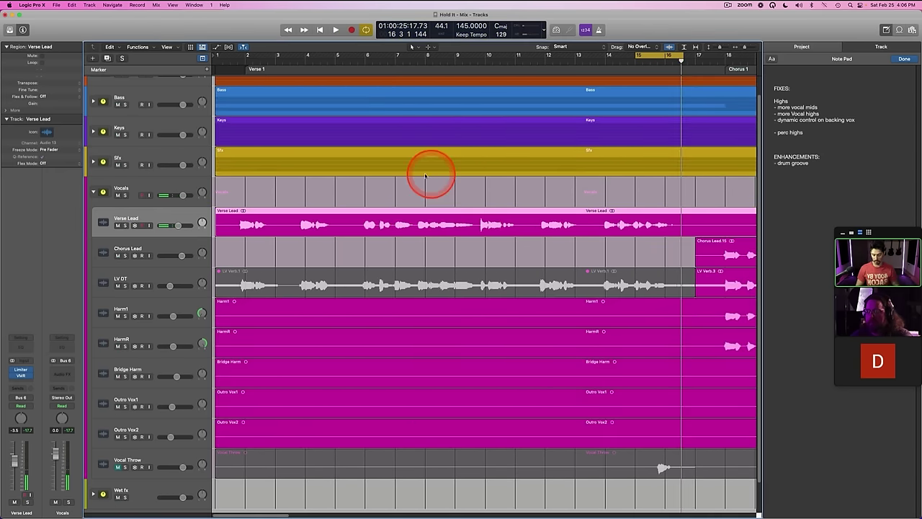
key(c)
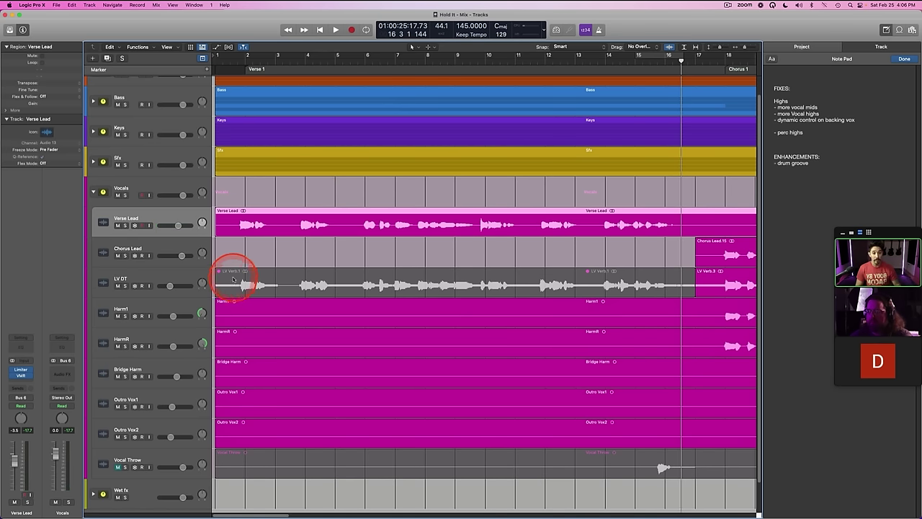
Step: Try to copy the Limiter from Verse Lead onto the Chorus Lead channel in the mixer
click(140, 251)
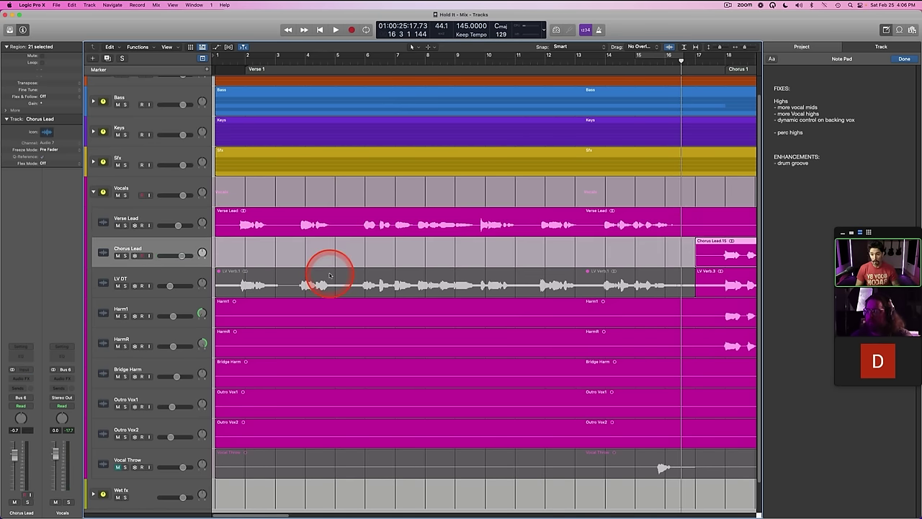
key(x)
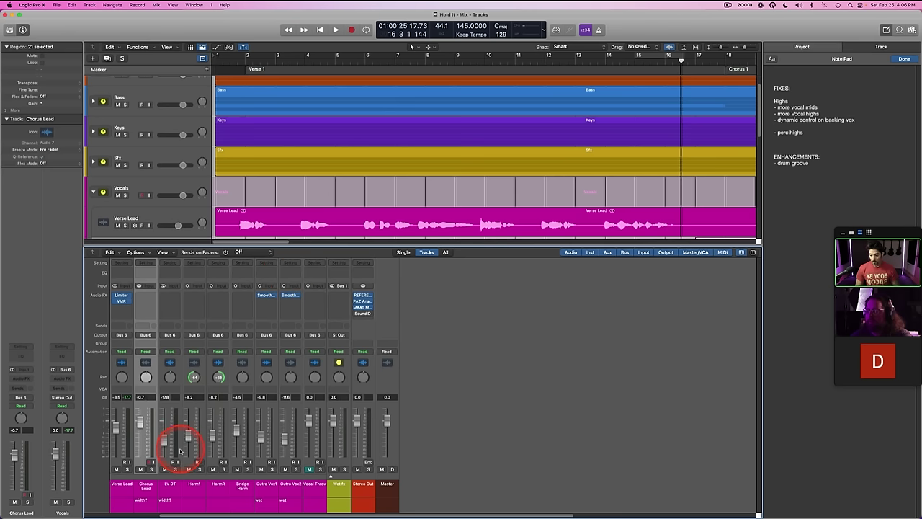
scroll(173, 507, left, 5)
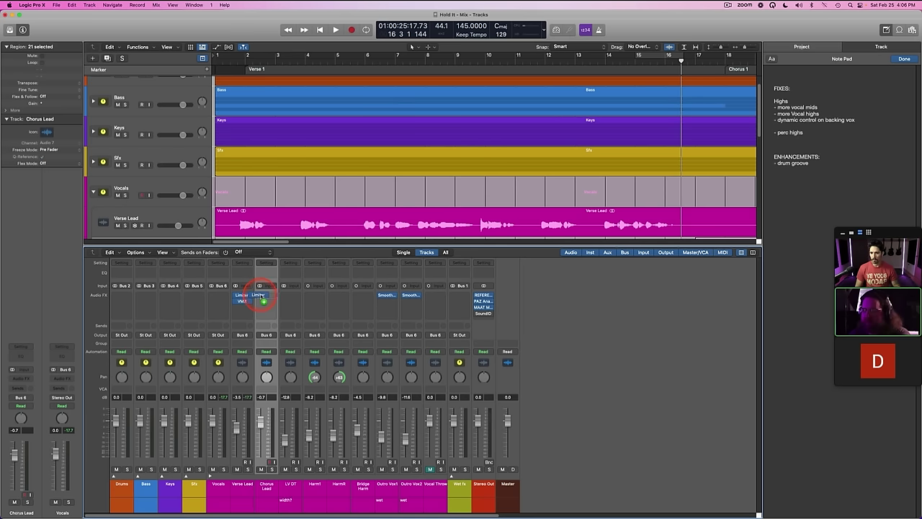
key(x)
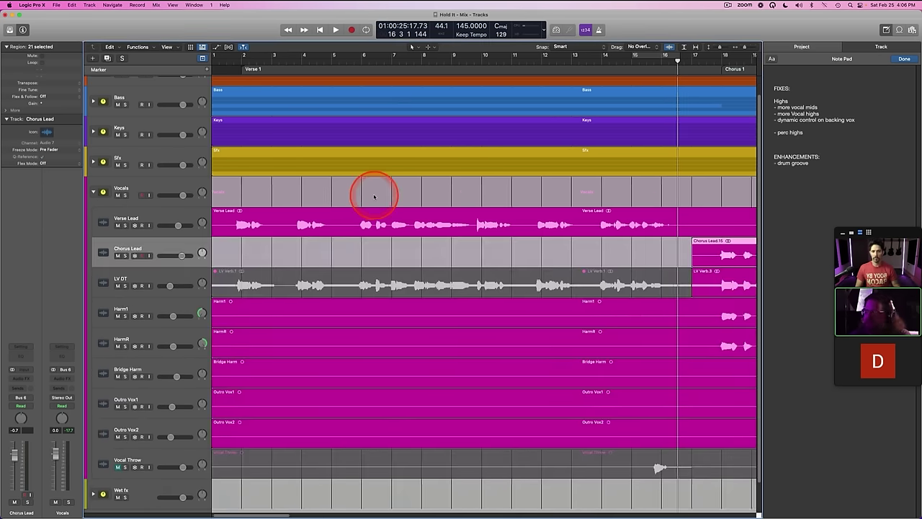
Step: Check the Chorus Lead regions in Chorus 1 and select the Verse Lead channel strip in the mixer
scroll(372, 193, right, 10)
scroll(284, 243, right, 3)
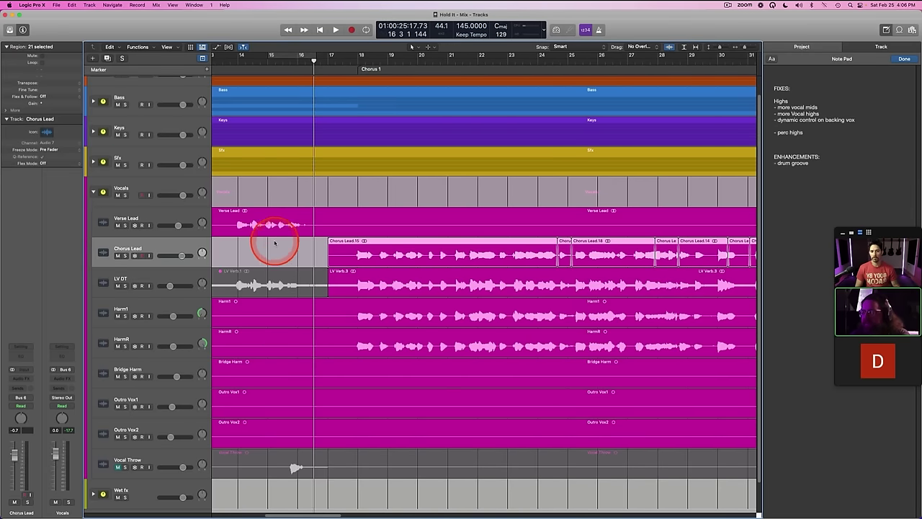
click(155, 250)
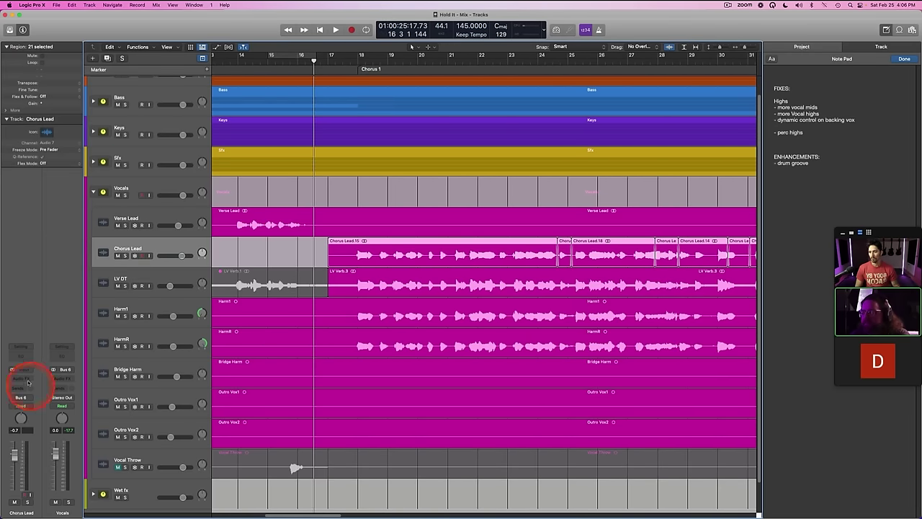
key(x)
click(265, 321)
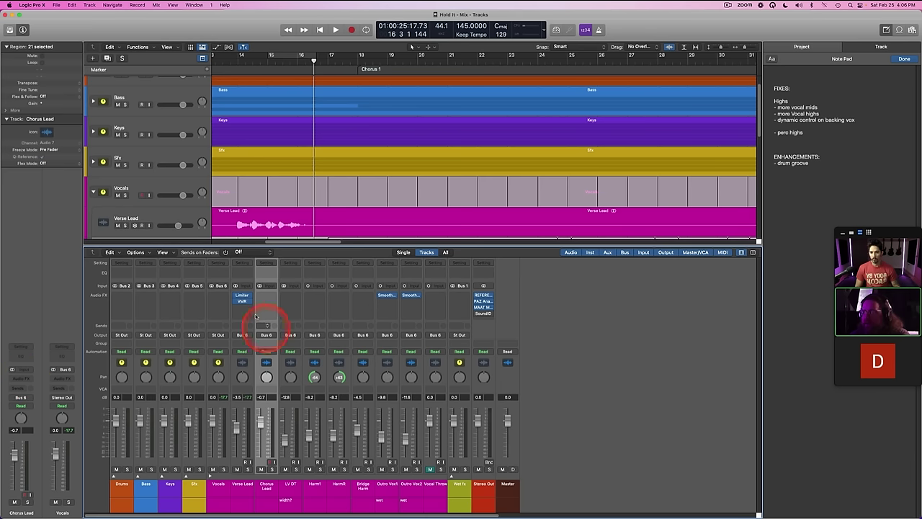
click(243, 495)
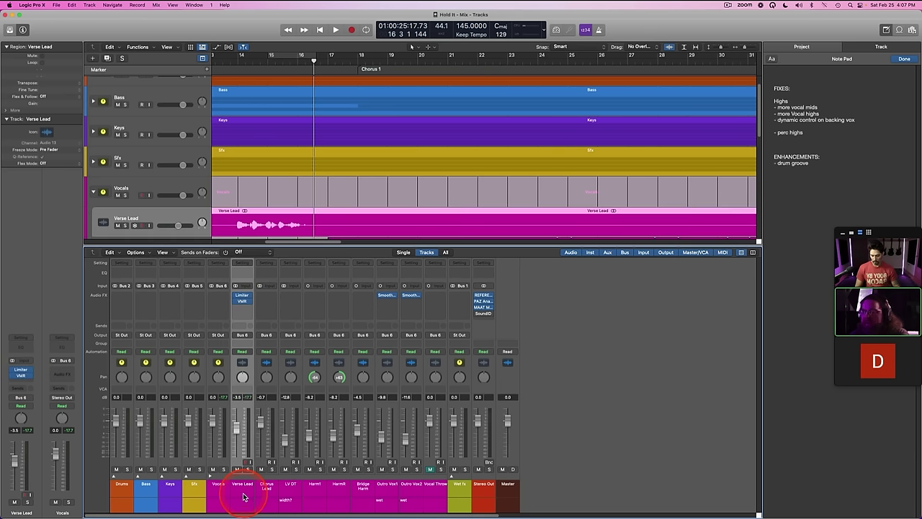
click(264, 500)
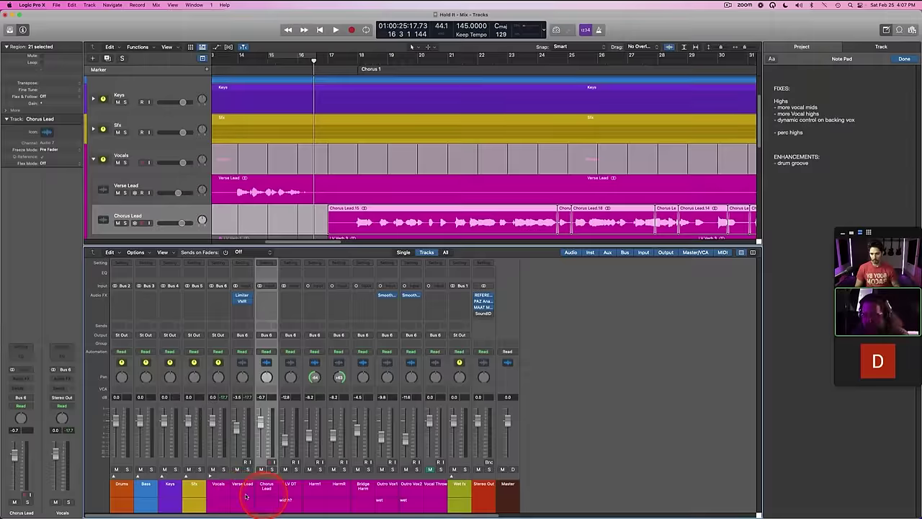
click(242, 497)
key(alt+c)
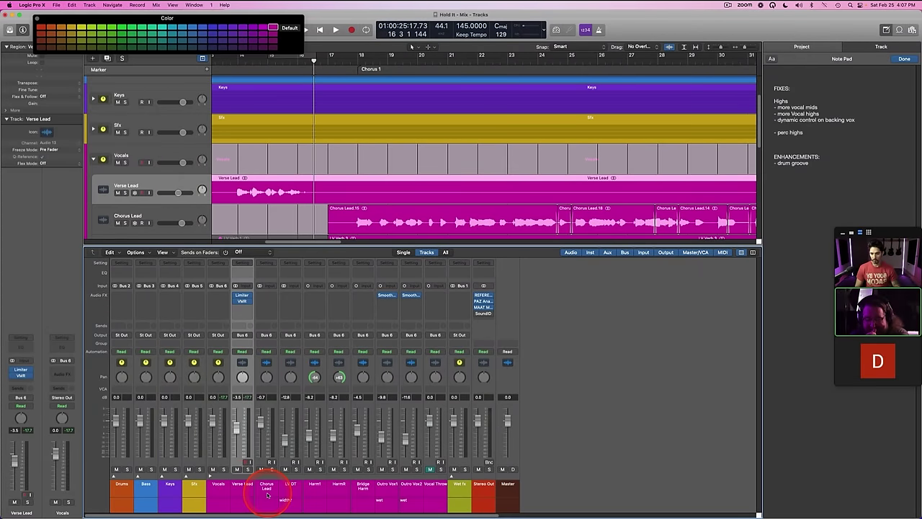
key(alt+c)
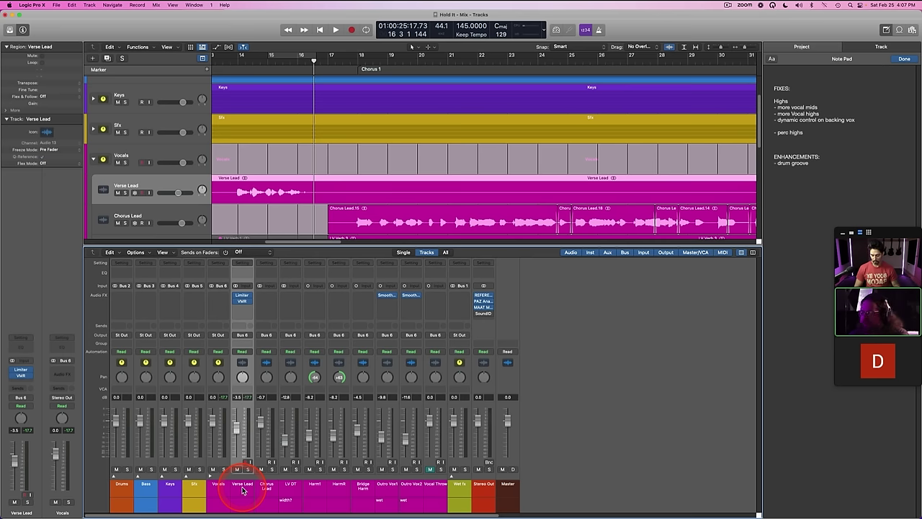
Step: Copy the Verse Lead channel strip setting and paste it onto the Chorus Lead channel
click(267, 489)
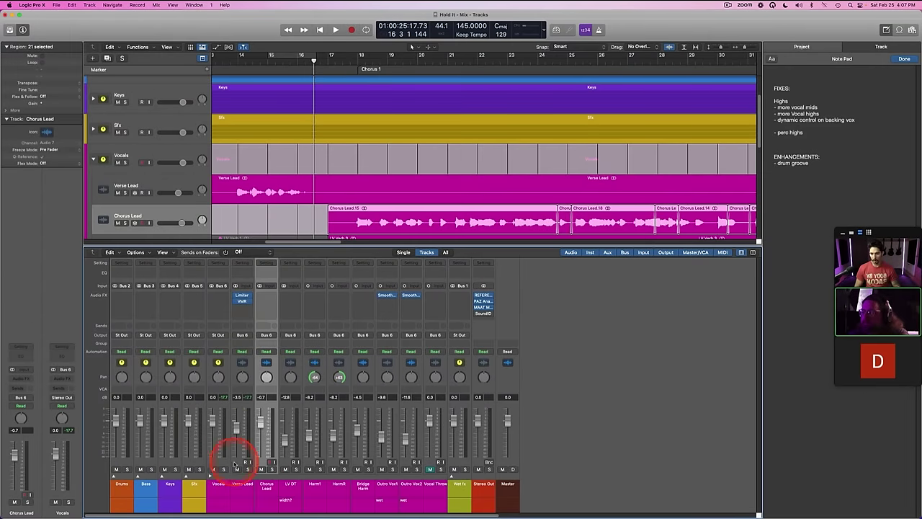
click(243, 488)
click(244, 286)
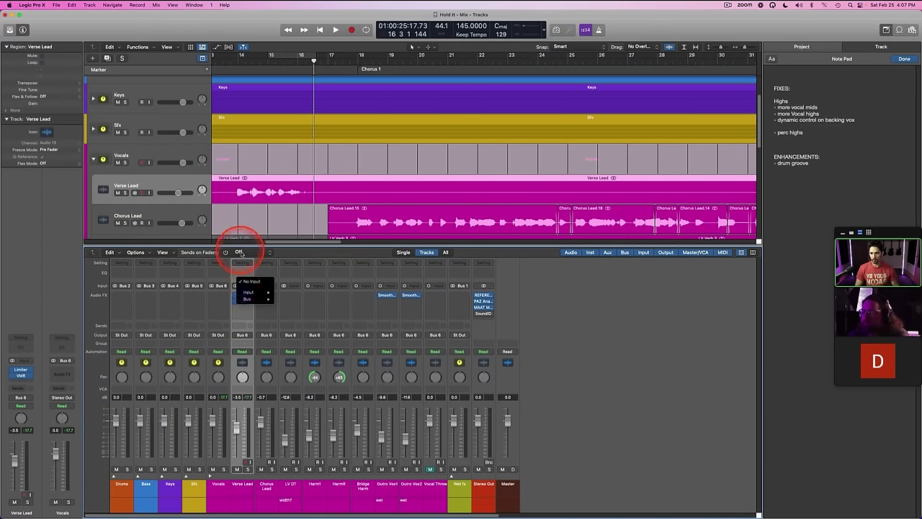
click(242, 262)
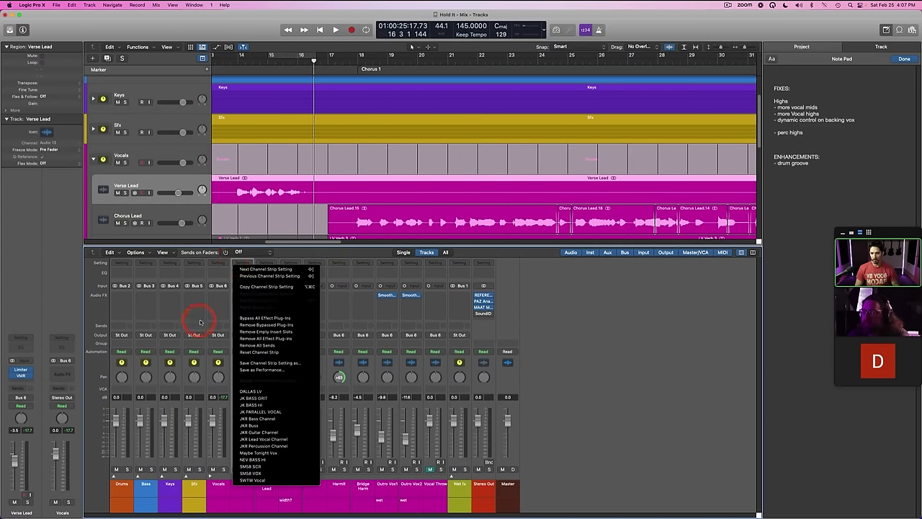
click(201, 281)
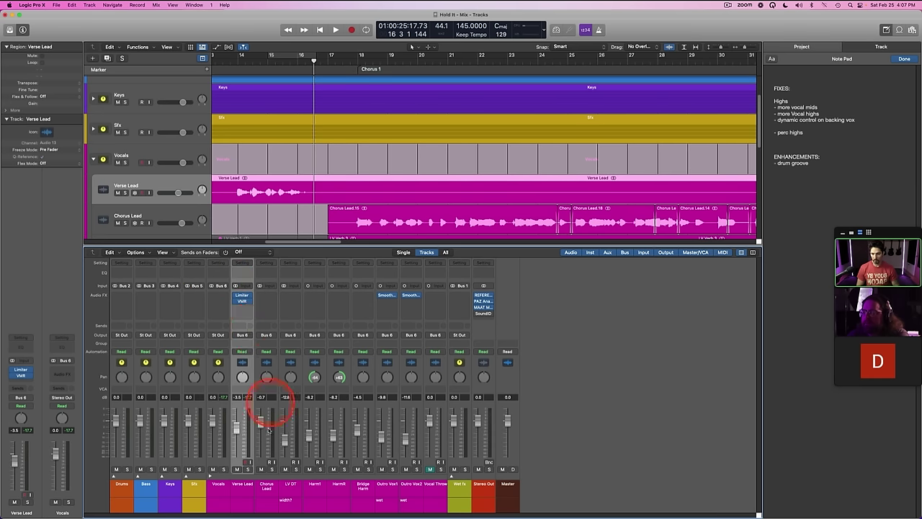
click(264, 491)
key(alt+super+v)
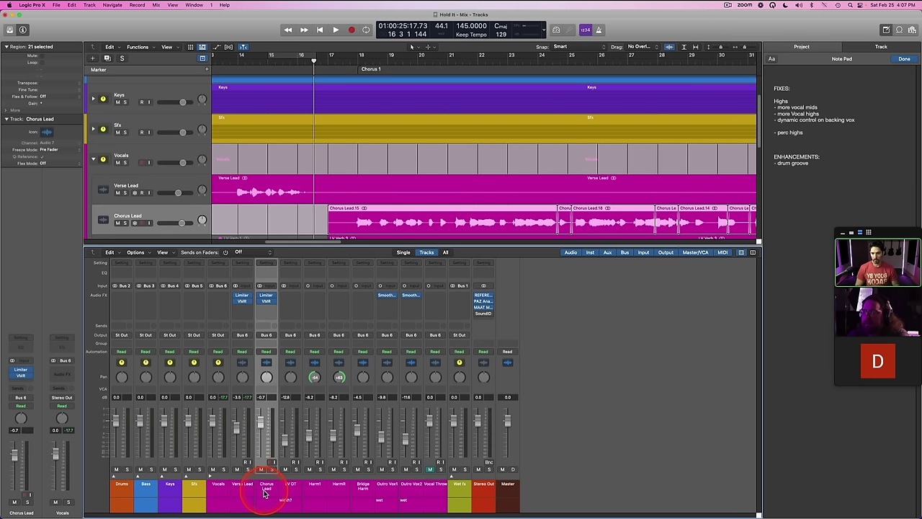
Step: Solo the Chorus Lead track and play chorus 1 while checking the track's Limiter
click(350, 62)
key(space)
key(s)
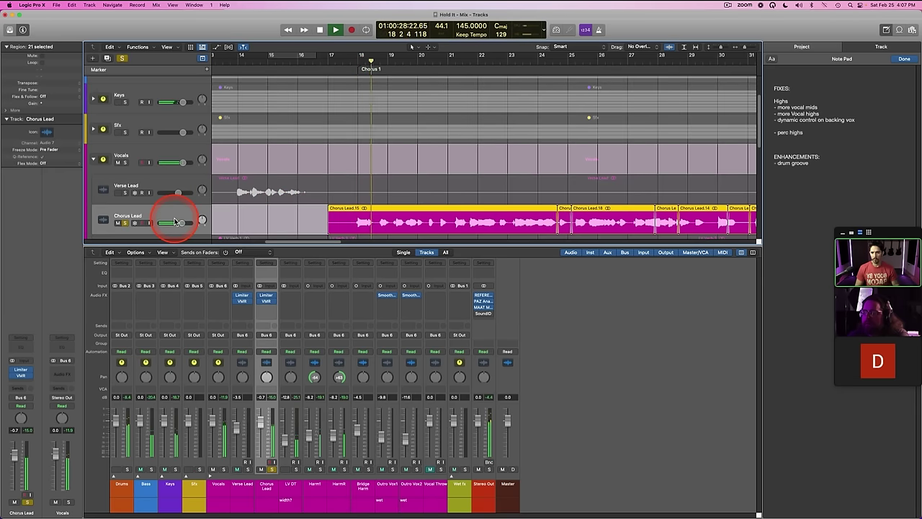
click(261, 298)
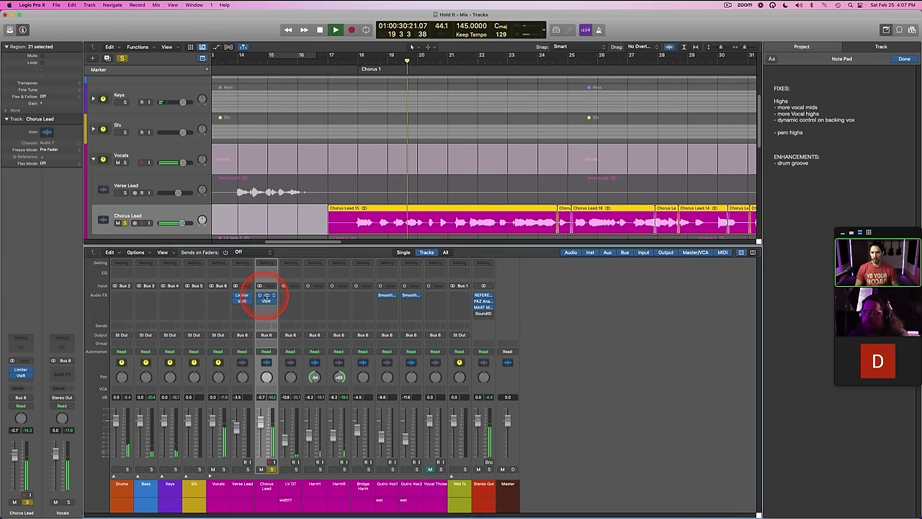
click(320, 136)
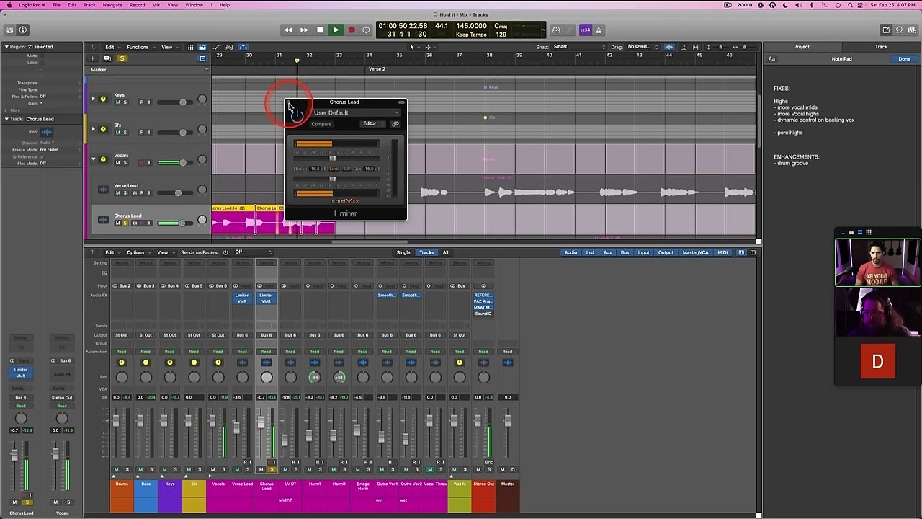
click(288, 105)
Step: Stop playback and set a cycle range at the end of chorus 1, from 29 4 1 1 to 33 1 1 1
scroll(324, 139, left, 5)
key(space)
click(388, 65)
drag(381, 57, 468, 58)
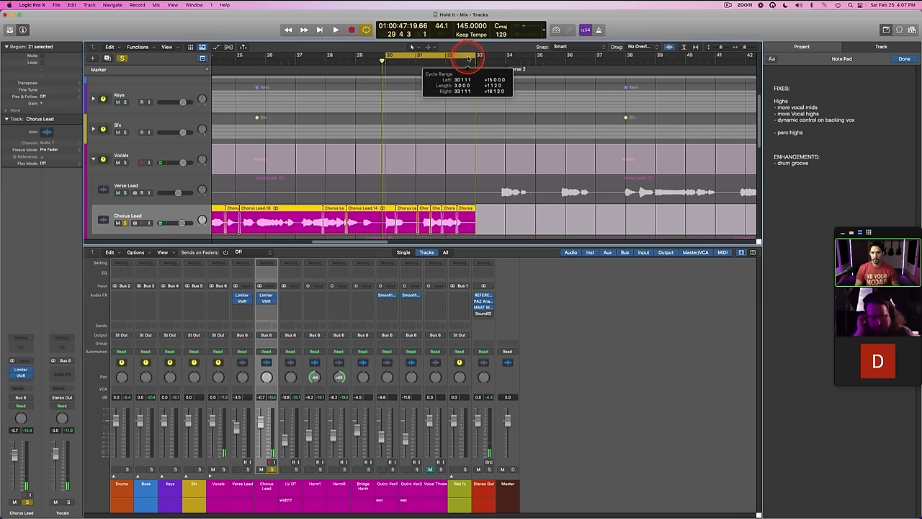
drag(387, 57, 378, 58)
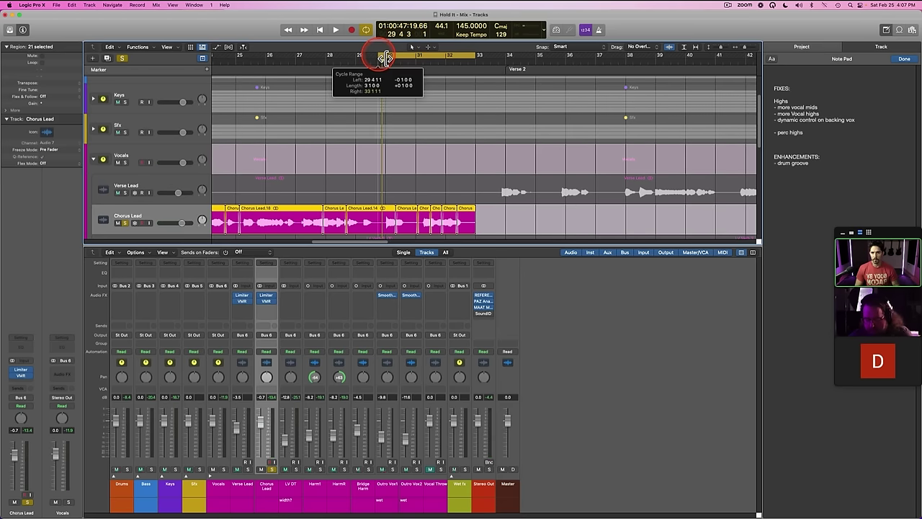
Step: Insert a stereo Soothe plug-in ahead of the Limiter on the Chorus Lead channel
click(265, 303)
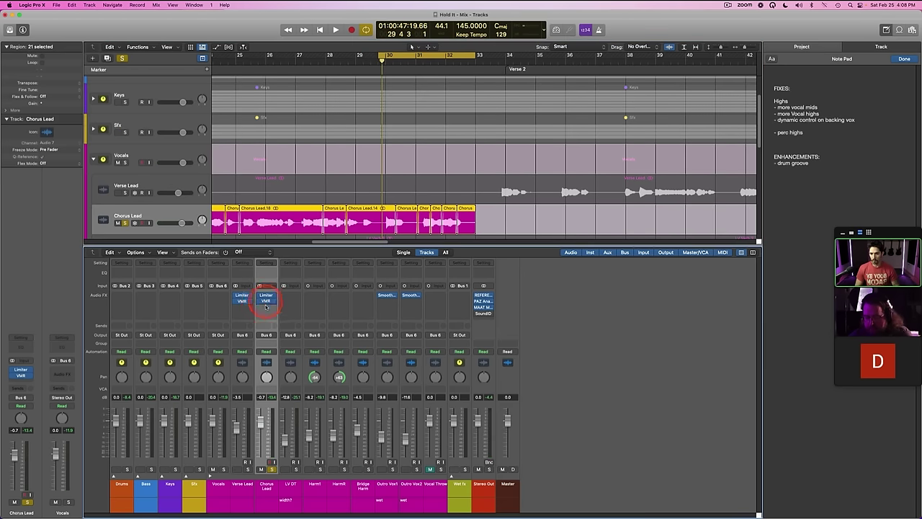
drag(267, 305, 265, 296)
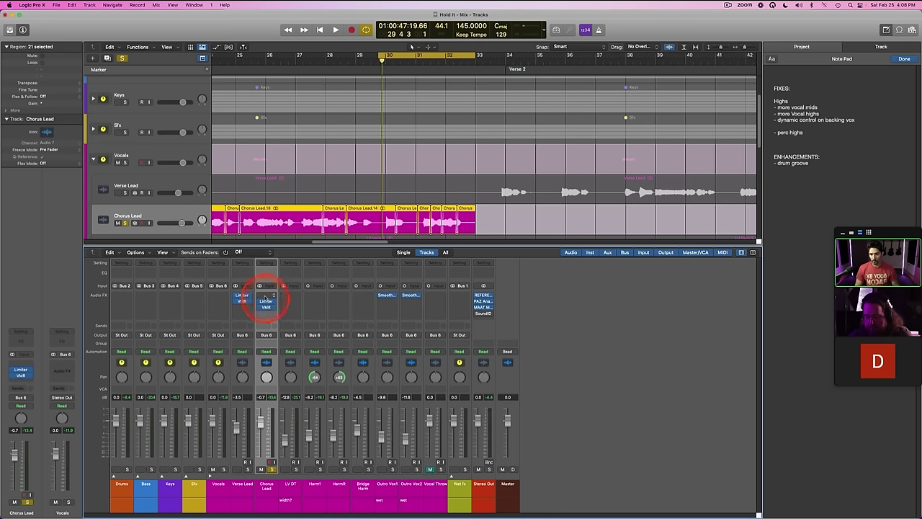
click(265, 296)
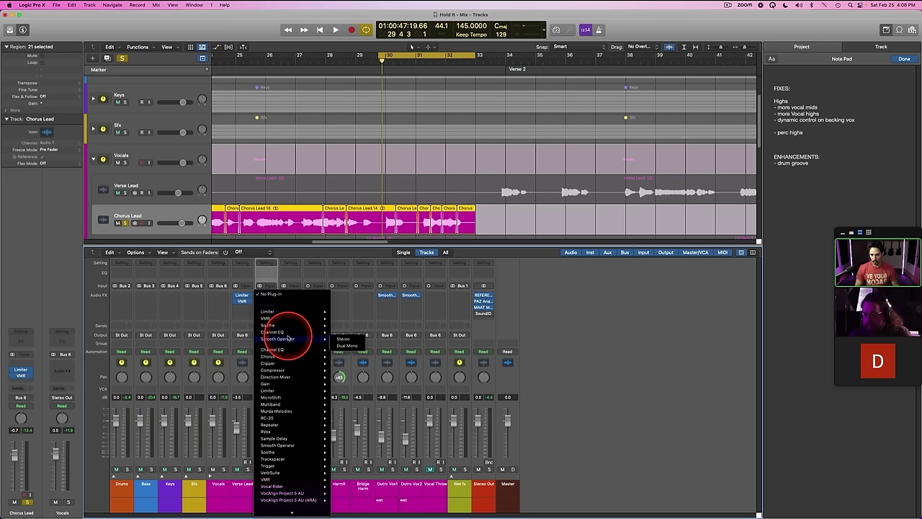
click(342, 326)
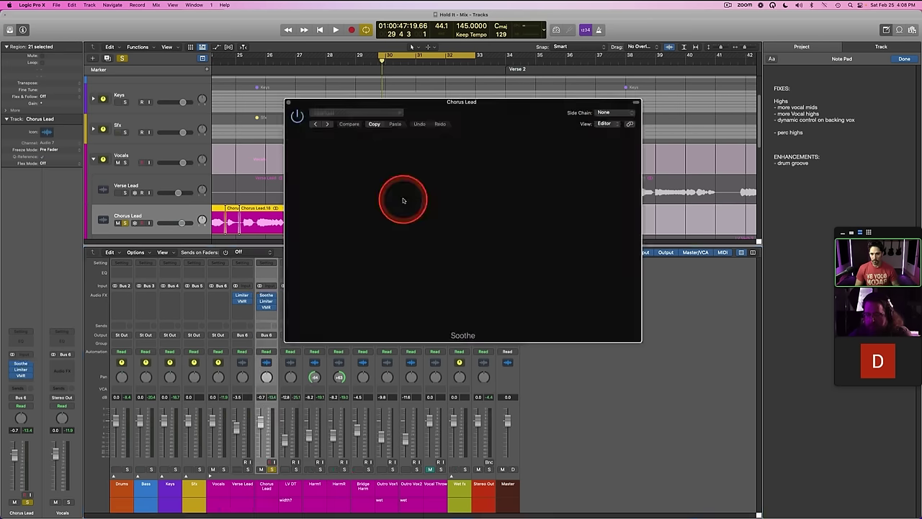
drag(425, 114, 454, 208)
Step: Shape Soothe's curve around the low mids, with band 3 at 452 Hz and 5.4 dB sensitivity
drag(650, 327, 426, 330)
drag(583, 298, 475, 302)
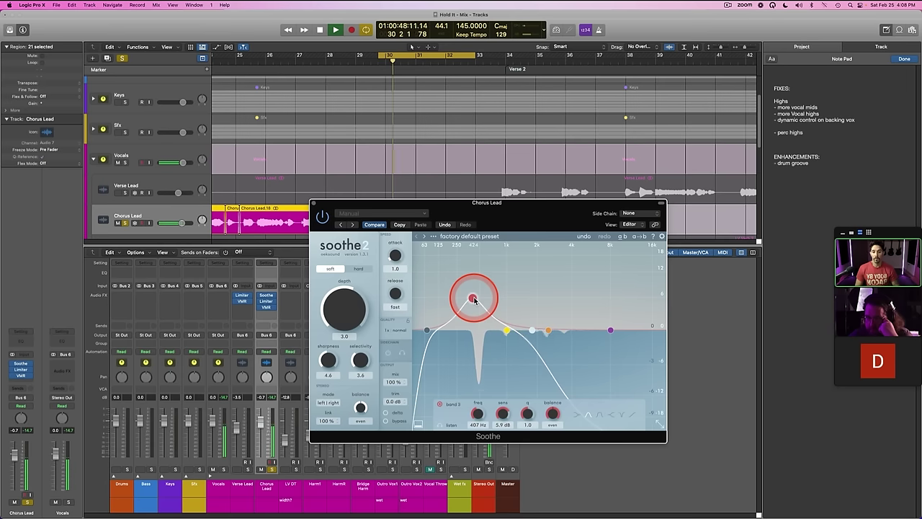
key(space)
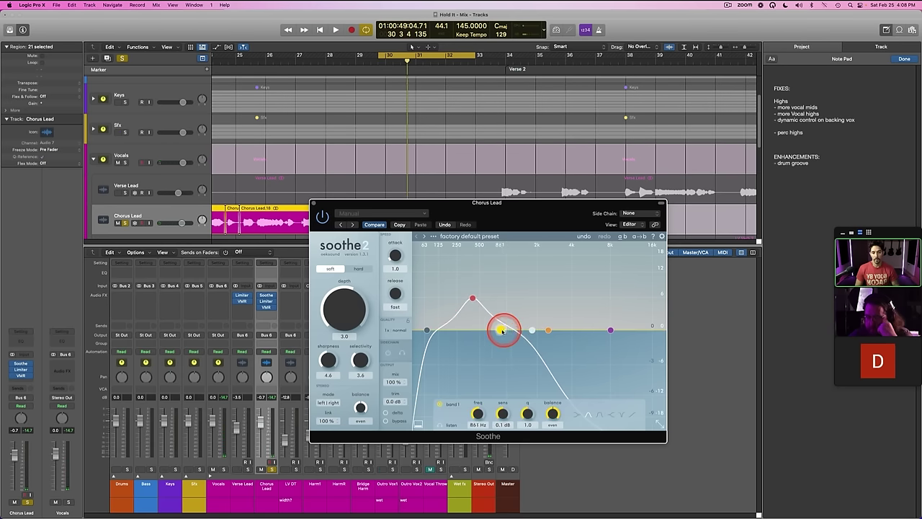
drag(532, 330, 508, 331)
key(space)
drag(472, 302, 476, 304)
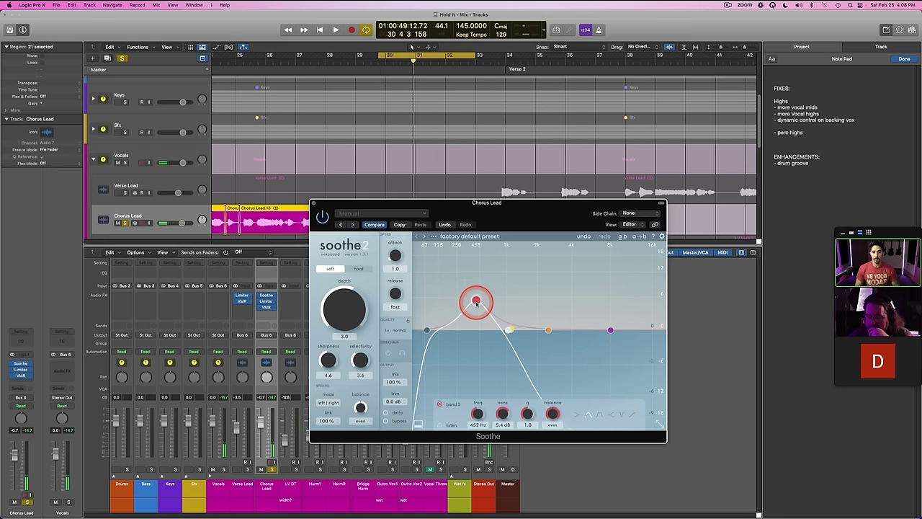
Step: Set Soothe's depth to 3.6, close the plug-in, and play the cycled section unsoloed in the full mix
click(374, 268)
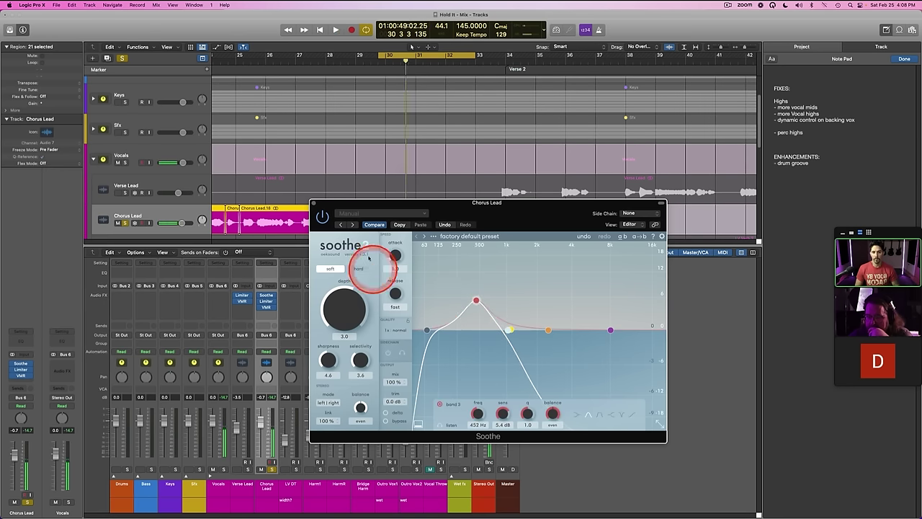
key(space)
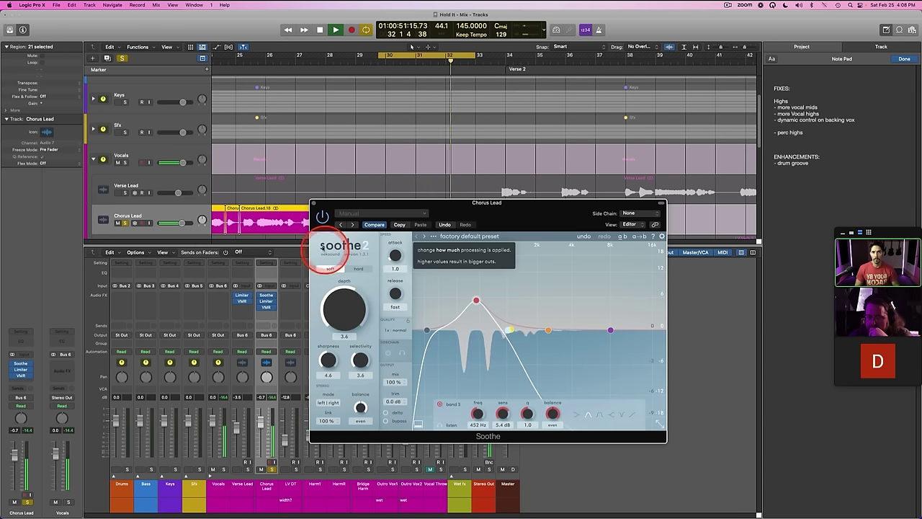
key(space)
click(314, 203)
key(space)
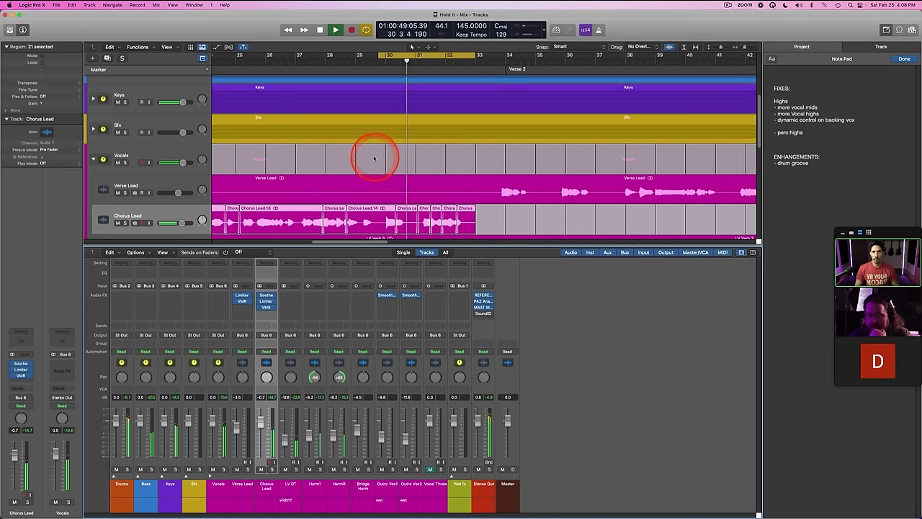
key(space)
Step: Turn off the cycle, play chorus 1 from 17 4 1 1, and compare the mix with Soothe bypassed and active
scroll(360, 187, left, 5)
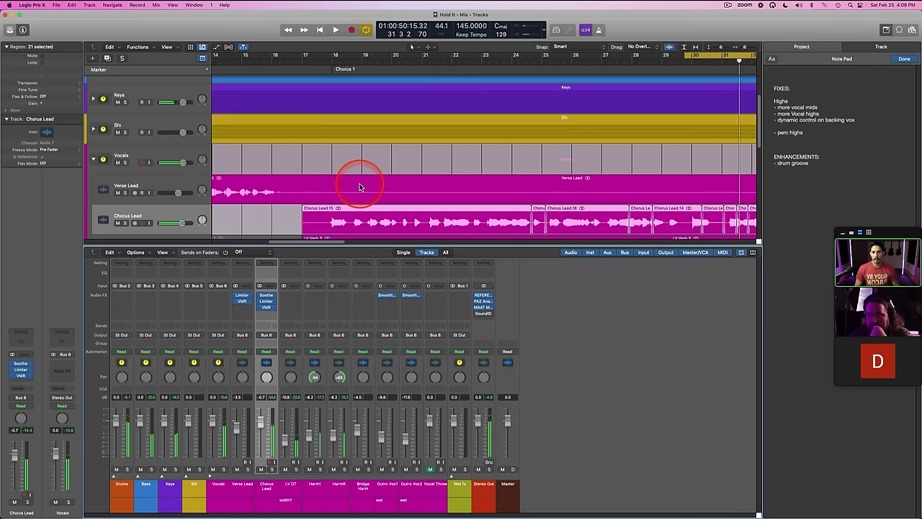
click(330, 63)
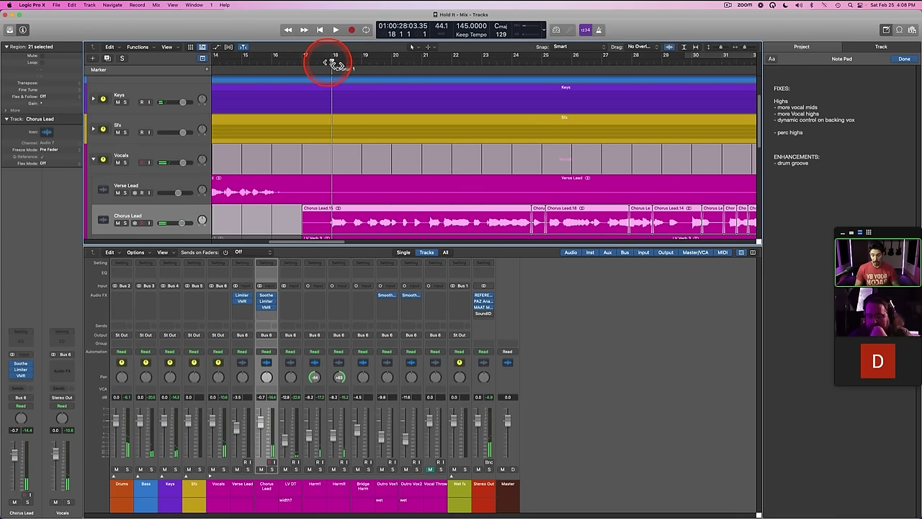
scroll(389, 113, left, 1)
click(358, 63)
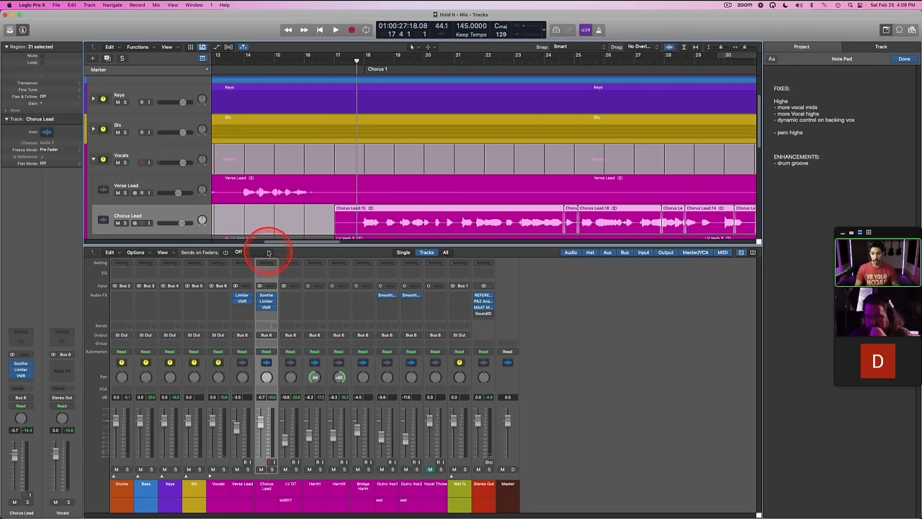
click(267, 295)
key(space)
drag(409, 207, 383, 261)
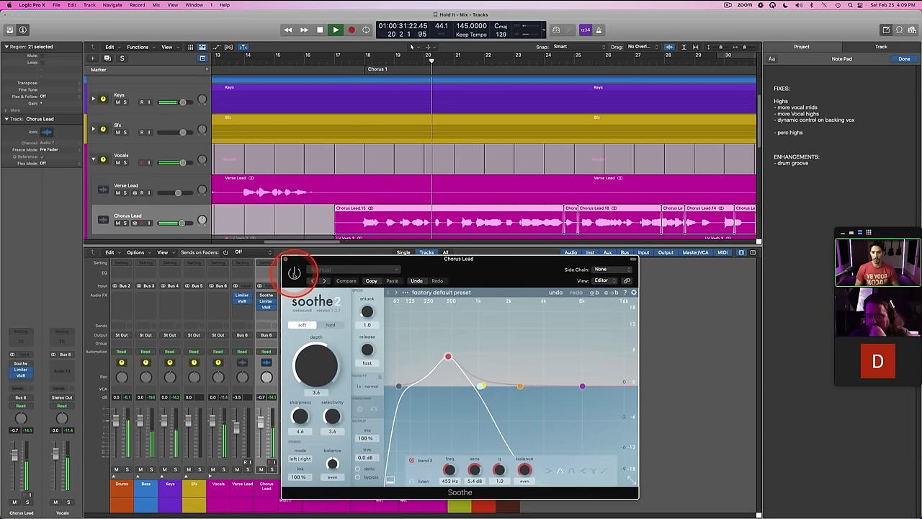
click(293, 276)
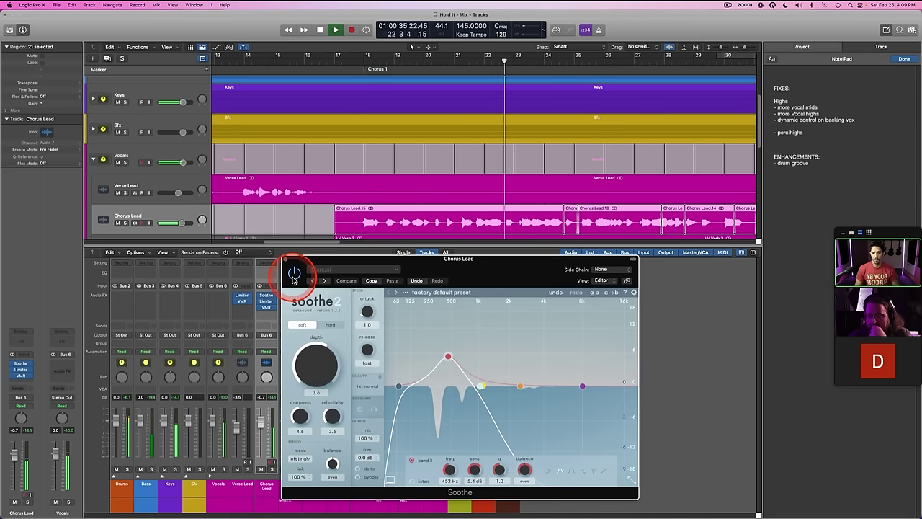
click(285, 259)
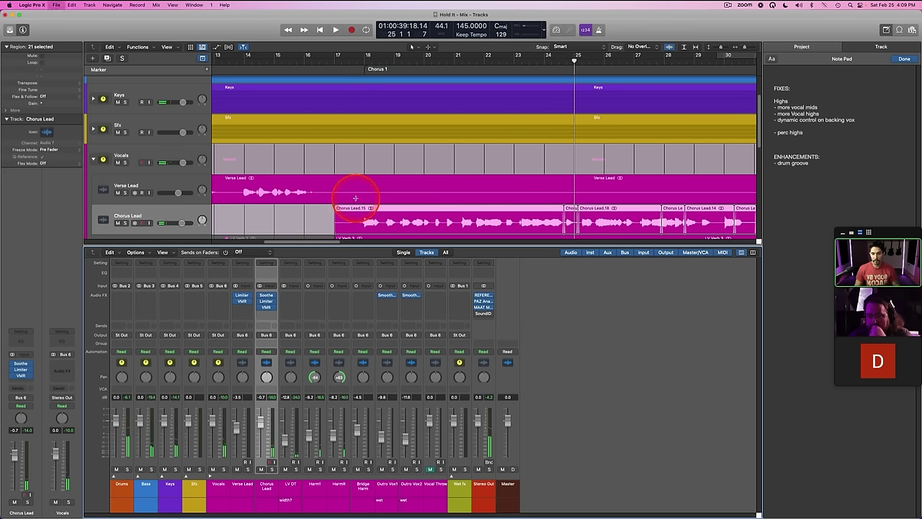
Step: Hide the mixer and play from chorus 1 into verse 2 with a wider span of the timeline in view
key(x)
key(space)
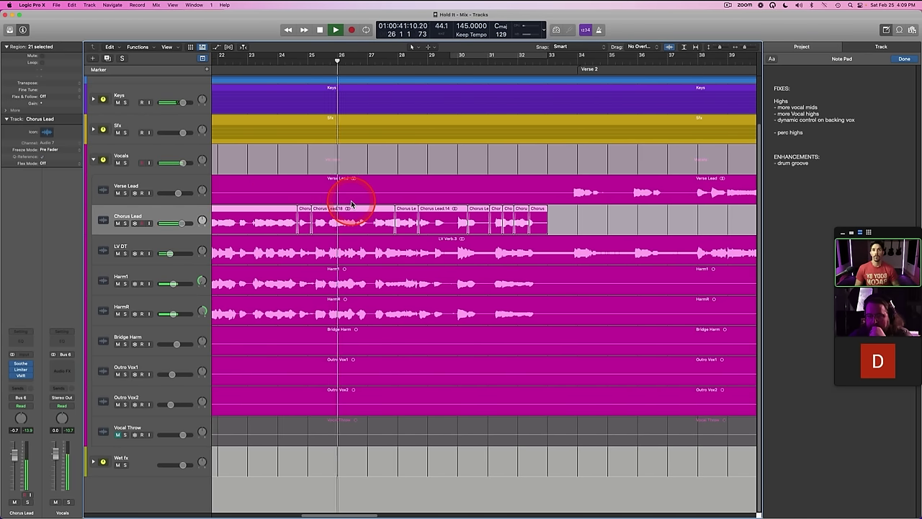
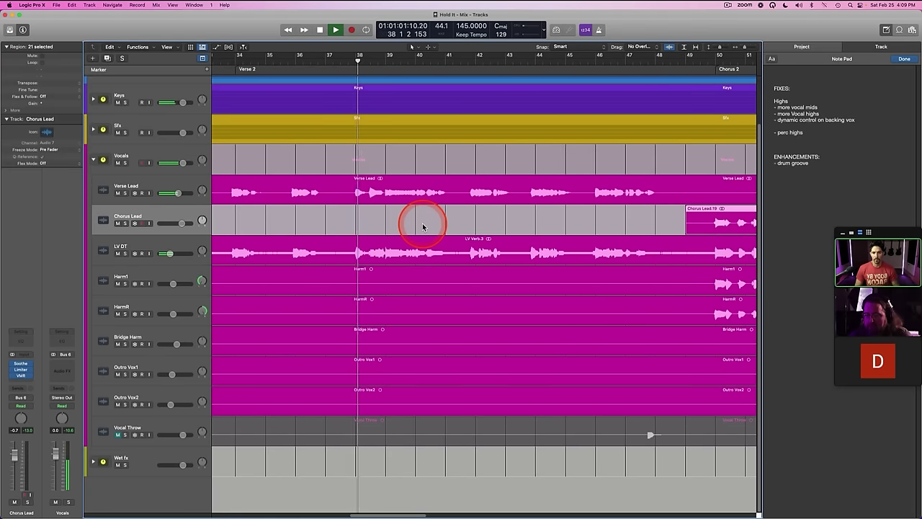
click(745, 48)
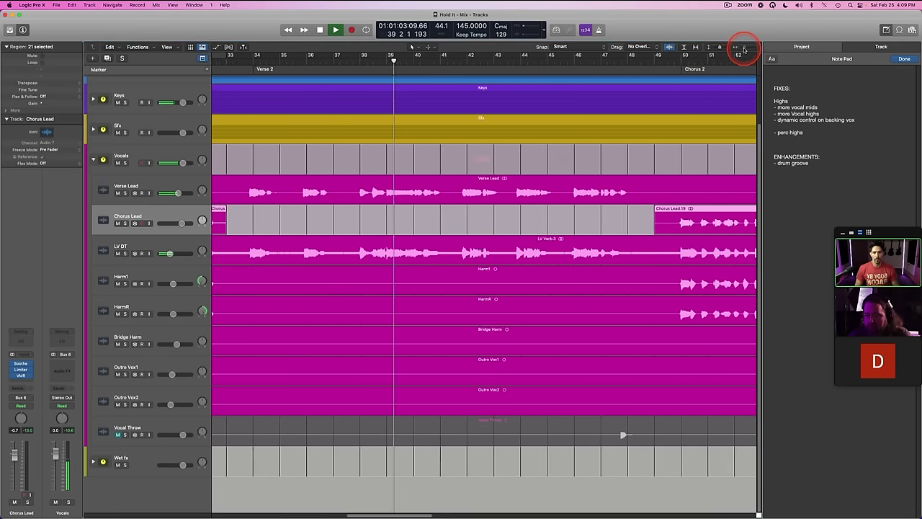
Step: Separate and mute two LV DT passages in verse 2, at about bars 33 to 37 and 41 to 45
drag(293, 246, 324, 247)
key(space)
click(315, 246)
right_click(315, 245)
click(332, 249)
drag(443, 252, 509, 248)
click(473, 252)
right_click(469, 252)
click(487, 256)
Step: Replay verse 2 and move the start of the LV DT region between the muted passages to about bar 38
click(283, 59)
key(space)
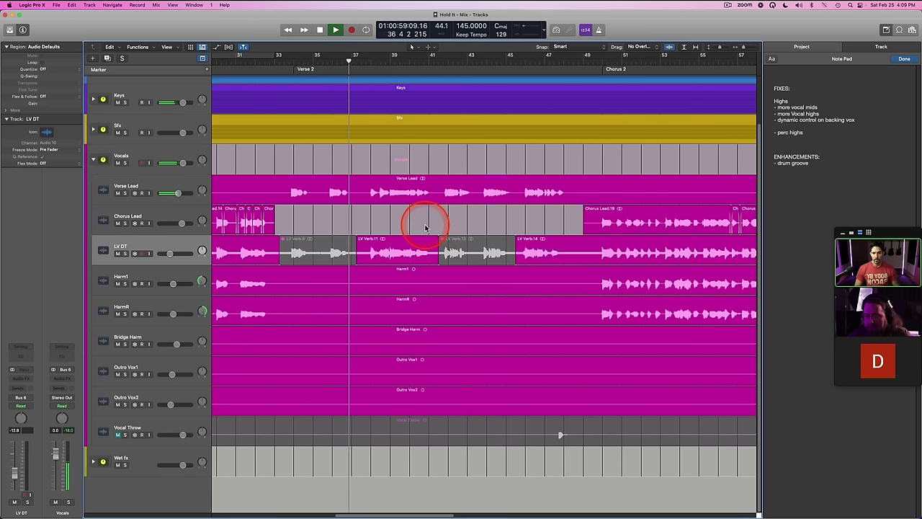
click(360, 251)
drag(364, 252, 369, 251)
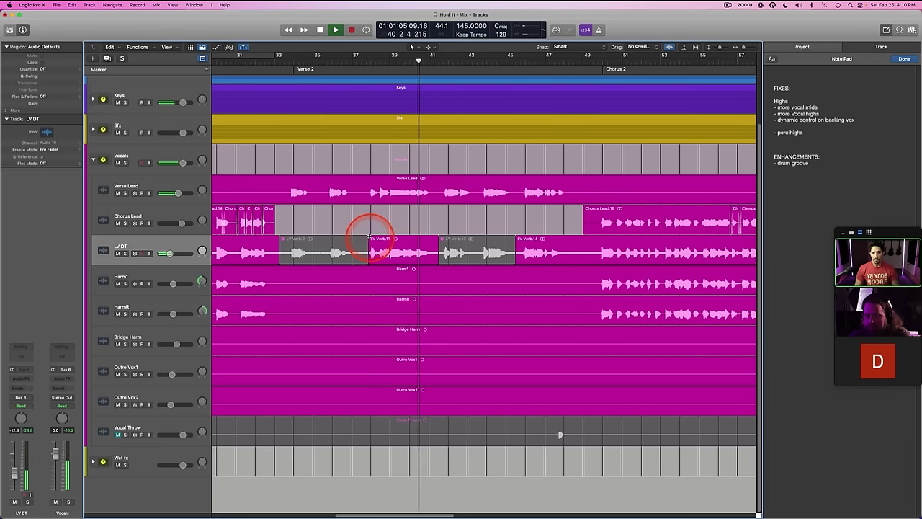
click(383, 221)
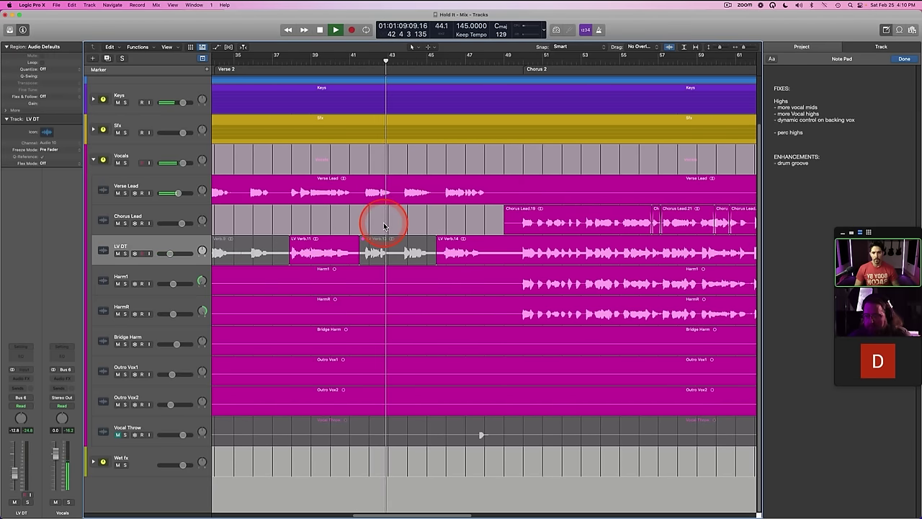
Step: Unmute the LV DT passage at about bars 41 to 45 and mute the one at about bars 38 to 41
right_click(375, 250)
key(ctrl+m)
click(347, 231)
scroll(353, 234, left, 3)
click(425, 252)
right_click(425, 252)
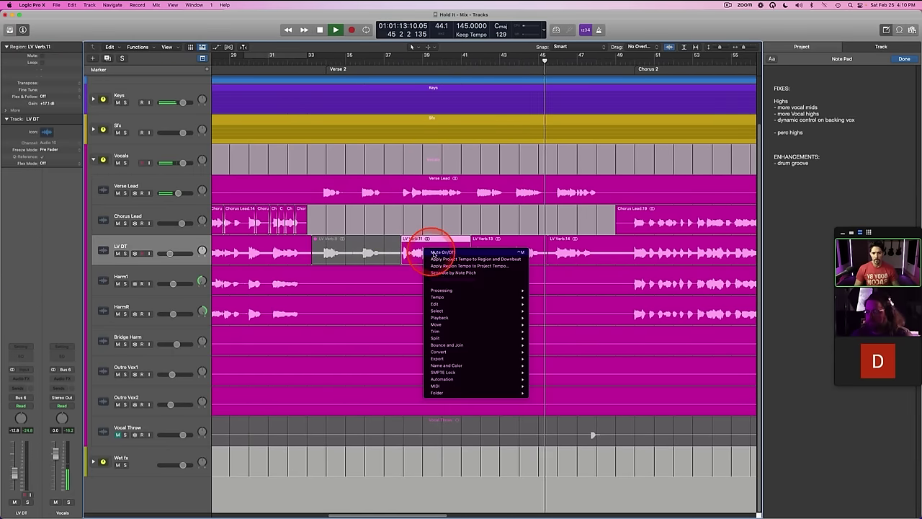
click(430, 255)
Step: Replay verse 2, trim the start of the LV DT region at about bar 41, and crossfade the LV DT join at about bar 45
scroll(398, 224, left, 3)
click(401, 66)
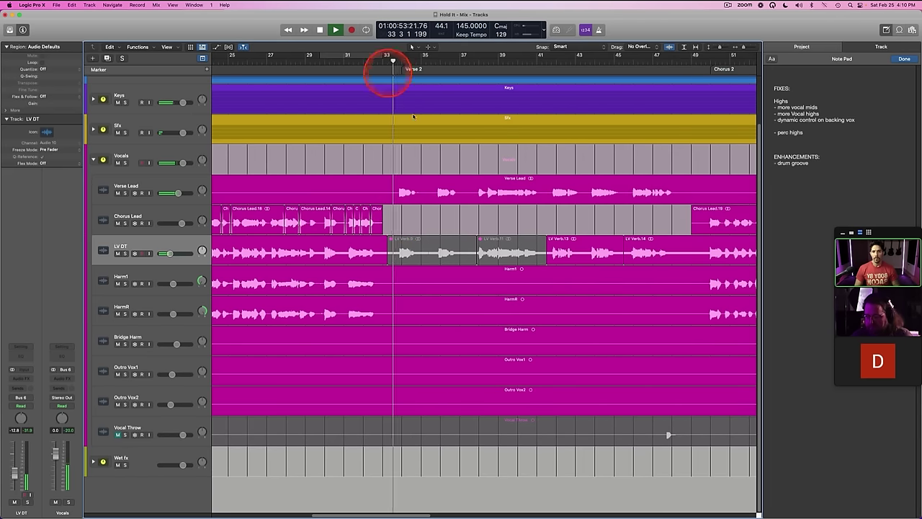
click(476, 65)
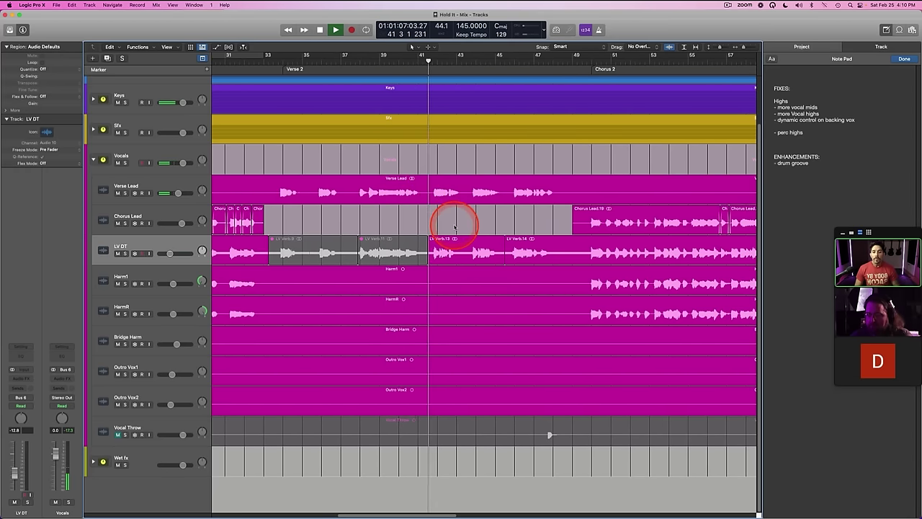
drag(433, 253, 433, 253)
click(429, 230)
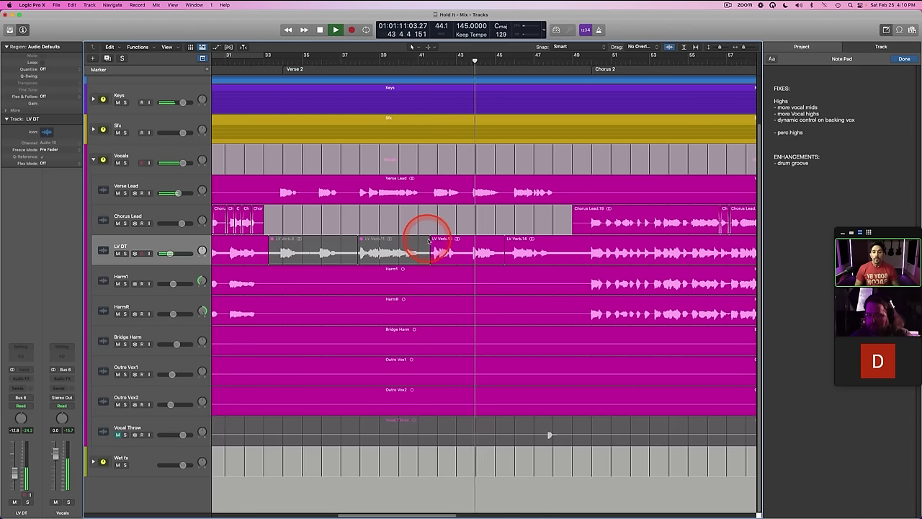
click(434, 241)
click(414, 221)
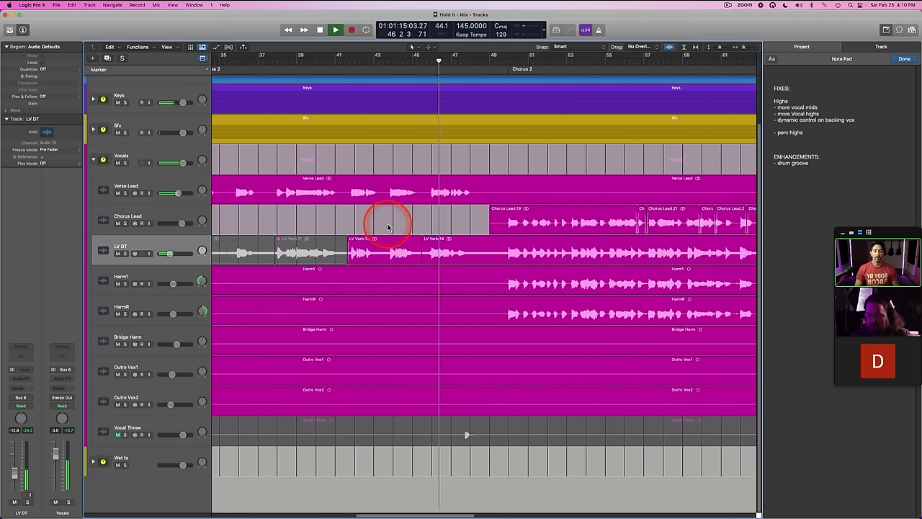
click(421, 240)
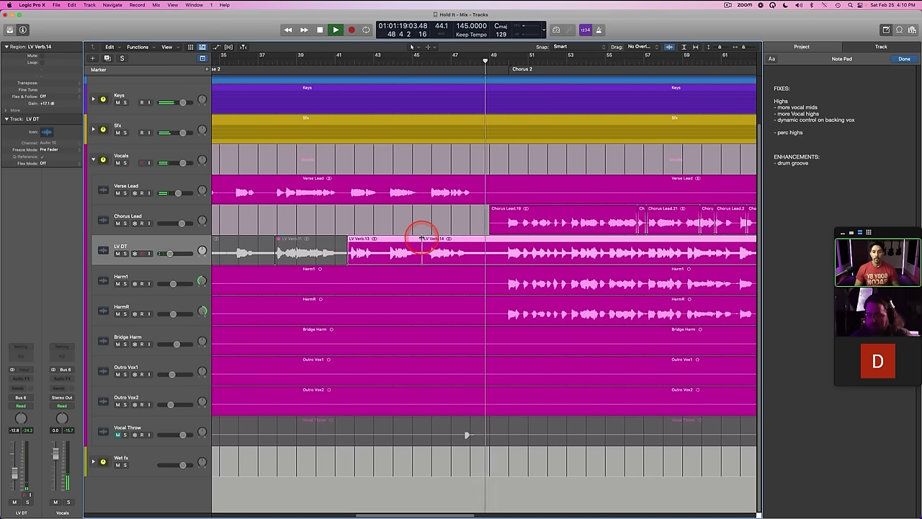
click(421, 209)
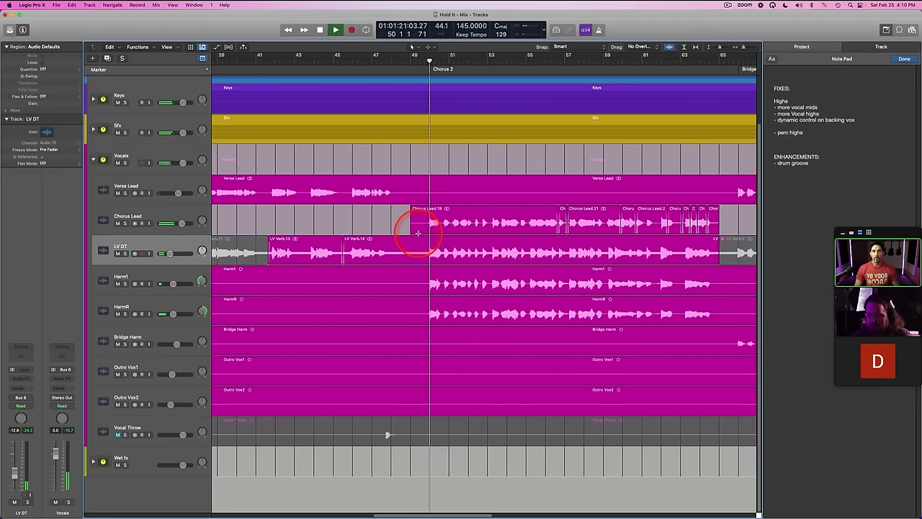
Step: Replay the transition from the end of verse 2 into chorus 2, starting at about bar 48
scroll(419, 234, right, 1)
scroll(418, 235, left, 2)
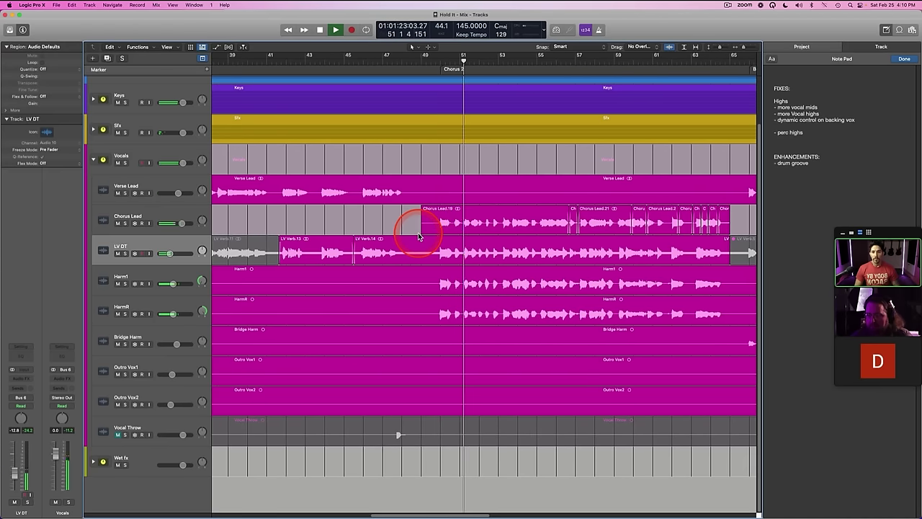
click(404, 63)
scroll(418, 223, up, 2)
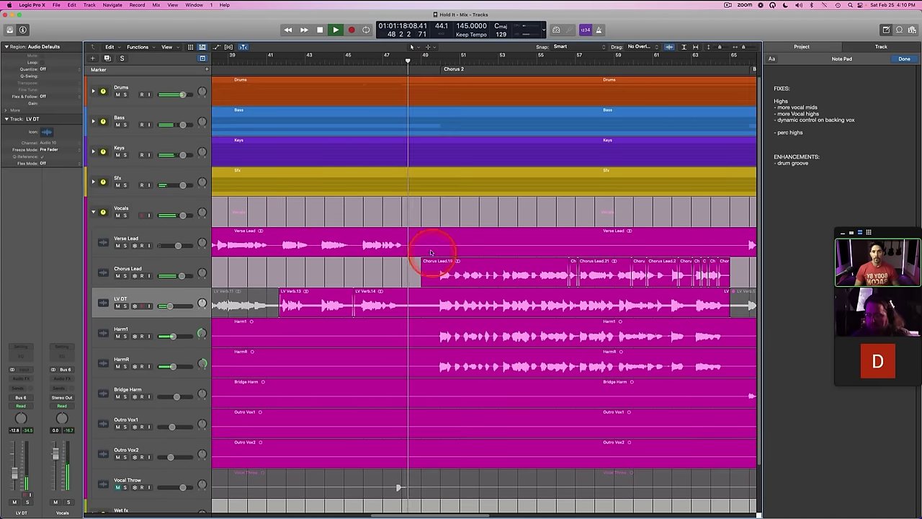
Step: Place the playhead at 49 3 1 1, just before chorus 2, and expand all the track stacks
click(92, 211)
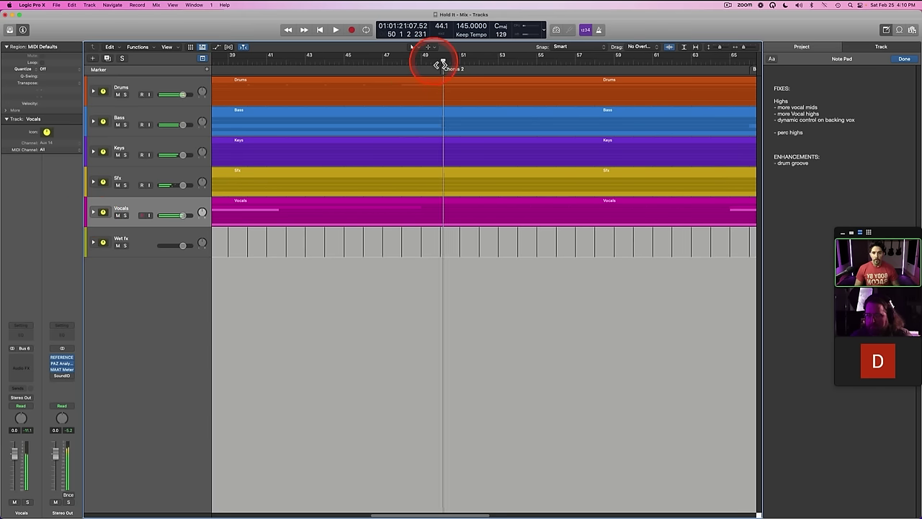
click(240, 109)
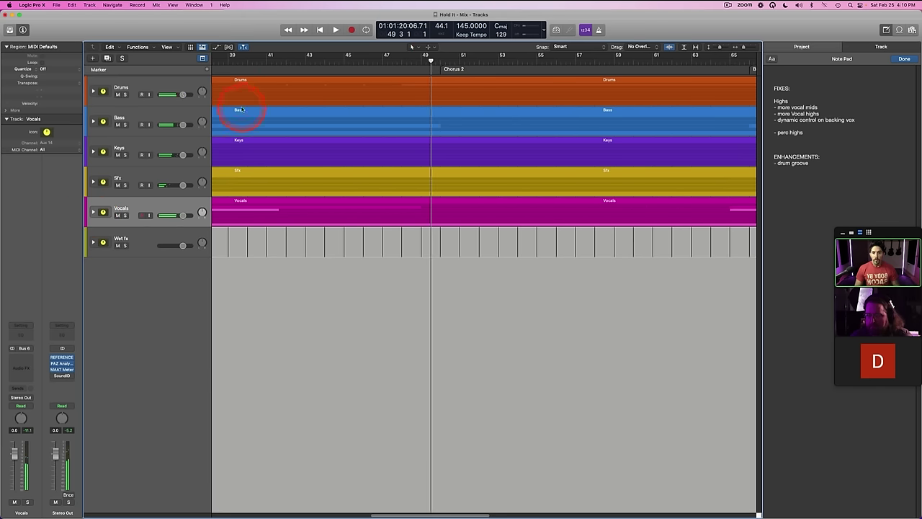
click(92, 90)
click(356, 100)
scroll(324, 118, down, 8)
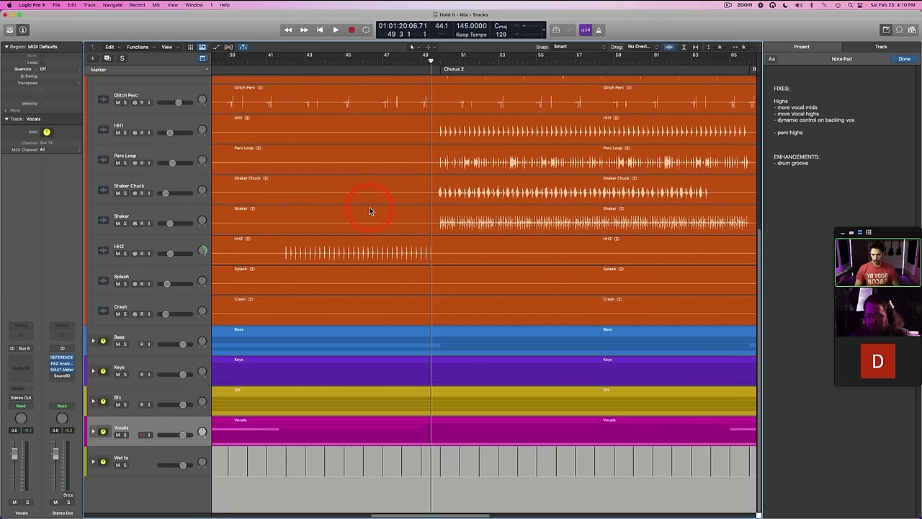
key(ctrl+super+Left)
key(ctrl+super+Right)
Step: Cut the Organ track from beat 3 of bar 49 to the start of chorus 2 at bar 50
scroll(382, 218, down, 12)
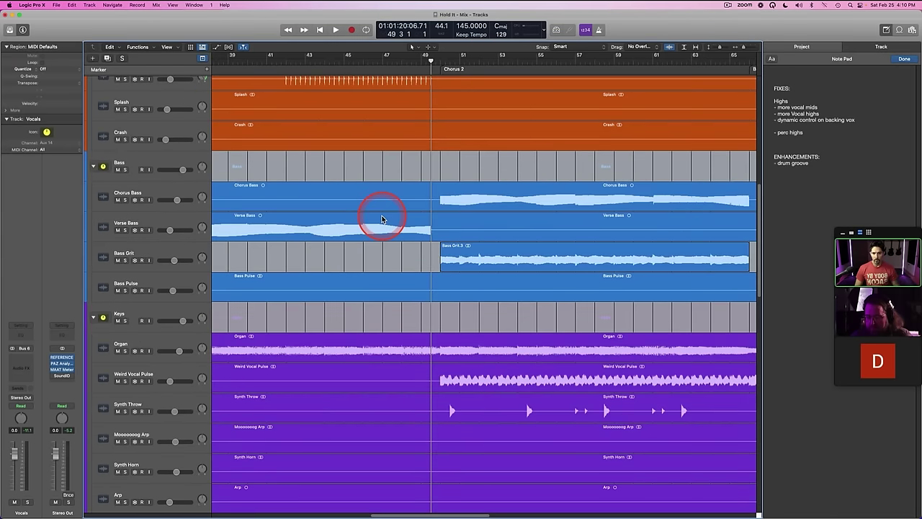
scroll(383, 219, down, 3)
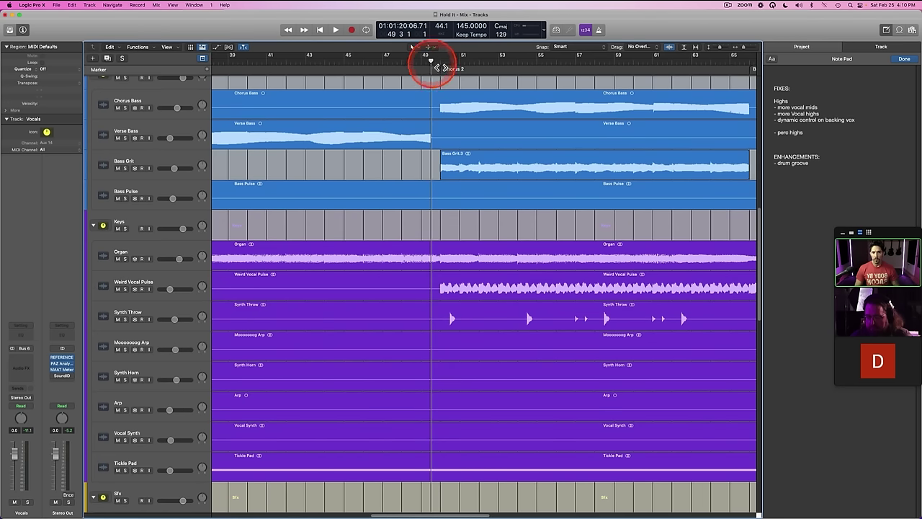
drag(431, 251, 440, 252)
scroll(435, 267, down, 10)
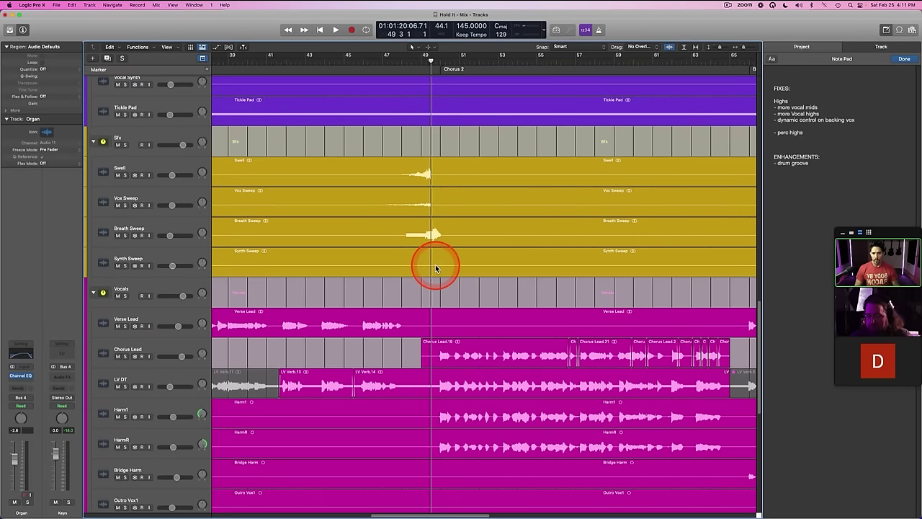
Step: Cut the vocals from Verse Lead to Outro Vox2 after beat 3 of bar 49, remove the leftover Chorus Lead fragment, and adjust the chorus 2 region starts
scroll(434, 268, down, 4)
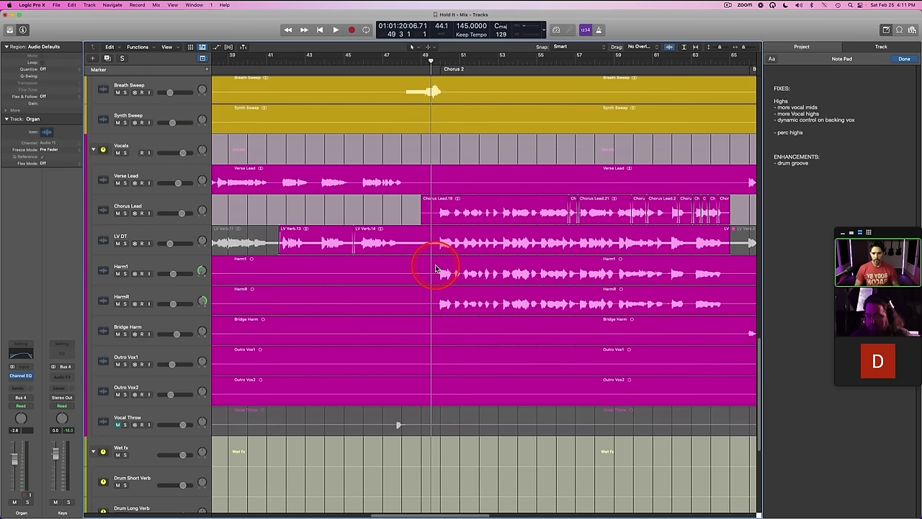
drag(428, 181, 438, 387)
key(Delete)
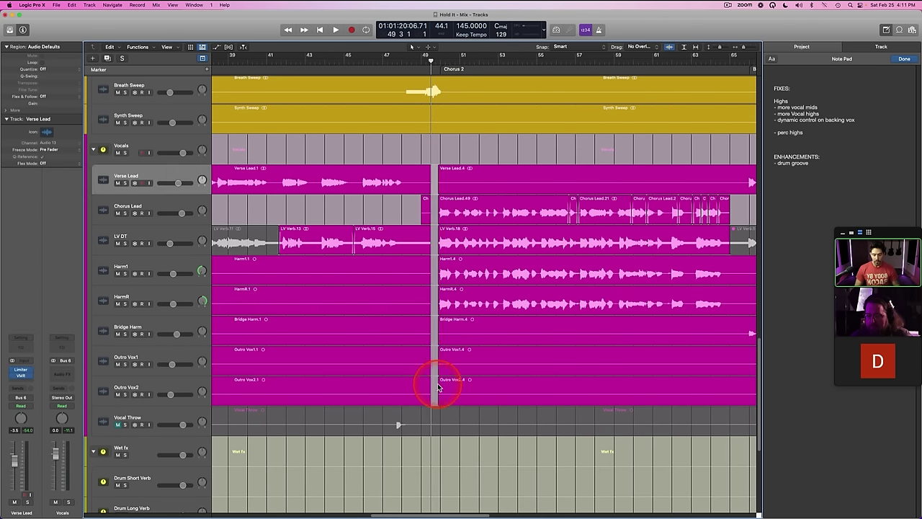
click(426, 201)
drag(434, 180, 459, 374)
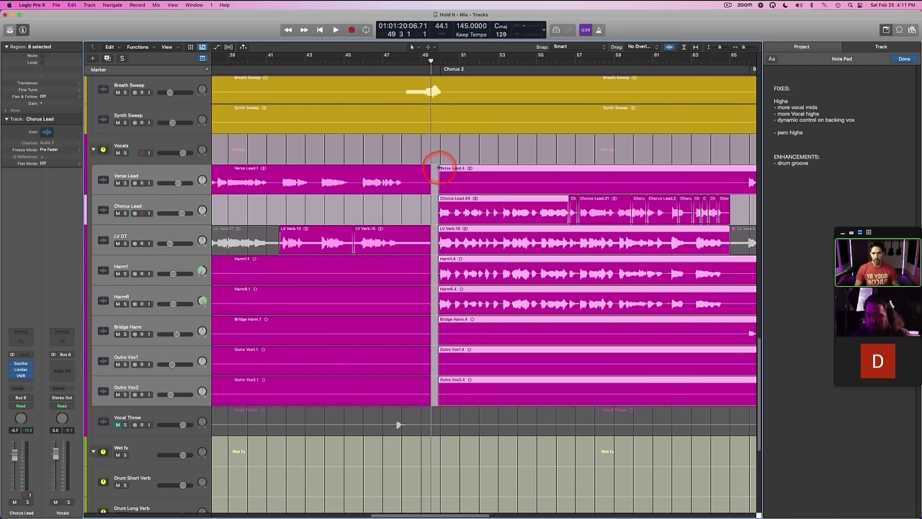
click(432, 138)
Step: Play from about bar 47 into chorus 2 and cut Swell and Vox Sweep from beat 3 of bar 49 to bar 50
click(384, 56)
key(space)
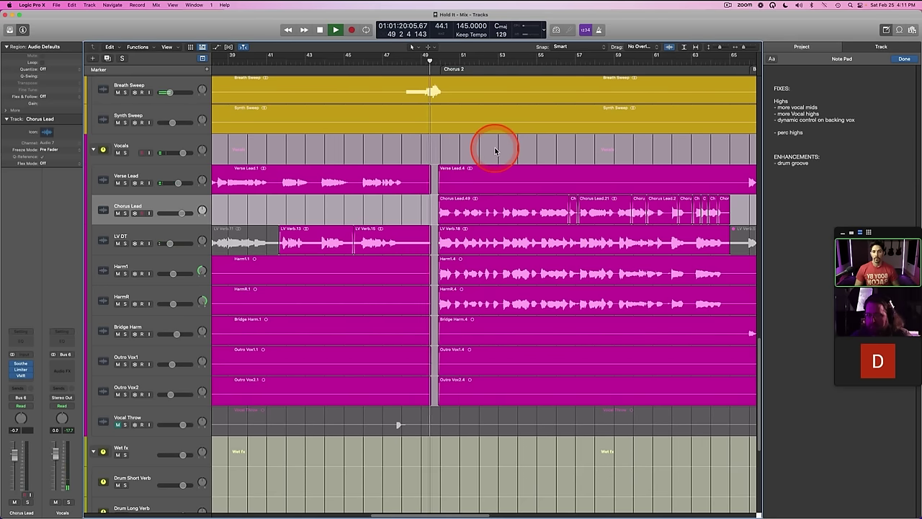
scroll(461, 159, up, 3)
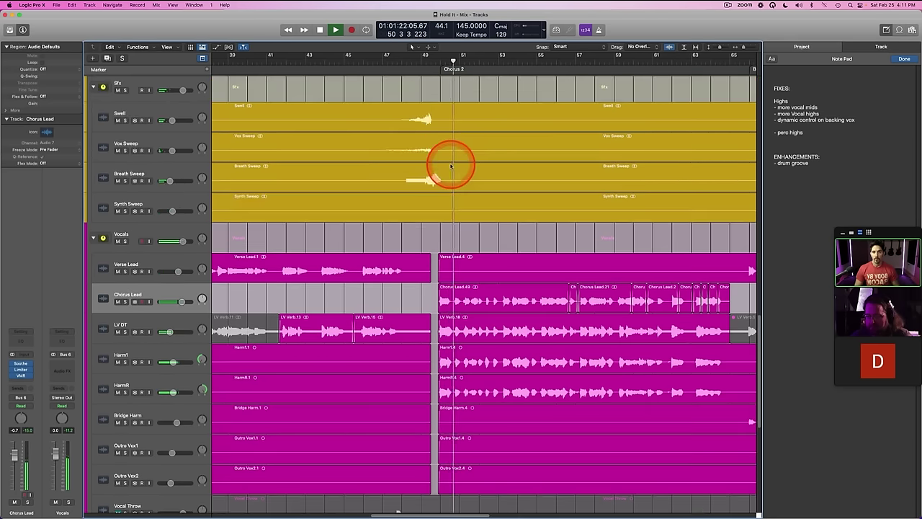
key(space)
drag(431, 148, 441, 190)
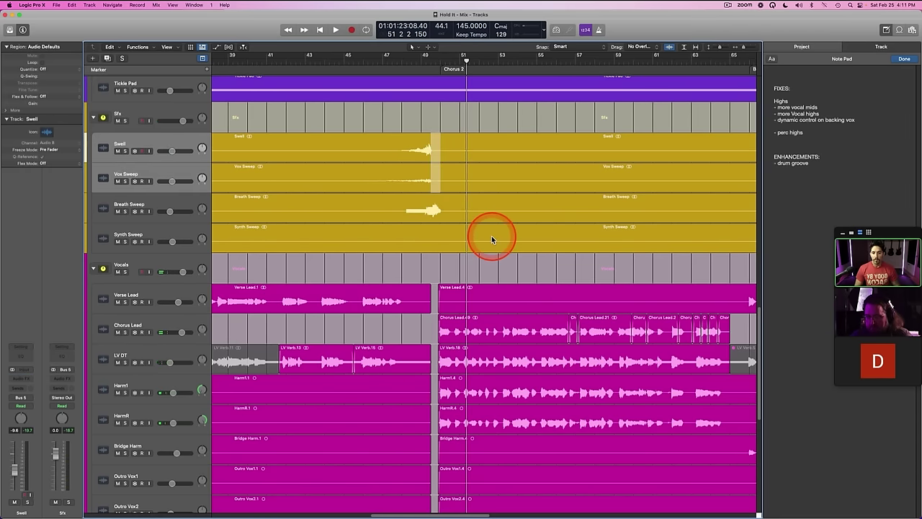
key(Delete)
Step: Replay the stop before chorus 2 from about bar 48 and check the keys, effects and vocal tracks for remaining sound
click(409, 62)
key(space)
scroll(456, 191, up, 8)
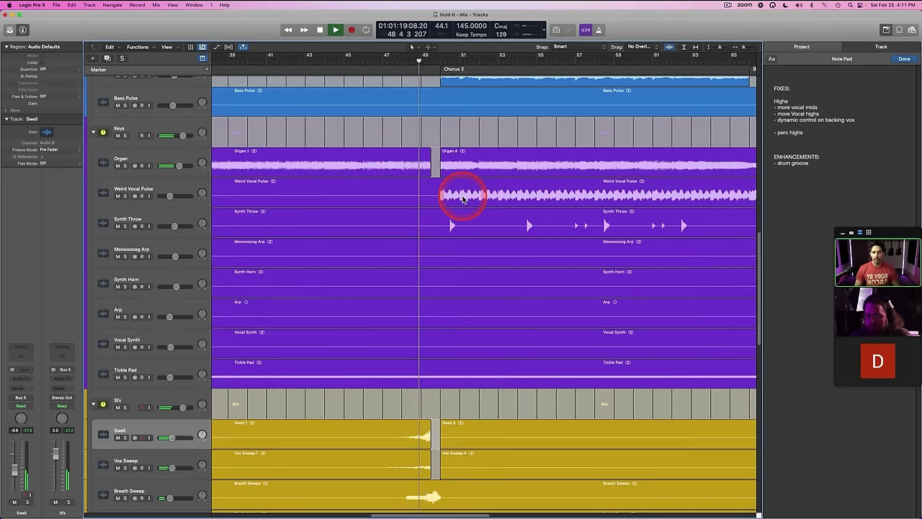
key(space)
scroll(445, 311, down, 15)
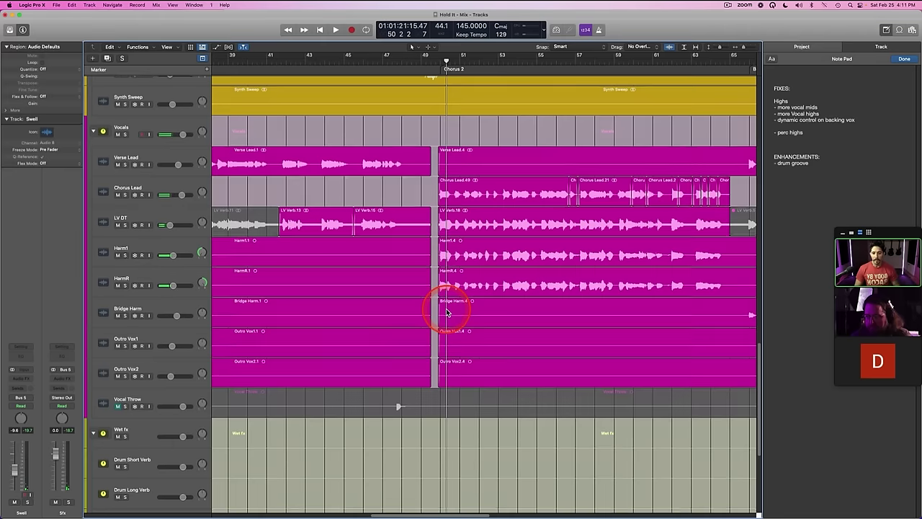
scroll(446, 311, up, 10)
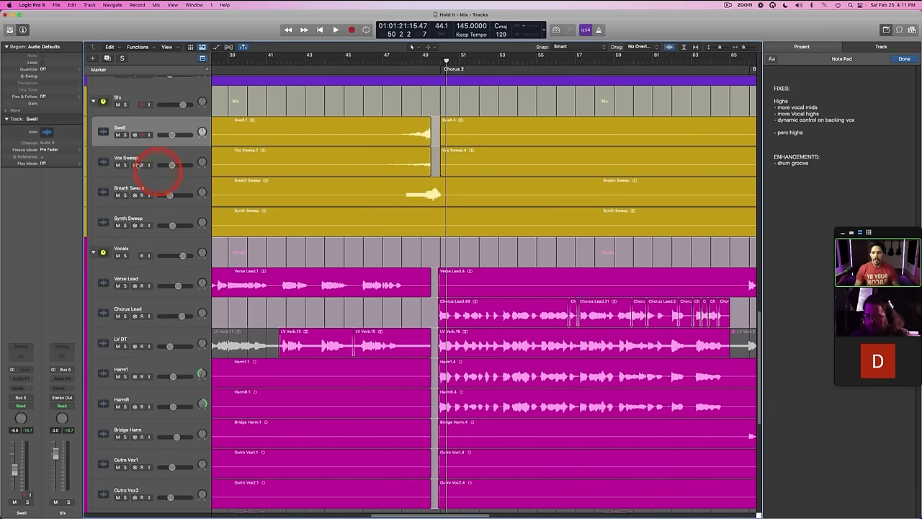
Step: Solo the Breath Sweep track and play it from about bar 49 into chorus 2
click(146, 180)
double_click(422, 58)
key(s)
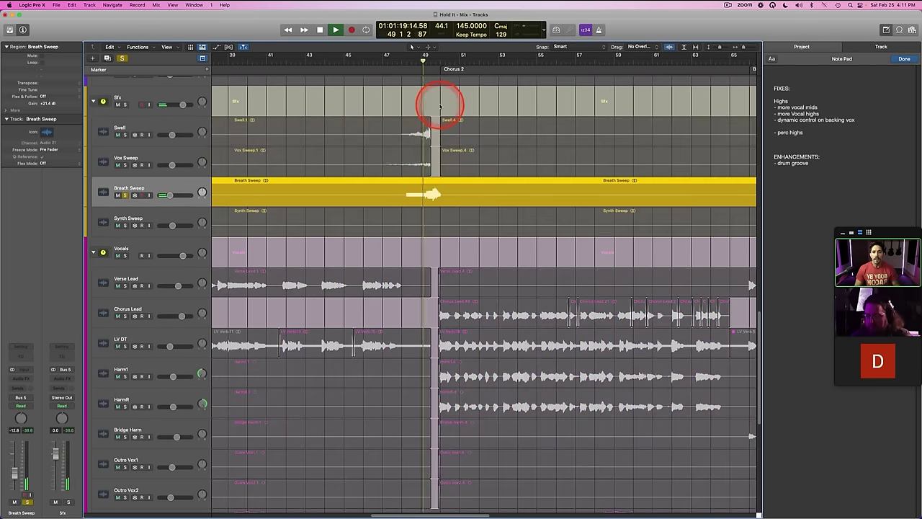
key(space)
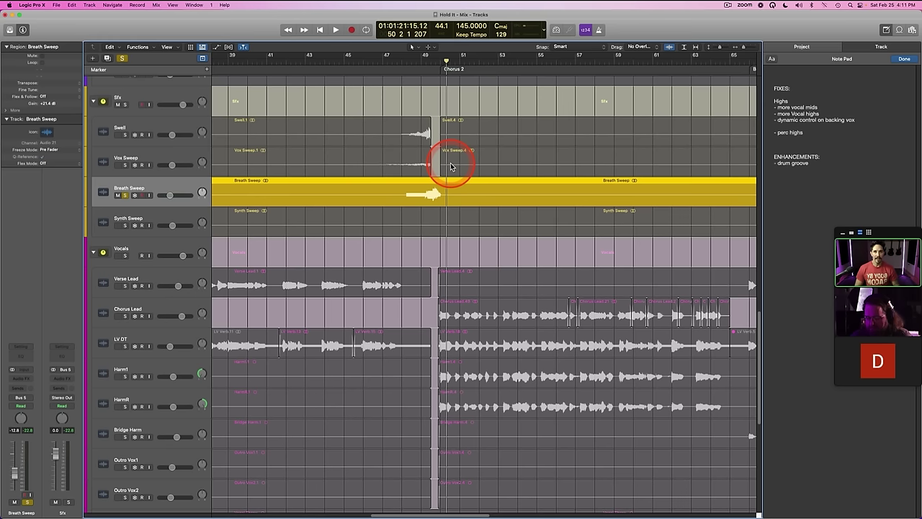
scroll(448, 193, up, 5)
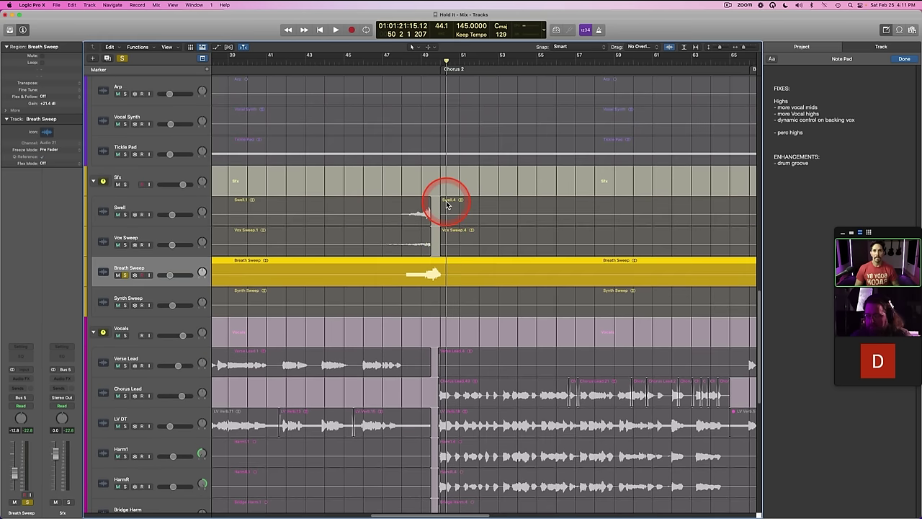
scroll(448, 202, down, 4)
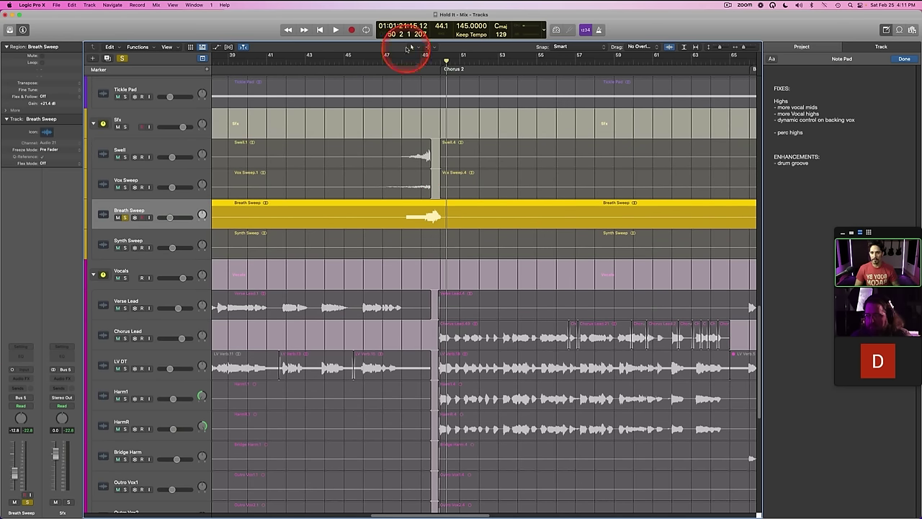
Step: Turn off the Breath Sweep solo and replay the transition into chorus 2 with all tracks from about bar 48
drag(427, 66, 417, 65)
key(s)
key(space)
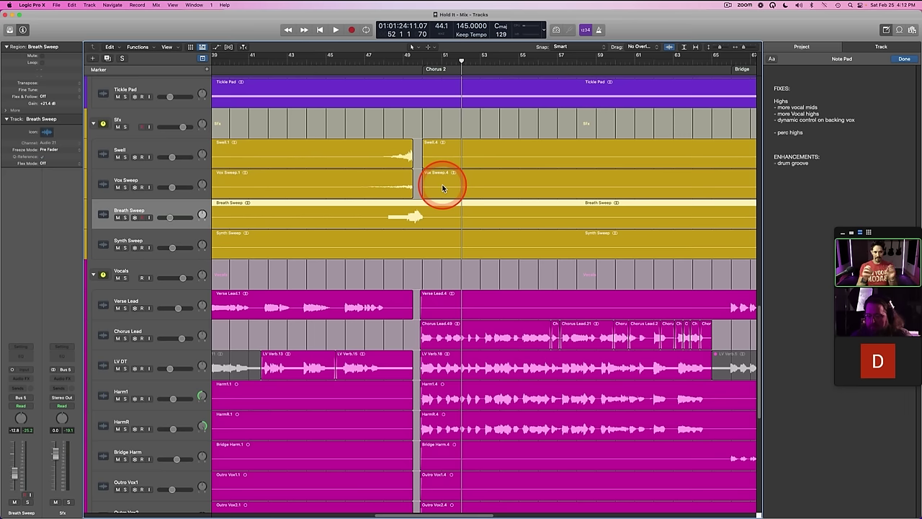
click(393, 62)
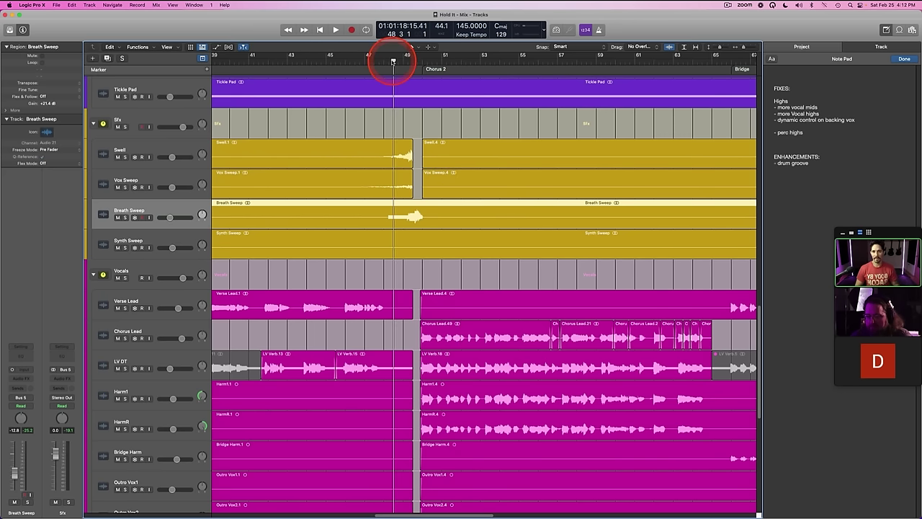
scroll(457, 186, left, 3)
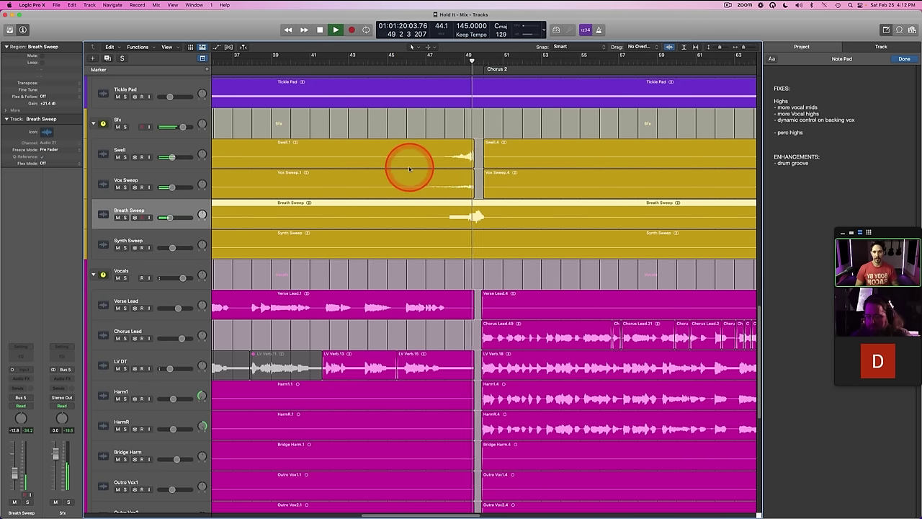
scroll(430, 170, right, 1)
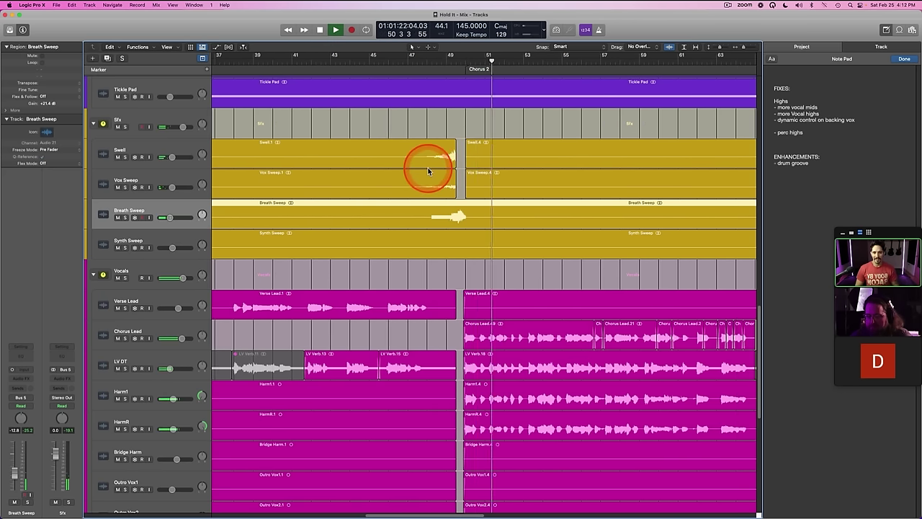
key(space)
Step: Separate the Breath Sweep audio at about bars 47 to 50 and delete the Breath Sweep regions before and after it
drag(465, 210, 402, 211)
click(449, 212)
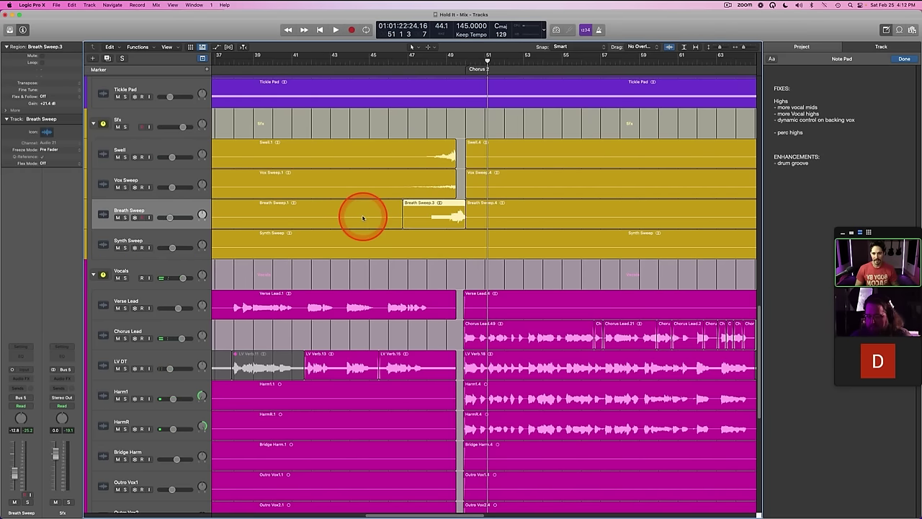
click(363, 217)
scroll(363, 218, left, 15)
key(Delete)
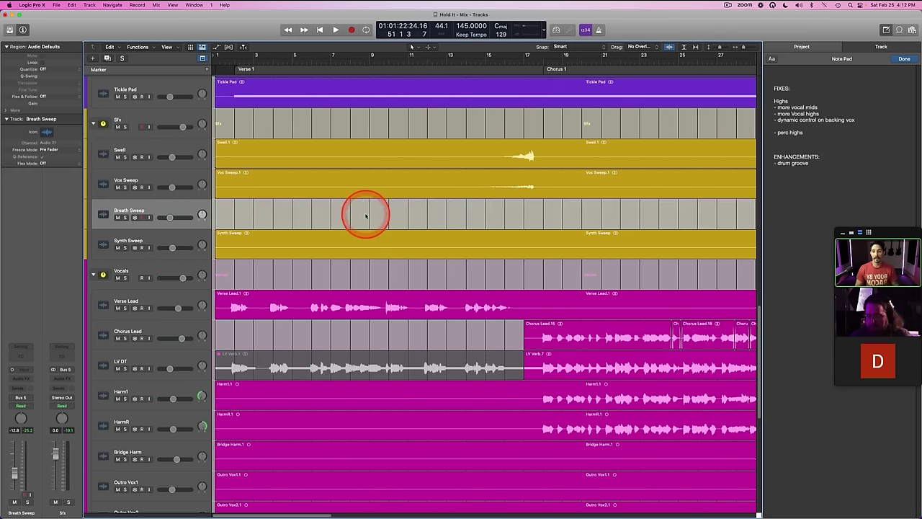
scroll(366, 215, right, 15)
click(407, 213)
key(Delete)
scroll(407, 213, left, 2)
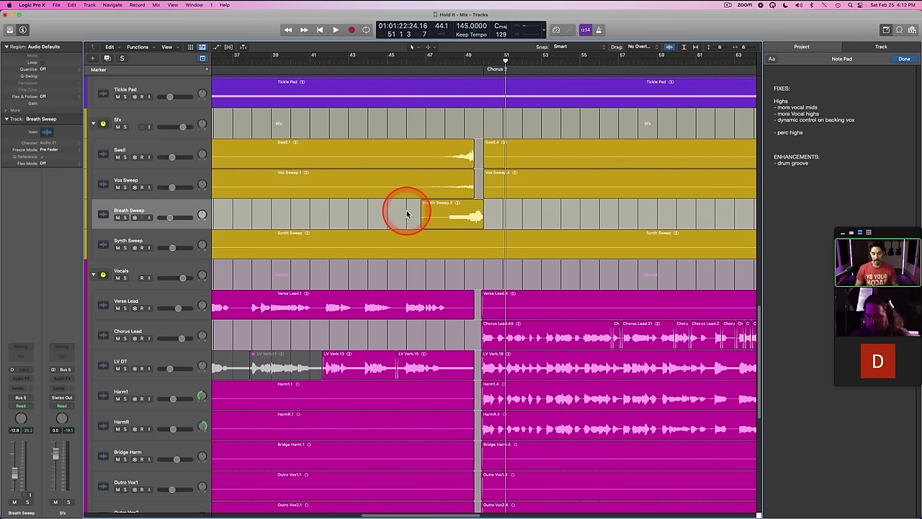
Step: Trim the start of the Breath Sweep region to about bar 48 and play the transition into chorus 2
drag(427, 225, 448, 219)
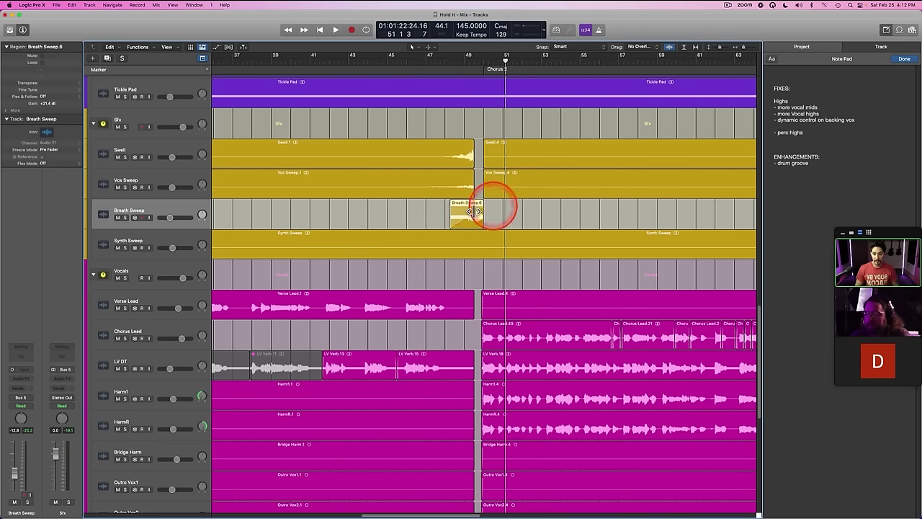
click(441, 63)
key(space)
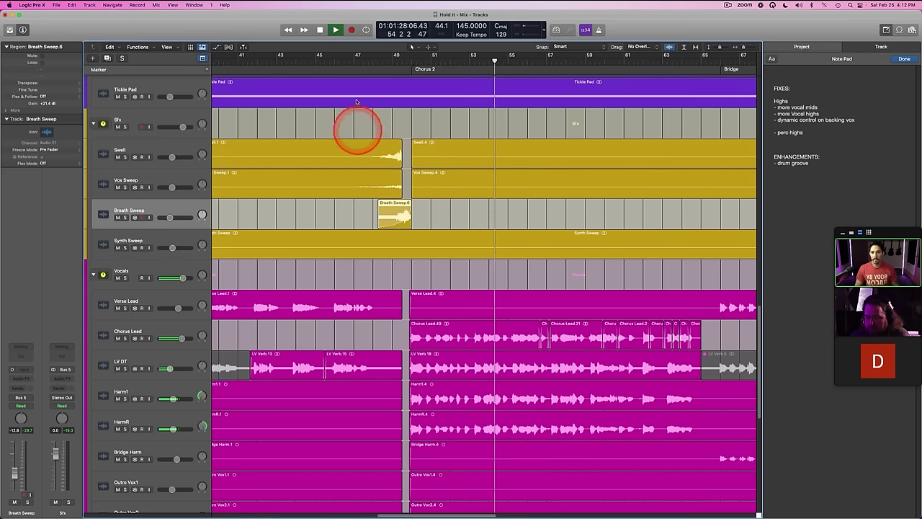
Step: Delete the Swell and Vox Sweep audio between about bars 44 and 47 and replay the Breath Sweep transition from bar 47
key(space)
click(354, 63)
drag(351, 153, 297, 183)
key(Delete)
key(space)
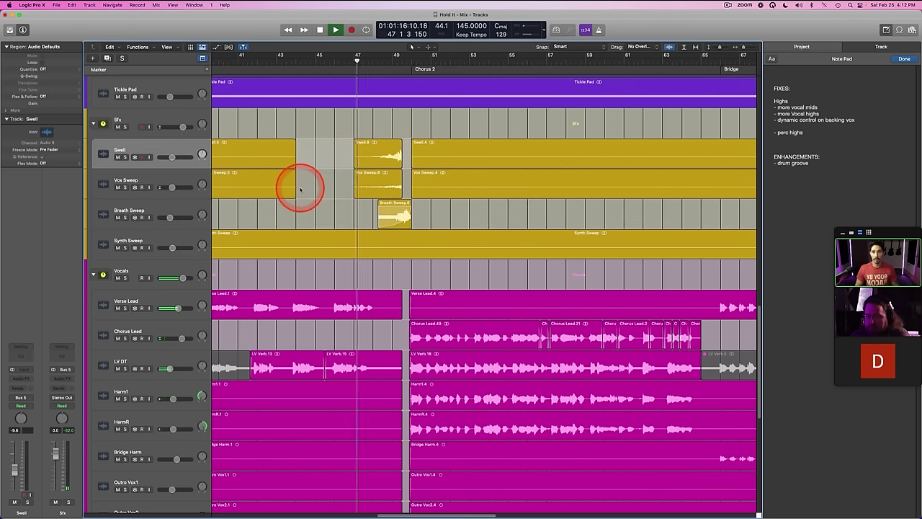
click(175, 214)
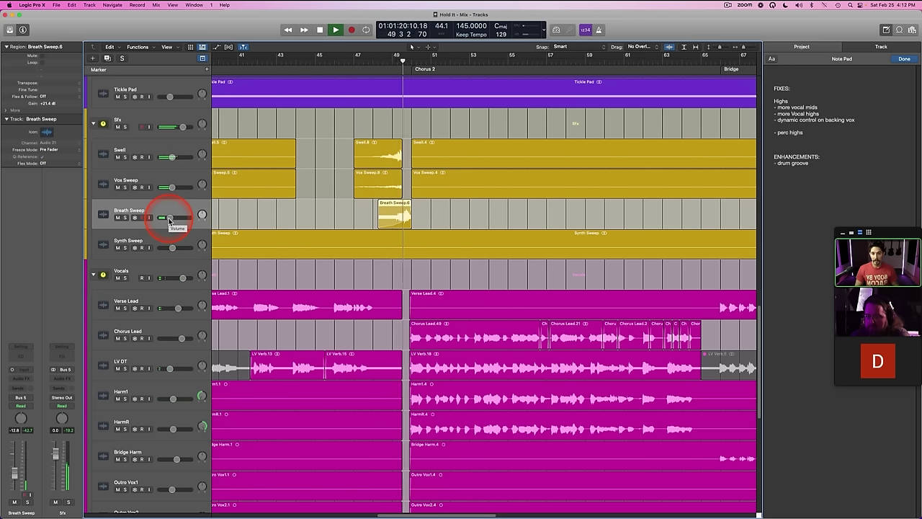
click(335, 211)
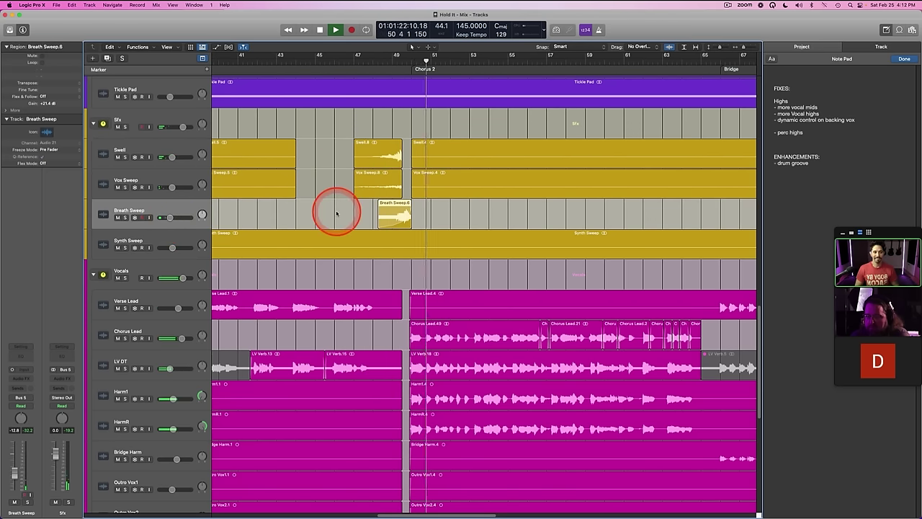
Step: Delete the remaining silent Swell and Vox Sweep audio between about bars 18 and 44
scroll(337, 214, right, 3)
scroll(337, 213, left, 6)
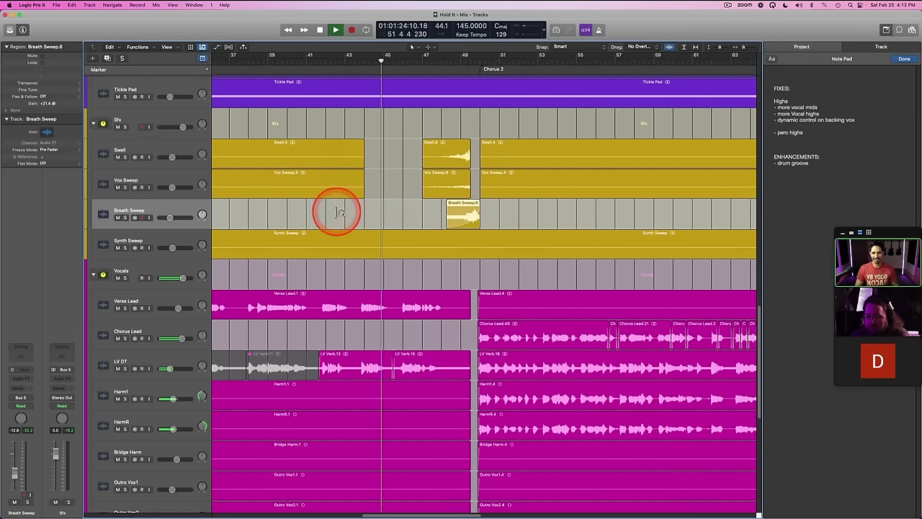
scroll(374, 201, left, 2)
scroll(374, 201, left, 5)
key(space)
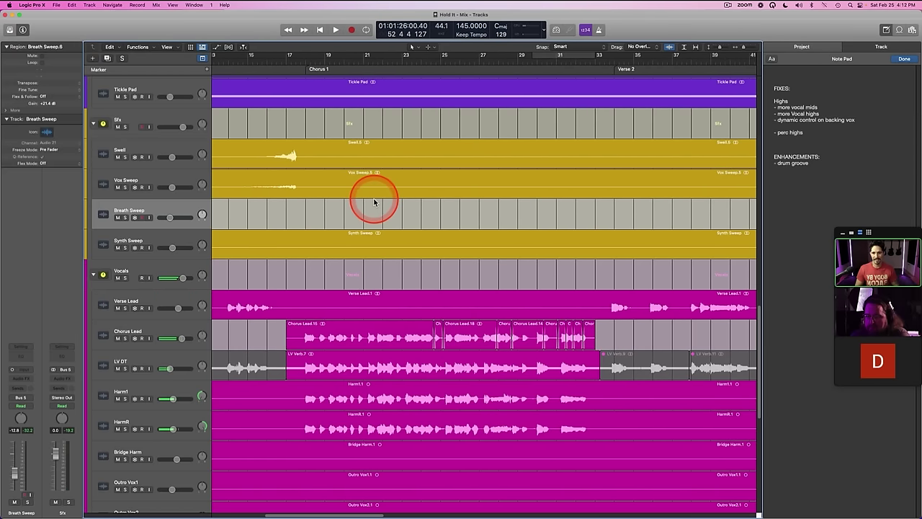
drag(297, 148, 465, 192)
key(Delete)
scroll(467, 195, right, 4)
click(340, 150)
drag(339, 150, 457, 185)
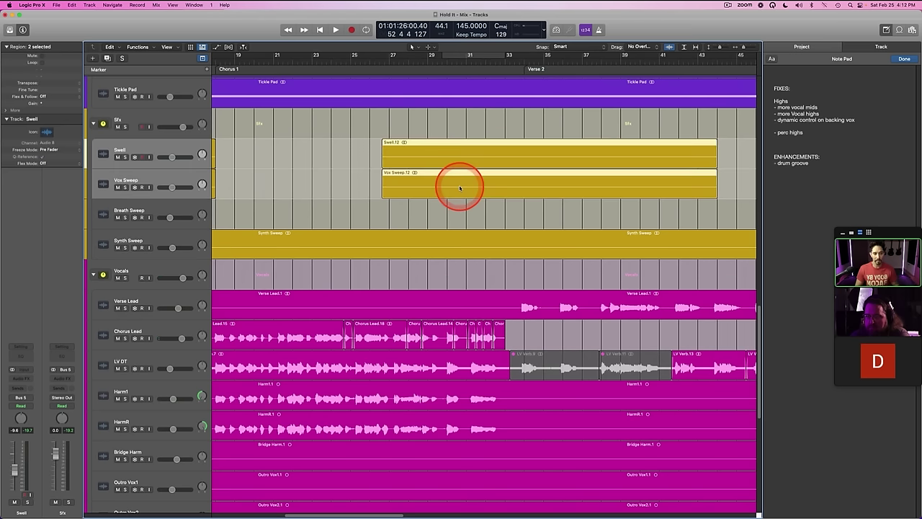
key(Delete)
Step: Replay the trimmed sweeps and the stop from about bar 48 into chorus 2
scroll(457, 185, right, 4)
scroll(441, 177, right, 1)
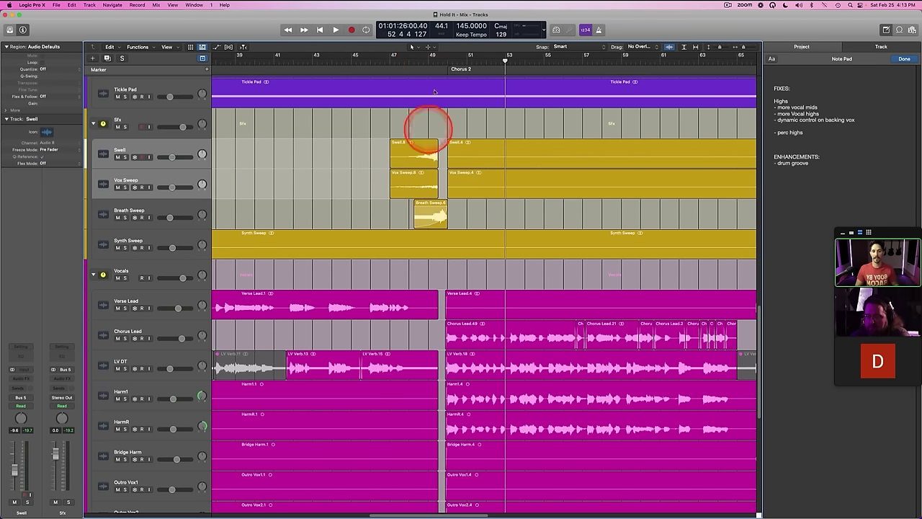
drag(425, 66, 413, 108)
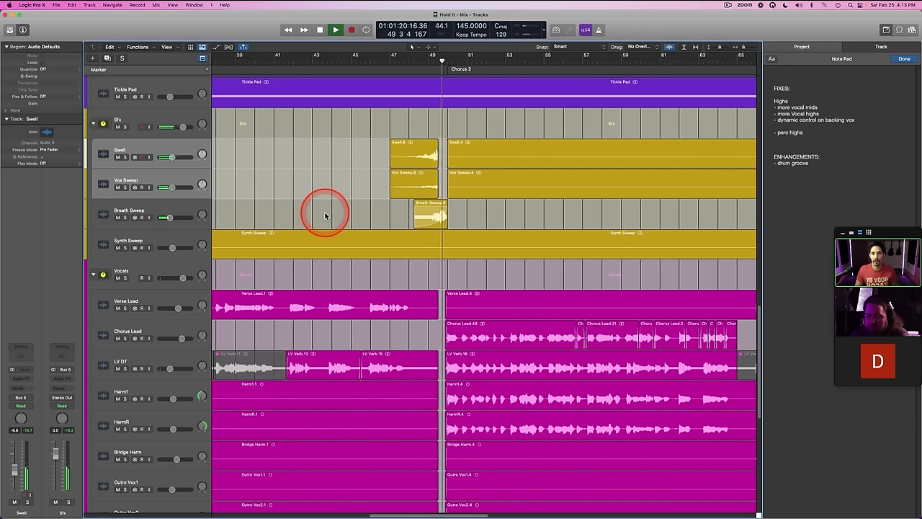
Step: Delete the silent Verse Lead audio through chorus 2, from about bar 50 to bar 65
scroll(328, 214, right, 5)
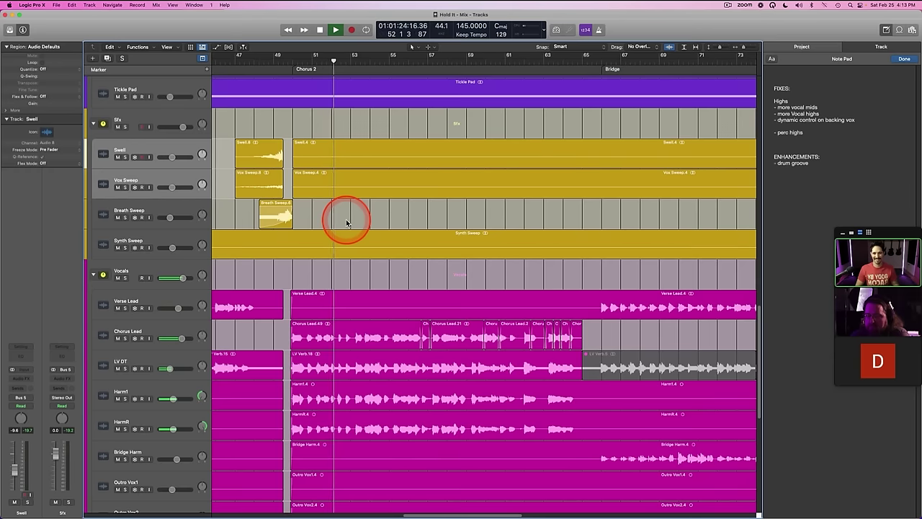
scroll(346, 219, right, 2)
click(251, 305)
drag(251, 306, 546, 300)
key(Delete)
Step: Play through chorus 2 and examine the lead, double and harmony vocal regions, comparing them with chorus 1
scroll(504, 294, left, 4)
scroll(463, 288, down, 3)
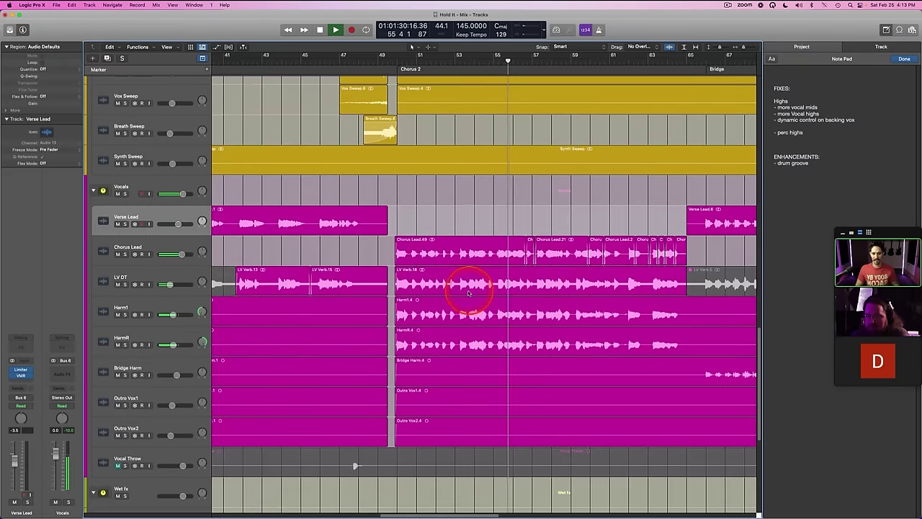
scroll(432, 292, right, 2)
scroll(422, 291, left, 2)
scroll(422, 289, right, 3)
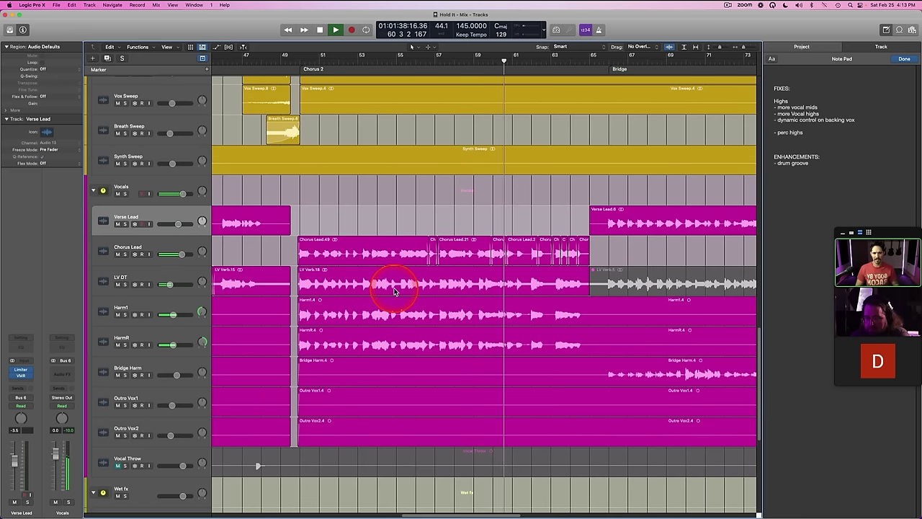
scroll(394, 291, right, 3)
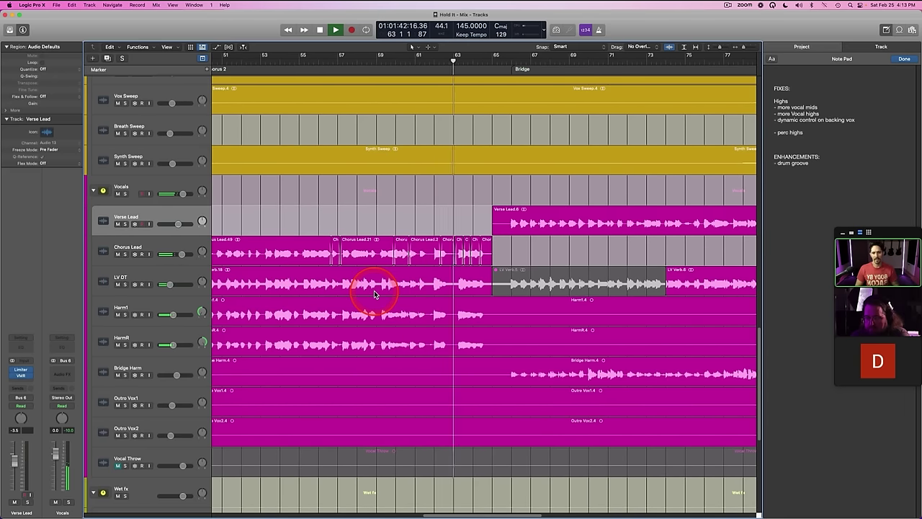
scroll(374, 290, right, 2)
scroll(374, 290, left, 15)
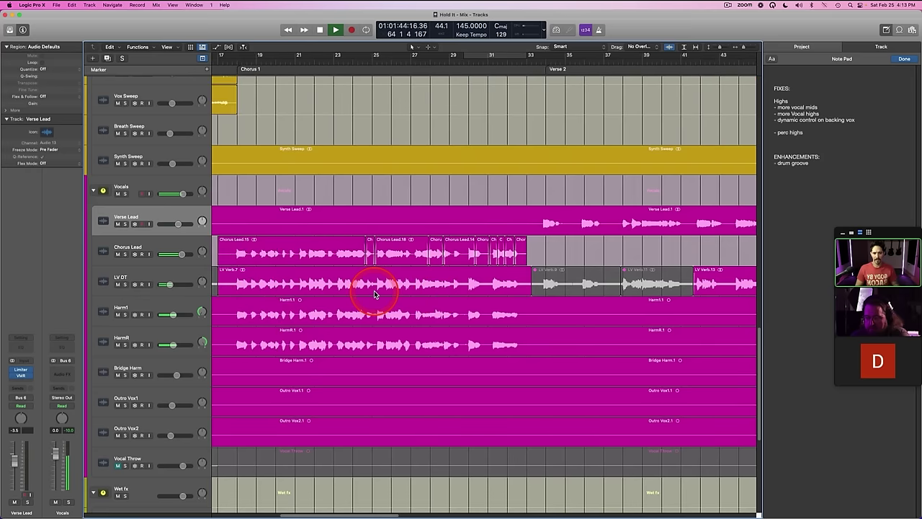
scroll(374, 290, right, 15)
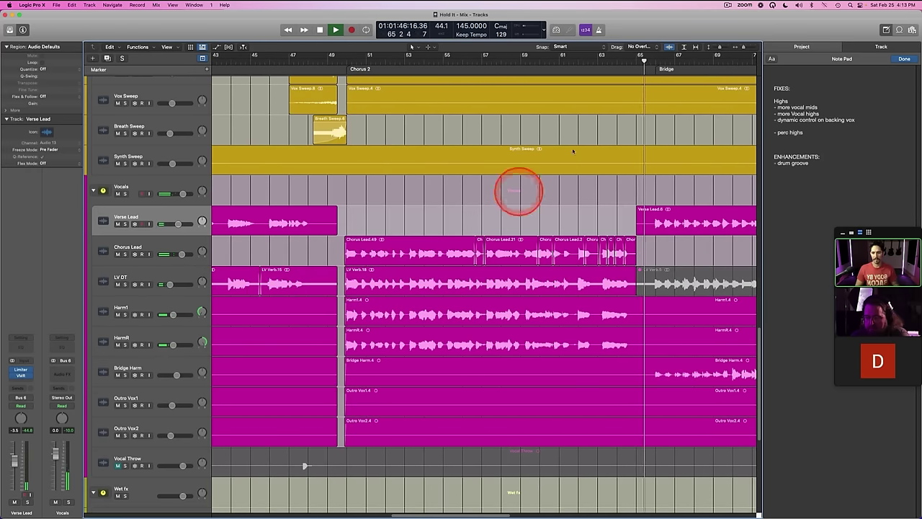
Step: Zoom in on the bridge during playback and check the vocal regions and the Bridge Harm track's level
mouse_move(743, 46)
mouse_down()
mouse_move(736, 48)
mouse_move(744, 48)
mouse_up()
click(590, 236)
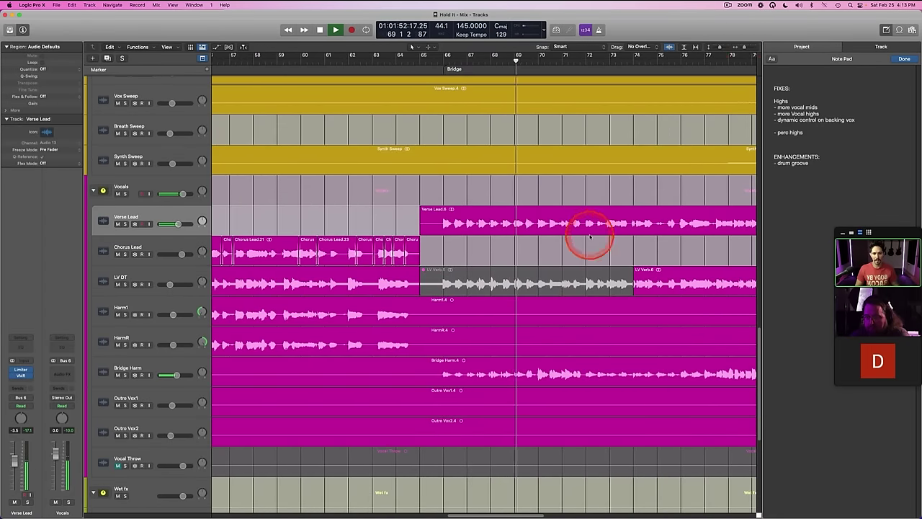
scroll(590, 237, left, 9)
scroll(589, 239, right, 12)
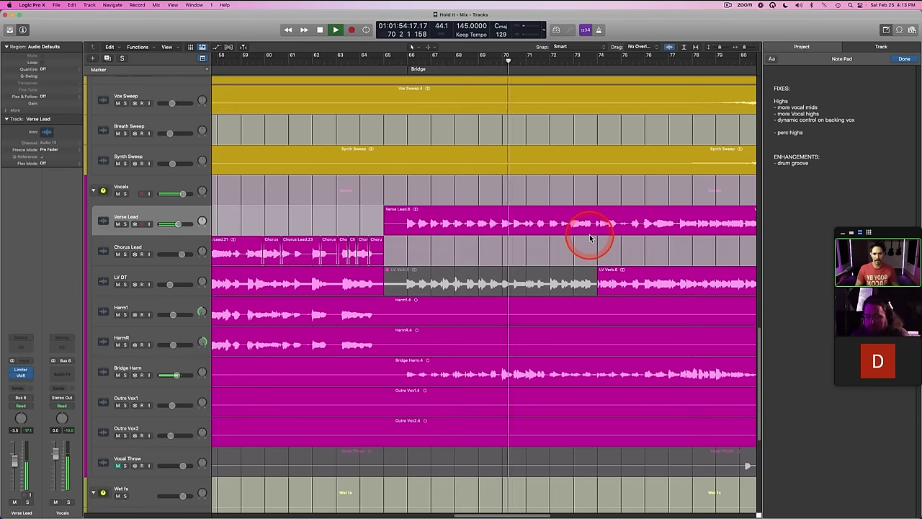
scroll(434, 291, left, 2)
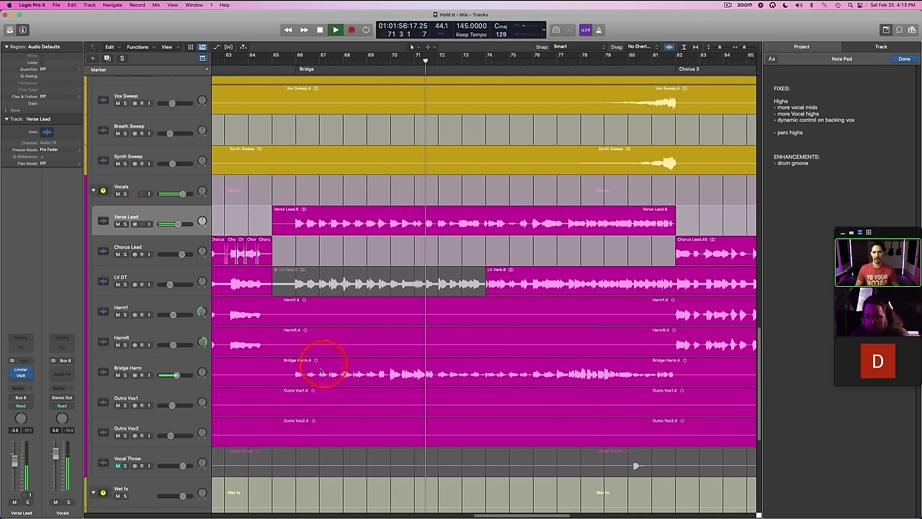
click(157, 367)
click(176, 376)
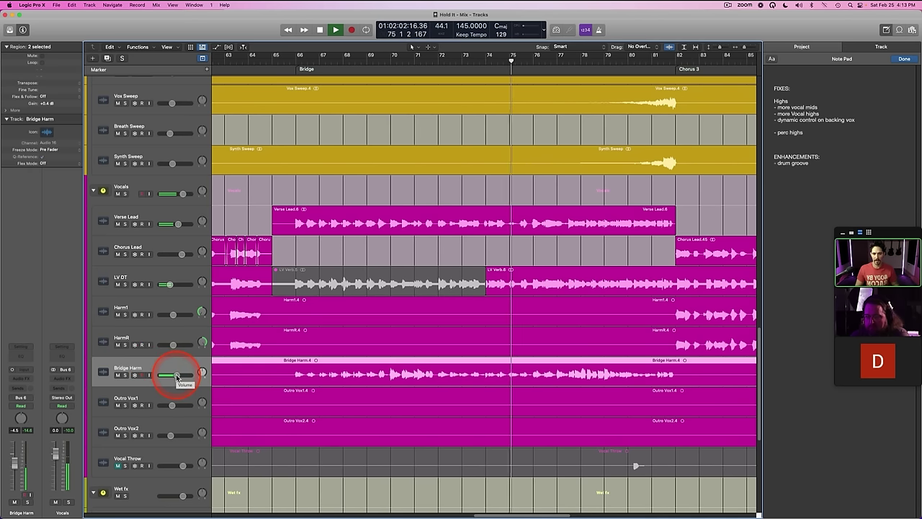
Step: Extend the unmuted LV DT region in the bridge to start slightly before bar 74
drag(489, 281, 482, 281)
click(228, 283)
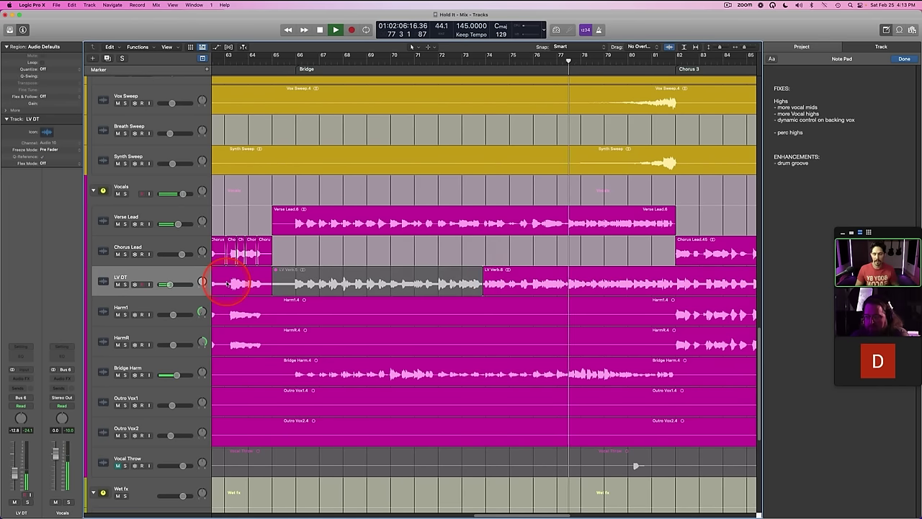
click(148, 278)
click(356, 257)
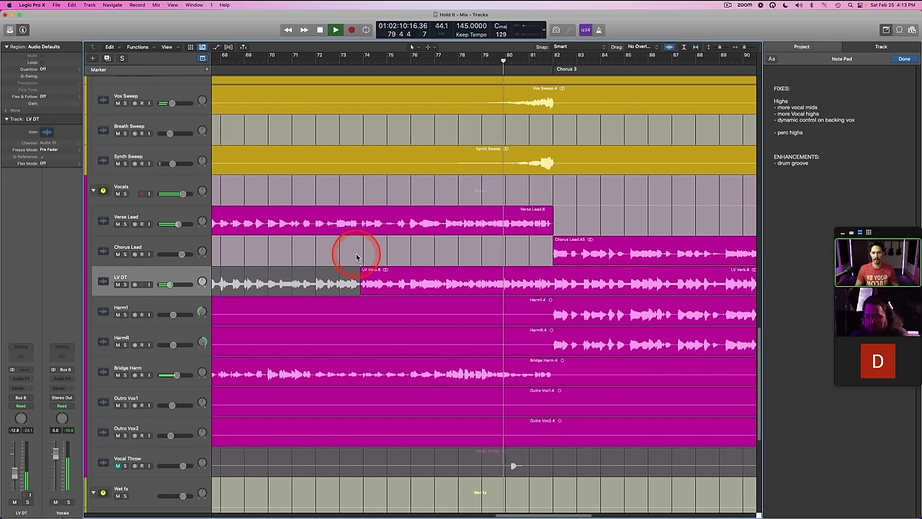
Step: Listen on into chorus 3 and examine the vocal, effects, keys and bass tracks up to the outro
scroll(356, 257, left, 5)
click(388, 366)
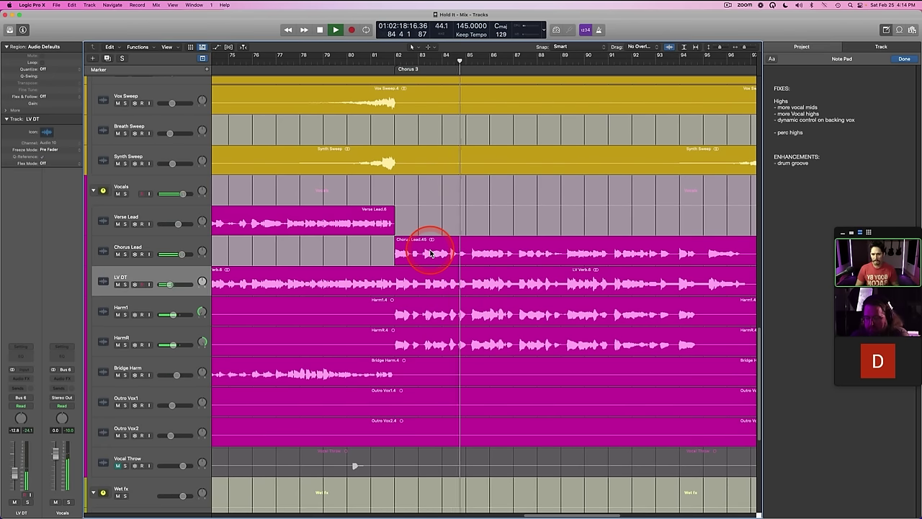
scroll(430, 253, up, 8)
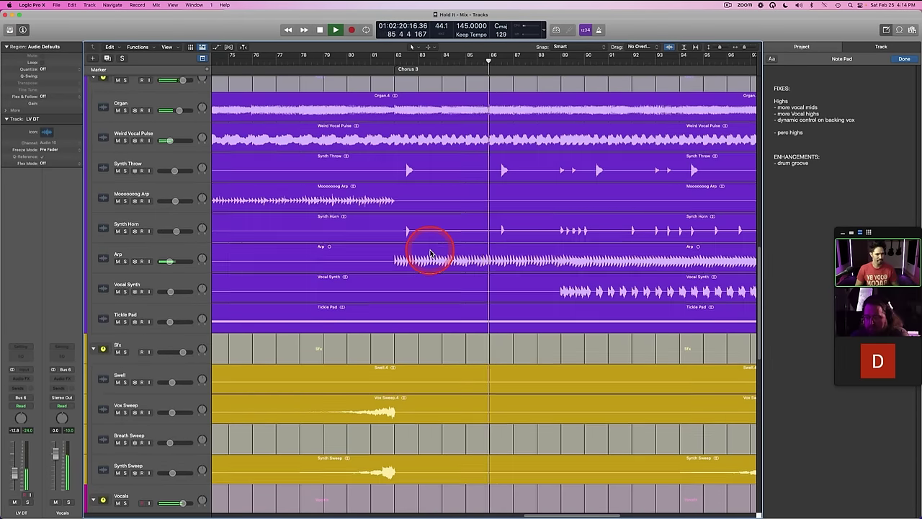
scroll(437, 243, up, 6)
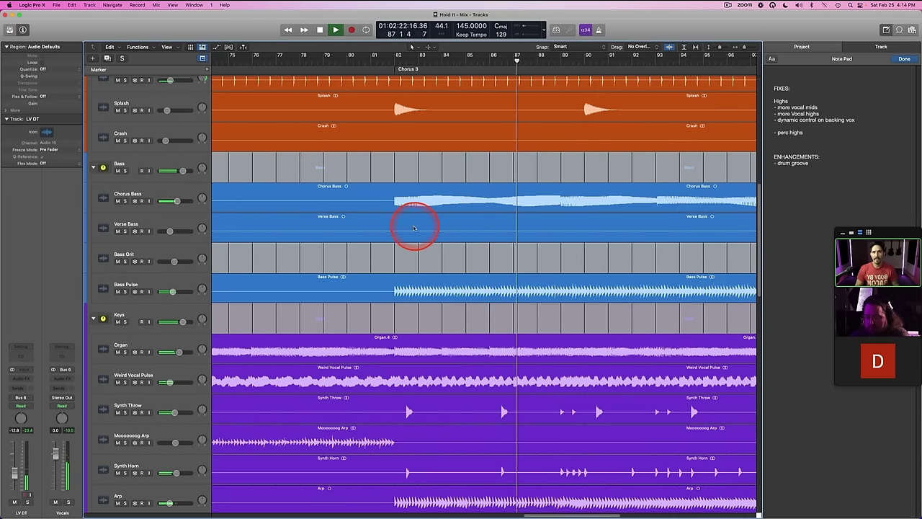
scroll(414, 223, down, 2)
scroll(412, 229, right, 3)
scroll(412, 230, right, 6)
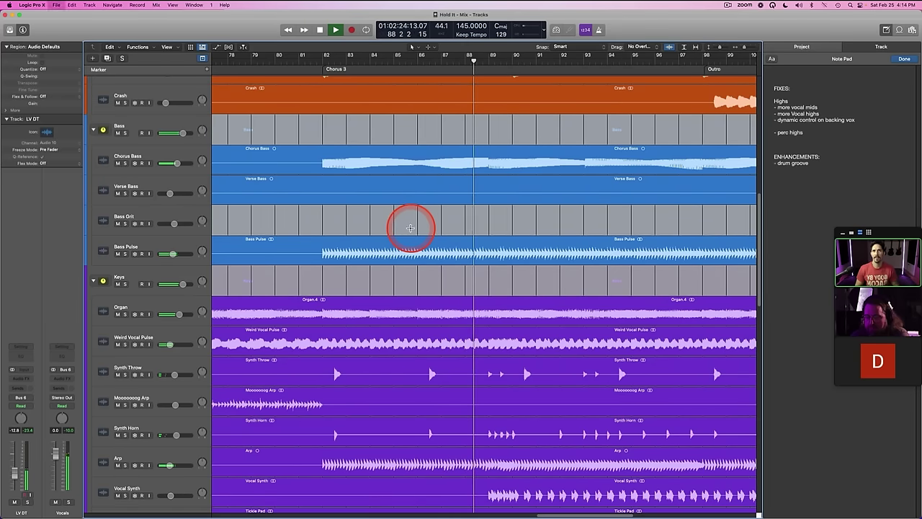
scroll(412, 230, left, 4)
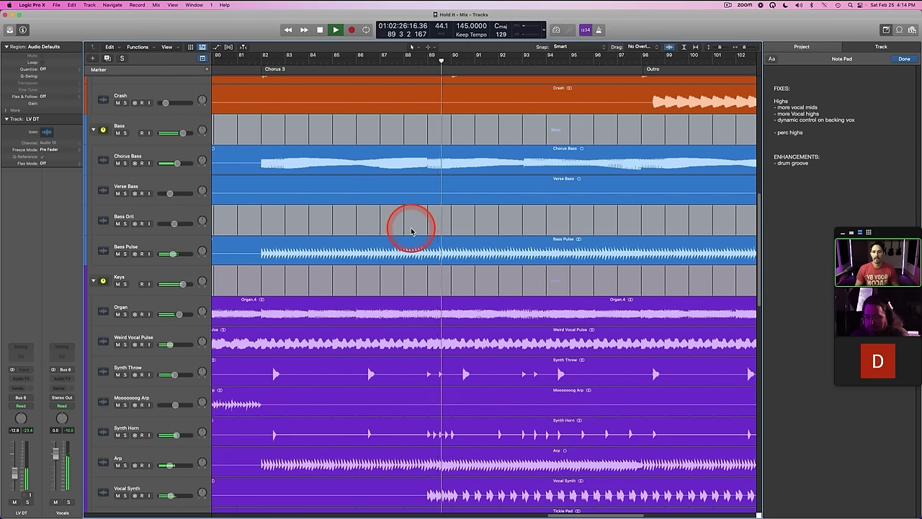
scroll(411, 227, down, 10)
scroll(410, 227, down, 1)
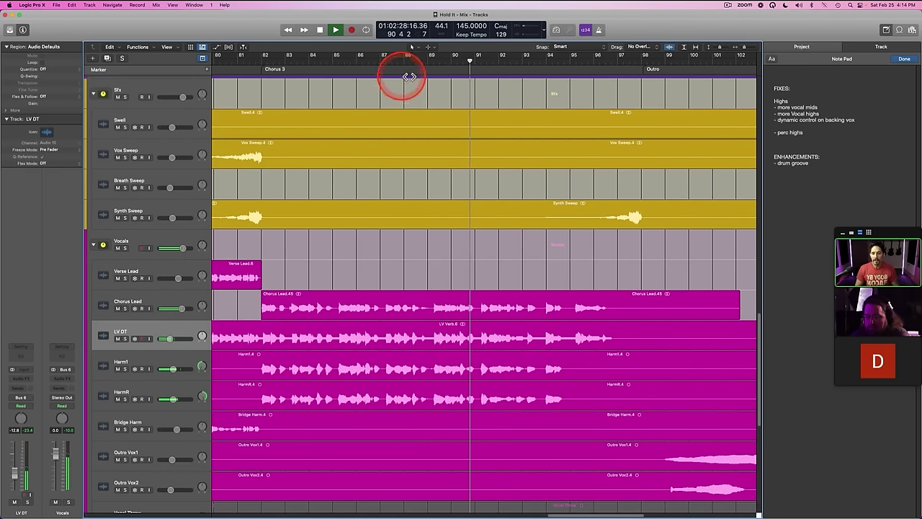
Step: Separate the short Chorus Lead phrase just before bar 89 and set its region gain to +13.4 dB
click(388, 60)
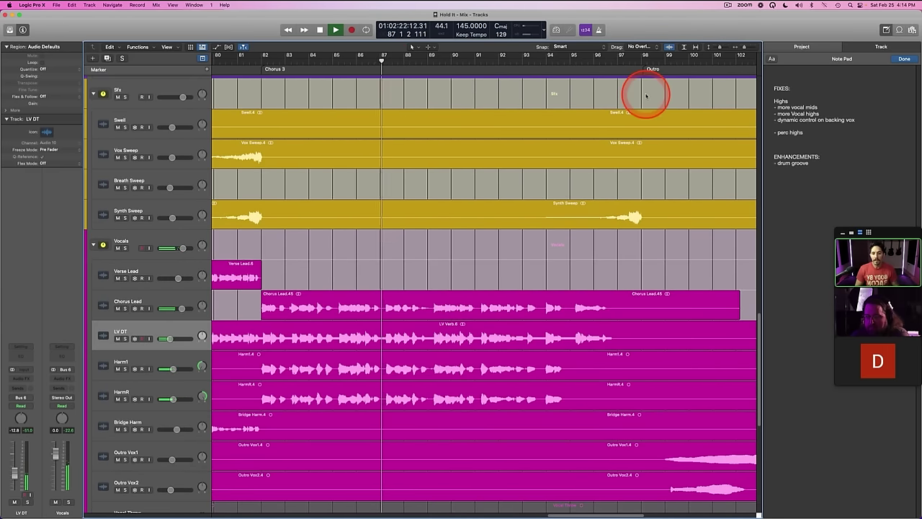
click(754, 47)
click(753, 47)
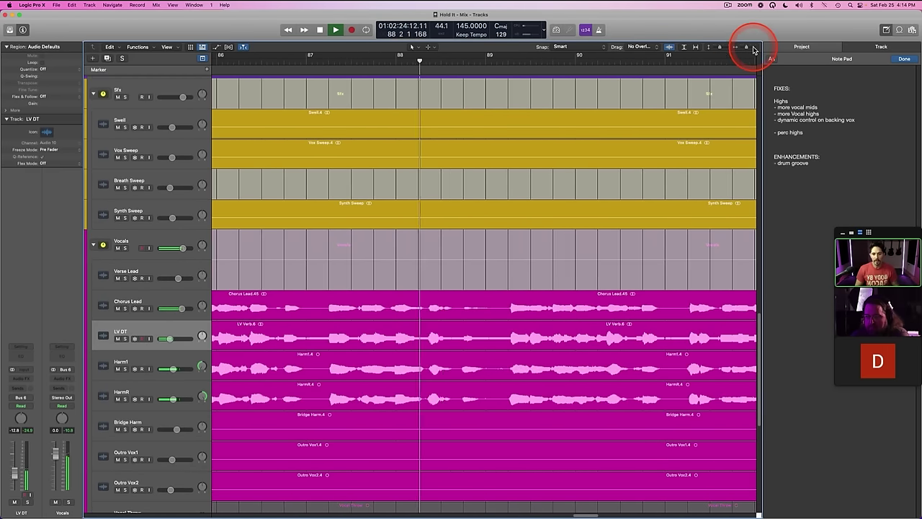
drag(458, 306, 512, 308)
click(468, 298)
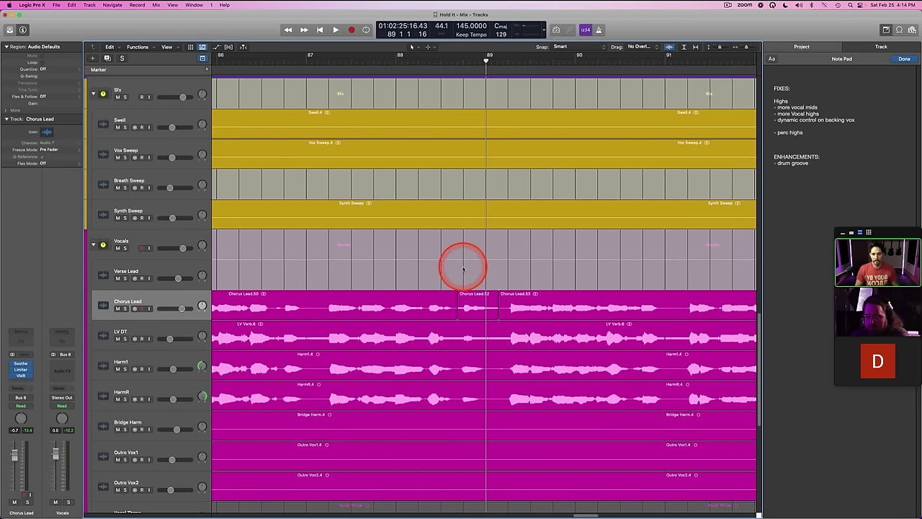
Step: Add short crossfades at both edges of the separated Chorus Lead phrase and replay chorus 3 from about bar 87
click(447, 294)
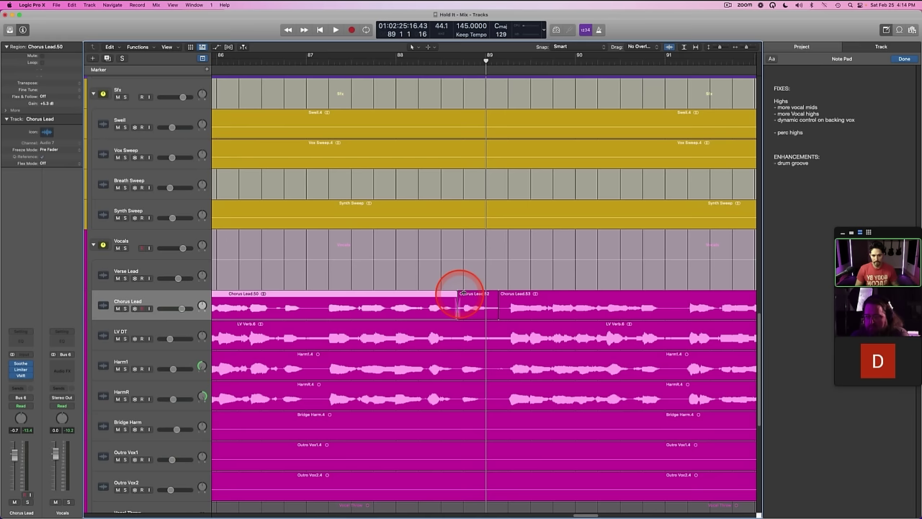
click(495, 294)
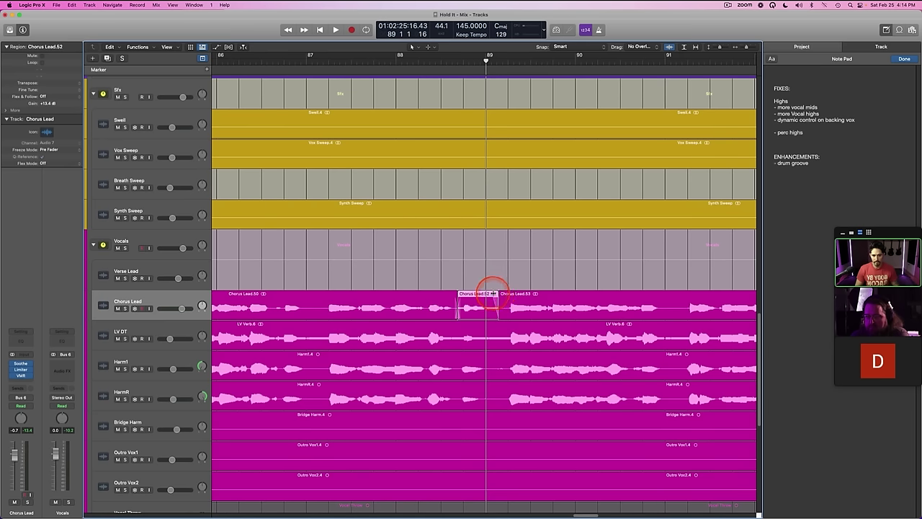
click(288, 60)
key(space)
scroll(389, 241, down, 2)
scroll(388, 241, right, 1)
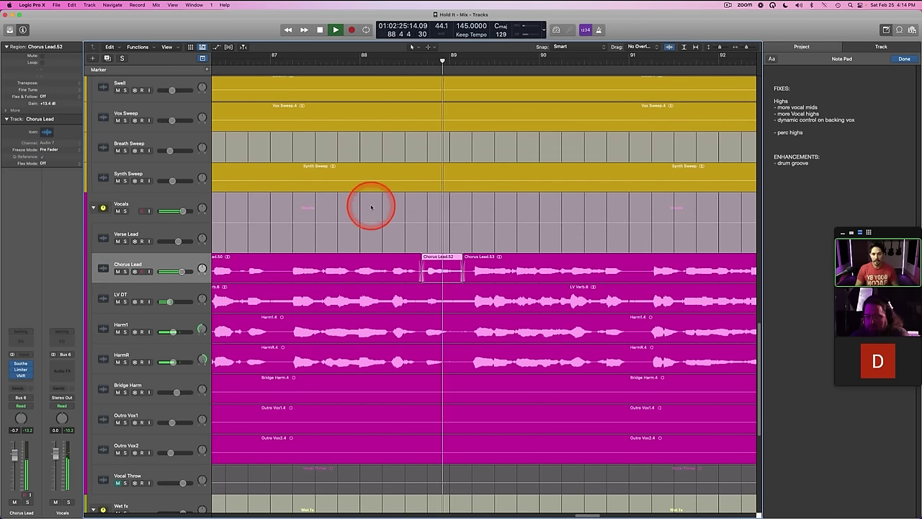
drag(422, 267, 418, 261)
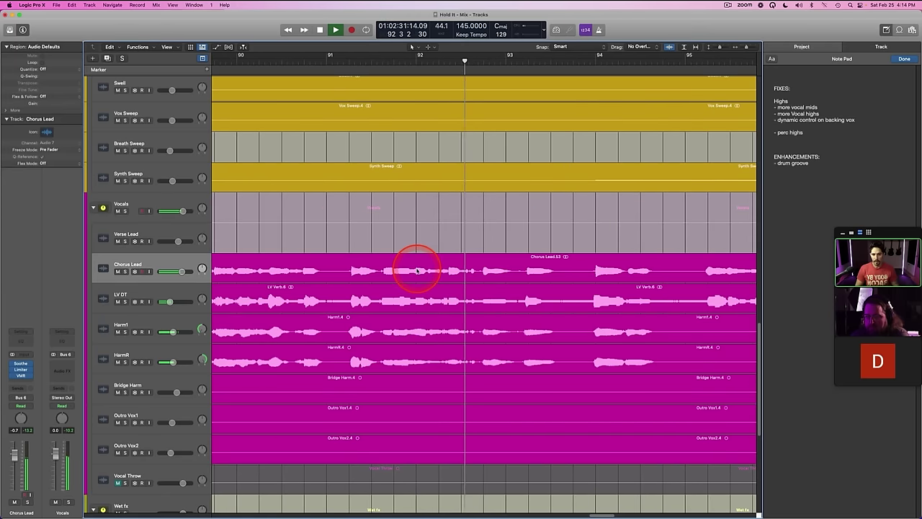
Step: Separate the short Chorus Lead phrase just after bar 92 and set its region gain to +8.1 dB
drag(414, 269, 447, 269)
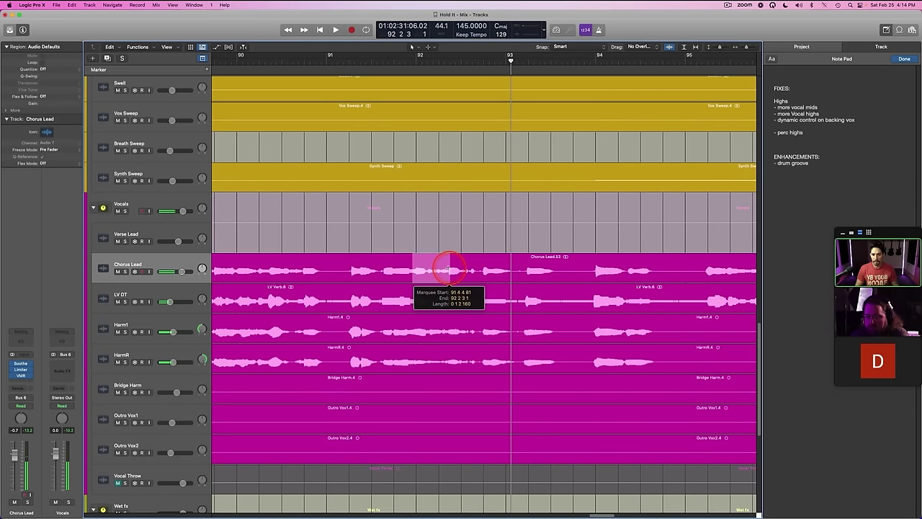
click(423, 269)
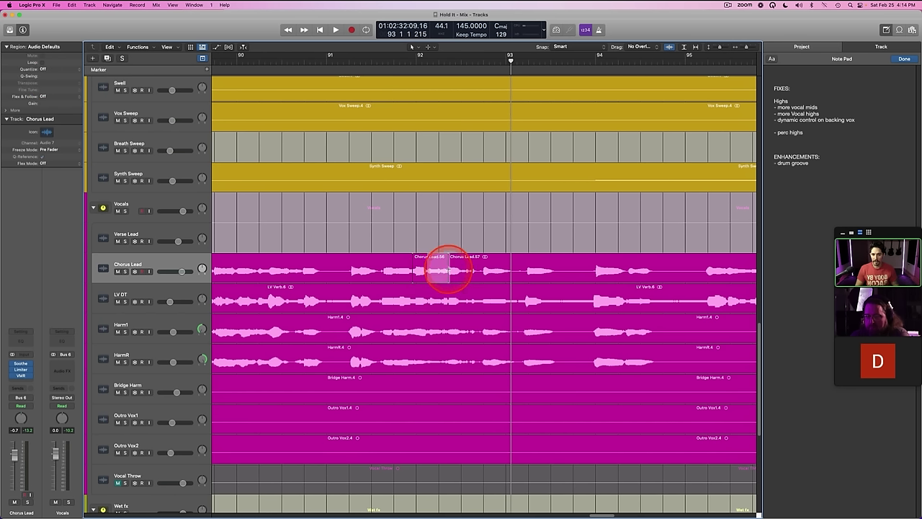
mouse_move(447, 269)
mouse_down()
mouse_move(422, 268)
mouse_move(448, 269)
mouse_up()
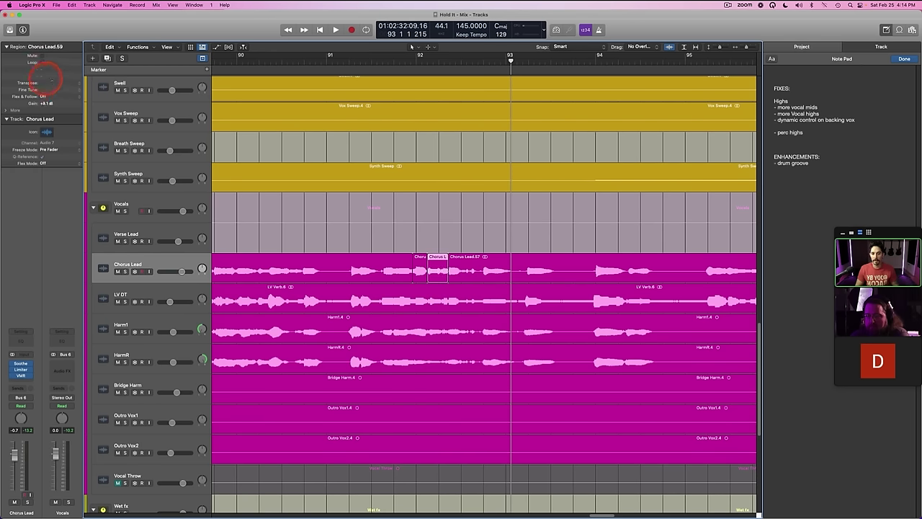
Step: Add short crossfades at the new Chorus Lead cuts around bar 92 and replay from shortly before that bar
drag(384, 227, 446, 257)
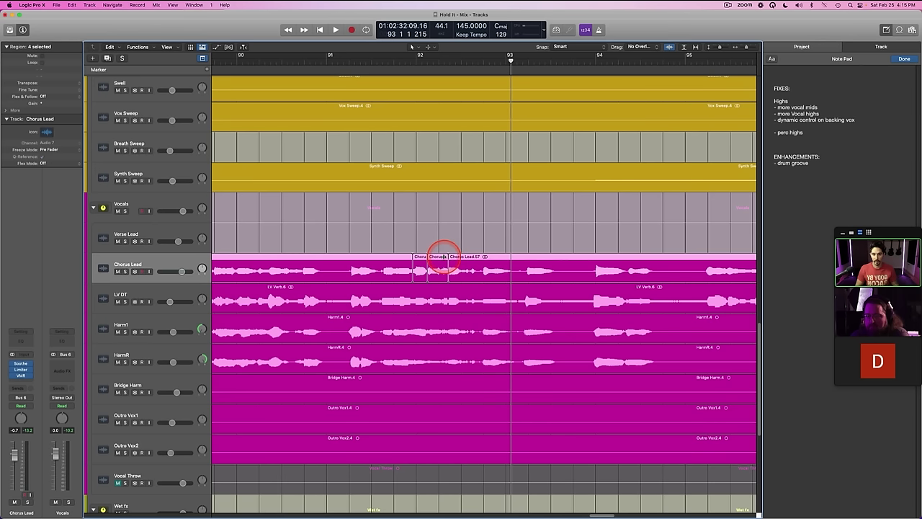
click(394, 54)
key(space)
click(452, 223)
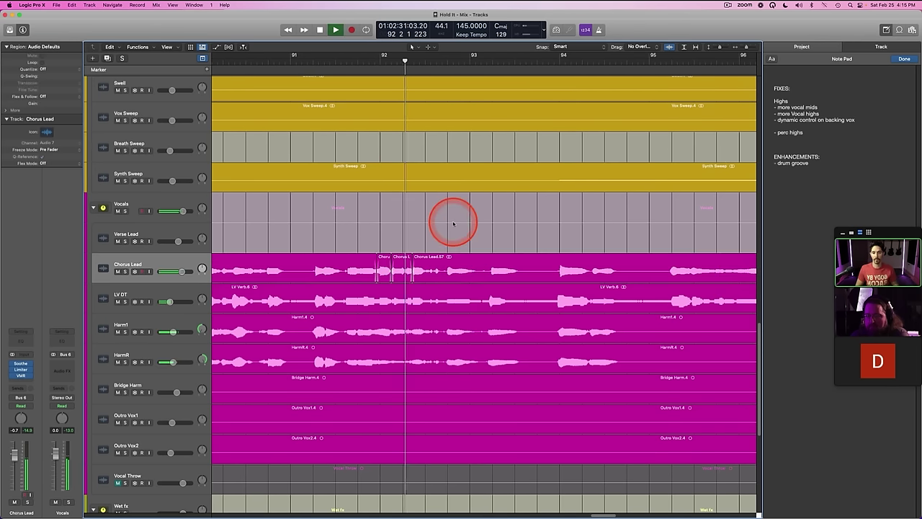
Step: Separate the next short Chorus Lead phrase midway through bar 92 for its own region gain adjustment
key(space)
drag(394, 272, 414, 271)
click(405, 271)
drag(347, 257, 348, 257)
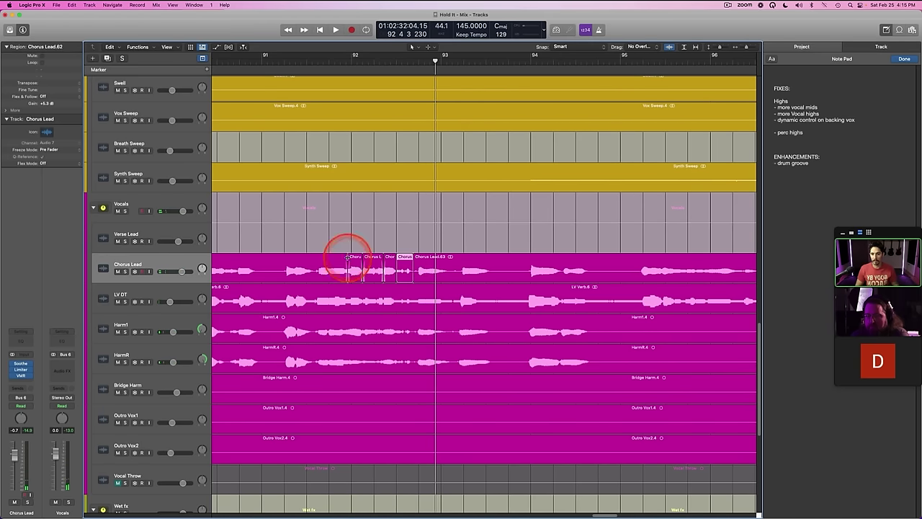
drag(400, 271, 401, 271)
click(401, 242)
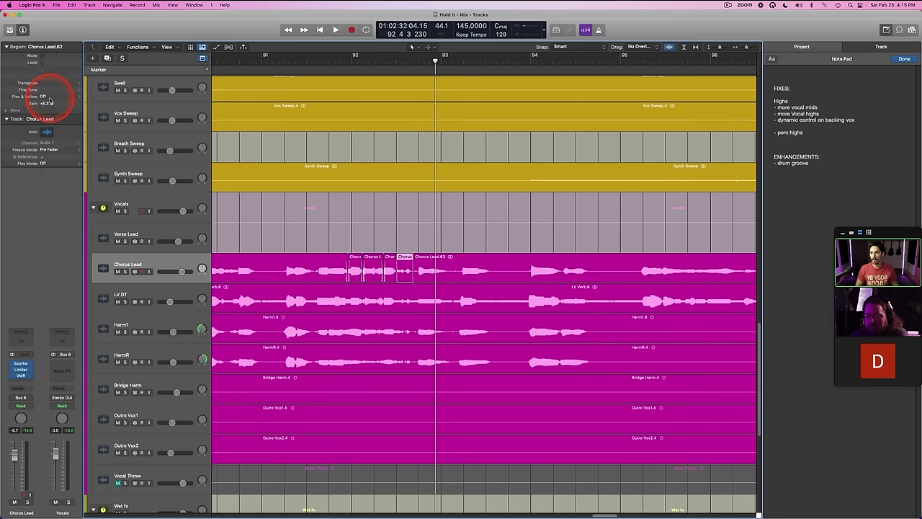
Step: Crossfade the edges of the separated mid-bar-92 Chorus Lead phrase and replay from just after bar 92
click(387, 244)
drag(390, 244, 415, 261)
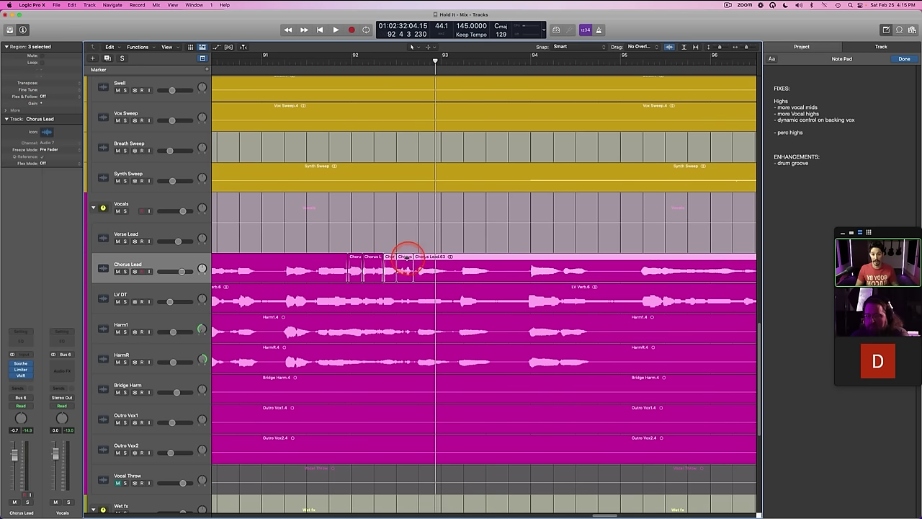
click(362, 61)
click(420, 221)
key(space)
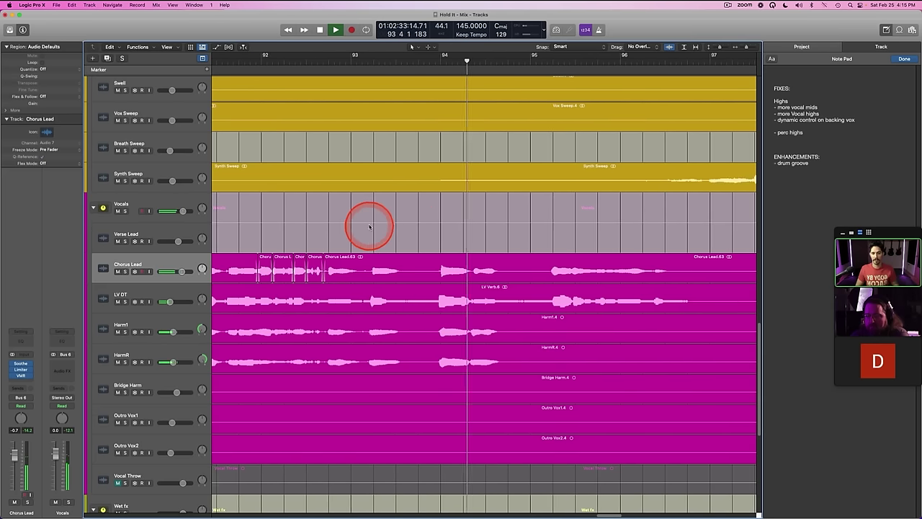
Step: Separate the Chorus Lead phrase in the second half of bar 94 and raise its region gain
key(space)
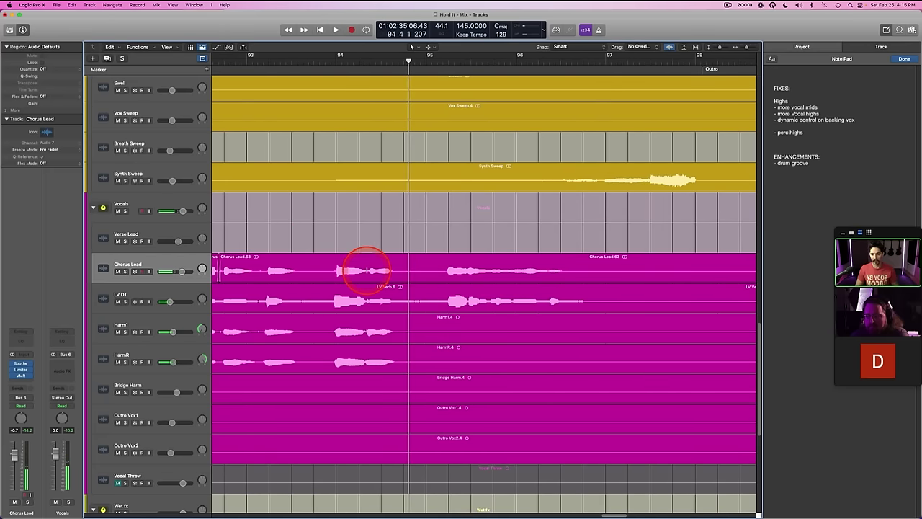
drag(367, 271, 412, 272)
click(396, 268)
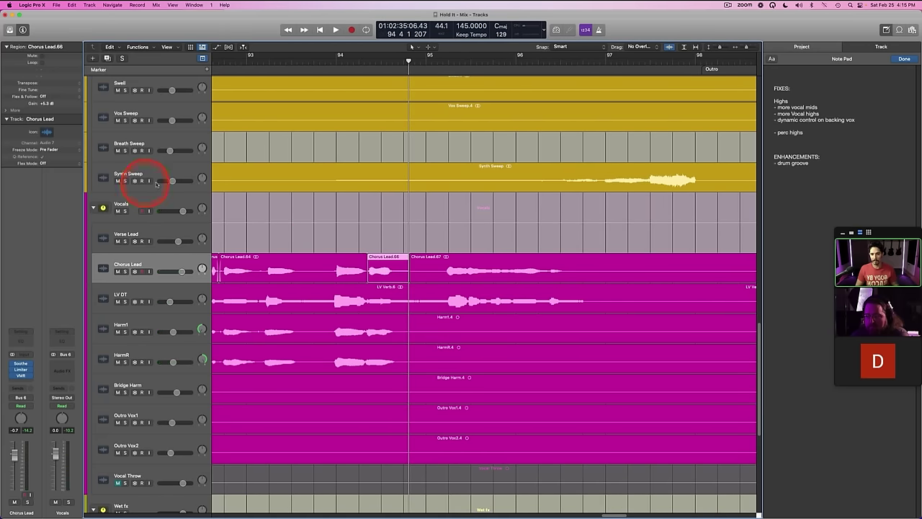
Step: Add short crossfades at both edges of the separated bar 94 Chorus Lead phrase and listen on through bar 96
drag(367, 256, 360, 257)
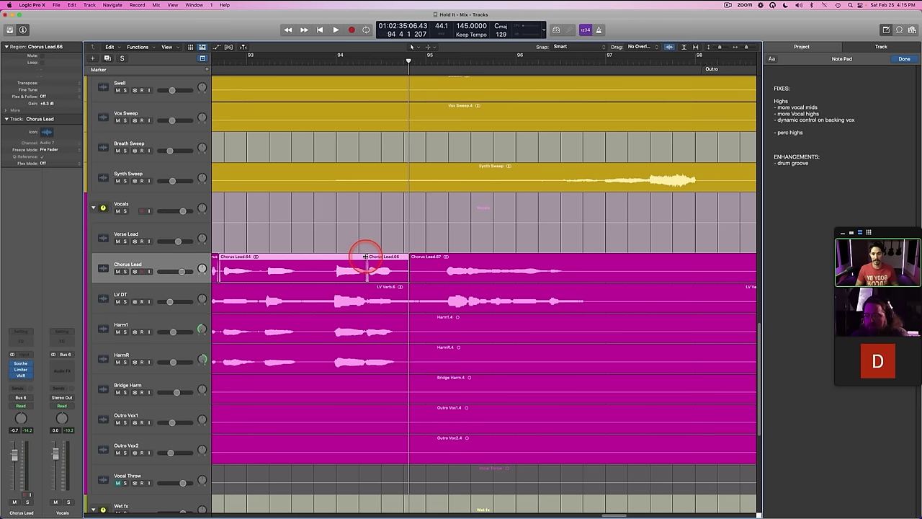
click(415, 256)
drag(408, 256, 407, 256)
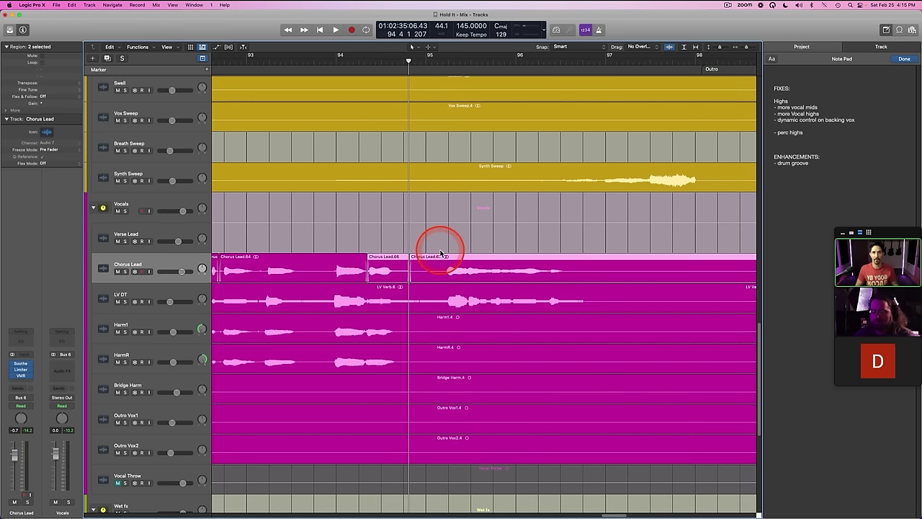
key(space)
scroll(393, 245, right, 2)
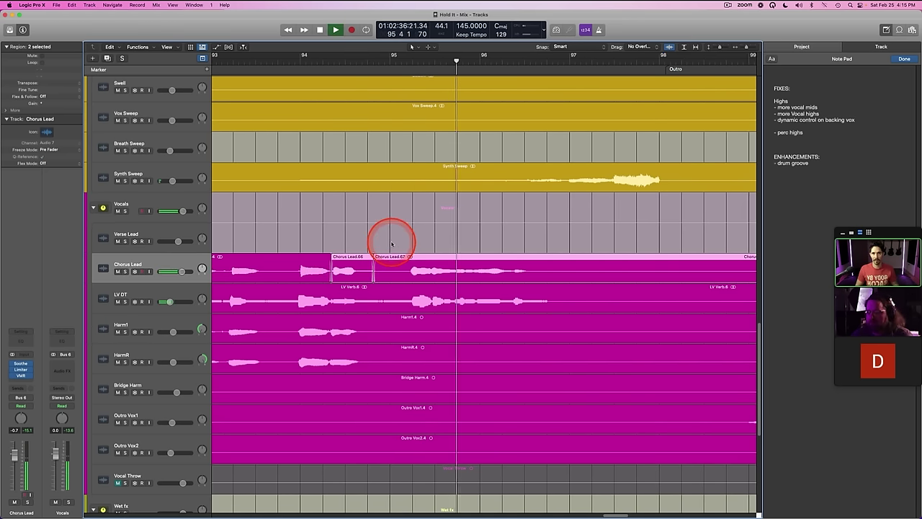
key(space)
click(407, 225)
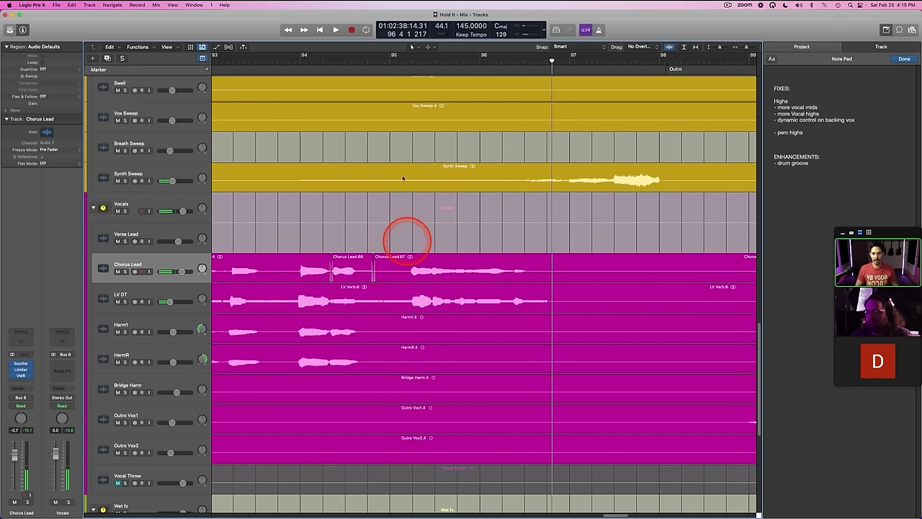
Step: Solo the Chorus Lead track and listen to its last phrase from bar 95
click(390, 56)
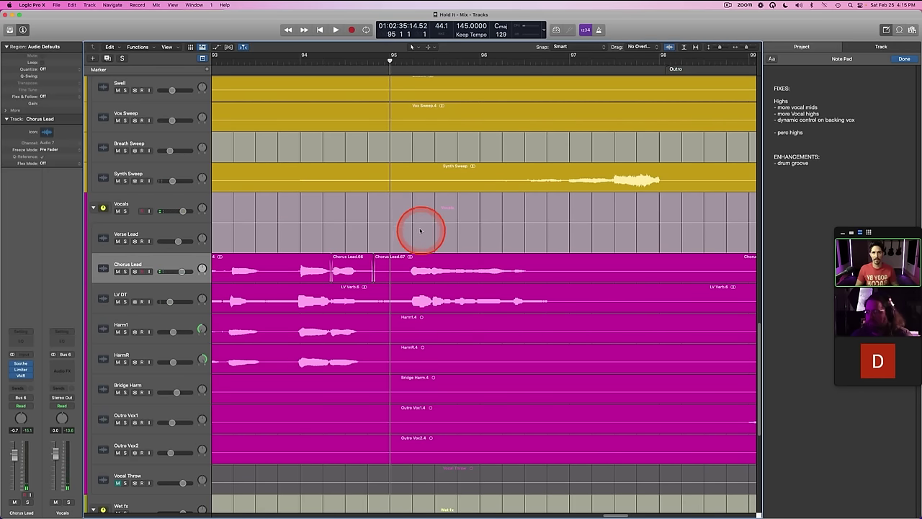
scroll(393, 232, right, 2)
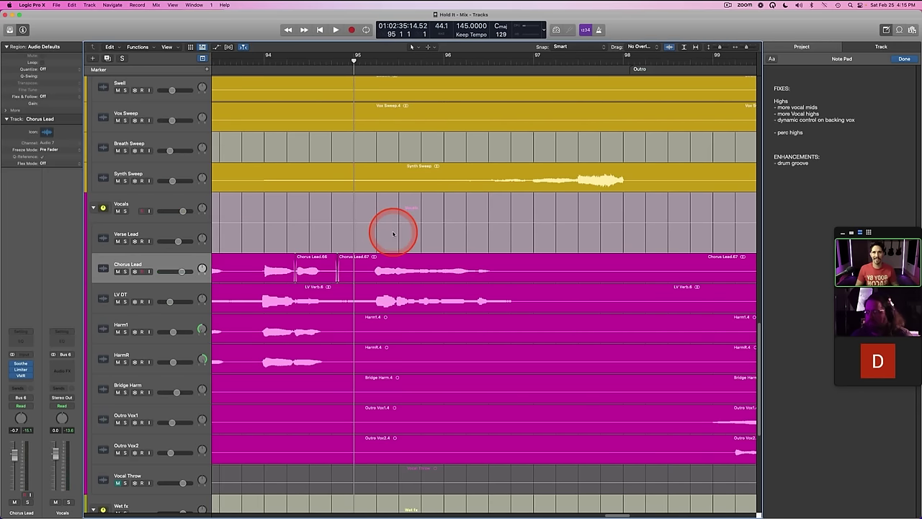
scroll(393, 233, left, 2)
scroll(393, 235, right, 2)
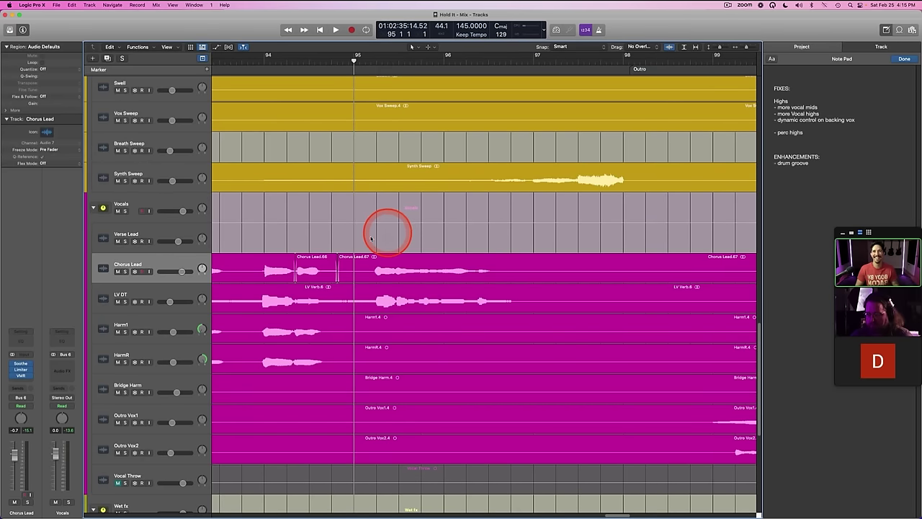
click(165, 261)
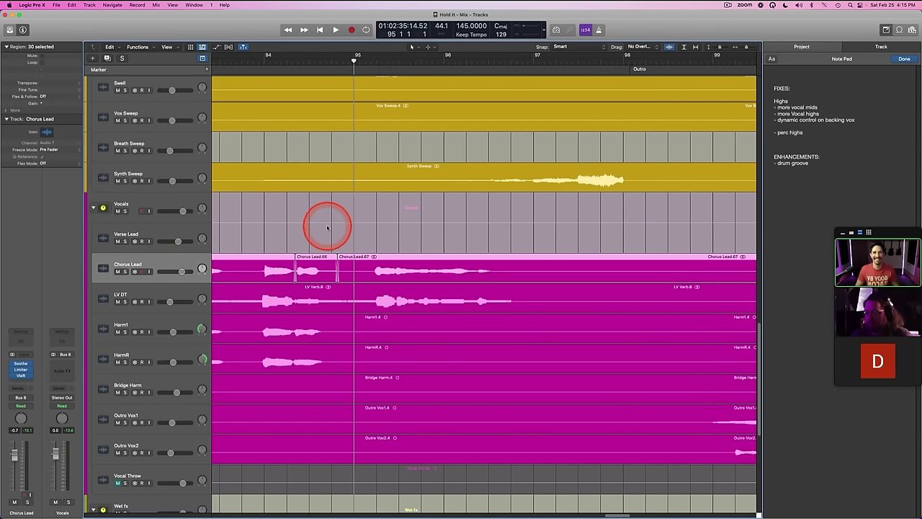
key(s)
key(space)
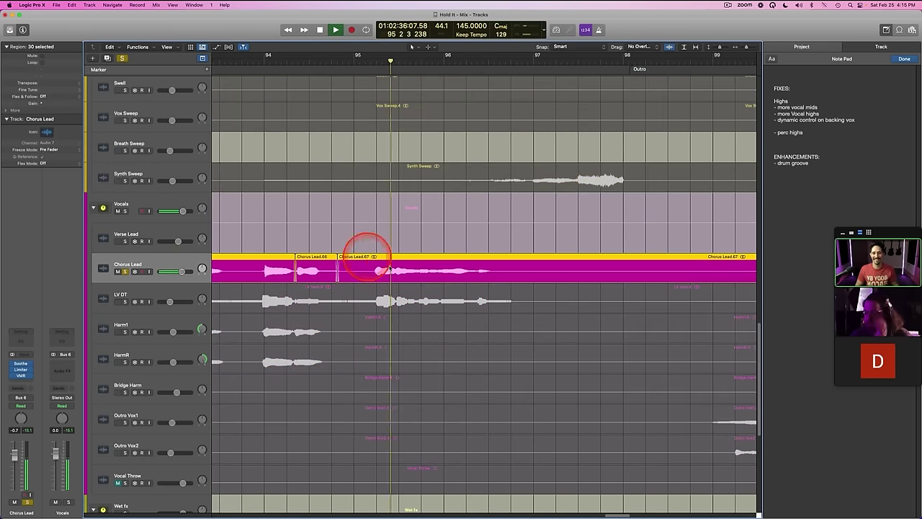
Step: Separate the tail of the last Chorus Lead phrase from about bar 96.3 to bar 97 and set its region gain to +10.7 dB
key(space)
drag(475, 271, 530, 269)
click(510, 269)
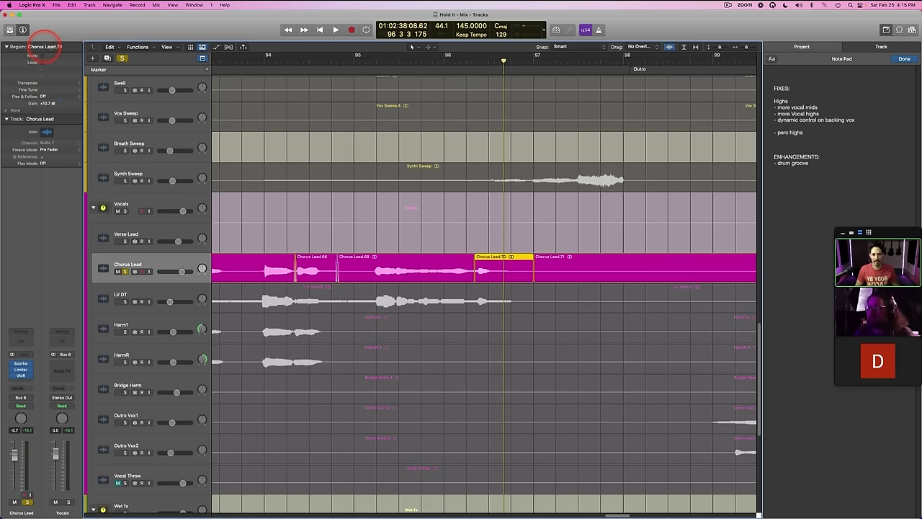
Step: Crossfade both edges of the separated Chorus Lead tail, then unsolo the track and replay the ending in the full mix
click(469, 257)
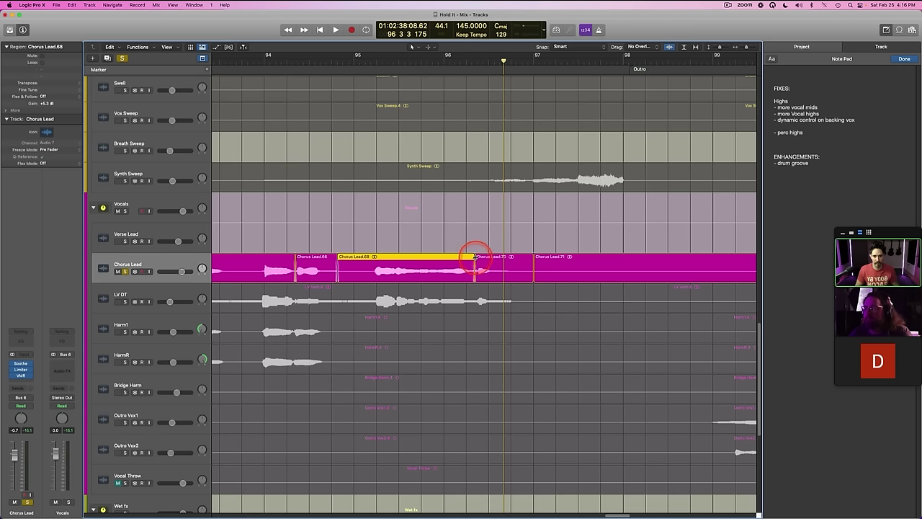
drag(534, 257, 526, 257)
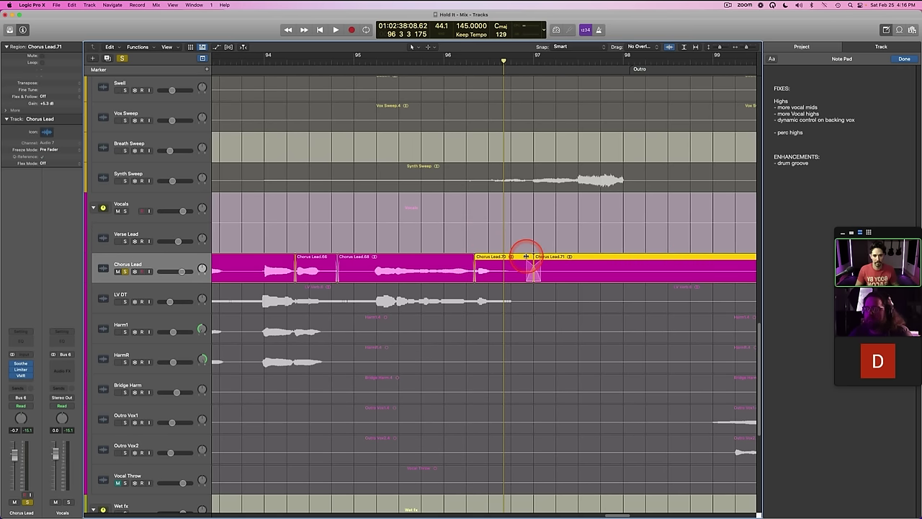
key(ctrl+s)
click(241, 55)
click(366, 232)
key(space)
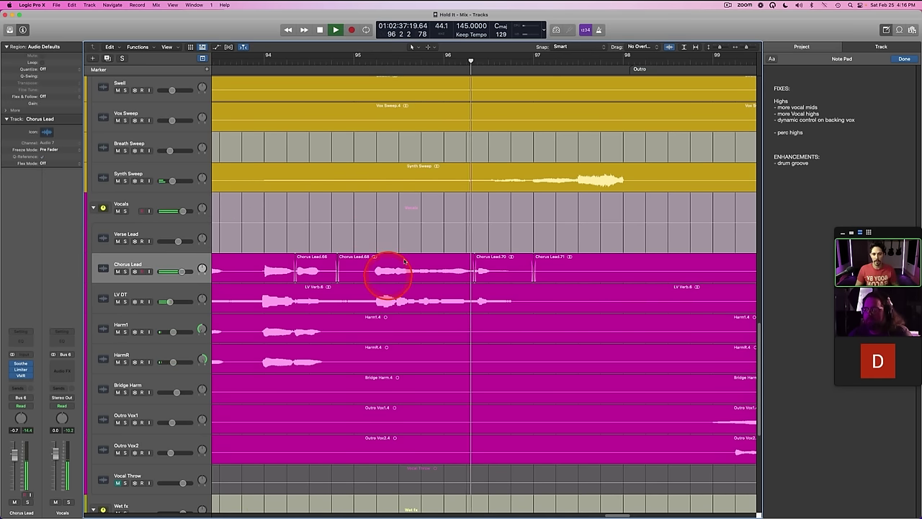
Step: Separate the final LV DT phrase from just after bar 95 to past bar 97 and mute that region
drag(371, 301, 589, 300)
click(470, 302)
right_click(443, 302)
click(452, 304)
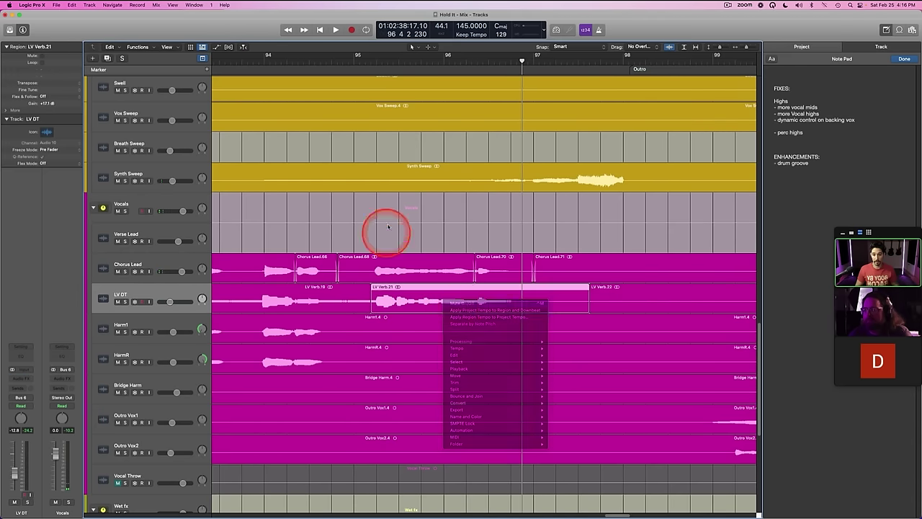
click(388, 225)
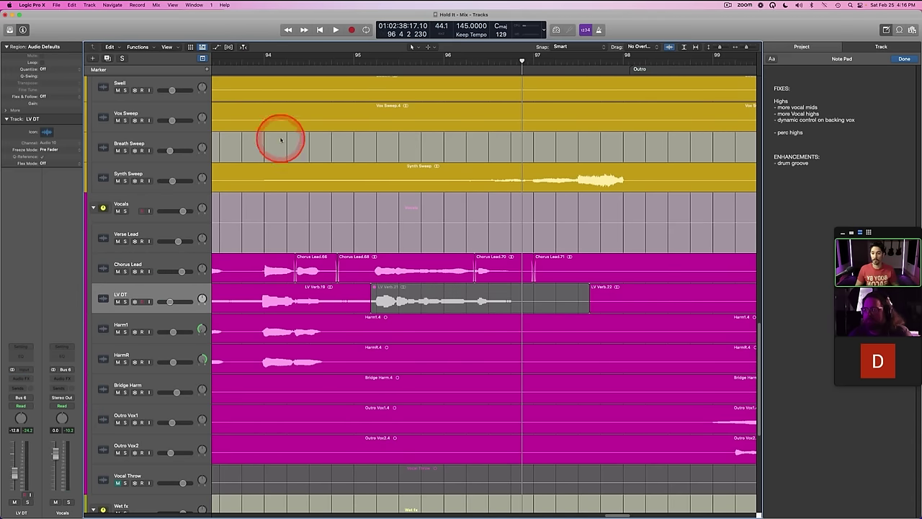
Step: Replay the end of chorus 3 and extend the muted LV DT region slightly closer to the outro
click(242, 61)
key(space)
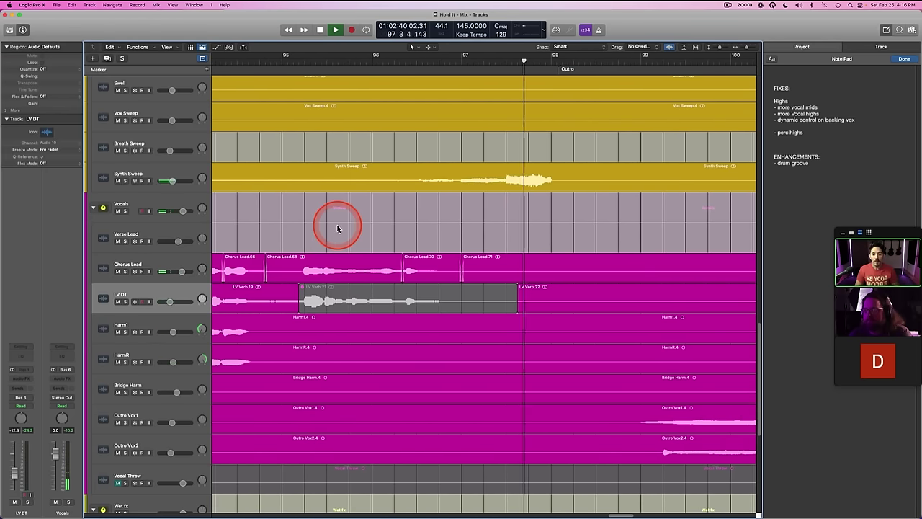
drag(519, 301, 533, 301)
click(432, 208)
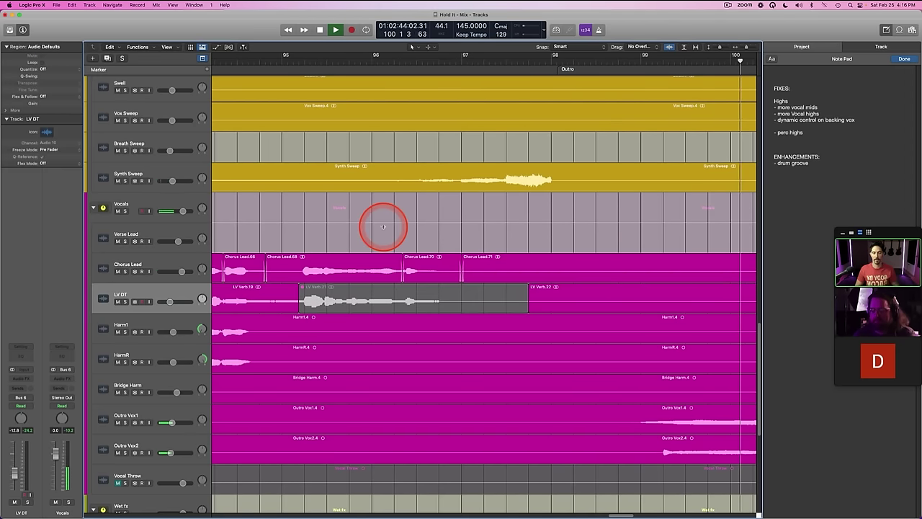
Step: Delete the silent Verse Lead section across chorus 1 and save the project
scroll(382, 226, left, 5)
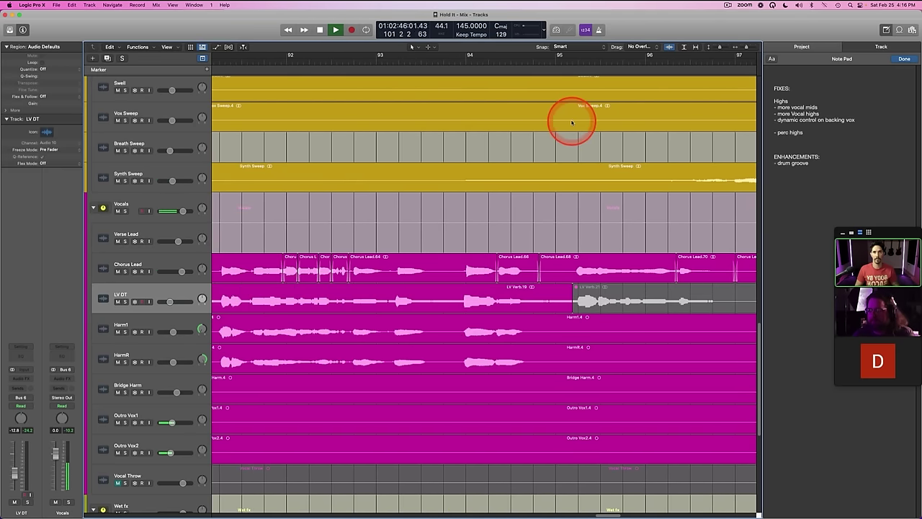
click(695, 46)
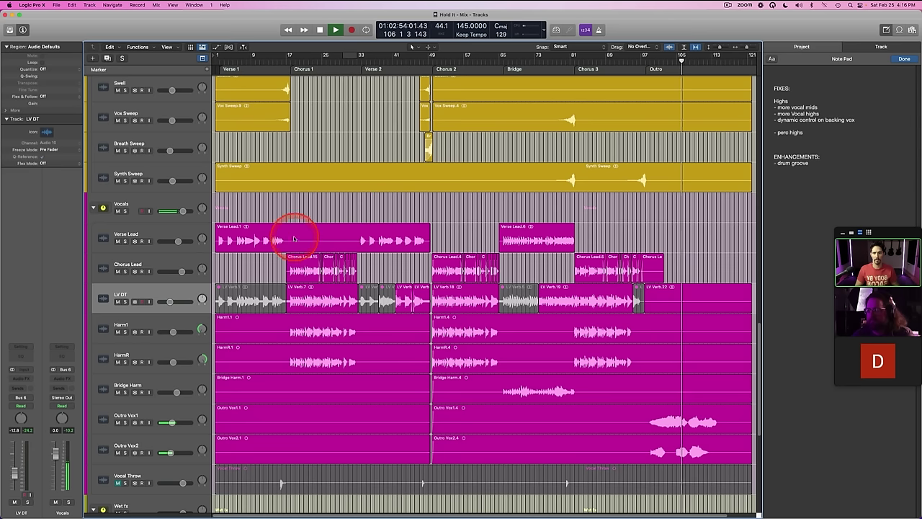
drag(286, 241, 350, 240)
key(Delete)
key(super+s)
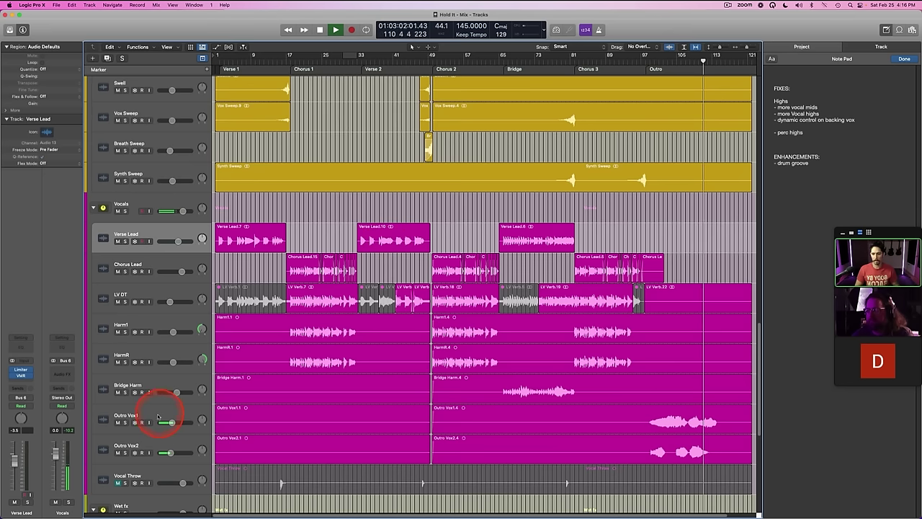
Step: Set the Outro Vox1 track volume to about -8.8 dB and listen to the end of the outro
drag(167, 422, 174, 422)
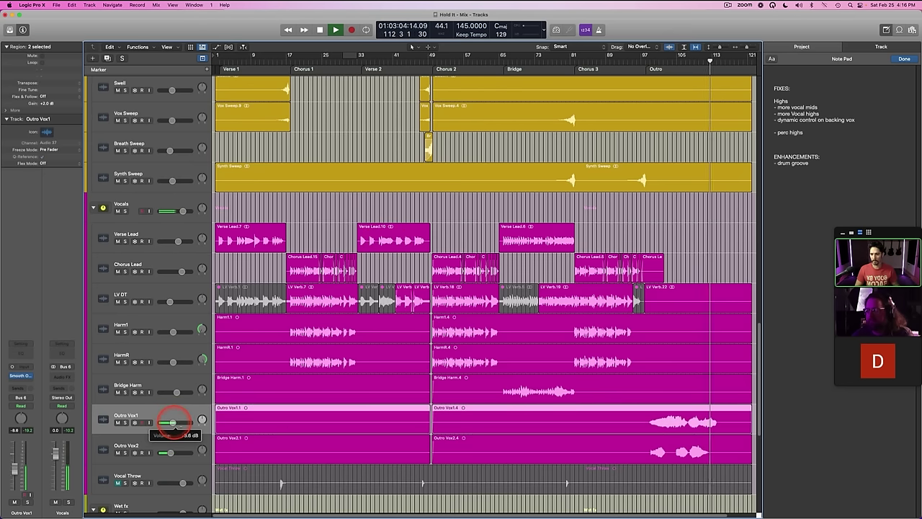
click(452, 249)
scroll(450, 249, right, 3)
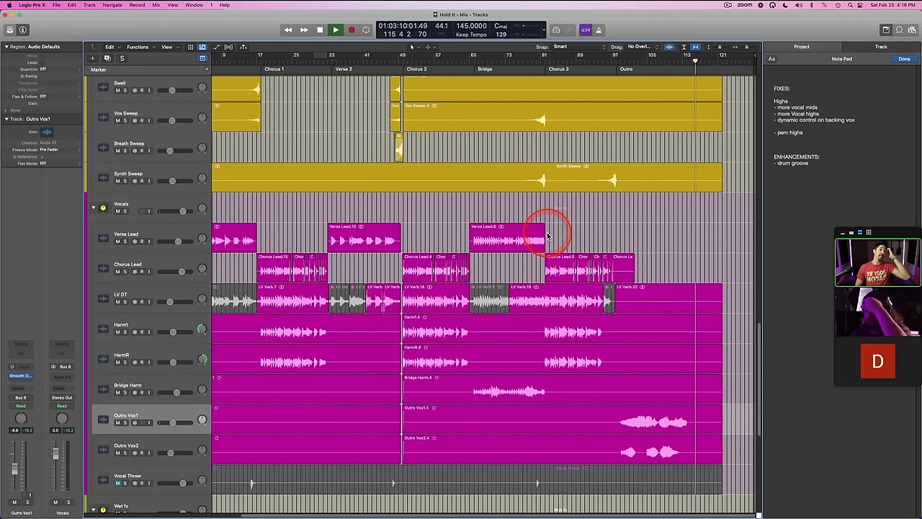
key(space)
Step: Remove the completed "more vocal mids" and "more Vocal highs" lines from the FIXES list in the project notes
click(815, 108)
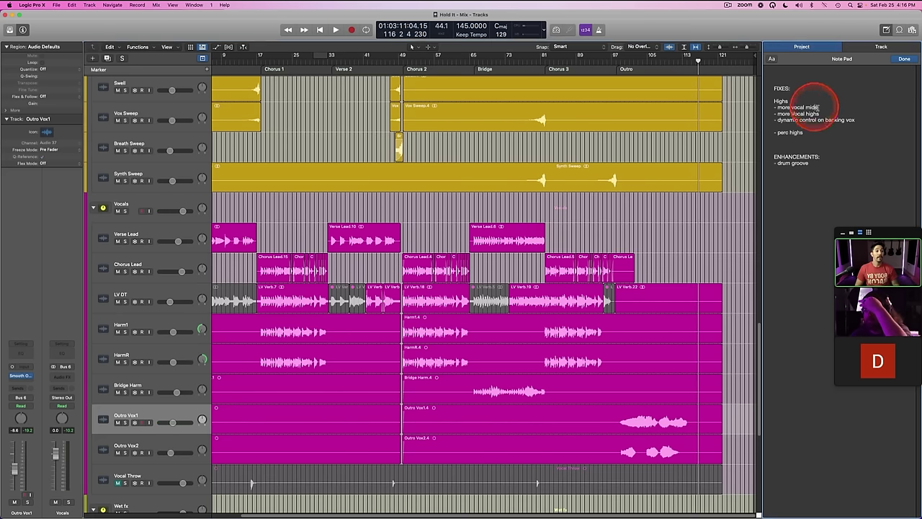
drag(821, 113, 765, 107)
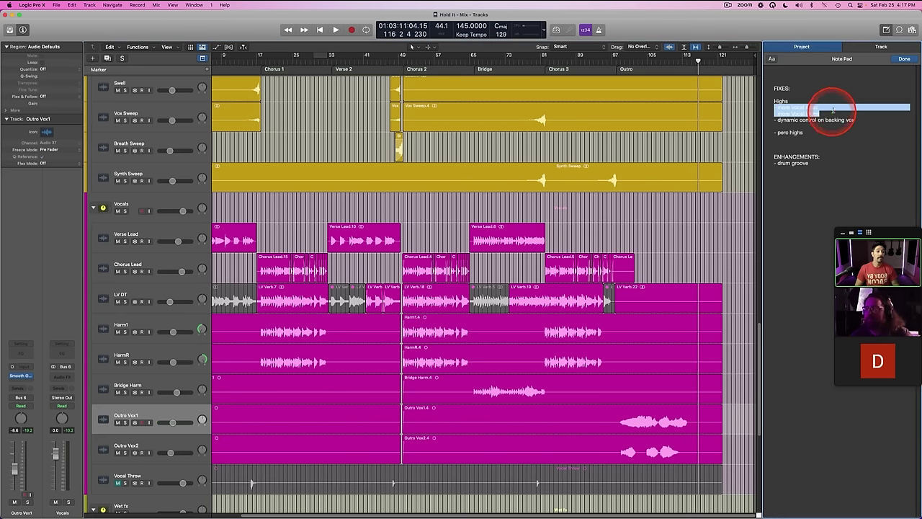
key(BackSpace)
key(BackSpace)
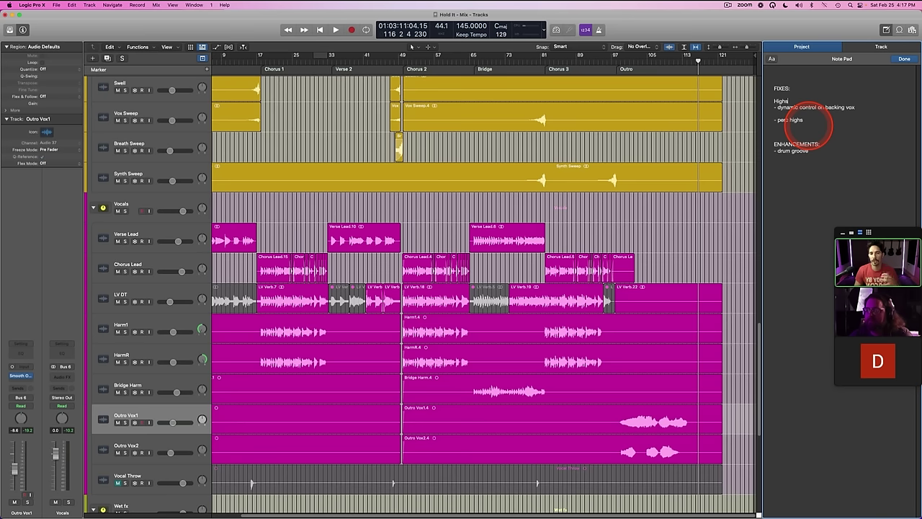
click(799, 107)
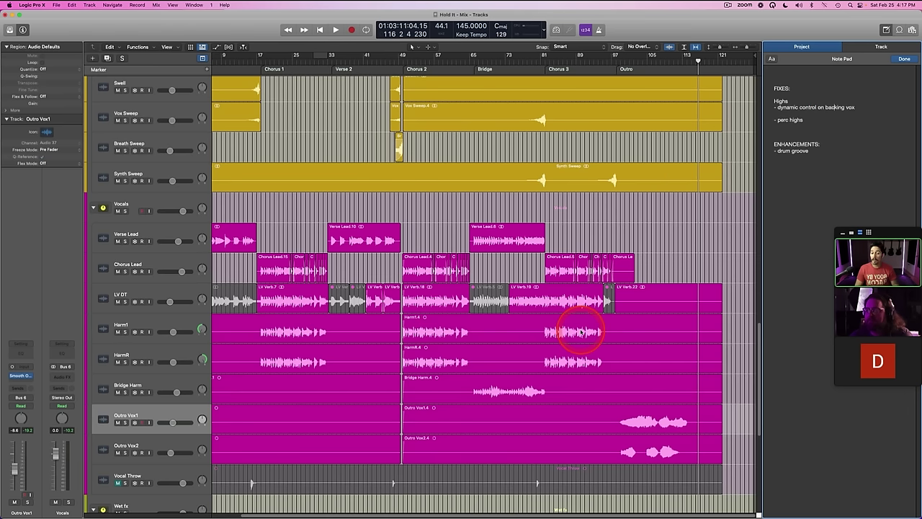
Step: Insert a Limiter as the first audio effect on the Harm1 track
scroll(376, 354, left, 2)
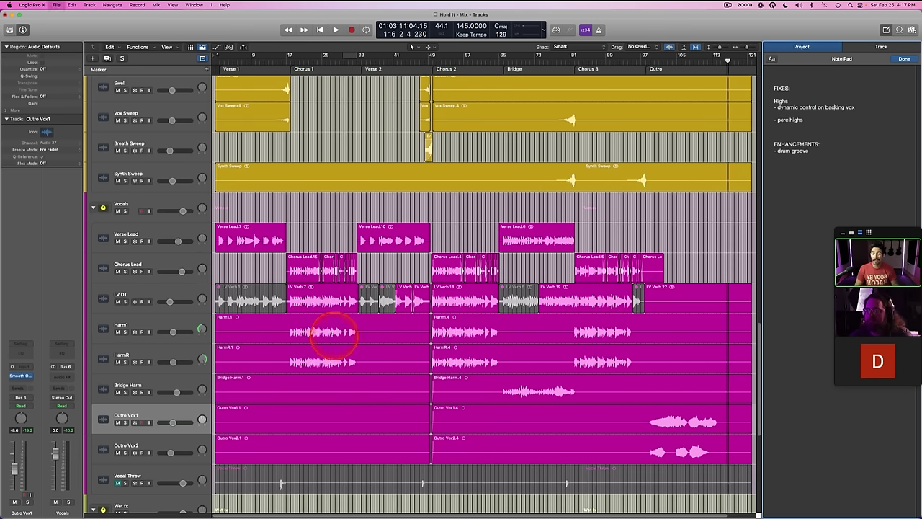
click(167, 329)
key(x)
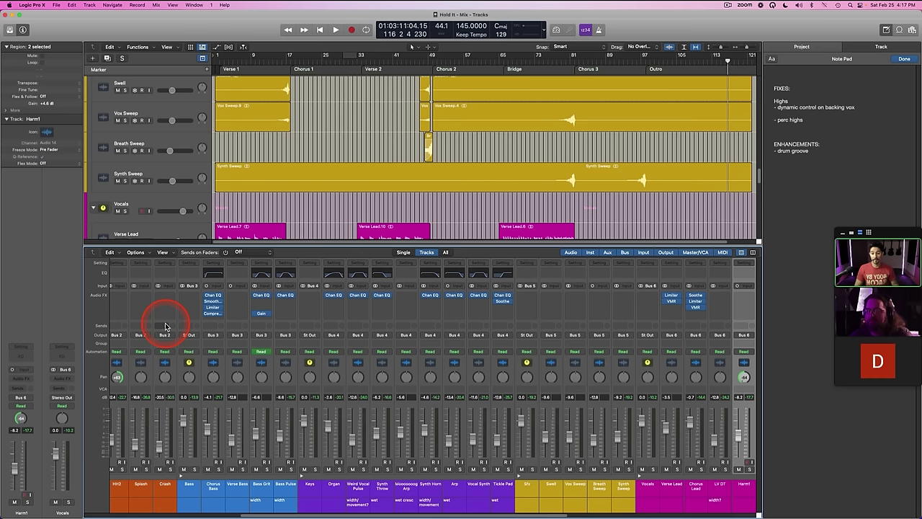
scroll(556, 303, right, 5)
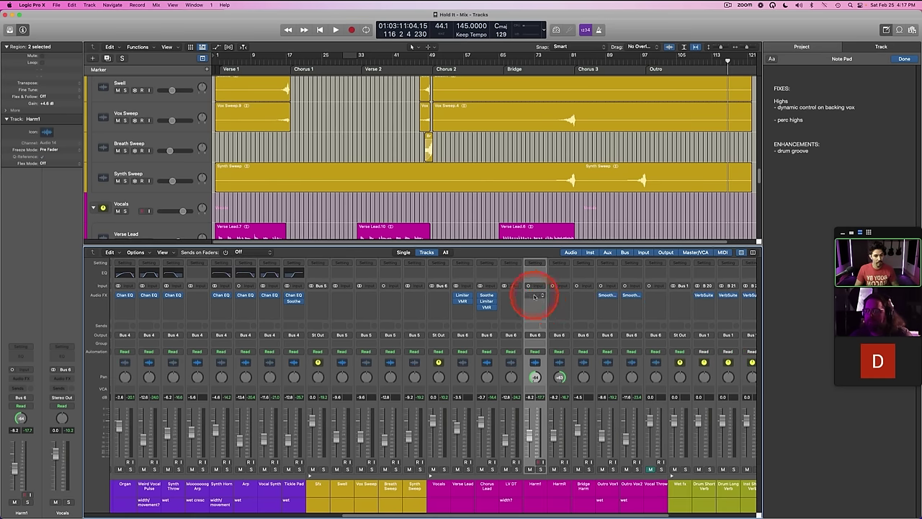
click(534, 296)
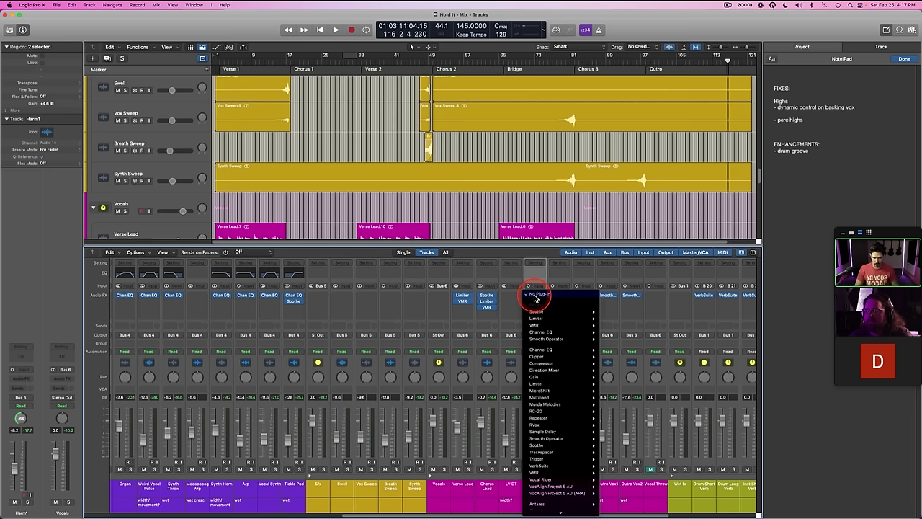
click(608, 319)
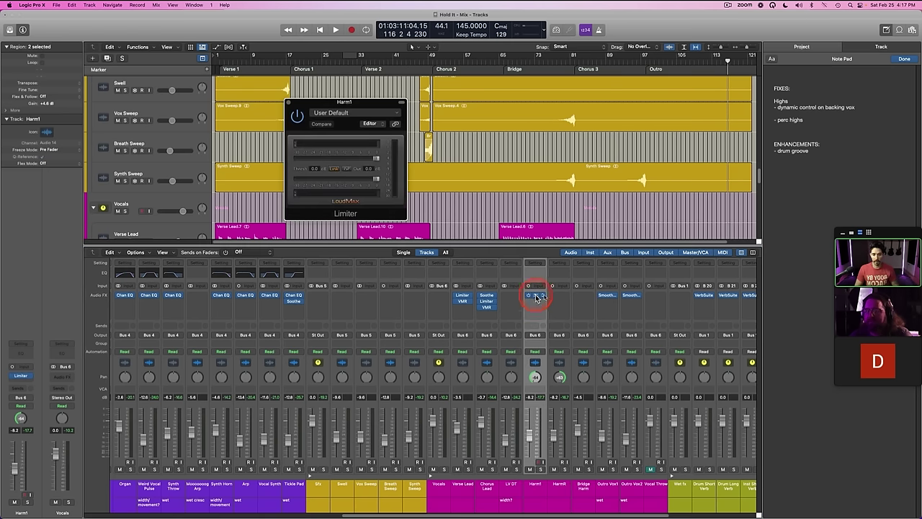
key(x)
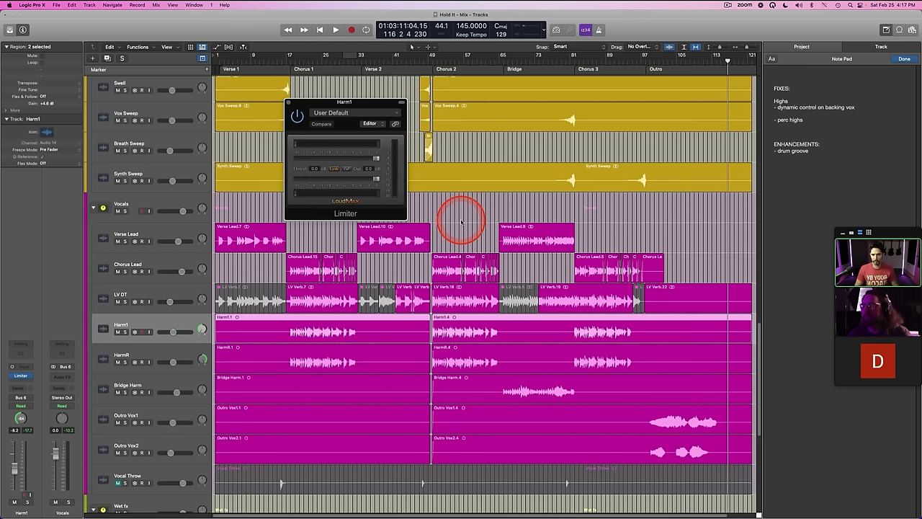
Step: Solo Harm1, play from the start of chorus 1 and lower the limiter's linked threshold and output to about -16.6 dB
click(136, 320)
click(319, 65)
drag(319, 62, 290, 61)
key(s)
key(space)
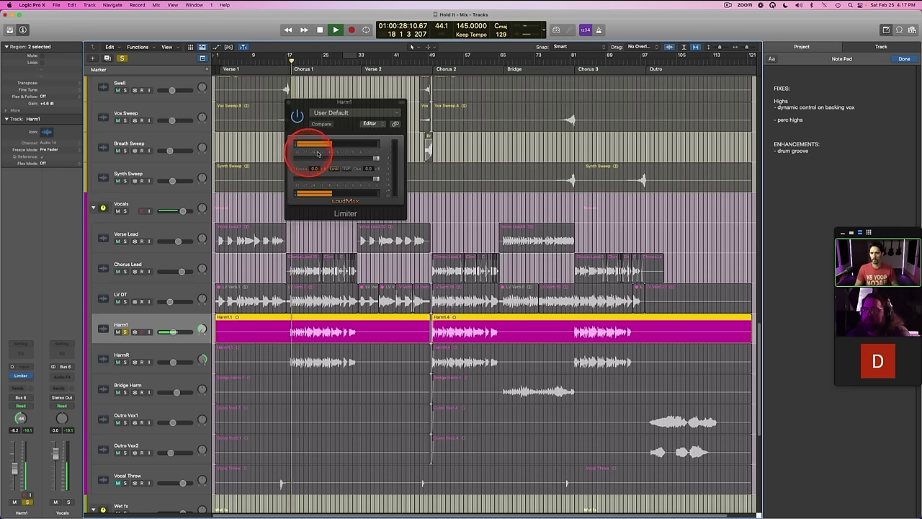
drag(376, 158, 333, 158)
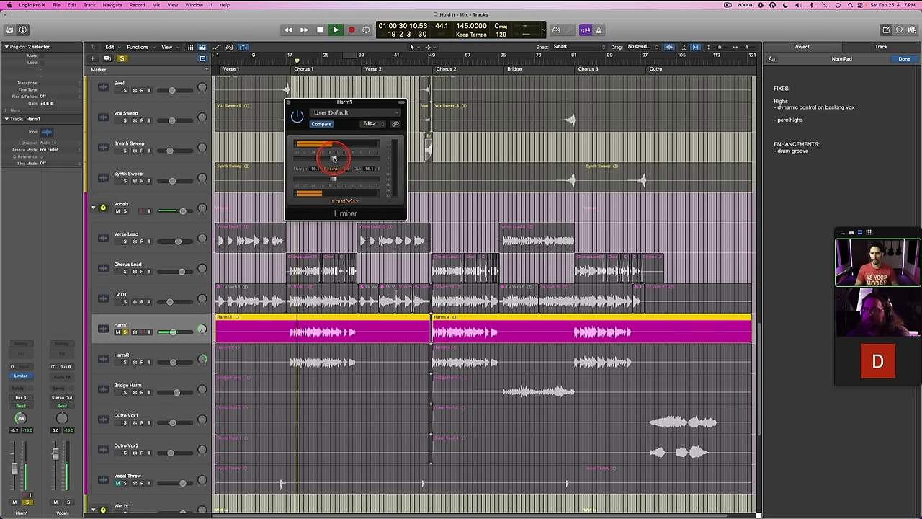
drag(333, 160, 331, 160)
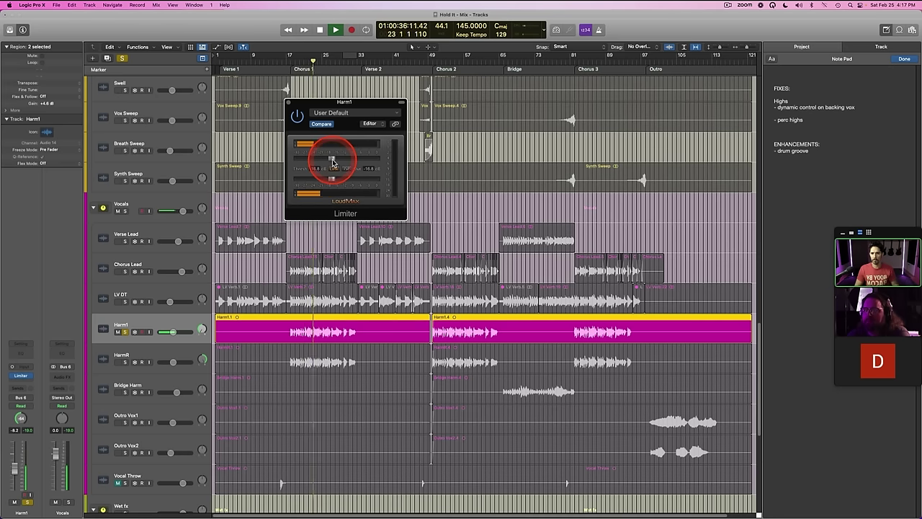
Step: Copy the Harm1 limiter onto the HarmR track and turn off the Harm1 solo
key(x)
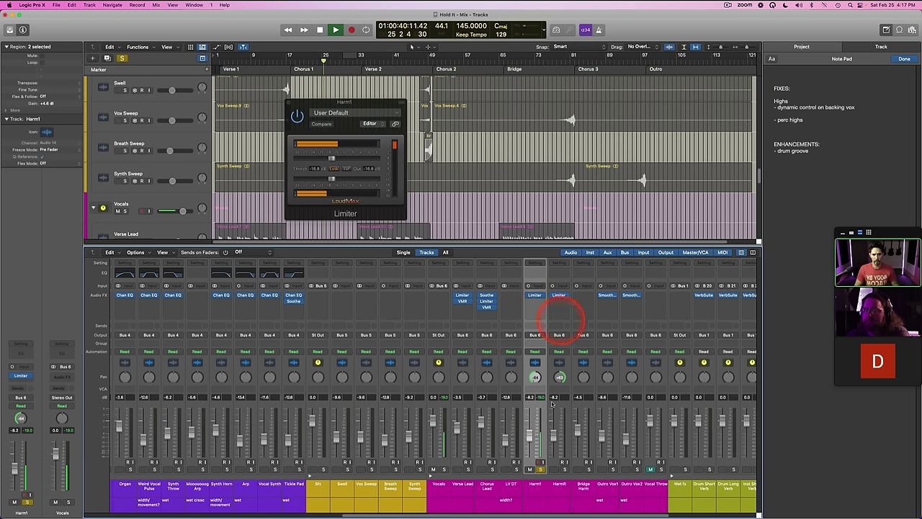
click(560, 486)
click(539, 485)
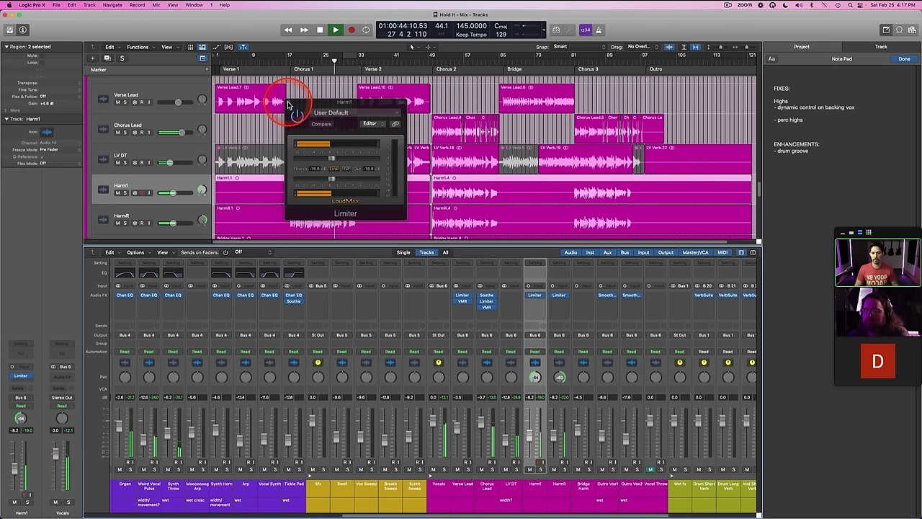
click(288, 103)
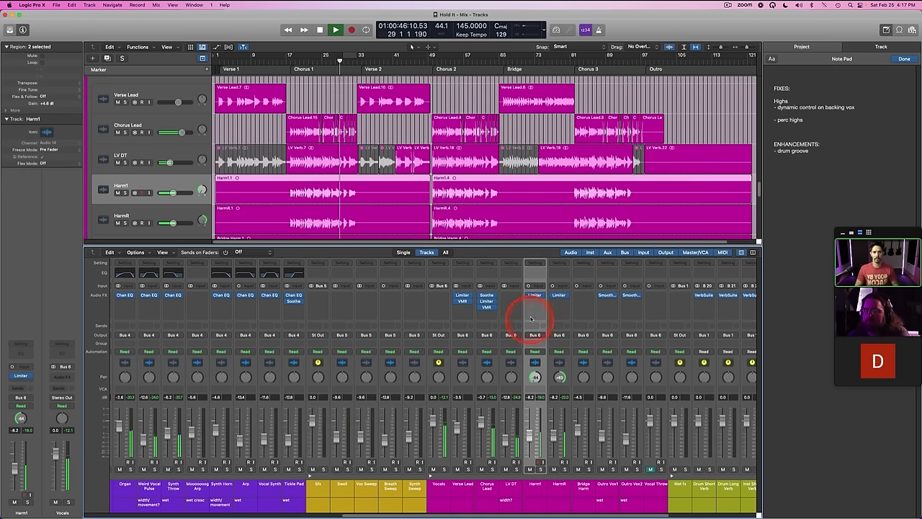
Step: Raise the Harm1 and HarmR volumes together to -7.2 dB and listen to them against the lead in chorus 2
shift+click(557, 486)
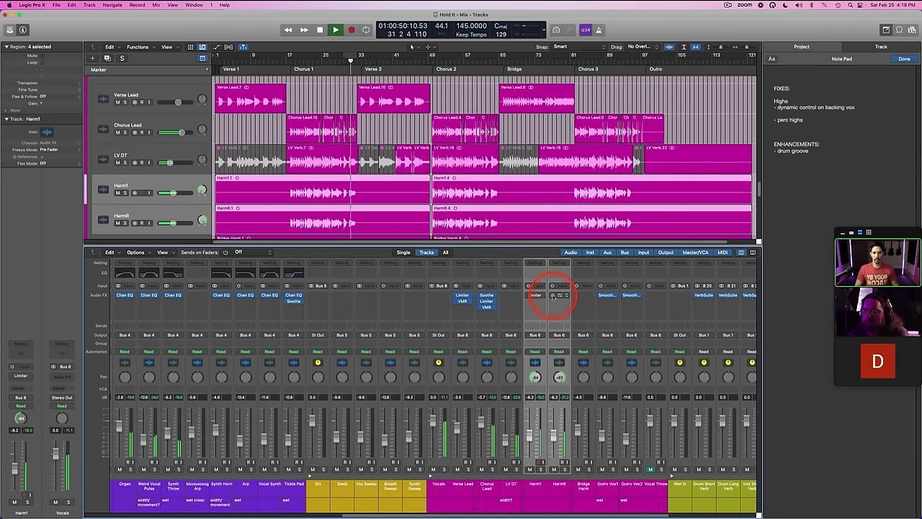
drag(550, 431, 552, 429)
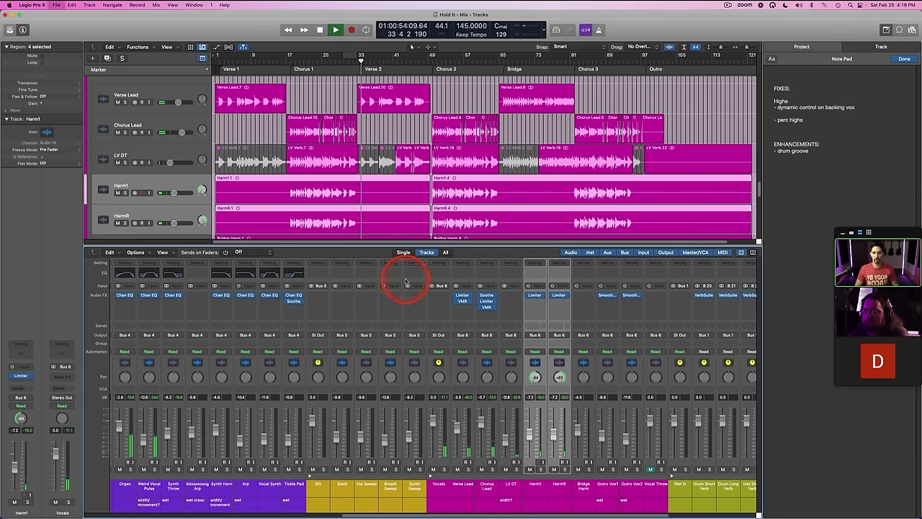
key(x)
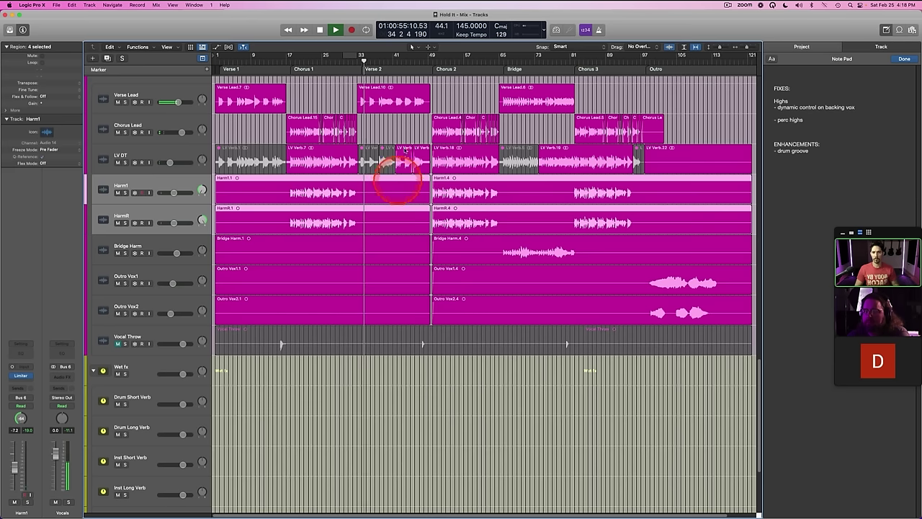
click(440, 67)
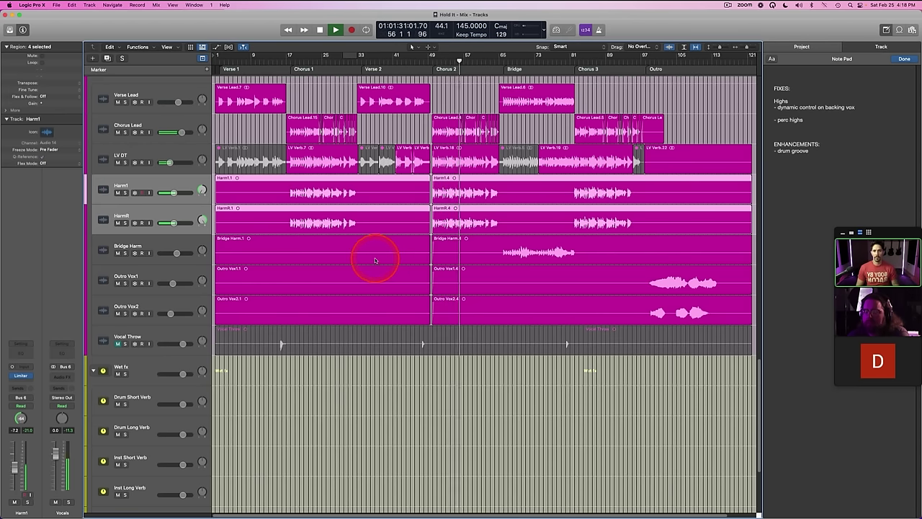
click(165, 127)
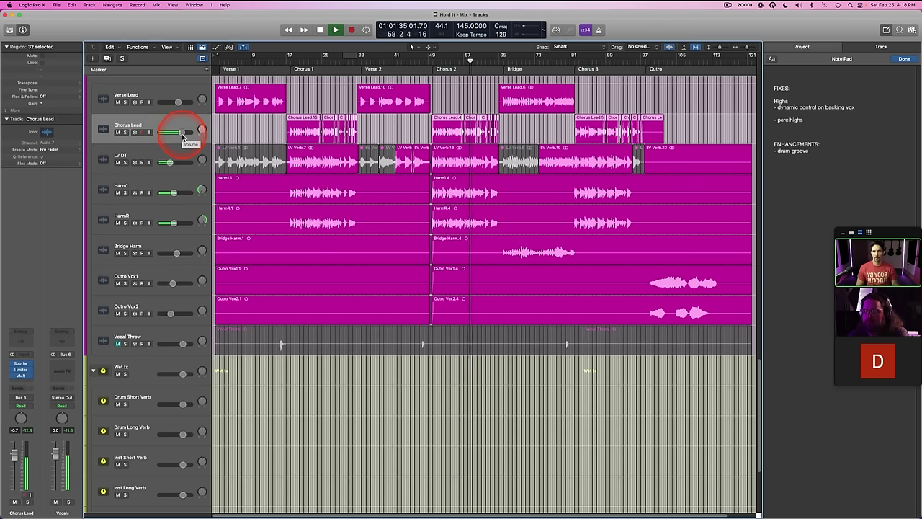
key(space)
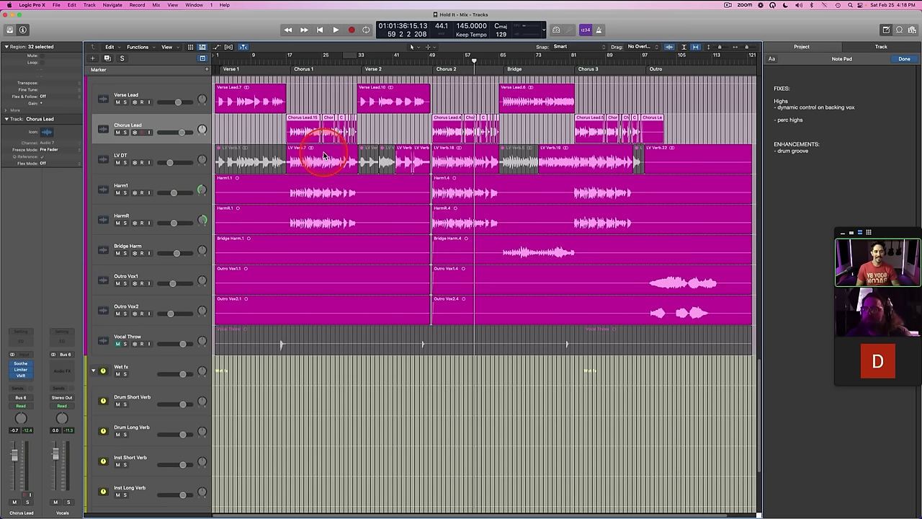
click(399, 126)
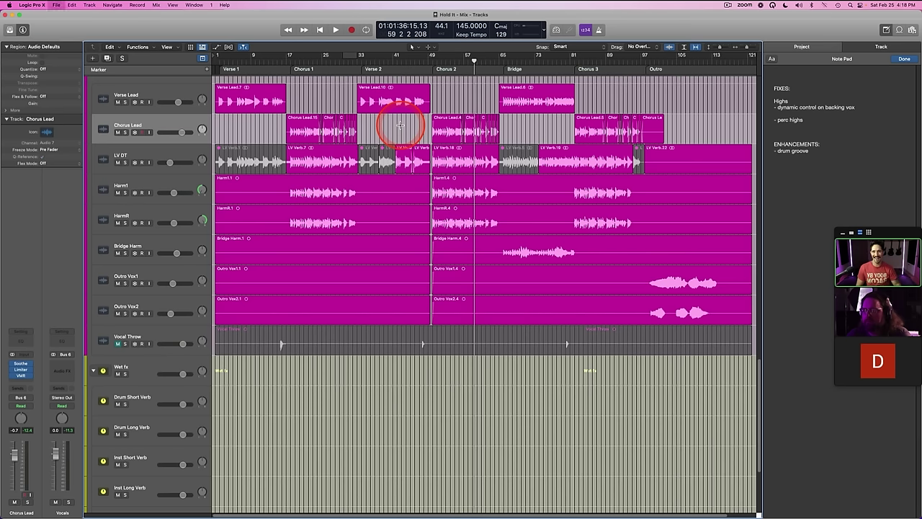
scroll(436, 195, up, 10)
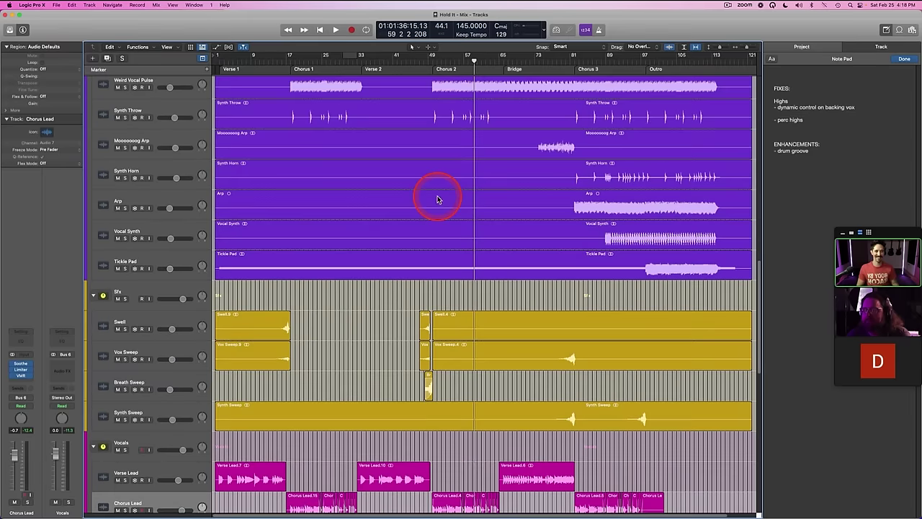
scroll(438, 200, down, 2)
scroll(436, 199, down, 3)
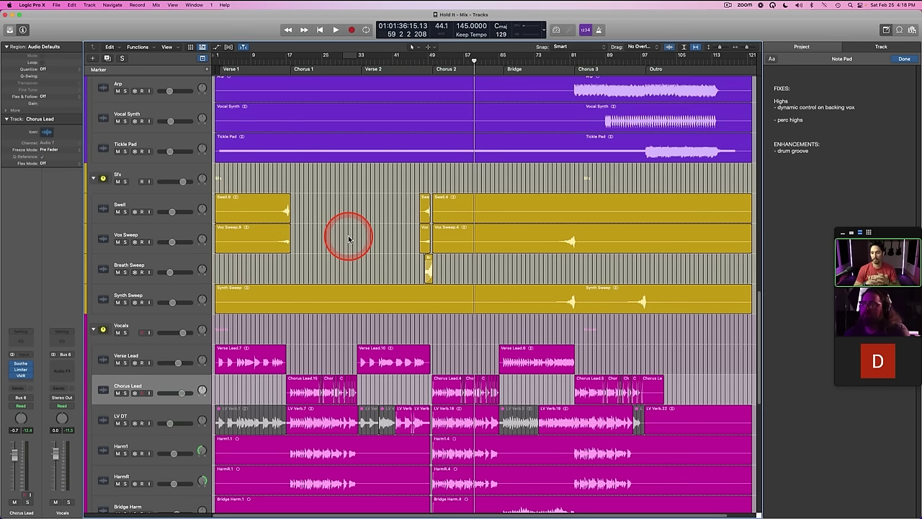
scroll(357, 261, down, 7)
scroll(302, 258, down, 2)
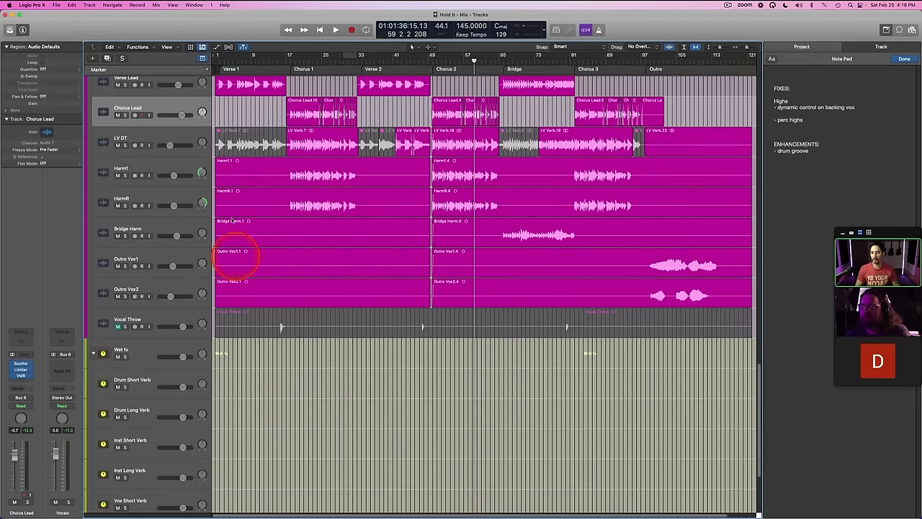
scroll(288, 237, up, 3)
click(139, 166)
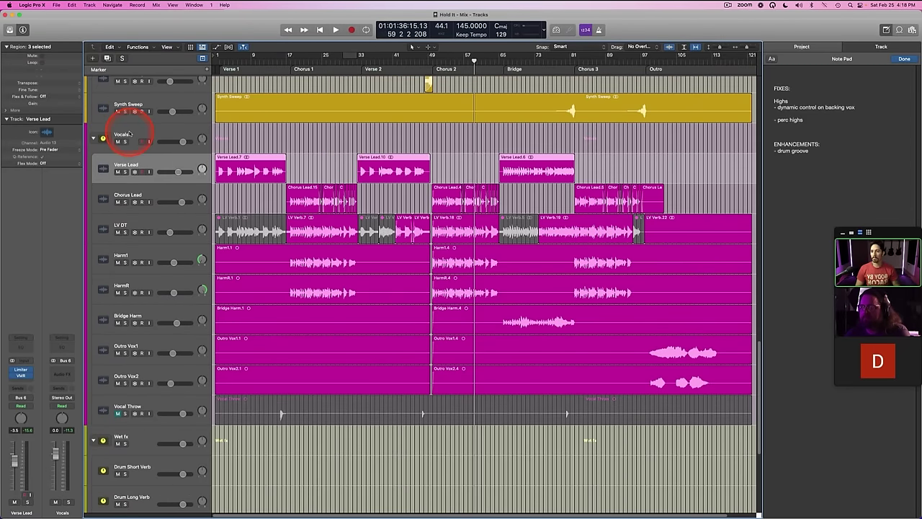
Step: Collapse the Vocals, Wet fx, Sfx, Keys, Bass and Drums track stacks
click(116, 137)
click(93, 138)
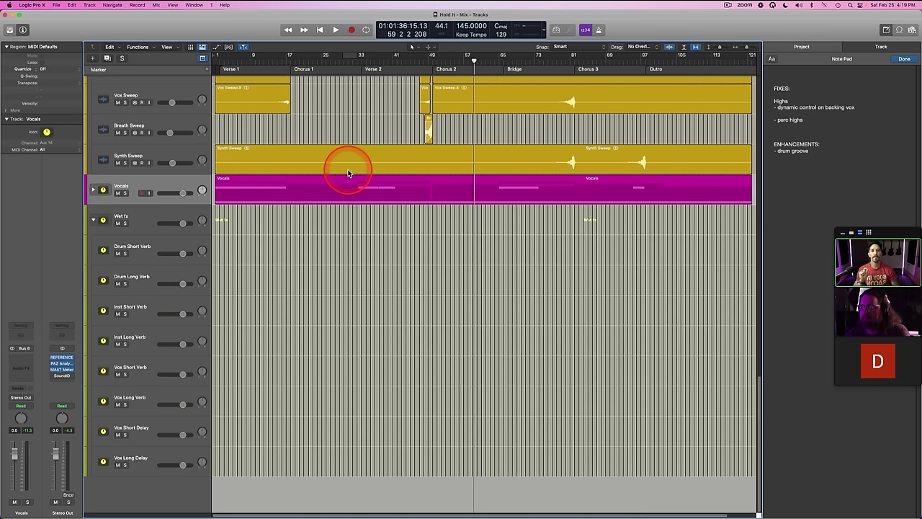
click(94, 221)
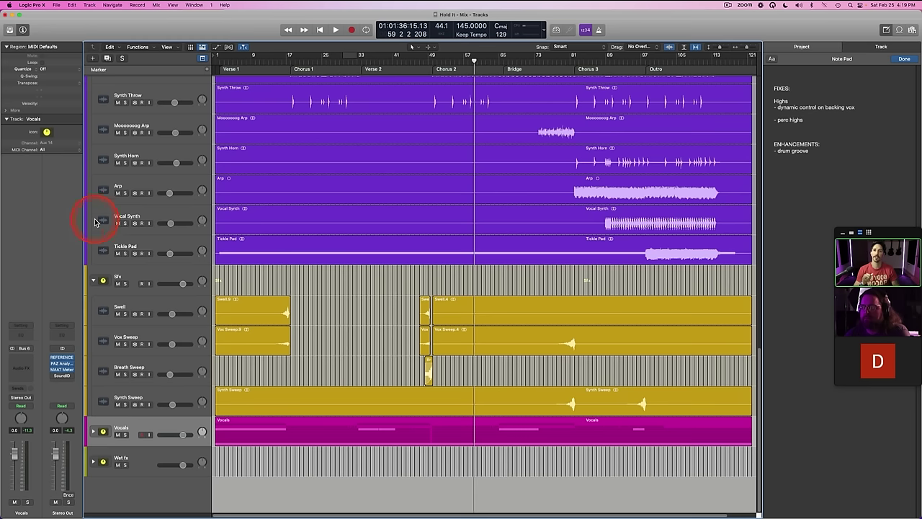
click(95, 280)
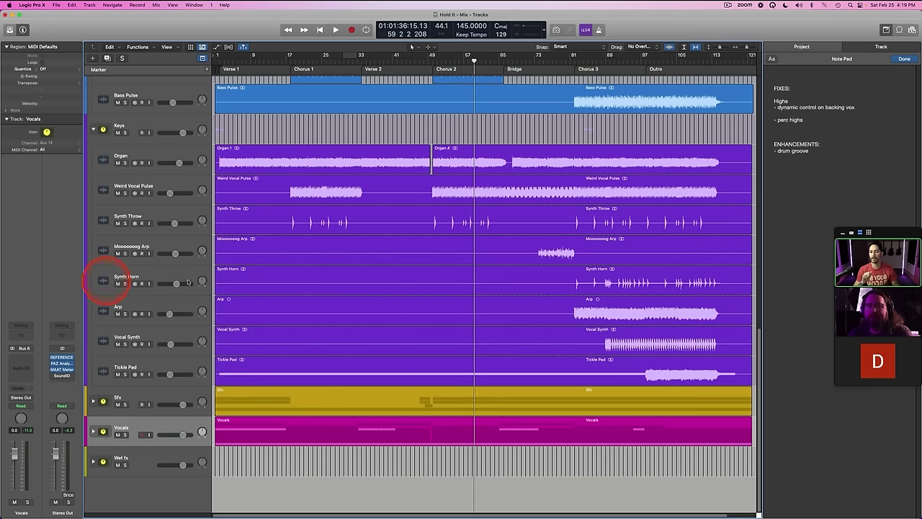
click(94, 130)
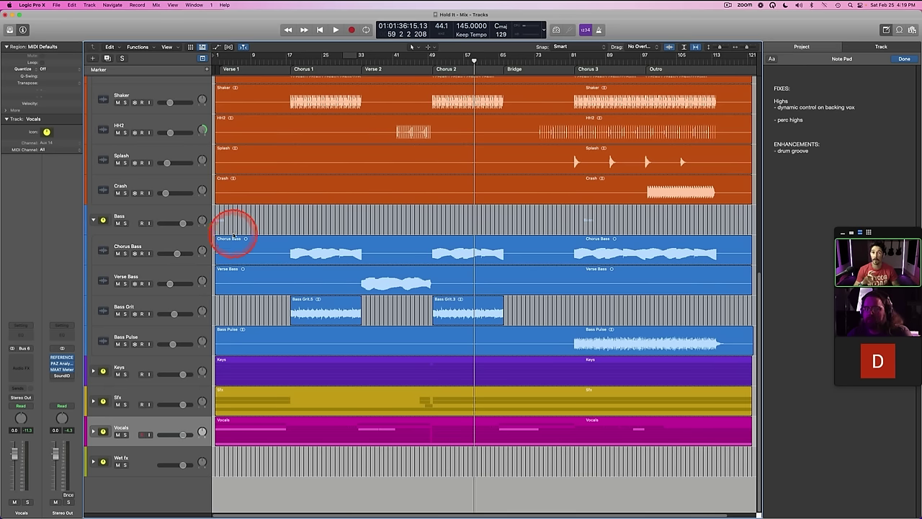
click(93, 219)
scroll(295, 193, up, 5)
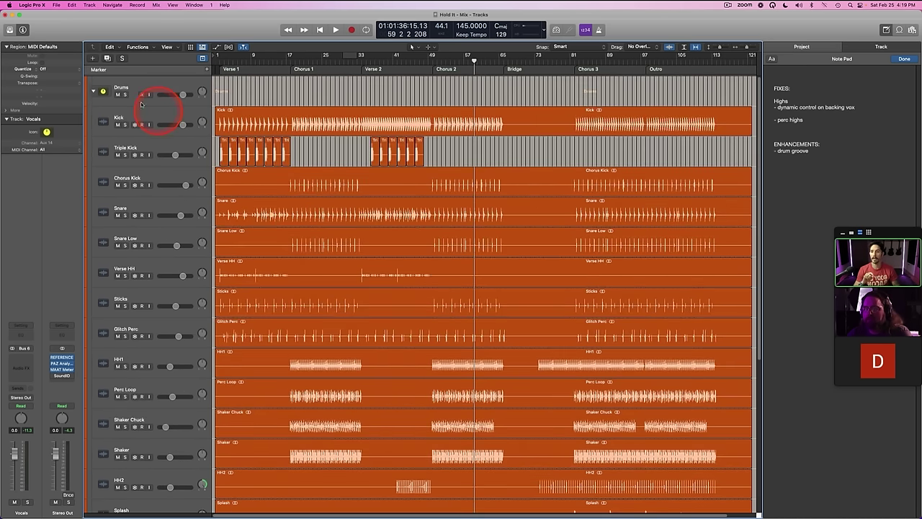
click(92, 90)
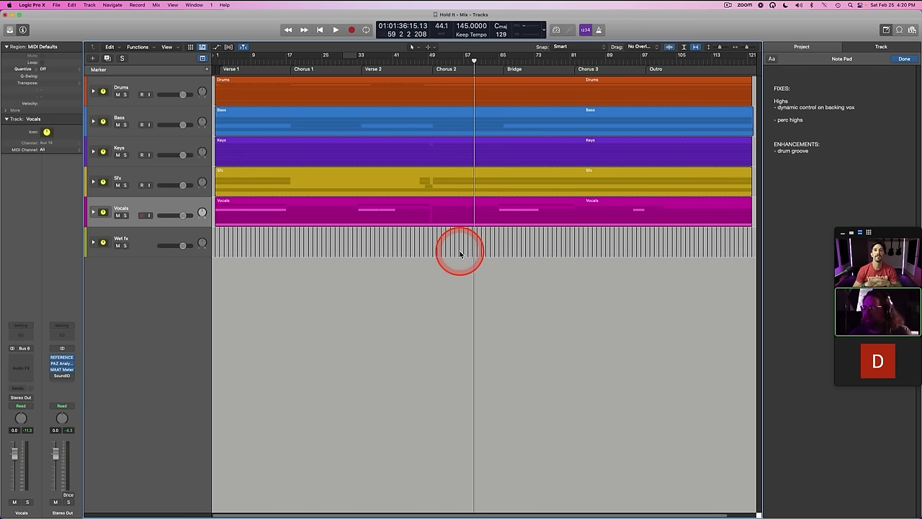
Step: Add the line "- fix the clix" below "- perc highs" in the FIXES notes
click(821, 149)
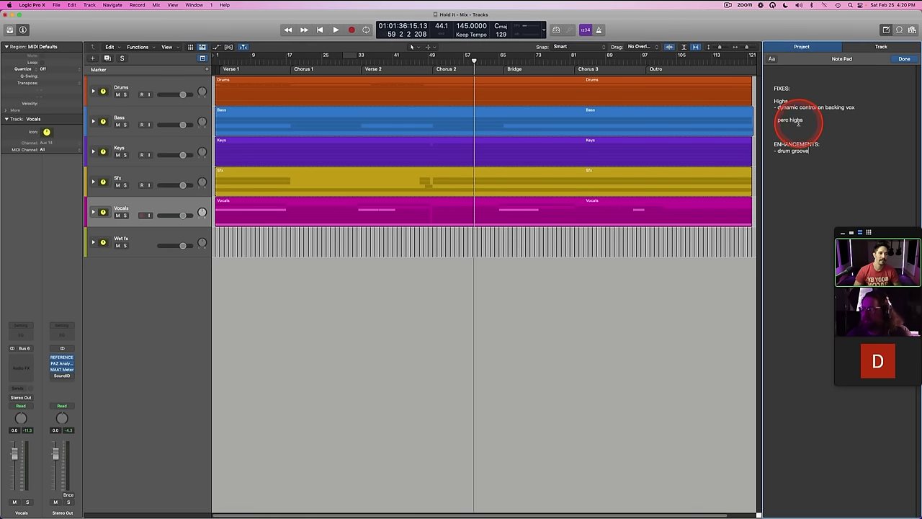
click(815, 123)
text(- fix the clix)
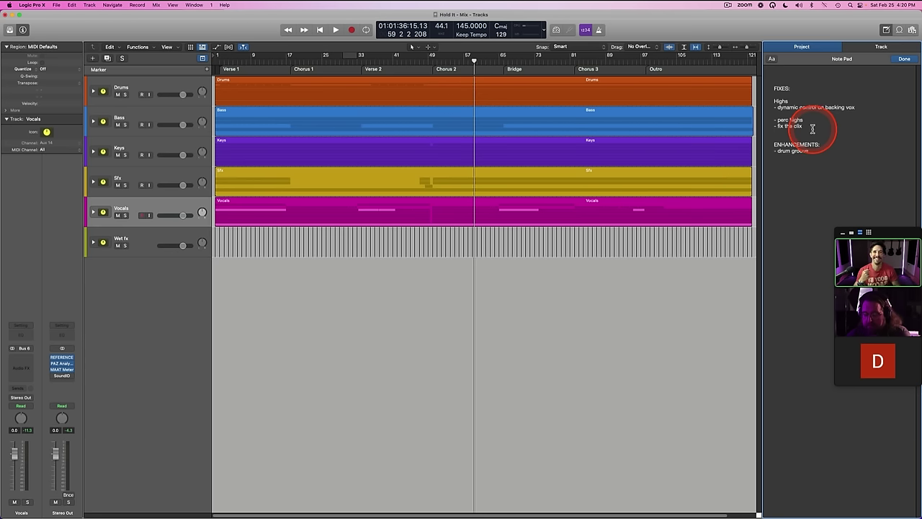
Step: Delete the "dynamic control on backing vox" and "perc highs" lines from the FIXES notes
key(BackSpace)
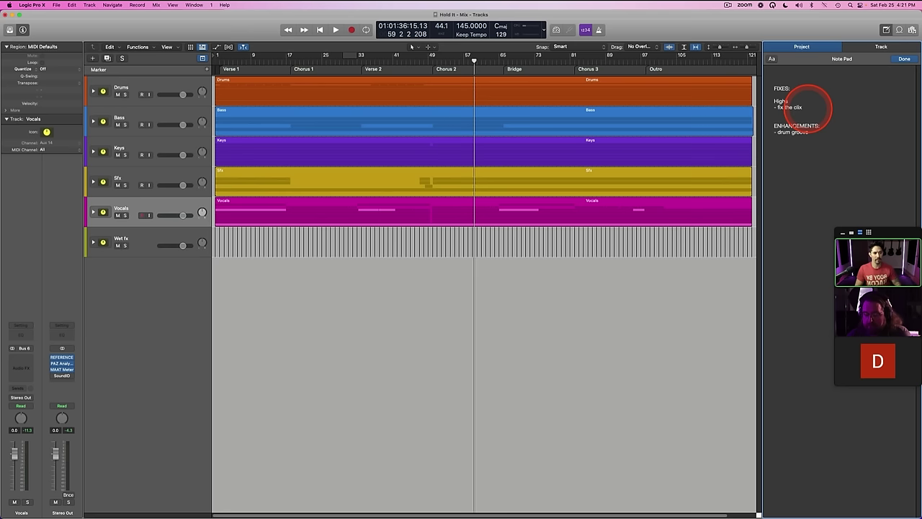
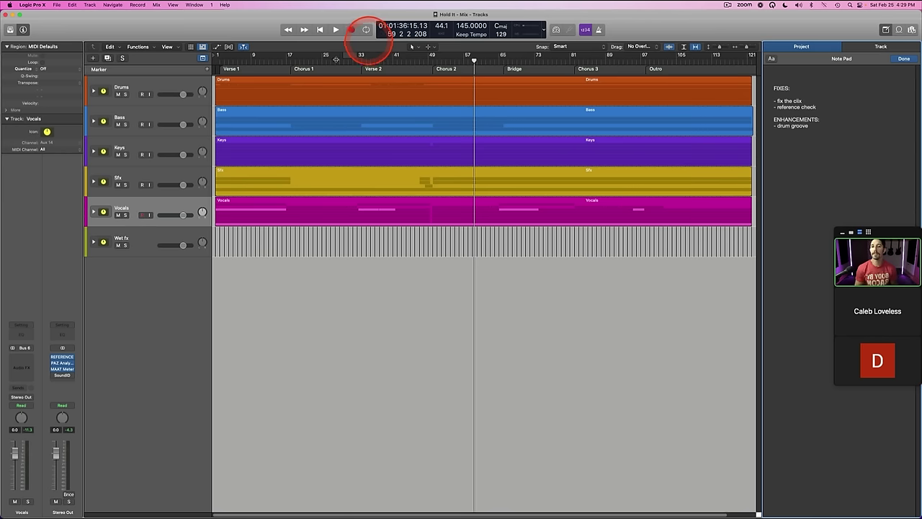
Step: Expand and solo the Drums stack, set the cycle range over Chorus 1, and listen to the drums for clicks
click(174, 87)
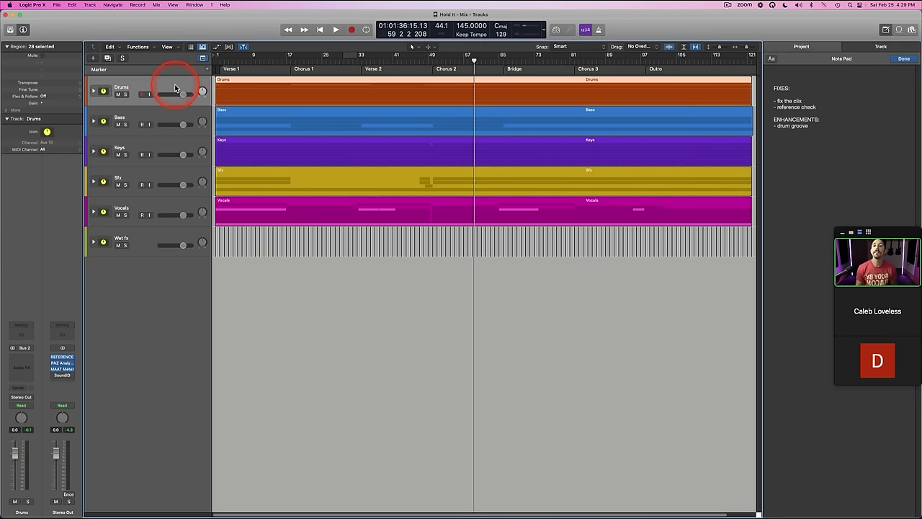
click(93, 91)
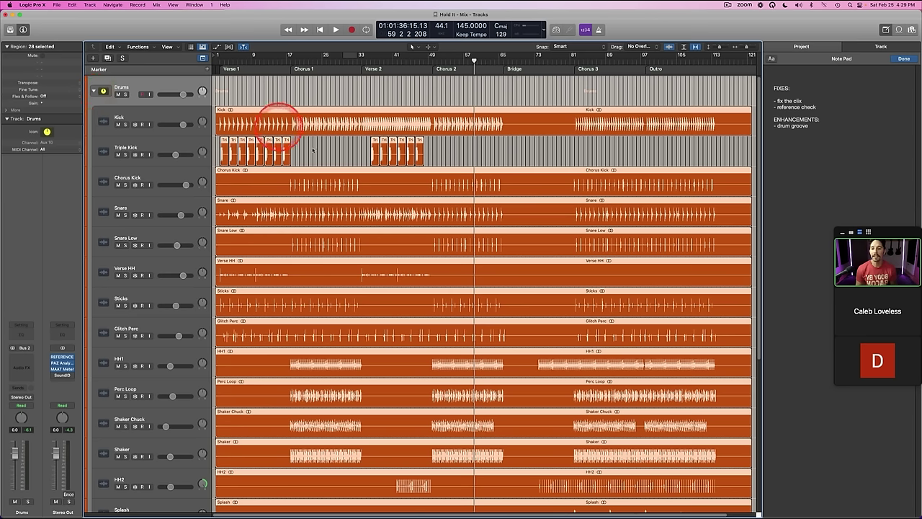
scroll(335, 157, down, 5)
scroll(335, 156, up, 5)
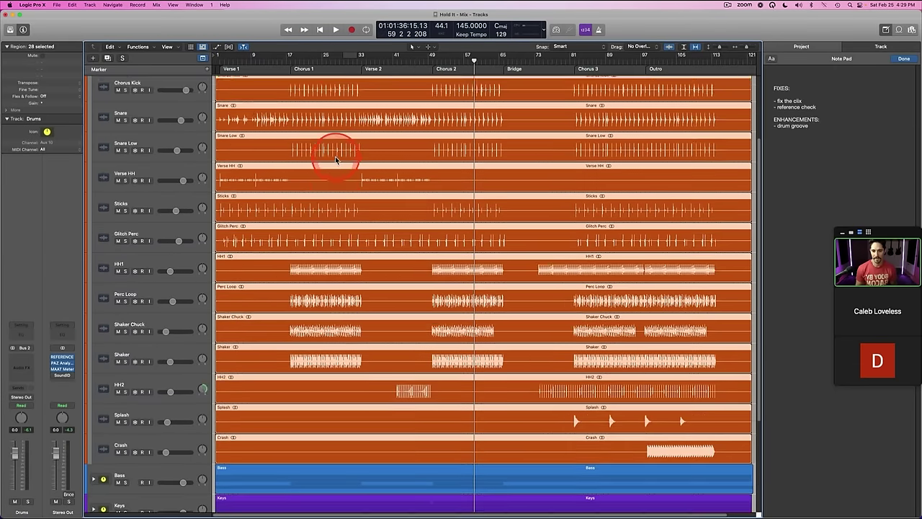
key(s)
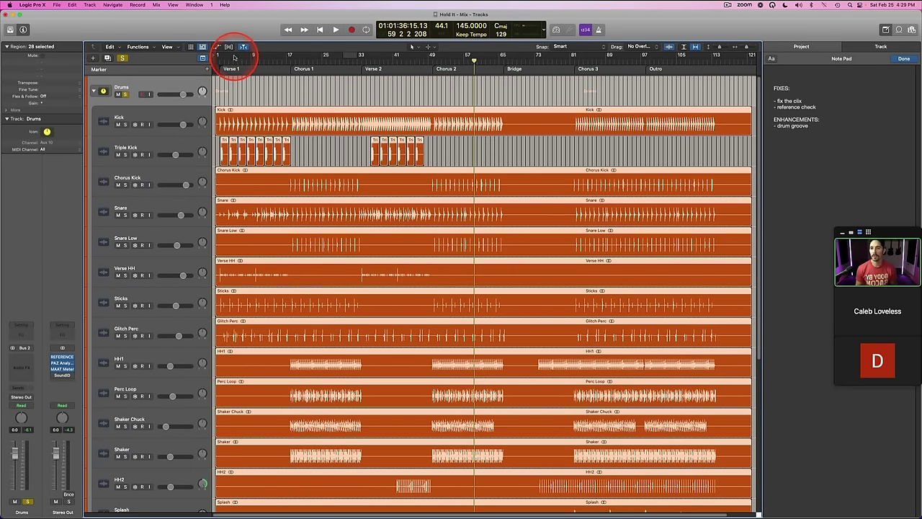
drag(290, 58, 367, 57)
key(space)
scroll(319, 86, down, 5)
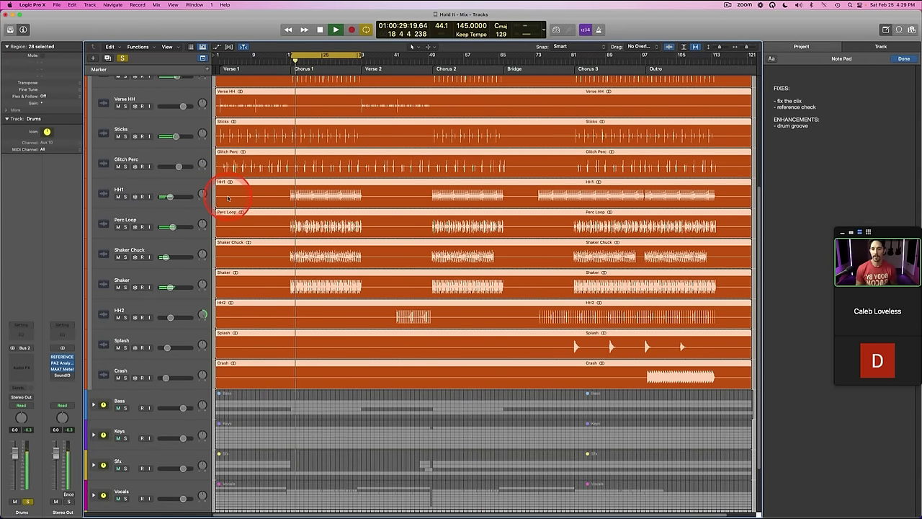
key(space)
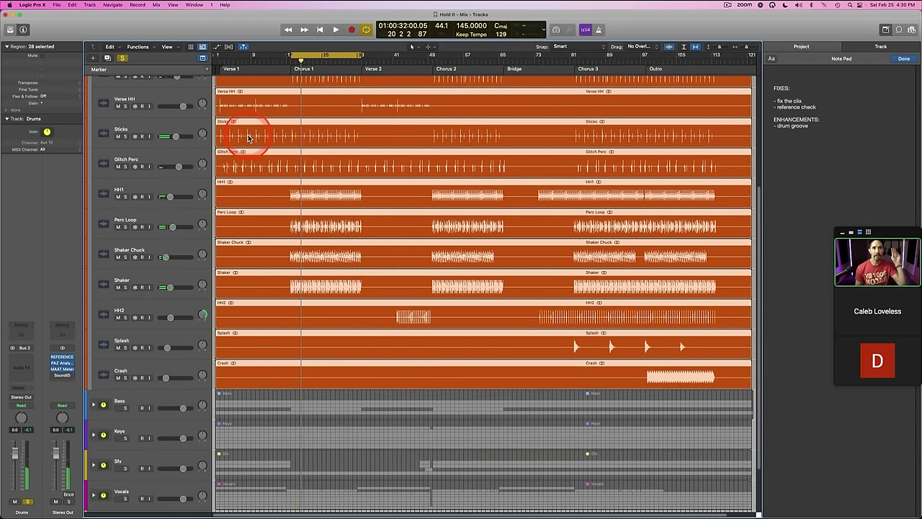
key(space)
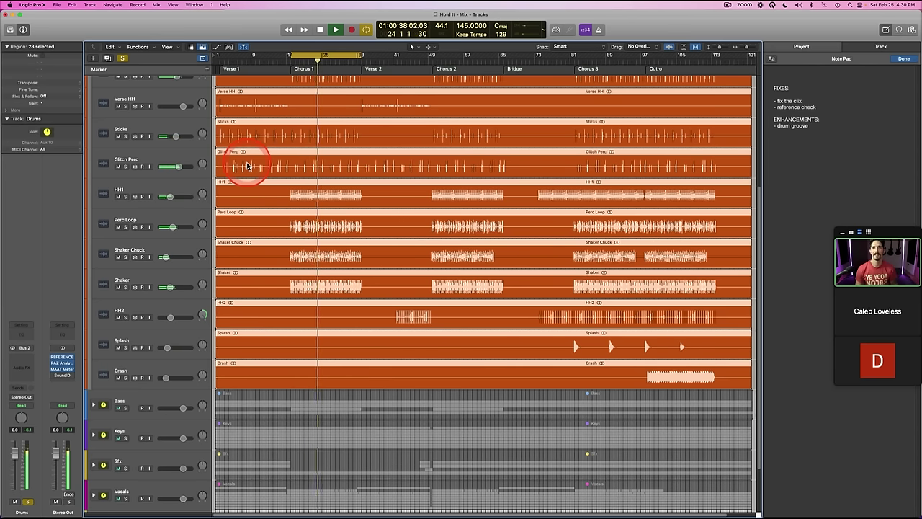
Step: Solo the Glitch Perc track to listen to it alone in Chorus 1, and turn its solo off again
click(170, 161)
key(s)
key(space)
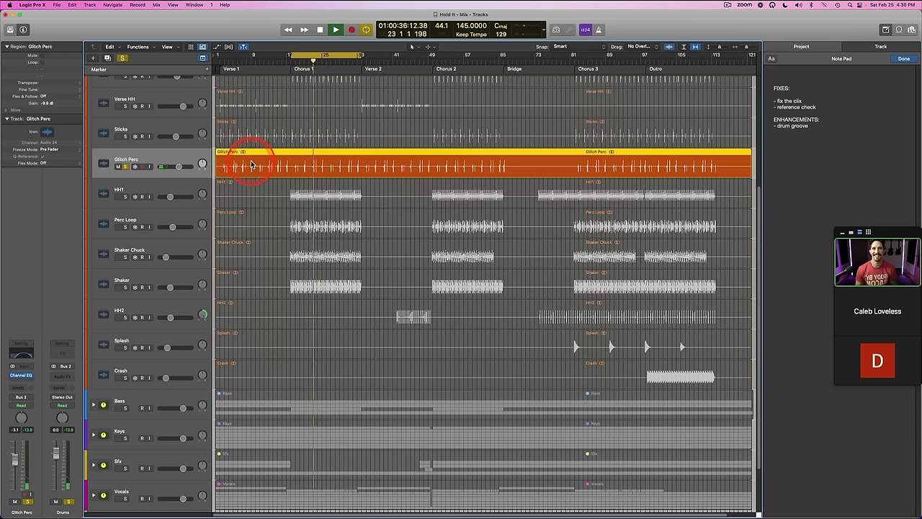
key(space)
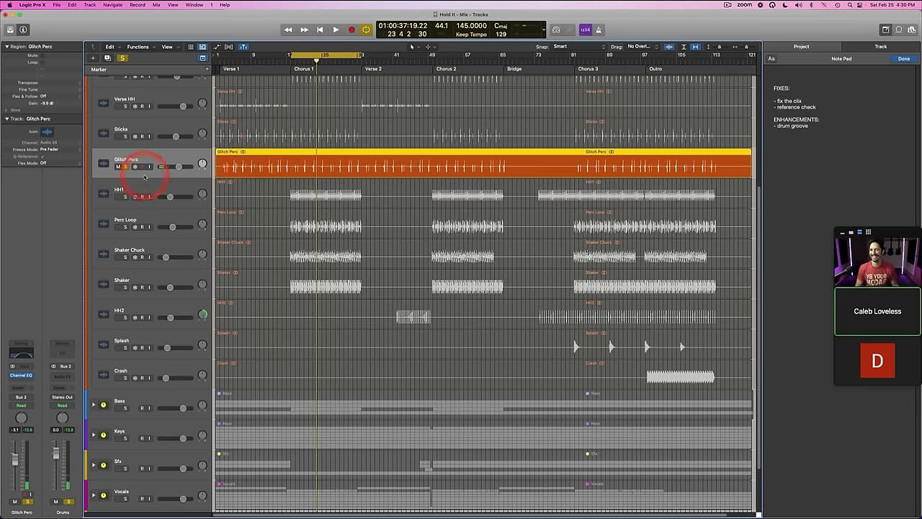
key(s)
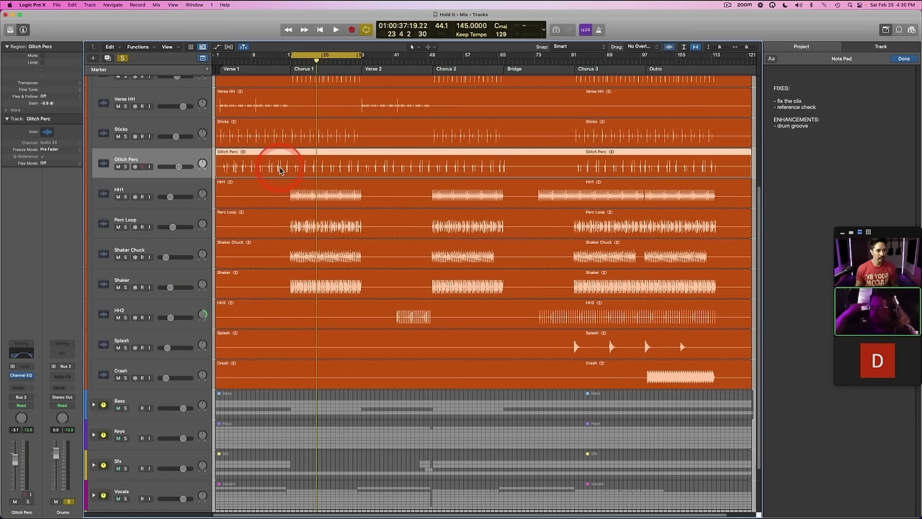
Step: Lower the Glitch Perc volume to -8.8 dB while the soloed drums play in Chorus 1
key(space)
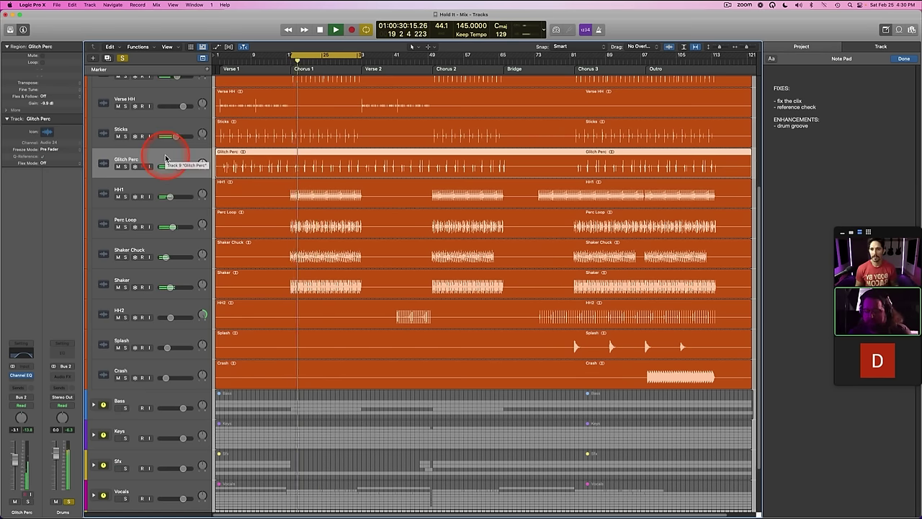
drag(165, 159, 177, 170)
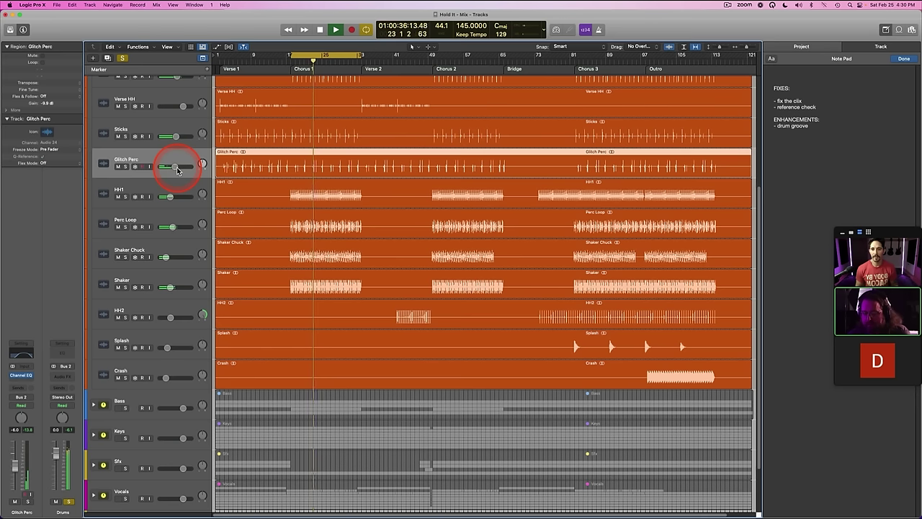
drag(175, 167, 165, 167)
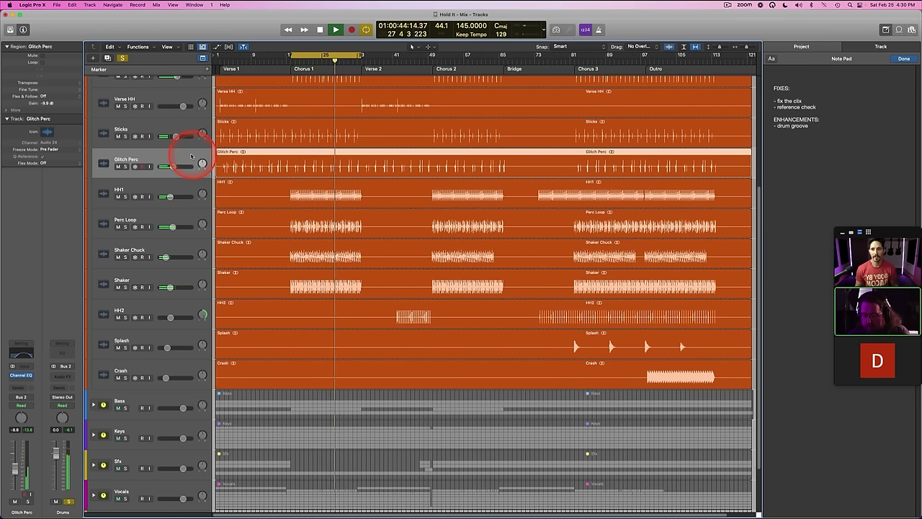
Step: Add a wide cut of about -8.4 dB near 2520 Hz in the Glitch Perc Channel EQ and listen to the result
click(22, 352)
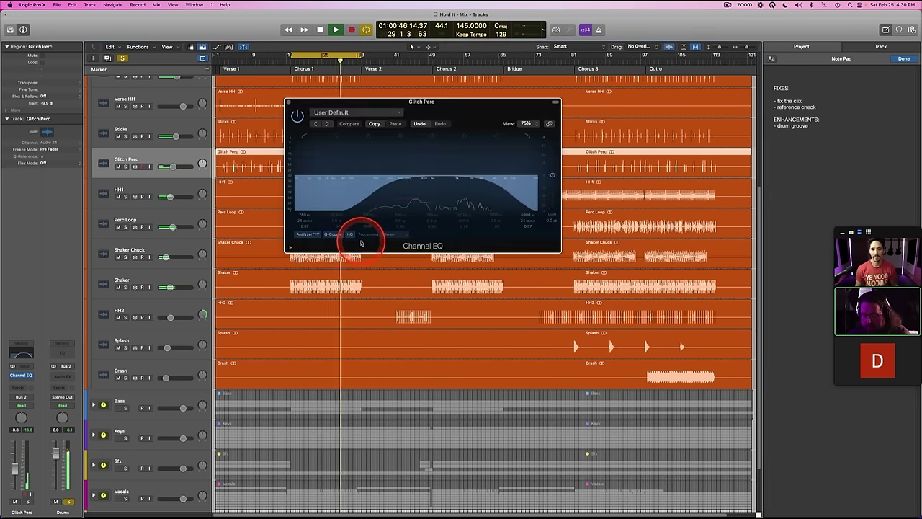
drag(463, 137, 478, 154)
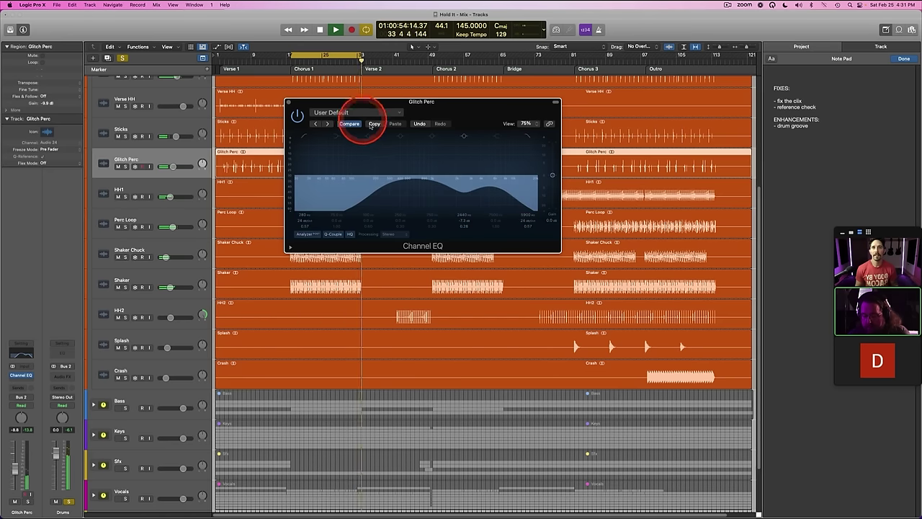
drag(448, 182, 477, 184)
click(297, 115)
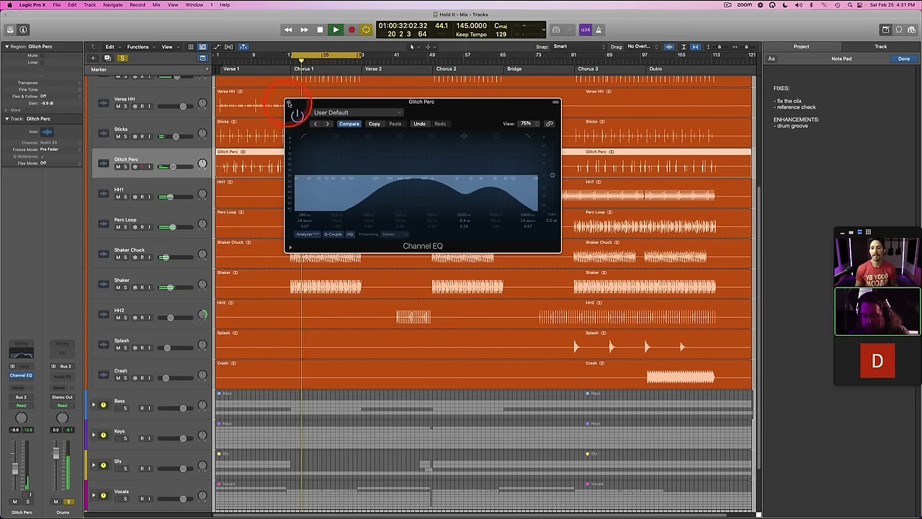
click(289, 102)
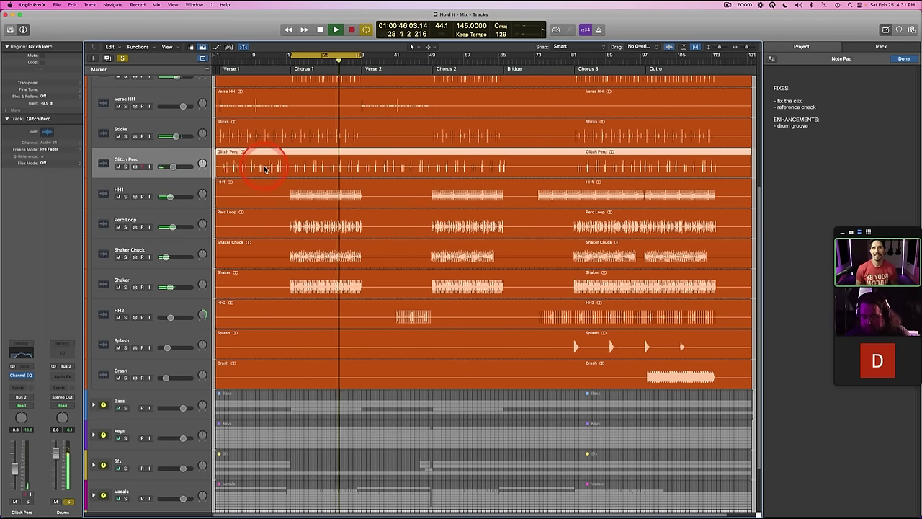
key(space)
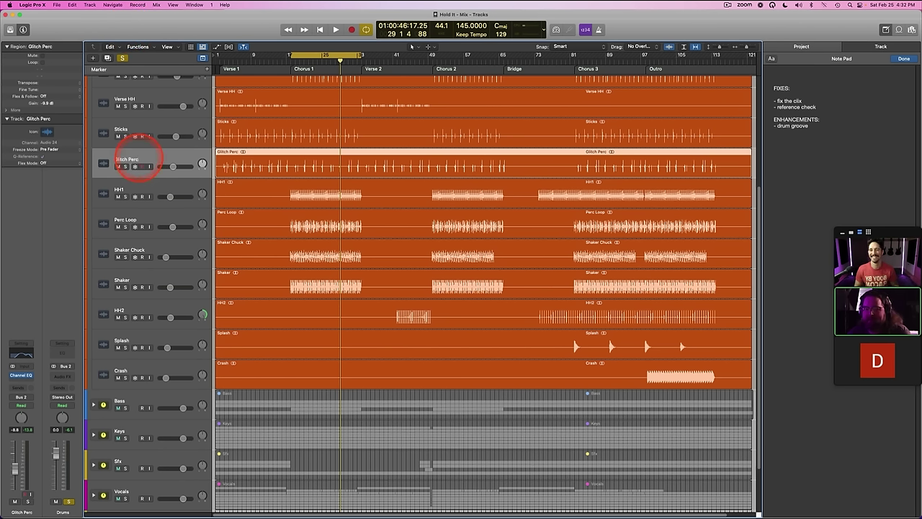
Step: Play the drums in Chorus 1 and briefly solo the Kick and Chorus Kick tracks to check each one for clicks
key(space)
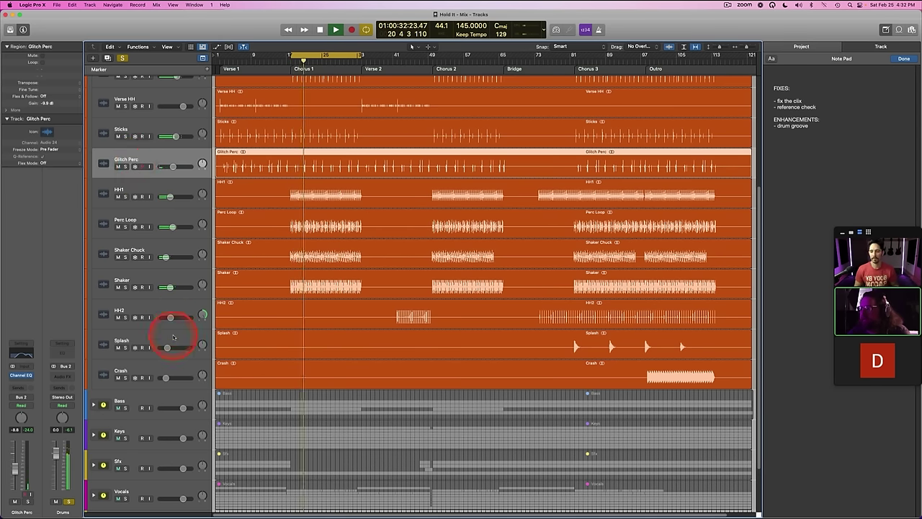
scroll(127, 165, up, 5)
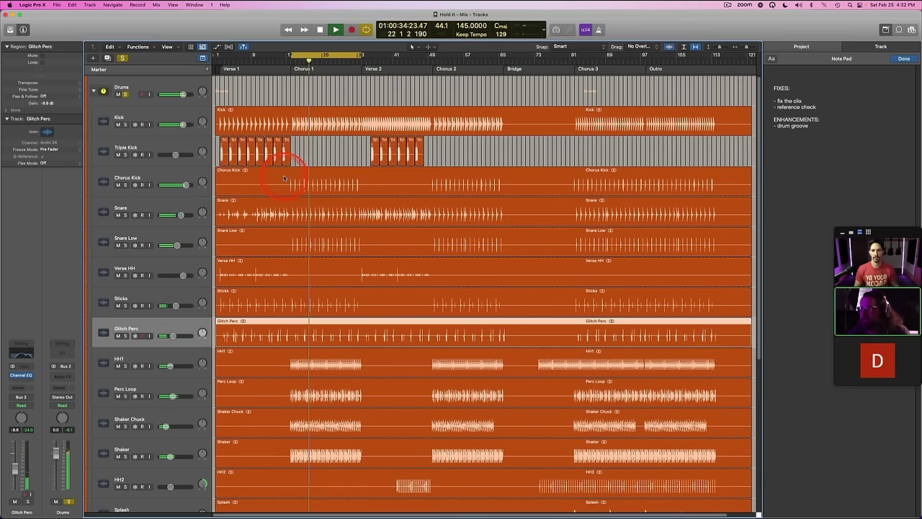
click(146, 117)
key(s)
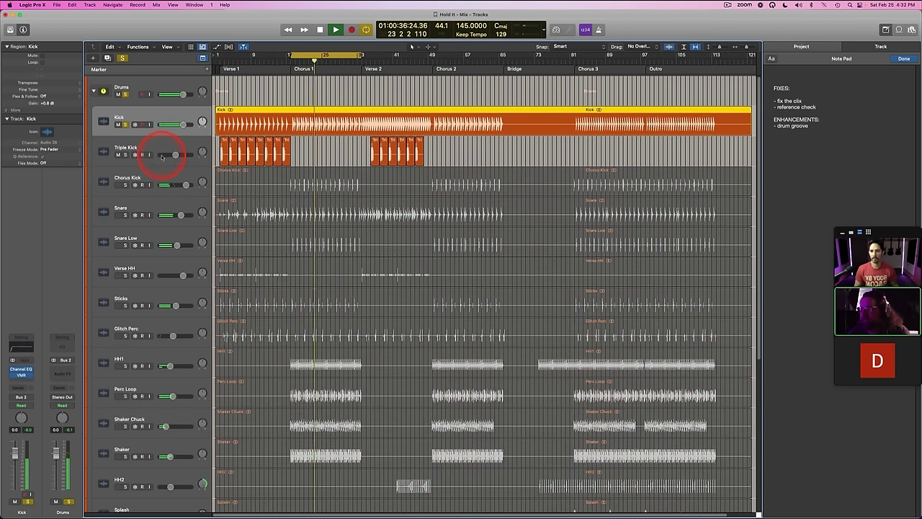
click(153, 176)
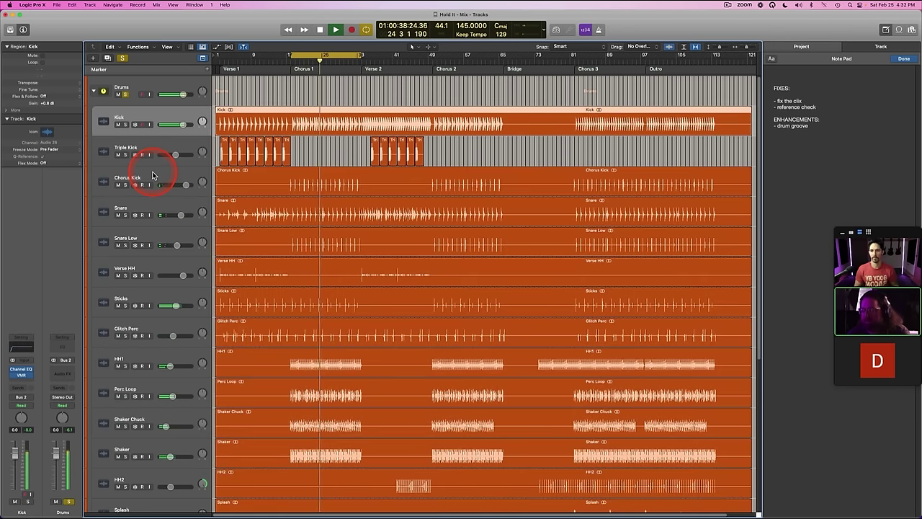
click(153, 176)
key(s)
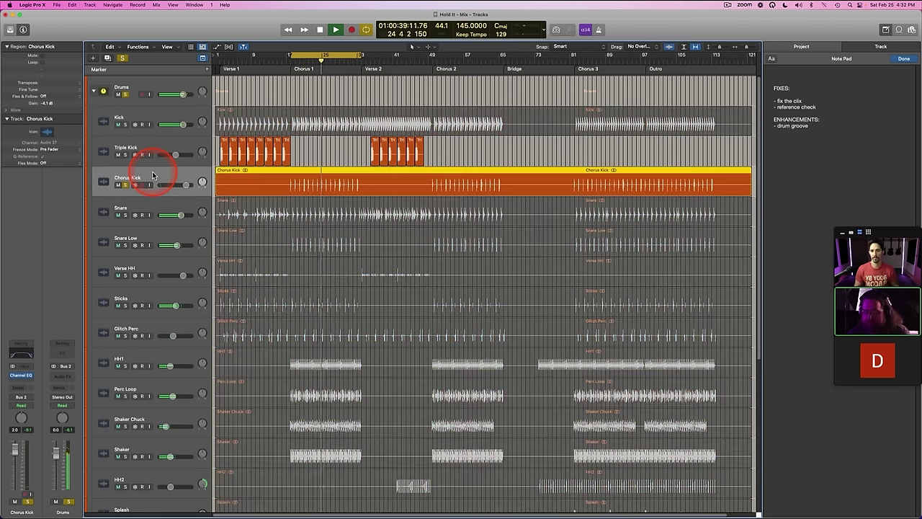
click(143, 118)
key(space)
Step: Delete the "fix the clix" line from the FIXES notes and deselect the Kick region
drag(803, 101, 729, 92)
key(BackSpace)
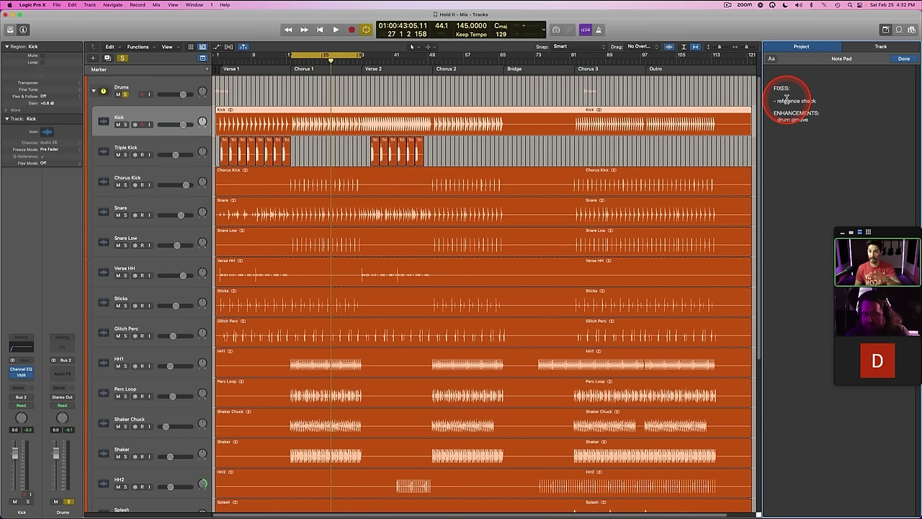
click(470, 149)
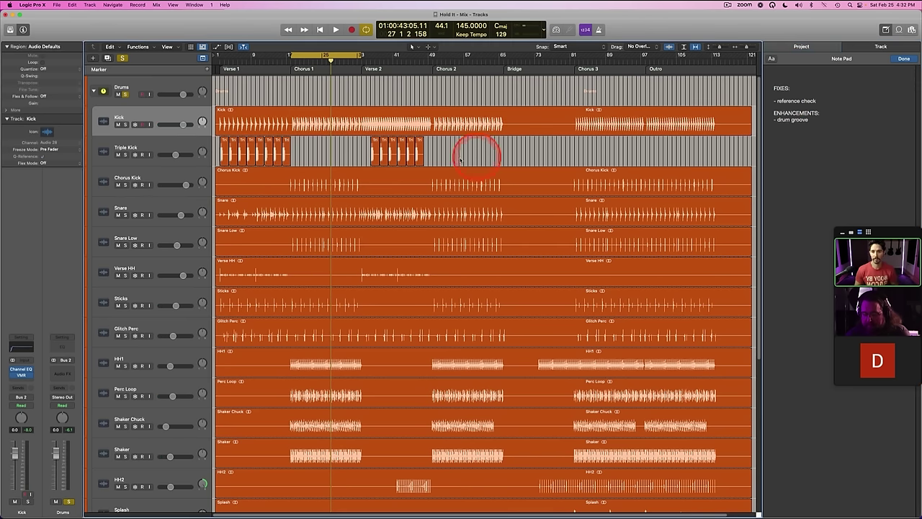
Step: Turn off the Drums solo and collapse the Drums track stack
scroll(282, 93, down, 5)
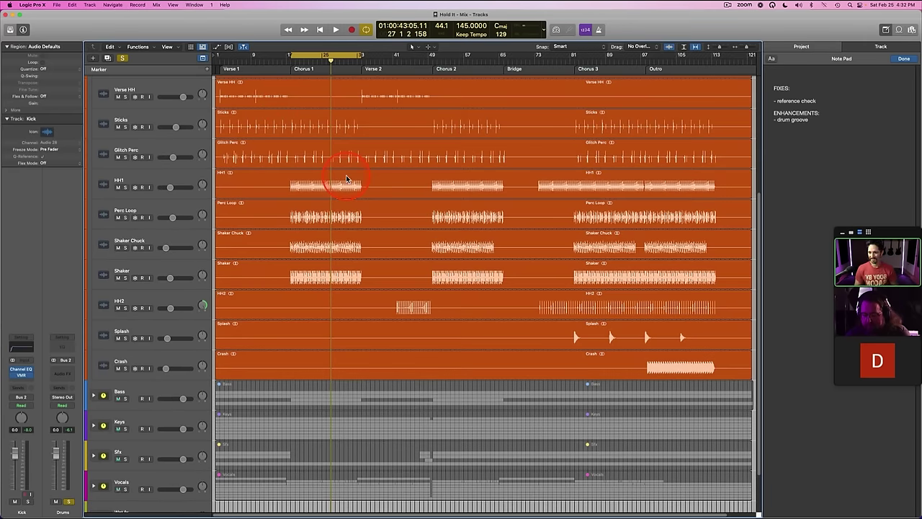
scroll(347, 179, up, 5)
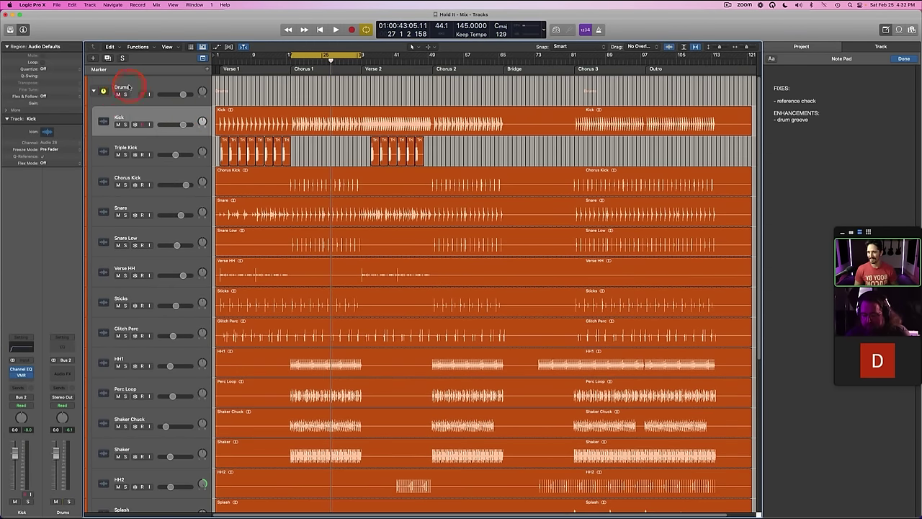
click(93, 91)
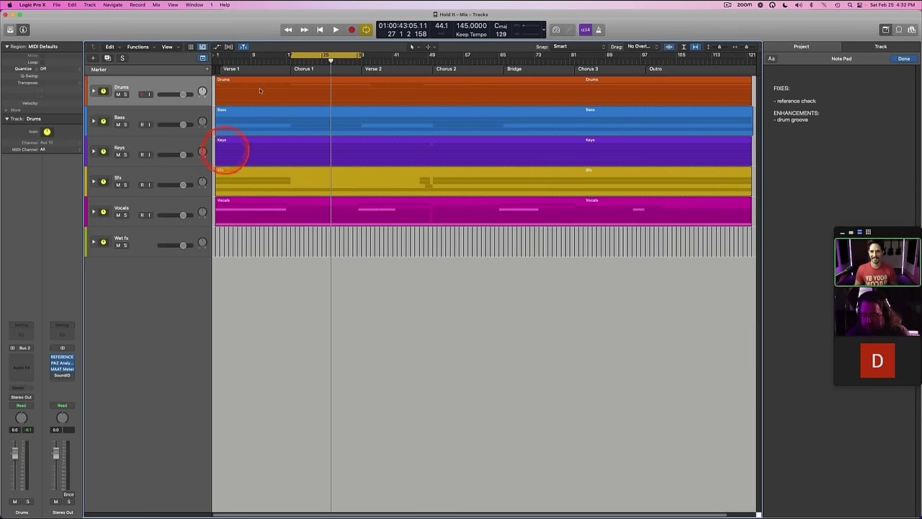
Step: Open the REFERENCE plug-in on the Stereo Out and compare the Chorus 1 mix with the "Bad Guy" reference track
click(62, 357)
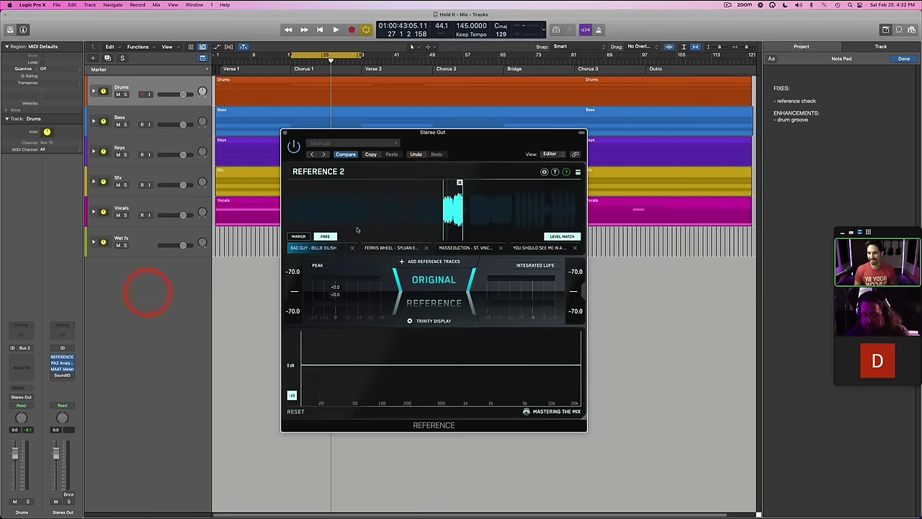
key(space)
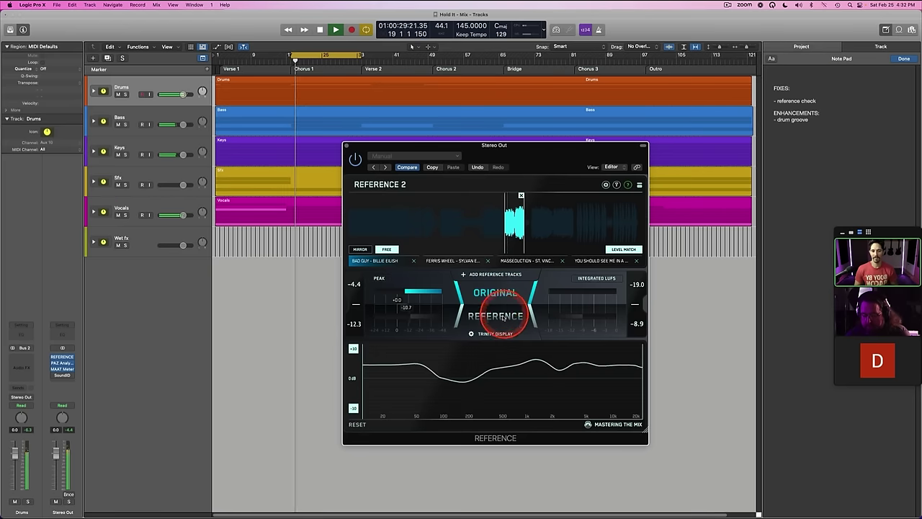
click(494, 304)
click(494, 295)
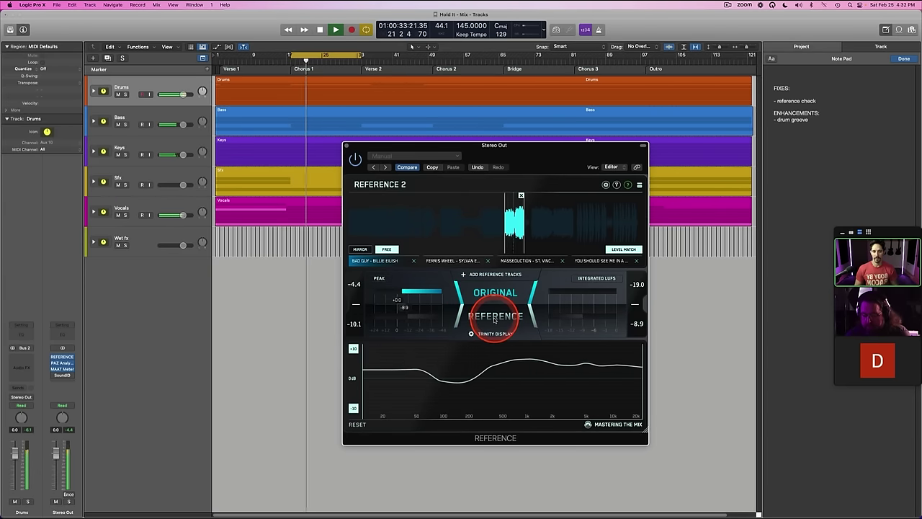
click(494, 298)
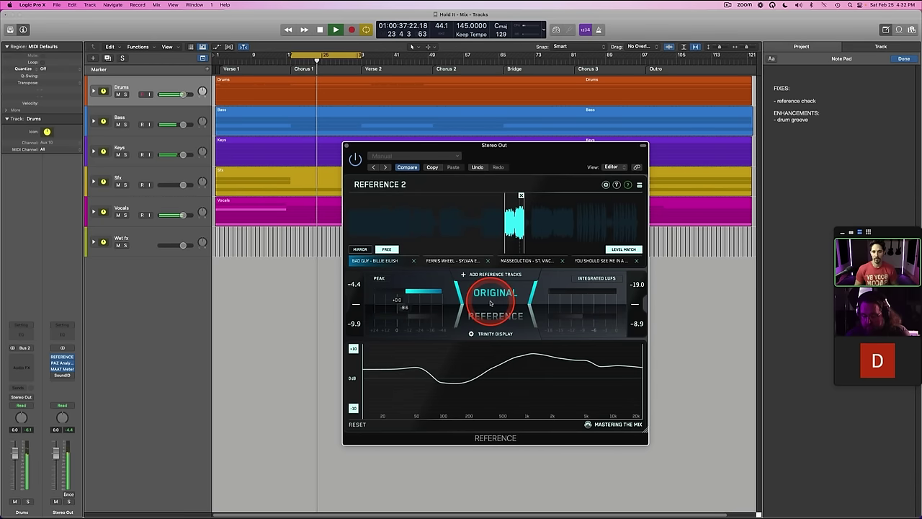
click(494, 298)
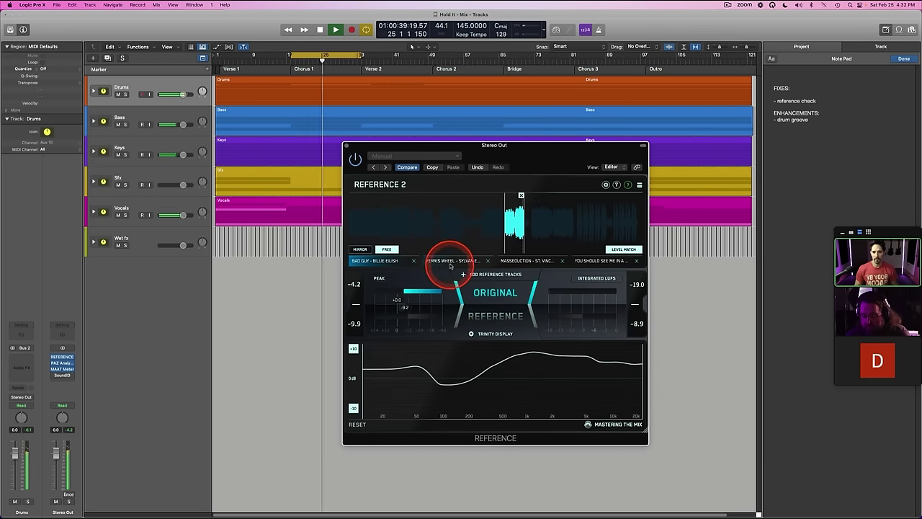
Step: Compare the Chorus 1 mix with the "Bad Guy" reference and repeatedly with the "You Should See Me in a..." reference track
click(504, 315)
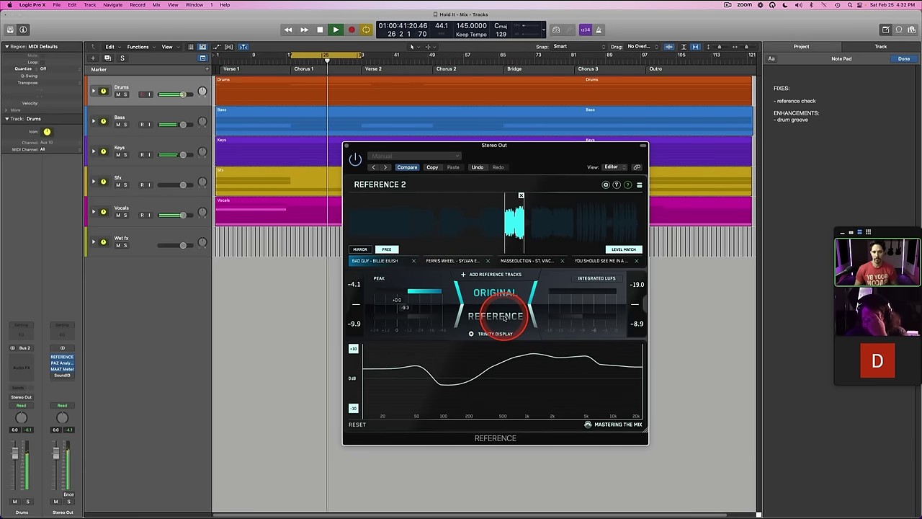
click(495, 297)
click(583, 264)
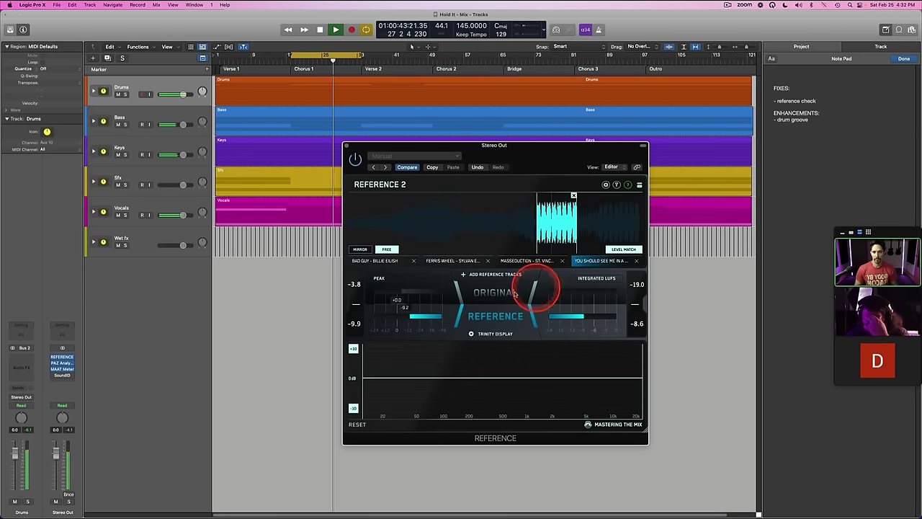
click(500, 297)
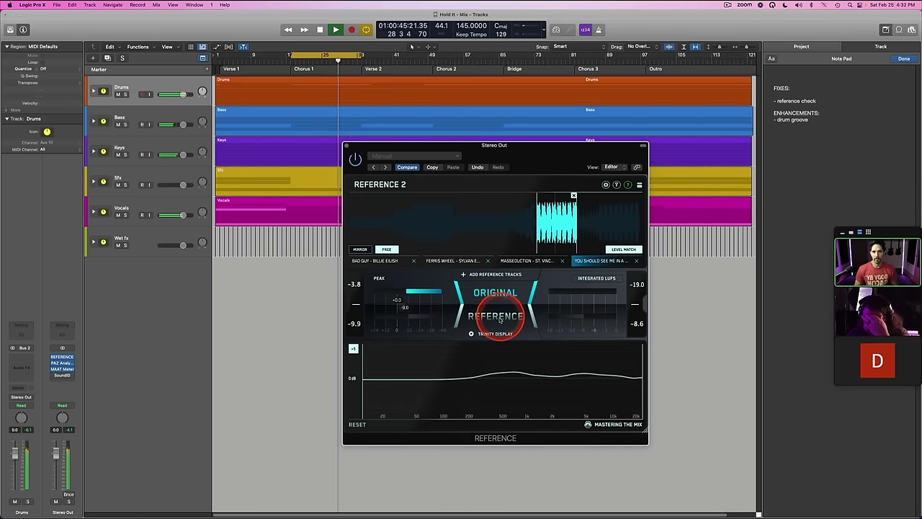
click(496, 303)
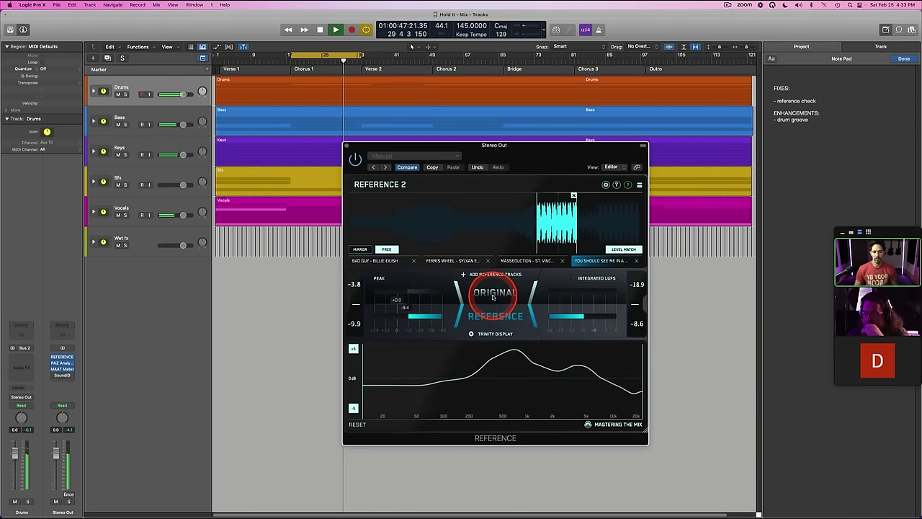
click(494, 311)
click(497, 316)
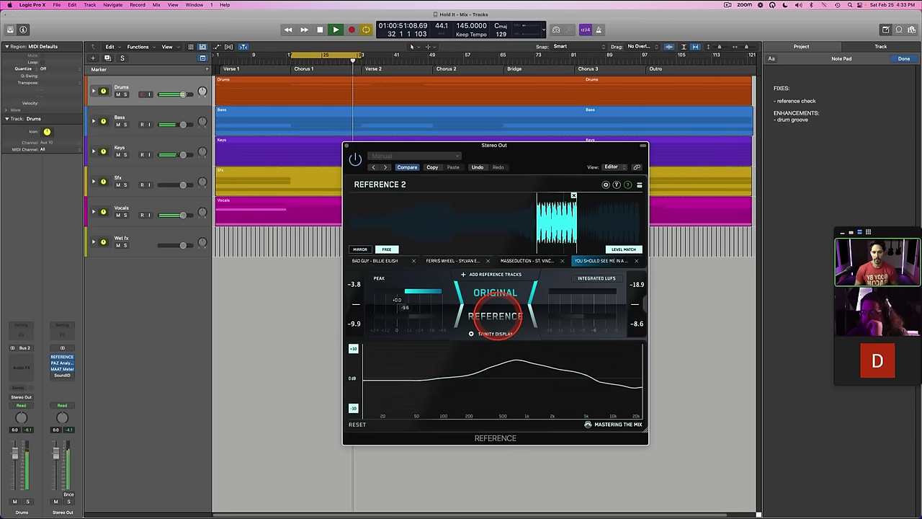
click(497, 321)
click(492, 297)
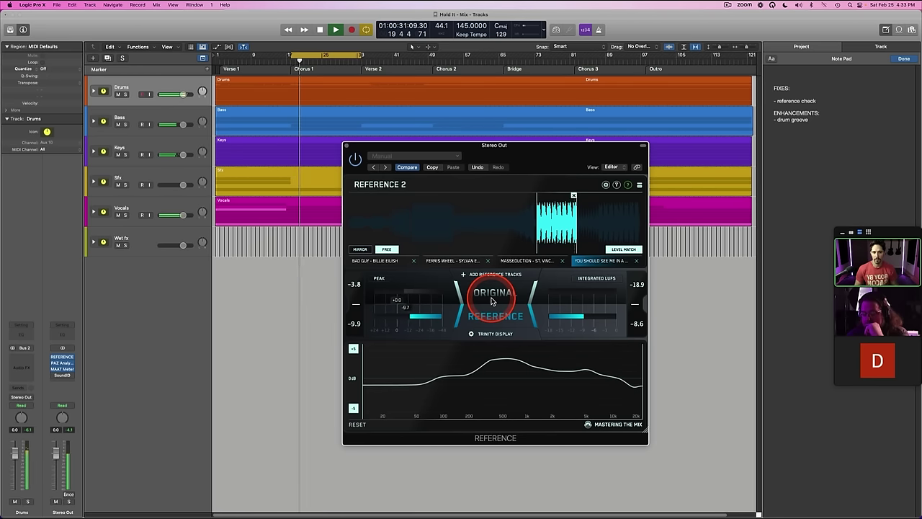
click(494, 314)
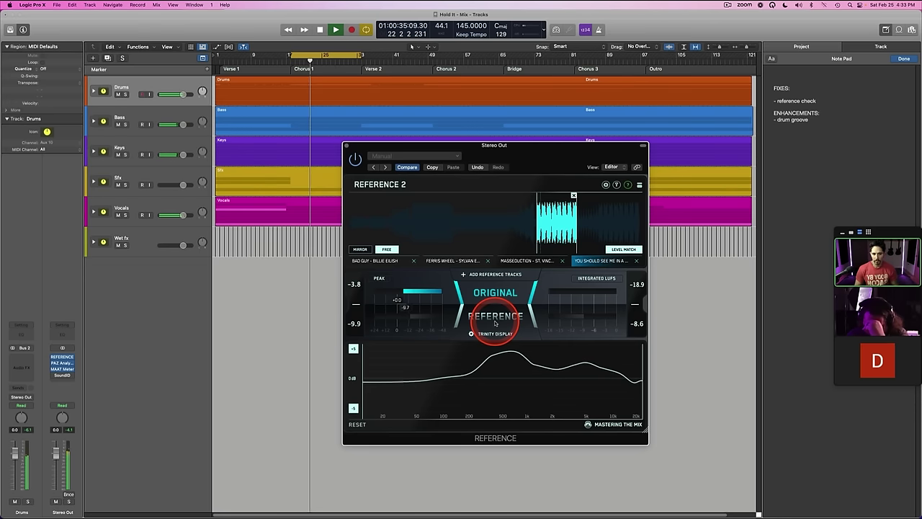
click(488, 301)
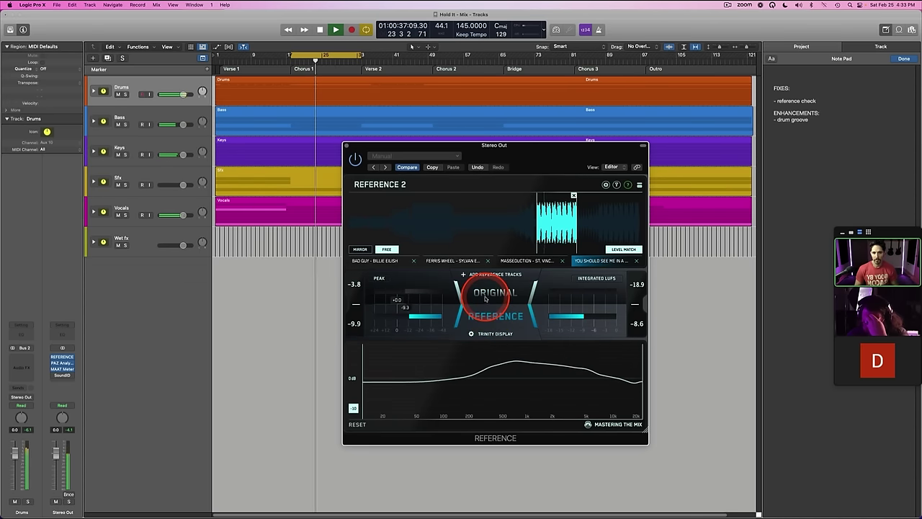
click(494, 315)
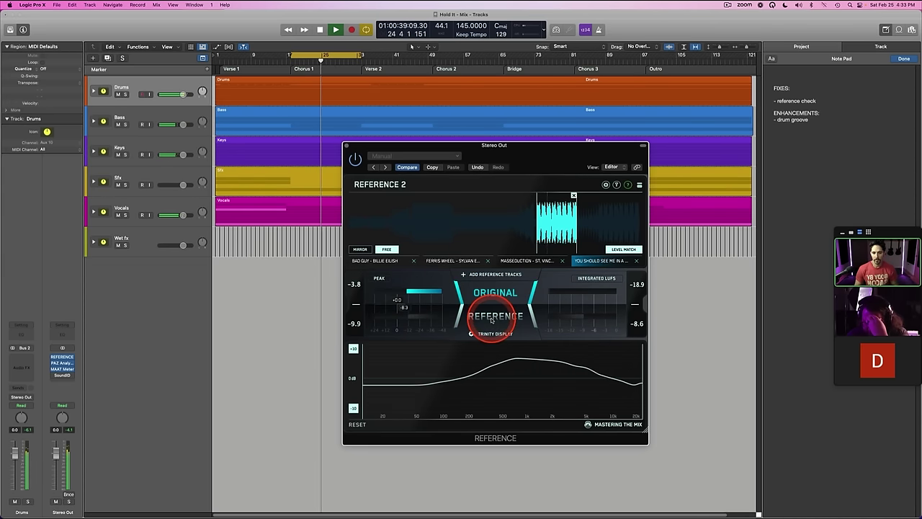
Step: Compare the Chorus 1 mix with the "Ferris Wheel" reference track and stop playback
click(509, 263)
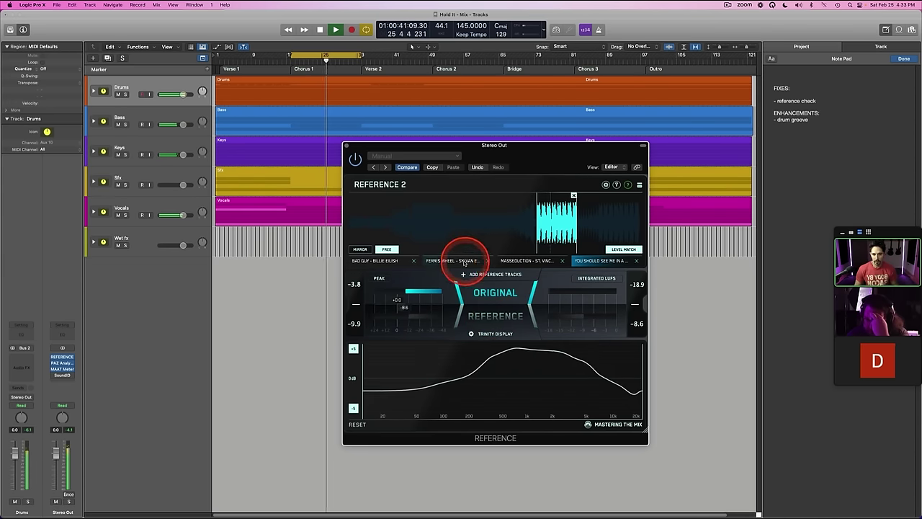
click(466, 261)
click(495, 295)
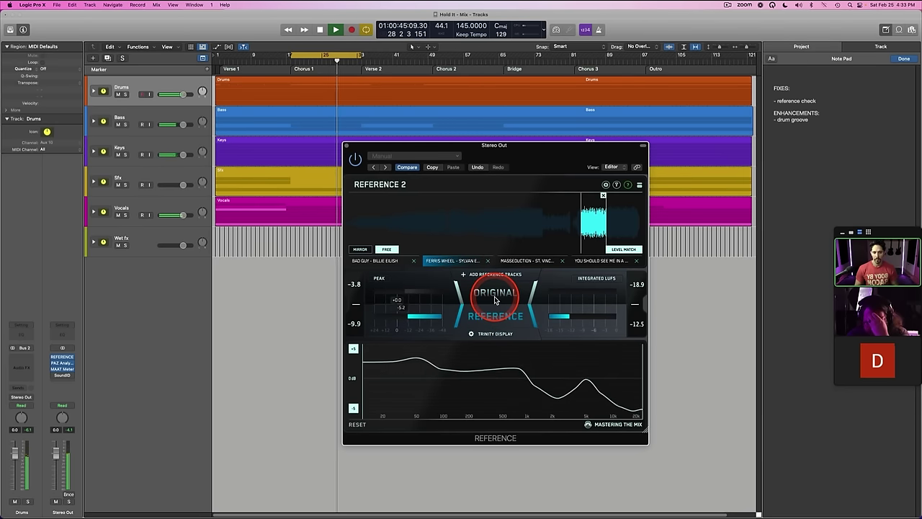
click(495, 298)
click(495, 306)
click(490, 297)
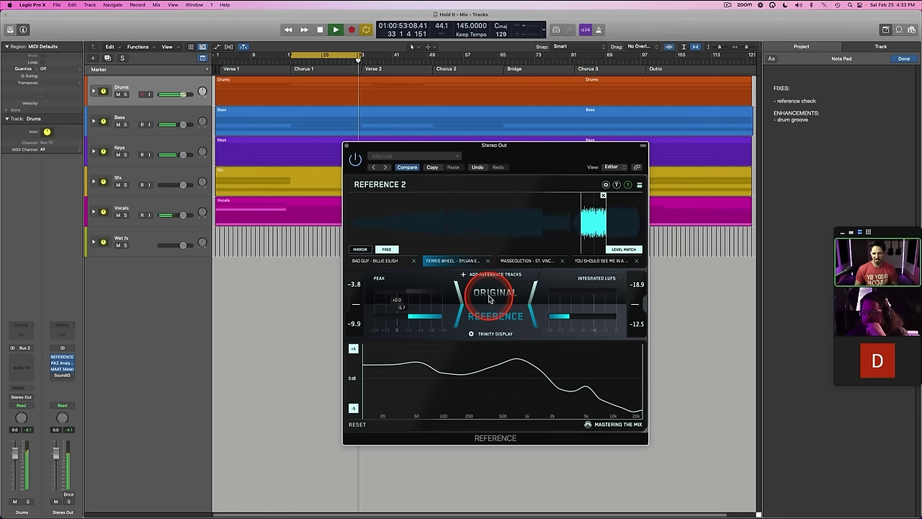
click(492, 318)
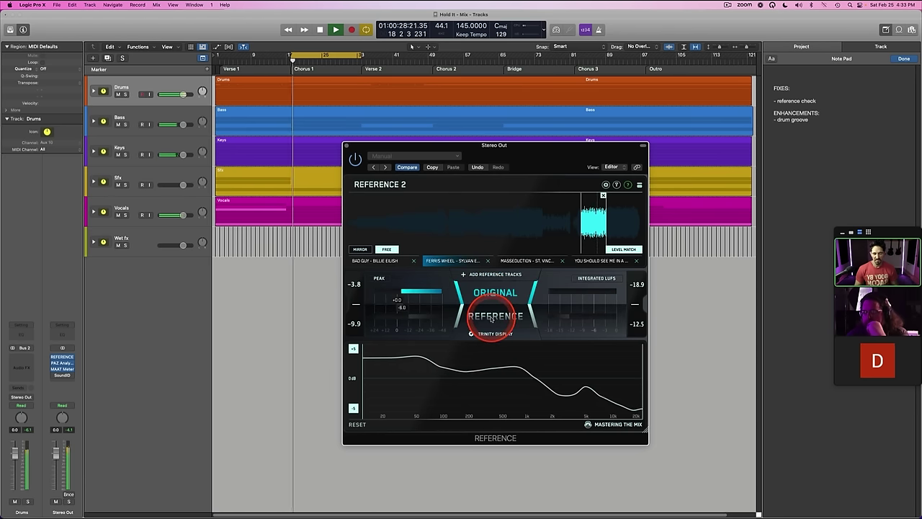
key(space)
Step: Check the start of Chorus 1 against the "Bad Guy" reference again and close the REFERENCE plug-in
click(446, 275)
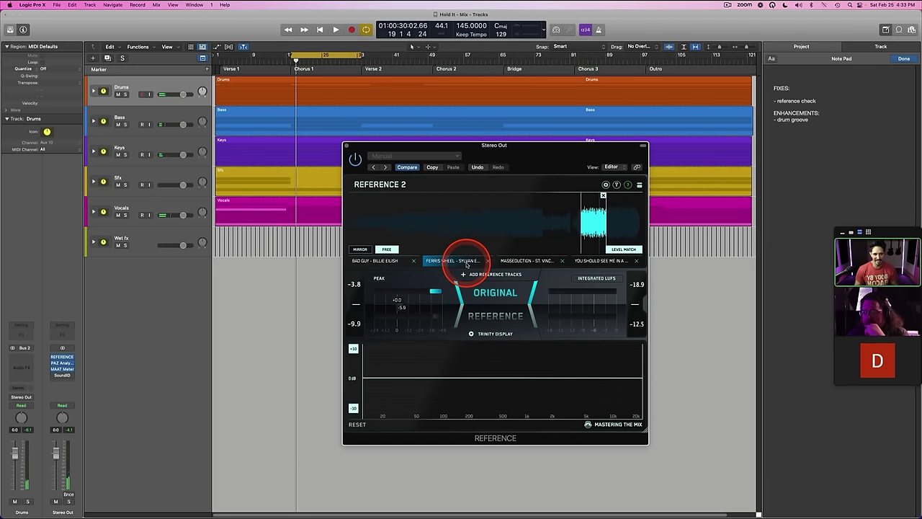
click(397, 265)
key(space)
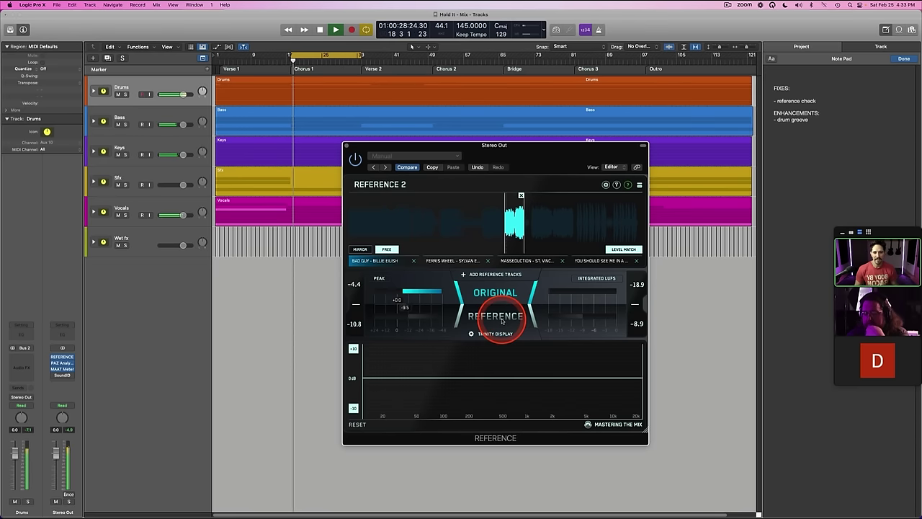
click(502, 321)
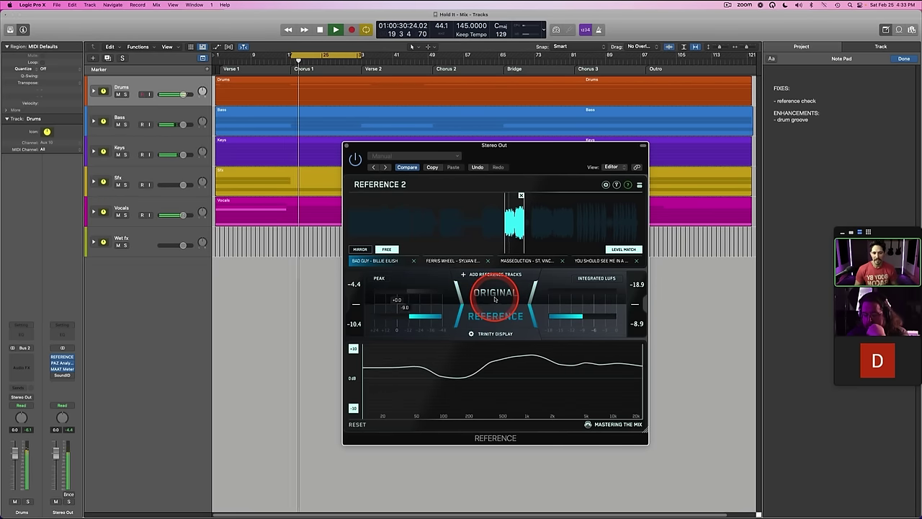
click(495, 293)
key(space)
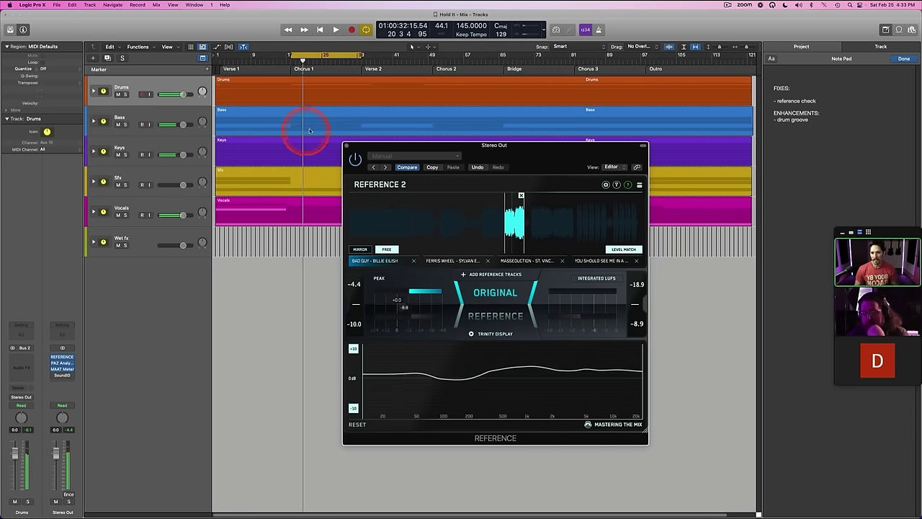
click(347, 145)
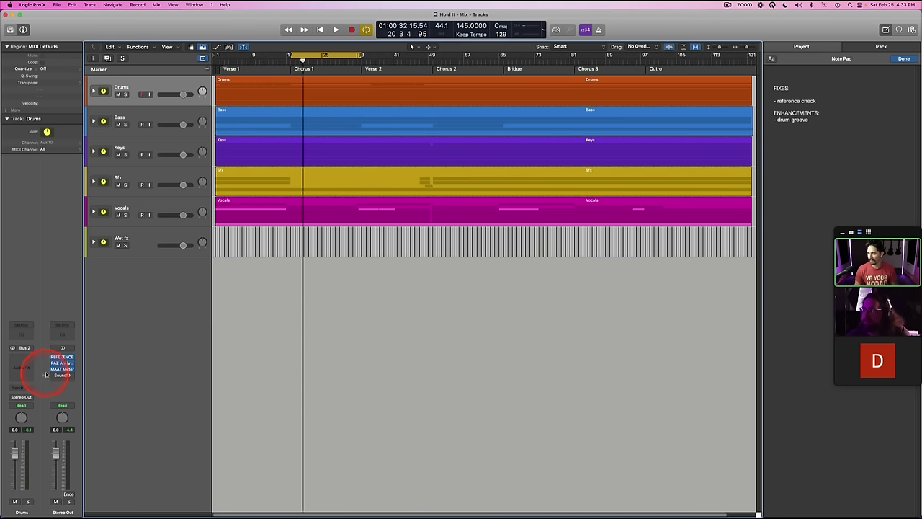
Step: Show the mixer, expand the Drums stack and add a Channel EQ to the Shaker track
key(x)
click(142, 490)
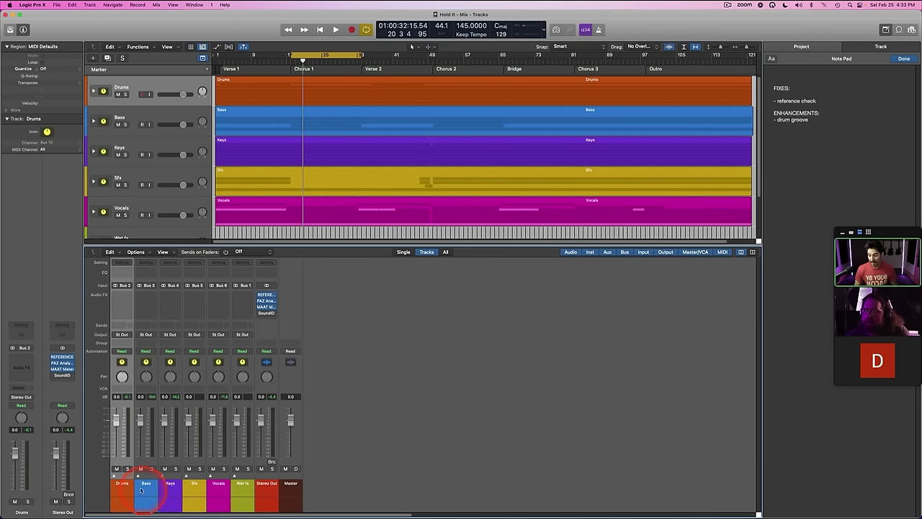
click(113, 475)
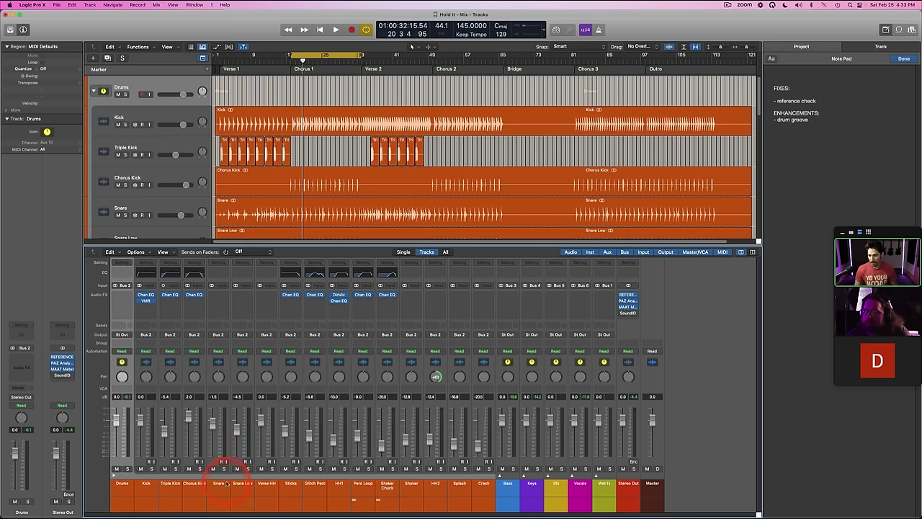
click(420, 489)
click(410, 271)
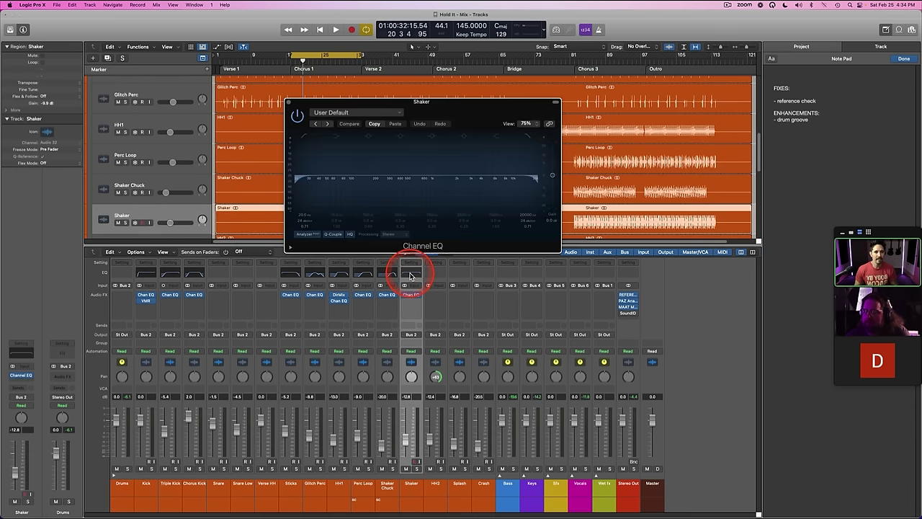
Step: Enable the Shaker EQ's high shelf and lower it by about 3.5 dB at about 4720 Hz during Chorus 1 playback
key(space)
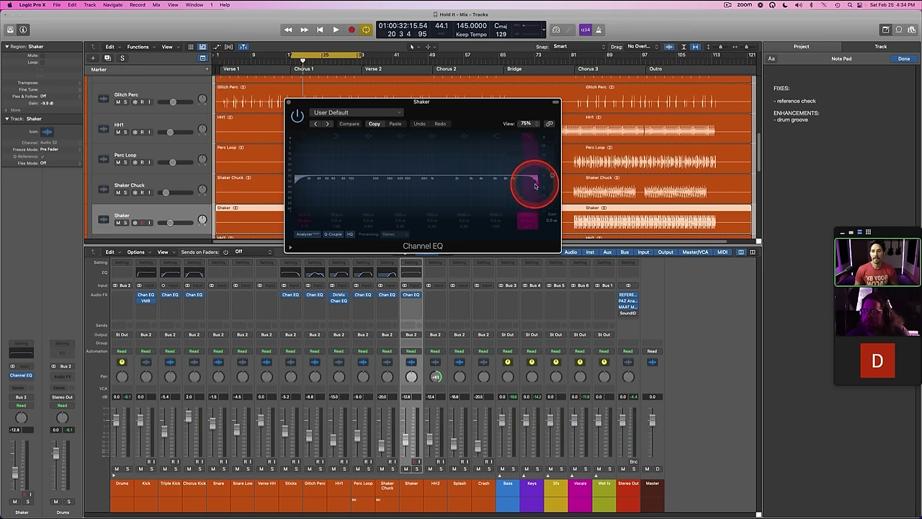
key(space)
click(529, 136)
click(495, 136)
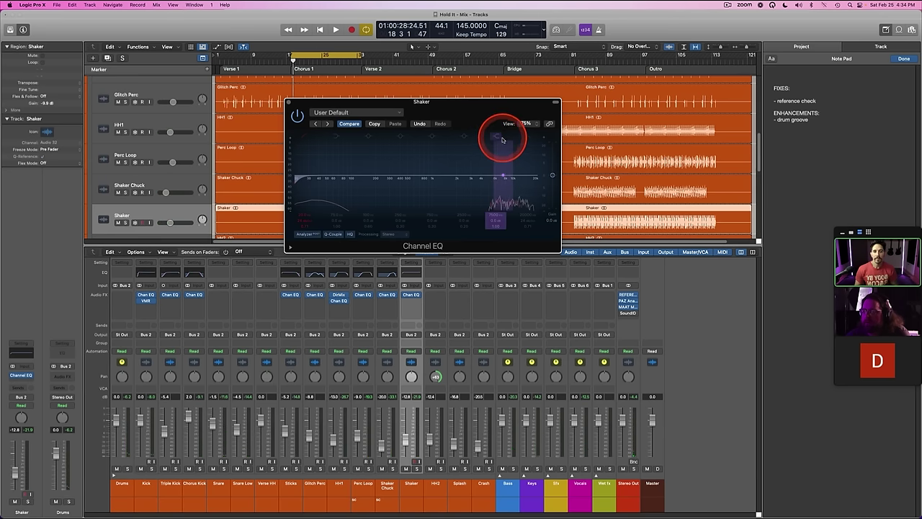
key(space)
drag(502, 182, 490, 179)
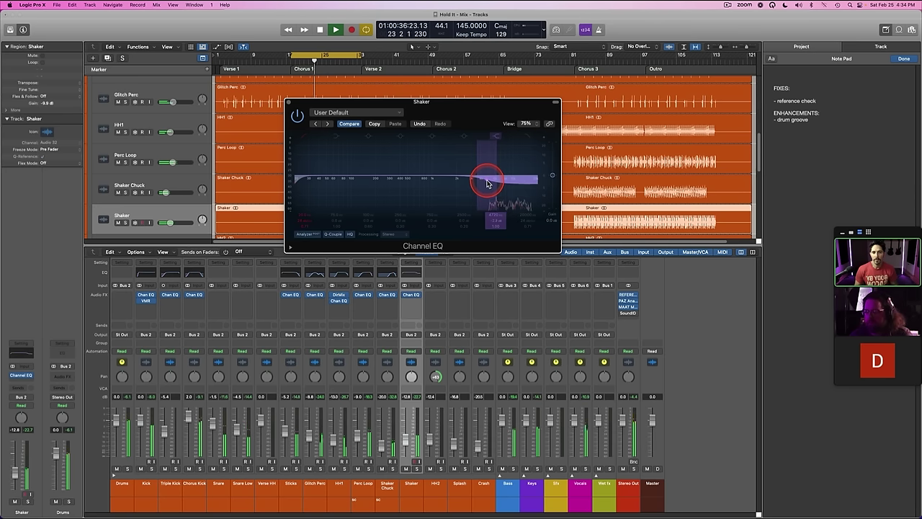
Step: Audition the Shaker with the high shelf bypassed and re-enabled, then close the Channel EQ and stop playback
click(496, 137)
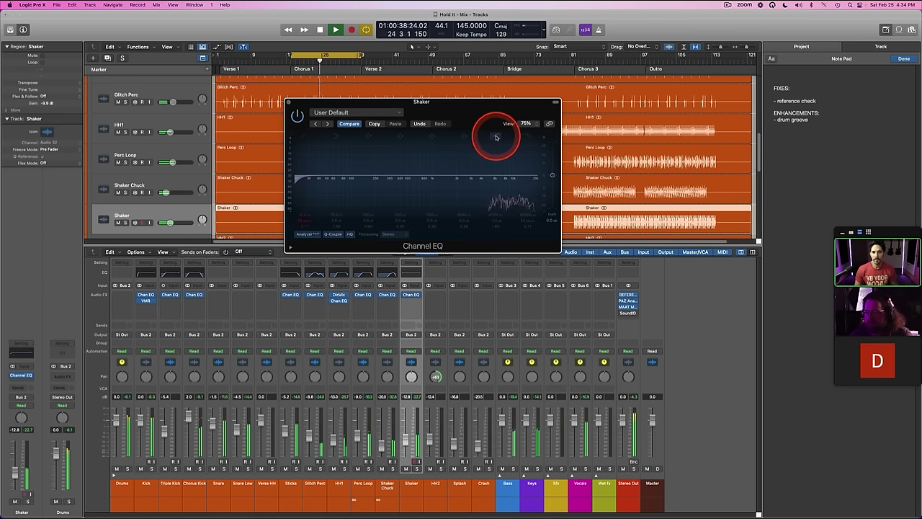
click(496, 137)
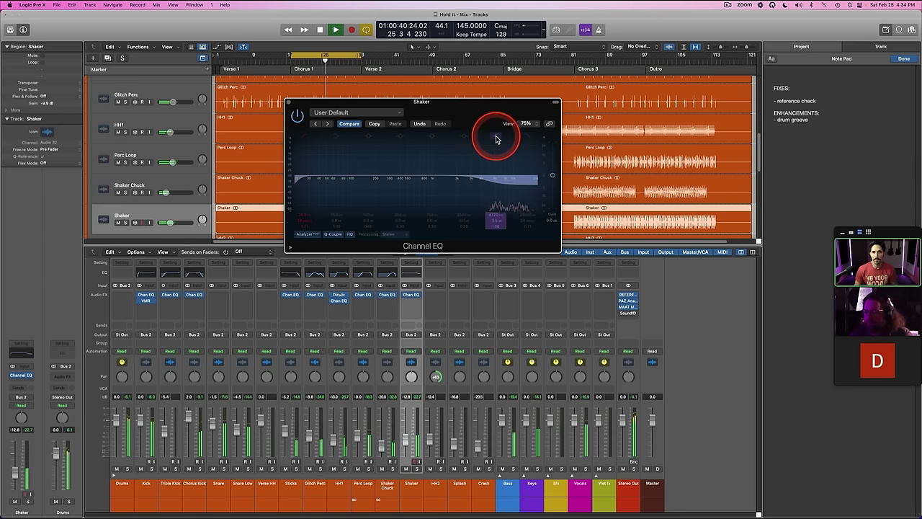
click(475, 128)
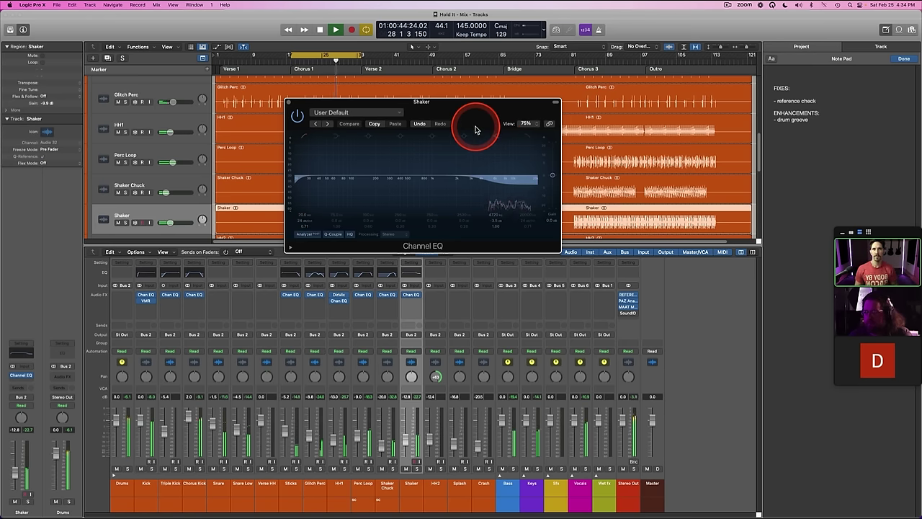
click(289, 103)
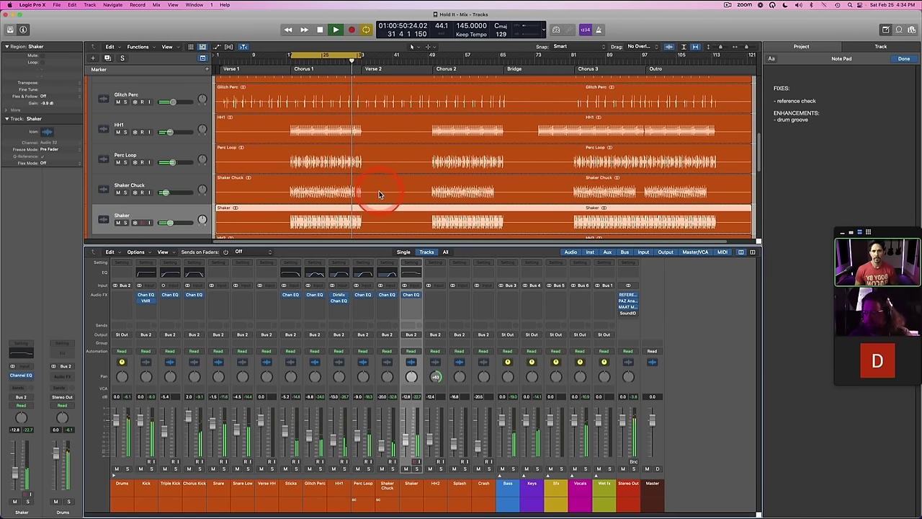
key(space)
Step: Save the project, collapse the Drums stack and hide the mixer
key(super+s)
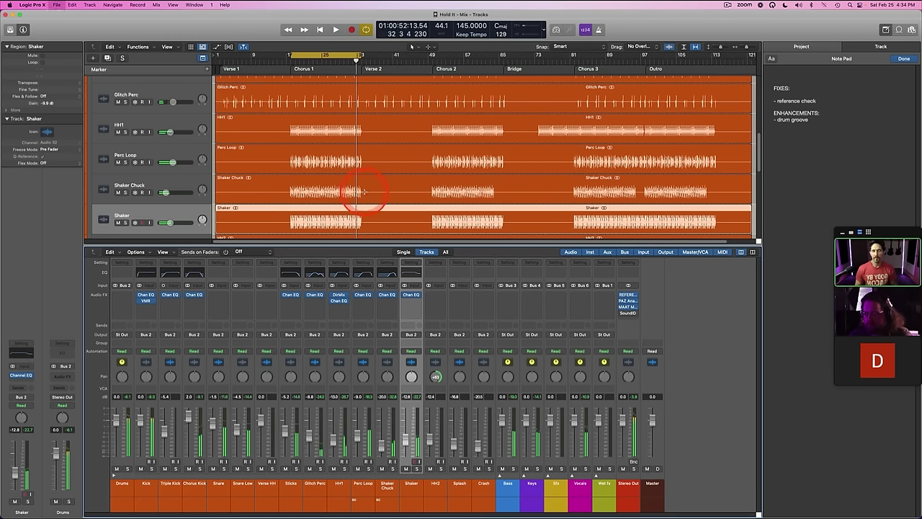
click(356, 189)
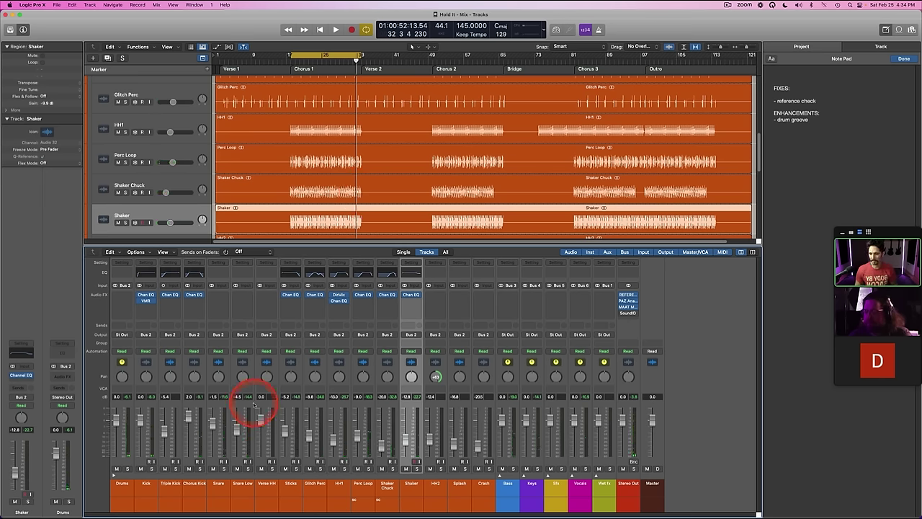
click(125, 491)
key(super+s)
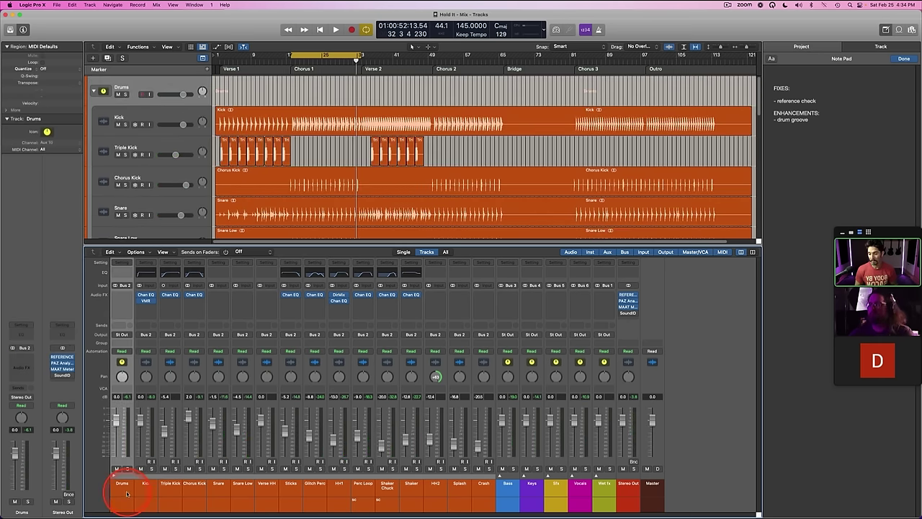
click(113, 475)
key(super+s)
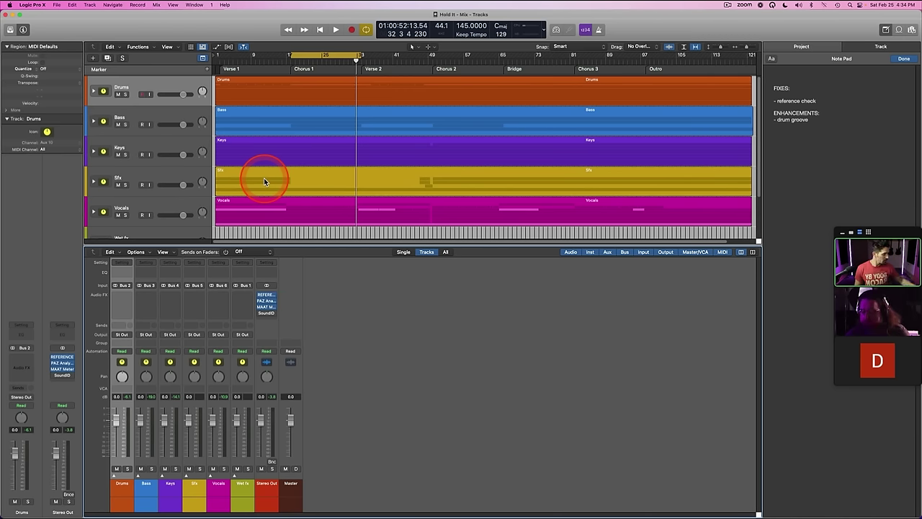
key(x)
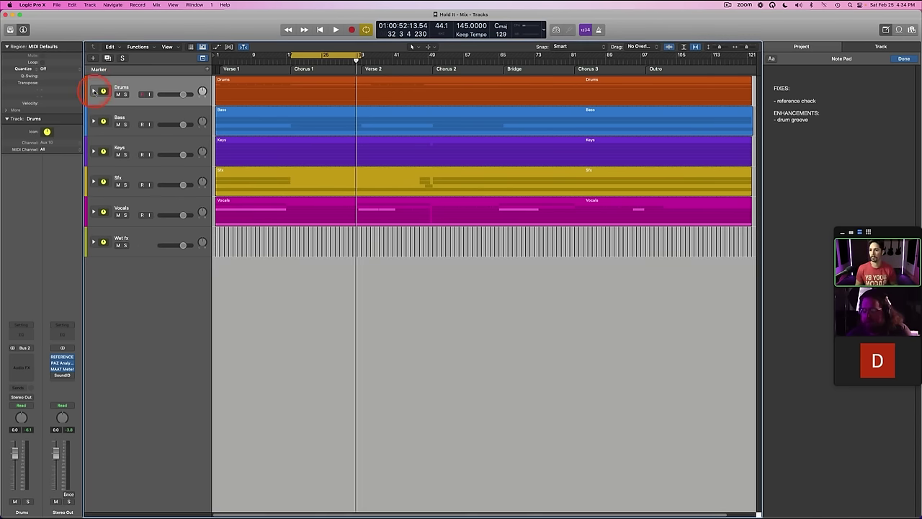
Step: Expand the Drums stack, save the project and play Chorus 1 with the Drums soloed
click(93, 91)
key(super+s)
key(space)
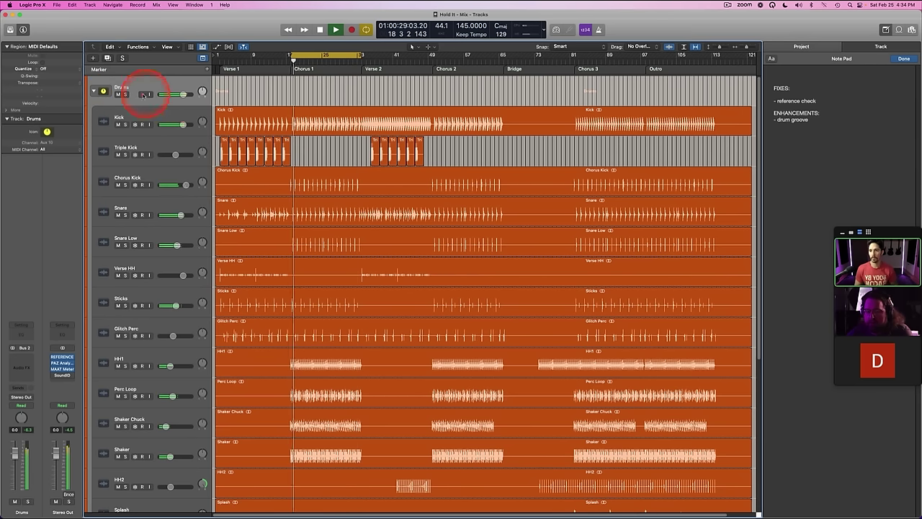
scroll(281, 139, down, 10)
scroll(280, 139, up, 10)
key(s)
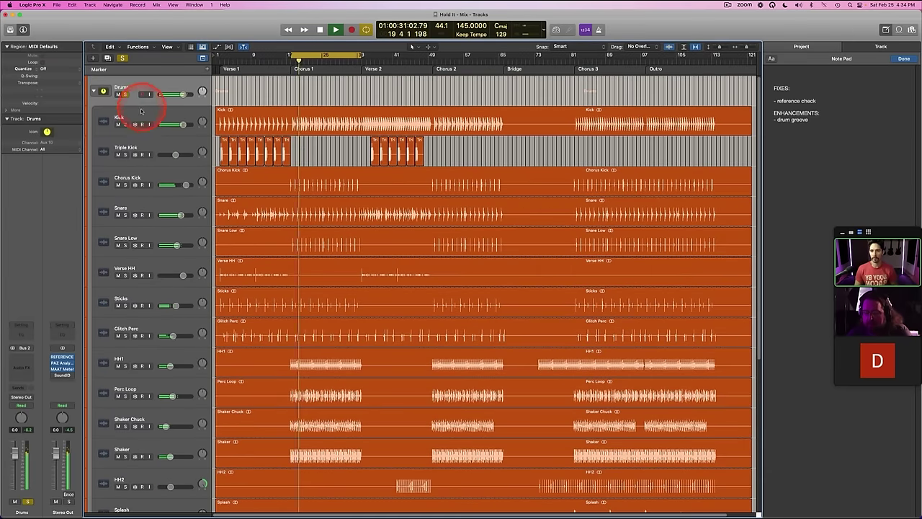
Step: Open the Kick's VMR plug-in and audition the soloed Kick with The Monster module bypassed and re-enabled
click(151, 120)
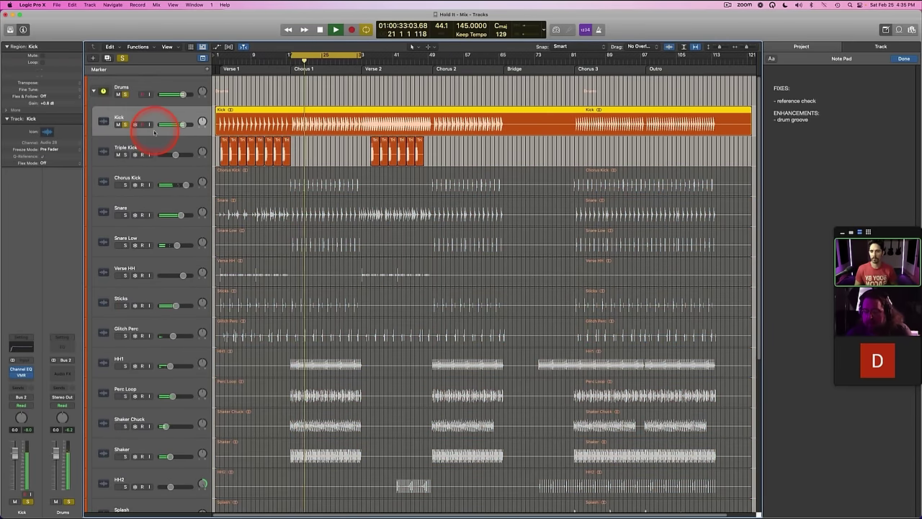
key(s)
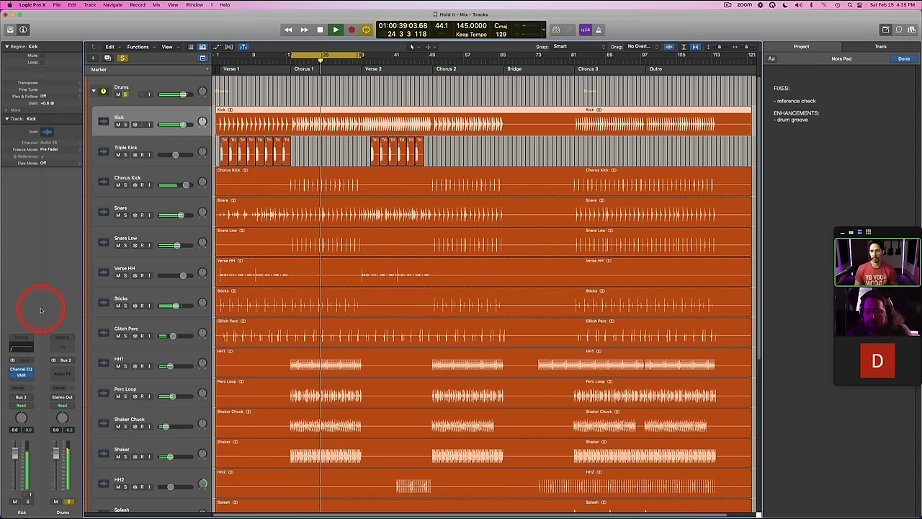
click(21, 373)
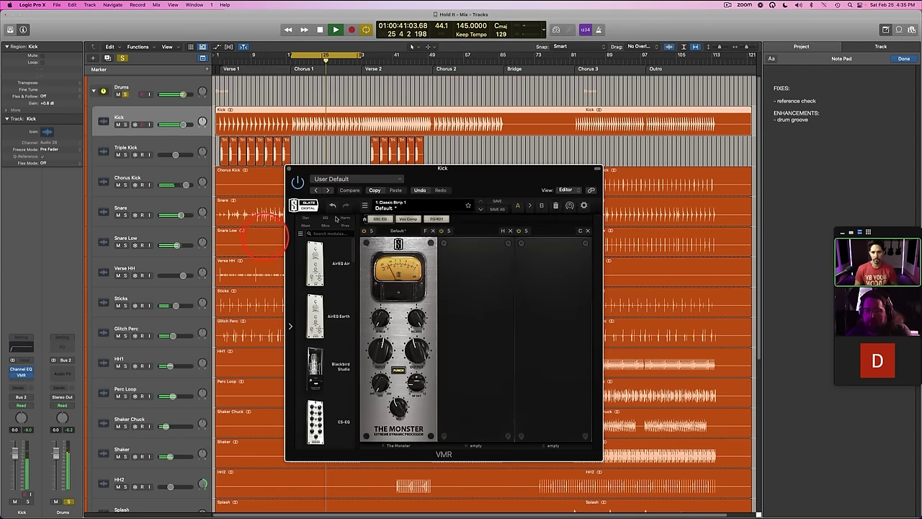
key(s)
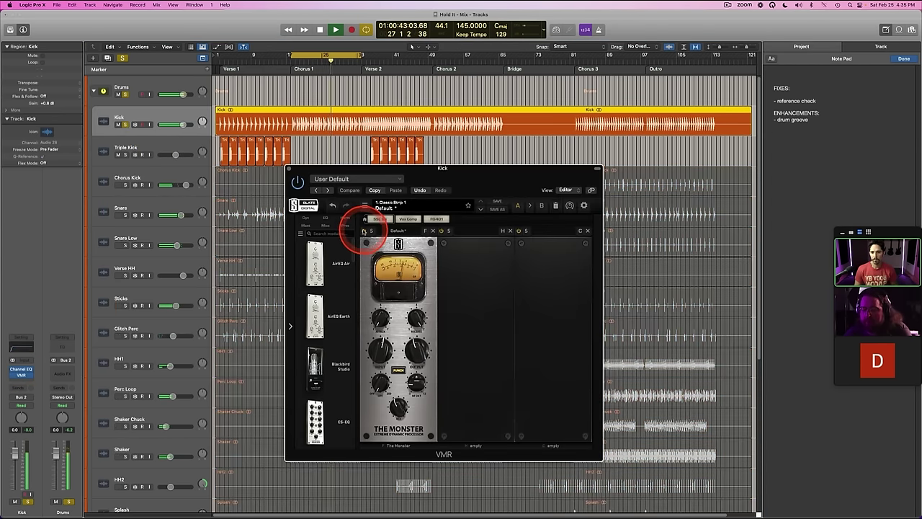
click(364, 230)
click(364, 231)
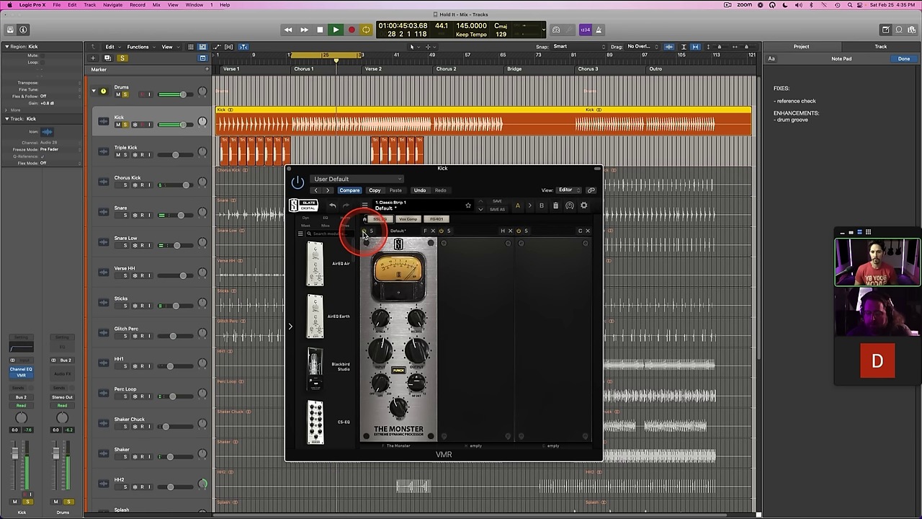
key(space)
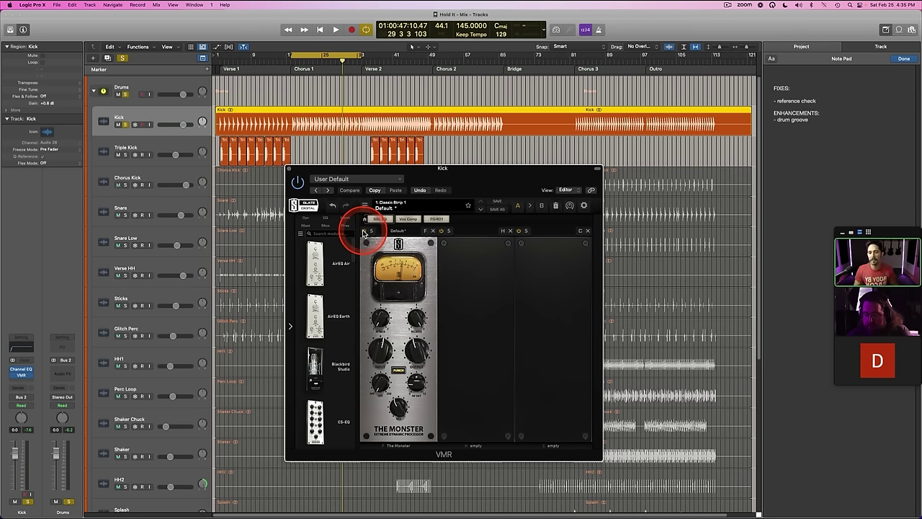
Step: Replay Chorus 1 to compare the Kick among the other drums and soloed, shifting the VMR window out of the way
key(space)
key(s)
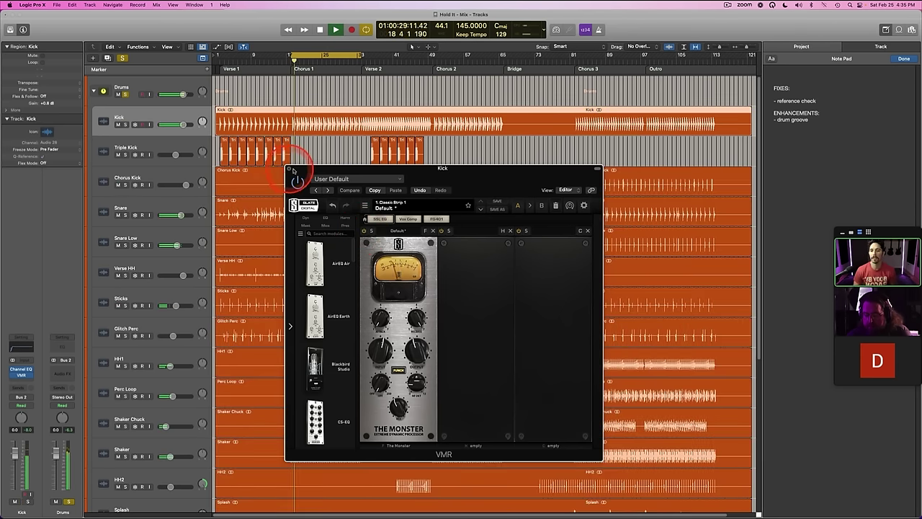
drag(297, 170, 294, 168)
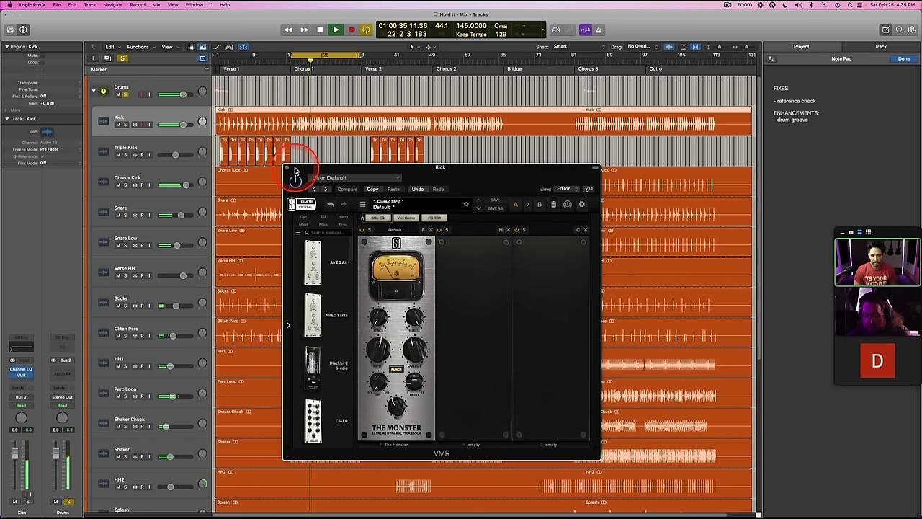
drag(295, 168, 344, 152)
key(space)
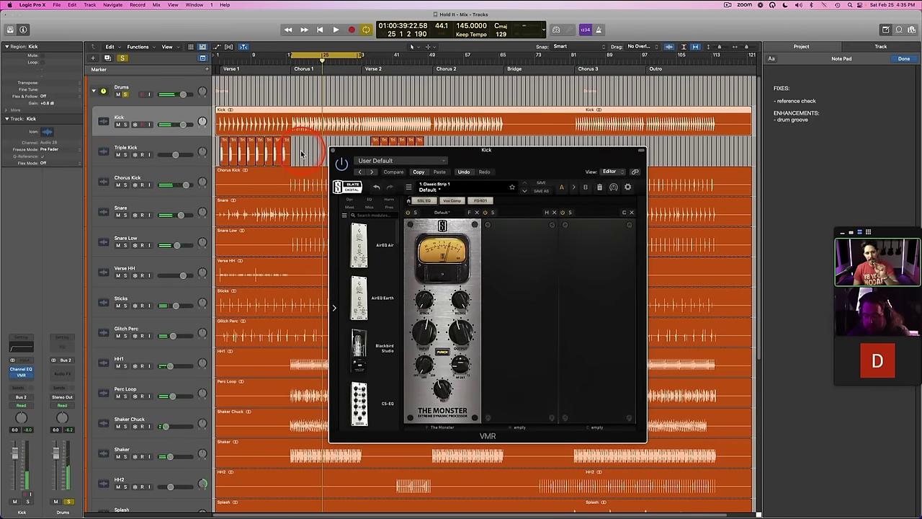
key(space)
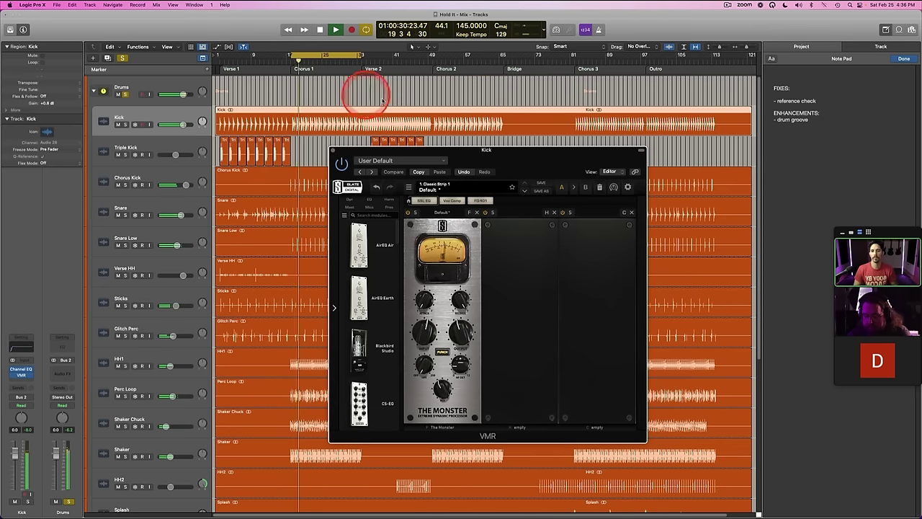
drag(424, 151, 354, 144)
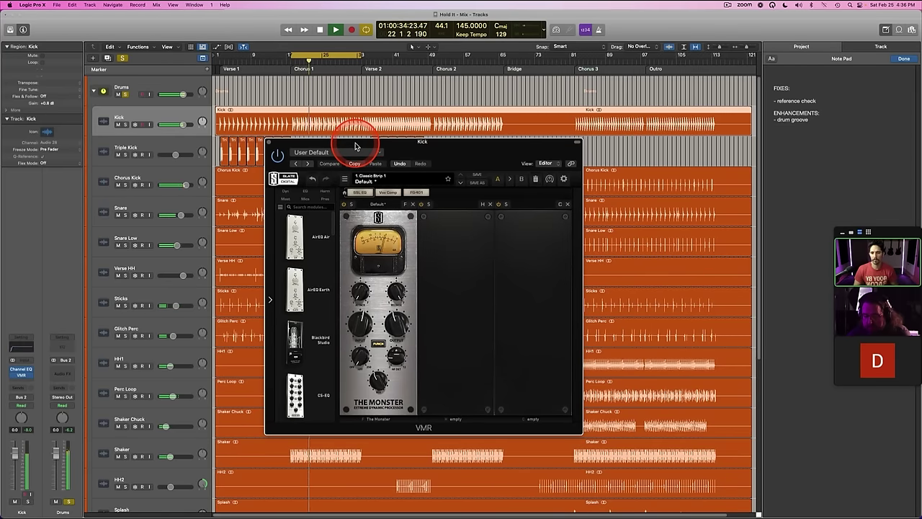
key(ctrl+s)
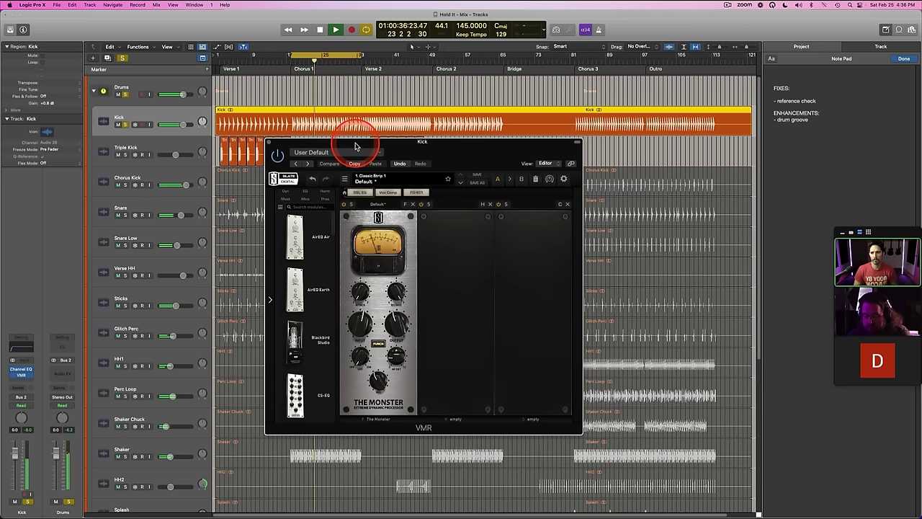
key(space)
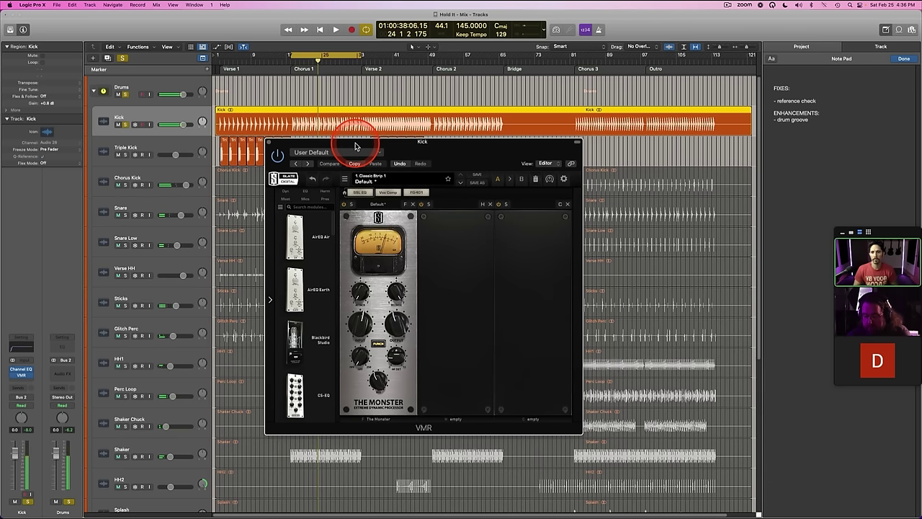
Step: Add the Gate:Drums dynamics module to the second slot of the Kick's VMR rack, after The Monster
click(285, 193)
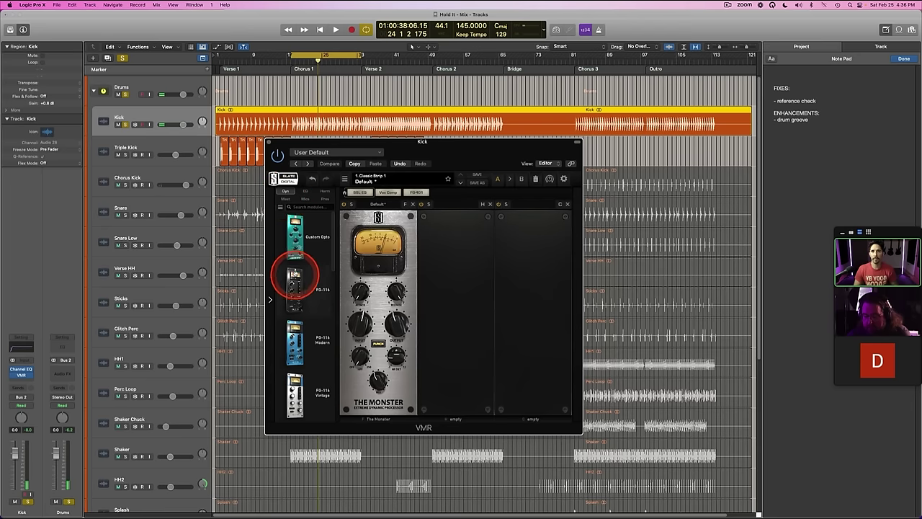
scroll(296, 277, down, 5)
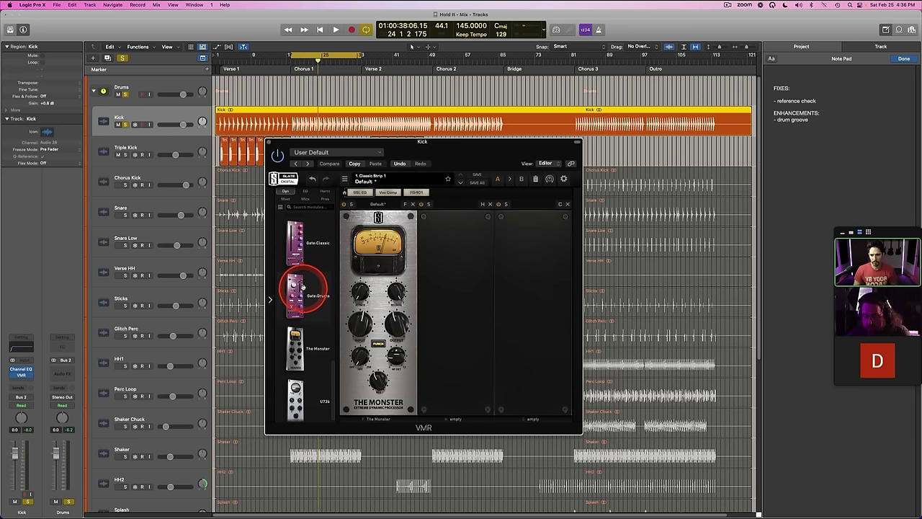
mouse_move(301, 289)
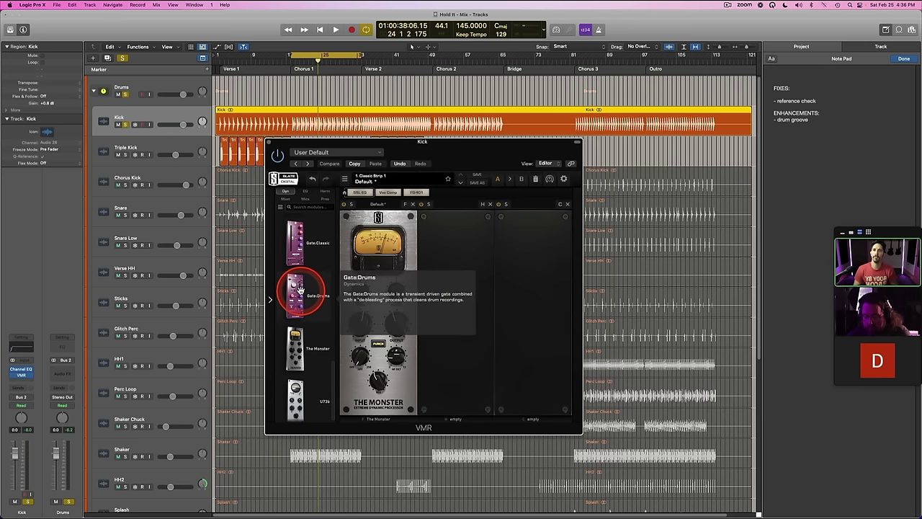
drag(301, 289, 437, 288)
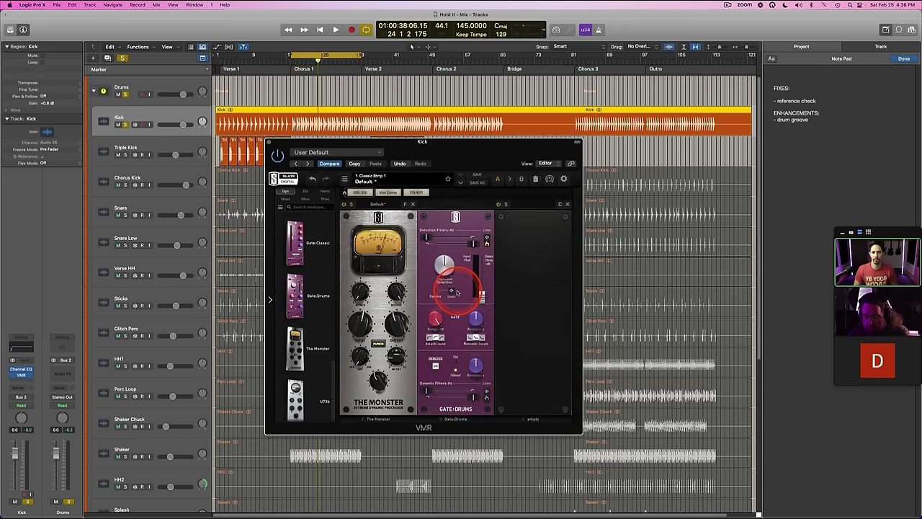
Step: Audition Gate:Drums on the Kick during Chorus 1, soloed and among the other drums, comparing it enabled and bypassed
key(space)
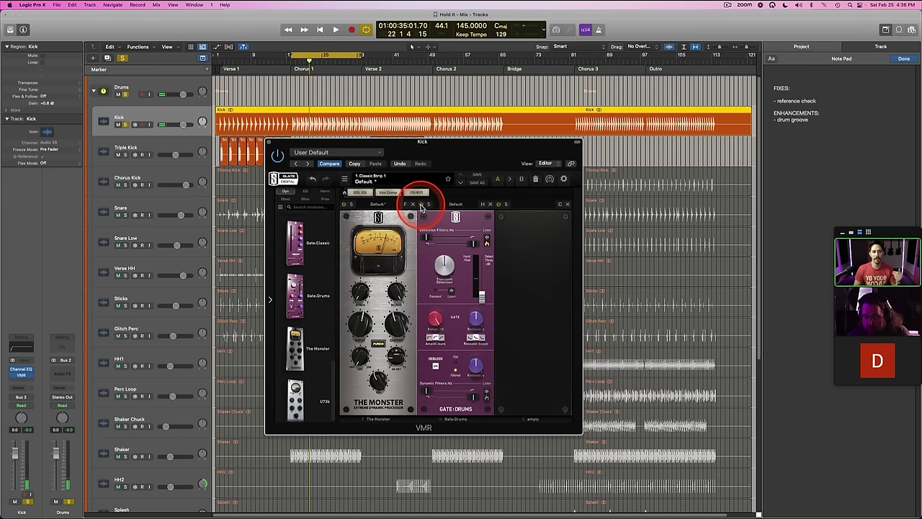
key(space)
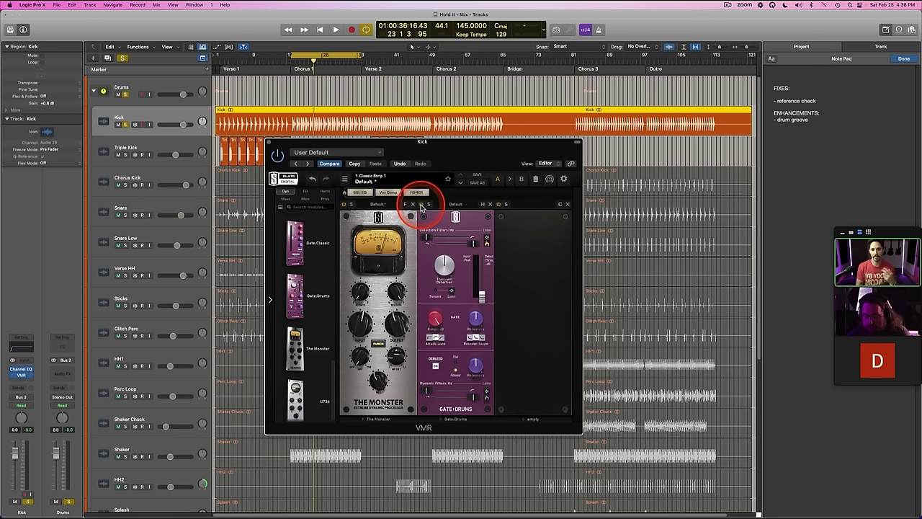
key(space)
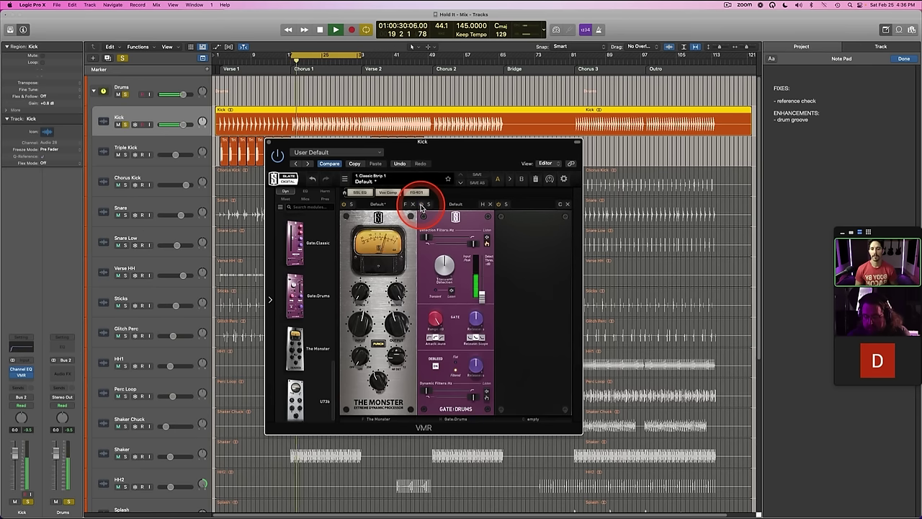
key(space)
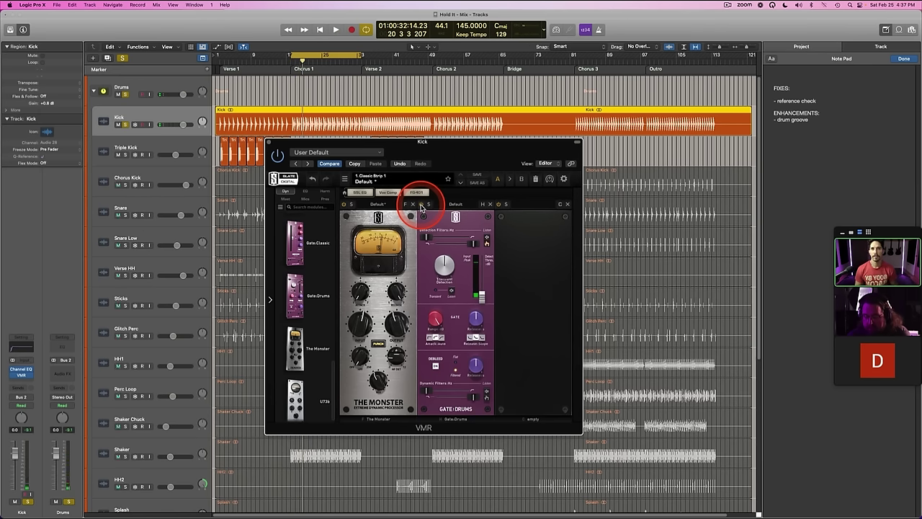
key(space)
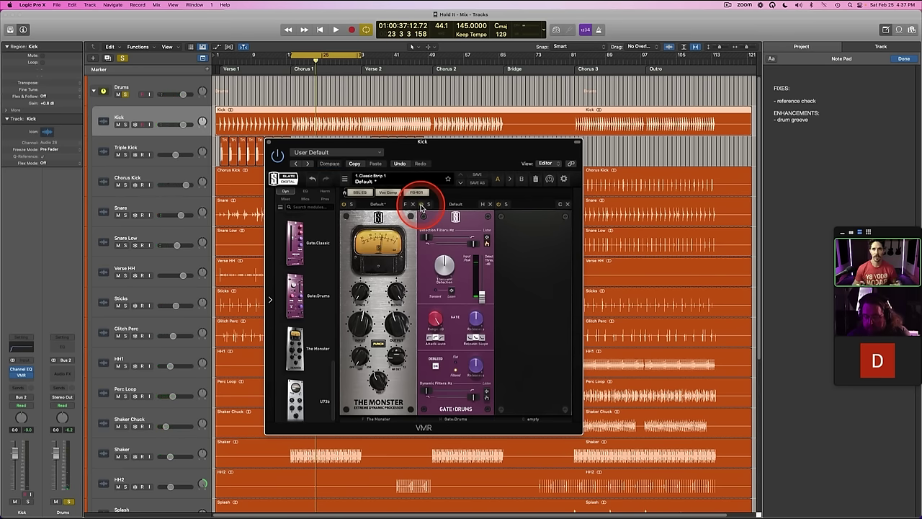
key(space)
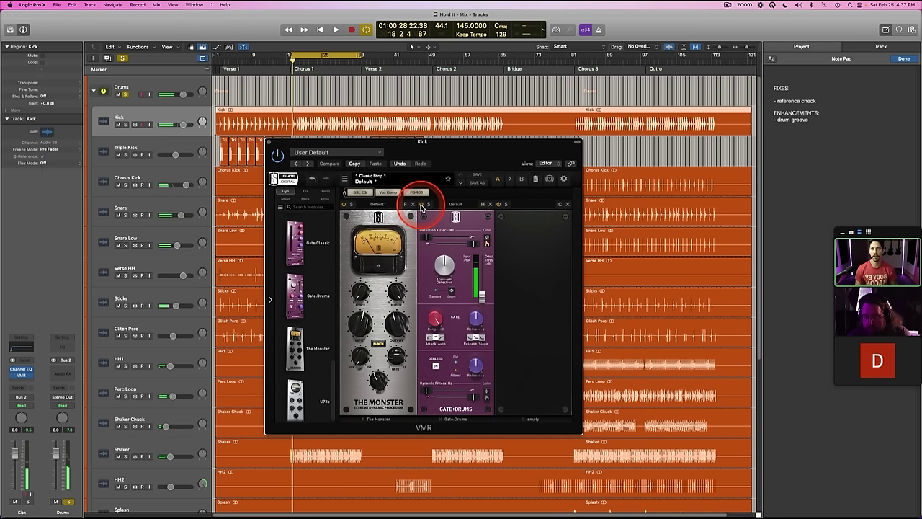
key(space)
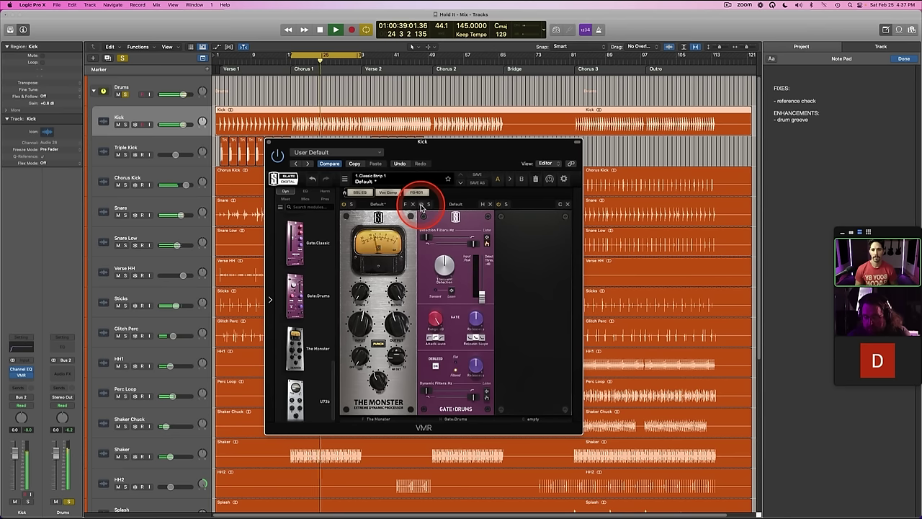
key(space)
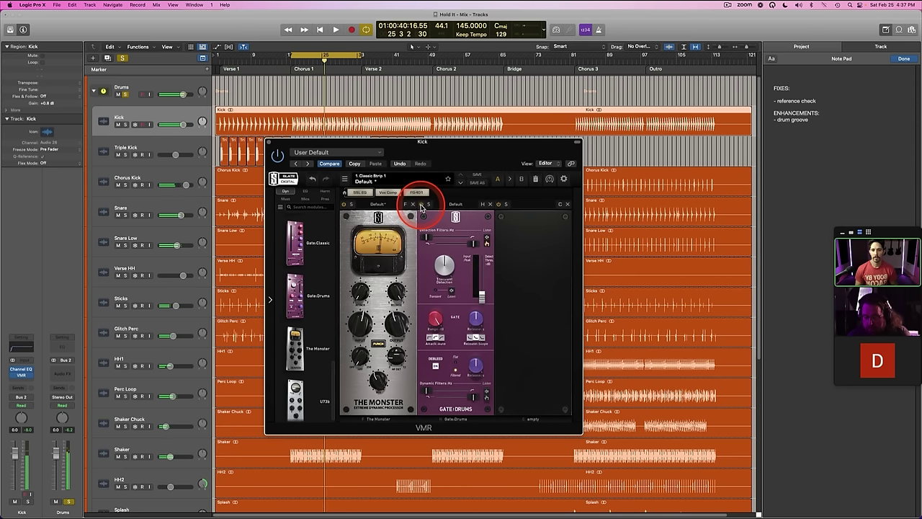
Step: Solo only the Kick without the Drums stack solo and compare Gate:Drums bypassed and enabled in short playbacks
key(ctrl+s)
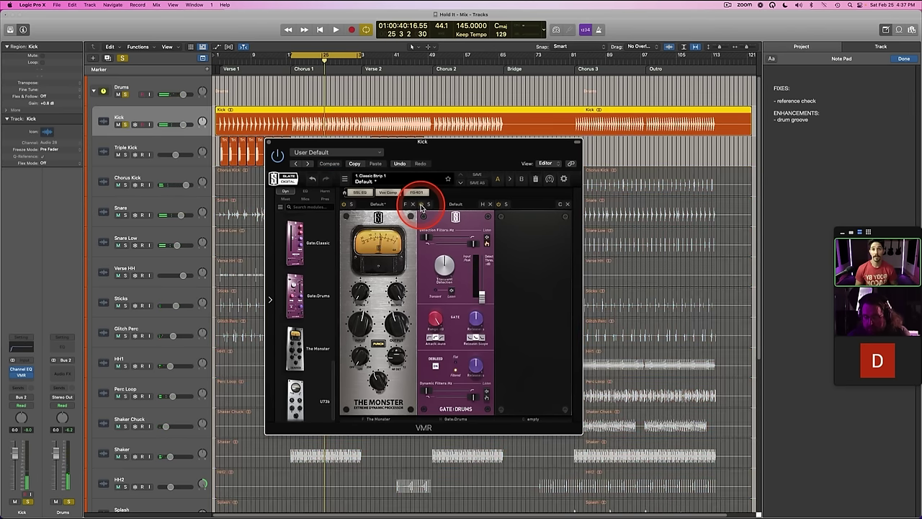
click(125, 94)
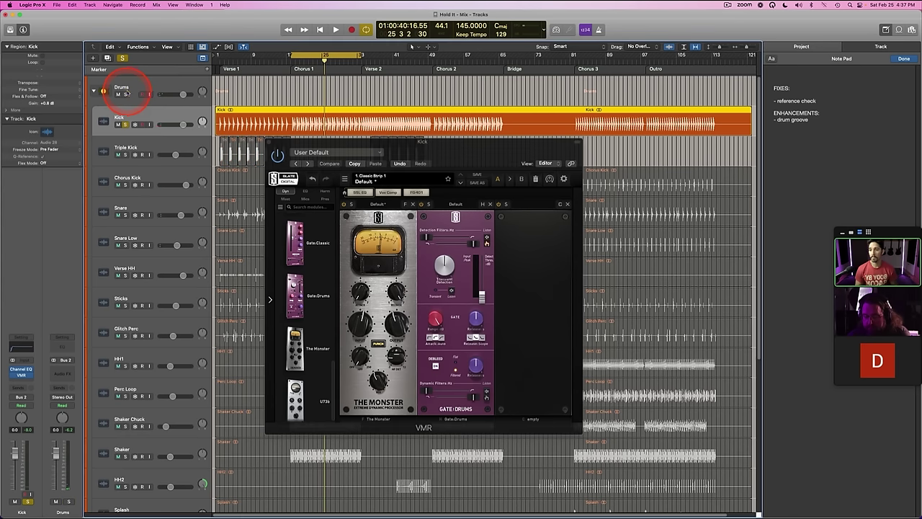
click(422, 207)
key(space)
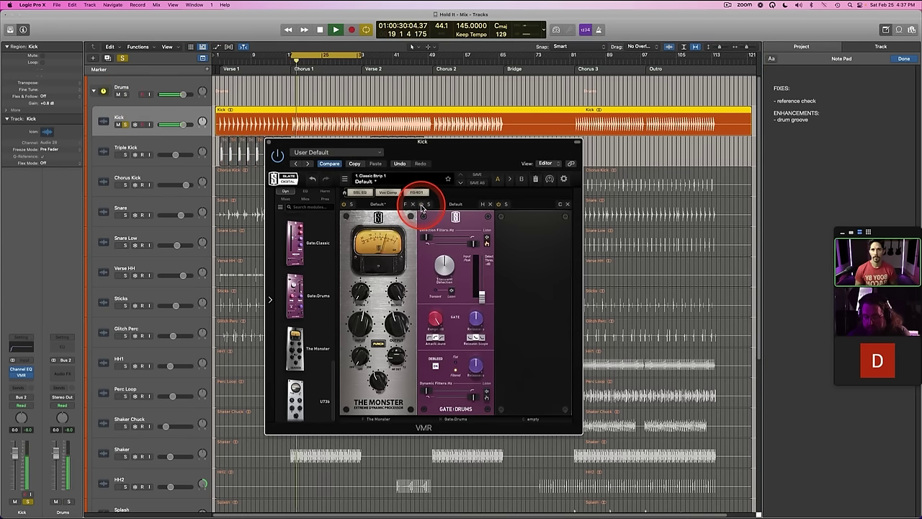
key(space)
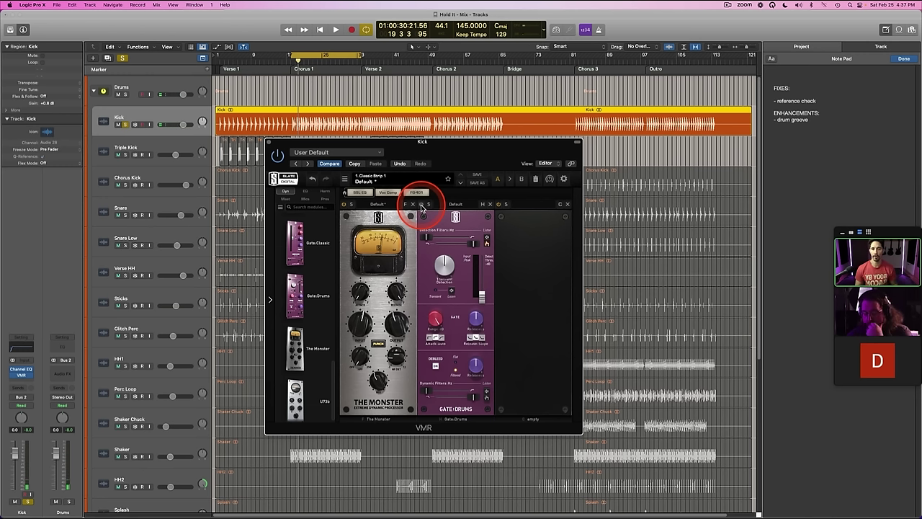
key(space)
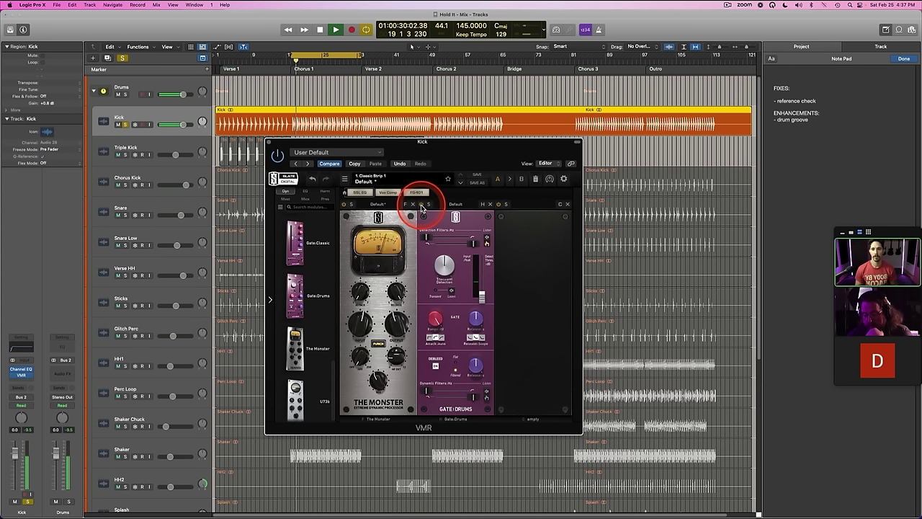
key(space)
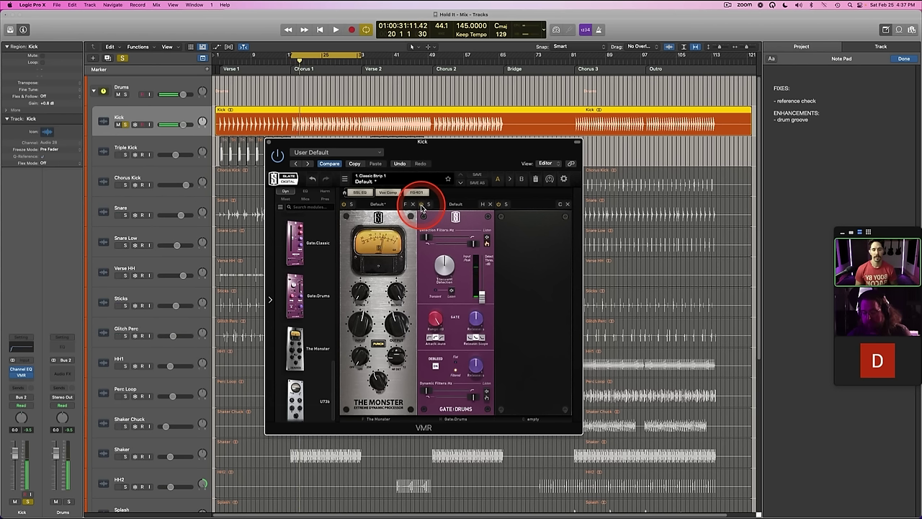
Step: Play the mix with all solos cleared and cycling off, and bypass the Kick's Gate:Drums module
key(super+a)
key(space)
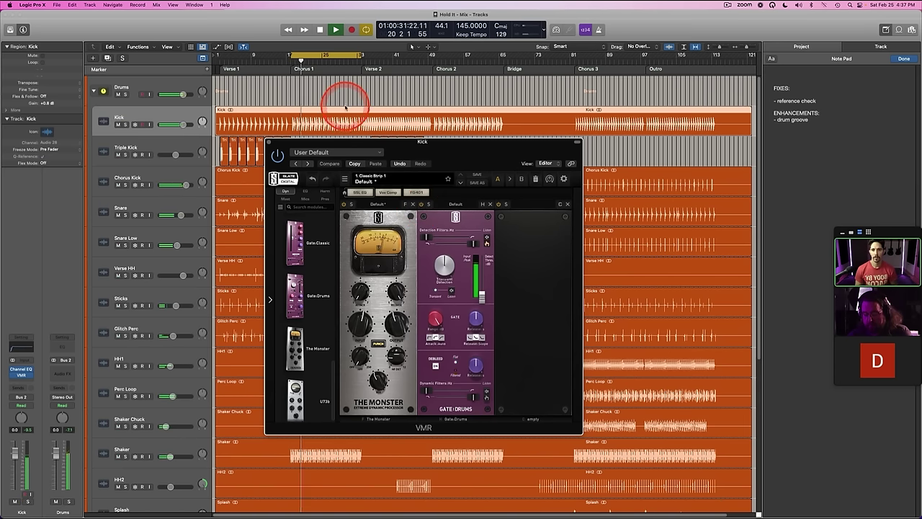
click(319, 54)
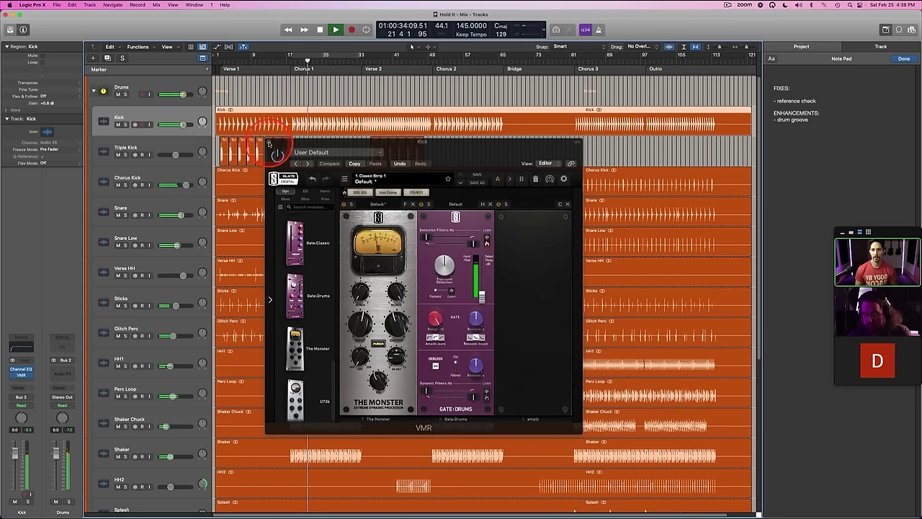
click(420, 206)
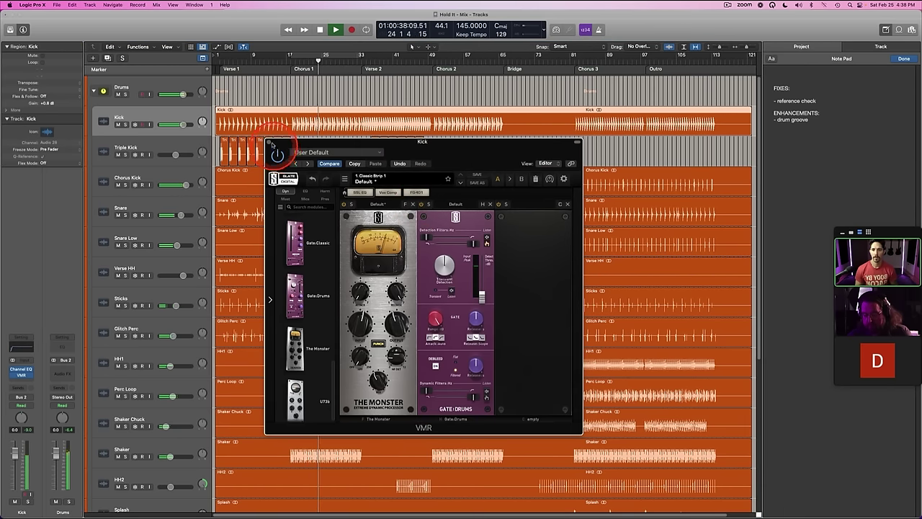
Step: Close the Kick's VMR window, stop playback and return the playhead to bar 1
click(270, 142)
key(space)
click(222, 65)
click(238, 64)
click(210, 59)
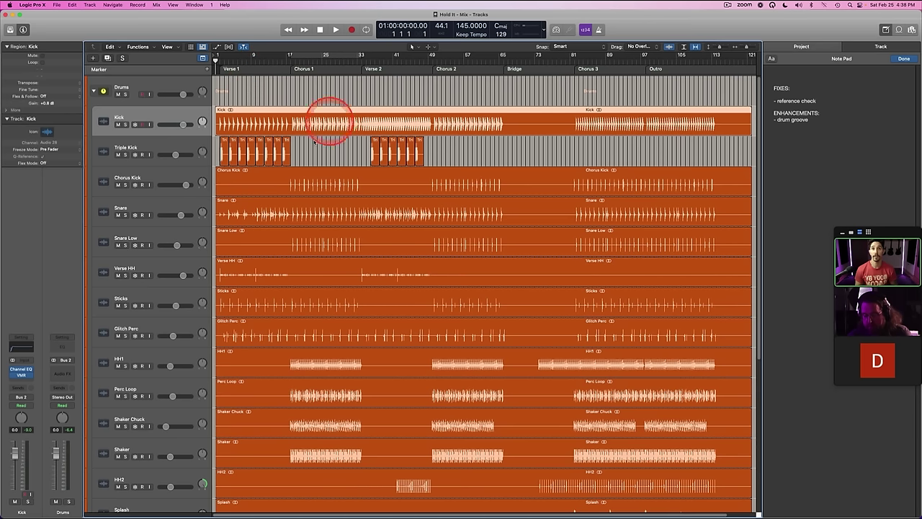
Step: Play Verse 1 from bar 1 while comparing the Kick's Gate:Drums module enabled and bypassed in VMR
key(space)
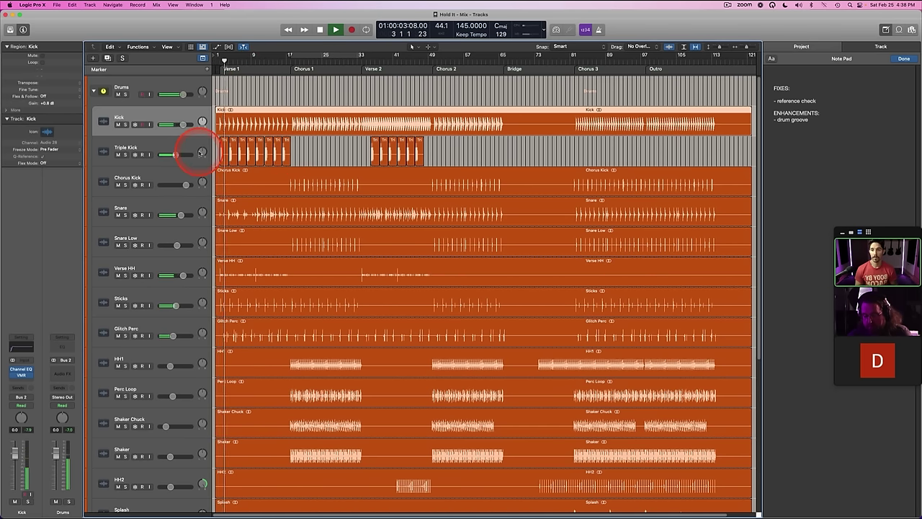
click(133, 115)
click(22, 374)
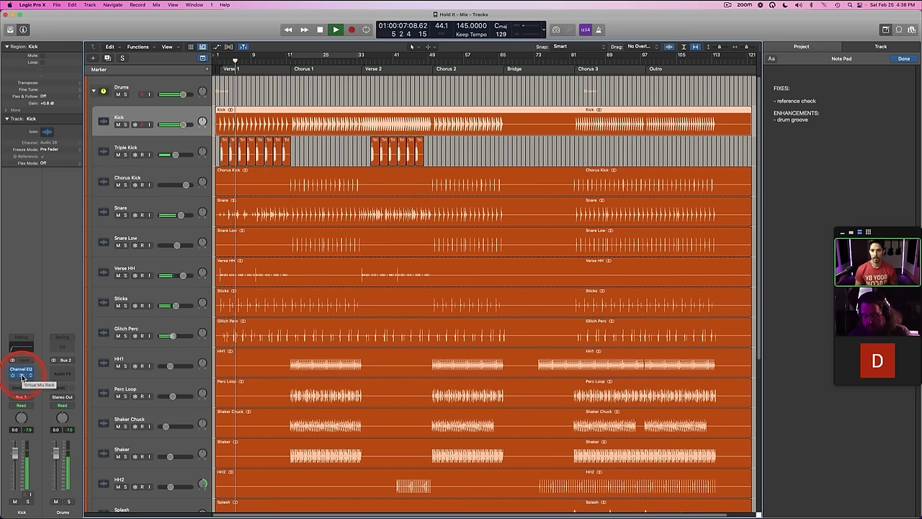
click(22, 375)
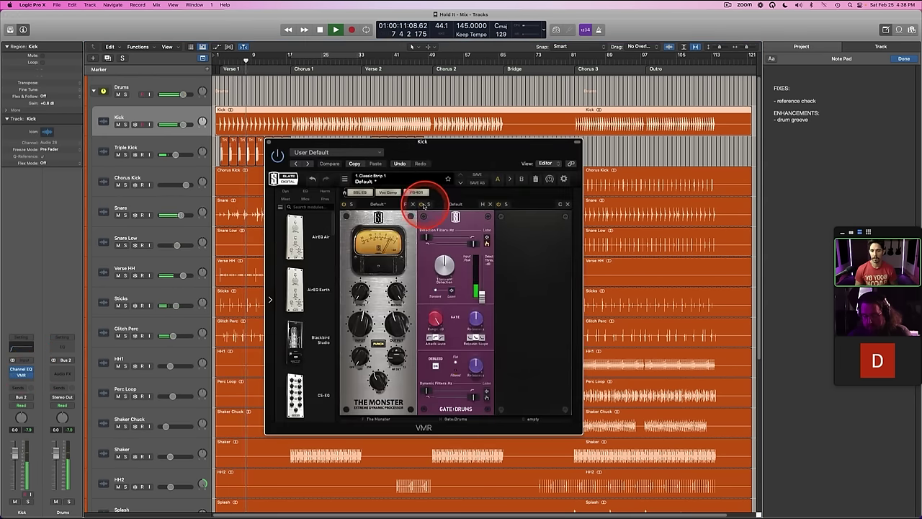
click(421, 204)
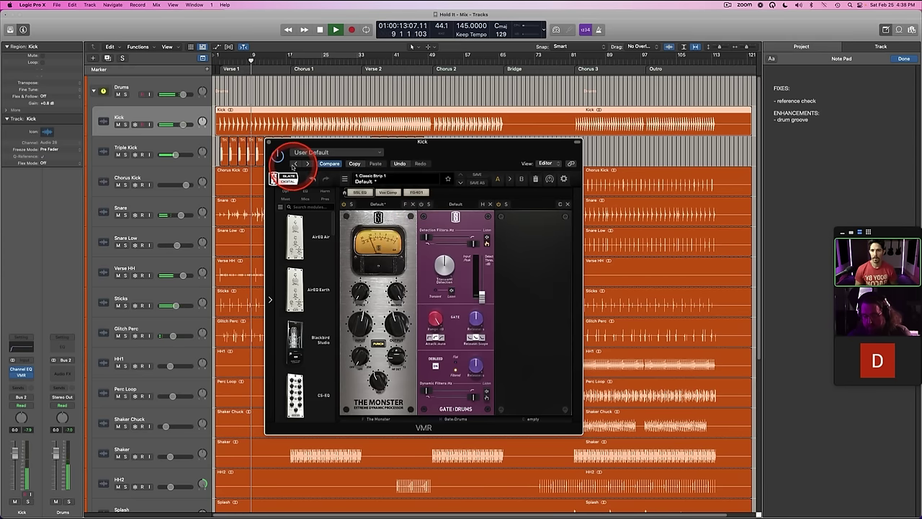
key(space)
click(270, 141)
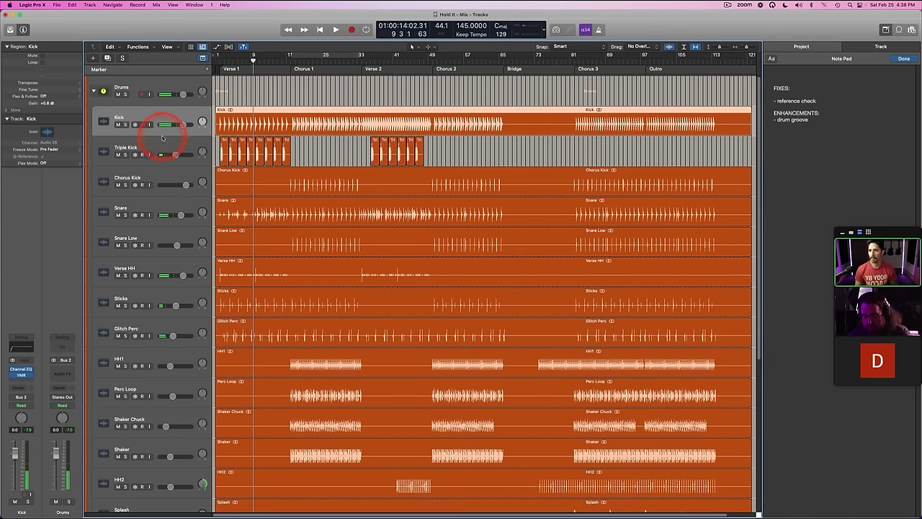
Step: Duplicate the Kick track with its settings and name the original Loose Kick and the duplicate Tight Kick
key(super+d)
double_click(119, 117)
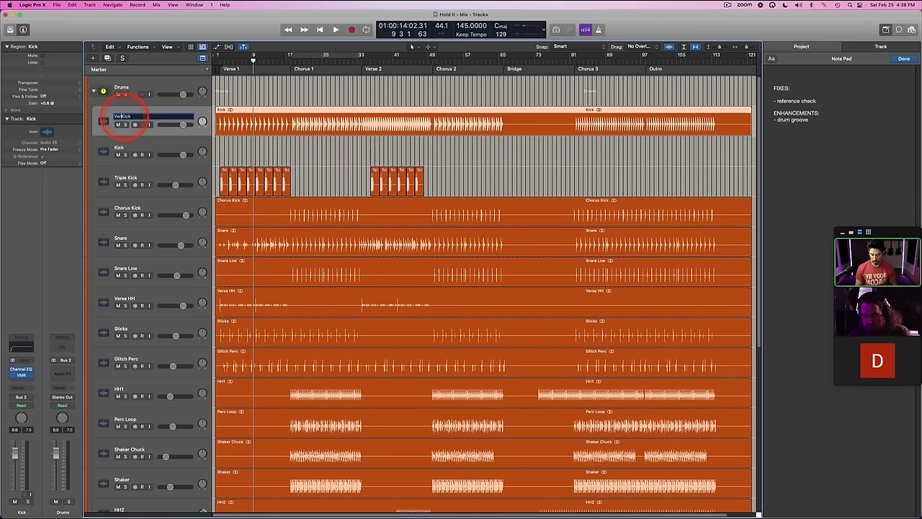
text(Verse Kick)
key(Tab)
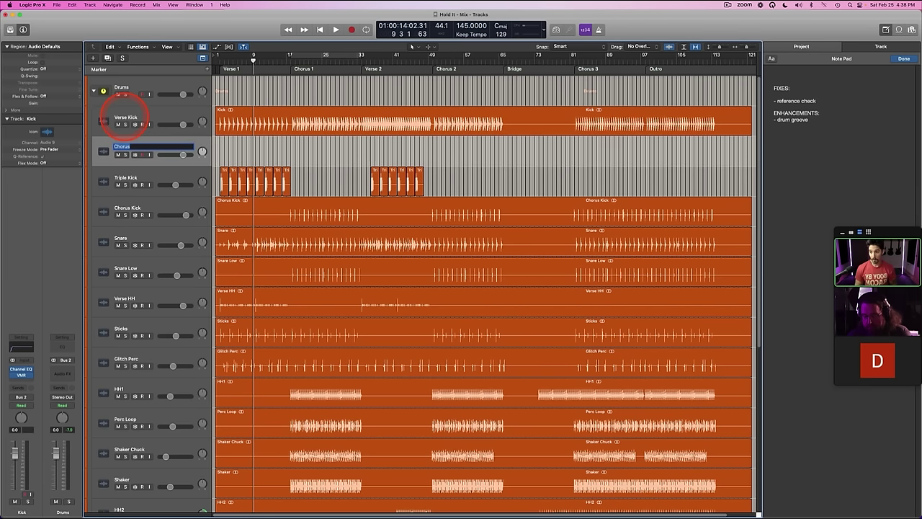
text(Tight Kick)
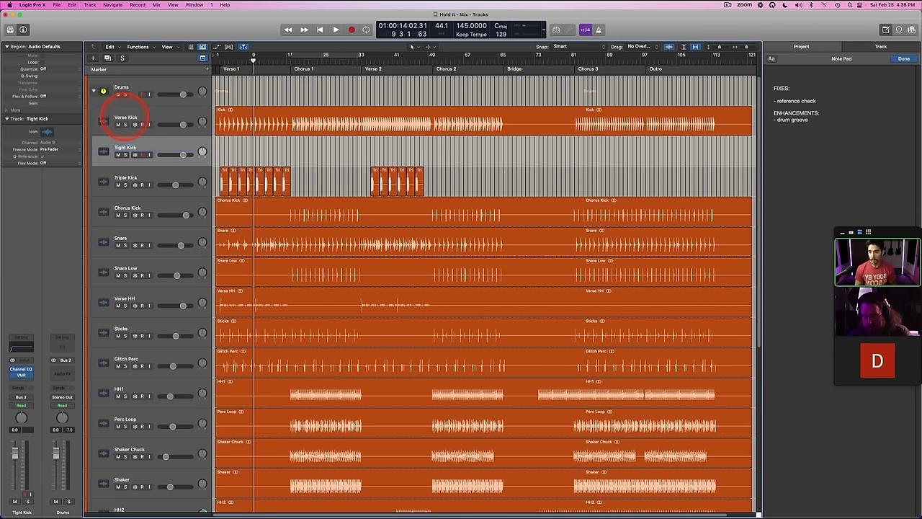
double_click(127, 117)
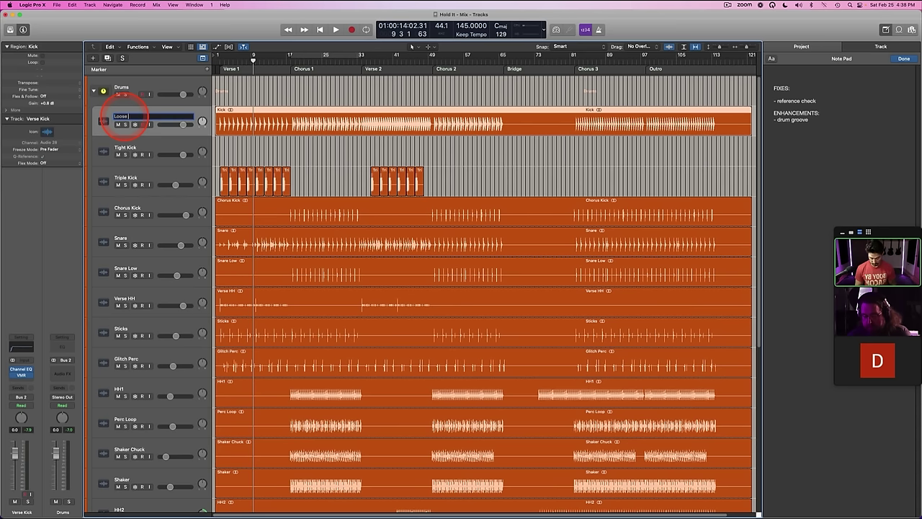
key(Return)
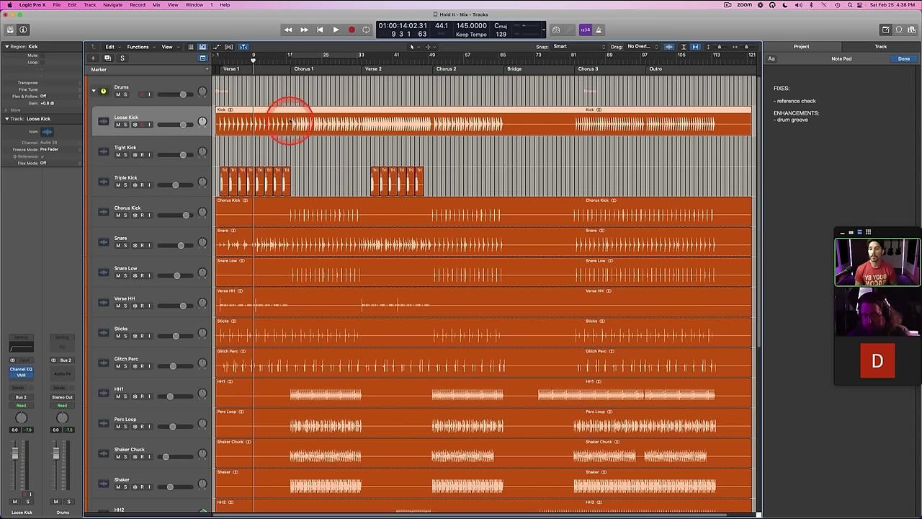
Step: Split the Kick region on the Loose Kick track at the end of Verse 1
drag(290, 120, 218, 121)
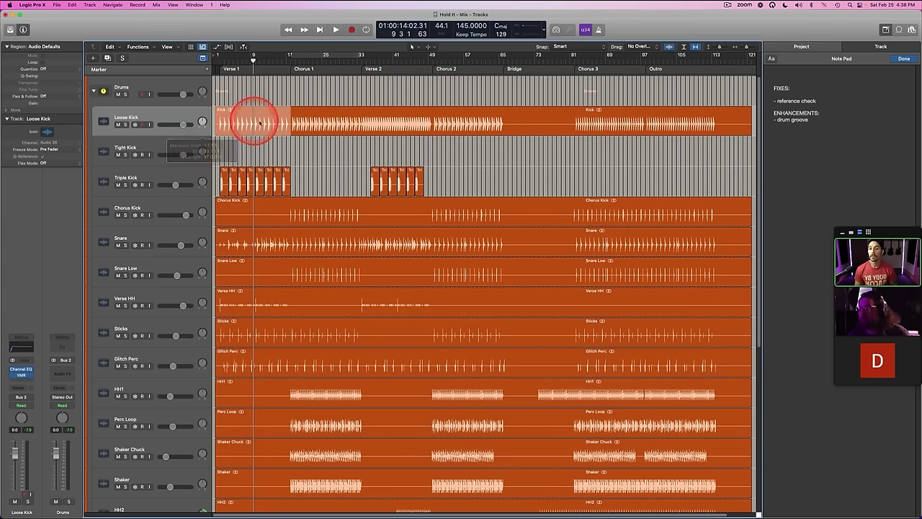
click(260, 124)
click(336, 121)
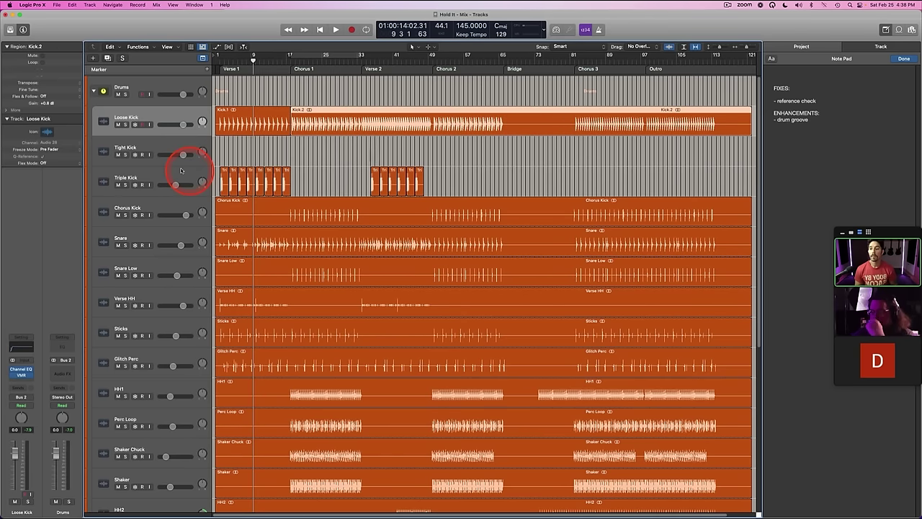
Step: Remove the Gate:Drums module from the Loose Kick's VMR and check the modules in the Tight Kick's VMR
click(154, 146)
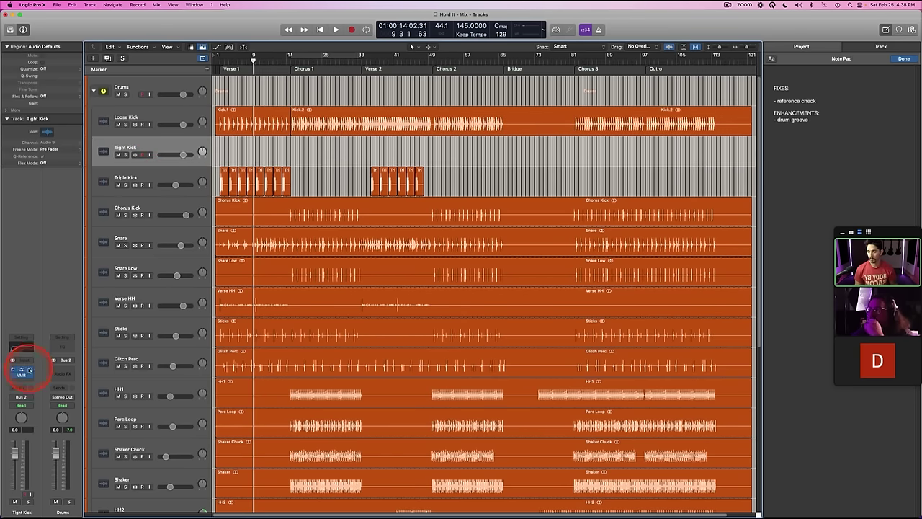
click(132, 109)
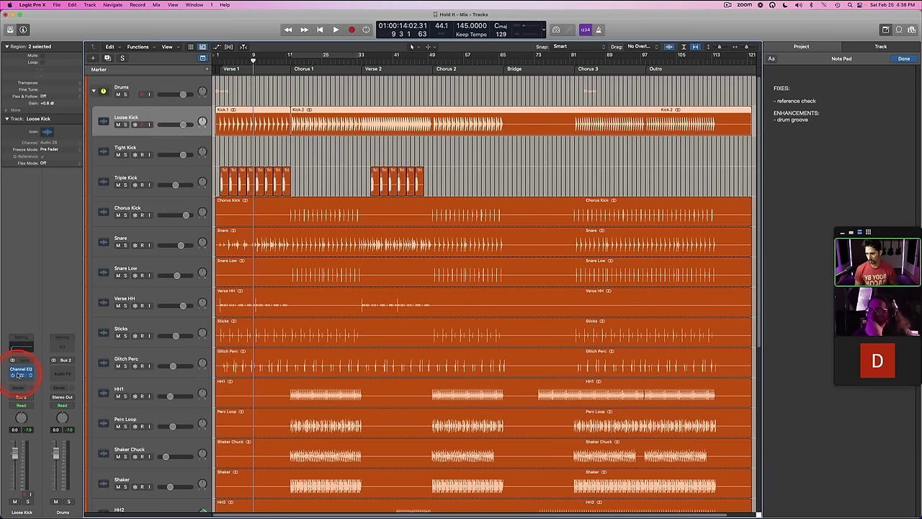
click(20, 376)
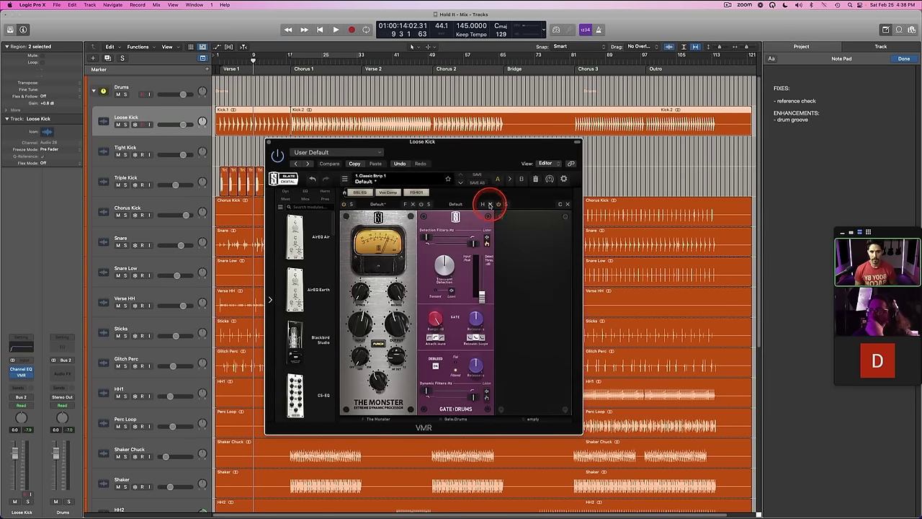
click(490, 204)
click(271, 142)
click(143, 151)
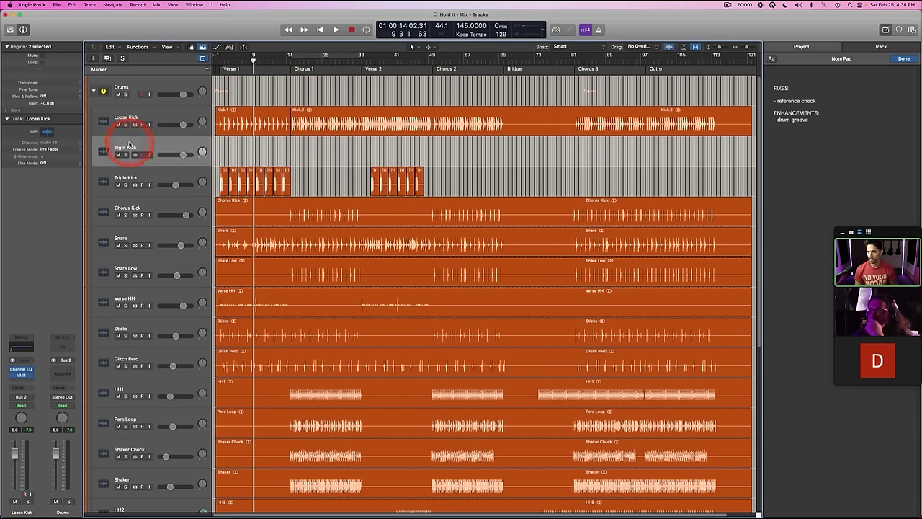
click(21, 375)
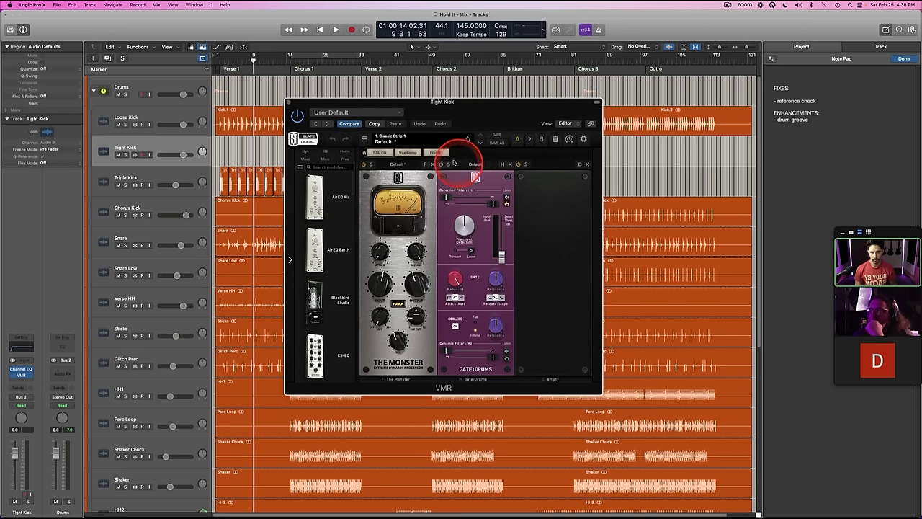
click(289, 102)
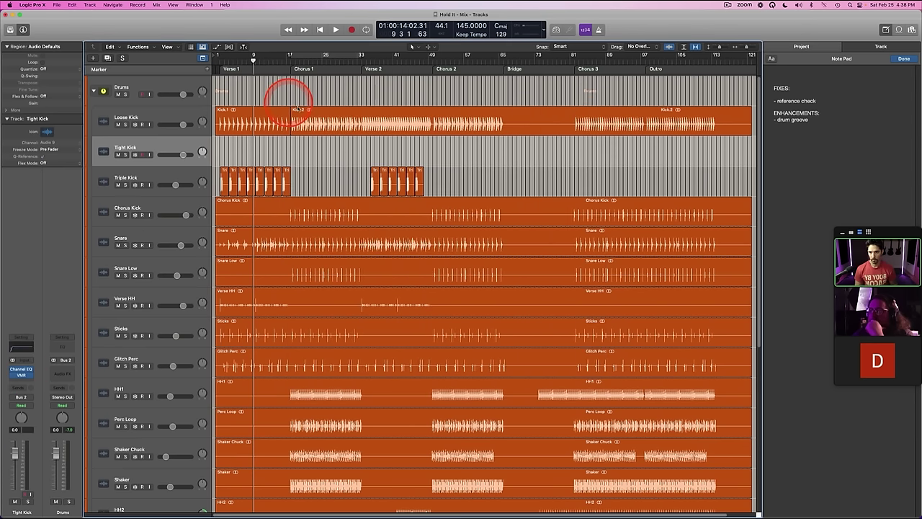
Step: Move the kick region that starts at Chorus 1 from the Loose Kick track to the Tight Kick track
click(343, 128)
drag(324, 124, 324, 140)
click(170, 147)
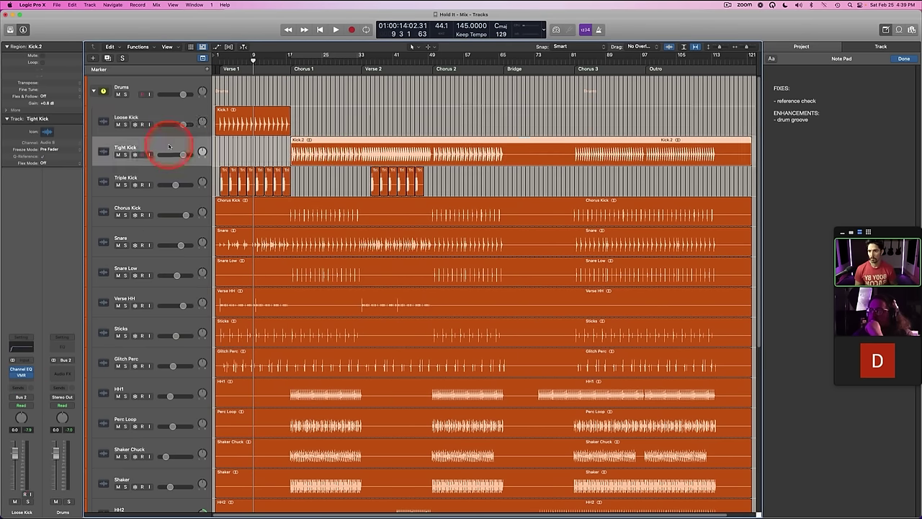
Step: Audition the mix with the Tight Kick from Chorus 1 and through the opening bars of Verse 2
click(295, 66)
key(space)
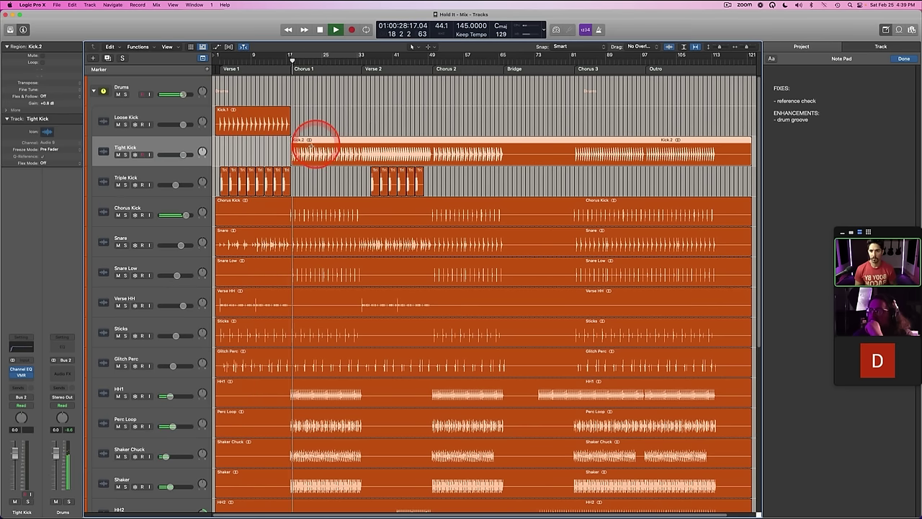
click(361, 65)
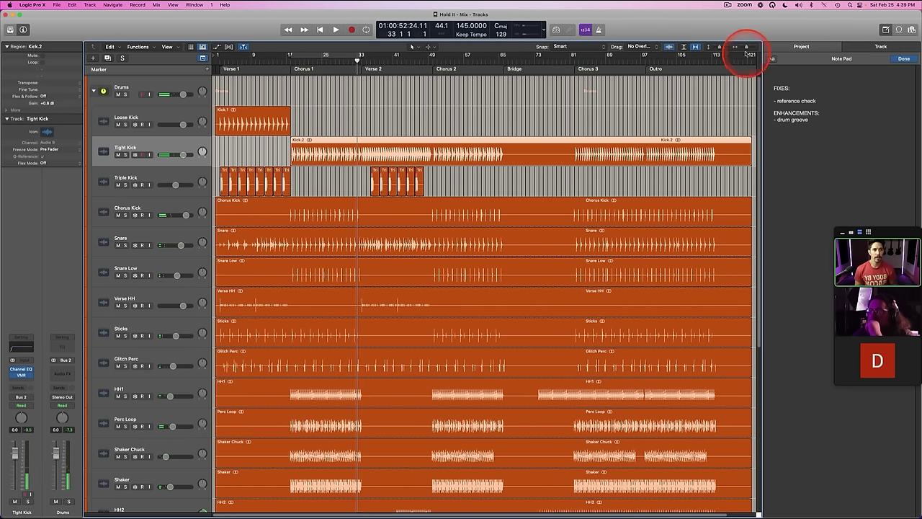
drag(746, 48, 740, 49)
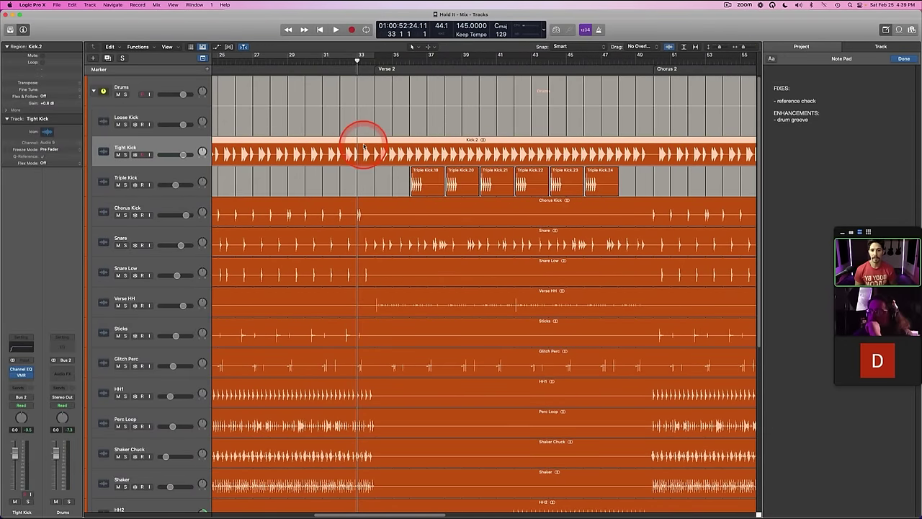
scroll(393, 121, right, 2)
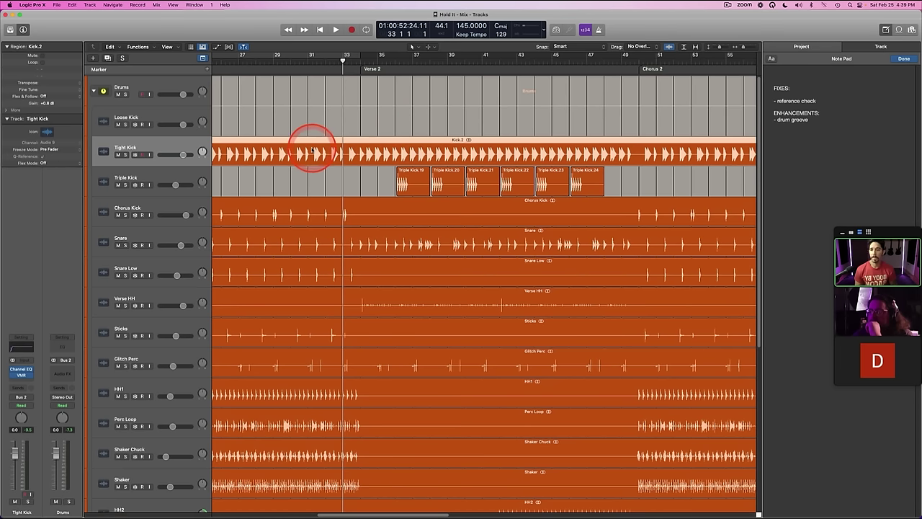
scroll(352, 160, right, 3)
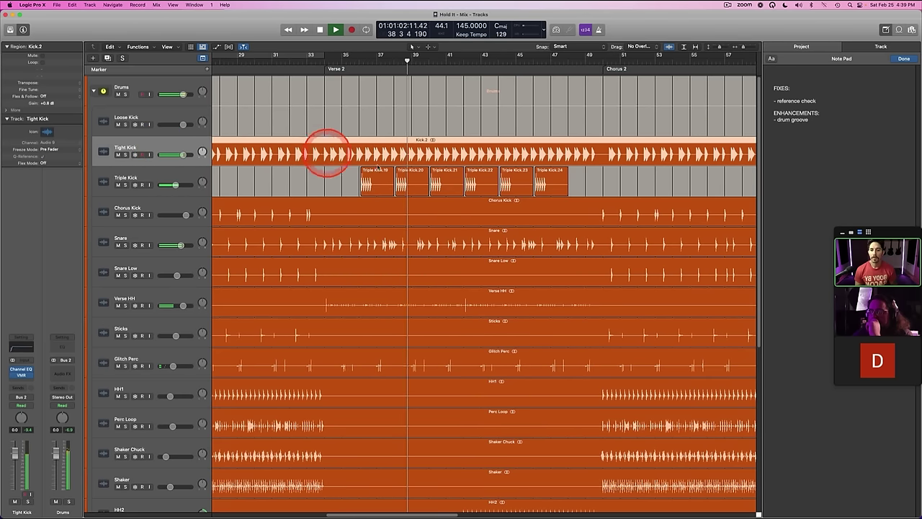
key(space)
click(351, 65)
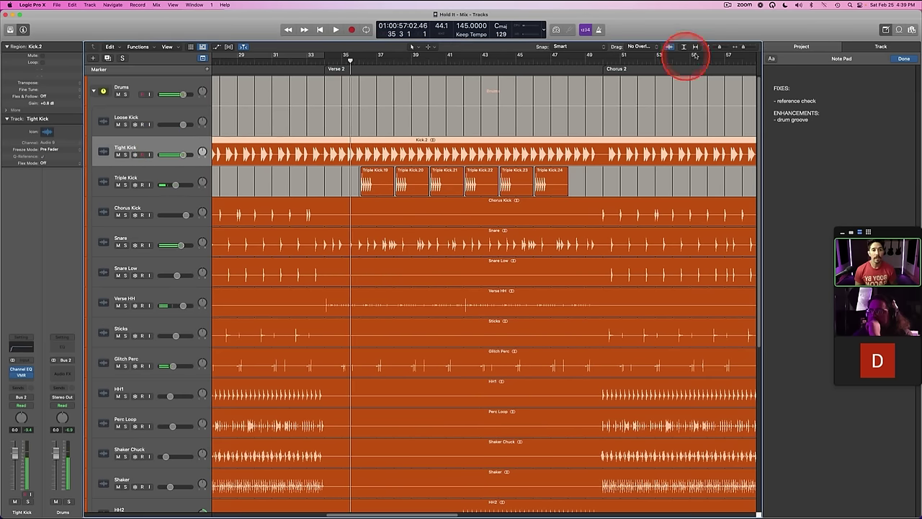
Step: Cut a one-beat section starting at 36 2 3 out of the first Verse 2 Triple Kick region and play it back
drag(743, 47, 747, 47)
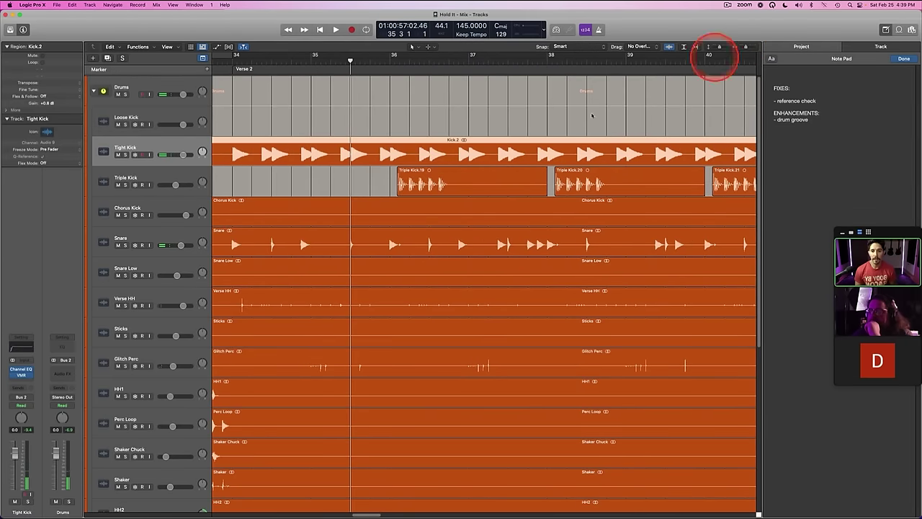
drag(419, 182, 432, 182)
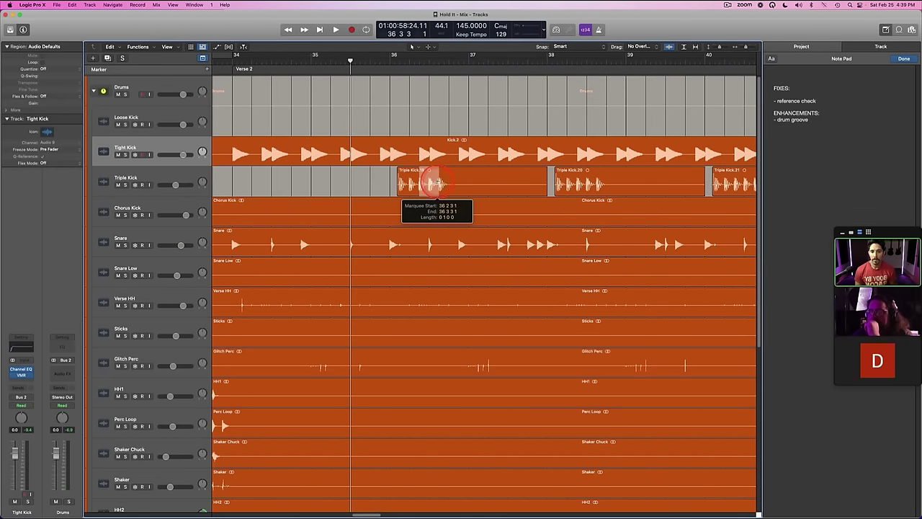
drag(435, 183, 437, 182)
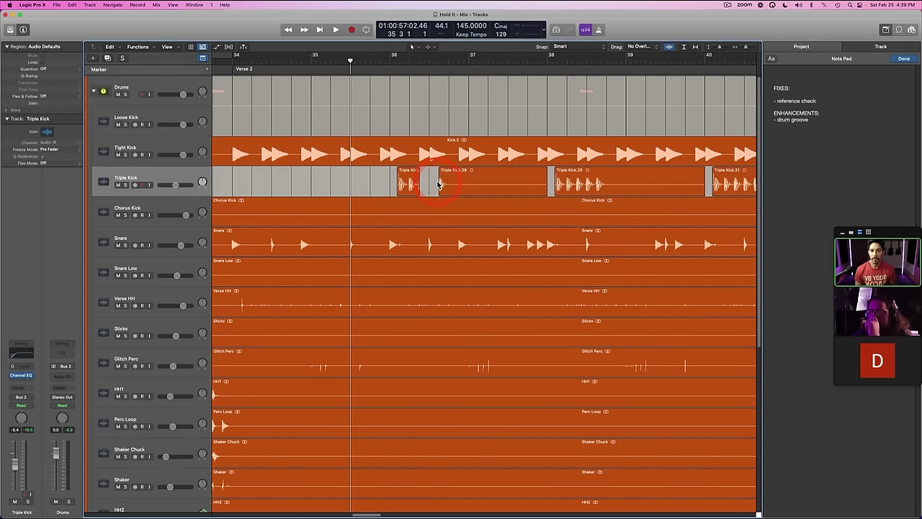
key(space)
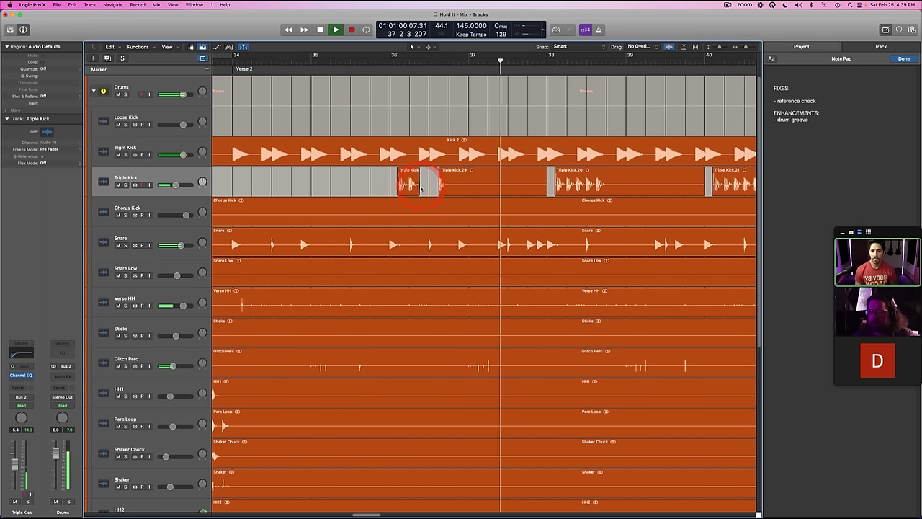
key(space)
Step: Trim the edges of the two Triple Kick pieces on either side of the gap in bar 36
click(749, 46)
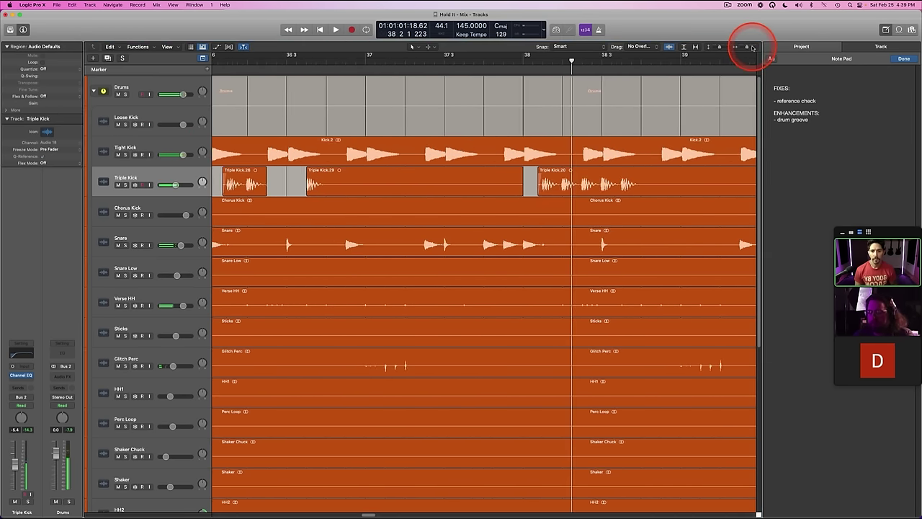
scroll(469, 179, left, 3)
drag(413, 190, 411, 189)
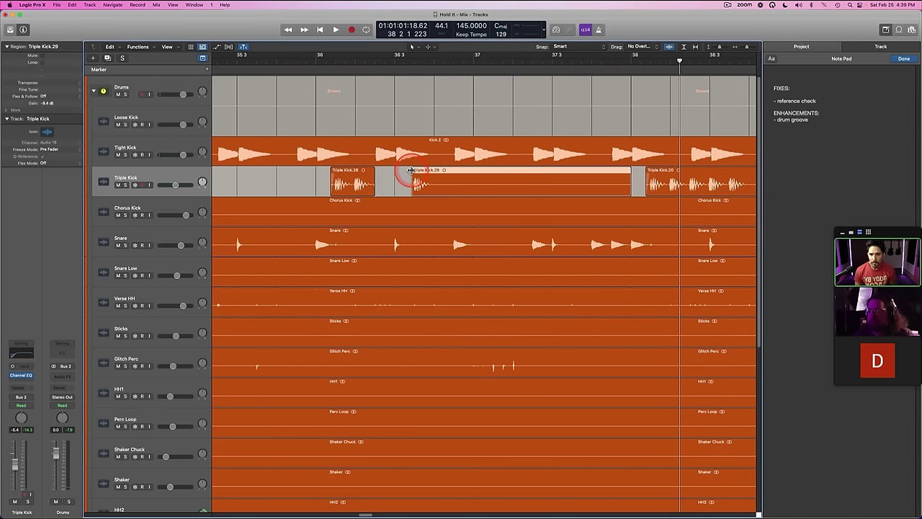
drag(379, 196, 374, 196)
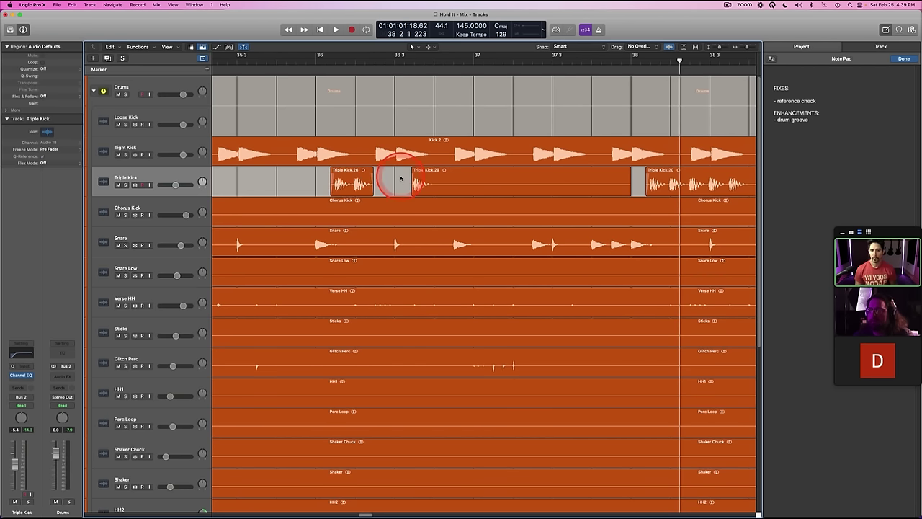
Step: Select the two edited Triple Kick pieces between bars 36 and 38, and add a duplicate Triple Kick track below
drag(747, 48, 741, 48)
scroll(613, 173, right, 8)
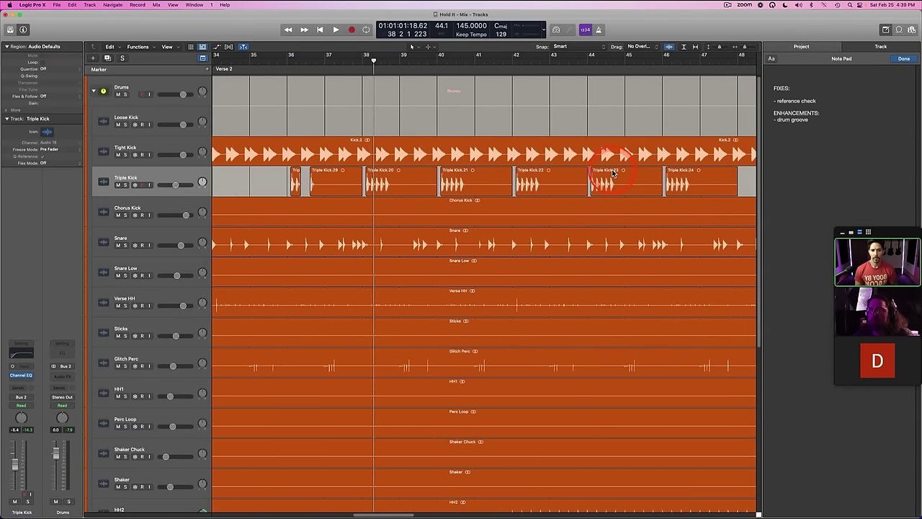
scroll(612, 173, right, 2)
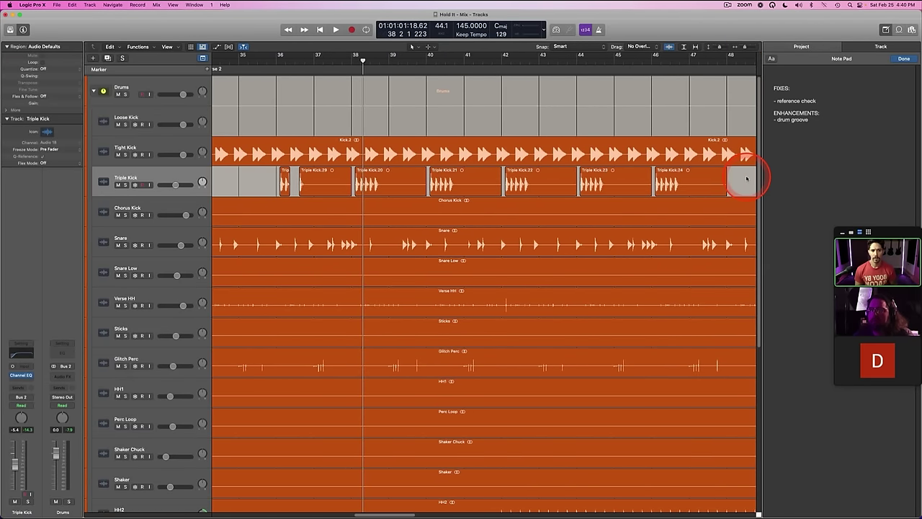
scroll(743, 180, right, 5)
scroll(730, 180, right, 12)
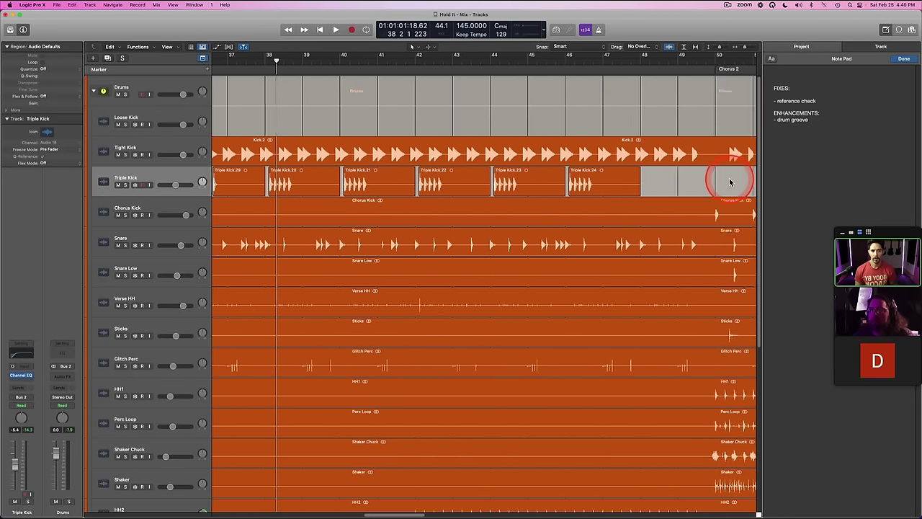
scroll(729, 182, left, 18)
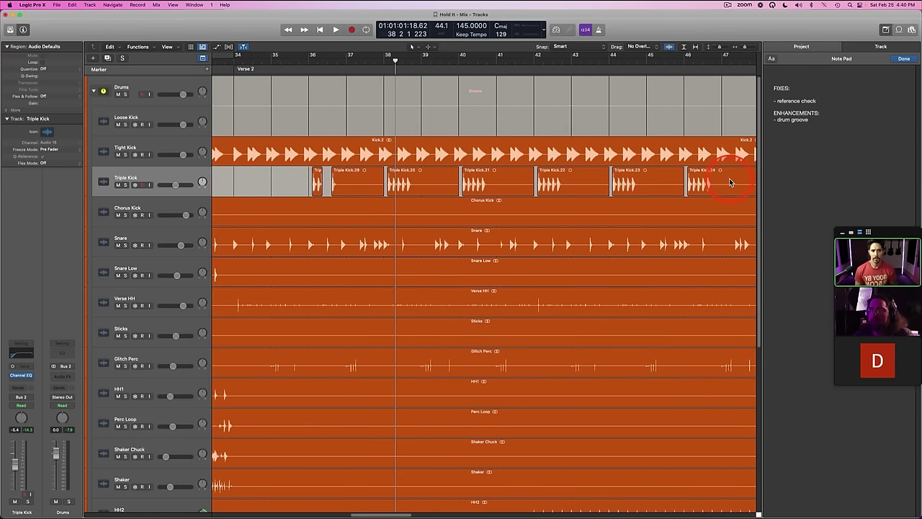
drag(308, 176, 384, 178)
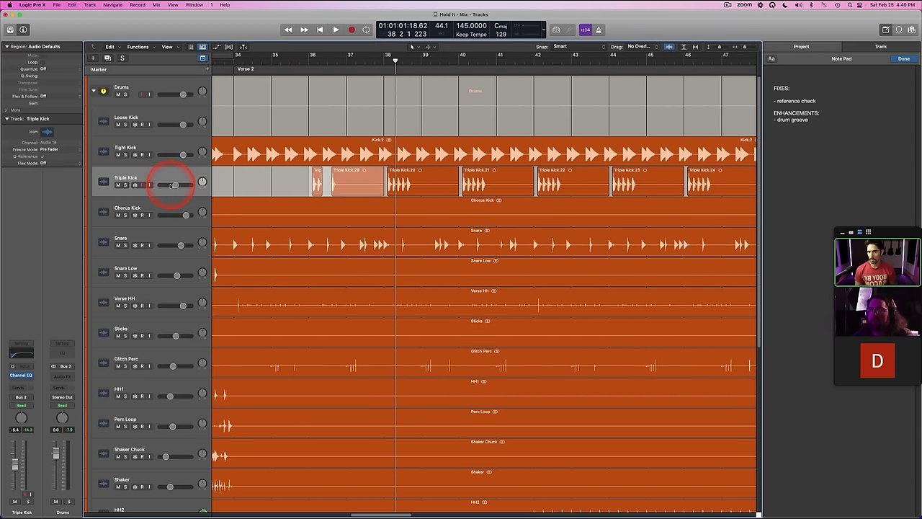
key(super+d)
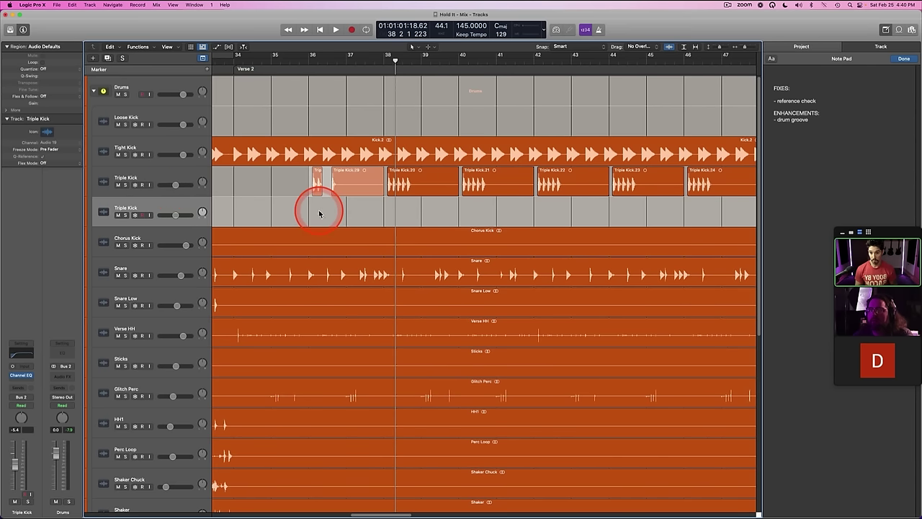
drag(397, 67, 393, 65)
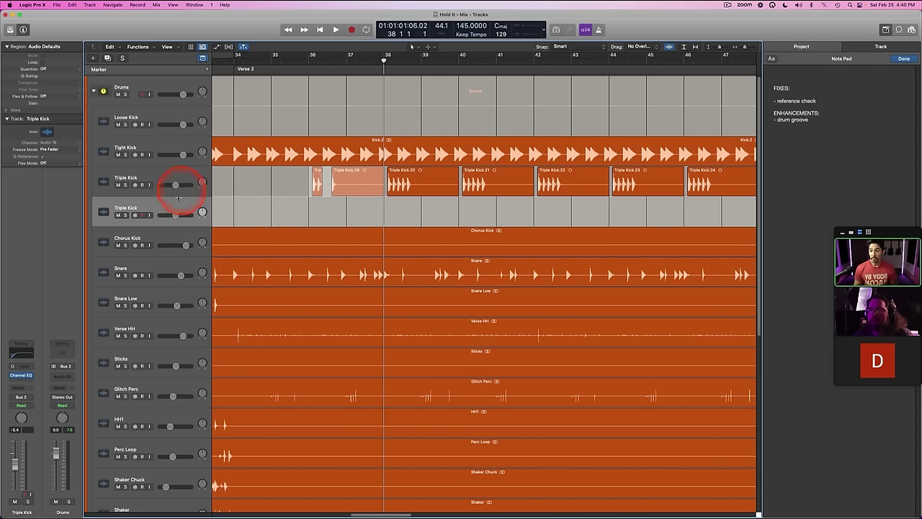
Step: Paste the two Triple Kick pieces onto the duplicate track at bar 38
key(super+v)
key(super+z)
key(super+z)
click(156, 207)
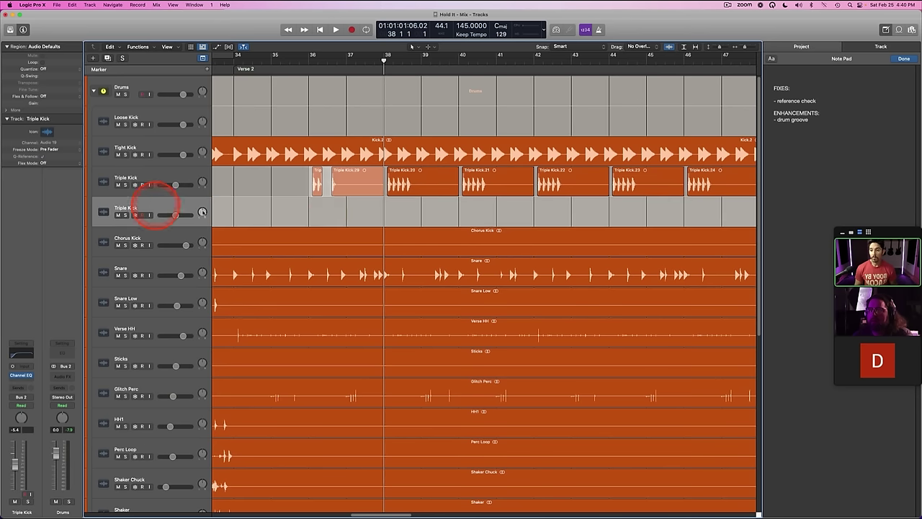
click(397, 80)
key(super+v)
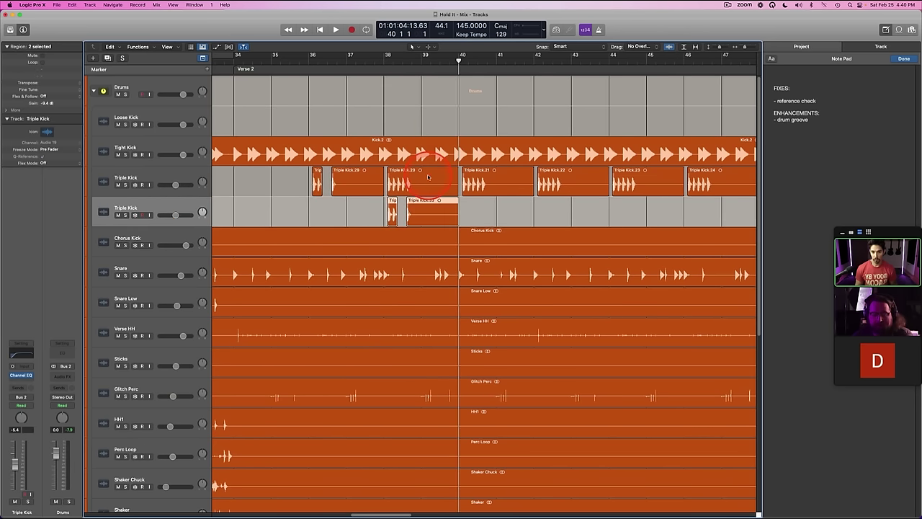
Step: Repeat the pasted two-bar Triple Kick pattern along the duplicate track up to bar 48
drag(384, 211, 458, 209)
scroll(393, 228, right, 5)
key(super+r)
key(super+r)
key(super+r)
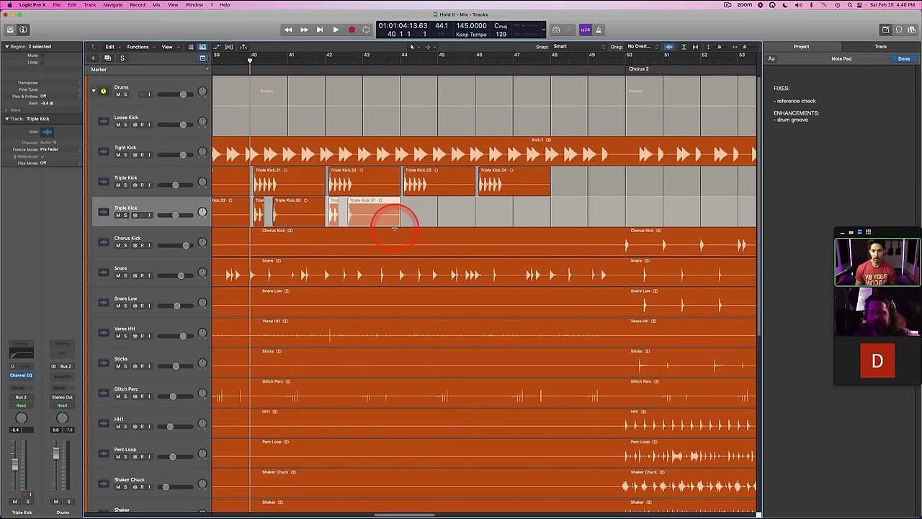
scroll(392, 227, left, 4)
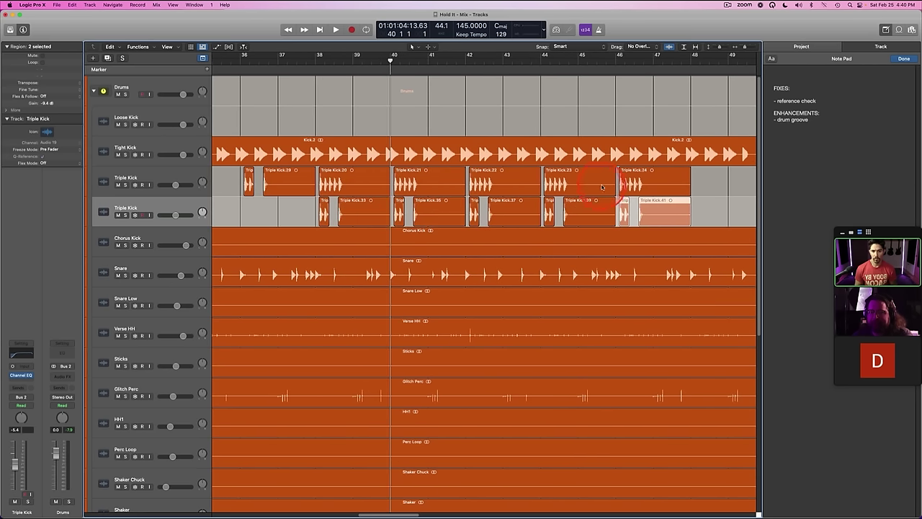
Step: Replace the original Triple Kick regions from bar 38 to 48 with the repeated pieces from the duplicate track
drag(702, 179, 353, 173)
key(Delete)
drag(536, 209, 574, 190)
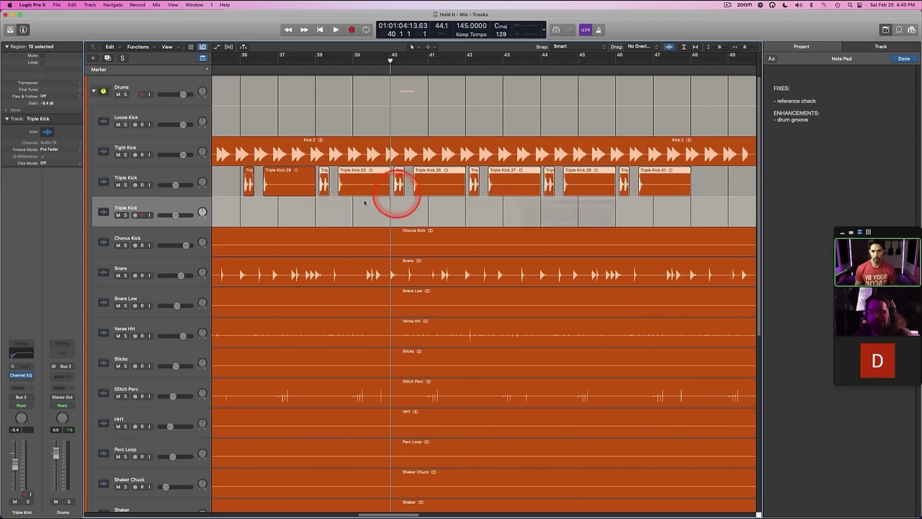
click(350, 208)
Step: Play back the edited Triple Kick pattern in Verse 2 from bar 36
double_click(245, 69)
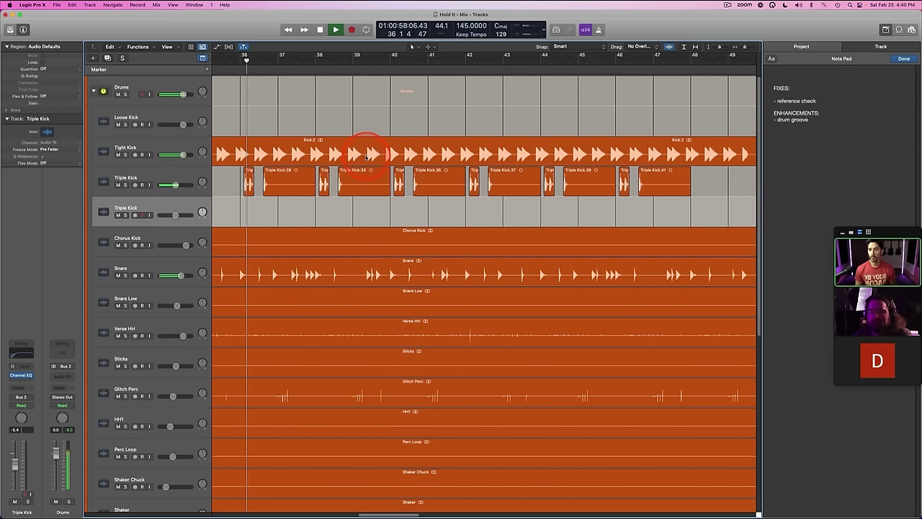
scroll(362, 206, left, 3)
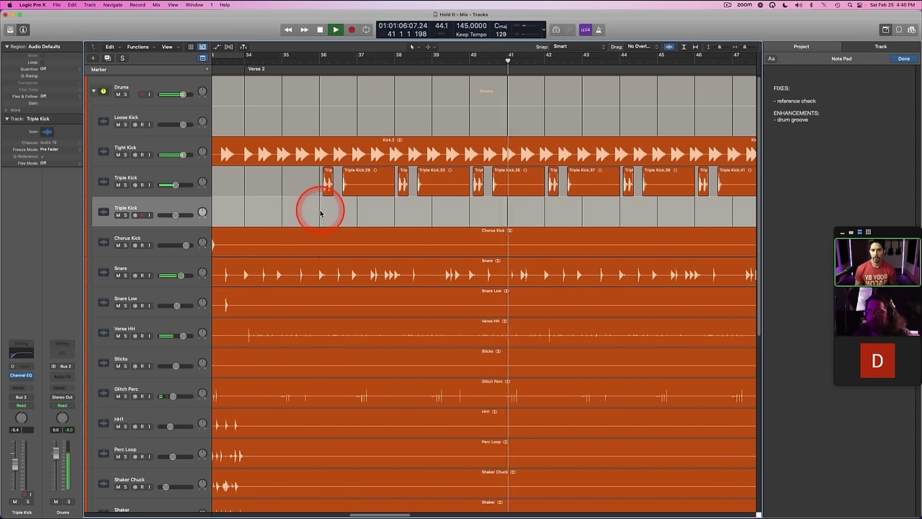
scroll(331, 211, right, 2)
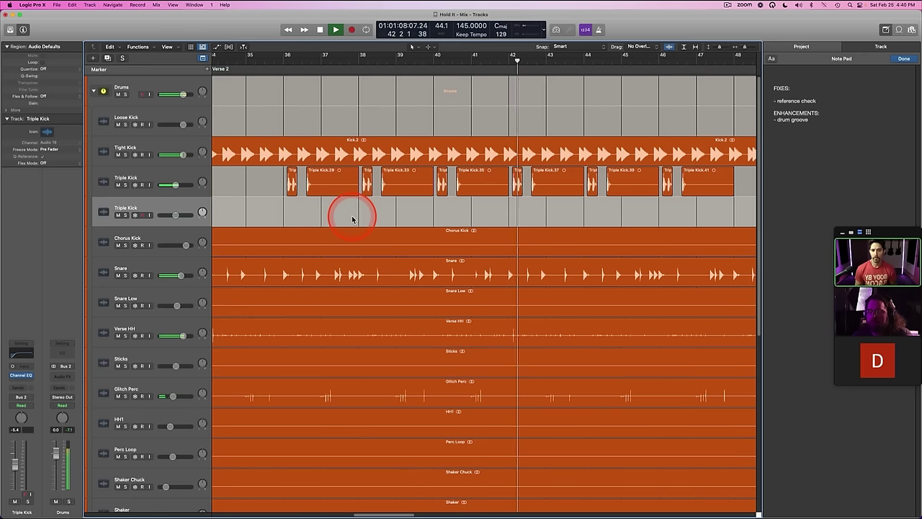
key(space)
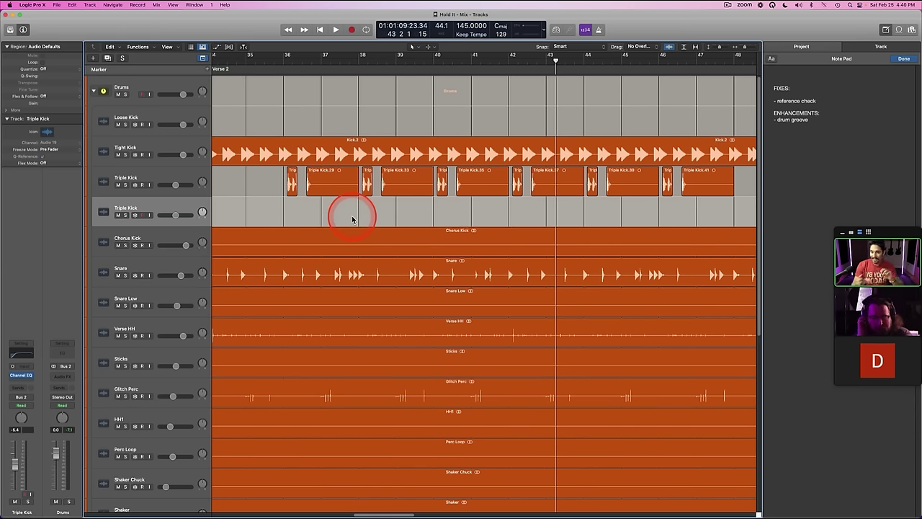
Step: Audition the groove from just before Verse 2, checking the Tight Kick, Triple Kick and Snare tracks in turn
scroll(322, 218, left, 3)
click(350, 128)
click(290, 62)
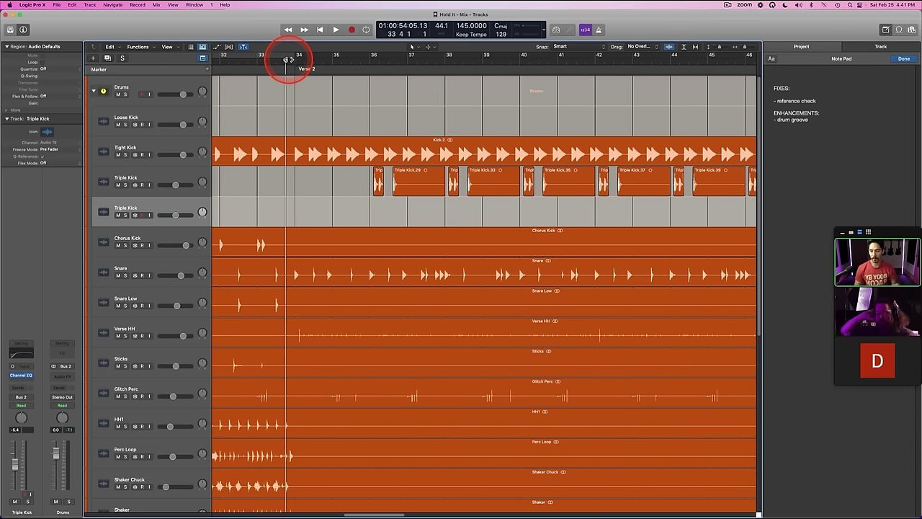
key(space)
scroll(346, 162, left, 2)
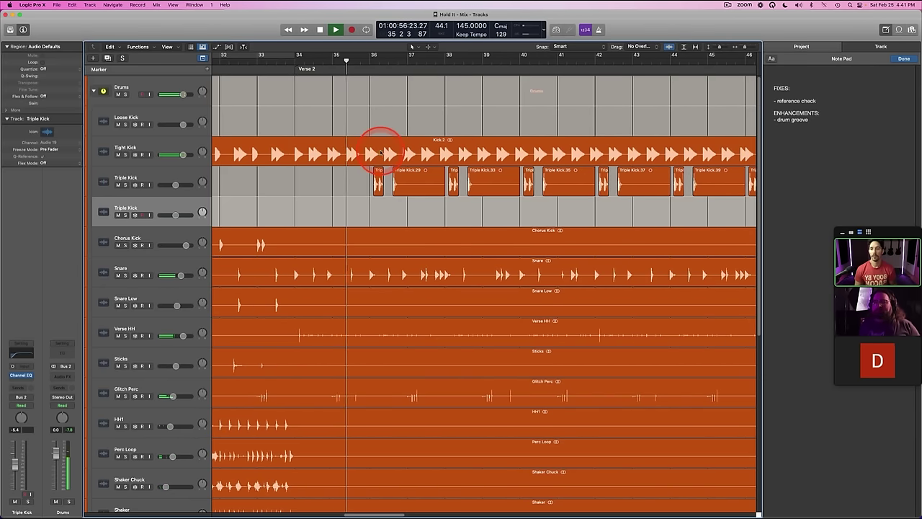
click(179, 141)
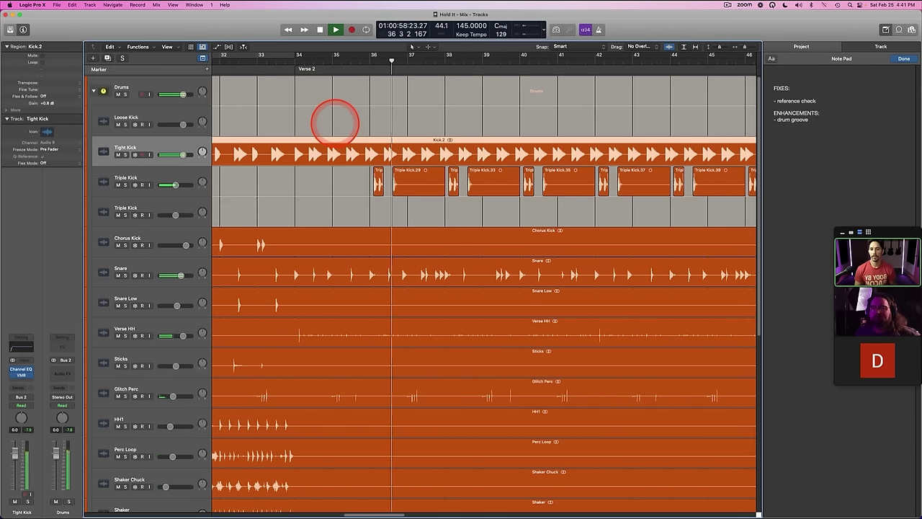
click(175, 181)
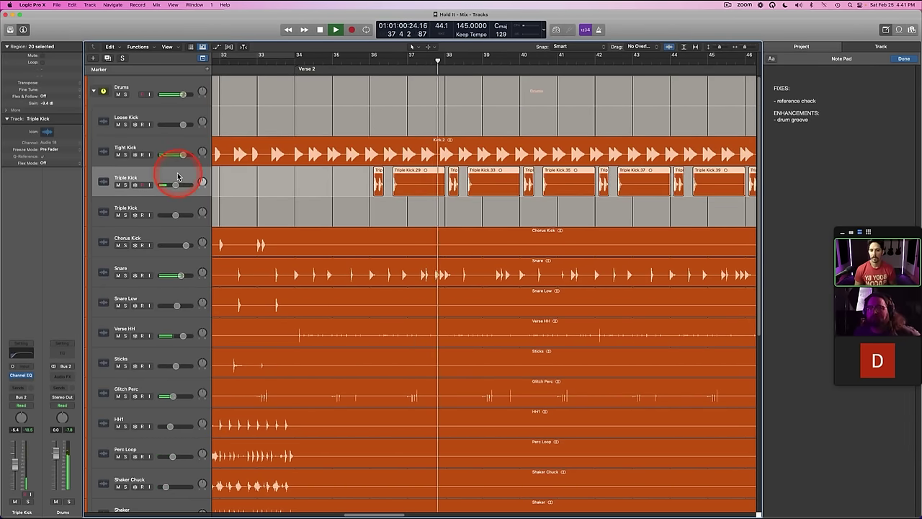
click(164, 267)
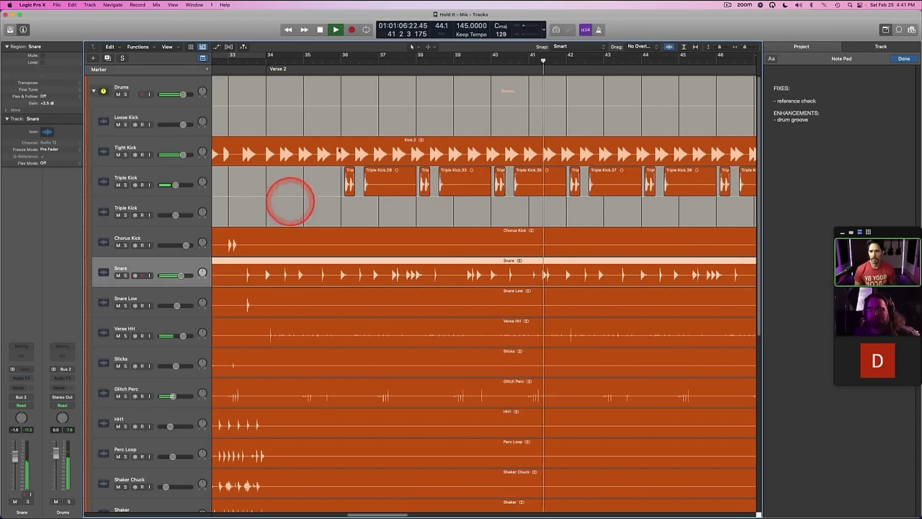
Step: Solo the Snare track and insert a Channel EQ on it
key(ctrl+s)
click(398, 64)
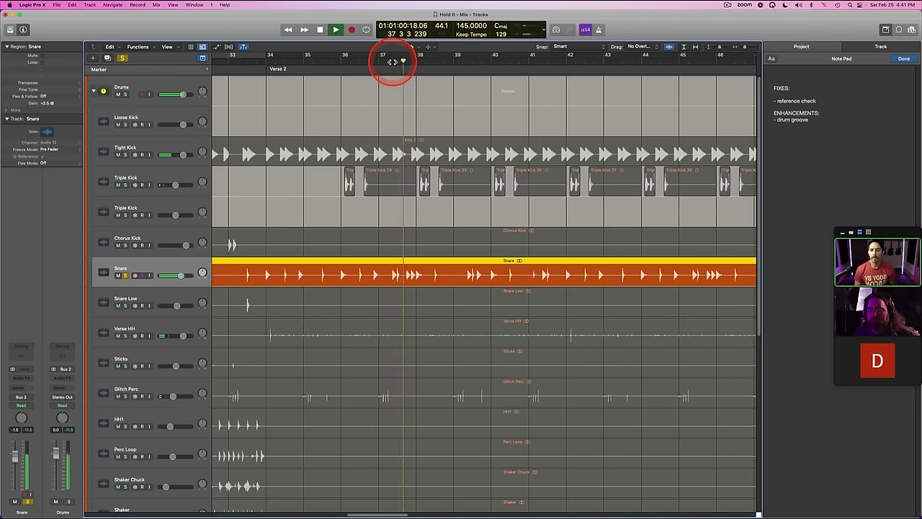
key(space)
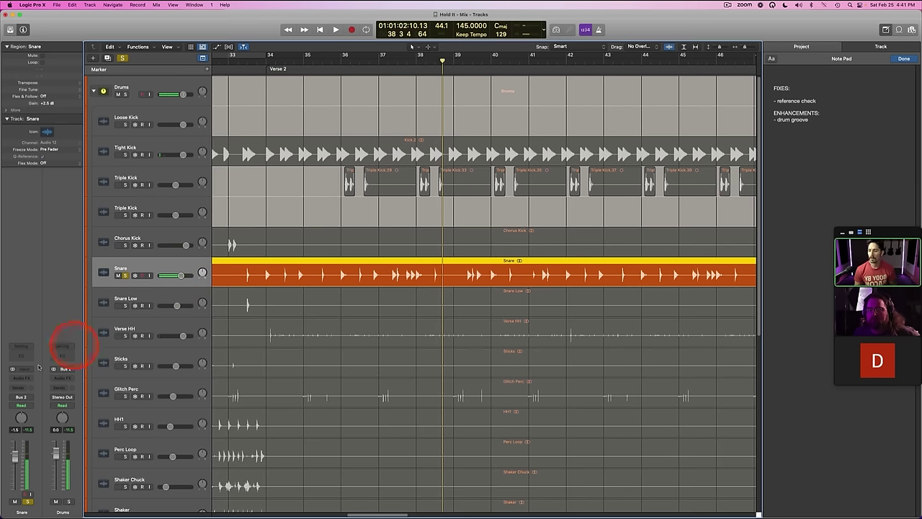
click(20, 360)
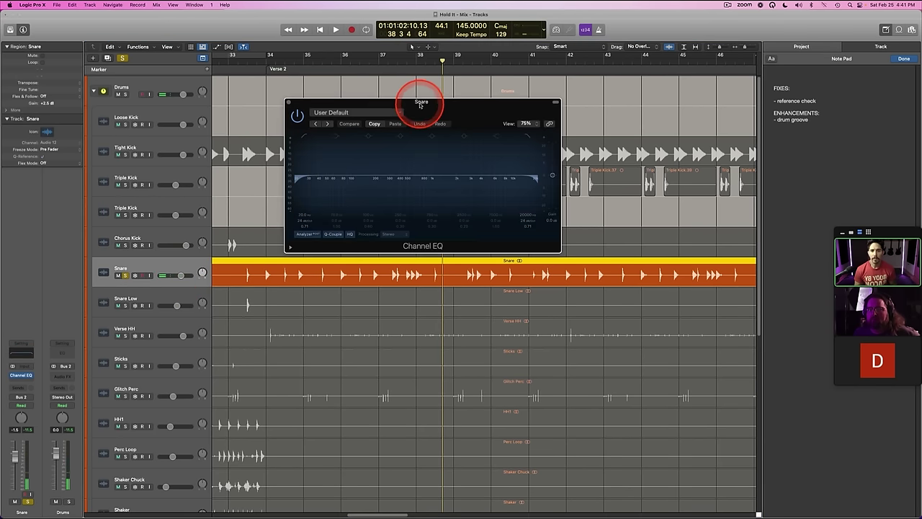
drag(417, 103, 487, 178)
Step: Apply a low cut to the Snare with its Channel EQ during playback from bar 34, and return to the full mix
click(274, 63)
key(space)
drag(370, 258, 432, 252)
click(359, 177)
key(super+a)
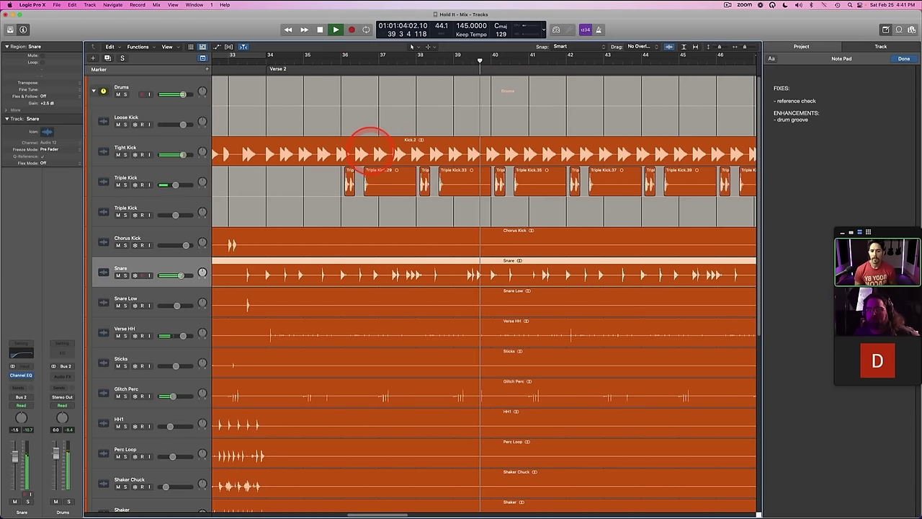
Step: Listen to the full mix through the end of Verse 2 and into Chorus 2
click(371, 200)
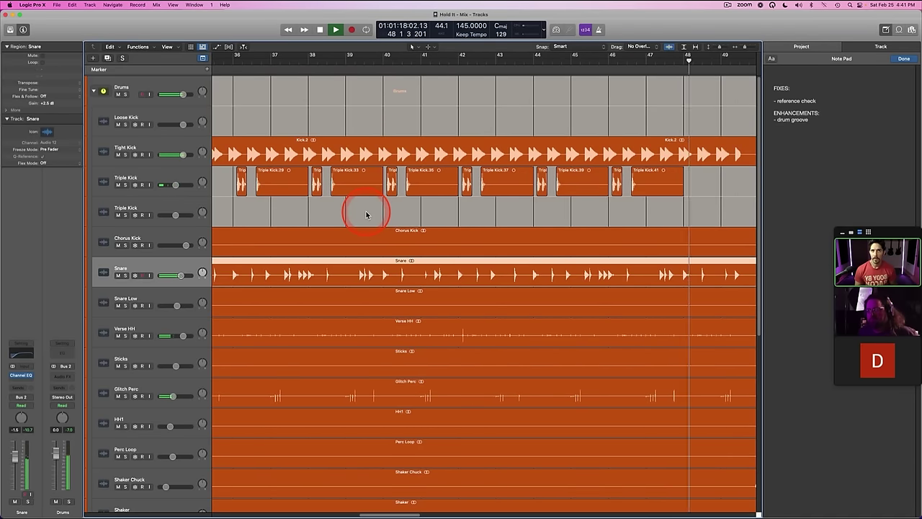
scroll(365, 215, left, 3)
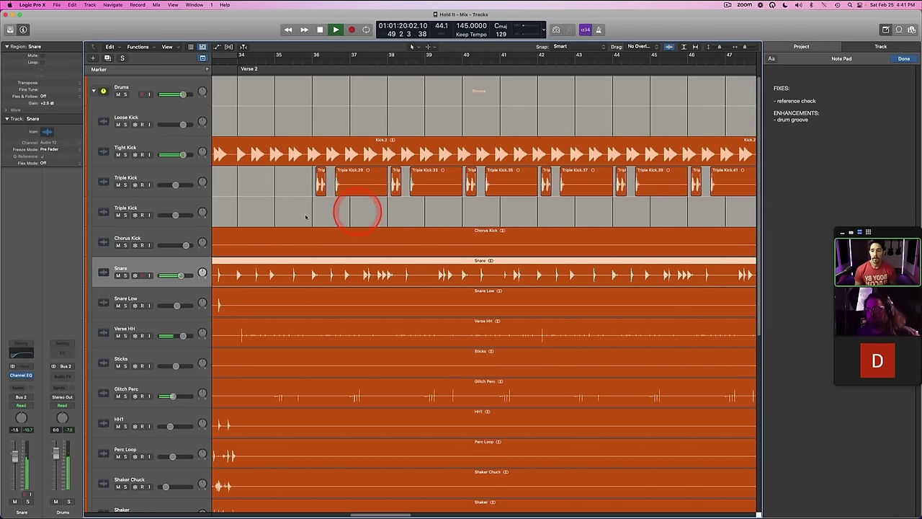
scroll(281, 219, right, 15)
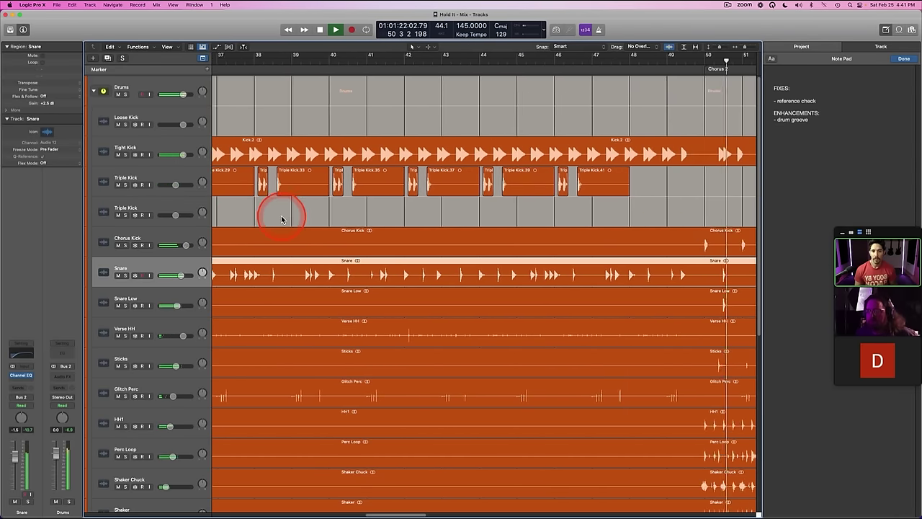
scroll(317, 227, left, 8)
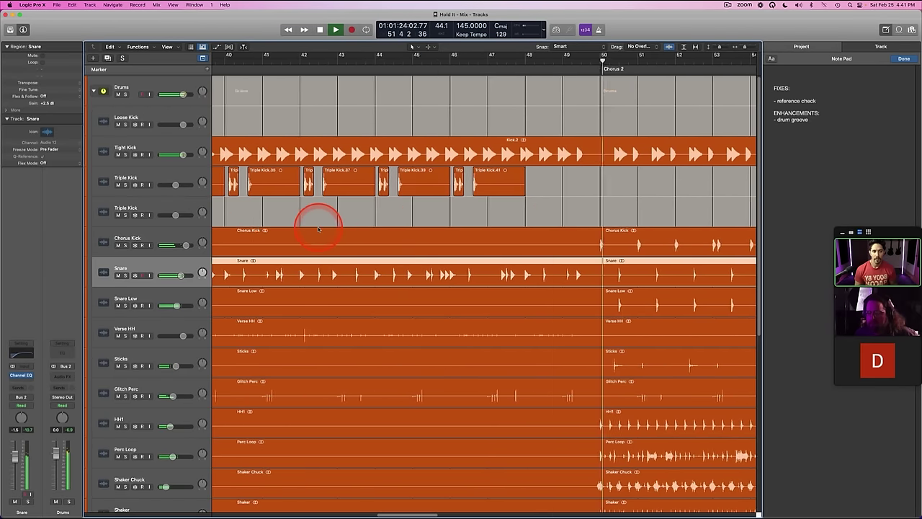
scroll(318, 229, right, 8)
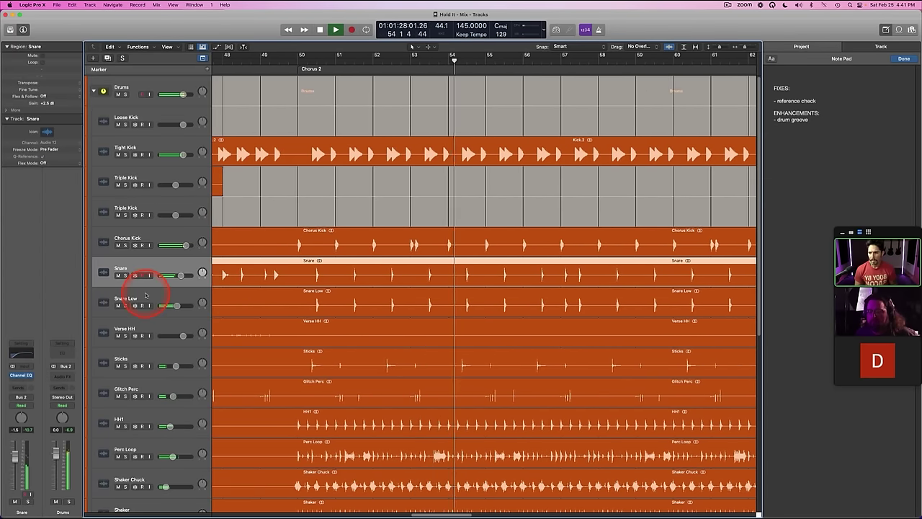
Step: Solo the Snare Low track in Chorus 2 and insert the VMR plug-in on it
click(125, 305)
key(space)
click(25, 378)
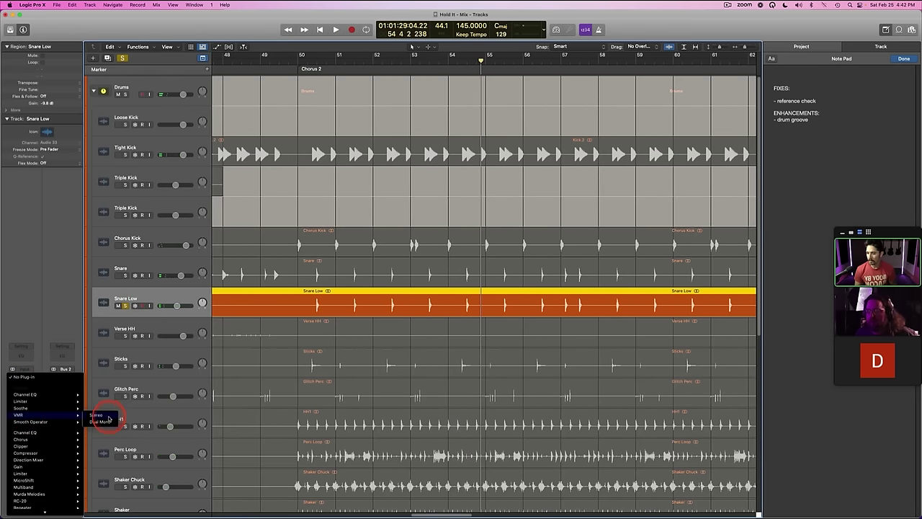
click(108, 418)
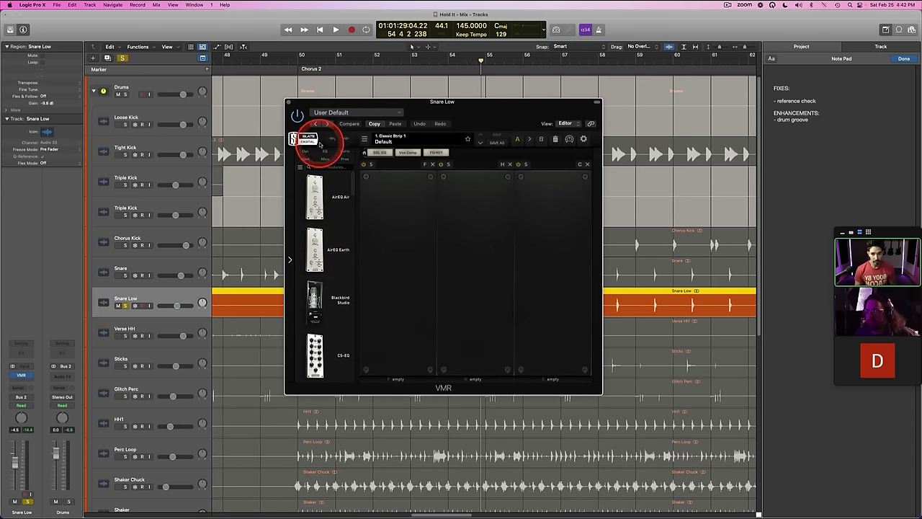
Step: Set a cycle range from bar 50 to 61 and load the FG-401 compressor into VMR's first slot
drag(289, 55, 714, 70)
click(306, 150)
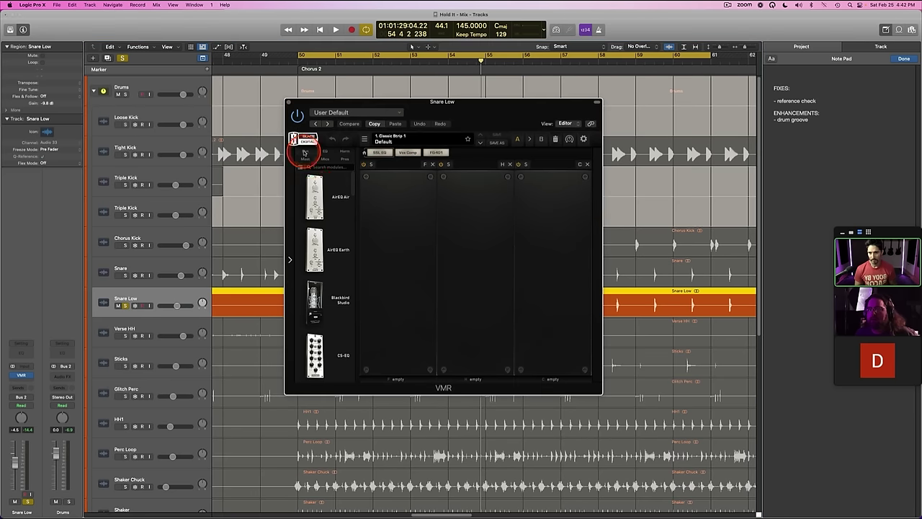
scroll(326, 267, down, 5)
scroll(326, 321, down, 5)
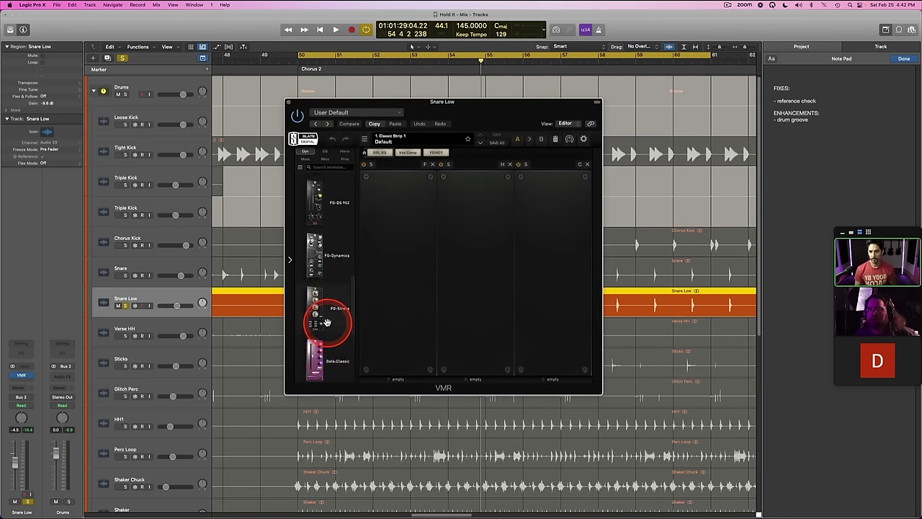
drag(401, 267, 407, 255)
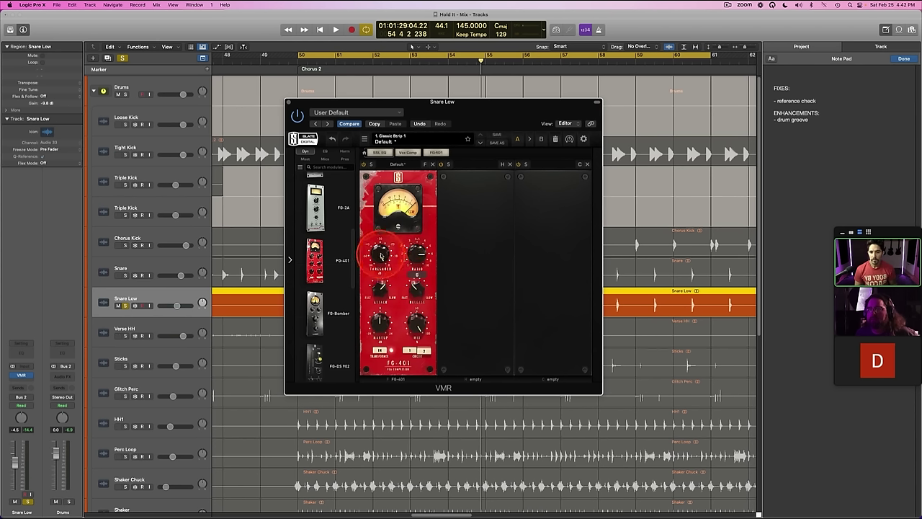
Step: Adjust the FG-401 compressor's threshold and makeup gain on the soloed Snare Low while the Chorus 2 cycle plays
key(space)
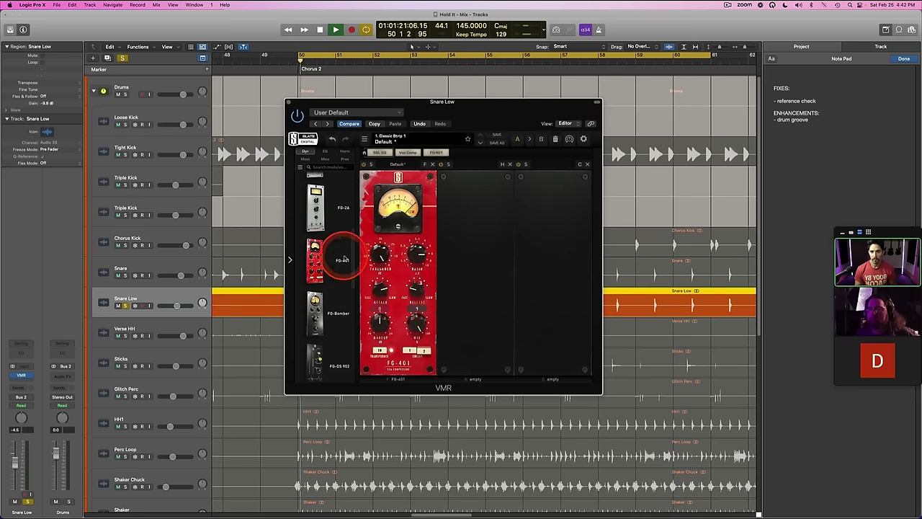
mouse_move(373, 261)
drag(373, 261, 380, 253)
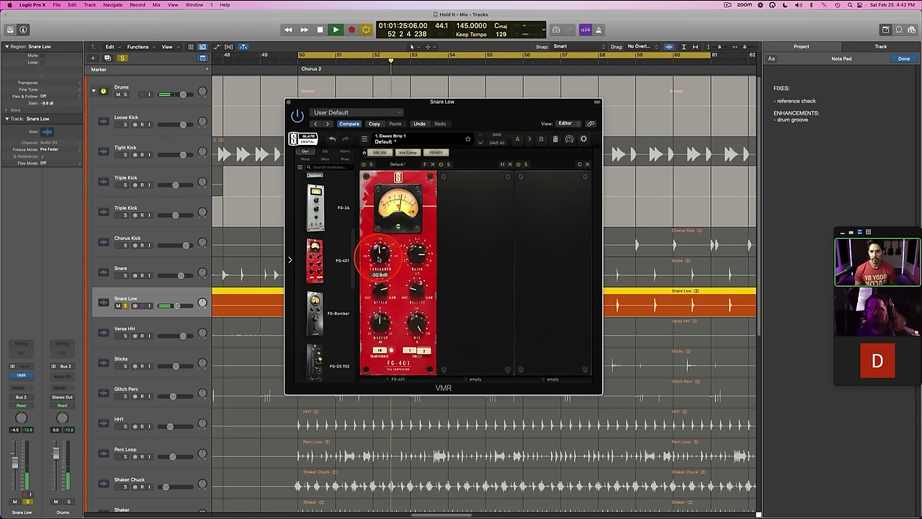
drag(375, 256, 376, 252)
drag(373, 331, 374, 328)
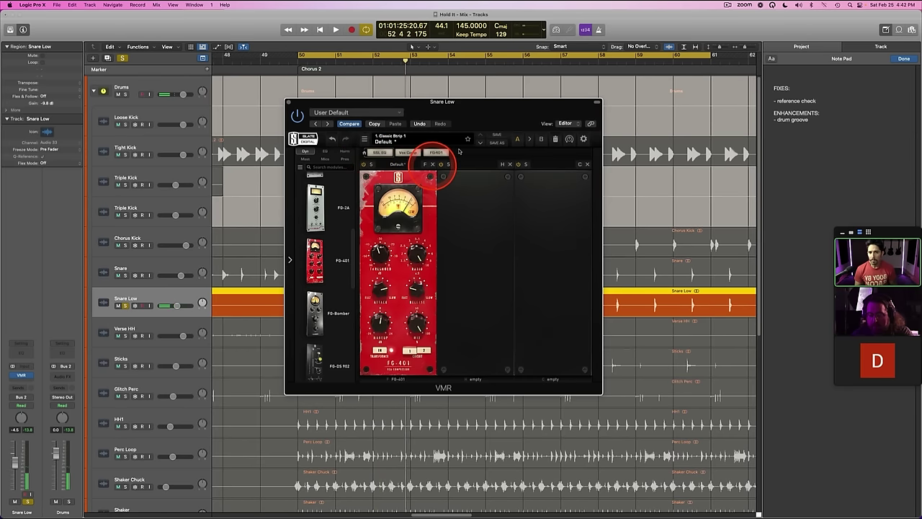
Step: Switch VMR to its B state, remove the FG-401 there and load the FG-Bomber into the first slot
click(539, 138)
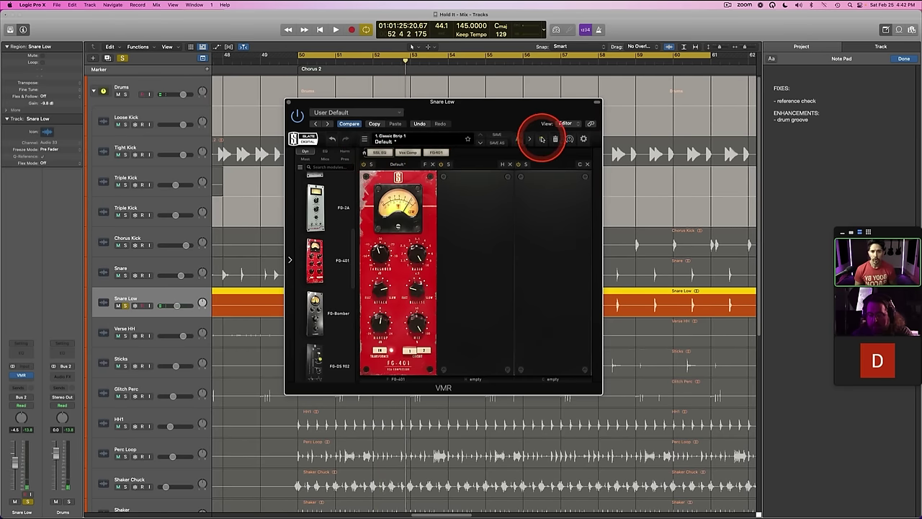
click(433, 164)
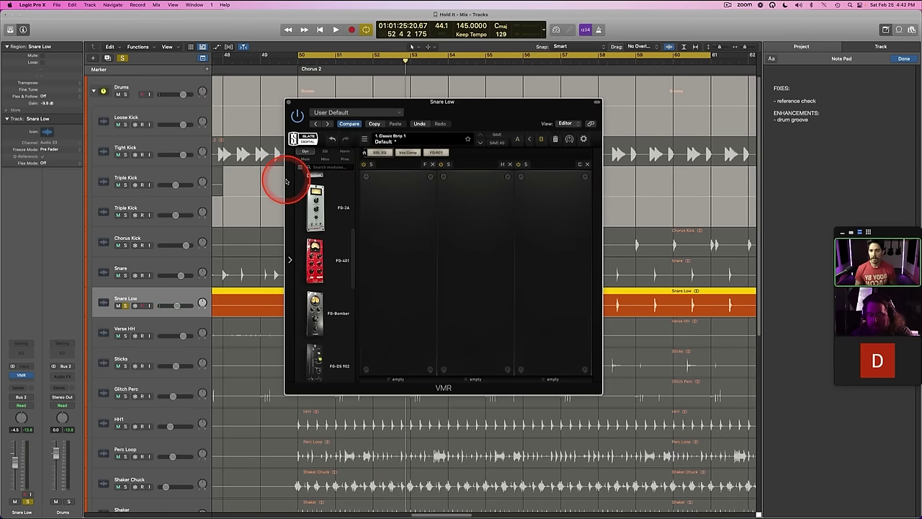
double_click(321, 308)
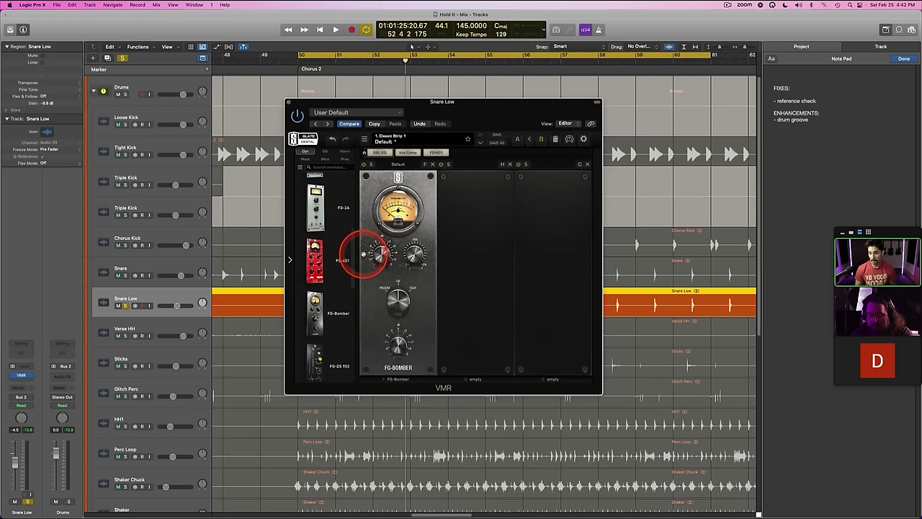
Step: Set the FG-Bomber's intensity to 52% while playing the soloed Snare Low in the Chorus 2 cycle
key(space)
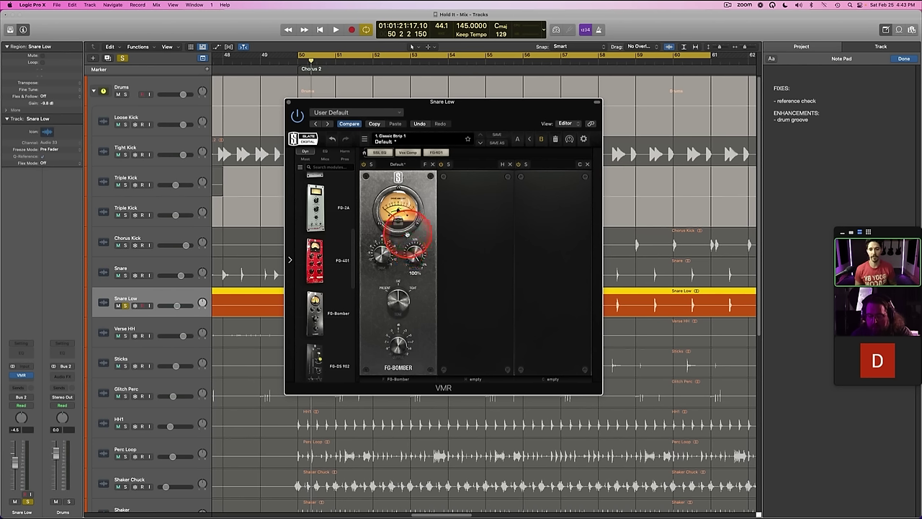
key(space)
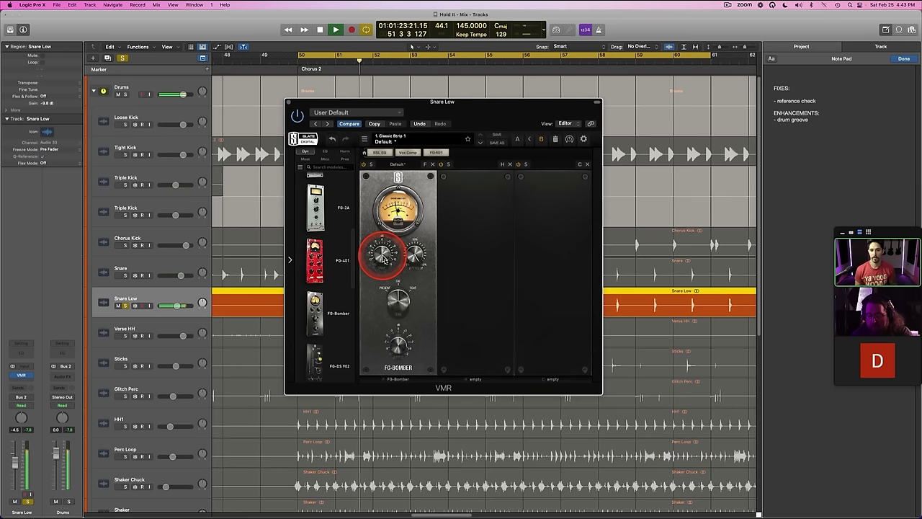
drag(398, 302, 397, 368)
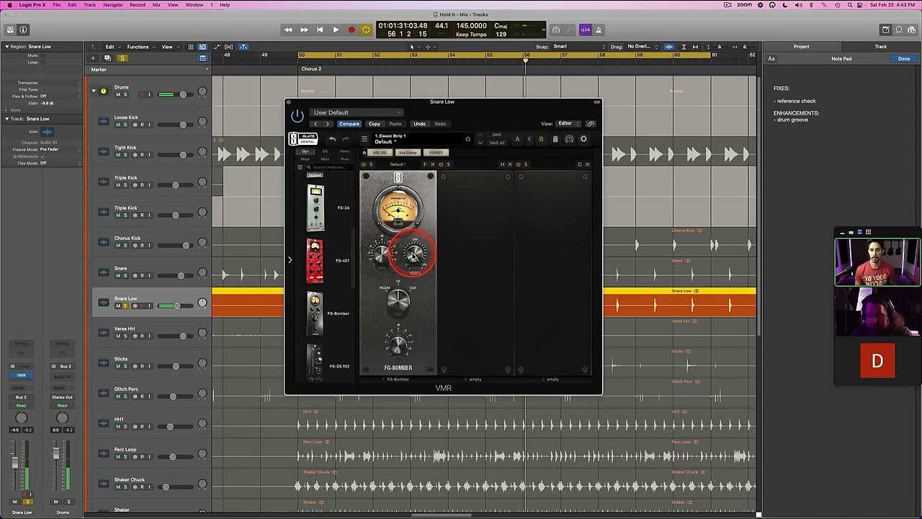
key(space)
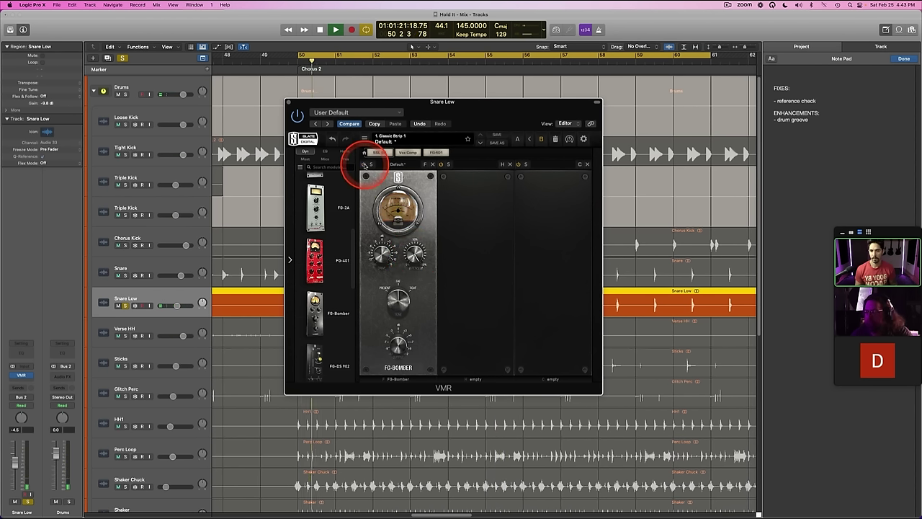
key(space)
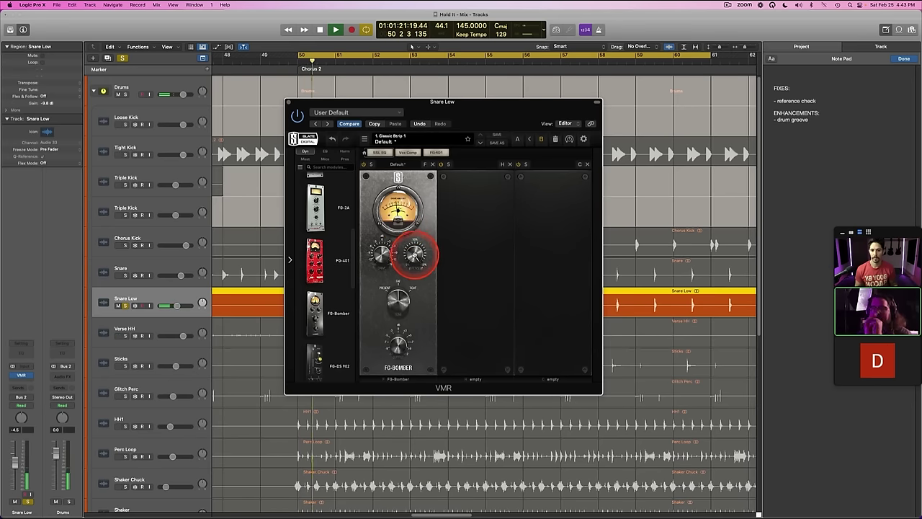
key(space)
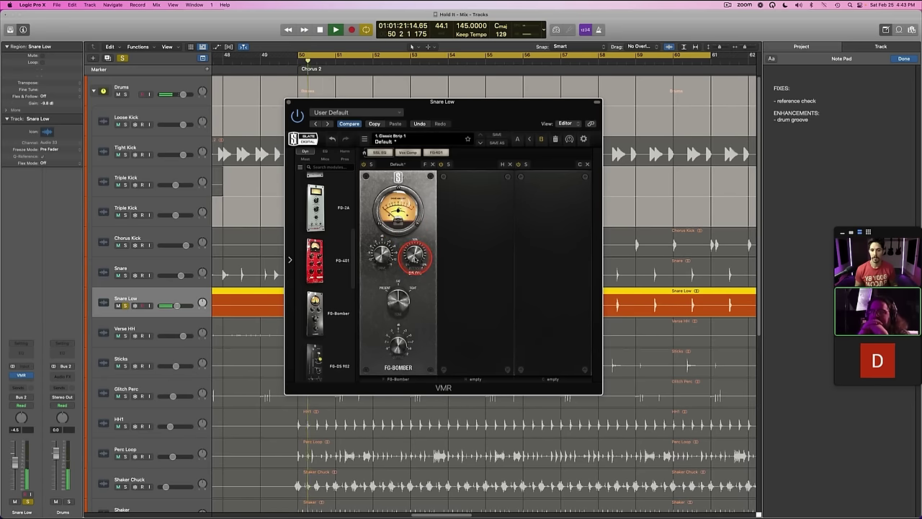
drag(415, 260, 417, 257)
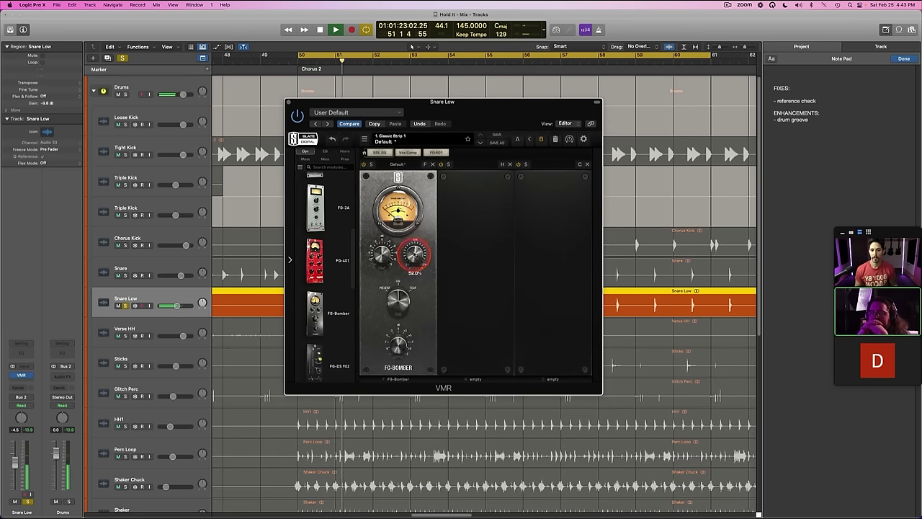
Step: Compare the Snare Low with the FG-Bomber bypassed and active, and close the VMR window
click(364, 164)
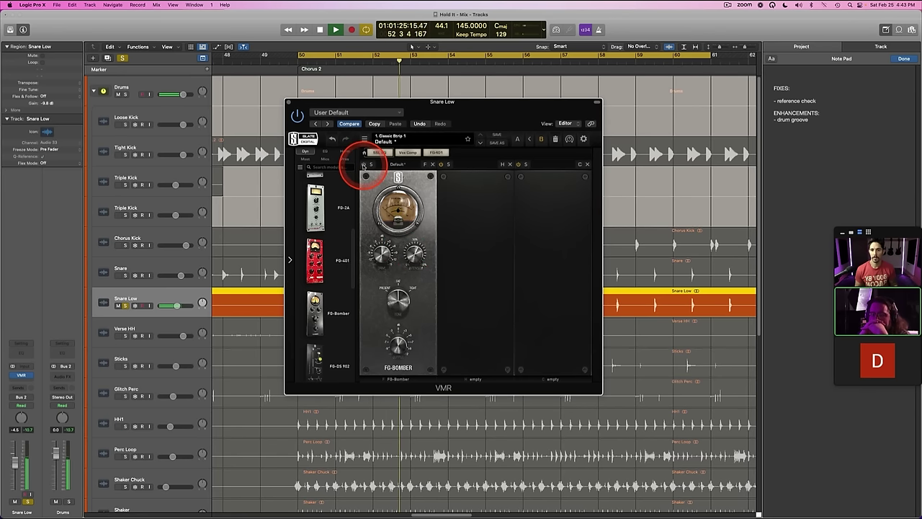
click(363, 164)
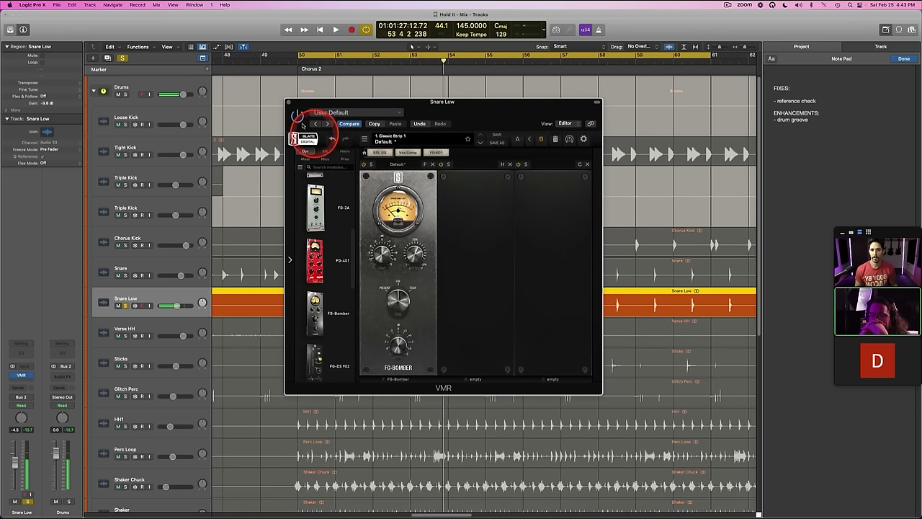
click(289, 102)
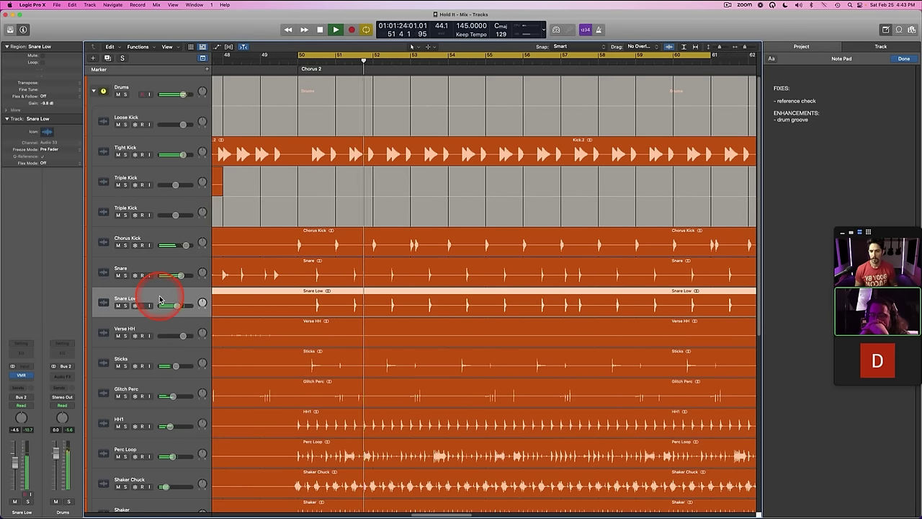
Step: Compare the Snare Low and Tight Kick soloed and within the full Chorus 2 mix
key(s)
key(s)
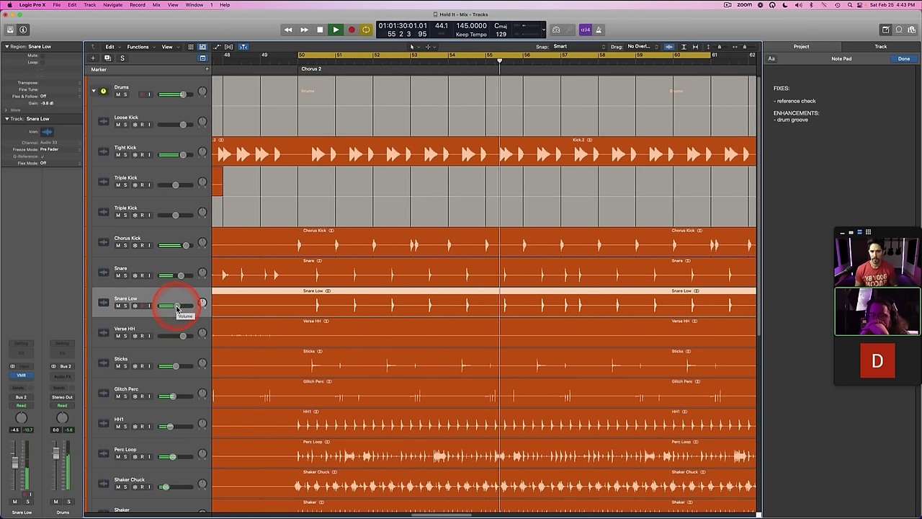
click(143, 148)
key(s)
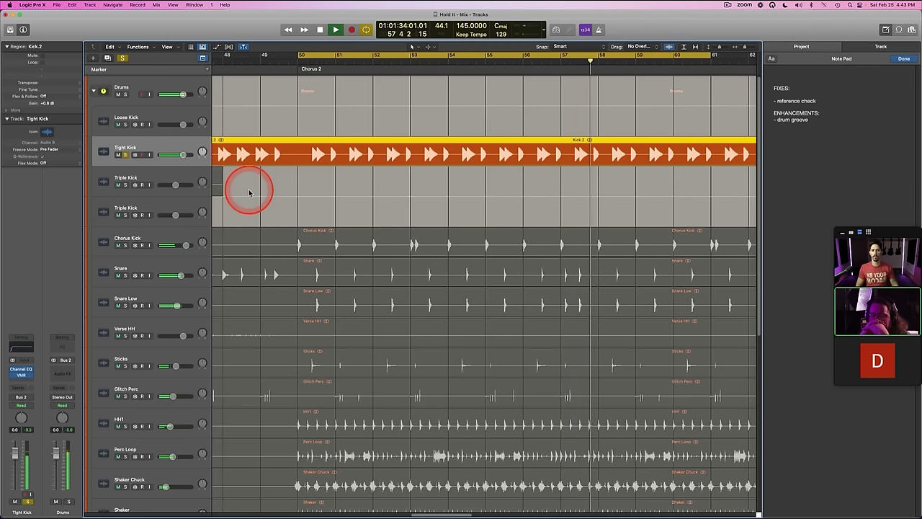
key(s)
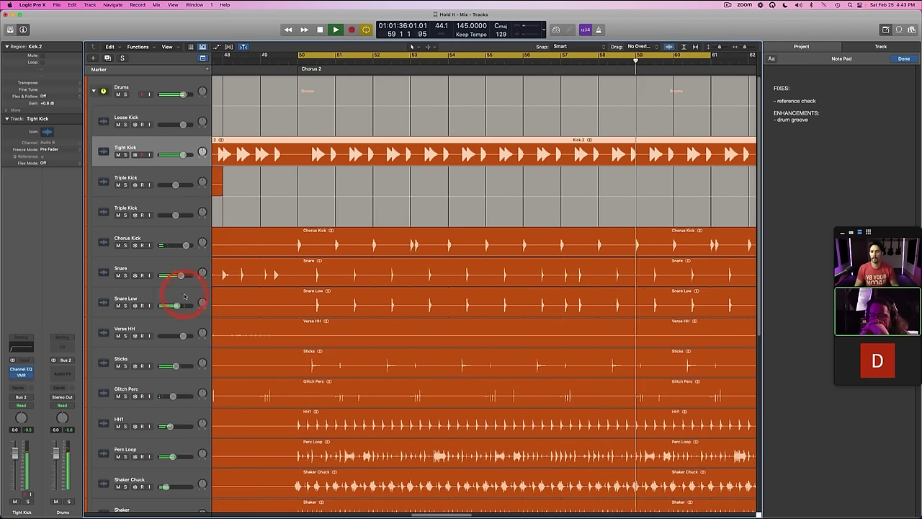
Step: Mute the Vocals stack and compare the Snare Low with VMR bypassed and active from the start of Chorus 2
click(144, 299)
click(12, 376)
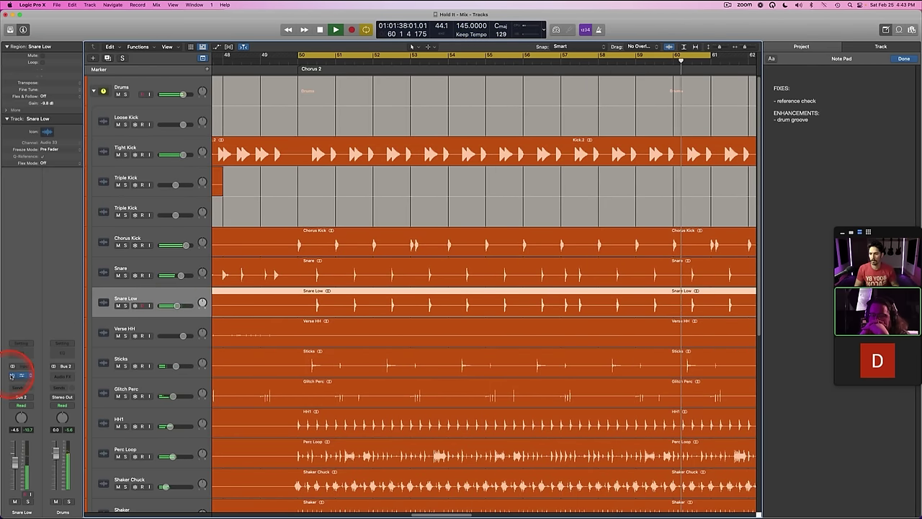
key(space)
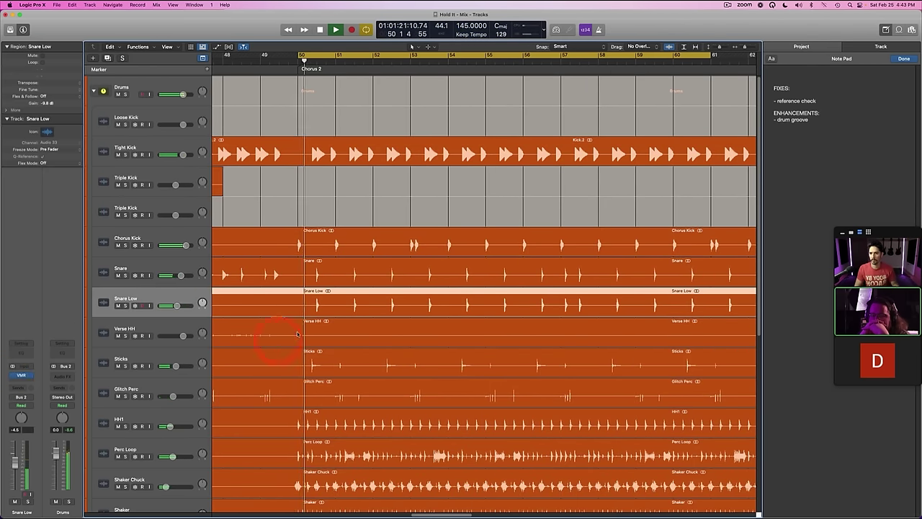
scroll(298, 333, down, 5)
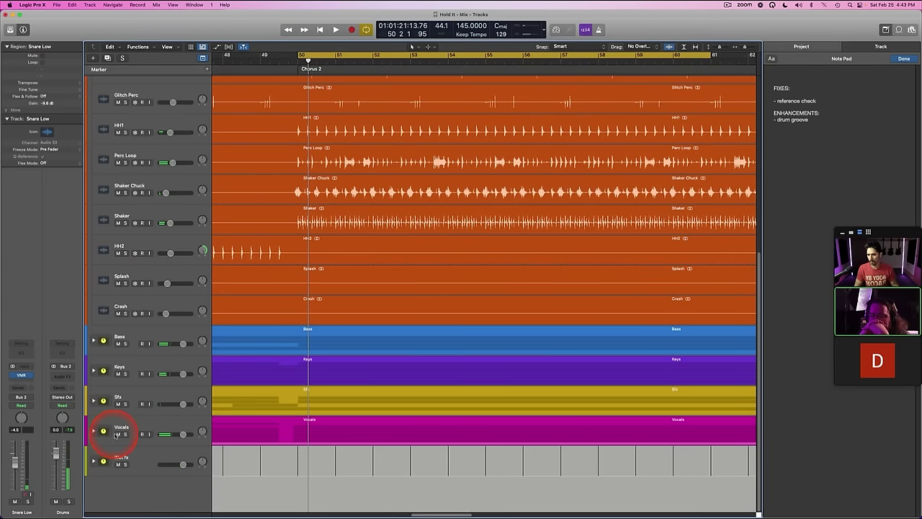
click(116, 433)
scroll(299, 311, up, 5)
key(space)
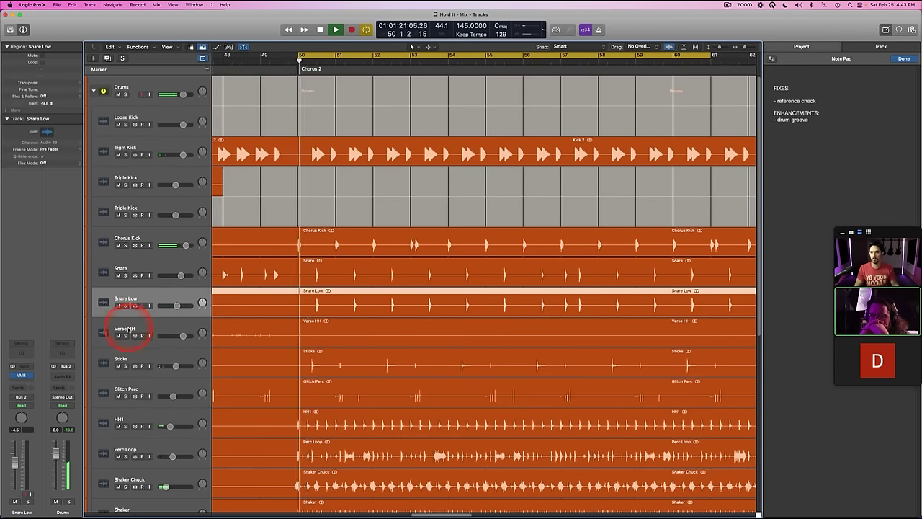
click(13, 376)
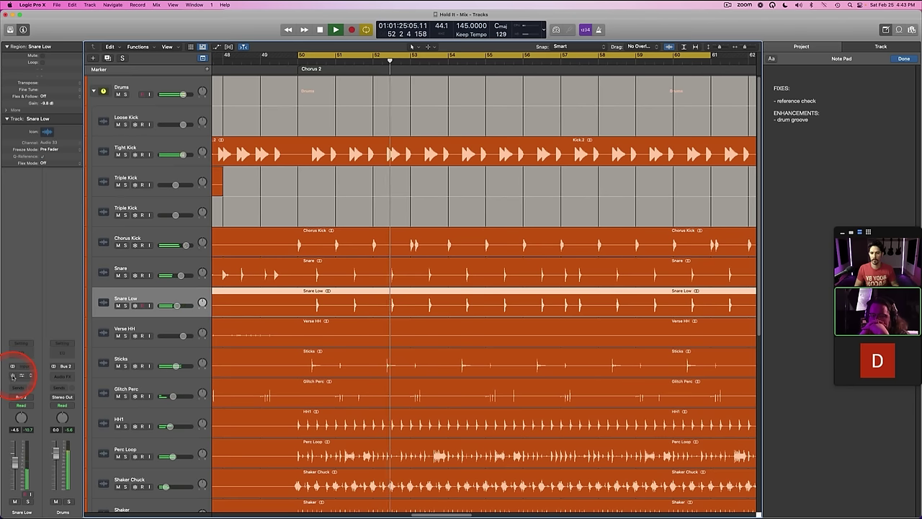
click(12, 376)
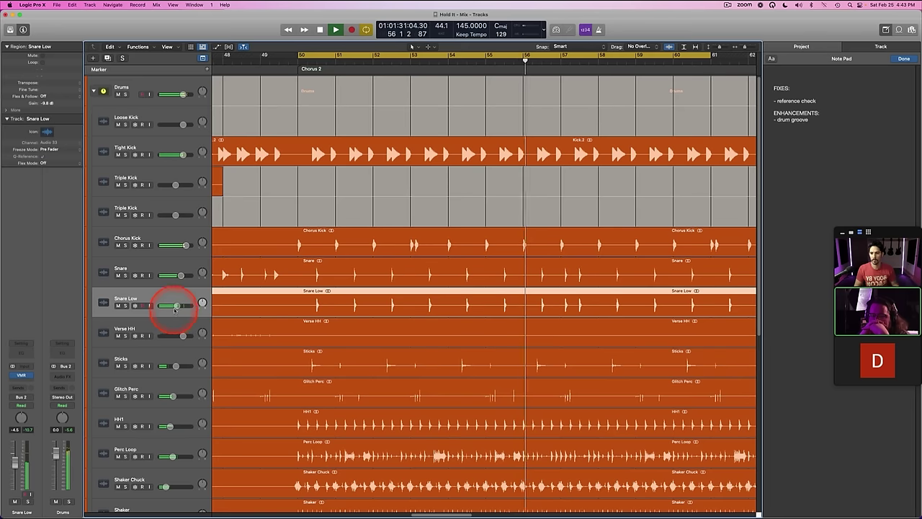
Step: Insert the stereo Clipper plug-in after VMR on the Snare Low track
click(21, 377)
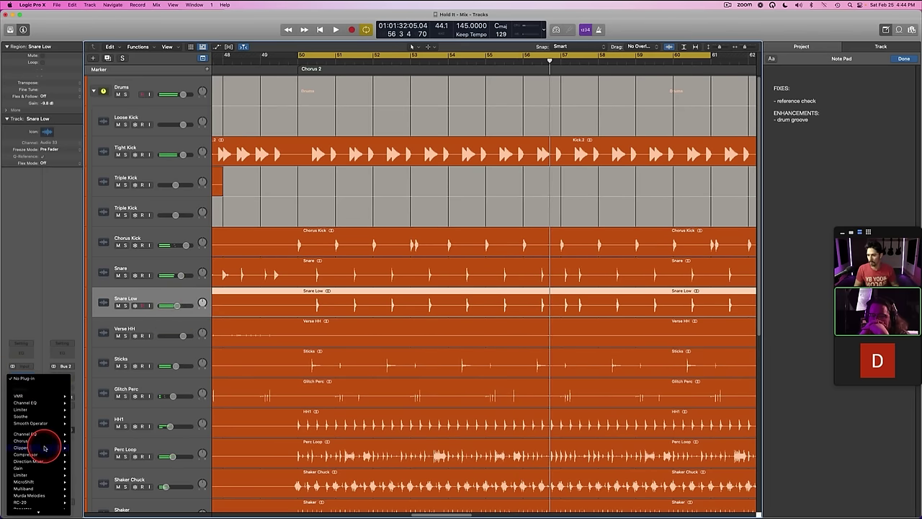
mouse_move(37, 512)
mouse_move(32, 374)
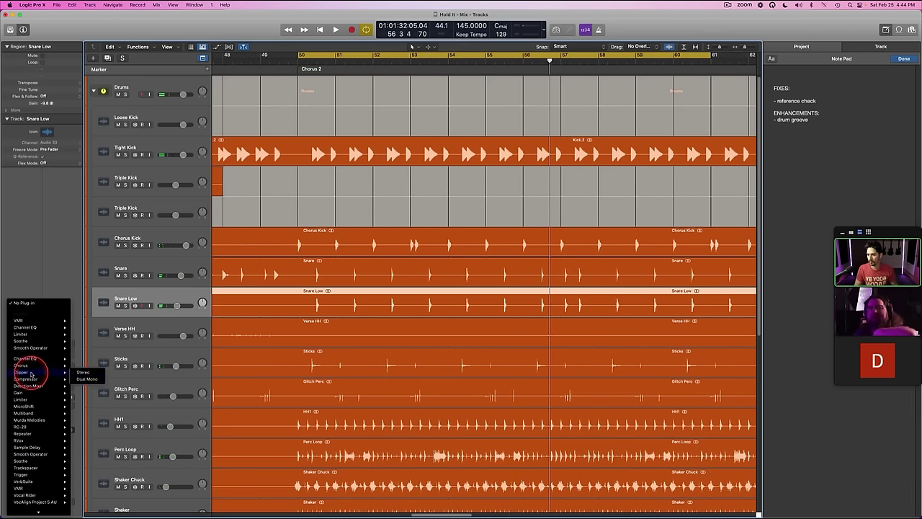
click(82, 374)
Step: Solo the Snare Low during playback, lower the Clipper's clip ceiling, and compare it with the plug-in bypassed
key(space)
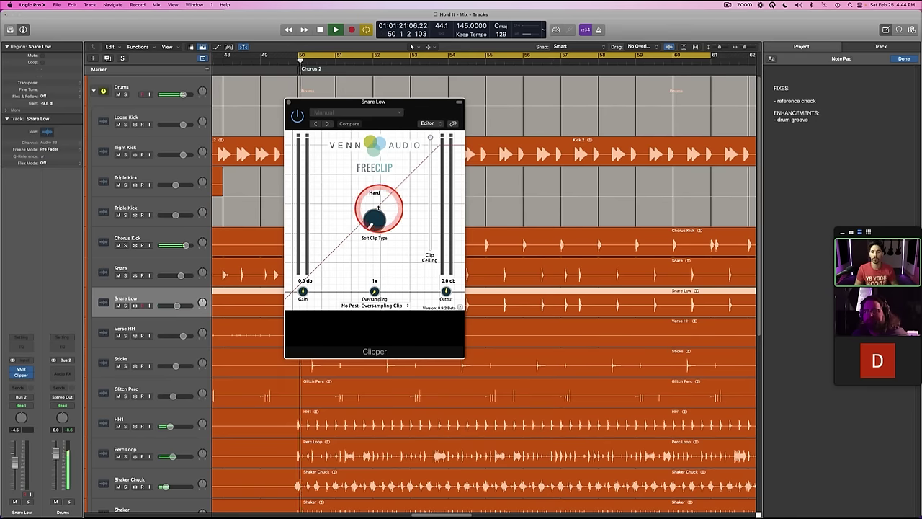
key(s)
drag(435, 142, 435, 184)
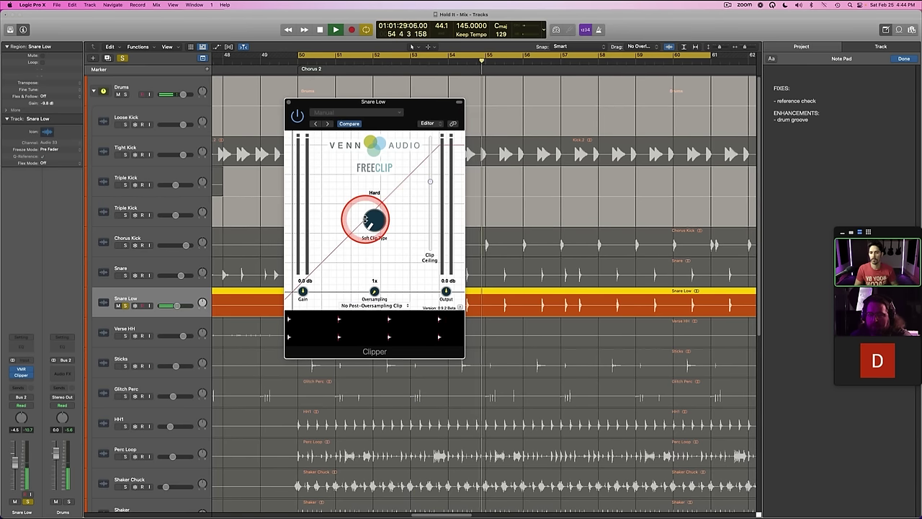
click(297, 116)
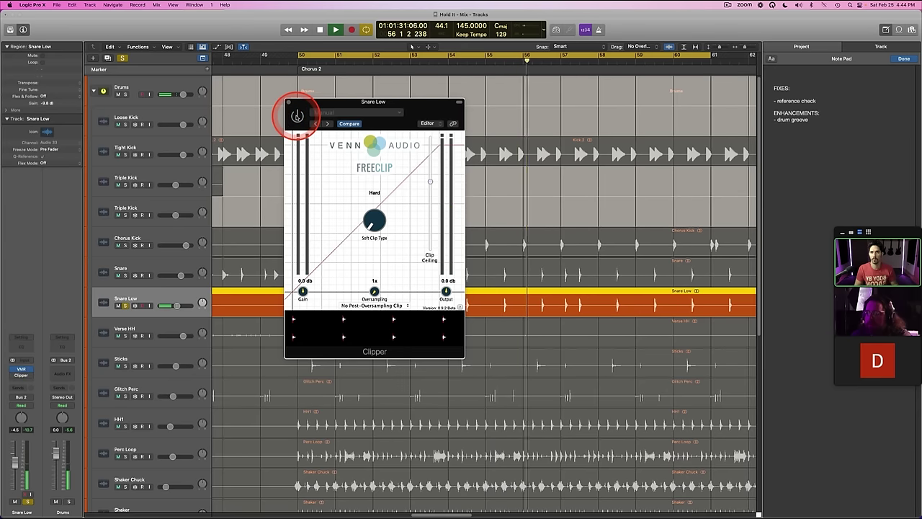
click(297, 116)
Step: Raise the Clipper's output to 3.1 dB while comparing the Snare Low with Clipper and VMR bypassed
click(447, 292)
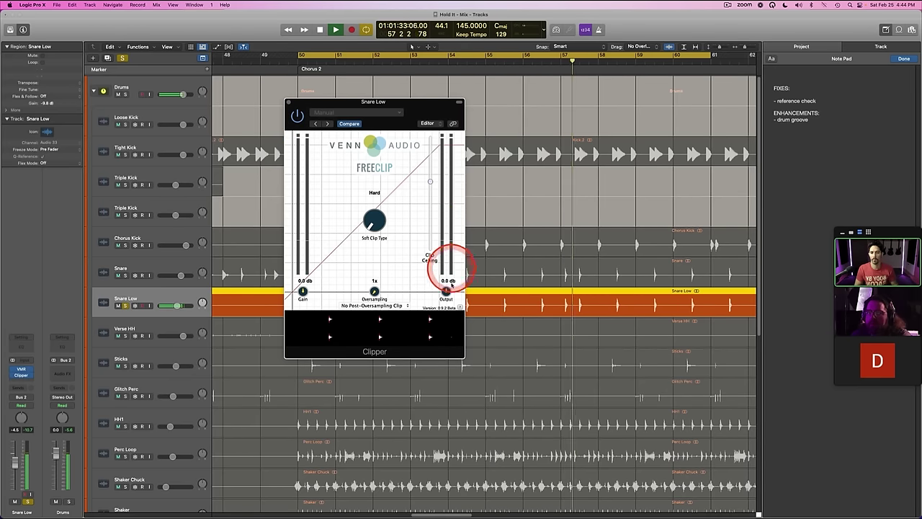
drag(447, 292, 446, 292)
click(297, 116)
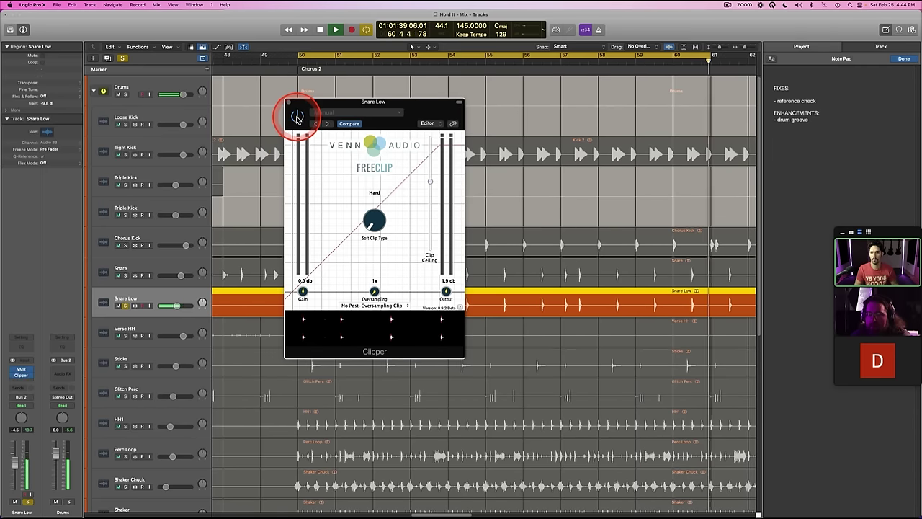
click(297, 116)
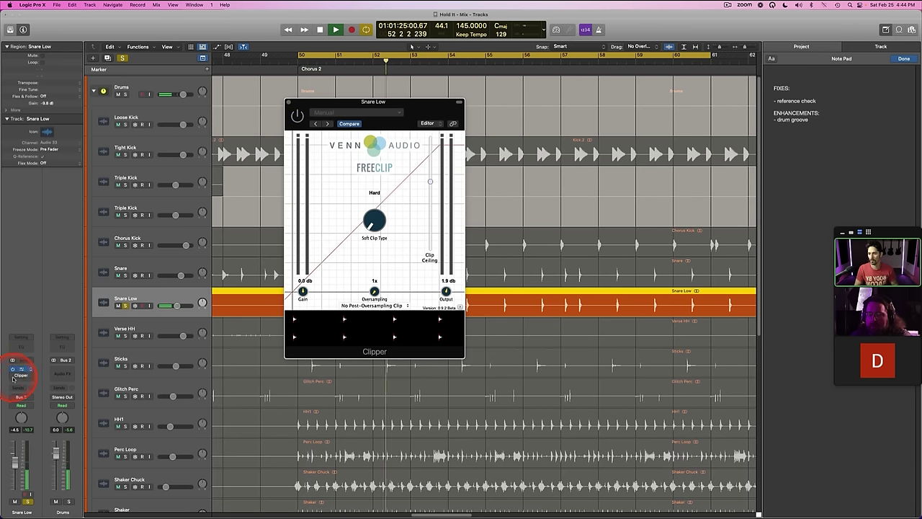
click(13, 373)
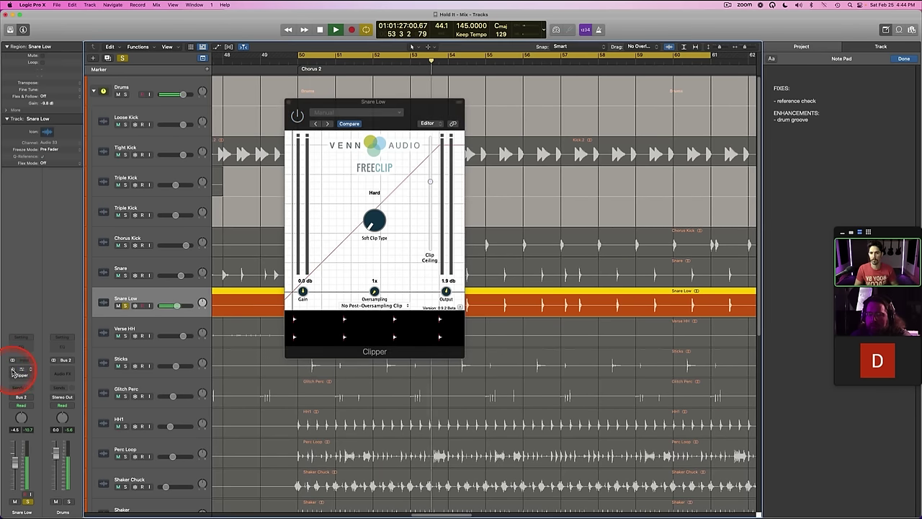
drag(442, 292, 446, 286)
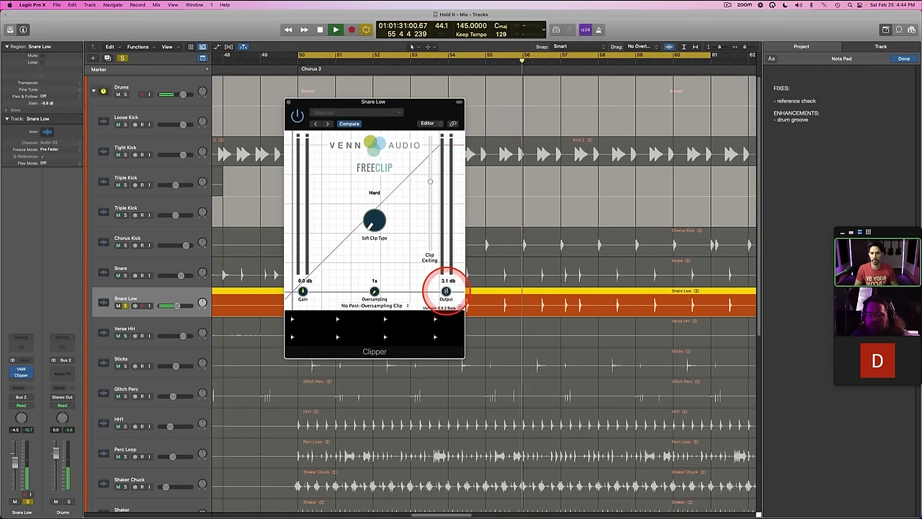
Step: Compare the soloed Snare Low during Chorus 2 playback with VMR bypassed and active, keeping the Clipper bypass state as needed
click(13, 373)
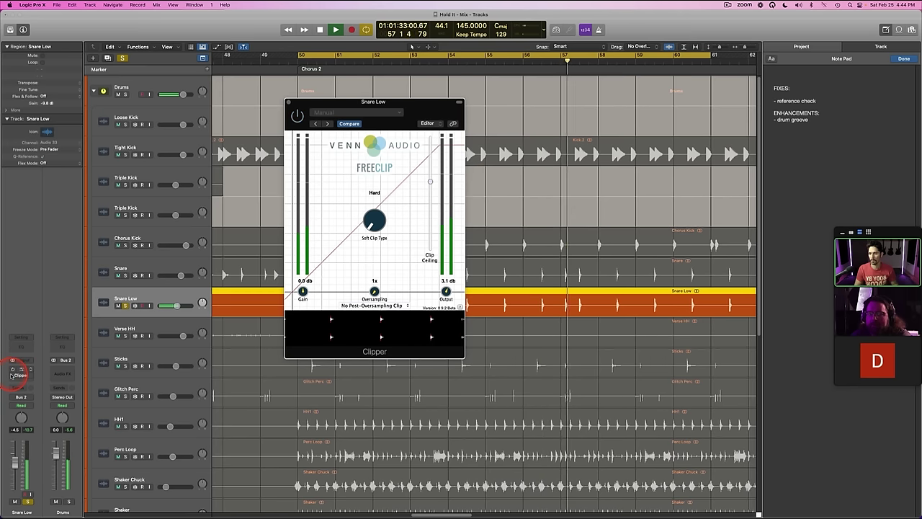
key(space)
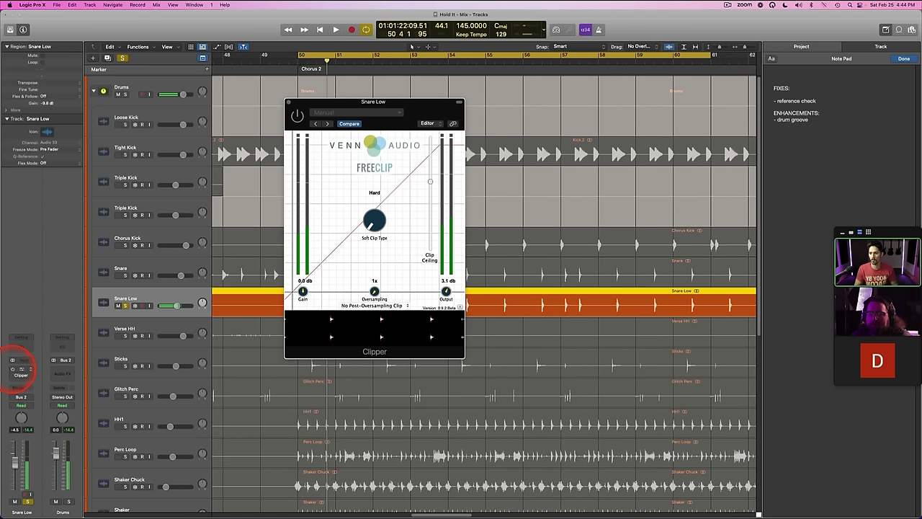
key(space)
Step: Adjust the FG-Bomber's intensity in the Snare Low's VMR during playback, and close the VMR and Clipper windows
click(20, 369)
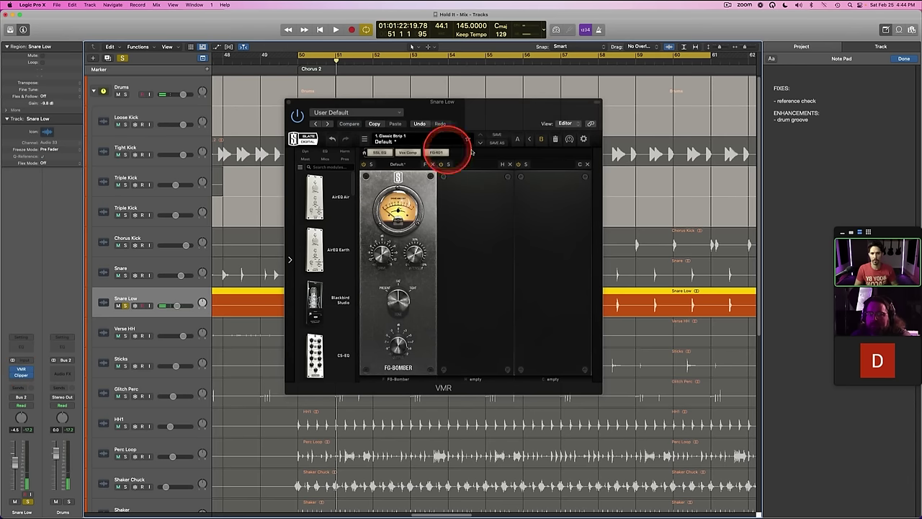
click(389, 250)
drag(412, 254, 412, 254)
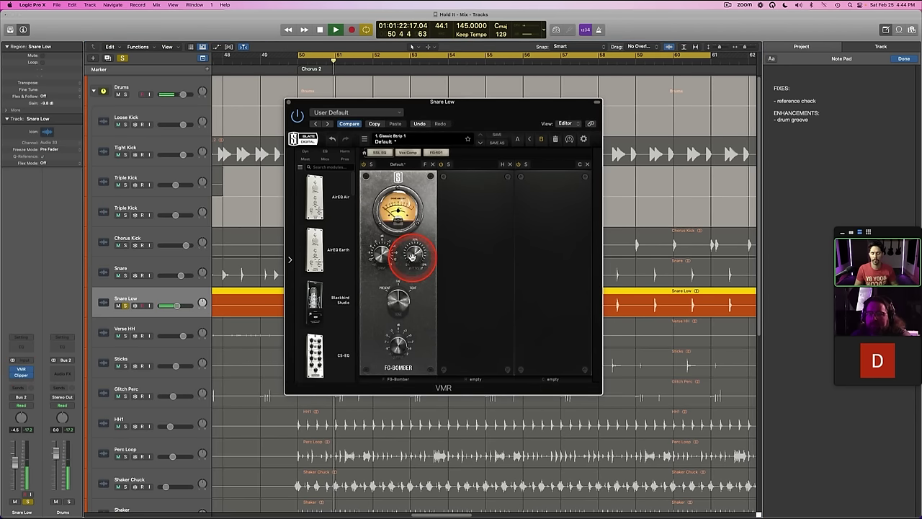
drag(412, 257, 412, 254)
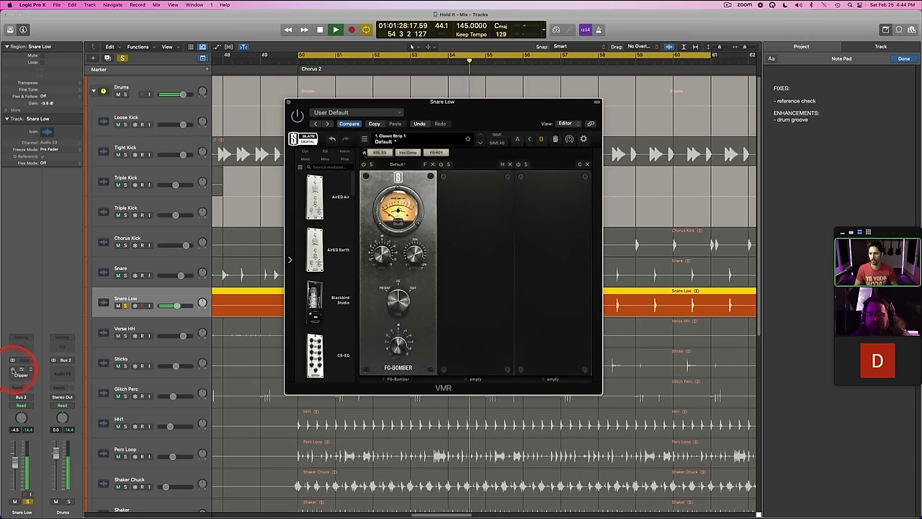
key(space)
click(289, 102)
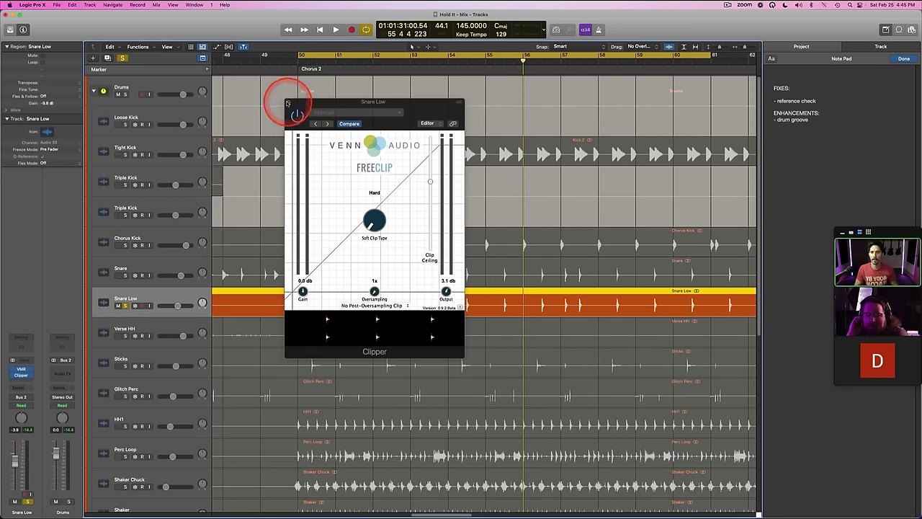
click(288, 102)
Step: Solo the Snare track and compare it during Chorus 2 playback with and without the Snare Low
click(145, 268)
key(s)
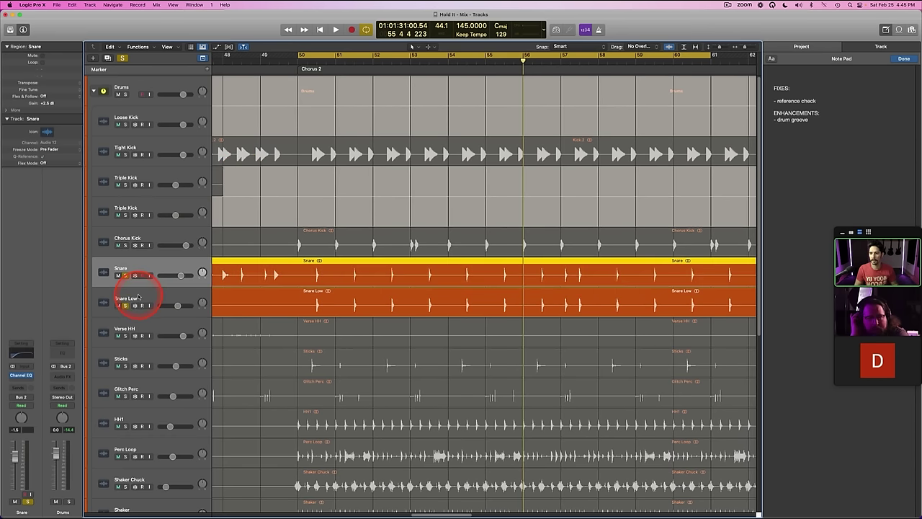
click(138, 297)
key(s)
key(space)
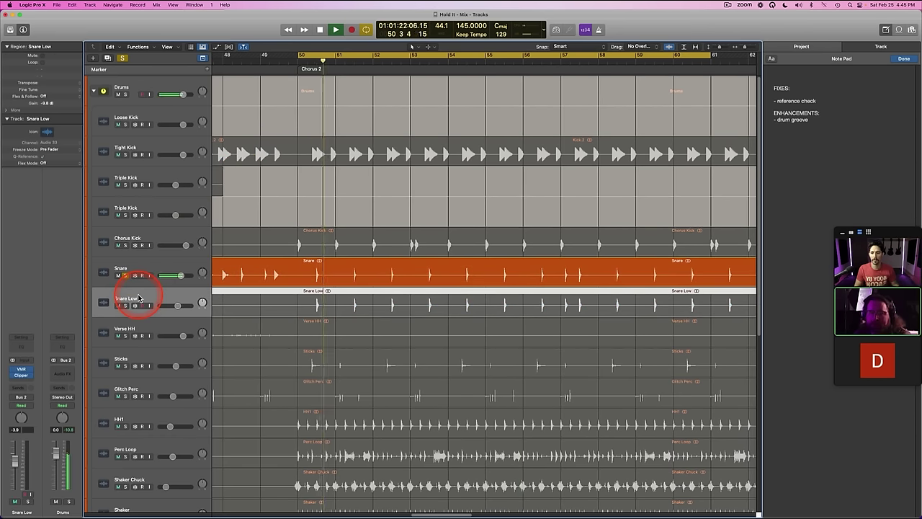
key(s)
key(space)
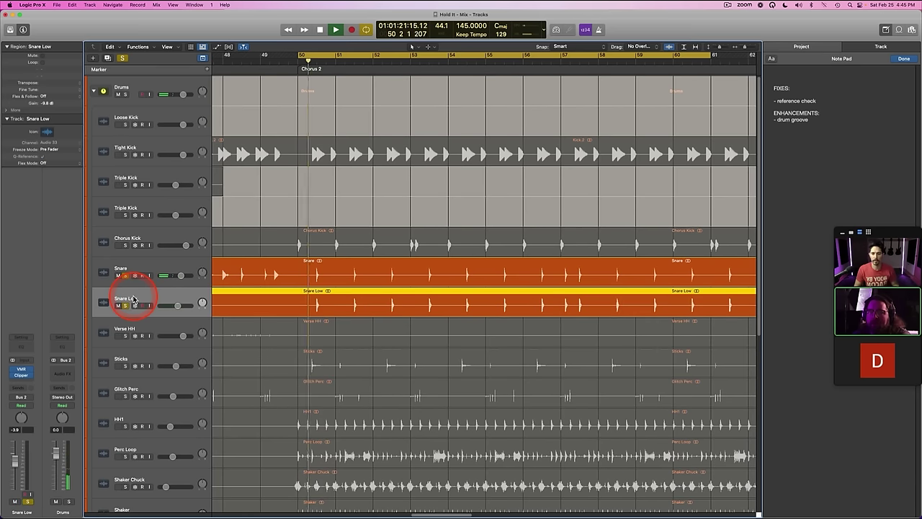
Step: Remove the solo from the Snare and Snare Low tracks and play Chorus 2 with all the drums
click(125, 274)
key(space)
click(125, 305)
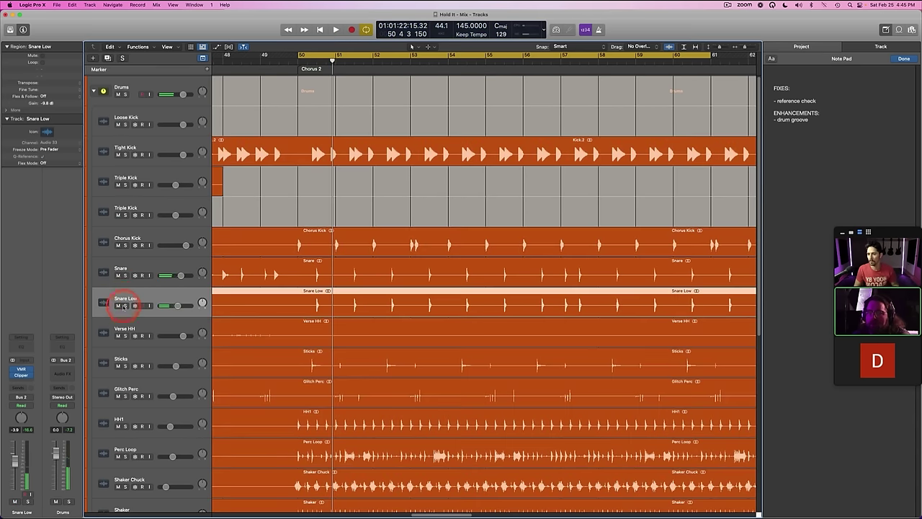
key(space)
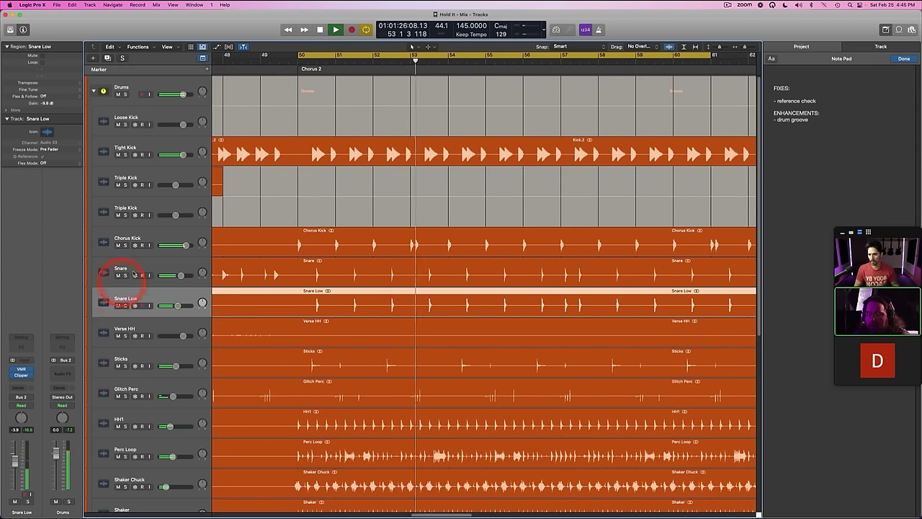
Step: Solo the Snare Low track and stop playback
key(s)
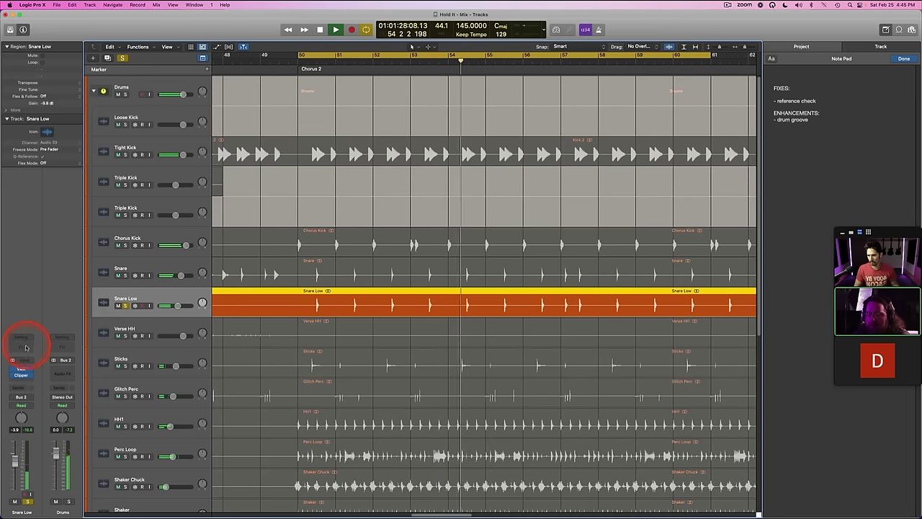
key(space)
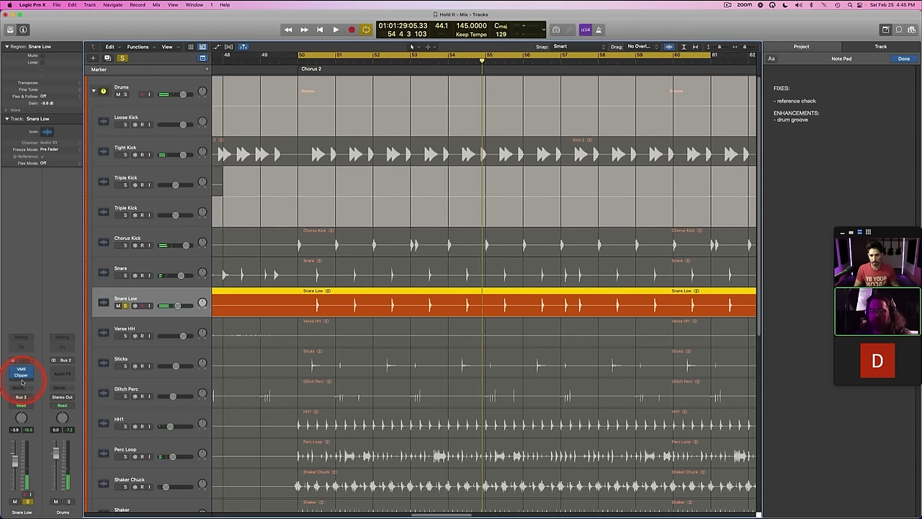
Step: Insert Trackspacer after the Clipper on the Snare Low track and set its side chain to Tight Kick (Audio 9)
click(22, 375)
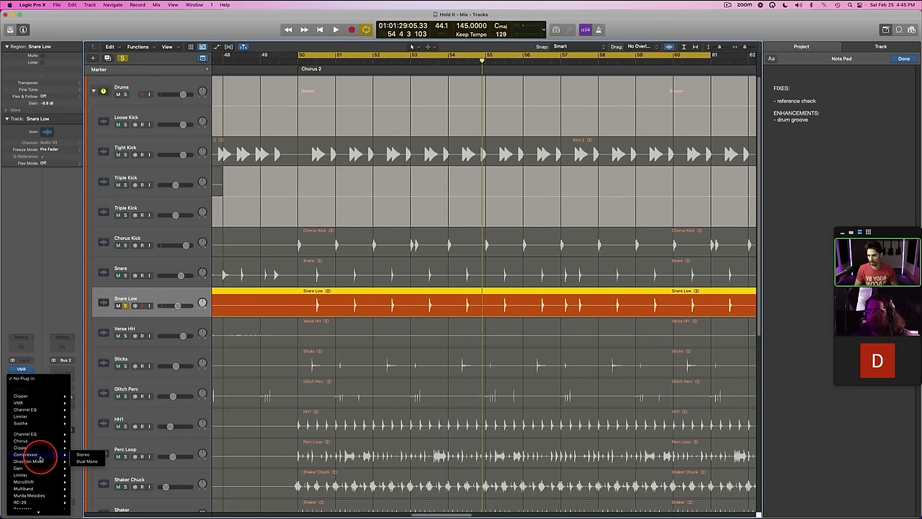
mouse_move(36, 512)
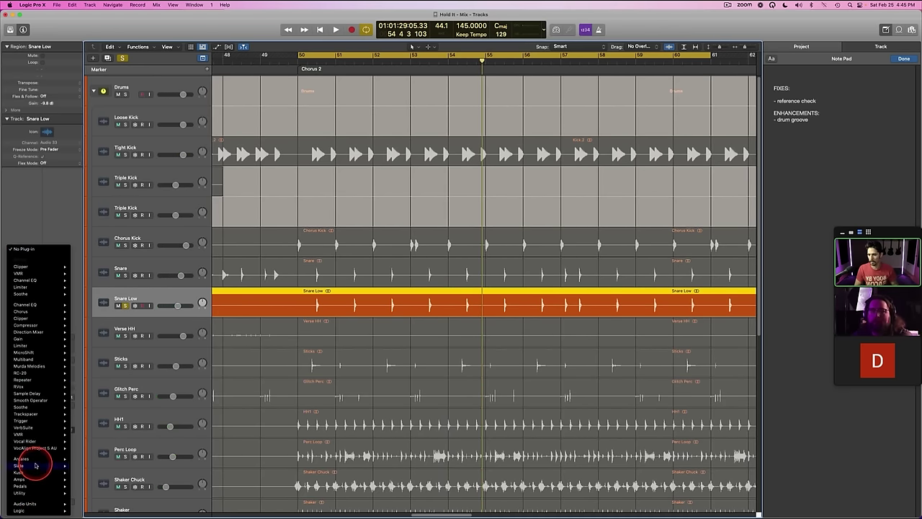
mouse_move(31, 434)
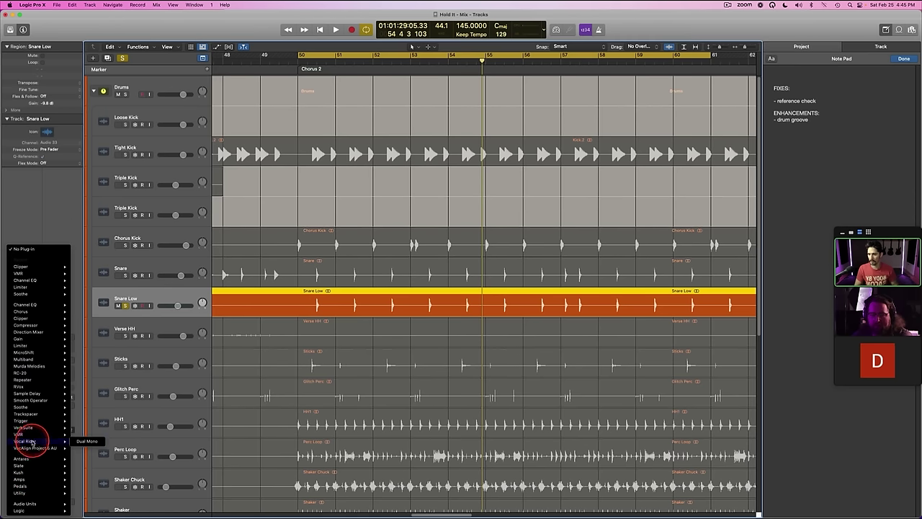
click(81, 415)
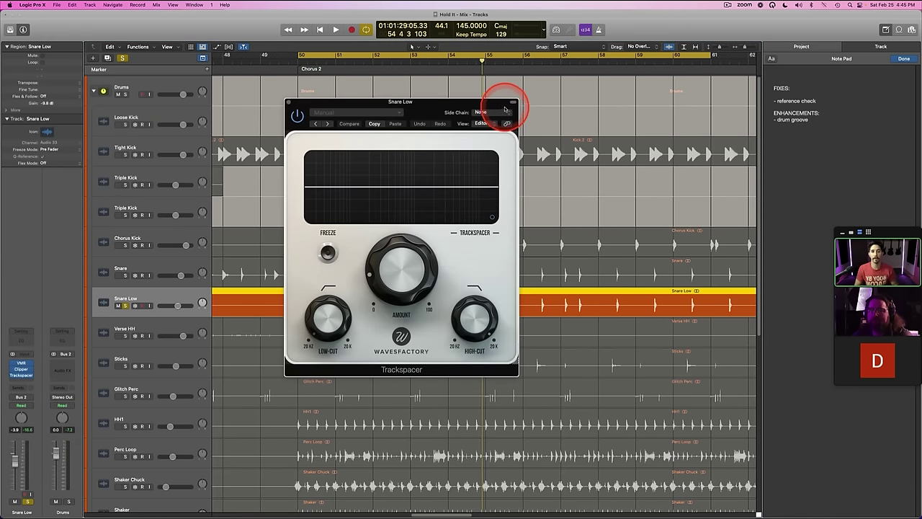
click(504, 113)
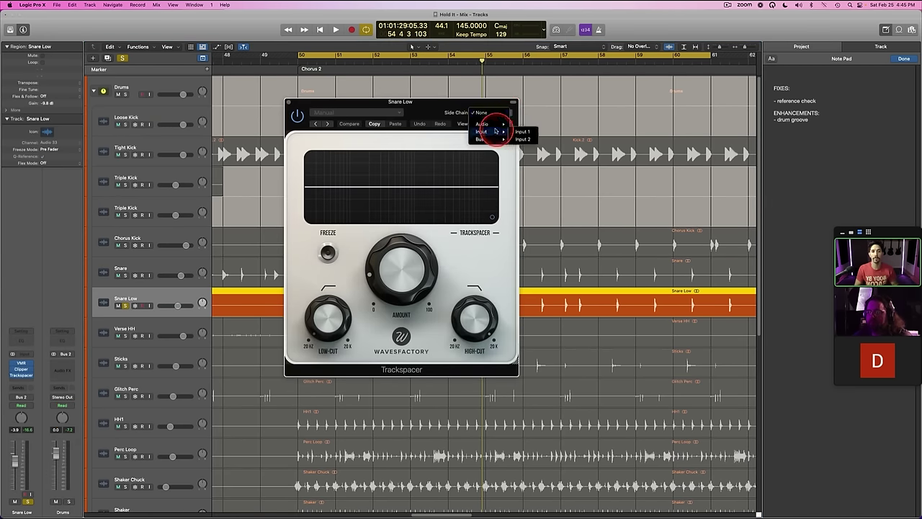
mouse_move(493, 125)
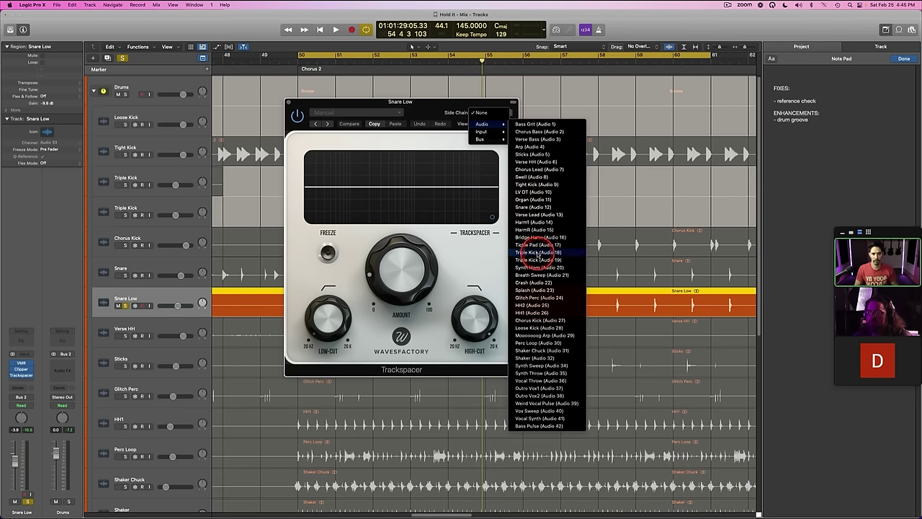
click(533, 184)
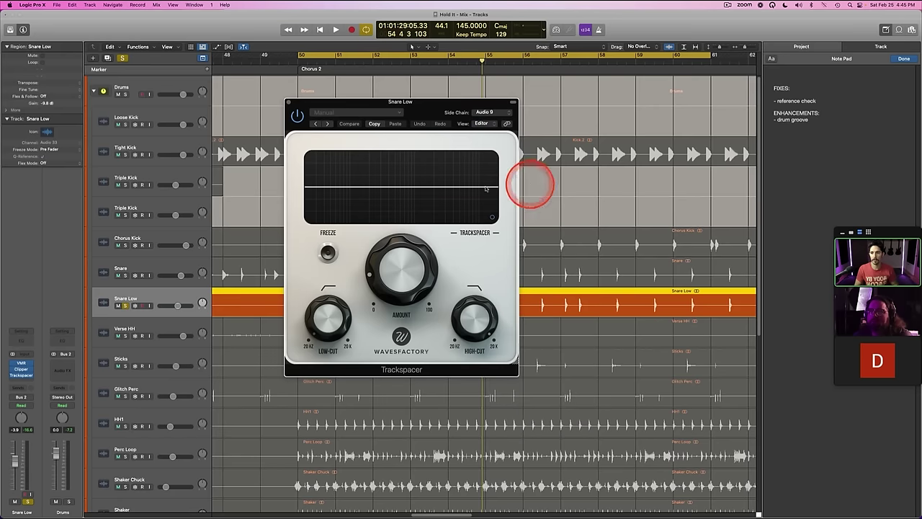
Step: Delete the empty Triple Kick track directly above Chorus Kick
click(129, 208)
key(super+BackSpace)
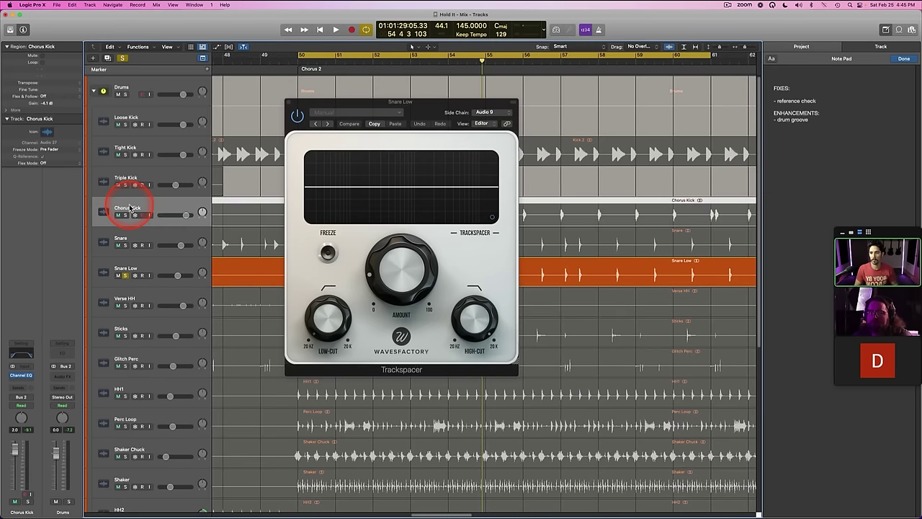
Step: While playing Snare Low soloed with Tight Kick, set Trackspacer's amount to 54.6% and its high-cut to 80.84 Hz
key(space)
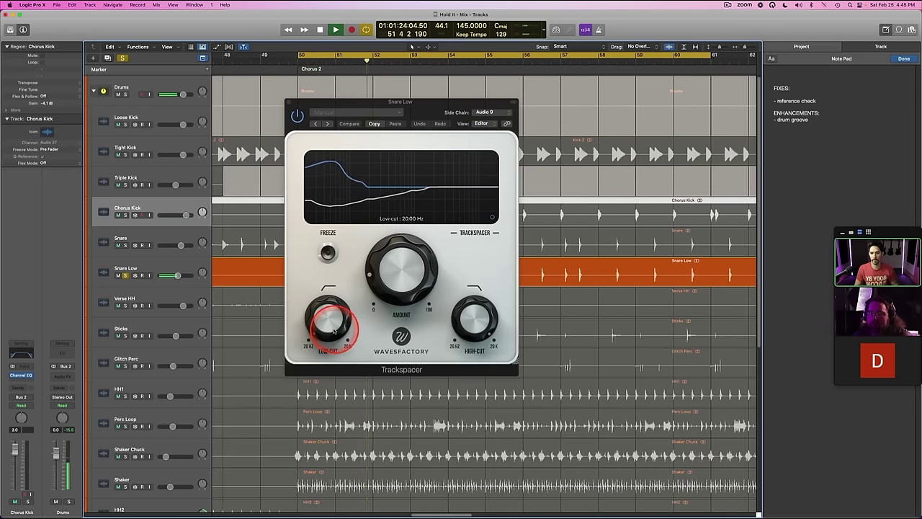
drag(476, 323, 445, 416)
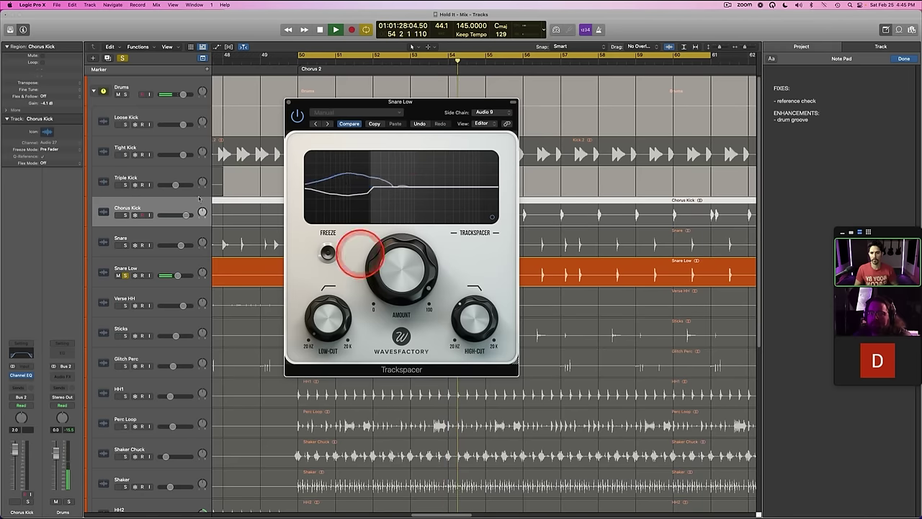
click(147, 147)
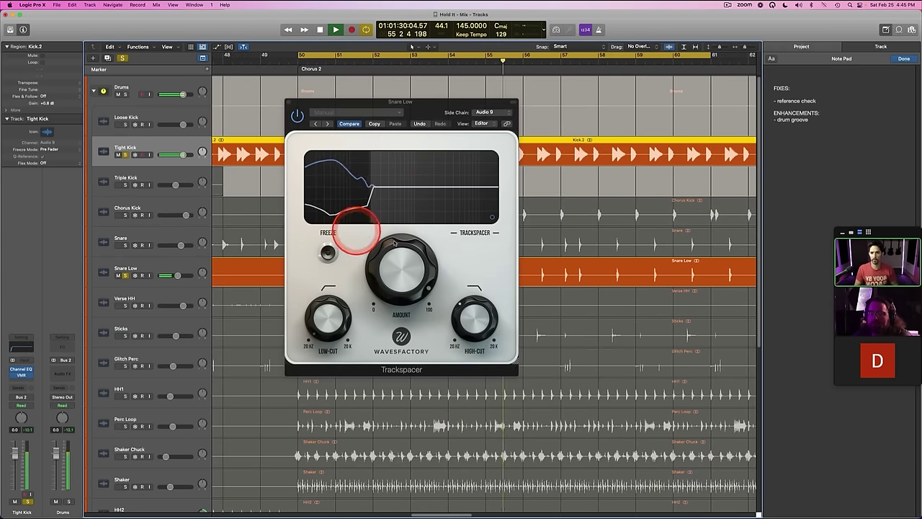
mouse_move(405, 272)
mouse_down()
mouse_move(401, 329)
mouse_move(402, 271)
mouse_move(405, 285)
mouse_up()
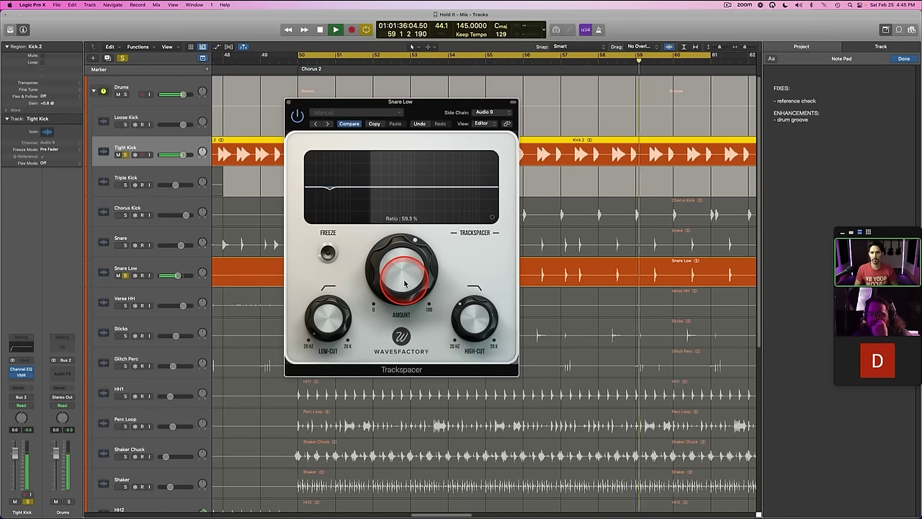
drag(404, 283, 403, 293)
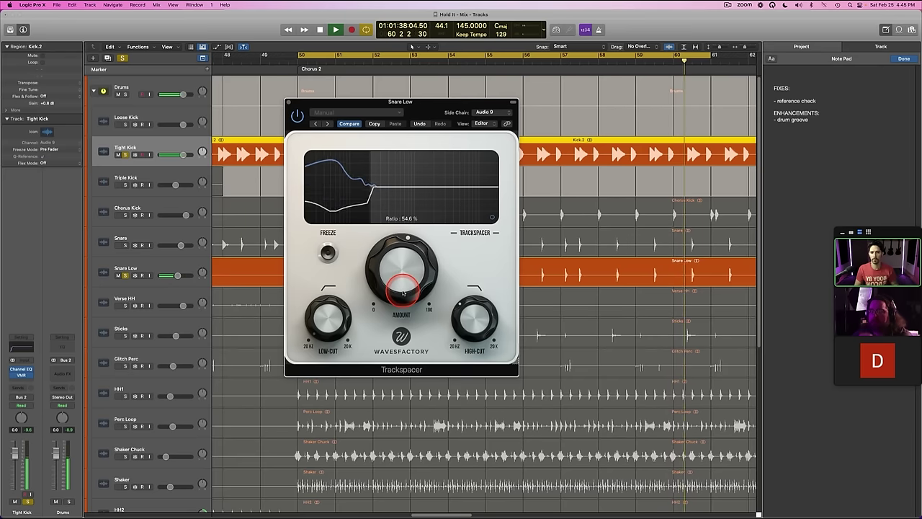
drag(467, 324, 467, 337)
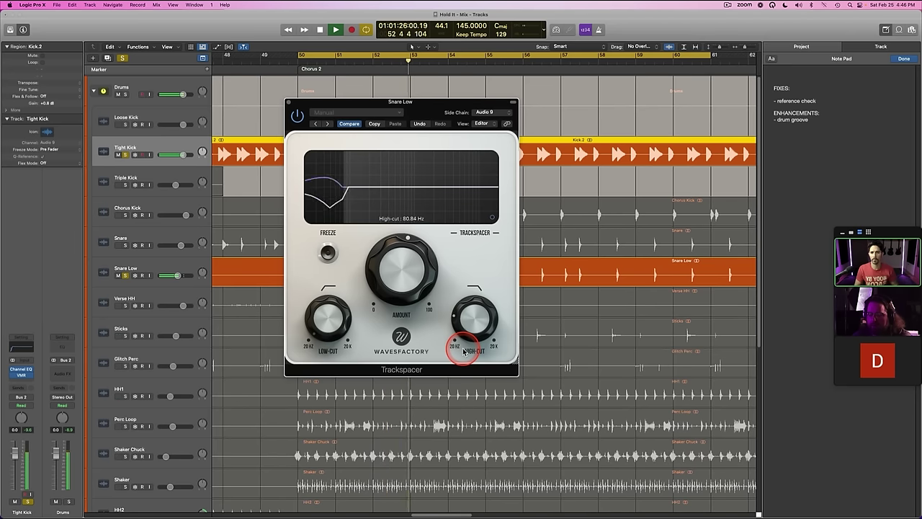
click(296, 116)
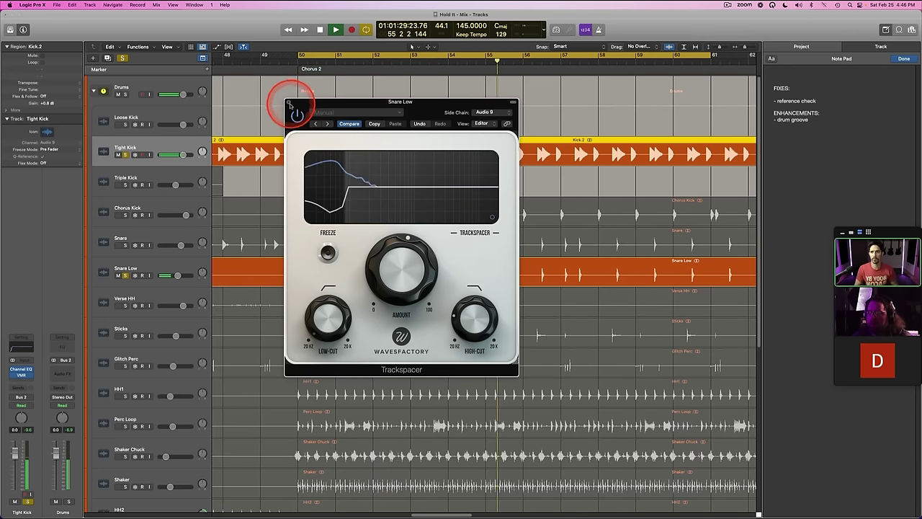
click(289, 102)
Step: Clear all track solos to play the full drum mix, briefly isolating Tight Kick for comparison
alt+click(125, 275)
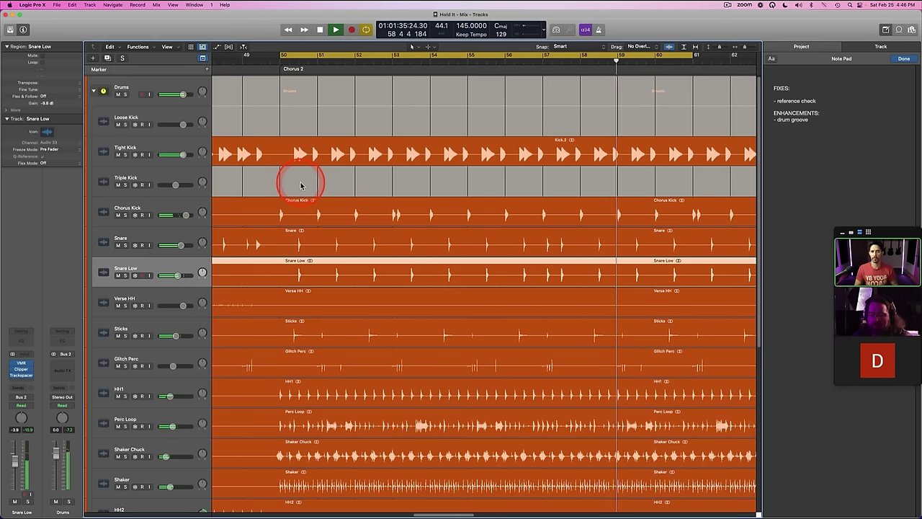
alt+click(151, 145)
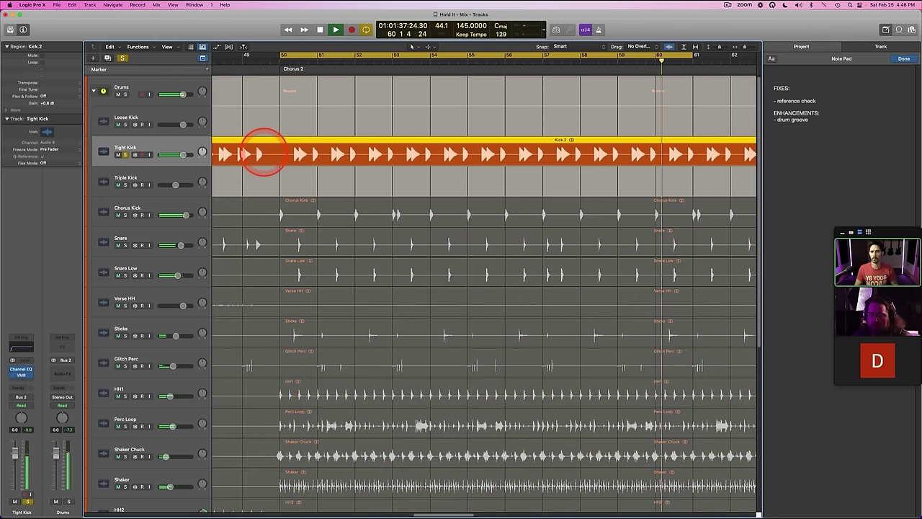
key(s)
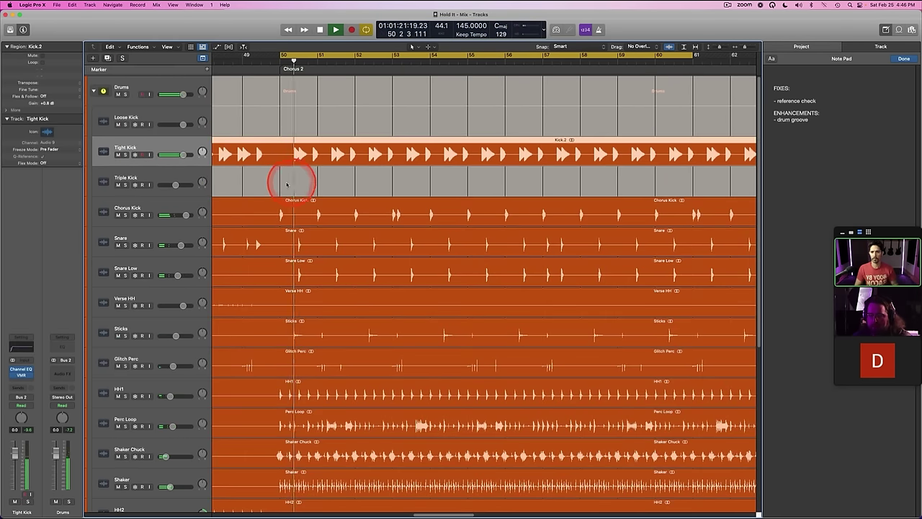
Step: Solo the Perc Loop and Shaker Chuck tracks together during playback
scroll(270, 191, down, 2)
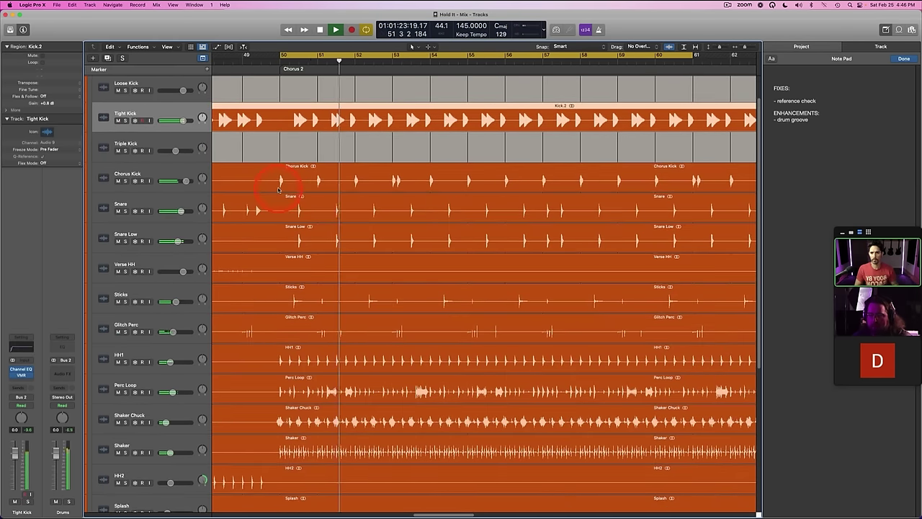
scroll(243, 284, down, 1)
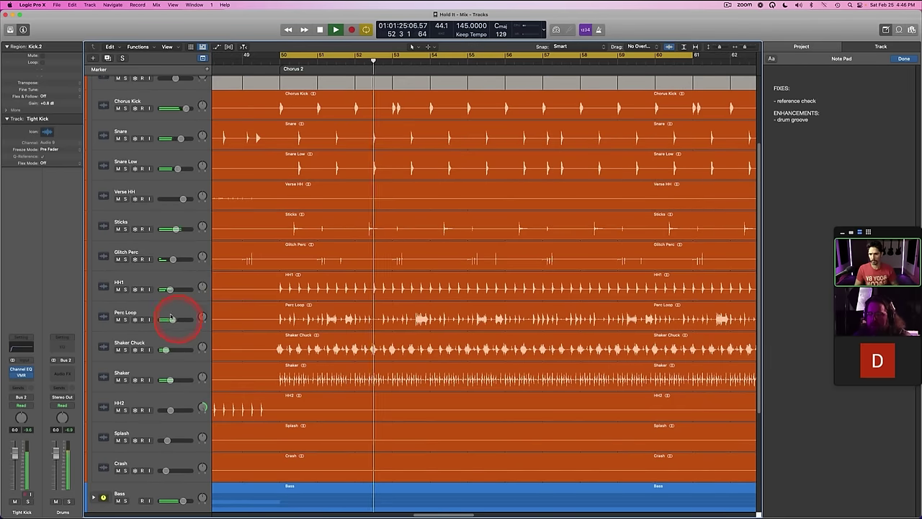
click(149, 310)
key(s)
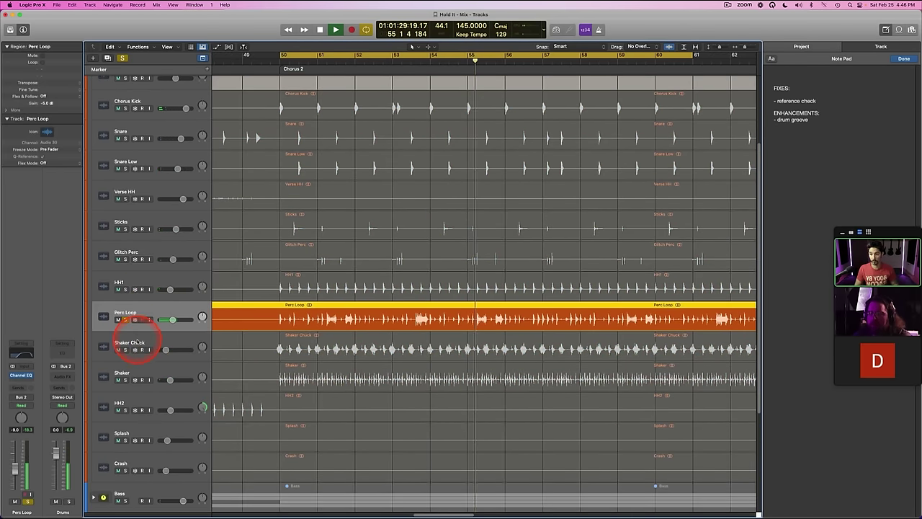
click(137, 343)
key(s)
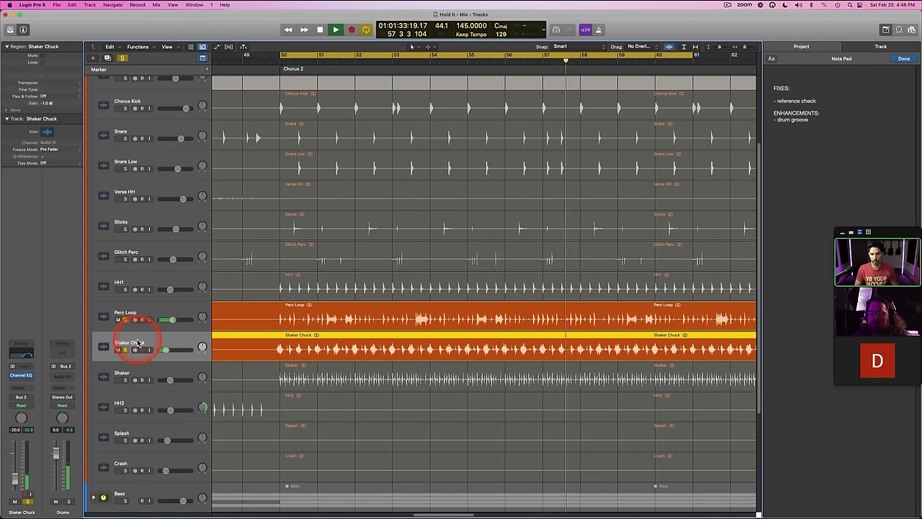
Step: Audition the HH1 track with the soloed percussion and remove its solo again
click(134, 280)
key(s)
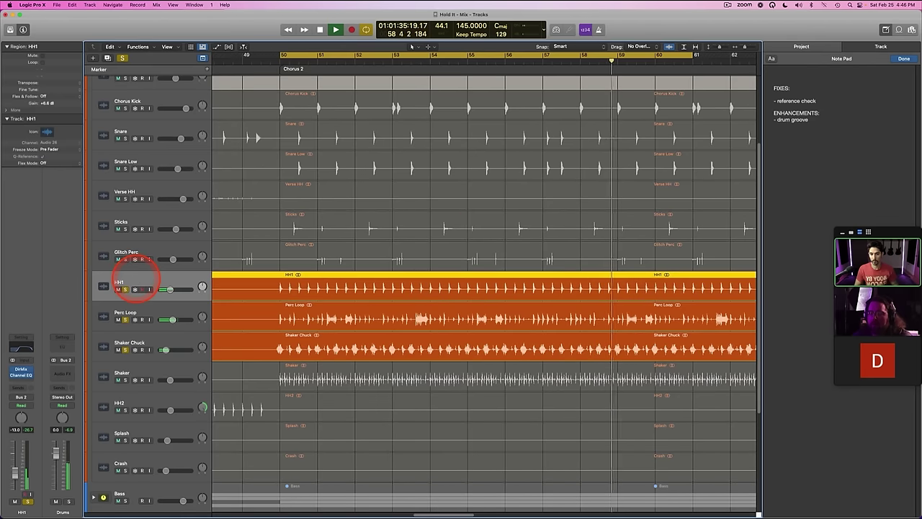
key(s)
Step: Move Glitch Perc directly above Perc Loop and Sticks directly above Glitch Perc, soloing both tracks
drag(139, 251, 142, 295)
key(s)
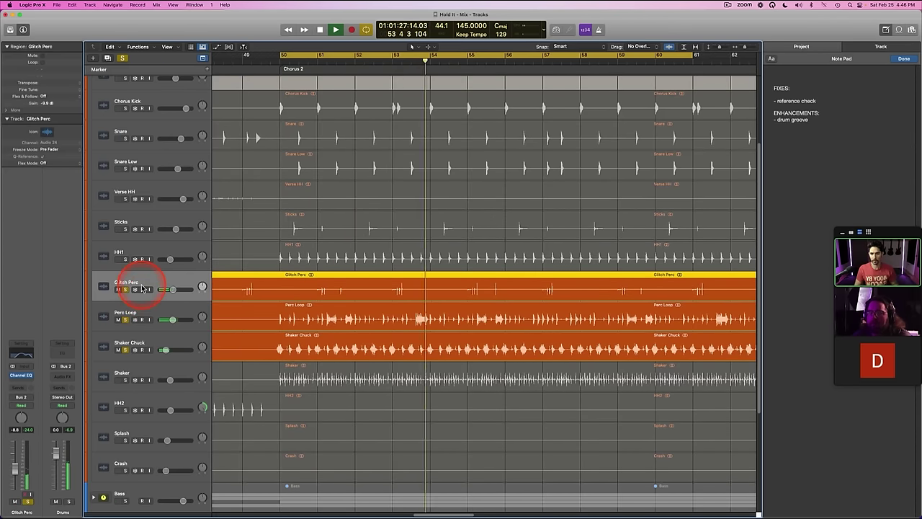
drag(137, 220, 143, 268)
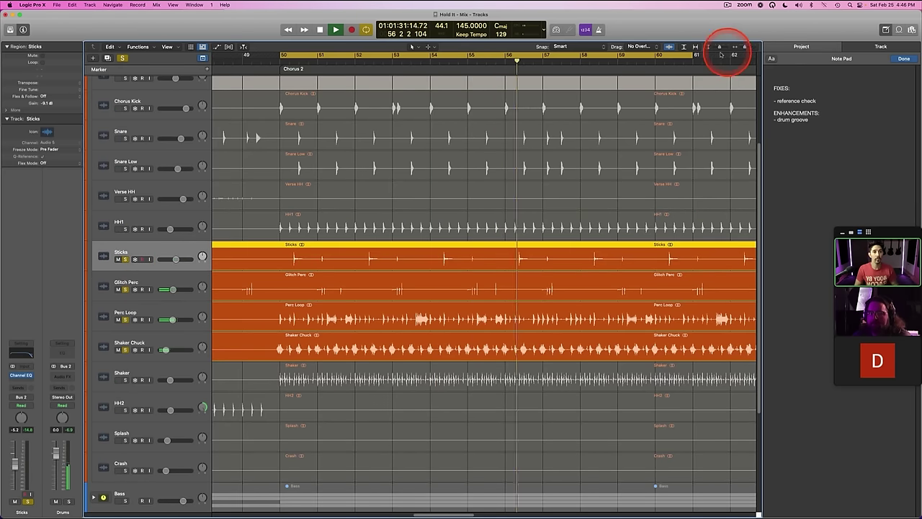
Step: Turn off cycle playback, then move Glitch Perc above Sticks and remove its solo
click(685, 55)
click(695, 46)
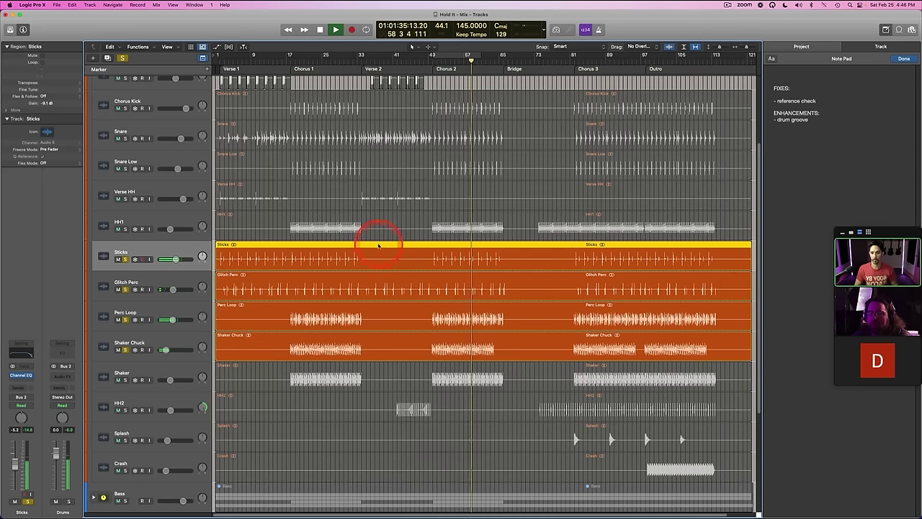
drag(139, 278, 137, 251)
click(143, 259)
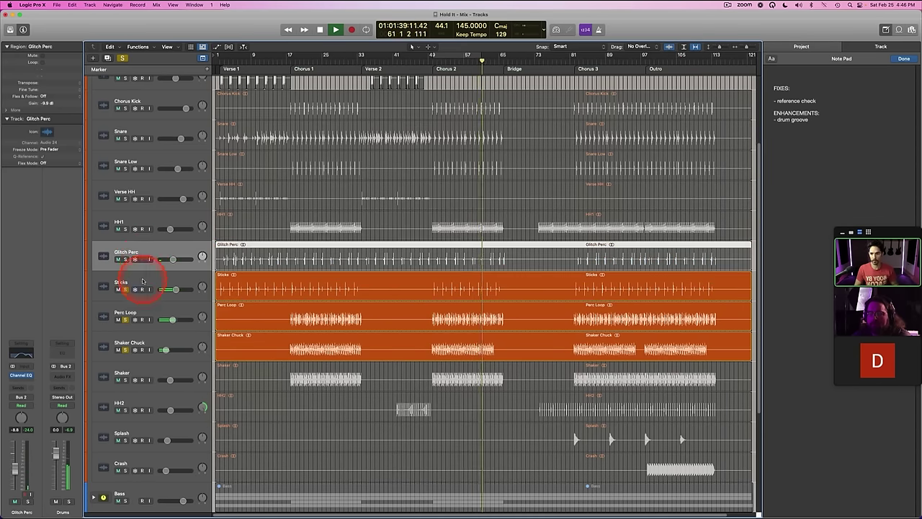
click(143, 282)
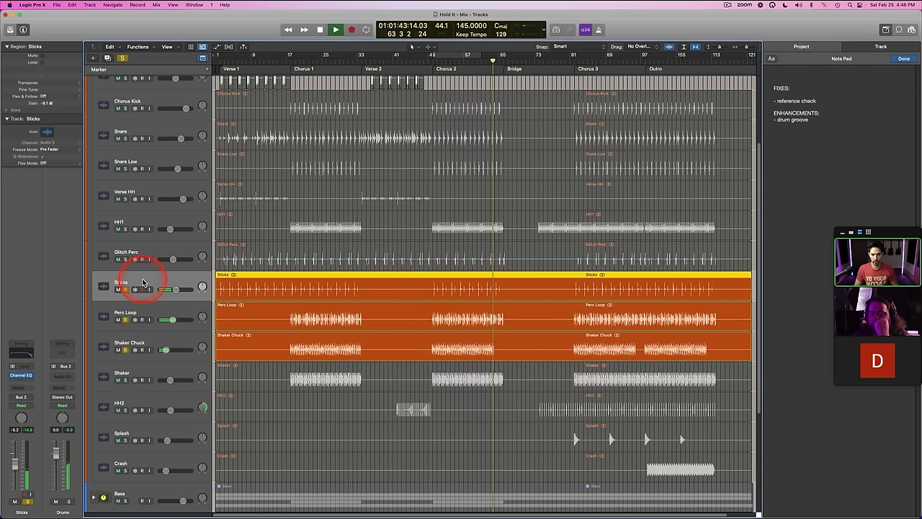
Step: Audition HH1 from the middle of Chorus 1, then Shaker, against the soloed Sticks, Perc Loop and Shaker Chuck
click(138, 219)
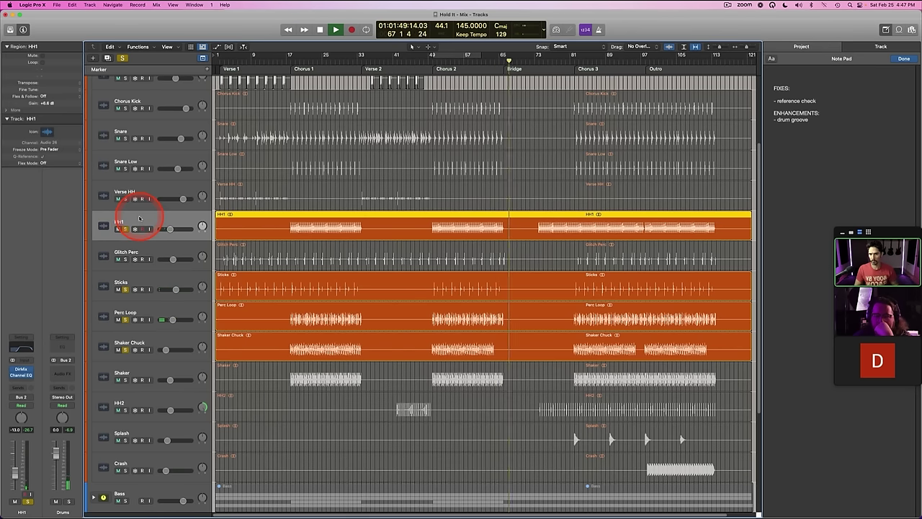
click(324, 57)
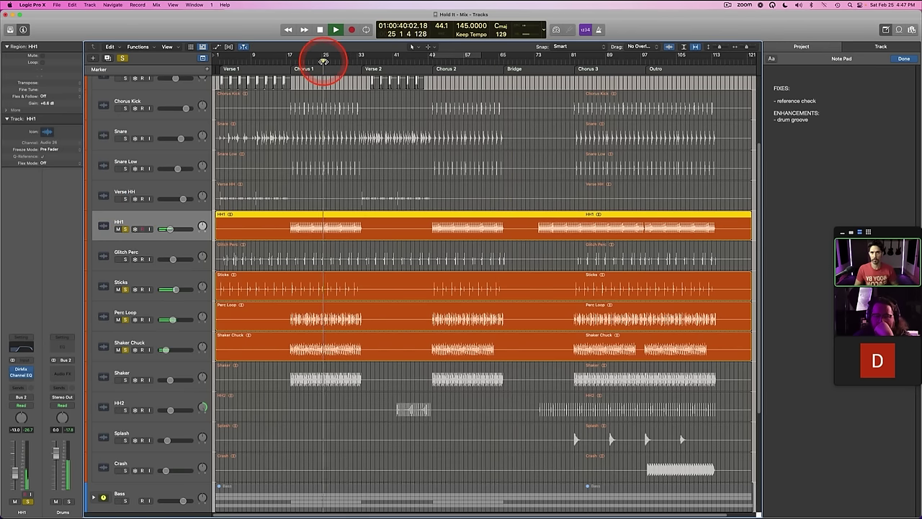
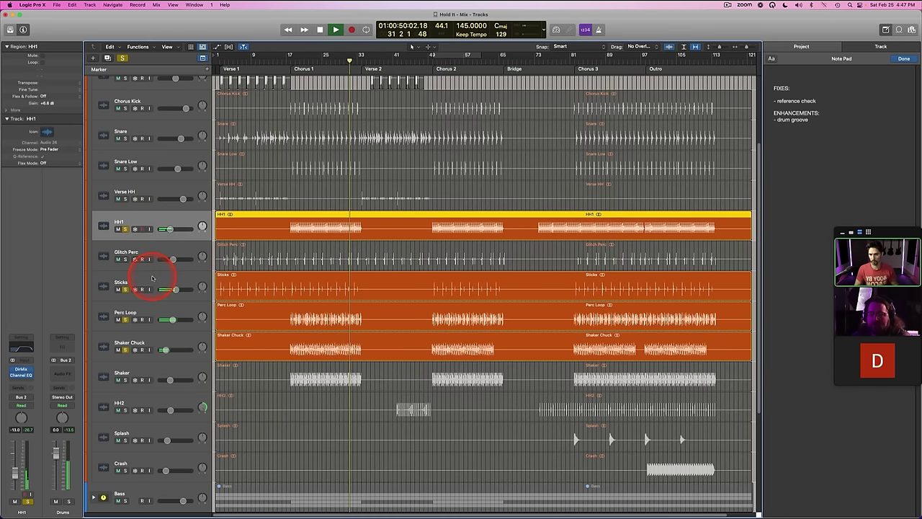
click(143, 369)
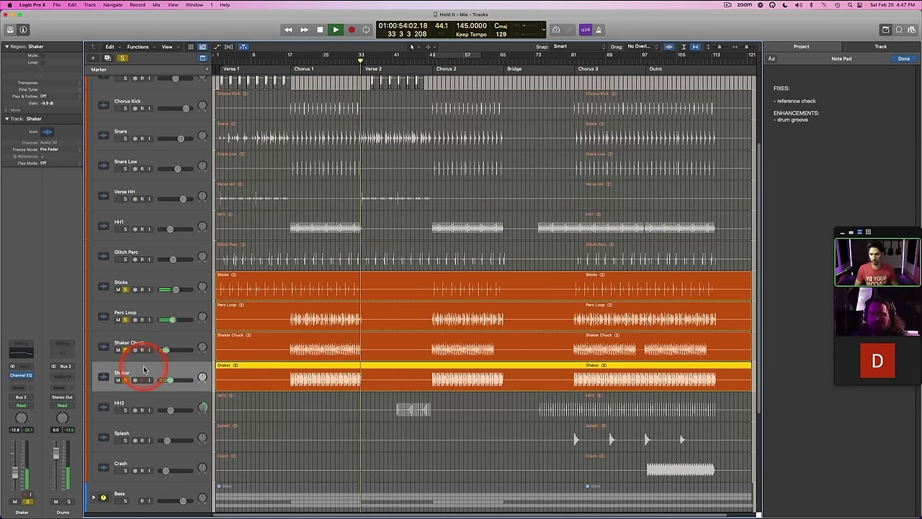
key(s)
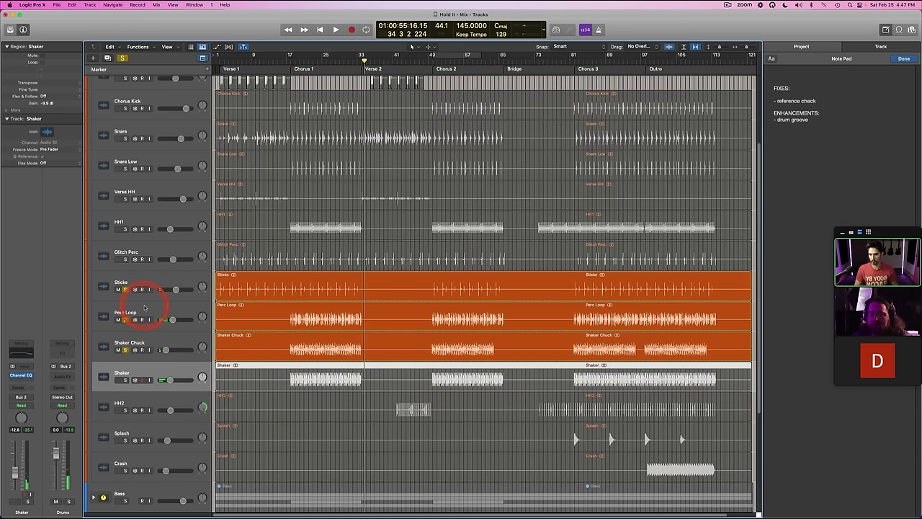
Step: Remove the solo from Sticks and select the Perc Loop and Shaker Chuck regions together
click(144, 308)
click(150, 279)
key(s)
click(151, 308)
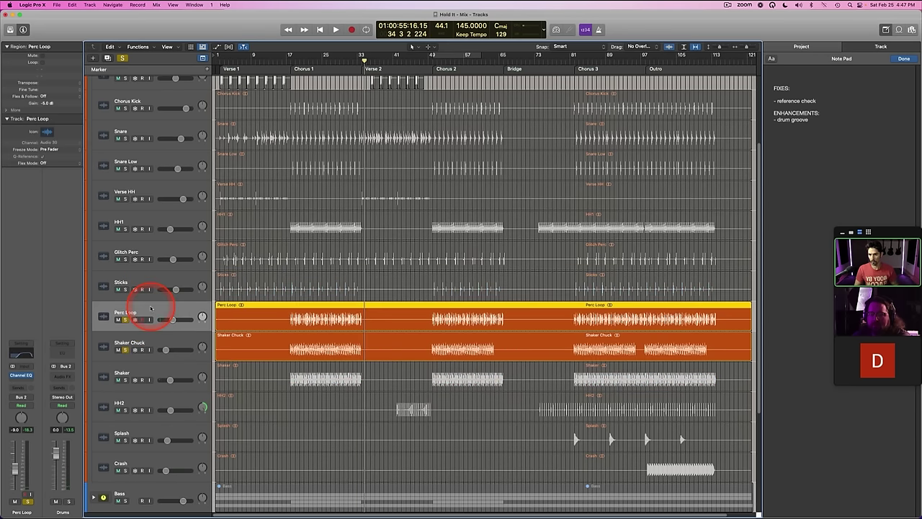
shift+click(310, 353)
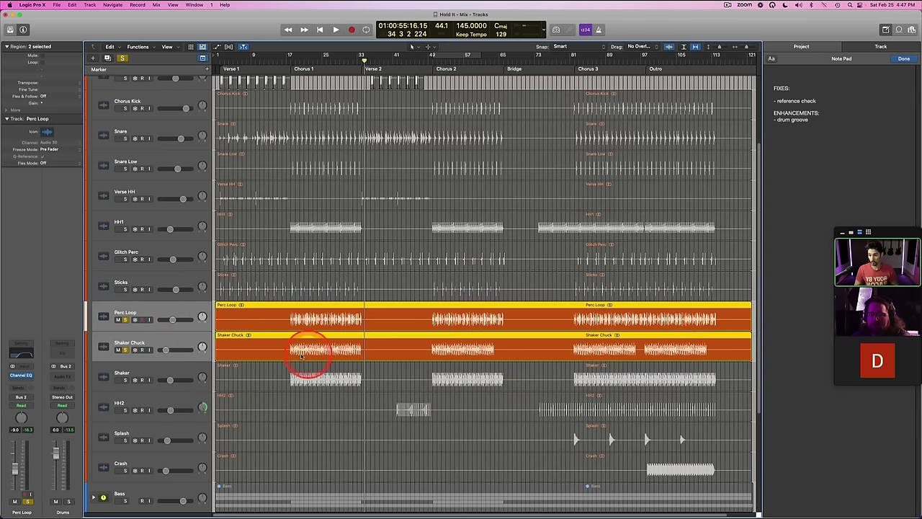
Step: Bounce the Perc Loop and Shaker Chuck regions in place to one new track and delete both source tracks
key(ctrl+b)
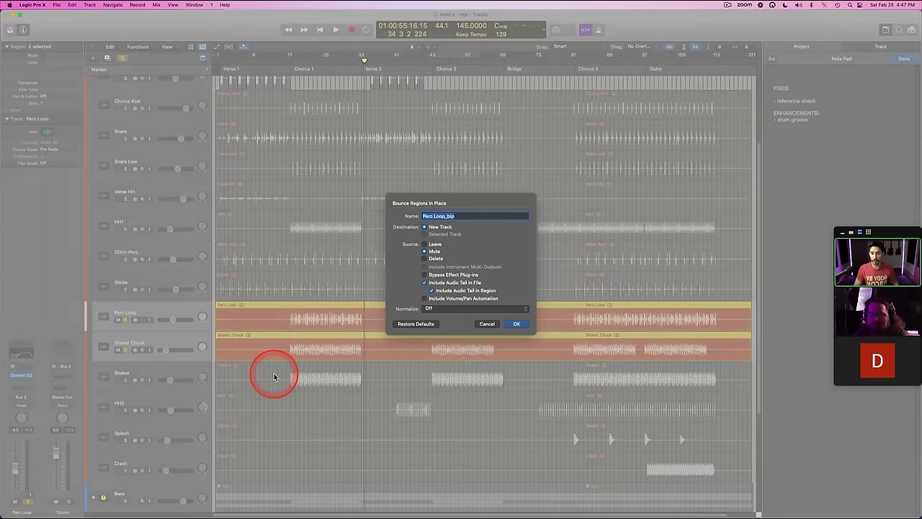
key(Return)
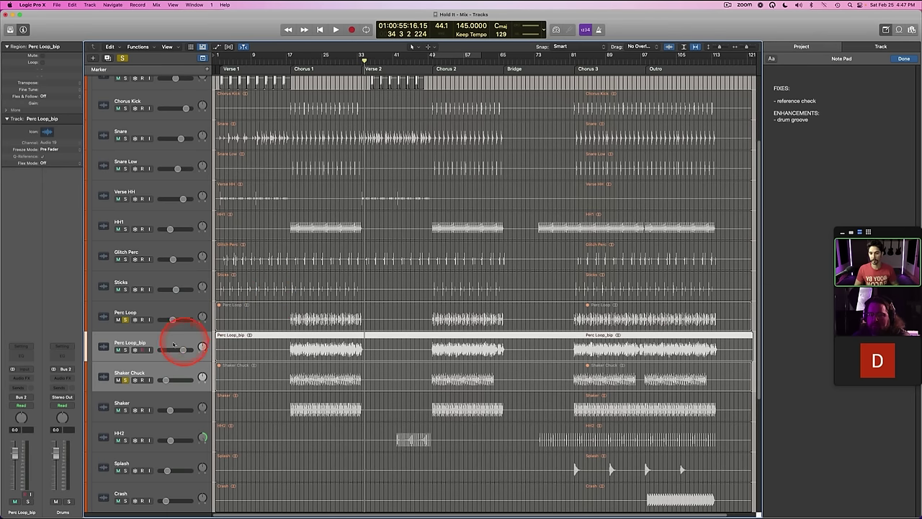
click(141, 311)
super+click(141, 371)
key(super+BackSpace)
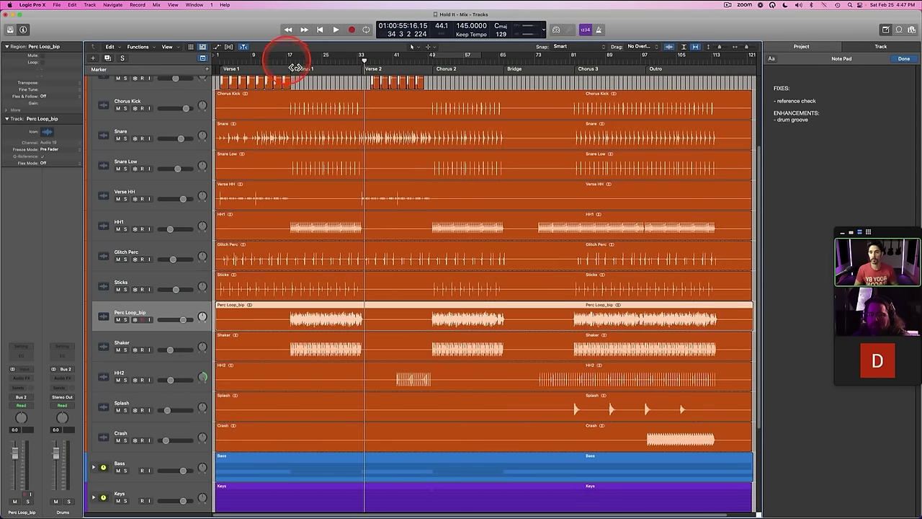
Step: Solo the combined percussion bounce and play it from the start of Chorus 1
click(292, 64)
key(s)
key(space)
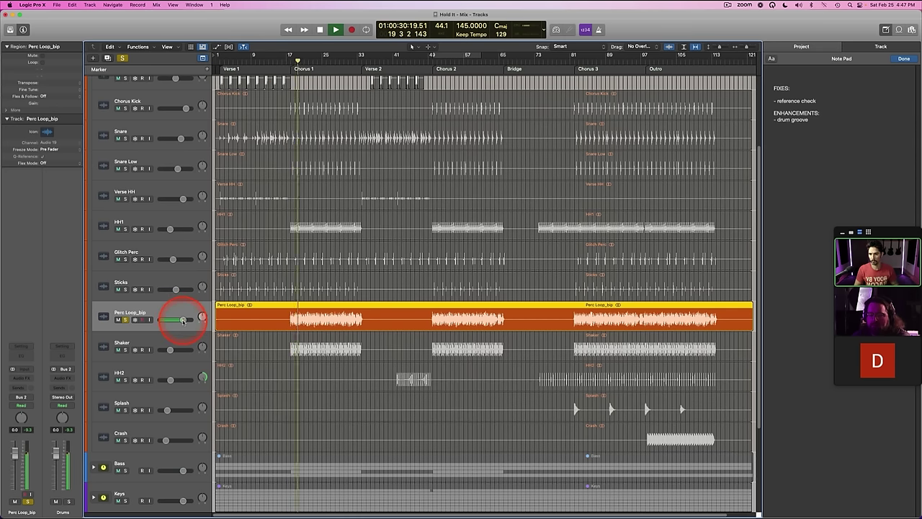
Step: Undo the source track deletions and the combined bounce to restore Perc Loop and Shaker Chuck
key(super+z)
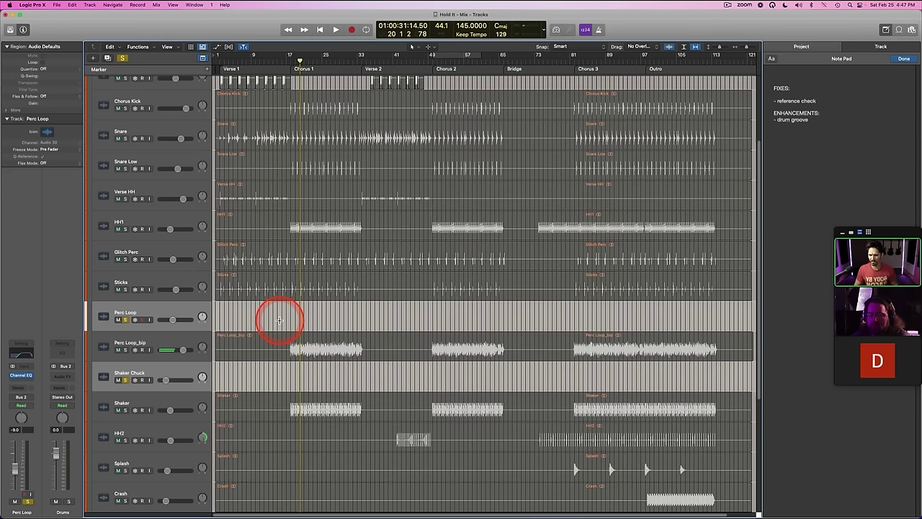
key(super+z)
key(super+z)
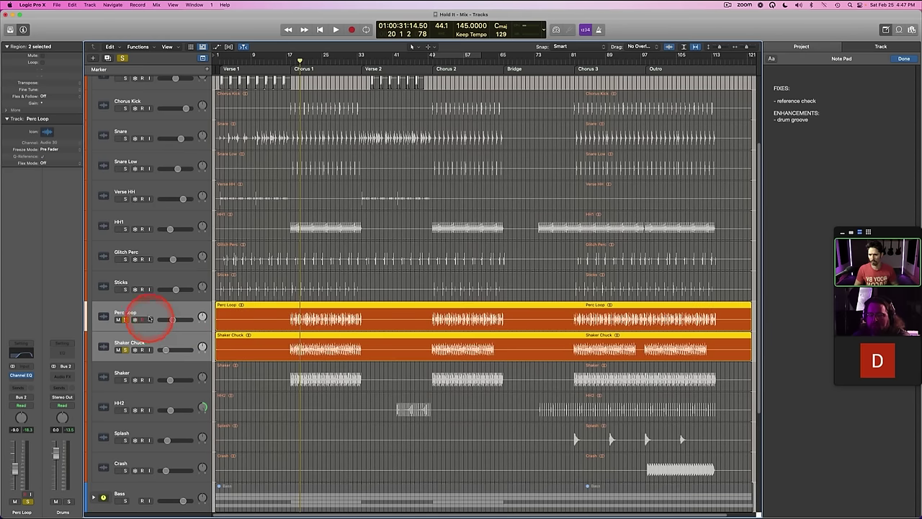
Step: Bounce Perc Loop and Shaker Chuck together to a new track with the sources muted, and move Shaker Chuck directly below Perc Loop
click(124, 309)
shift+click(134, 342)
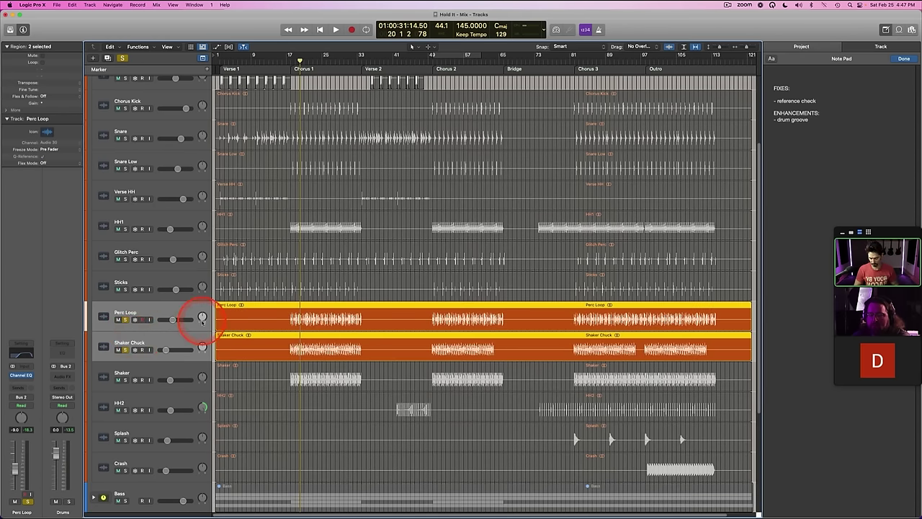
key(ctrl+b)
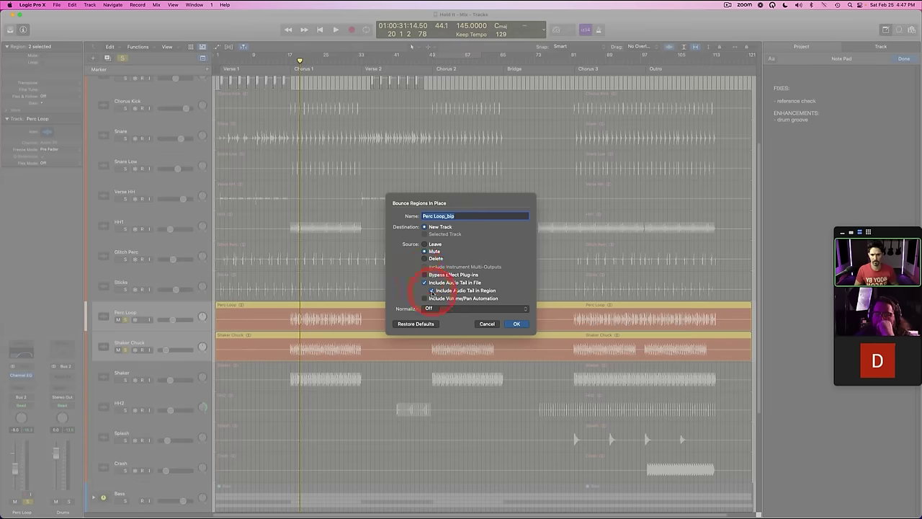
click(516, 325)
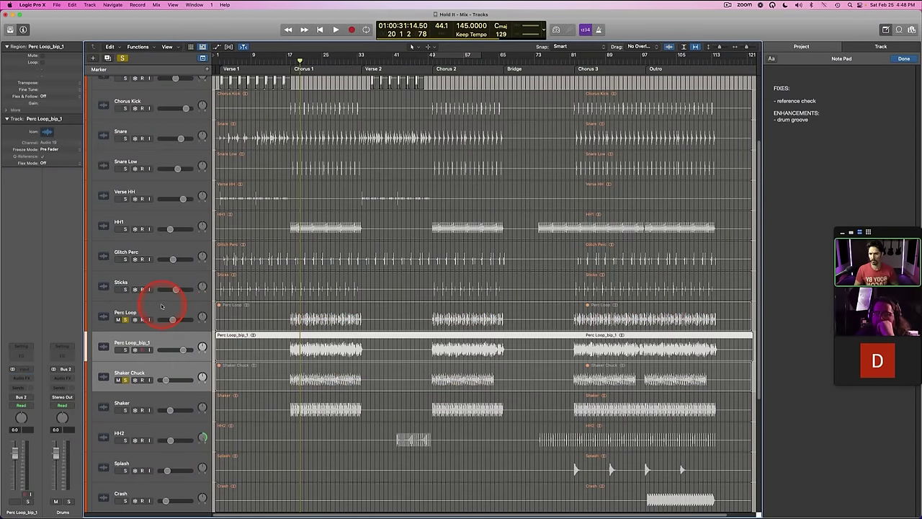
click(163, 311)
drag(157, 368, 159, 336)
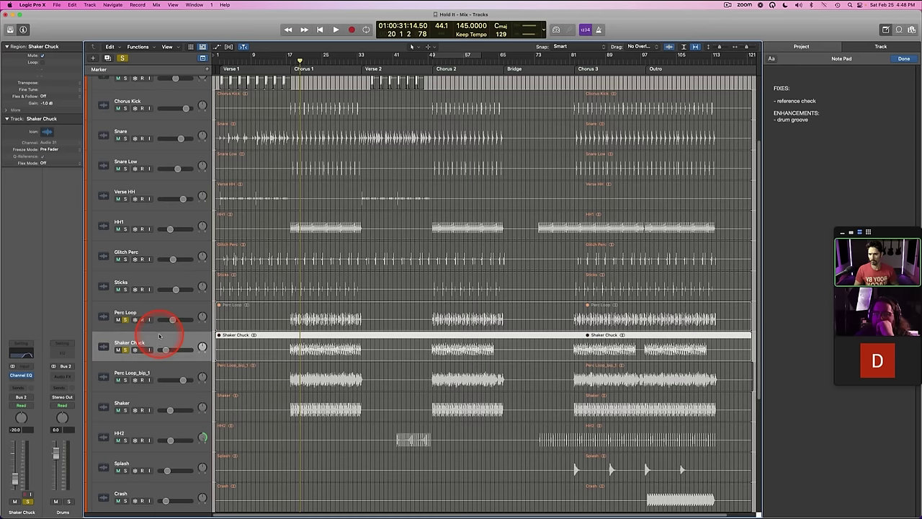
Step: Set the combined bounce region's gain to -6.4 dB and audition it soloed
click(162, 371)
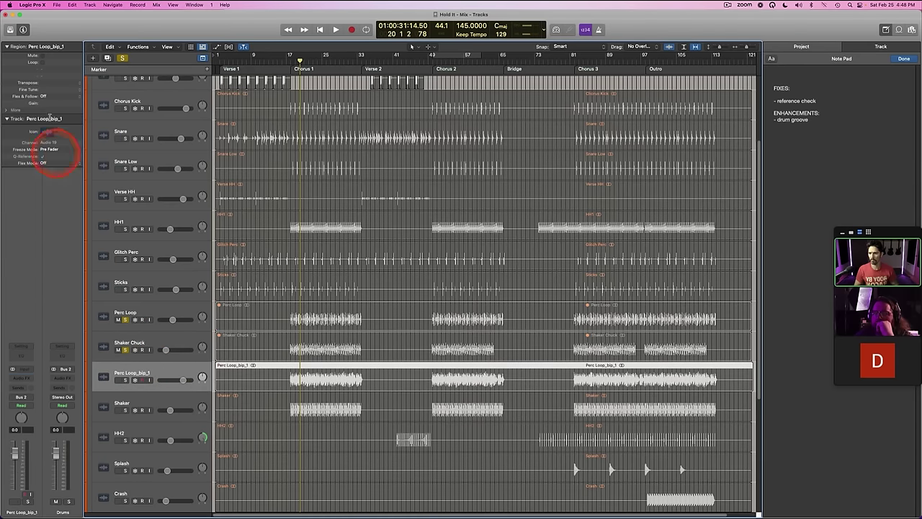
drag(46, 103, 55, 174)
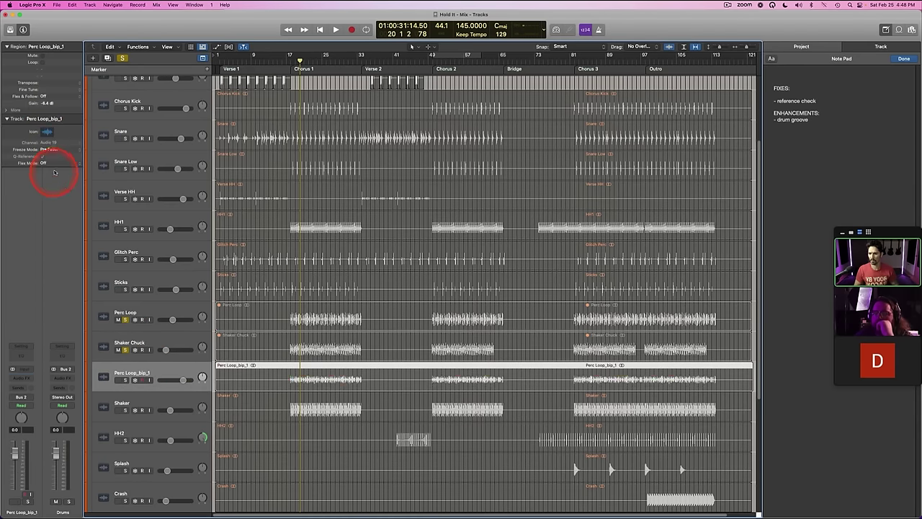
key(s)
key(space)
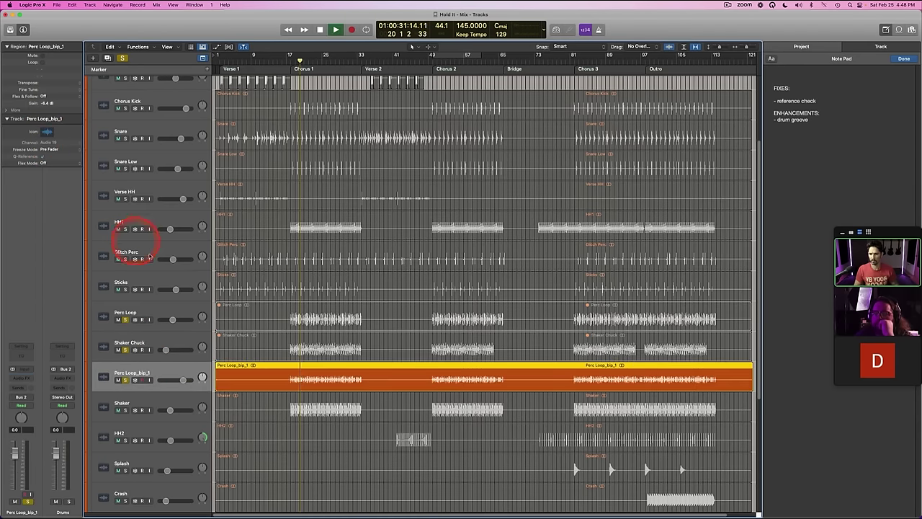
Step: Remove the solo from the combined bounce and unmute the original Perc Loop and Shaker Chuck regions
click(151, 335)
click(143, 313)
click(134, 368)
key(s)
click(152, 341)
click(149, 310)
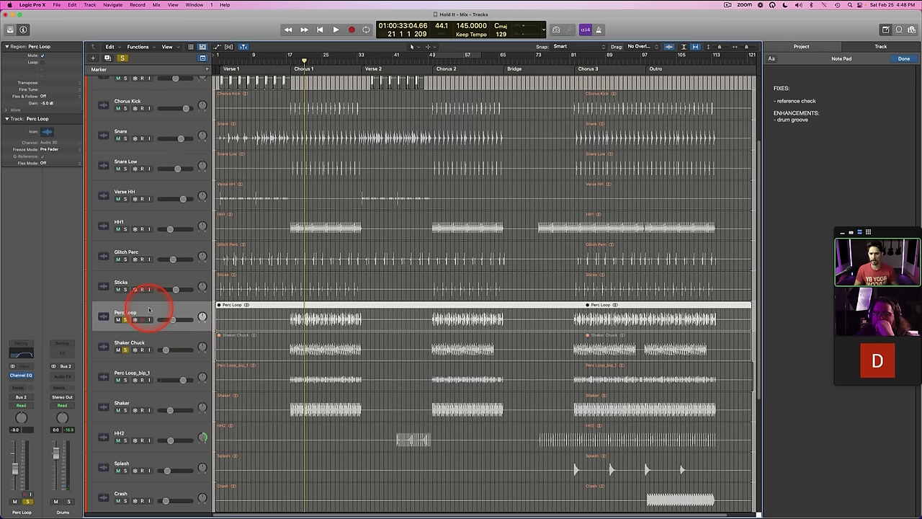
right_click(240, 307)
click(257, 308)
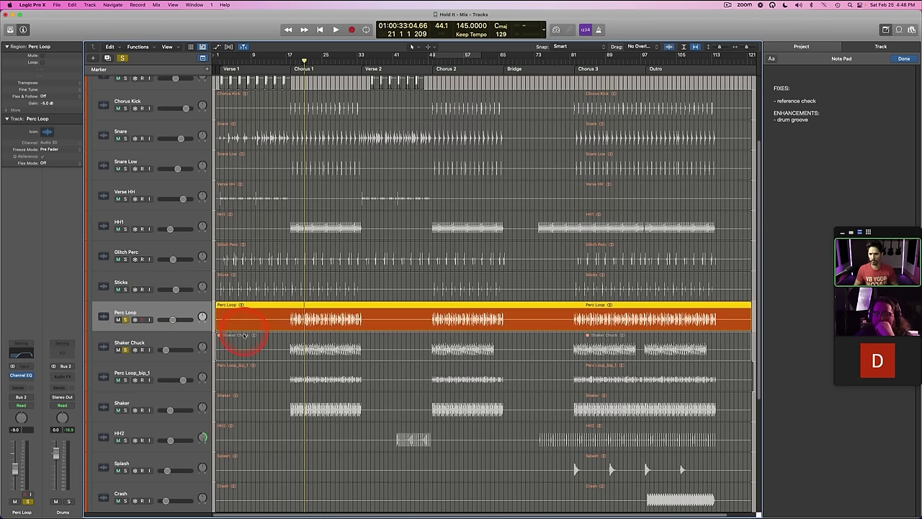
click(245, 336)
right_click(249, 338)
click(249, 339)
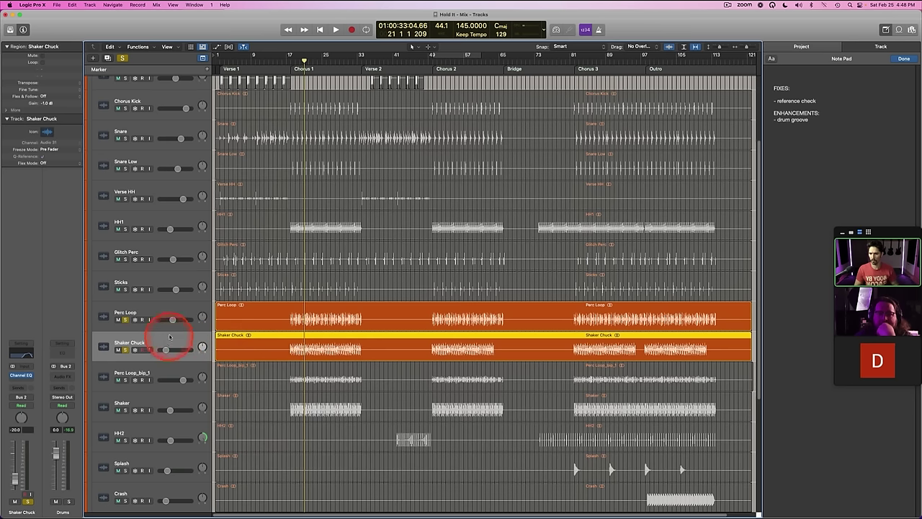
Step: Play the original Perc Loop and Shaker Chuck from bar 21, removing Perc Loop's solo to isolate Shaker Chuck
click(157, 313)
key(space)
key(s)
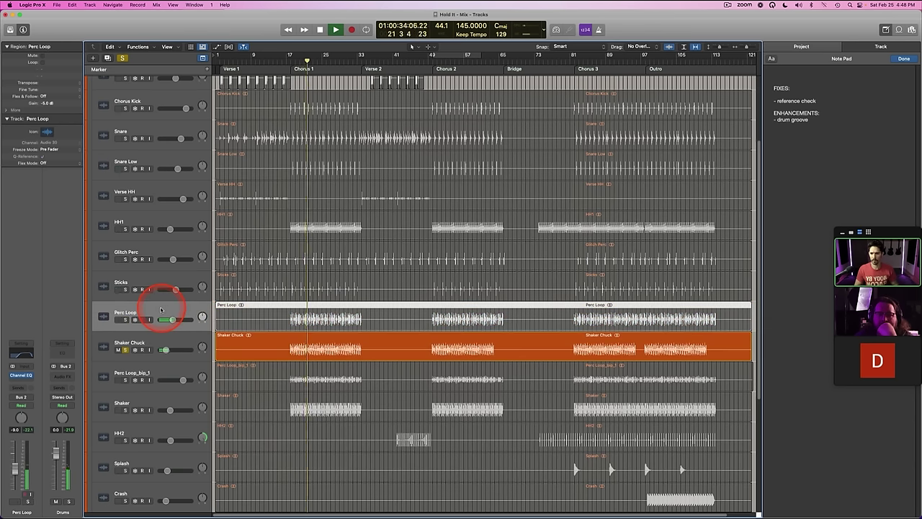
click(148, 340)
key(space)
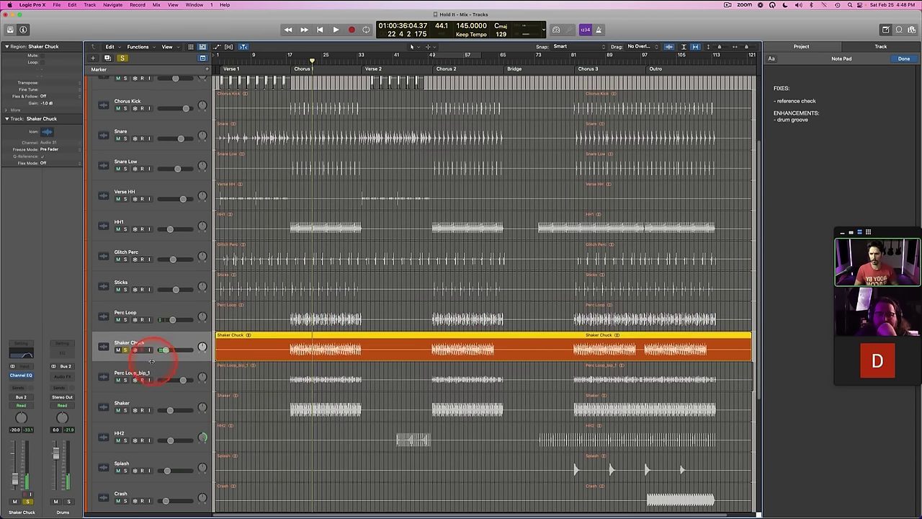
Step: Delete the combined bounce track below Shaker Chuck
click(149, 373)
key(s)
double_click(150, 372)
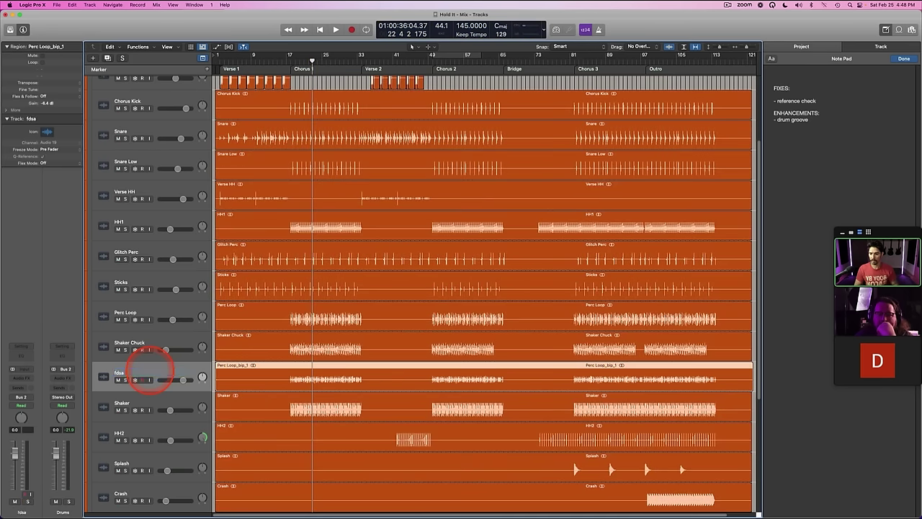
key(Delete)
key(Delete)
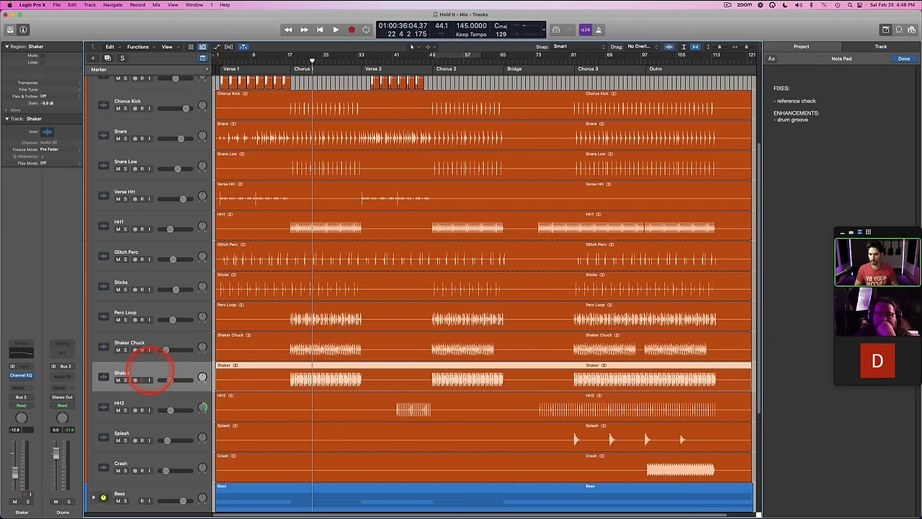
Step: Bounce the Perc Loop region alone in place to a new track, with the source muted and the audio tail included
click(147, 312)
key(ctrl+b)
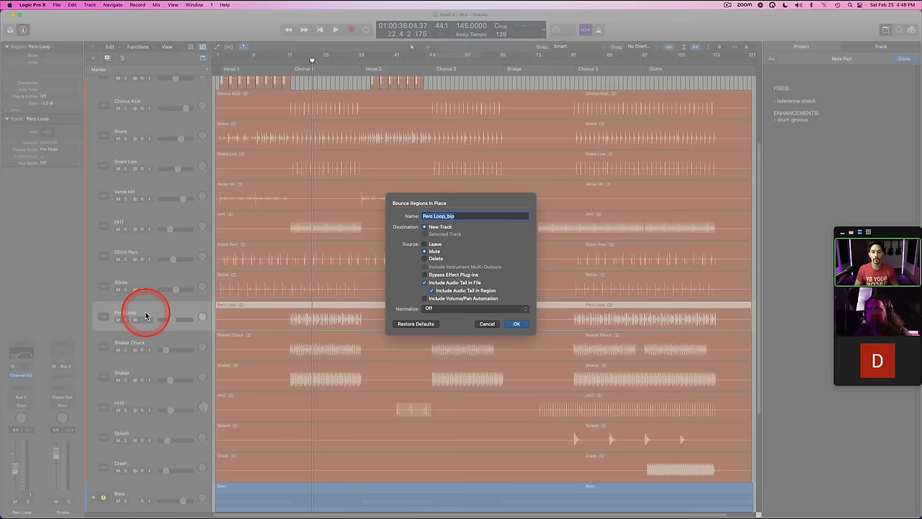
key(Return)
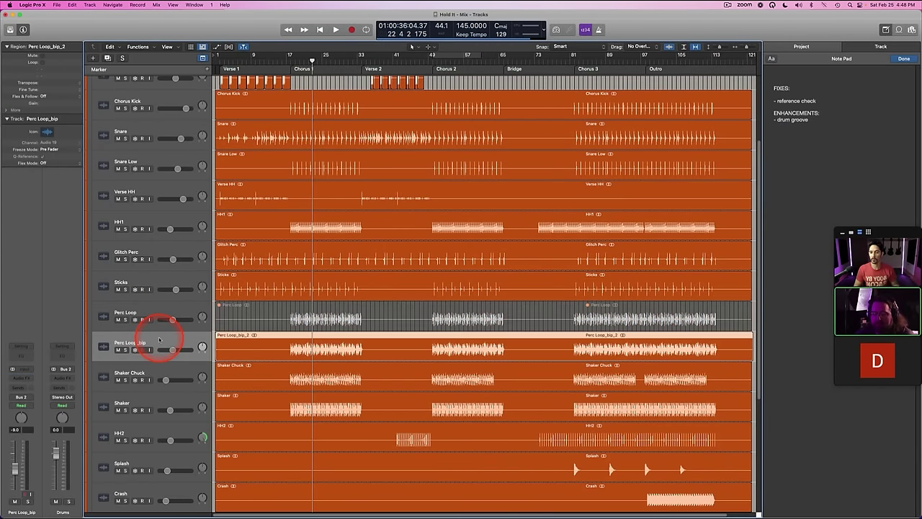
Step: Audition the Perc Loop bounce from bar 22, switching the solo over to the original Perc Loop
key(s)
key(space)
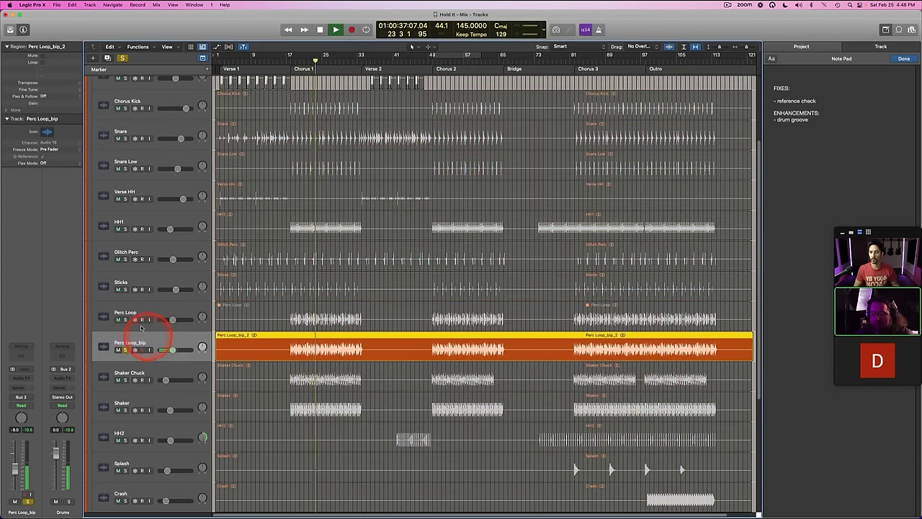
click(135, 313)
key(s)
click(137, 340)
key(s)
Step: Unmute the original Perc Loop region and compare it with its bounce during playback by switching solos
right_click(239, 308)
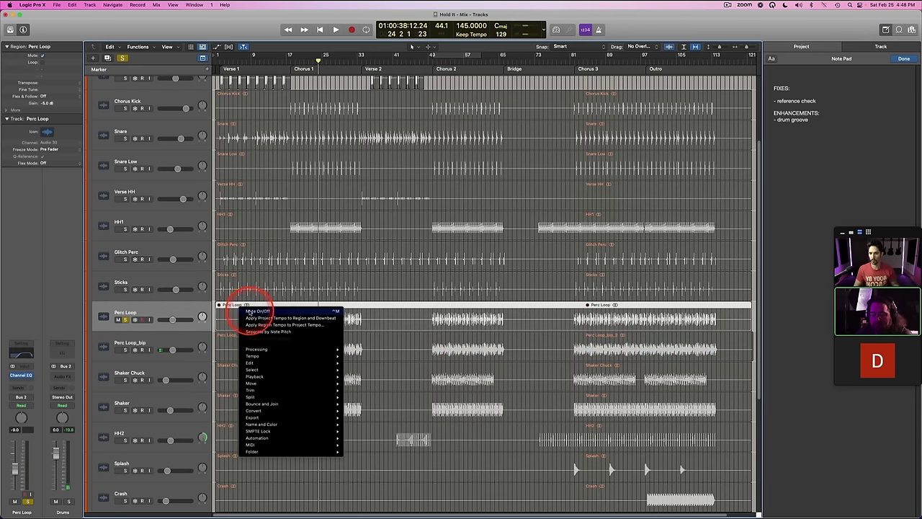
click(258, 311)
key(space)
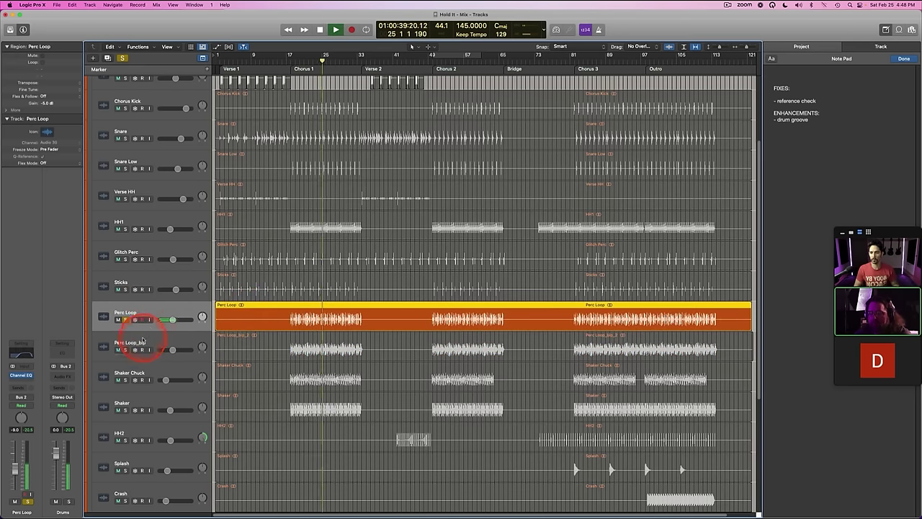
click(143, 340)
key(s)
click(145, 313)
key(s)
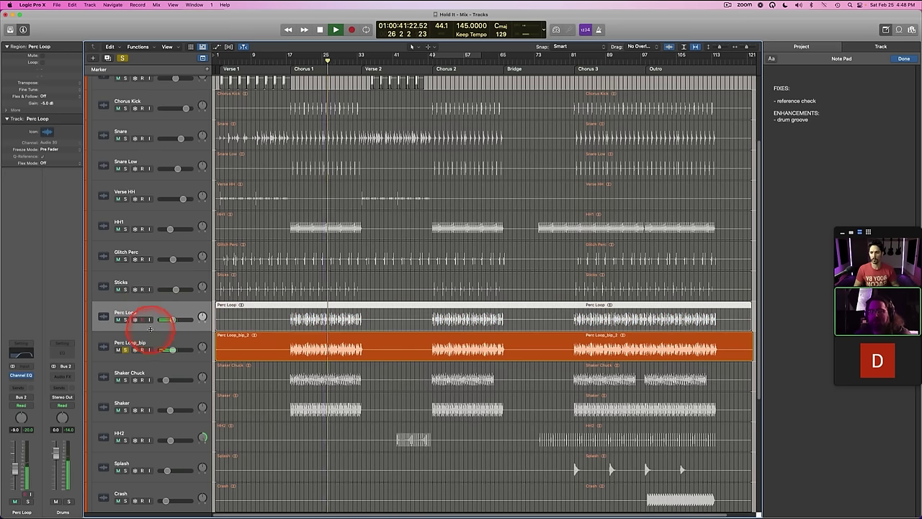
Step: Stop playback and delete the original Perc Loop region and its track
click(139, 312)
key(space)
key(Delete)
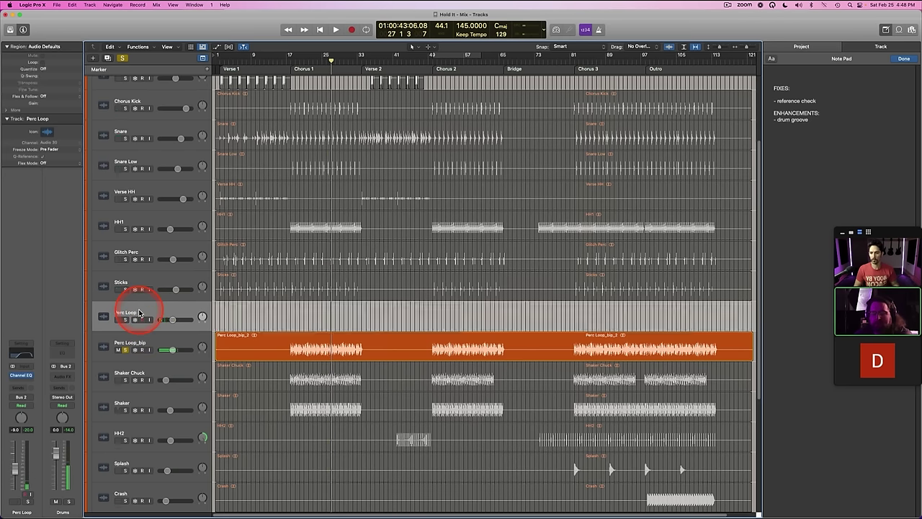
key(super+Delete)
Step: Bounce the Shaker Chuck region in place to its own new track
click(146, 341)
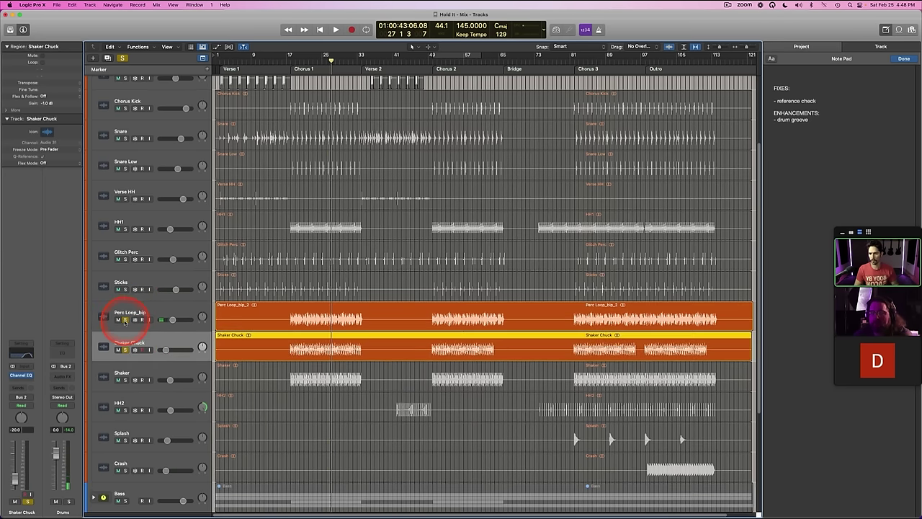
key(ctrl+b)
key(Return)
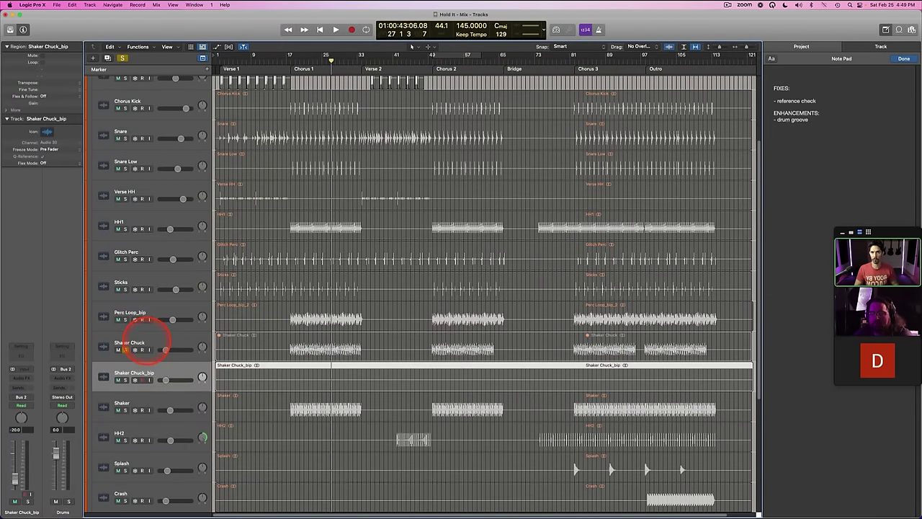
Step: Unmute the original Shaker Chuck region and compare it with its bounce from bar 27 by switching solos
click(146, 338)
right_click(242, 342)
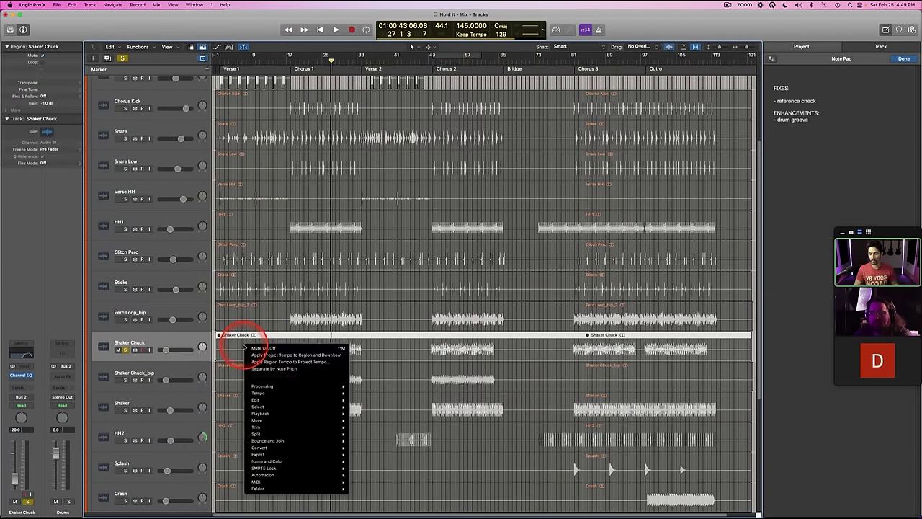
click(262, 348)
click(151, 374)
key(s)
click(148, 344)
key(s)
key(space)
key(space)
key(s)
click(142, 372)
key(s)
key(space)
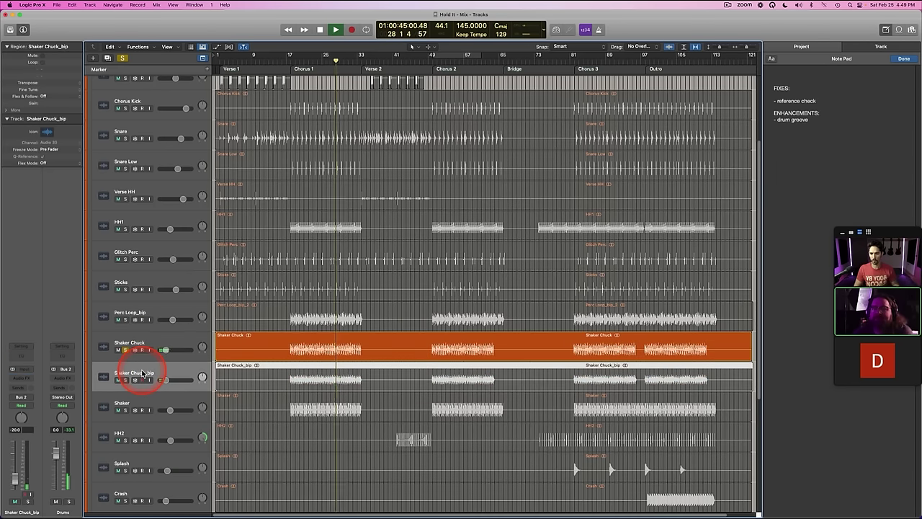
key(space)
key(s)
Step: Delete the original Shaker Chuck region and its track
click(139, 340)
key(Delete)
key(Delete)
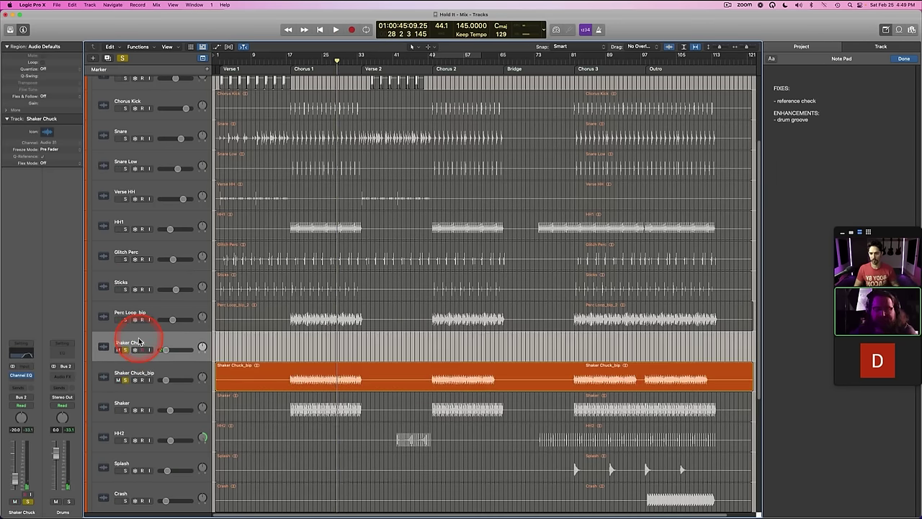
click(249, 329)
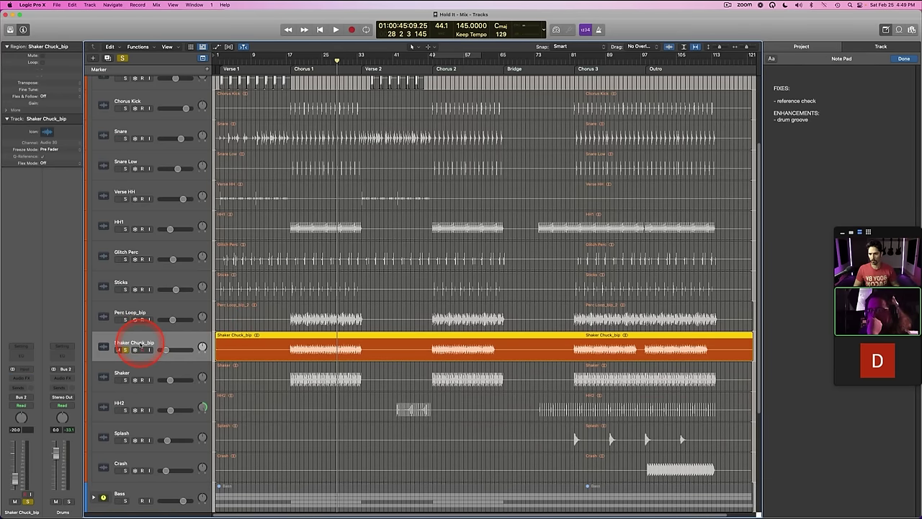
Step: Solo the Perc Loop and Shaker Chuck bounces together and play them from bar 28
key(s)
shift+click(142, 314)
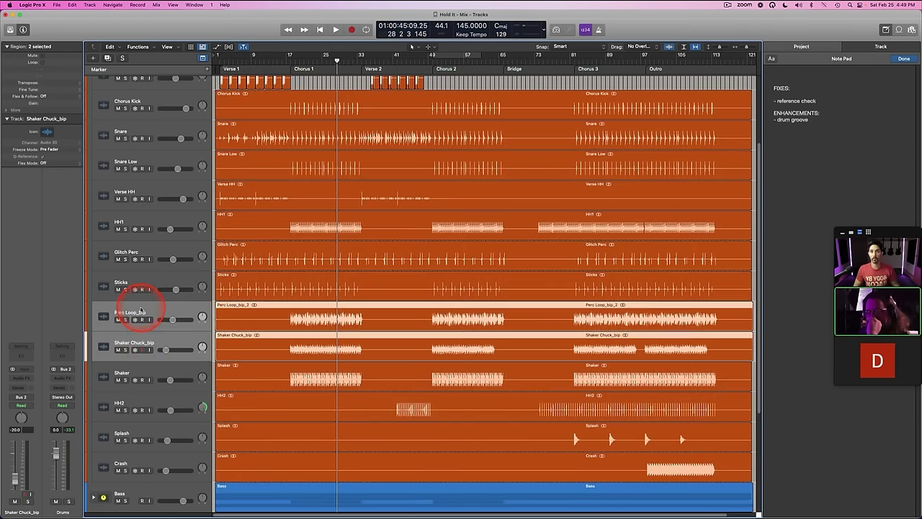
key(s)
key(space)
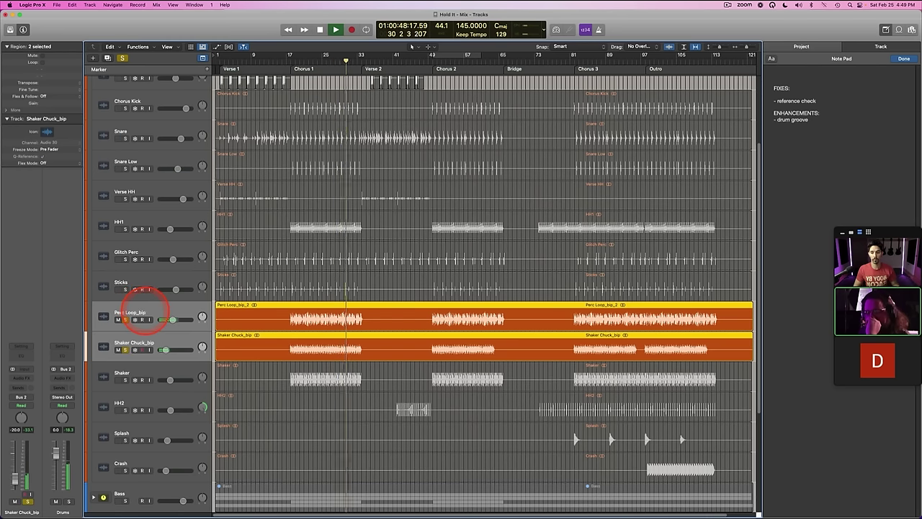
Step: Bounce the Perc Loop and Shaker Chuck regions in place to one new track, muting the sources, and delete both source tracks
key(ctrl+b)
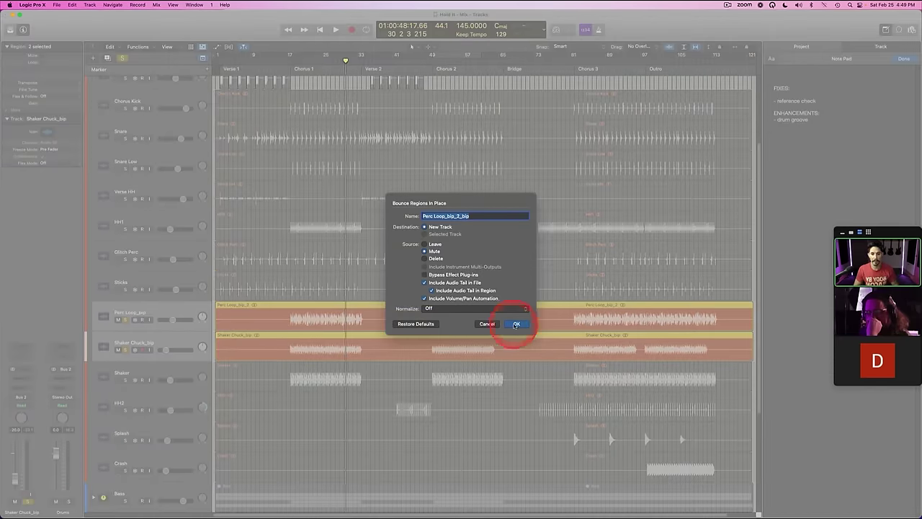
click(515, 325)
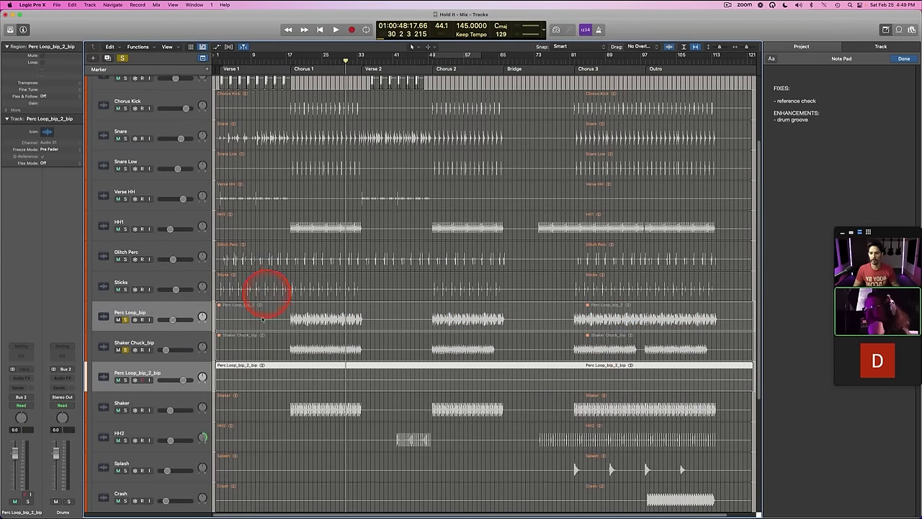
click(144, 343)
shift+click(143, 311)
key(Delete)
key(Delete)
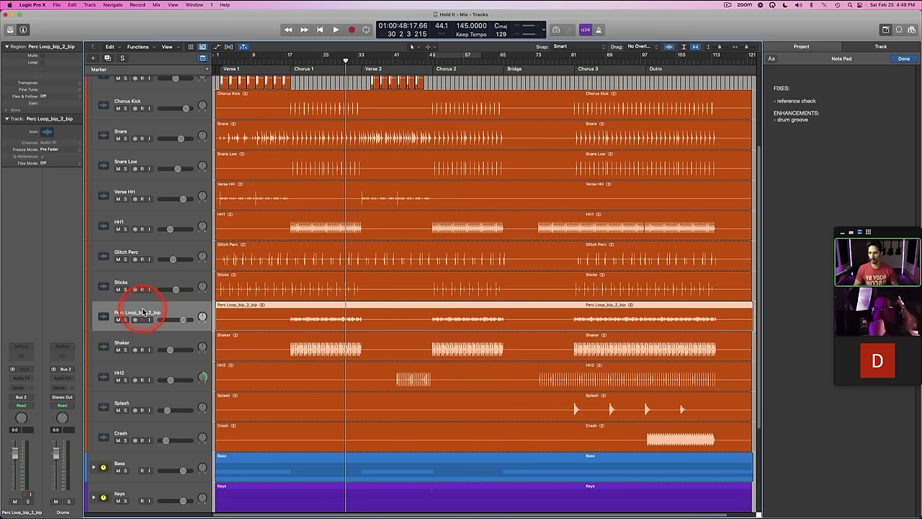
Step: Solo and audition the combined percussion bounce, clear its solo, and rename its track Perc Loop
key(s)
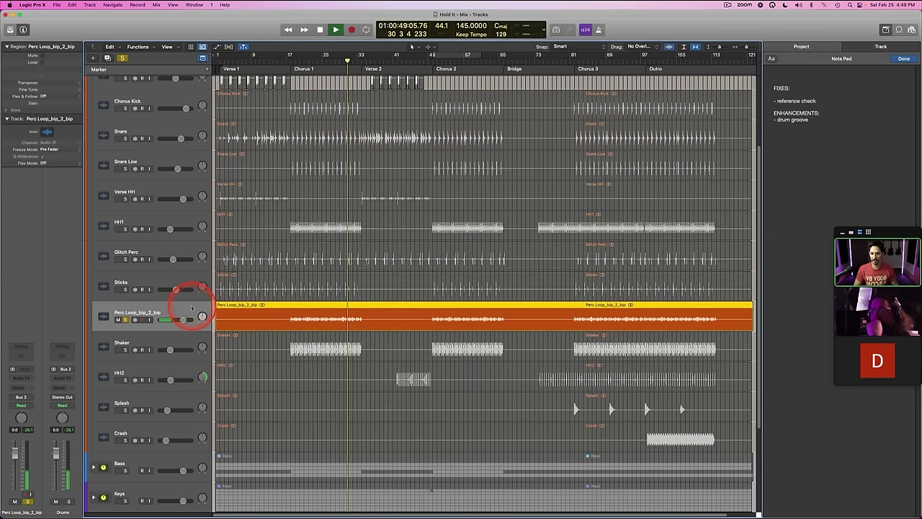
key(s)
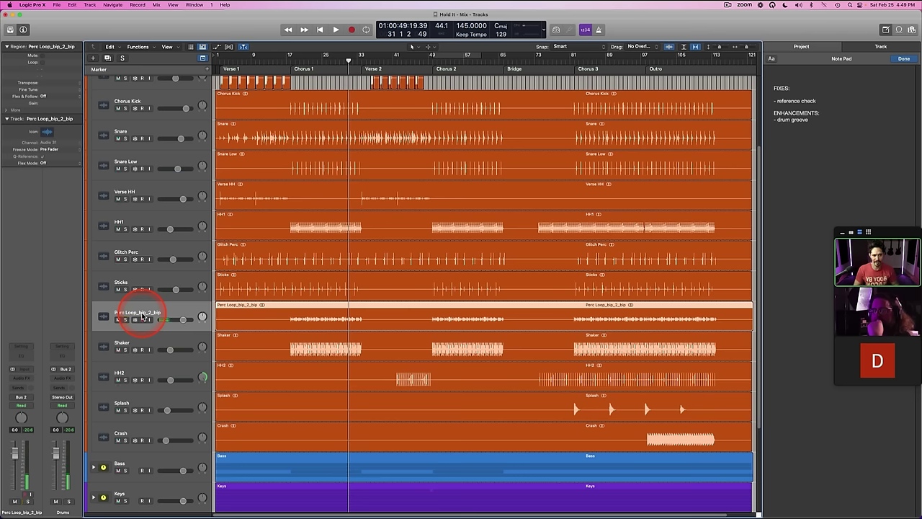
double_click(142, 314)
text(Perc Loop)
key(Return)
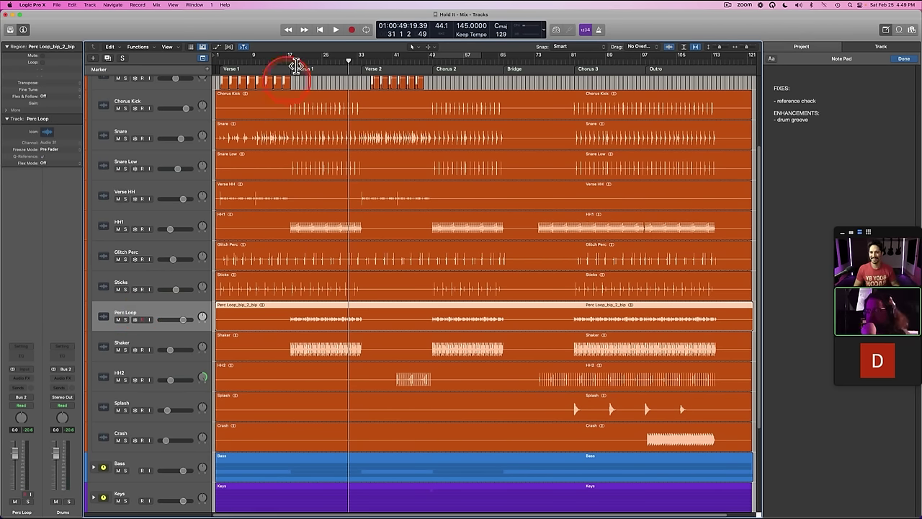
Step: Play the mix from the start of Chorus 1 and isolate the Perc Loop track to check its sound and level
click(290, 55)
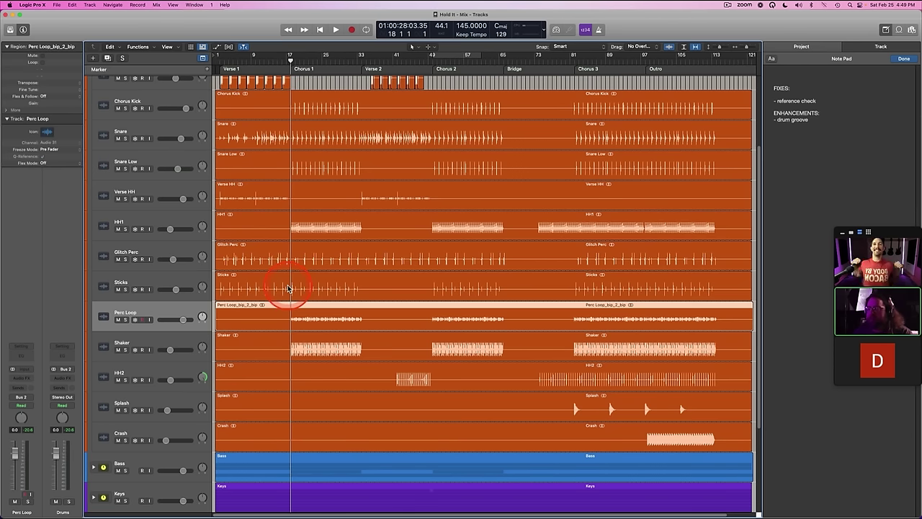
key(space)
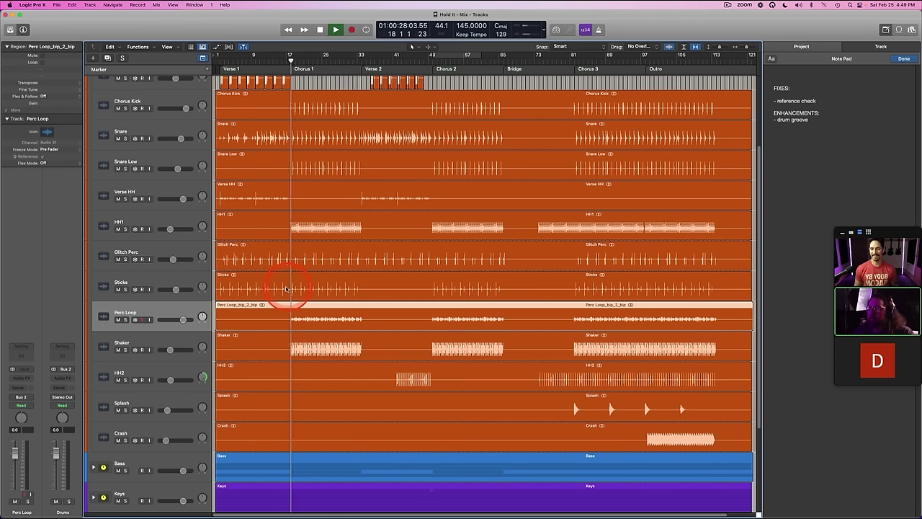
key(s)
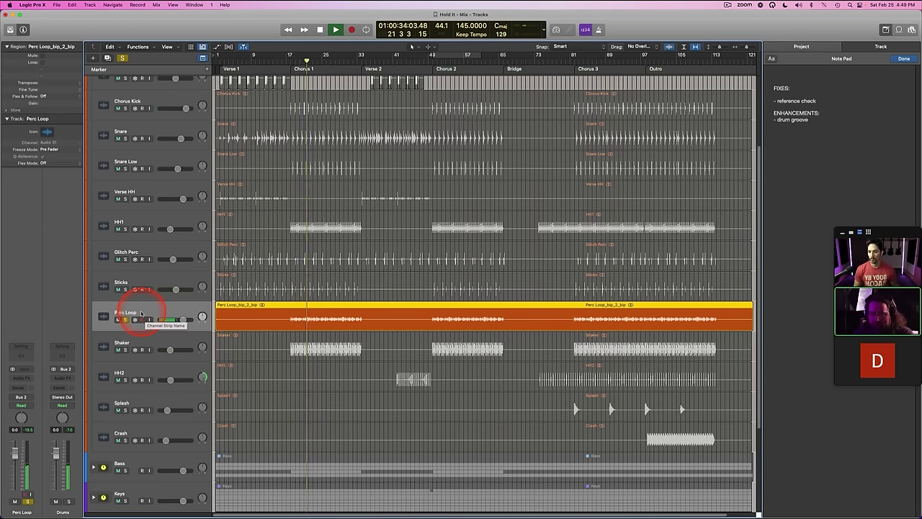
key(space)
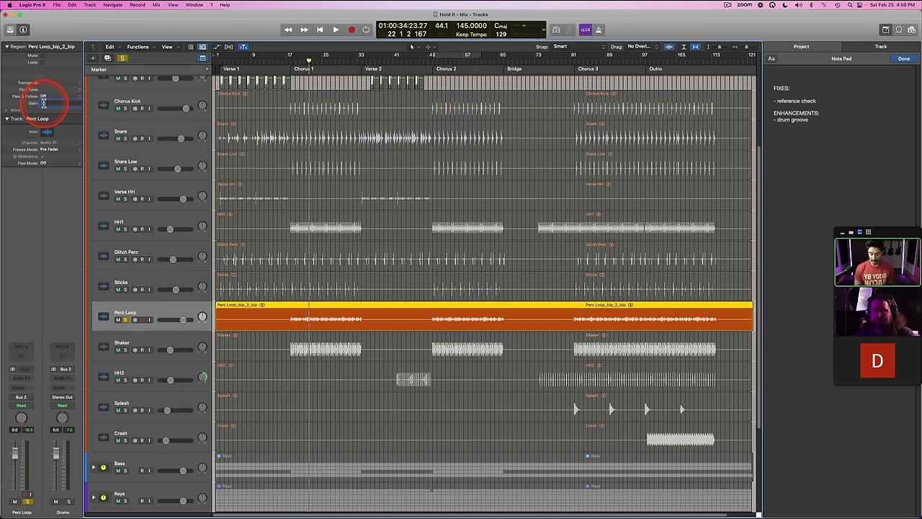
Step: Set the Perc Loop region's gain to +6 dB and its track level to -6.0 dB, and audition it in solo
key(Return)
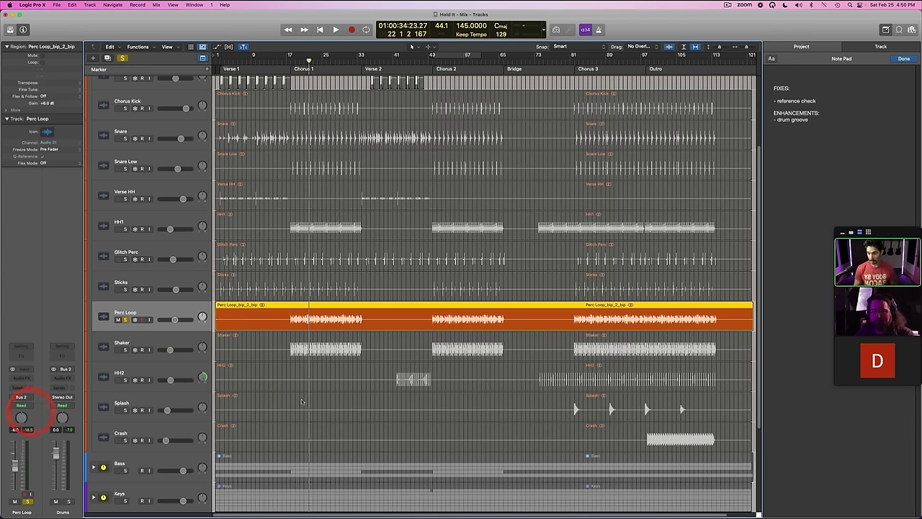
key(space)
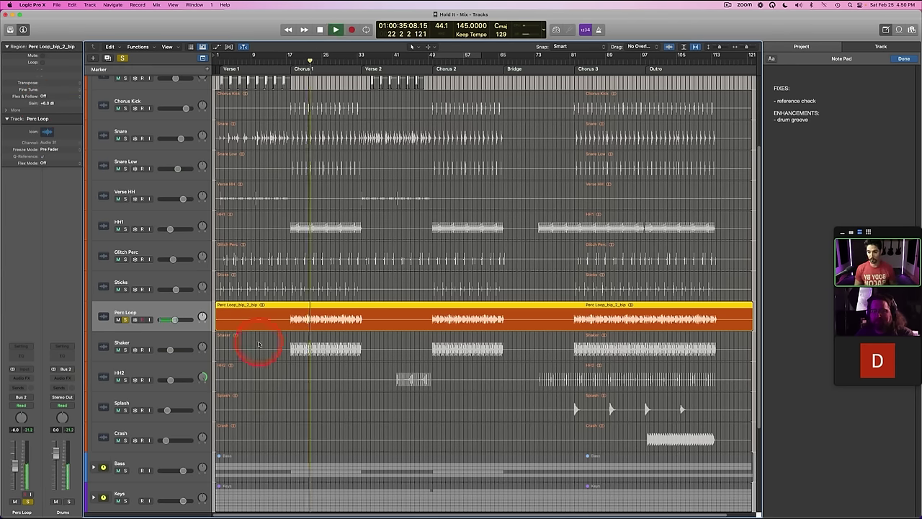
click(28, 377)
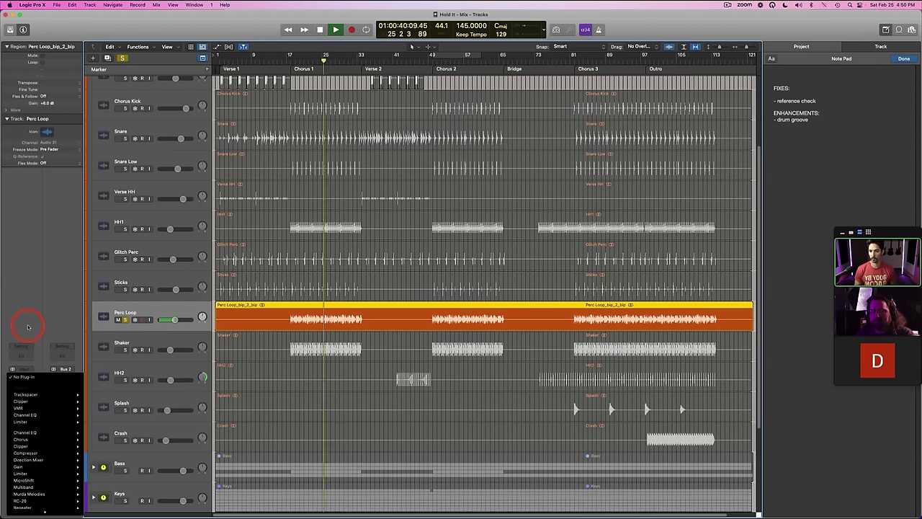
key(Escape)
key(space)
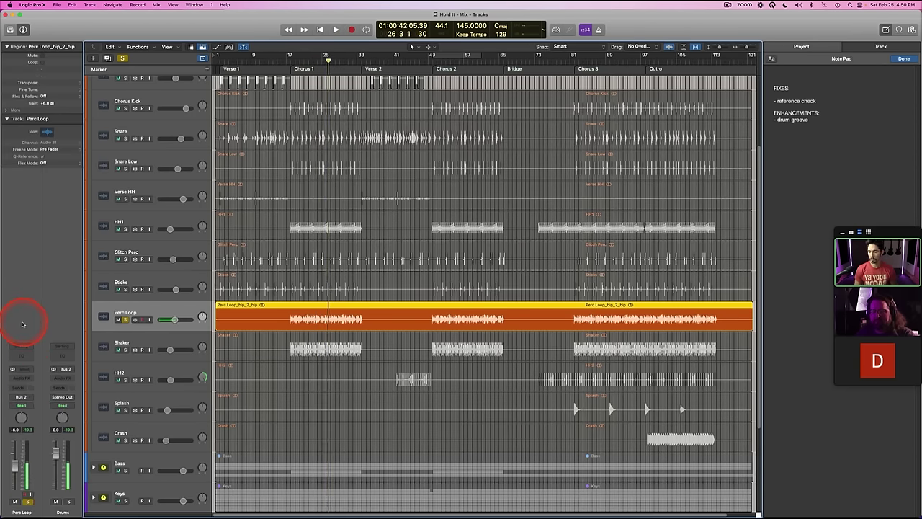
Step: Copy the Compressor plug-in from the Chorus Bass channel to the Perc Loop channel
key(x)
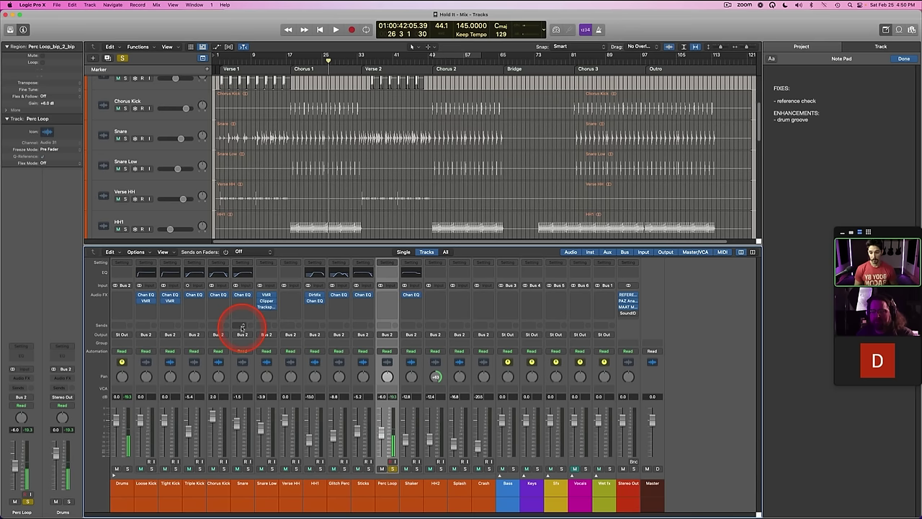
click(386, 301)
click(322, 286)
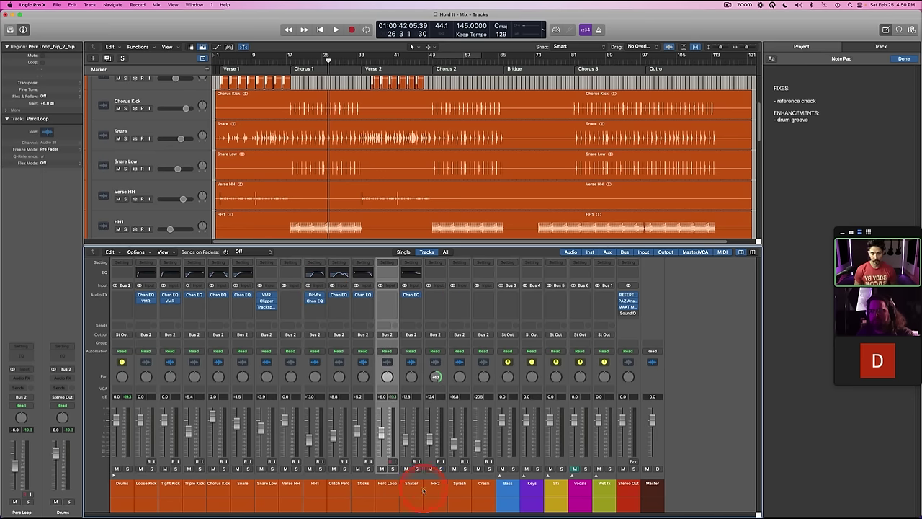
click(499, 475)
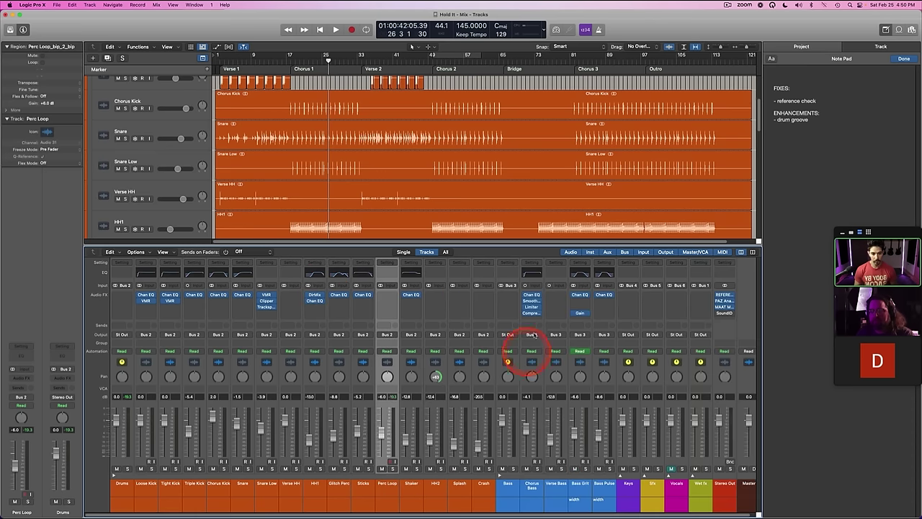
drag(533, 312, 387, 297)
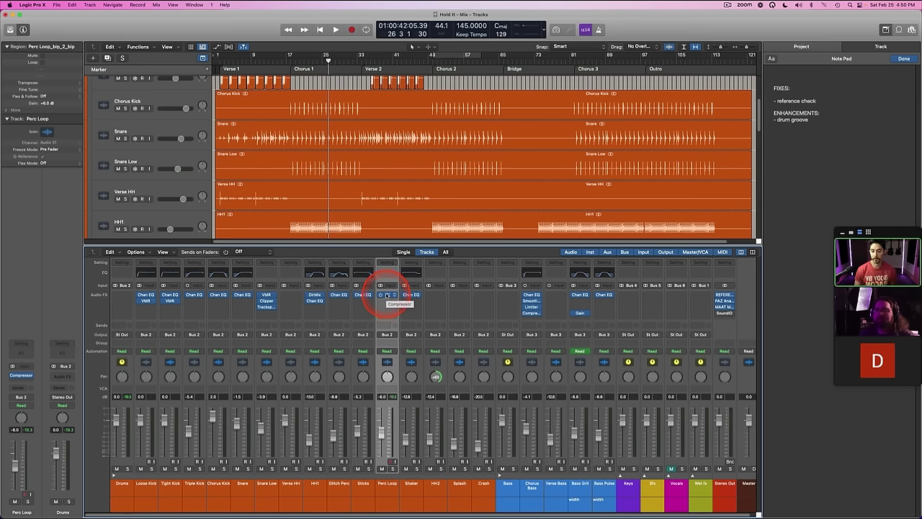
Step: Change the Perc Loop channel's Compressor from mono to stereo
click(388, 295)
mouse_move(426, 232)
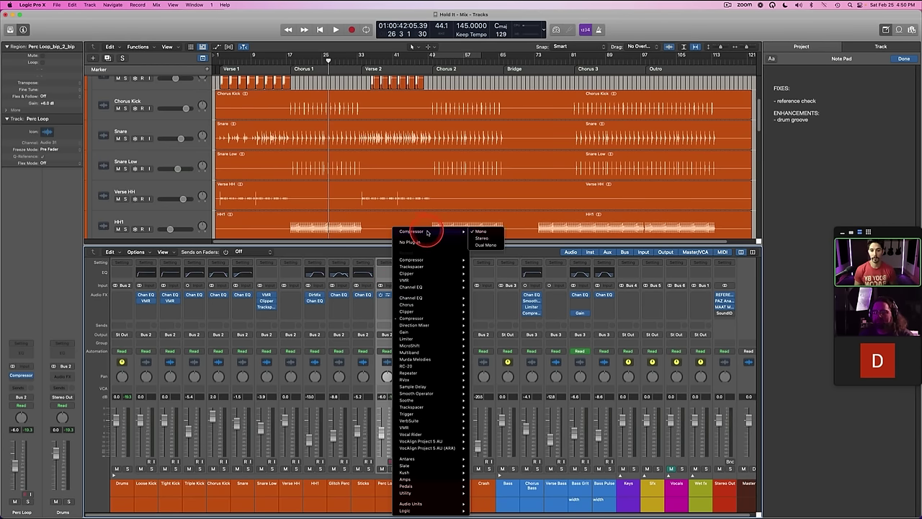
click(474, 237)
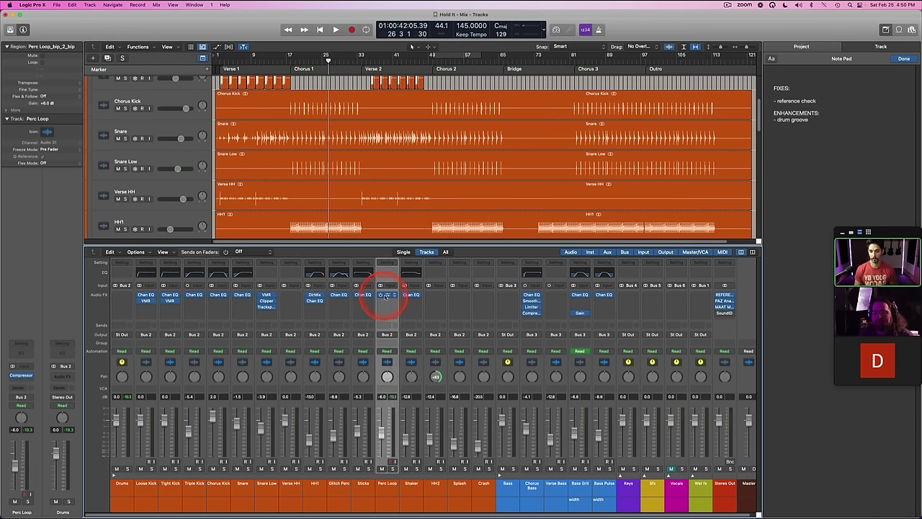
Step: Set the side chain source of the Perc Loop compressor to Tight Kick (Audio 9) and close the plug-in
click(386, 295)
click(624, 113)
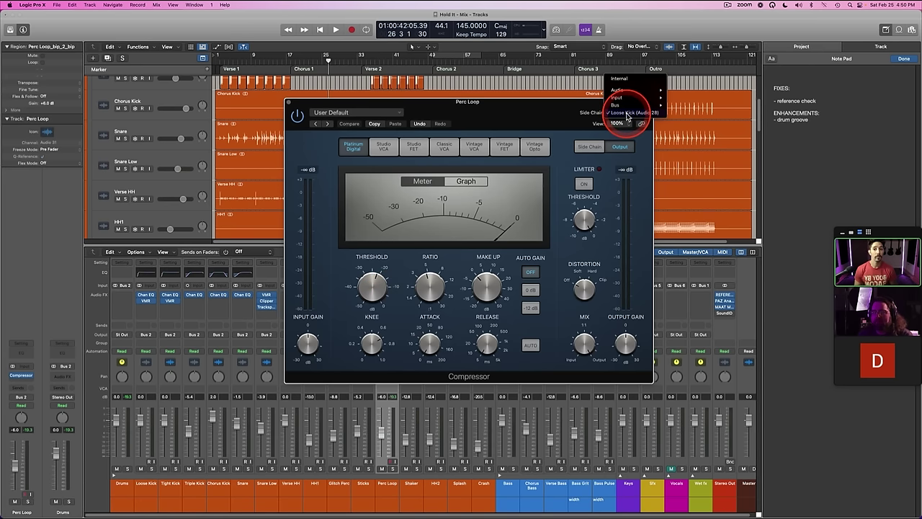
mouse_move(626, 106)
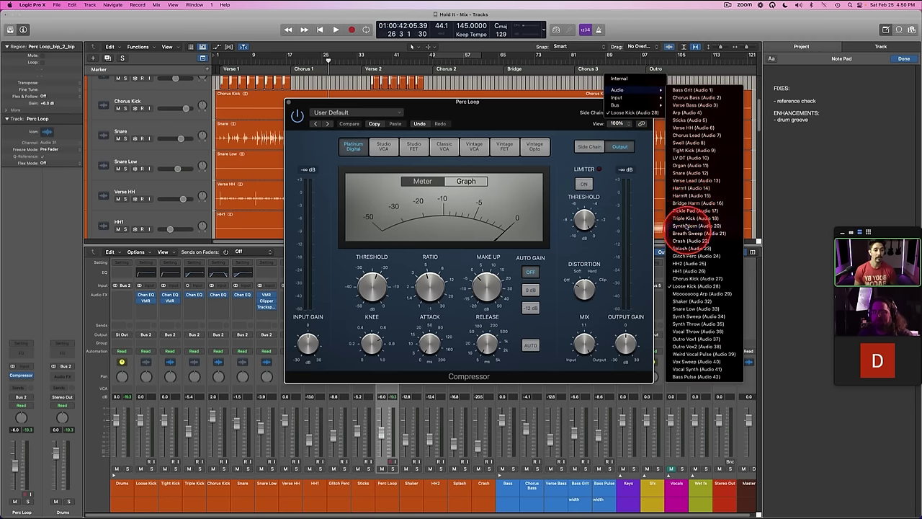
click(682, 149)
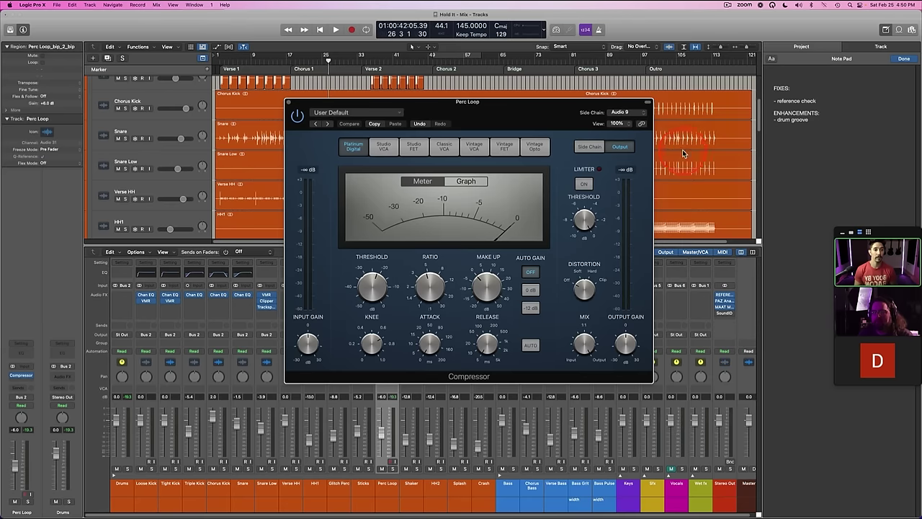
click(289, 102)
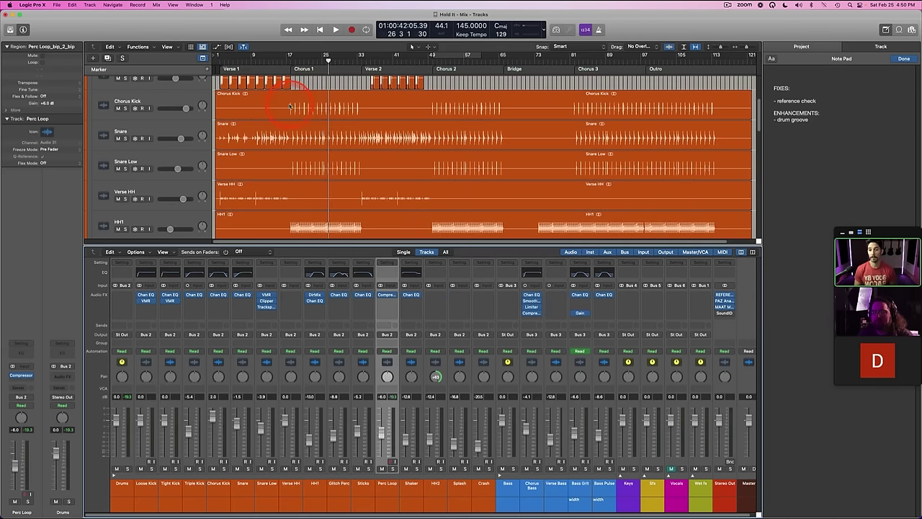
Step: Set the side chain source of the Chorus Bass compressor to Tight Kick (Audio 9) and close the plug-in
click(532, 314)
click(595, 167)
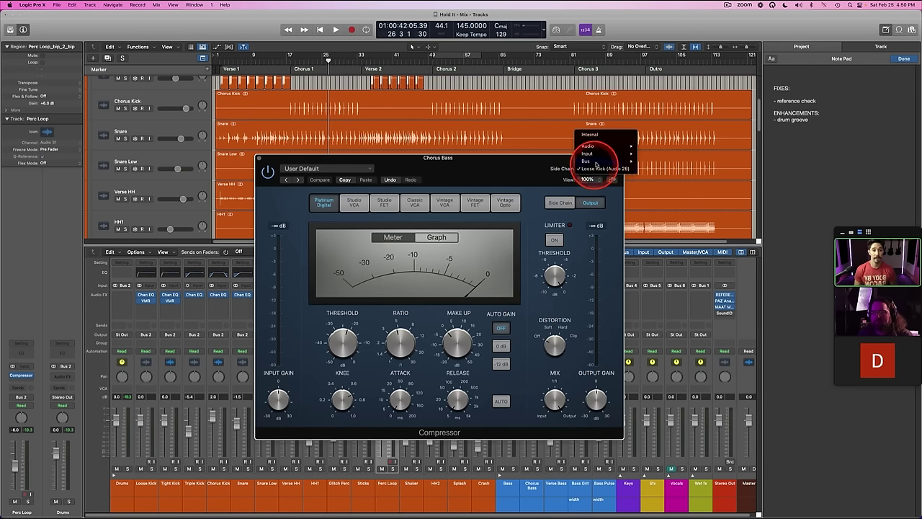
mouse_move(589, 145)
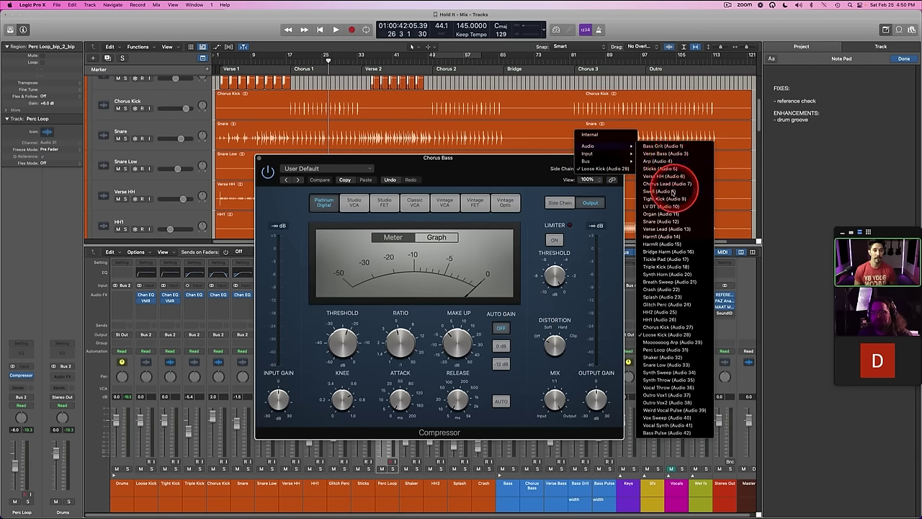
click(660, 199)
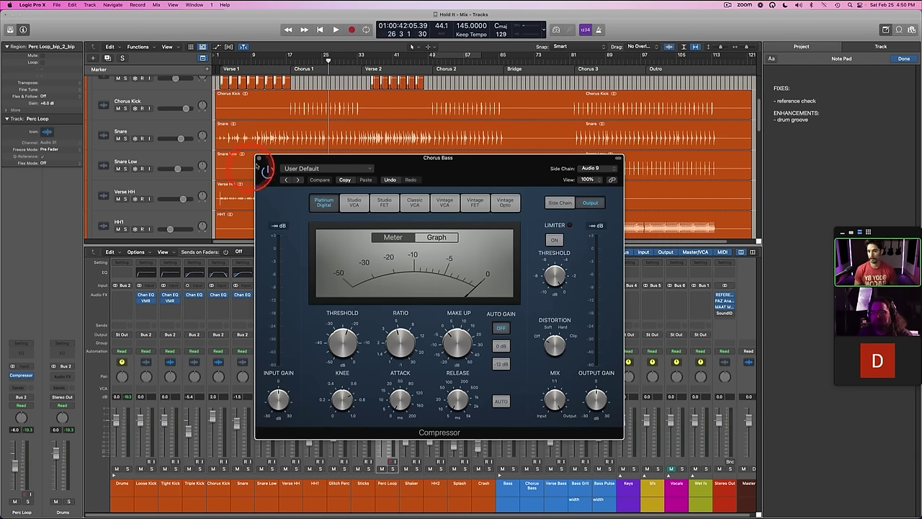
click(259, 158)
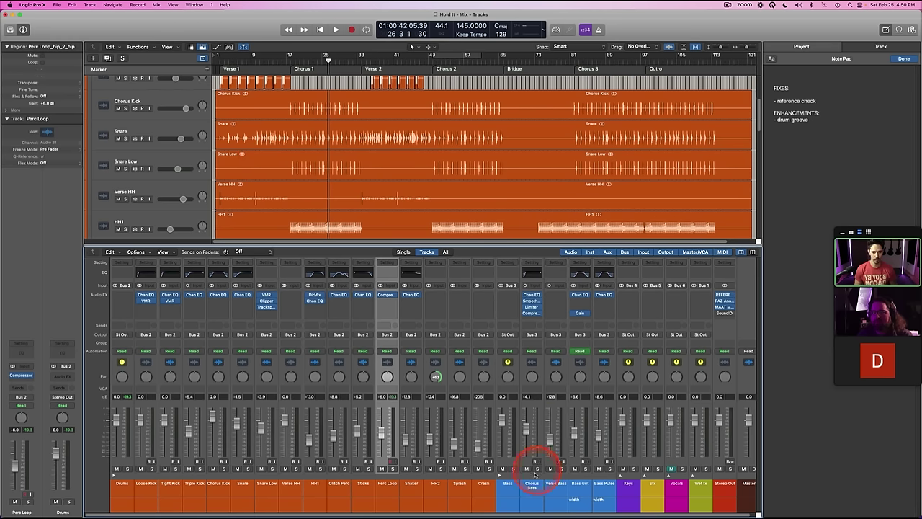
Step: Collapse the Bass stack's channels in the mixer and select the Perc Loop channel
click(531, 487)
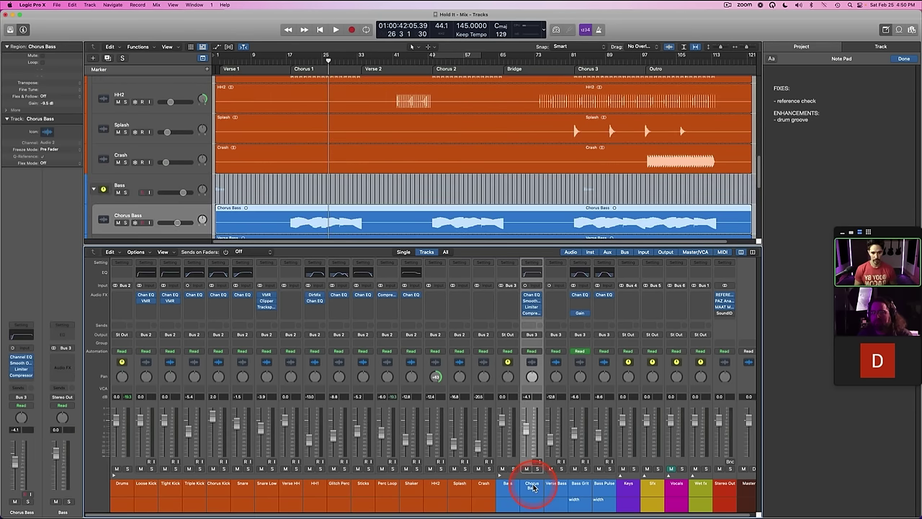
click(507, 486)
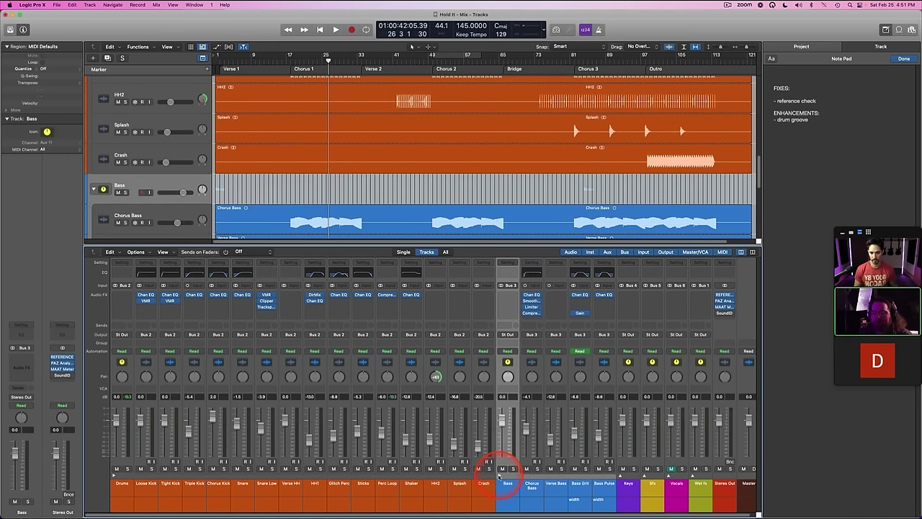
click(499, 477)
click(388, 487)
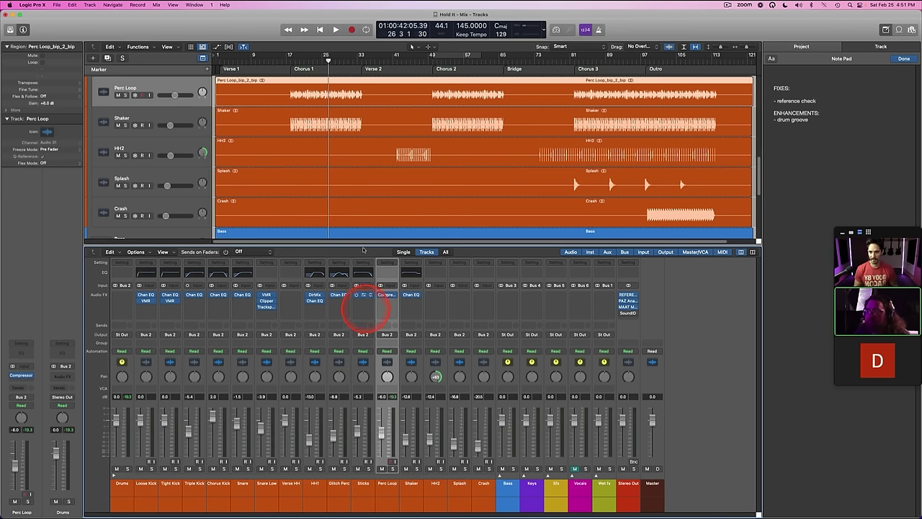
Step: Solo Tight Kick and Perc Loop together and play them from the start of Chorus 1
click(299, 64)
click(146, 483)
click(171, 491)
click(176, 468)
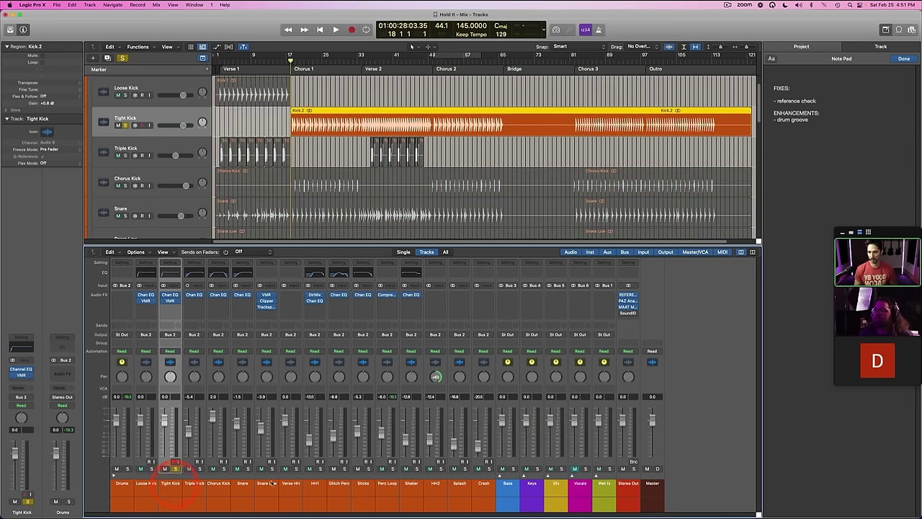
click(387, 487)
click(393, 468)
key(space)
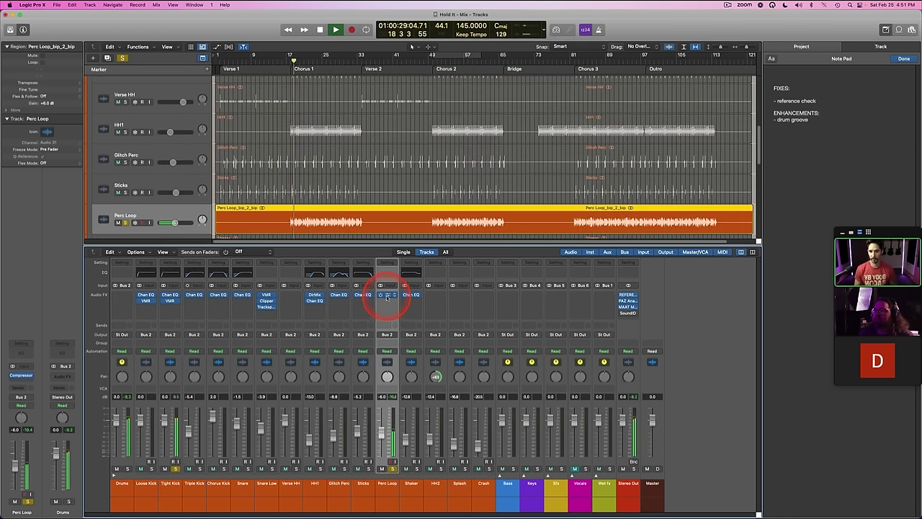
Step: Switch the Perc Loop compressor to the Studio VCA model while the two soloed tracks play
click(387, 296)
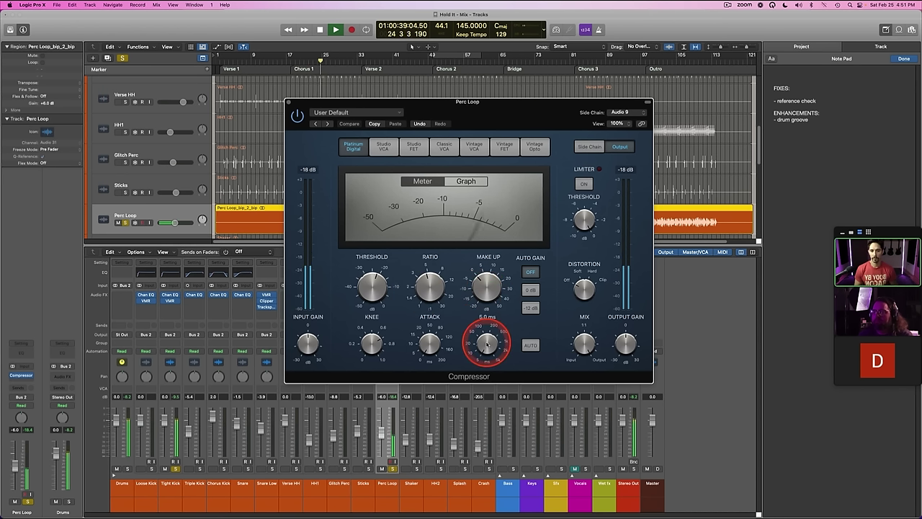
click(383, 146)
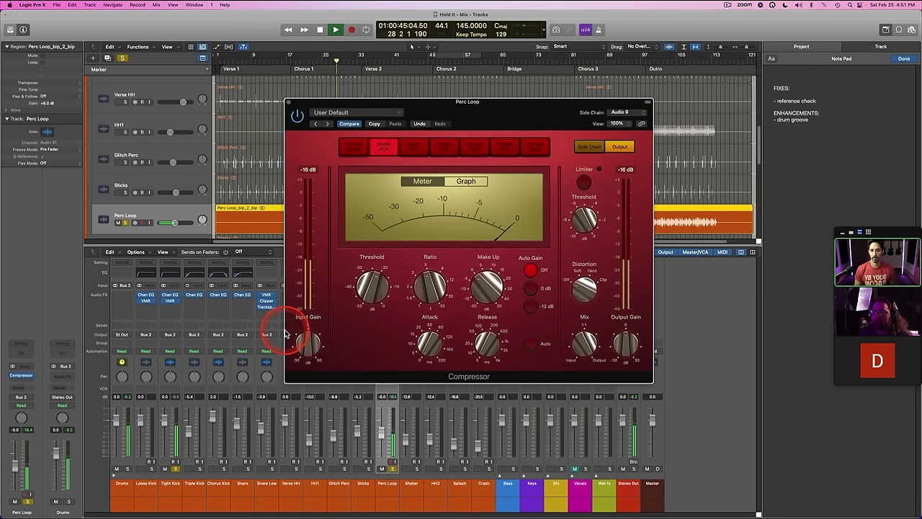
Step: Save the project, set the cycle range over Chorus 1 and loop playback of the soloed tracks
key(space)
key(super+s)
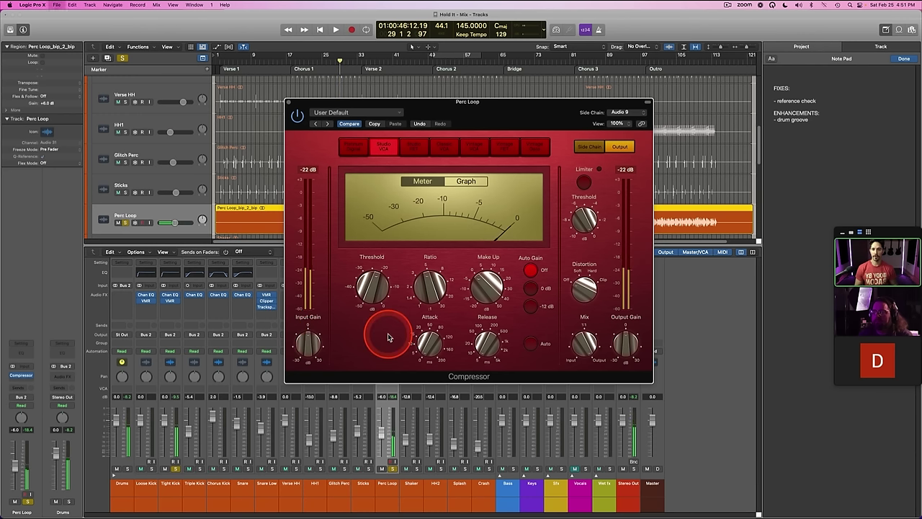
key(space)
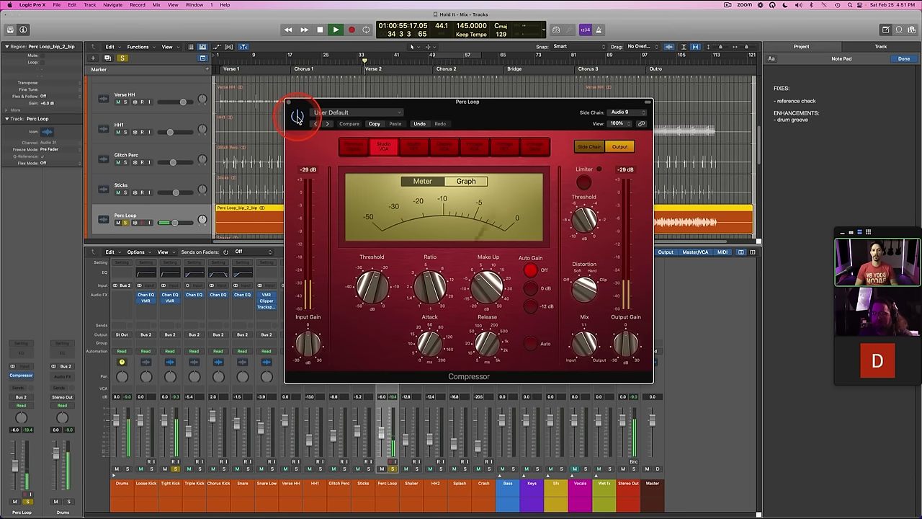
key(space)
drag(292, 55, 365, 59)
key(space)
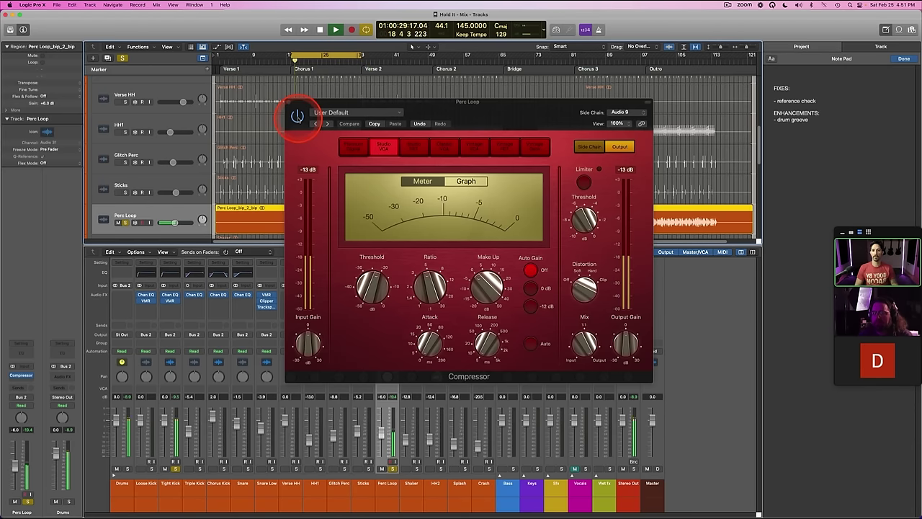
Step: Close the Perc Loop compressor, clear the solos on Perc Loop and Tight Kick, and play the full mix
click(289, 102)
key(space)
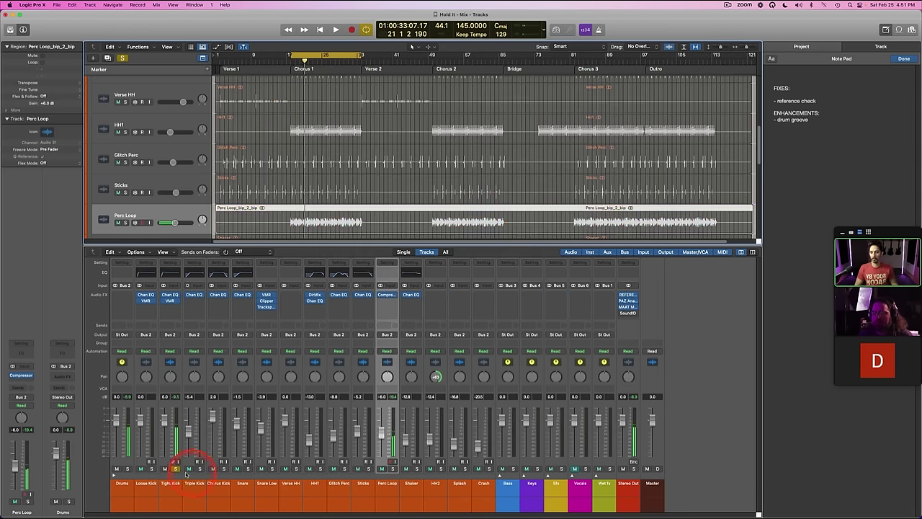
click(170, 492)
key(s)
key(space)
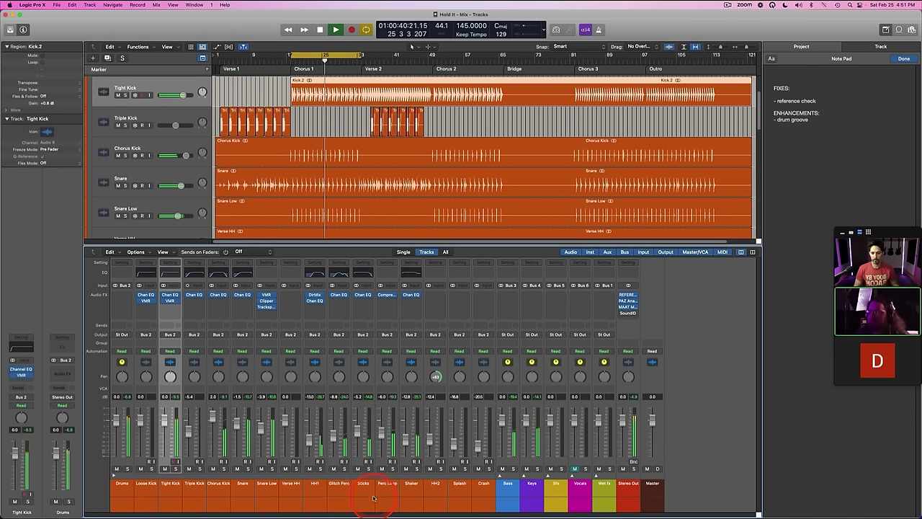
Step: Copy the Perc Loop compressor onto the Shaker channel below its Channel EQ, check it during playback and close the plug-in
click(408, 491)
key(space)
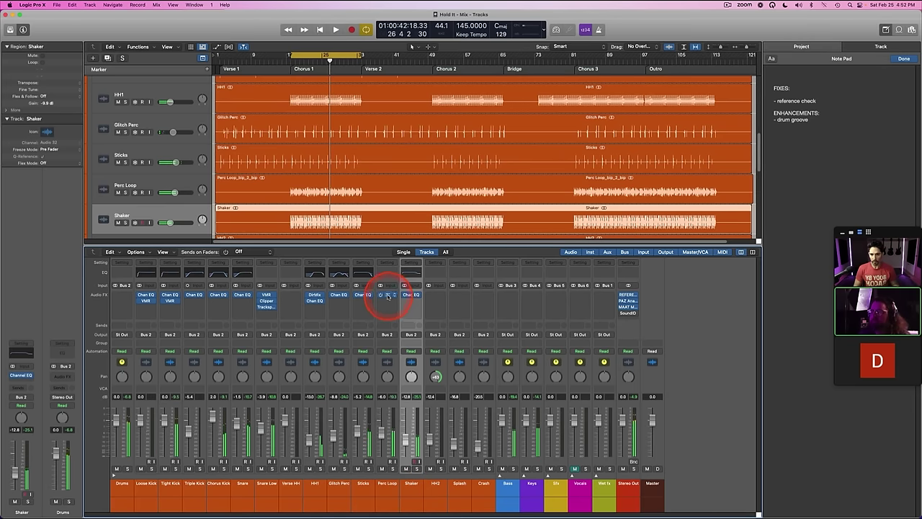
drag(416, 306, 413, 301)
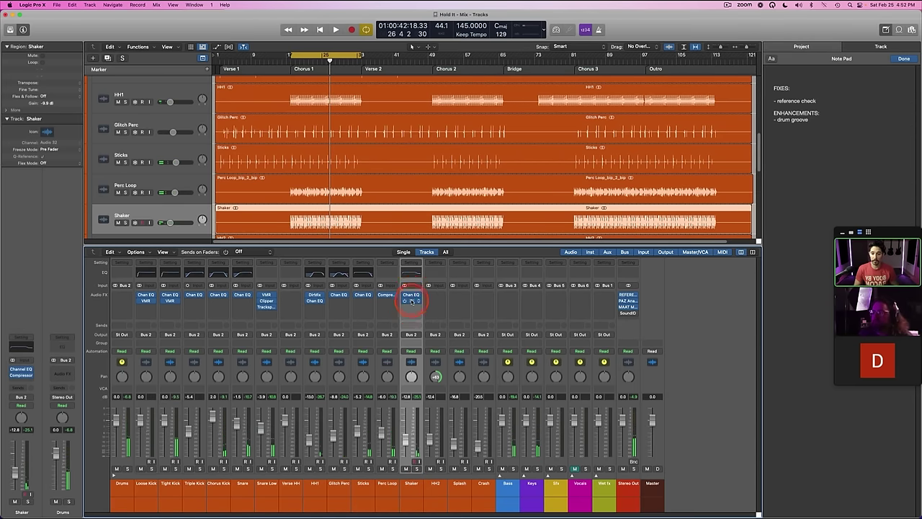
click(412, 301)
key(space)
drag(411, 100, 430, 186)
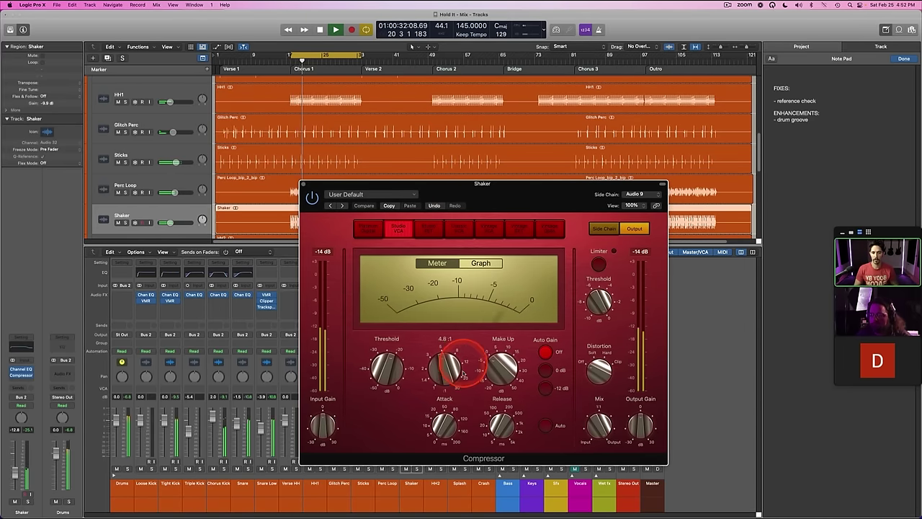
mouse_move(501, 430)
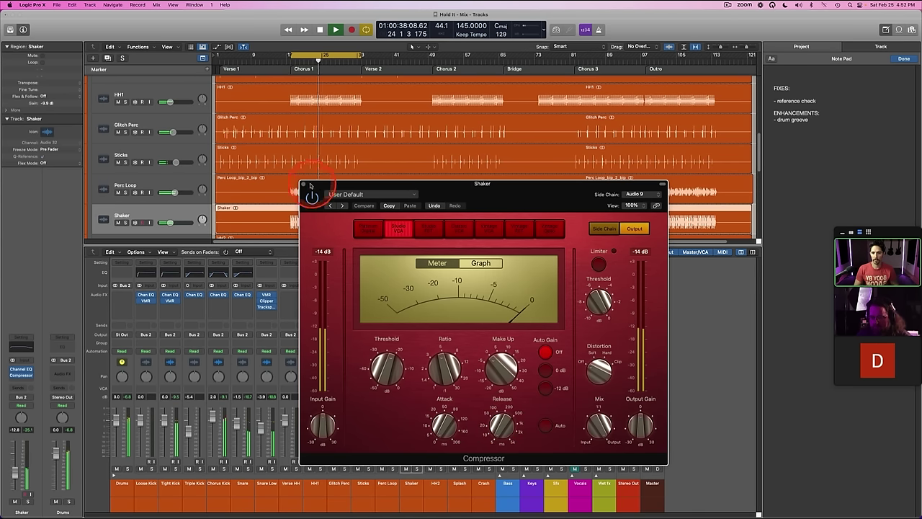
click(303, 186)
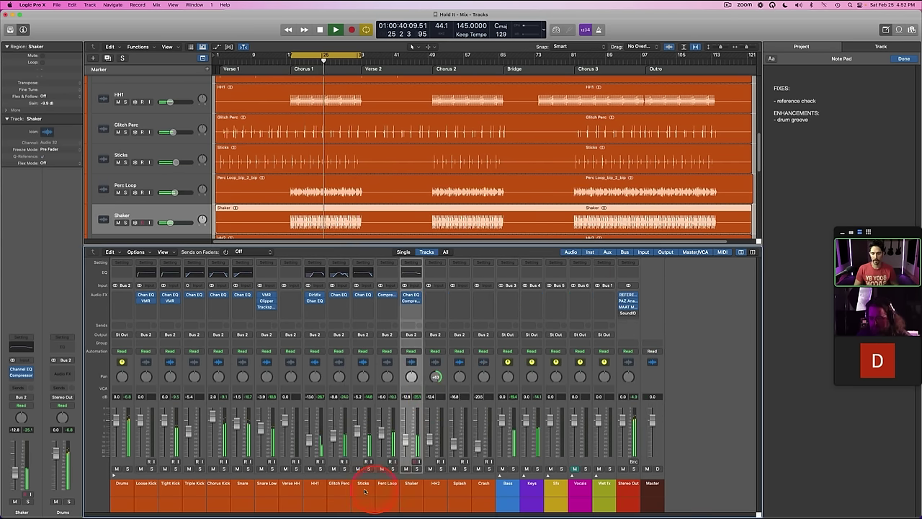
Step: Audition the HH1 and Sticks channels while Chorus 1 loops
click(318, 491)
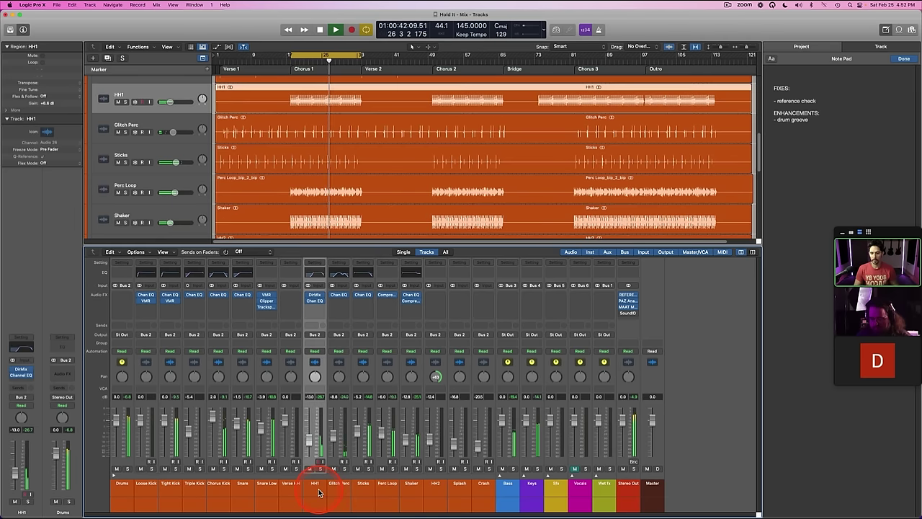
key(s)
key(s)
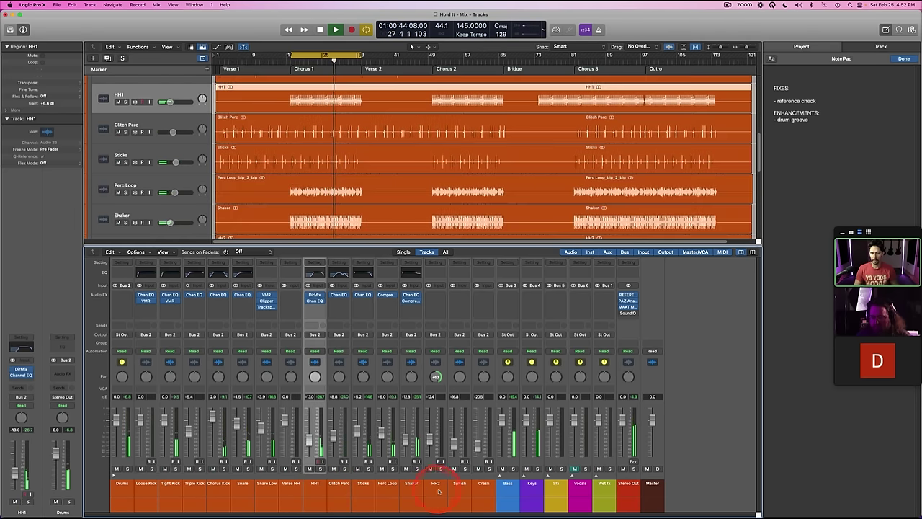
click(436, 489)
click(358, 490)
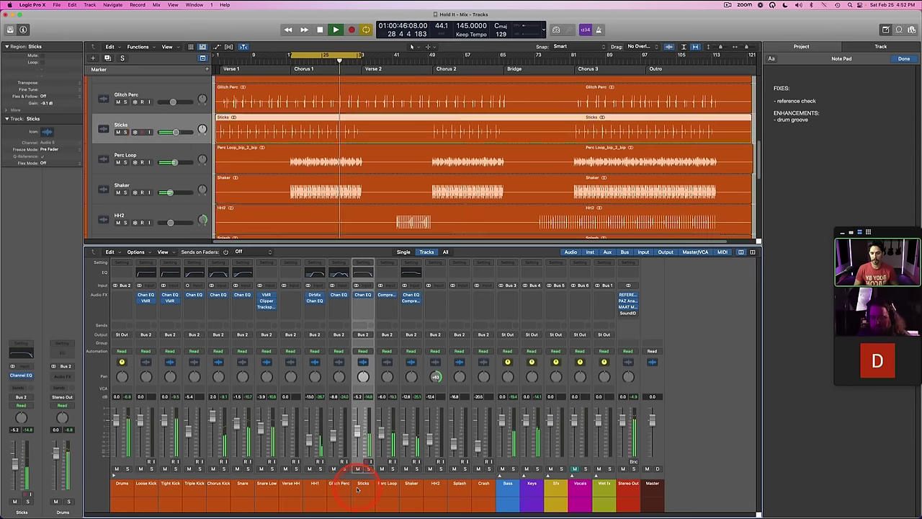
key(super+a)
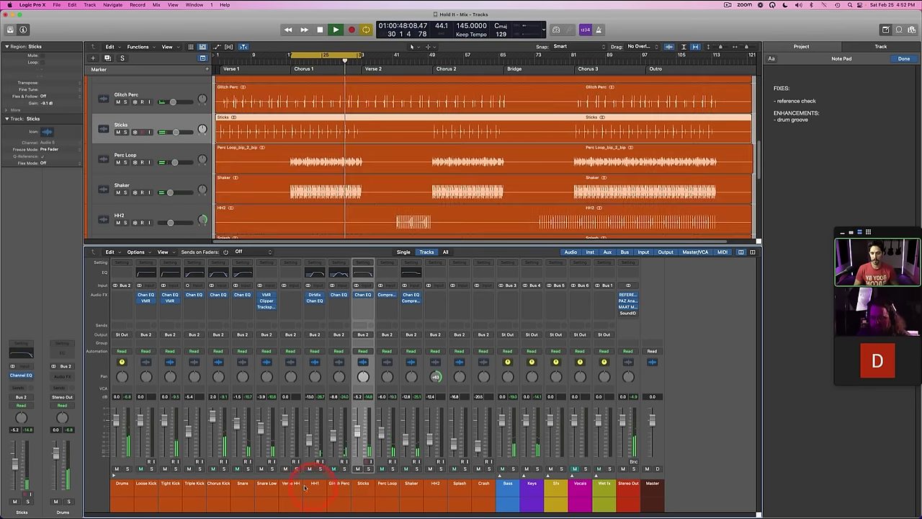
Step: Audition the Snare and Snare Low channels one after the other in solo, clear the solo and stop playback
click(244, 489)
key(s)
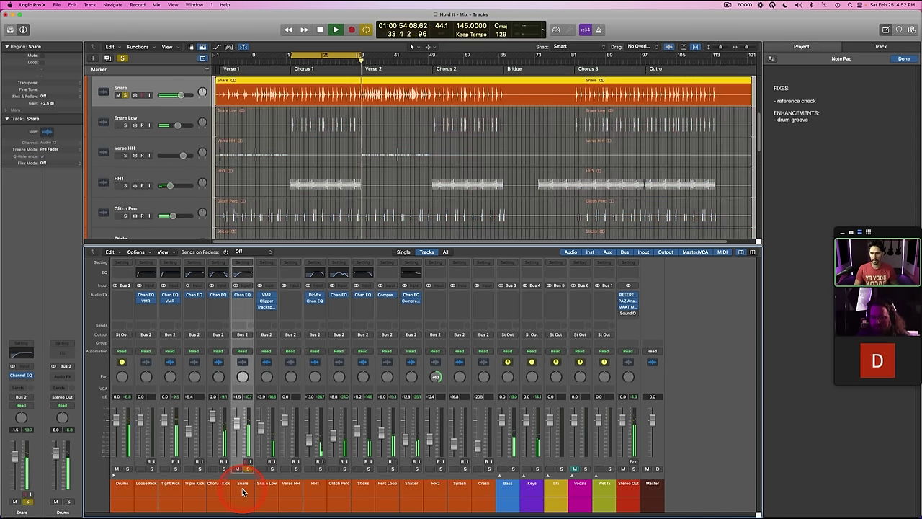
key(s)
click(263, 490)
key(s)
key(s)
key(space)
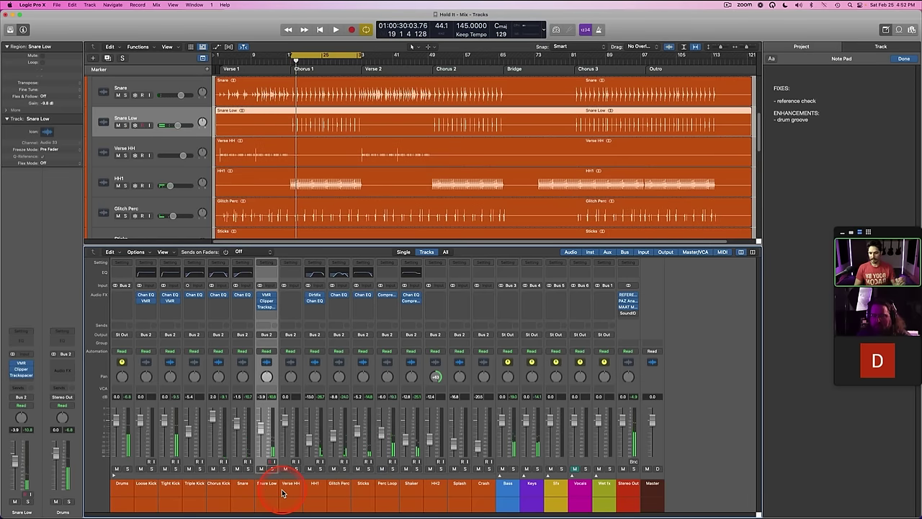
Step: Play Chorus 1 again, check Sticks in solo, return to the full mix and select the Chorus Kick track
key(space)
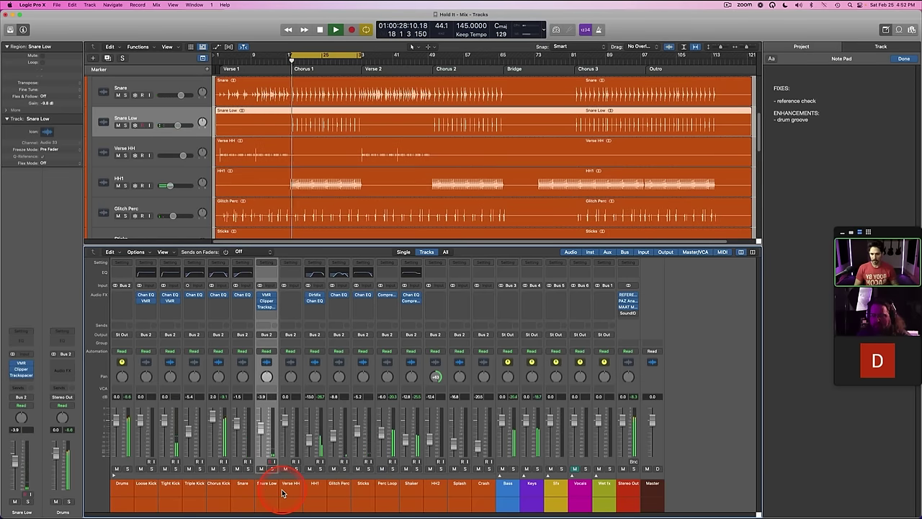
click(363, 486)
key(s)
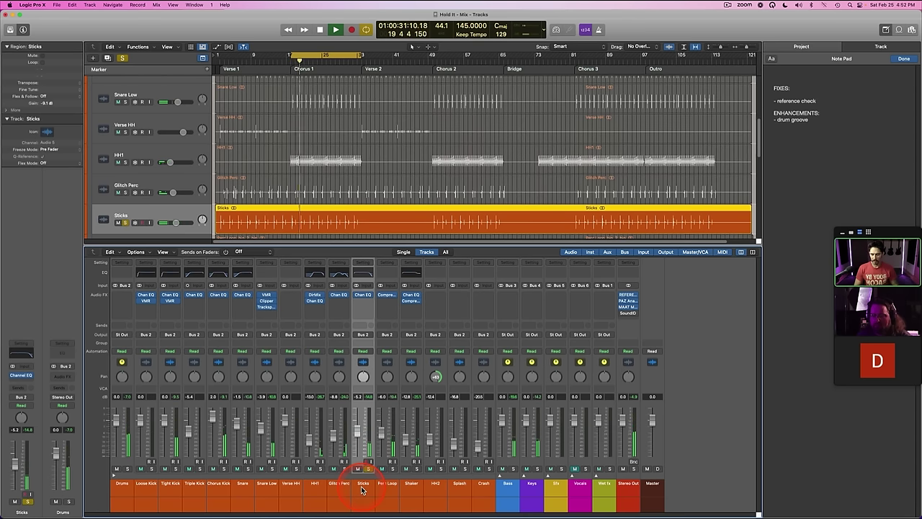
key(s)
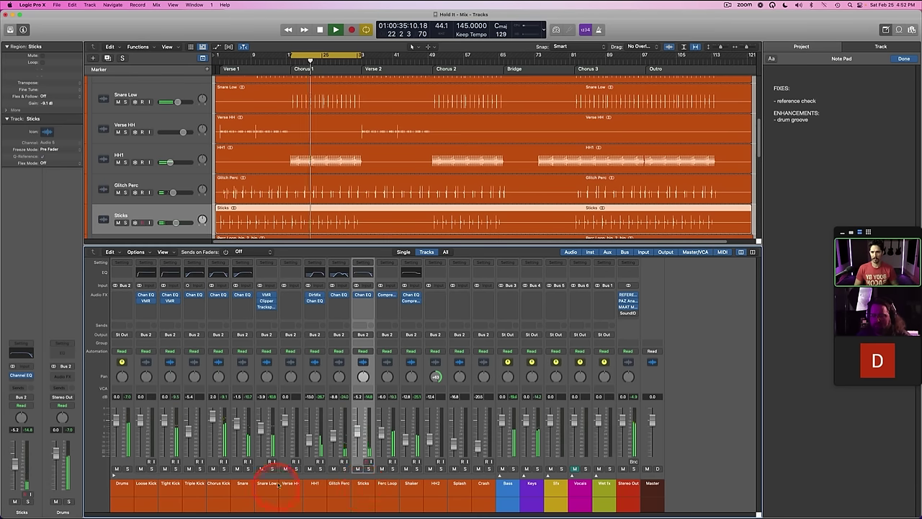
scroll(283, 121, up, 4)
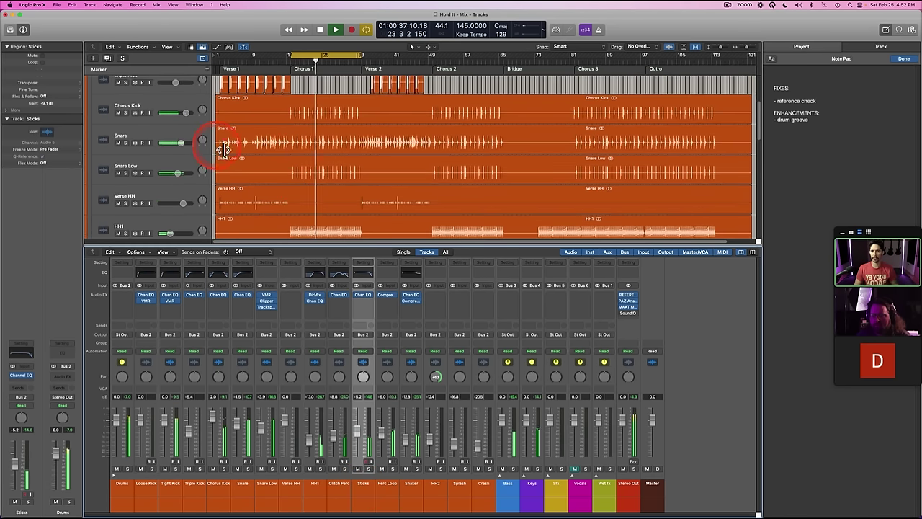
click(150, 108)
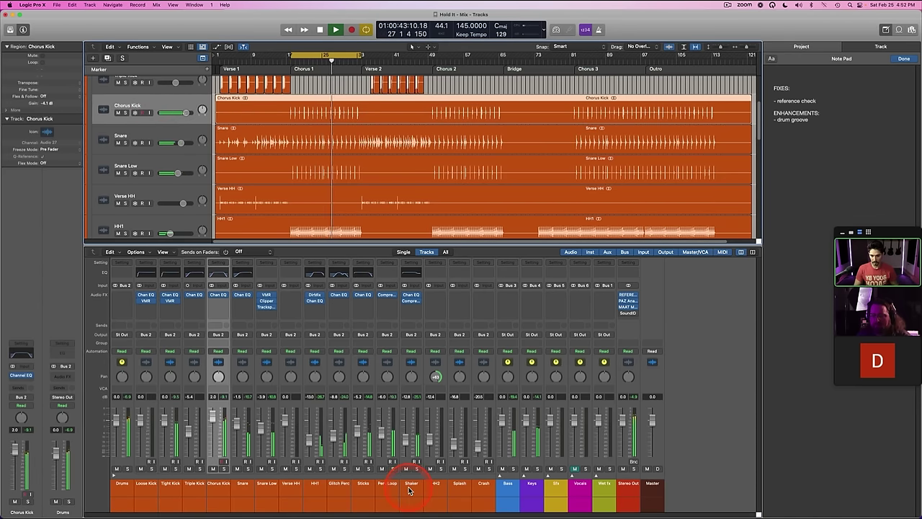
Step: Solo Sticks, Perc Loop and Shaker together to hear them as a group, and return to the full mix
click(369, 491)
shift+click(412, 491)
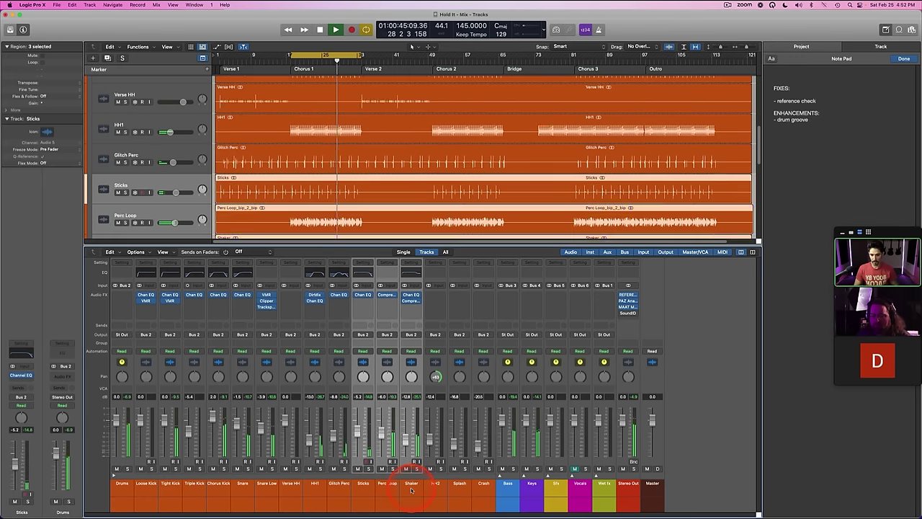
key(s)
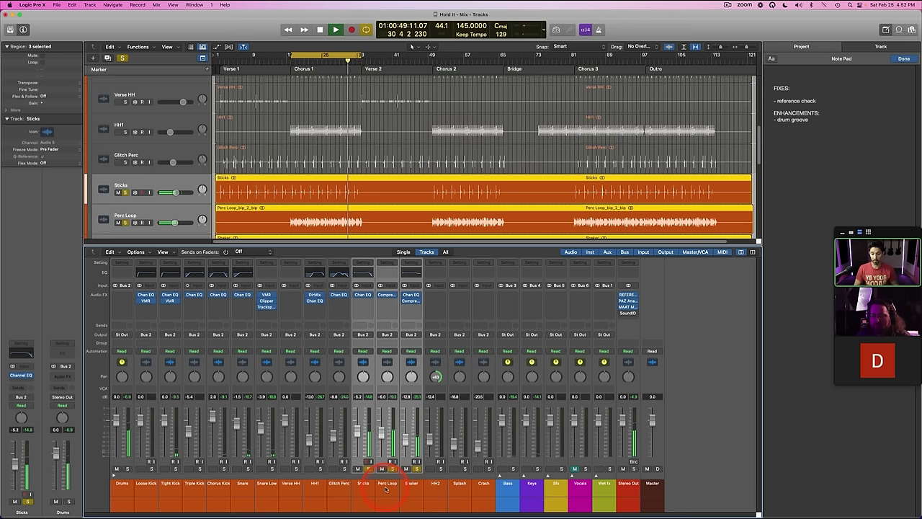
key(s)
click(387, 490)
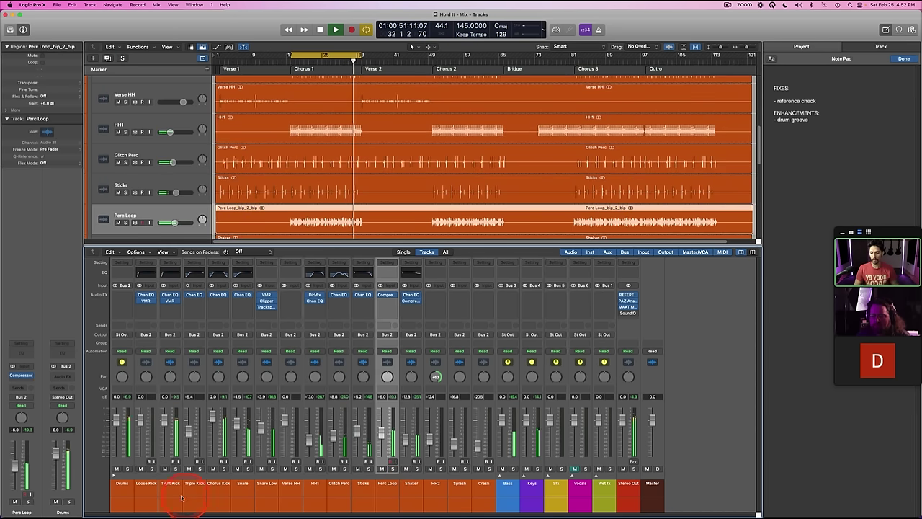
Step: Stop playback, move the Perc Loop and Shaker compressors to lower insert slots, and duplicate the Perc Loop compressor directly below itself
click(119, 492)
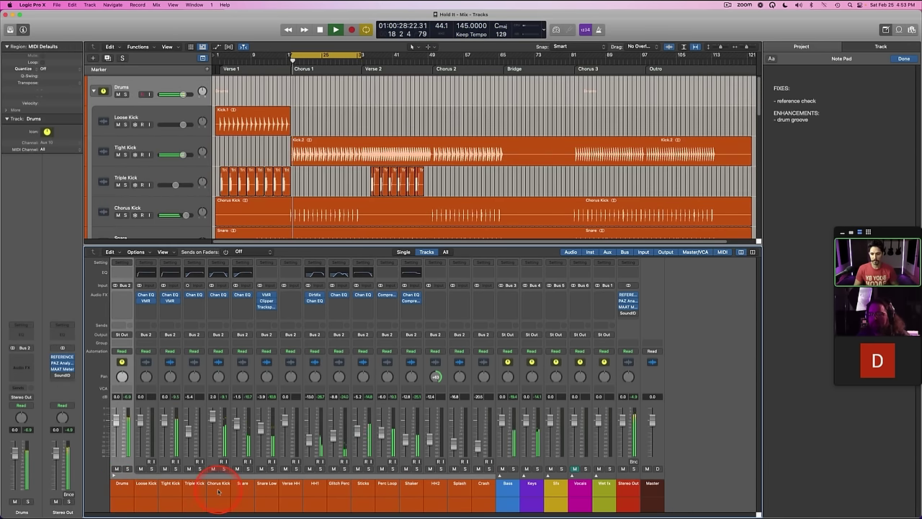
key(space)
click(266, 489)
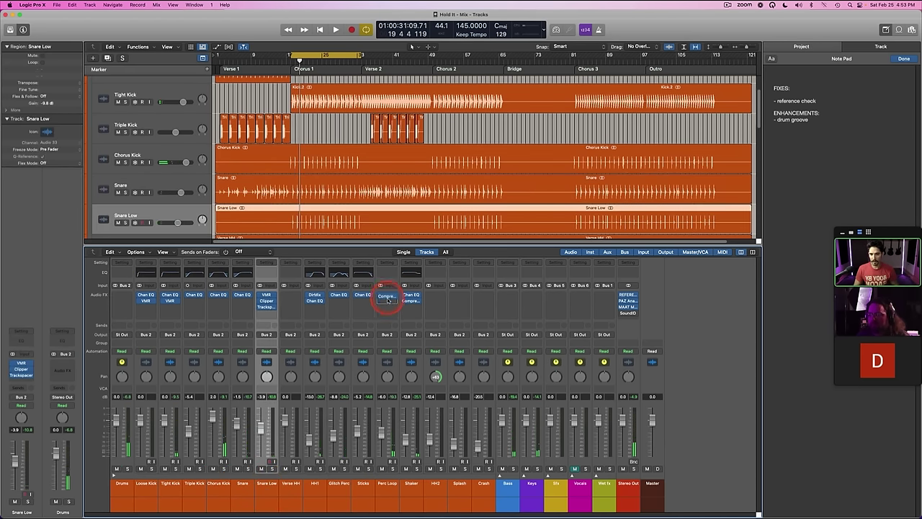
drag(388, 305, 414, 303)
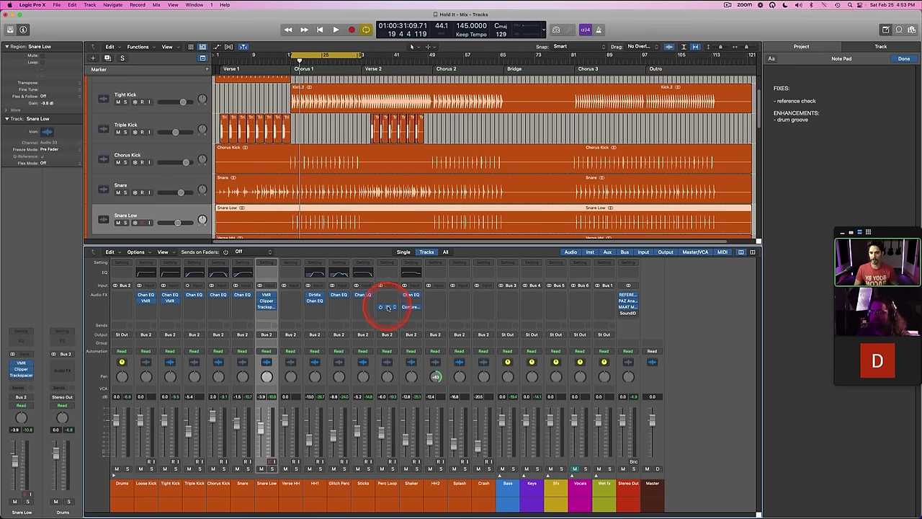
drag(388, 314, 411, 313)
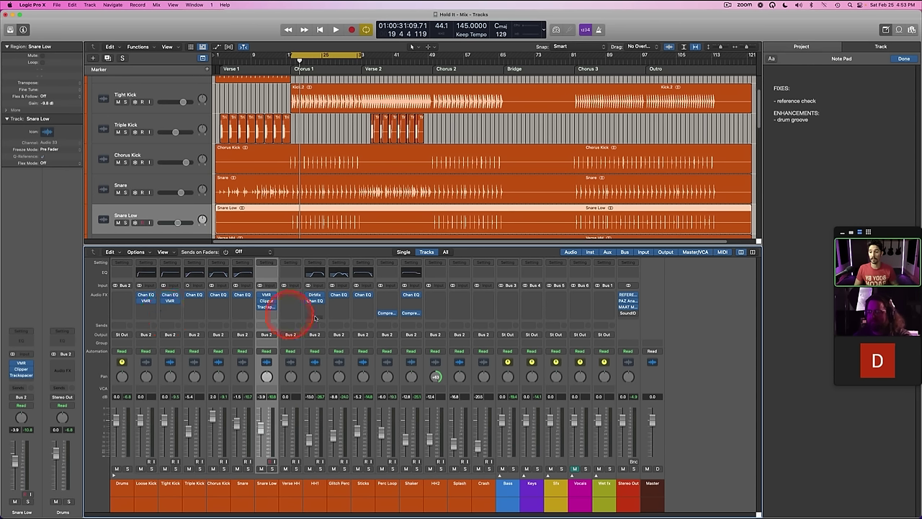
drag(325, 317, 365, 314)
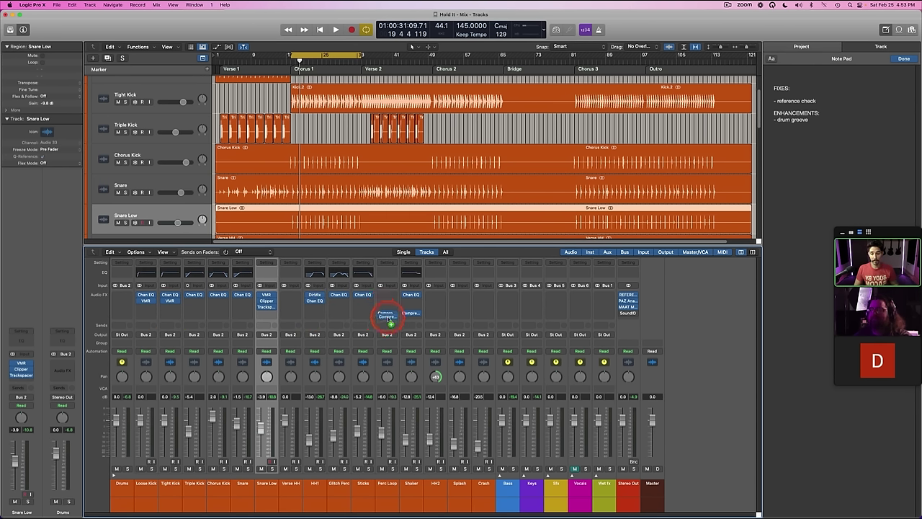
drag(386, 317, 387, 315)
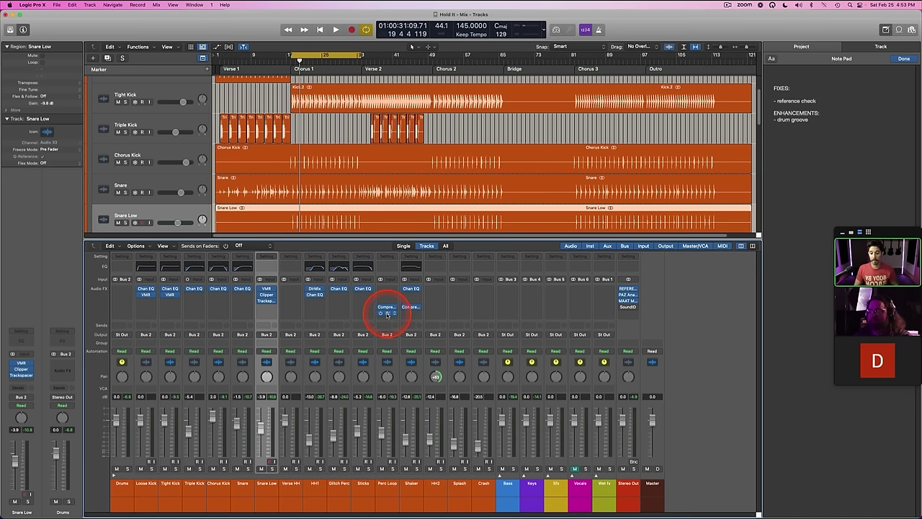
Step: Set the side chain source of the second Perc Loop compressor to Snare Low (Audio 33) and play Chorus 1
click(387, 315)
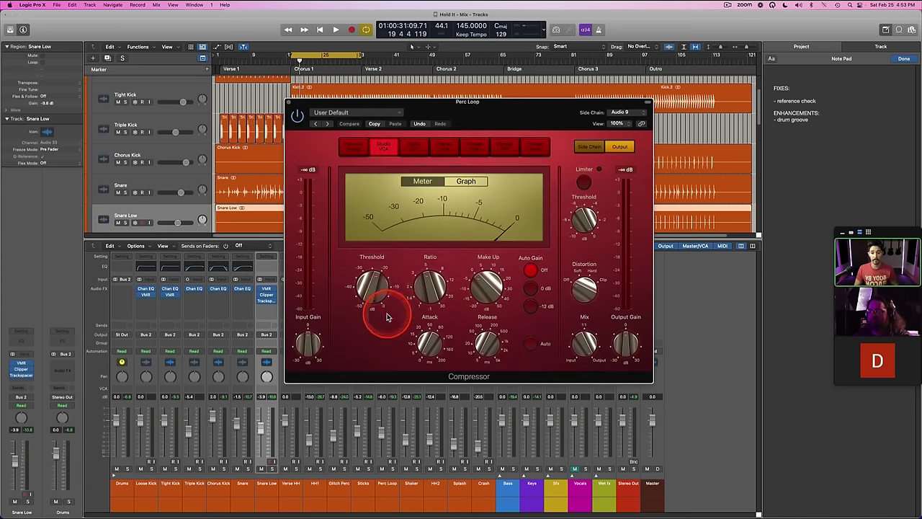
drag(589, 105, 537, 114)
click(585, 119)
mouse_move(580, 111)
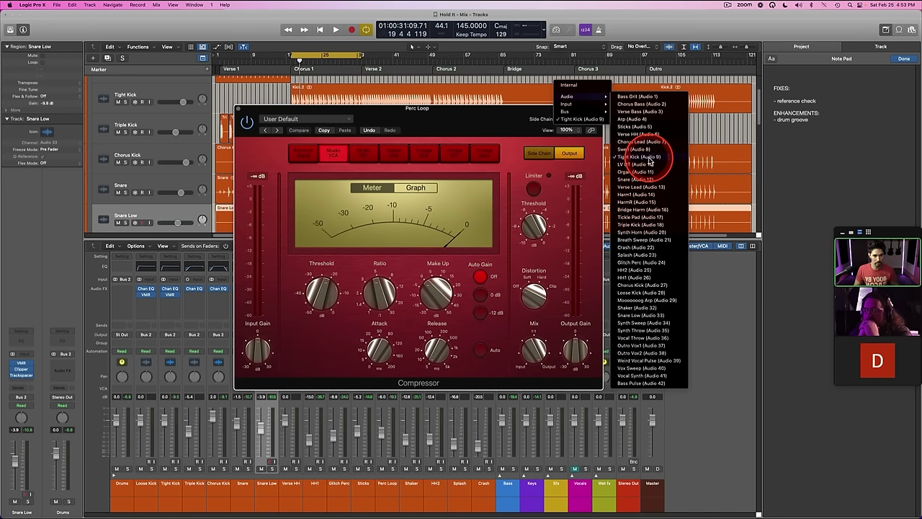
click(640, 315)
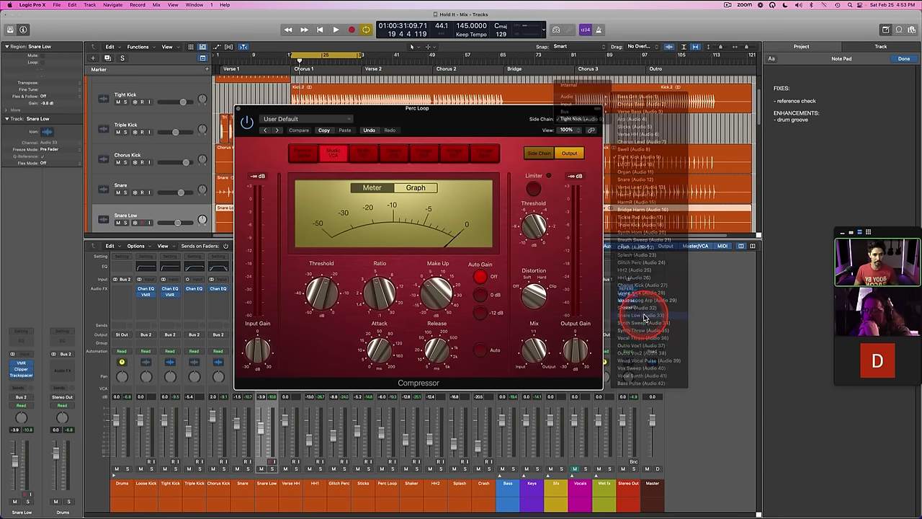
drag(298, 109, 409, 142)
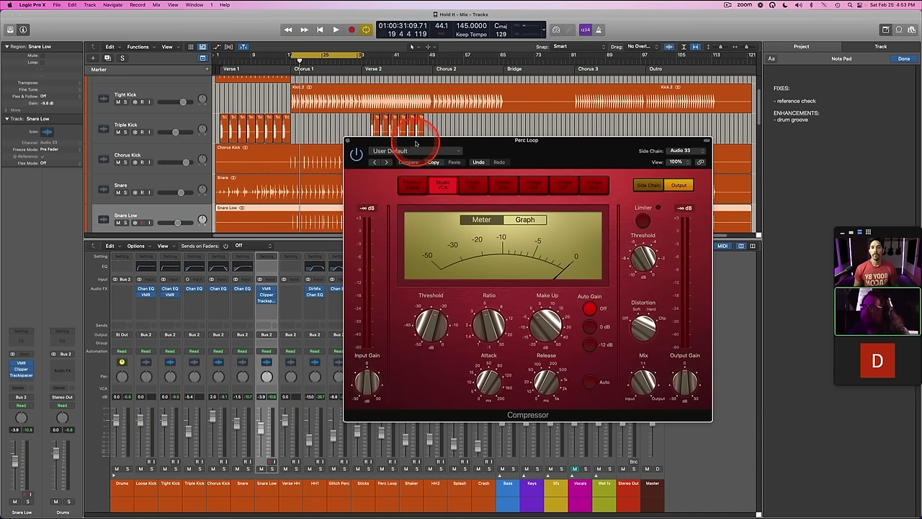
drag(409, 141, 438, 111)
key(space)
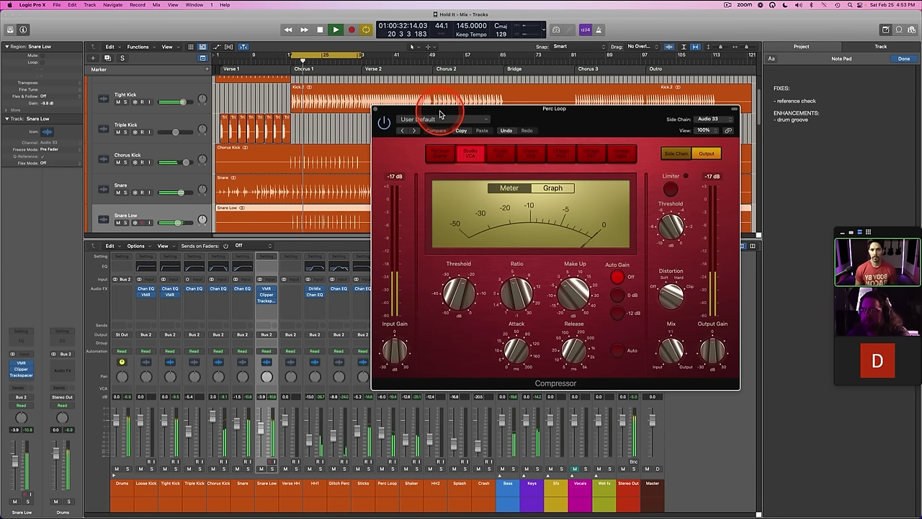
Step: Compare the second Perc Loop compressor bypassed and active while Chorus 1 plays, and stop playback
click(385, 124)
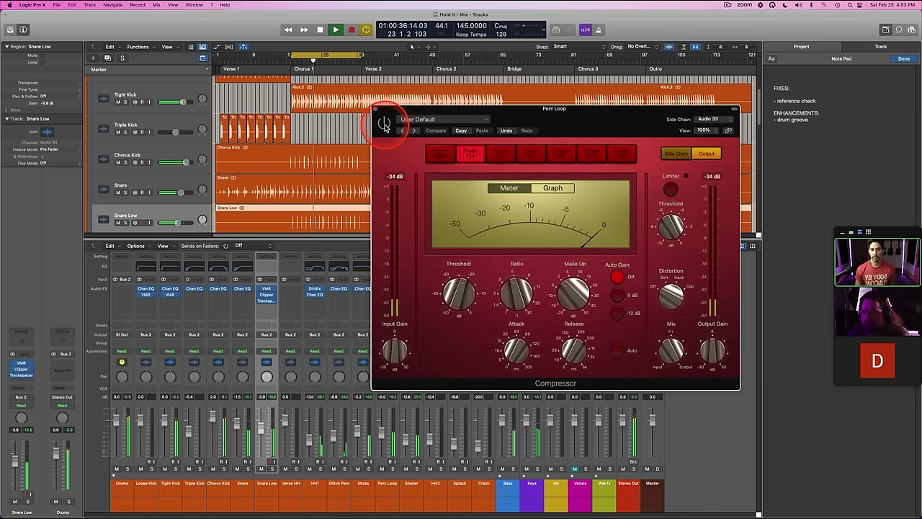
click(386, 124)
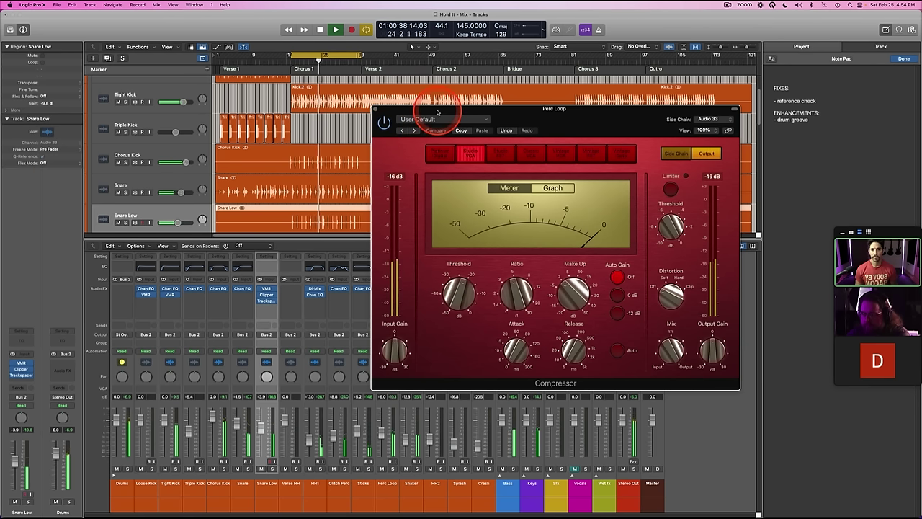
key(space)
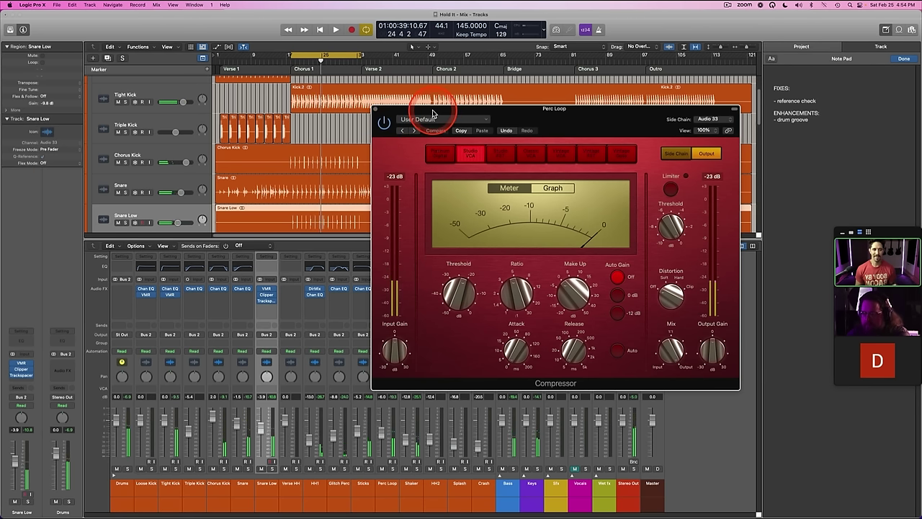
Step: Close the Perc Loop compressor, copy it onto the Shaker channel below the existing compressor, and play Chorus 1
click(374, 109)
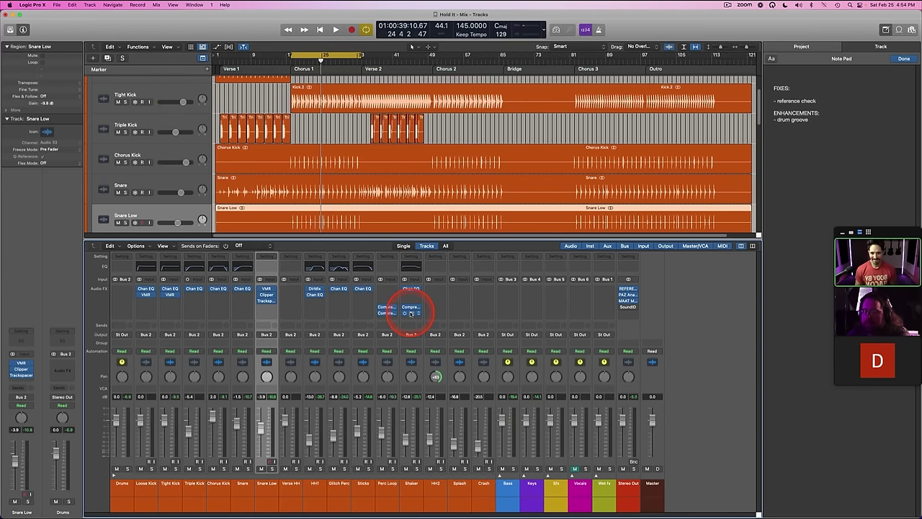
key(space)
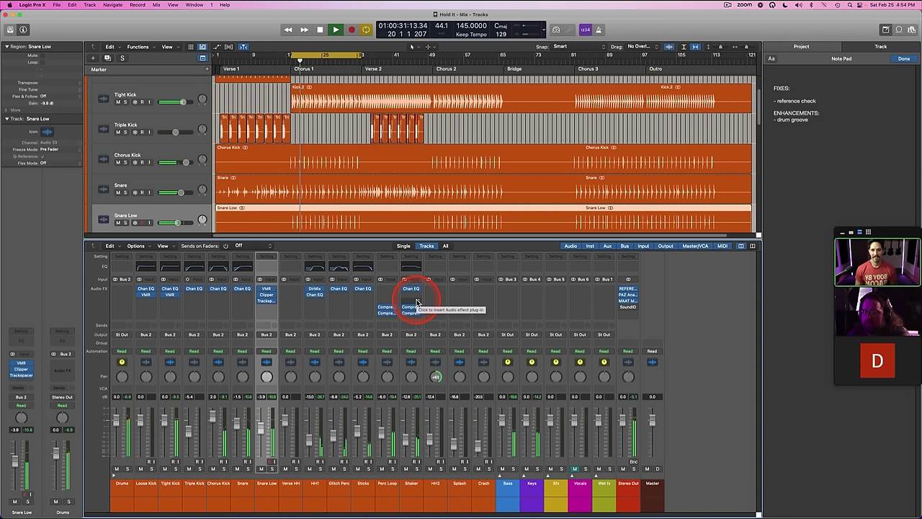
Step: Solo the Tight Kick channel and open its VMR plug-in, placing the window clear of the fader area
click(152, 491)
click(171, 489)
key(s)
click(170, 295)
click(450, 124)
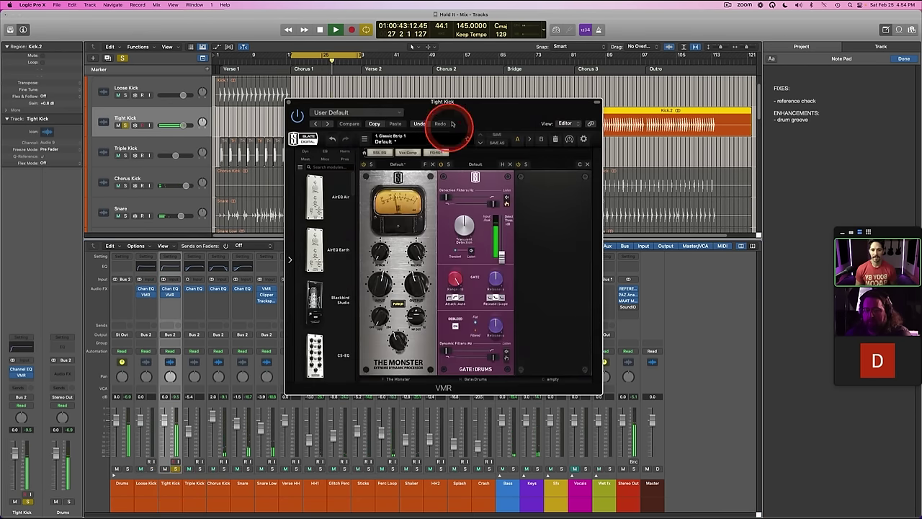
drag(471, 113, 424, 121)
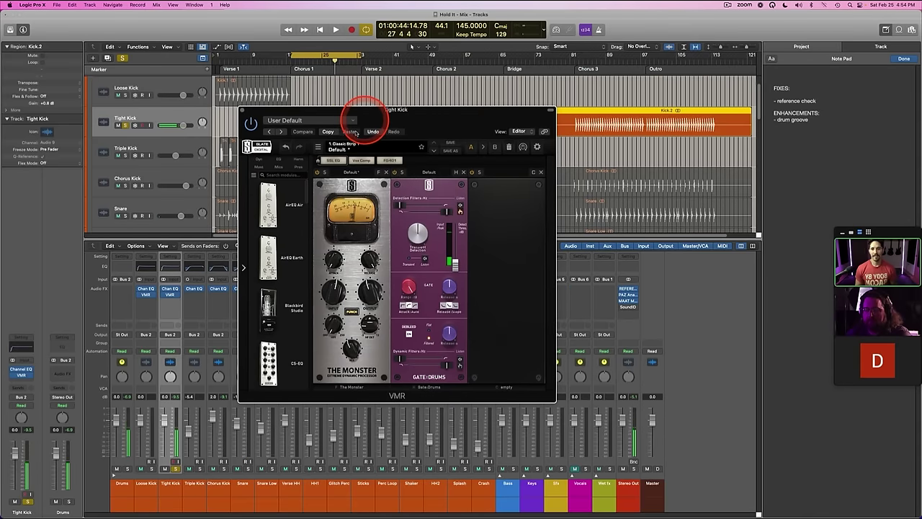
Step: Filter the VMR modules to dynamics, load FG-Dynamics into the empty third slot, and play Chorus 1
click(259, 159)
scroll(283, 228, down, 5)
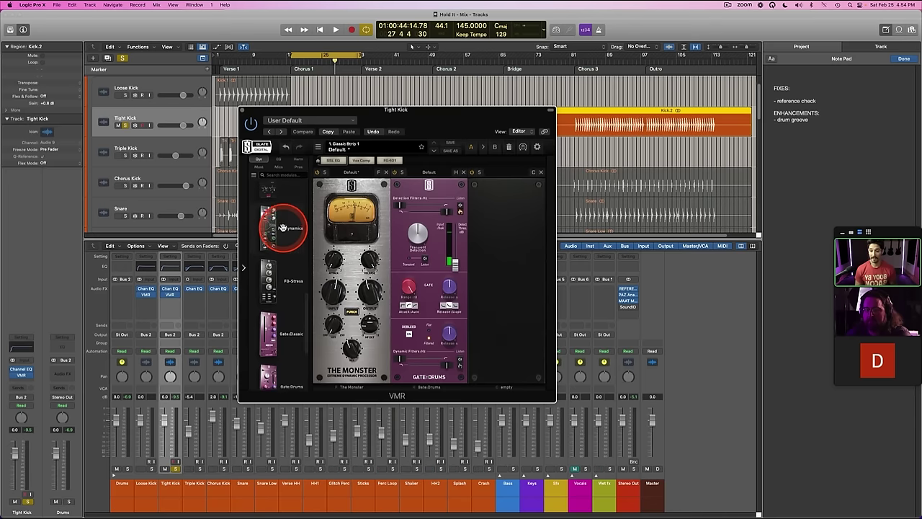
scroll(283, 228, down, 3)
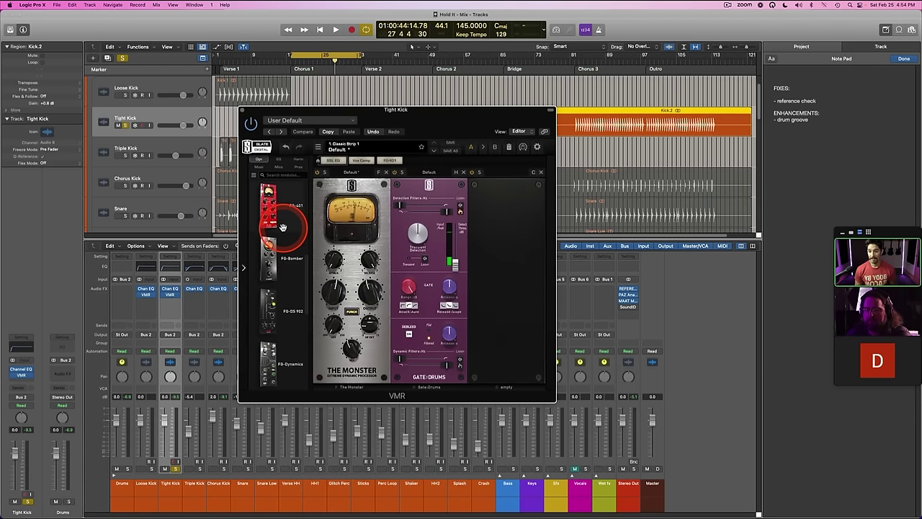
scroll(283, 227, down, 1)
drag(267, 262, 501, 278)
key(space)
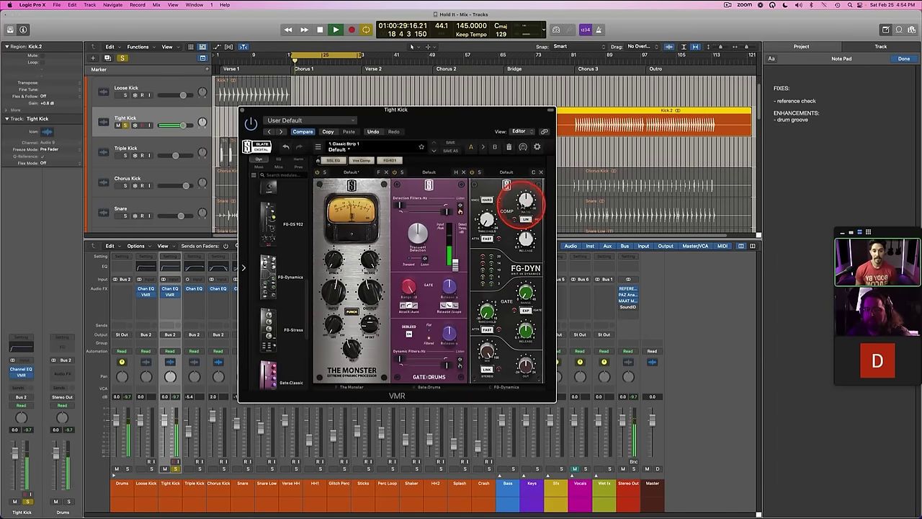
Step: Adjust the FG-Dynamics compressor ratio and set its threshold to about -18 dB while replaying the soloed Tight Kick
drag(526, 203, 525, 205)
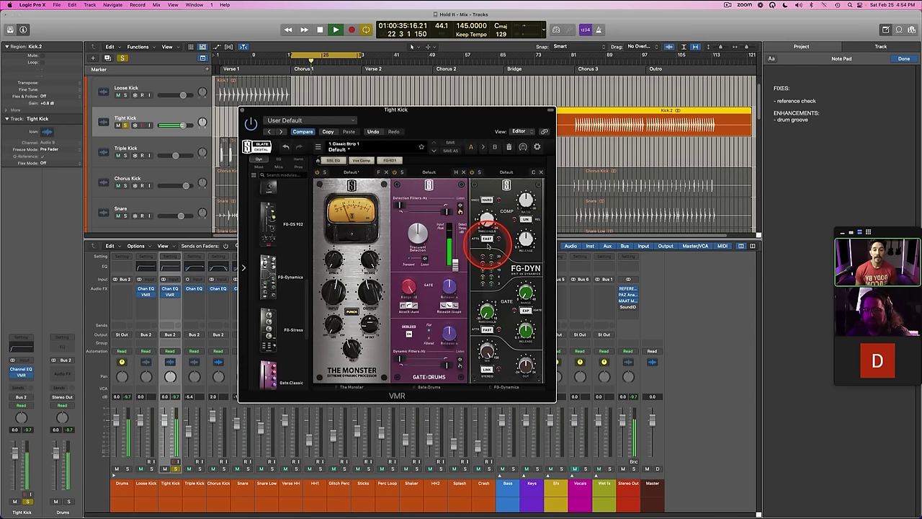
drag(488, 220, 487, 147)
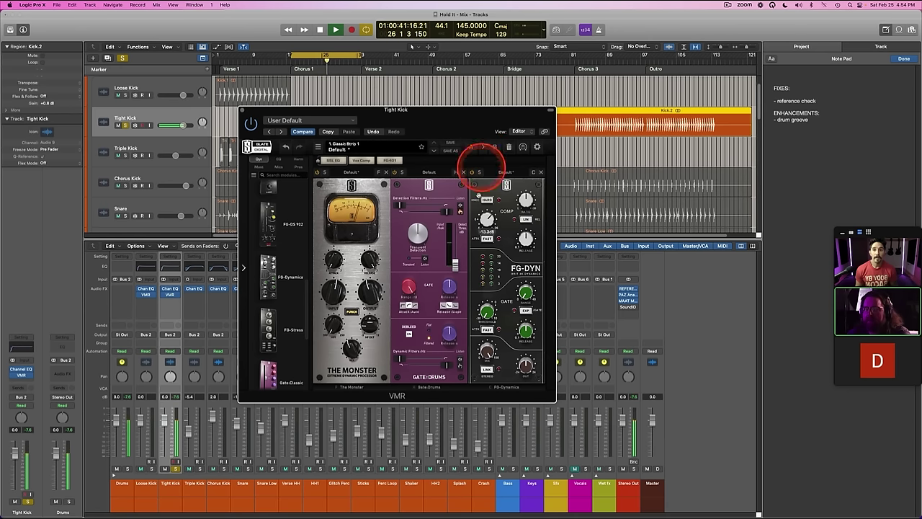
key(space)
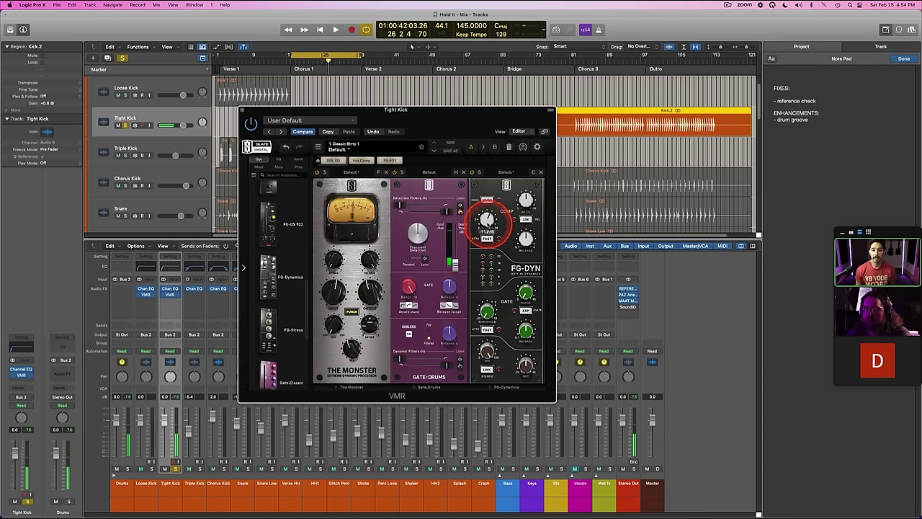
key(space)
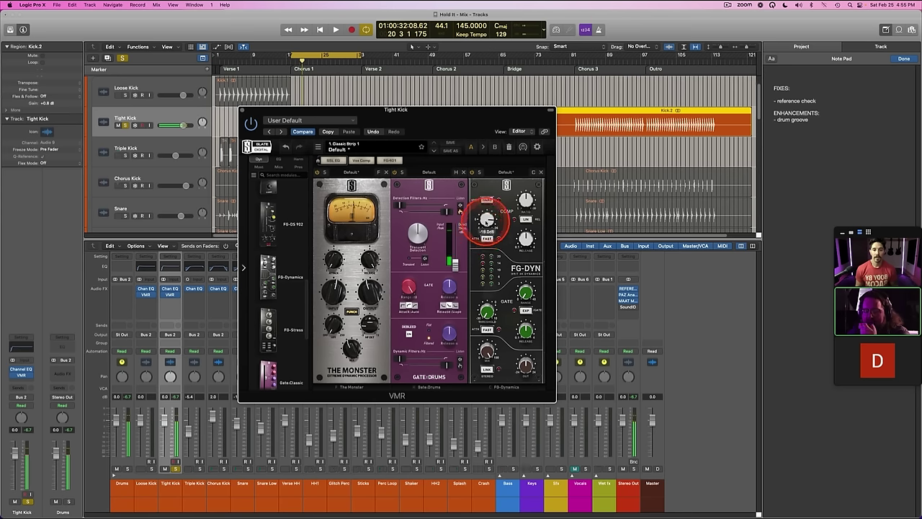
key(space)
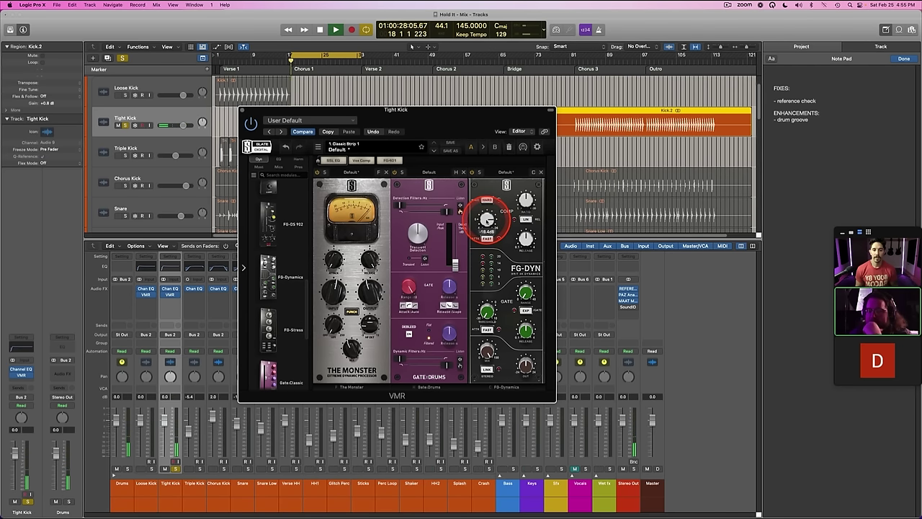
key(space)
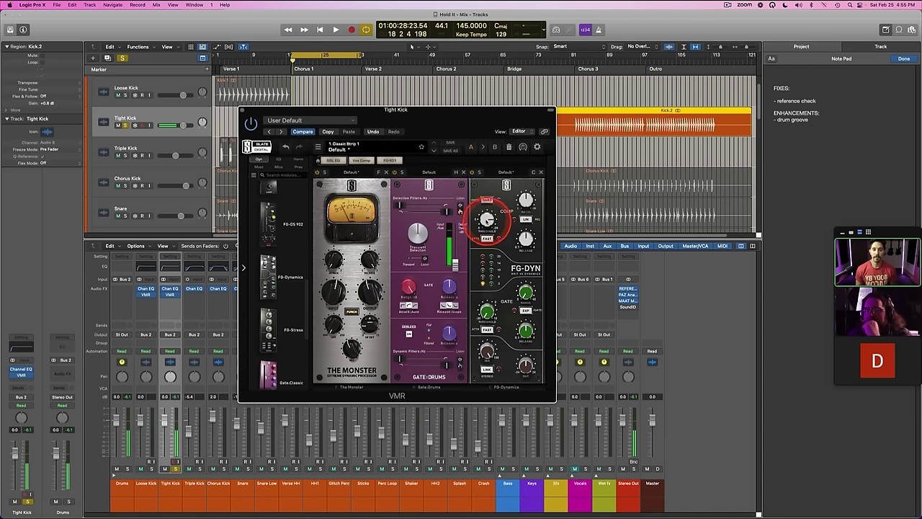
key(space)
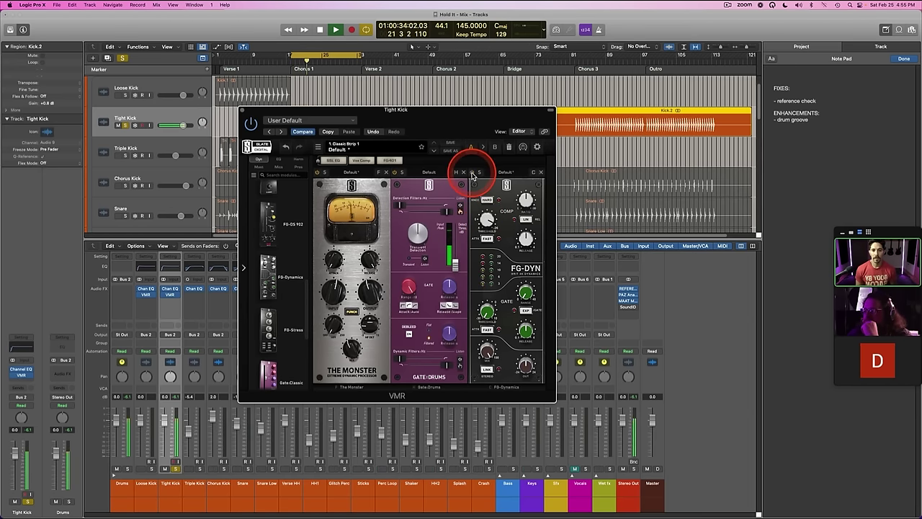
Step: Refine the FG-Dynamics threshold, release, ratio and mix on the Tight Kick while Chorus 1 plays
drag(485, 221, 484, 225)
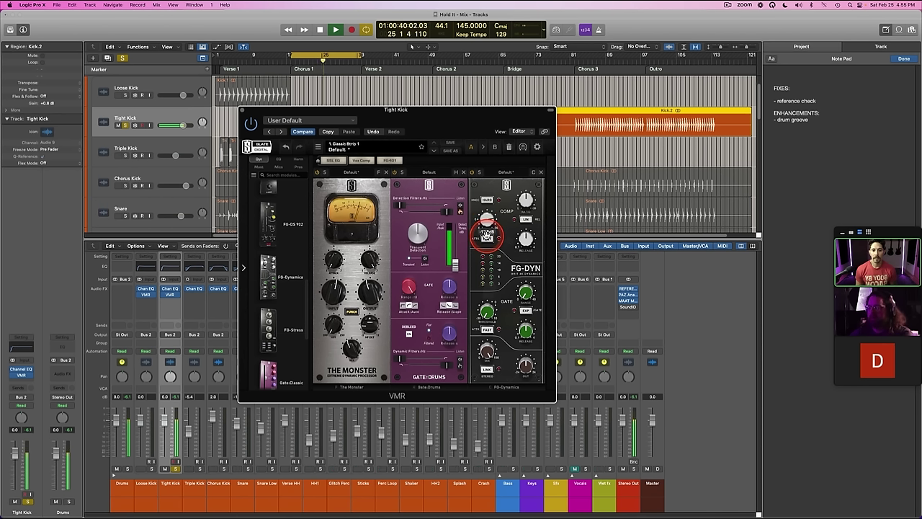
drag(521, 238, 526, 267)
drag(525, 205, 487, 222)
click(487, 219)
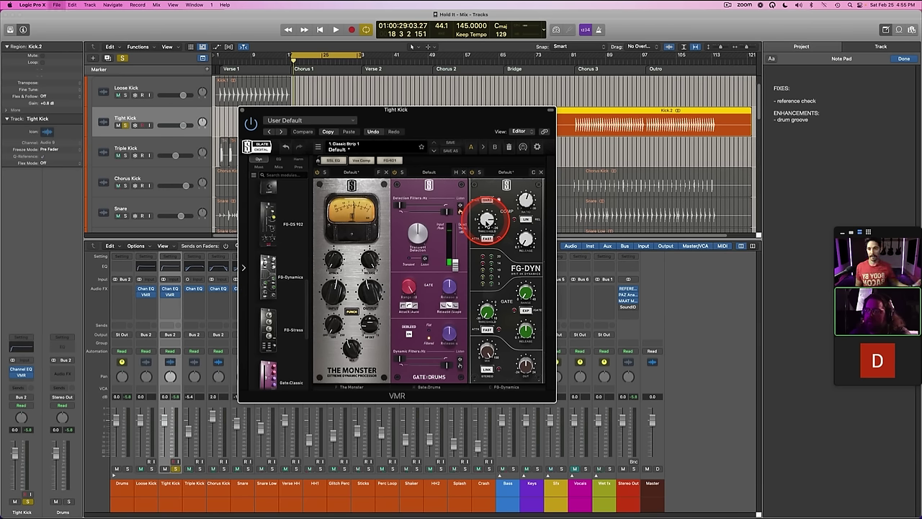
drag(487, 219, 485, 244)
key(space)
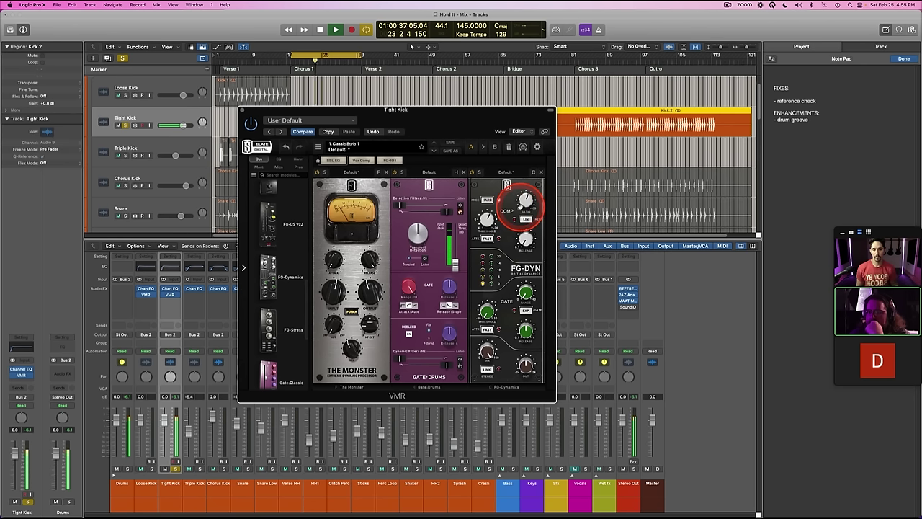
mouse_move(487, 349)
mouse_down()
mouse_move(487, 394)
mouse_move(487, 351)
mouse_up()
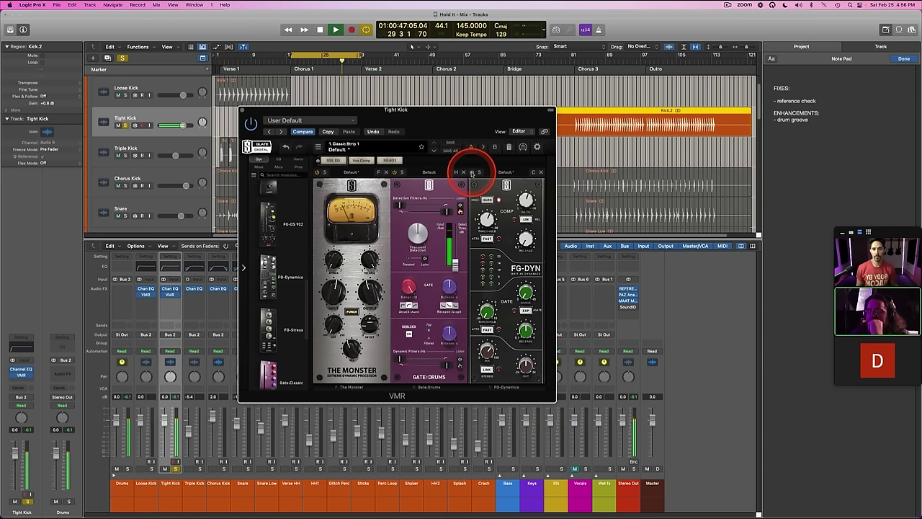
drag(487, 353, 488, 356)
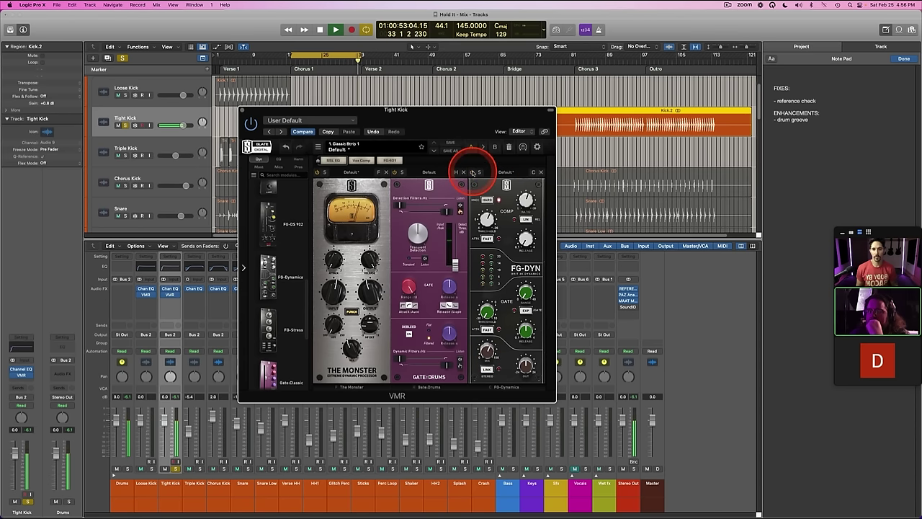
Step: Stop playback, remove the FG-Dynamics module from the Tight Kick's VMR, and close the plug-in
key(space)
click(541, 172)
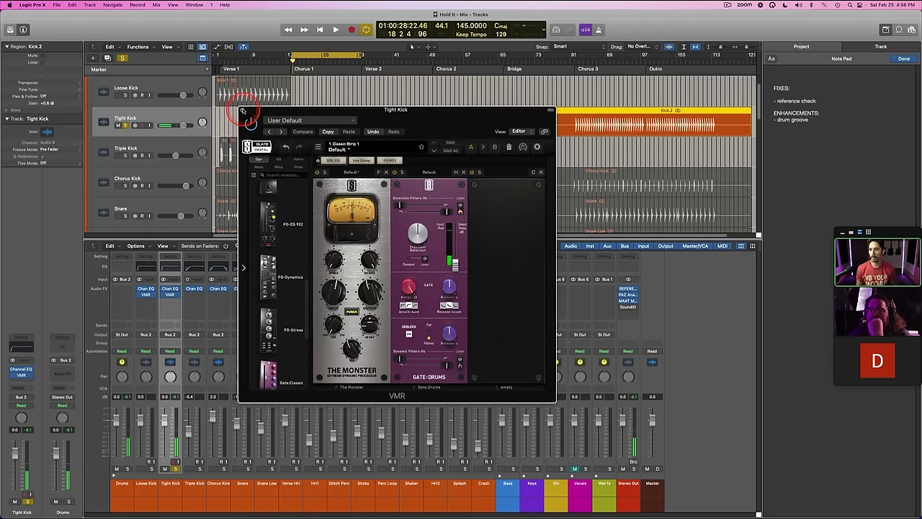
click(243, 109)
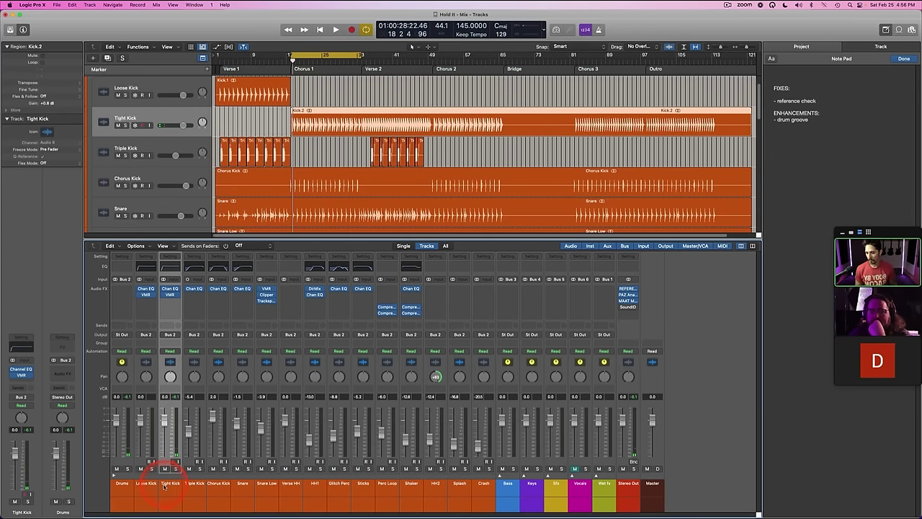
Step: Insert the stereo Soundtoys Decapitator on the Tight Kick channel below VMR
click(168, 302)
mouse_move(183, 513)
mouse_move(189, 408)
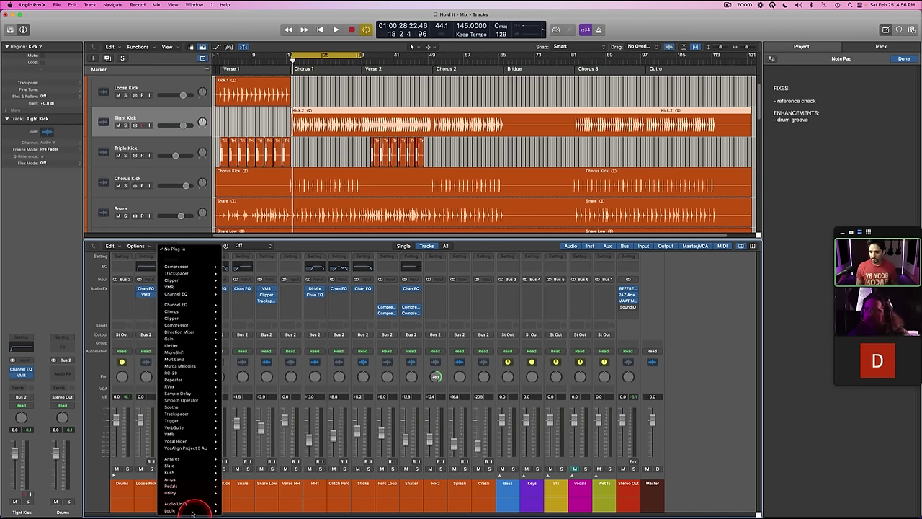
mouse_move(189, 475)
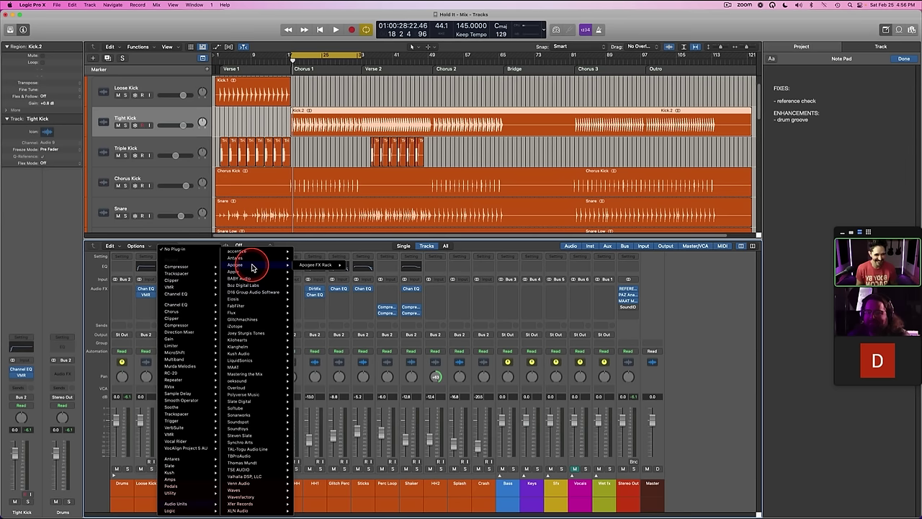
mouse_move(255, 334)
mouse_move(255, 428)
mouse_move(305, 430)
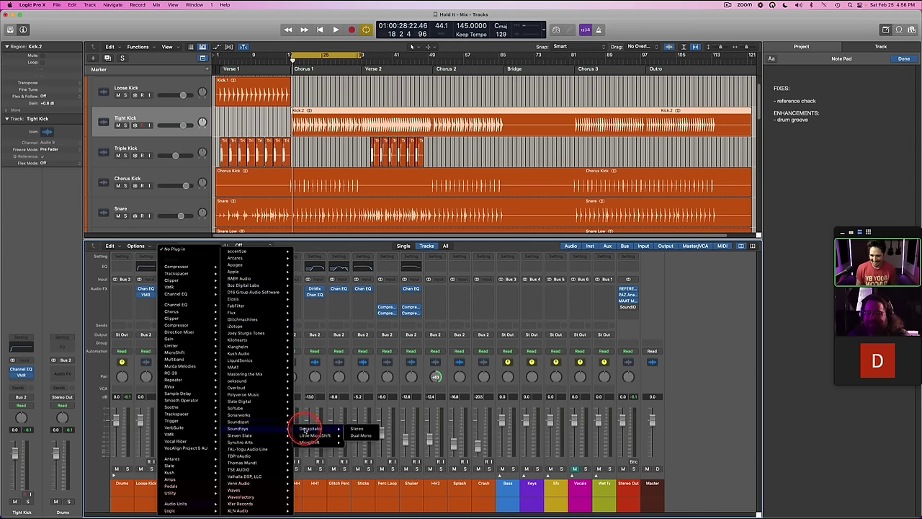
click(355, 431)
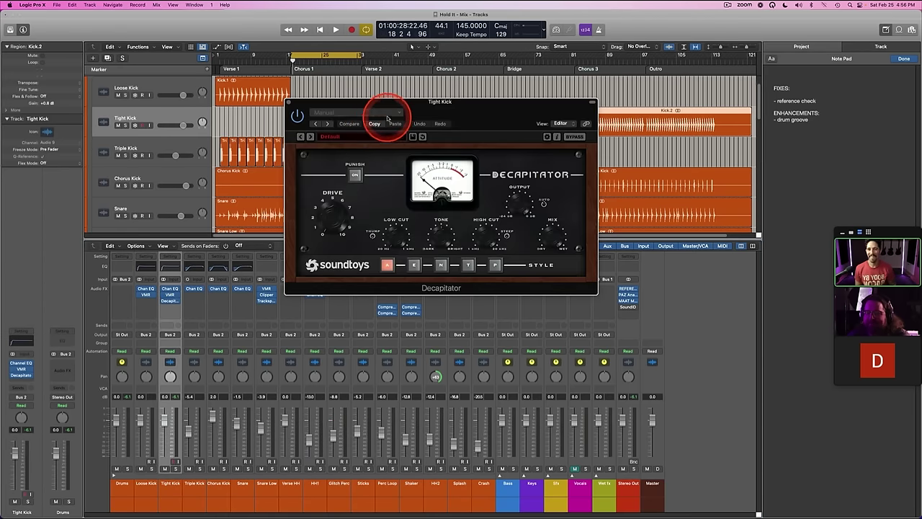
Step: Move the Decapitator window lower, play Chorus 1, and compare the Tight Kick in the full mix and in solo
drag(393, 101, 449, 235)
key(space)
key(s)
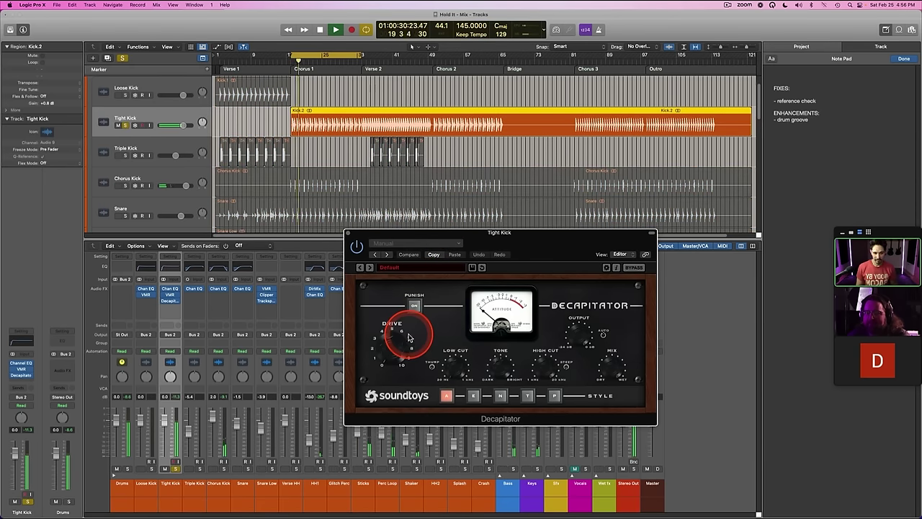
key(s)
key(s)
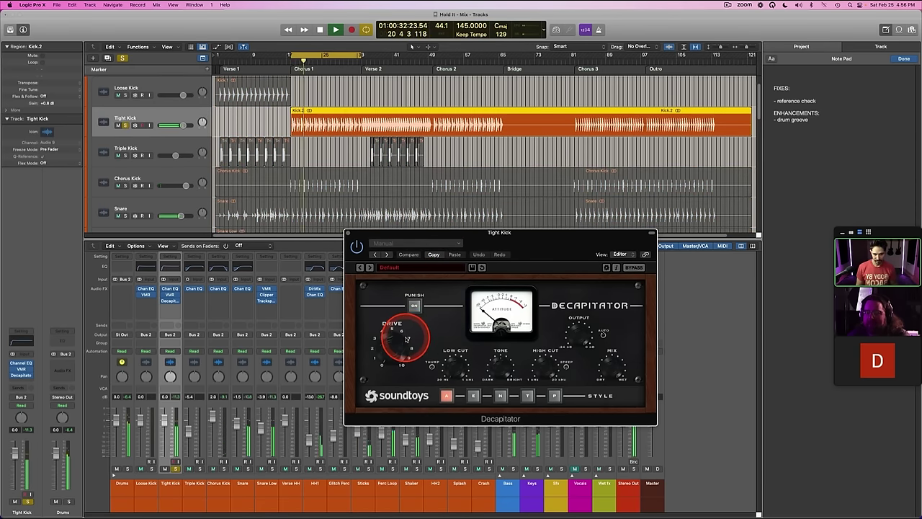
Step: Enable Punish on the Tight Kick's Decapitator and adjust its drive and dry/wet mix
drag(406, 340, 389, 339)
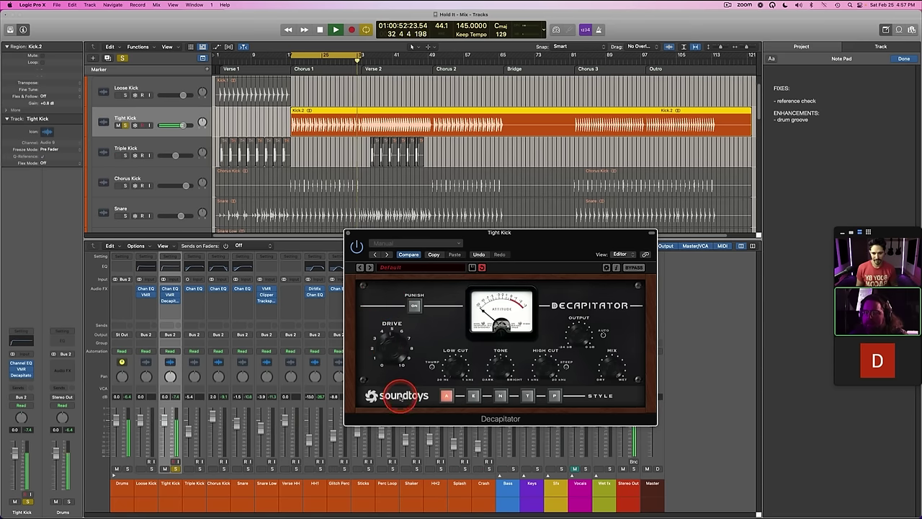
drag(401, 399, 400, 404)
click(415, 305)
drag(391, 345, 392, 387)
drag(395, 354, 391, 312)
drag(609, 363, 608, 512)
drag(609, 376, 607, 349)
Step: Audition Decapitator styles E, N, T and P on the Tight Kick, and return to style A
click(473, 395)
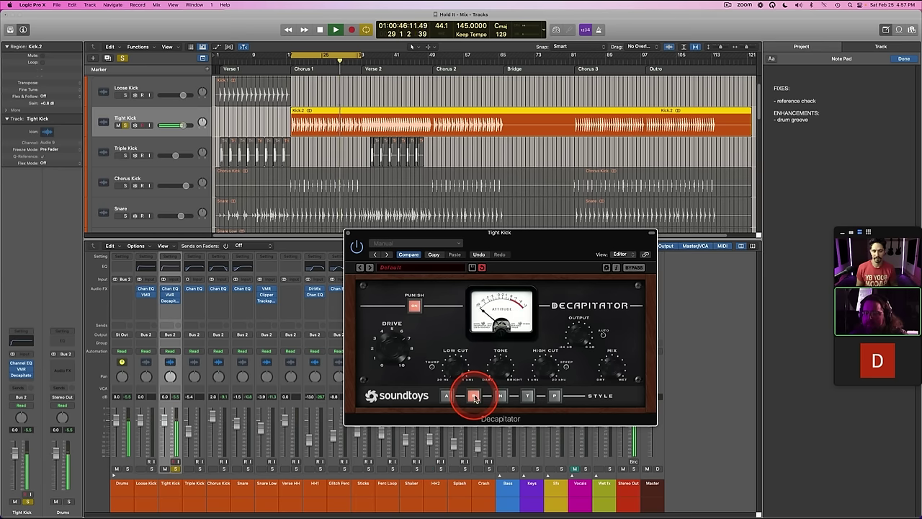
click(500, 395)
click(527, 395)
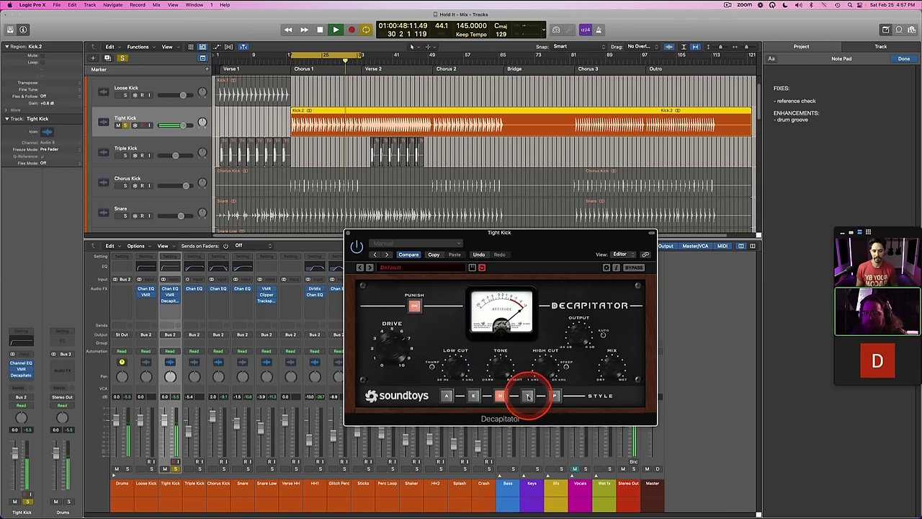
click(554, 395)
click(554, 396)
click(473, 396)
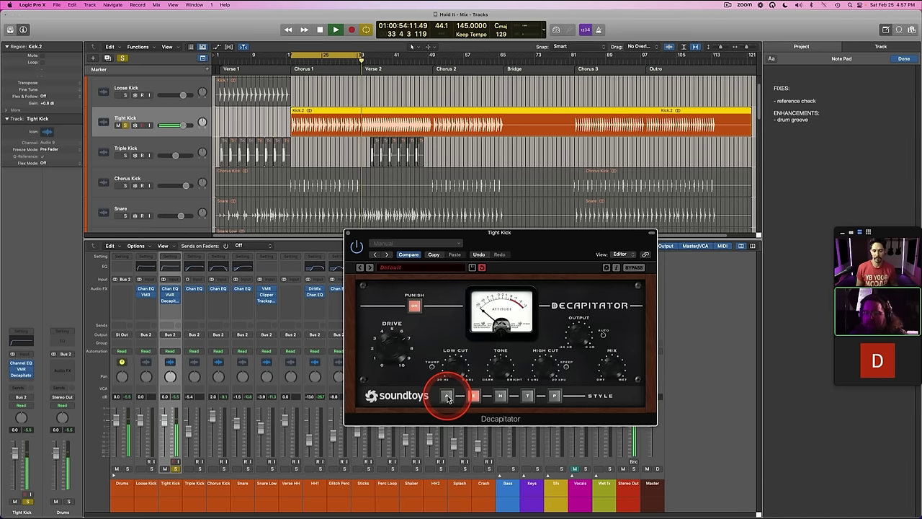
click(447, 396)
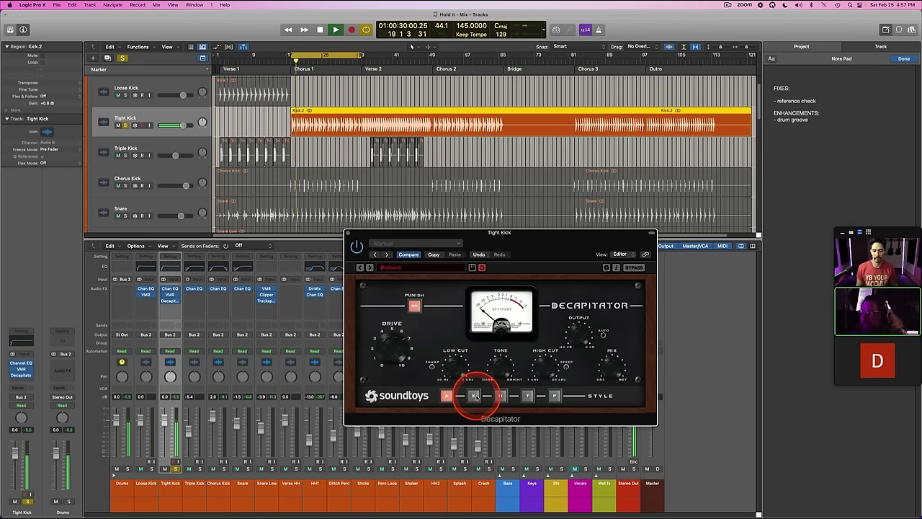
Step: Audition Decapitator styles E, N and P on the soloed Tight Kick, and select style N
click(474, 396)
click(499, 396)
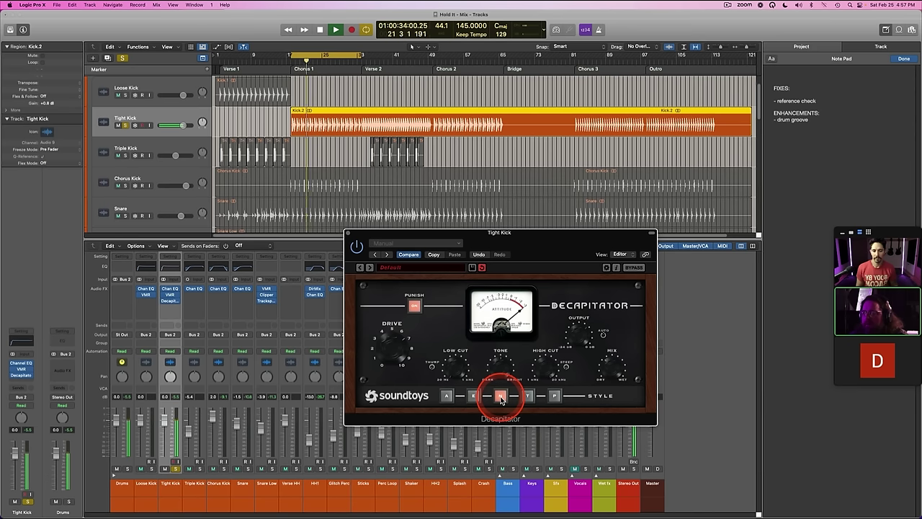
click(554, 395)
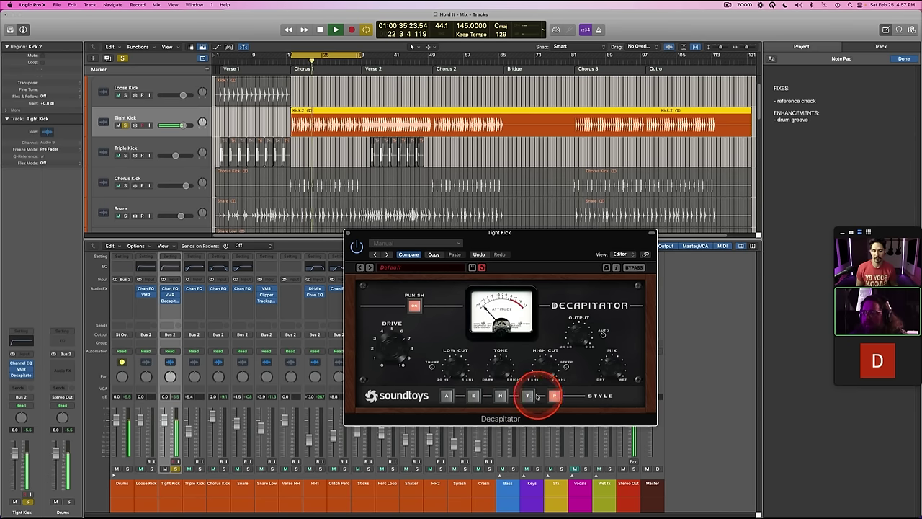
click(474, 395)
click(554, 396)
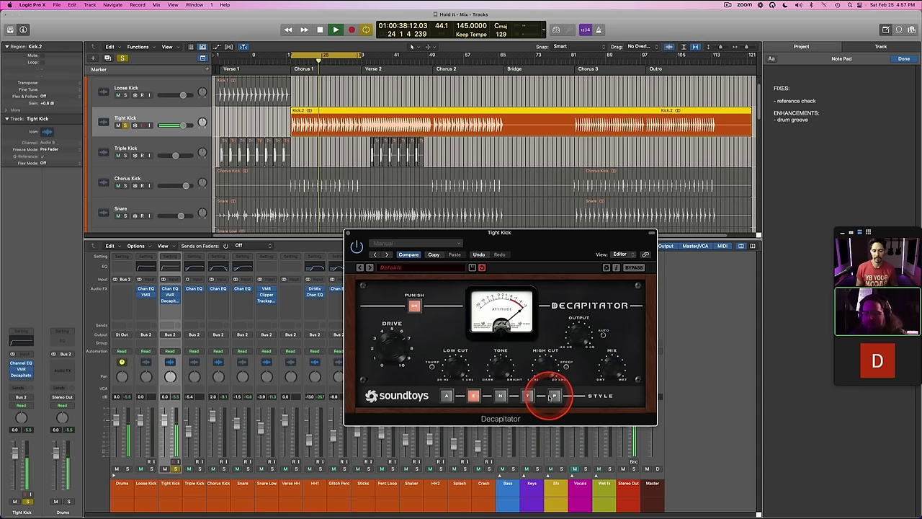
click(499, 395)
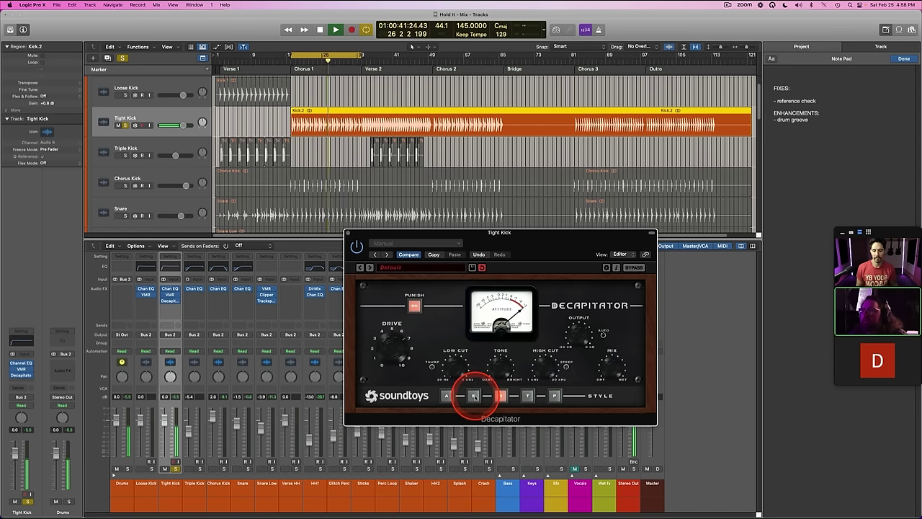
Step: Open the PAZ Analyzer on the Stereo Out beside the Decapitator window, and play the soloed Tight Kick with the analyzer's memory cleared
key(space)
click(166, 311)
click(165, 298)
drag(401, 232, 167, 238)
click(534, 303)
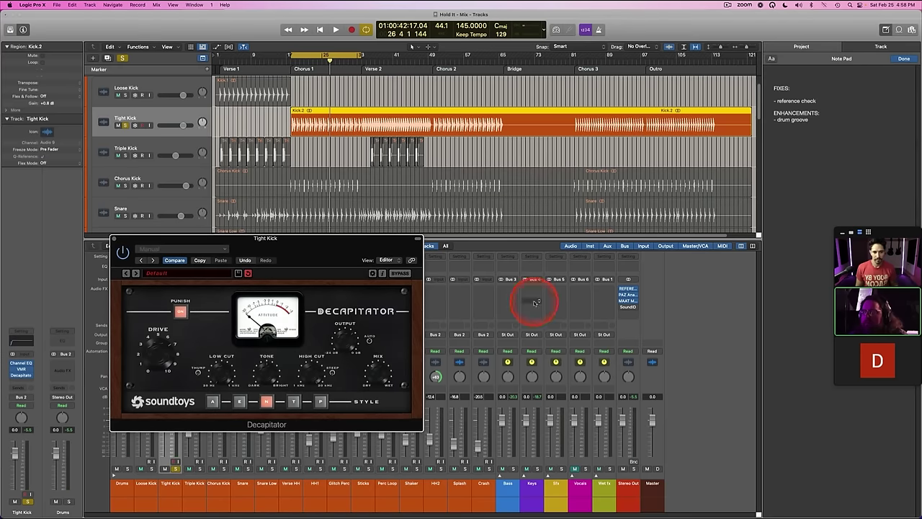
click(628, 294)
drag(467, 226, 626, 236)
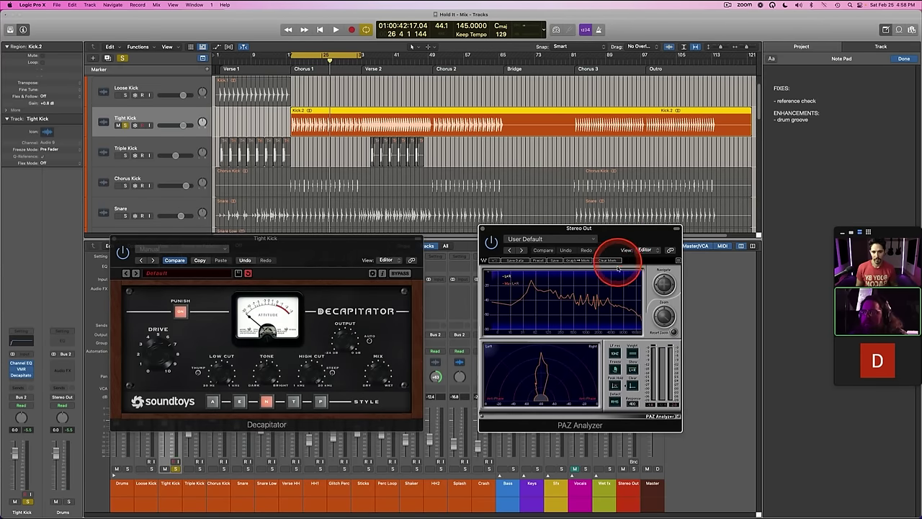
key(space)
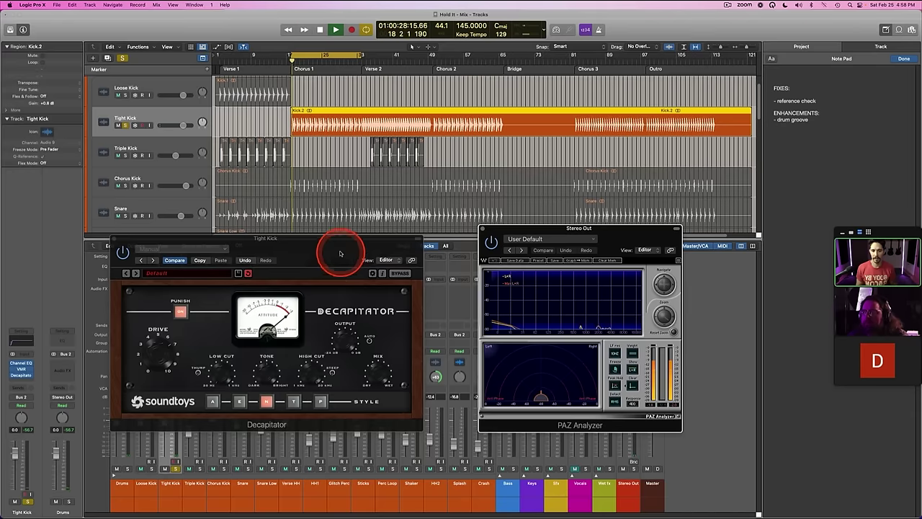
Step: Compare the Tight Kick's spectrum in the PAZ Analyzer with Decapitator styles N and P
drag(336, 251, 371, 241)
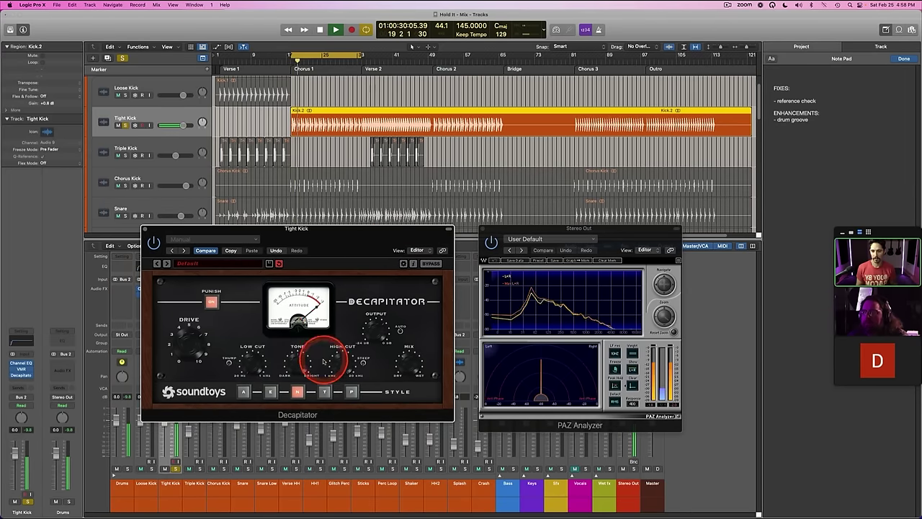
key(space)
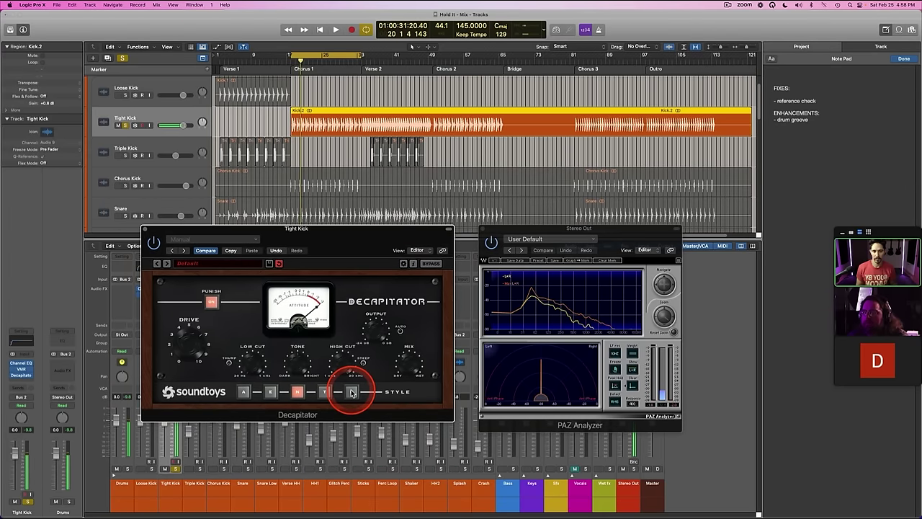
click(351, 392)
click(600, 271)
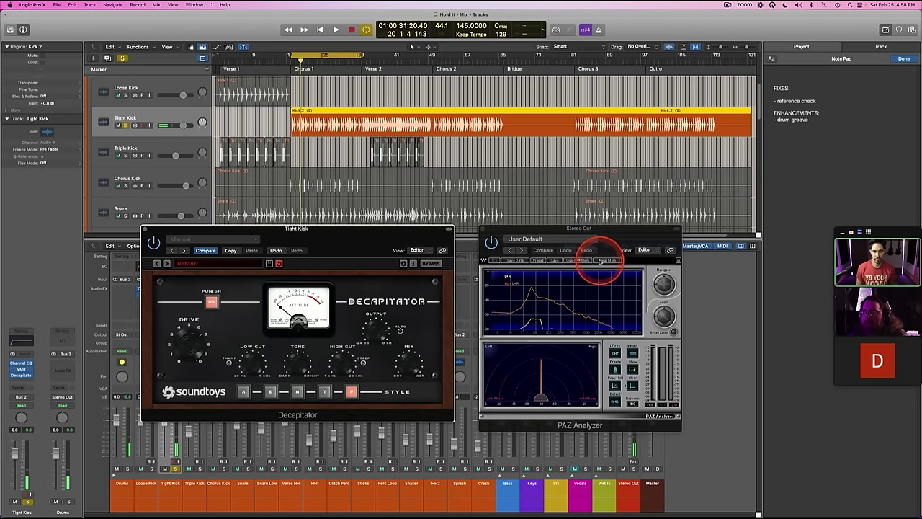
key(space)
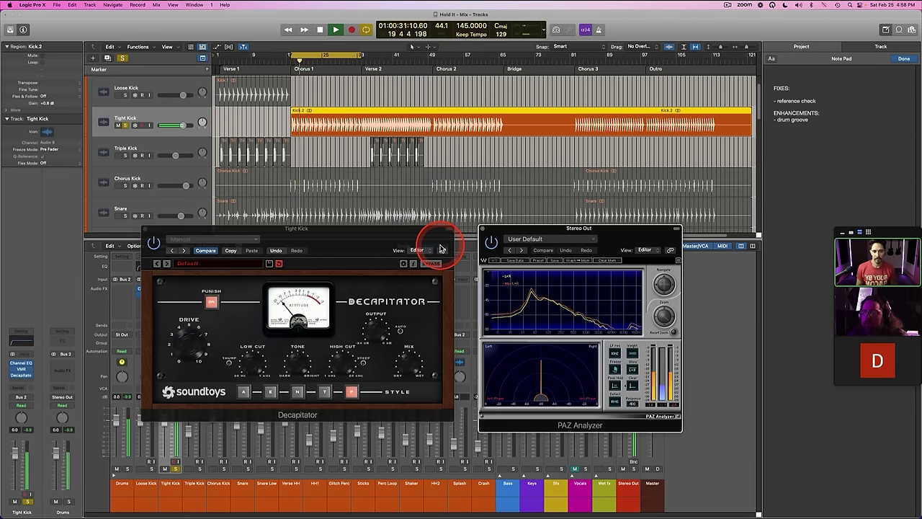
click(298, 392)
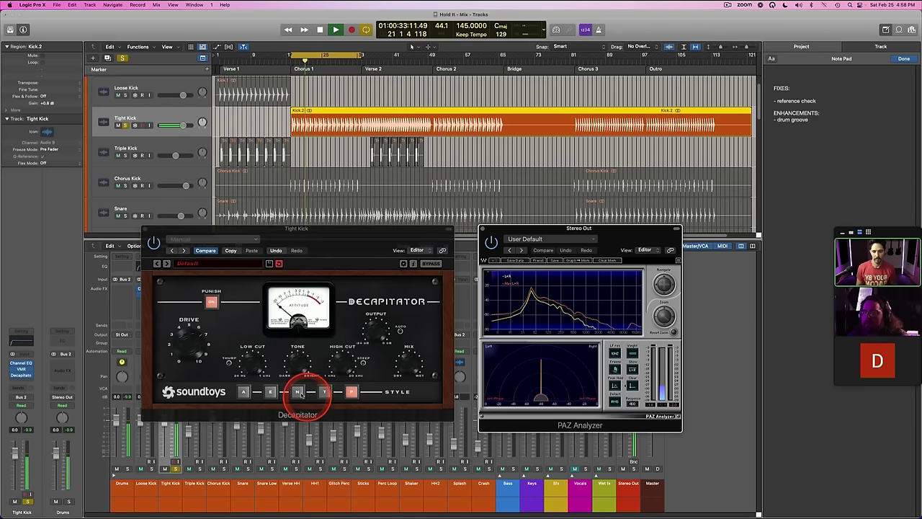
click(298, 392)
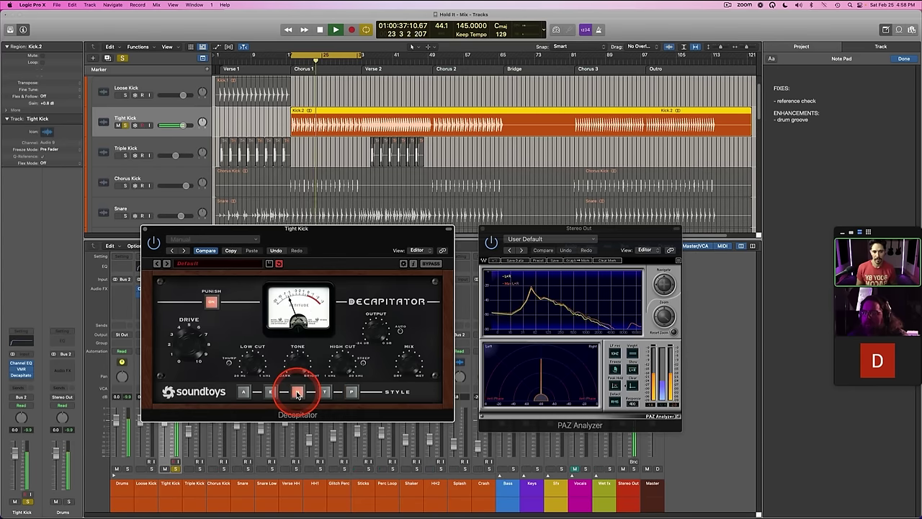
Step: Compare Decapitator styles T, P, E and N in the PAZ Analyzer while the soloed Tight Kick plays
click(325, 392)
click(325, 392)
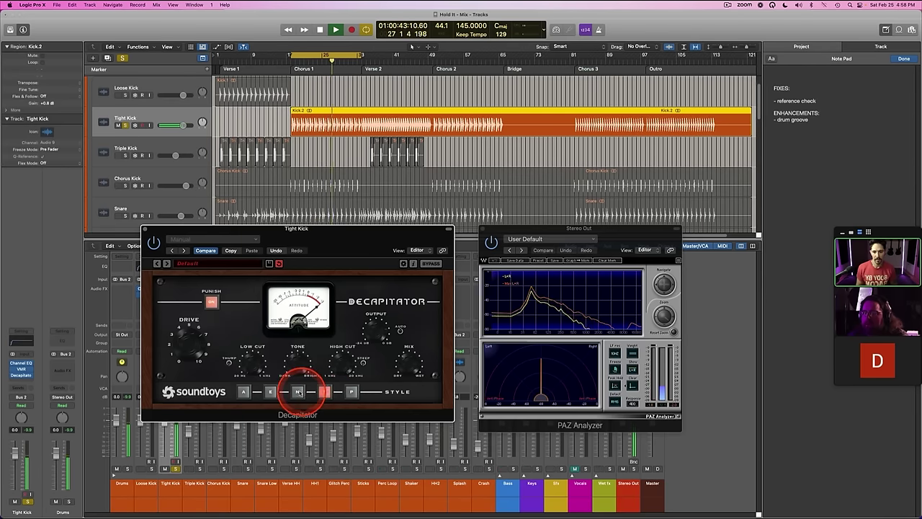
click(352, 392)
click(271, 392)
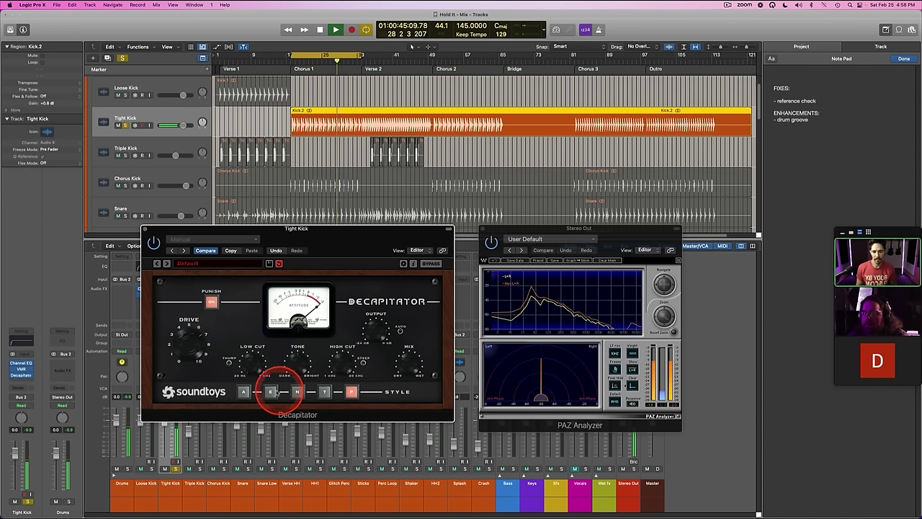
click(297, 392)
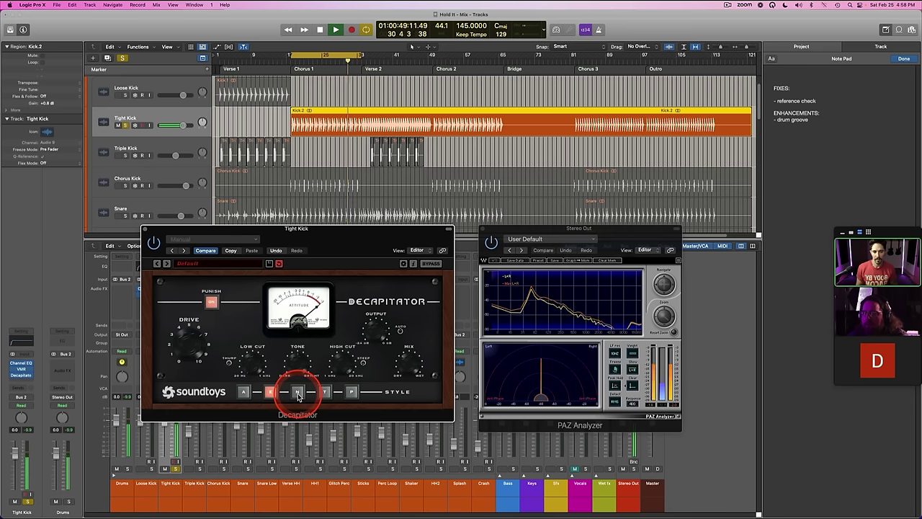
click(271, 392)
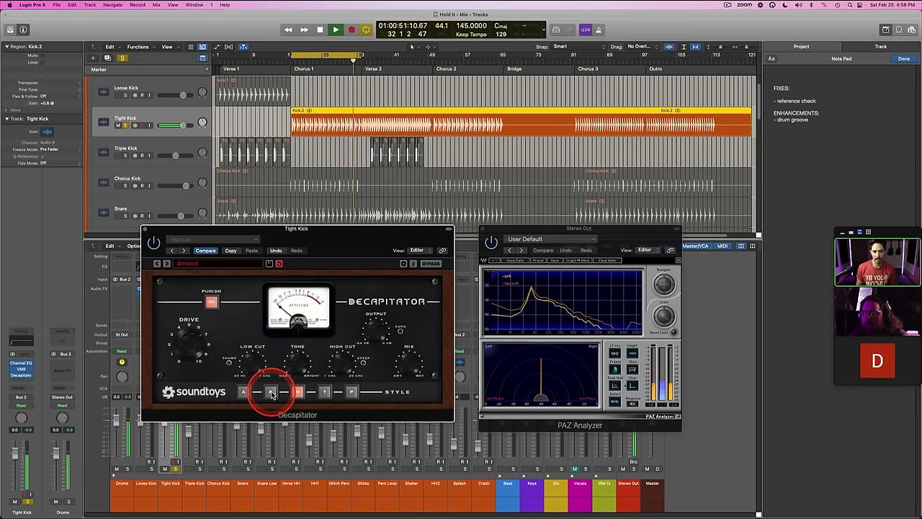
Step: Close the PAZ Analyzer, unsolo the Tight Kick, and play Chorus 1 in the full mix
click(483, 228)
key(space)
drag(407, 230, 556, 224)
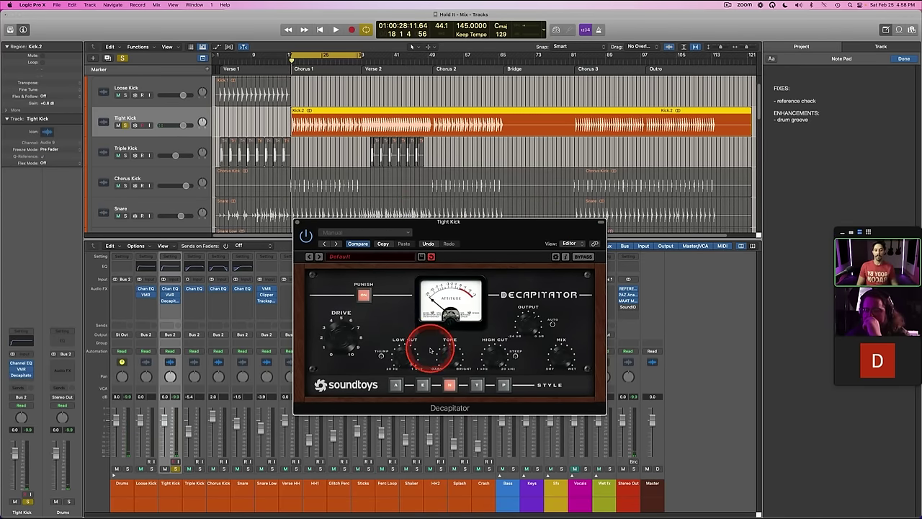
key(space)
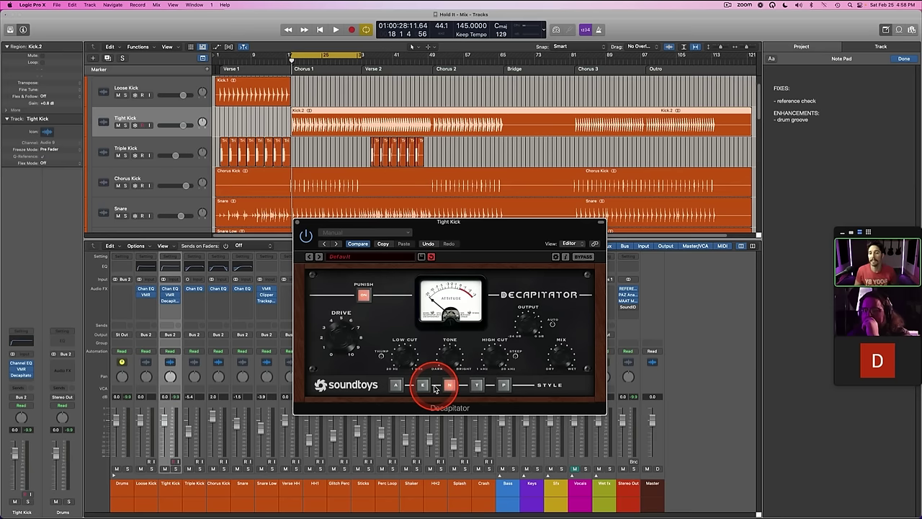
key(s)
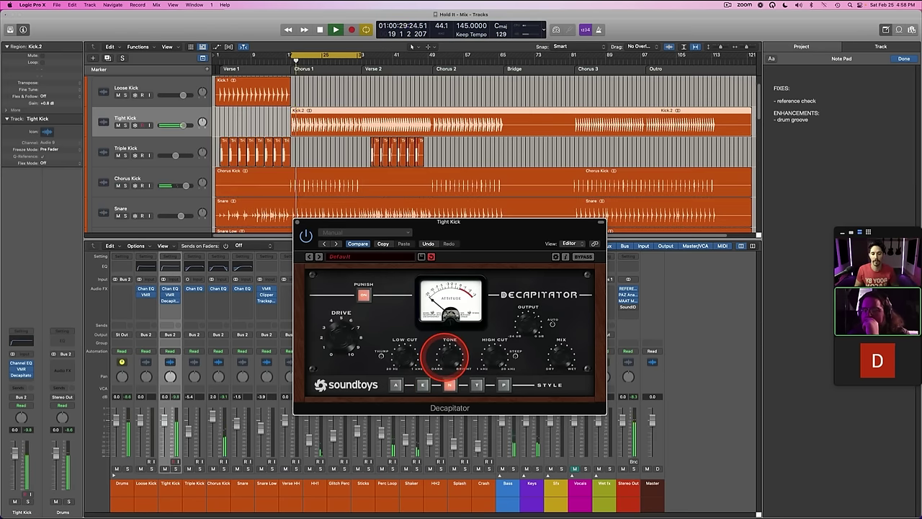
Step: Adjust the Decapitator's tone and drive while comparing the Tight Kick in the full mix and in solo
drag(432, 220, 402, 178)
mouse_move(419, 313)
mouse_down()
mouse_move(420, 301)
mouse_move(416, 319)
mouse_up()
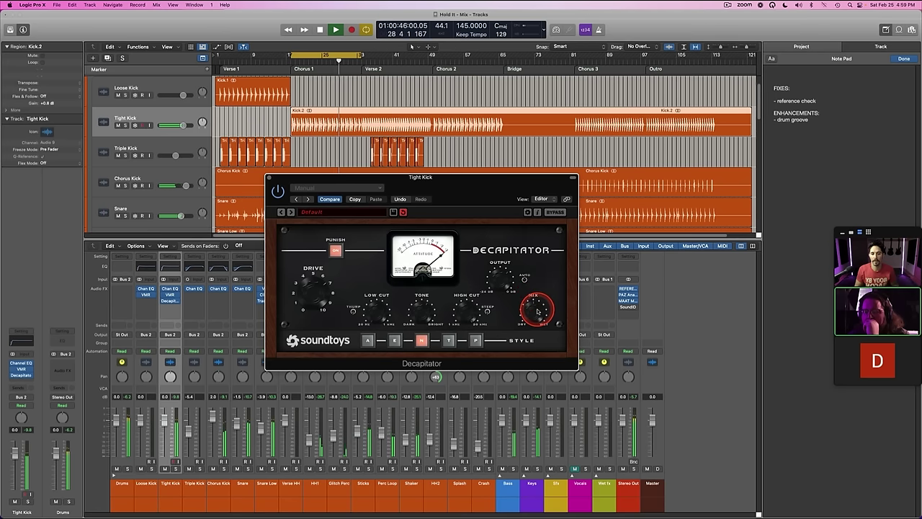
key(s)
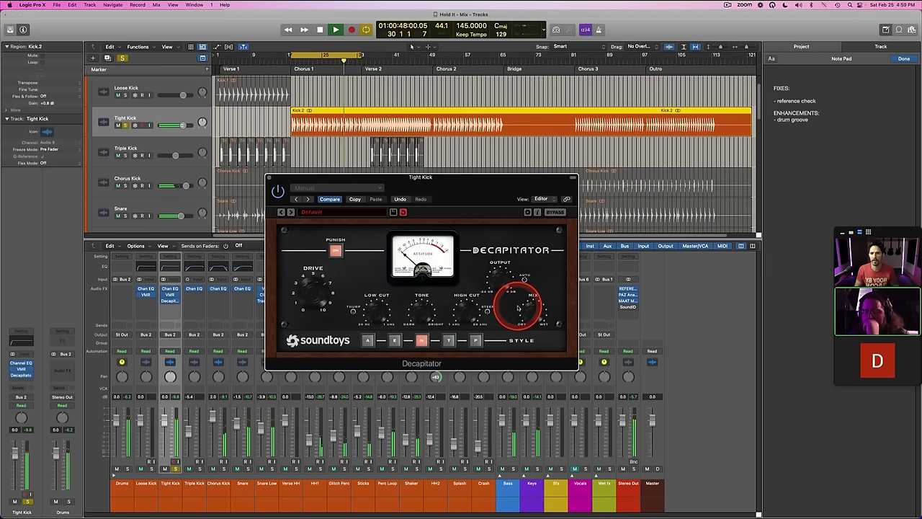
key(s)
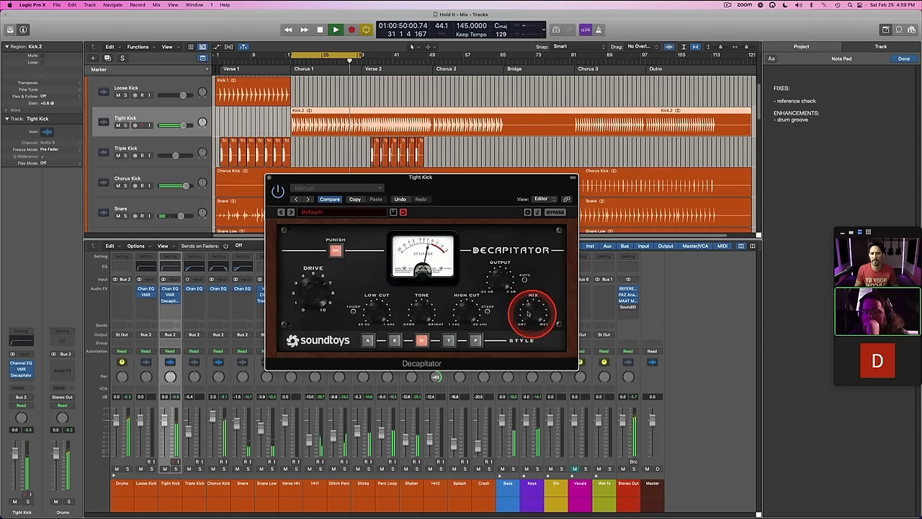
drag(313, 291, 305, 215)
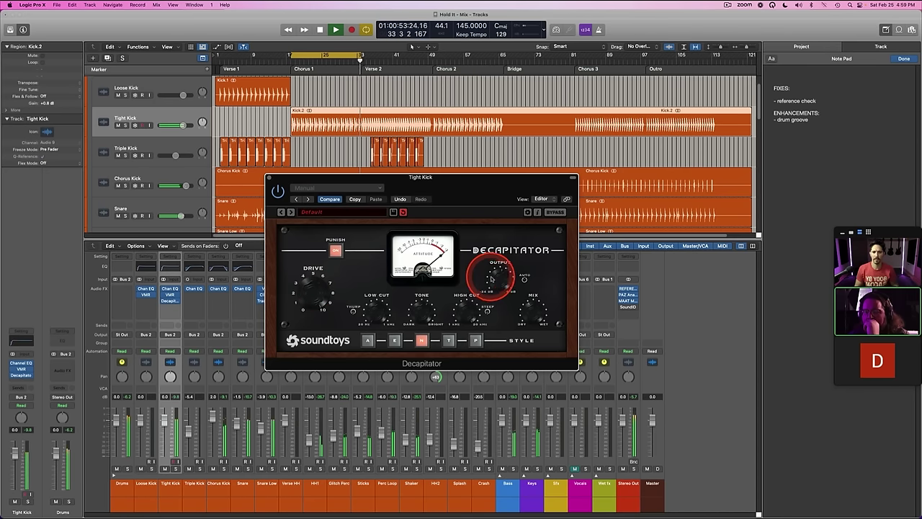
key(s)
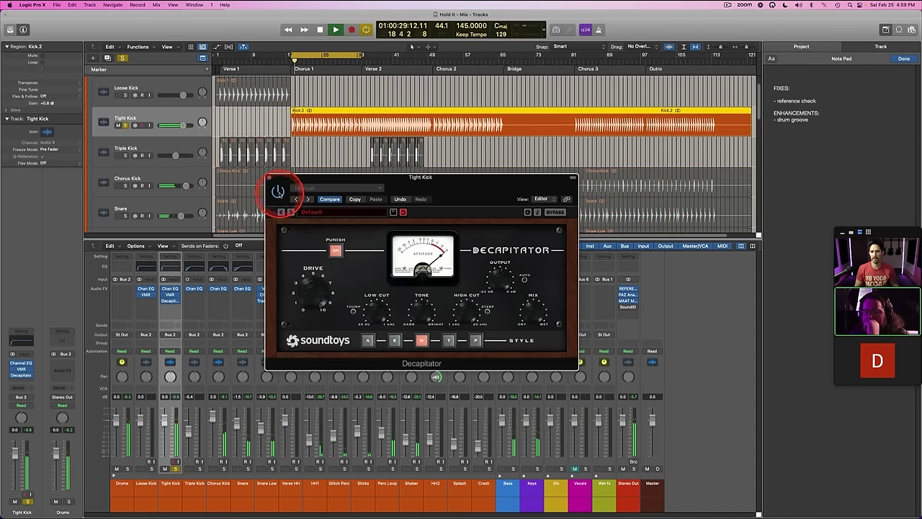
Step: Stop playback and bypass the Decapitator on the Tight Kick channel, closing its window
key(space)
click(269, 178)
click(177, 299)
click(151, 297)
Step: Browse the dynamics modules in the Tight Kick's VMR and close it without adding a module
click(169, 295)
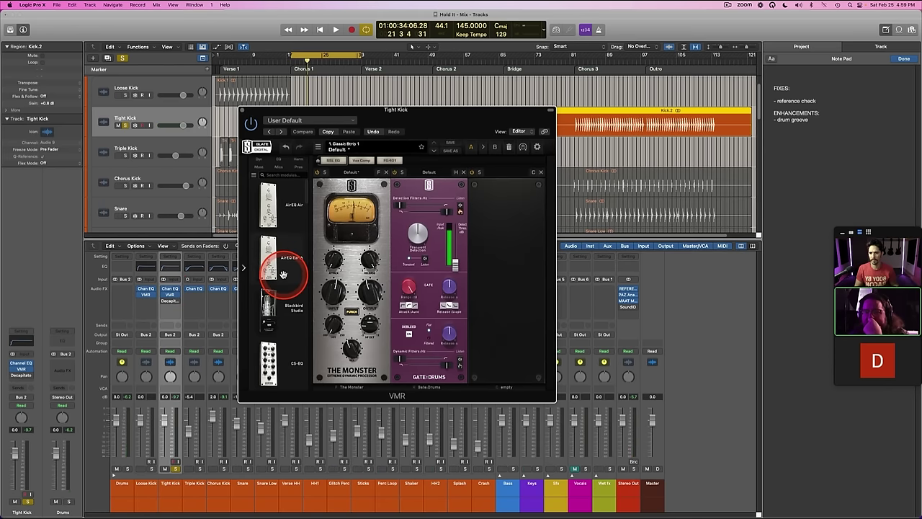
click(258, 159)
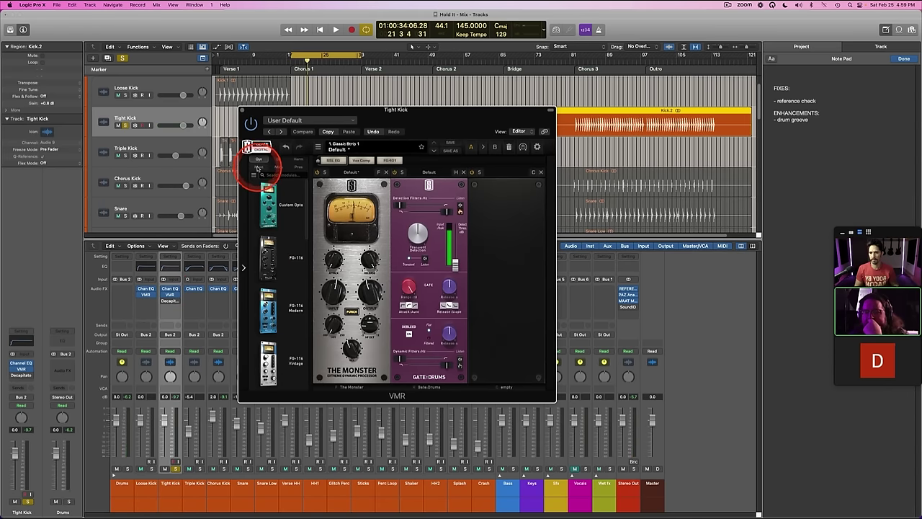
scroll(272, 301, down, 3)
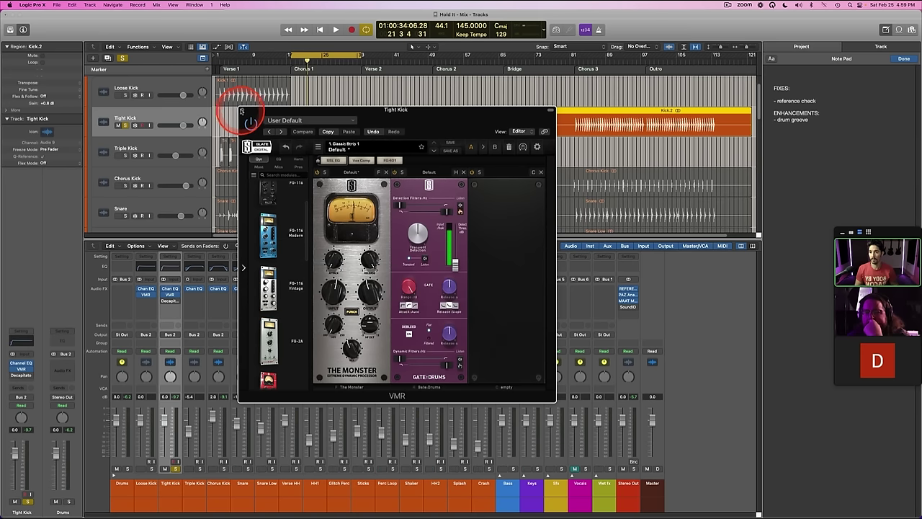
click(241, 111)
Step: Unsolo the Tight Kick, duplicate its track with the kick region, and bounce the duplicated region in place
click(150, 117)
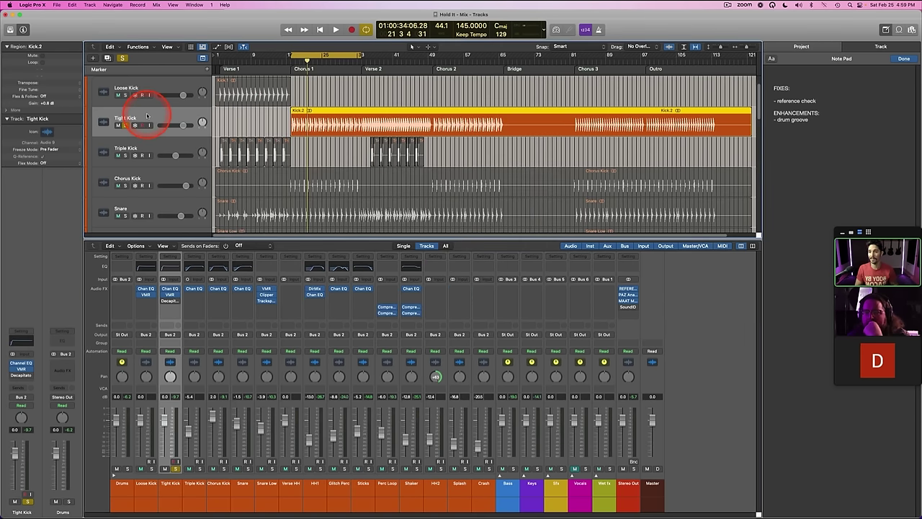
key(ctrl+s)
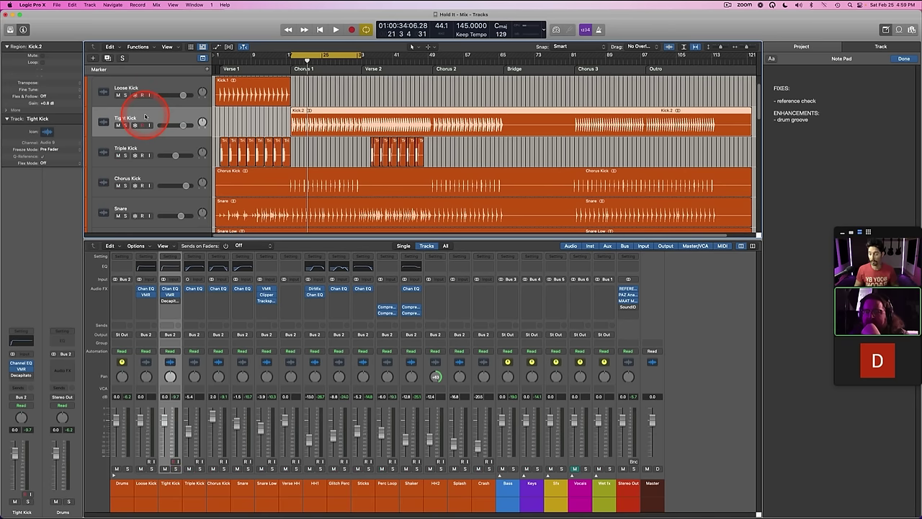
key(super+d)
drag(320, 127, 321, 152)
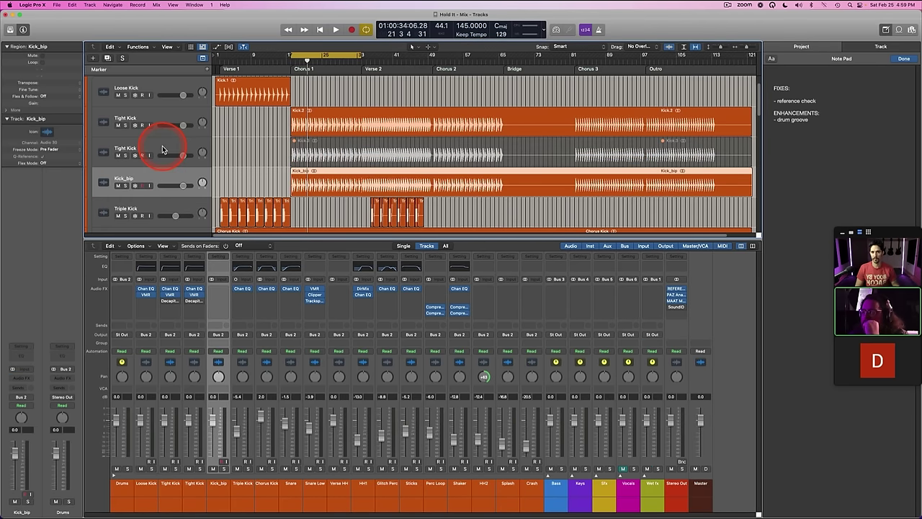
Step: Delete the duplicate Tight Kick track together with its muted Kick.3 region, keeping the bounced track
double_click(146, 142)
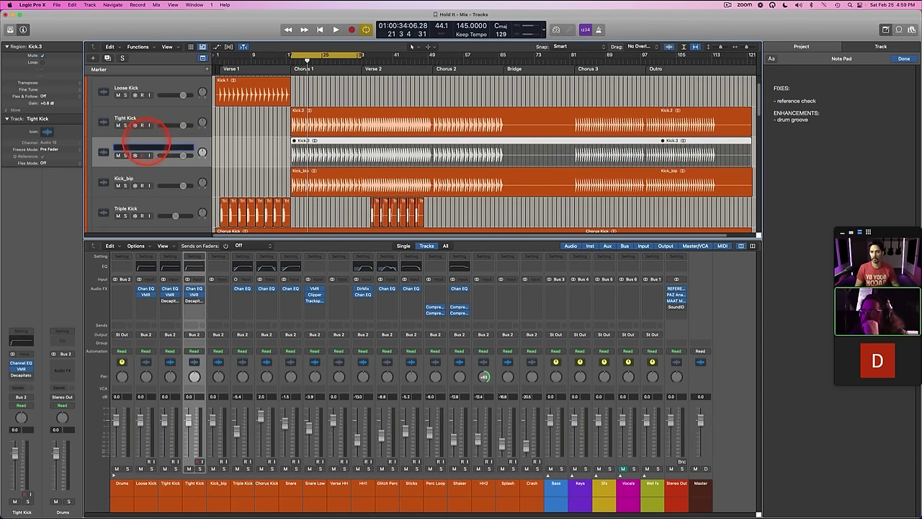
key(Return)
key(BackSpace)
key(BackSpace)
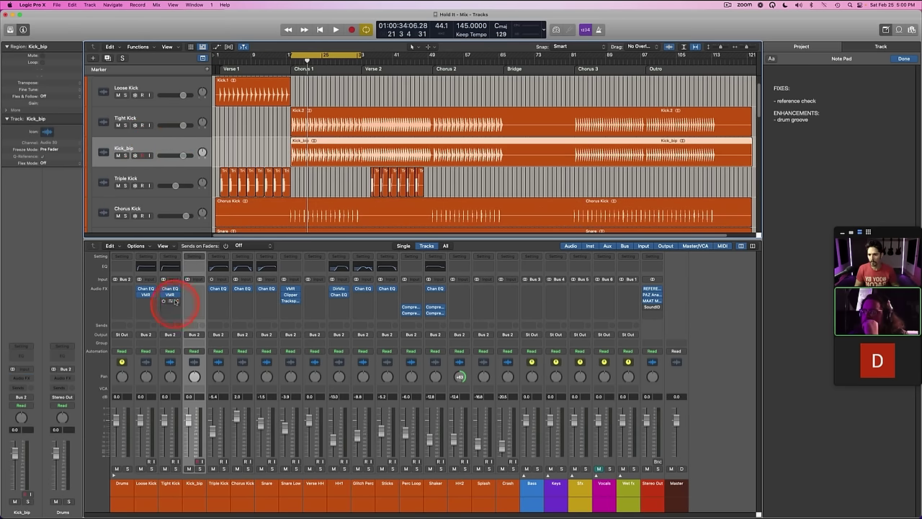
Step: Remove the Decapitator from the original Tight Kick channel
click(174, 301)
click(187, 248)
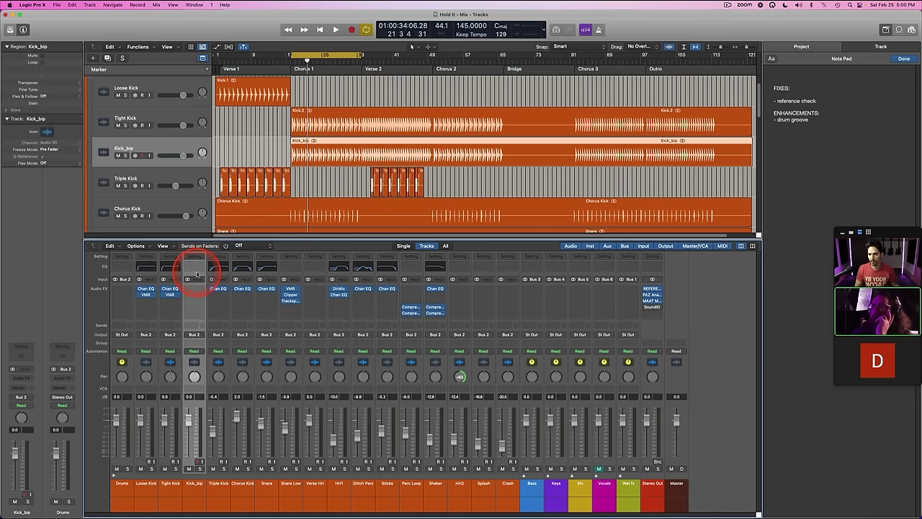
Step: Rename the bounced Kick_bip track as Kick Attack
double_click(124, 147)
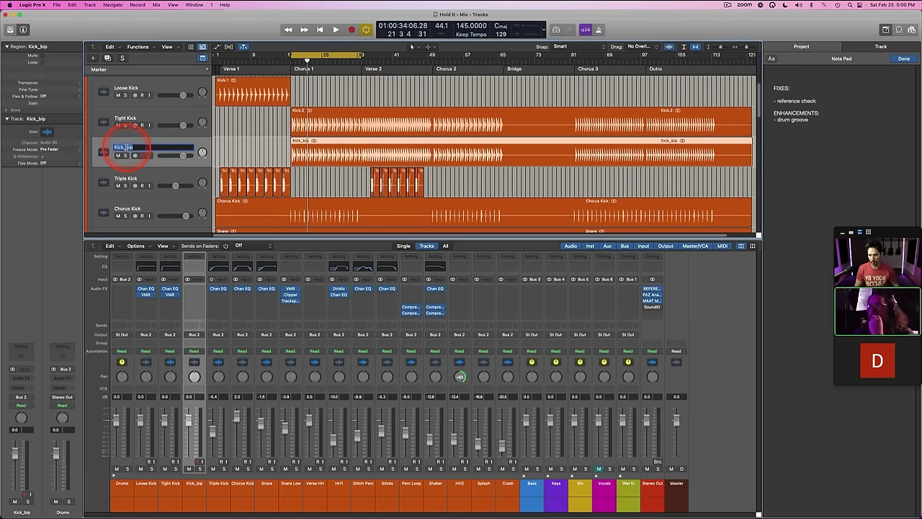
text(Kick Attack)
key(Return)
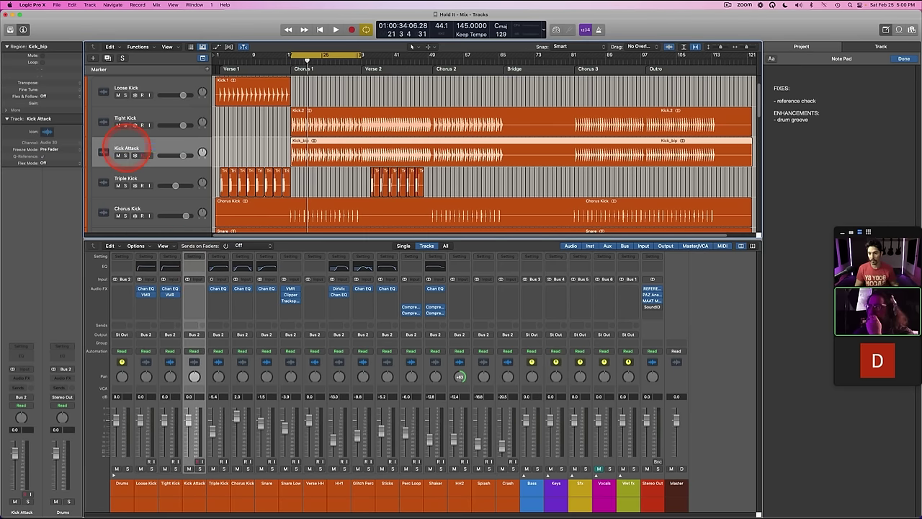
Step: Add a Channel EQ to Kick Attack and filter out the lows with a high-set low cut, tuning it with the track soloed
click(191, 265)
drag(305, 179, 477, 181)
key(space)
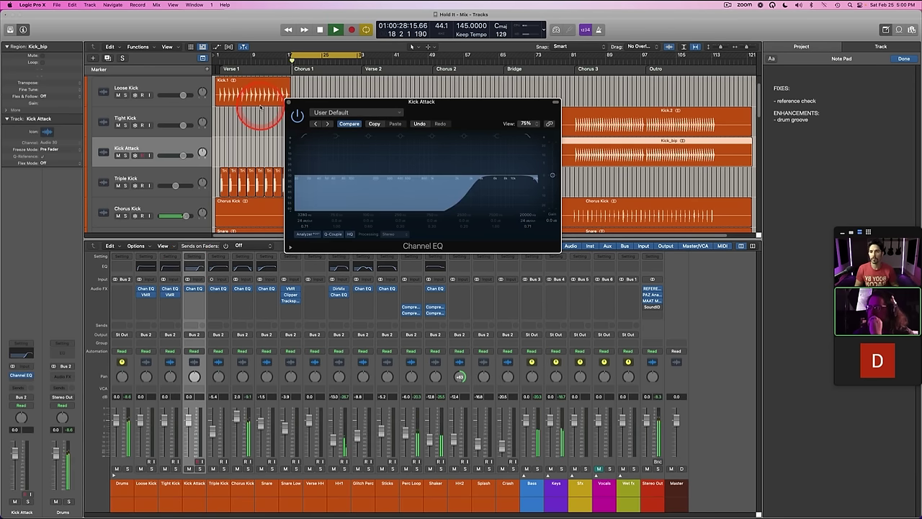
key(s)
drag(338, 108, 342, 164)
drag(477, 232, 417, 239)
click(294, 156)
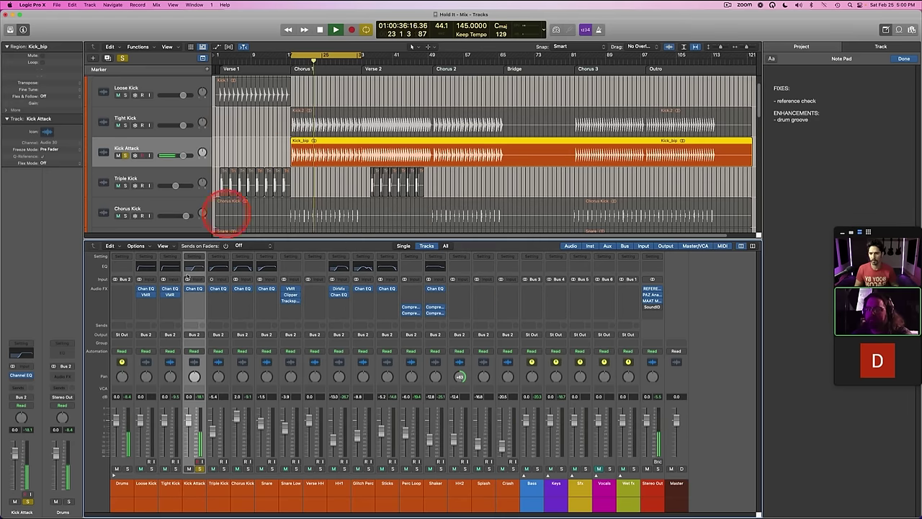
Step: Insert VMR on Kick Attack after the EQ, load the New York preamp module and turn its saturation fully up
click(193, 294)
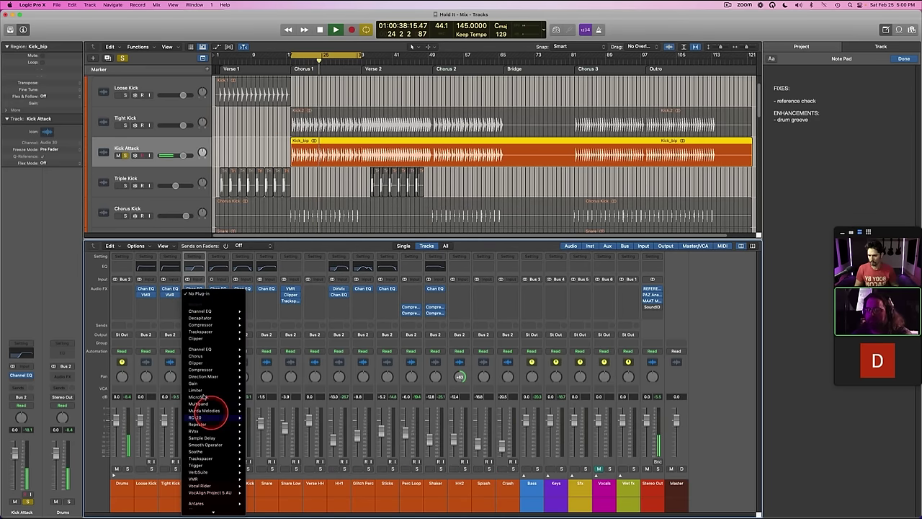
mouse_move(208, 478)
click(257, 479)
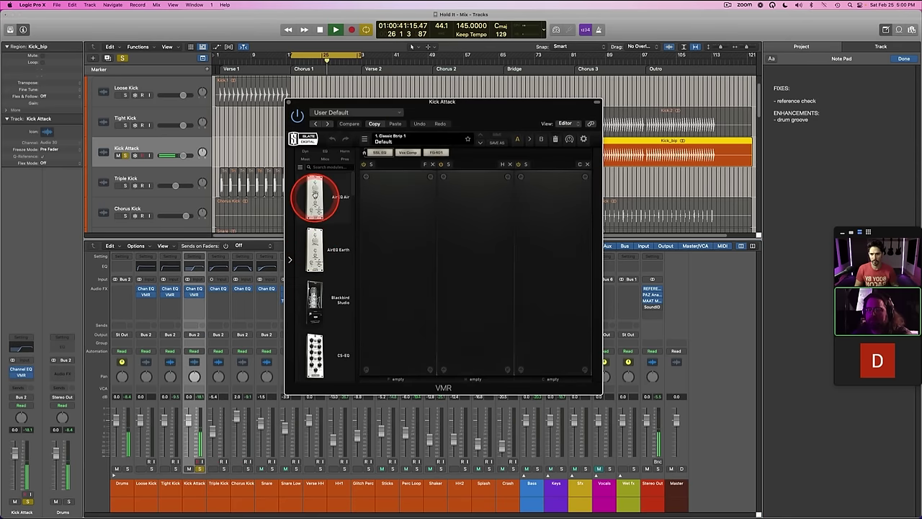
click(345, 159)
drag(313, 354, 375, 328)
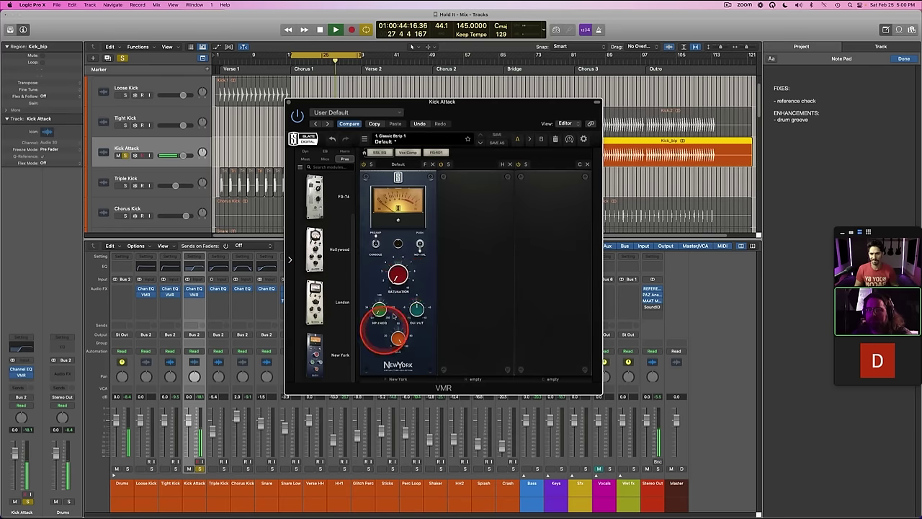
drag(391, 192, 374, 58)
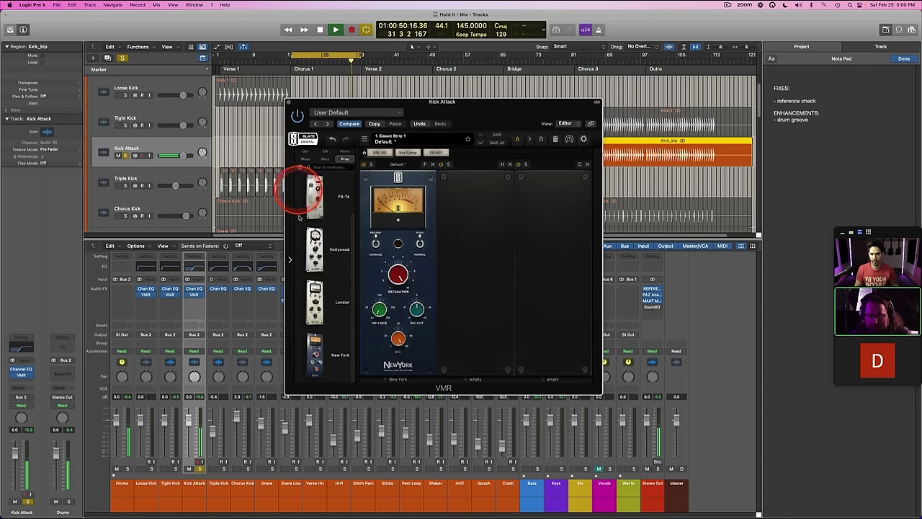
Step: Complete the VMR chain with a Trimmer before New York, its trim raised, and a CS-EQ module after it
click(305, 154)
drag(319, 257, 393, 269)
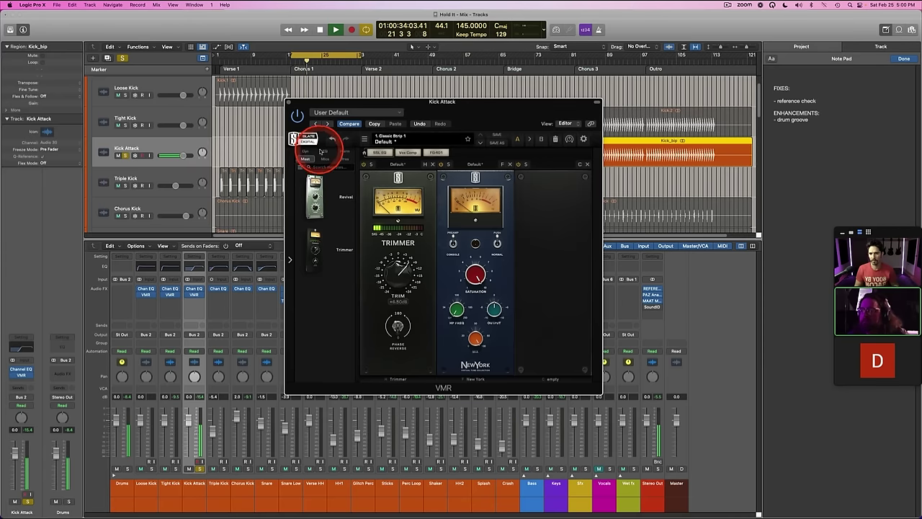
click(324, 152)
drag(317, 295, 568, 371)
drag(569, 324, 552, 313)
click(310, 124)
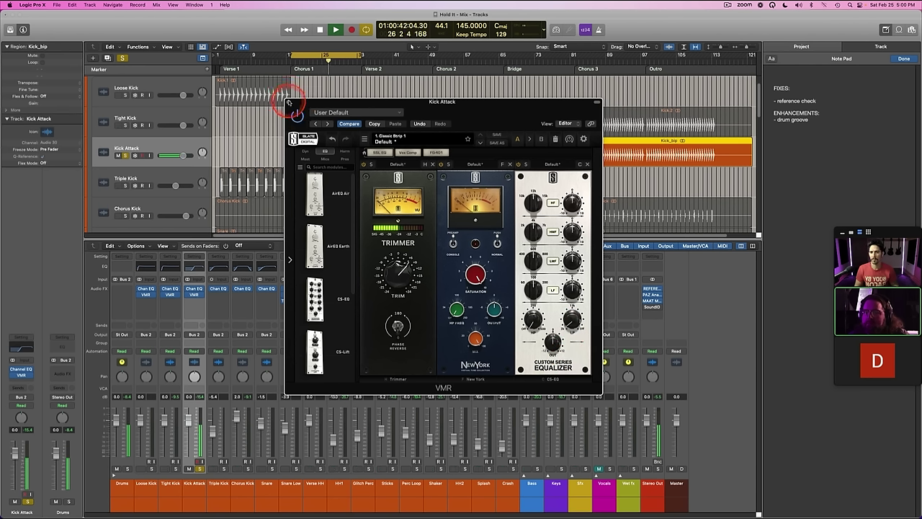
click(291, 101)
Step: Compare Kick Attack soloed and within the full mix while trying out its track volume
drag(182, 156, 222, 154)
click(125, 156)
drag(183, 154, 178, 153)
key(s)
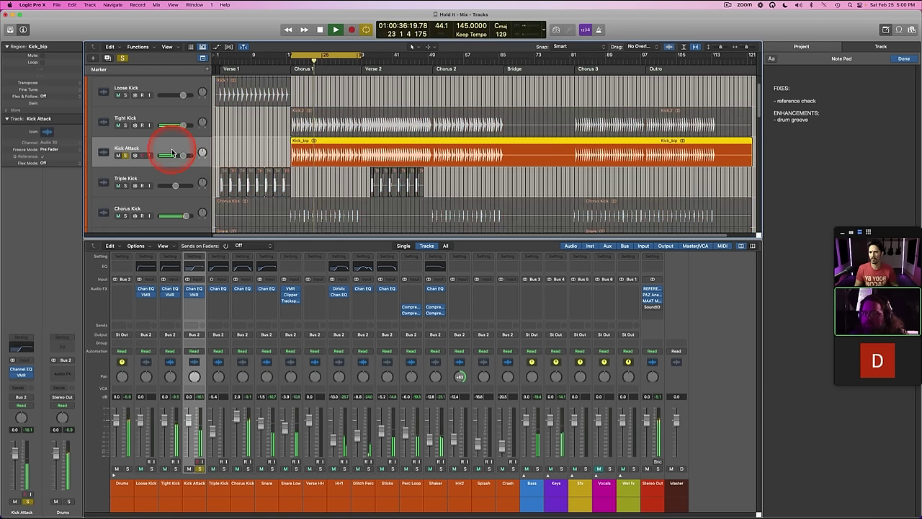
key(s)
key(space)
Step: Insert a stereo Clipper after VMR on Kick Attack and lower its clip ceiling while listening to the track soloed
click(194, 301)
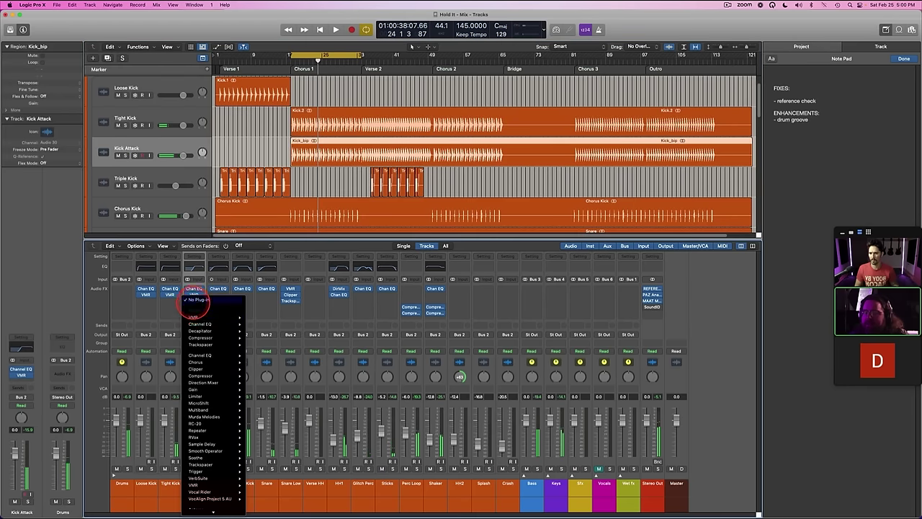
mouse_move(205, 357)
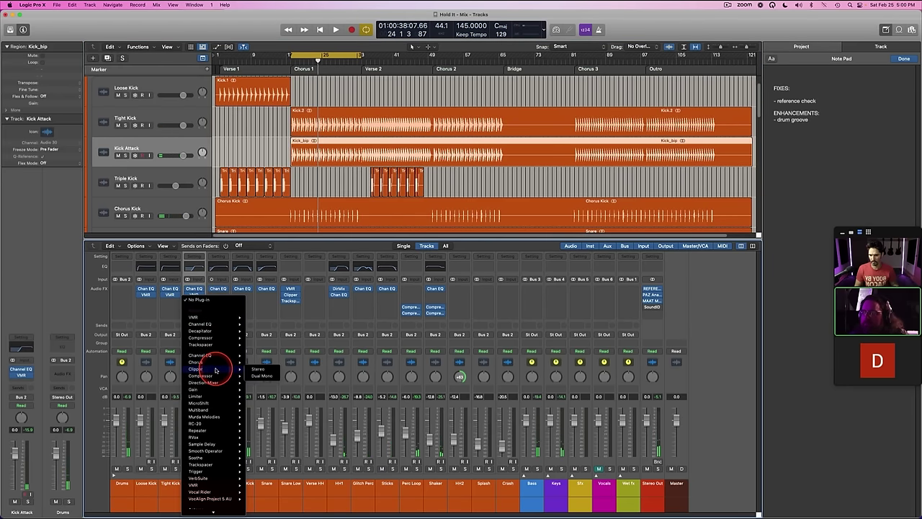
click(271, 369)
drag(430, 137, 441, 195)
key(s)
key(space)
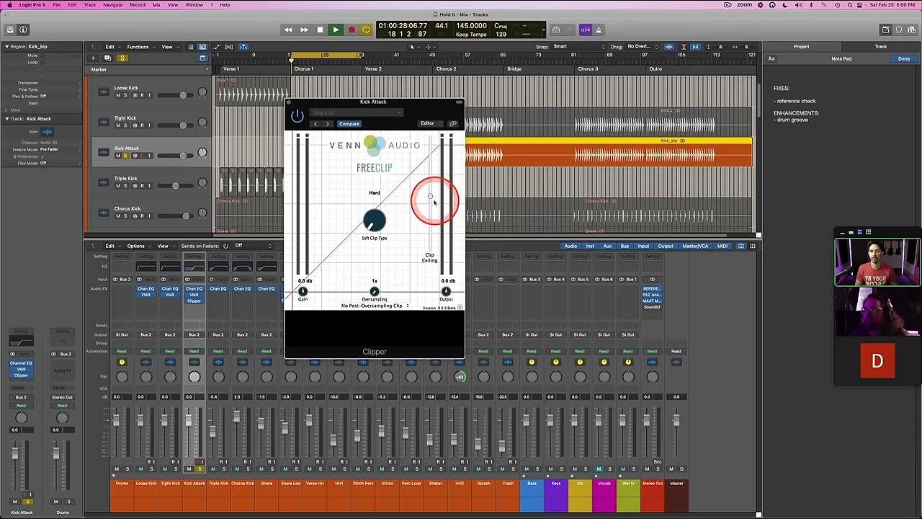
mouse_move(430, 197)
mouse_down()
mouse_move(430, 229)
mouse_move(431, 186)
mouse_up()
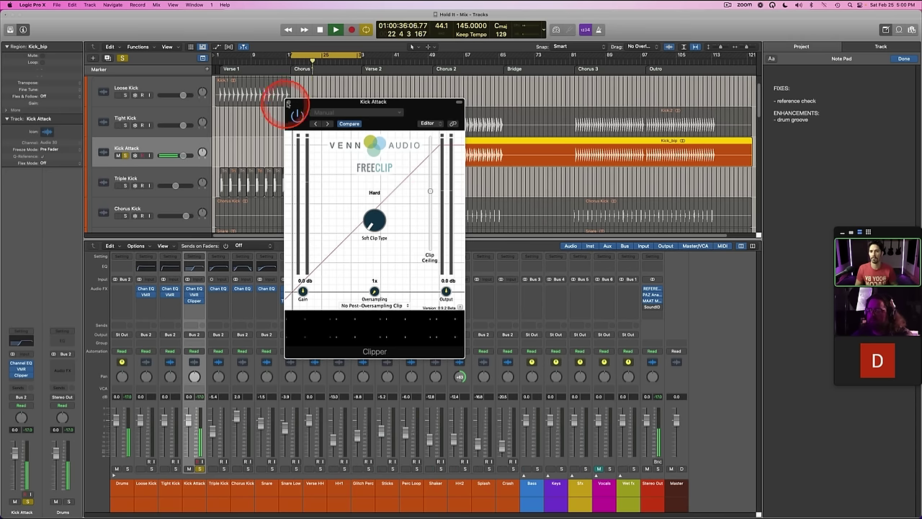
click(292, 102)
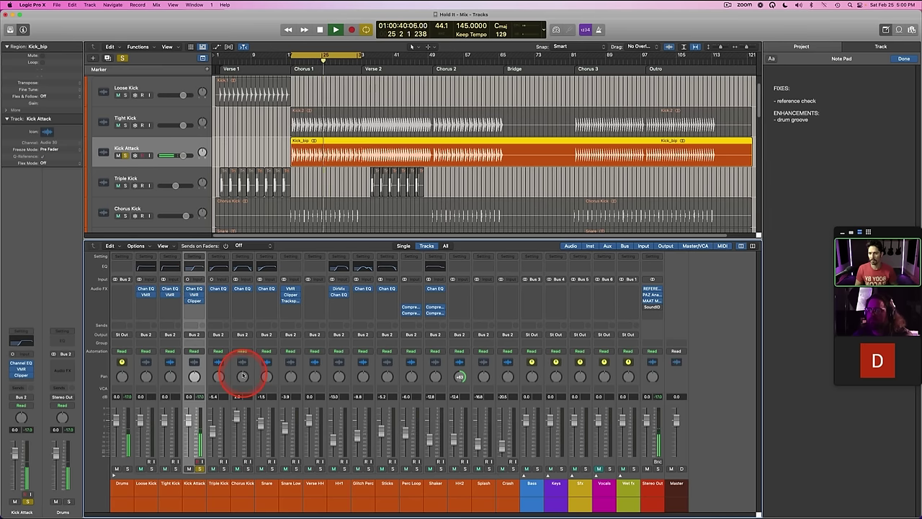
key(space)
click(201, 289)
mouse_move(236, 268)
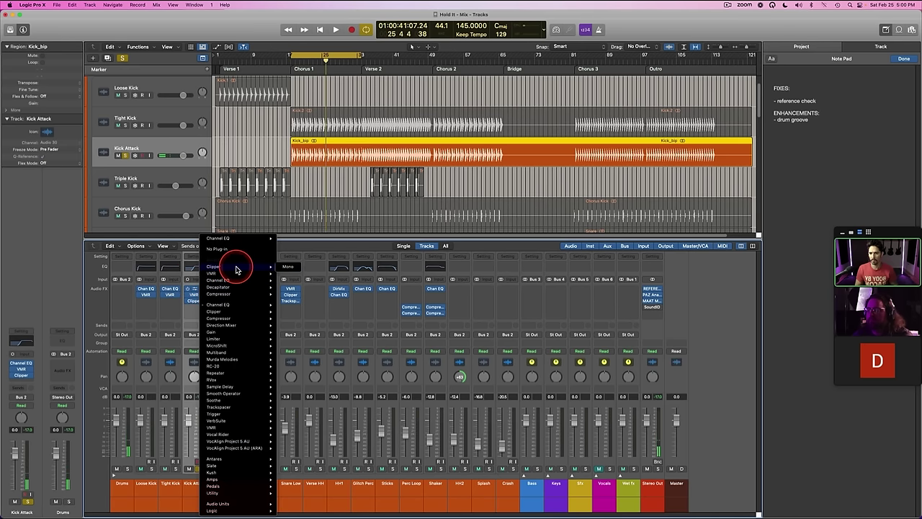
click(287, 266)
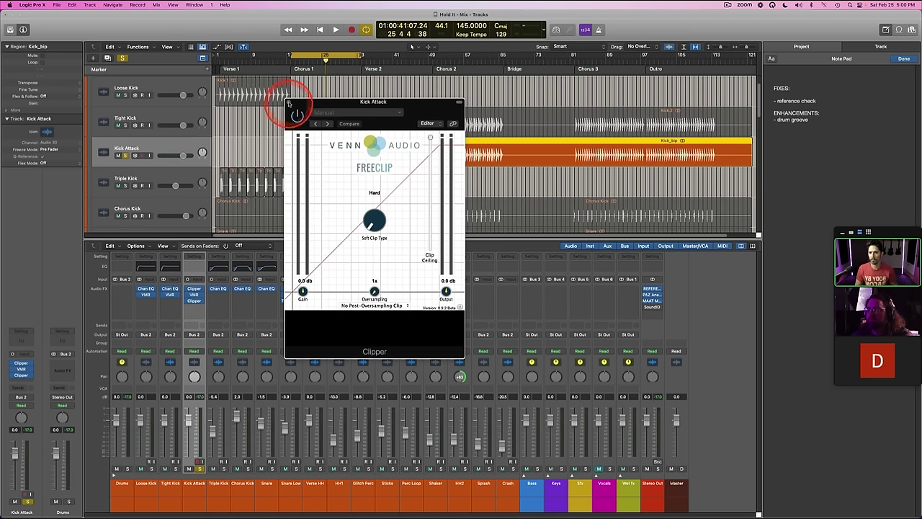
click(290, 102)
Step: Unsolo Kick Attack during playback and raise its Clipper's output to 3.0 dB
key(space)
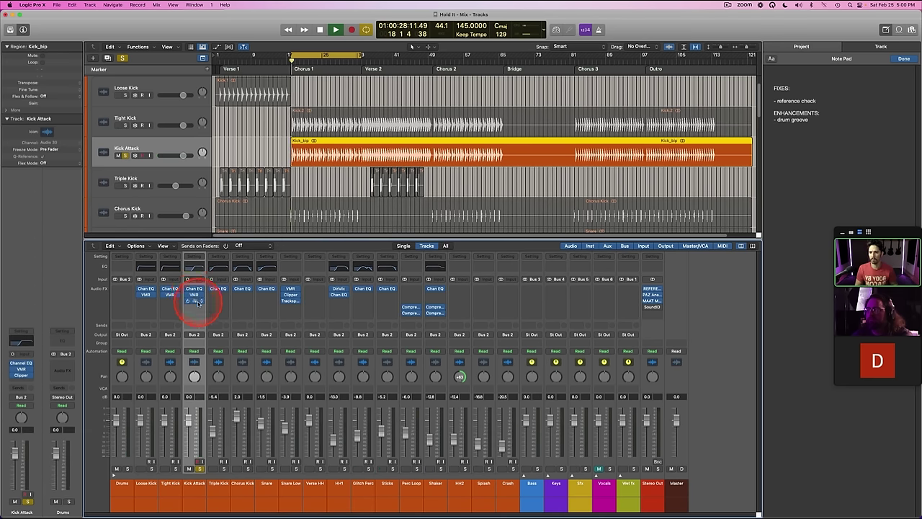
key(s)
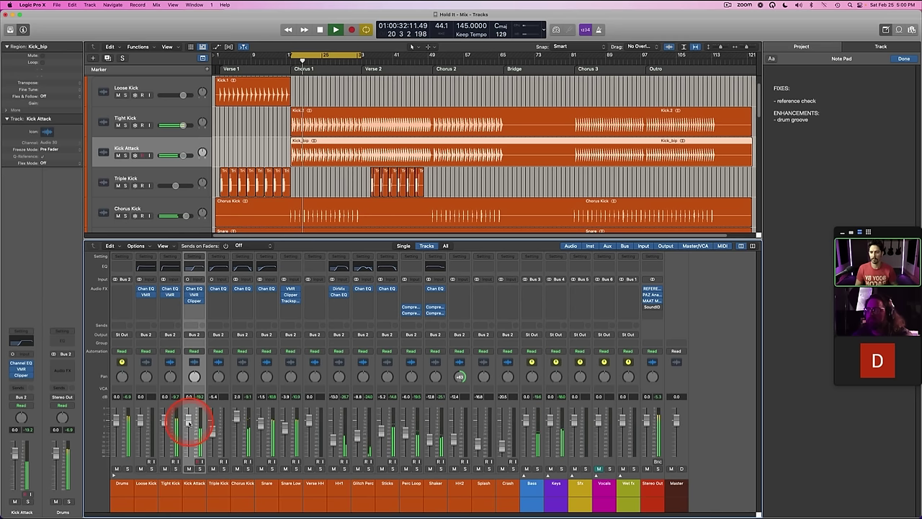
click(193, 299)
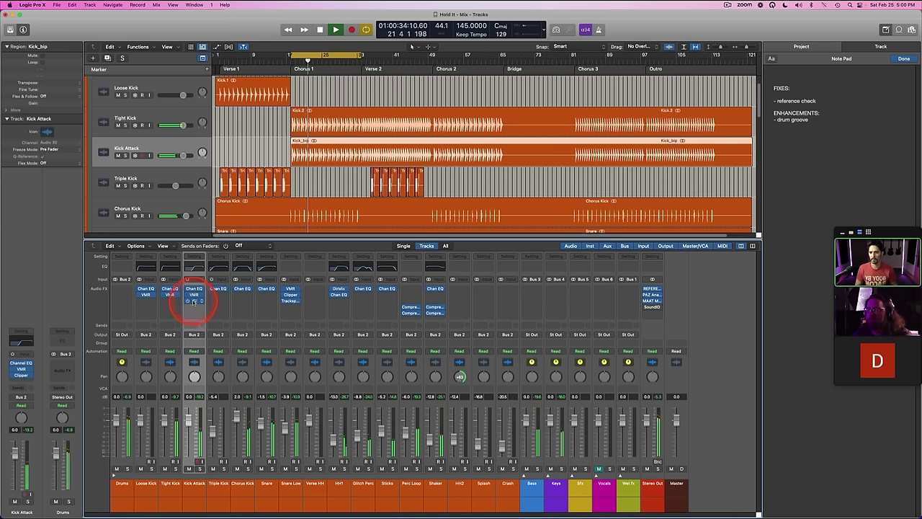
drag(446, 288, 446, 286)
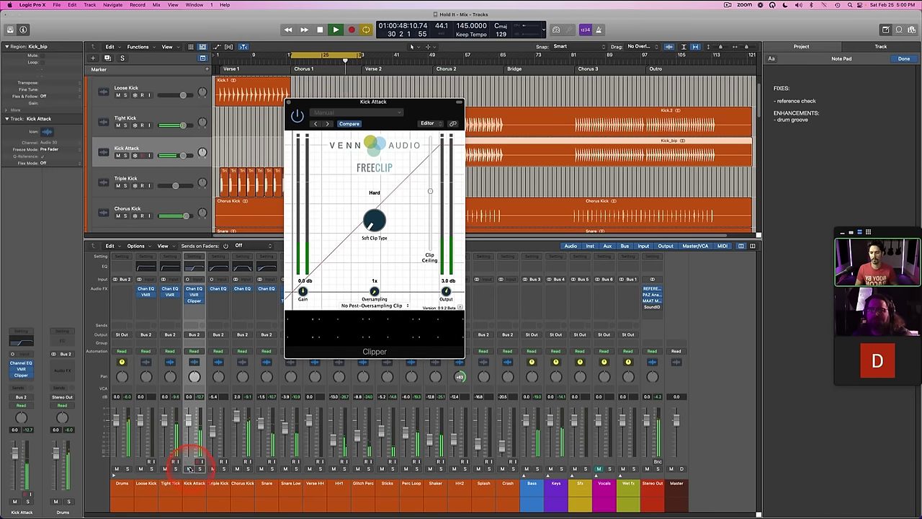
Step: Compare the full mix with and without Kick Attack by muting and unmuting the track during playback
click(188, 469)
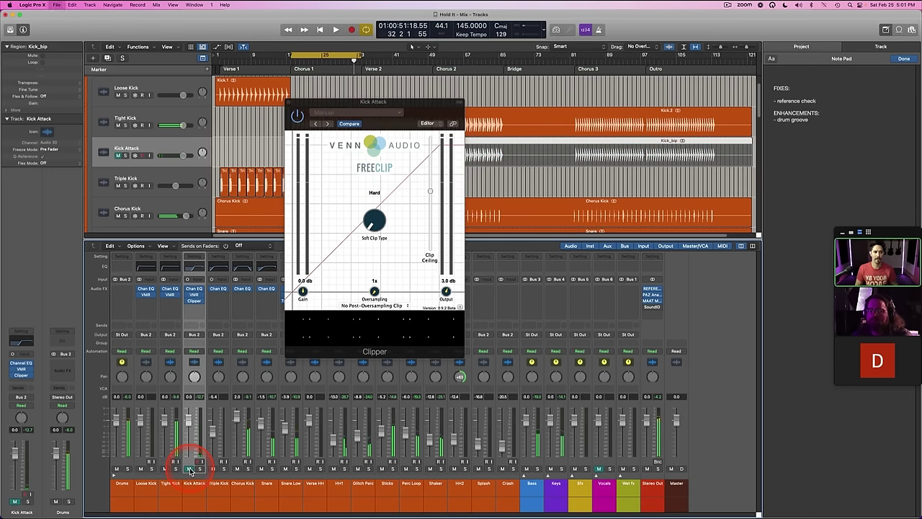
key(space)
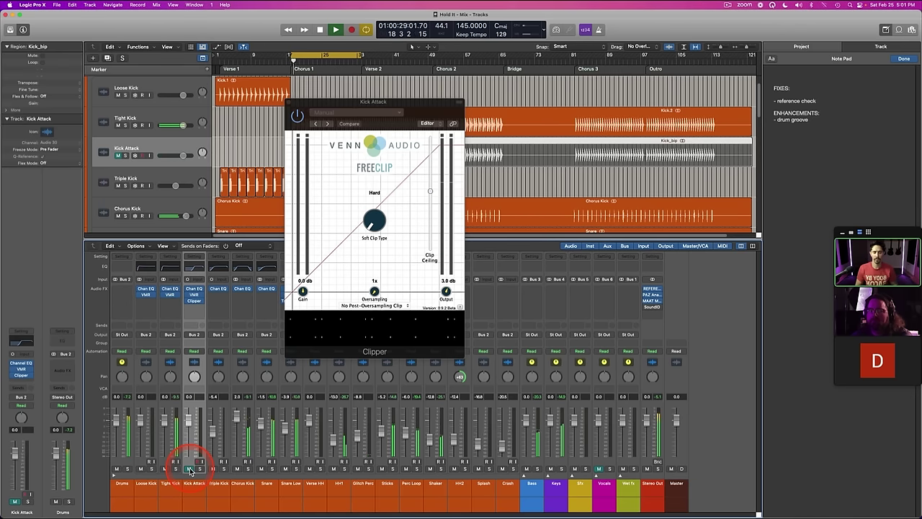
click(189, 469)
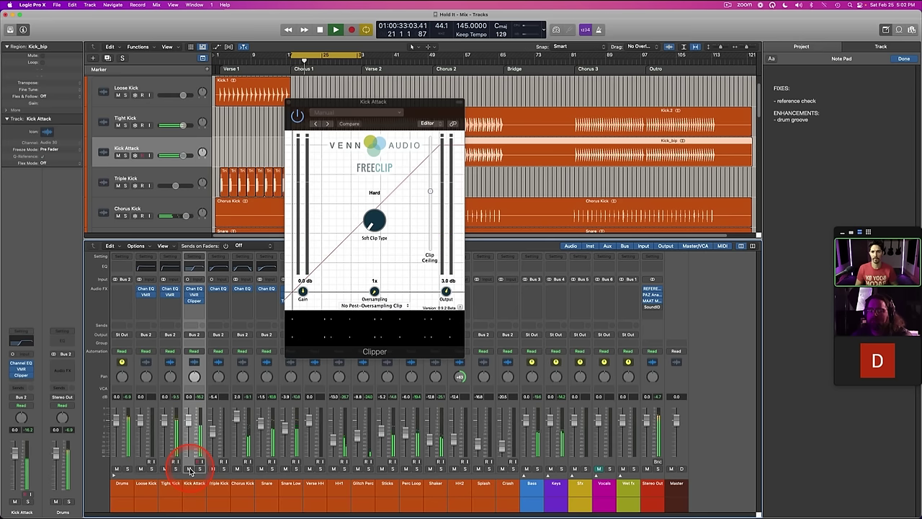
click(189, 469)
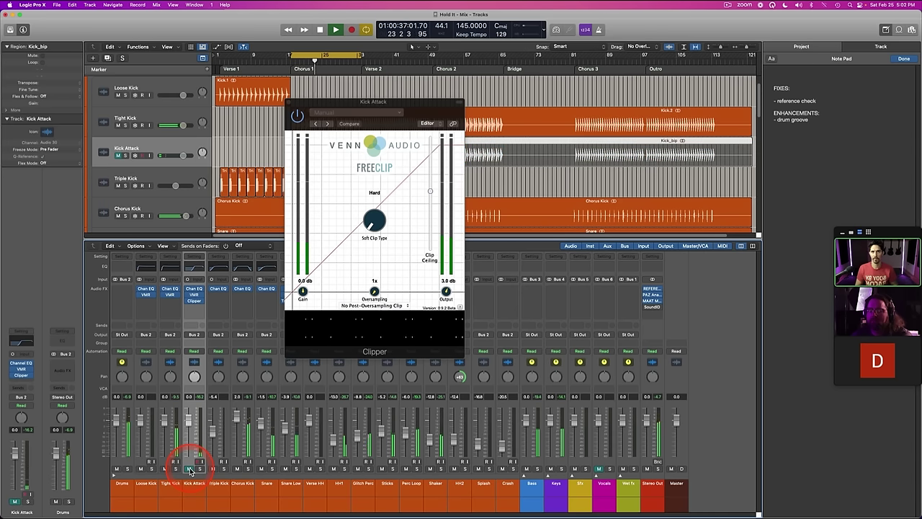
click(189, 469)
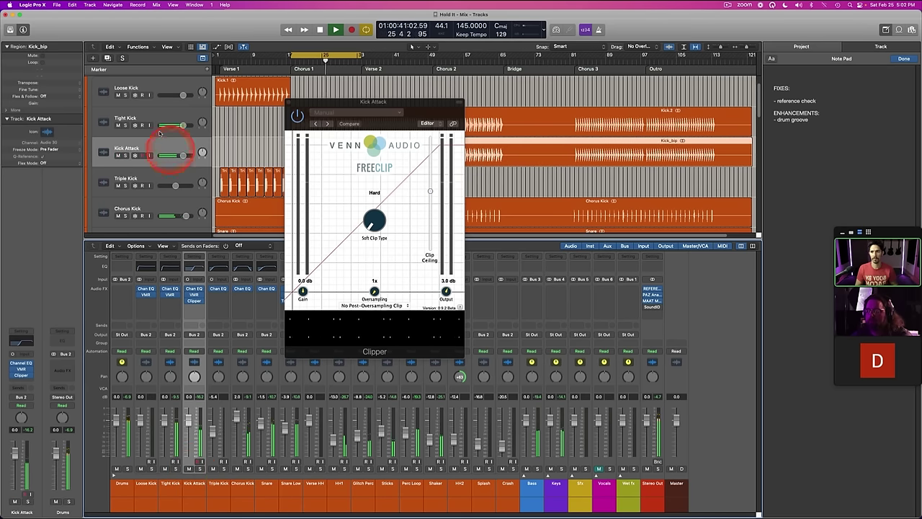
Step: Solo Tight Kick and Kick Attack together and compare the pair with Kick Attack muted and unmuted
shift+click(151, 120)
click(199, 468)
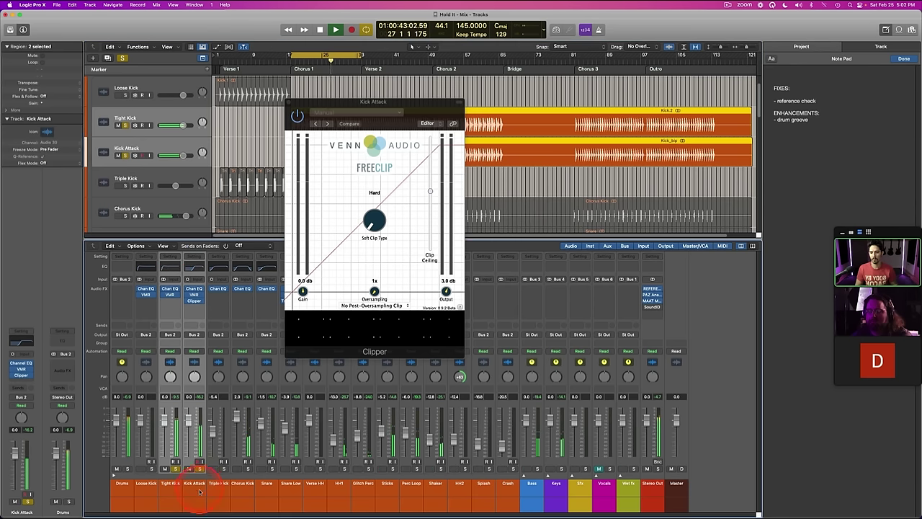
click(194, 475)
click(190, 469)
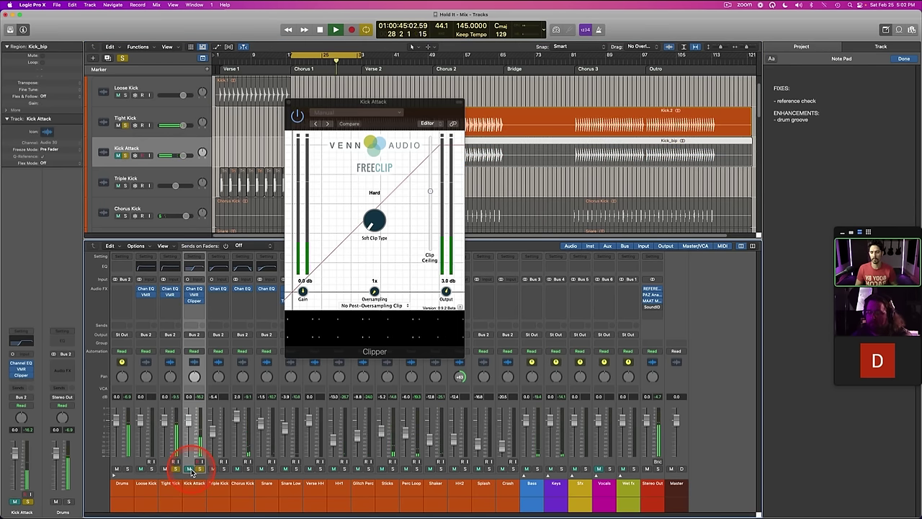
click(190, 468)
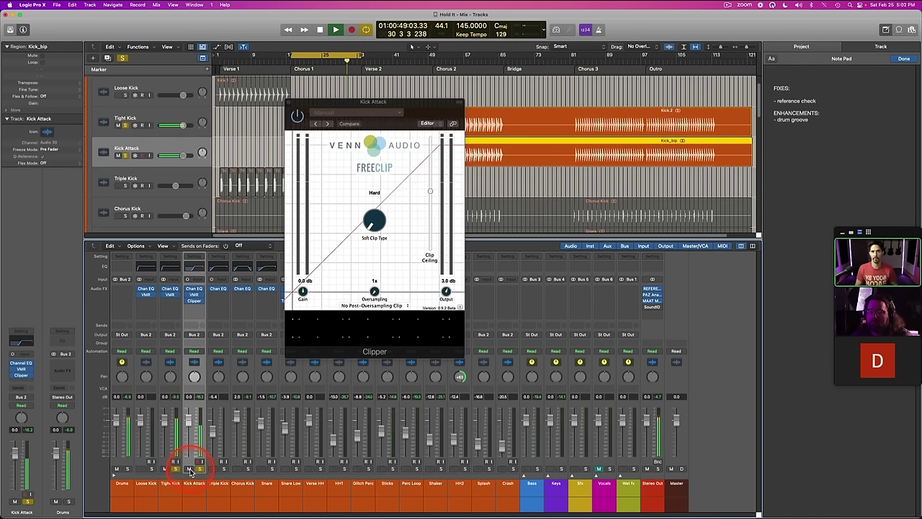
Step: Stop the comparison, unsolo Tight Kick, save the project and replay the full mix with the Clipper closed
key(space)
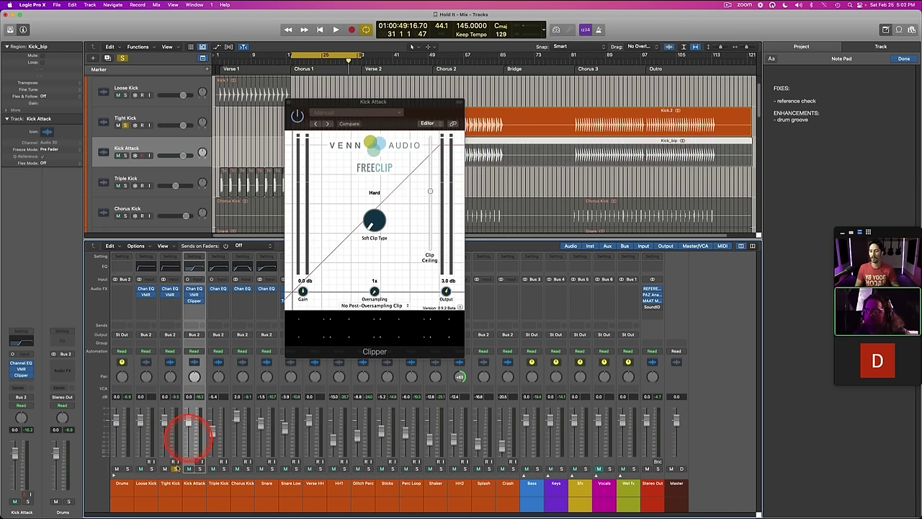
click(169, 488)
key(s)
key(super+s)
key(space)
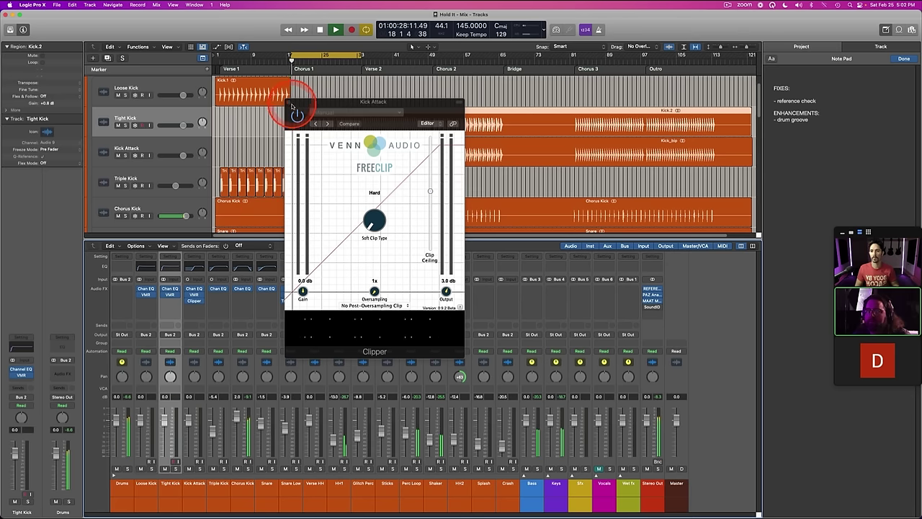
click(292, 106)
Step: Select the Kick Attack track while the chorus plays
click(235, 135)
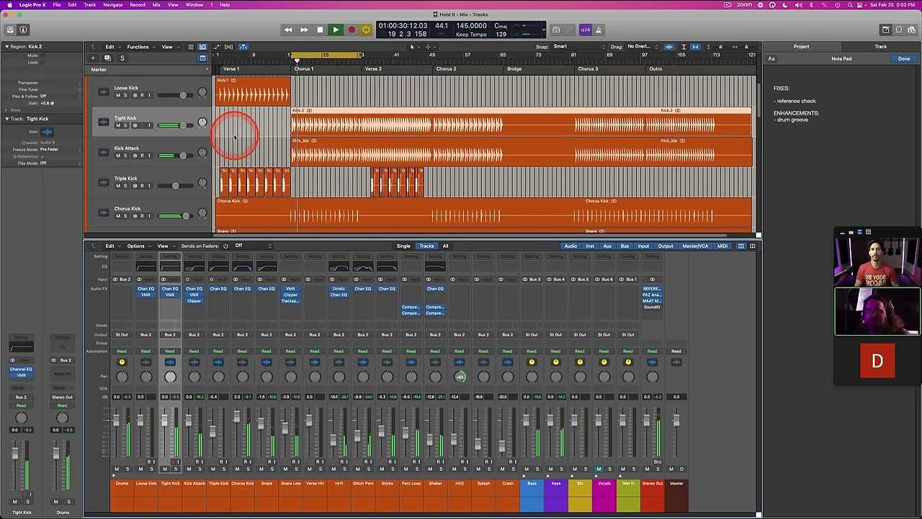
click(186, 175)
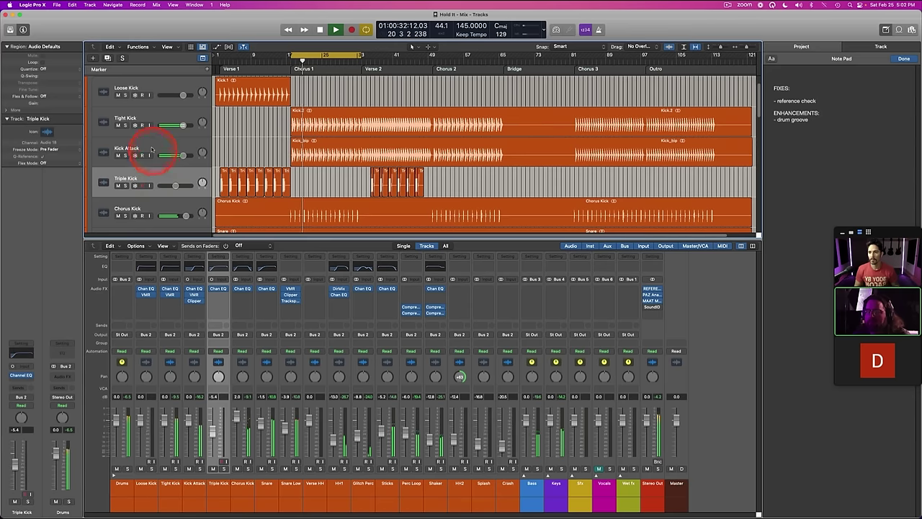
click(152, 150)
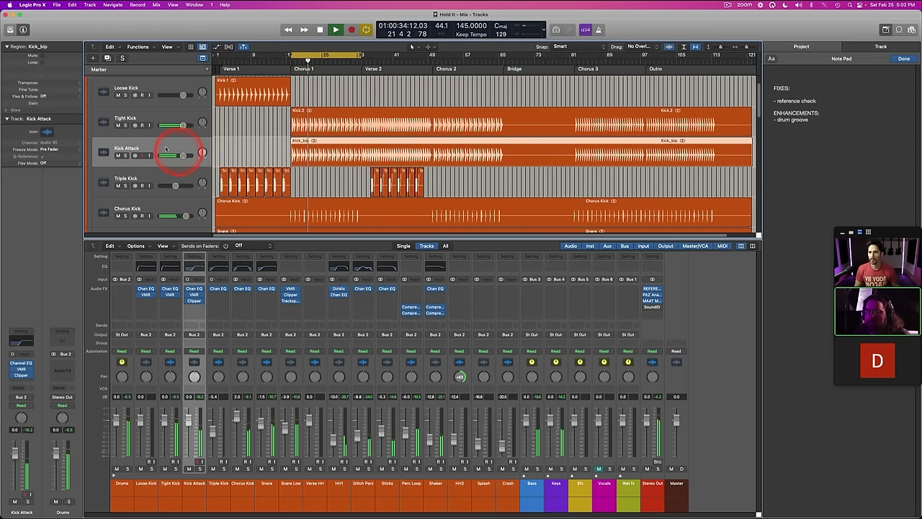
Step: Lower the Kick Attack track's volume to -2.7 dB while the chorus plays
drag(177, 154, 173, 154)
click(252, 140)
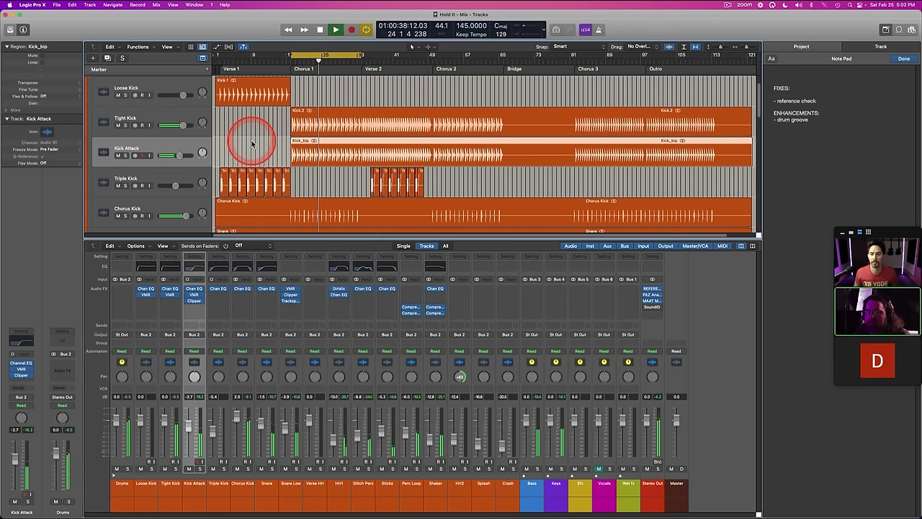
Step: Compare the Tight Kick track on its own with the full mix by toggling its solo during playback
click(156, 116)
key(ctrl+s)
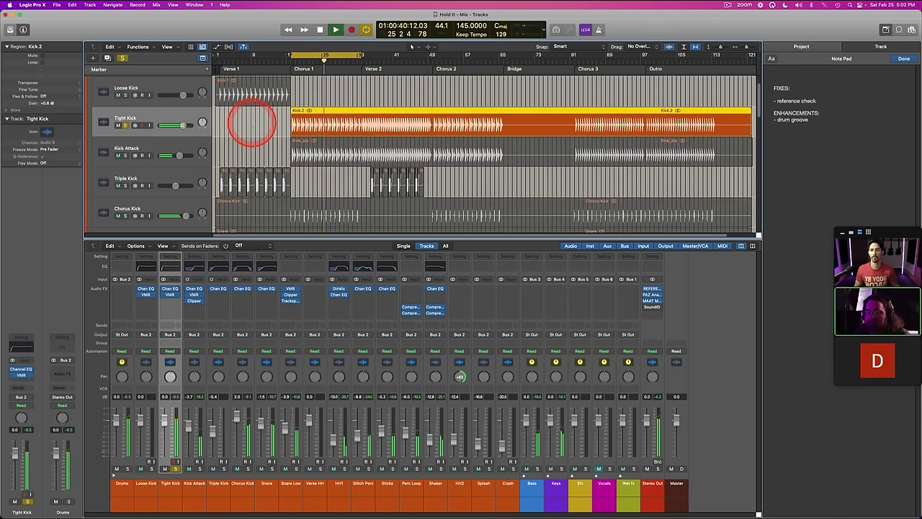
click(254, 127)
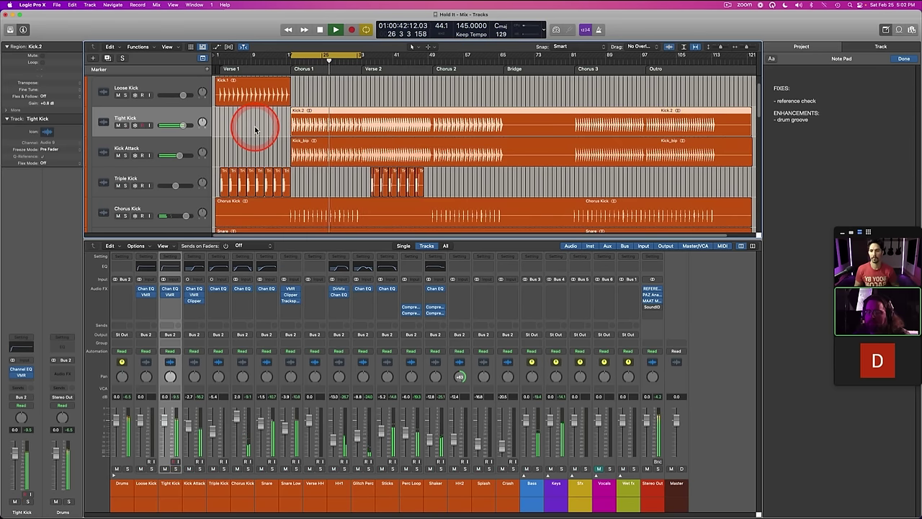
click(163, 119)
key(ctrl+s)
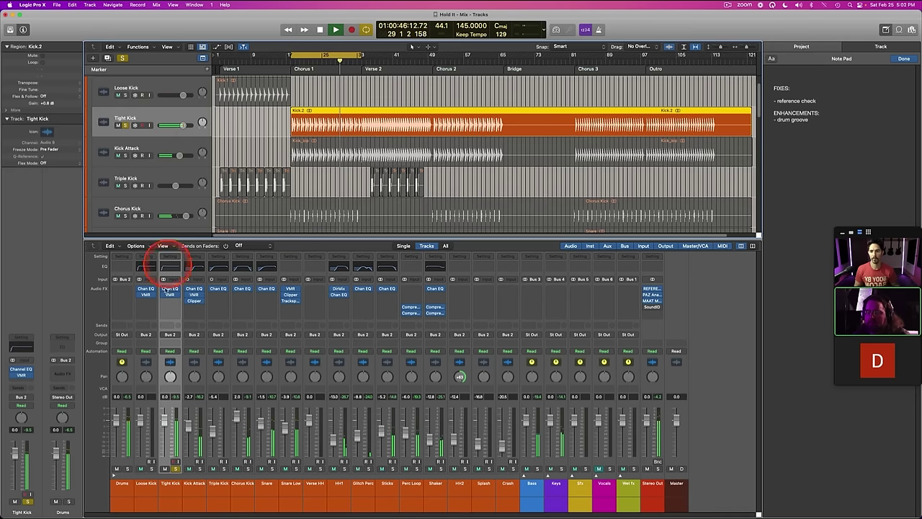
Step: Boost the soloed Tight Kick by about 2.3 dB around 200 Hz in its Channel EQ and return to the full mix
click(170, 267)
drag(280, 187, 354, 172)
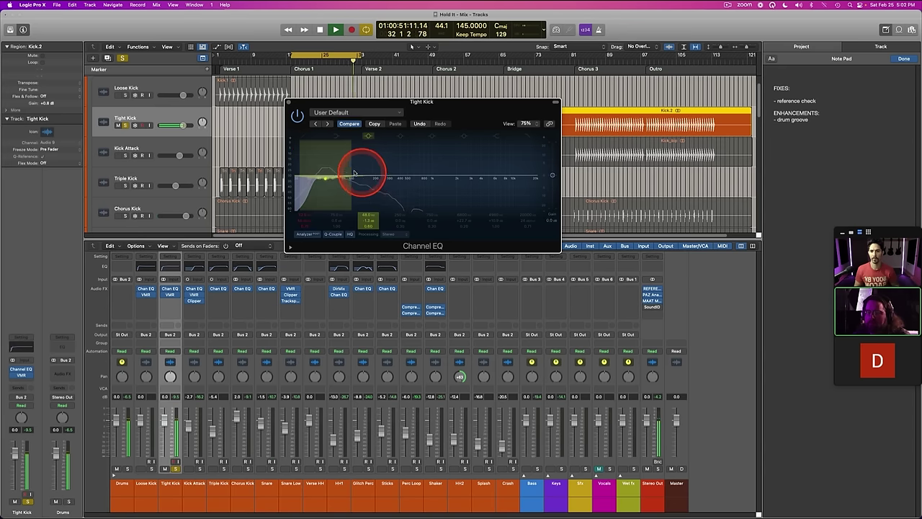
click(369, 137)
click(400, 138)
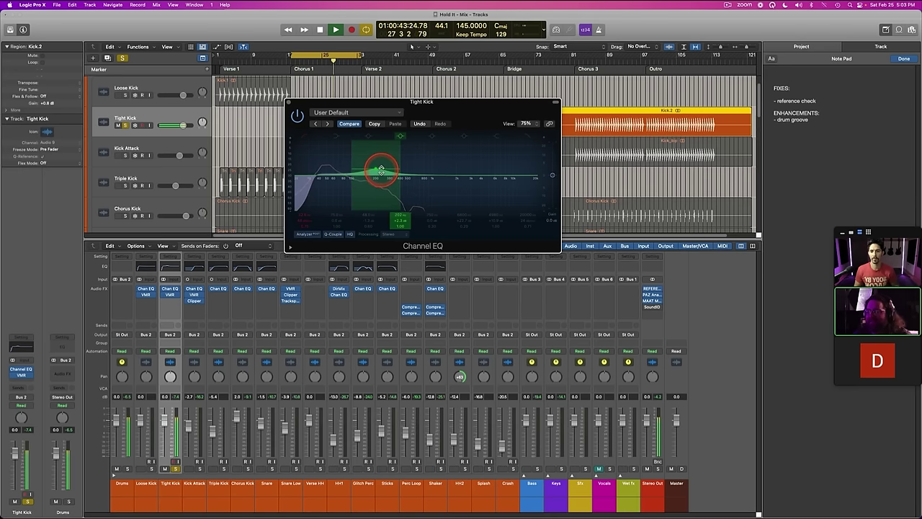
click(290, 102)
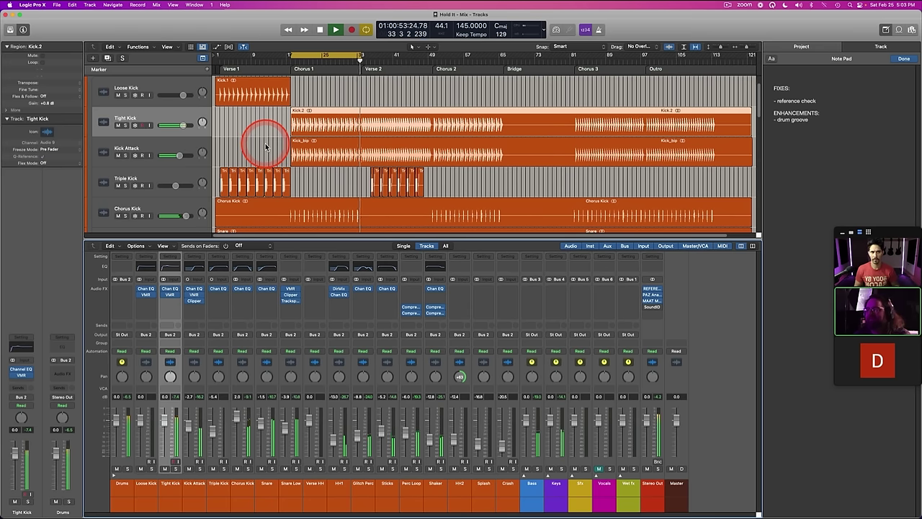
Step: Name the regions on the Tight Kick and Kick Attack tracks after their tracks
scroll(265, 147, down, 3)
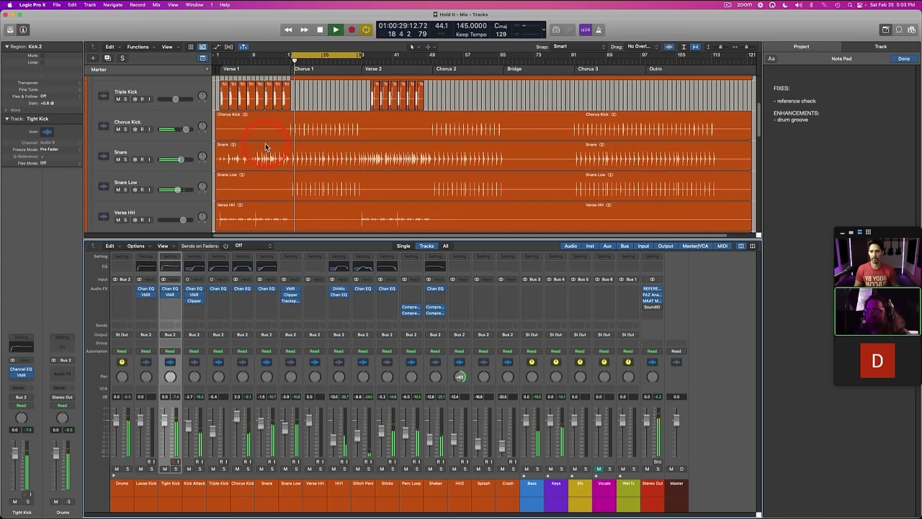
scroll(265, 147, down, 3)
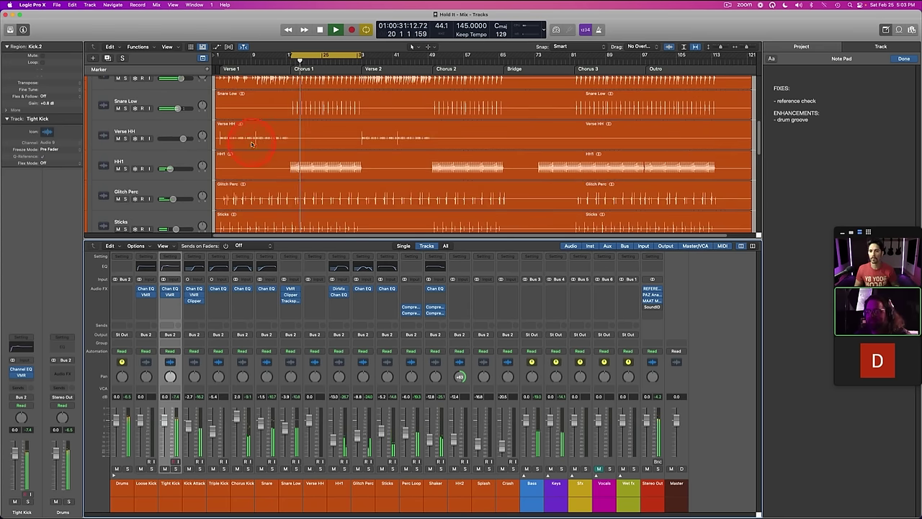
scroll(251, 144, up, 6)
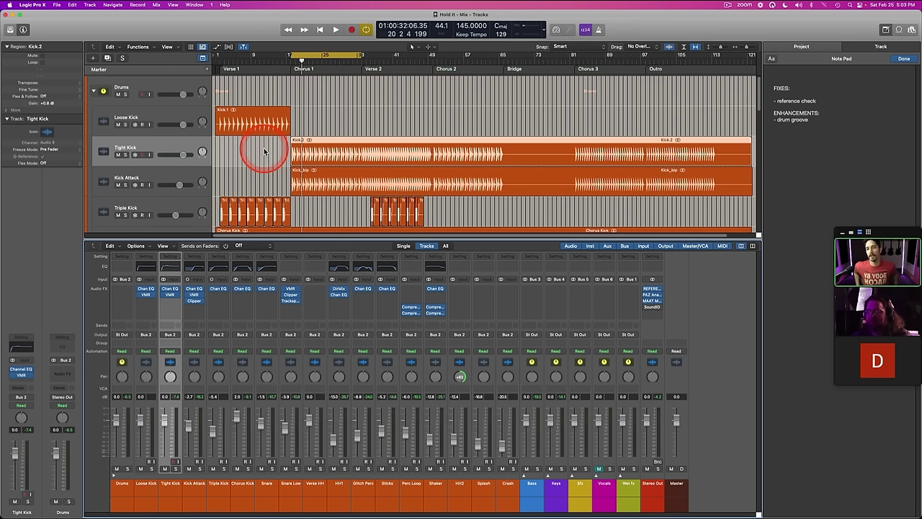
shift+click(158, 175)
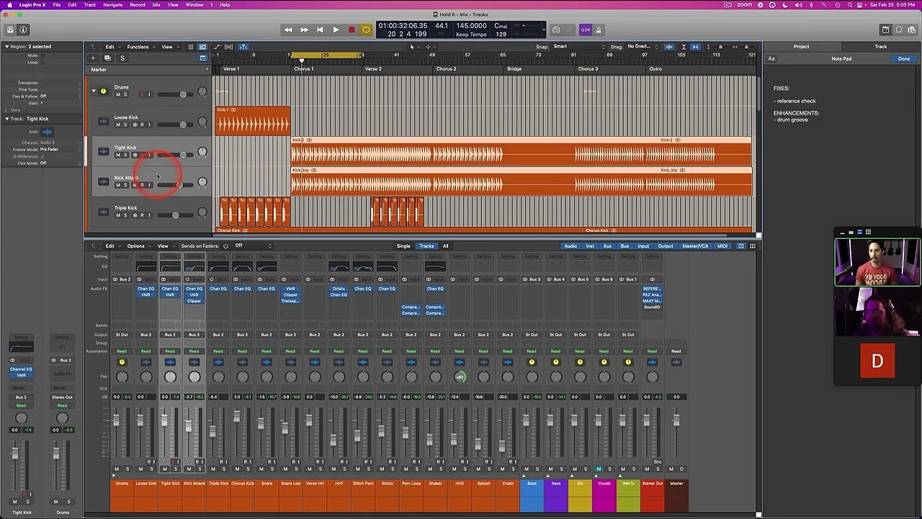
key(alt+shift+n)
click(270, 142)
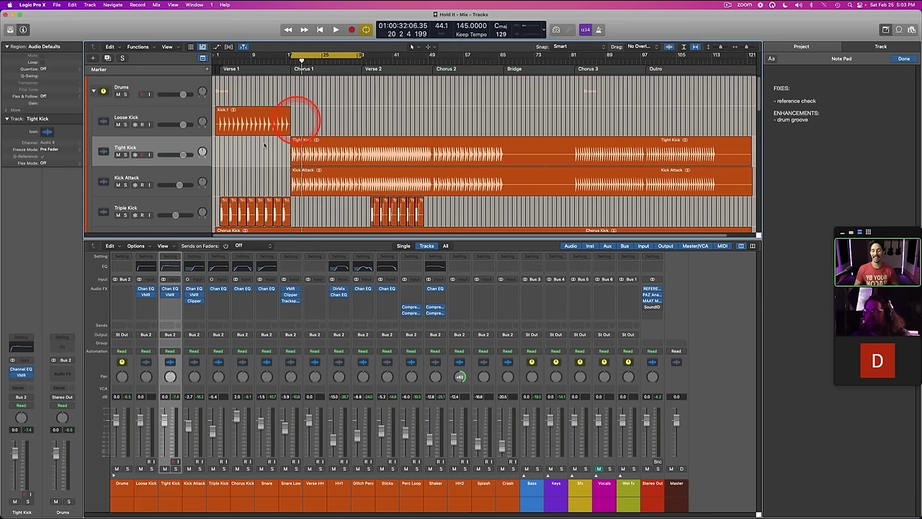
Step: Review the Clipper and Channel EQ settings on Kick Attack and solo the track
click(192, 178)
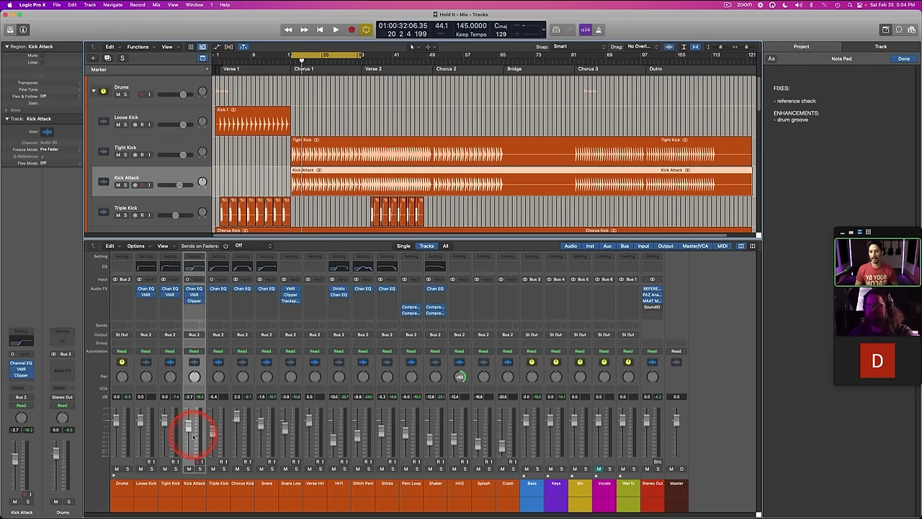
click(194, 301)
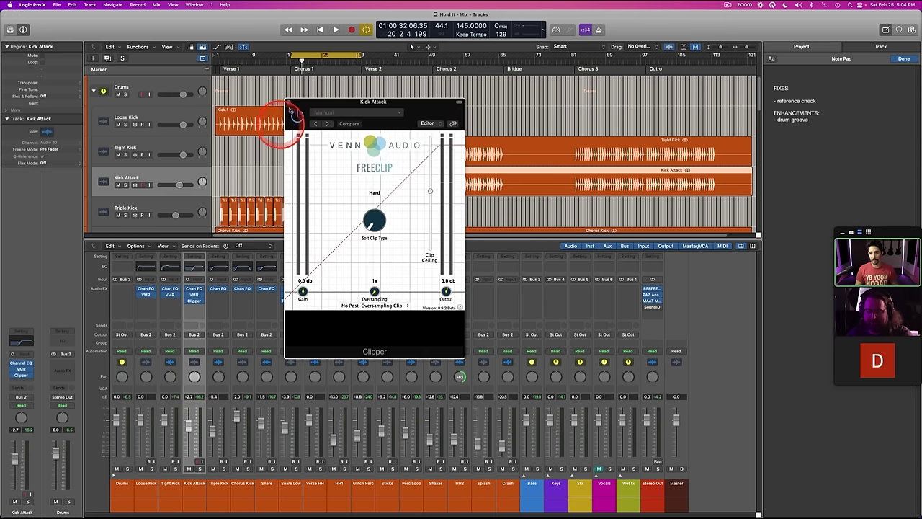
click(292, 100)
click(194, 266)
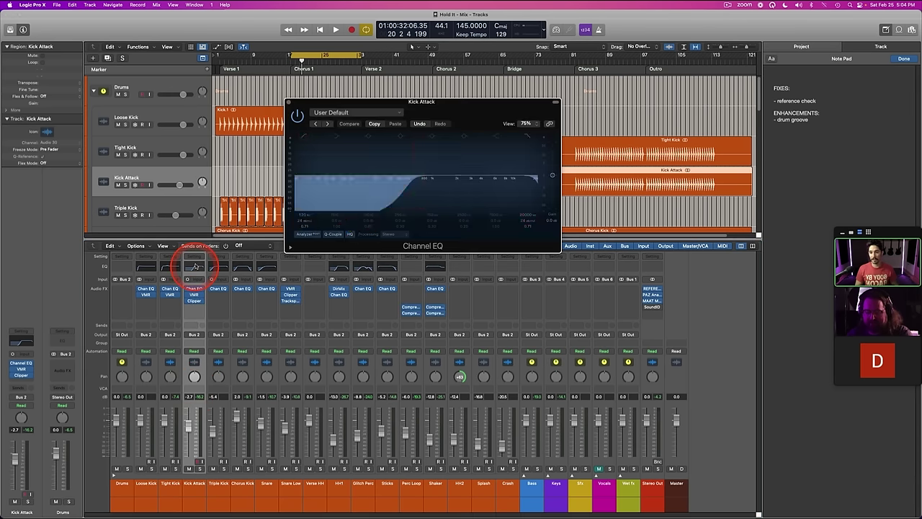
key(s)
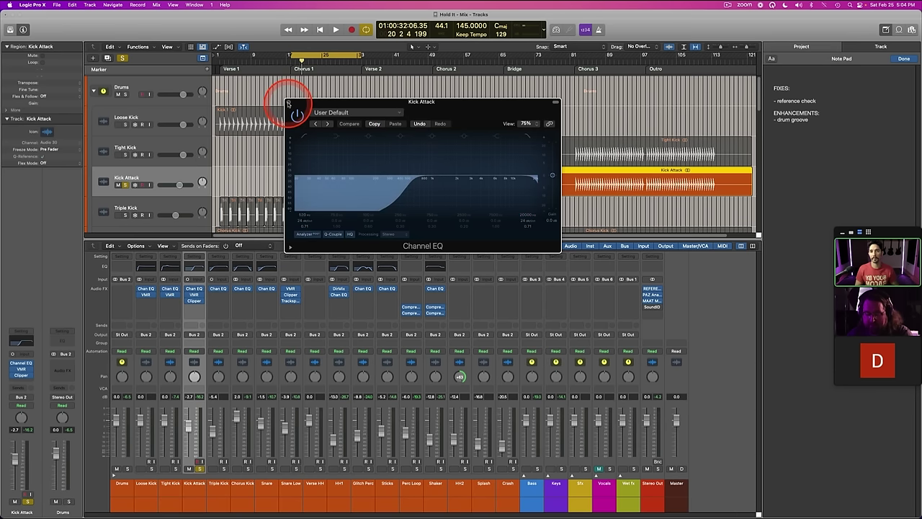
click(288, 105)
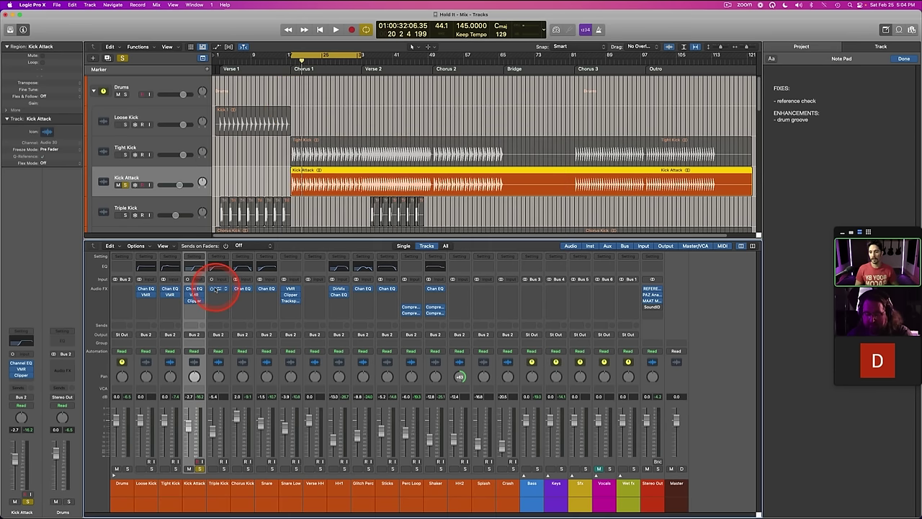
Step: Review the VMR modules and the Clipper settings on Kick Attack, closing each plug-in after viewing
click(194, 294)
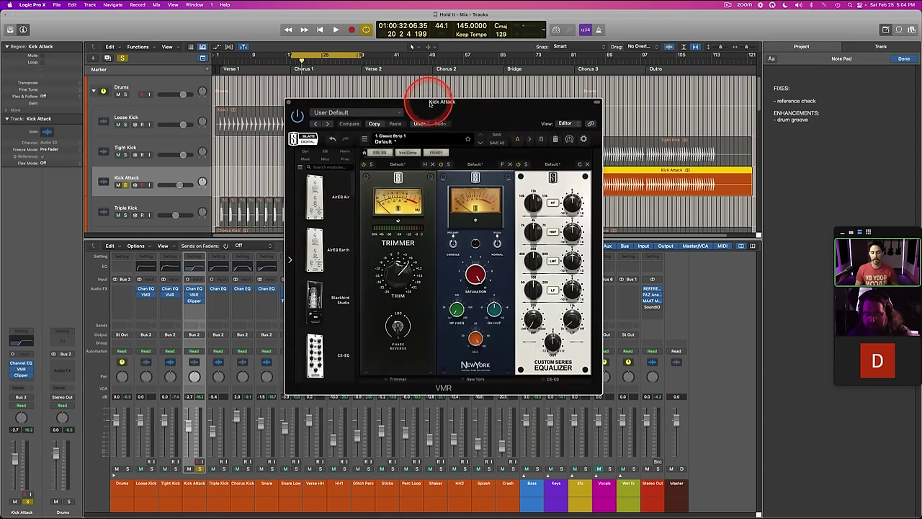
drag(426, 97, 382, 103)
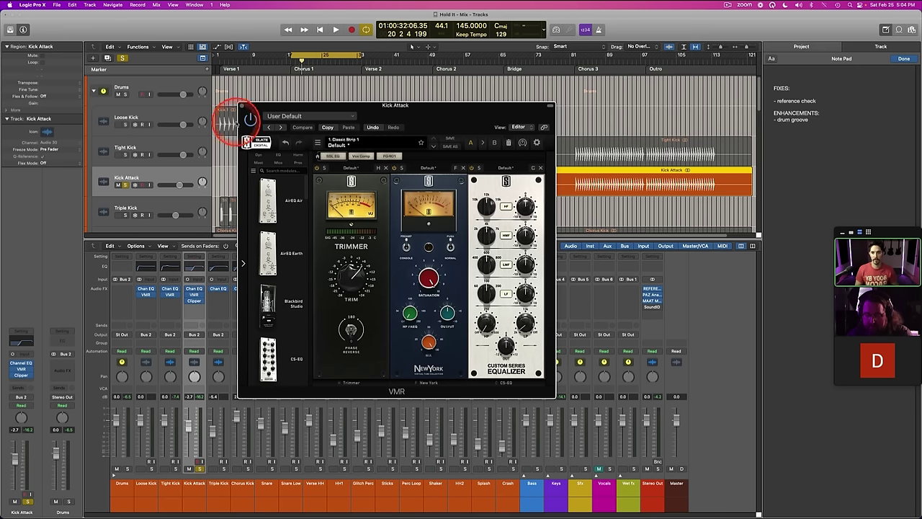
click(242, 107)
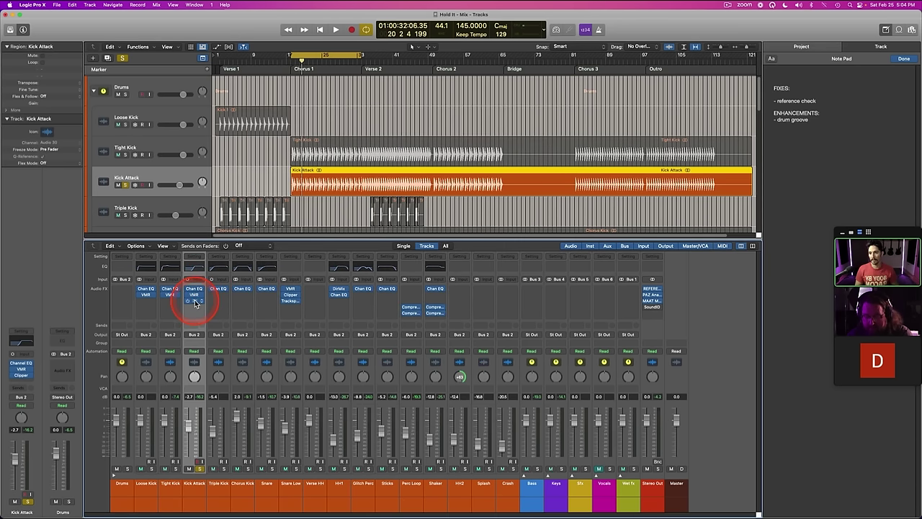
click(194, 301)
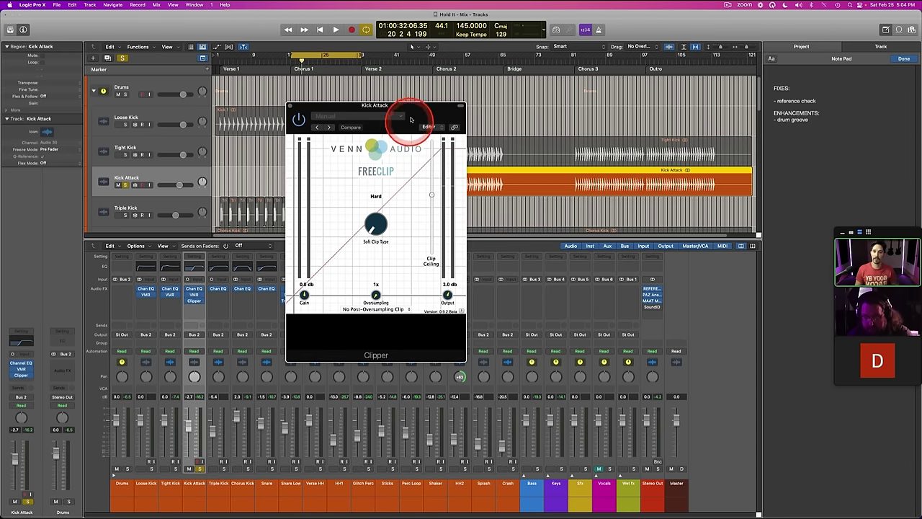
drag(413, 112, 449, 118)
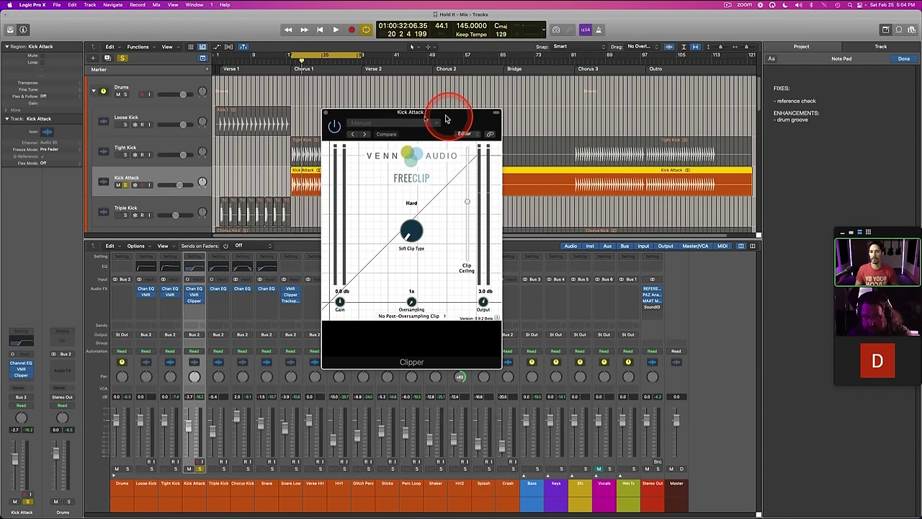
click(325, 113)
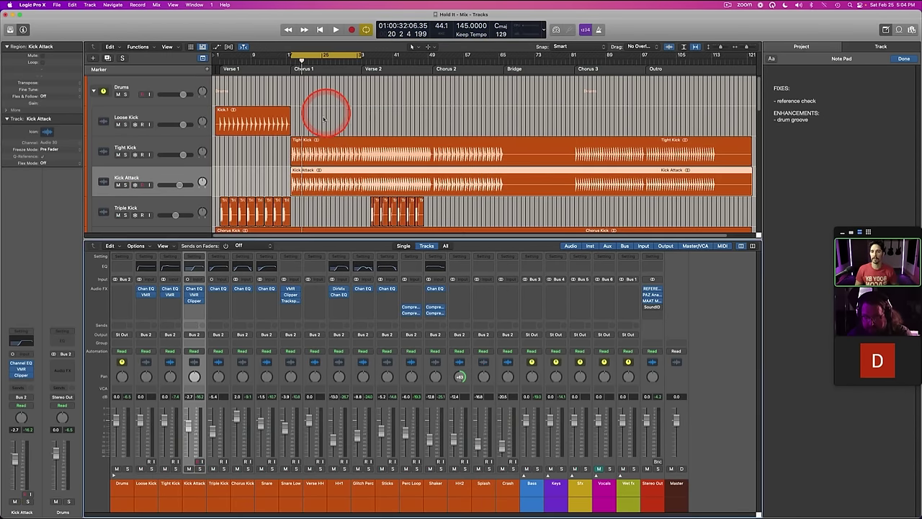
Step: Play Kick Attack soloed, add Tight Kick to the solo, and compare the pair with Kick Attack's solo off and on
key(s)
key(space)
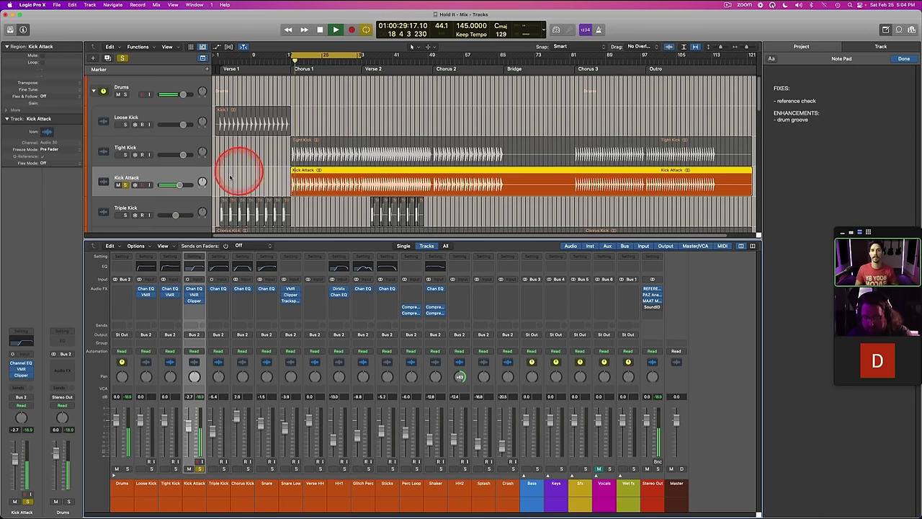
click(124, 154)
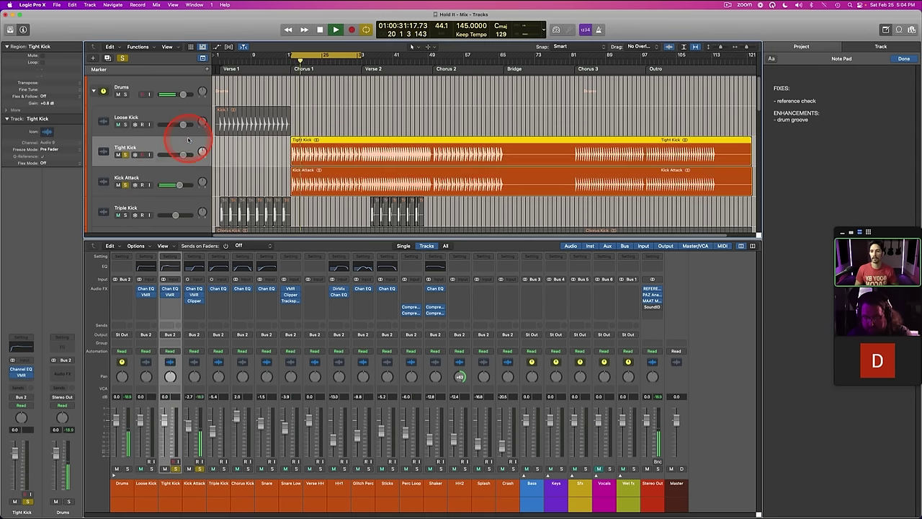
click(153, 176)
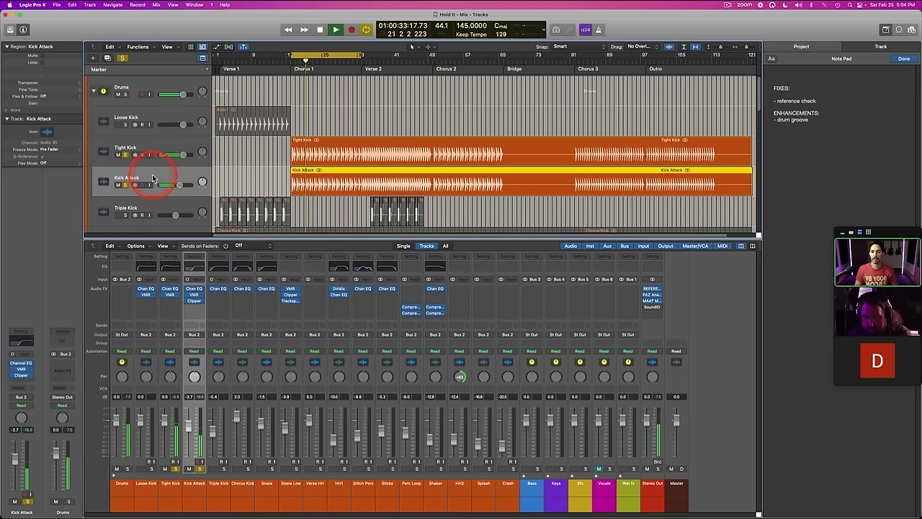
key(s)
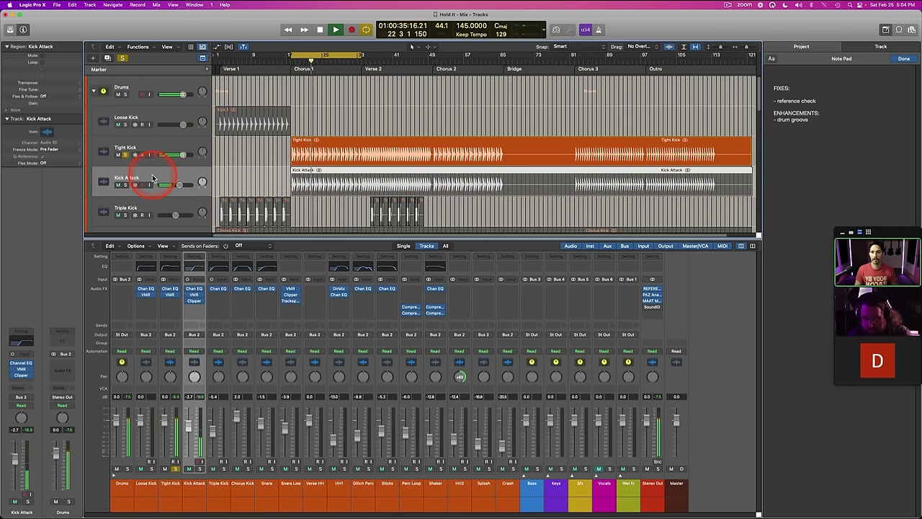
key(s)
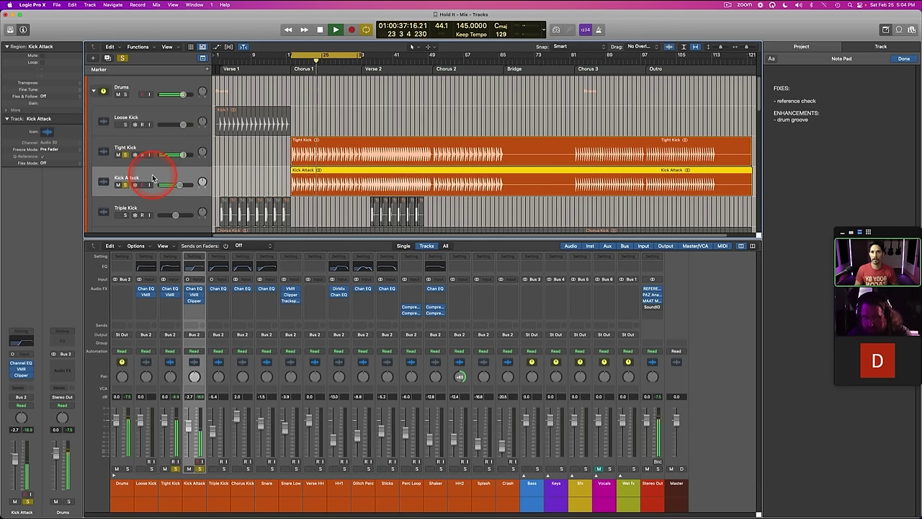
key(s)
key(s)
key(s)
key(s)
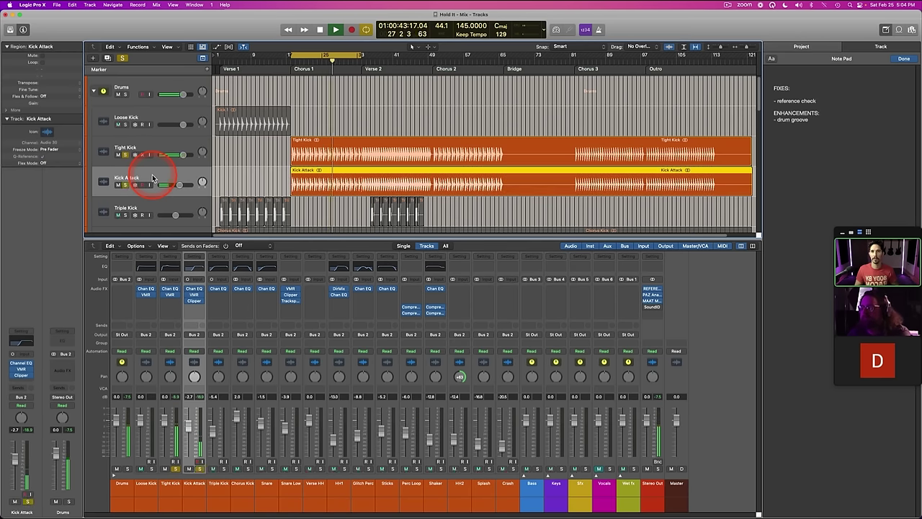
Step: Stop the comparison, unsolo Kick Attack and Tight Kick, replay the full mix and save the project
key(space)
key(s)
key(Up)
key(s)
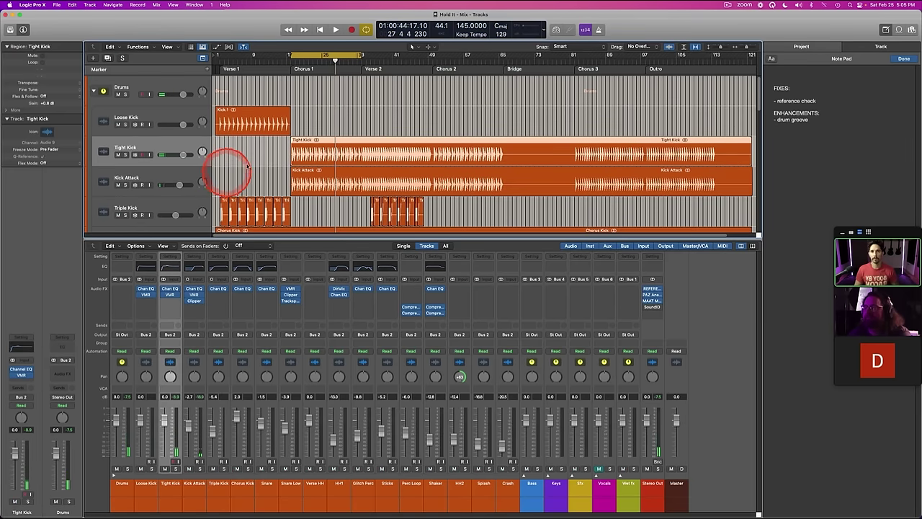
key(space)
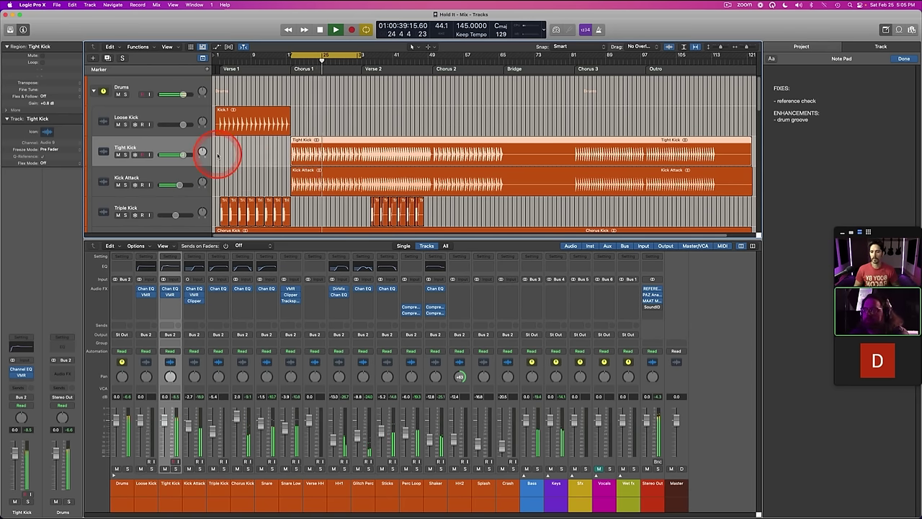
key(super+s)
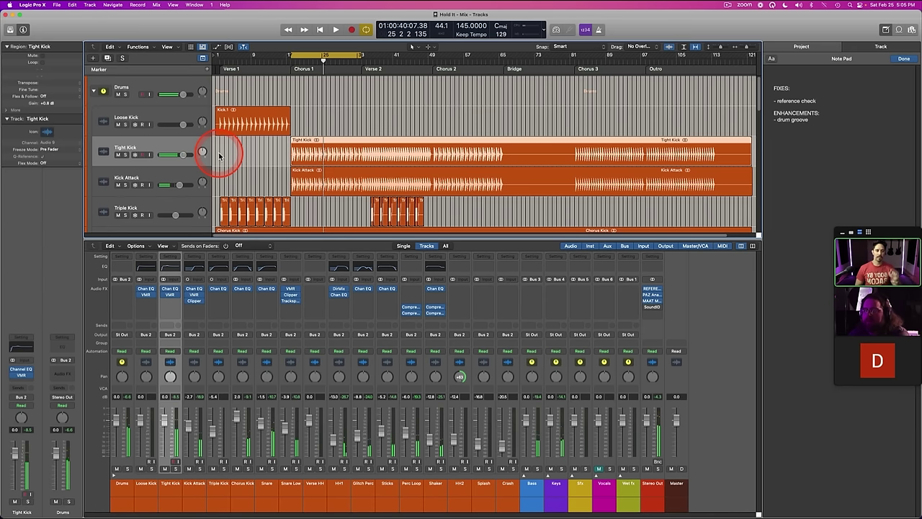
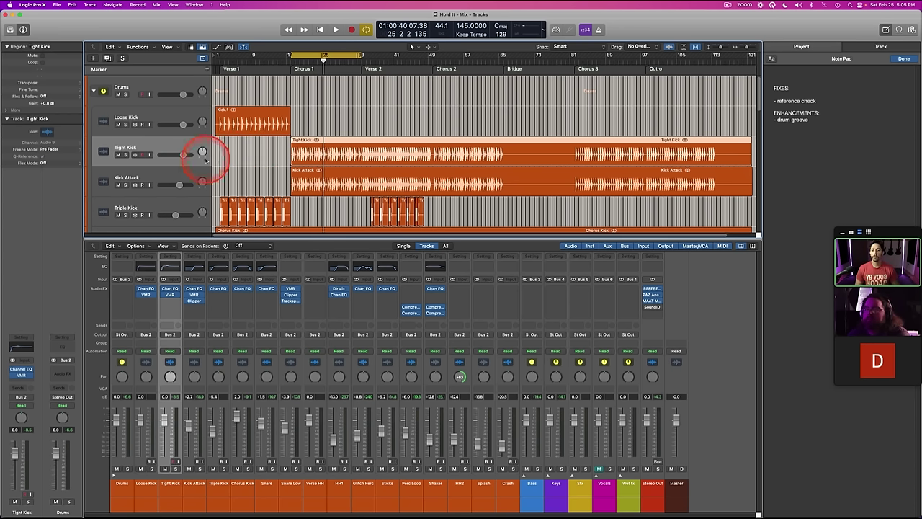
Step: Play the full mix and audition Kick Attack and Chorus Kick in turn, switching each track's solo on and off
key(space)
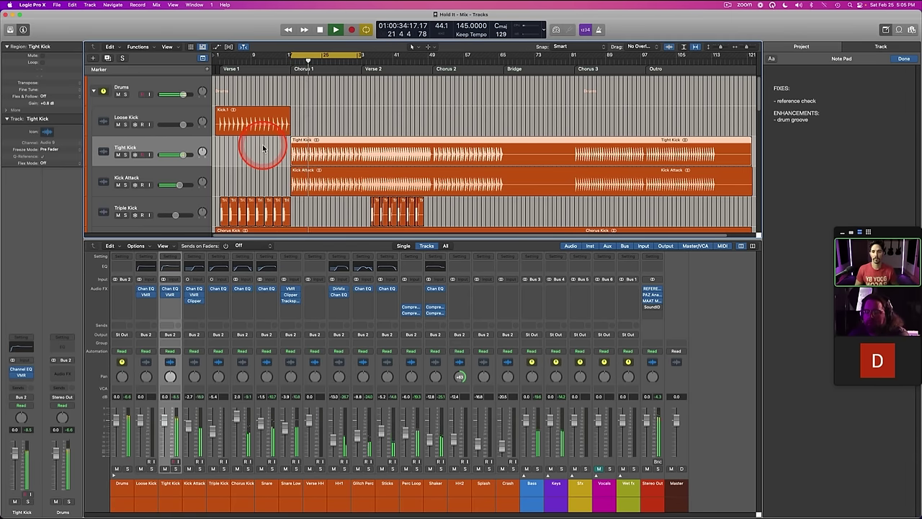
scroll(263, 149, down, 1)
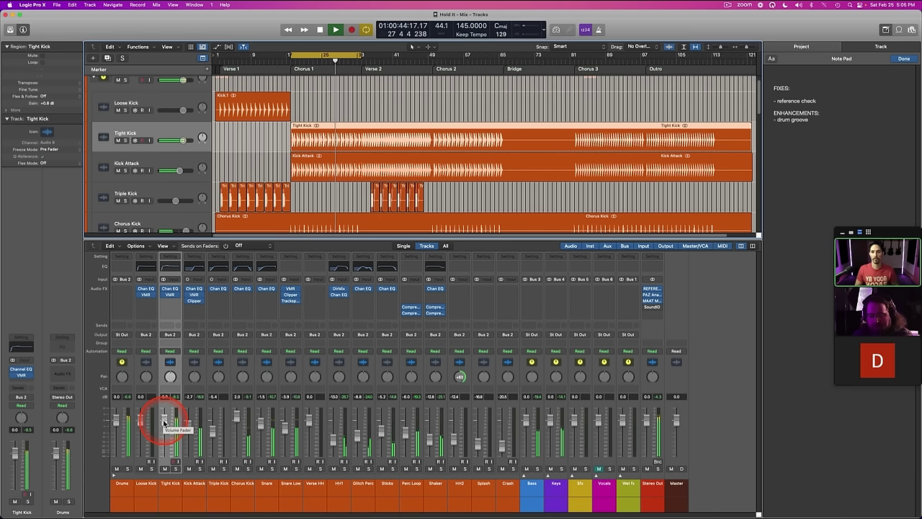
click(162, 160)
key(s)
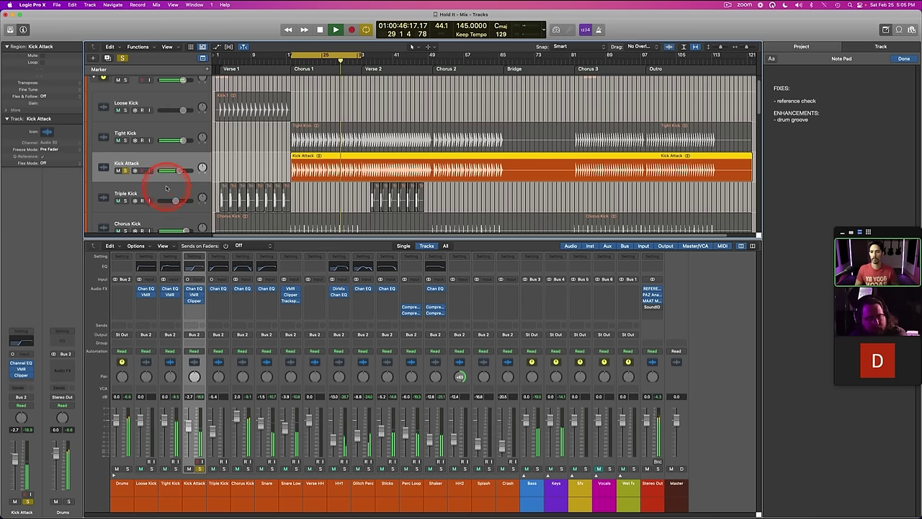
key(s)
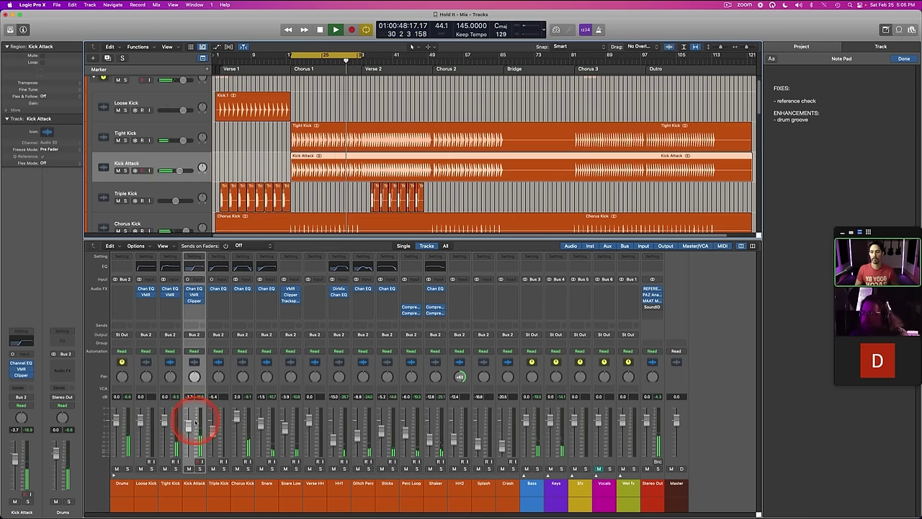
click(171, 218)
key(s)
key(s)
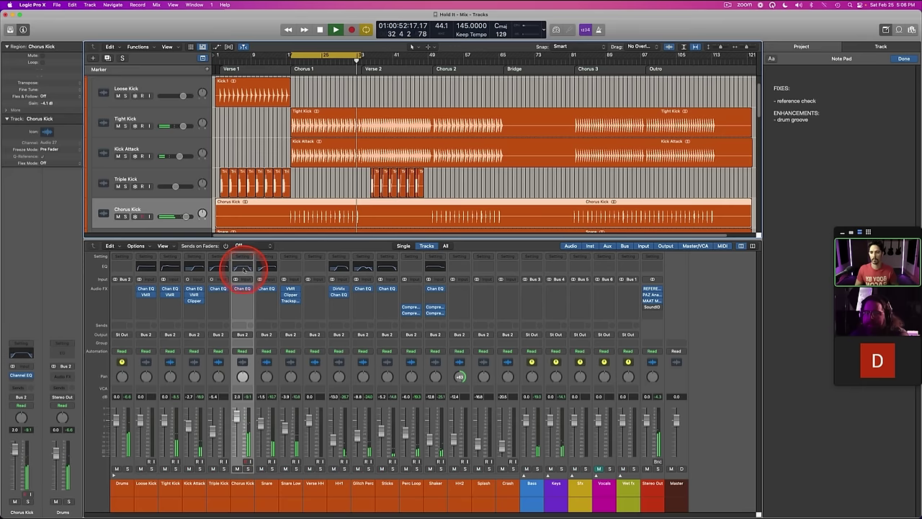
Step: In Chorus Kick's Channel EQ, cut the 80 Hz band by about 2.4 dB and raise the output gain to +1.0 dB
click(245, 266)
click(349, 138)
click(366, 135)
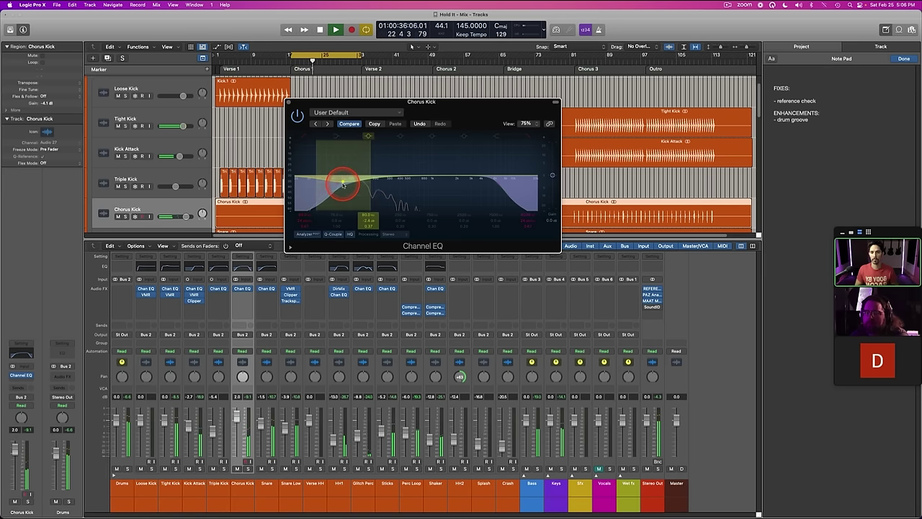
drag(343, 186, 552, 175)
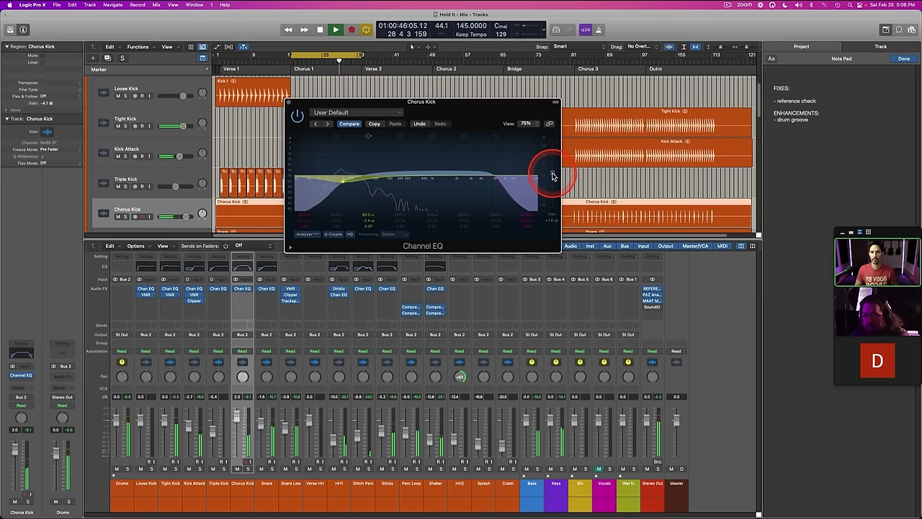
click(291, 102)
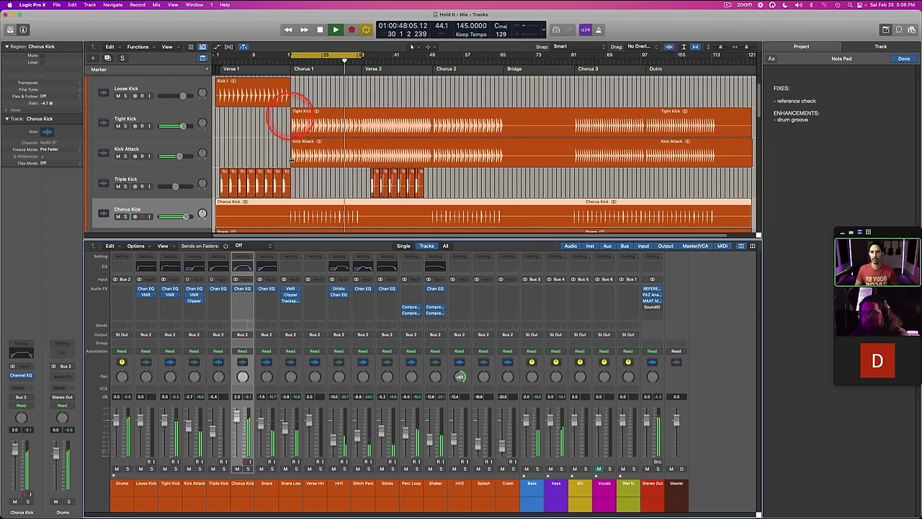
key(space)
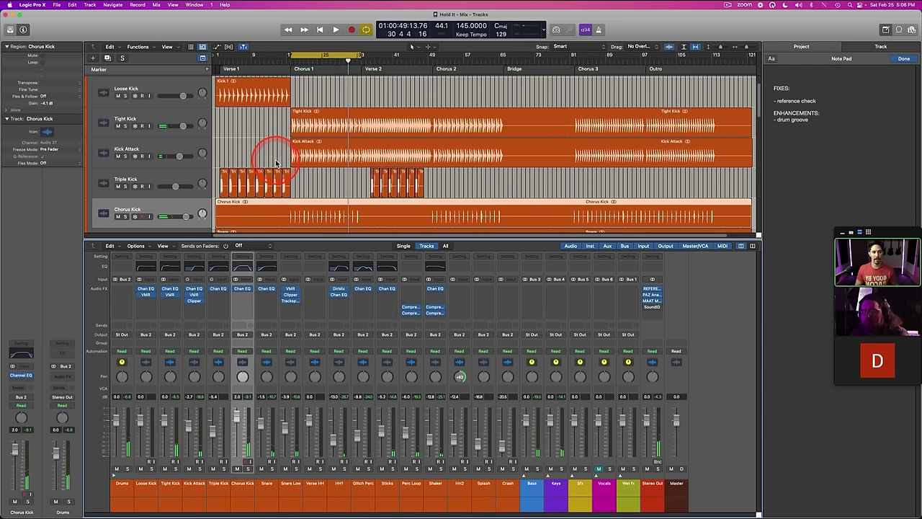
Step: Replay the chorus in the full mix and audition Tight Kick with its solo on and off
scroll(276, 163, down, 2)
scroll(275, 159, down, 2)
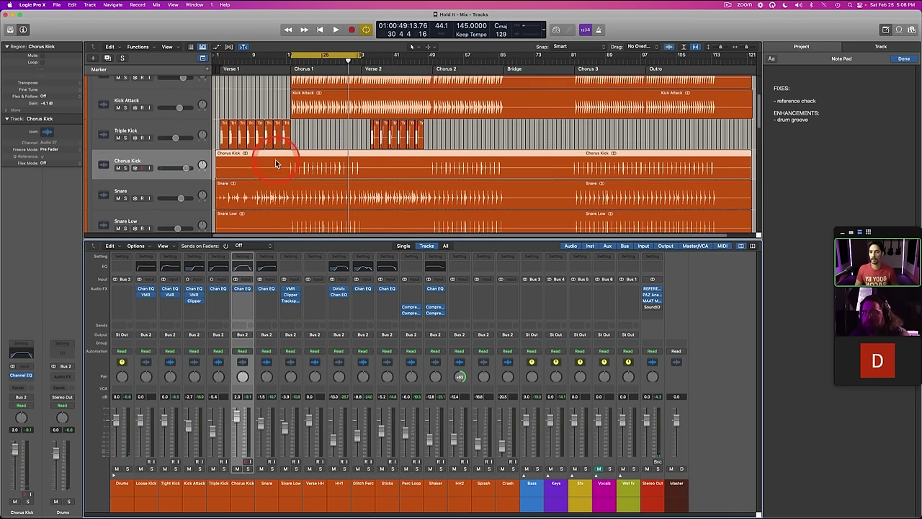
key(space)
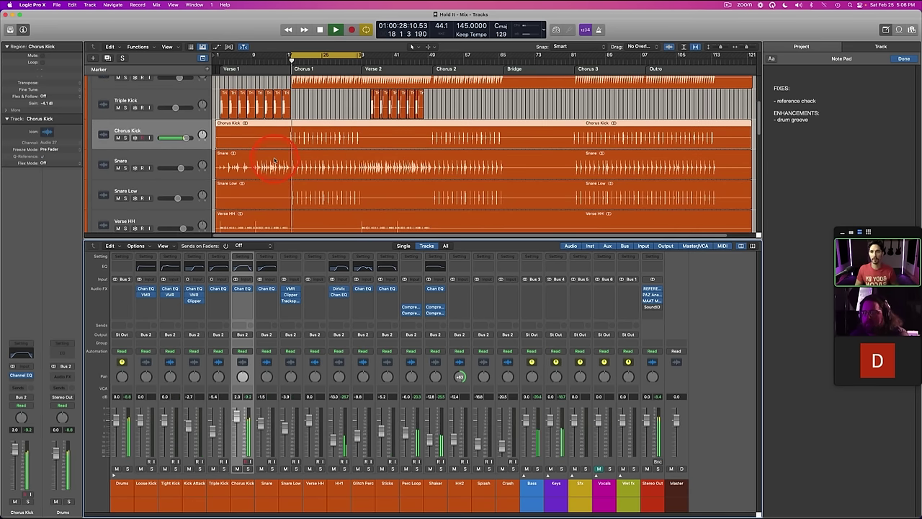
click(175, 485)
click(175, 469)
key(s)
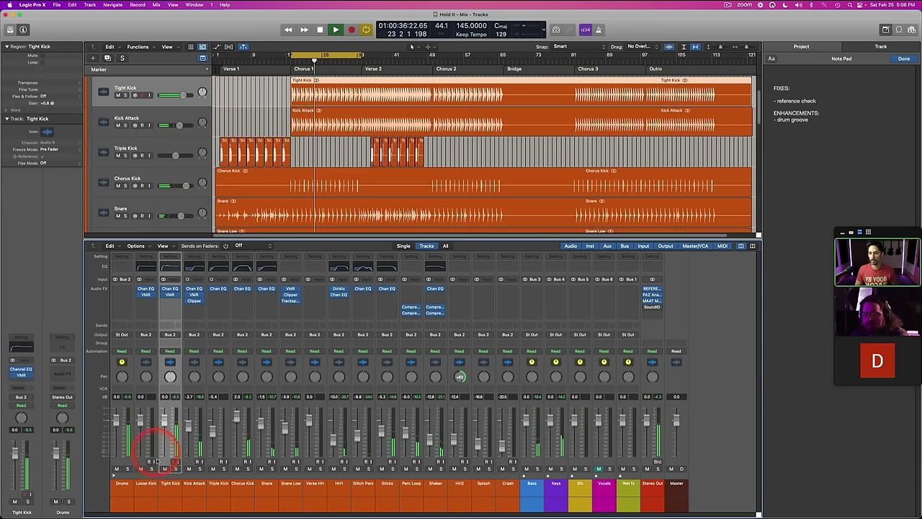
Step: Collapse the Drums stack, solo it and stop playback
click(123, 485)
click(114, 475)
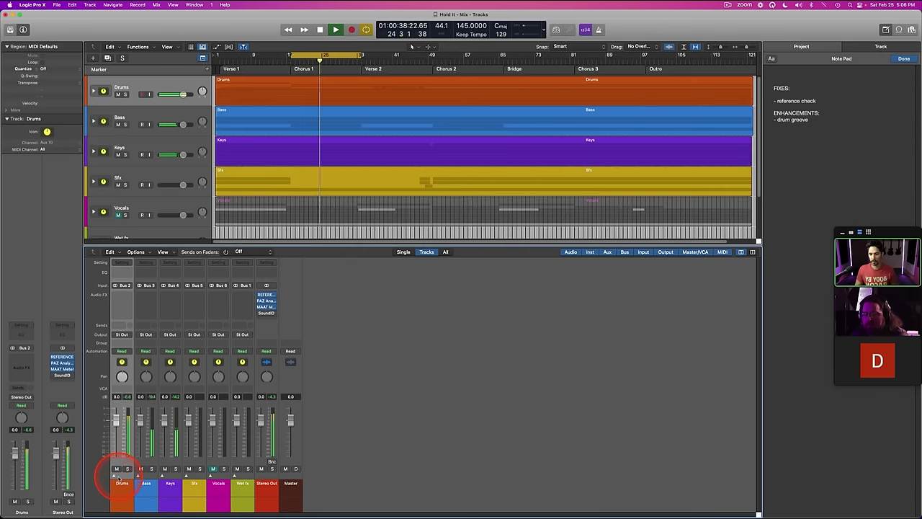
key(s)
key(space)
Step: Insert Slate's VTM plug-in on the Drums stack and switch its tape type to FG456
click(124, 295)
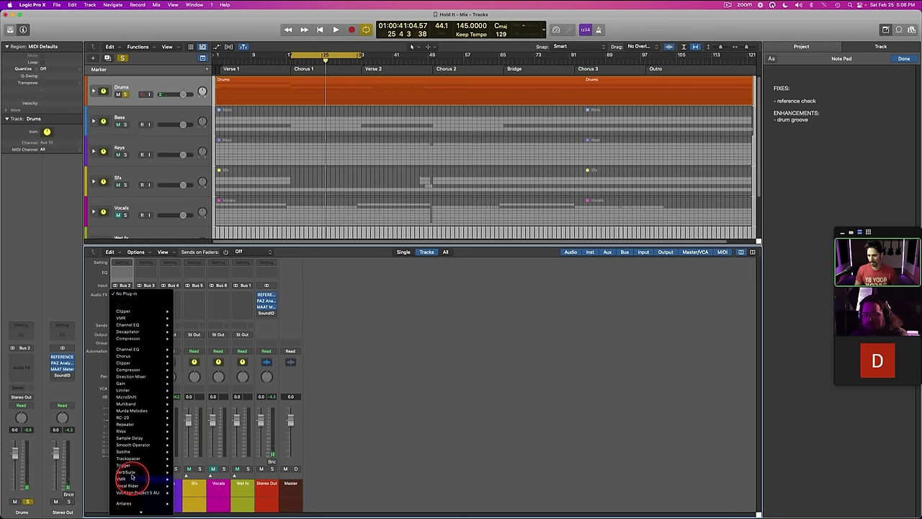
mouse_move(145, 378)
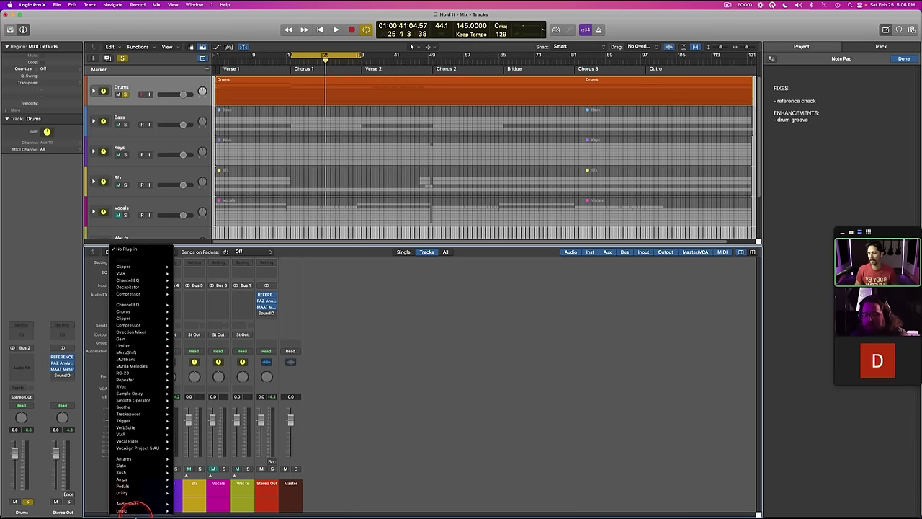
mouse_move(126, 465)
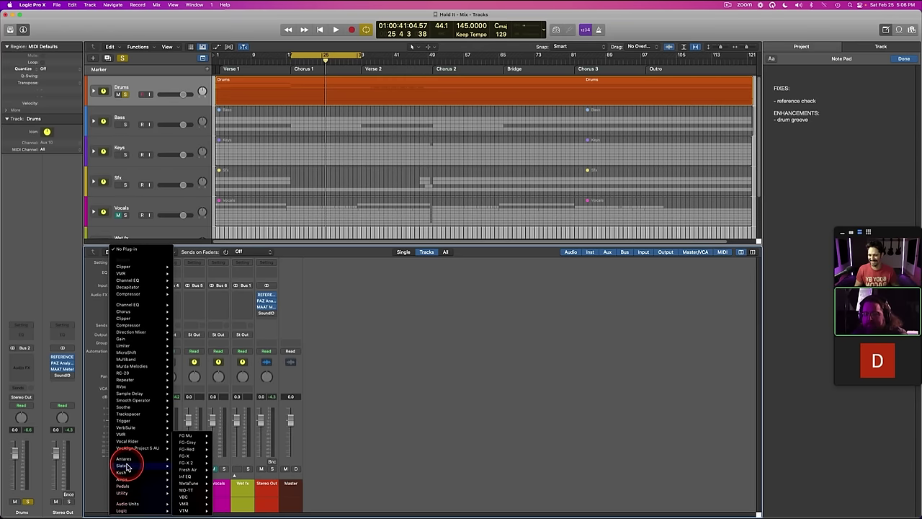
click(227, 503)
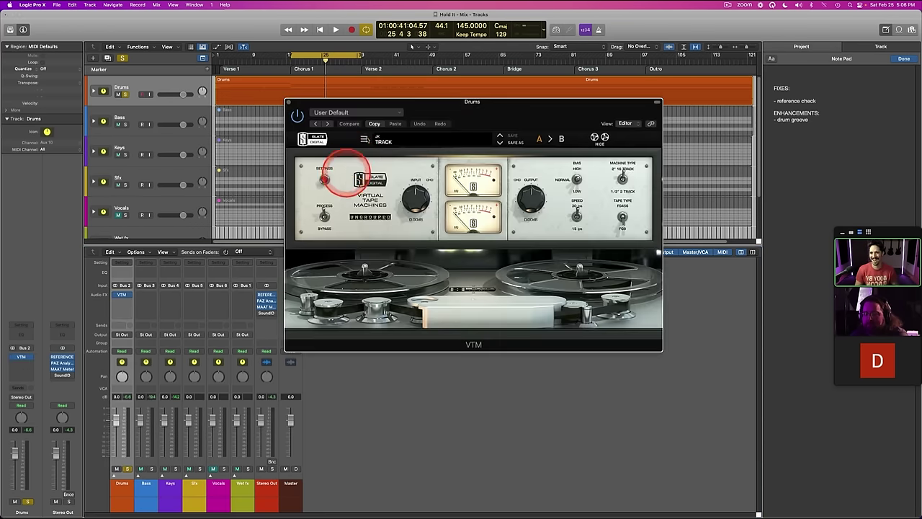
drag(432, 106, 412, 206)
click(603, 317)
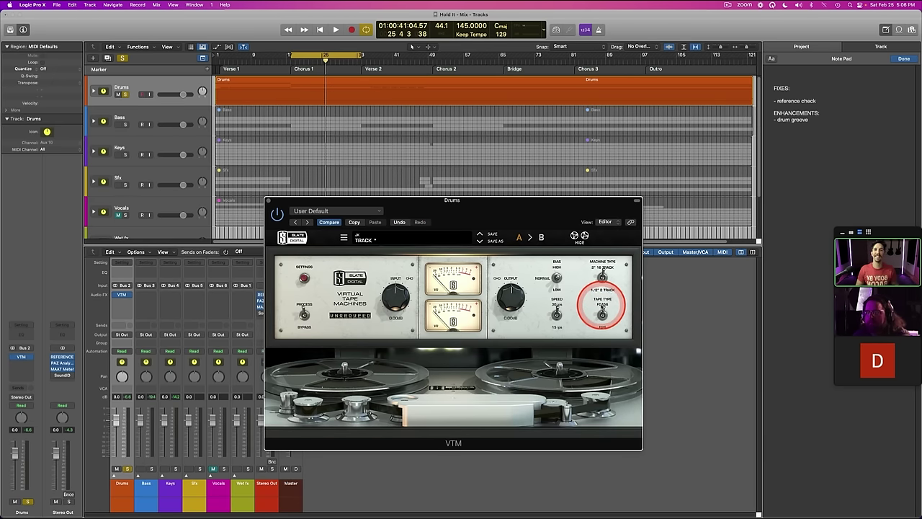
Step: Compare VTM's 15 ips and 30 ips speeds on the soloed drums during playback, and save the project
click(556, 316)
click(557, 316)
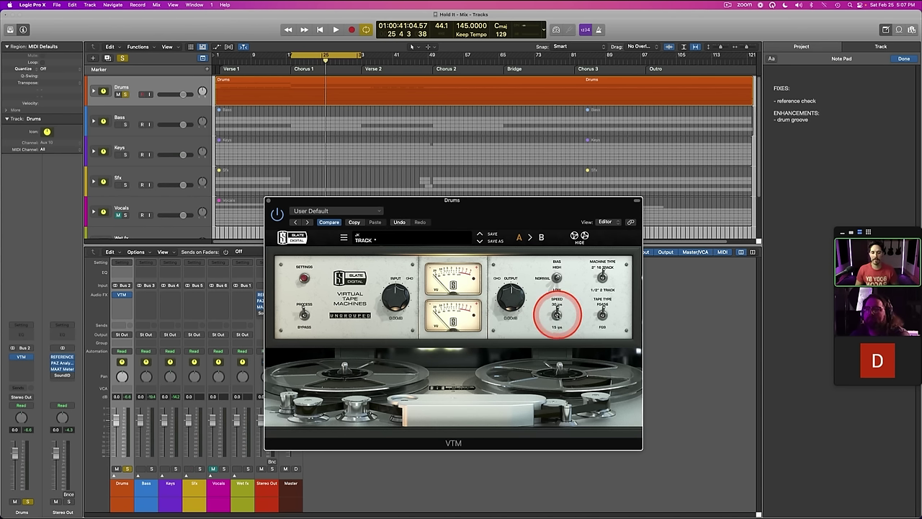
click(556, 317)
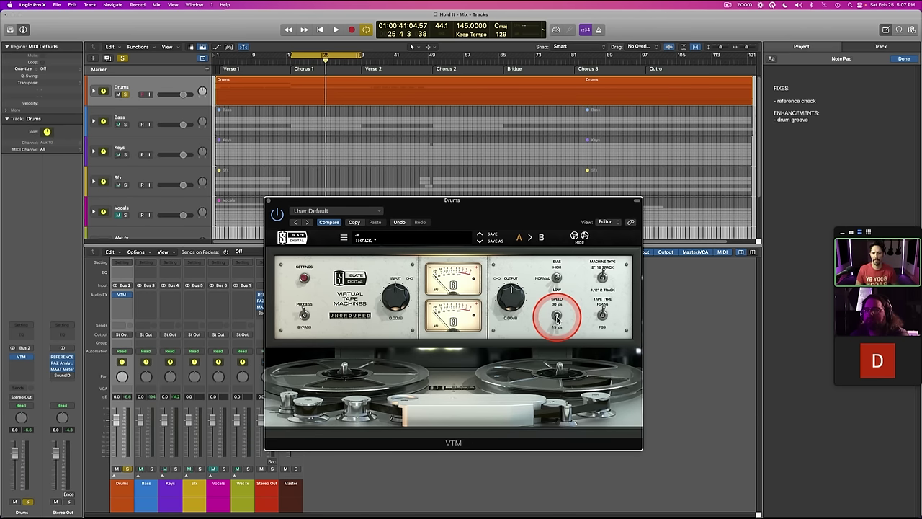
key(space)
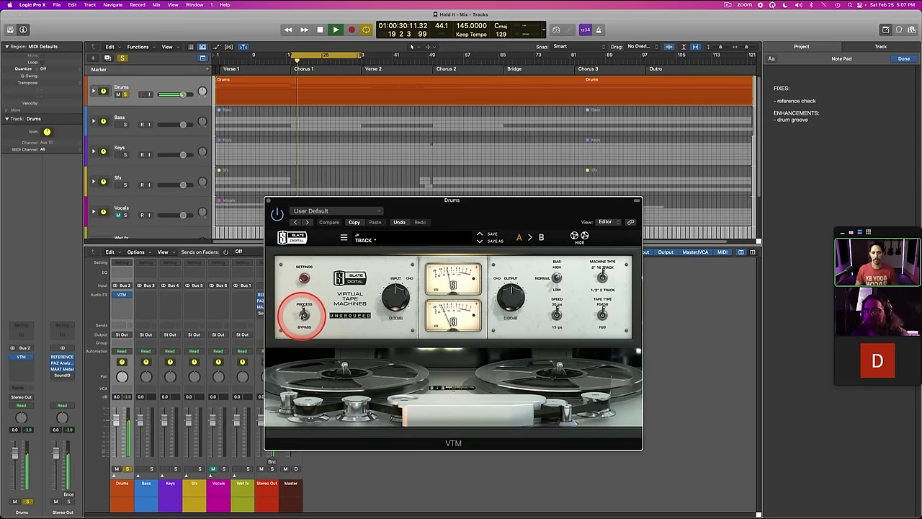
click(557, 315)
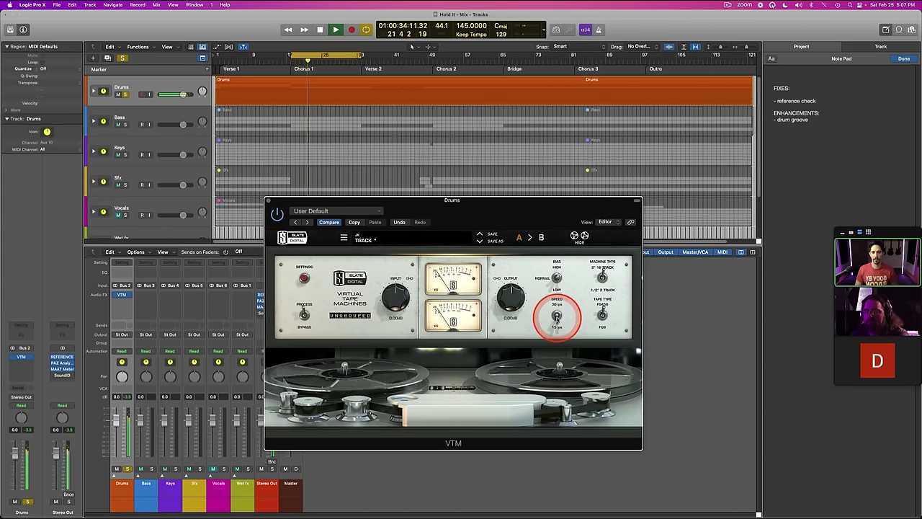
key(space)
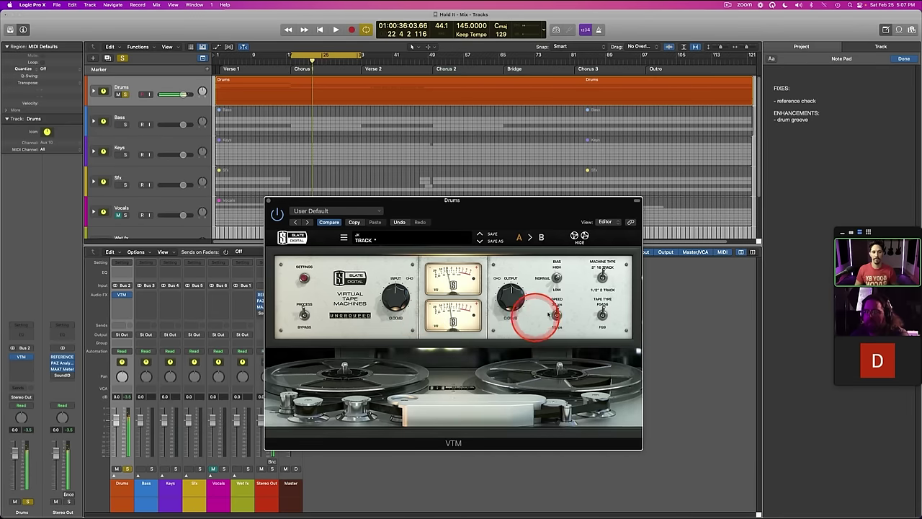
key(super+s)
Step: Replay the soloed drums, checking VTM's process switch and comparing tape speeds again, ending on 30 ips
key(space)
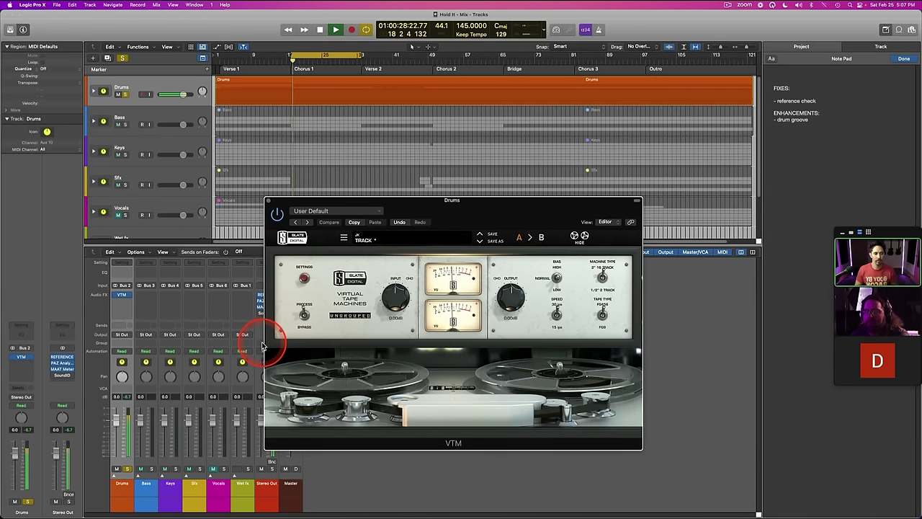
click(303, 315)
key(space)
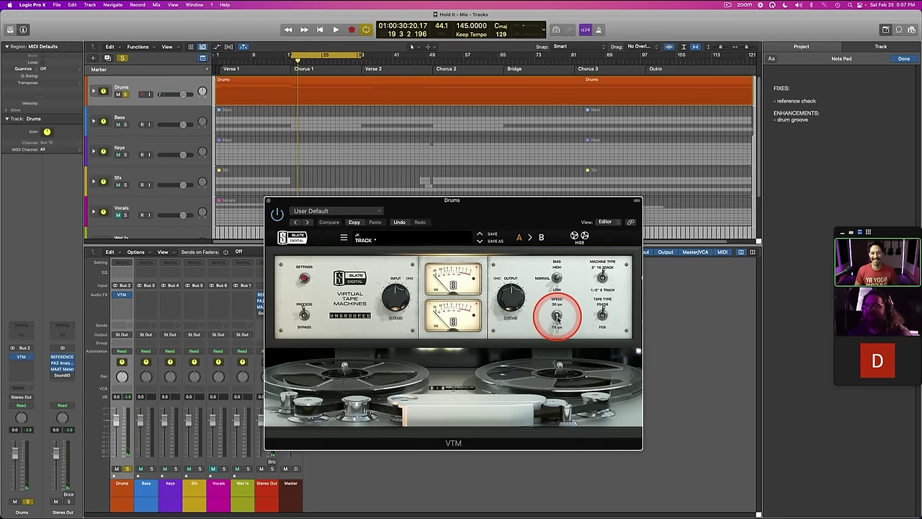
key(space)
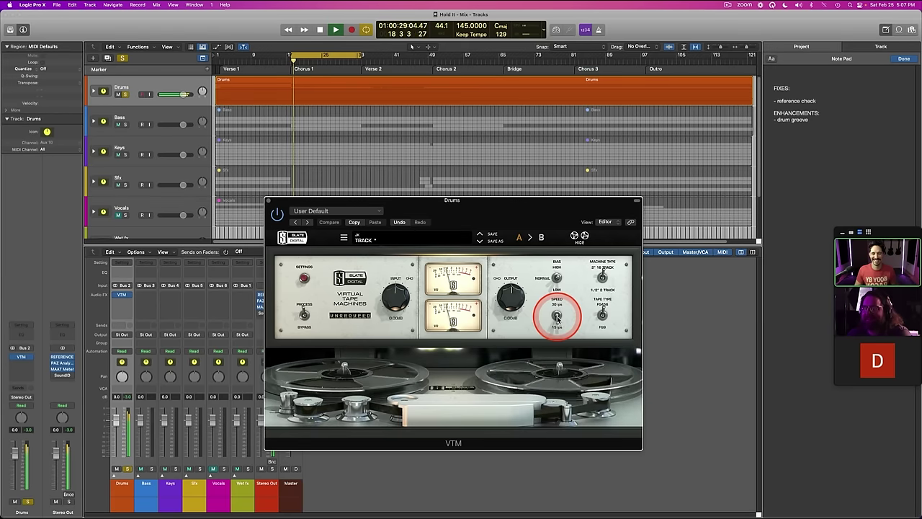
click(556, 315)
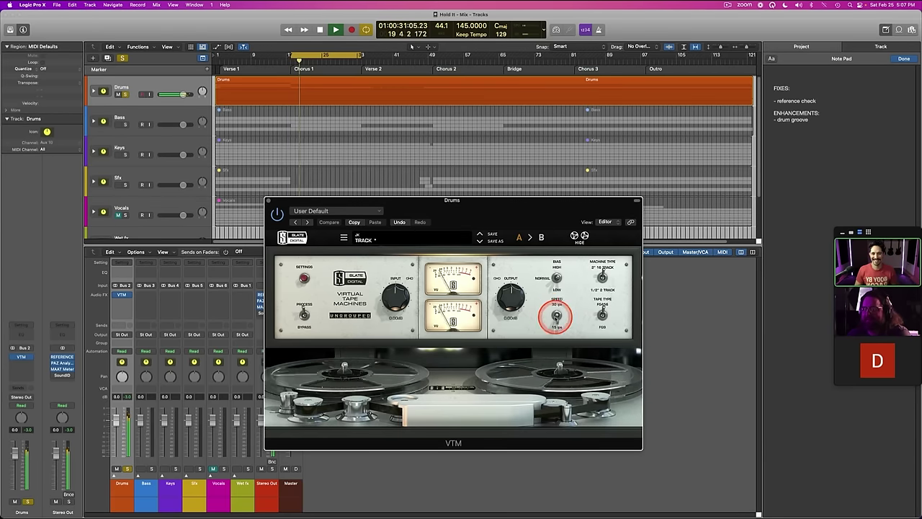
click(556, 317)
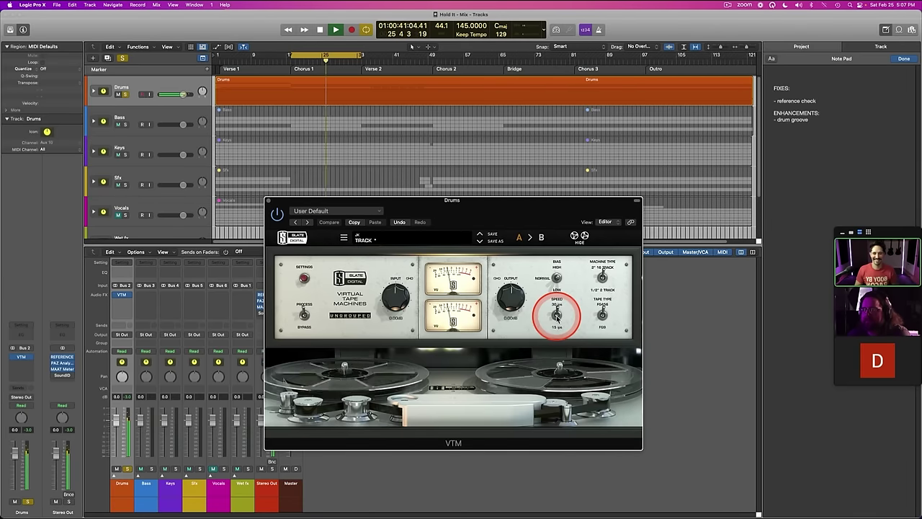
key(space)
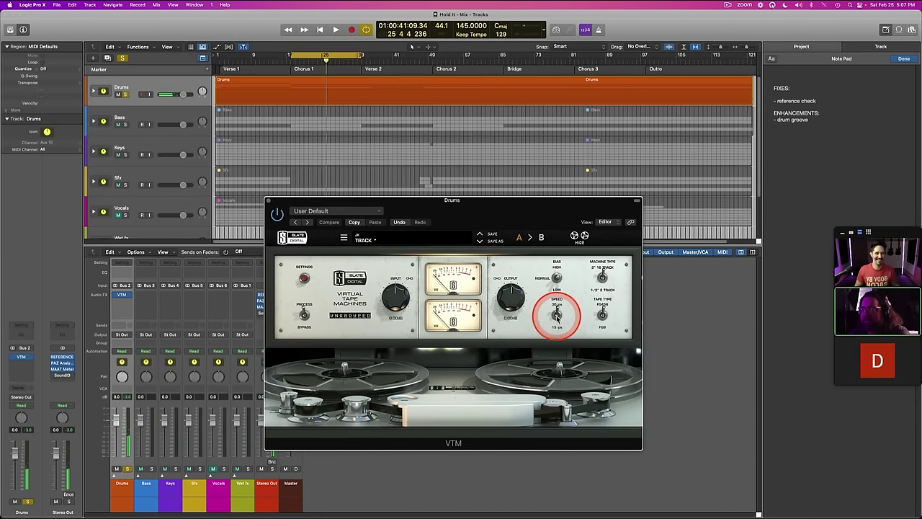
Step: Play the soloed drums and compare VTM processed against bypassed
drag(397, 209, 384, 174)
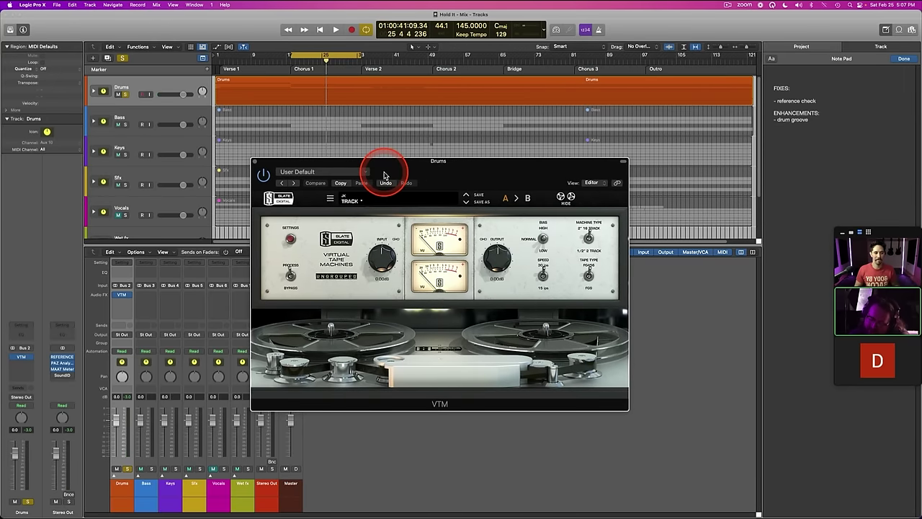
click(290, 275)
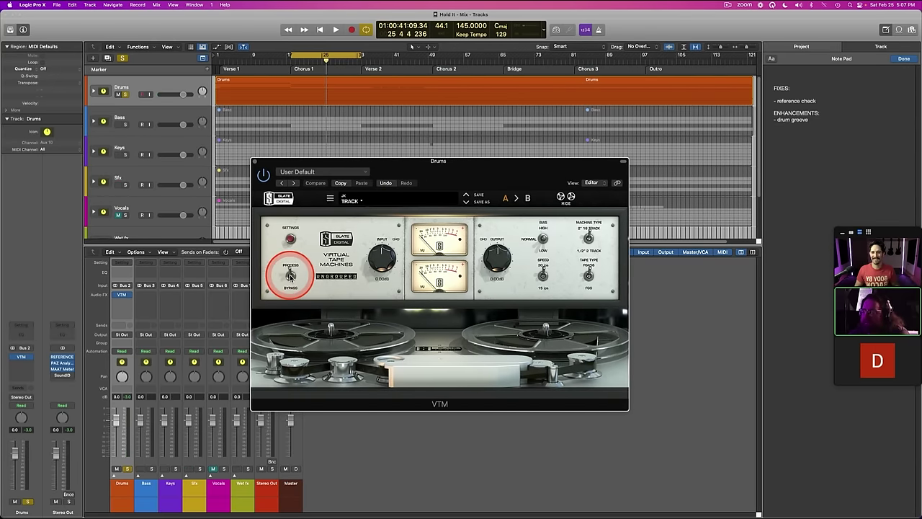
click(291, 276)
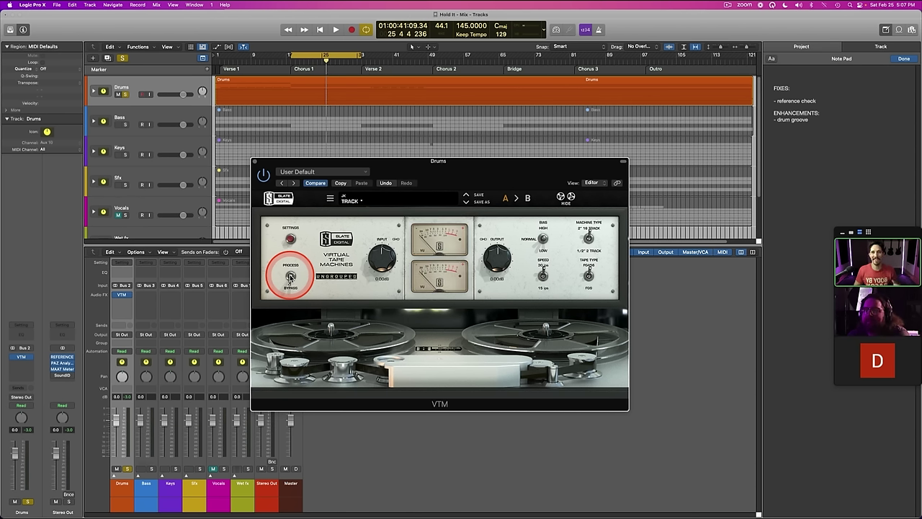
key(space)
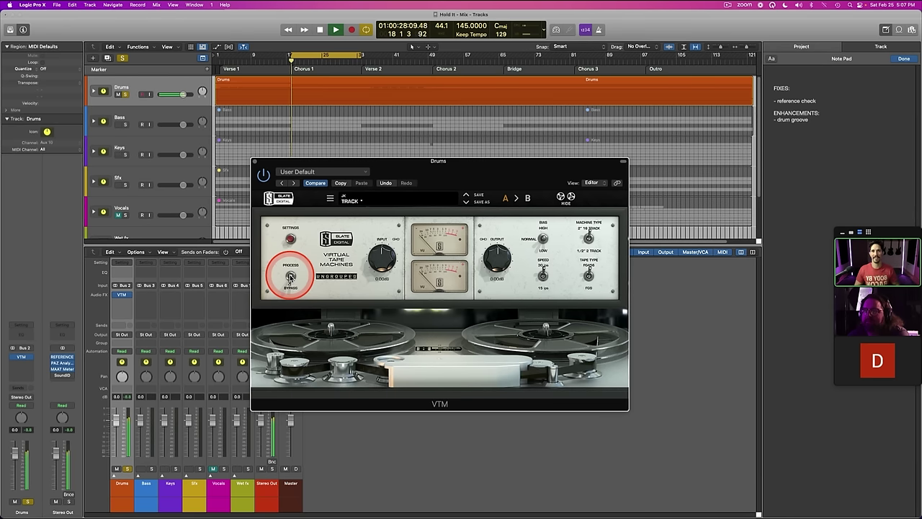
click(290, 276)
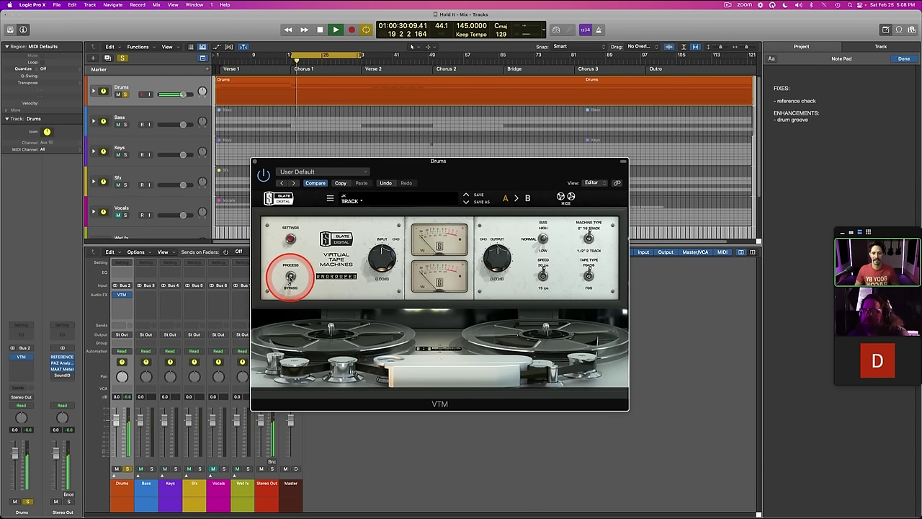
click(290, 278)
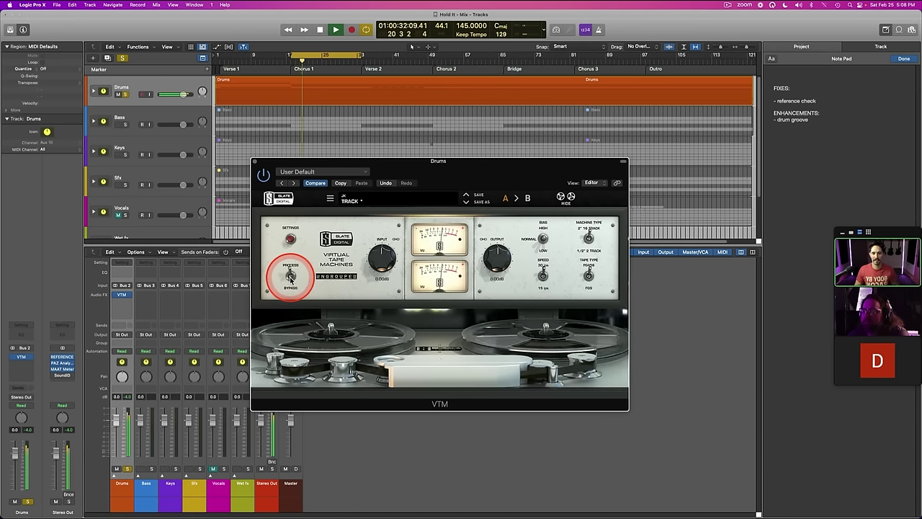
Step: Compare VTM processed against bypassed over the chorus loop of the soloed drums, and close the plug-in window
click(290, 276)
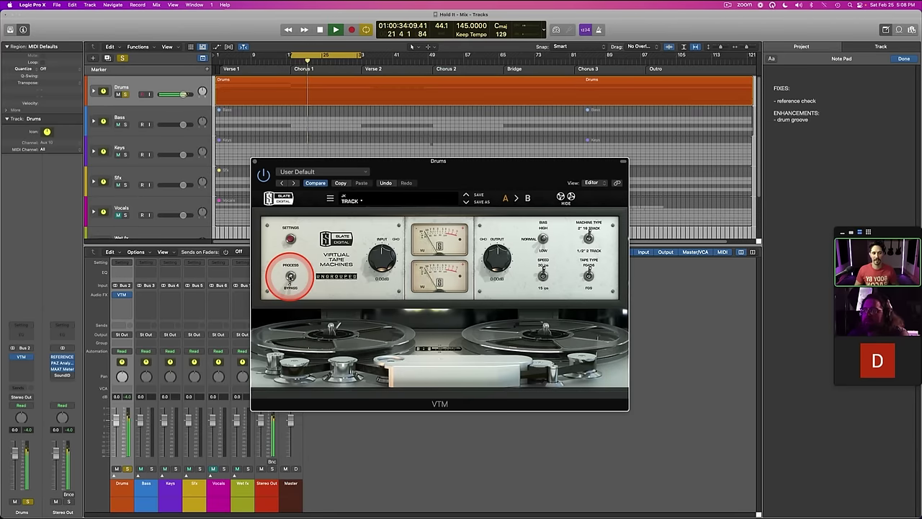
click(290, 276)
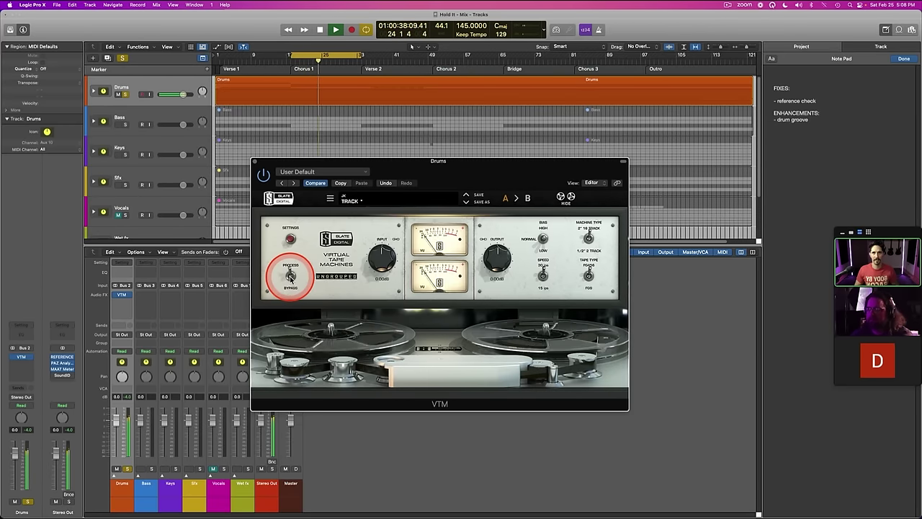
key(space)
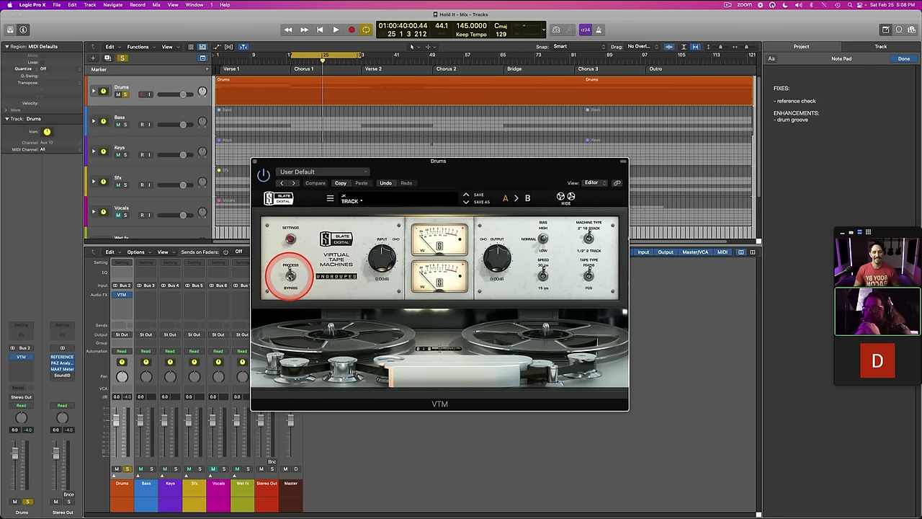
key(space)
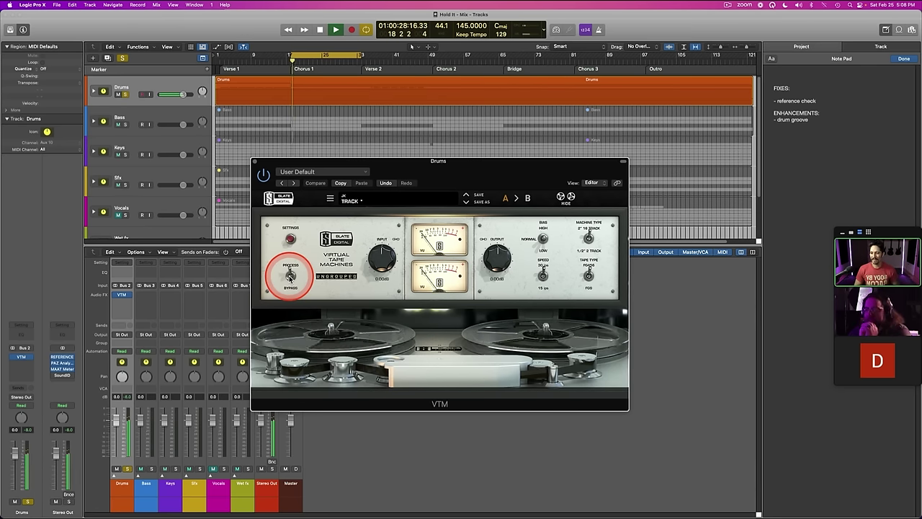
click(290, 277)
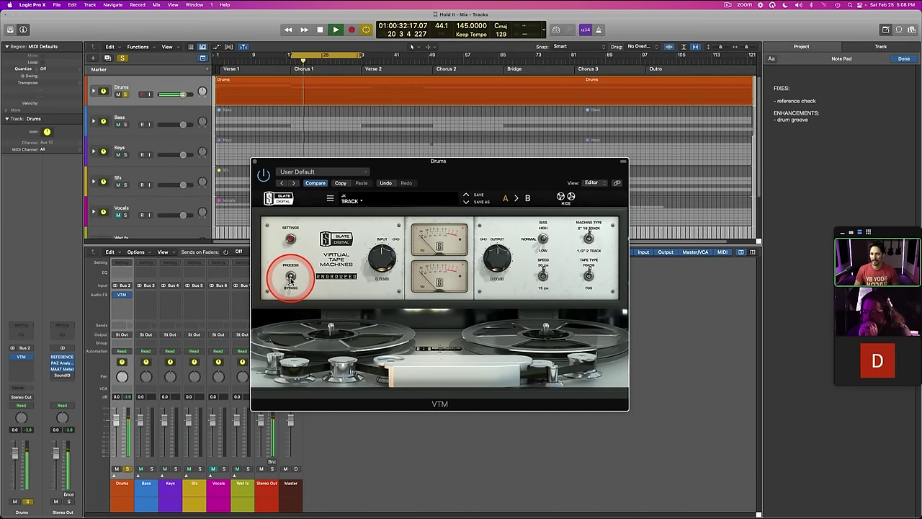
click(263, 175)
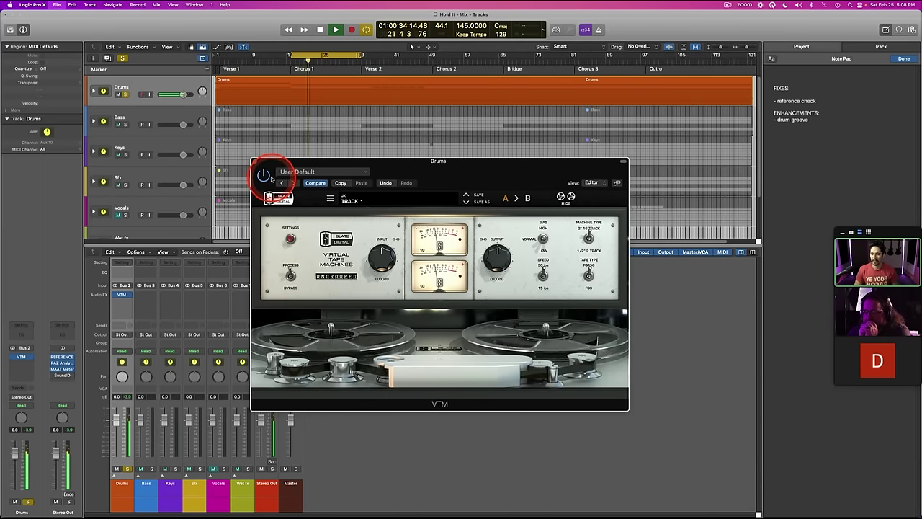
click(123, 282)
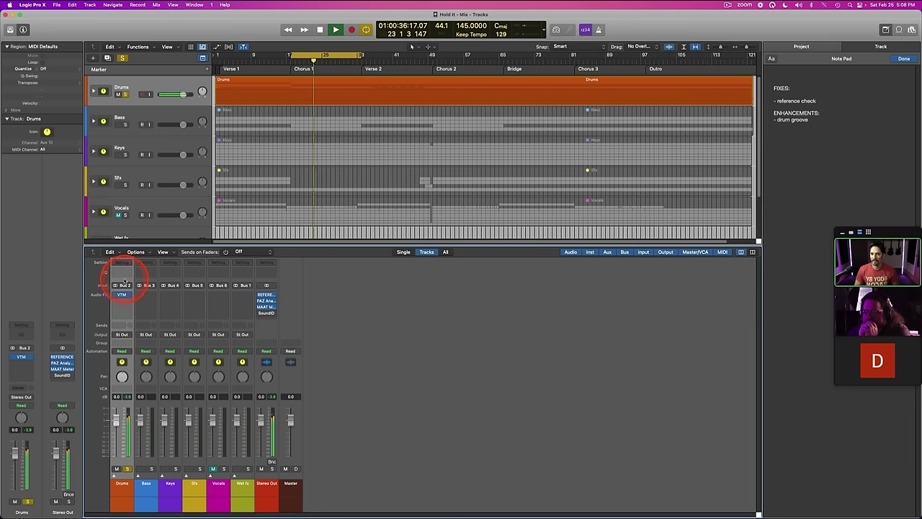
key(space)
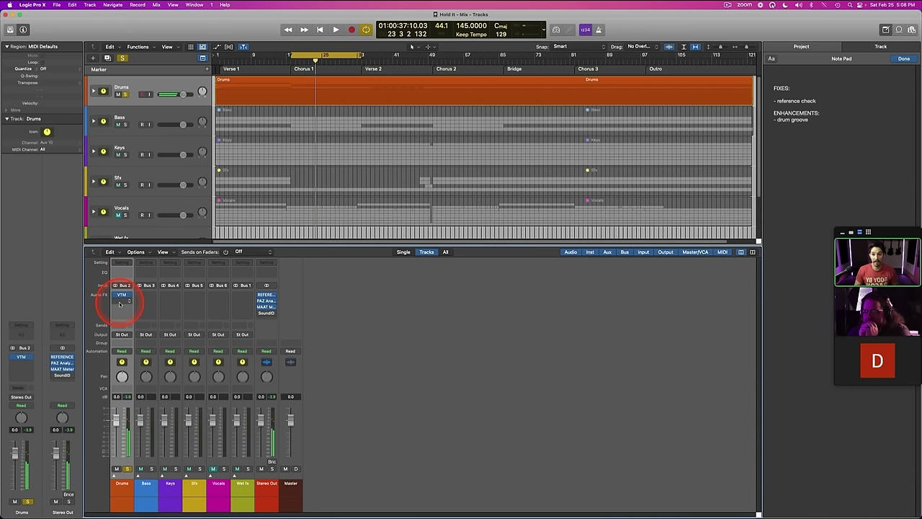
Step: Insert Kush's Omega TWK in stereo after VTM on the Drums stack, start playback and save the project
click(119, 305)
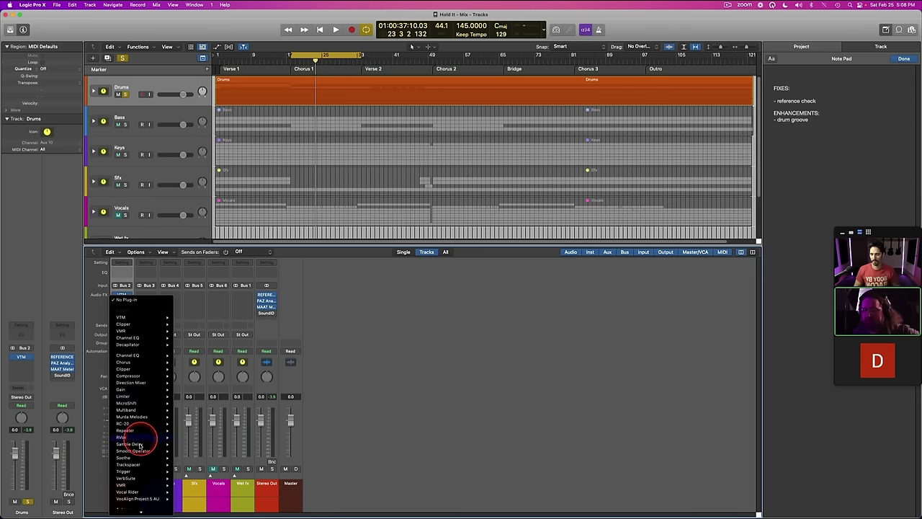
mouse_move(136, 452)
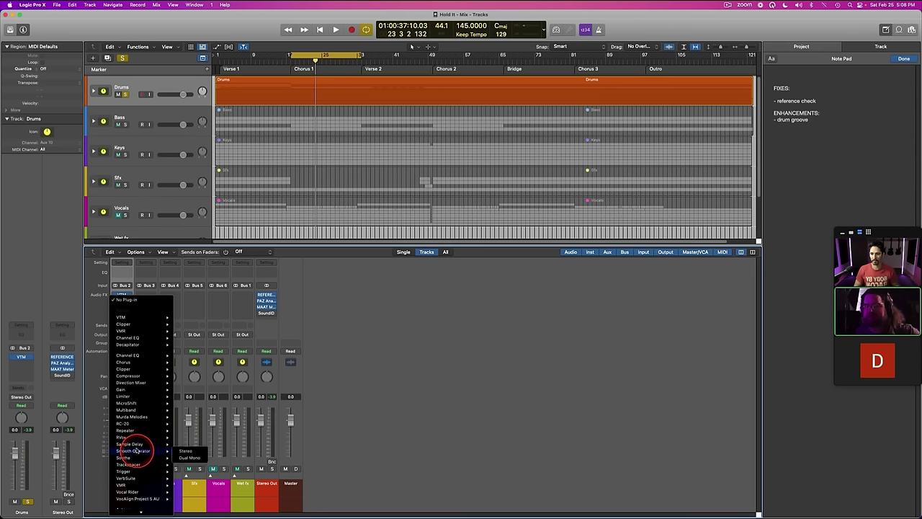
mouse_move(137, 472)
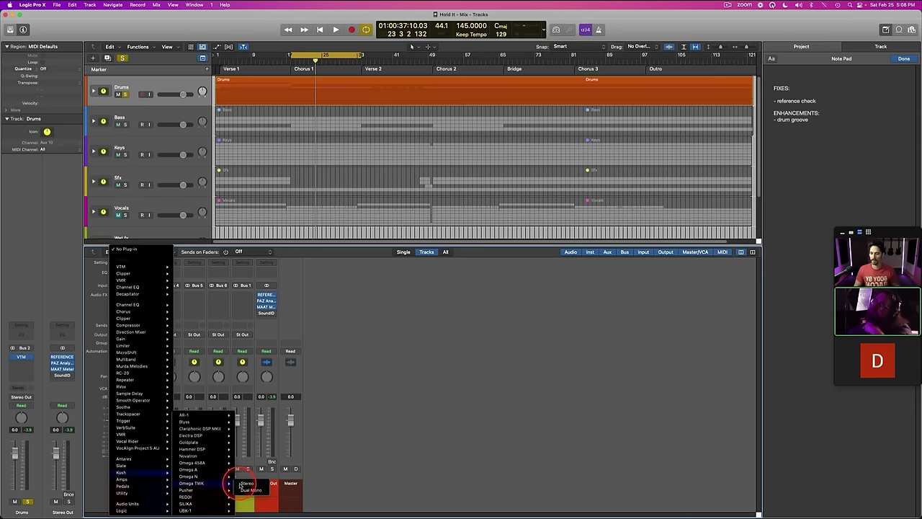
click(244, 482)
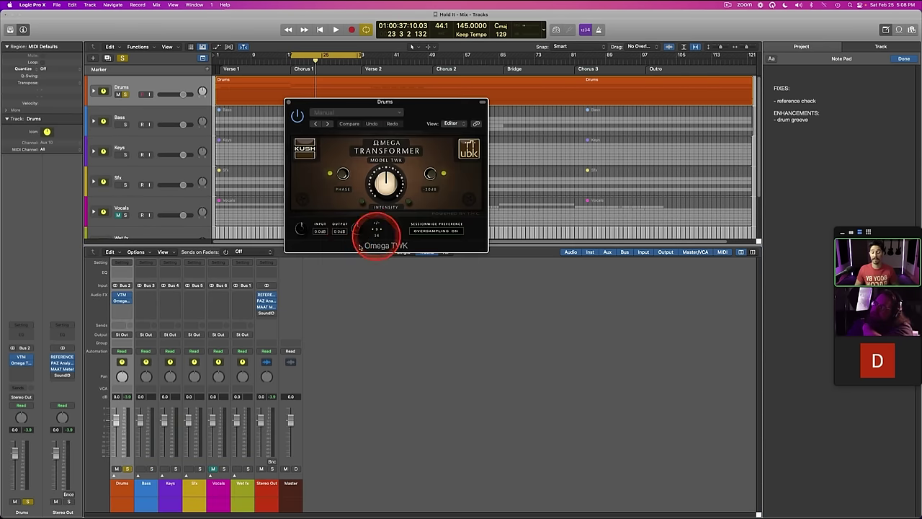
drag(394, 115, 446, 222)
drag(438, 290, 439, 295)
key(space)
key(ctrl+s)
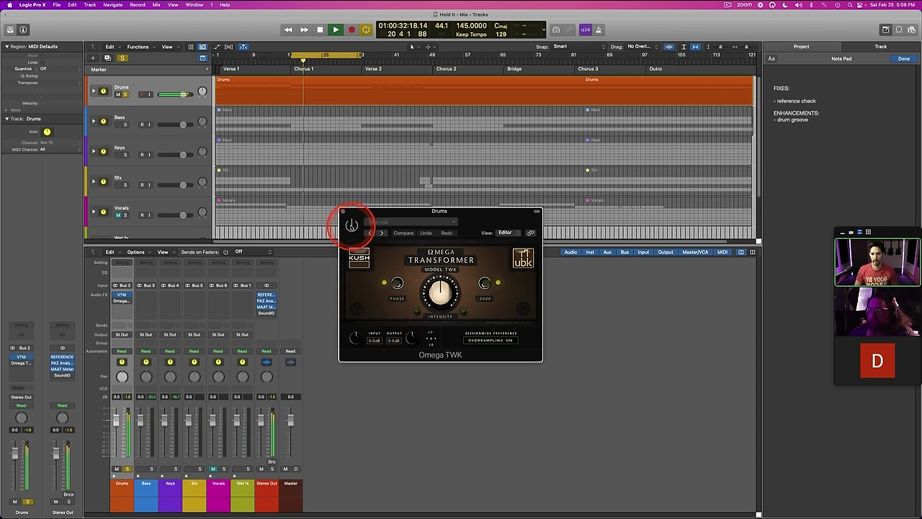
Step: Try a lower Omega TWK intensity on the drums, with its output reduced to about -4.4 dB
drag(410, 338, 417, 365)
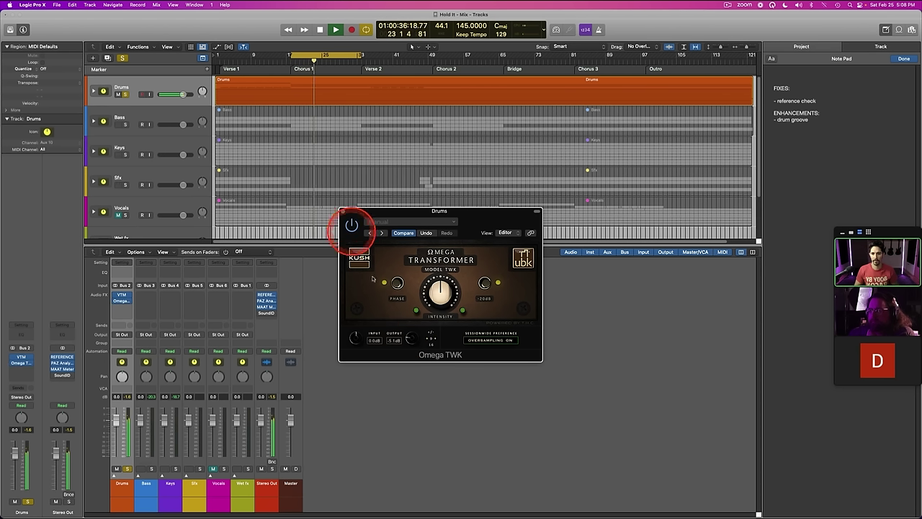
drag(408, 341, 412, 336)
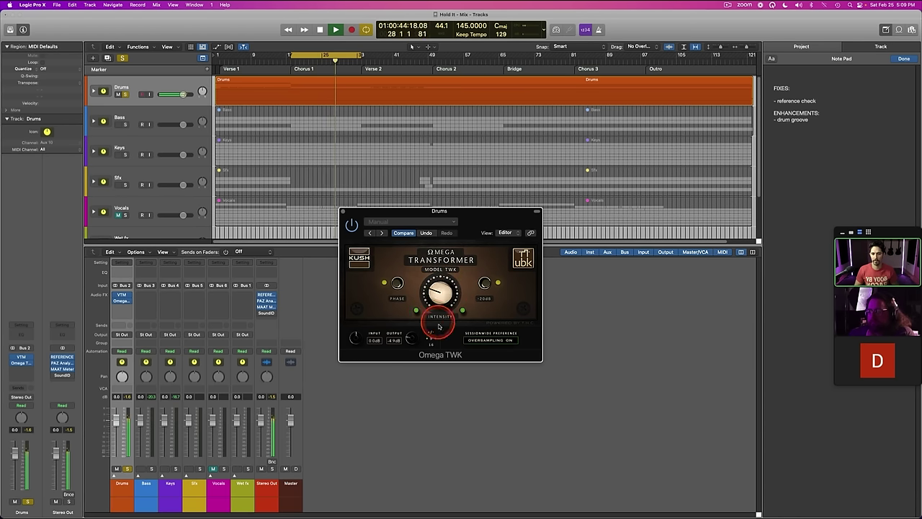
drag(413, 339, 412, 336)
drag(439, 294, 440, 280)
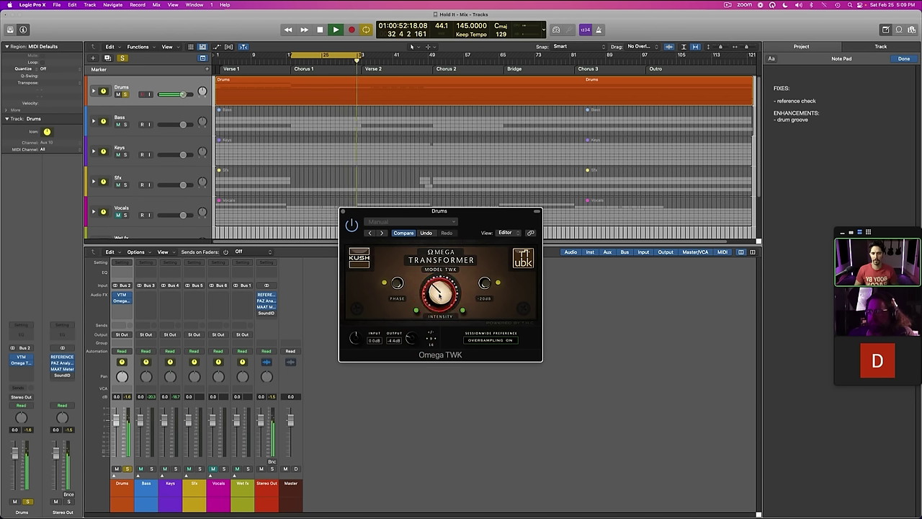
Step: Raise Omega TWK's output in small amounts to about -1.6 dB, level-matching it against bypass during playback
click(352, 225)
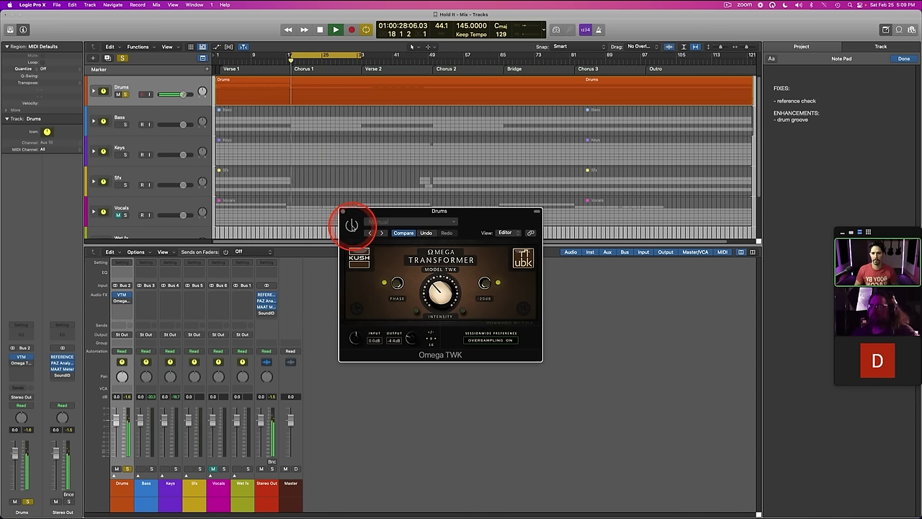
click(351, 225)
mouse_move(411, 336)
mouse_down()
mouse_move(433, 332)
mouse_move(411, 338)
mouse_move(416, 331)
mouse_up()
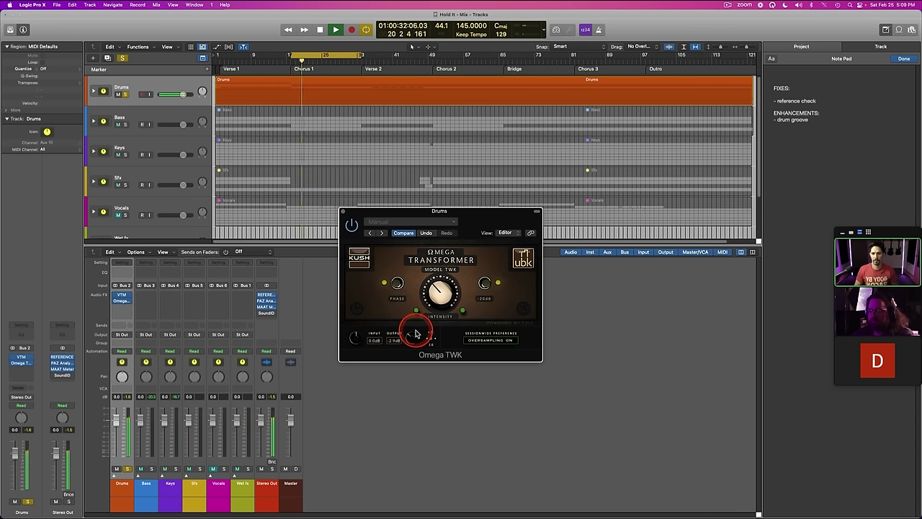
click(351, 226)
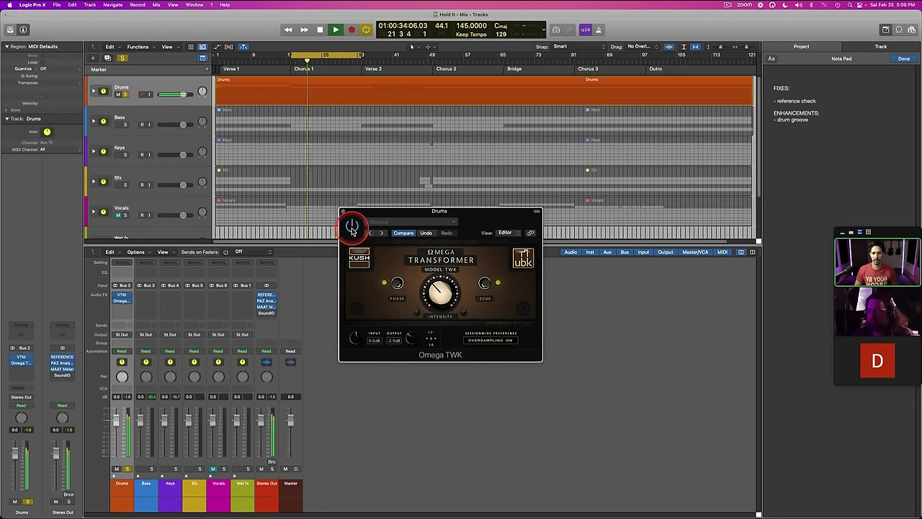
click(351, 227)
drag(411, 336, 412, 334)
click(351, 225)
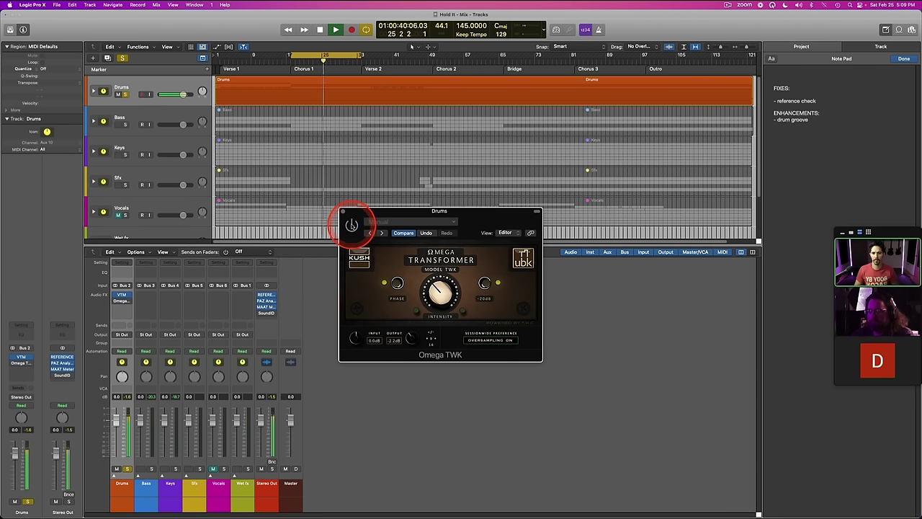
click(352, 224)
drag(411, 336, 412, 335)
click(351, 225)
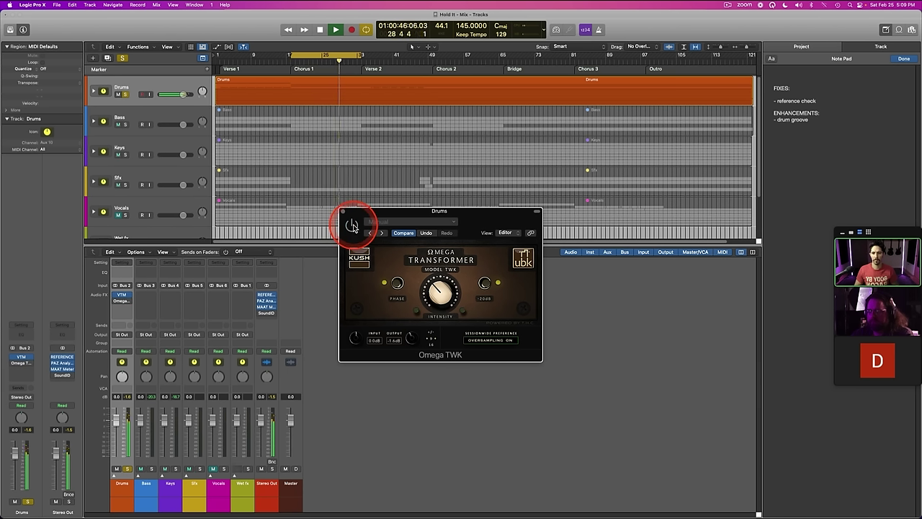
click(352, 226)
Step: Bring Omega TWK's intensity up to the middle of its range and set its output to -3.1 dB
drag(439, 284, 441, 279)
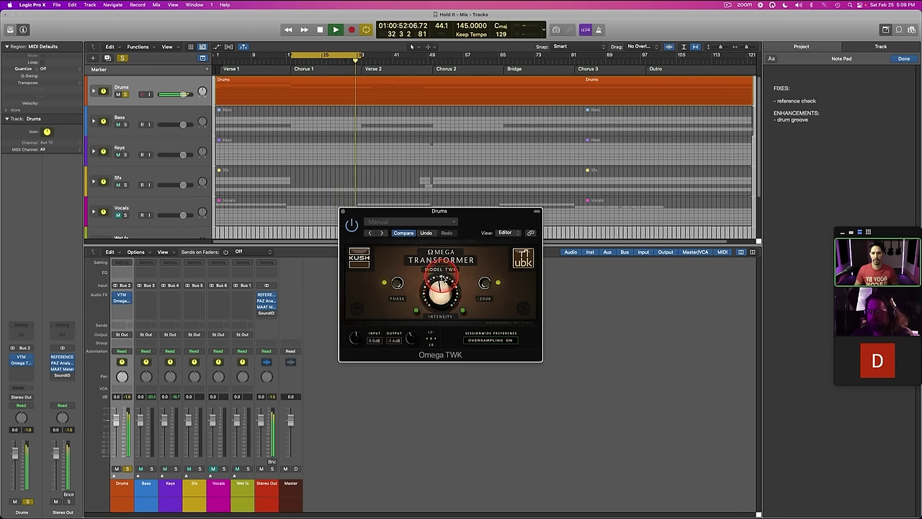
drag(441, 276, 444, 265)
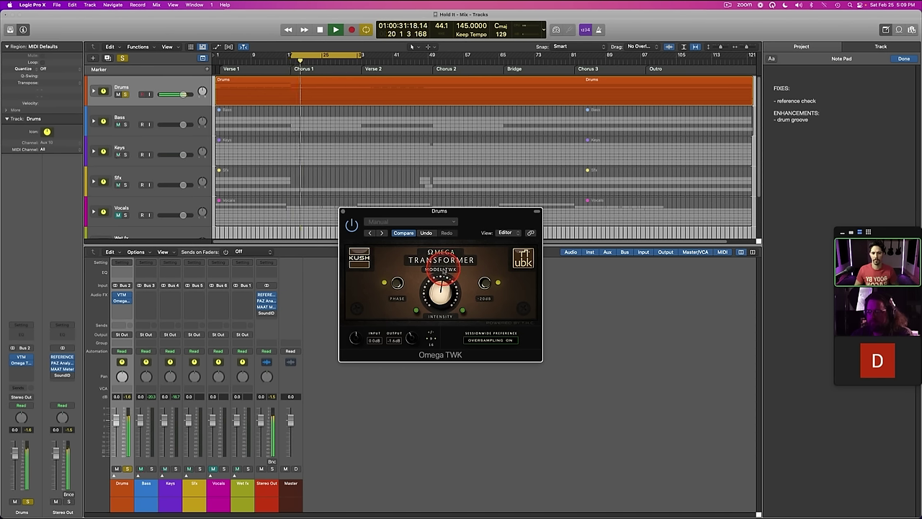
drag(410, 337, 413, 349)
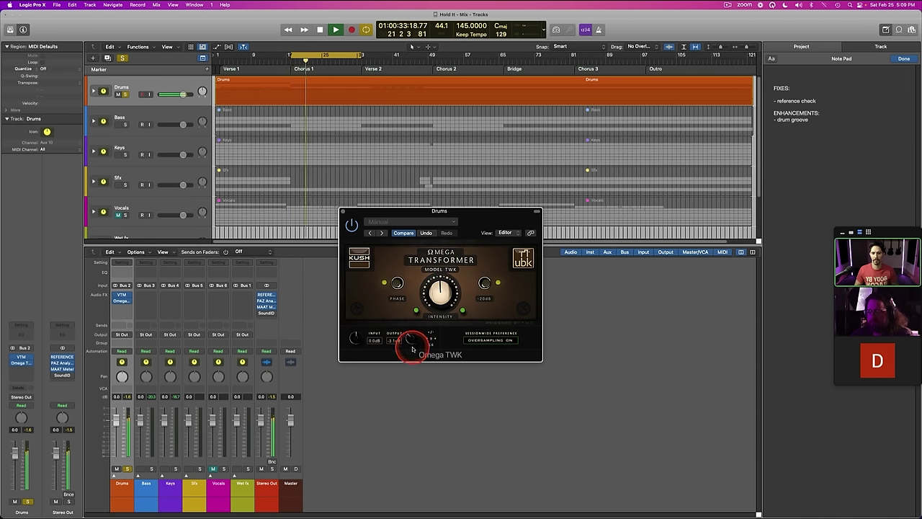
Step: Compare the drums with Omega TWK active and bypassed, close its window and stop playback
click(353, 226)
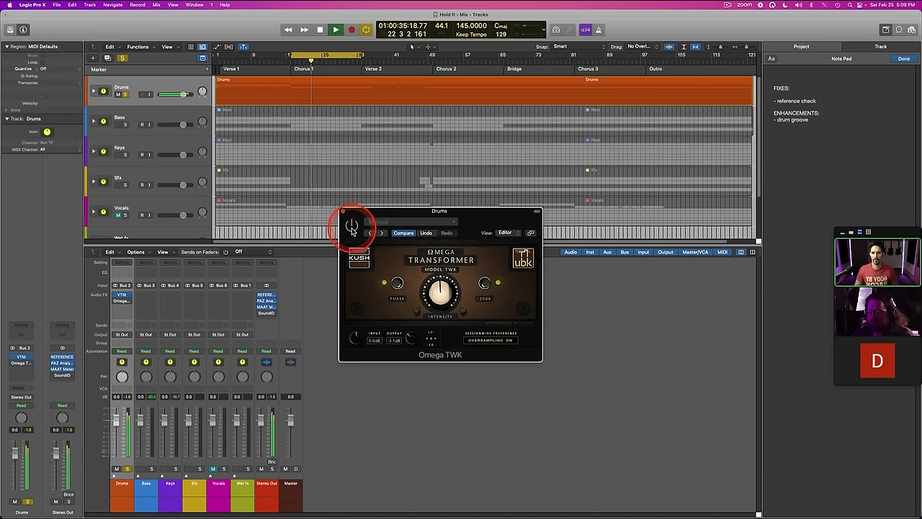
click(352, 227)
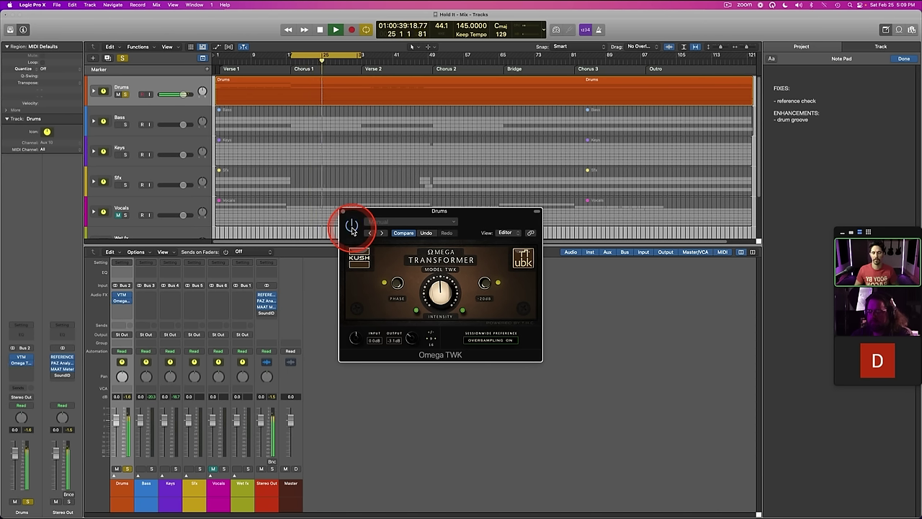
click(353, 227)
click(352, 226)
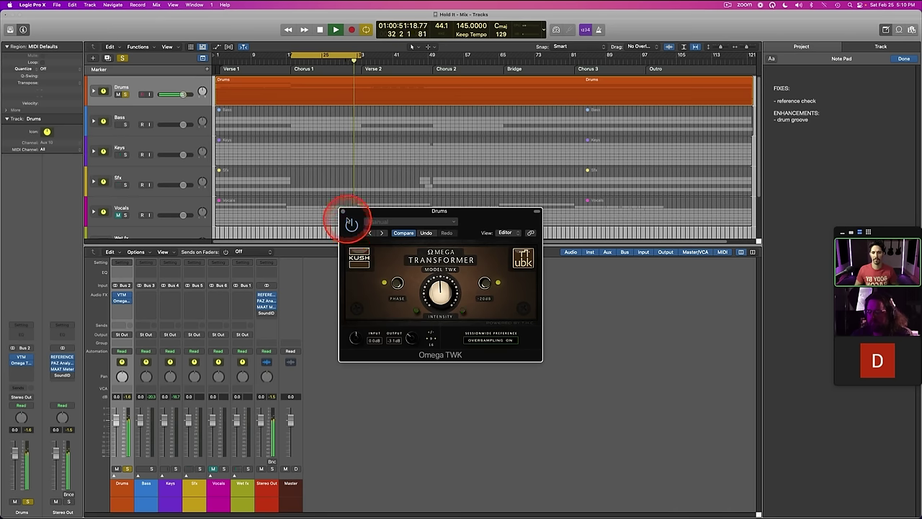
click(343, 211)
key(space)
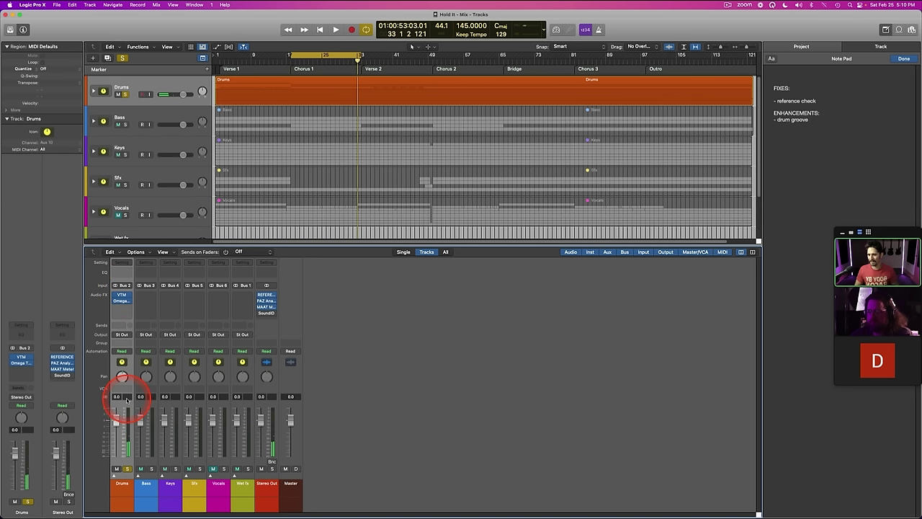
Step: Insert Channel EQ between VTM and Omega TWK on the Drums stack, and low-cut the deepest bass during playback
key(space)
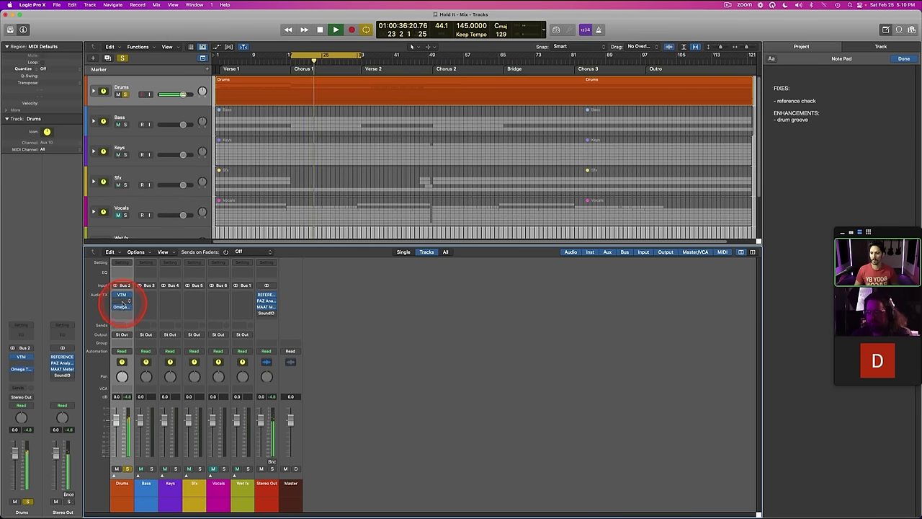
click(121, 273)
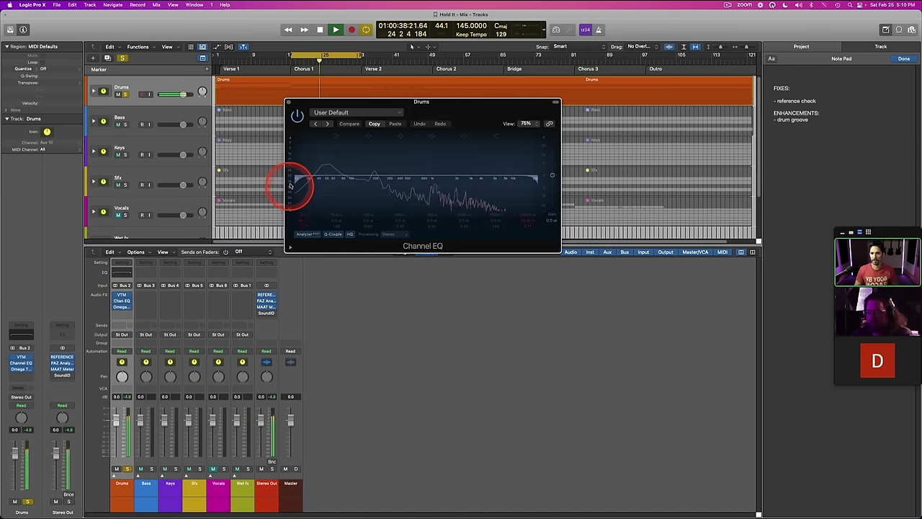
drag(295, 184, 355, 139)
Step: Add a slight low-shelf cut in the Drums Channel EQ, stop playback and unsolo the Drums stack
click(337, 136)
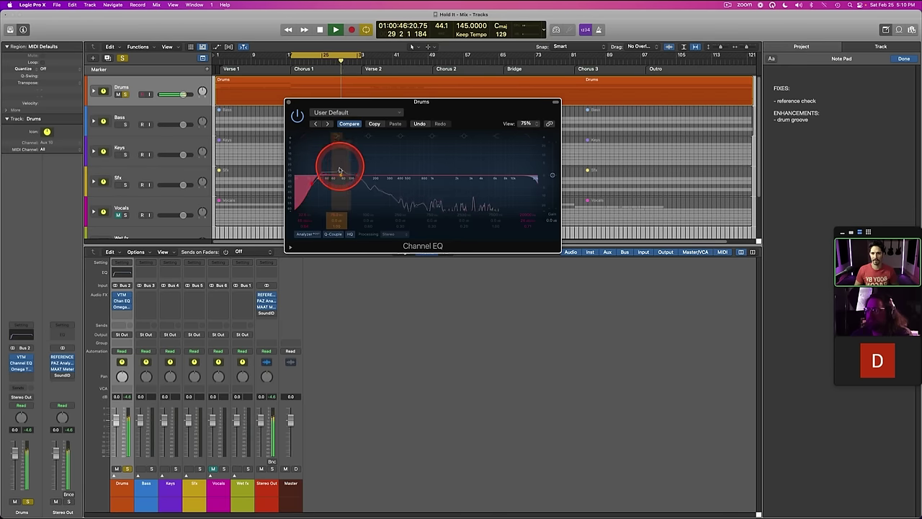
drag(342, 176, 349, 179)
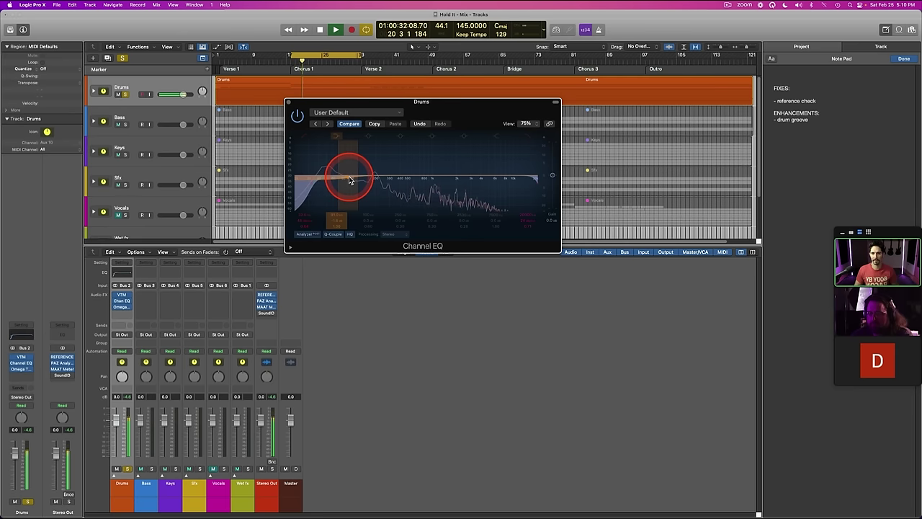
click(288, 102)
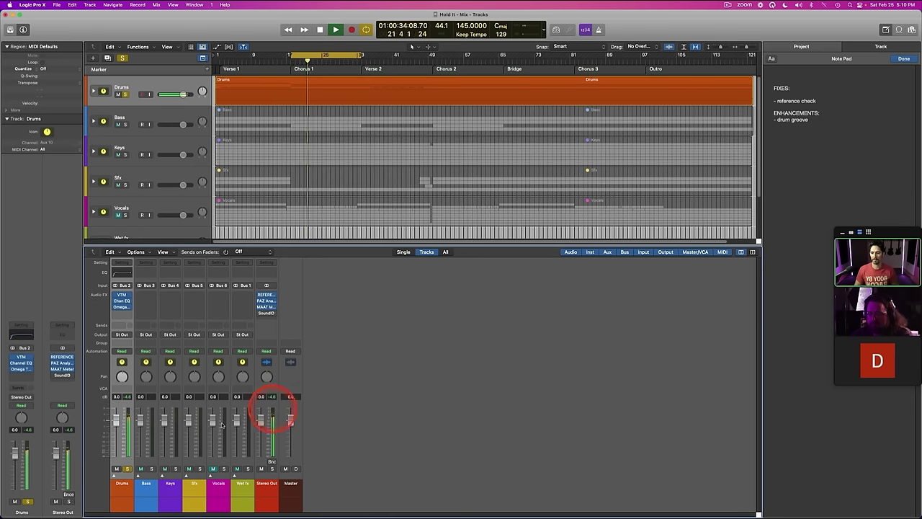
key(space)
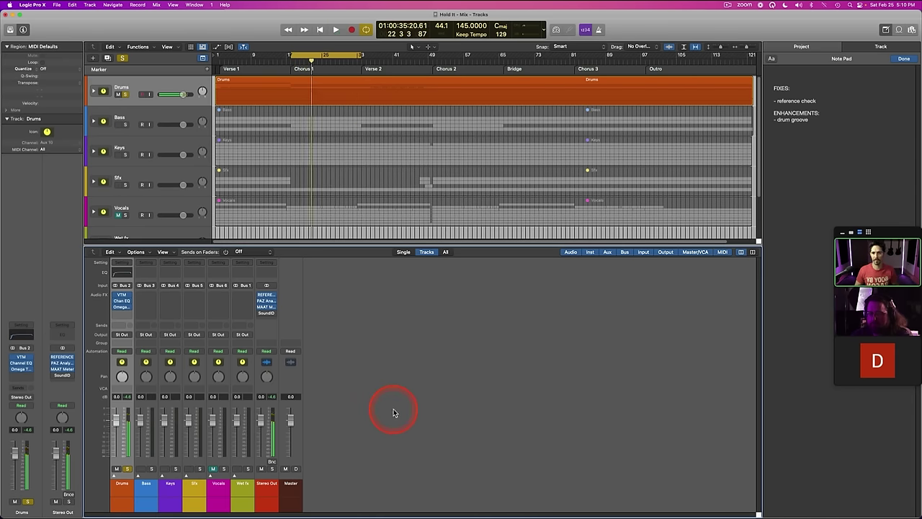
key(s)
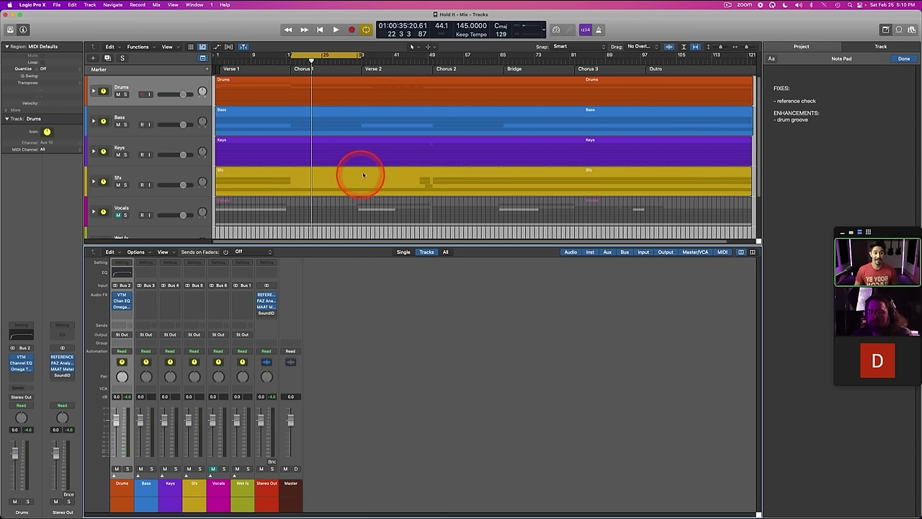
Step: Solo the Drums stack and play short passes of Chorus 1, toggling the solo to check the drum groove
key(space)
key(s)
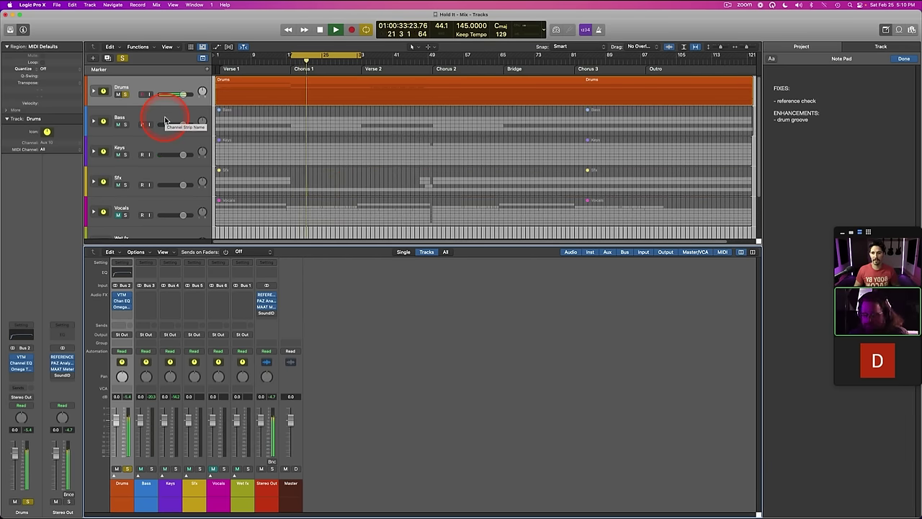
key(space)
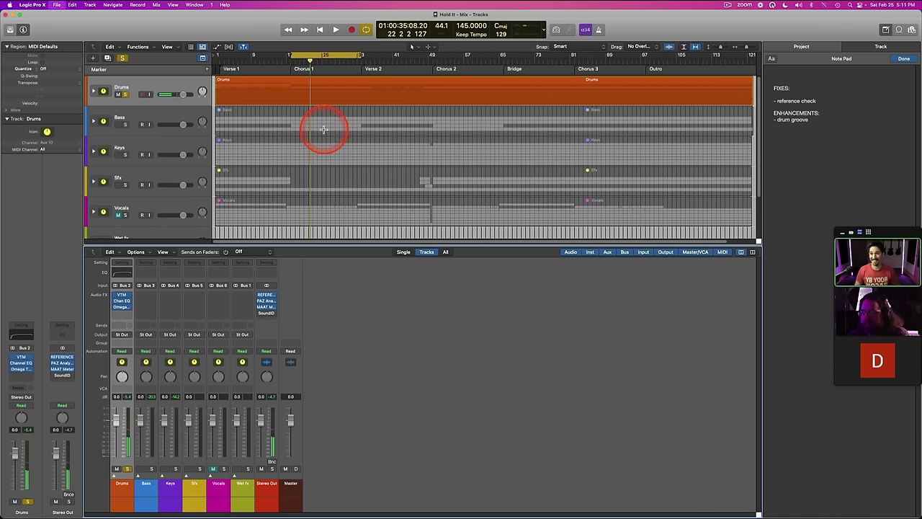
key(space)
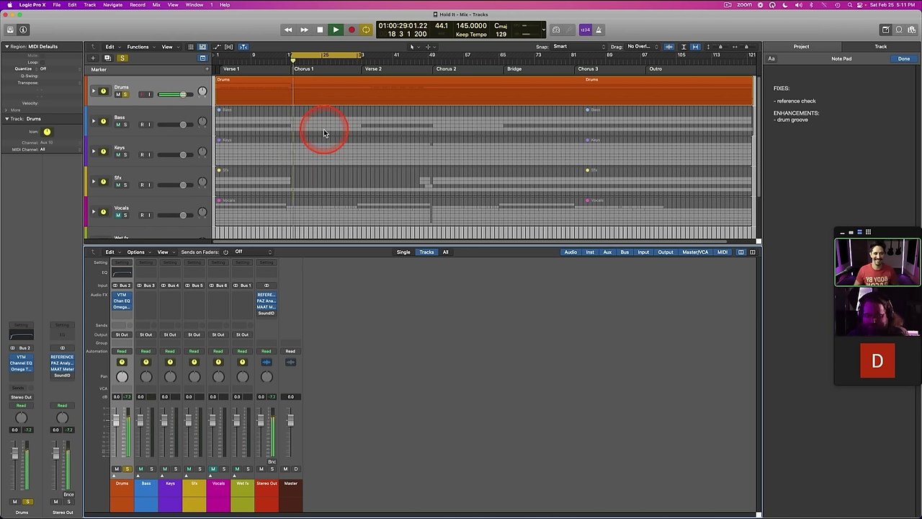
key(space)
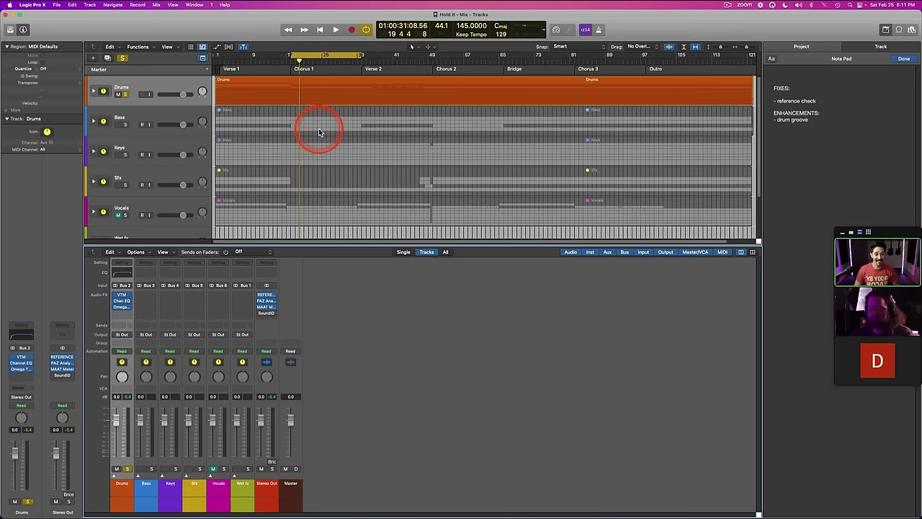
key(s)
key(s)
key(space)
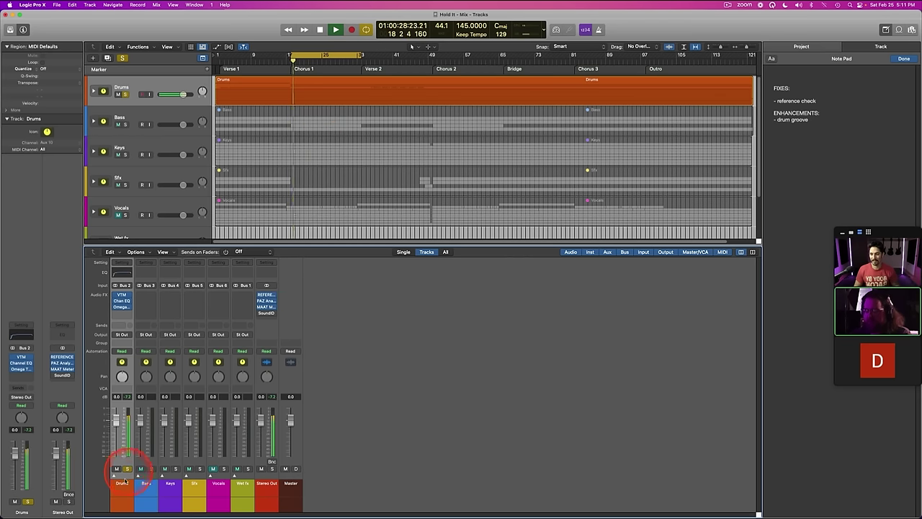
Step: Stop playback and add the note "wet" to the Snare channel strip inside the Drums stack
click(112, 477)
key(space)
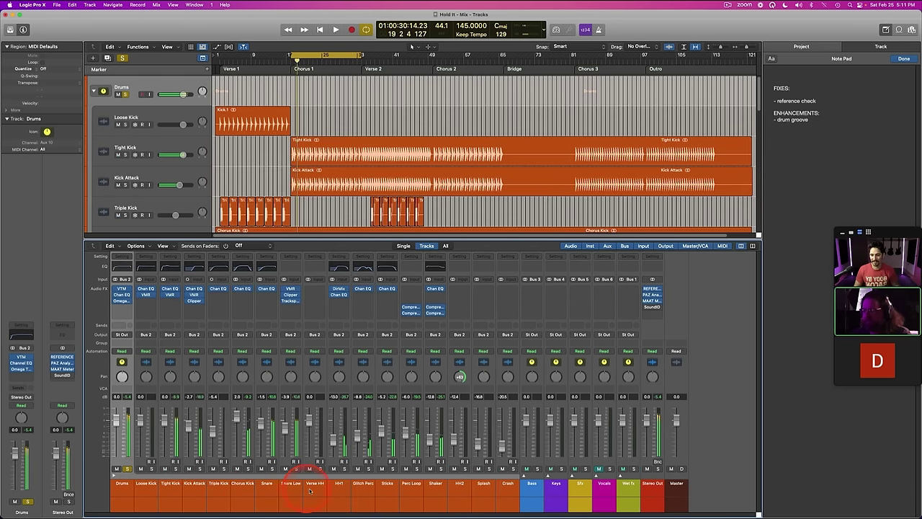
click(267, 493)
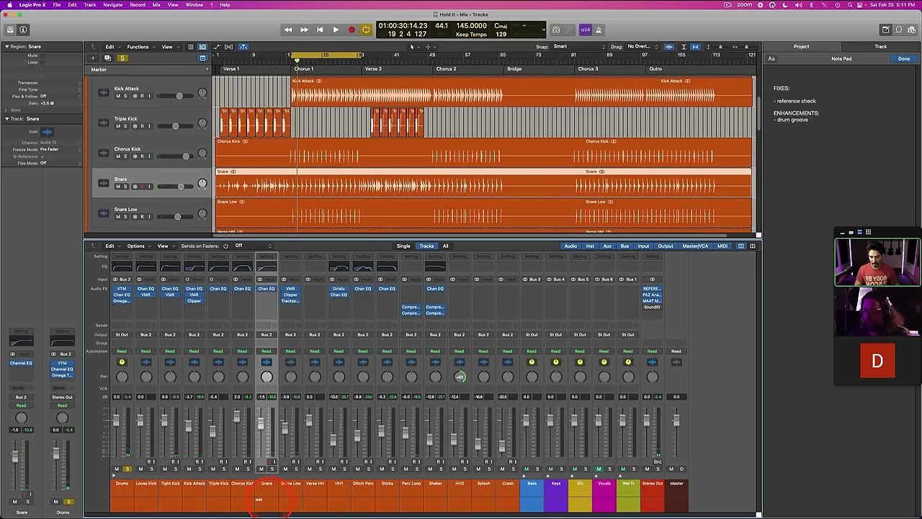
click(129, 497)
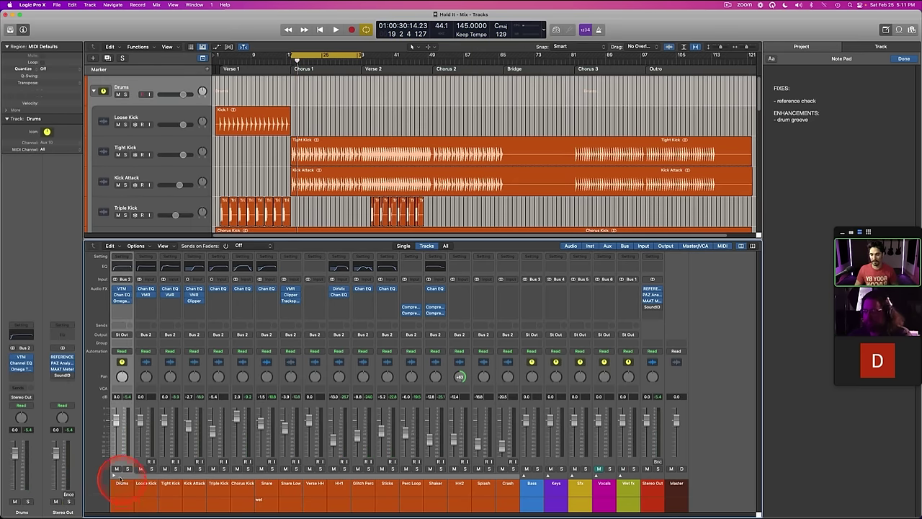
click(113, 475)
Step: Play the soloed drums and compare them with VTM, Channel EQ and Omega TWK bypassed and active, finishing with playback stopped
key(space)
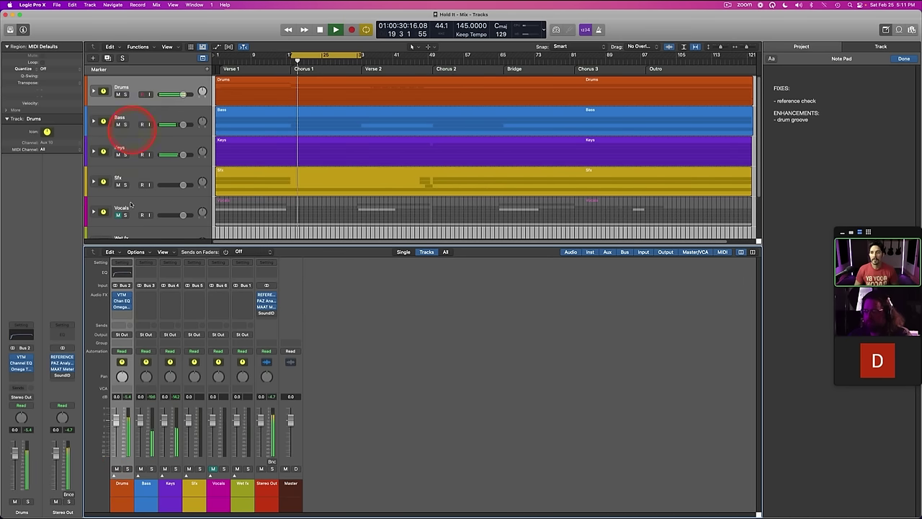
key(s)
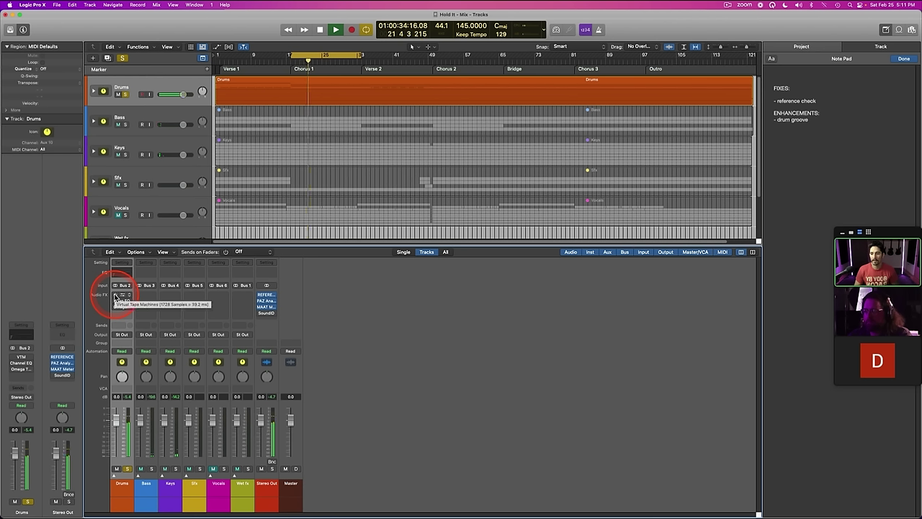
click(115, 296)
click(114, 301)
click(115, 307)
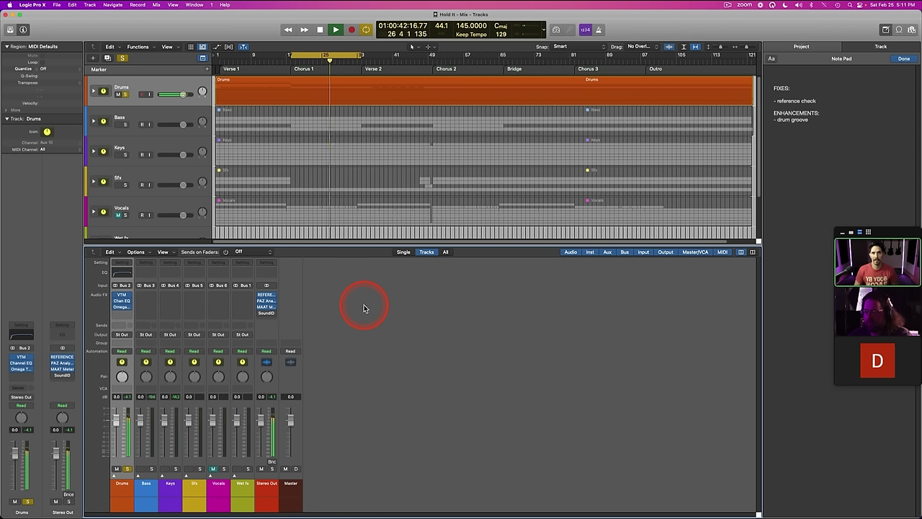
key(space)
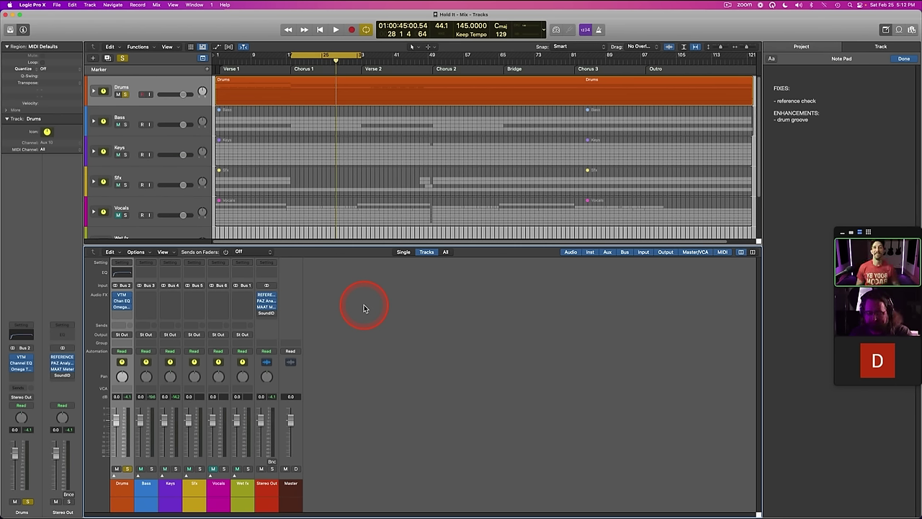
Step: Replay the soloed Drums stack from Chorus 1 and browse the plug-ins available for its next free insert slot
key(space)
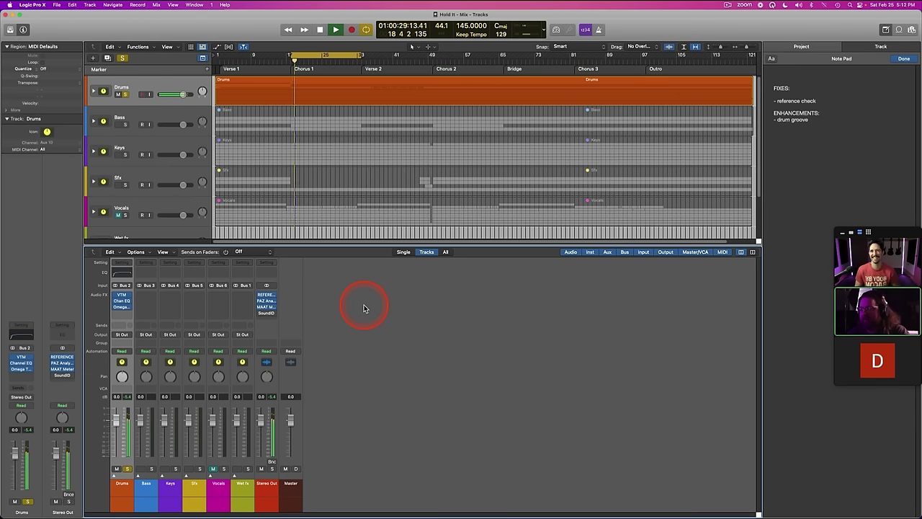
key(space)
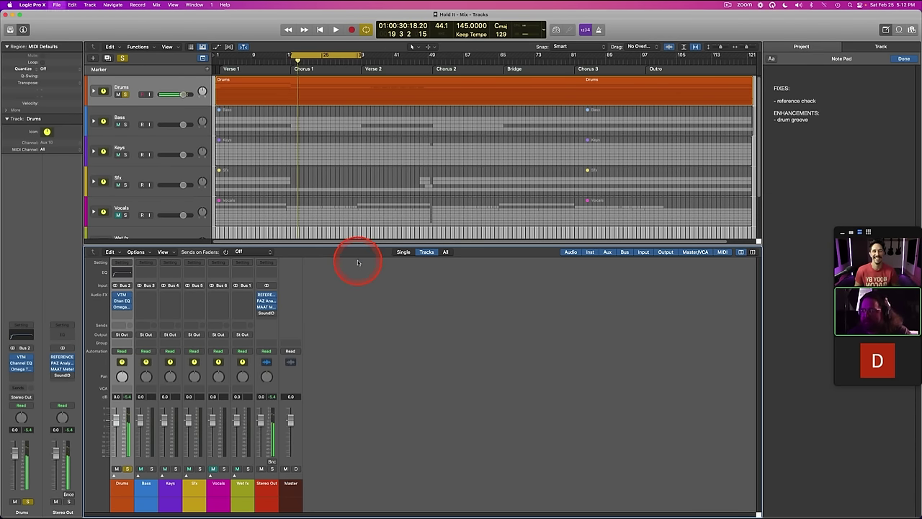
key(space)
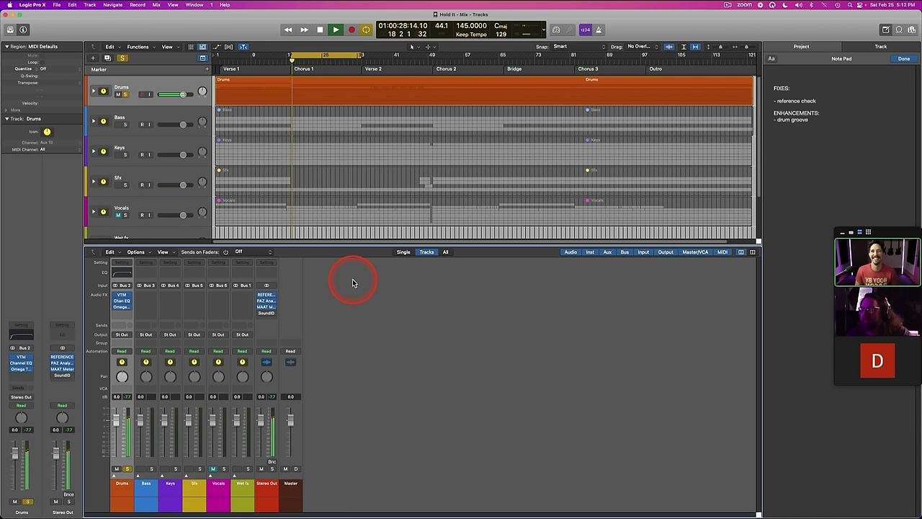
click(124, 315)
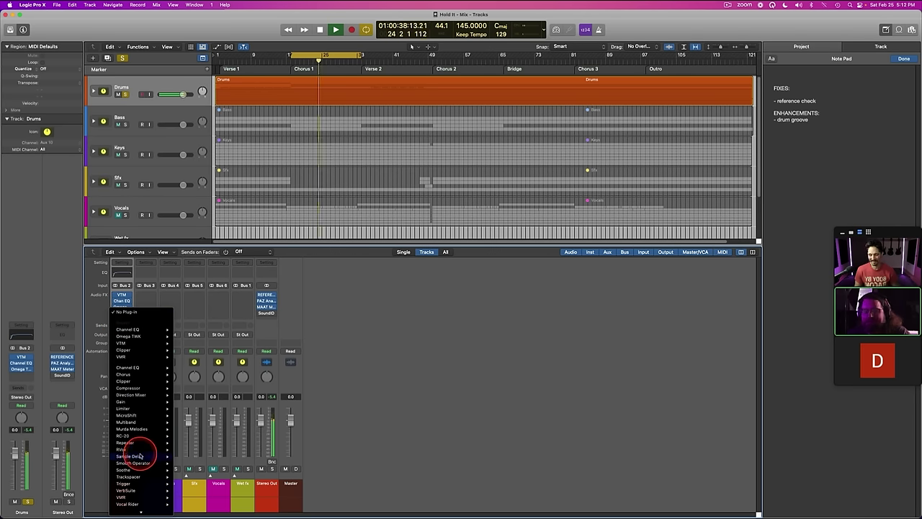
click(338, 407)
Step: Compare the soloed drums with the inserts on all strips from Drums through HH2 bypassed and re-enabled during playback
click(115, 486)
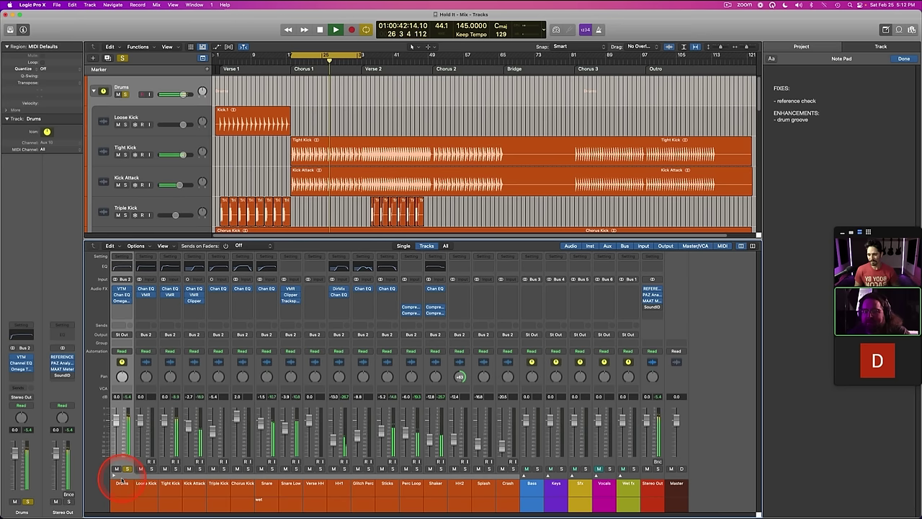
key(space)
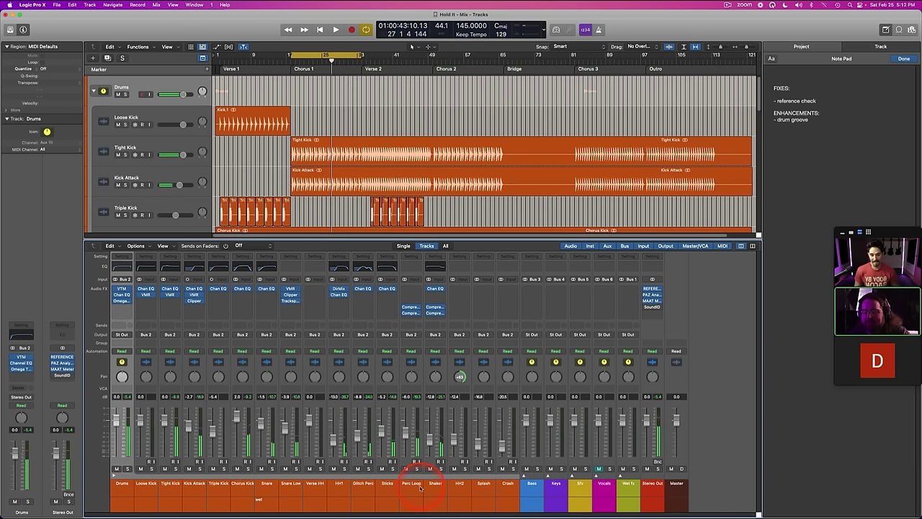
shift+click(456, 490)
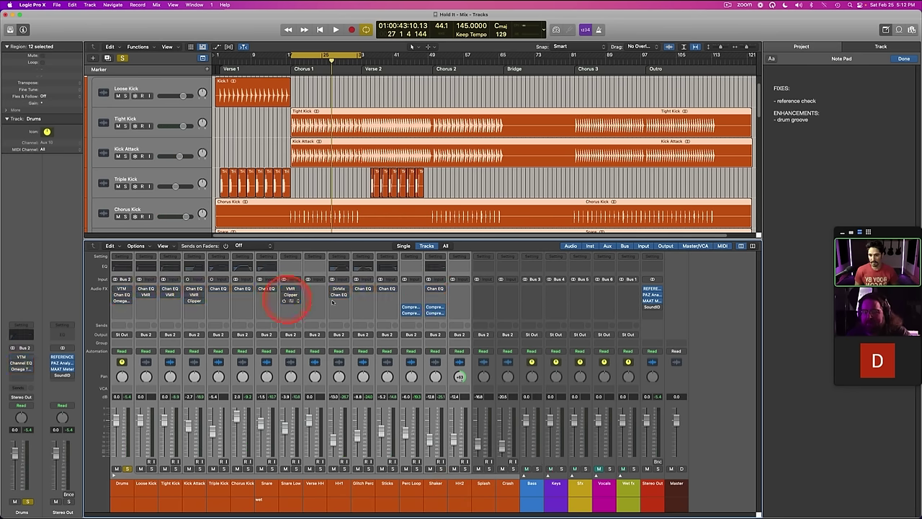
key(space)
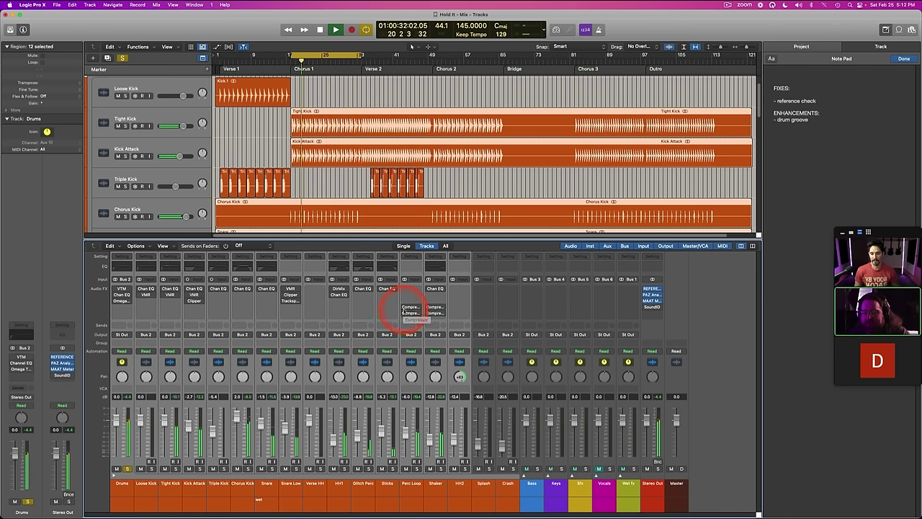
drag(405, 313, 405, 308)
drag(116, 289, 115, 302)
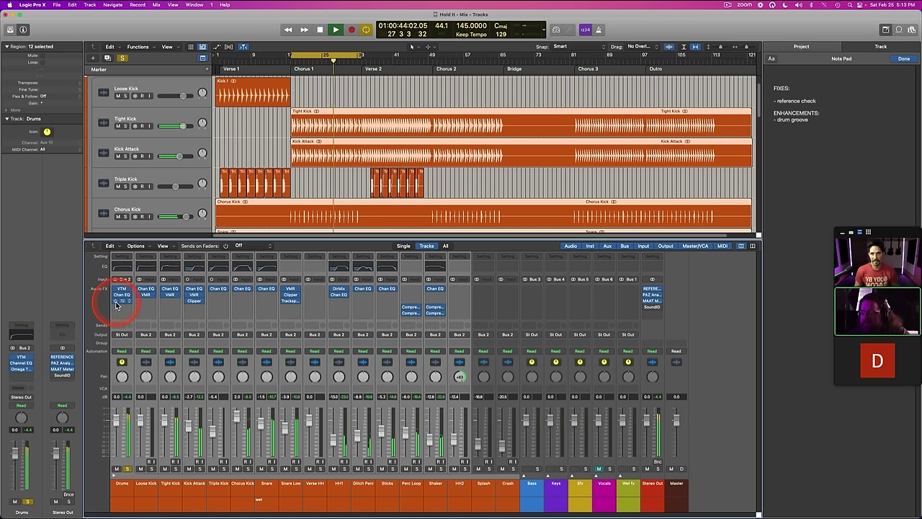
Step: Stop playback, unsolo the Drums stack and save the project
click(123, 487)
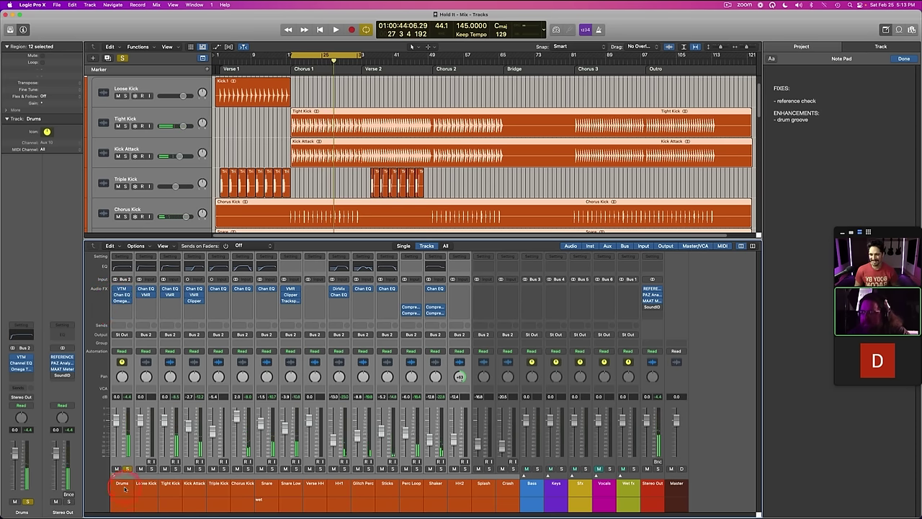
key(s)
key(super+s)
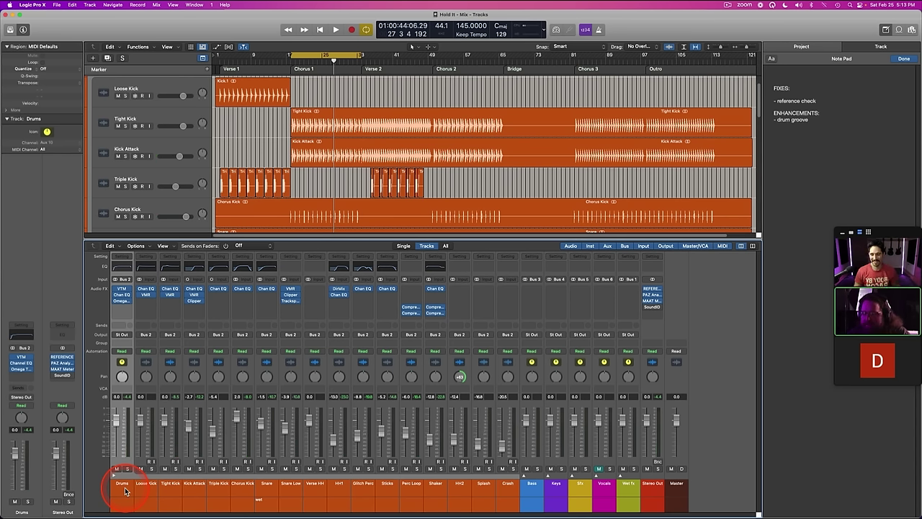
key(super+s)
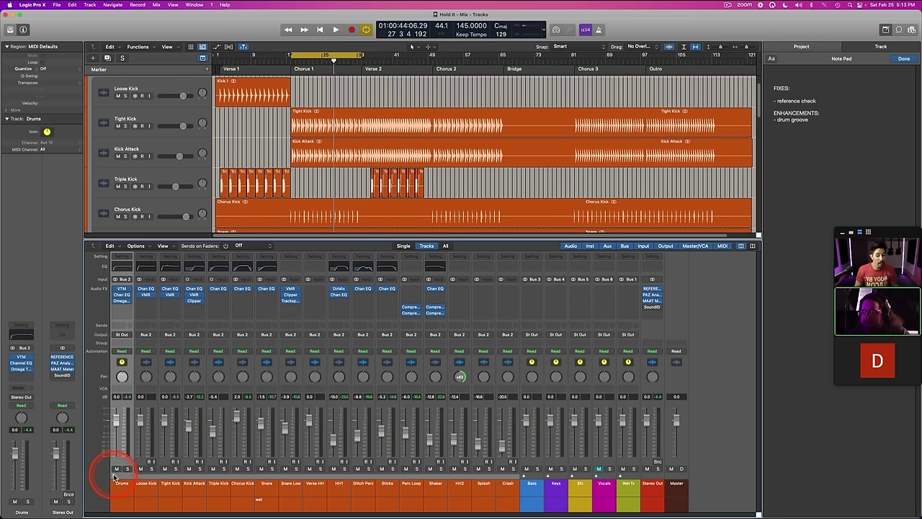
Step: Collapse the Drums stack so only the main stacks are listed
click(113, 473)
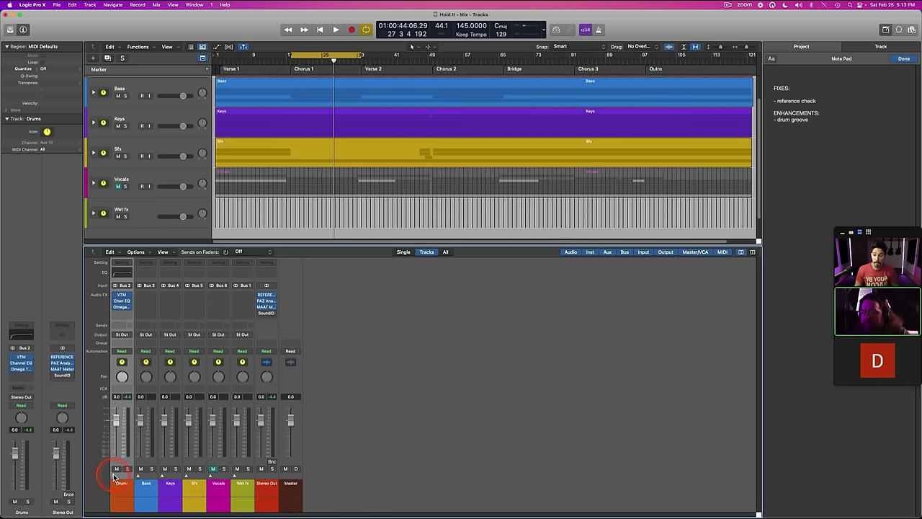
click(113, 474)
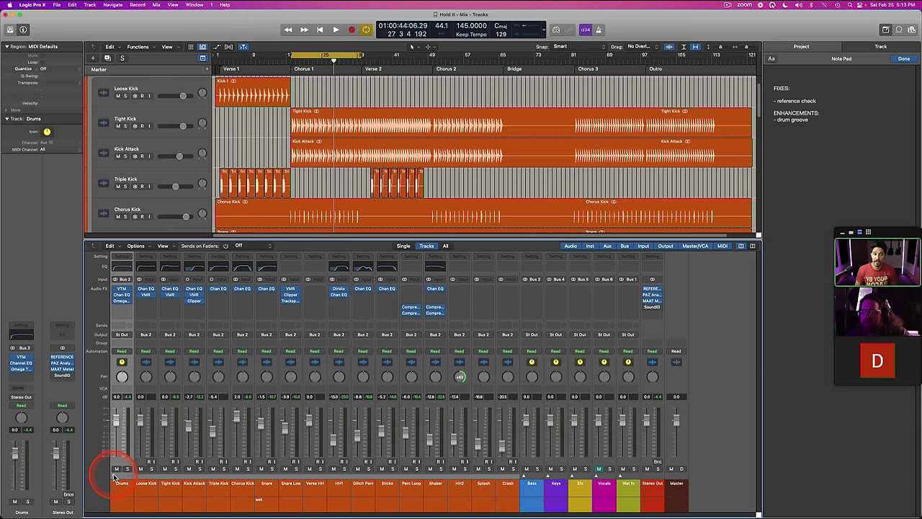
click(787, 95)
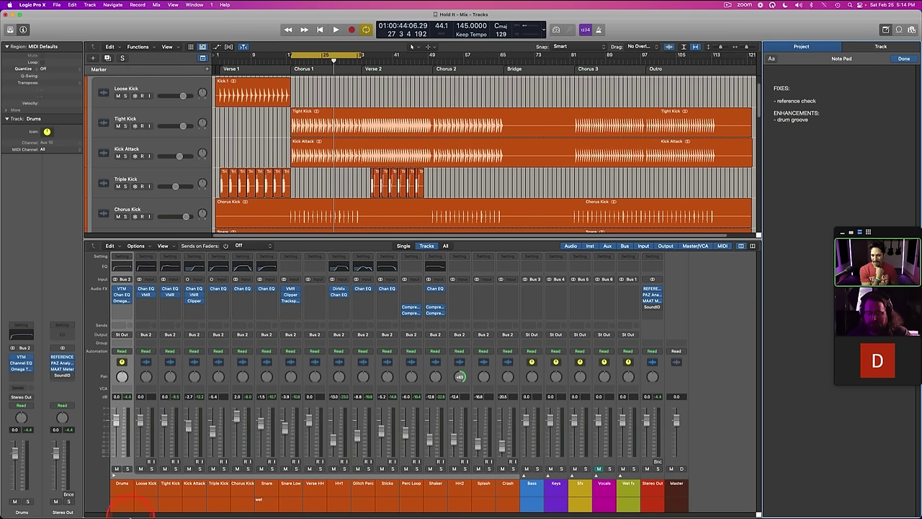
click(114, 477)
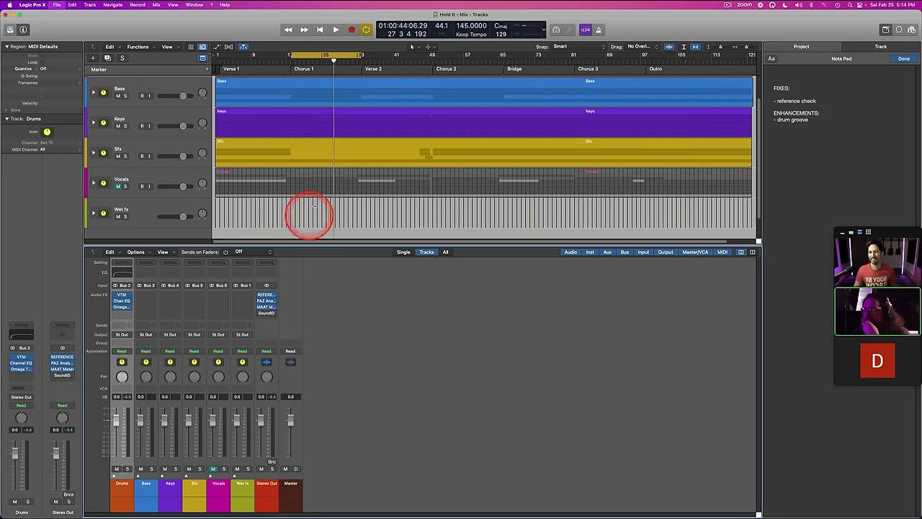
Step: Turn off the cycle range around Chorus 1 and save the project
click(319, 55)
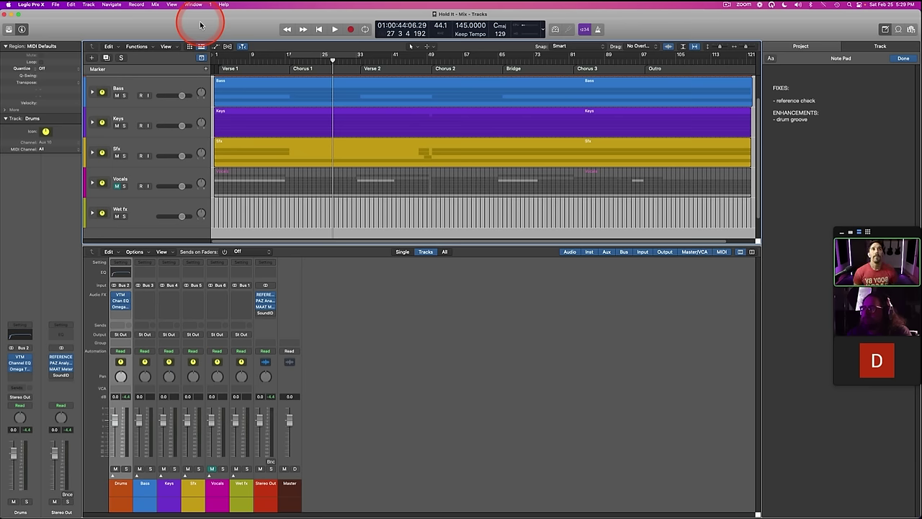
click(358, 313)
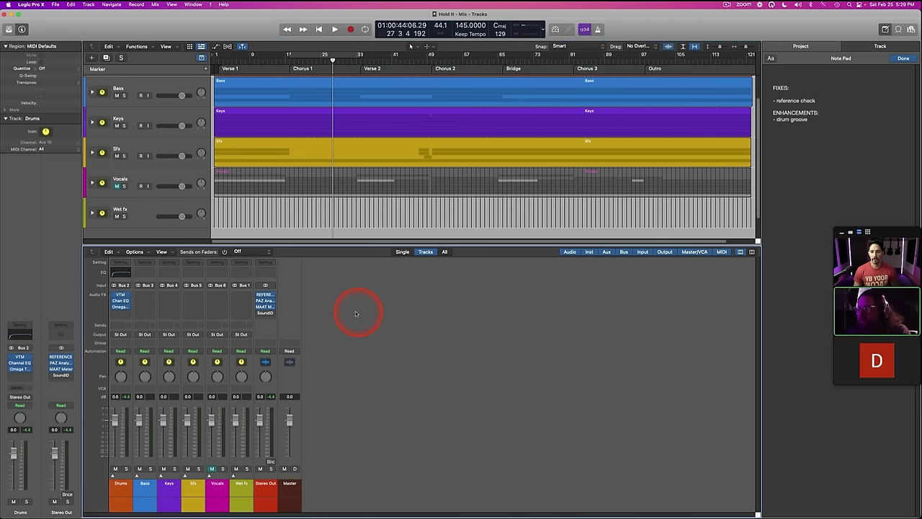
key(super+s)
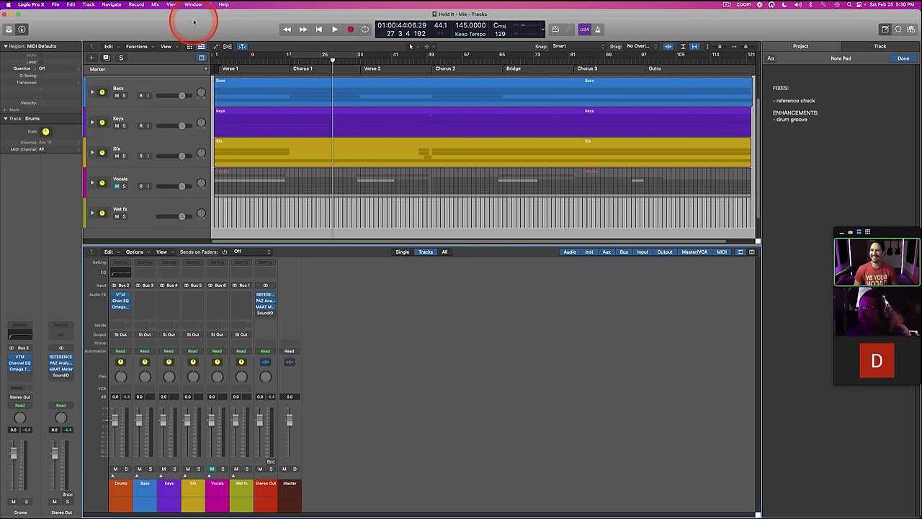
Step: Move the playhead to the start of the song and unmute the Vocals stack
click(285, 61)
click(215, 58)
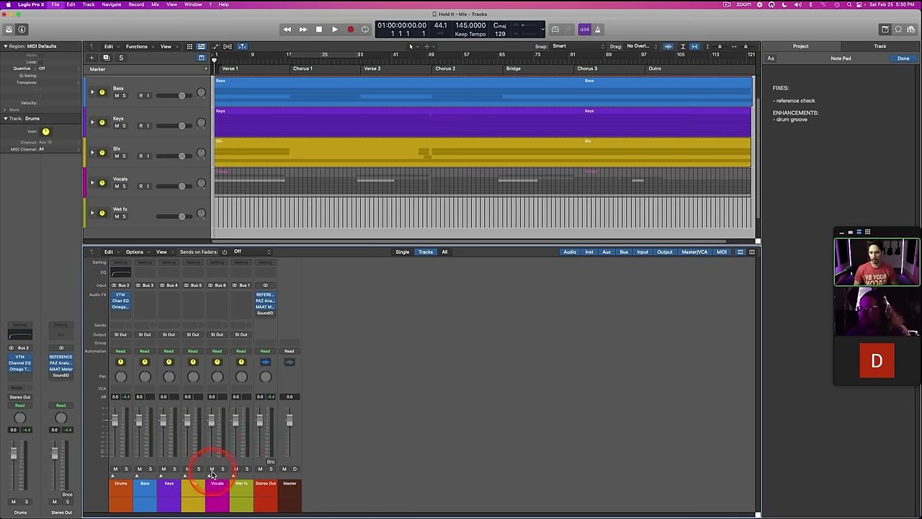
Step: Delete the "reference check" item and all remaining FIXES and ENHANCEMENTS text from the project notes
click(814, 100)
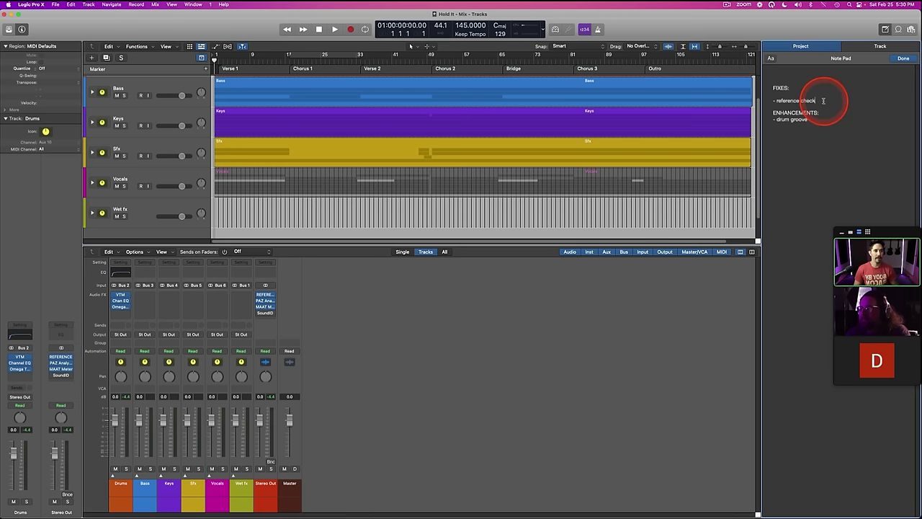
triple_click(785, 101)
key(BackSpace)
key(BackSpace)
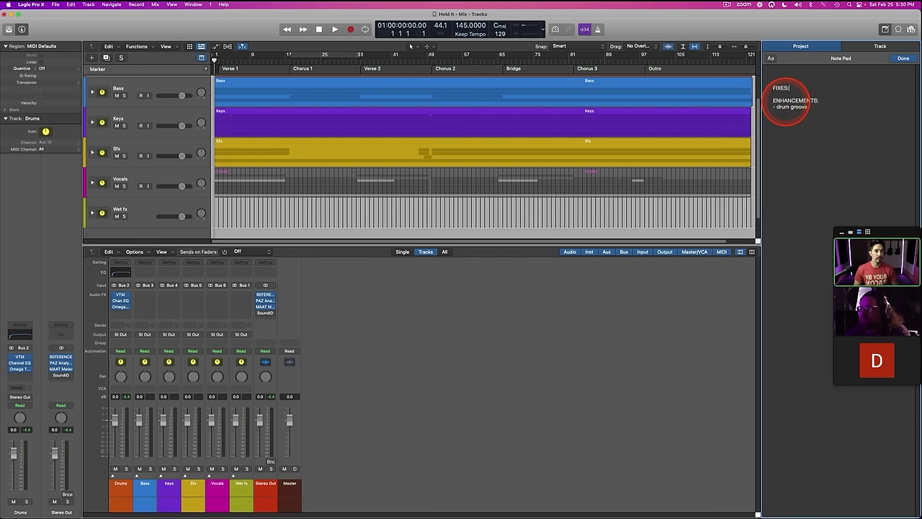
drag(821, 113, 767, 85)
key(BackSpace)
key(BackSpace)
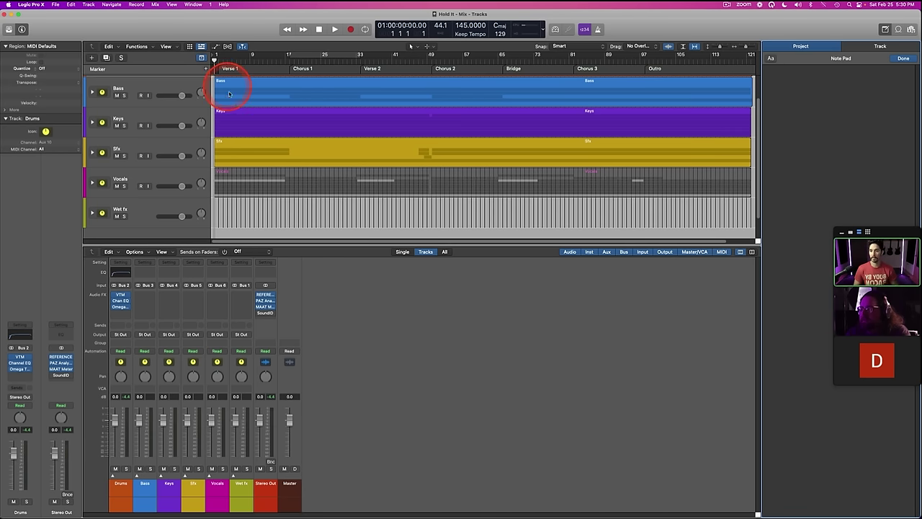
Step: Check the Vocals stack with a short playback, expand and collapse its tracks, and select the Vocals stack
key(space)
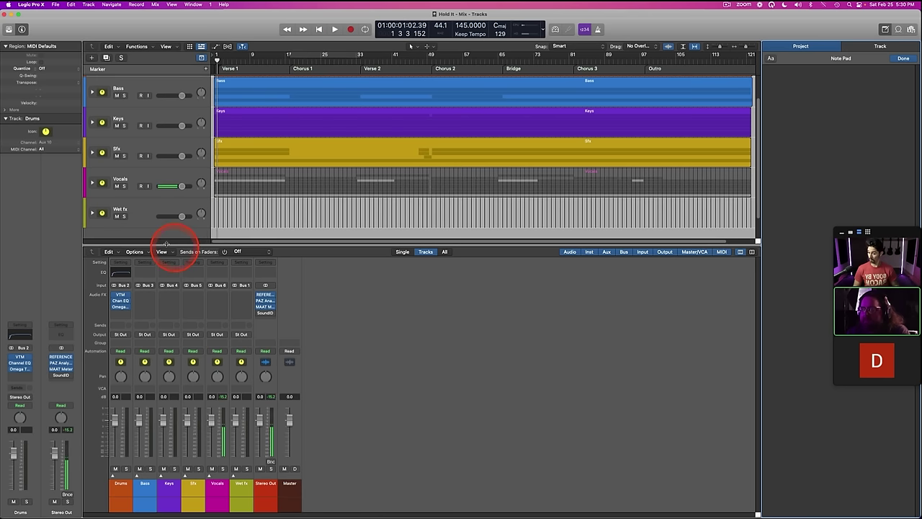
click(209, 476)
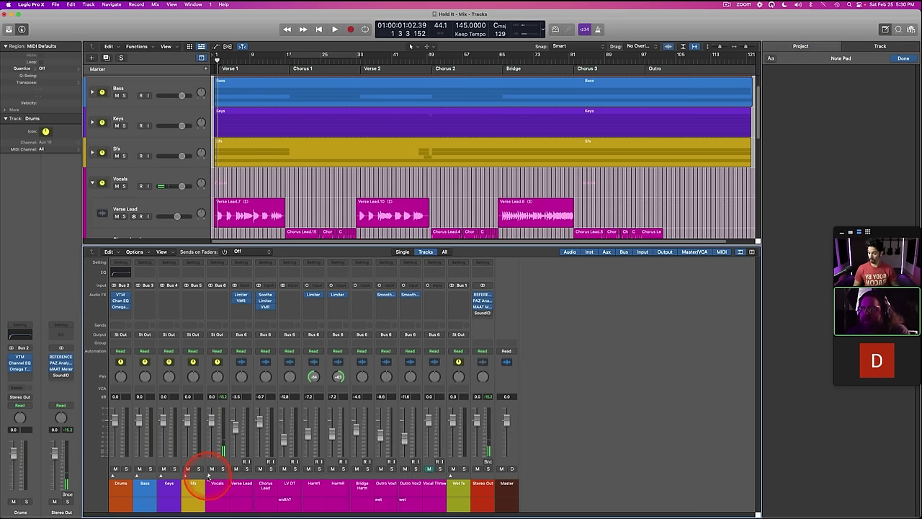
click(210, 477)
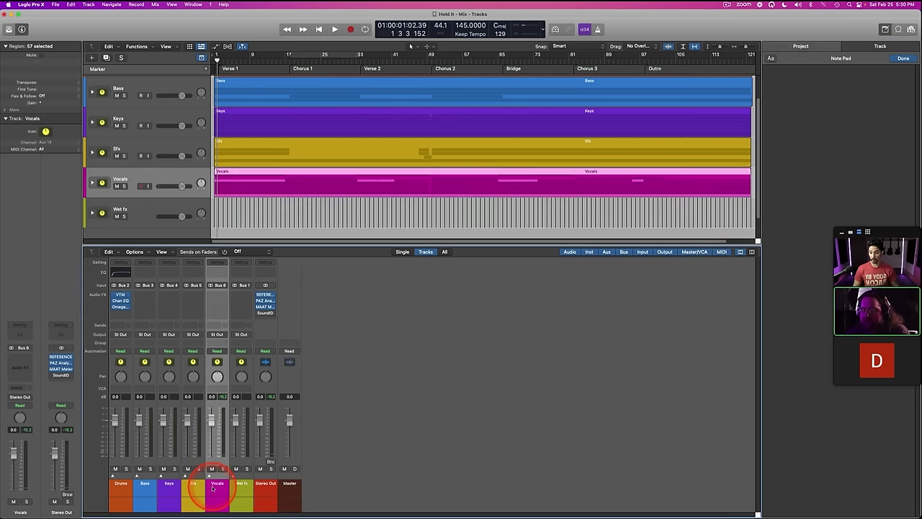
click(212, 489)
click(213, 489)
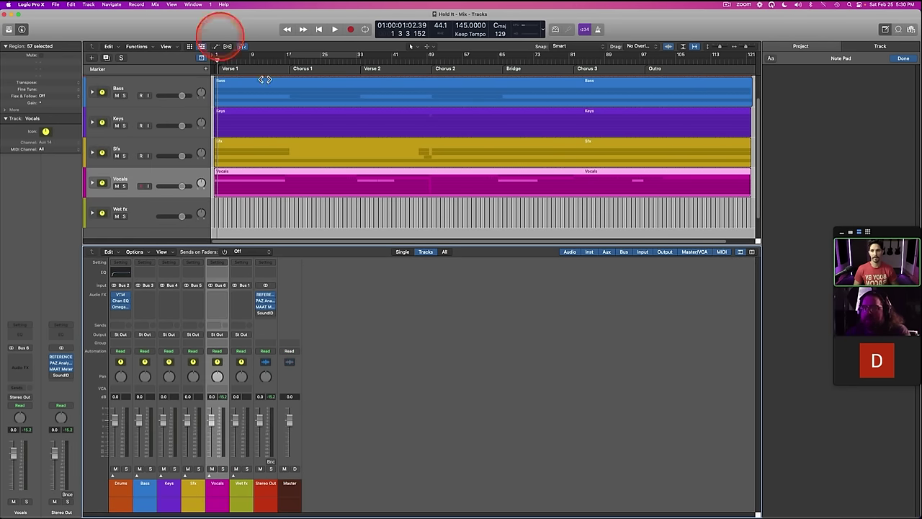
Step: Return the playhead to the start of the song and play the full mix through Verse 1 and Chorus 1 into Verse 2
drag(264, 62, 210, 60)
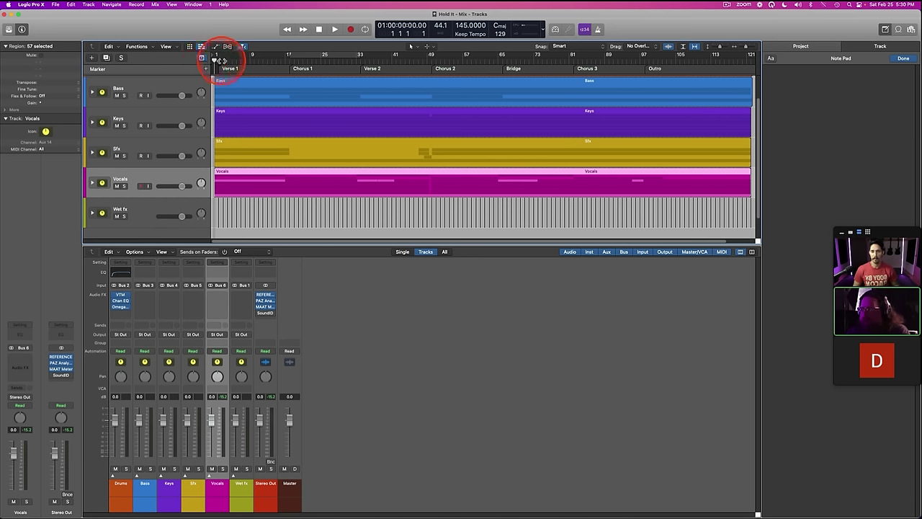
drag(293, 58, 216, 56)
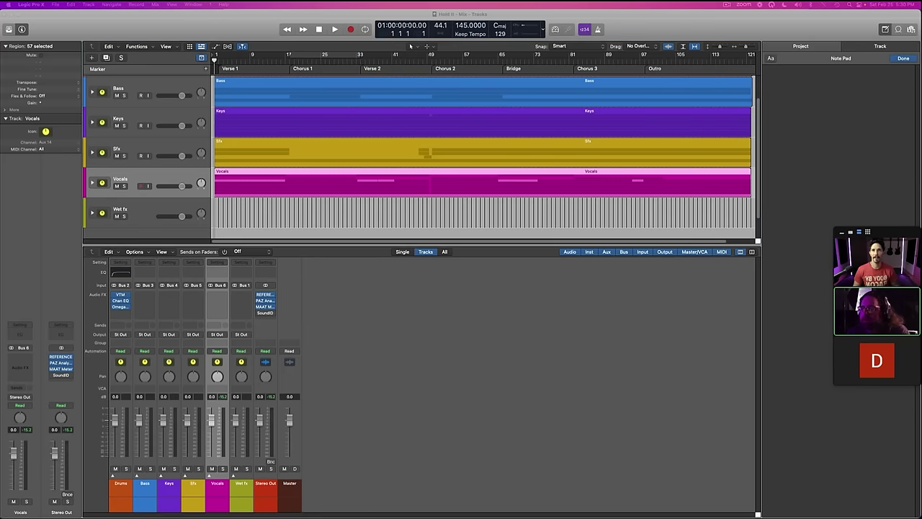
click(202, 27)
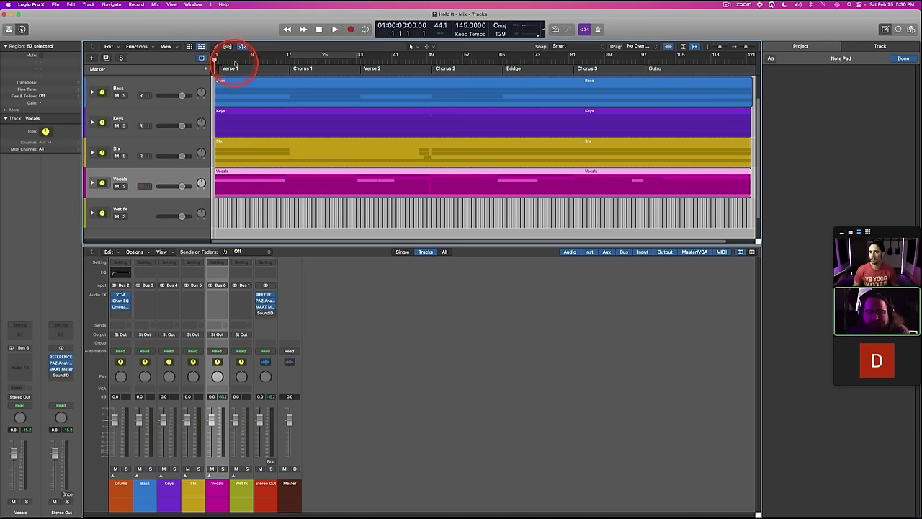
drag(245, 63, 340, 66)
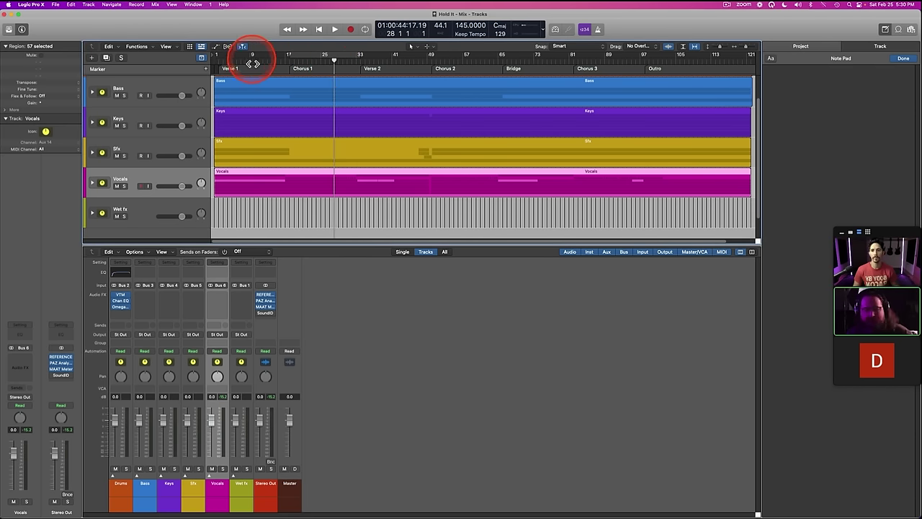
click(213, 62)
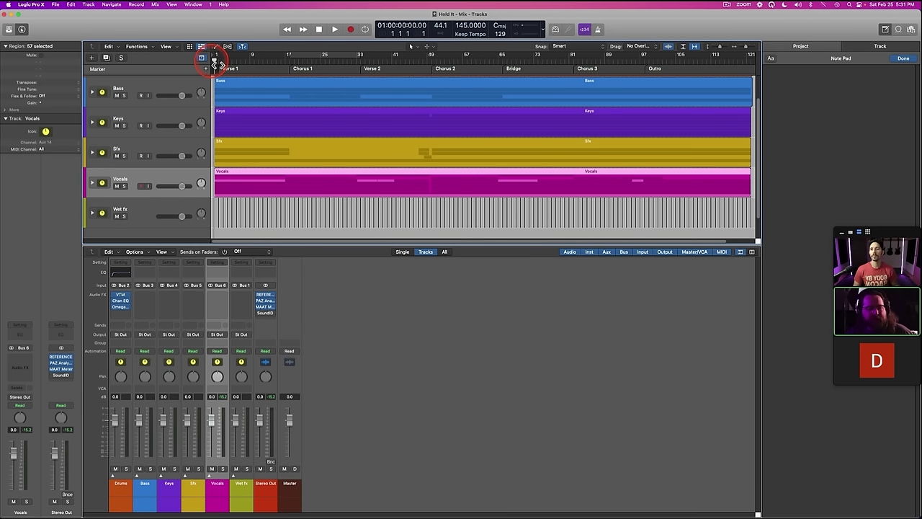
click(324, 117)
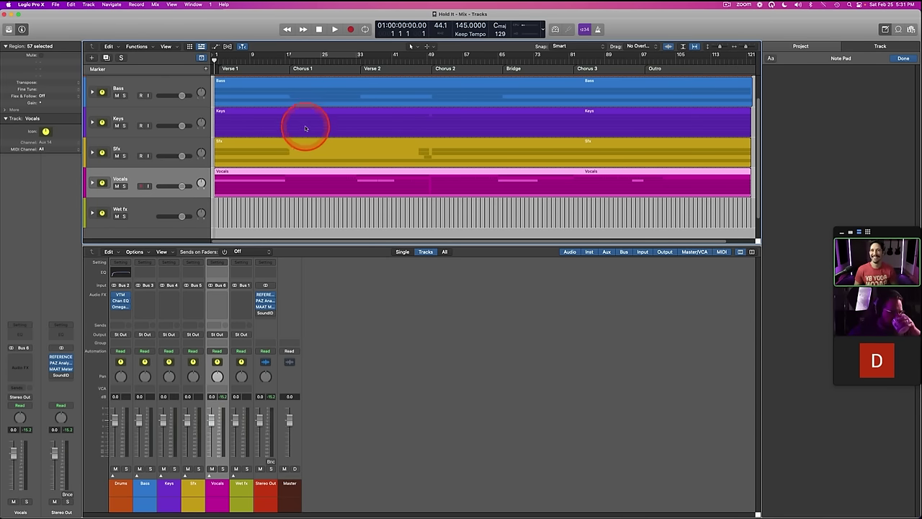
key(space)
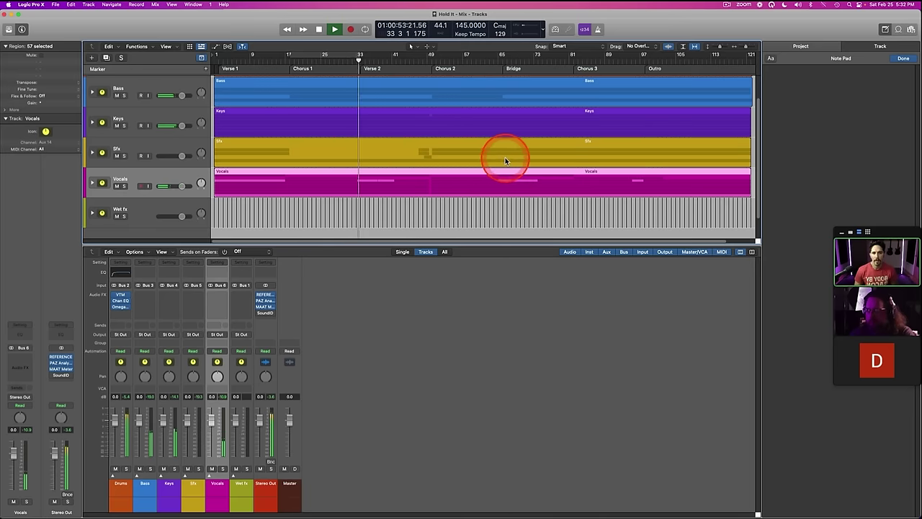
Step: Add the mix notes "- verse vocal cut" and "- vocal dt width" to the project Note Pad
click(802, 125)
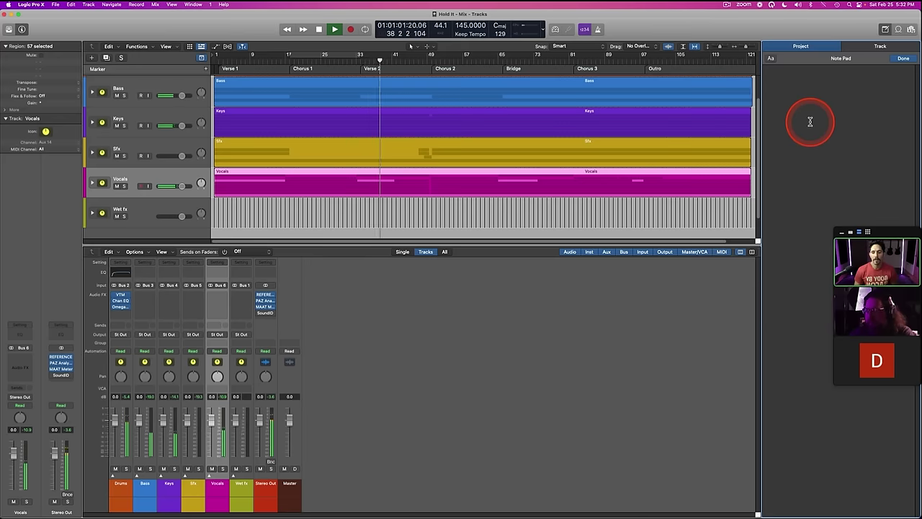
text(- verse vocal)
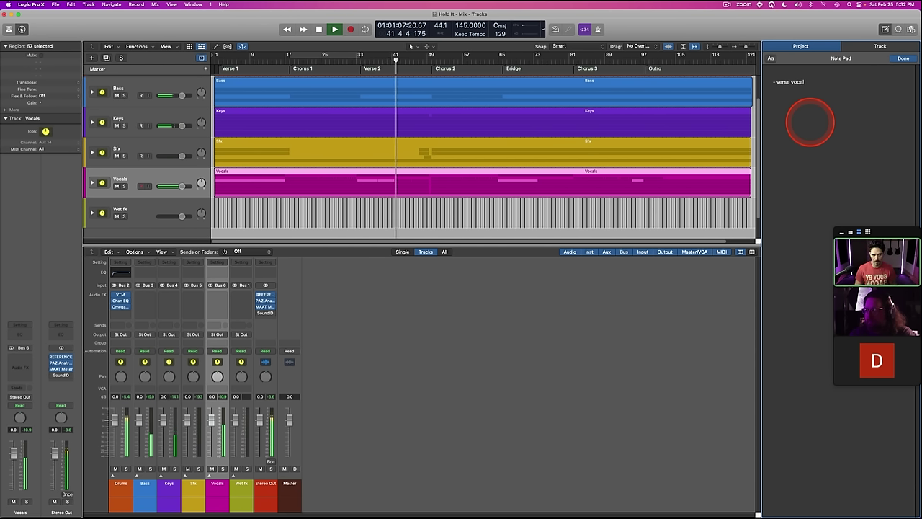
text( cut)
key(Return)
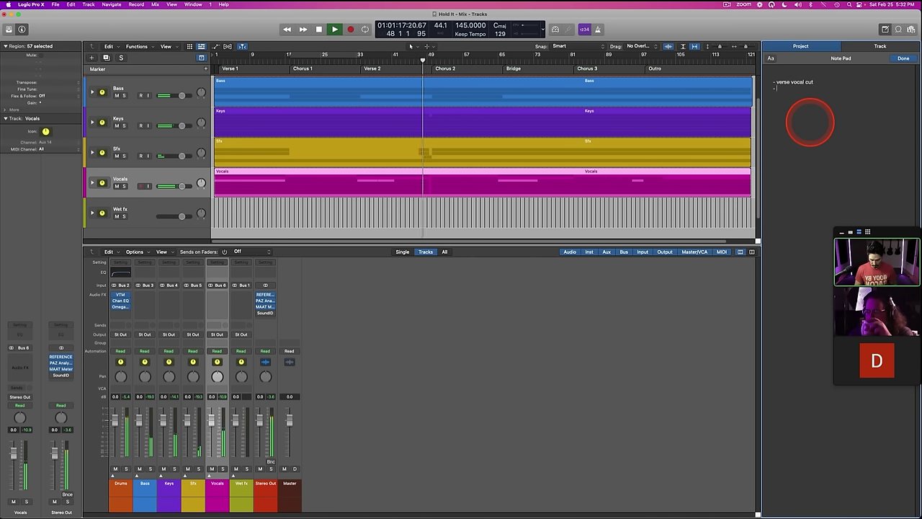
text(vocal dt width)
key(Return)
text(-)
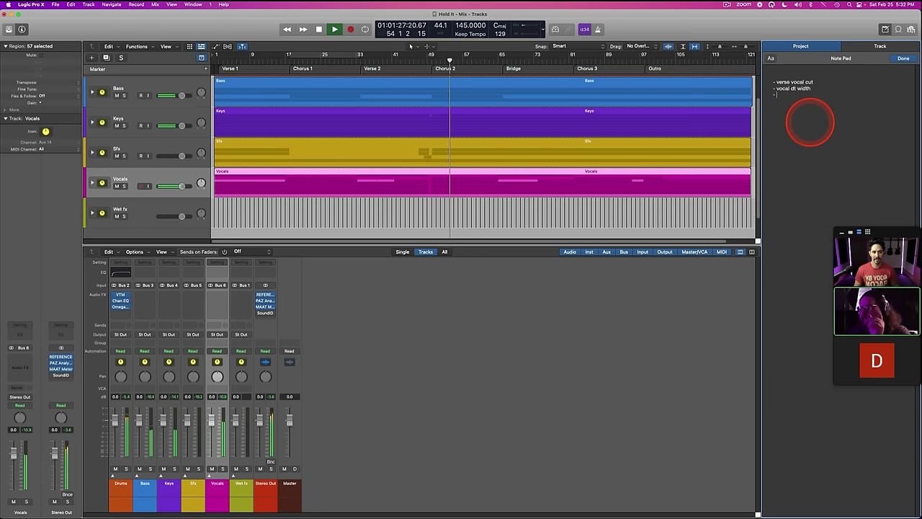
click(631, 331)
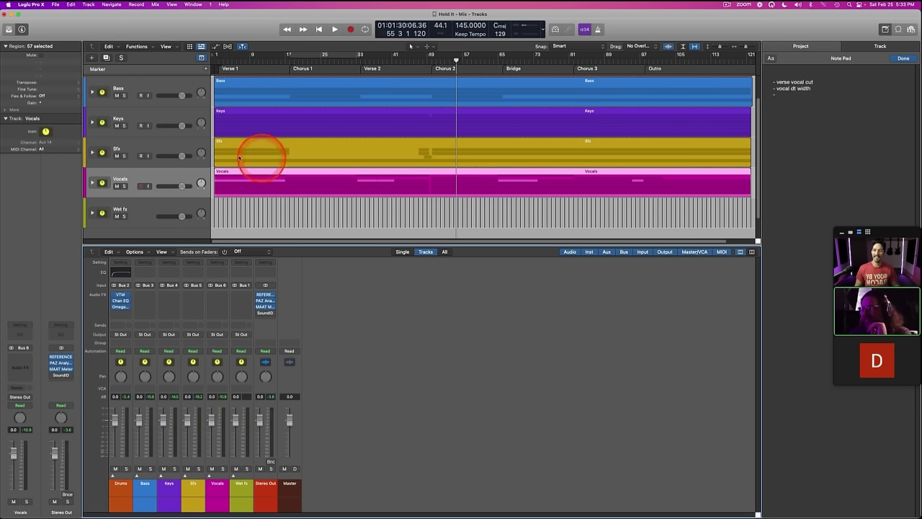
Step: Expand the Vocals stack and examine the lead vocal regions around the start of Chorus 2 up close
click(93, 182)
scroll(417, 210, down, 5)
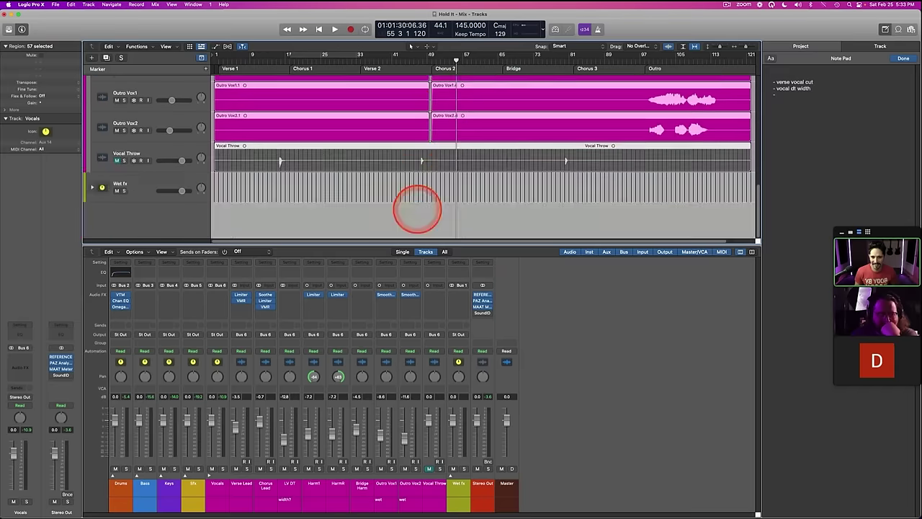
scroll(416, 210, up, 1)
click(382, 153)
mouse_move(434, 142)
mouse_down()
mouse_move(492, 142)
mouse_move(421, 139)
mouse_move(438, 137)
mouse_up()
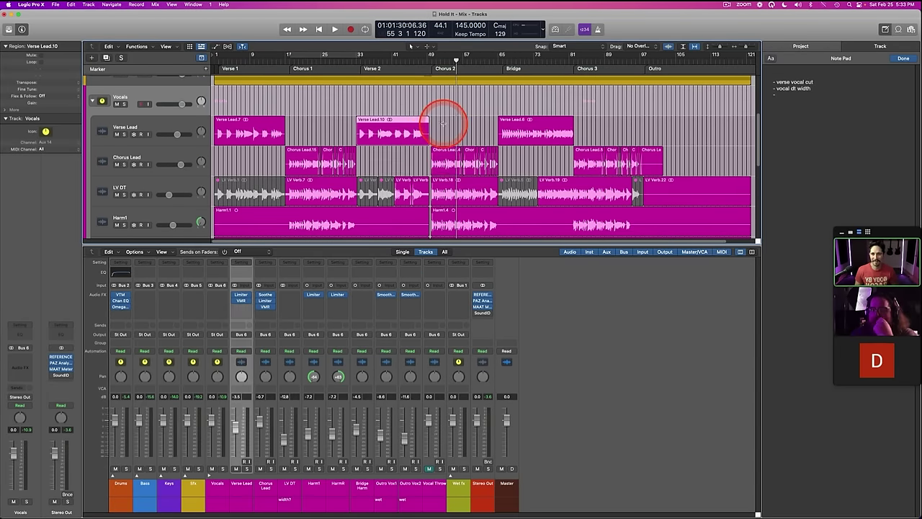
click(446, 126)
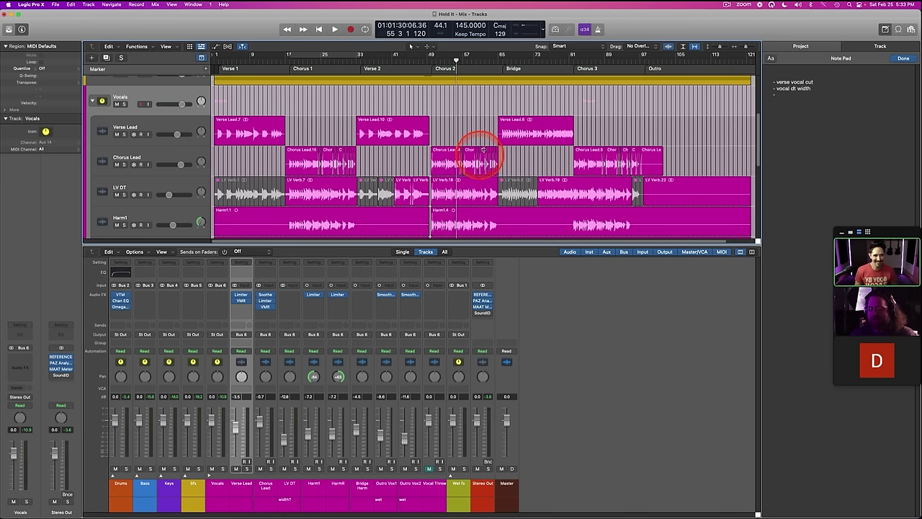
click(745, 47)
drag(746, 48, 718, 48)
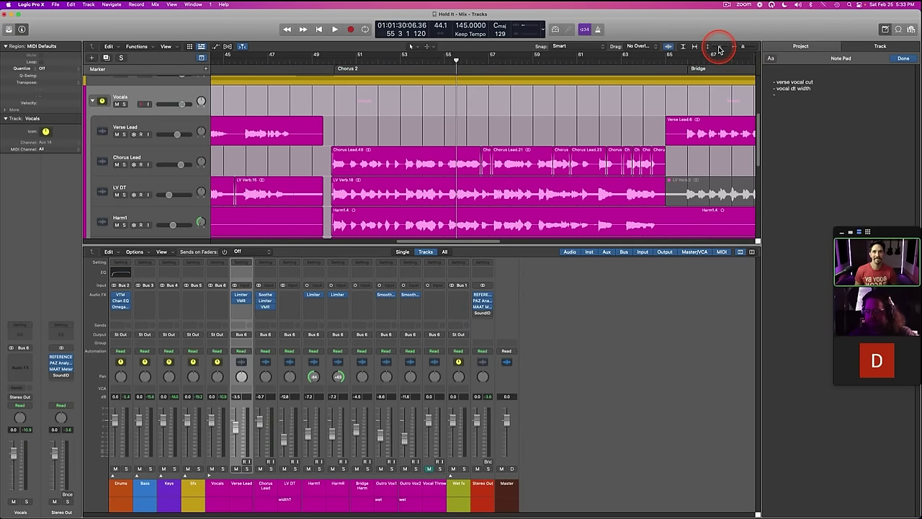
Step: Resume playback and add a separate note "FIX 2nd CHORUS" below the bulleted list
key(space)
click(842, 119)
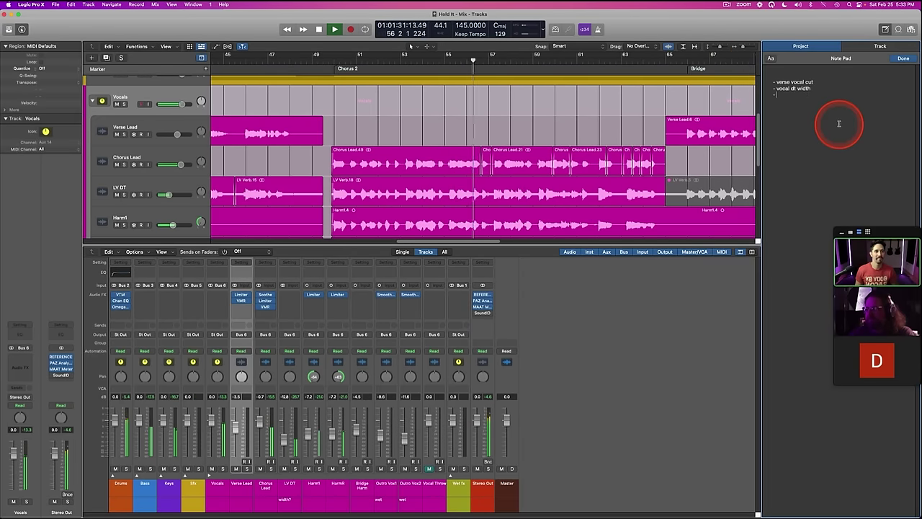
text(FIX)
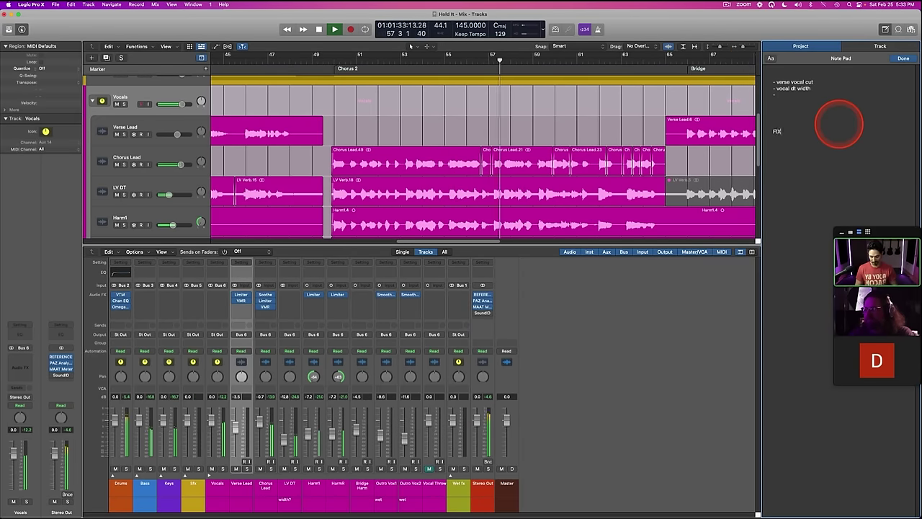
text( 2nd CHORUS)
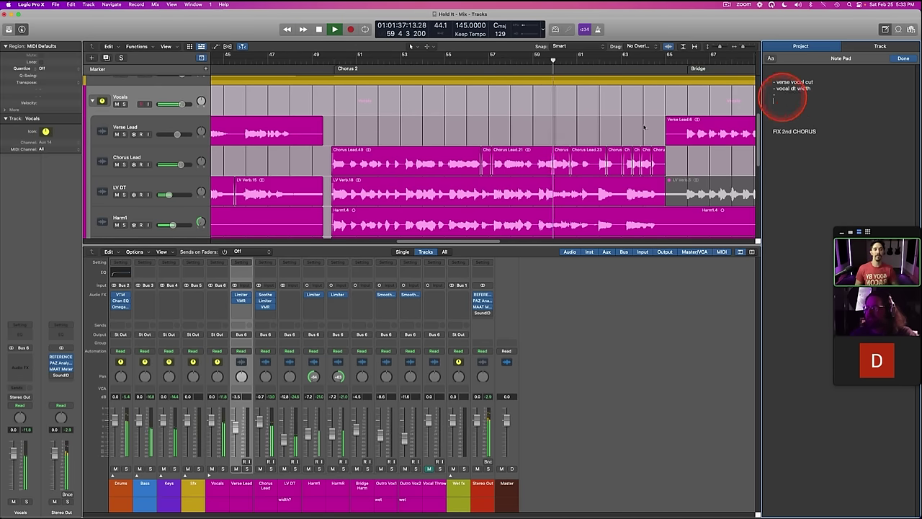
click(691, 46)
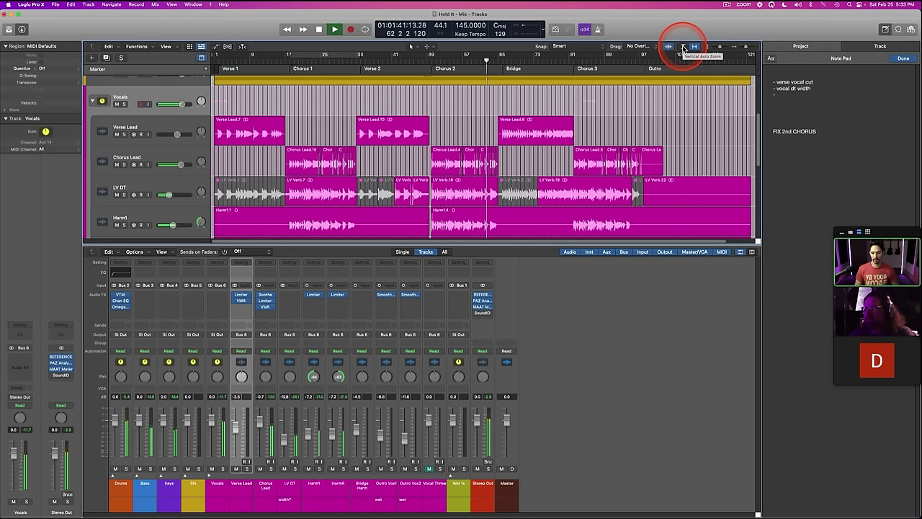
click(683, 47)
click(684, 47)
click(695, 47)
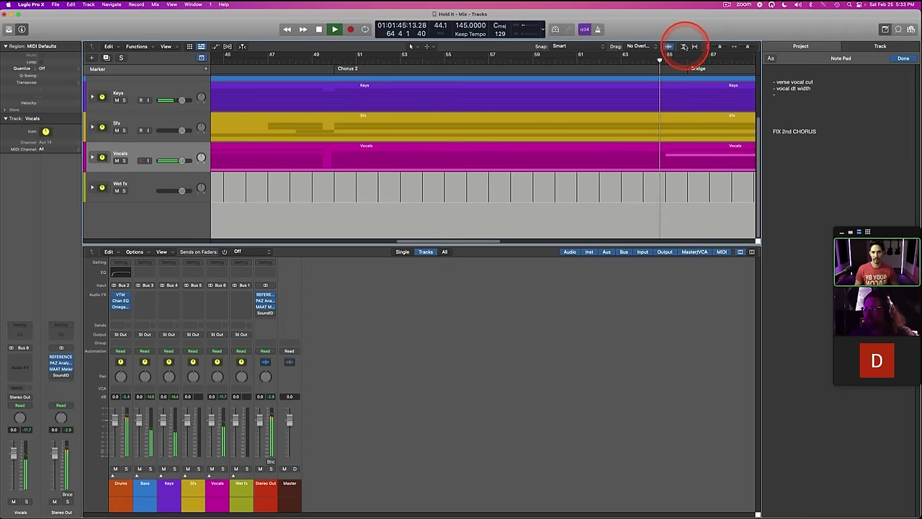
click(682, 47)
click(683, 47)
Step: Complete the third bullet of the notes with "throw on "hold it""
click(781, 94)
text(throw o)
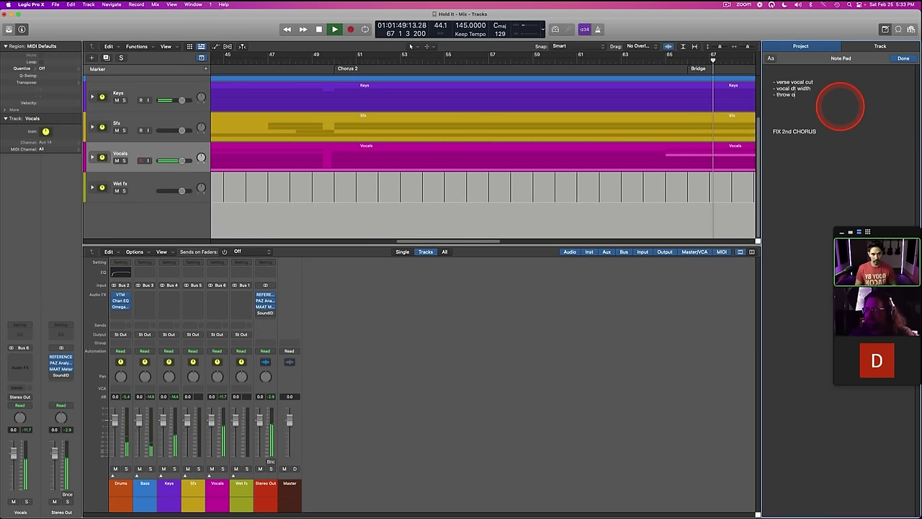
text(n "hold it")
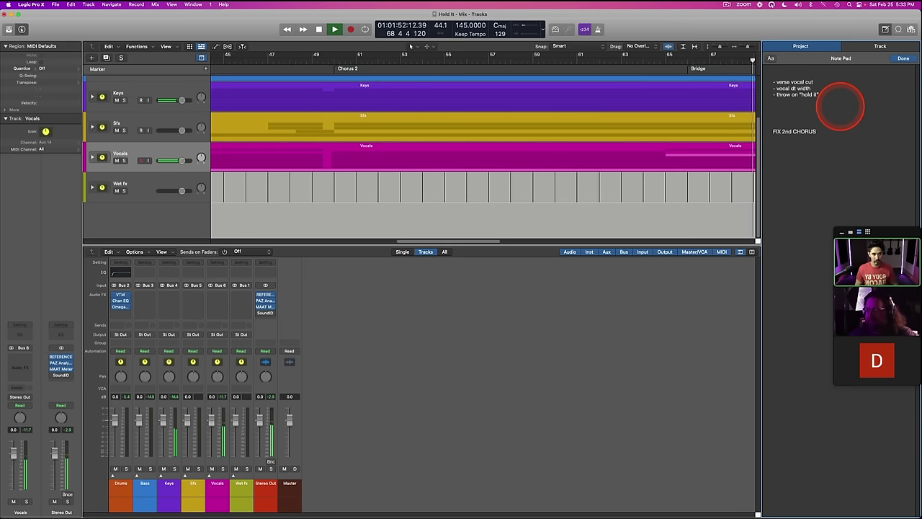
Step: Add the bullets "bridge harm processing", "bridge harm freq manage" and "snare bottom too punchy?" to the mix notes
key(Return)
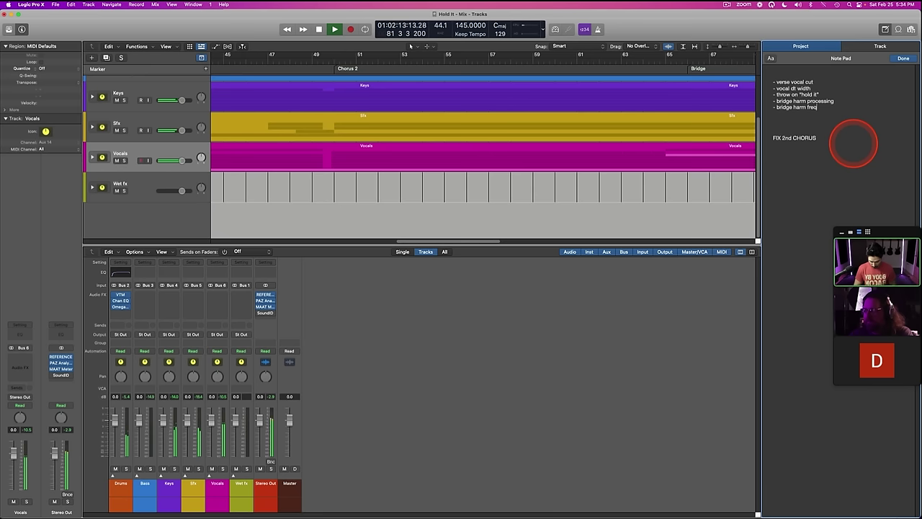
key(Return)
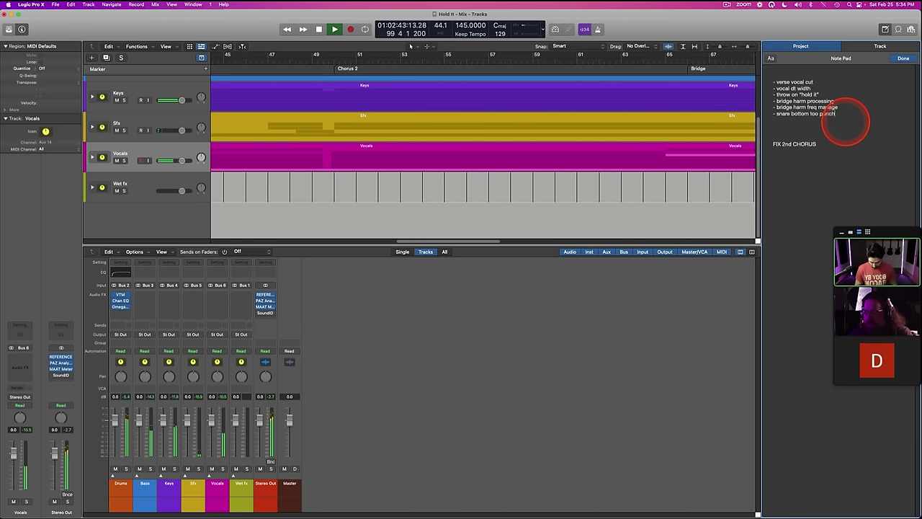
key(Return)
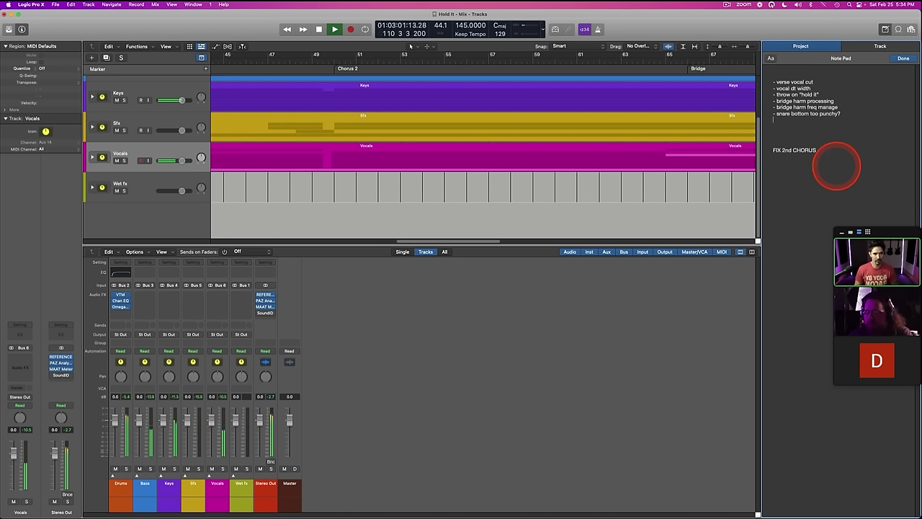
key(BackSpace)
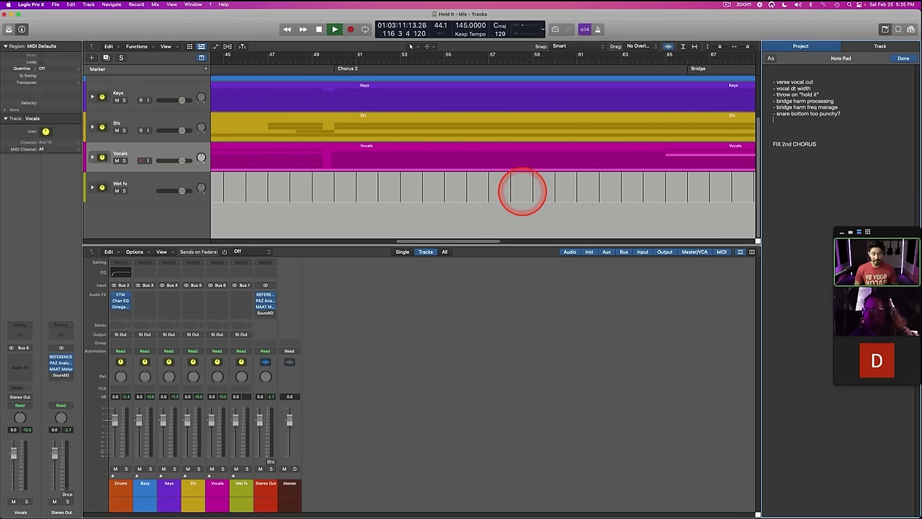
Step: Stop playback and fit the whole arrangement horizontally with automatic zoom
click(779, 173)
click(598, 198)
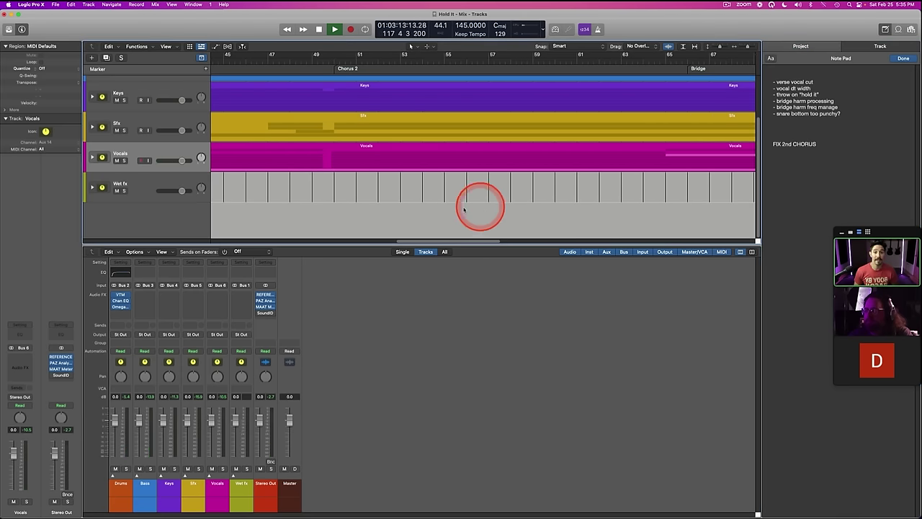
key(space)
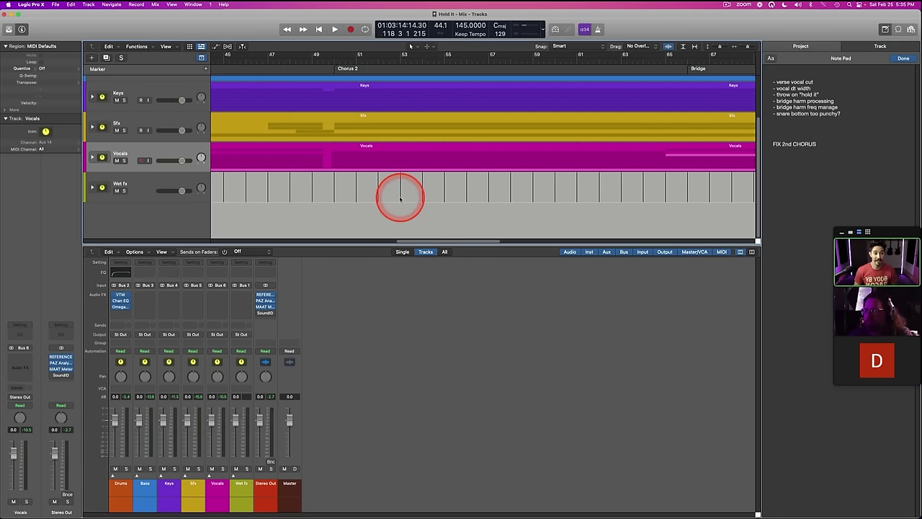
click(693, 47)
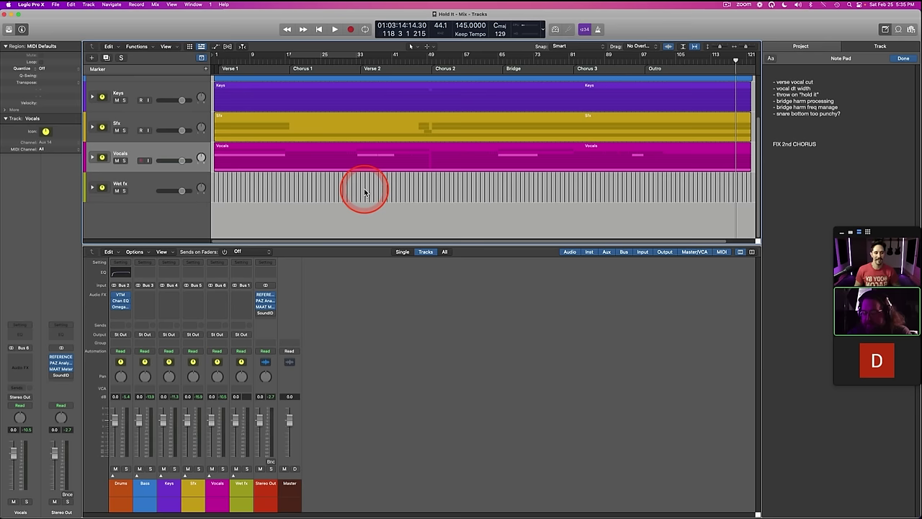
key(x)
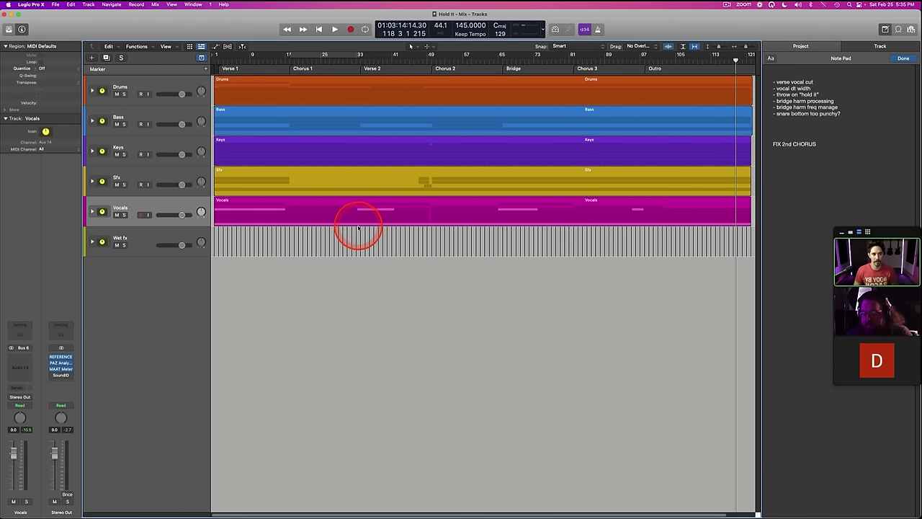
key(x)
click(798, 86)
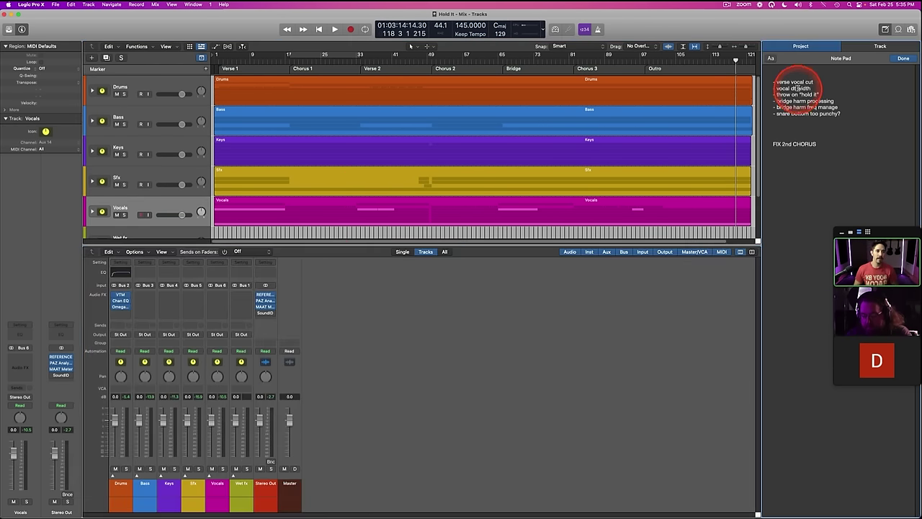
click(631, 91)
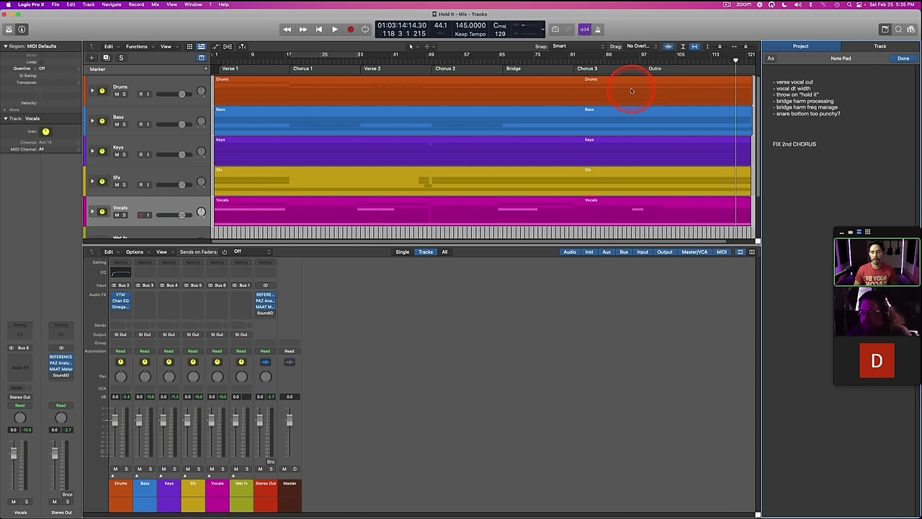
Step: Insert blank lines above "snare bottom too punchy?" to separate it from the vocal notes
click(837, 106)
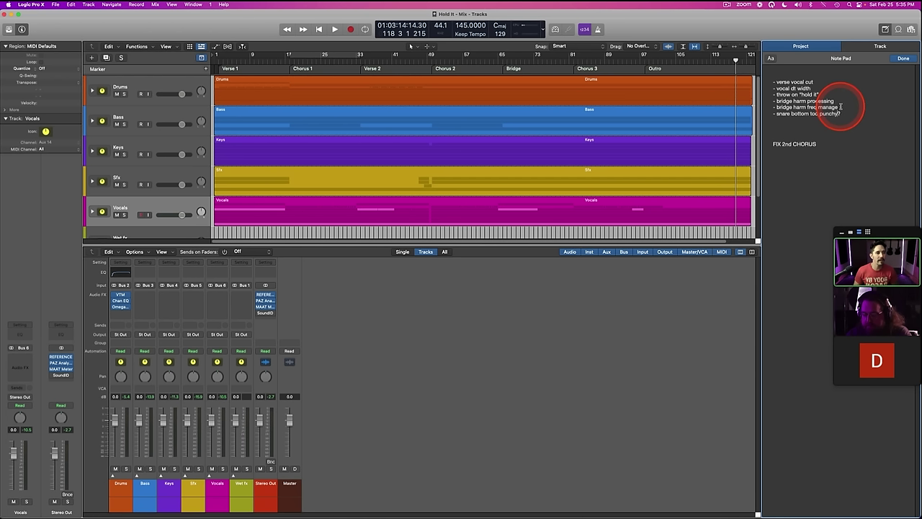
key(Return)
key(Return)
key(Return)
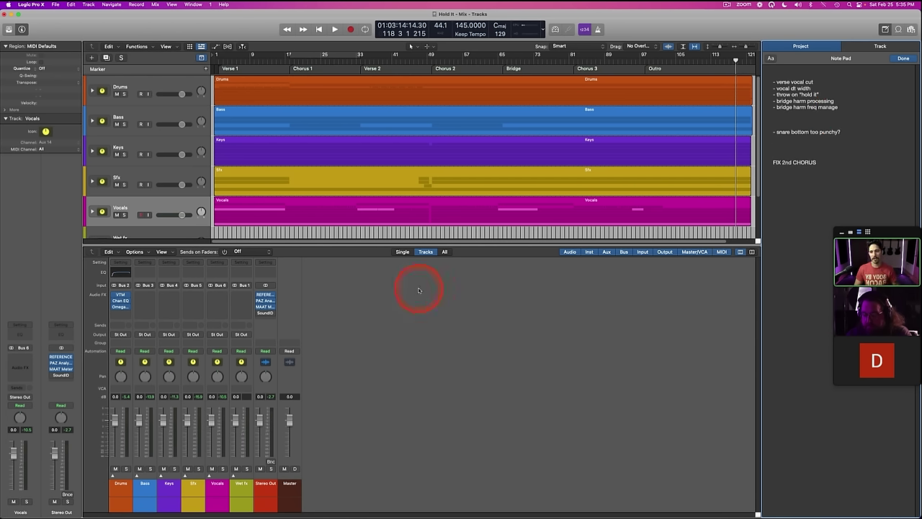
Step: Expand the Drums stack in the mixer and select the Snare Low channel
click(111, 475)
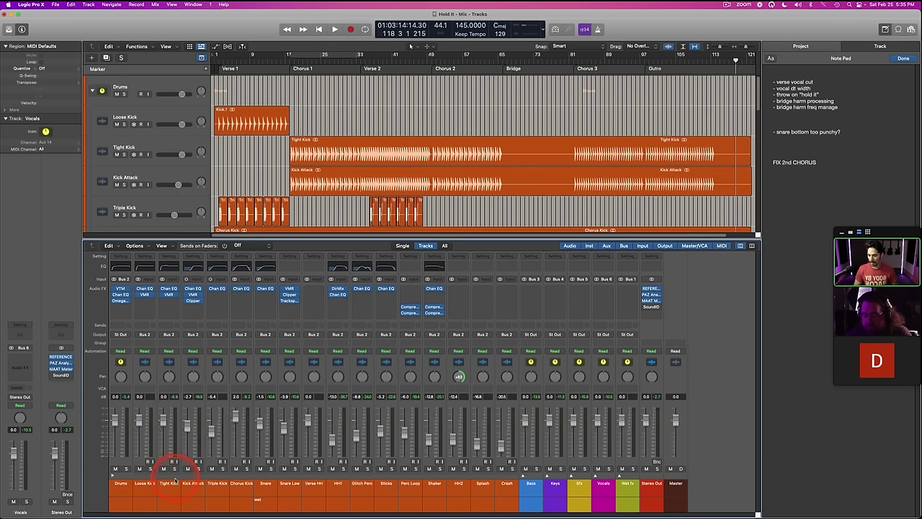
click(263, 486)
click(288, 488)
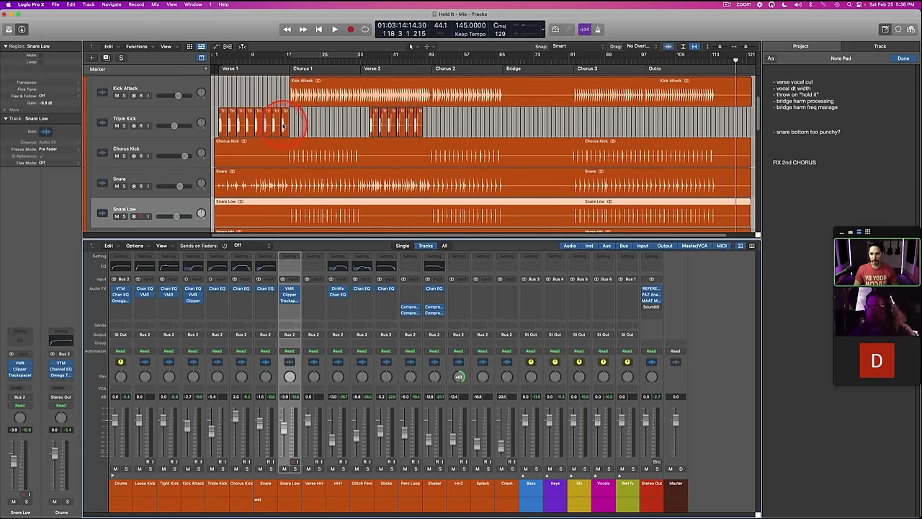
Step: Play from the start of Chorus 1 and audition Snare Low both soloed and within the full mix
click(290, 62)
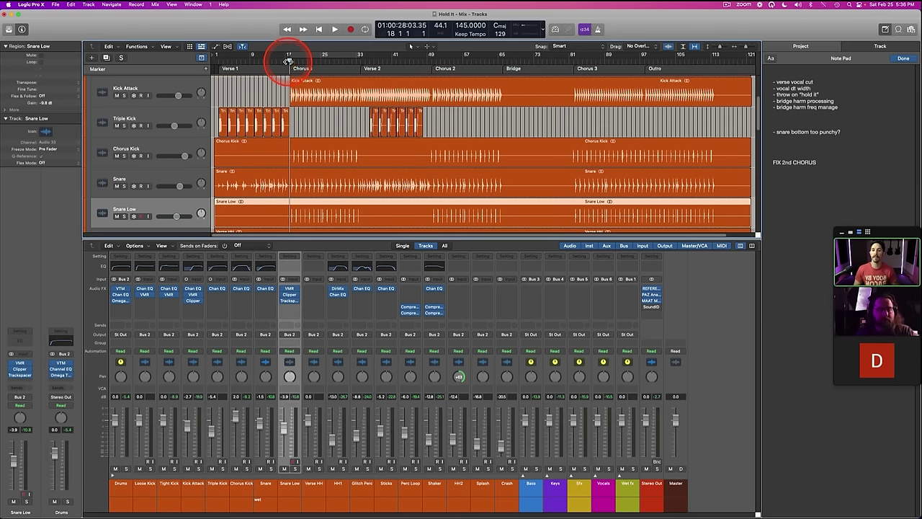
key(space)
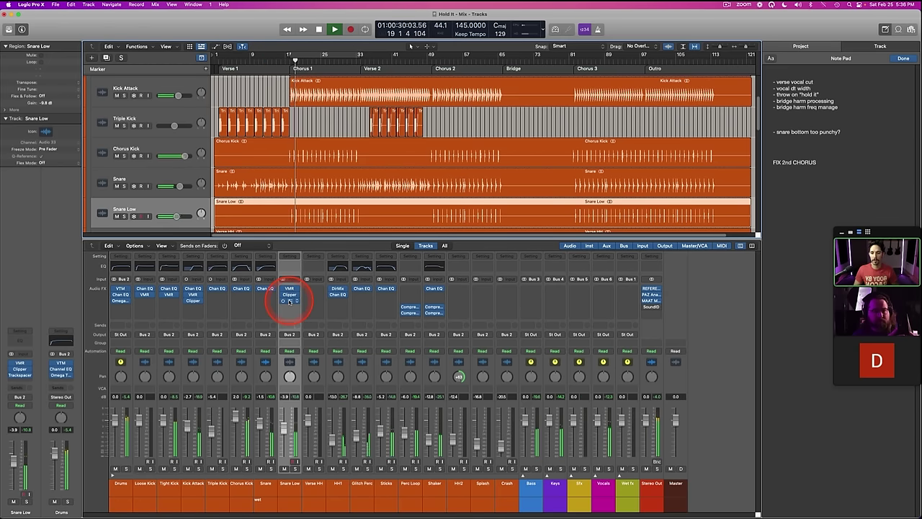
key(s)
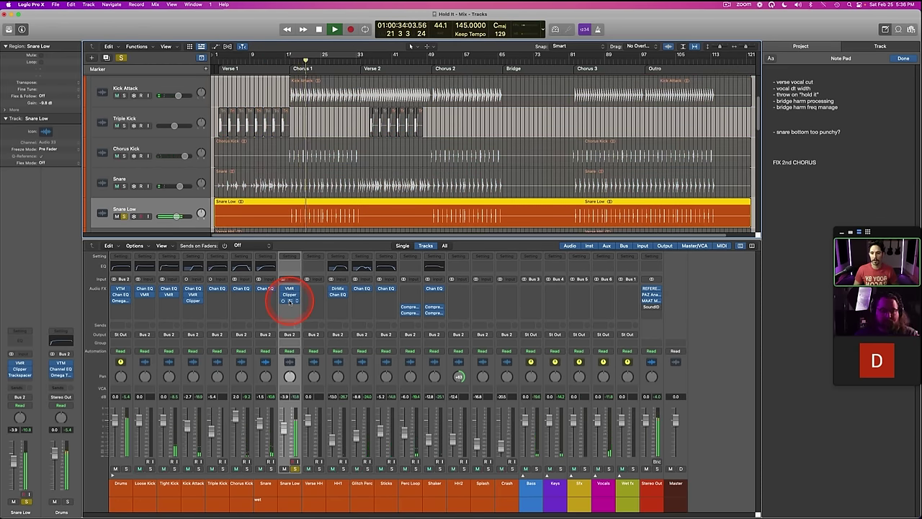
key(s)
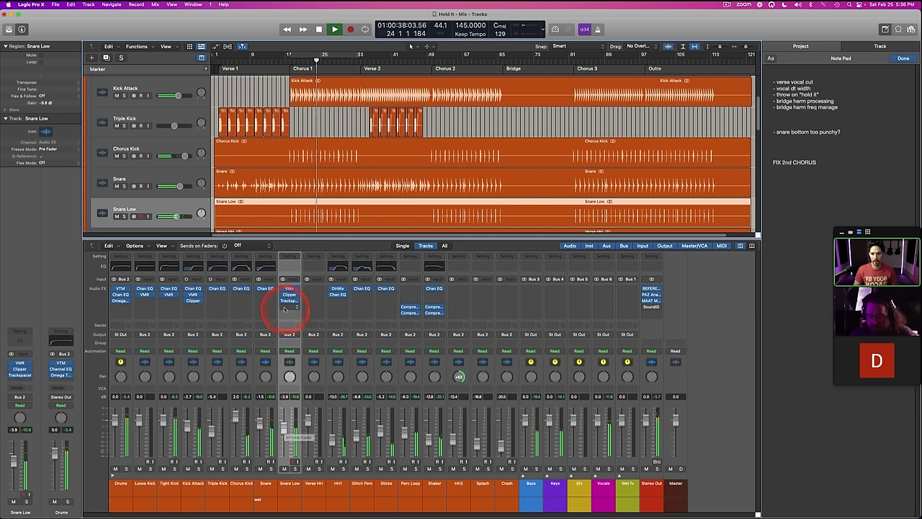
Step: Add a Channel EQ to Snare Low and cut its low-mid peak by about 1.7 dB
click(287, 267)
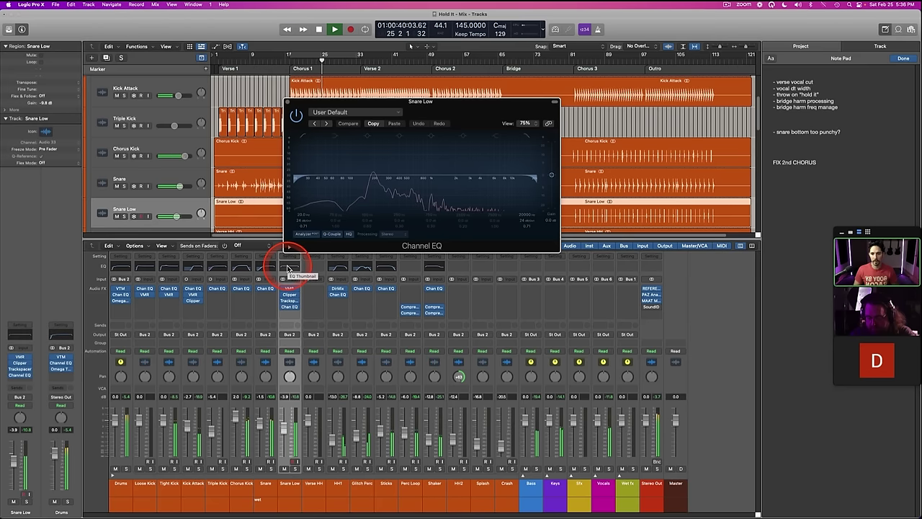
drag(369, 135, 373, 180)
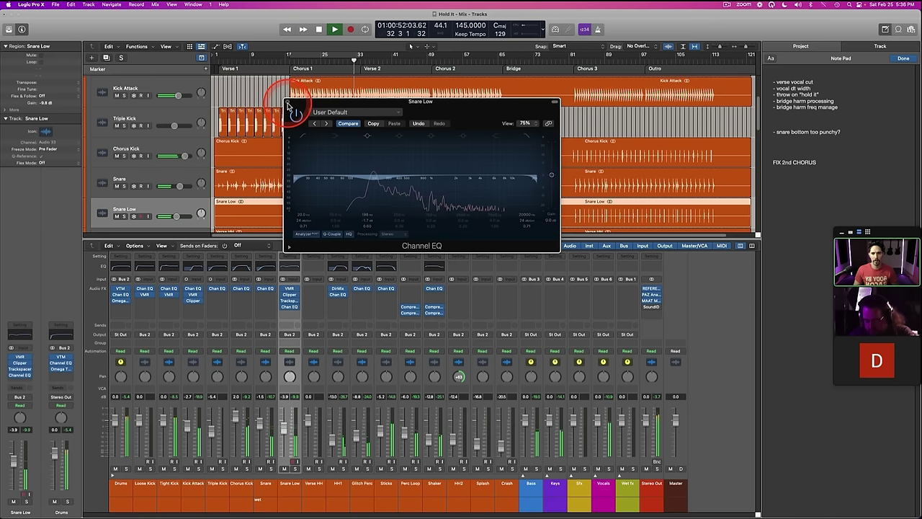
click(288, 105)
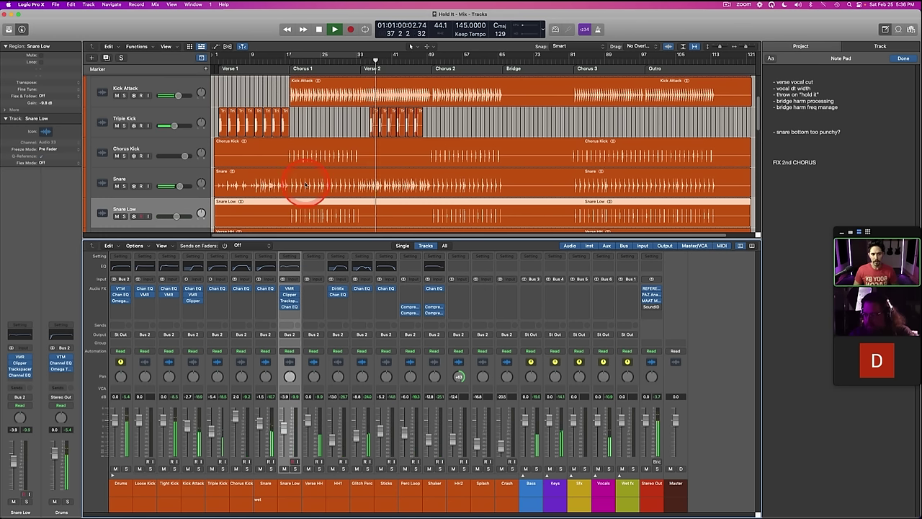
Step: Stop playback and delete the "snare bottom too punchy?" line from the project notes
key(space)
drag(839, 131, 730, 123)
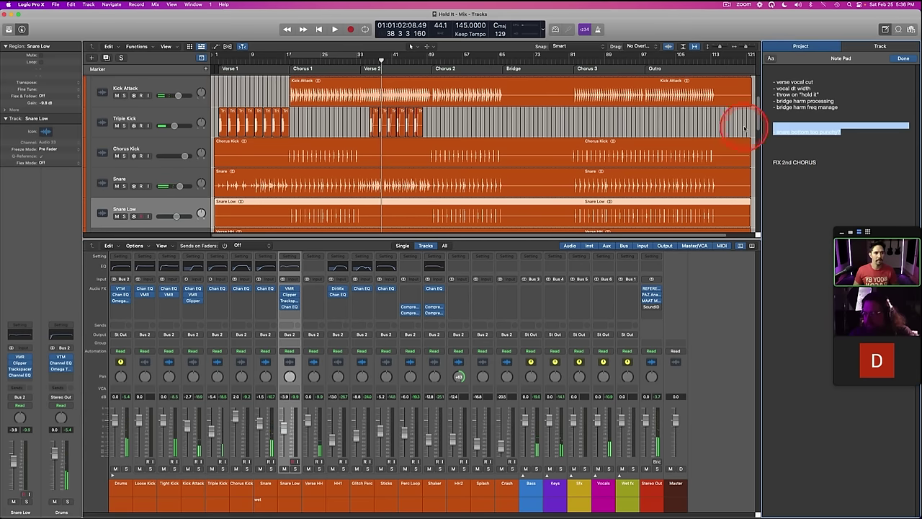
key(BackSpace)
click(487, 144)
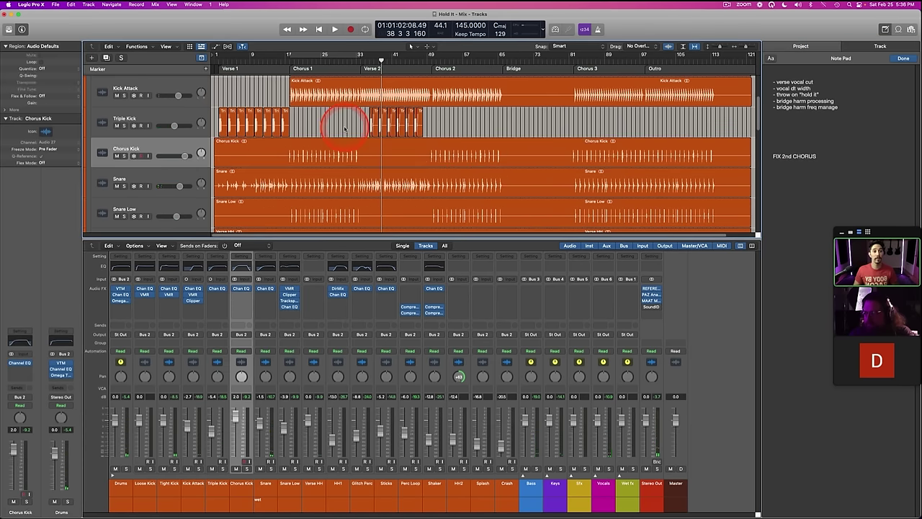
Step: Place the playhead at the Bridge, expand the Vocals stack, and select the Bridge Harm track with its mixer channel in view
scroll(339, 120, up, 3)
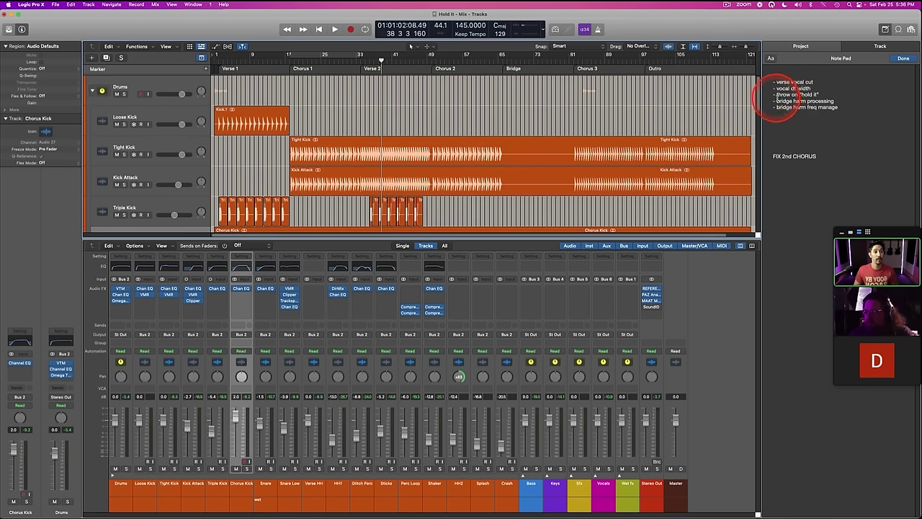
scroll(523, 111, down, 10)
click(504, 59)
click(92, 164)
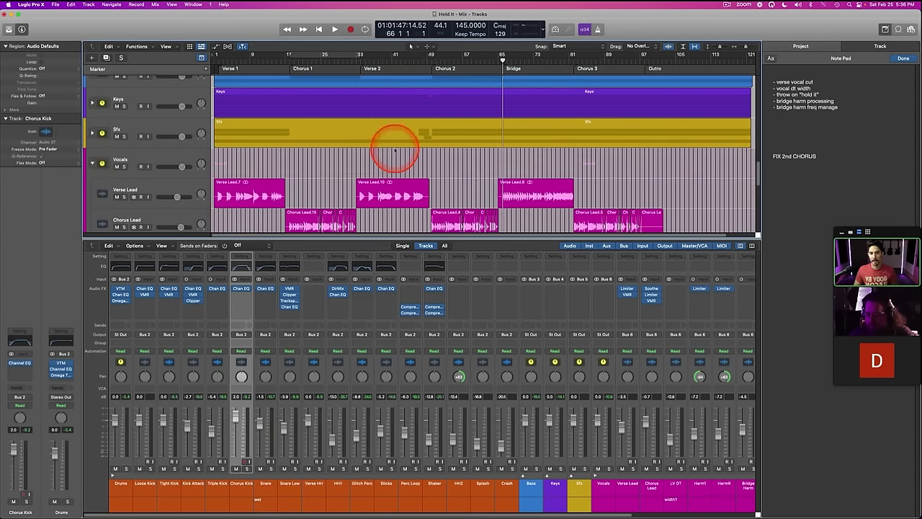
scroll(404, 150, down, 6)
scroll(414, 151, down, 3)
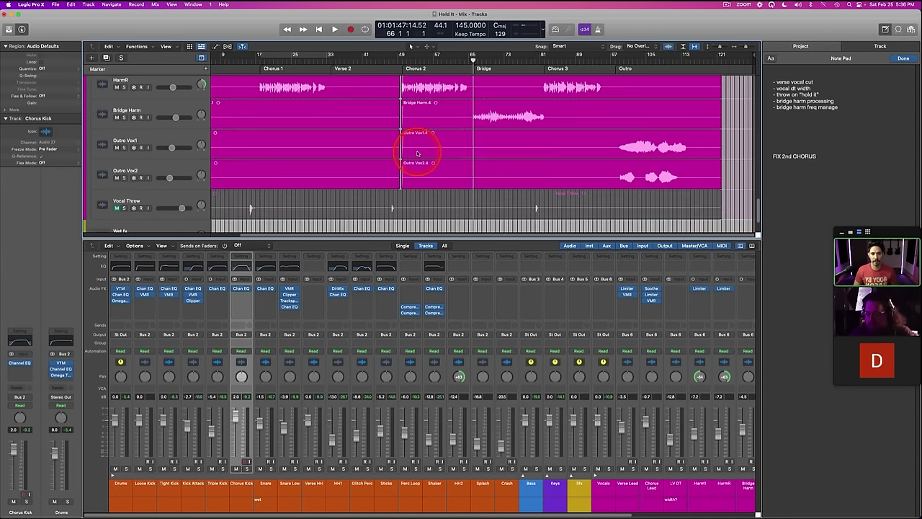
click(187, 111)
scroll(449, 134, up, 1)
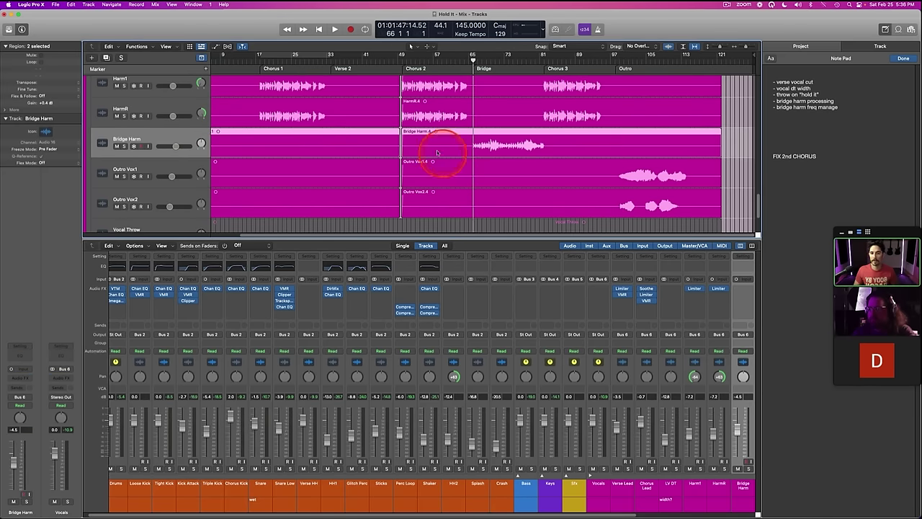
scroll(563, 341, right, 5)
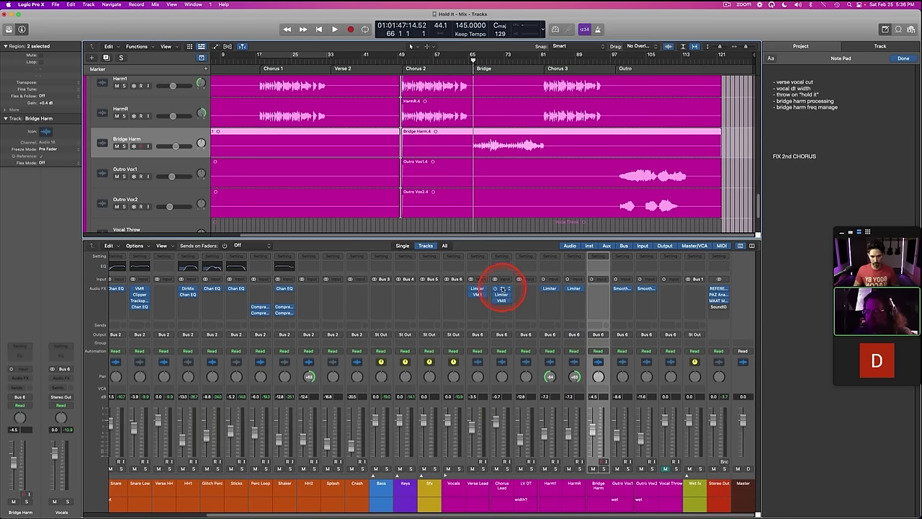
Step: Copy the Limiter and VMR plug-ins from Verse Lead onto the Bridge Harm channel
drag(502, 292, 472, 290)
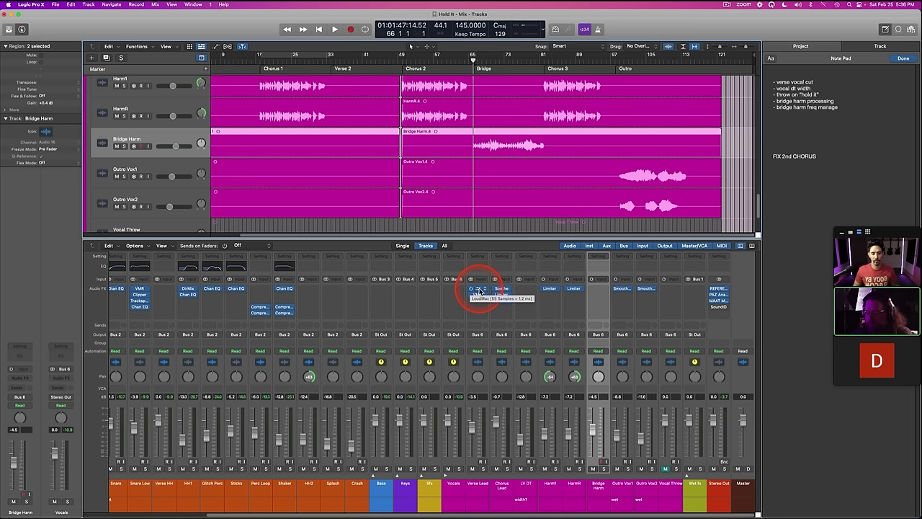
key(s)
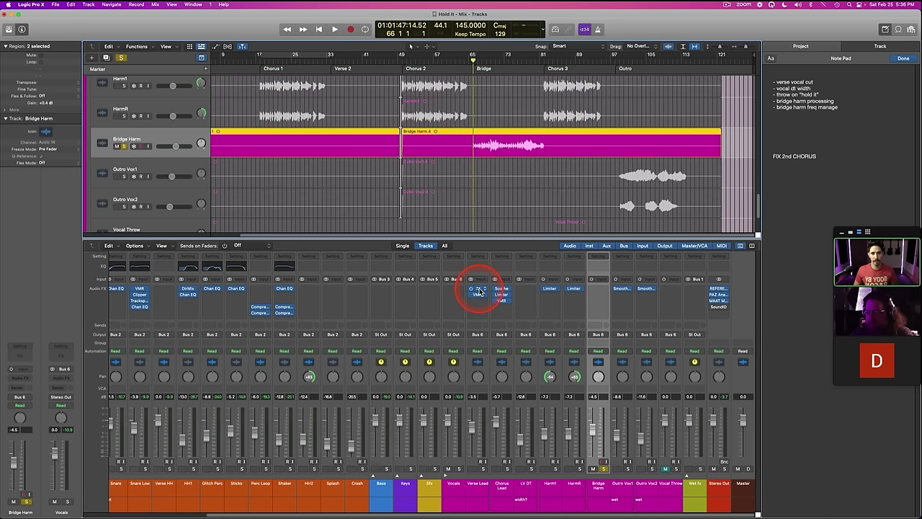
key(s)
drag(478, 290, 593, 279)
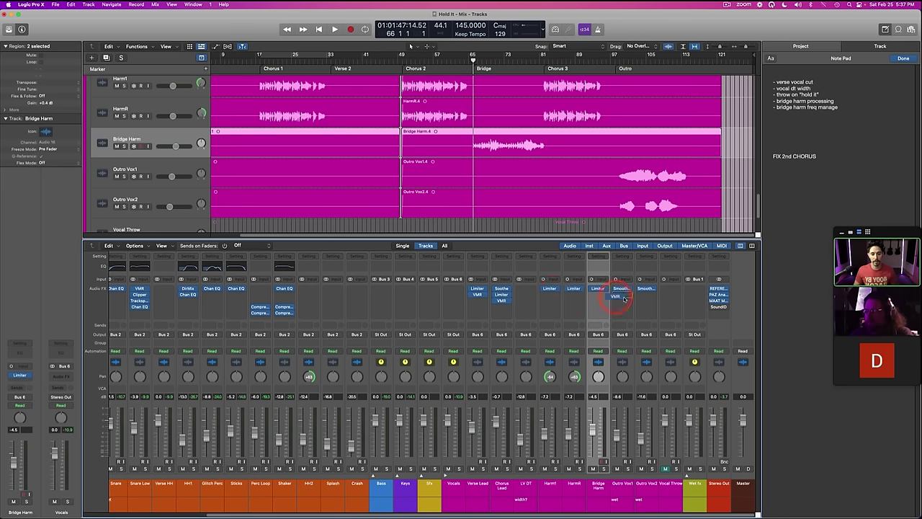
drag(600, 298, 600, 296)
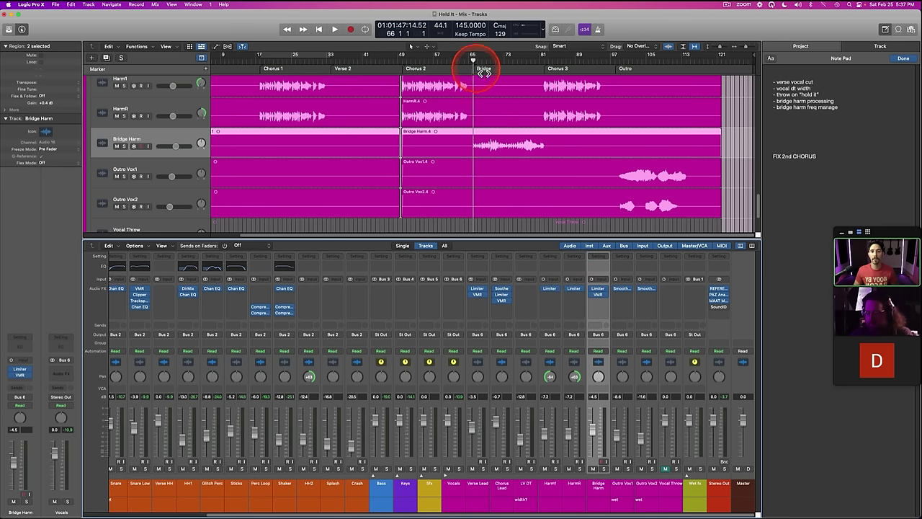
Step: Solo Bridge Harm, play from the Bridge, and lower the copied Limiter's threshold and output together
key(s)
click(597, 288)
key(space)
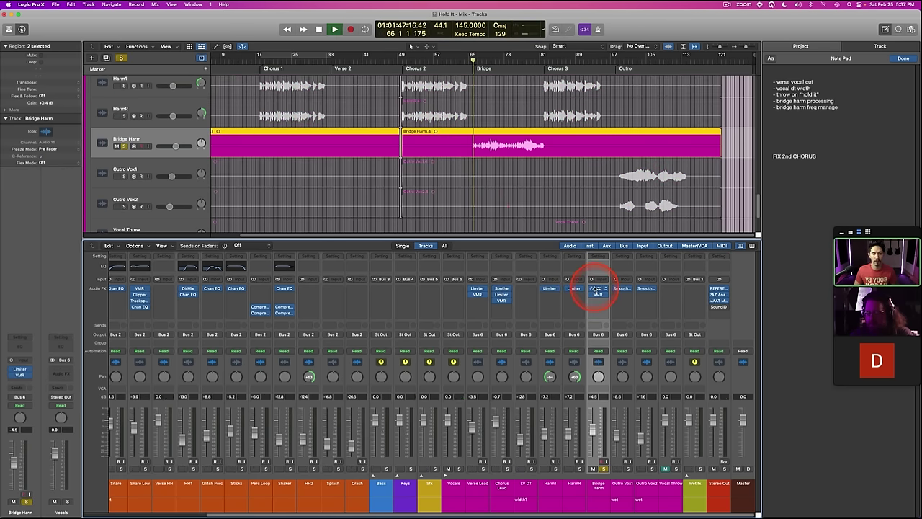
drag(365, 105, 331, 161)
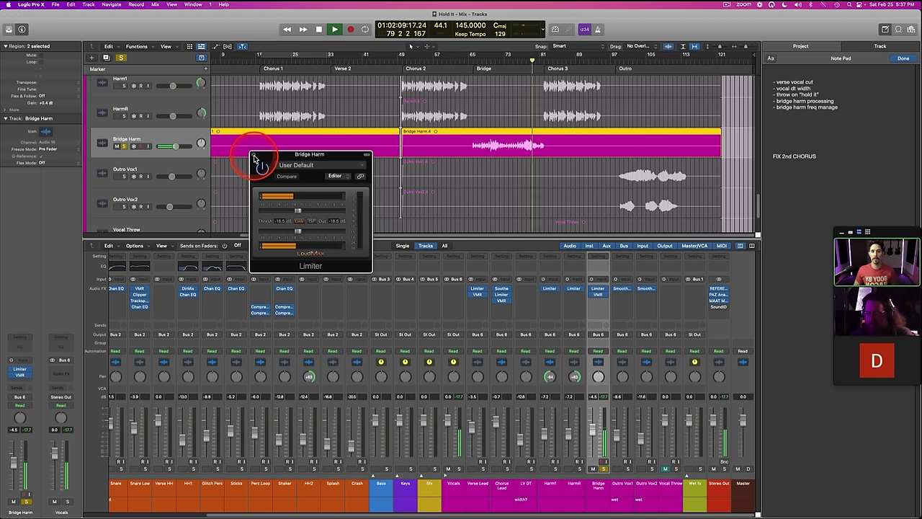
click(254, 156)
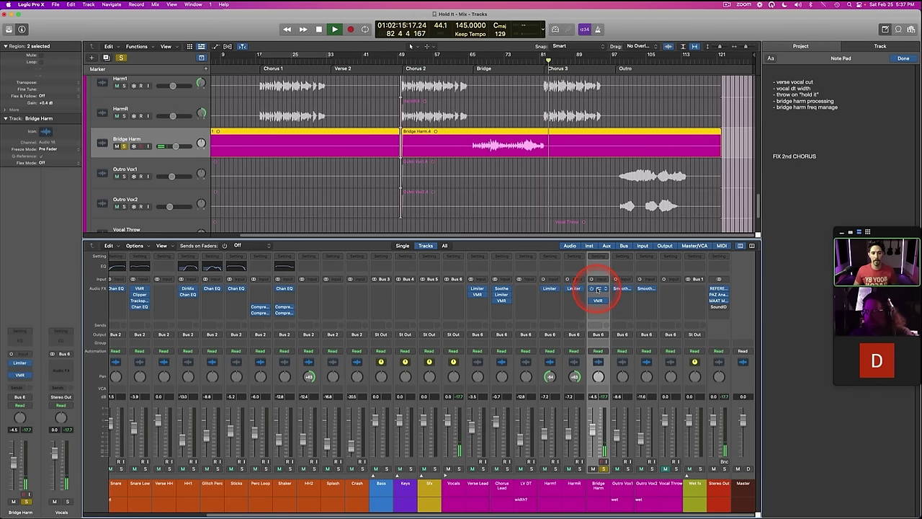
Step: Copy Soothe from Chorus Lead to the first insert on Bridge Harm, ahead of the Limiter, and open it
drag(498, 288, 597, 290)
click(597, 289)
click(491, 72)
drag(513, 107, 525, 215)
click(494, 341)
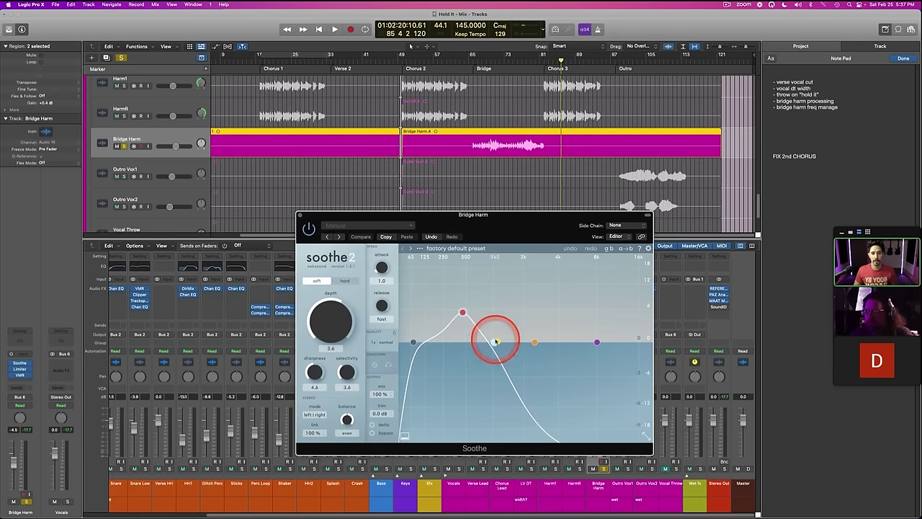
Step: Set Soothe's high cut to about 1.3 kHz and low cut to about 154 Hz while playing the soloed bridge harmony
drag(494, 341, 580, 341)
click(565, 162)
click(526, 65)
key(space)
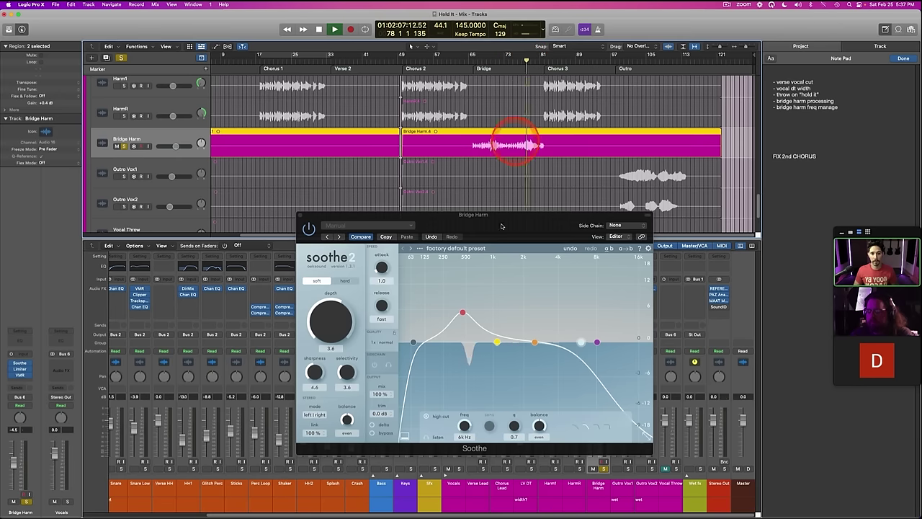
drag(556, 339, 497, 341)
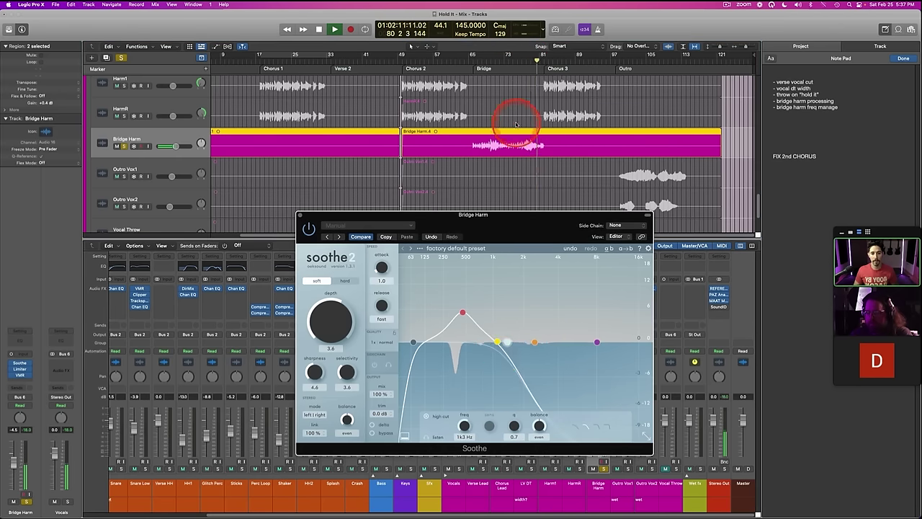
drag(538, 55, 523, 64)
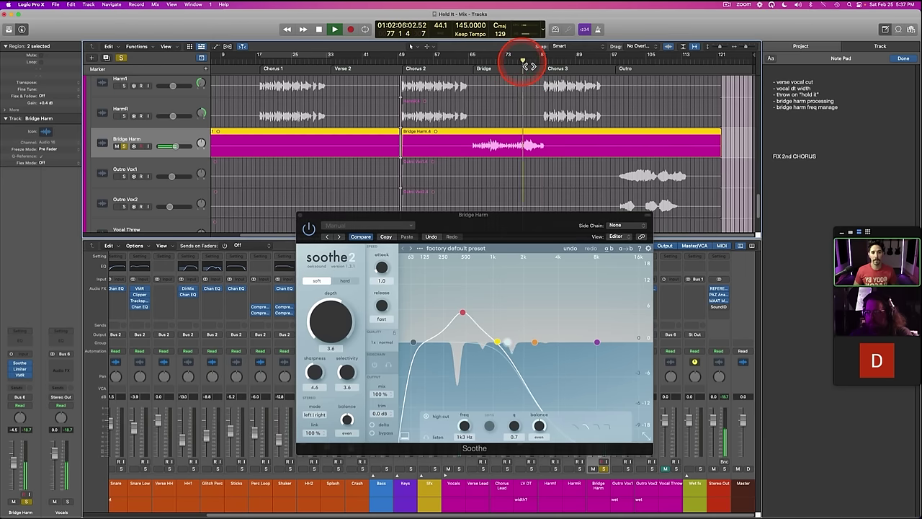
mouse_move(413, 342)
mouse_down()
mouse_move(457, 360)
mouse_move(429, 341)
mouse_up()
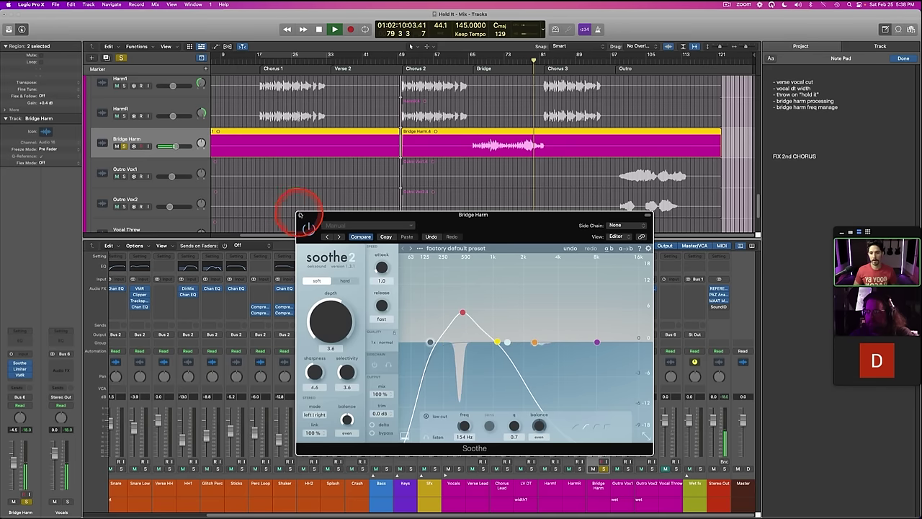
click(300, 214)
Step: Unsolo Bridge Harm, play from the Bridge in the full mix, and add the channel note "width? panning?"
key(s)
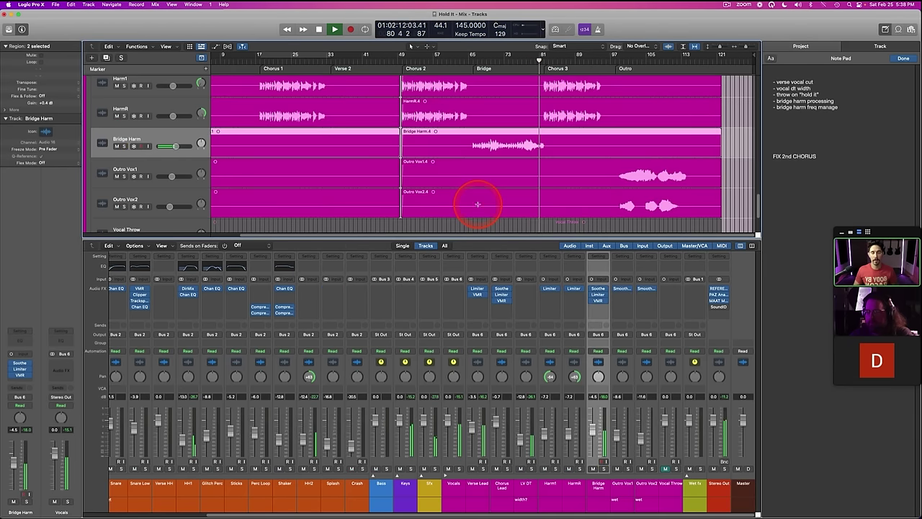
click(473, 61)
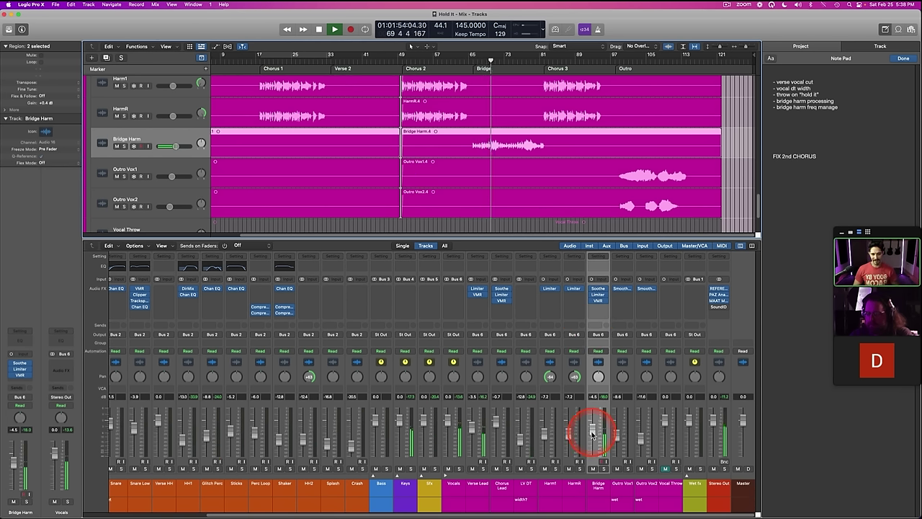
double_click(596, 502)
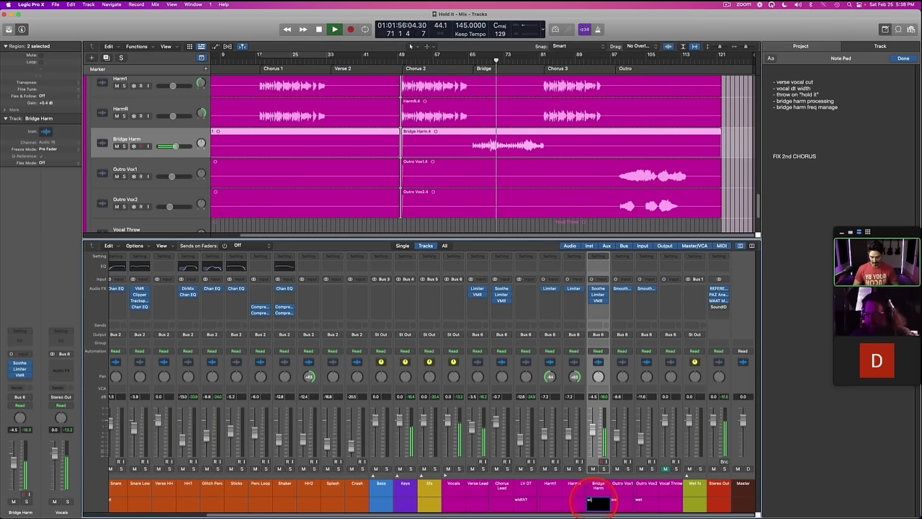
text(panning?)
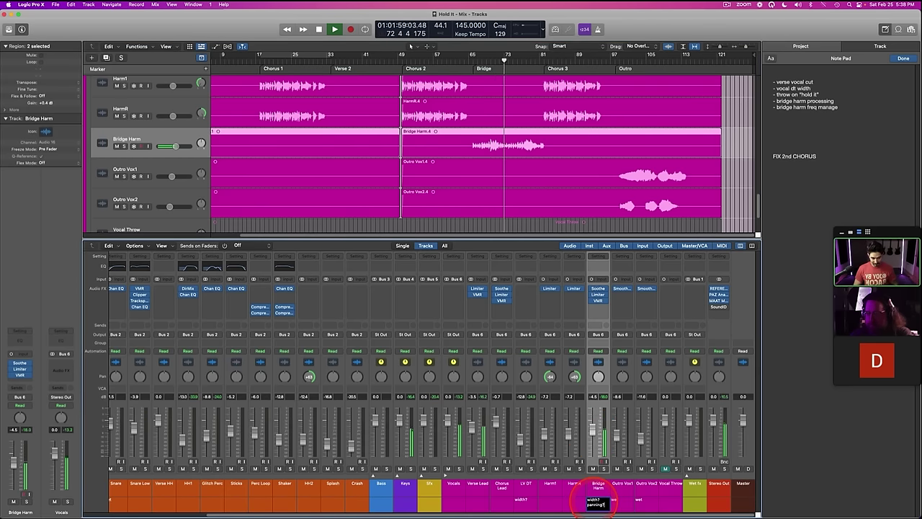
key(Return)
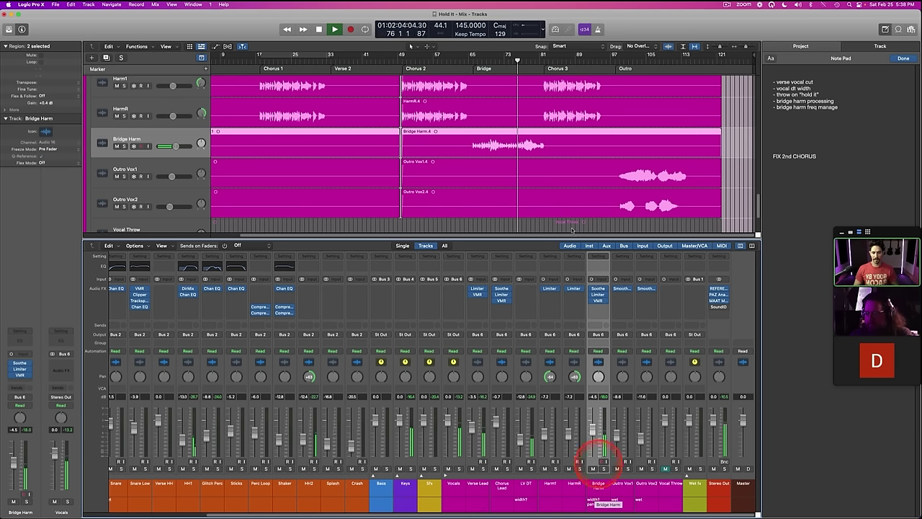
Step: Select the Harm1 and HarmR channels together and raise their faders to -6.8 dB
scroll(514, 166, up, 5)
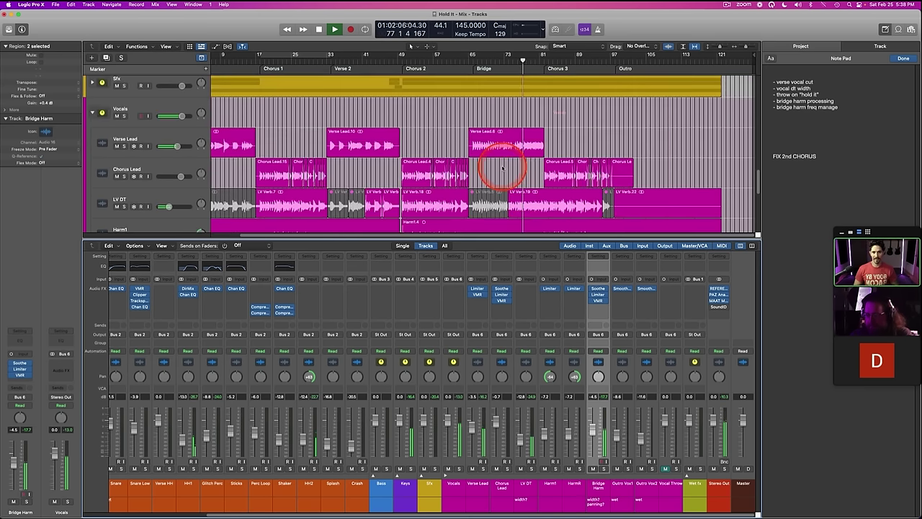
scroll(502, 167, down, 5)
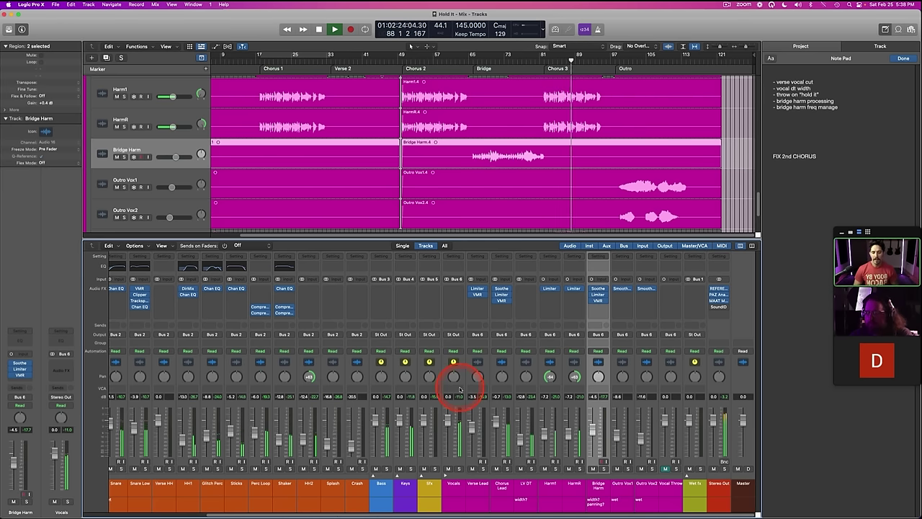
click(543, 503)
shift+click(569, 494)
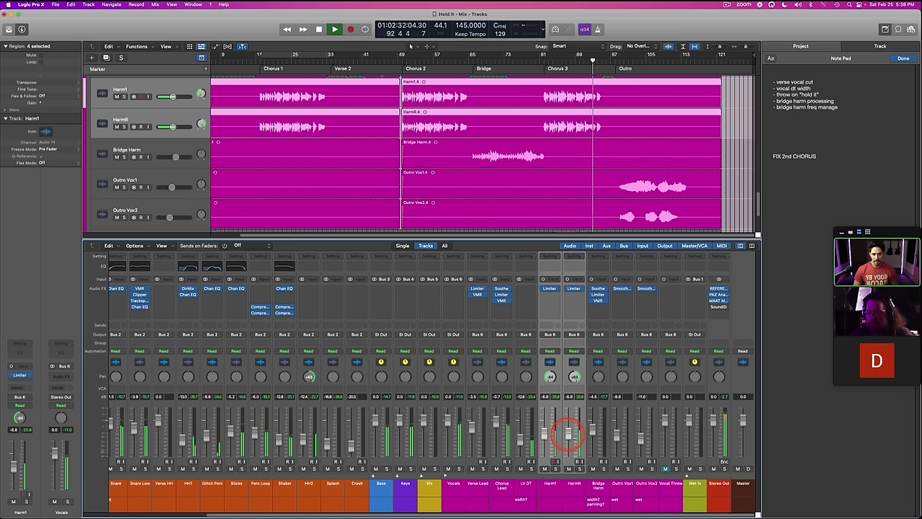
Step: Hide the mixer, stop playback, and clear the region selection in the arrangement
key(x)
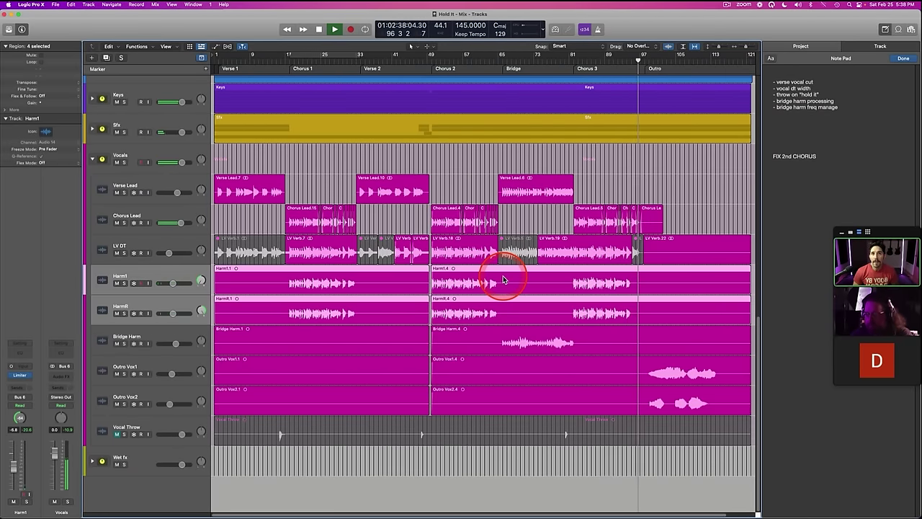
key(space)
click(405, 220)
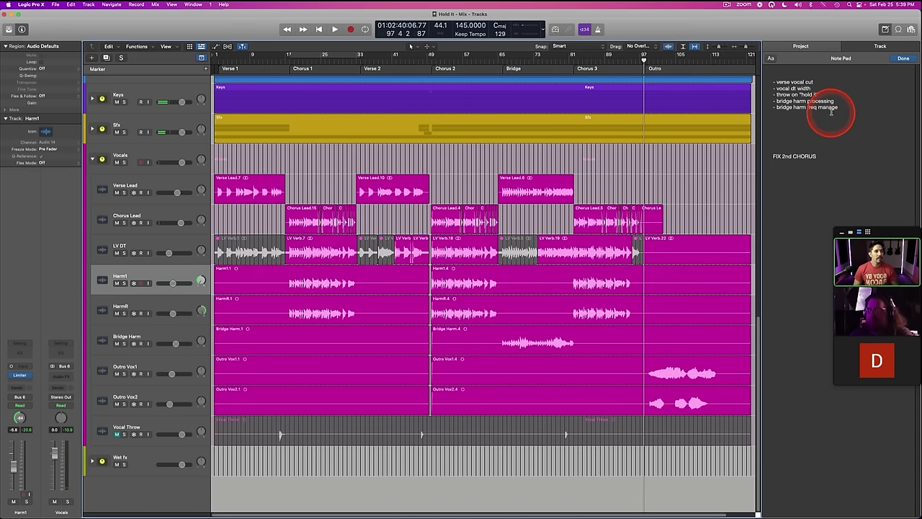
Step: Delete the "bridge harm processing" and "bridge harm freq manage" lines from the project notes
drag(843, 102, 787, 102)
drag(876, 127, 760, 103)
key(BackSpace)
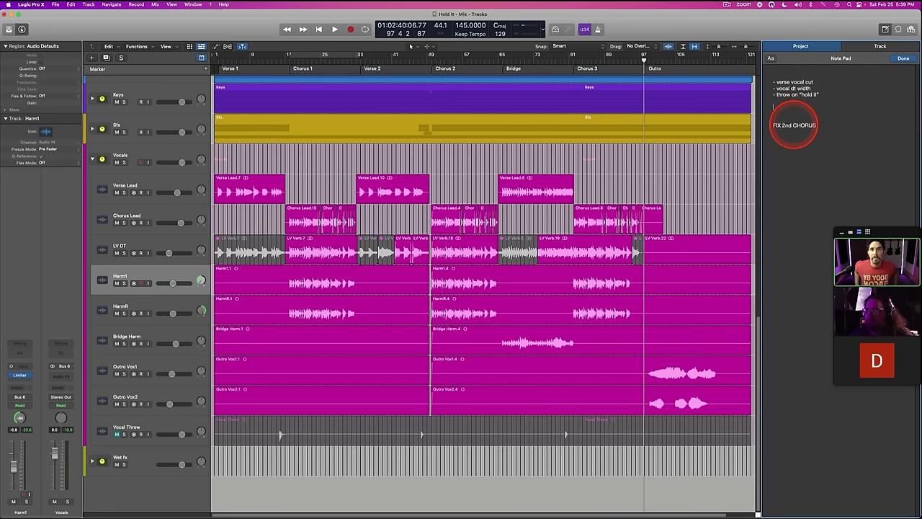
click(473, 189)
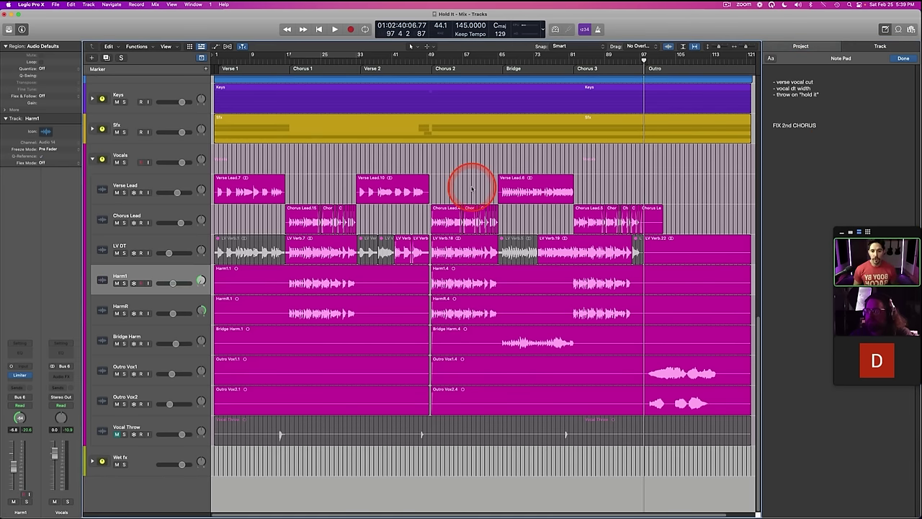
Step: Extend the last Chorus 1 region of Chorus Lead through Chorus 2, then delete the excess over Verse 2 and past the chorus
drag(360, 229, 507, 228)
click(375, 238)
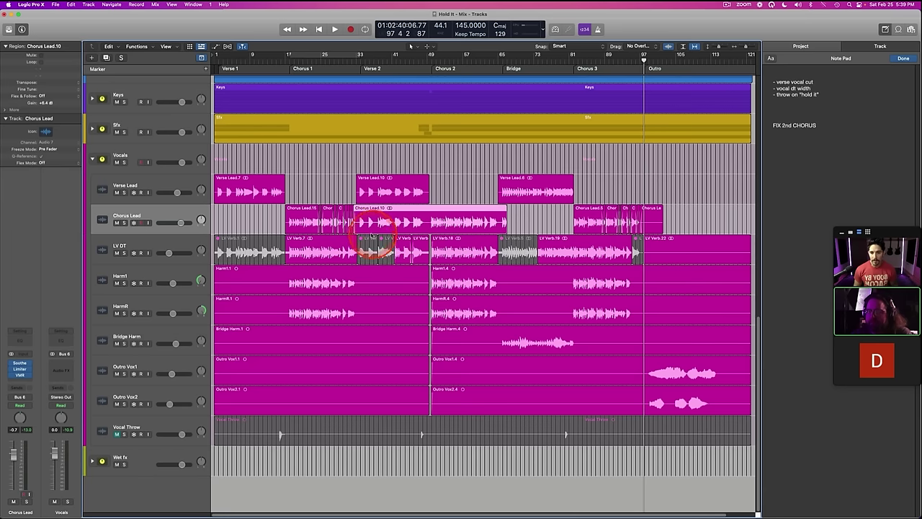
drag(357, 222, 427, 224)
key(Delete)
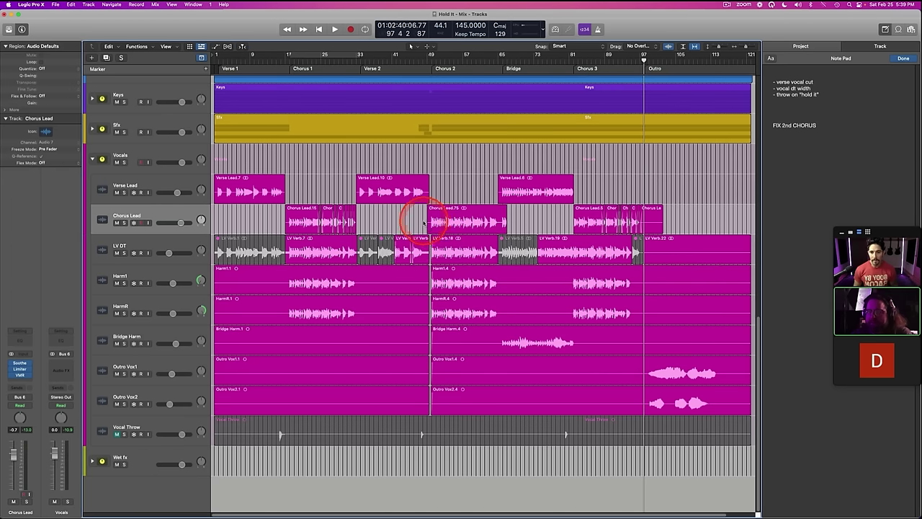
drag(526, 224, 499, 226)
key(Delete)
Step: Zoom in on Chorus 2 and listen to the replaced lead vocal from bar 49 in the full mix
click(429, 65)
drag(756, 49, 721, 47)
scroll(569, 200, right, 5)
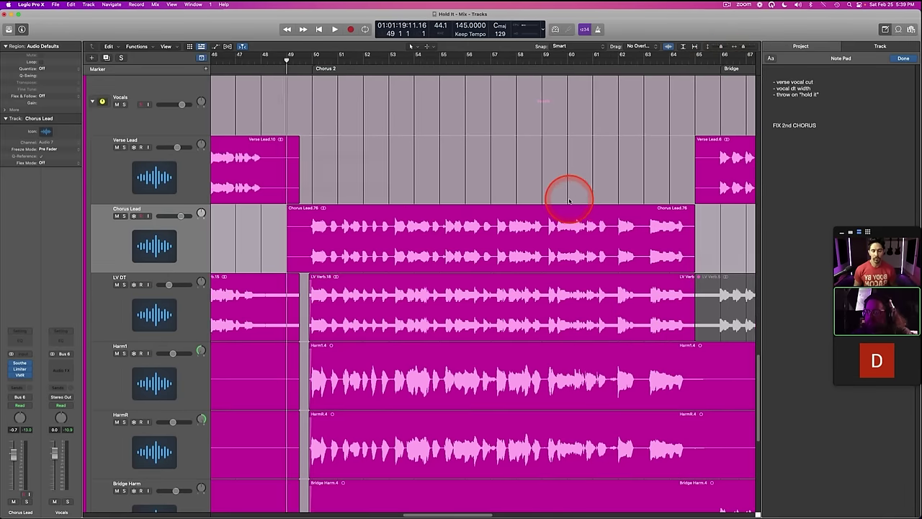
key(space)
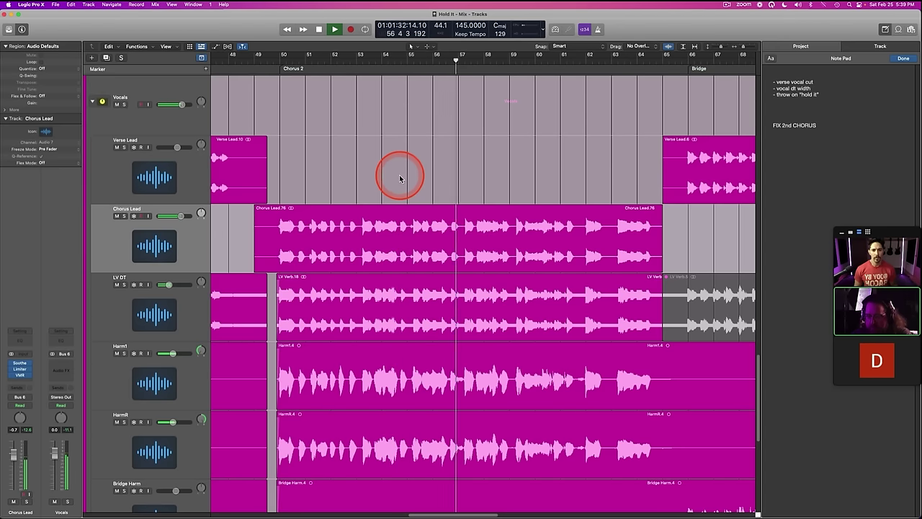
key(space)
Step: Split the short Chorus Lead phrase leading into bar 57 into its own region, adjust its gain, and resume playback
drag(448, 228, 464, 229)
click(455, 227)
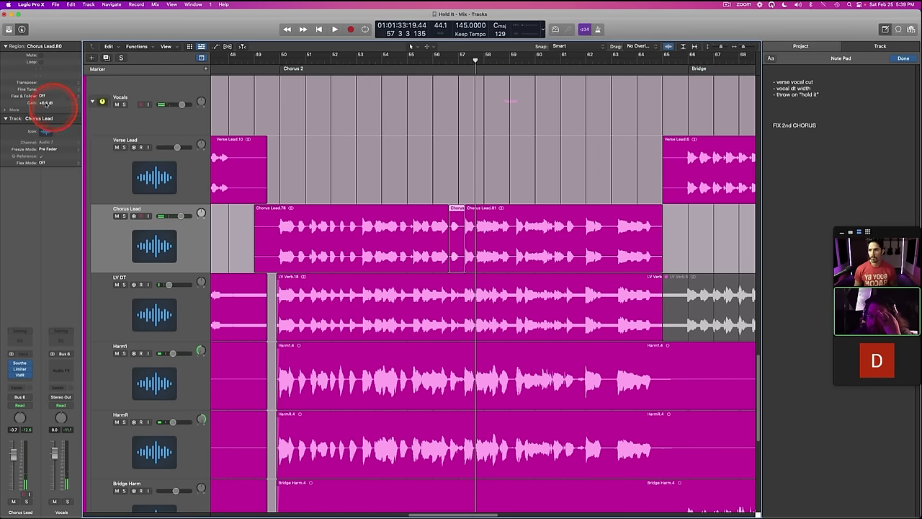
key(space)
click(416, 159)
Step: Listen through the rest of Chorus 2 and replay the Chorus Lead from around bar 60
scroll(416, 159, right, 2)
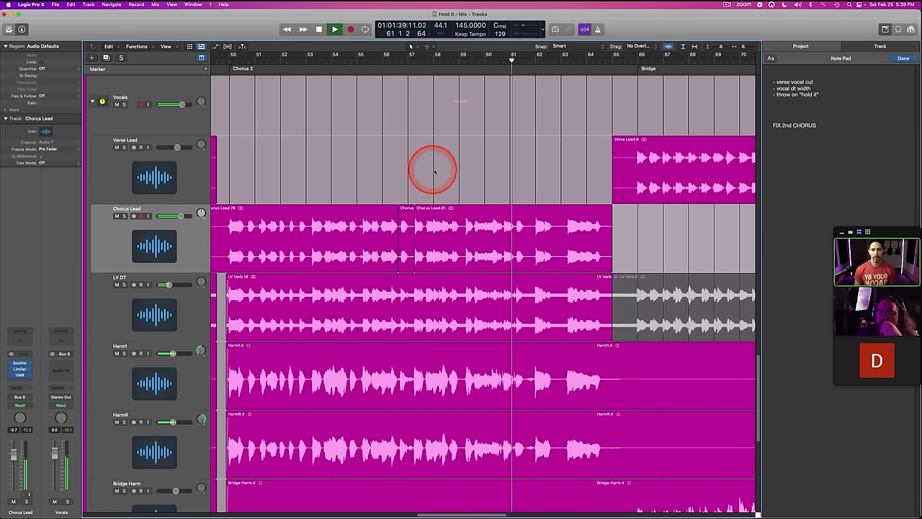
scroll(431, 173, right, 2)
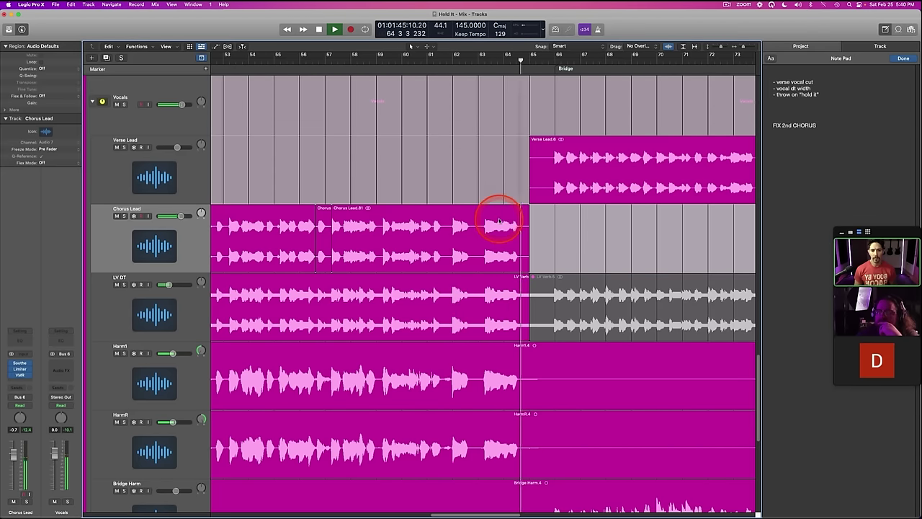
scroll(454, 180, left, 3)
click(502, 64)
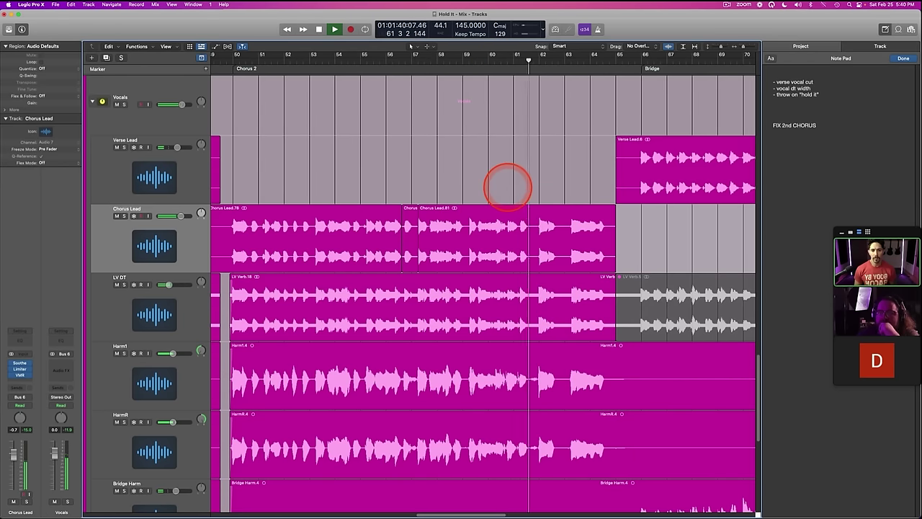
click(489, 64)
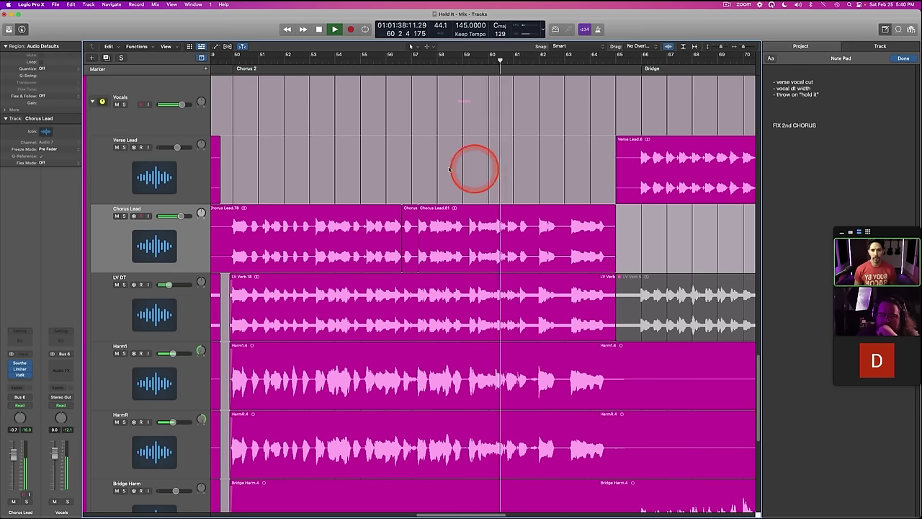
key(space)
Step: Split the short Chorus Lead phrase just after bar 61 into its own region, adjust its gain, and replay the passage
super+click(518, 225)
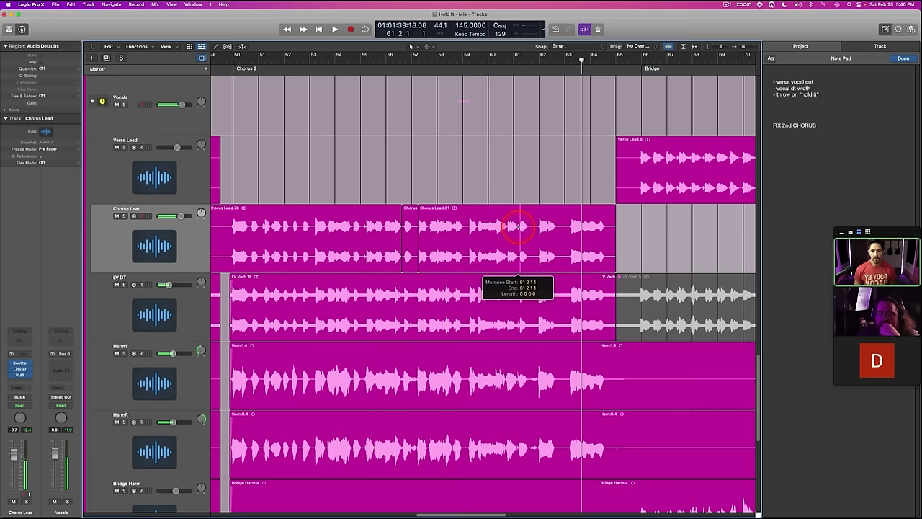
click(530, 227)
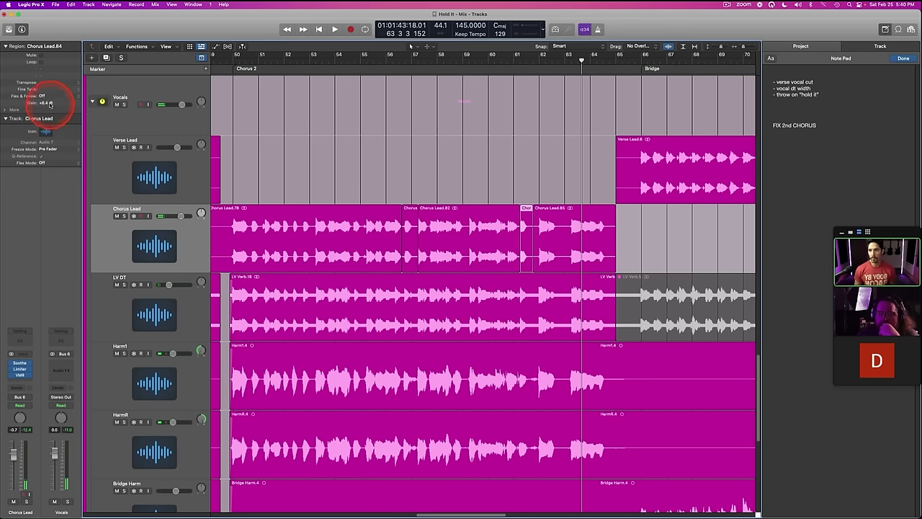
click(497, 64)
click(508, 158)
key(space)
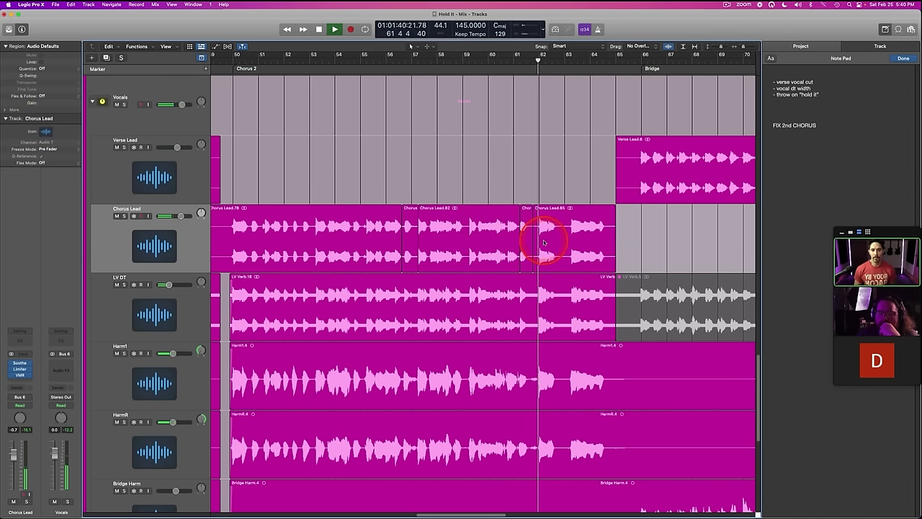
Step: Solo Chorus Lead, set the gain of the short region after bar 61 to +3.7 dB, and replay it
key(s)
click(515, 63)
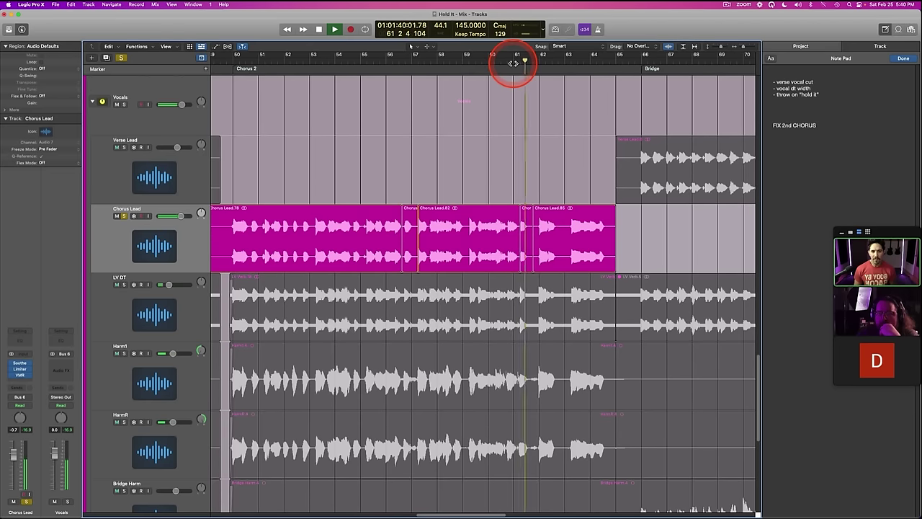
click(526, 219)
key(space)
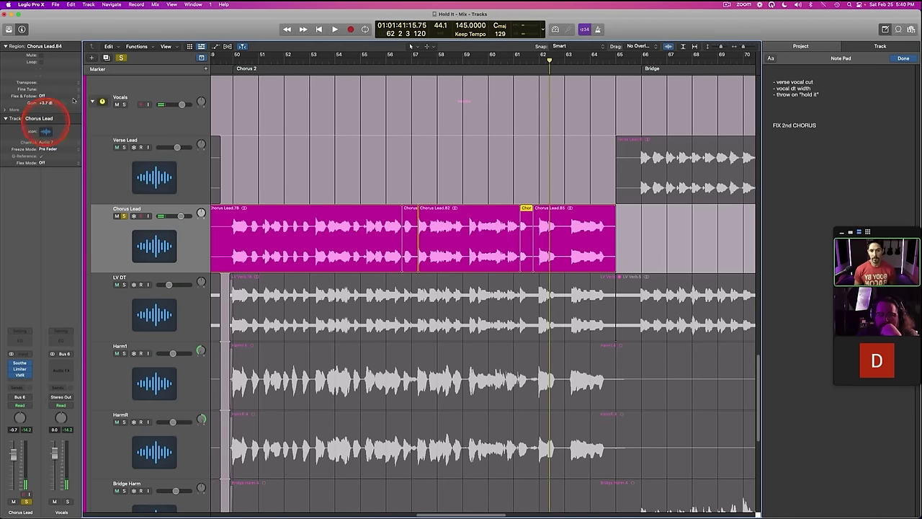
click(494, 61)
key(space)
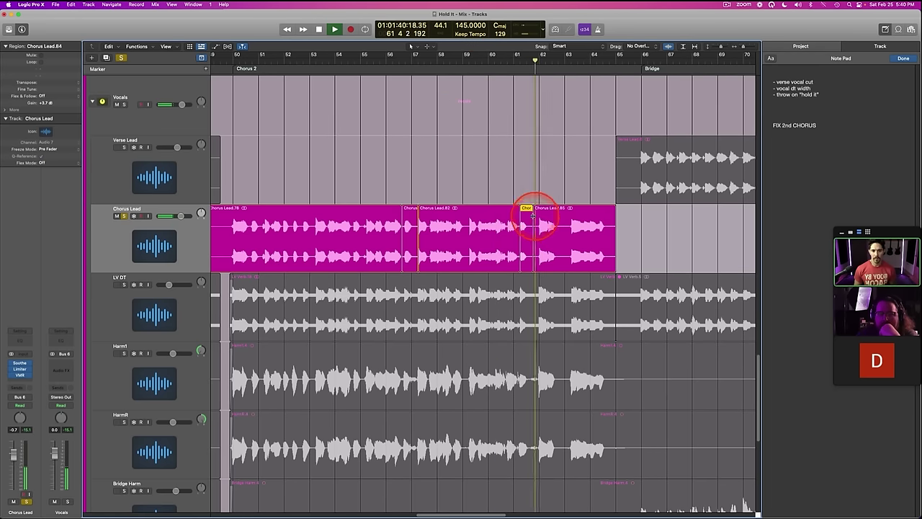
Step: Select all Chorus 2 regions on Chorus Lead and apply crossfades between them, using the X fade type
drag(645, 236, 330, 232)
key(space)
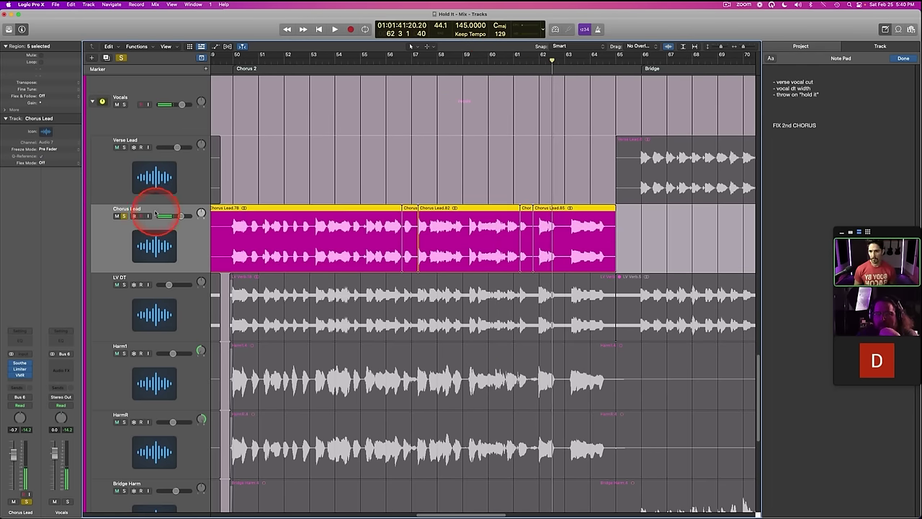
scroll(389, 237, left, 9)
scroll(394, 237, right, 5)
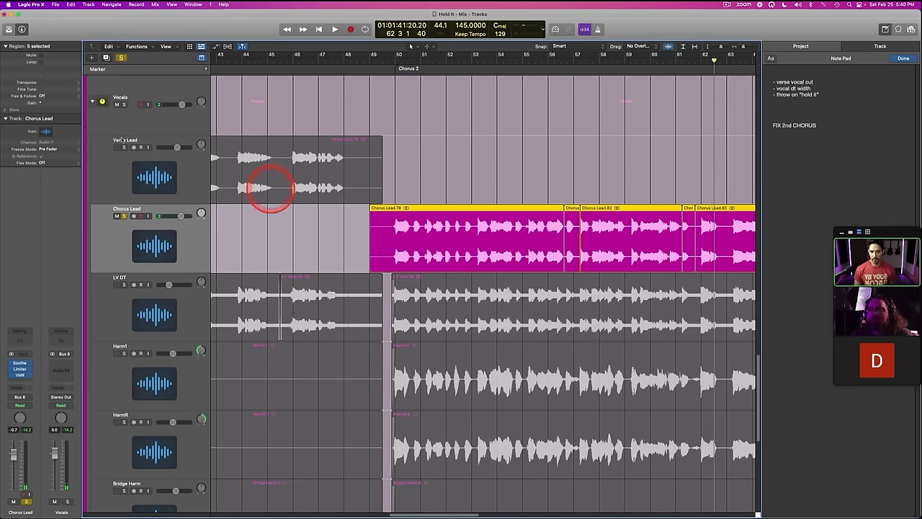
click(5, 110)
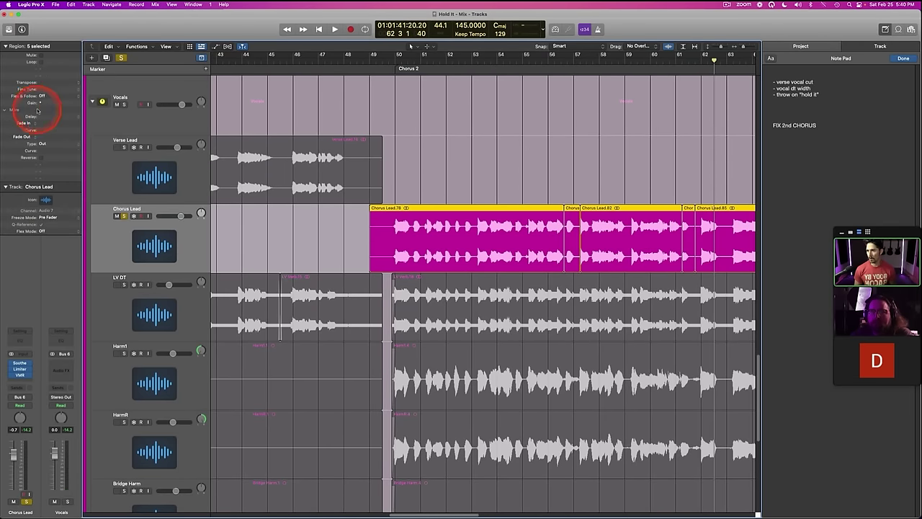
click(50, 146)
click(43, 137)
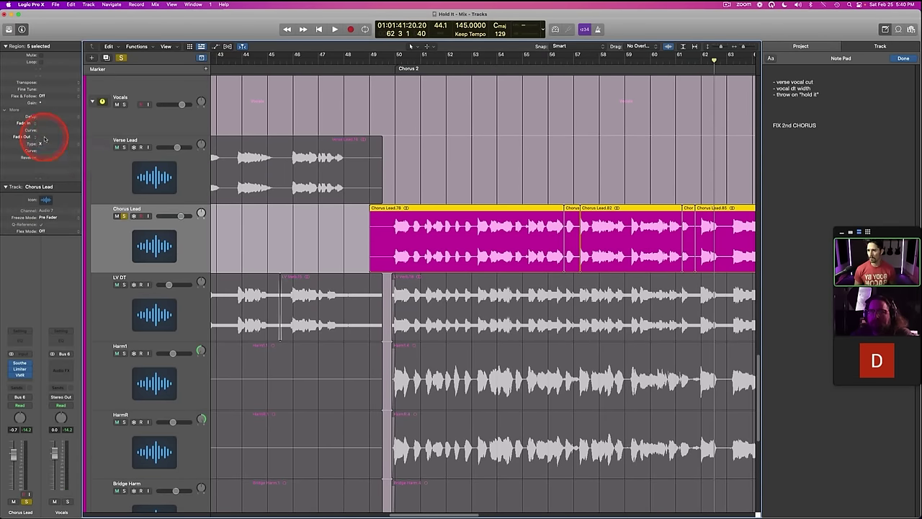
click(550, 174)
scroll(461, 229, right, 5)
click(635, 232)
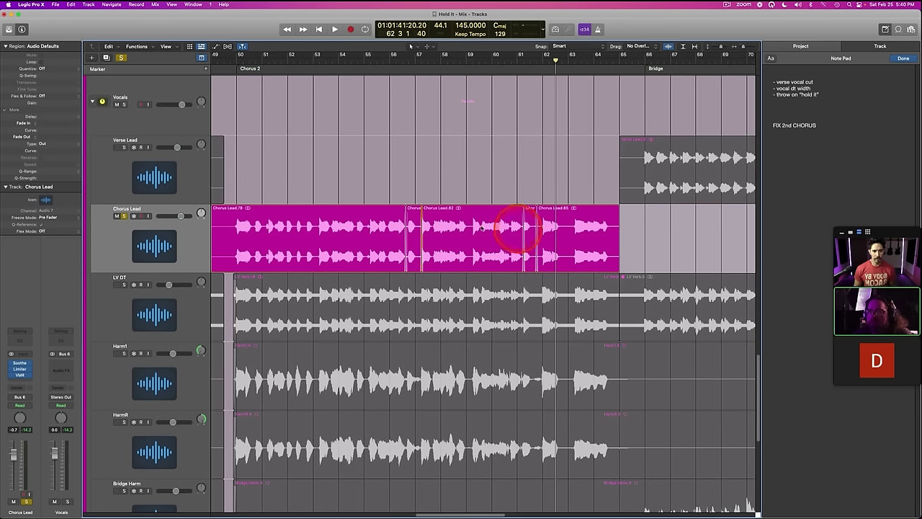
Step: Play Chorus 2 from bar 49 beat 4 and unsolo Chorus Lead to hear the full mix
click(229, 64)
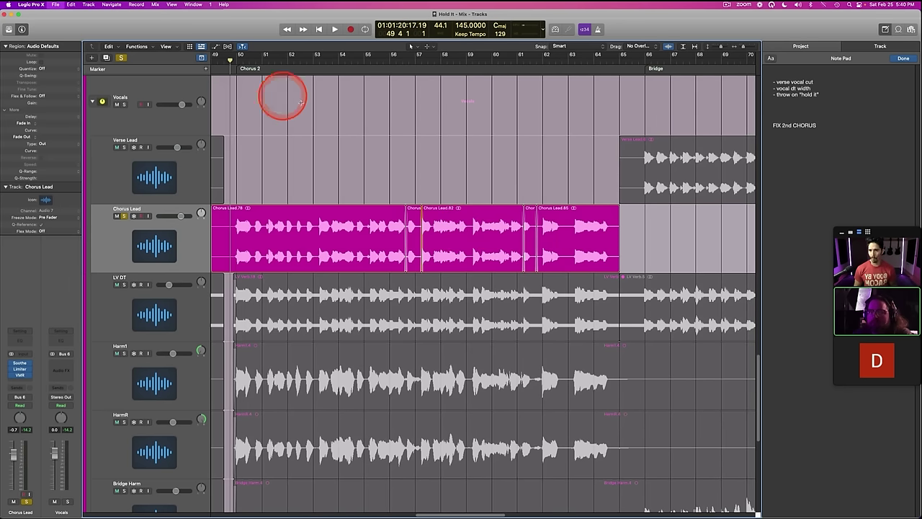
key(space)
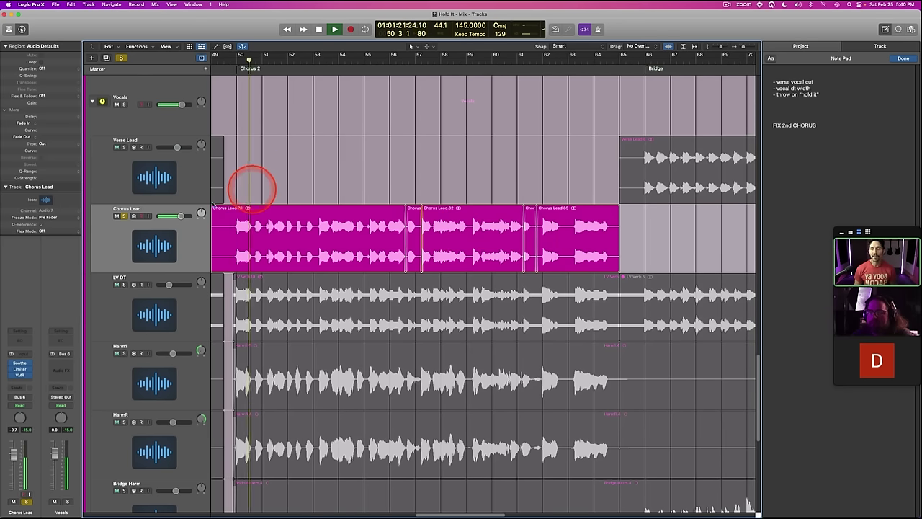
key(s)
Step: Delete the lead-in of the first Chorus 2 region on Chorus Lead up to where the LV DT chorus region starts
scroll(302, 193, left, 4)
drag(329, 238, 373, 249)
key(Delete)
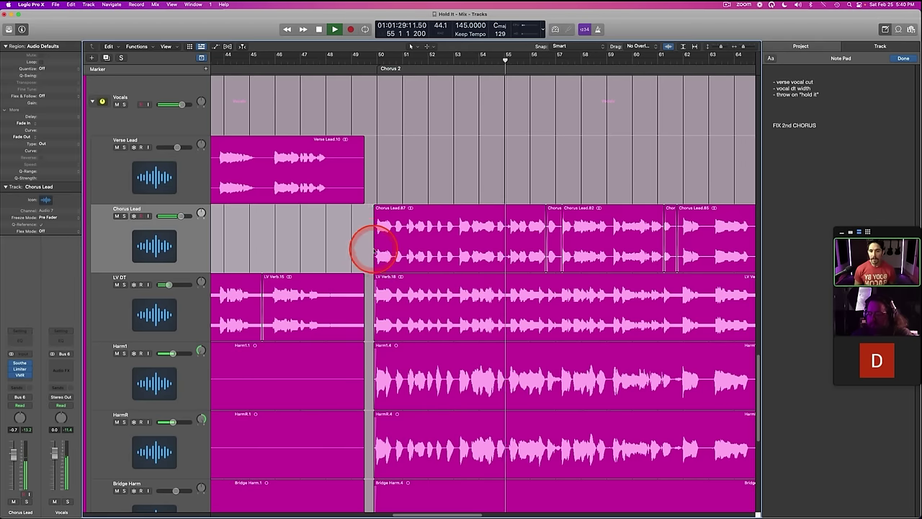
click(375, 209)
click(387, 178)
Step: Listen to the edited Chorus Lead through the end of Chorus 2, then stop playback at the Bridge
scroll(391, 182, right, 5)
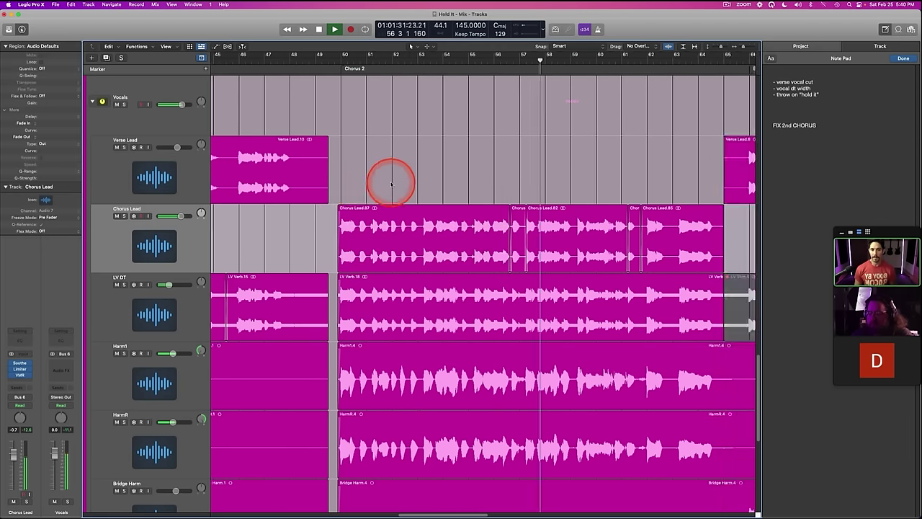
scroll(391, 182, left, 3)
scroll(444, 189, right, 2)
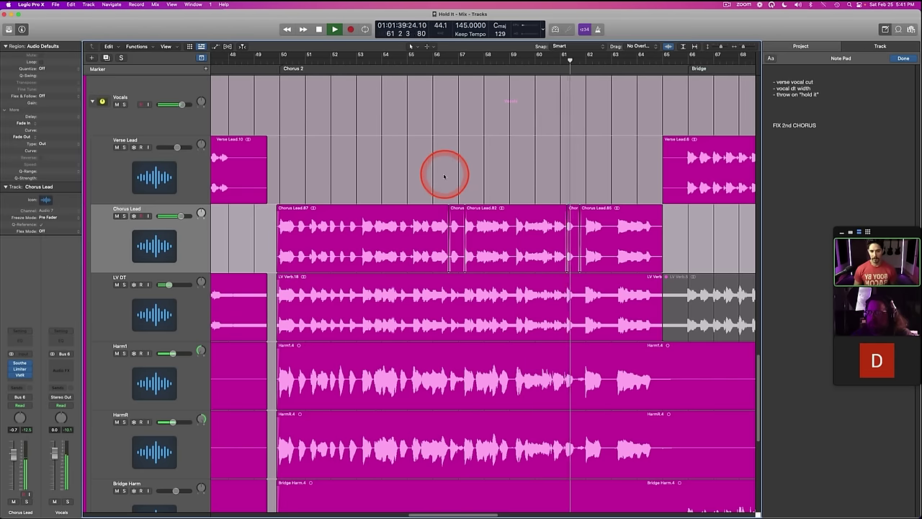
scroll(447, 175, right, 3)
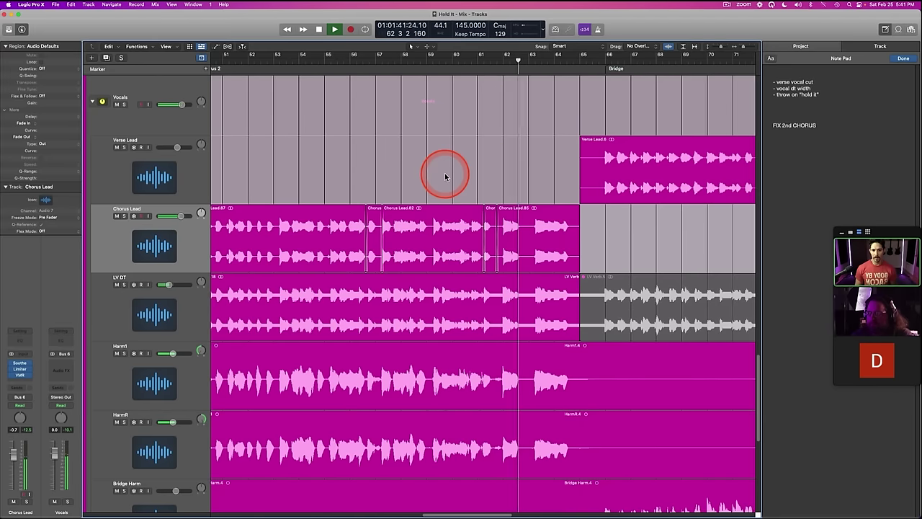
scroll(445, 175, right, 2)
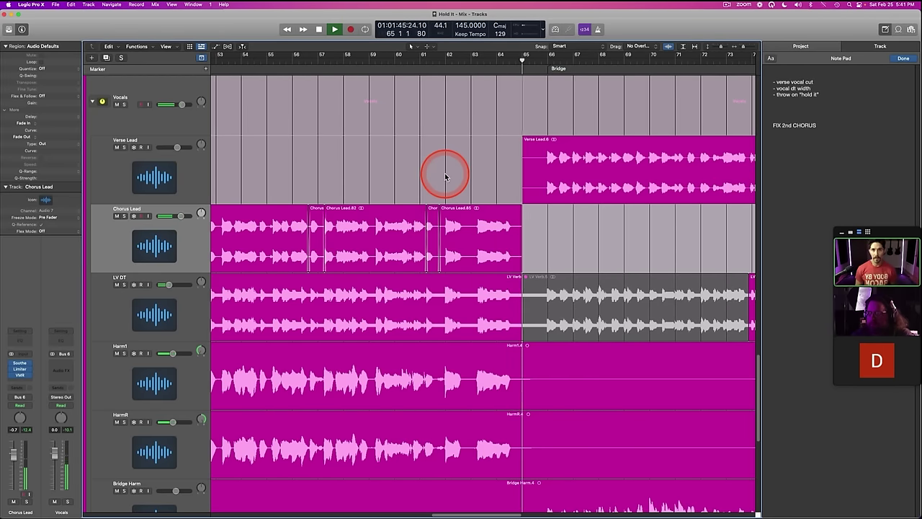
key(space)
Step: Zoom out to the whole arrangement and delete the "FIX 2nd CHORUS" line and its blank lines from the project notes
scroll(611, 141, right, 7)
drag(743, 48, 717, 47)
click(817, 132)
drag(817, 132, 763, 113)
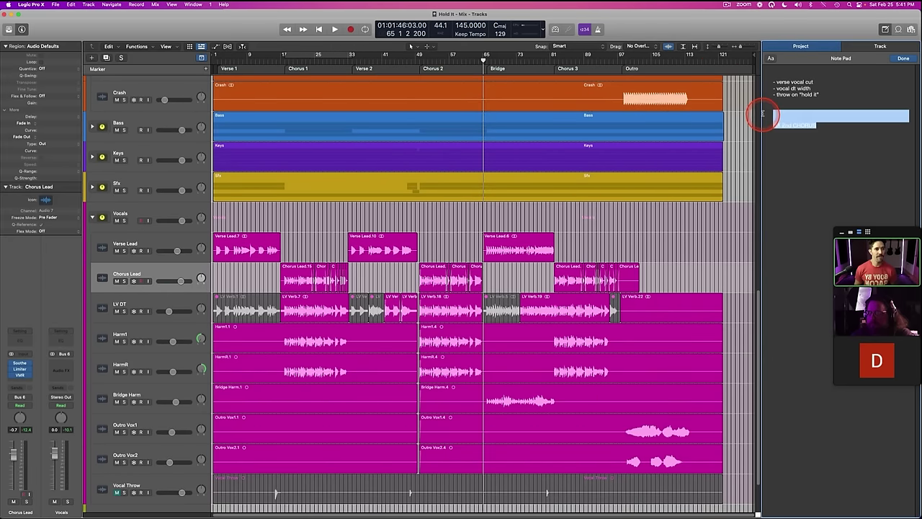
key(BackSpace)
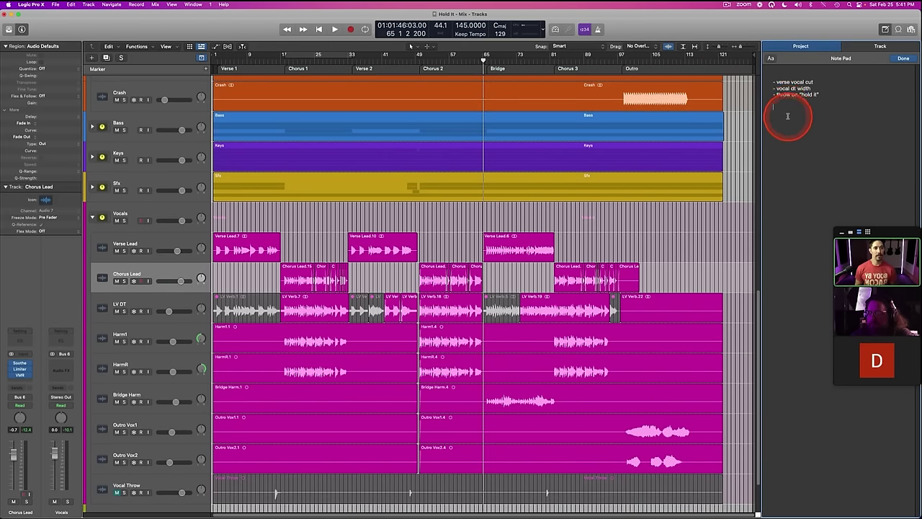
click(266, 133)
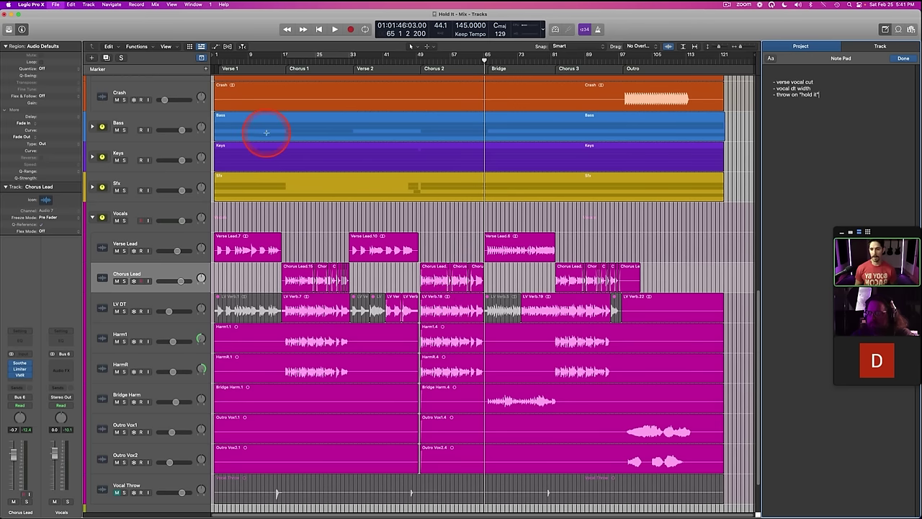
Step: Play the full mix from the start of the song to check the Verse 1 vocal
click(255, 60)
key(Return)
key(space)
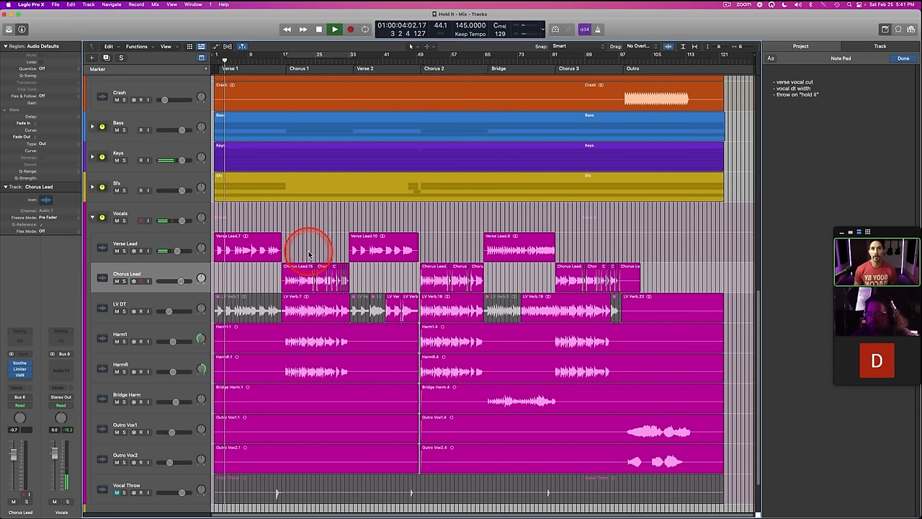
Step: Set the Verse Lead track volume to -3.0 dB during playback and clear the region selection
click(176, 251)
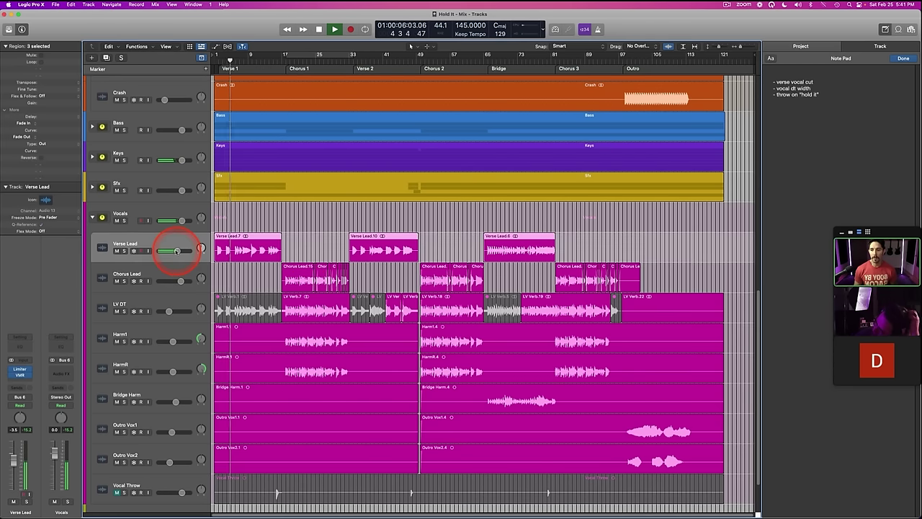
double_click(176, 251)
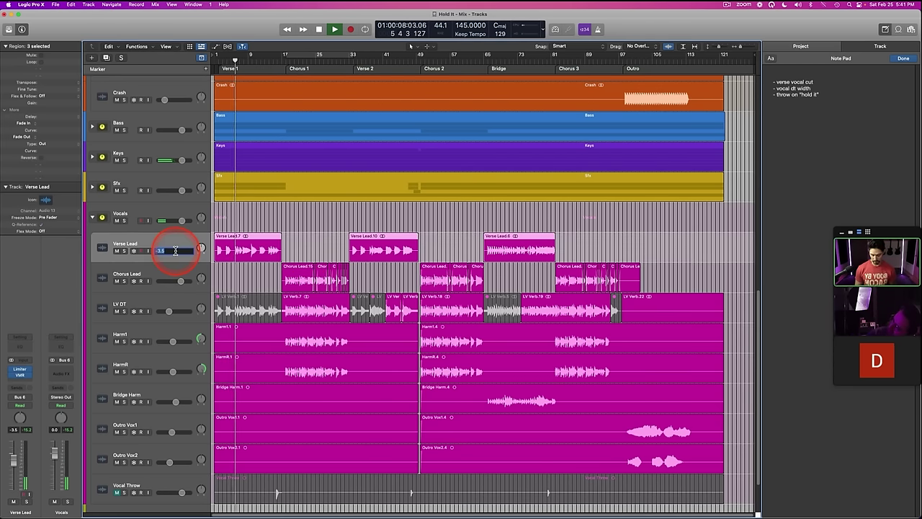
text(-3)
key(Return)
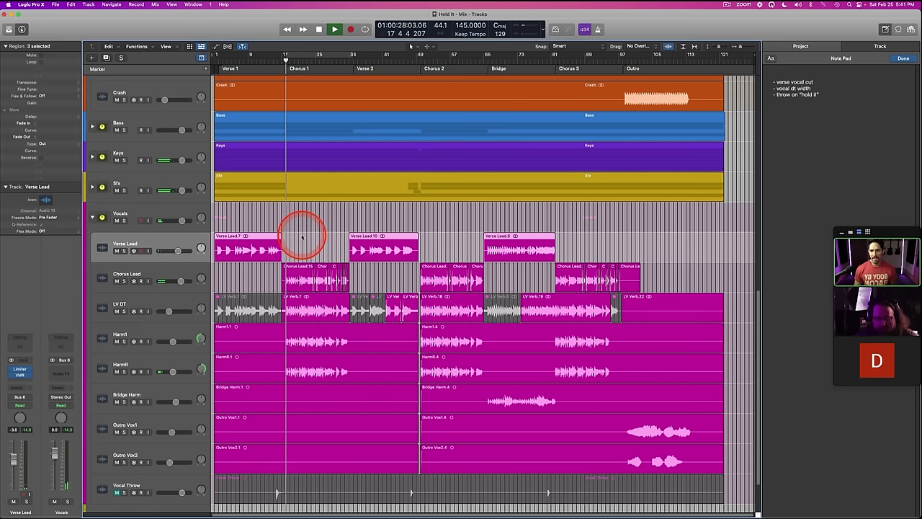
click(297, 235)
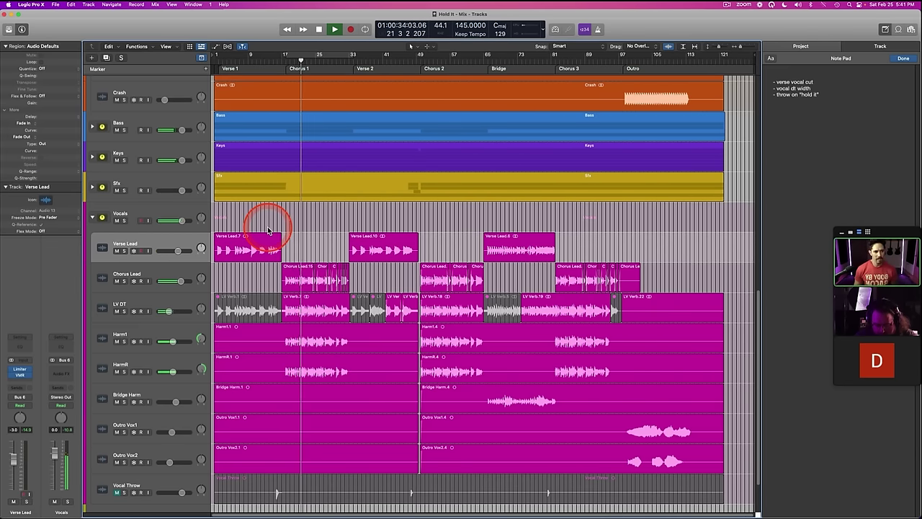
Step: Show the mixer below the arrangement and stop playback in Chorus 1
key(x)
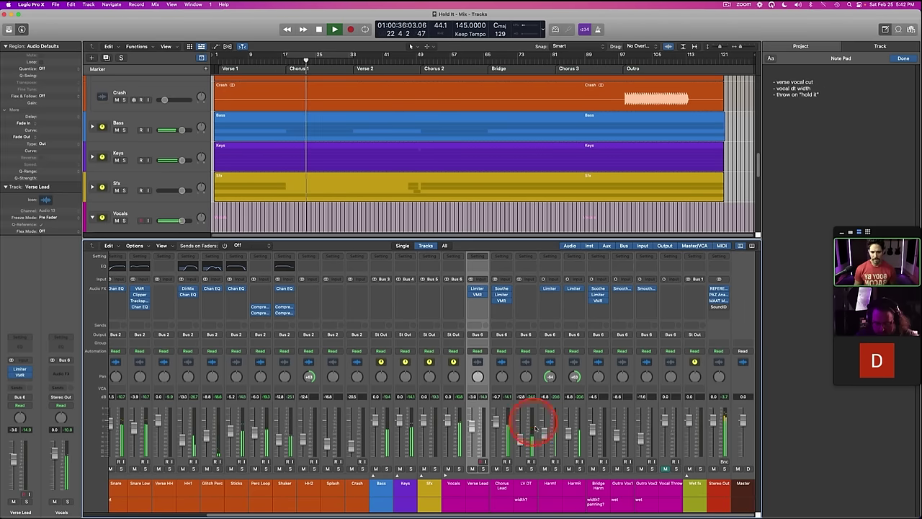
key(space)
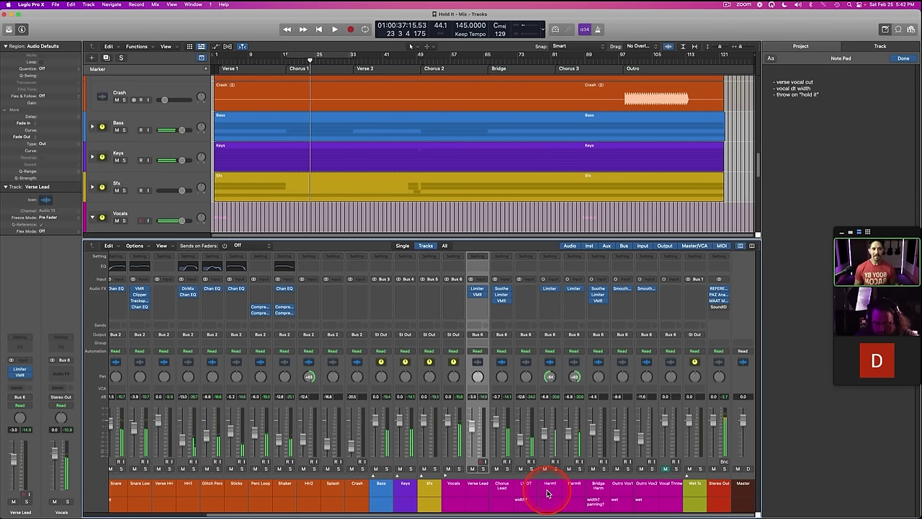
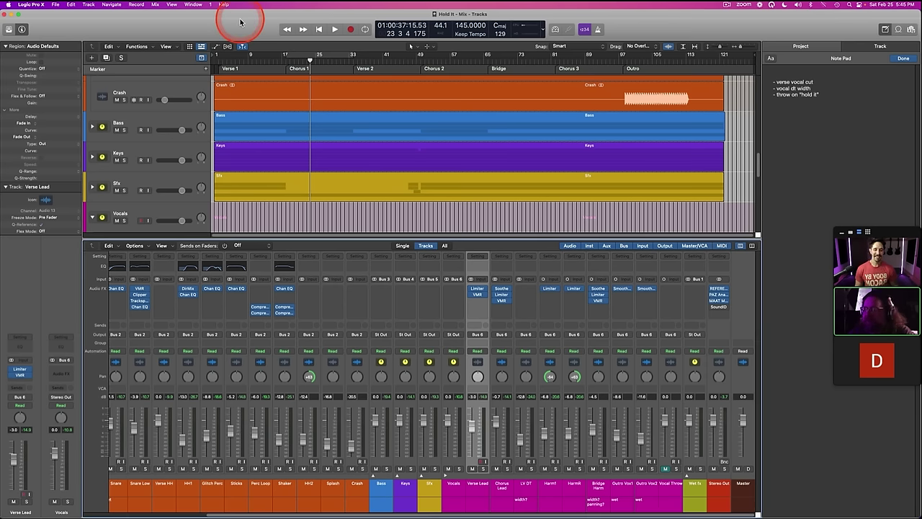
Step: Switch to the Zoom webinar, share Desktop 1 with sound enabled, and return to the Logic Pro project with the mixer in focus
key(ctrl+super+Left)
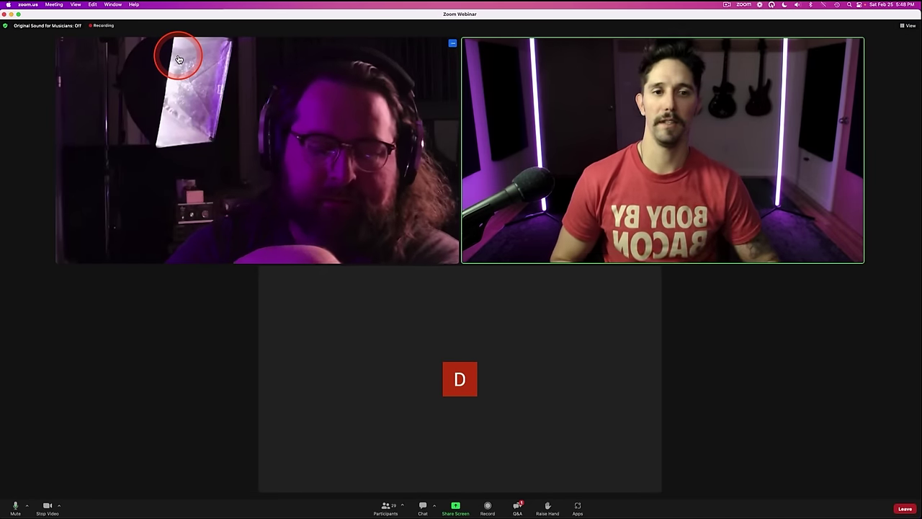
click(454, 510)
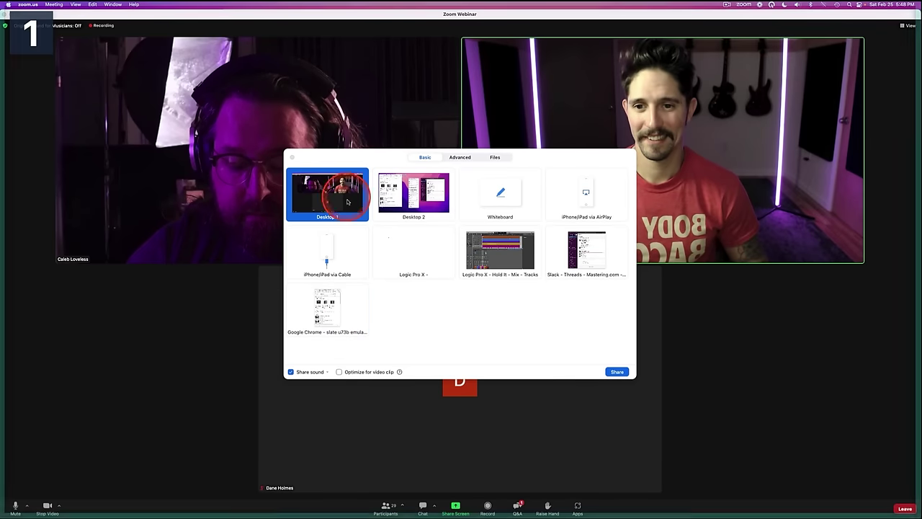
click(617, 370)
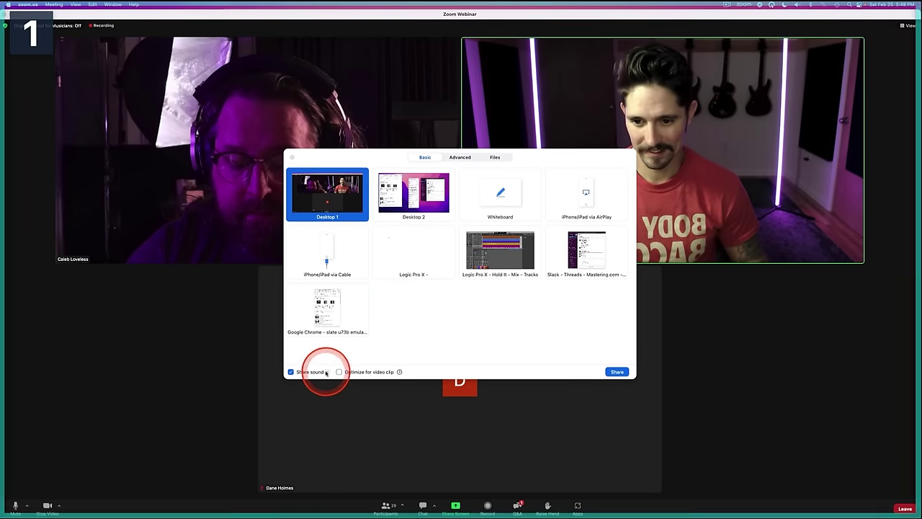
click(630, 370)
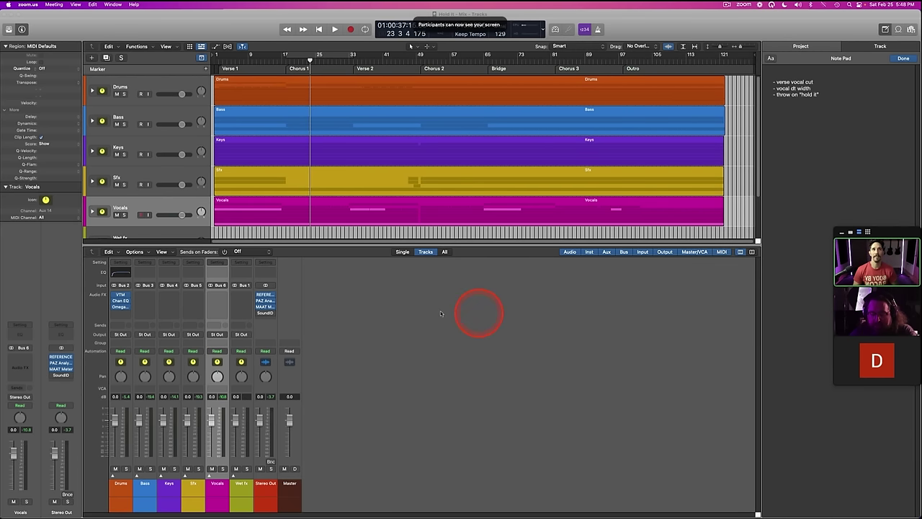
click(384, 318)
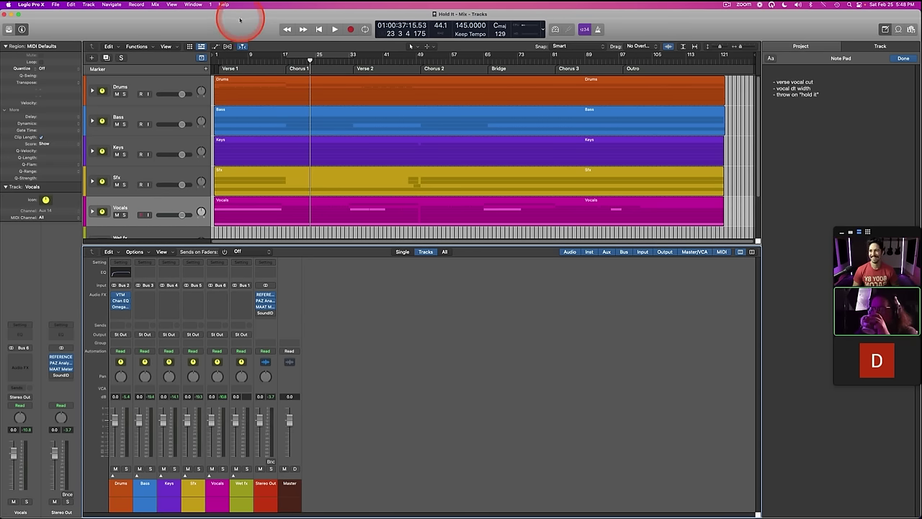
Step: Move the playhead to bar 18 in Chorus 1 and insert a blank line above "verse vocal cut" in the project notes
drag(294, 60, 286, 61)
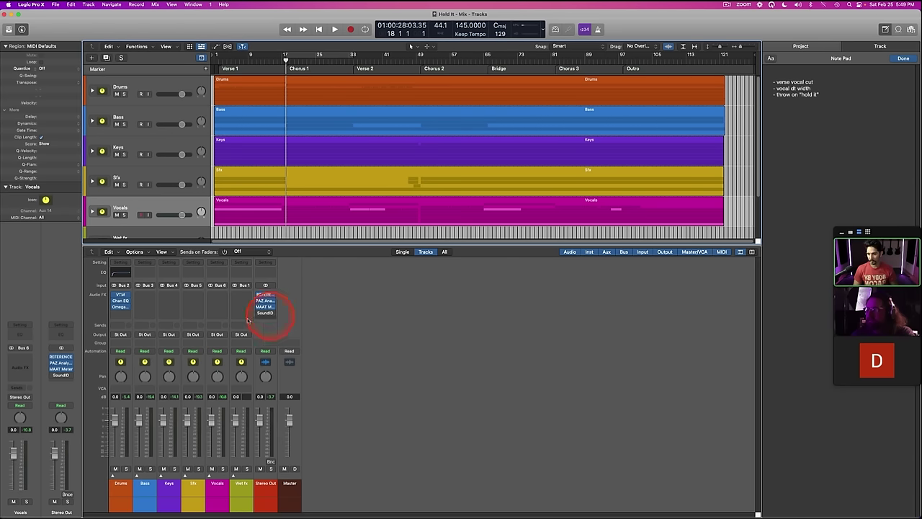
click(833, 103)
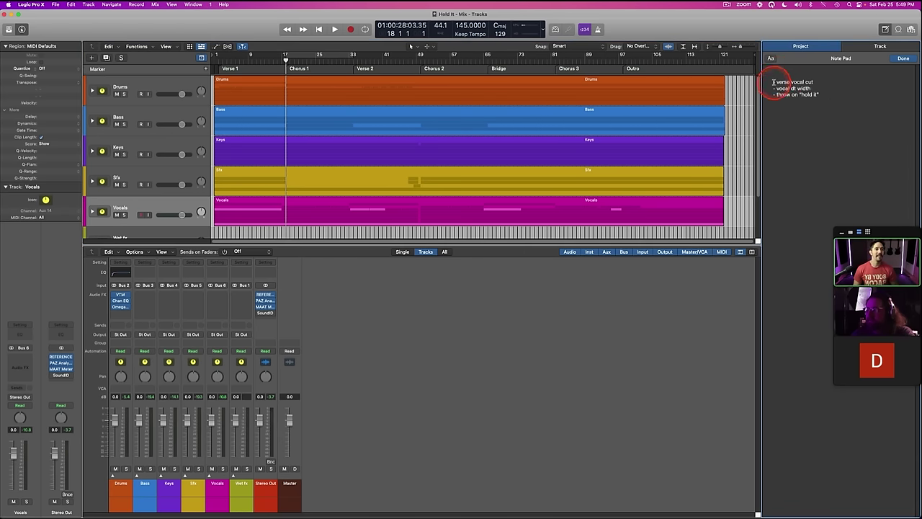
key(Return)
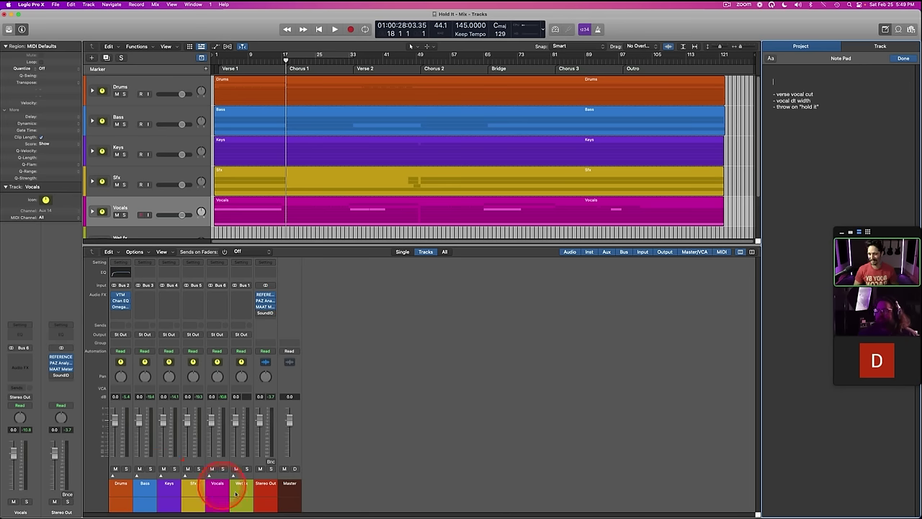
Step: Expand the Vocals stack, bring up the LV DT track and clear its region selection
click(210, 481)
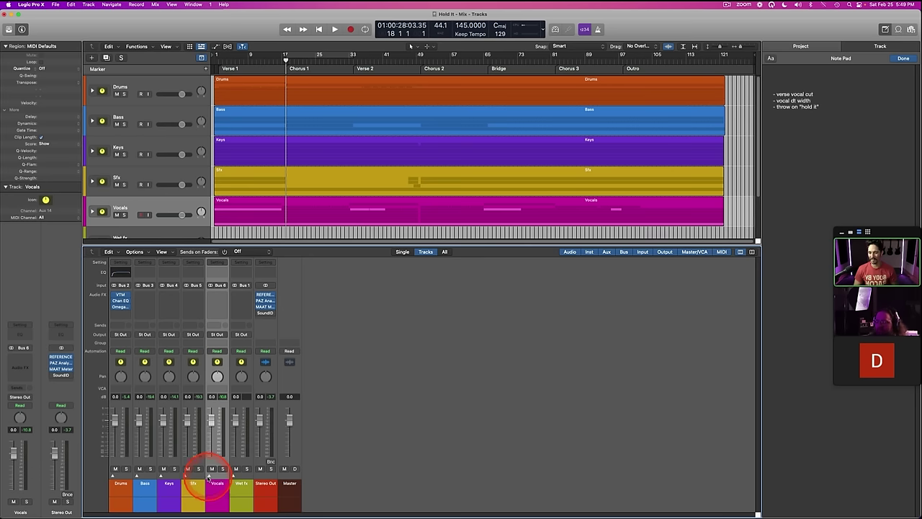
click(209, 477)
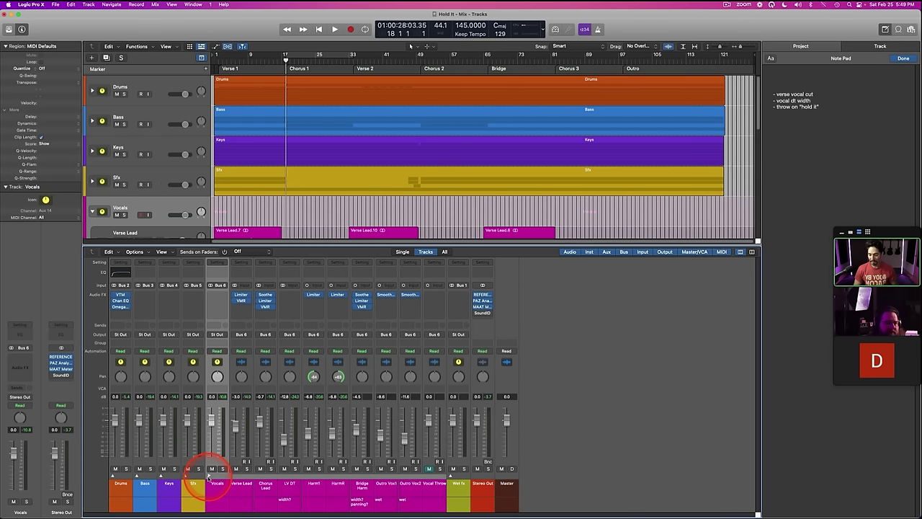
click(289, 486)
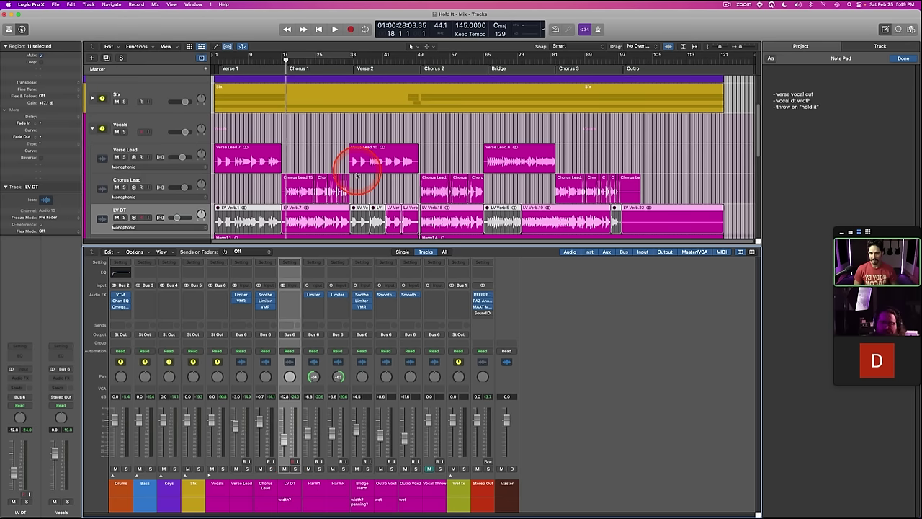
scroll(357, 172, down, 3)
click(305, 111)
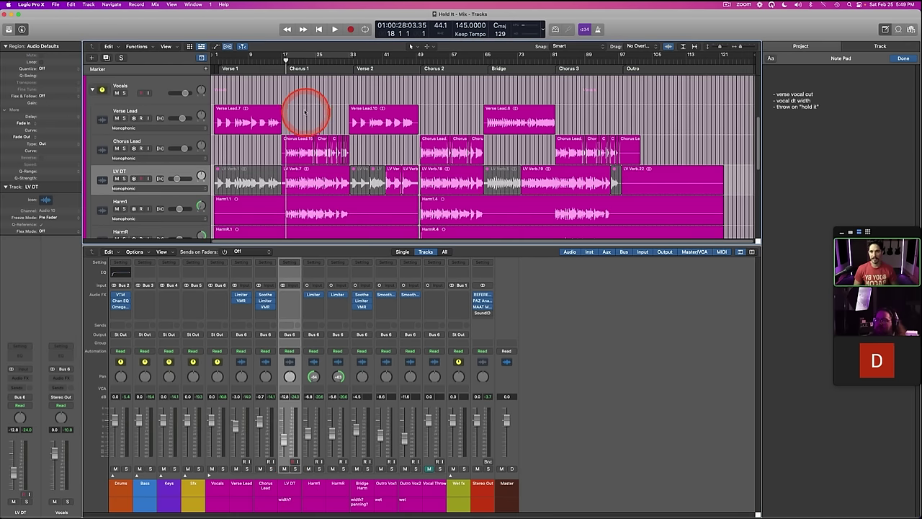
click(167, 106)
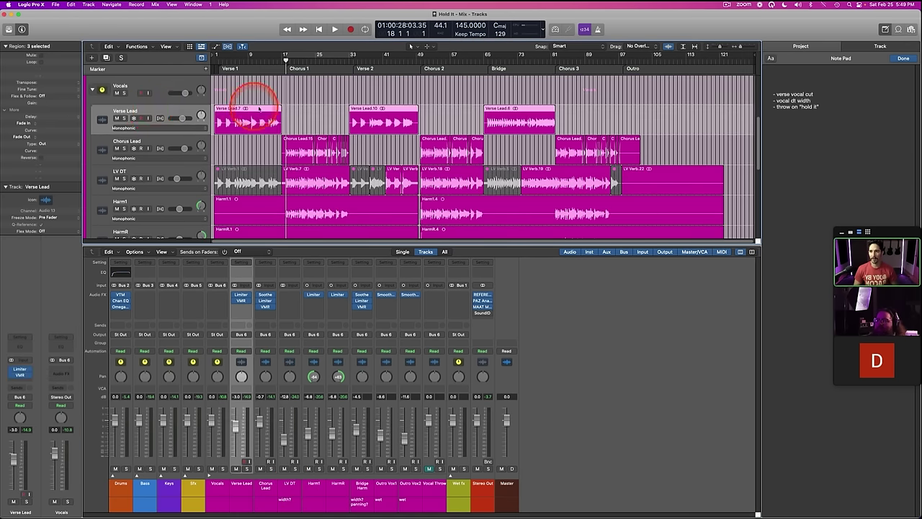
key(a)
key(a)
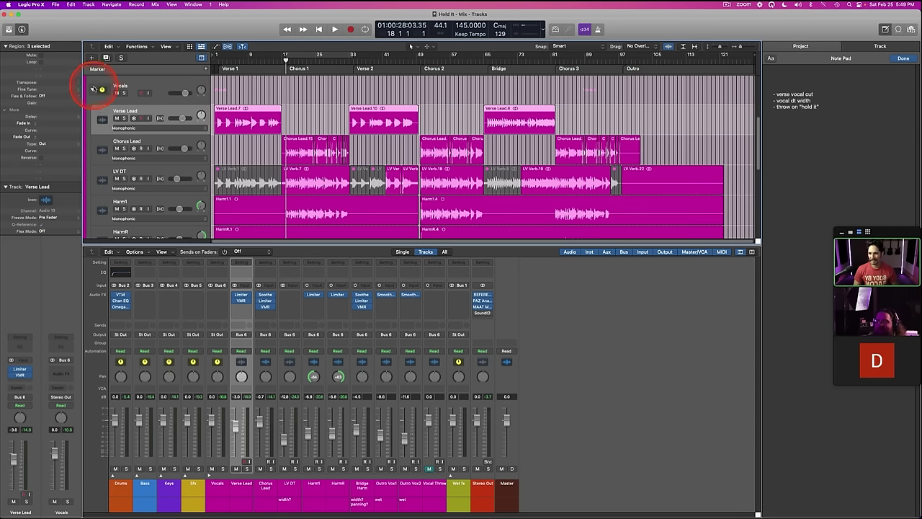
click(93, 89)
click(92, 156)
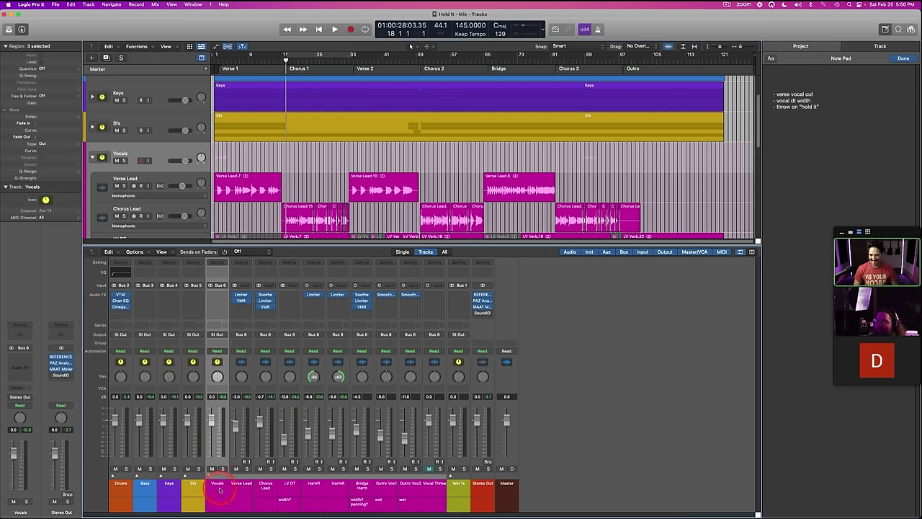
Step: Move the playhead to bar 17 before the Chorus 1 marker and turn off the Flex view on the tracks
click(289, 484)
click(294, 141)
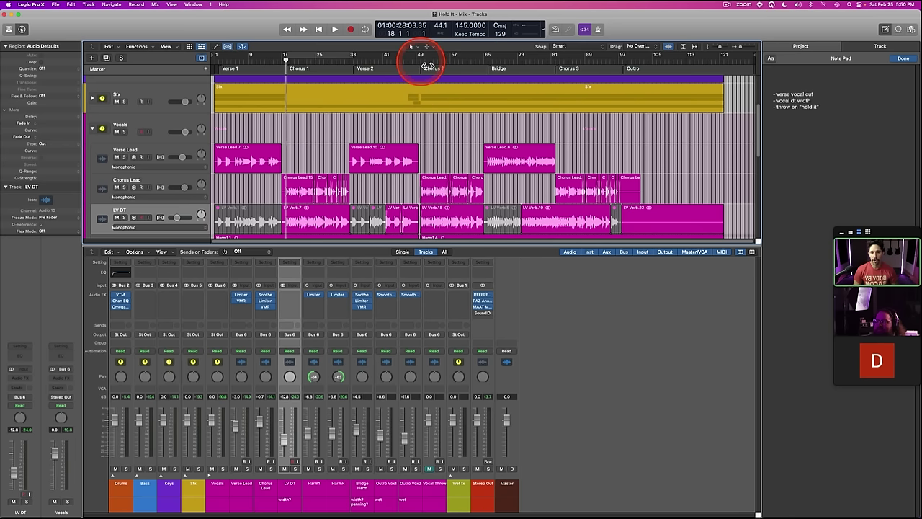
click(281, 58)
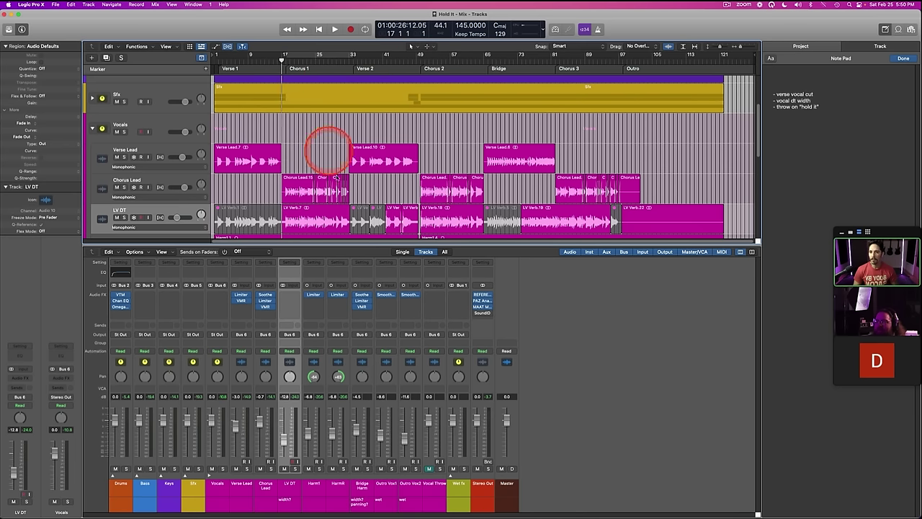
click(173, 180)
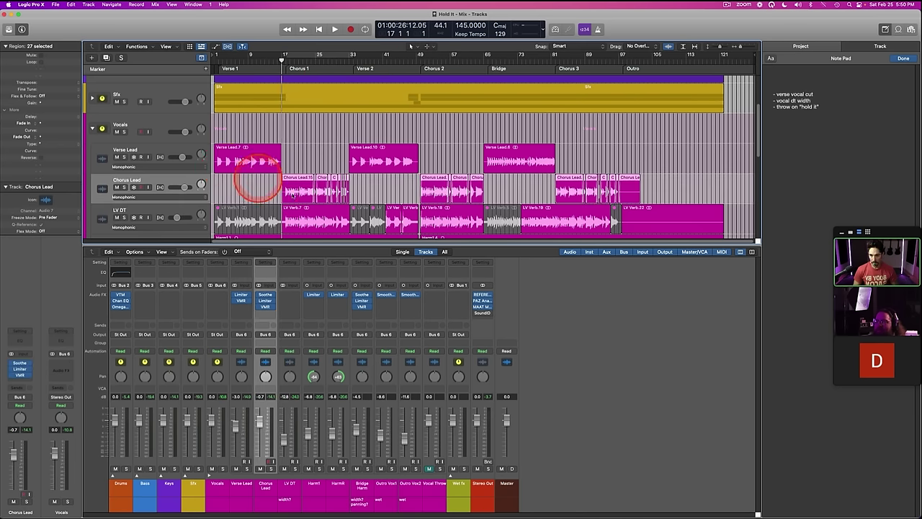
click(228, 46)
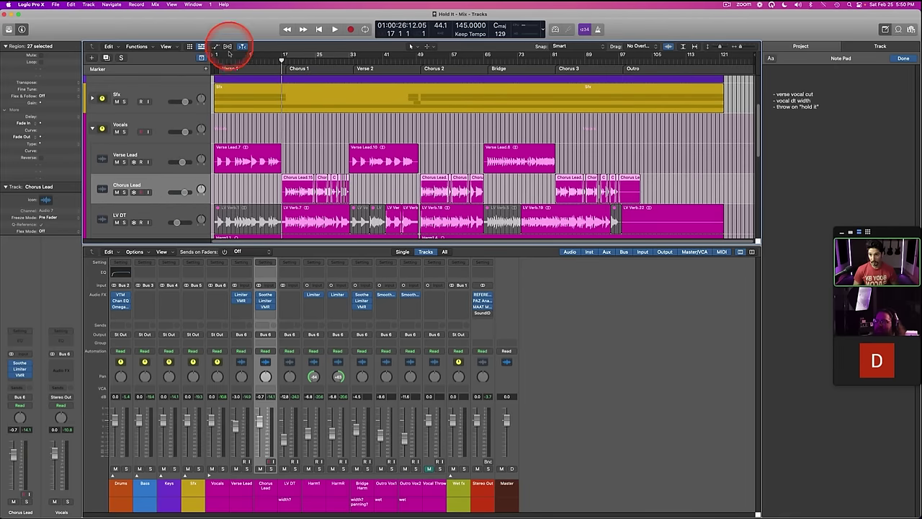
Step: Solo the LV DT track and play it from bar 17 into Chorus 1
click(288, 501)
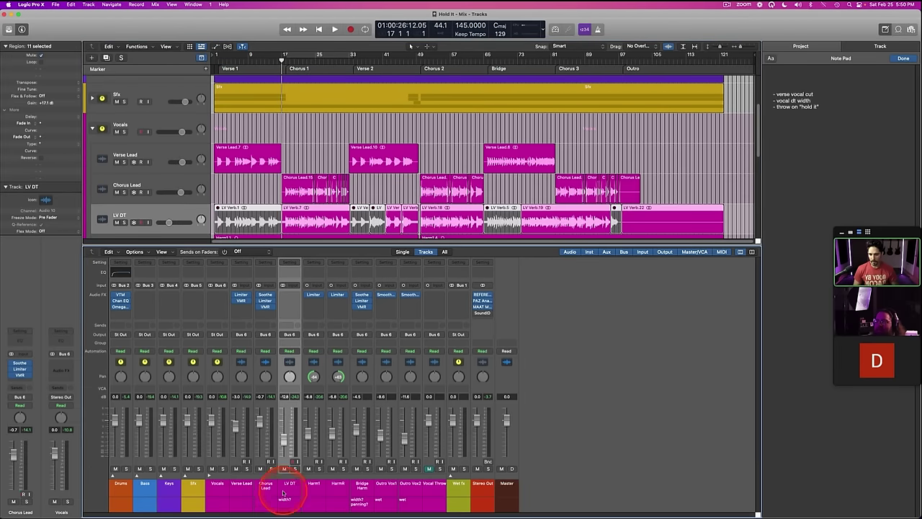
scroll(306, 153, down, 2)
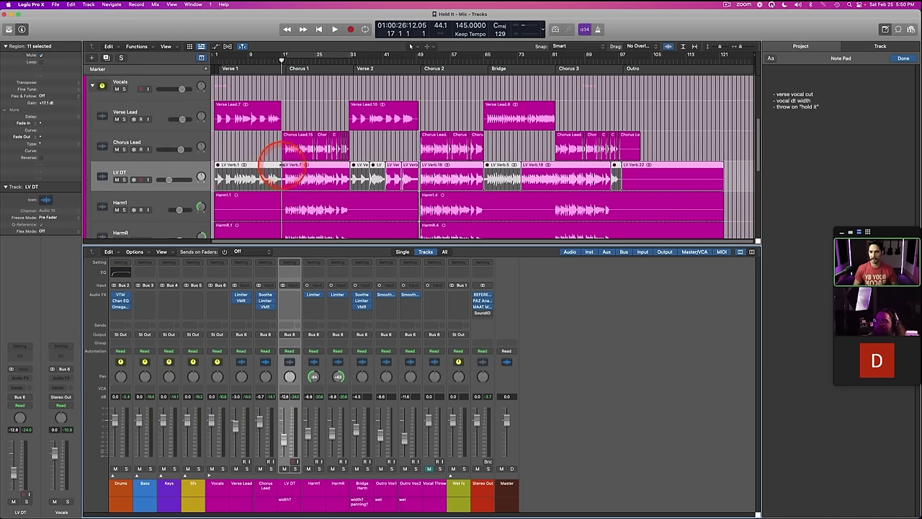
key(ctrl+s)
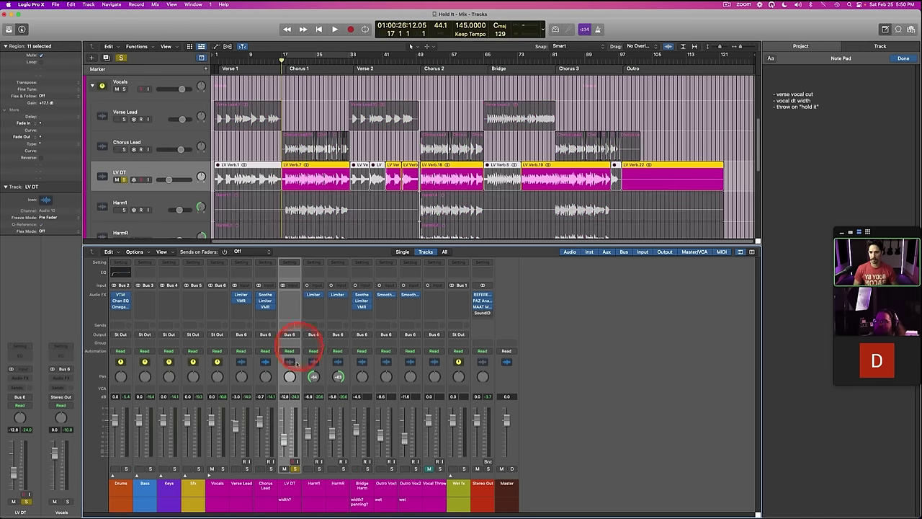
key(space)
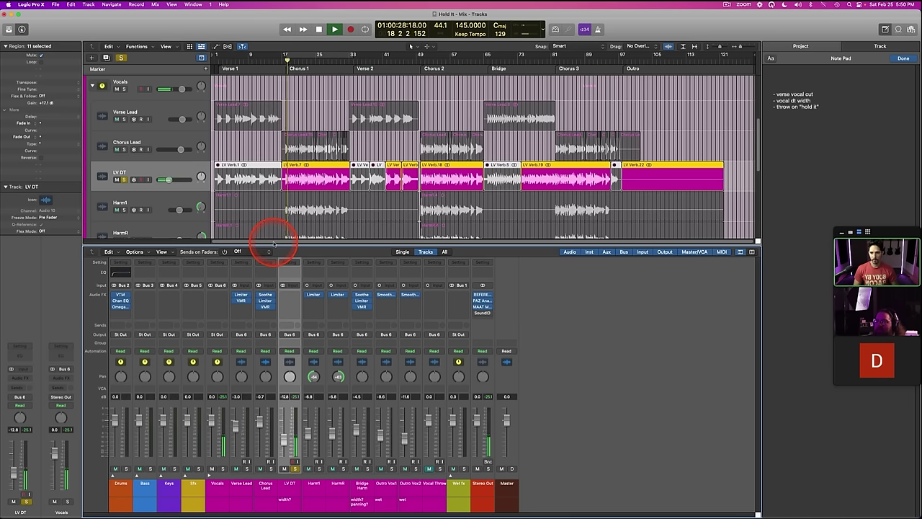
Step: Unsolo LV DT to hear it in the full mix, stop playback and save the project
key(s)
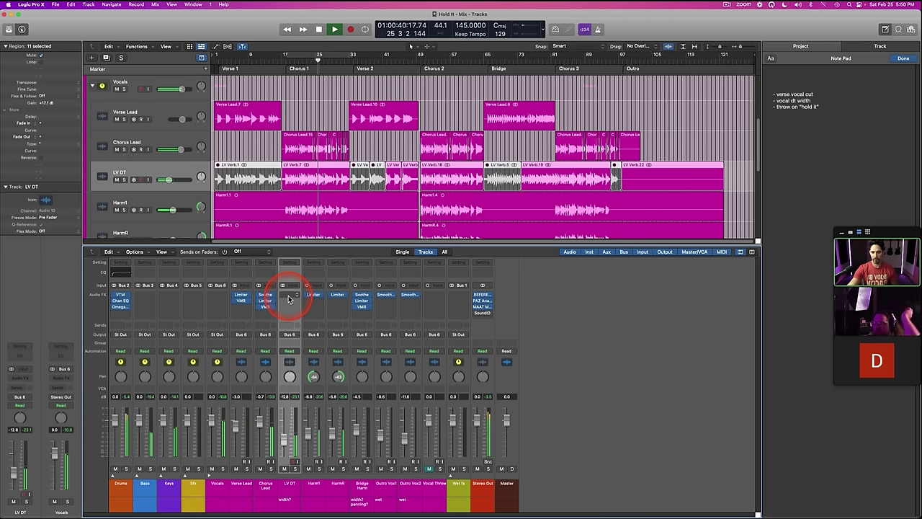
key(space)
key(super+s)
Step: Collapse the Vocals stack so the mixer shows only the main stacks and outputs
click(219, 493)
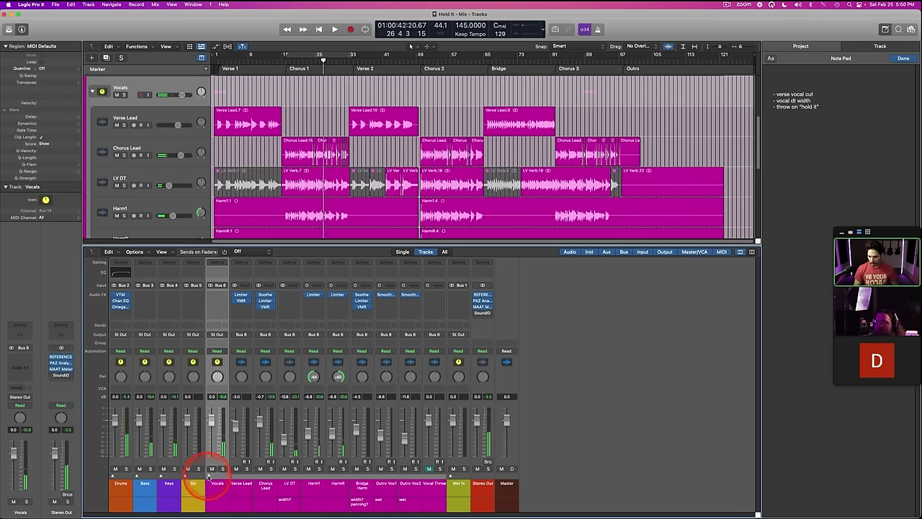
click(208, 475)
click(264, 423)
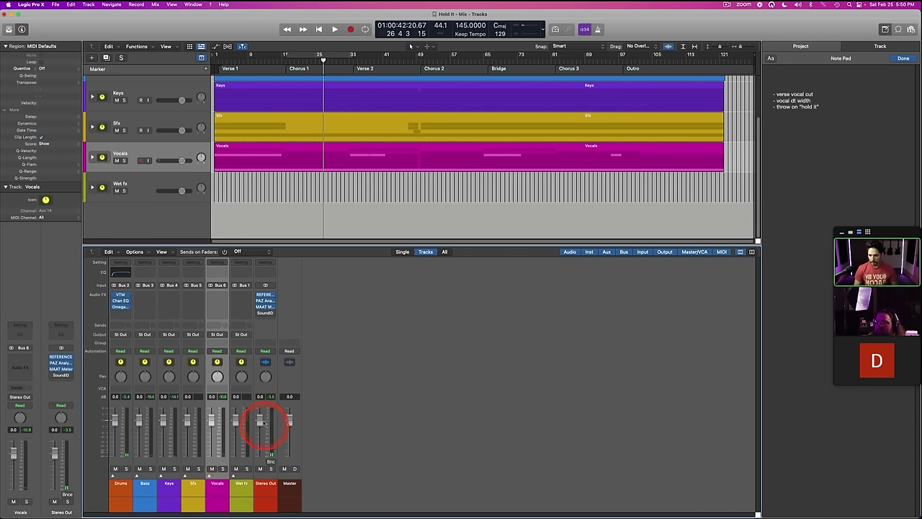
Step: Set the Drums, Bass, Keys, Sfx and Vocals stacks together to -2.0 dB and play the mix to check the output level
click(121, 489)
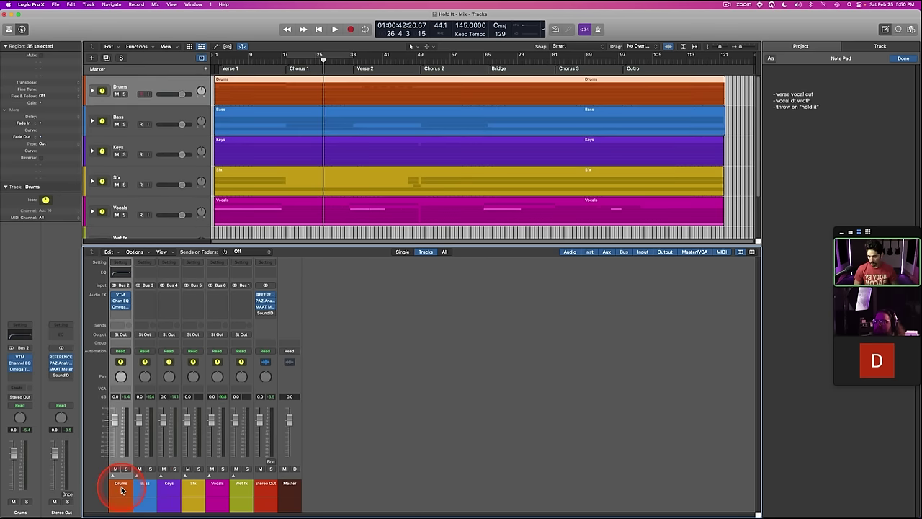
click(121, 489)
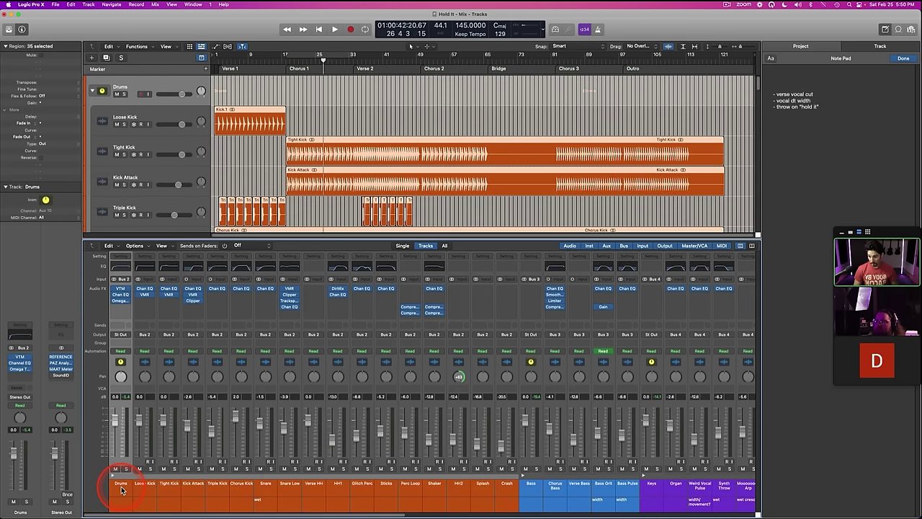
click(121, 489)
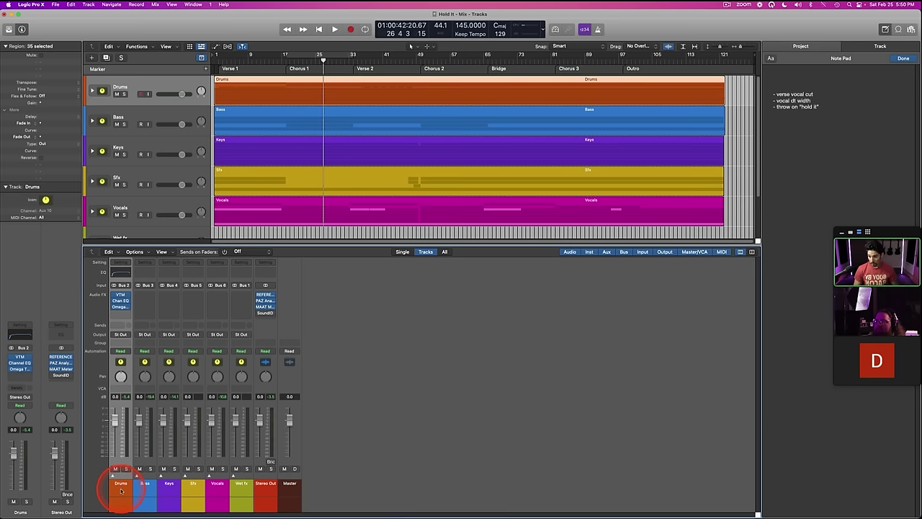
shift+click(215, 487)
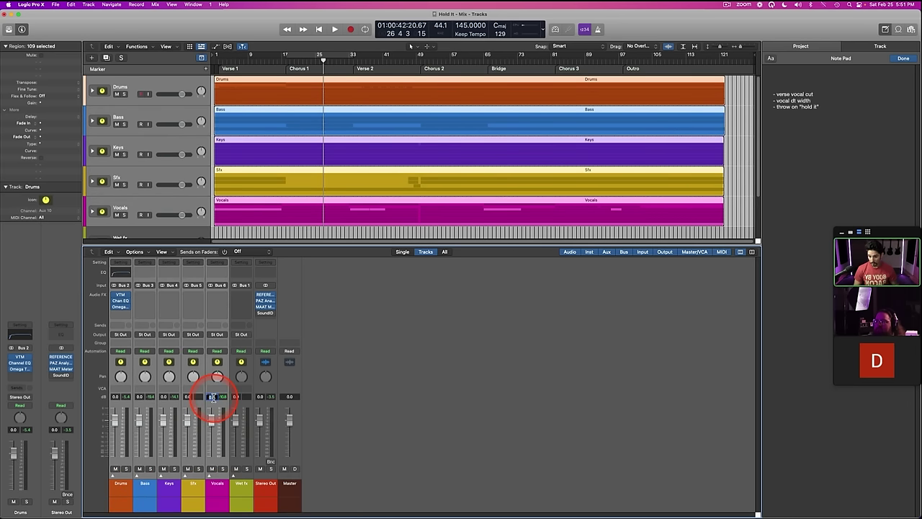
click(213, 396)
text(-2)
key(Return)
click(414, 391)
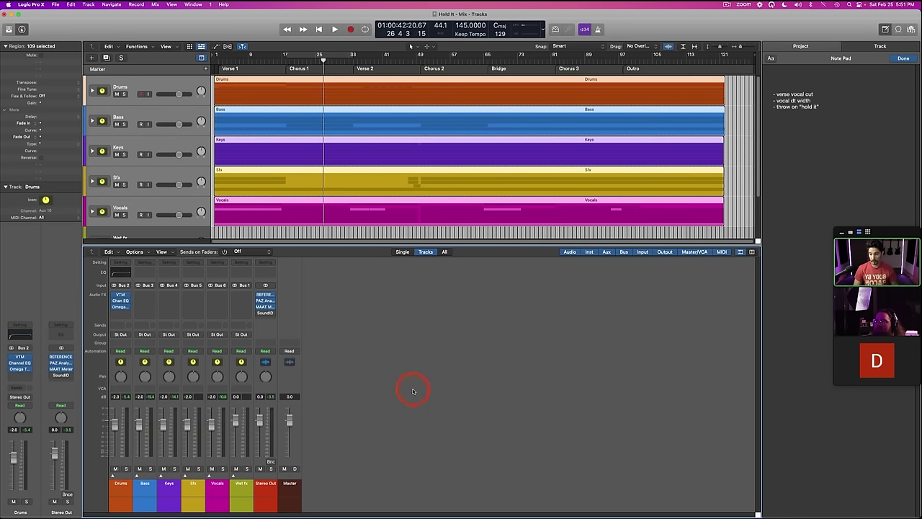
key(space)
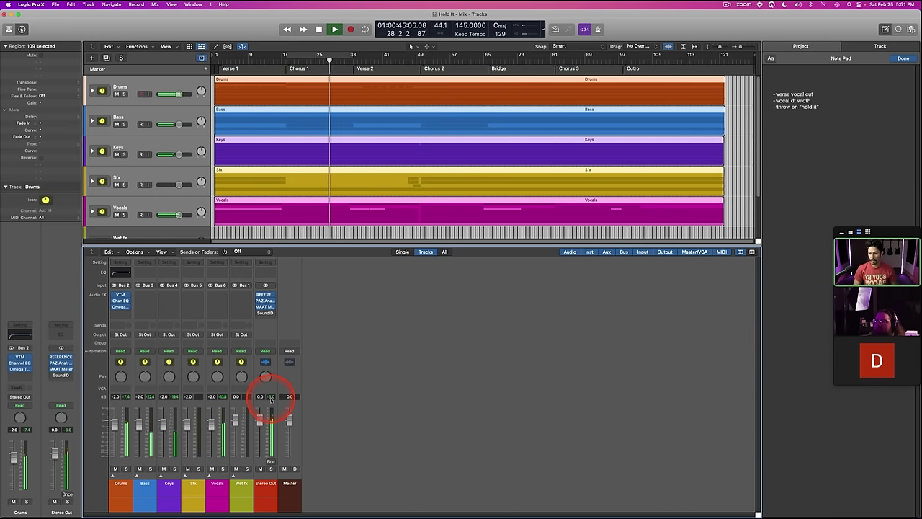
Step: Resume playback, expand the Vocals stack in the mixer and select the LV DT track
key(space)
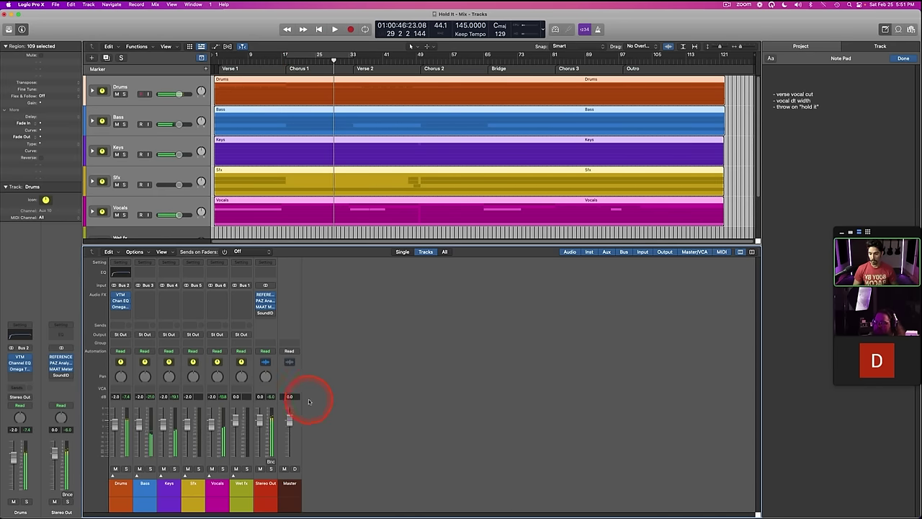
key(space)
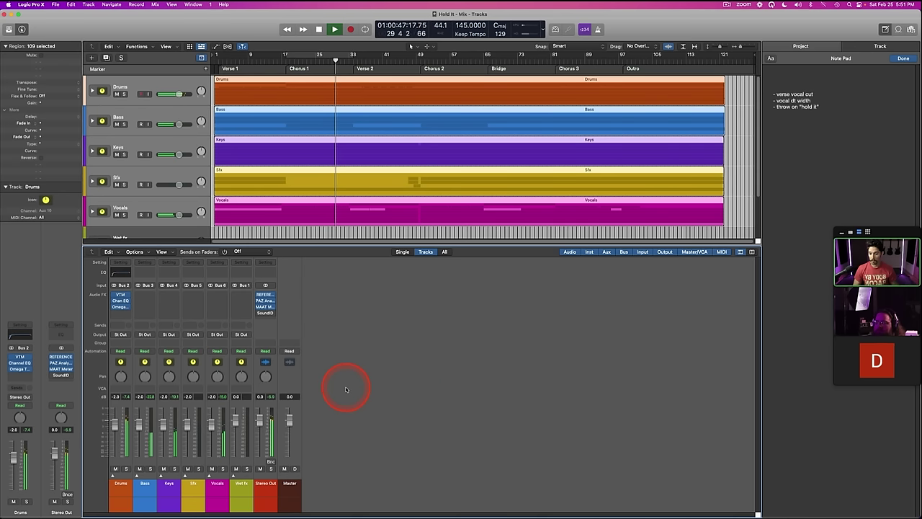
click(215, 490)
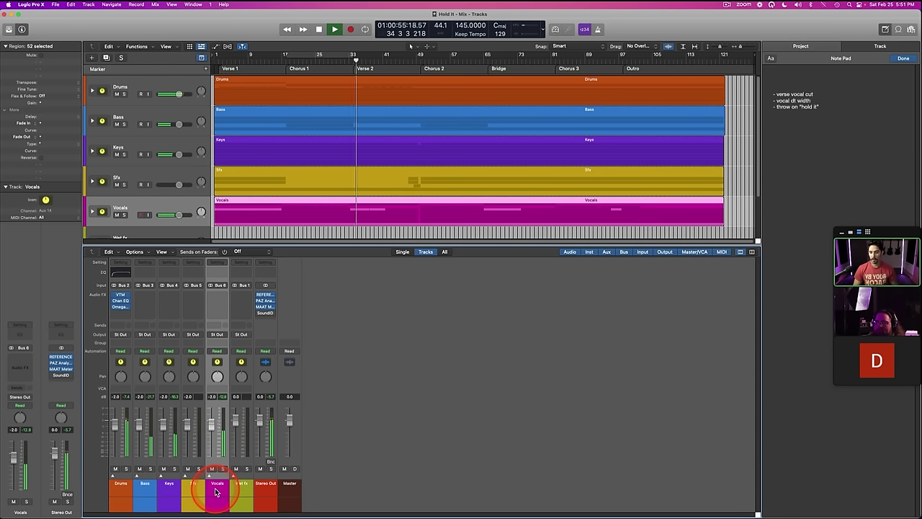
click(209, 476)
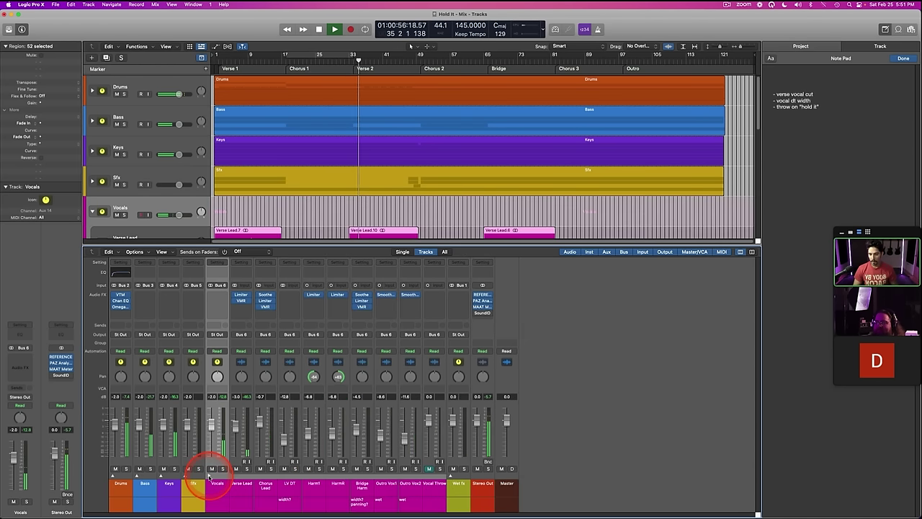
click(288, 483)
scroll(303, 144, down, 3)
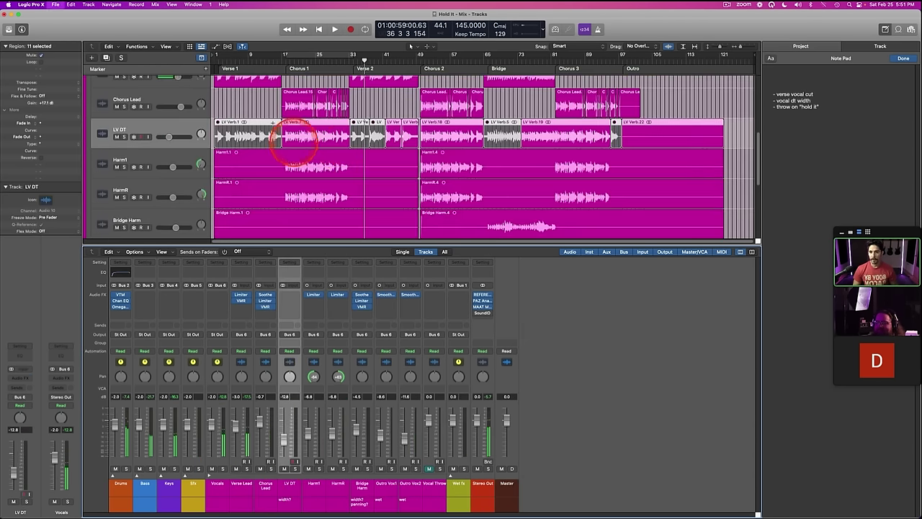
Step: Set a cycle range from bar 41 to the end of Verse 2 and select the LV DT track's regions there
click(286, 60)
click(386, 58)
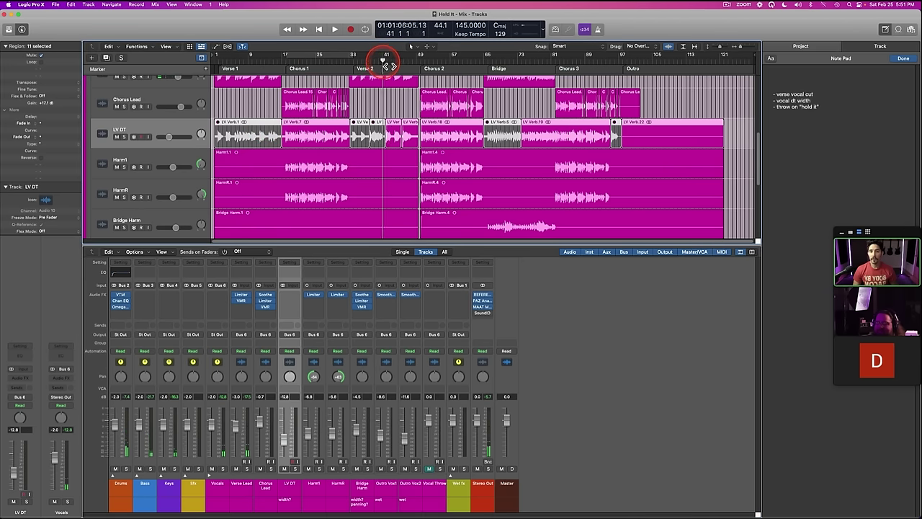
drag(385, 55, 417, 55)
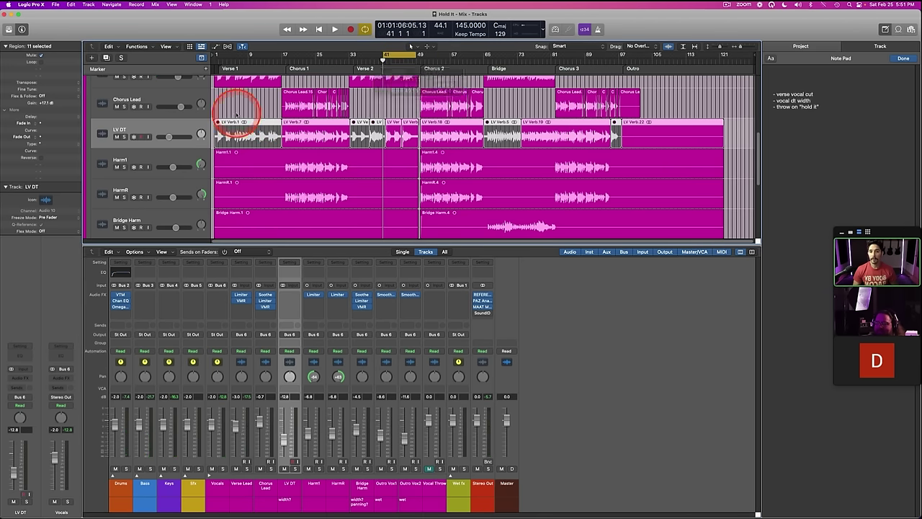
click(169, 128)
Step: Insert the stereo MicroShift plug-in on the LV DT channel and move its window clear of the tracks
drag(362, 297, 294, 296)
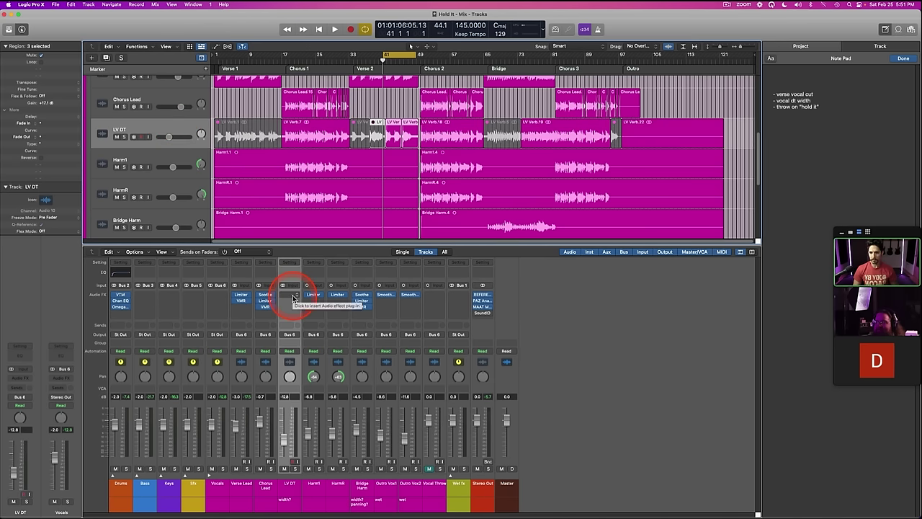
click(294, 296)
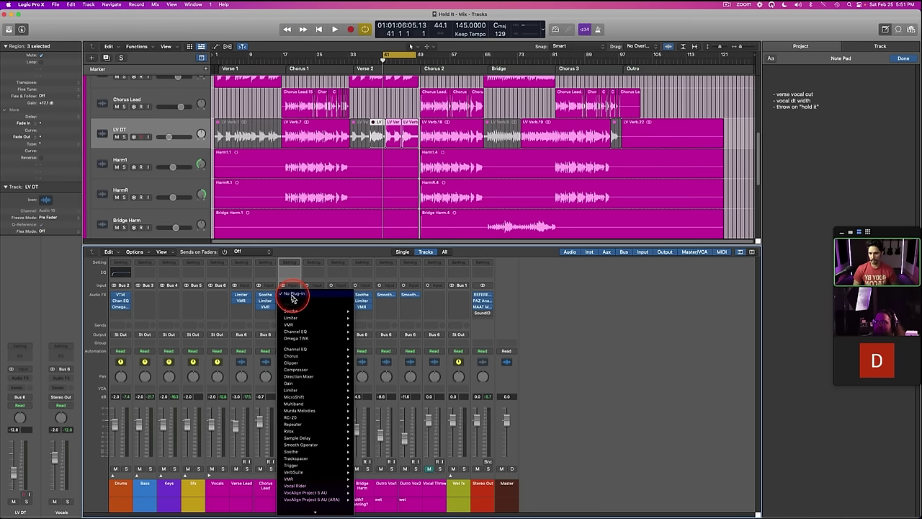
mouse_move(308, 405)
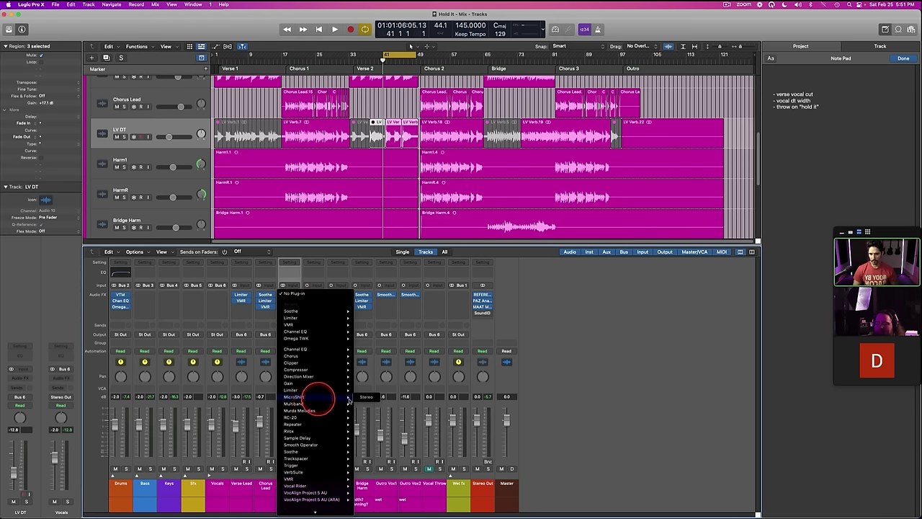
click(362, 397)
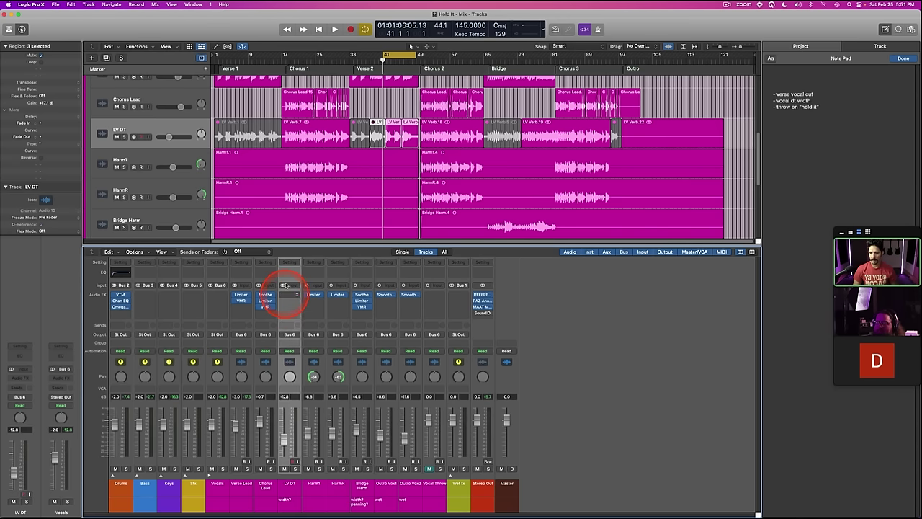
drag(389, 92, 427, 210)
Step: Solo LV DT and play the cycled Verse 2 section, comparing the vocal with MicroShift on and bypassed
key(s)
key(space)
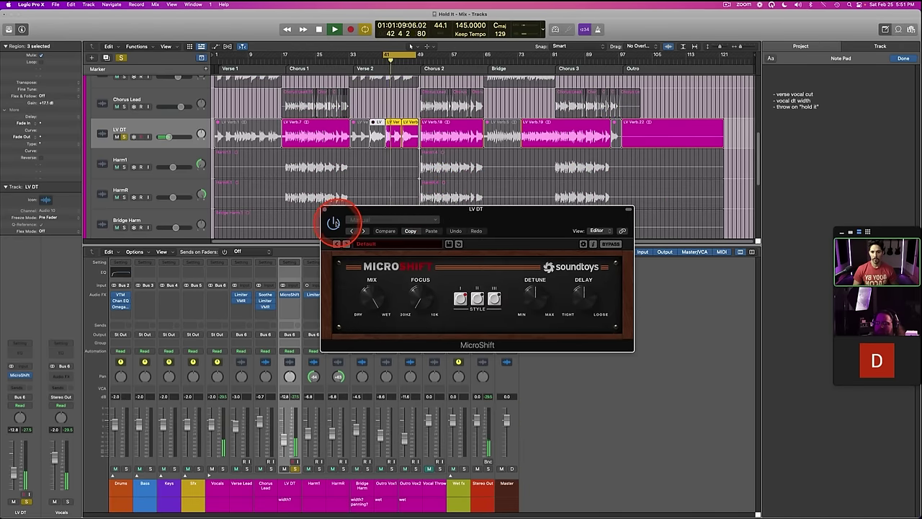
click(333, 223)
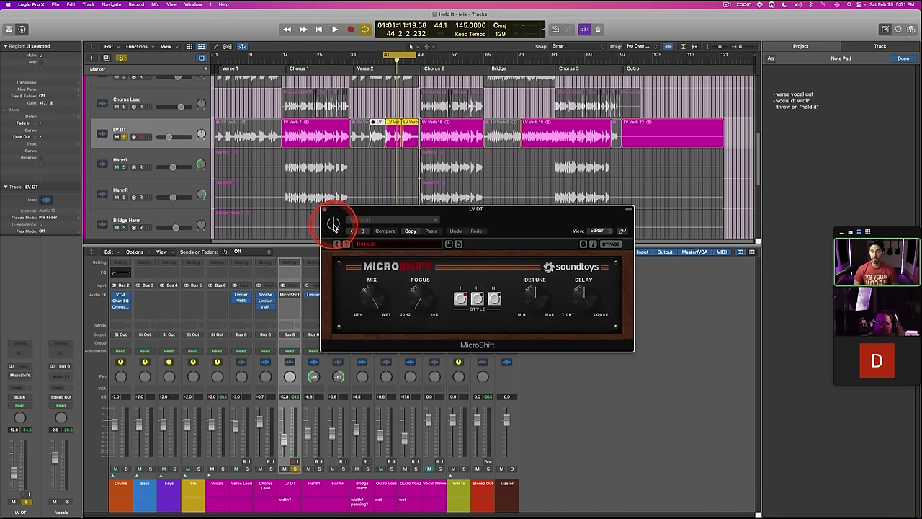
click(333, 223)
key(space)
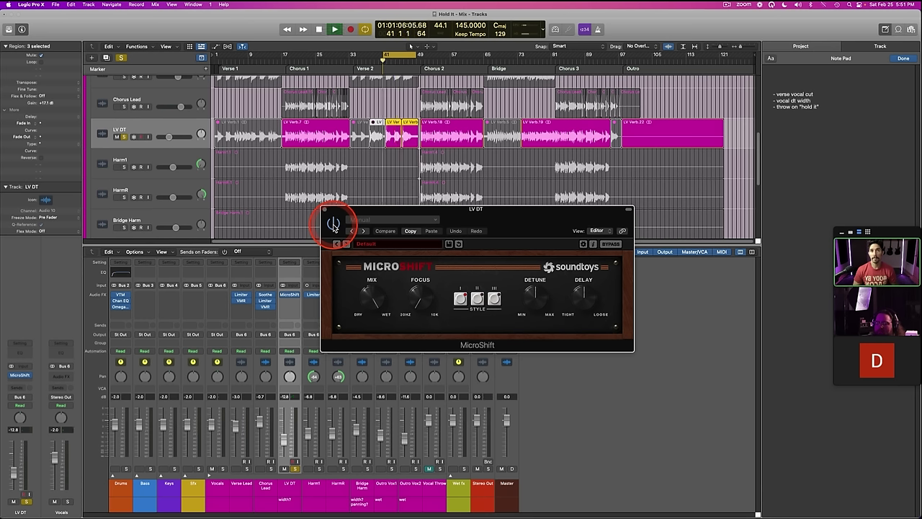
click(333, 223)
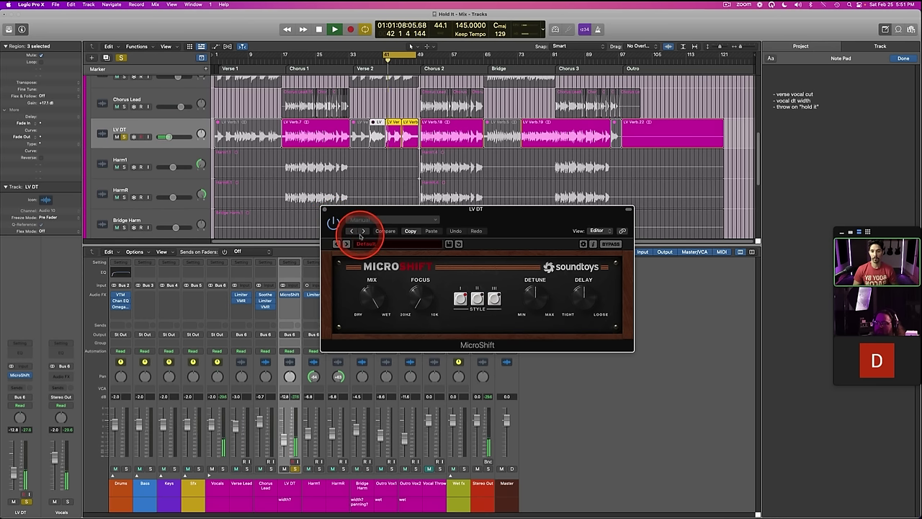
click(333, 224)
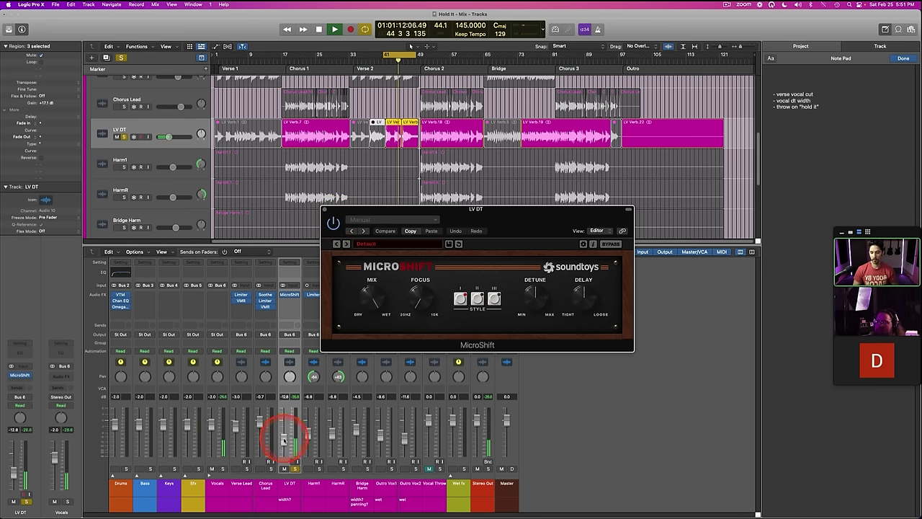
Step: Clear the "width?" note on the LV DT channel strip and close the MicroShift window
key(space)
double_click(285, 499)
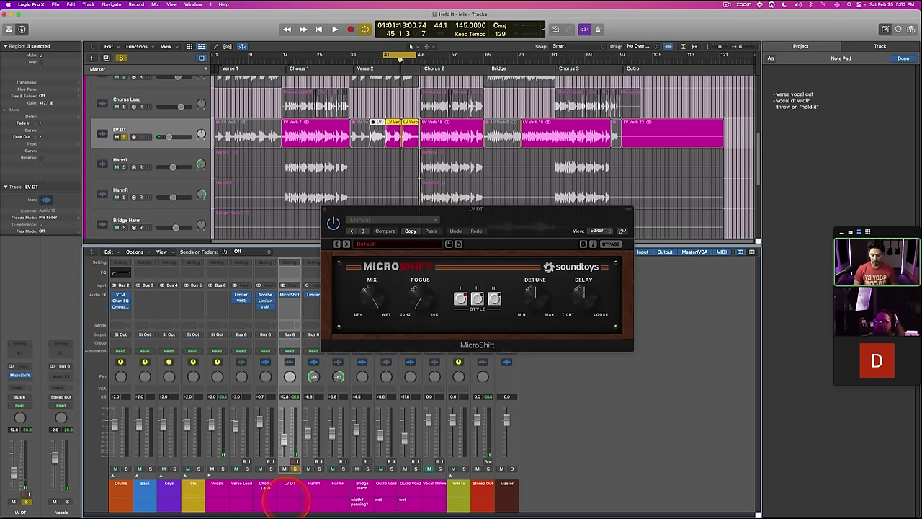
click(326, 209)
Step: Unsolo LV DT and raise its fader to -9.2 dB while playing the full mix
key(space)
key(super+a)
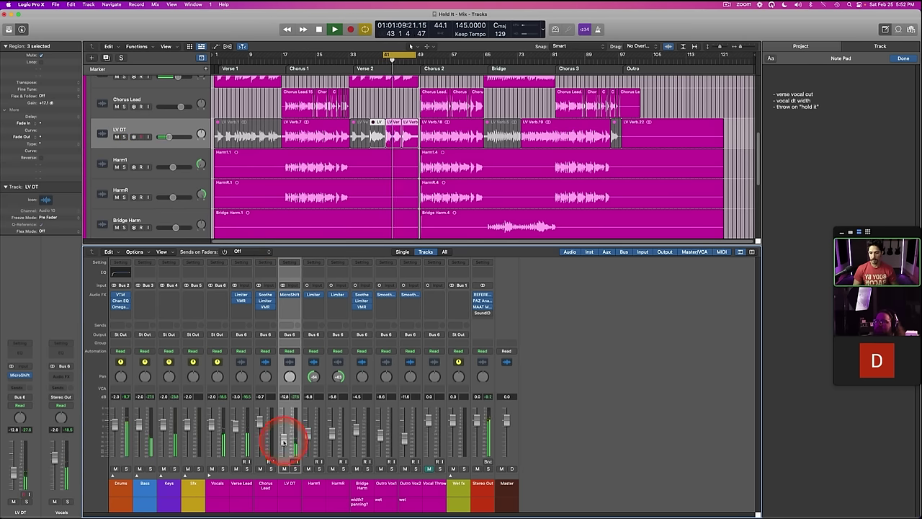
drag(284, 436, 284, 434)
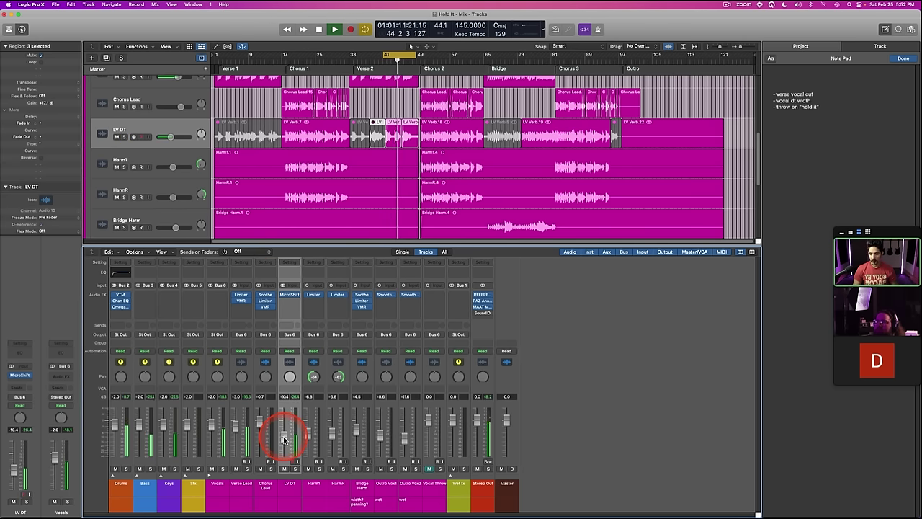
key(space)
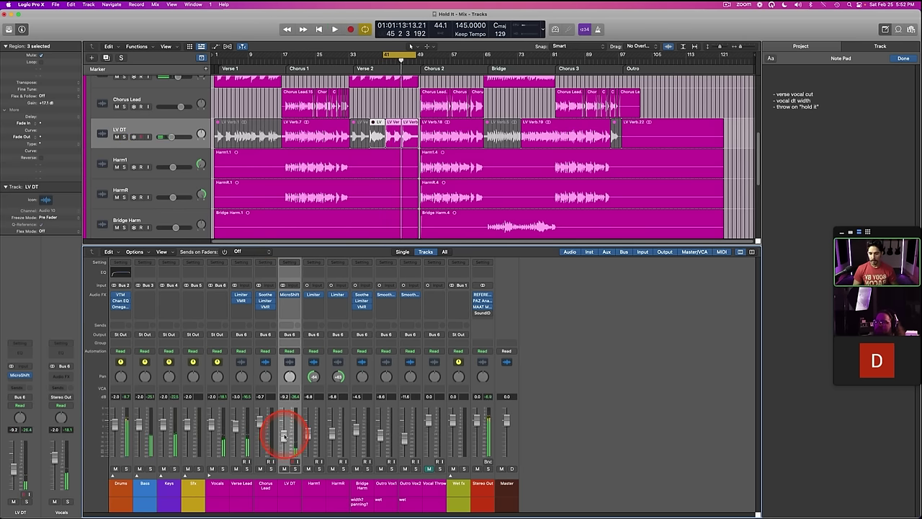
Step: Turn off the cycle range and play the mix from bar 39 through Verse 2 into Chorus 2
key(space)
scroll(395, 122, down, 1)
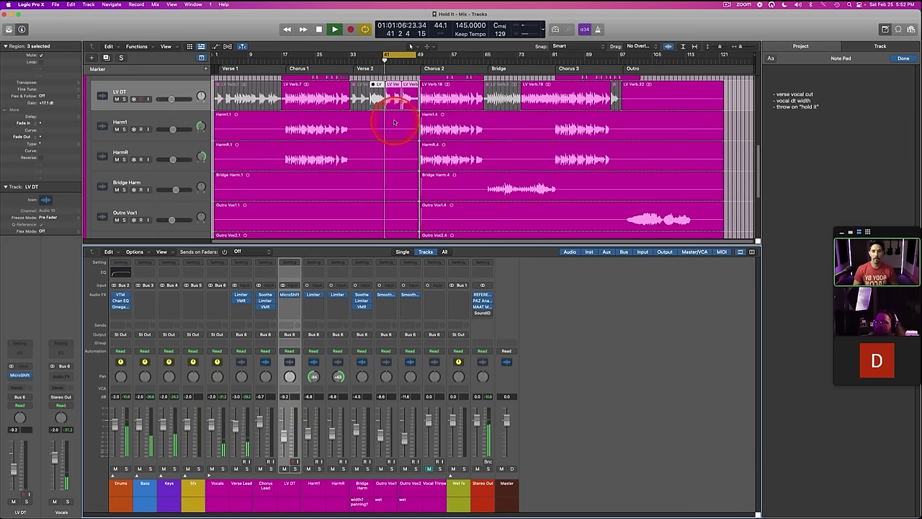
click(379, 64)
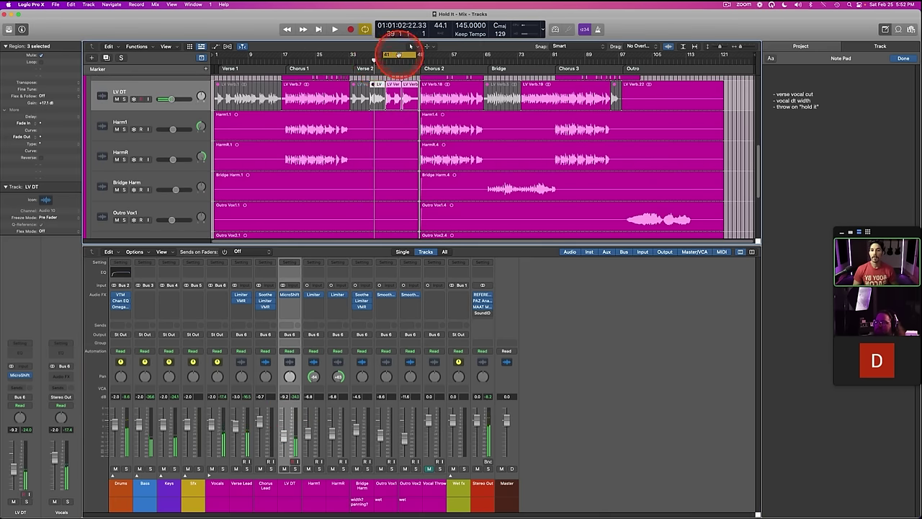
scroll(403, 144, up, 2)
key(space)
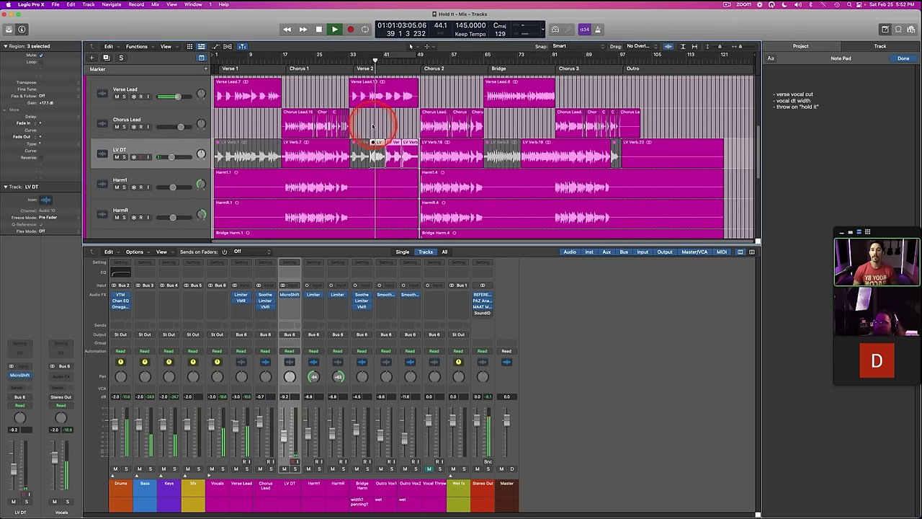
key(space)
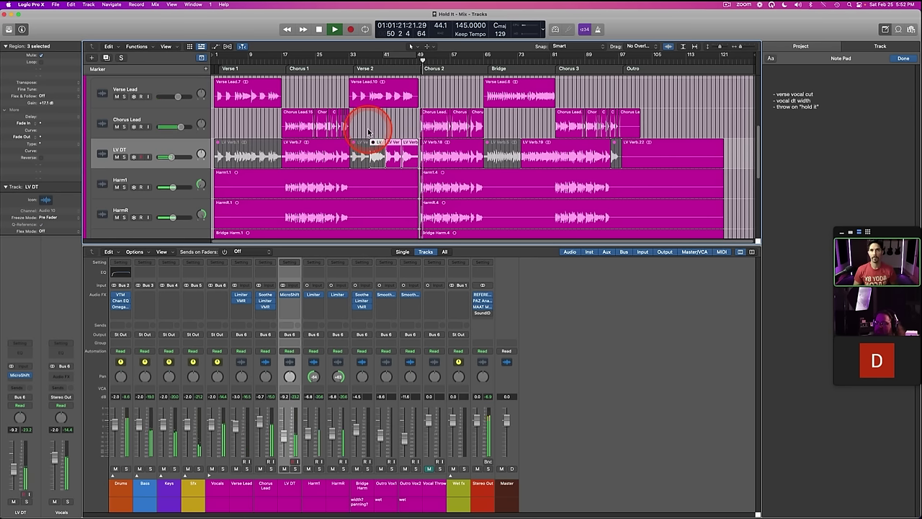
click(283, 295)
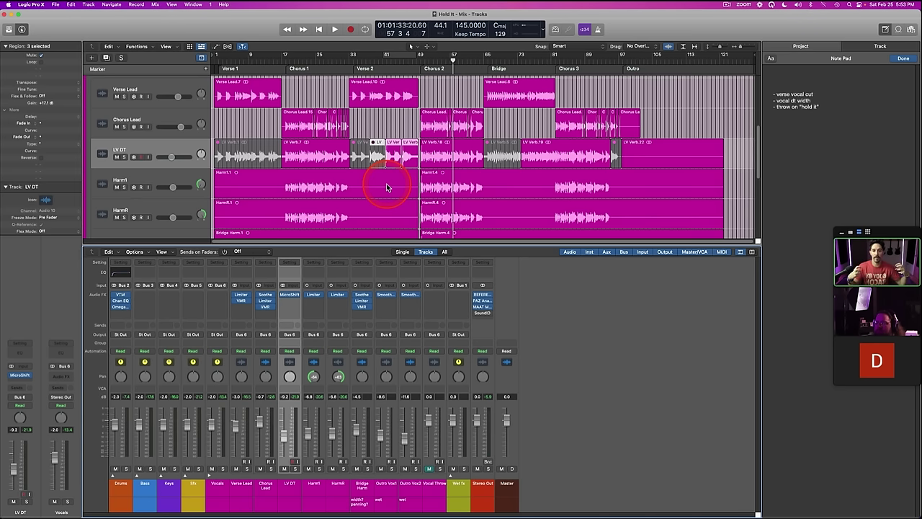
Step: Play Chorus 2 from bar 50 to hear the widened double track with the harmonies
click(421, 56)
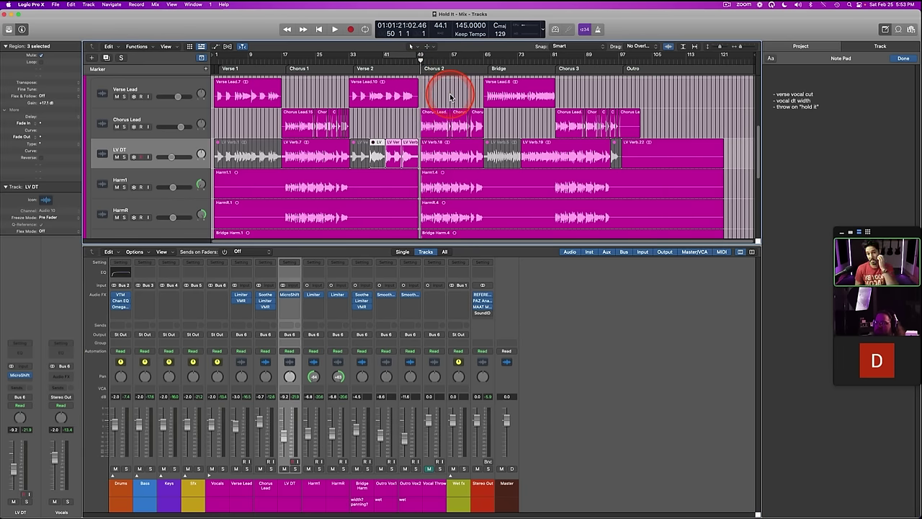
key(space)
scroll(410, 137, down, 4)
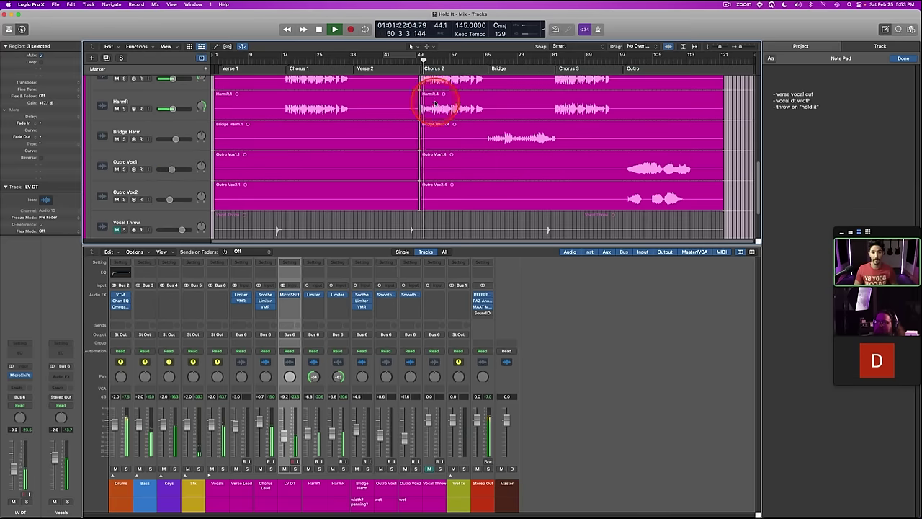
scroll(402, 144, up, 3)
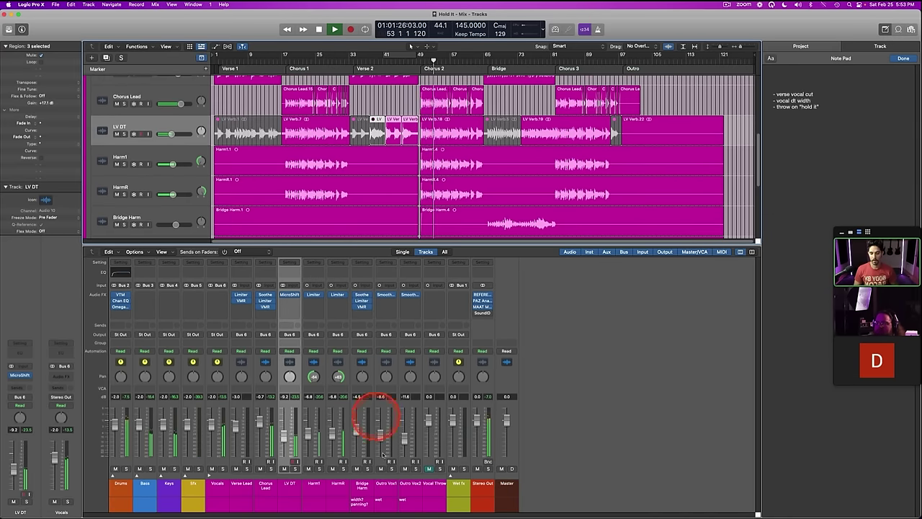
key(space)
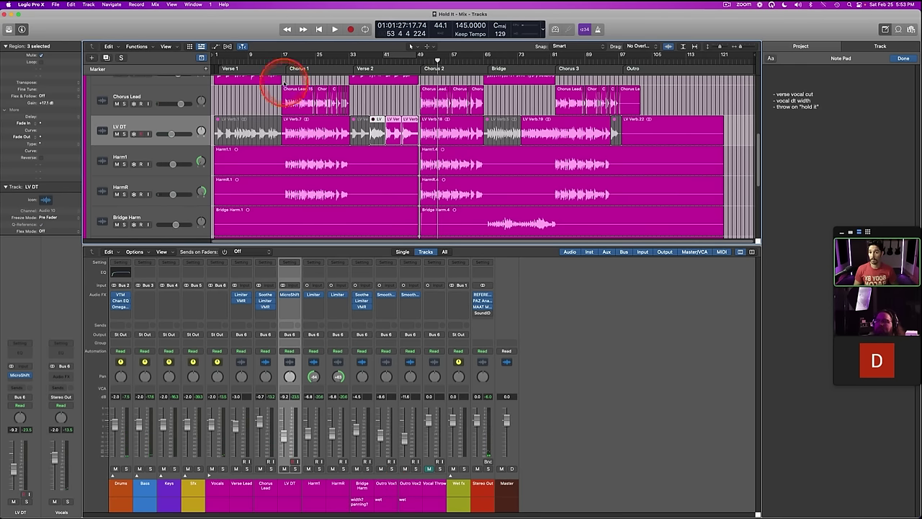
Step: Play Chorus 1 from bar 18 in the full mix and select the Outro Vox1 track
click(287, 65)
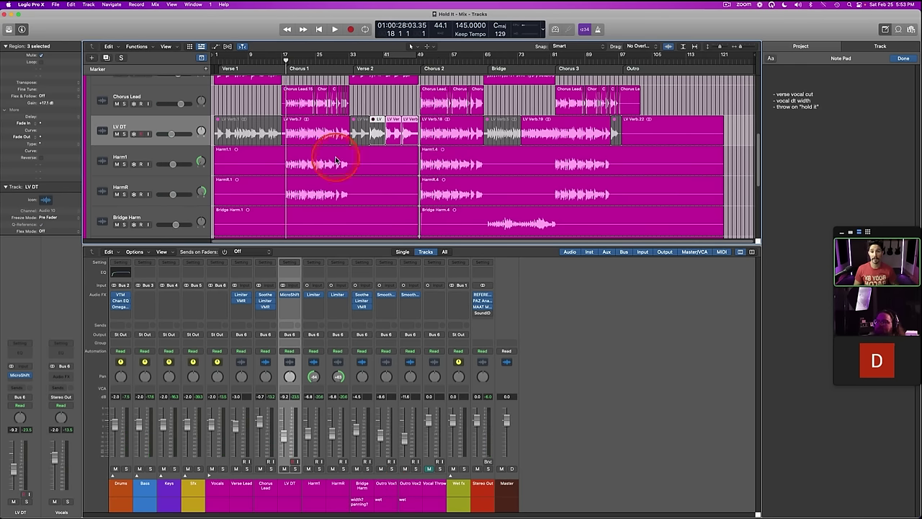
key(space)
click(386, 485)
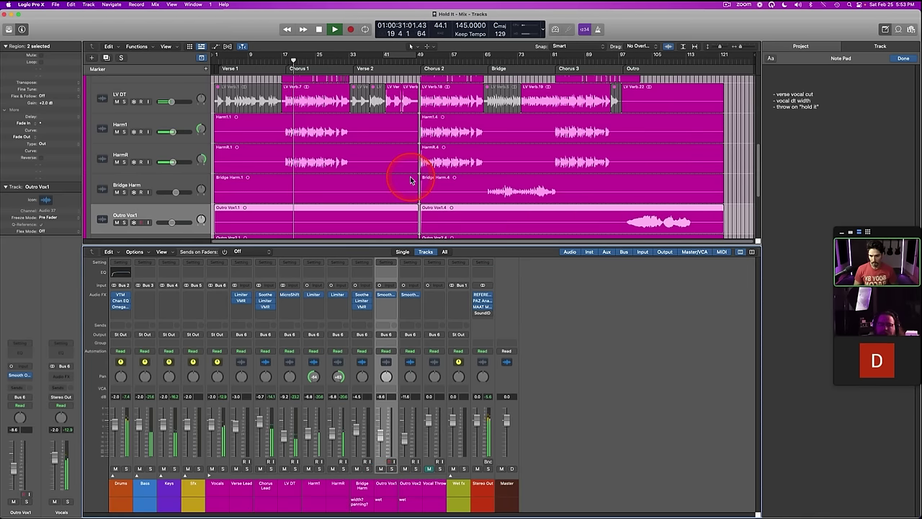
key(space)
Step: Play the Bridge from bar 66, lower the Bridge Harm fader to -10.4 dB and pan it to -10
click(488, 58)
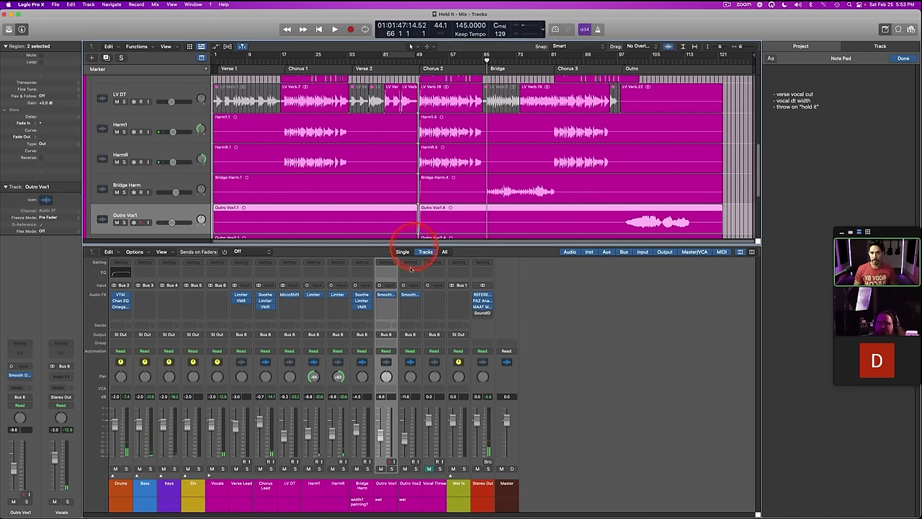
click(364, 492)
key(space)
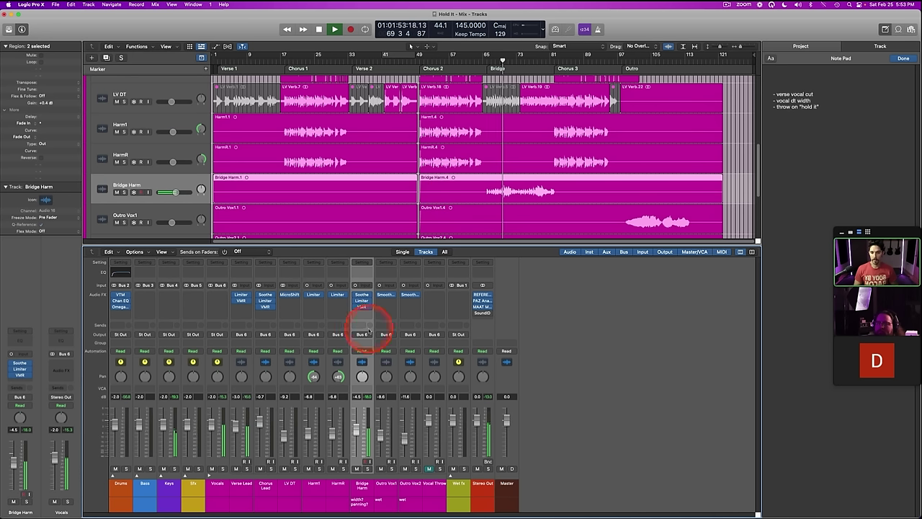
drag(356, 430, 356, 436)
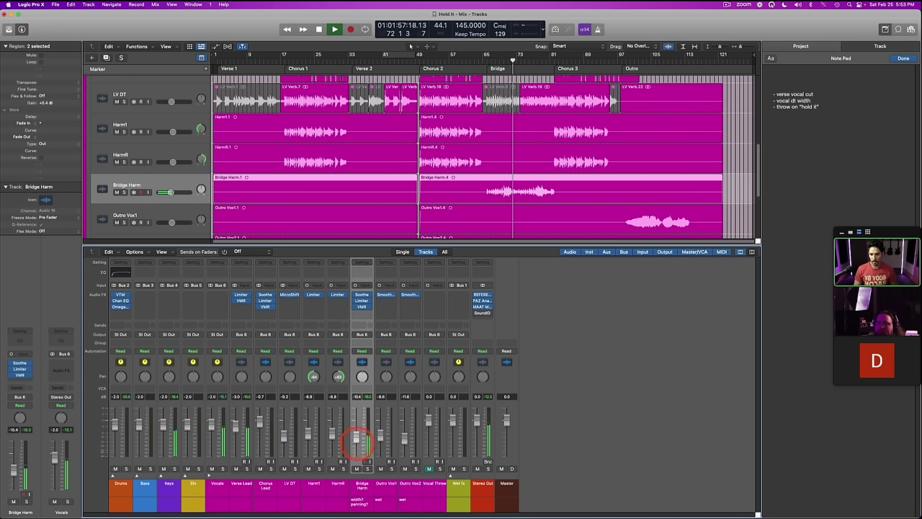
mouse_move(361, 376)
mouse_down()
mouse_move(366, 393)
mouse_move(363, 372)
mouse_up()
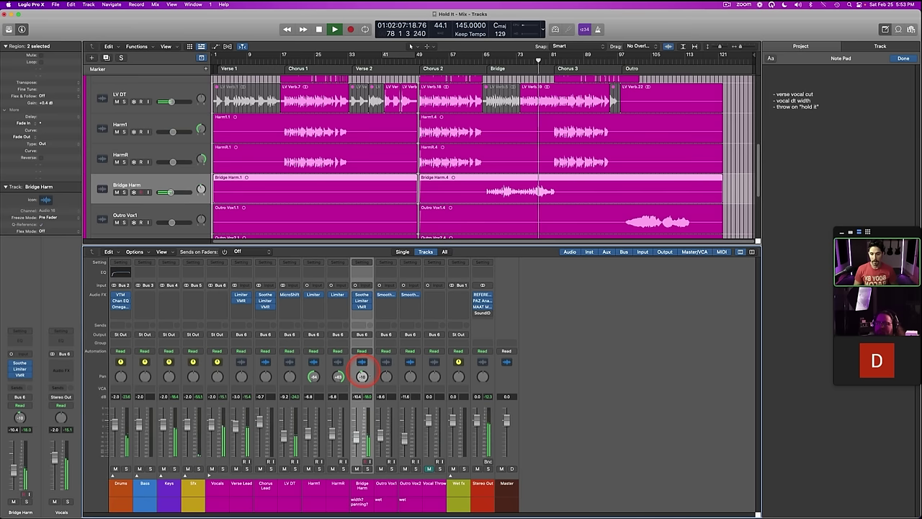
Step: Raise the Bridge Harm fader to -8.2 dB and replay the Bridge from bar 65
drag(357, 433, 356, 429)
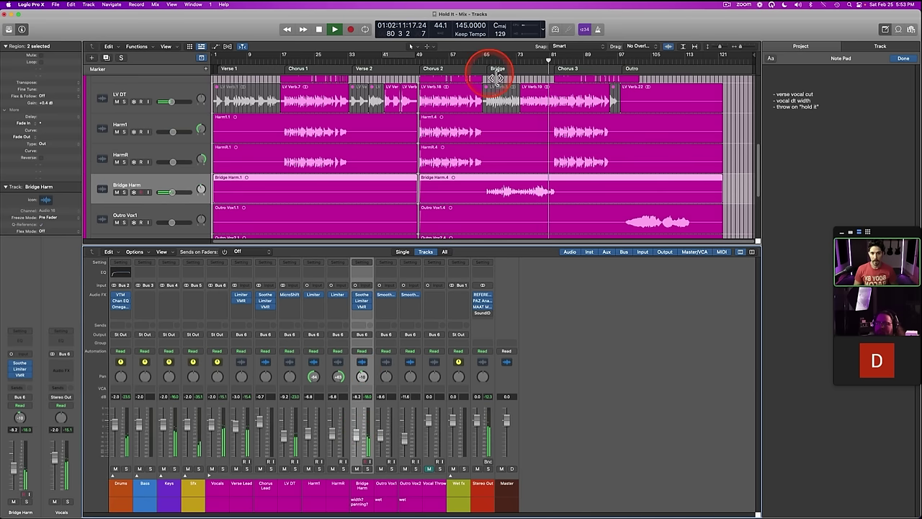
alt+click(494, 68)
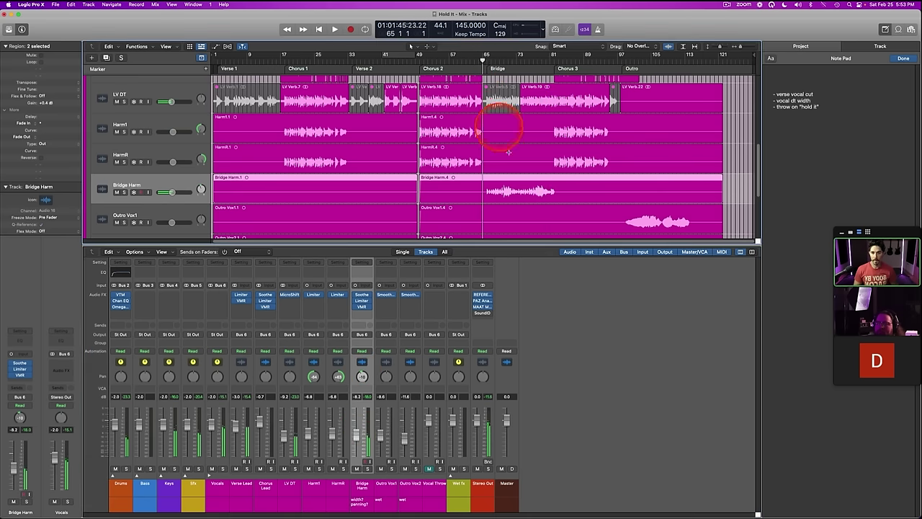
key(space)
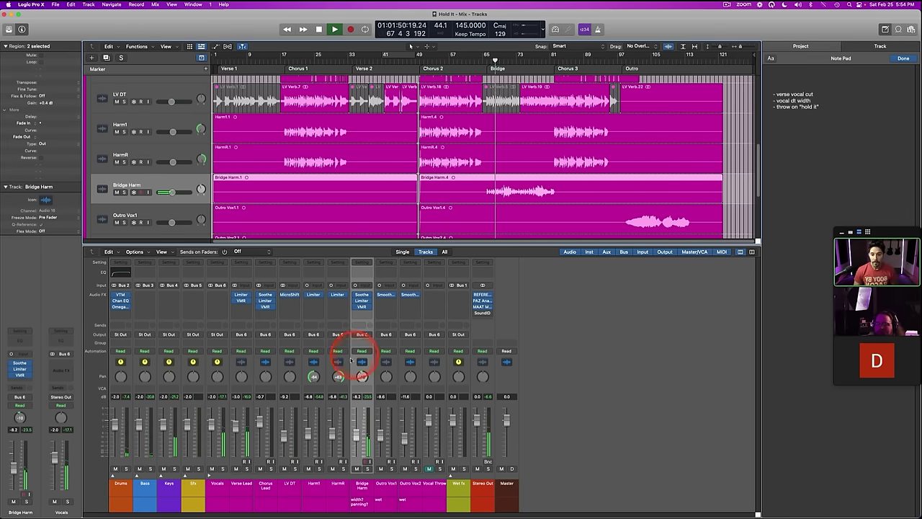
click(362, 277)
click(344, 204)
click(297, 111)
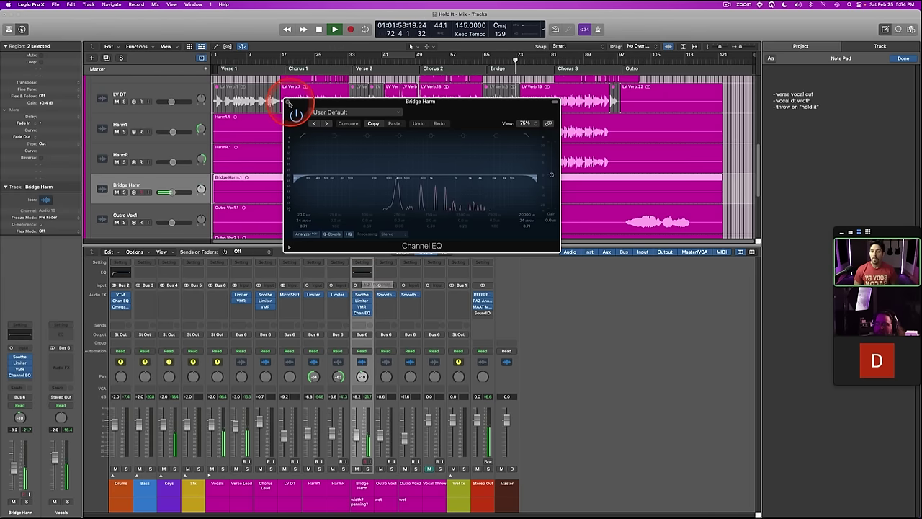
click(362, 312)
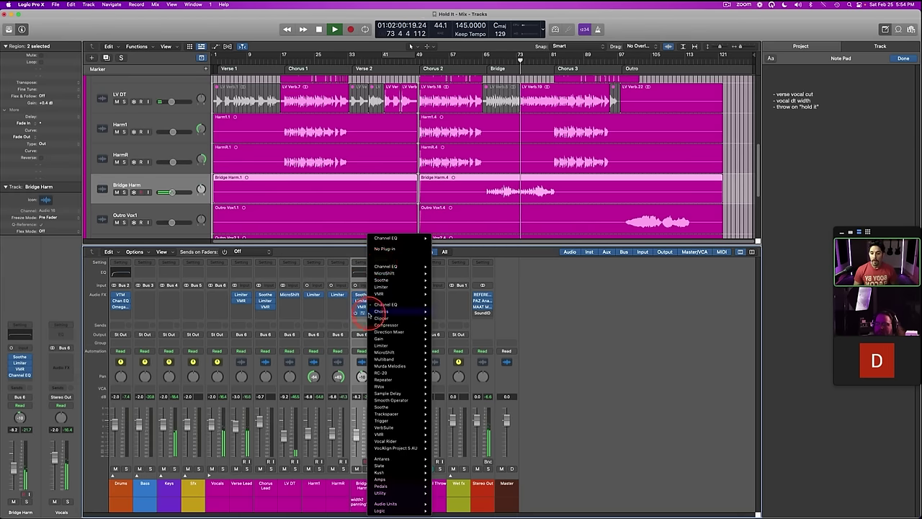
click(381, 249)
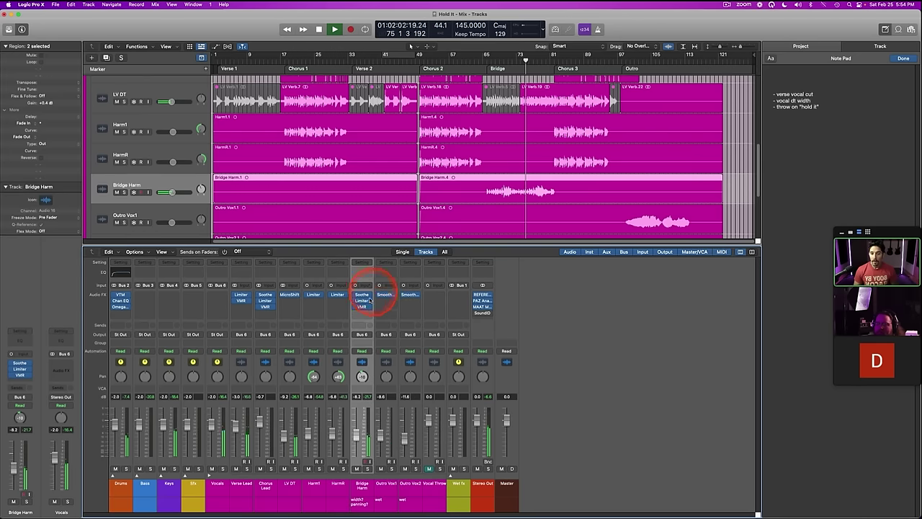
Step: Stop playback and add the CS-EQ module at the end of the VMR chain on Bridge Harm
key(space)
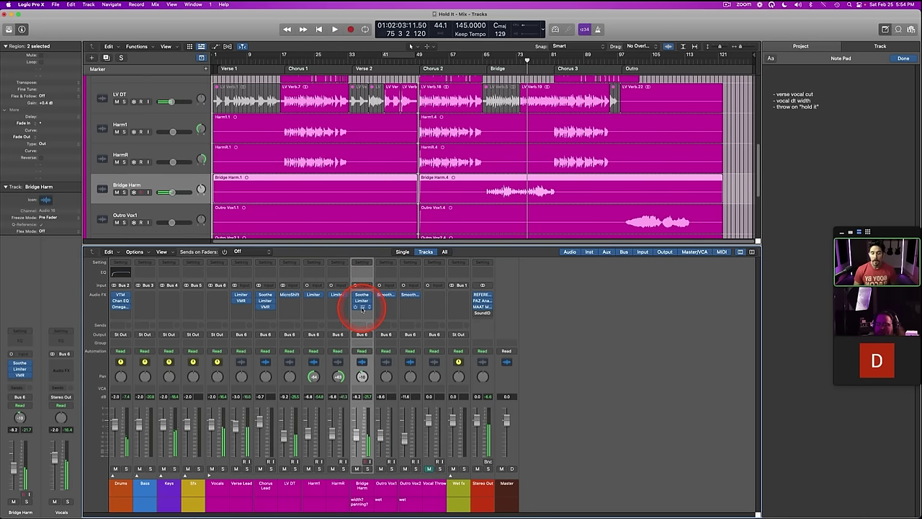
click(362, 311)
drag(457, 108, 350, 128)
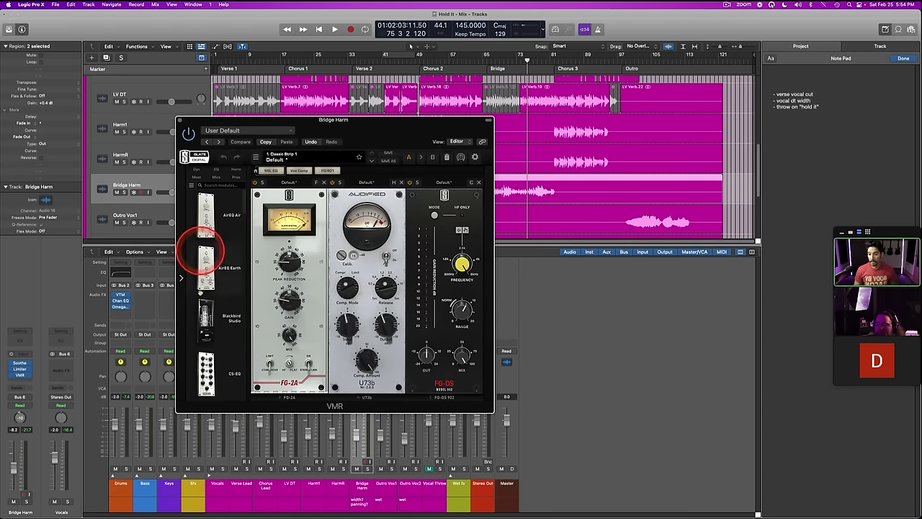
drag(206, 370, 456, 319)
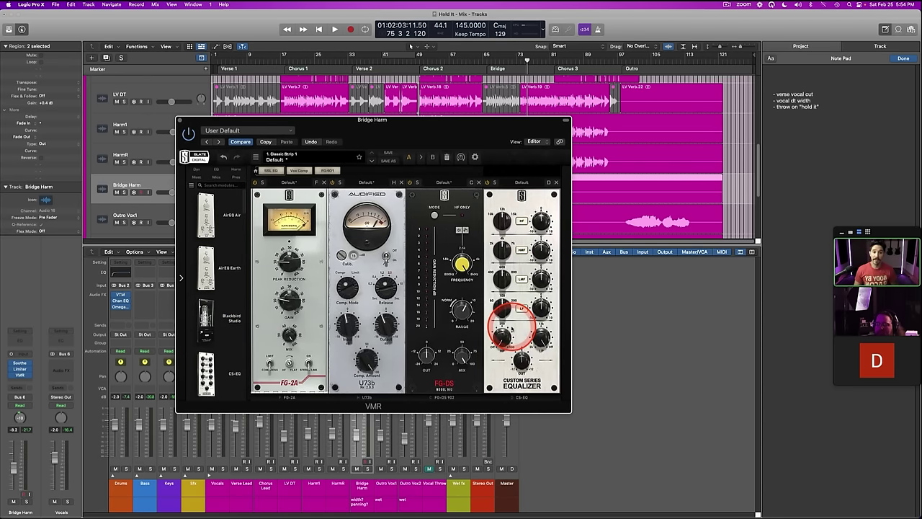
drag(454, 119, 444, 188)
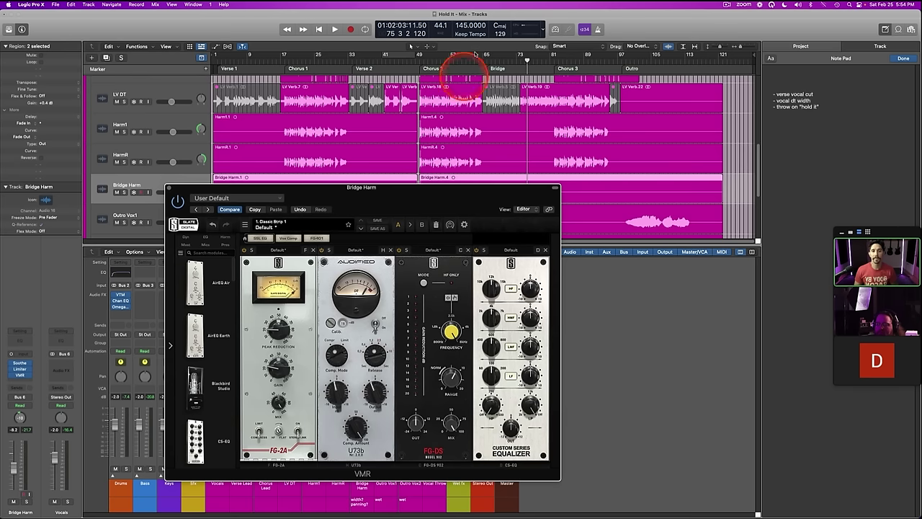
Step: Play the Bridge from bar 65 and set the Custom Series Equalizer's high-frequency filter to 7.81 kHz on Bridge Harm
click(484, 60)
key(space)
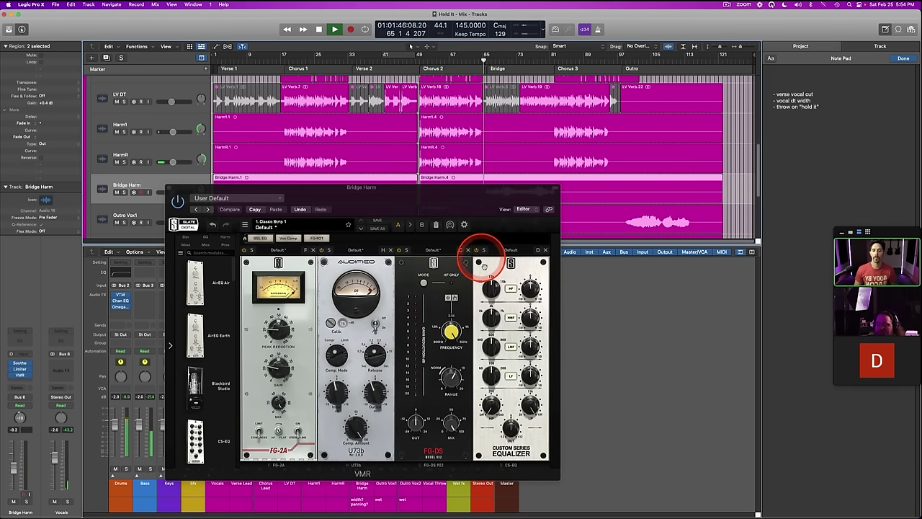
drag(532, 406, 526, 460)
drag(521, 404, 523, 407)
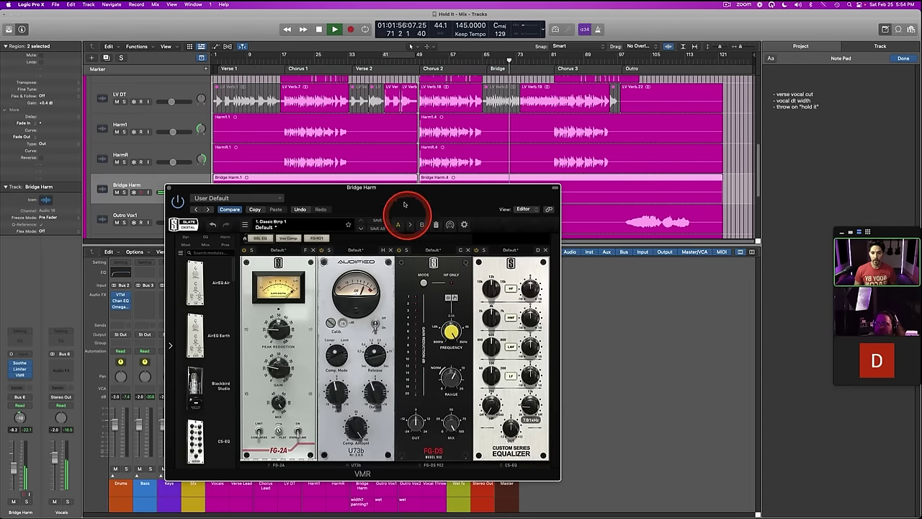
drag(420, 195, 446, 207)
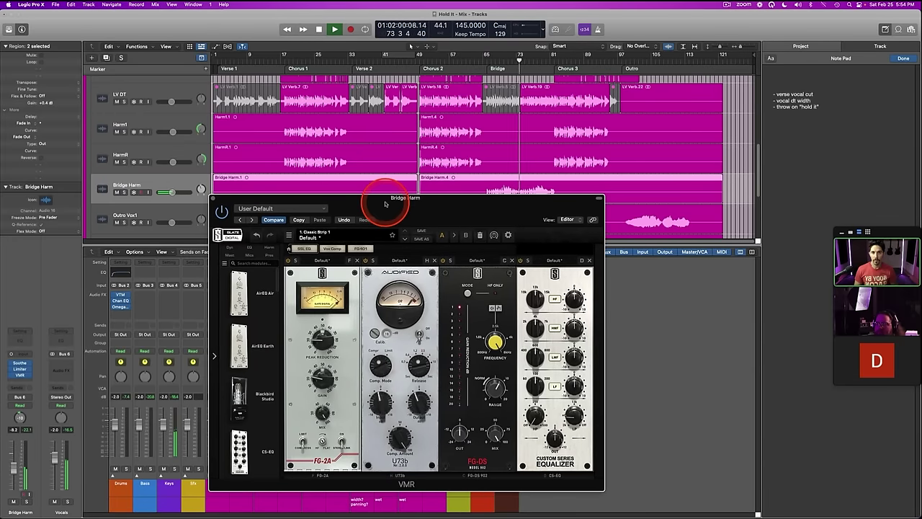
click(212, 199)
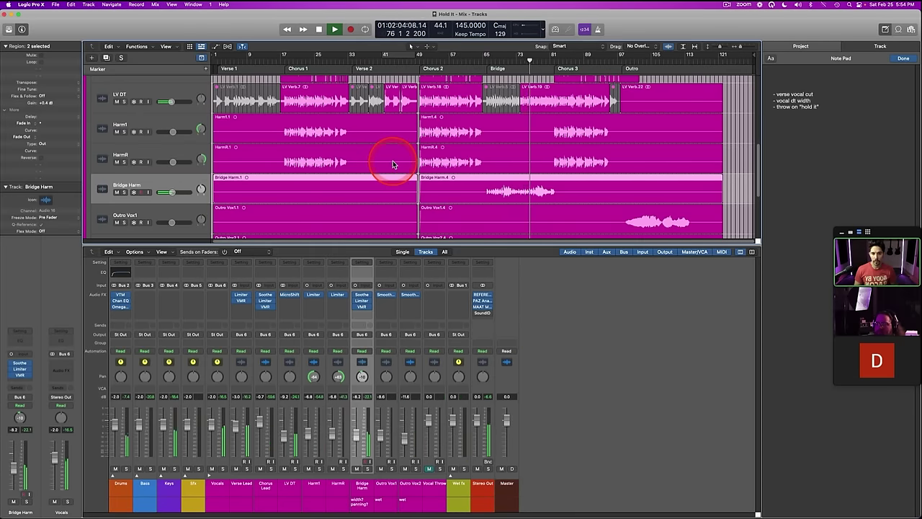
Step: Pan Bridge Harm to -15 and clear its "width? panning?" track note
drag(364, 377, 364, 381)
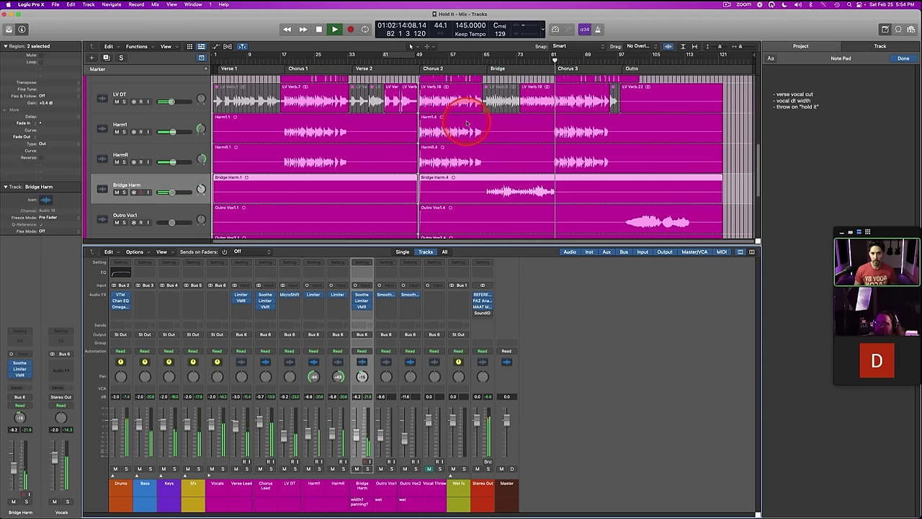
key(space)
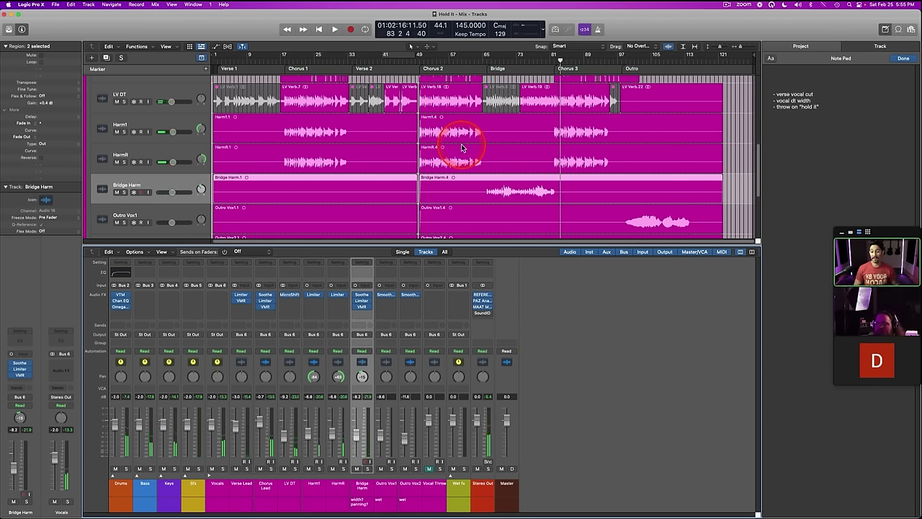
click(487, 56)
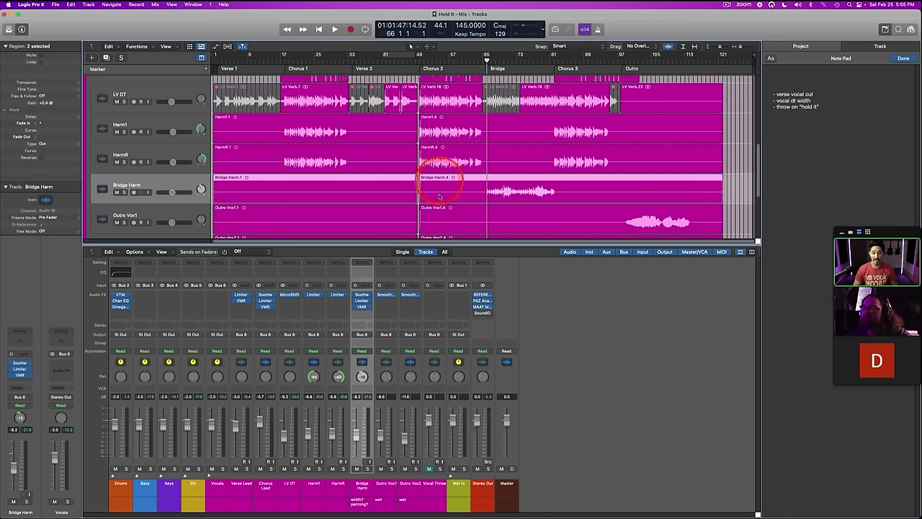
double_click(362, 503)
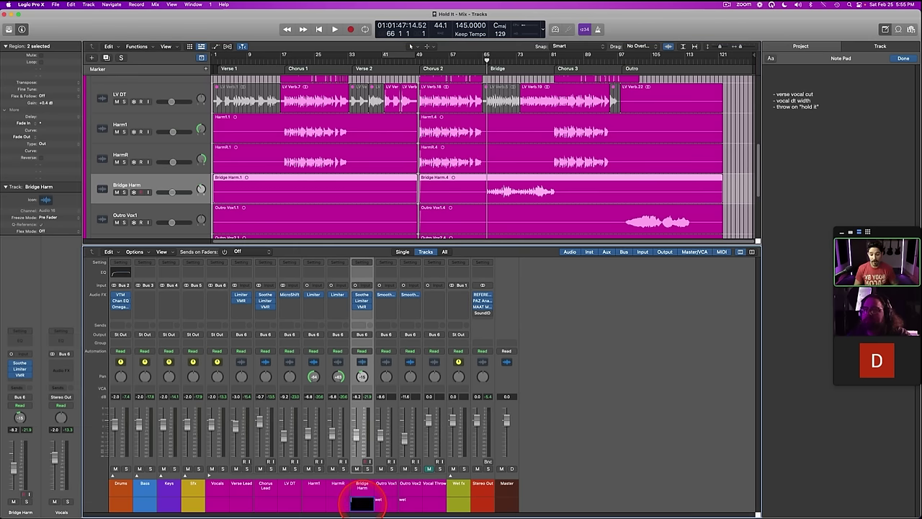
Step: Play the full mix from bar 63 into the Bridge
scroll(517, 144, up, 2)
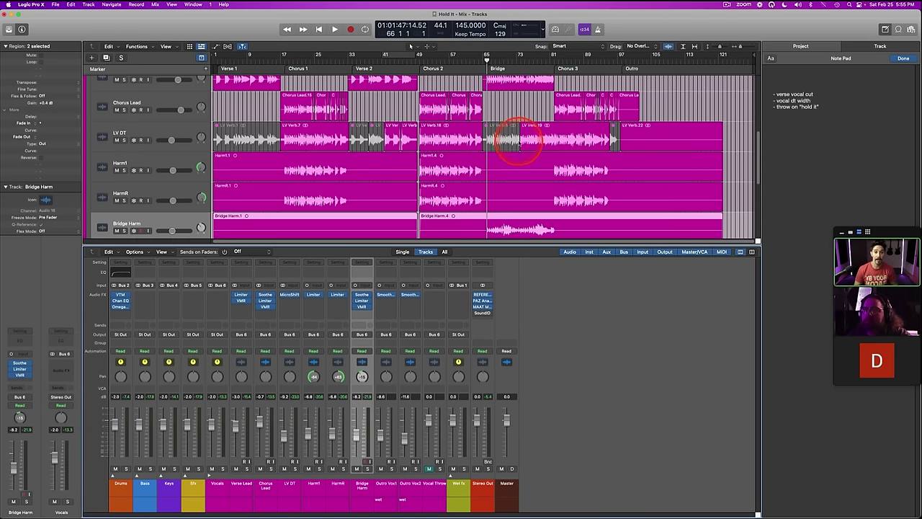
mouse_move(488, 65)
mouse_down()
mouse_move(446, 59)
mouse_move(633, 69)
mouse_move(477, 67)
mouse_up()
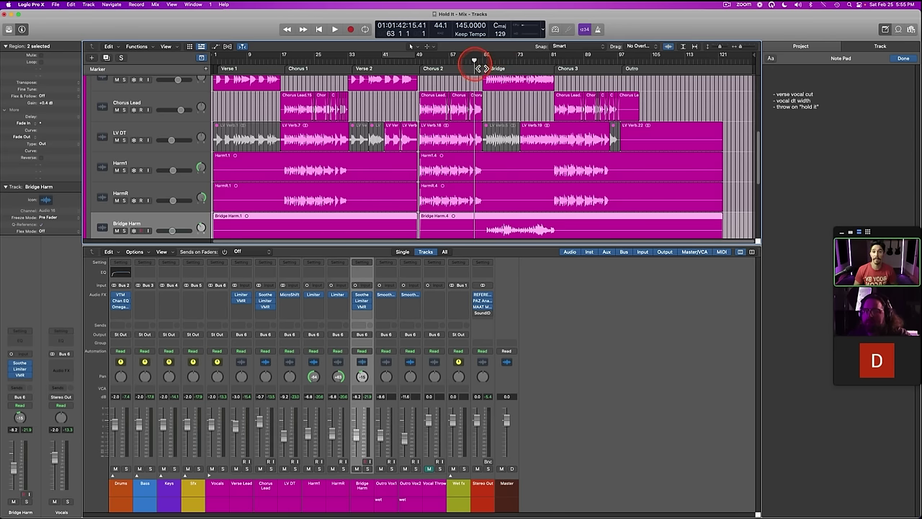
key(space)
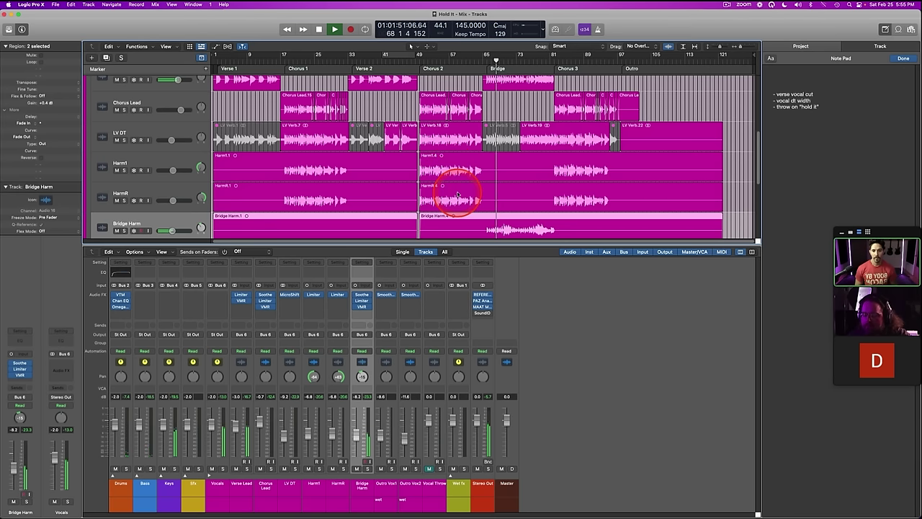
Step: Expand the Keys track stack to show its individual tracks
scroll(457, 194, down, 3)
scroll(457, 195, up, 6)
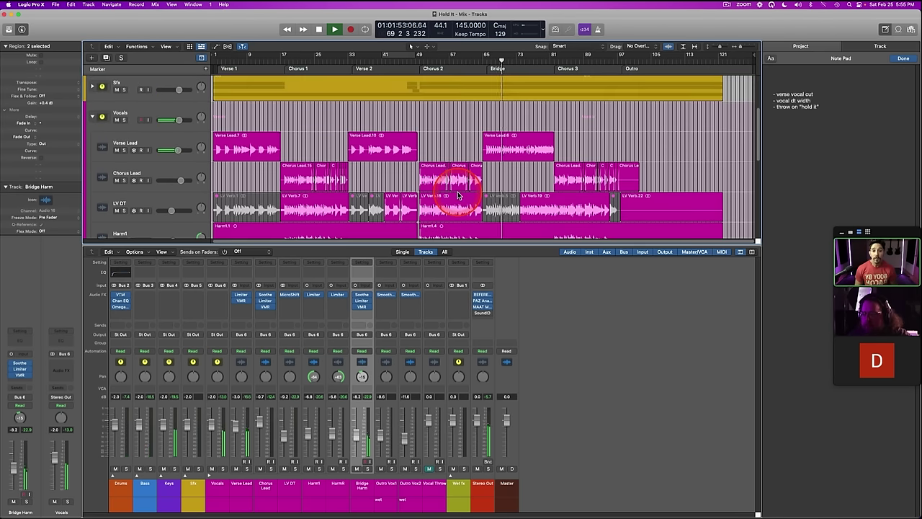
scroll(457, 195, up, 3)
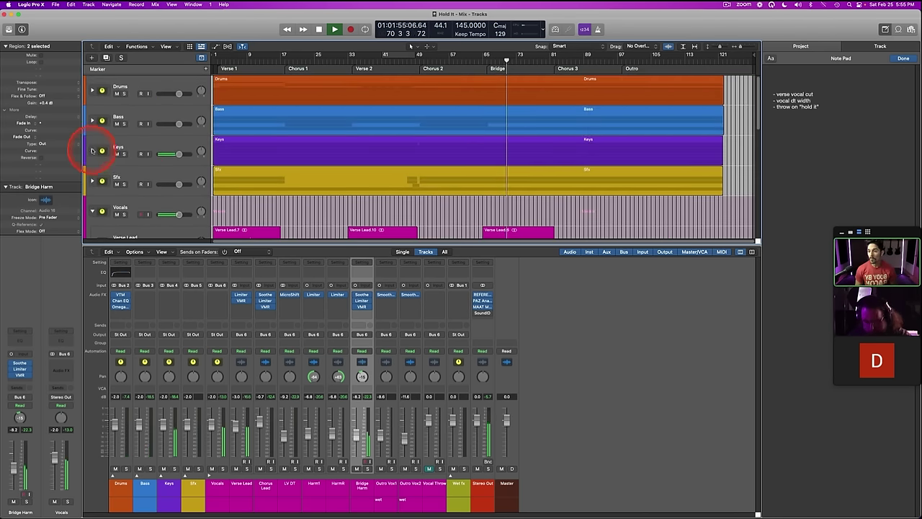
click(92, 151)
scroll(468, 167, down, 3)
scroll(468, 167, up, 3)
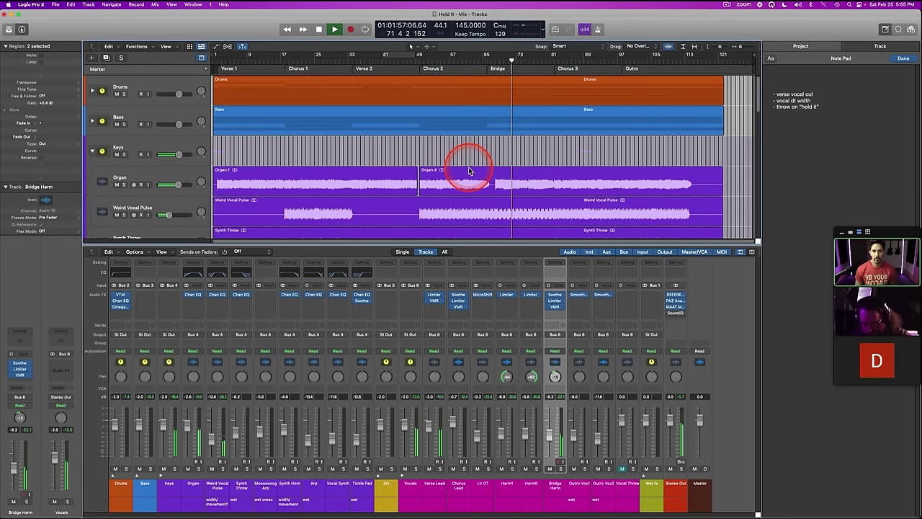
scroll(468, 170, down, 4)
scroll(455, 163, up, 2)
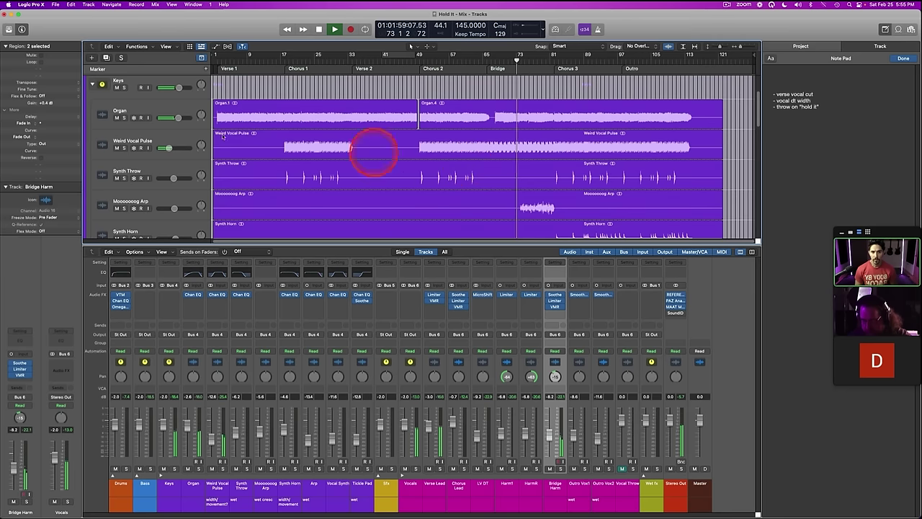
Step: Solo the Weird Vocal Pulse track briefly and return to the full mix
click(180, 142)
key(s)
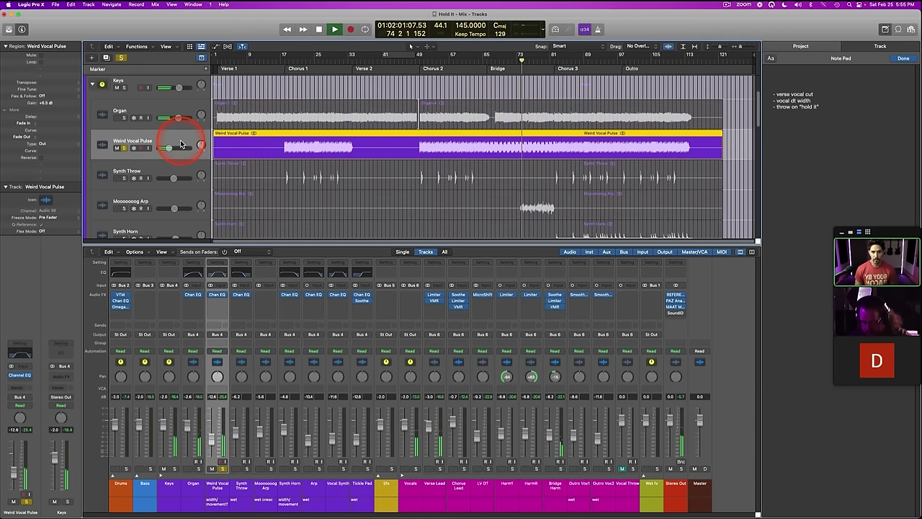
key(s)
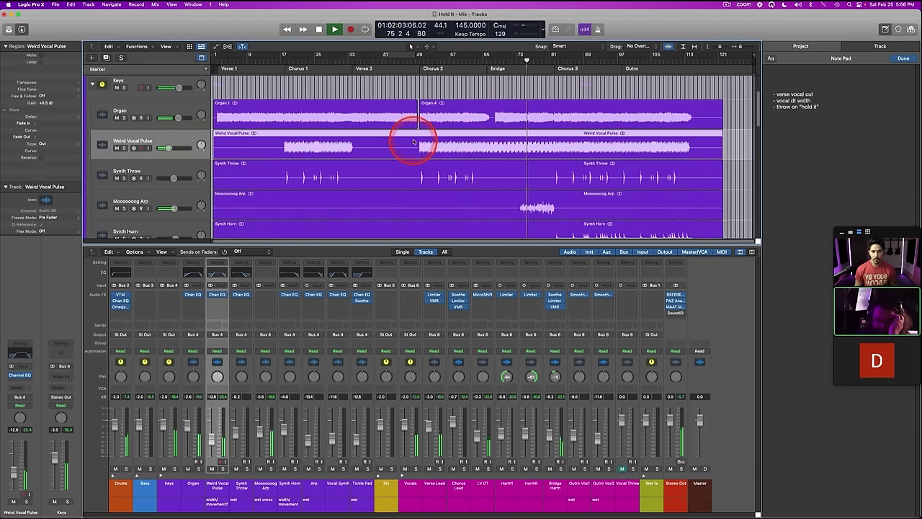
Step: Solo Weird Vocal Pulse, lower the high-cut frequency in its Channel EQ, and unsolo the track
key(s)
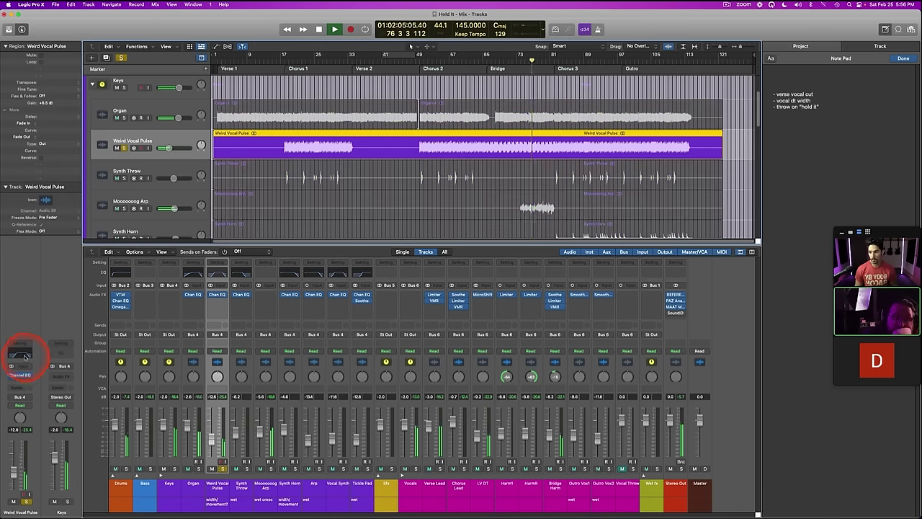
click(21, 355)
click(472, 175)
drag(472, 175, 454, 186)
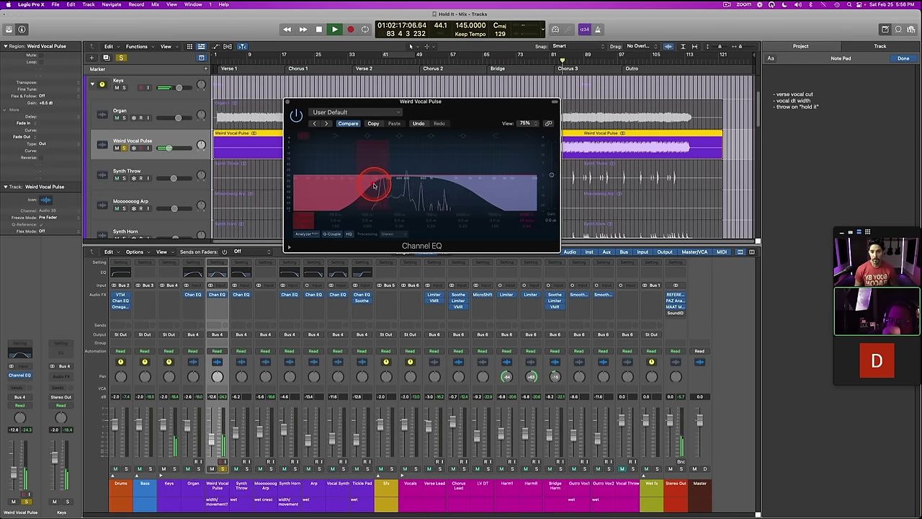
click(288, 101)
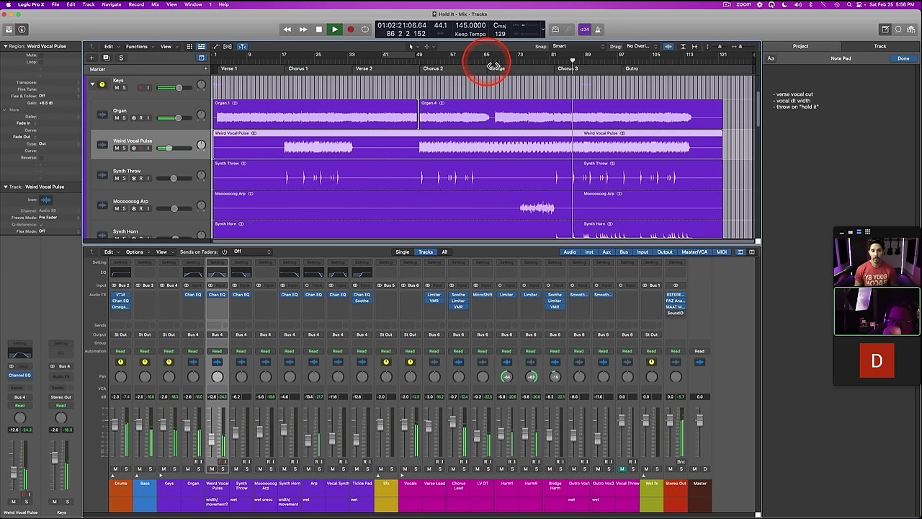
Step: Replay the full mix from bar 65 to hear the filtered Weird Vocal Pulse in the Bridge
key(space)
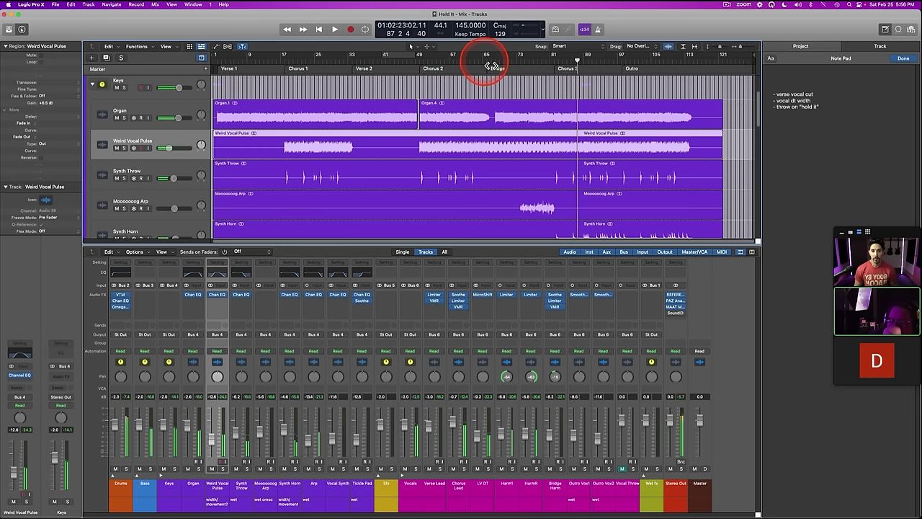
click(484, 61)
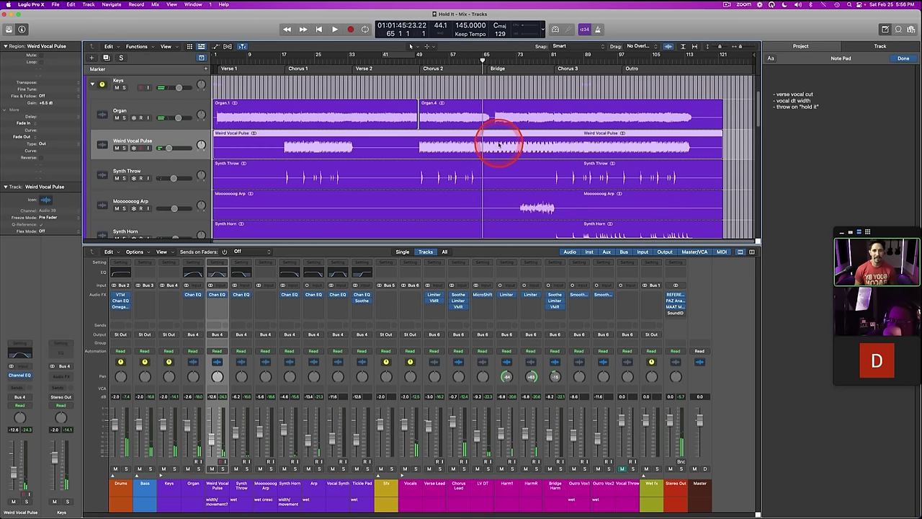
key(space)
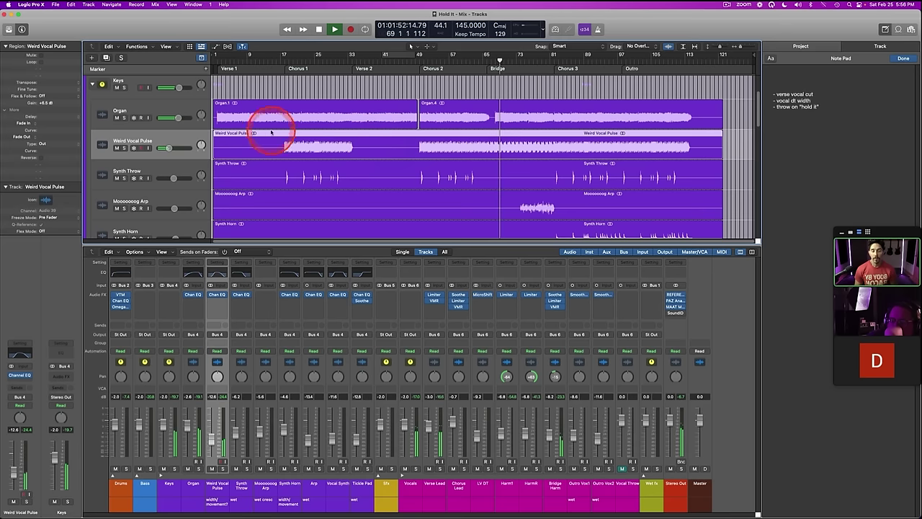
Step: Check the Organ track's Channel EQ and set a cycle range over about bars 68 to 72 of the Bridge
click(167, 110)
click(39, 353)
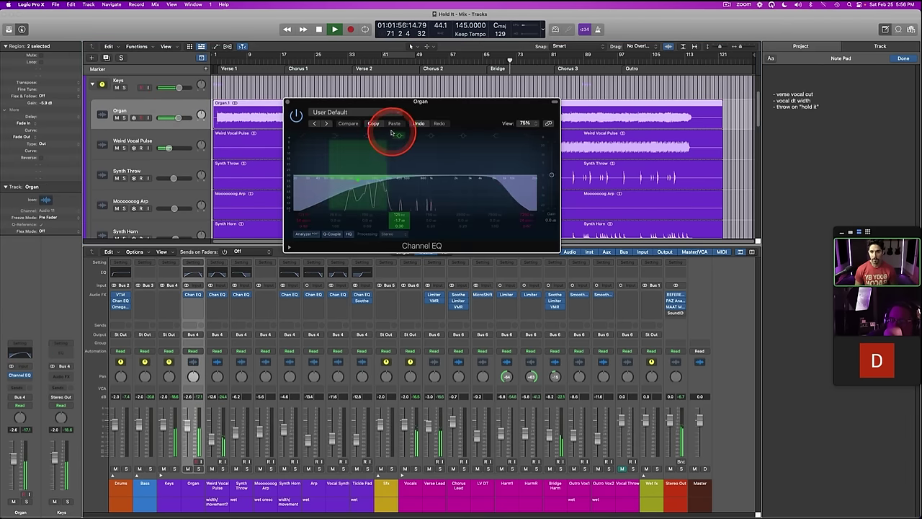
click(288, 102)
drag(499, 58, 516, 59)
key(space)
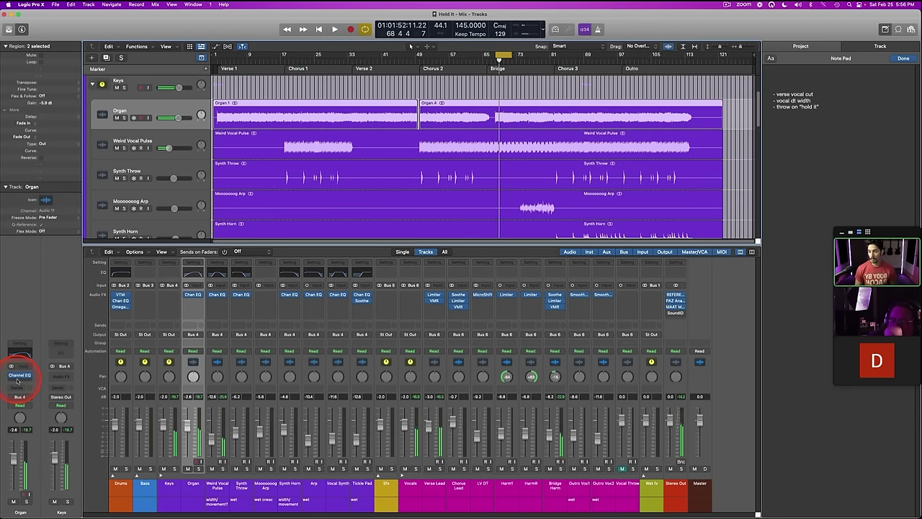
Step: Insert a stereo Soothe on the Organ track, set band 3 to 216 Hz with 7.1 dB sensitivity, and raise the depth to 12.2
click(17, 380)
mouse_move(68, 410)
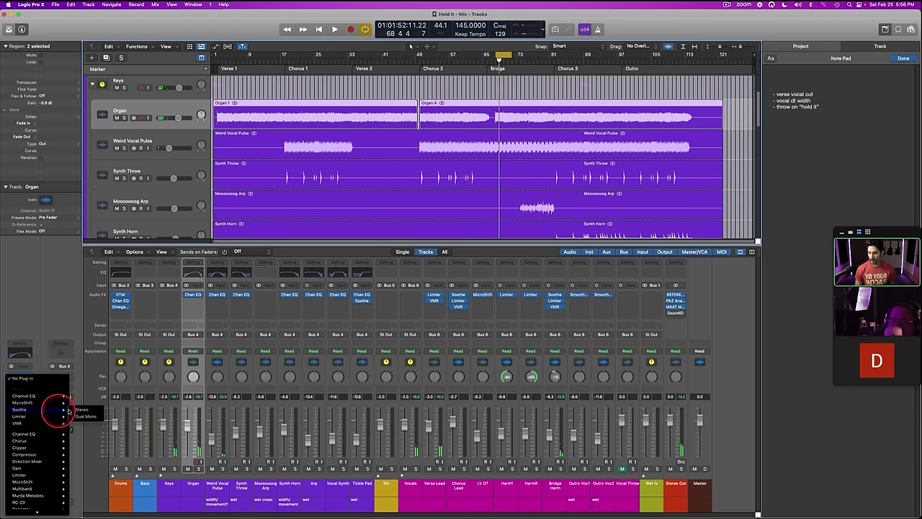
click(82, 408)
key(space)
drag(448, 227, 412, 229)
drag(557, 196, 427, 192)
key(space)
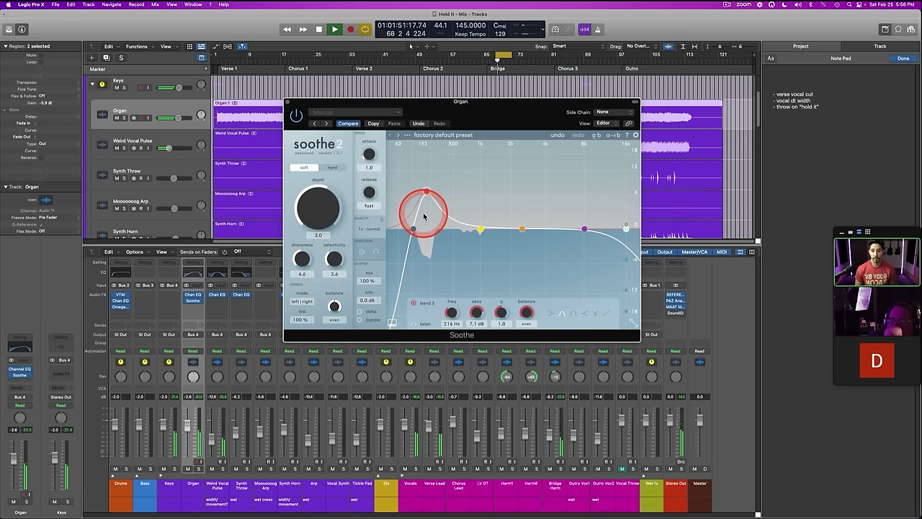
drag(319, 200, 314, 182)
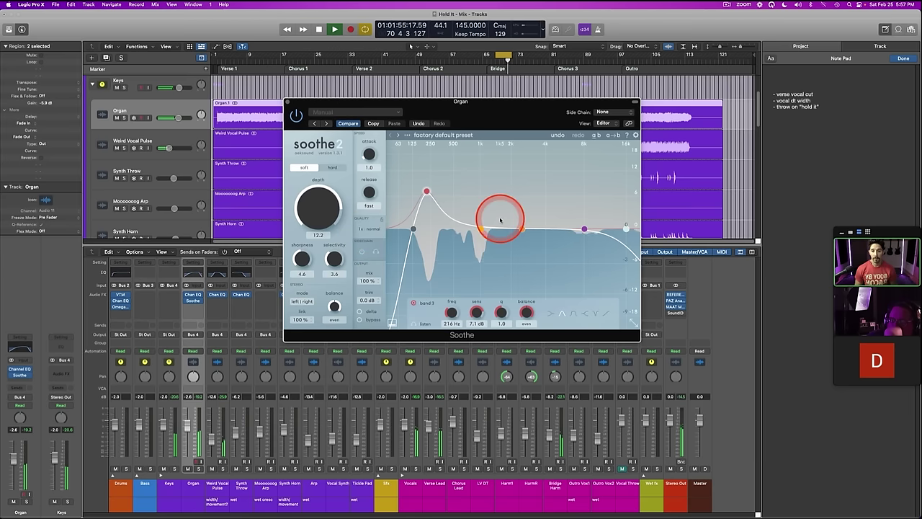
Step: Solo the Organ, compare it with Soothe bypassed, and lower Soothe's high cut to about 1.4 kHz
key(s)
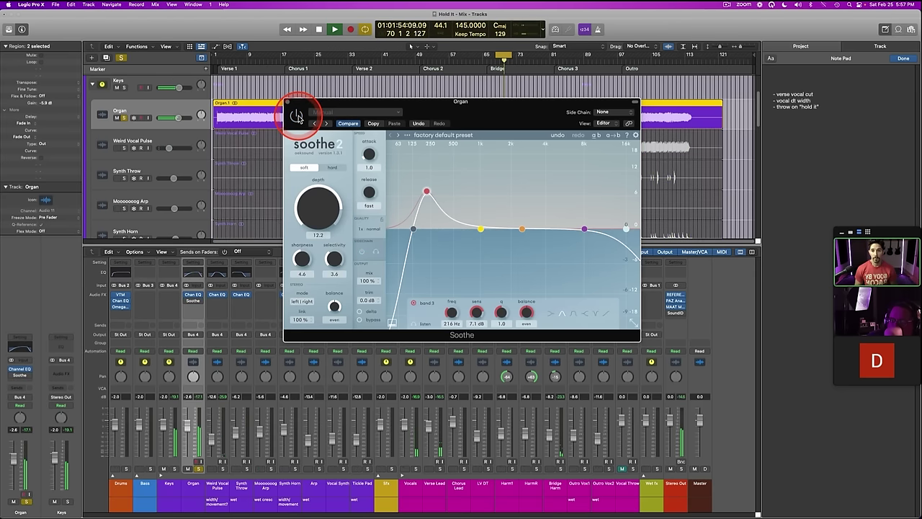
click(297, 116)
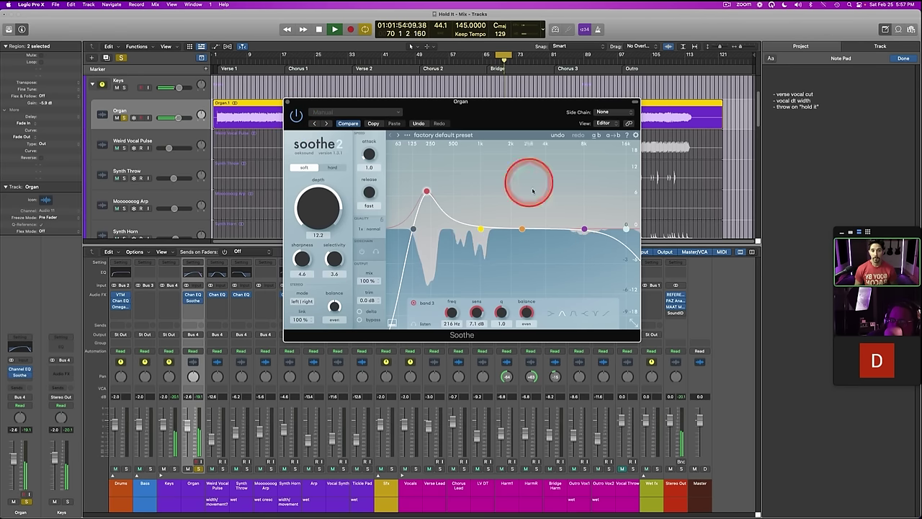
drag(632, 225, 504, 223)
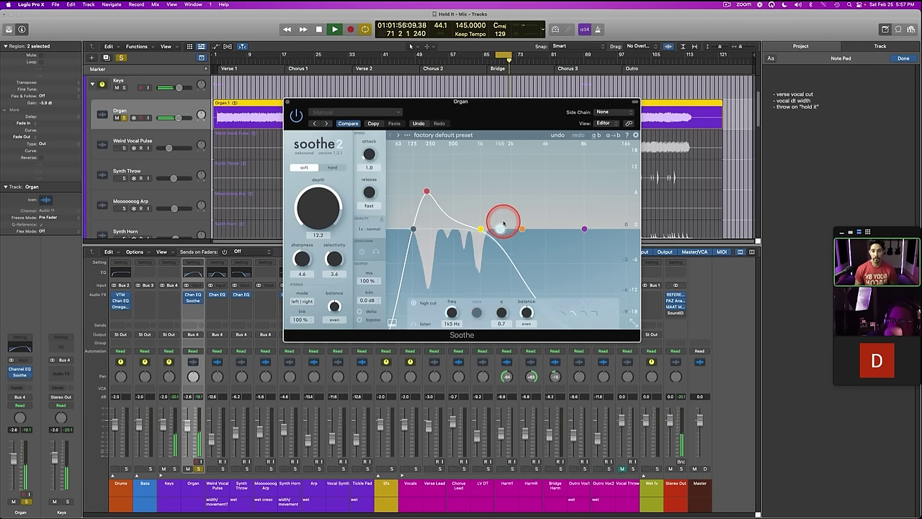
mouse_move(503, 223)
mouse_down()
mouse_move(464, 225)
mouse_move(498, 220)
mouse_up()
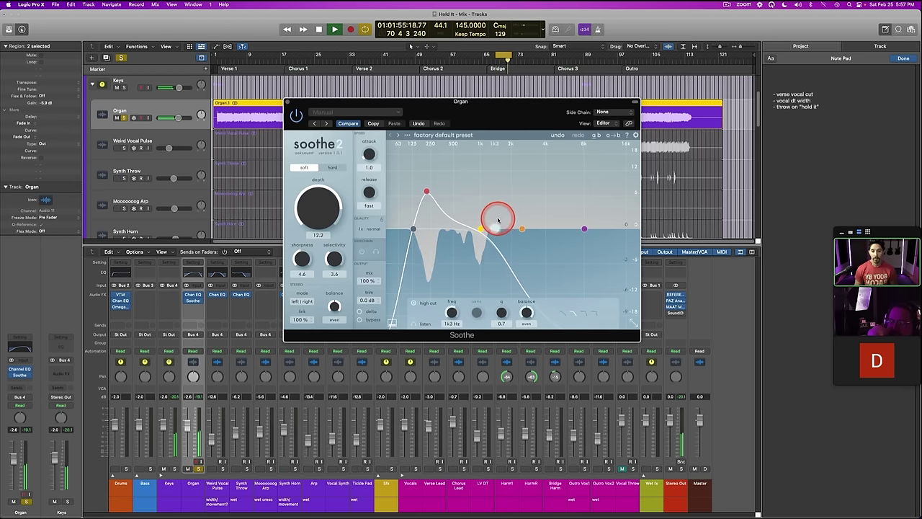
Step: Give Soothe's band 3 a wide flat-top shape at 279 Hz with about 6.2 dB sensitivity, and compare the Organ with Soothe bypassed
click(426, 190)
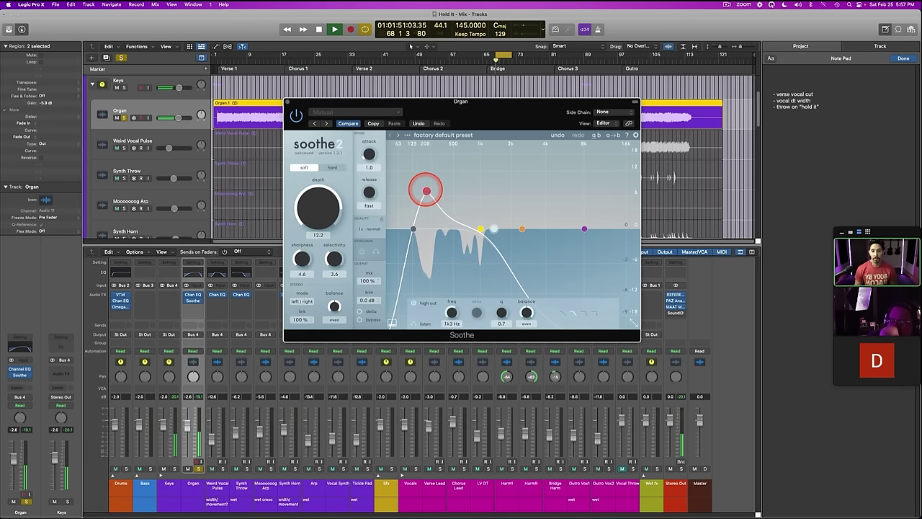
drag(426, 192, 427, 192)
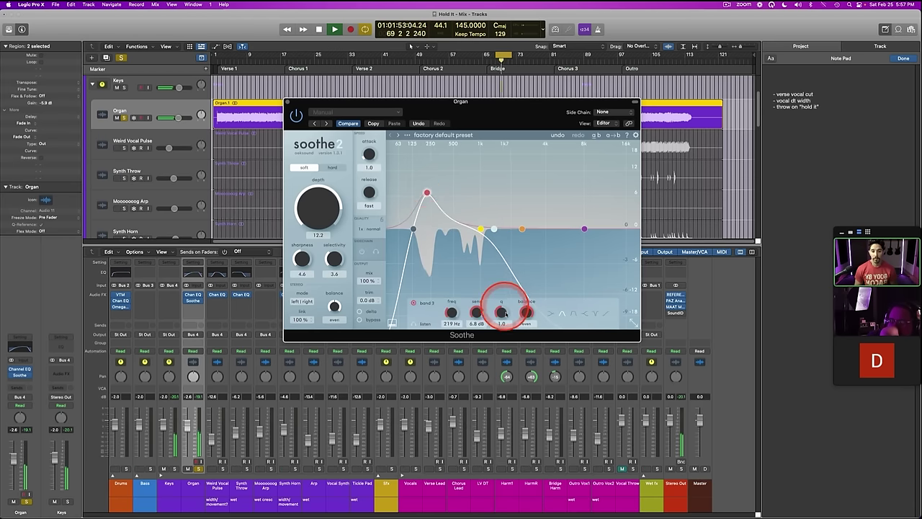
click(573, 314)
drag(427, 192, 434, 195)
drag(513, 311, 493, 336)
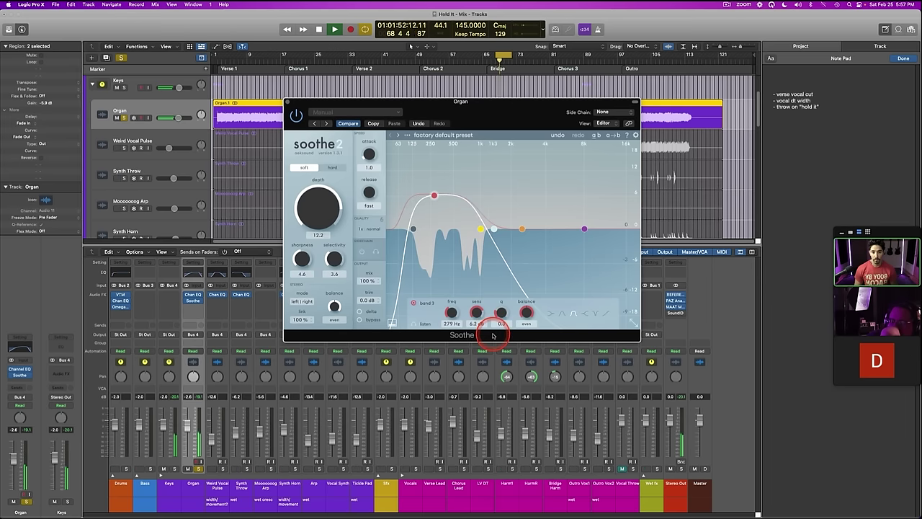
click(296, 115)
click(296, 114)
click(288, 102)
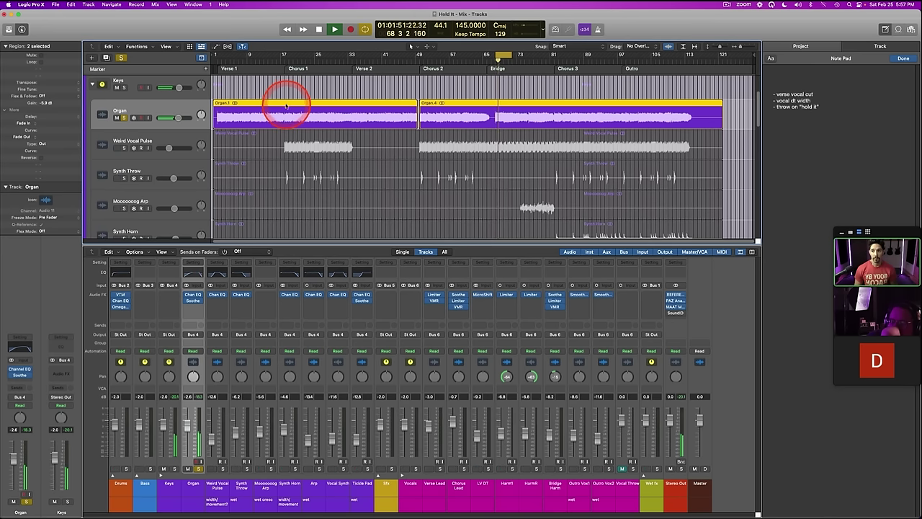
Step: Set the Organ volume to -2.2 dB, unsolo it, and replay the full mix uncycled from just before the Bridge
click(11, 375)
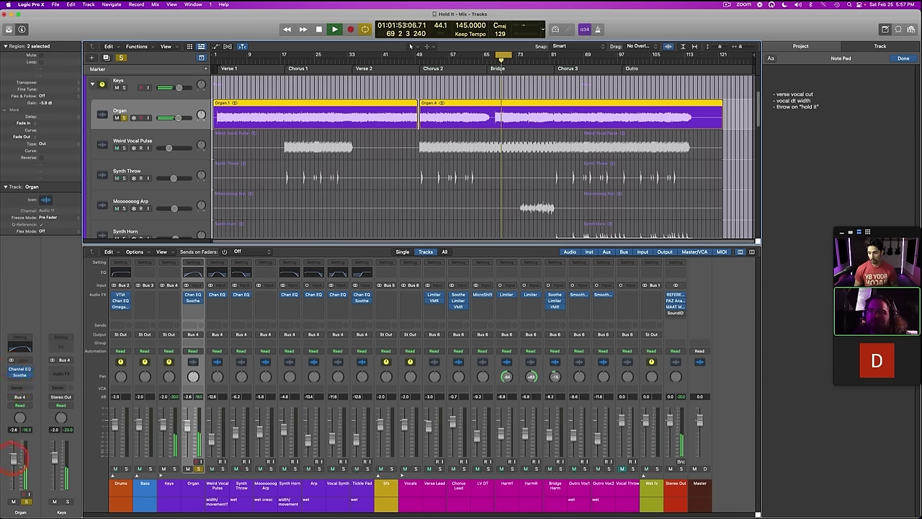
click(26, 500)
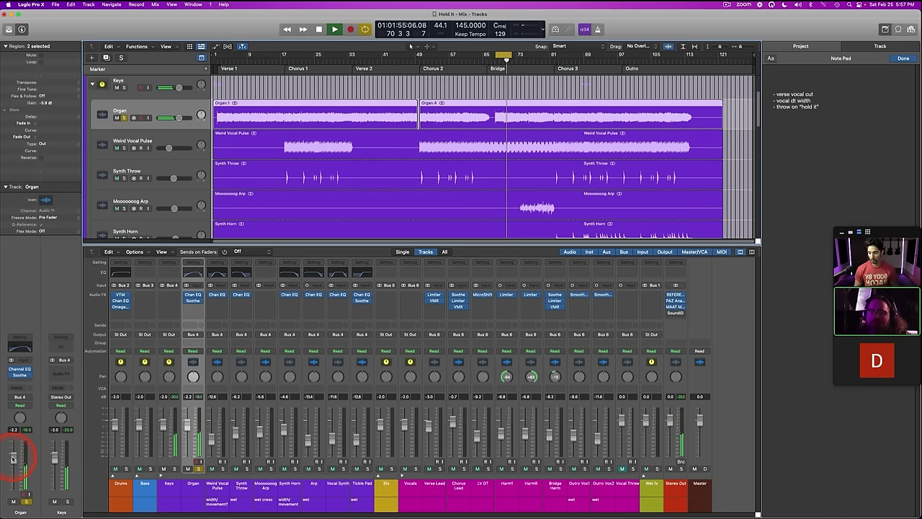
key(space)
click(416, 119)
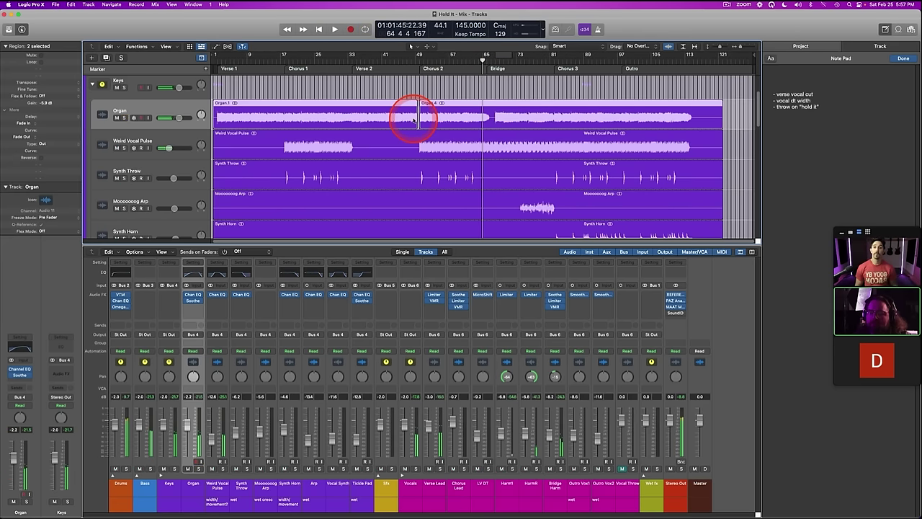
key(space)
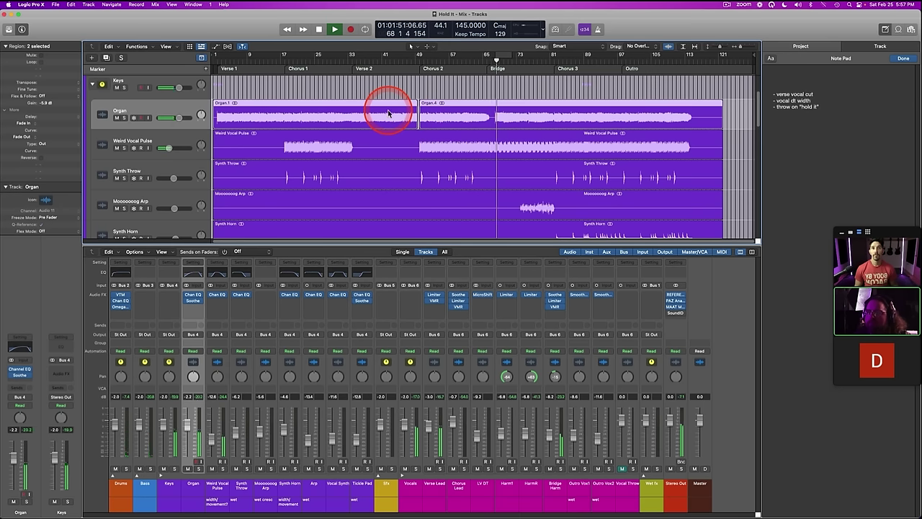
Step: Add the track note "width/movement" to the Organ and hide the mixer
double_click(192, 504)
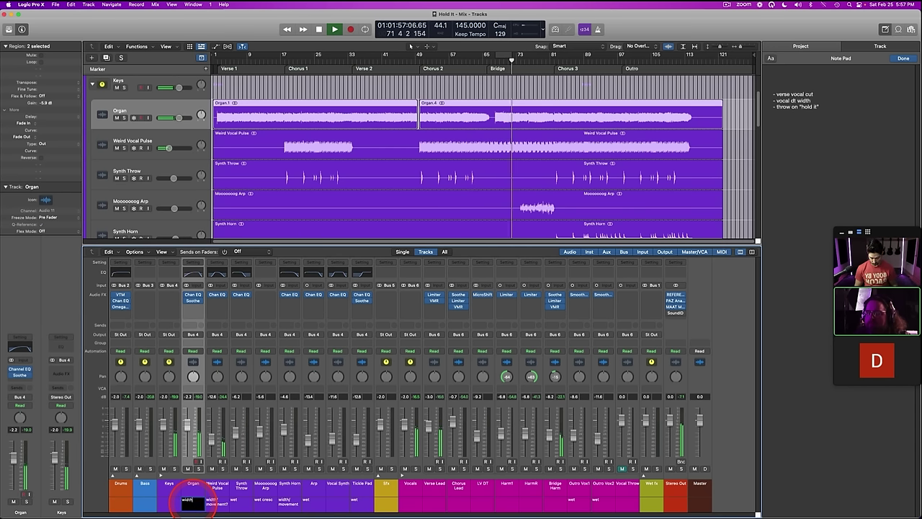
key(Return)
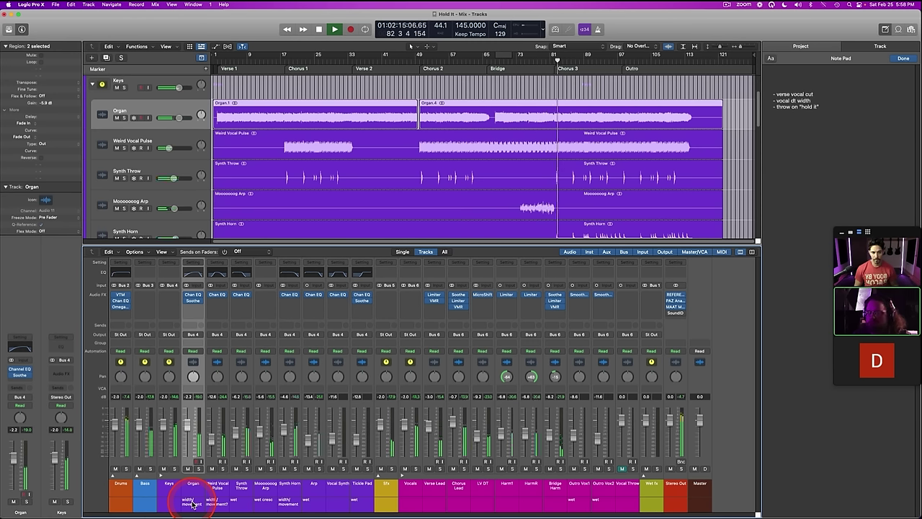
key(x)
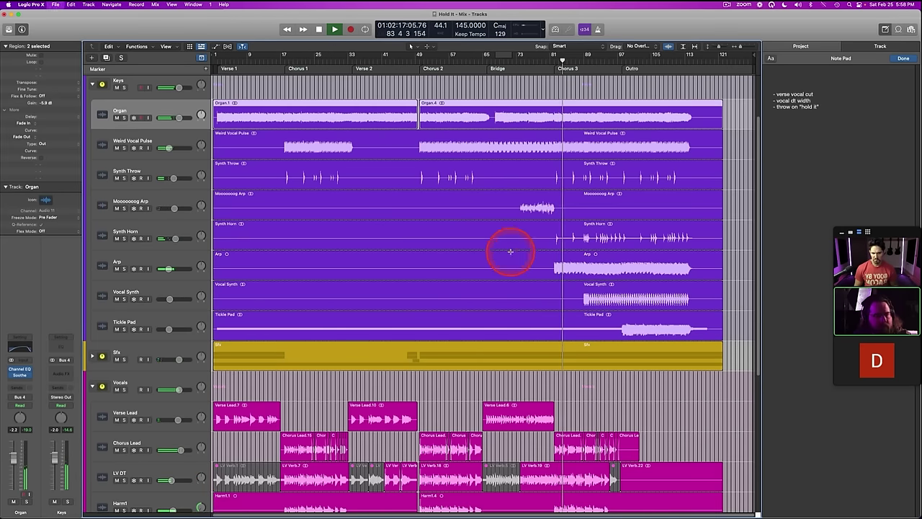
click(92, 356)
click(92, 356)
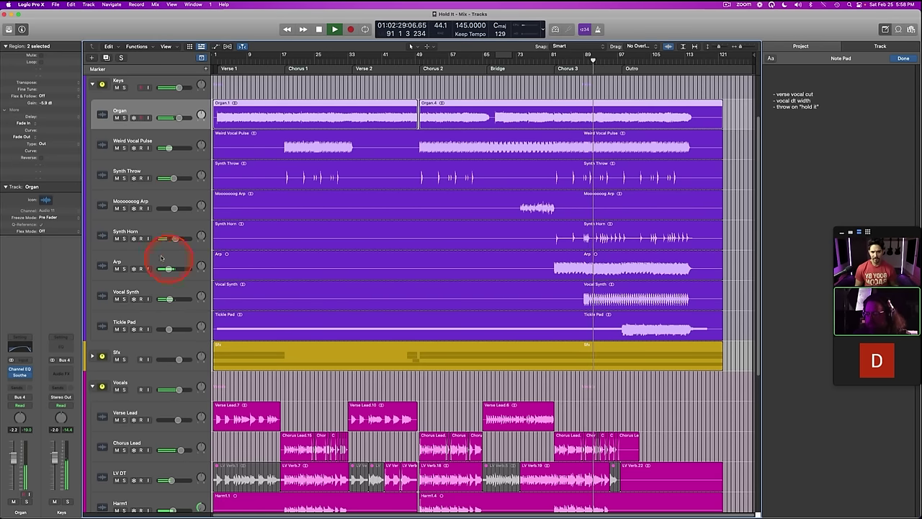
Step: Lower the Synth Horn track volume to -5.0 dB
click(152, 227)
click(175, 238)
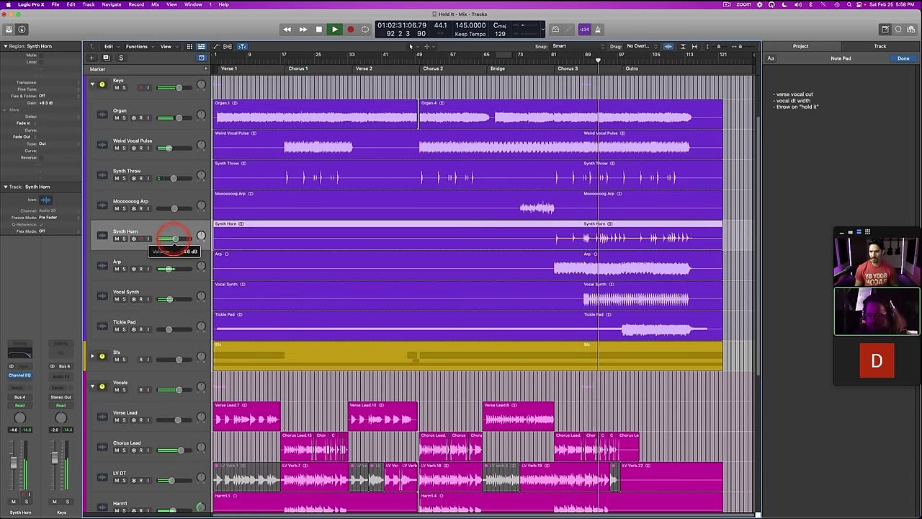
drag(172, 238, 171, 239)
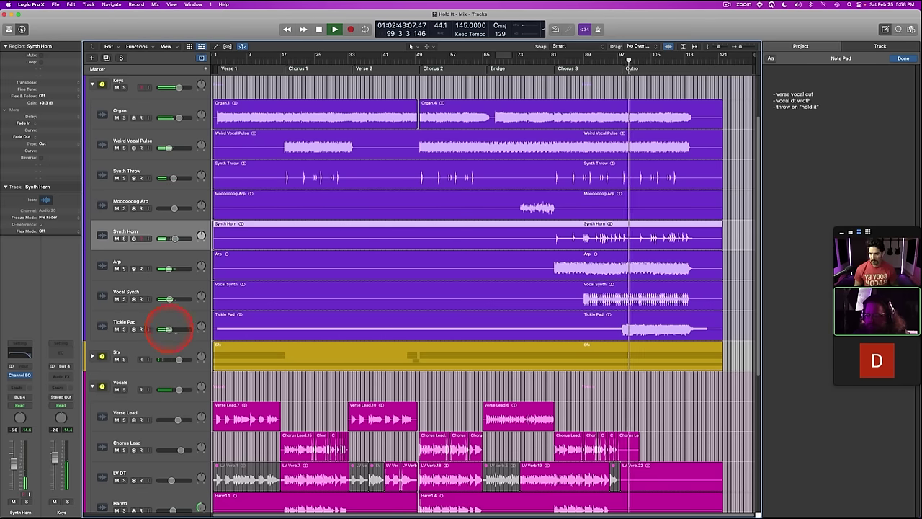
Step: Raise the Tickle Pad volume to about -8.0 dB and replay the mix from shortly before the Outro
click(169, 329)
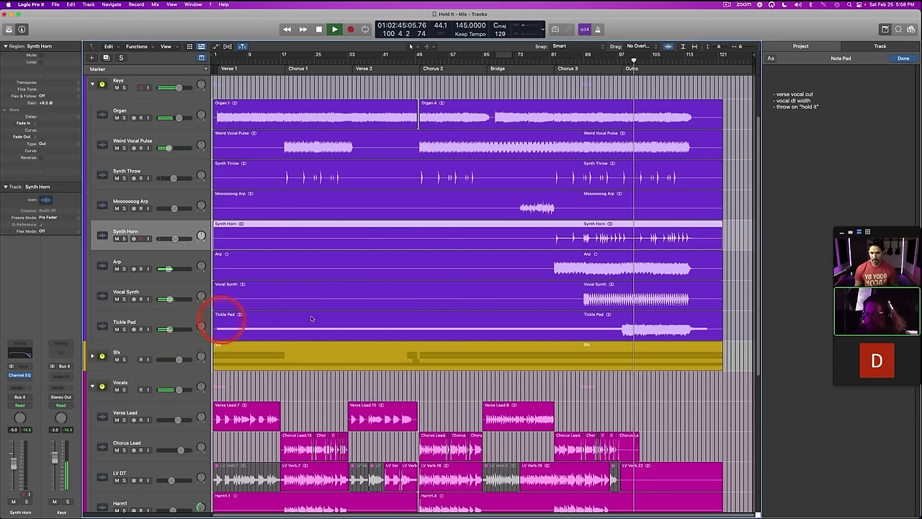
scroll(372, 288, down, 8)
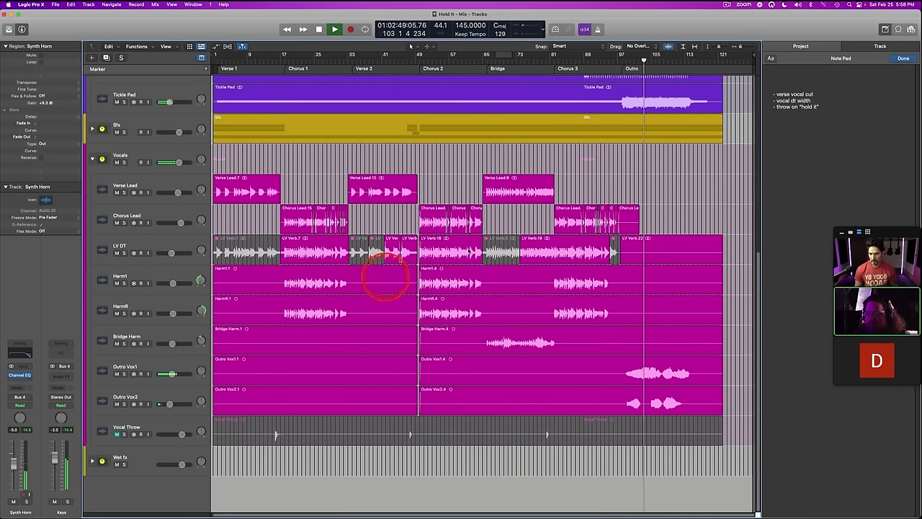
scroll(386, 277, up, 4)
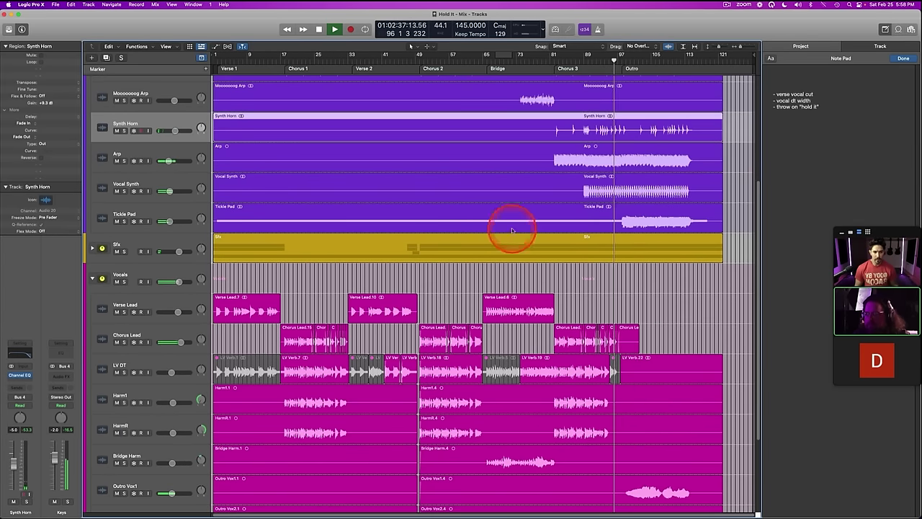
scroll(456, 222, up, 2)
drag(169, 282, 173, 281)
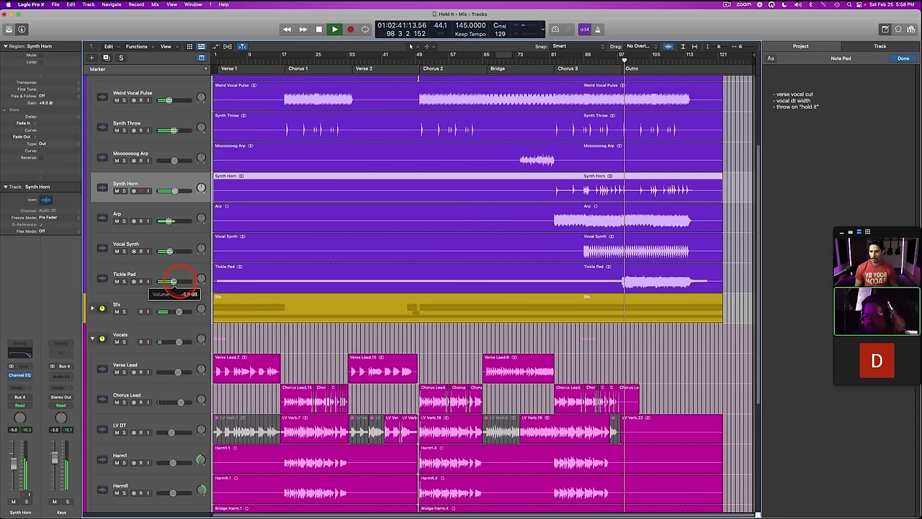
click(555, 267)
click(598, 92)
click(607, 63)
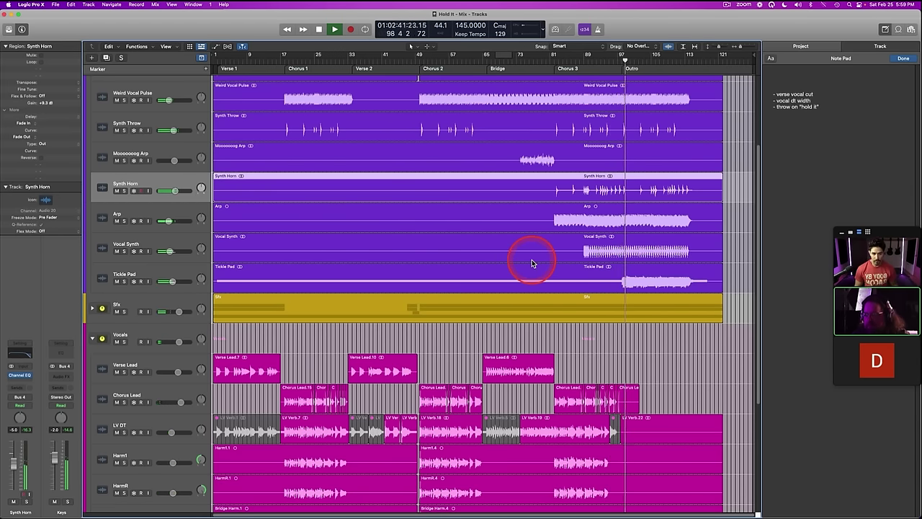
Step: In the Tickle Pad's Soothe, lower the high cut to about 5.6 kHz, raise the low cut, and increase the depth
scroll(530, 260, down, 5)
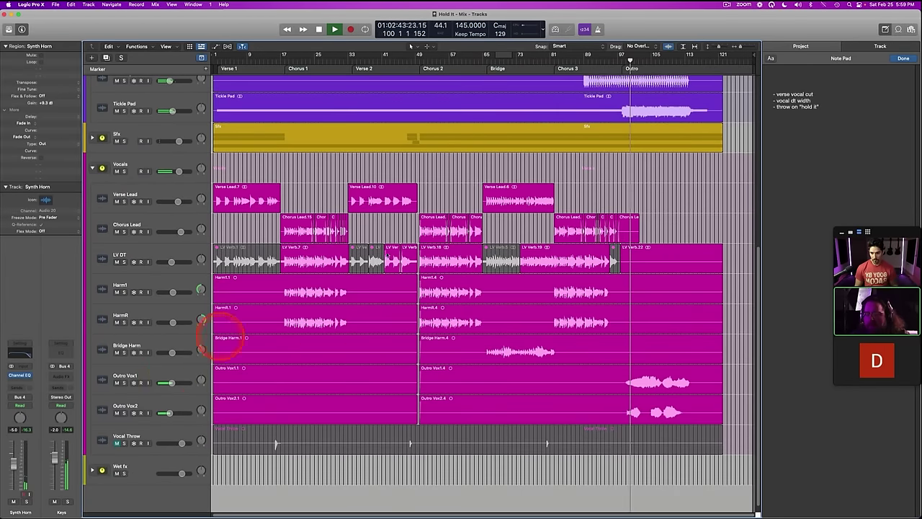
scroll(410, 252, up, 3)
scroll(310, 261, up, 1)
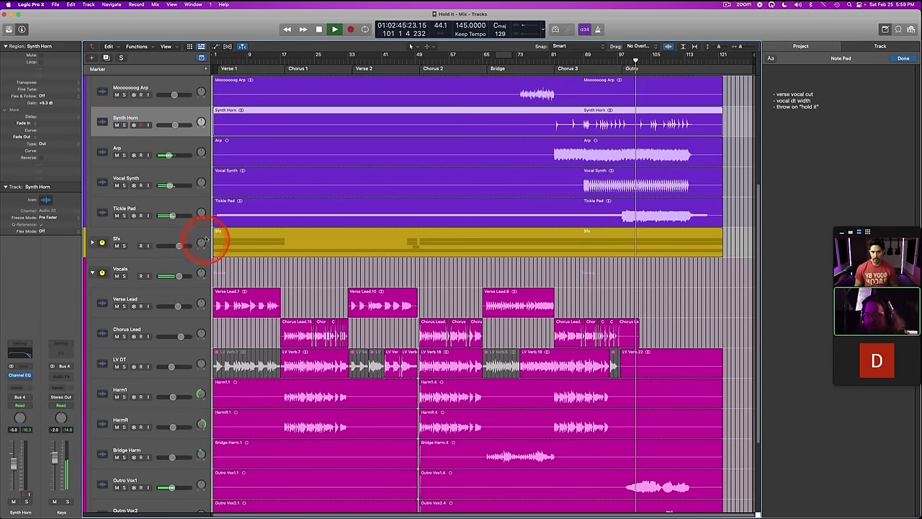
mouse_move(171, 216)
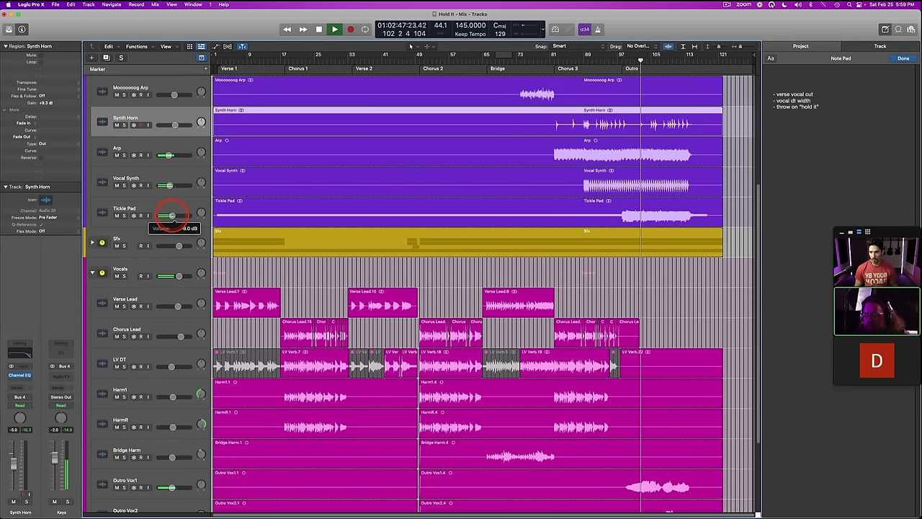
click(134, 216)
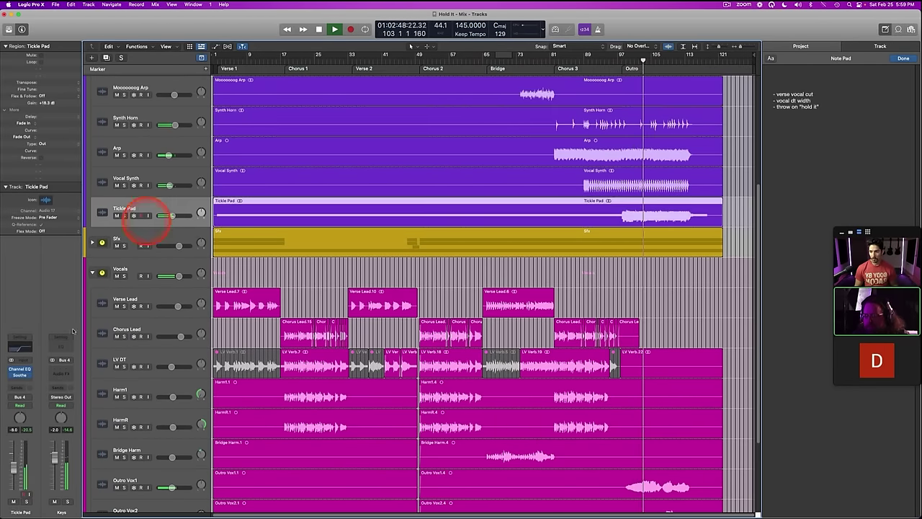
click(21, 375)
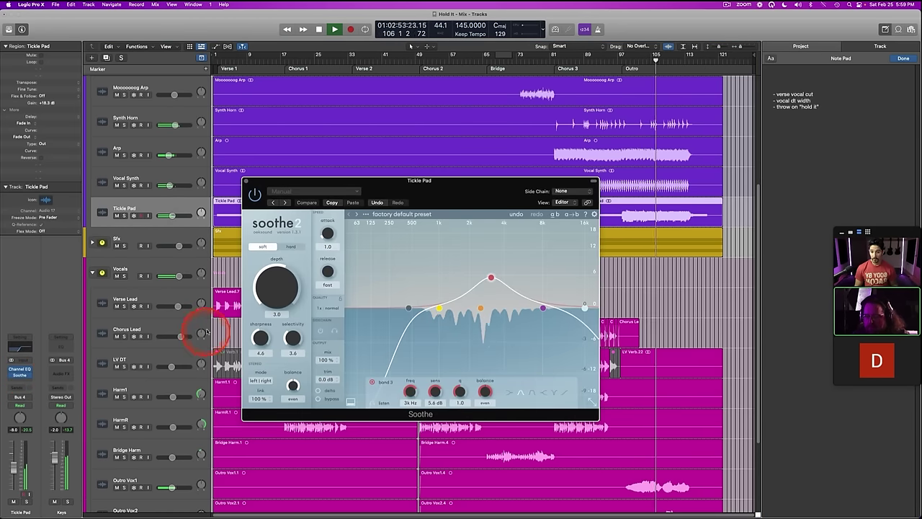
drag(588, 308, 525, 309)
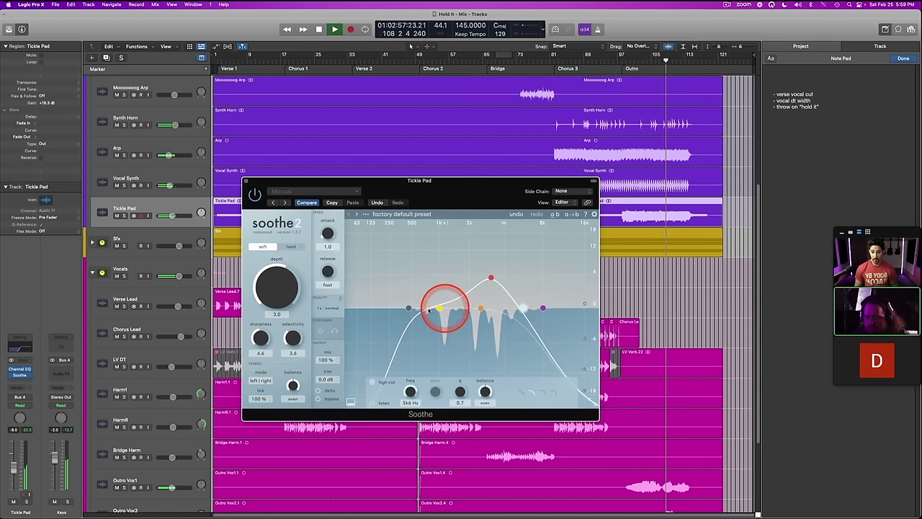
drag(410, 307, 442, 309)
click(269, 290)
drag(269, 290, 270, 275)
click(246, 180)
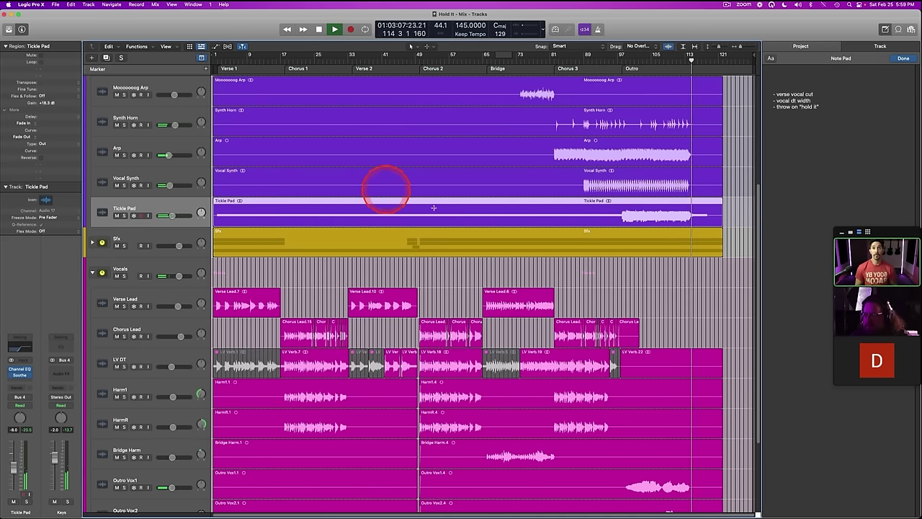
Step: Stop playback and delete the "vocal dt width" item from the project notes
key(space)
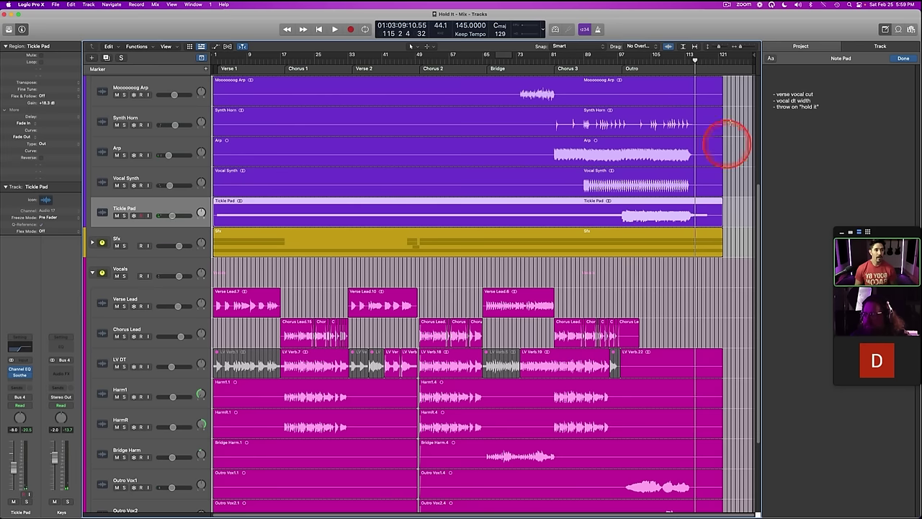
click(815, 102)
drag(817, 101, 763, 101)
key(BackSpace)
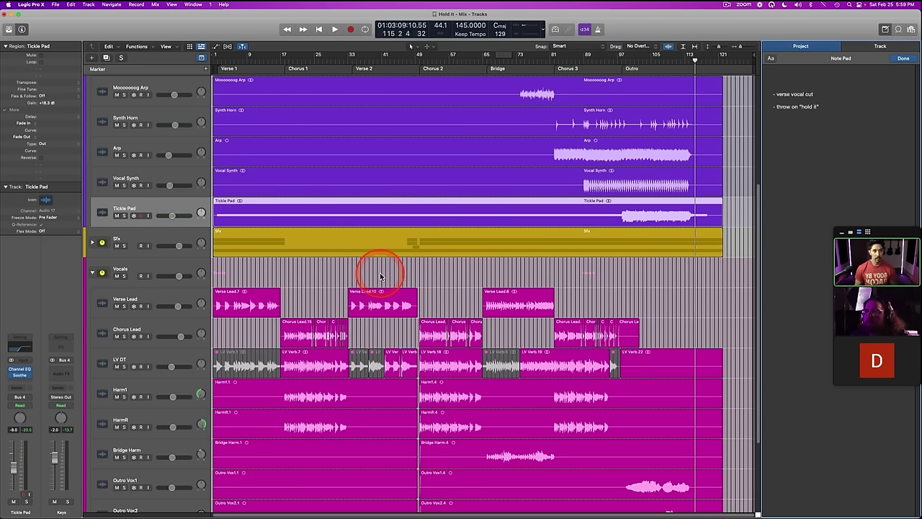
Step: Show the mixer and check the channel notes on the Synth Horn and Mooooooog Arp tracks
scroll(381, 276, down, 5)
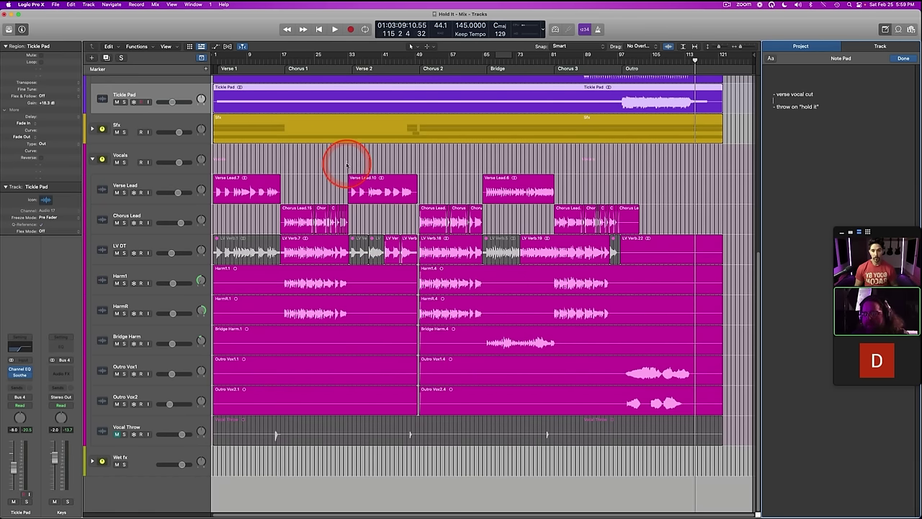
key(x)
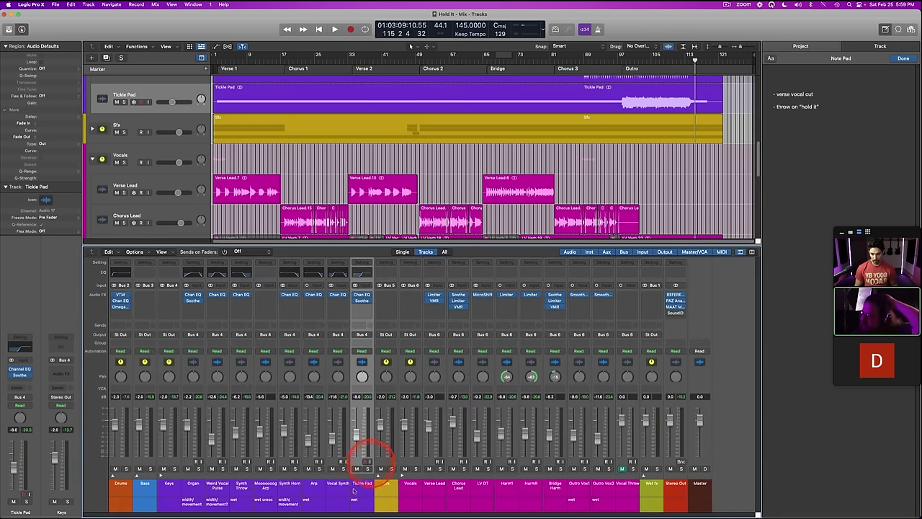
click(306, 495)
click(286, 490)
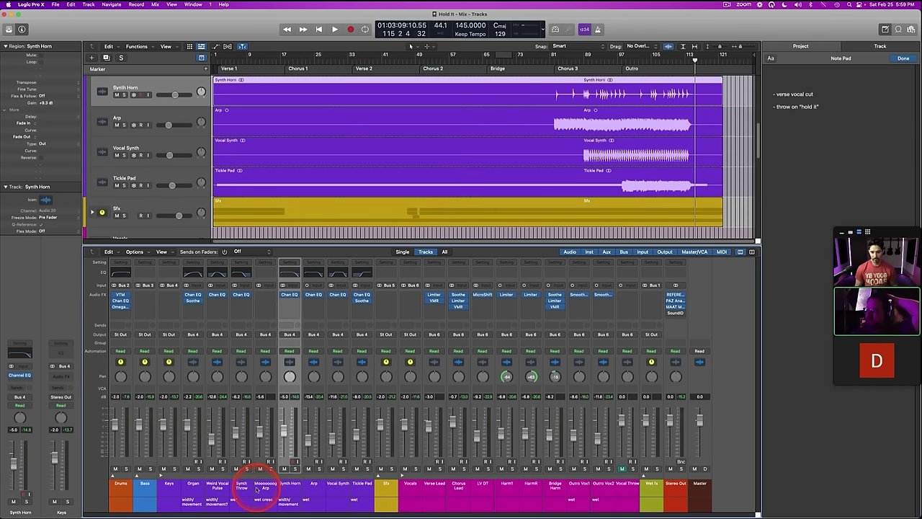
click(261, 489)
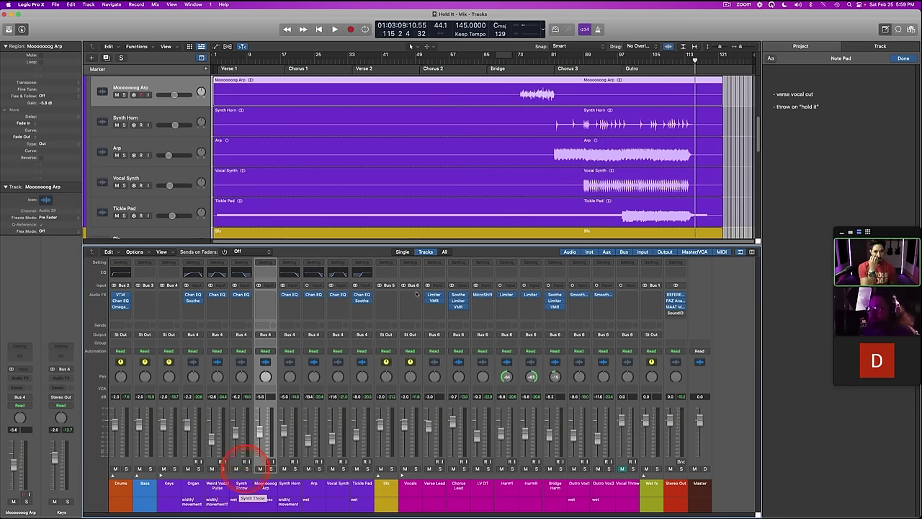
Step: Audition the Synth Horn in solo from the start of the Outro, and unsolo it after stopping playback
click(622, 61)
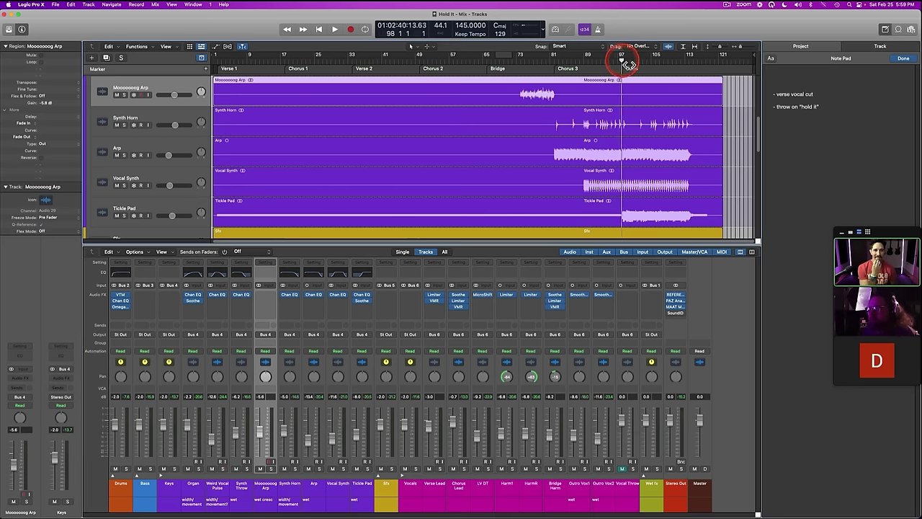
mouse_move(622, 61)
mouse_down()
mouse_move(685, 62)
mouse_move(630, 65)
mouse_move(627, 57)
mouse_move(685, 63)
mouse_move(624, 59)
mouse_move(629, 65)
mouse_up()
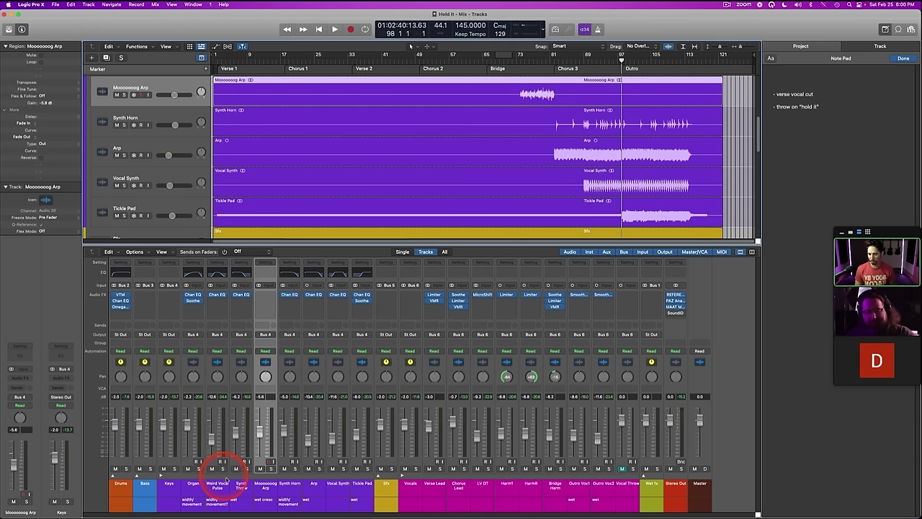
click(292, 492)
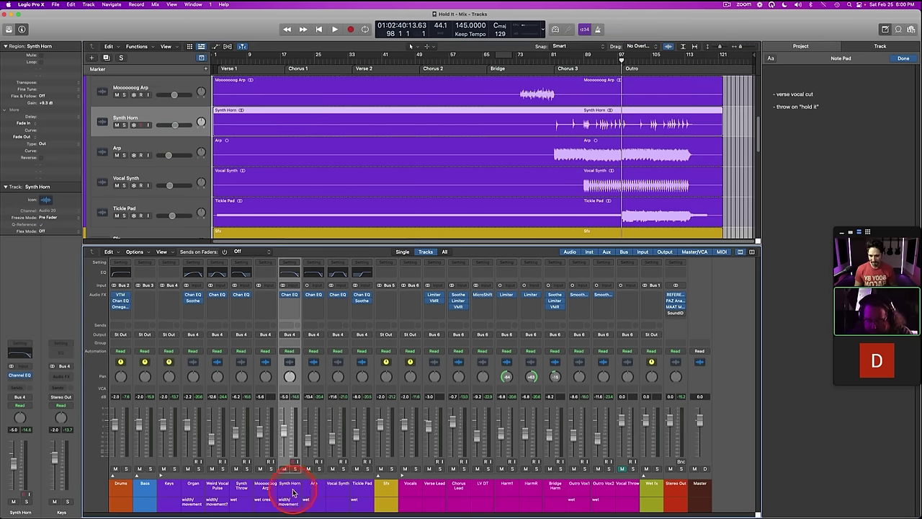
key(s)
key(space)
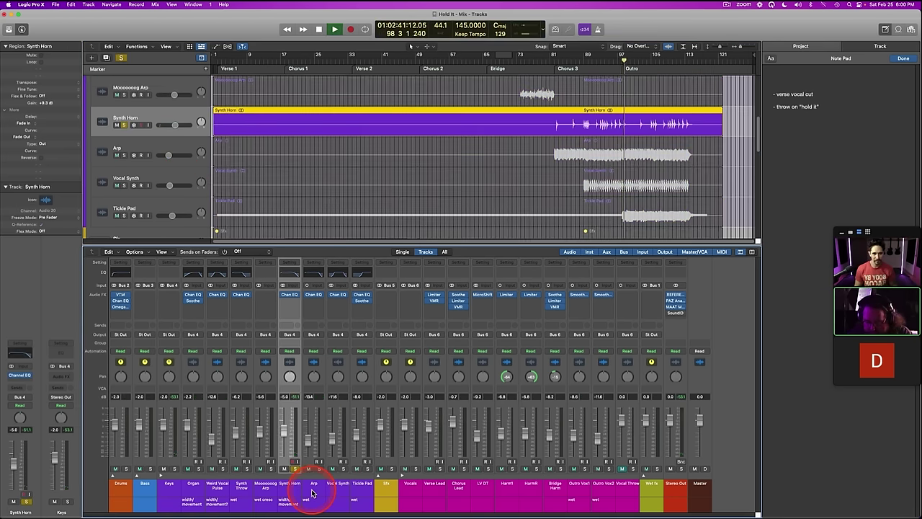
key(space)
key(s)
Step: Save the project and remove the blank line between the "verse vocal cut" and "throw on "hold it"" items in the project notes
key(super+s)
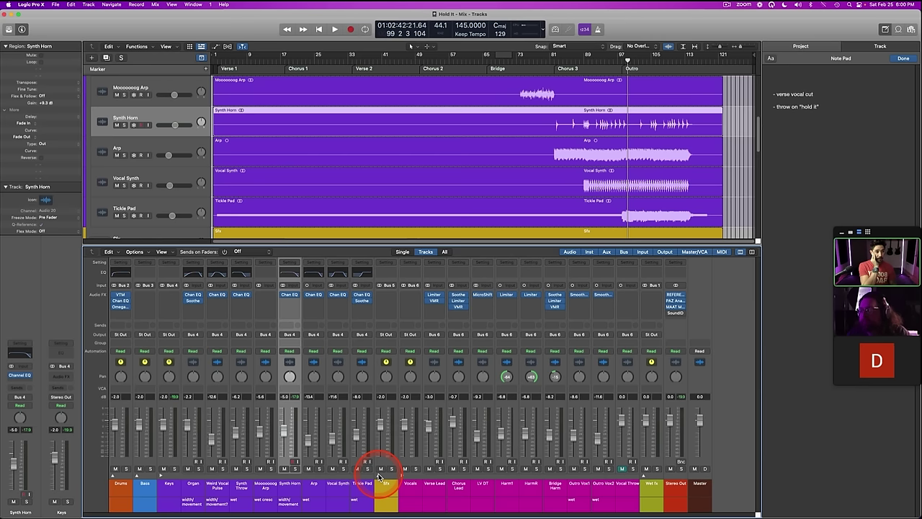
click(800, 103)
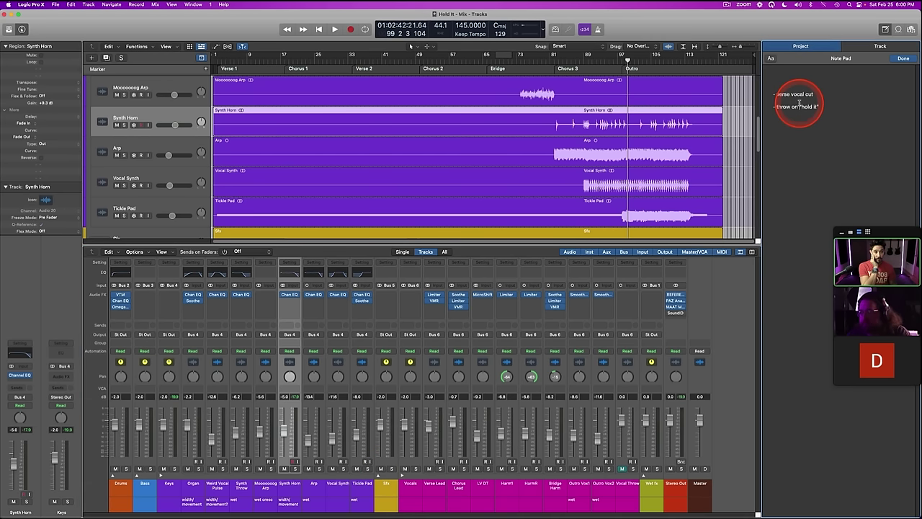
click(793, 101)
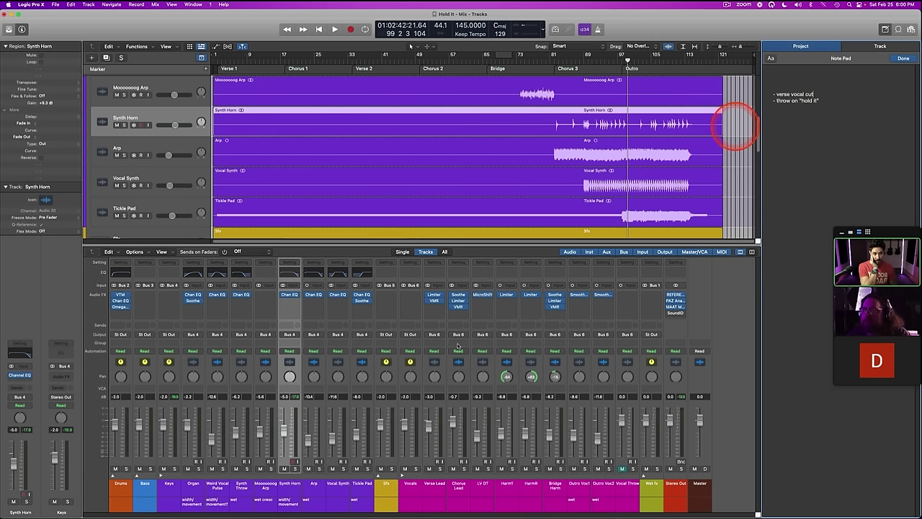
Step: Play the song from the start of Verse 1 and solo the Organ track
click(192, 490)
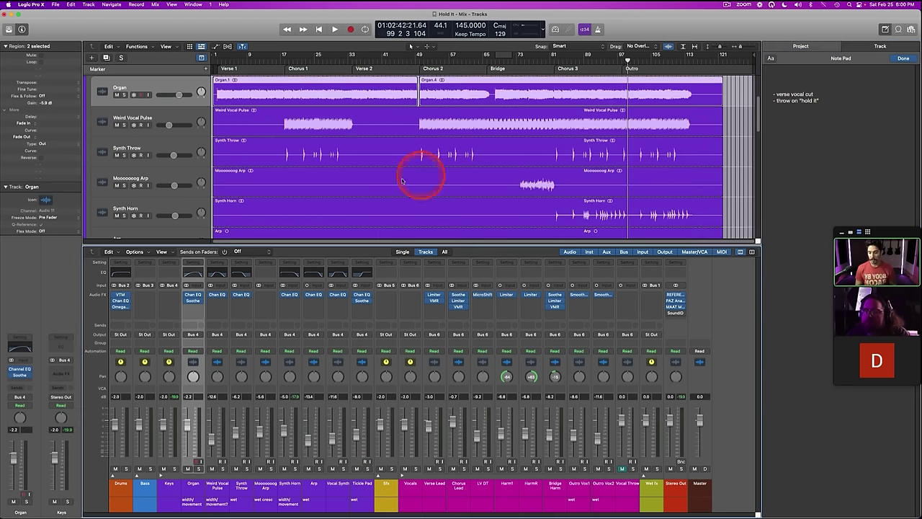
scroll(379, 175, up, 3)
click(224, 67)
key(space)
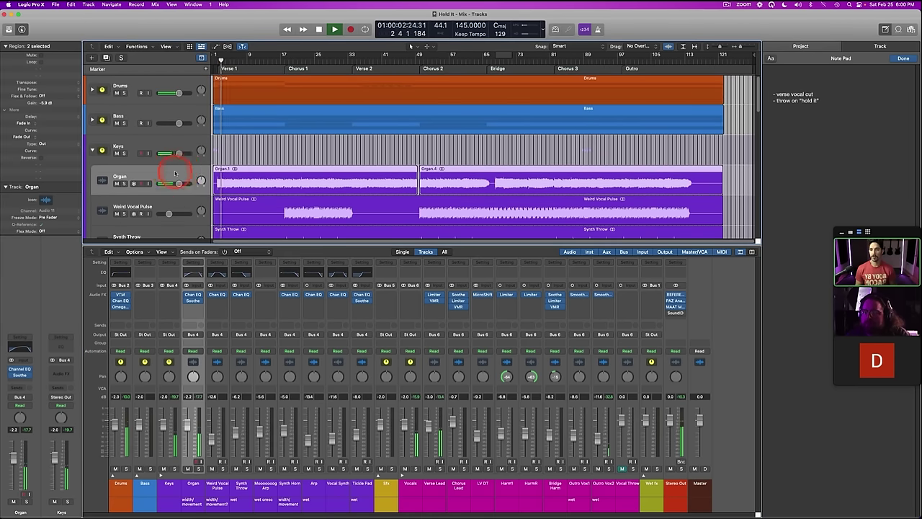
key(ctrl+s)
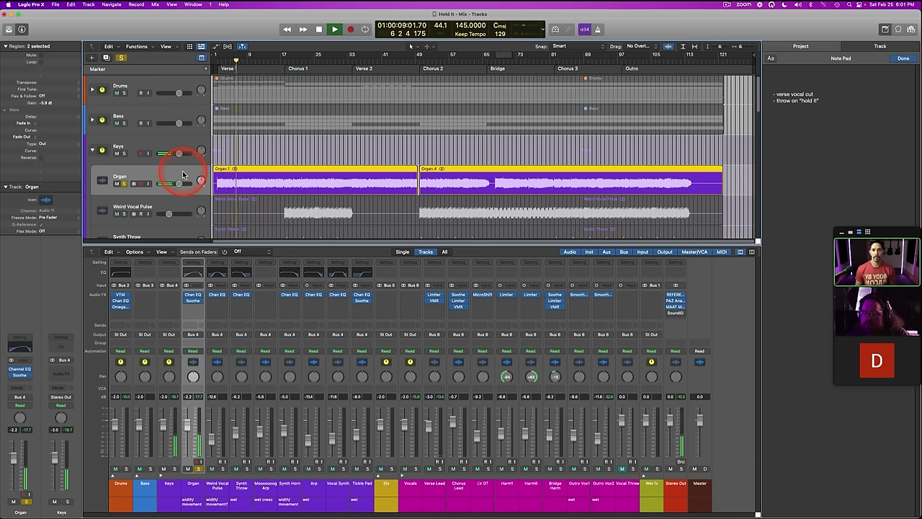
Step: Insert the stereo Chorus plug-in on the Organ channel, directly after Soothe
click(192, 311)
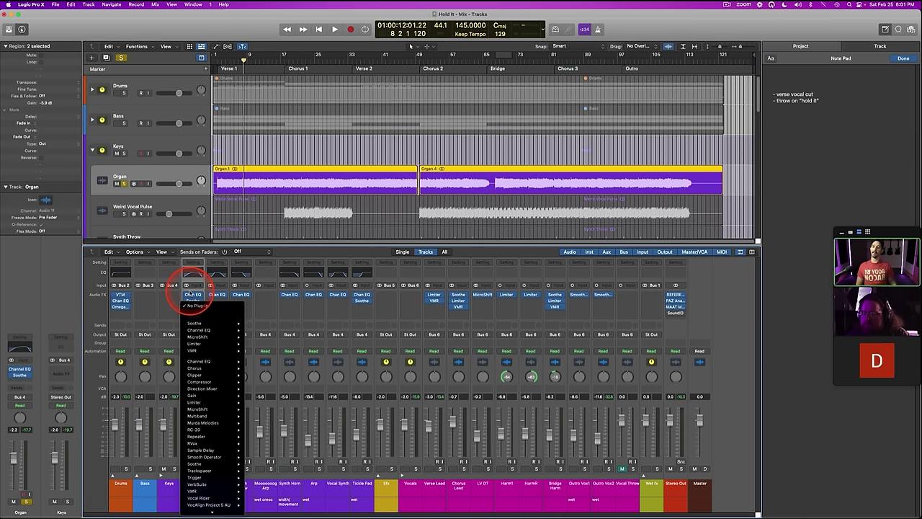
click(192, 293)
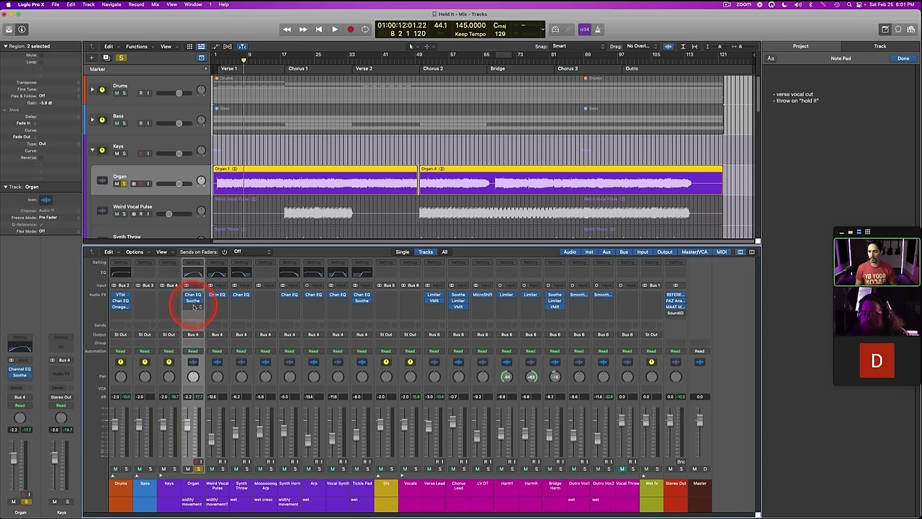
click(193, 308)
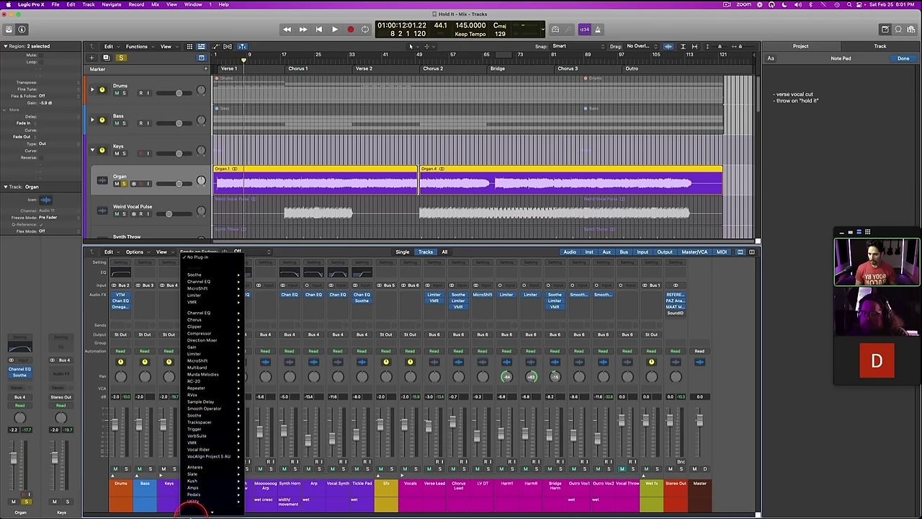
mouse_move(196, 311)
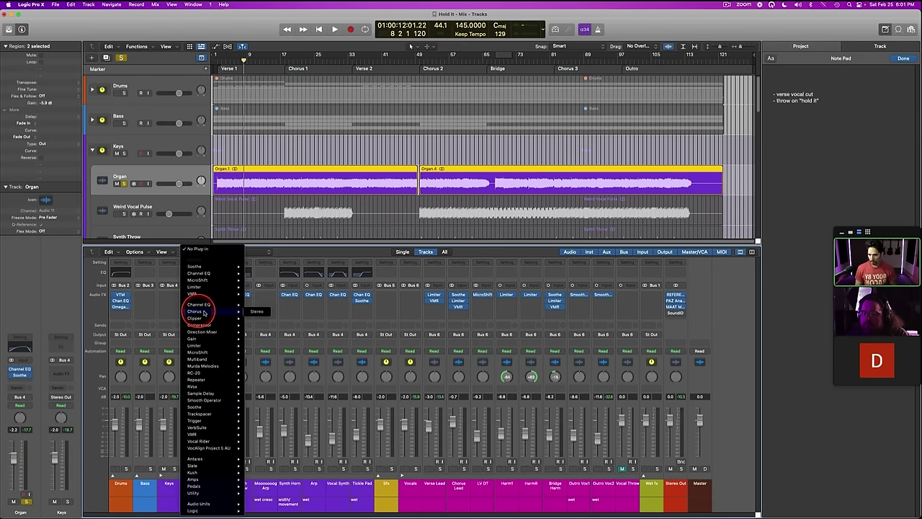
click(253, 311)
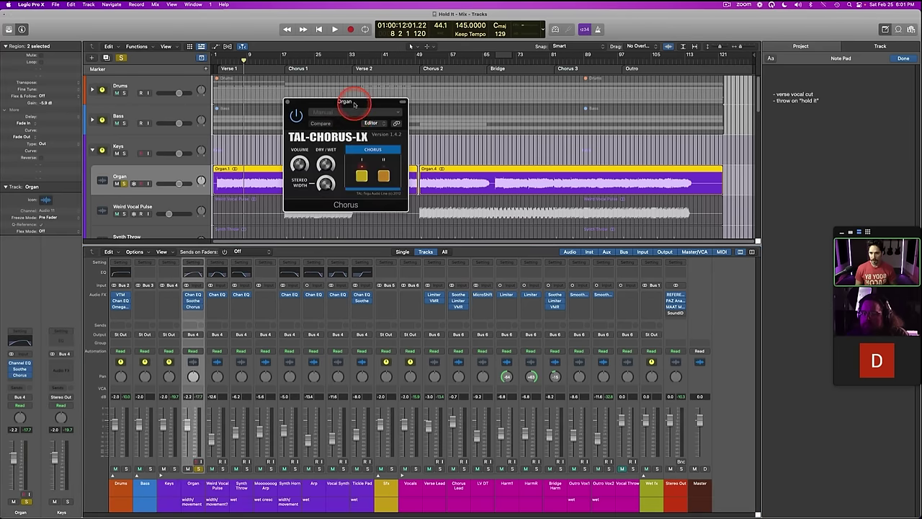
Step: Slightly adjust the Organ's chorus volume and compare the effect bypassed and engaged during playback
drag(298, 98, 391, 194)
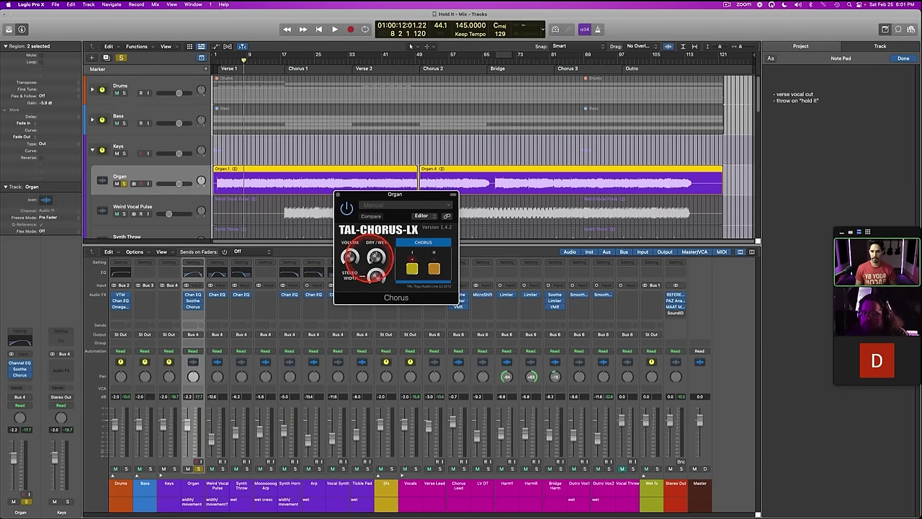
drag(350, 256, 351, 258)
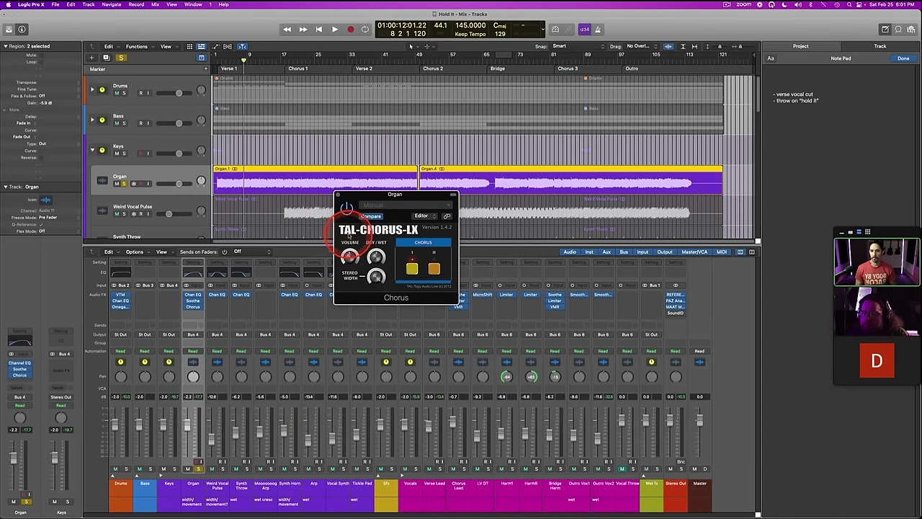
key(space)
click(347, 208)
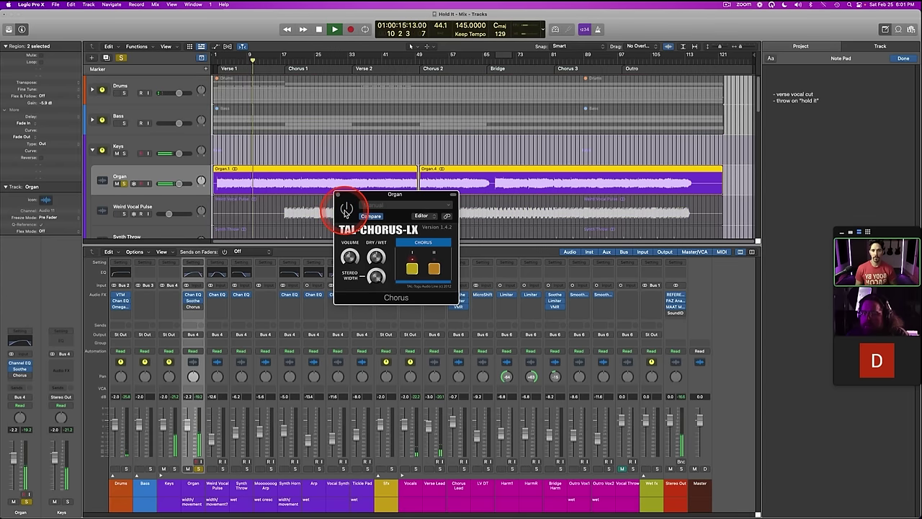
click(346, 212)
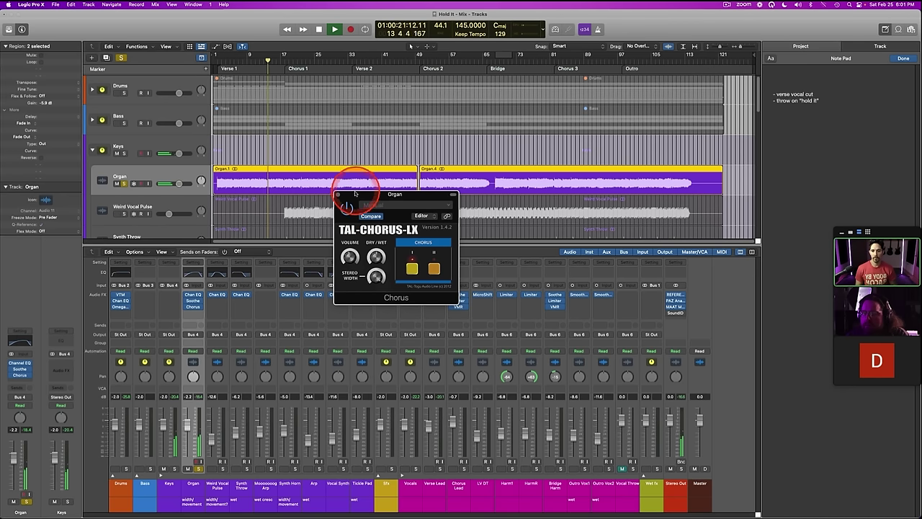
Step: Replay the full mix from the beginning with the Organ unsoloed, and clear the Organ's width/movement channel note
click(337, 195)
key(s)
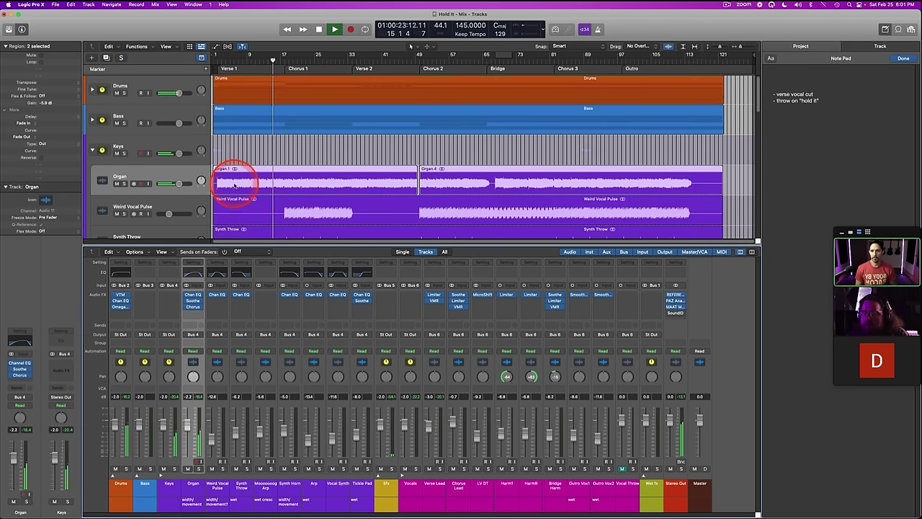
click(216, 59)
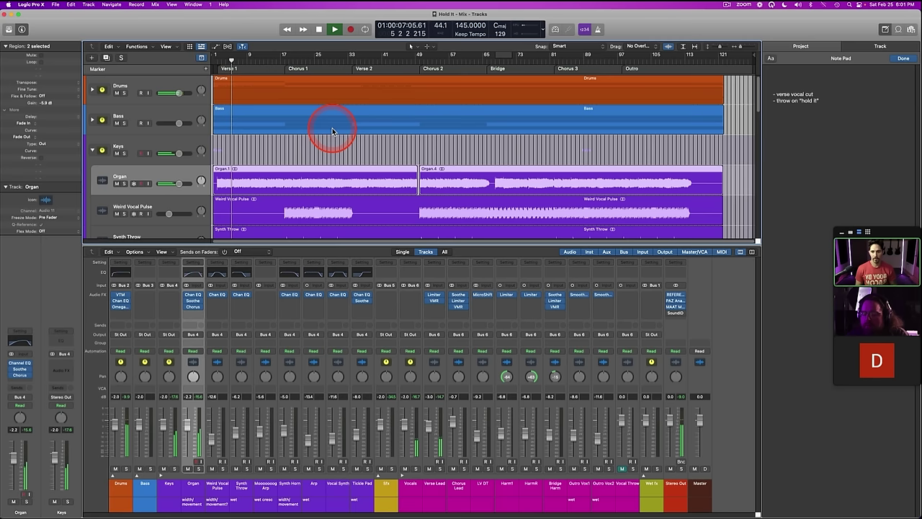
double_click(196, 501)
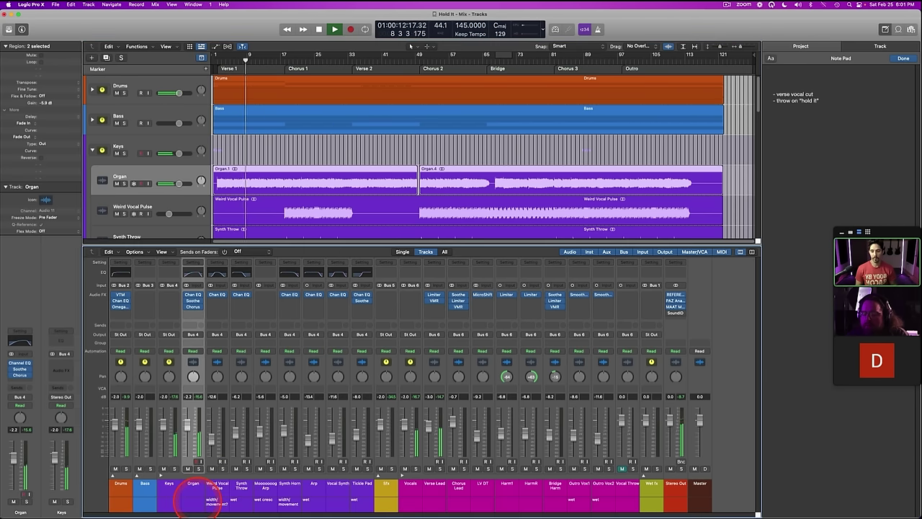
Step: Audition the Weird Vocal Pulse during Chorus 1, alternating between solo and the full mix
click(214, 493)
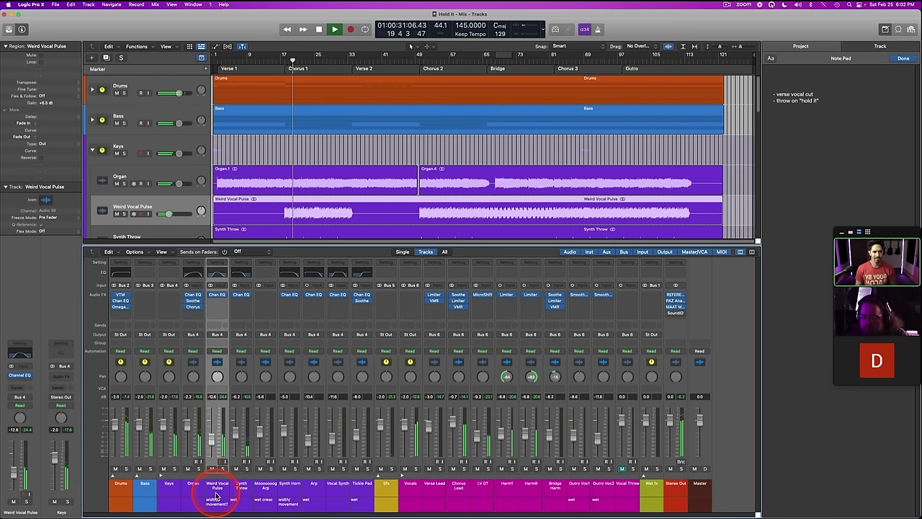
key(s)
key(s)
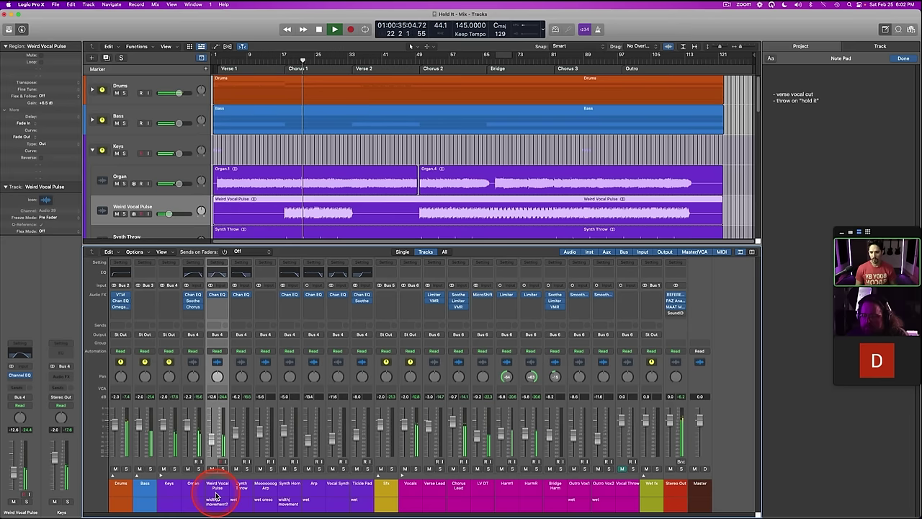
key(s)
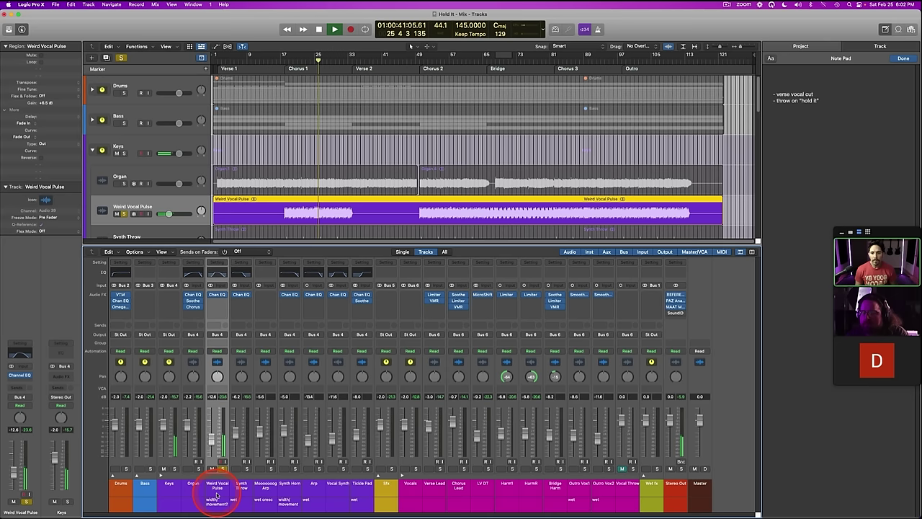
key(s)
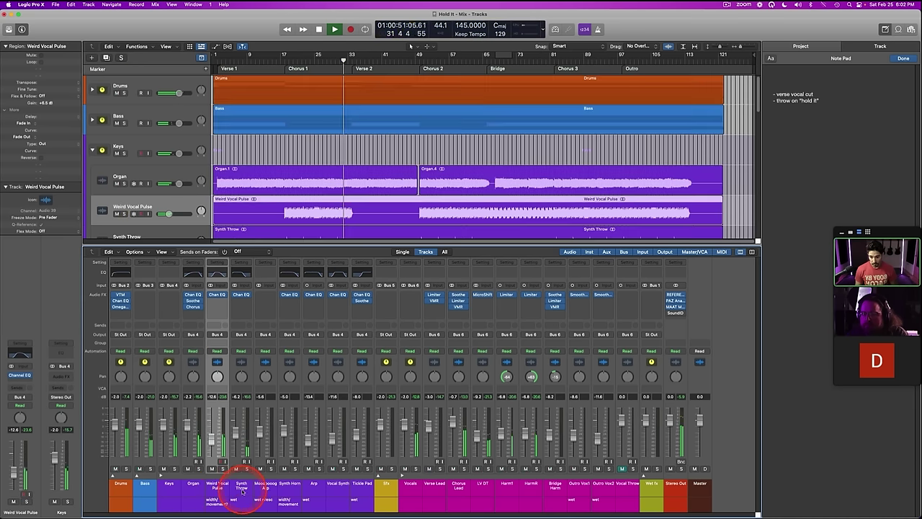
Step: Solo the Organ and Weird Vocal Pulse together and play them from the start of Chorus 1
scroll(288, 145, down, 2)
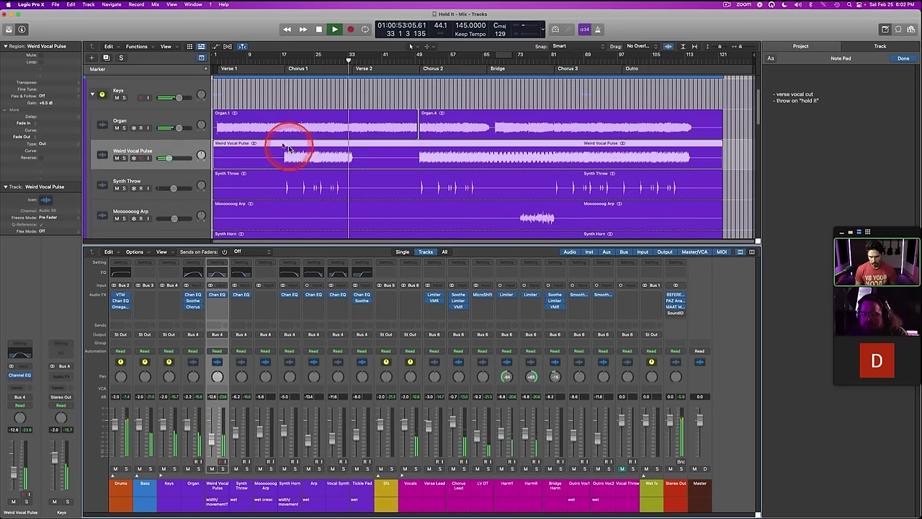
shift+click(167, 116)
key(s)
click(284, 59)
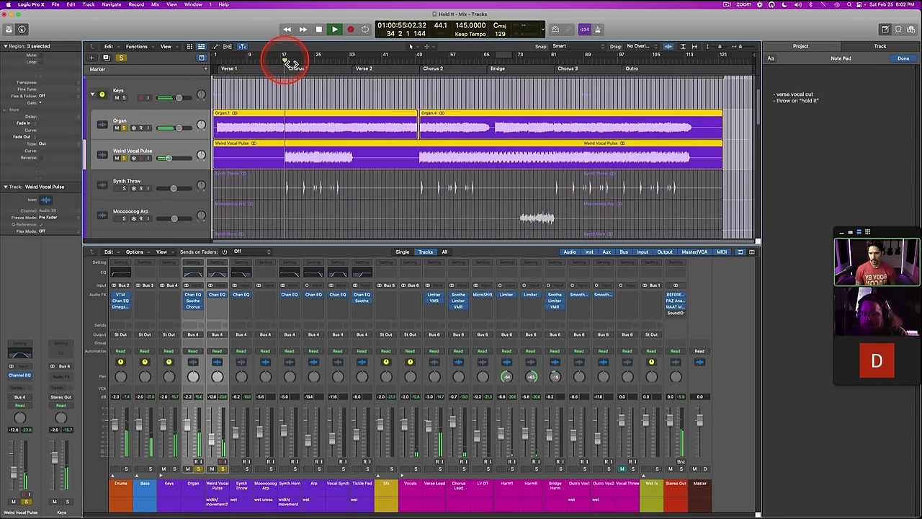
scroll(266, 154, down, 5)
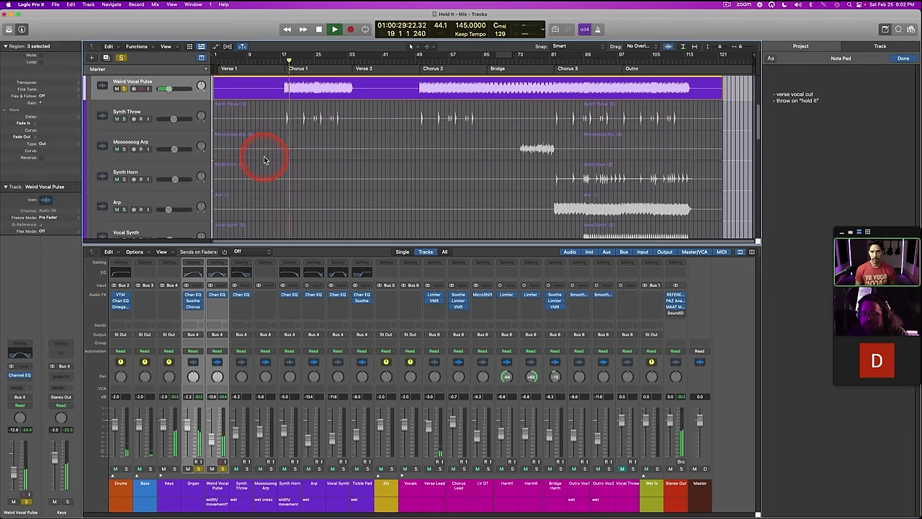
scroll(265, 160, down, 4)
scroll(264, 160, up, 2)
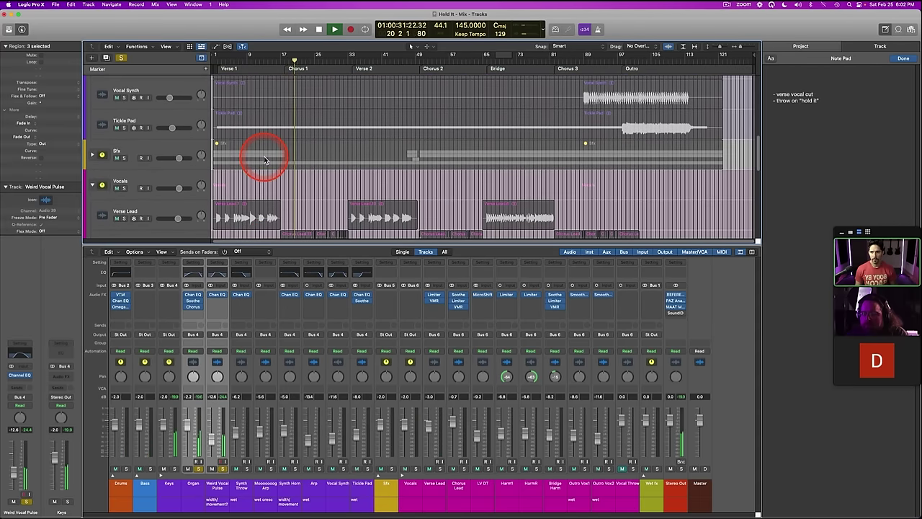
scroll(264, 160, up, 7)
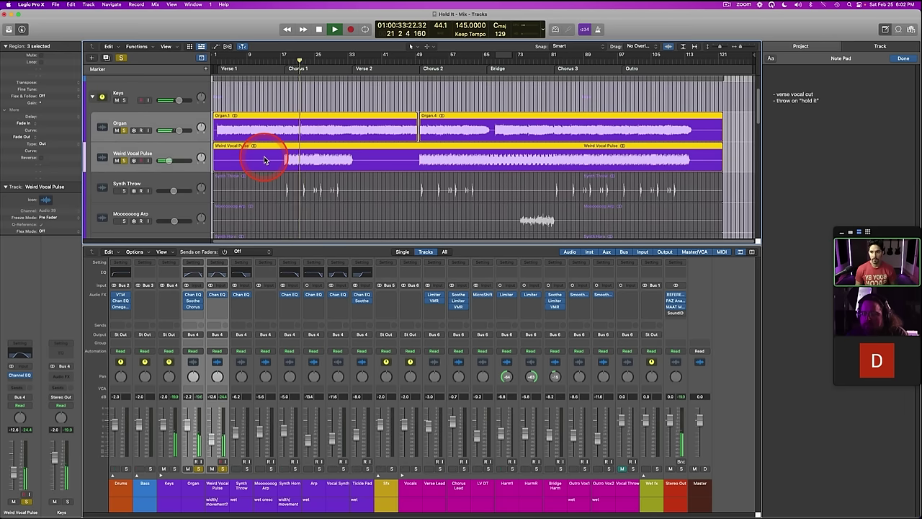
Step: Unsolo the Weird Vocal Pulse and the Organ so the full mix plays through Chorus 1
click(167, 151)
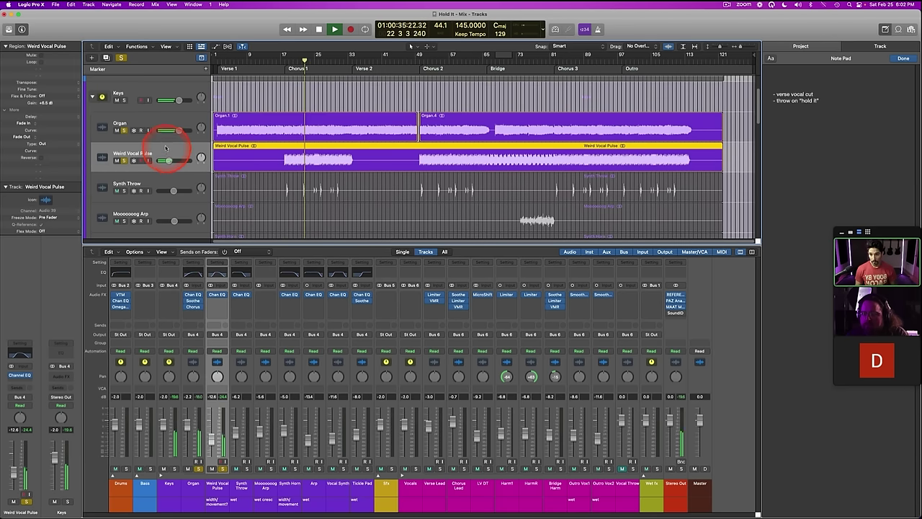
key(s)
click(153, 120)
key(s)
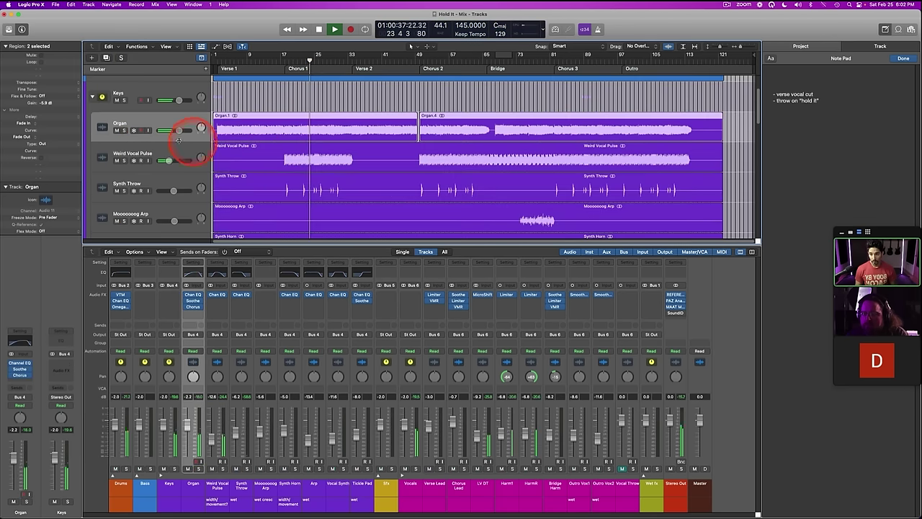
Step: Check the Weird Vocal Pulse in solo, raise its volume to -9.6 dB, and move its width/movement note to the Synth Horn
click(172, 148)
key(s)
key(s)
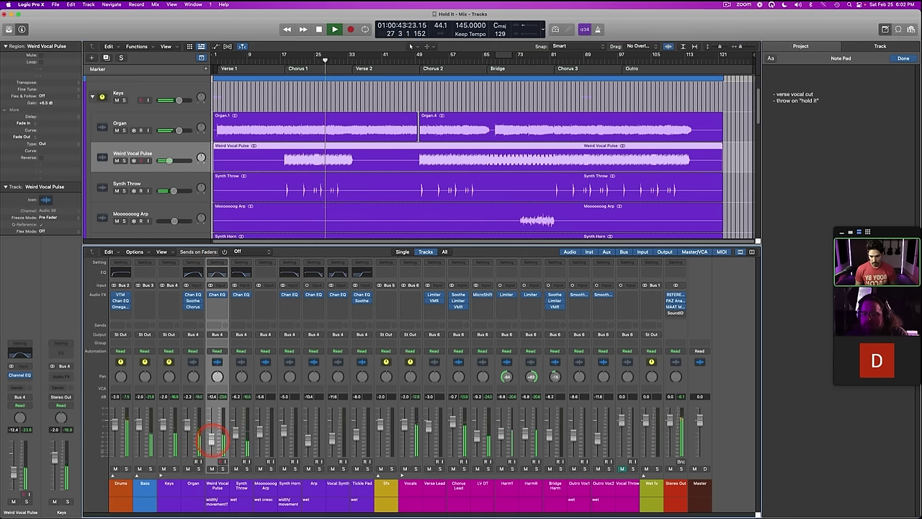
drag(212, 436, 212, 435)
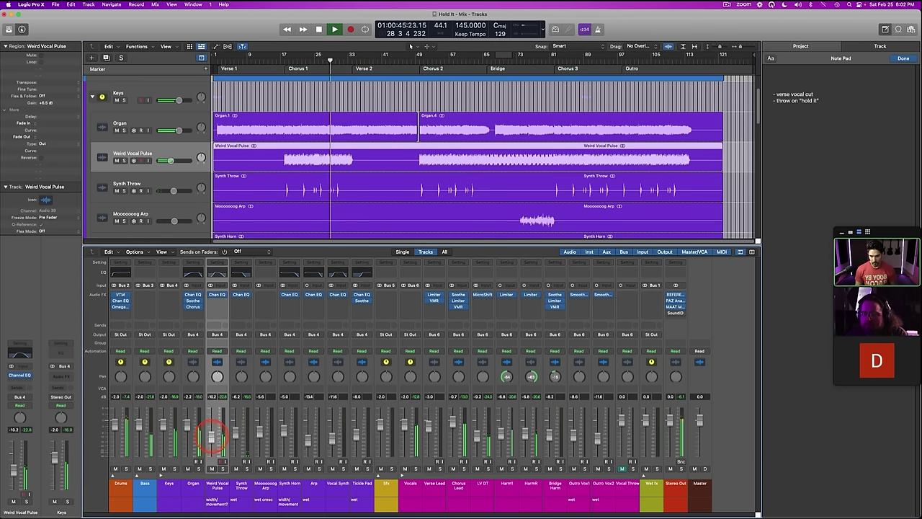
drag(212, 437, 211, 435)
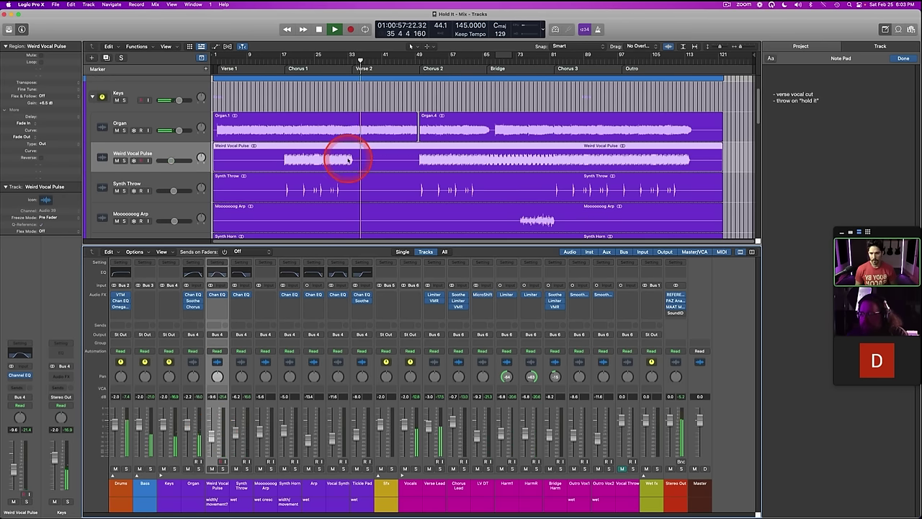
click(238, 492)
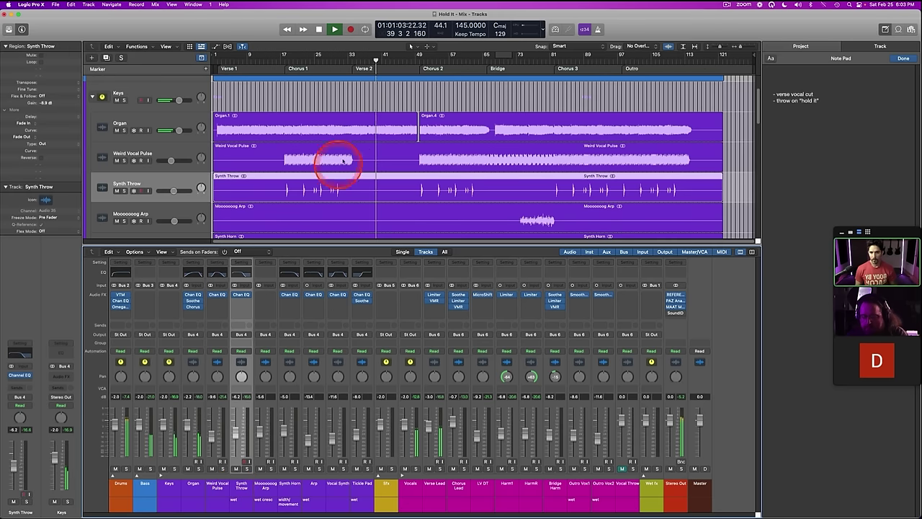
Step: Audition the Synth Horn from the start of Chorus 3, alternating between solo and the full mix
scroll(367, 149, down, 1)
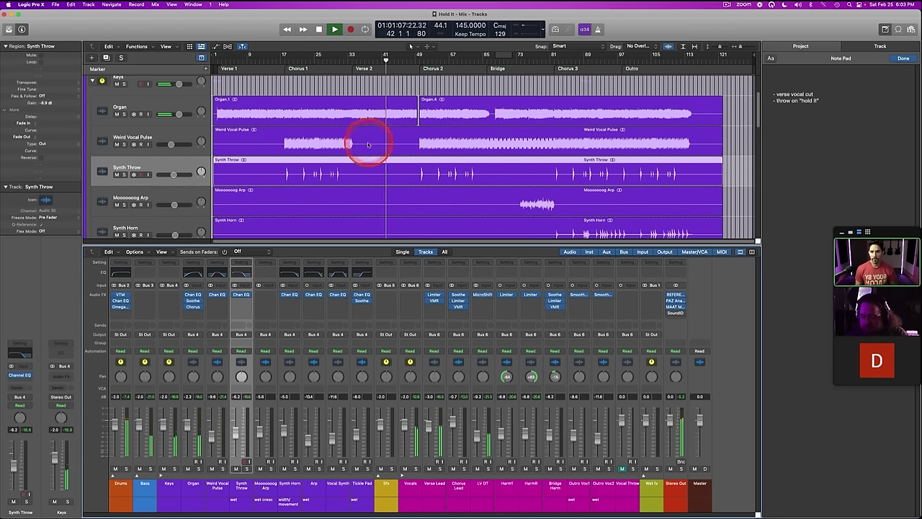
click(289, 492)
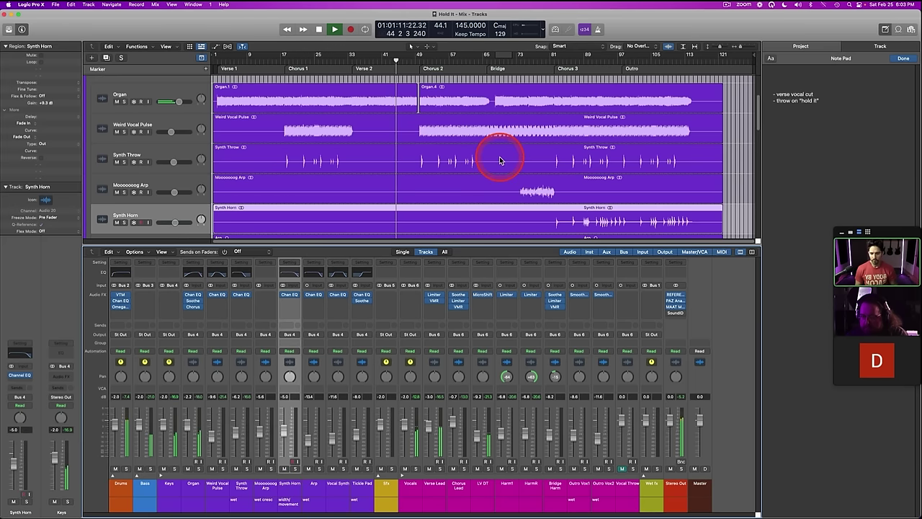
click(559, 69)
key(space)
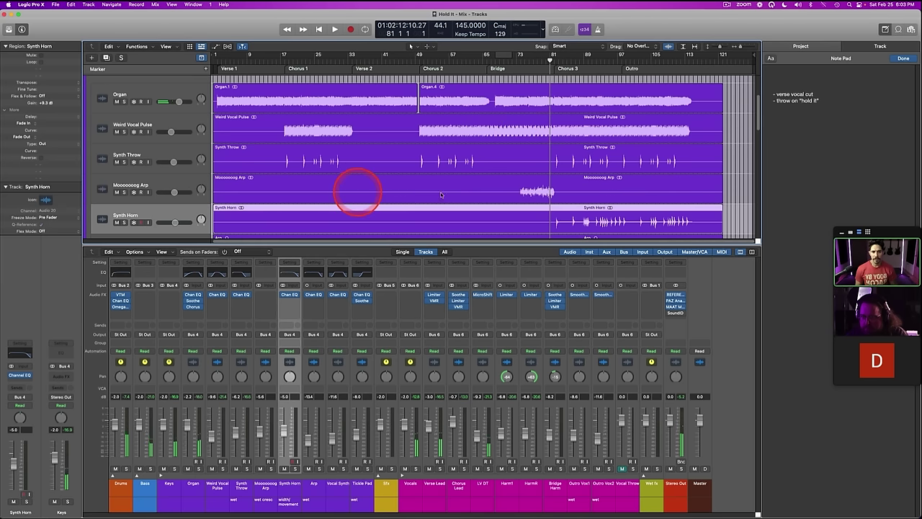
key(space)
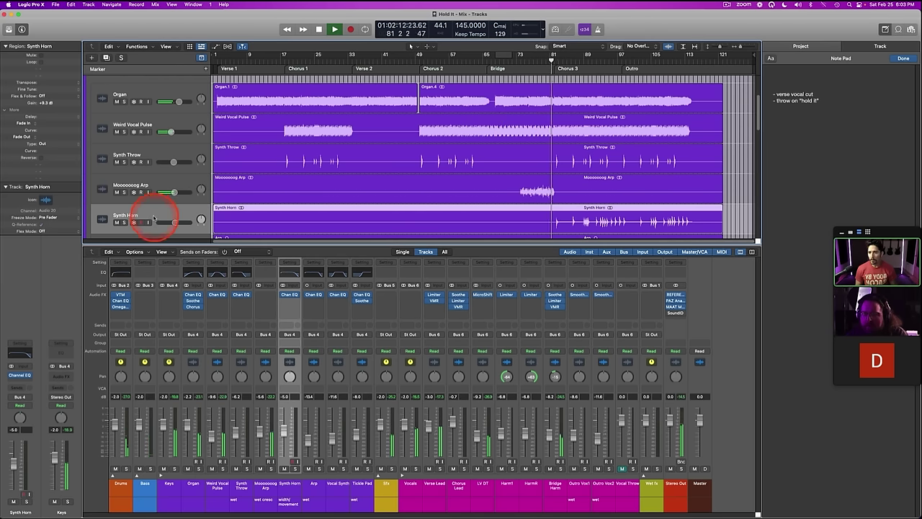
click(286, 487)
key(s)
key(s)
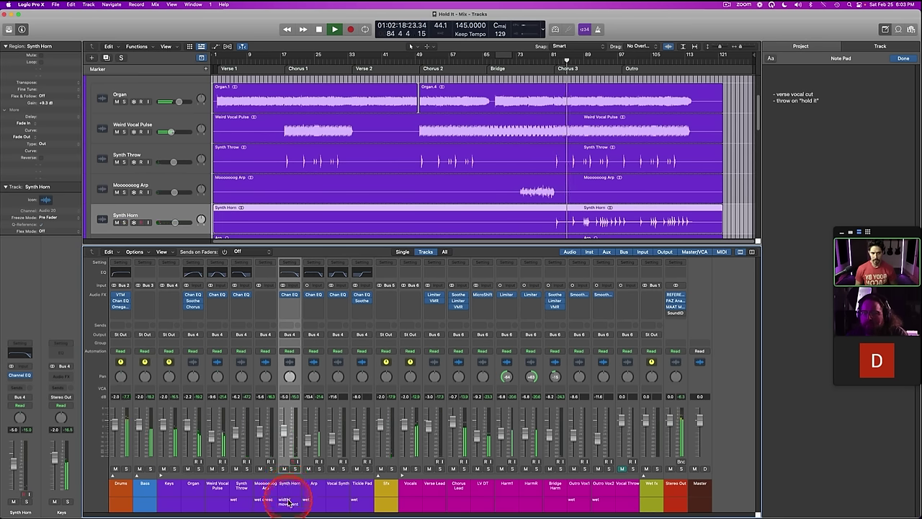
Step: Raise the Synth Horn's volume to -4.6 dB and pan it to +63 during playback
drag(283, 431, 283, 429)
drag(290, 376, 290, 373)
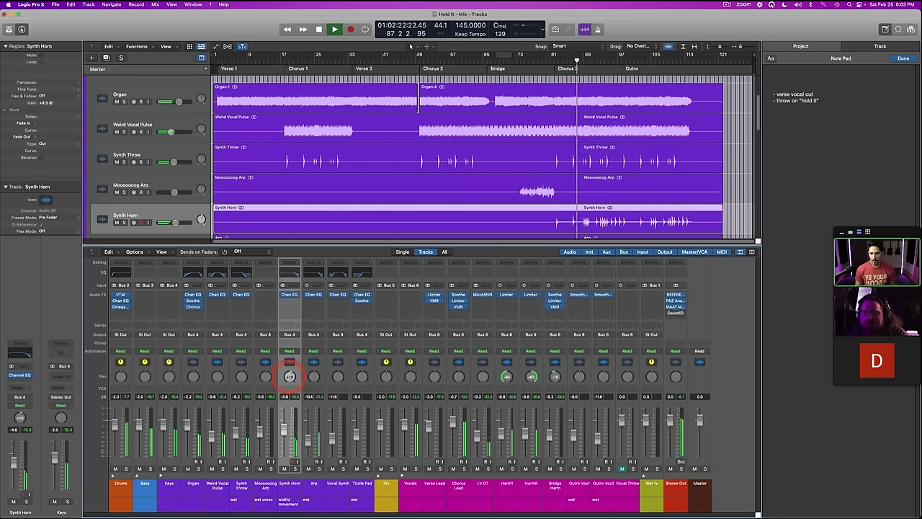
mouse_move(289, 376)
mouse_down()
mouse_move(282, 282)
mouse_move(289, 376)
mouse_up()
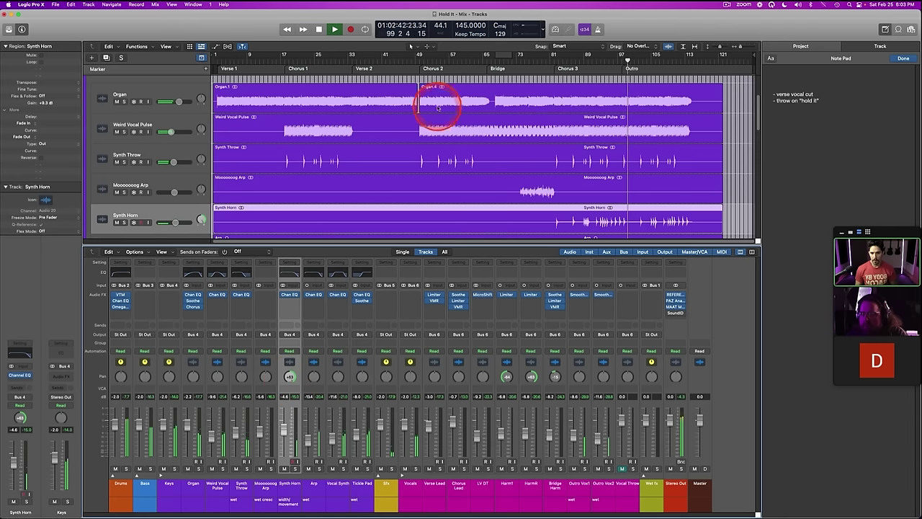
Step: Audition the Tickle Pad in solo in the Outro, and return to the Synth Horn in the full mix
click(356, 486)
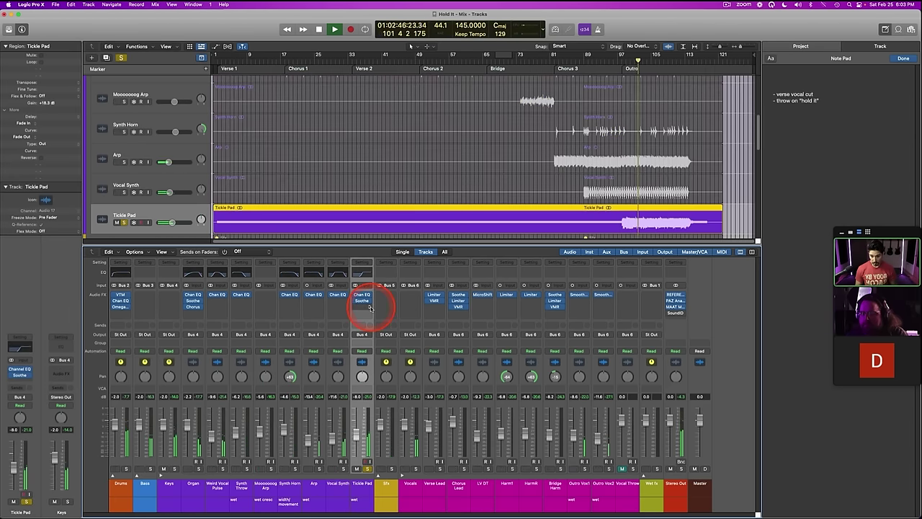
click(291, 487)
scroll(607, 113, down, 1)
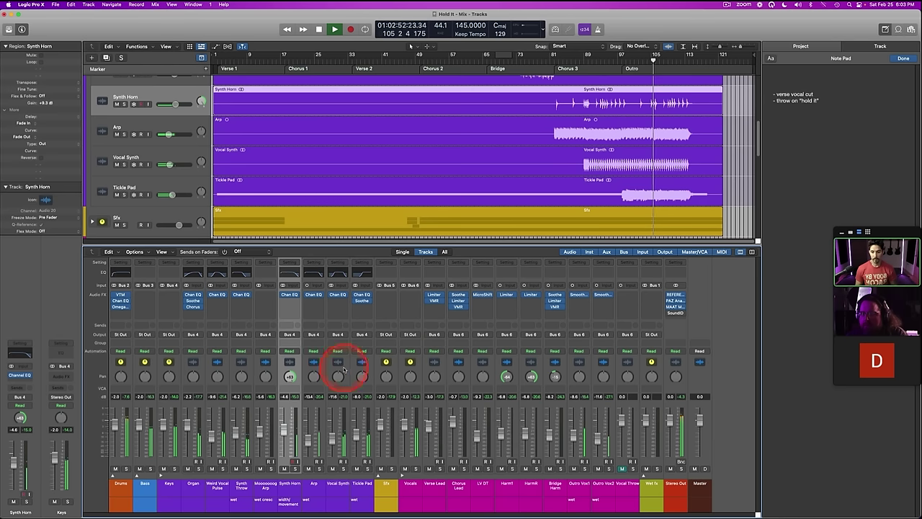
Step: Replay the mix from Chorus 3 and pan the Synth Horn to -35
drag(289, 376, 290, 409)
click(561, 68)
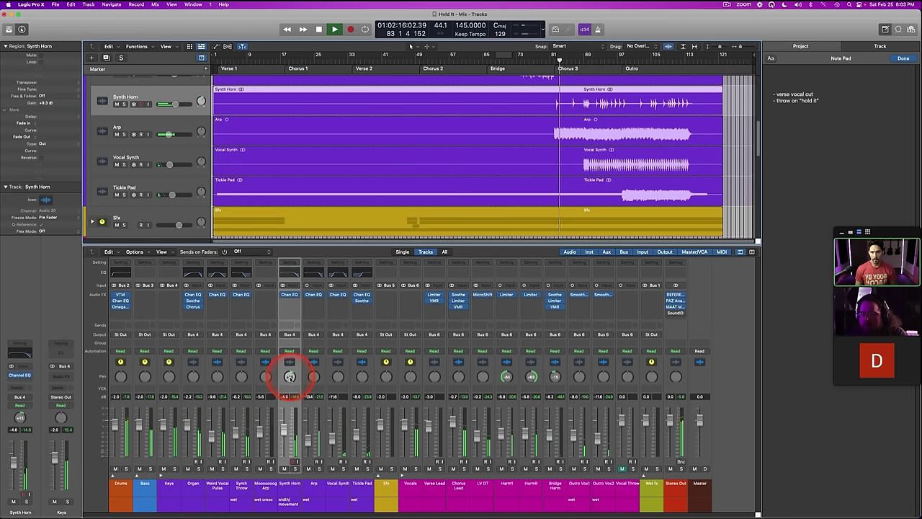
click(290, 377)
mouse_move(289, 377)
mouse_down()
mouse_move(288, 405)
mouse_move(289, 376)
mouse_up()
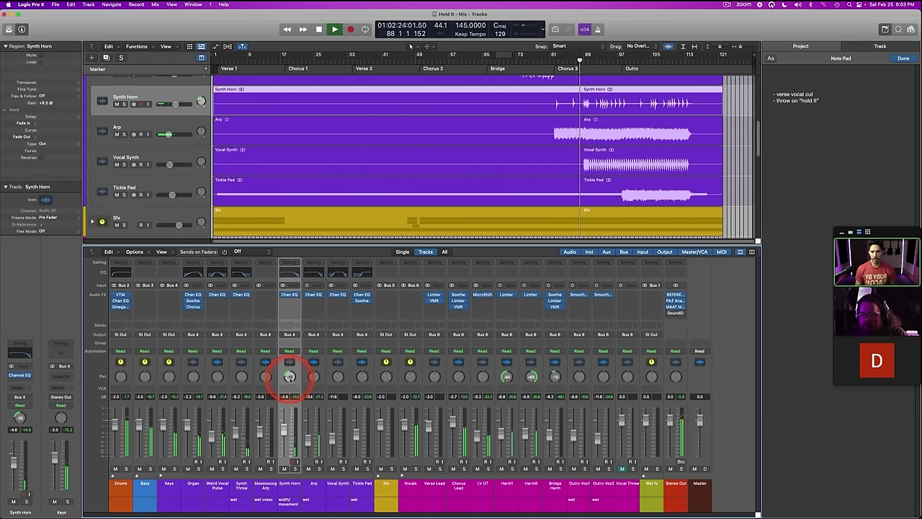
drag(288, 377, 288, 439)
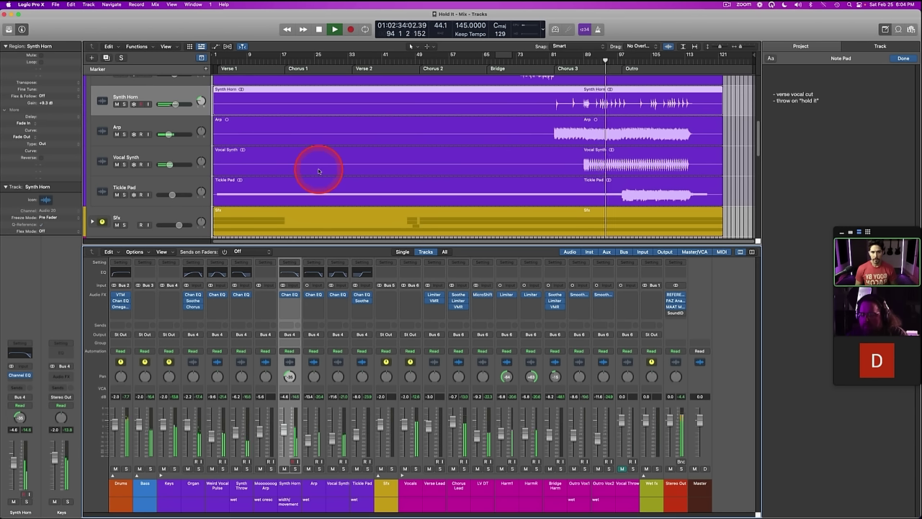
Step: Pan the Arp to +35, auditioning it from Chorus 3 first in solo and then in the full mix
click(313, 484)
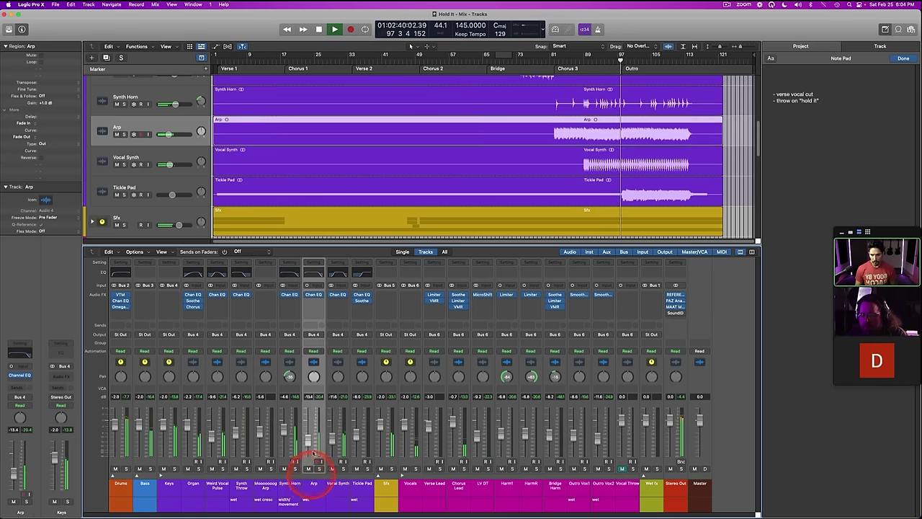
click(319, 468)
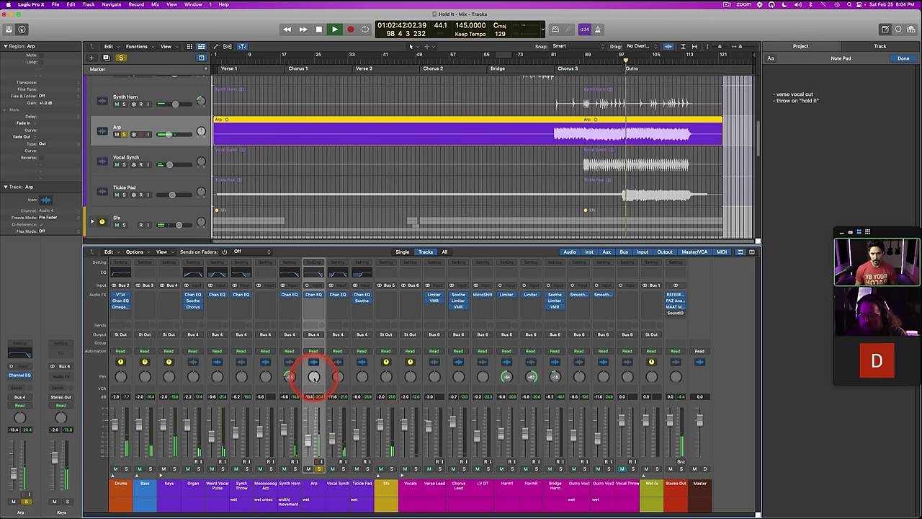
drag(314, 378, 316, 371)
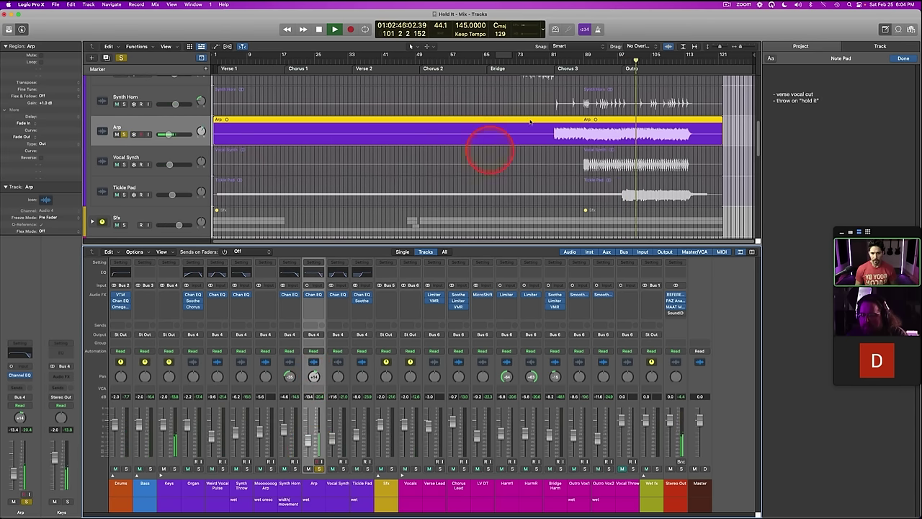
click(559, 65)
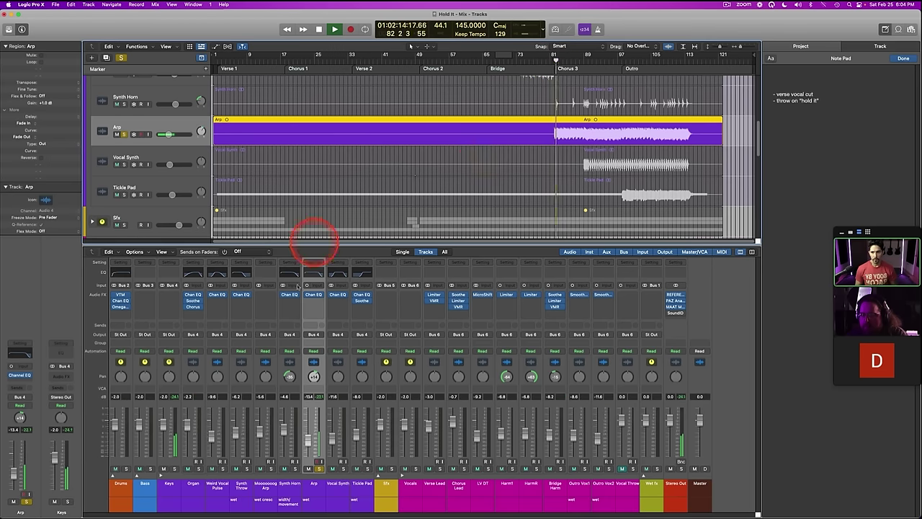
key(super+a)
drag(310, 383, 314, 376)
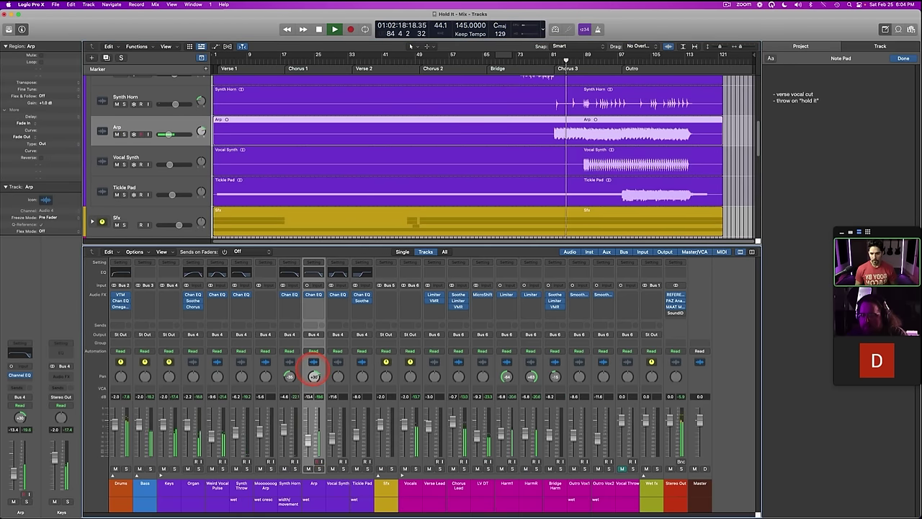
drag(314, 376, 309, 404)
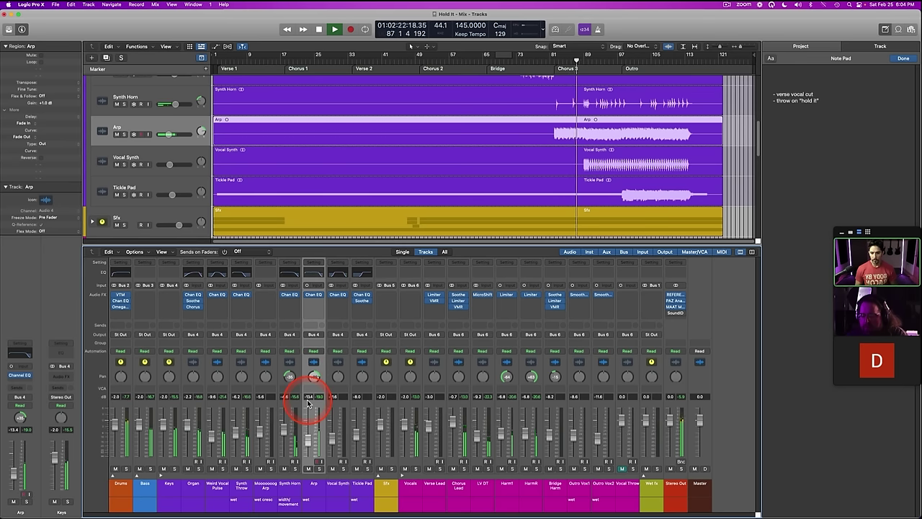
drag(309, 404, 307, 441)
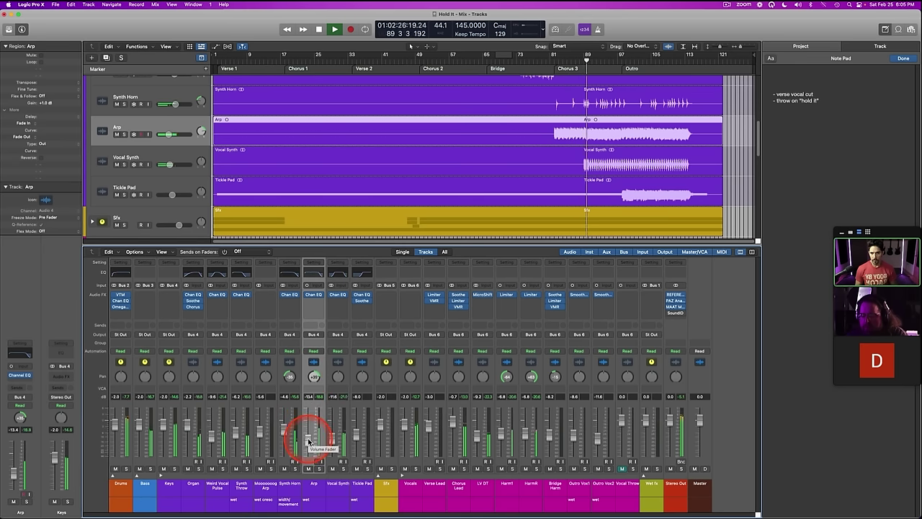
Step: Raise the Vocal Synth's volume to -10.6 dB during playback
click(169, 164)
key(s)
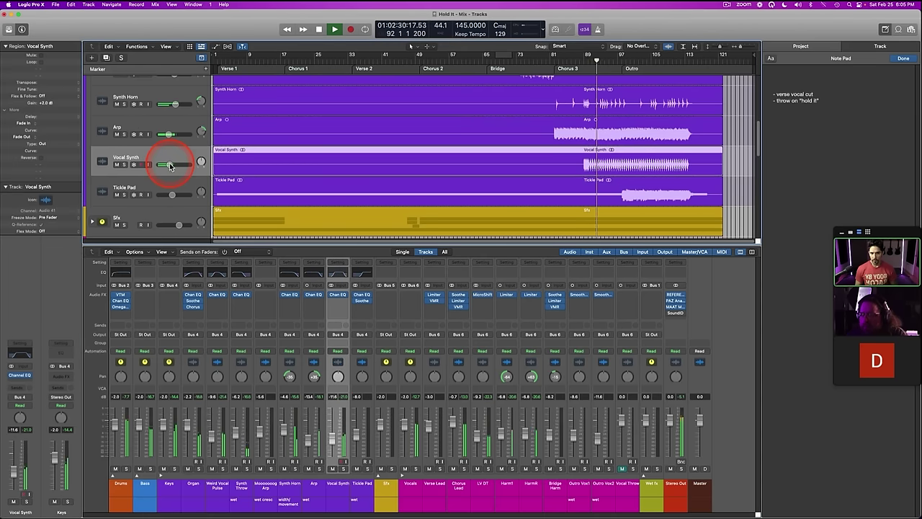
drag(169, 164, 171, 165)
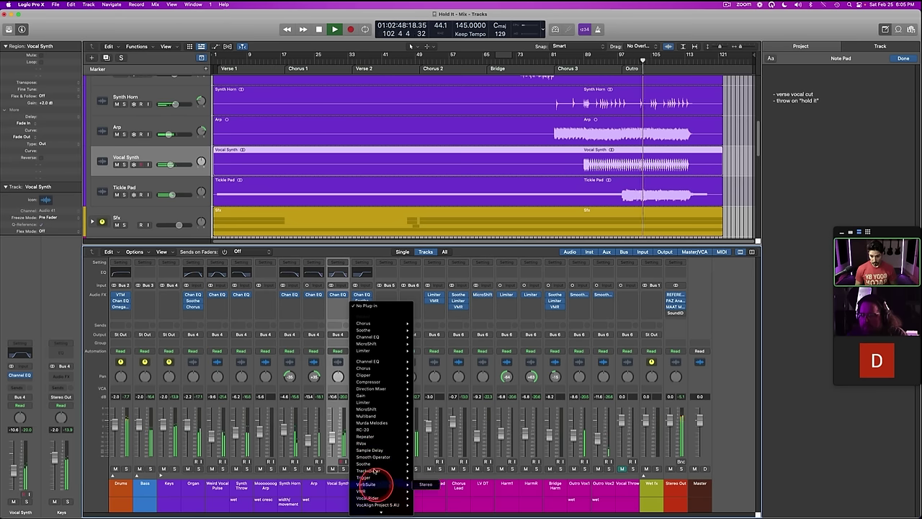
Step: Insert a stereo Direction Mixer after Soothe on the Tickle Pad
mouse_move(369, 388)
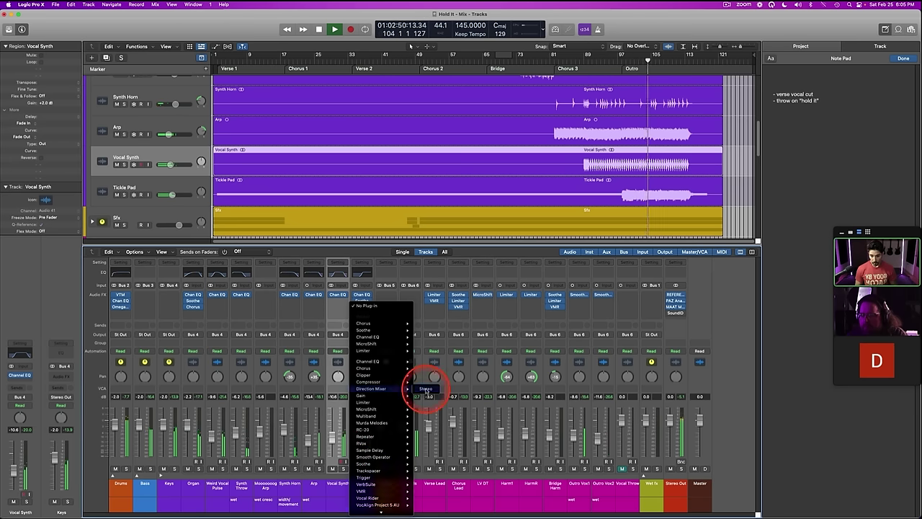
click(427, 390)
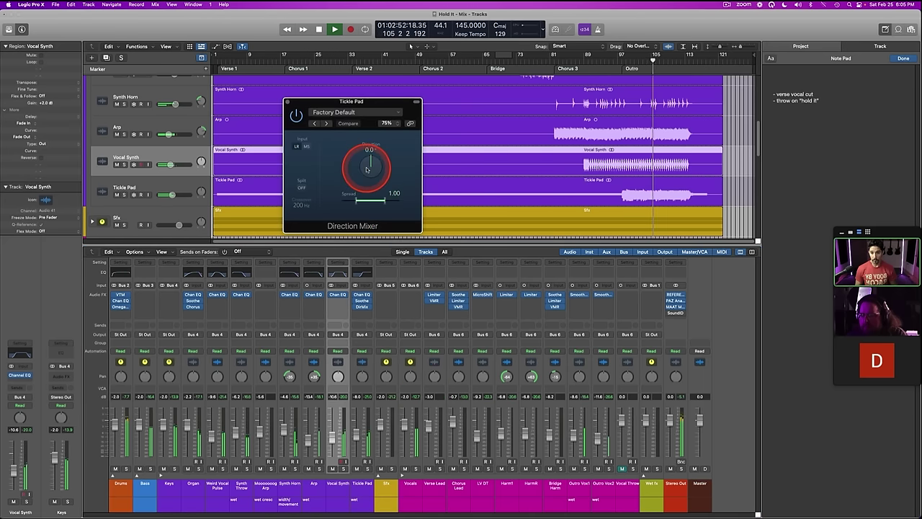
key(s)
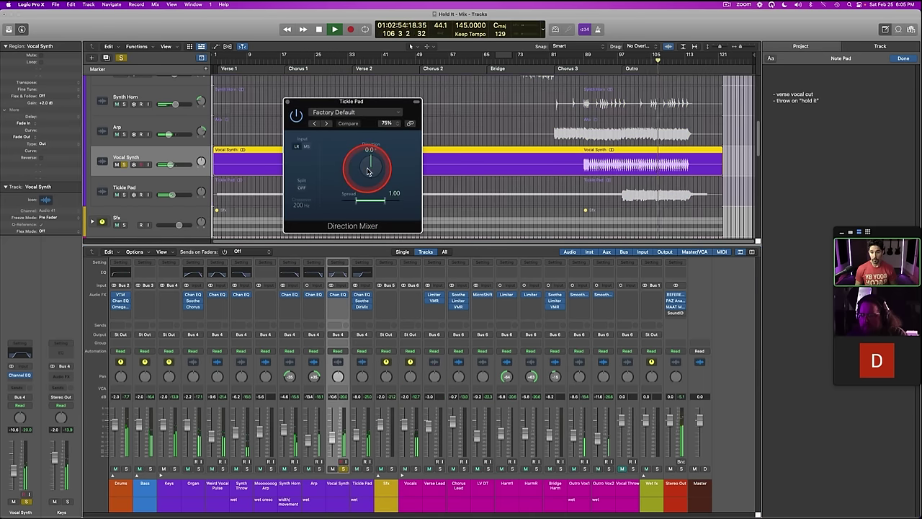
key(s)
Step: Solo the Tickle Pad, rotate its Direction Mixer's direction to about 10.5°, then stop playback and close the plug-in
click(362, 481)
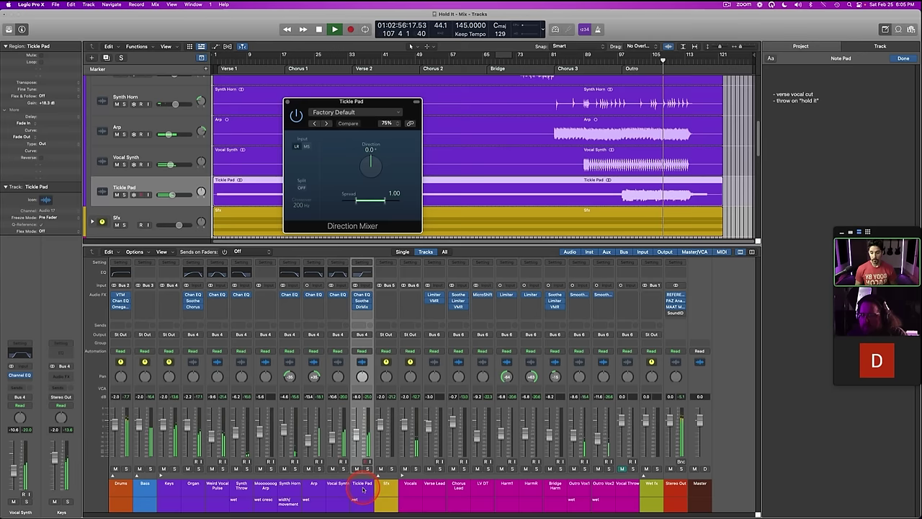
key(s)
click(373, 163)
drag(373, 162, 372, 164)
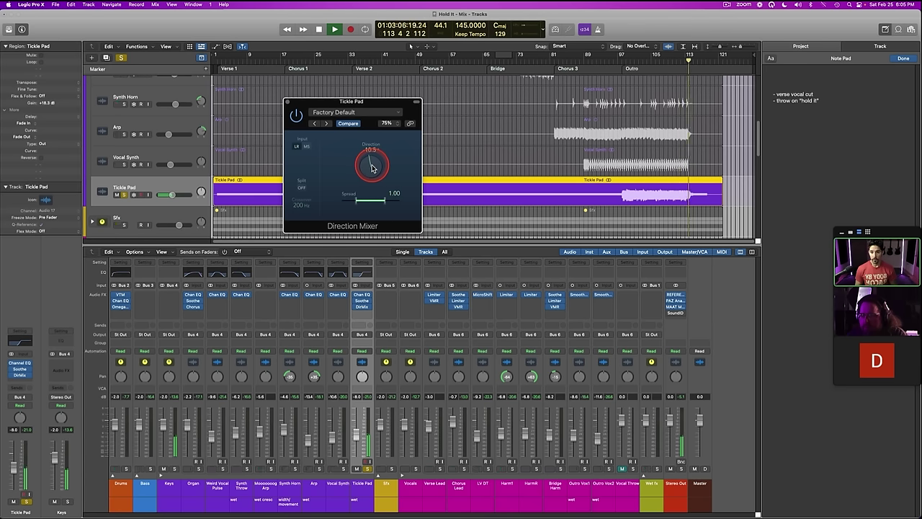
key(space)
click(288, 102)
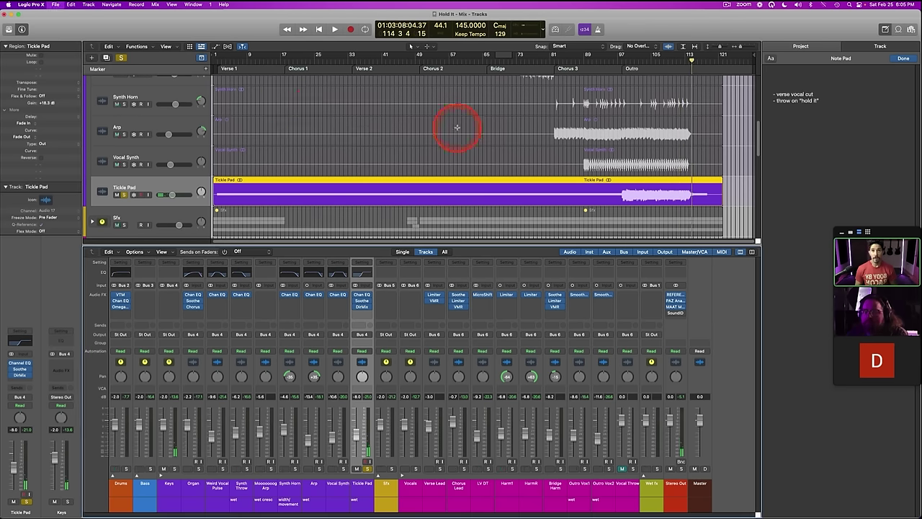
Step: Play the full mix from Chorus 3 with the Tickle Pad unsoloed, and expand the Sfx track stack
key(super+a)
click(553, 54)
key(space)
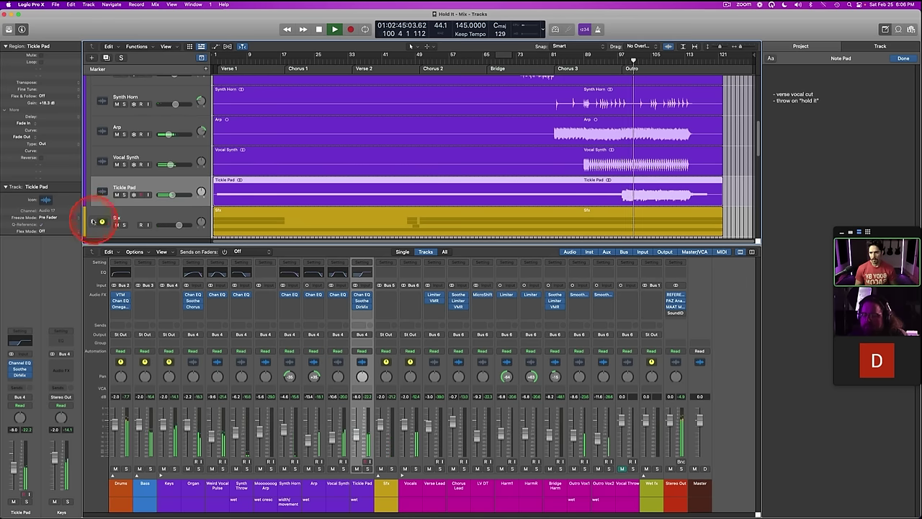
click(91, 221)
scroll(353, 185, down, 6)
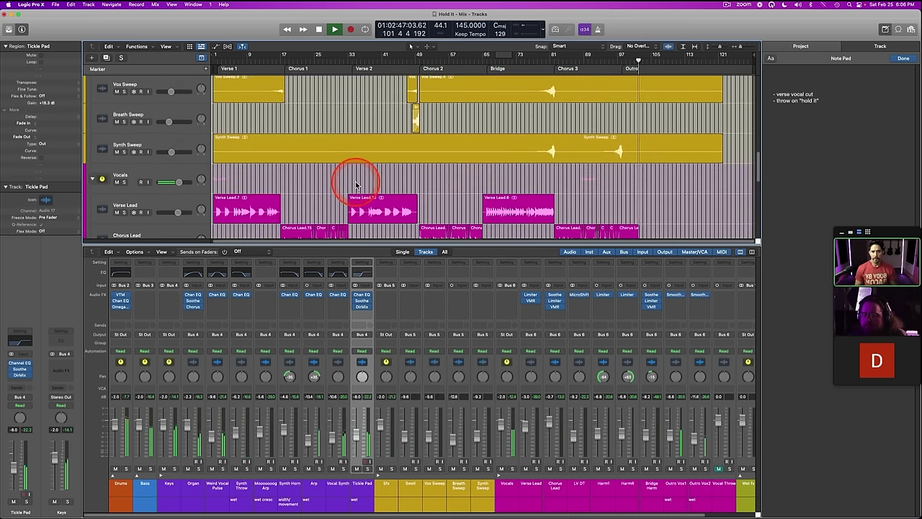
Step: Collapse all track stacks, show the mixer, and expand only the Keys stack
scroll(355, 185, down, 6)
scroll(355, 185, up, 12)
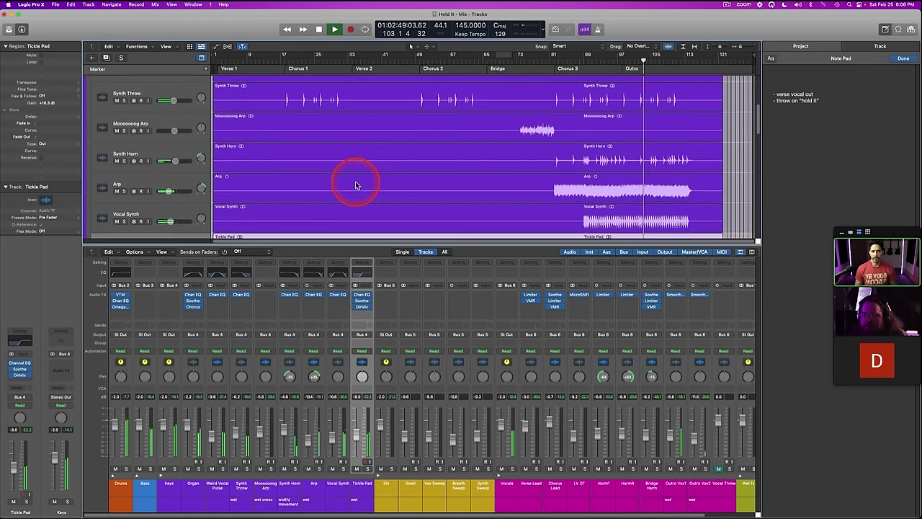
key(ctrl+f)
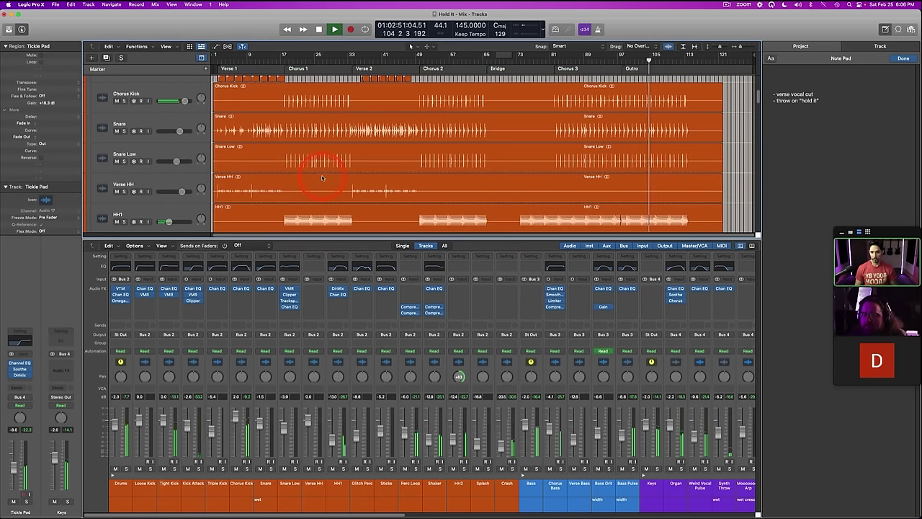
key(ctrl+f)
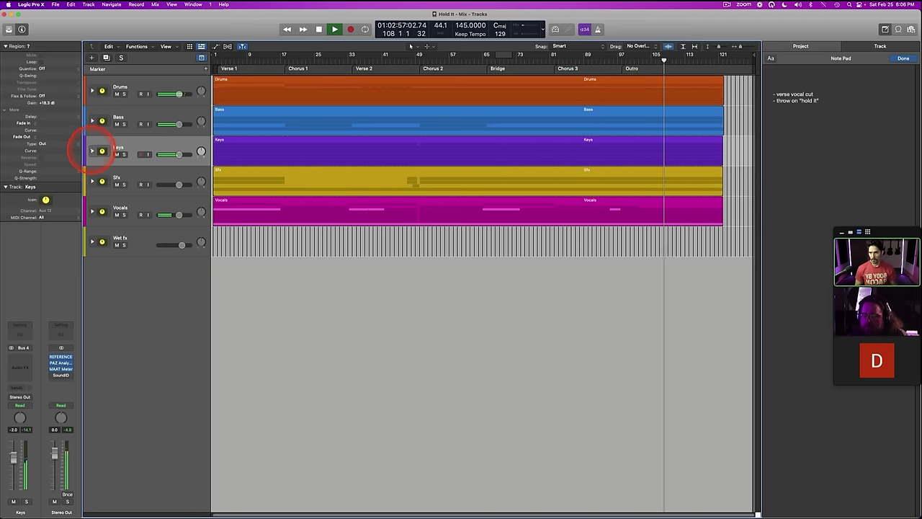
click(91, 150)
click(92, 151)
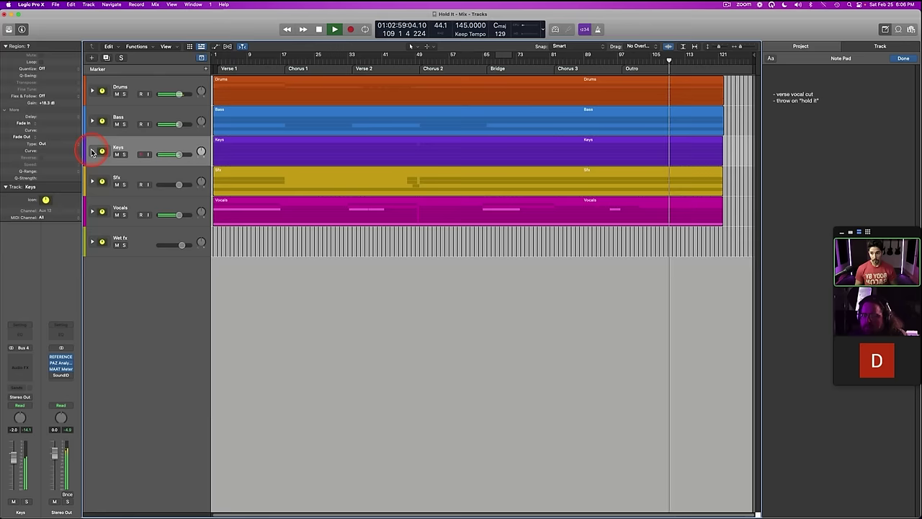
key(x)
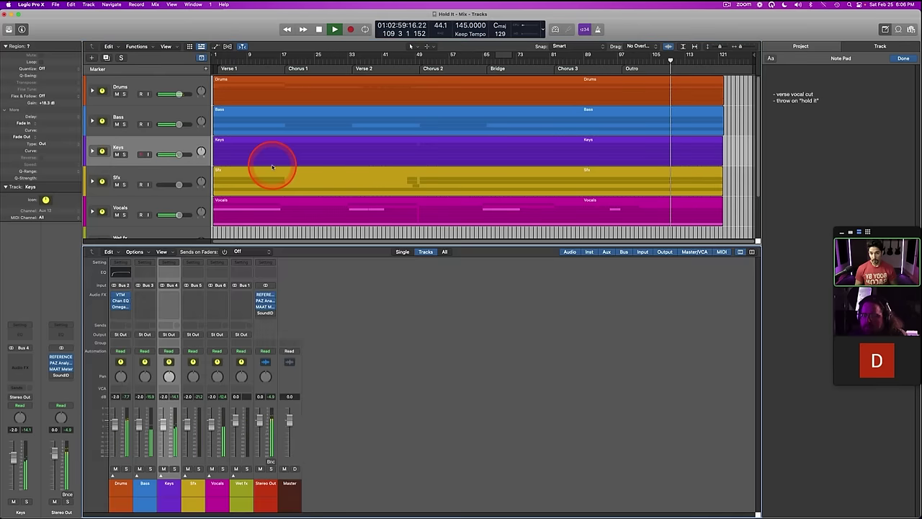
click(166, 485)
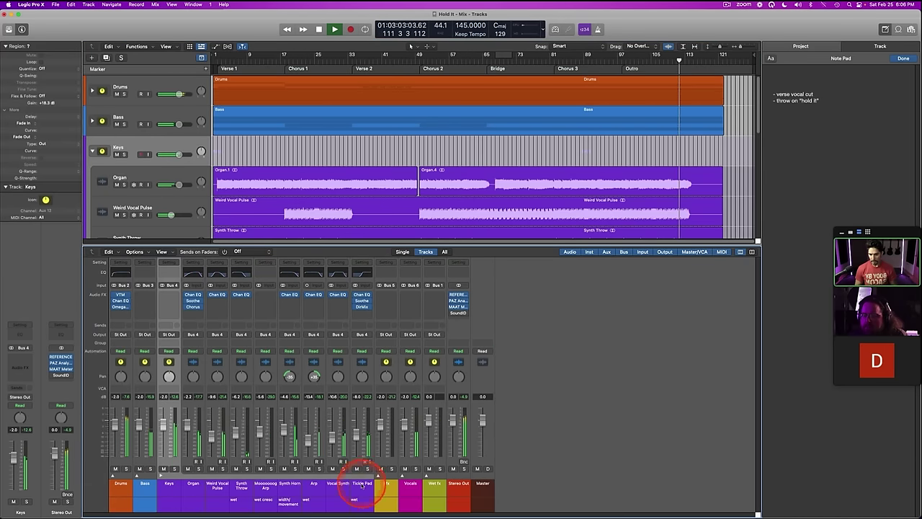
Step: Stop playback and insert a stereo Murda Melodies after the Direction Mixer on the Tickle Pad
click(362, 485)
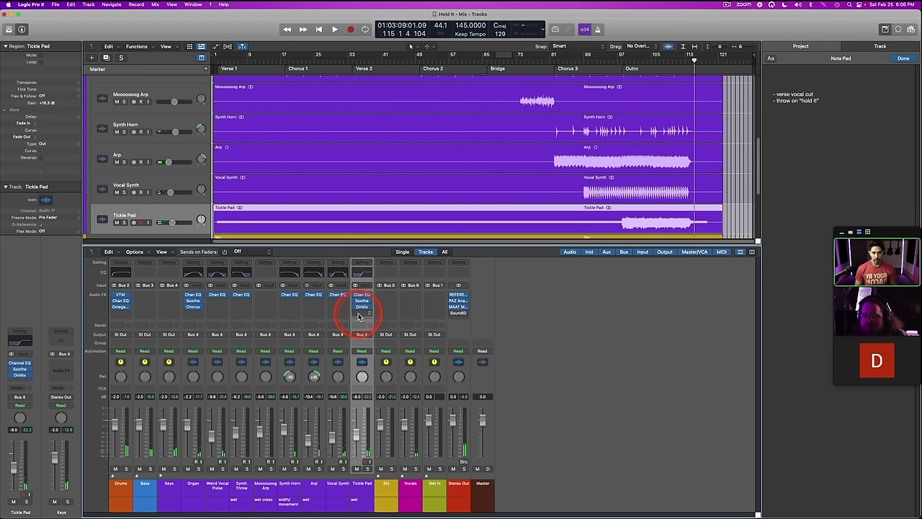
key(space)
click(358, 317)
mouse_move(372, 387)
mouse_move(391, 508)
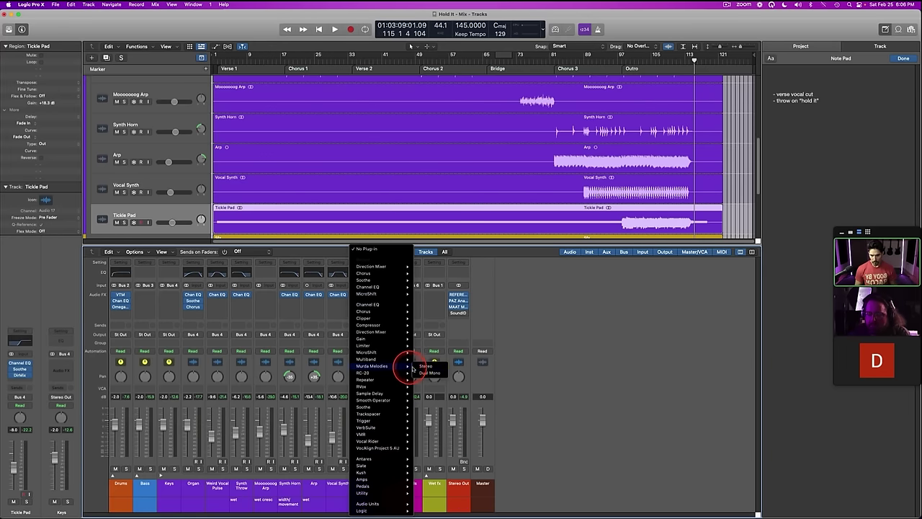
click(420, 367)
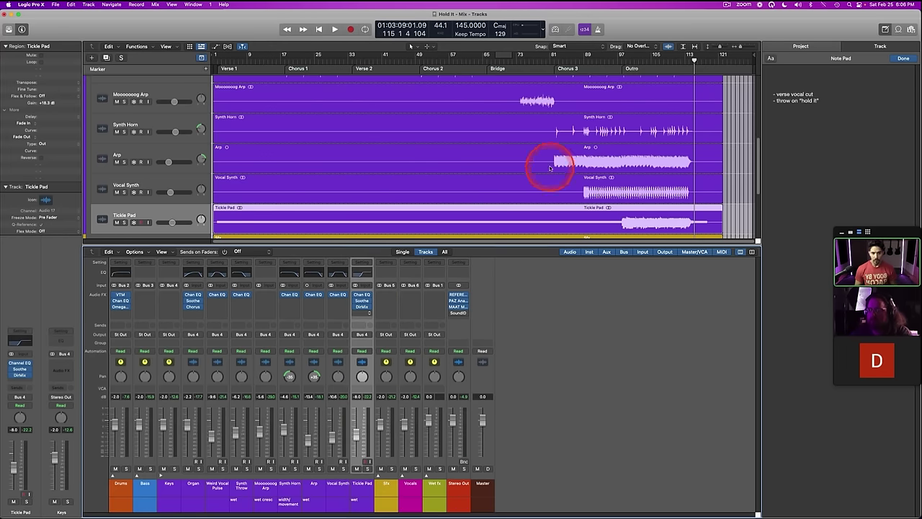
Step: Solo the Tickle Pad from the Outro and raise Murda Melodies' first two effect knobs to 32% and 35%
click(626, 65)
key(space)
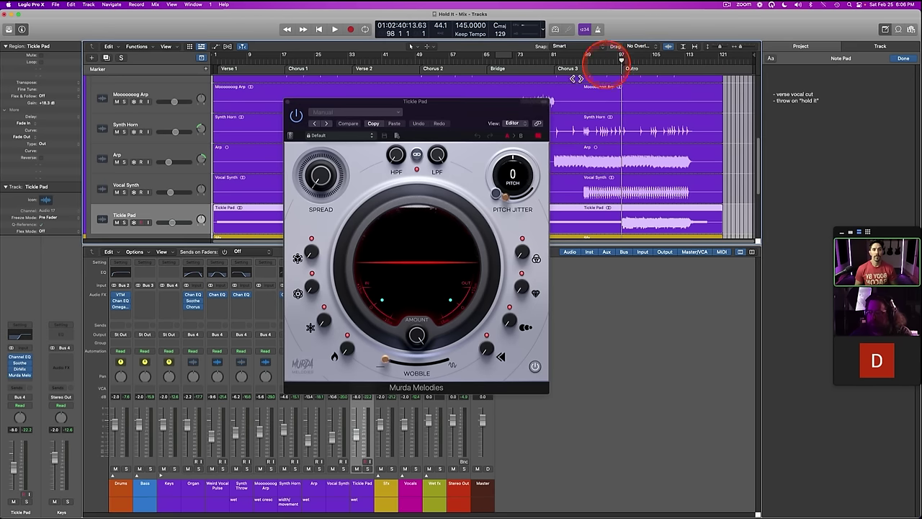
key(s)
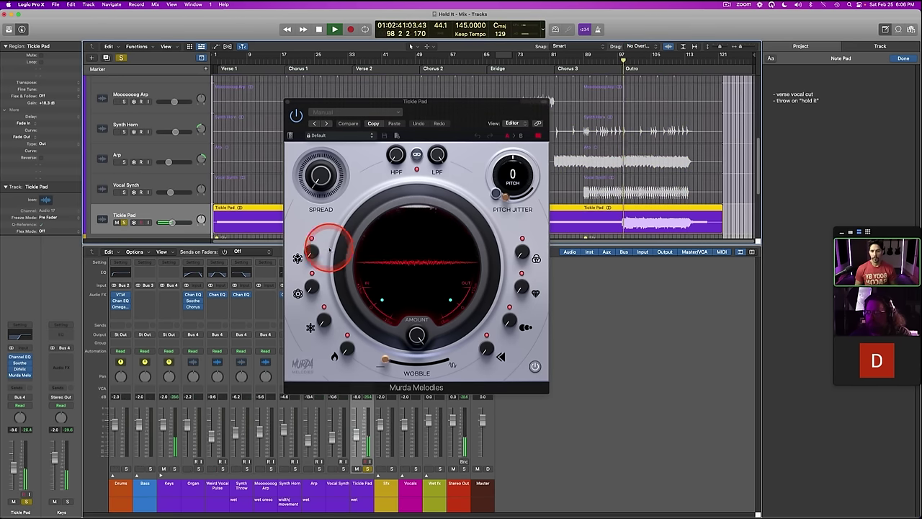
drag(311, 256, 311, 207)
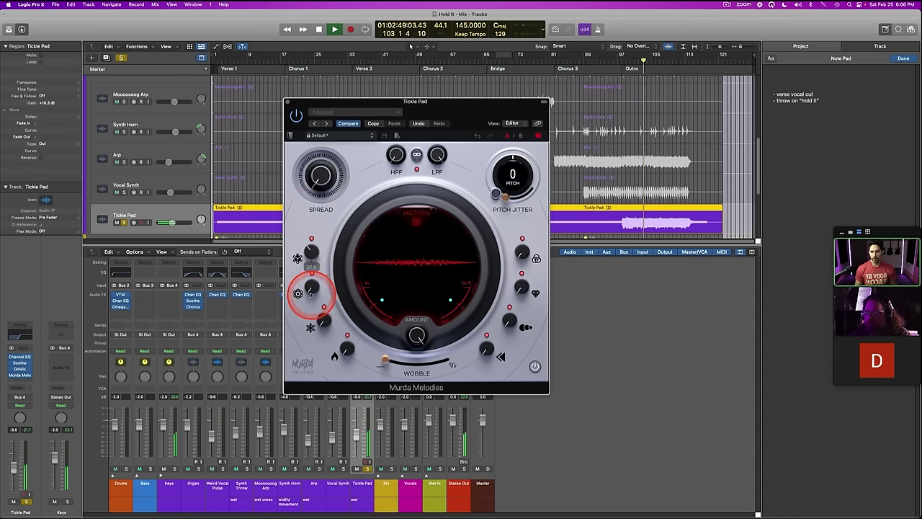
drag(311, 287, 311, 238)
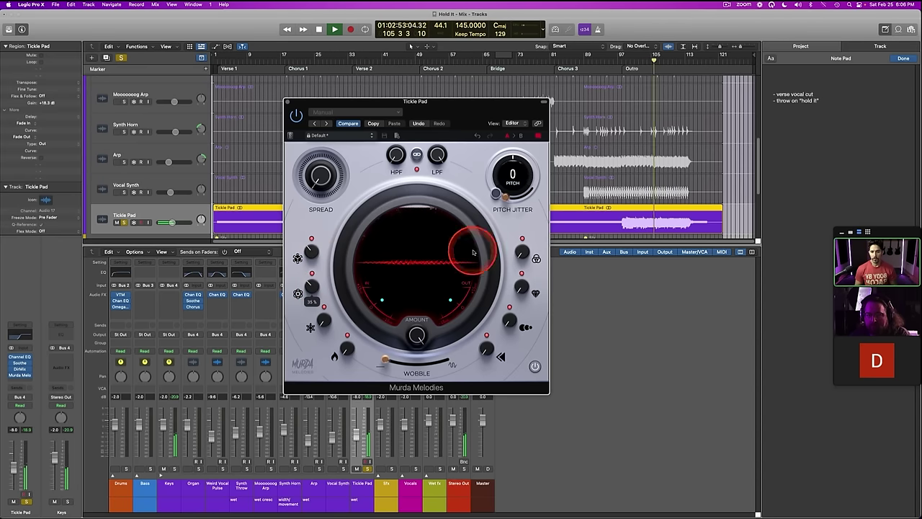
drag(323, 319, 326, 288)
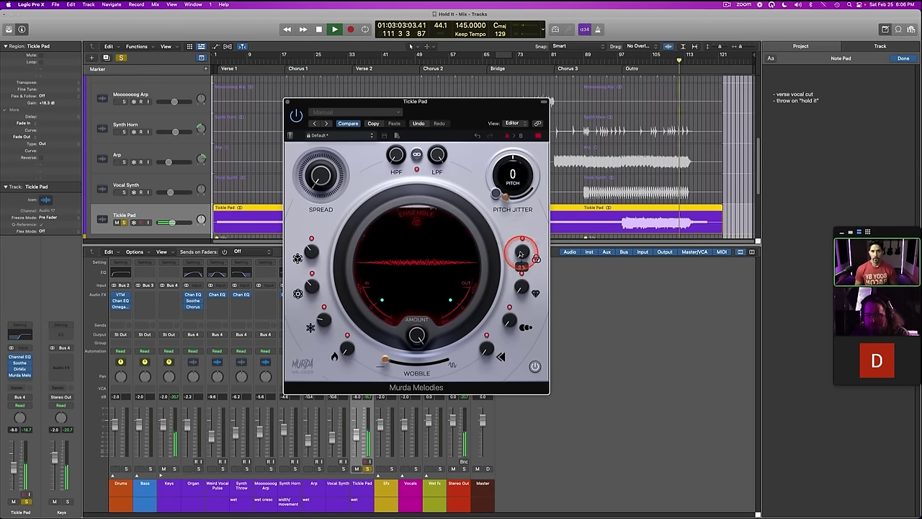
Step: Raise Ensemble to 28% and turn up the heart-icon effect in Murda Melodies, cycling playback over bars 98 to 119
drag(522, 238, 521, 213)
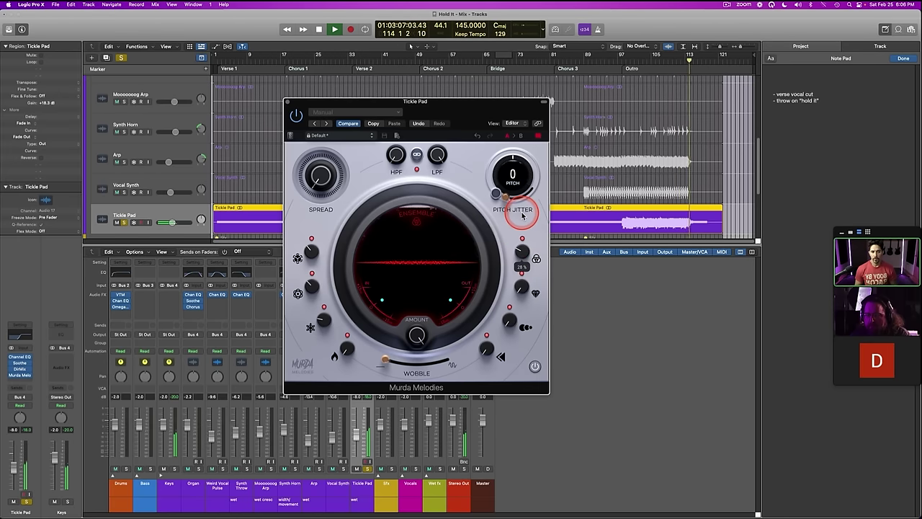
drag(522, 215, 525, 289)
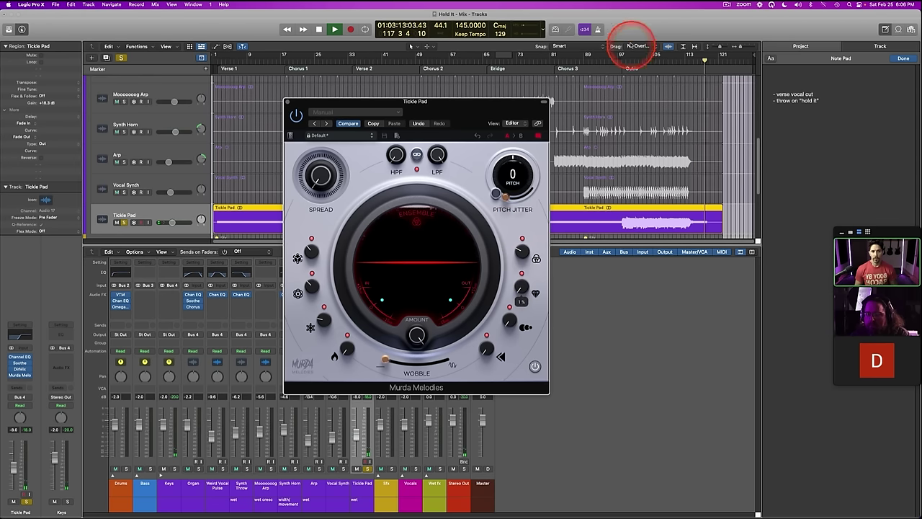
drag(619, 54, 709, 53)
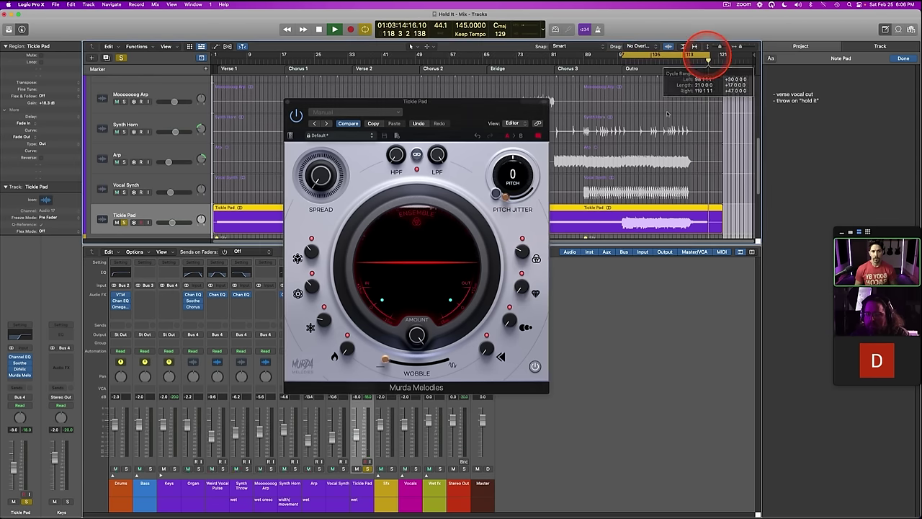
drag(523, 287, 539, 252)
click(522, 275)
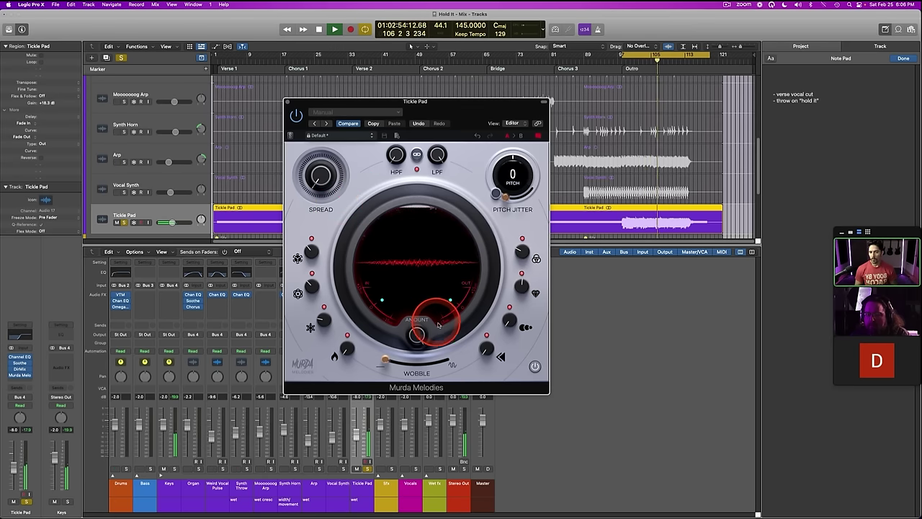
Step: Unsolo the Tickle Pad, close its plug-in, and play the full mix from Chorus 3 with cycling off
key(s)
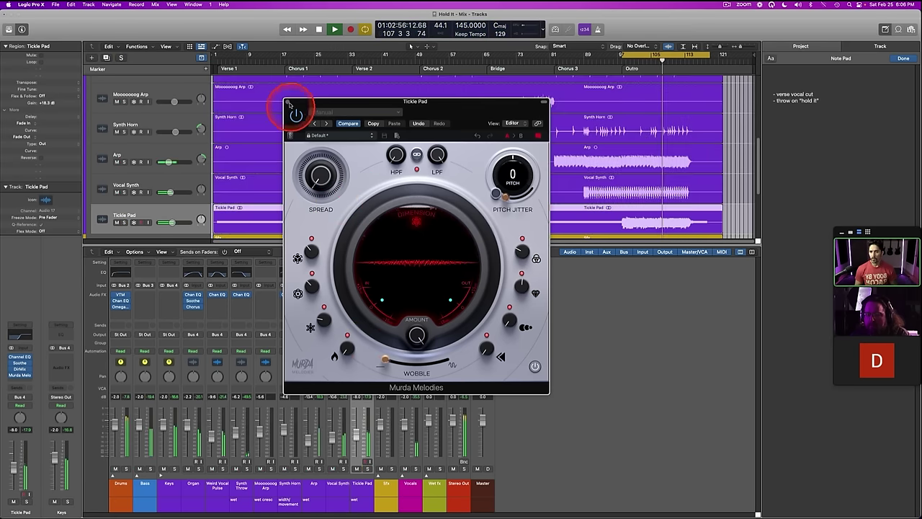
click(289, 104)
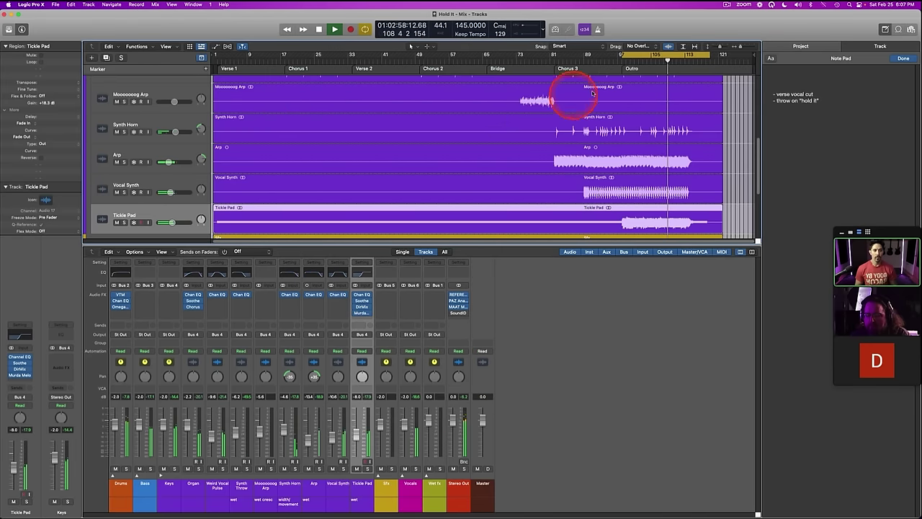
click(614, 55)
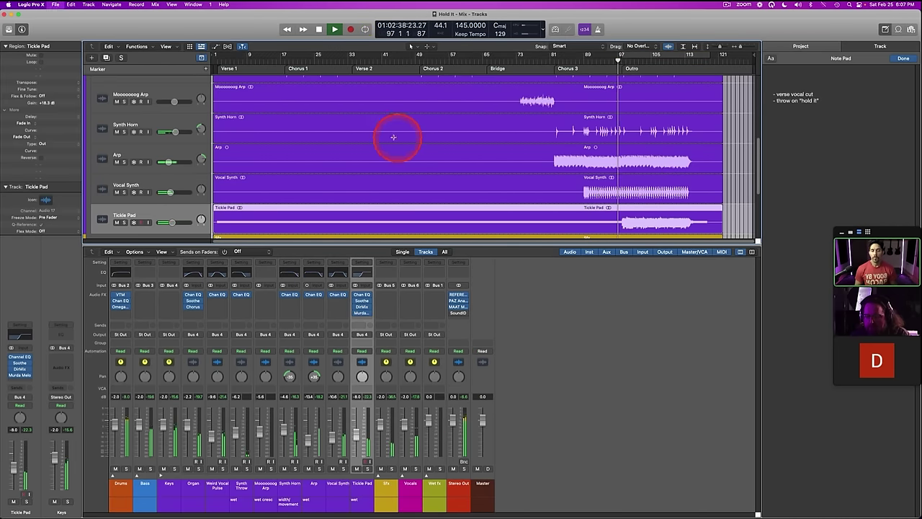
key(space)
click(580, 69)
key(space)
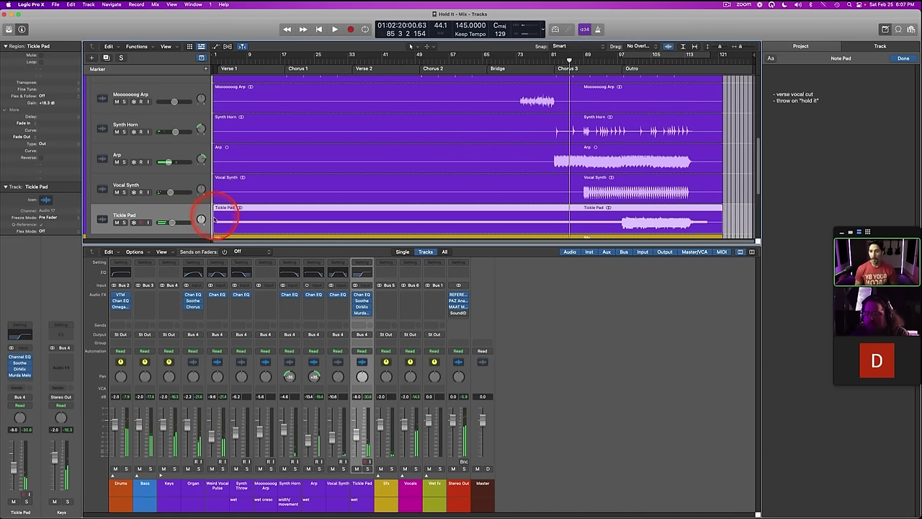
Step: Delete the part of the Tickle Pad region that lies before the Outro
drag(216, 216, 622, 218)
key(Delete)
drag(713, 216, 736, 216)
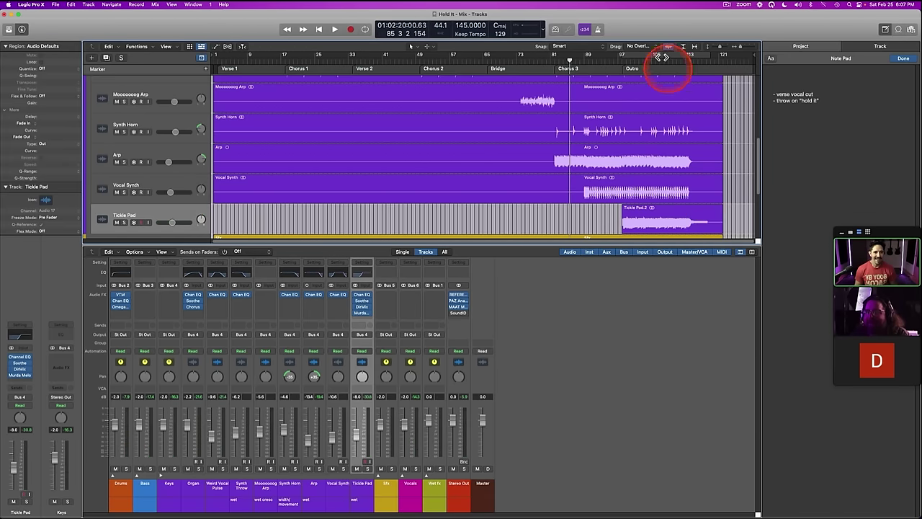
Step: Play the Tickle Pad soloed in the Outro, then lower it to -10.2 dB in the full mix from around bar 89
click(622, 59)
key(s)
click(241, 387)
key(space)
click(362, 313)
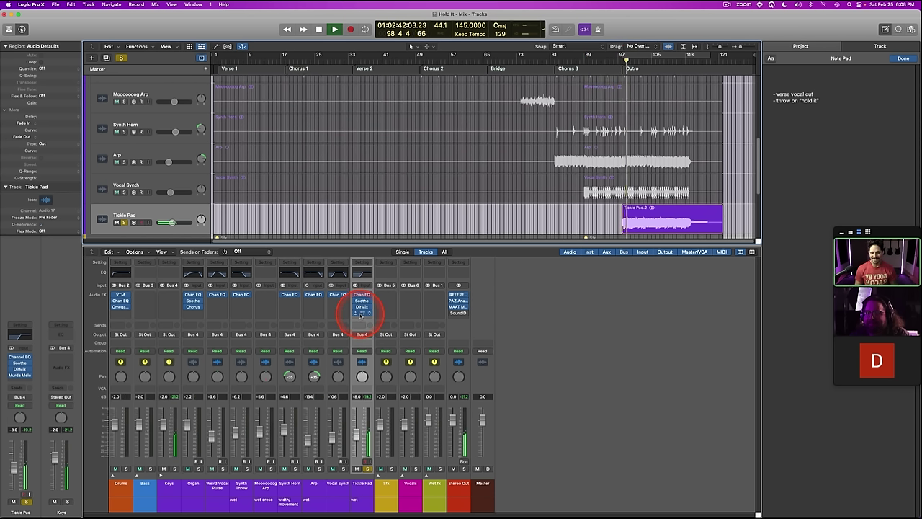
click(589, 62)
key(space)
key(s)
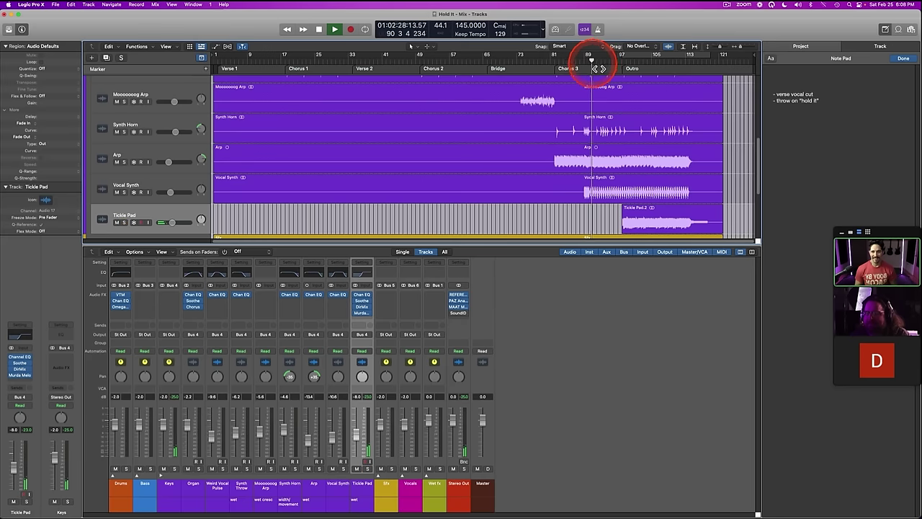
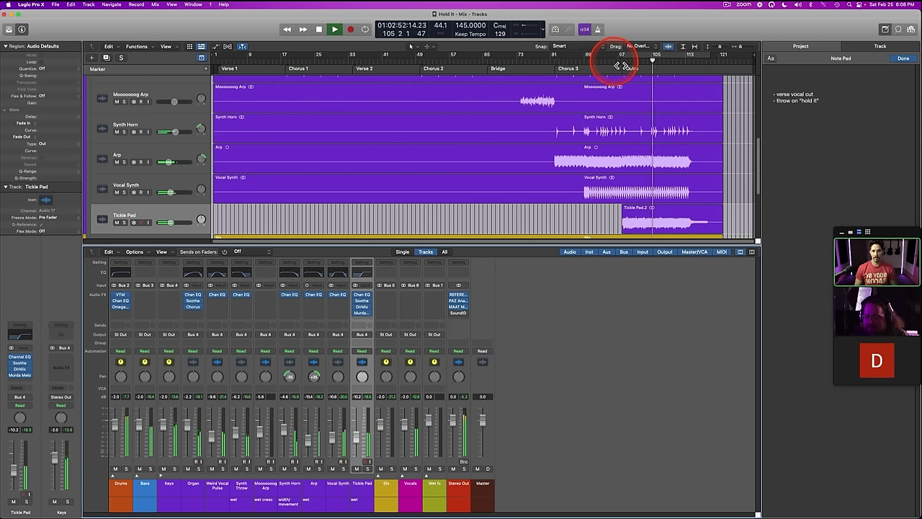
Step: Replay from about bar 95 and compare the Arp and the Vocal Synth soloed against the full mix
click(613, 61)
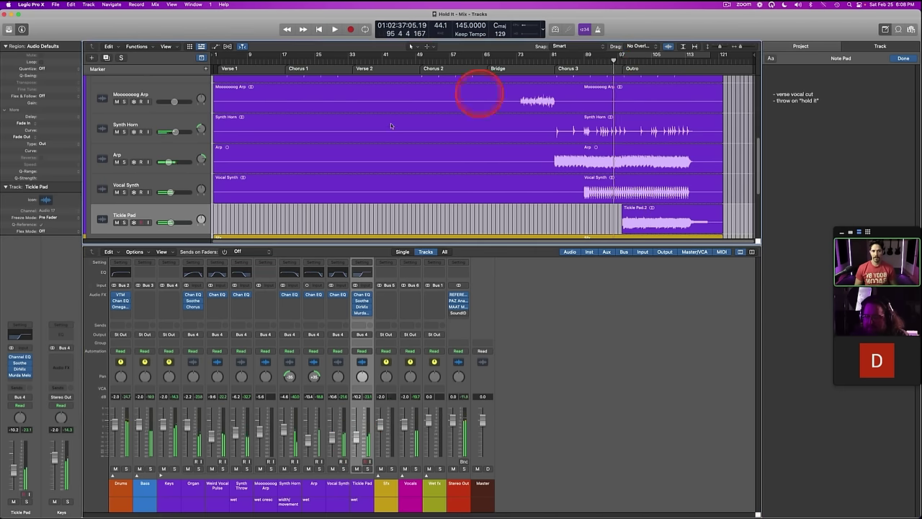
click(173, 153)
click(338, 162)
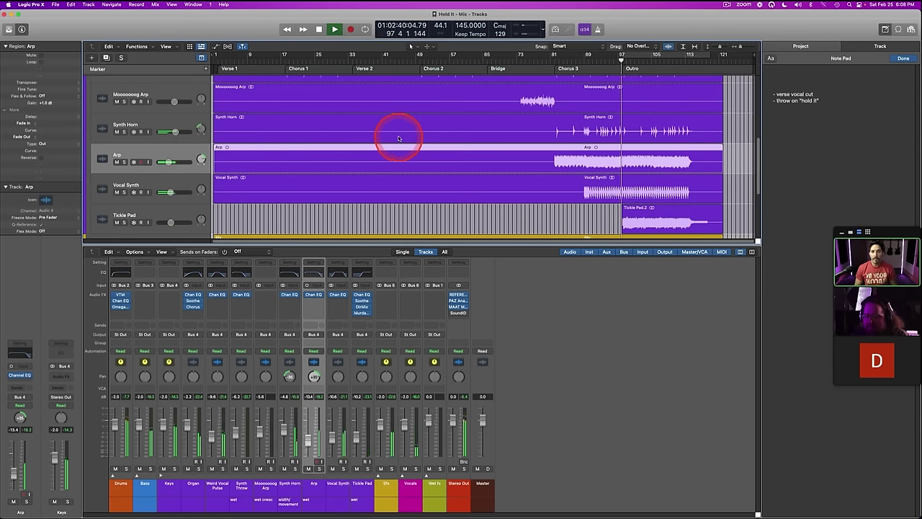
key(s)
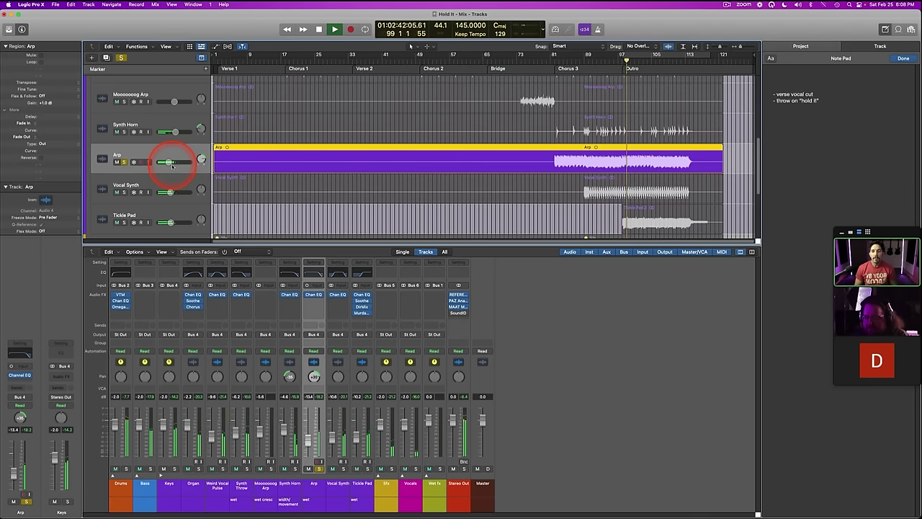
key(s)
click(156, 182)
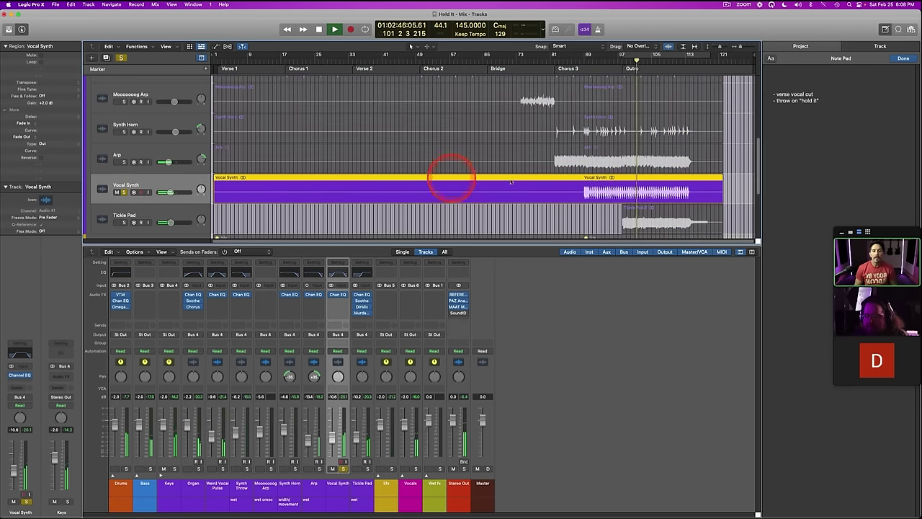
key(s)
Step: Play the full mix from about bar 96 into the Outro and check the keys tracks' levels
scroll(532, 176, up, 3)
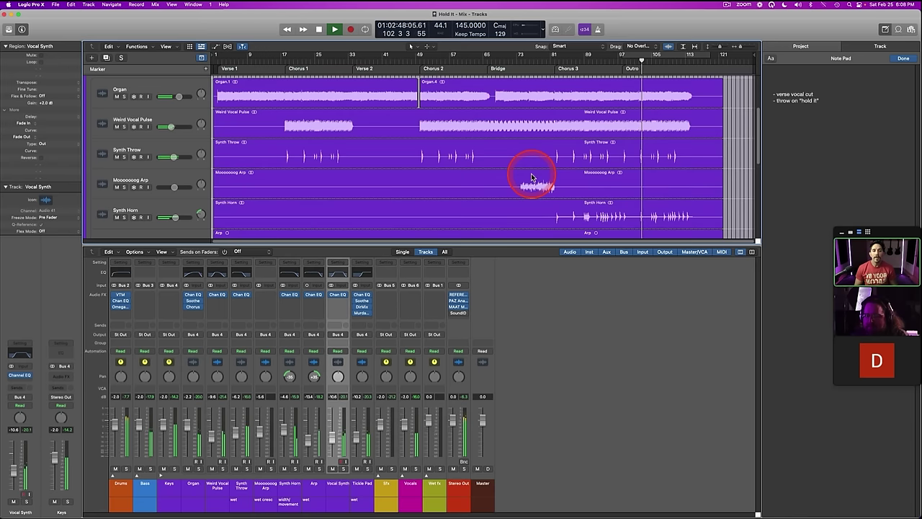
click(605, 50)
click(618, 63)
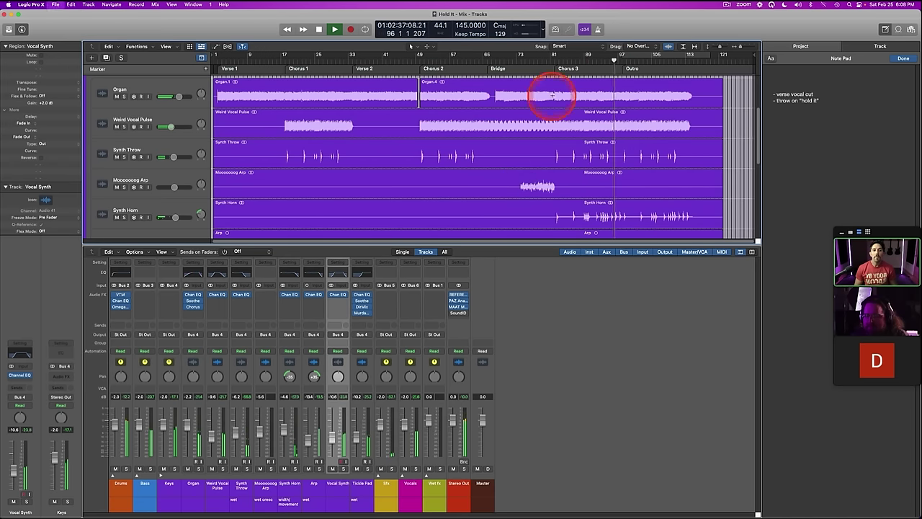
scroll(434, 139, down, 5)
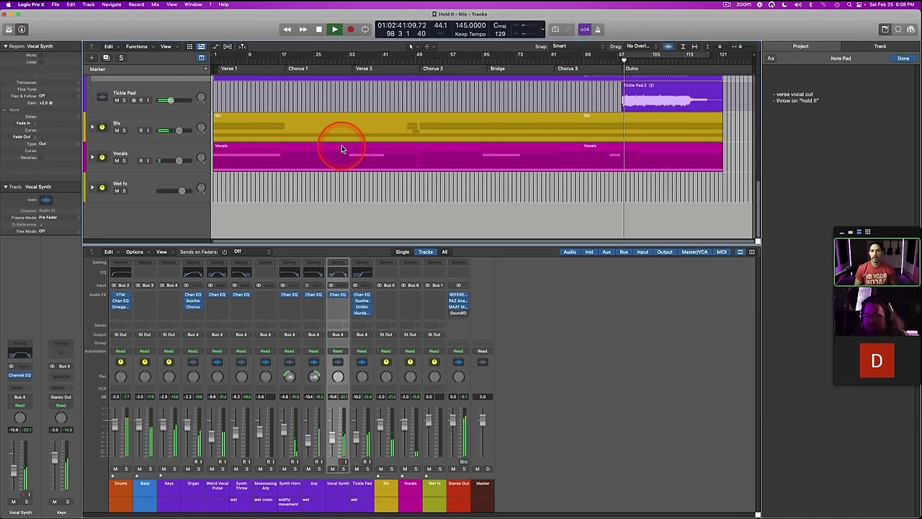
scroll(537, 148, up, 5)
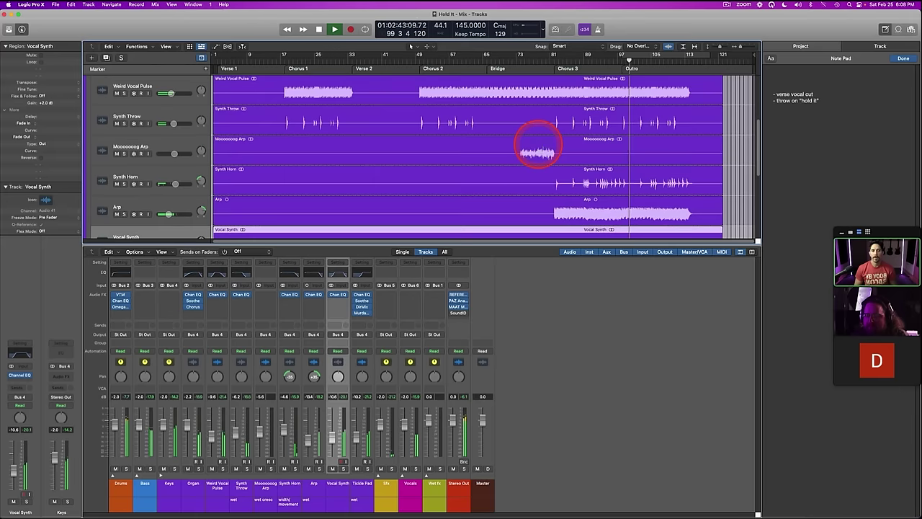
scroll(537, 148, down, 4)
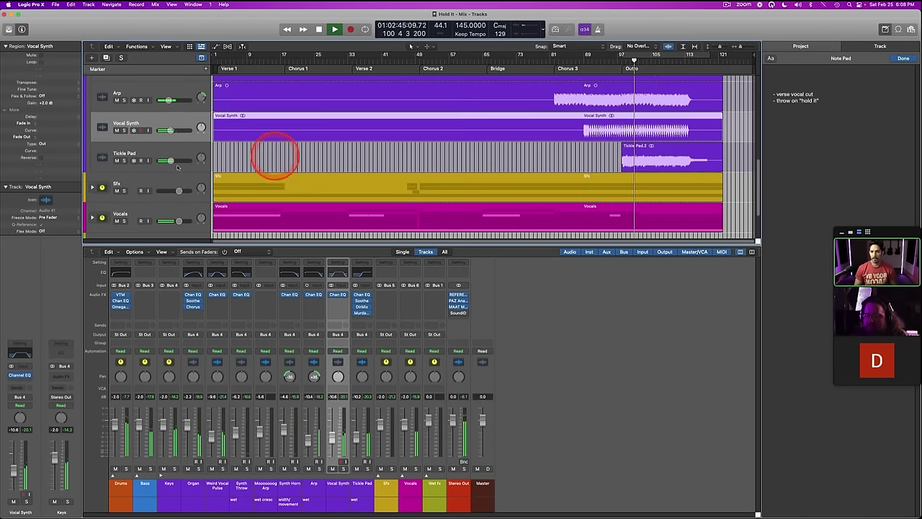
Step: Expand the Sfx stack and look over its tracks and the keys tracks while the Outro plays
click(92, 187)
scroll(372, 162, down, 5)
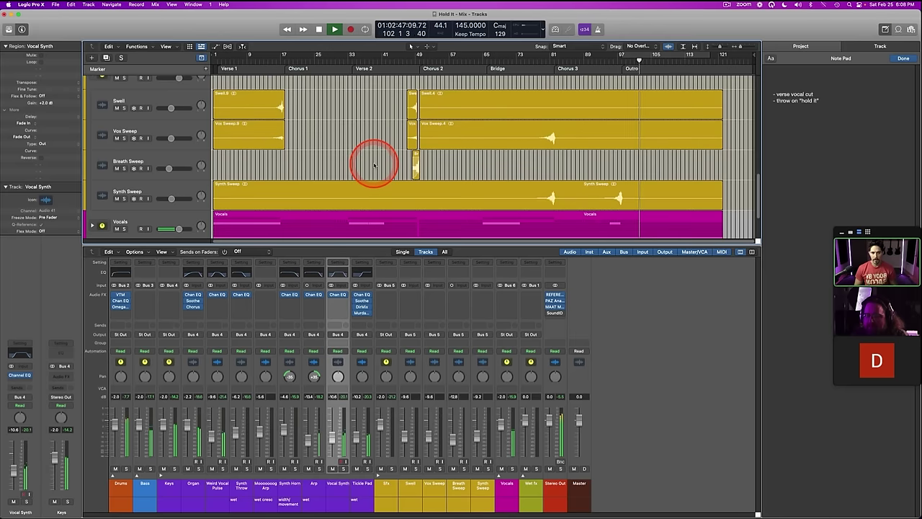
scroll(373, 167, up, 8)
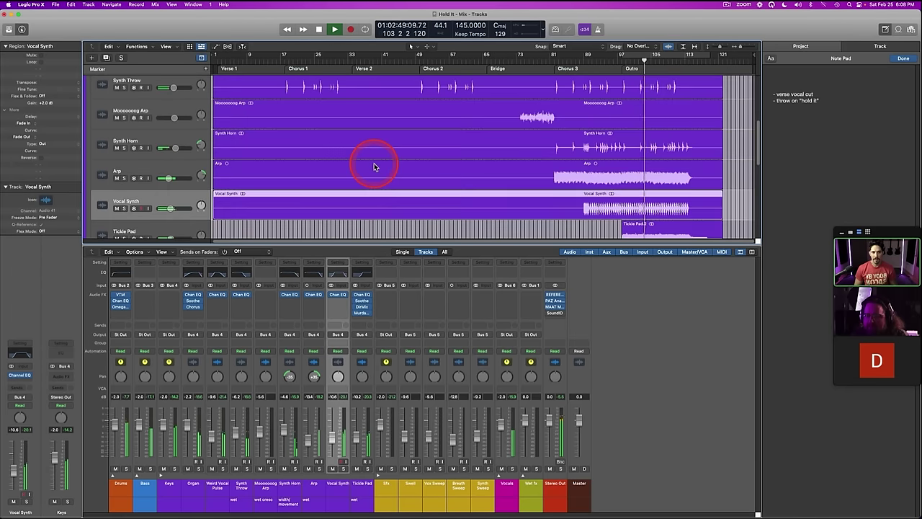
scroll(373, 166, up, 3)
scroll(374, 167, up, 2)
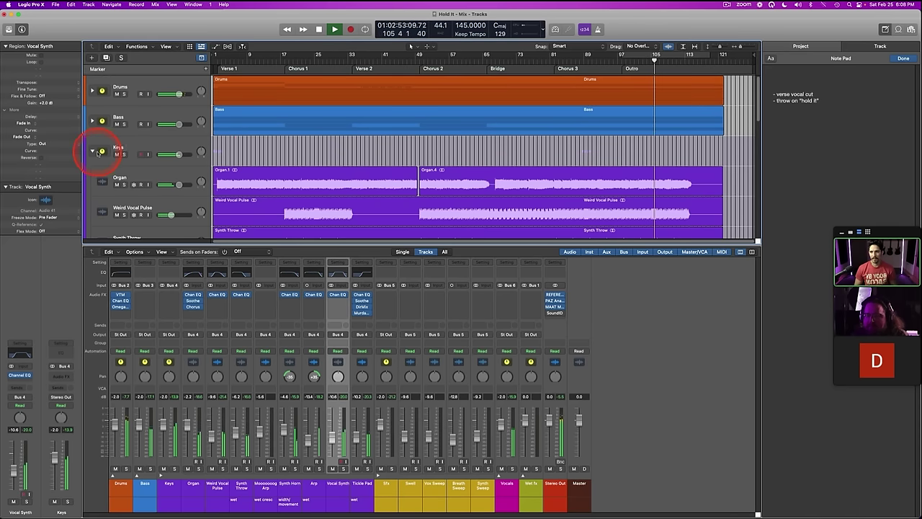
Step: Collapse the Keys stack, expand Drums, and raise the Crash volume slightly while replaying the transition into the Outro
click(92, 151)
click(92, 90)
scroll(476, 126, down, 10)
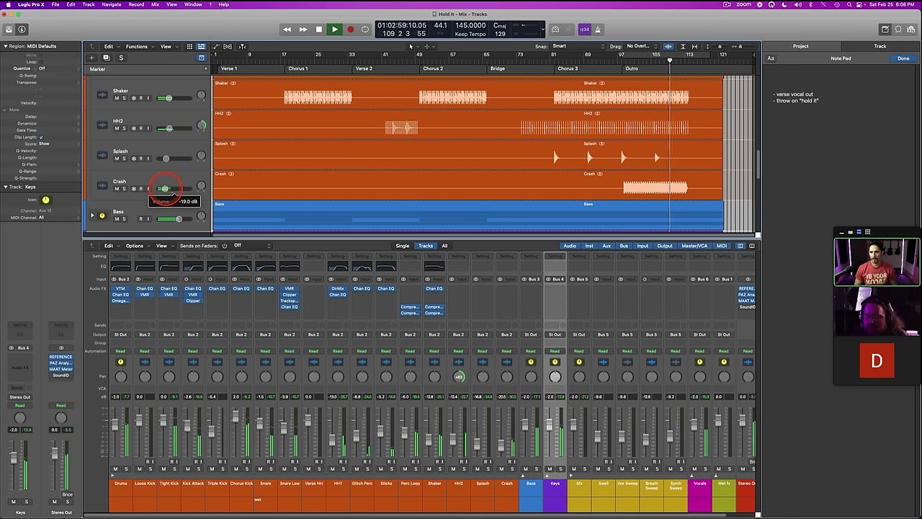
drag(165, 189, 167, 188)
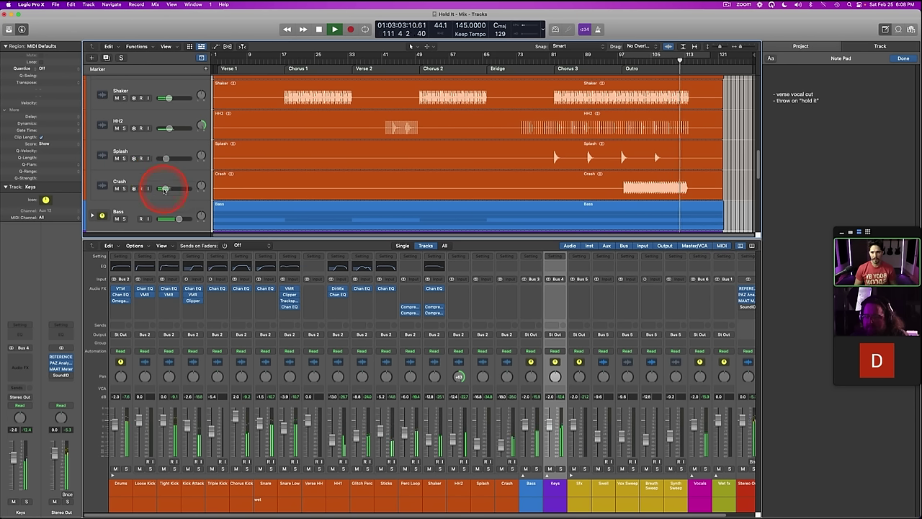
click(615, 56)
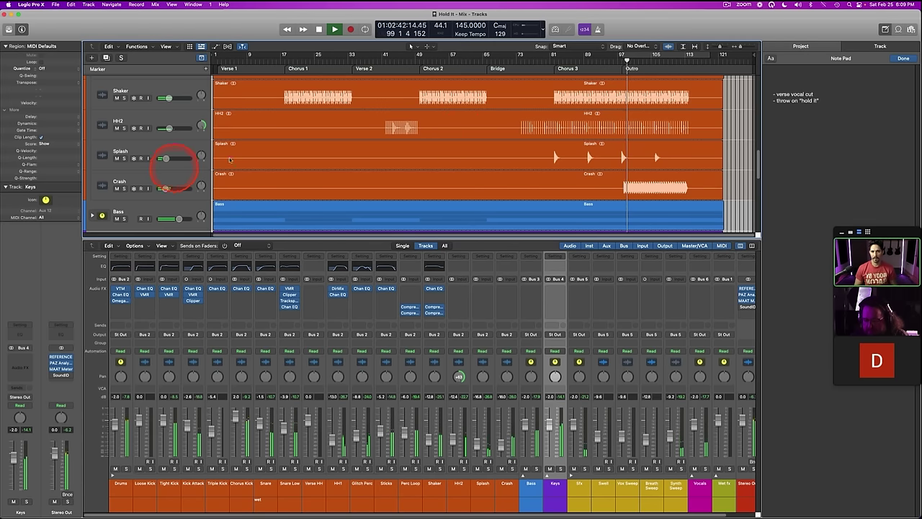
click(609, 61)
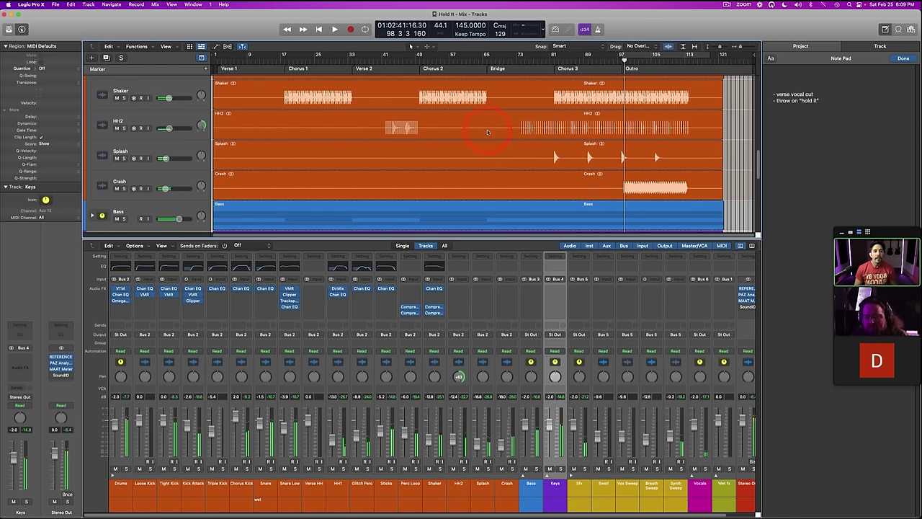
Step: Expand the Bass stack and play the Bass Pulse soloed from bar 96 into the Outro
scroll(165, 130, up, 10)
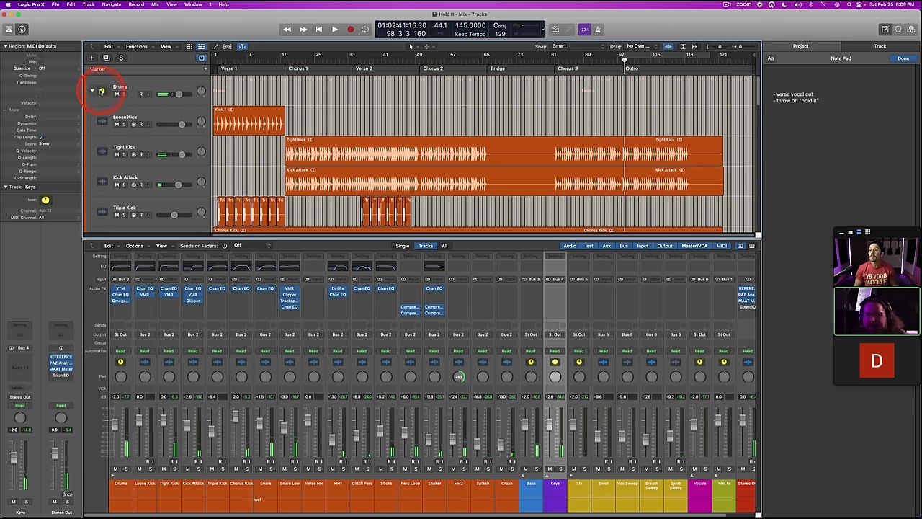
scroll(453, 123, down, 10)
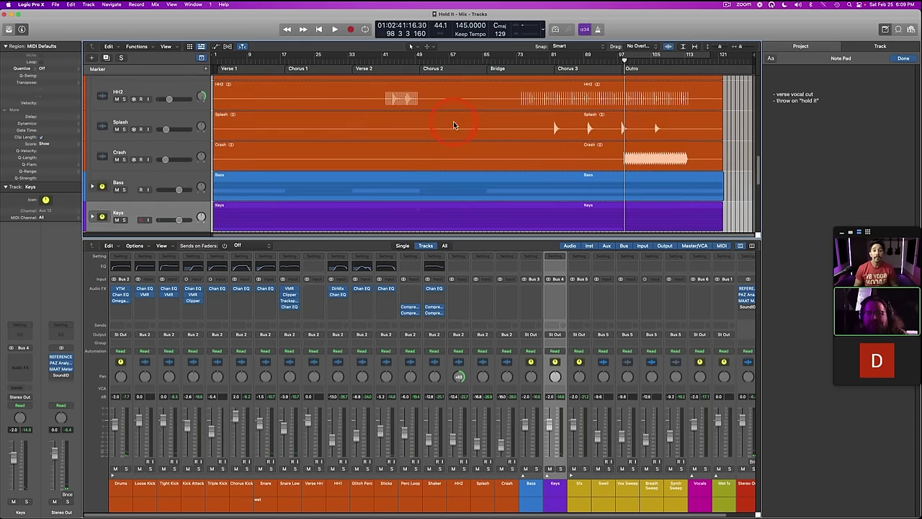
click(92, 95)
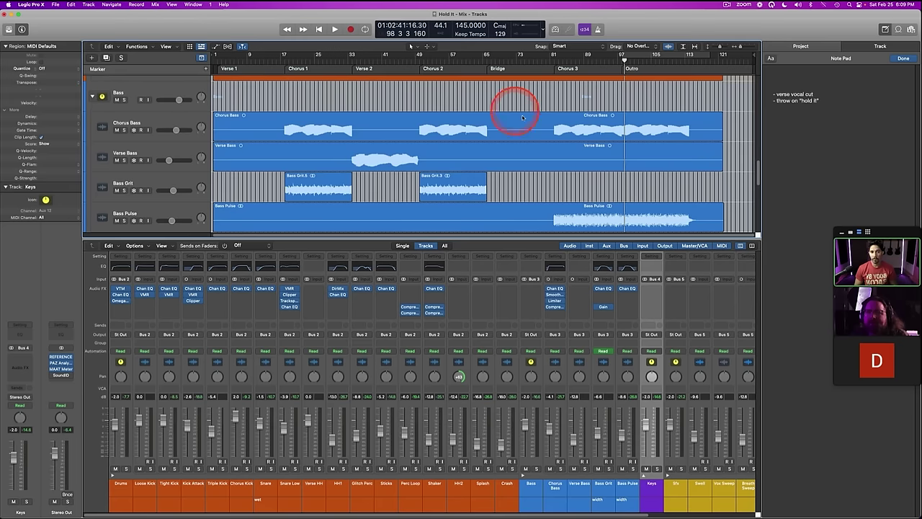
scroll(504, 101, down, 3)
drag(631, 66, 618, 66)
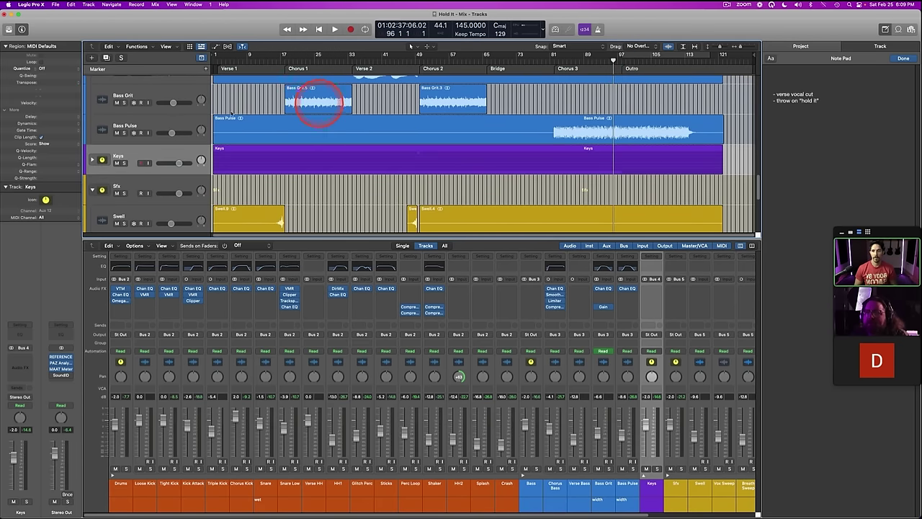
click(162, 121)
key(s)
key(space)
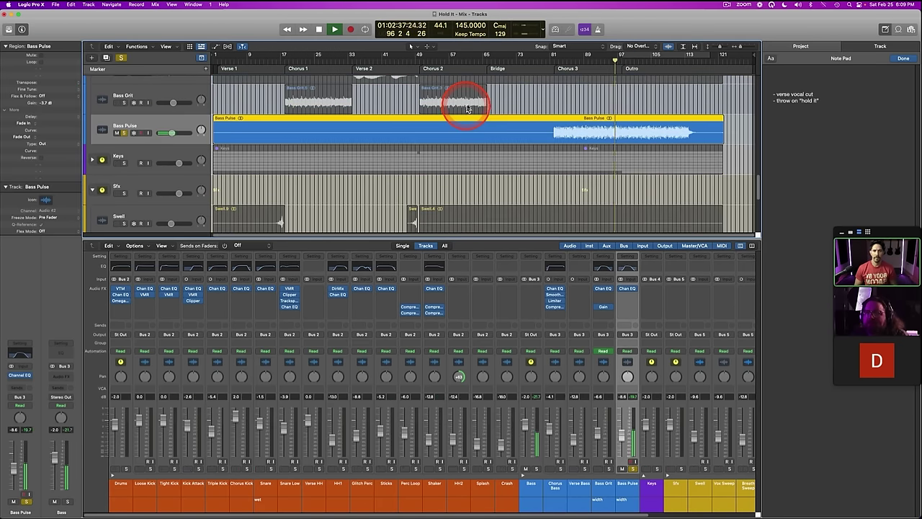
scroll(472, 142, up, 2)
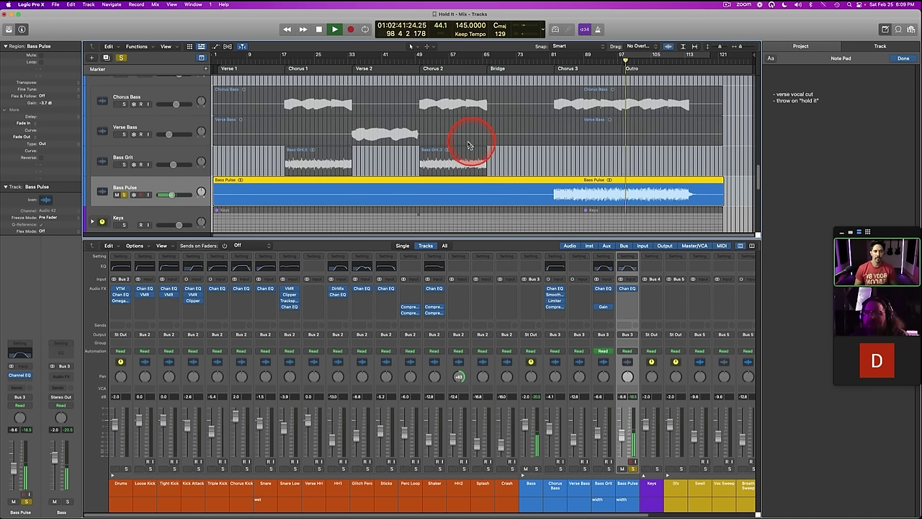
key(space)
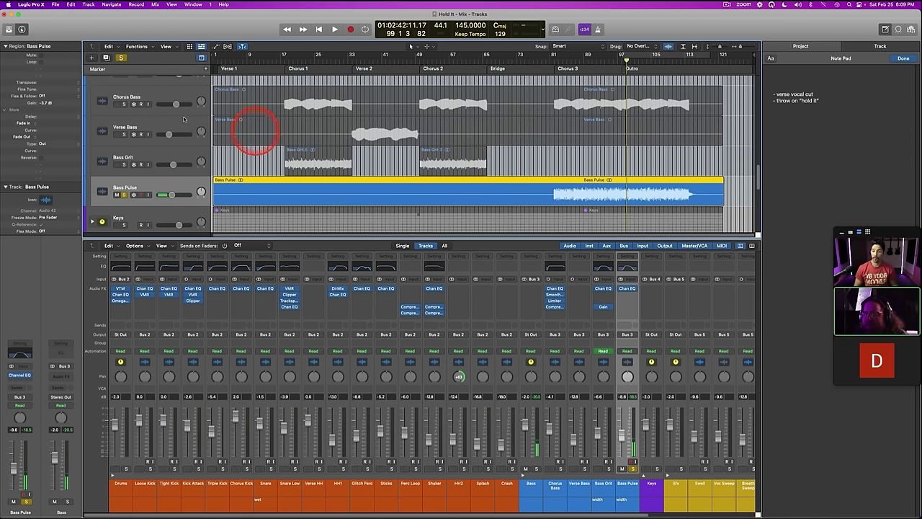
Step: Add the Chorus Bass to the soloed Bass Pulse and play both from about bar 95
click(147, 99)
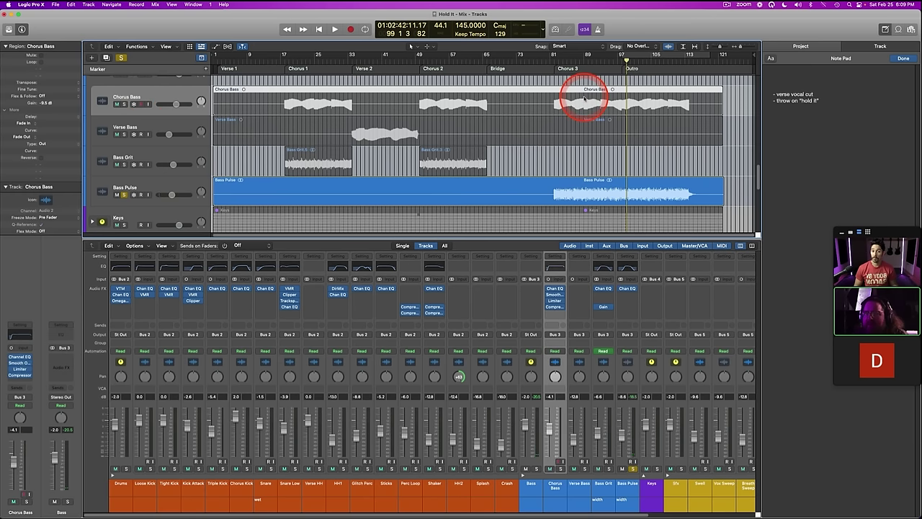
click(611, 59)
key(space)
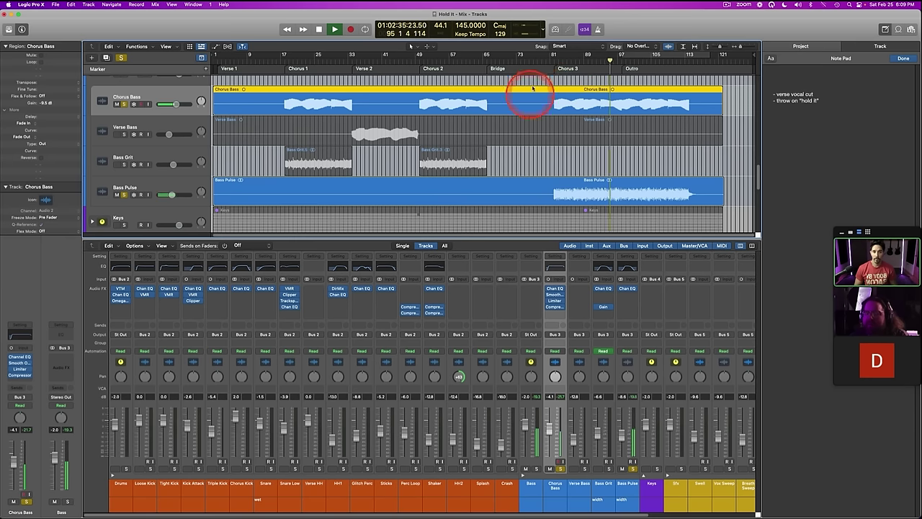
Step: Copy the Chorus 2 Bass Grit region into Chorus 3 and the Outro, soloing the track alongside the other basses
click(552, 55)
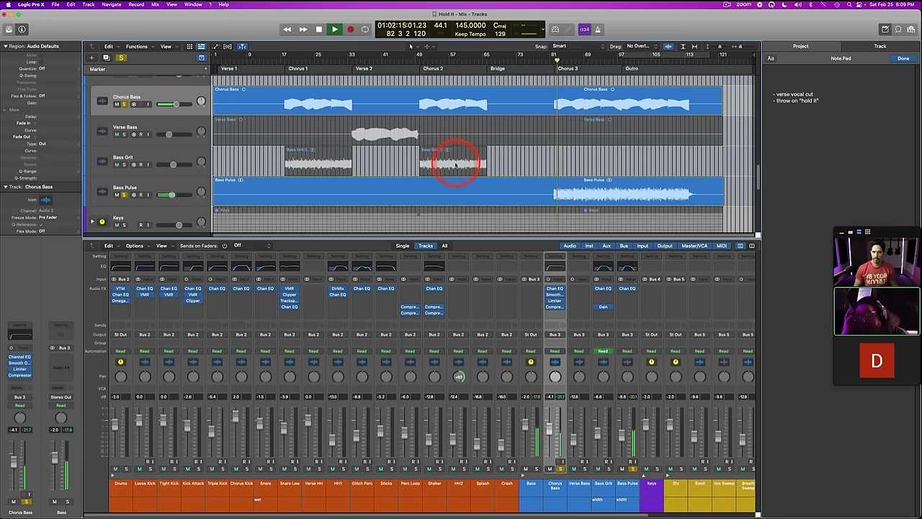
drag(450, 157, 653, 169)
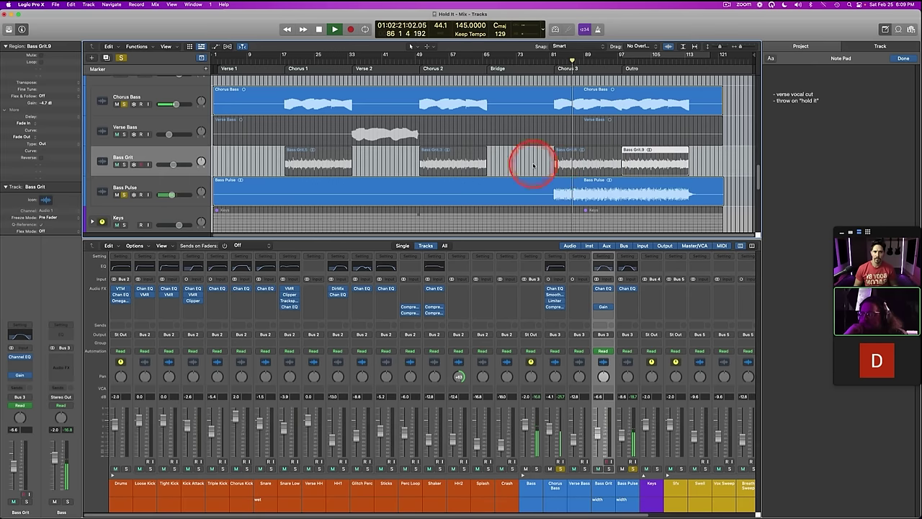
key(s)
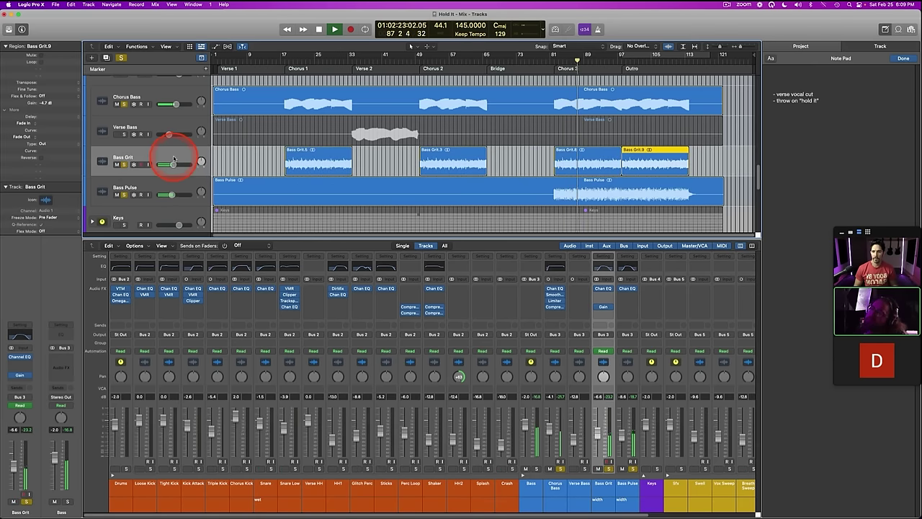
click(171, 154)
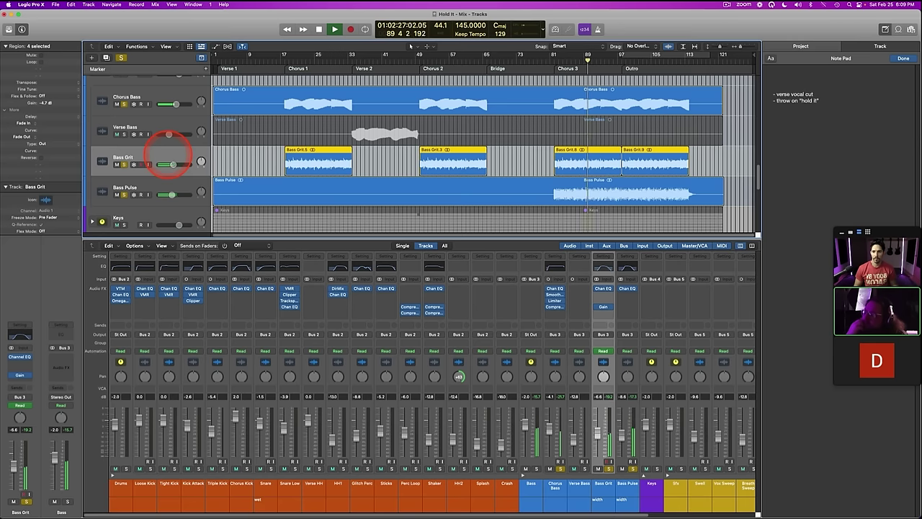
Step: Compare the soloed basses with and without the Bass Pulse alongside the Bass Grit going into the Outro
click(159, 185)
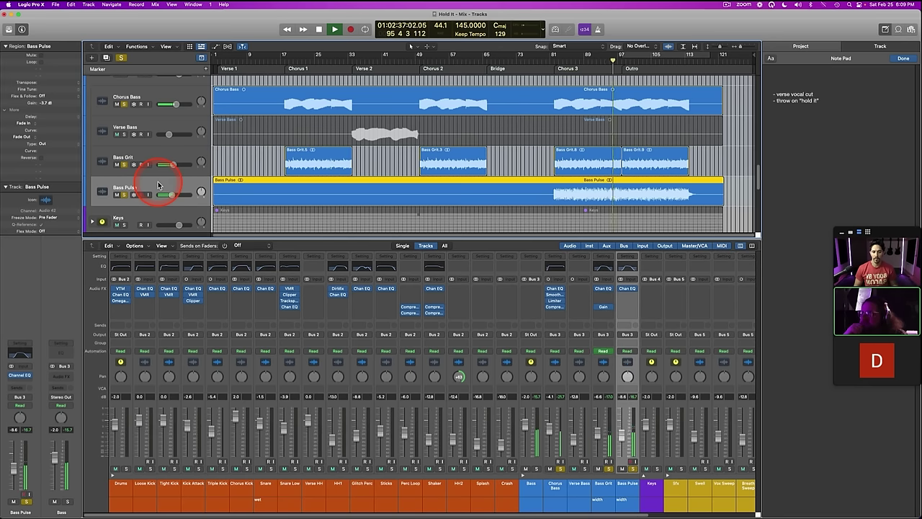
click(152, 171)
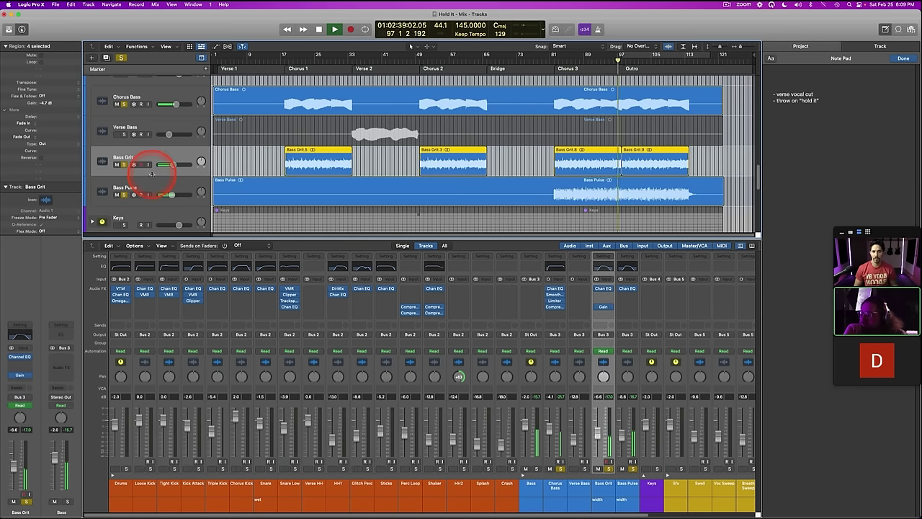
click(144, 181)
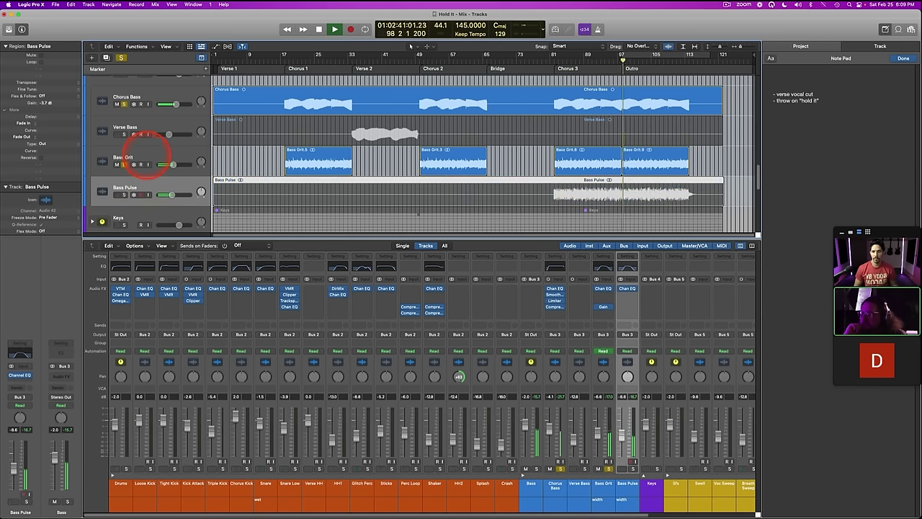
click(151, 157)
click(148, 186)
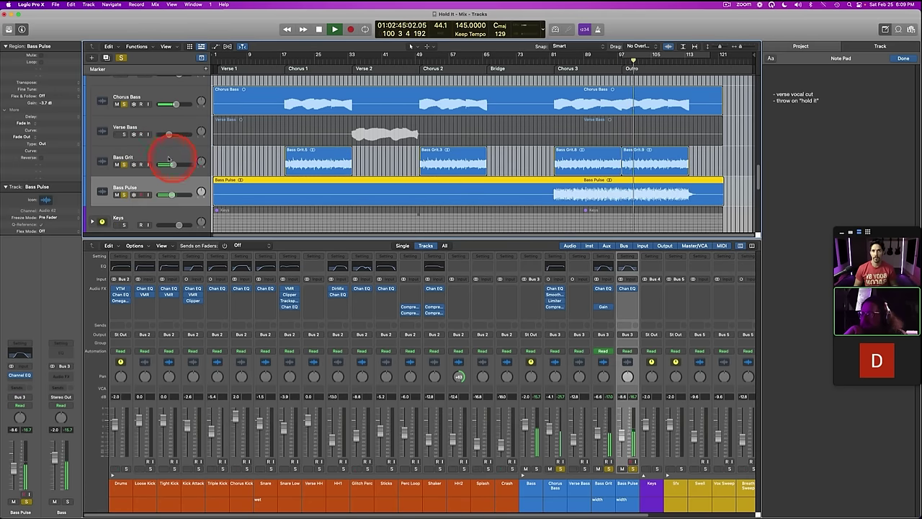
Step: Clear the solos on the bass tracks and play the full mix from the start of Chorus 3
shift+click(136, 92)
key(s)
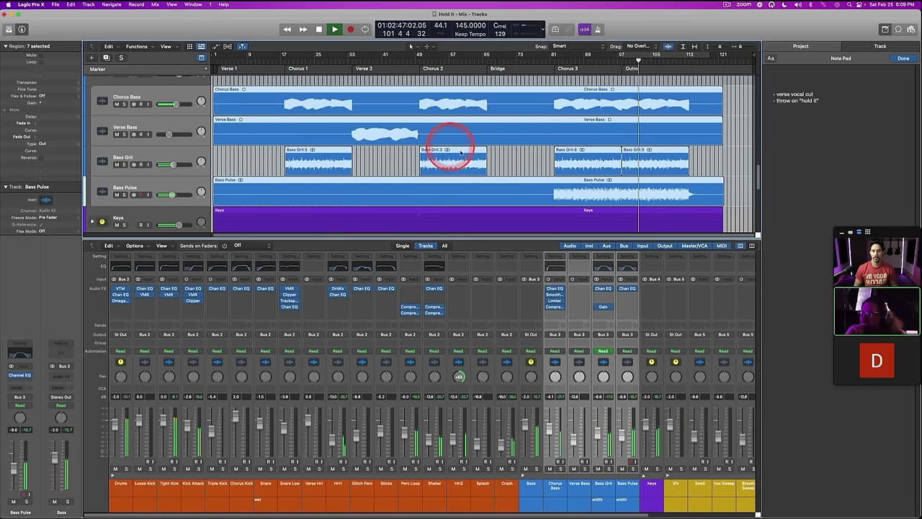
click(531, 165)
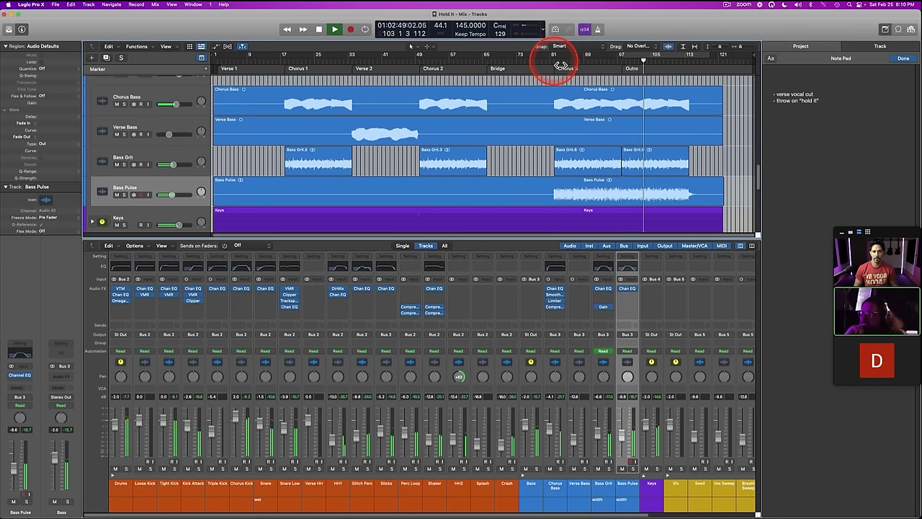
click(554, 60)
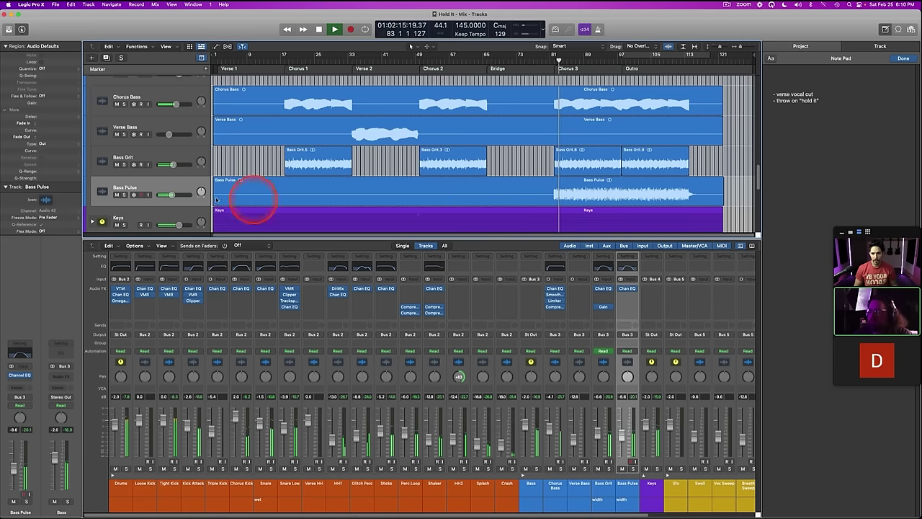
Step: Insert a stereo Sample Delay before the Gain plug-in on the Bass Grit track
click(159, 157)
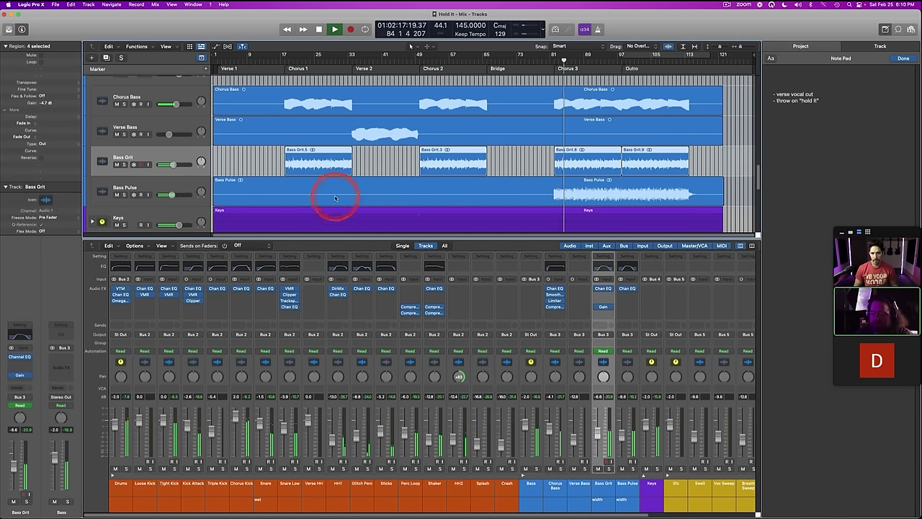
click(603, 309)
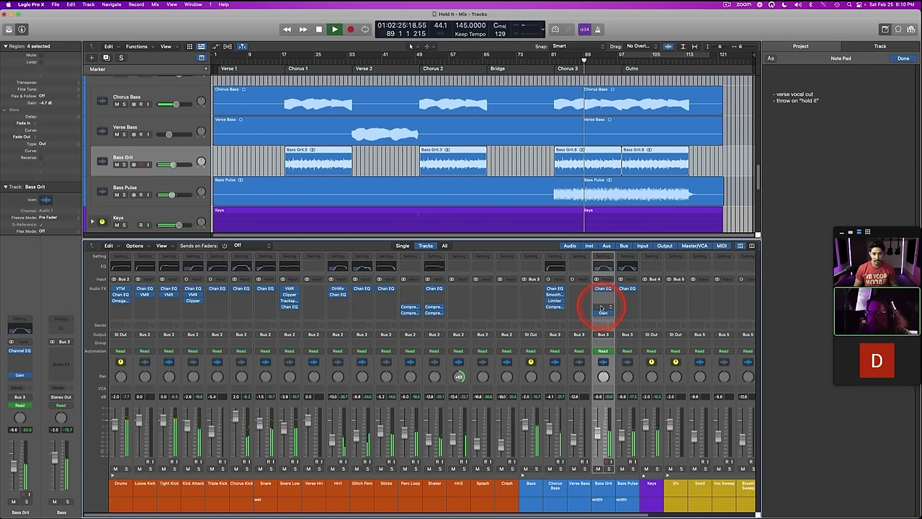
click(604, 310)
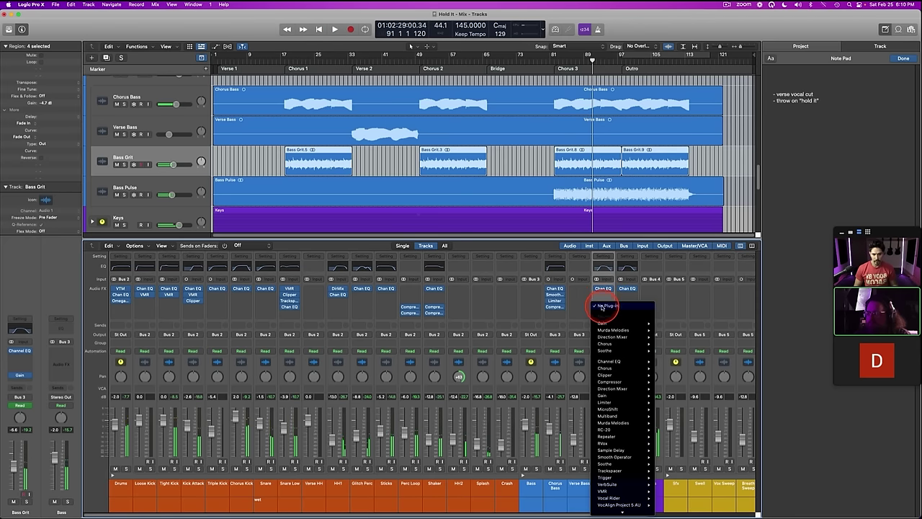
mouse_move(619, 450)
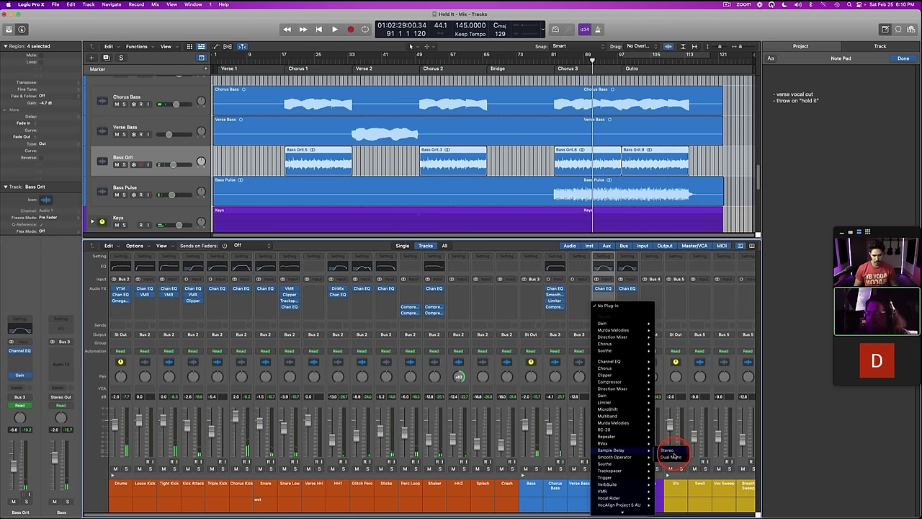
click(667, 450)
Step: Play from Chorus 3 and compare the Bass Grit's Sample Delay on and off, soloed and in the full mix
click(554, 56)
key(space)
key(s)
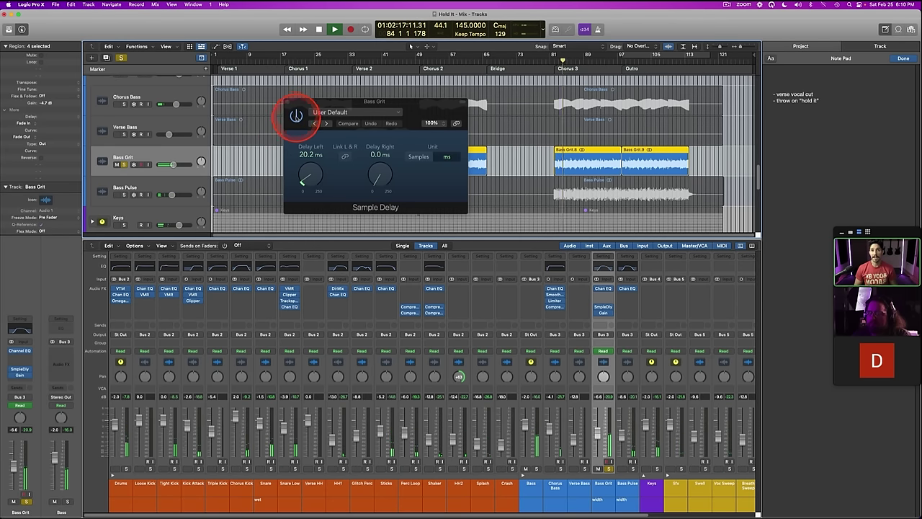
click(296, 116)
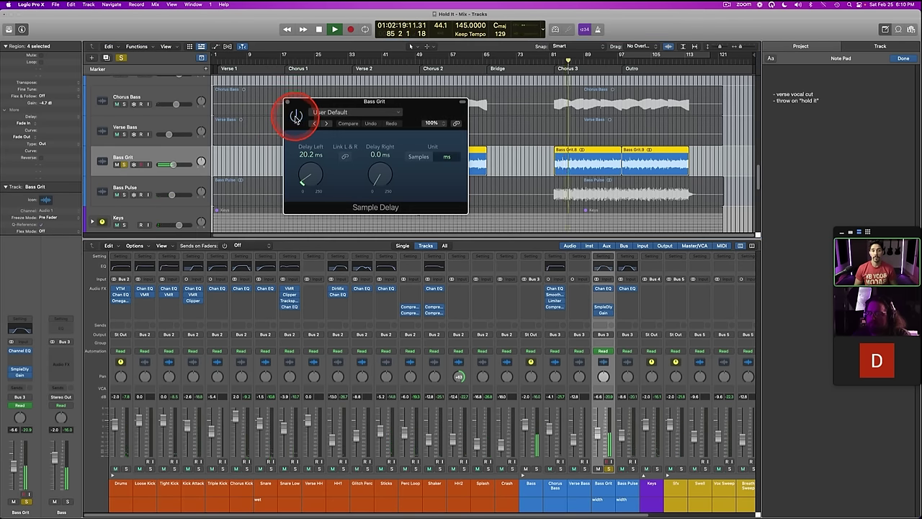
key(s)
click(288, 101)
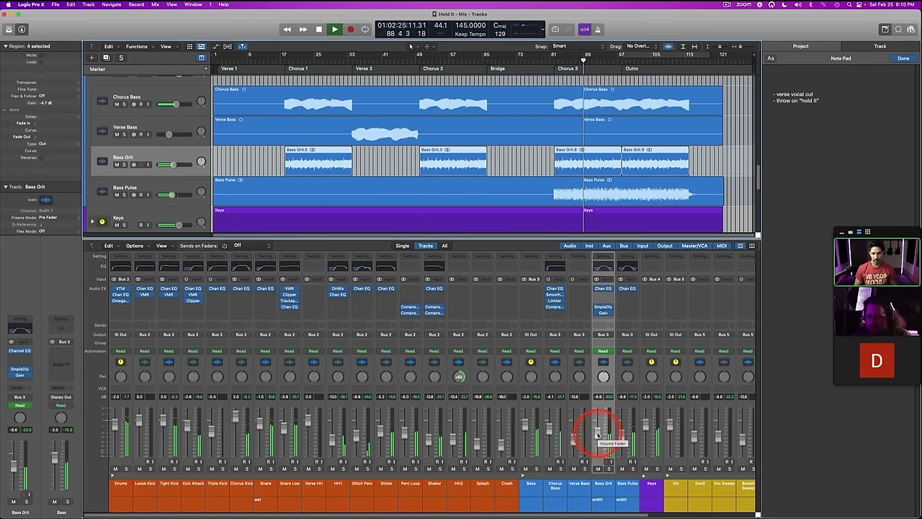
key(s)
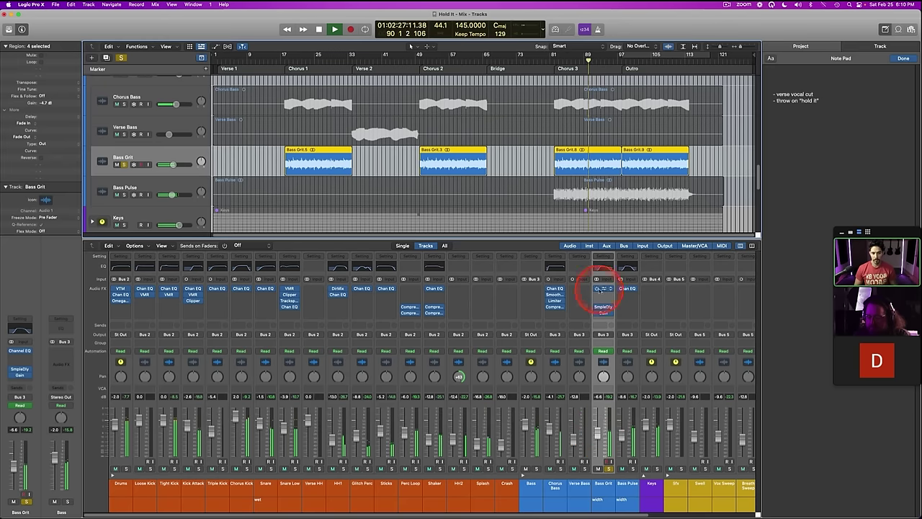
Step: Check the Bass Grit's Channel EQ curve during playback and clear the track's solo to hear it in the full mix
click(603, 266)
drag(382, 313, 312, 255)
key(s)
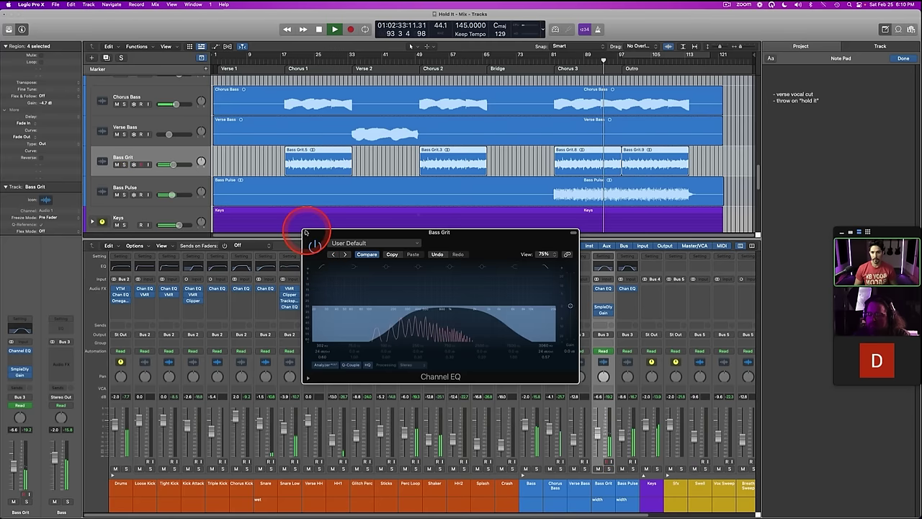
click(306, 232)
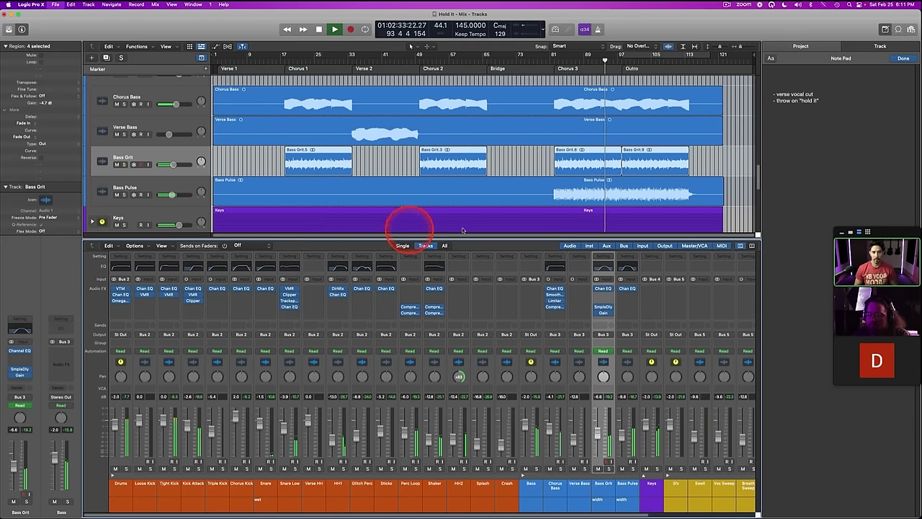
Step: Delete the "width" note from the Bass Grit channel strip
double_click(597, 500)
key(BackSpace)
key(Return)
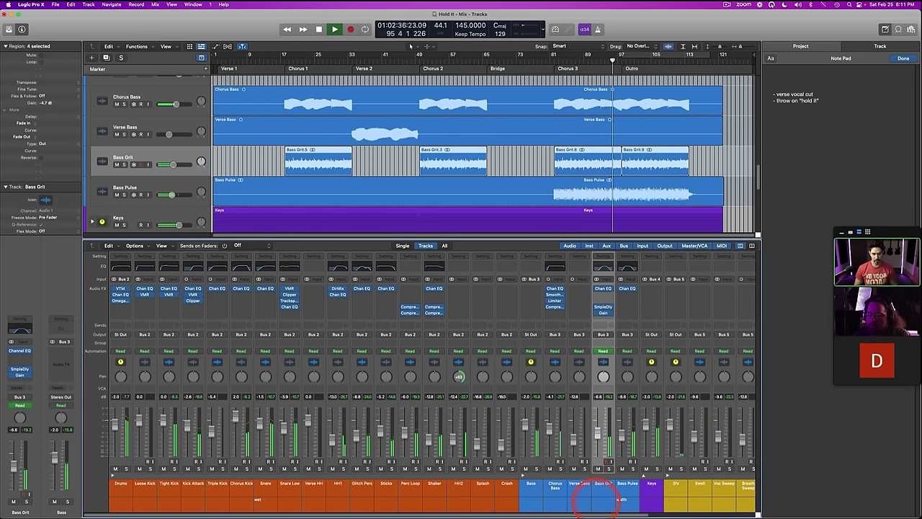
Step: Listen briefly to the Bass Pulse track in solo, stopping playback and clearing the solo
click(618, 494)
key(s)
key(space)
click(623, 289)
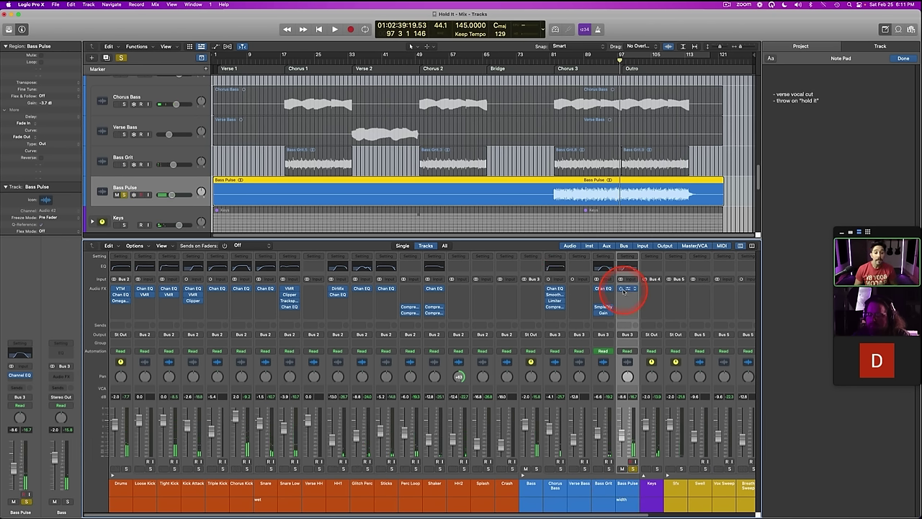
key(s)
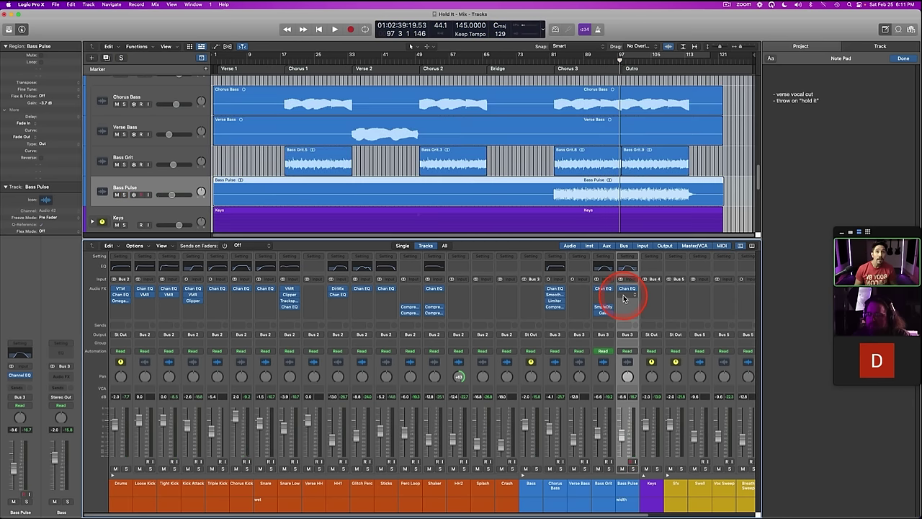
Step: Examine the low-cut band in the Bass Pulse's Channel EQ and close the plug-in
click(626, 288)
drag(377, 223, 374, 183)
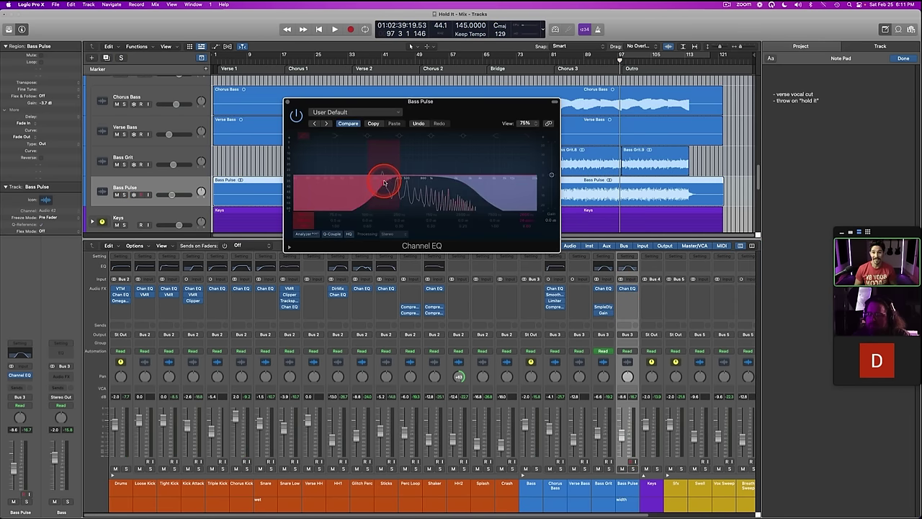
click(288, 101)
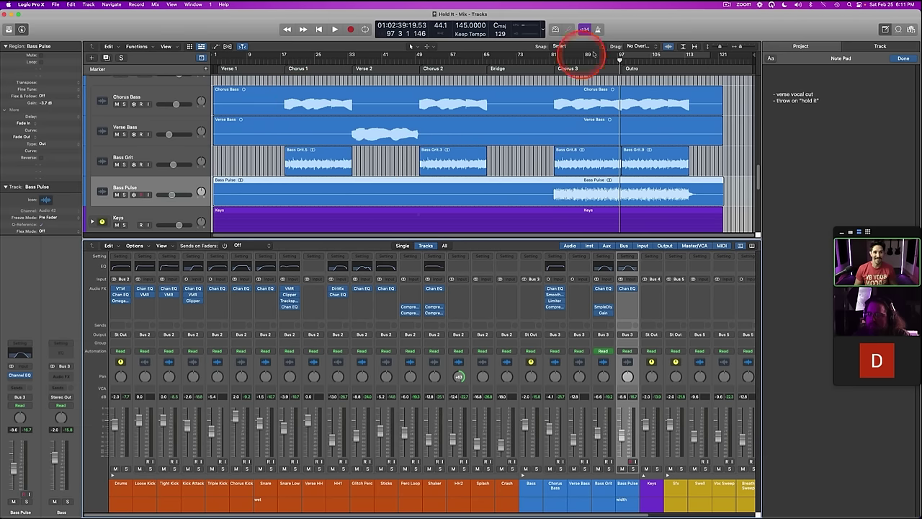
Step: Choose a Logic Imaging plug-in for an empty insert slot below the Bass Pulse's Channel EQ
click(626, 305)
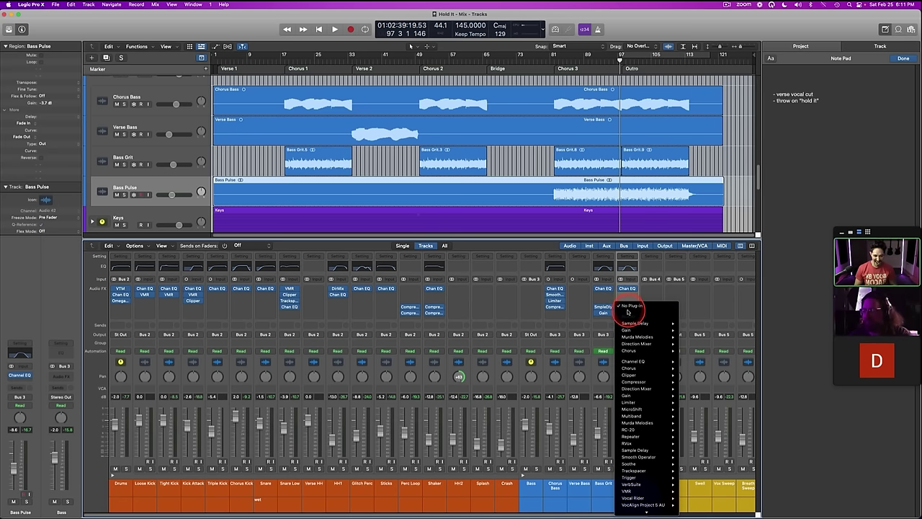
mouse_move(637, 515)
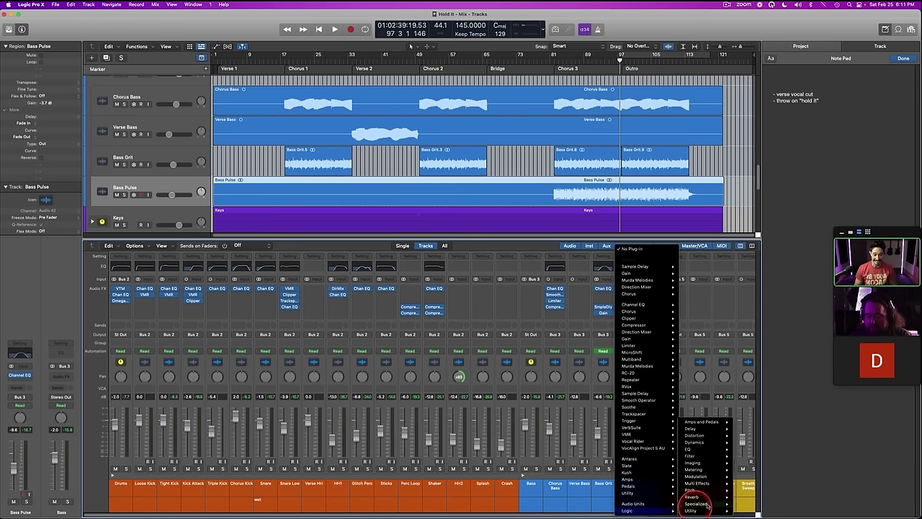
mouse_move(693, 442)
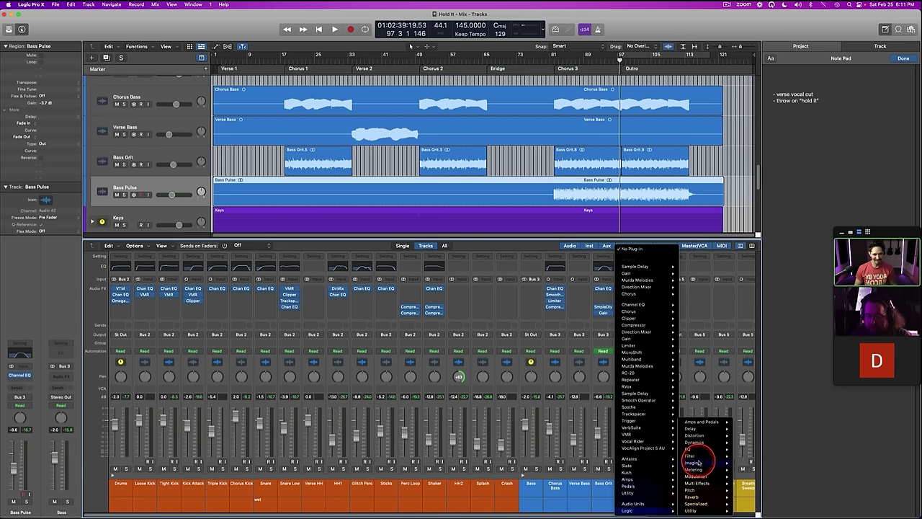
Step: Insert the Tremolo effect on the Bass Pulse channel below its Channel EQ
mouse_move(697, 477)
mouse_move(770, 511)
click(796, 503)
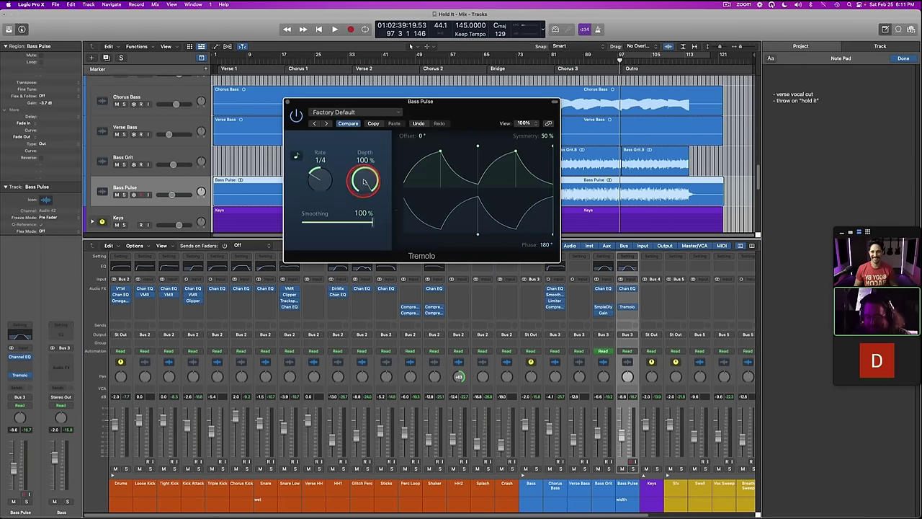
Step: Set the Tremolo depth to 50% while playing the Bass Pulse track soloed
key(s)
key(space)
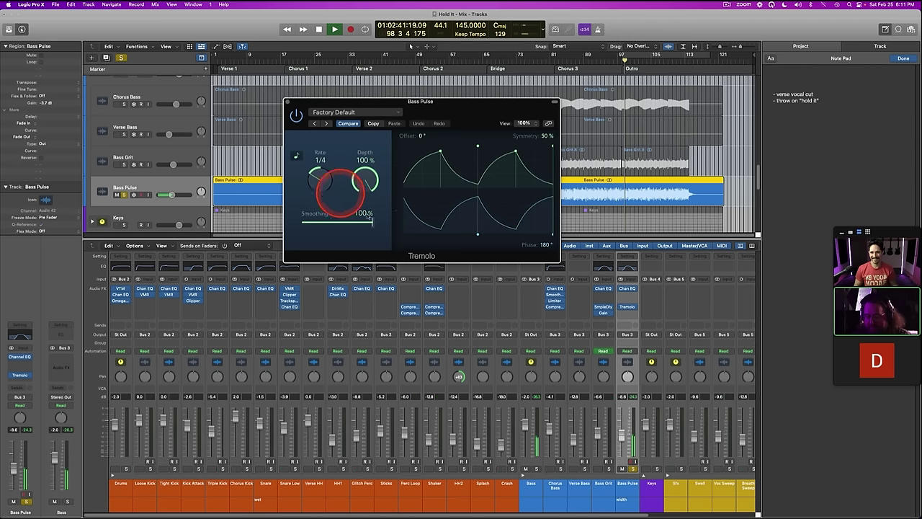
drag(372, 224, 372, 225)
drag(364, 176, 364, 236)
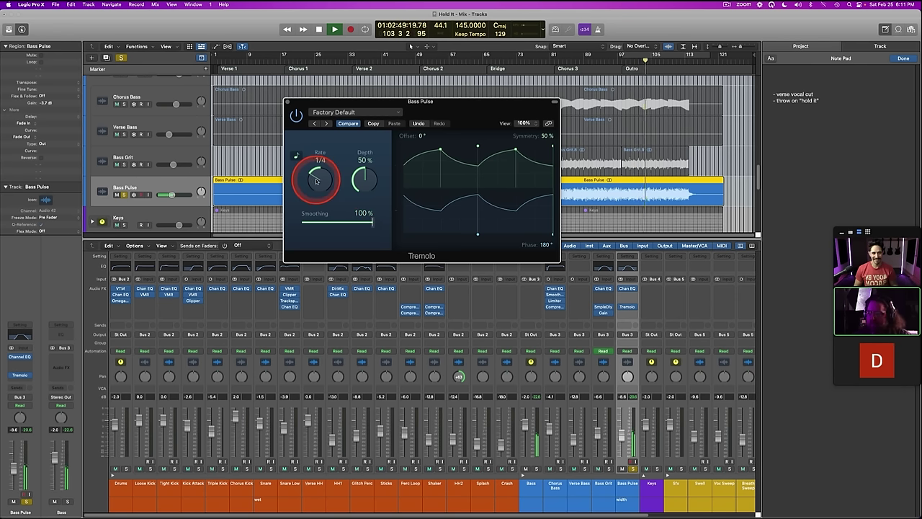
Step: Turn off the Tremolo's tempo sync, set its rate to 0.23 Hz by ear and save the project
click(295, 152)
click(297, 156)
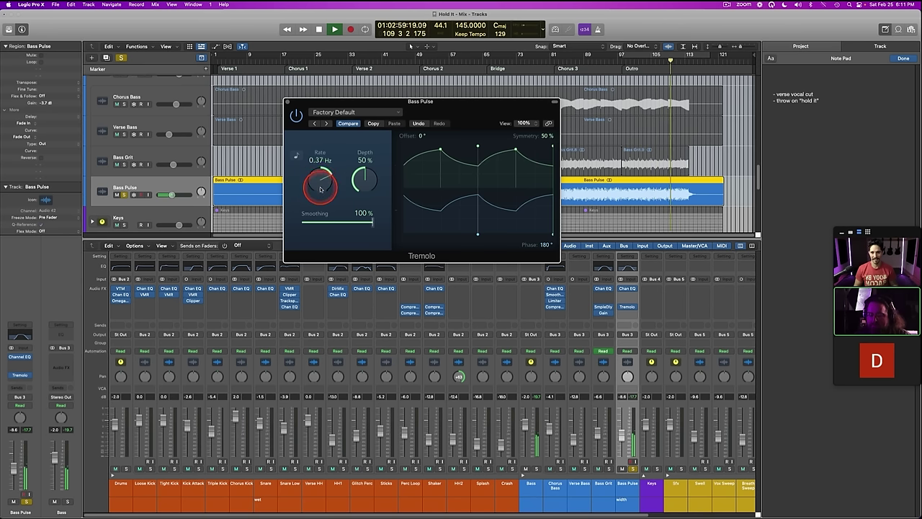
mouse_move(319, 189)
mouse_down()
mouse_move(325, 161)
mouse_move(319, 181)
mouse_up()
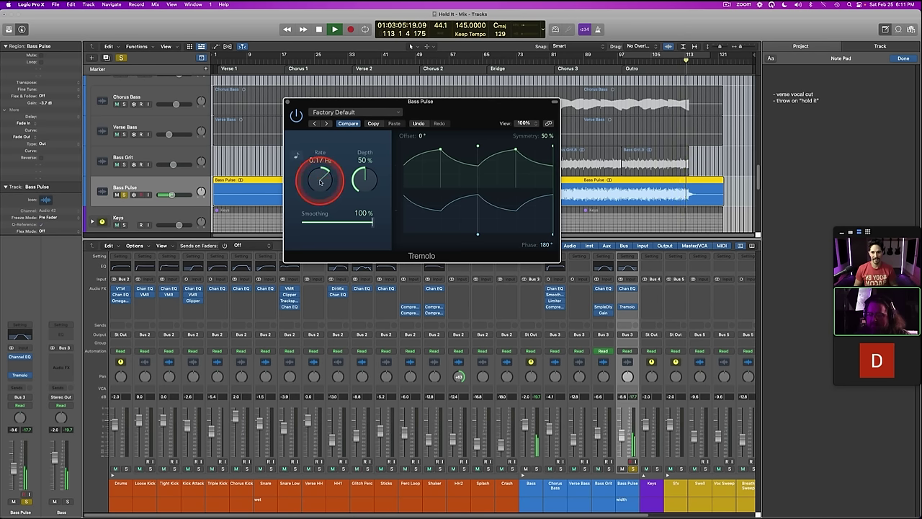
click(552, 58)
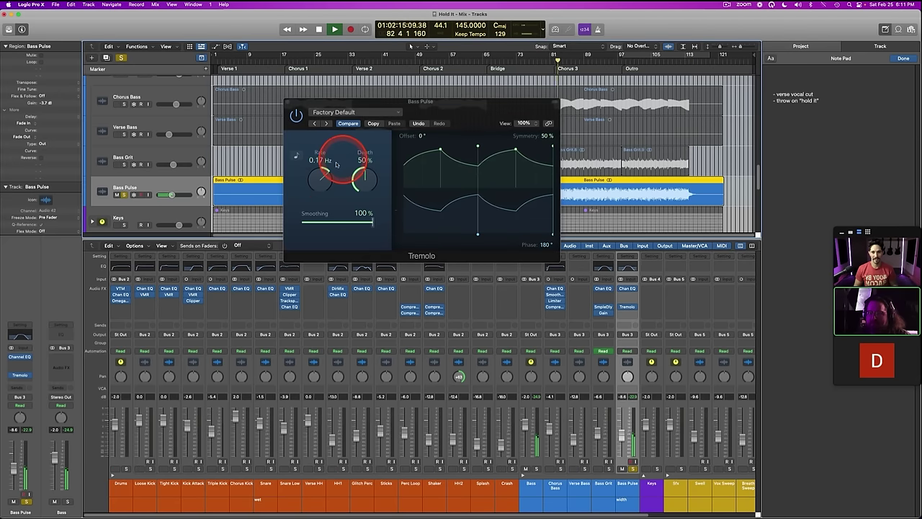
drag(328, 169, 322, 177)
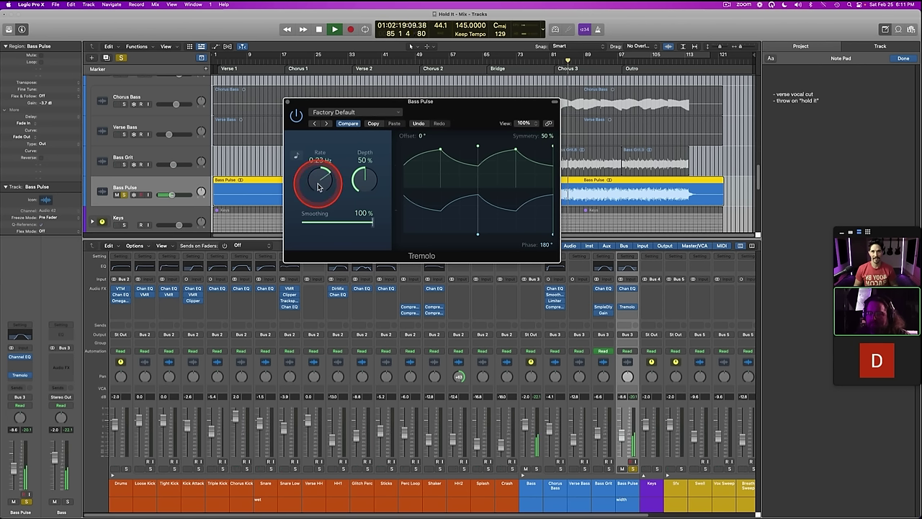
key(space)
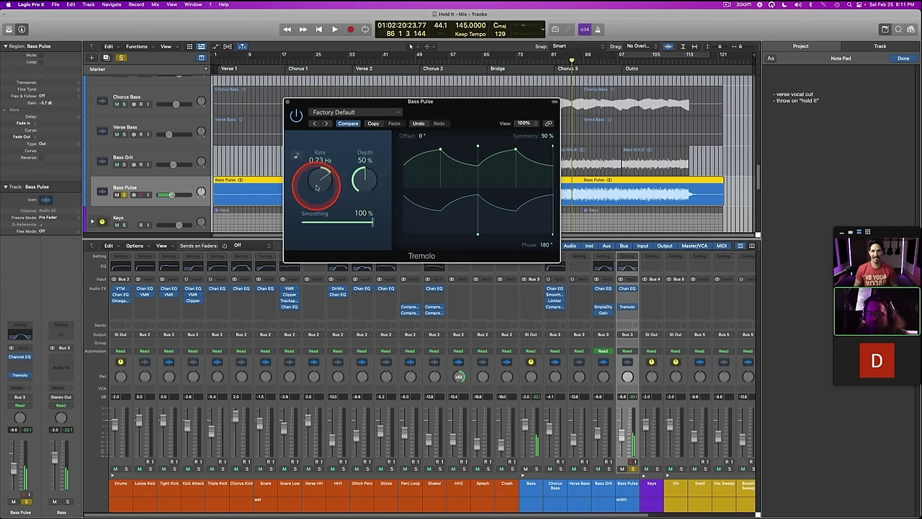
key(super+s)
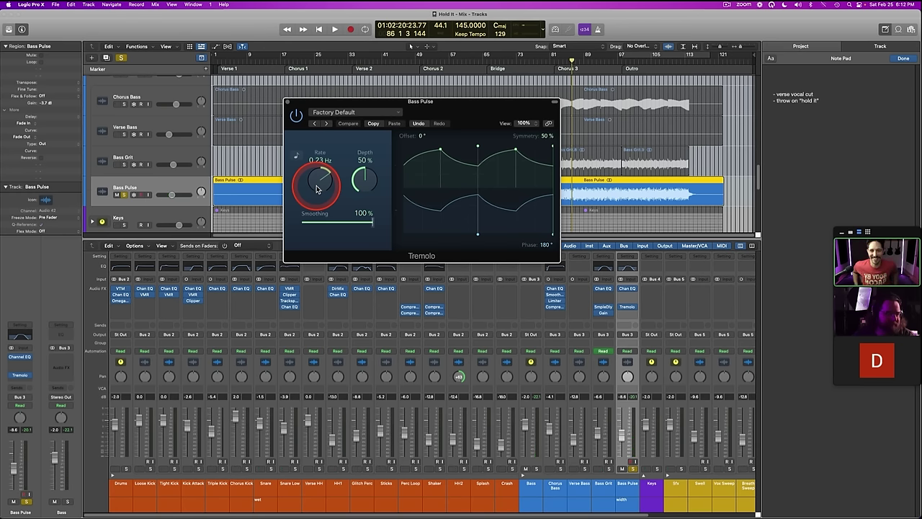
Step: Adjust the Bass Pulse track's Channel EQ curve during playback and take the track out of solo
key(space)
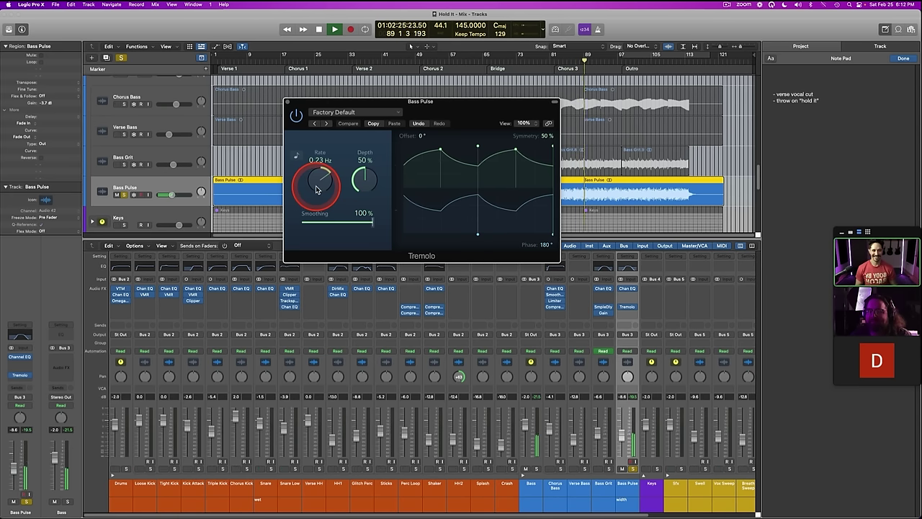
click(289, 102)
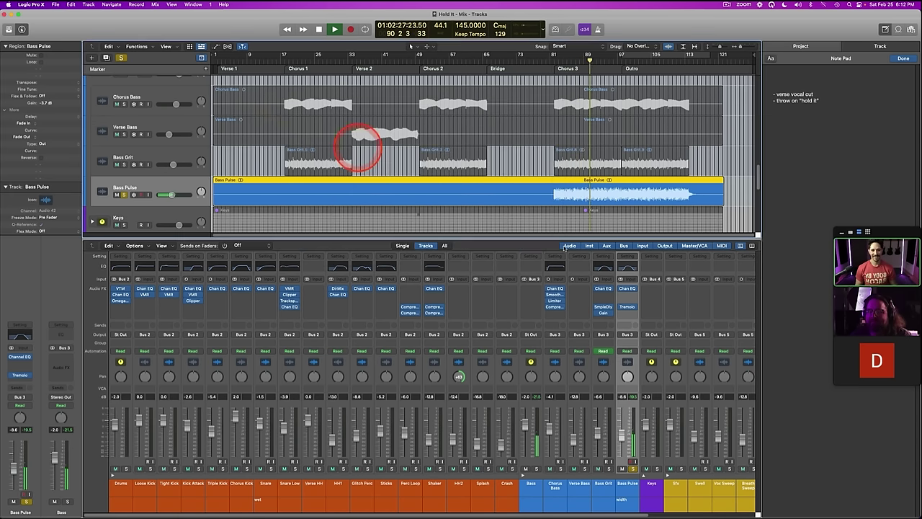
click(626, 268)
drag(438, 211, 393, 186)
key(s)
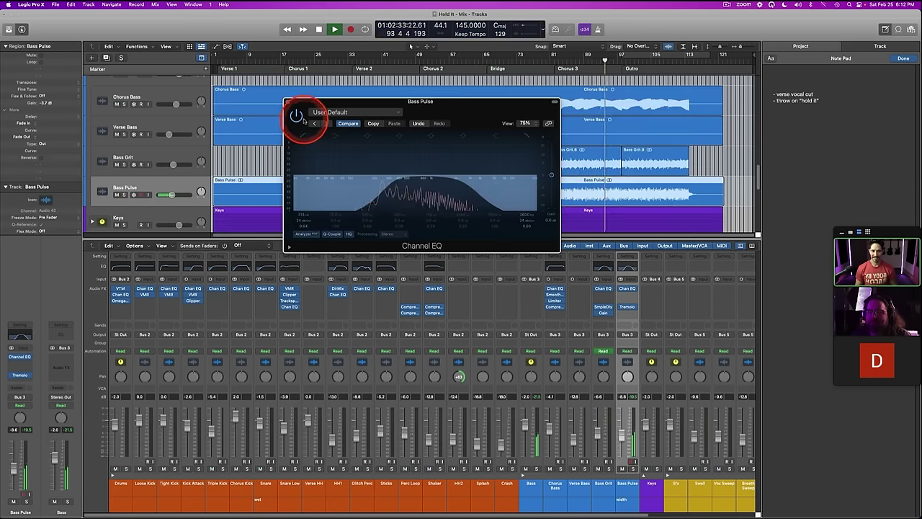
click(288, 101)
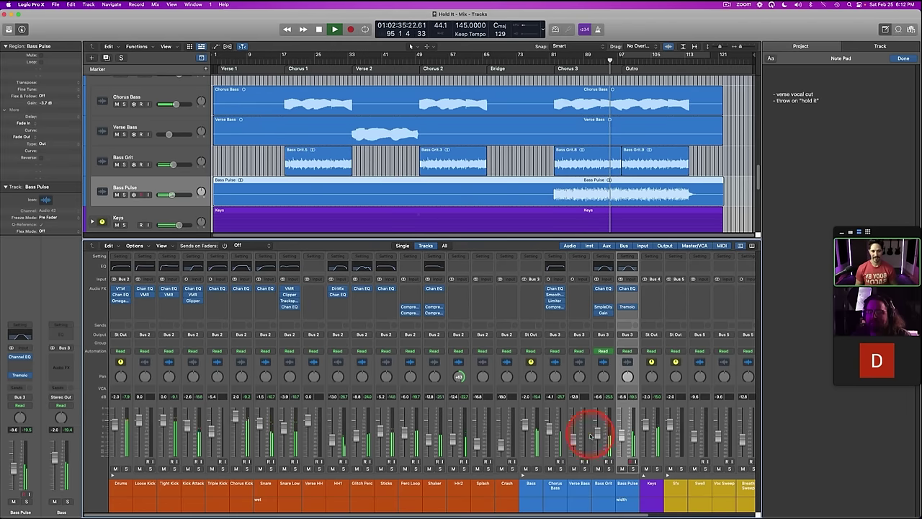
Step: Raise the Bass Pulse fader to -5.2 dB against the full mix and clear the channel's "width" note
drag(622, 437, 621, 433)
key(s)
key(s)
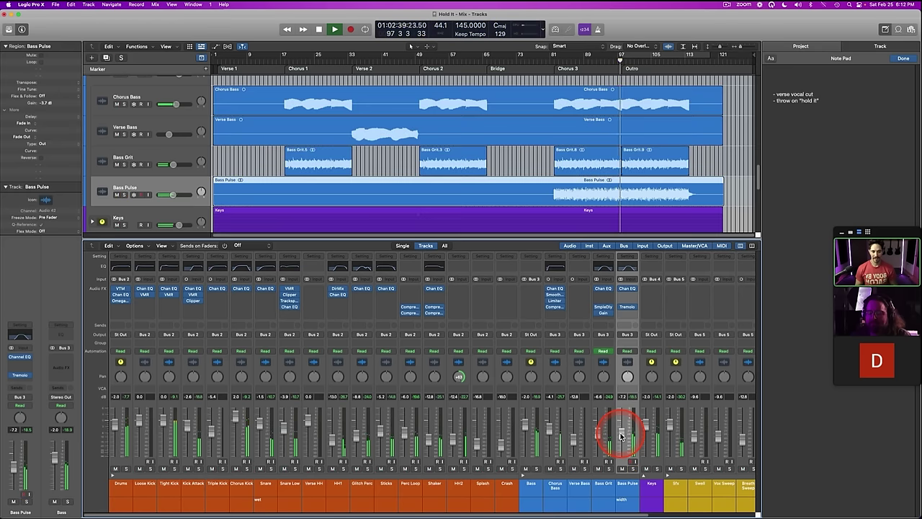
drag(621, 435, 622, 430)
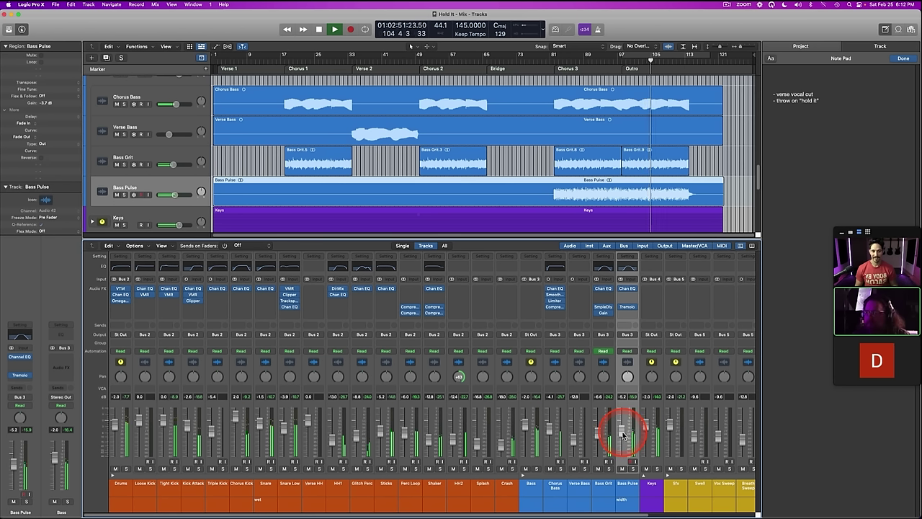
key(space)
click(557, 194)
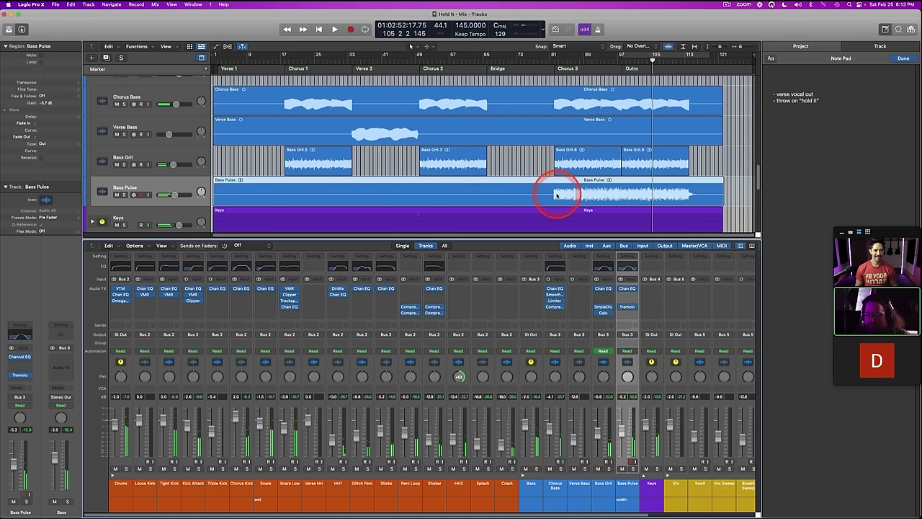
click(626, 485)
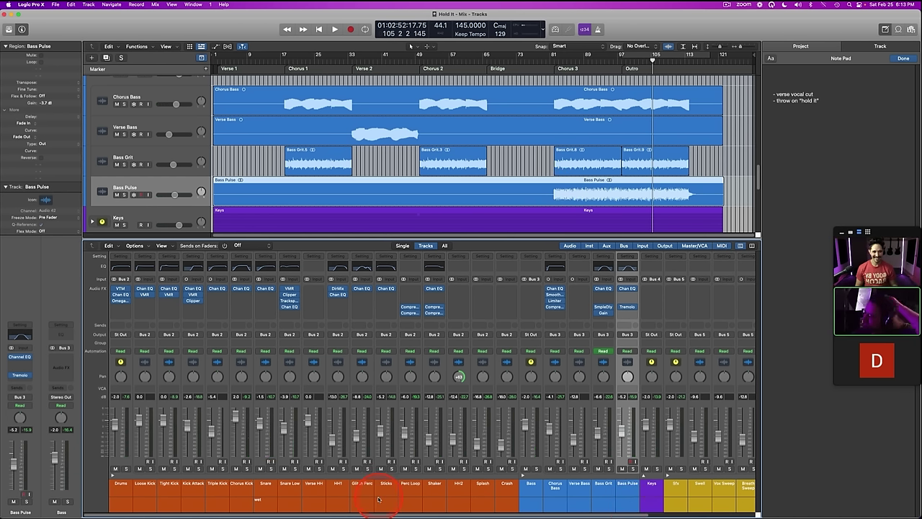
Step: Hide the mixer and listen to the transition from the end of Chorus 3 into the Outro
key(x)
click(612, 62)
key(space)
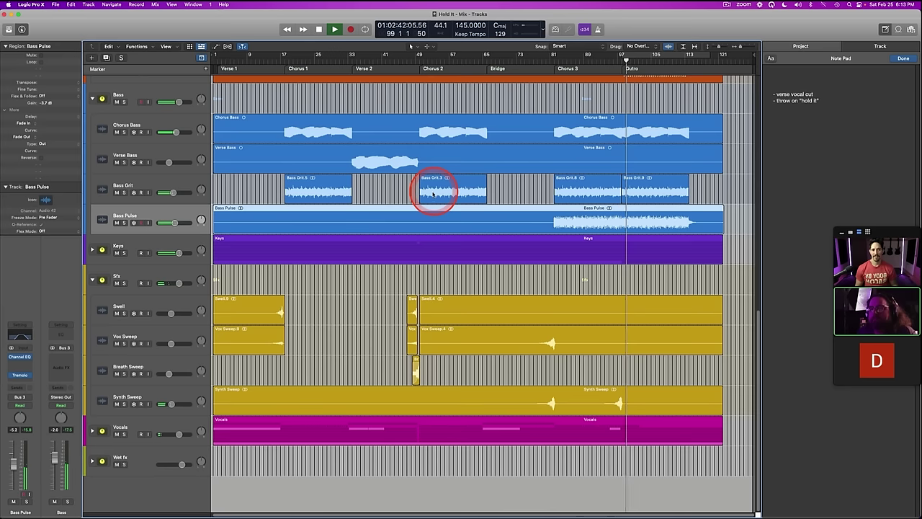
key(space)
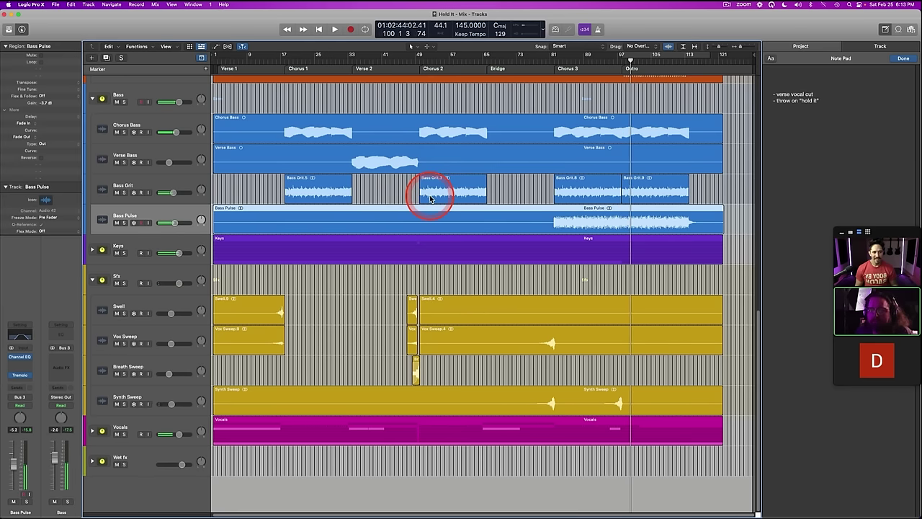
key(space)
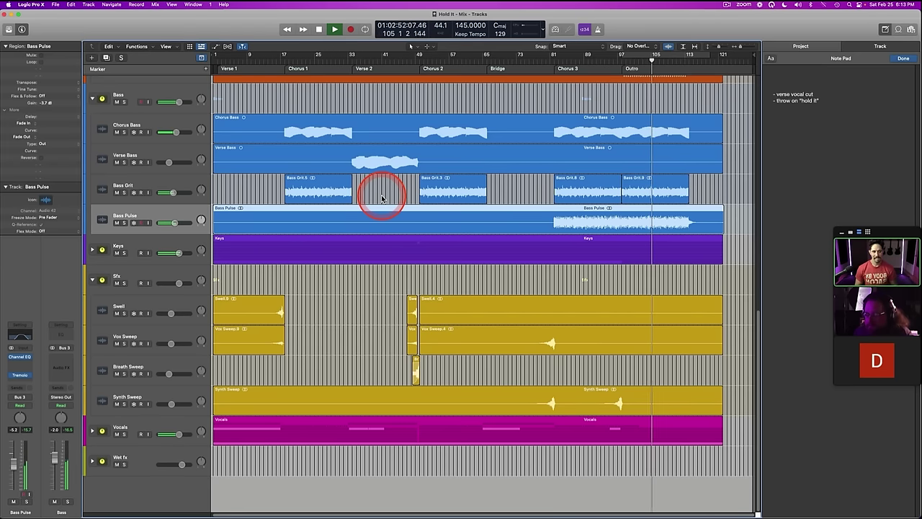
Step: Stop playback, bring the mixer back into view and save the project
key(super+s)
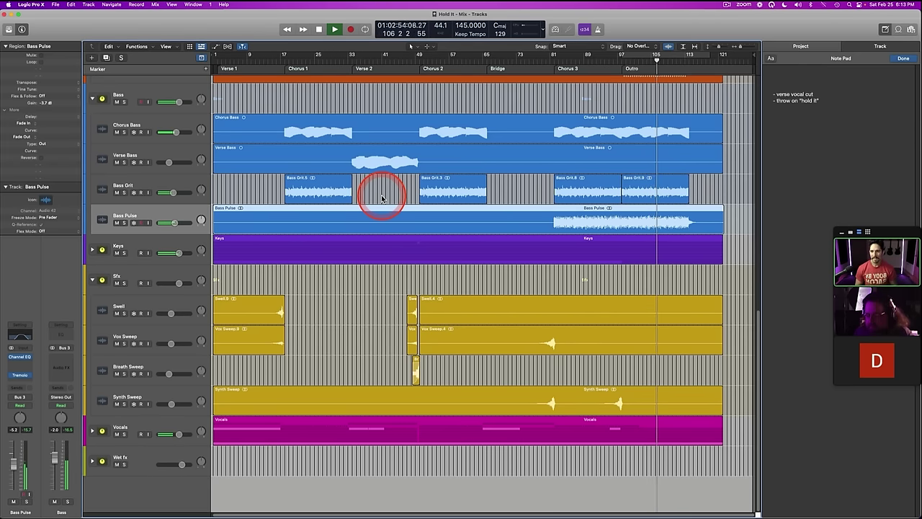
scroll(381, 194, up, 10)
key(space)
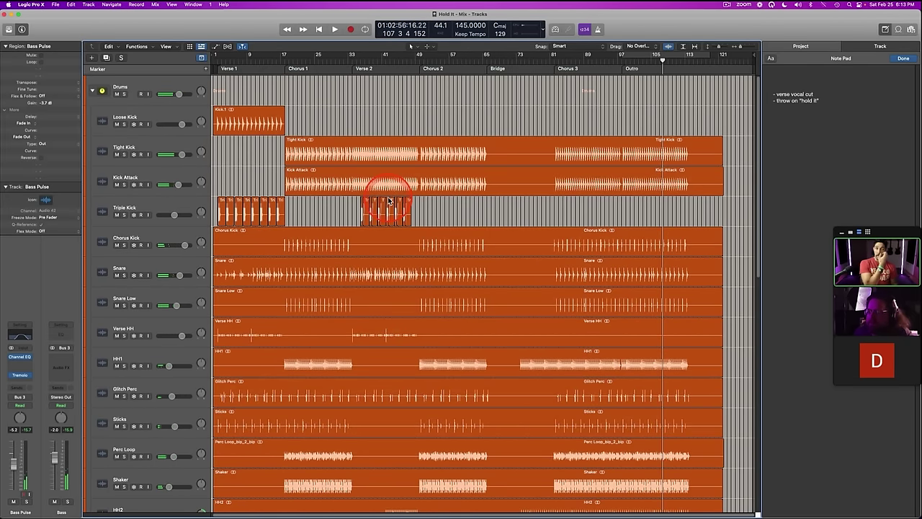
scroll(388, 198, down, 10)
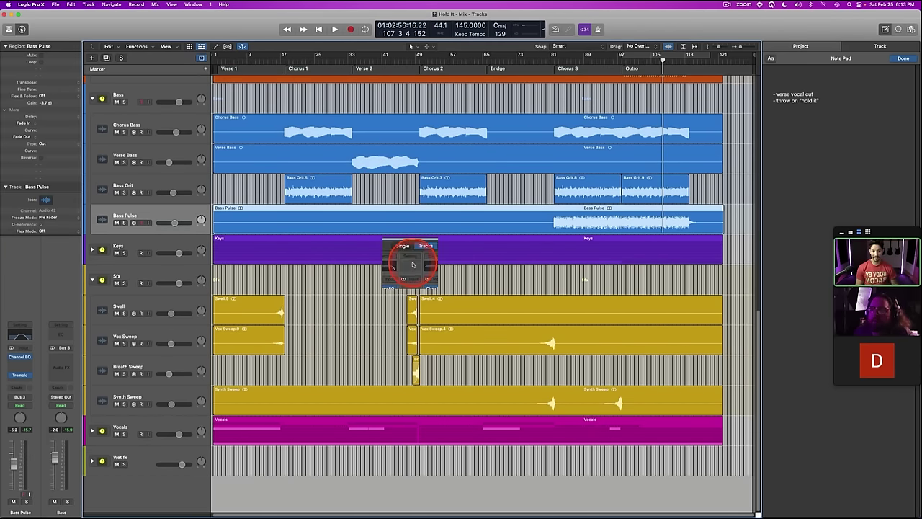
key(x)
key(x)
key(x)
key(super+s)
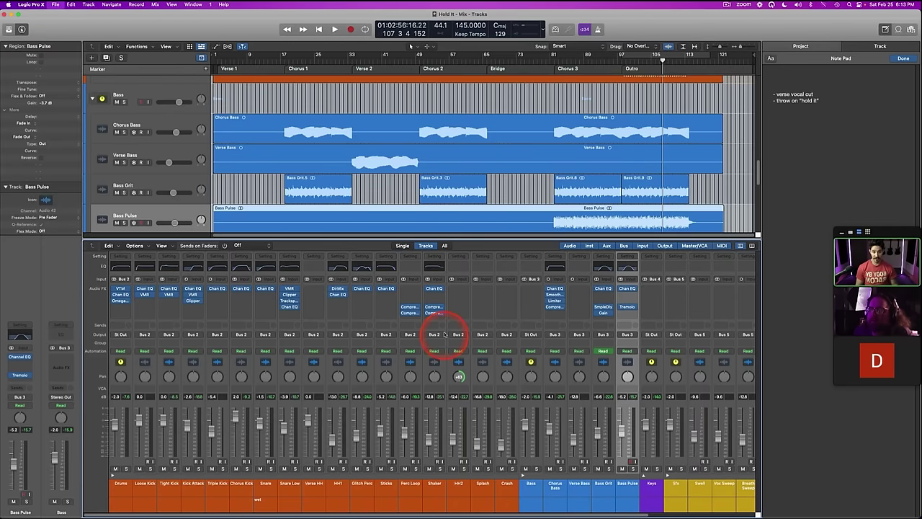
Step: Expand the Keys stack in the mixer and clear the "width/movement" note on the Synth Horn channel
click(570, 498)
click(623, 492)
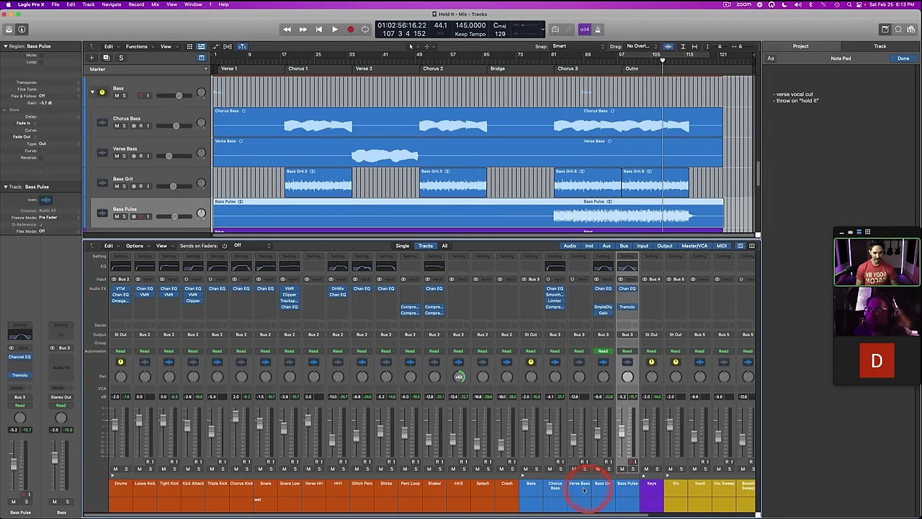
scroll(542, 487, right, 5)
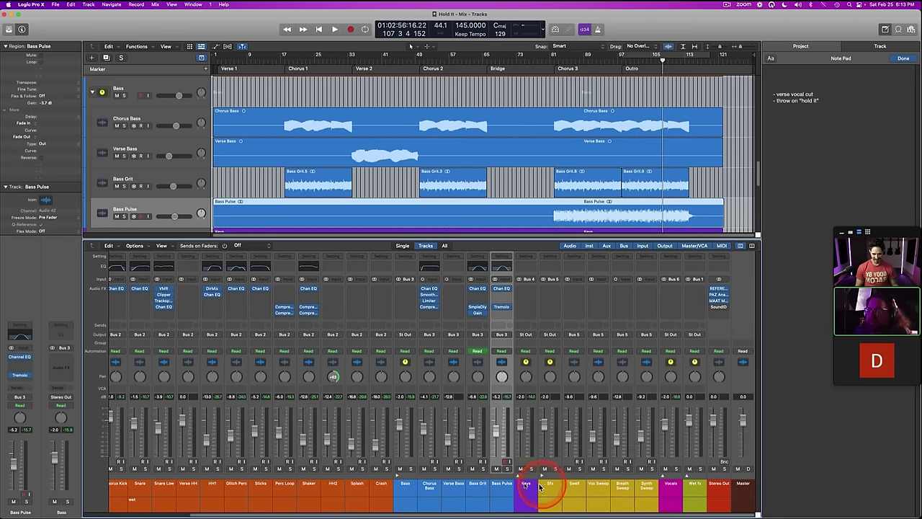
click(515, 475)
scroll(539, 494, right, 5)
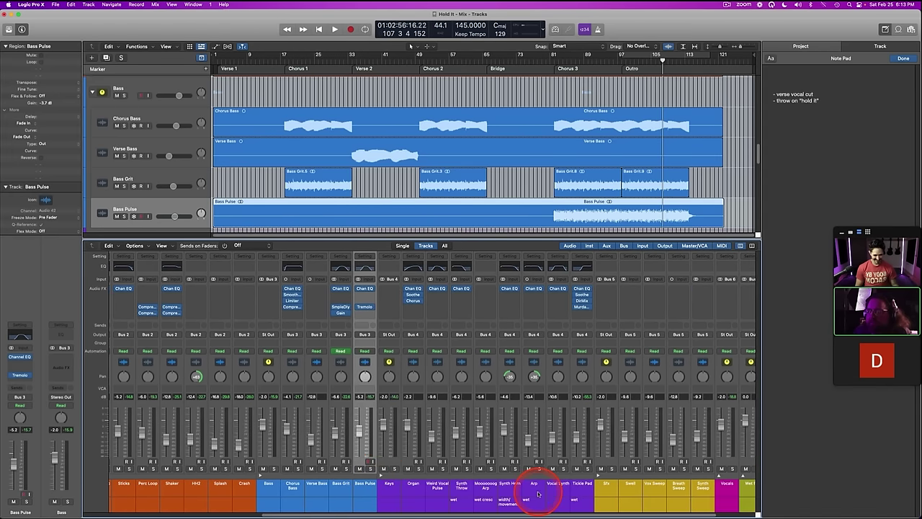
click(512, 487)
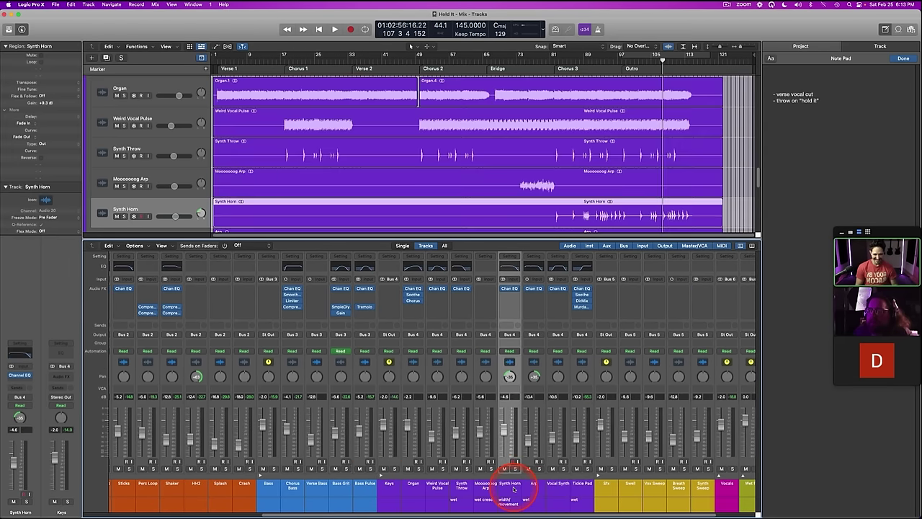
double_click(507, 498)
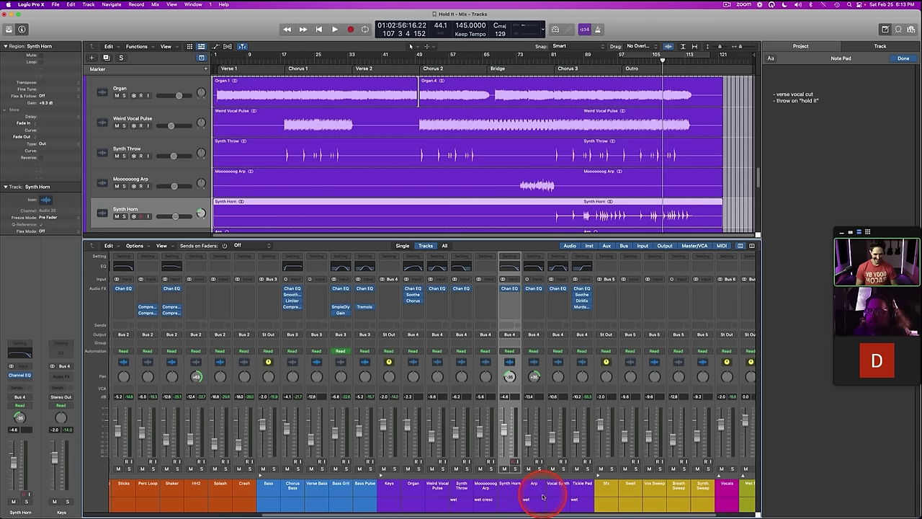
Step: Expand the Vocals and Wet fx stacks in the mixer
scroll(545, 495, right, 3)
click(663, 476)
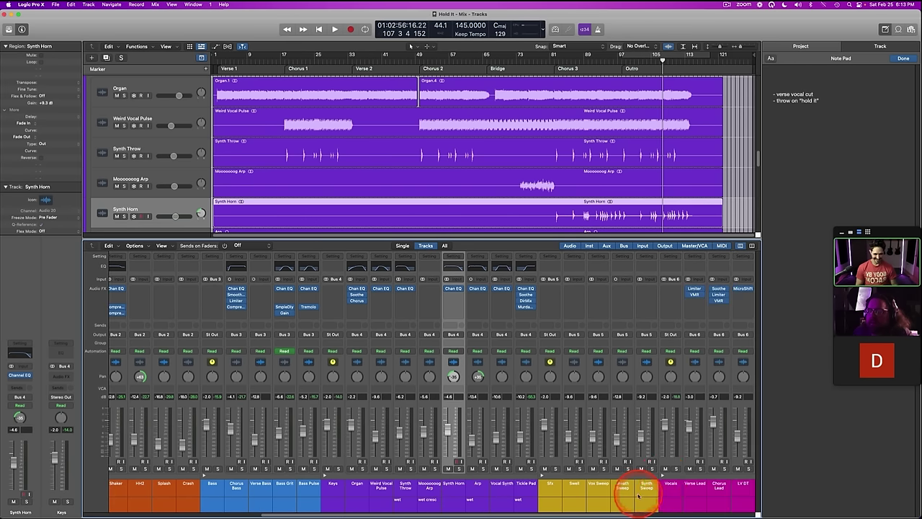
scroll(638, 494, right, 10)
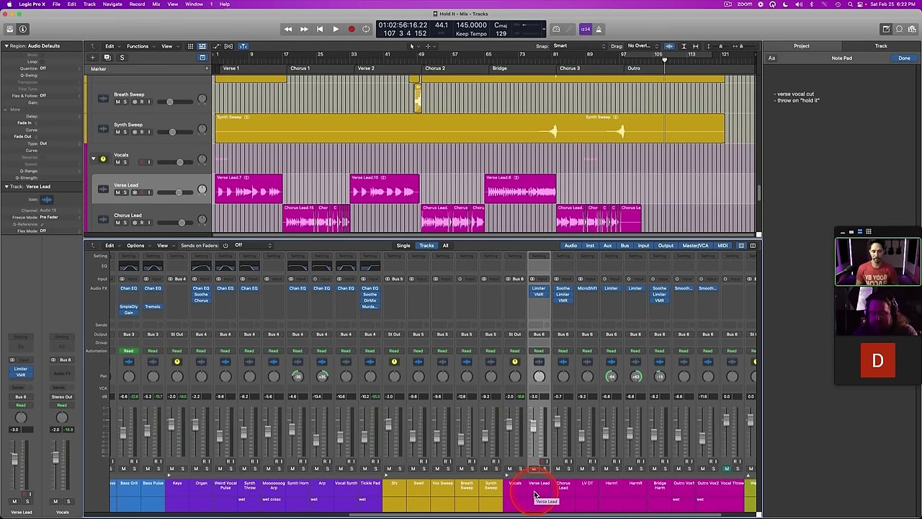
scroll(534, 494, right, 3)
click(687, 475)
scroll(614, 499, right, 8)
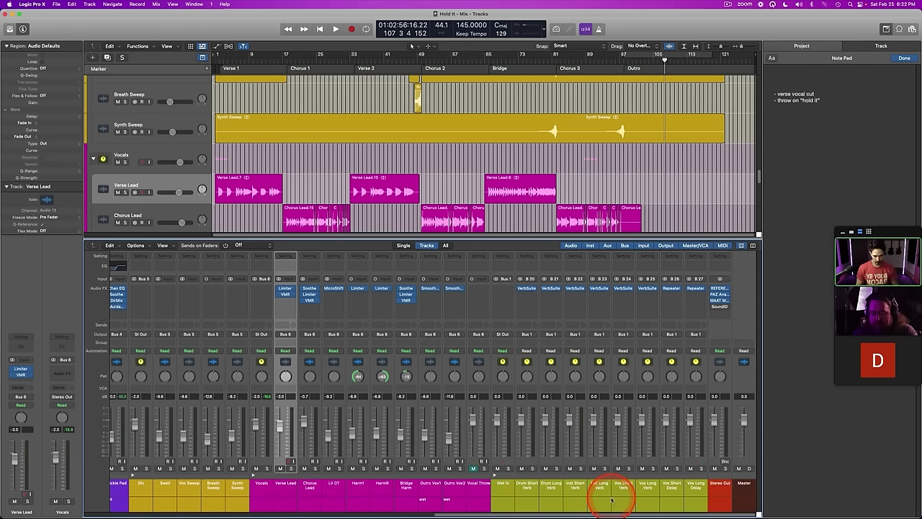
scroll(611, 498, left, 10)
scroll(611, 500, right, 20)
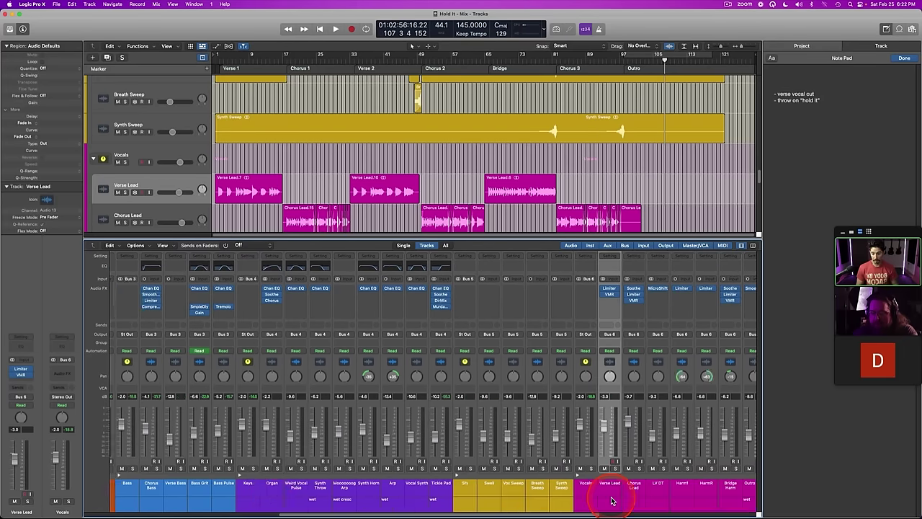
scroll(610, 499, right, 6)
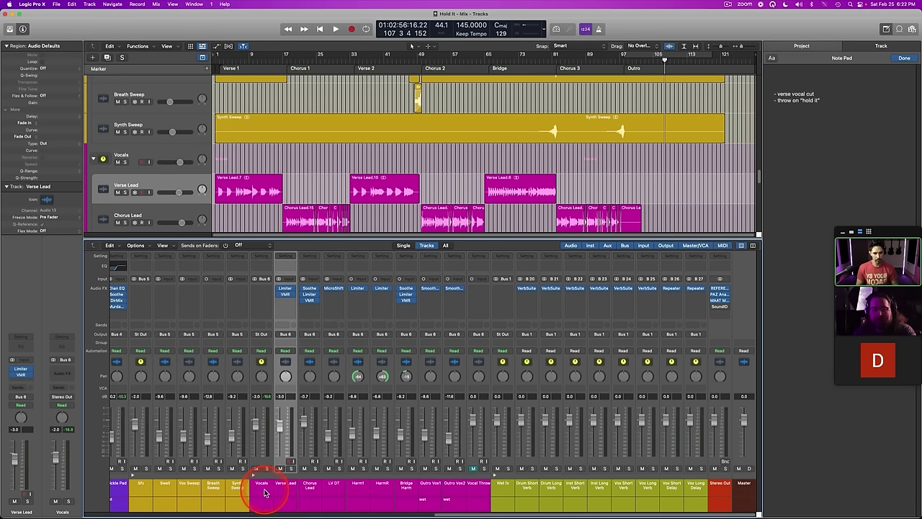
shift+click(471, 495)
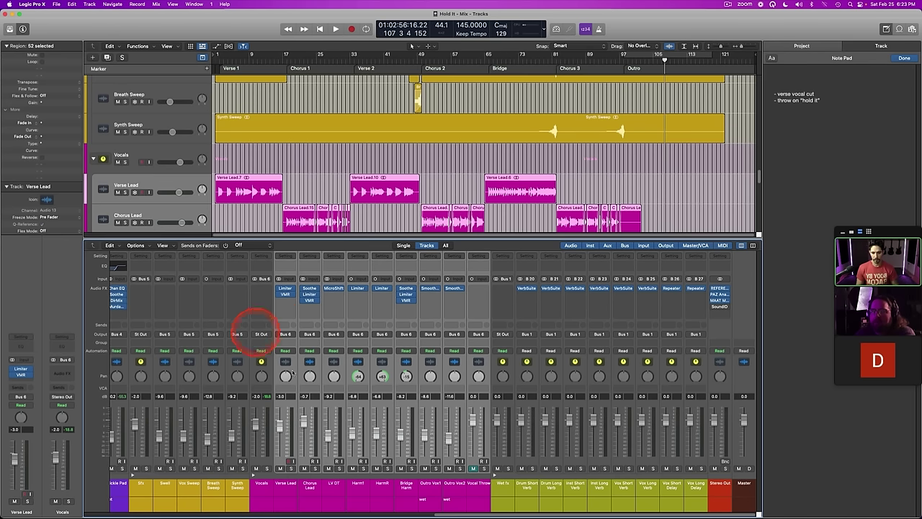
click(454, 487)
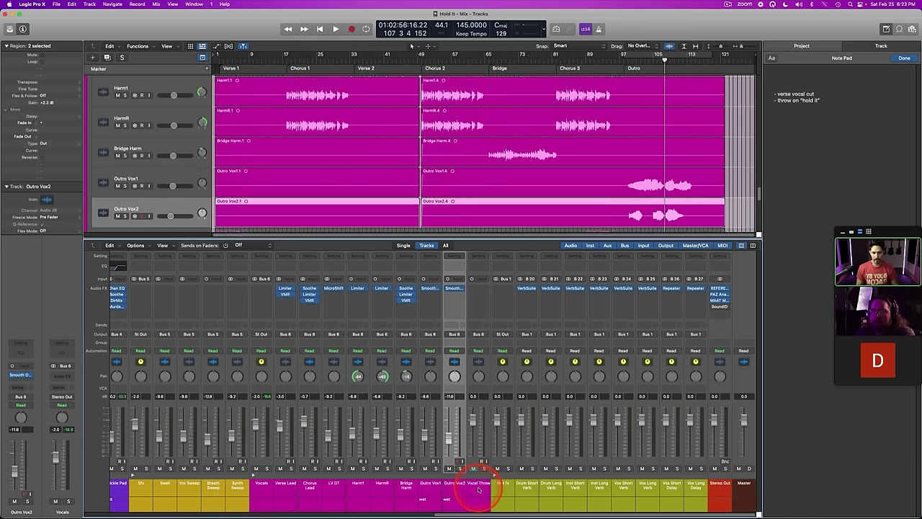
click(478, 489)
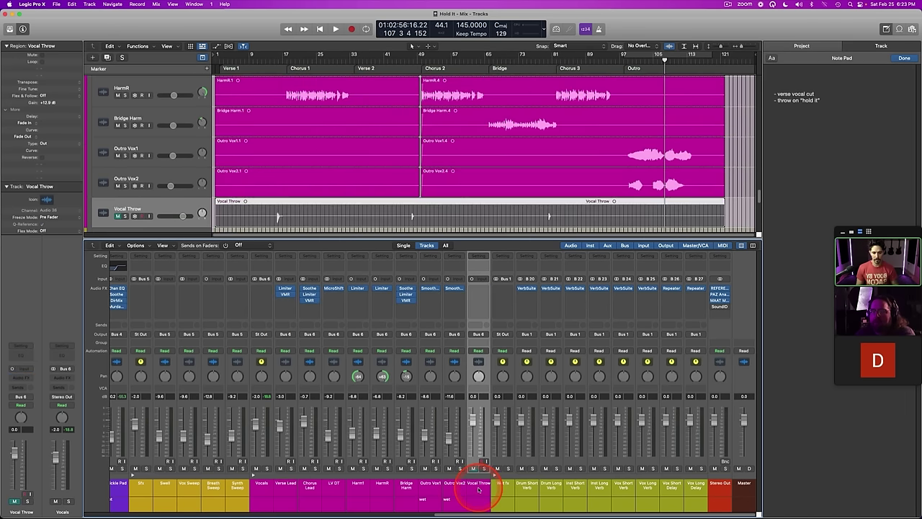
Step: Add a send to Bus 24 (Vox Short Verb) on all vocal channels from Verse Lead through Bridge Harm at once
click(405, 488)
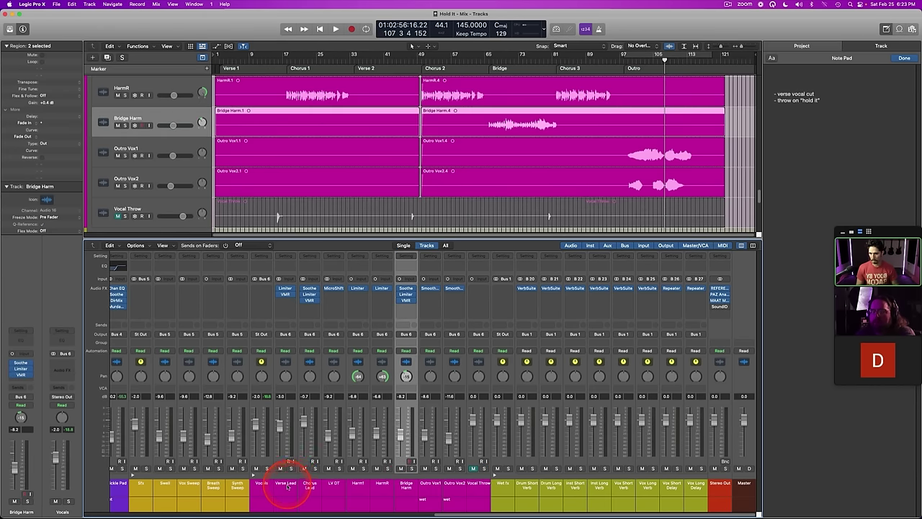
shift+click(287, 487)
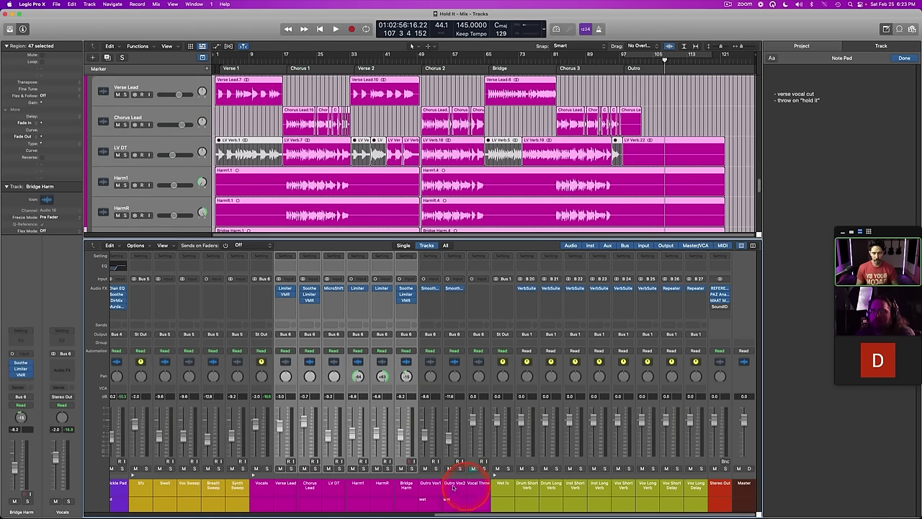
click(285, 324)
mouse_move(283, 334)
mouse_move(339, 336)
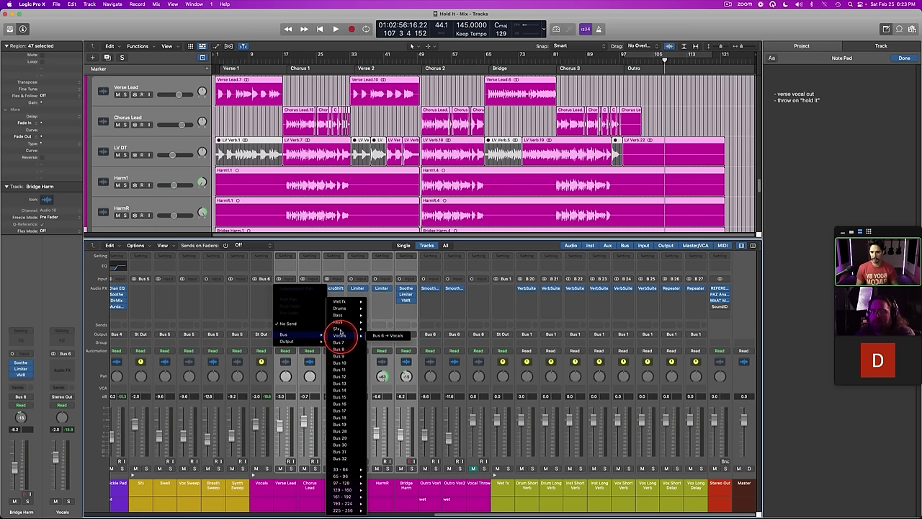
mouse_move(337, 301)
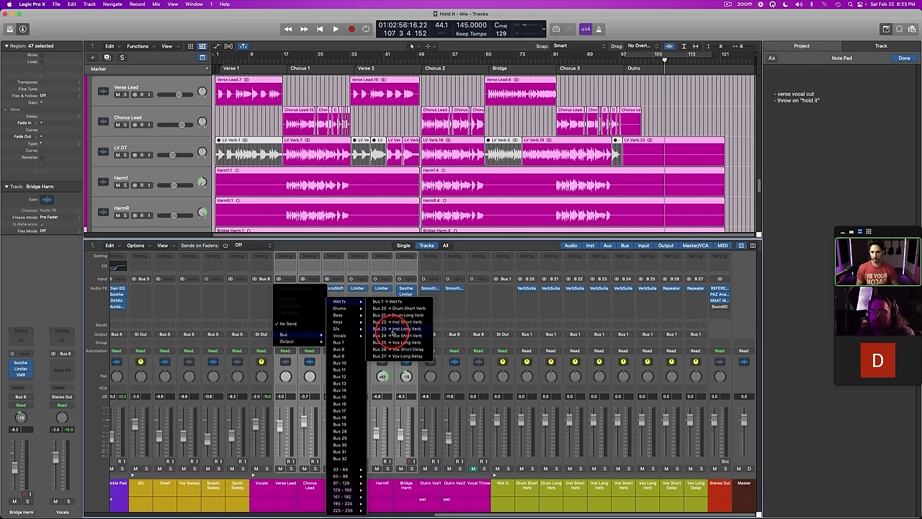
click(395, 335)
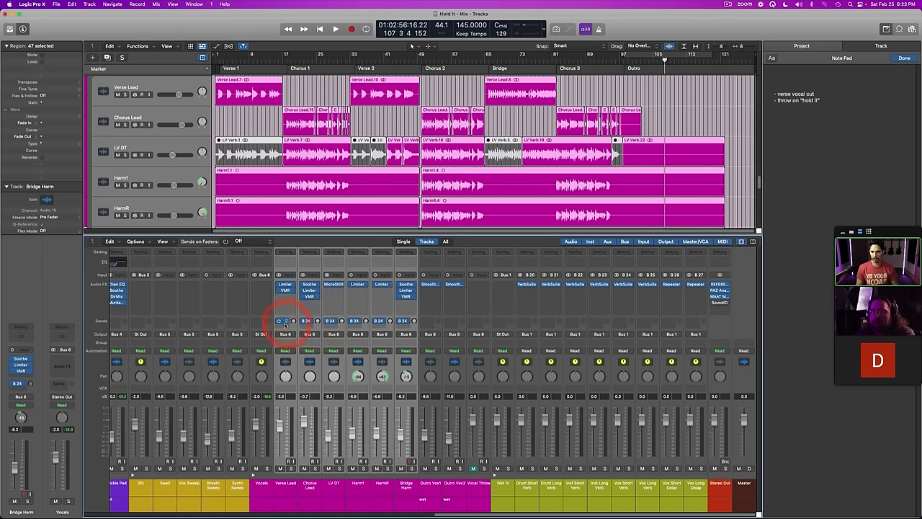
Step: Add a second send, to Bus 25 (Vox Long Verb), on the selected vocal channels
click(286, 324)
mouse_move(285, 335)
mouse_move(339, 336)
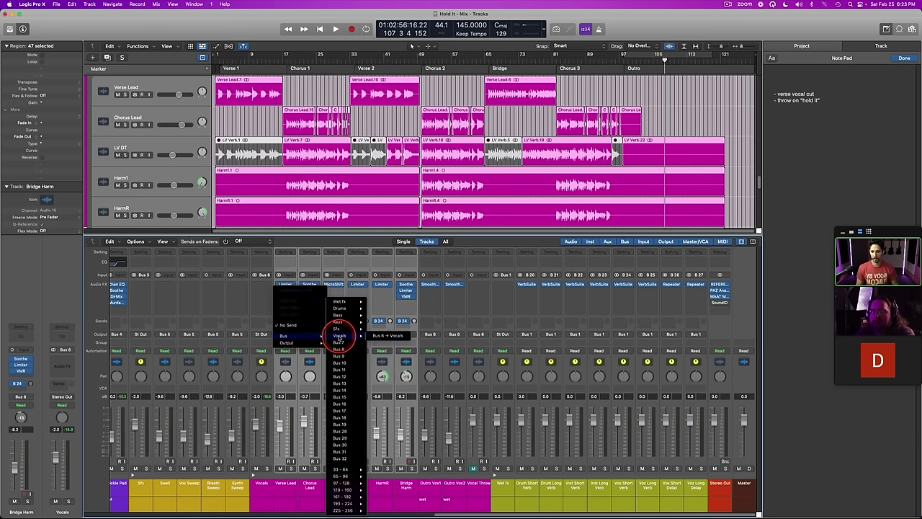
mouse_move(340, 301)
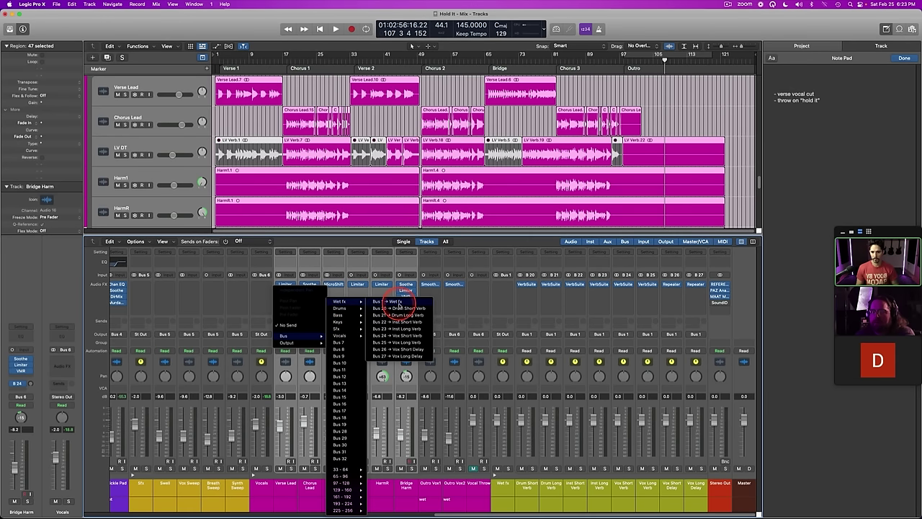
click(397, 342)
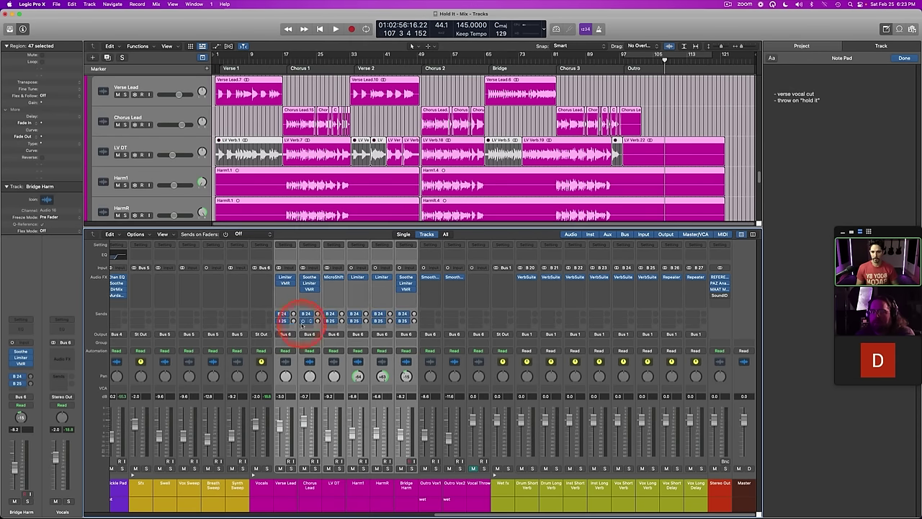
Step: Reselect the channels from Verse Lead through Bridge Harm and add a third send to Bus 26 (Vox Short Delay)
click(284, 330)
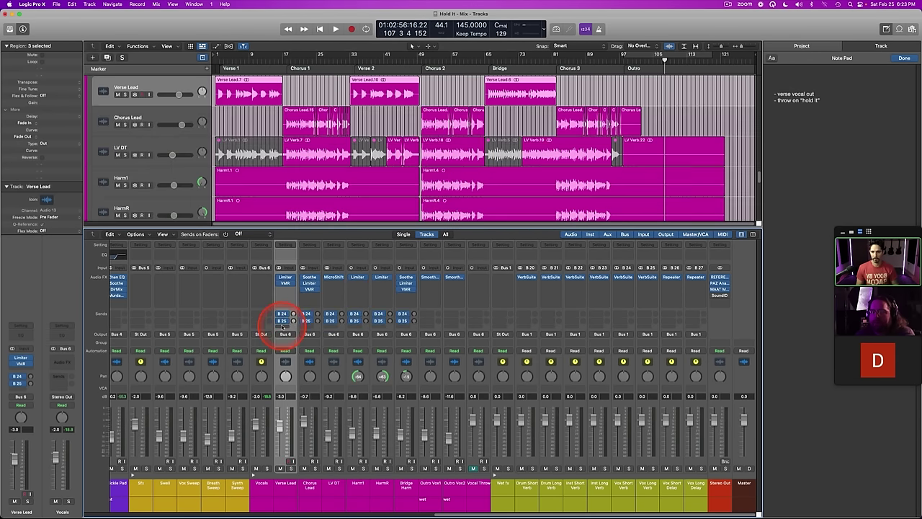
shift+click(405, 487)
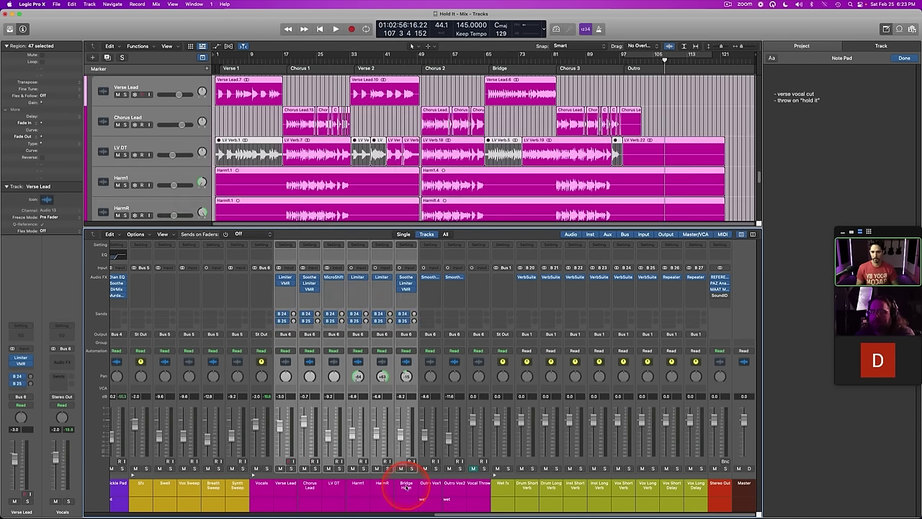
click(284, 328)
mouse_move(285, 335)
mouse_move(354, 302)
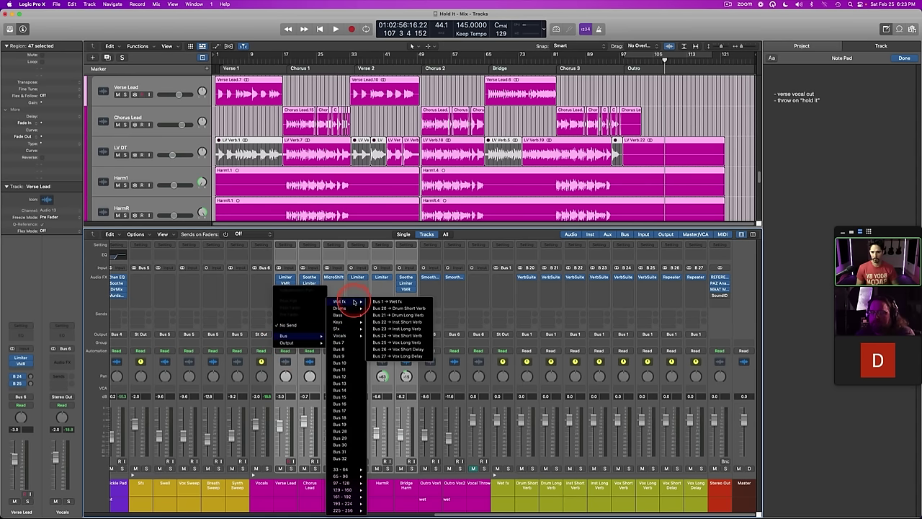
click(389, 349)
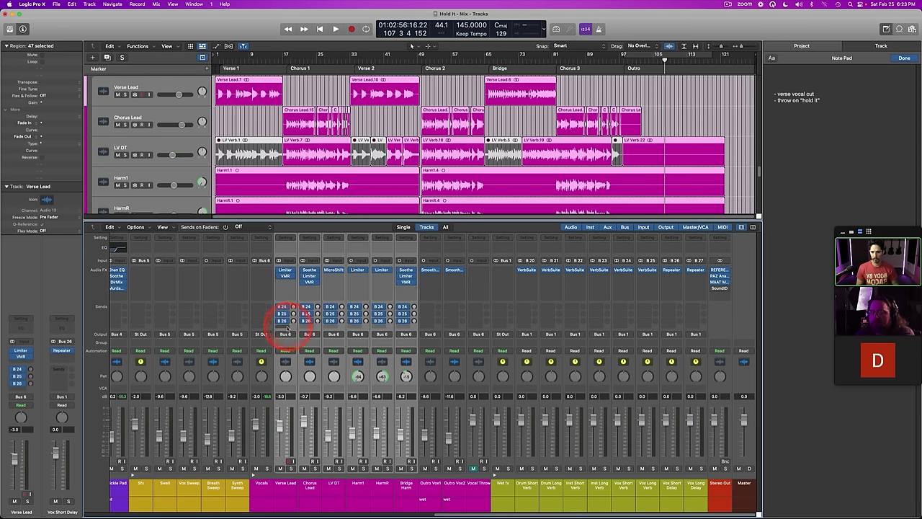
Step: Add a fourth send, to Bus 27 (Vox Long Delay), on the selected vocal channels
click(287, 326)
mouse_move(294, 338)
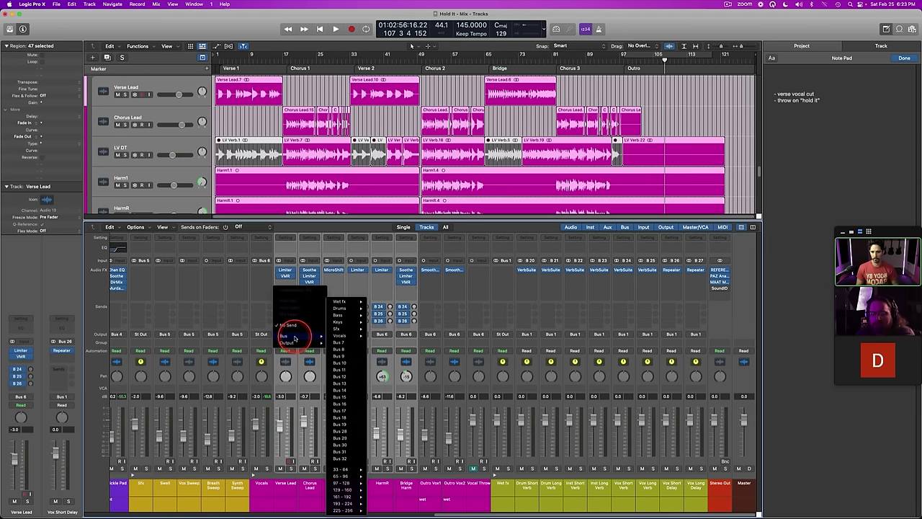
mouse_move(353, 301)
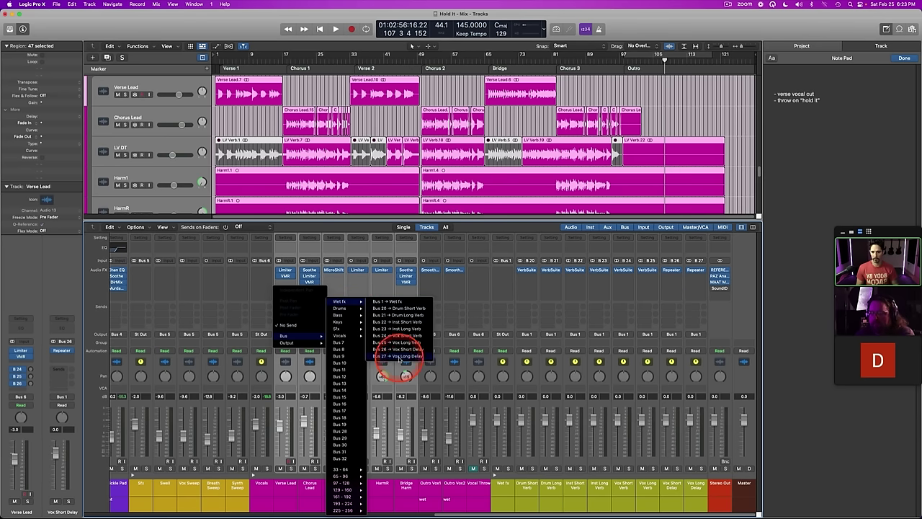
click(400, 357)
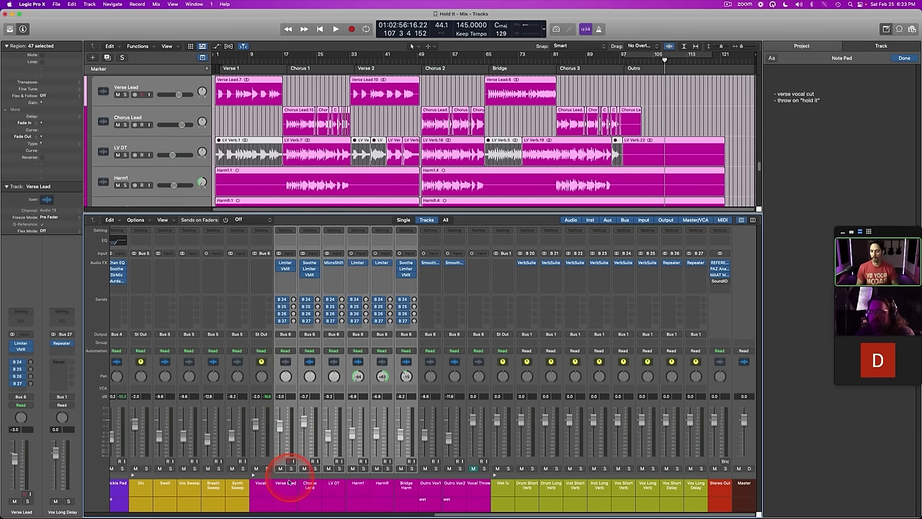
Step: Play the song from the start and raise only Verse Lead's send to Vox Short Verb while listening to Verse 1
click(285, 438)
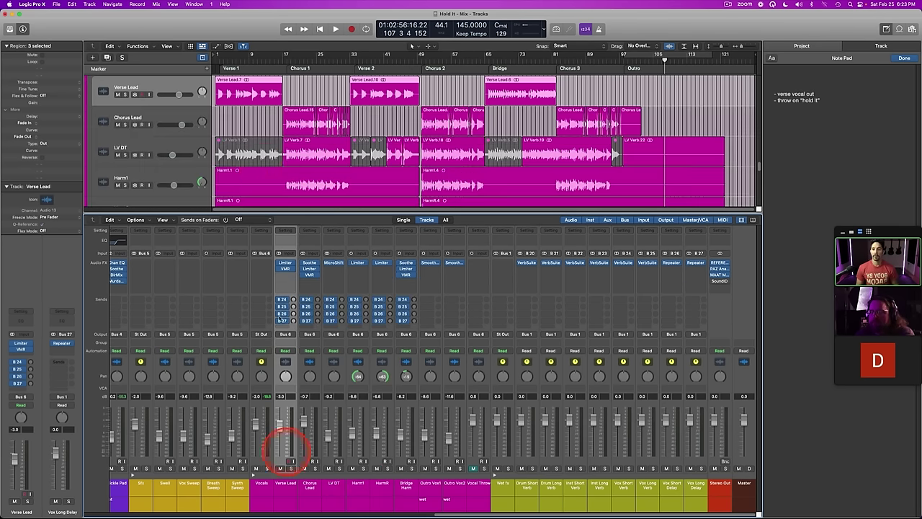
click(217, 57)
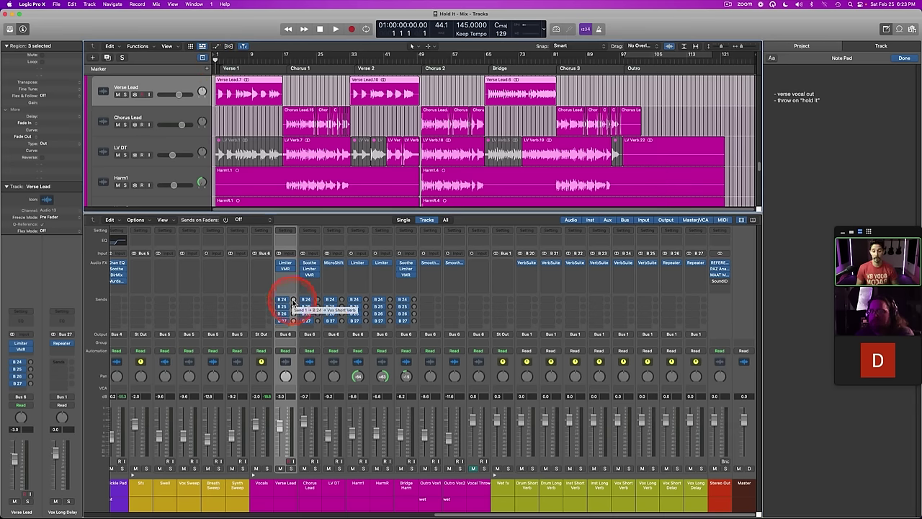
key(space)
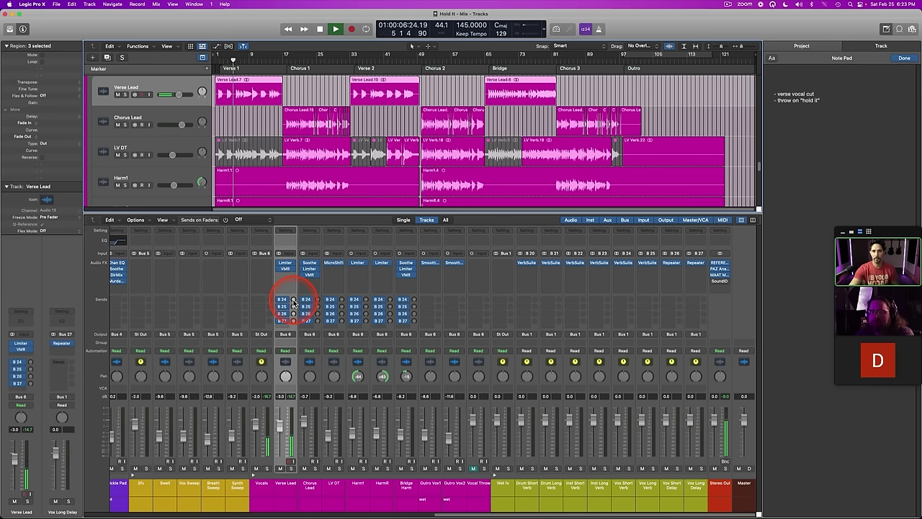
drag(293, 301, 294, 292)
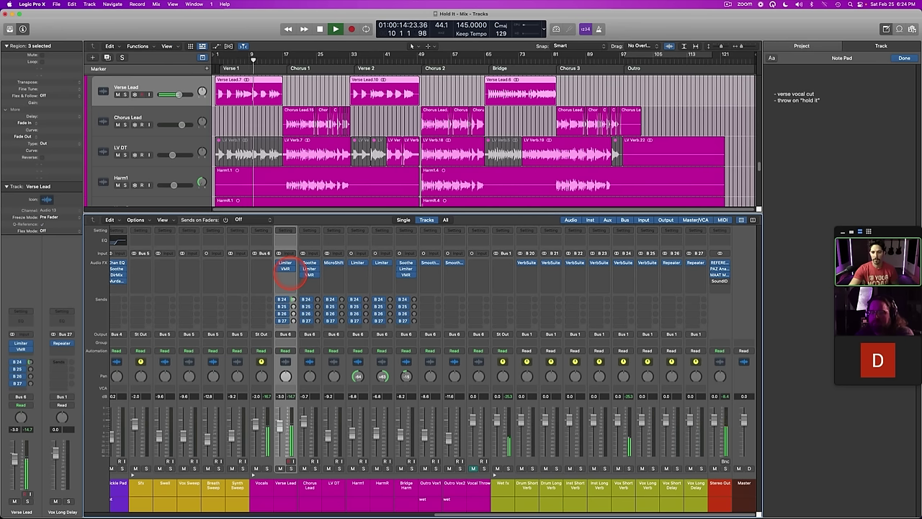
drag(290, 274, 290, 280)
key(space)
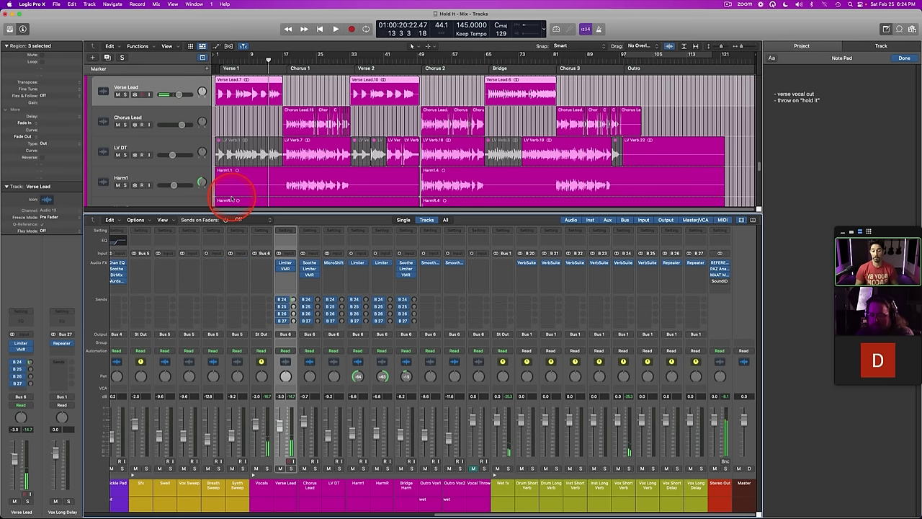
Step: Replay the opening of Verse 1 and check the VerbSuite reverb settings on the Vox Short Verb channel
key(Return)
key(space)
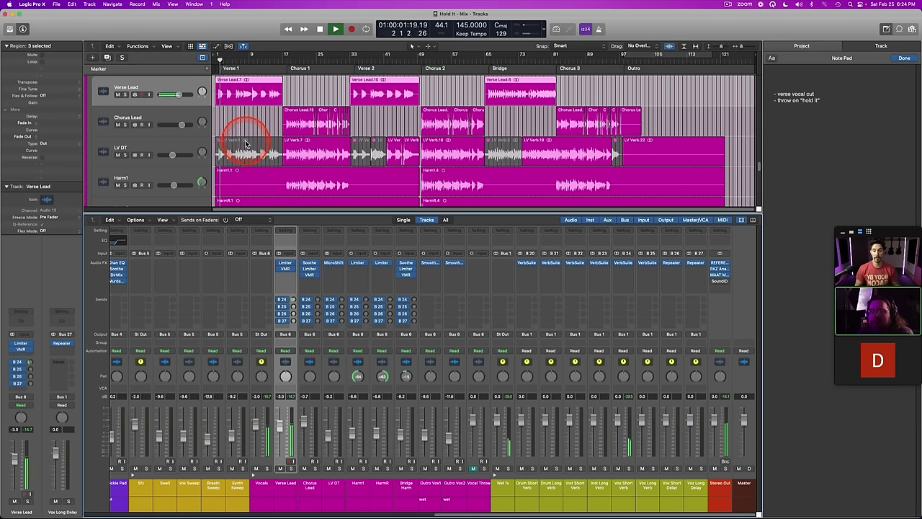
key(space)
click(624, 262)
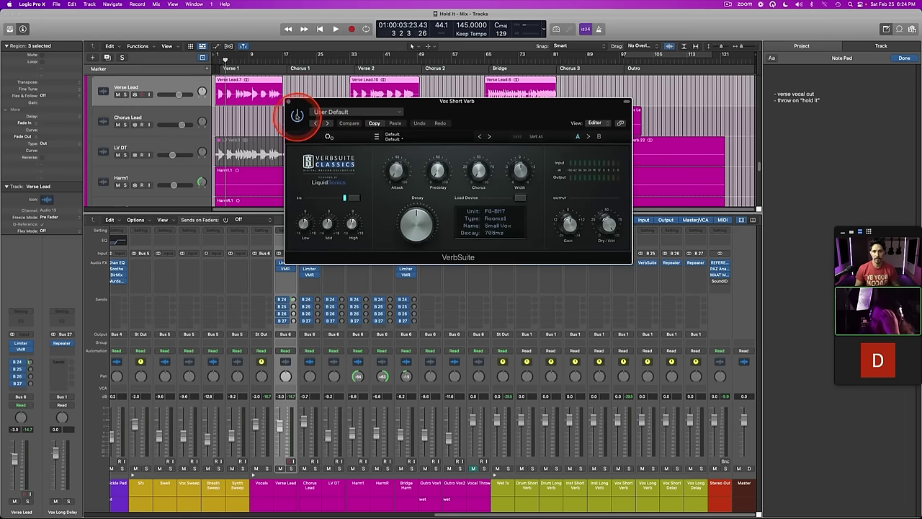
click(290, 102)
Step: Resume playback and raise Verse Lead's send to Vox Long Verb while listening to the verse
key(space)
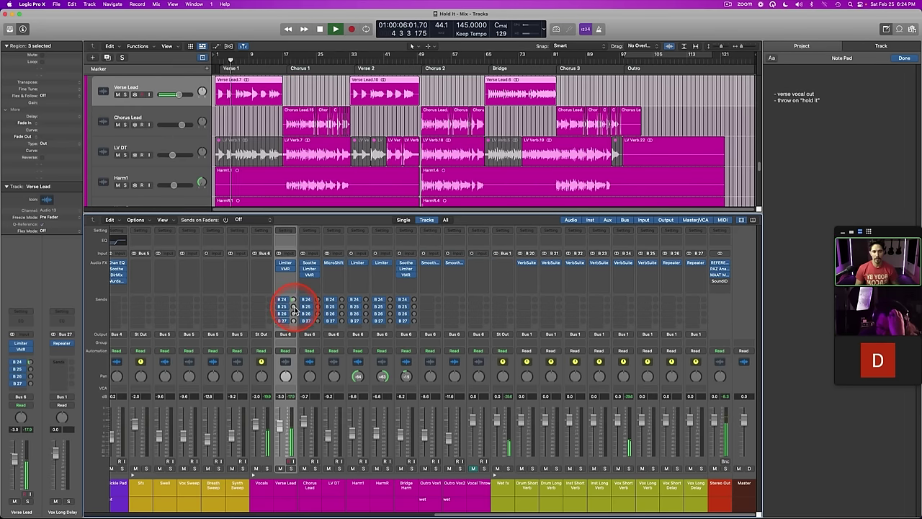
drag(294, 307, 291, 288)
key(space)
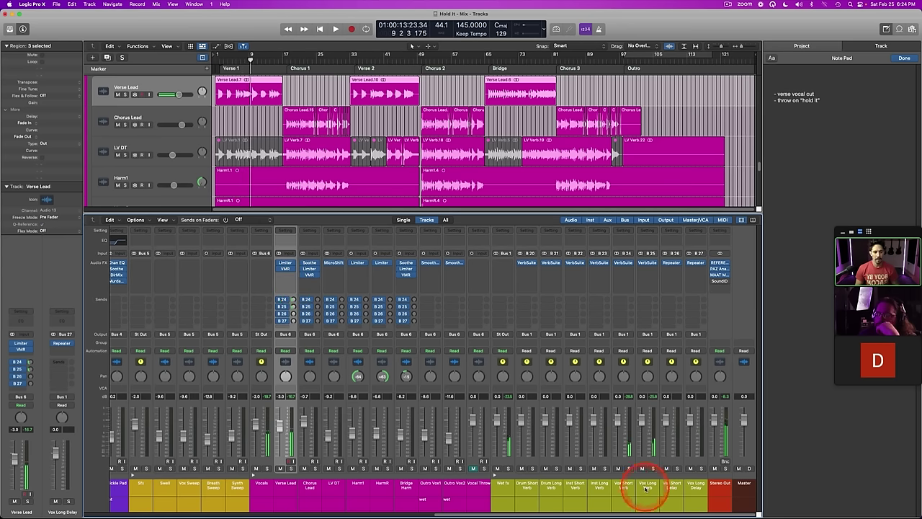
Step: Add a Channel EQ after the reverb on Vox Long Verb with a high cut at about 2600 Hz
click(646, 487)
click(646, 241)
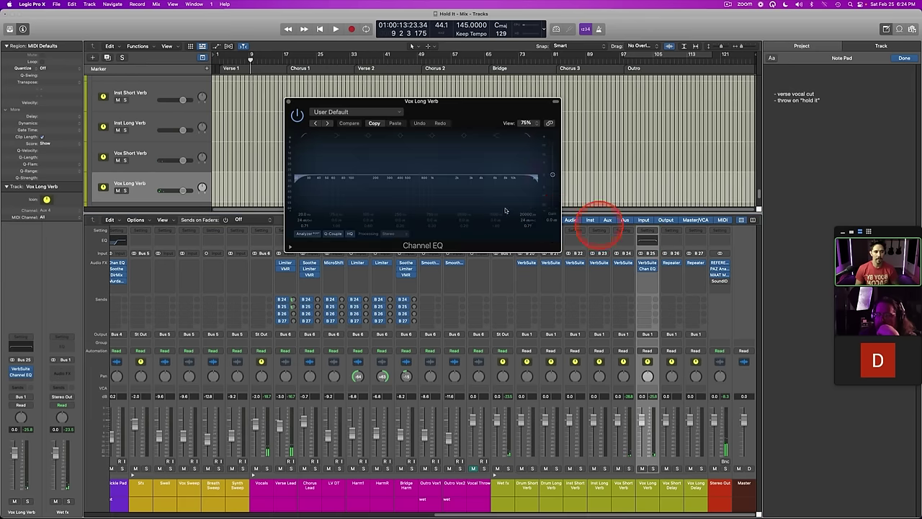
drag(526, 142, 454, 187)
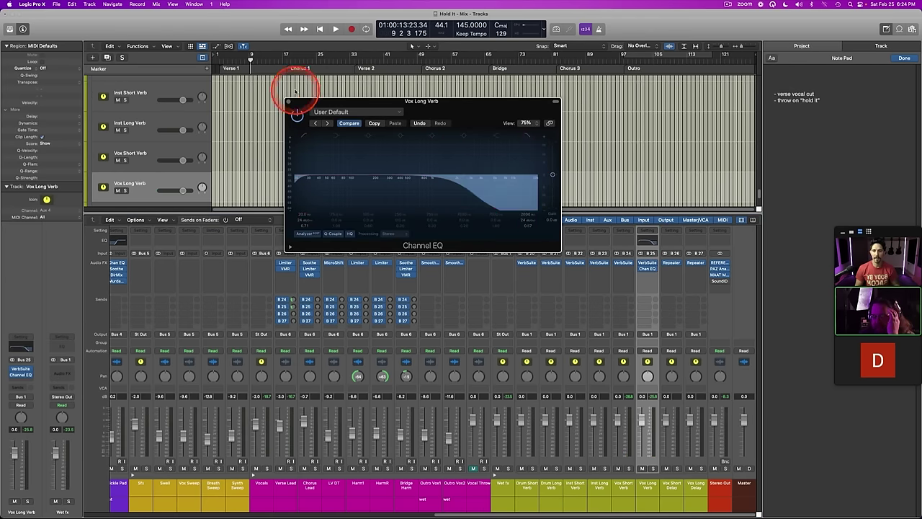
Step: Play from the song's start, fine-tune the Vox Long Verb EQ's high cut and raise its low cut into the low mids
click(215, 61)
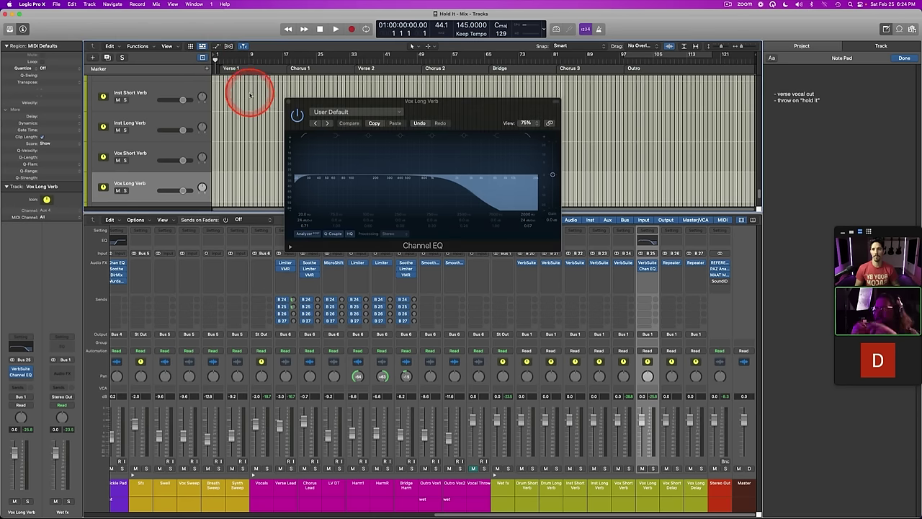
key(space)
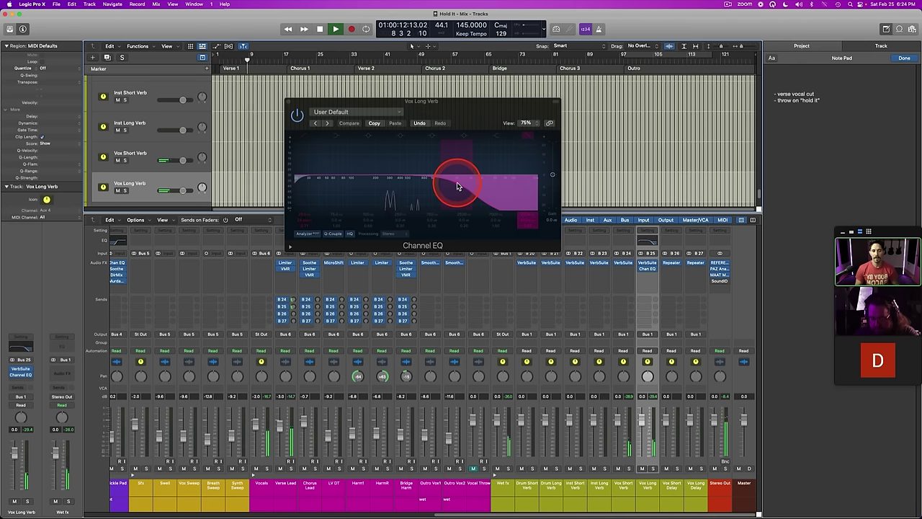
drag(457, 185, 455, 184)
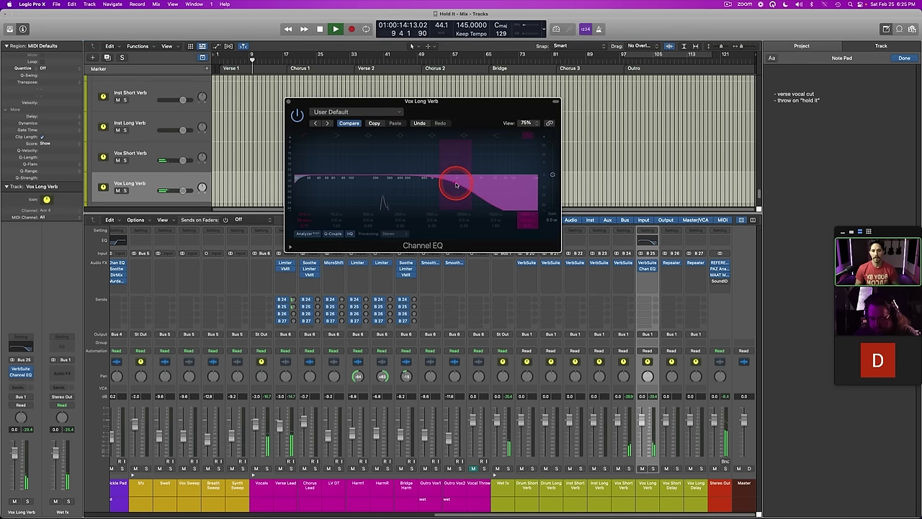
drag(303, 181, 388, 186)
click(289, 102)
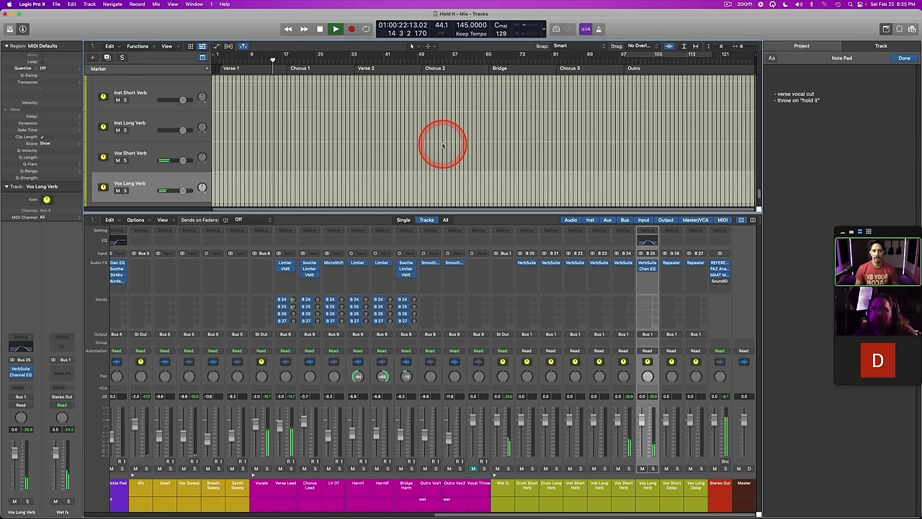
Step: Replay the opening of Verse 1 from about bar 1 to check the filtered long vocal reverb
key(space)
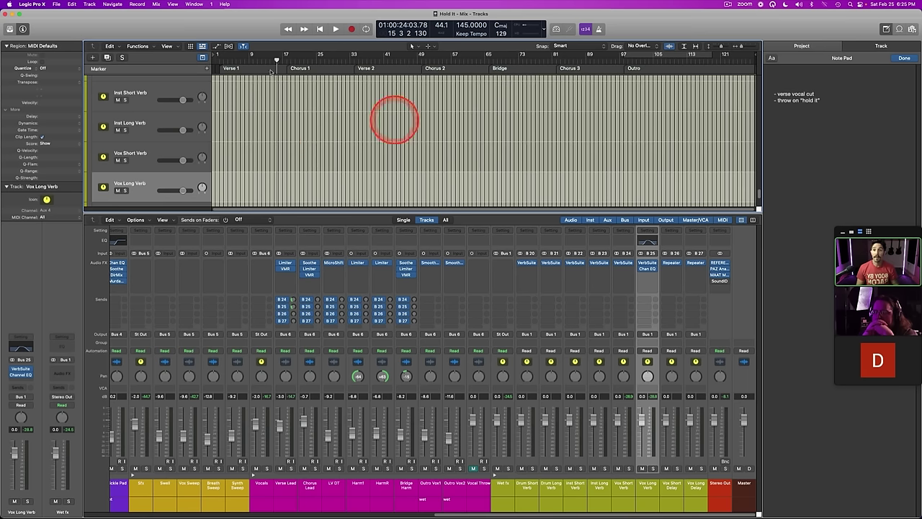
drag(234, 60, 219, 62)
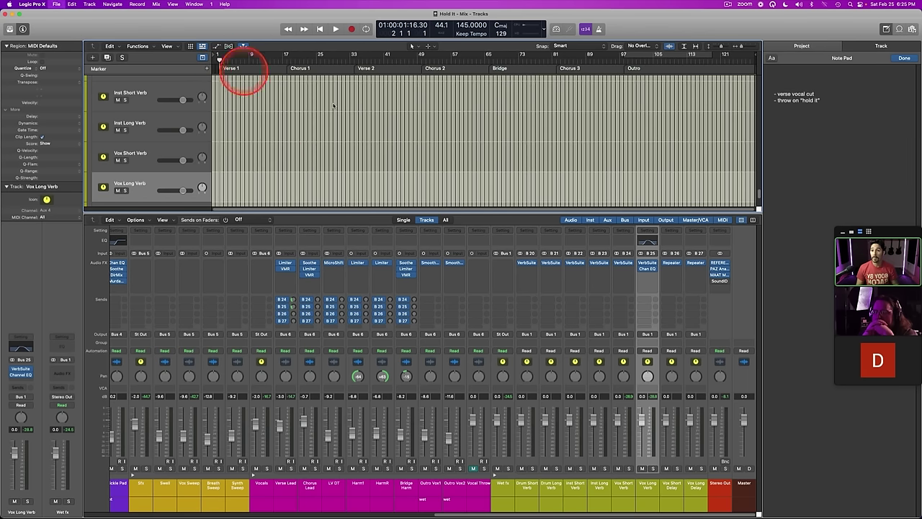
key(space)
key(space)
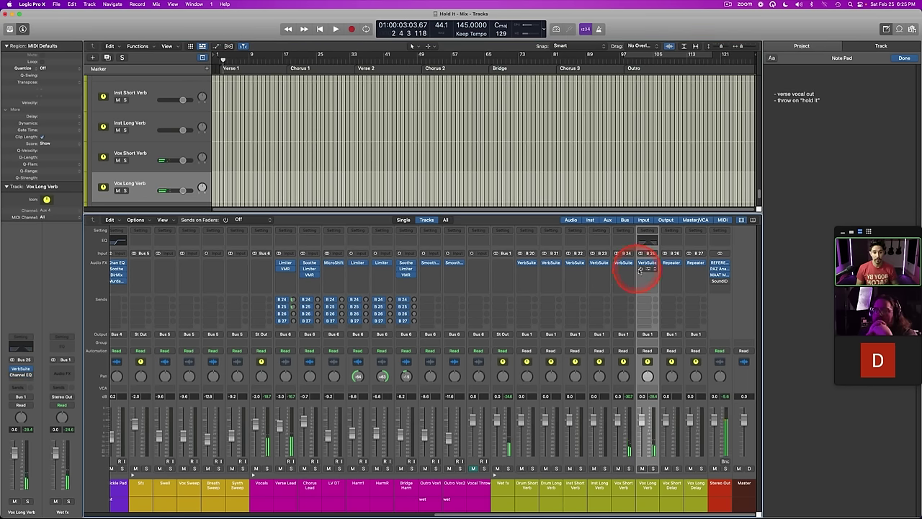
Step: Compare Verse Lead with its Vox Long Verb send bypassed and enabled while replaying the opening of the verse
click(298, 482)
click(272, 311)
key(space)
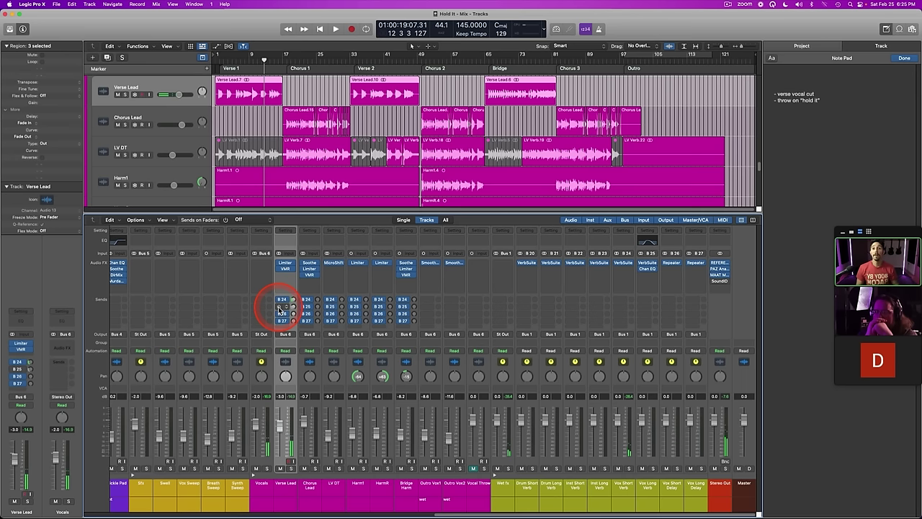
click(219, 63)
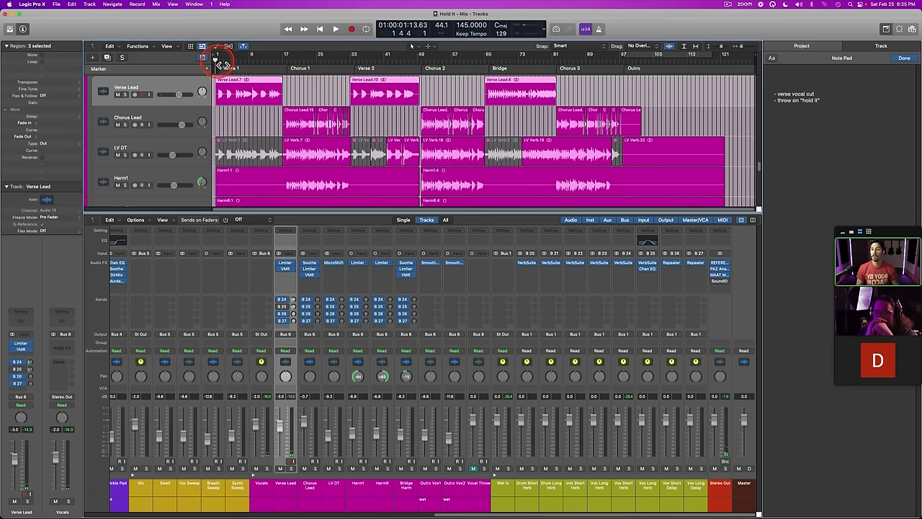
key(space)
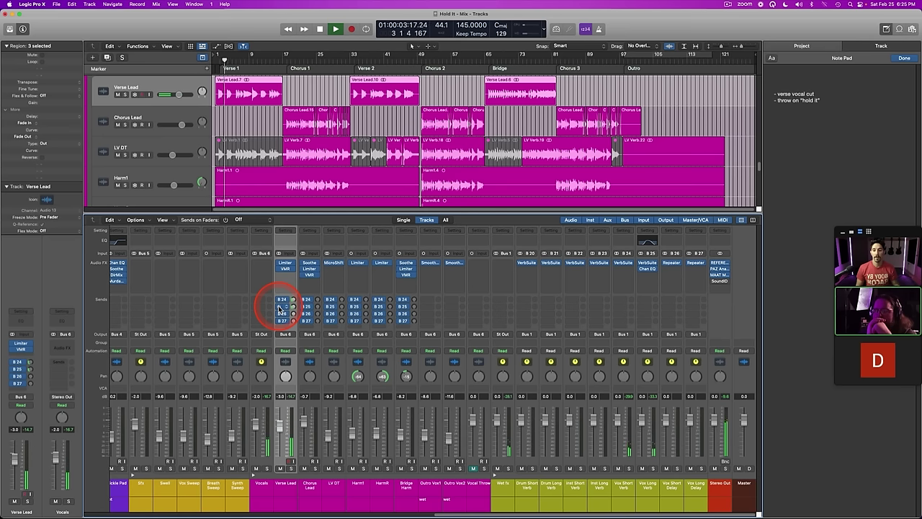
Step: Fine-tune the high cut of the Channel EQ on Vox Long Verb to about 1980 Hz and return to the song's start
click(646, 486)
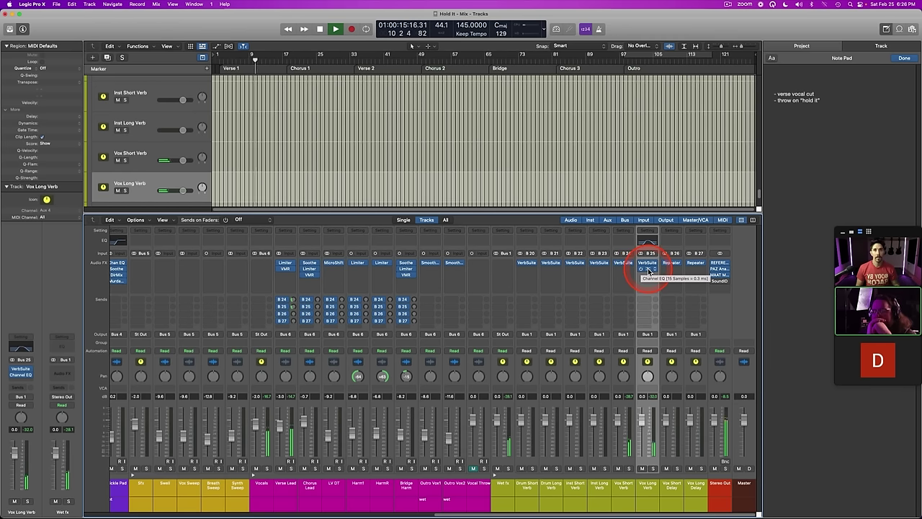
key(space)
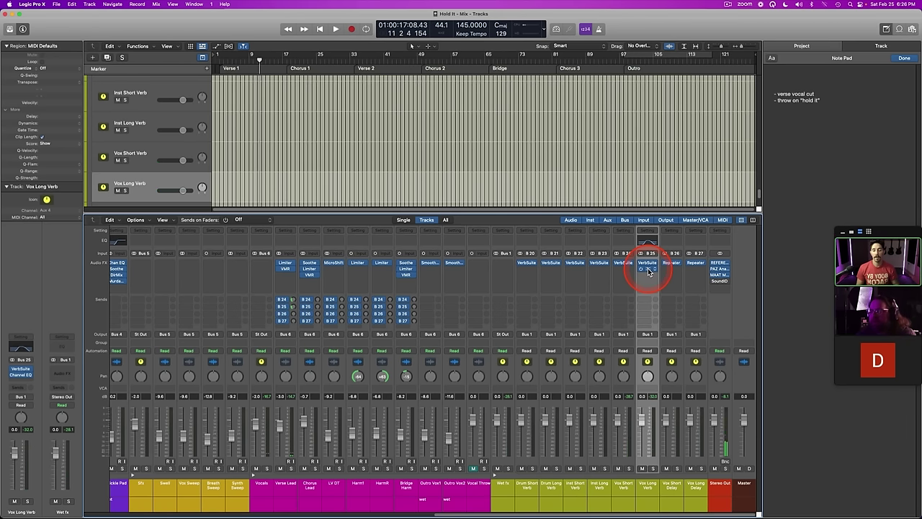
click(648, 270)
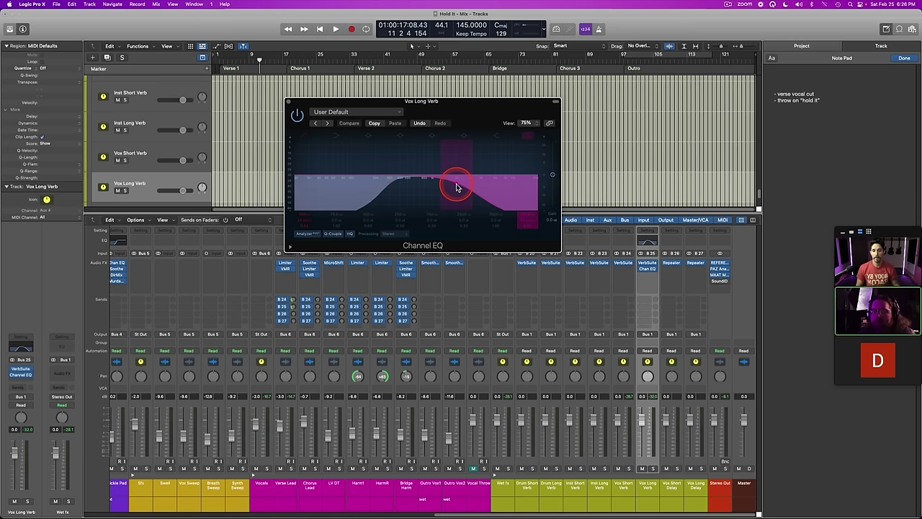
click(215, 55)
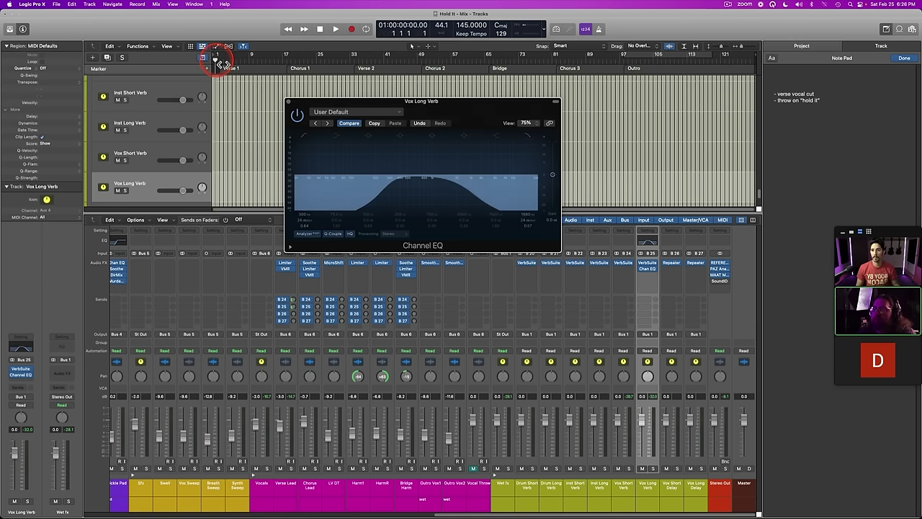
Step: While the verse plays, lengthen the VerbSuite decay on Vox Long Verb to 1.92 s and adjust its predelay to about 14.5 ms
click(648, 262)
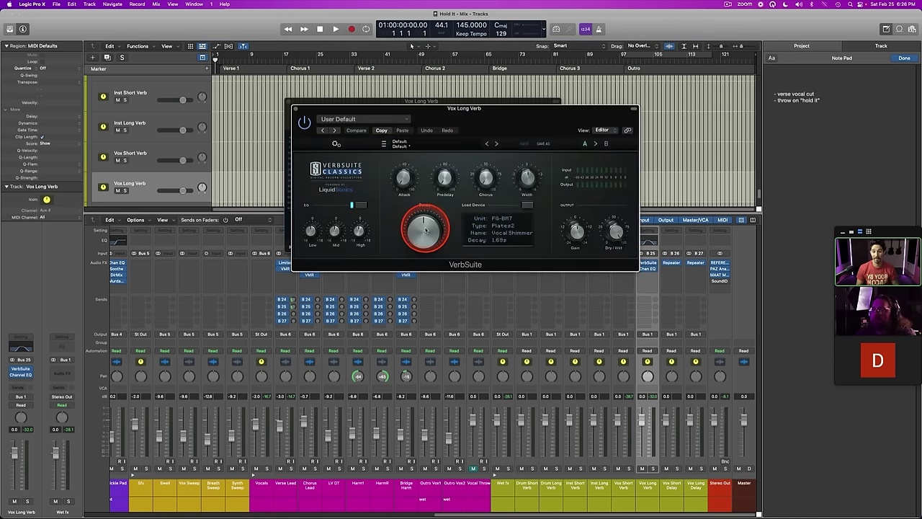
key(space)
mouse_move(425, 230)
mouse_down()
mouse_move(425, 222)
mouse_move(422, 232)
mouse_up()
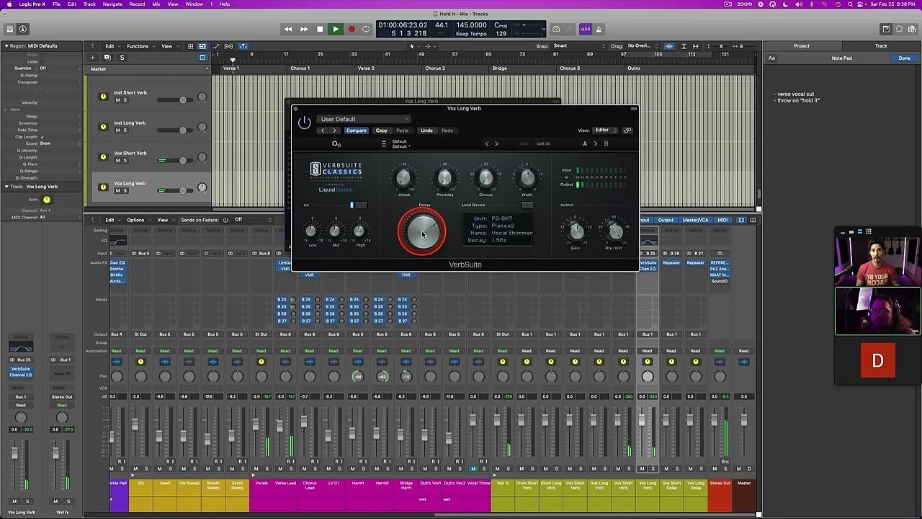
drag(423, 234, 424, 234)
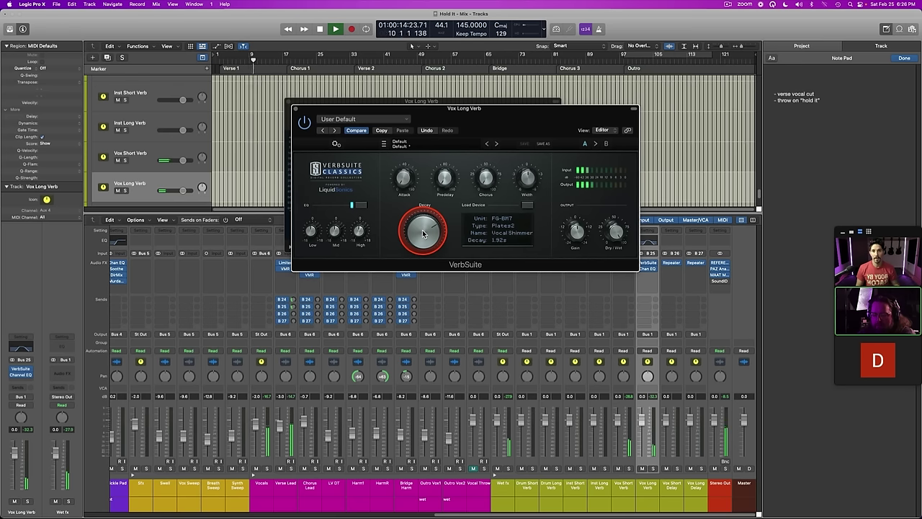
drag(444, 184, 445, 167)
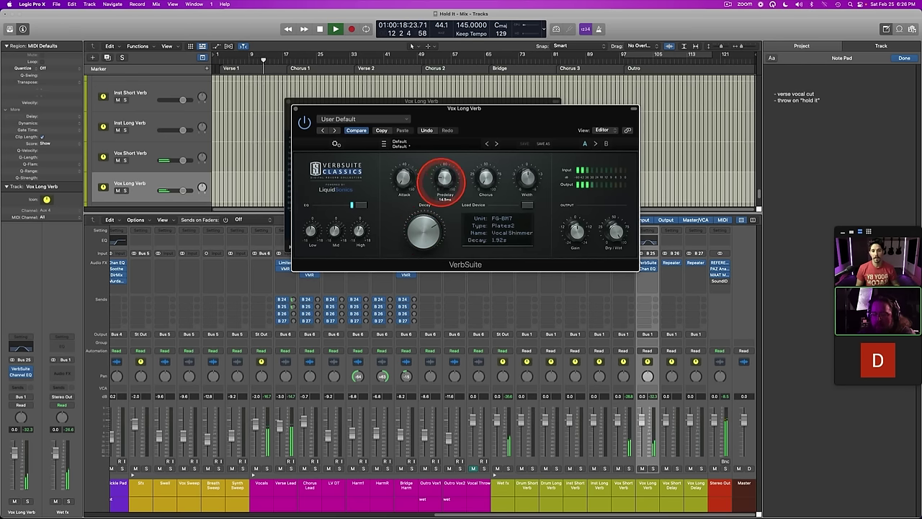
mouse_move(485, 180)
mouse_down()
mouse_move(486, 167)
mouse_move(485, 180)
mouse_up()
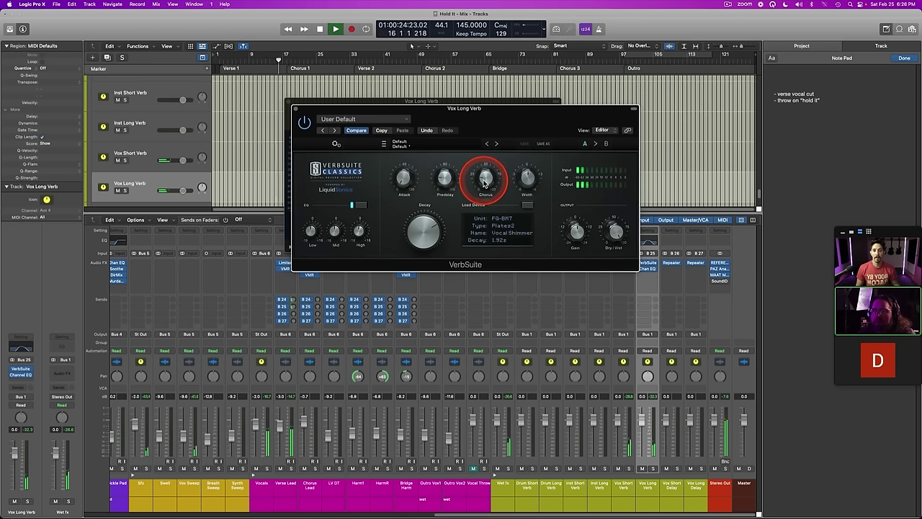
Step: Set the Vox Long Verb reverb's decay to 1.94 s, cut its high EQ to about -6.1 dB, and replay from the song's start
click(425, 244)
drag(420, 236, 420, 235)
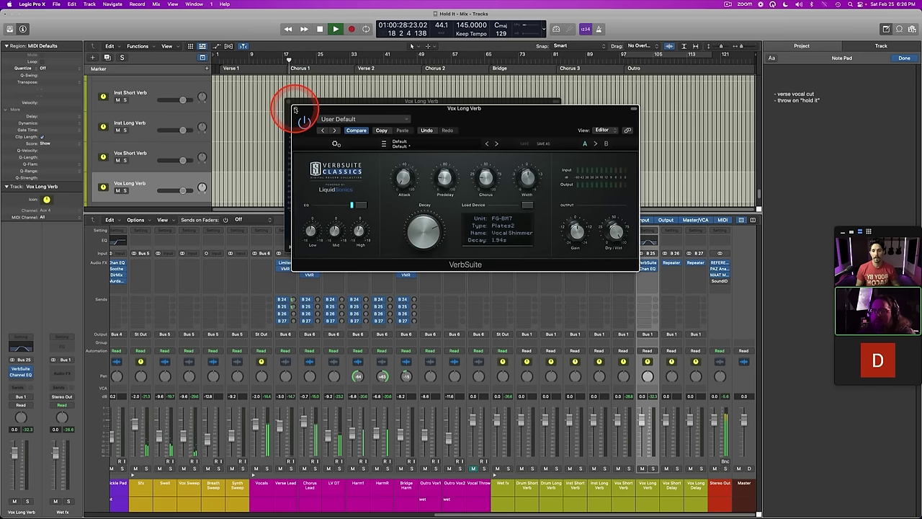
drag(359, 227, 360, 242)
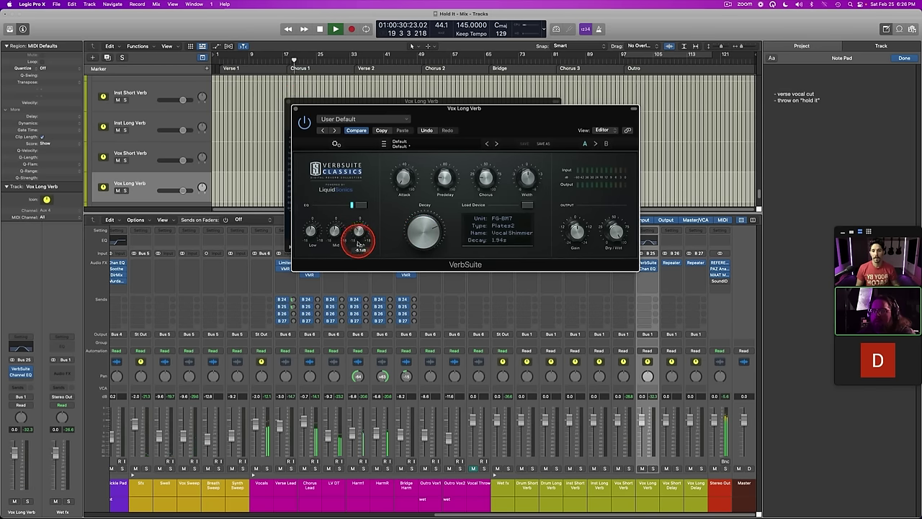
click(220, 59)
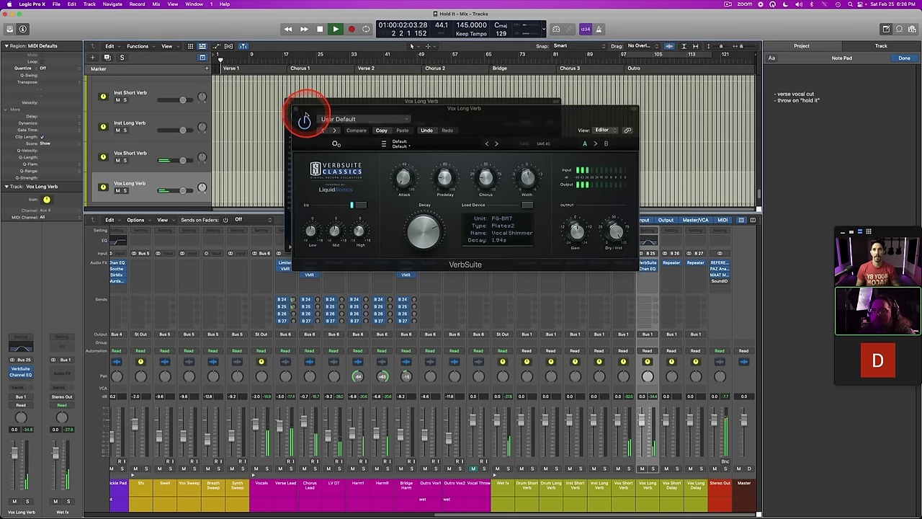
click(296, 110)
click(296, 110)
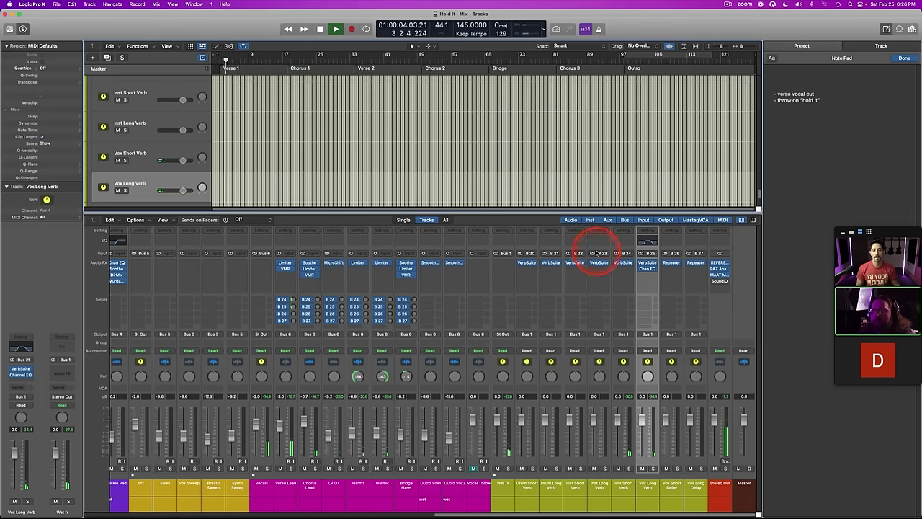
key(space)
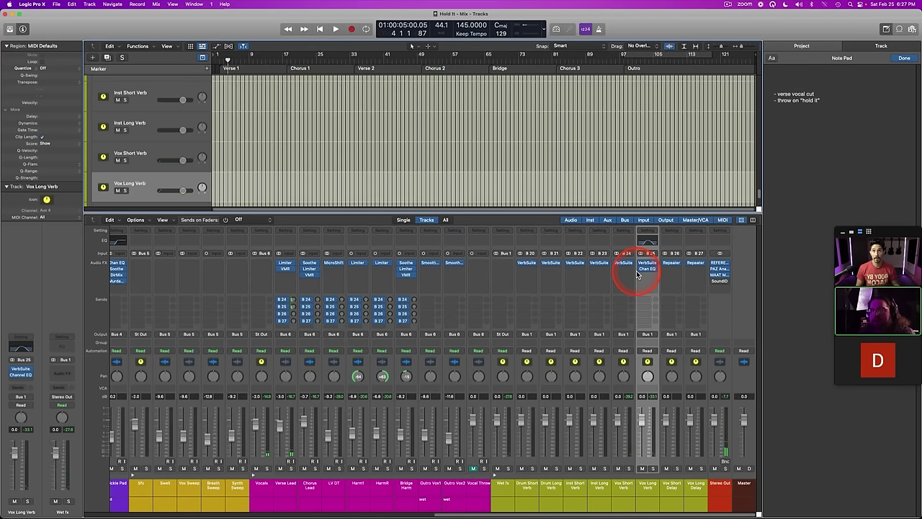
Step: Save the project and insert a stereo Compressor after the Channel EQ on Vox Long Verb
click(645, 275)
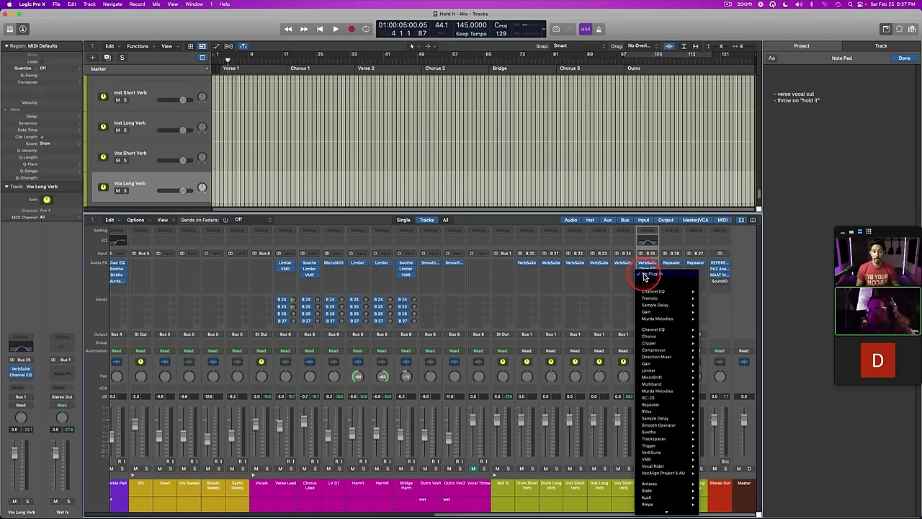
click(639, 253)
key(space)
key(super+s)
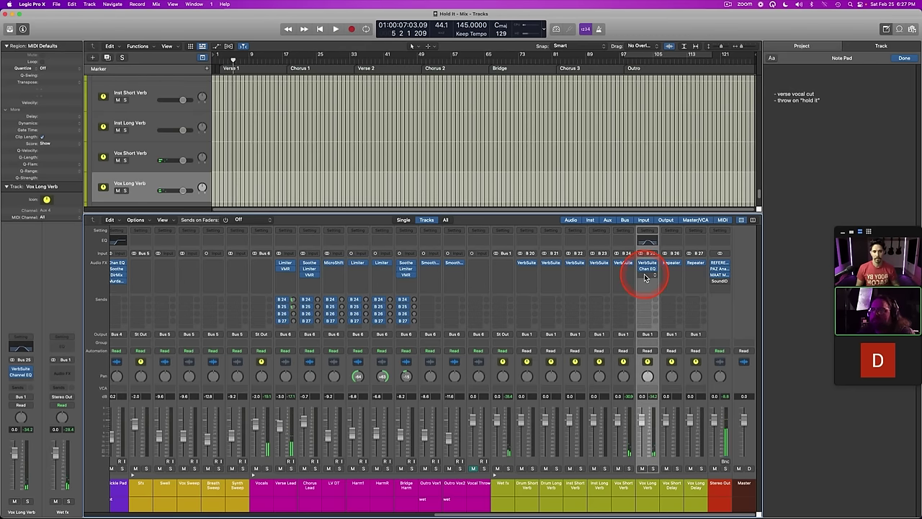
click(645, 276)
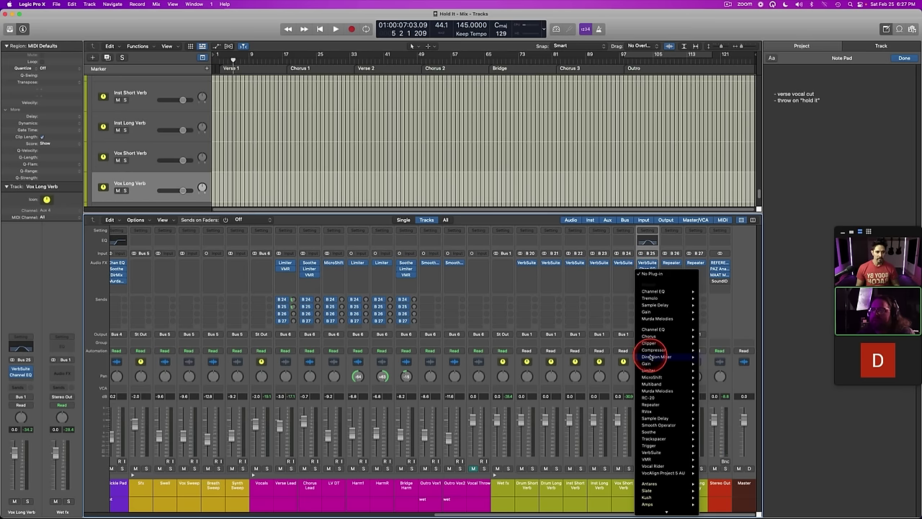
mouse_move(651, 352)
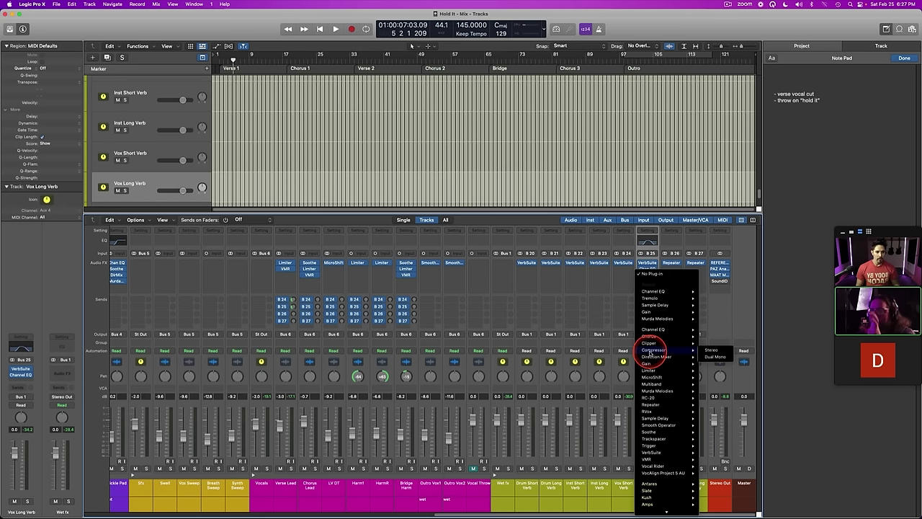
click(710, 351)
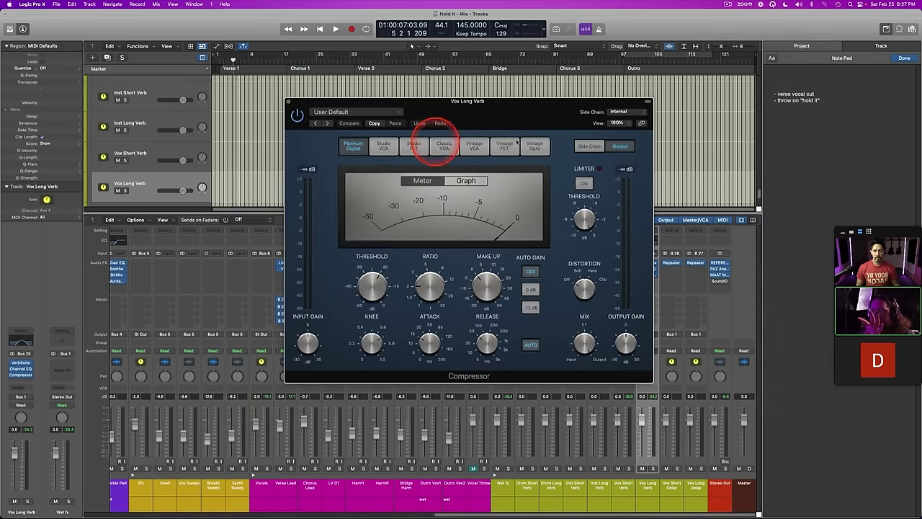
Step: Set the Vox Long Verb compressor's side chain source to Verse Lead (Audio 13) and move the plug-in window aside
click(618, 112)
mouse_move(621, 123)
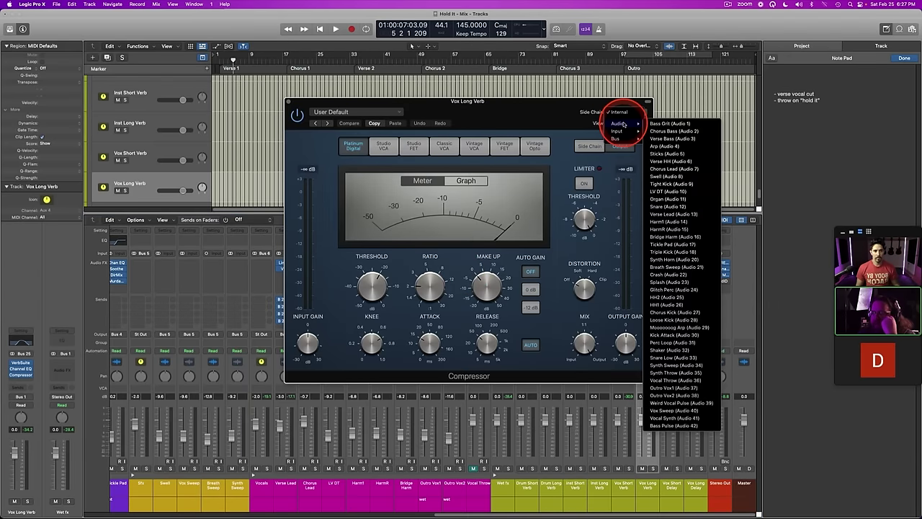
click(578, 102)
drag(578, 102, 498, 106)
click(541, 117)
mouse_move(539, 129)
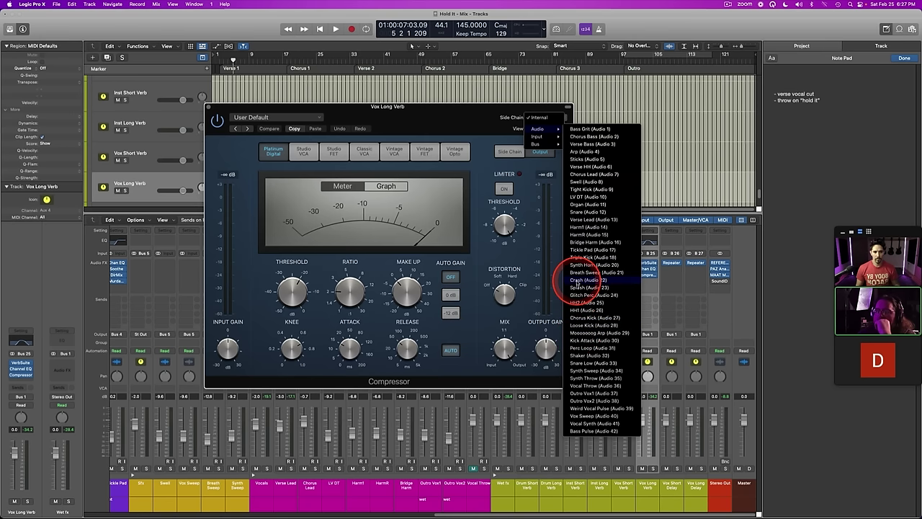
click(577, 219)
drag(408, 107, 569, 126)
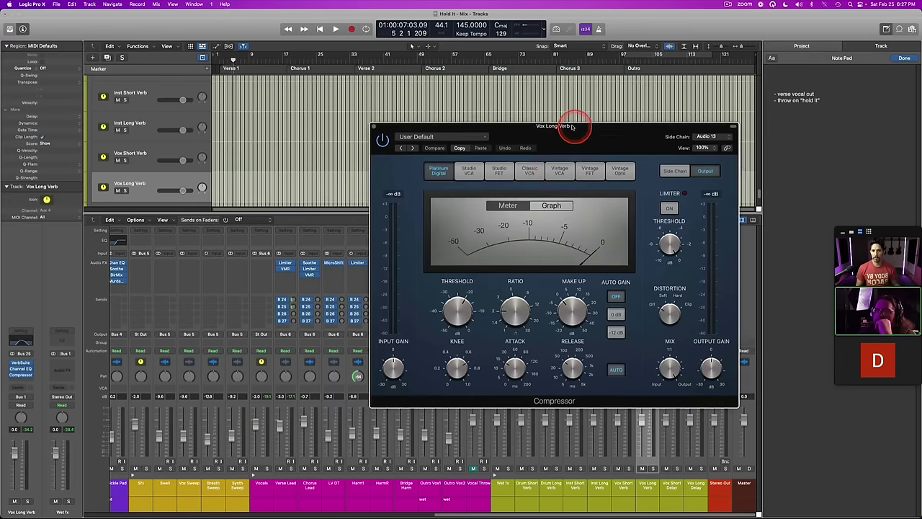
Step: Turn off the compressor's automatic release, adjust its attack and set the ratio to 5.2:1
click(613, 370)
drag(509, 366, 534, 485)
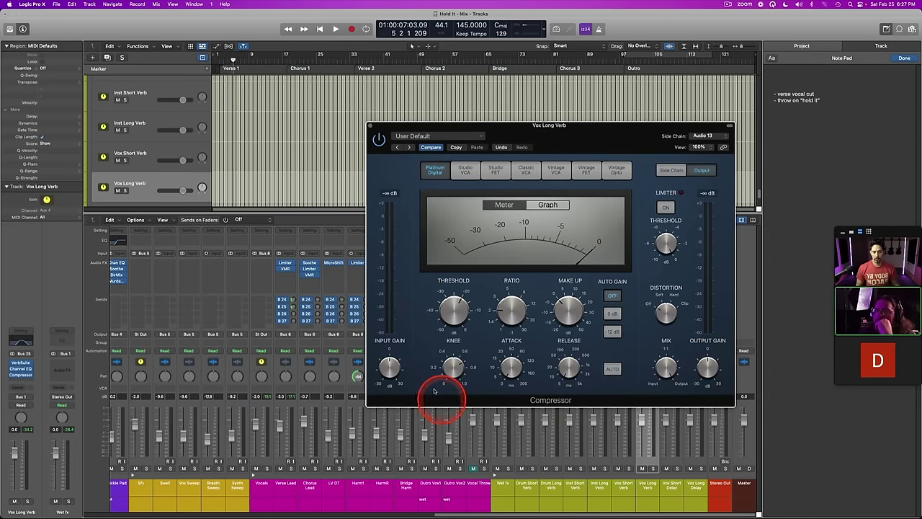
click(215, 55)
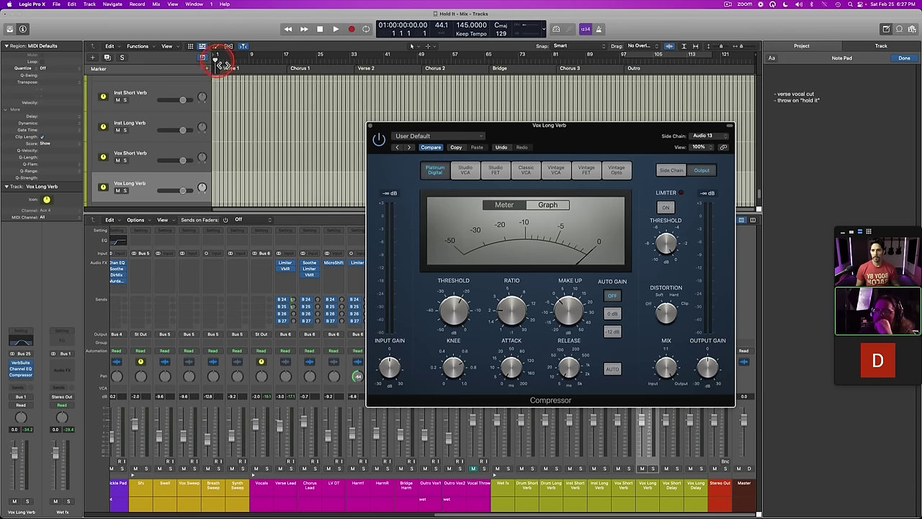
click(517, 305)
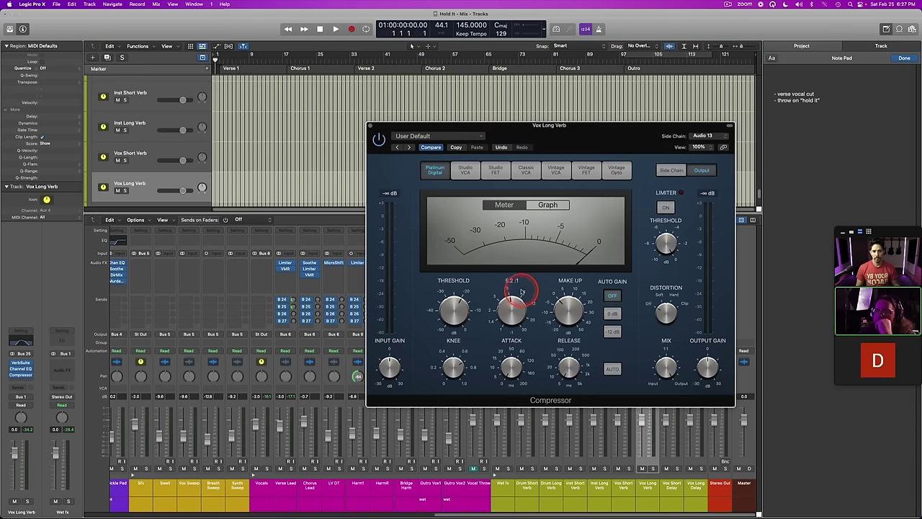
Step: Play from the song's start, lower the compressor's threshold to -33 dB while listening, and close the plug-in
key(space)
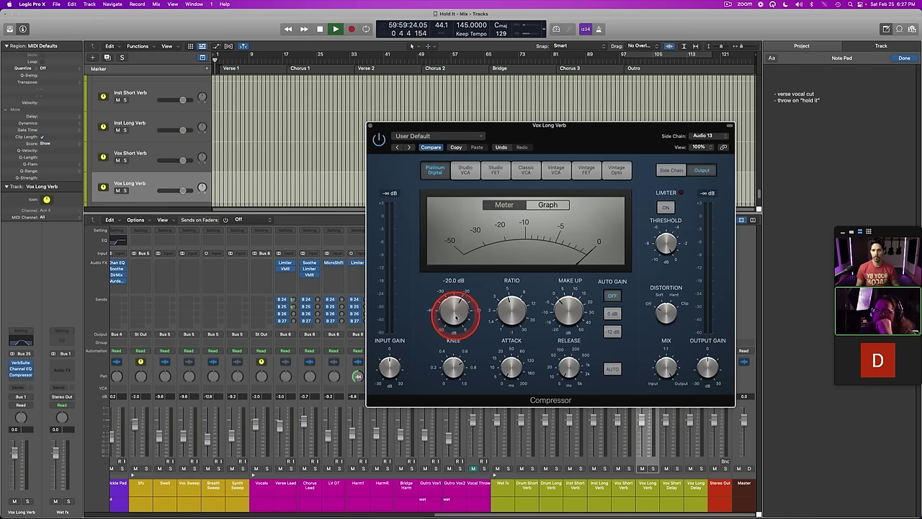
mouse_move(454, 315)
mouse_down()
mouse_move(449, 357)
mouse_move(450, 312)
mouse_up()
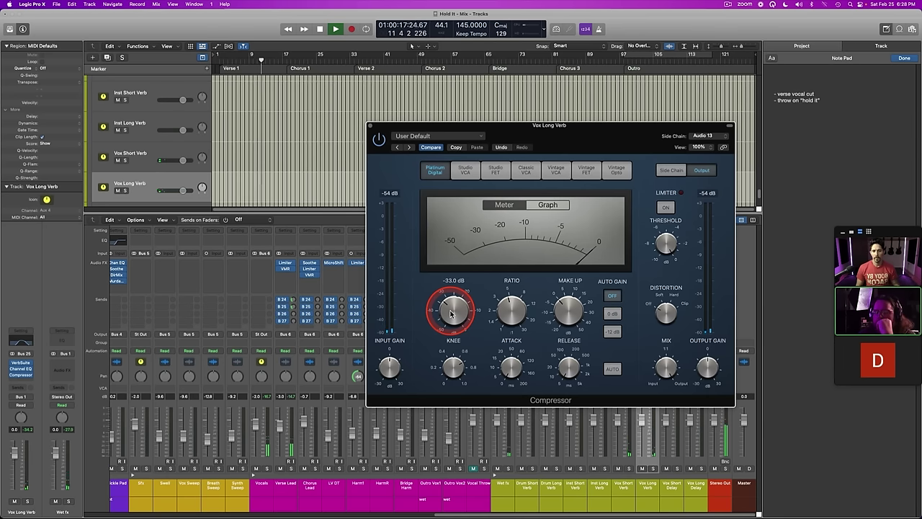
click(370, 126)
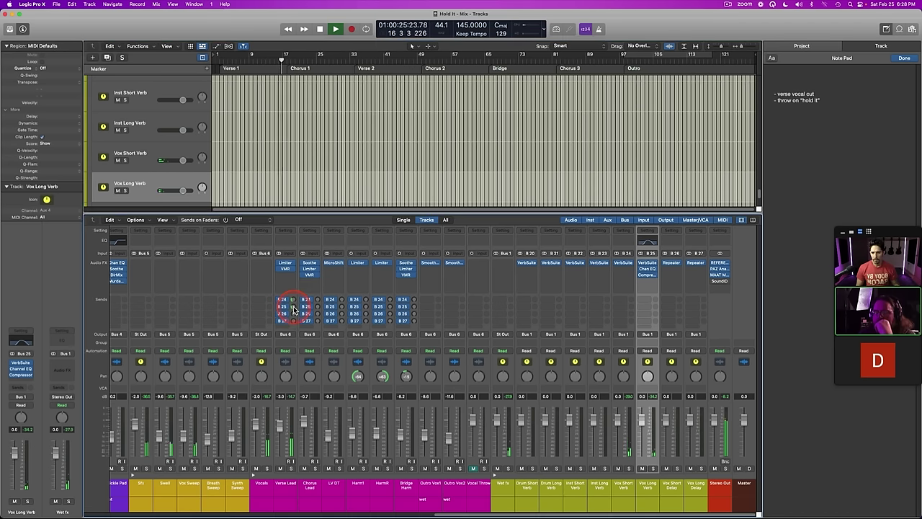
Step: Raise Verse Lead's send to Vox Long Verb, stop playback, return to the song's start and save the project
drag(293, 300, 294, 300)
key(space)
click(216, 60)
key(super+s)
click(571, 275)
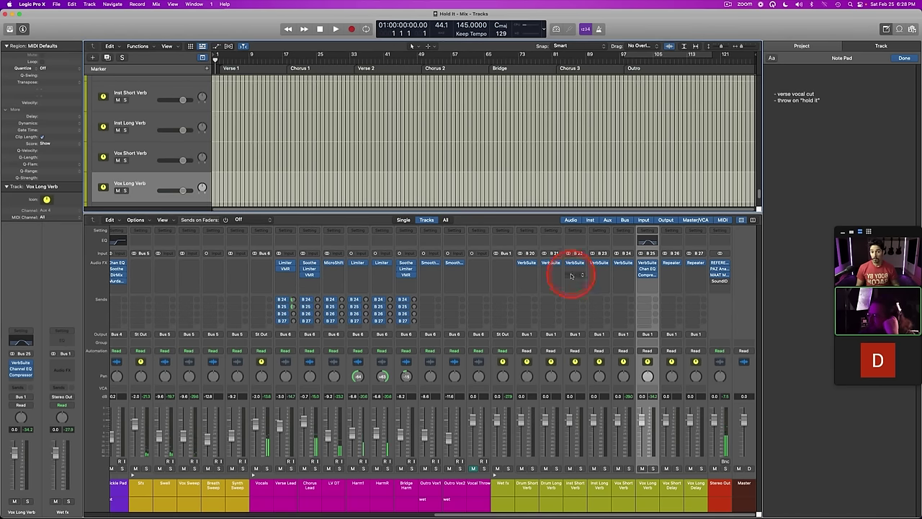
Step: Fine-tune the threshold of the Vox Long Verb compressor while playing from the song's start, close the plug-in and stop playback
click(647, 276)
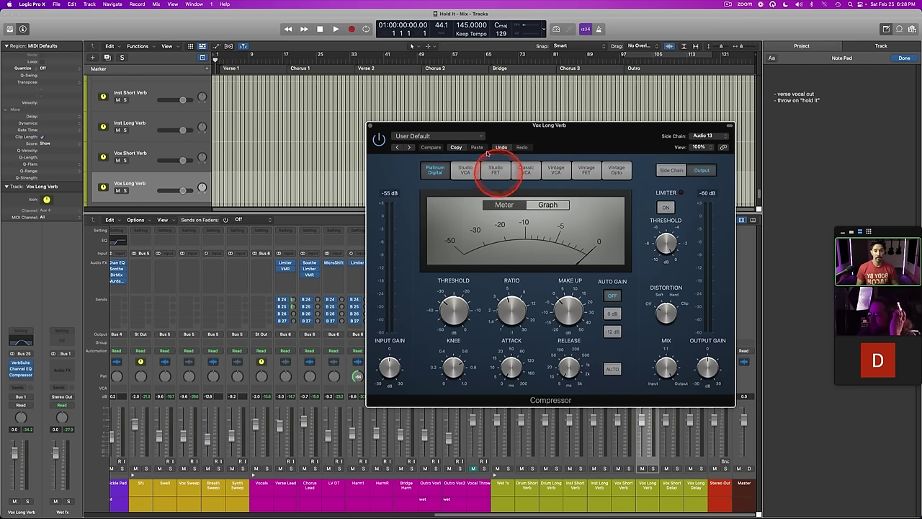
key(space)
key(space)
drag(485, 130, 455, 118)
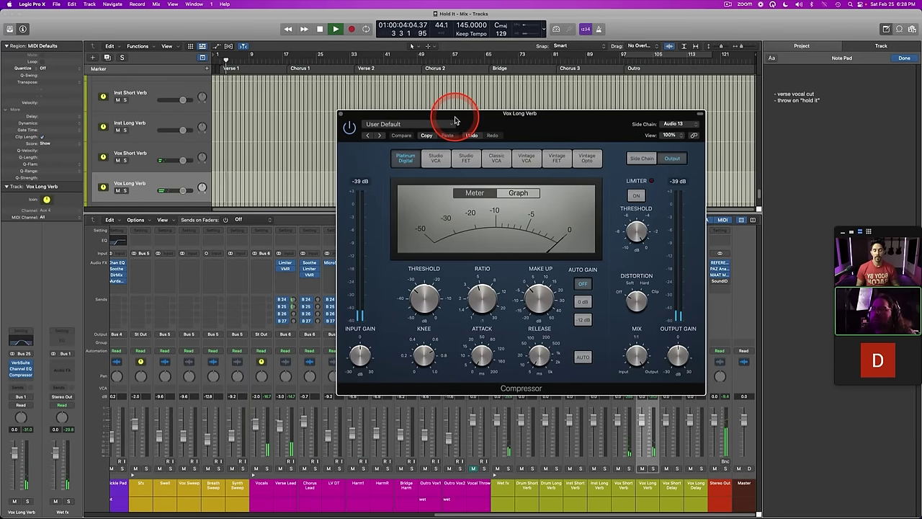
drag(424, 294, 422, 292)
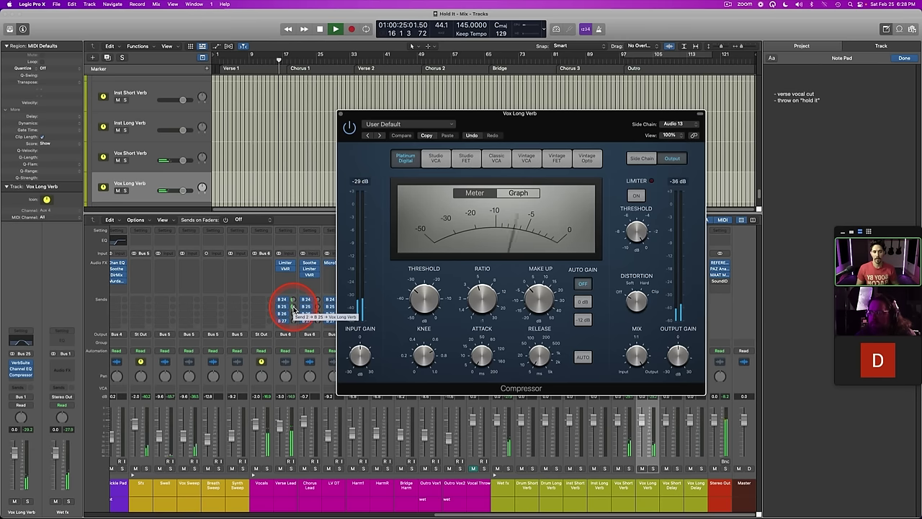
click(340, 114)
key(space)
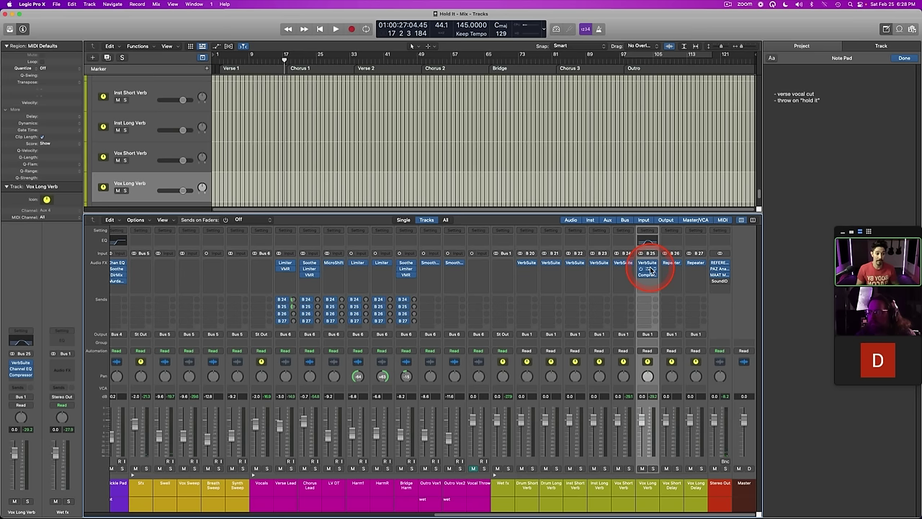
Step: Return to the song's start, save the project, and raise Verse Lead's send to Vox Long Delay during playback
click(214, 59)
key(super+s)
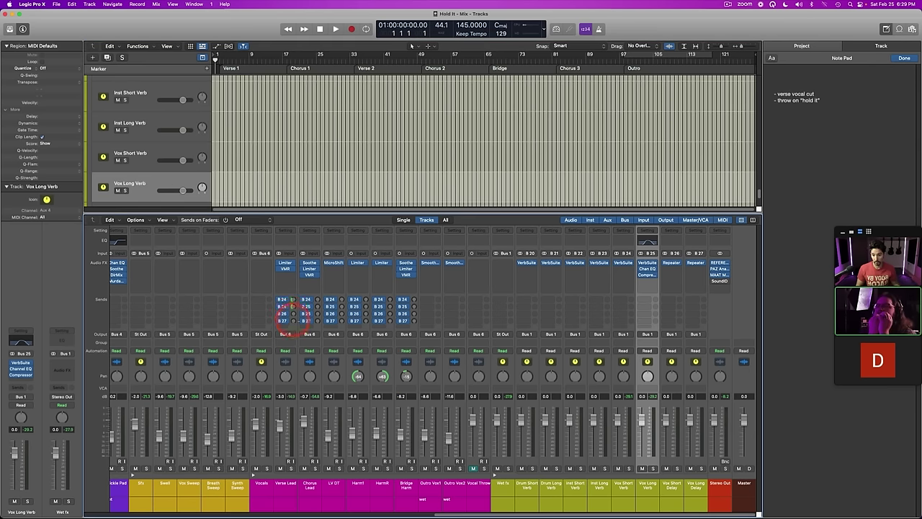
key(space)
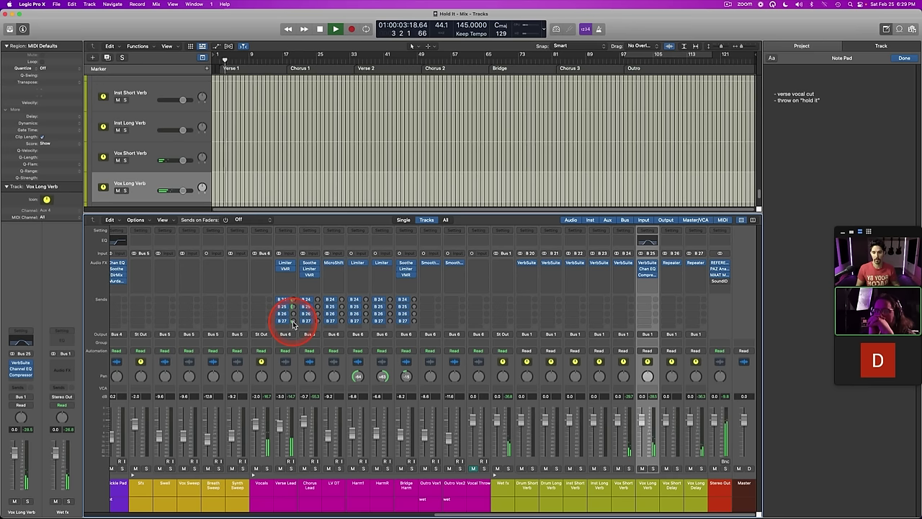
drag(293, 324, 293, 324)
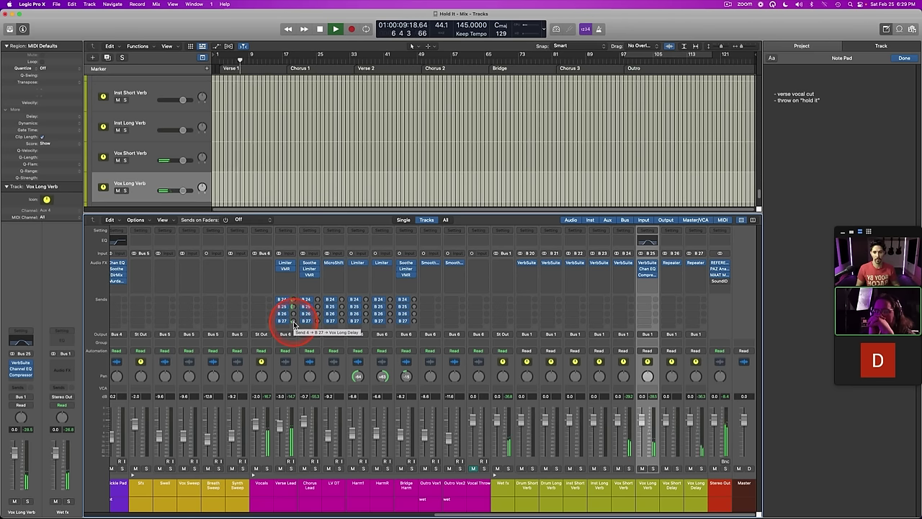
Step: Copy the Channel EQ and Compressor from Vox Long Verb to Vox Short Delay and check the copied compressor
drag(647, 274, 672, 271)
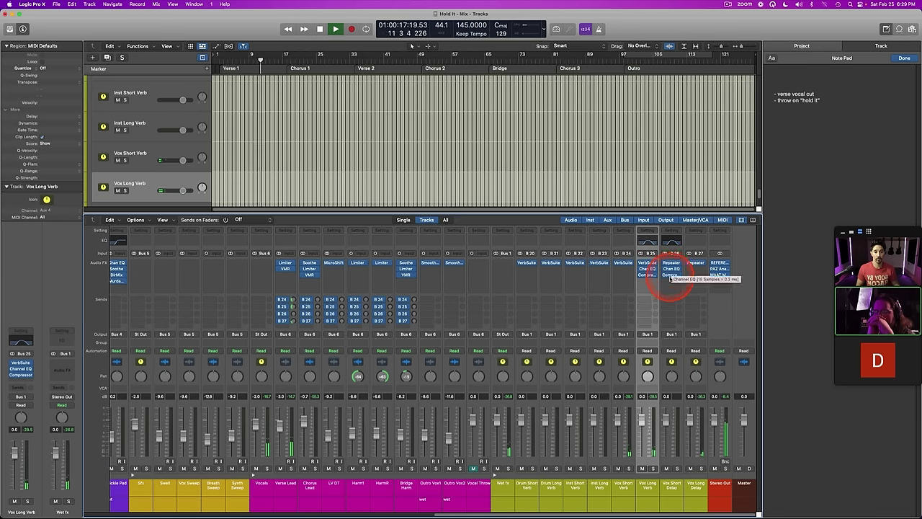
click(672, 276)
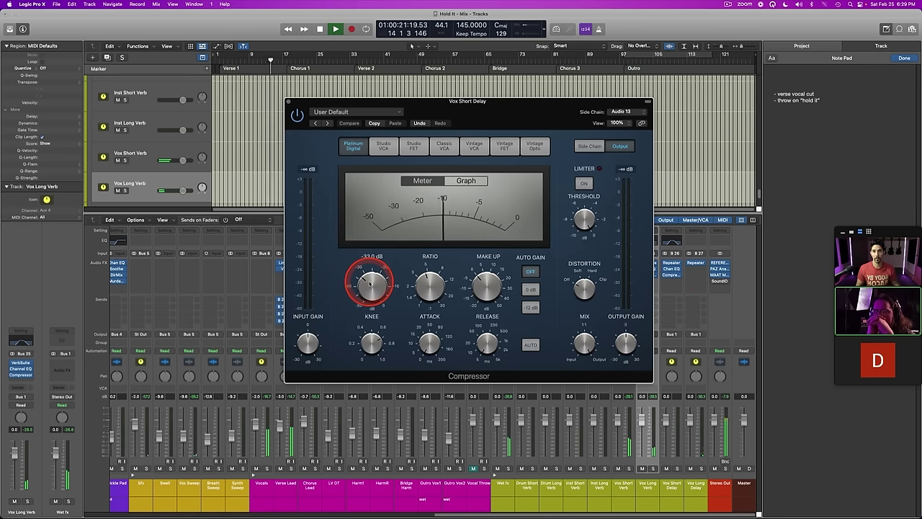
click(288, 100)
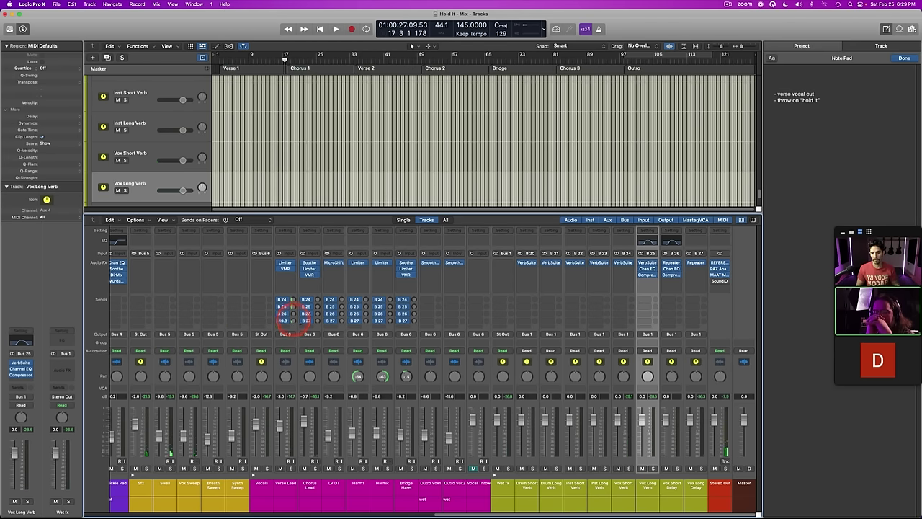
Step: Play from the song's start, try Tape Delay Vintage in Vox Short Delay's Repeater, and select the Tape Delay Classic model
click(221, 59)
key(space)
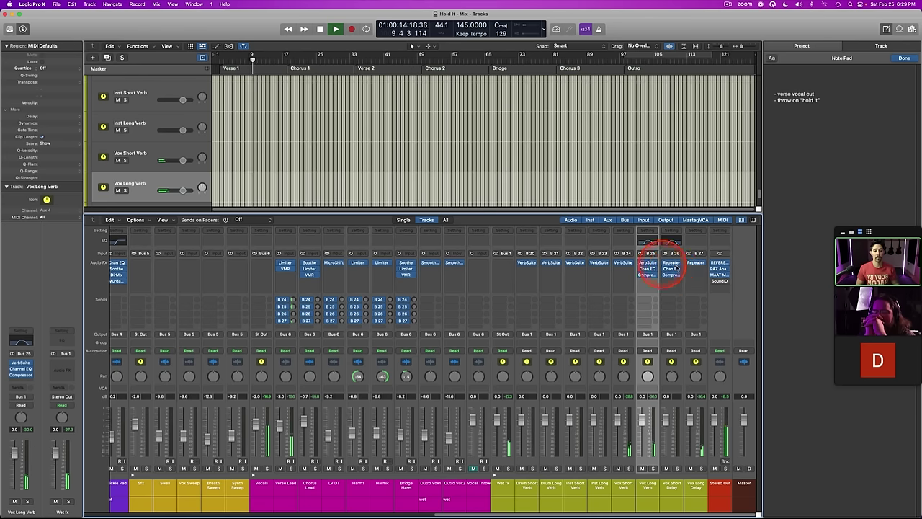
click(670, 264)
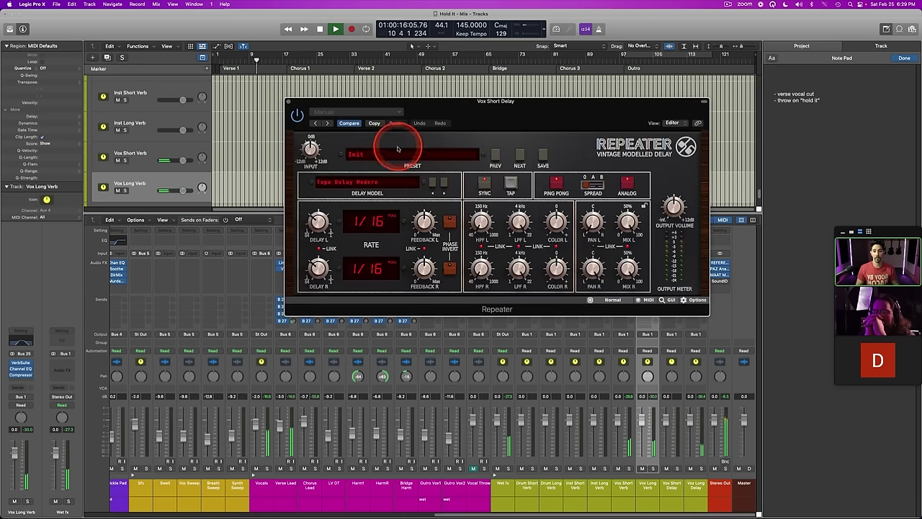
click(353, 184)
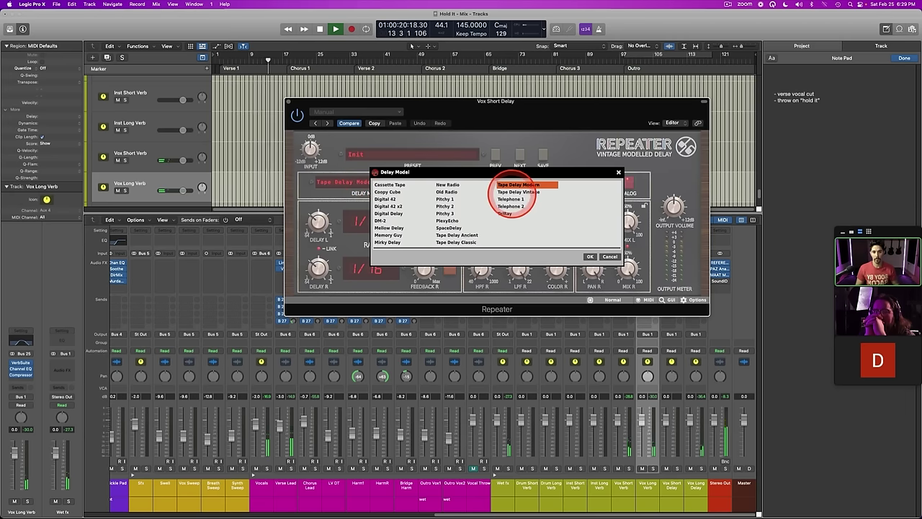
click(512, 192)
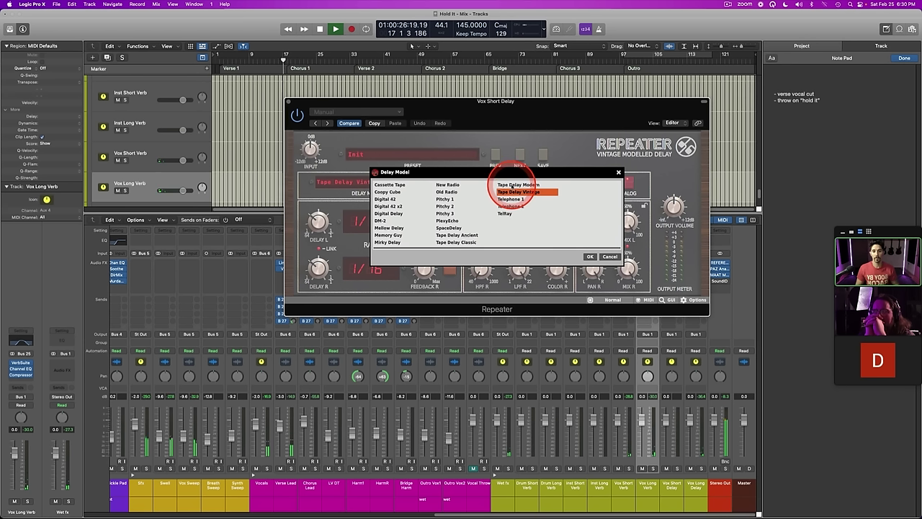
click(451, 243)
Step: Cycle playback over Verse 2, from bar 33 to bar 49, and confirm the selected Repeater delay model
click(219, 52)
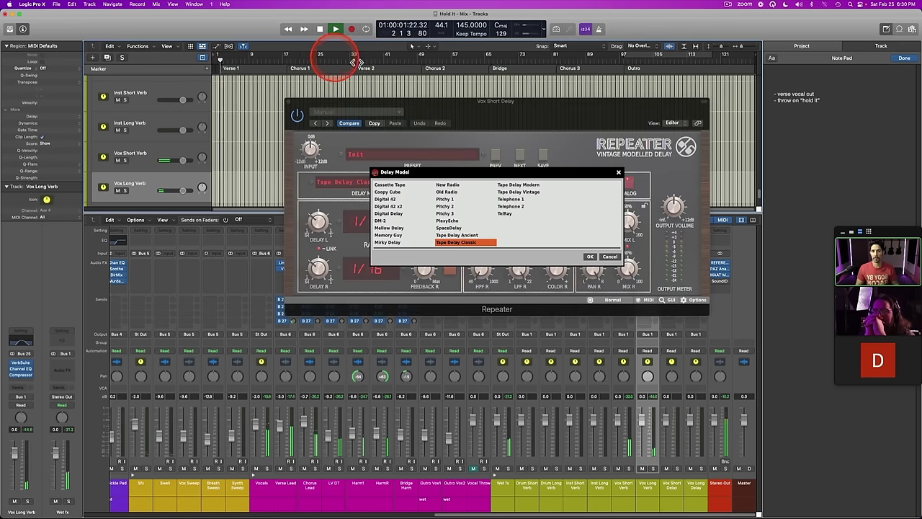
drag(353, 55, 432, 113)
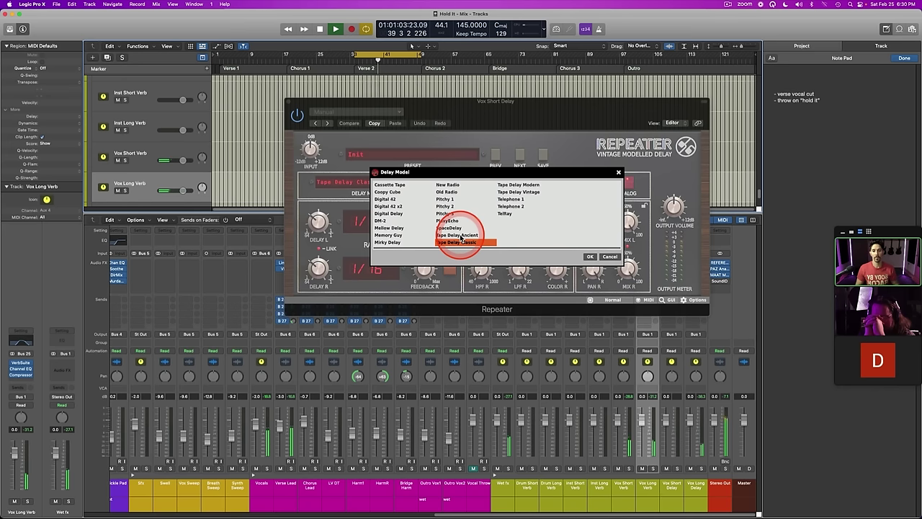
click(590, 256)
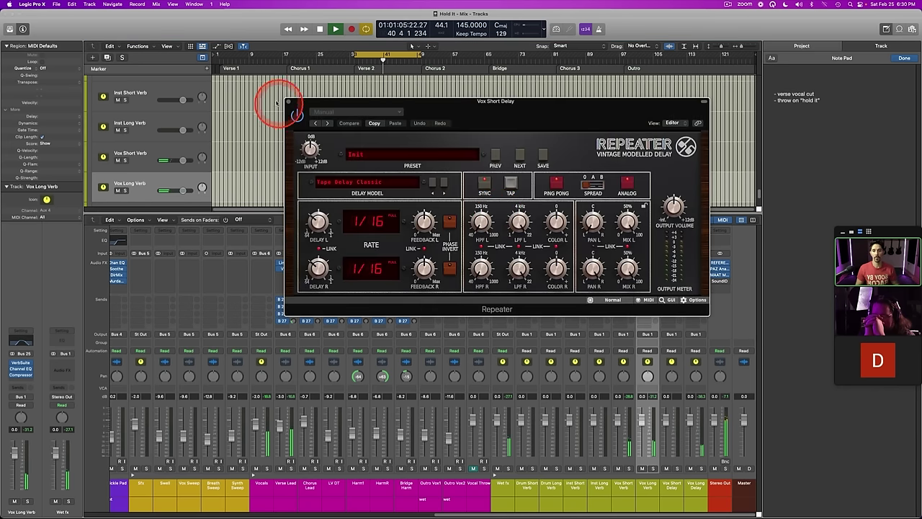
Step: Lower the low-pass filter frequency of Vox Short Delay's Repeater to 2.63 kHz, close the plug-in and stop playback
click(288, 101)
click(671, 269)
drag(520, 222, 531, 277)
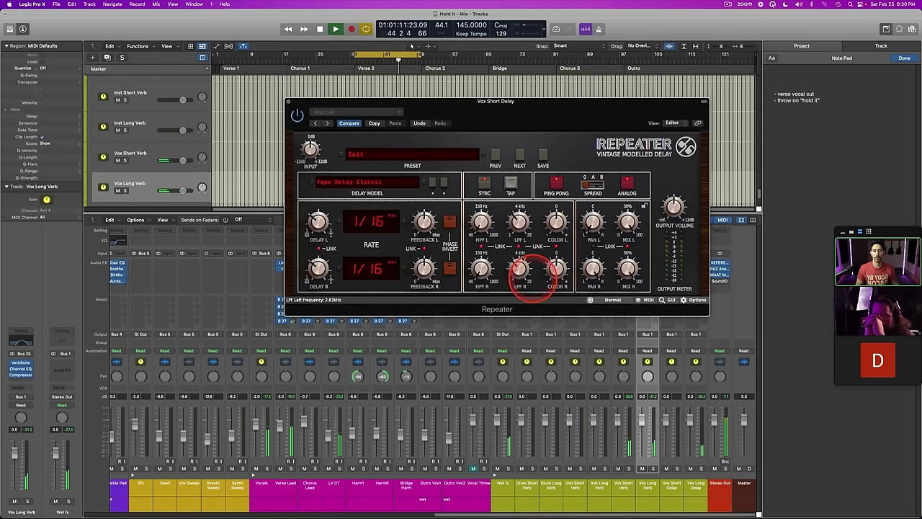
key(space)
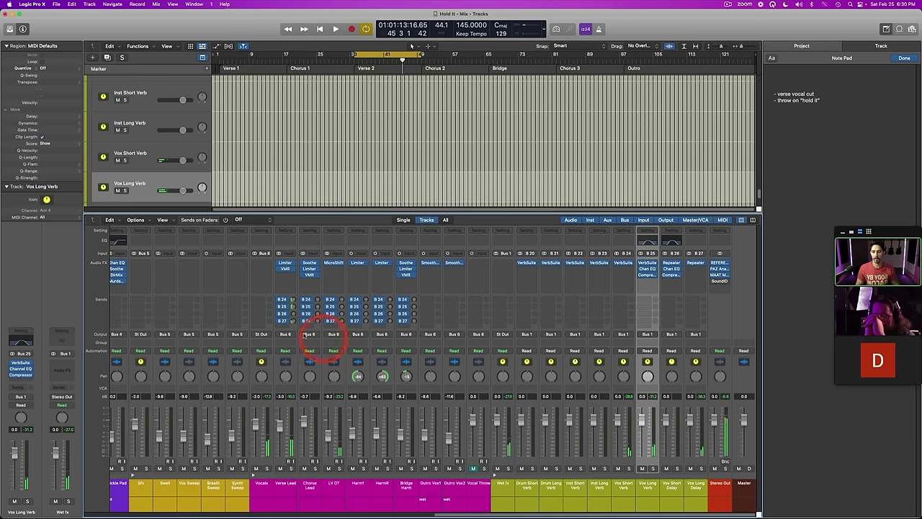
Step: Find the HH2 channel among the drum channels in the mixer and select it
scroll(253, 295, left, 5)
scroll(285, 307, left, 5)
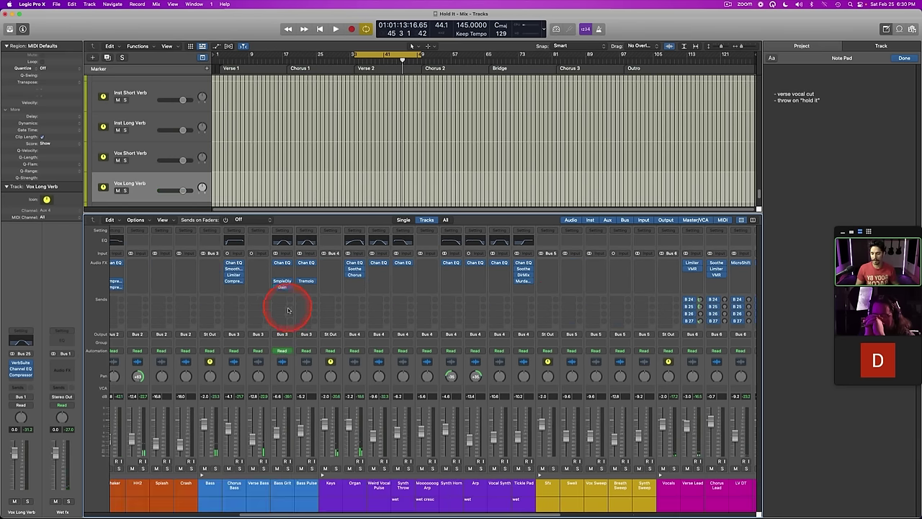
scroll(289, 312, left, 5)
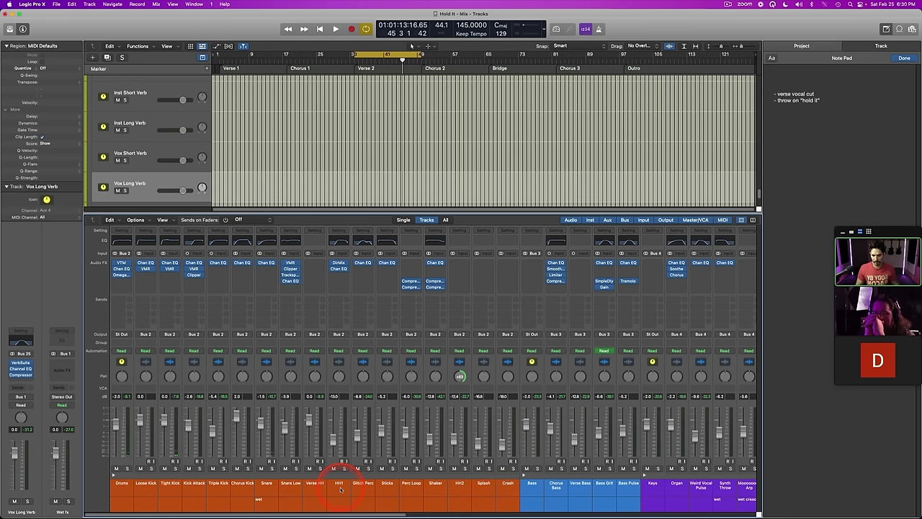
click(456, 487)
click(427, 168)
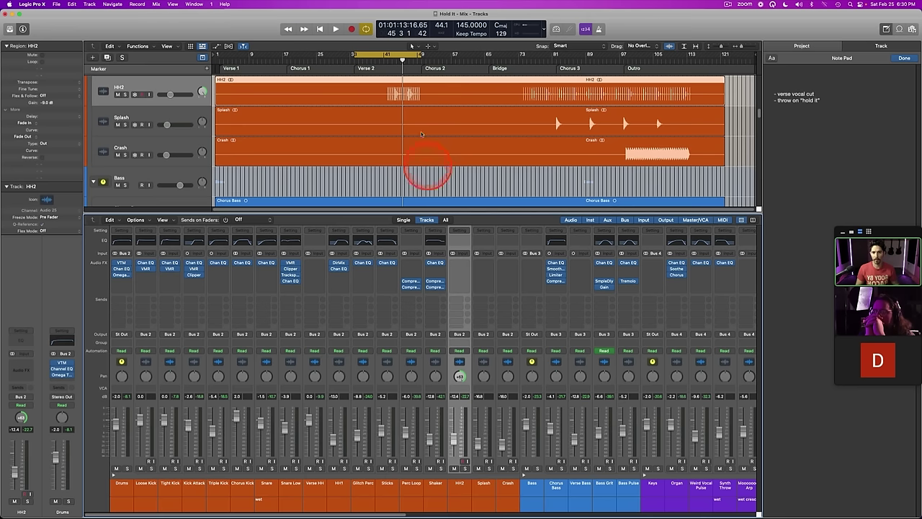
Step: Audition the HH2 hi-hat part from about bar 41 and from about bar 74
key(space)
click(390, 62)
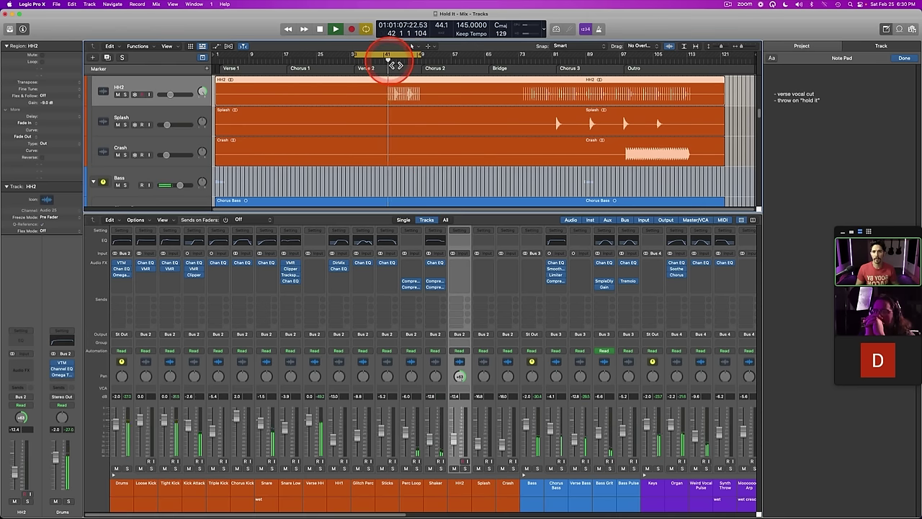
key(space)
click(529, 62)
key(space)
key(space)
Step: Turn off the cycle range, lower HH2's fader to -18.0 dB during playback from about bar 74, and replay from bar 41
click(527, 61)
click(391, 54)
key(space)
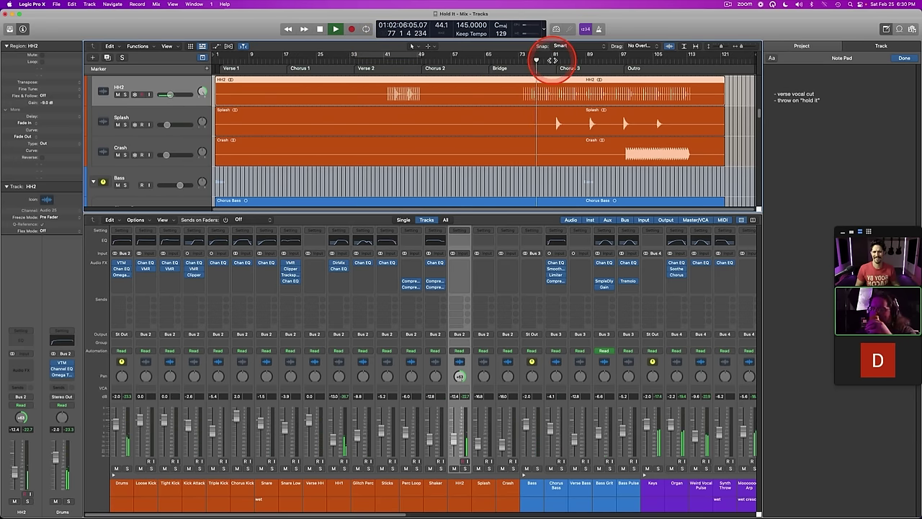
drag(457, 432, 453, 446)
click(386, 62)
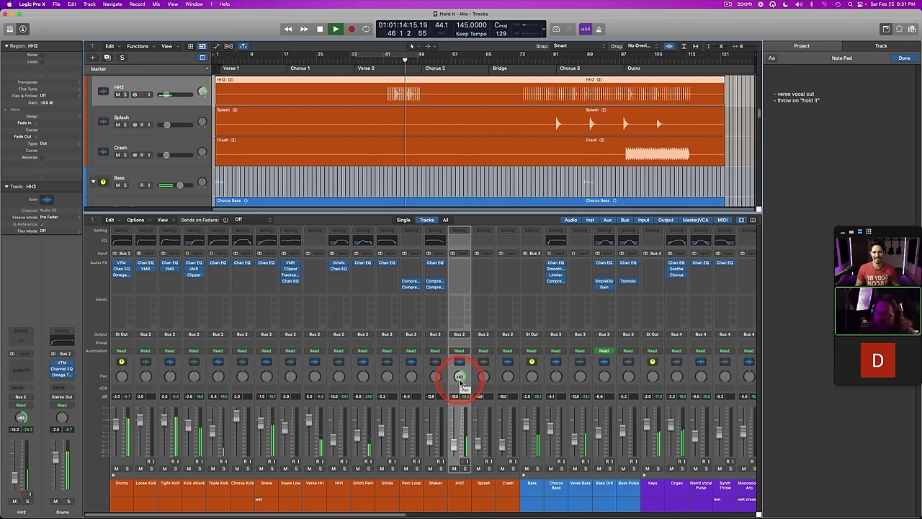
Step: Add a Channel EQ to HH2, cut its highs with the high-shelf band, and close the plug-in
click(459, 239)
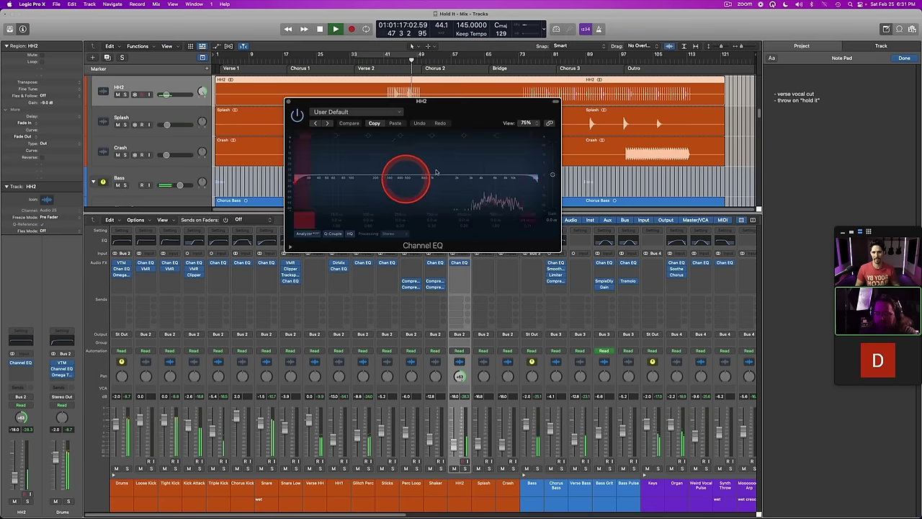
click(495, 136)
drag(503, 175, 457, 180)
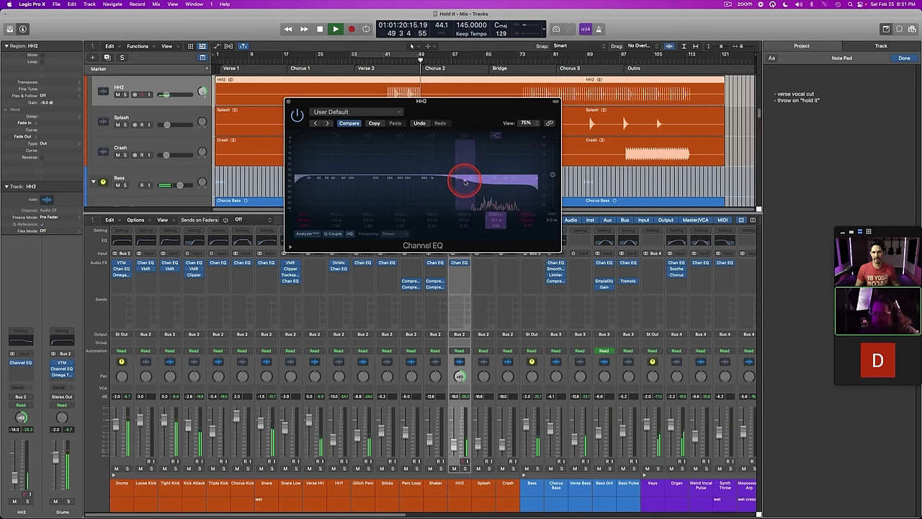
click(289, 102)
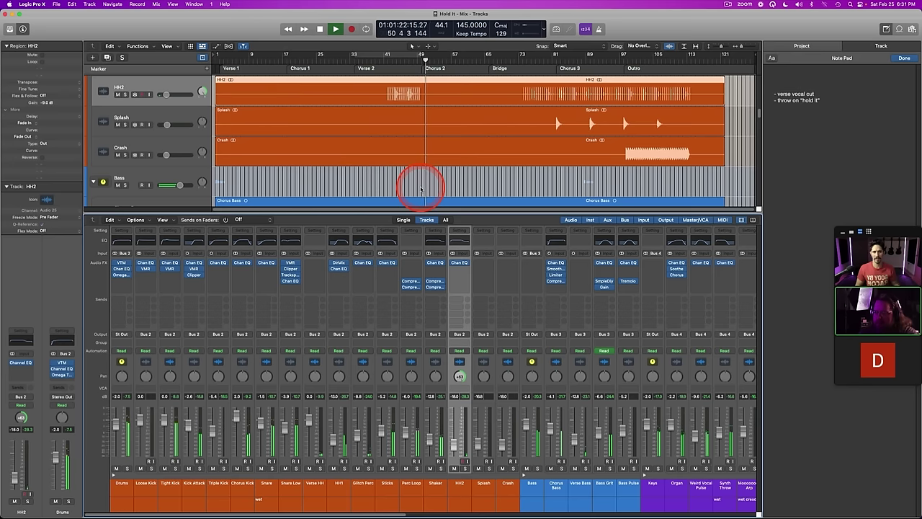
Step: Collapse the Drums stack in the mixer, stop playback and return to the vocal and effects channels
click(113, 475)
key(space)
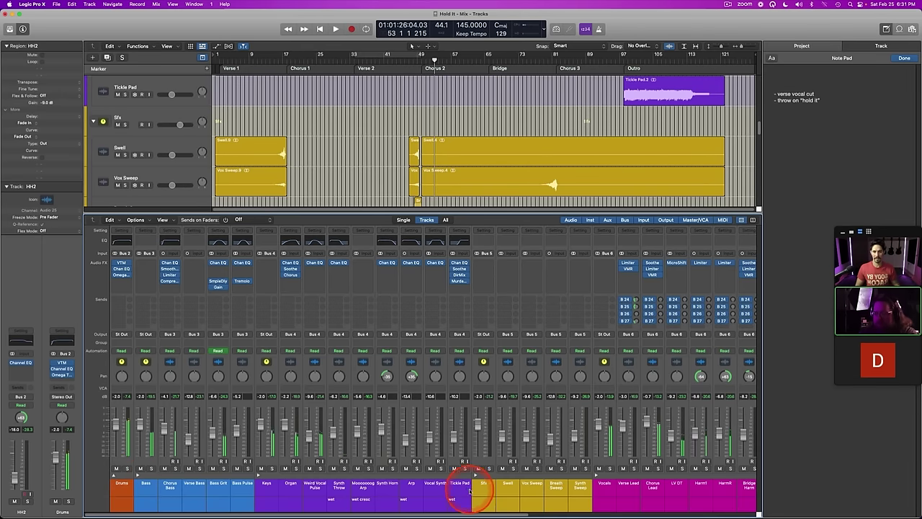
scroll(470, 491, right, 10)
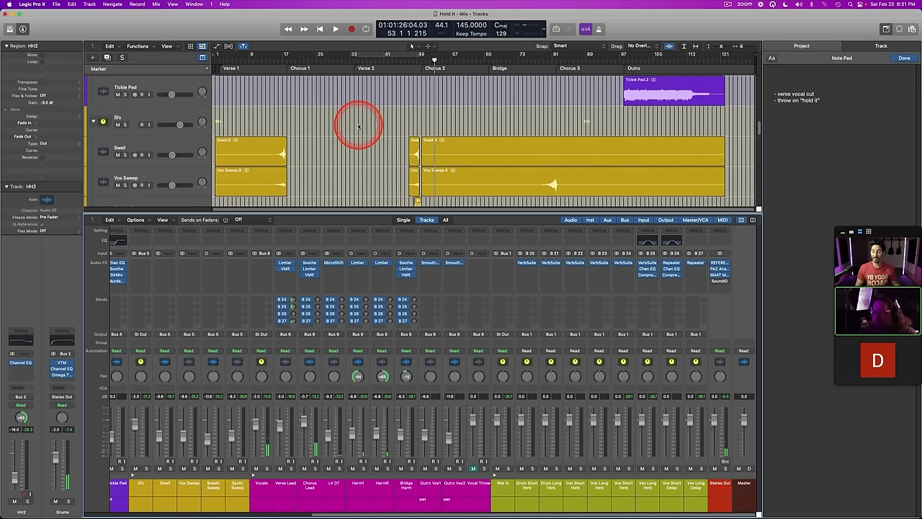
Step: Hide the mixer, play the song from its start, and show the mixer again
key(x)
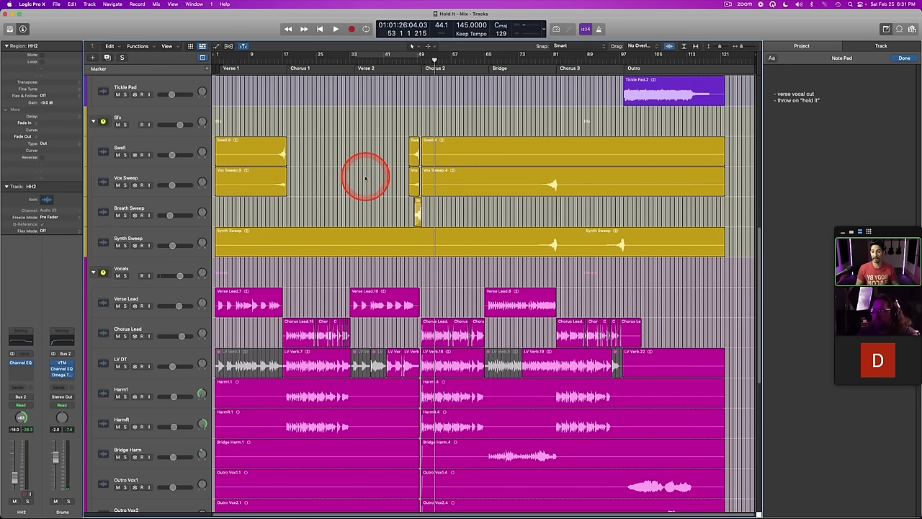
click(216, 55)
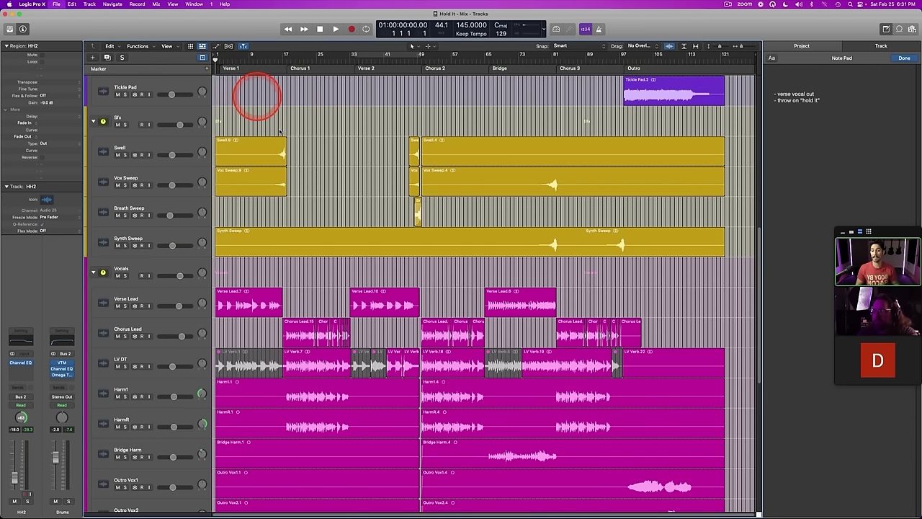
key(space)
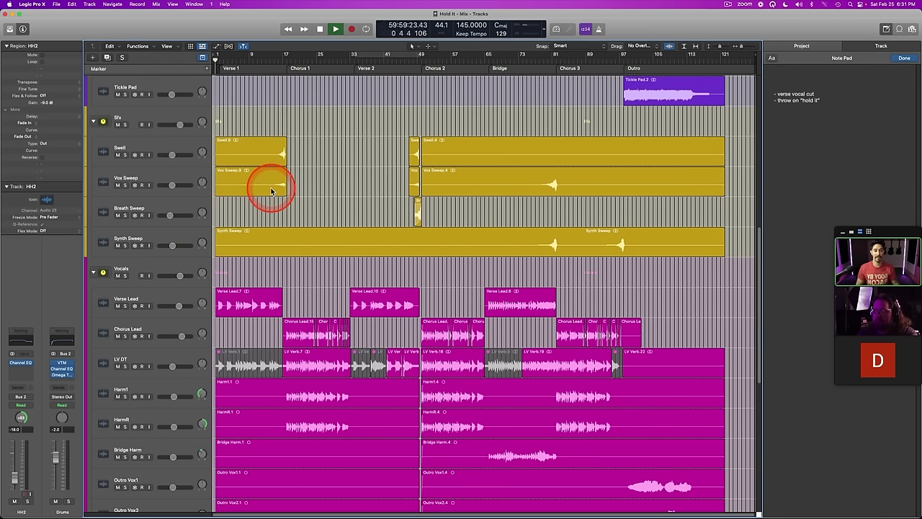
key(space)
key(space)
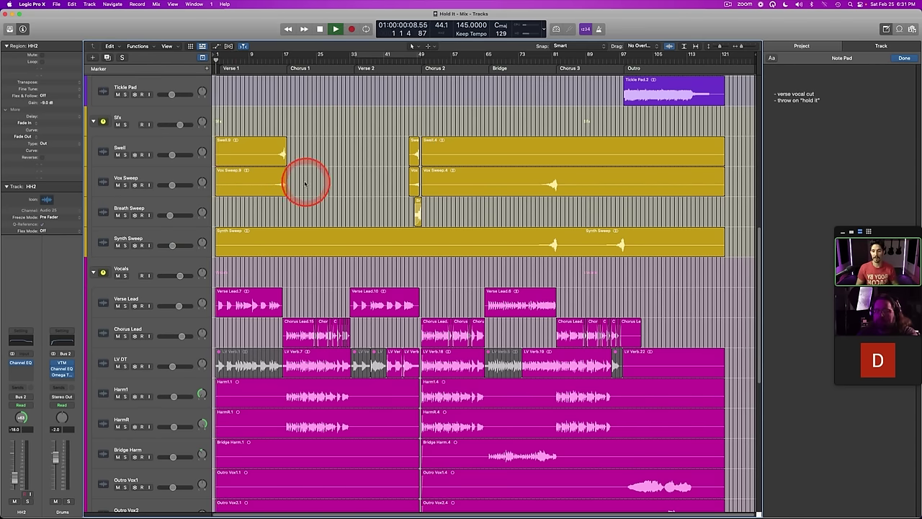
key(x)
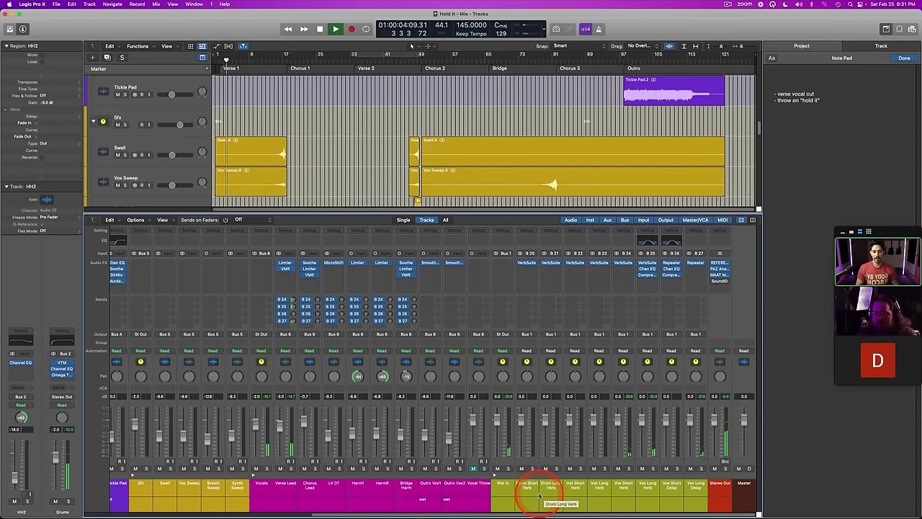
Step: Move the Channel EQ and Compressor from Vox Short Delay to Vox Long Delay and replay the song from its start
click(647, 488)
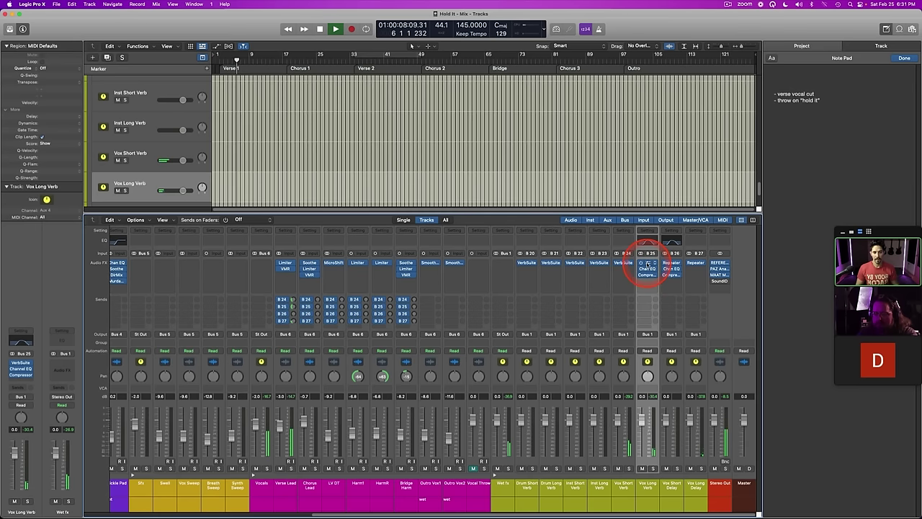
click(672, 486)
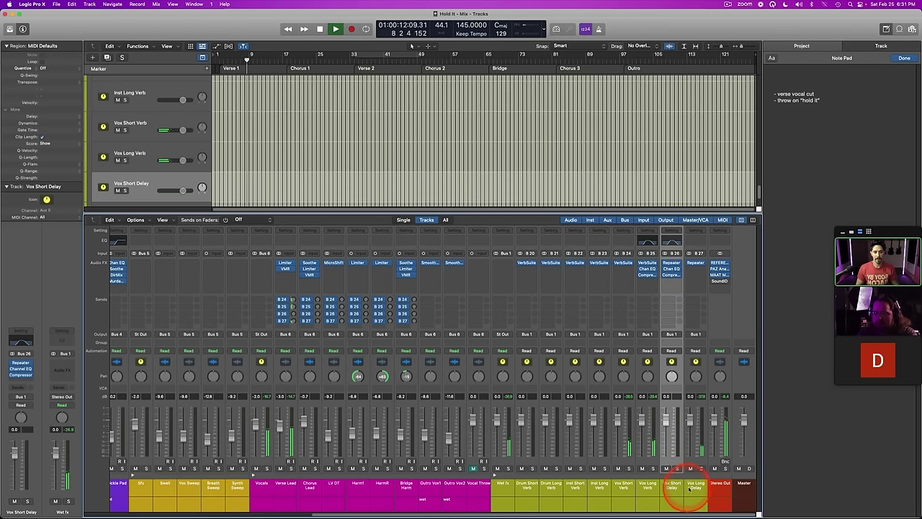
click(694, 487)
key(space)
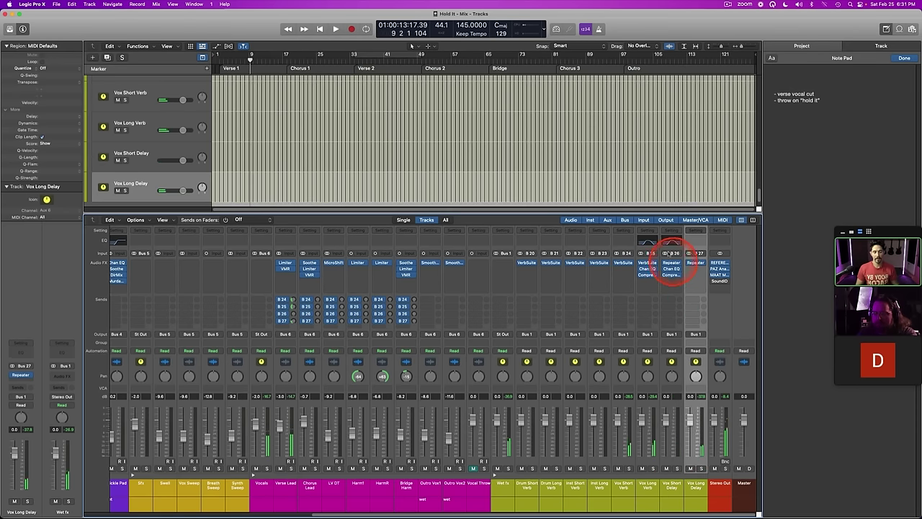
drag(694, 270, 693, 277)
key(space)
click(216, 56)
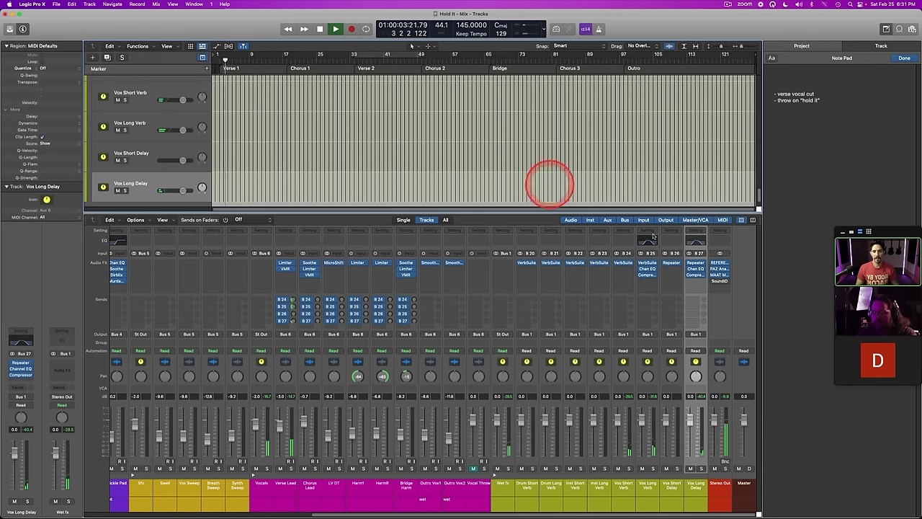
Step: Move the Channel EQ from Vox Long Delay back to Vox Short Delay and remove it there
drag(696, 269, 672, 269)
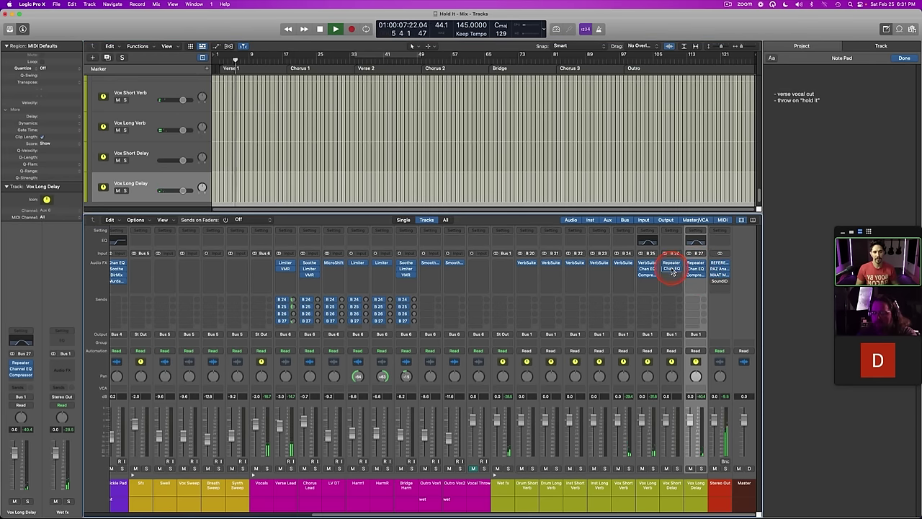
drag(671, 269, 696, 275)
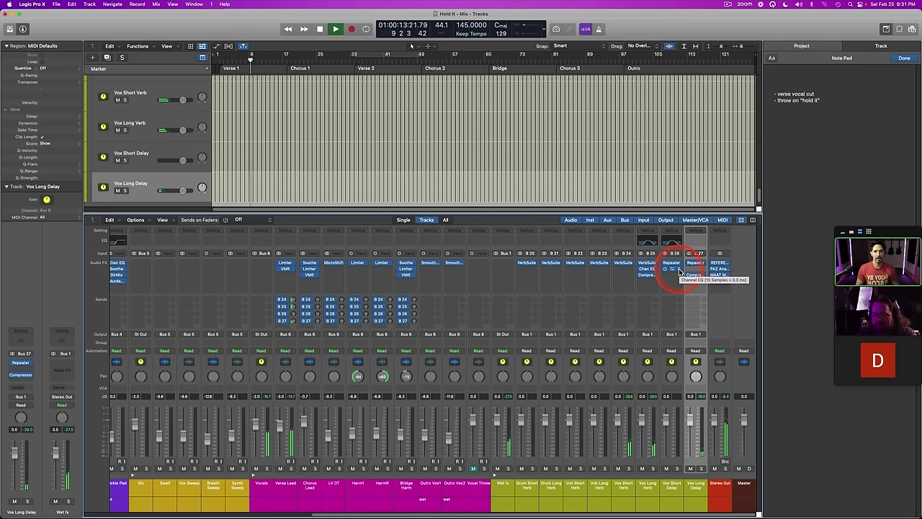
click(679, 270)
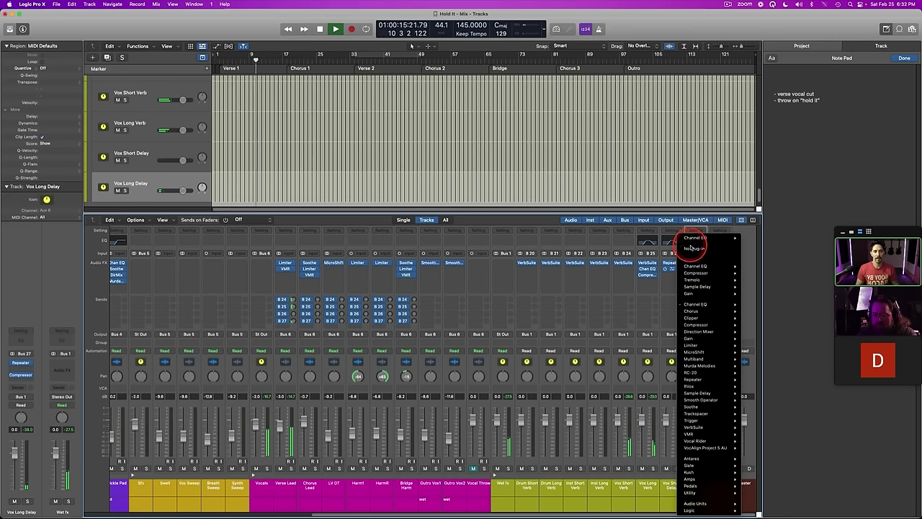
click(693, 248)
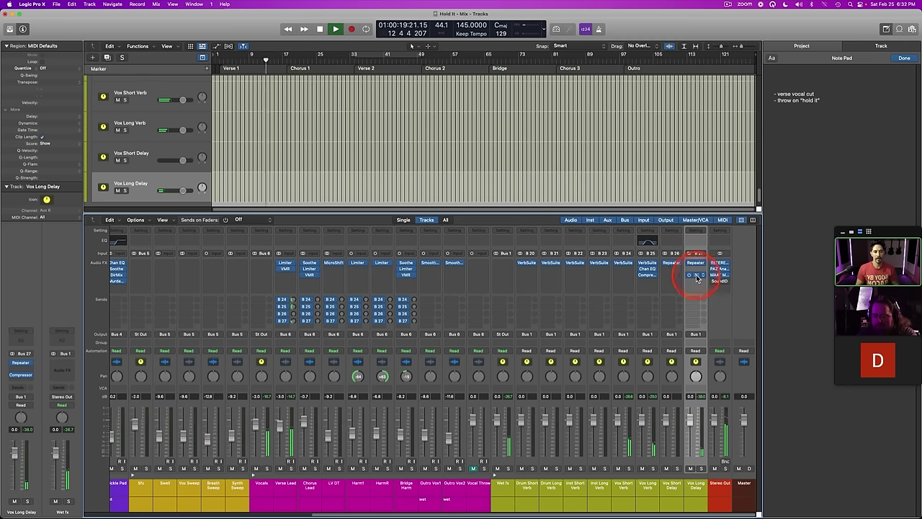
Step: Adjust the threshold of Vox Long Delay's side-chained Compressor while replaying Verse 1, save the project, and close the plug-in
click(696, 276)
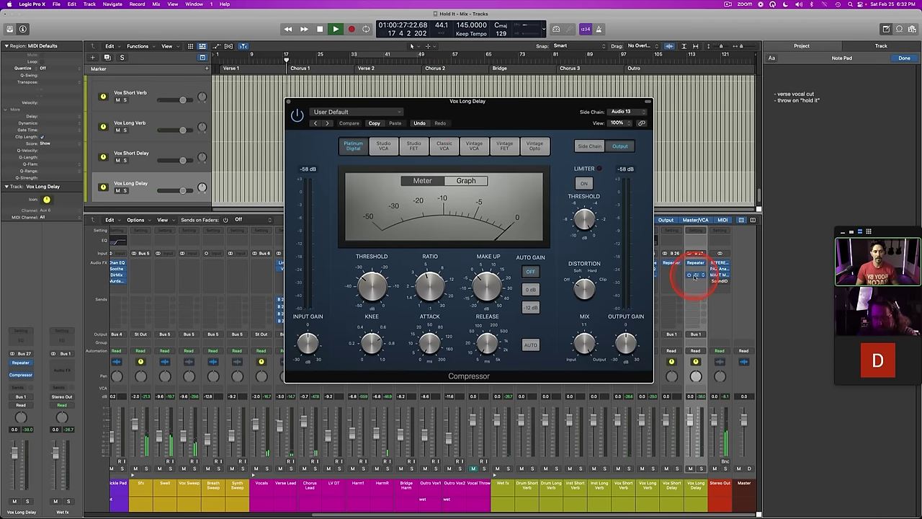
drag(369, 286, 370, 281)
key(space)
click(234, 66)
key(space)
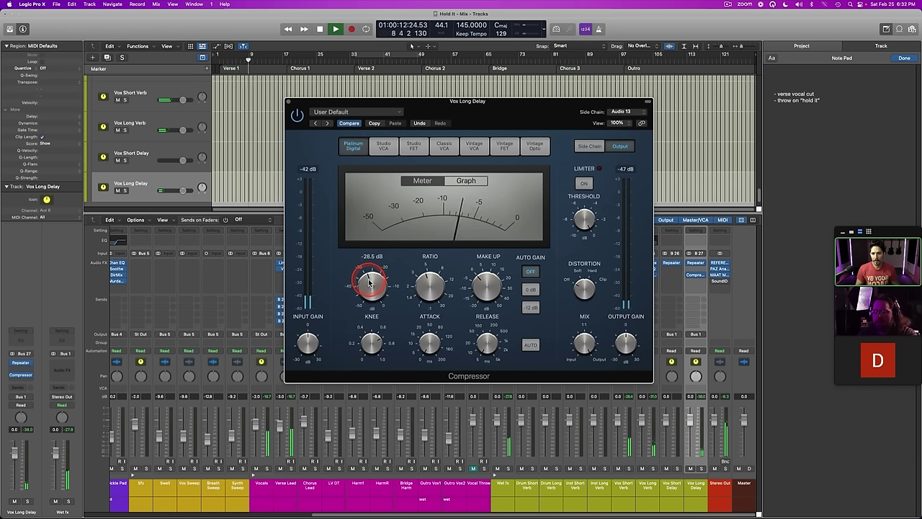
mouse_move(368, 281)
mouse_down()
mouse_move(365, 263)
mouse_move(372, 263)
mouse_up()
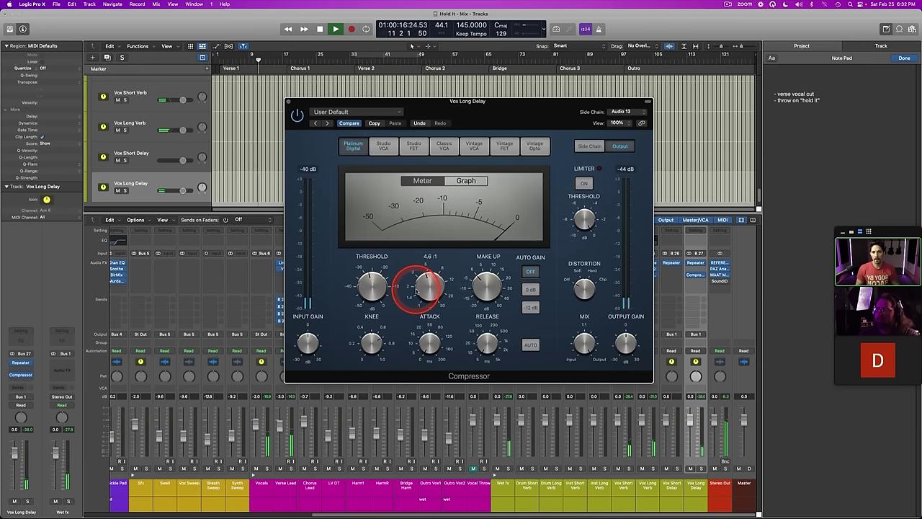
key(super+s)
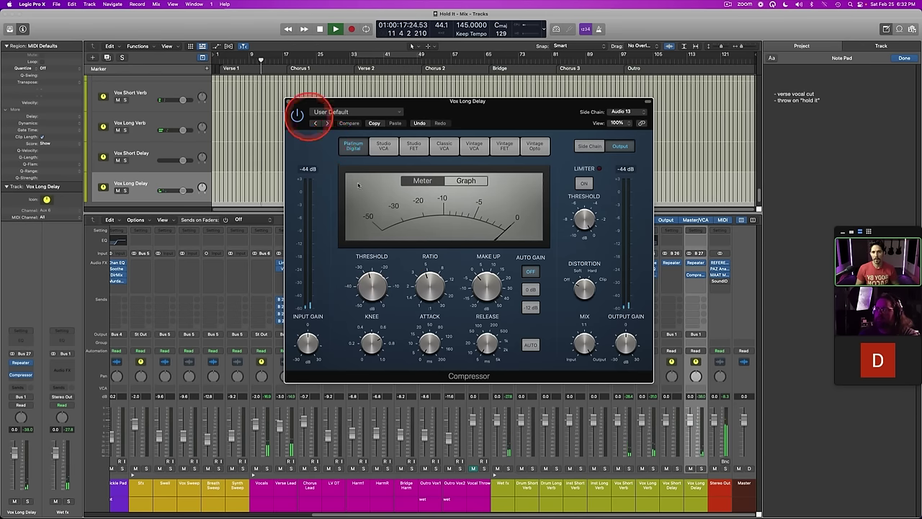
click(289, 102)
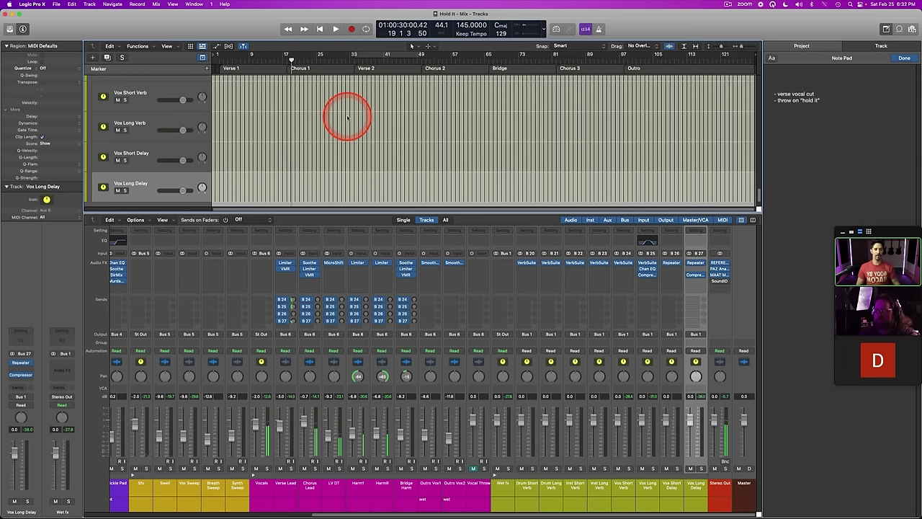
Step: Raise Chorus Lead's Bus 27 send and set its fader to -1.2 dB while auditioning the start of Chorus 1
key(Return)
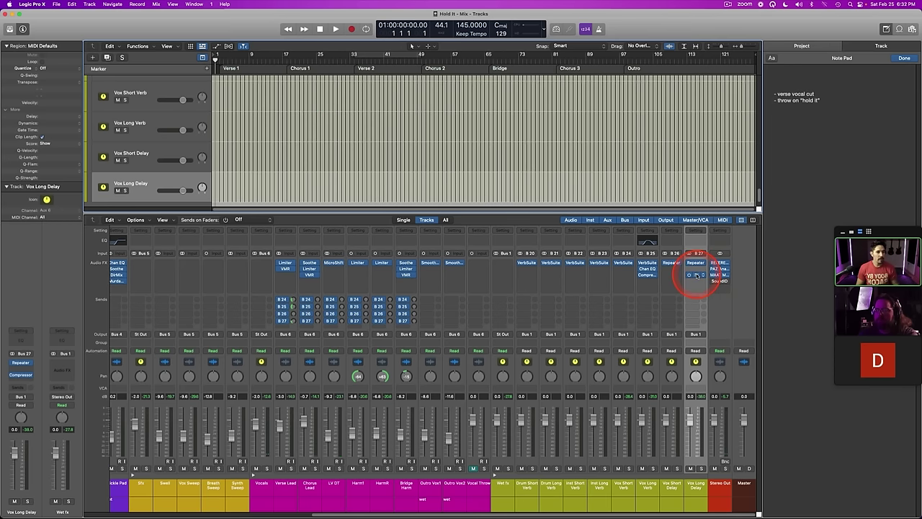
scroll(278, 113, up, 1)
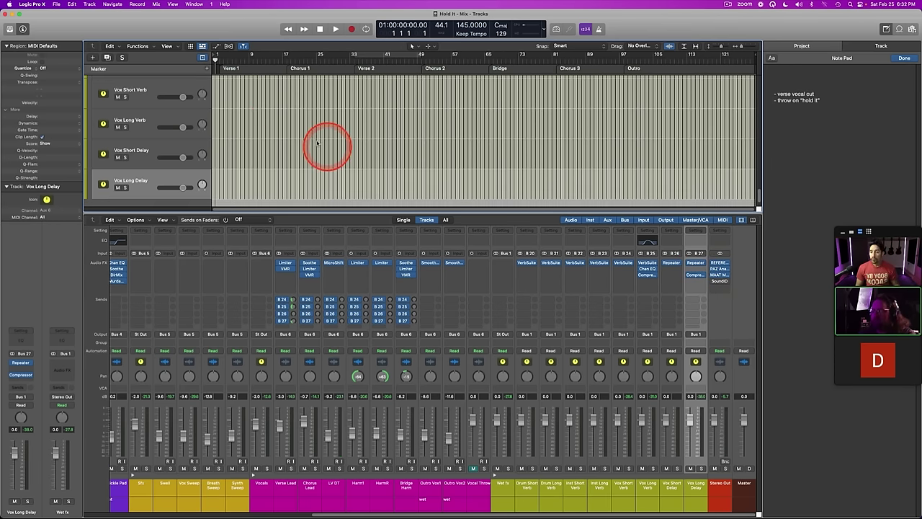
key(x)
scroll(304, 181, up, 5)
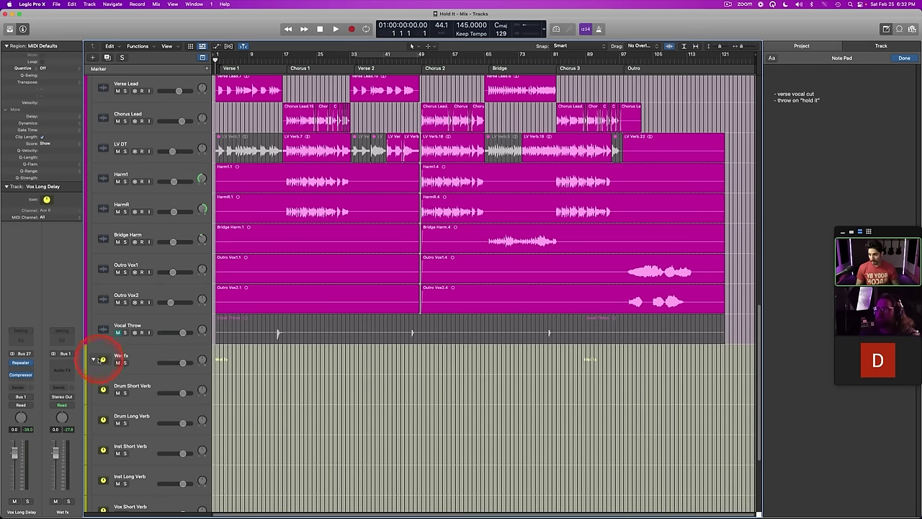
click(281, 55)
key(x)
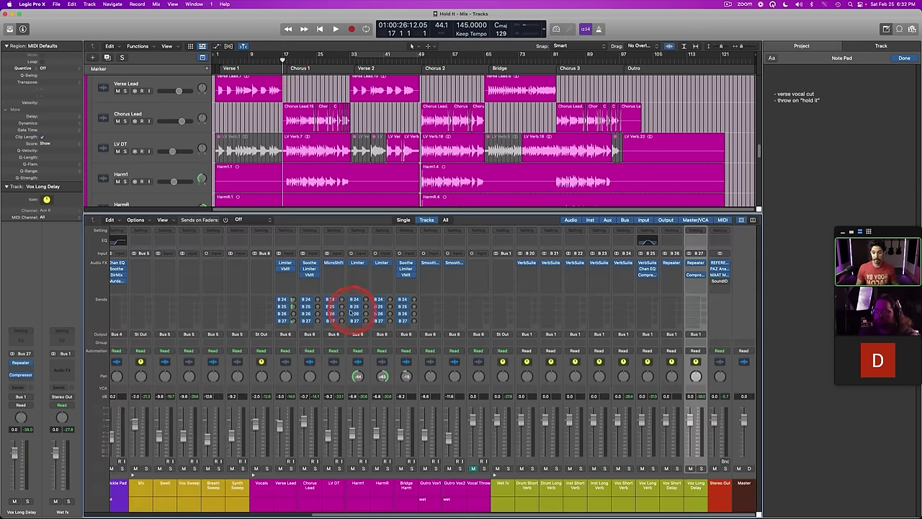
click(309, 488)
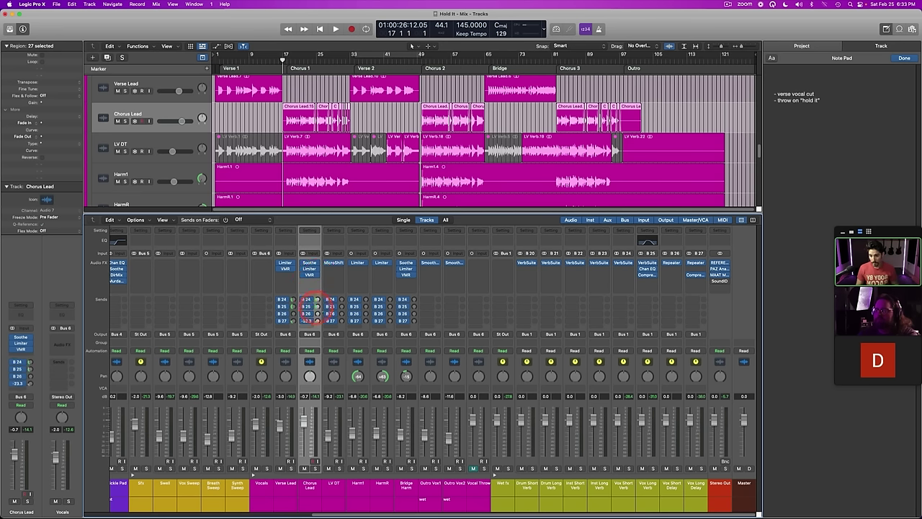
double_click(271, 57)
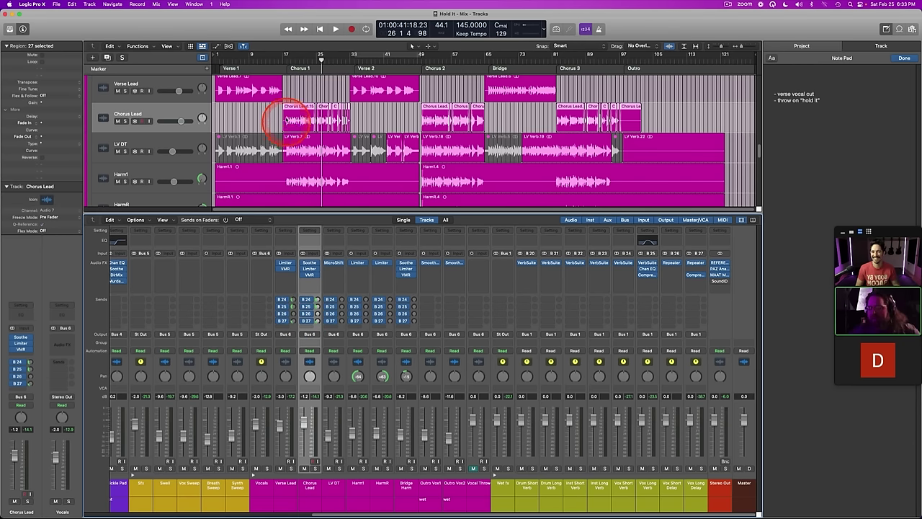
click(283, 53)
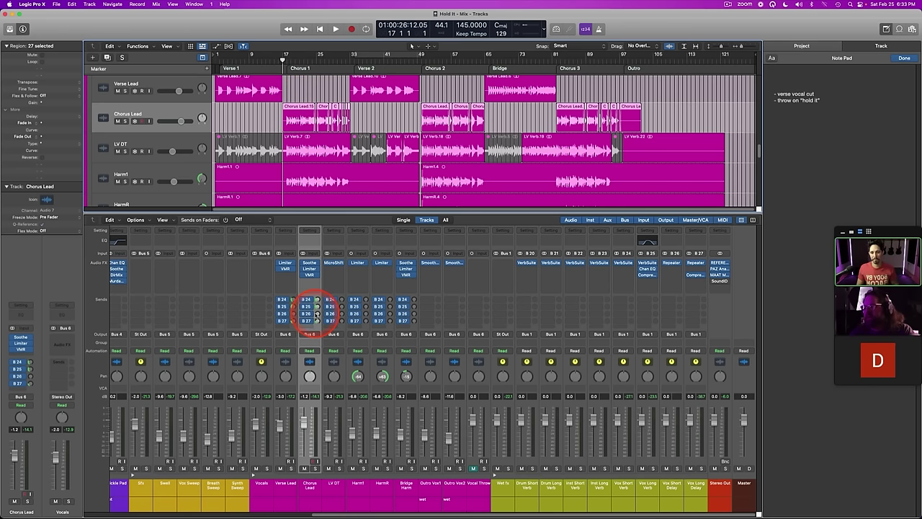
click(295, 148)
key(space)
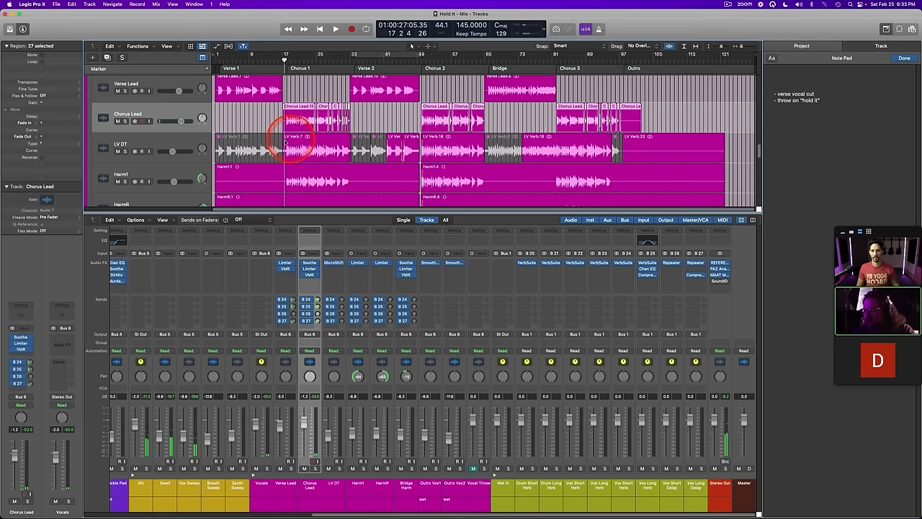
Step: Delete the parts of the LV DT, harmony and outro vocal regions that lie before the Chorus 1 vocal, keeping the muted LV DT verse region
click(749, 48)
key(x)
scroll(435, 130, left, 3)
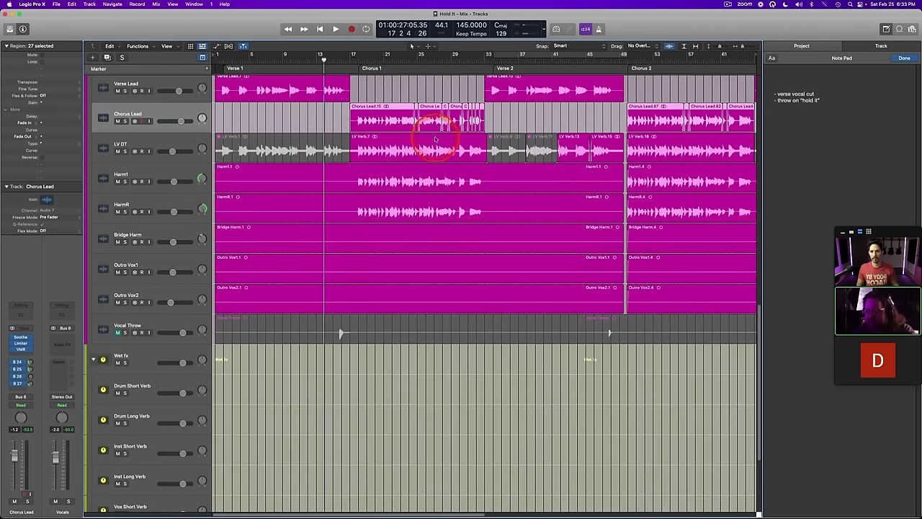
drag(350, 121, 355, 301)
key(Delete)
drag(353, 175, 198, 289)
key(Delete)
Step: Trim the starts of the Chorus 1 regions from LV DT through Outro Vox2 to just before bar 18
click(328, 184)
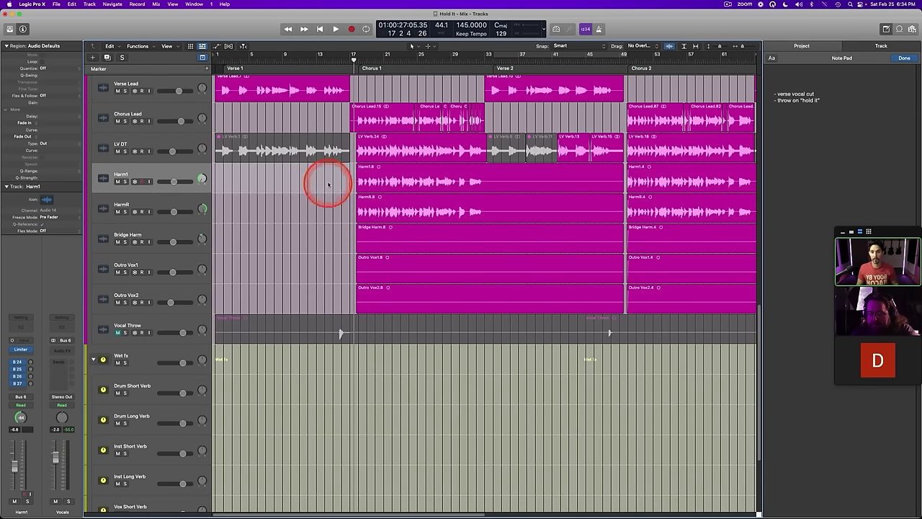
click(747, 49)
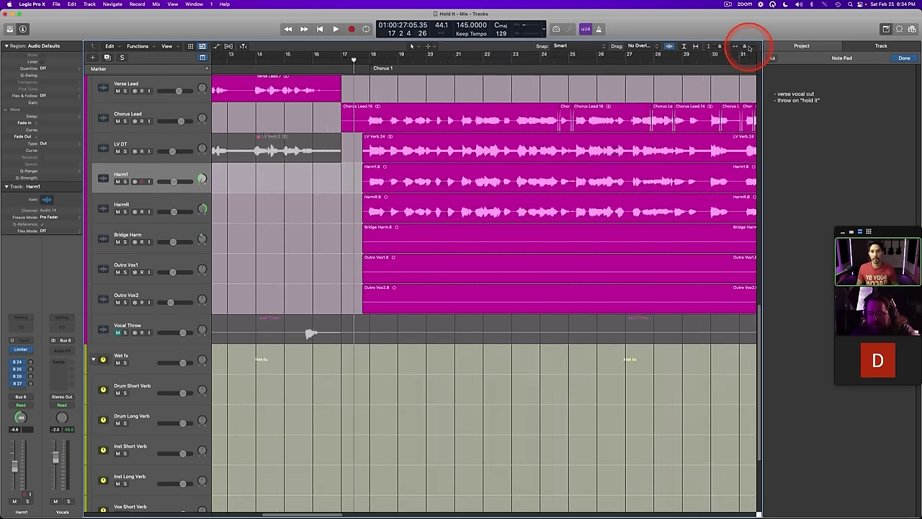
click(448, 197)
drag(357, 151, 382, 137)
key(Delete)
click(365, 301)
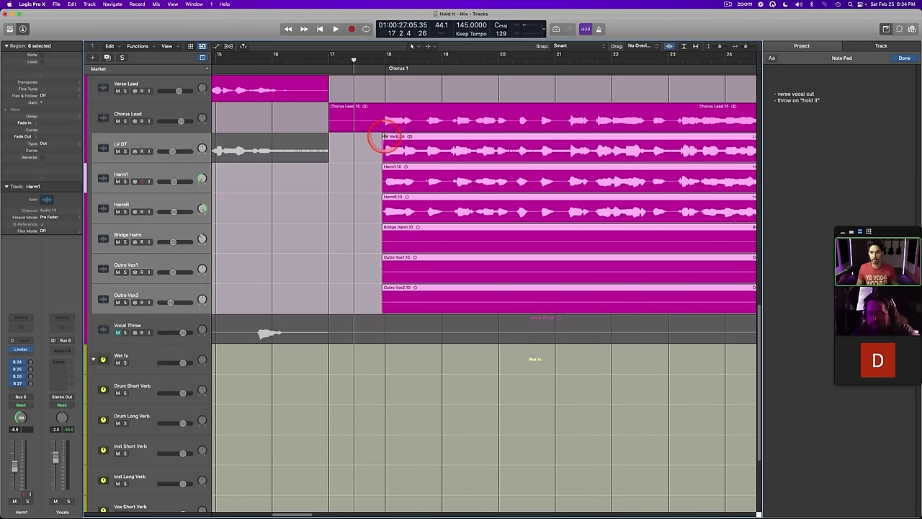
Step: Trim the start of Chorus Lead's first Chorus 1 region to just before bar 18 and replay from about bar 16
drag(315, 117, 382, 116)
key(Delete)
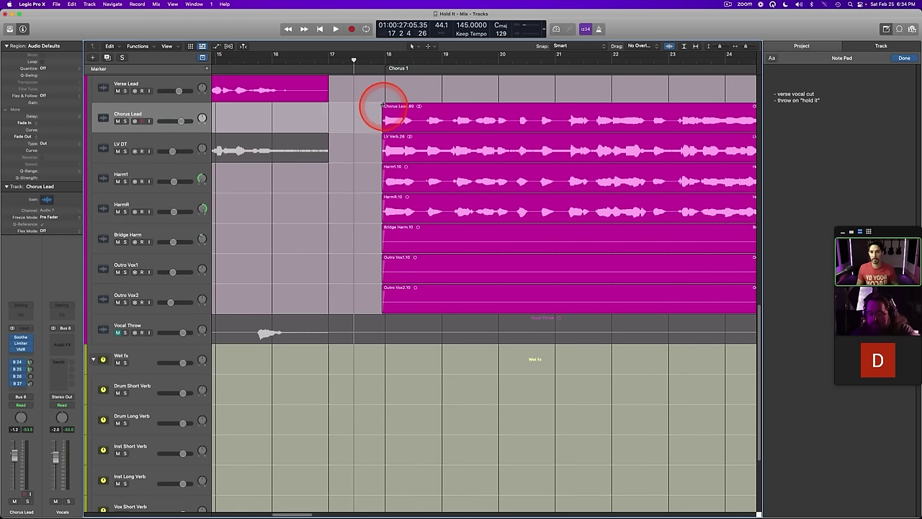
click(382, 106)
key(space)
click(266, 56)
scroll(330, 175, right, 2)
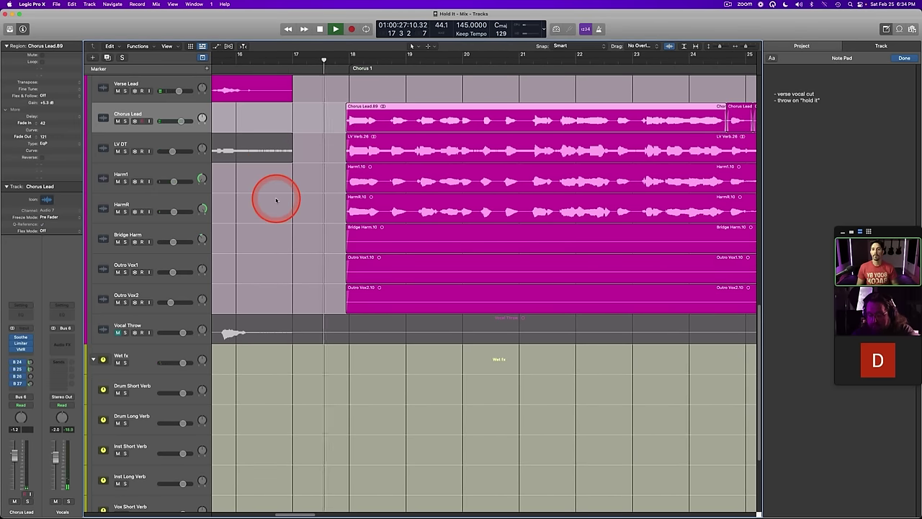
scroll(312, 196, right, 3)
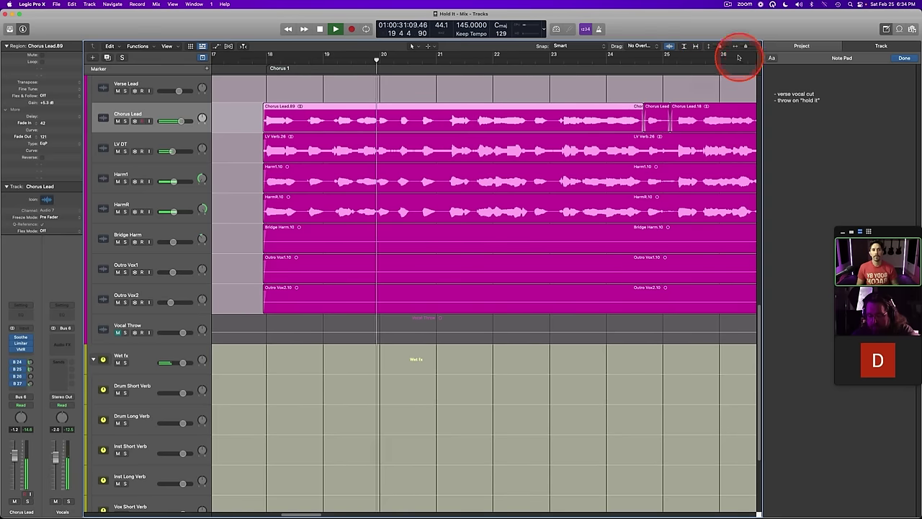
Step: Show the mixer during playback and select the Harm1 and HarmR channels together
drag(745, 47, 717, 48)
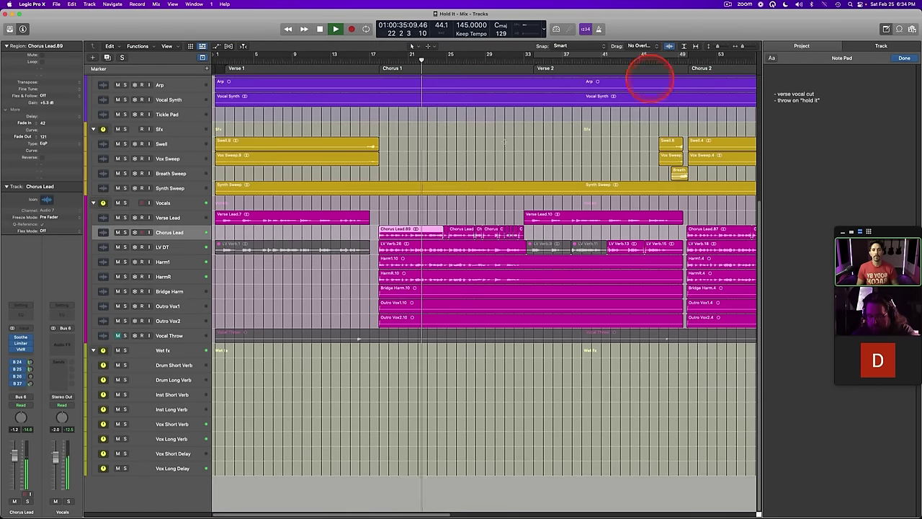
scroll(372, 218, right, 4)
key(x)
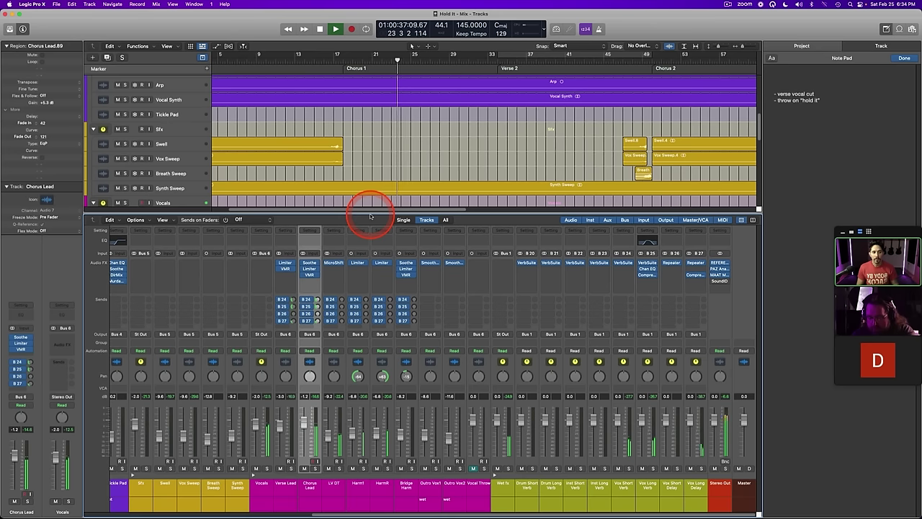
click(326, 489)
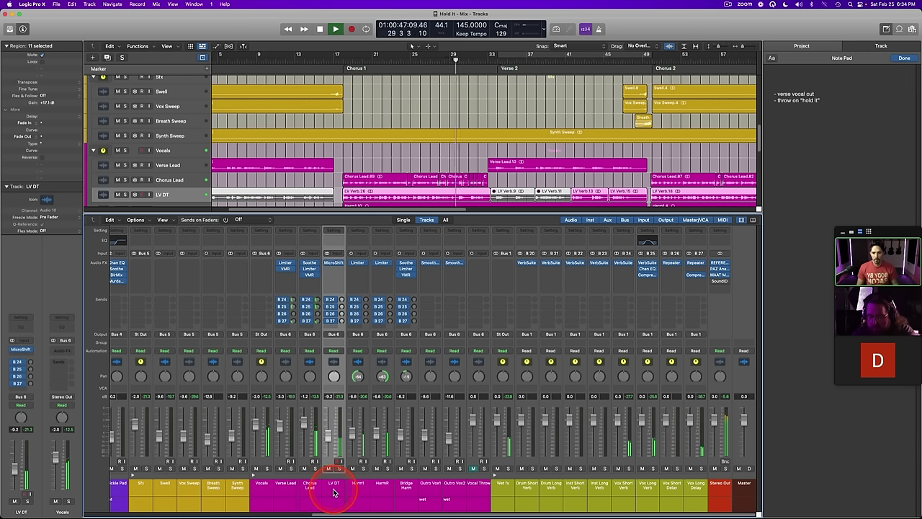
click(358, 495)
shift+click(380, 491)
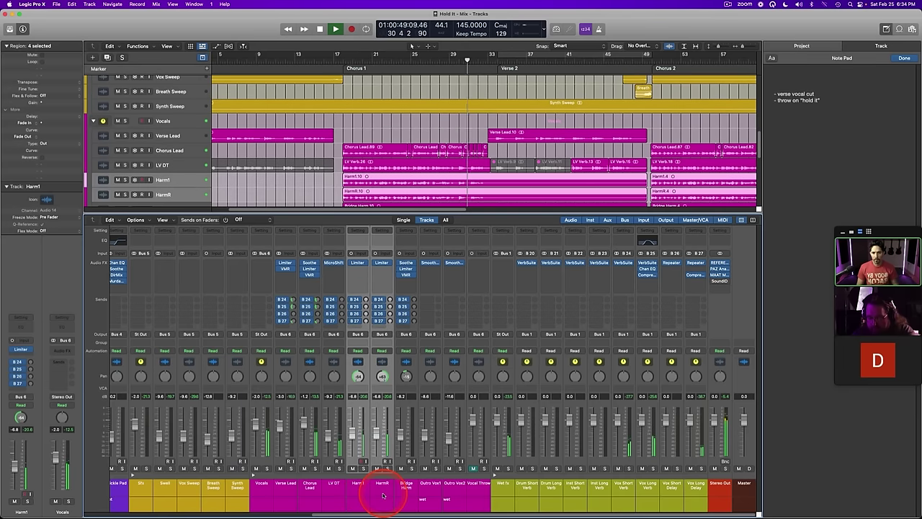
Step: Replay Chorus 1 from about bar 28, stop, and insert the mono VMR plug-in after the Limiter on the selected harmony channels
click(442, 62)
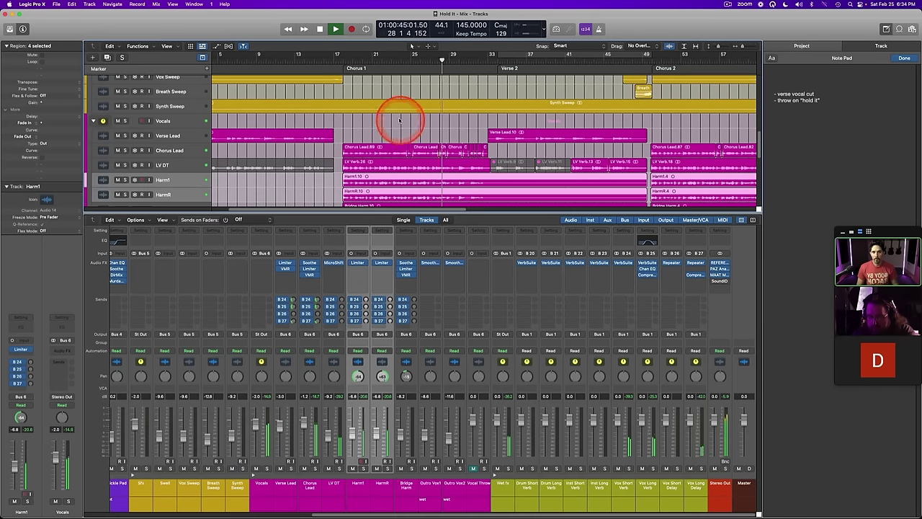
key(space)
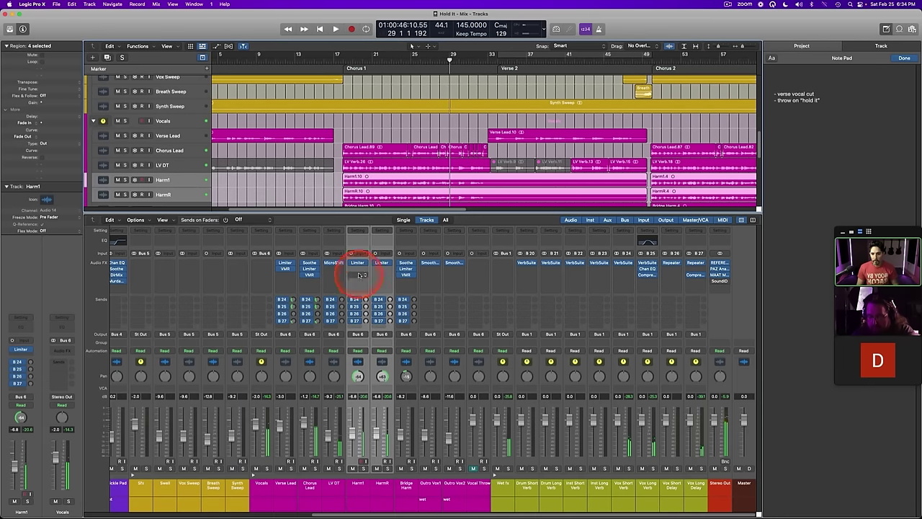
click(356, 270)
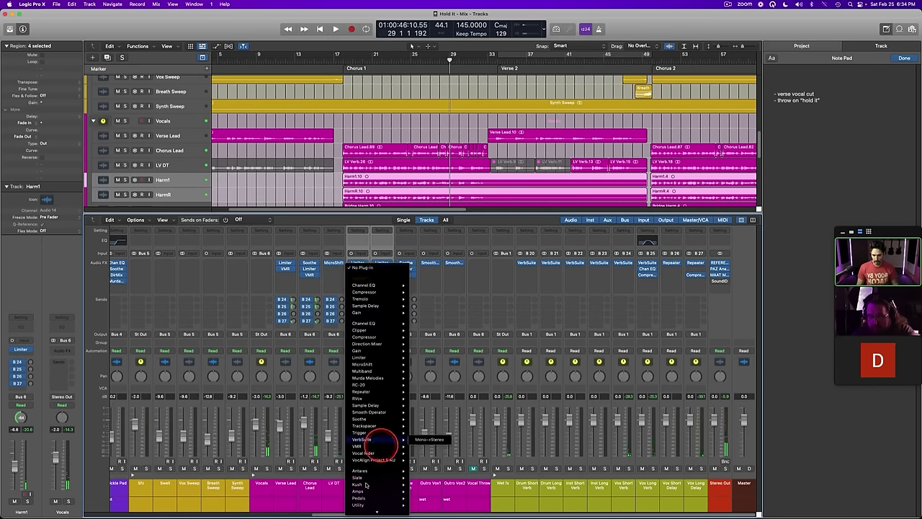
mouse_move(366, 514)
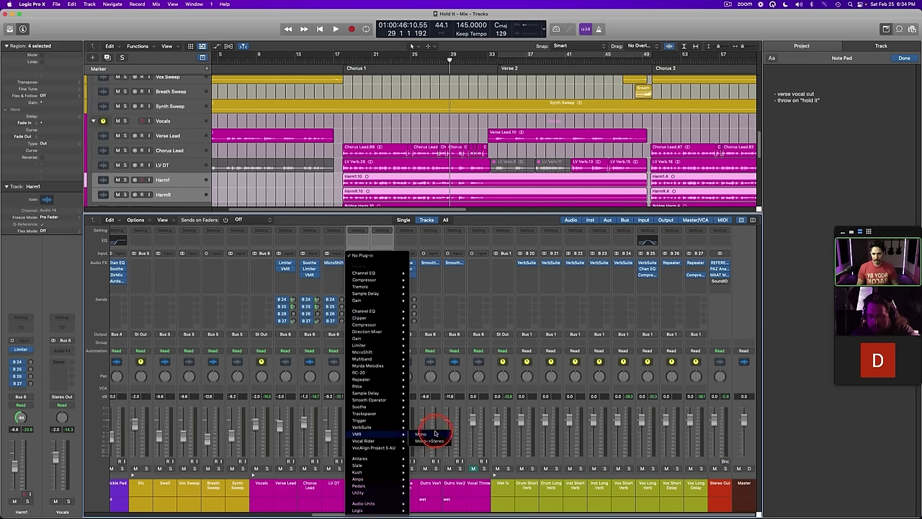
click(435, 435)
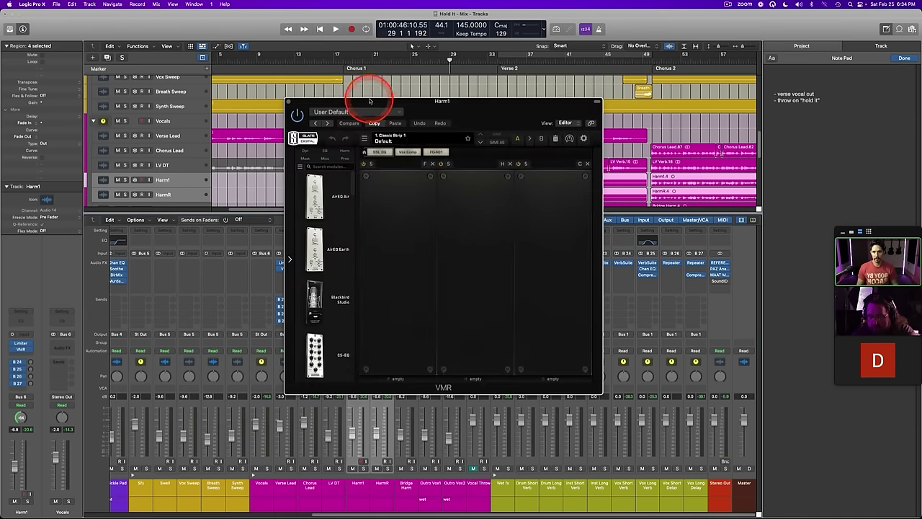
drag(420, 148, 510, 213)
click(362, 275)
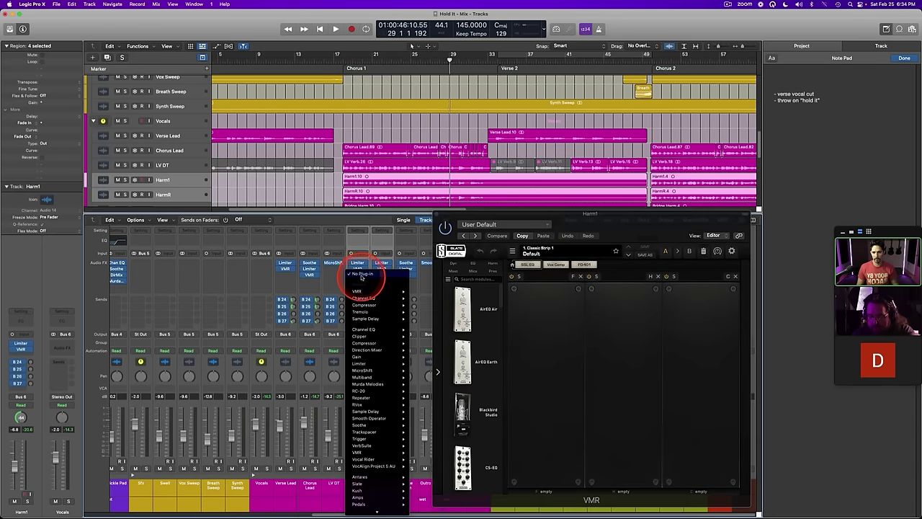
click(359, 272)
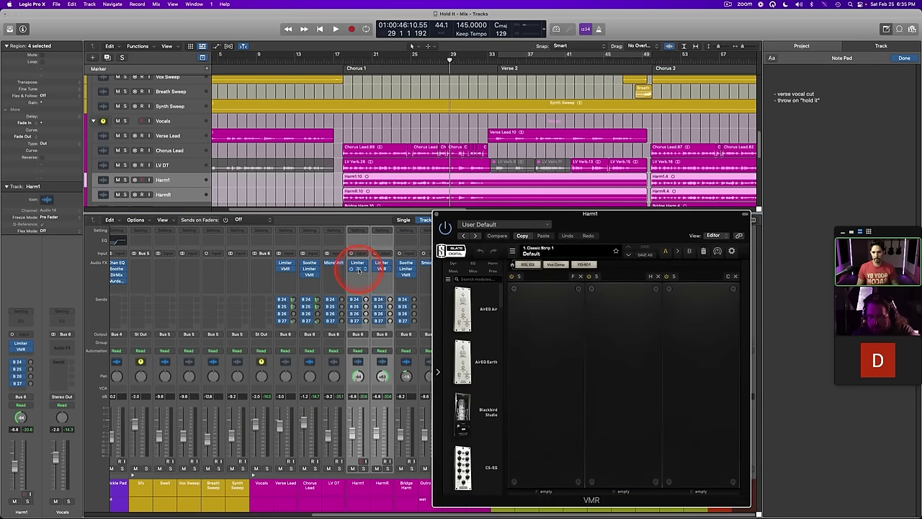
click(359, 270)
click(357, 269)
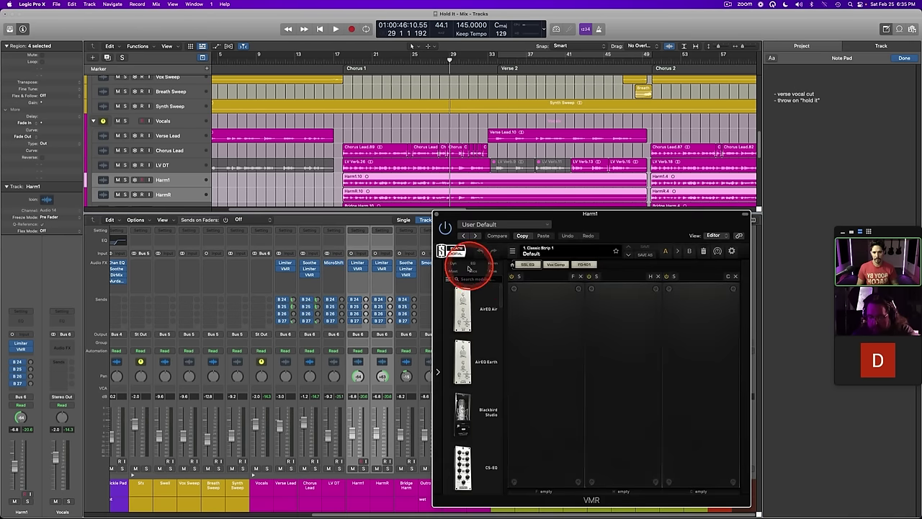
Step: Look through VMR's dynamics modules and load the FG-DS 902 de-esser into the first slot on Harm1
click(452, 265)
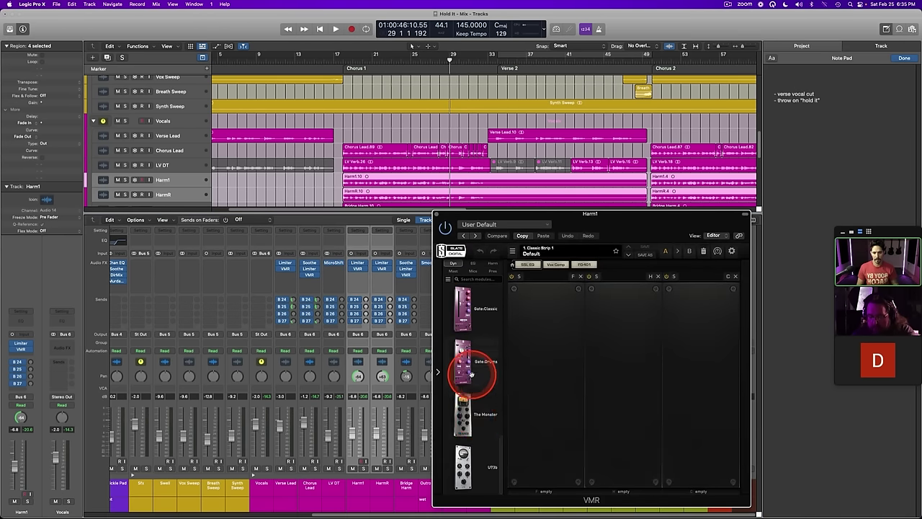
scroll(471, 433, down, 5)
scroll(472, 425, up, 5)
scroll(471, 422, up, 5)
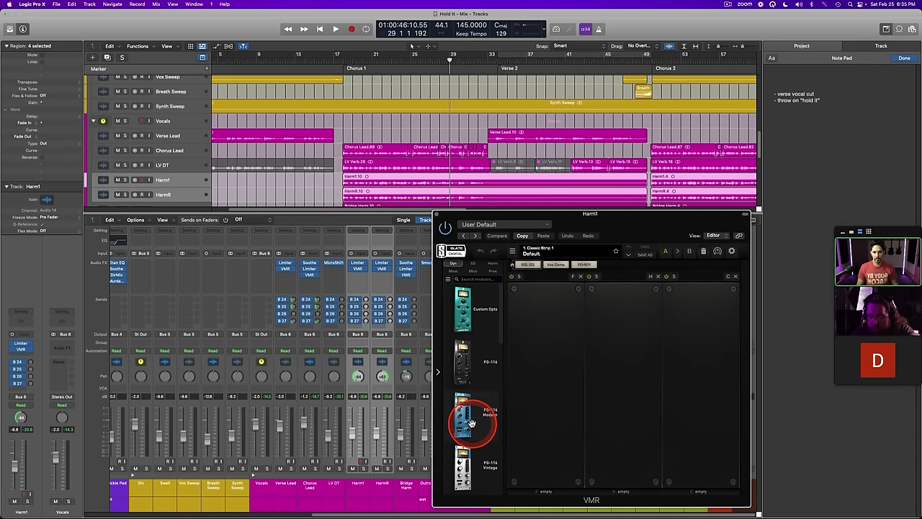
scroll(471, 423, down, 5)
scroll(471, 425, down, 2)
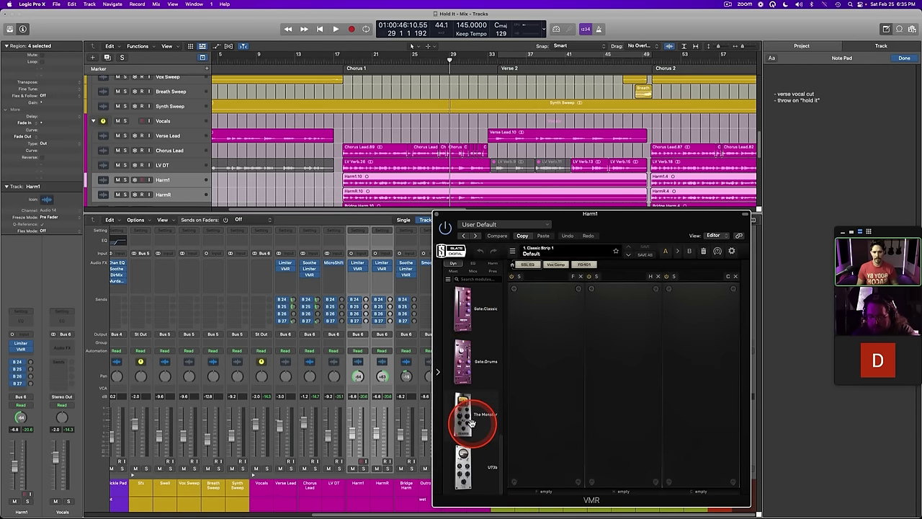
scroll(472, 428, up, 3)
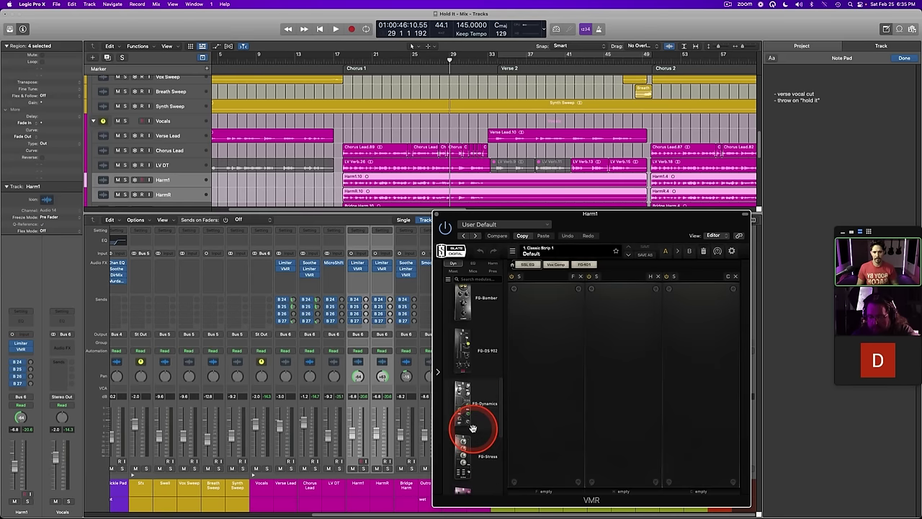
drag(474, 361, 555, 370)
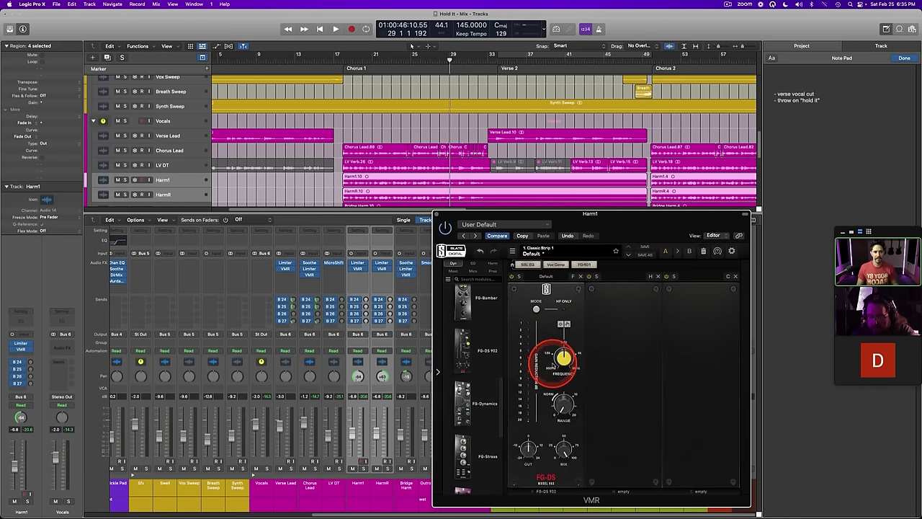
Step: Solo Harm1, loop from about bar 28 to just before bar 31, adjust the de-esser's range during playback, and close the plug-in
drag(566, 406, 566, 389)
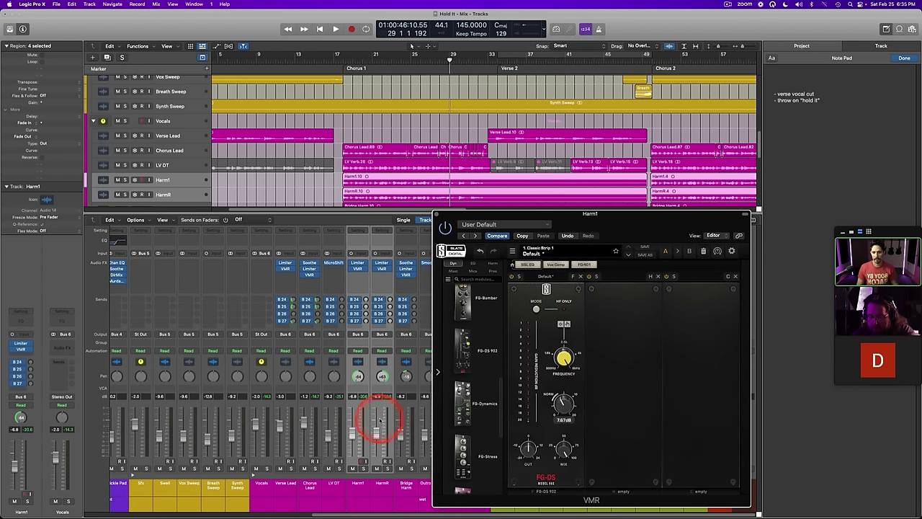
click(357, 255)
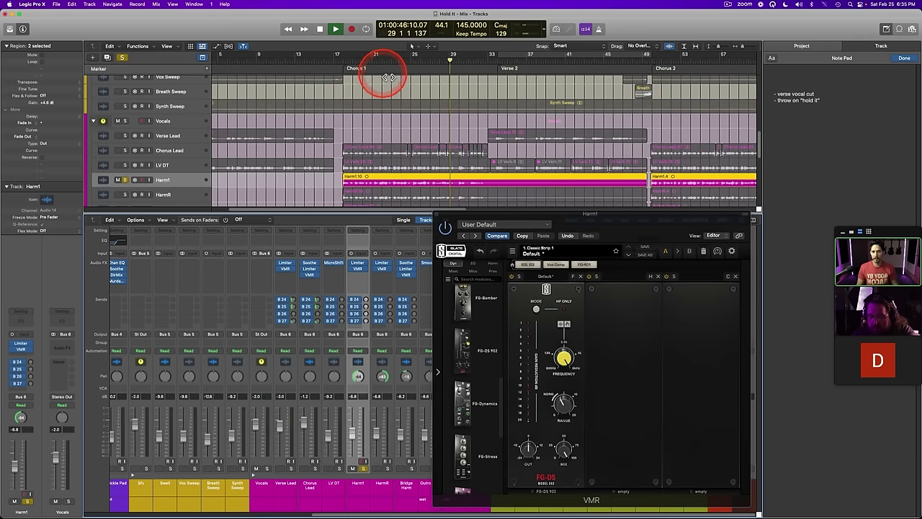
click(440, 61)
drag(441, 58, 467, 57)
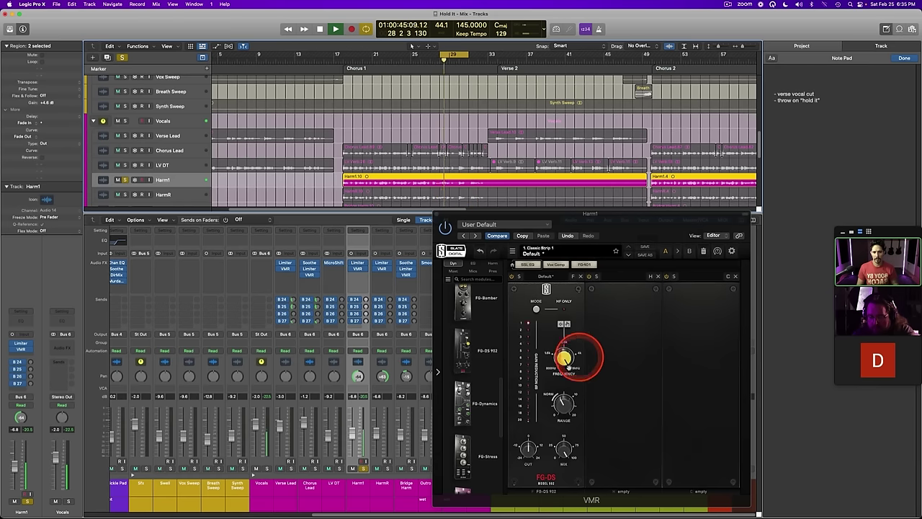
drag(555, 397, 569, 412)
key(space)
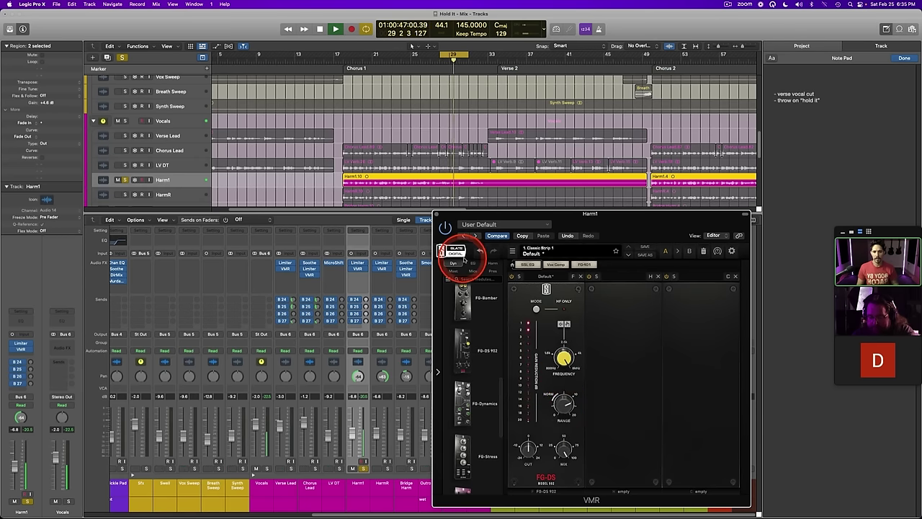
click(436, 215)
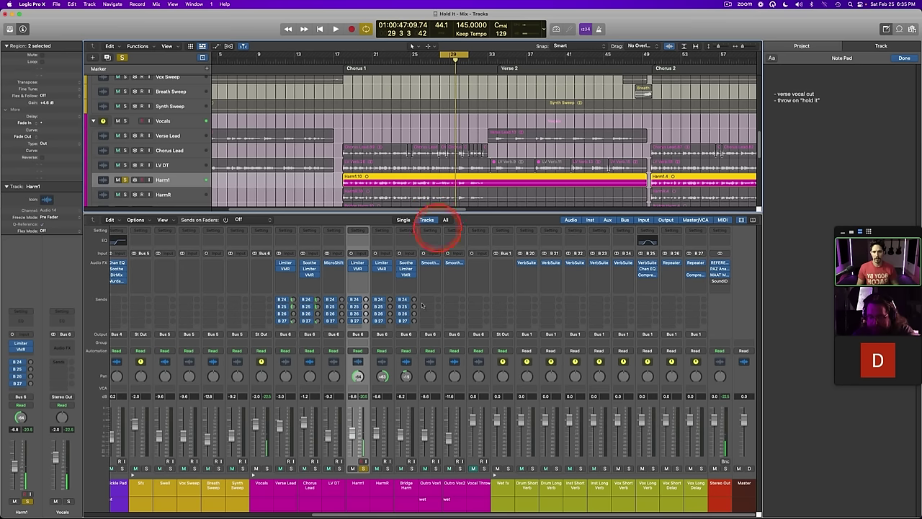
Step: Turn off Harm1's solo and the cycle range, and play the end of Chorus 1 with the full mix
click(357, 265)
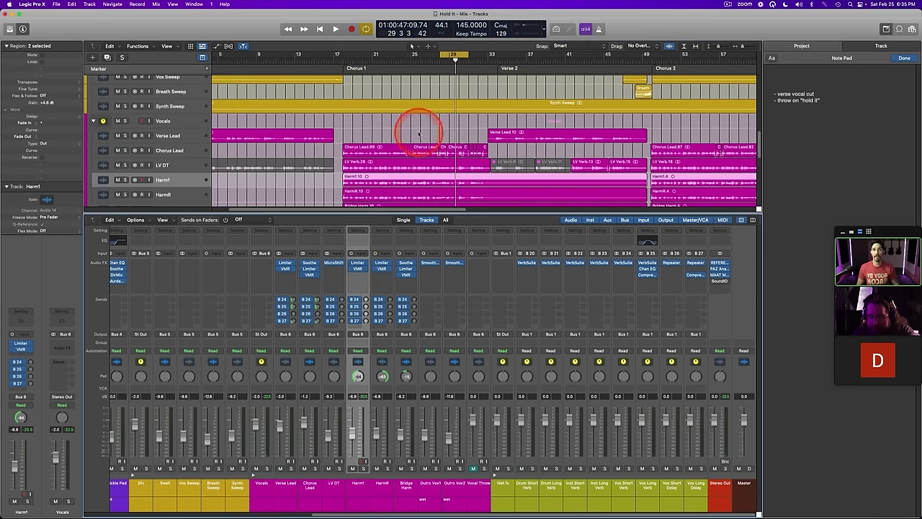
key(space)
click(389, 304)
drag(453, 54, 452, 69)
key(super+z)
click(447, 55)
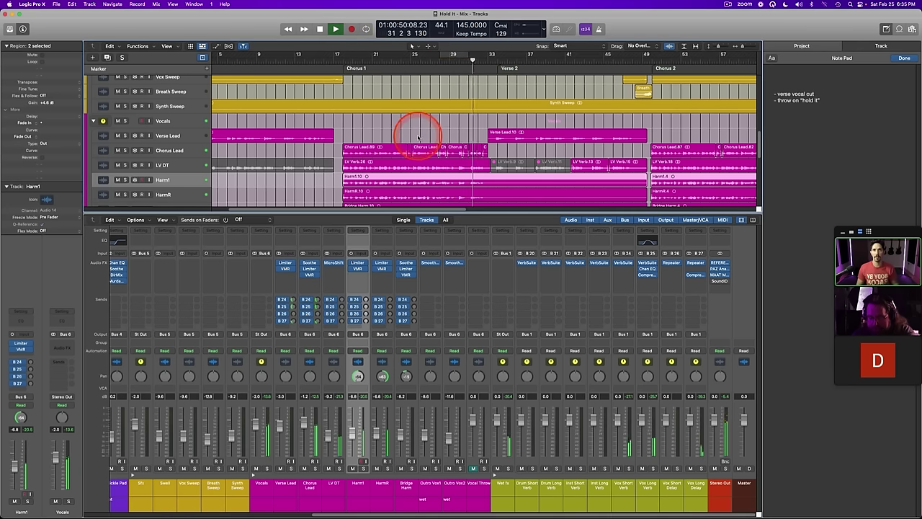
Step: Examine the Bridge Harm and LV DT tracks in the mixer and the arrangement, with the view back on Chorus 1
scroll(417, 137, right, 3)
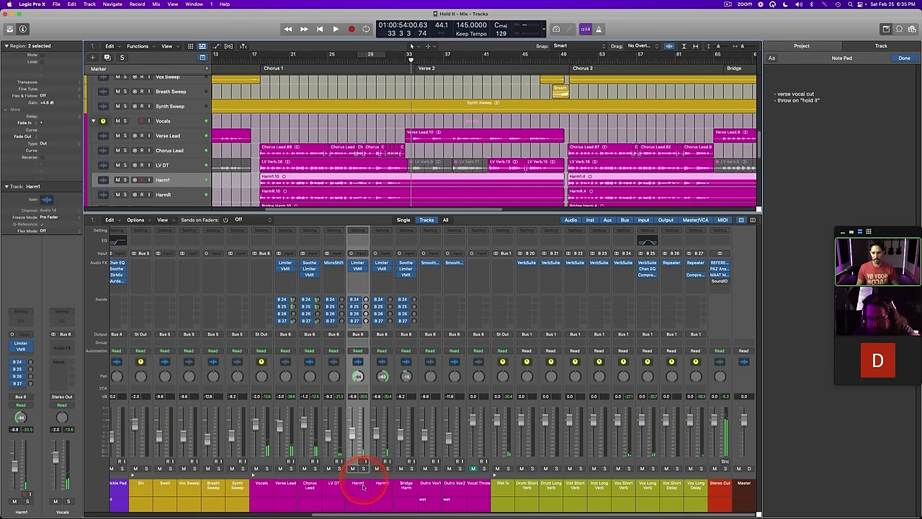
click(402, 487)
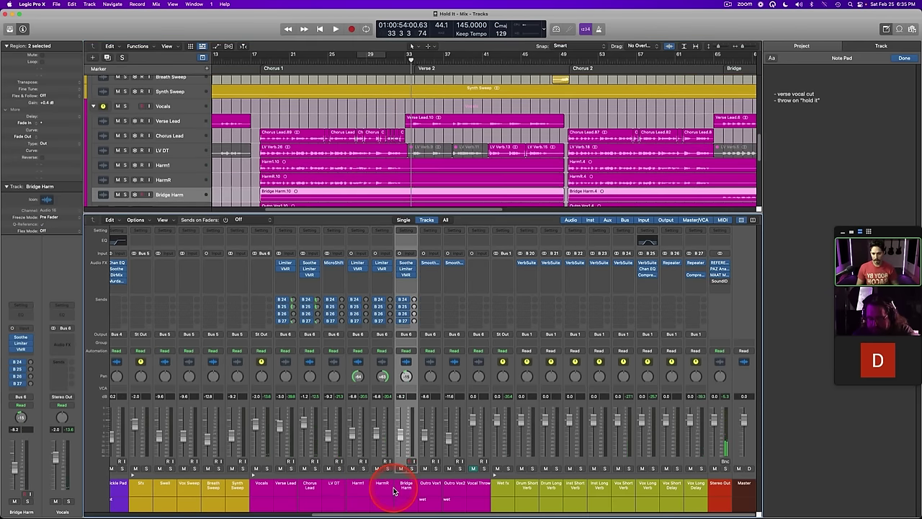
key(x)
click(429, 214)
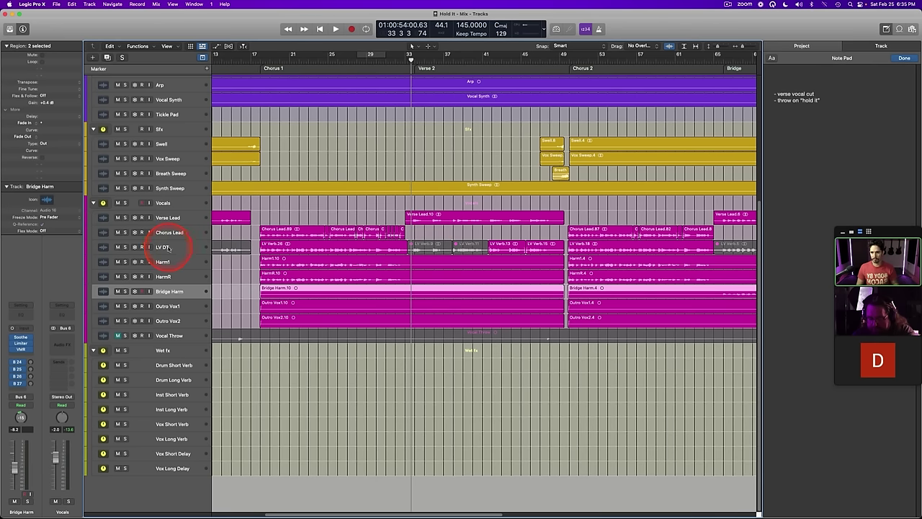
click(168, 248)
key(x)
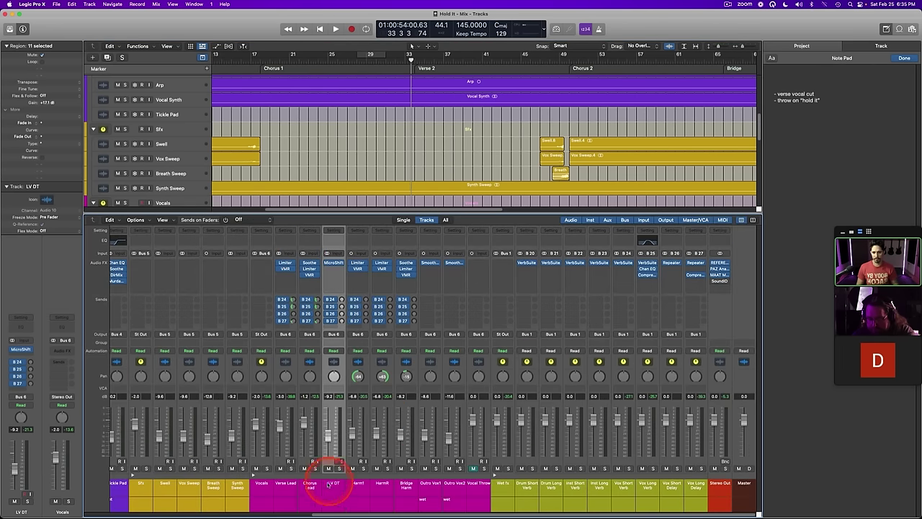
scroll(332, 493, left, 3)
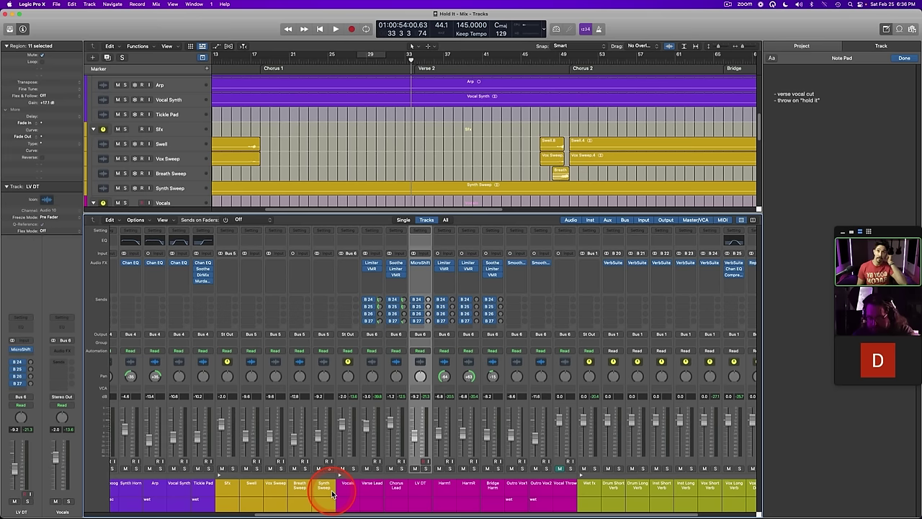
key(x)
scroll(350, 191, left, 5)
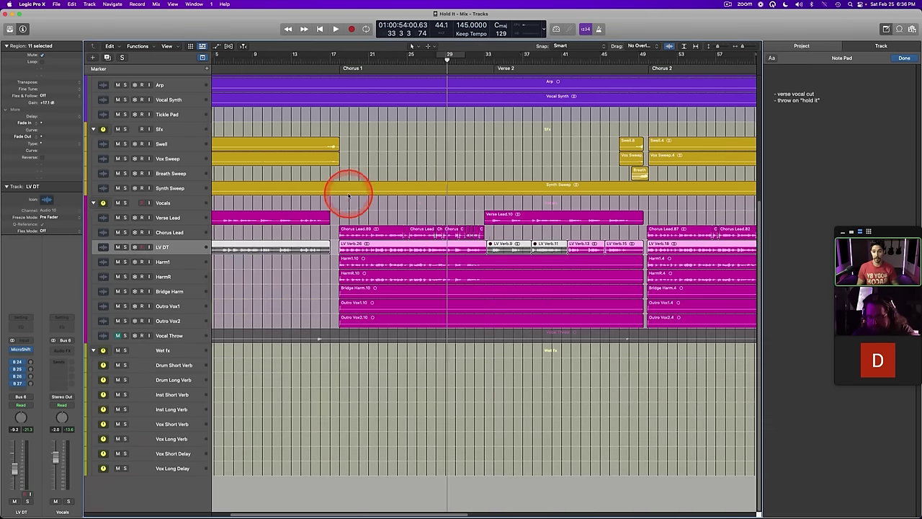
Step: Play Chorus 1 and lower the Chorus Lead volume to -1.8 dB
click(372, 65)
key(space)
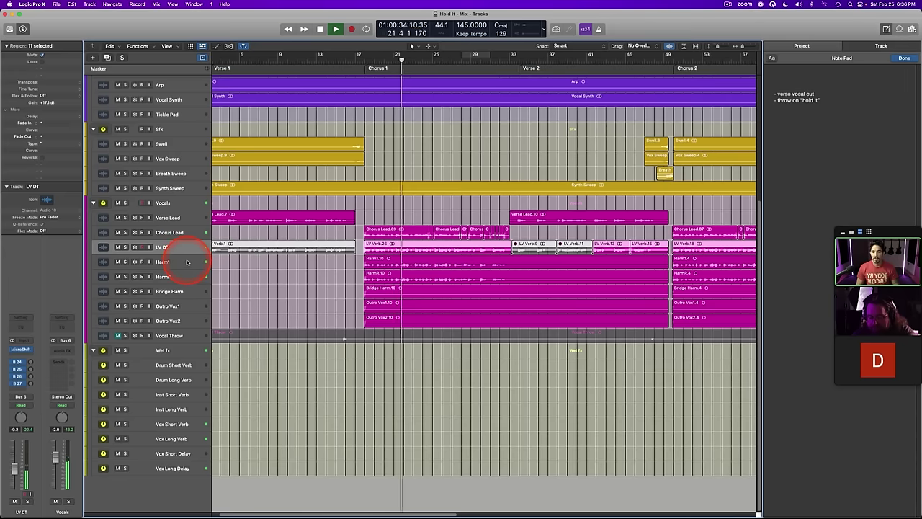
click(177, 232)
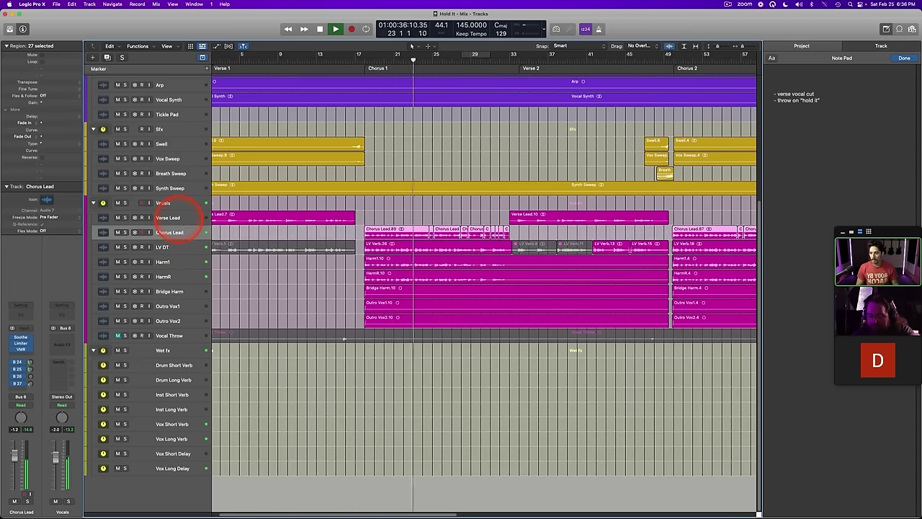
click(178, 219)
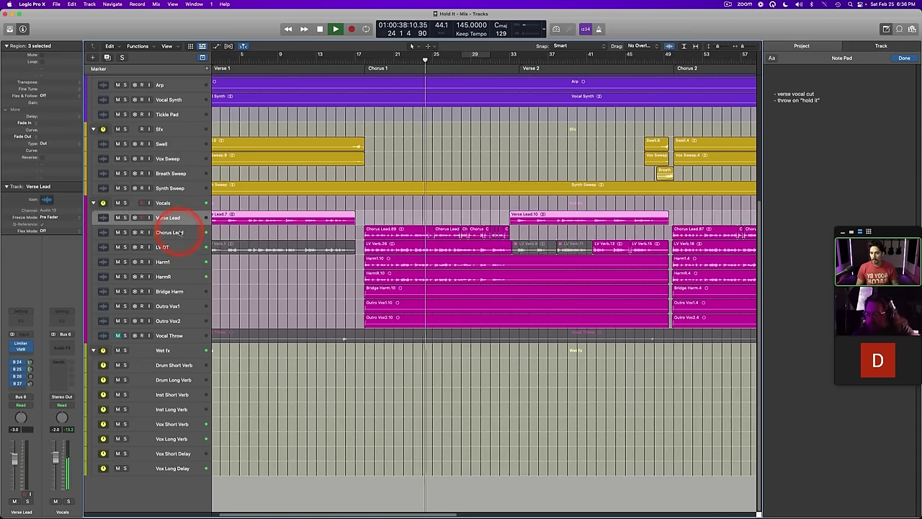
click(180, 232)
drag(24, 452, 14, 455)
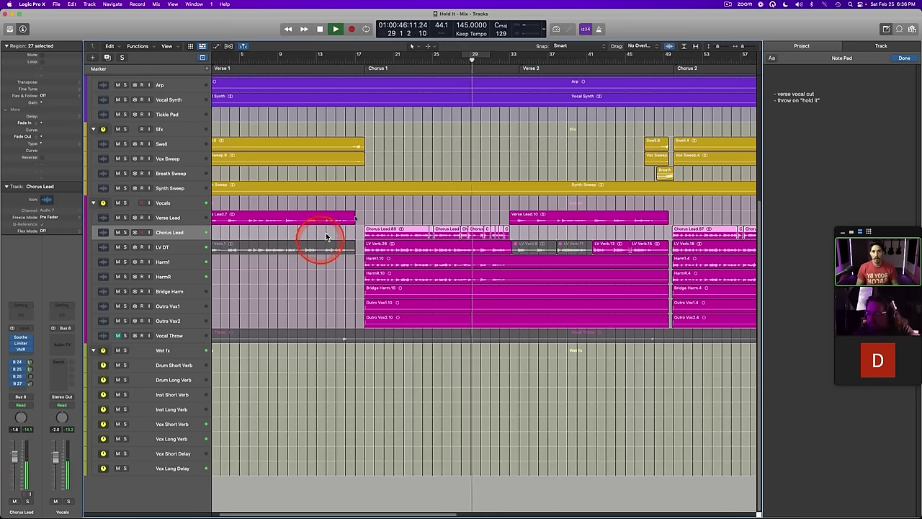
Step: Play Verse 2 up to the start of Chorus 2 and examine the Vox Long Delay inserts in the mixer
scroll(354, 220, right, 5)
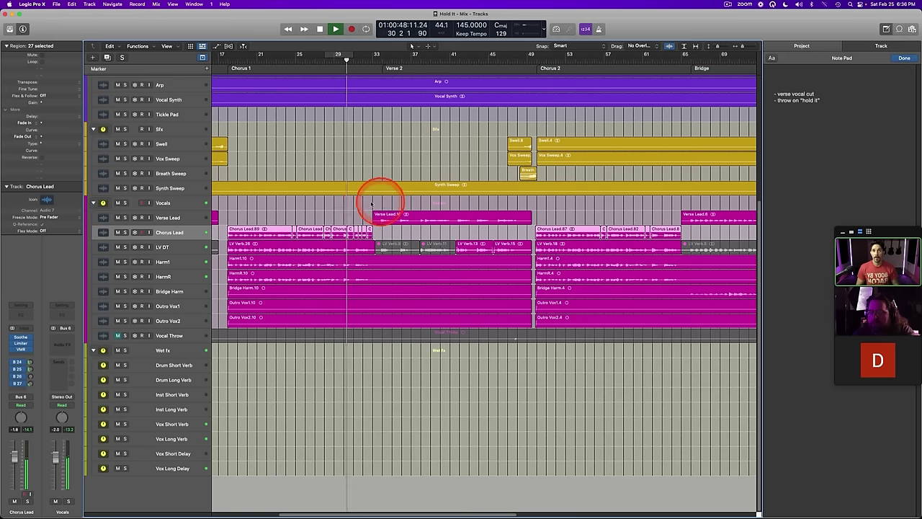
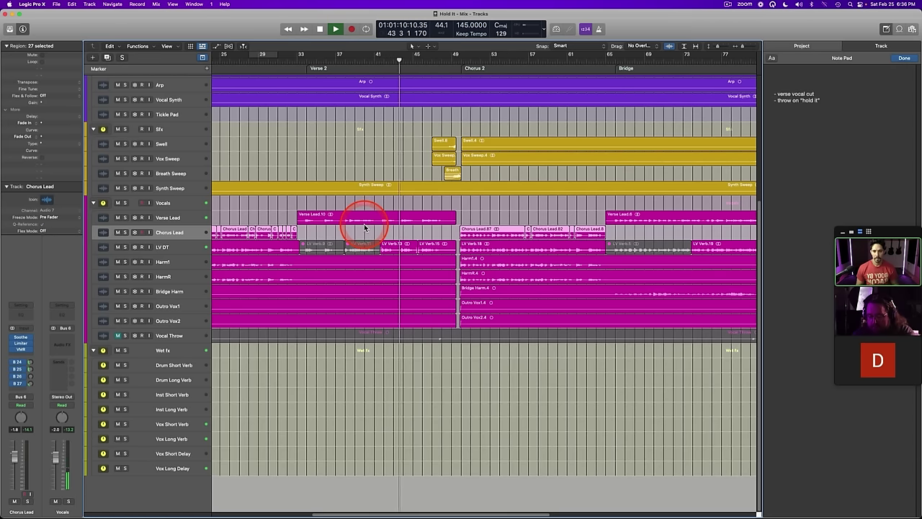
key(x)
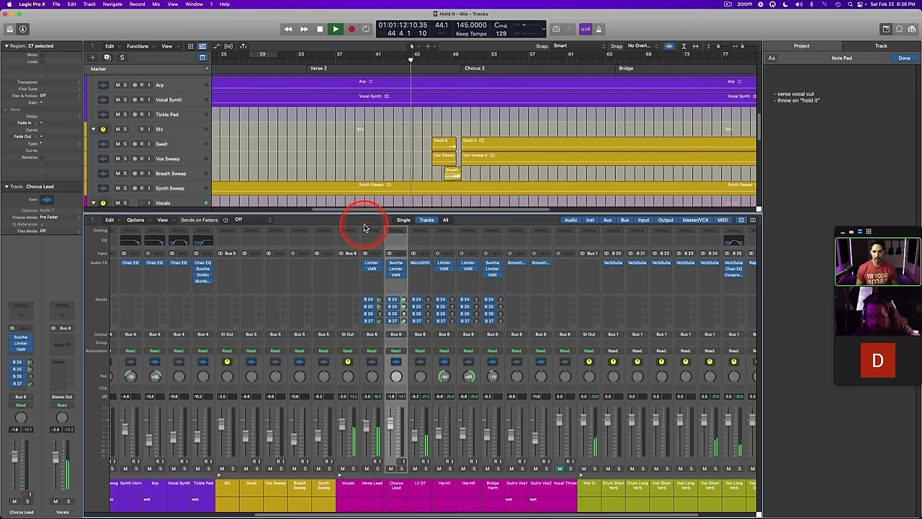
scroll(528, 281, right, 3)
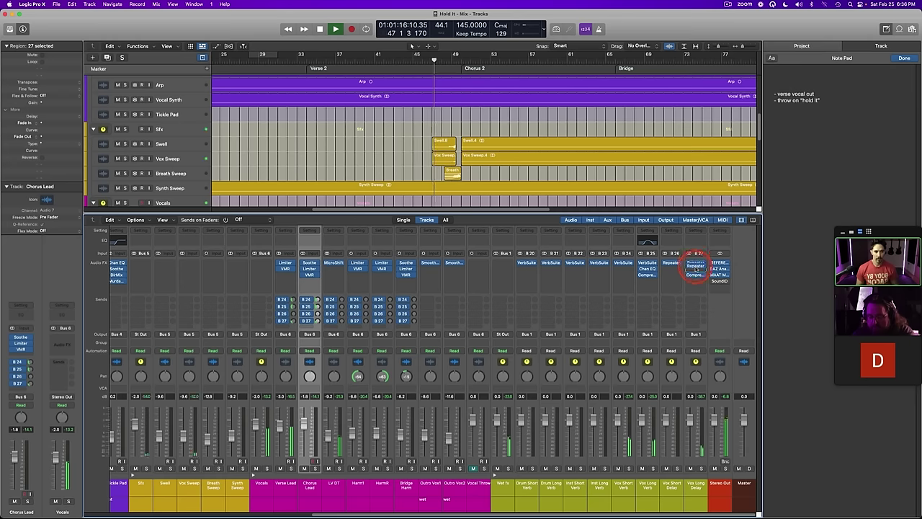
click(696, 262)
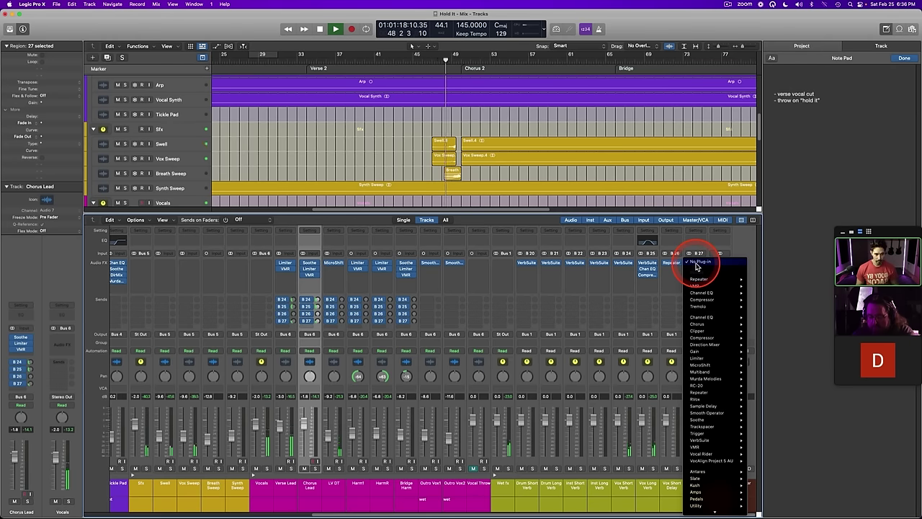
click(696, 251)
key(space)
scroll(430, 145, down, 4)
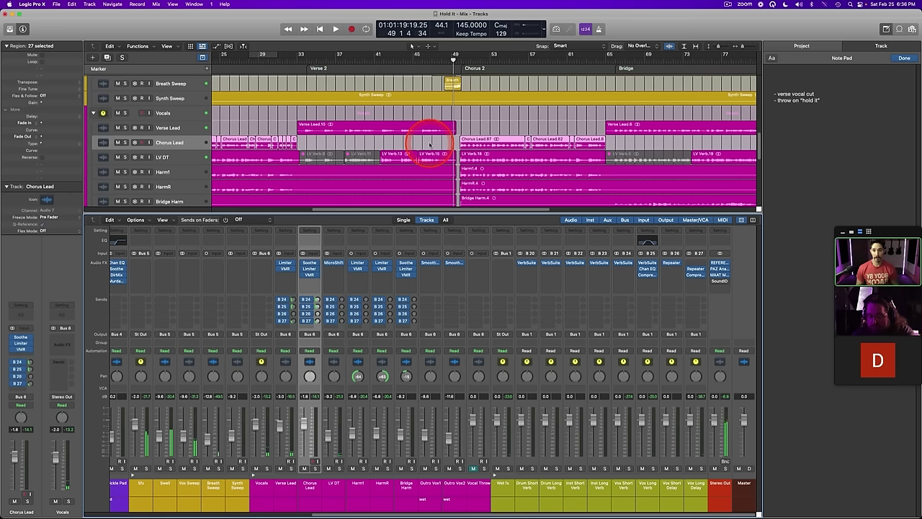
Step: Solo Verse Lead and loop playback from about bar 40 to just before bar 42 in Verse 2
click(309, 65)
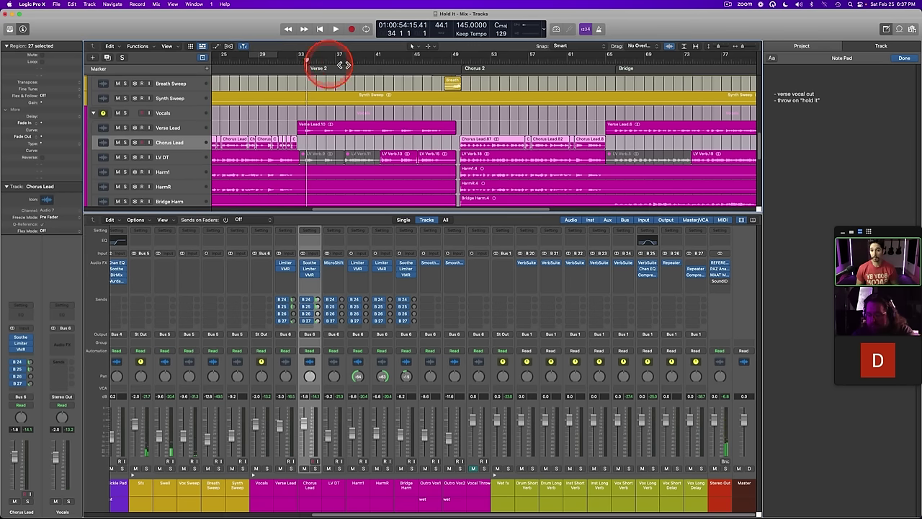
drag(347, 62, 376, 60)
key(space)
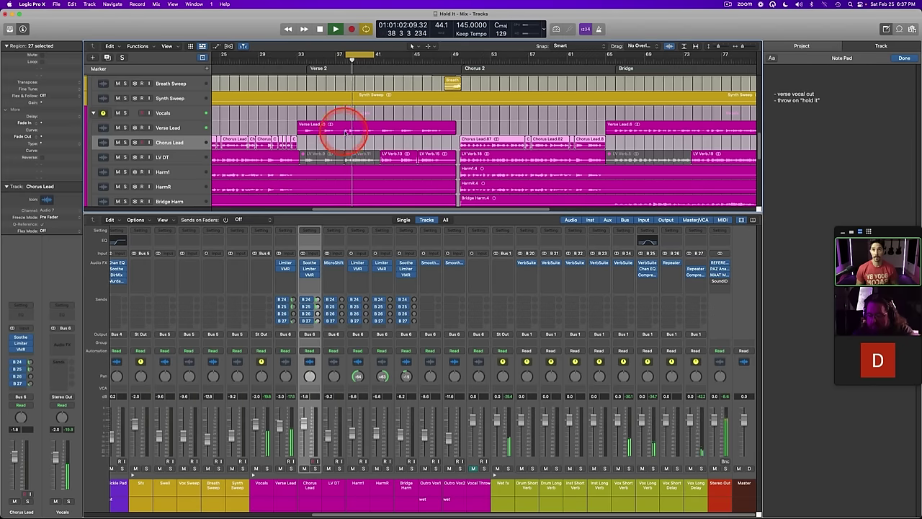
key(s)
key(s)
click(170, 125)
key(s)
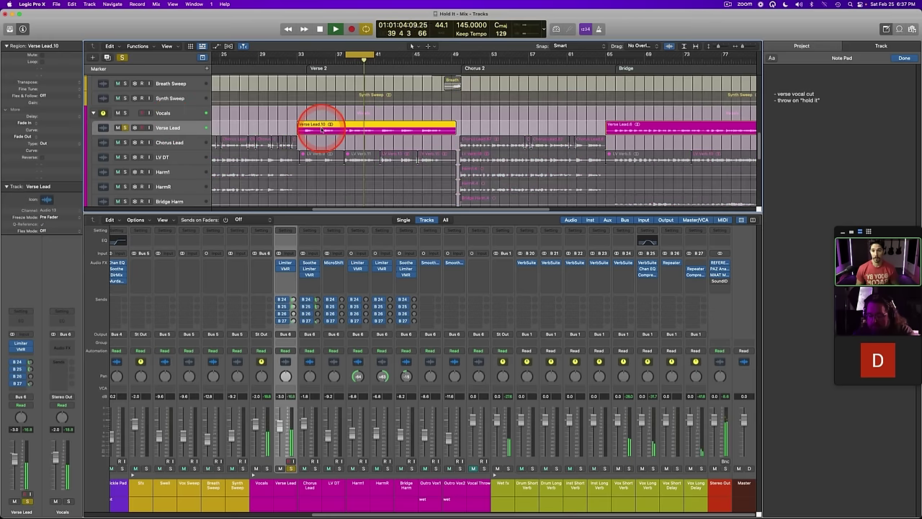
drag(354, 58, 380, 58)
drag(385, 58, 383, 58)
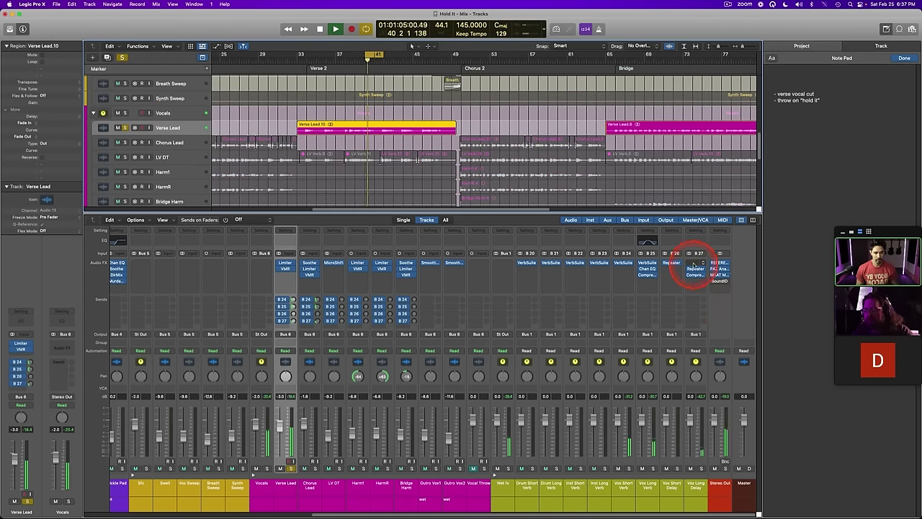
Step: Stop playback and insert a stereo VMR ahead of the Repeater on the Vox Long Delay channel
key(space)
click(694, 267)
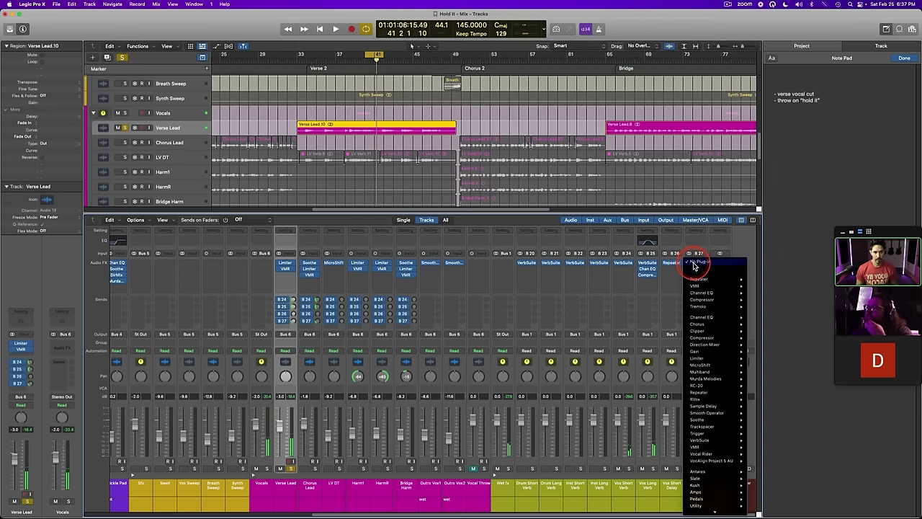
mouse_move(708, 400)
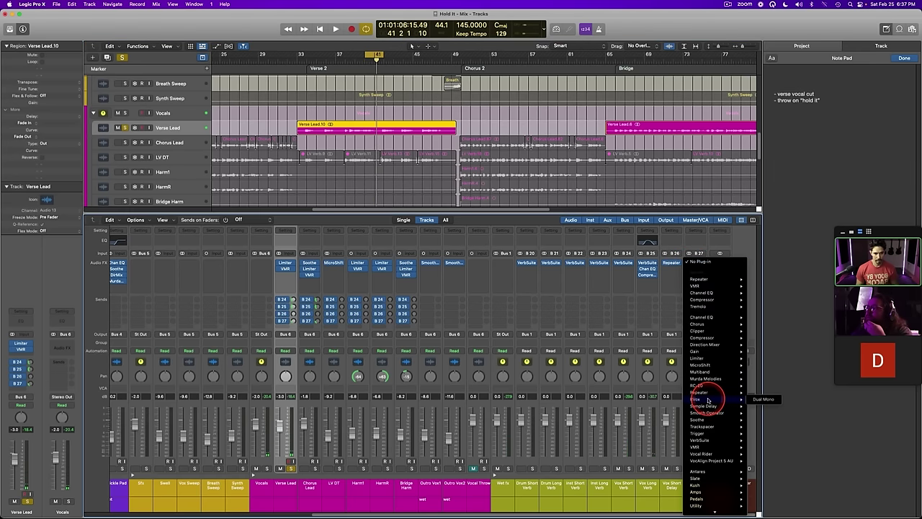
mouse_move(711, 445)
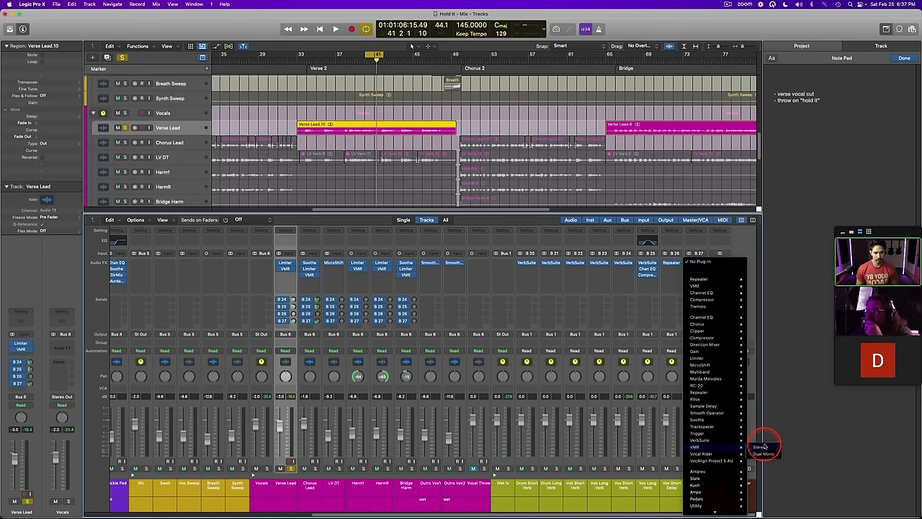
click(761, 447)
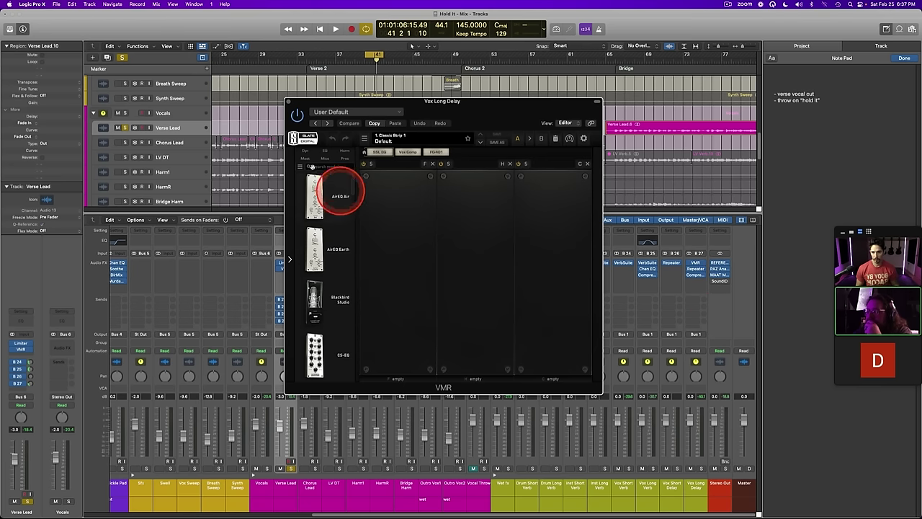
Step: Find the FG-DS 902 de-esser among the dynamics modules and load it into VMR's first slot
click(306, 149)
scroll(338, 237, down, 8)
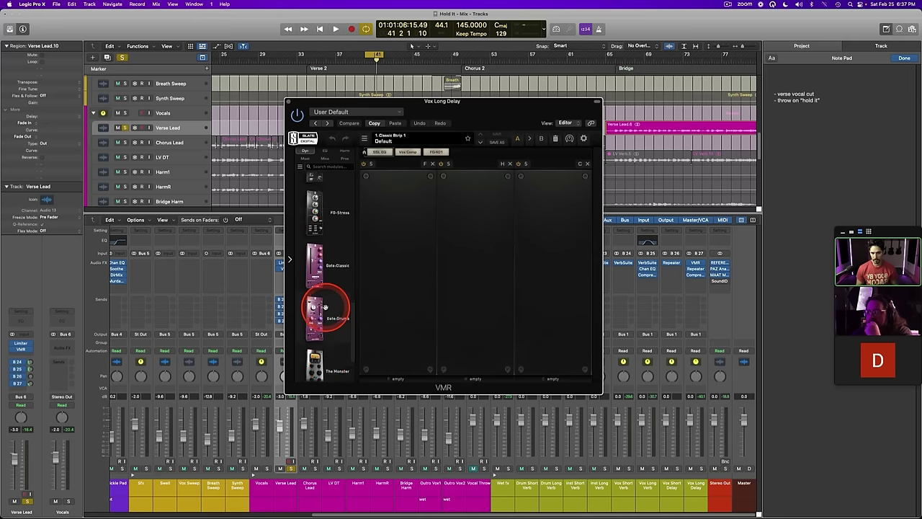
scroll(320, 302, up, 3)
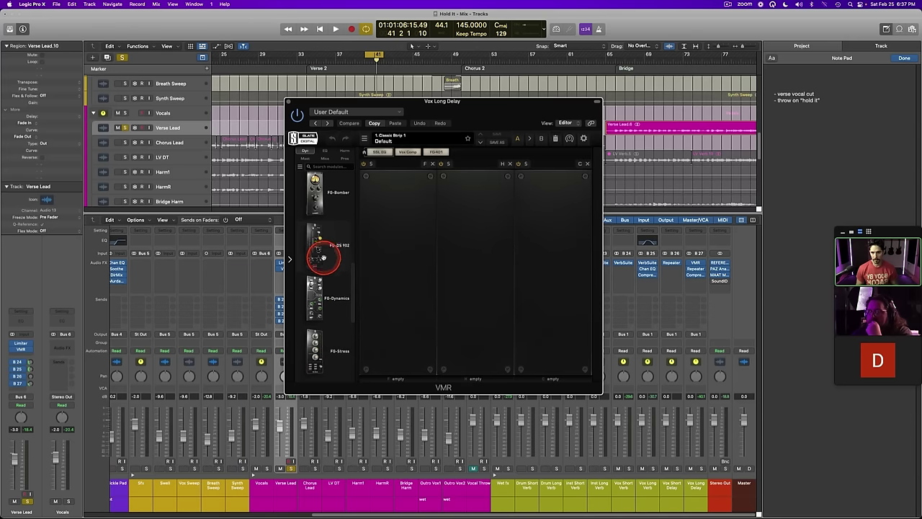
drag(324, 259, 390, 254)
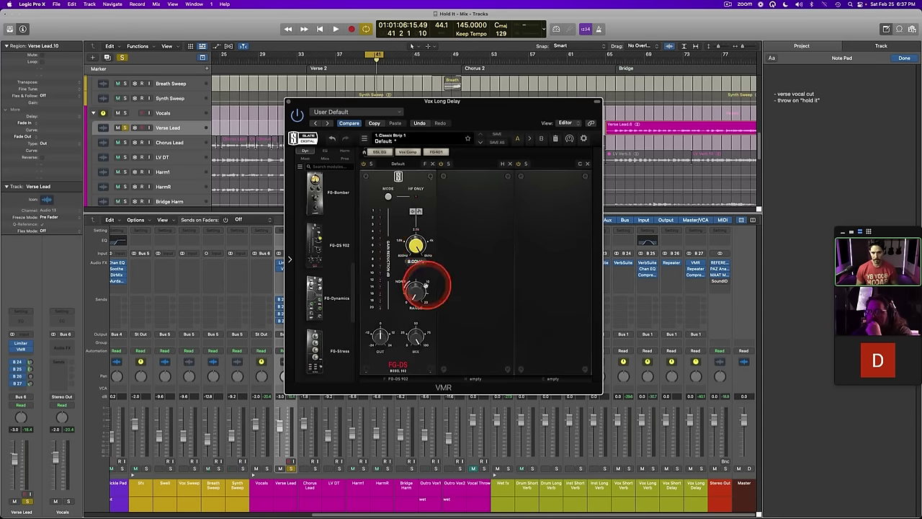
Step: Adjust the FG-DS 902's range to 12.4 dB during looped playback
key(space)
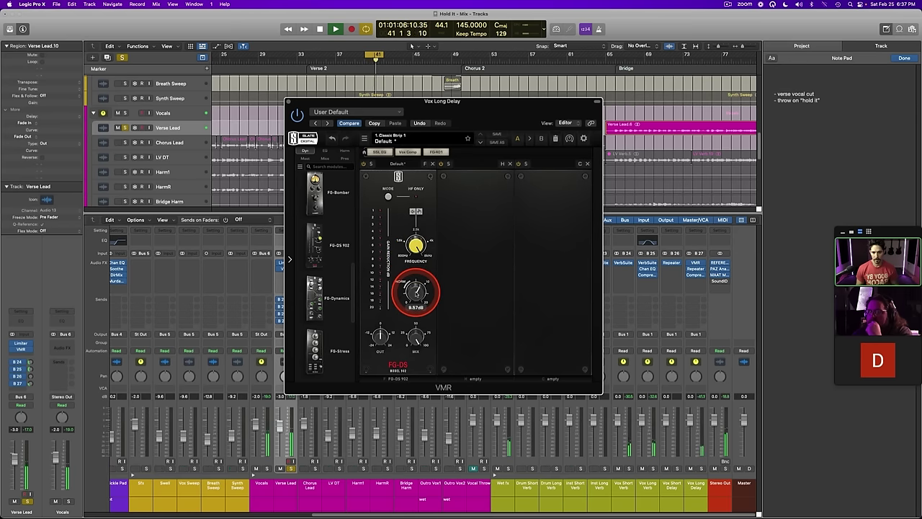
mouse_move(415, 294)
mouse_down()
mouse_move(404, 265)
mouse_move(424, 290)
mouse_up()
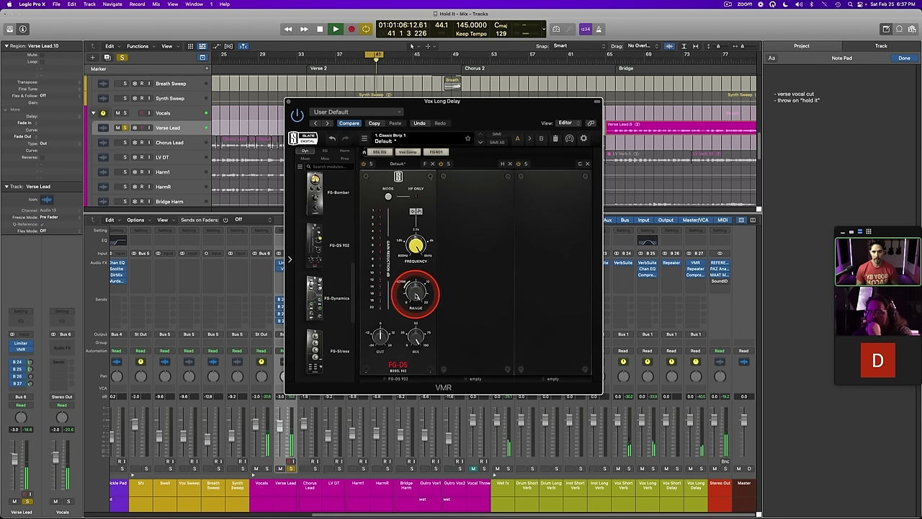
drag(416, 295, 417, 315)
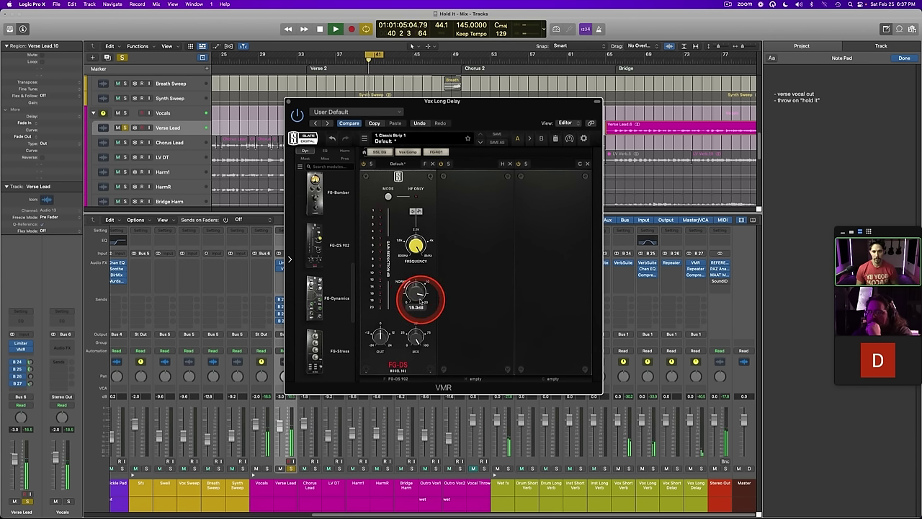
drag(417, 300, 417, 299)
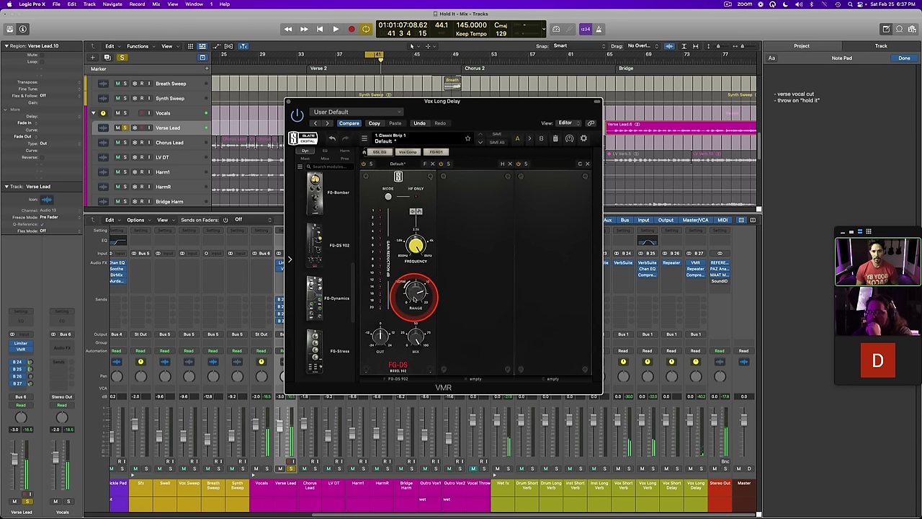
click(414, 298)
Step: Compare the delay with and without the FG-DS 902 module in the loop, and close the VMR window
click(362, 164)
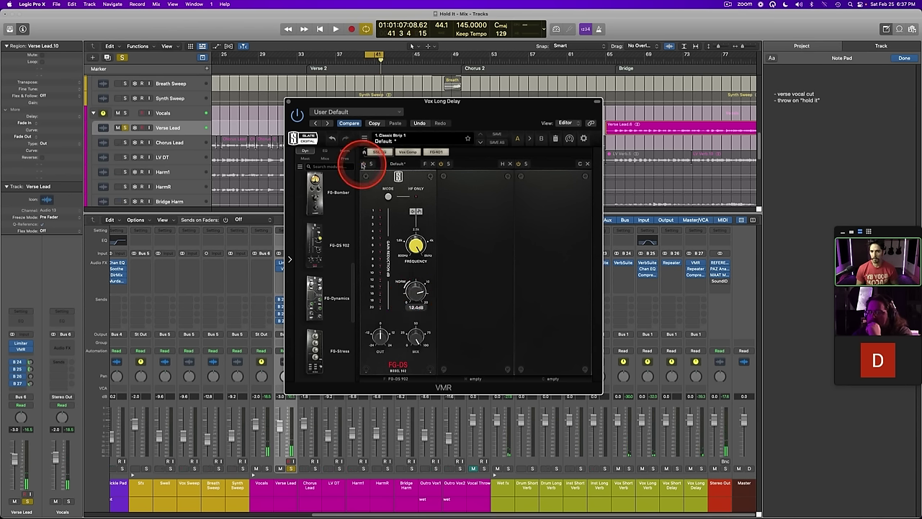
key(space)
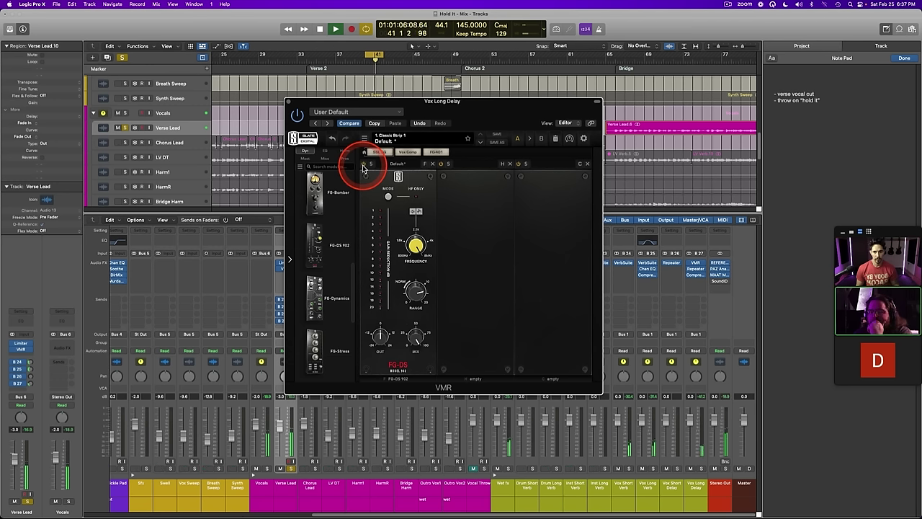
click(290, 102)
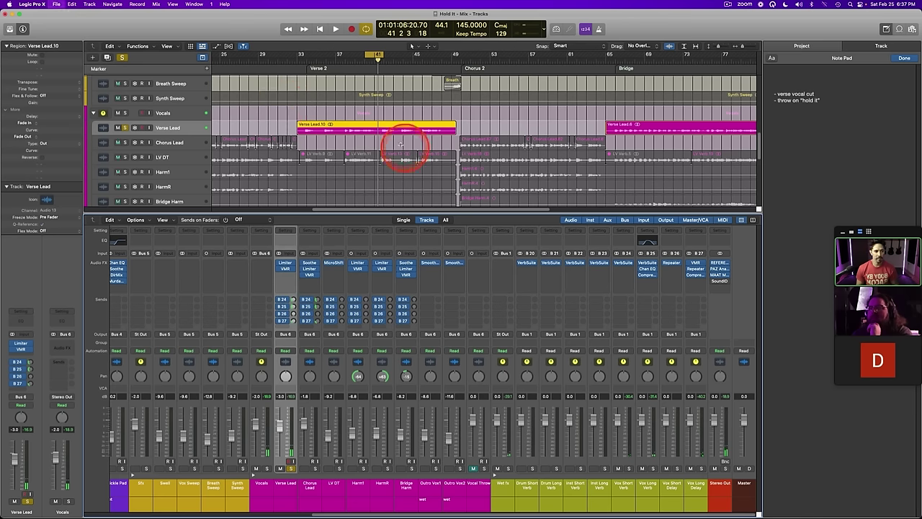
Step: Turn off Verse Lead's solo and the cycle range, and play from Verse 2 into Chorus 2 with the full mix
click(384, 153)
click(621, 300)
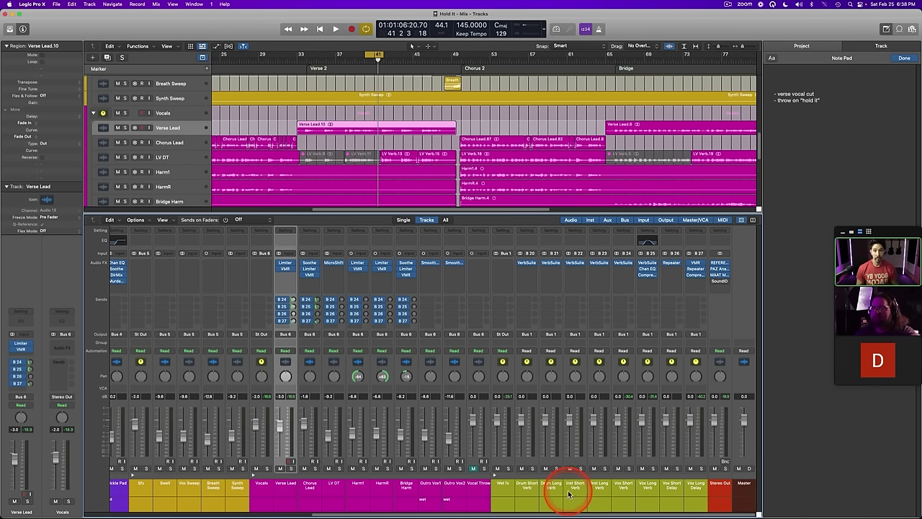
scroll(568, 493, left, 8)
scroll(569, 493, right, 10)
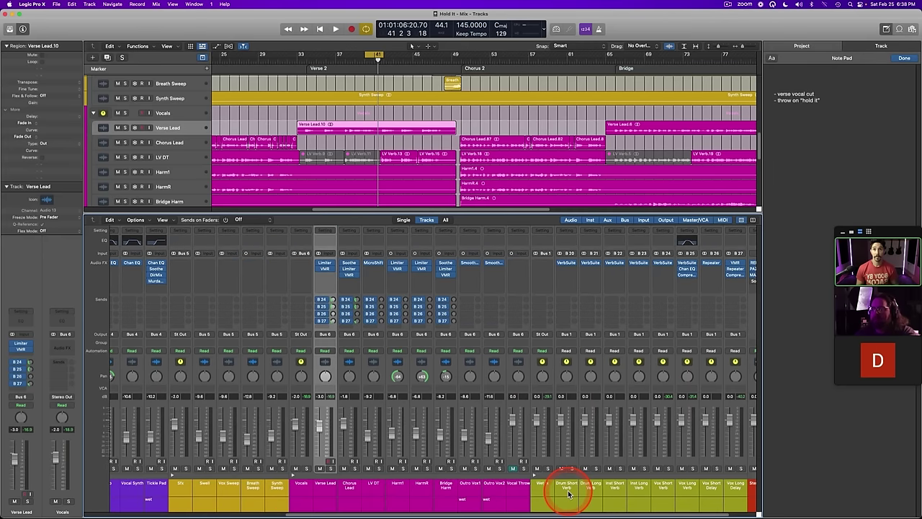
key(space)
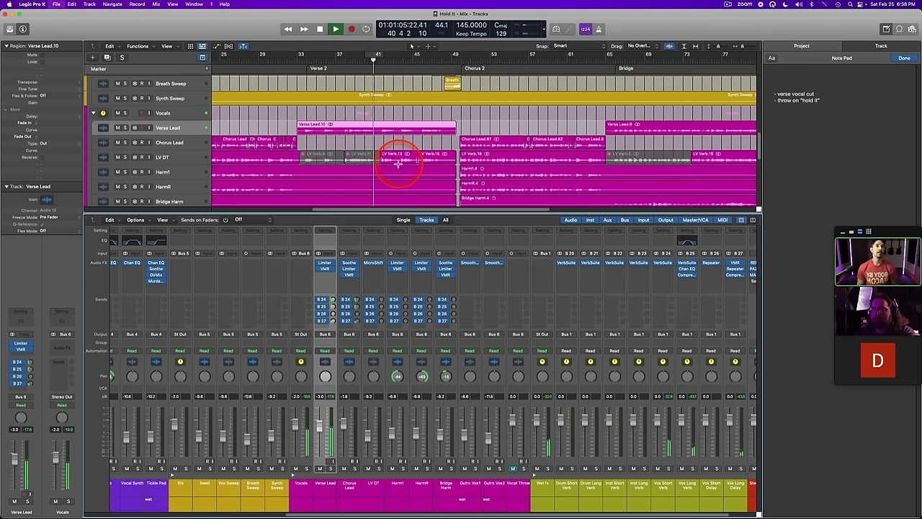
key(space)
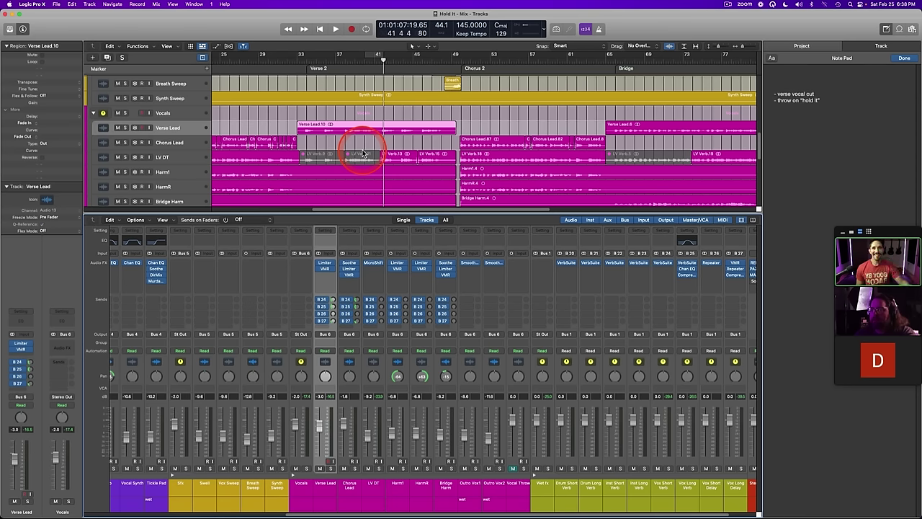
key(space)
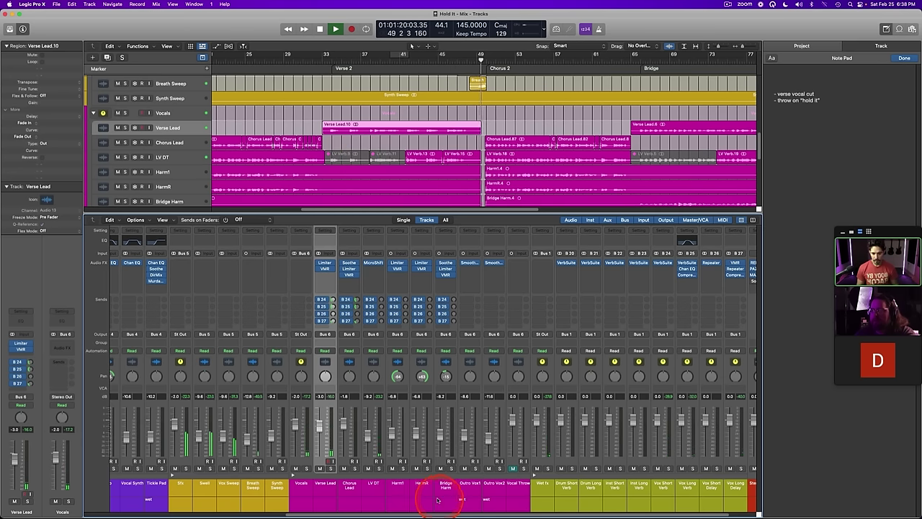
scroll(438, 498, right, 2)
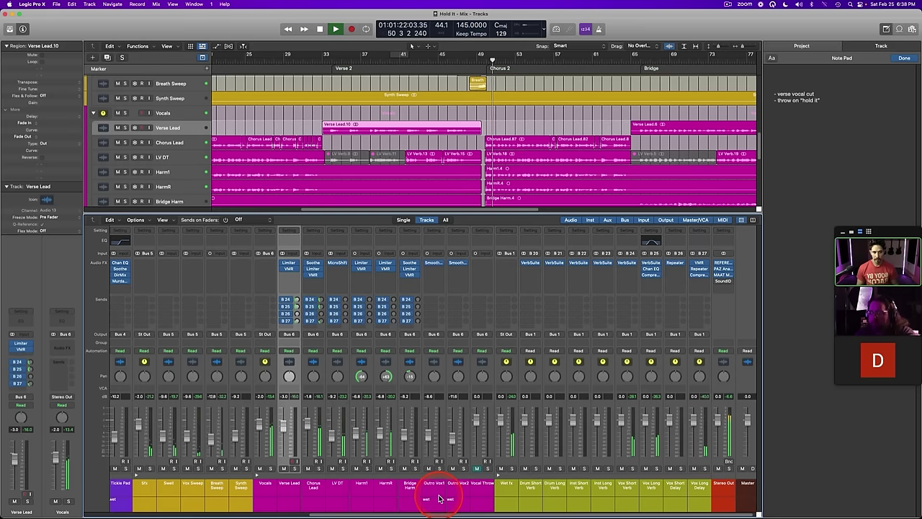
scroll(438, 499, right, 1)
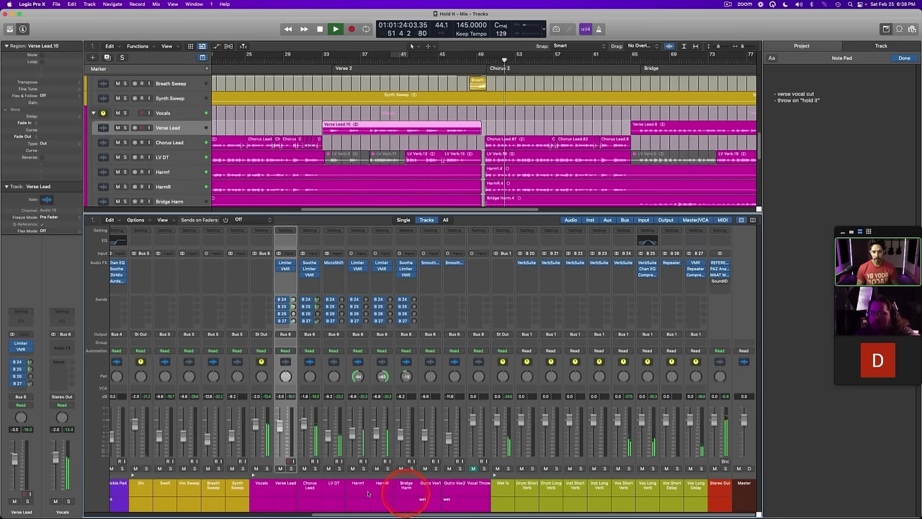
Step: Audition LV DT briefly in solo during Chorus 2 and raise its volume to -7.8 dB in the full mix
click(341, 490)
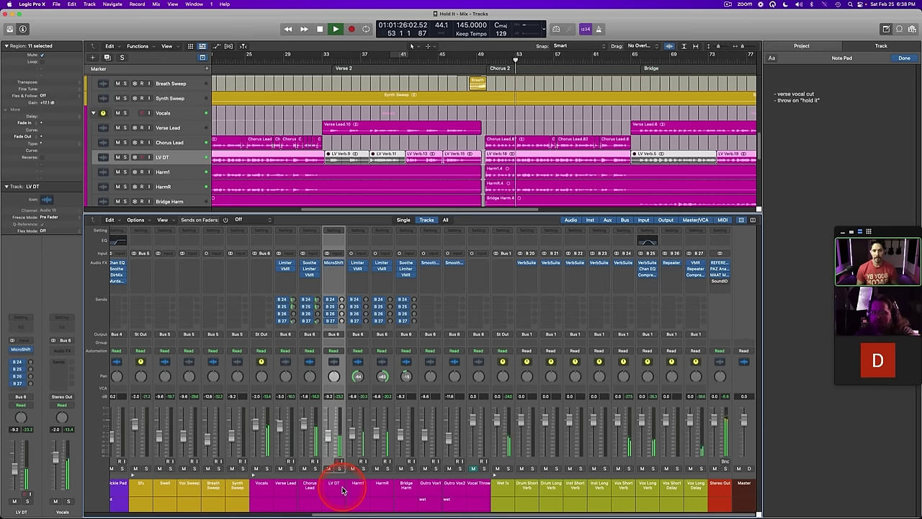
key(s)
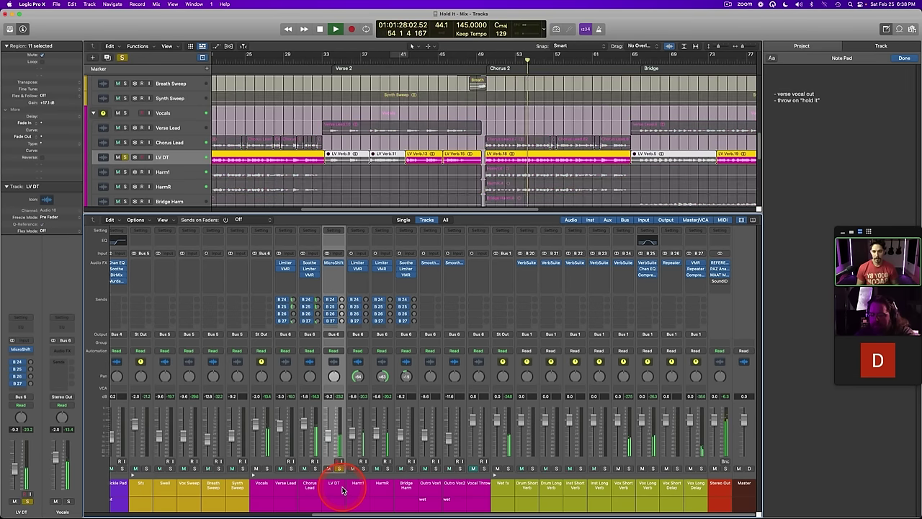
key(s)
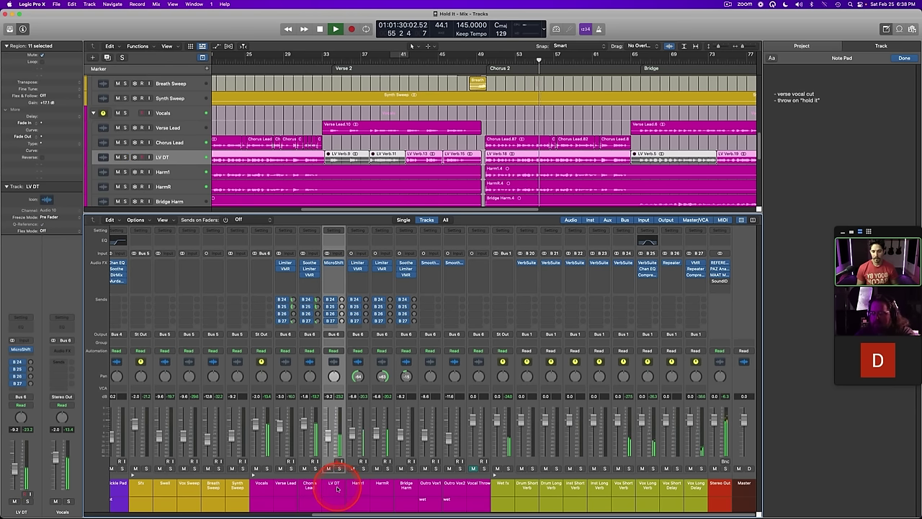
drag(327, 435, 328, 433)
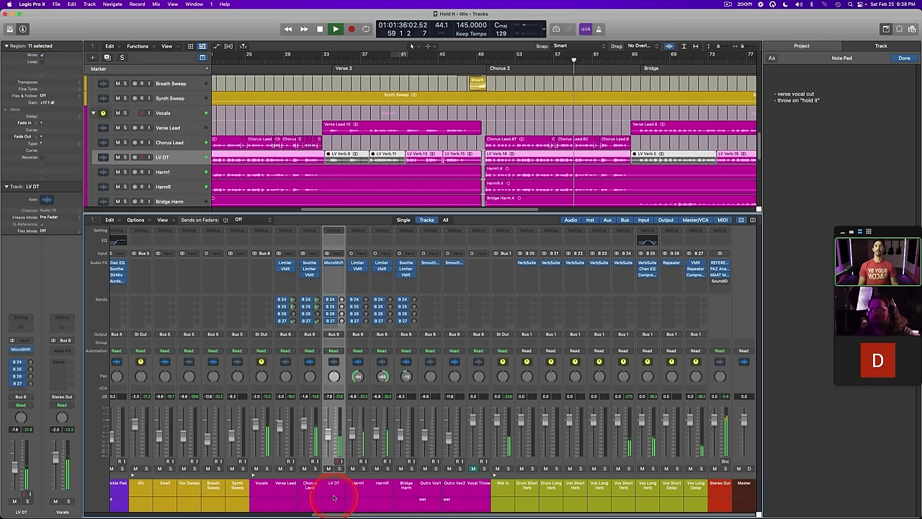
Step: Stop playback, duplicate the Verse Lead track with its settings, name the copy "Bridge Lead" and place it below Chorus Lead
drag(334, 496, 328, 497)
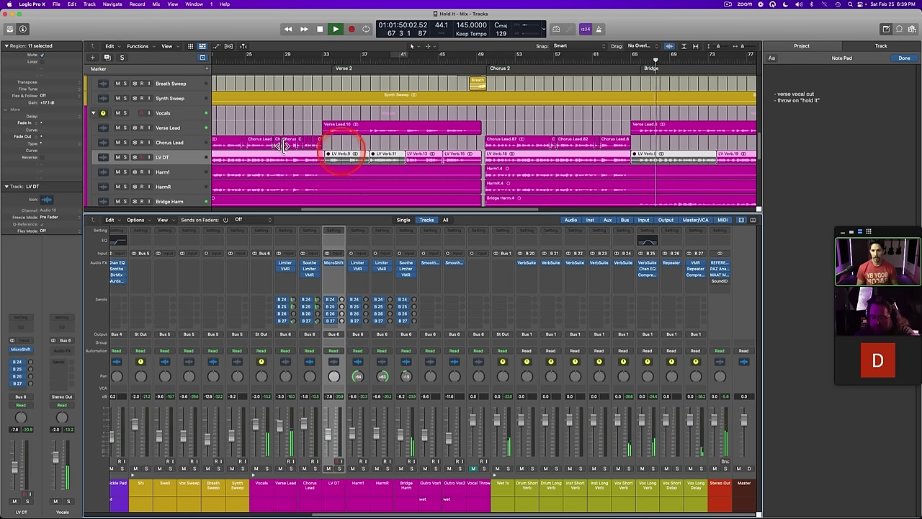
click(175, 128)
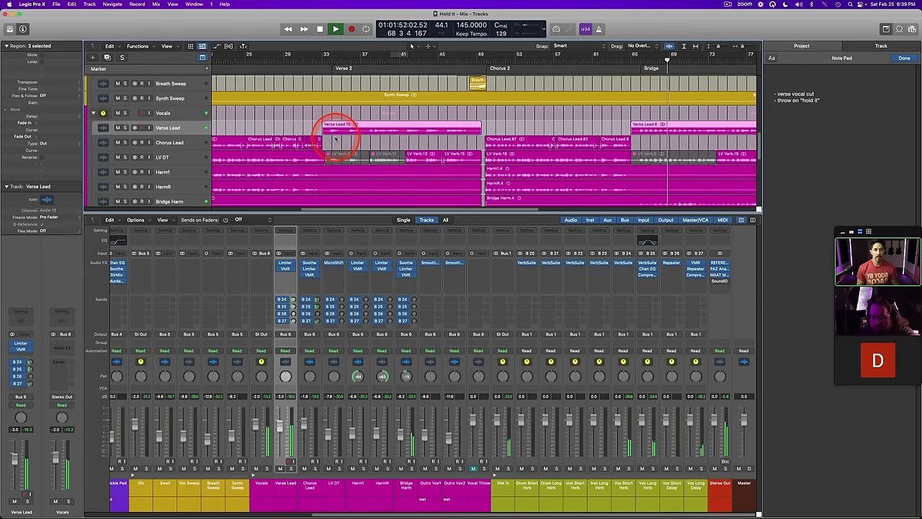
key(space)
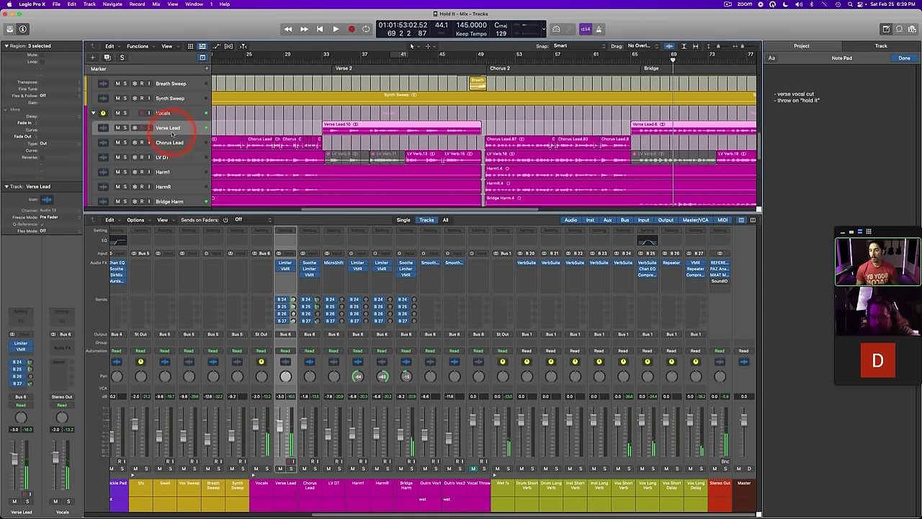
key(super+d)
mouse_move(171, 142)
mouse_down()
mouse_move(172, 171)
mouse_move(309, 148)
mouse_move(170, 157)
mouse_up()
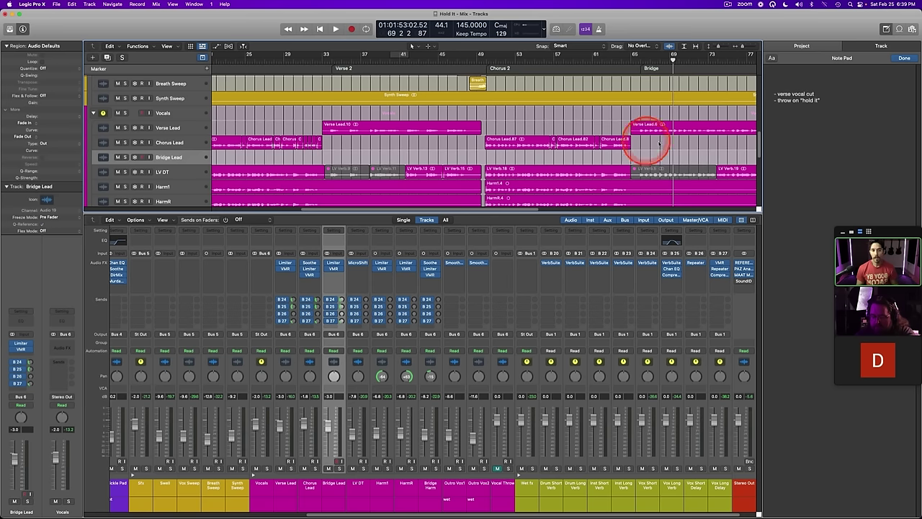
Step: Move the bridge vocal region from Verse Lead to Bridge Lead and set the Bridge Lead's B 25 send to -∞
drag(656, 128, 661, 154)
click(133, 186)
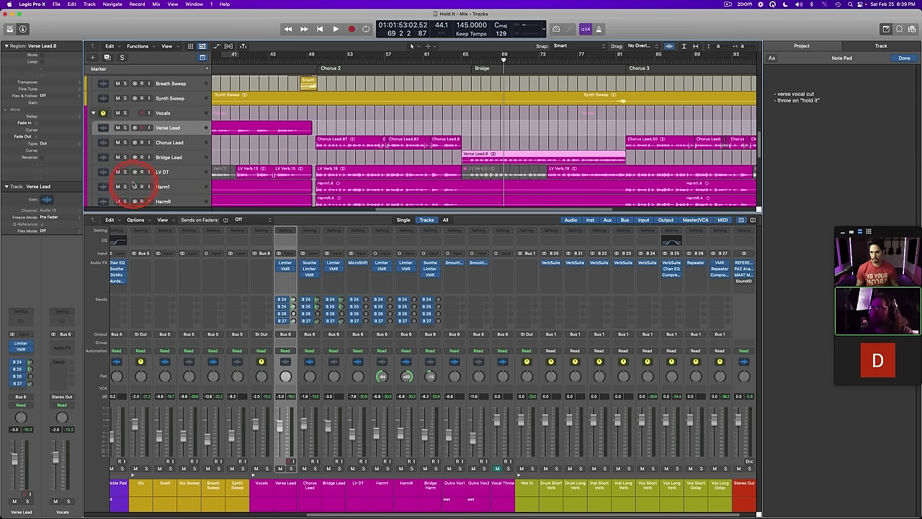
click(173, 157)
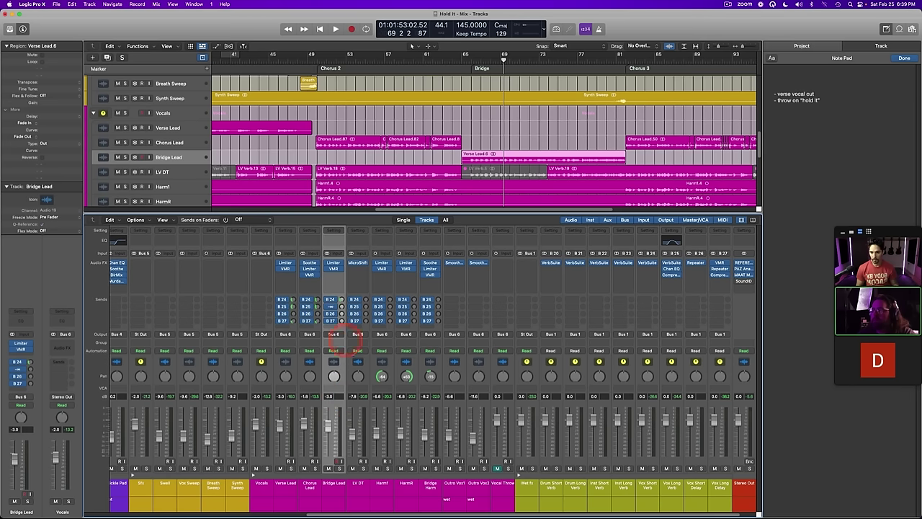
Step: Play the full mix from the start of the Bridge at bar 65 into Chorus 3 to judge the Bridge Lead
click(459, 56)
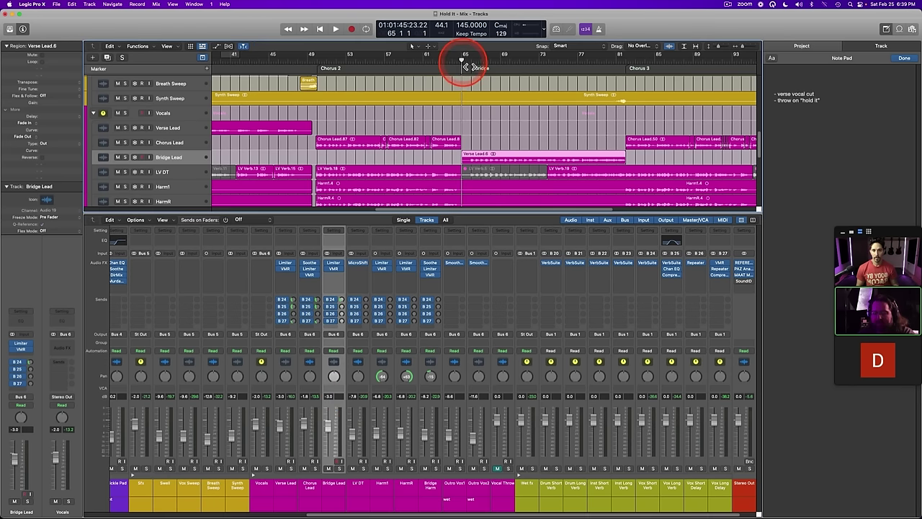
key(space)
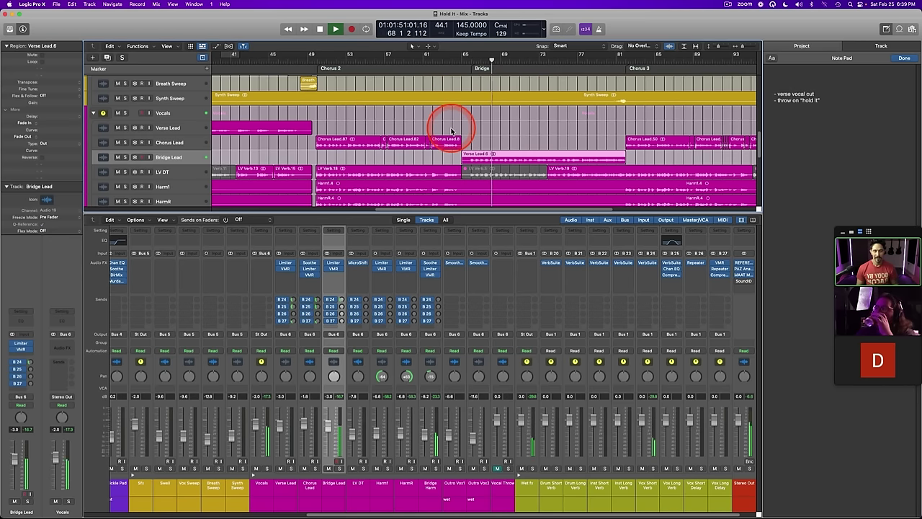
scroll(447, 130, right, 2)
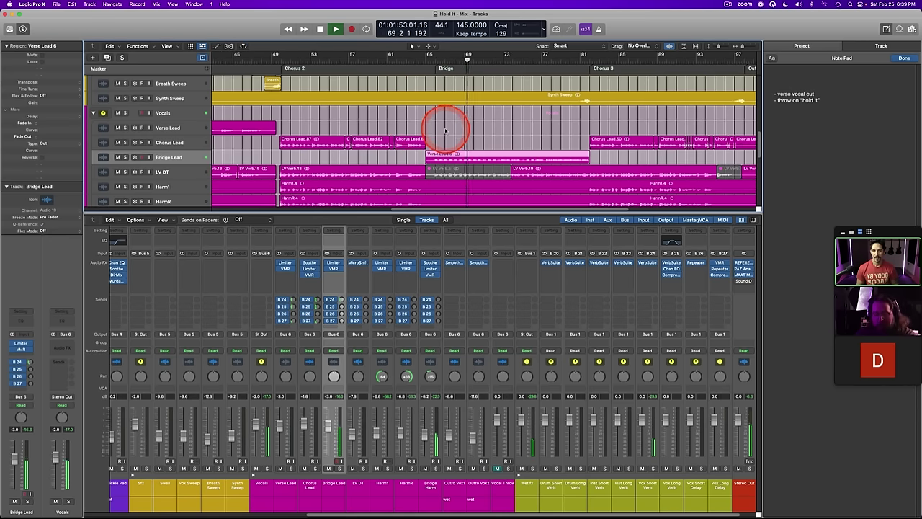
key(space)
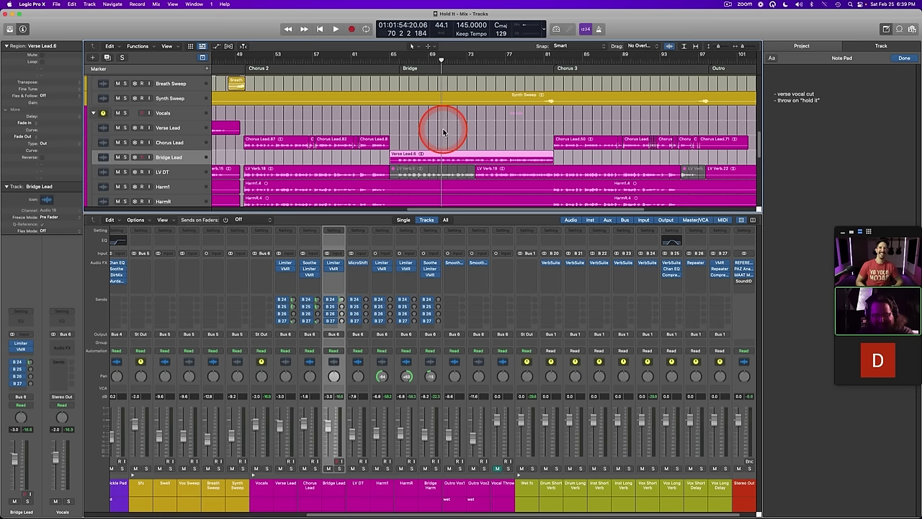
key(space)
key(space)
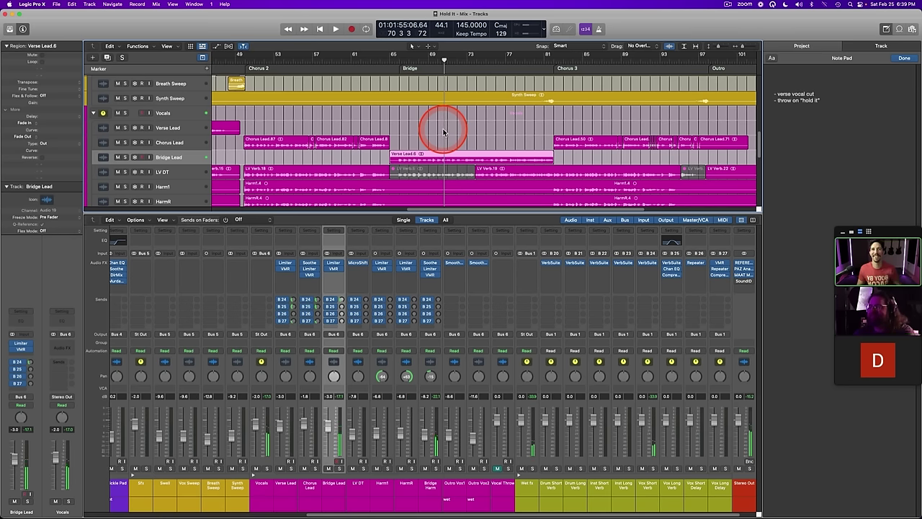
key(space)
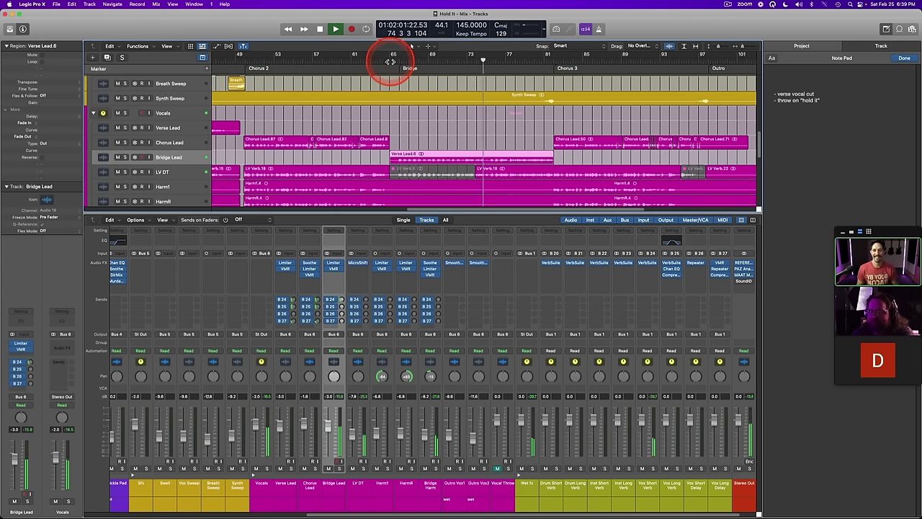
scroll(422, 123, down, 2)
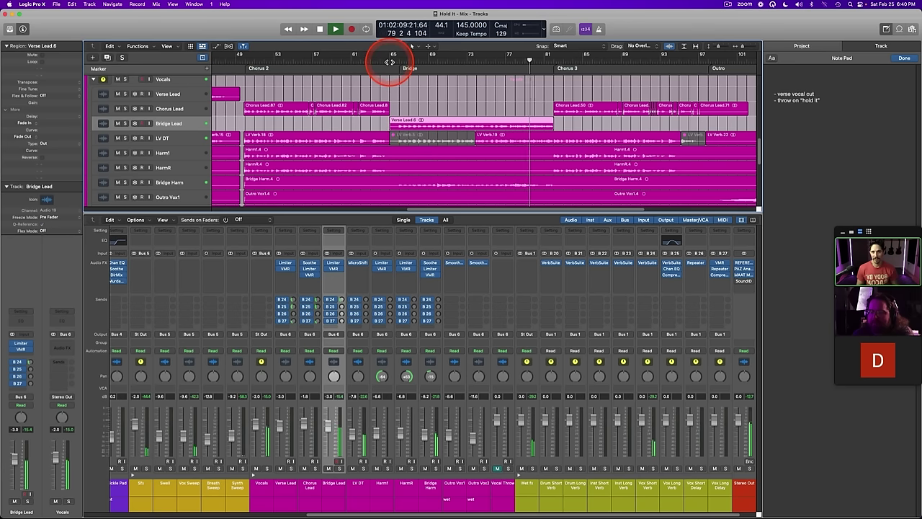
scroll(404, 128, right, 2)
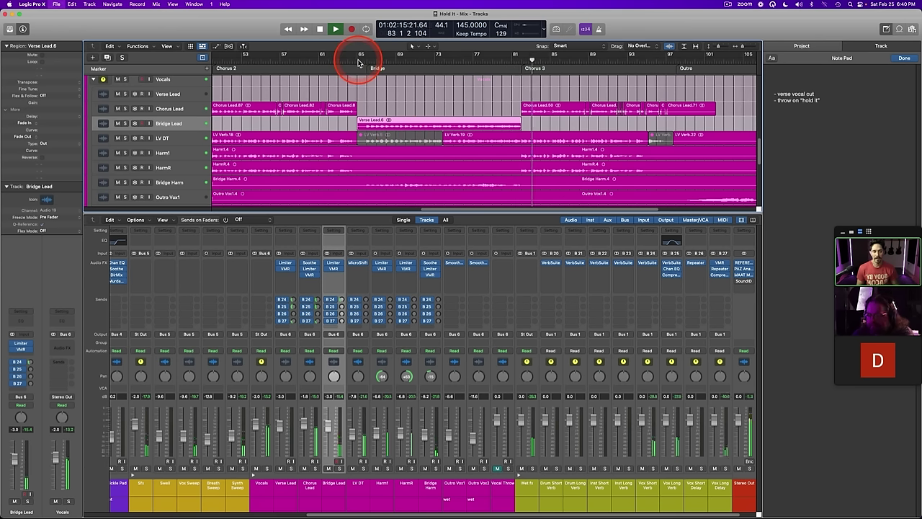
Step: Save the project while playback continues into Chorus 3
scroll(419, 113, right, 1)
key(super+s)
scroll(419, 113, left, 1)
scroll(420, 114, right, 1)
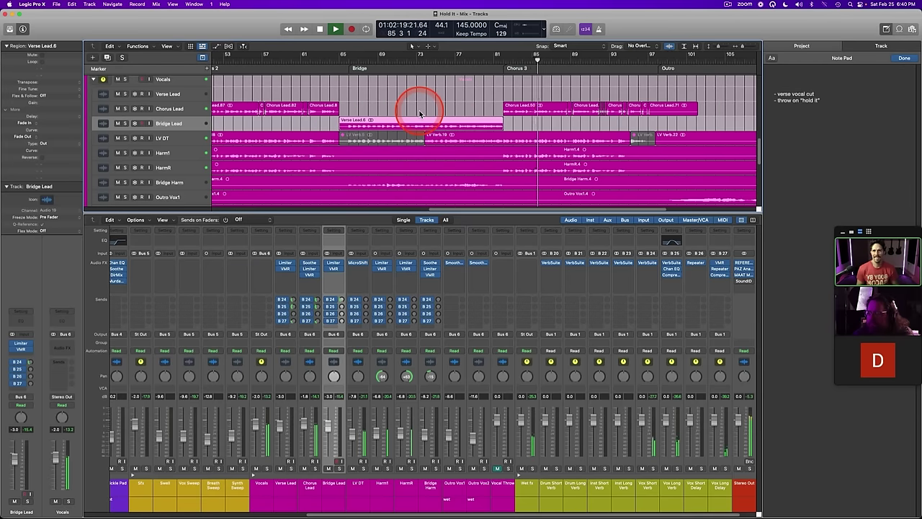
Step: Return the playhead to bar 65 and add the CS-EQ module to the fourth slot of Bridge Lead's VMR
key(space)
click(340, 61)
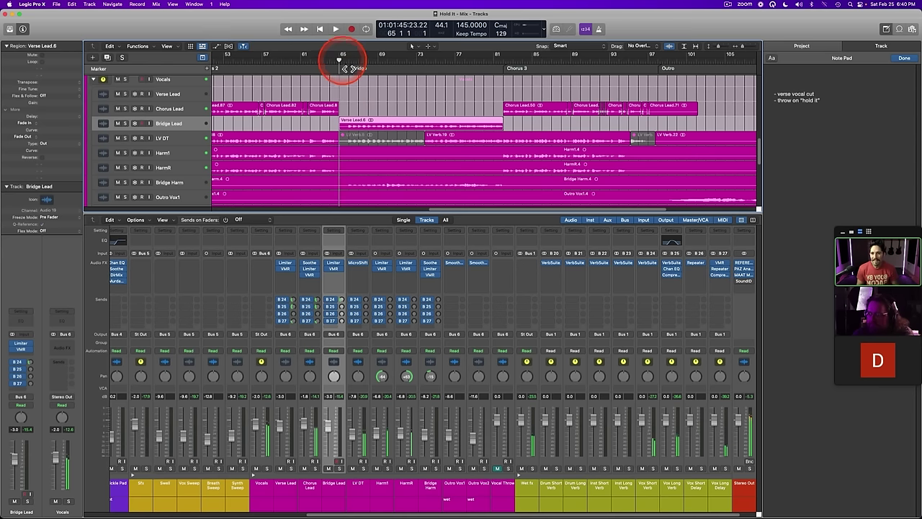
click(330, 265)
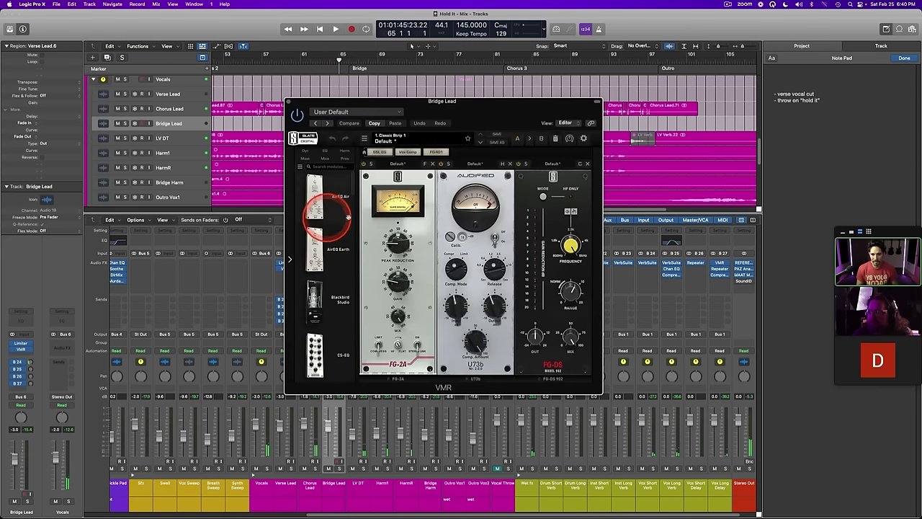
drag(314, 355, 621, 339)
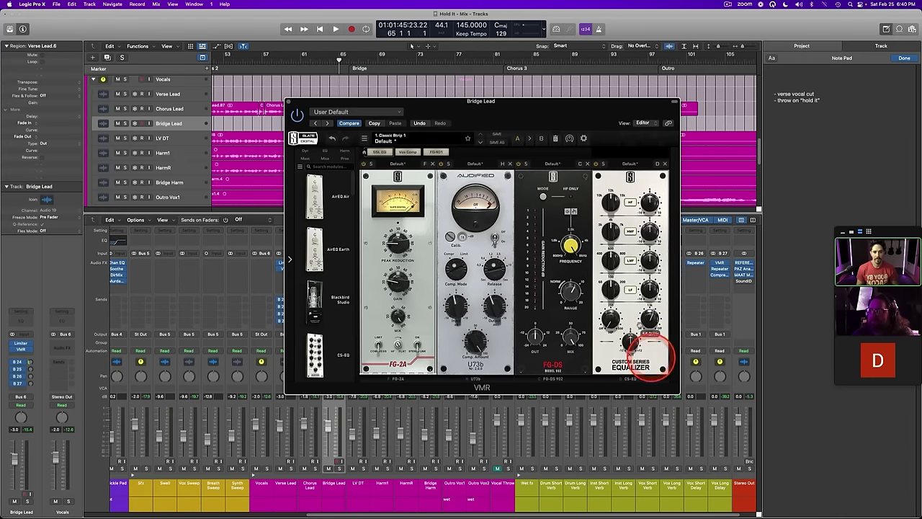
Step: Solo Bridge Lead during playback, adjust the CS-EQ's low-pass filter, and compare the sound with the module bypassed
key(space)
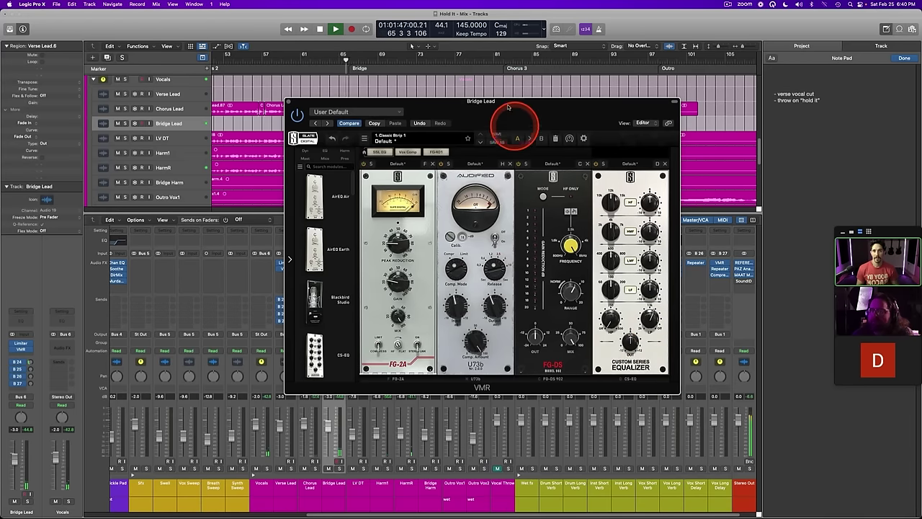
drag(502, 104, 460, 108)
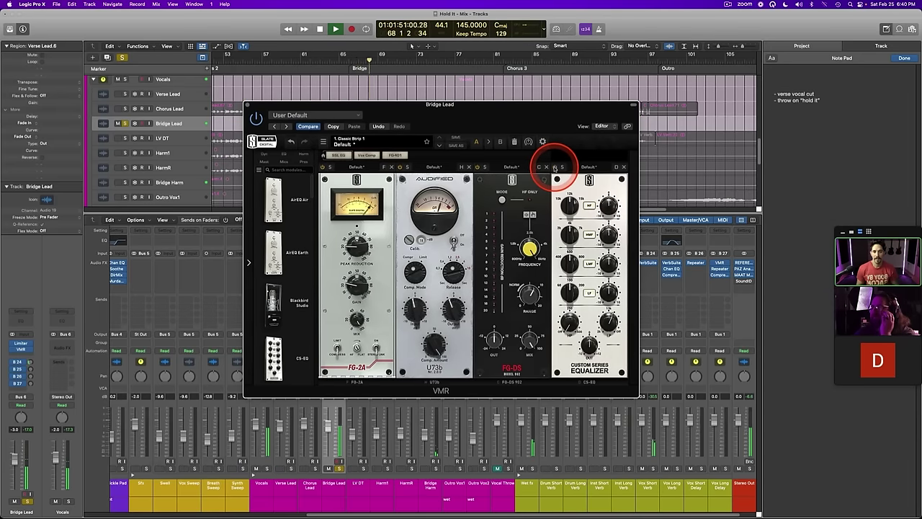
click(555, 168)
drag(611, 321, 609, 344)
drag(607, 326, 606, 305)
click(556, 167)
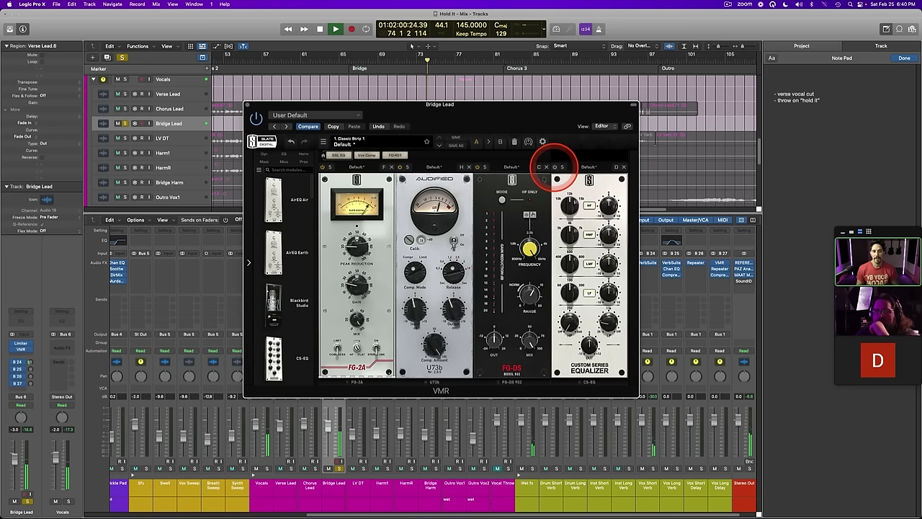
click(554, 167)
drag(608, 327, 608, 333)
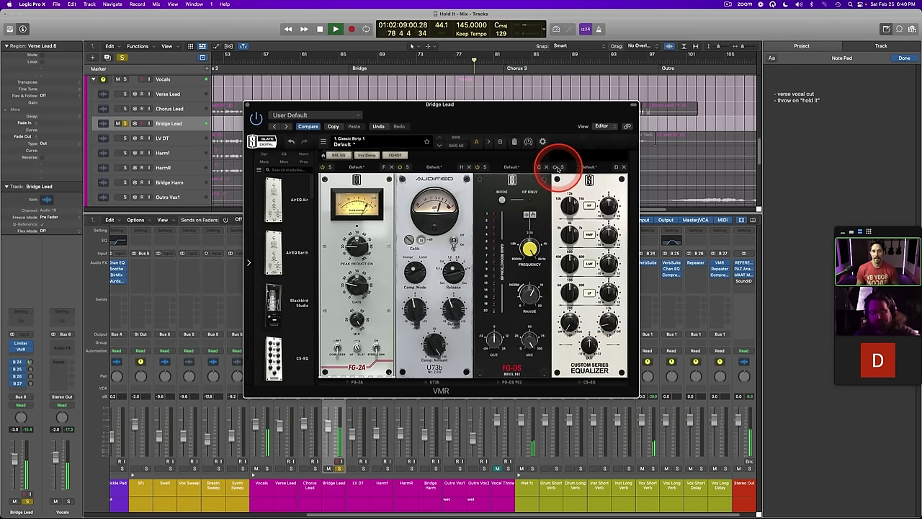
Step: Close Bridge Lead's VMR, turn off its solo, and replay the transition into the Bridge with the full mix
click(341, 57)
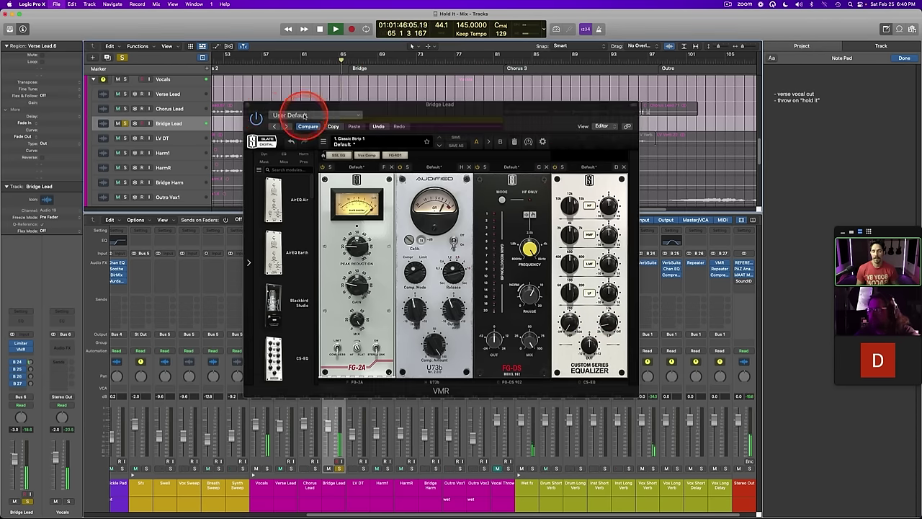
click(252, 105)
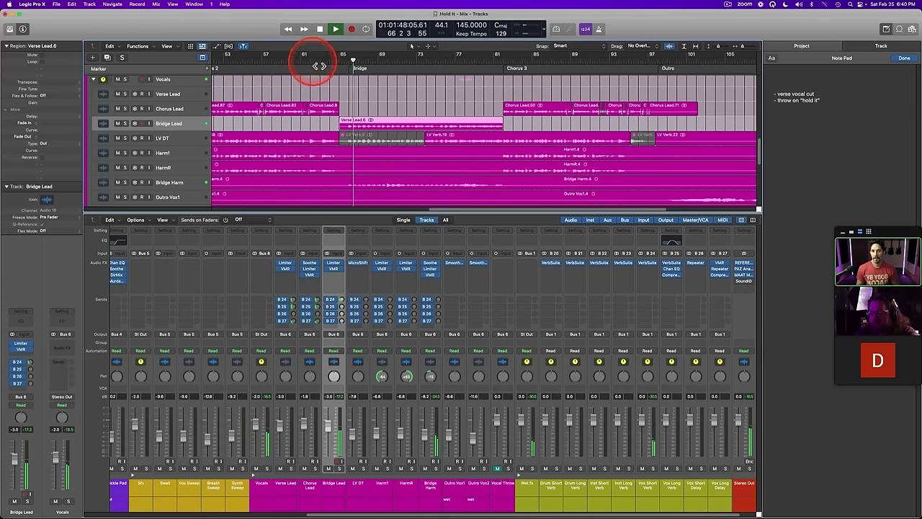
click(314, 60)
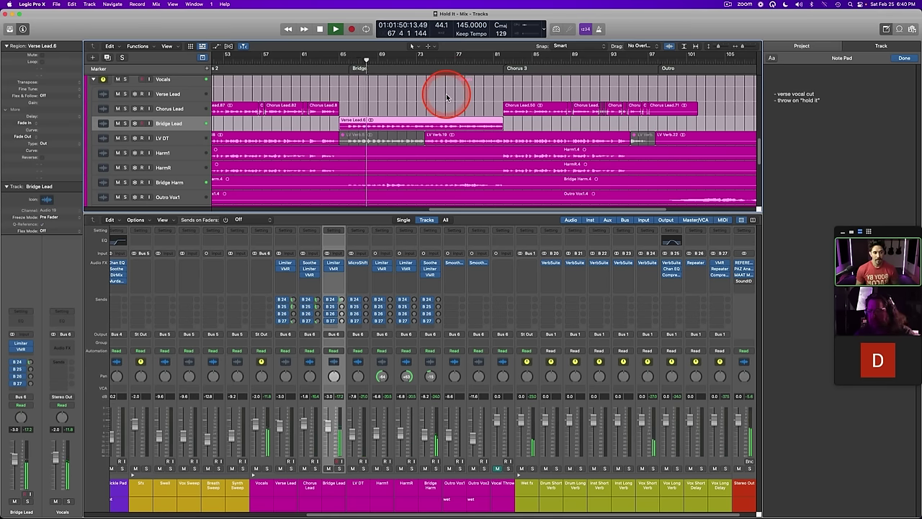
Step: Check Bridge Lead's VMR, adjust the CS-EQ low-pass filter in Bridge Harm's VMR during playback, and close the plug-in windows
scroll(397, 96, down, 3)
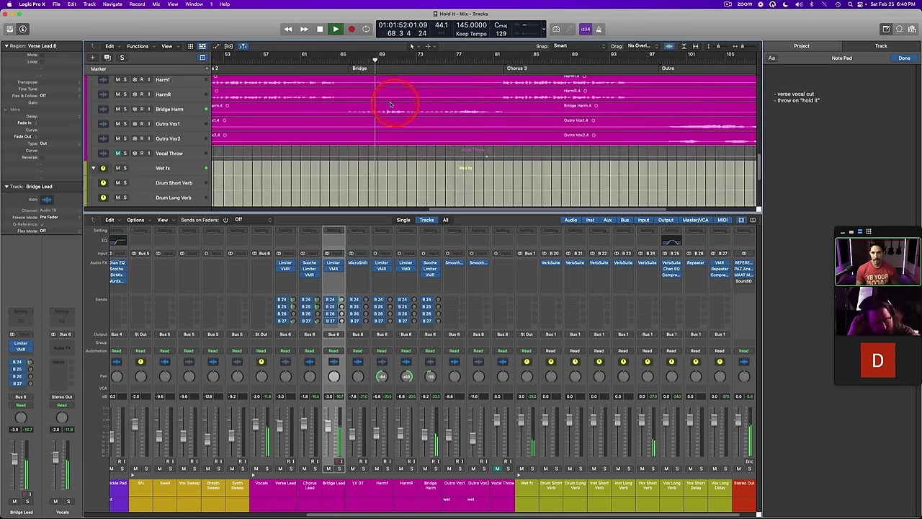
click(169, 109)
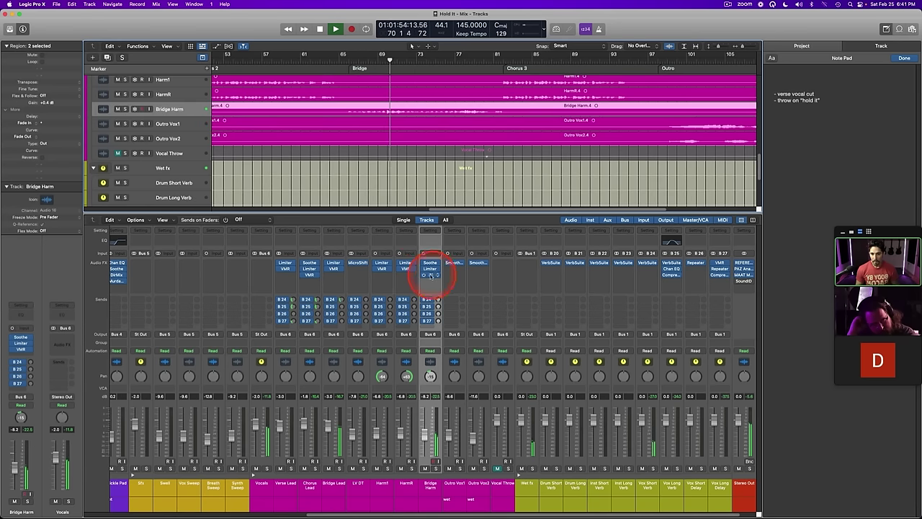
click(334, 268)
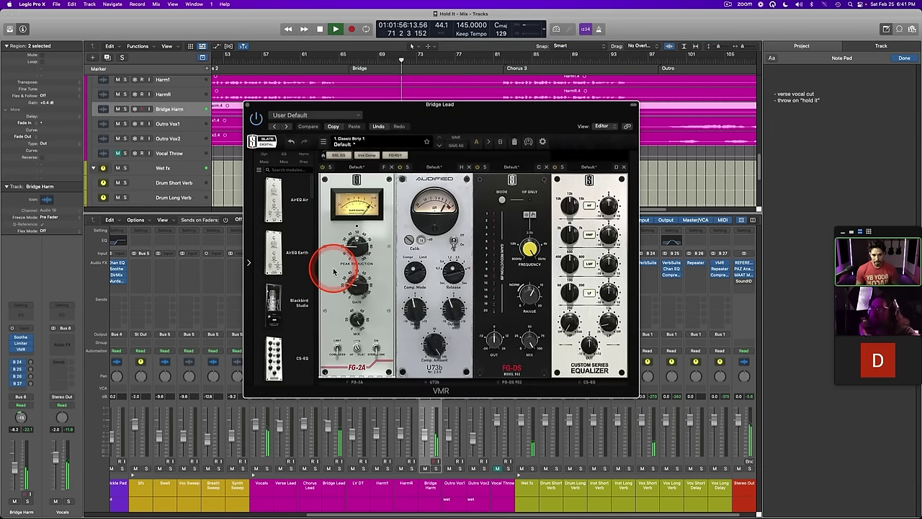
click(250, 105)
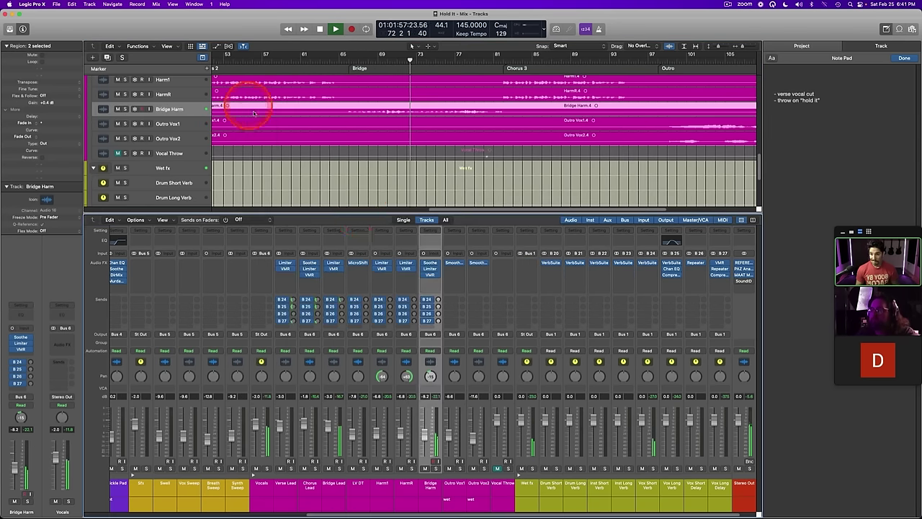
click(433, 274)
drag(571, 419, 570, 426)
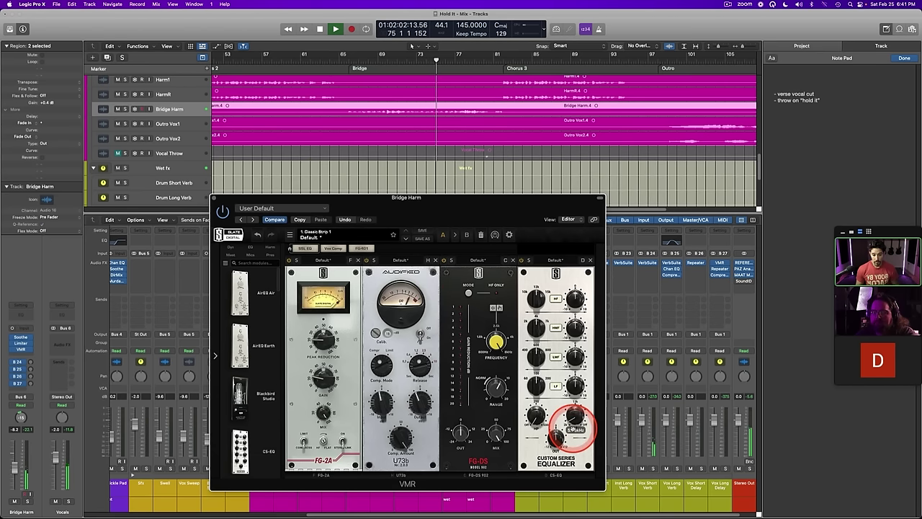
click(214, 198)
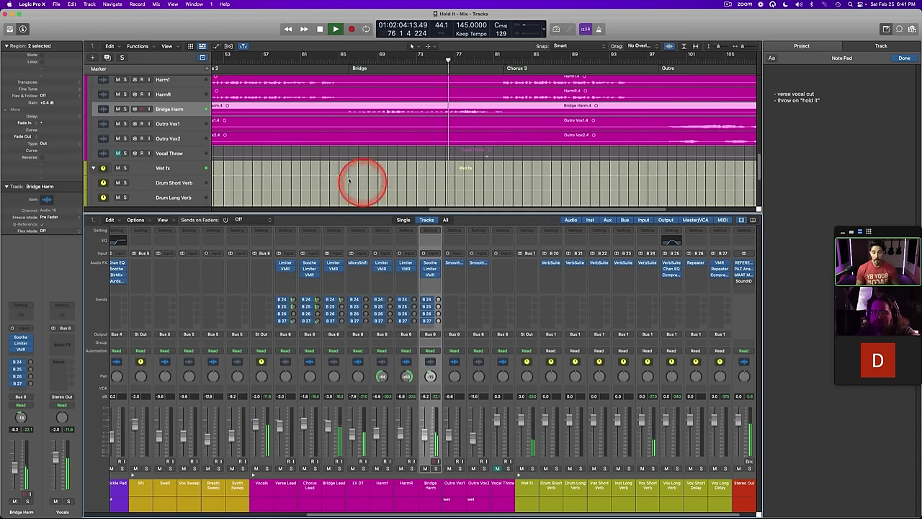
Step: Hide the mixer and review the vocal arrangement back to Verse 1 while playback runs through Chorus 3 and the Outro
key(x)
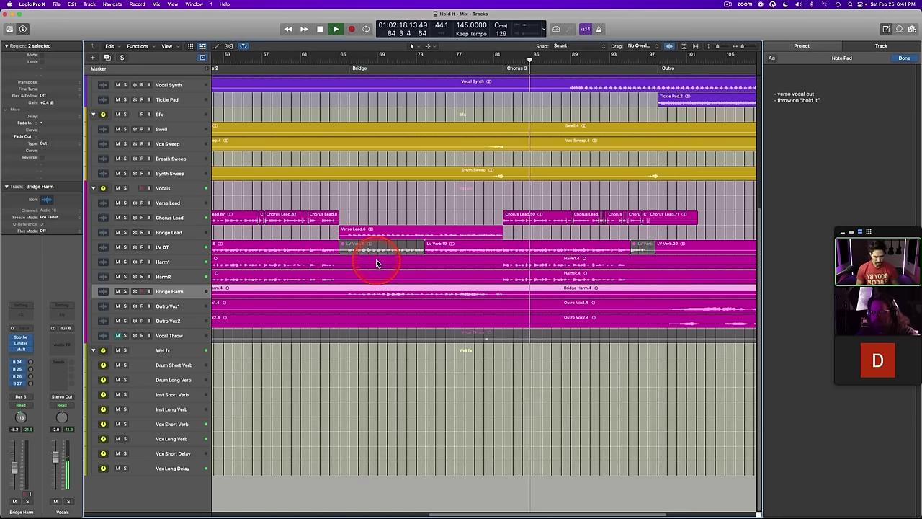
key(x)
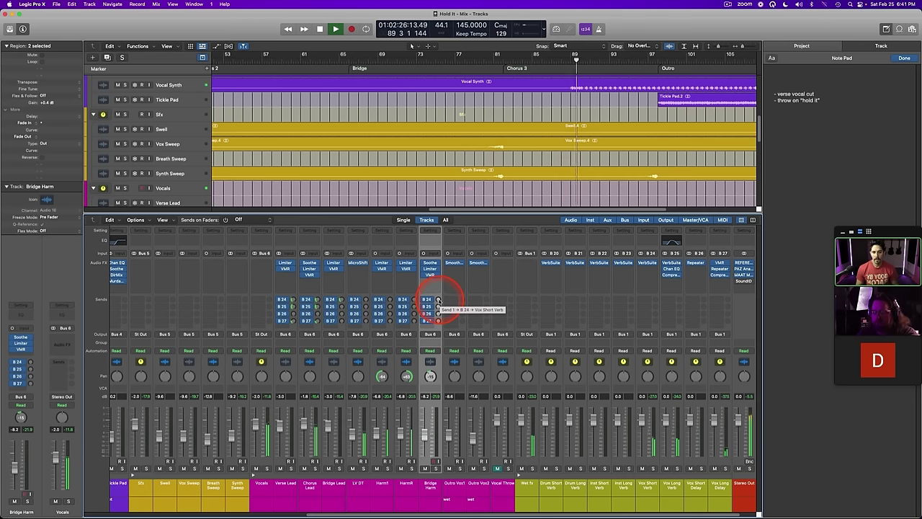
key(x)
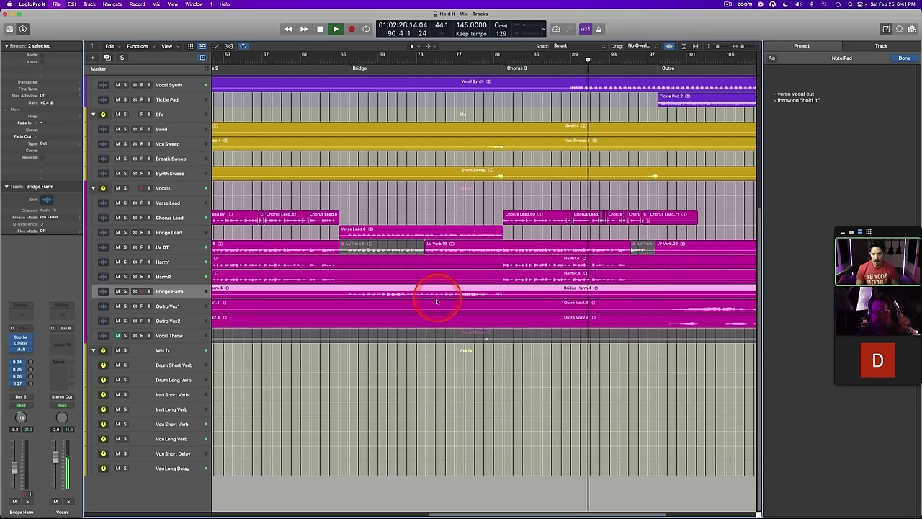
scroll(436, 300, left, 10)
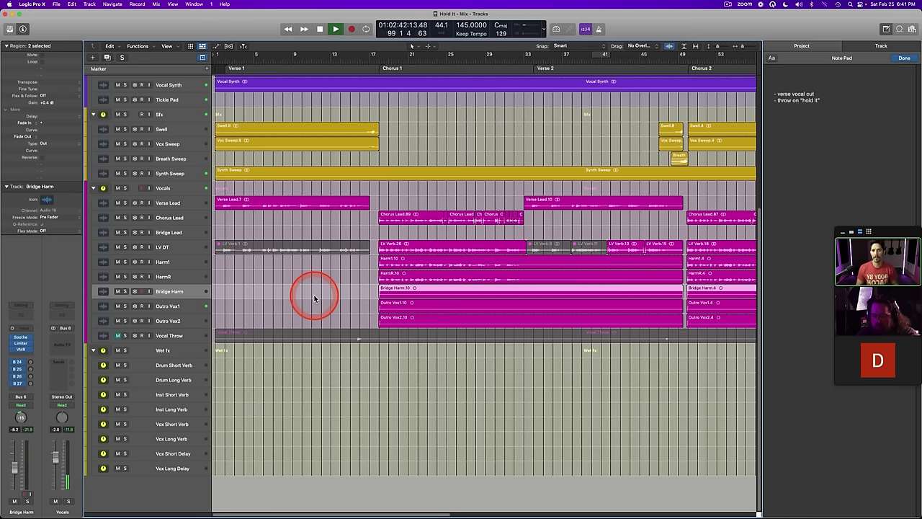
Step: Stop playback, show the mixer and delete the "verse vocal cut" line from the project notes
scroll(323, 222, right, 15)
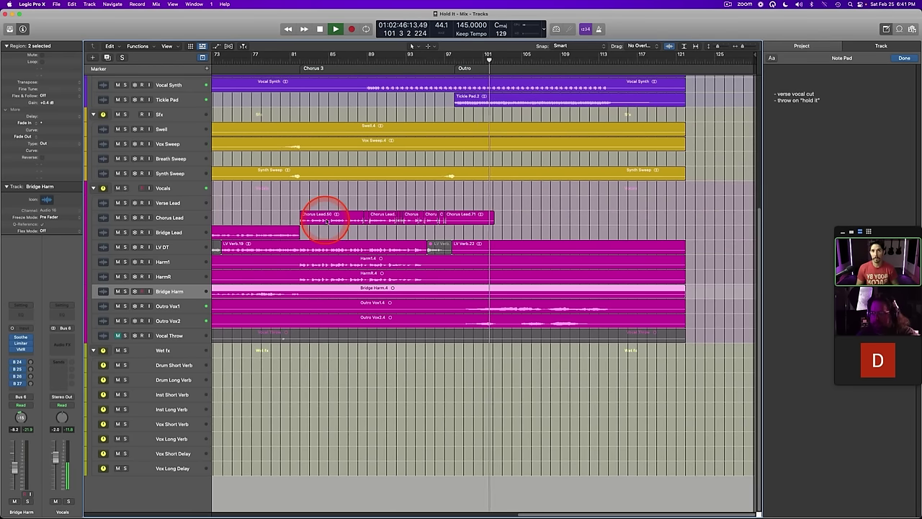
key(space)
scroll(310, 220, left, 10)
scroll(310, 220, left, 5)
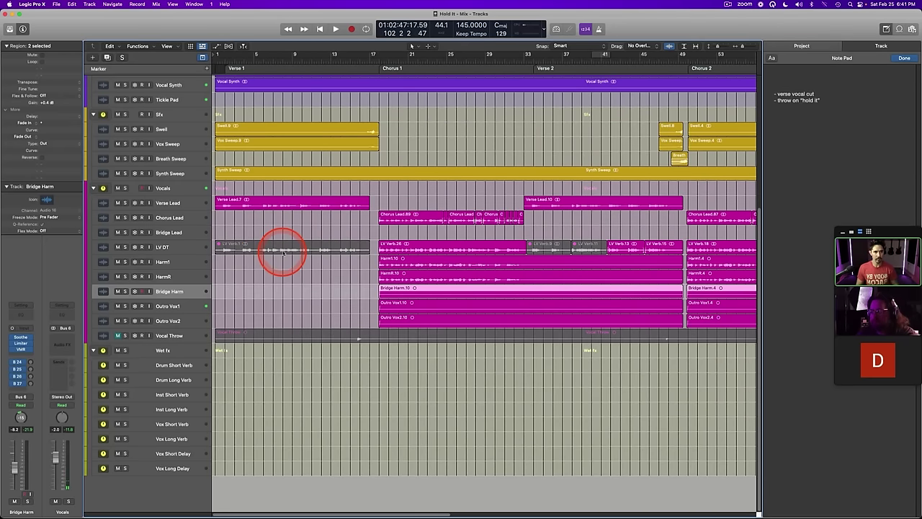
key(x)
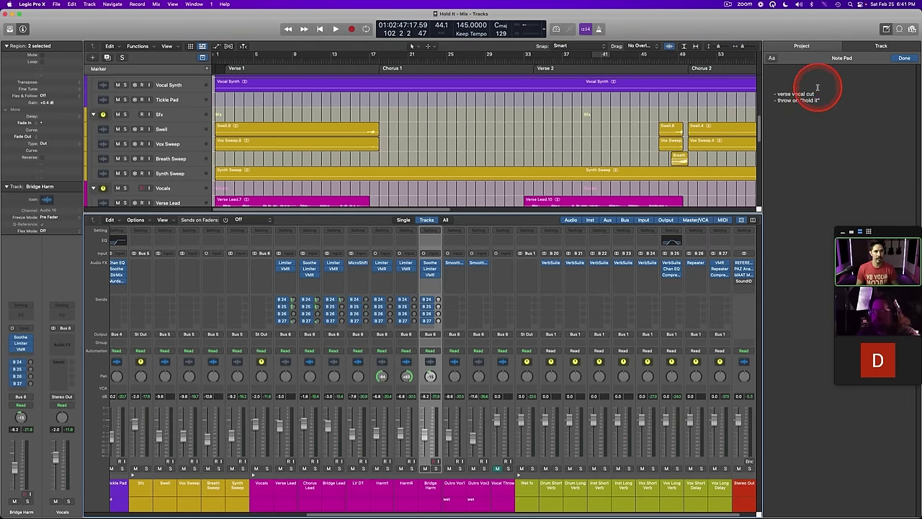
drag(815, 94, 756, 95)
key(BackSpace)
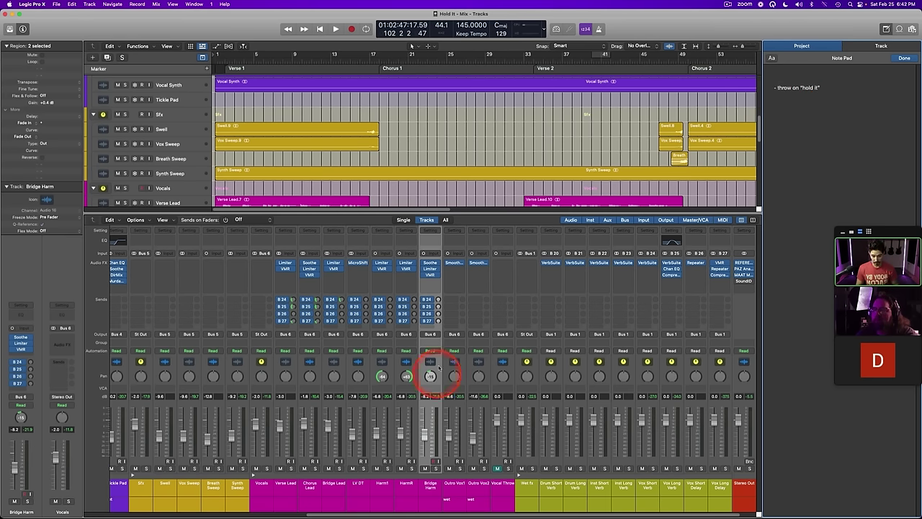
Step: Solo the Outro Vox1 track and play it from the start of the Outro with the mixer shown
click(448, 497)
key(x)
scroll(413, 387, right, 10)
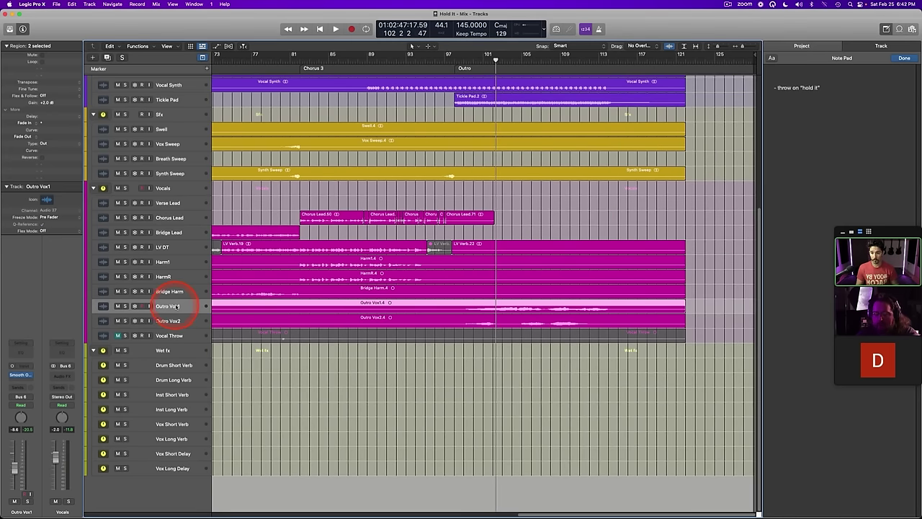
key(s)
click(452, 57)
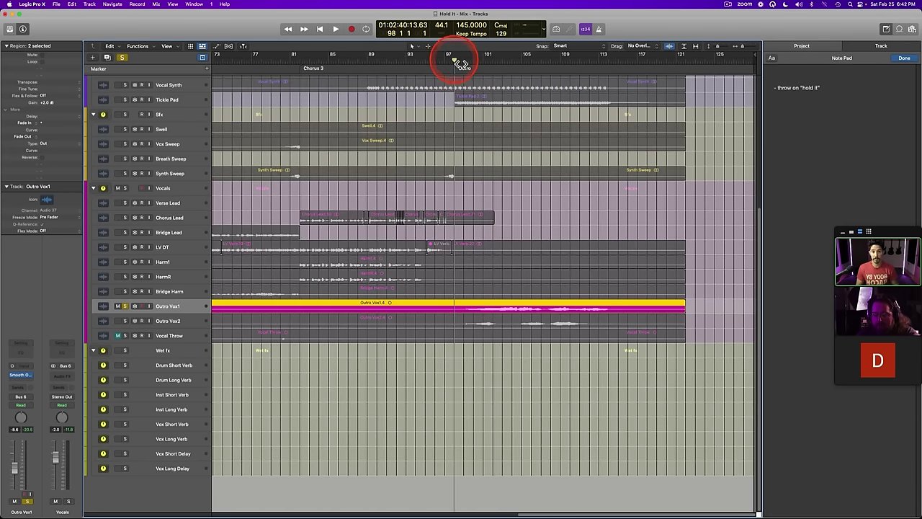
key(x)
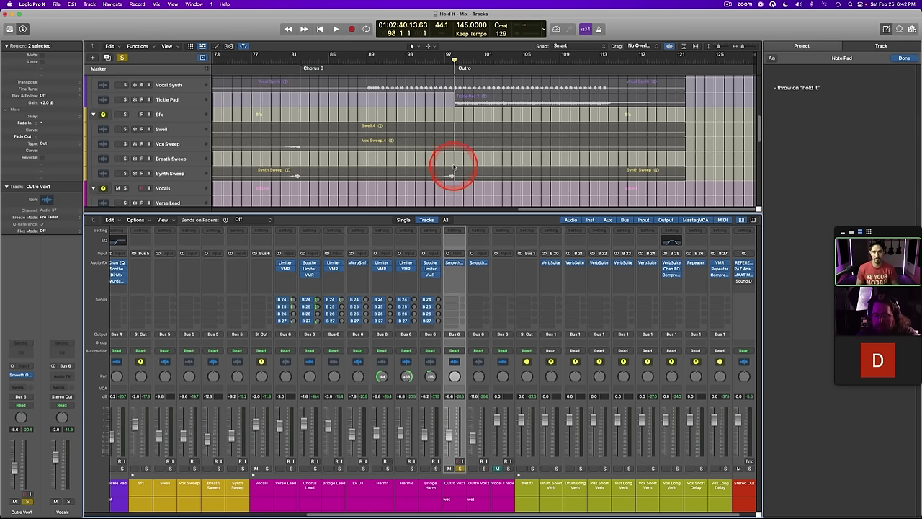
scroll(453, 167, down, 10)
key(space)
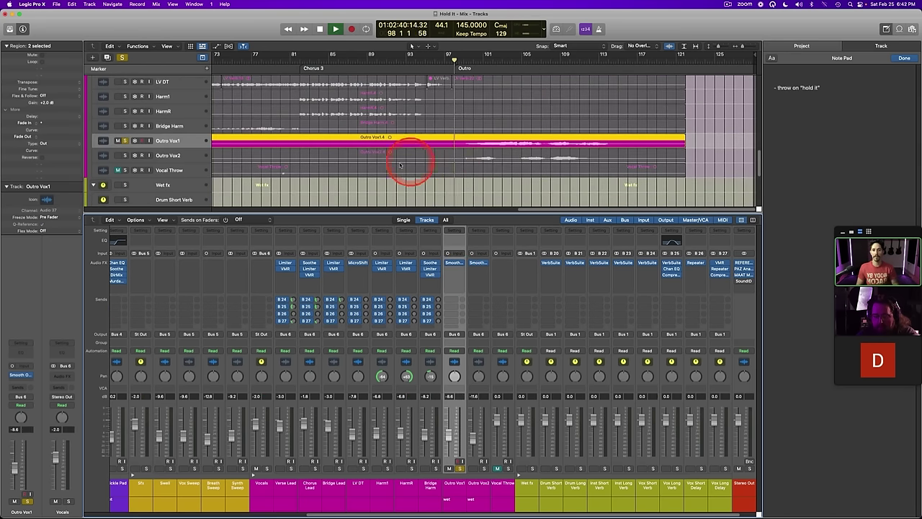
Step: Trim the Outro Vox1 region by removing the empty audio before the first phrase and after the last one
key(space)
drag(463, 140, 406, 141)
click(389, 139)
key(Delete)
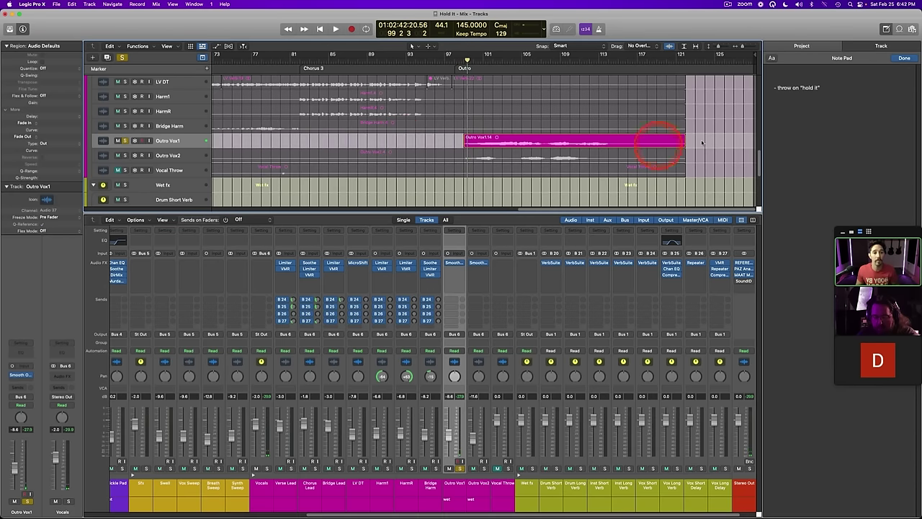
click(608, 66)
key(space)
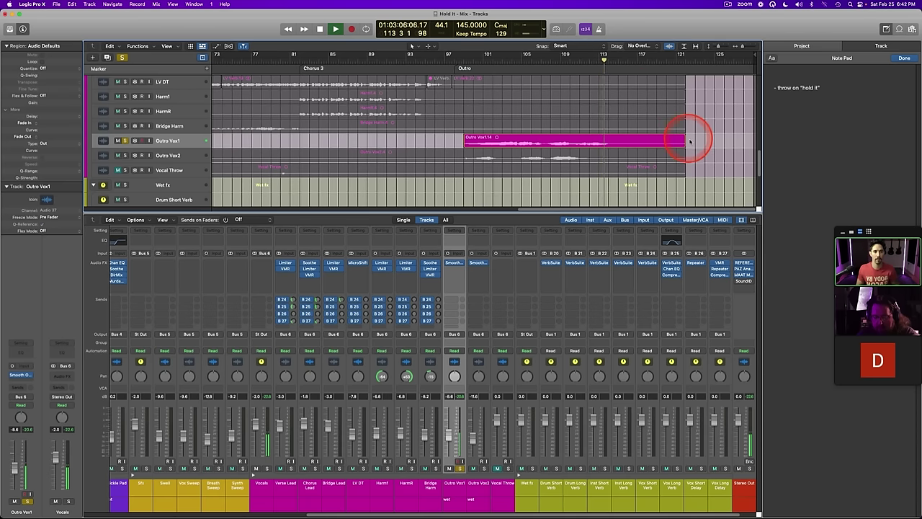
drag(693, 141, 610, 137)
key(Delete)
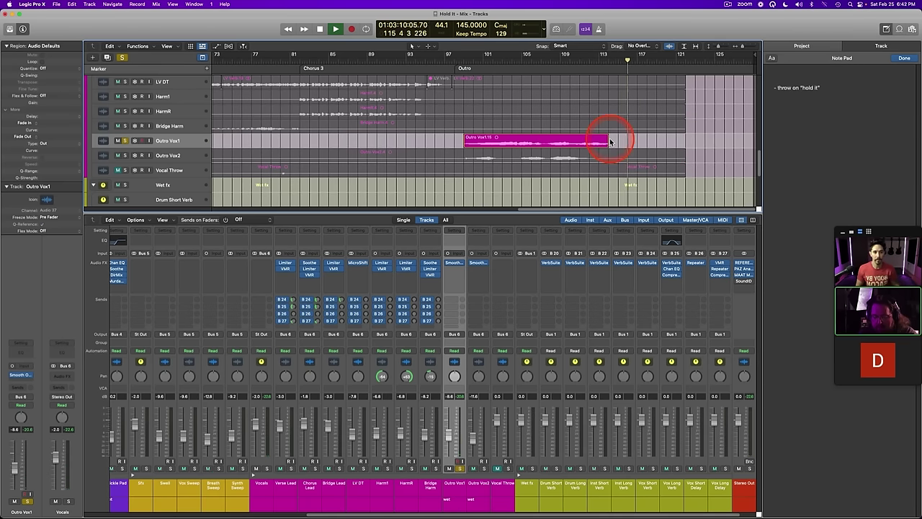
Step: Give the trimmed Outro Vox1 region a fade-in of 247 and a fade-out of 308, and audition its start
click(610, 137)
click(484, 136)
drag(459, 137, 466, 137)
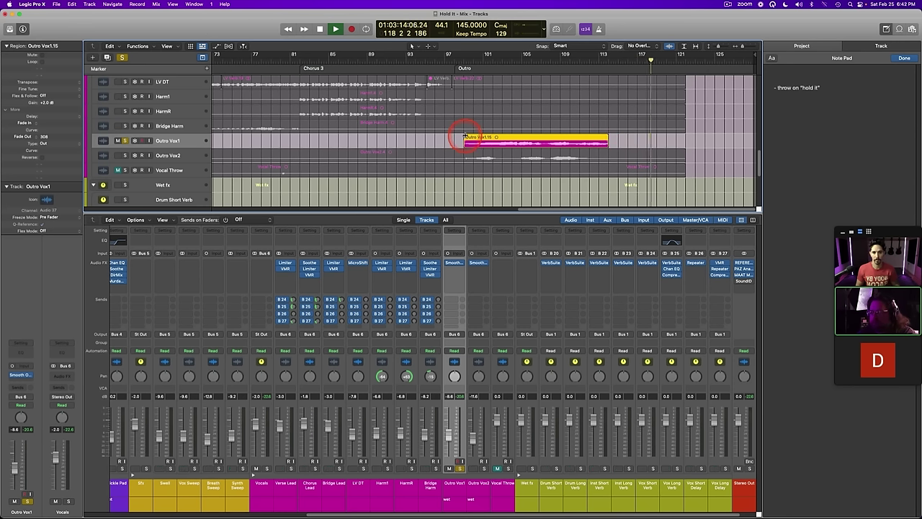
click(467, 58)
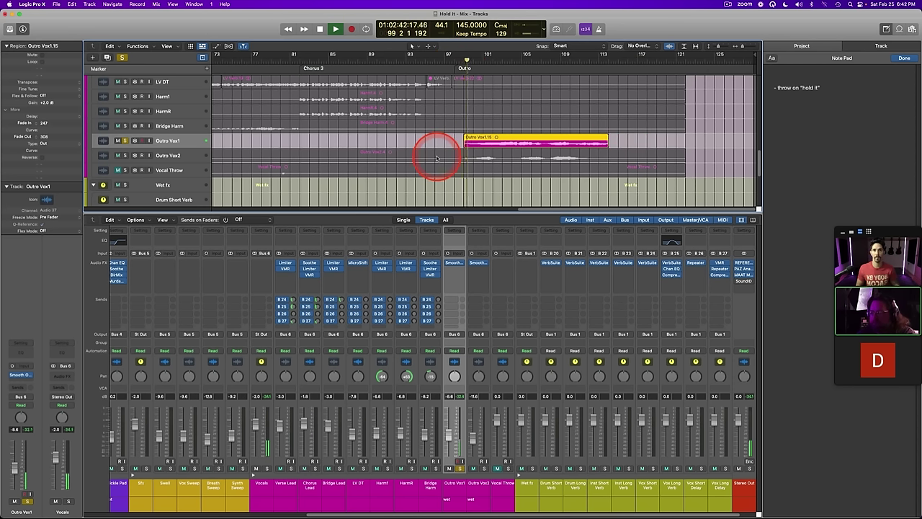
key(space)
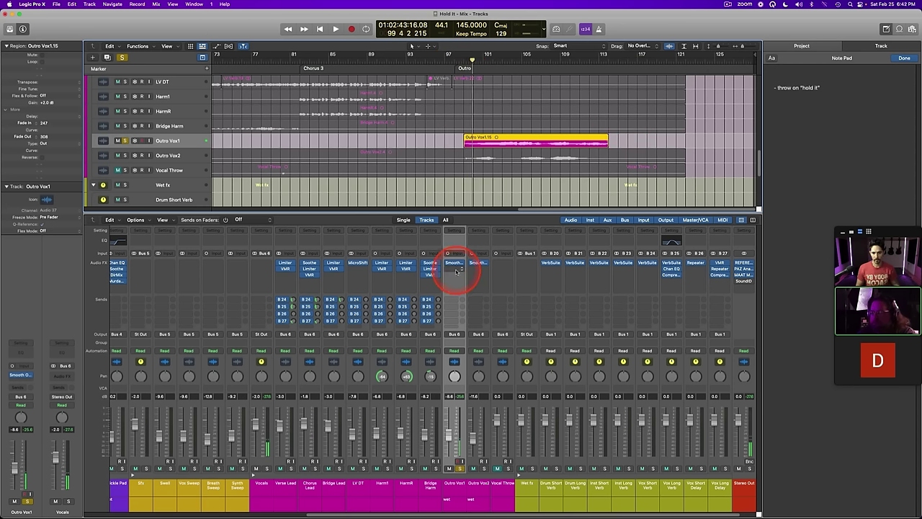
Step: Insert a mono-to-stereo ValhallaSupermassive below the existing effect on Outro Vox1 and set its Mix to 0%
click(455, 270)
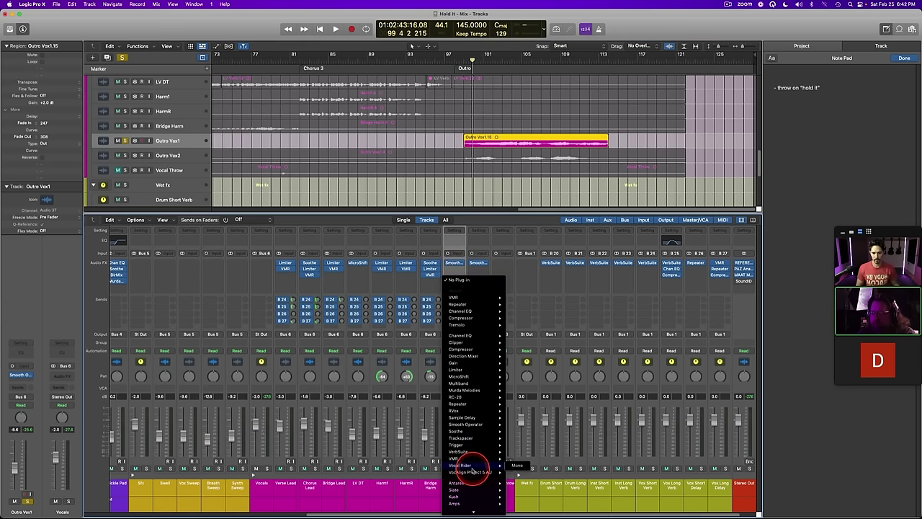
mouse_move(474, 510)
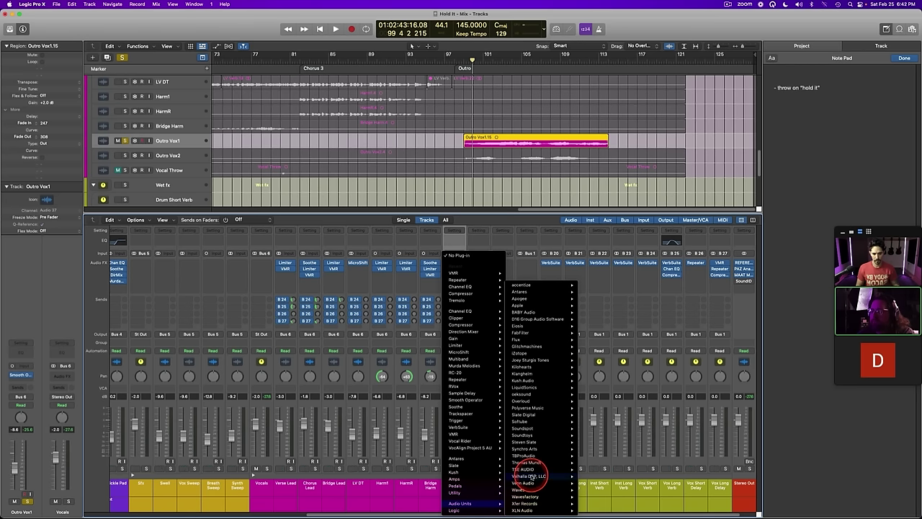
mouse_move(530, 477)
mouse_move(605, 497)
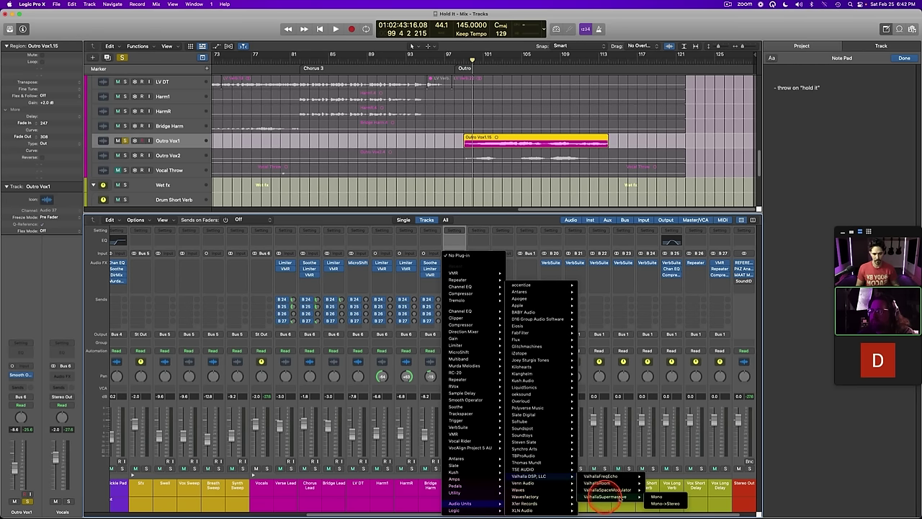
click(657, 503)
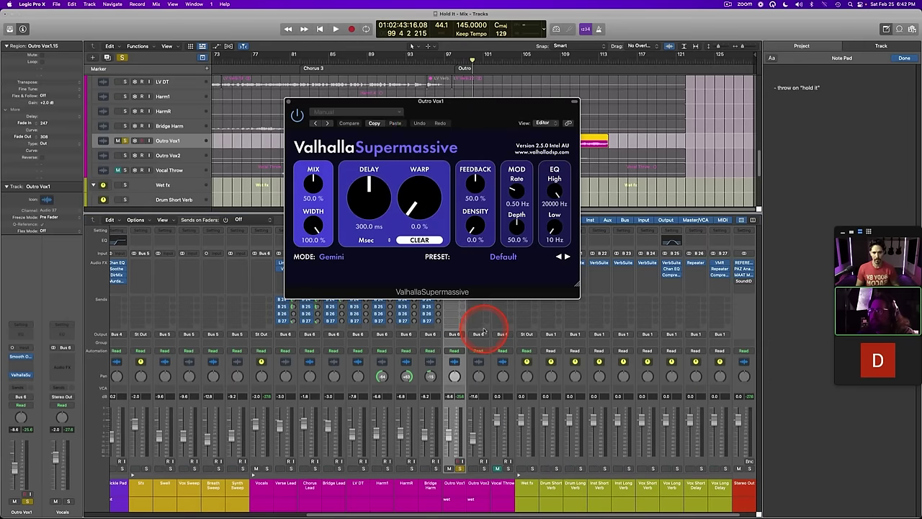
drag(428, 106, 548, 289)
drag(430, 366, 438, 507)
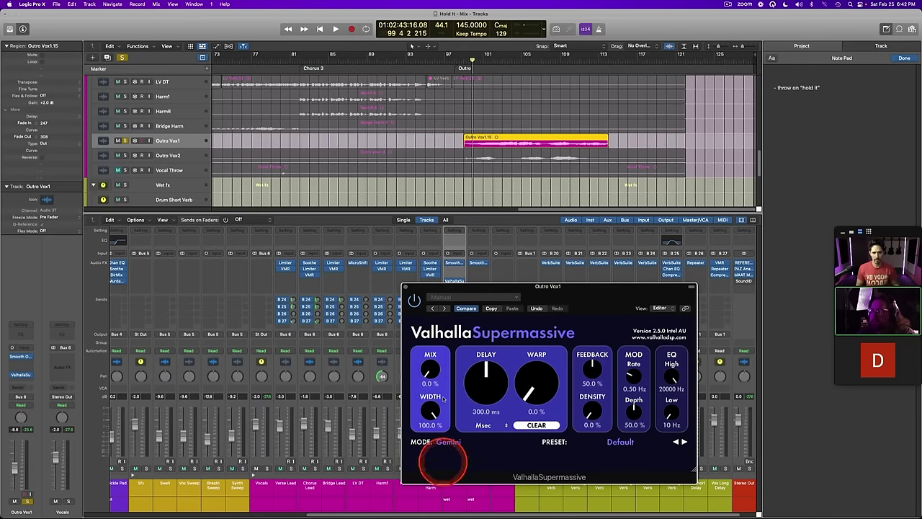
Step: Audition the soloed Outro Vox1, raise ValhallaSupermassive's Mix to 57.2% during playback, and close the plug-in
key(space)
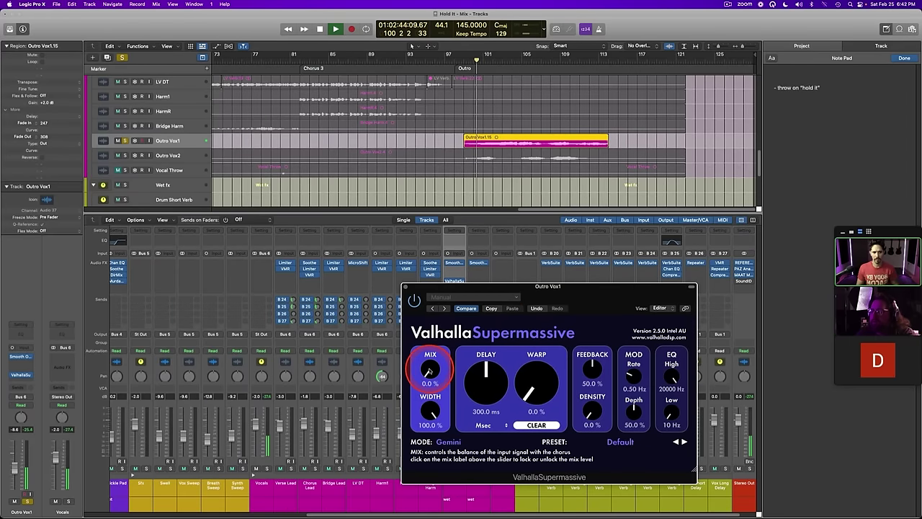
key(space)
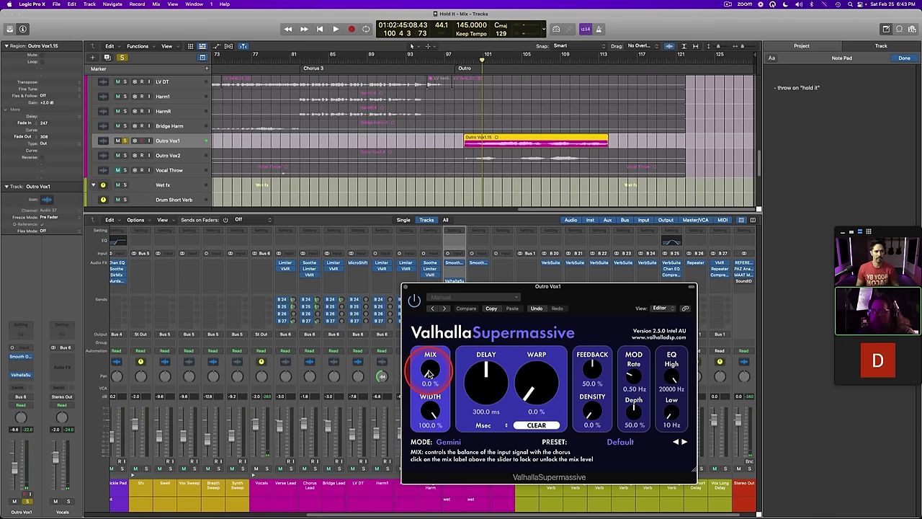
key(space)
key(space)
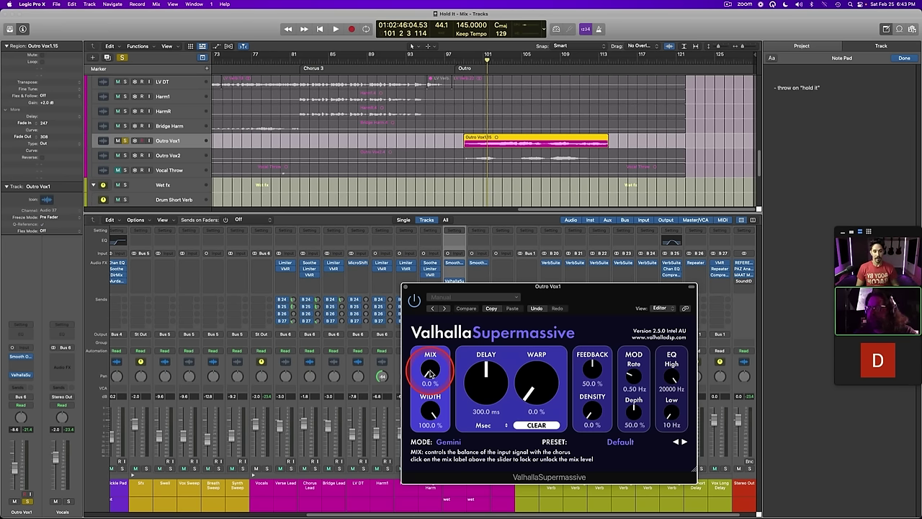
key(space)
drag(430, 372, 432, 322)
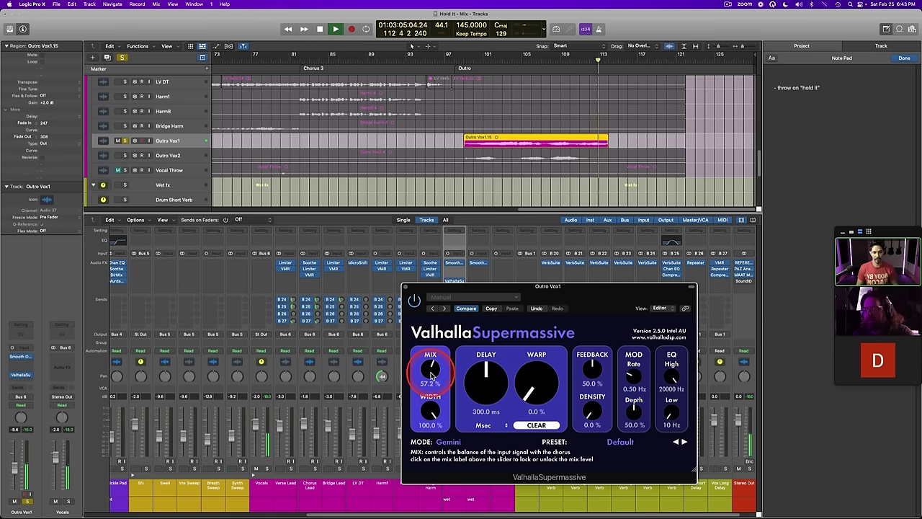
key(space)
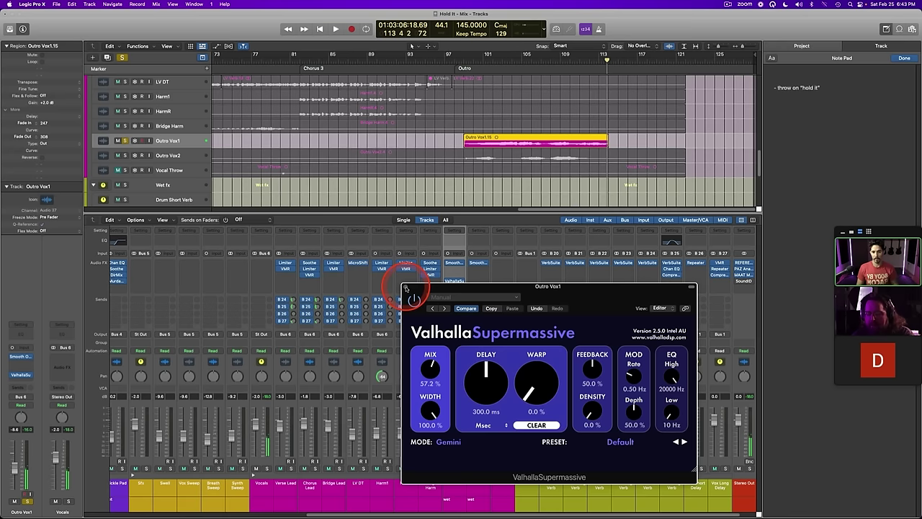
click(407, 286)
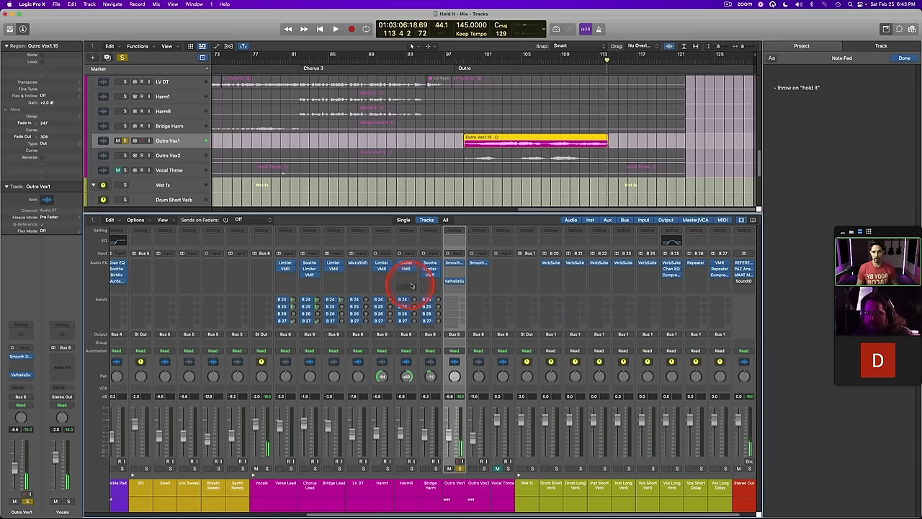
Step: Replay the Outro while setting the High EQ of Outro Vox1's ValhallaSupermassive to 5250 Hz, and close the plug-in
click(455, 282)
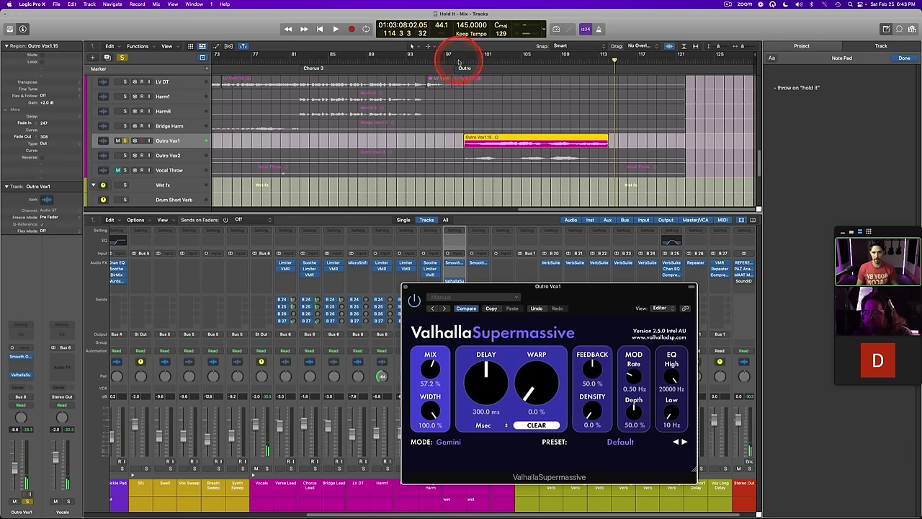
click(458, 62)
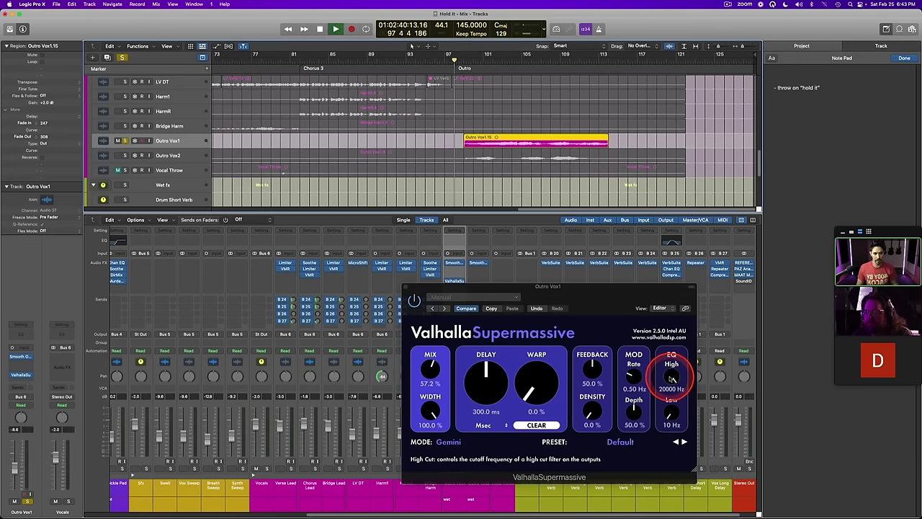
drag(671, 380, 671, 423)
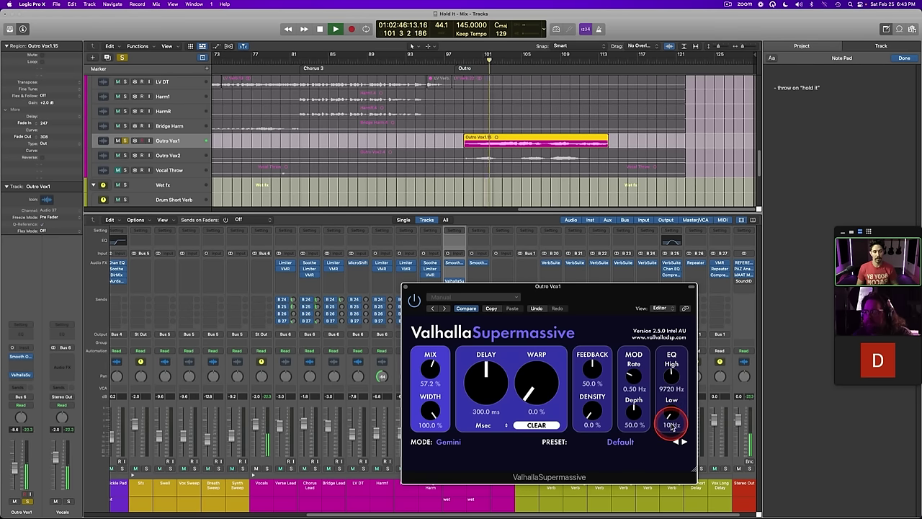
drag(669, 370, 671, 391)
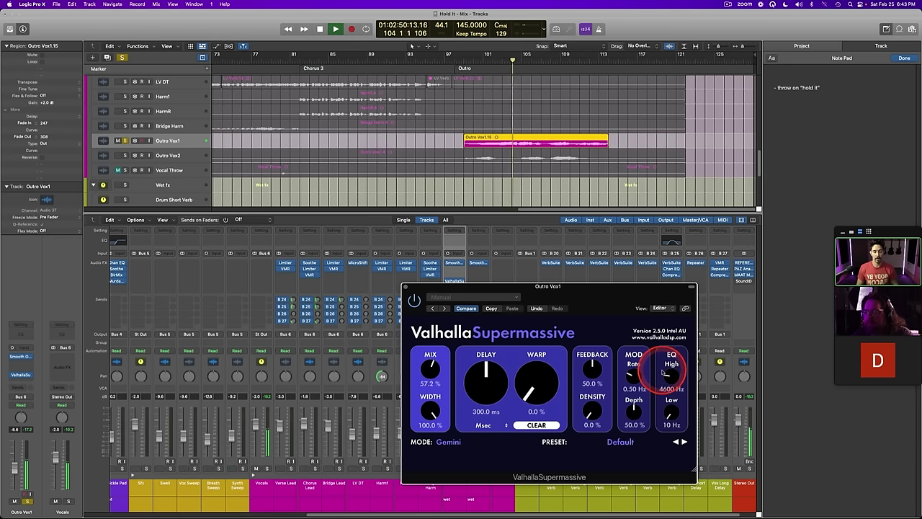
drag(668, 377, 667, 374)
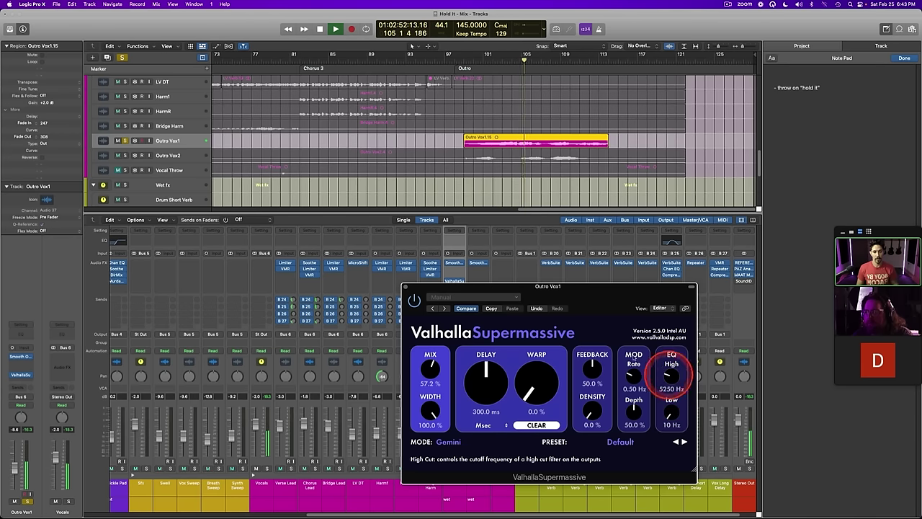
click(407, 287)
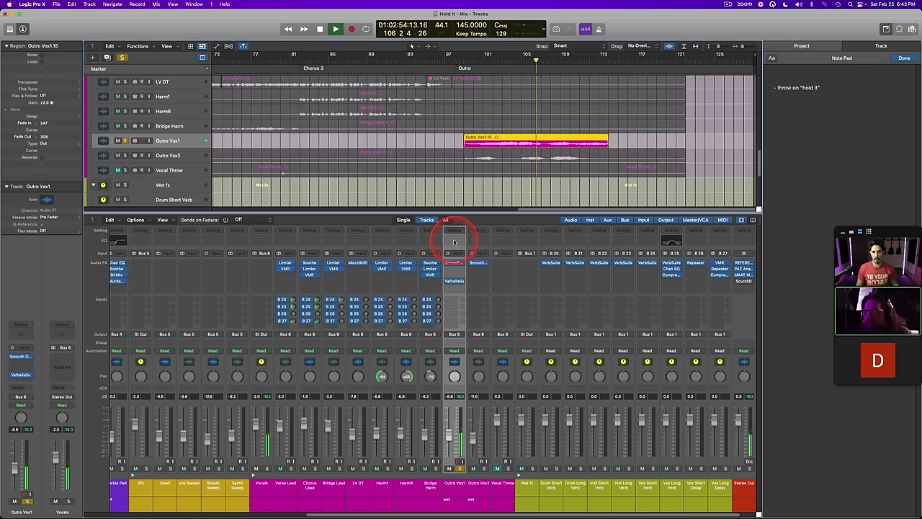
Step: Insert a mono VMR before the reverb on Outro Vox1, move its window aside, and place the playhead at bar 99
click(455, 269)
mouse_move(471, 291)
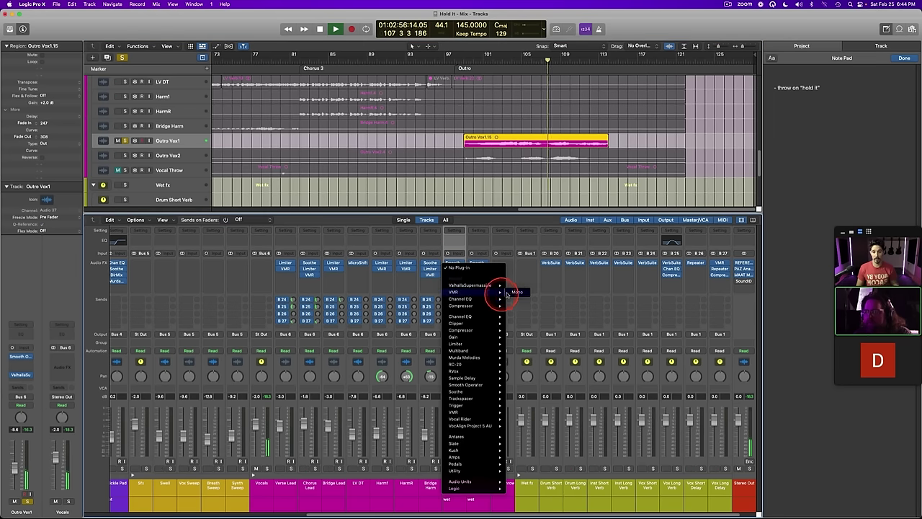
click(516, 293)
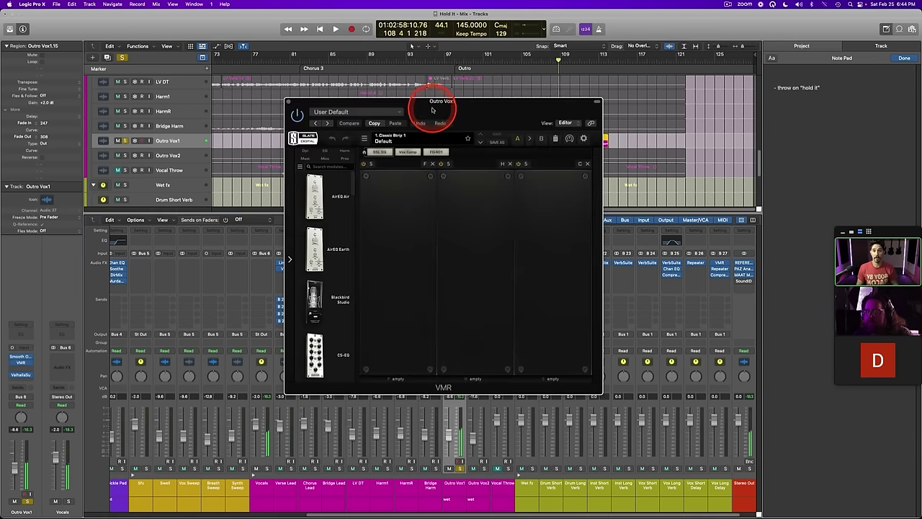
drag(432, 109, 354, 134)
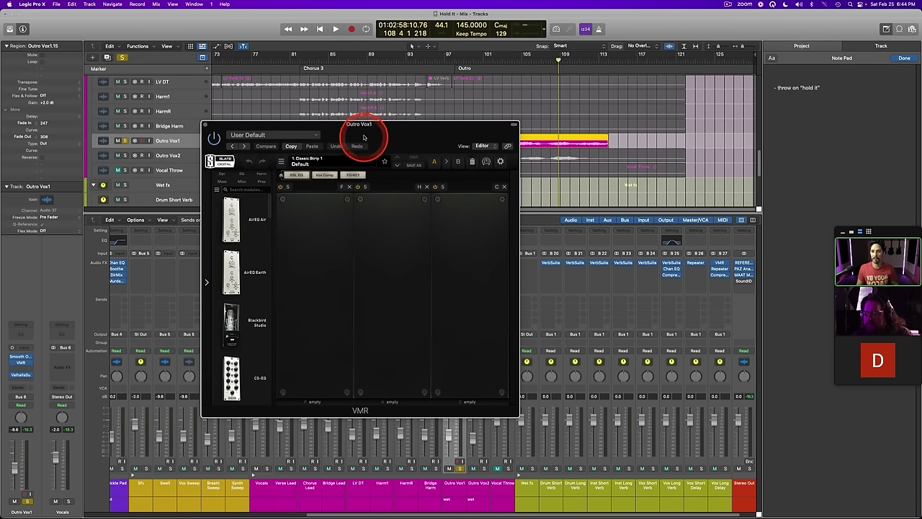
drag(364, 137, 277, 119)
click(463, 63)
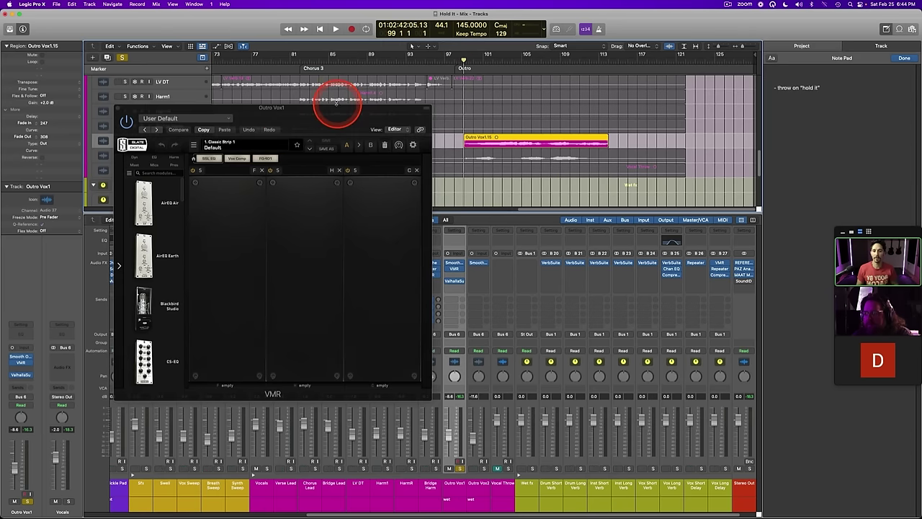
Step: Play the outro and load the CS-EQ module into the first slot of Outro Vox1's VMR
key(space)
click(135, 157)
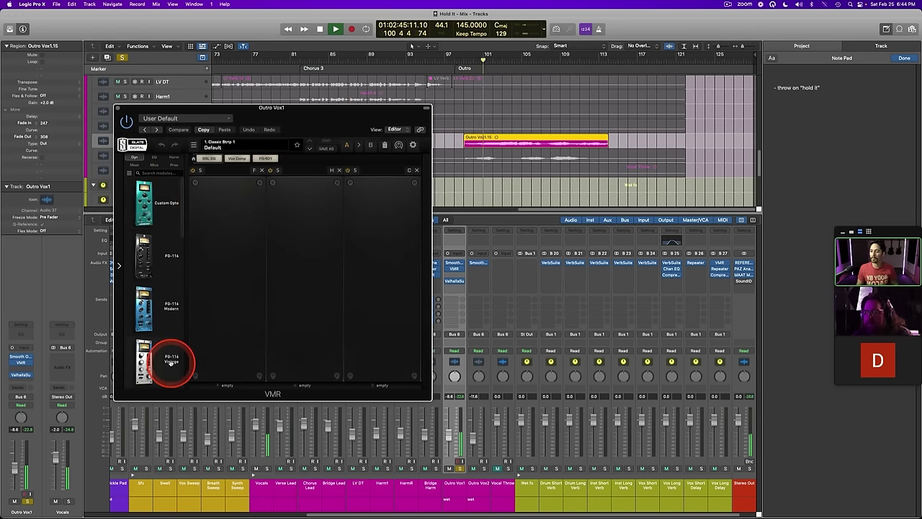
click(152, 157)
scroll(163, 250, down, 3)
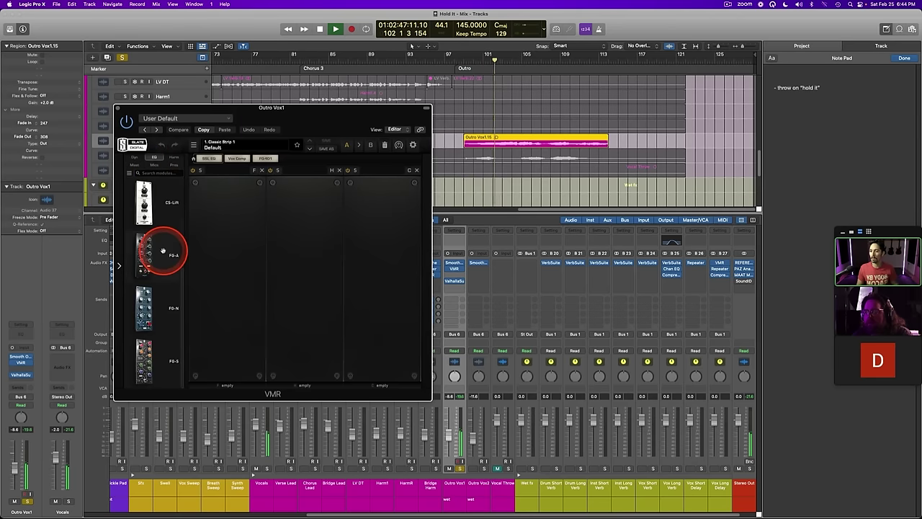
drag(153, 229, 216, 240)
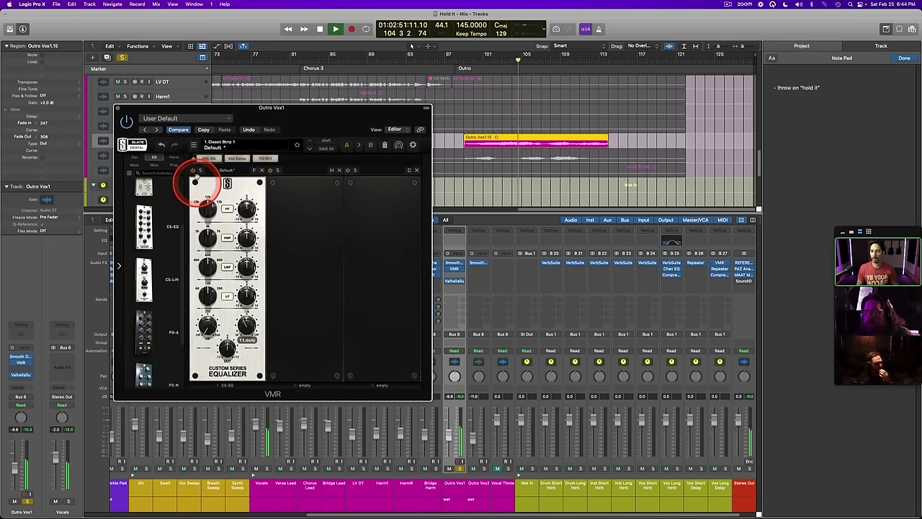
Step: Lower the CS-EQ's low-pass frequency on Outro Vox1 to 9.07 kHz, close the plug-in and unsolo the track
drag(268, 108, 288, 127)
drag(266, 347, 267, 354)
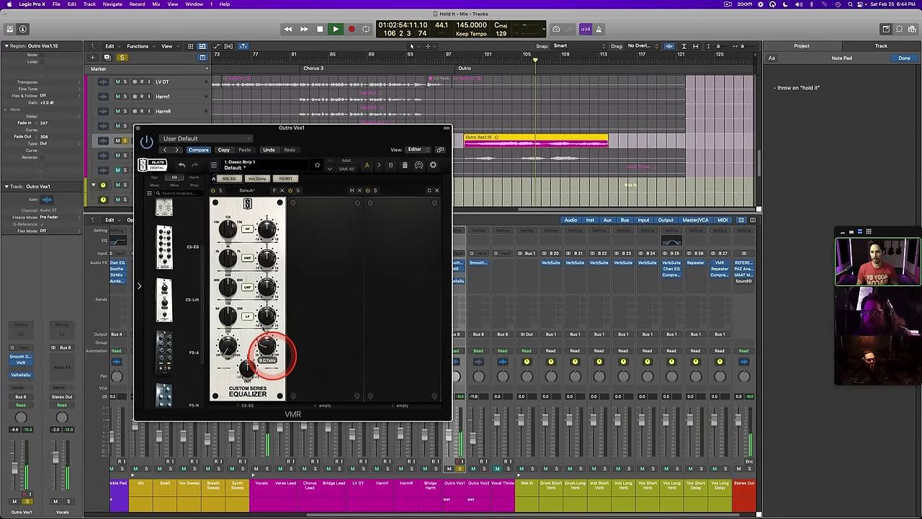
key(space)
click(137, 128)
key(s)
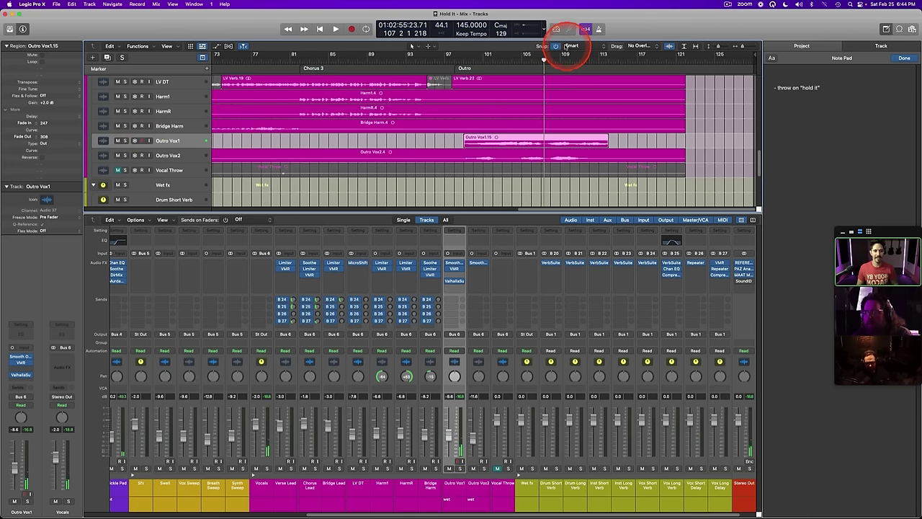
Step: Play the outro from bar 99 and copy VMR and ValhallaSupermassive from Outro Vox1 to Outro Vox2
click(463, 59)
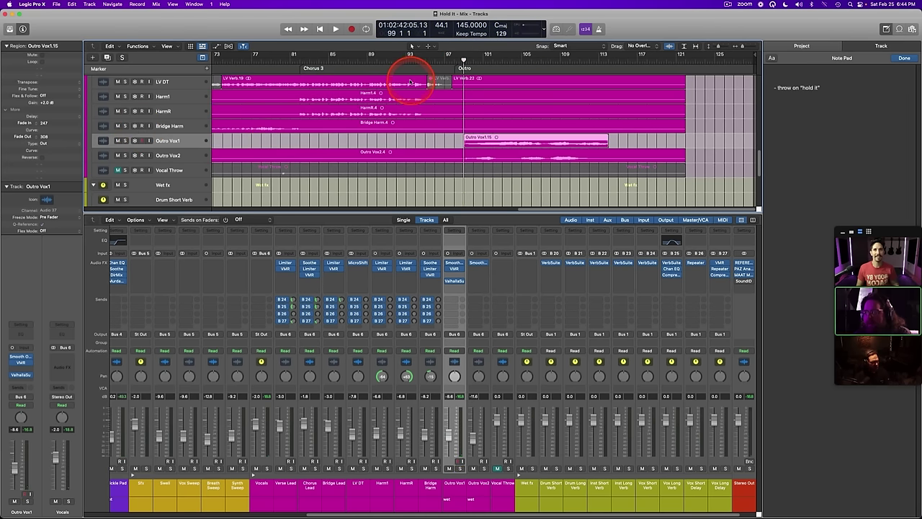
key(space)
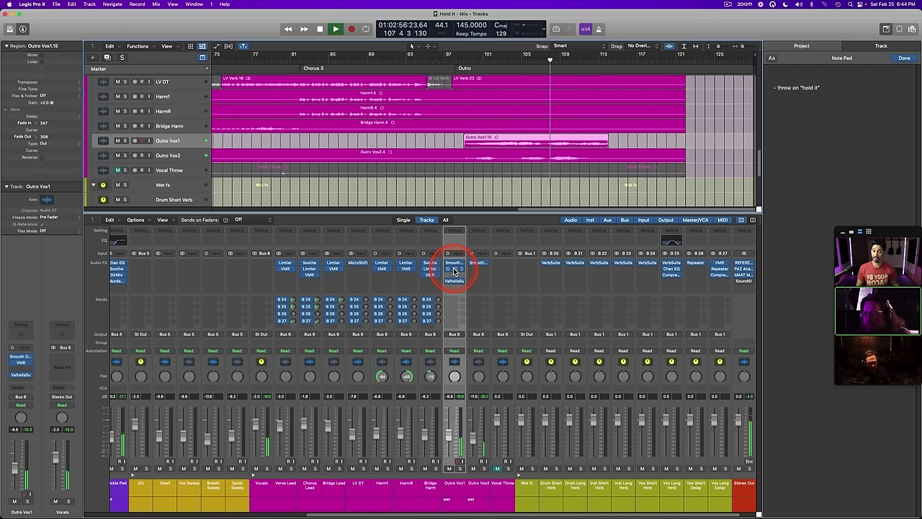
click(181, 155)
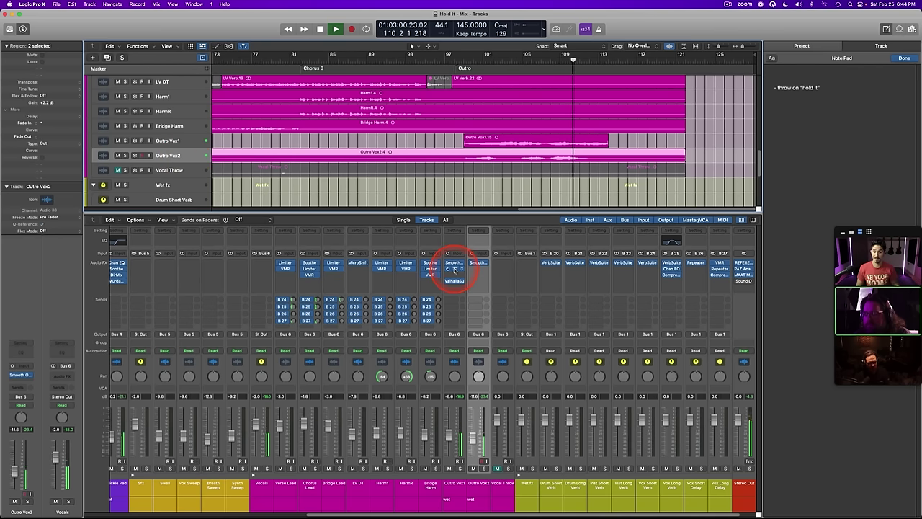
drag(454, 281, 478, 272)
Step: Solo Outro Vox2 and audition it briefly from bar 99
click(464, 61)
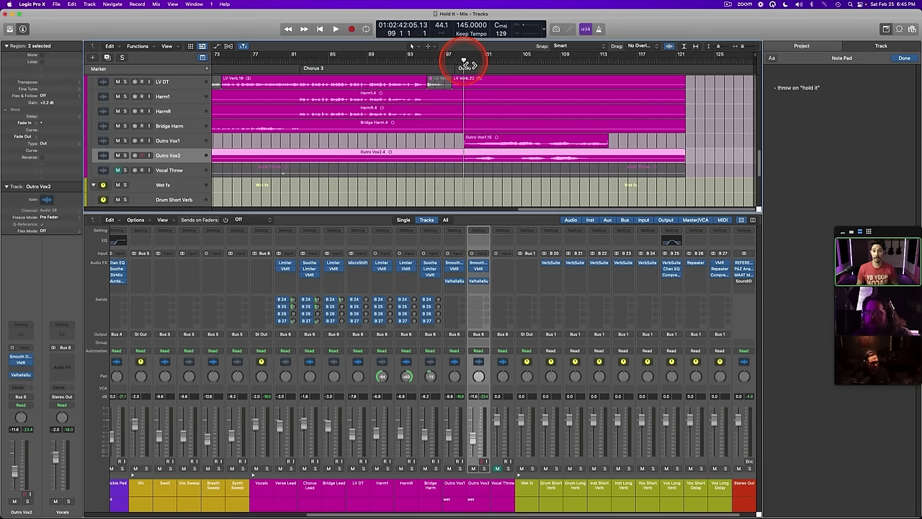
key(s)
key(space)
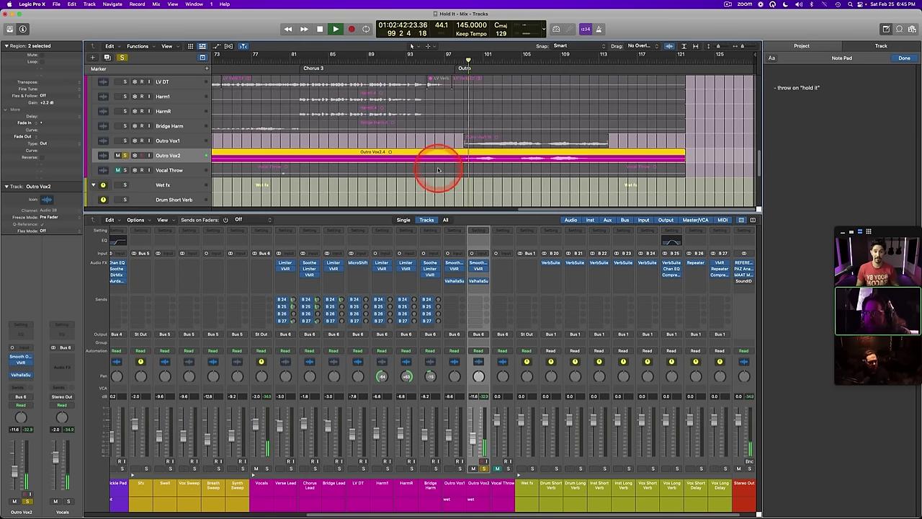
key(space)
Step: Delete the parts of the Outro Vox2 region before bar 99 and after bar 114, matching the Outro Vox1 region's extent
drag(464, 158, 425, 157)
key(BackSpace)
click(404, 157)
key(BackSpace)
drag(701, 150, 609, 153)
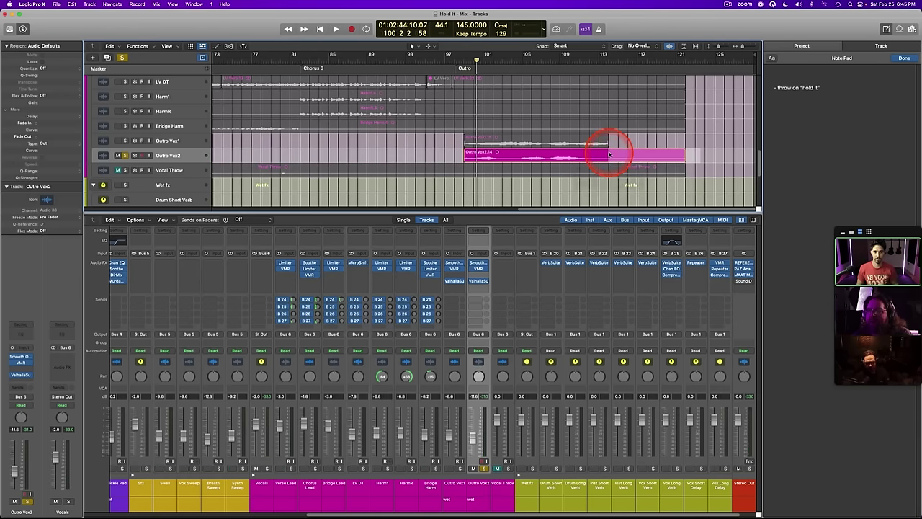
key(BackSpace)
click(464, 152)
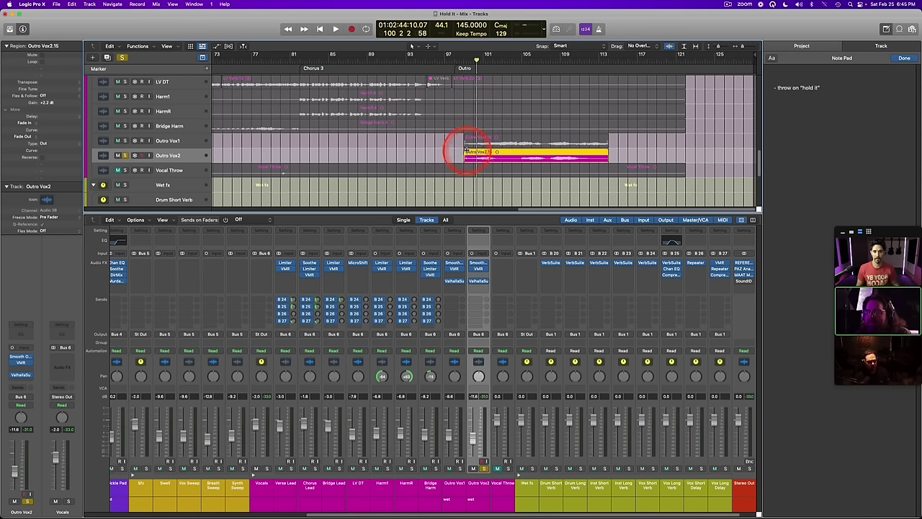
click(609, 151)
Step: Unsolo Outro Vox2 and, during playback, raise both outro vocals together, Outro Vox1 to -5.2 dB and Outro Vox2 to -8.2 dB
key(s)
click(179, 143)
shift+click(179, 153)
click(455, 57)
key(space)
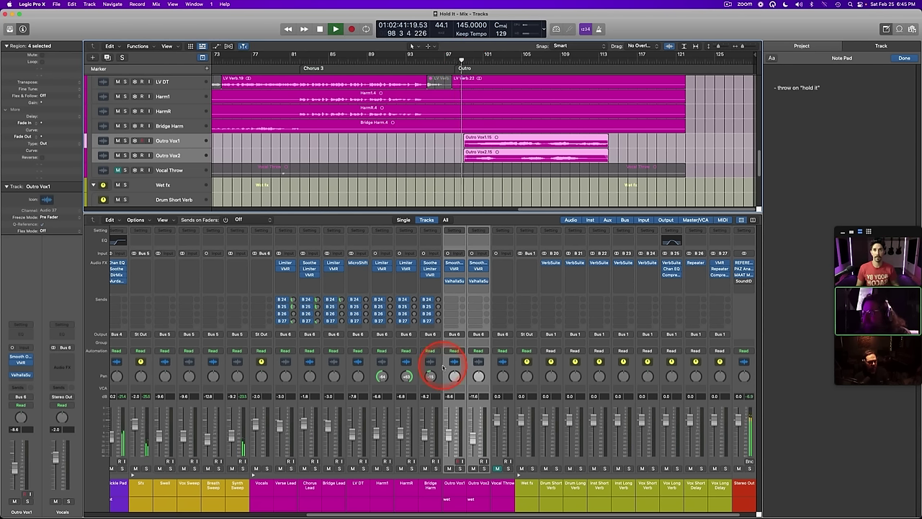
click(455, 491)
shift+click(477, 492)
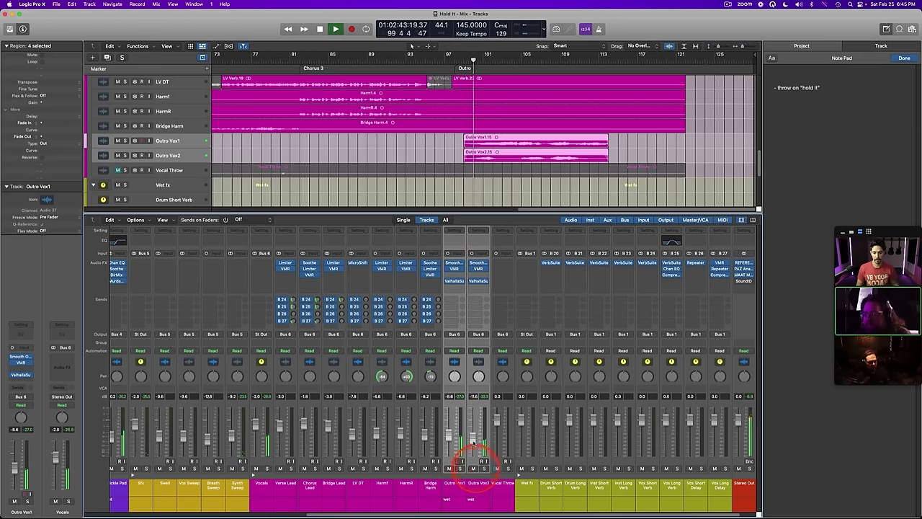
drag(472, 438, 473, 433)
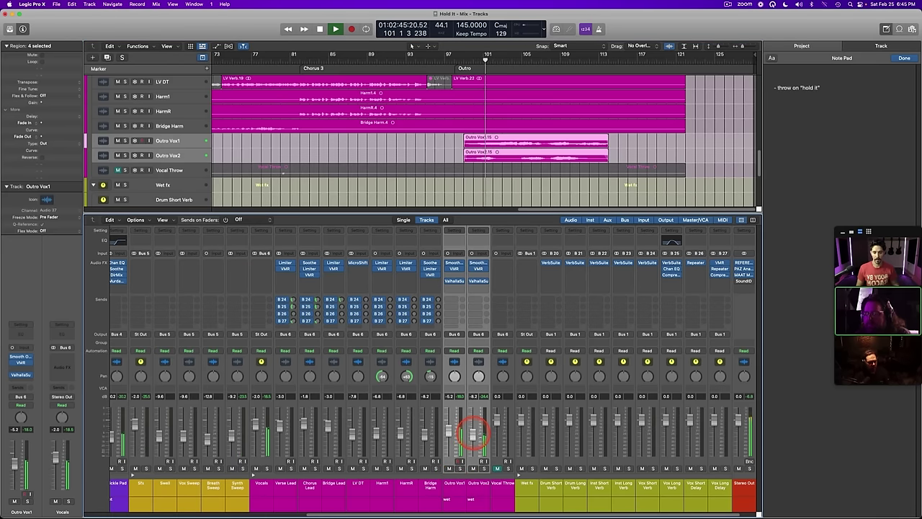
Step: Clear the "wet" notes from the Outro Vox1 and Outro Vox2 channel strips
double_click(454, 499)
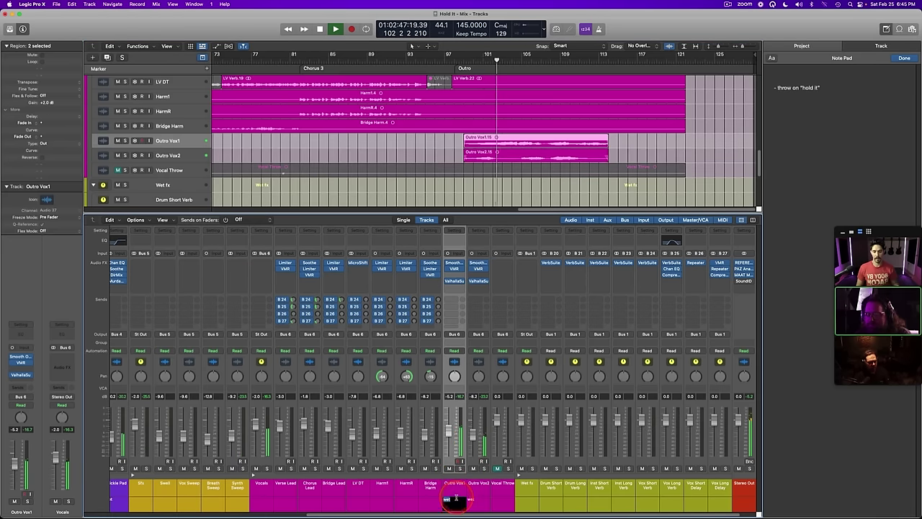
key(Return)
double_click(472, 499)
key(BackSpace)
key(Return)
Step: Set Outro Vox1's level to -7.0 dB and Outro Vox2's to -7.6 dB, check Outro Vox2 in solo, and stop playback
click(449, 432)
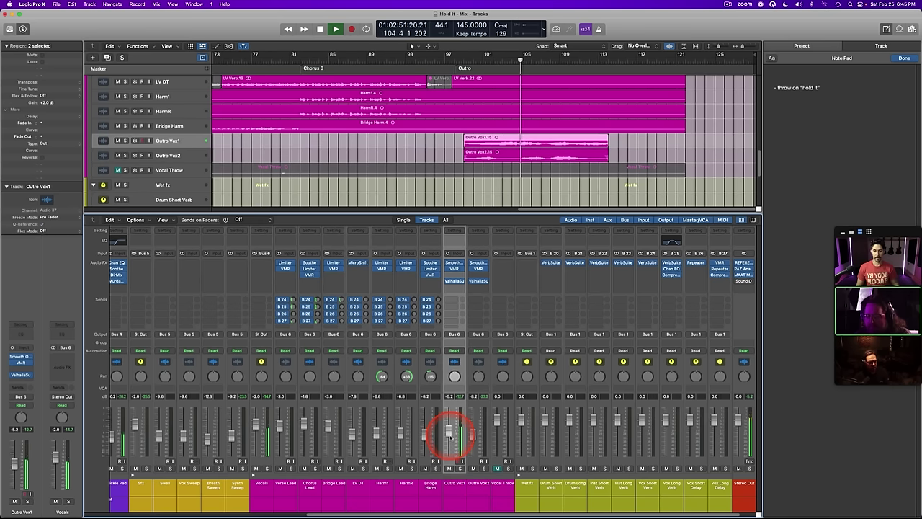
drag(449, 435, 472, 437)
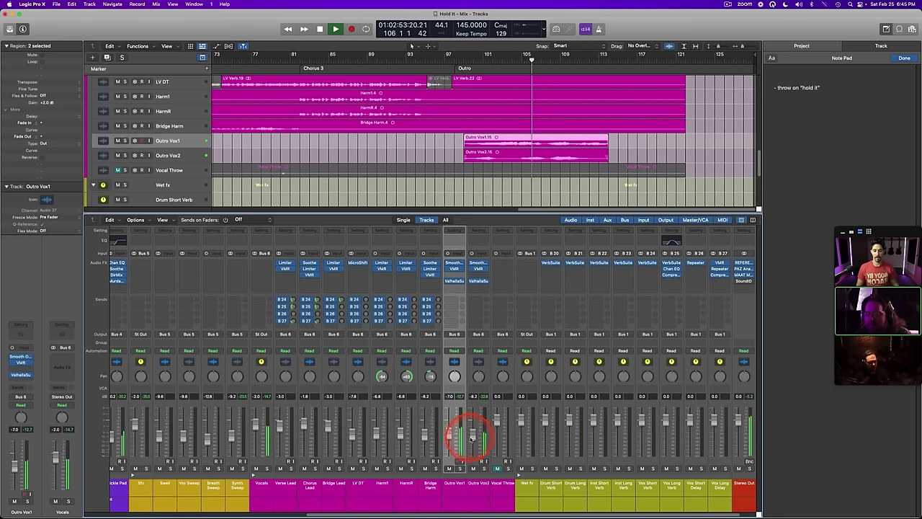
click(481, 490)
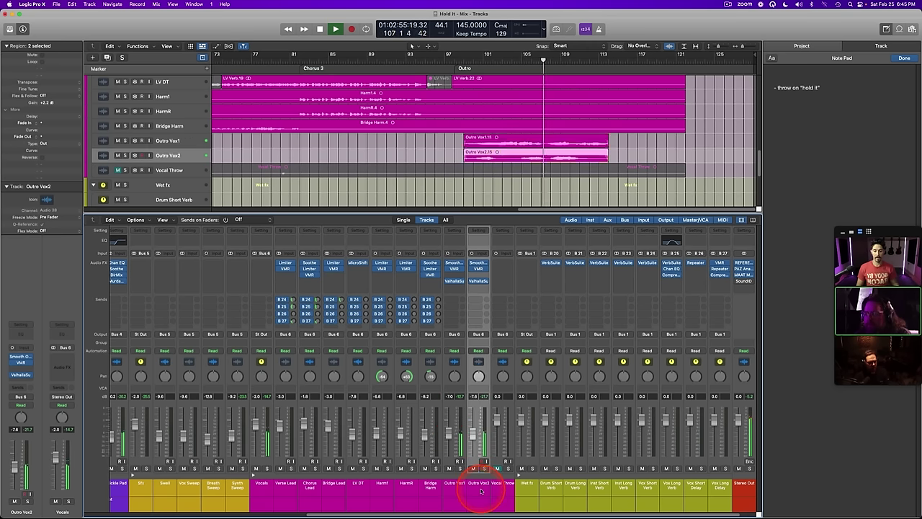
key(s)
key(s)
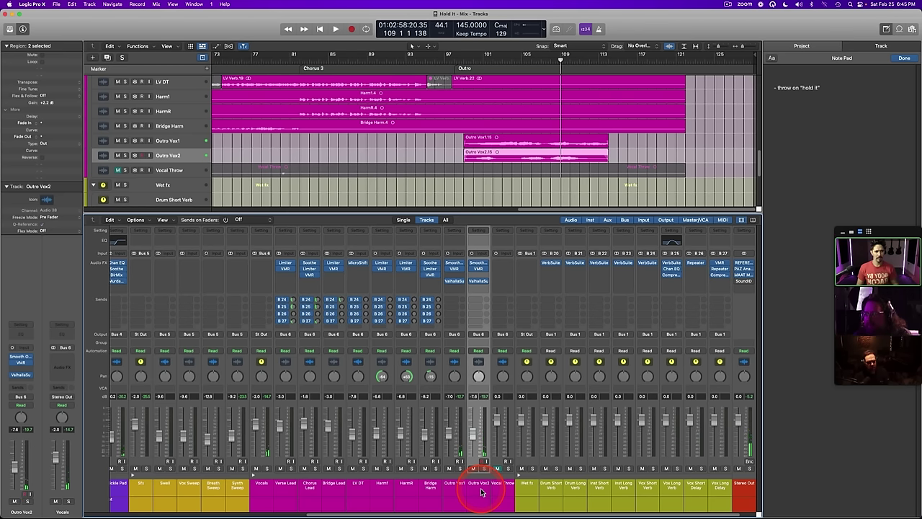
key(space)
Step: Replay the outro from bar 99 and solo Outro Vox1 and Outro Vox2 together
click(464, 64)
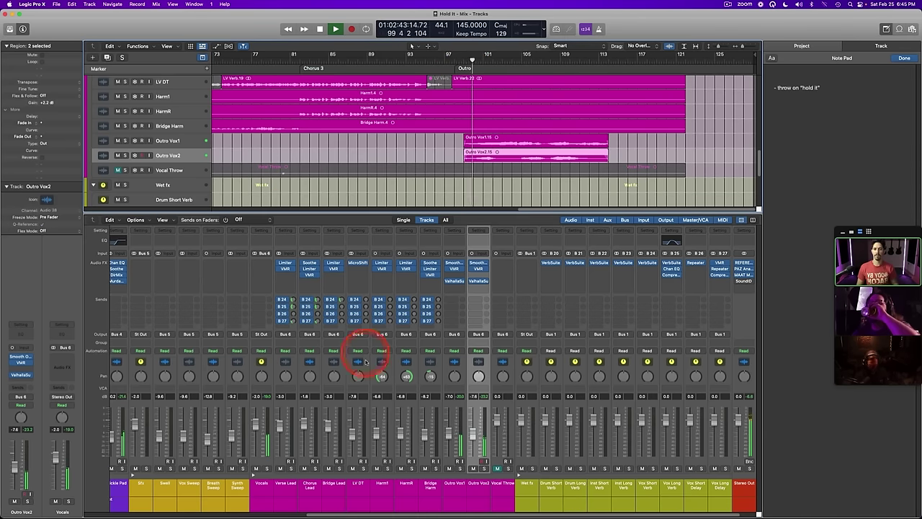
click(444, 481)
key(s)
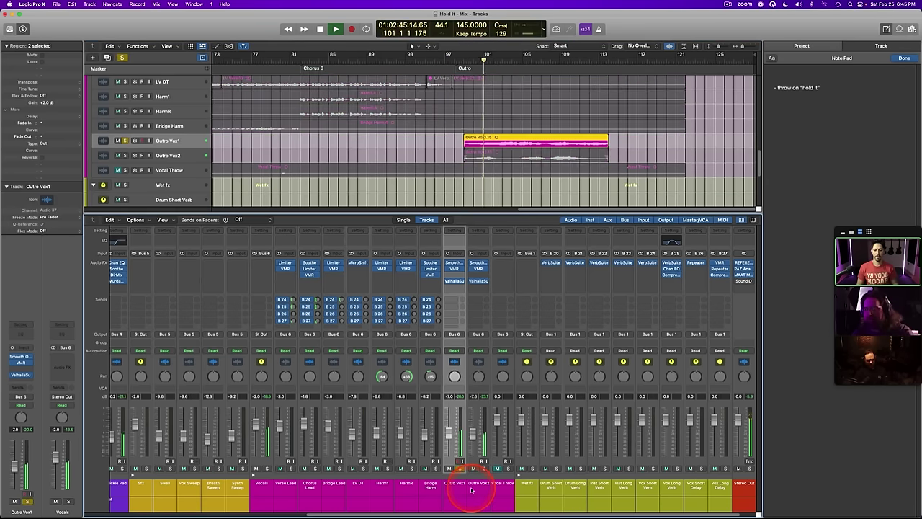
click(472, 490)
key(s)
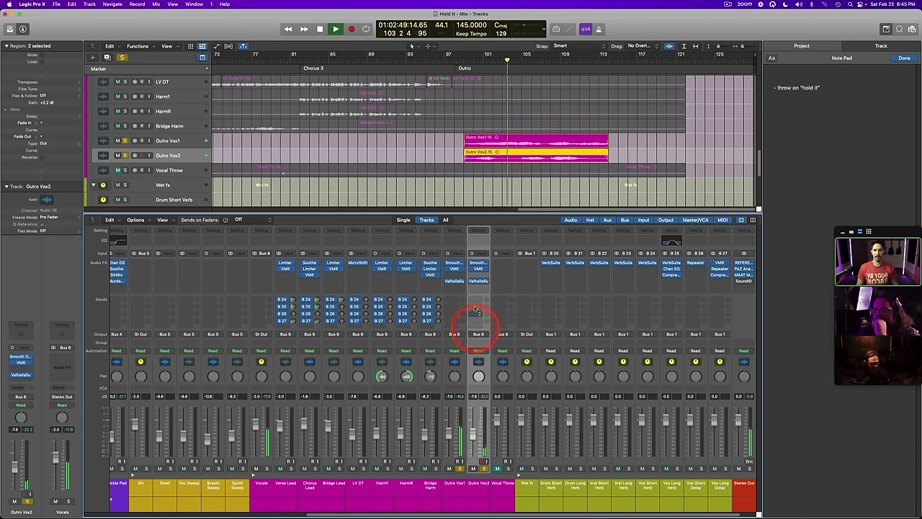
Step: Lower the low-pass filter of Outro Vox2's CS-EQ to its minimum in VMR, and set the track's level to -7.0 dB
click(477, 273)
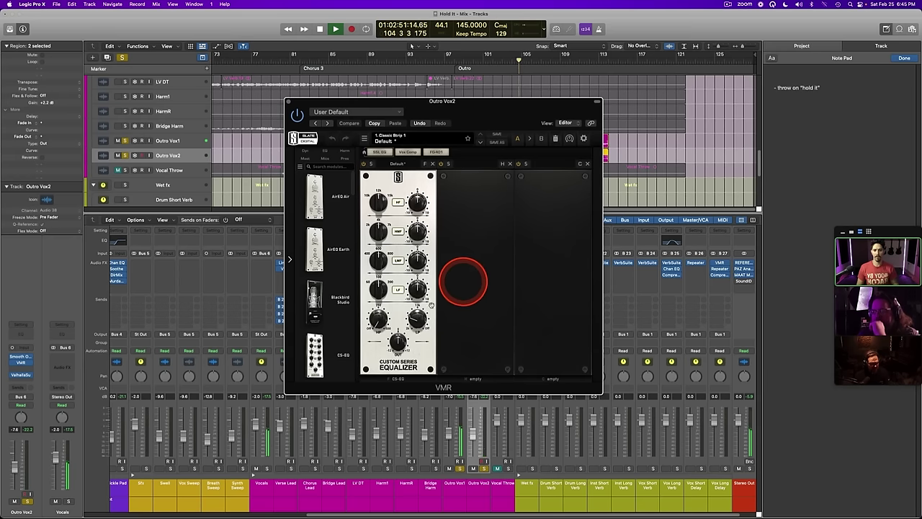
drag(420, 320, 422, 356)
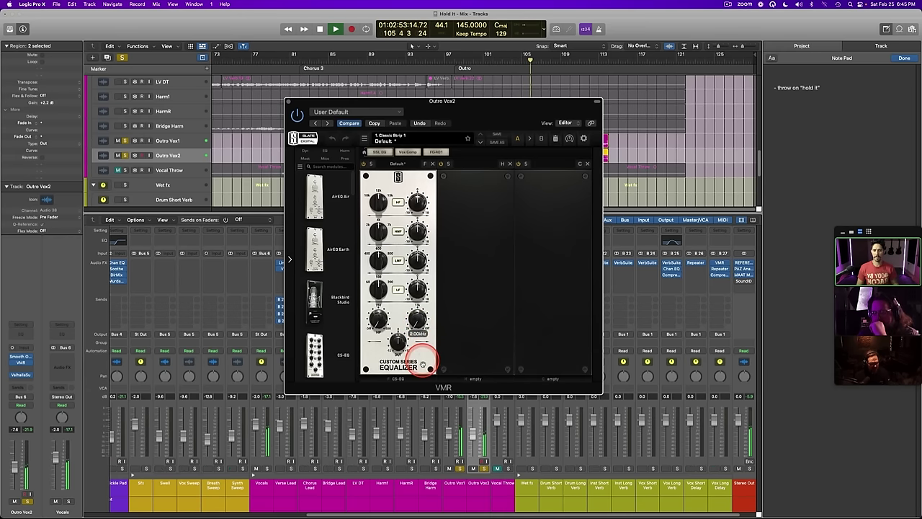
click(289, 103)
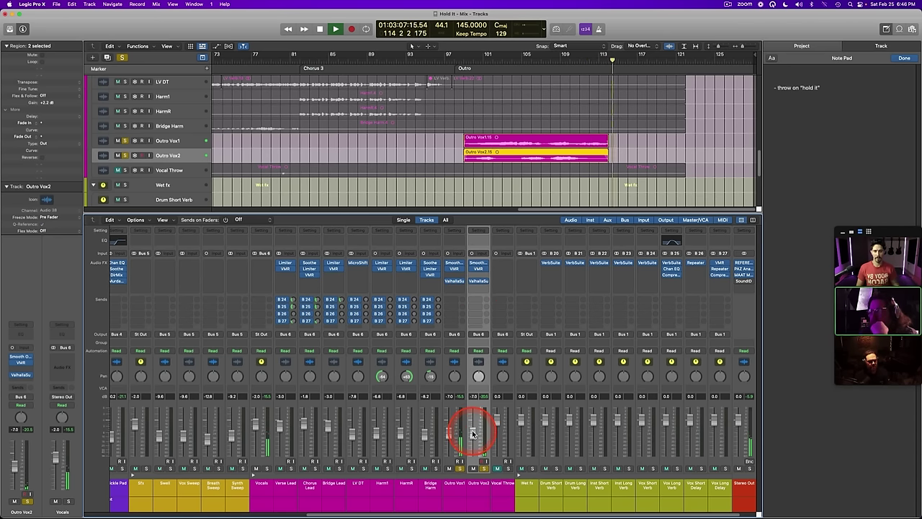
Step: Clear the solos on both outro vocals and replay the full mix from bar 99
click(464, 58)
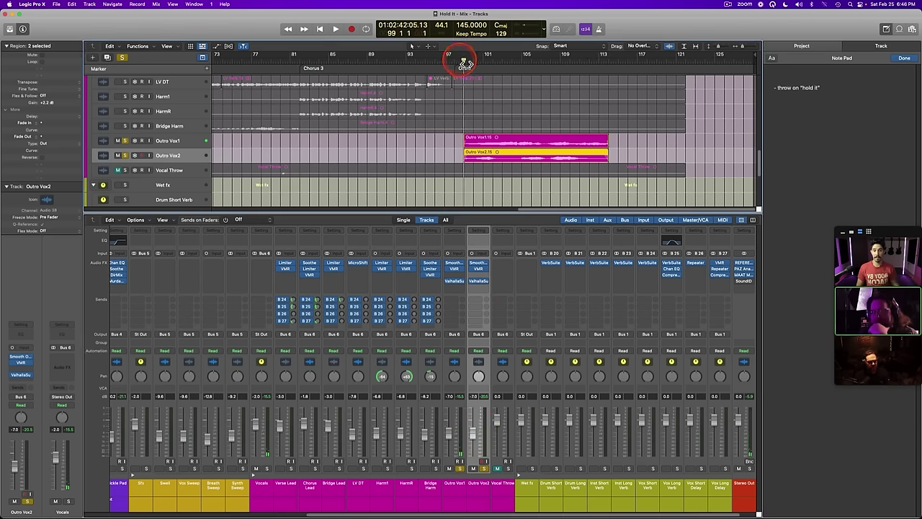
click(178, 142)
key(ctrl+s)
key(space)
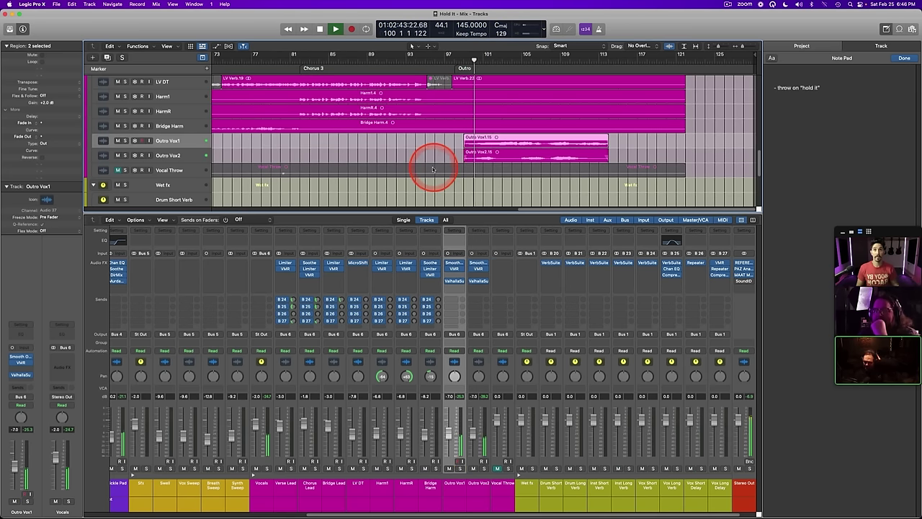
Step: Pan Outro Vox1 to -12 and Outro Vox2 to +12, and set Outro Vox2's level to -4.9 dB
drag(455, 383, 455, 385)
click(478, 376)
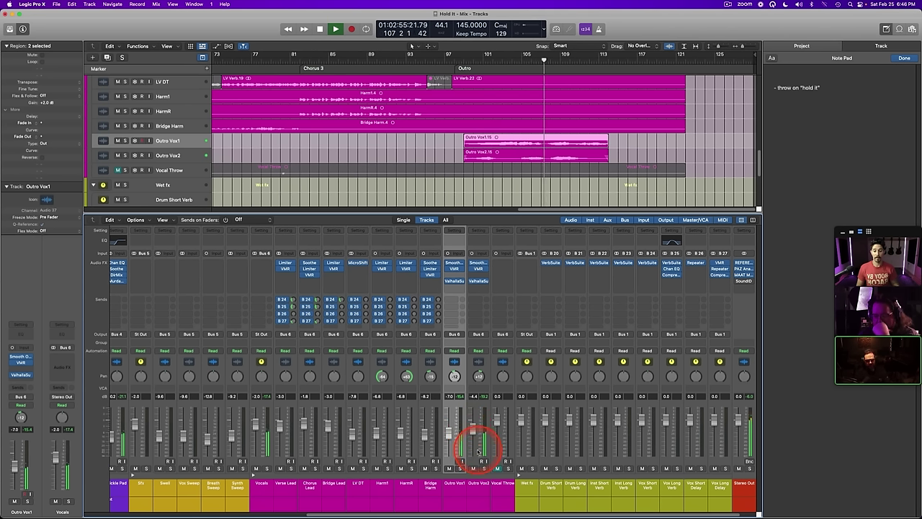
drag(472, 429, 472, 431)
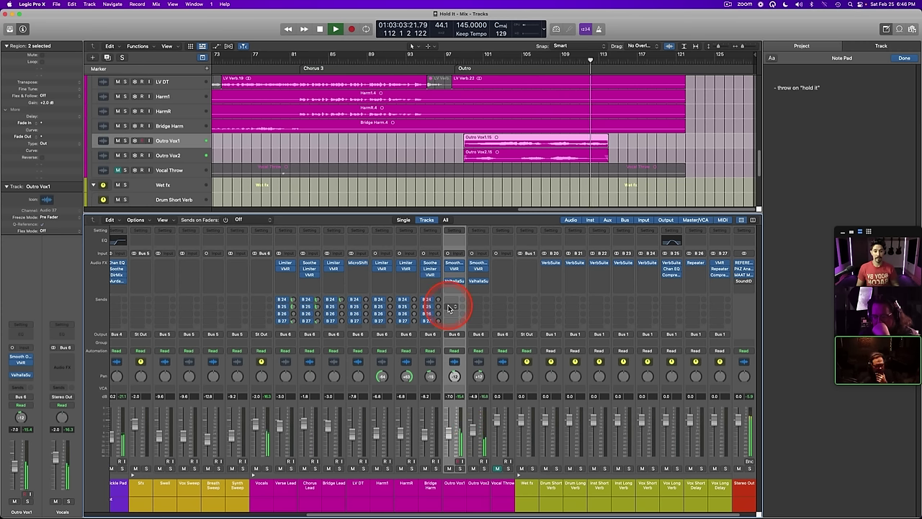
Step: Stop playback and marquee-select the tail of the Tickle Pad region from about bar 119 to its end
drag(471, 295, 552, 176)
key(space)
scroll(552, 178, down, 5)
scroll(553, 178, up, 15)
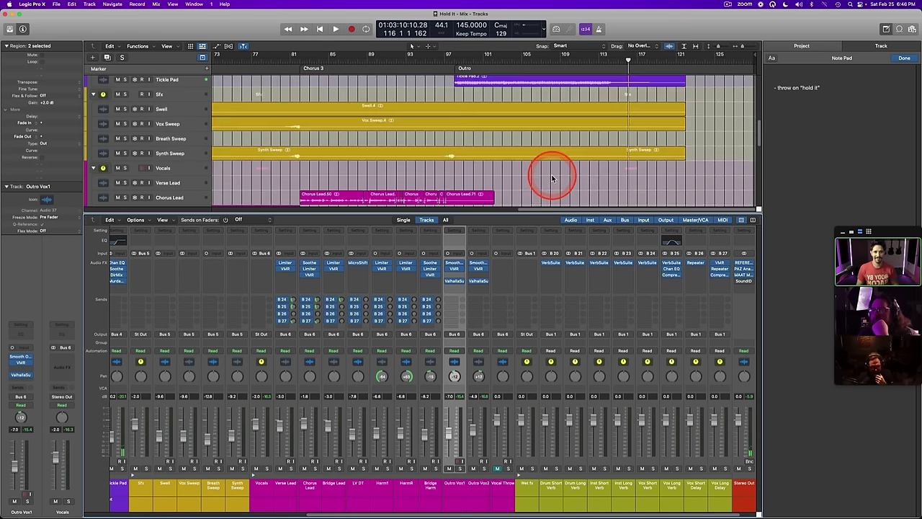
scroll(552, 178, down, 4)
drag(696, 159, 657, 160)
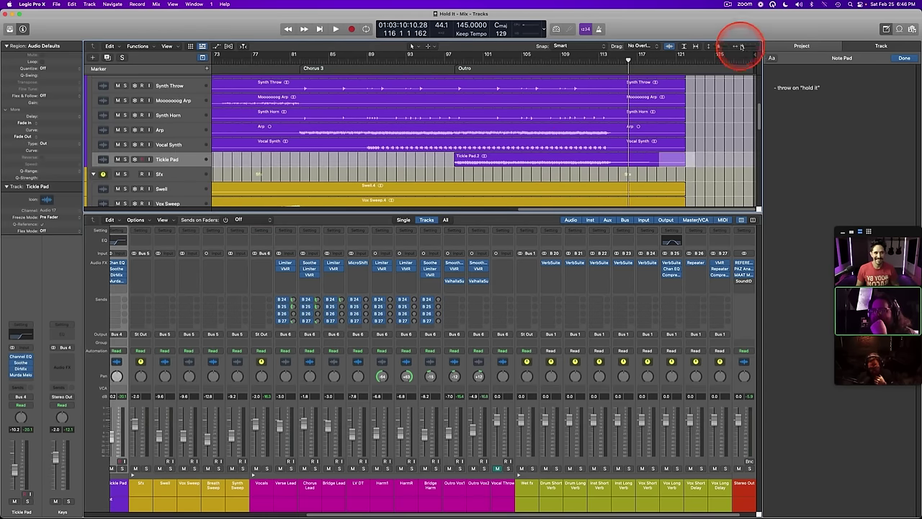
Step: Set the playhead at bar 112, solo Tickle Pad and open its Murda Melodies plug-in
drag(742, 46, 744, 49)
click(468, 57)
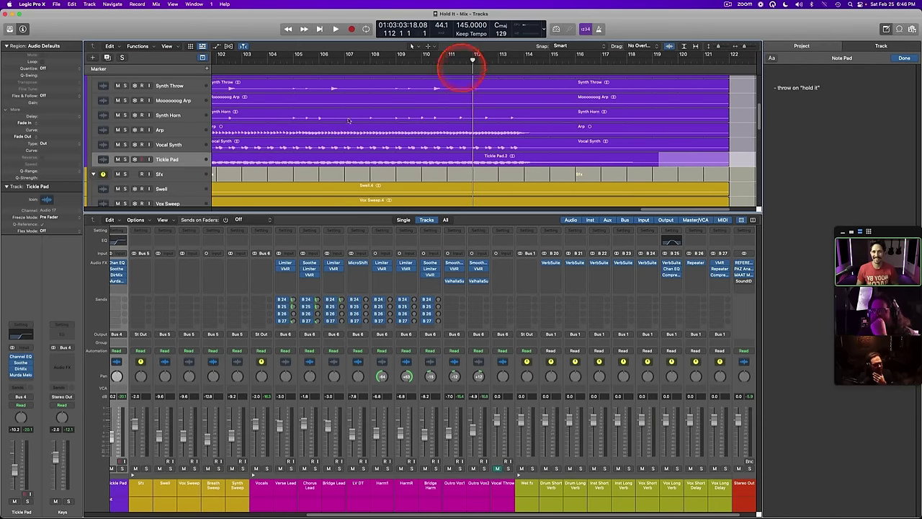
key(s)
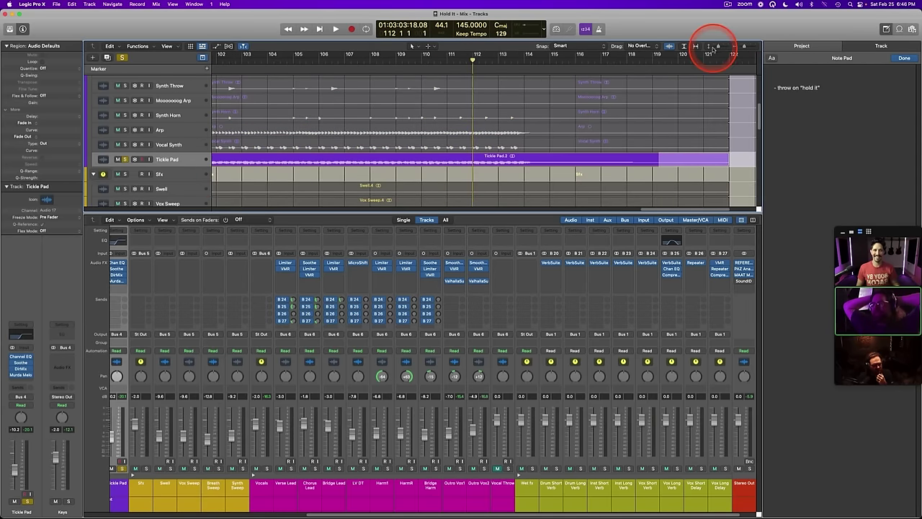
drag(718, 45, 721, 46)
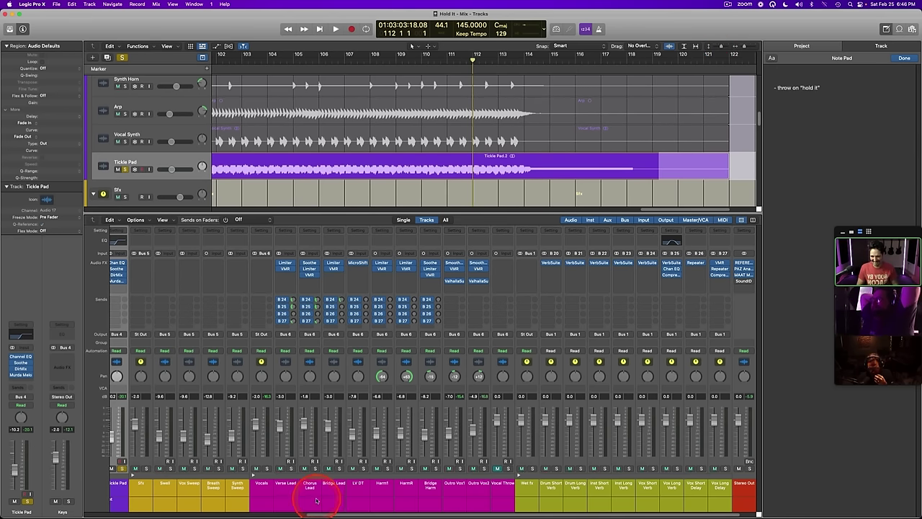
scroll(316, 499, left, 10)
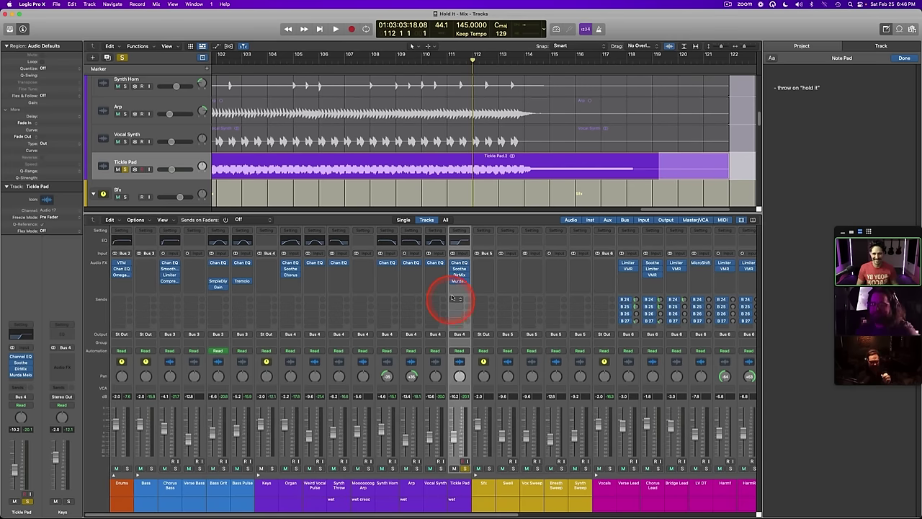
click(459, 280)
drag(508, 115, 343, 130)
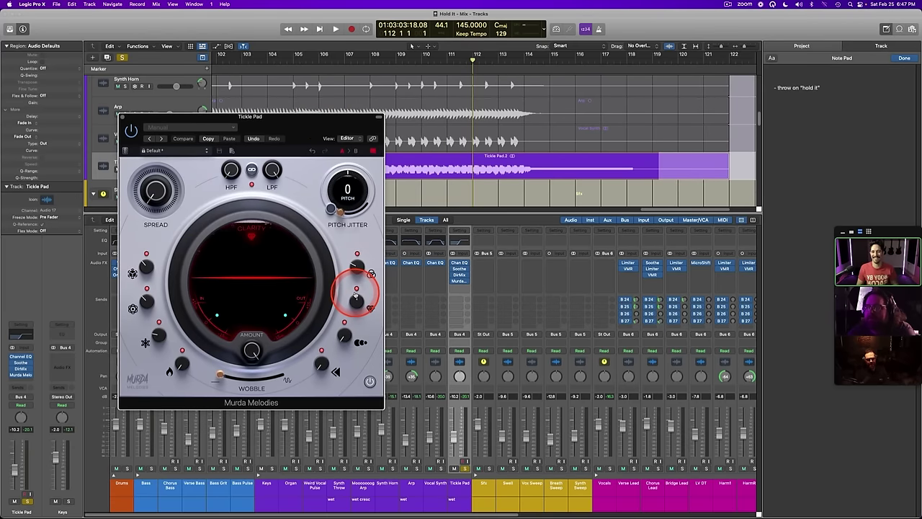
Step: Switch off the Clarity effect in Tickle Pad's Murda Melodies and replay the pad's tail from bar 114
click(356, 290)
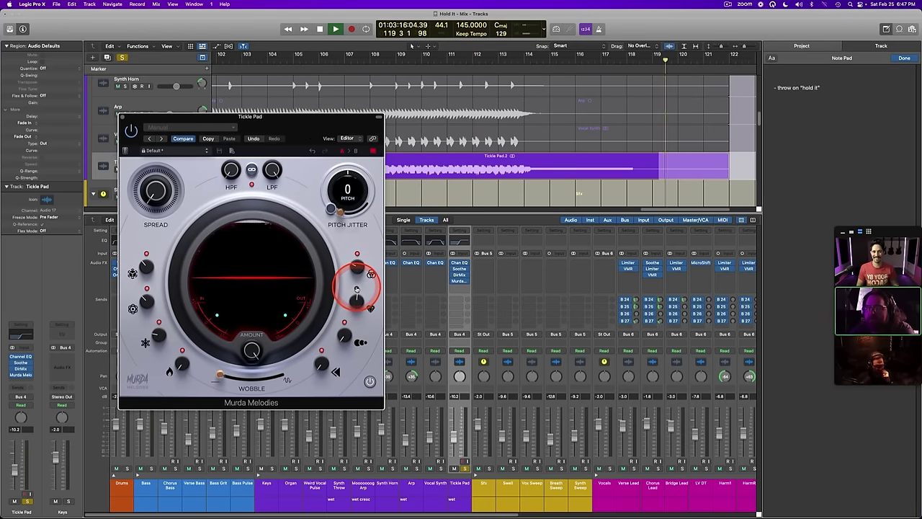
key(space)
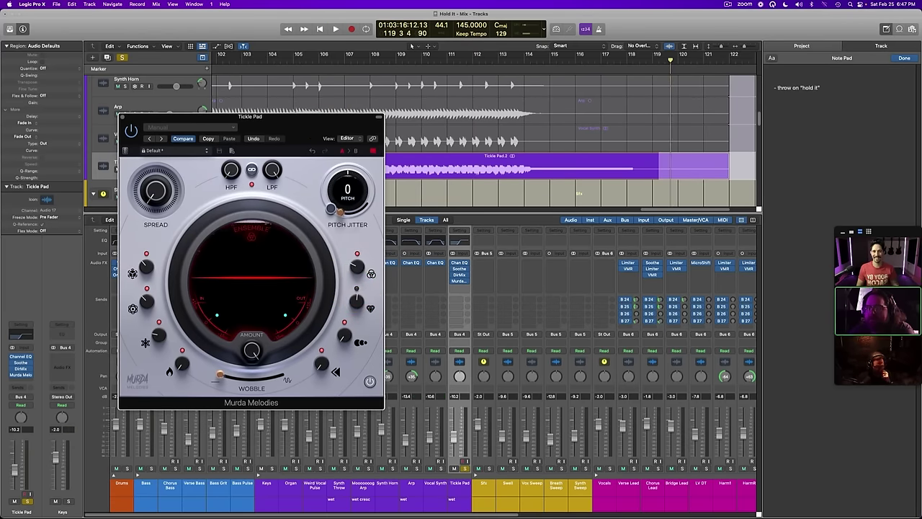
click(528, 57)
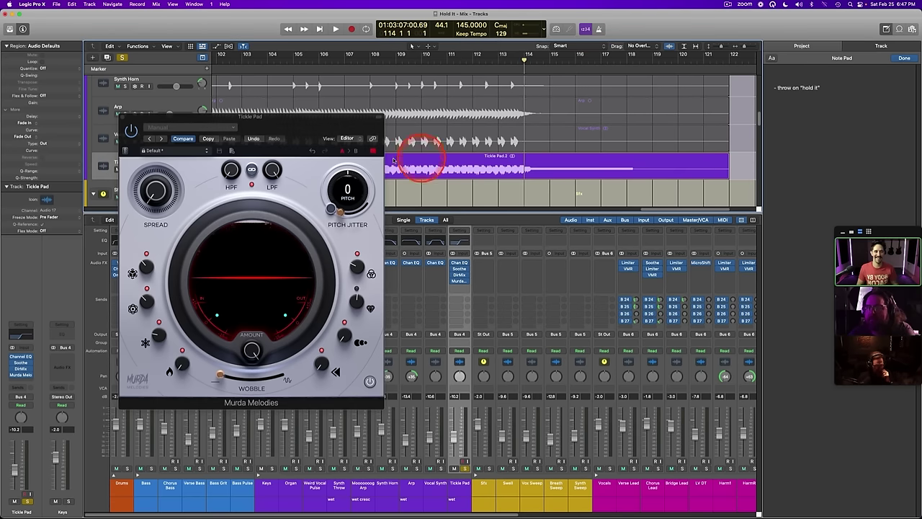
key(space)
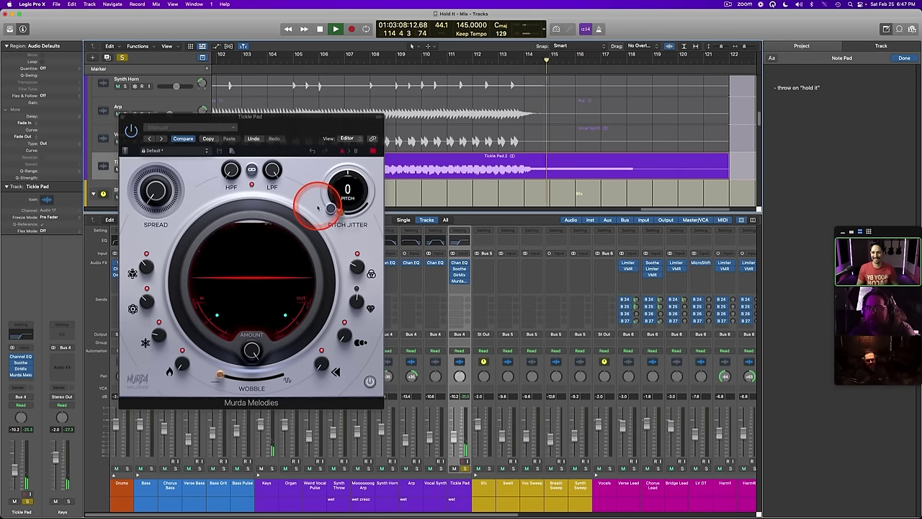
click(354, 311)
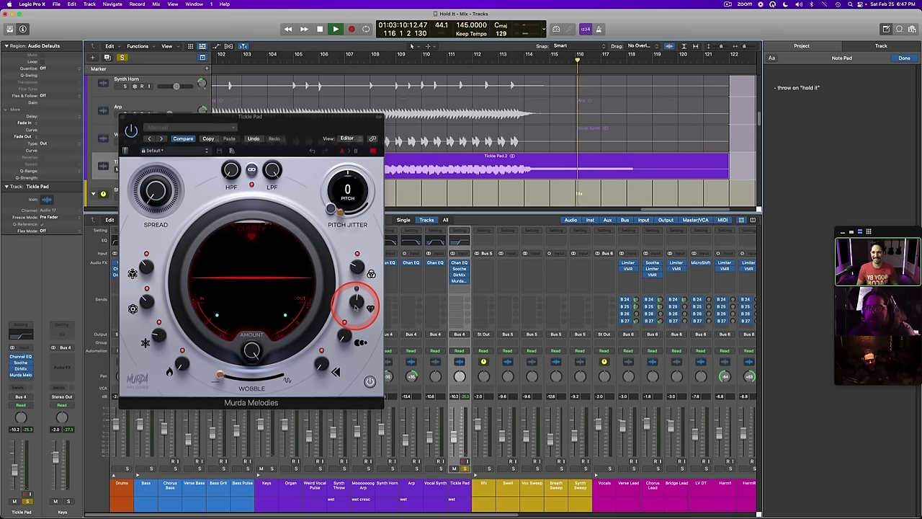
mouse_move(355, 308)
key(space)
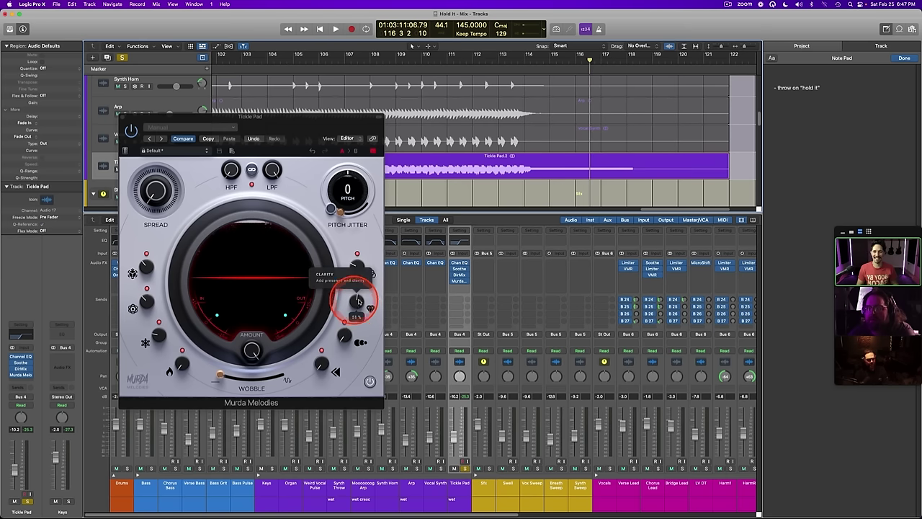
Step: Close Murda Melodies, clear Tickle Pad's solo and play the full mix from the start of the Outro
click(230, 173)
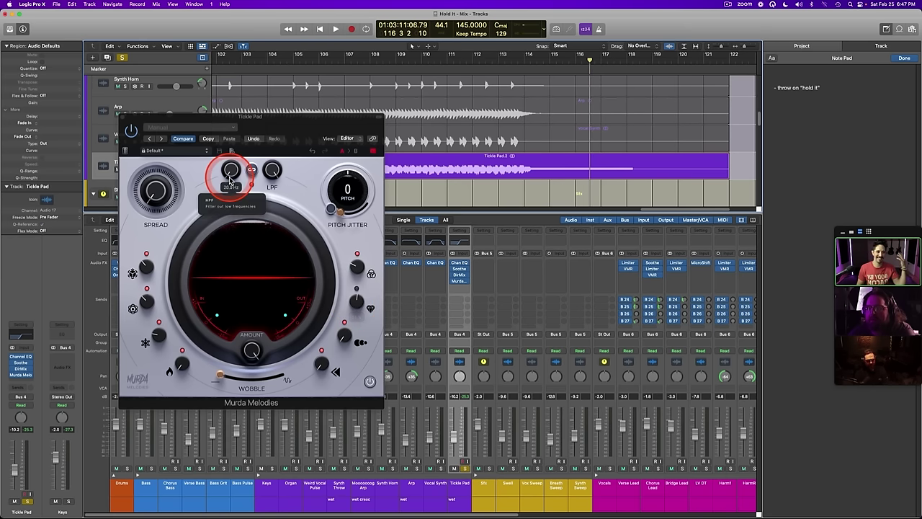
click(155, 106)
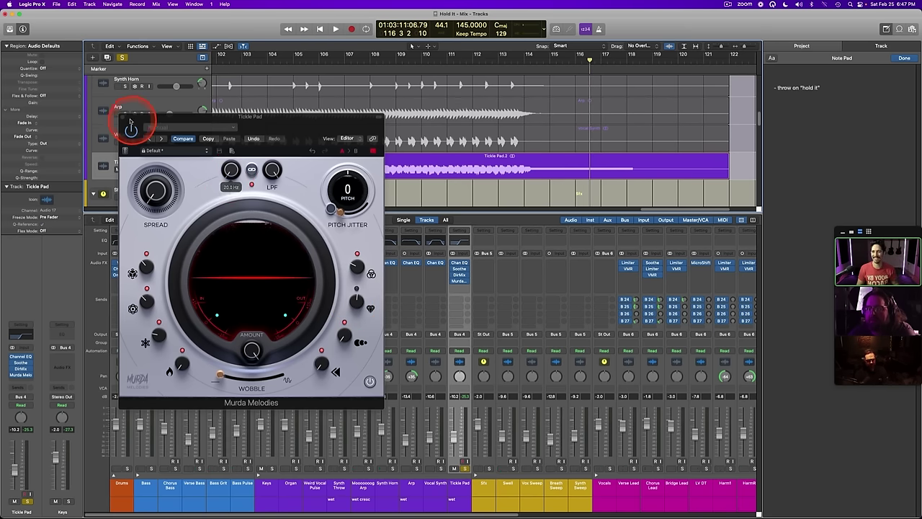
click(123, 118)
key(s)
scroll(505, 137, left, 5)
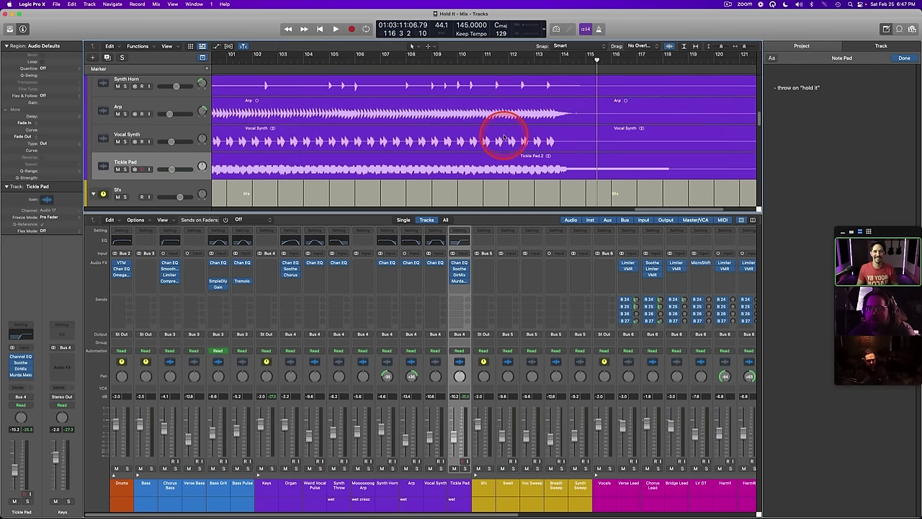
scroll(392, 121, left, 3)
click(333, 62)
key(space)
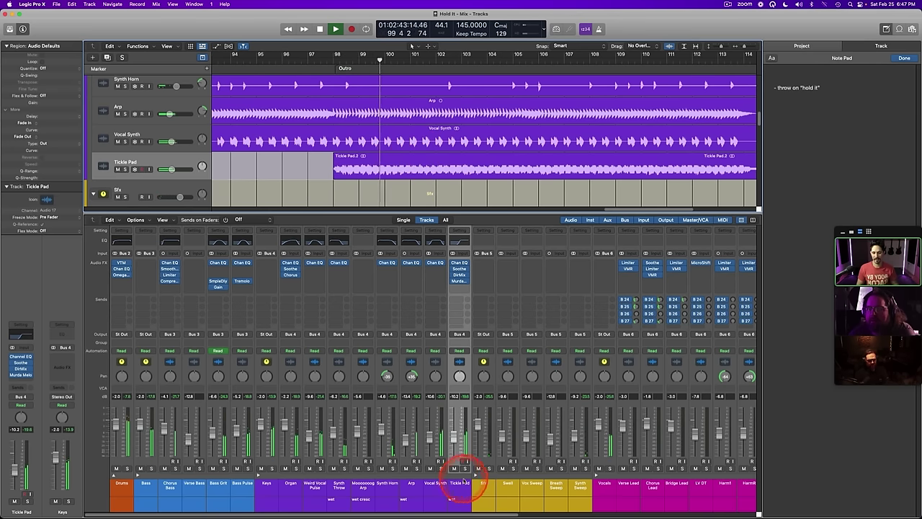
Step: Hide the mixer, stop playback, collapse all track stacks except Drums and enlarge the track heights
key(x)
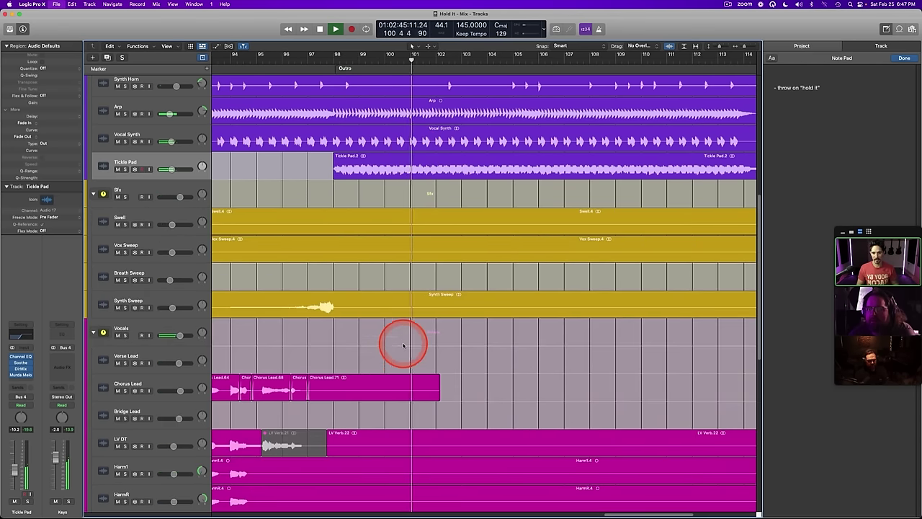
scroll(401, 343, left, 1)
scroll(401, 344, up, 6)
scroll(378, 289, left, 10)
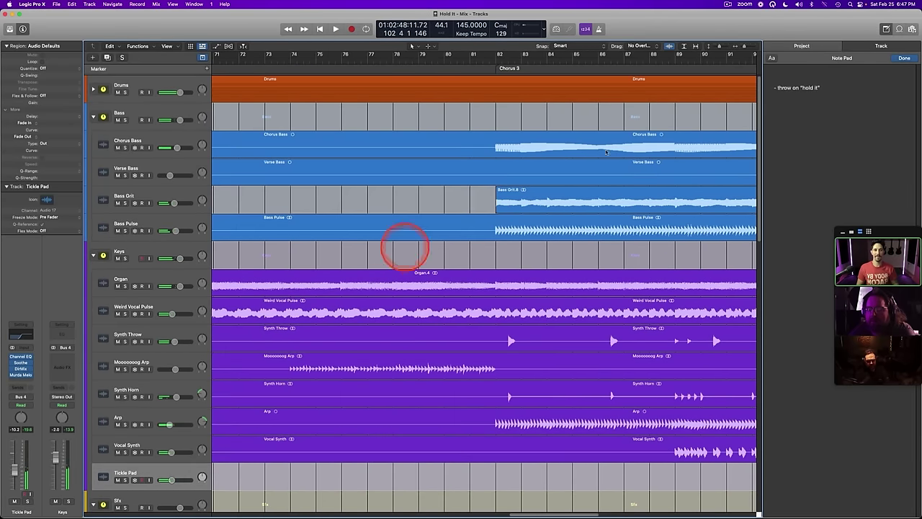
drag(744, 47, 713, 47)
scroll(340, 149, left, 10)
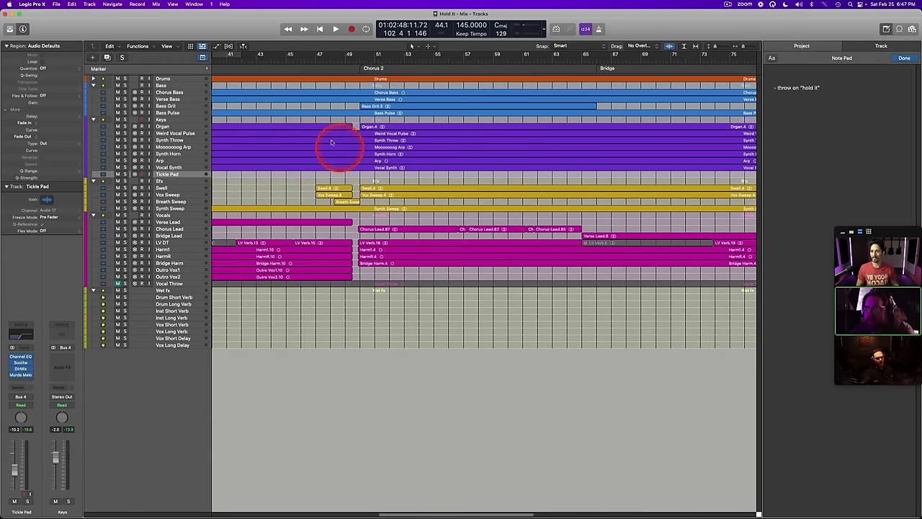
click(94, 78)
click(163, 85)
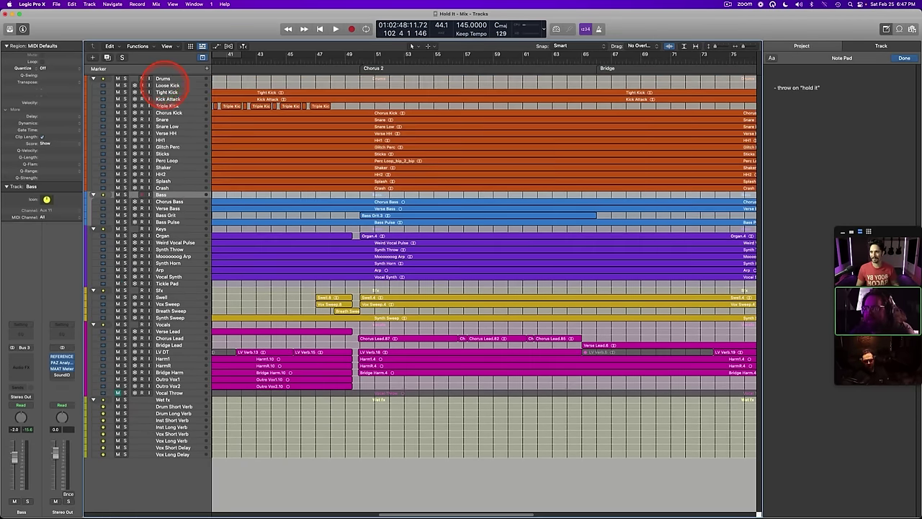
key(alt+super+s)
click(165, 79)
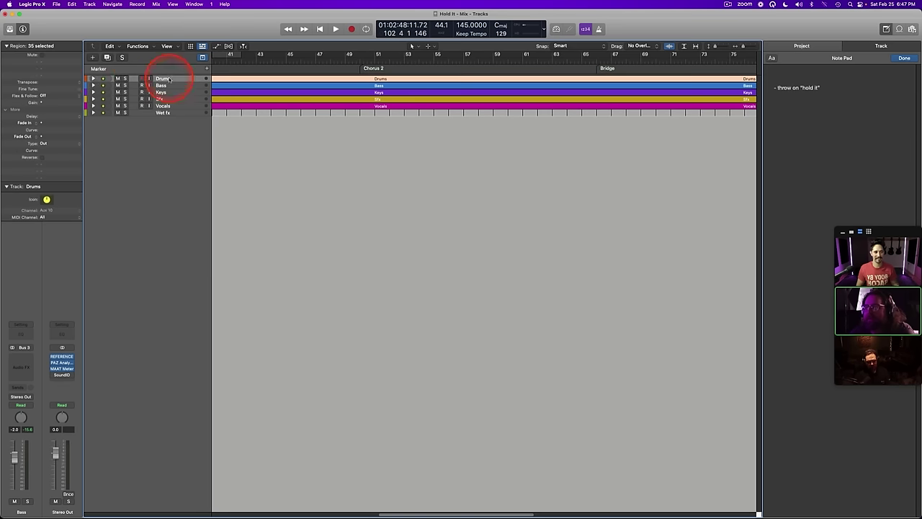
click(93, 79)
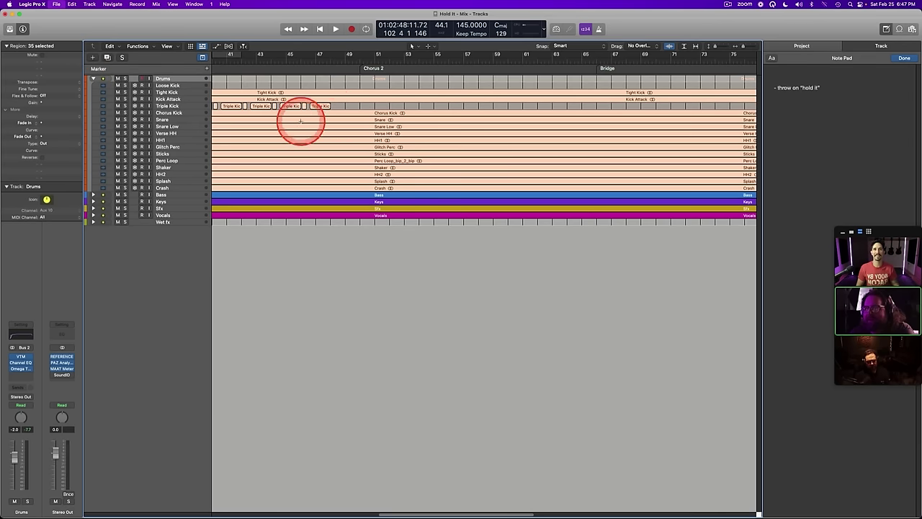
click(374, 289)
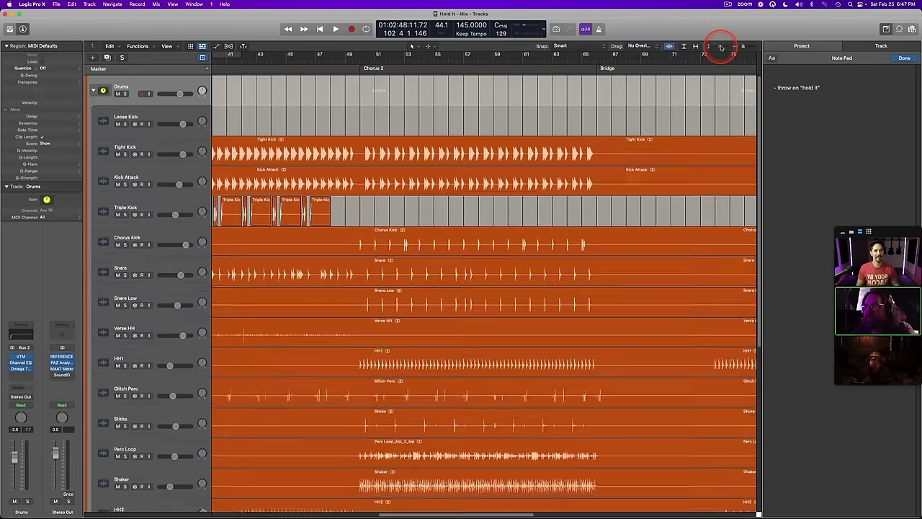
click(718, 46)
drag(720, 46, 718, 46)
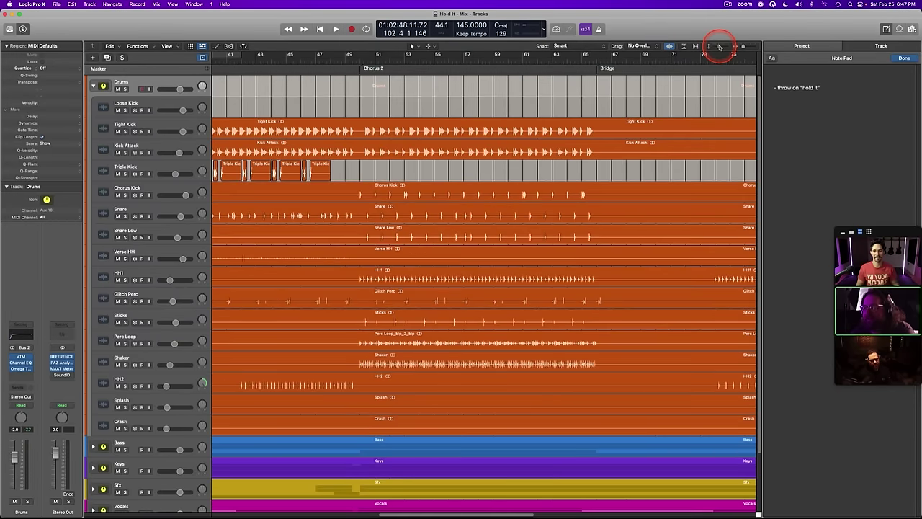
Step: Solo the Snare track, listen to it through Verse 1, then stop playback and clear the solo
scroll(385, 223, down, 3)
scroll(384, 224, left, 12)
scroll(384, 224, left, 5)
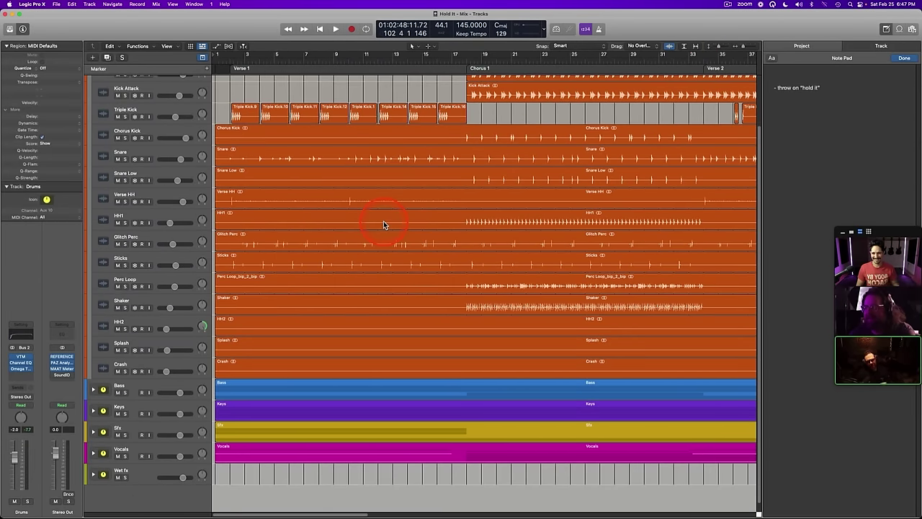
scroll(384, 223, up, 2)
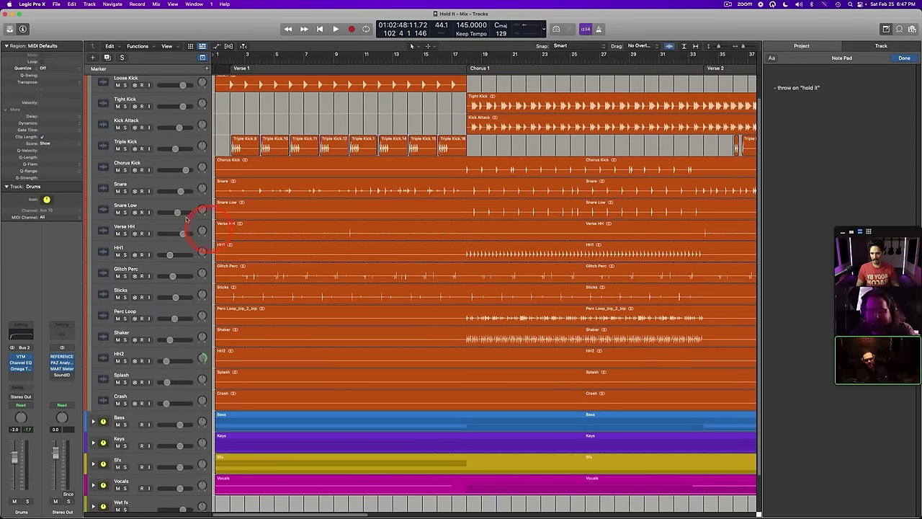
click(162, 182)
click(229, 57)
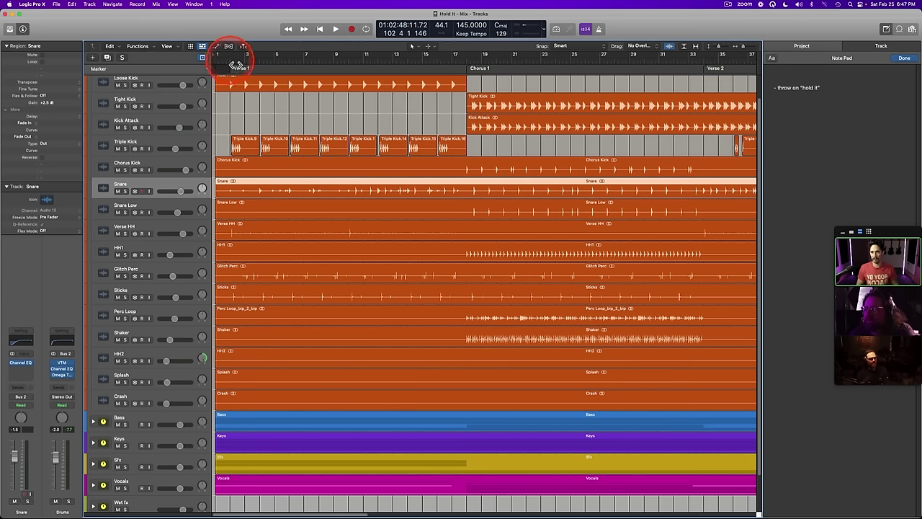
key(space)
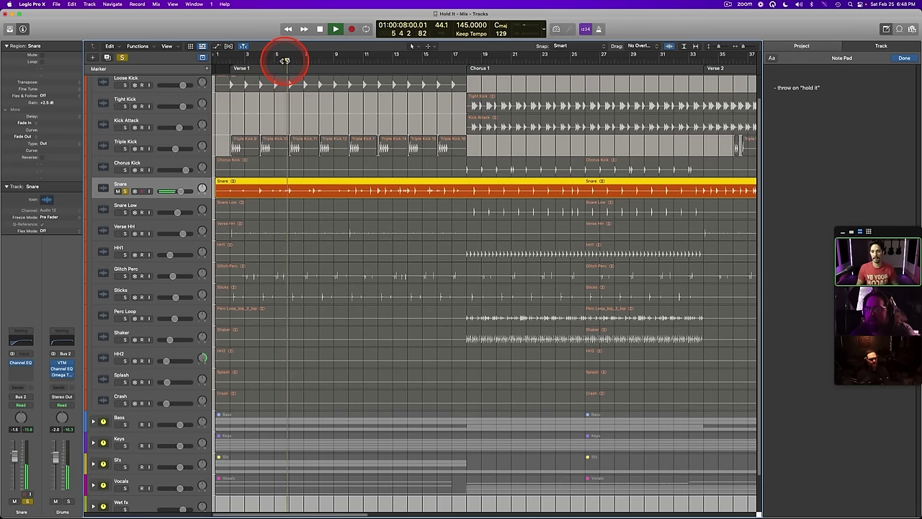
click(350, 63)
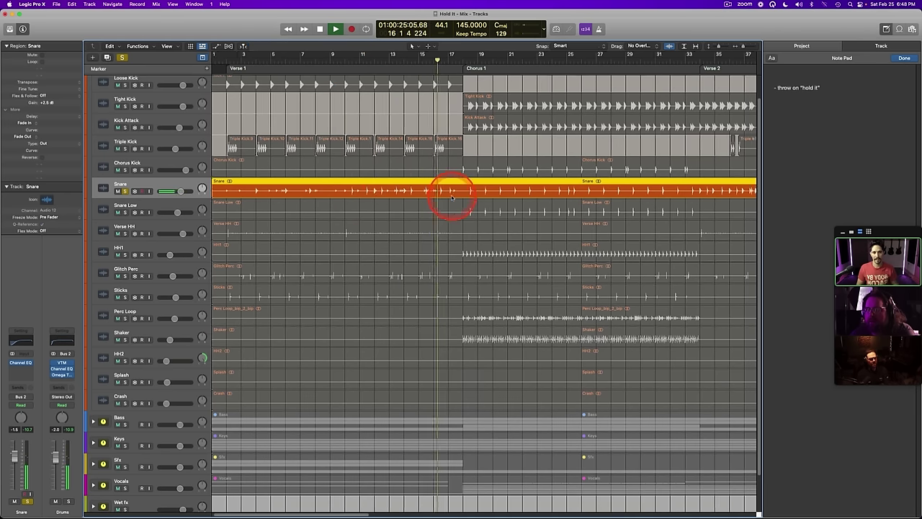
scroll(452, 199, left, 5)
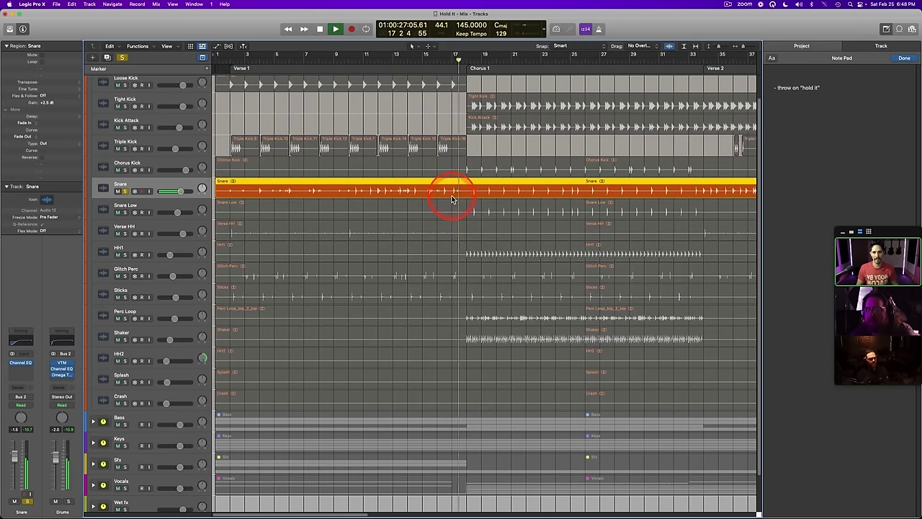
key(space)
key(ctrl+s)
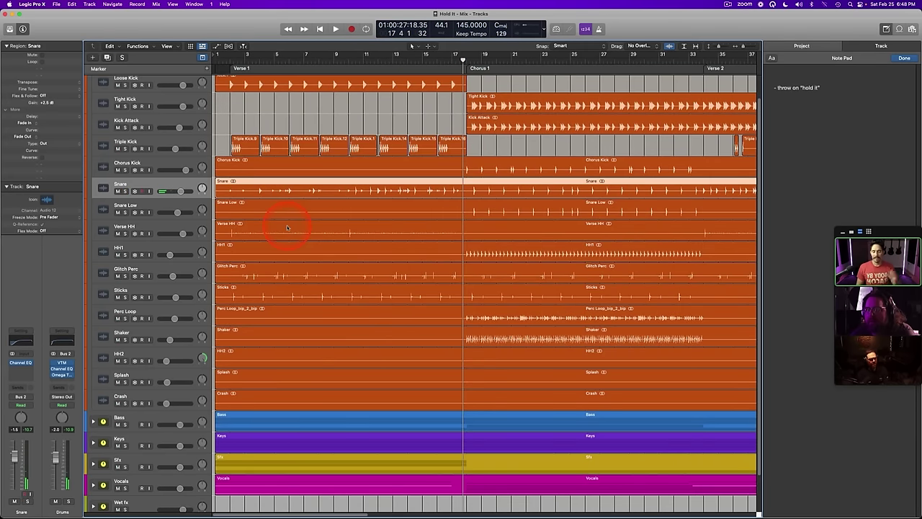
Step: Show the mixer, select all drum channels from Loose Kick to Crash and add a send to Bus 20, Drum Short Verb
key(x)
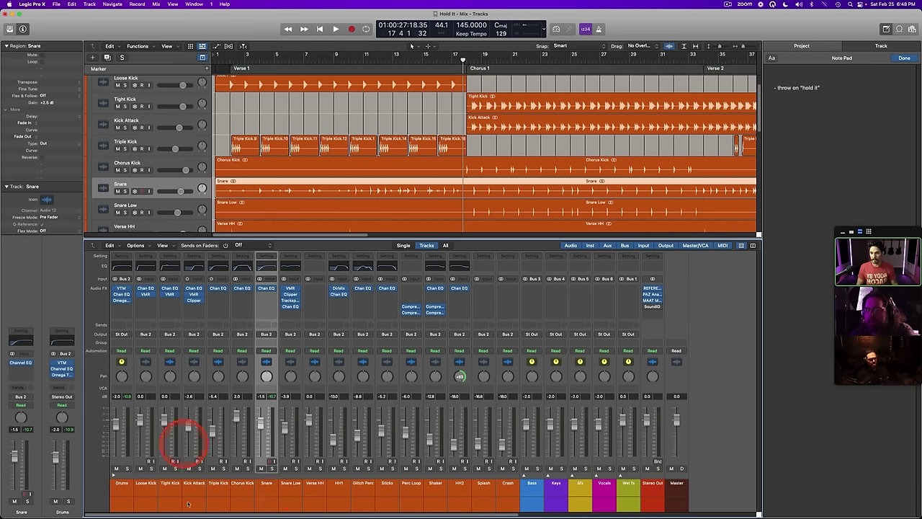
click(147, 484)
shift+click(506, 487)
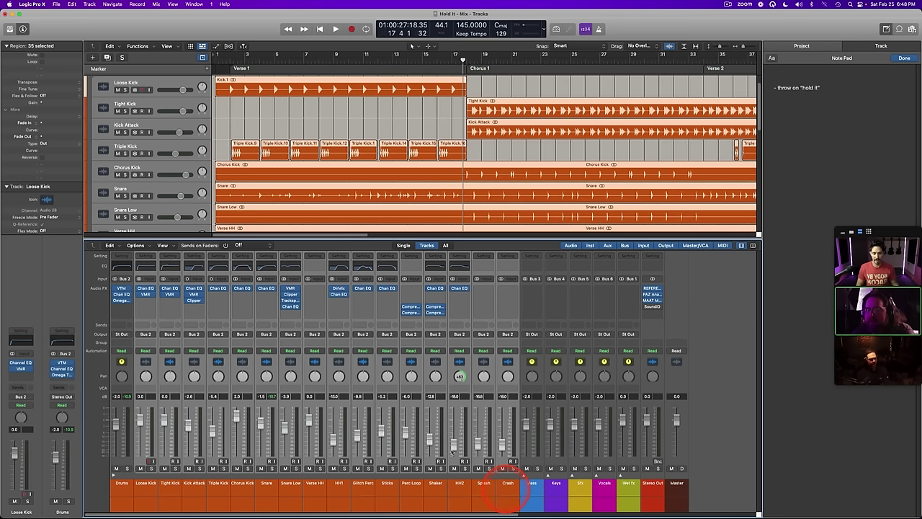
click(145, 325)
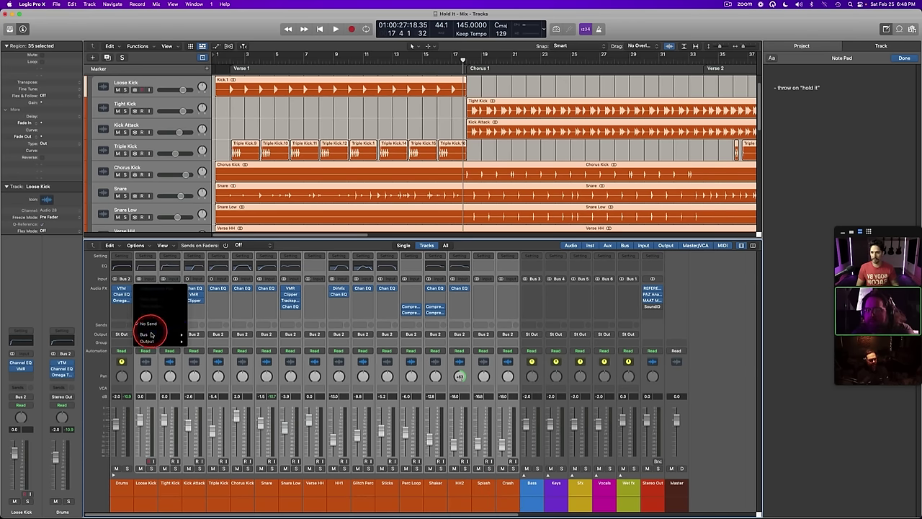
mouse_move(148, 334)
mouse_move(207, 303)
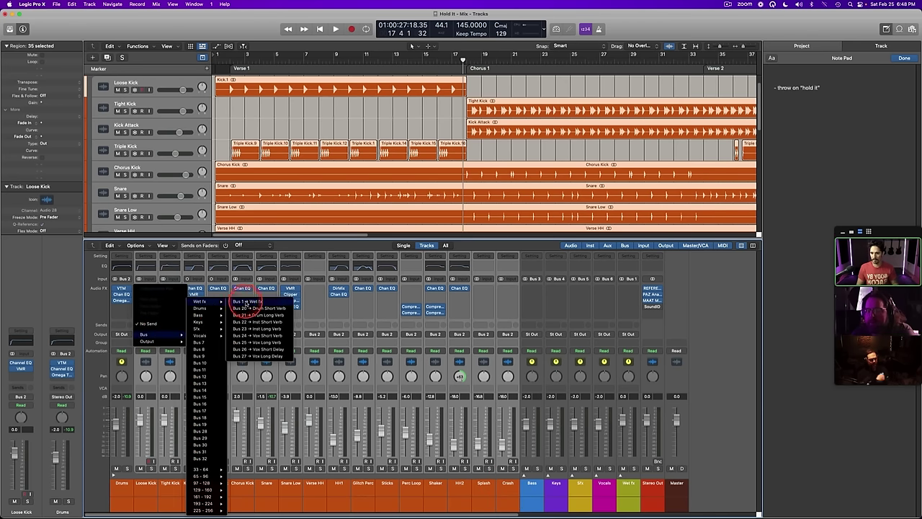
click(248, 309)
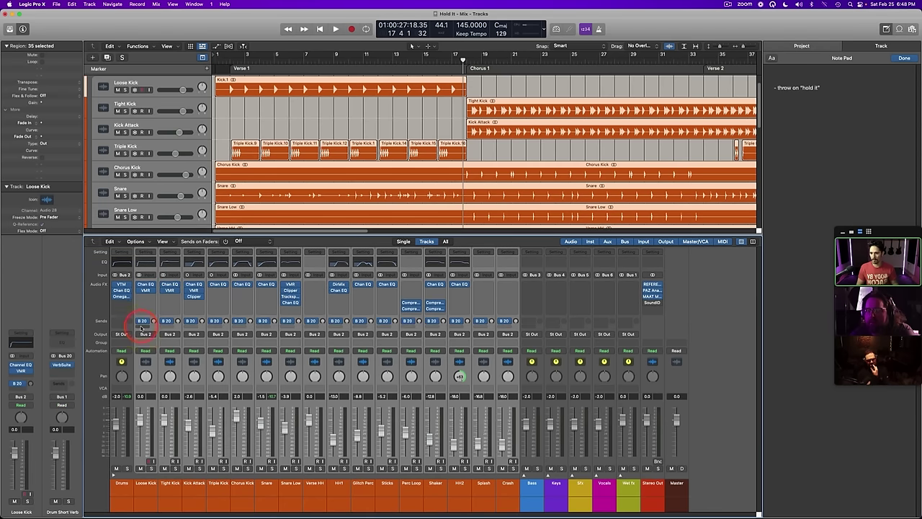
Step: Add a second send to Bus 21, Drum Long Verb, on all the selected drum channels
click(141, 325)
mouse_move(145, 334)
mouse_move(204, 308)
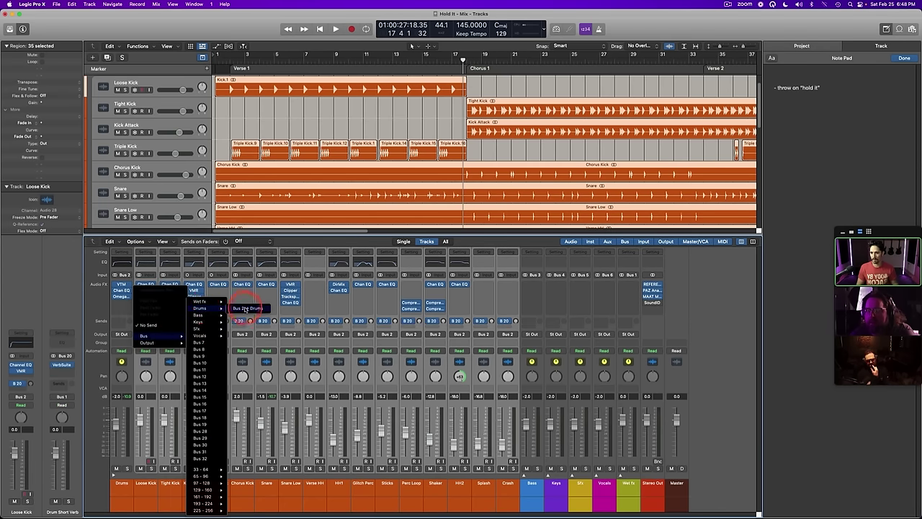
click(223, 302)
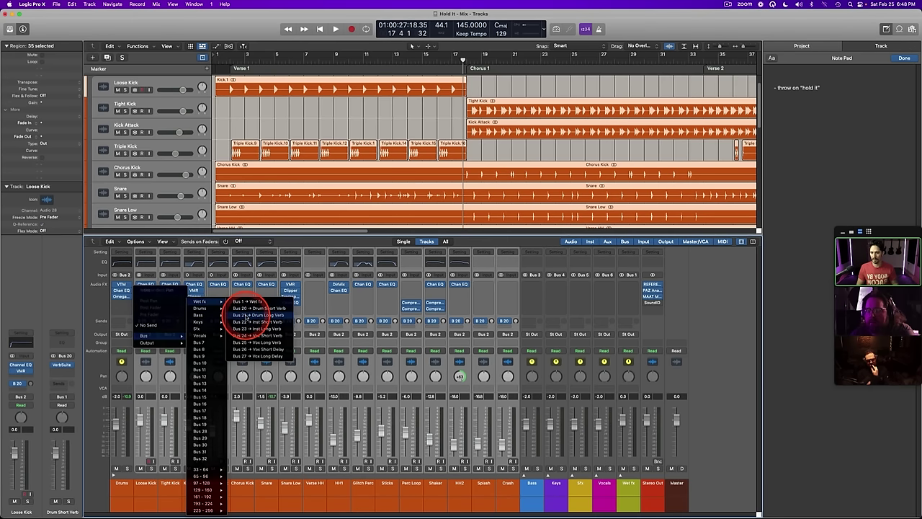
click(245, 314)
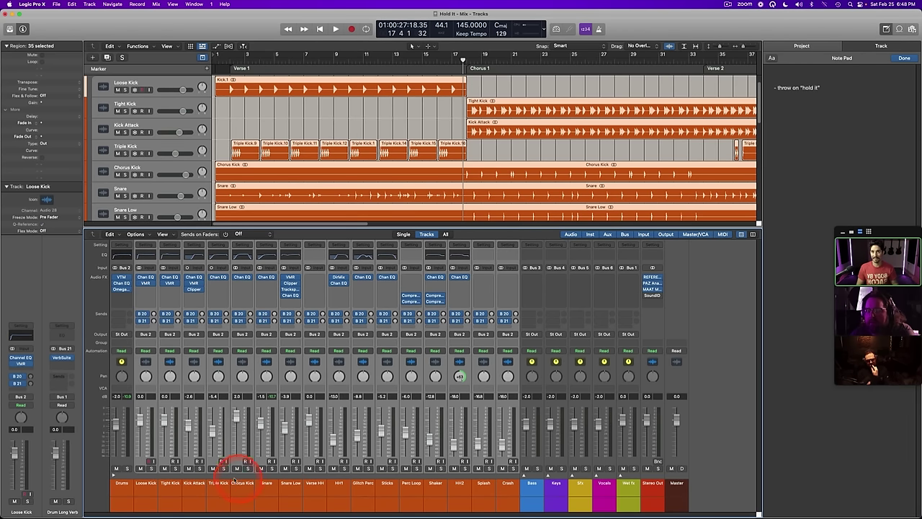
Step: Solo the Snare during playback, set its Bus 21 send to about -8.4 dB, then stop playback and clear the solo
click(273, 491)
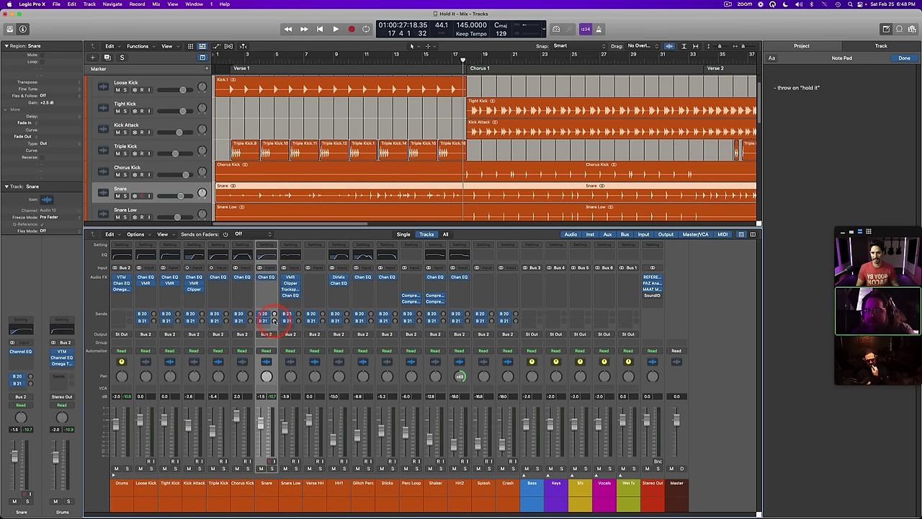
key(space)
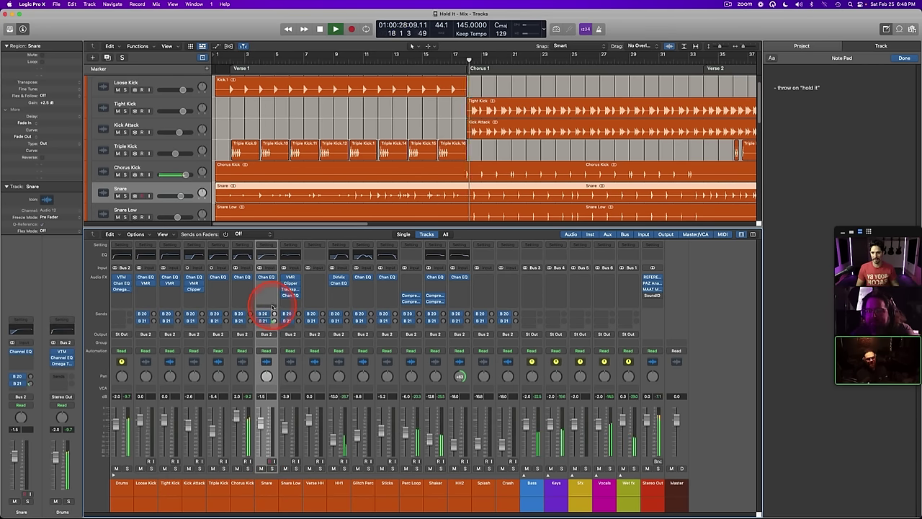
key(s)
drag(273, 317, 274, 323)
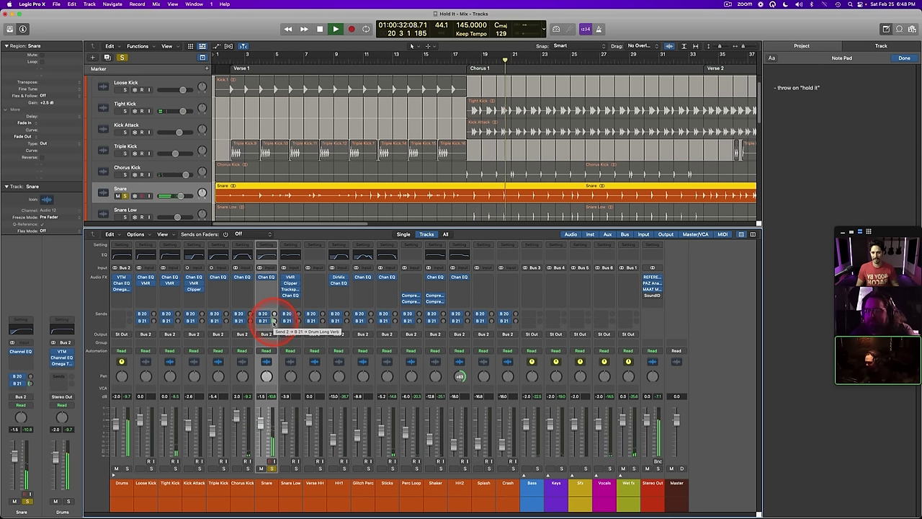
drag(273, 323, 273, 319)
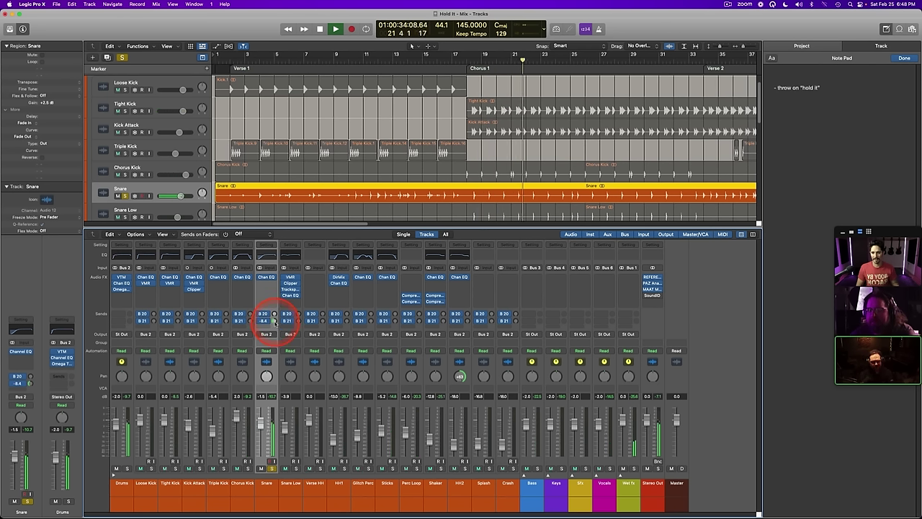
key(space)
key(s)
Step: Play the full mix from the start of the song and lower the Snare level to -3.1 dB
click(219, 61)
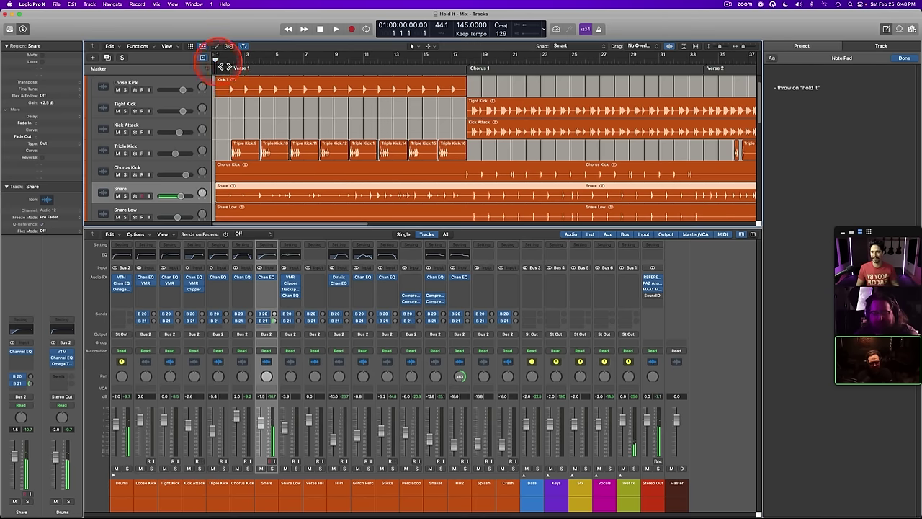
key(space)
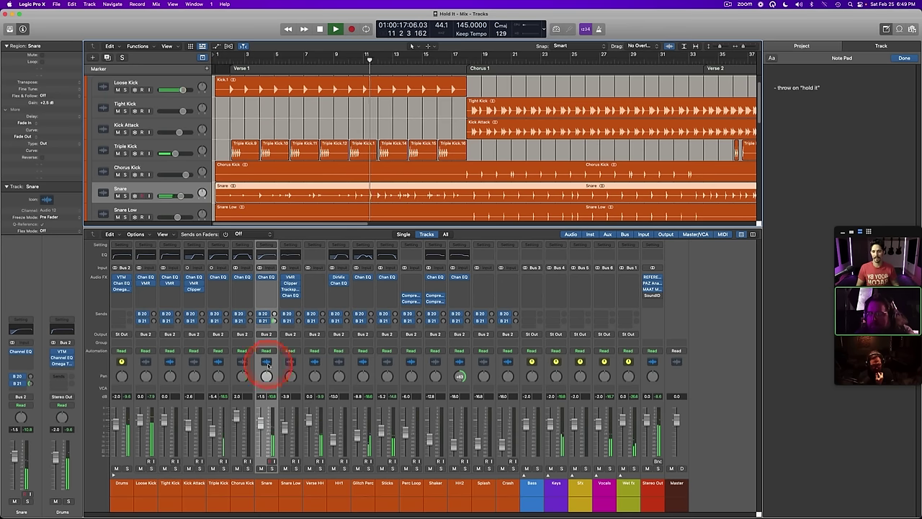
drag(261, 427, 261, 429)
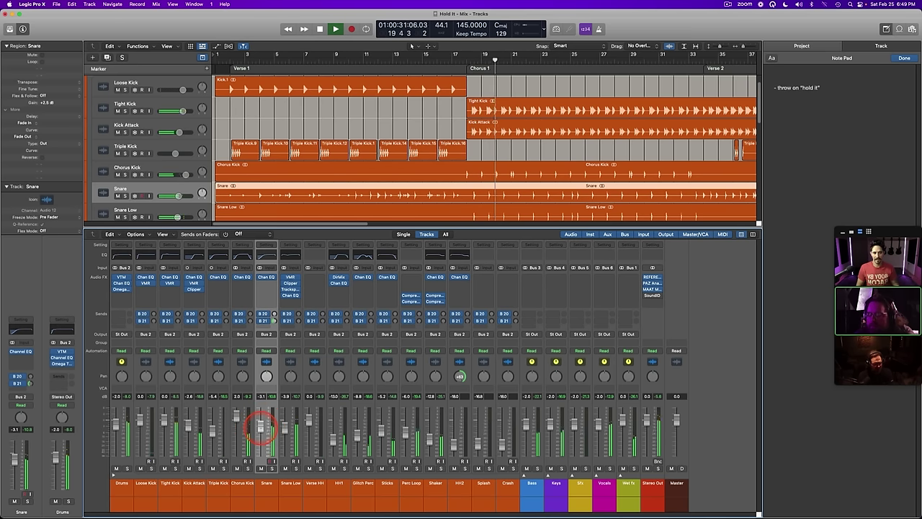
Step: Expand the Wet fx stack, add a Channel EQ to Drum Long Verb and cut its high shelf by about 4.2 dB
click(619, 475)
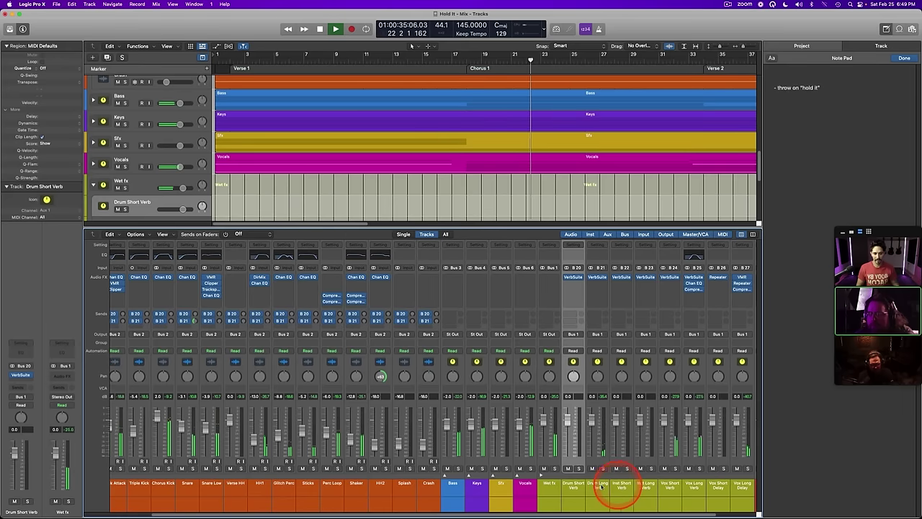
click(595, 490)
click(597, 255)
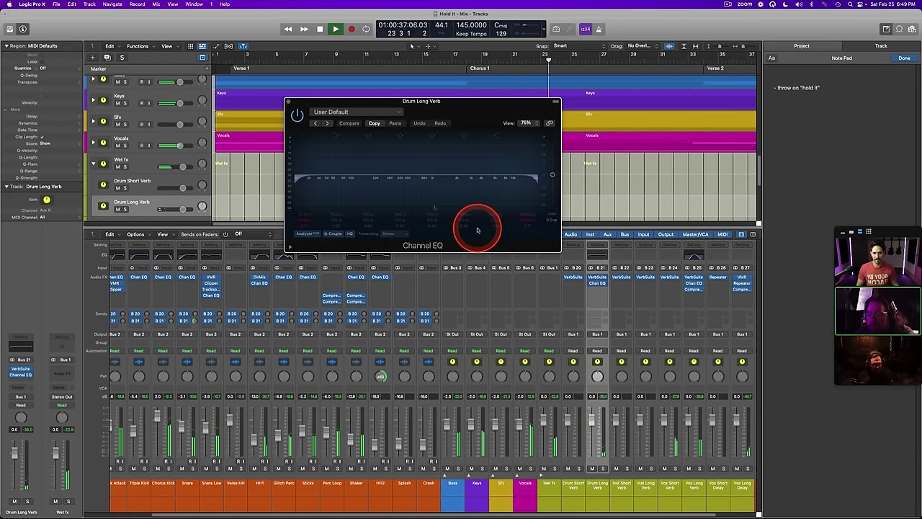
drag(528, 170, 484, 182)
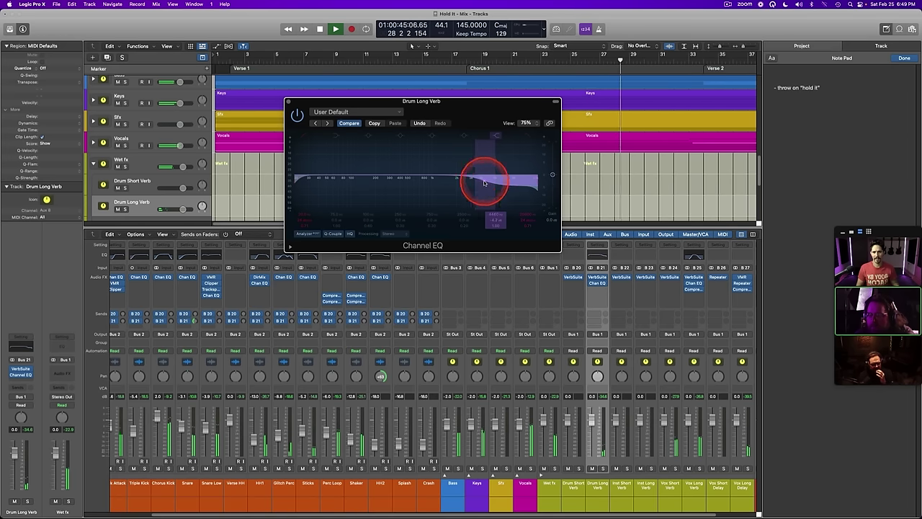
click(288, 101)
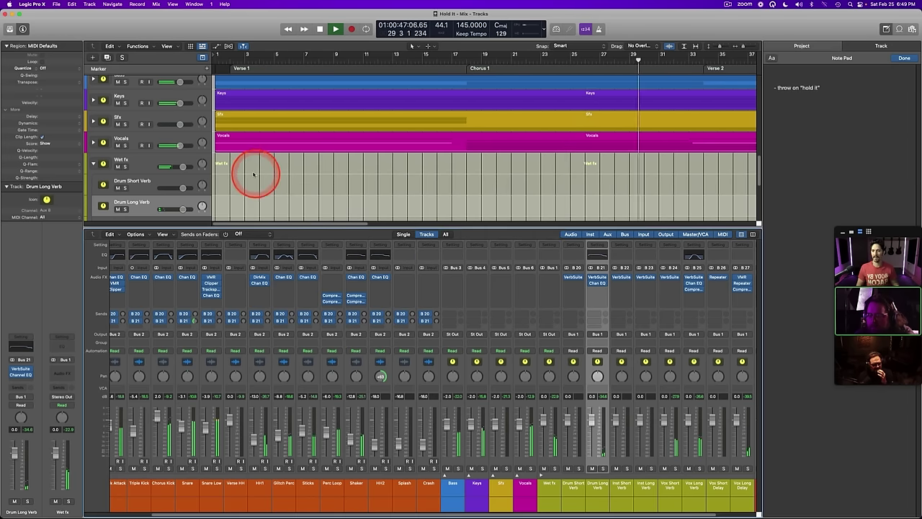
Step: Bring the Snare channel back into view in the mixer and lower its level to about -4.6 dB while Verse 2 and Chorus 2 play
key(x)
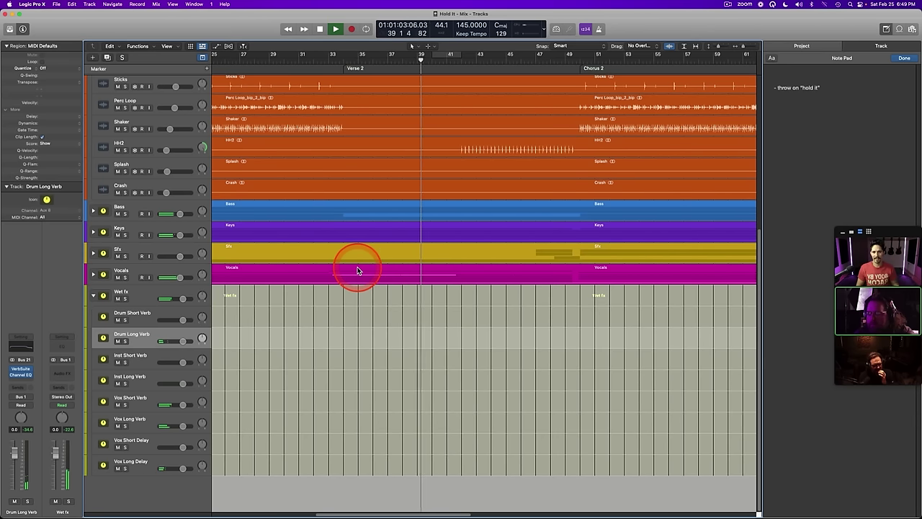
scroll(357, 270, up, 5)
key(x)
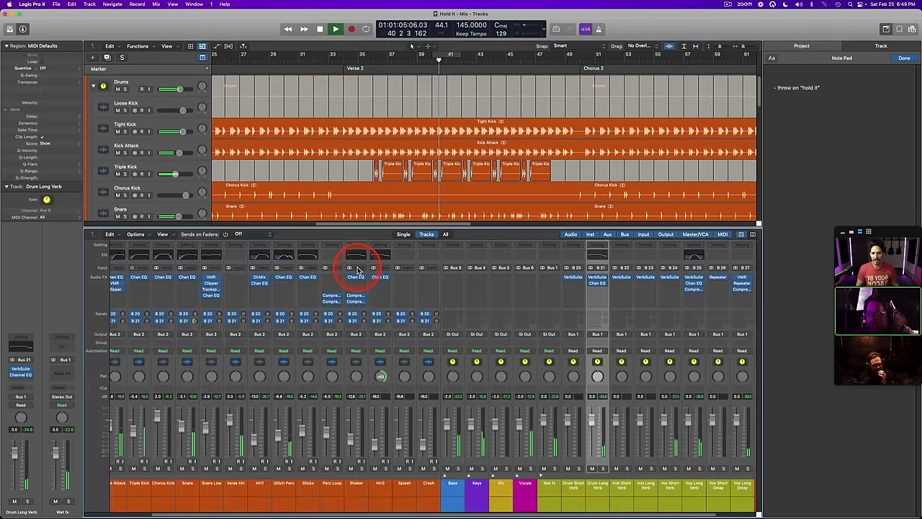
click(215, 485)
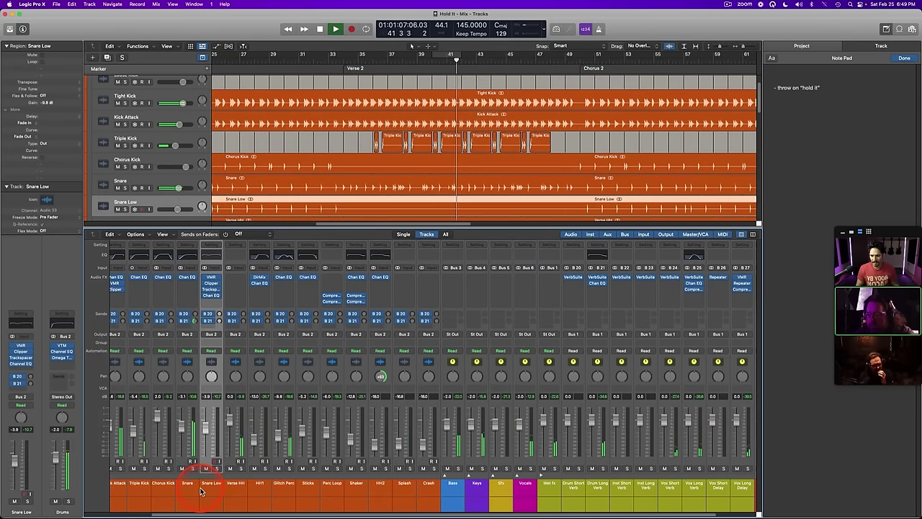
click(190, 484)
scroll(193, 481, left, 5)
drag(260, 427, 260, 431)
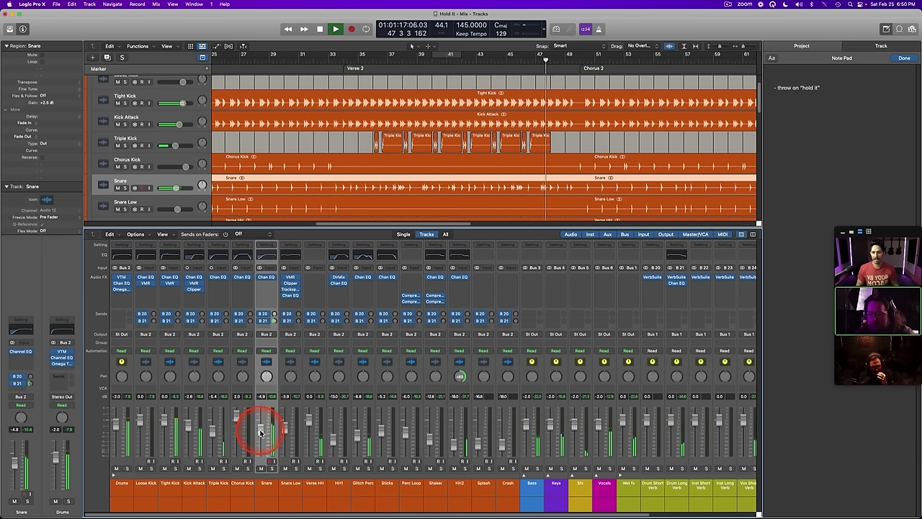
drag(261, 429, 261, 428)
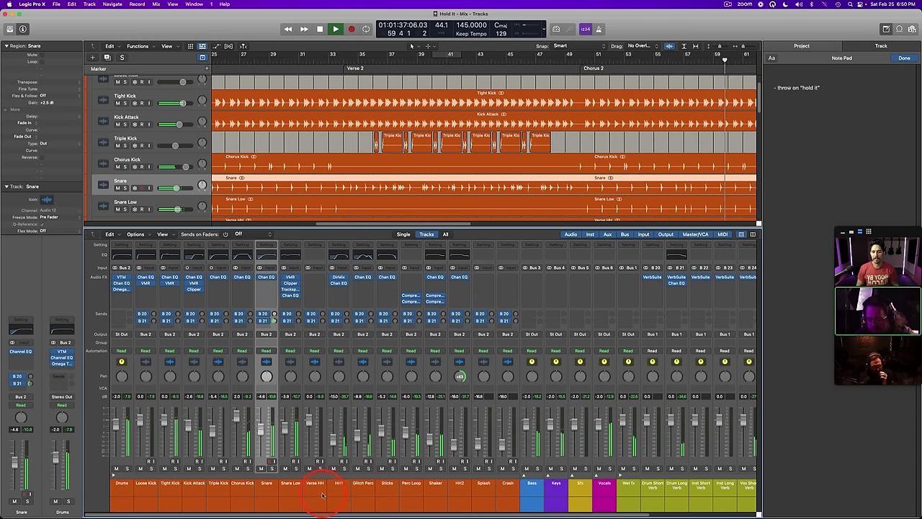
Step: Expand the Bass stack in the mixer and set the Bass Grit level to -5.8 dB
scroll(328, 496, right, 5)
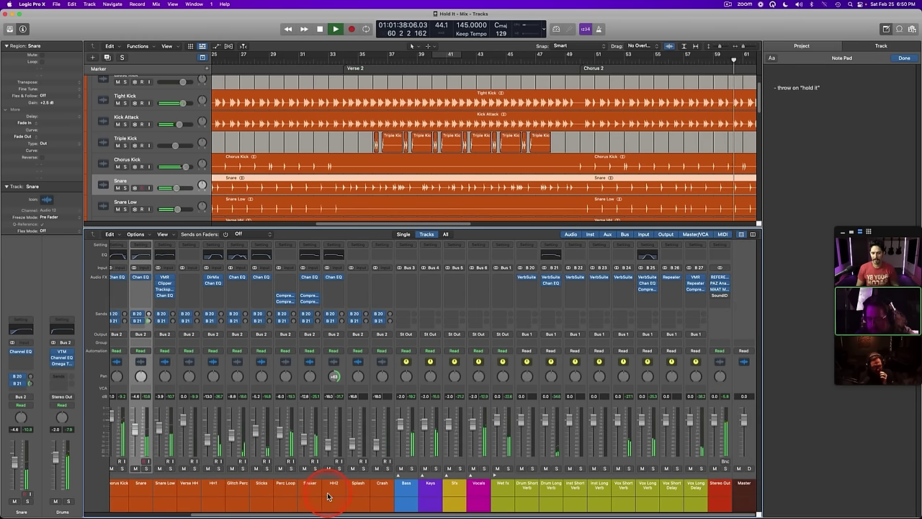
click(407, 486)
click(412, 488)
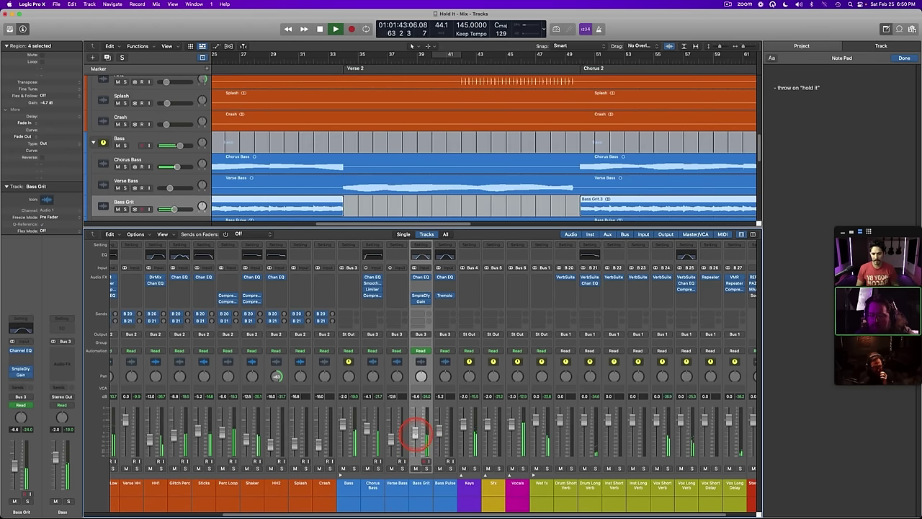
drag(415, 432, 415, 433)
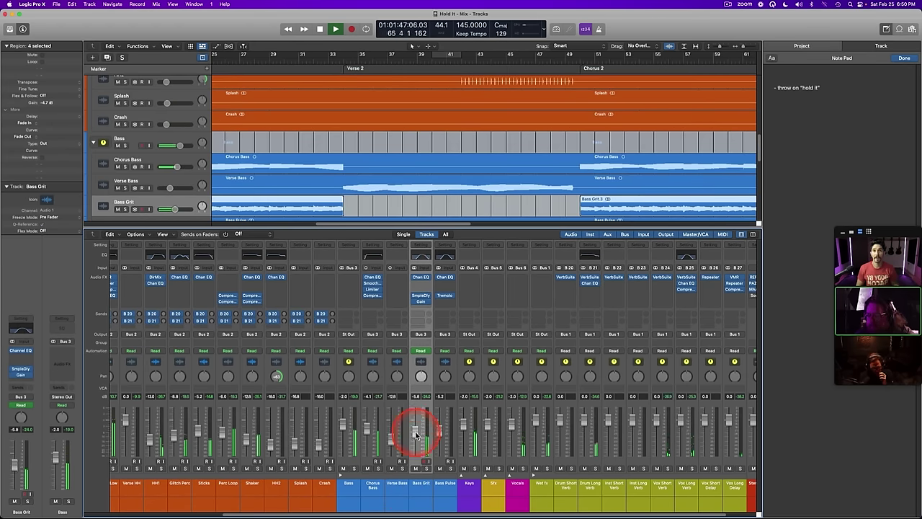
Step: Collapse the Drums and Bass stacks in the mixer, expand the Keys stack, and save the project
click(352, 506)
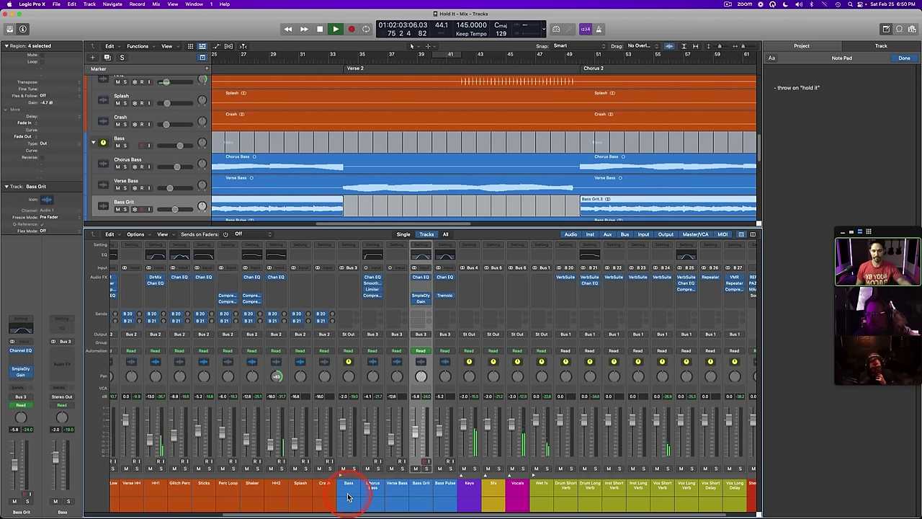
scroll(348, 496, left, 5)
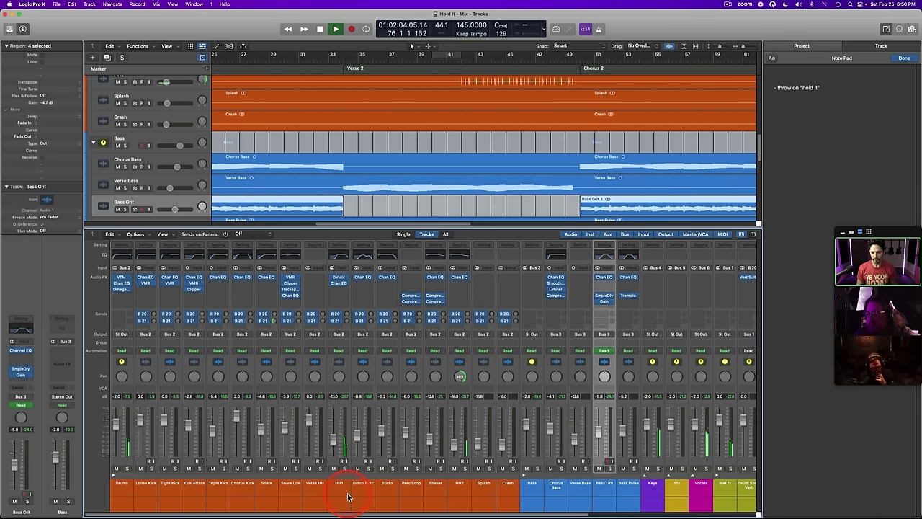
click(112, 476)
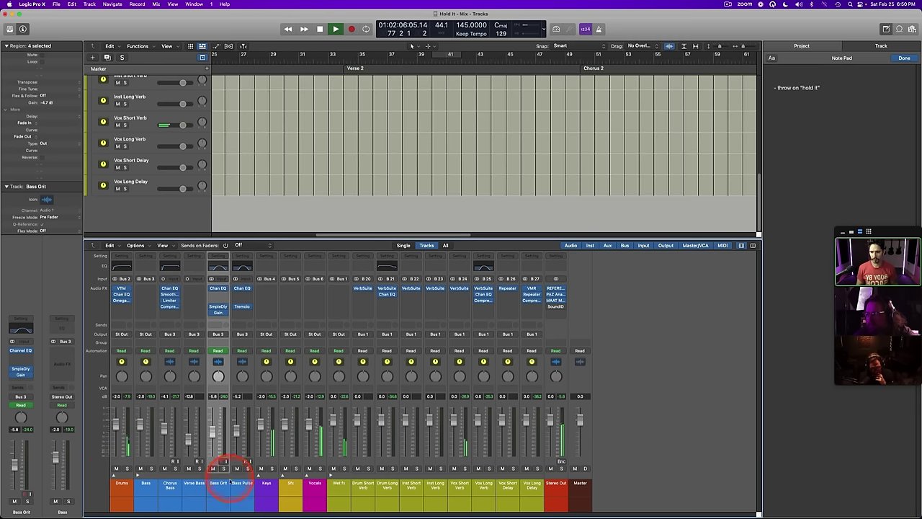
click(137, 474)
click(161, 475)
key(super+s)
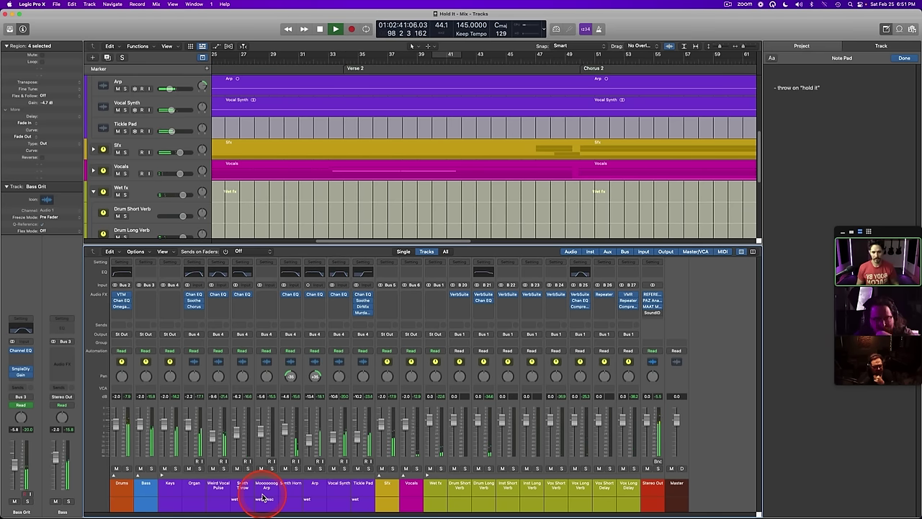
Step: Lower the Tickle Pad channel to -13.0 dB, stop playback, hide the mixer and save the project
click(358, 494)
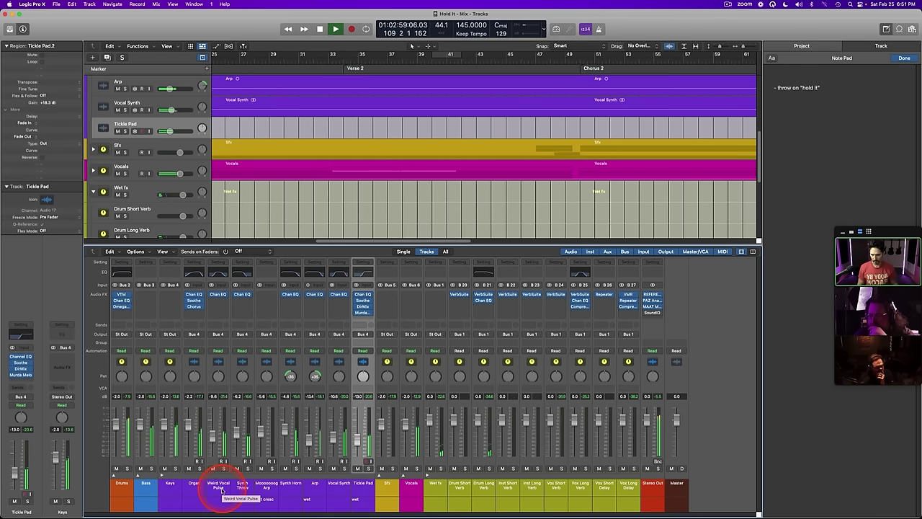
key(space)
key(x)
key(super+s)
Step: Fit the whole song in the arrangement, collapse the Wet fx stack, and show the mixer with the Keys tracks expanded
scroll(474, 293, right, 5)
scroll(475, 293, right, 8)
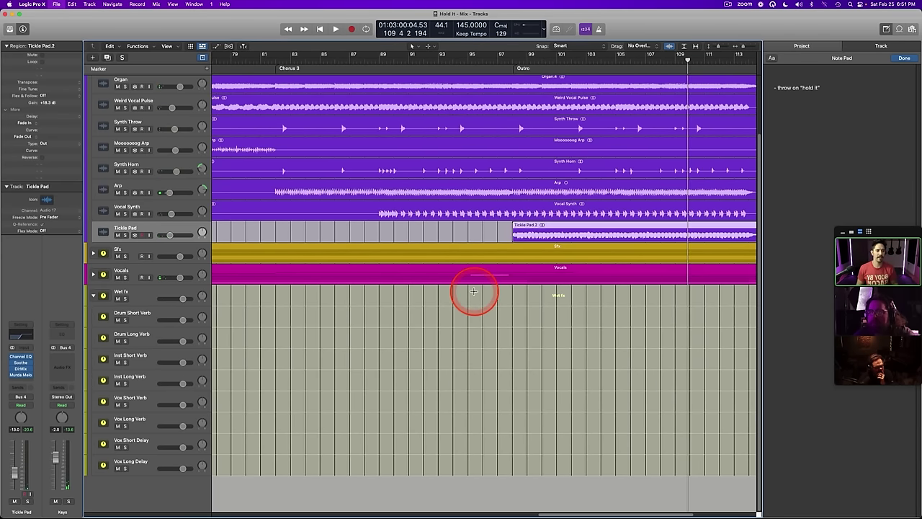
scroll(475, 293, left, 5)
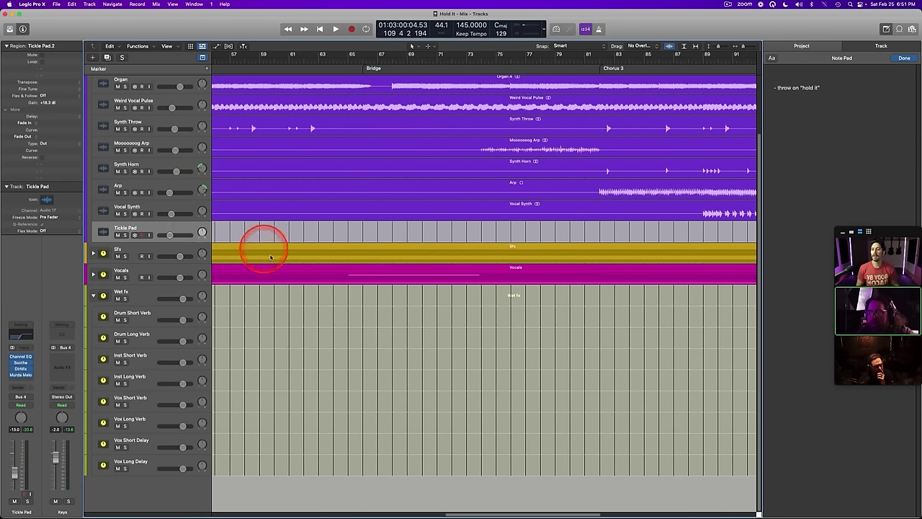
scroll(267, 252, up, 3)
scroll(270, 255, left, 6)
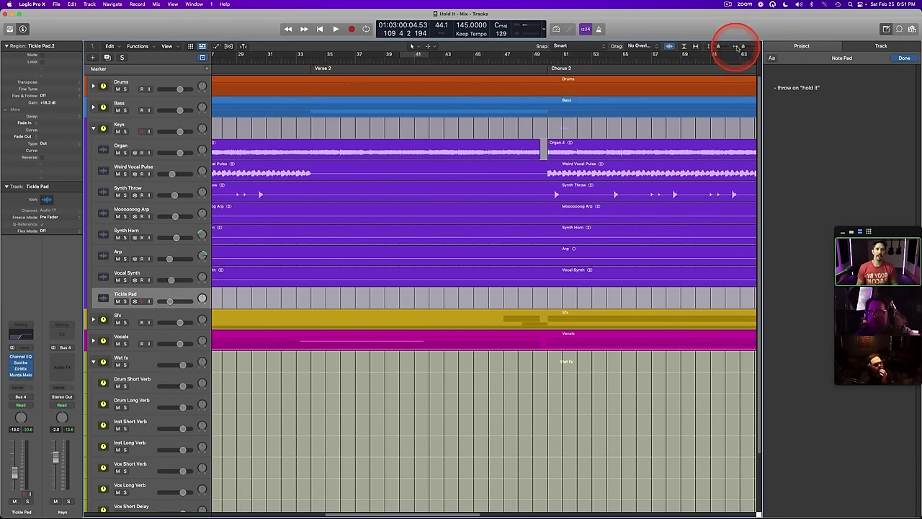
drag(743, 46, 716, 47)
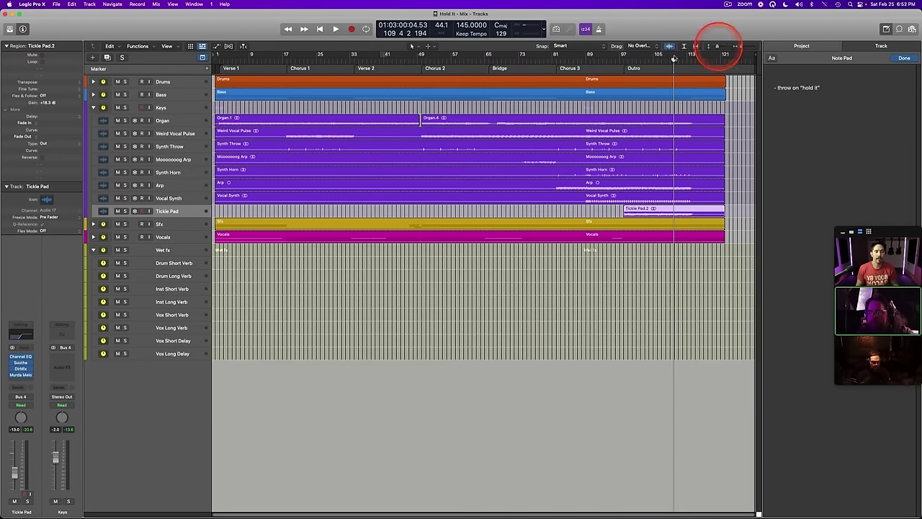
click(161, 108)
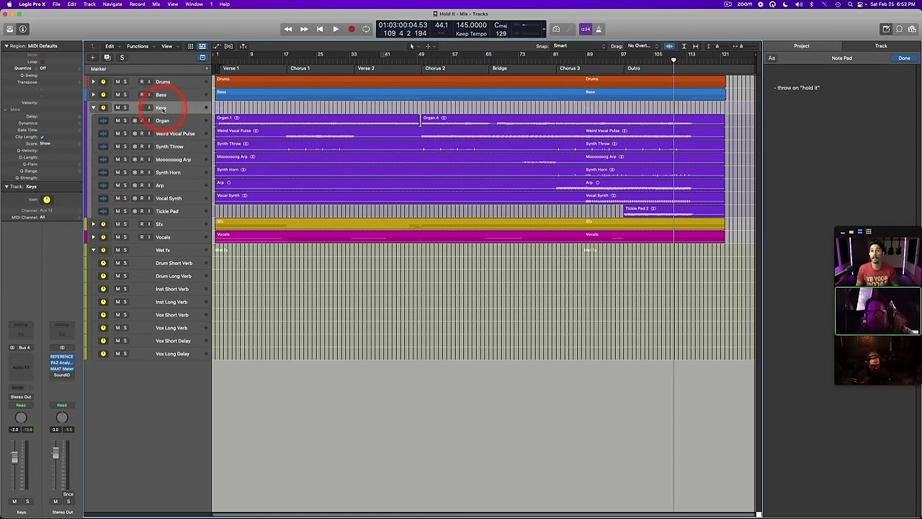
click(93, 107)
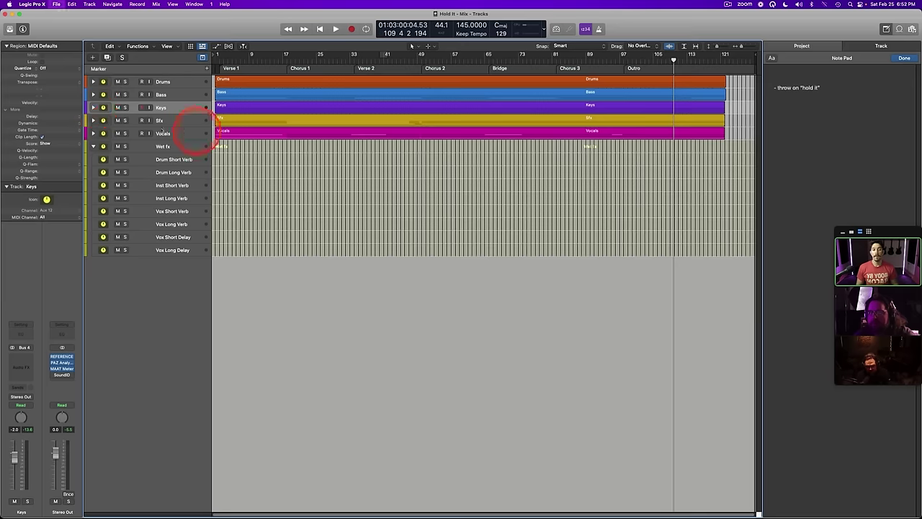
click(93, 145)
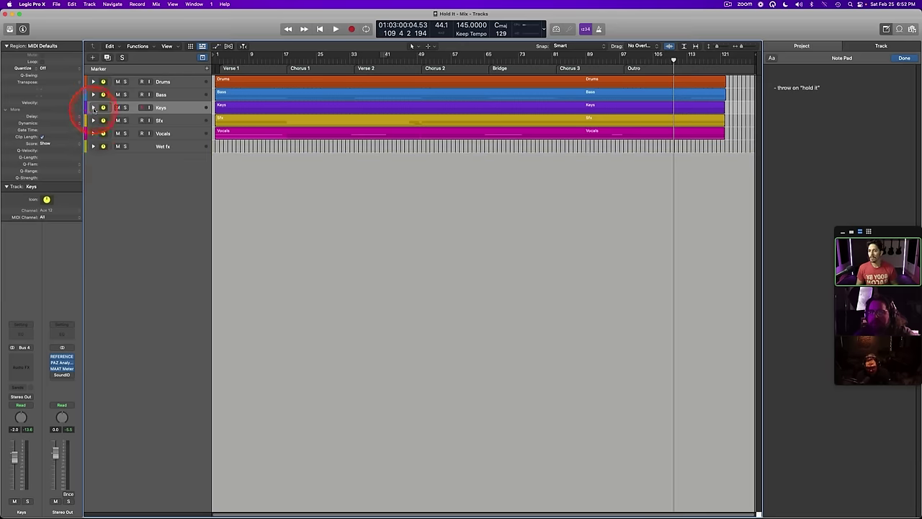
click(93, 107)
key(x)
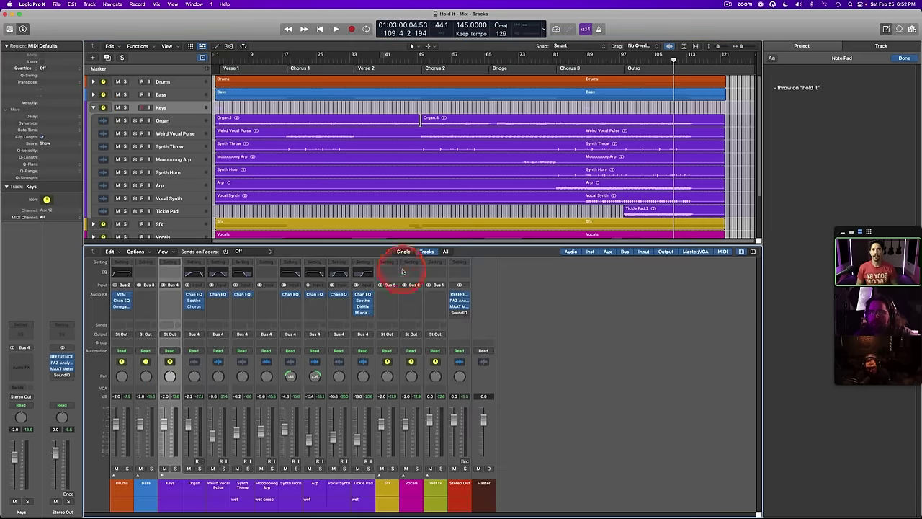
Step: Solo the Synth Throw track and listen to it from just before Chorus 1
click(242, 489)
click(282, 56)
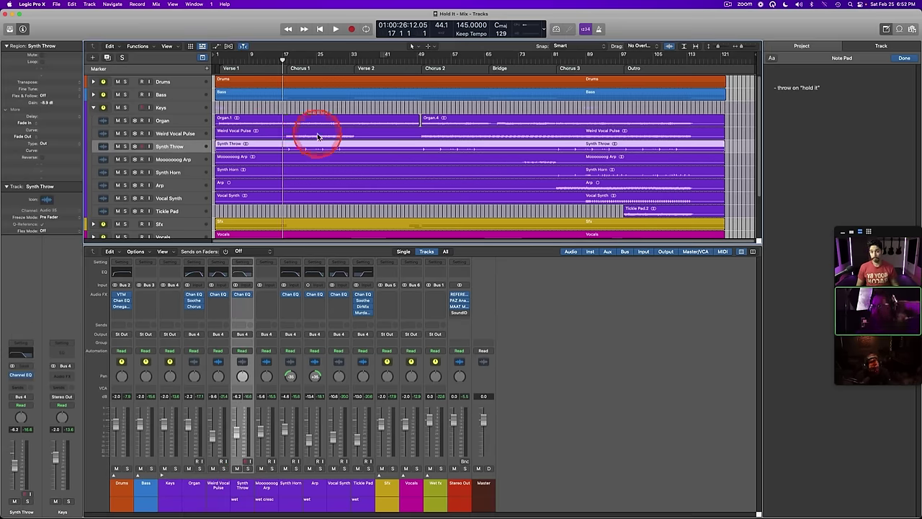
key(ctrl+s)
key(space)
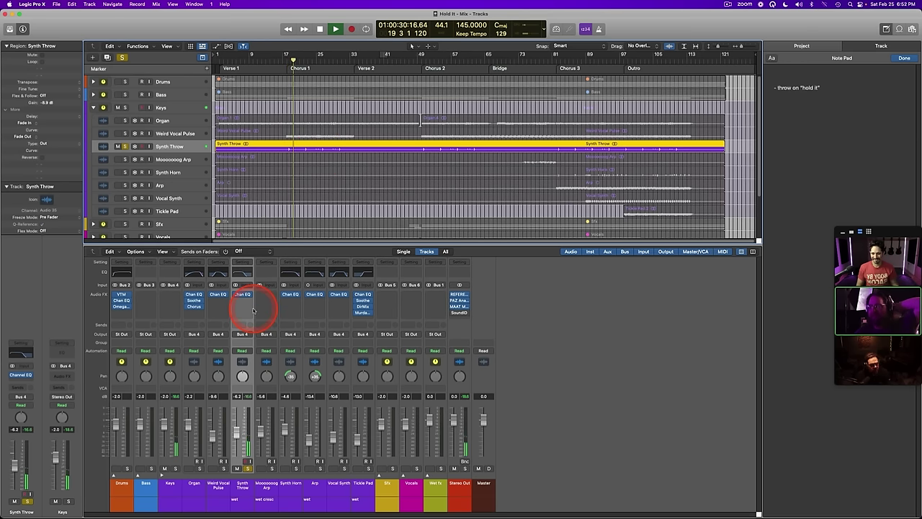
key(space)
Step: Compare Synth Throw in the full mix and soloed at Chorus 1, and raise its channel level to -5.8 dB
click(291, 58)
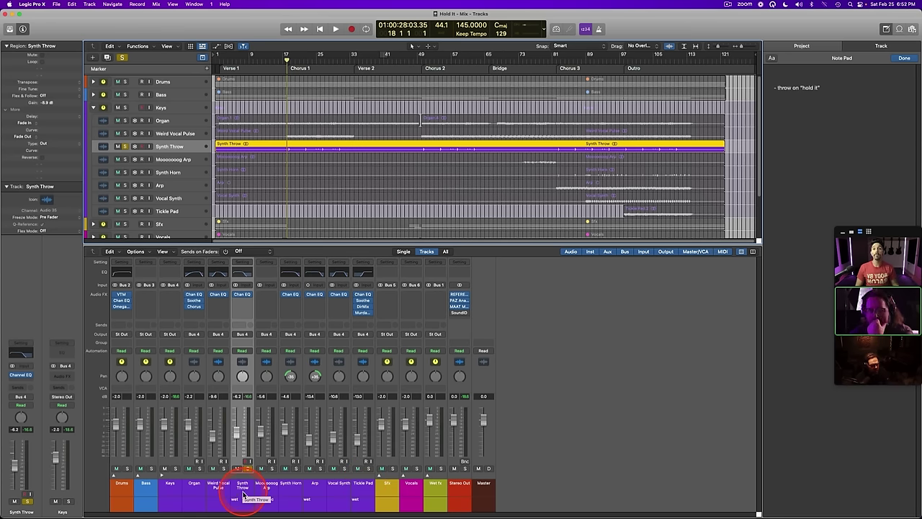
key(s)
key(space)
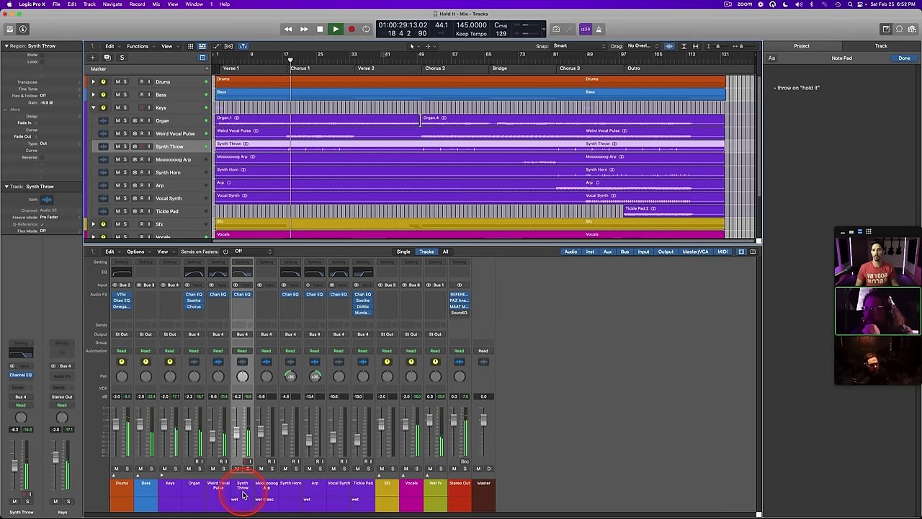
key(s)
key(space)
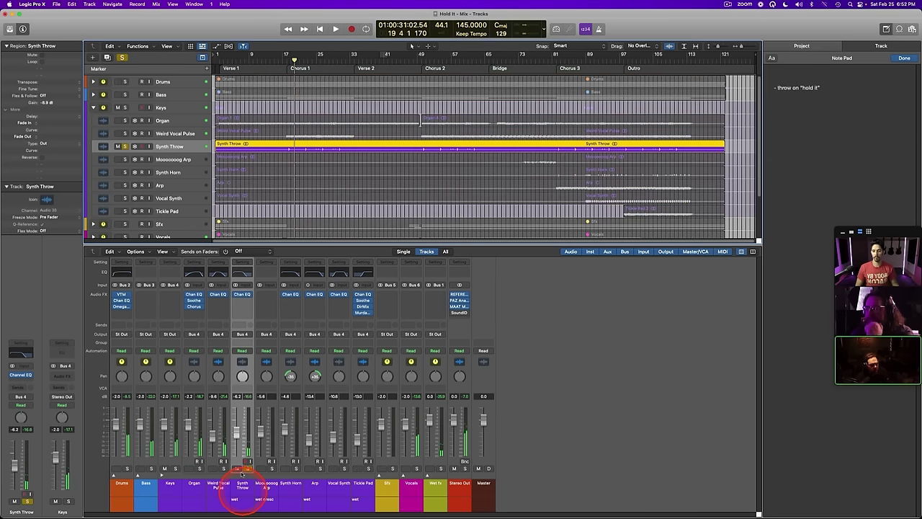
click(236, 432)
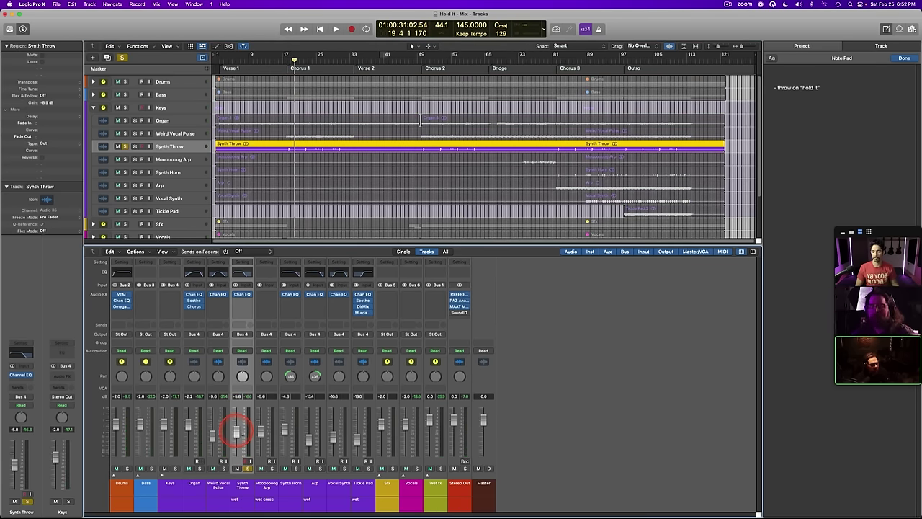
click(242, 301)
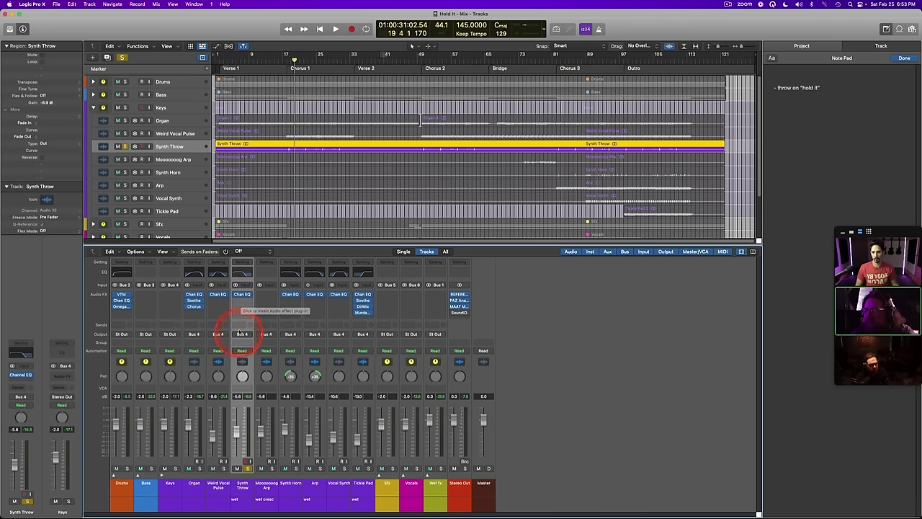
Step: Clear the solo and add a send to Bus 22 (Inst Short Verb) on all channels from Organ through Tickle Pad
click(192, 484)
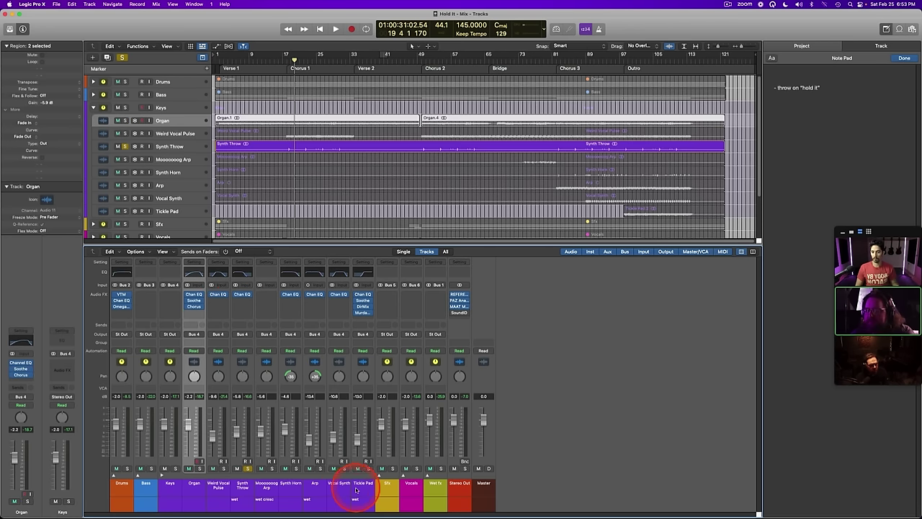
shift+click(356, 489)
click(272, 468)
click(272, 468)
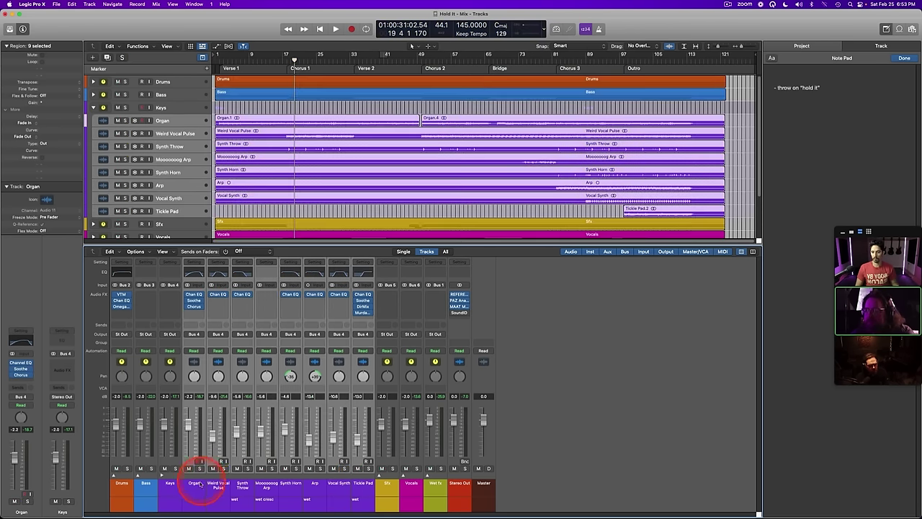
click(193, 324)
mouse_move(201, 335)
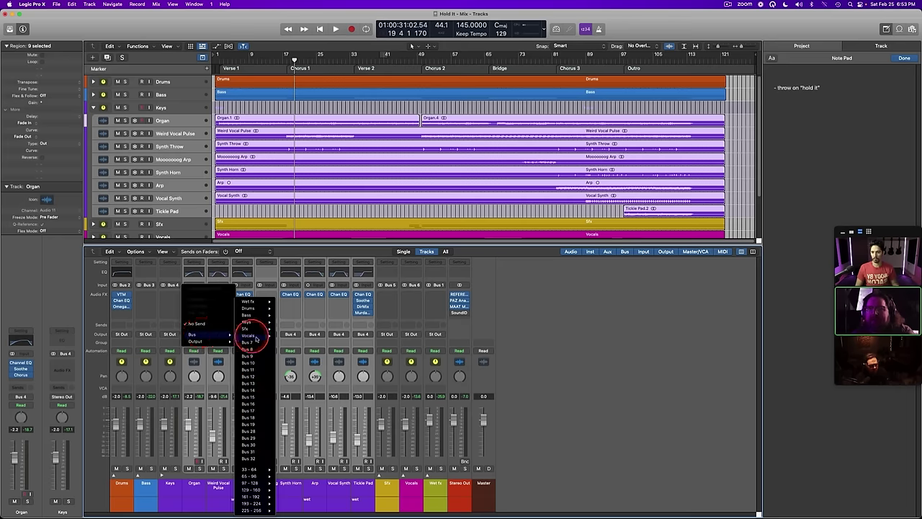
mouse_move(265, 302)
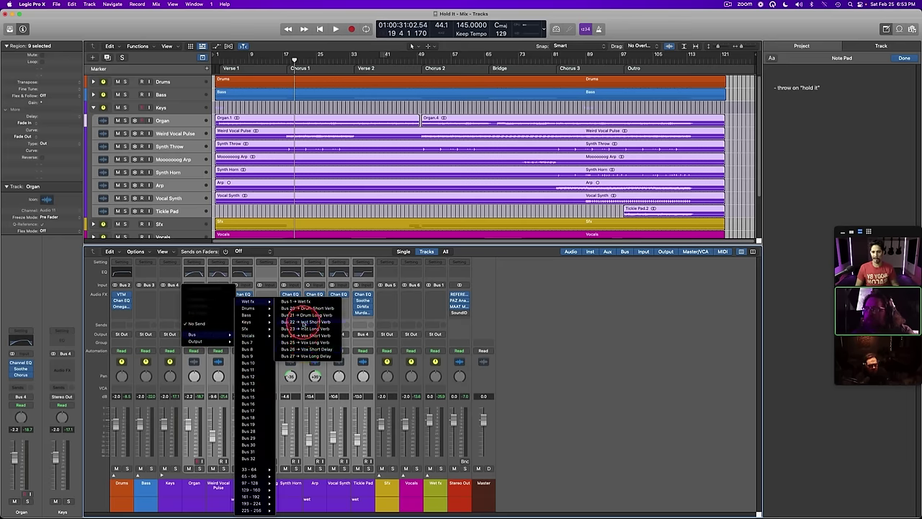
click(304, 321)
Step: Add a second send to Bus 23 (Inst Long Verb) on the selected keys channels
click(192, 325)
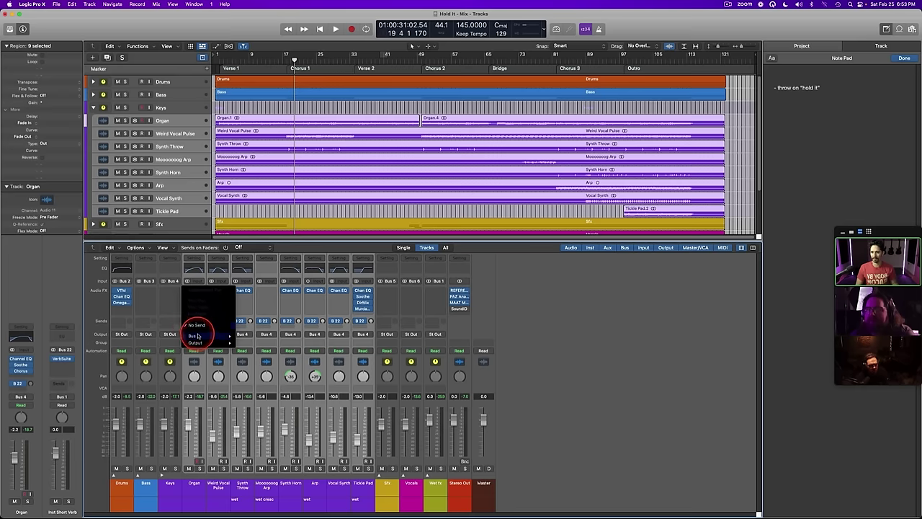
mouse_move(201, 336)
mouse_move(248, 303)
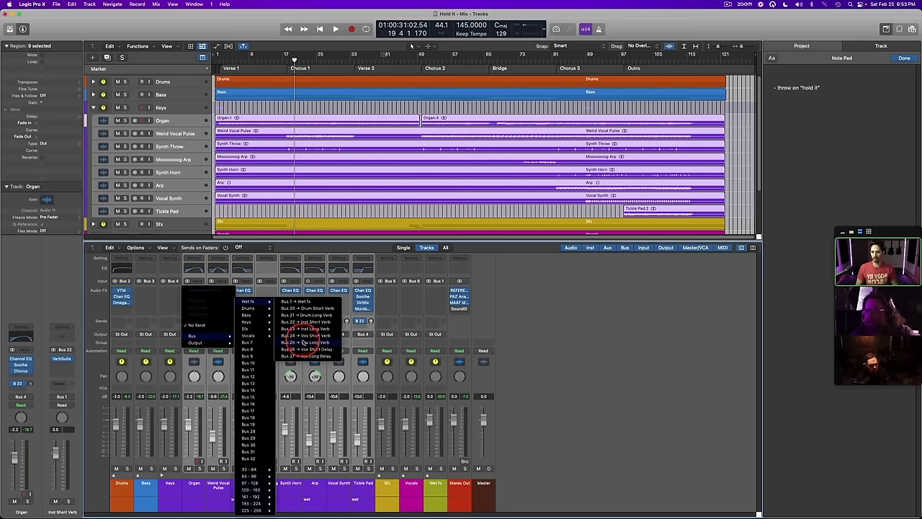
click(302, 329)
Step: Solo Synth Throw and raise its Bus 23 send to about -2.4 dB while playing Chorus 1
click(247, 469)
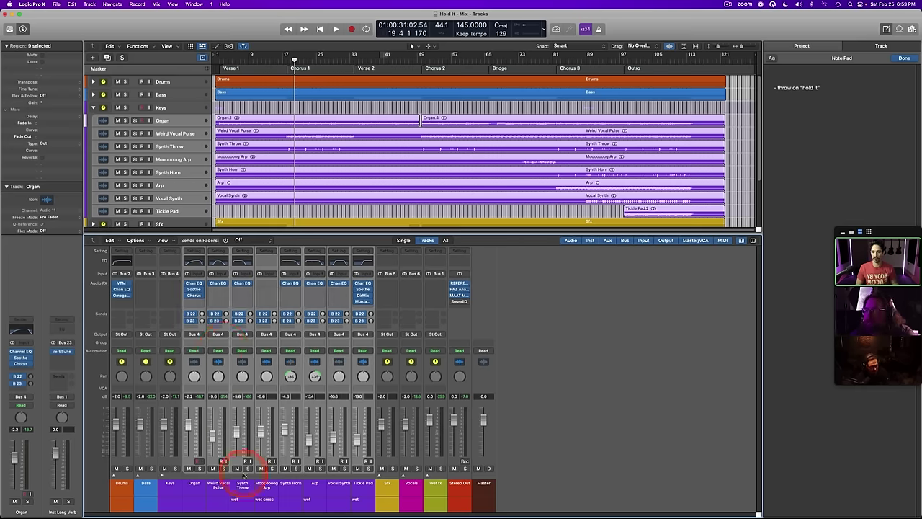
click(245, 261)
click(291, 58)
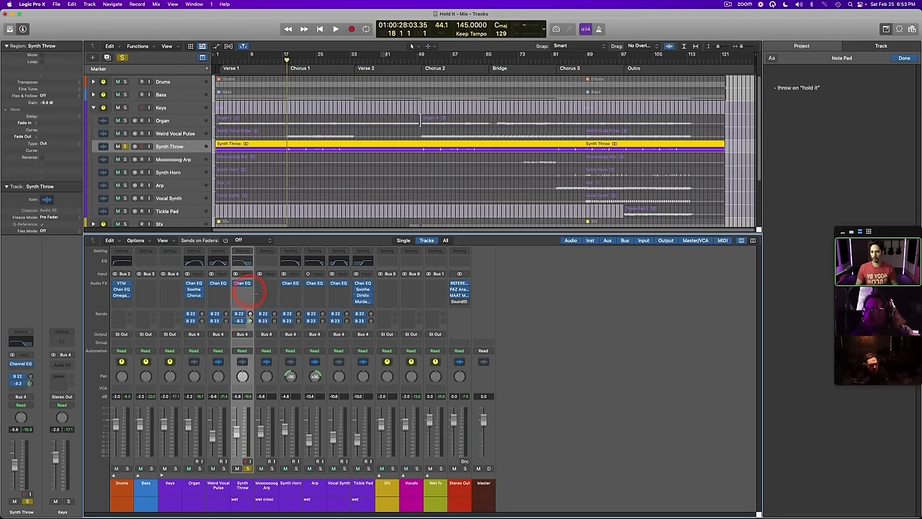
key(space)
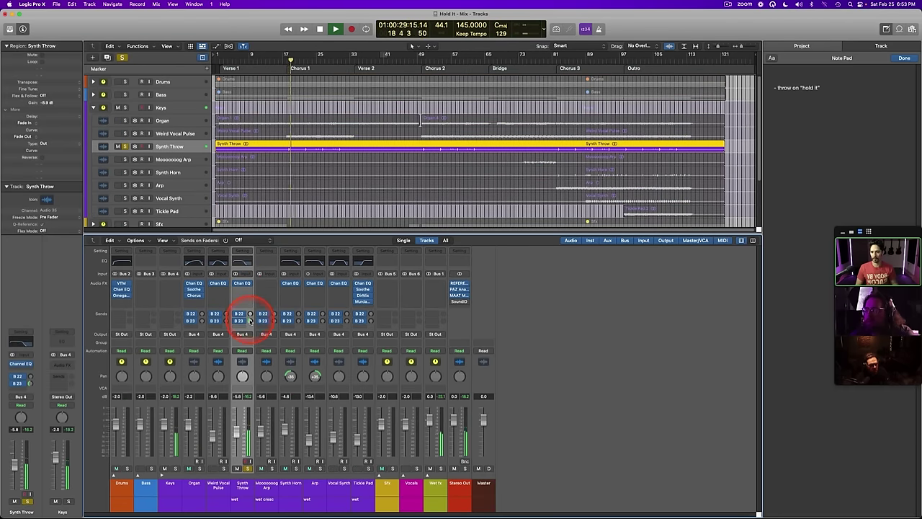
drag(250, 323, 245, 262)
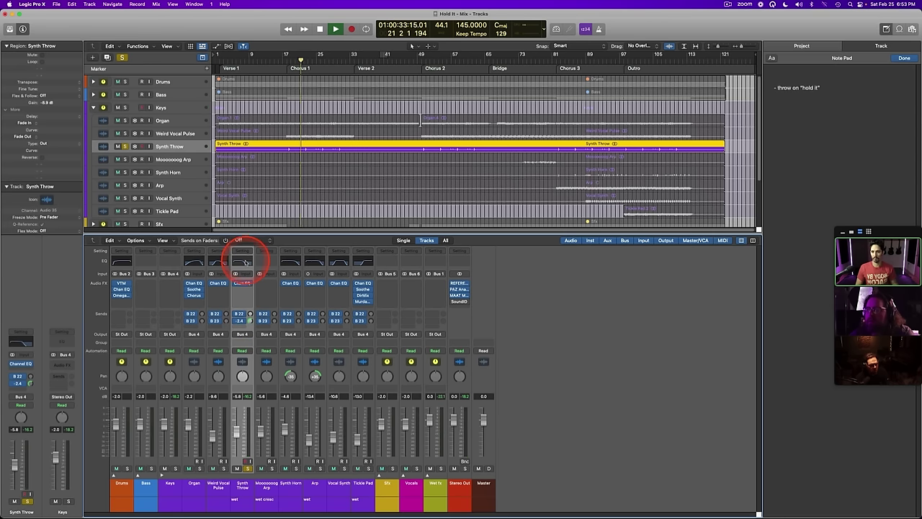
Step: Raise the low-cut frequency in Synth Throw's Channel EQ to about 278 Hz, replay the chorus, and close the EQ
click(245, 262)
drag(363, 183, 394, 182)
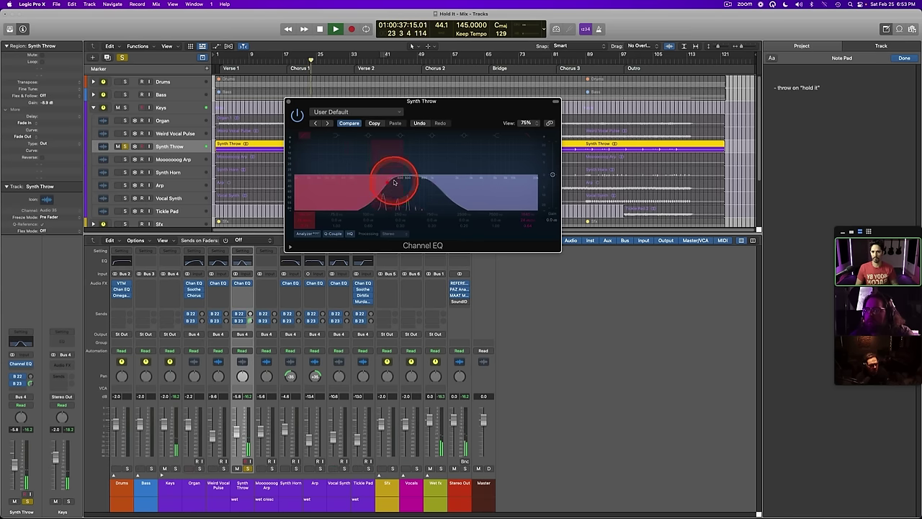
click(295, 61)
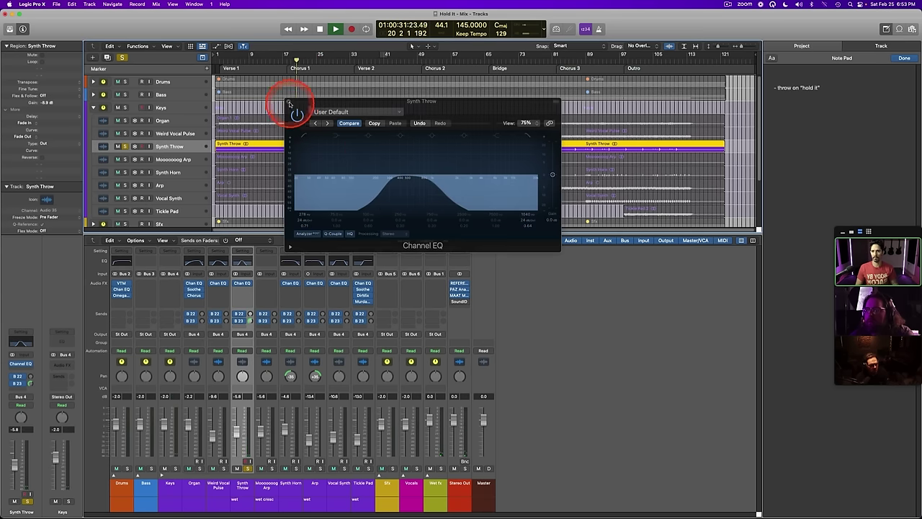
click(291, 106)
Step: Unsolo Synth Throw, lower its channel level to about -9.8 dB in the full mix, and stop playback
key(s)
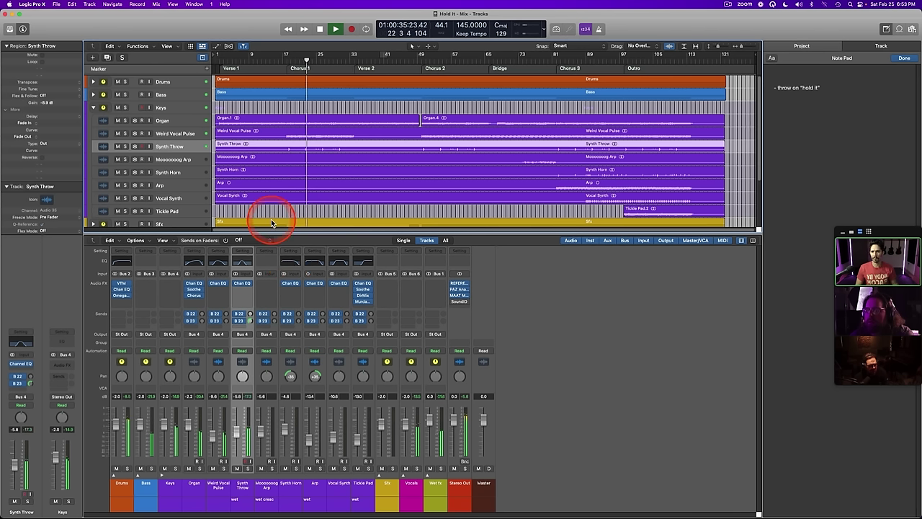
click(241, 321)
drag(236, 432, 238, 441)
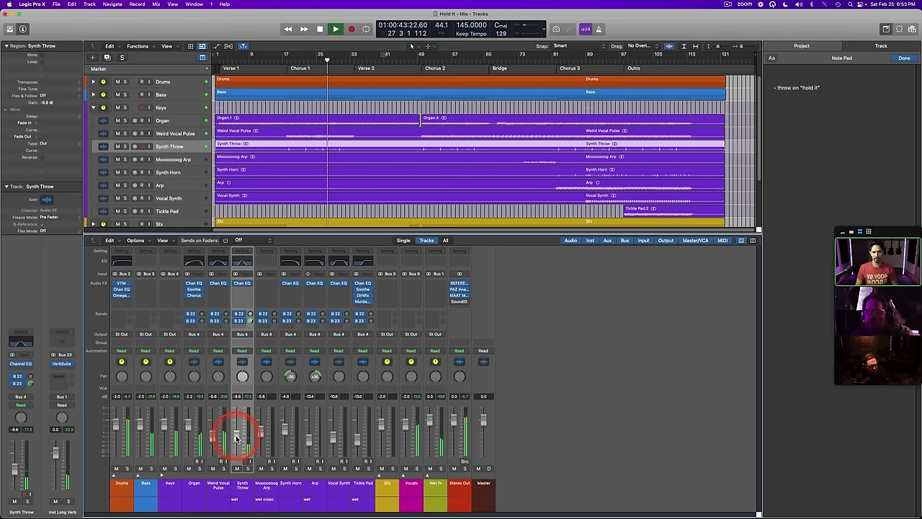
key(space)
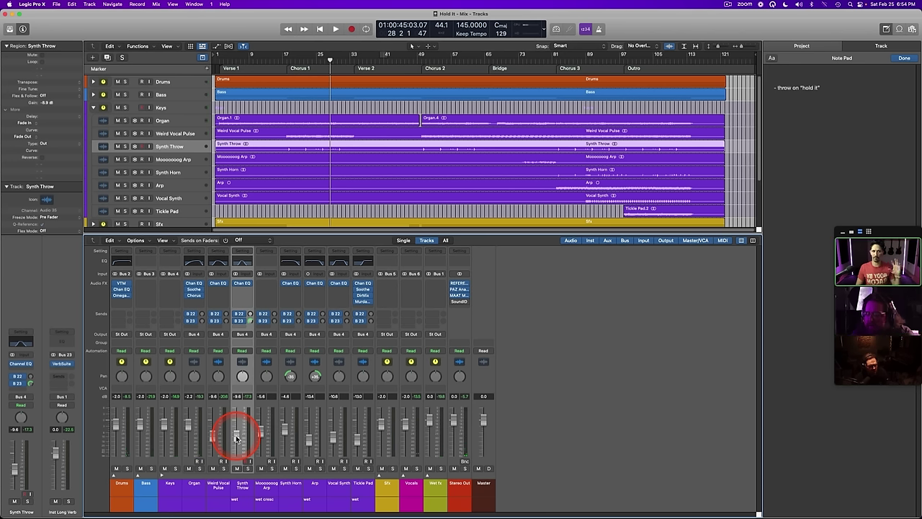
Step: Play and stop the full mix, save the project, and clear the "wet" comment from the Synth Throw channel
key(space)
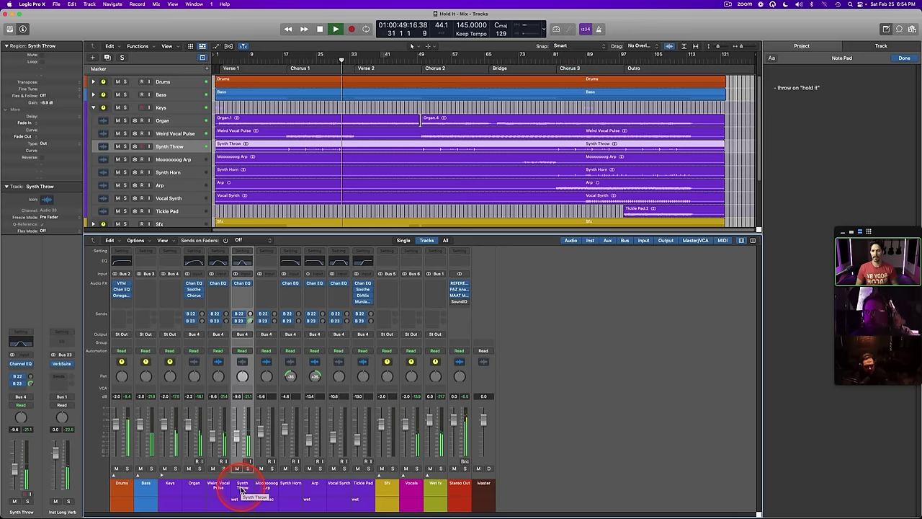
key(space)
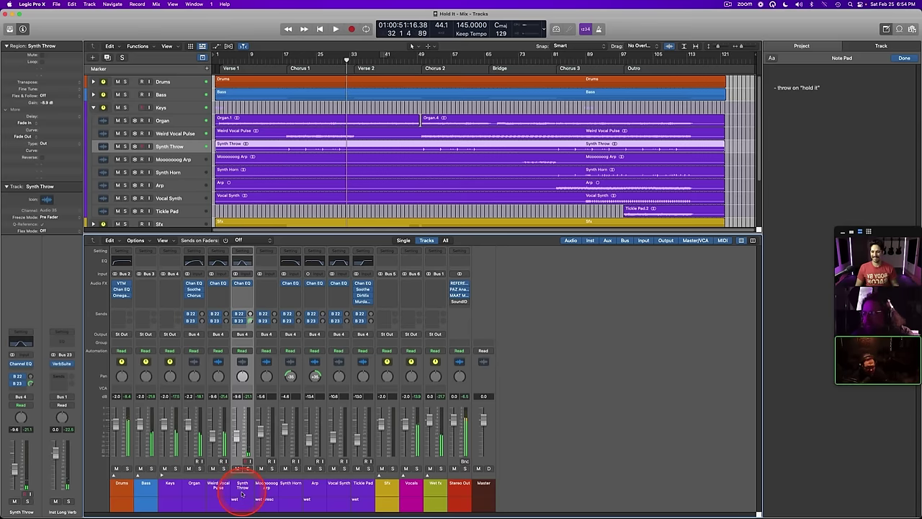
key(super+s)
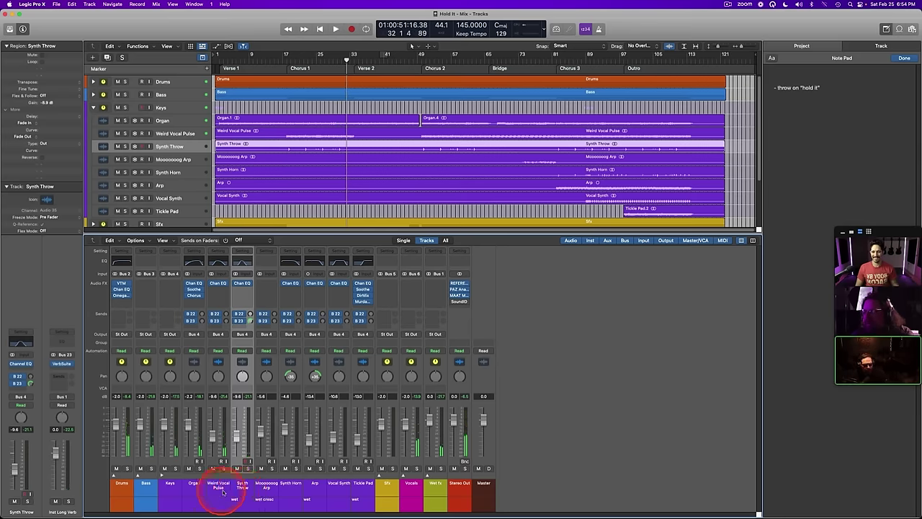
double_click(237, 498)
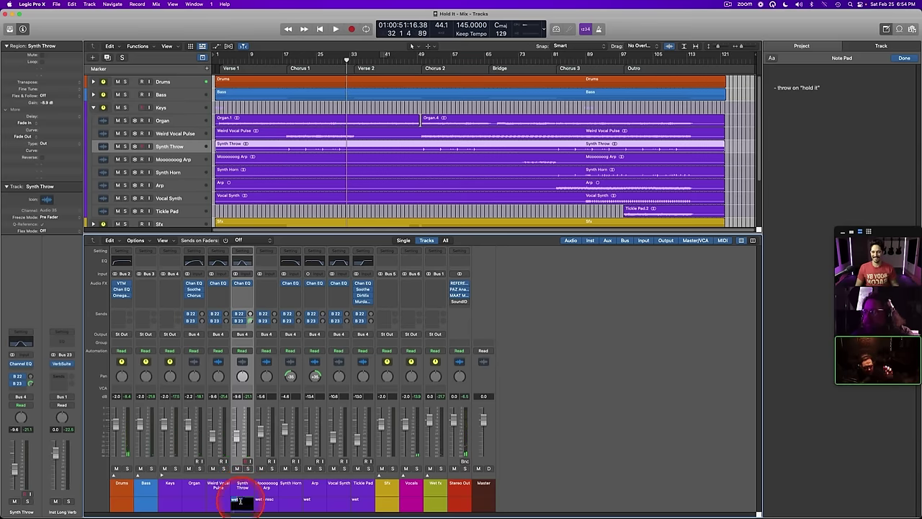
key(BackSpace)
key(Return)
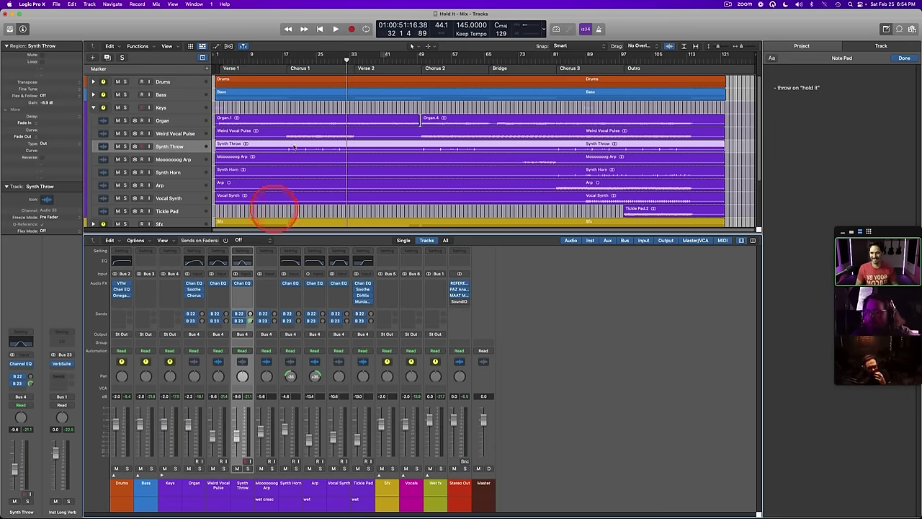
Step: Replay the start of Chorus 1 in the full mix to check the Synth Throw
click(286, 59)
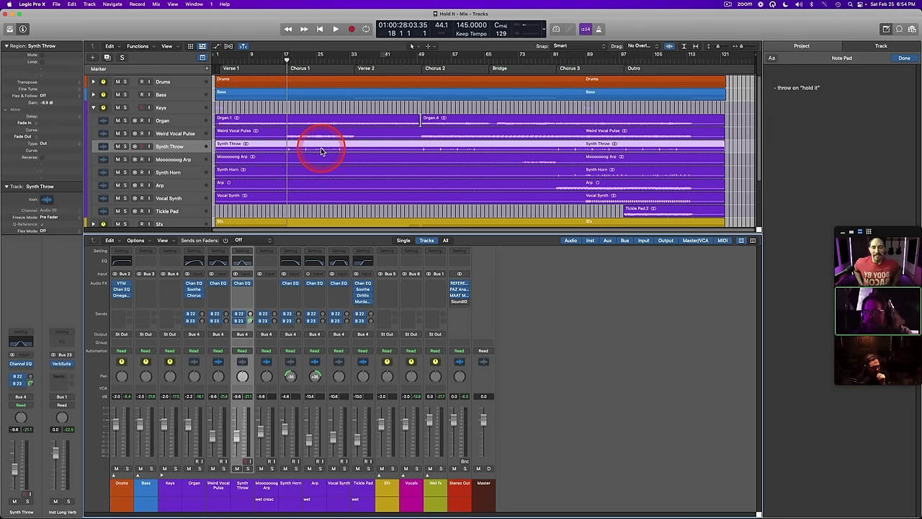
key(space)
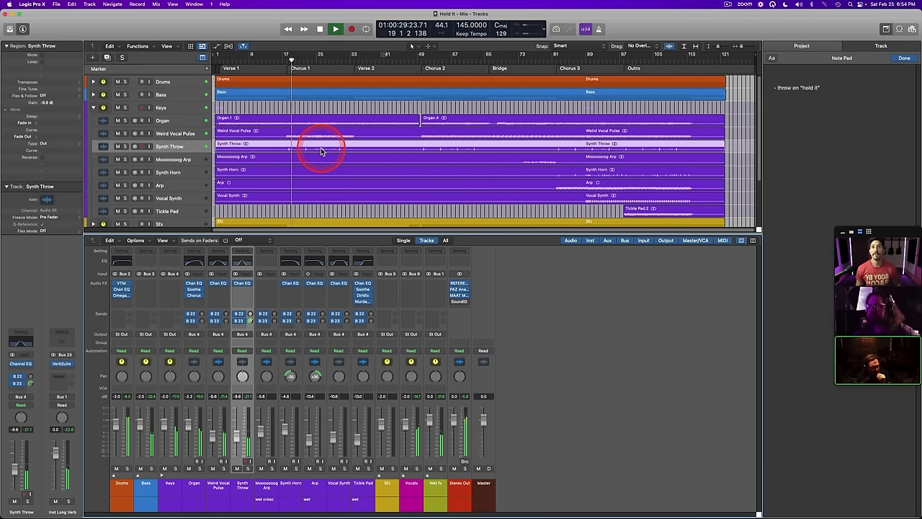
key(space)
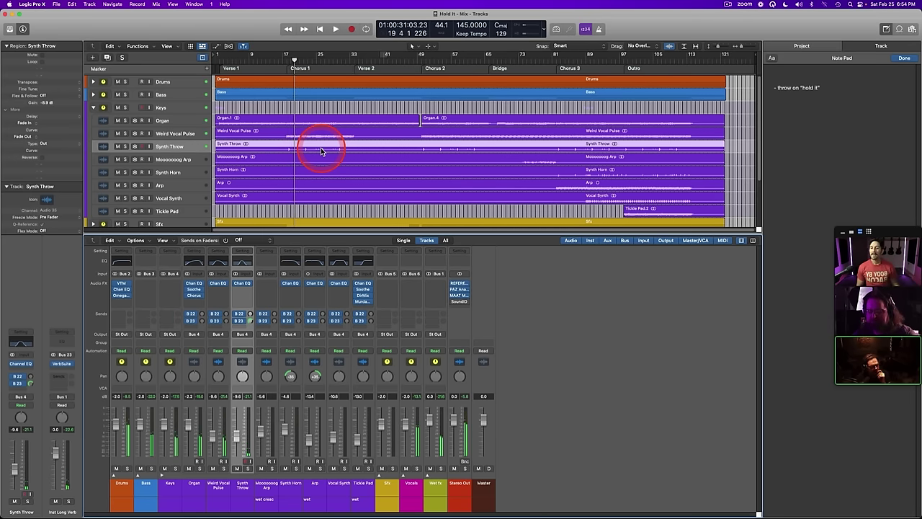
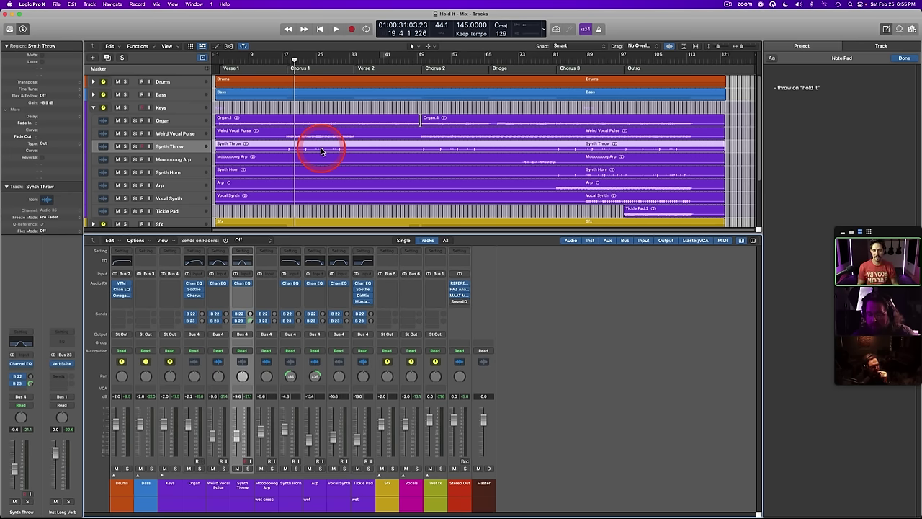
Step: Solo the Drums stack, listen to part of Chorus 1, and unsolo it
click(165, 82)
key(s)
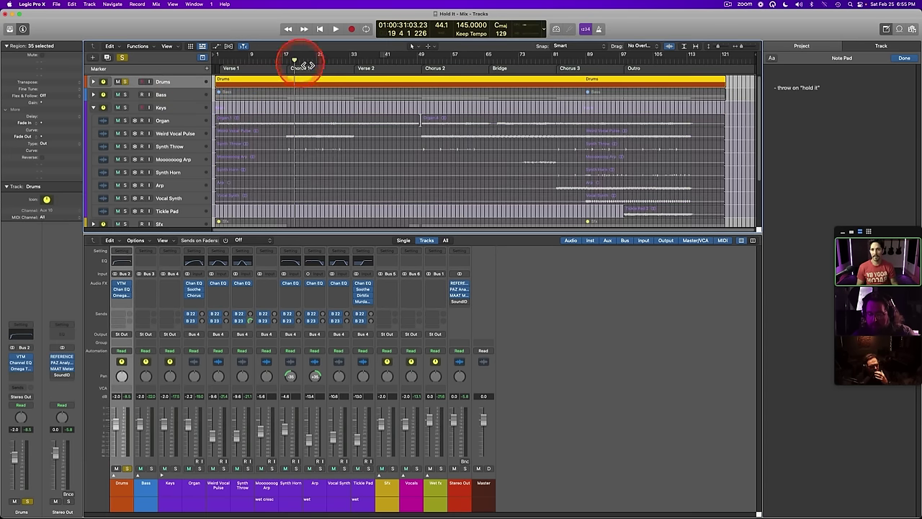
key(space)
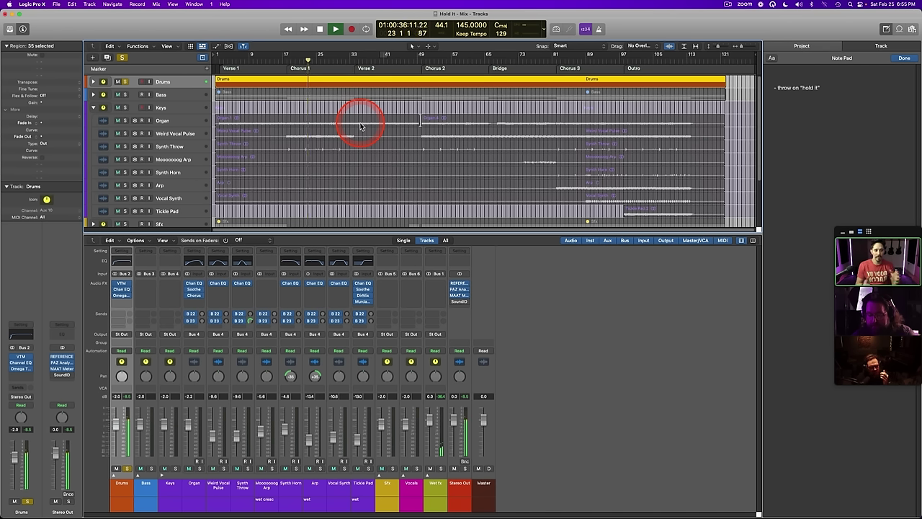
key(space)
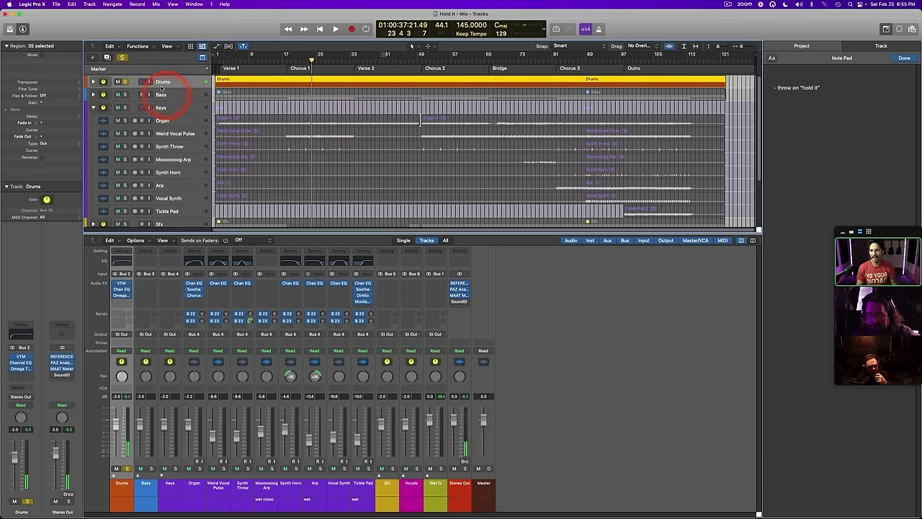
key(s)
Step: Audition Synth Throw soloed from Chorus 1, unsolo it, and lower its channel level to about -10.0 dB in the full mix
click(182, 146)
key(s)
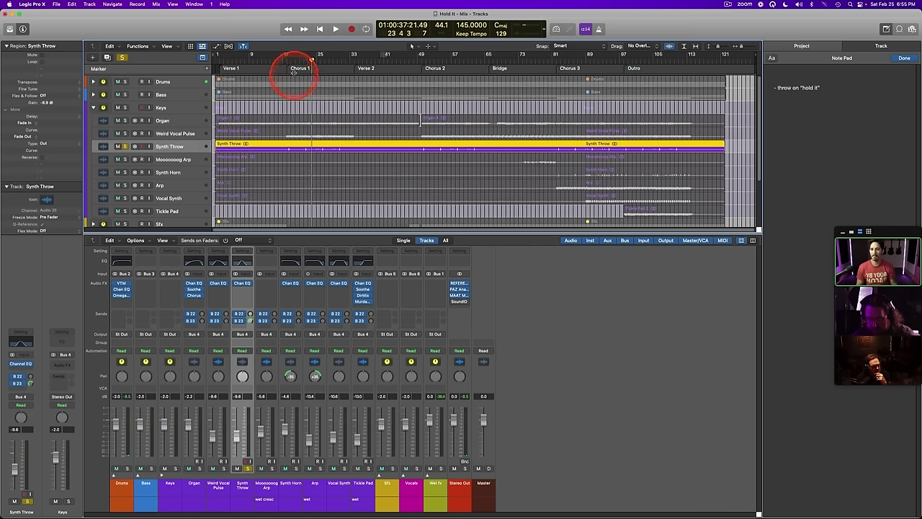
click(286, 58)
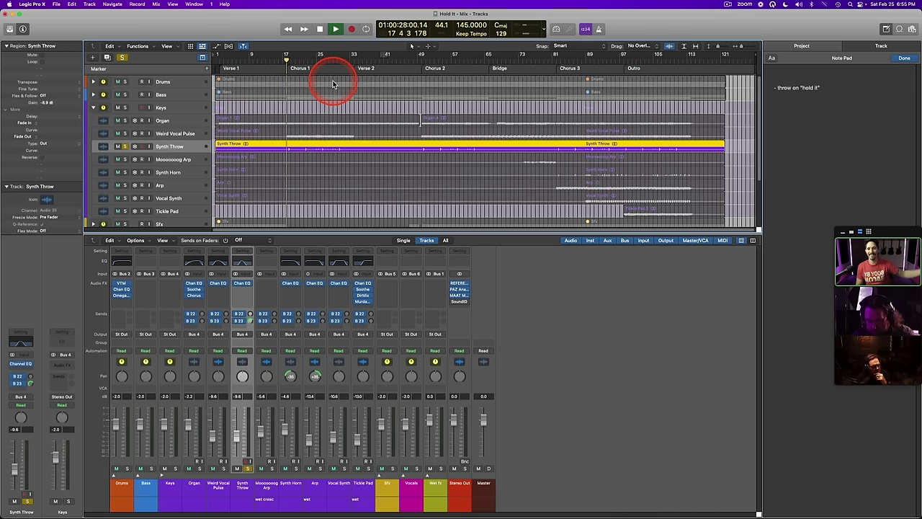
key(s)
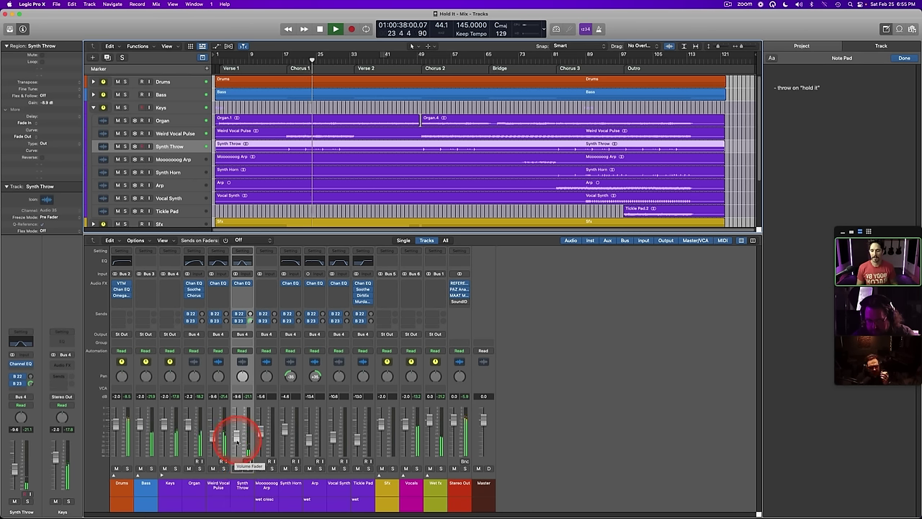
drag(236, 436, 238, 441)
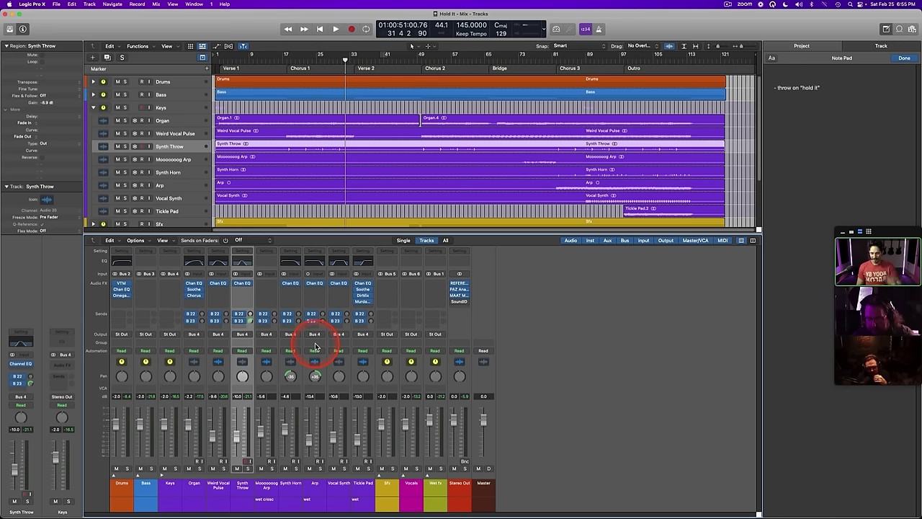
Step: Solo Mooooooog Arp, play it near the end of the bridge, and raise its Bus 23 send to about -16.5 dB
click(266, 494)
key(s)
key(space)
click(525, 59)
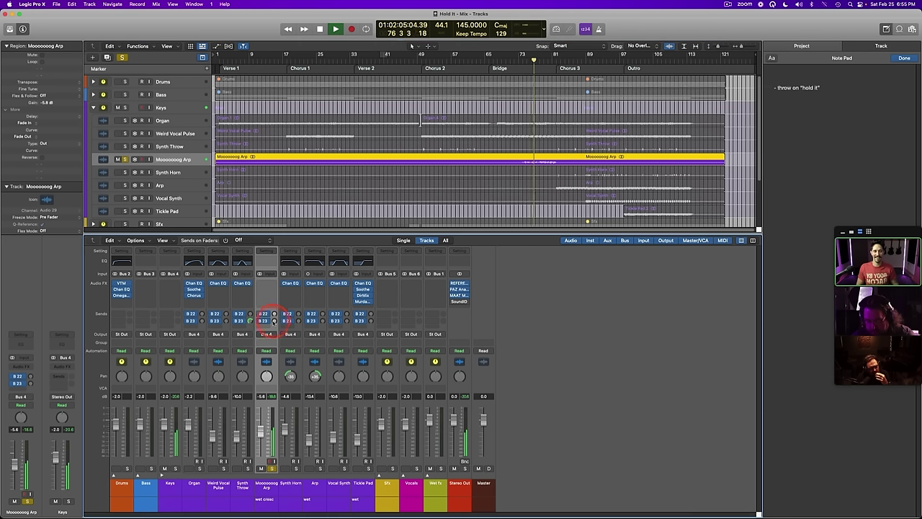
drag(273, 321, 271, 300)
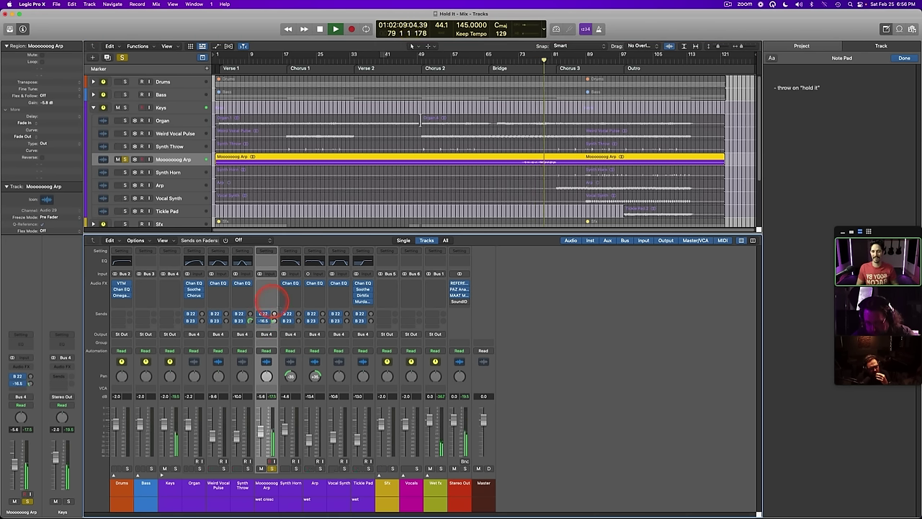
Step: Expand the Wet fx stack and add a Channel EQ to Inst Long Verb, raising the low cut and lowering the high cut during playback
click(525, 62)
key(space)
click(427, 476)
click(534, 495)
click(531, 260)
key(space)
drag(301, 182, 391, 177)
drag(534, 178, 490, 187)
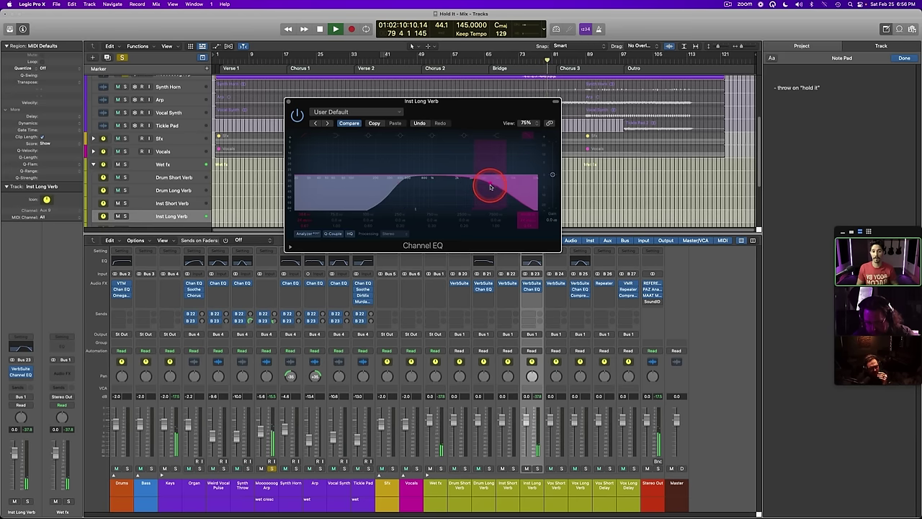
click(289, 101)
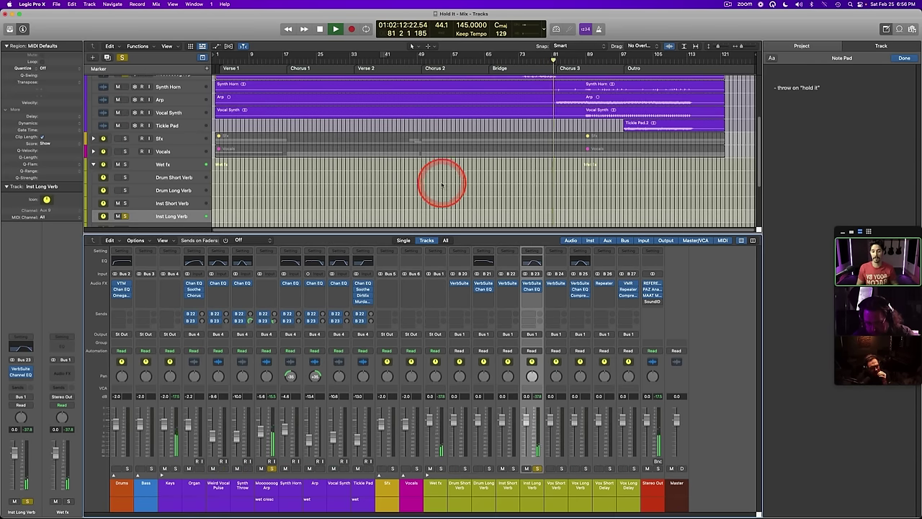
Step: Play the late bridge in the full mix while riding Mooooooog Arp's Bus 23 send, leaving it at about -14.5 dB
click(268, 489)
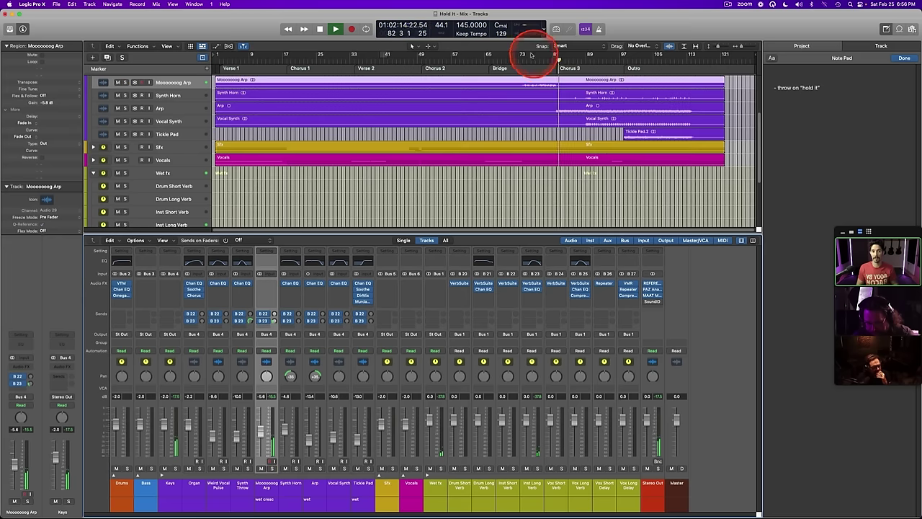
click(519, 59)
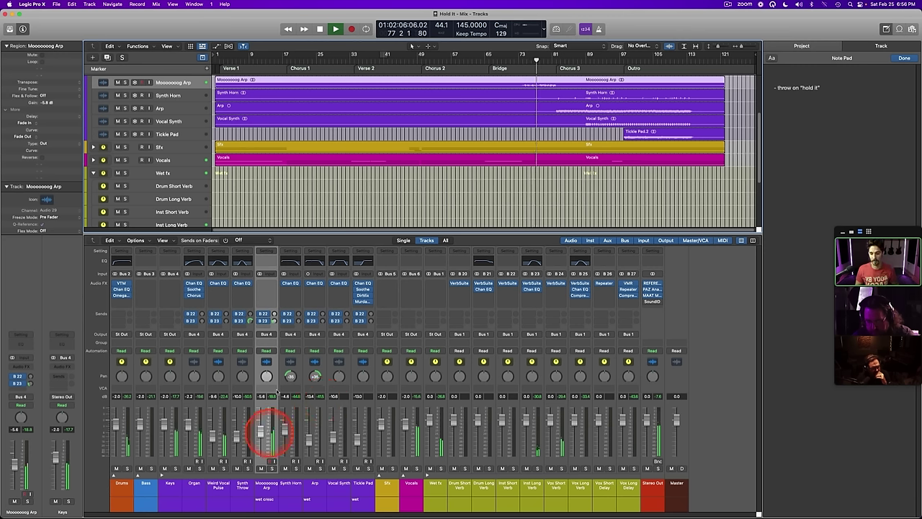
drag(274, 321, 274, 310)
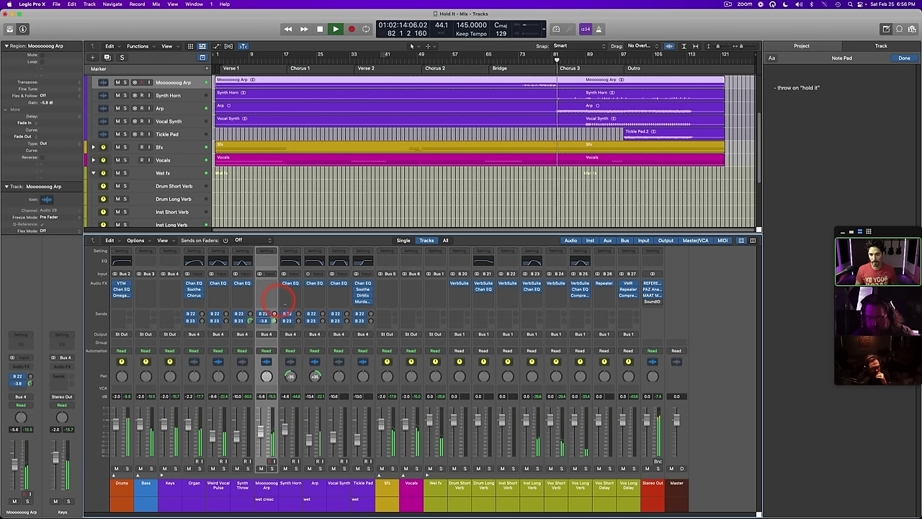
key(space)
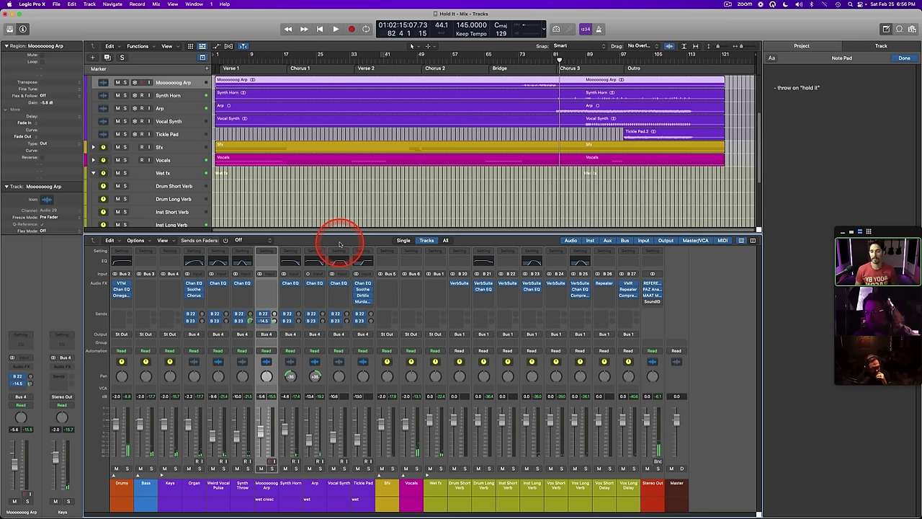
Step: Record a rising Bus 23 send on Mooooooog Arp in Latch mode from bar 73, and return its automation mode to Read
click(266, 351)
click(267, 364)
click(521, 62)
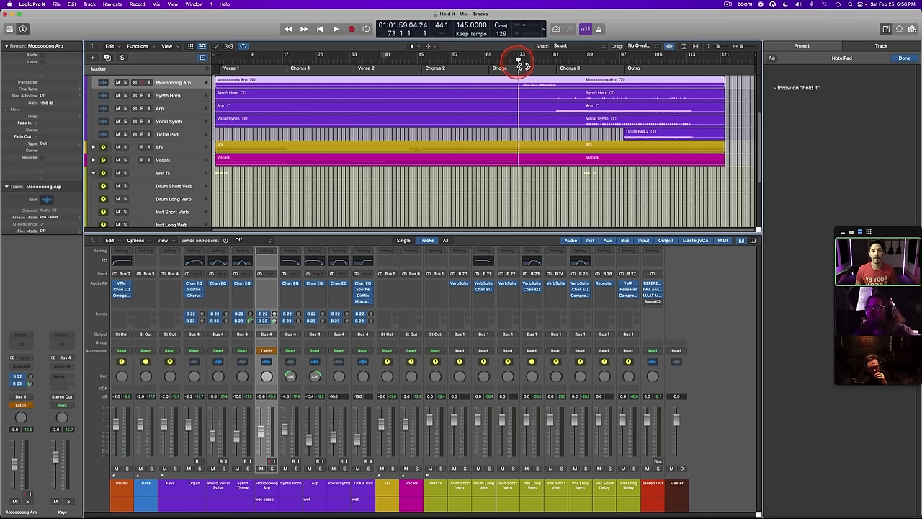
key(space)
drag(274, 320, 273, 316)
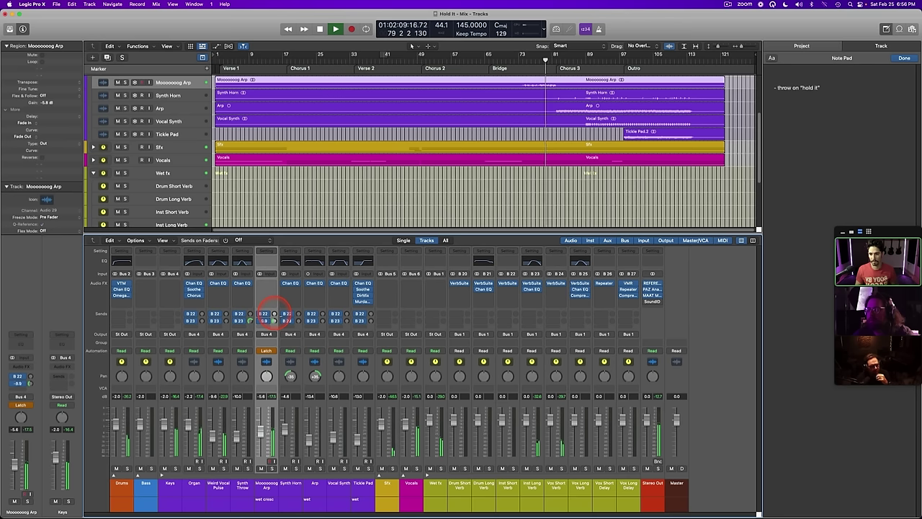
drag(274, 316, 273, 314)
key(space)
click(265, 350)
click(266, 337)
Step: Save the project, replay from around bar 73, and display Mooooooog Arp's Send 2 to Inst Long Verb automation
click(522, 61)
key(super+s)
key(space)
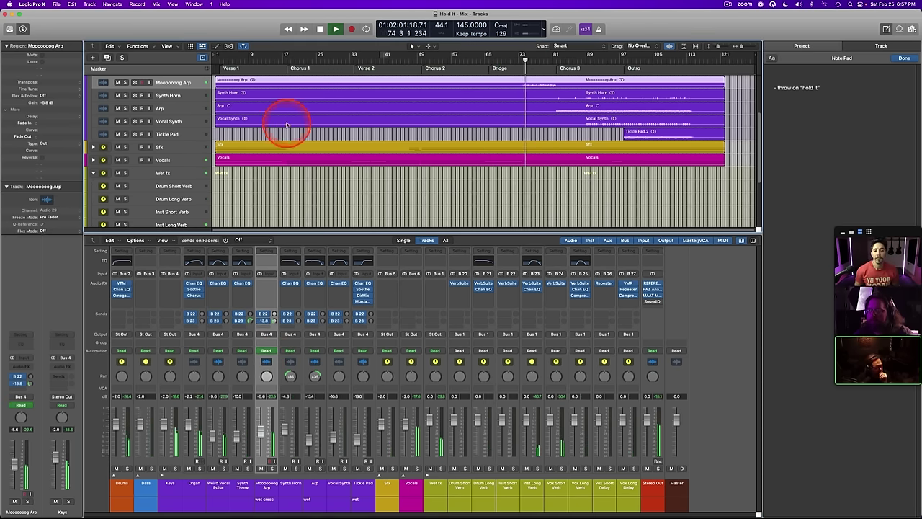
key(a)
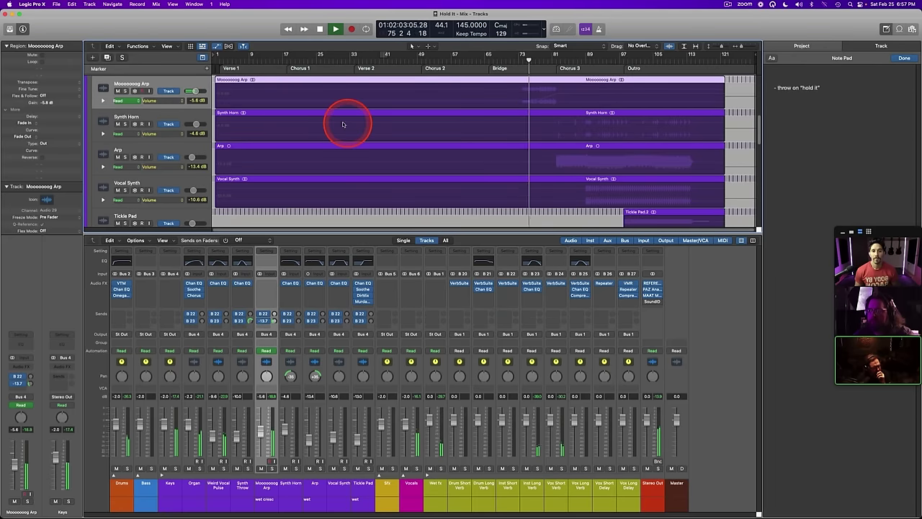
click(179, 101)
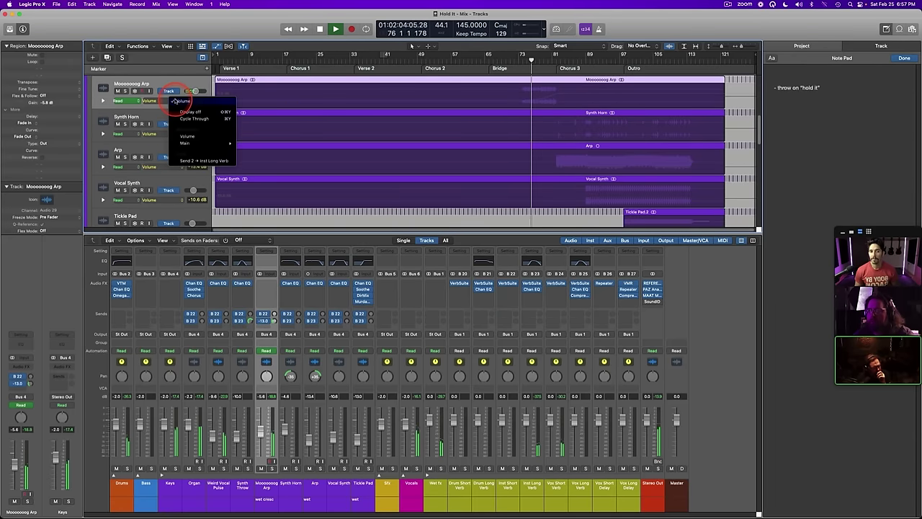
click(208, 160)
Step: Smooth Mooooooog Arp's send automation curve leading into Chorus 3, replay it from bar 73, and hide the automation
drag(528, 100, 547, 102)
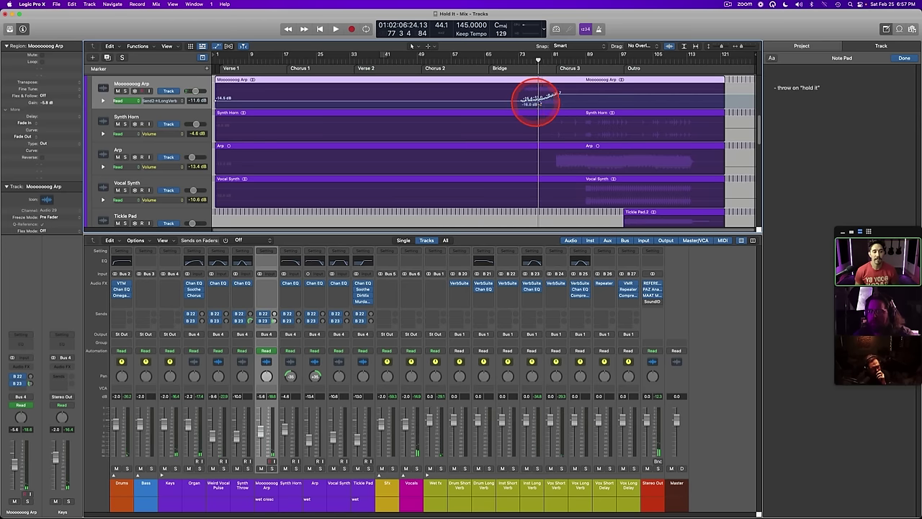
drag(551, 96, 524, 100)
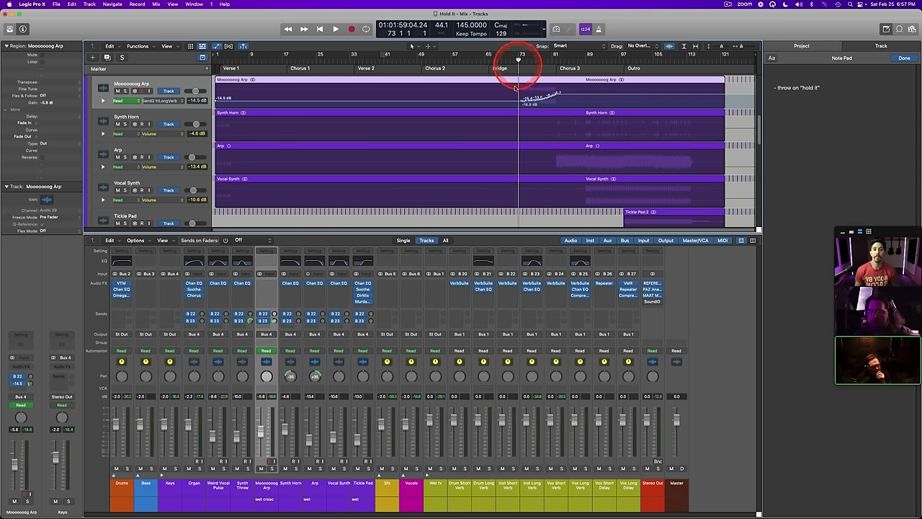
key(space)
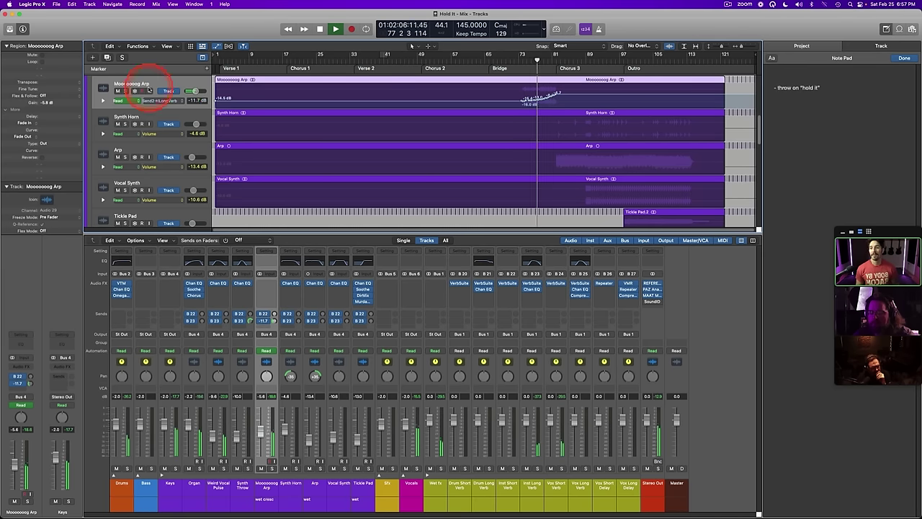
key(a)
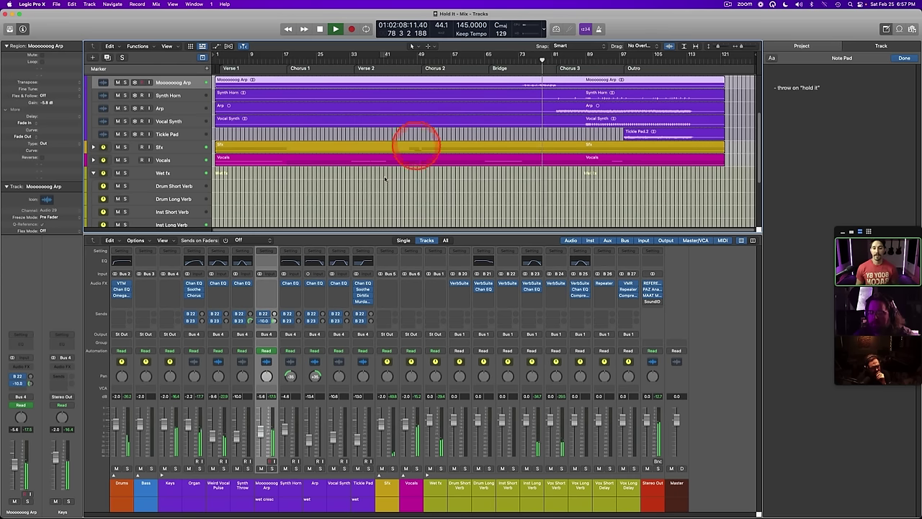
Step: Clear the "wet cresc" comment from the Mooooooog Arp channel and select the Arp channel
click(265, 499)
double_click(265, 500)
key(BackSpace)
key(Return)
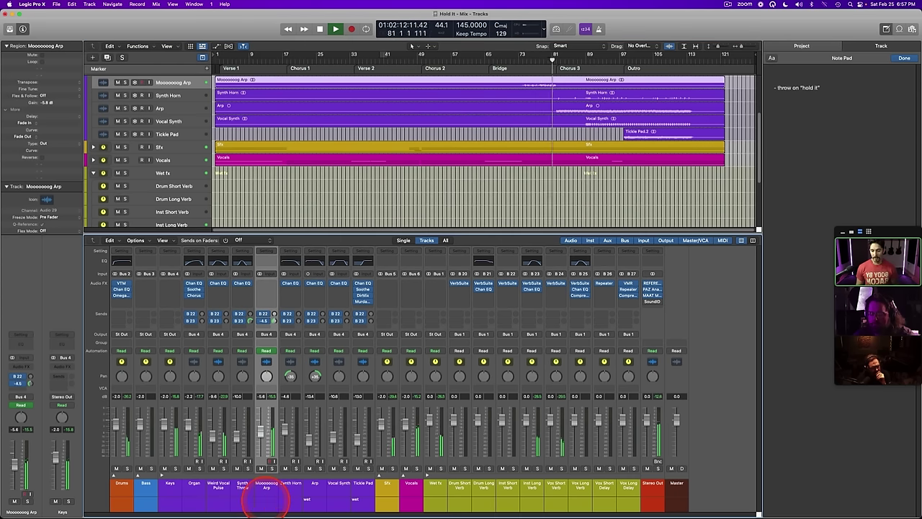
click(314, 487)
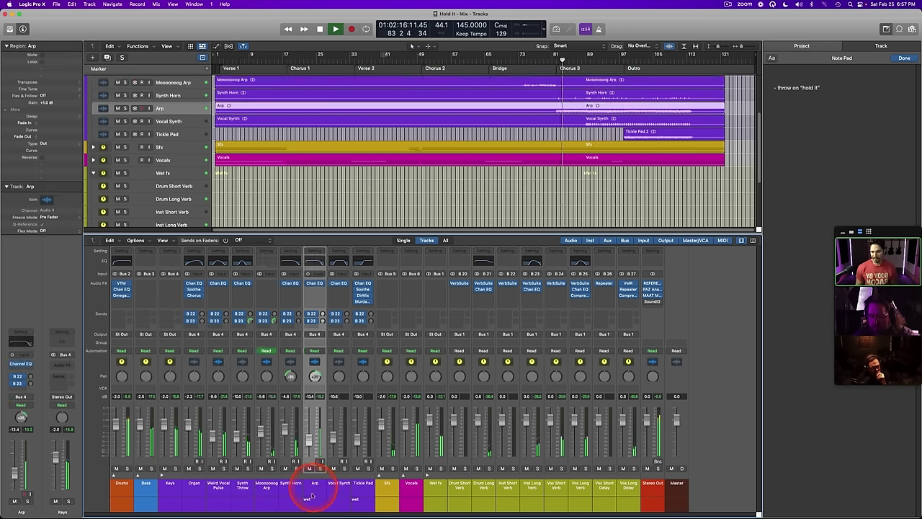
Step: Raise Arp's Bus 23 send, auditioning the track soloed and in the full mix from around bar 82
key(s)
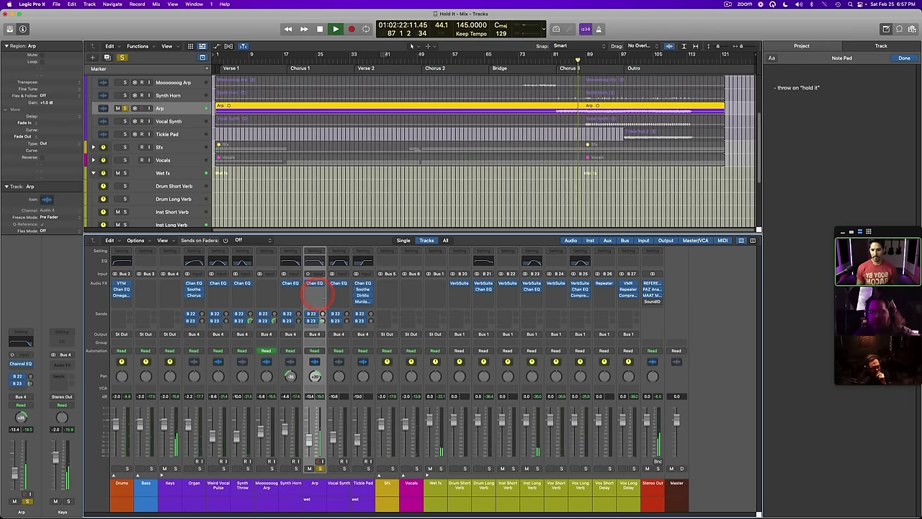
key(s)
click(566, 65)
key(s)
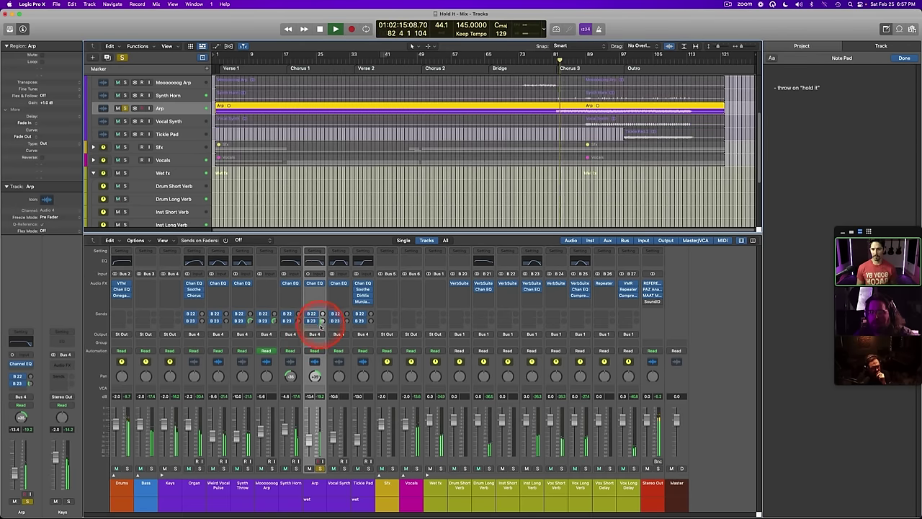
key(s)
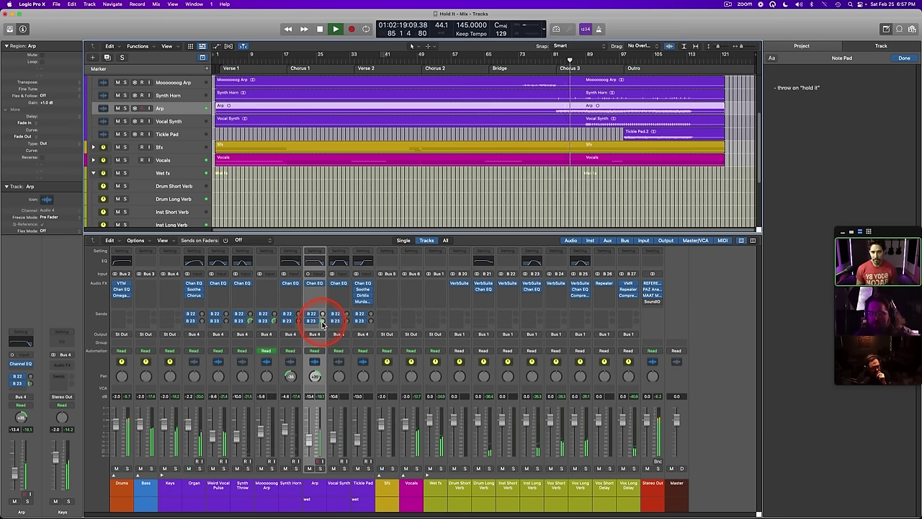
mouse_move(322, 324)
mouse_down()
mouse_move(315, 278)
mouse_move(322, 322)
mouse_up()
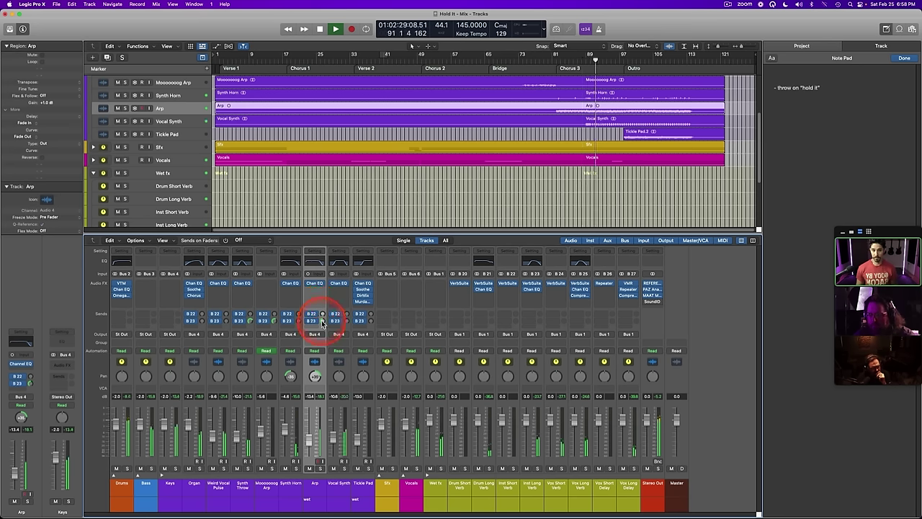
key(s)
key(s)
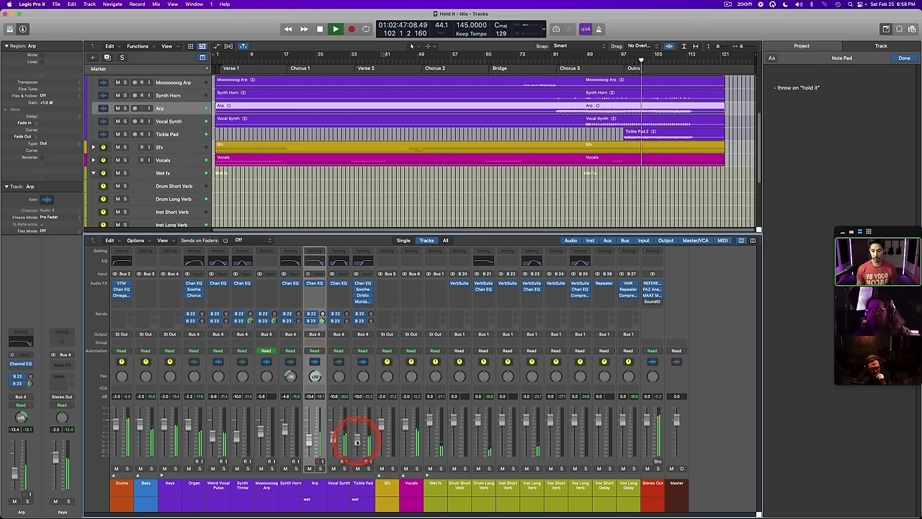
Step: Raise Tickle Pad's volume to -12.0 dB and clear the "wet" comment from the Arp channel
drag(357, 439, 358, 437)
click(363, 491)
double_click(308, 498)
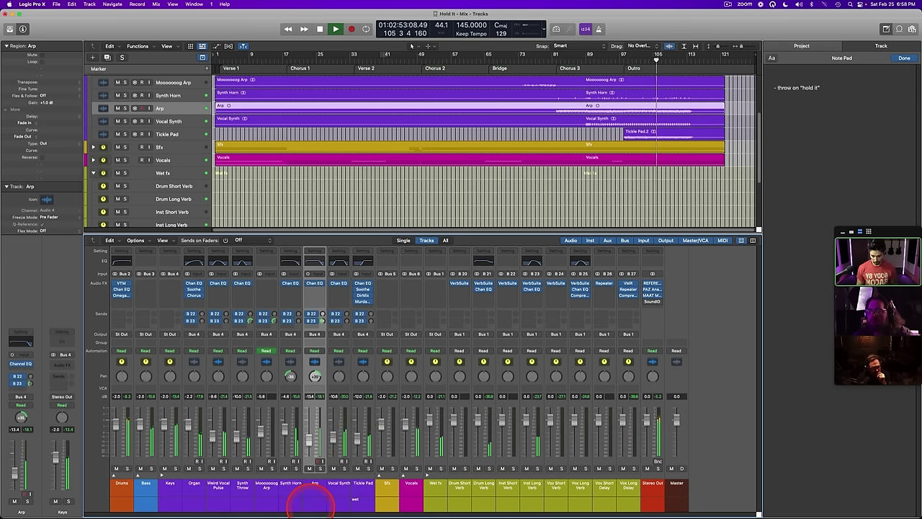
Step: Solo Arp, stop playback, reset its pan to center, and unsolo it
click(361, 486)
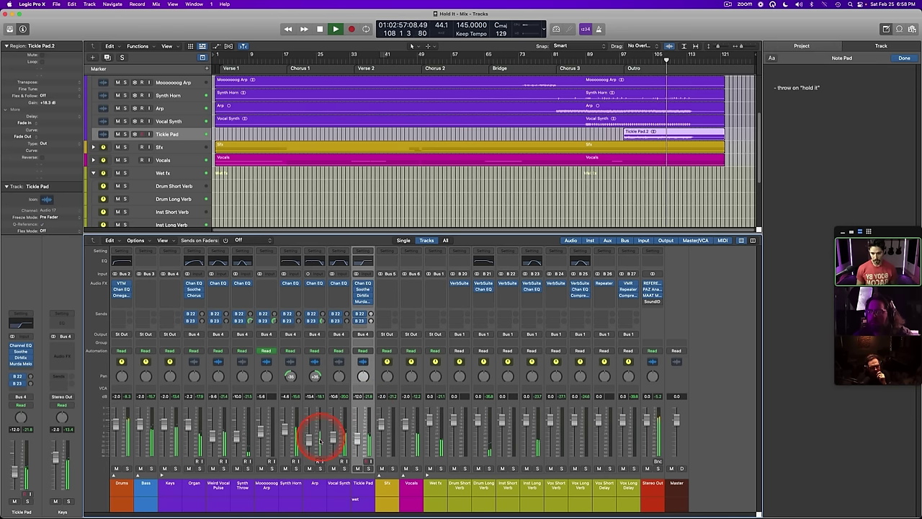
click(310, 490)
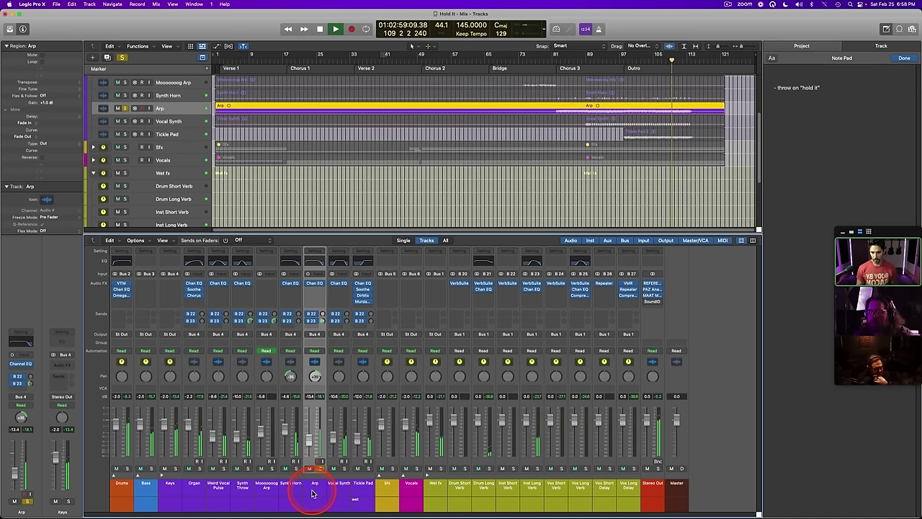
key(space)
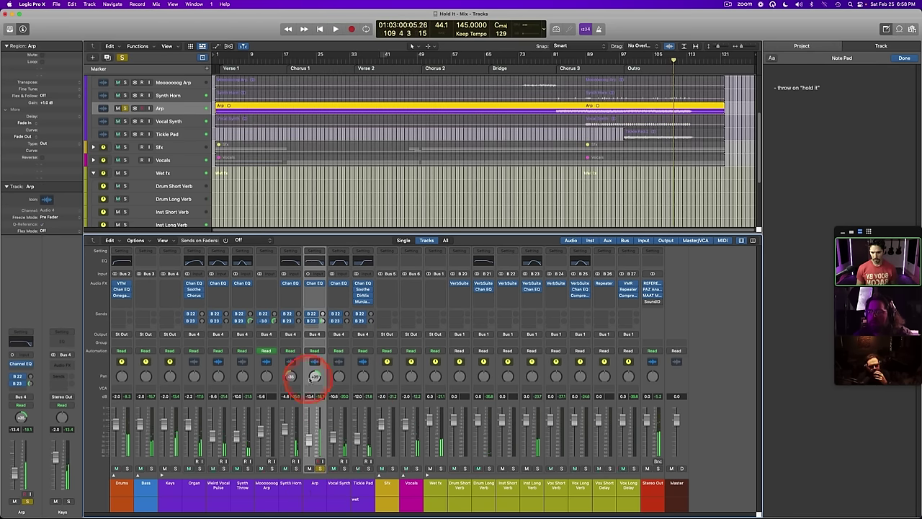
alt+click(314, 381)
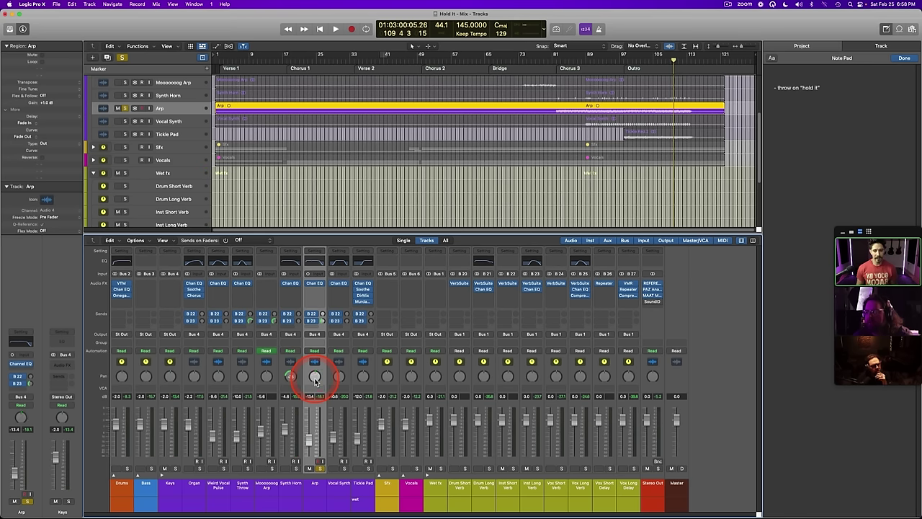
click(320, 468)
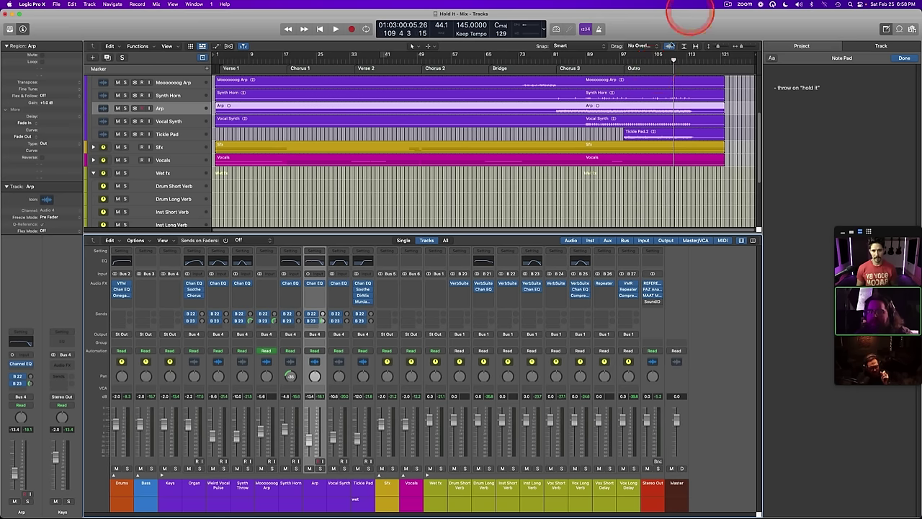
Step: Replay from bar 89, skip ahead to around bar 96, and raise Arp's volume to -10.8 dB
drag(633, 70, 586, 57)
click(386, 308)
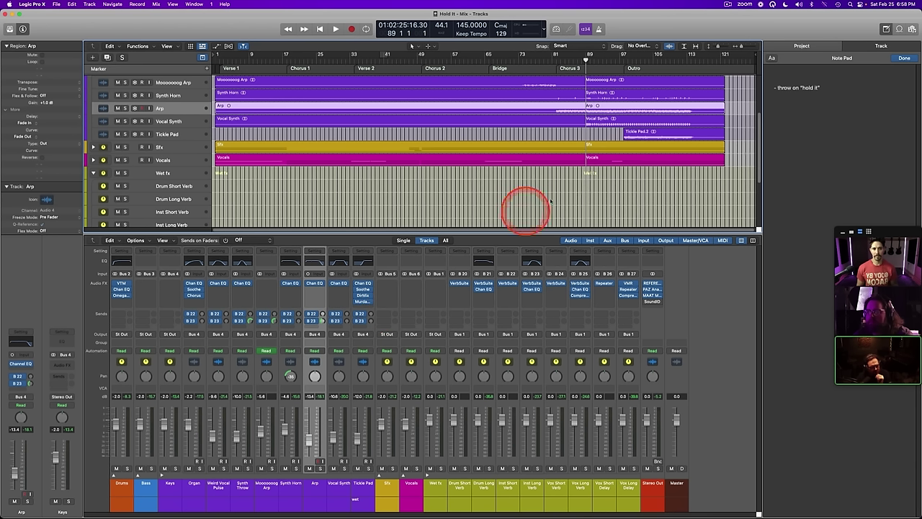
key(space)
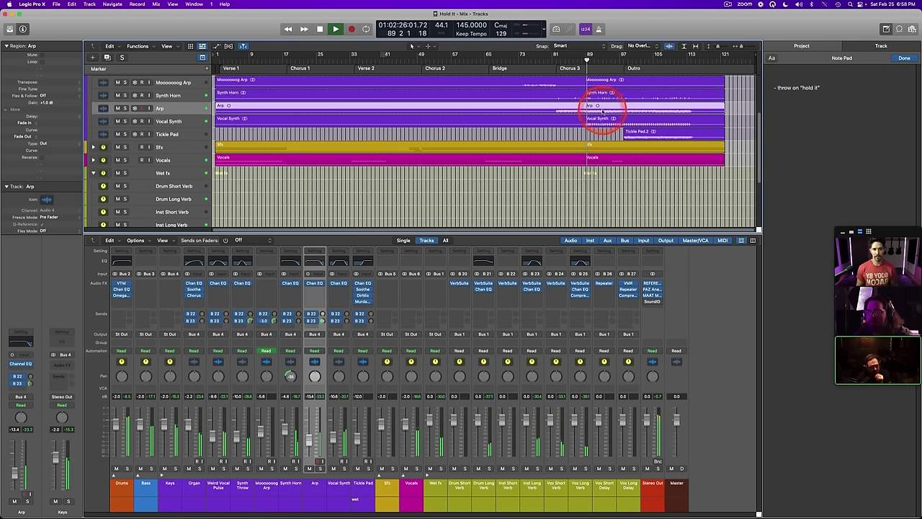
click(616, 55)
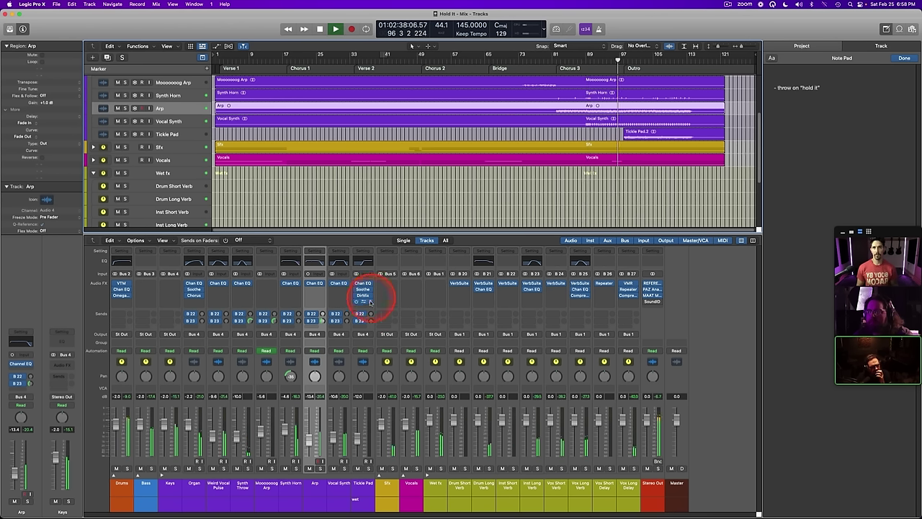
drag(308, 437, 310, 435)
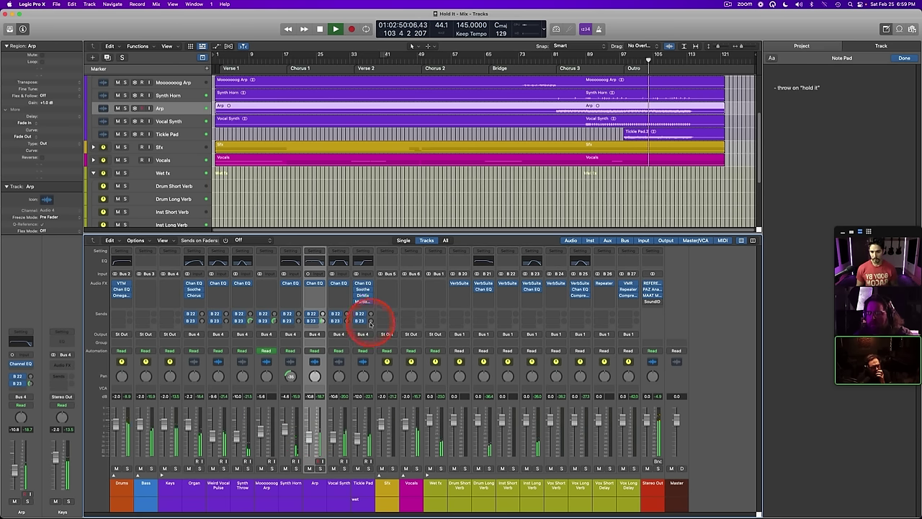
Step: Raise Tickle Pad's Bus 23 send, clear its "wet" comment, and stop playback
drag(370, 322, 370, 306)
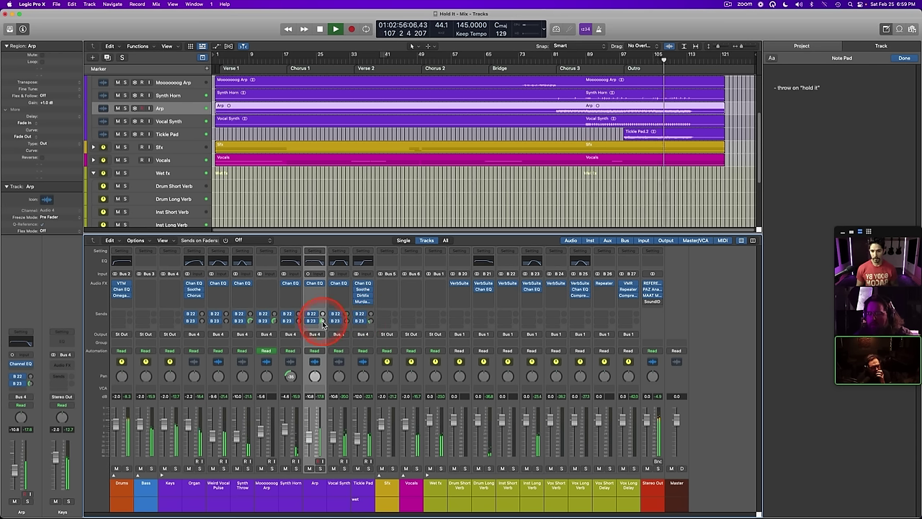
click(360, 490)
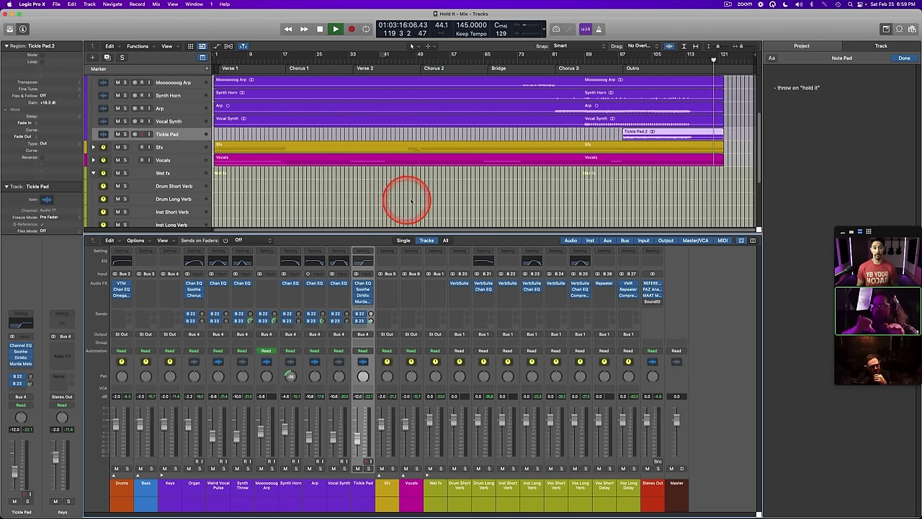
key(space)
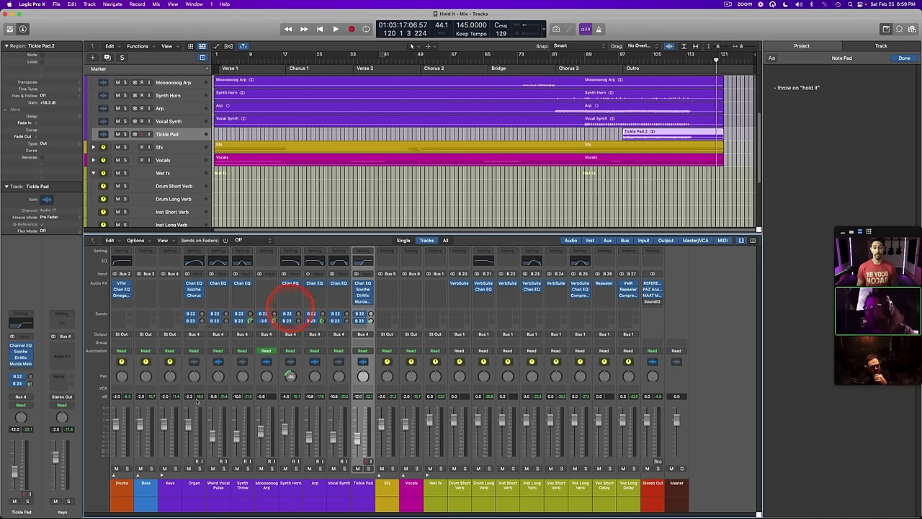
Step: Collapse the Keys stack and replay the mix from around bar 95
click(166, 492)
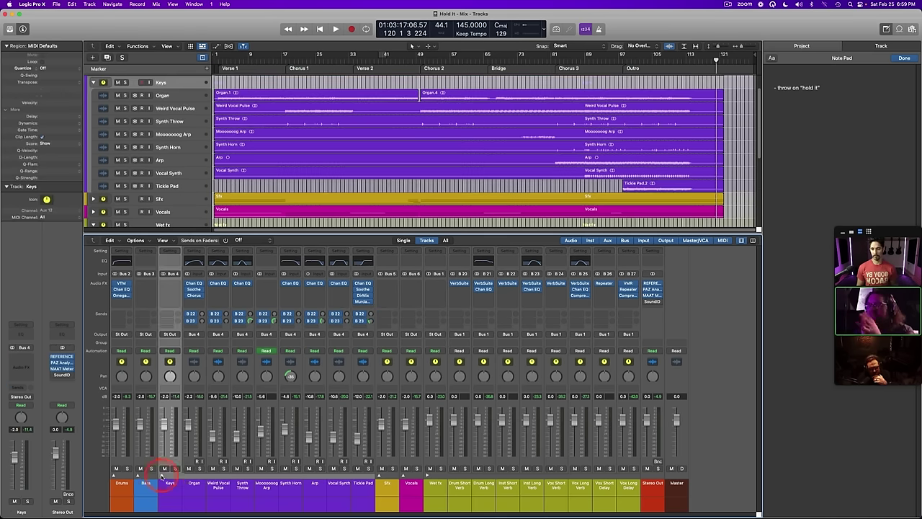
click(162, 475)
click(611, 63)
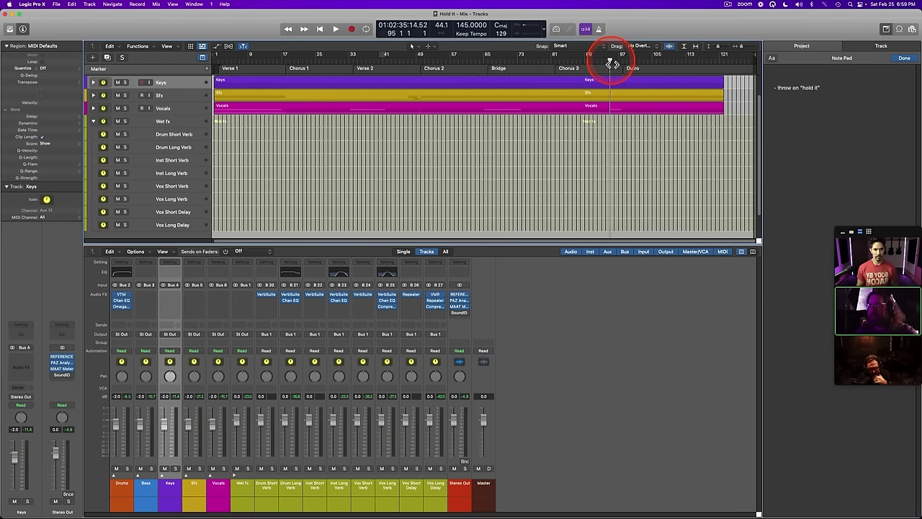
key(space)
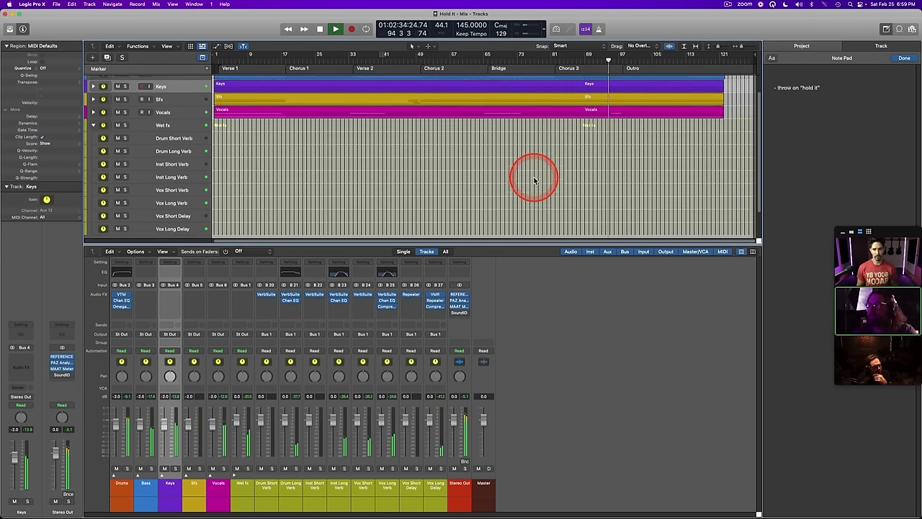
scroll(534, 180, up, 2)
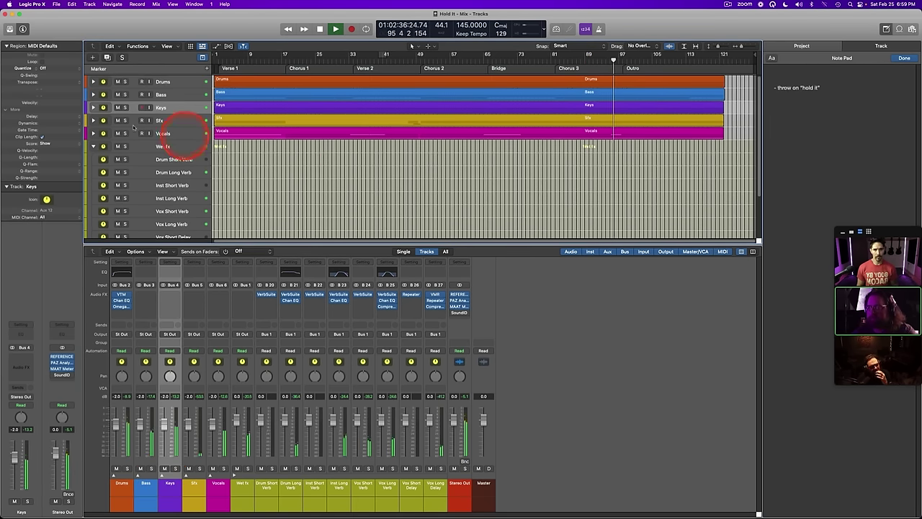
Step: Expand the Keys stack with the mixer hidden, and park the stopped playhead at bar 98
click(92, 107)
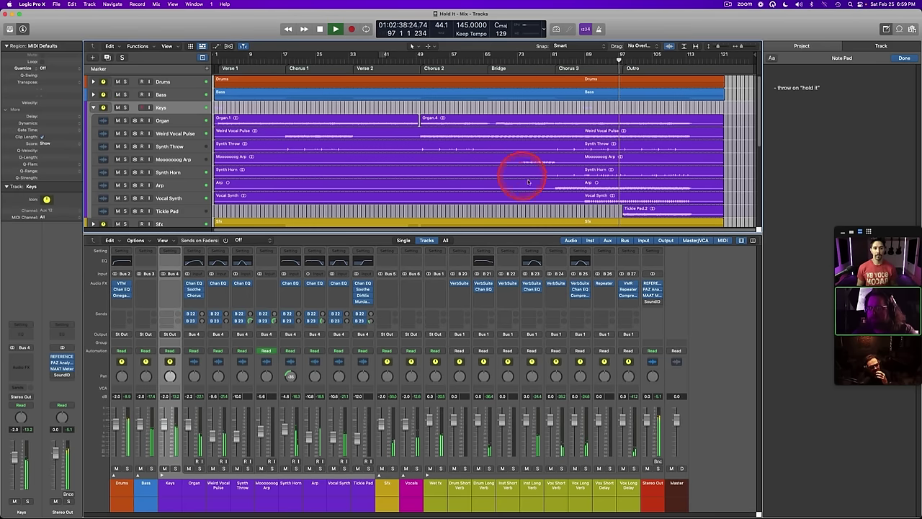
key(x)
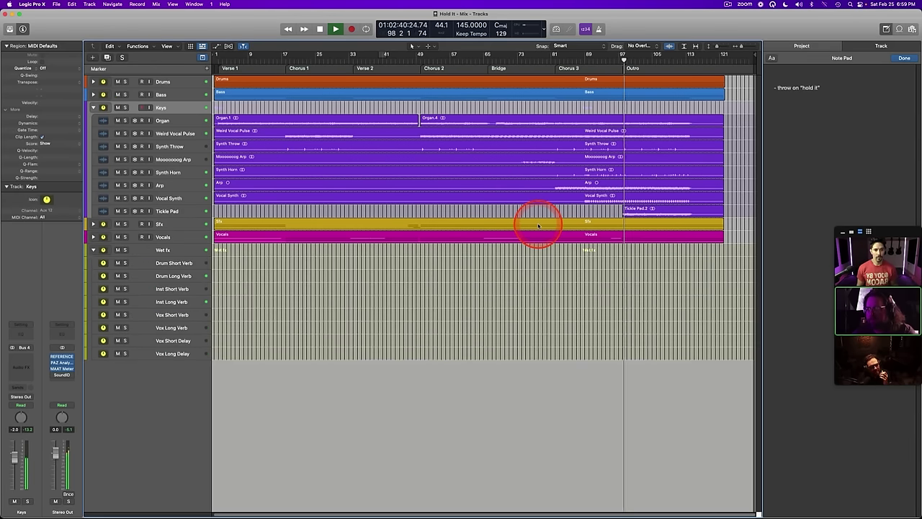
key(space)
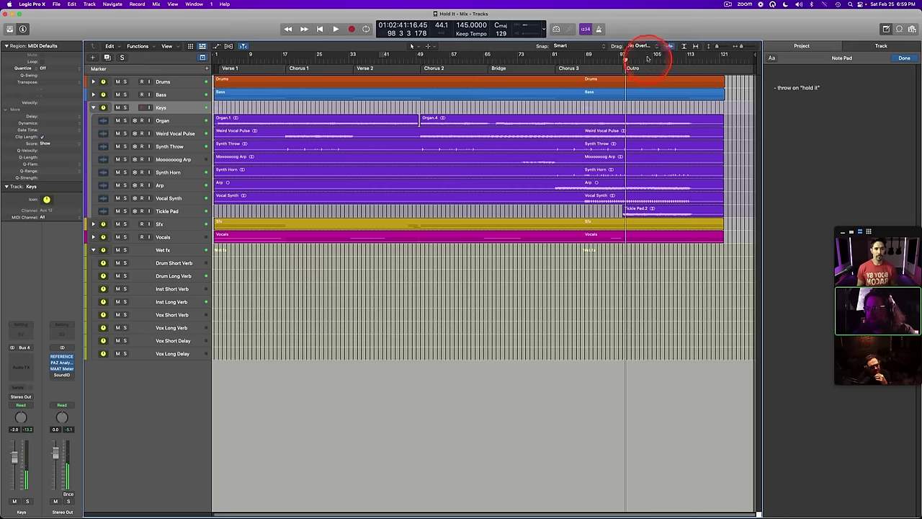
click(624, 60)
click(597, 205)
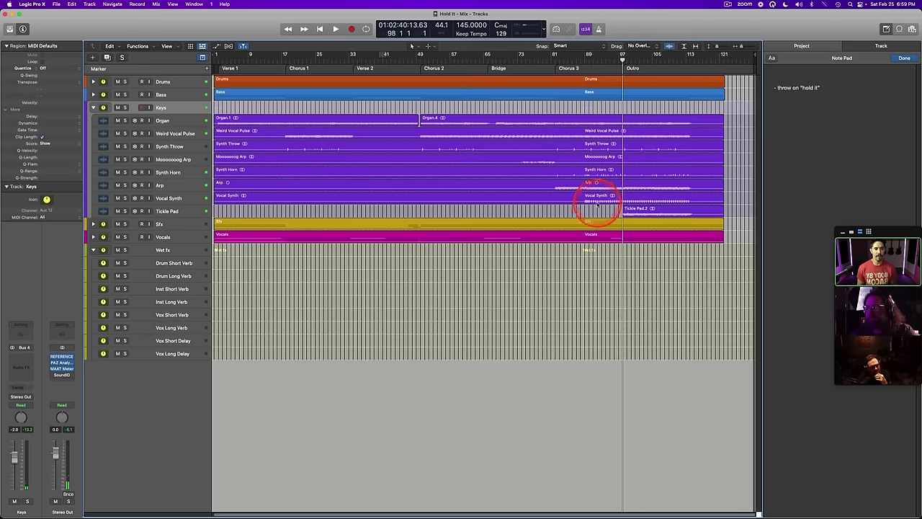
Step: Remove the Murda Melodies plug-in and the Bus 23 send from Tickle Pad
click(184, 211)
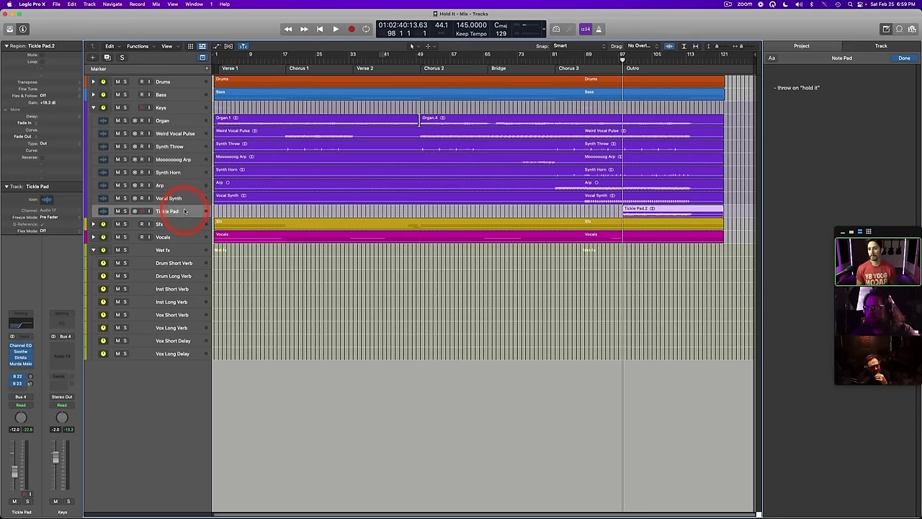
click(29, 365)
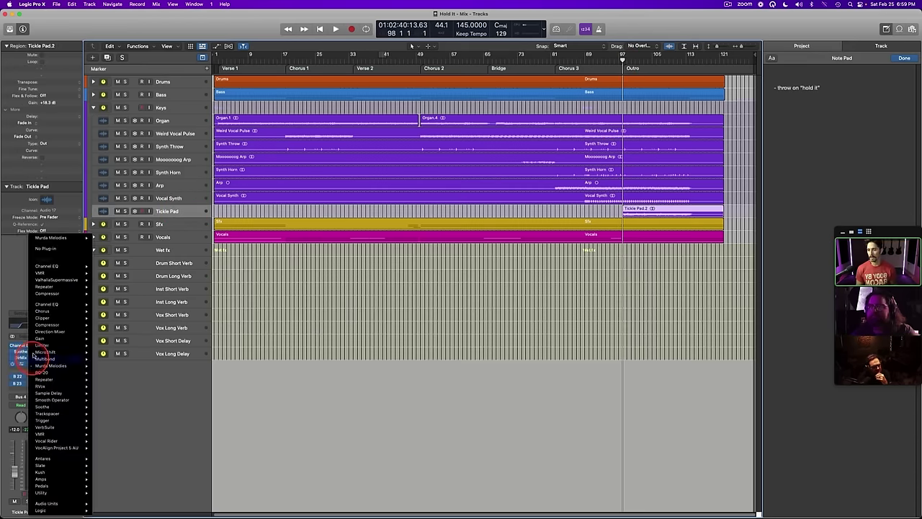
click(59, 378)
click(30, 383)
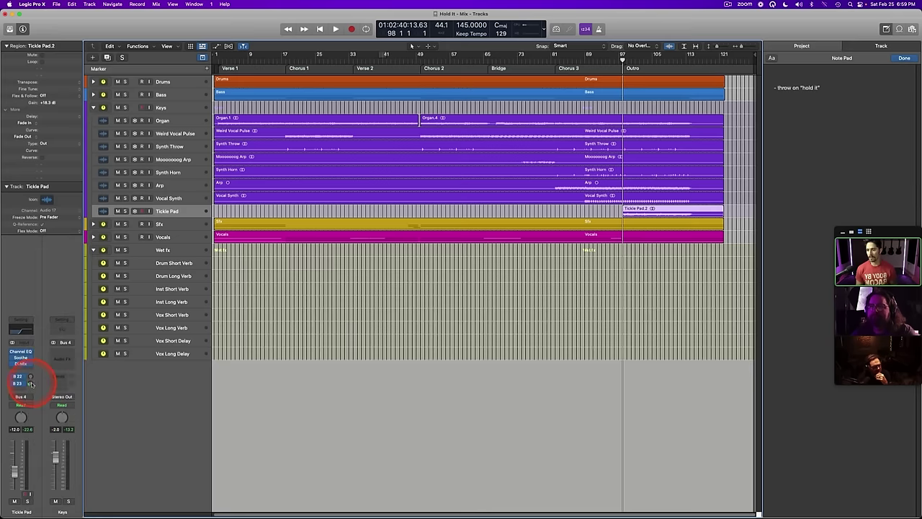
click(25, 384)
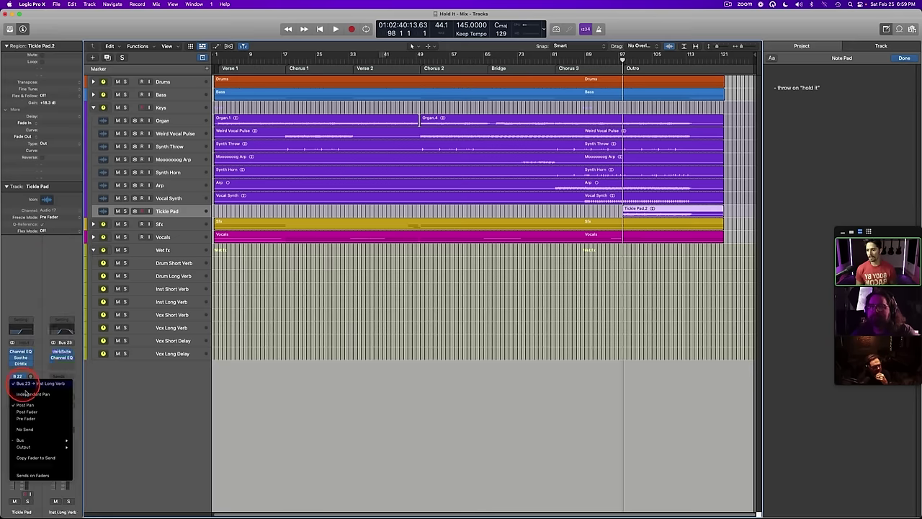
click(30, 429)
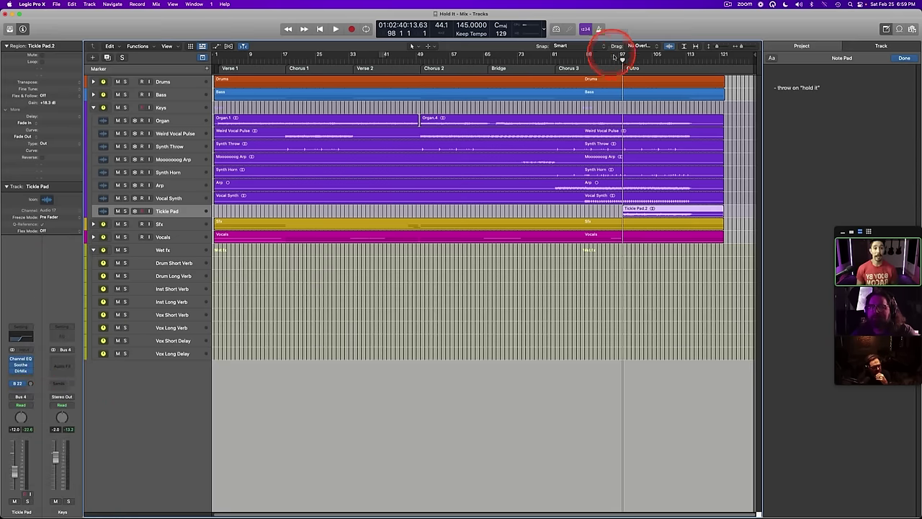
Step: Replay the transition into the Outro, select Arp, and audition it again from bar 89 before stopping
click(612, 58)
key(space)
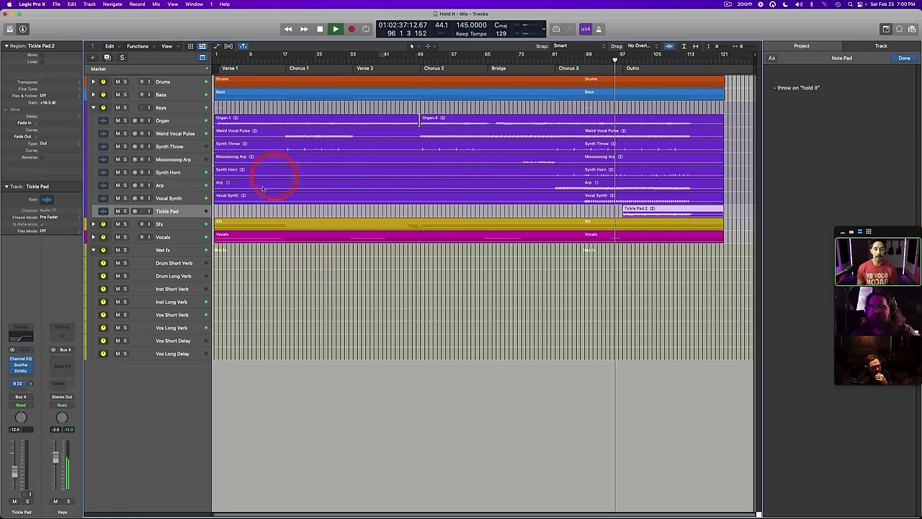
click(181, 184)
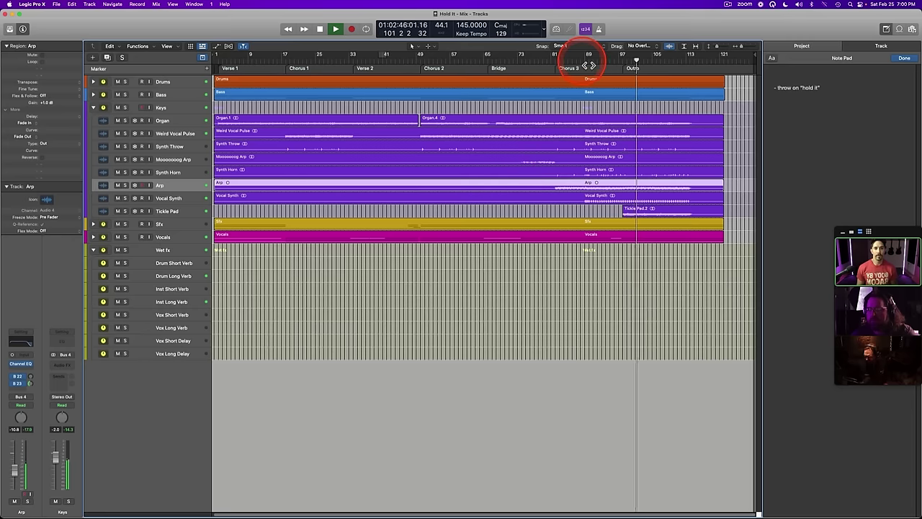
click(587, 56)
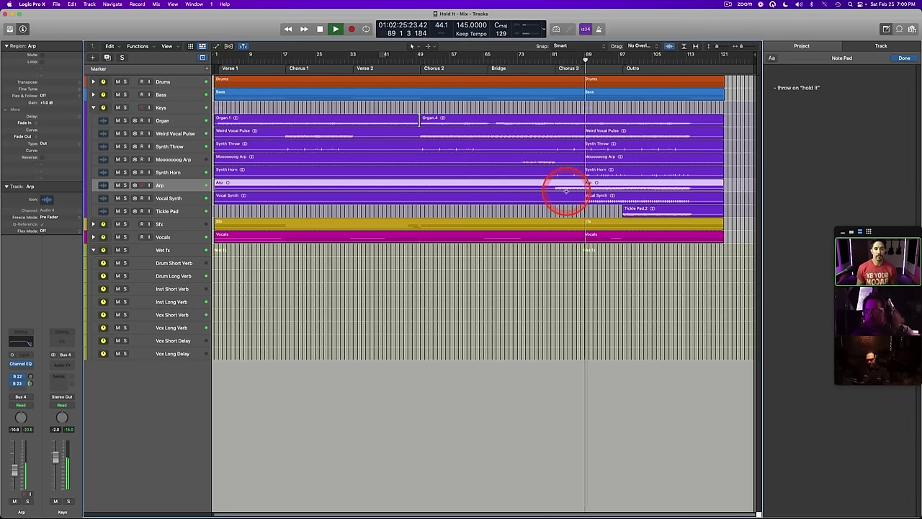
key(space)
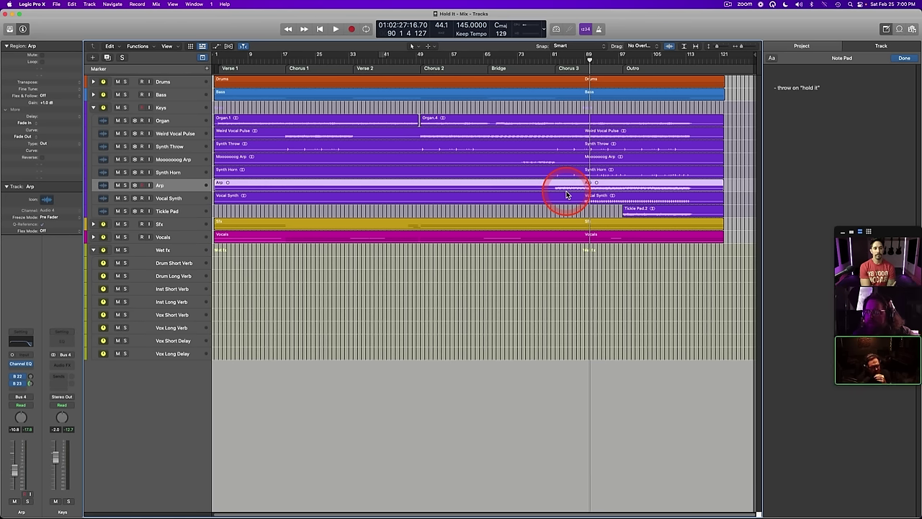
Step: Expand the Drums stack and play a cycle set over the Outro, from about bar 97 to bar 121
click(307, 191)
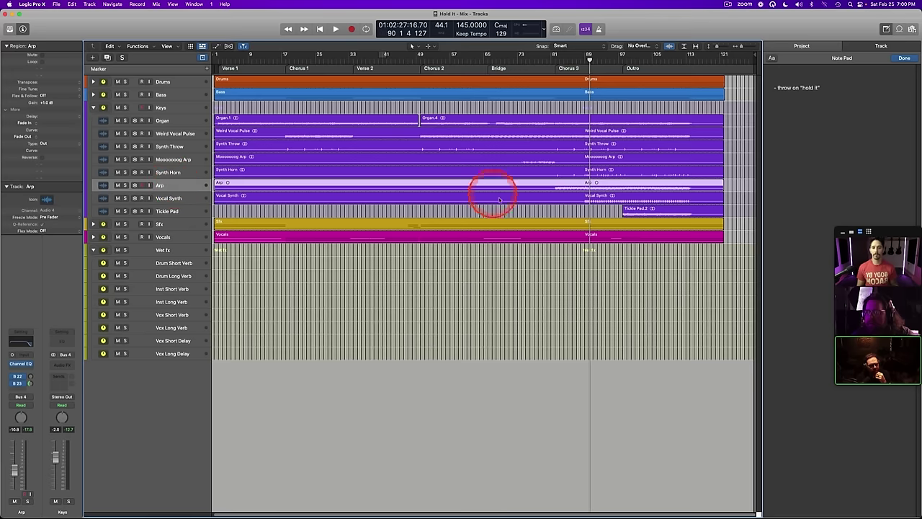
click(528, 199)
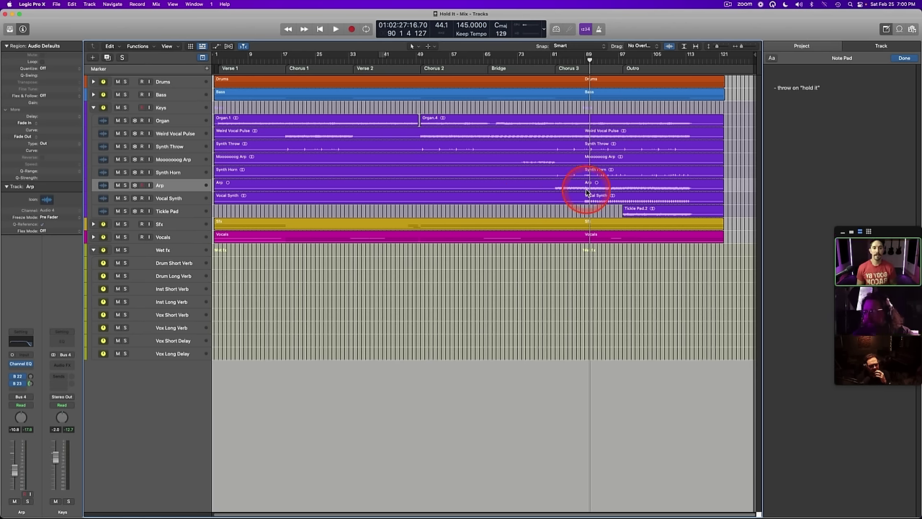
click(93, 81)
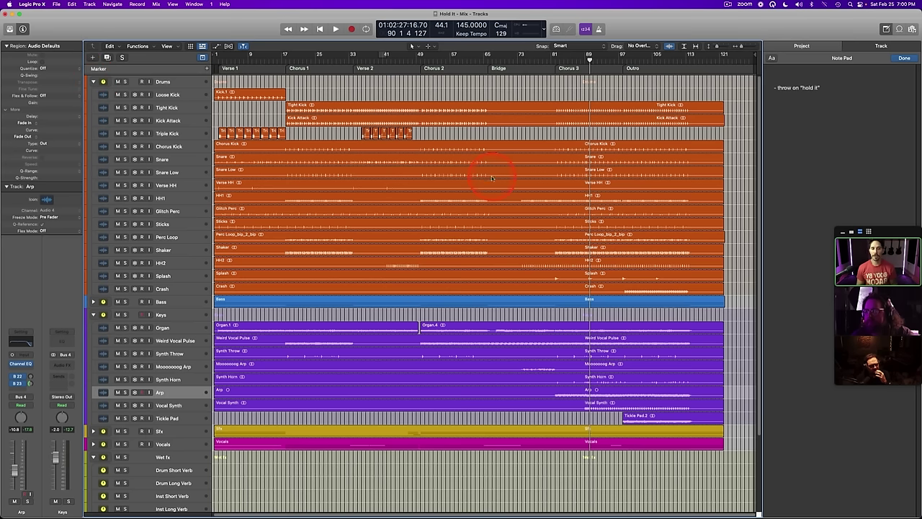
drag(636, 57, 720, 57)
key(space)
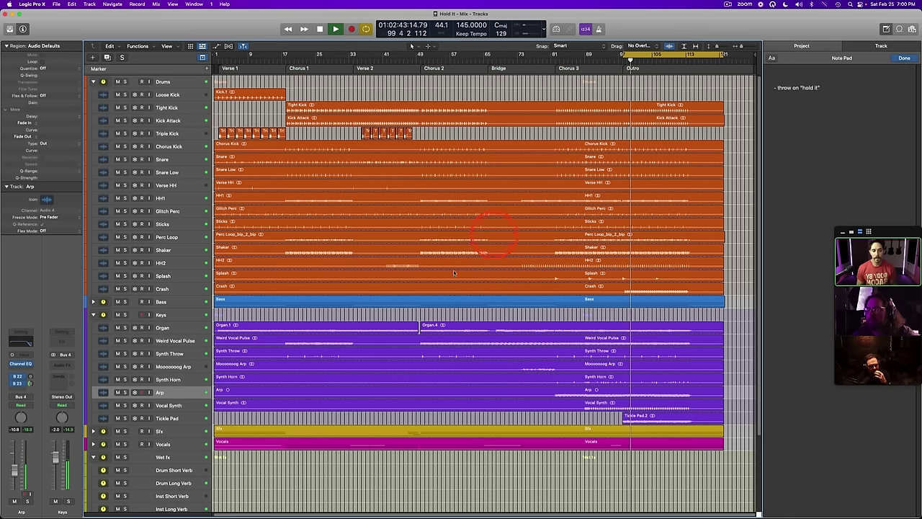
key(space)
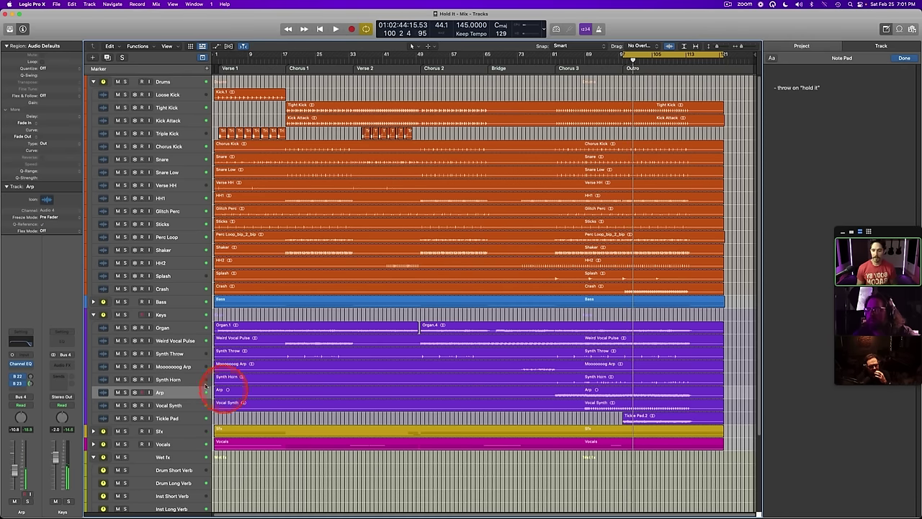
Step: Audition the Arp track soloed within the Outro cycle, clearing the solo when finished
click(183, 397)
key(s)
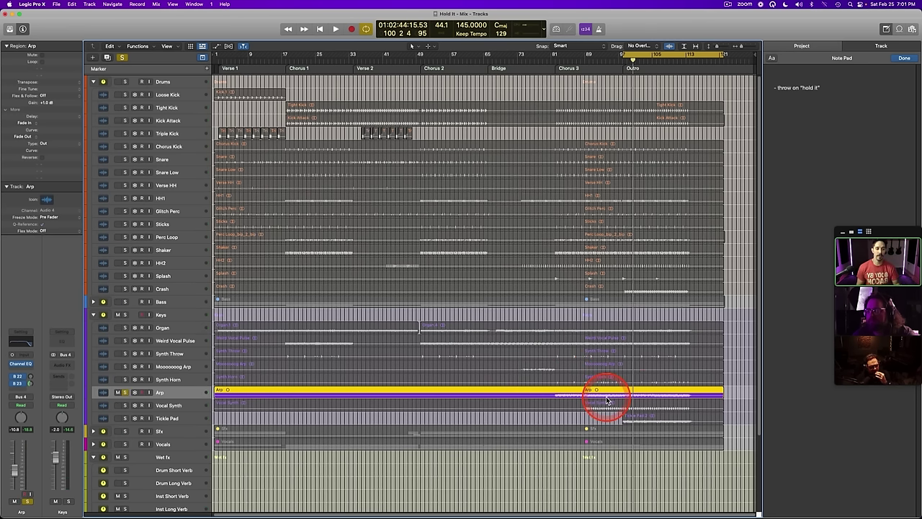
key(space)
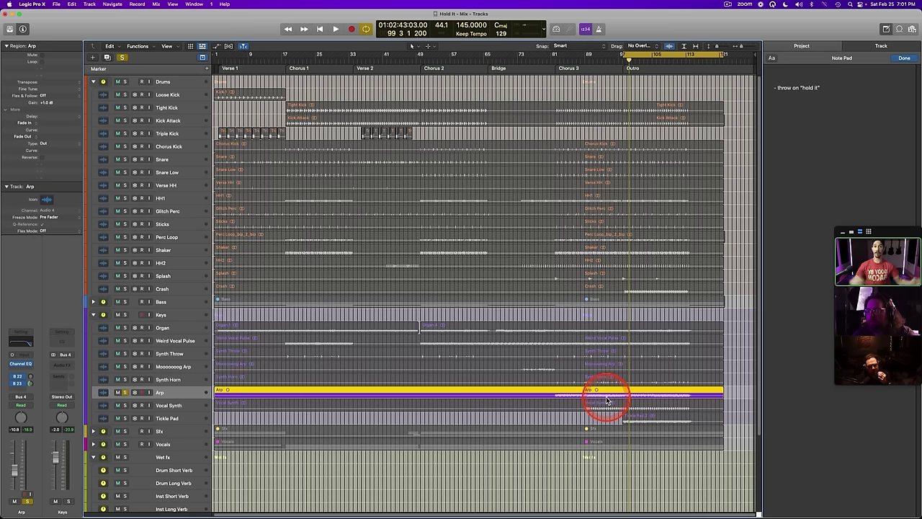
key(s)
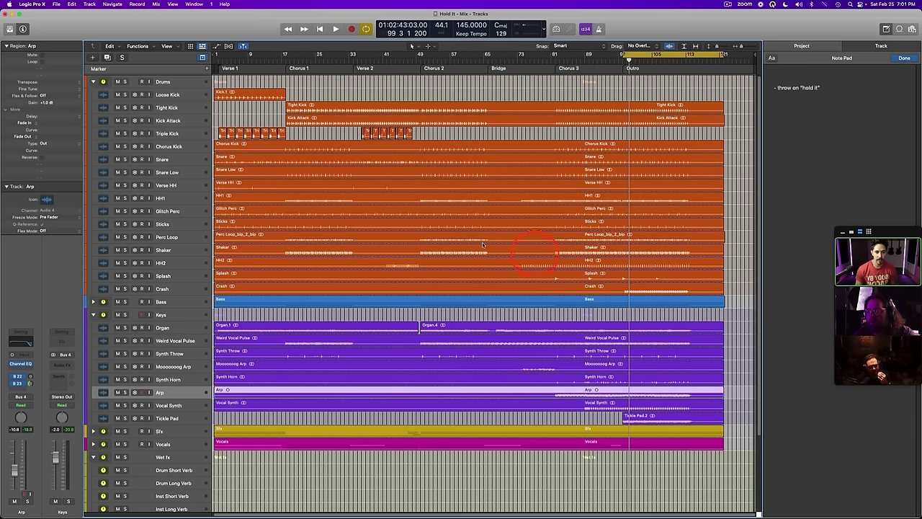
Step: Switch off the Outro cycle and rename the Outro marker as "Outro - Climax"
click(179, 289)
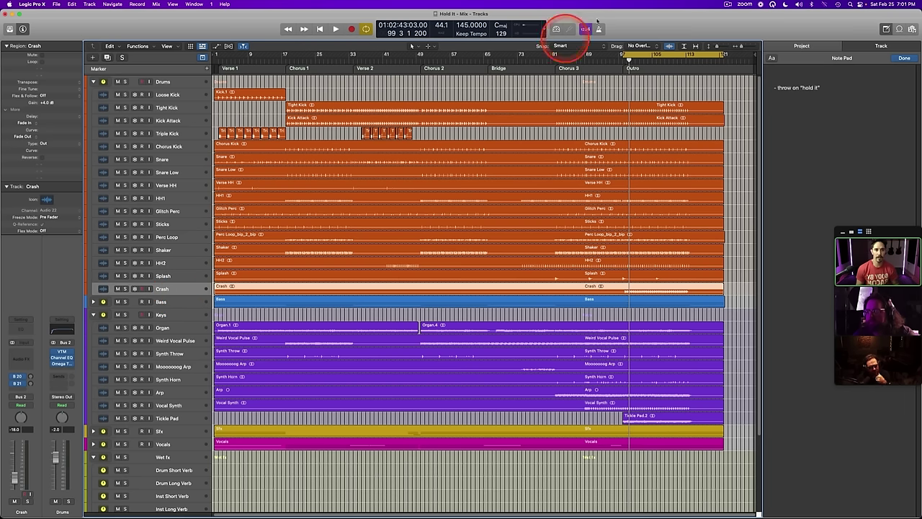
click(663, 54)
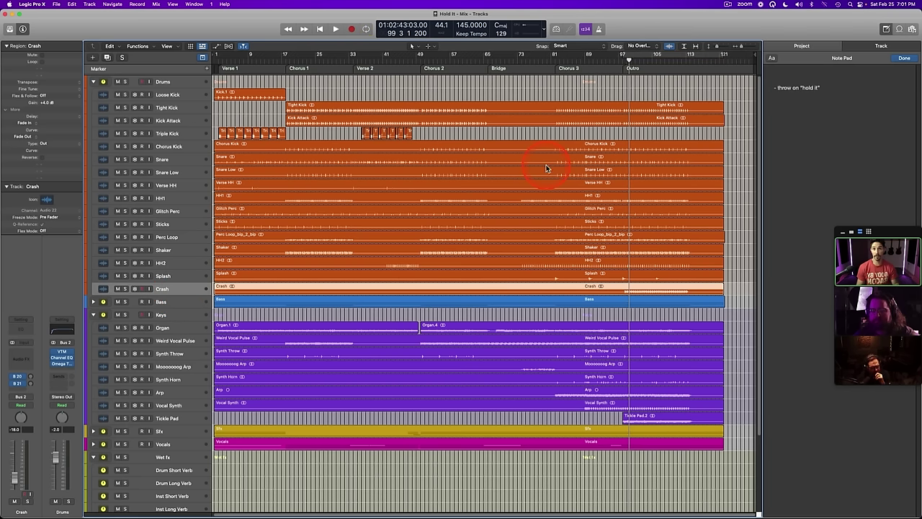
click(547, 60)
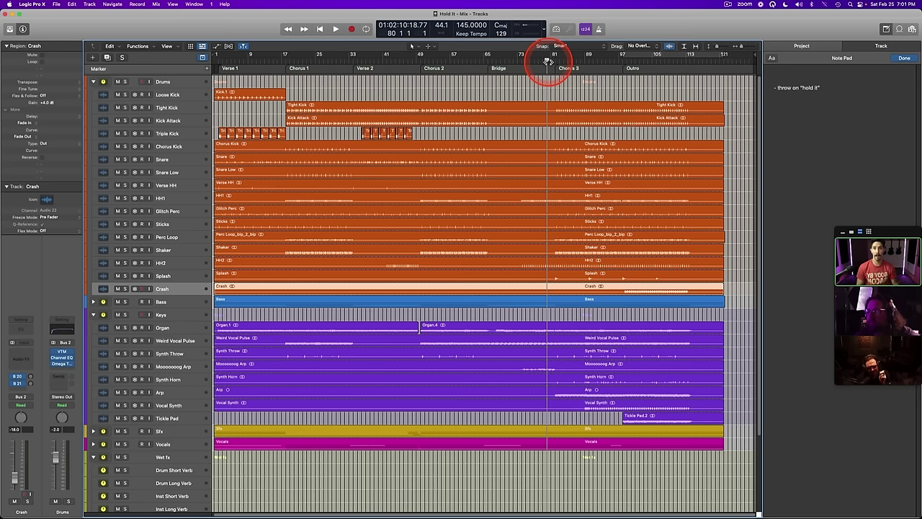
click(601, 61)
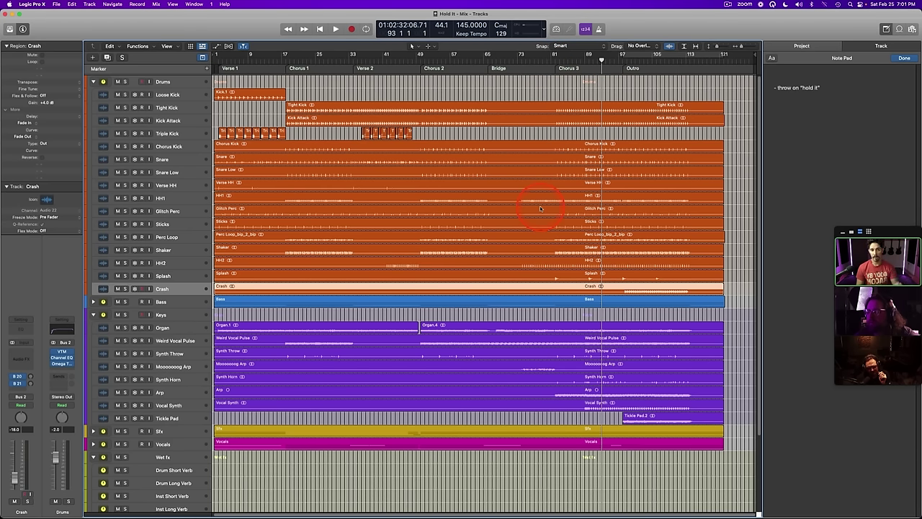
double_click(643, 67)
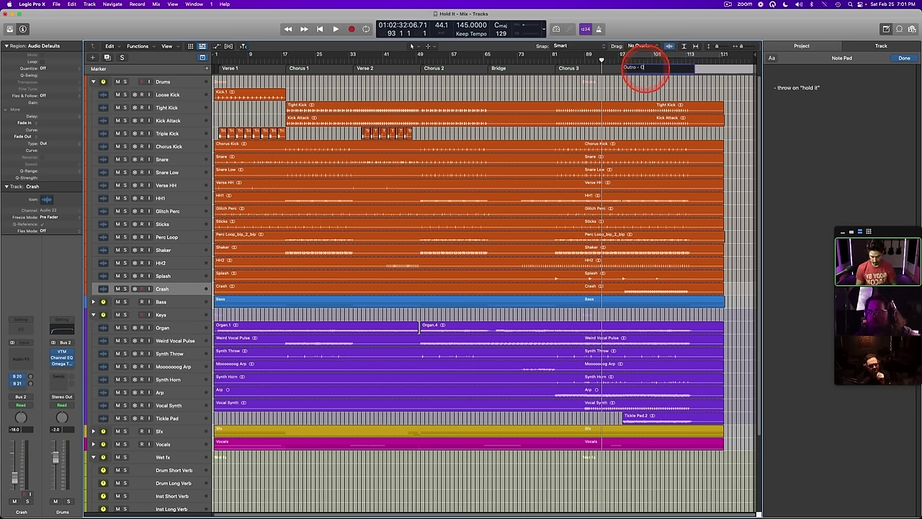
Step: Play the mix from the second half of Chorus 3 through the climax, and select Tickle Pad
key(space)
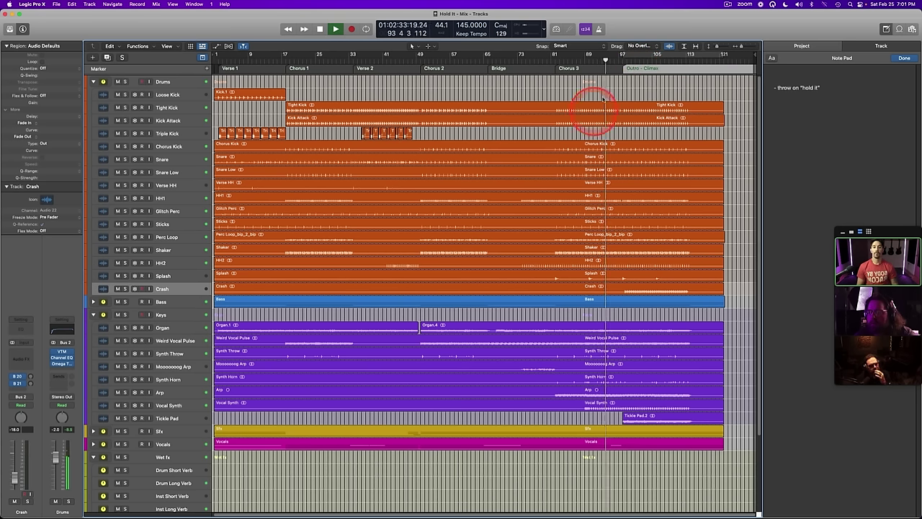
click(577, 62)
key(space)
key(space)
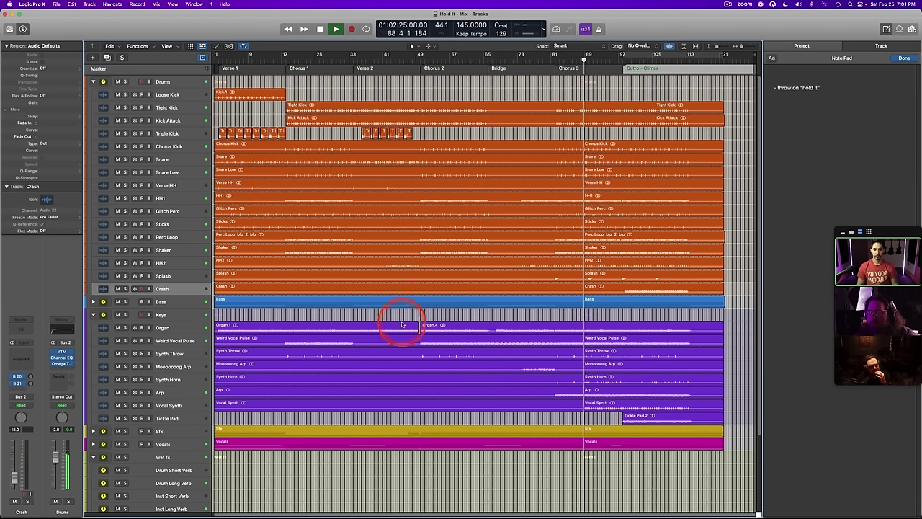
scroll(389, 315, down, 3)
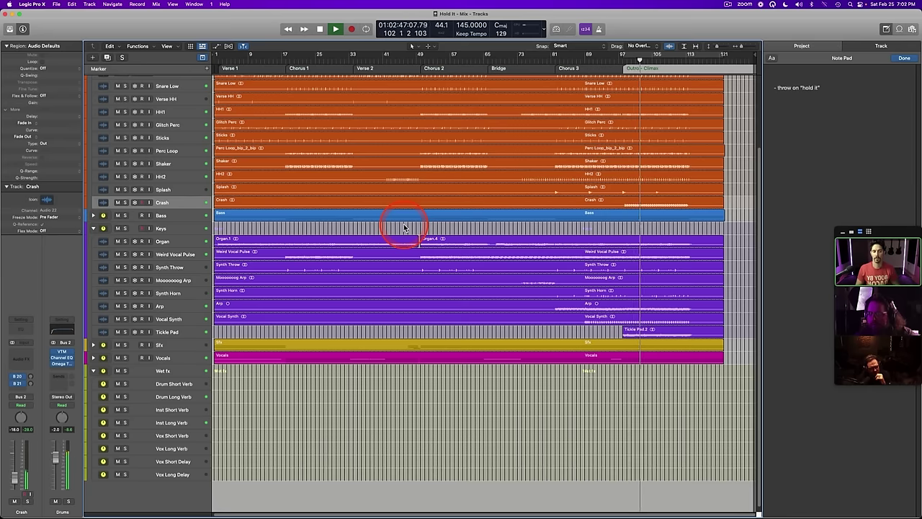
click(796, 123)
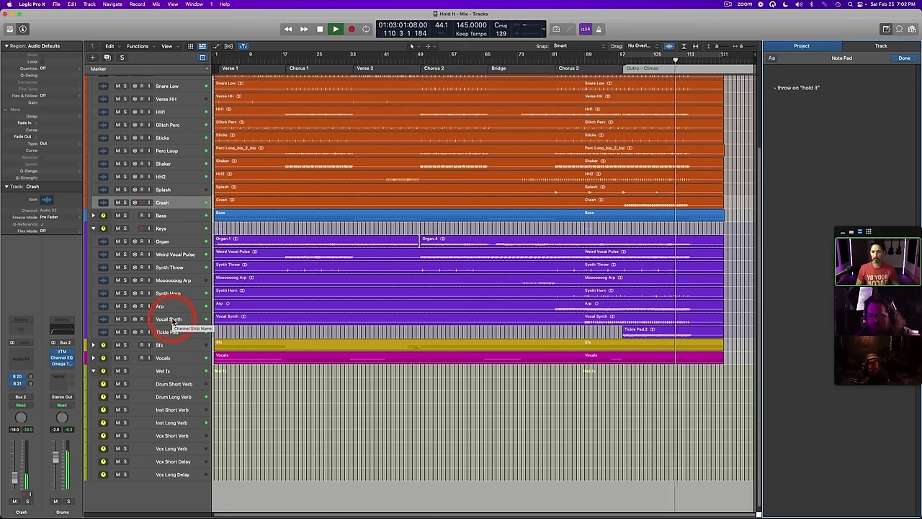
click(173, 331)
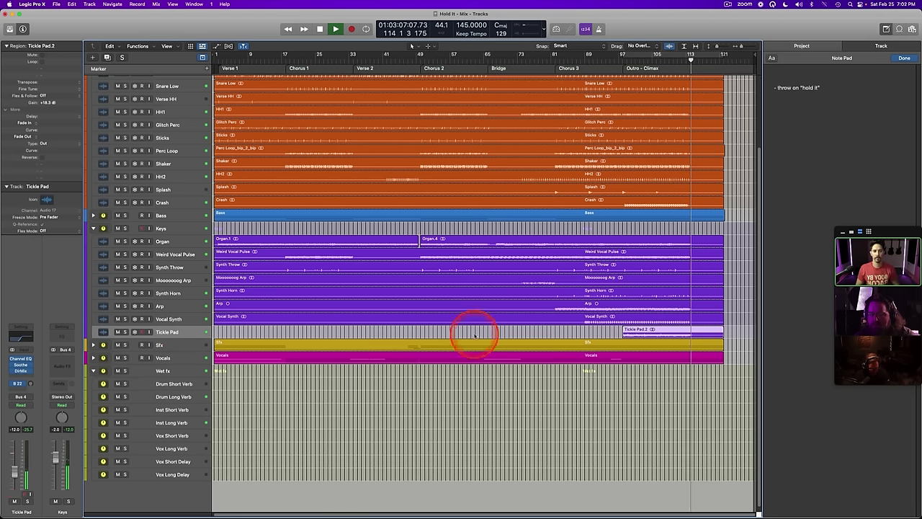
Step: While replaying from bar 89, raise Tickle Pad's fader to -3.0 dB and set its Soothe high cut to 14.3 kHz
click(584, 62)
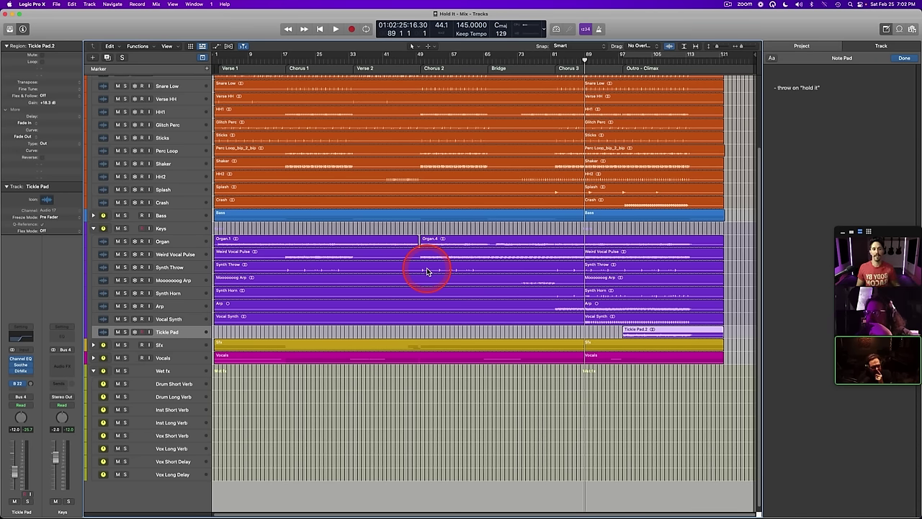
key(space)
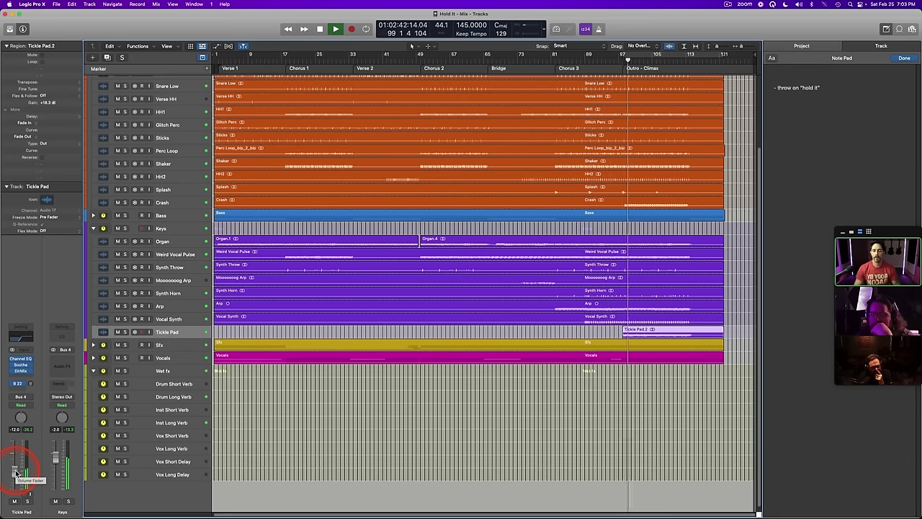
drag(15, 473, 14, 462)
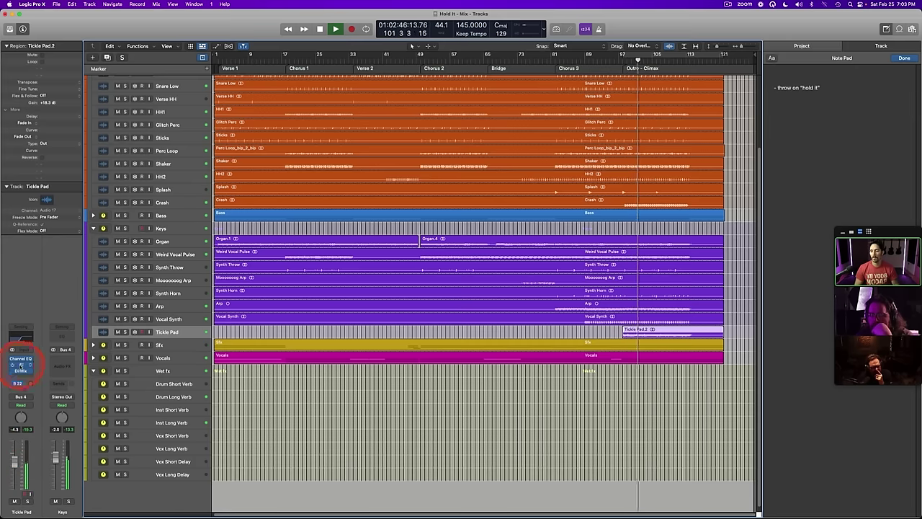
click(20, 365)
drag(527, 311, 577, 306)
click(360, 207)
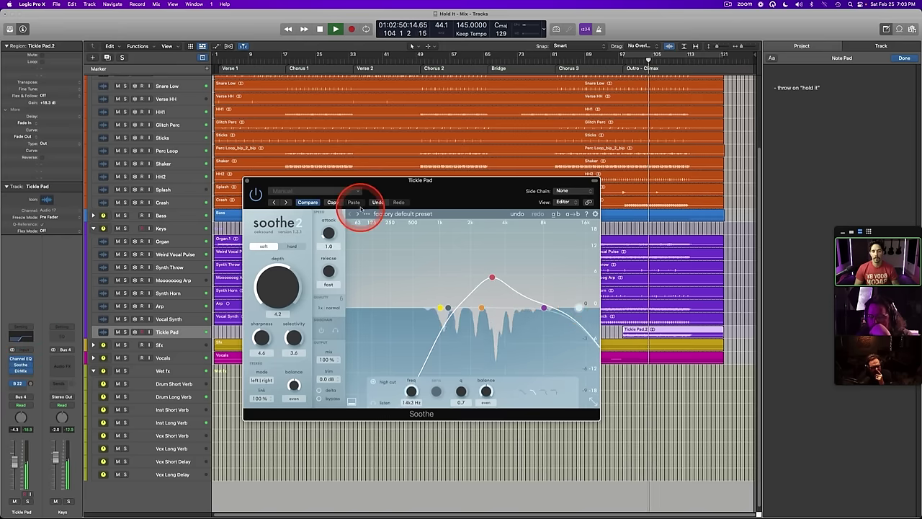
click(249, 180)
drag(9, 473, 12, 459)
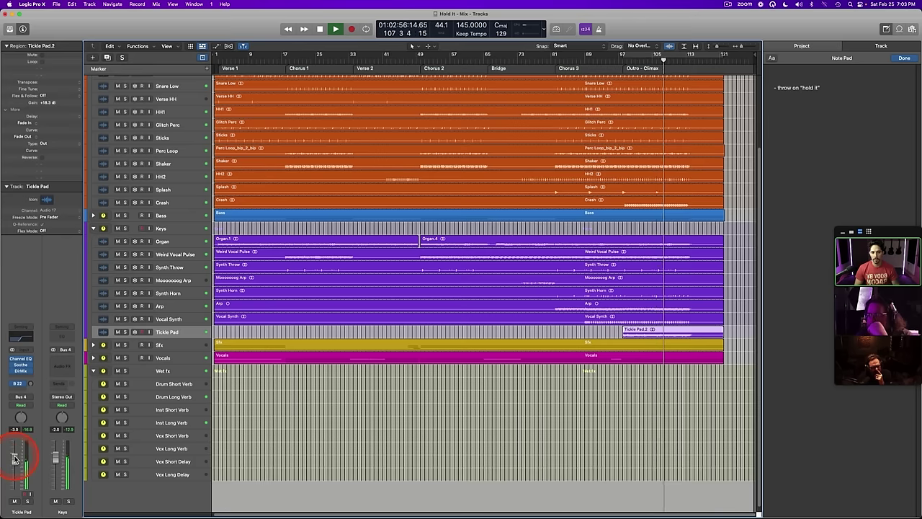
click(385, 372)
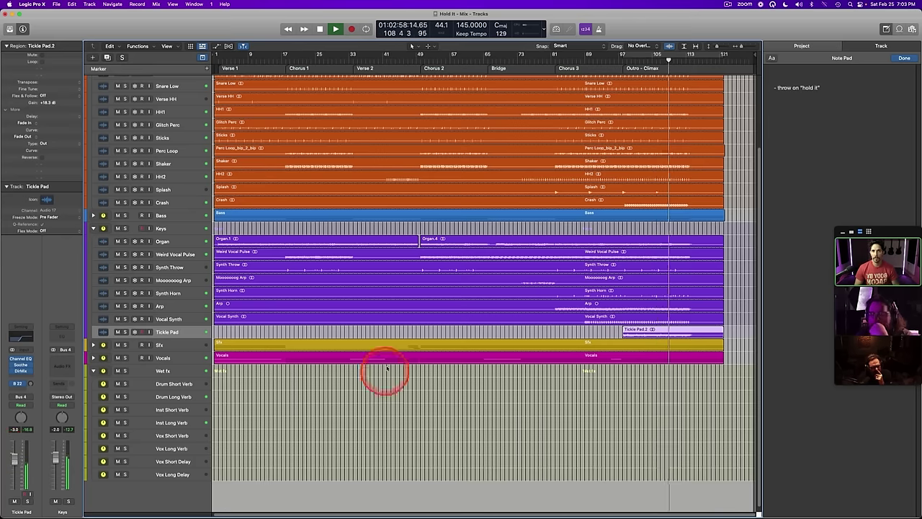
Step: Stop playback, insert a stereo Chorus plug-in after DirMix on Tickle Pad, and leave only chorus II active
click(24, 374)
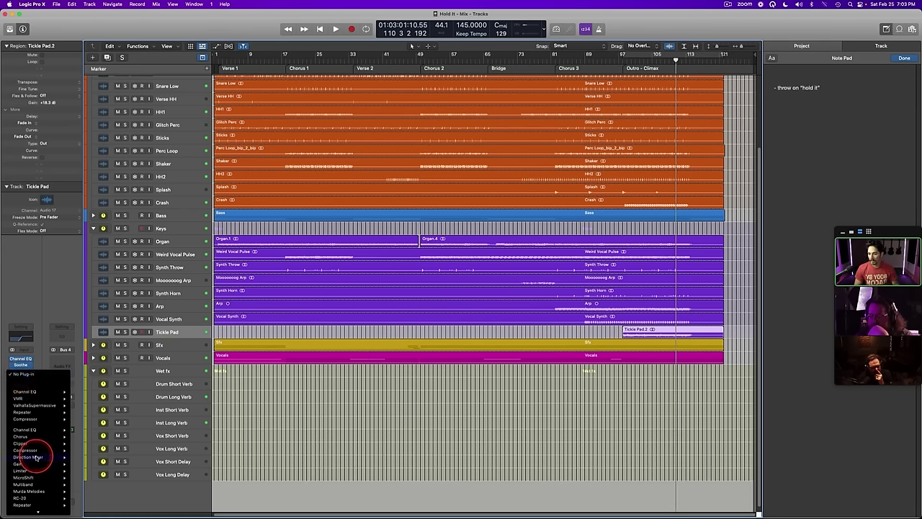
scroll(36, 457, down, 3)
mouse_move(32, 407)
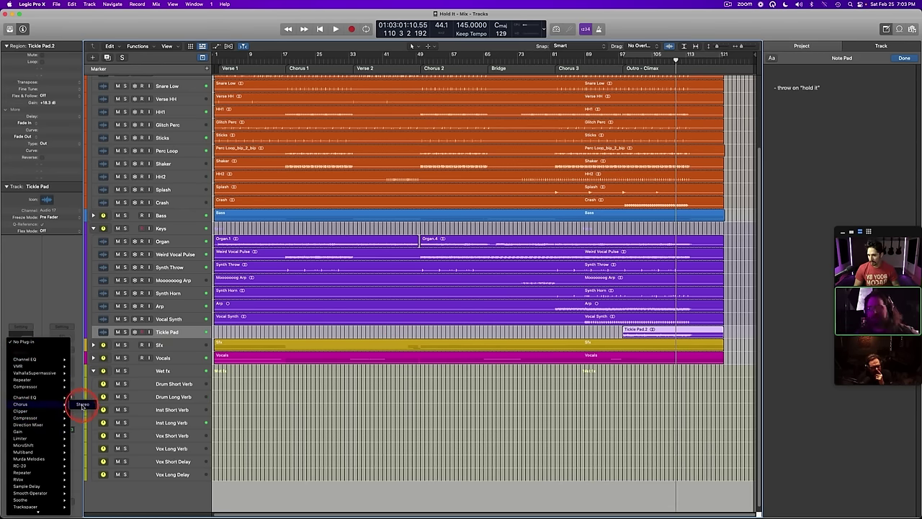
click(81, 404)
click(365, 175)
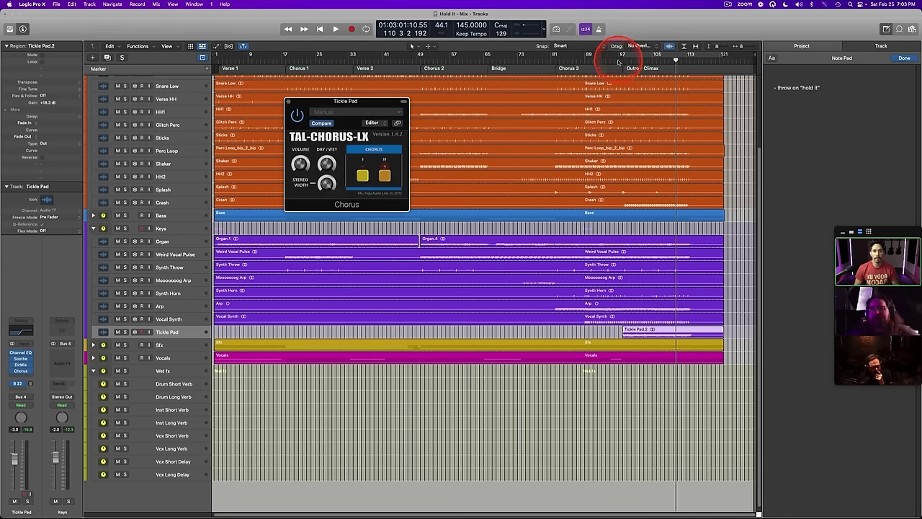
Step: Adjust the volume and dry/wet of Tickle Pad's Chorus while playing from bar 97, close the plug-in and save the project
click(619, 60)
key(space)
drag(299, 165, 298, 172)
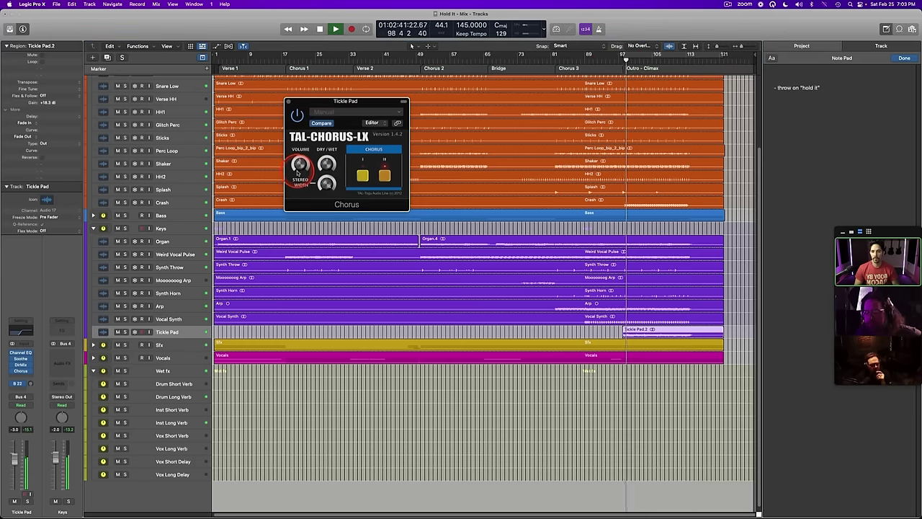
drag(323, 171, 324, 201)
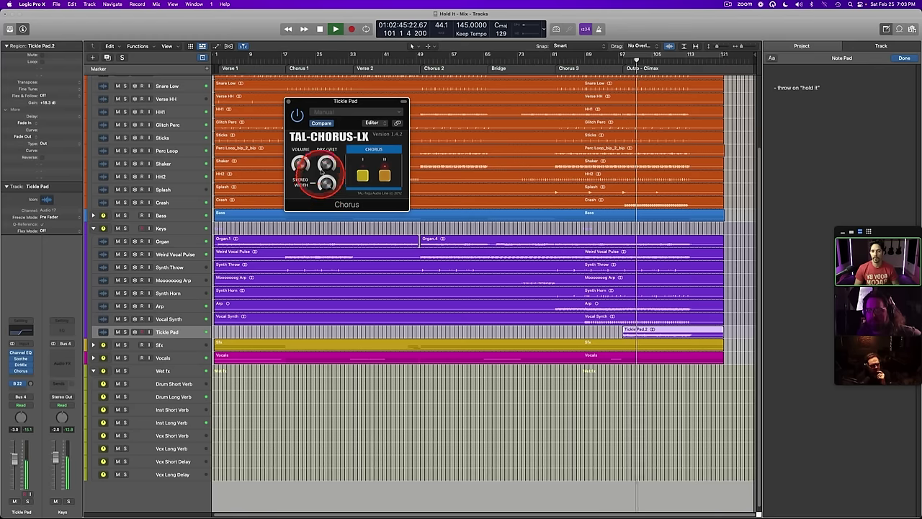
key(space)
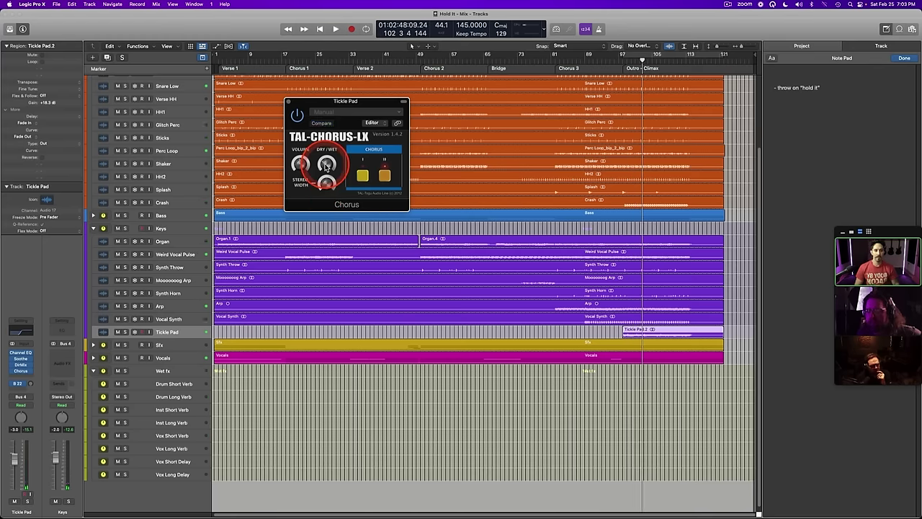
key(space)
key(space)
click(289, 101)
key(super+s)
Step: Replay the opening of the climax section briefly from bar 97
click(618, 55)
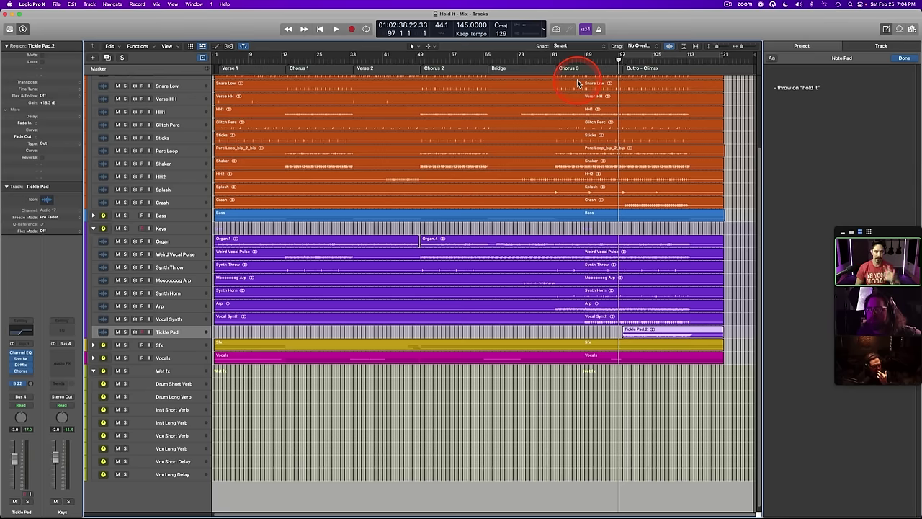
key(space)
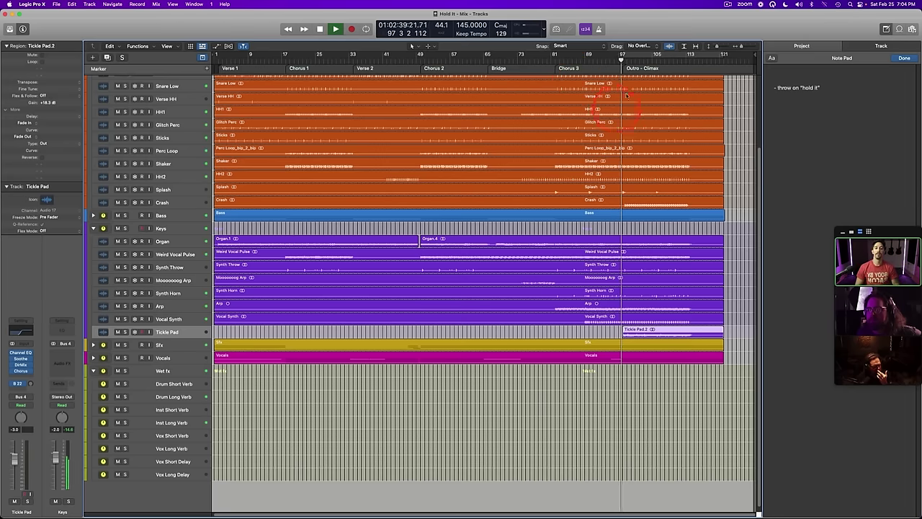
key(space)
Step: Select Arp, park the playhead at bar 82 and open the mixer
click(164, 306)
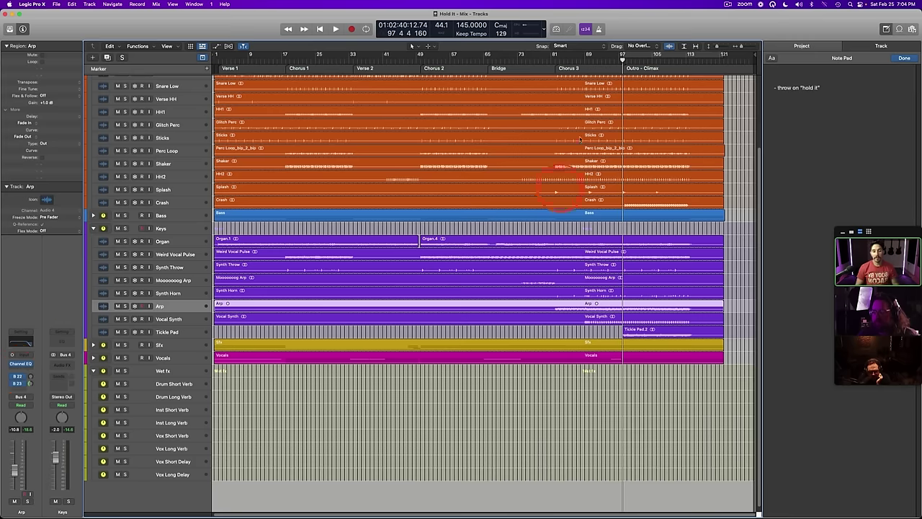
click(554, 52)
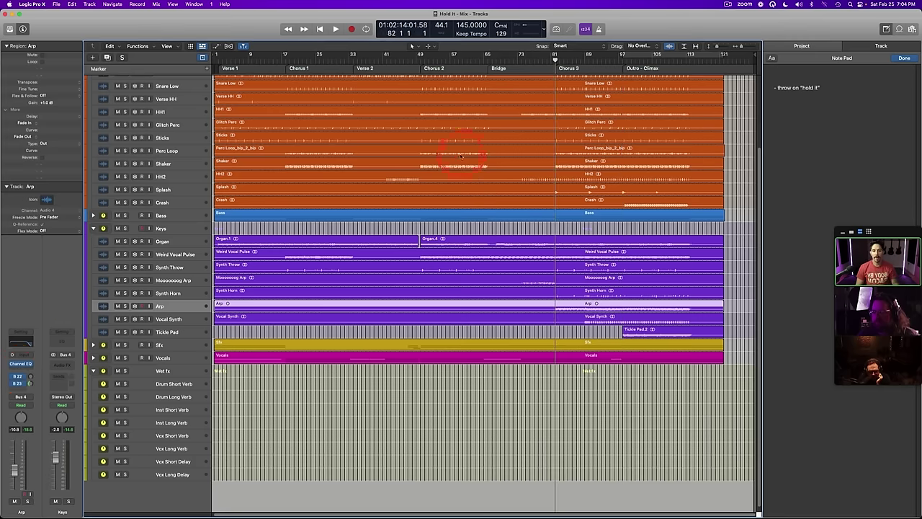
key(x)
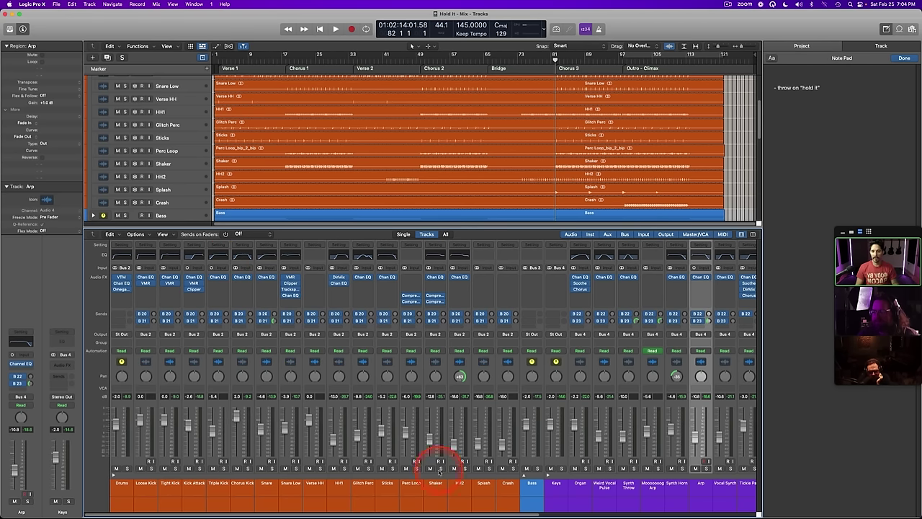
Step: Look over the mixer's channel strips and expand all collapsed track stacks, including Bass, Keys, Sfx and Vocals
scroll(494, 508, right, 5)
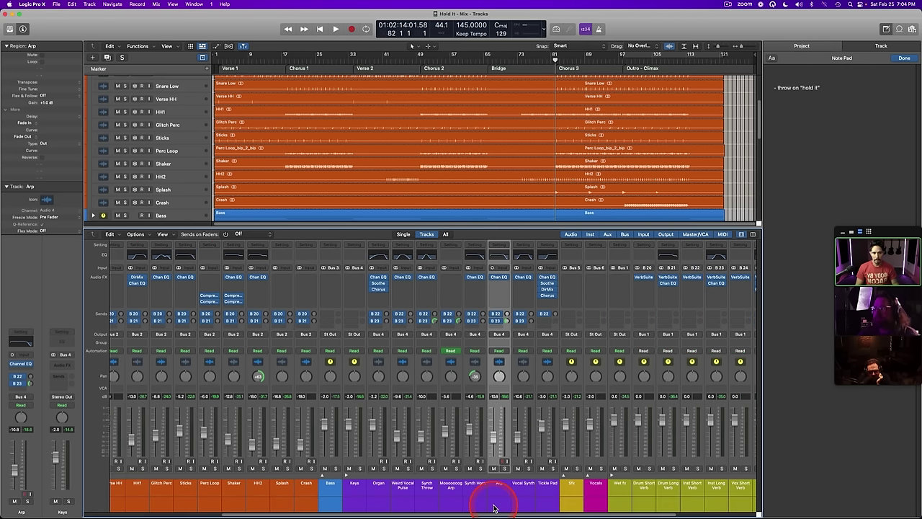
scroll(493, 509, right, 3)
scroll(493, 508, left, 8)
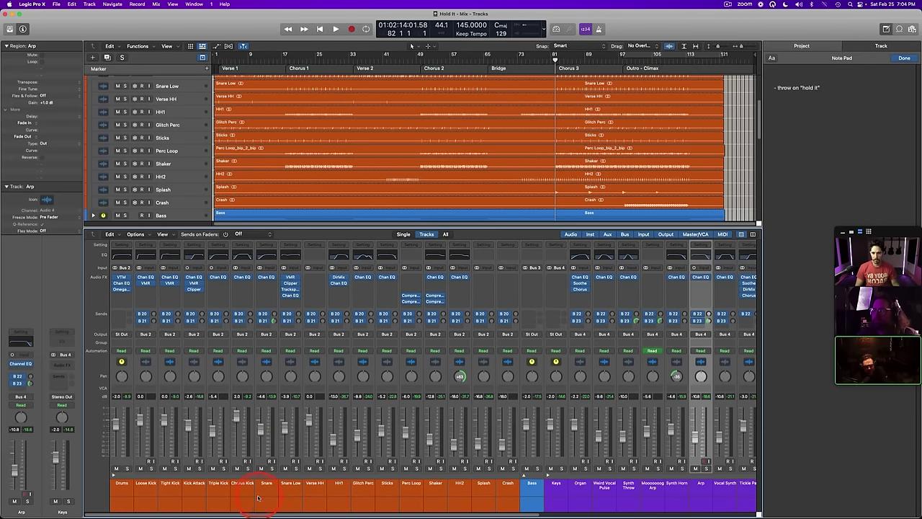
scroll(501, 493, right, 8)
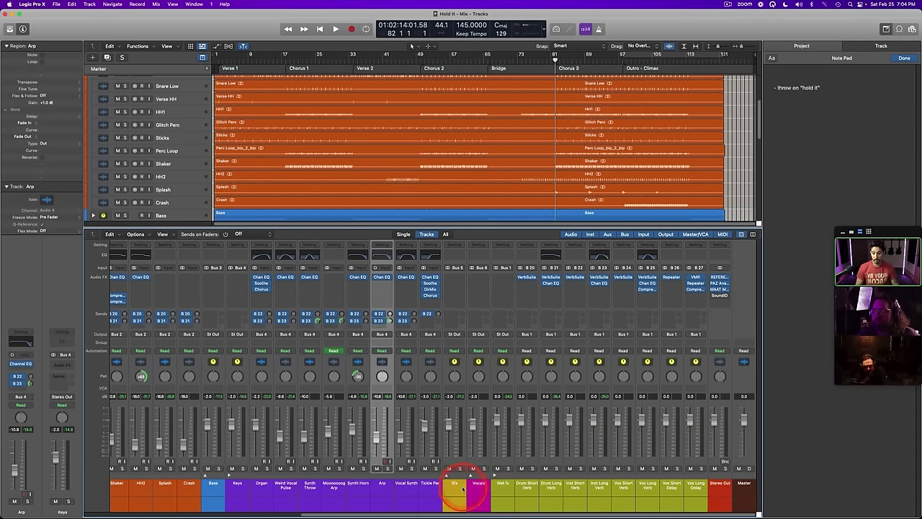
key(ctrl+super+Left)
key(ctrl+super+Right)
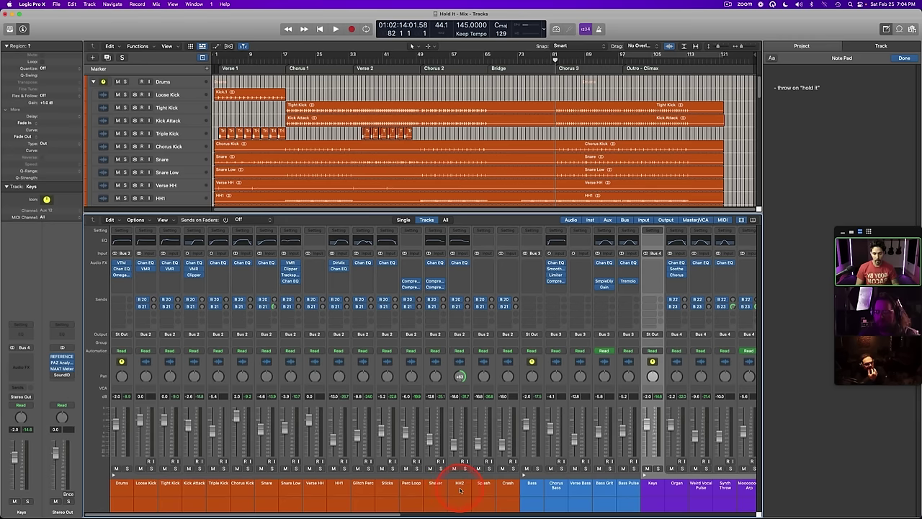
scroll(461, 490, right, 9)
scroll(461, 491, right, 5)
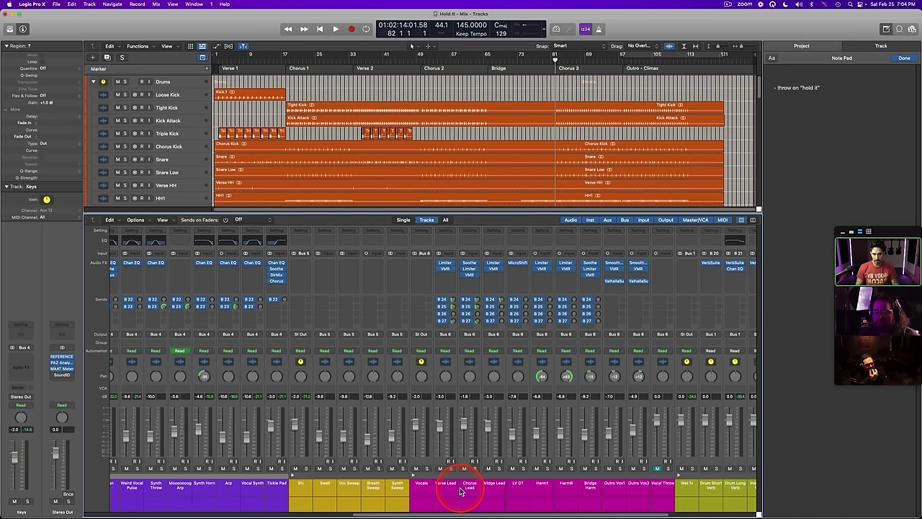
scroll(460, 490, left, 5)
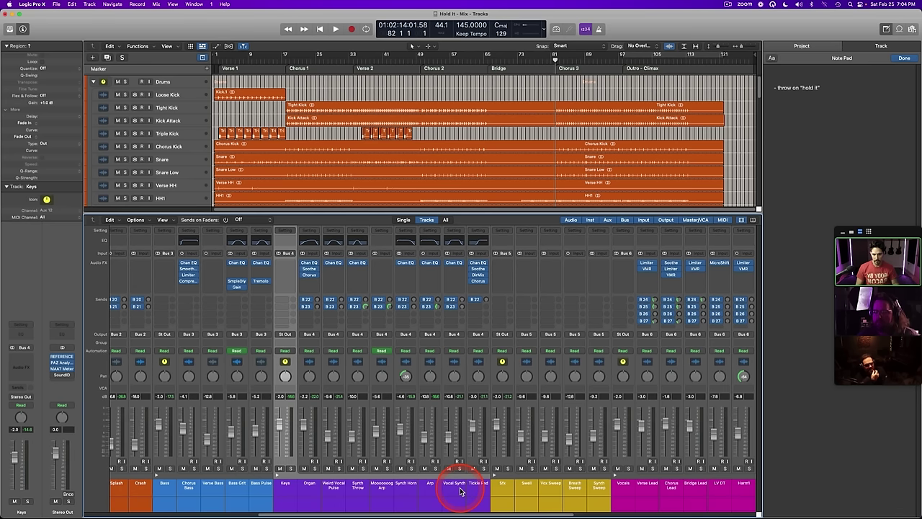
scroll(460, 492, left, 6)
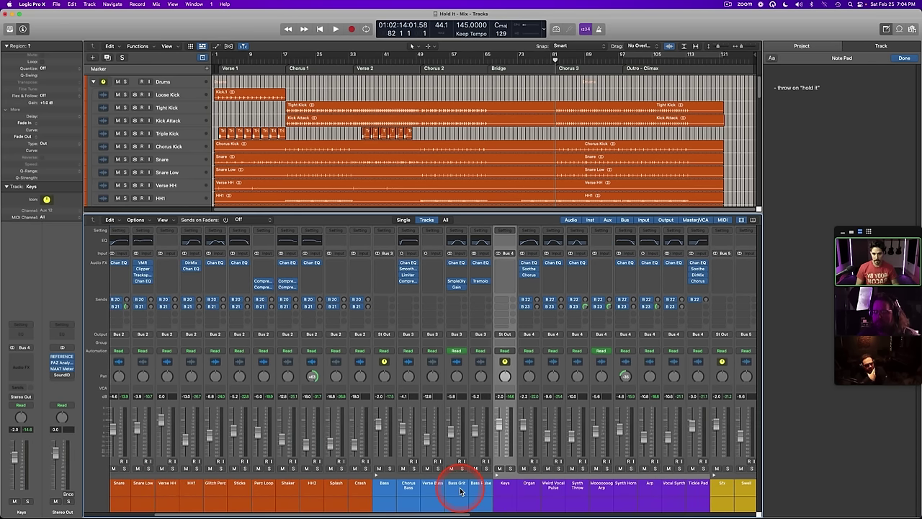
Step: Select Bass Pulse and play the climax section from bar 97 while checking the keys channel strips
click(479, 488)
scroll(479, 488, right, 3)
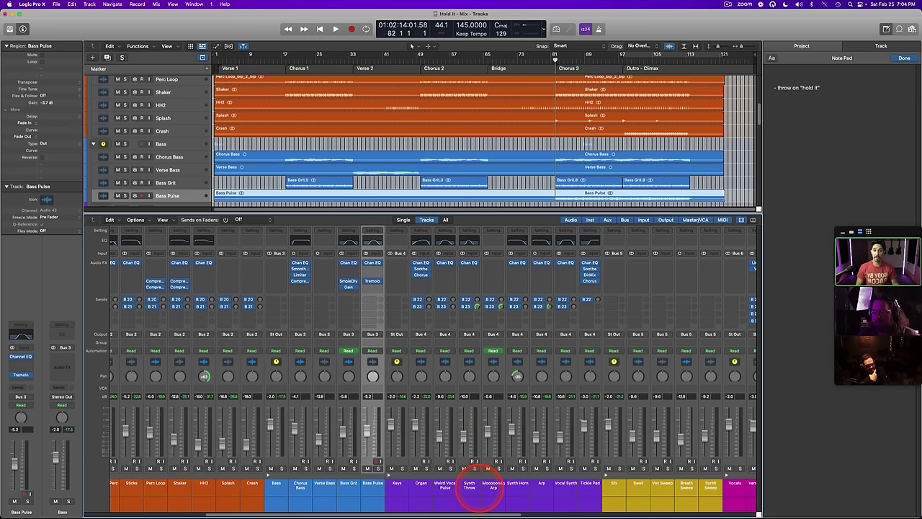
key(space)
click(622, 60)
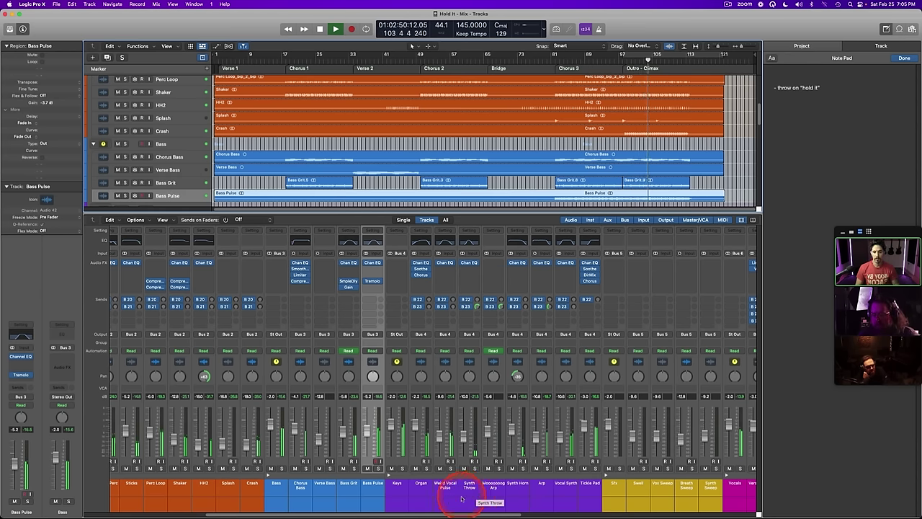
scroll(458, 496, right, 3)
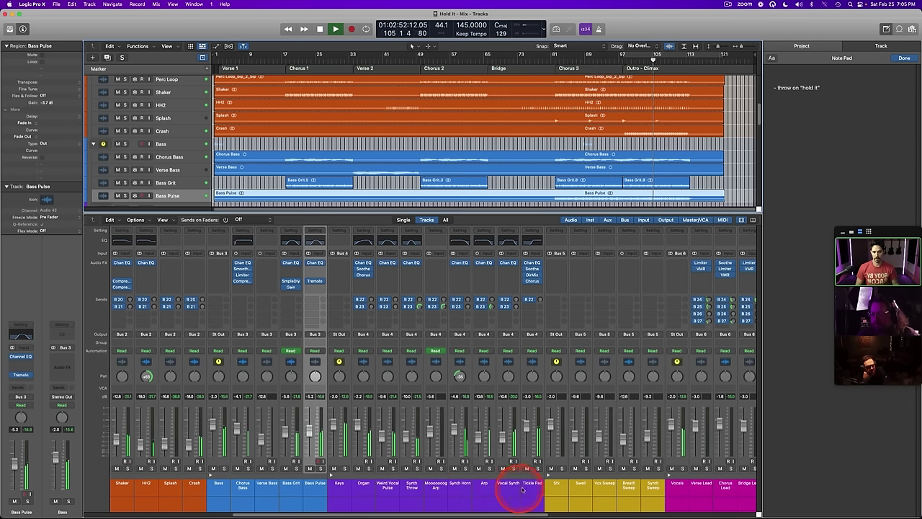
Step: Save the project and replay the lead-in to the climax from about bar 94
key(super+s)
key(space)
click(610, 60)
key(super+s)
key(space)
key(super+s)
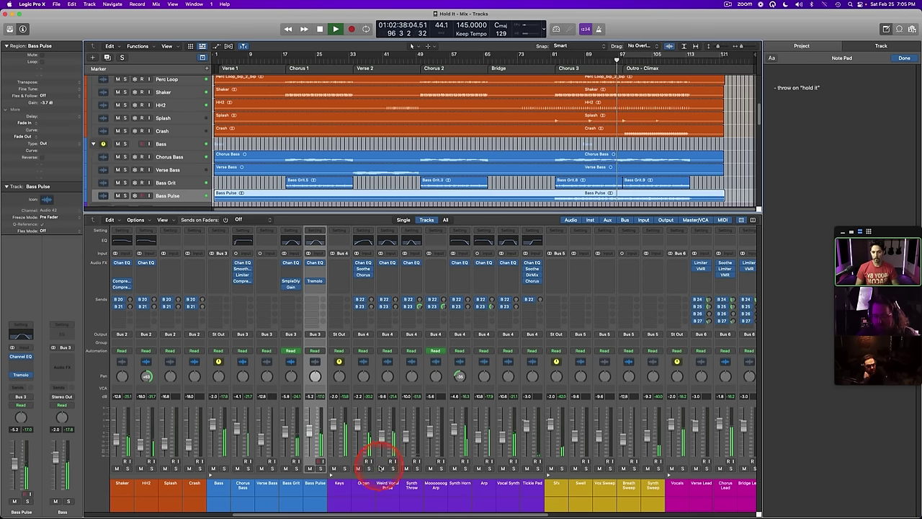
Step: Solo Arp, stop playback and lower the high-cut frequency in its Channel EQ
click(482, 492)
key(s)
key(space)
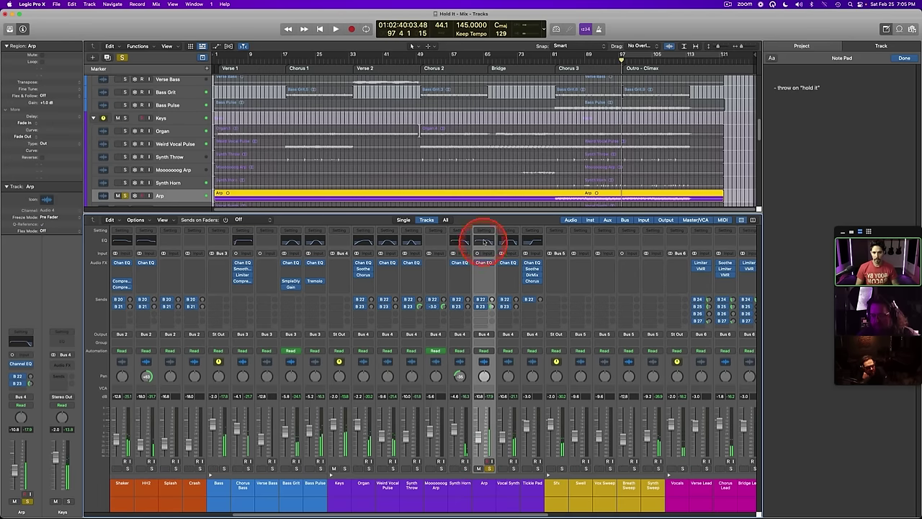
click(483, 242)
drag(491, 177, 468, 186)
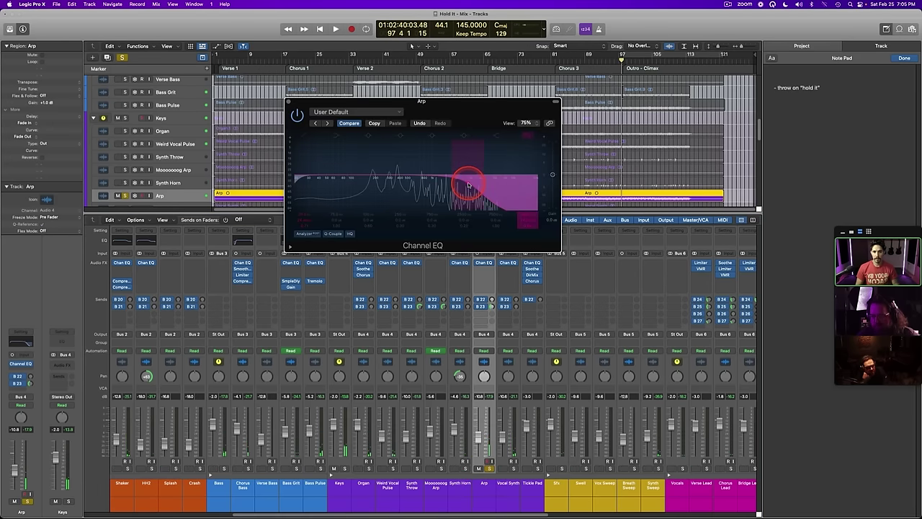
Step: Unsolo Arp, refine its Channel EQ's low and high cuts while playing from about bar 94, and close the EQ
key(space)
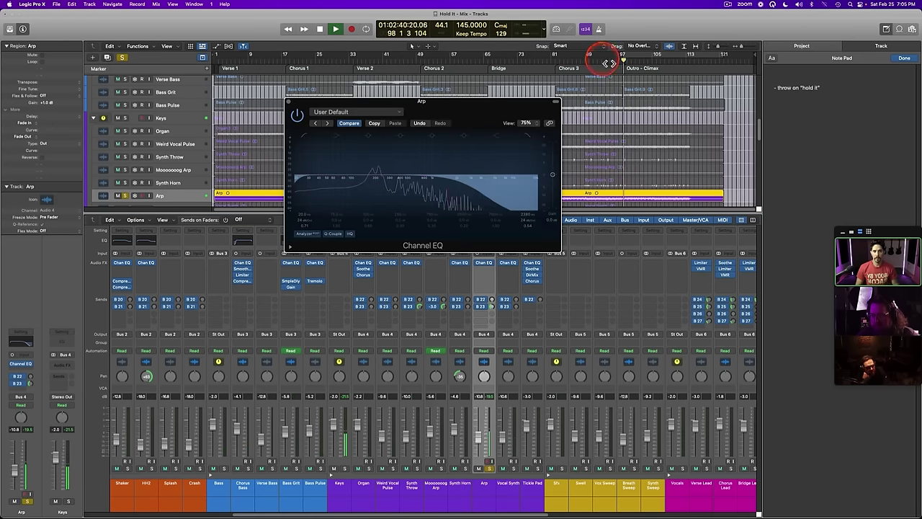
click(609, 62)
key(s)
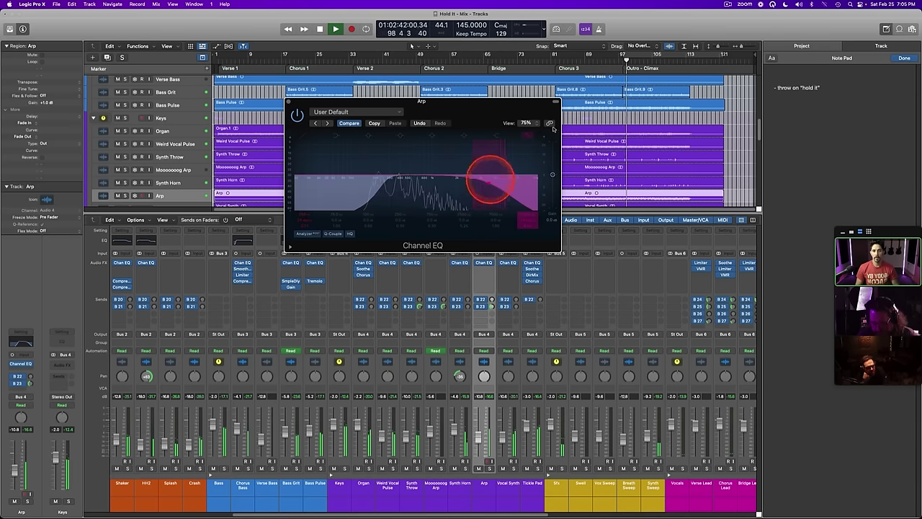
click(609, 65)
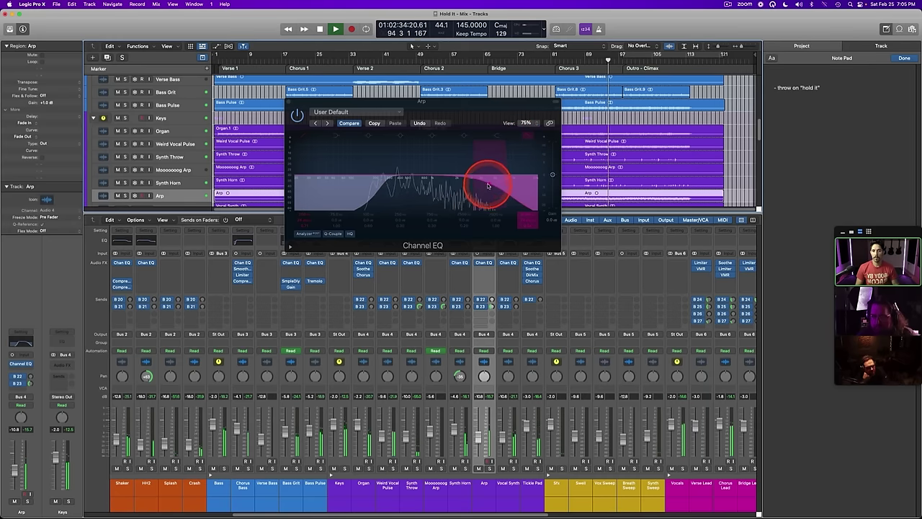
drag(488, 186, 478, 188)
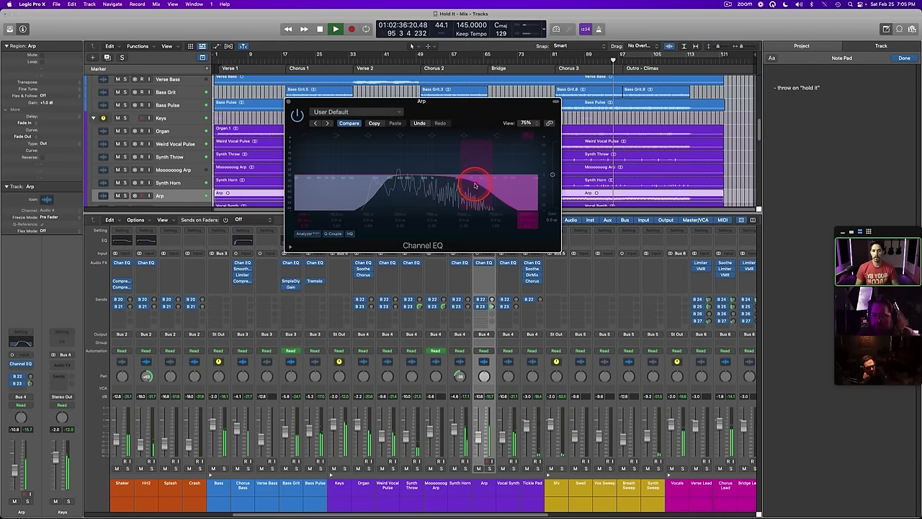
click(289, 102)
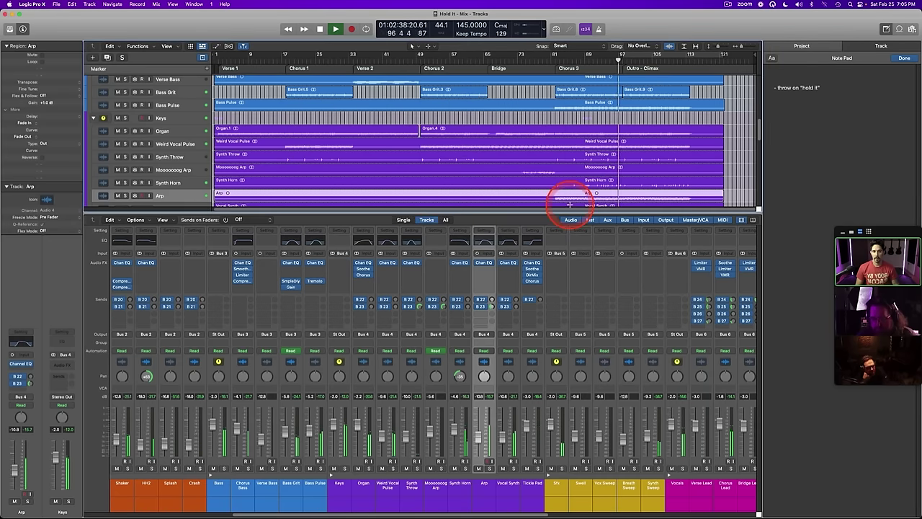
Step: Stop playback, lower Arp's fader to -12.4 dB and insert a Pedalboard plug-in after its Channel EQ
key(space)
drag(477, 435, 478, 437)
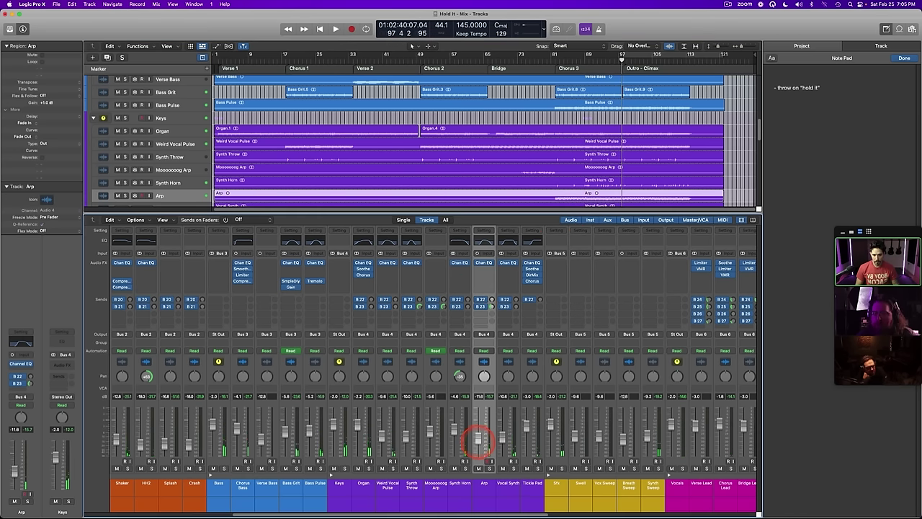
click(483, 269)
mouse_move(503, 388)
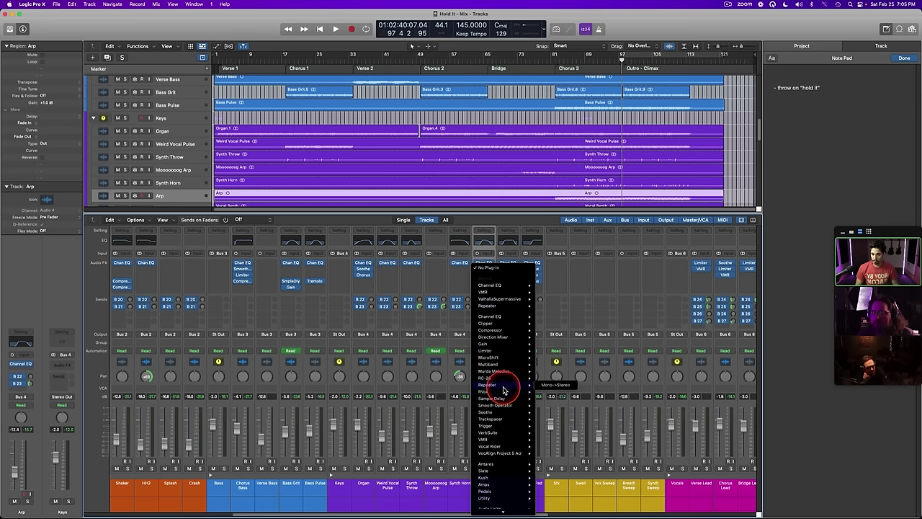
mouse_move(497, 487)
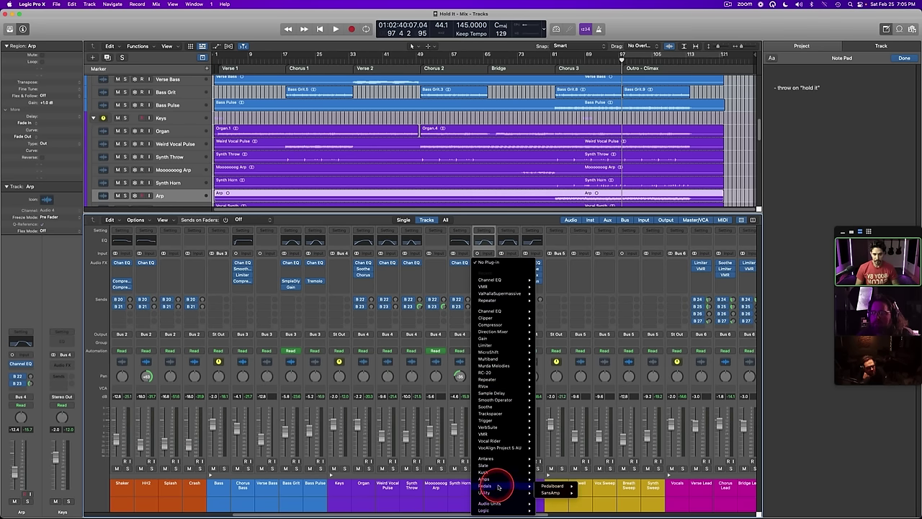
mouse_move(560, 485)
click(587, 486)
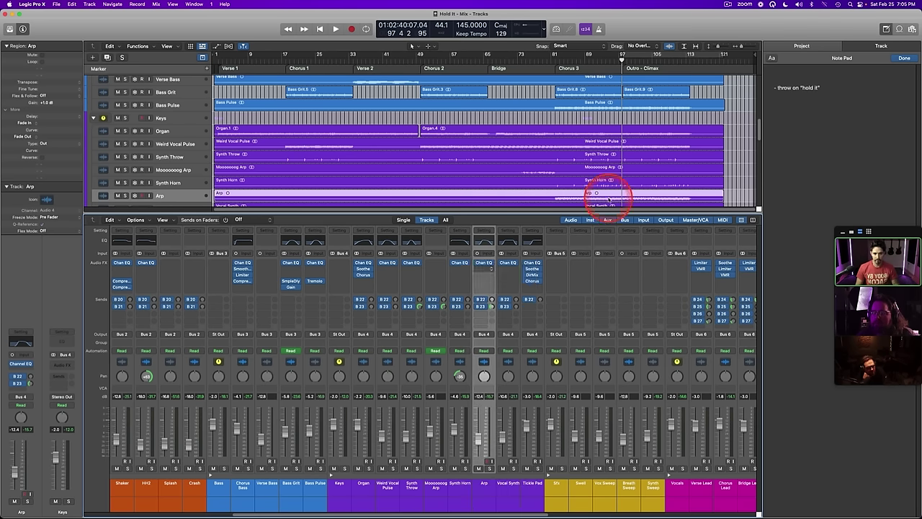
Step: Solo Arp with the playhead at bar 90 and add the Roto Phase pedal to its empty Pedalboard
click(587, 61)
key(s)
drag(551, 103, 441, 266)
scroll(558, 346, down, 3)
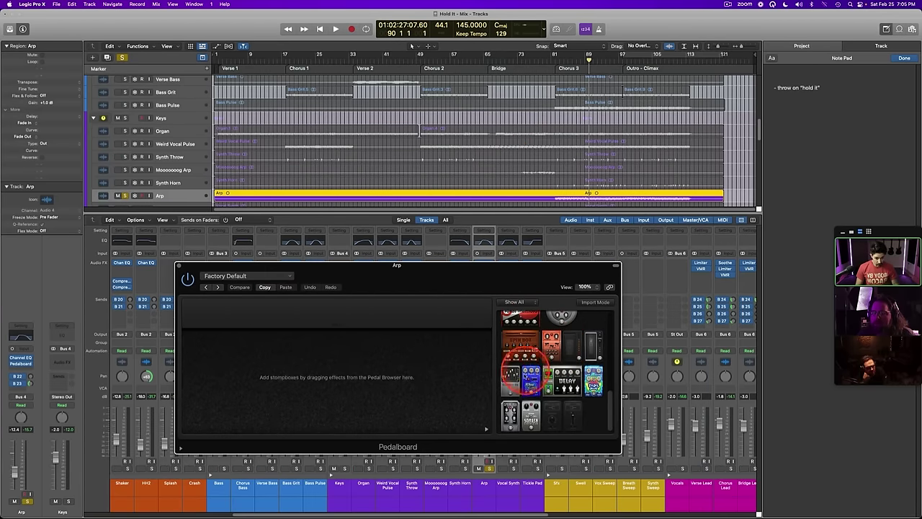
scroll(528, 387, up, 3)
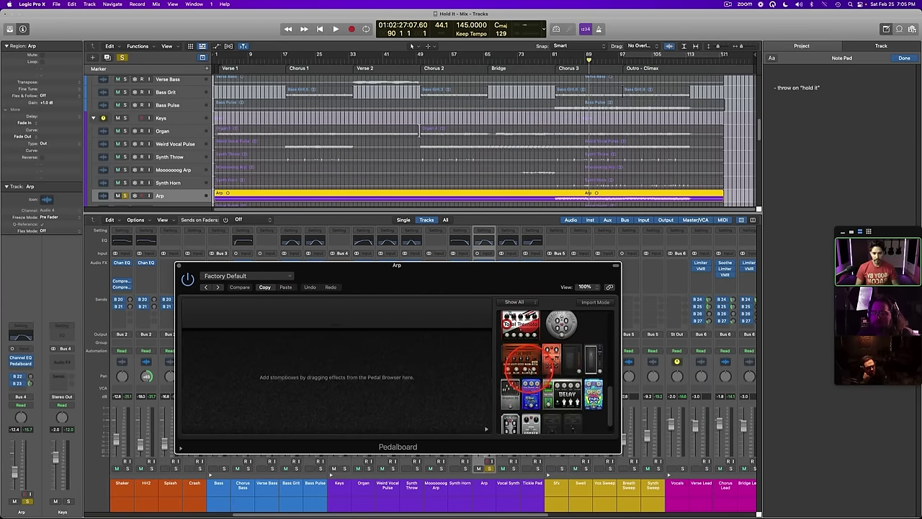
scroll(530, 372, up, 1)
drag(512, 393, 249, 387)
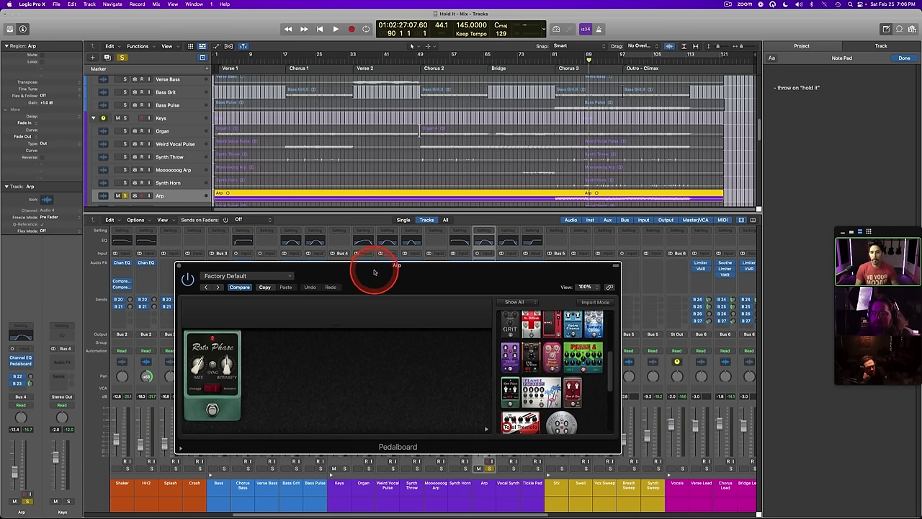
Step: Adjust the Roto Phase's intensity and compare the pedal bypassed and active while playing Arp solo from bar 90
drag(370, 267, 492, 218)
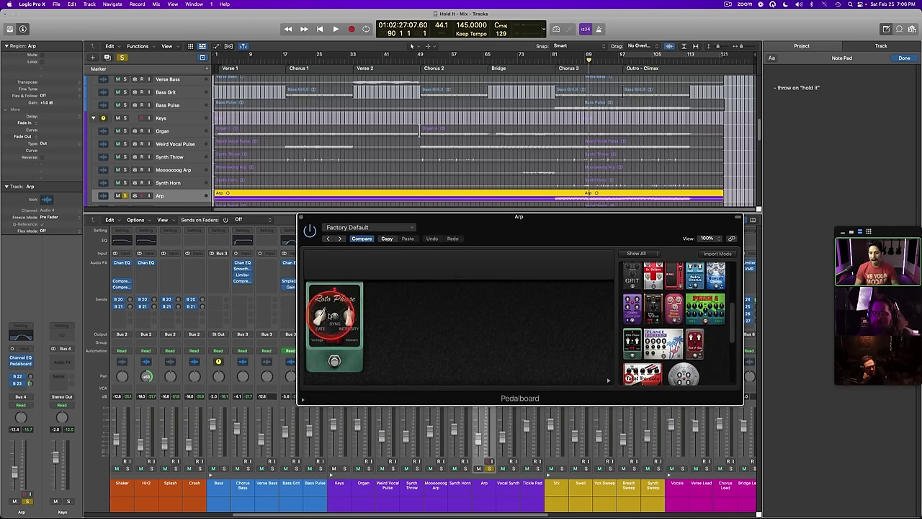
drag(350, 314, 343, 426)
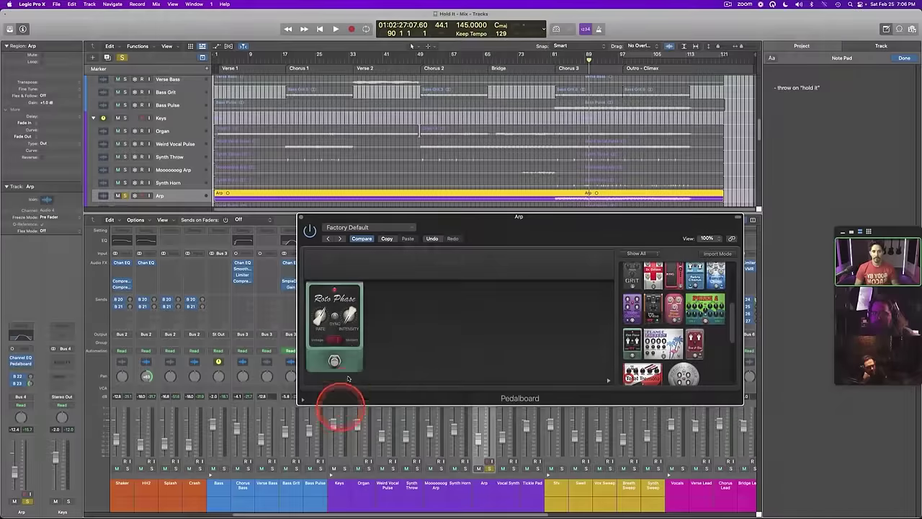
key(space)
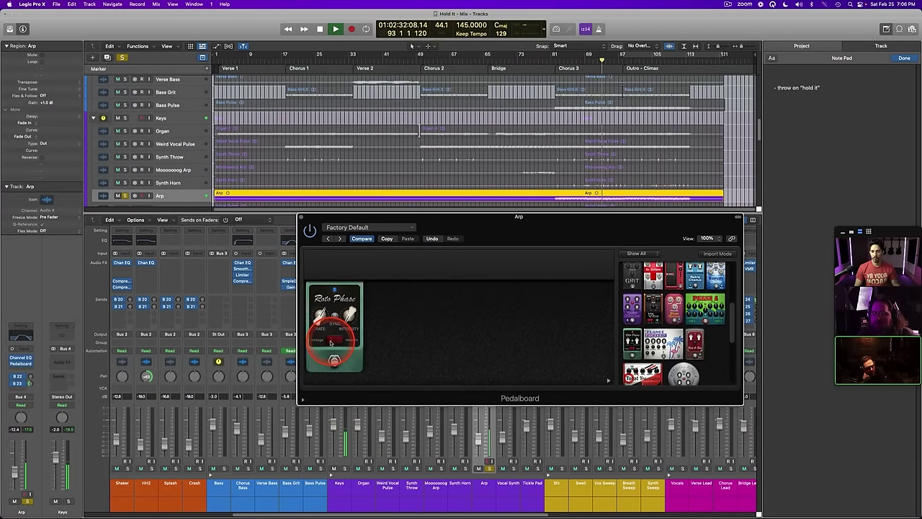
click(335, 361)
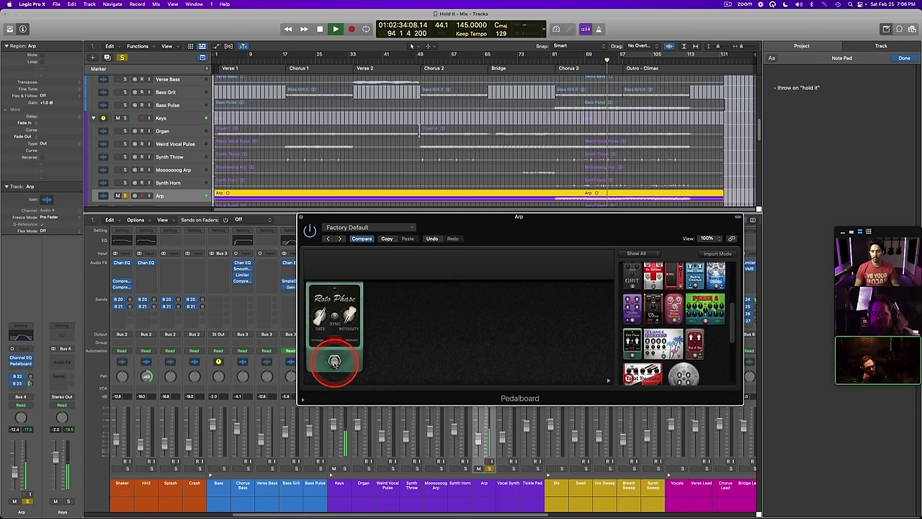
click(334, 345)
click(334, 361)
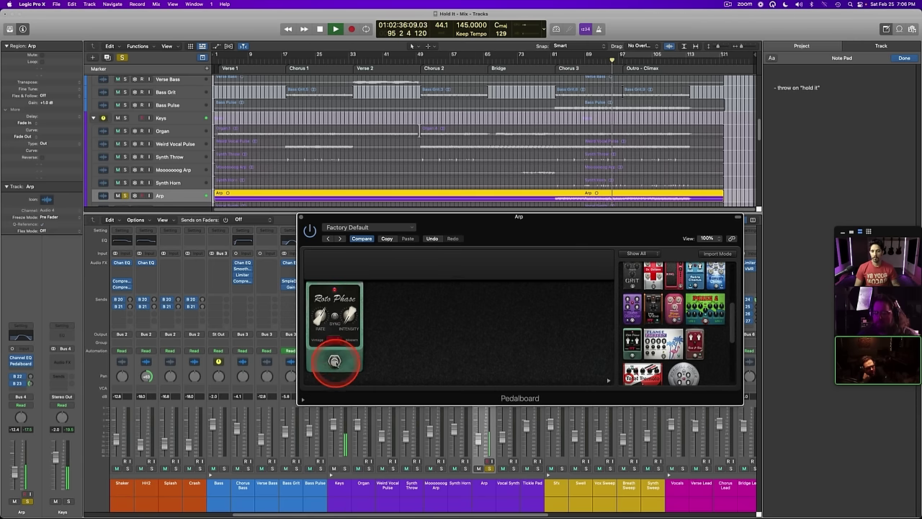
click(334, 362)
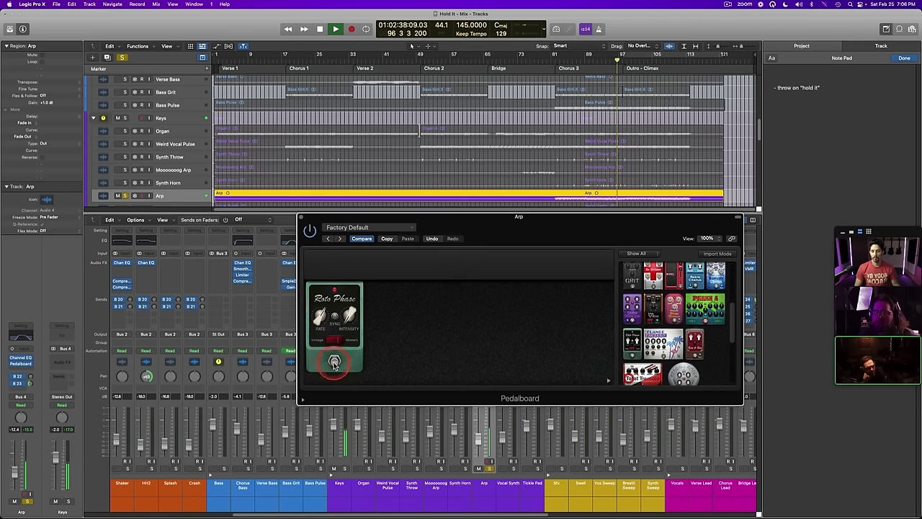
Step: Move the Pedalboard window, toggle the Roto Phase's Vintage/Modern switch and adjust its rate while soloed Arp plays
drag(404, 219, 435, 423)
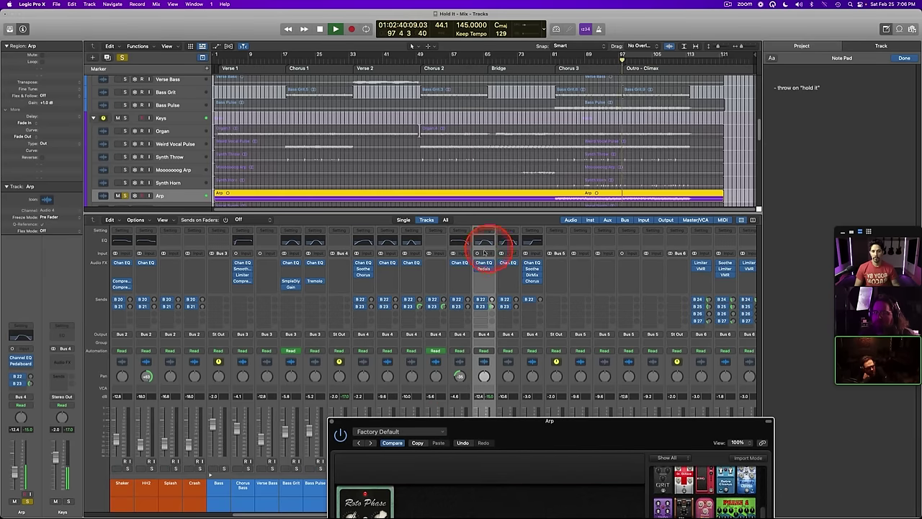
drag(515, 430, 406, 237)
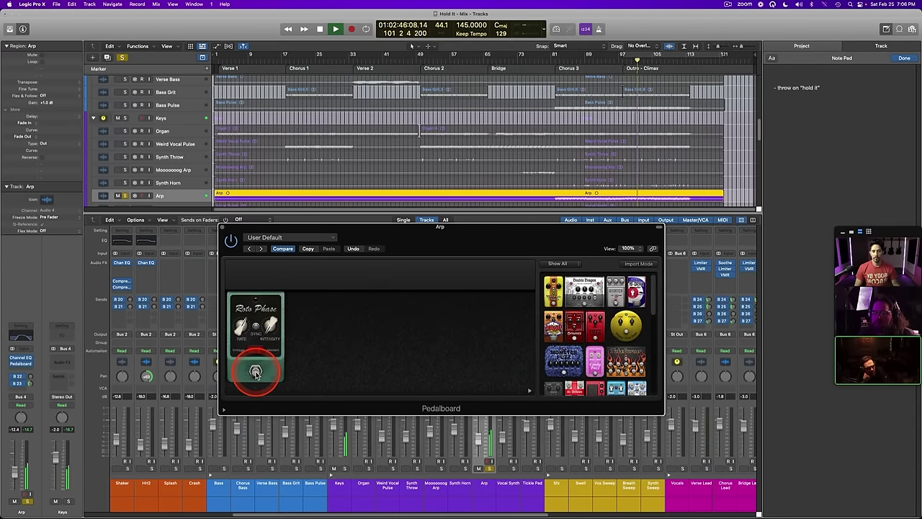
click(259, 350)
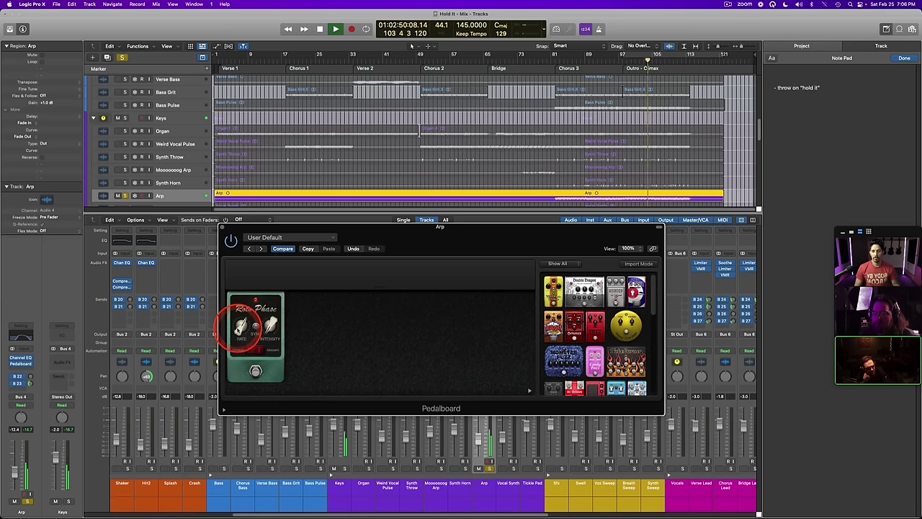
mouse_move(240, 327)
mouse_down()
mouse_move(241, 347)
mouse_move(240, 322)
mouse_move(241, 335)
mouse_up()
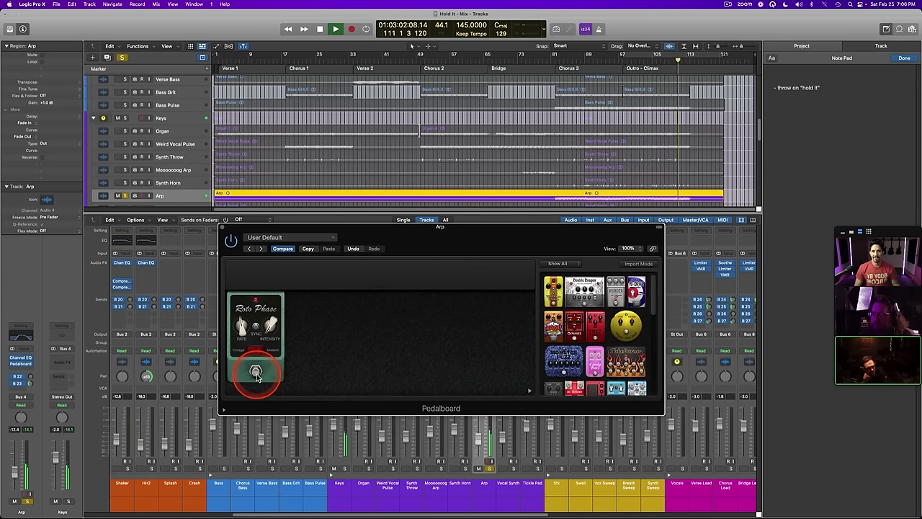
Step: Switch the Roto Phase pedal once more, close Arp's Pedalboard, stop playback and unsolo Arp
click(256, 372)
click(223, 228)
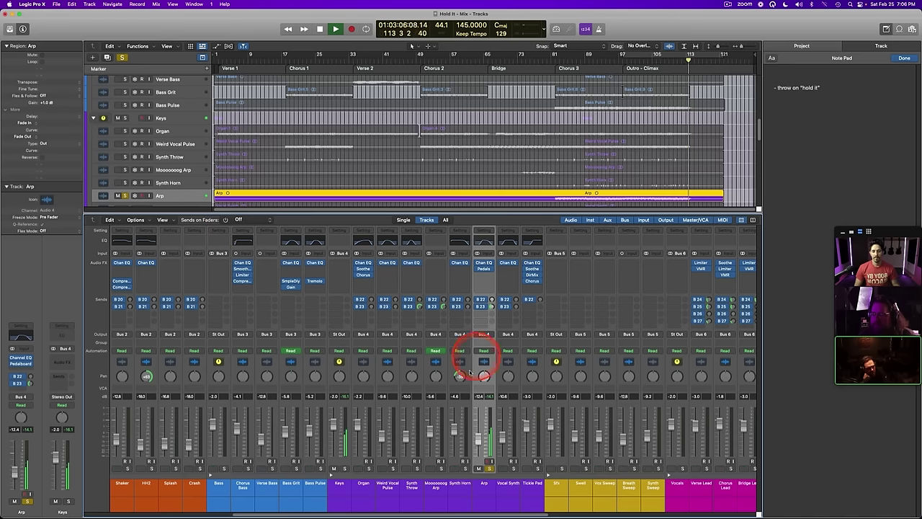
key(space)
key(s)
Step: Play the full mix from bar 81 at Chorus 3 and raise Arp's fader to -11.0 dB
click(554, 56)
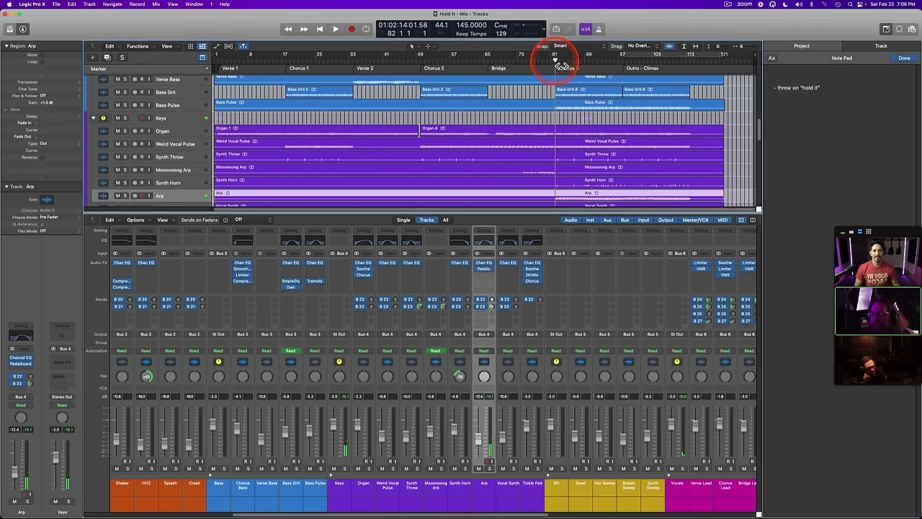
click(551, 57)
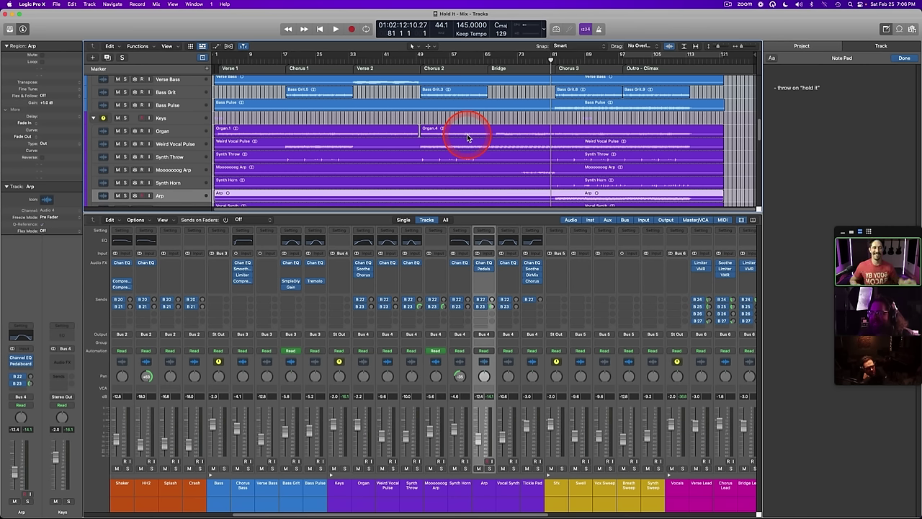
key(space)
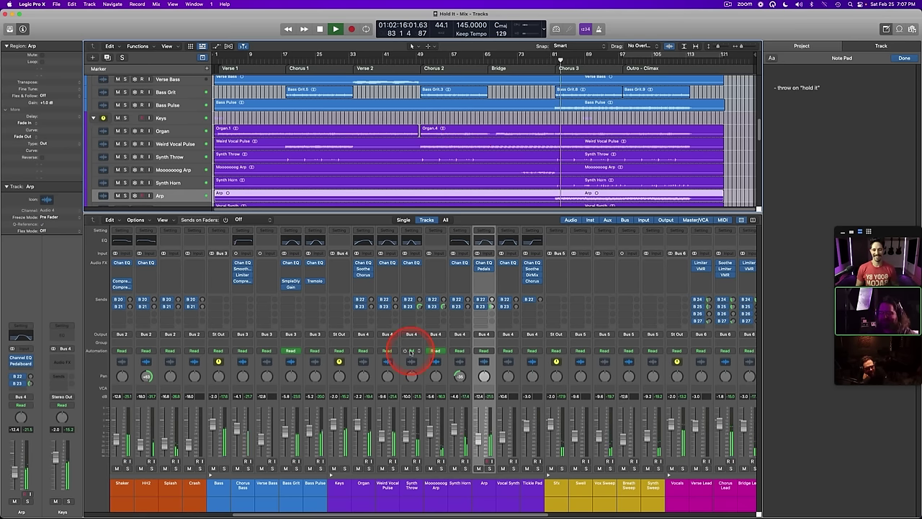
click(478, 437)
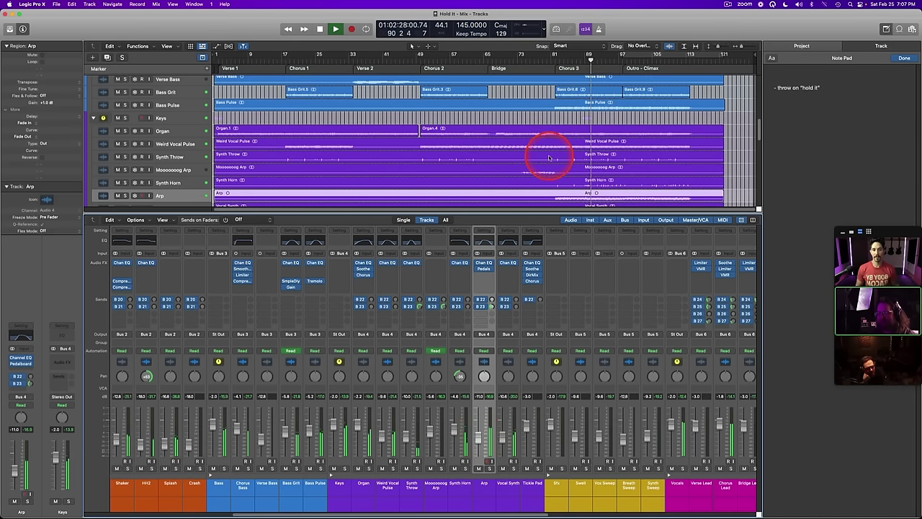
Step: Select Synth Horn, briefly check it soloed during playback and raise its fader to -3.9 dB
click(182, 183)
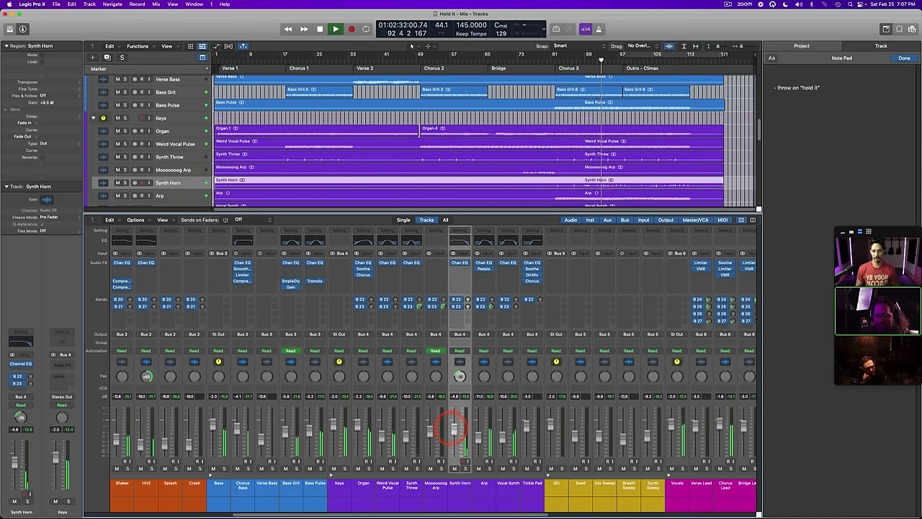
key(s)
key(s)
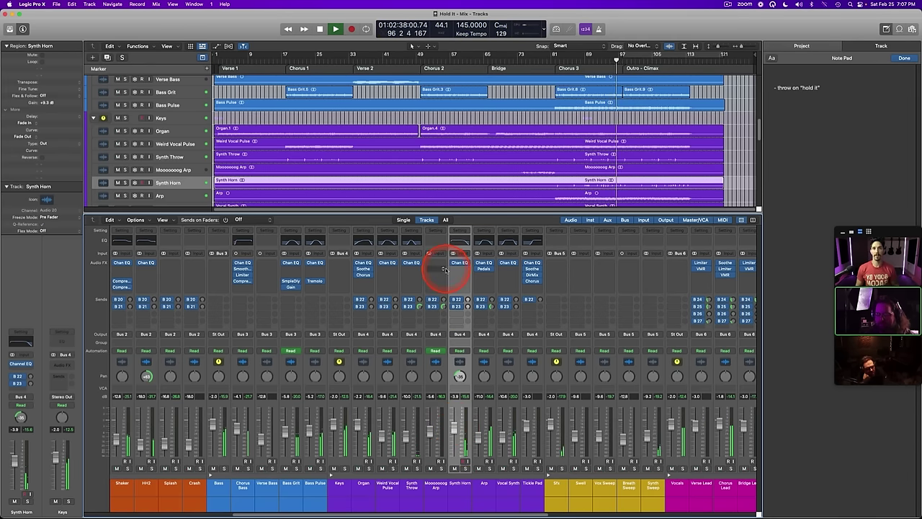
Step: Hide the mixer to select the Tickle Pad track, then show the mixer again
key(x)
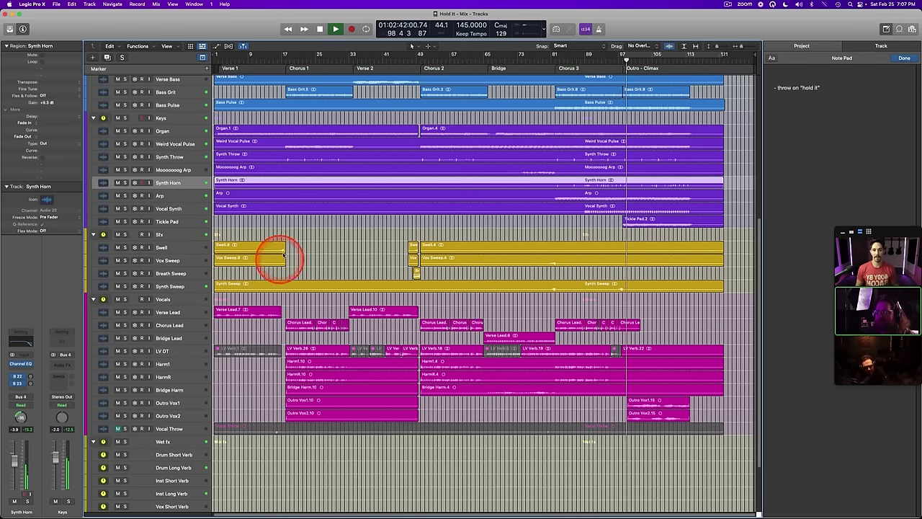
click(180, 221)
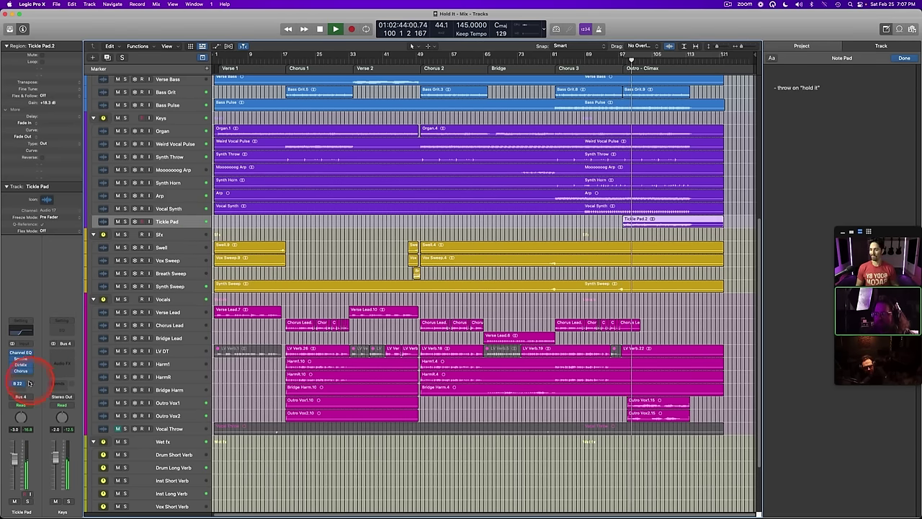
key(x)
key(x)
key(x)
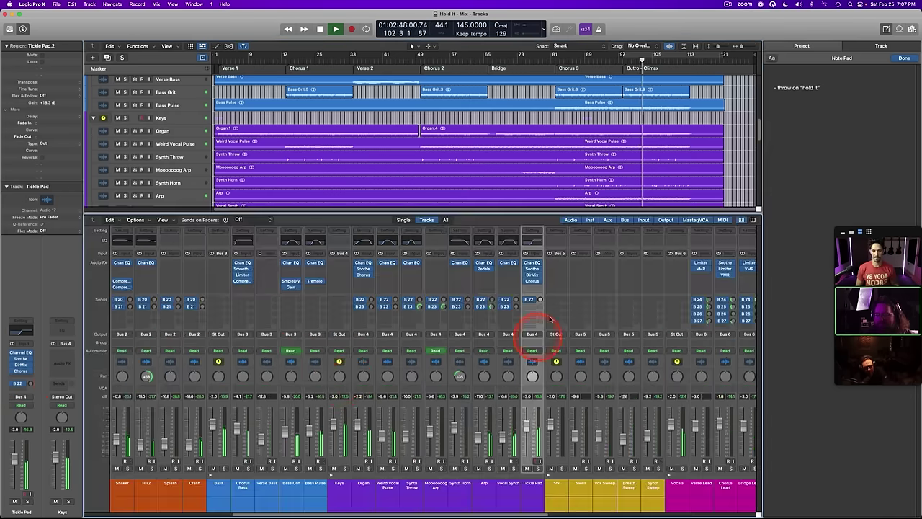
click(531, 307)
mouse_move(530, 317)
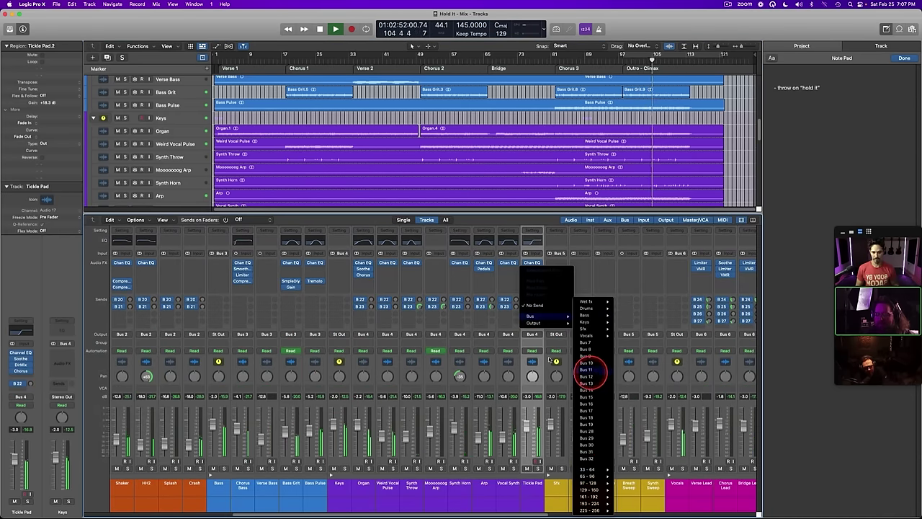
click(590, 375)
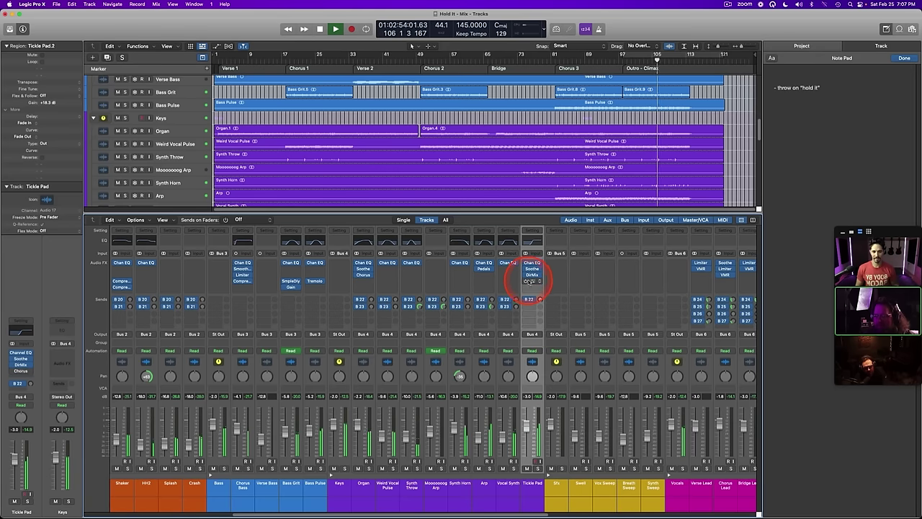
scroll(548, 178, down, 2)
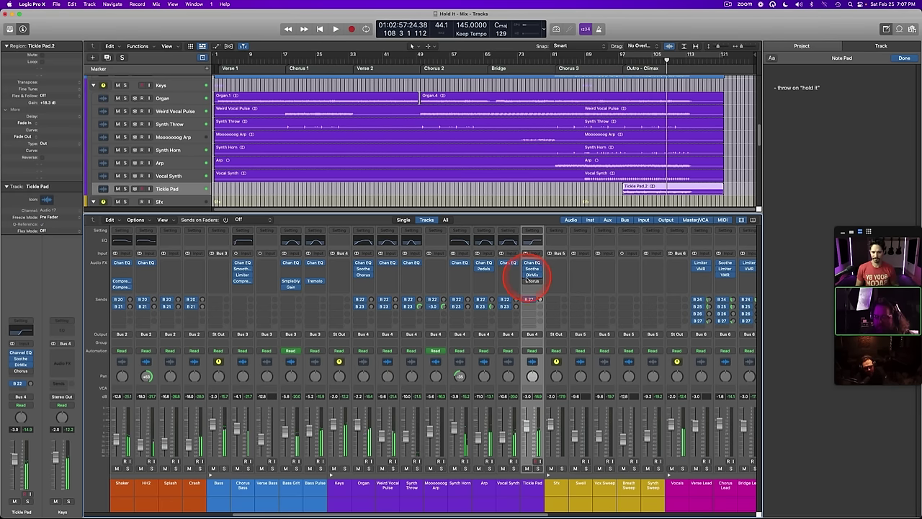
Step: Add a second send on Tickle Pad to Bus 23, Inst Long Verb, and deselect its region
click(528, 306)
mouse_move(531, 317)
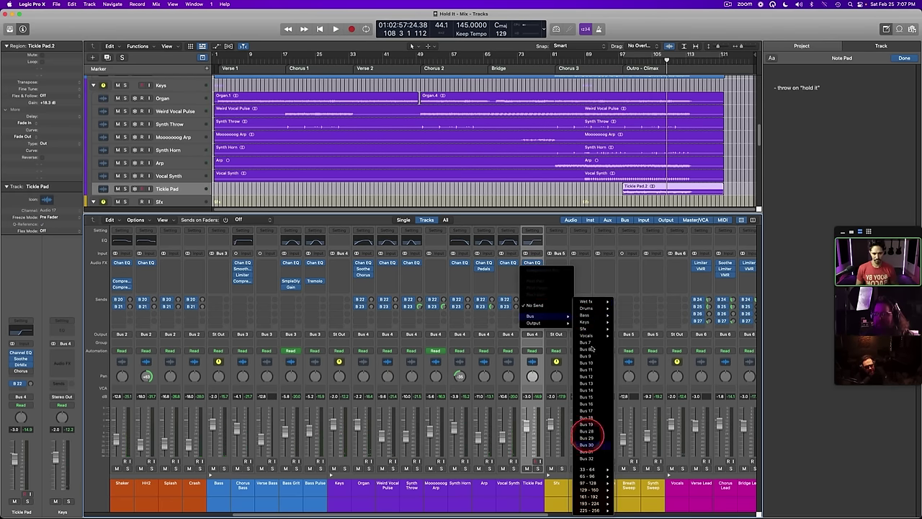
mouse_move(590, 301)
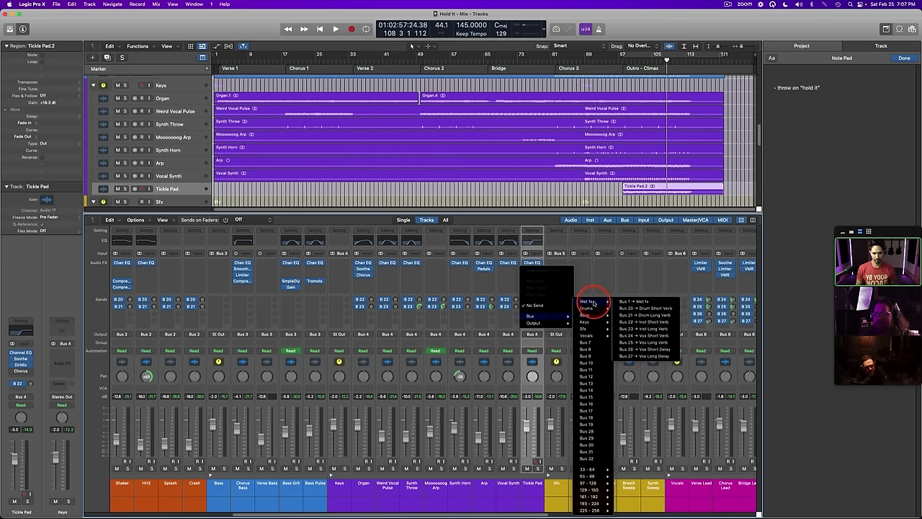
click(642, 328)
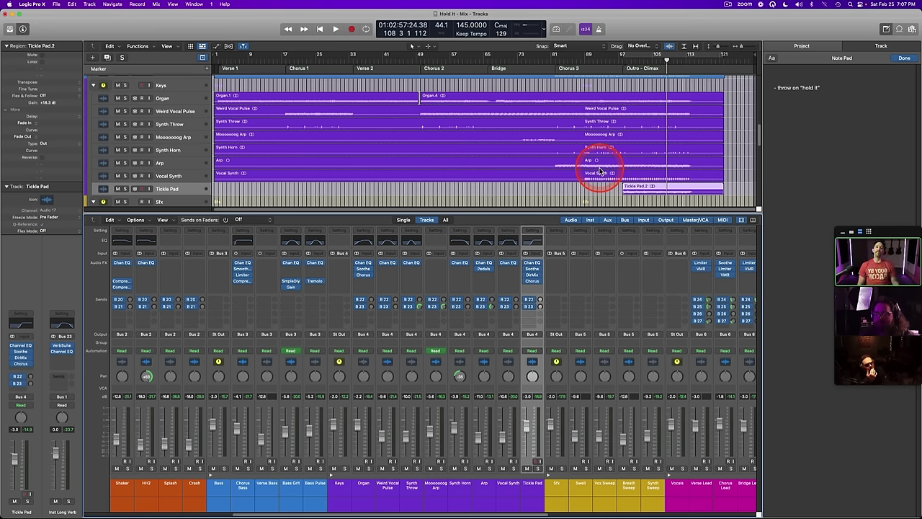
click(579, 190)
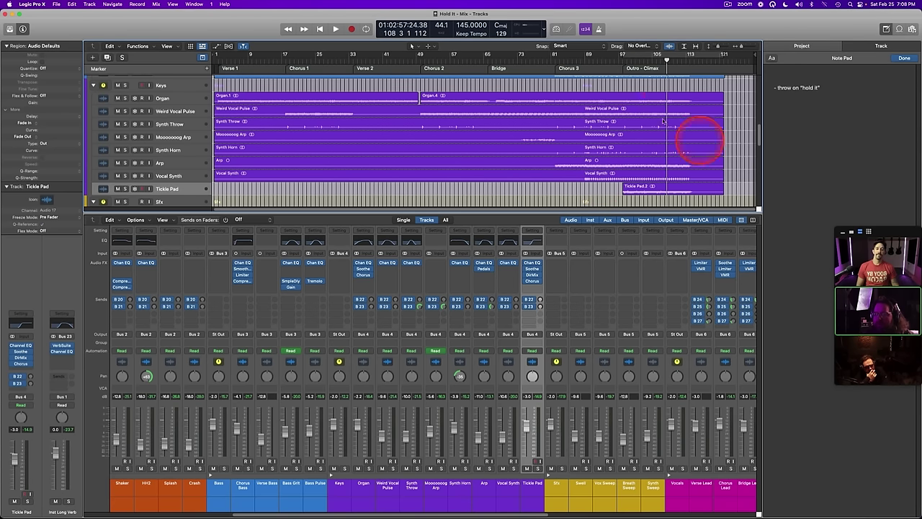
Step: Hide the mixer and move the playhead back to bar 80, just before Chorus 3
key(x)
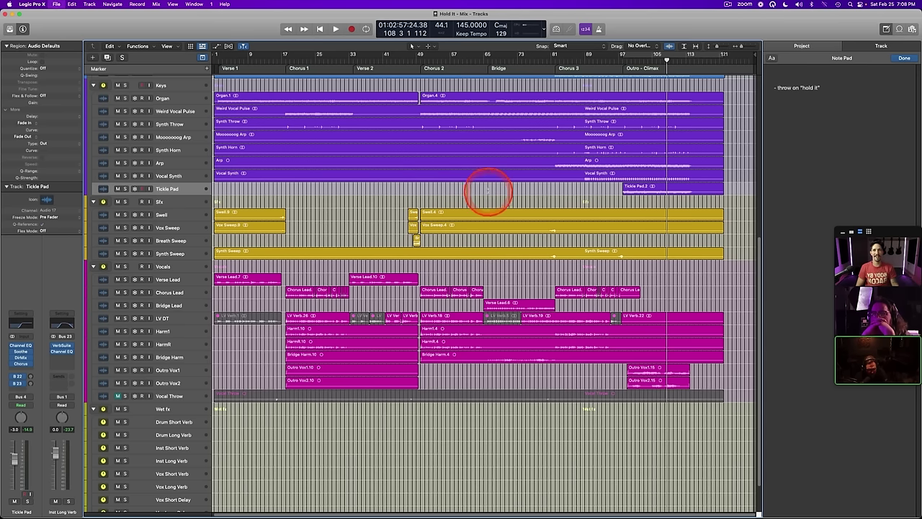
click(177, 188)
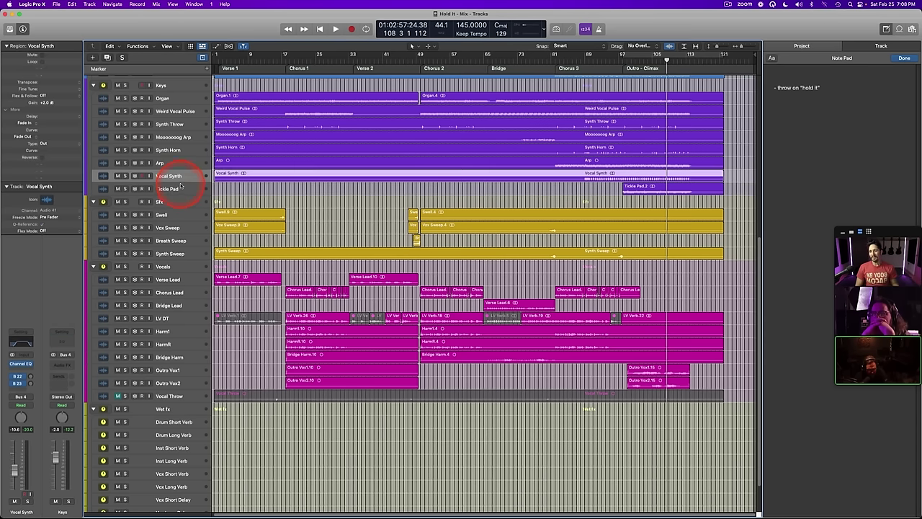
click(500, 190)
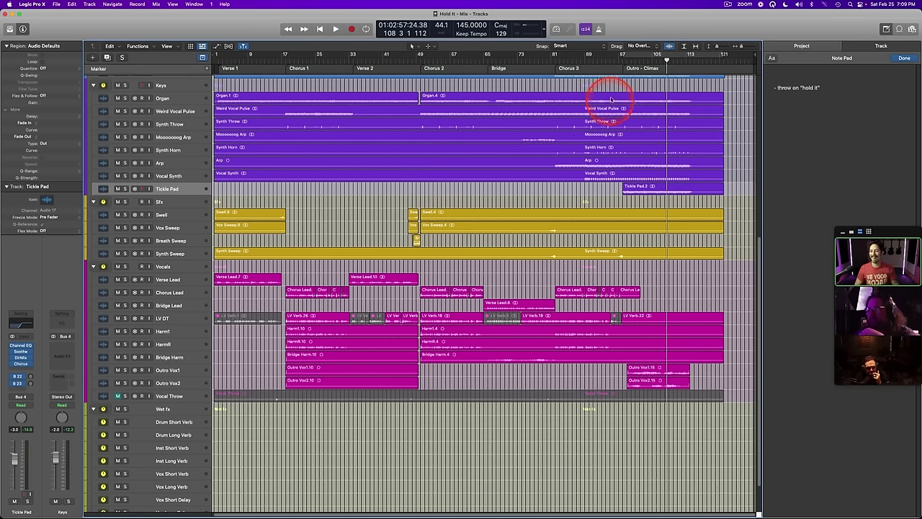
drag(615, 59, 546, 61)
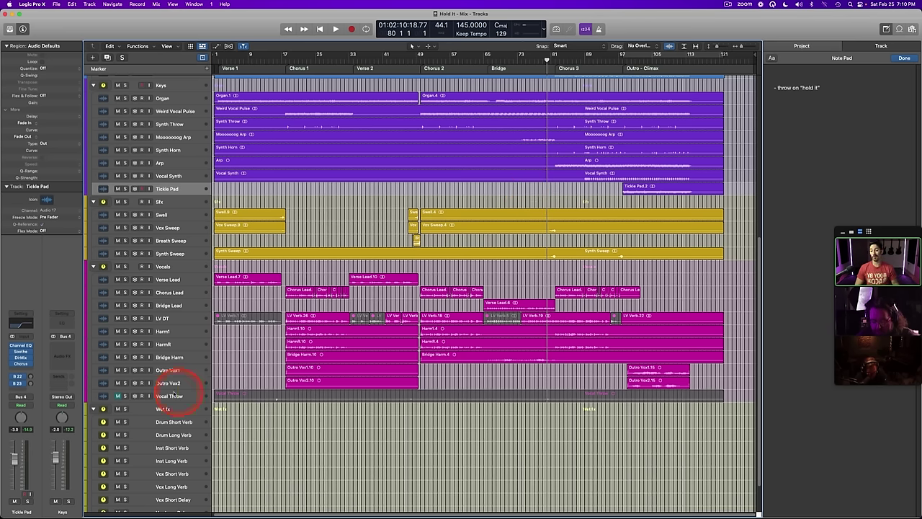
Step: Unmute the Vocal Throw track and place the playhead at bar 14, near the end of Verse 1
click(173, 395)
click(117, 395)
click(222, 396)
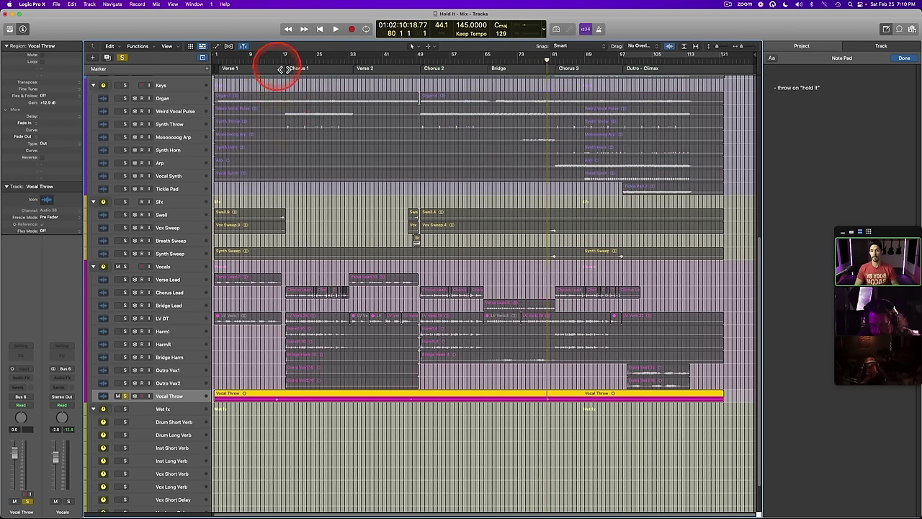
click(278, 62)
click(277, 59)
drag(278, 62, 265, 58)
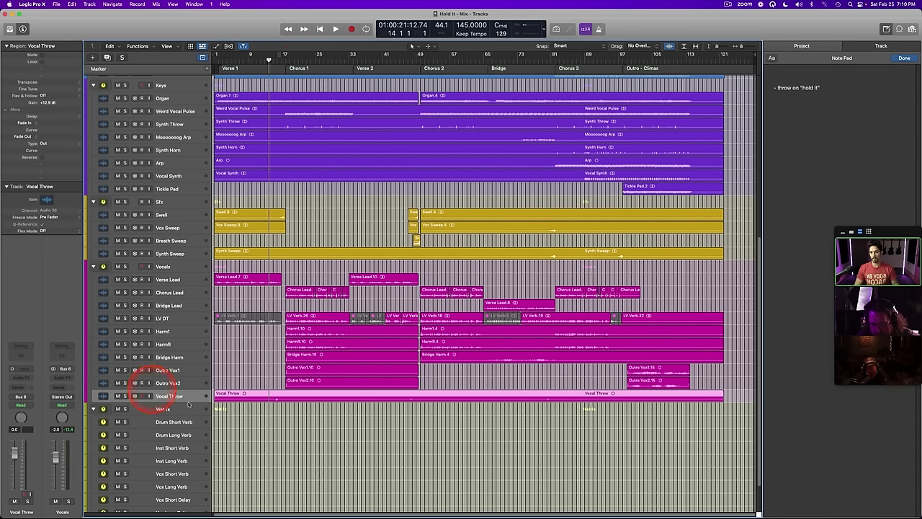
Step: Listen to Vocal Throw soloed from bar 14, then stop playback and unsolo it
key(ctrl+s)
key(space)
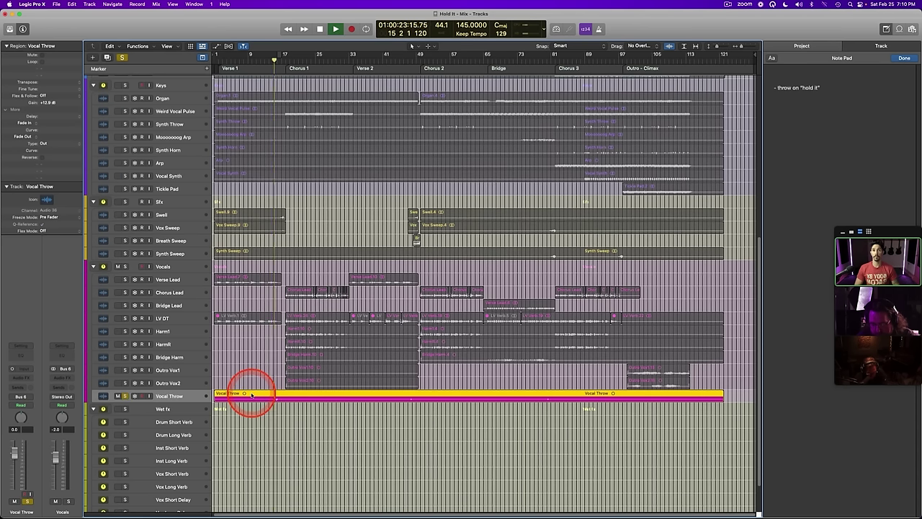
key(space)
click(122, 396)
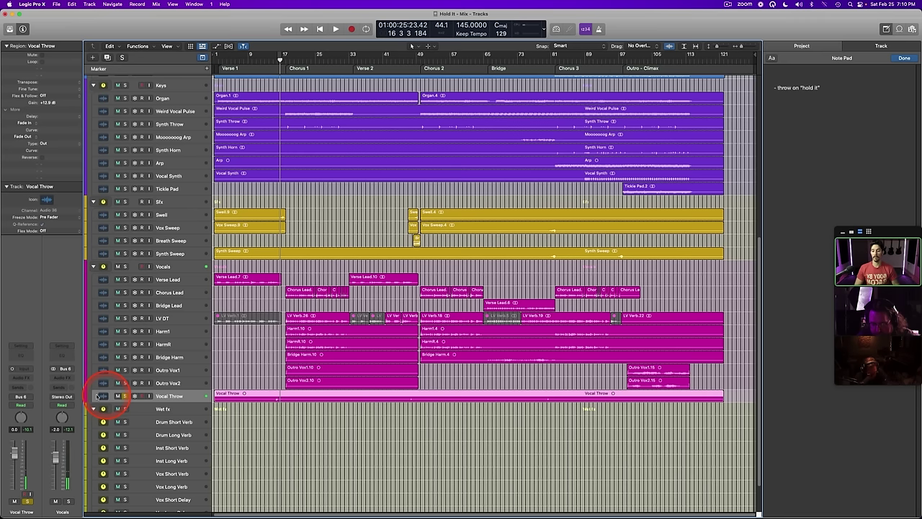
Step: Insert a Channel EQ on Vocal Throw, enable its low cut, raise the cutoff frequency and close the EQ
click(24, 355)
click(304, 217)
drag(296, 177, 408, 187)
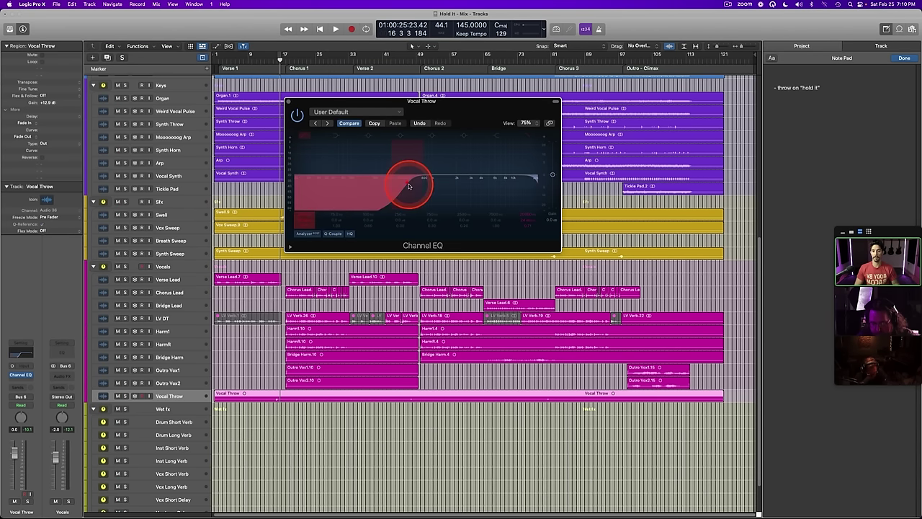
click(288, 101)
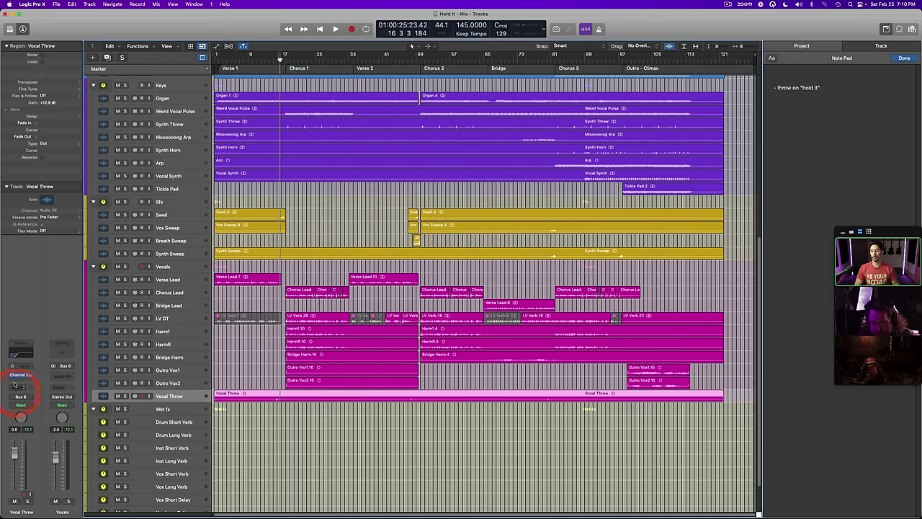
Step: Insert ValhallaSupermassive as Mono to Stereo after Vocal Throw's Channel EQ, set its mix to 100% and place the playhead at bar 15
click(17, 381)
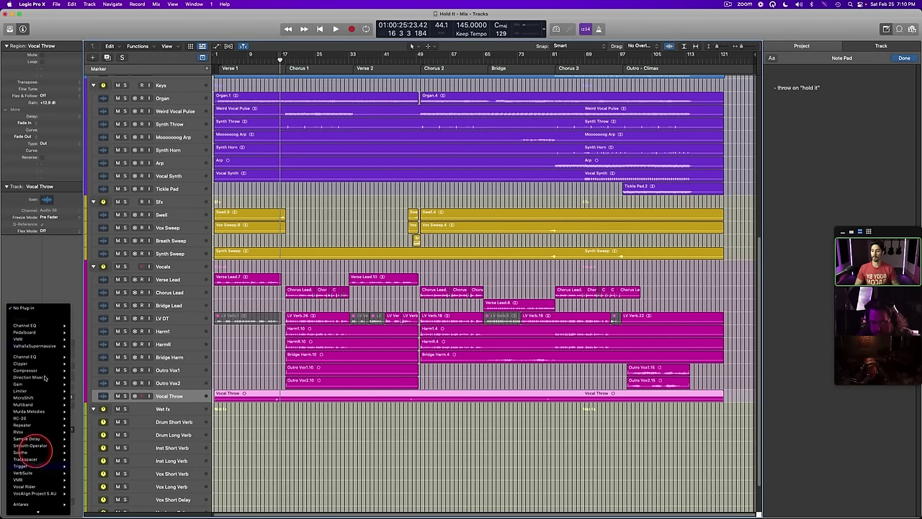
mouse_move(43, 346)
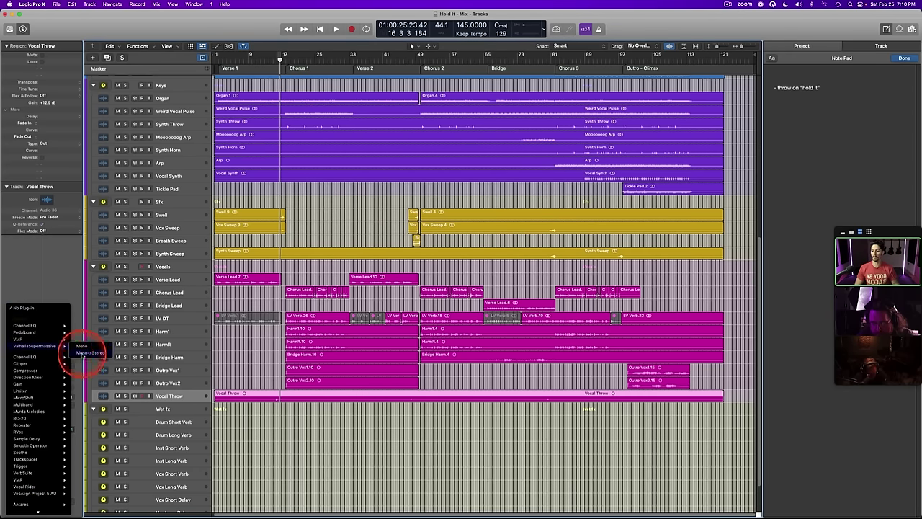
click(81, 352)
drag(278, 56, 275, 65)
drag(312, 185, 312, 137)
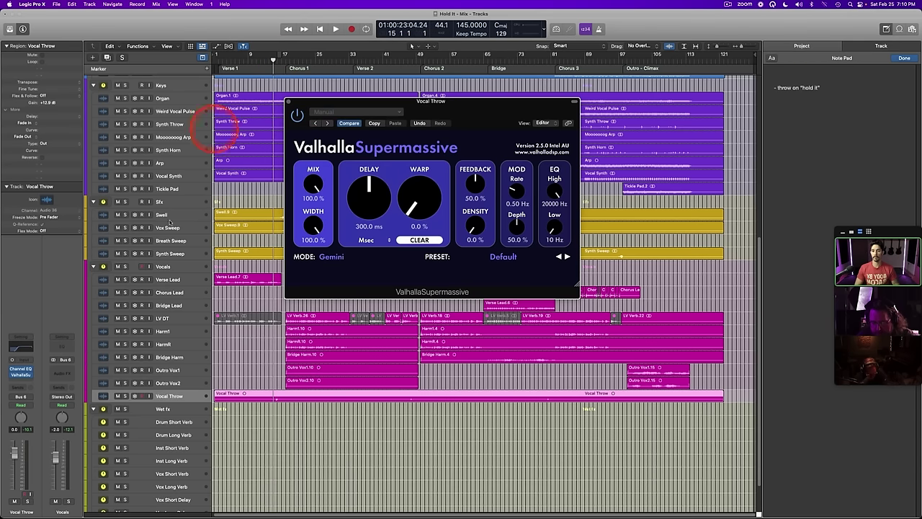
Step: Audition Vocal Throw soloed through ValhallaSupermassive from bar 15, moving the plug-in window aside, then stop and unsolo it
key(s)
key(space)
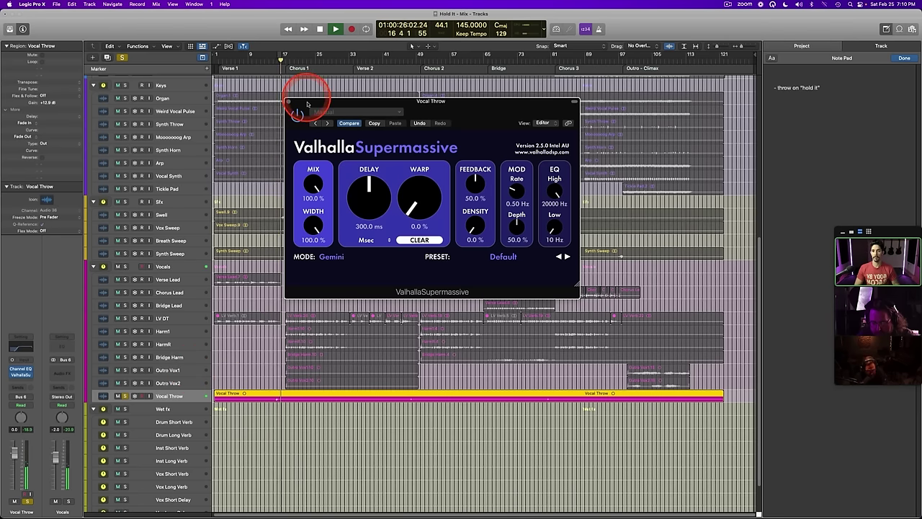
drag(306, 102, 391, 155)
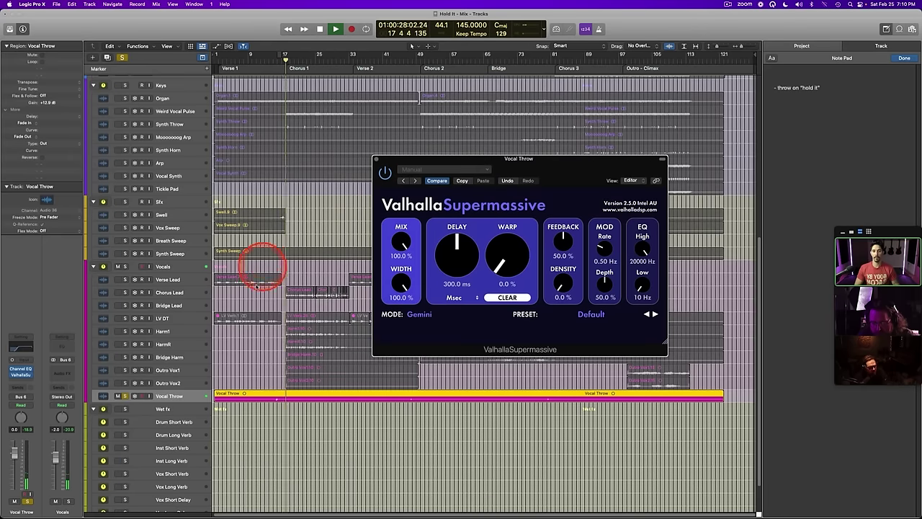
key(space)
key(s)
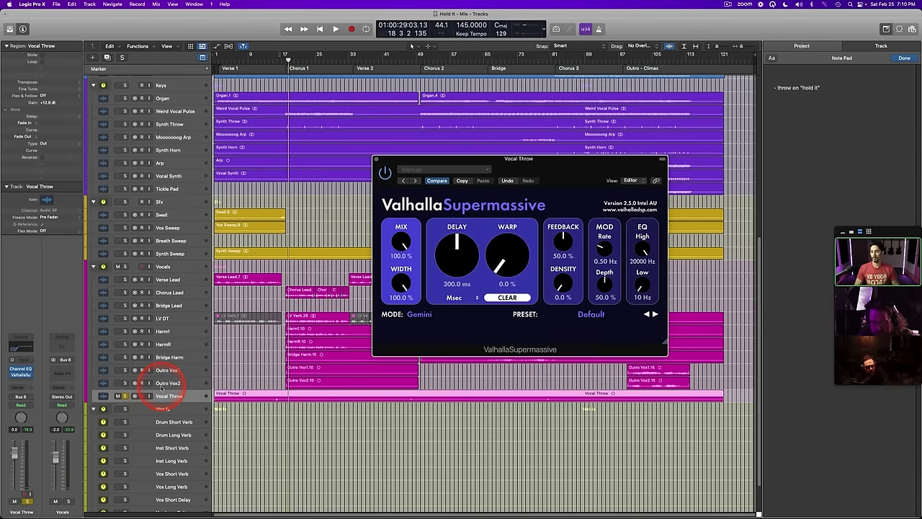
Step: Replace ValhallaSupermassive on Vocal Throw with ValhallaRoom in Mono->Stereo and move its plug-in window aside
click(29, 376)
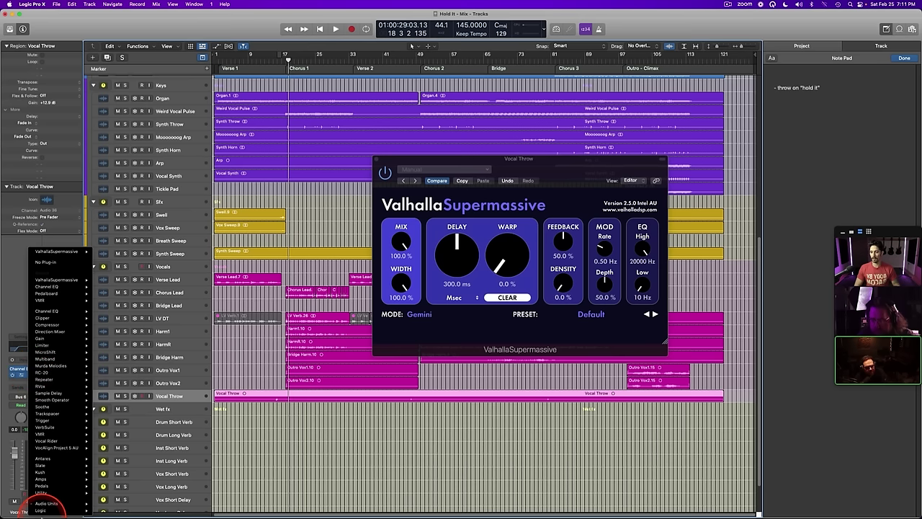
mouse_move(45, 502)
mouse_move(115, 476)
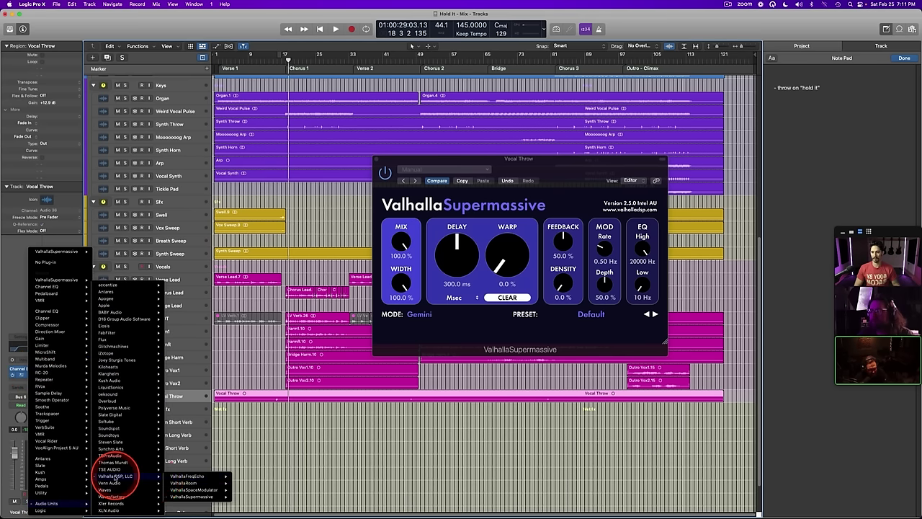
mouse_move(189, 479)
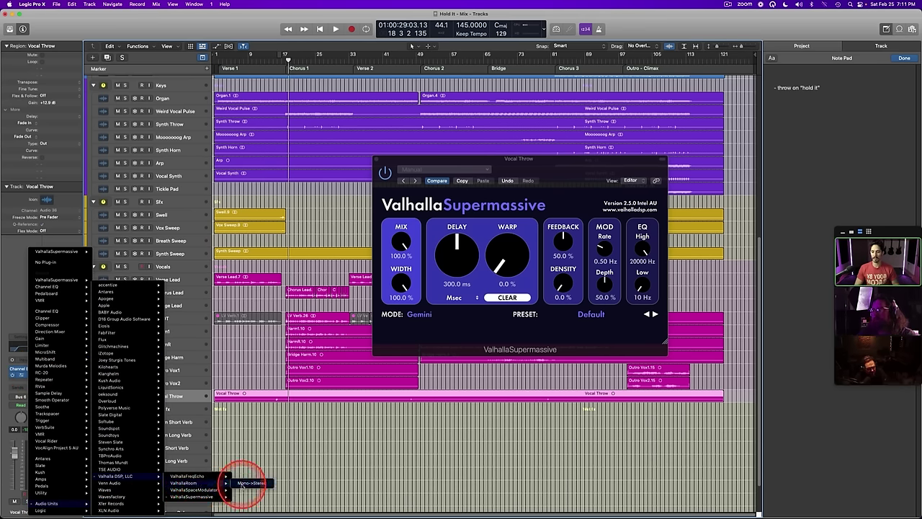
click(243, 484)
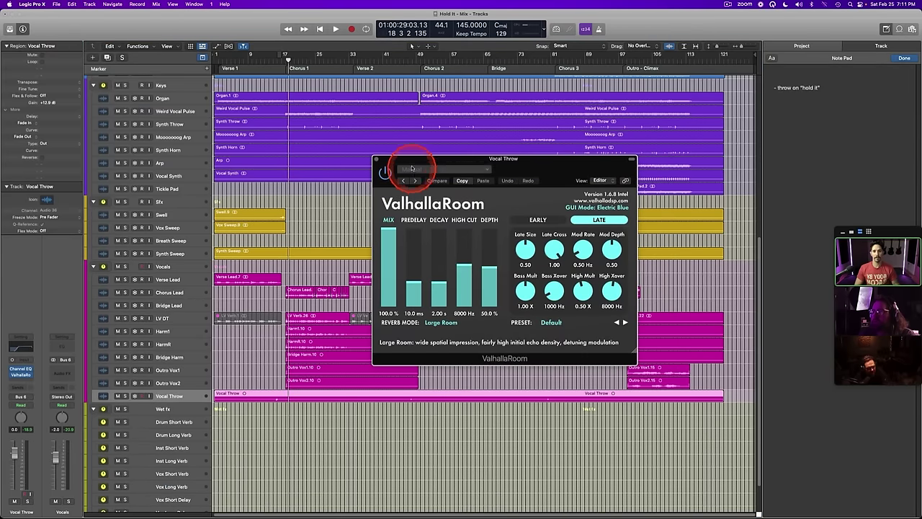
drag(407, 165, 394, 198)
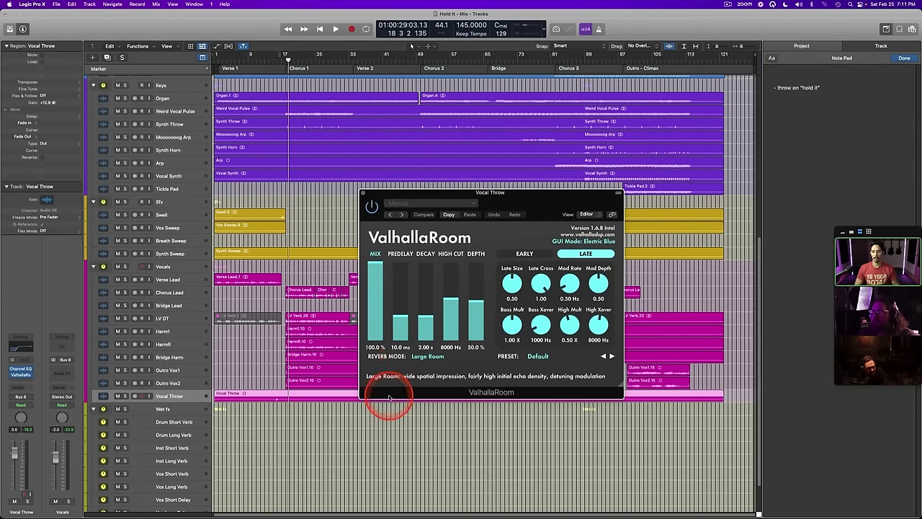
click(427, 355)
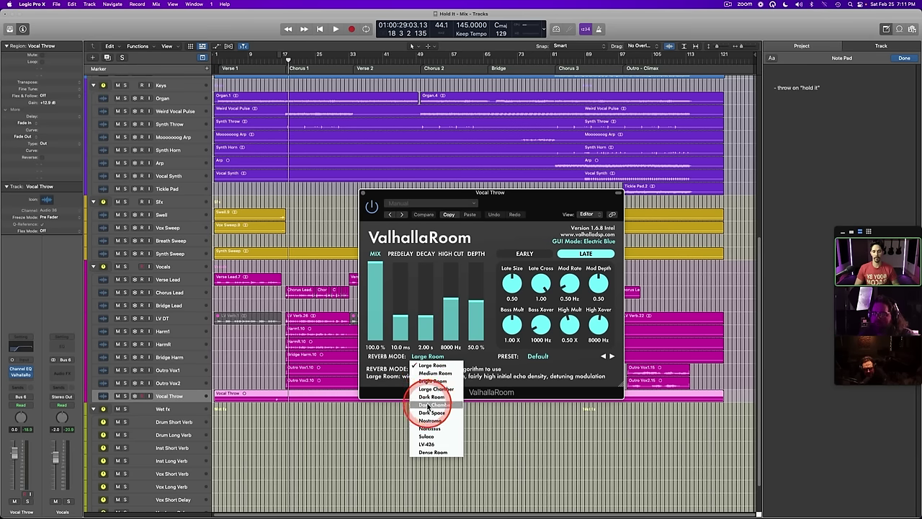
click(477, 369)
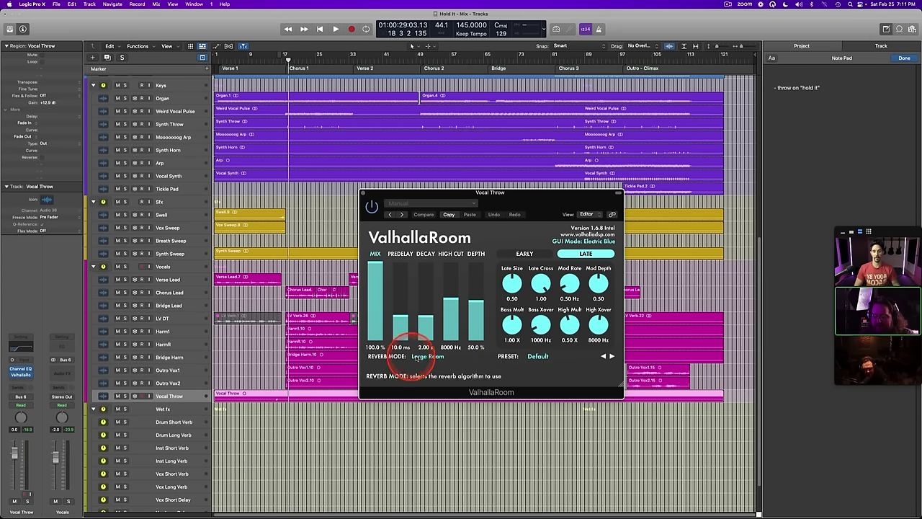
click(426, 356)
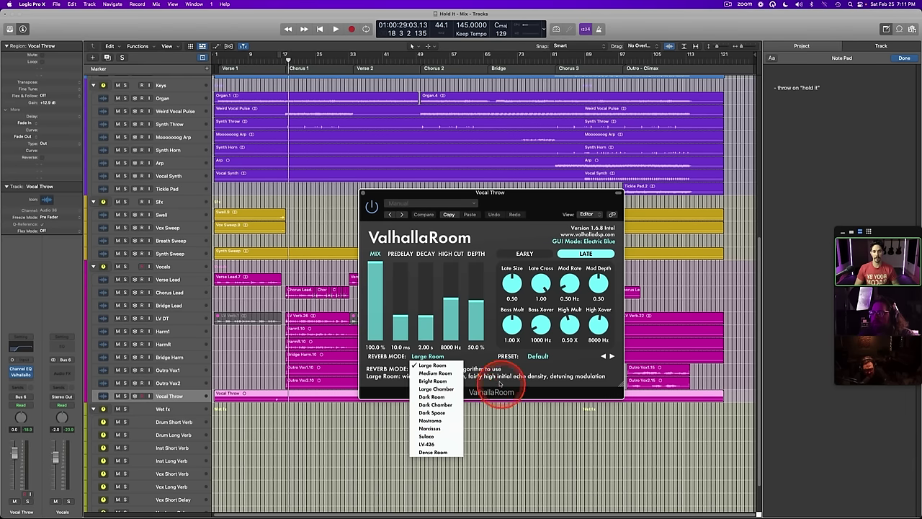
click(549, 360)
Step: Load the BigVocalHall preset from the Halls category in ValhallaRoom
click(537, 357)
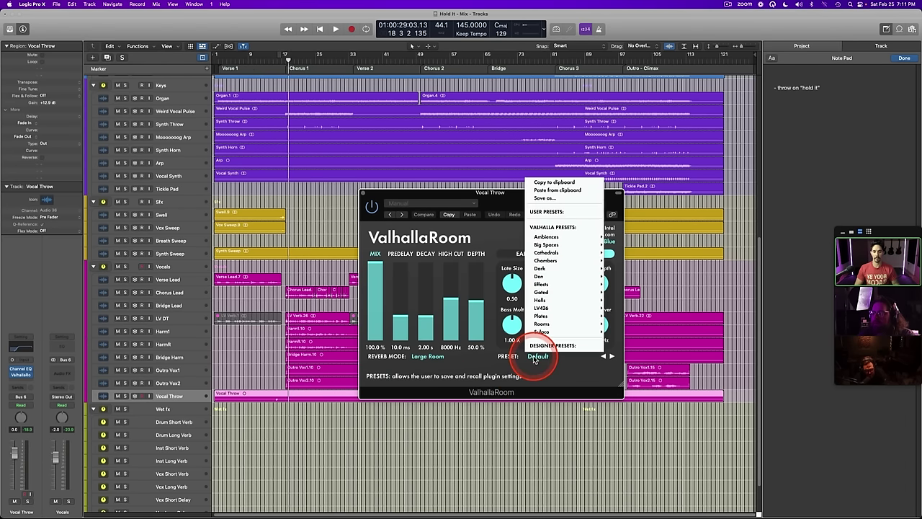
mouse_move(576, 299)
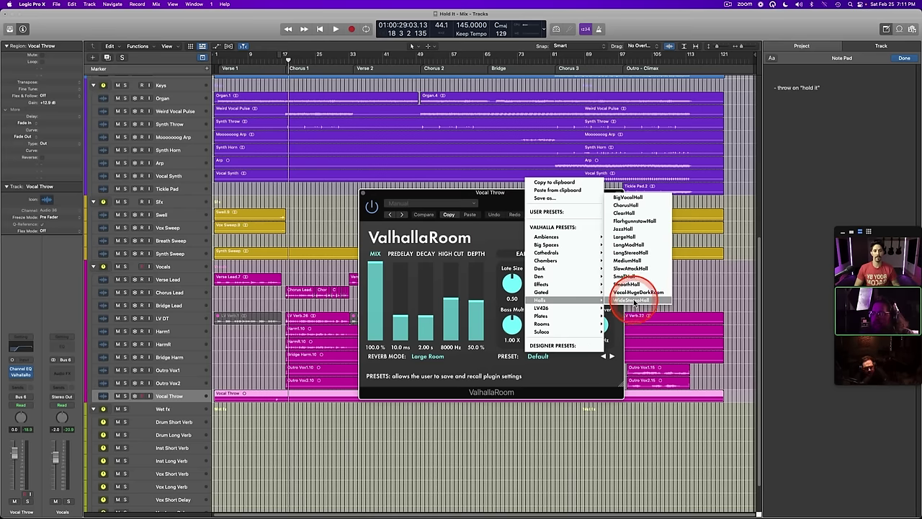
click(627, 198)
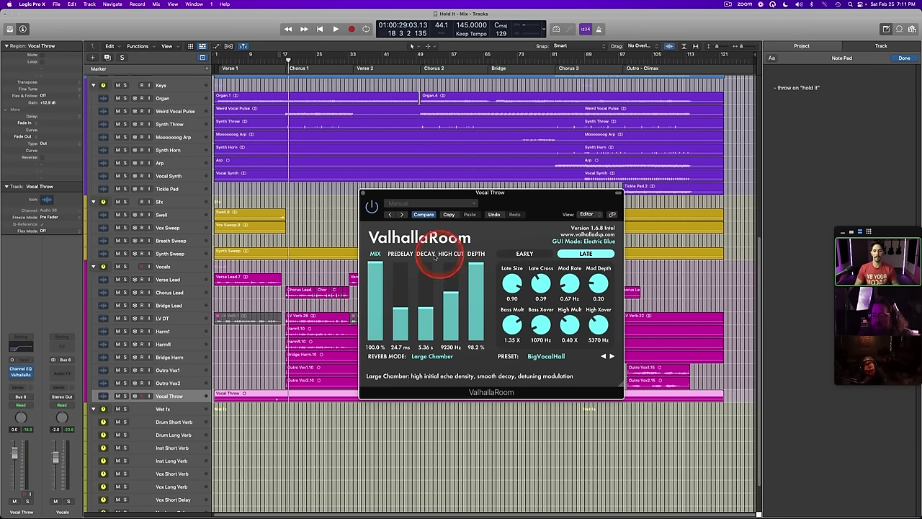
Step: Audition Vocal Throw soloed through ValhallaRoom from bar 16, then place the playhead at bar 15
click(278, 51)
key(s)
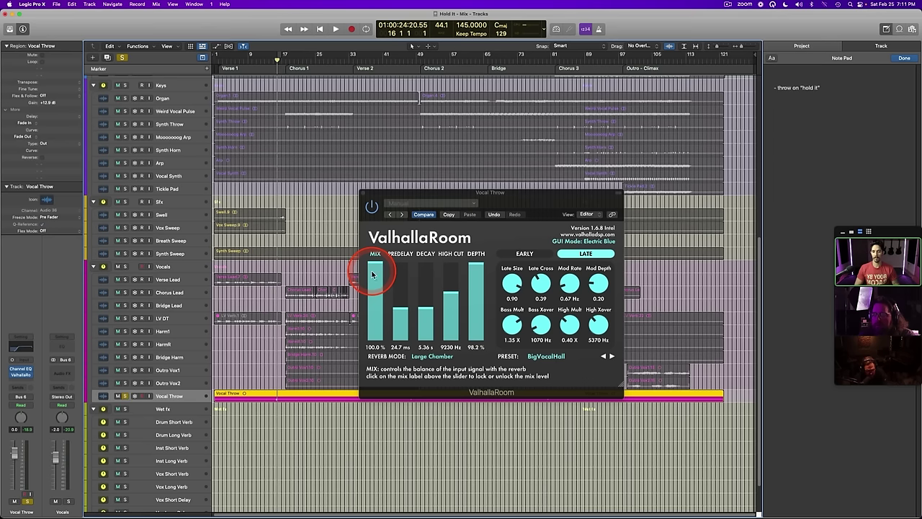
key(space)
click(273, 60)
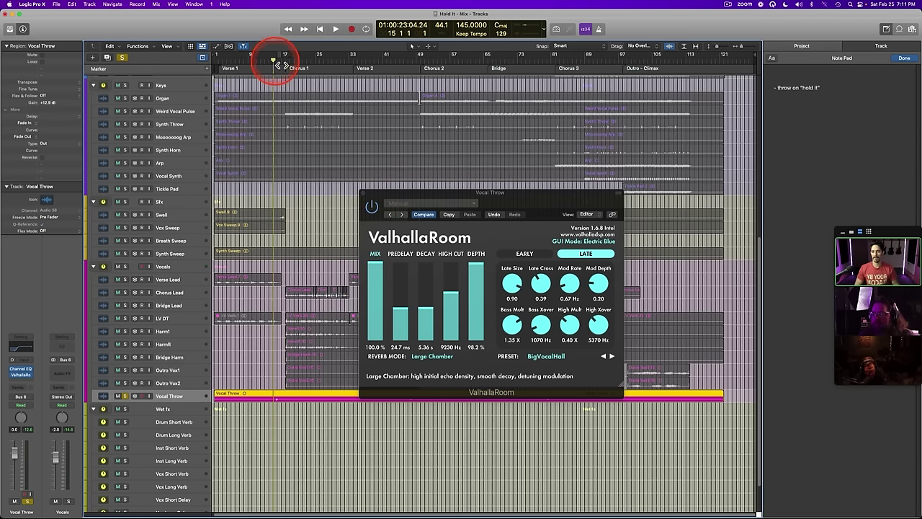
Step: Lower ValhallaRoom's high cut to 5120 Hz during playback, then close the plug-in and stop
key(space)
drag(454, 293, 452, 315)
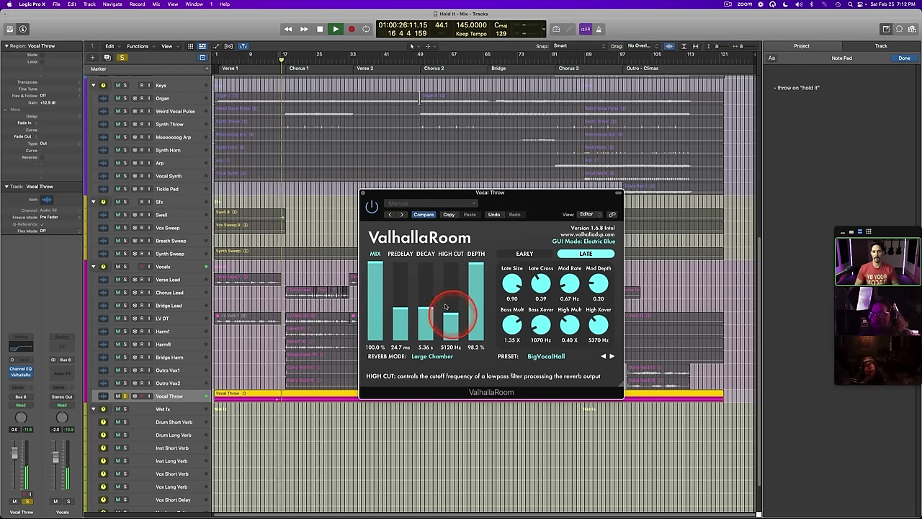
click(363, 193)
key(space)
Step: Balance Vocal Throw in the full mix from bar 15 and from just before Chorus 2, bringing its fader to -11.0 dB
click(272, 60)
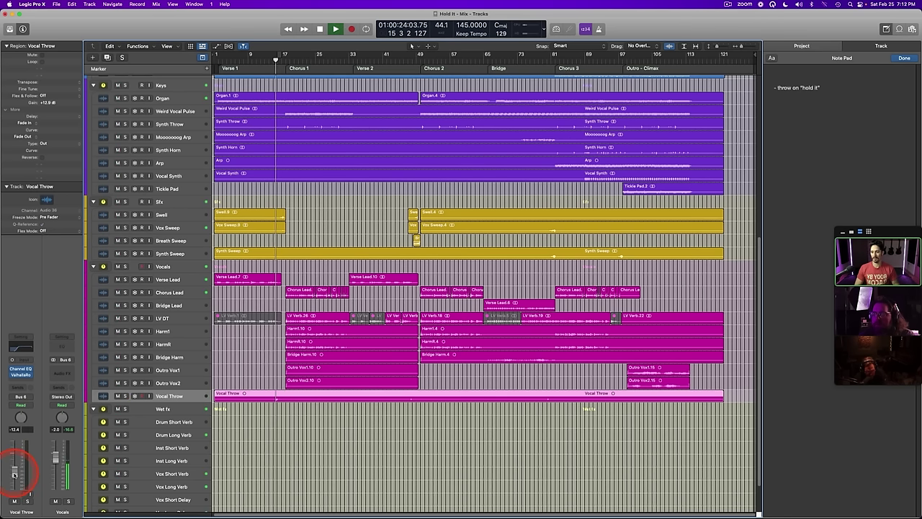
drag(16, 476, 15, 478)
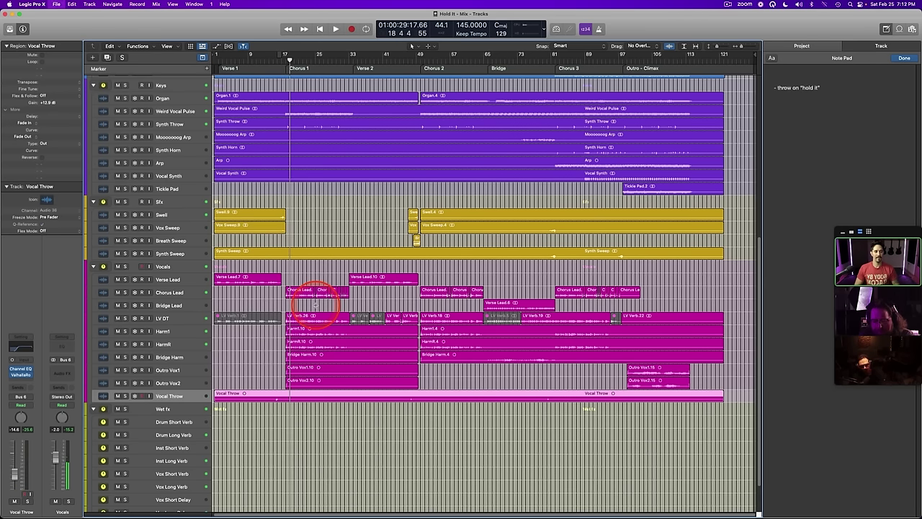
click(408, 62)
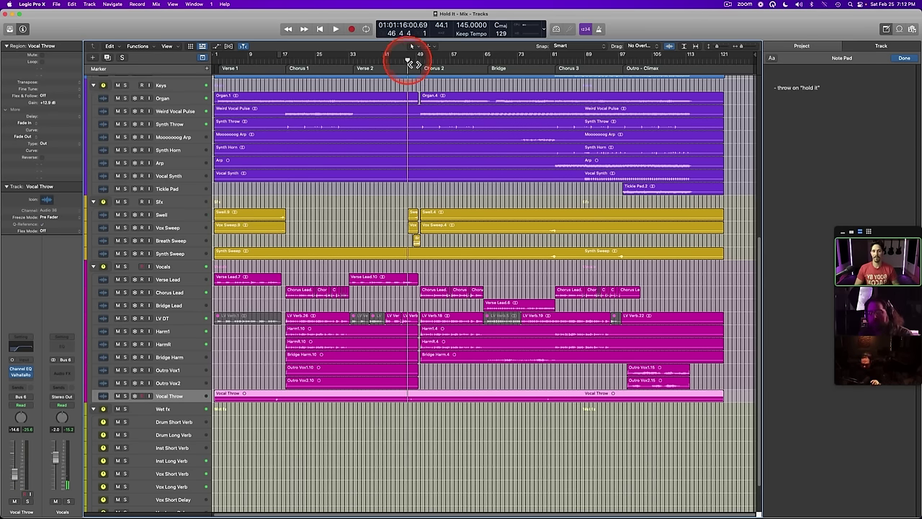
key(space)
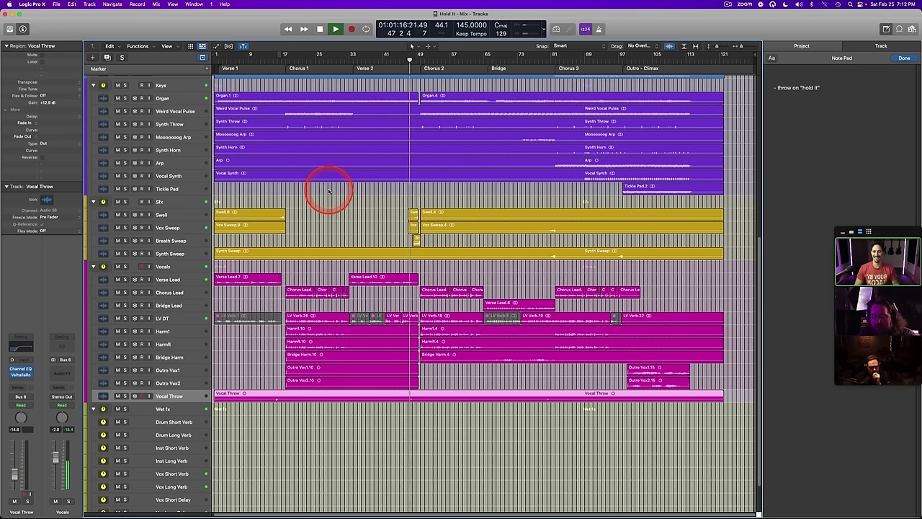
key(space)
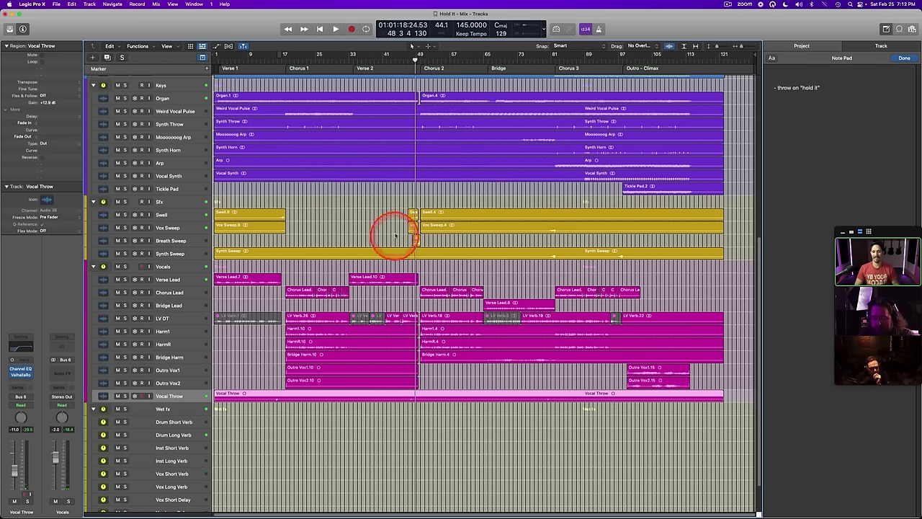
Step: Adjust the 650 Hz low cut in Vocal Throw's Channel EQ while playing the lead-in to Chorus 2 from bar 46
click(404, 63)
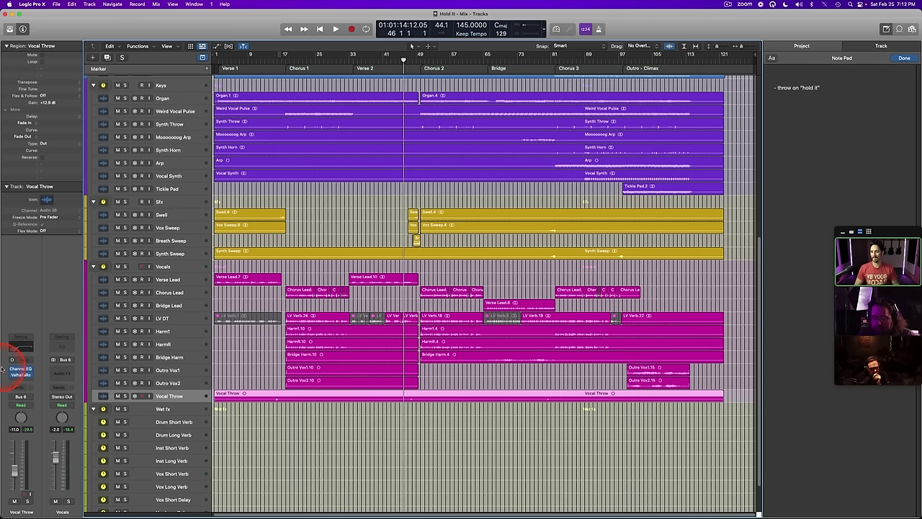
click(33, 368)
drag(412, 200, 412, 180)
key(space)
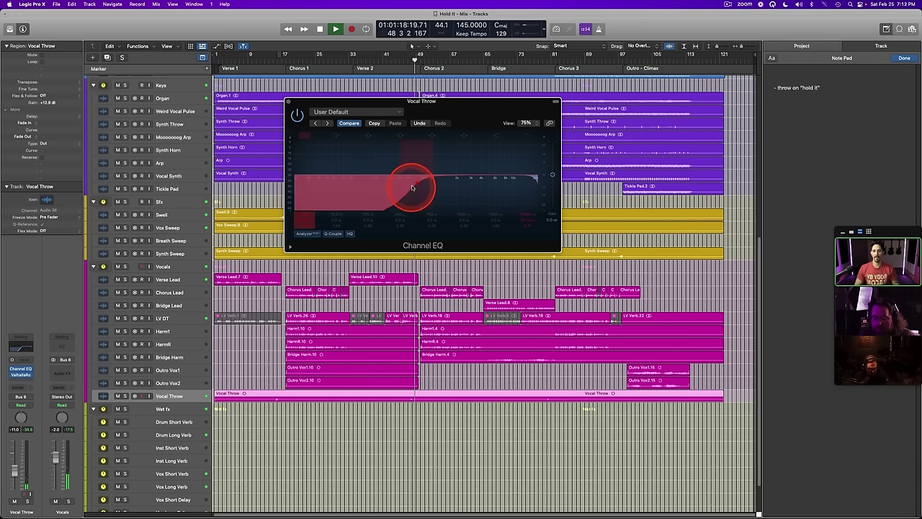
key(space)
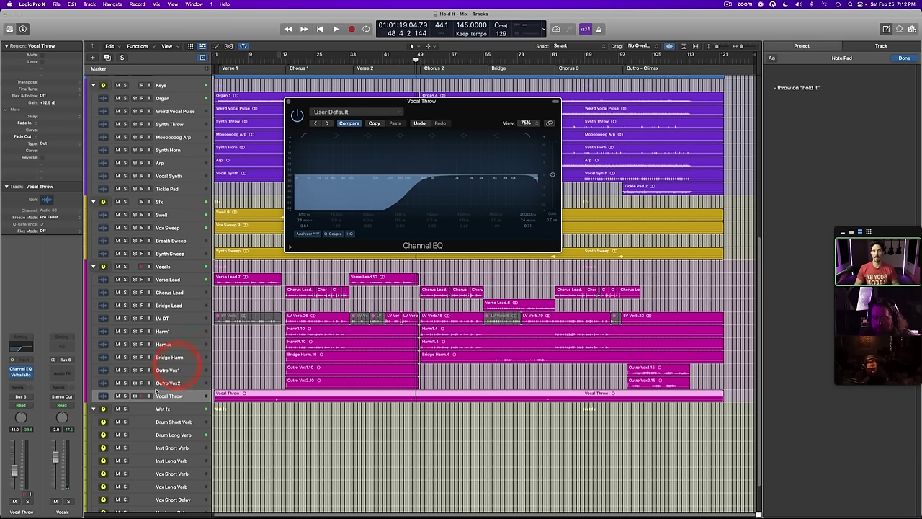
Step: Raise Vocal Throw's fader to -9.0 dB, replay the lead-in to Chorus 2 and close the Channel EQ
click(20, 375)
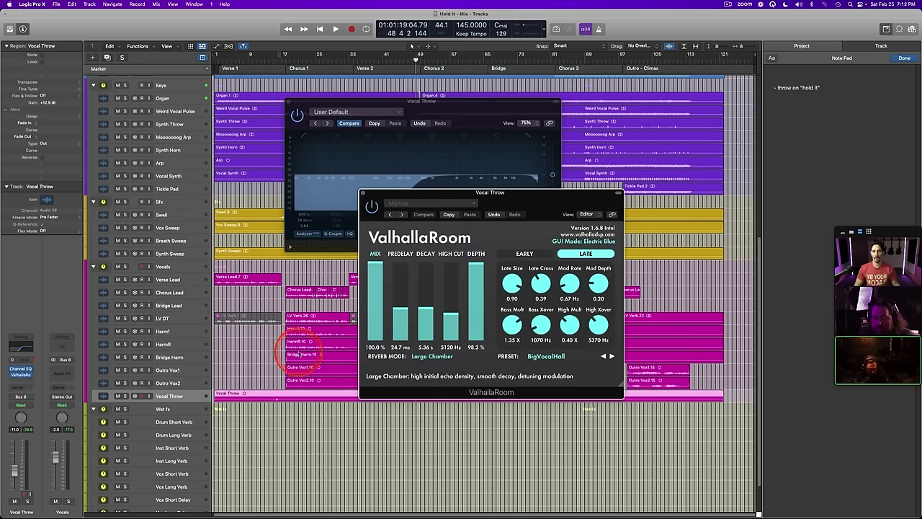
click(363, 193)
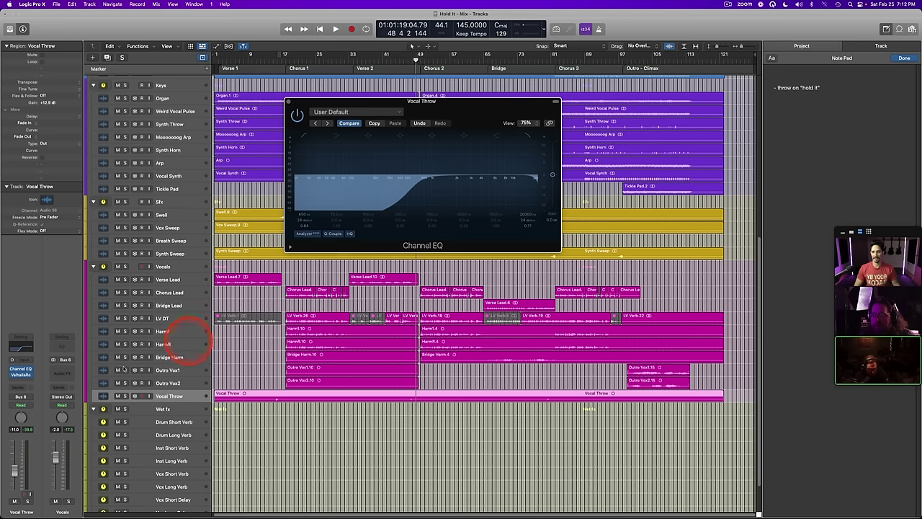
click(14, 469)
drag(415, 65, 407, 63)
key(space)
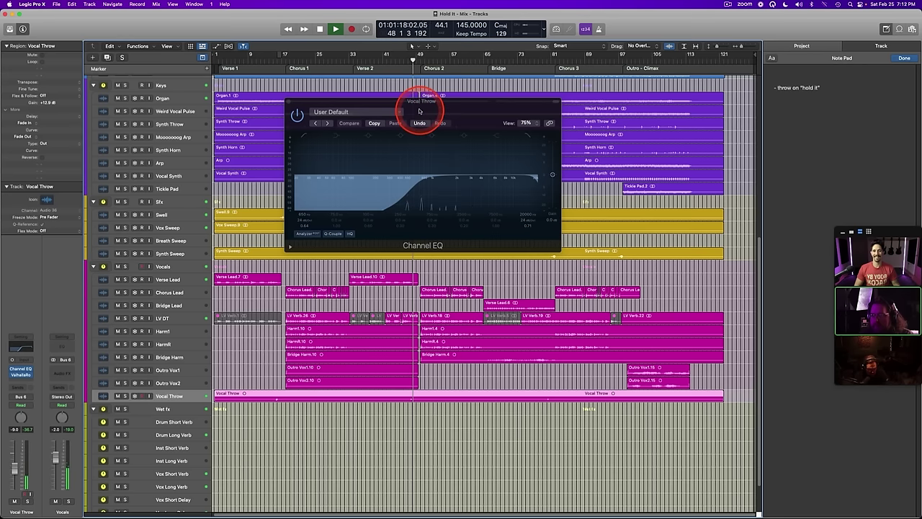
key(space)
drag(391, 103, 394, 128)
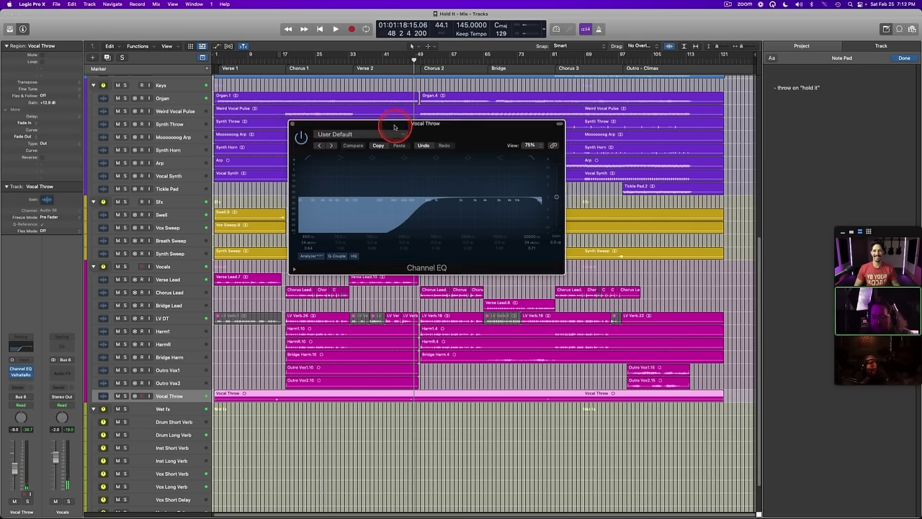
click(293, 124)
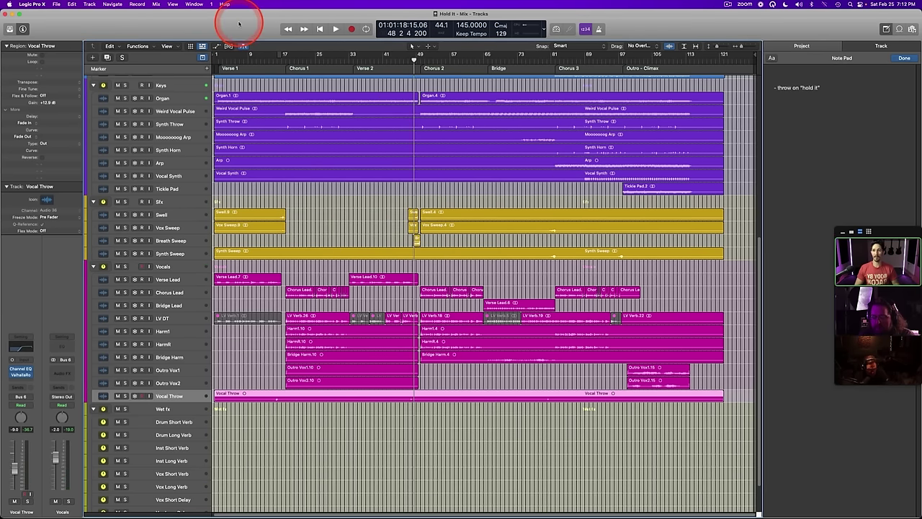
Step: Listen to the full mix in Chorus 2, then jump ahead to just before Chorus 3 and listen into the outro
key(space)
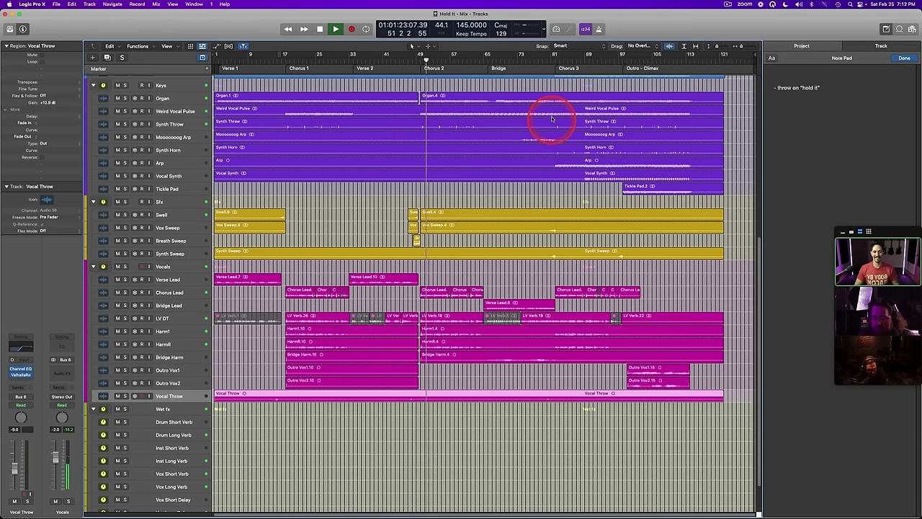
click(541, 61)
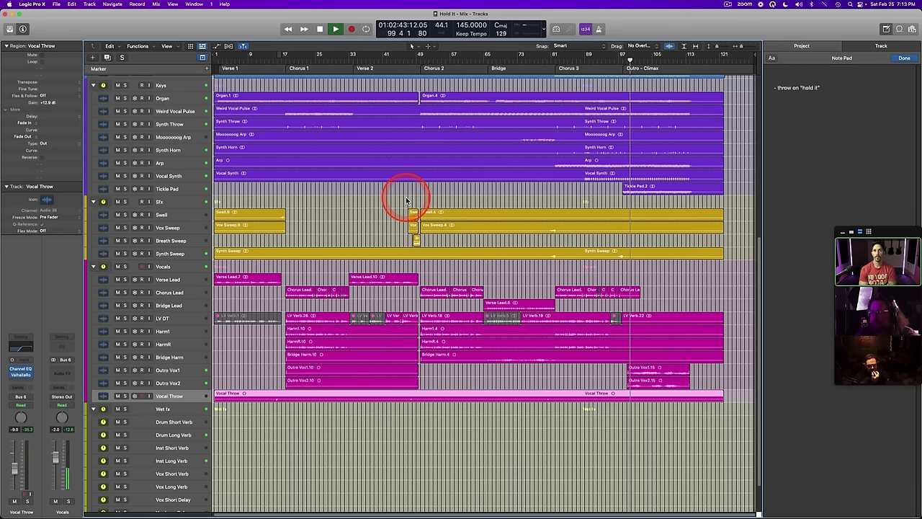
Step: Select Tickle Pad, play the outro from bar 97 and raise the track's send to Inst Long Verb
click(172, 188)
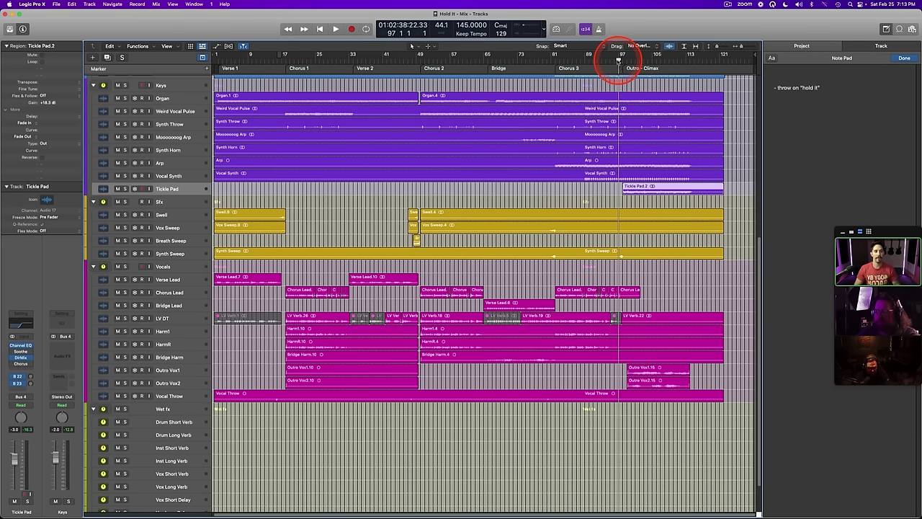
key(space)
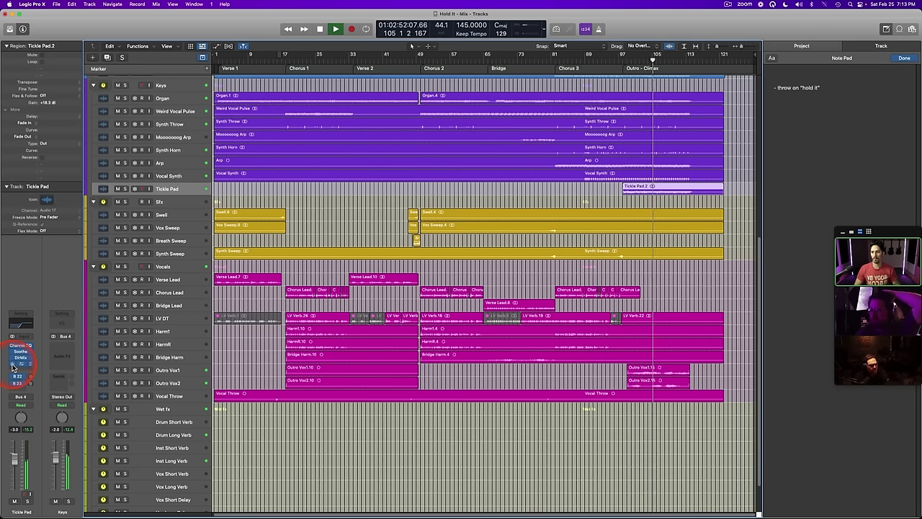
drag(31, 383, 28, 355)
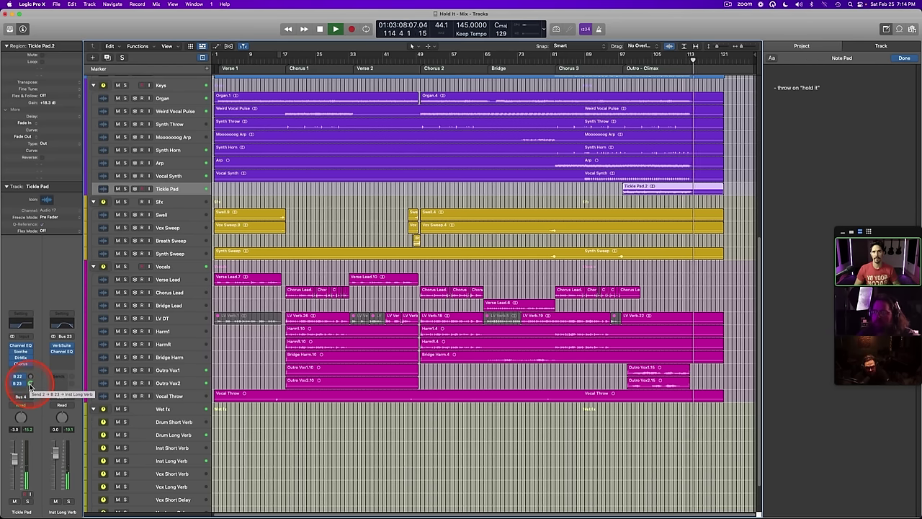
Step: Replay the outro from bar 97 and replace the high-shelf cut in Tickle Pad's Channel EQ with a bell cut of about -9.4 dB near 2720 Hz
click(21, 324)
mouse_move(477, 202)
mouse_down()
mouse_move(520, 144)
mouse_move(500, 134)
mouse_move(490, 180)
mouse_up()
click(667, 68)
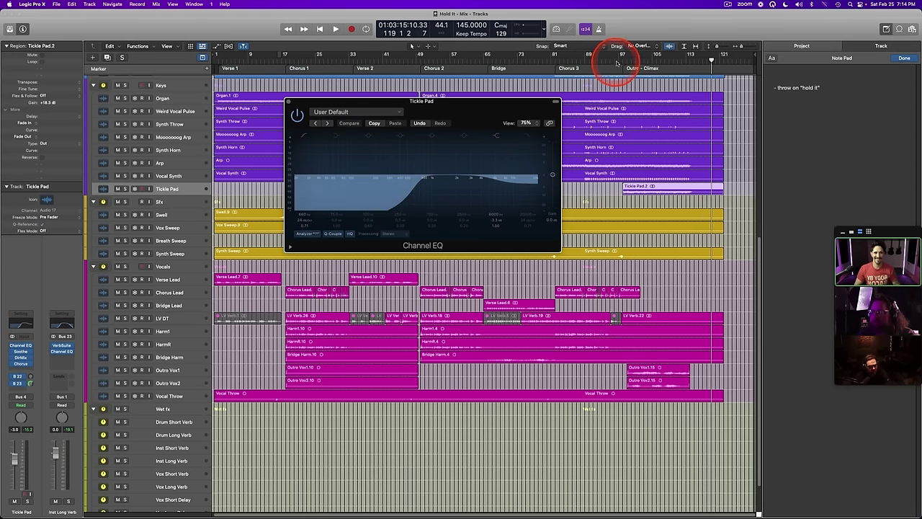
click(613, 55)
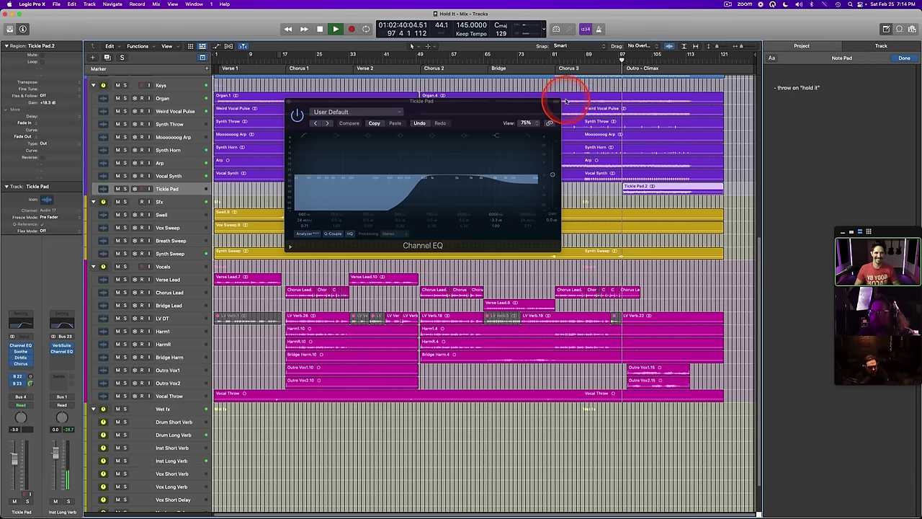
click(453, 105)
drag(495, 180, 465, 196)
click(465, 138)
click(501, 159)
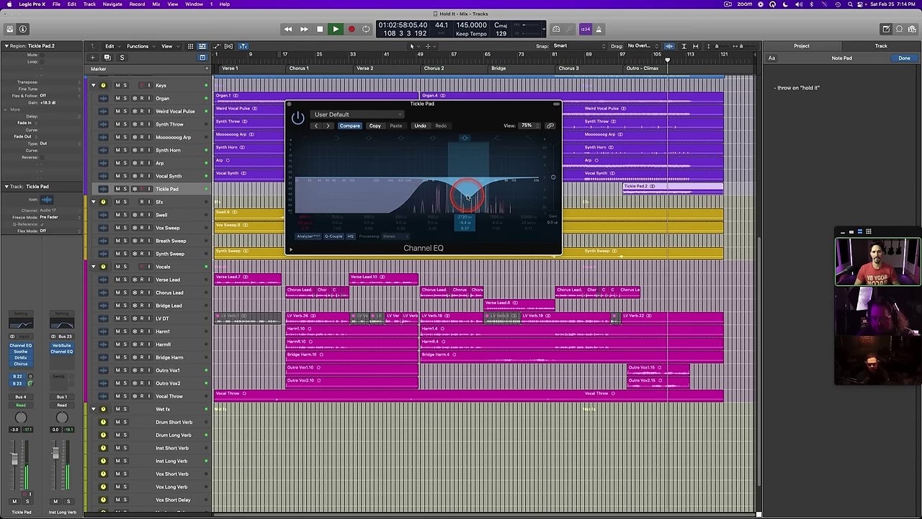
Step: Deepen Tickle Pad's EQ bell cut to about -16.3 dB near 2740 Hz, close the Channel EQ and replay the outro
drag(468, 197, 468, 198)
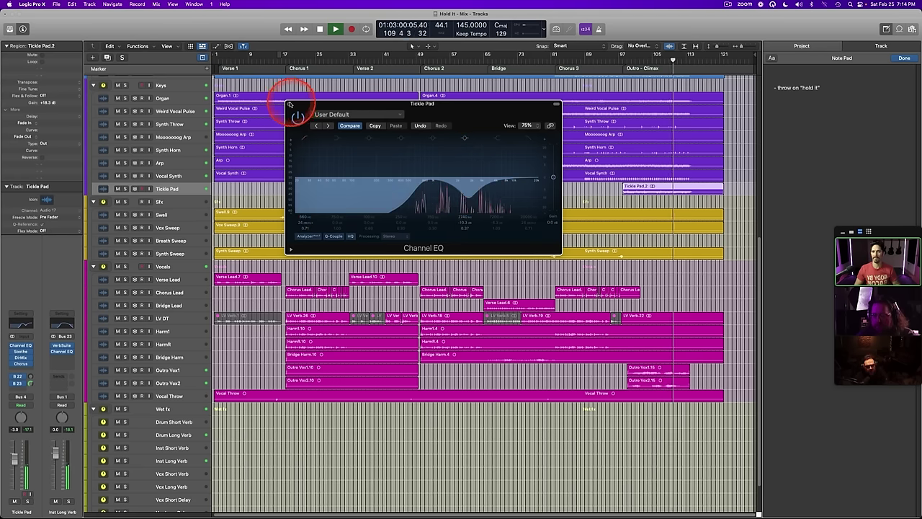
click(288, 105)
click(614, 60)
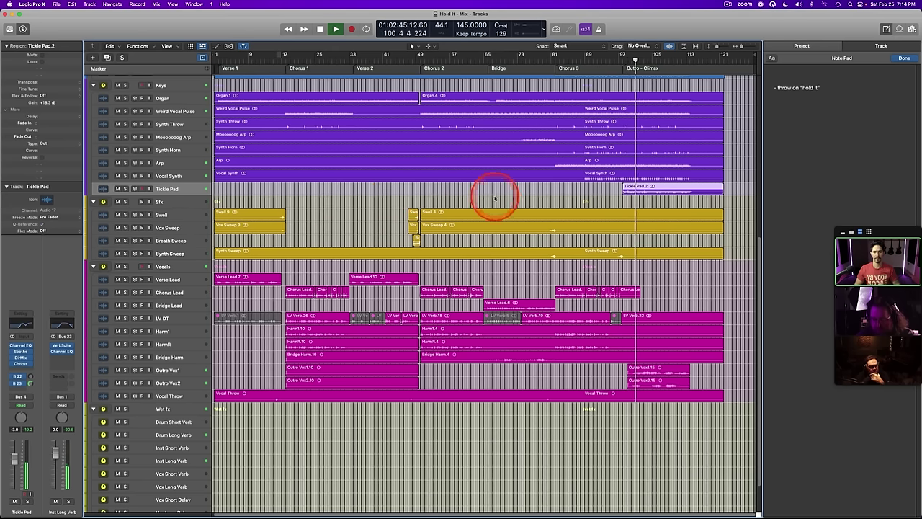
Step: Create a new track below Snare Low with the same channel settings and name it Snare Low BIG
scroll(471, 195, up, 8)
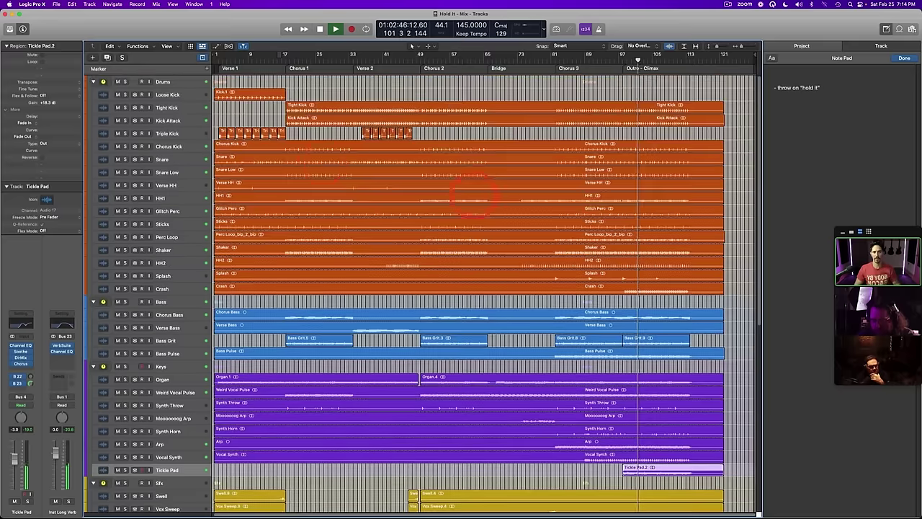
click(170, 172)
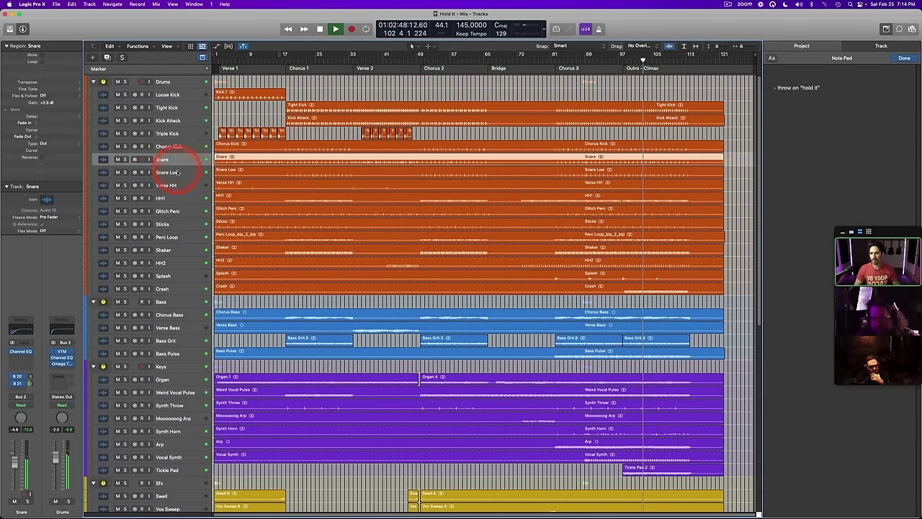
click(742, 46)
drag(742, 48, 739, 61)
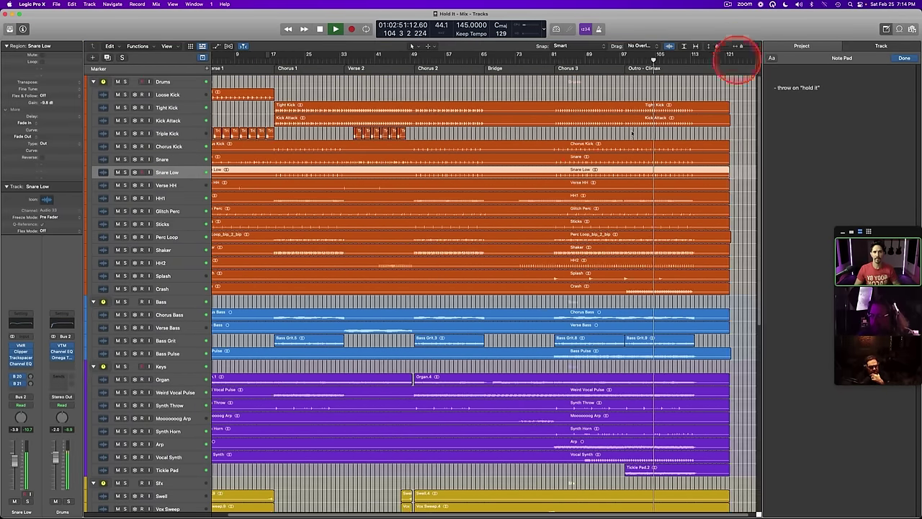
scroll(612, 162, right, 1)
key(super+d)
double_click(178, 185)
key(Right)
text(BIG)
key(Return)
key(space)
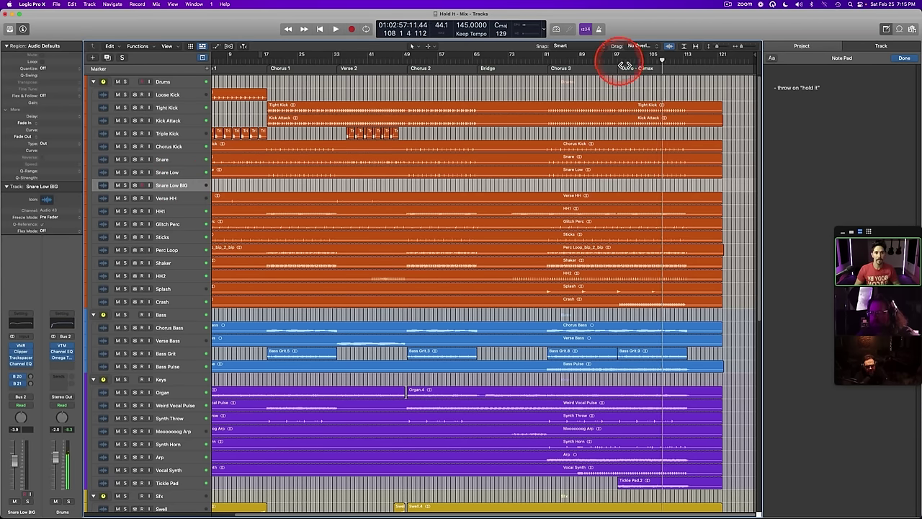
Step: Split the Snare Low region at bar 97 and move its outro part onto the Snare Low BIG track
alt+click(626, 68)
drag(619, 177, 680, 186)
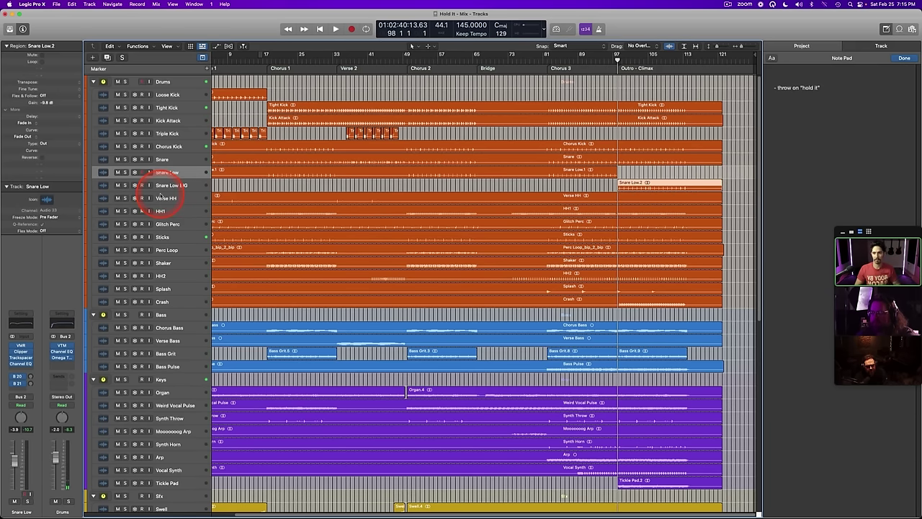
Step: Select Snare Low BIG, solo it during outro playback and raise its Bus 21 send to Drum Long Verb, ending with solo off
click(188, 186)
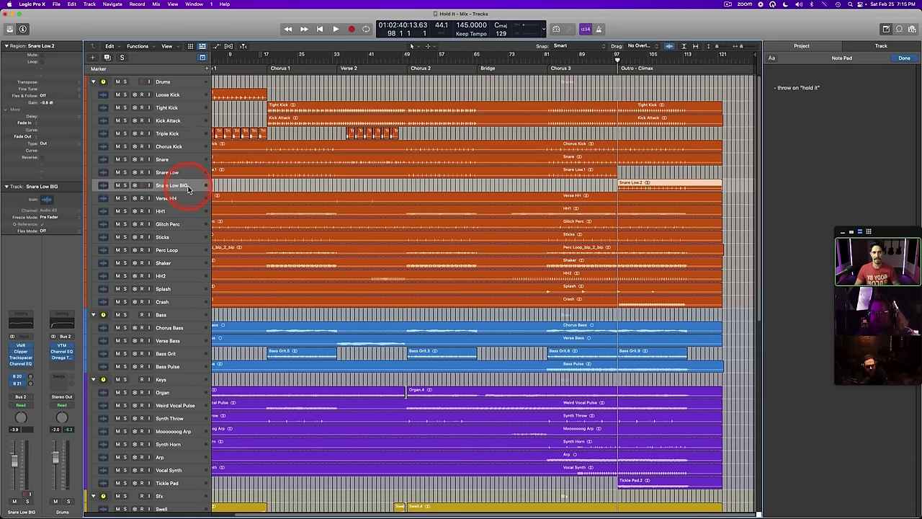
click(22, 370)
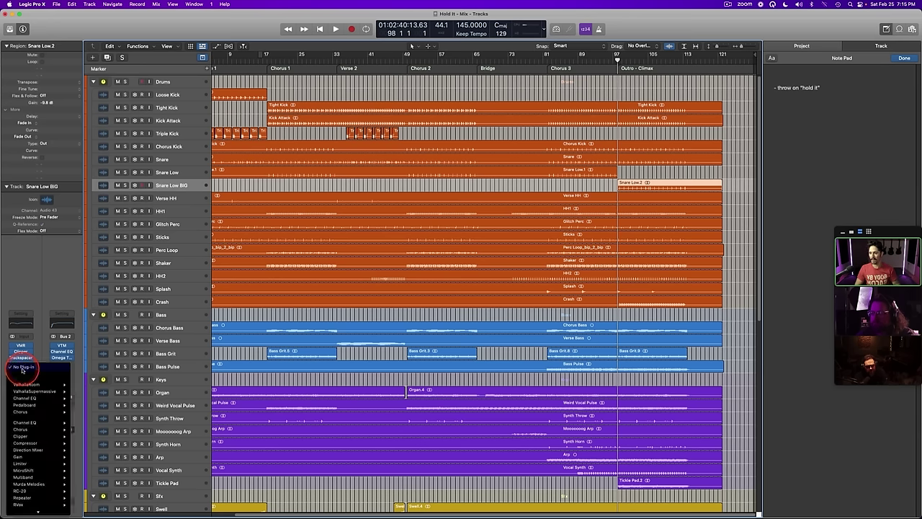
click(17, 295)
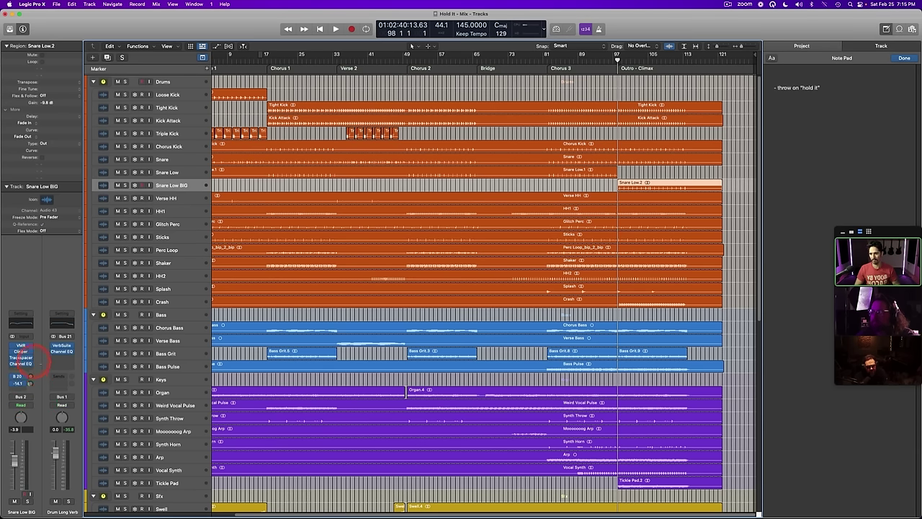
key(space)
key(s)
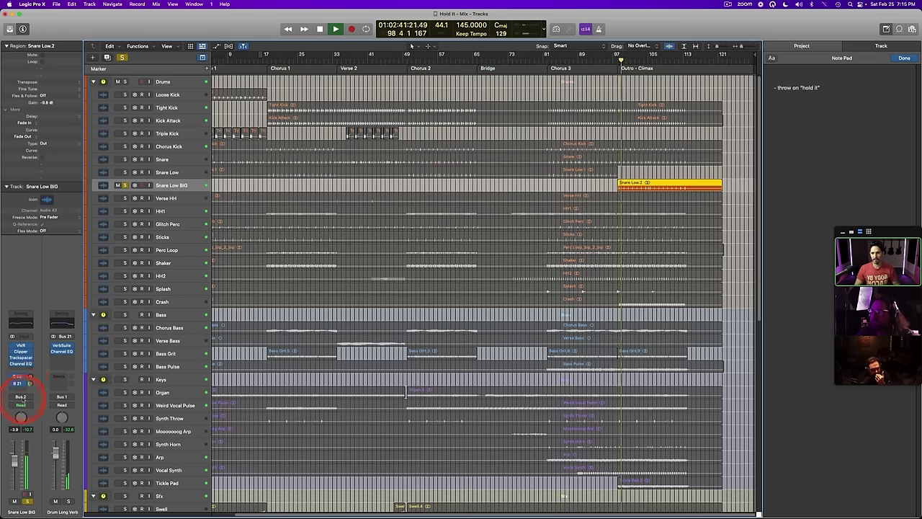
drag(30, 386, 30, 383)
key(s)
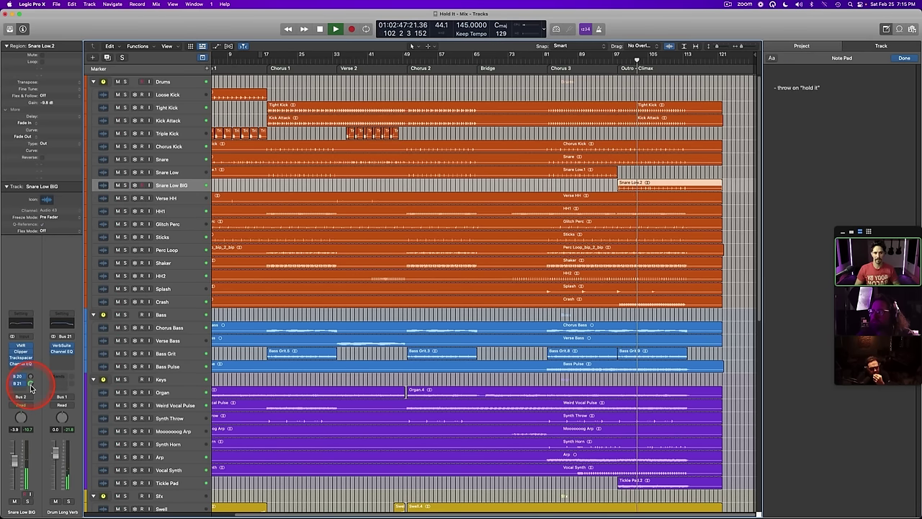
Step: Rebalance Snare Low BIG's Drum Long Verb send against the full mix, replaying the outro and easing the send back down
drag(30, 389, 31, 385)
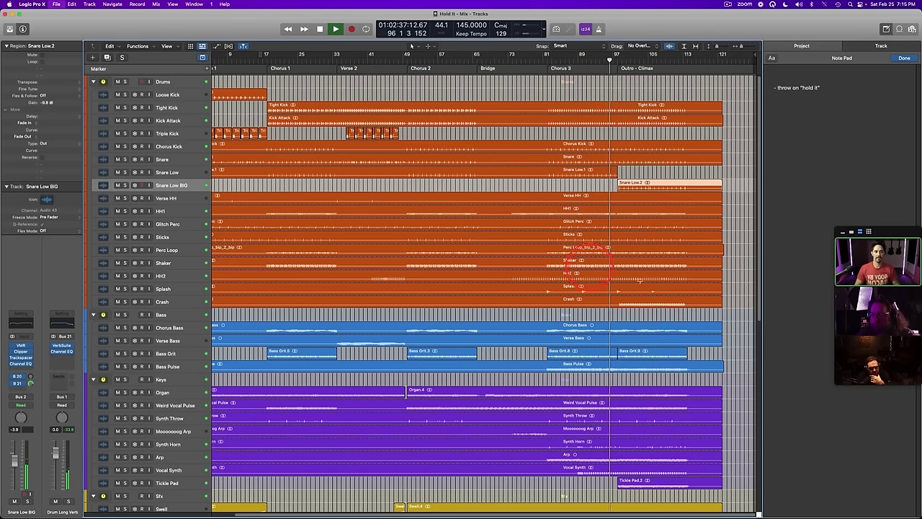
click(742, 190)
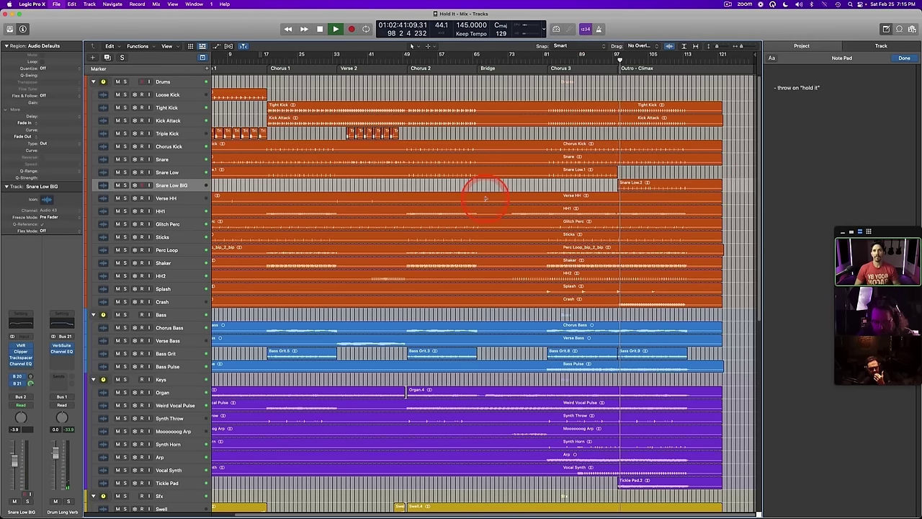
drag(31, 383, 30, 392)
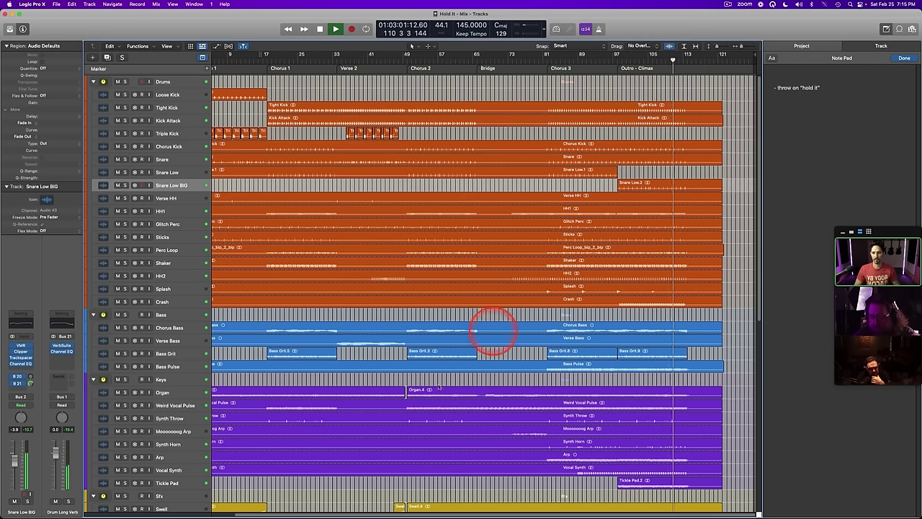
Step: Listen to the end of the outro, return to Chorus 3 and set a cycle range from bar 81 to bar 97
scroll(475, 357, down, 5)
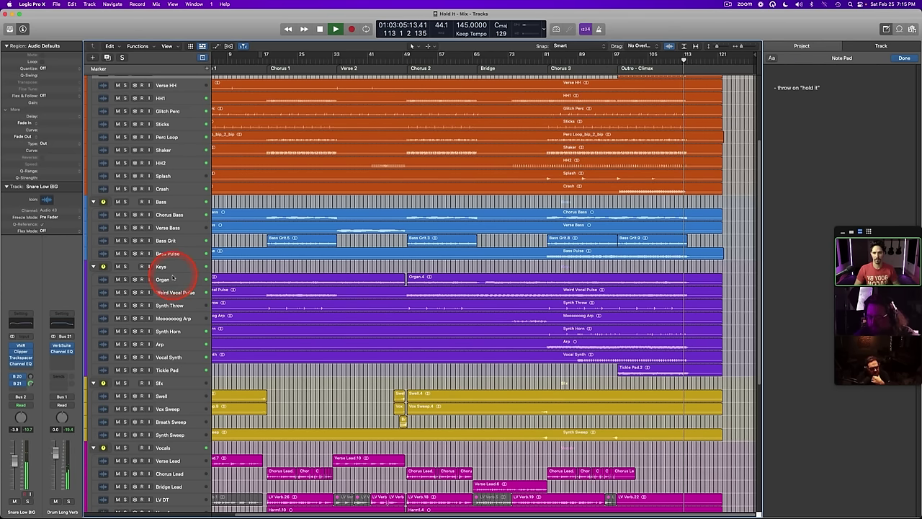
scroll(482, 283, up, 5)
scroll(492, 287, down, 7)
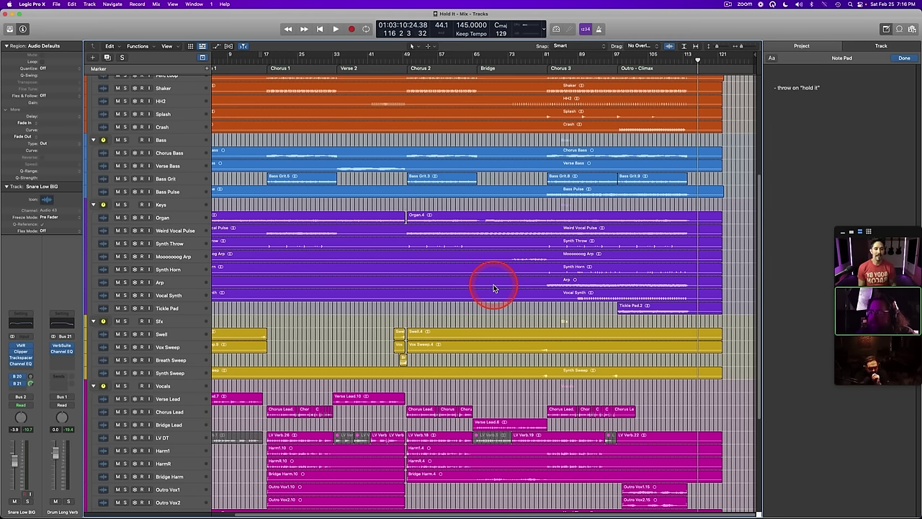
click(555, 67)
drag(547, 57, 617, 57)
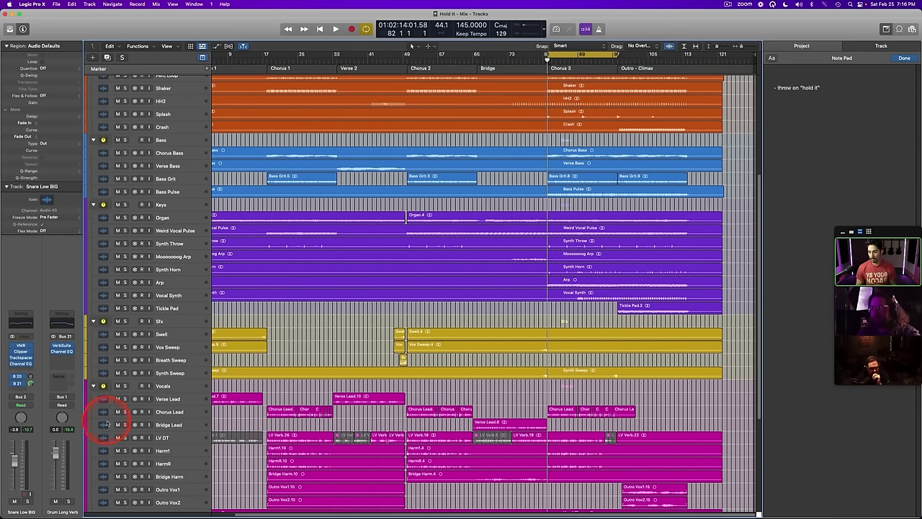
Step: Show the mixer, collapse all track stacks into their group channels and select the Stereo Out channel
key(x)
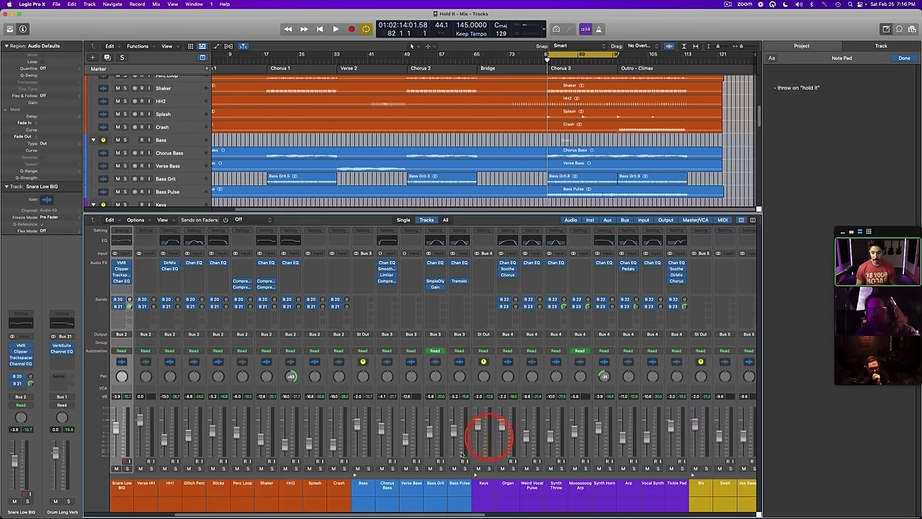
key(ctrl+shift+super+Up)
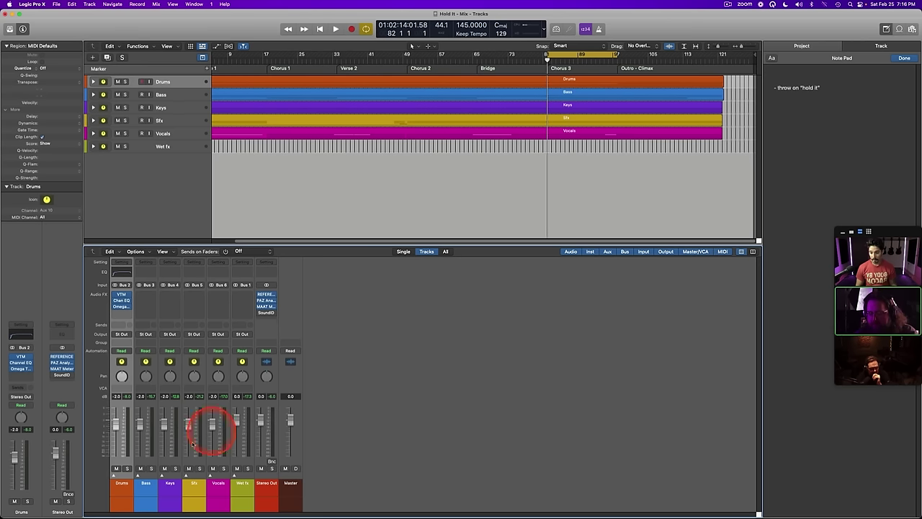
click(145, 488)
click(217, 490)
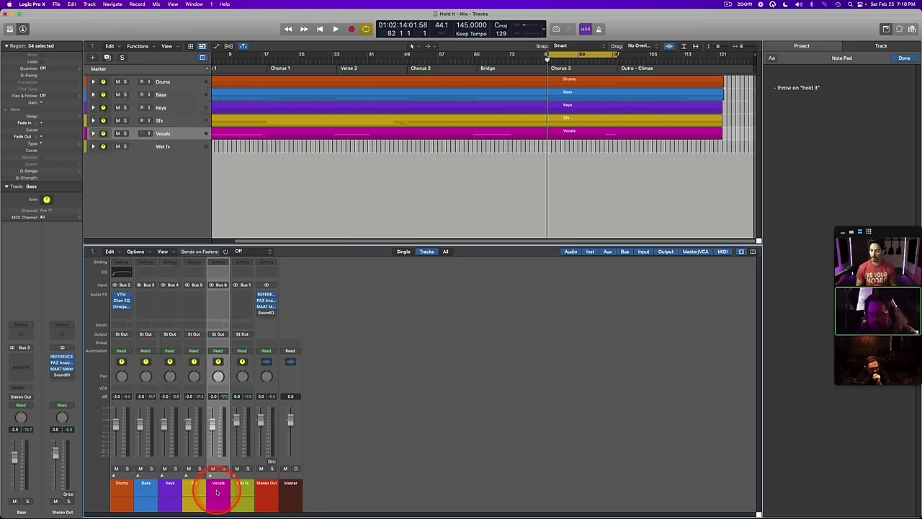
shift+click(153, 490)
click(122, 489)
click(265, 490)
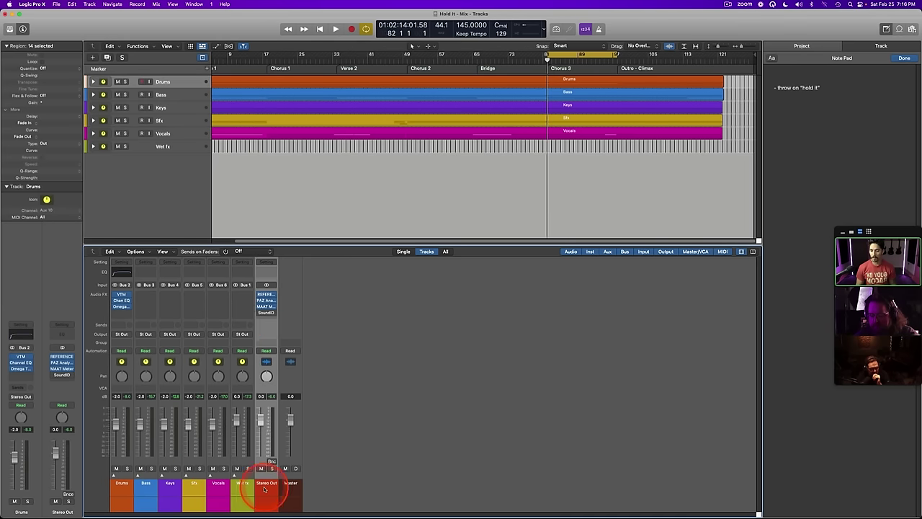
Step: Check Chorus 3's frequency spectrum and stereo image during playback with PAZ Analyzer on Stereo Out, clear its memory and close it
click(267, 301)
key(space)
click(609, 261)
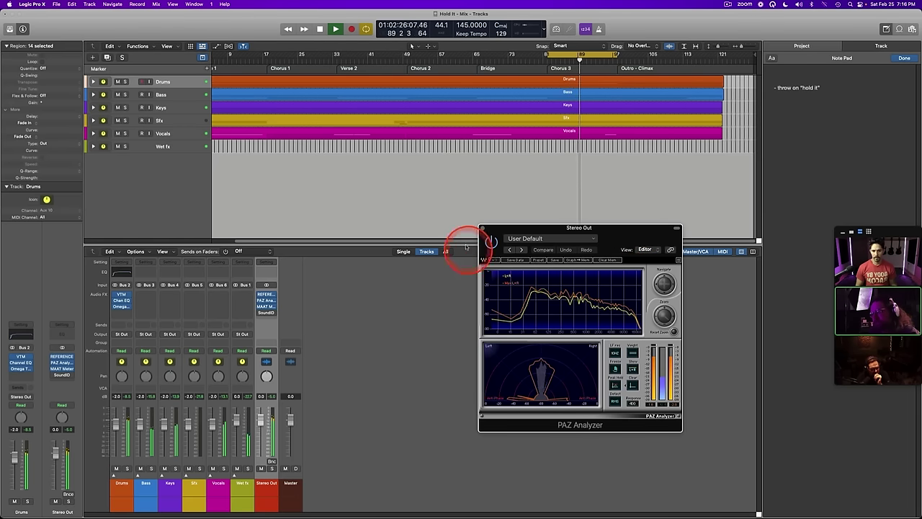
click(482, 228)
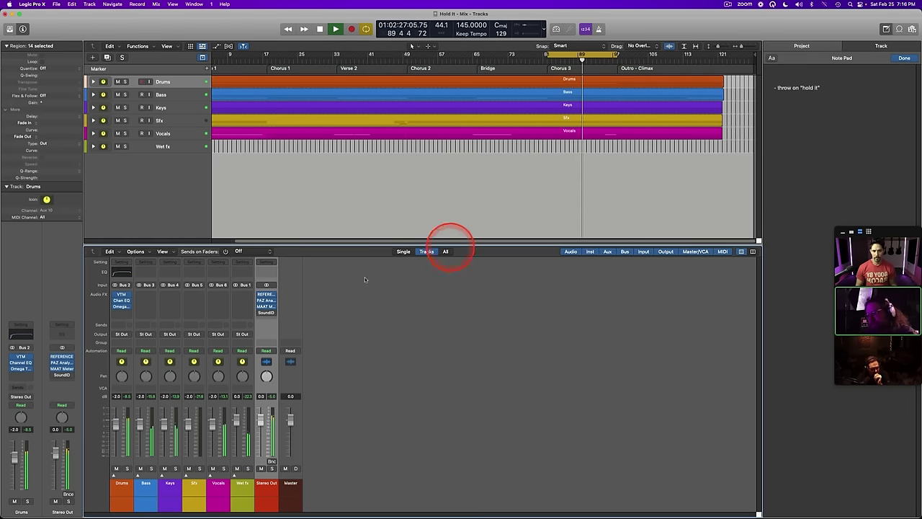
Step: Compare the mix in the REFERENCE plug-in against "You Should See Me in a..." and "Ferris Wheel", switching between Original and Reference, and close it
click(266, 297)
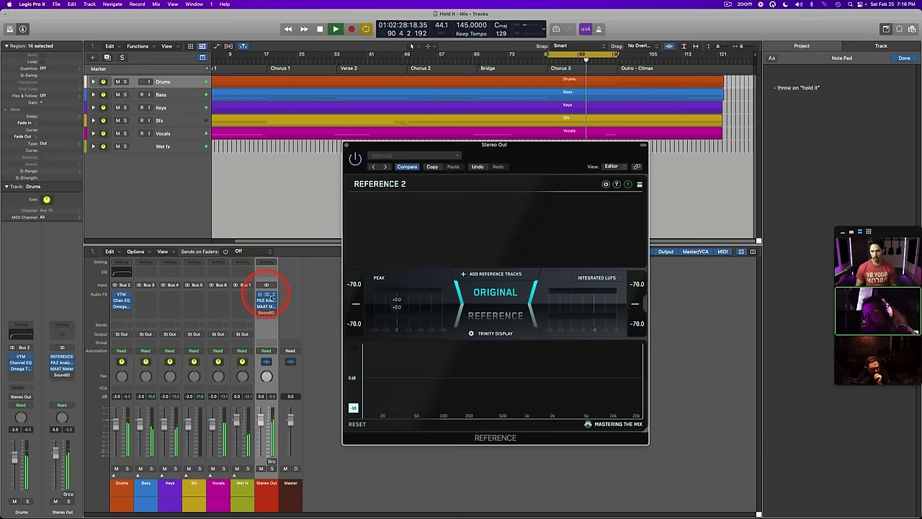
click(489, 296)
click(588, 260)
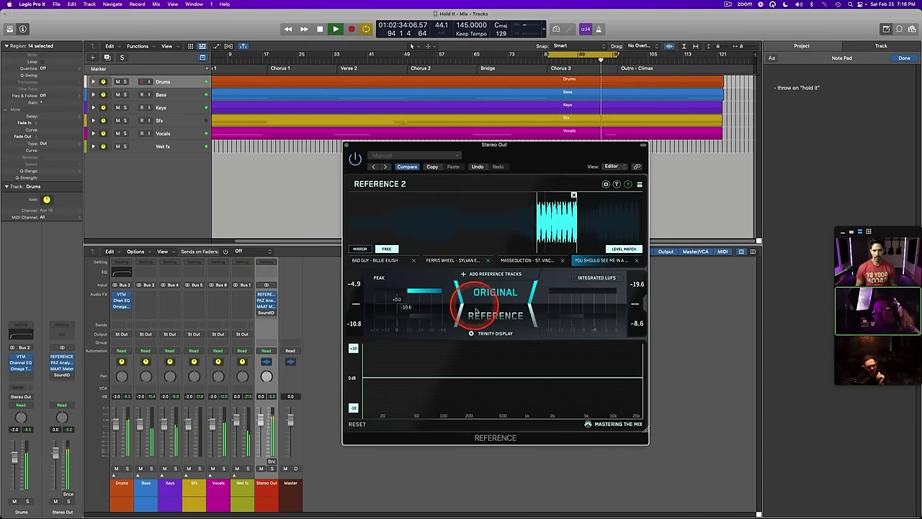
click(477, 309)
click(490, 299)
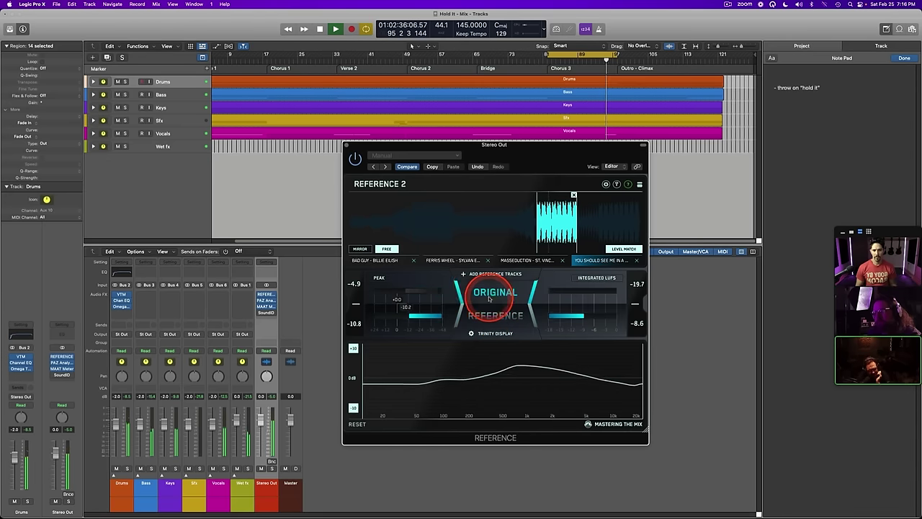
click(451, 260)
click(502, 312)
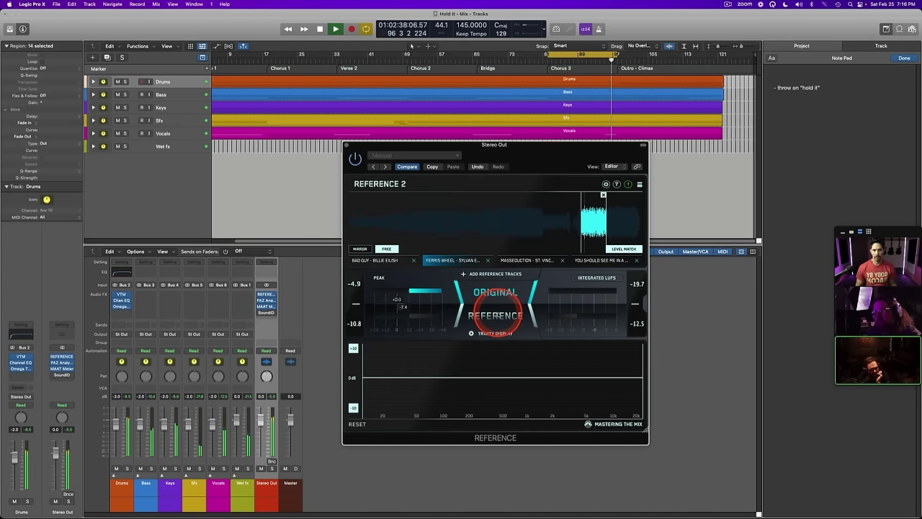
click(492, 295)
key(space)
click(346, 145)
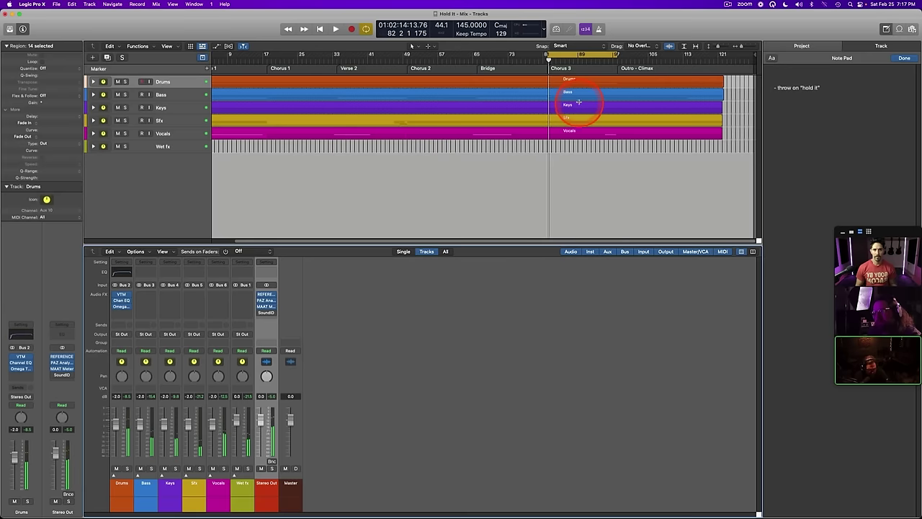
Step: Turn off the Chorus 3 cycle, hide the mixer and set a cycle range over the whole song from bar 1
click(576, 52)
key(x)
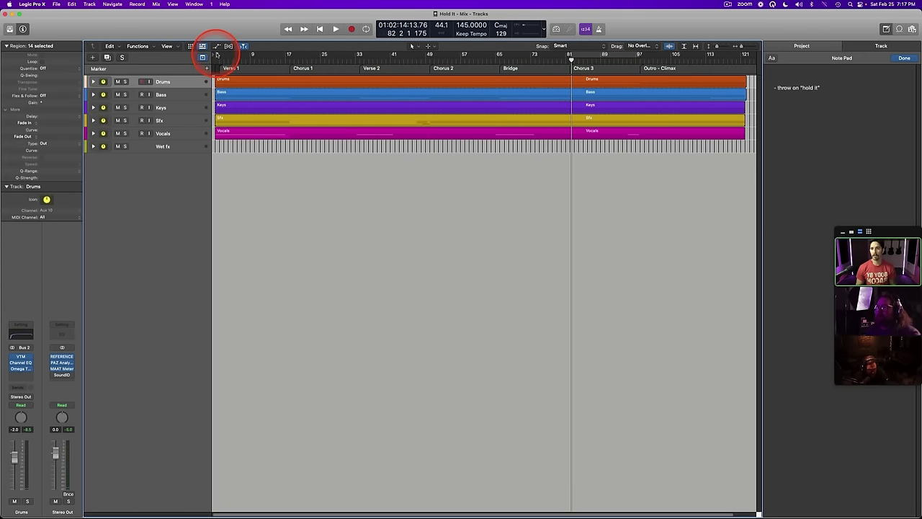
drag(216, 52, 744, 62)
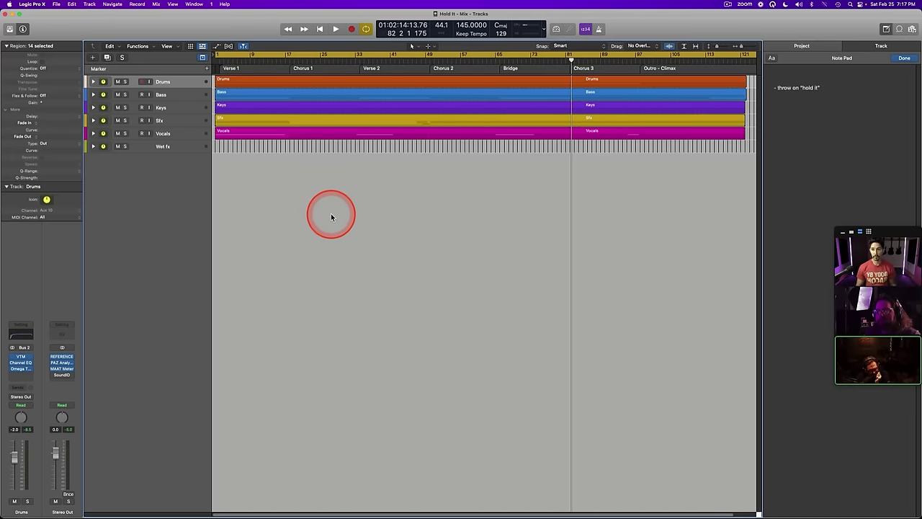
Step: Bounce the song offline to the Desktop as a 24-bit, 44100 Hz interleaved Wave named "Hold It - Mix", and stop the Zoom screen share
key(super+b)
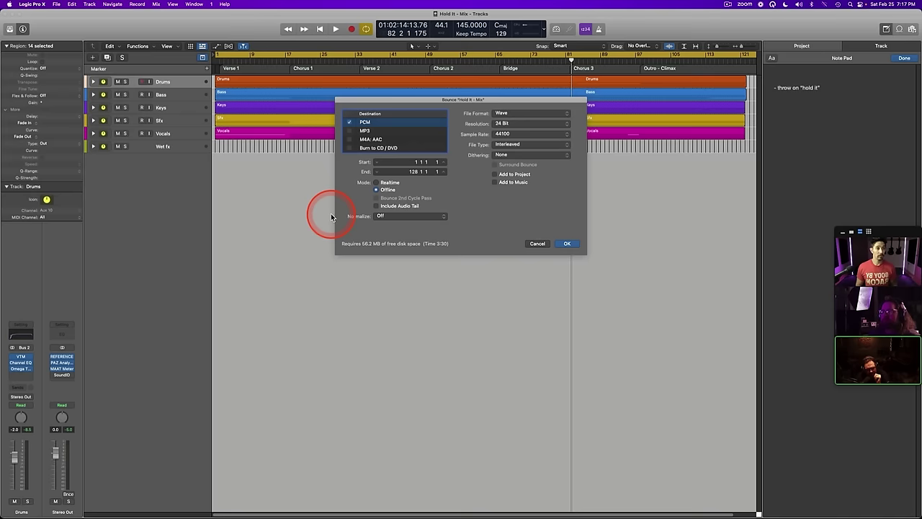
key(Return)
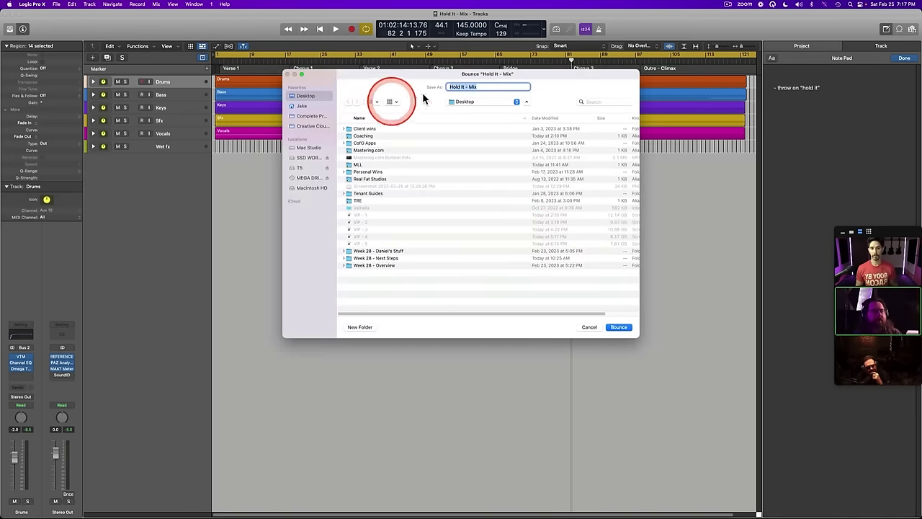
click(617, 328)
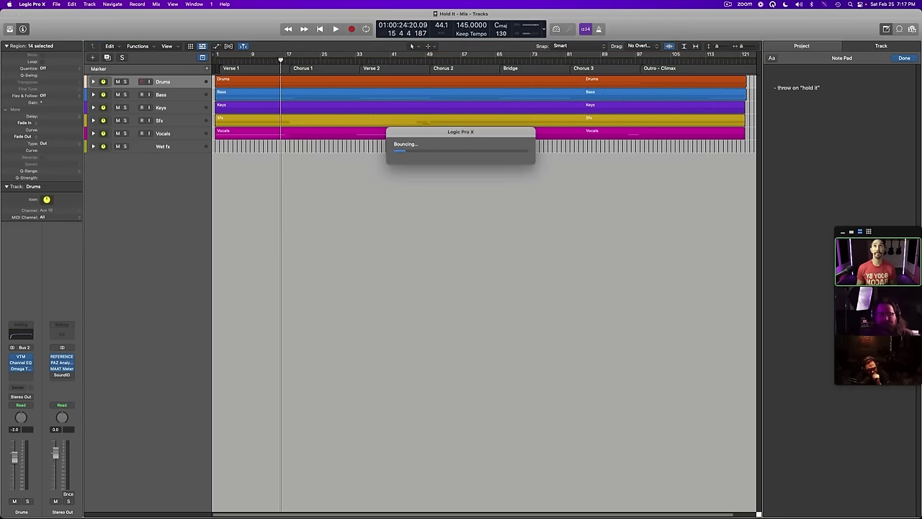
key(super+shift+s)
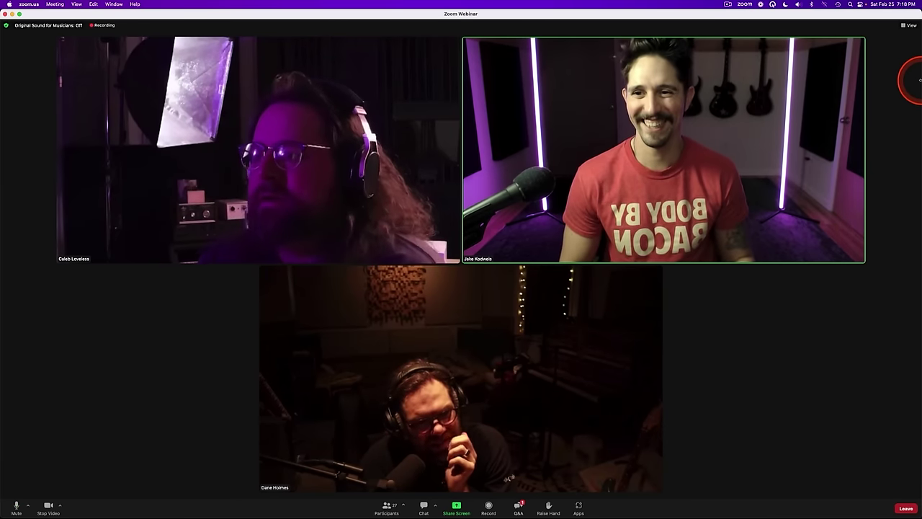
Step: Narrow the Zoom and Logic windows to uncover the desktop, and move the bounced "Hold It - Mix.wav" off it
drag(919, 83, 873, 87)
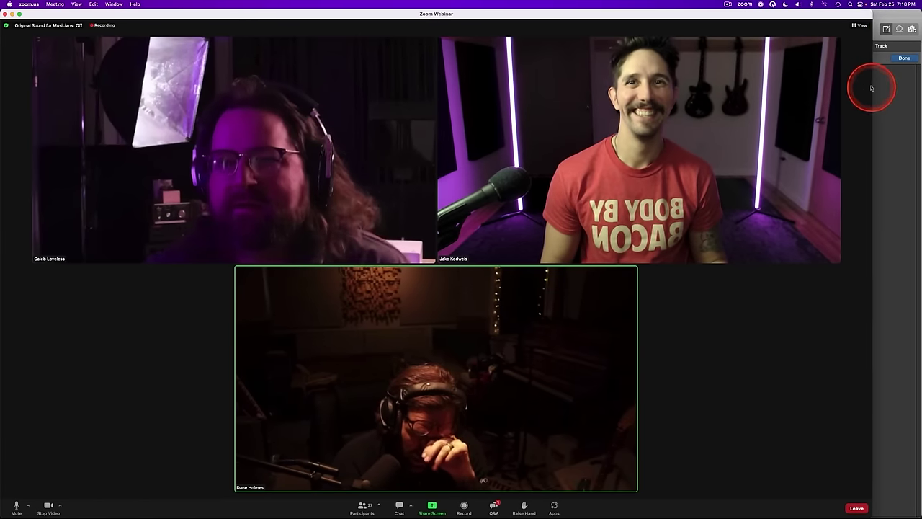
click(893, 15)
drag(921, 16, 873, 18)
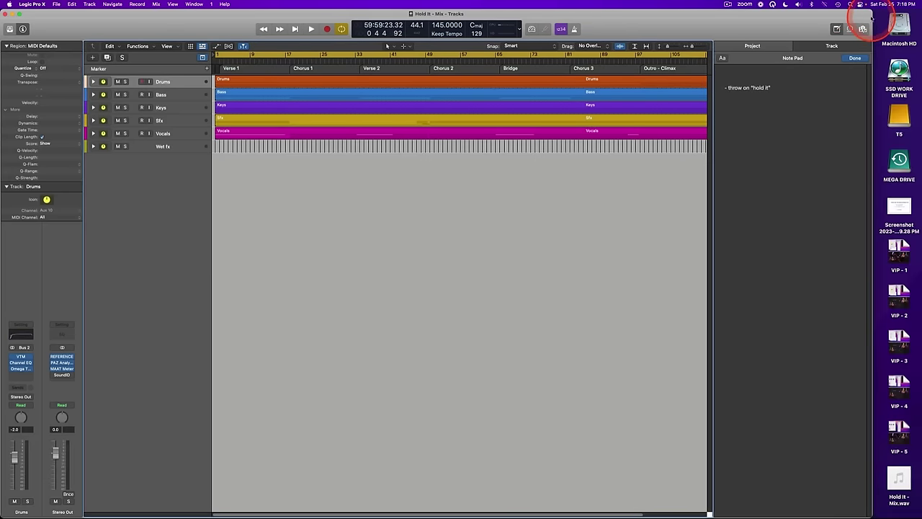
click(899, 479)
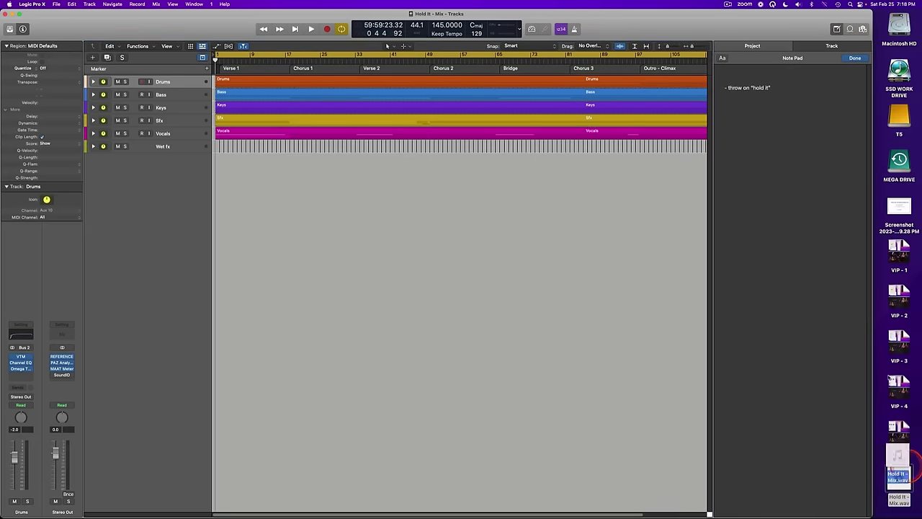
click(855, 105)
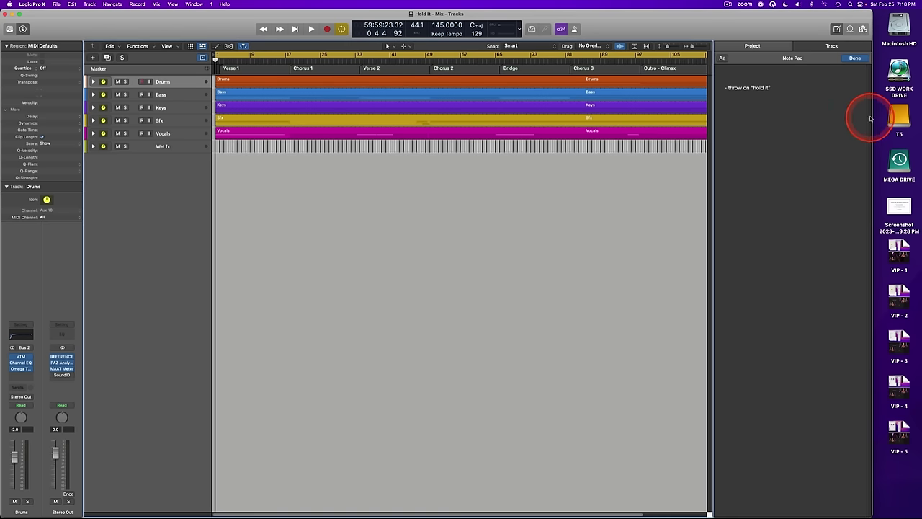
Step: Restore the Logic window to full screen width, switch back to the Zoom webinar and widen its window to full width
drag(872, 116, 921, 116)
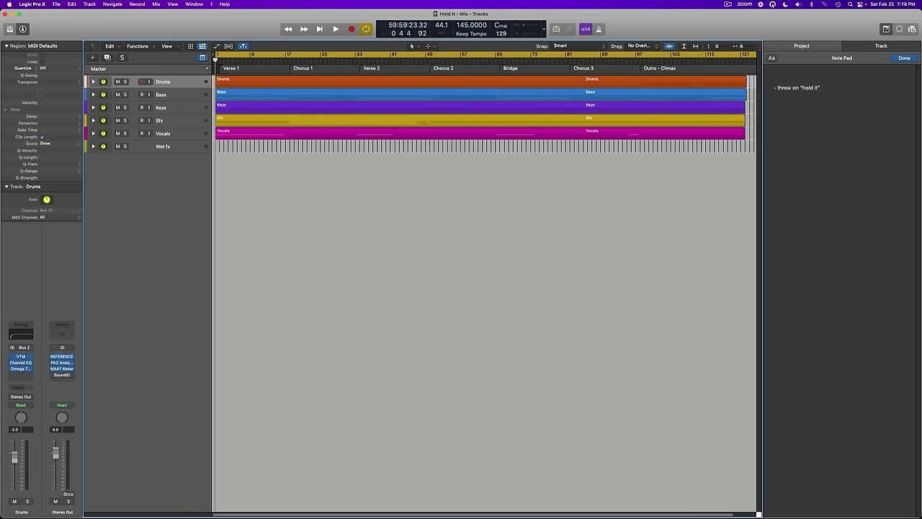
key(ctrl+Up)
click(305, 175)
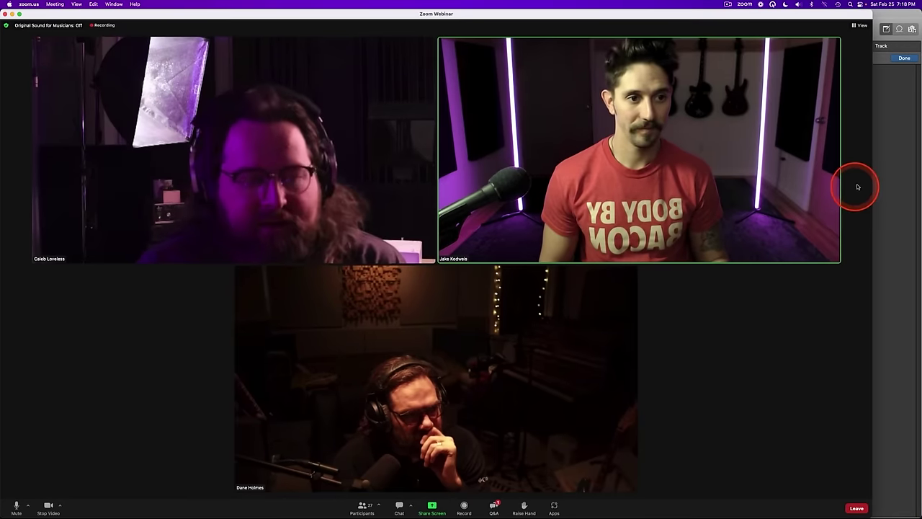
mouse_move(871, 181)
mouse_down()
mouse_move(920, 181)
mouse_move(862, 179)
mouse_move(881, 177)
mouse_move(871, 172)
mouse_up()
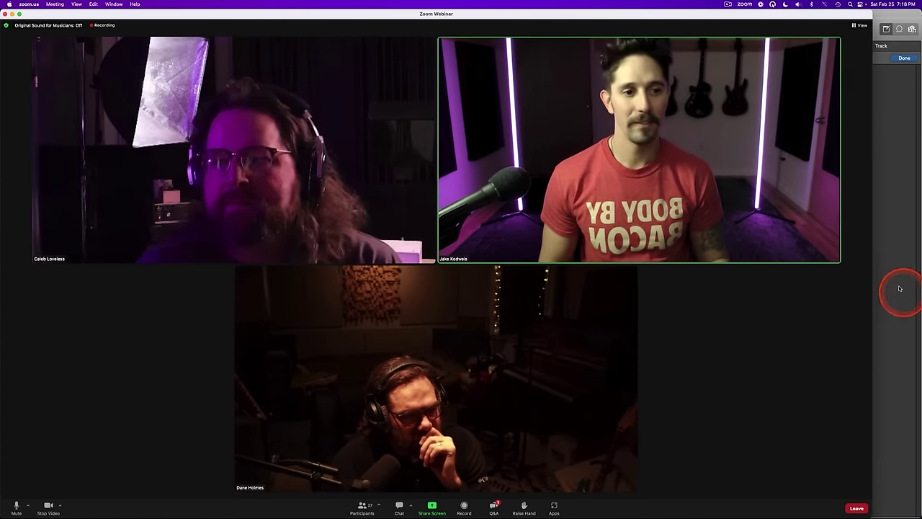
drag(871, 273, 919, 271)
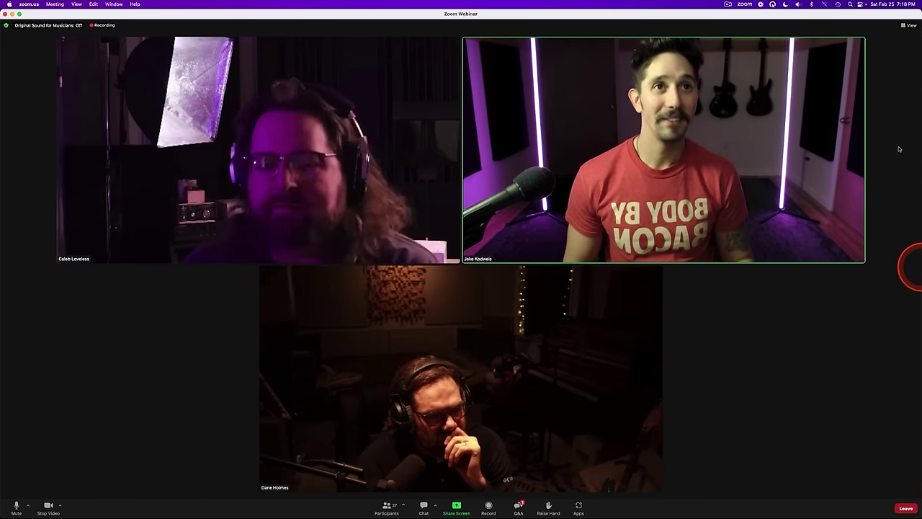
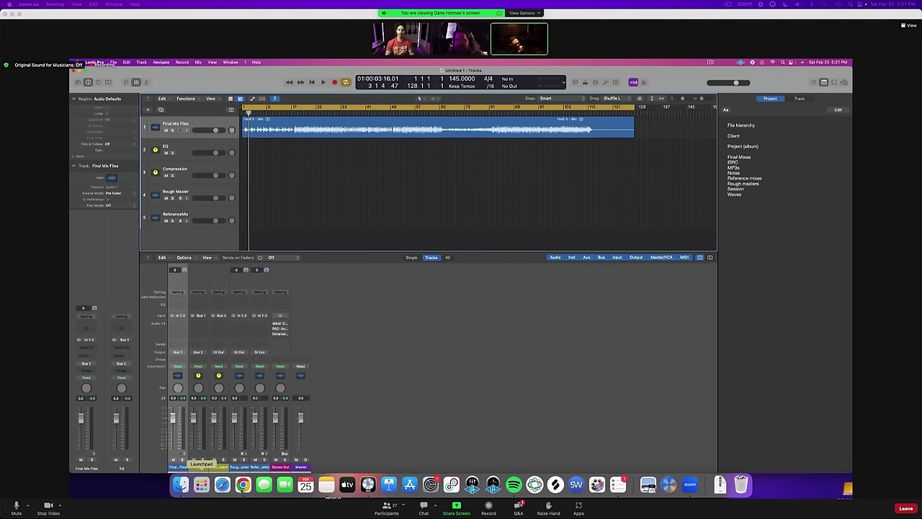
Step: Audition the "Hold It - Mix" region on Final Mix Files from near the start, around bar 17 and around bar 97
click(213, 125)
key(space)
scroll(288, 192, down, 1)
scroll(288, 192, up, 3)
scroll(287, 192, down, 2)
scroll(287, 192, up, 1)
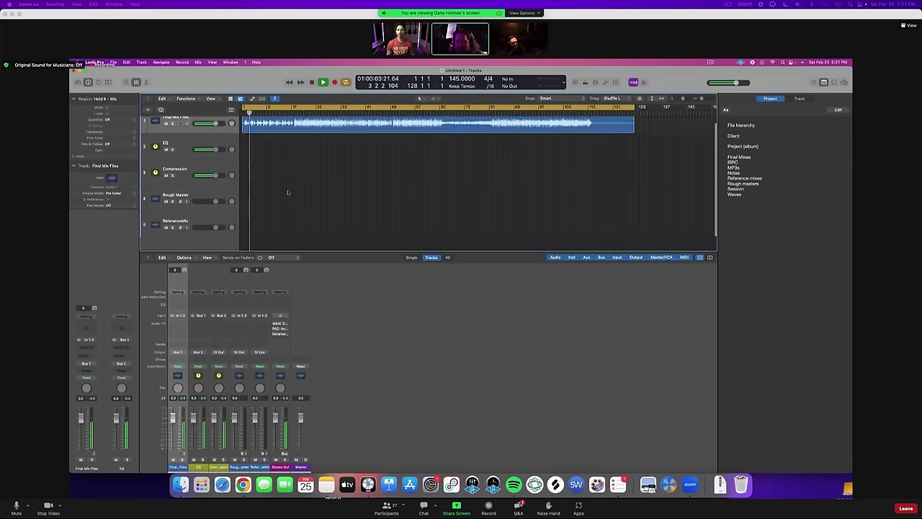
scroll(287, 193, up, 2)
click(291, 113)
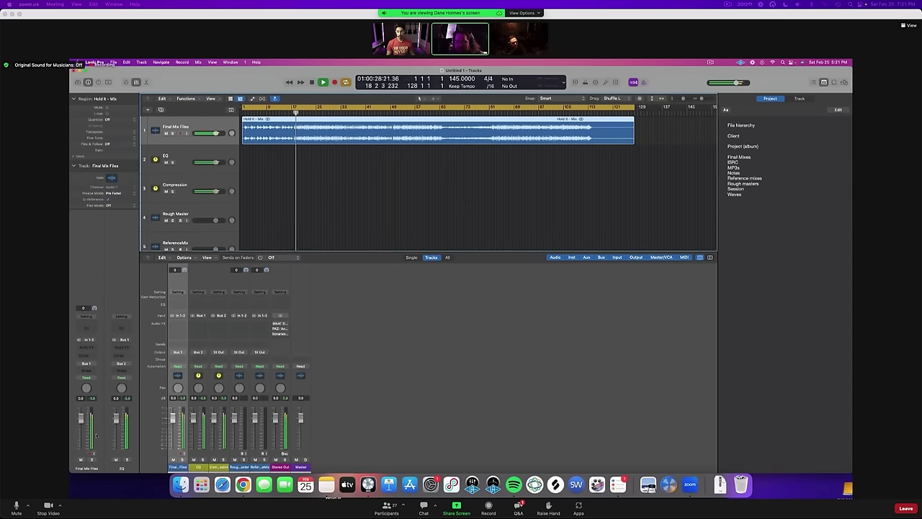
click(542, 113)
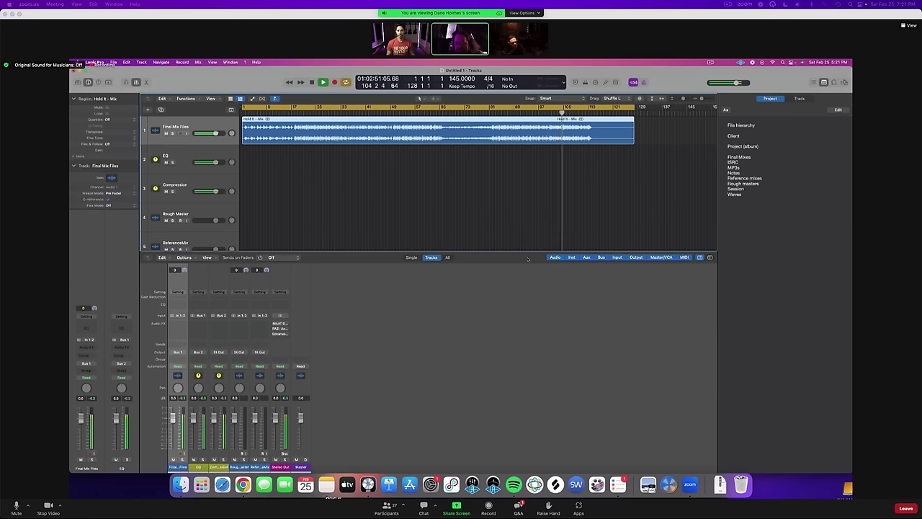
Step: Insert a stereo StandardCLIP on the Final Mix Files channel and move its window lower, clear of the audio region
click(178, 323)
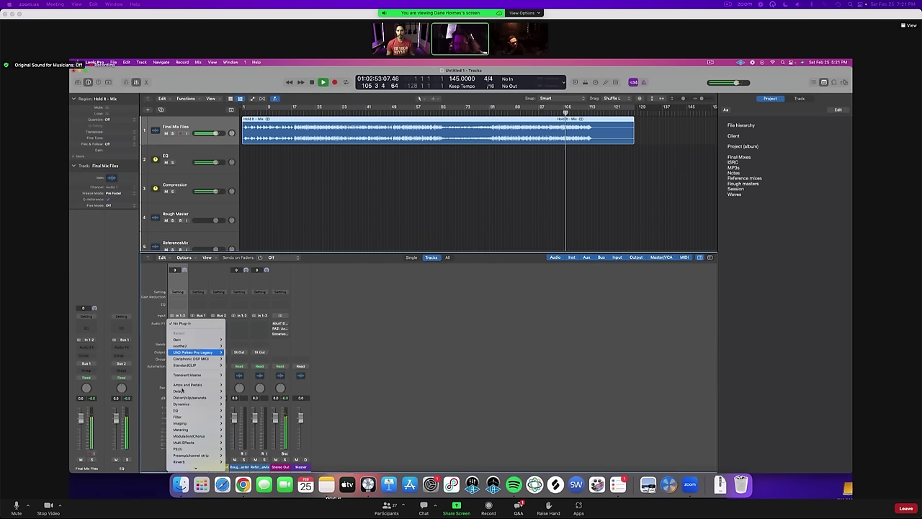
mouse_move(186, 432)
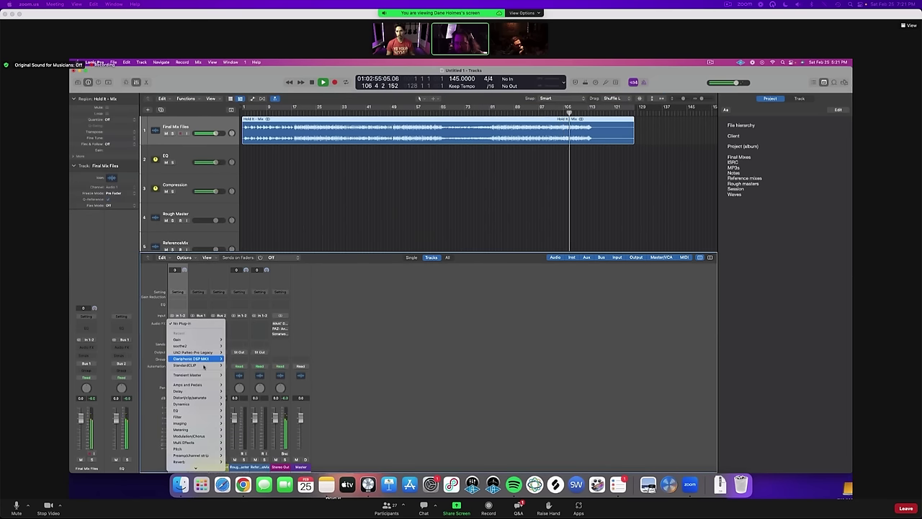
mouse_move(206, 364)
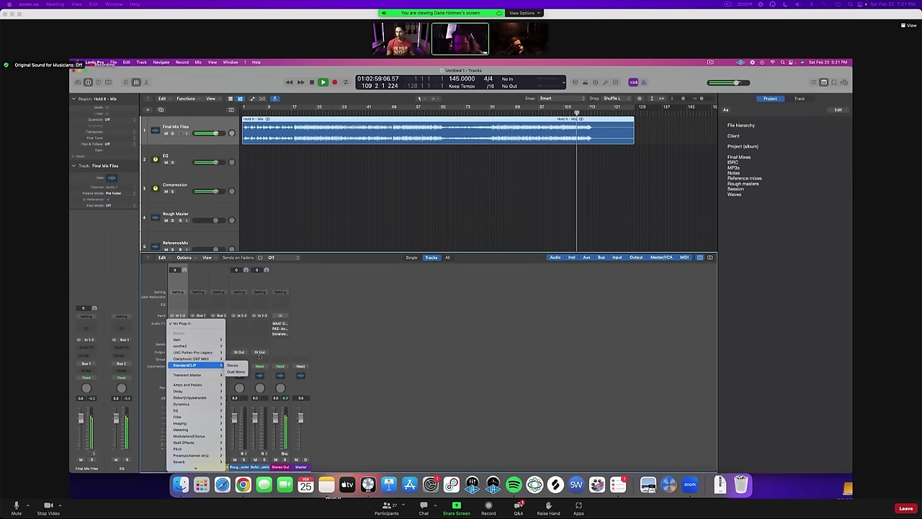
click(233, 365)
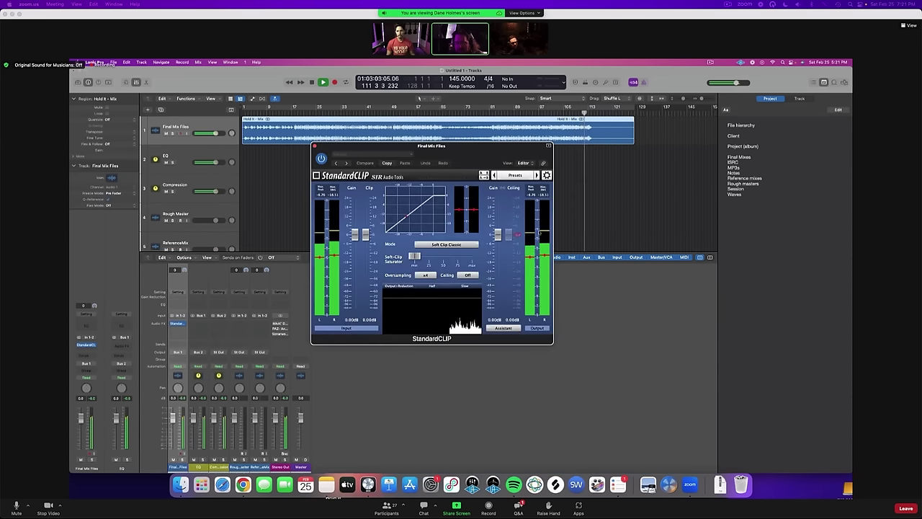
drag(432, 146, 490, 200)
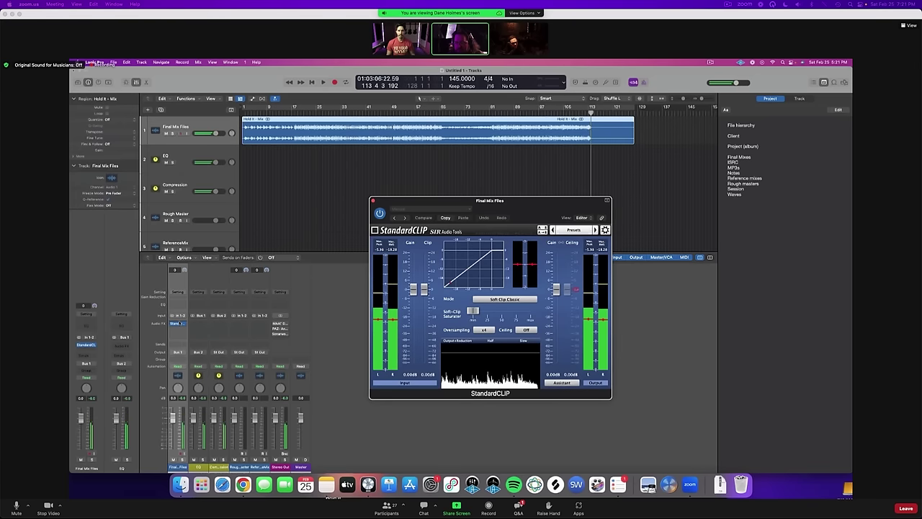
Step: Insert the distortion plug-in Saturn 2 ahead of StandardCLIP on the Final Mix Files channel
click(178, 323)
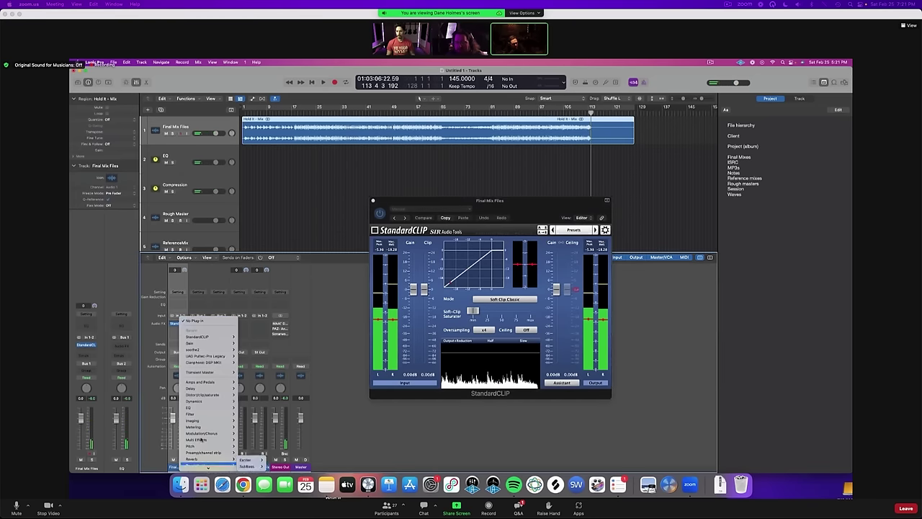
mouse_move(191, 408)
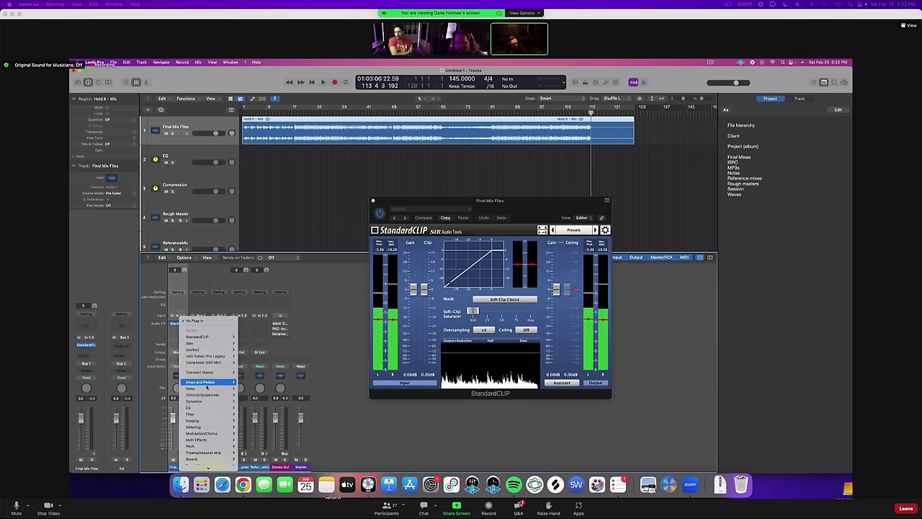
scroll(209, 411, down, 1)
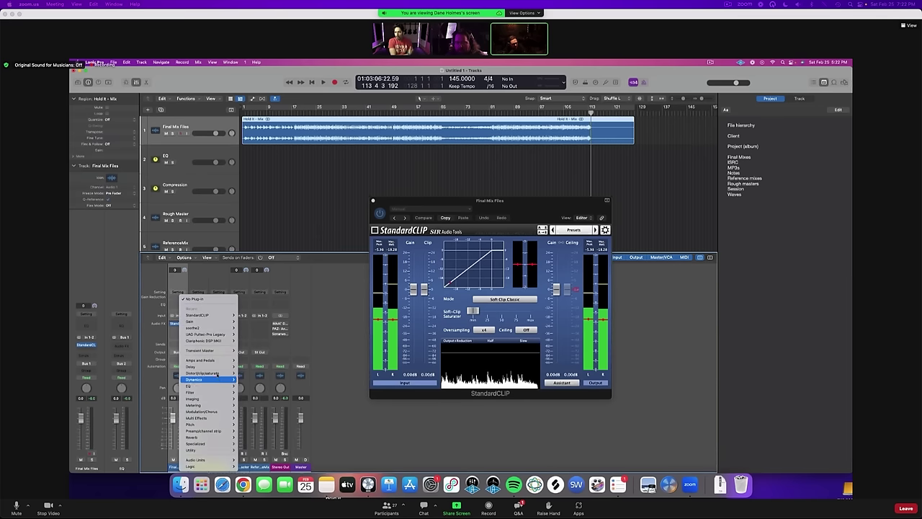
mouse_move(205, 372)
mouse_move(256, 370)
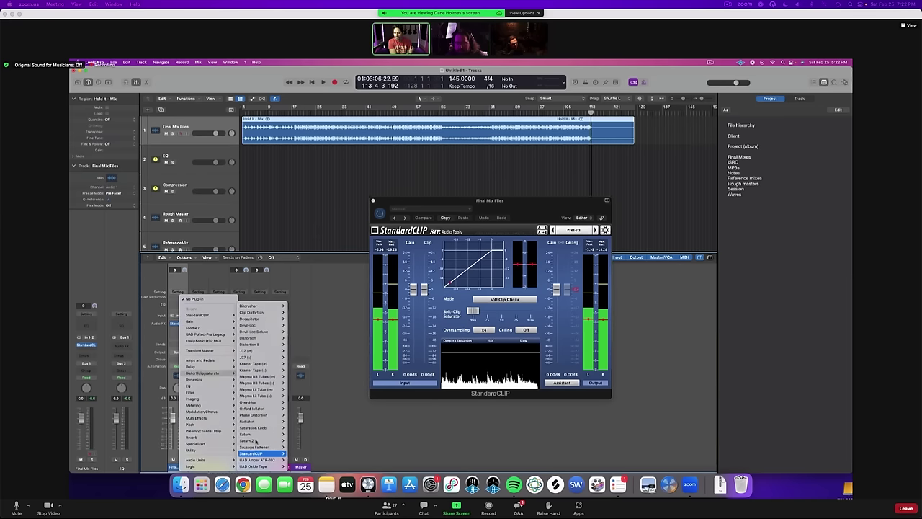
mouse_move(253, 440)
click(296, 441)
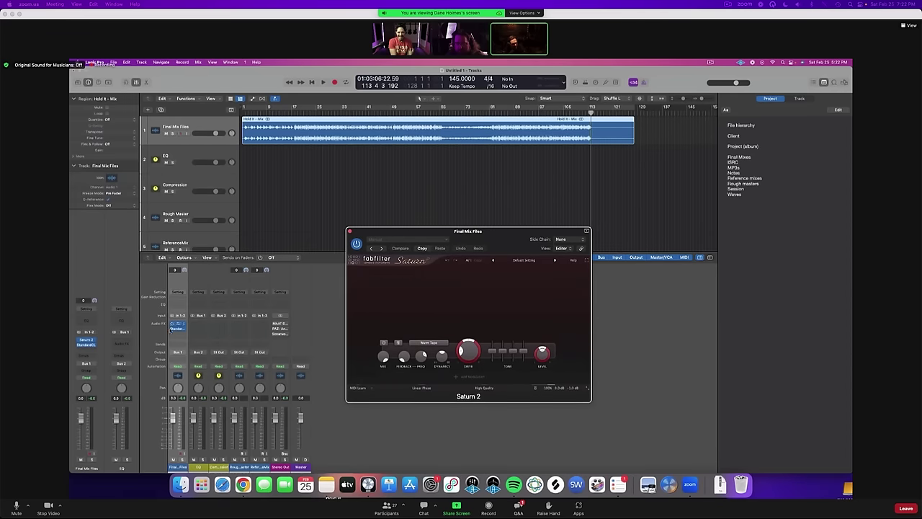
Step: Play the song from about bar 101 and raise Saturn 2's Band 1 Drive, keeping the Warm Tape style
key(space)
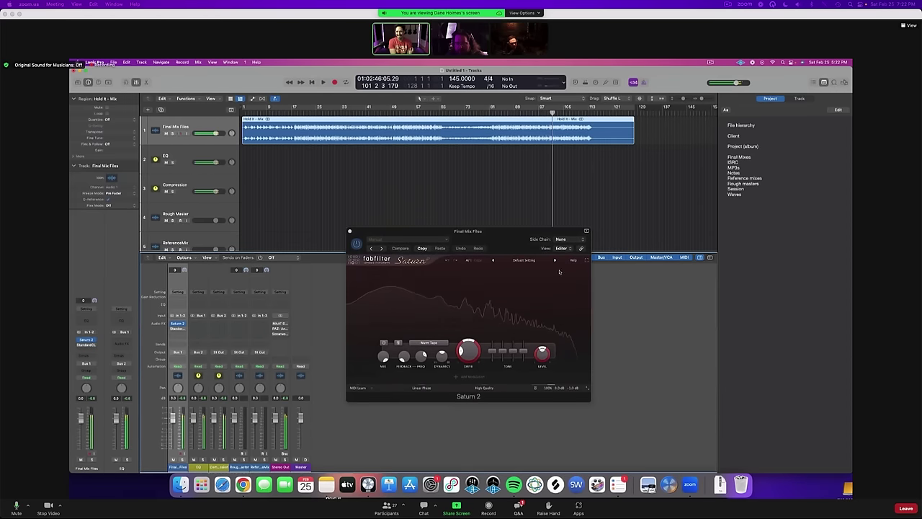
click(251, 161)
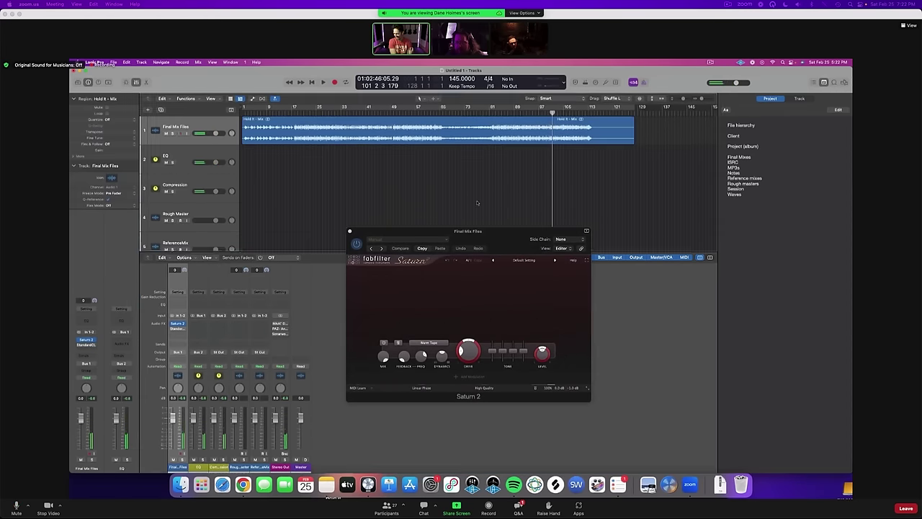
click(259, 133)
key(space)
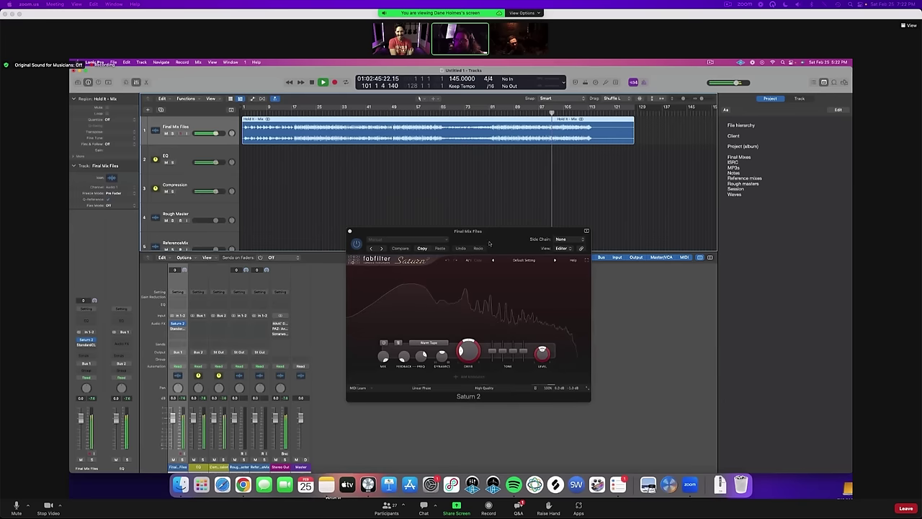
drag(504, 242, 505, 256)
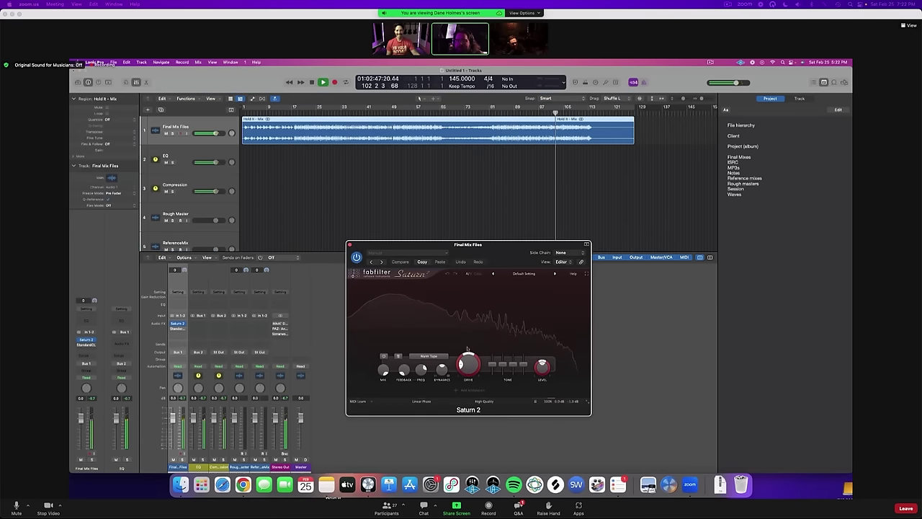
drag(468, 364, 468, 342)
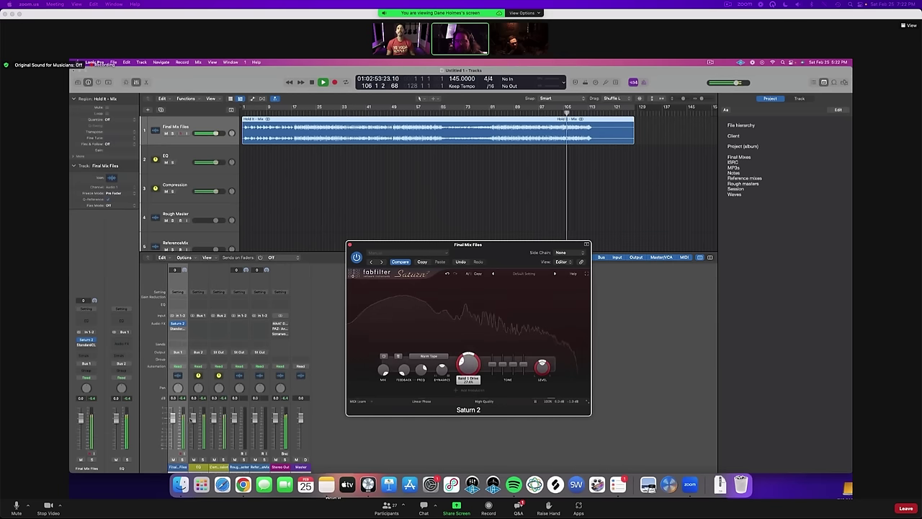
Step: Set StandardCLIP's input Clip level to -3.80 dB and its Soft-Clip Saturator to just under 75 during playback
click(328, 414)
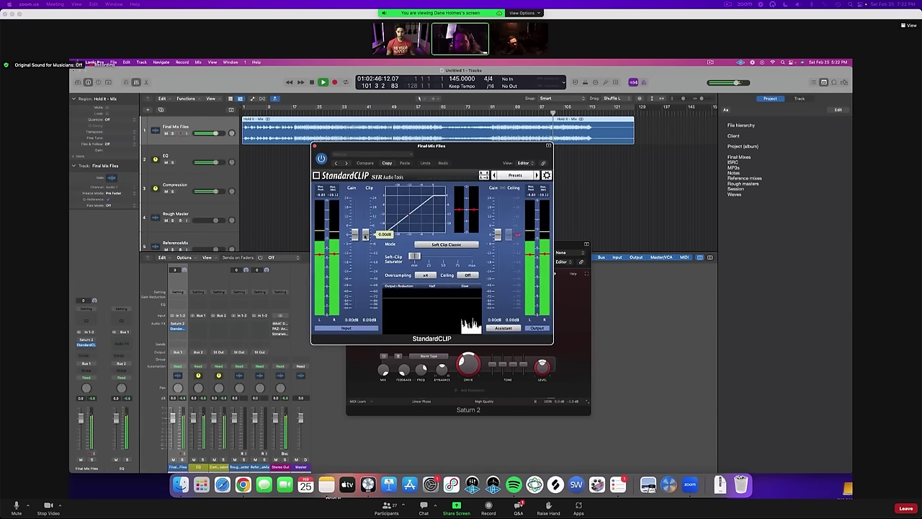
drag(365, 235, 456, 256)
drag(365, 249, 366, 240)
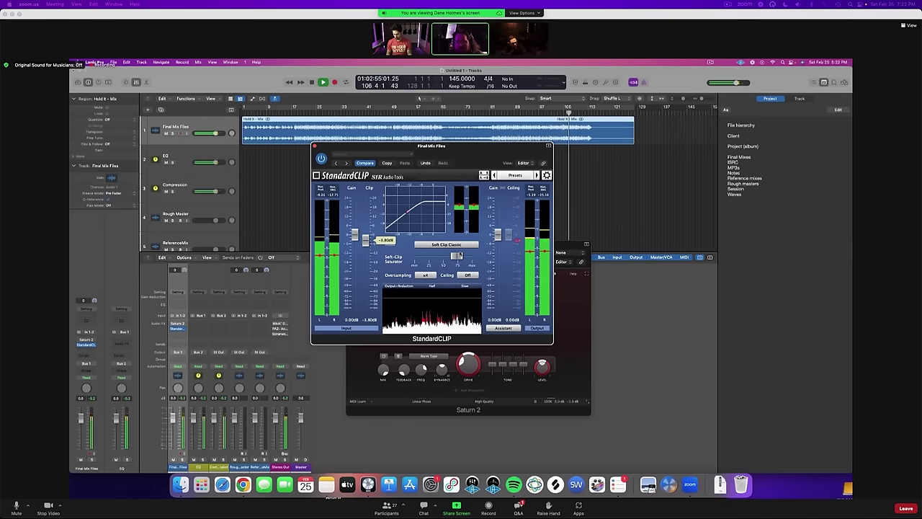
mouse_move(458, 257)
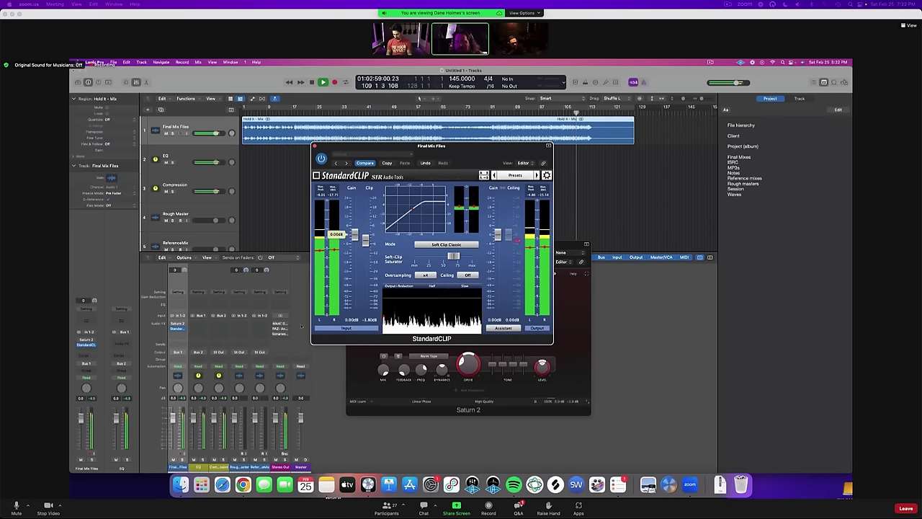
Step: Clear the Final Mix Files peak level and arrange the StandardCLIP and Saturn 2 windows side by side
click(181, 399)
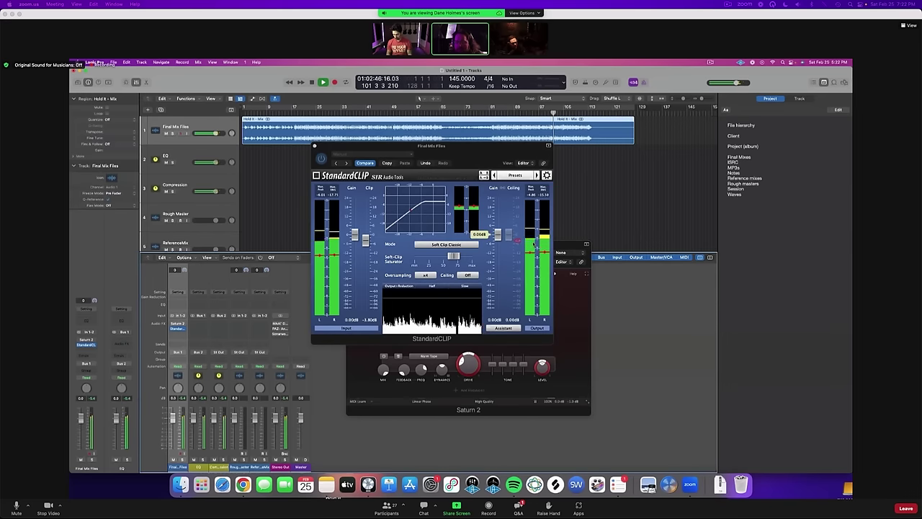
drag(569, 245, 667, 249)
drag(435, 153, 311, 142)
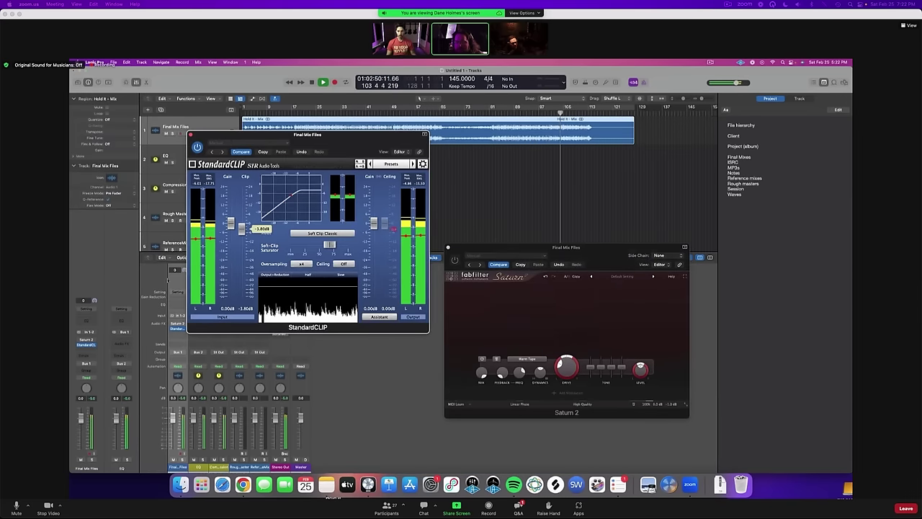
Step: Switch Saturn 2 back on, shift its window closer to StandardCLIP and reset the Final Mix Files peak level
mouse_move(172, 328)
click(173, 325)
drag(563, 253, 549, 242)
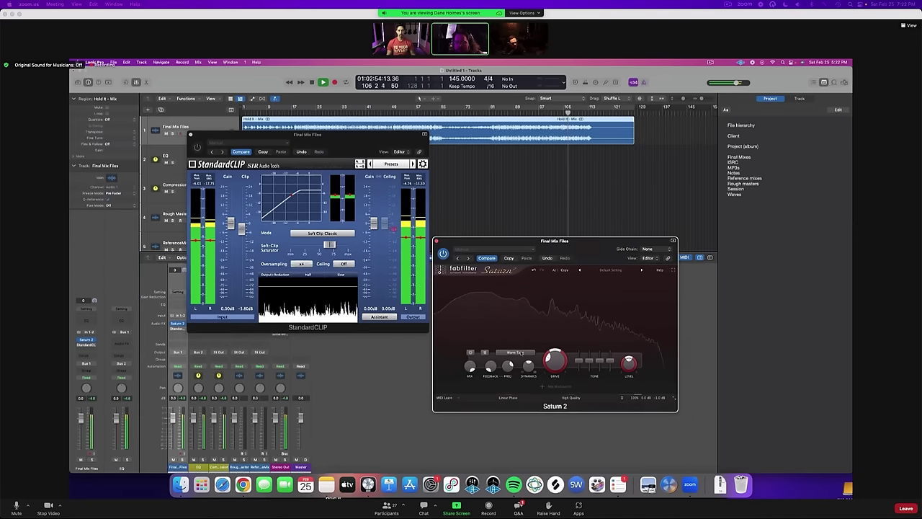
mouse_move(552, 356)
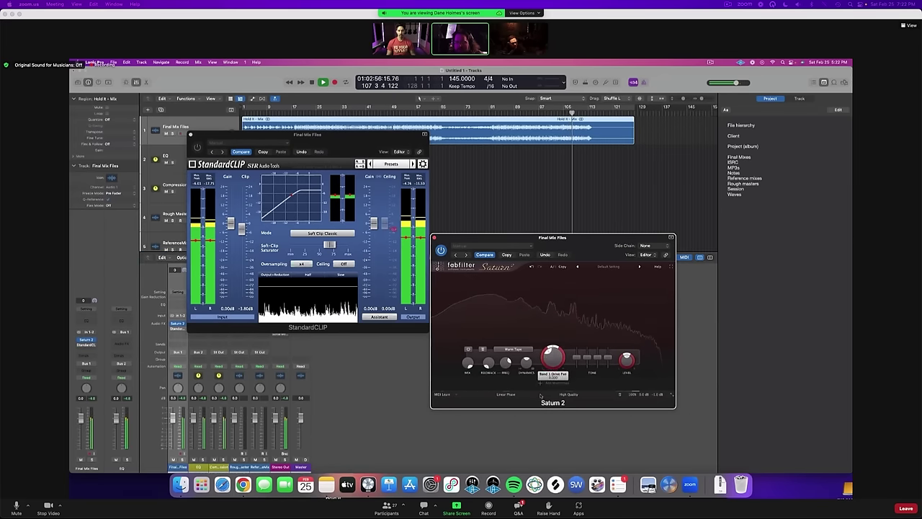
click(183, 398)
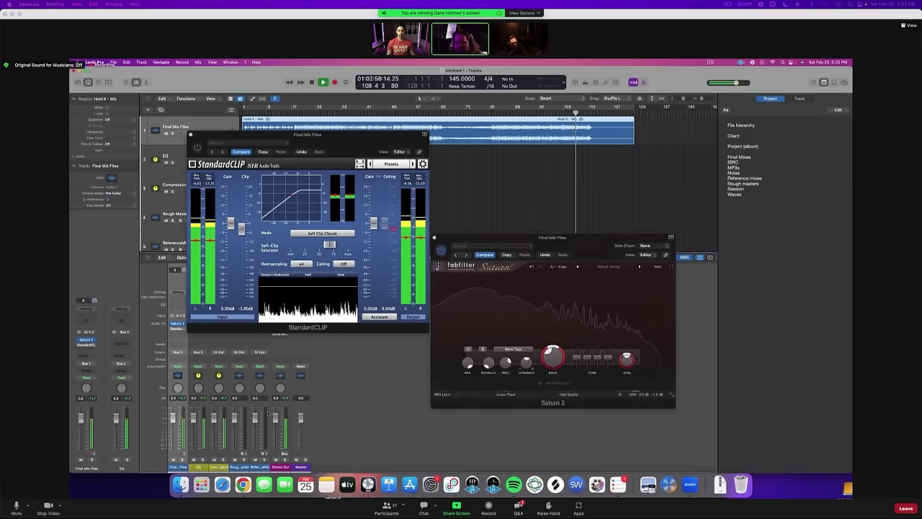
Step: Bypass Saturn 2 and enable StandardCLIP on the Final Mix Files track during playback to compare the two
click(658, 395)
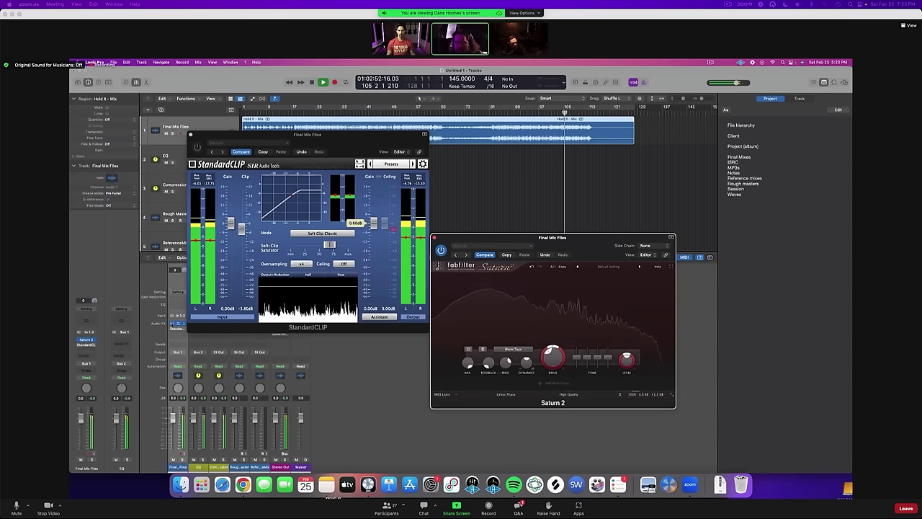
click(172, 324)
click(172, 329)
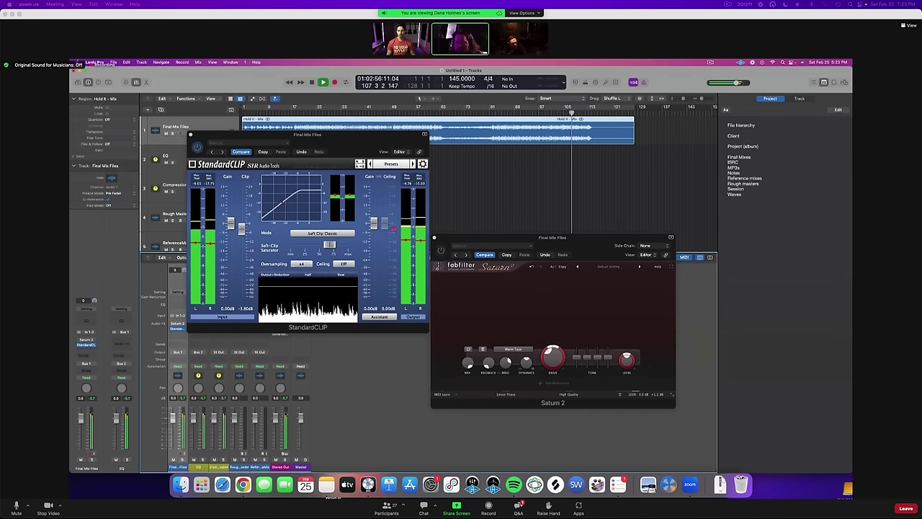
Step: Lower StandardCLIP's input Clip level to -5.80 dB, reset the Final Mix Files peak level and stop playback
click(242, 229)
drag(242, 228, 242, 232)
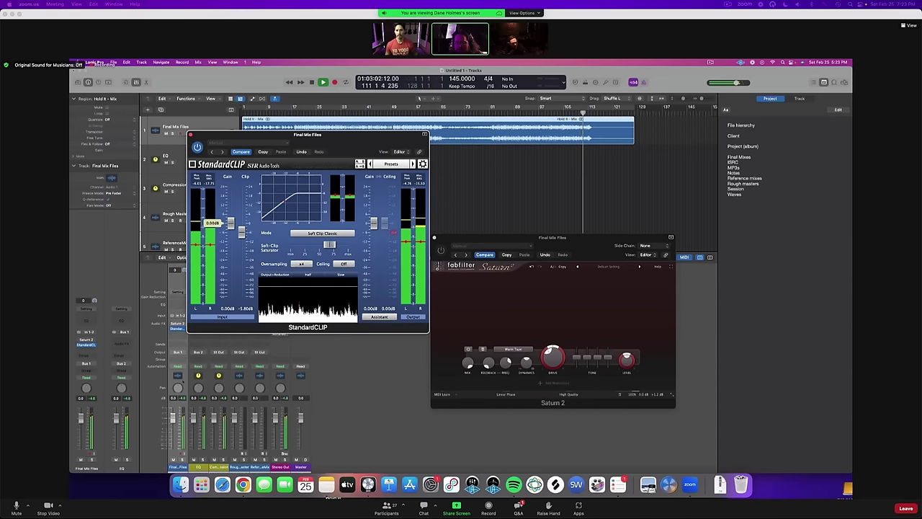
click(184, 397)
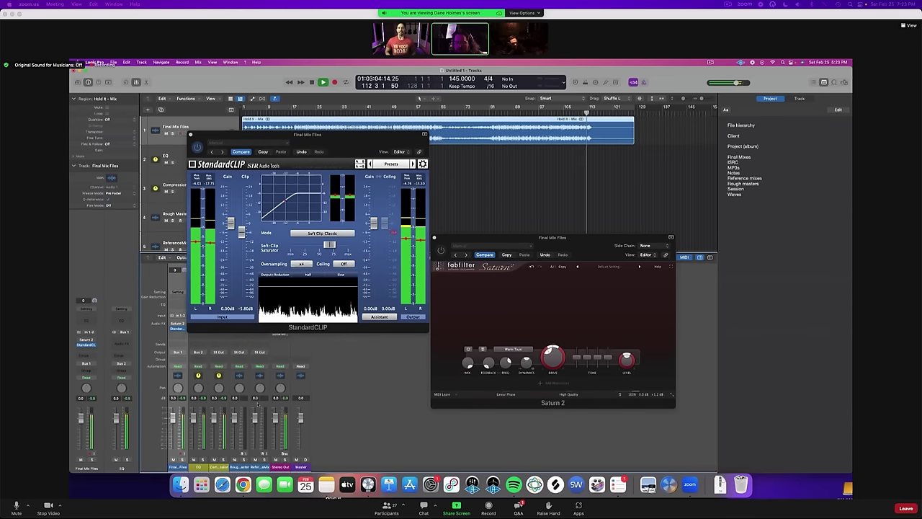
key(space)
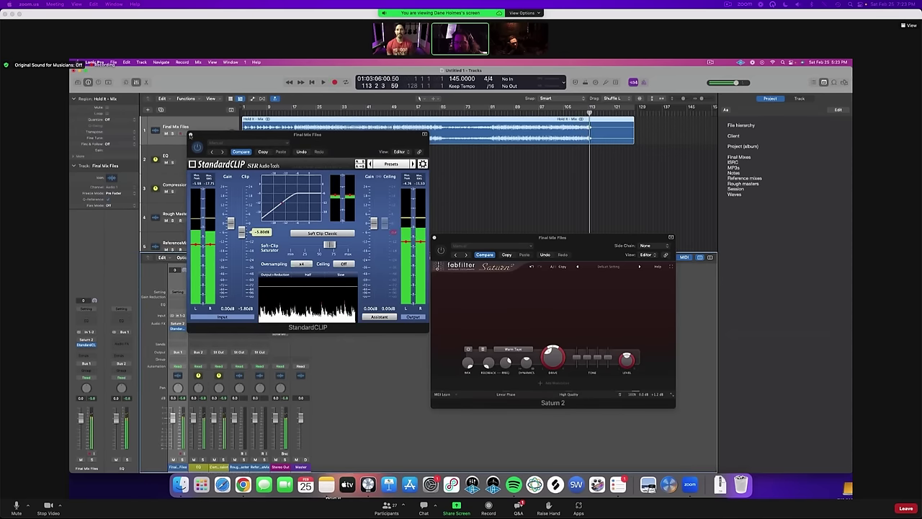
Step: Close the StandardCLIP window and briefly play the song with StandardCLIP bypassed and Saturn 2 switched back on
click(190, 135)
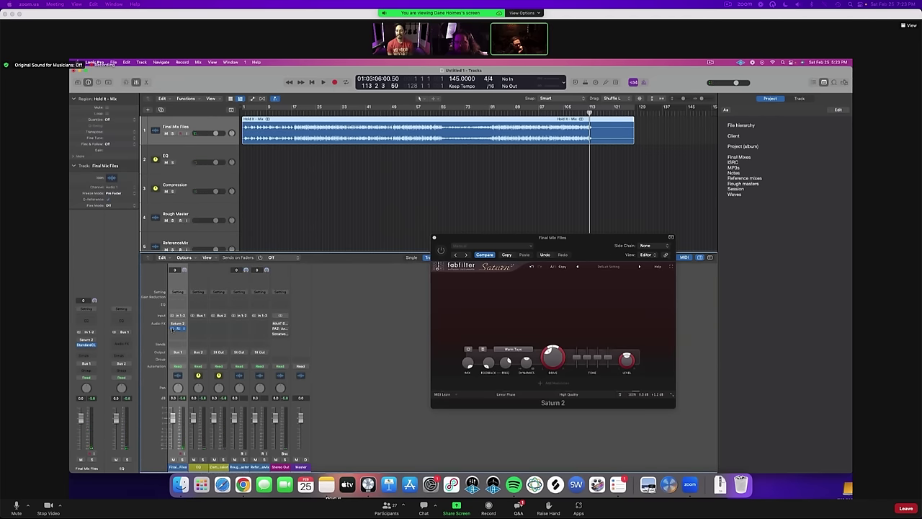
key(space)
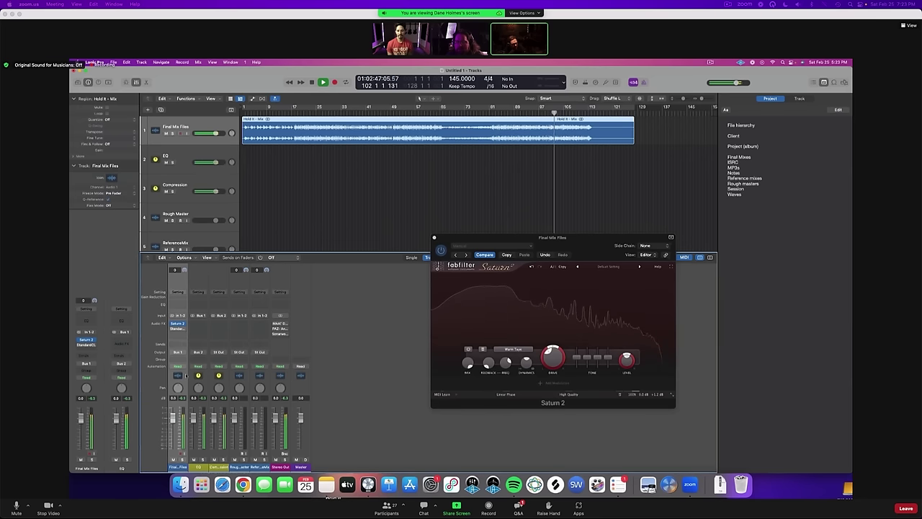
key(space)
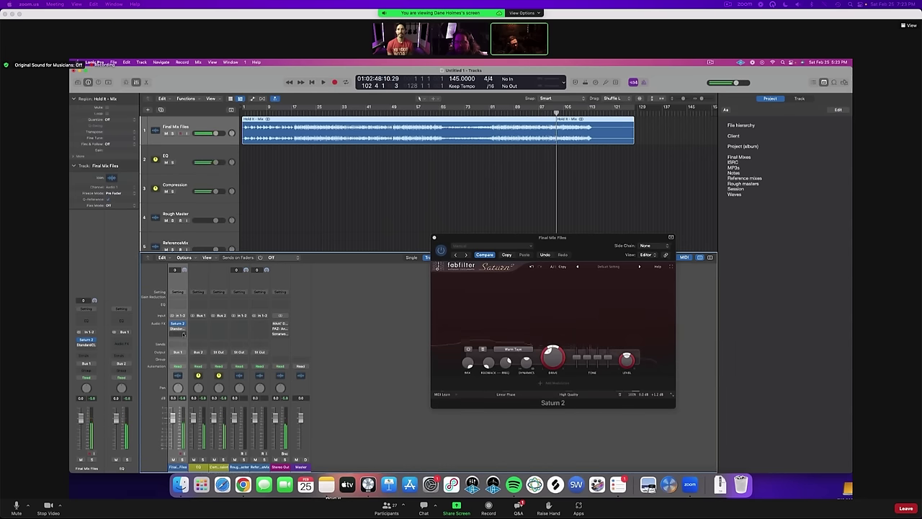
Step: Insert the Pro-Q 3 equalizer in the empty slot below StandardCLIP on the Final Mix Files track
click(183, 333)
mouse_move(207, 385)
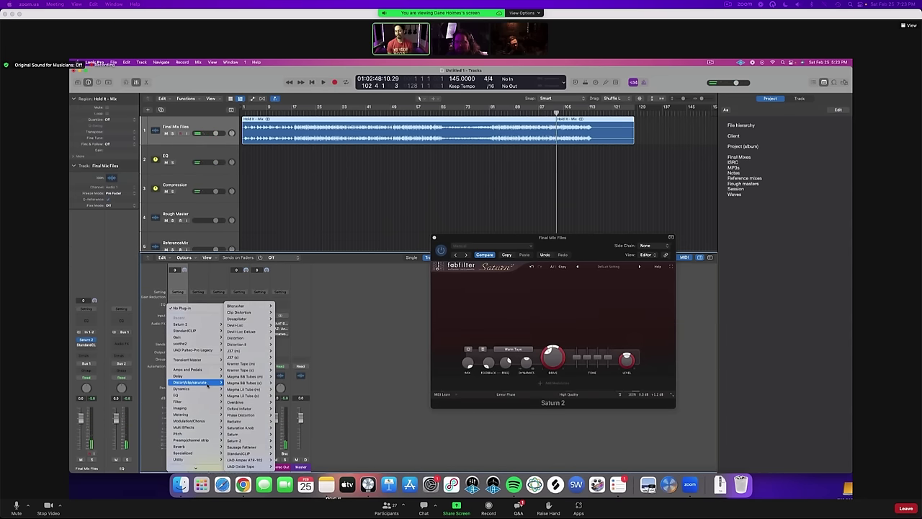
mouse_move(261, 395)
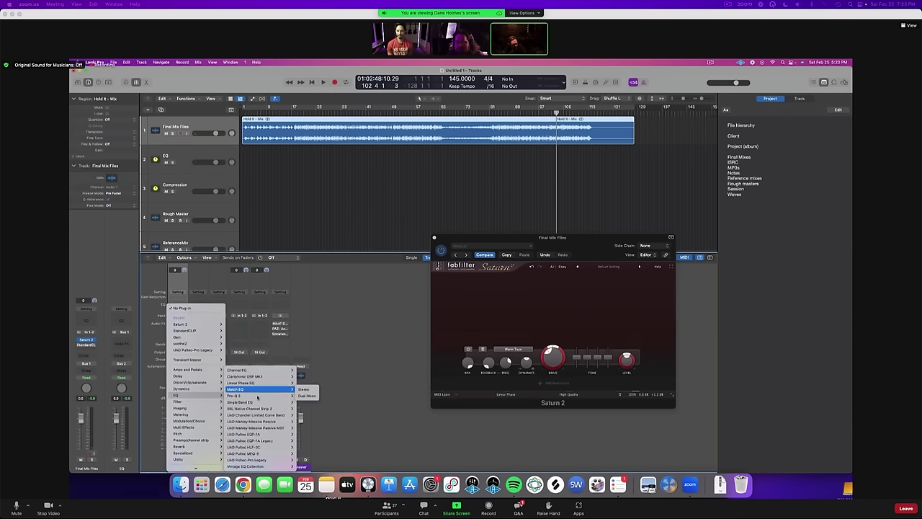
click(303, 395)
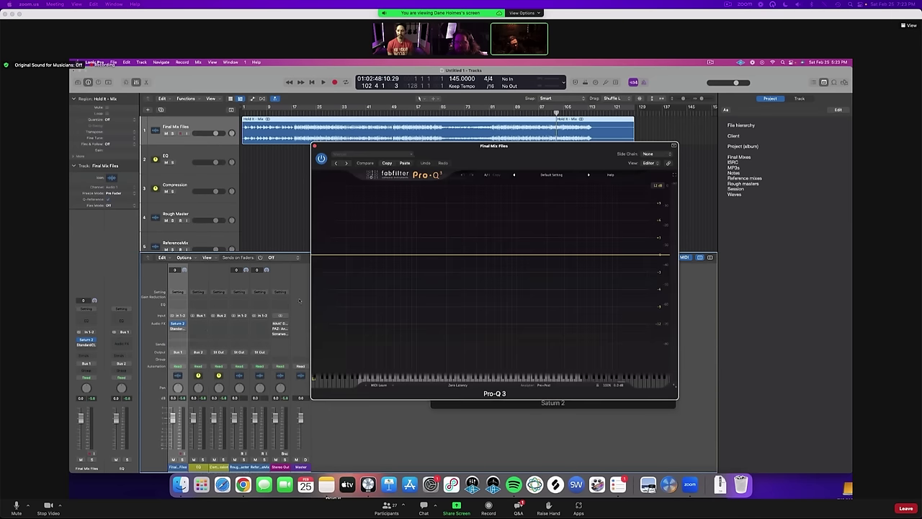
Step: Add a low-cut band in Pro-Q 3 with a 24 dB/oct slope and a frequency of about 31 Hz
drag(326, 256, 367, 256)
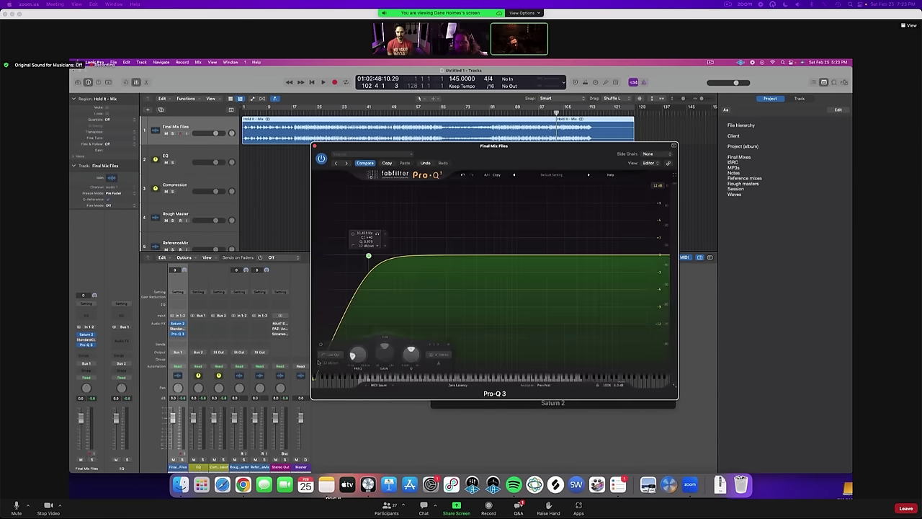
click(329, 363)
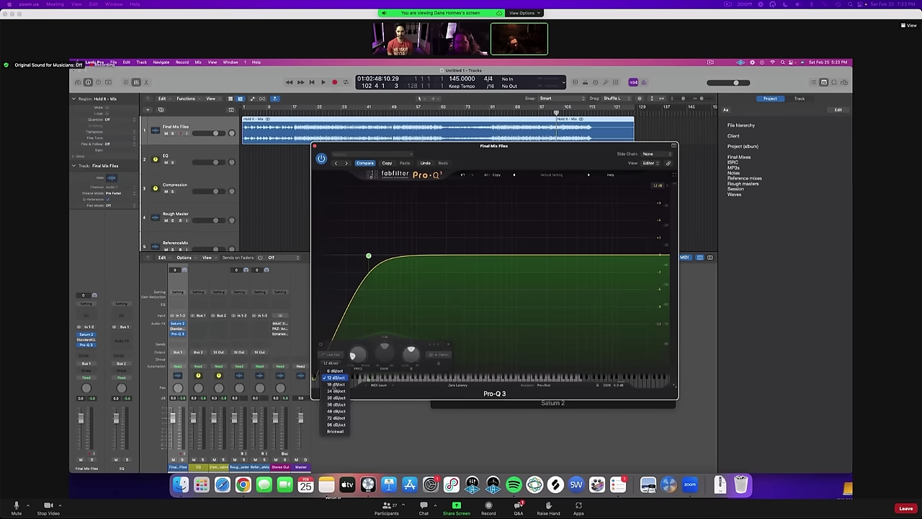
click(332, 392)
drag(356, 358, 356, 361)
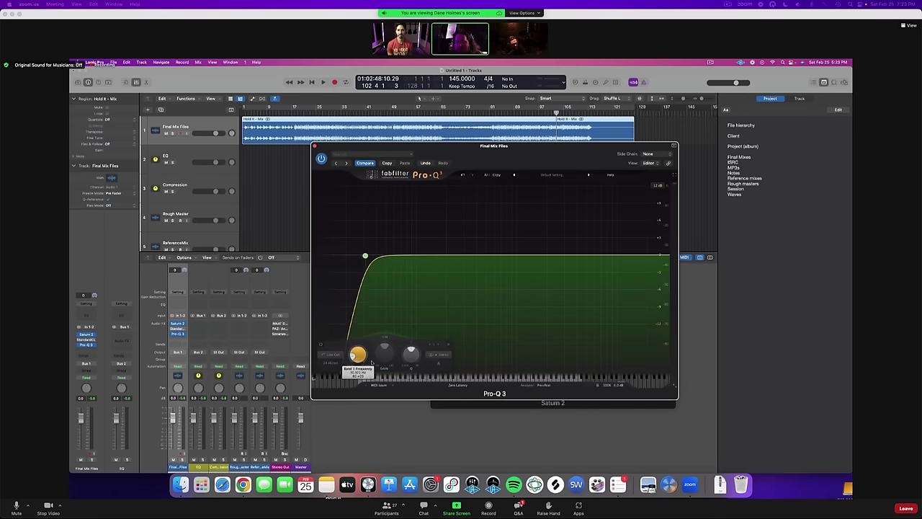
Step: Play the song from about bar 101, nudge the low-cut band's Q and close the Pro-Q 3 window
key(space)
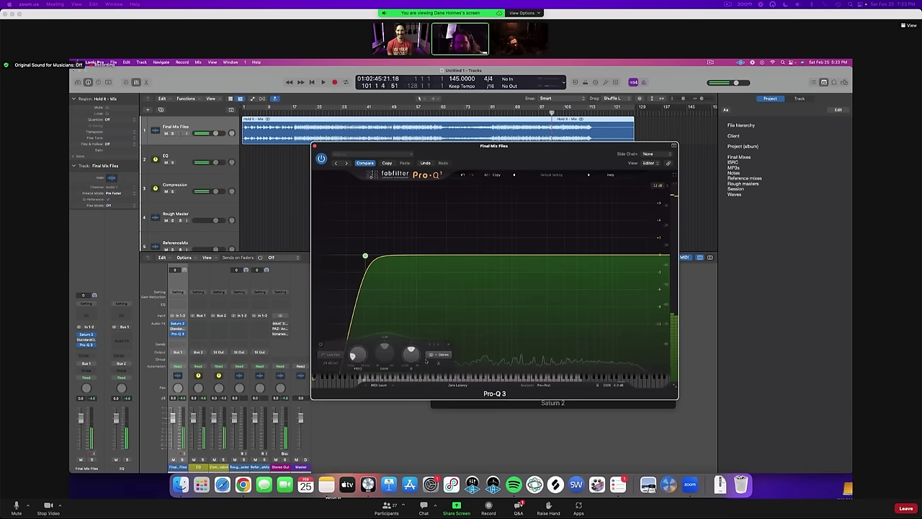
key(space)
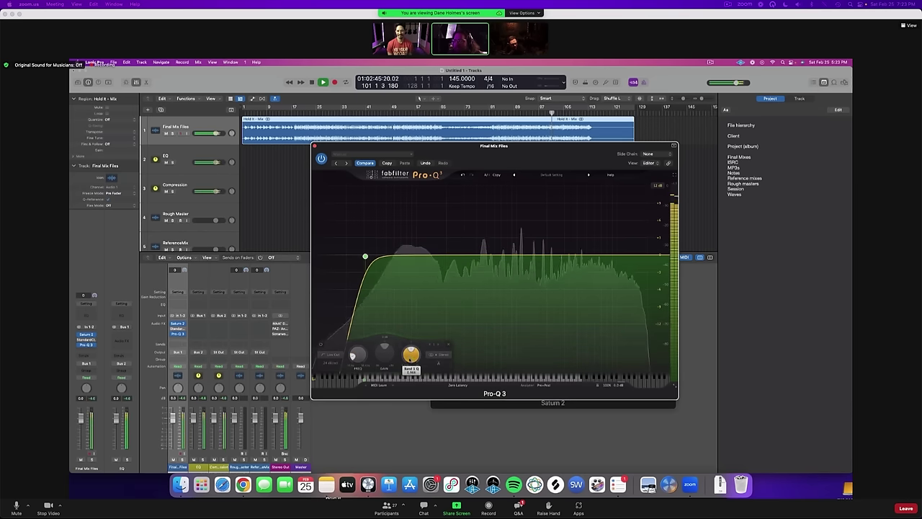
drag(408, 352, 408, 352)
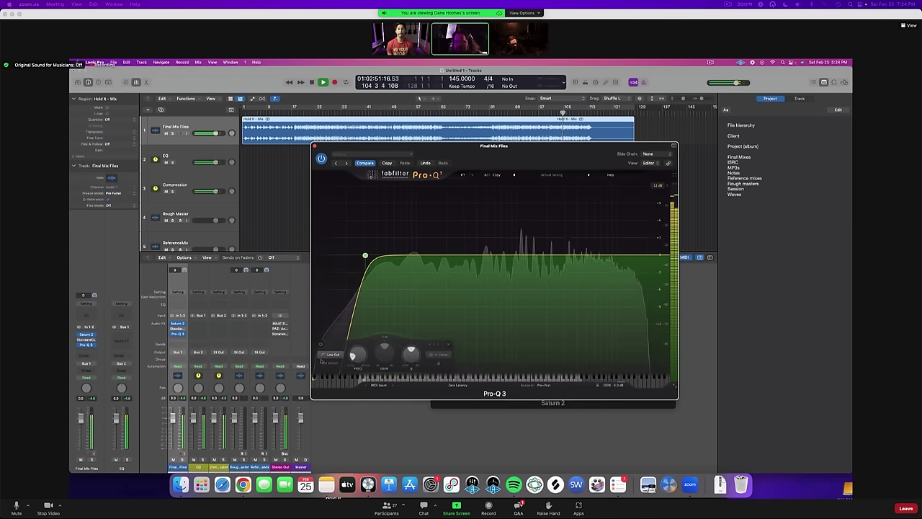
click(314, 145)
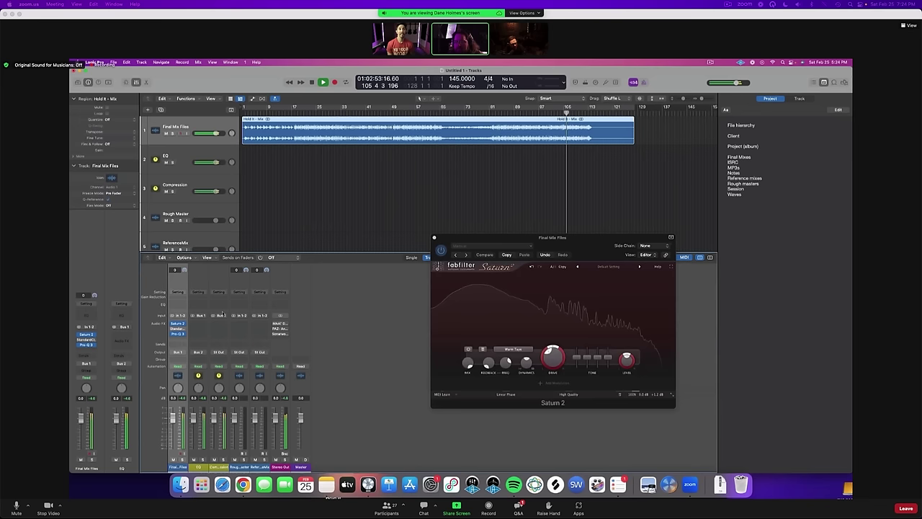
Step: Insert SSL Native Channel Strip 2 in the slot below Pro-Q 3 on the Final Mix Files track
click(175, 338)
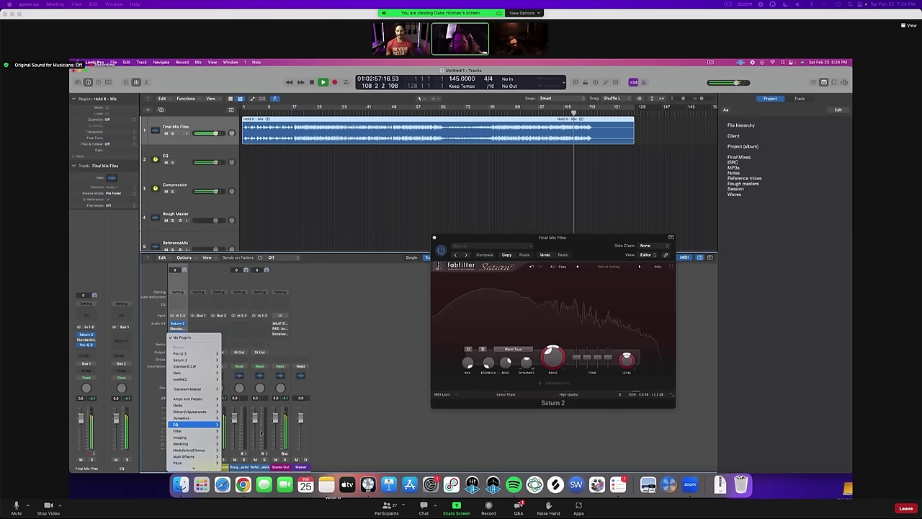
mouse_move(180, 424)
mouse_move(262, 440)
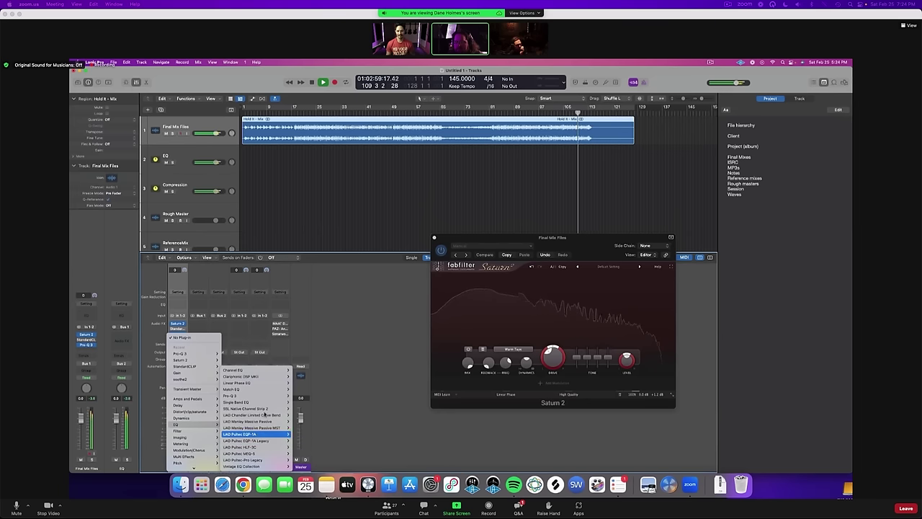
mouse_move(265, 408)
click(296, 426)
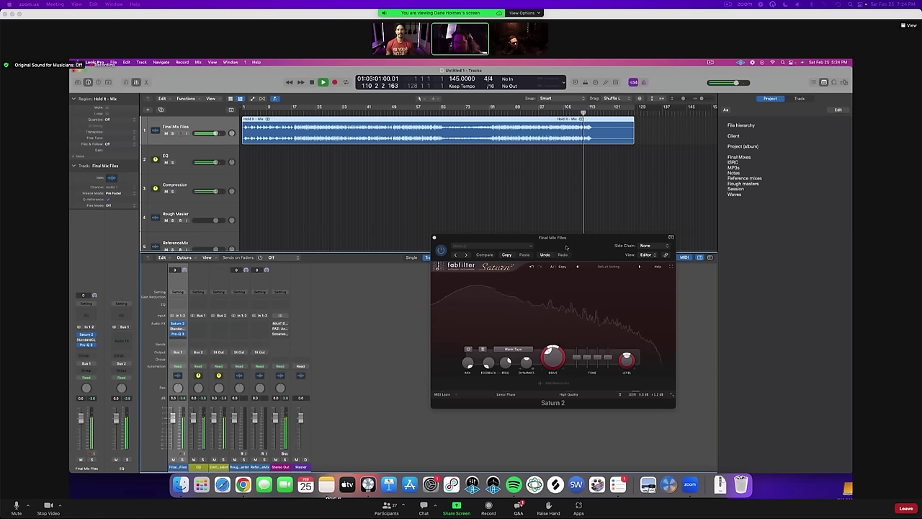
Step: Arrange the SSL Native Channel Strip 2 and Saturn 2 windows side by side without overlap
drag(465, 147, 397, 133)
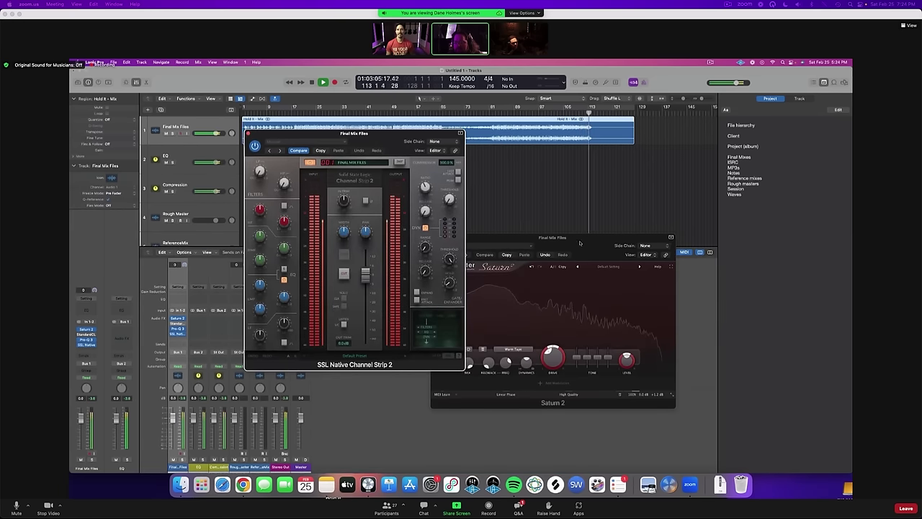
drag(573, 238, 611, 236)
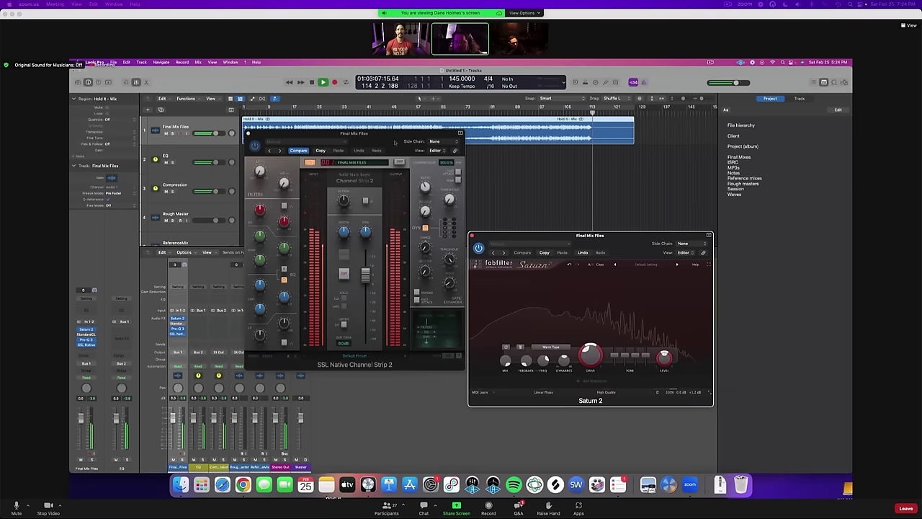
drag(395, 142, 363, 165)
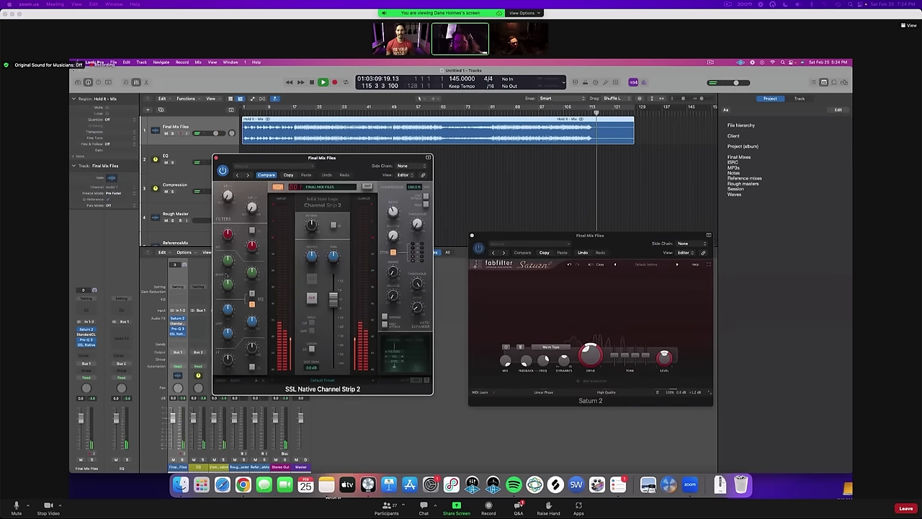
Step: Turn on the channel strip's E EQ mode and shape its HF and HMF bands during playback, raising the HF gain to 2.0
key(comma)
drag(228, 254, 251, 295)
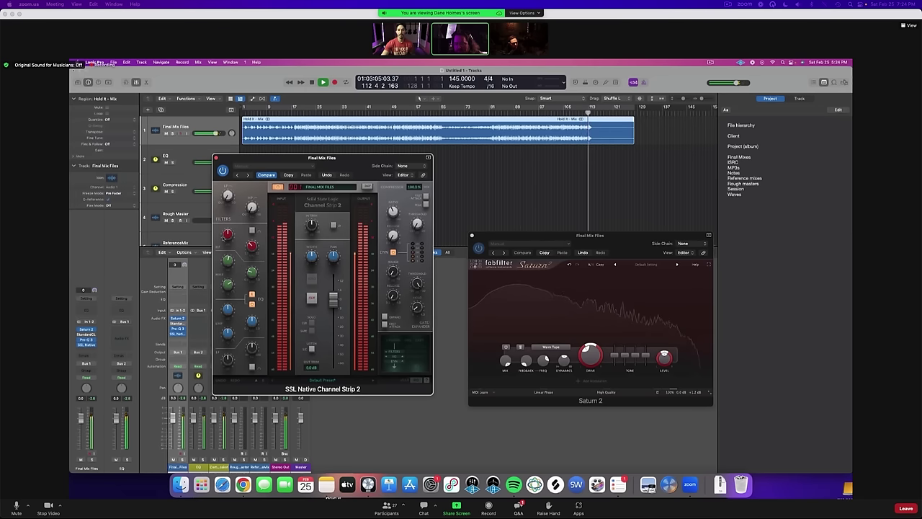
drag(227, 234, 228, 232)
key(space)
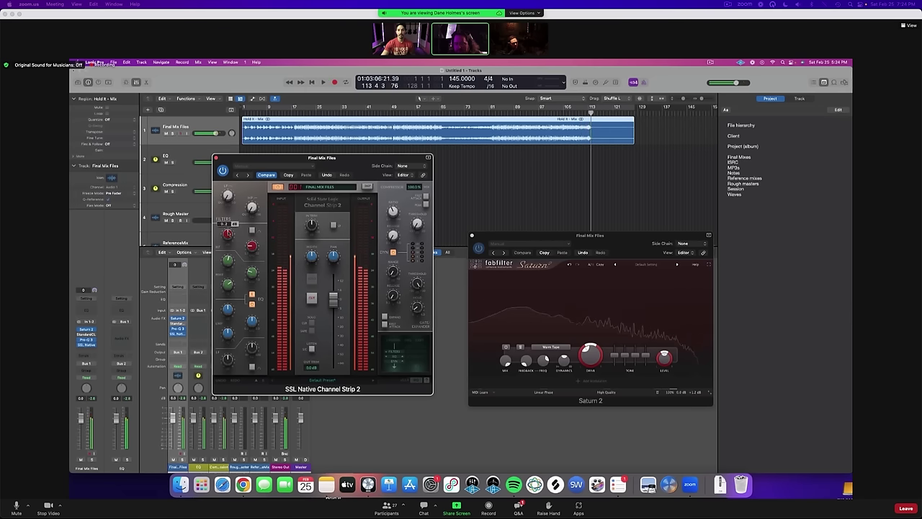
key(space)
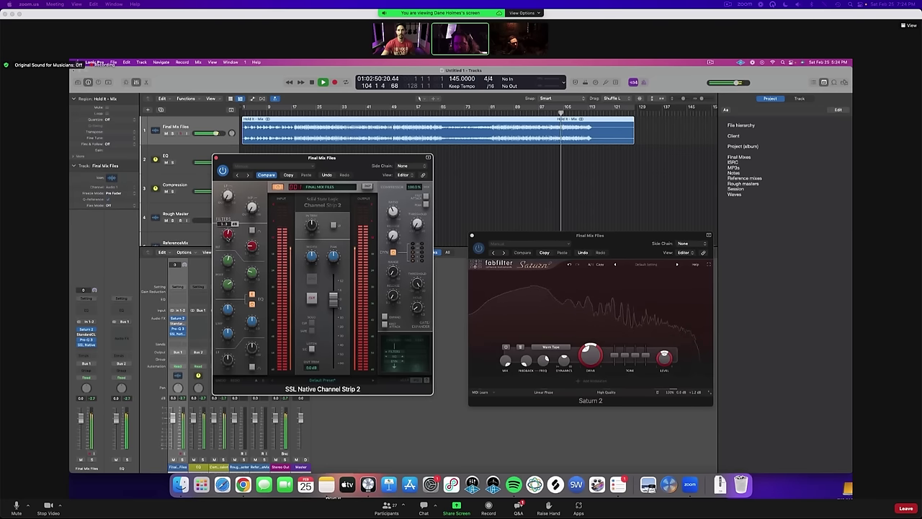
drag(229, 237, 229, 234)
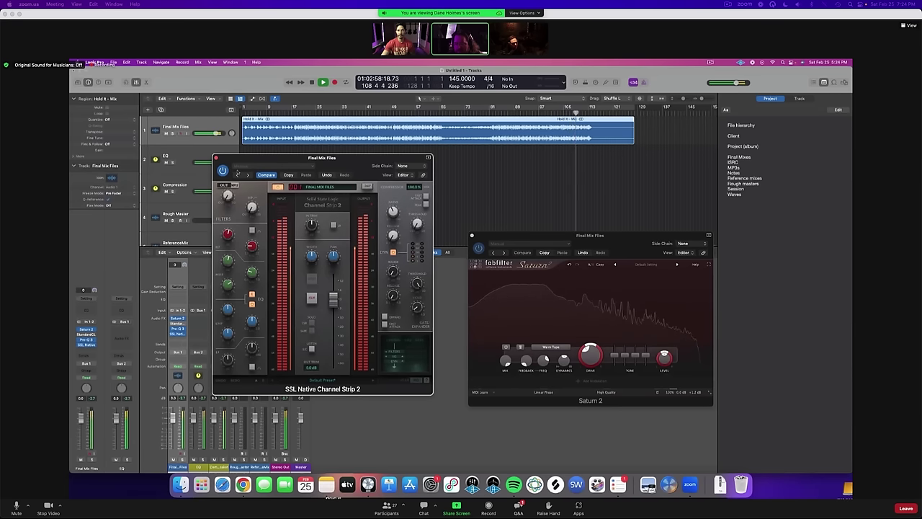
Step: Compare the song with SSL Native Channel Strip 2 bypassed and switched back on, replay from about bar 101 and close its window
click(222, 171)
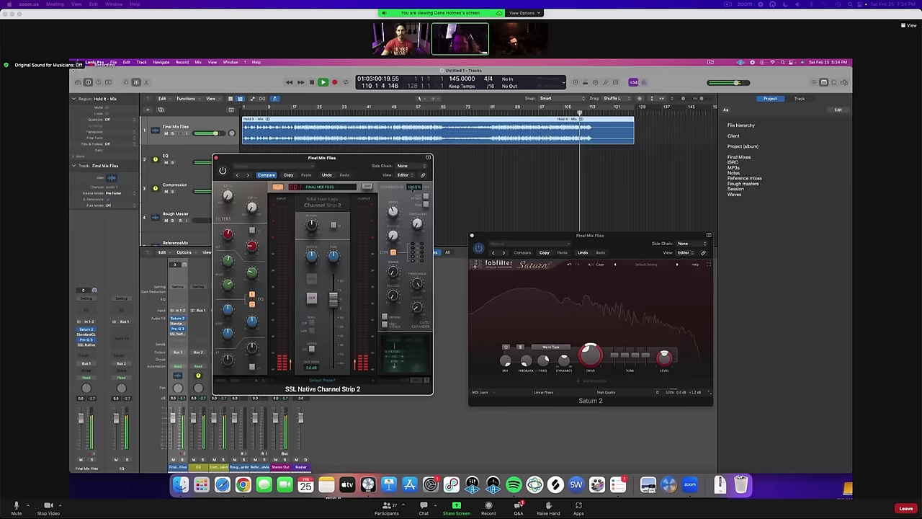
drag(322, 158, 360, 163)
click(261, 175)
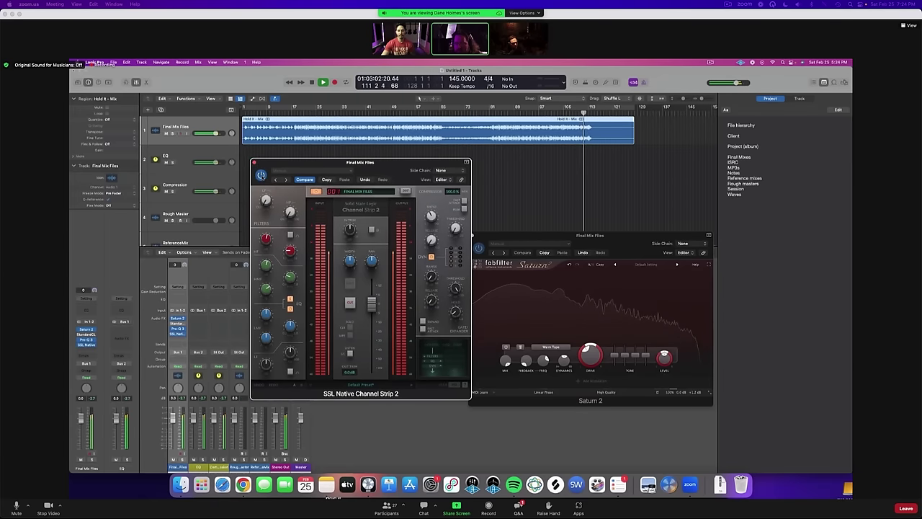
mouse_move(267, 240)
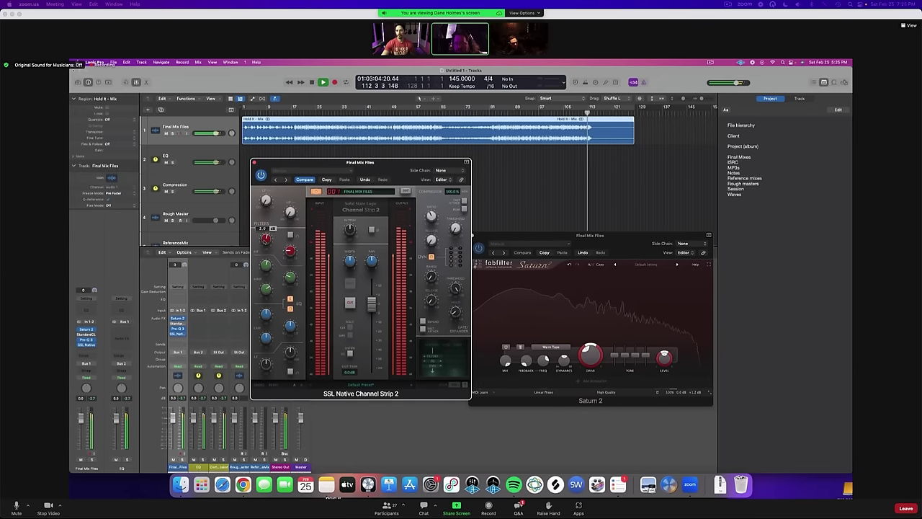
key(space)
key(space)
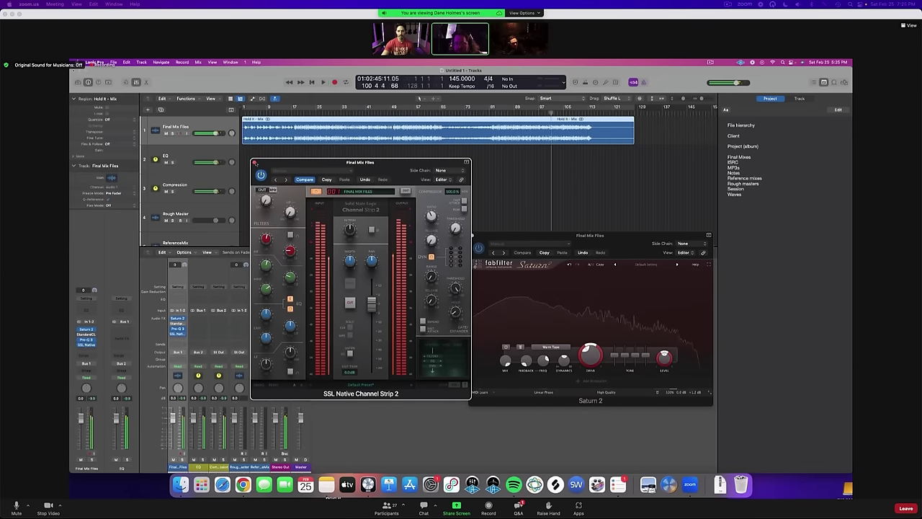
click(254, 162)
Step: Insert the Clariphonic DSP MKII equalizer in the slot below SSL Native Channel Strip 2 on the Final Mix Files track
click(176, 335)
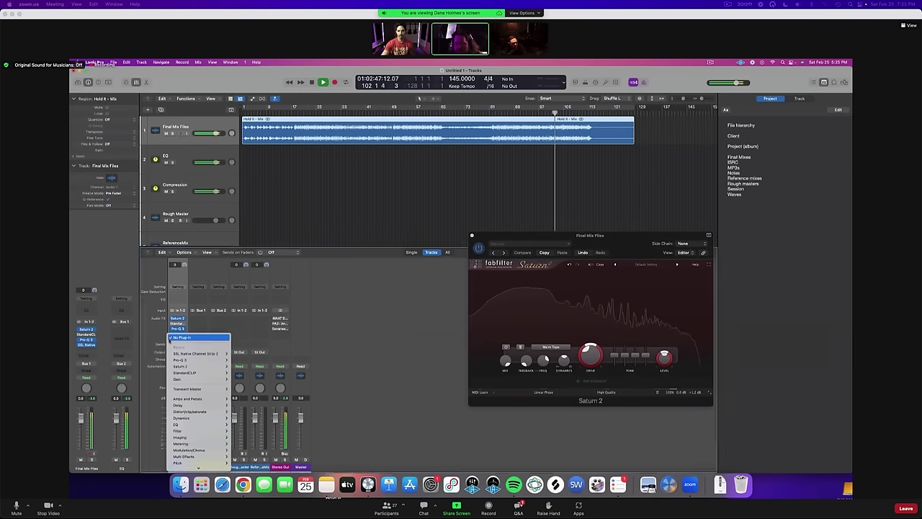
mouse_move(207, 431)
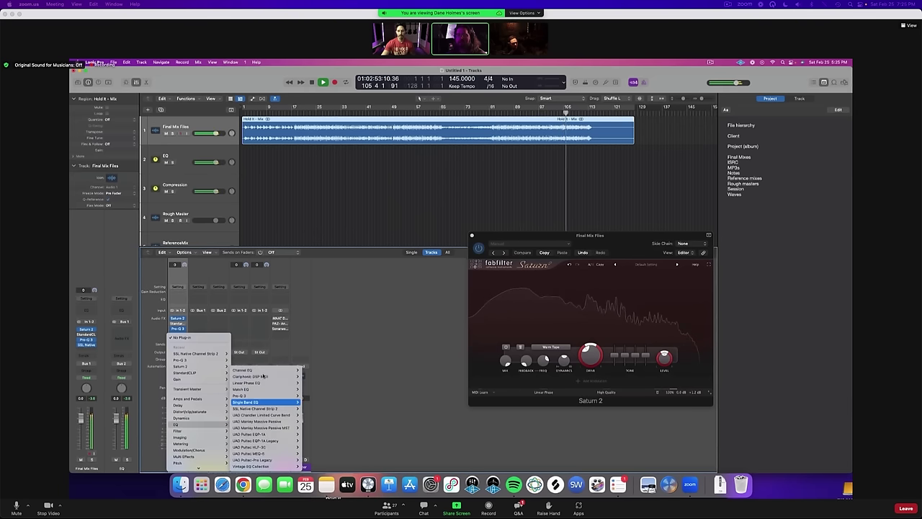
click(314, 376)
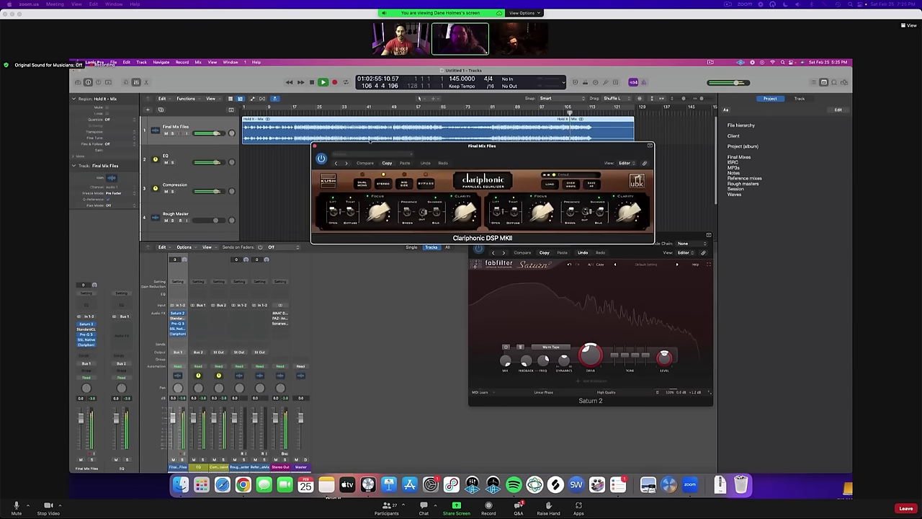
Step: Adjust the Clariphonic DSP MKII's Focus and Clarity amounts on the first channel during playback and reposition its window
mouse_move(378, 212)
mouse_down()
mouse_move(378, 184)
mouse_move(378, 212)
mouse_up()
mouse_move(467, 201)
mouse_down()
mouse_move(463, 167)
mouse_move(461, 195)
mouse_up()
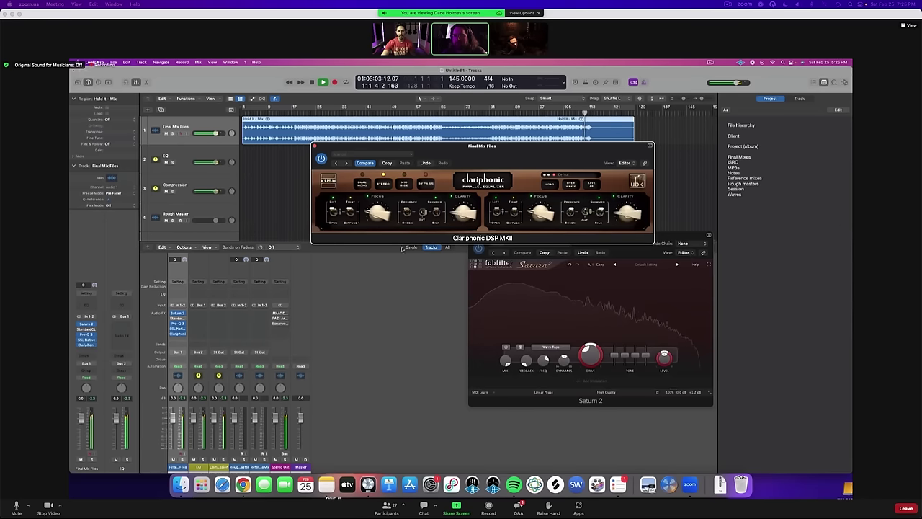
drag(448, 146, 384, 134)
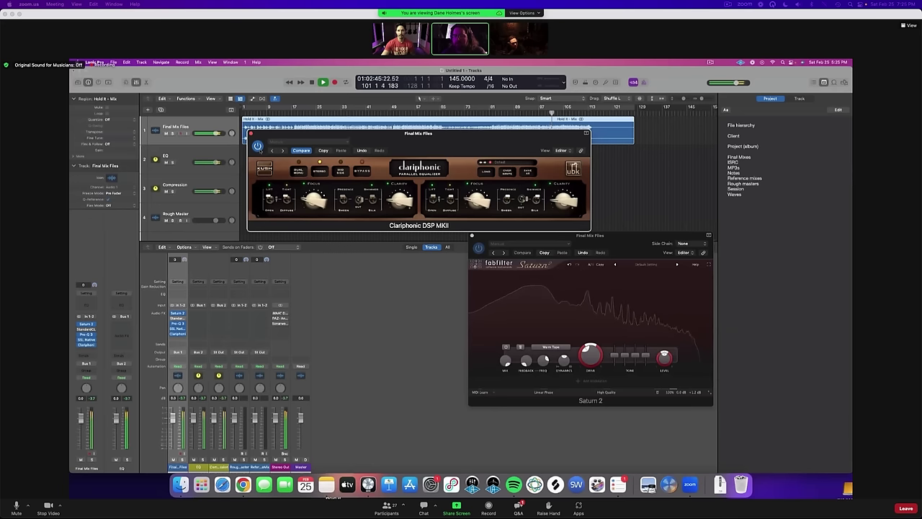
Step: Replay from about bar 81, compare with Clariphonic DSP MKII bypassed and switched back on, close its window and stop playback
click(485, 112)
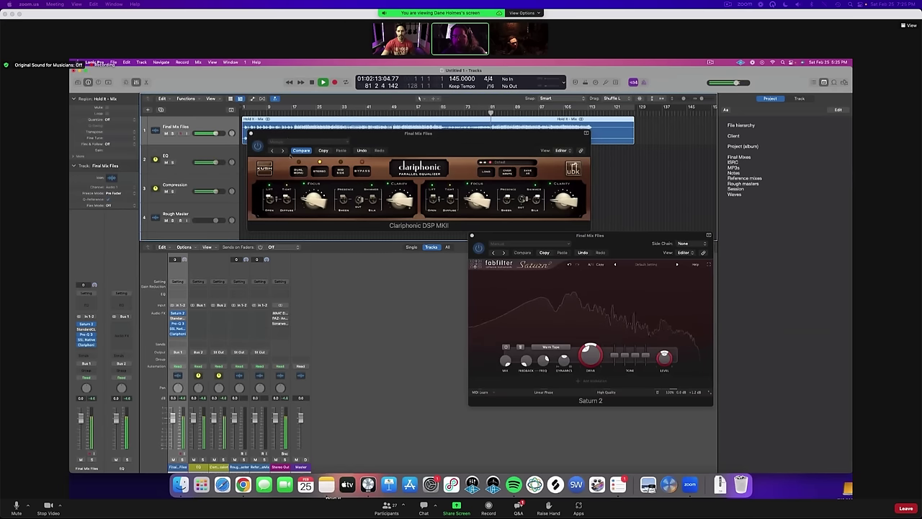
drag(286, 134, 291, 160)
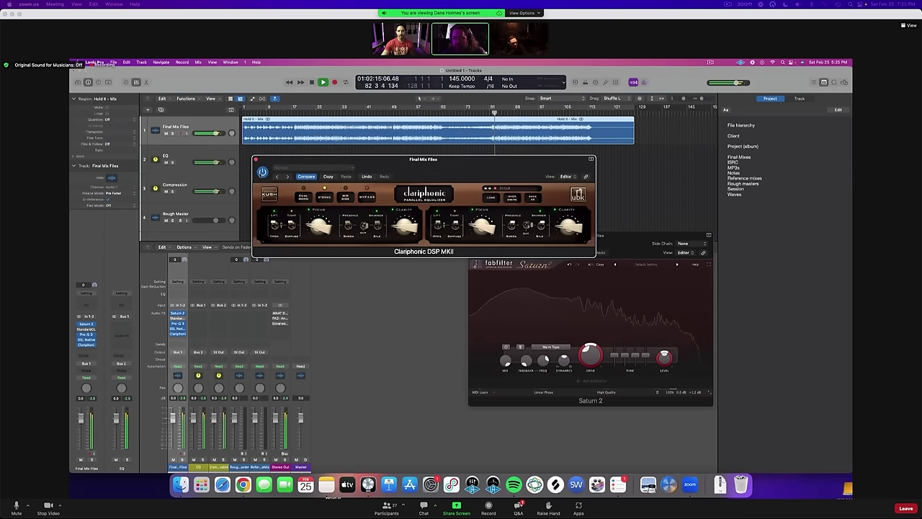
click(262, 171)
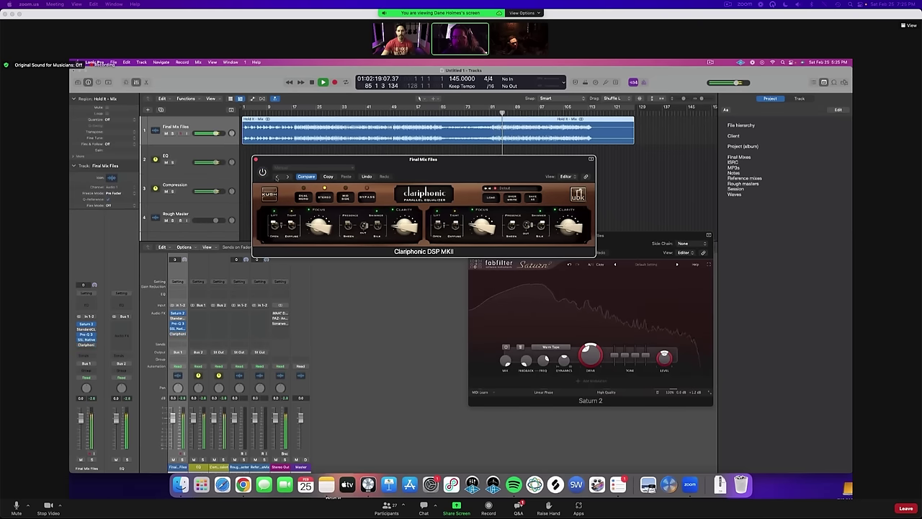
click(262, 171)
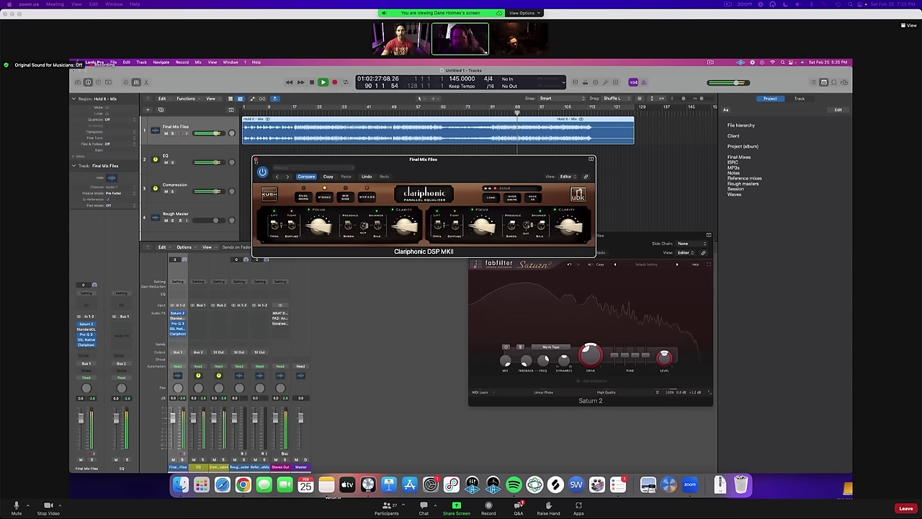
key(super+w)
key(space)
Step: Insert the UAD API 2500 compressor in the slot below Clariphonic DSP MKII on the Final Mix Files track
click(177, 336)
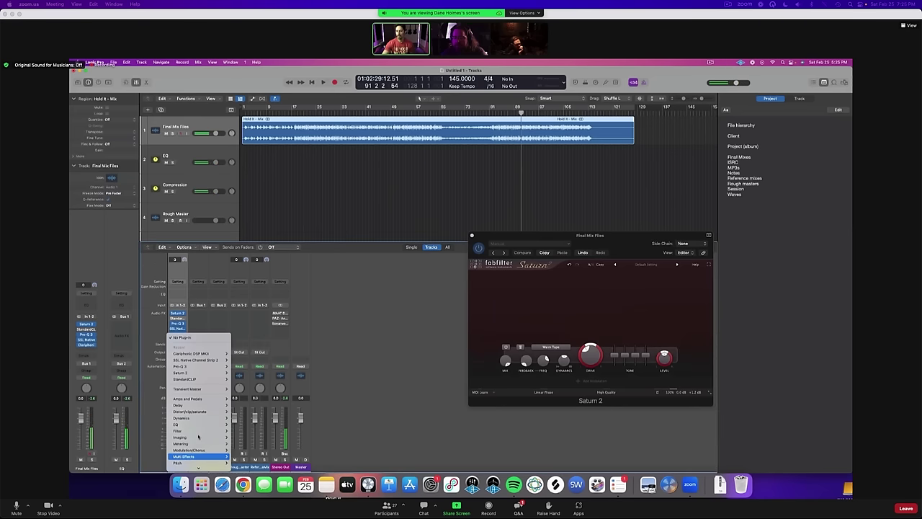
mouse_move(198, 420)
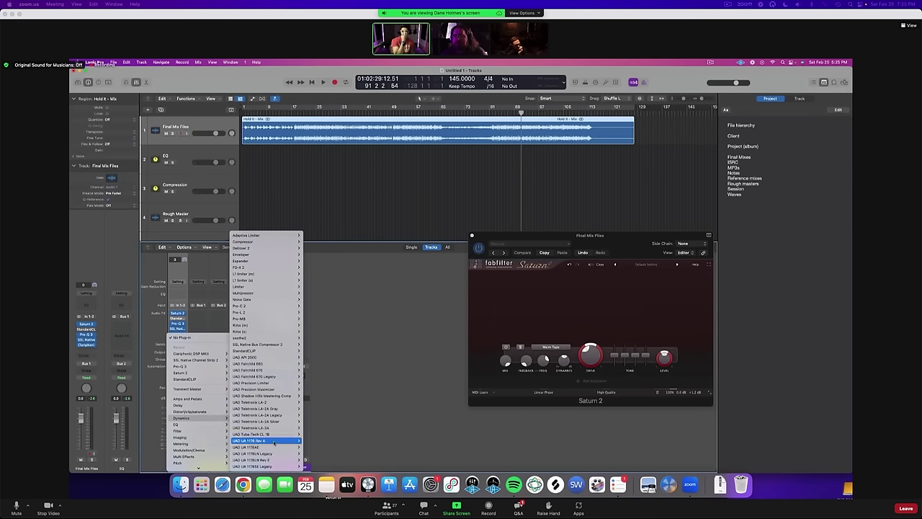
mouse_move(274, 440)
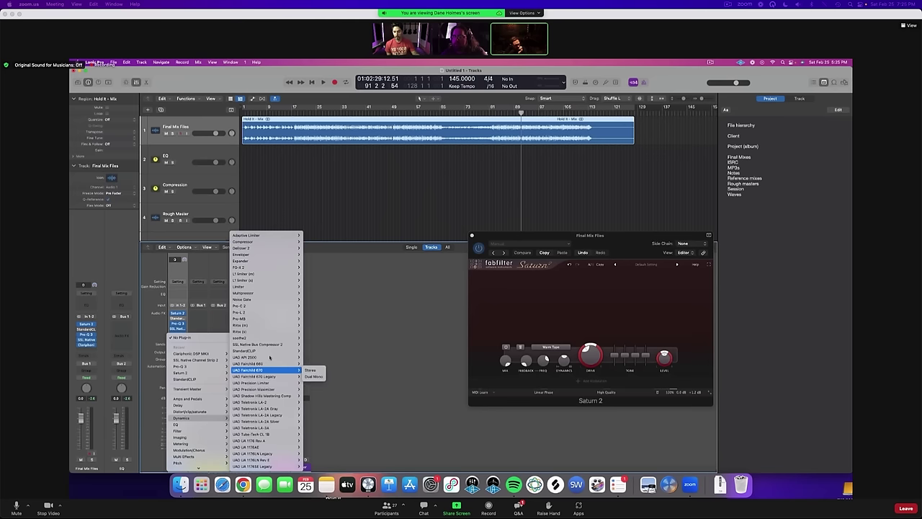
mouse_move(269, 357)
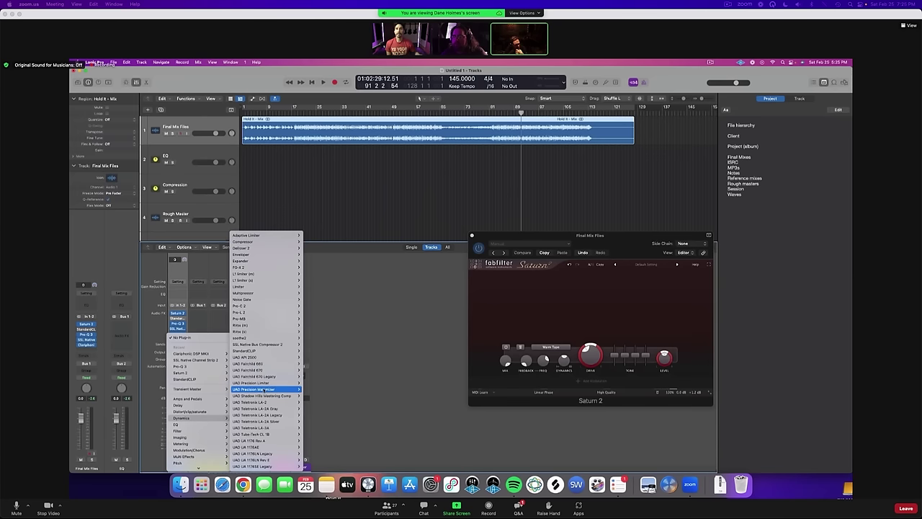
mouse_move(234, 416)
mouse_move(249, 382)
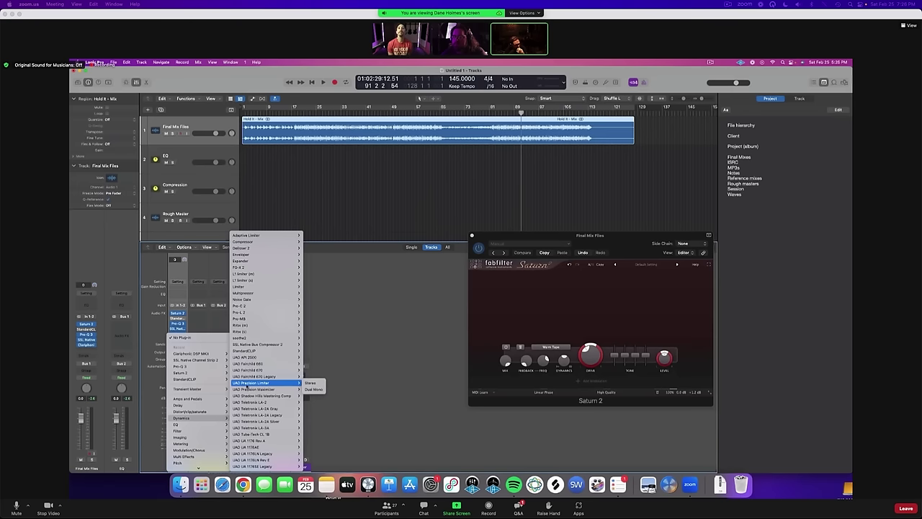
click(253, 358)
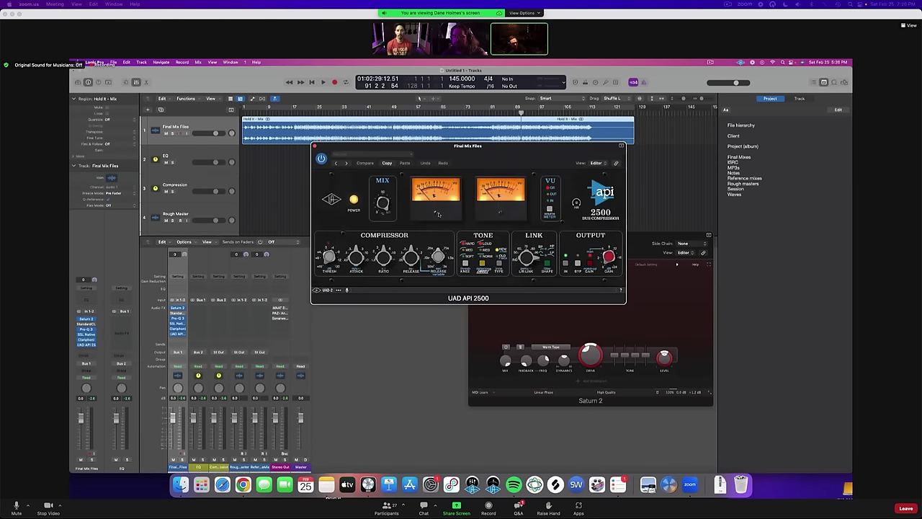
Step: Adjust the UAD API 2500's threshold during playback, lower the Stereo Out fader and close the compressor's window
drag(486, 150, 436, 184)
key(space)
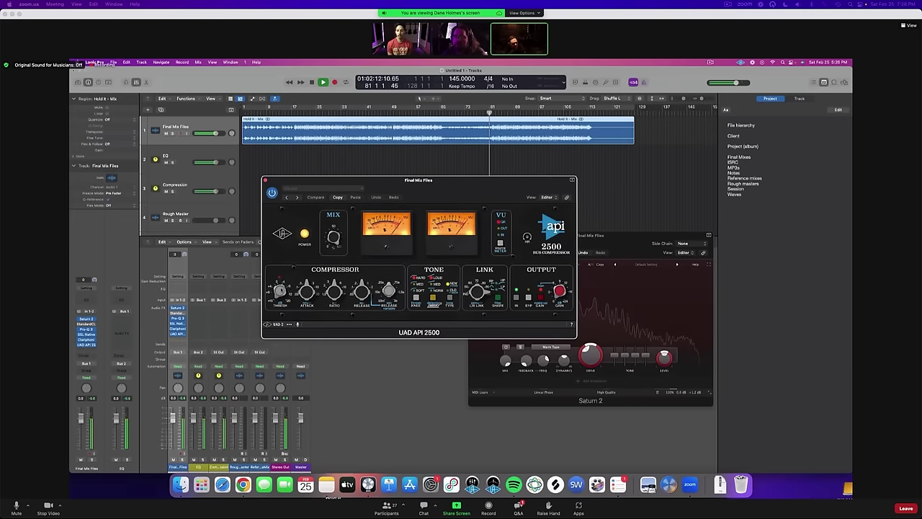
drag(282, 291, 279, 296)
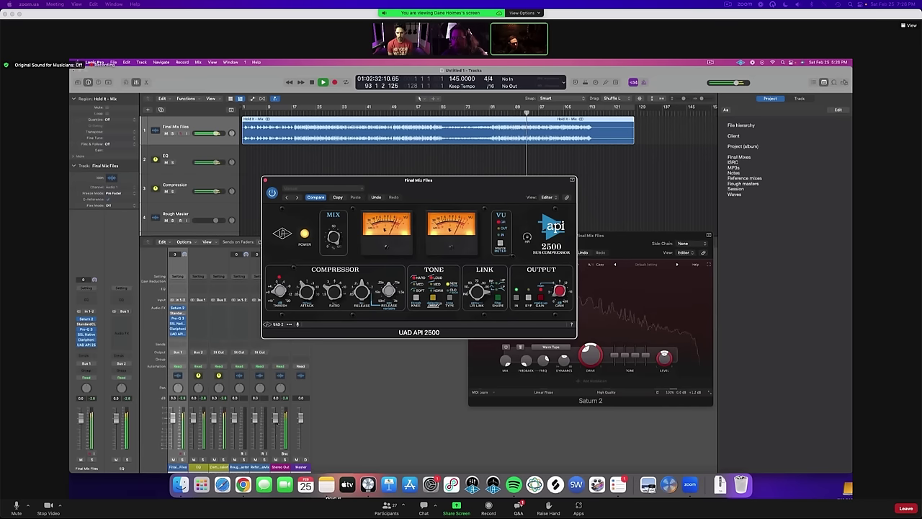
drag(277, 438, 277, 440)
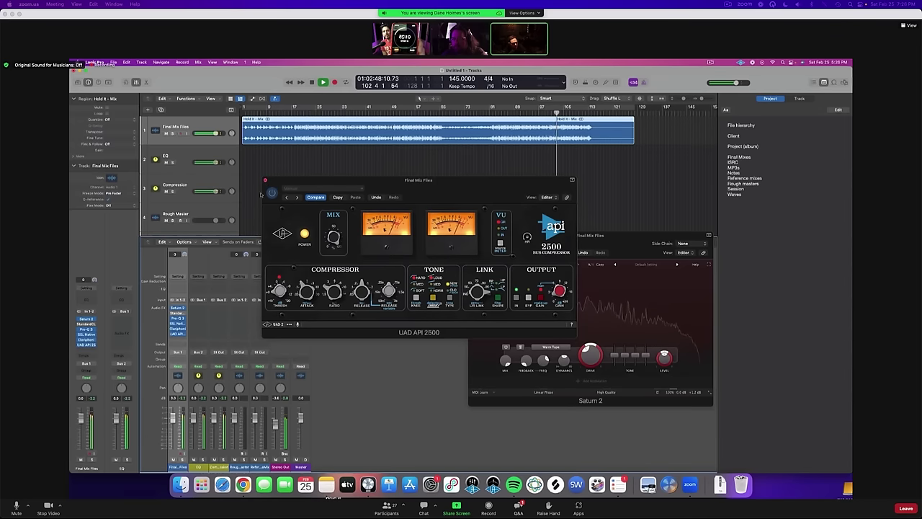
key(space)
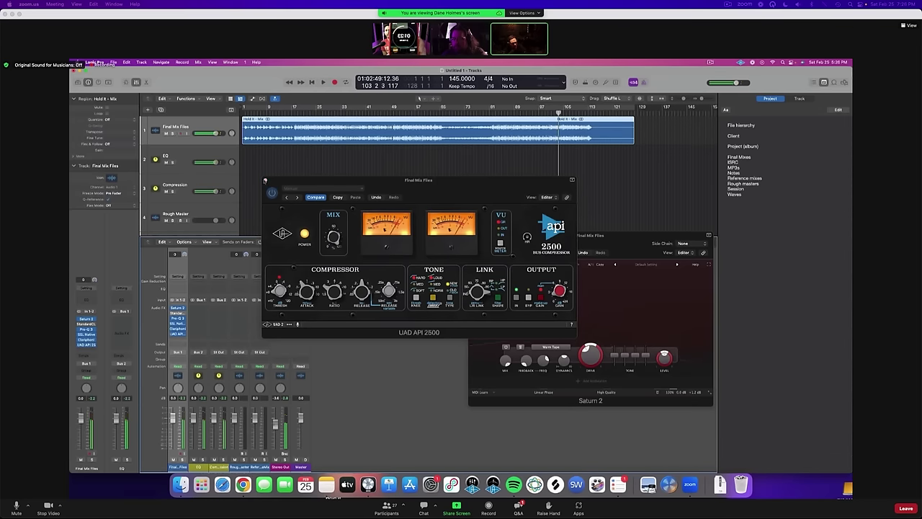
click(265, 180)
key(space)
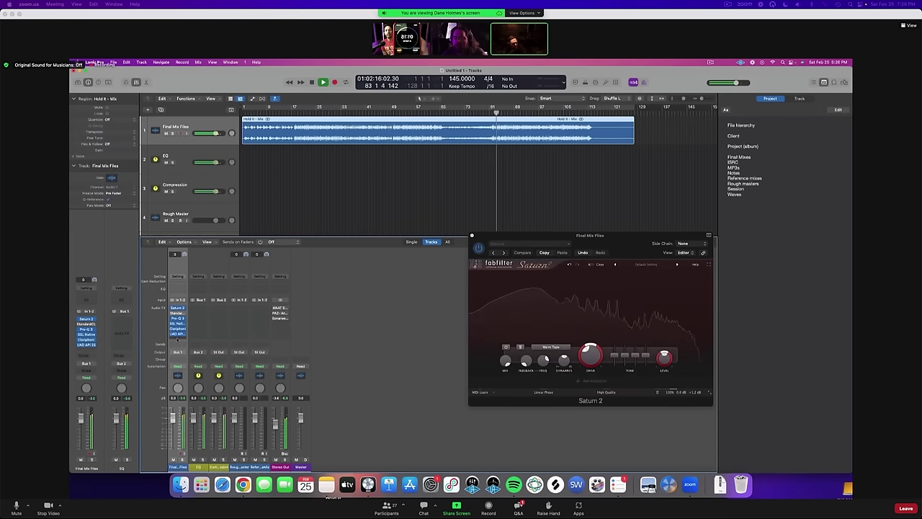
Step: Insert the UAD Precision Maximizer below UAD API 2500 on the Final Mix Files track and move its window lower
click(178, 339)
mouse_move(184, 437)
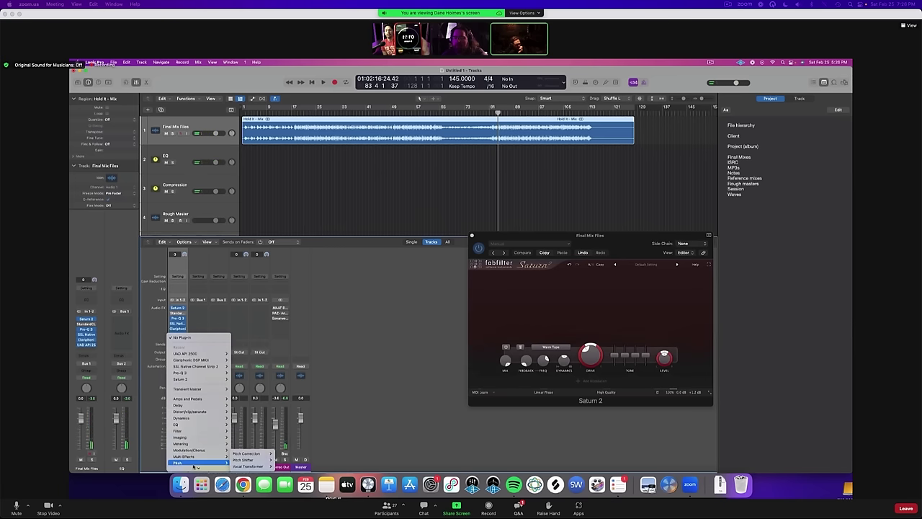
mouse_move(204, 420)
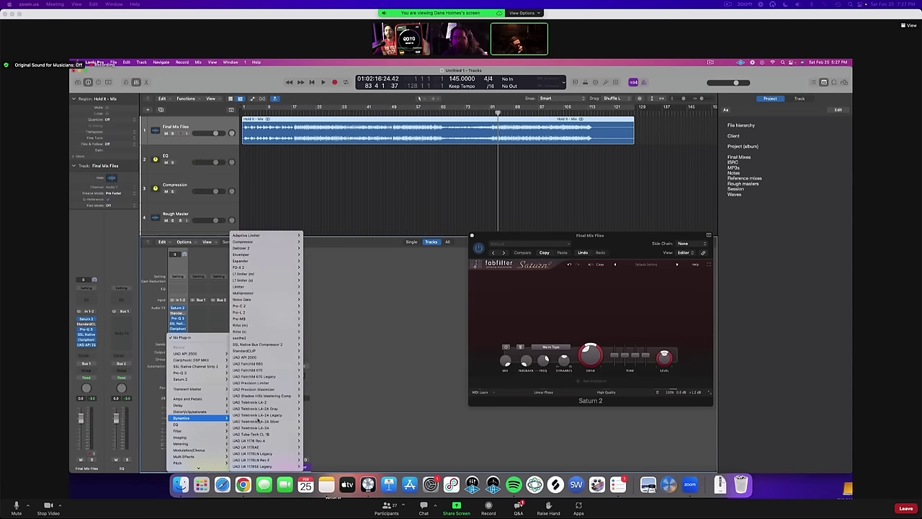
mouse_move(277, 422)
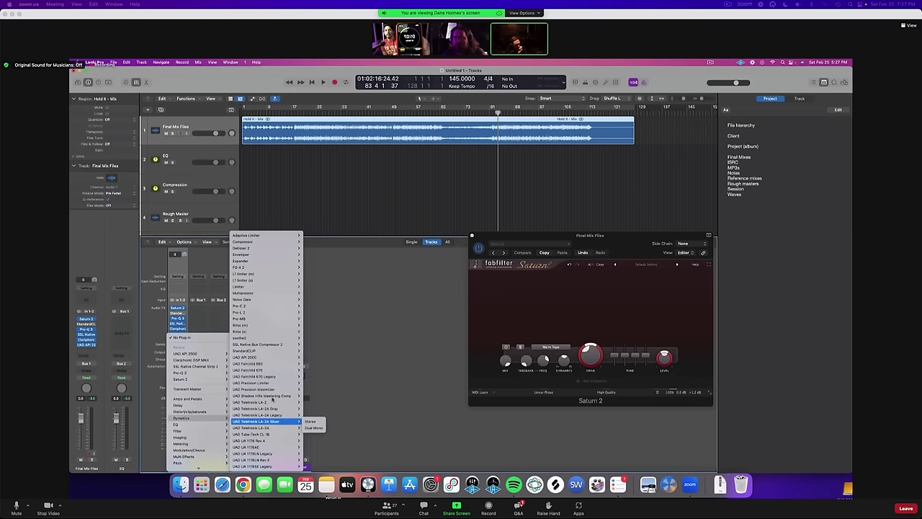
click(258, 389)
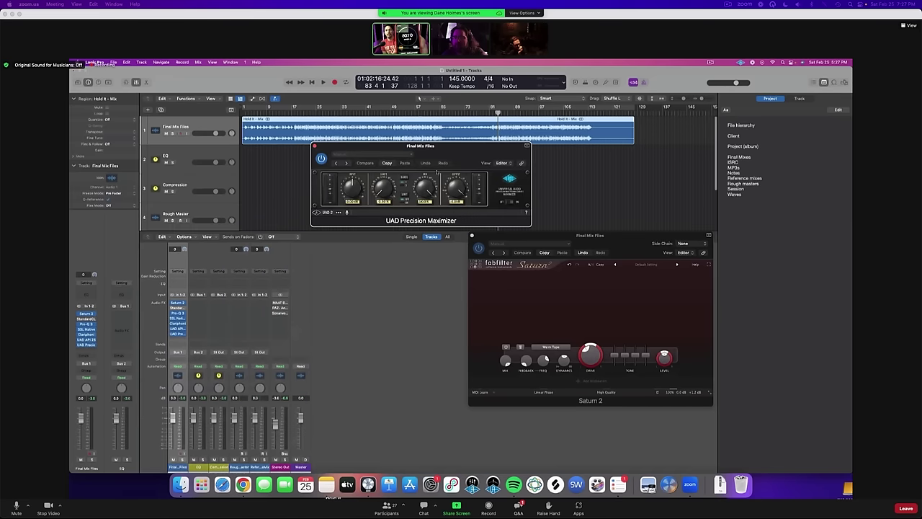
drag(432, 146, 414, 189)
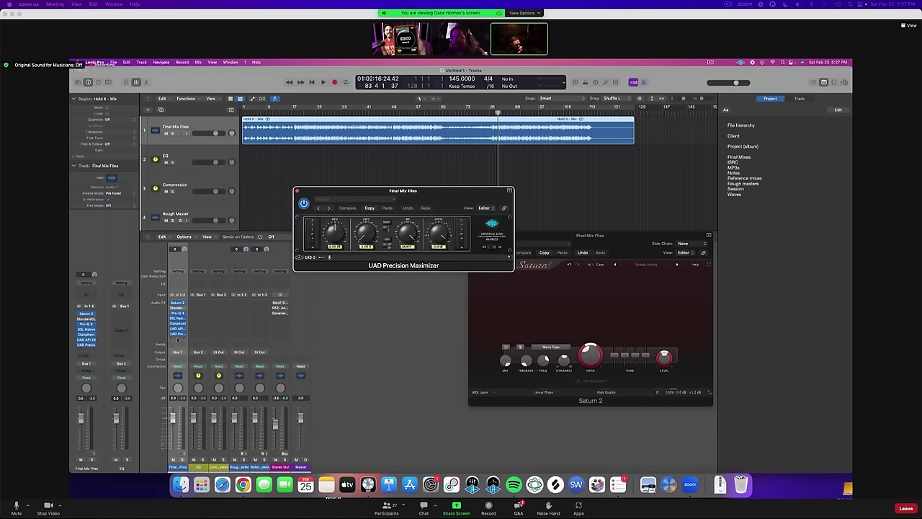
Step: Insert a stereo UAD Precision Limiter after the Precision Maximizer and place its window below the maximizer's
click(179, 339)
mouse_move(189, 391)
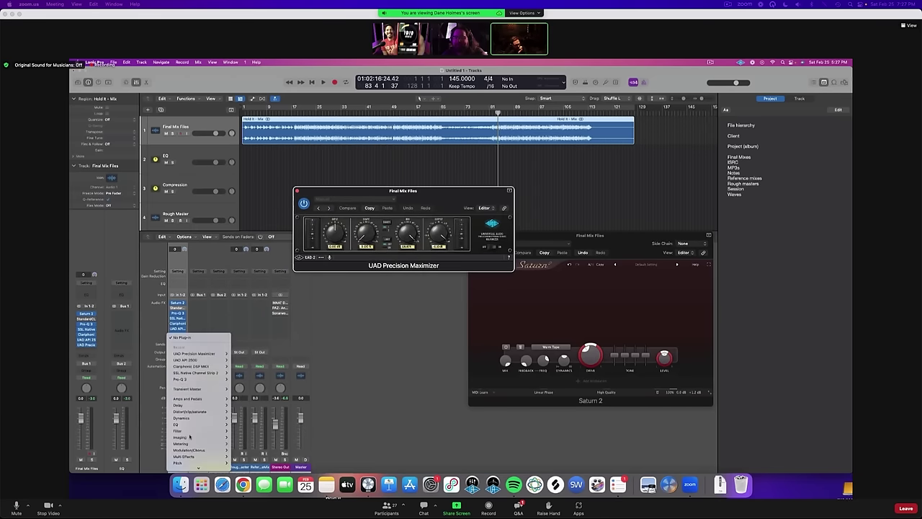
mouse_move(189, 418)
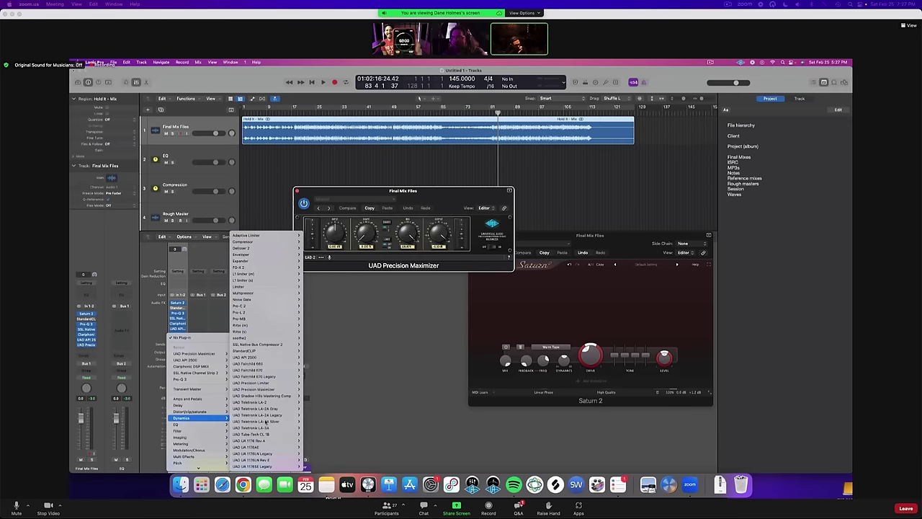
mouse_move(270, 434)
mouse_move(280, 389)
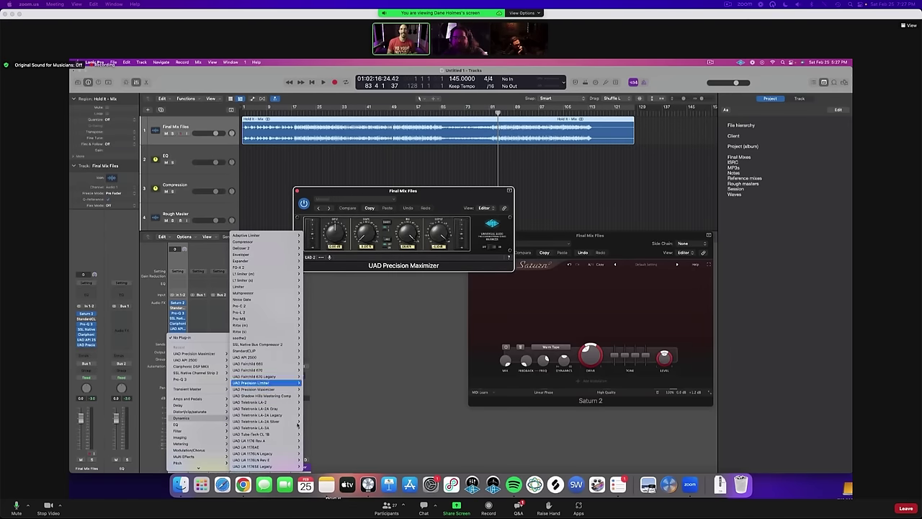
click(310, 382)
drag(445, 216, 468, 323)
Step: Shape the UAD Precision Maximizer during playback by raising its Shape and Input and reducing its Mix
key(space)
drag(422, 195, 437, 199)
drag(380, 238, 382, 208)
drag(423, 238, 423, 282)
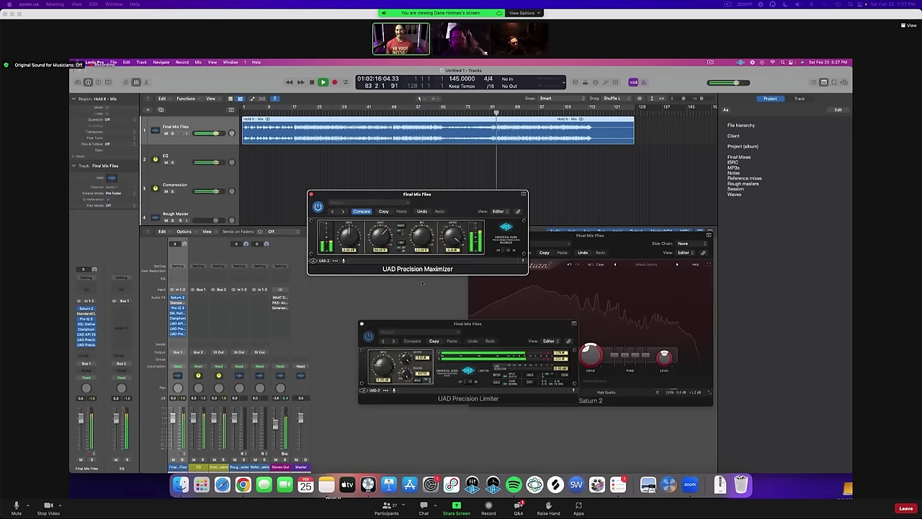
drag(378, 222, 379, 208)
drag(350, 247, 351, 244)
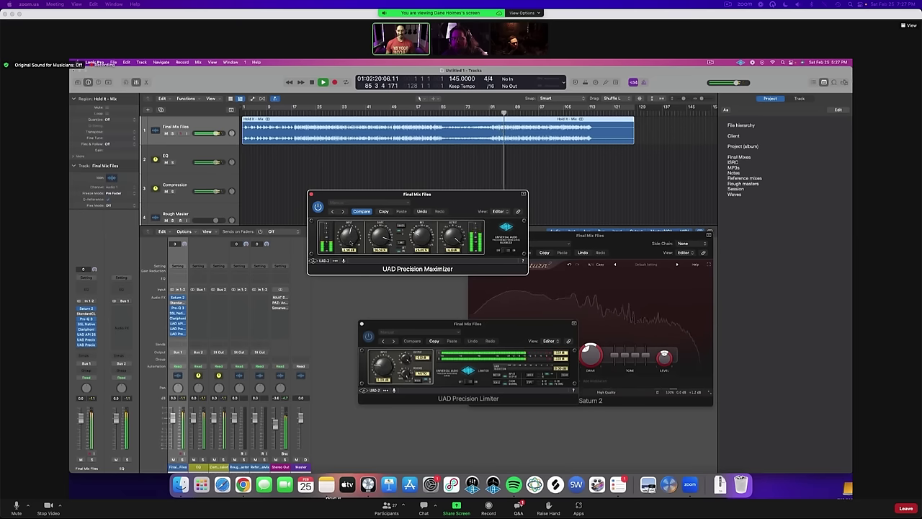
drag(380, 240, 349, 236)
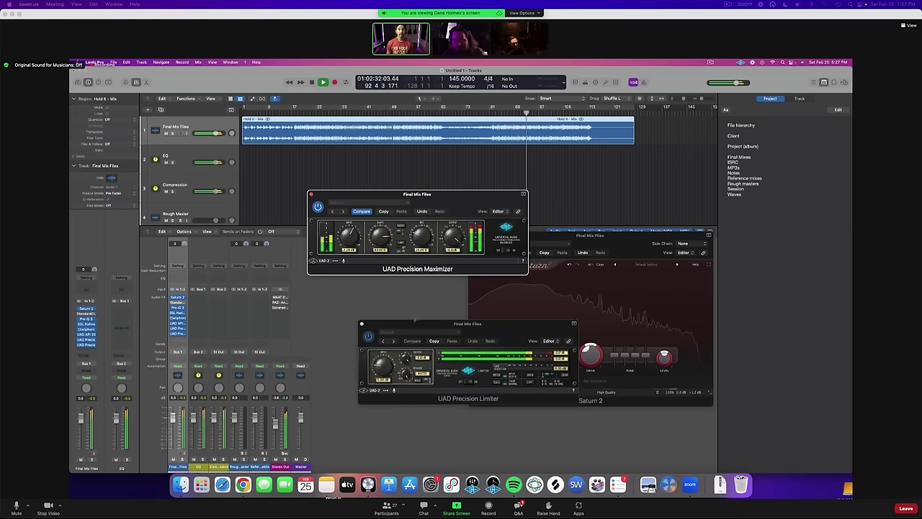
Step: Open the MAAT DRMeter MkII on the Stereo Out channel and place it beside the maximizer and limiter windows
click(279, 297)
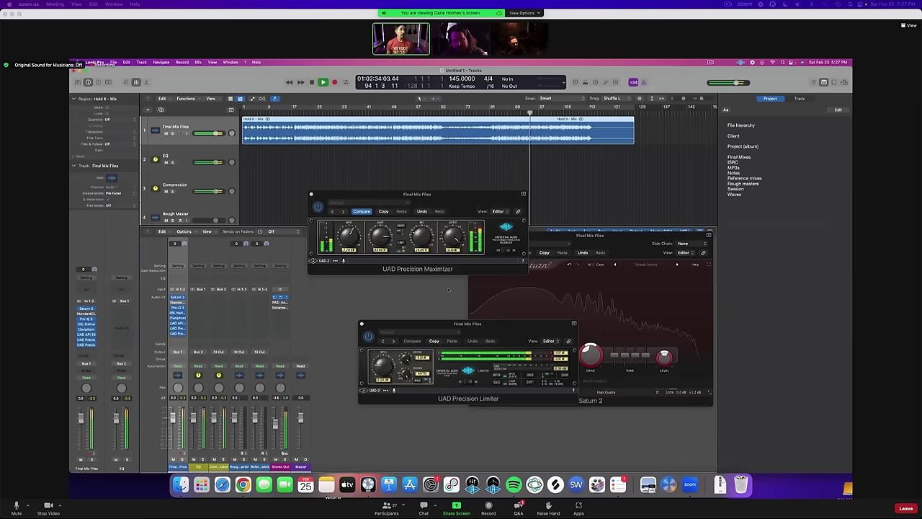
drag(360, 146, 663, 170)
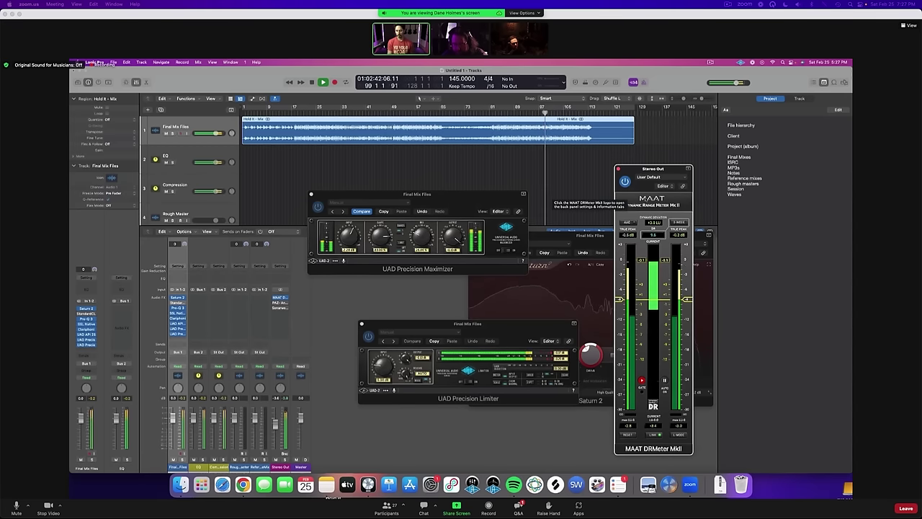
Step: Raise the UAD Precision Limiter's input gain while the song plays, listen to the end and stop playback
click(415, 243)
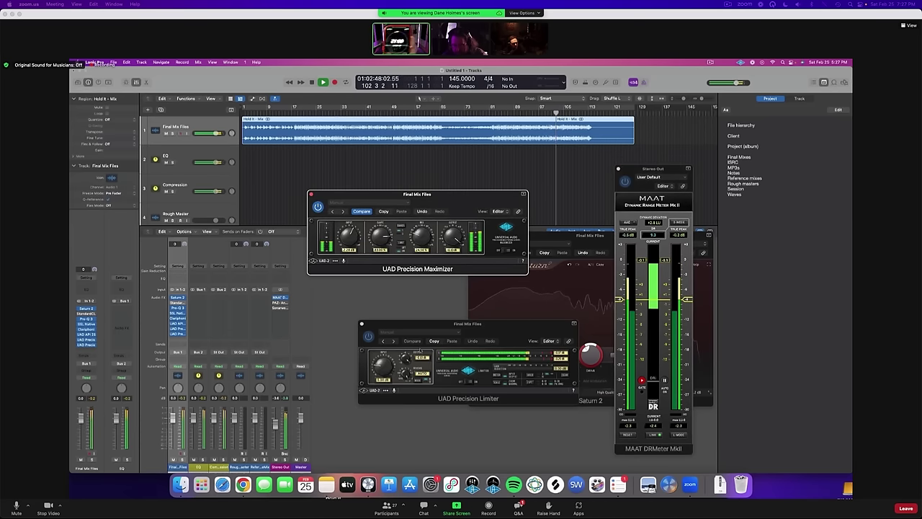
click(383, 370)
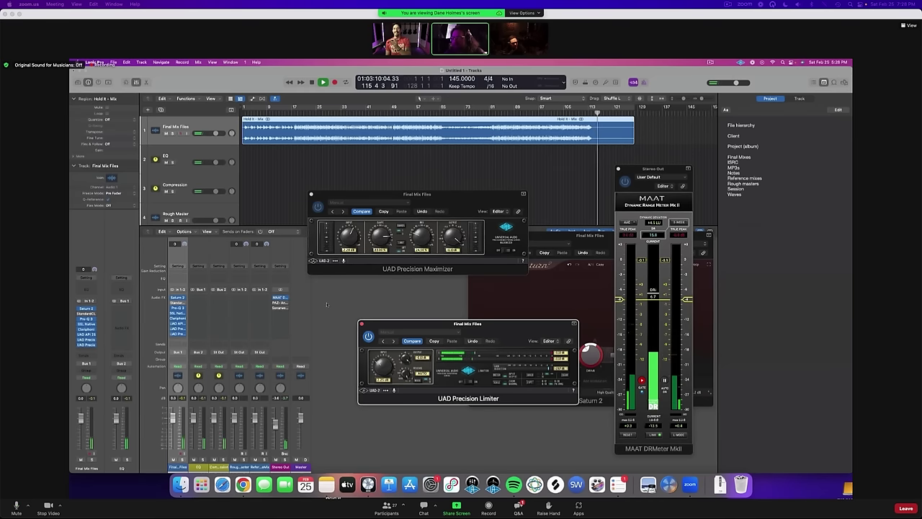
key(space)
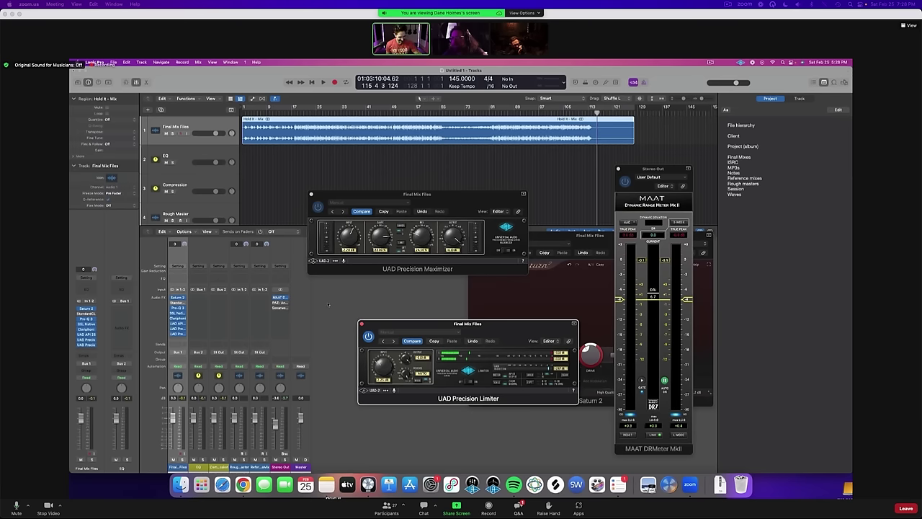
Step: Bring the Saturn 2 window to the front and play the song from the start, switching cycle mode on for the start and off during playback
key(c)
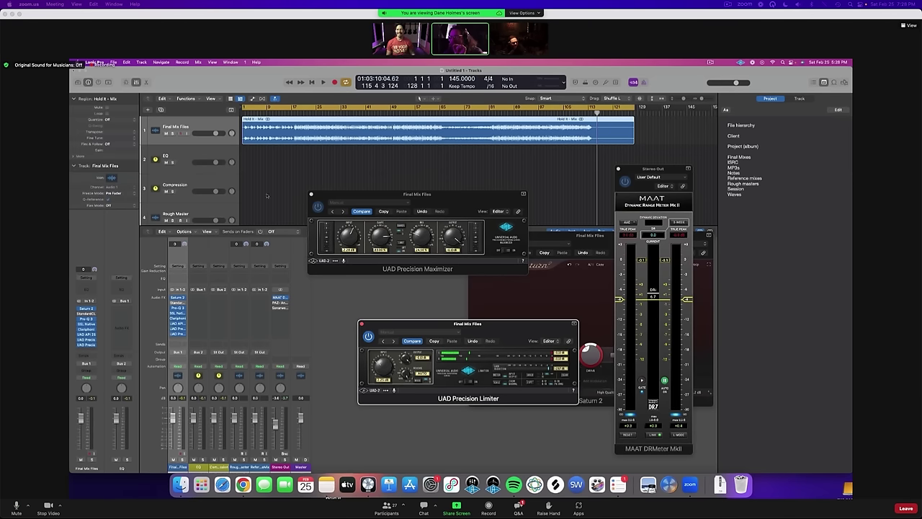
click(515, 289)
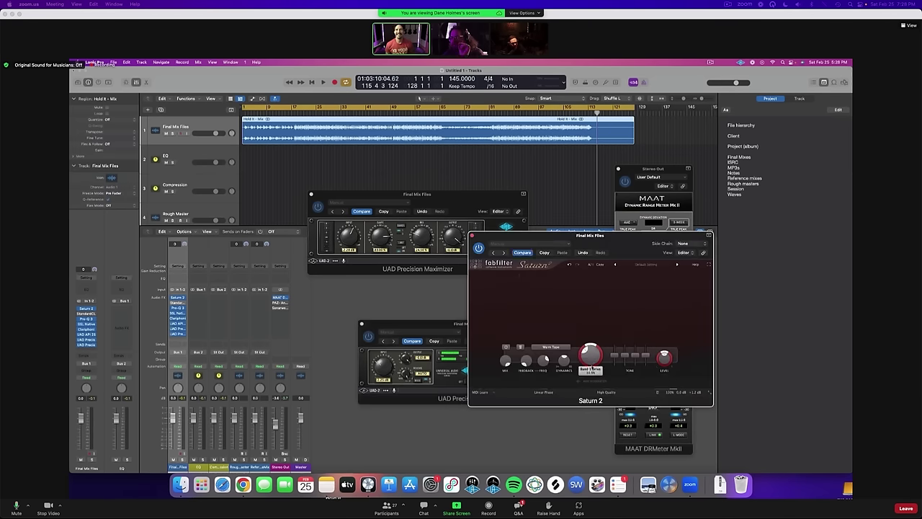
key(space)
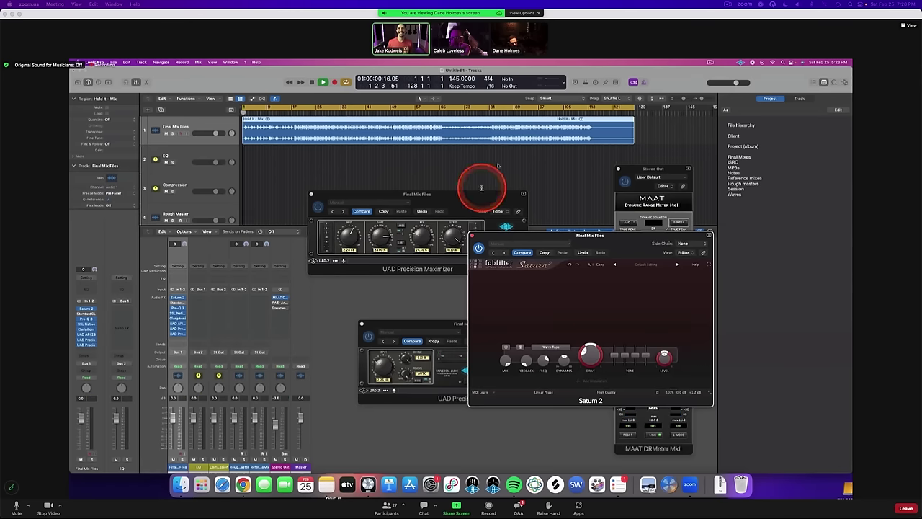
key(c)
Step: Switch to the "Hold It - Mix" project in Logic Pro X and shift its window down and back up
click(296, 15)
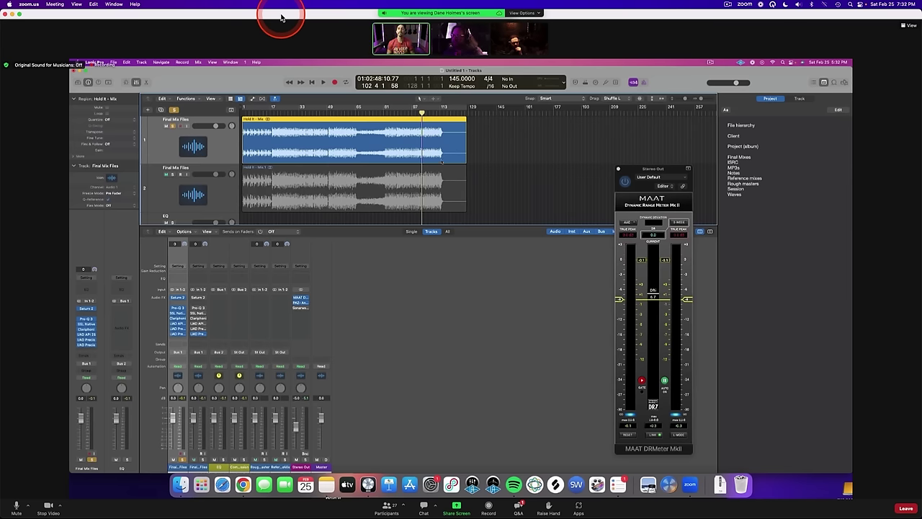
key(ctrl+Up)
click(453, 73)
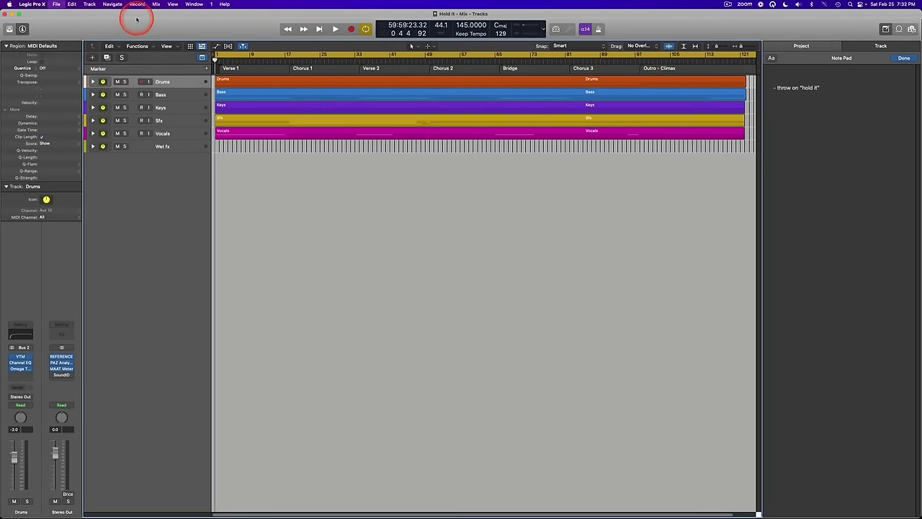
mouse_move(148, 18)
mouse_down()
mouse_move(163, 46)
mouse_move(157, 20)
mouse_move(156, 30)
mouse_up()
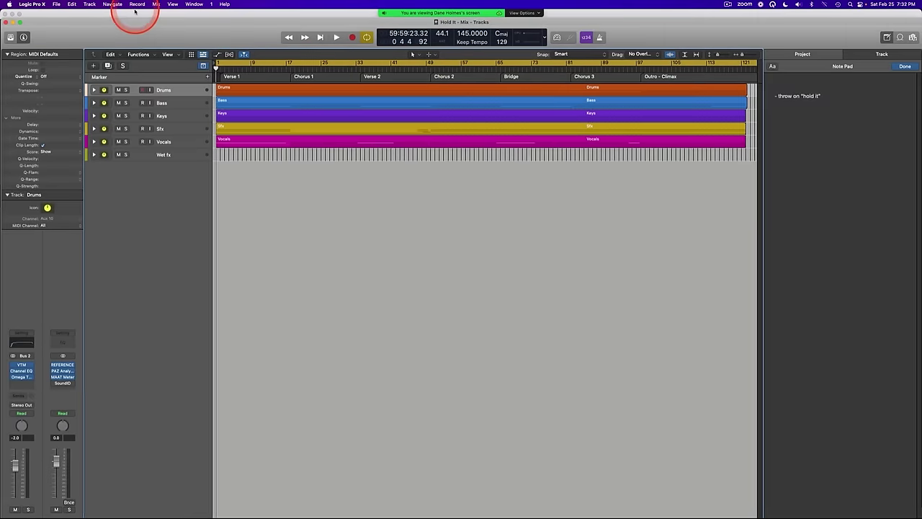
drag(119, 25, 118, 12)
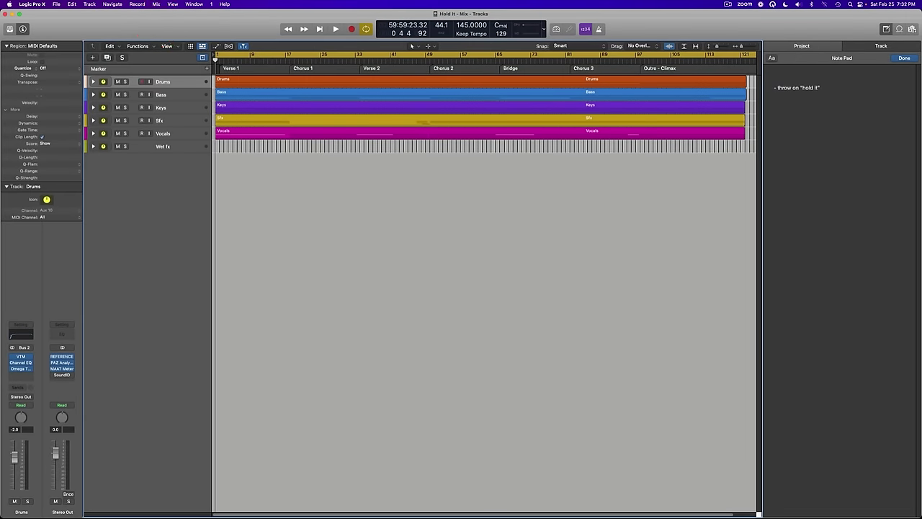
Step: Return to the Zoom meeting showing the shared mastering session and hide the local Logic Pro X project
key(ctrl+Up)
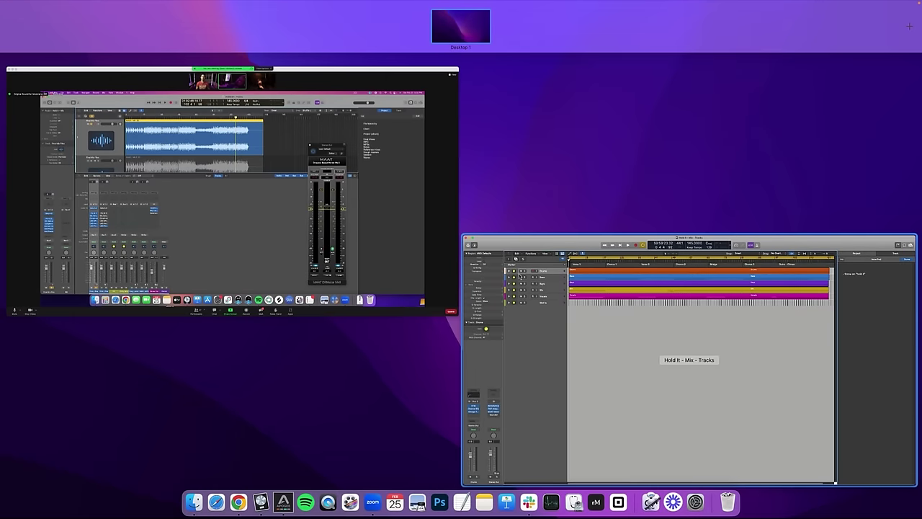
click(367, 199)
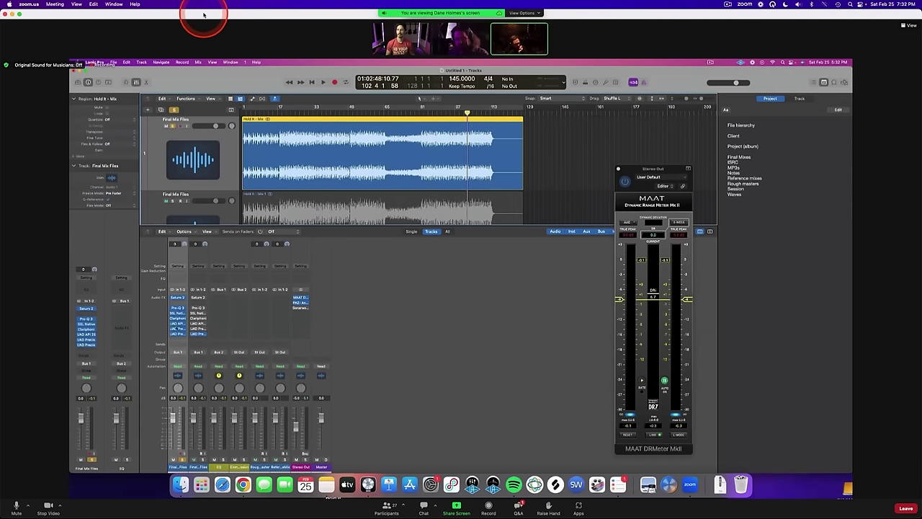
key(ctrl+Up)
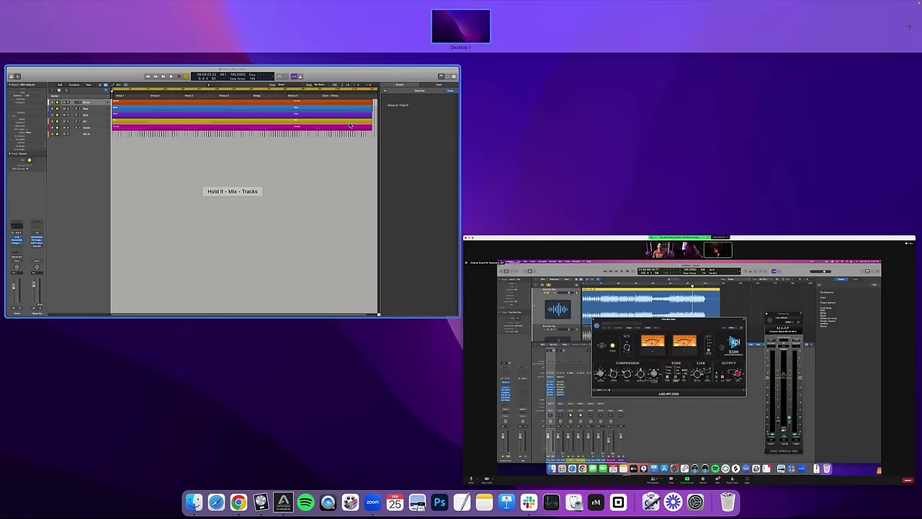
click(349, 126)
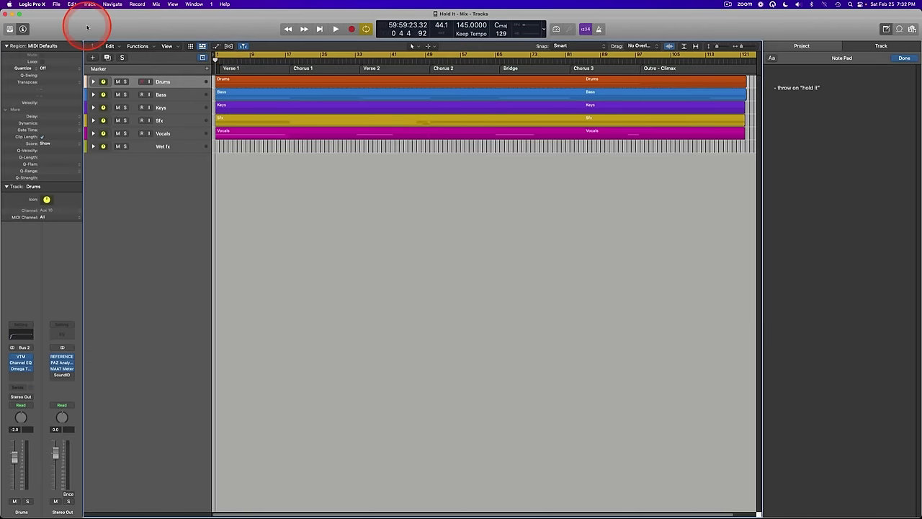
key(super+h)
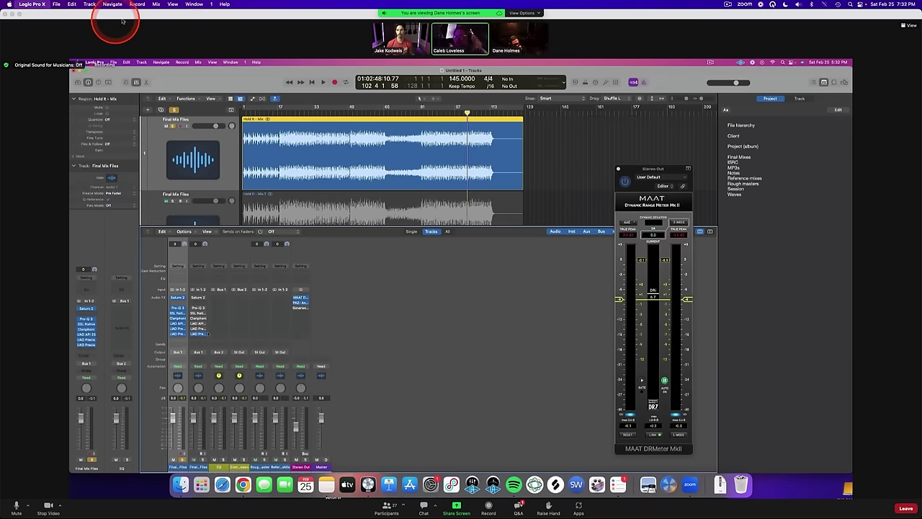